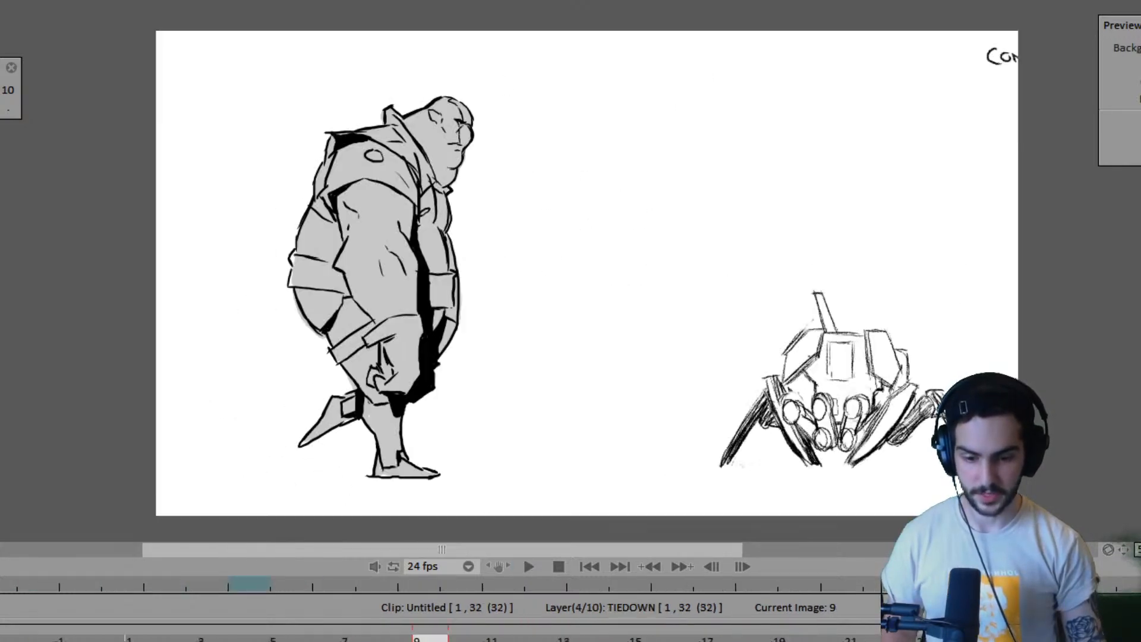
- Review the rough robot animation in playback and examine the red robot reference image
key("space")
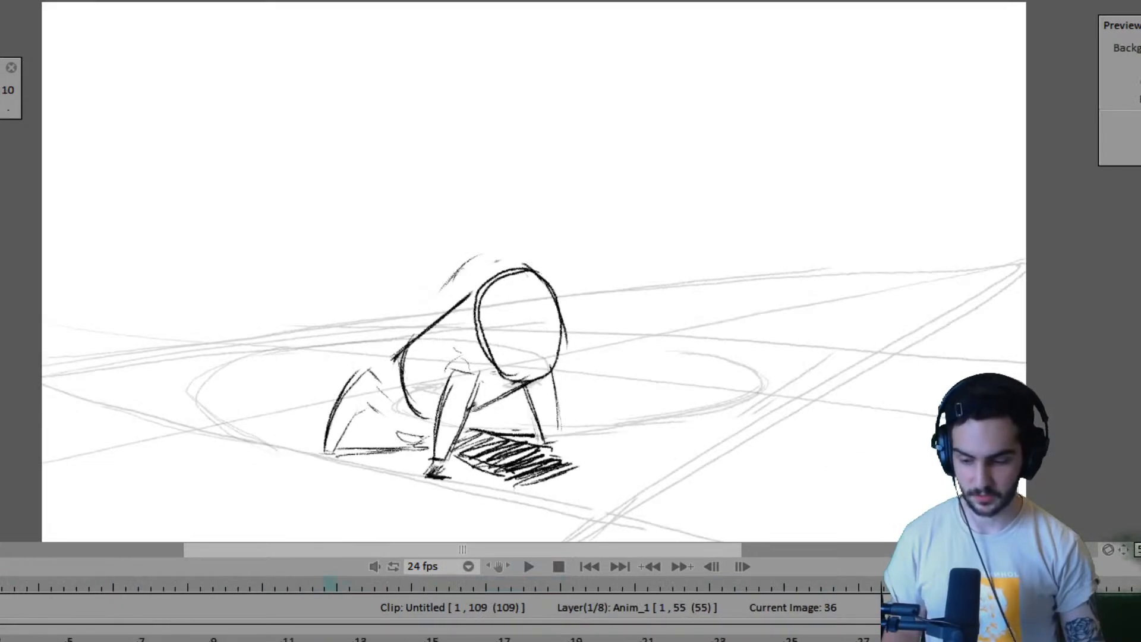
key("Home")
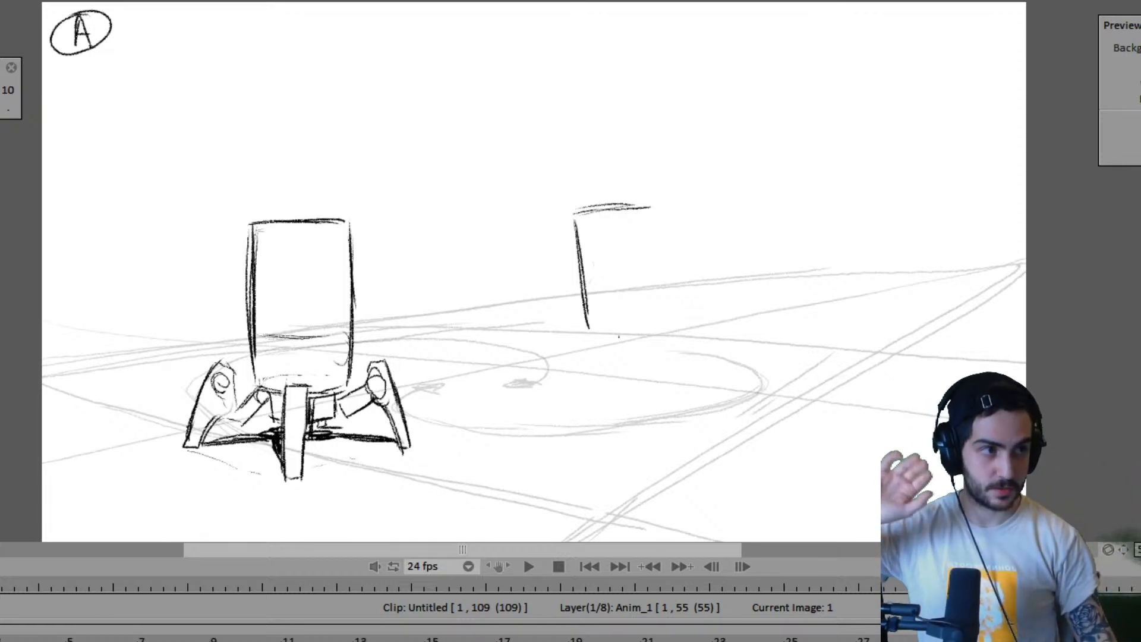
left_click_drag(701, 0, 742, 0)
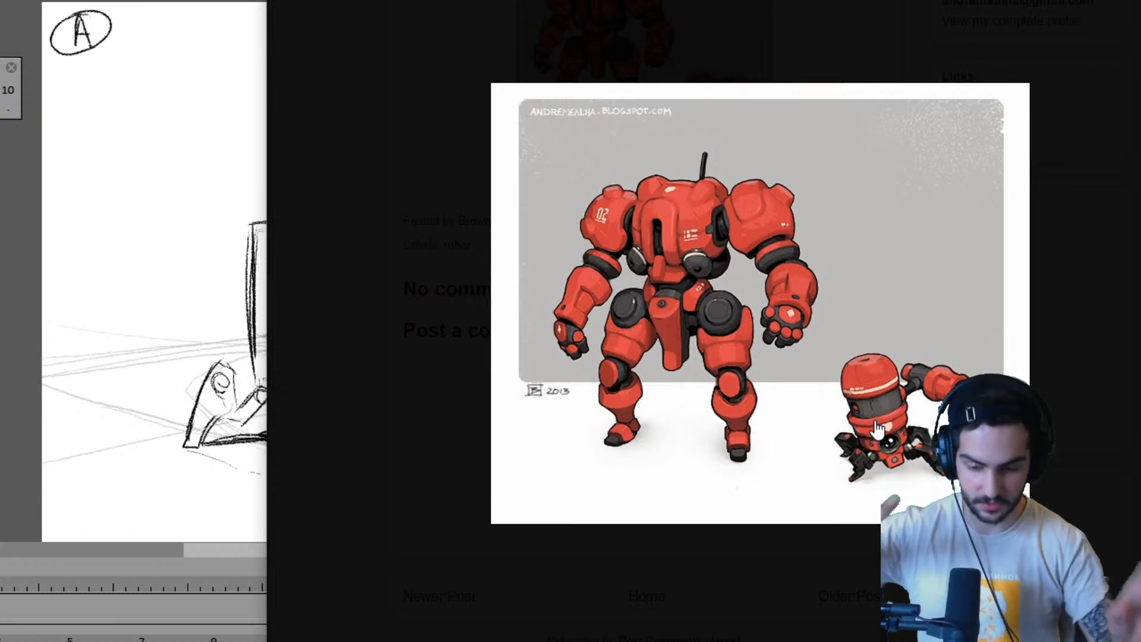
left_click_drag(742, 0, 1129, 0)
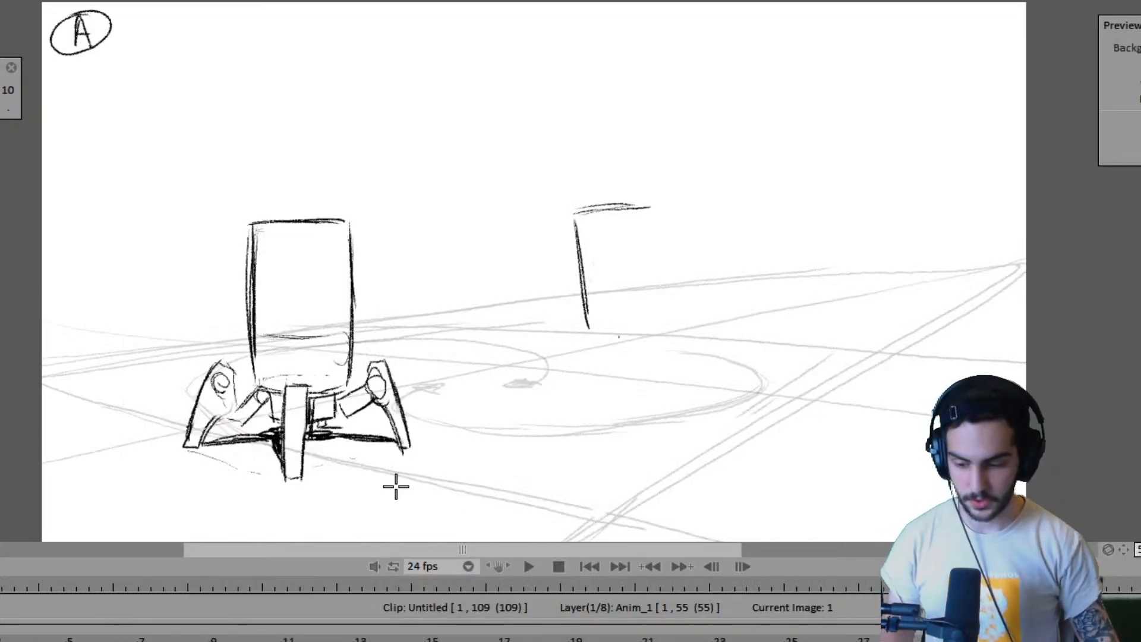
key("space")
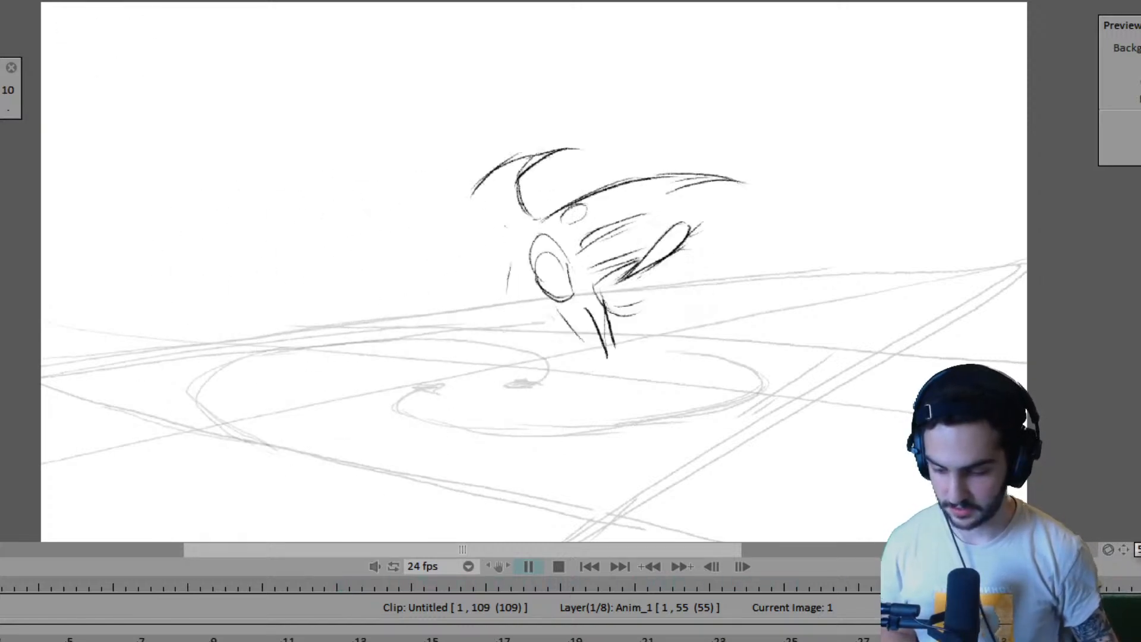
key("Escape")
- Show the faint rough pose sketches behind the drawings and compare key poses A and B against them
left_click(523, 555)
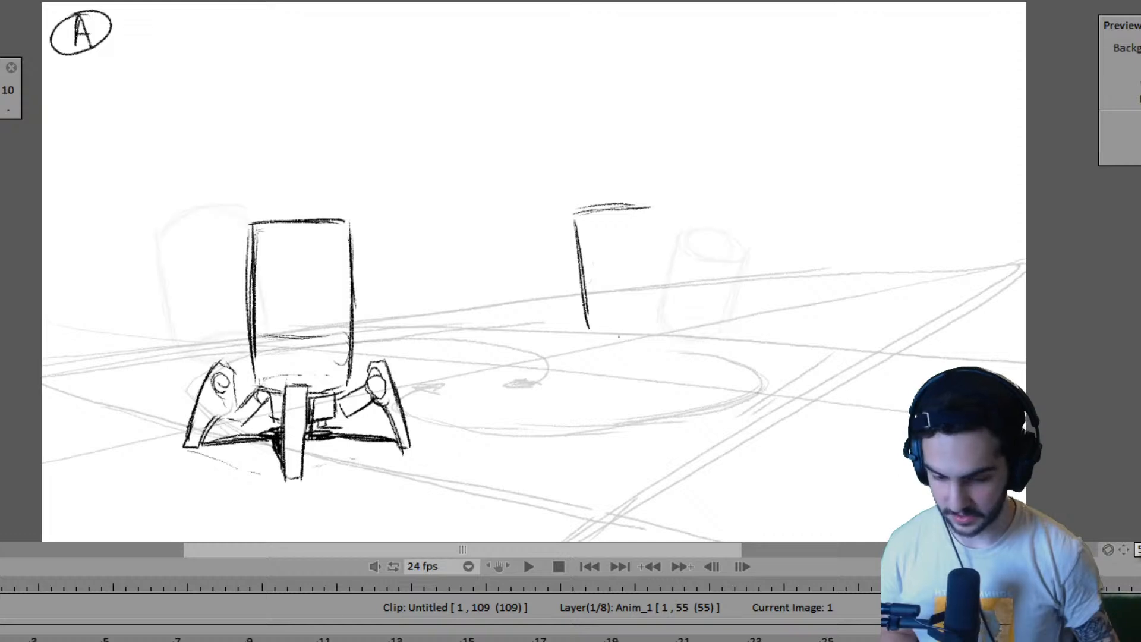
key("ctrl+z")
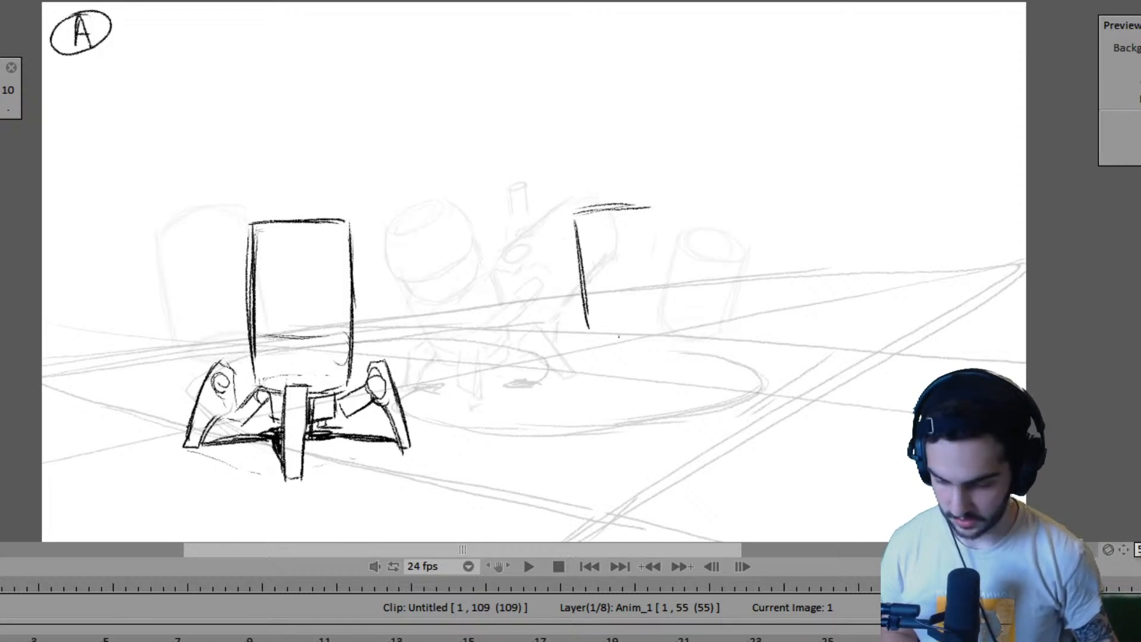
key("ctrl+z")
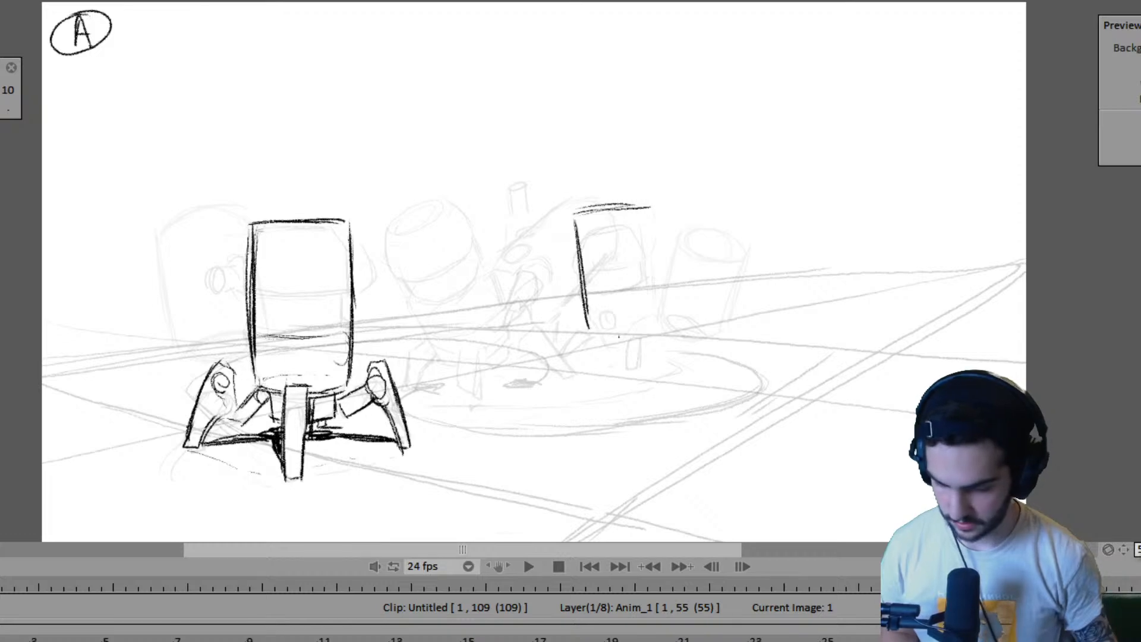
key("Left")
key("Right")
key("Right")
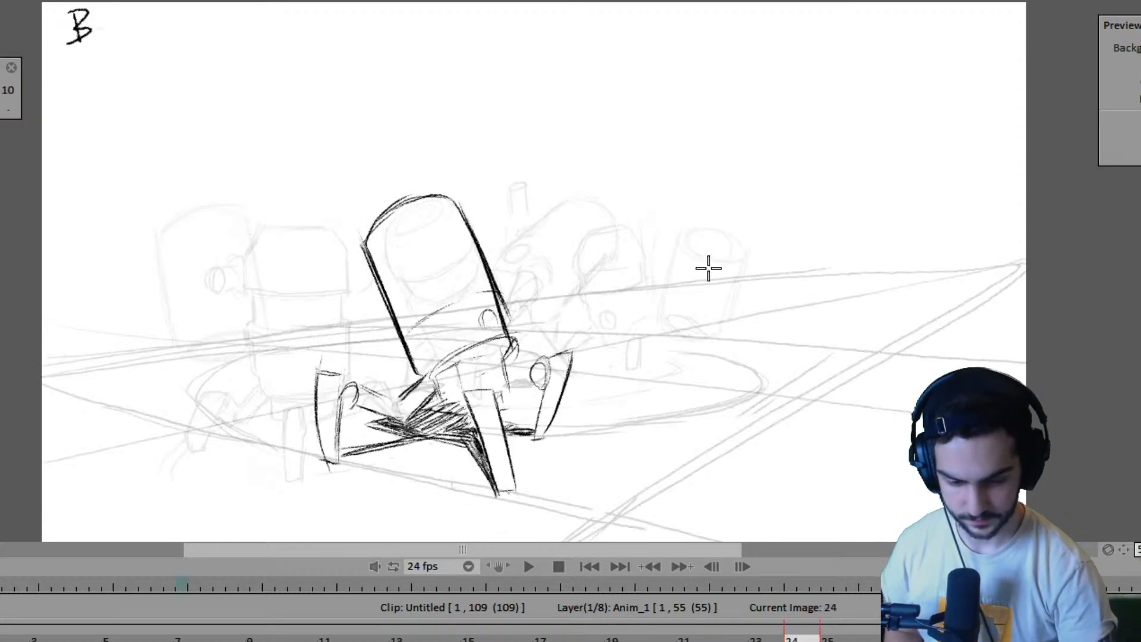
key("Left")
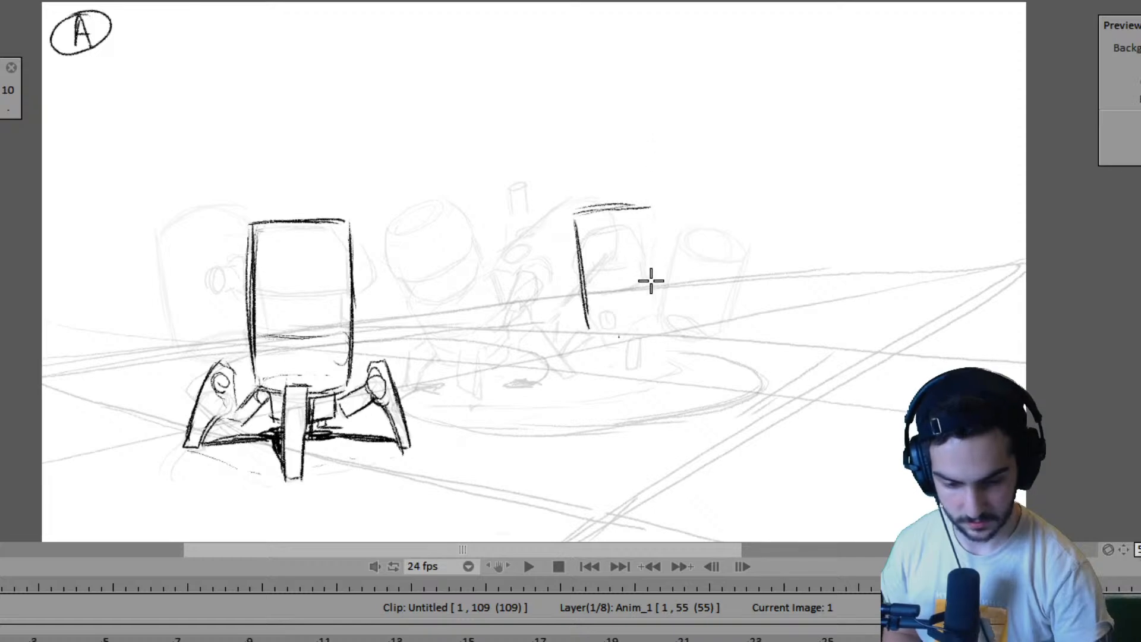
key("Right")
key("Left")
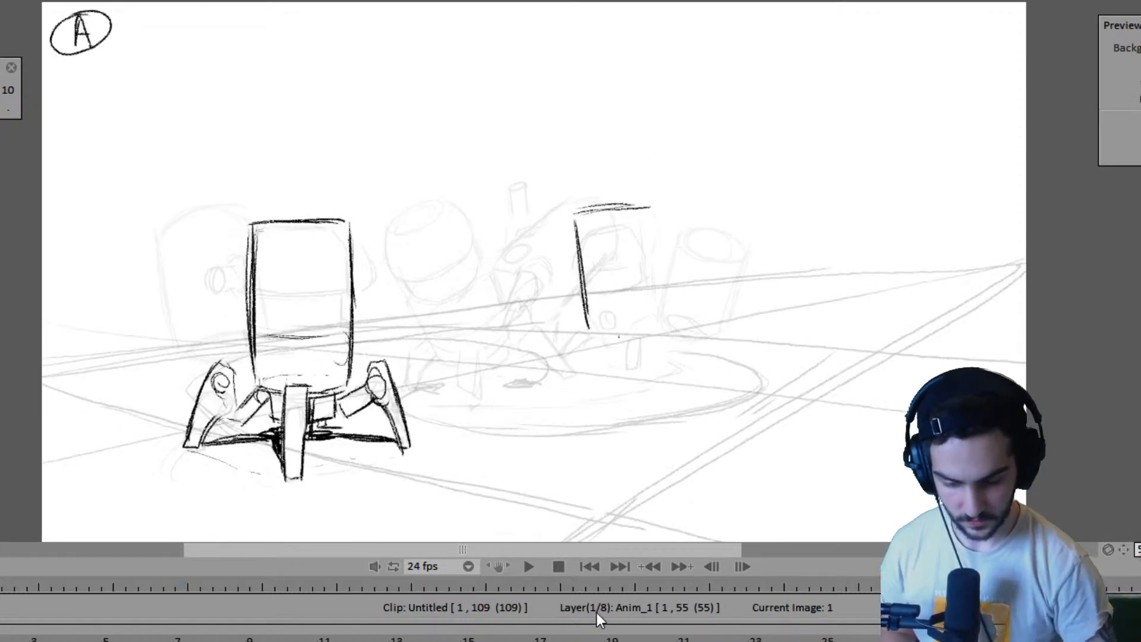
- Shorten the Anim_1 layer to 34 frames and sketch the second robot's body and two legs on pose A
left_click_drag(789, 640, 68, 641)
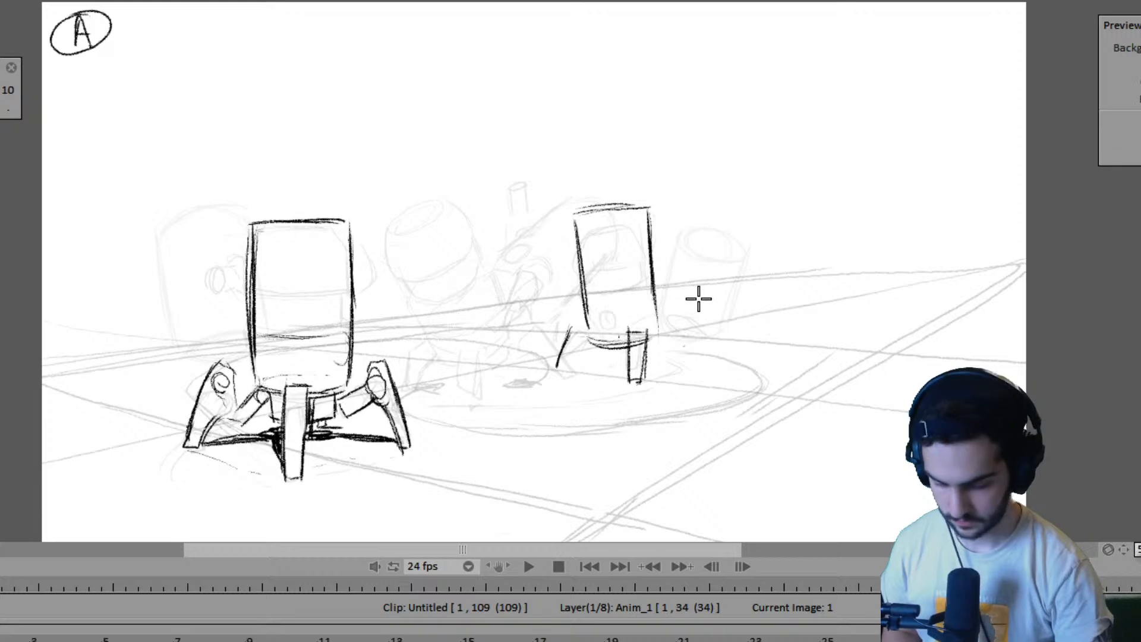
key("Right")
key("Left")
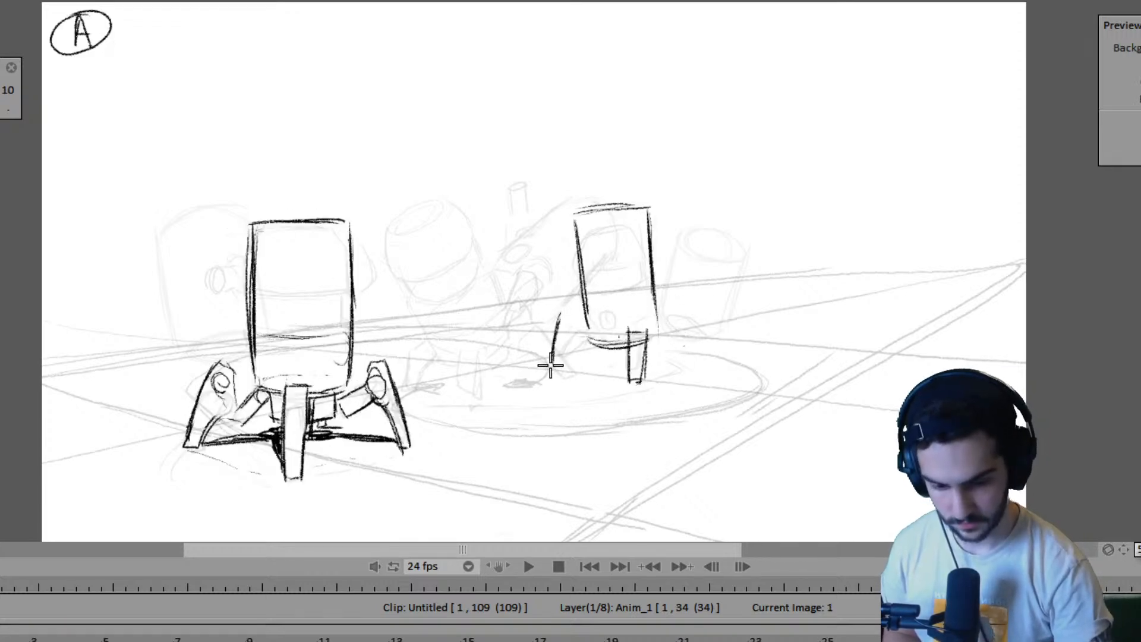
left_click_drag(580, 322, 559, 368)
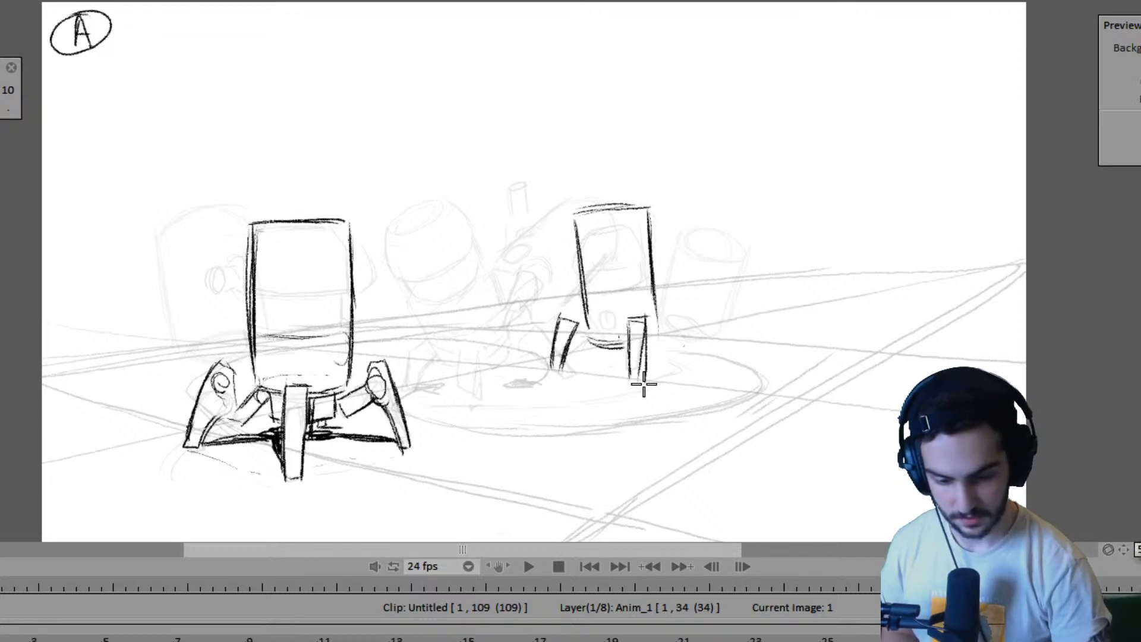
- Compare pose A with the PASS drawing on frame 3 by flipping between them
key("Right")
key("Right")
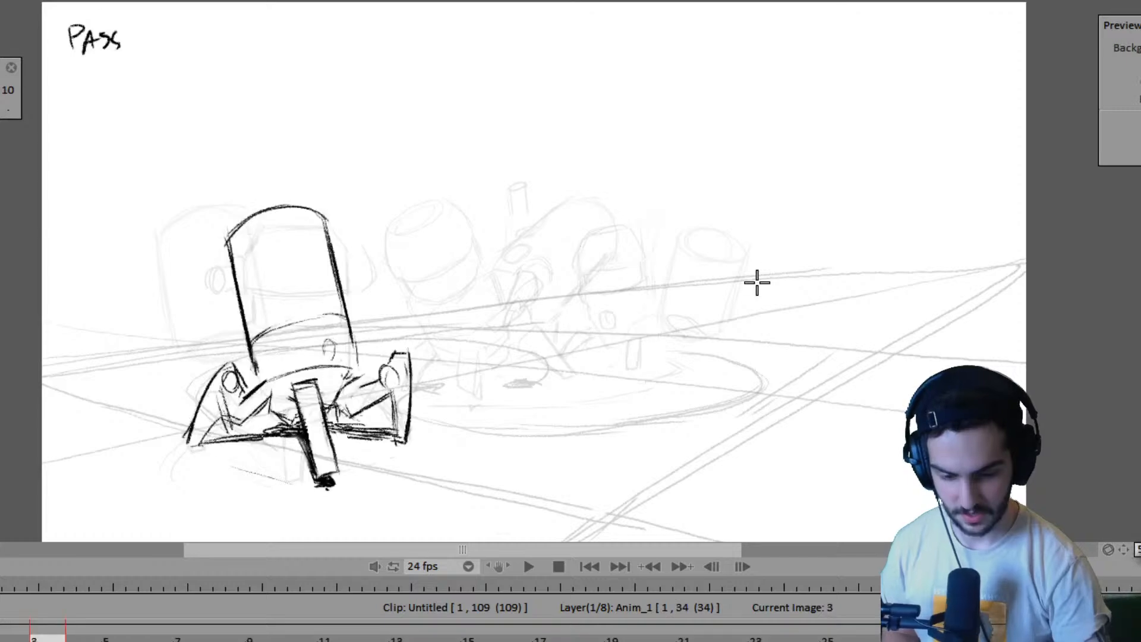
key("Left")
key("Left")
key("Right")
key("Right")
key("Right")
key("Left")
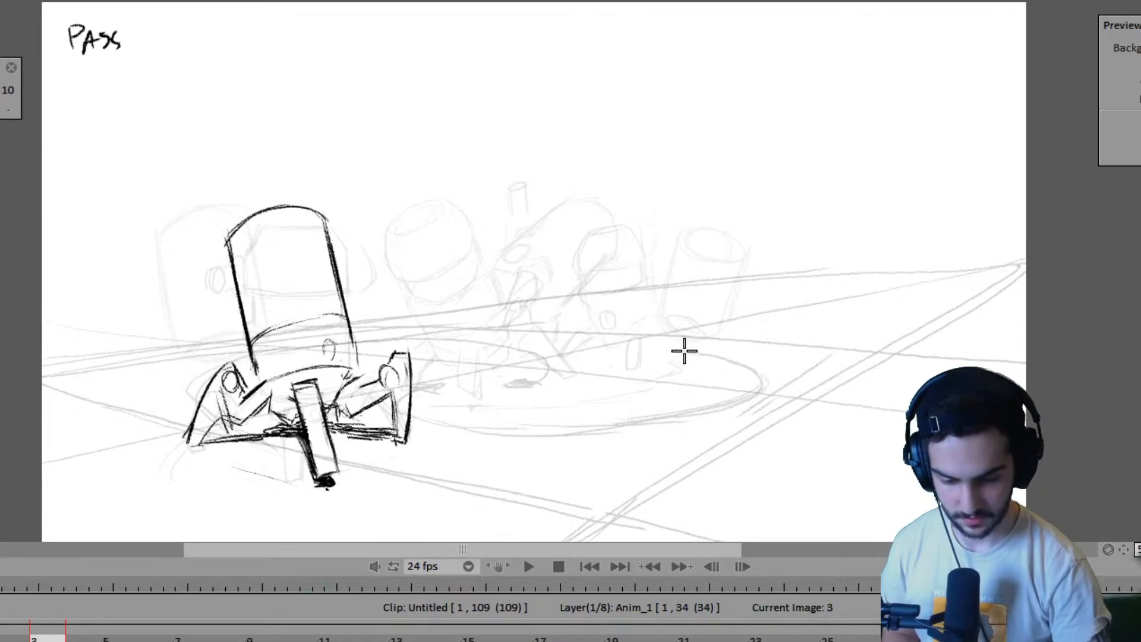
- Shorten the Anim_1 layer to 5 frames and check its hold against the PASS drawing
key("Left")
key("Left")
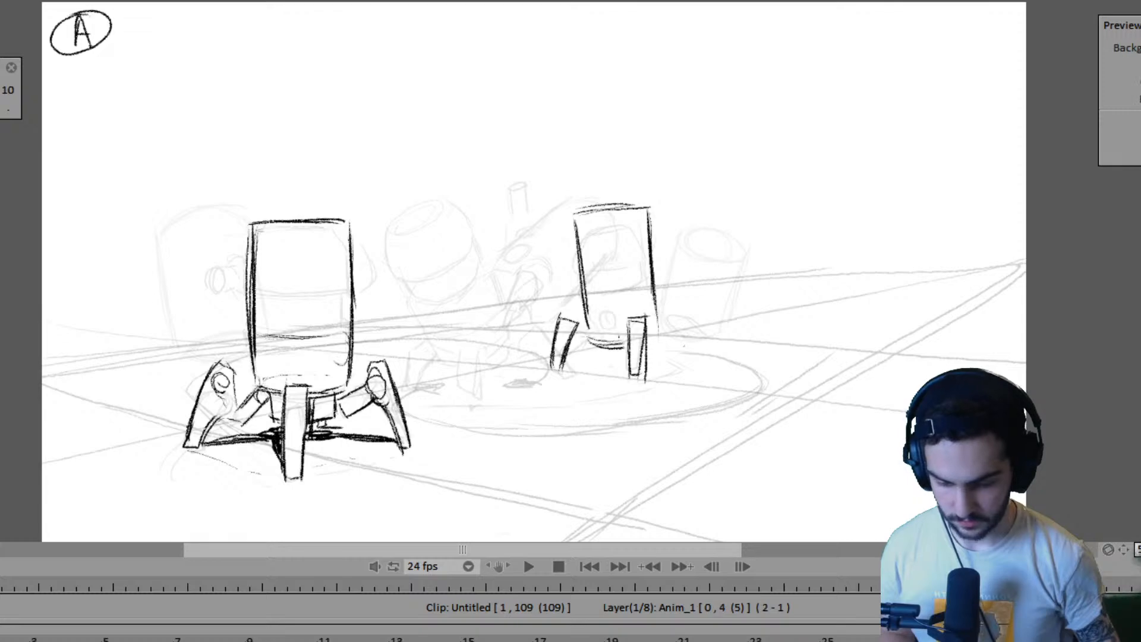
key("Right")
key("Right")
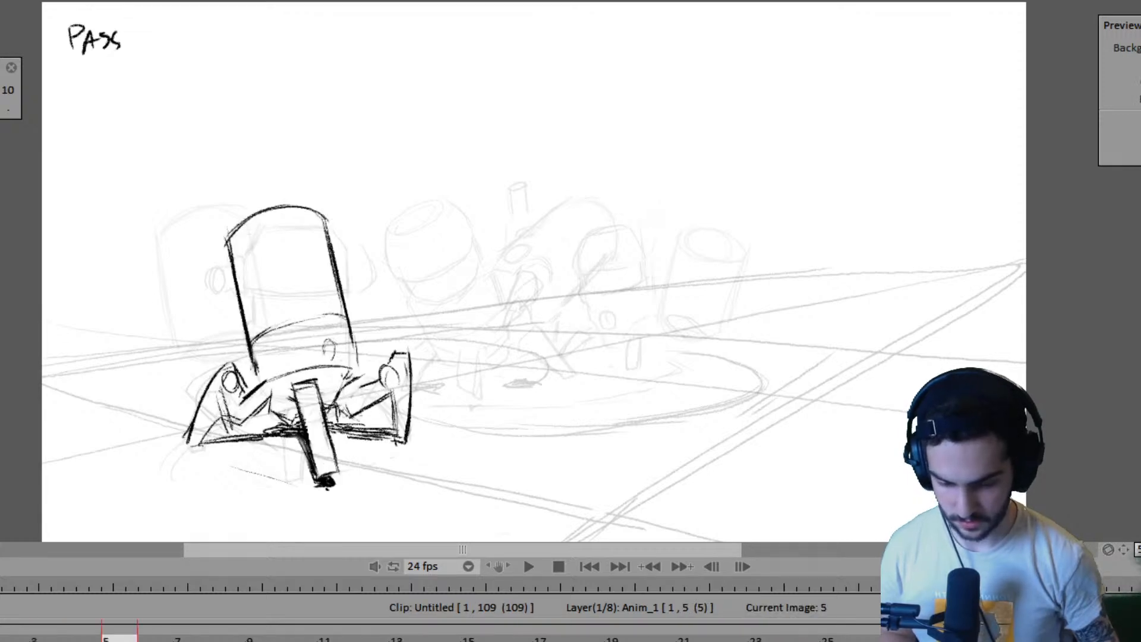
key("Right")
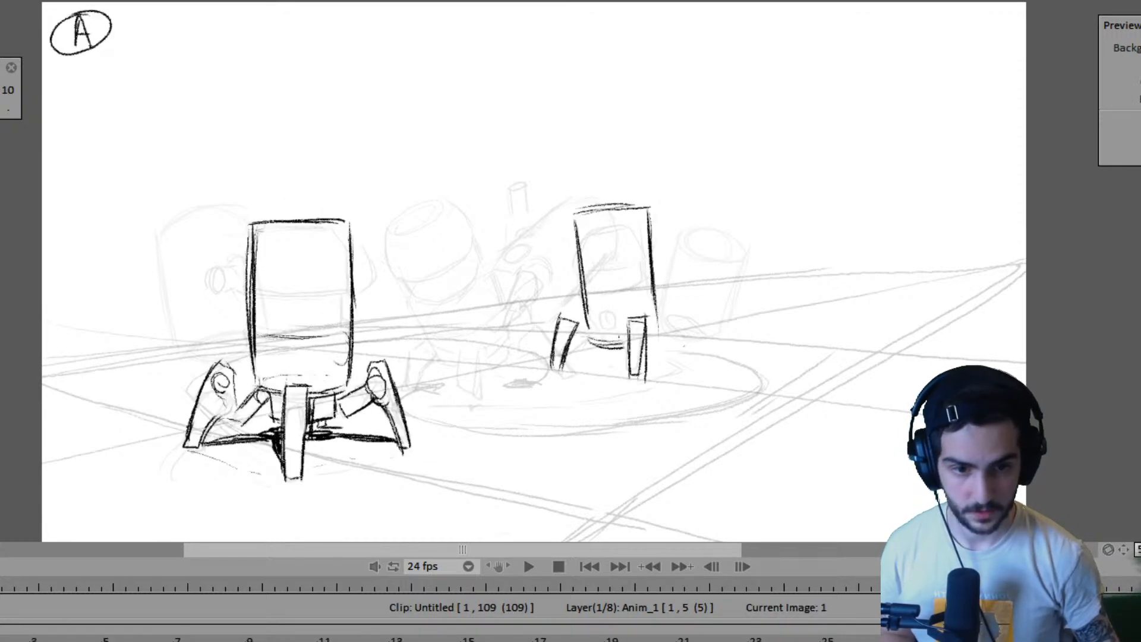
- Play the animation and step back through the first robot's poses to the PASS drawing on frame 3
key("space")
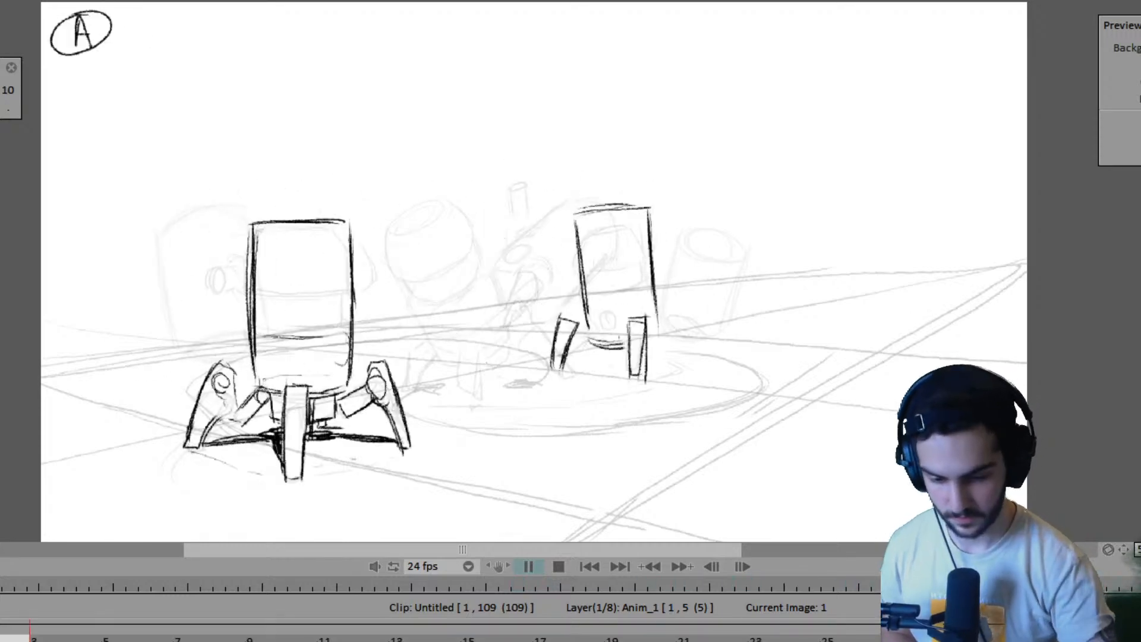
key("Return")
key("Left")
key("Left")
key("Left")
key("Left")
key("Left")
key("Left")
key("Left")
key("Left")
key("Left")
key("Left")
key("Left")
key("Left")
key("Left")
key("Left")
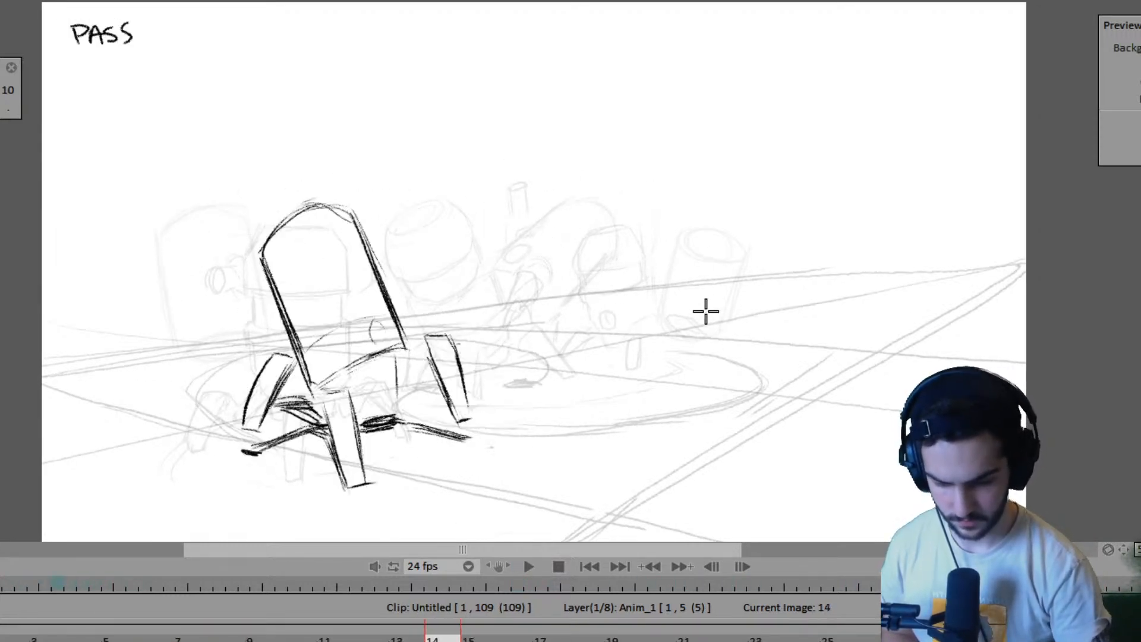
- Flip between pose A and the frame 3 PASS drawing to examine how the robot moves out of its first pose
key("Left")
key("Left")
key("Left")
key("Left")
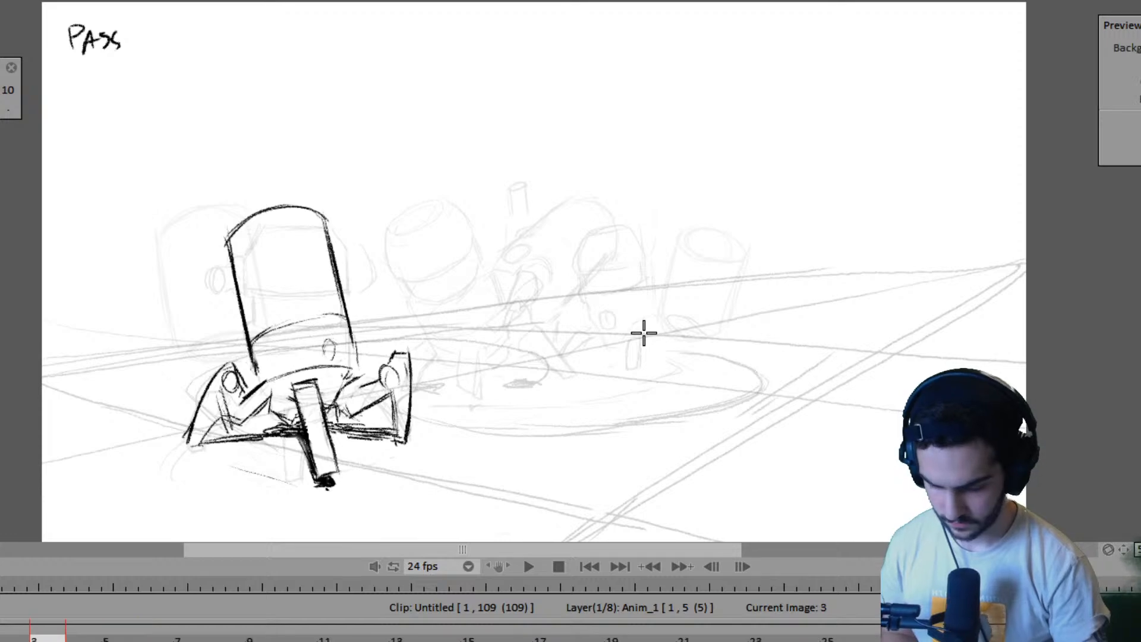
key("Right")
key("Right")
key("Right")
key("Right")
key("Left")
key("Left")
key("Left")
key("Left")
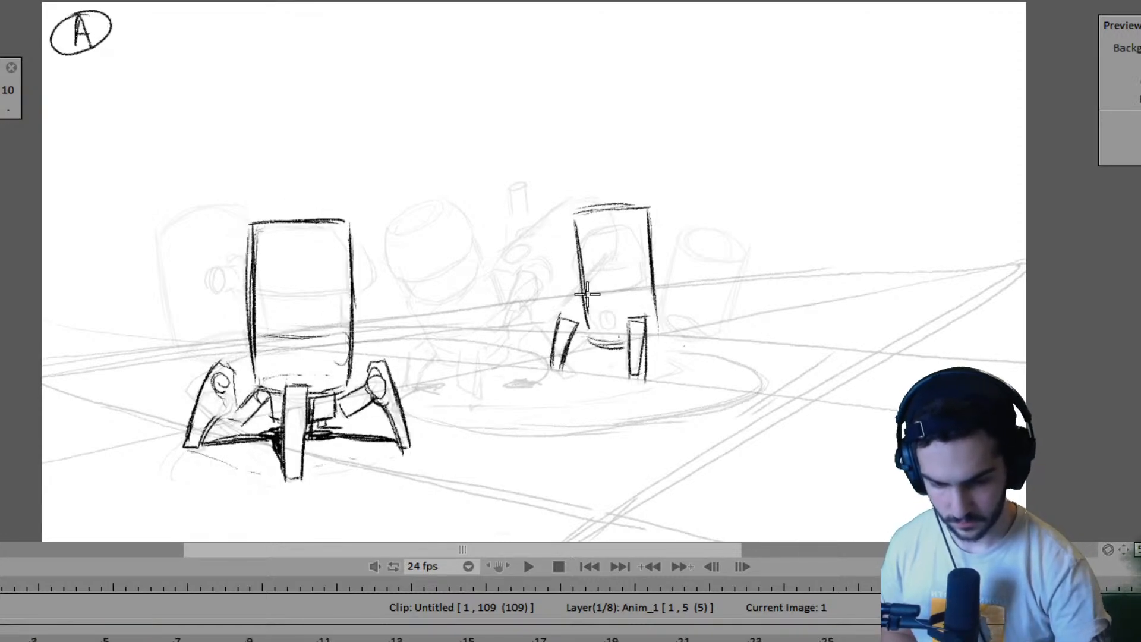
key("Right")
key("Right")
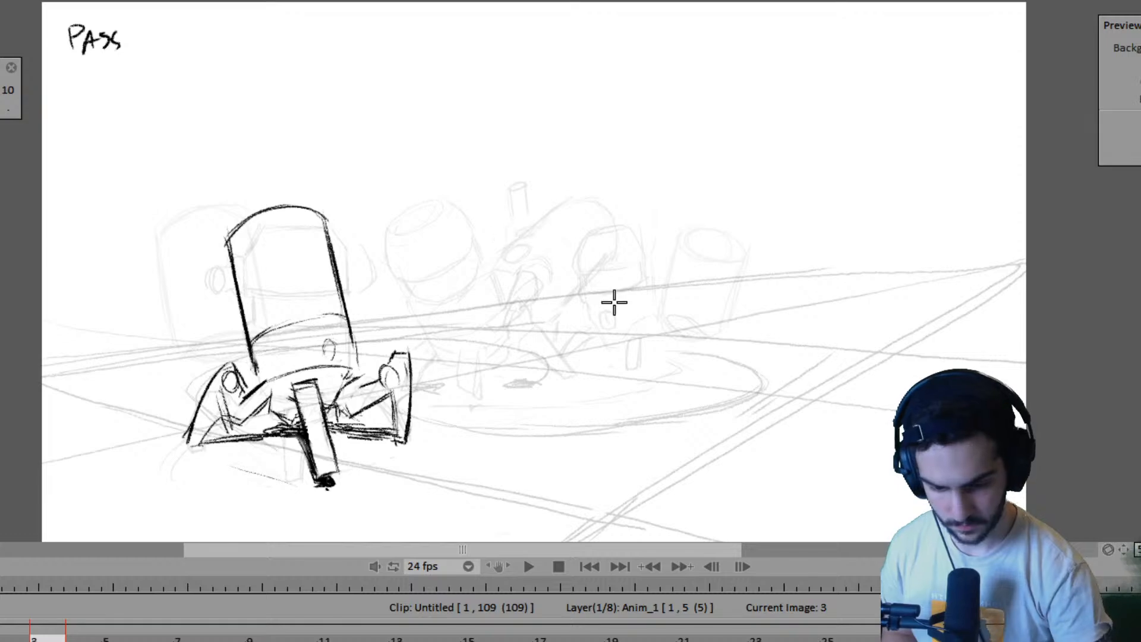
key("Left")
key("Left")
key("Right")
key("Right")
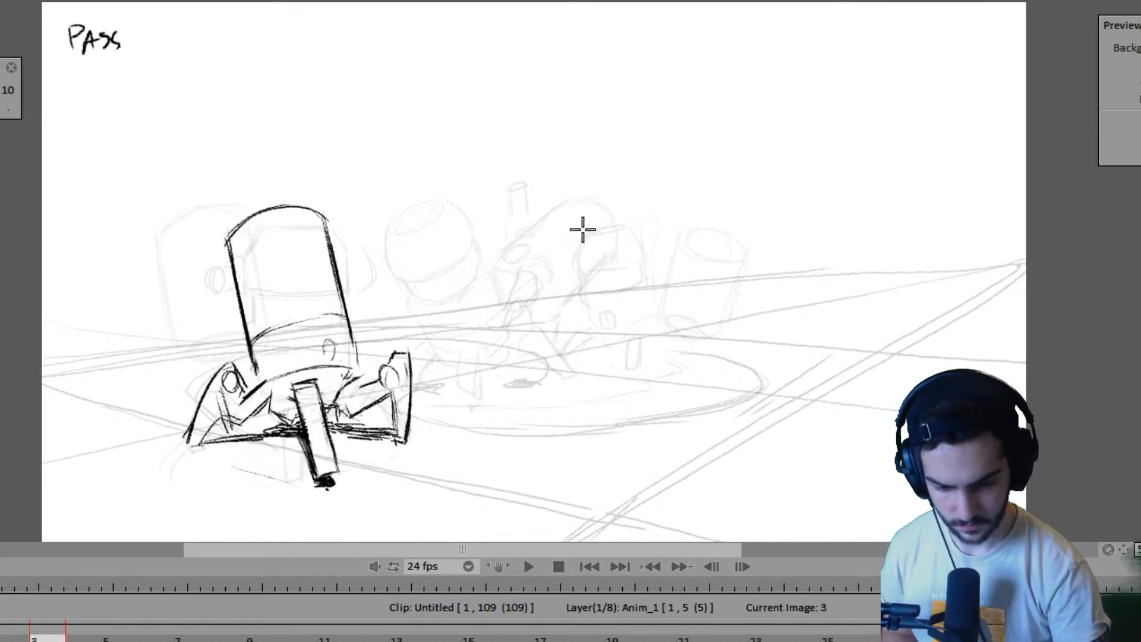
- Draw a slanted body line and a small foot mark for the second robot on frame 3, checking them against pose A
left_click_drag(584, 229, 547, 312)
left_click_drag(567, 267, 547, 315)
key("Left")
key("Left")
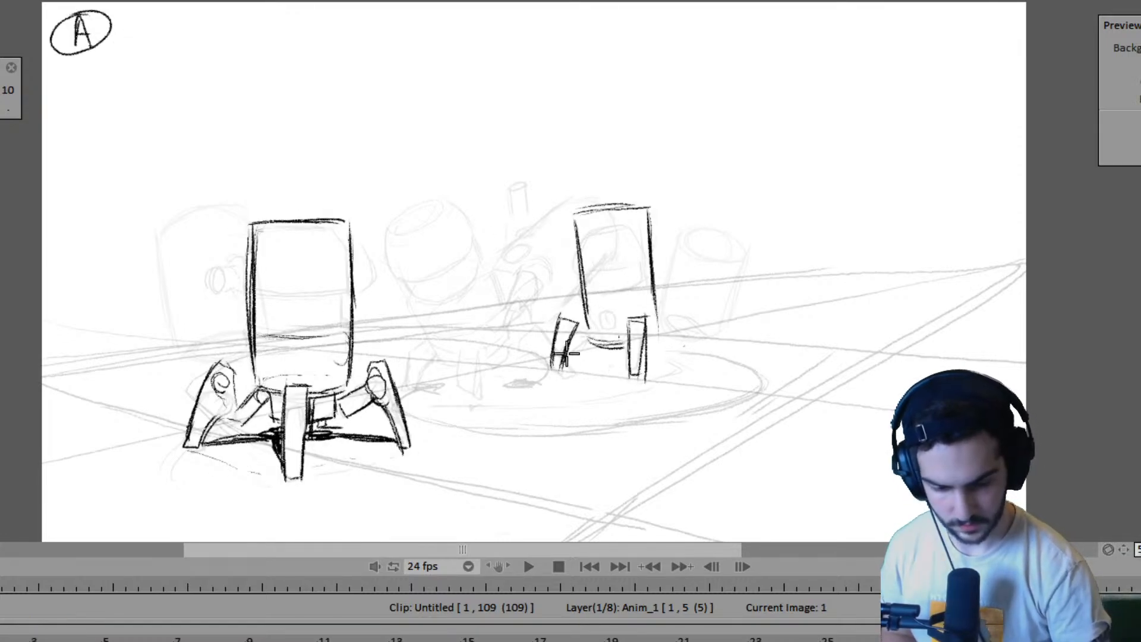
key("Right")
key("Right")
key("Left")
key("Left")
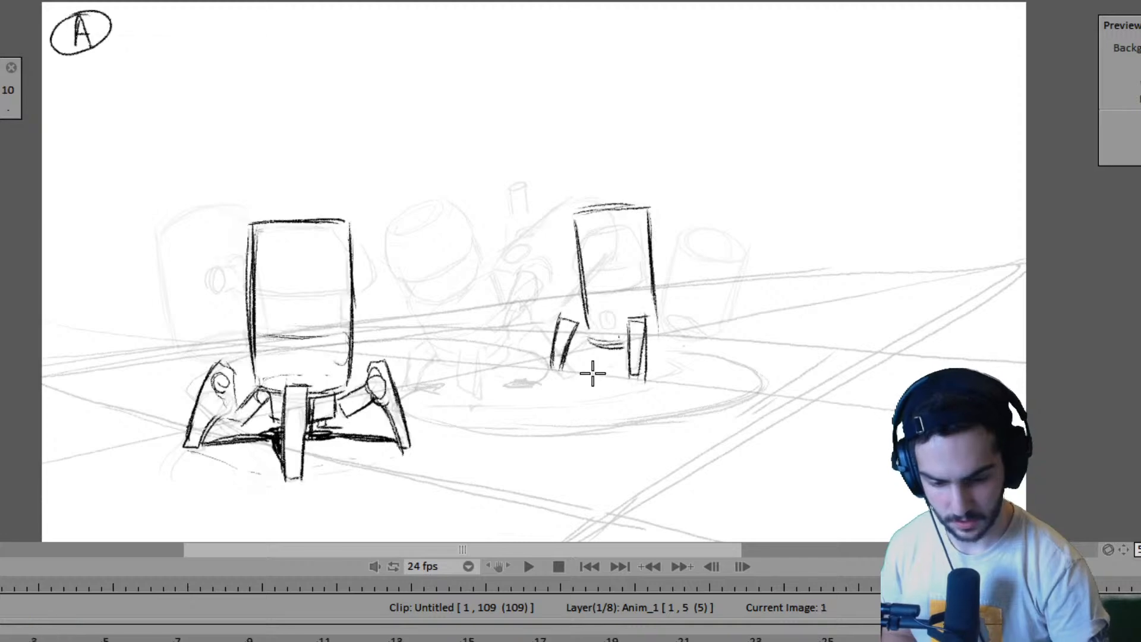
key("Right")
key("Right")
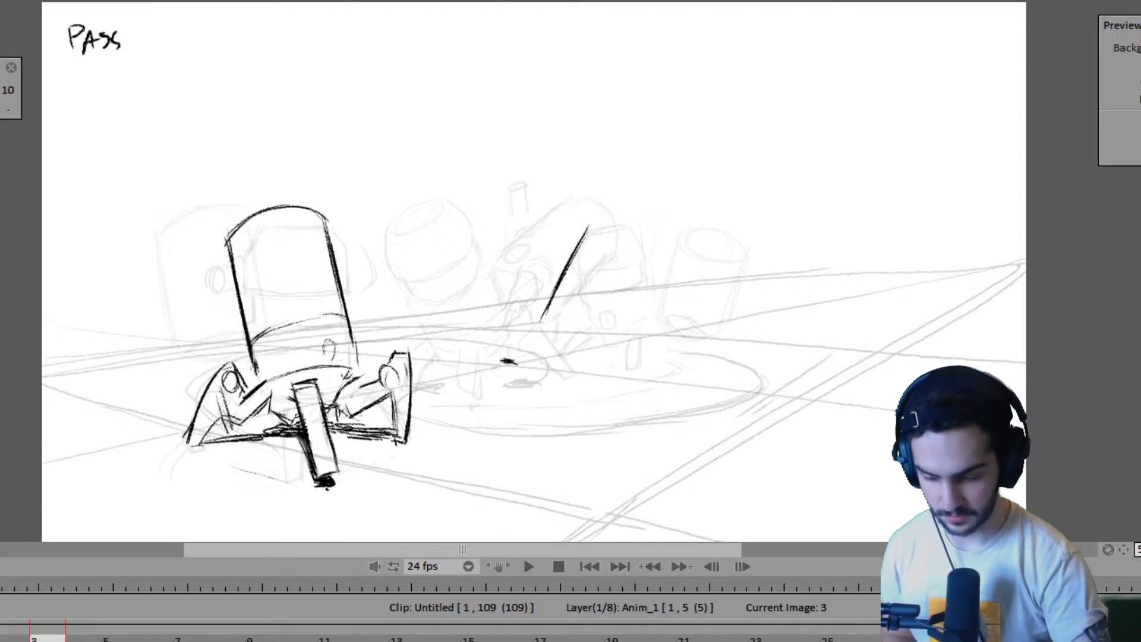
- Extend the Anim_1 layer to 9 frames, holding pose A until the second robot's new drawing at frame 7
mouse_move(65, 641)
left_mouse_down()
mouse_move(137, 641)
mouse_move(101, 641)
left_mouse_up()
key("Right")
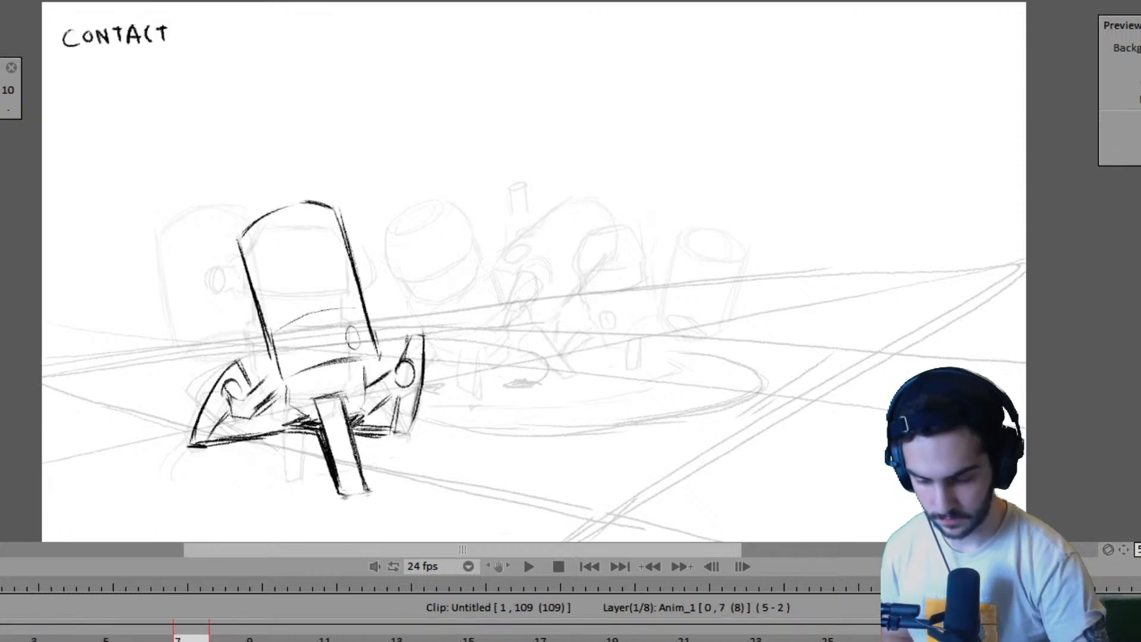
key("Left")
key("Right")
key("Right")
key("Right")
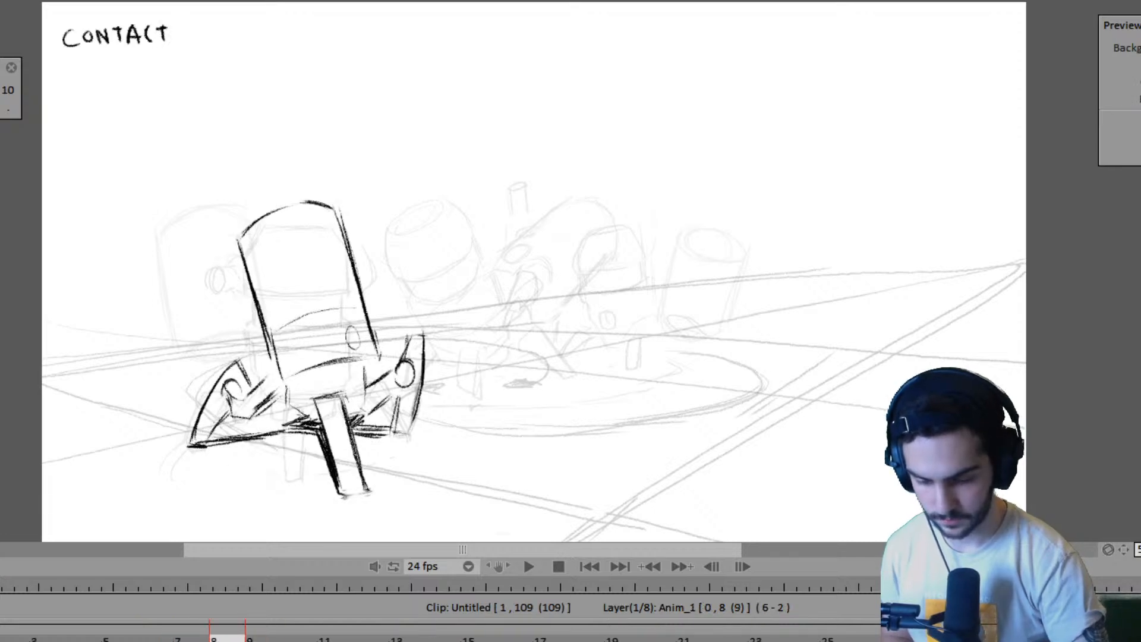
- Flip between pose A and the CONTACT drawing on frame 7 to compare the second robot's two poses
key("Home")
key("Right")
key("Right")
key("Right")
key("Right")
key("Right")
key("Right")
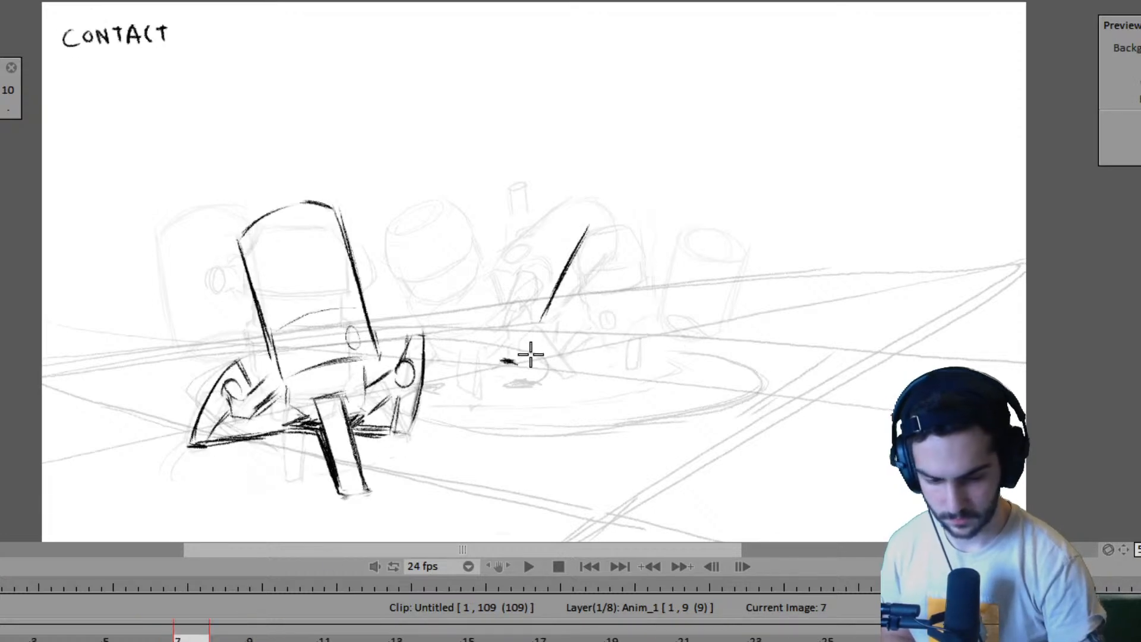
key("Home")
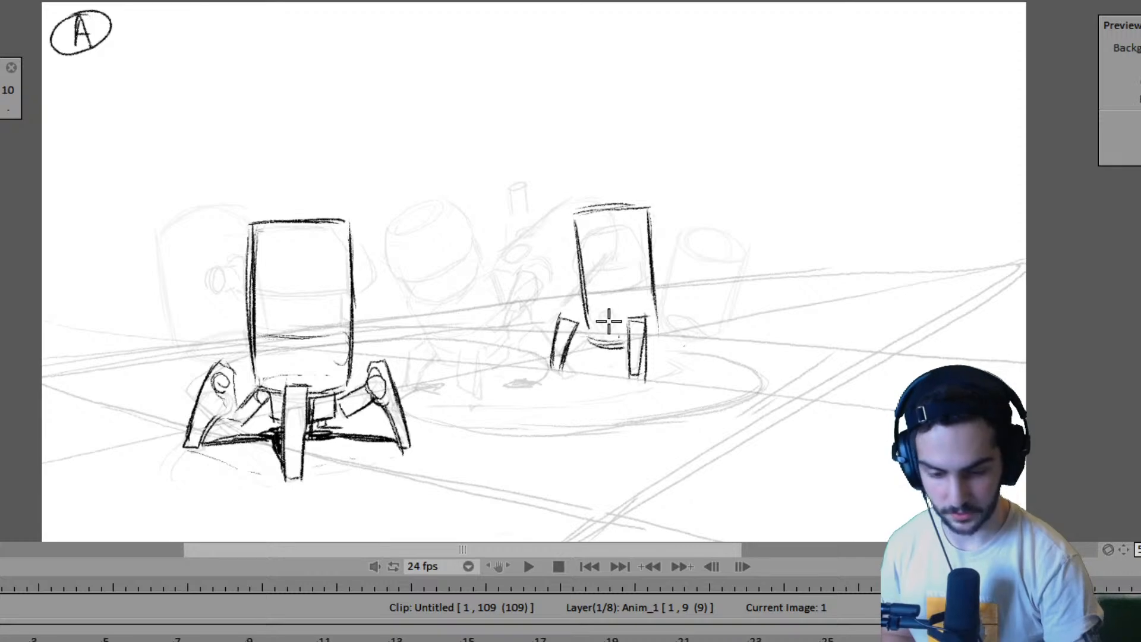
key("Right")
key("Right")
key("Right")
key("Right")
key("Right")
key("Right")
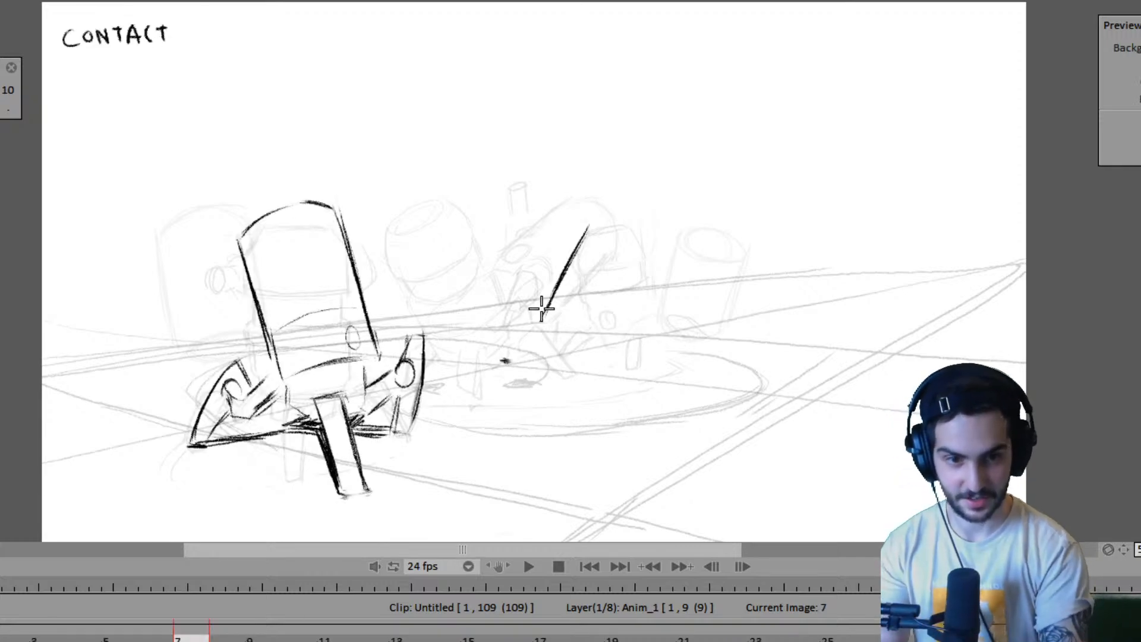
key("Home")
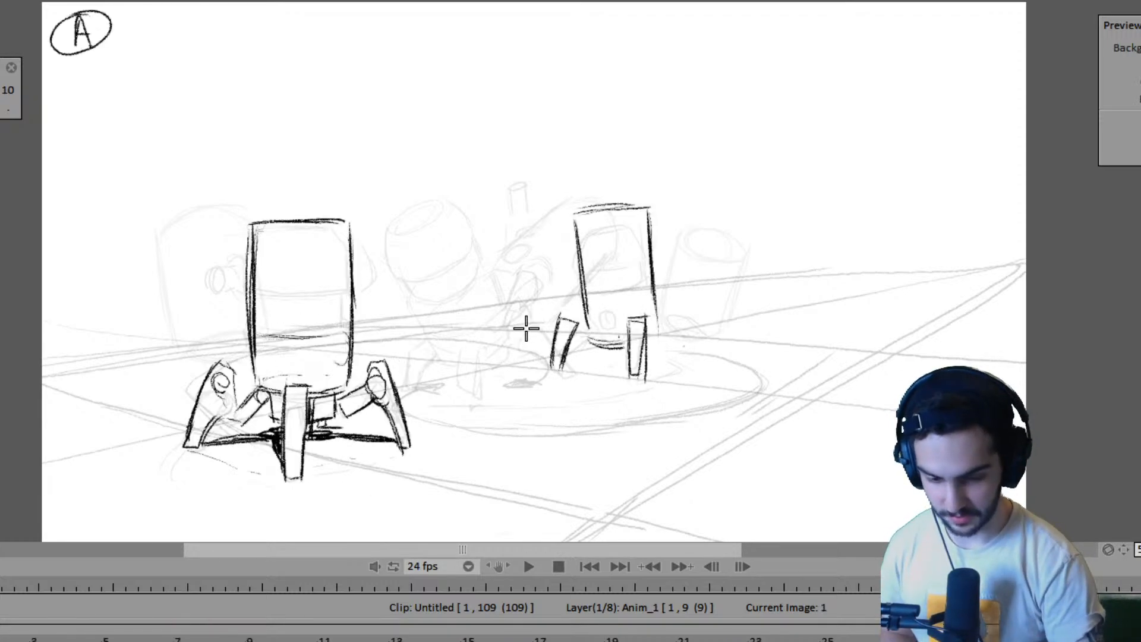
key("Right")
key("Right")
key("Right")
key("Right")
key("Right")
key("Right")
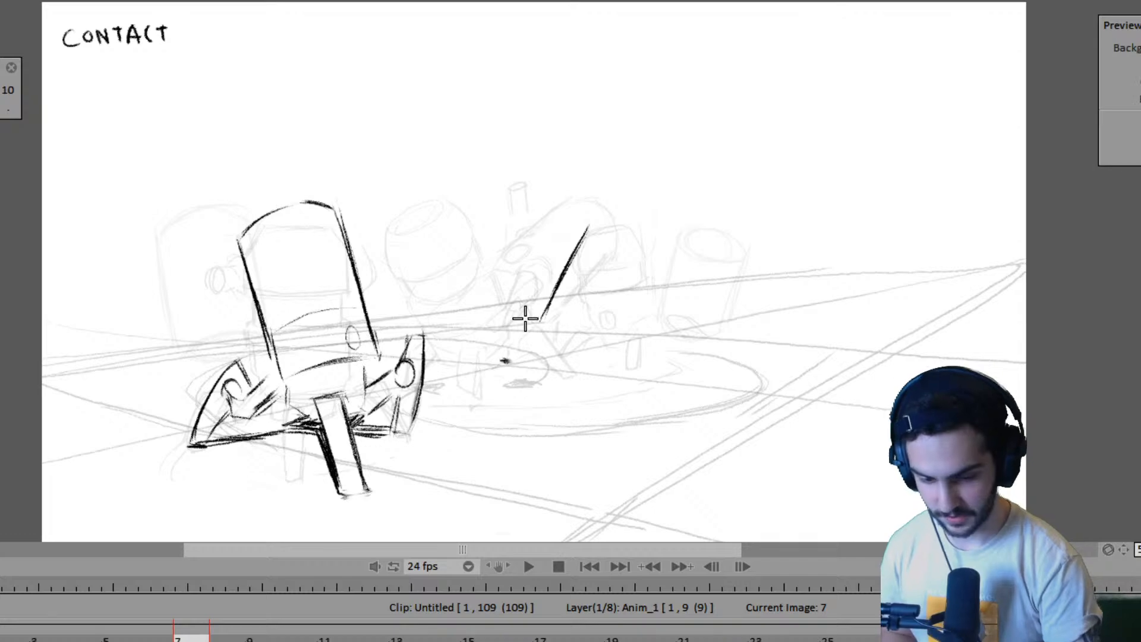
- Draw the second robot's slanted near-side leg up from its foot mark on frame 7, comparing it against pose A
key("Home")
key("Right")
key("Right")
key("Right")
key("Right")
key("Right")
key("Right")
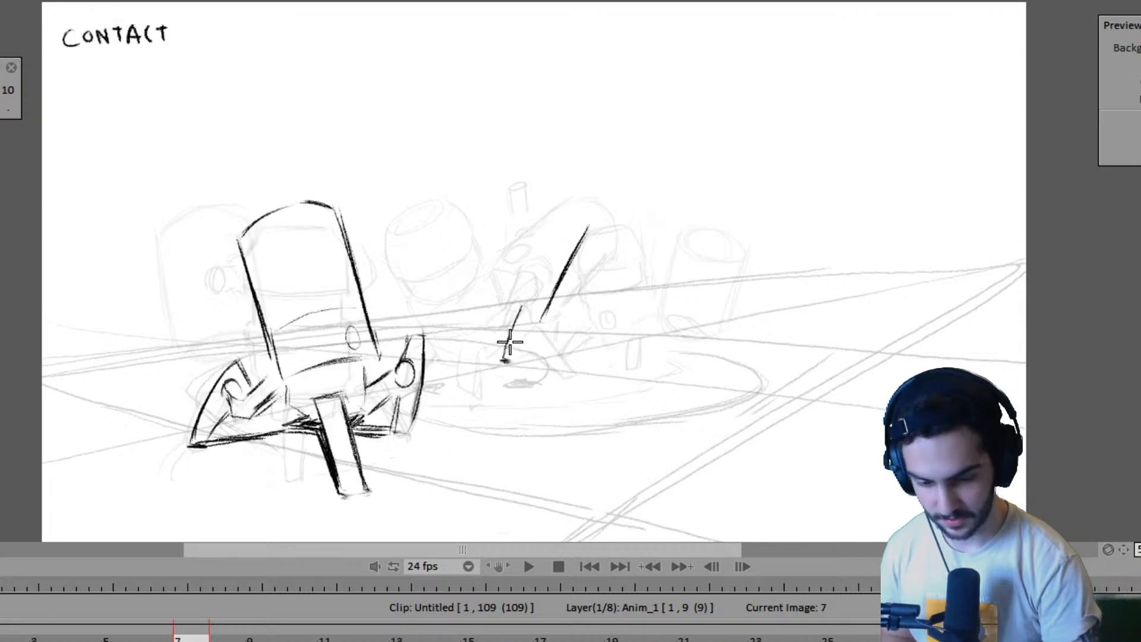
left_click_drag(504, 359, 526, 317)
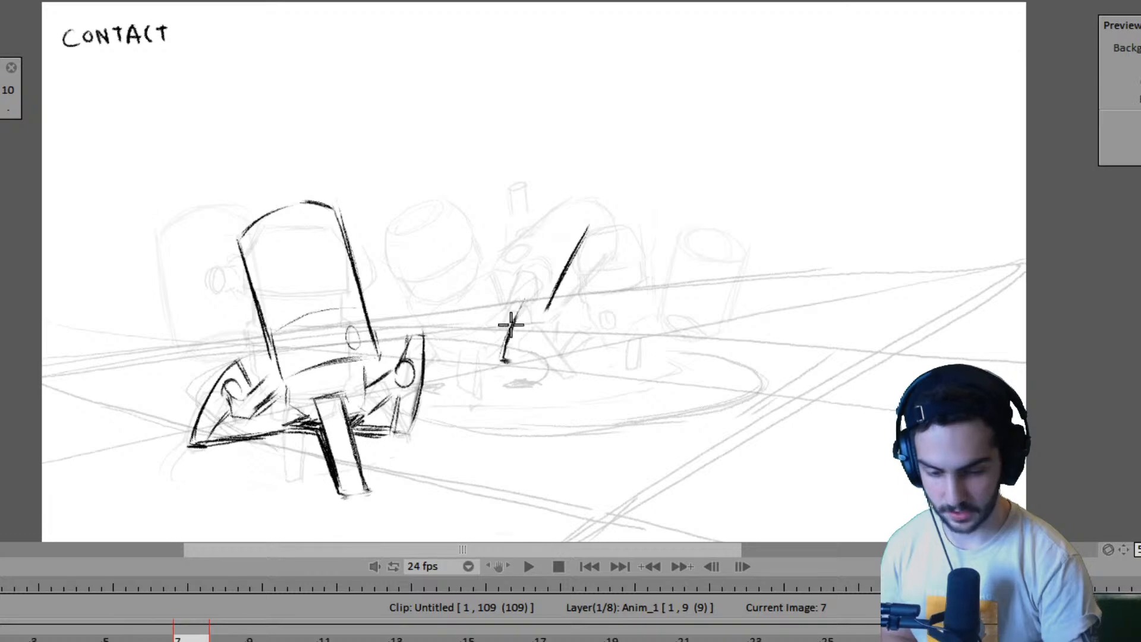
key("Home")
key("Right")
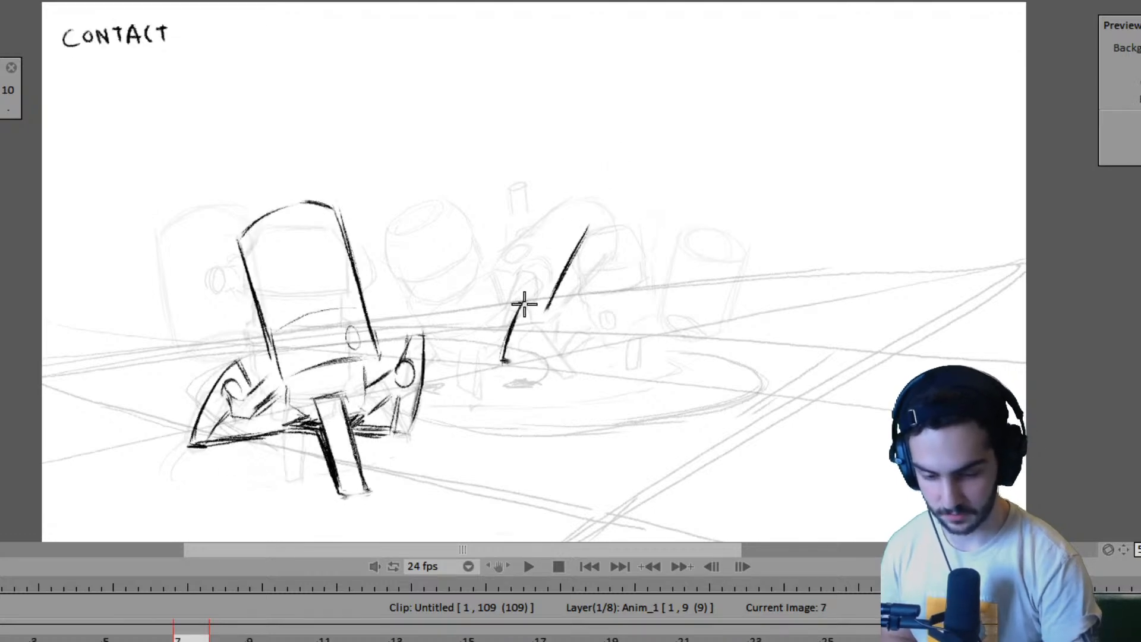
key("Home")
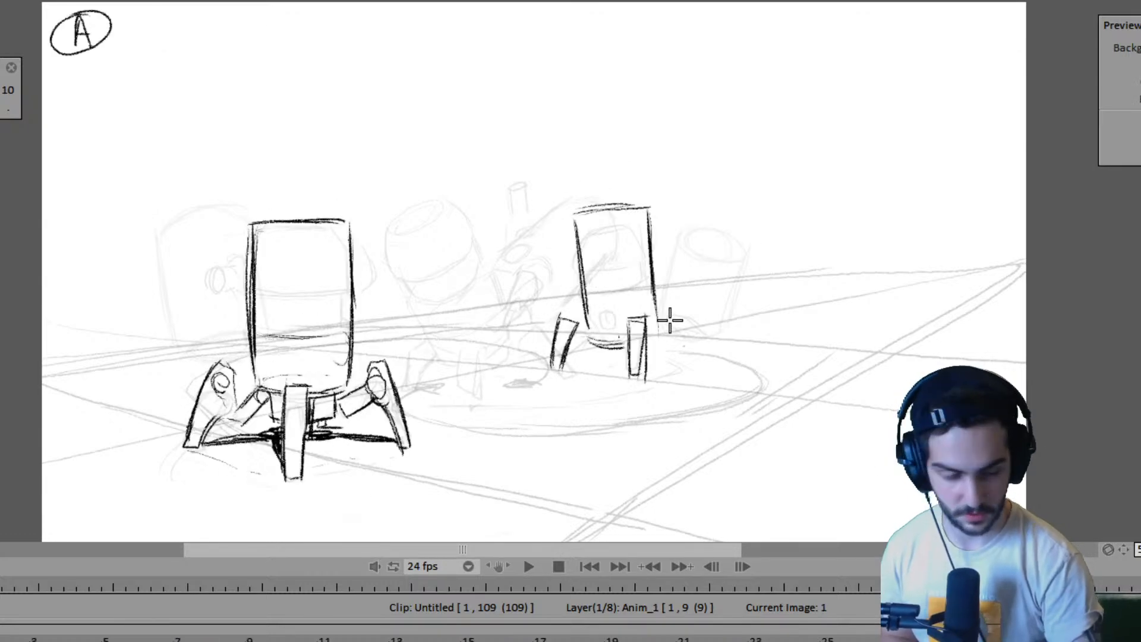
key("Right")
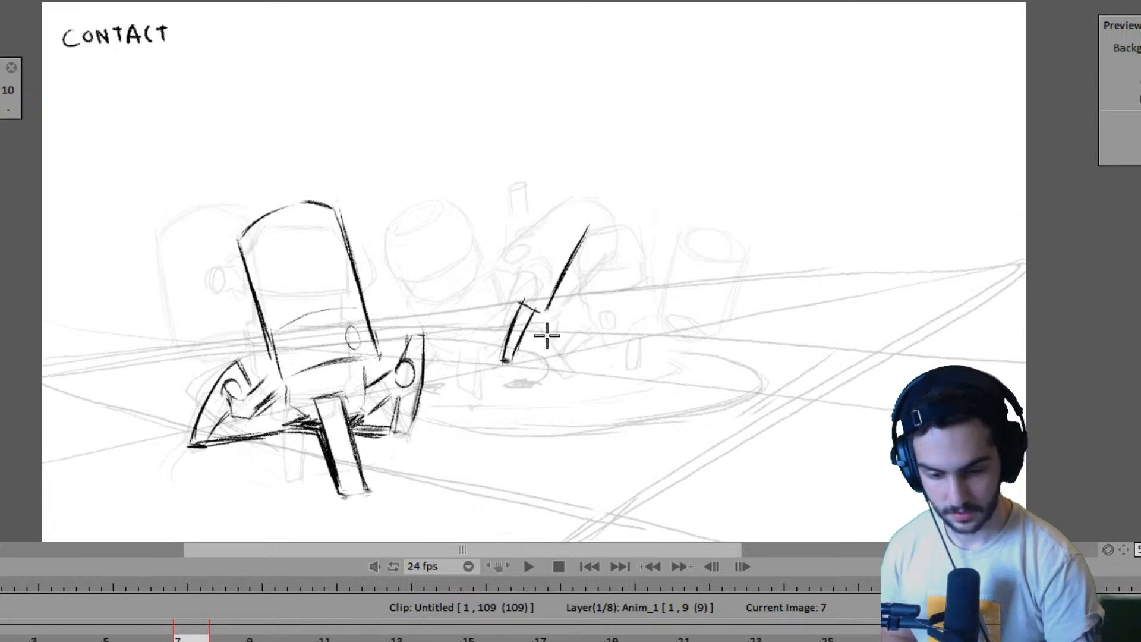
- Sketch the curved underside of the second robot's body on frame 7, flipping against pose A to check it
left_click_drag(546, 321, 580, 349)
key("Home")
key("Right")
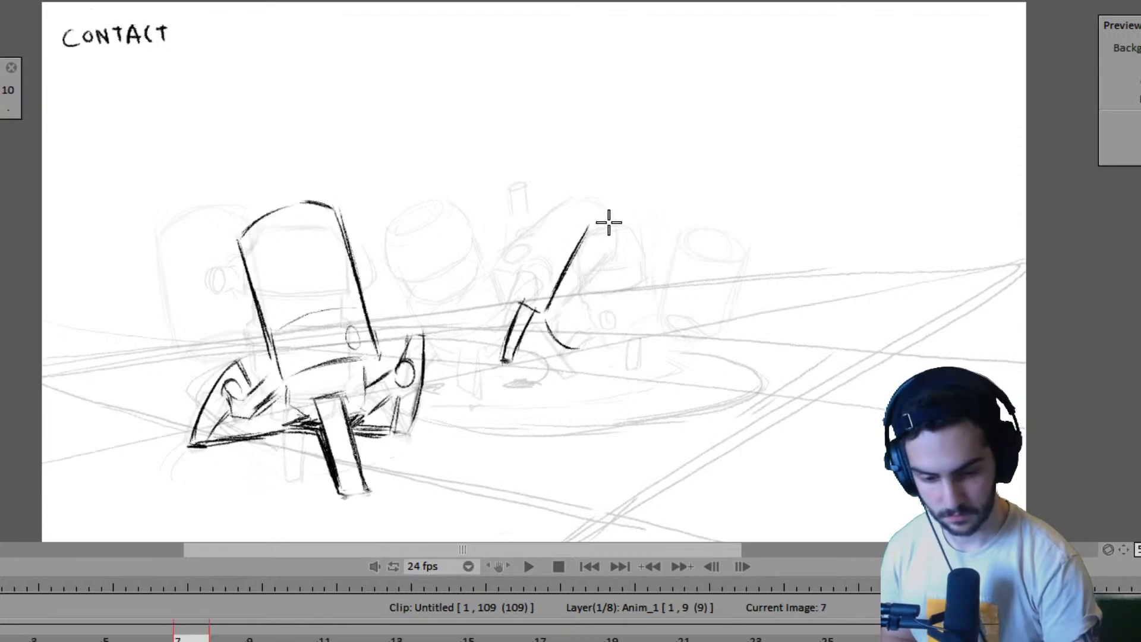
key("Home")
key("Right")
key("Home")
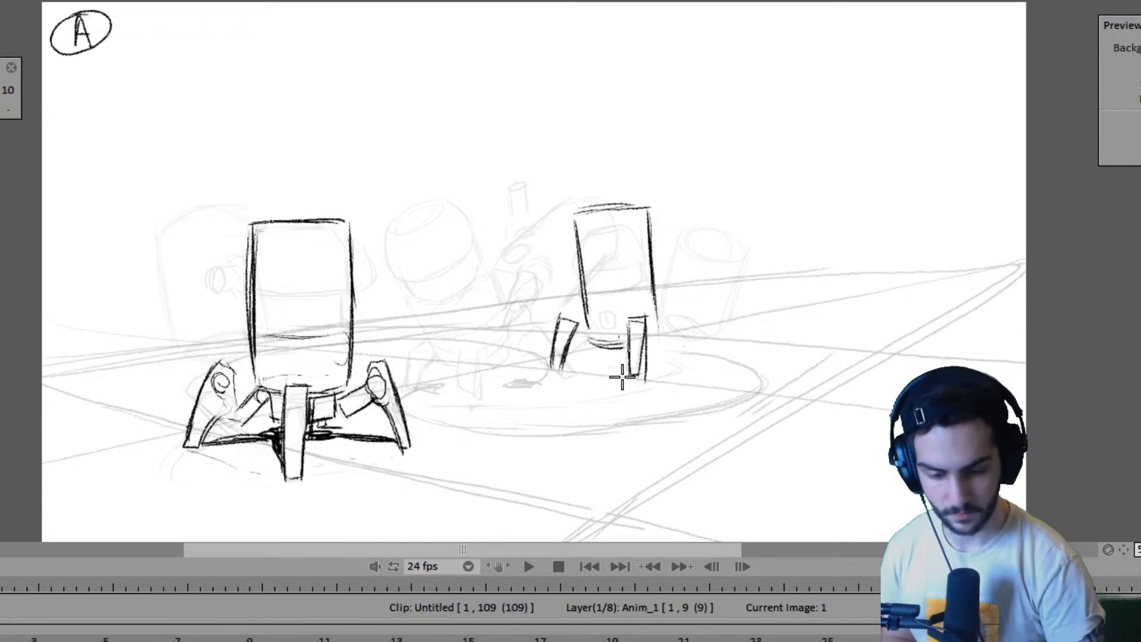
- Draw the second robot's tapered front leg with a dark foot on frame 7, using pose A for placement
key("Right")
key("Home")
mouse_move(624, 377)
left_mouse_down()
mouse_move(635, 375)
mouse_move(612, 317)
mouse_move(625, 367)
left_mouse_up()
key("Right")
mouse_move(611, 319)
left_mouse_down()
mouse_move(635, 323)
mouse_move(630, 309)
mouse_move(637, 375)
left_mouse_up()
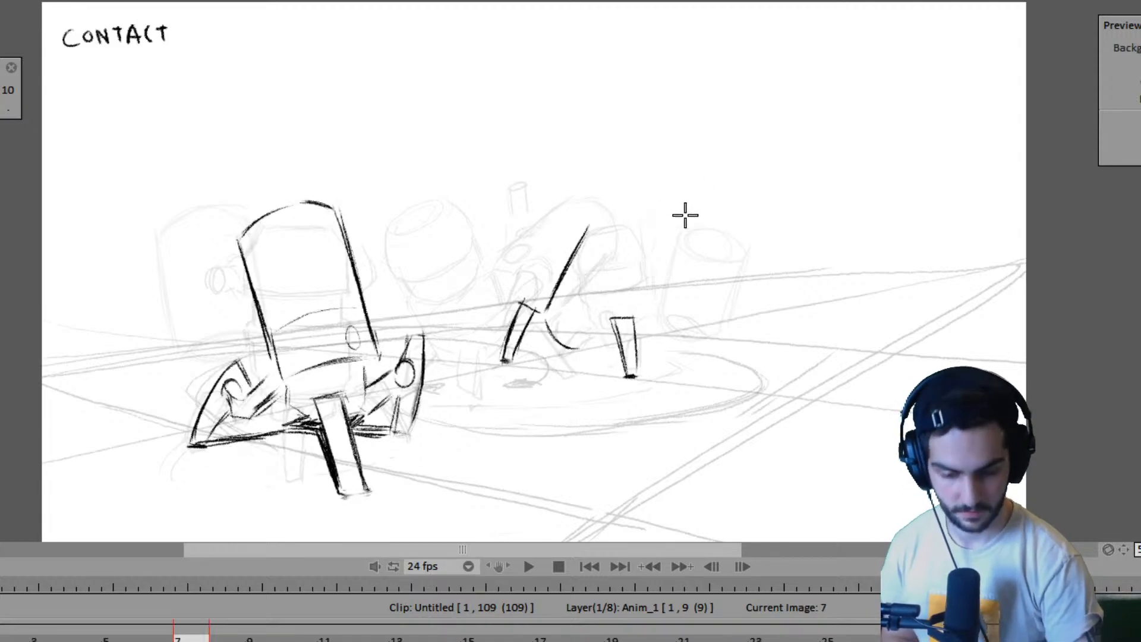
key("Home")
key("Right")
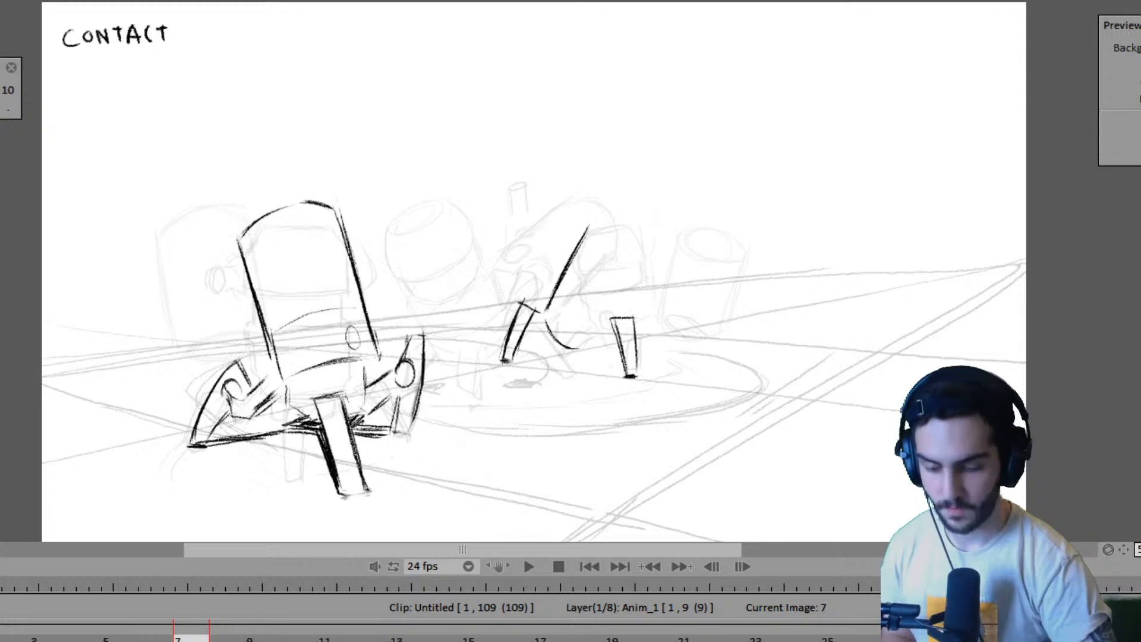
- Extend the Anim_1 layer to 11 frames
left_click_drag(302, 639, 373, 637)
key("Left")
key("Right")
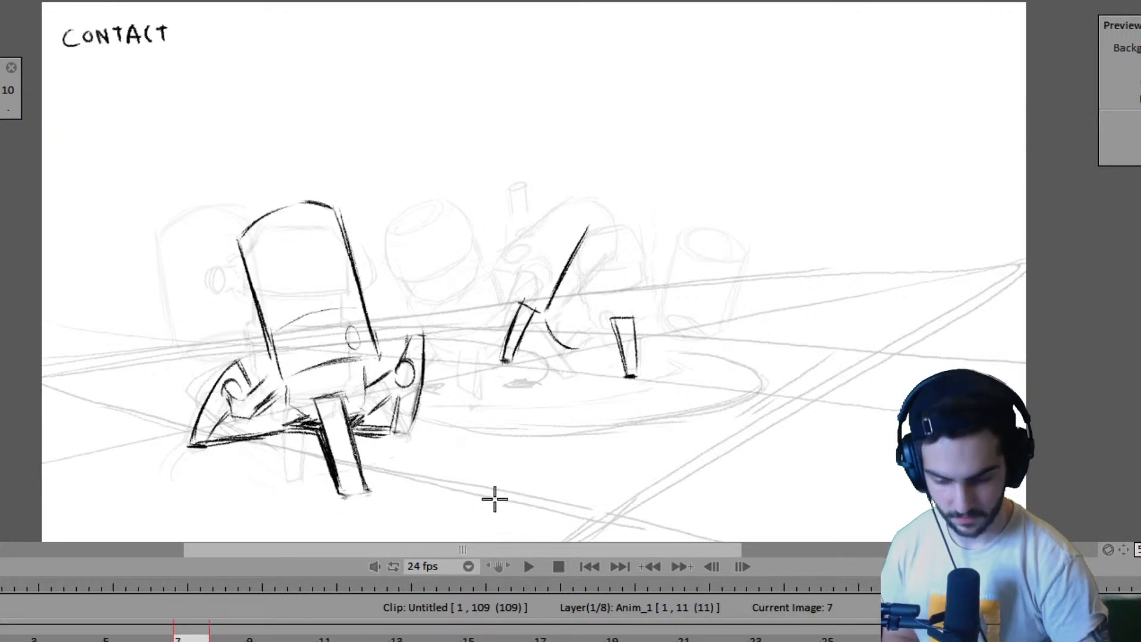
- Draw the second robot's rounded head and the far side of its tilted body on frame 7, checking against pose A
key("Left")
key("Right")
key("Left")
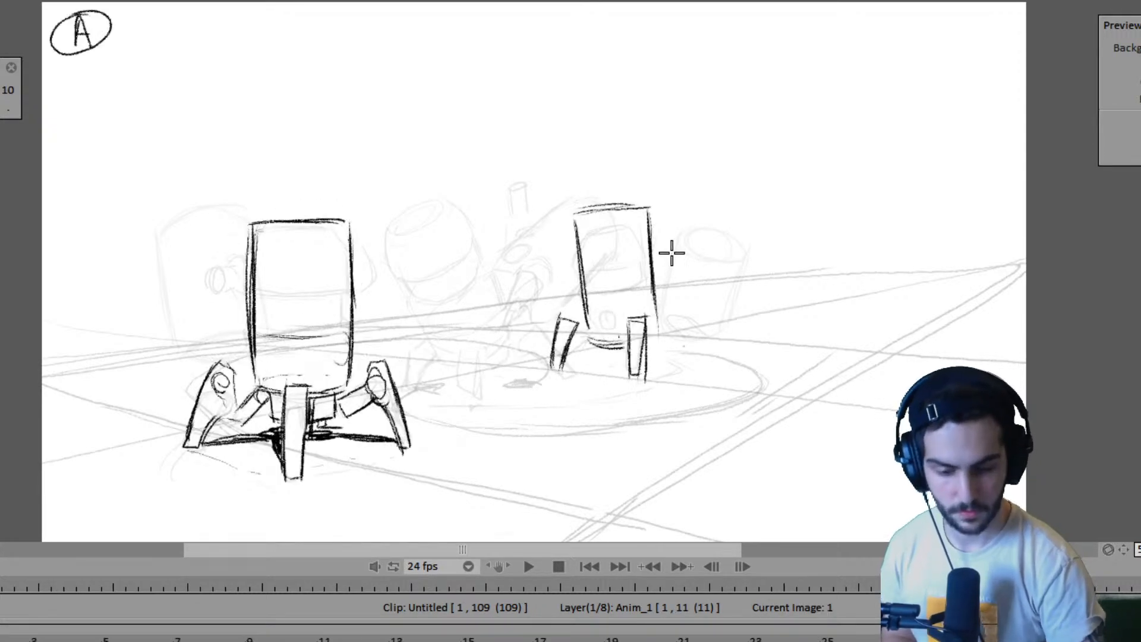
key("Right")
key("Left")
key("Right")
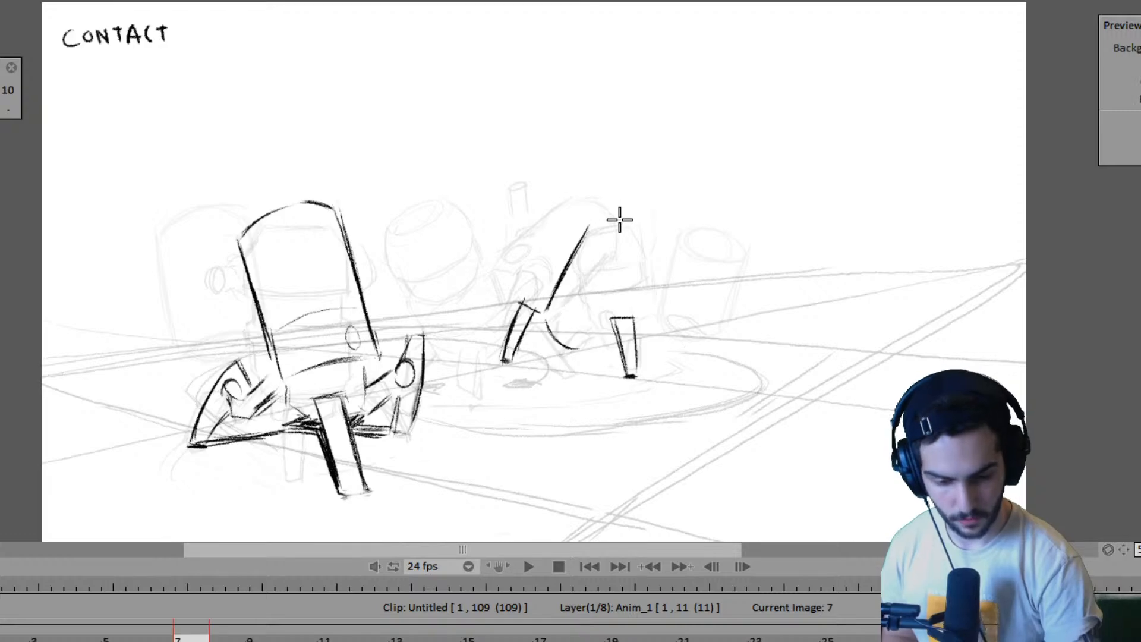
mouse_move(615, 214)
left_mouse_down()
mouse_move(618, 251)
mouse_move(598, 230)
mouse_move(650, 222)
mouse_move(623, 224)
mouse_move(654, 253)
mouse_move(611, 218)
mouse_move(649, 259)
mouse_move(633, 278)
mouse_move(661, 252)
mouse_move(635, 299)
mouse_move(638, 326)
left_mouse_up()
key("Left")
key("Right")
key("Left")
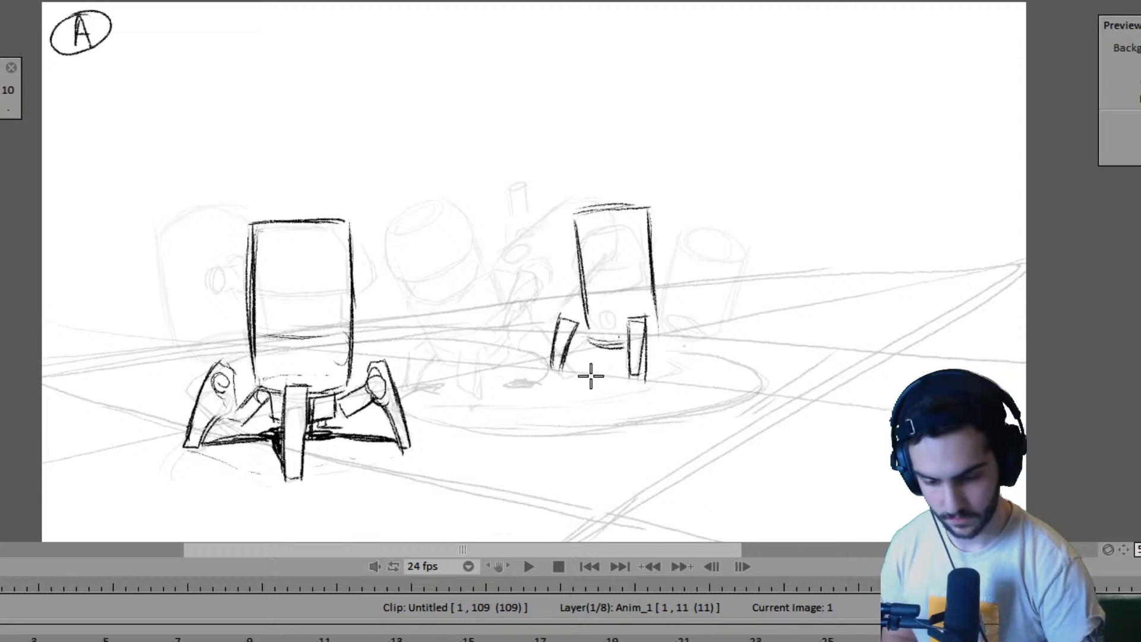
key("Right")
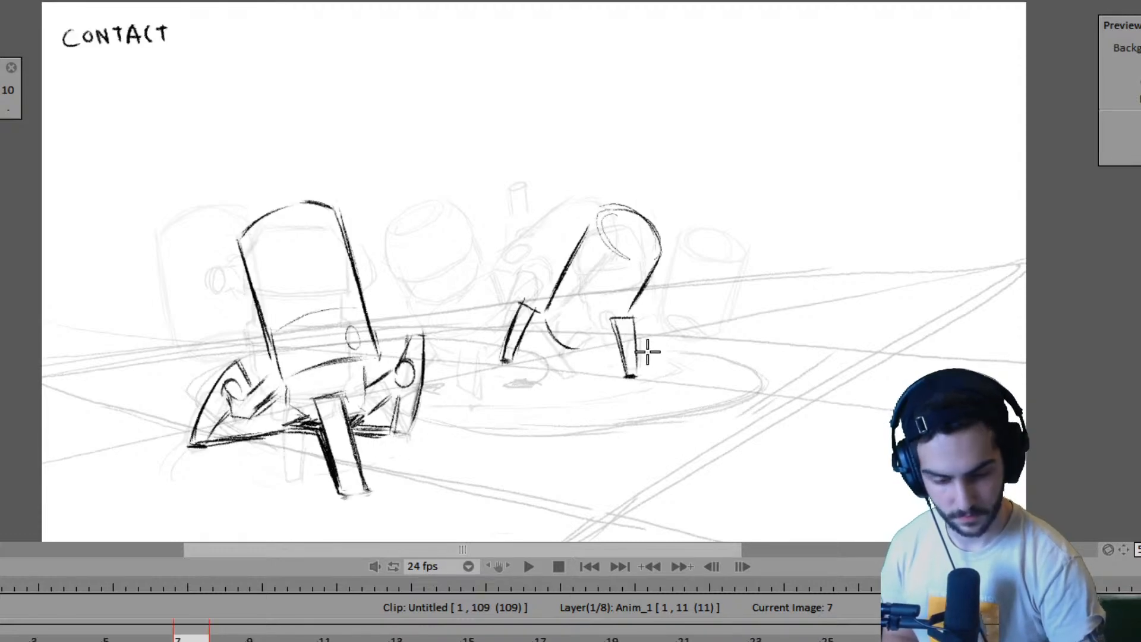
- Add the far leg and the dark underside lines between the legs to the second robot in pose A
key("Left")
key("Right")
key("Left")
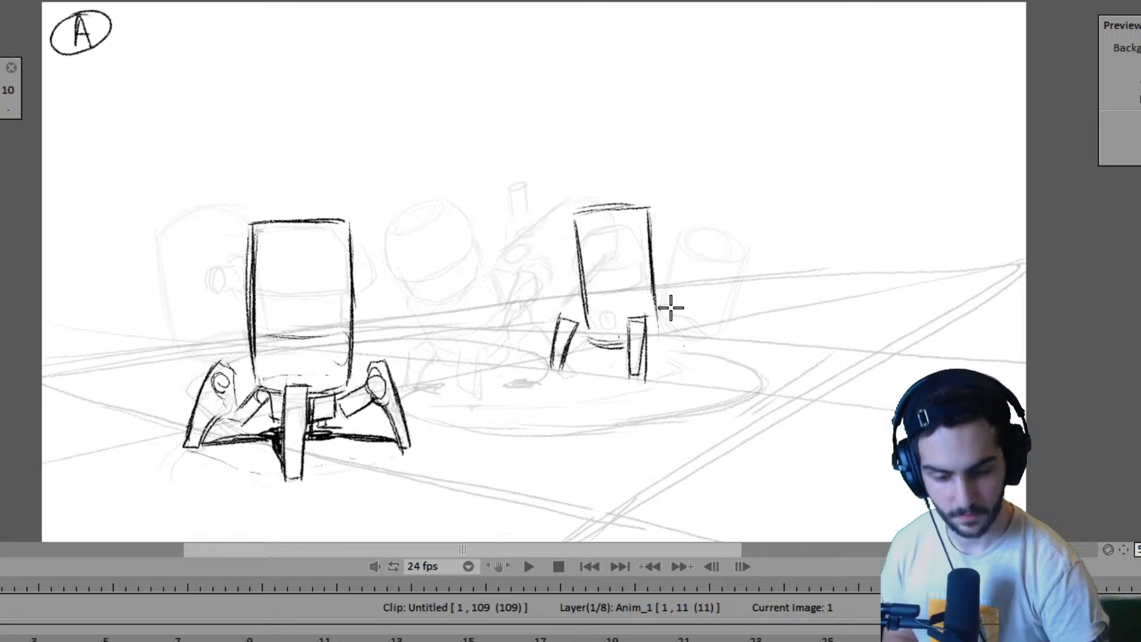
left_click_drag(678, 307, 691, 349)
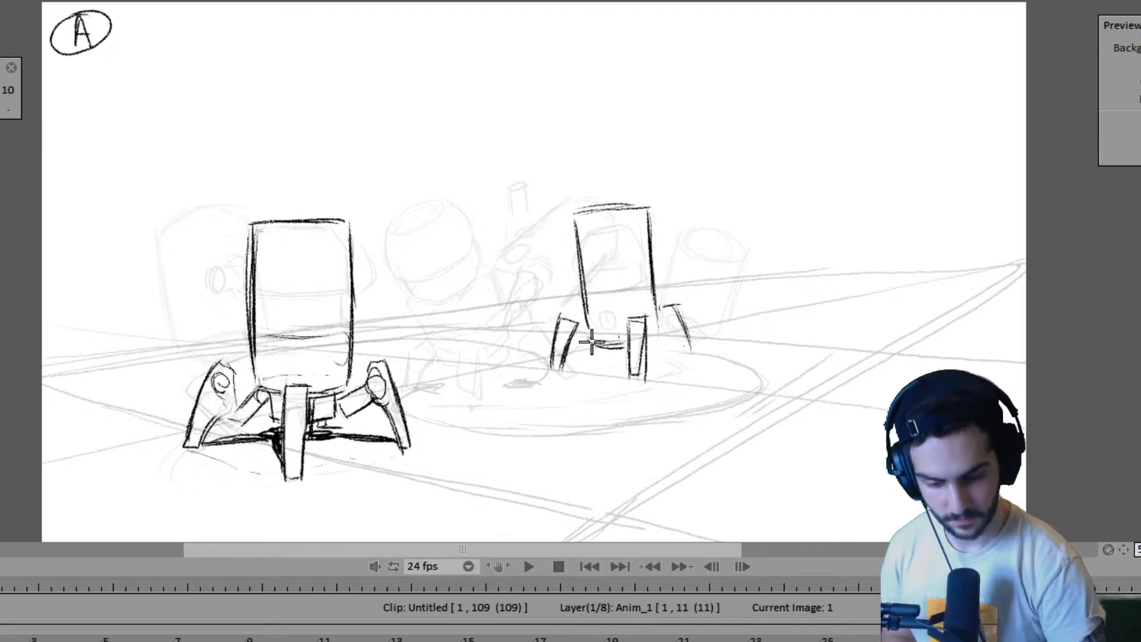
left_click_drag(566, 369, 612, 360)
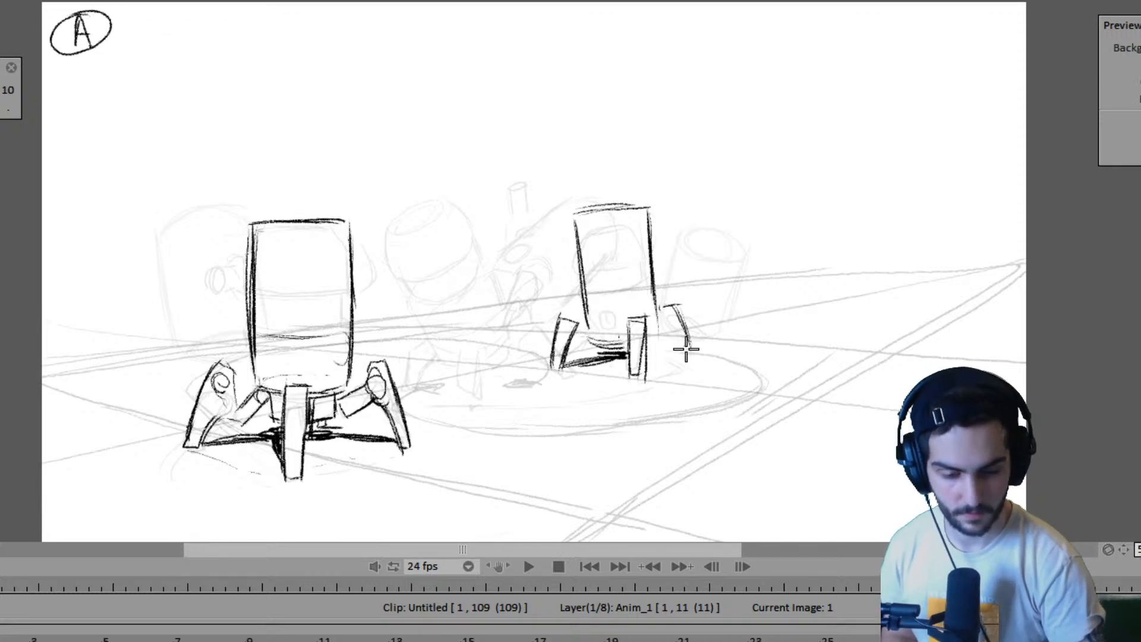
left_click_drag(663, 347, 700, 349)
key("Left")
key("Right")
- Draw the dark underside line joining the second robot's two feet on frame 7 and strengthen its curved body bottom
key("Right")
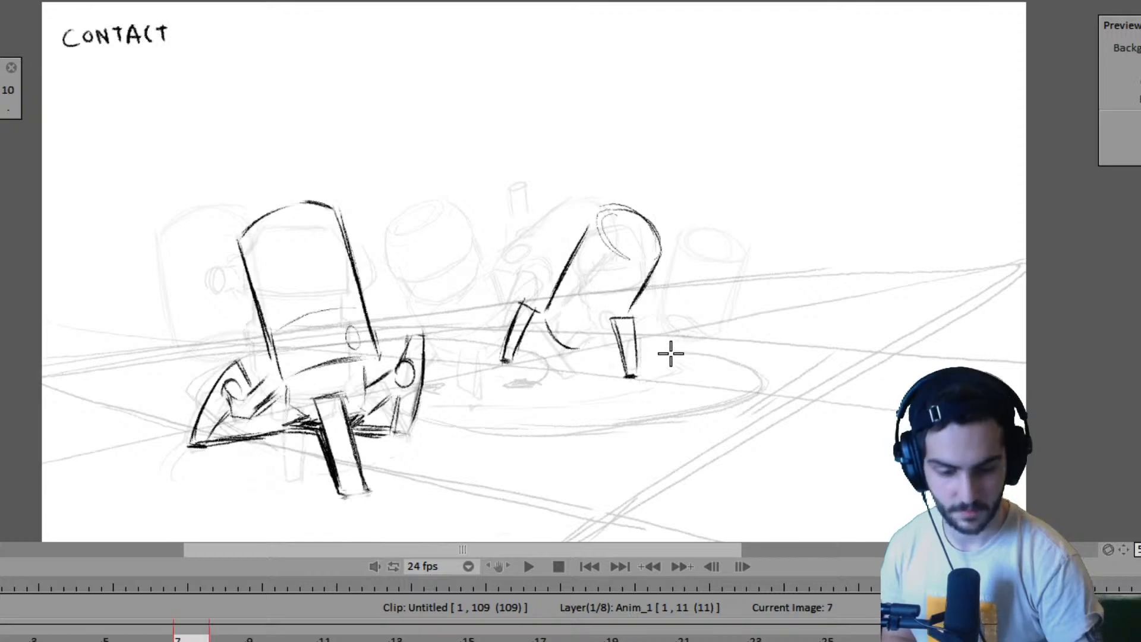
key("Left")
key("Right")
mouse_move(505, 360)
left_mouse_down()
mouse_move(600, 346)
mouse_move(565, 353)
mouse_move(586, 357)
mouse_move(562, 346)
mouse_move(615, 363)
left_mouse_up()
left_click_drag(602, 357, 618, 364)
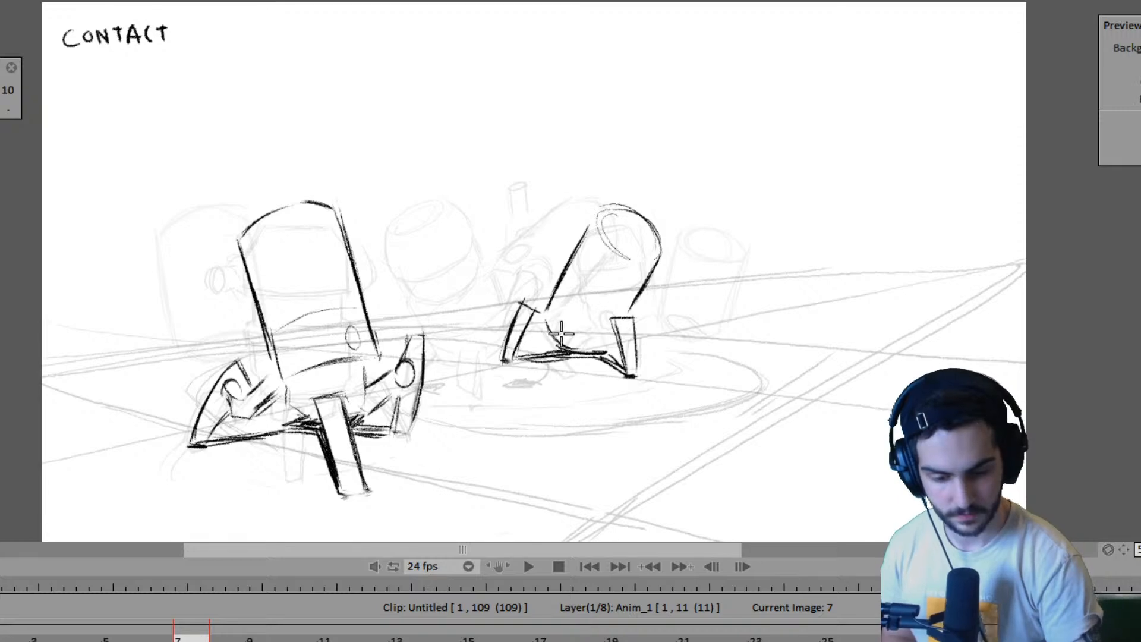
left_click_drag(547, 312, 592, 345)
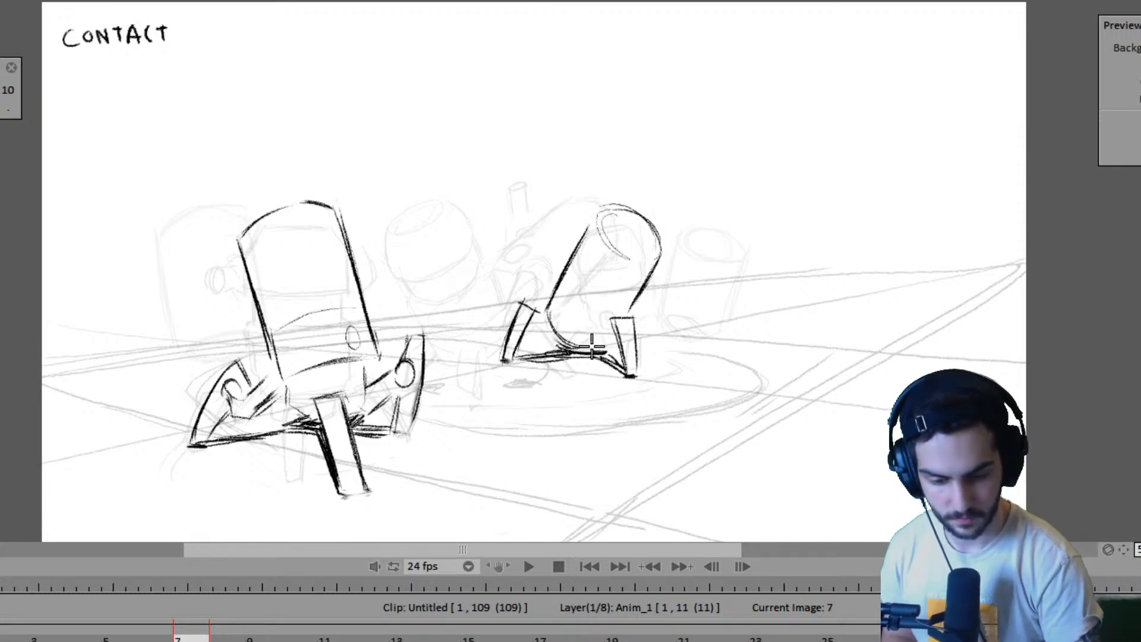
- Draw a small round detail low on the second robot's body in pose A
key("Home")
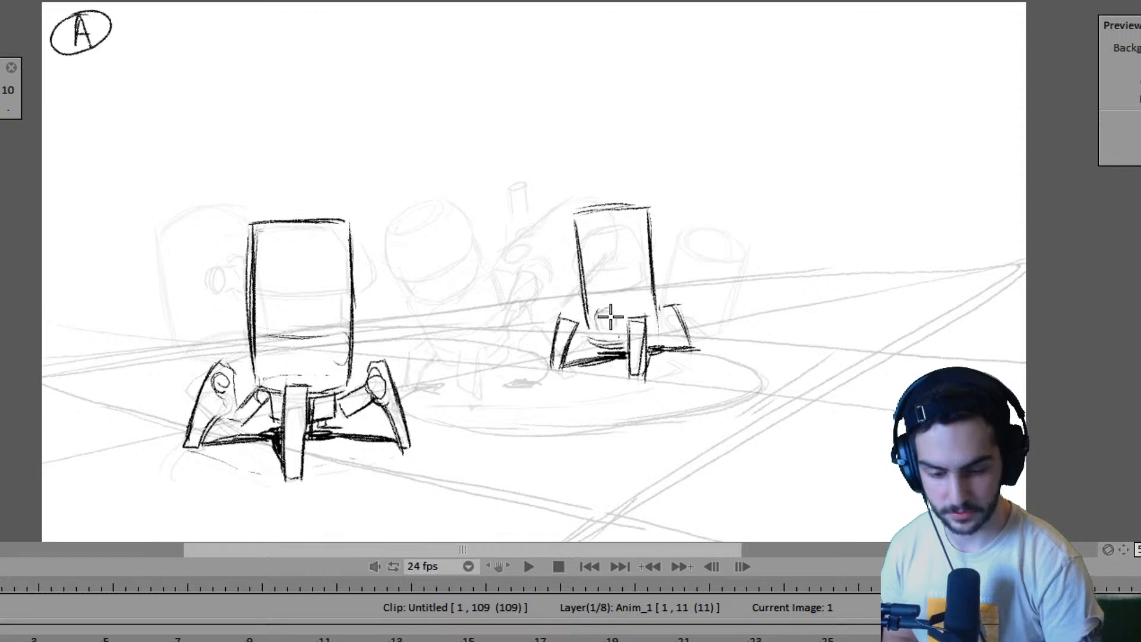
left_click_drag(615, 318, 605, 323)
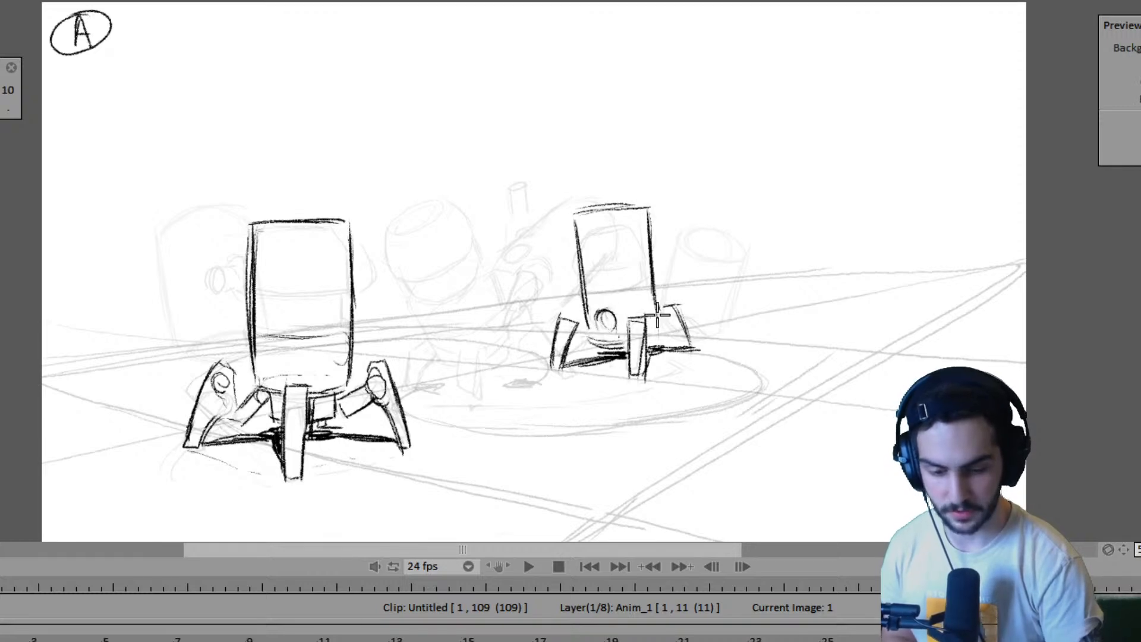
left_click_drag(700, 215, 688, 245)
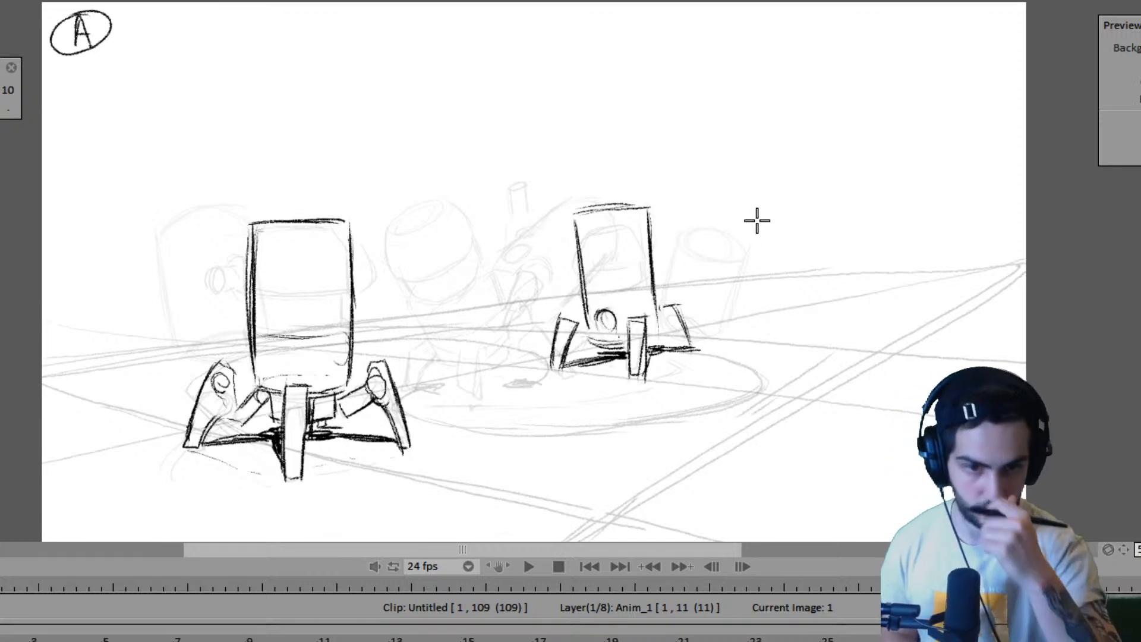
key("Right")
key("Left")
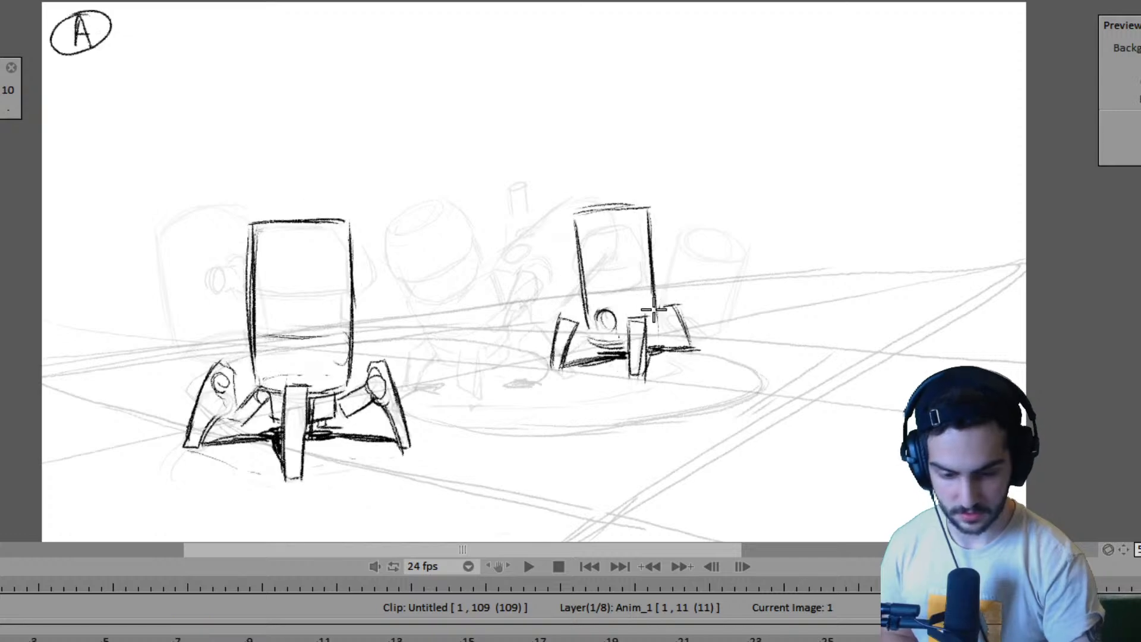
- Draw the matching round detail low on the second robot's body on frame 7 and compare it with pose A
key("Right")
left_click_drag(583, 317, 579, 326)
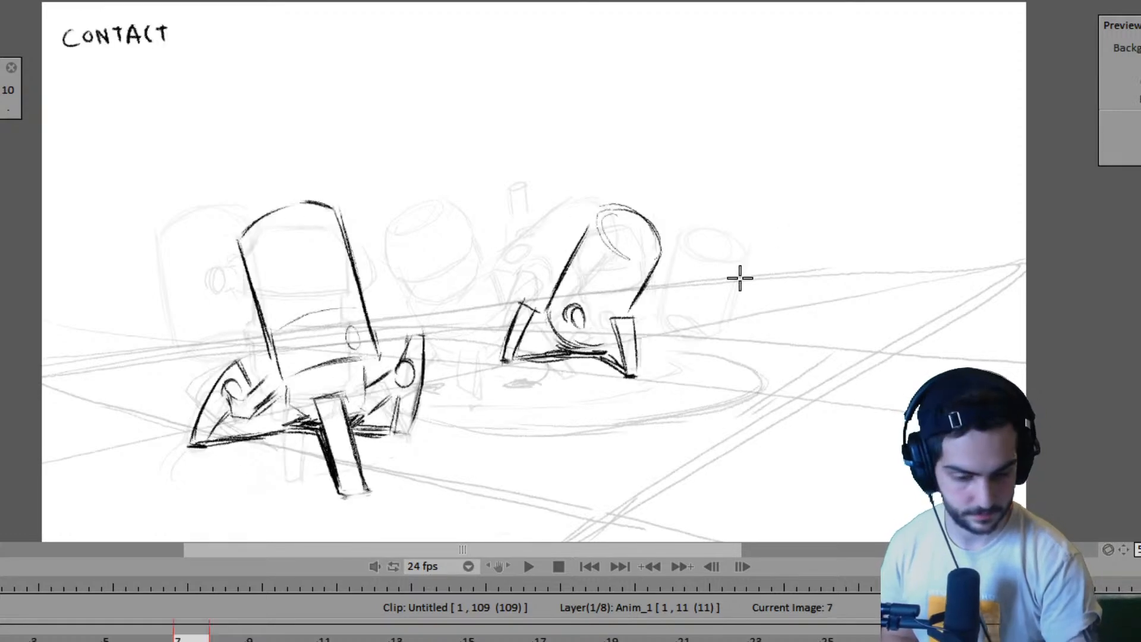
key("Left")
key("Right")
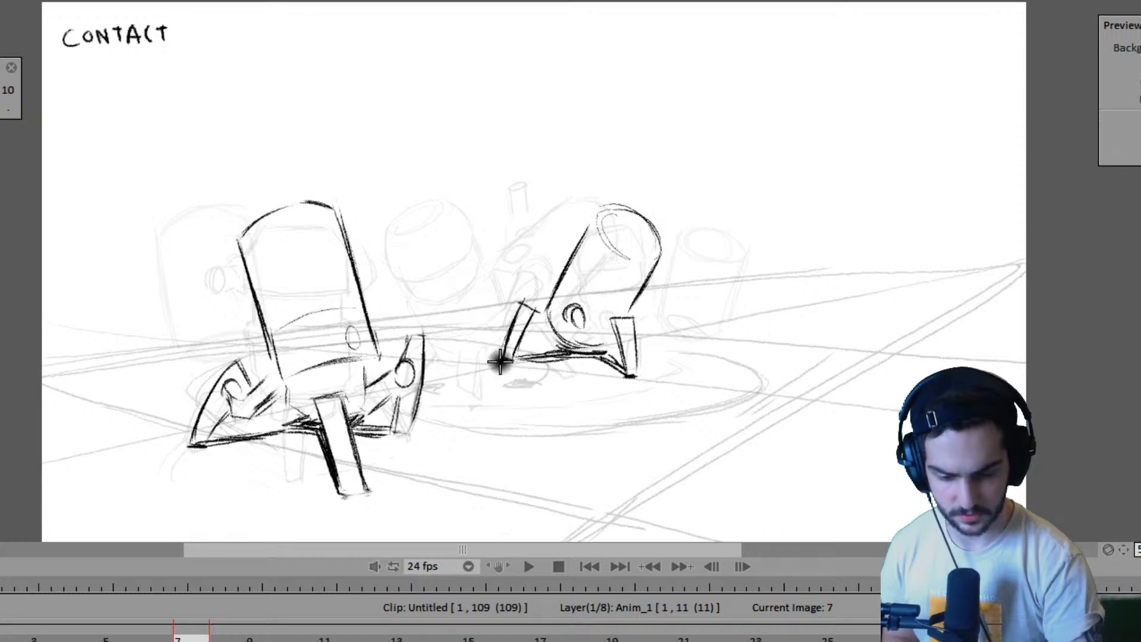
key("Home")
key("Right")
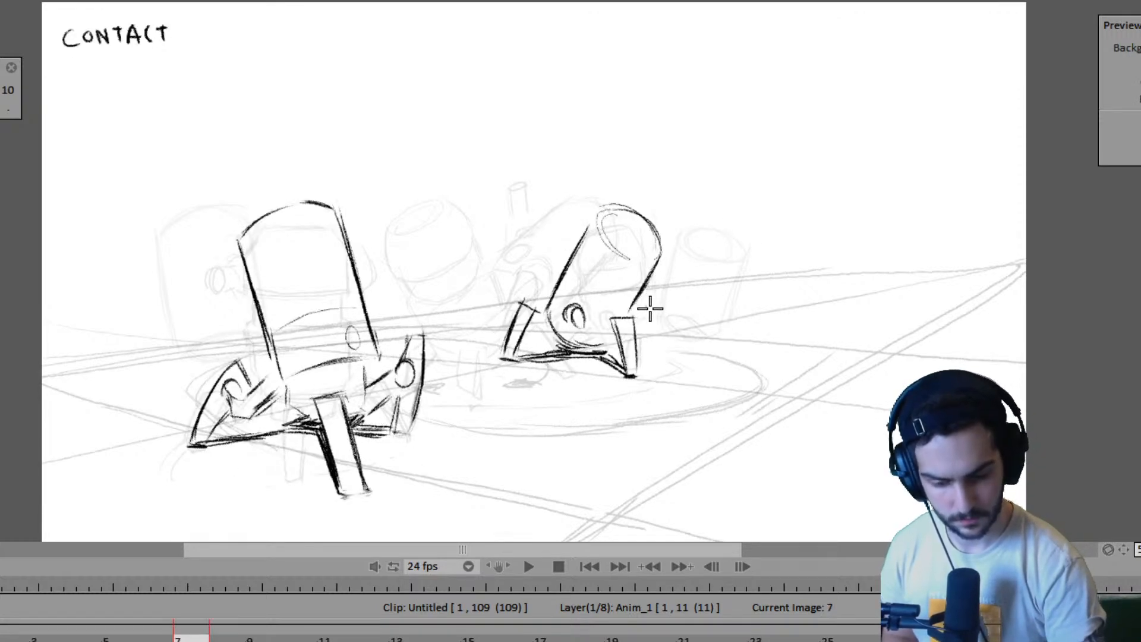
- Draw and darken the second robot's raised far leg on frame 7 and connect it to the body, checking against pose A
mouse_move(652, 315)
left_mouse_down()
mouse_move(643, 344)
mouse_move(666, 306)
mouse_move(652, 345)
left_mouse_up()
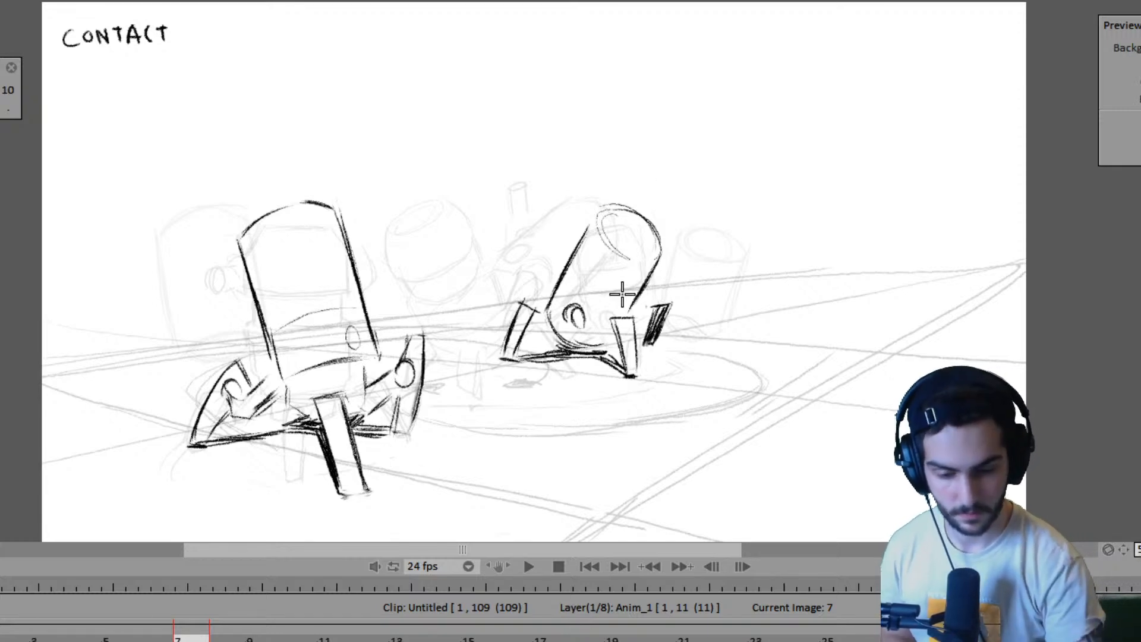
key("Left")
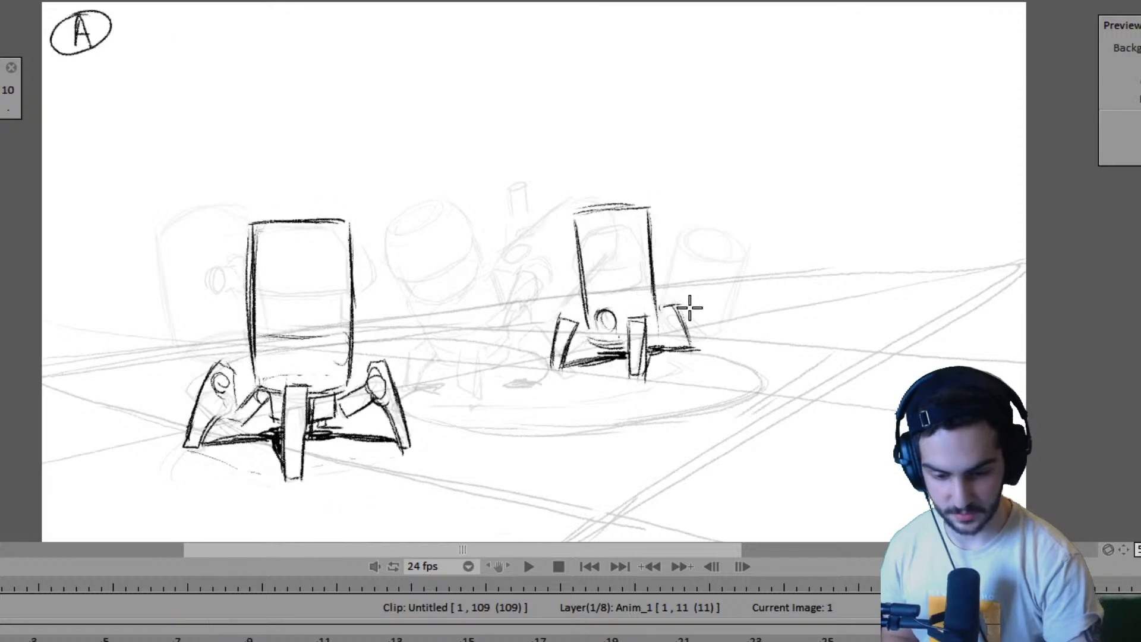
key("Right")
mouse_move(653, 302)
left_mouse_down()
mouse_move(672, 300)
mouse_move(637, 328)
mouse_move(651, 315)
left_mouse_up()
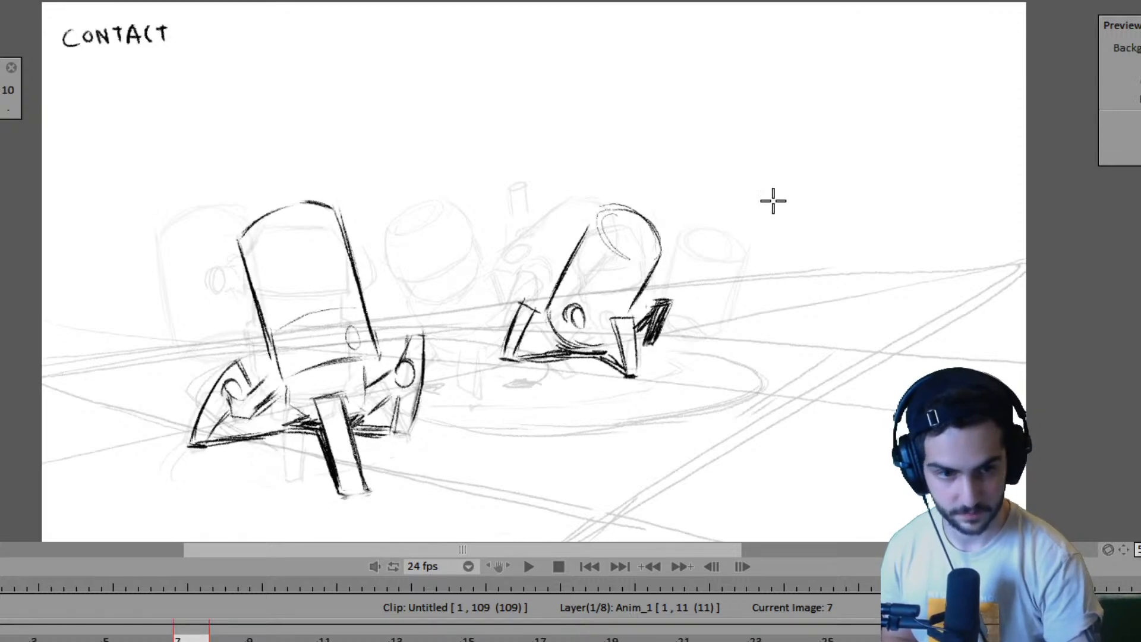
key("Left")
key("Right")
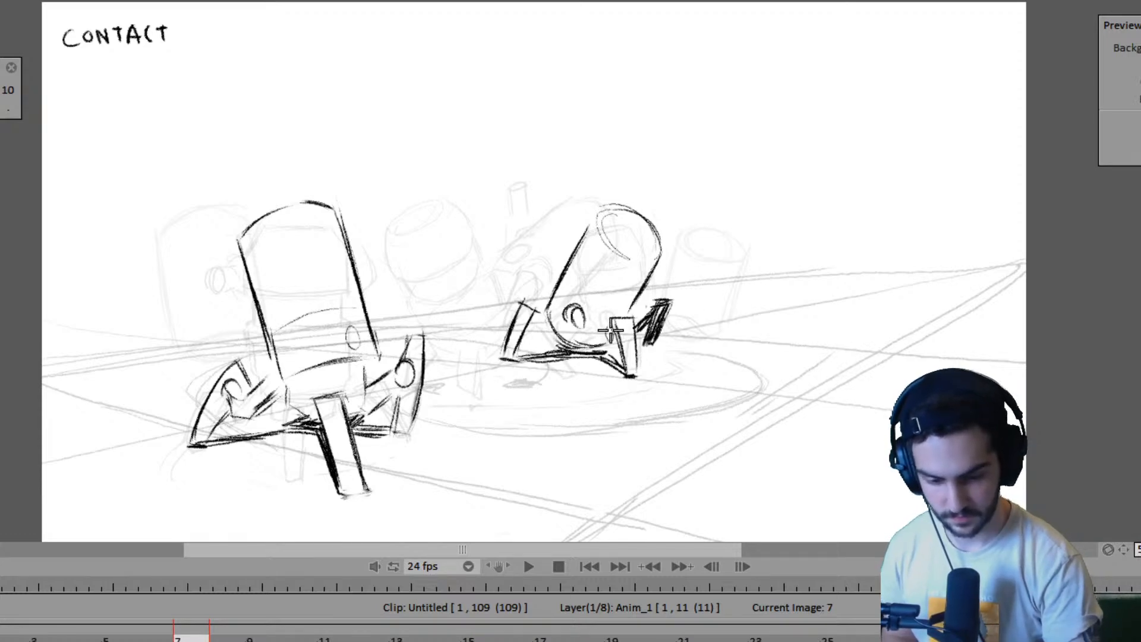
key("Left")
key("Right")
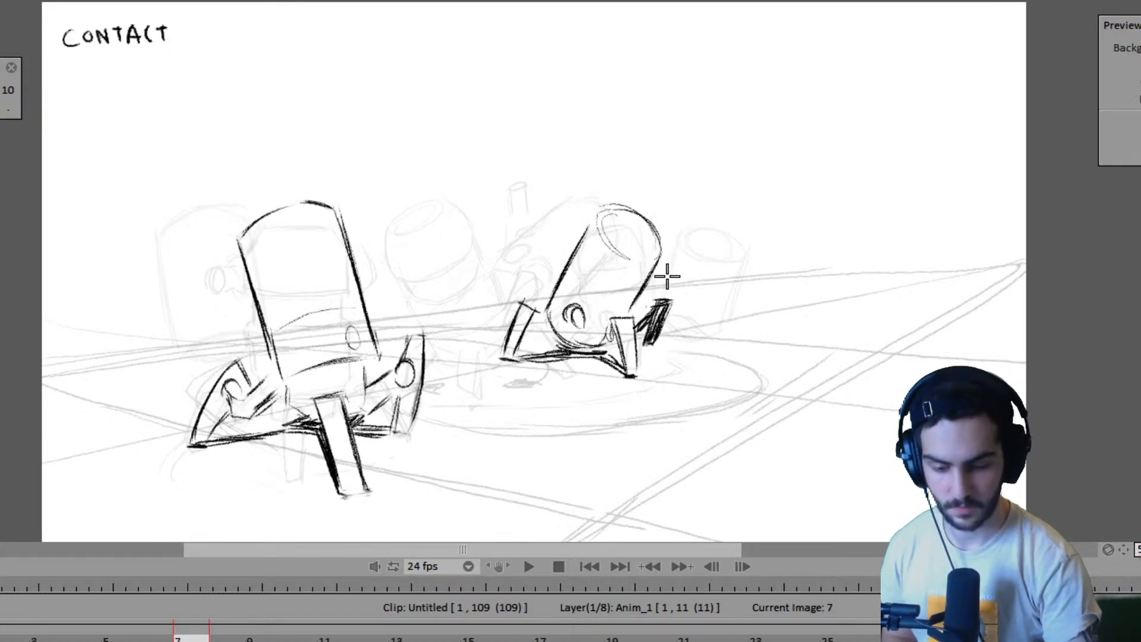
- Extend the Anim_1 layer to 15 frames and flip between the CONTACT drawings on frames 7 and 15
key("Right")
key("Left")
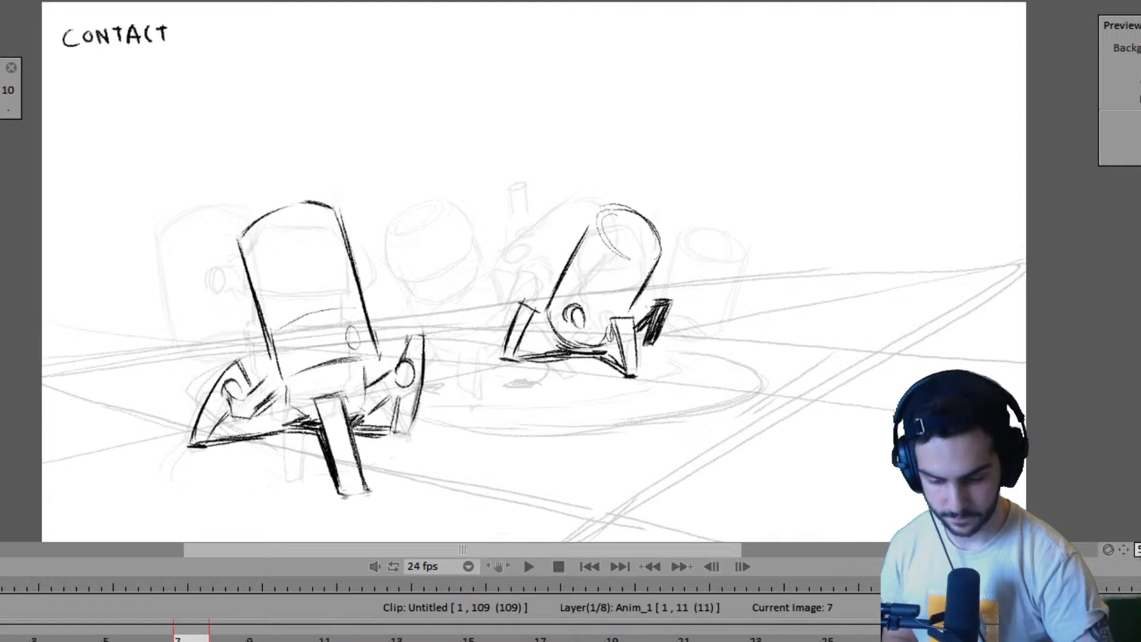
key("Right")
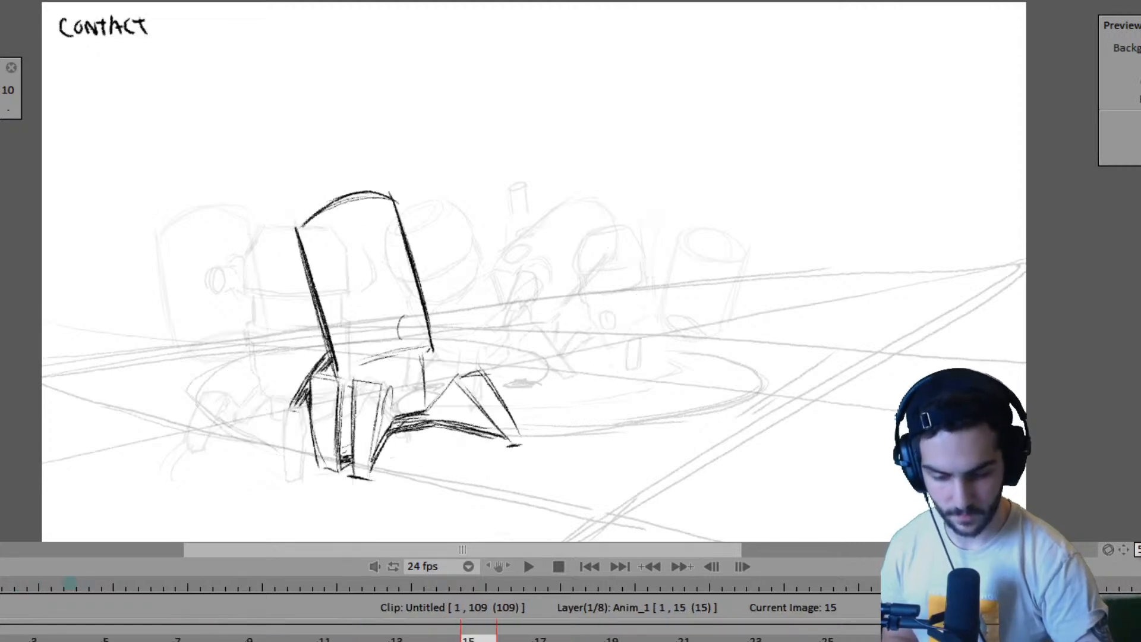
key("Left")
key("Right")
key("Left")
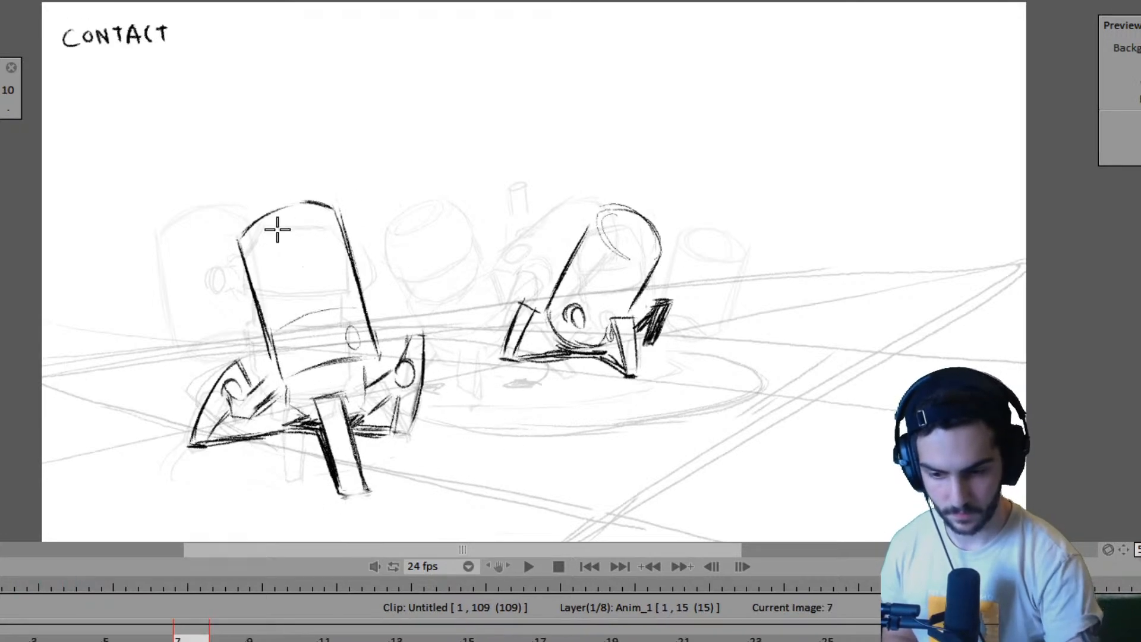
- Extend the Anim_1 layer to 22 frames while flipping between the CONTACT drawings on frames 7 and 15
key("Right")
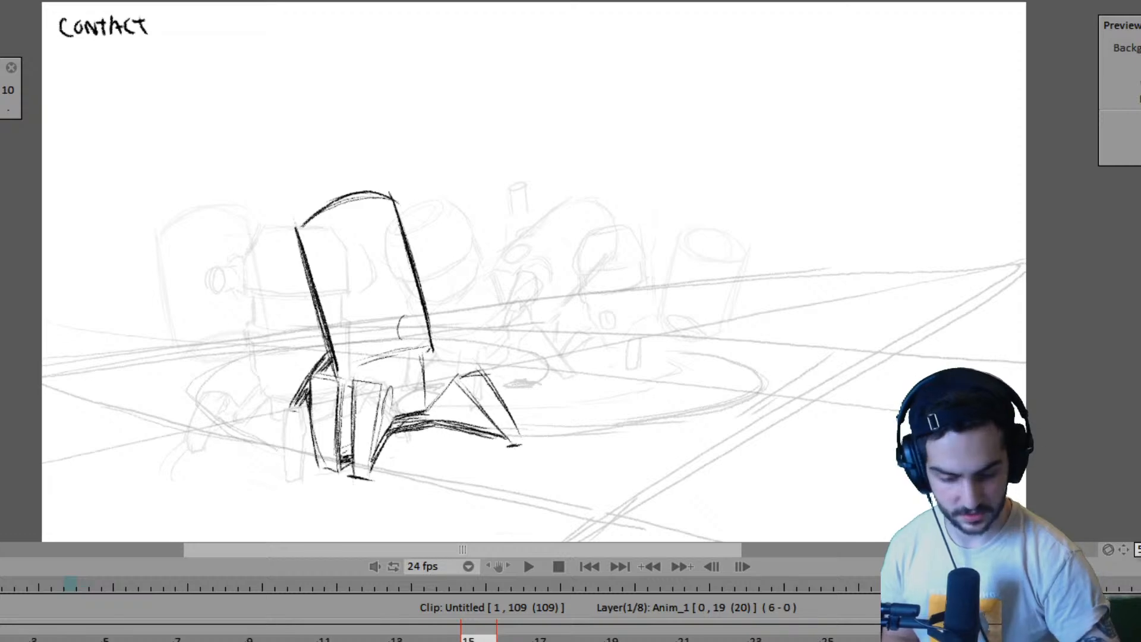
key("Left")
key("Right")
key("Left")
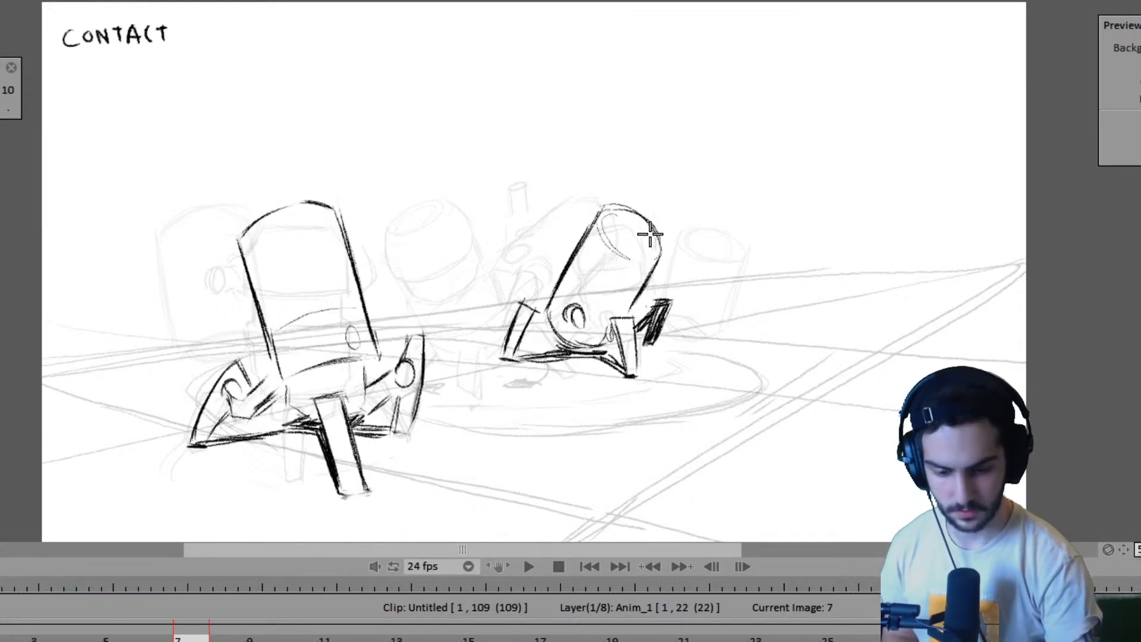
- Compare pose A with frame 7 and play the animation to check the timing of the key poses
key("Left")
key("Right")
key("Left")
key("Return")
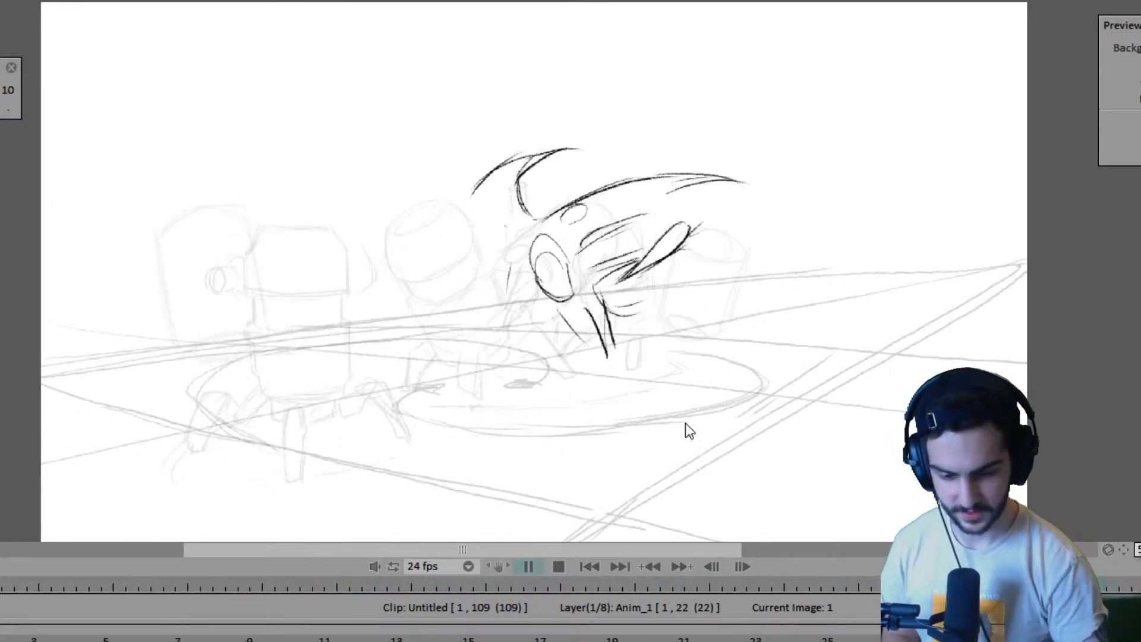
key("Return")
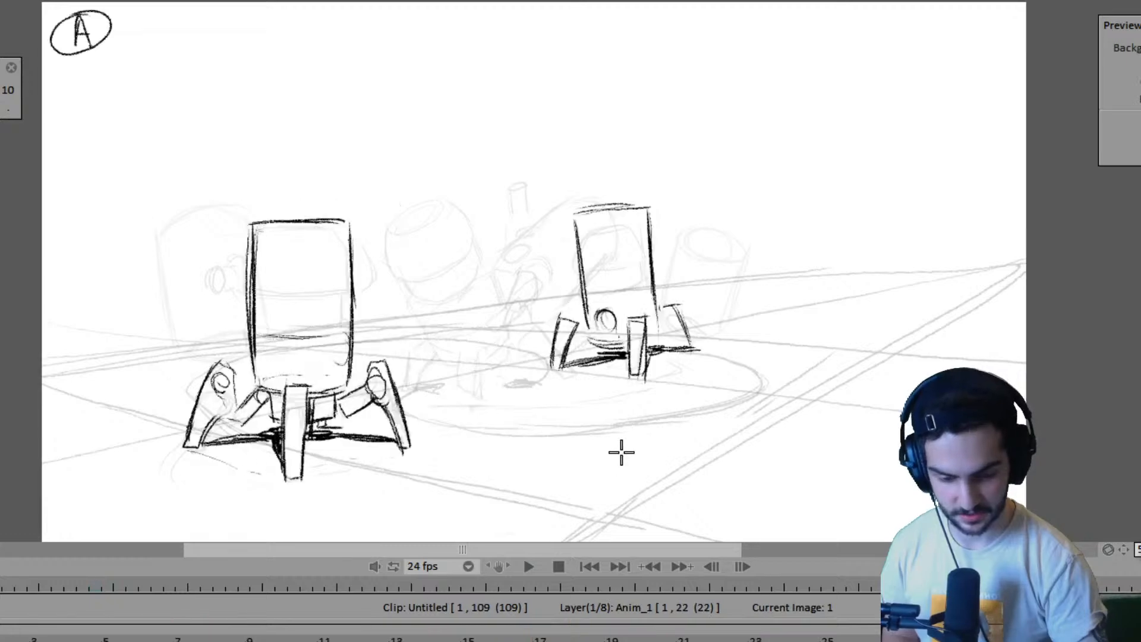
- Mark the ground positions of the second robot's two near feet on frame 15, using frame 7 as reference
key("Right")
key("Right")
key("Left")
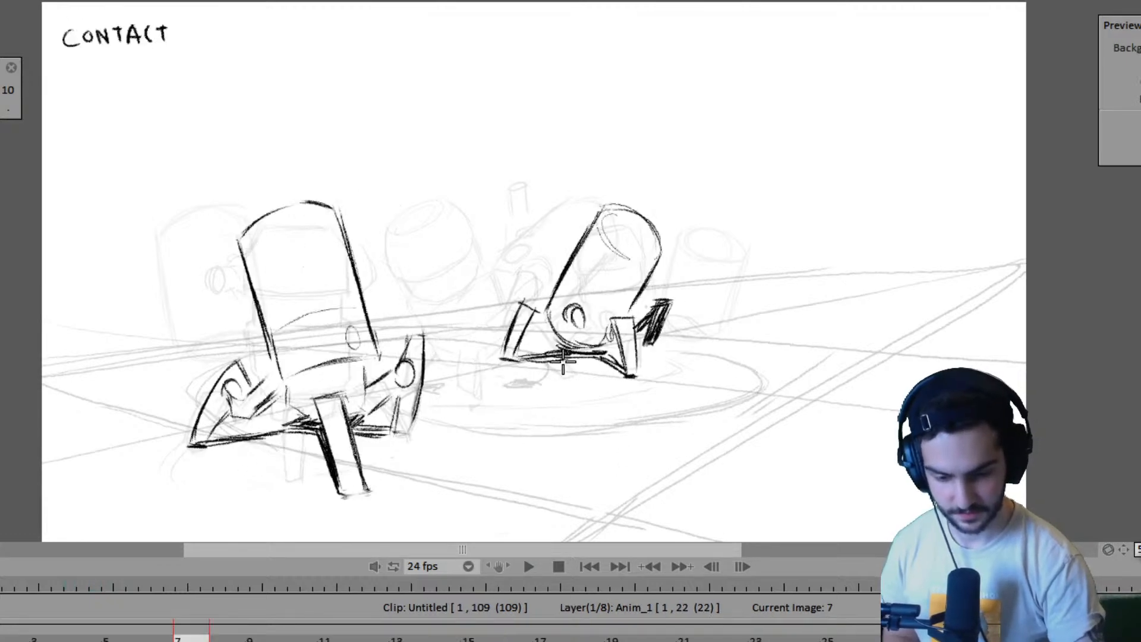
key("Right")
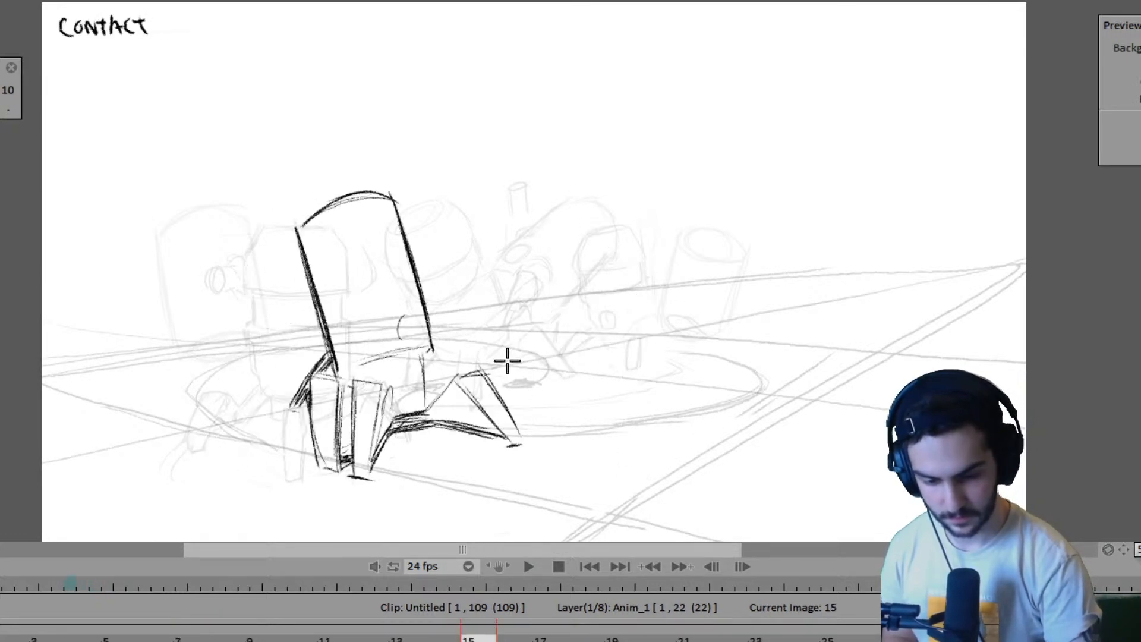
key("Left")
key("Right")
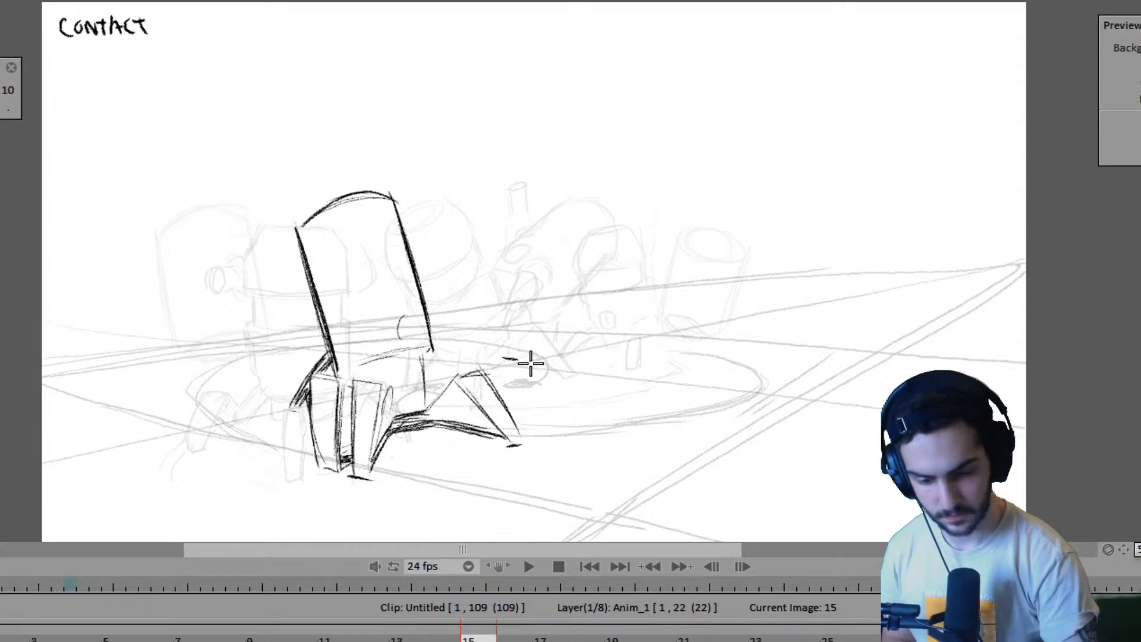
left_click_drag(528, 360, 546, 364)
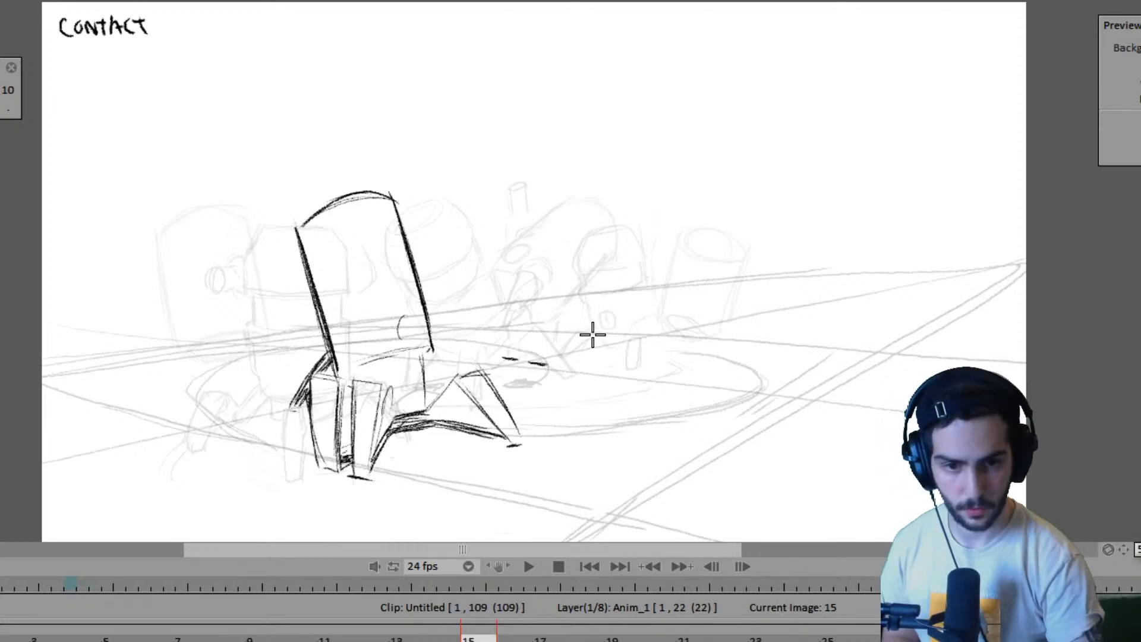
- Draw the second robot's first near leg above its ground mark on frame 15, checking against frame 7
key("Left")
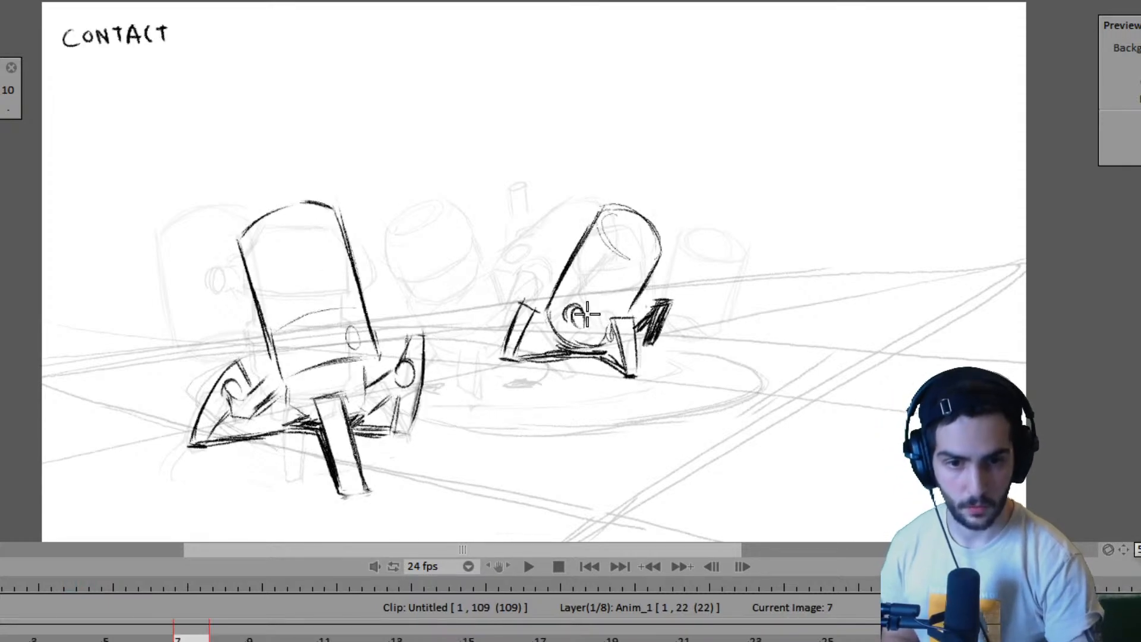
key("Right")
key("Left")
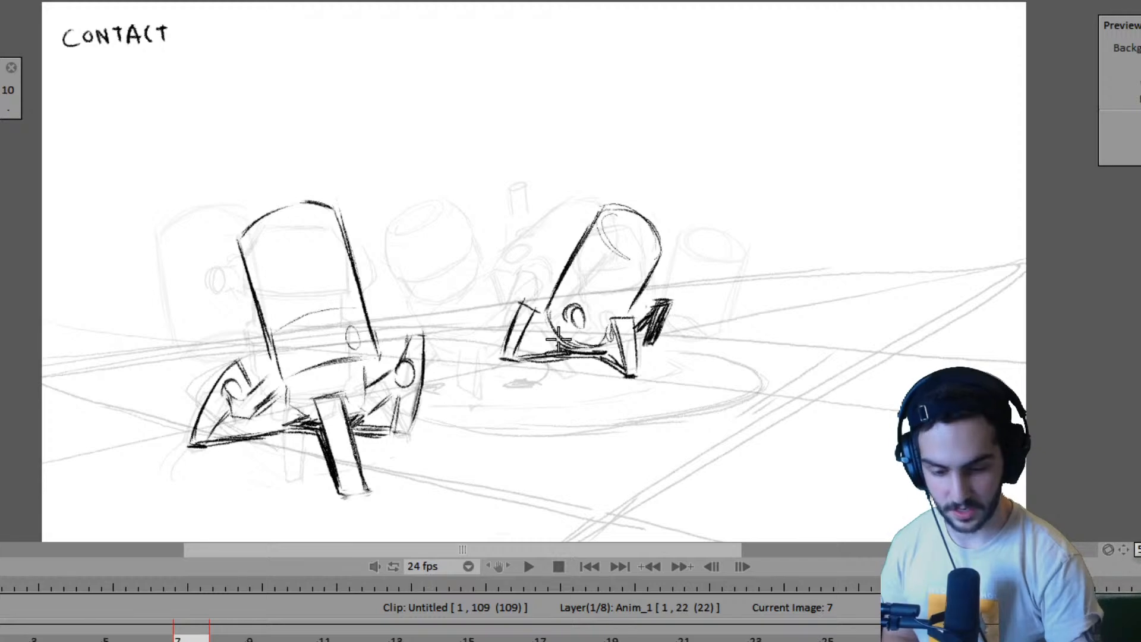
key("Right")
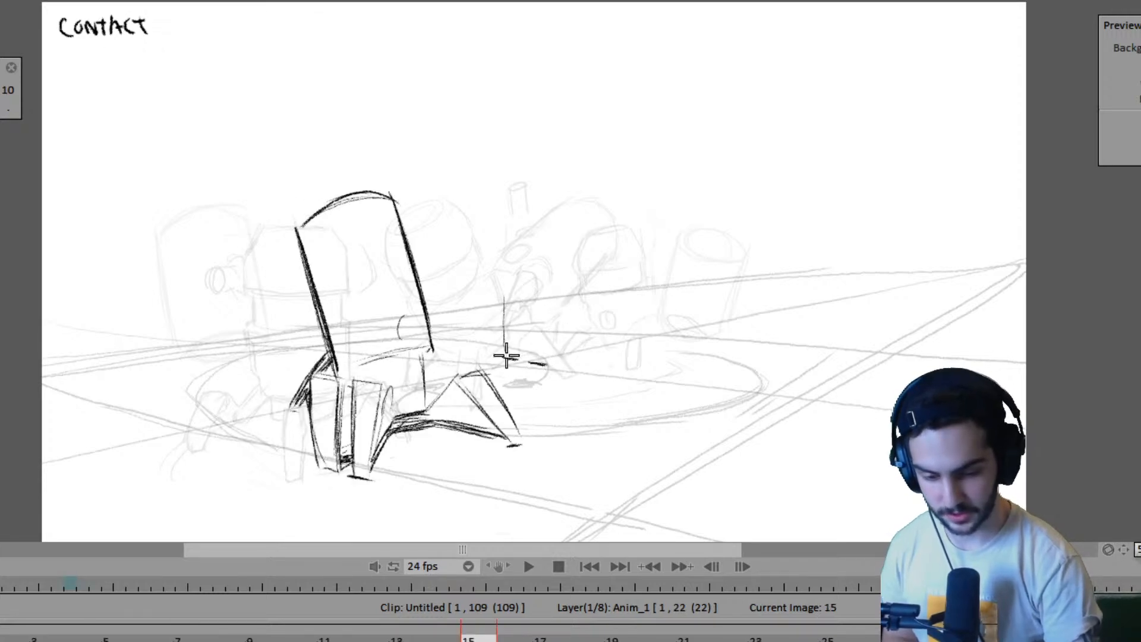
key("Left")
key("Right")
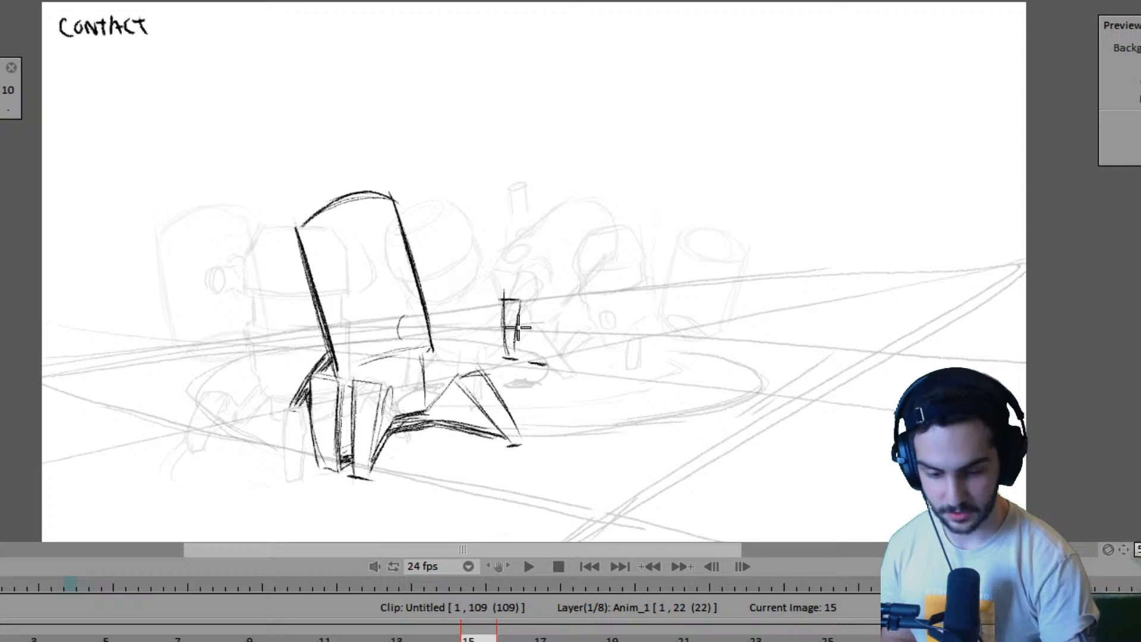
key("Left")
key("Right")
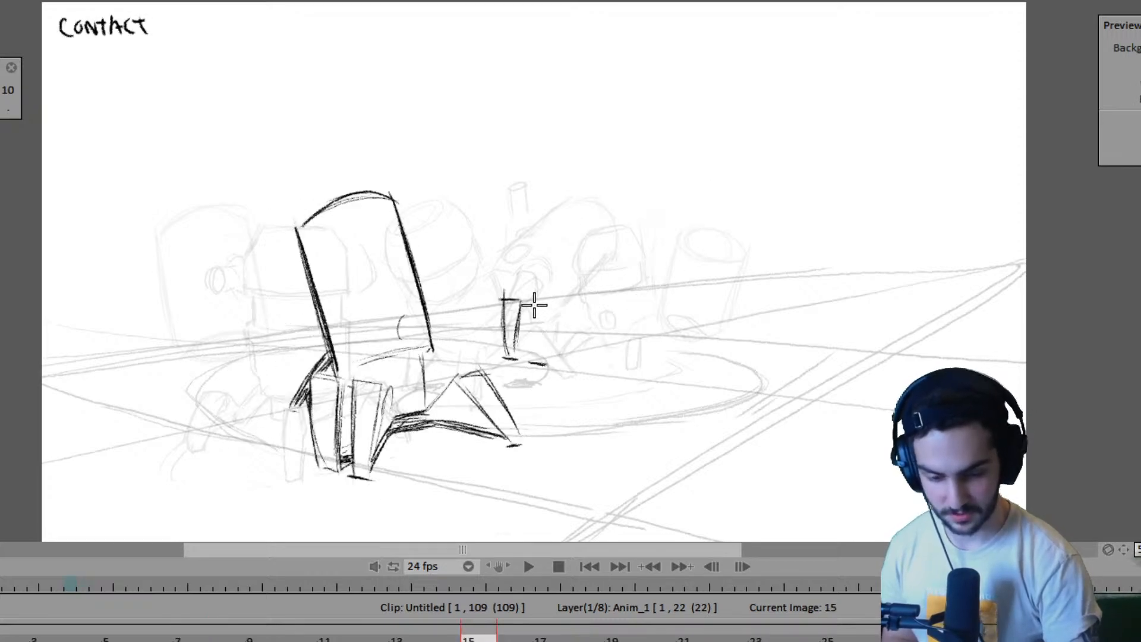
- Draw the second robot's other near leg beside the first on frame 15, tapering down to its ground mark
mouse_move(534, 302)
left_mouse_down()
mouse_move(531, 359)
mouse_move(552, 301)
mouse_move(538, 358)
mouse_move(550, 357)
left_mouse_up()
key("Left")
key("Right")
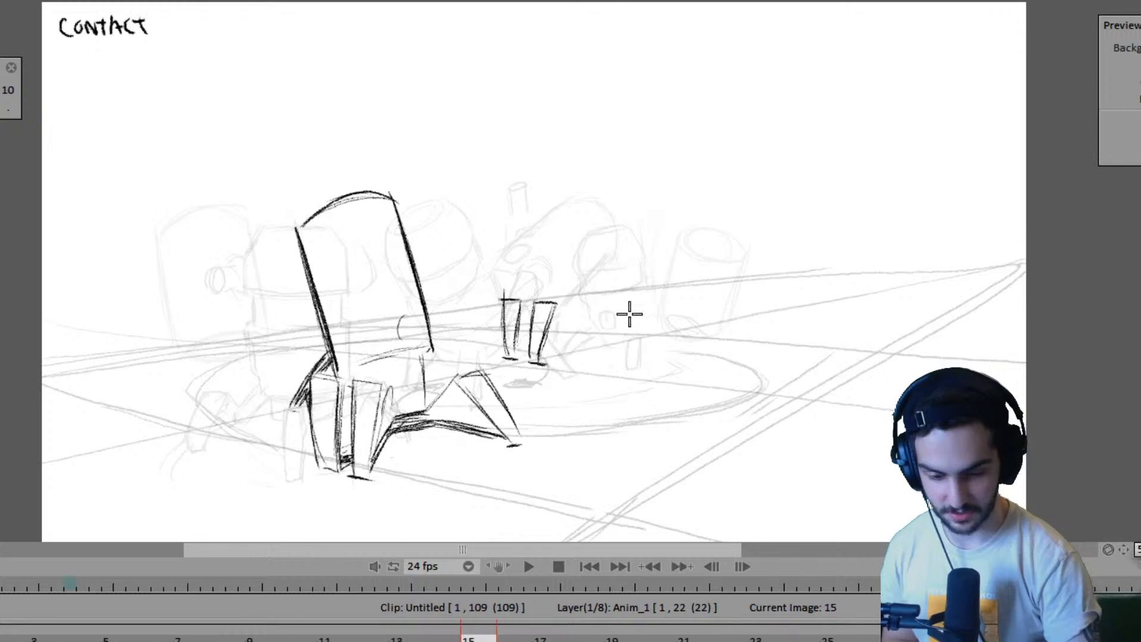
- Mark the ground position of the second robot's far foot on frame 15 by flipping against frame 7
key("Left")
key("Right")
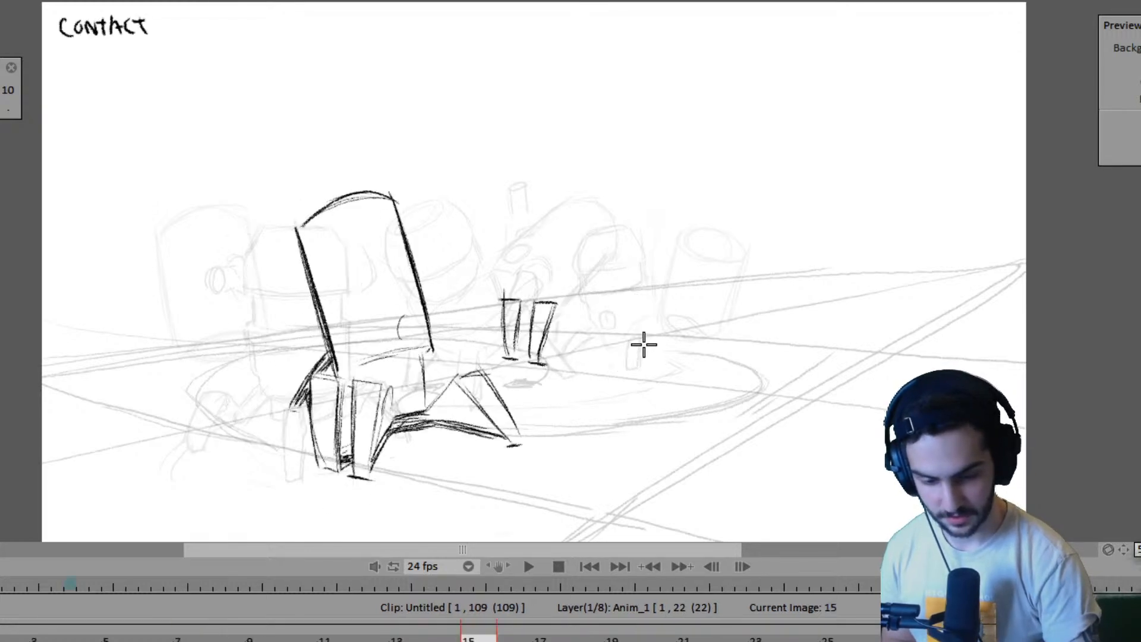
key("Left")
key("Right")
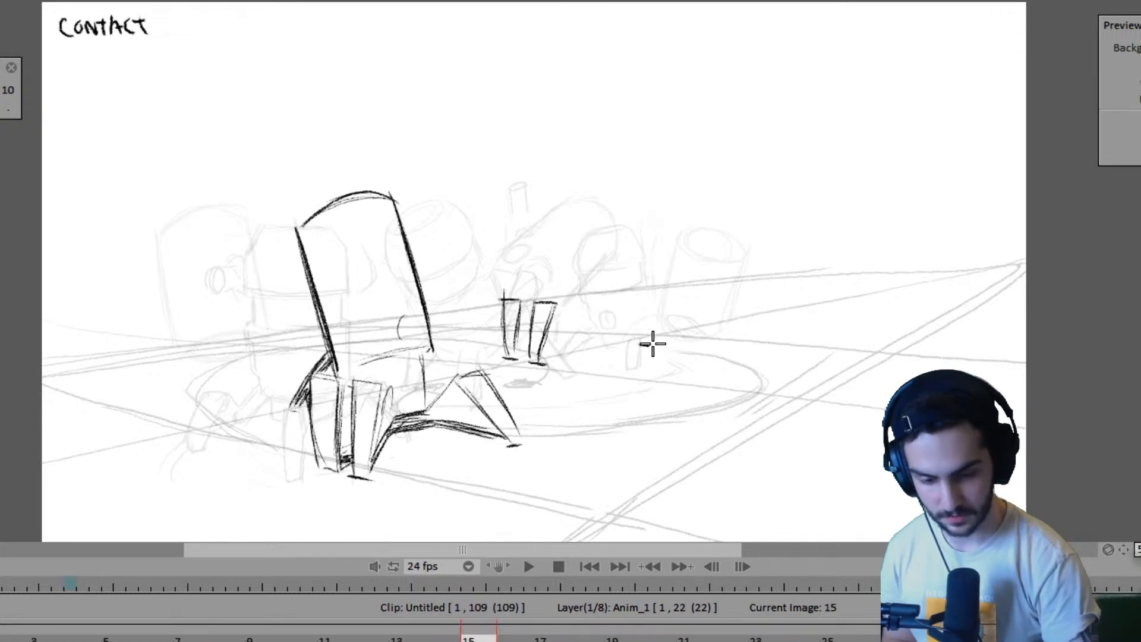
key("Left")
key("Right")
key("Left")
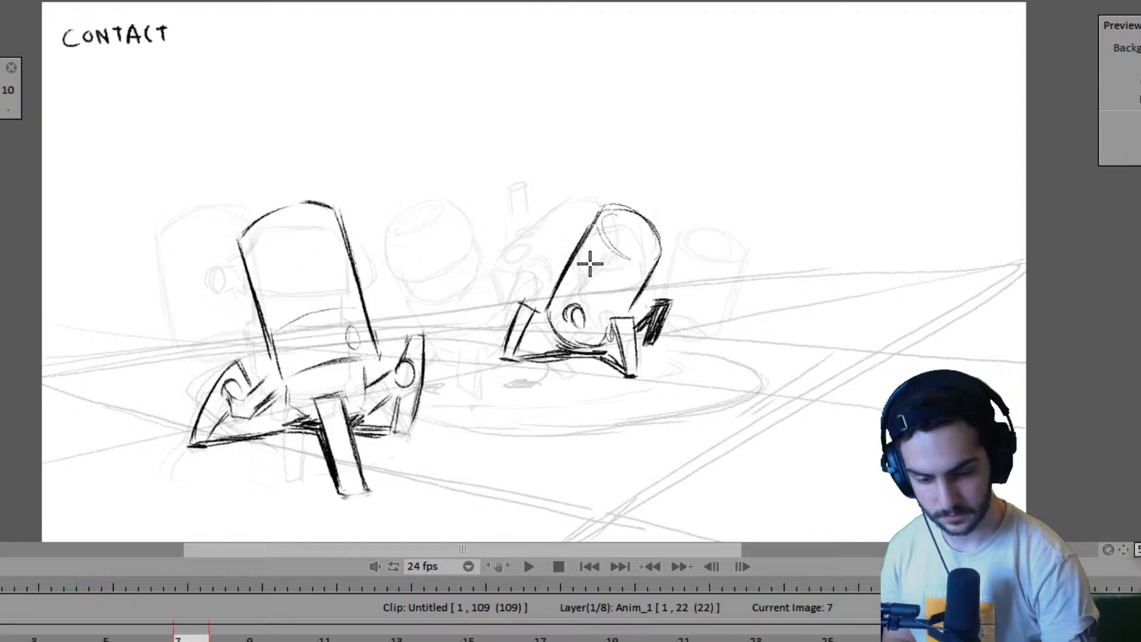
key("Right")
key("Left")
key("Right")
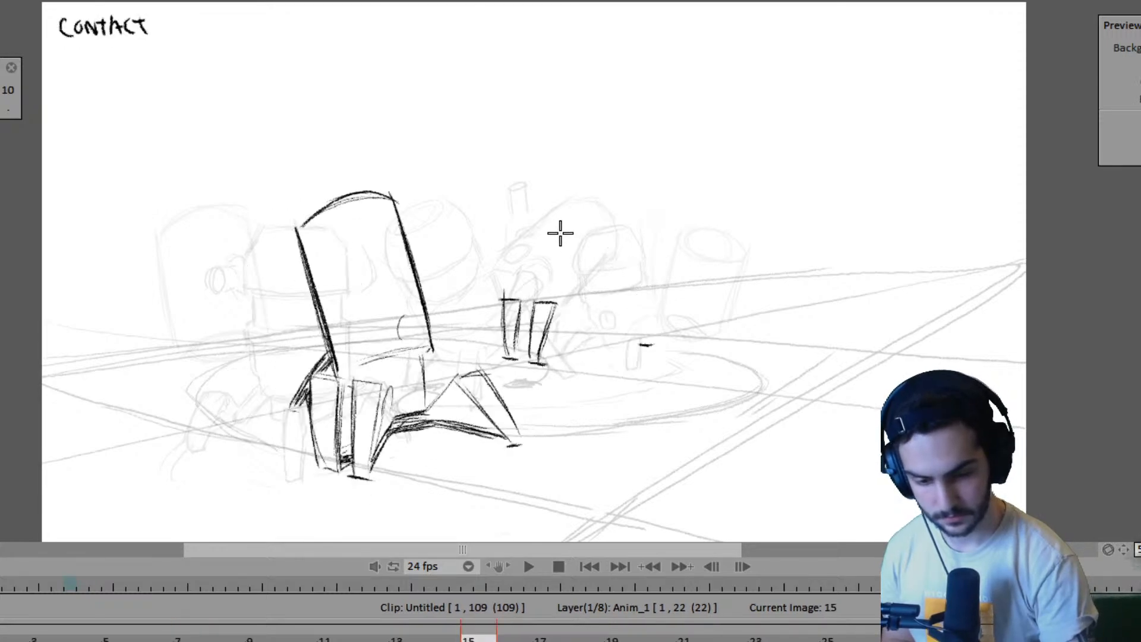
- Draw the second robot's tilted cylindrical body on frame 15, with two slanted sides, an elliptical top and a curved base
left_click_drag(571, 201, 525, 289)
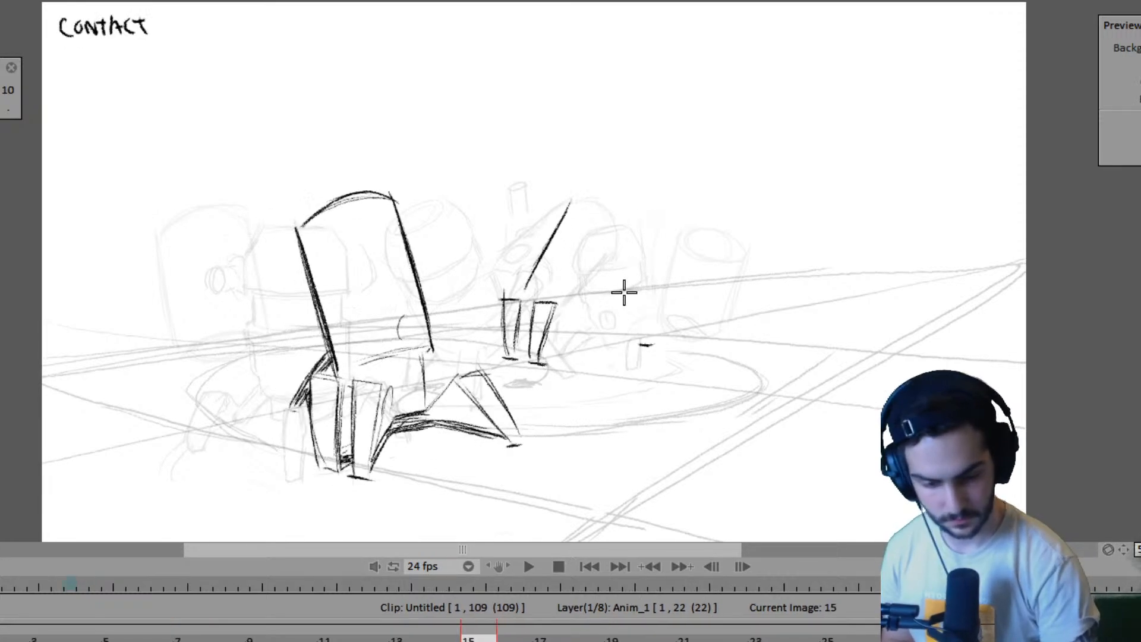
left_click_drag(640, 250, 590, 325)
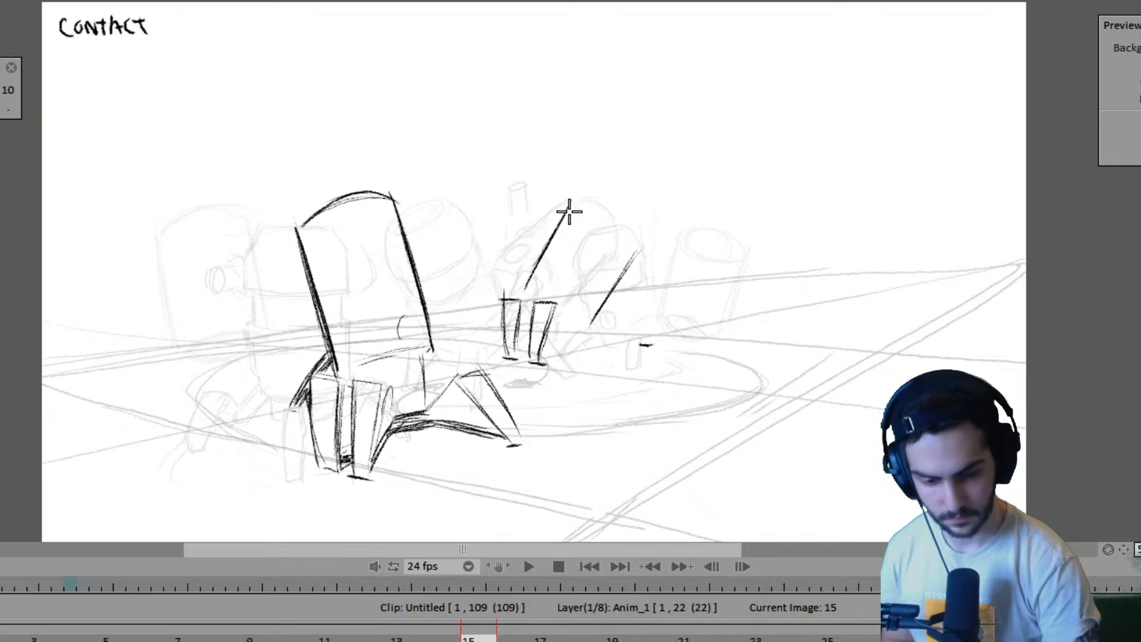
mouse_move(582, 198)
left_mouse_down()
mouse_move(629, 196)
mouse_move(628, 218)
mouse_move(609, 200)
mouse_move(585, 243)
left_mouse_up()
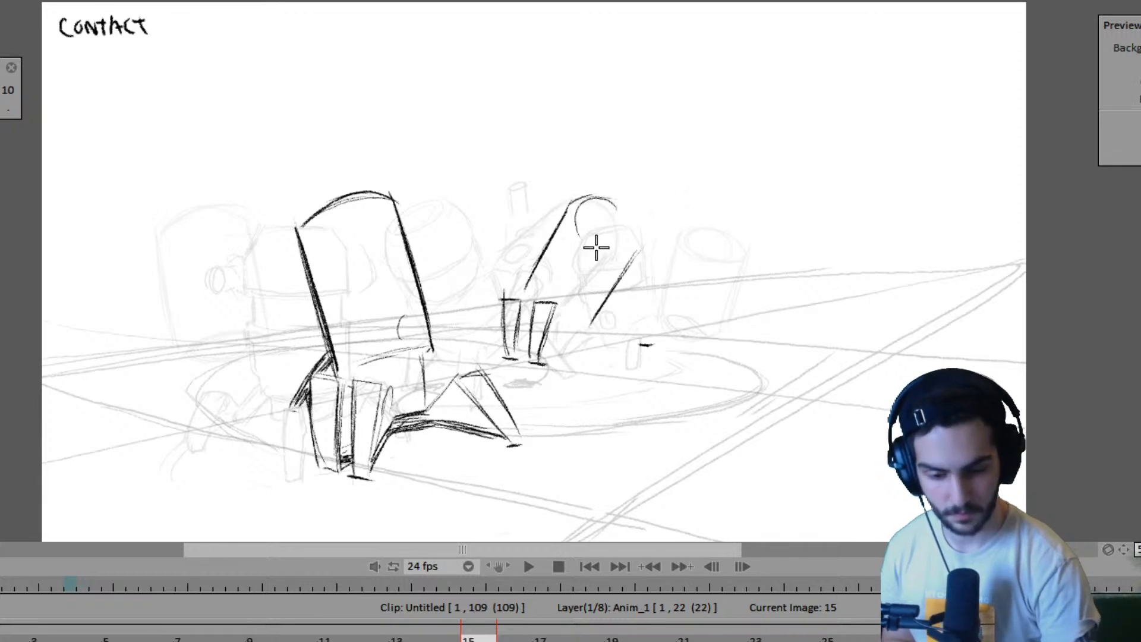
mouse_move(585, 196)
left_mouse_down()
mouse_move(636, 223)
mouse_move(615, 201)
mouse_move(624, 247)
mouse_move(577, 207)
mouse_move(612, 250)
left_mouse_up()
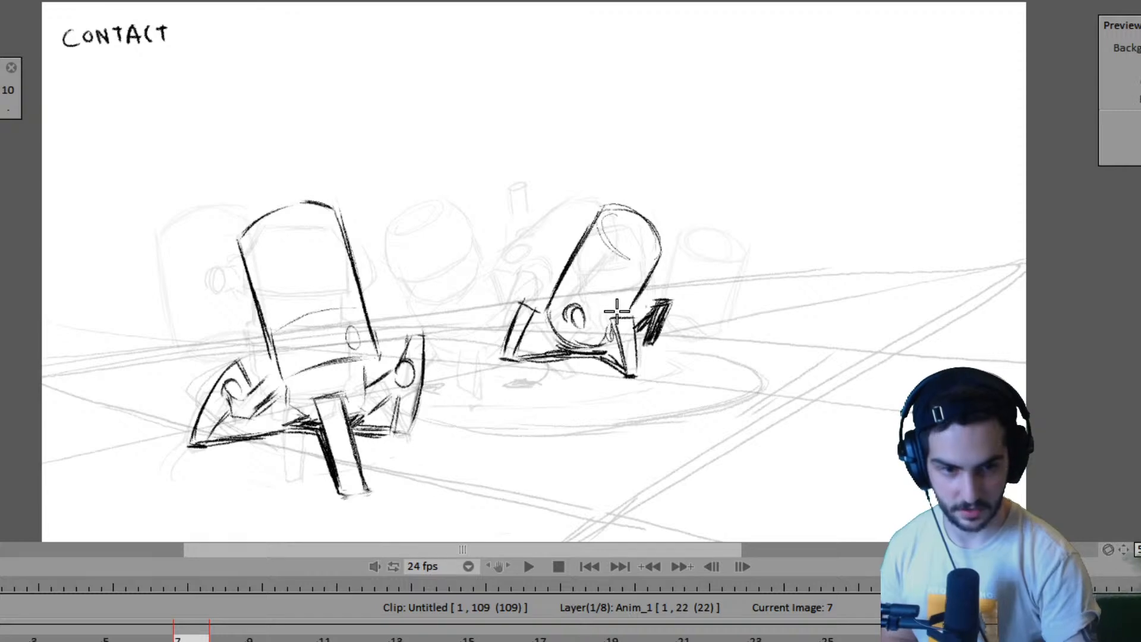
key("Right")
key("Right")
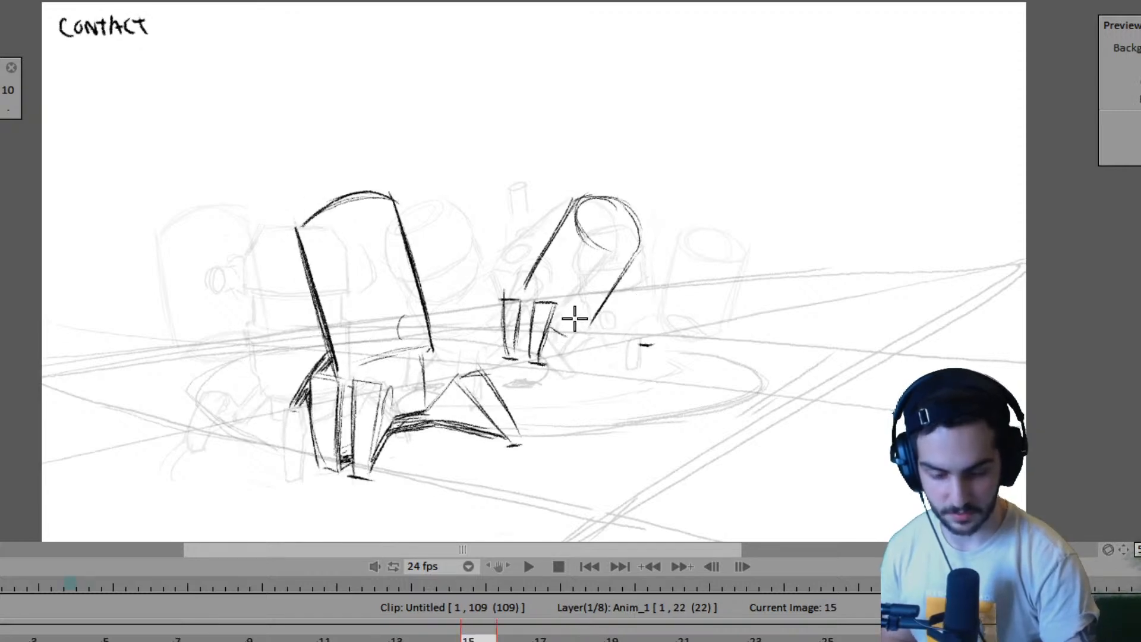
left_click_drag(553, 335, 590, 326)
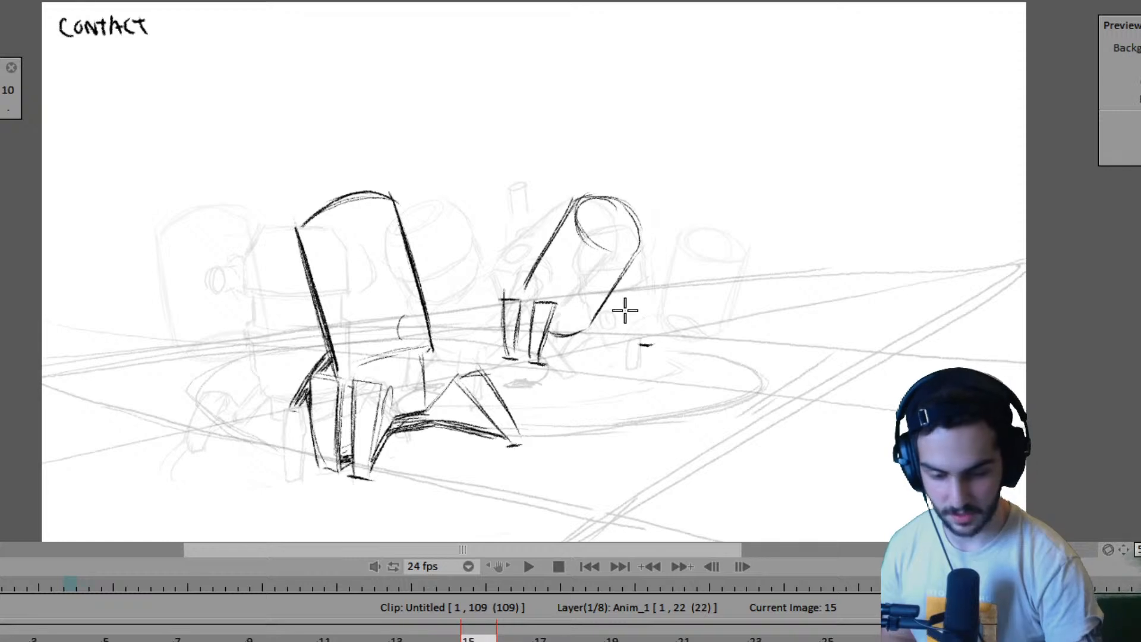
- Draw and darken the second robot's far leg down to its ground mark on frame 15, comparing with frame 7
key("Left")
key("Right")
mouse_move(626, 309)
left_mouse_down()
mouse_move(631, 323)
mouse_move(645, 298)
mouse_move(642, 310)
mouse_move(621, 302)
mouse_move(635, 334)
left_mouse_up()
mouse_move(627, 291)
left_mouse_down()
mouse_move(642, 333)
mouse_move(648, 297)
mouse_move(639, 321)
left_mouse_up()
key("Left")
key("Right")
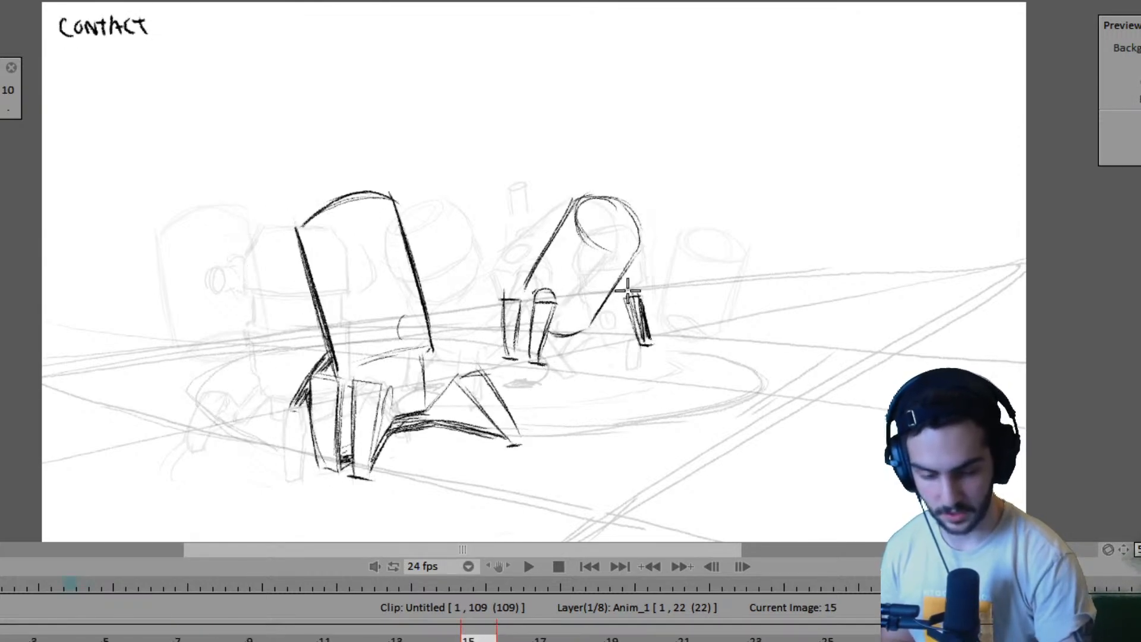
- Draw the ground shadow between the second robot's feet on frame 15 and compare it with frame 7
mouse_move(543, 354)
left_mouse_down()
mouse_move(616, 338)
mouse_move(601, 343)
mouse_move(631, 345)
mouse_move(548, 347)
mouse_move(606, 342)
mouse_move(589, 361)
mouse_move(567, 357)
mouse_move(601, 357)
mouse_move(563, 350)
mouse_move(647, 350)
mouse_move(623, 361)
mouse_move(587, 353)
mouse_move(643, 355)
left_mouse_up()
key("Left")
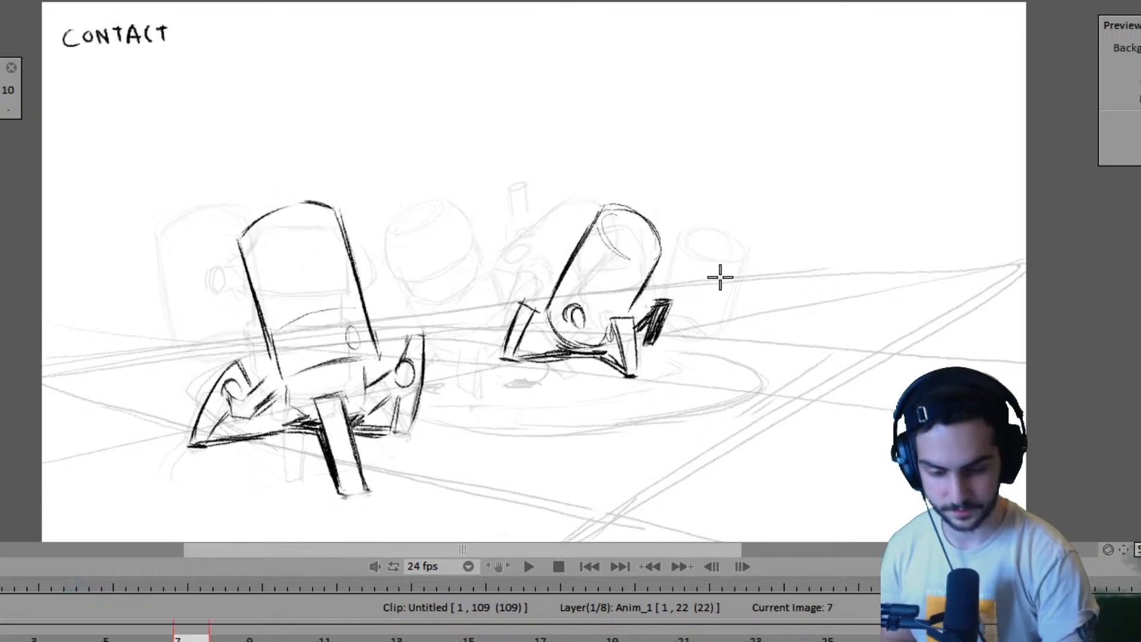
key("Right")
key("Left")
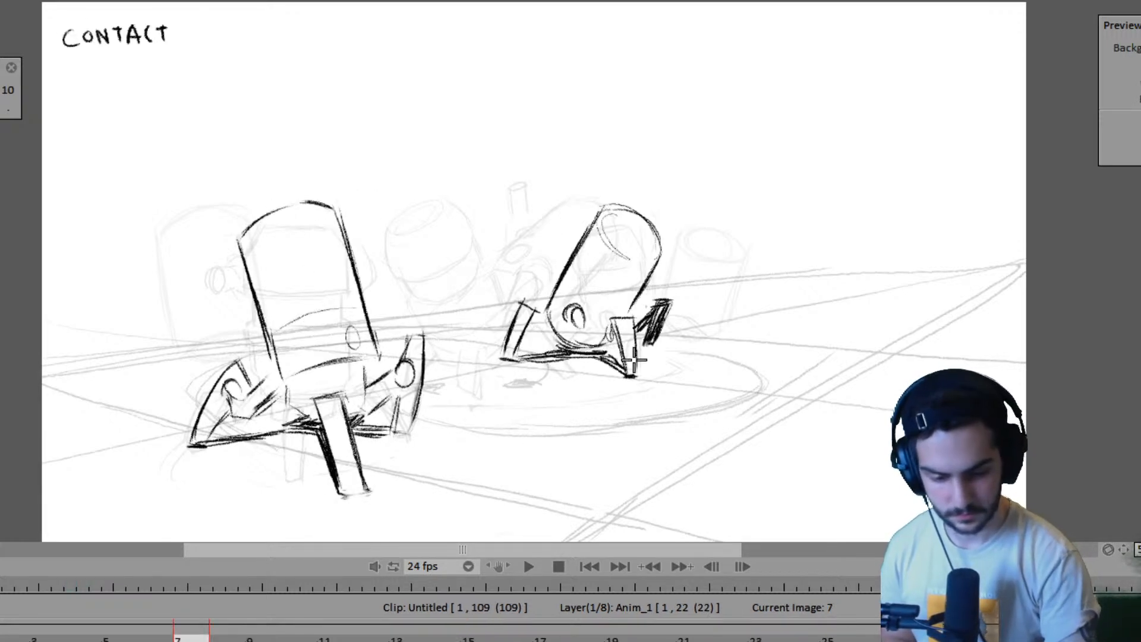
- Shade a ground shadow beneath the second robot's raised far leg on frame 7 and compare it with pose A
mouse_move(631, 365)
left_mouse_down()
mouse_move(671, 366)
mouse_move(638, 372)
mouse_move(659, 353)
mouse_move(683, 364)
left_mouse_up()
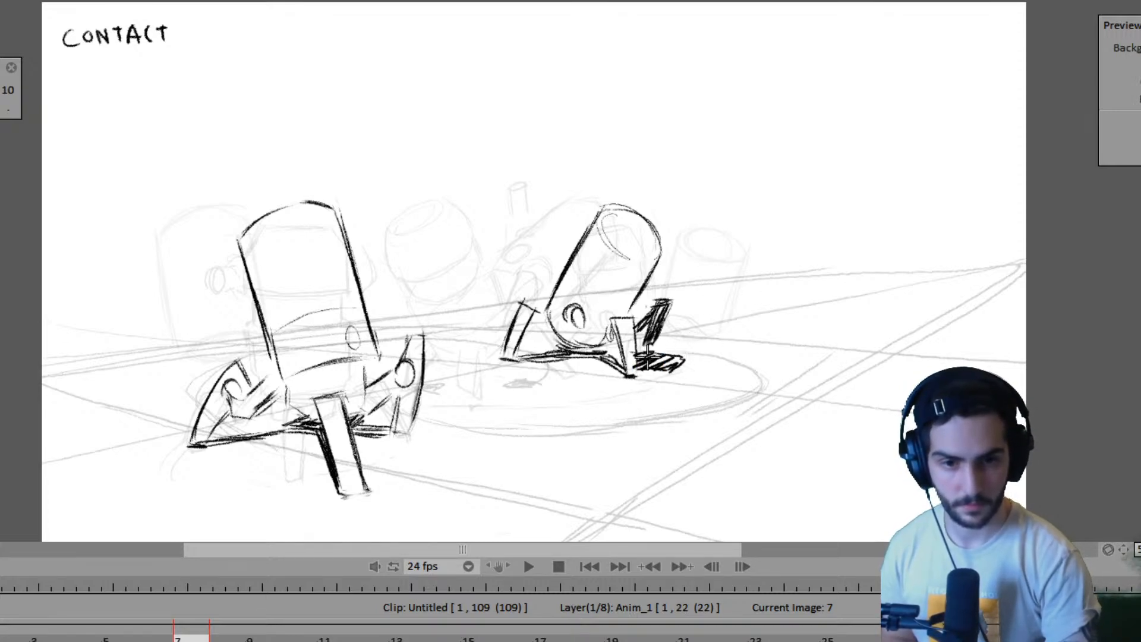
key("Left")
key("Left")
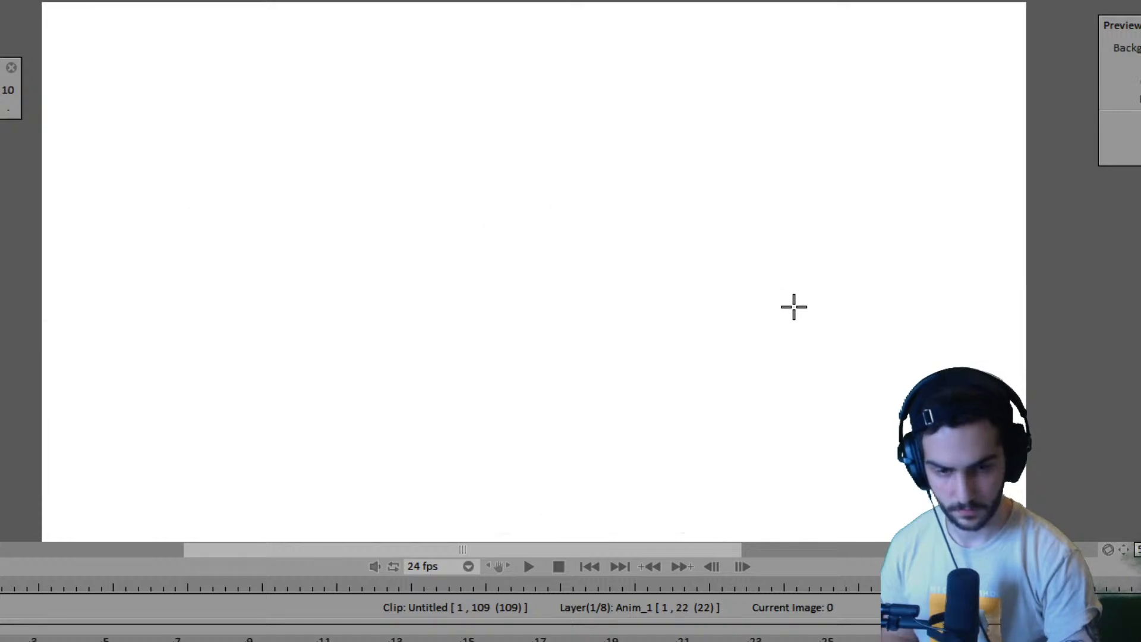
key("Right")
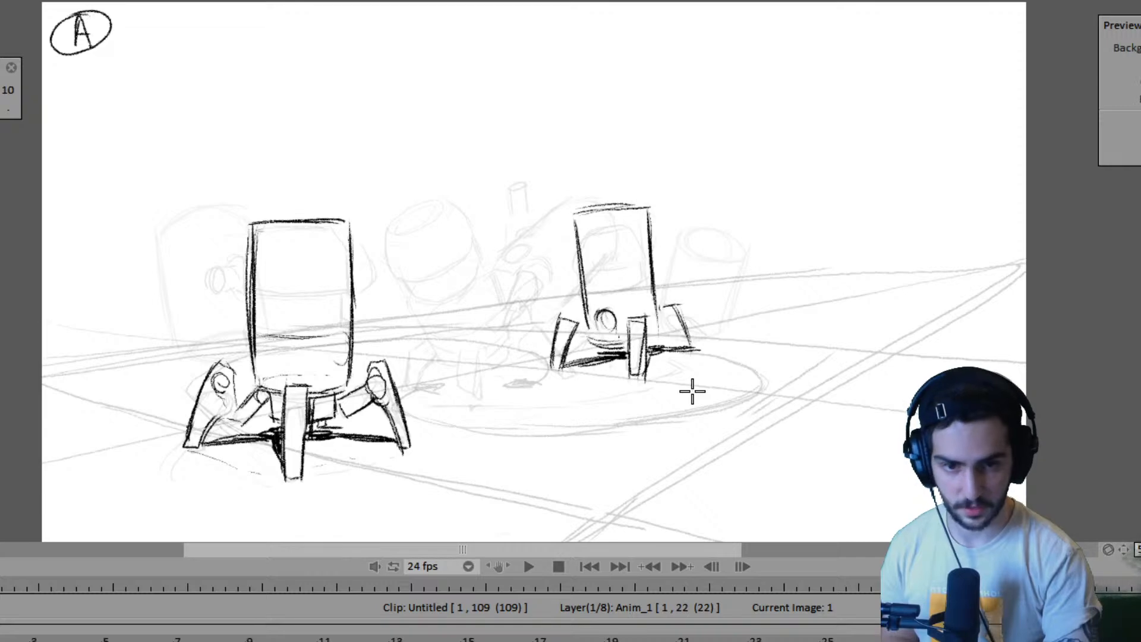
key("Right")
key("Left")
key("Right")
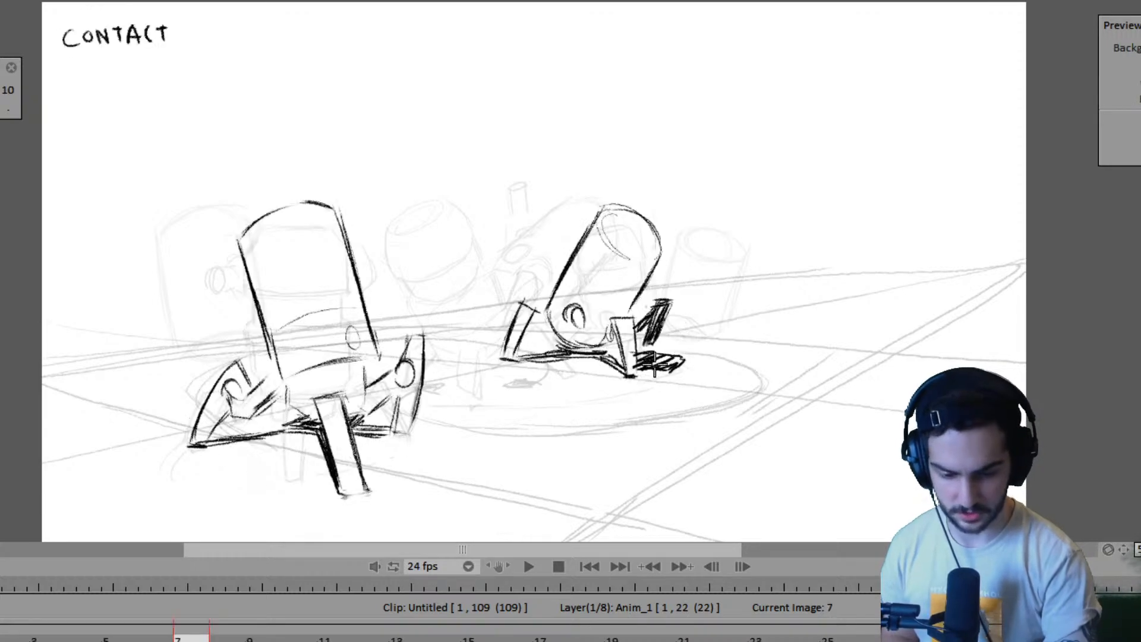
key("Left")
key("Right")
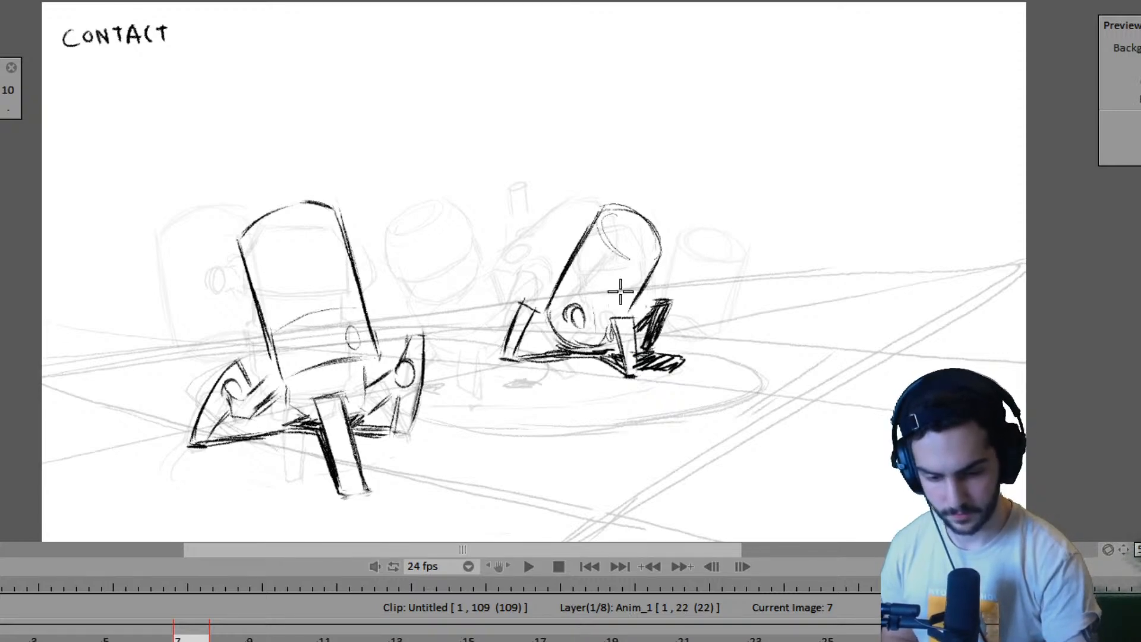
- Erase the second robot's raised far leg on frame 7 and redraw it darkened and closer to the body, checking against pose A
key("Left")
key("Right")
key("Left")
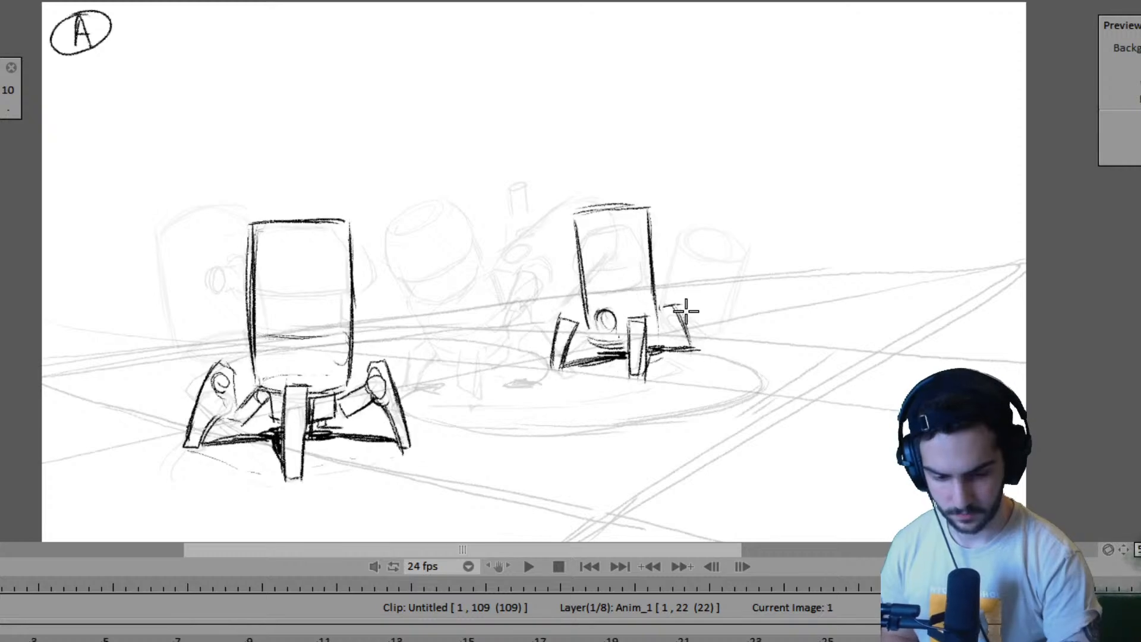
key("Right")
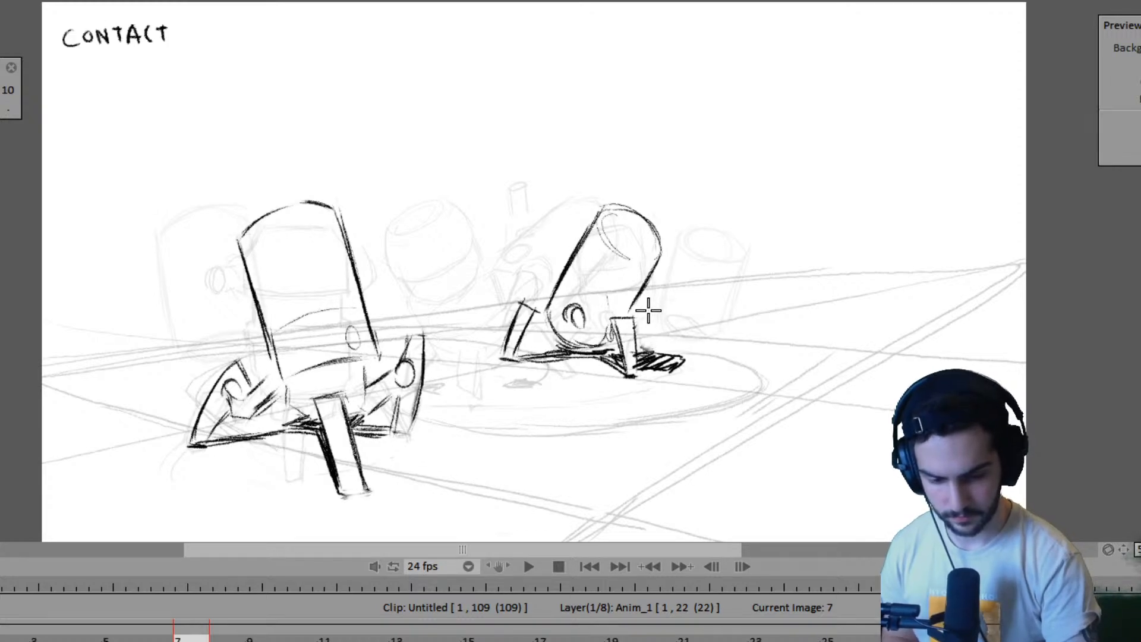
mouse_move(648, 310)
left_mouse_down()
mouse_move(635, 333)
mouse_move(649, 300)
mouse_move(667, 301)
mouse_move(633, 339)
mouse_move(651, 302)
mouse_move(634, 337)
mouse_move(660, 305)
left_mouse_up()
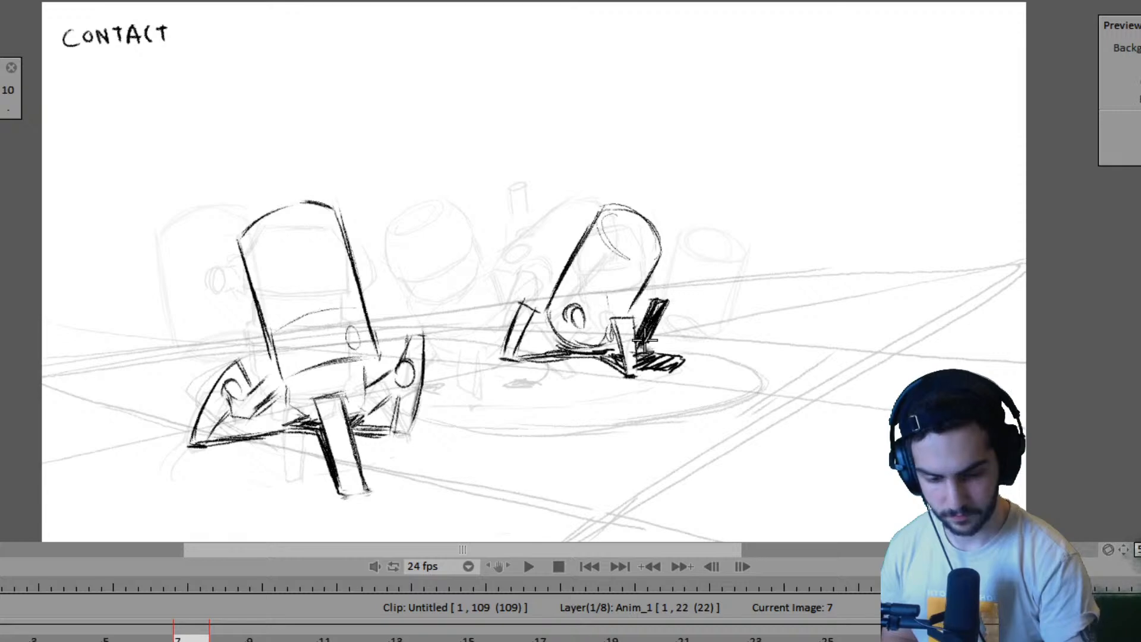
- Shade the second robot's far leg dark on pose A at frame 1, comparing it with frame 7
key("Left")
key("Right")
key("Left")
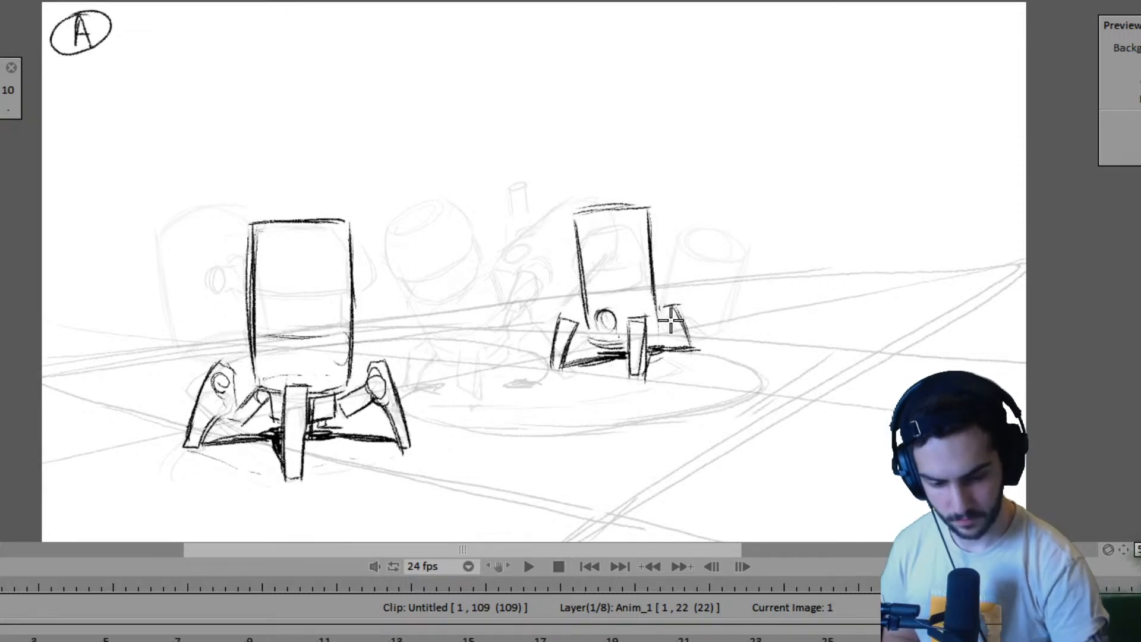
mouse_move(671, 321)
left_mouse_down()
mouse_move(682, 350)
mouse_move(668, 313)
left_mouse_up()
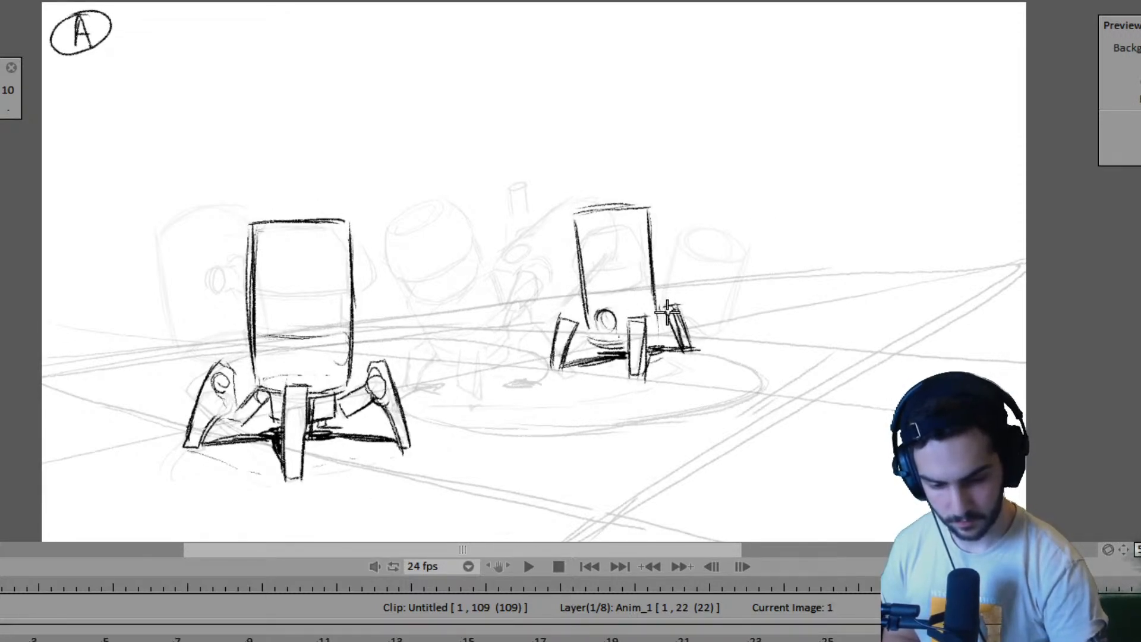
key("Left")
key("Right")
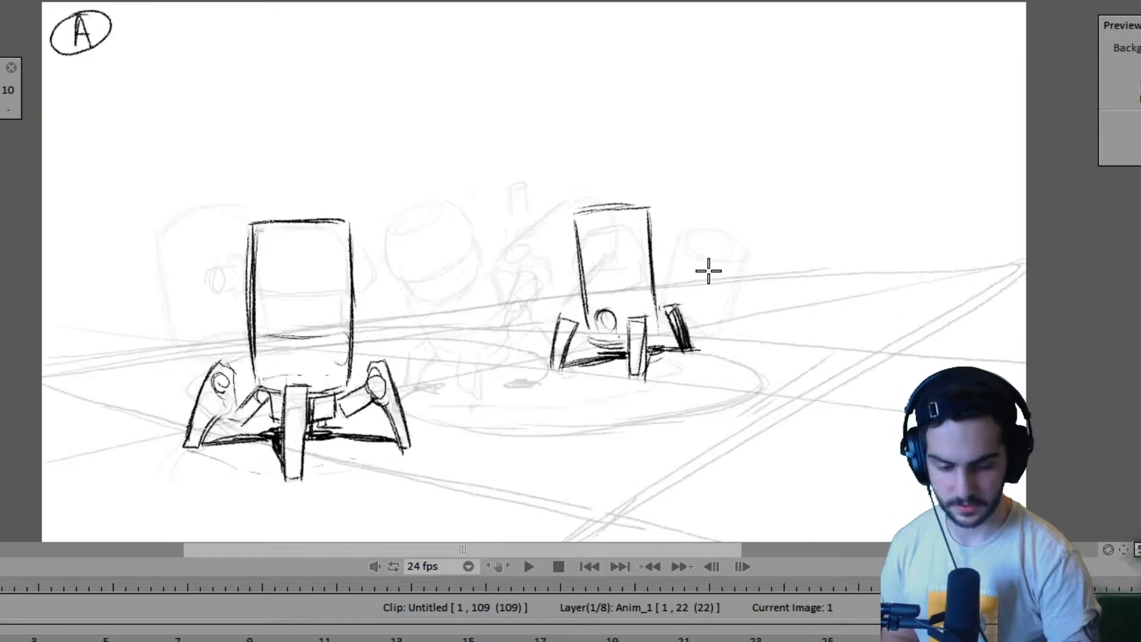
- Sketch a short stroke for the hidden leg behind the second robot's outer leg on frame 15, checking the neighbouring poses
key("Right")
key("Right")
key("Left")
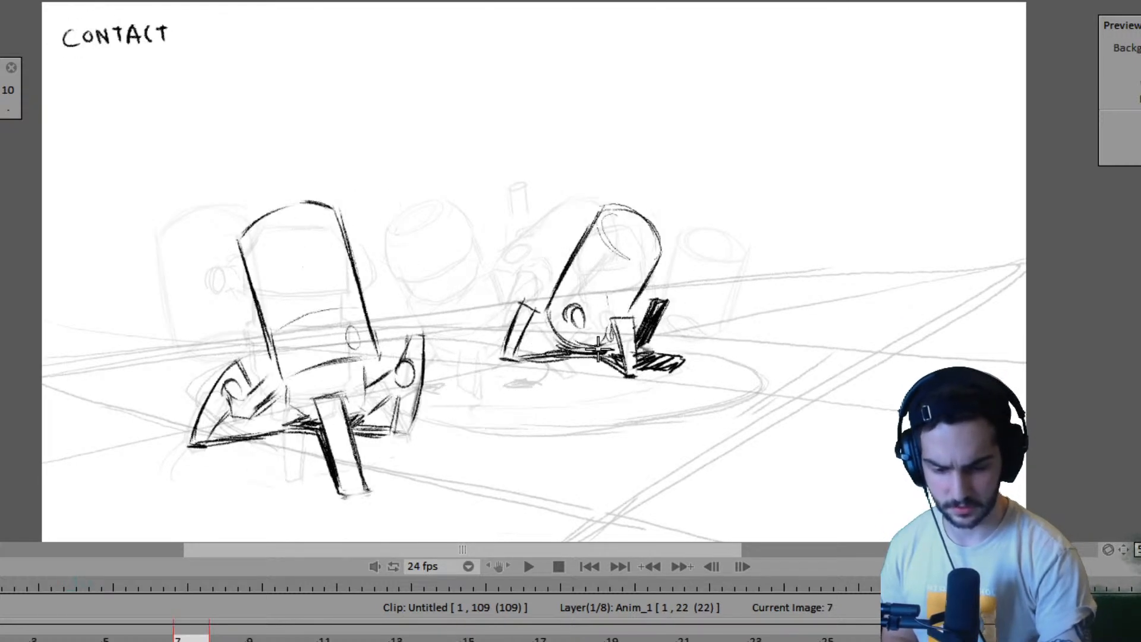
key("Right")
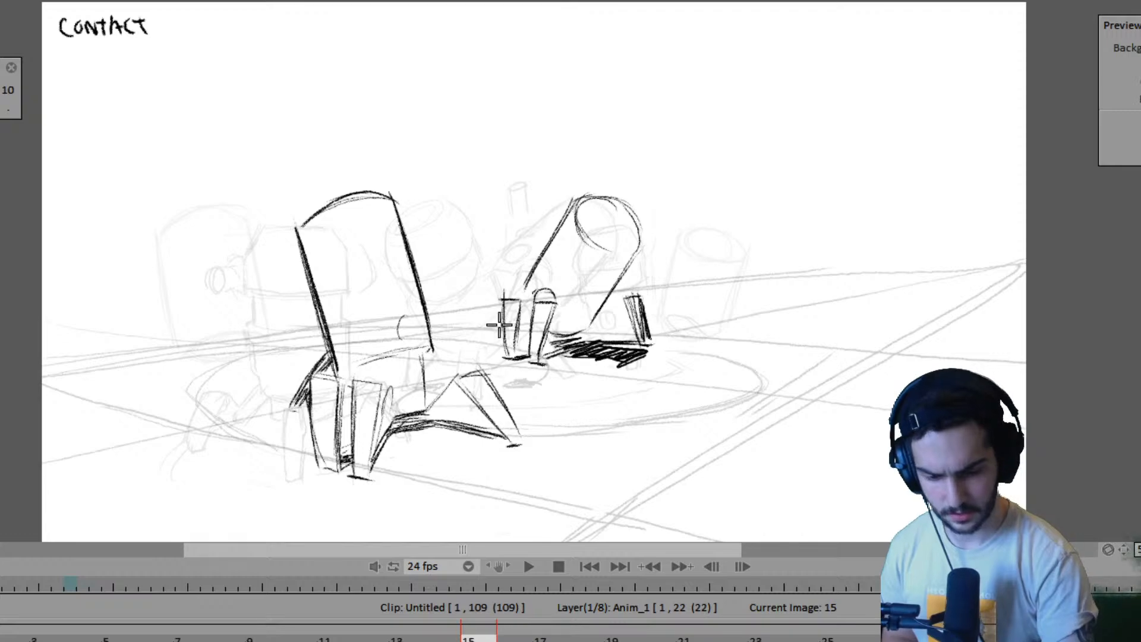
key("Right")
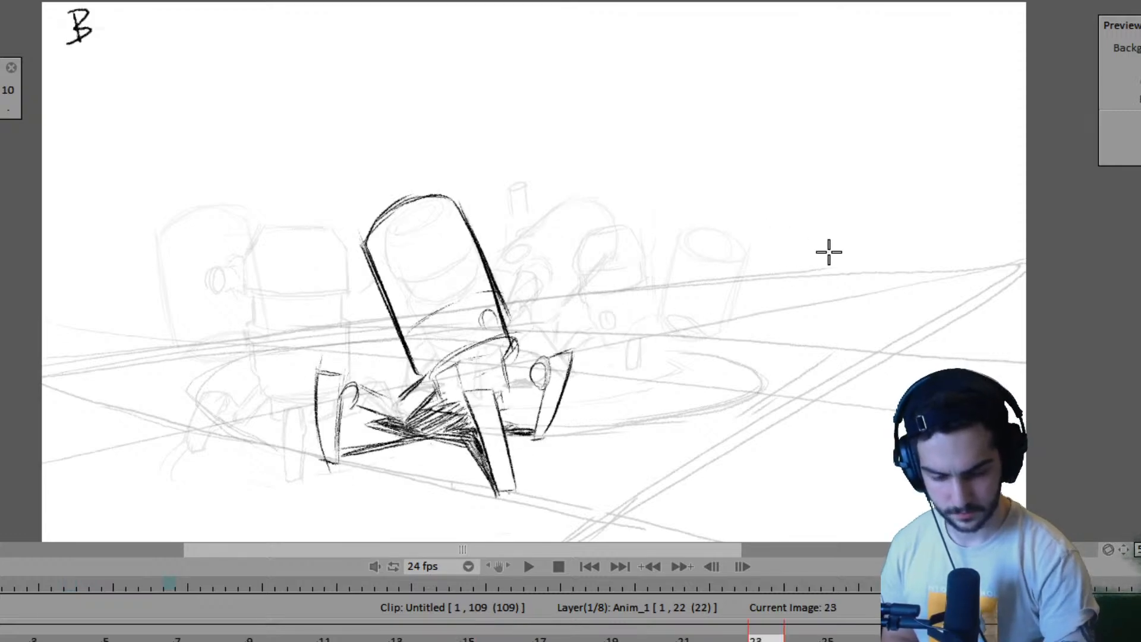
key("Left")
key("Right")
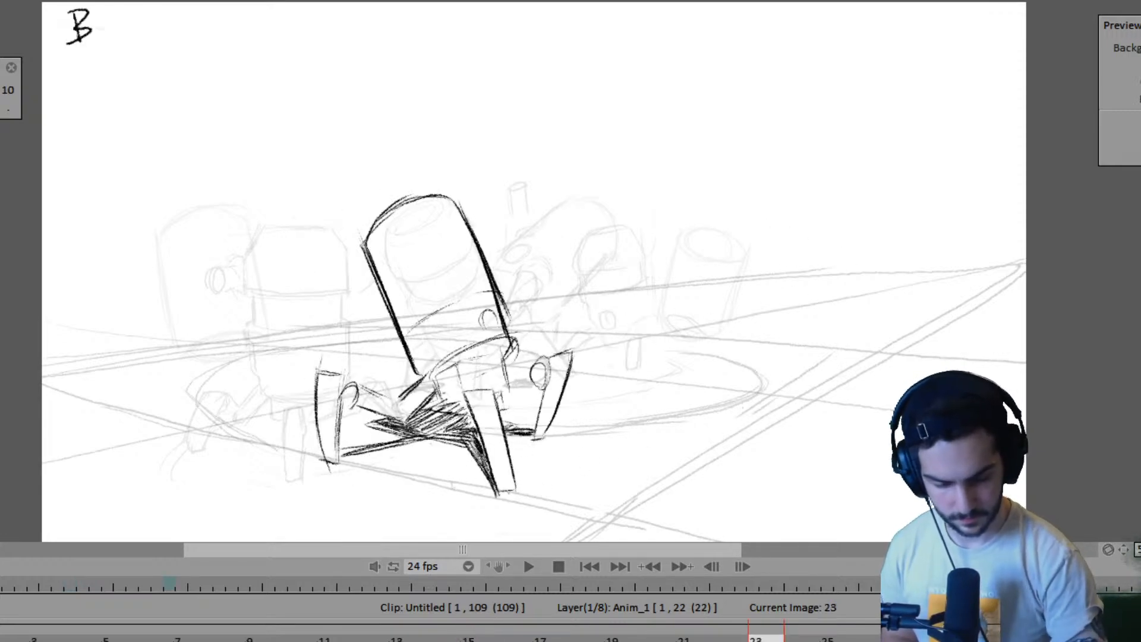
- Extend the Anim_1 layer past frame 22 and hold the pose B drawing from frame 23 through frame 30
left_click(468, 637)
left_click(736, 636)
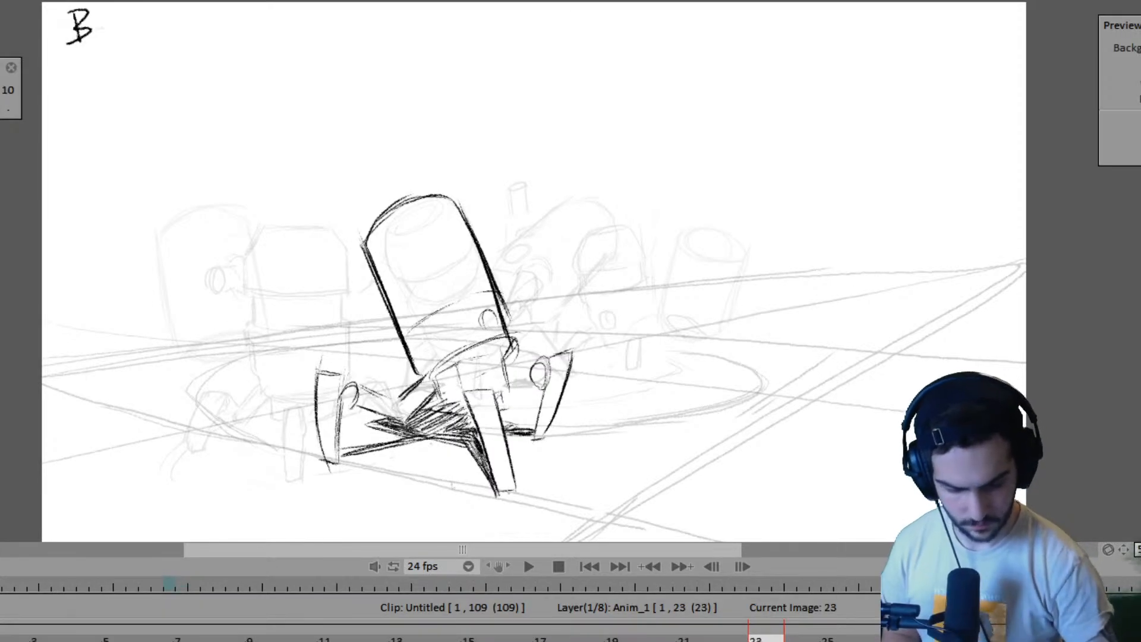
key("Left")
key("Right")
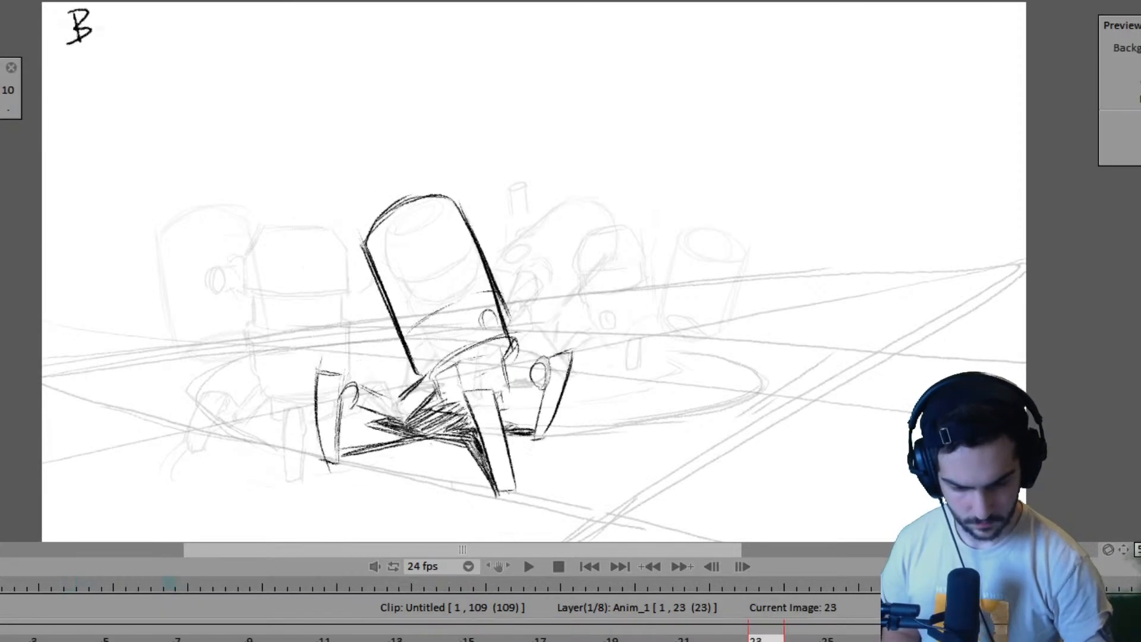
left_click_drag(784, 640, 1035, 641)
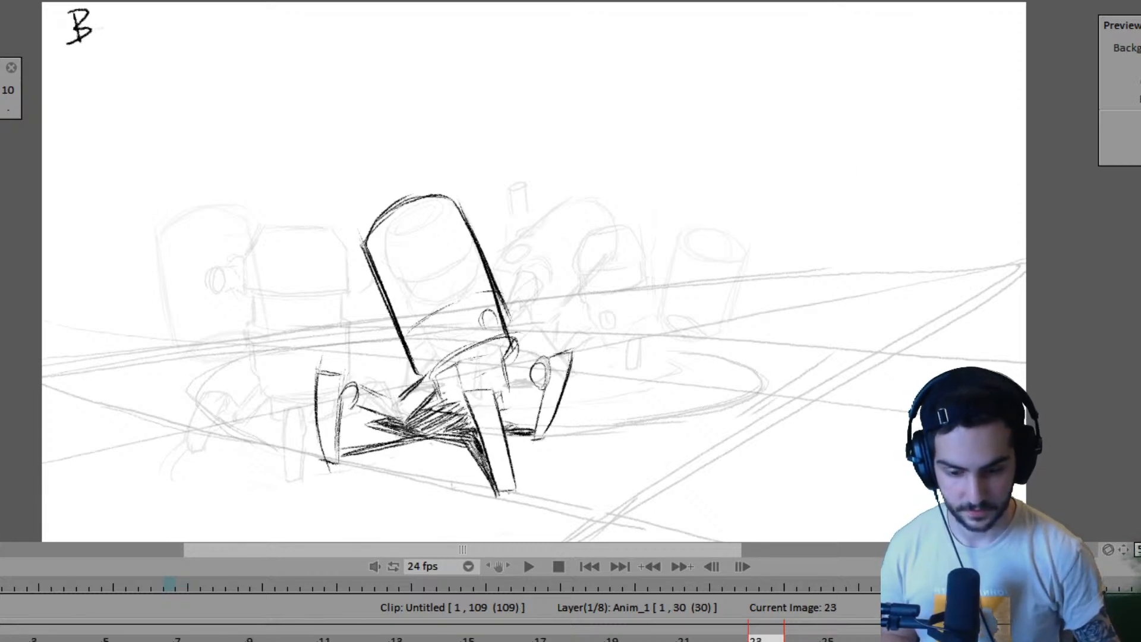
- Flip through the key poses up to frame 23 to examine the second robot's movement leading into pose B
key("Left")
key("Left")
key("Left")
key("Right")
key("Right")
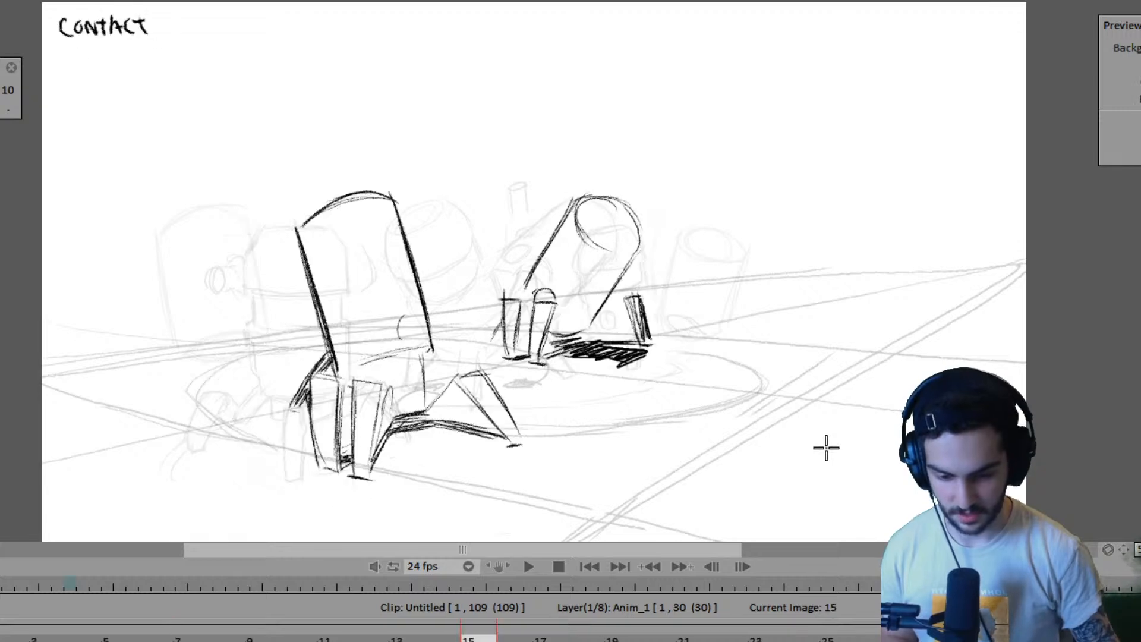
key("Right")
key("Left")
key("Right")
key("Left")
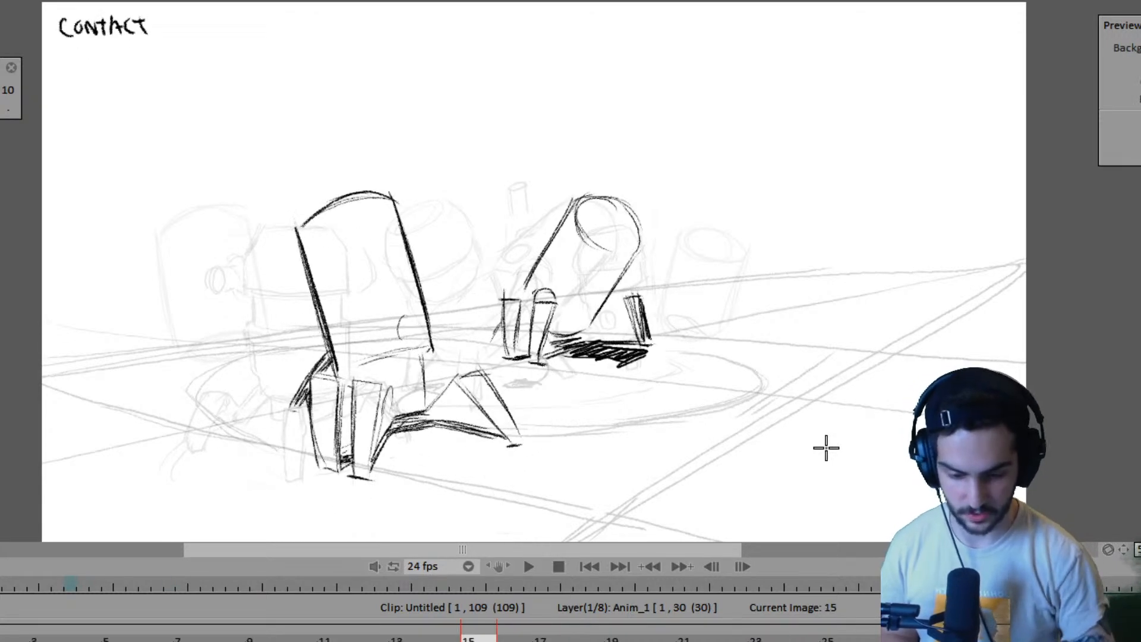
- Darken the second robot's near leg joint and shade the small hidden leg and its ground contact on frame 15
key("Right")
key("Left")
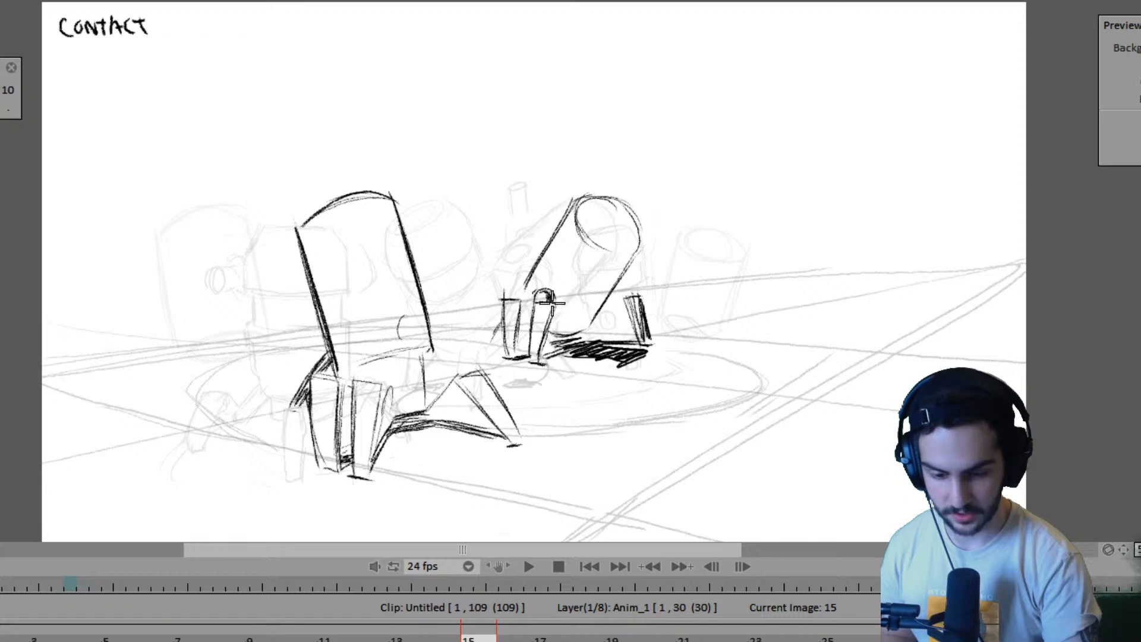
key("Right")
key("Left")
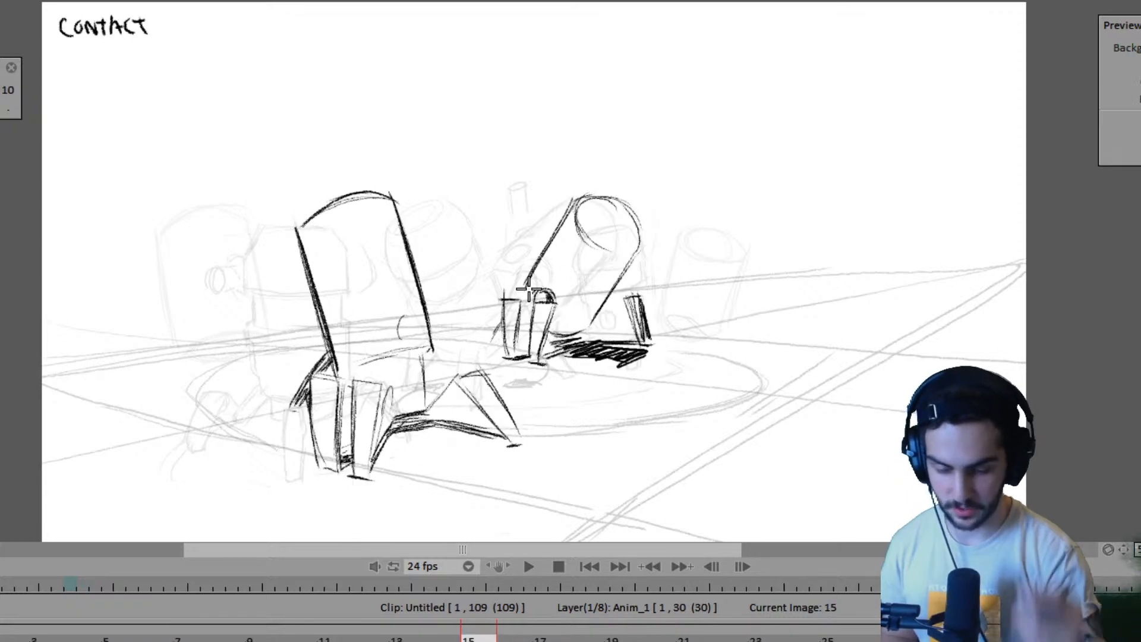
key("Right")
key("Left")
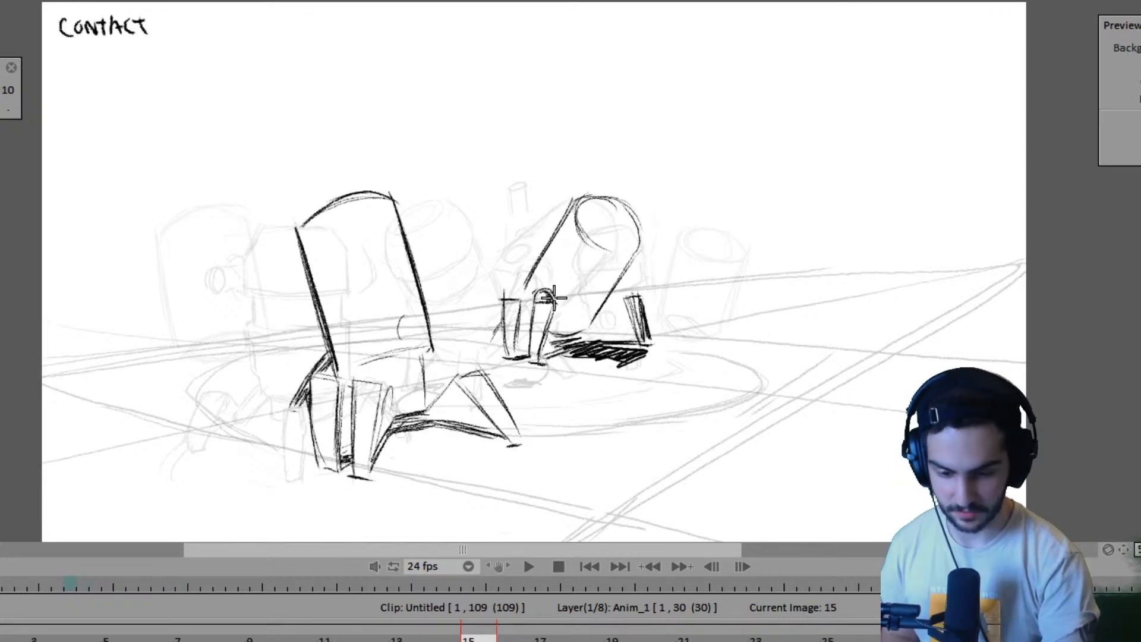
key("Right")
key("Left")
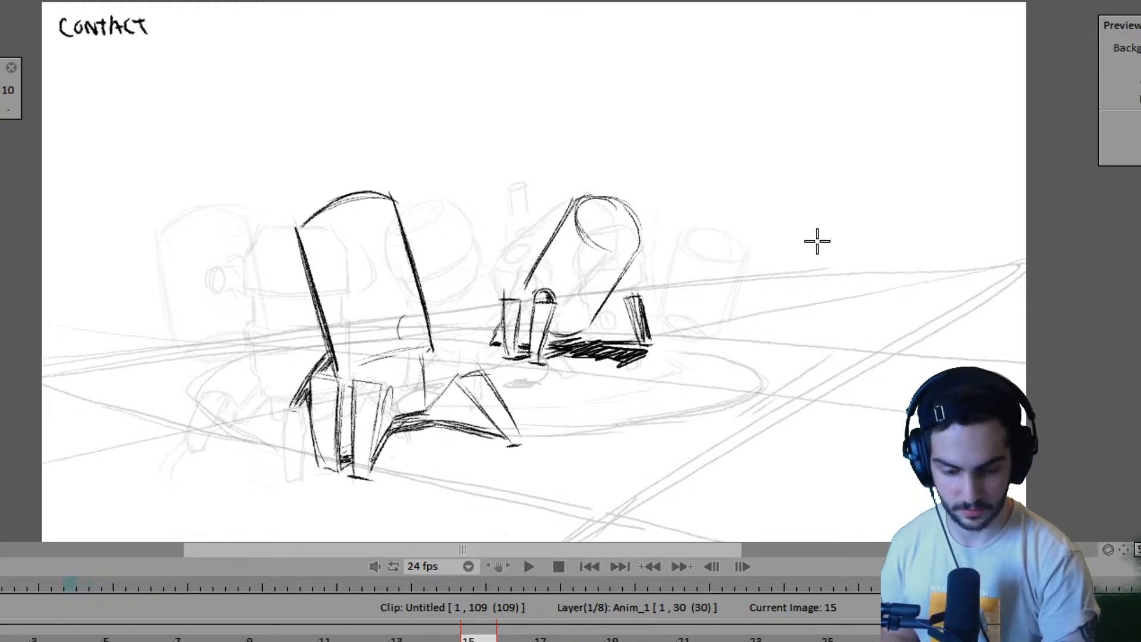
- Compare the contact pose on frame 15 with pose B on frame 23 to judge where the second robot's legs should go
key("Right")
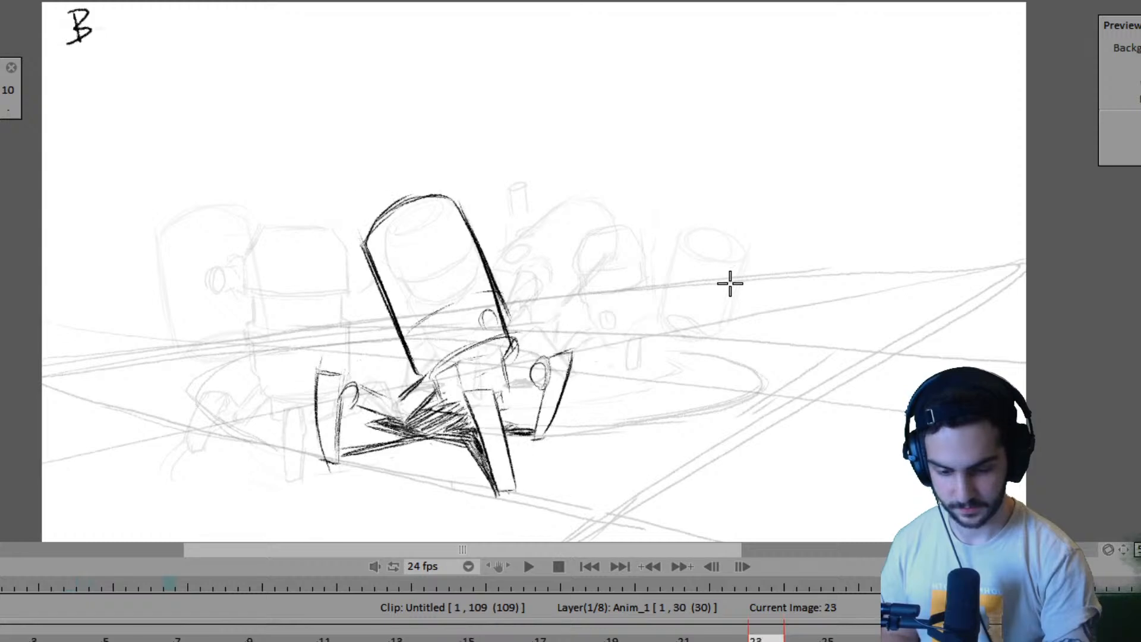
key("Left")
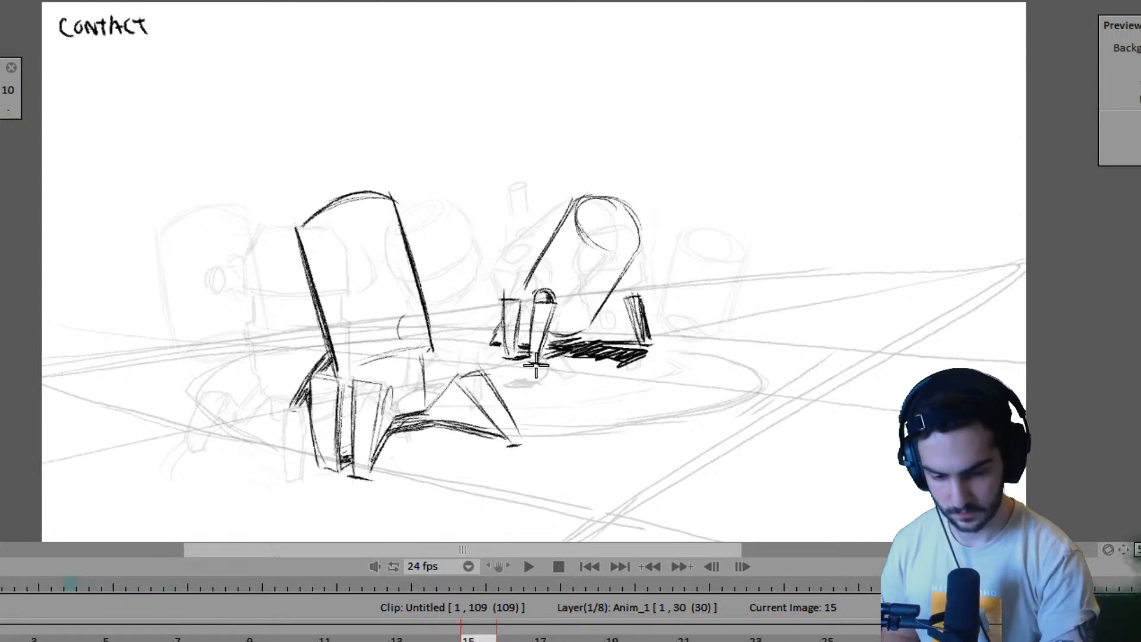
key("Right")
key("Left")
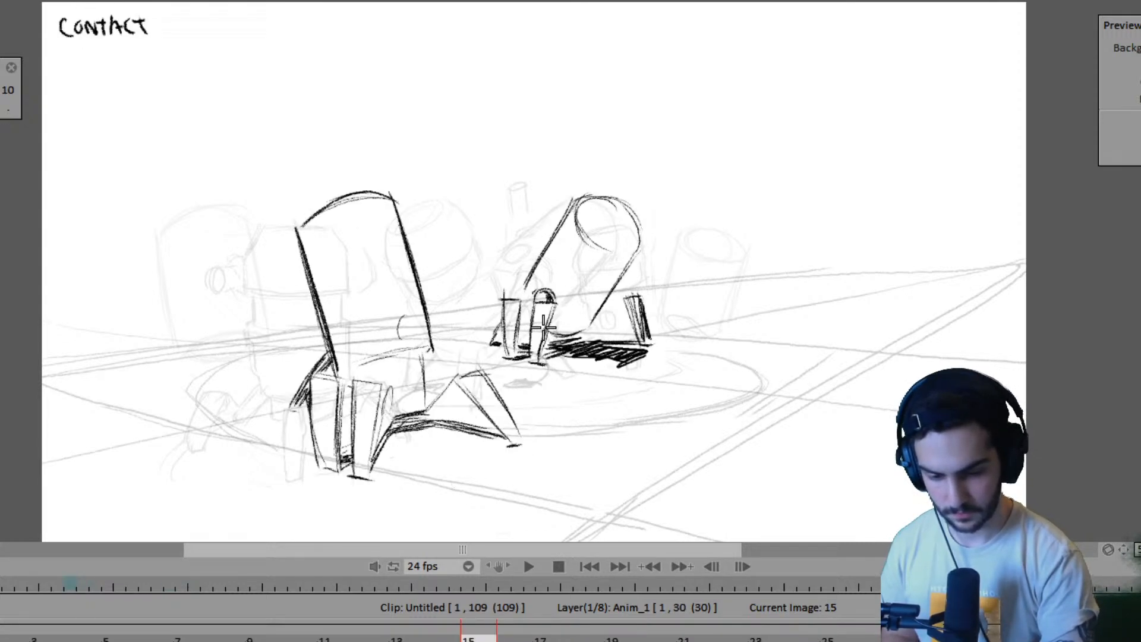
key("Right")
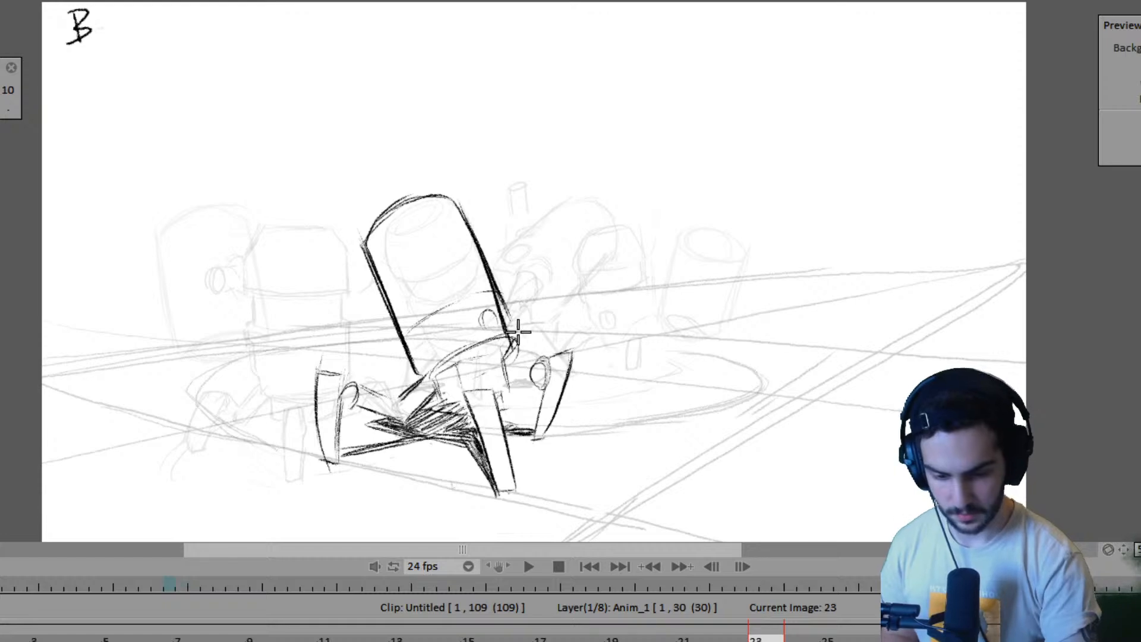
key("Left")
key("Right")
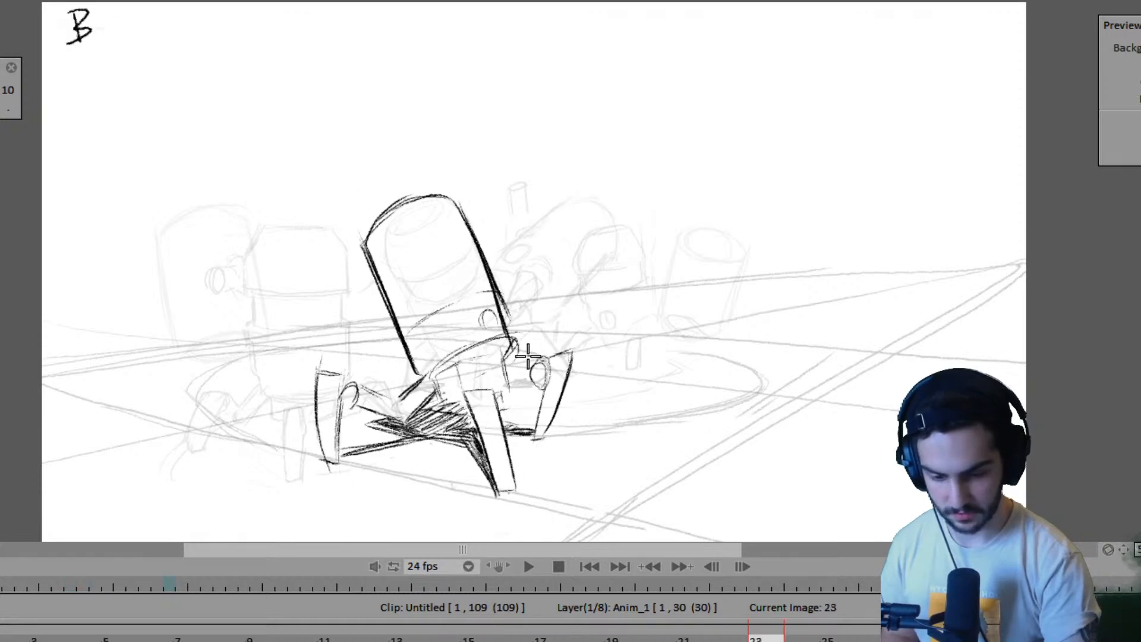
key("Left")
key("Right")
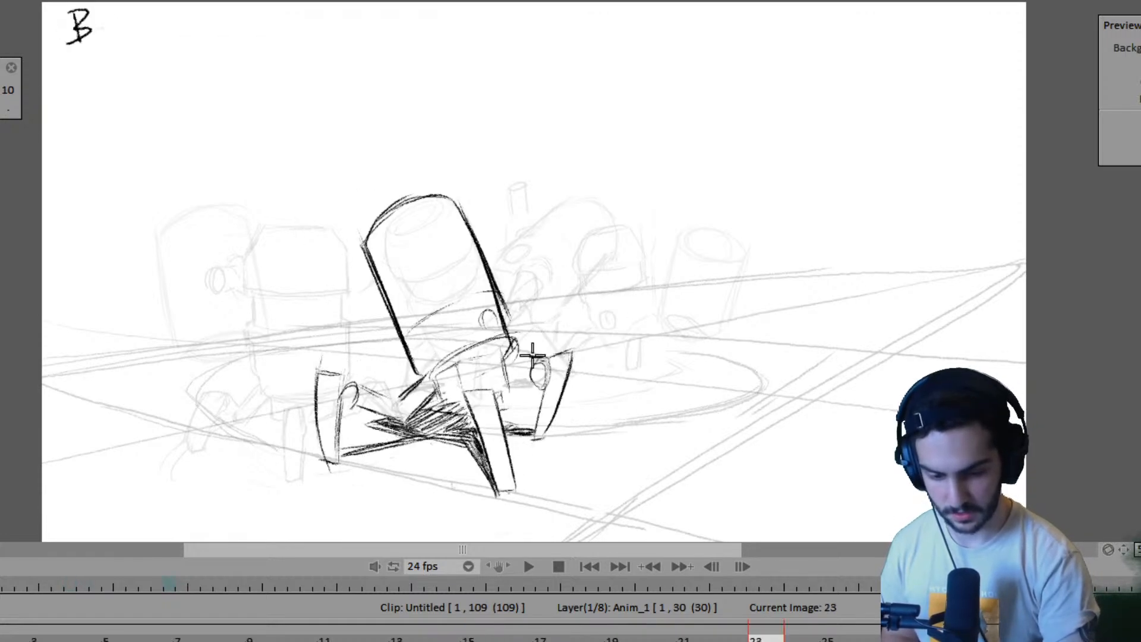
key("Left")
key("Right")
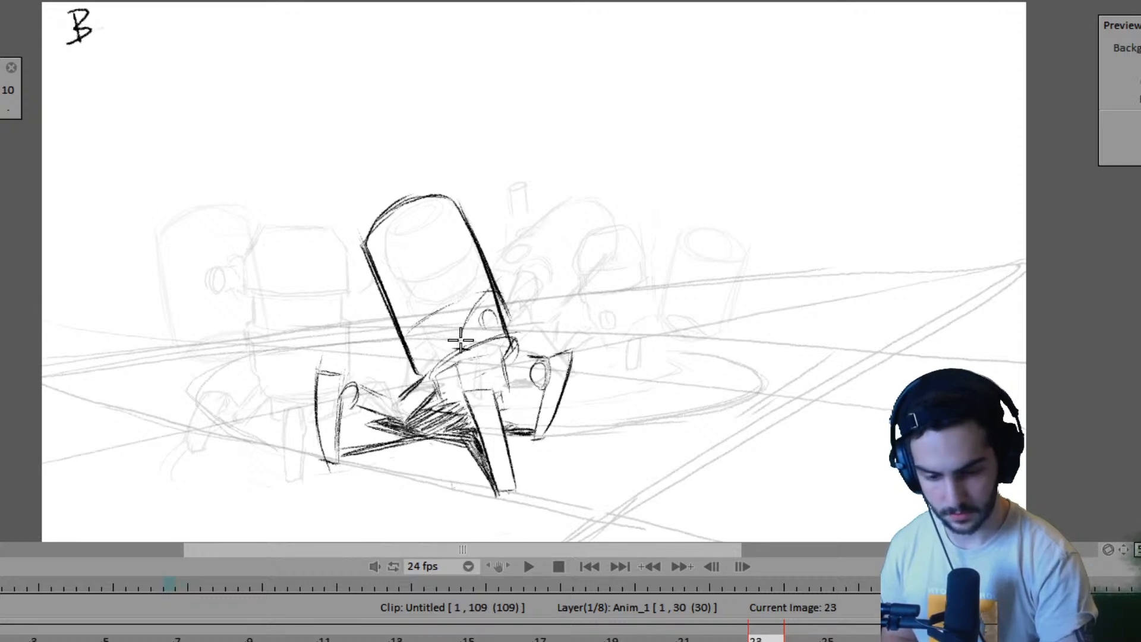
- Rough in a curved guide stroke for the second robot across the walking robot's lower body on frame 23
left_click_drag(461, 341, 520, 270)
left_click_drag(478, 311, 483, 310)
left_click_drag(510, 329, 481, 300)
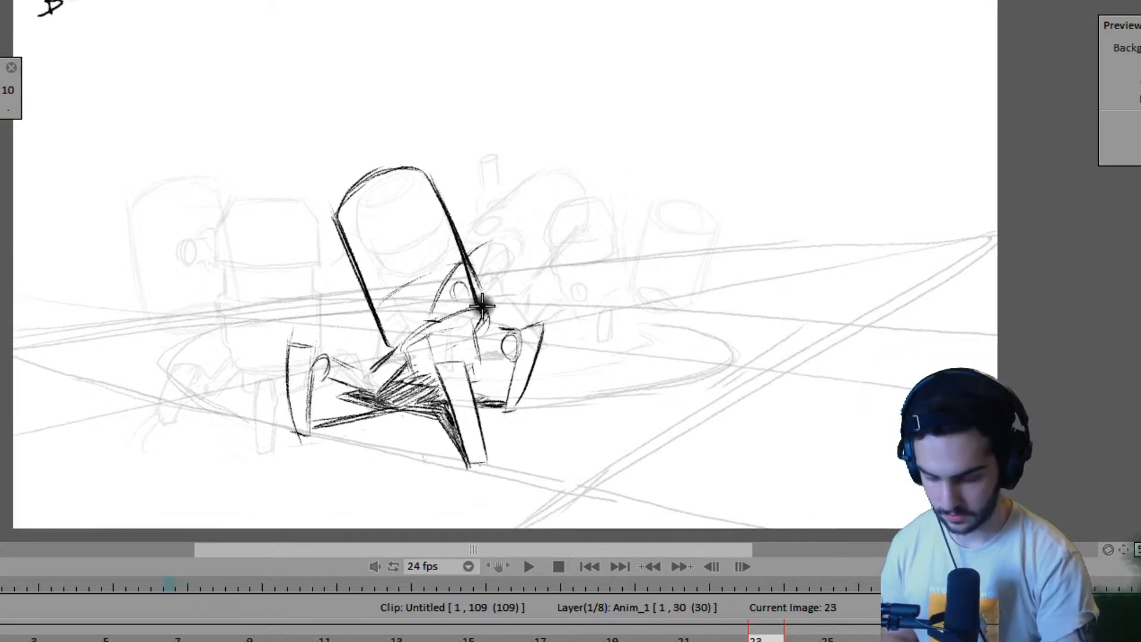
left_click_drag(518, 346, 489, 318)
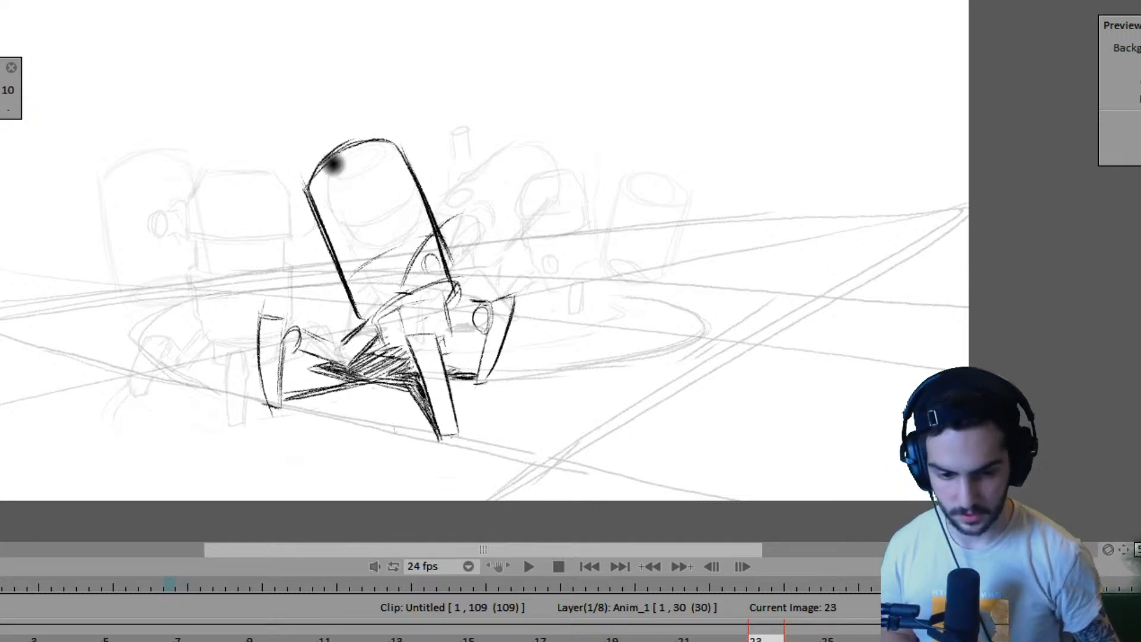
mouse_move(746, 258)
left_mouse_down()
mouse_move(769, 321)
mouse_move(775, 291)
left_mouse_up()
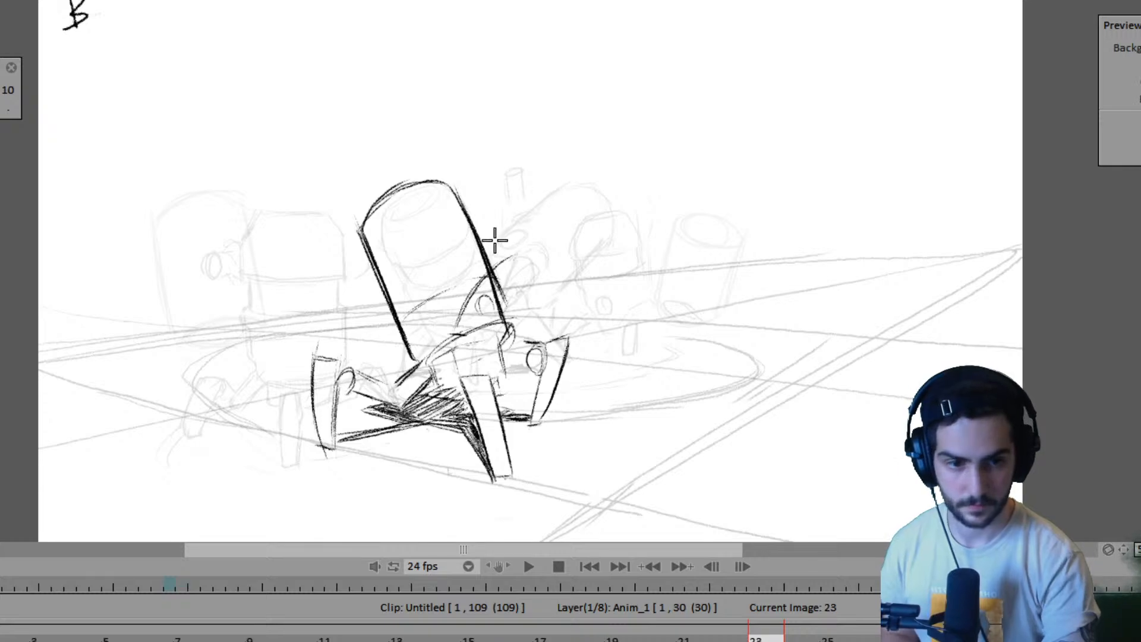
- Draw the second robot's leg just beside the walking robot's body on frame 23, matching its placement against frame 15
key("Left")
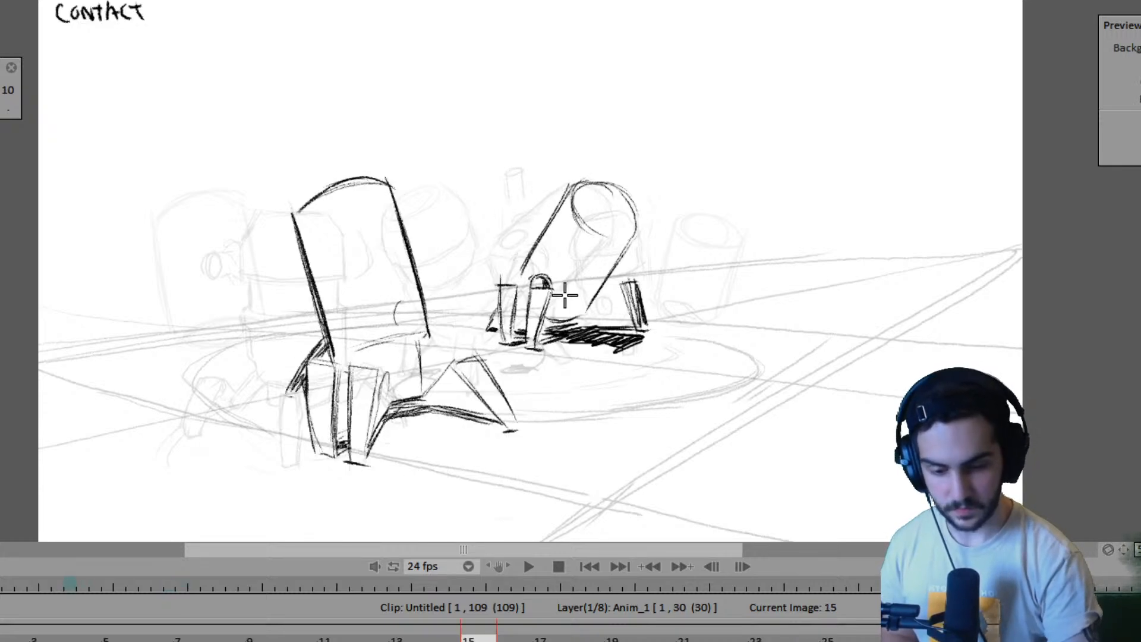
key("Right")
key("Left")
key("Right")
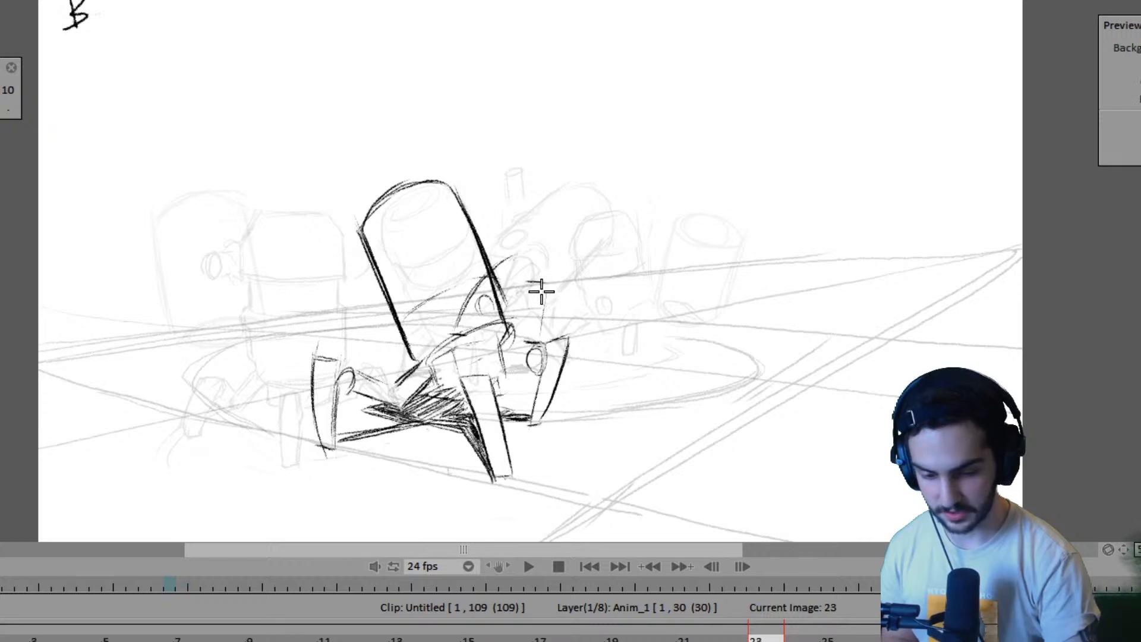
mouse_move(527, 282)
left_mouse_down()
mouse_move(531, 345)
mouse_move(531, 288)
mouse_move(549, 283)
mouse_move(545, 325)
mouse_move(547, 277)
mouse_move(548, 322)
left_mouse_up()
key("Left")
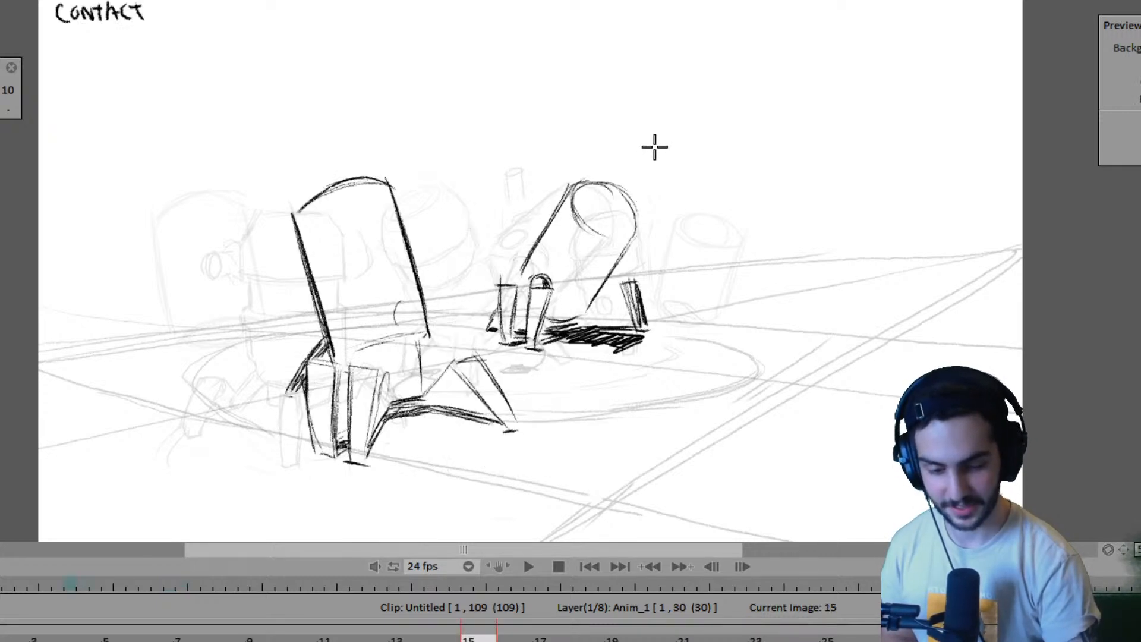
key("Right")
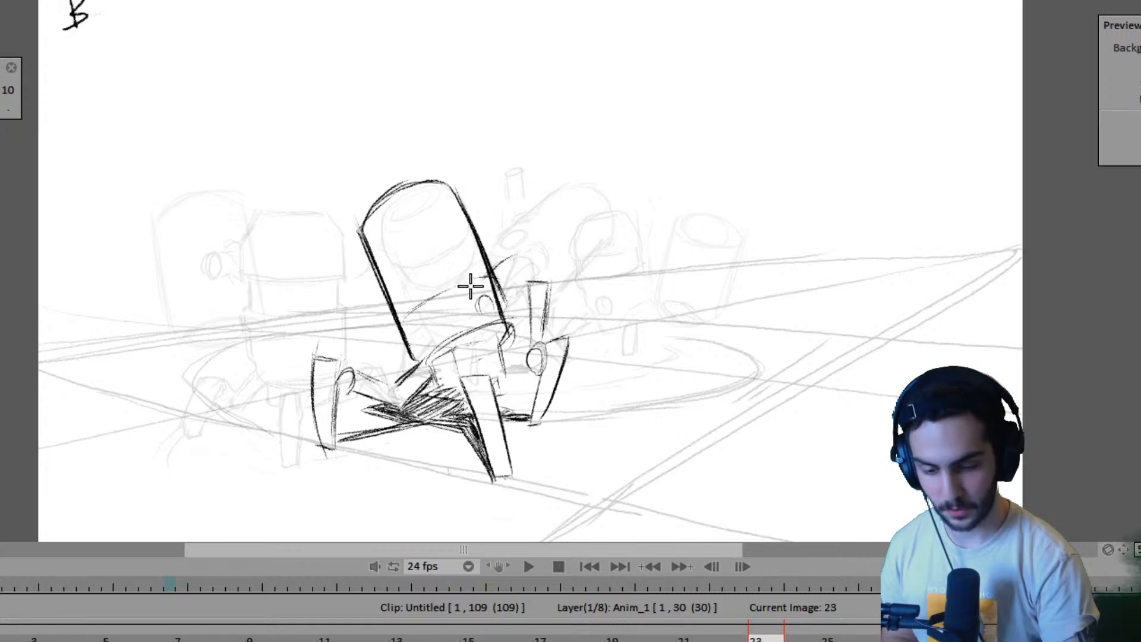
- Draw the second robot's forward leg overlapping the walking robot's lower body on frame 23, comparing with frame 15
key("Left")
key("Right")
mouse_move(466, 275)
left_mouse_down()
mouse_move(447, 335)
mouse_move(464, 287)
mouse_move(494, 278)
mouse_move(472, 270)
mouse_move(489, 280)
mouse_move(462, 327)
left_mouse_up()
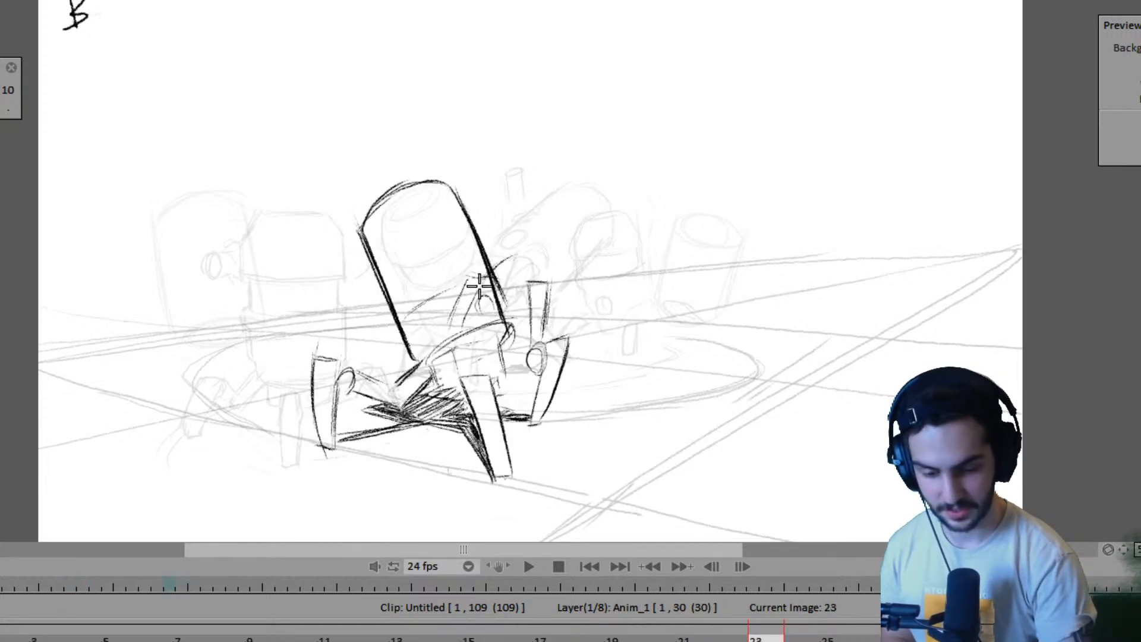
key("Left")
key("Right")
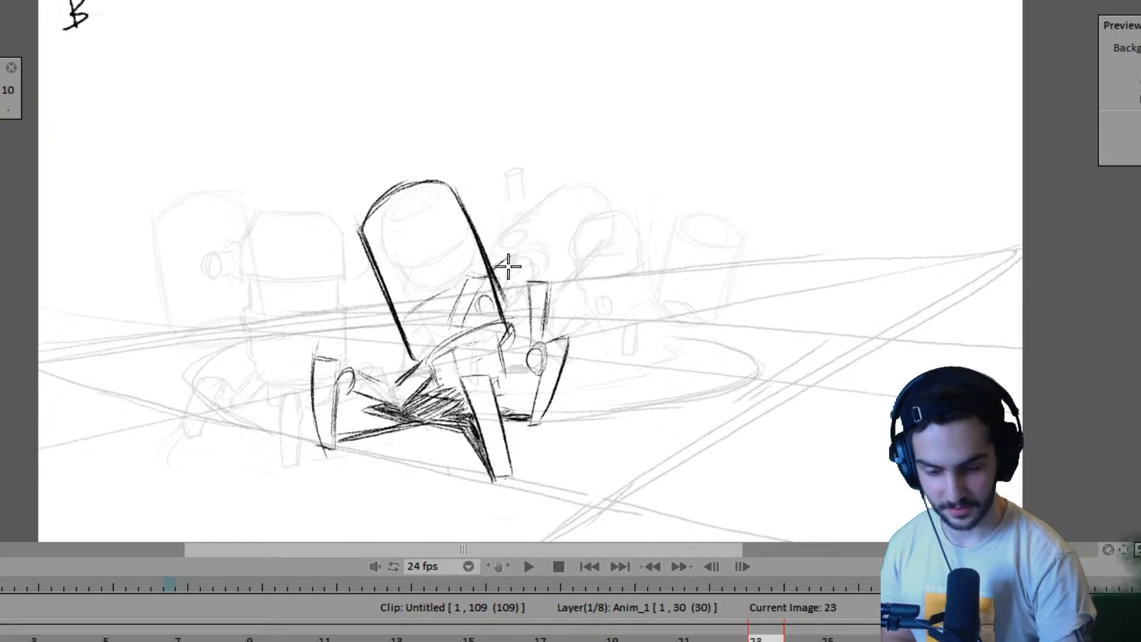
- Draw the upper edge of the second robot's tilted body behind the walking robot on frame 23, comparing with frame 15
key("Left")
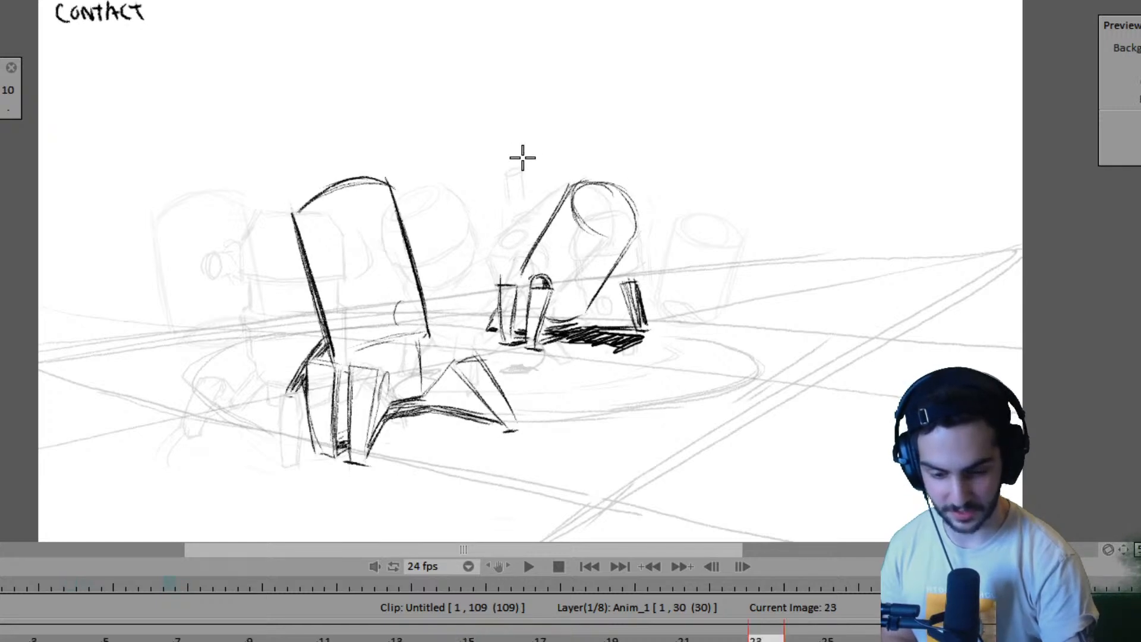
key("Right")
left_click_drag(504, 260, 565, 195)
key("Left")
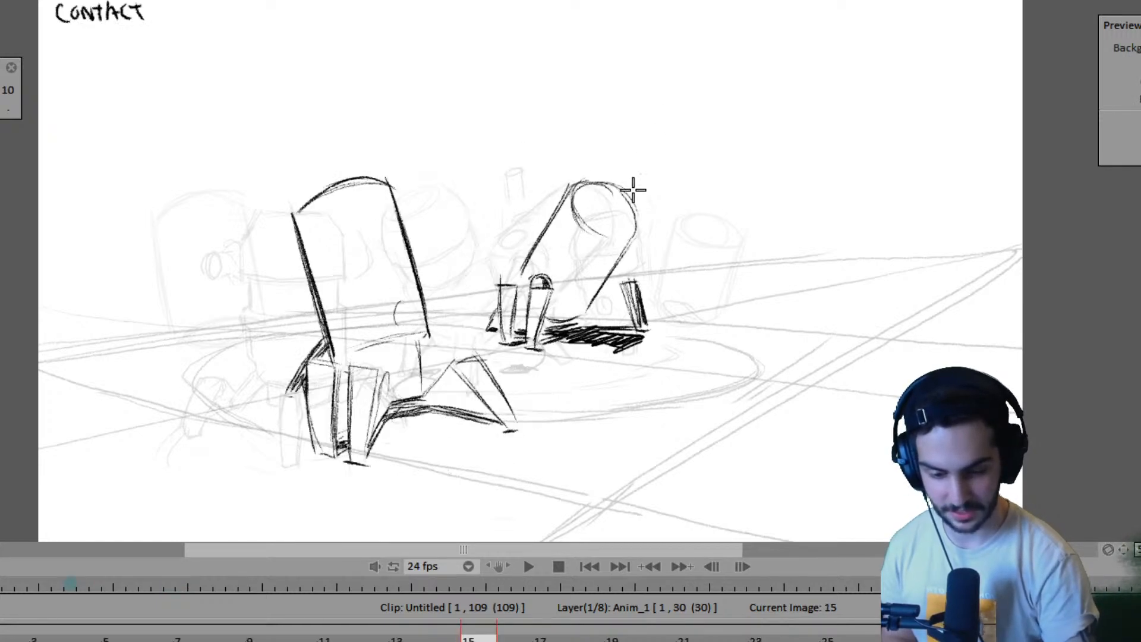
key("Right")
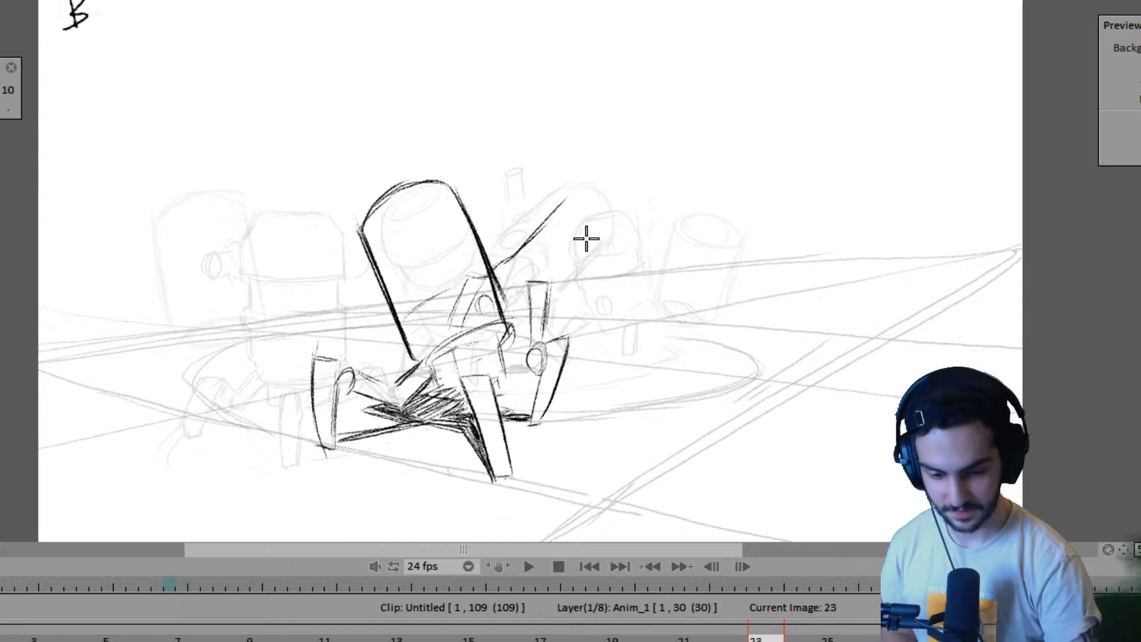
key("Left")
key("Right")
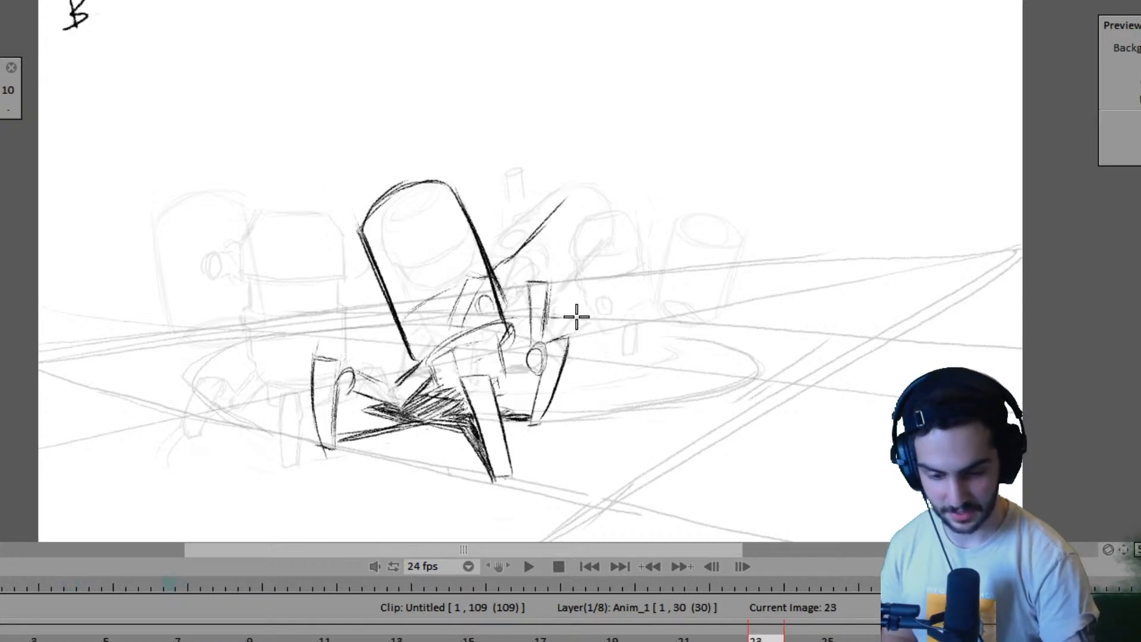
- Mark the ground position of the second robot's far foot on frame 23, using frame 15 as reference
key("Left")
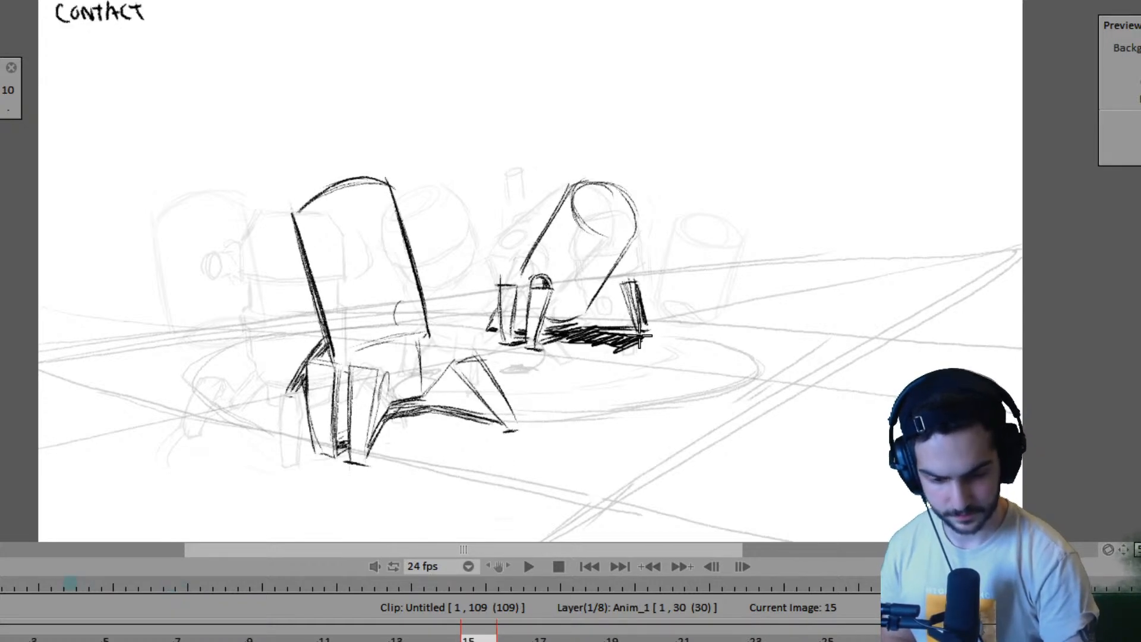
key("Right")
key("Left")
key("Right")
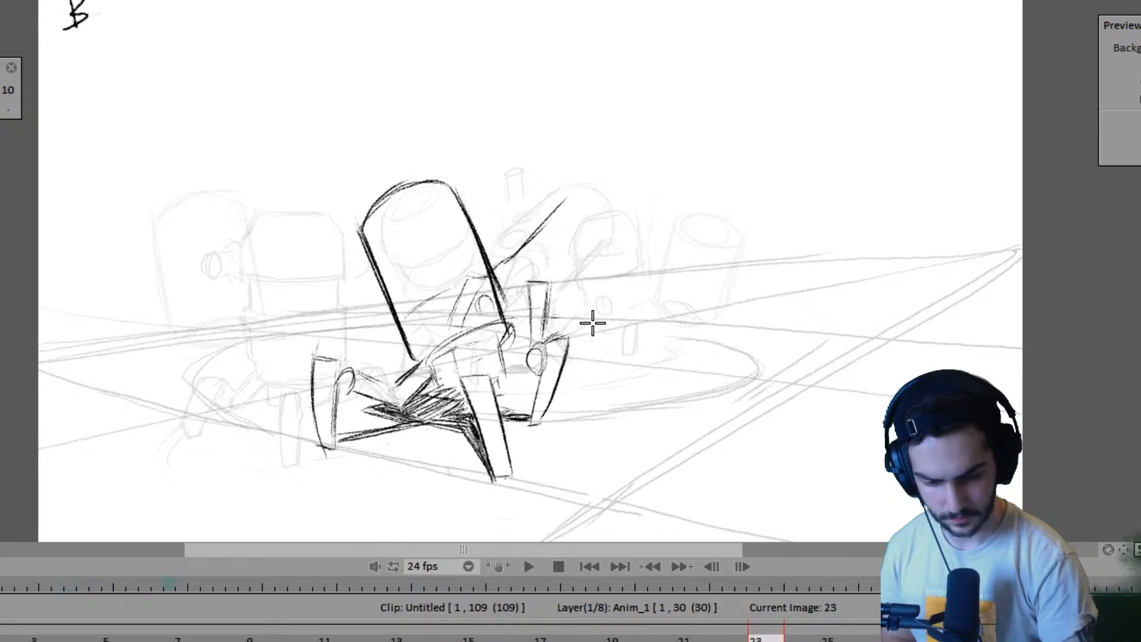
left_click(591, 321)
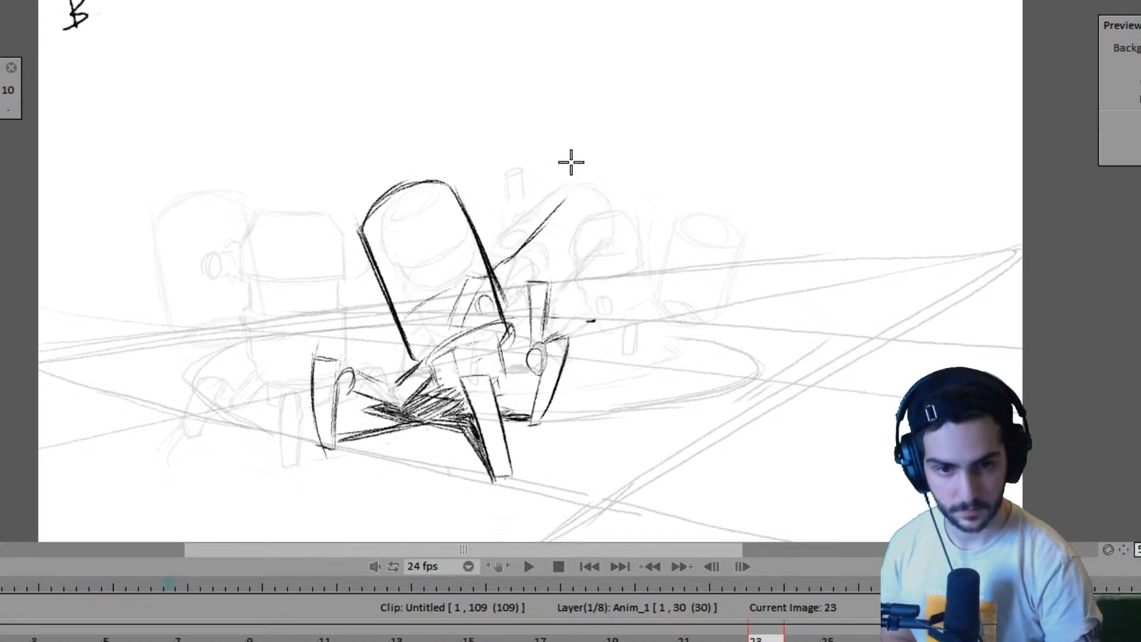
- Draw the elliptical top of the second robot's tilted cylindrical body on frame 23, checking its shape against frame 15
key("Left")
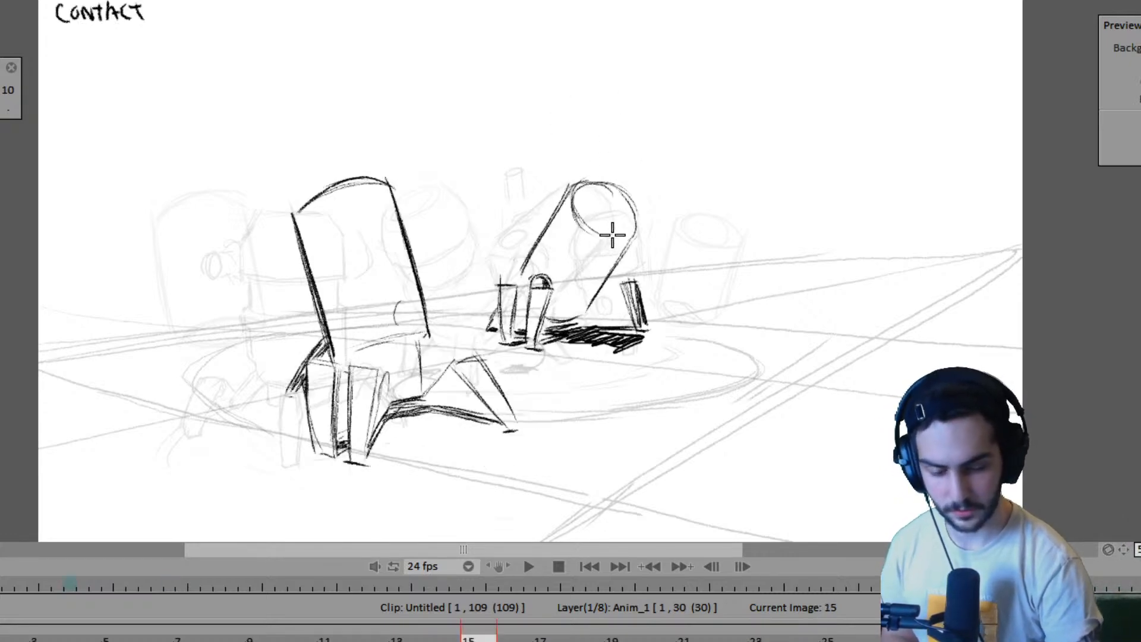
key("Right")
mouse_move(568, 208)
left_mouse_down()
mouse_move(586, 244)
mouse_move(566, 197)
mouse_move(568, 208)
mouse_move(599, 200)
mouse_move(573, 192)
mouse_move(588, 235)
left_mouse_up()
mouse_move(589, 189)
left_mouse_down()
mouse_move(628, 223)
mouse_move(615, 195)
mouse_move(623, 229)
mouse_move(569, 213)
mouse_move(599, 254)
left_mouse_up()
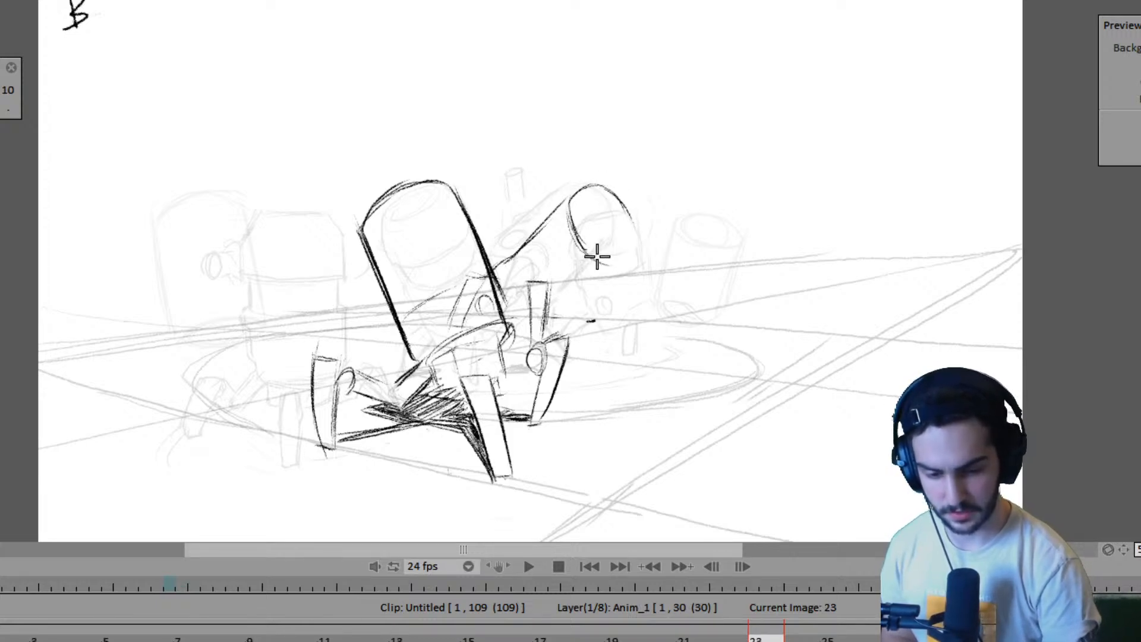
left_click_drag(626, 215, 620, 257)
key("Left")
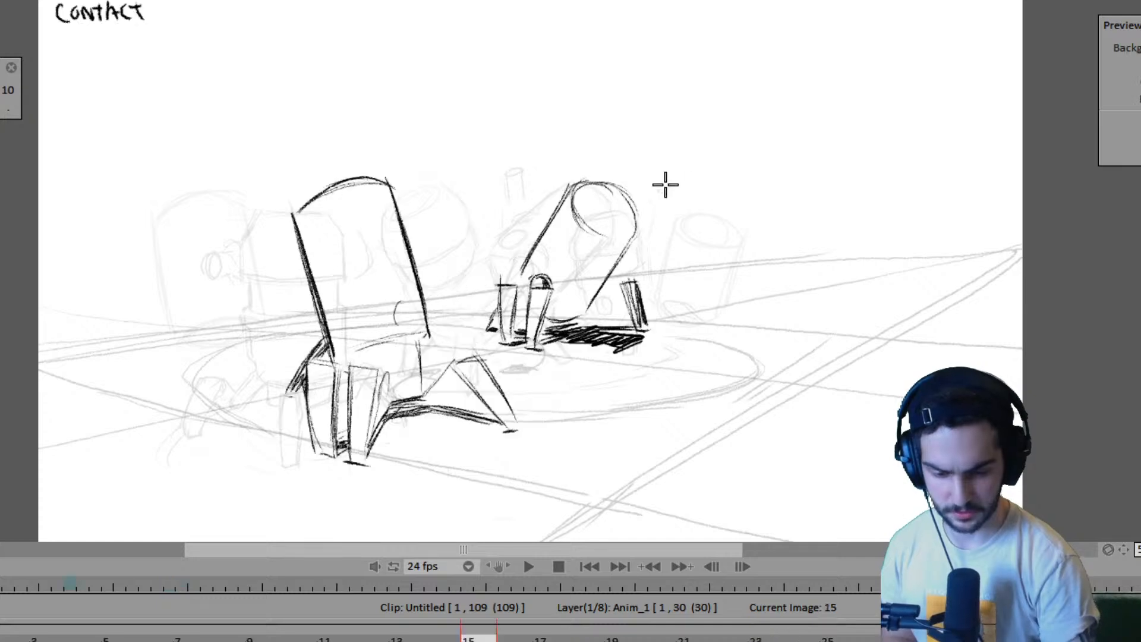
key("Right")
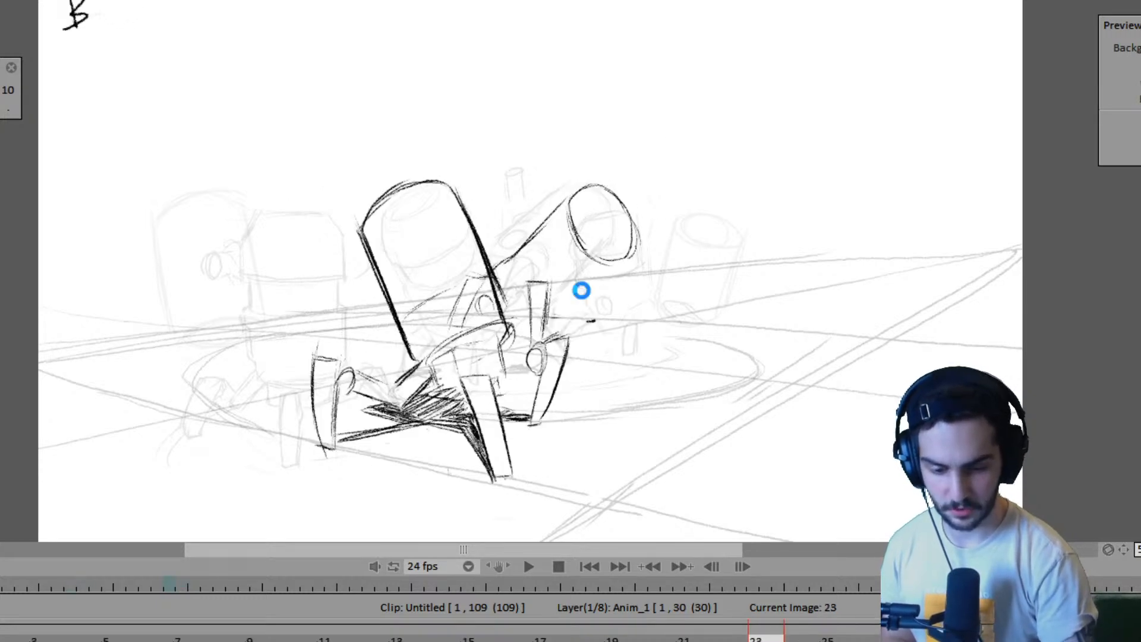
- Draw the lower edge of the second robot's body on frame 23 and compare the tilt with frame 15
left_click_drag(632, 259, 570, 302)
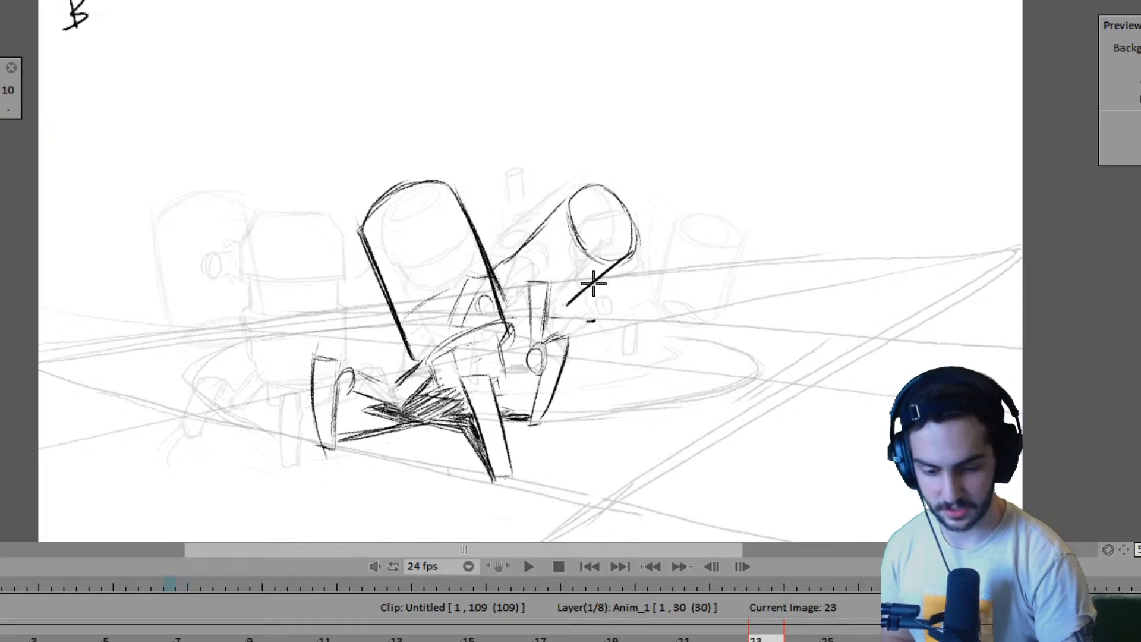
key("Left")
key("Right")
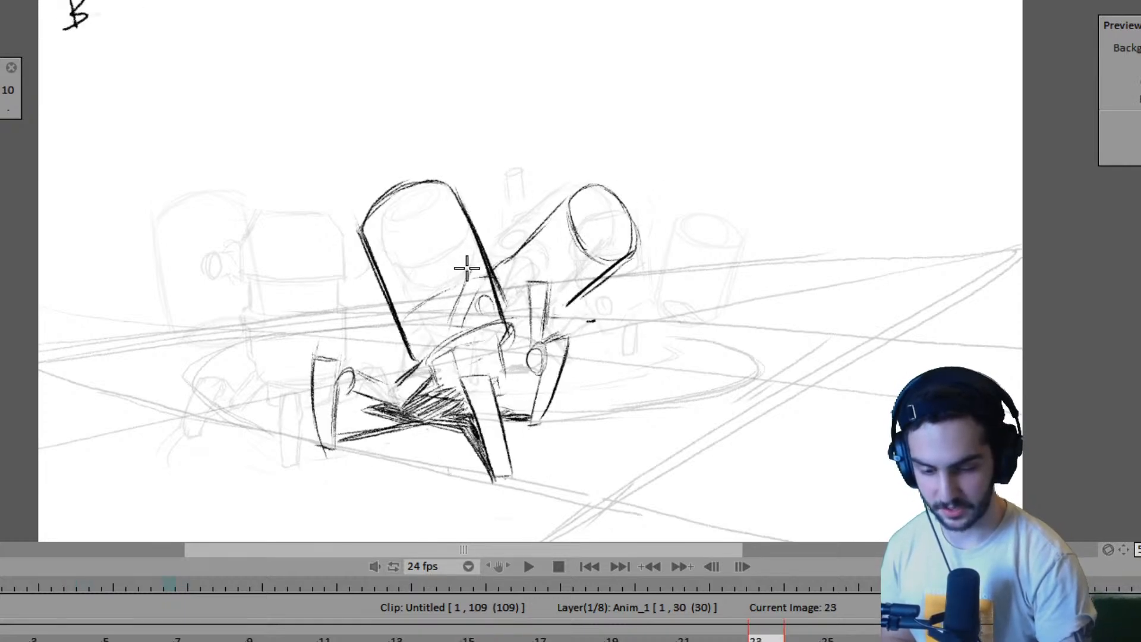
key("Left")
key("Right")
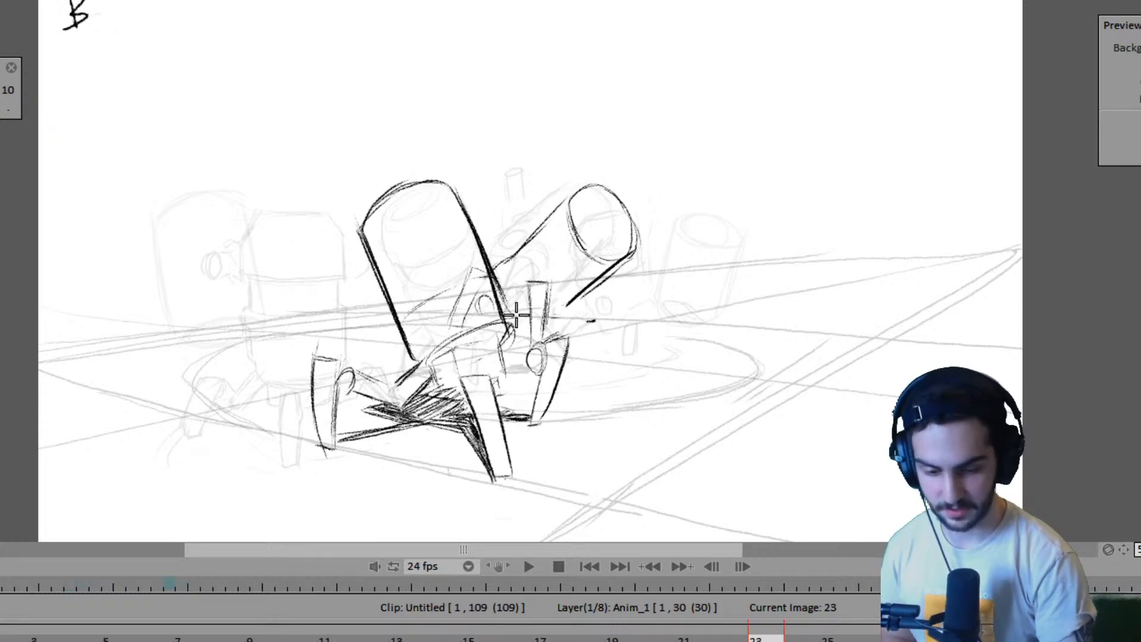
- Close the base of the second robot's body with a curve on frame 23 and add its dark ground shadow and shaded far leg
mouse_move(507, 301)
left_mouse_down()
mouse_move(537, 317)
mouse_move(530, 282)
mouse_move(533, 339)
mouse_move(530, 283)
mouse_move(544, 286)
mouse_move(543, 336)
left_mouse_up()
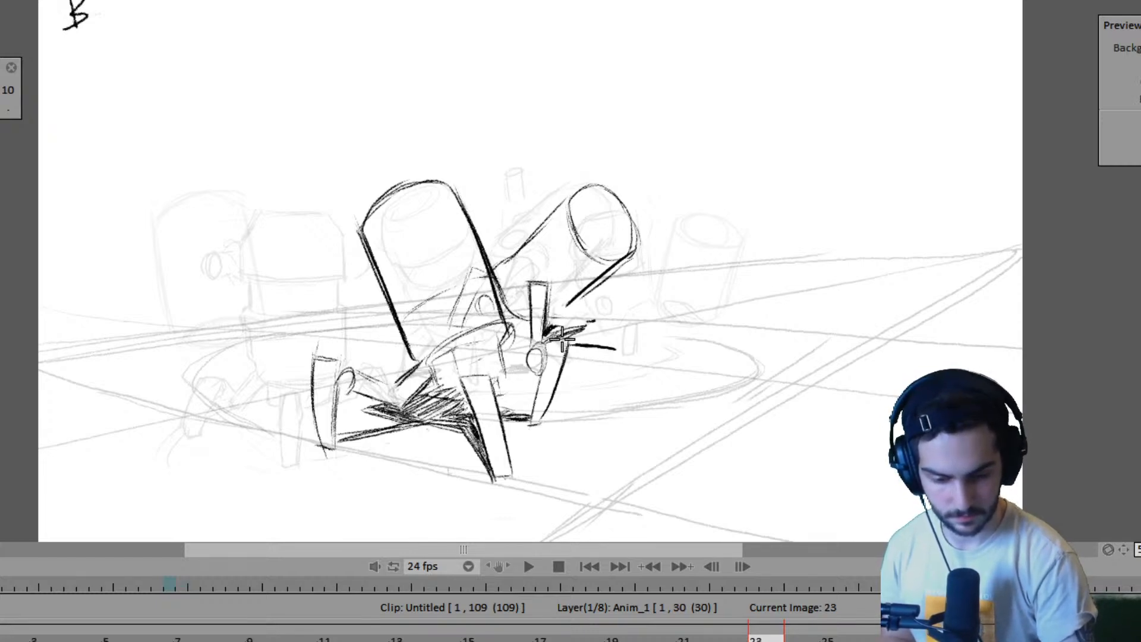
left_click_drag(580, 343, 627, 340)
key("Left")
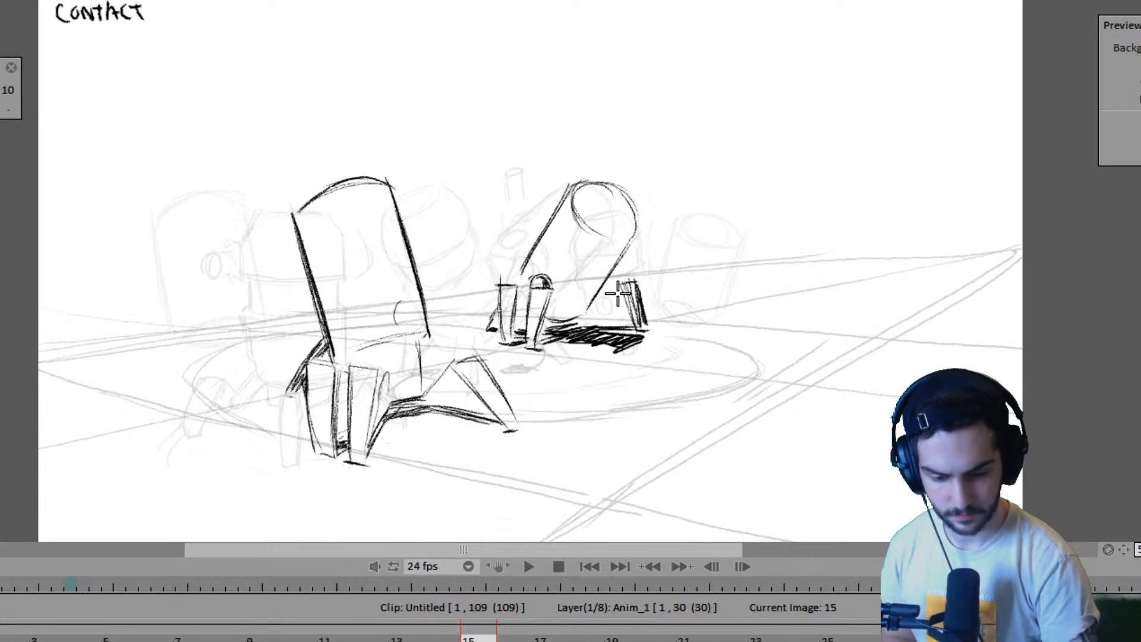
key("Right")
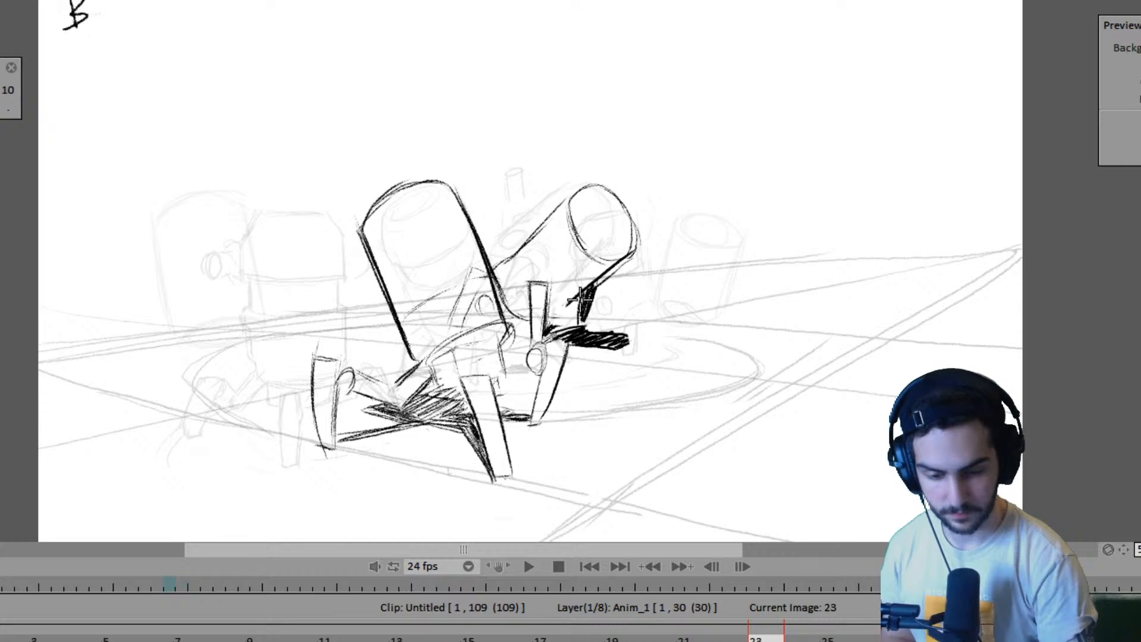
- Play the animation and flip through the contact, B and following poses to check the second robot's motion
key("Return")
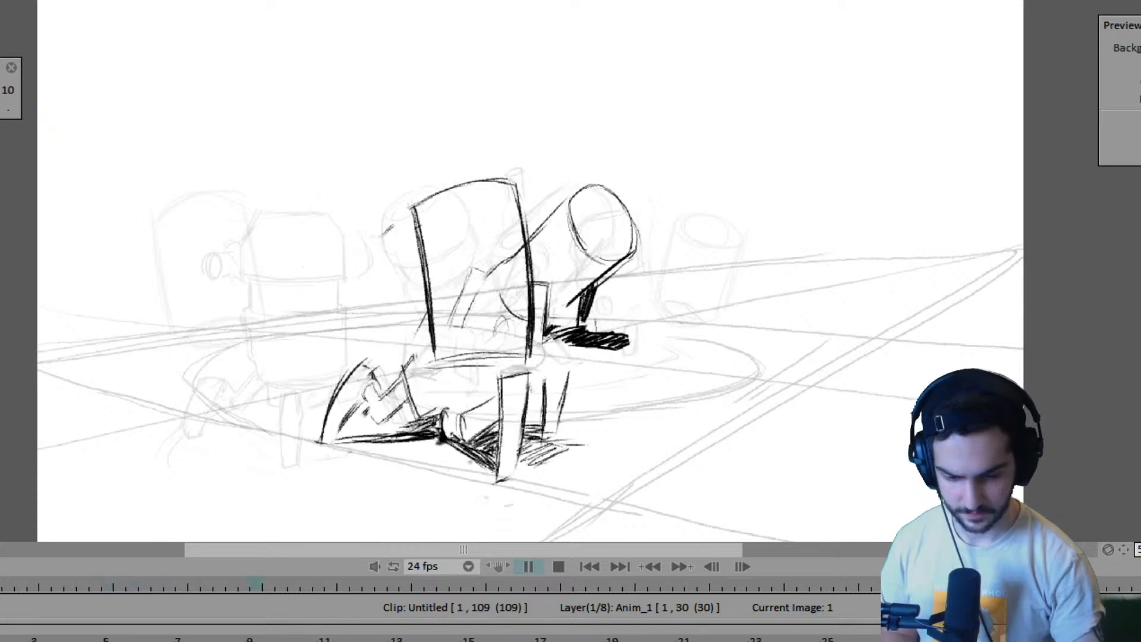
key("space")
key("Left")
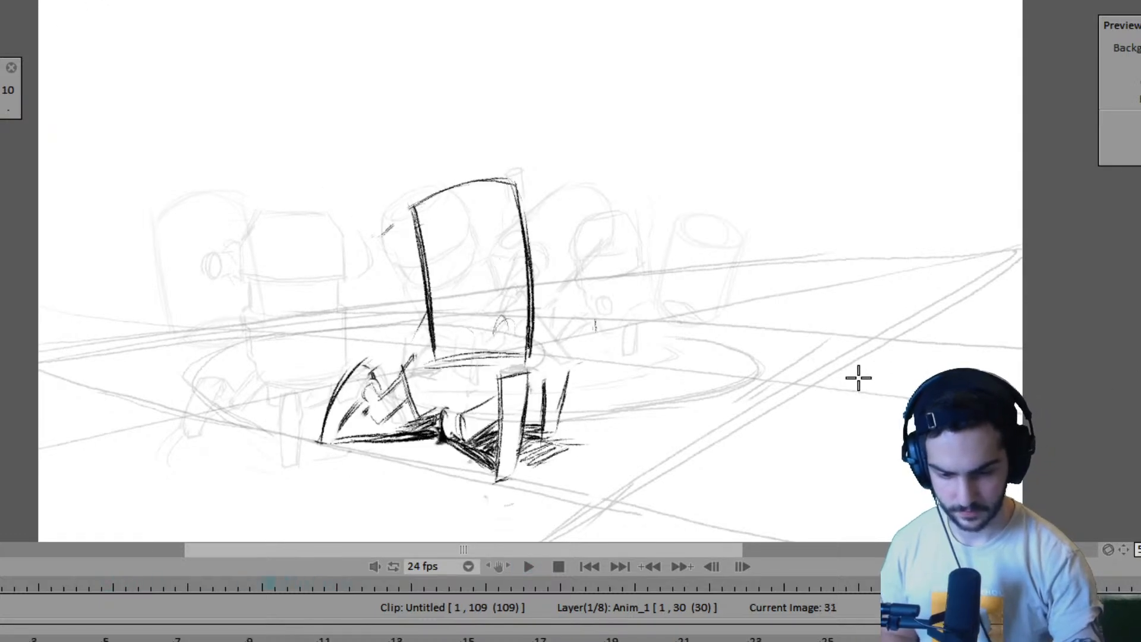
key("Left")
key("Left")
key("Left")
key("Right")
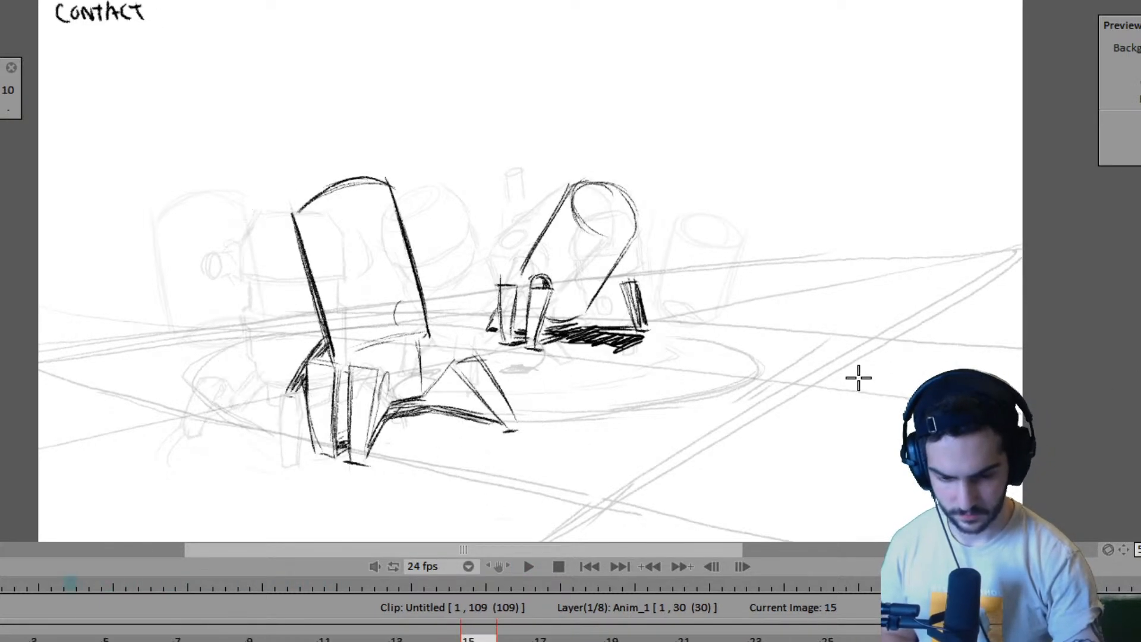
key("Right")
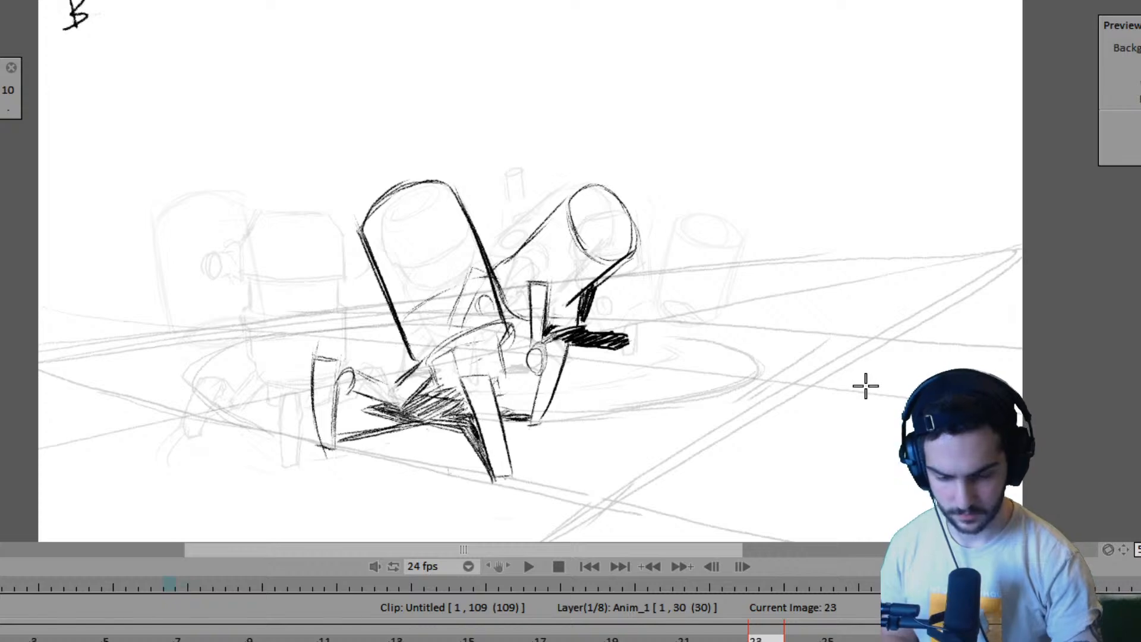
key("Right")
key("Left")
key("Right")
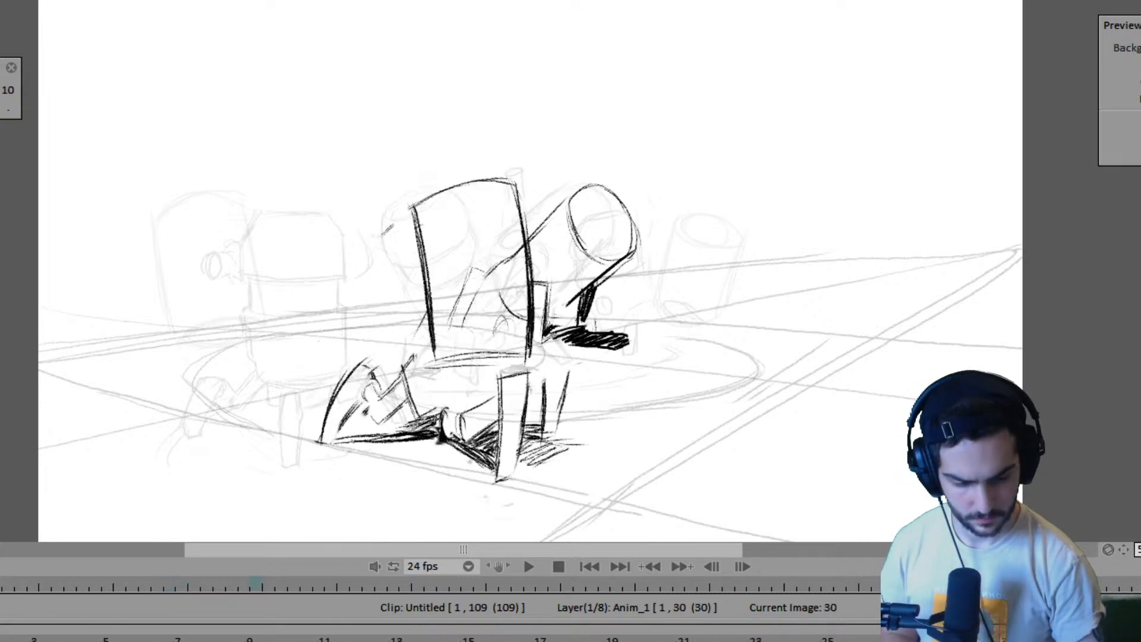
key("Left")
key("Left")
key("Right")
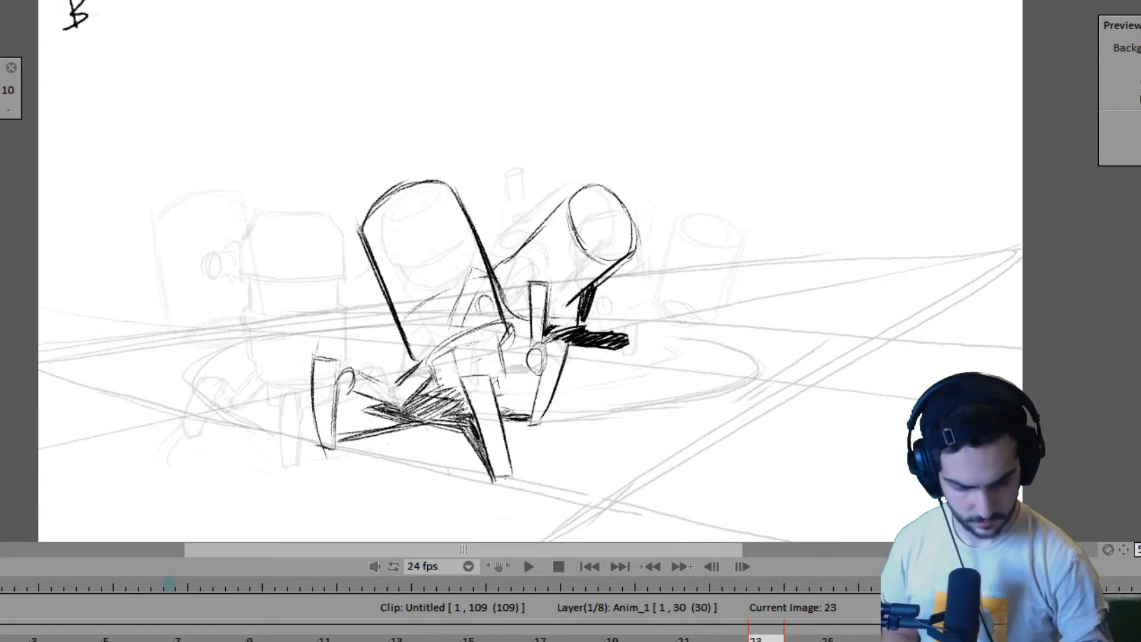
key("Right")
key("Right")
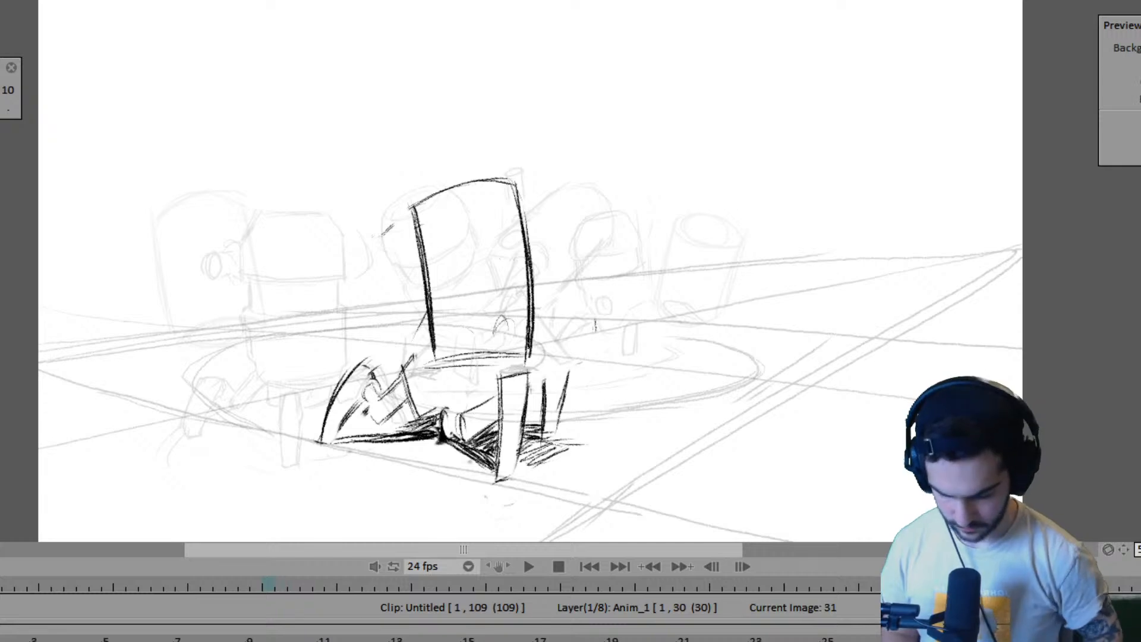
- Append one image after frame 30 on the Anim_1 layer and extend the layer to frame 38
key("Left")
key("Insert")
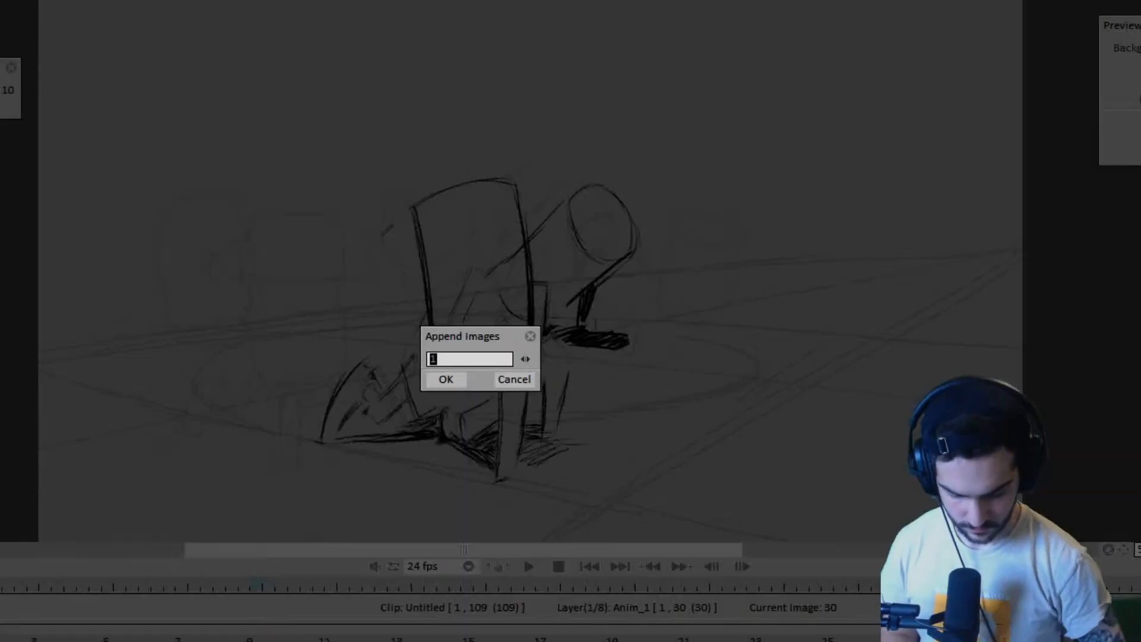
key("Return")
left_click_drag(1057, 641, 1140, 641)
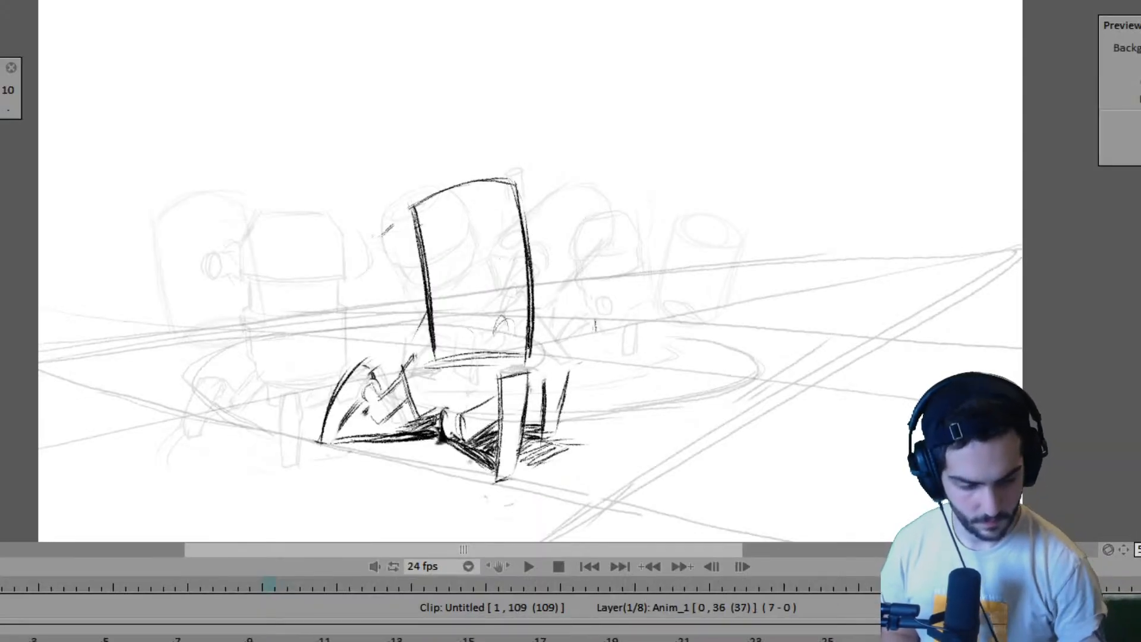
- Flip through the key poses from frame 1 to frame 23 to review the second robot's movement and body details
key("Left")
key("Left")
key("Left")
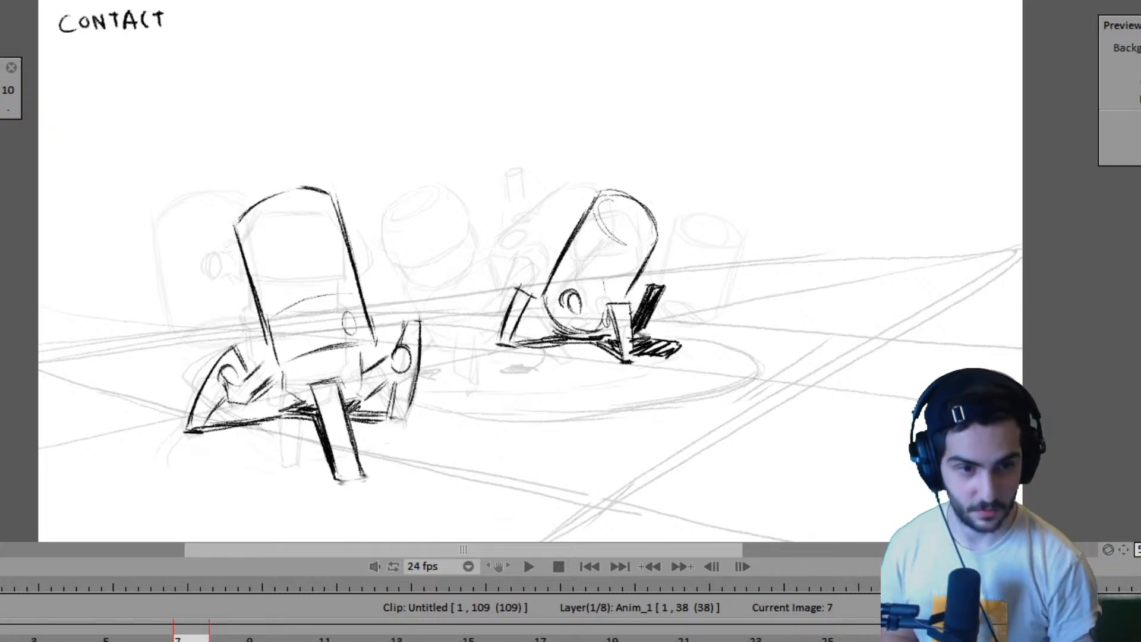
key("Right")
key("Left")
key("Left")
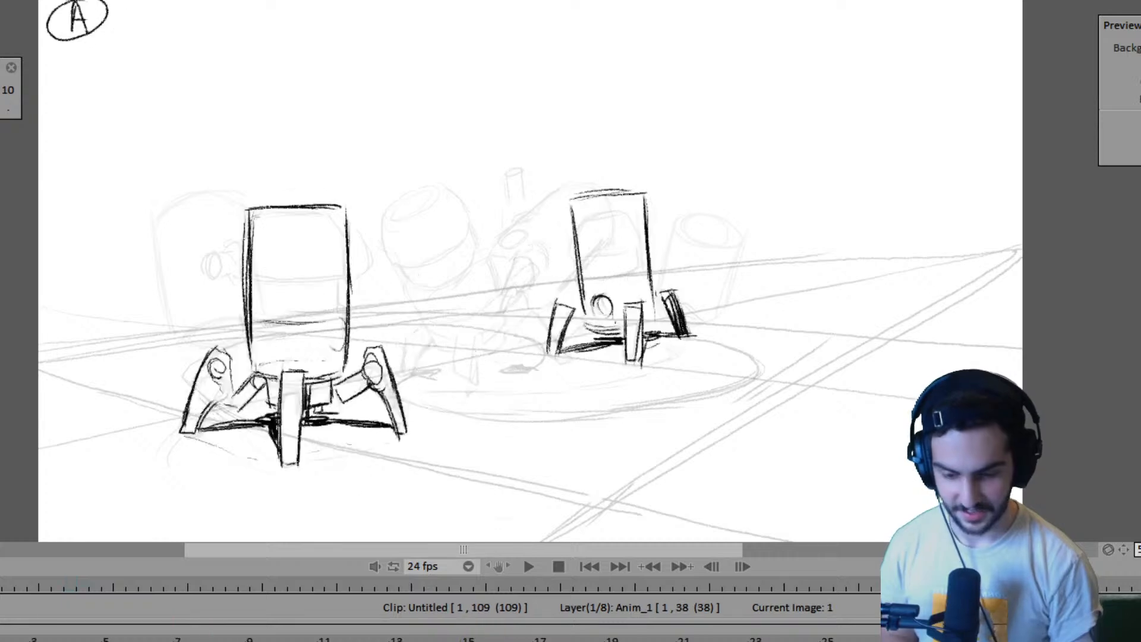
key("Right")
key("Right")
key("Right")
key("Right")
key("Left")
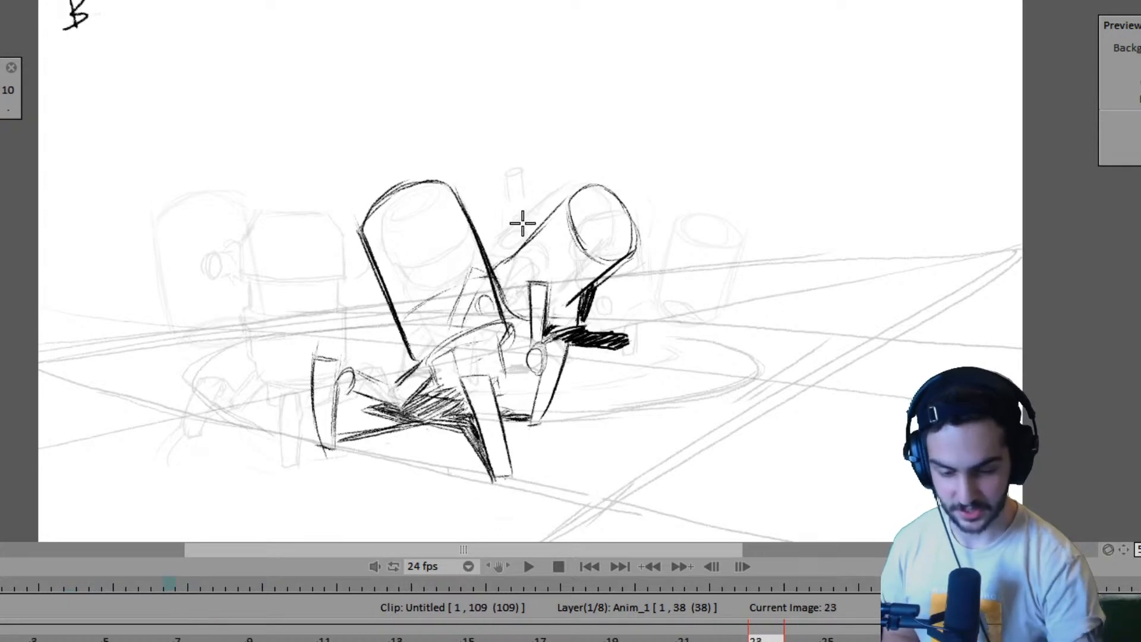
key("Right")
key("Left")
- Draw a small shaded round joint on the lower side of the second robot's body on frame 23
key("Left")
key("Right")
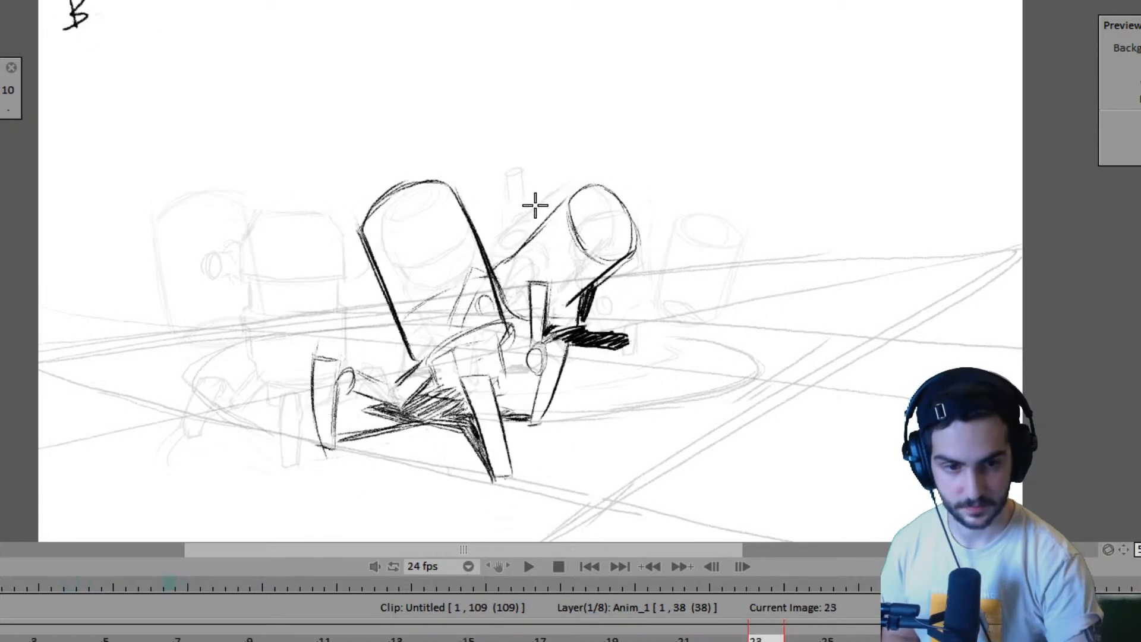
key("Left")
key("Right")
left_click_drag(515, 294, 517, 272)
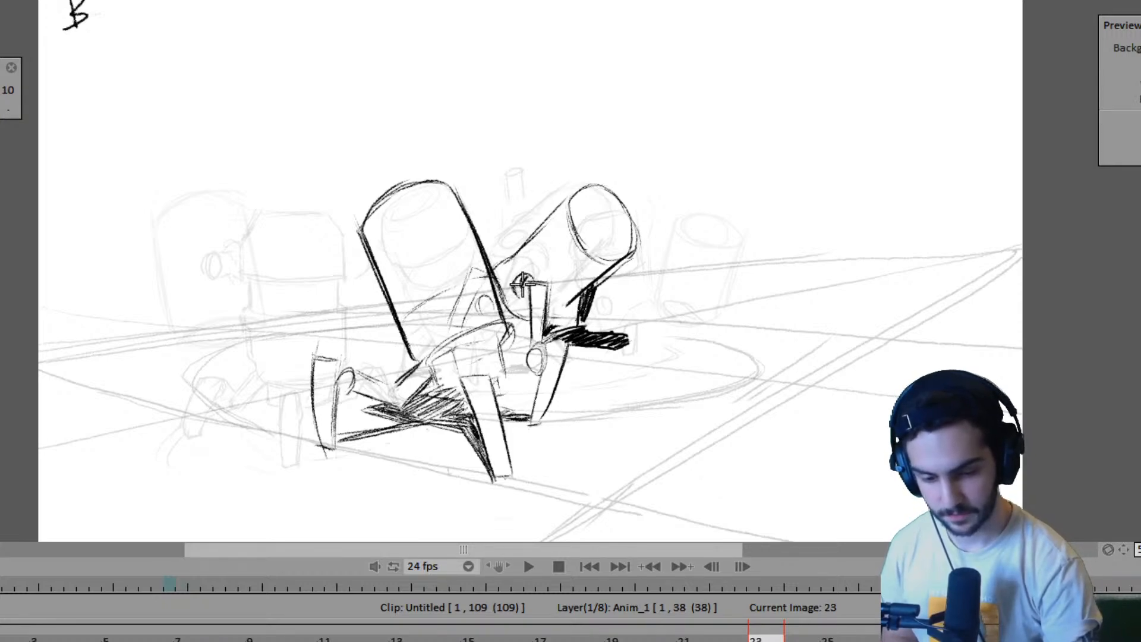
- Compare the placement of the second robot's round joint across pose A, the contact poses and pose B
key("Left")
key("Left")
key("Left")
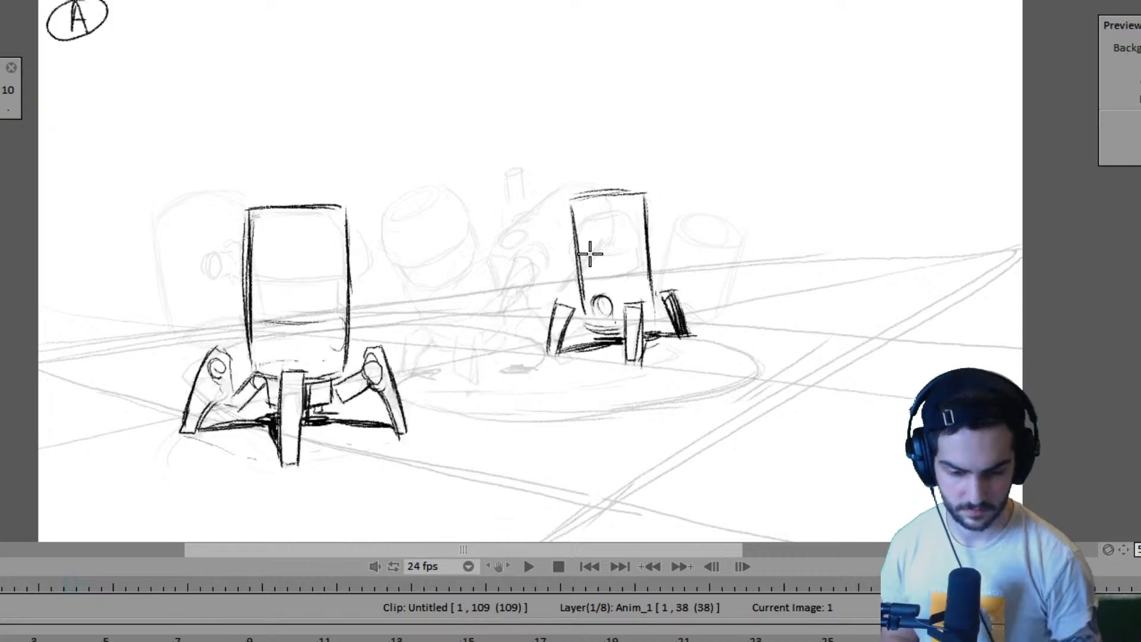
key("Right")
key("Right")
key("Right")
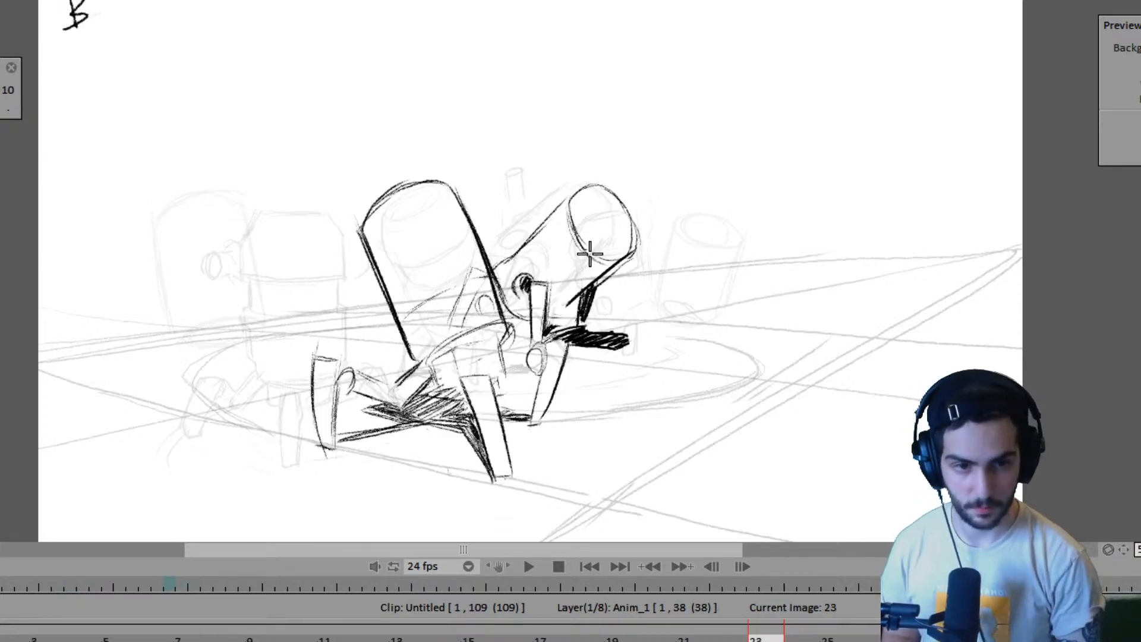
key("Left")
key("Left")
key("Left")
key("Right")
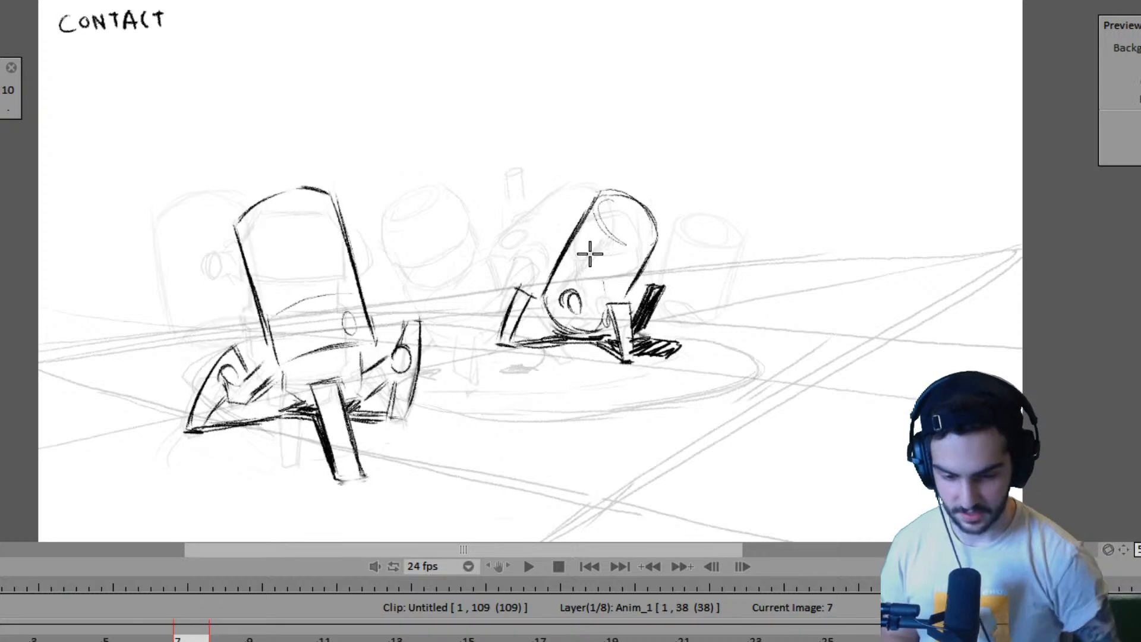
key("Left")
key("Right")
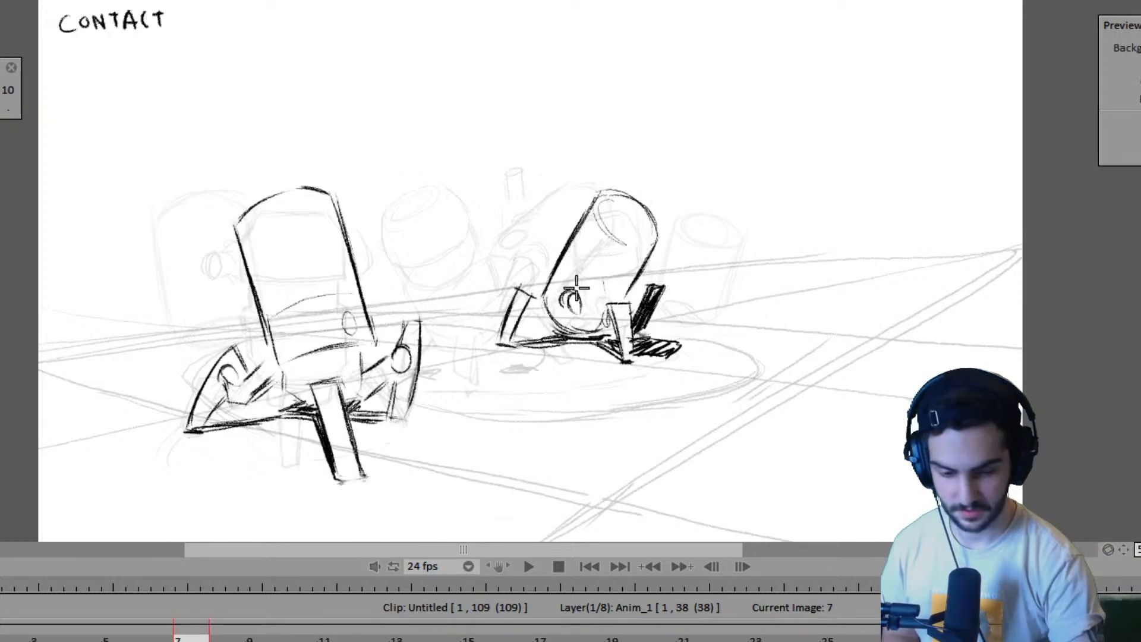
- Play back the walk and compare the second robot's placement on frames 15 and 23
key("Left")
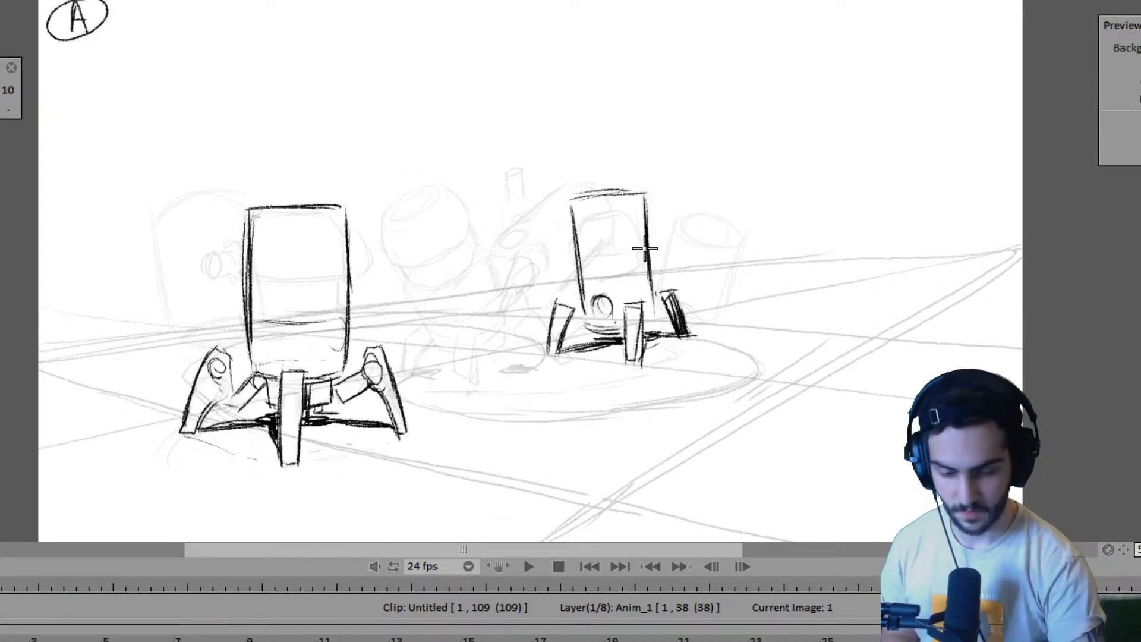
key("Left")
key("Right")
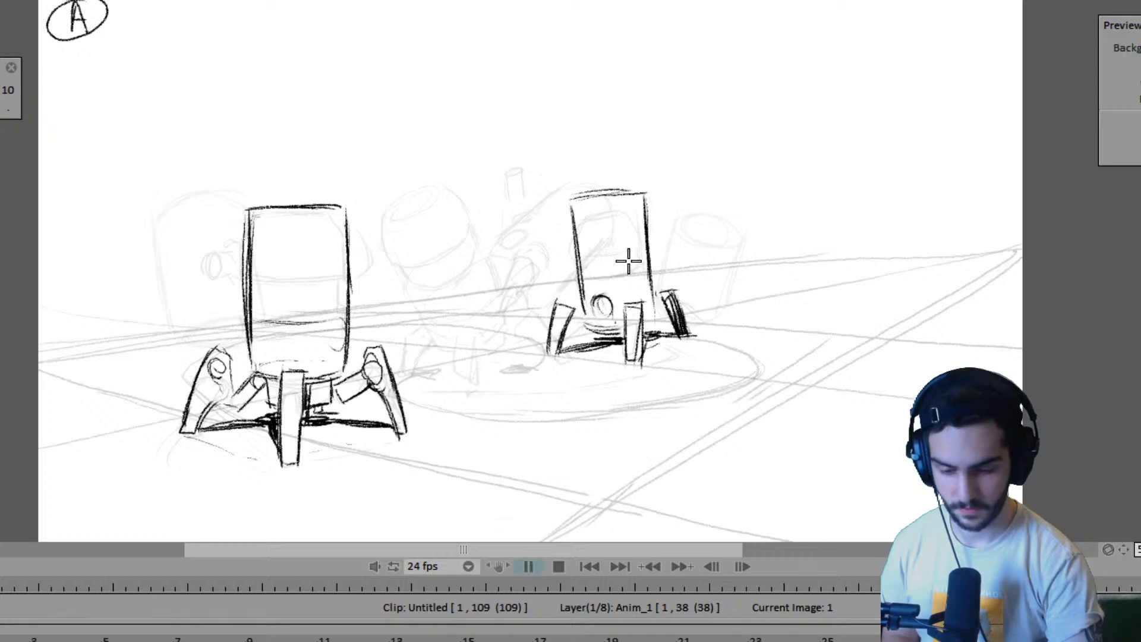
key("space")
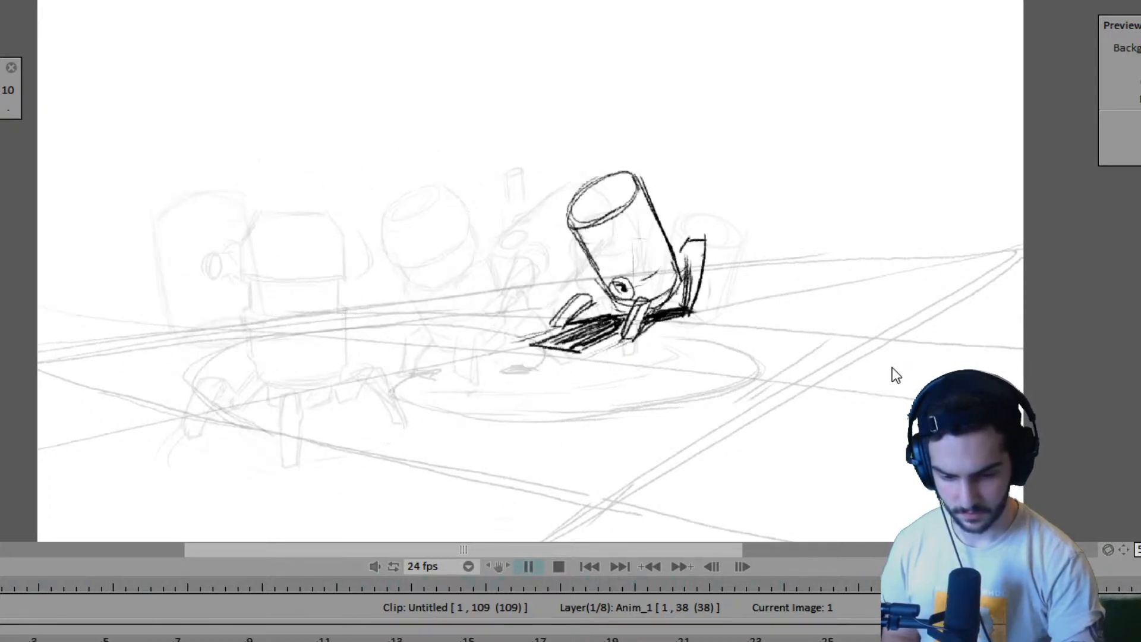
key("space")
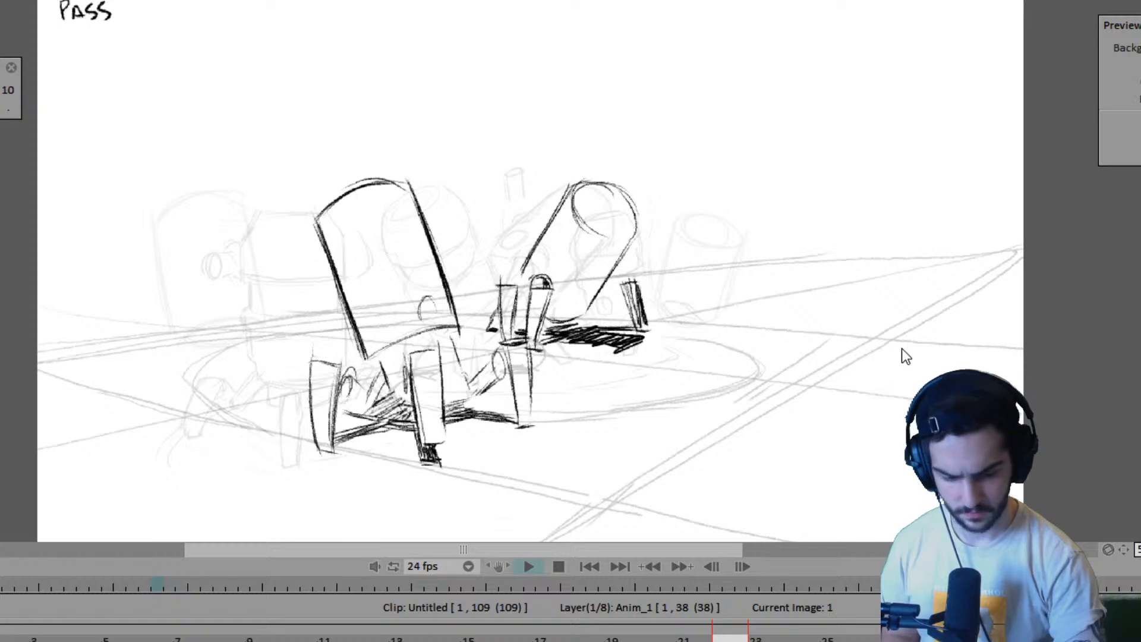
key("Right")
key("Right")
key("Left")
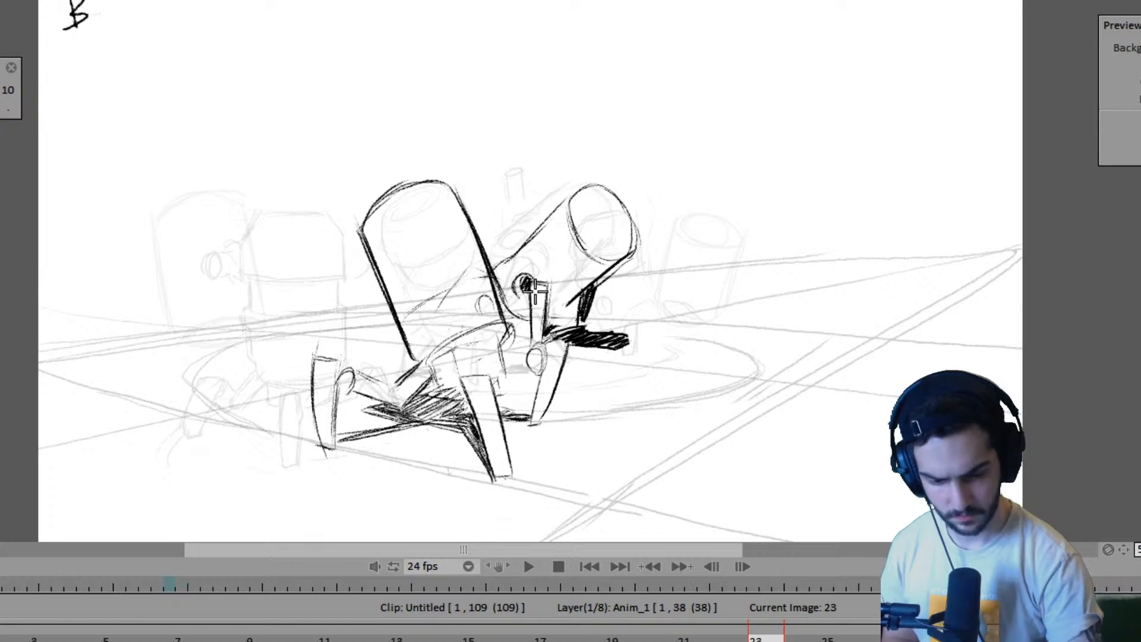
key("Right")
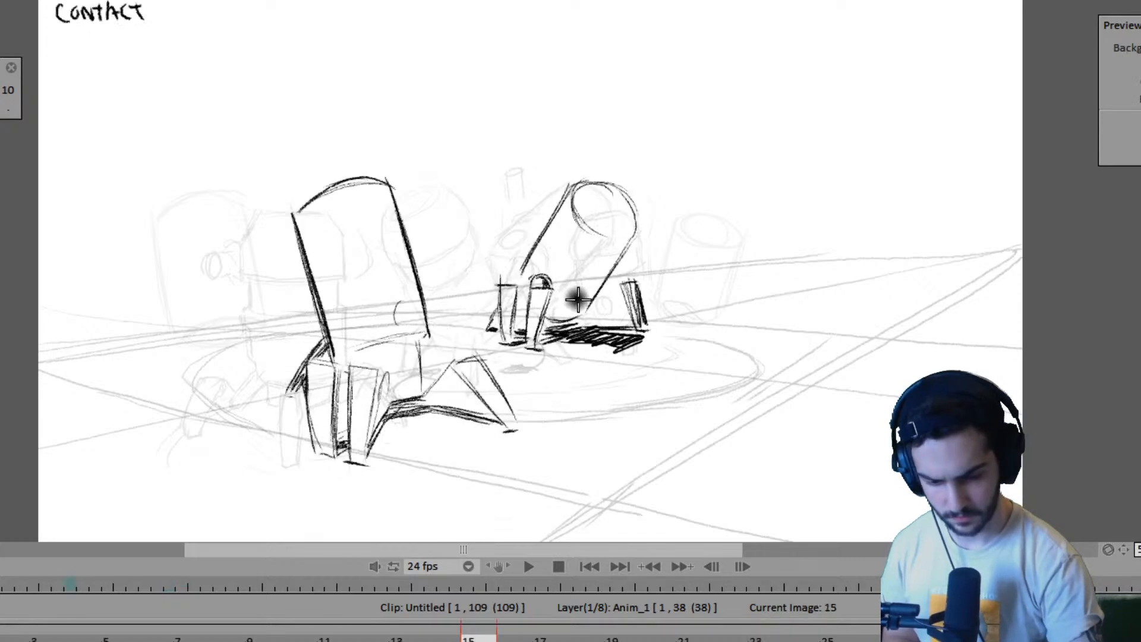
key("Left")
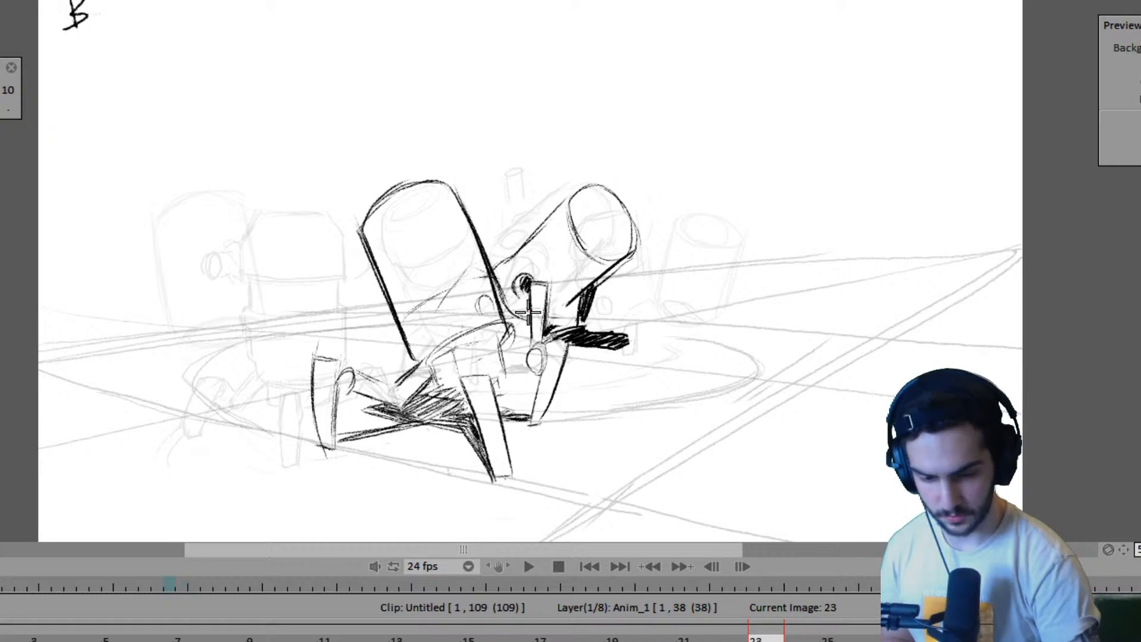
- Shift the second robot's body slightly to the left on frame 23, then redraw its rear leg and round joint to fit
mouse_move(529, 308)
left_mouse_down()
mouse_move(483, 274)
mouse_move(596, 161)
mouse_move(634, 238)
mouse_move(627, 270)
mouse_move(567, 307)
mouse_move(555, 286)
mouse_move(527, 275)
mouse_move(526, 310)
mouse_move(514, 276)
left_mouse_up()
key("ctrl+t")
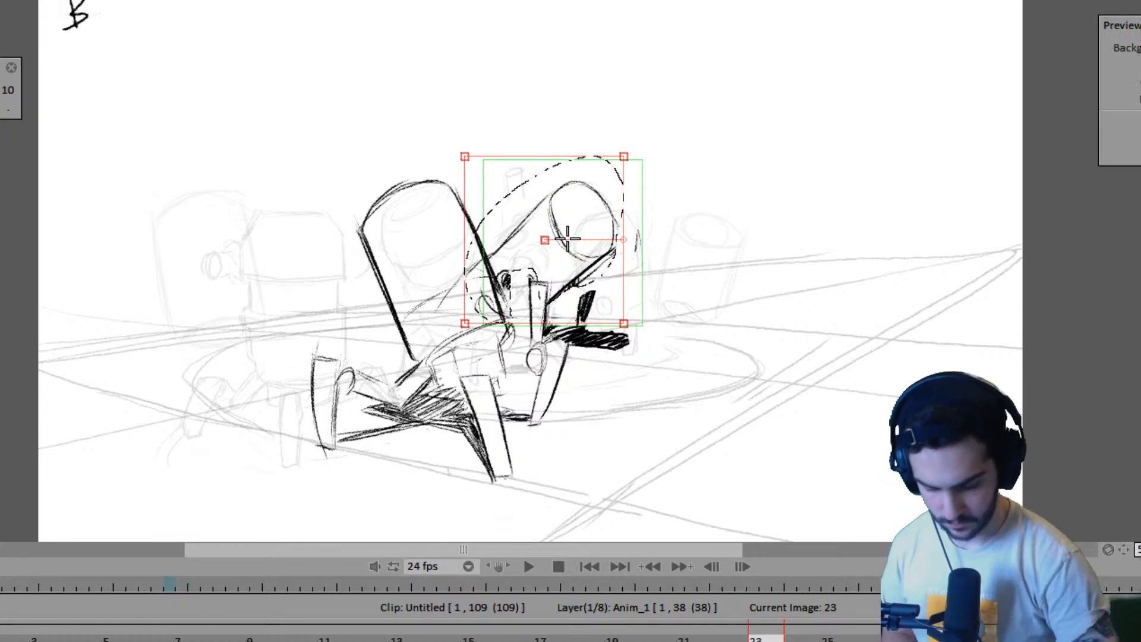
key("Return")
key("ctrl+d")
key("b")
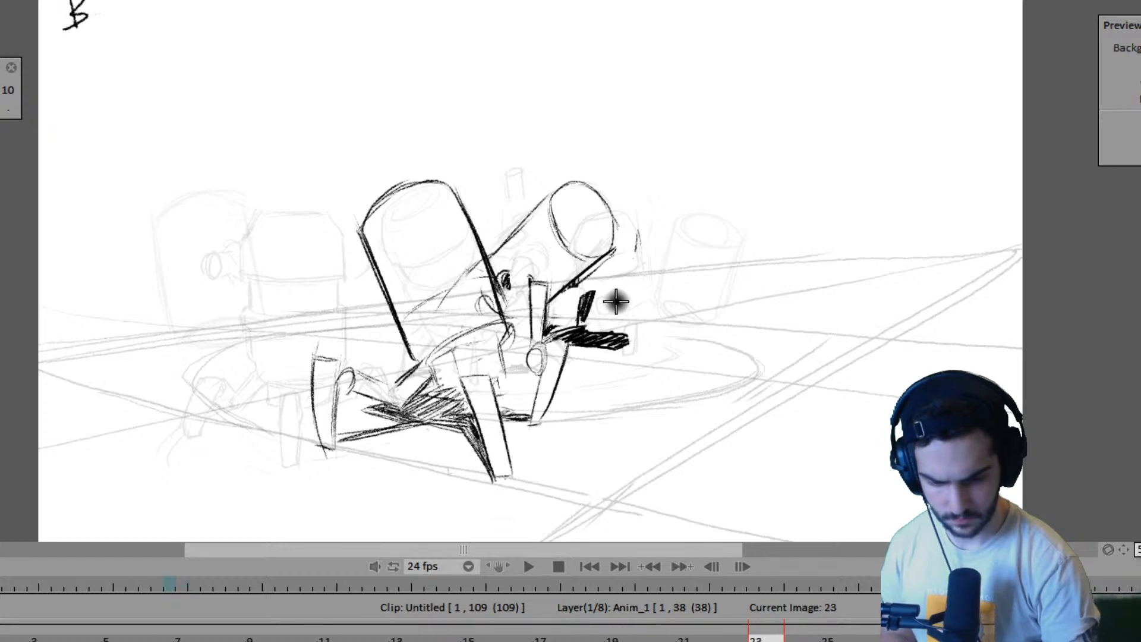
mouse_move(595, 297)
left_mouse_down()
mouse_move(579, 319)
mouse_move(589, 291)
left_mouse_up()
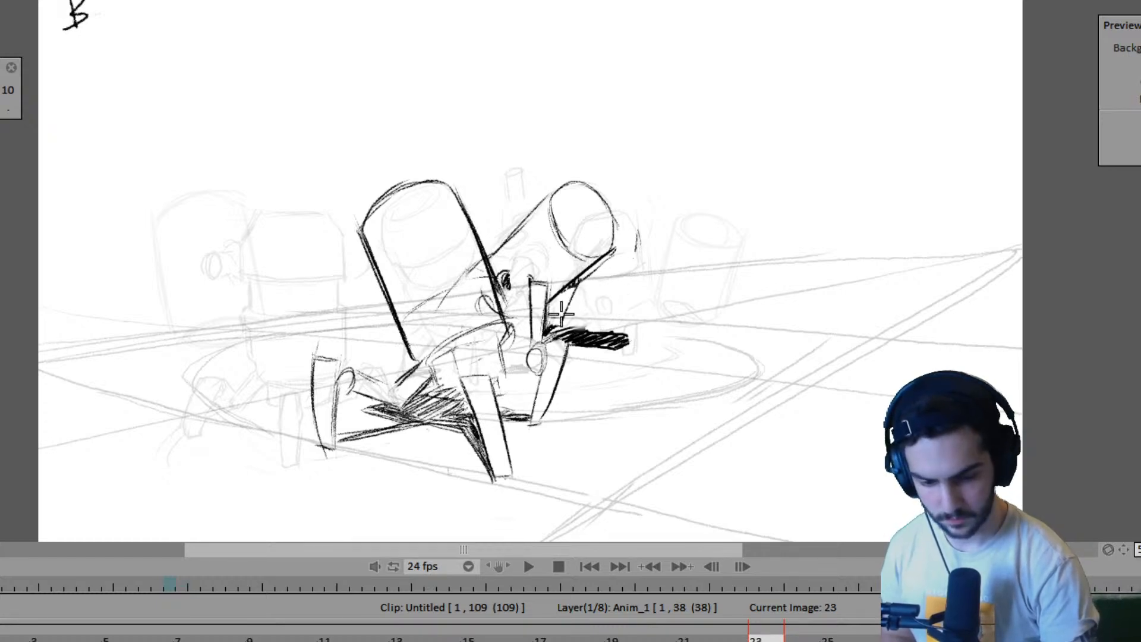
left_click_drag(574, 279, 546, 332)
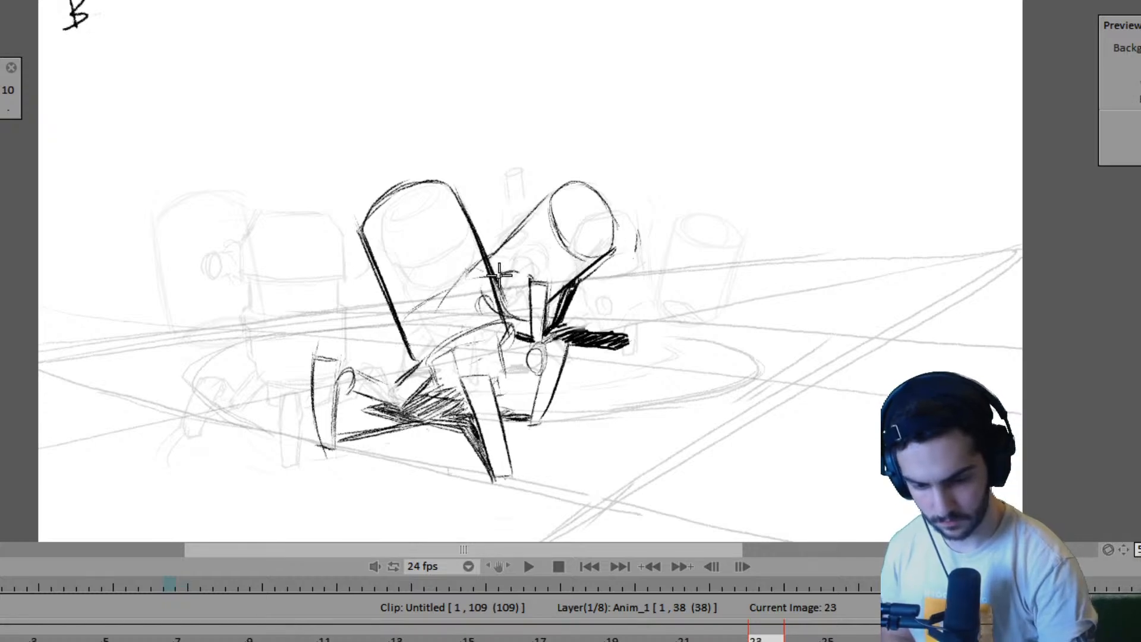
- Flip through the key poses from frame 7 to frame 36 to check the second robot's movement into the final crouch
key("Left")
key("Left")
key("Left")
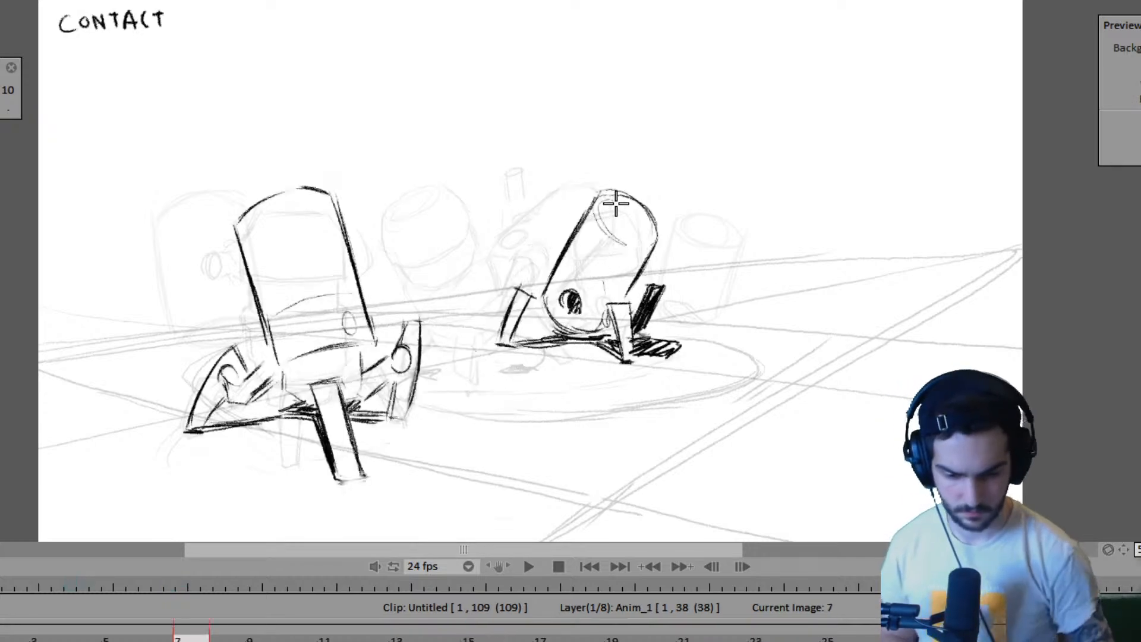
key("Right")
key("Right")
key("Right")
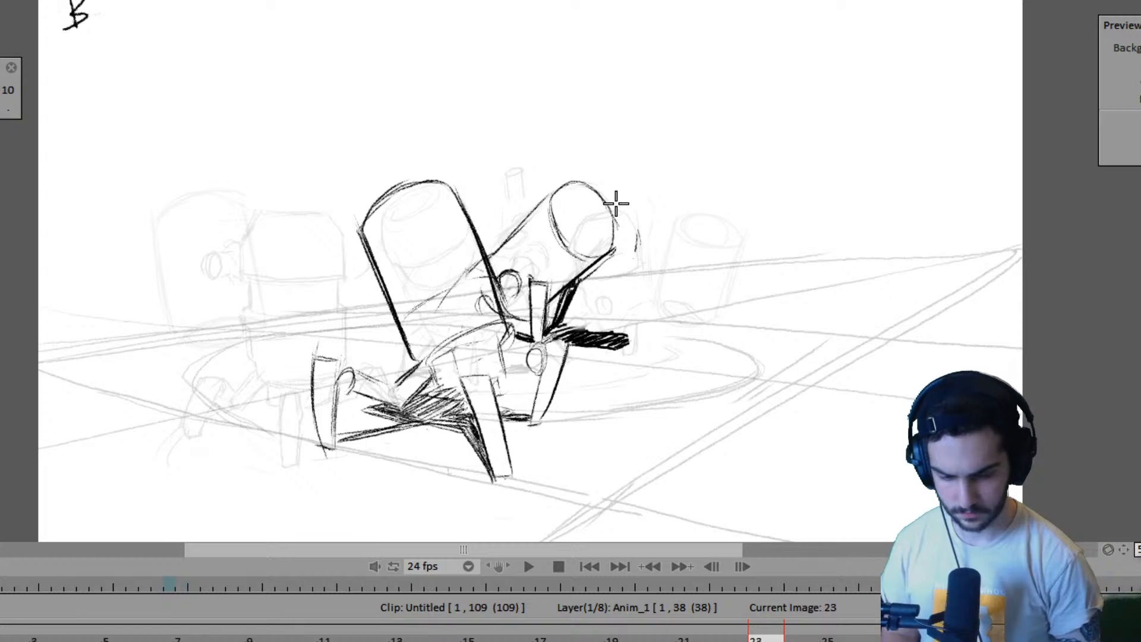
key("Right")
key("Left")
key("Right")
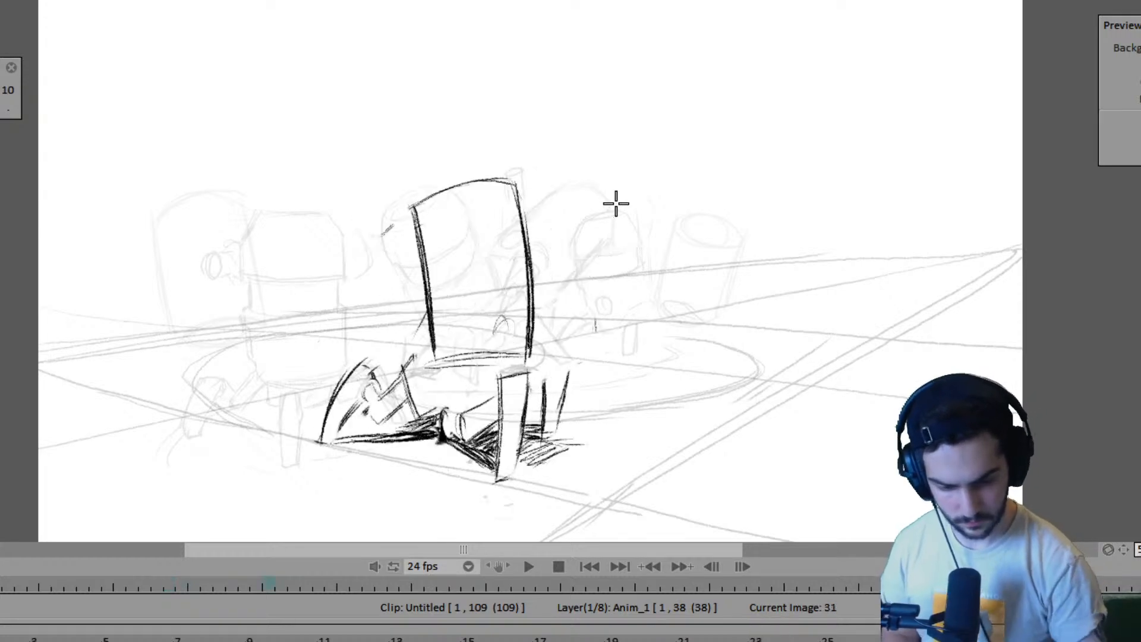
key("Right")
key("Left")
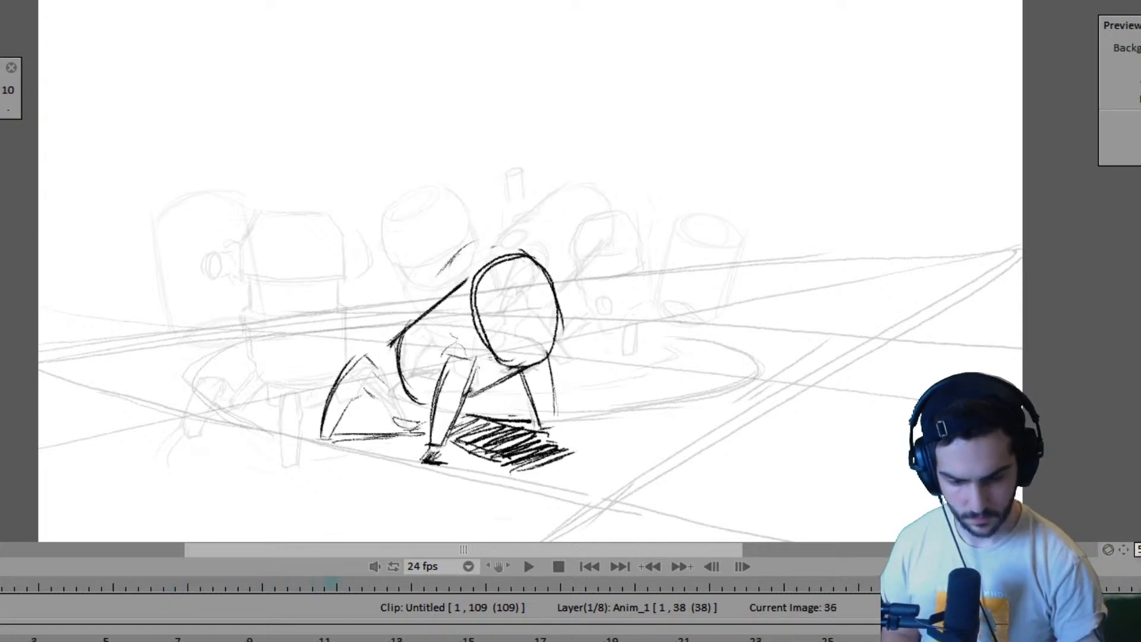
- Retime the end of the Anim_1 layer so the crouching pose falls on frame 35 and the layer runs to frame 42
key("Right")
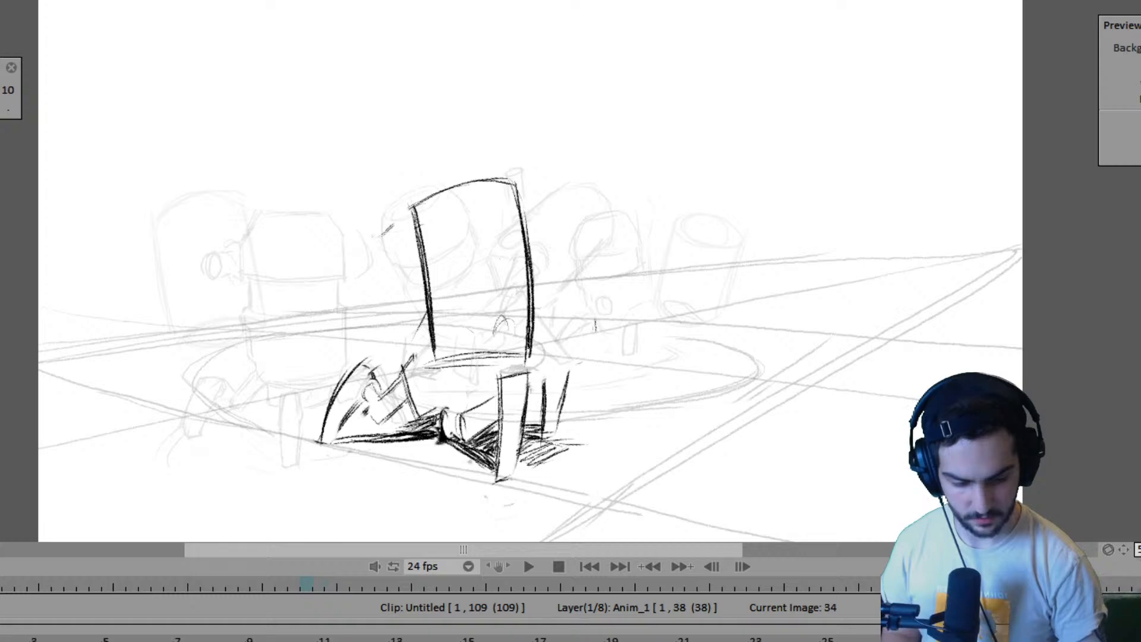
key("Right")
key("Left")
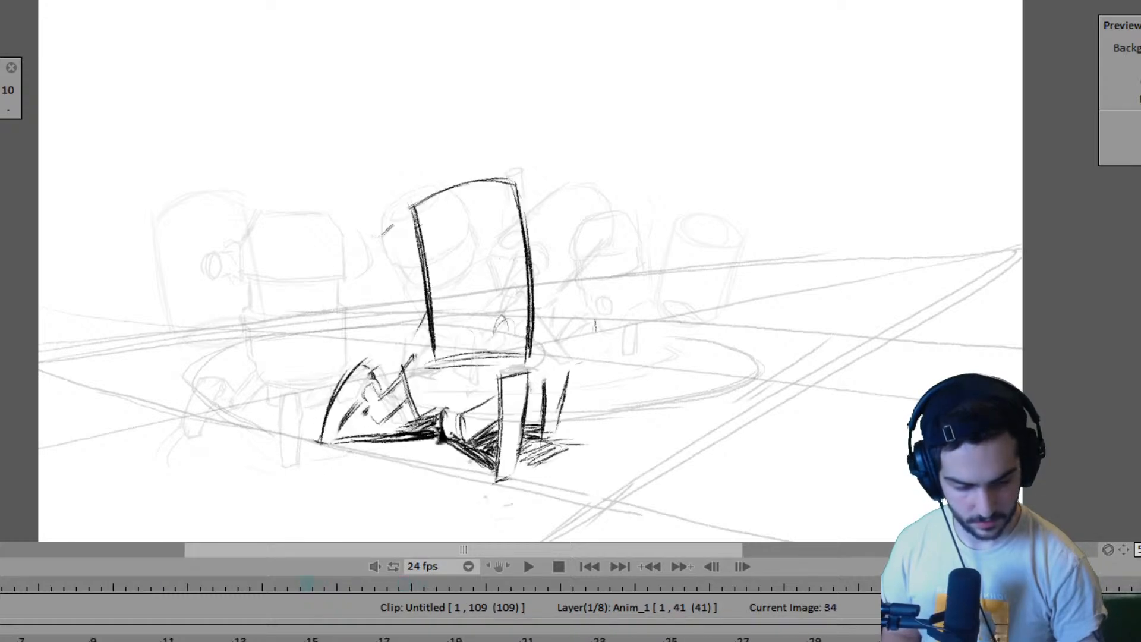
key("Left")
key("Right")
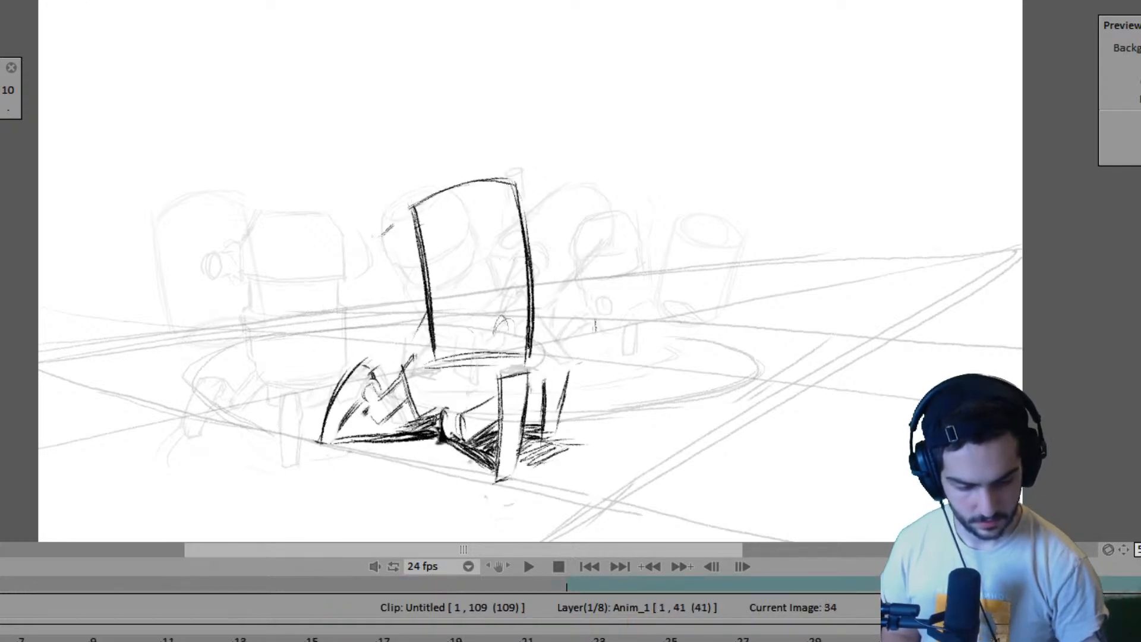
key("Right")
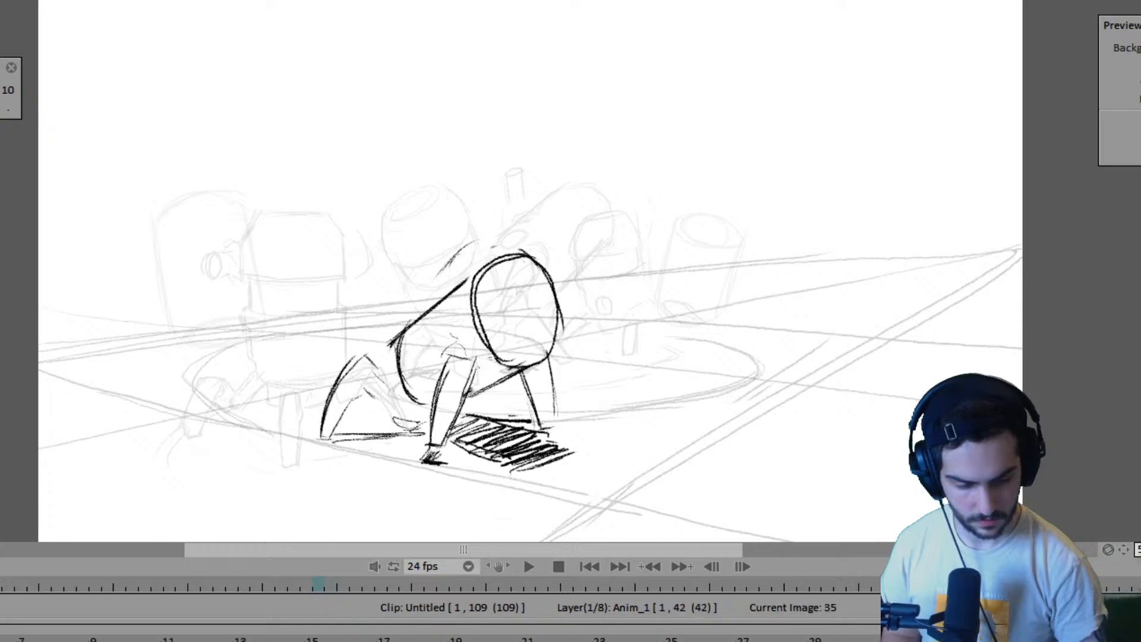
- Flip back and forth through pose A, the contact poses and pose B to review both robots' movement
key("Left")
key("Left")
key("Left")
key("Left")
key("Left")
key("Left")
key("Left")
key("Left")
key("Left")
key("Right")
key("Right")
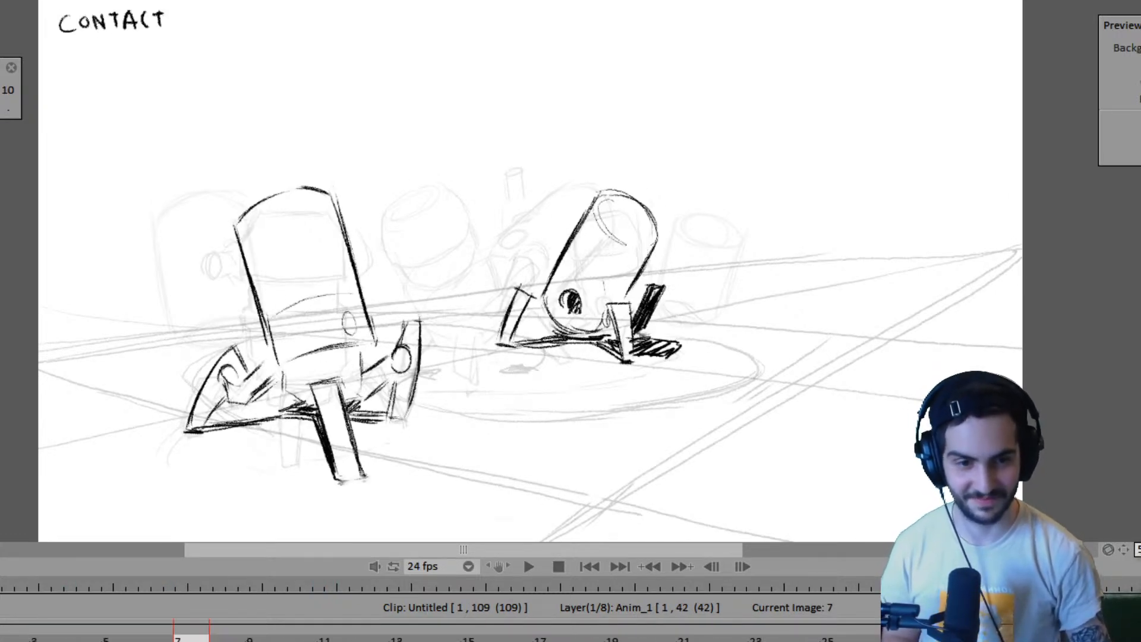
key("Right")
key("Left")
key("Left")
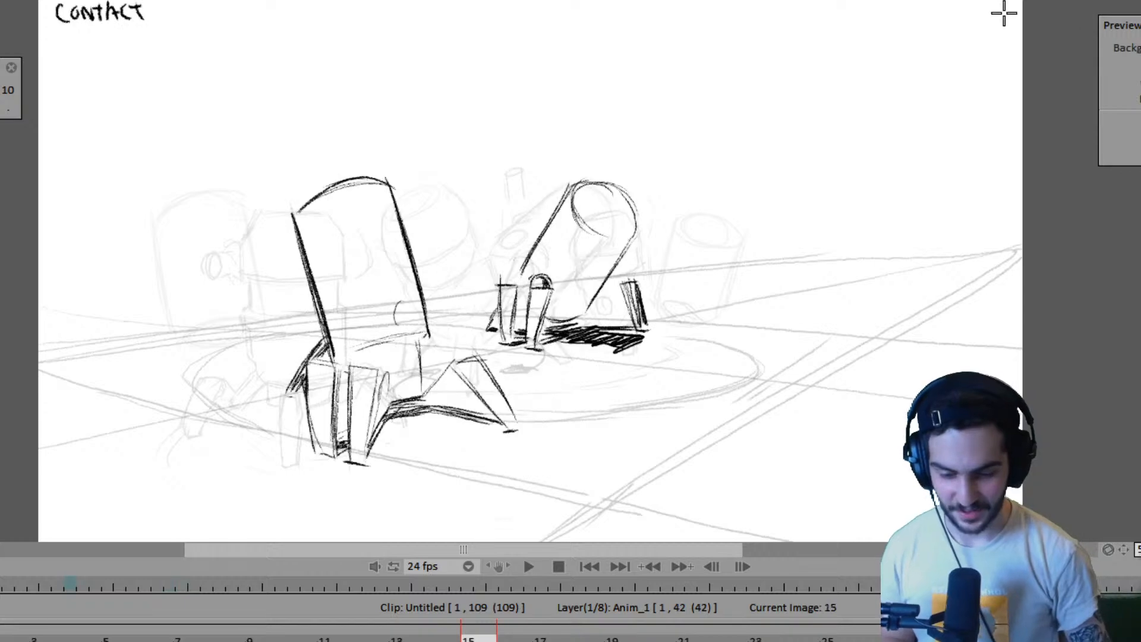
key("Right")
key("Right")
key("Left")
key("Left")
key("Left")
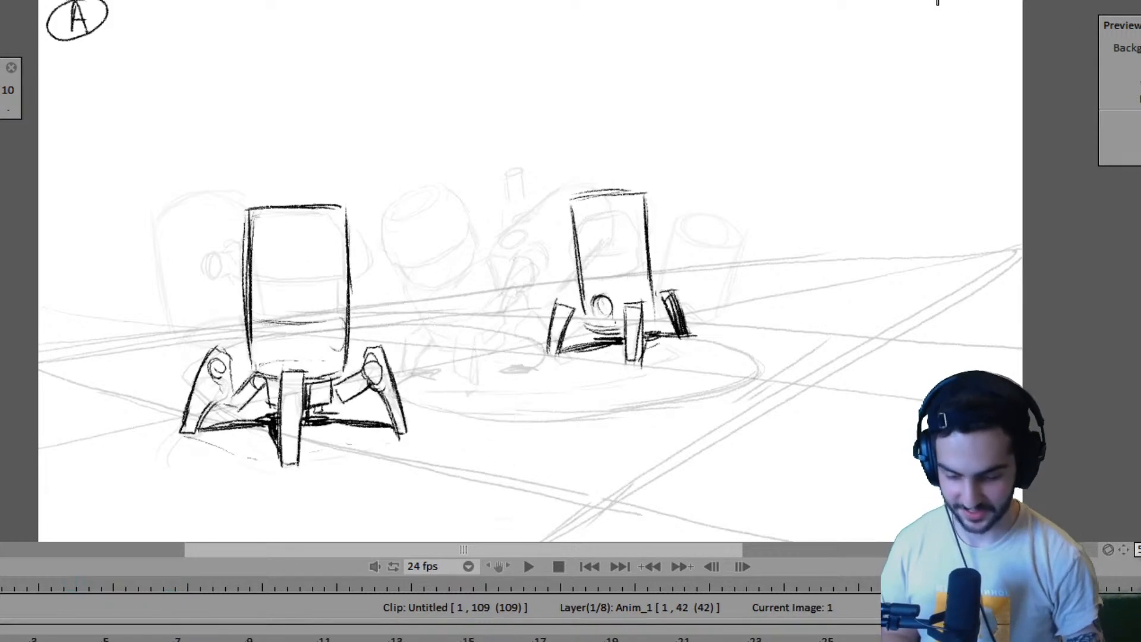
key("Right")
key("Right")
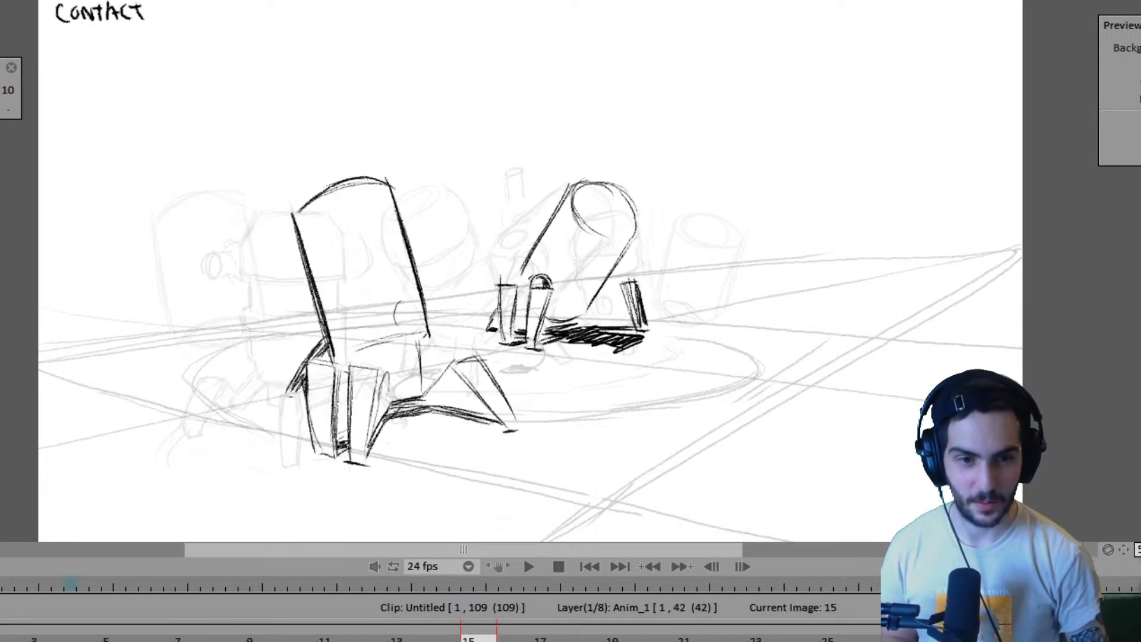
key("Right")
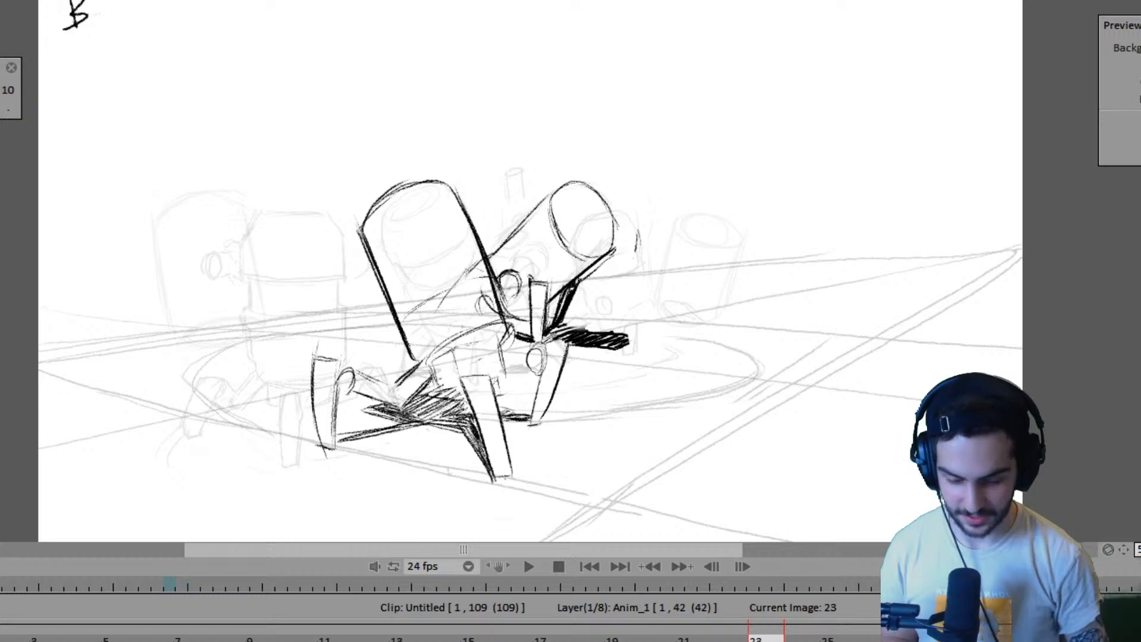
- Compare pose B on frame 23 with the crouching pose on frame 35 to judge the second robot's next position
key("Left")
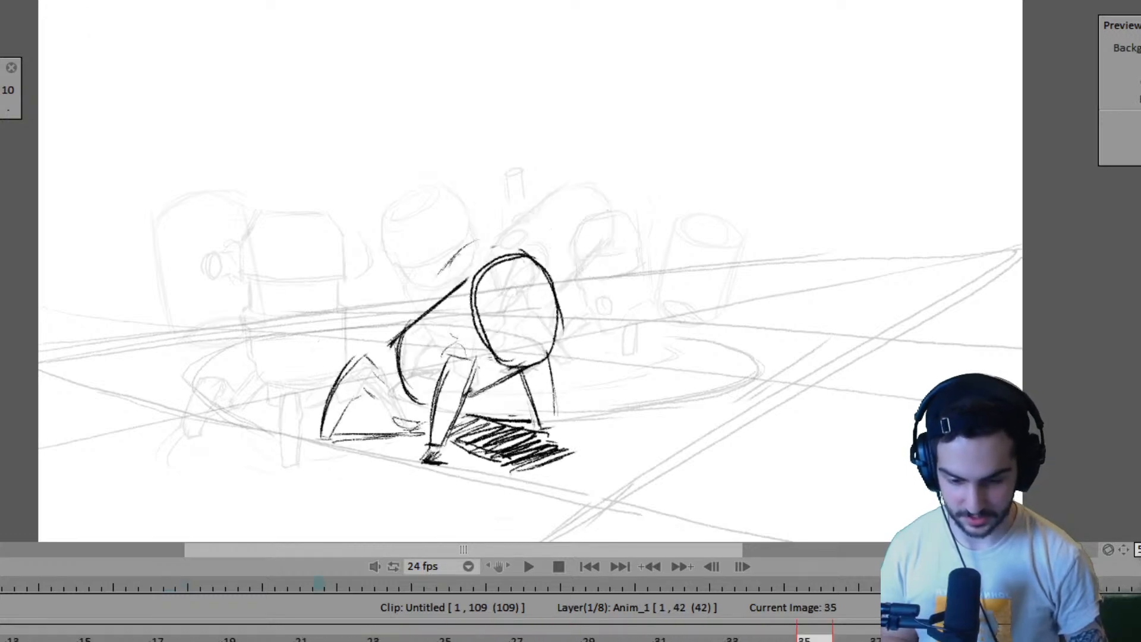
key("Right")
key("Right")
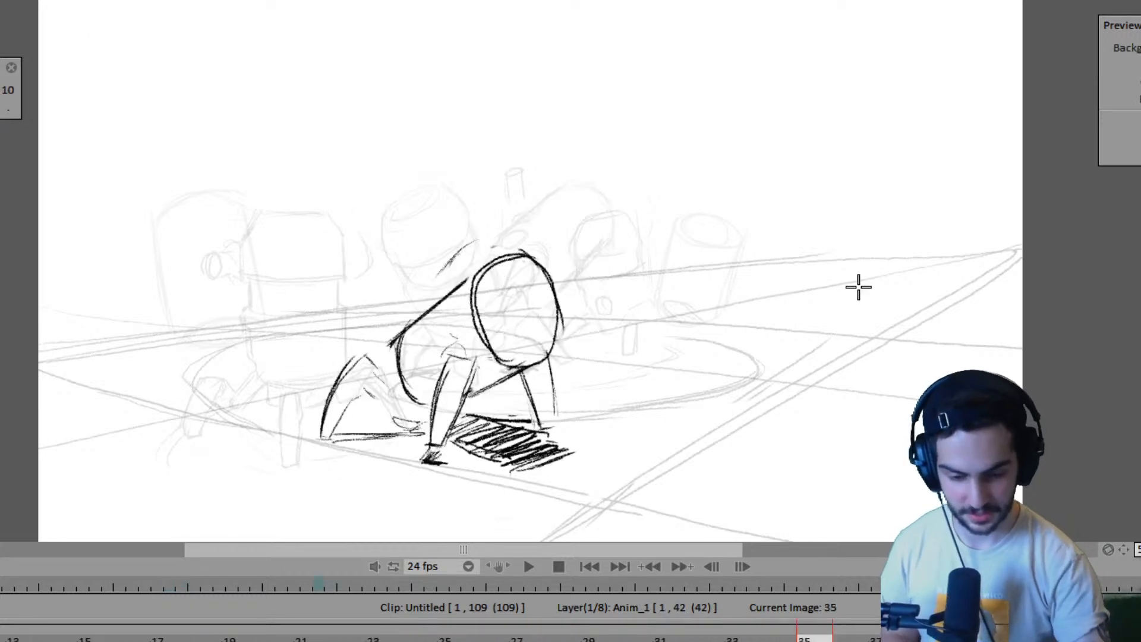
key("Left")
key("Right")
key("Left")
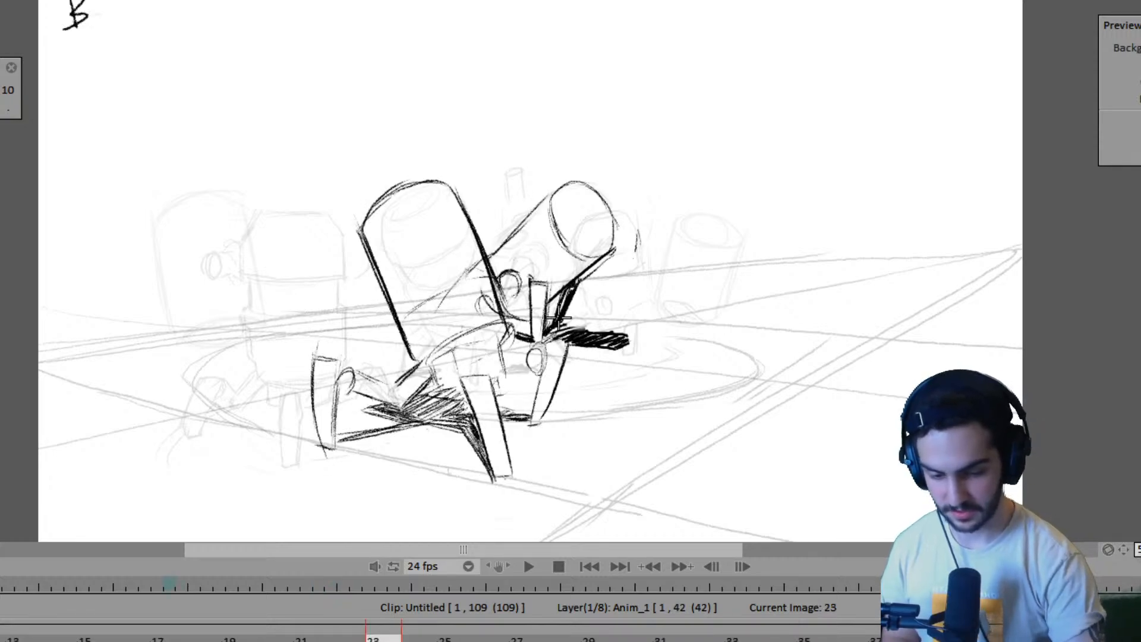
key("Right")
key("Left")
key("Right")
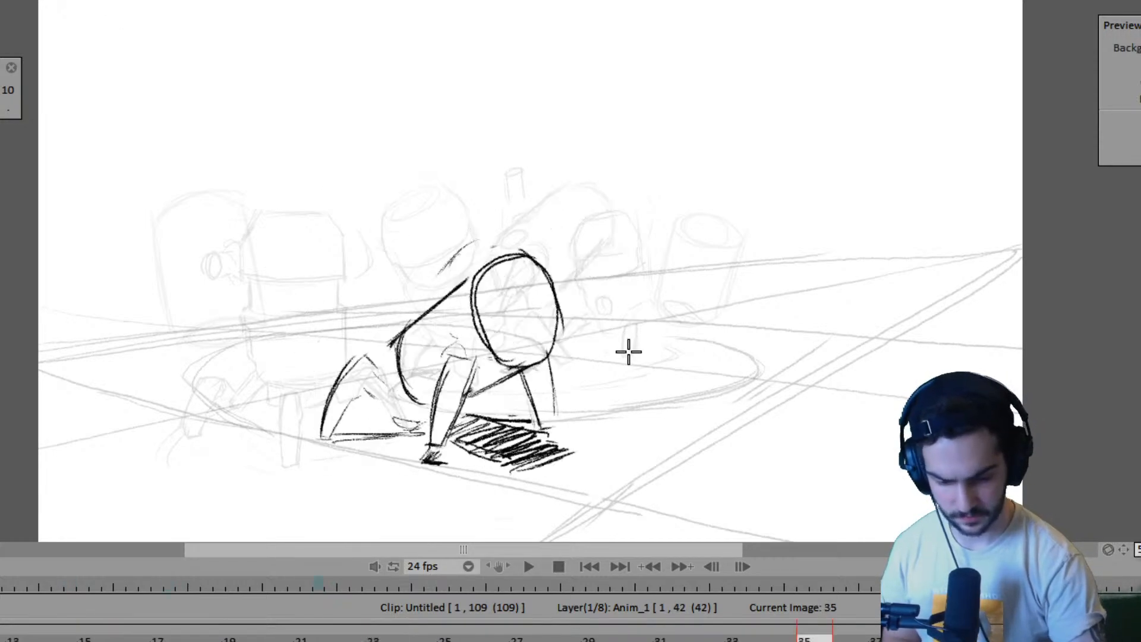
key("Left")
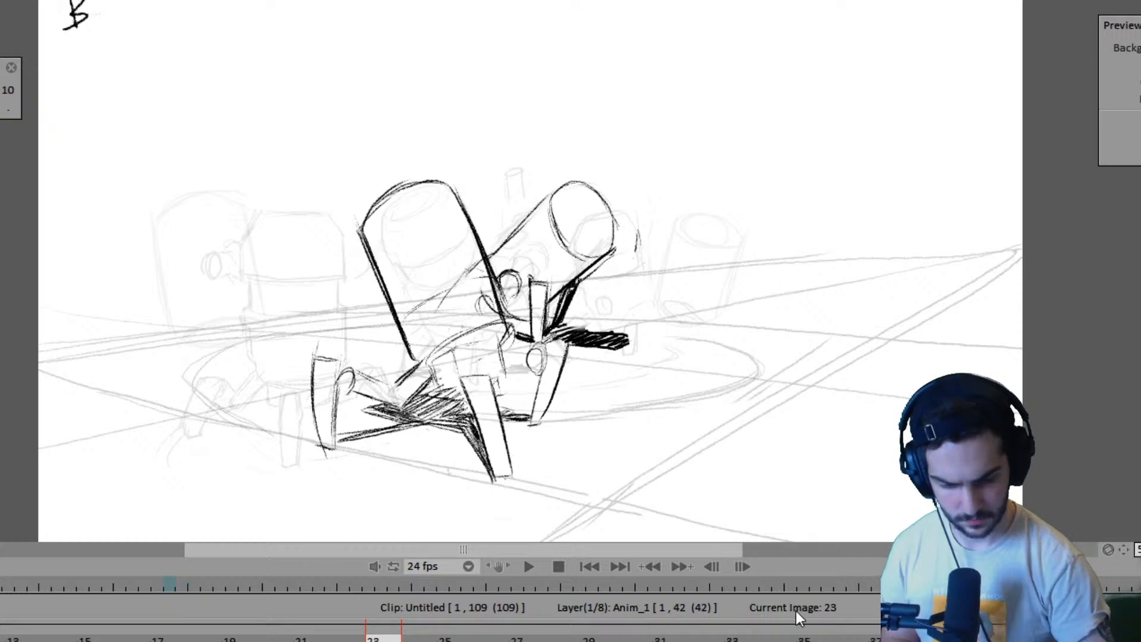
key("Right")
key("Right")
key("Left")
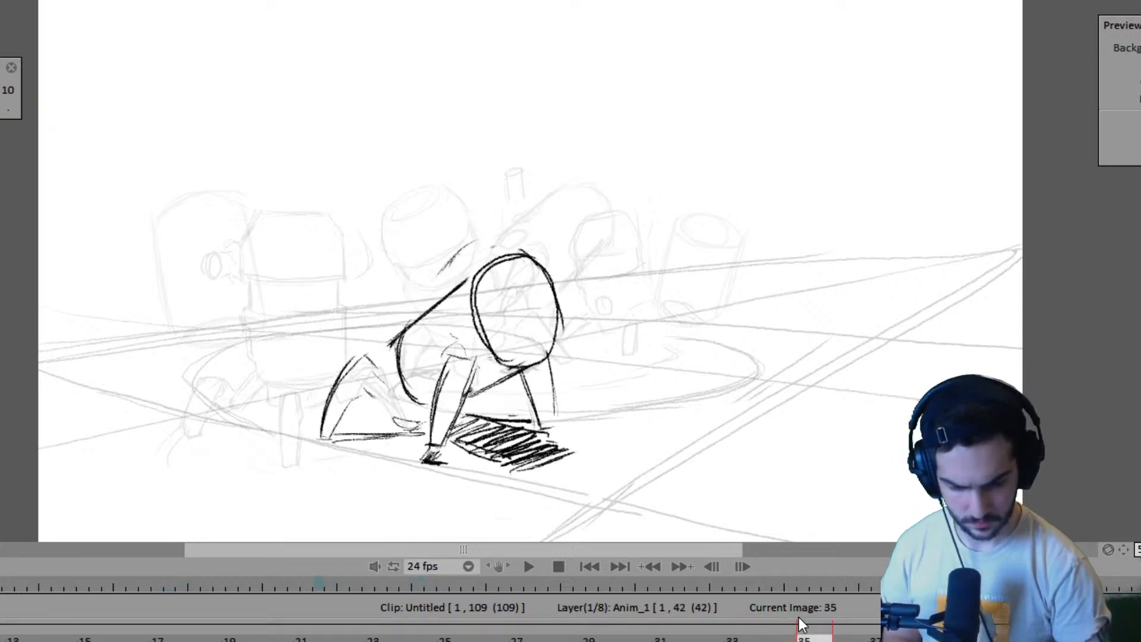
key("Right")
key("Left")
key("Left")
key("Right")
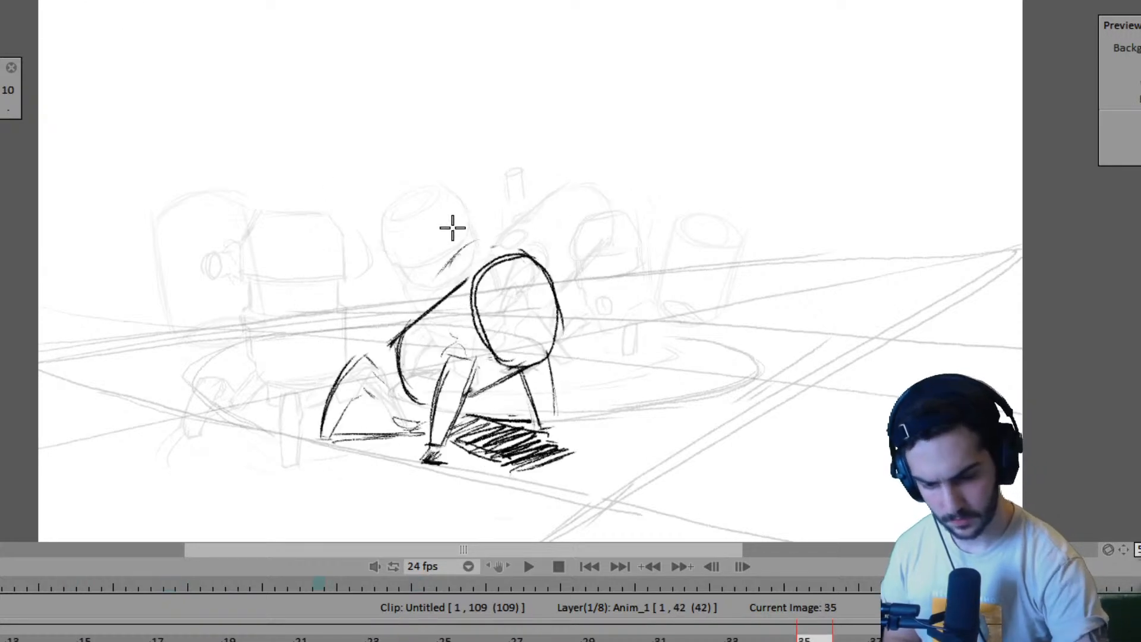
left_click_drag(426, 215, 452, 276)
key("Left")
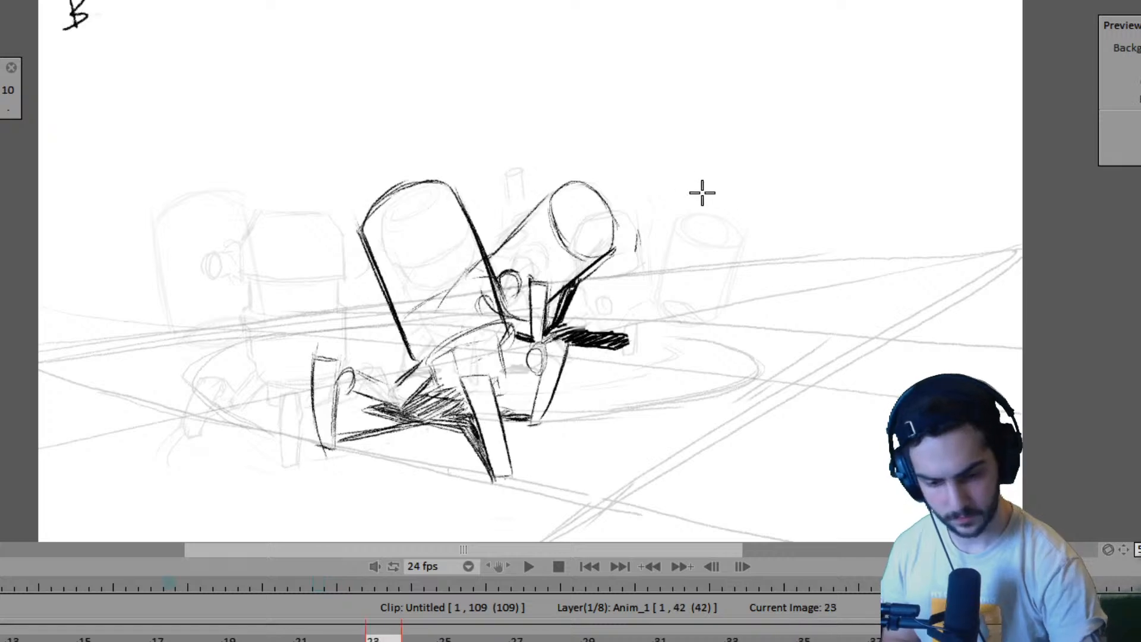
key("Right")
key("ctrl+z")
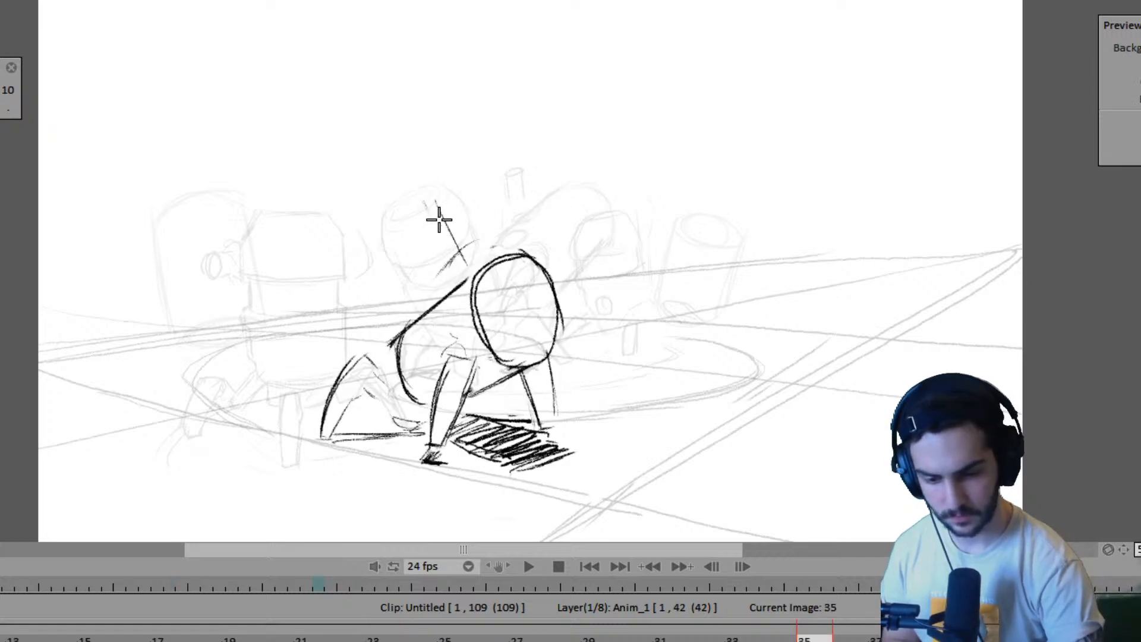
- Sketch the near edge and curved top of the second robot's tilted body behind the crouching robot on frame 35
left_click_drag(435, 202, 467, 267)
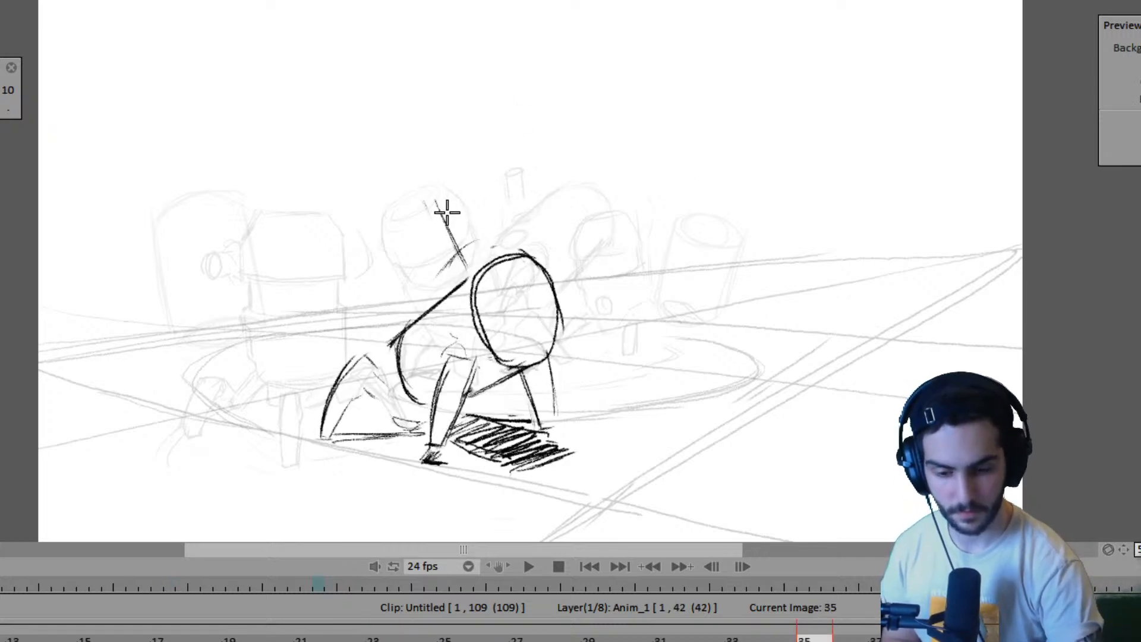
left_click_drag(439, 205, 469, 188)
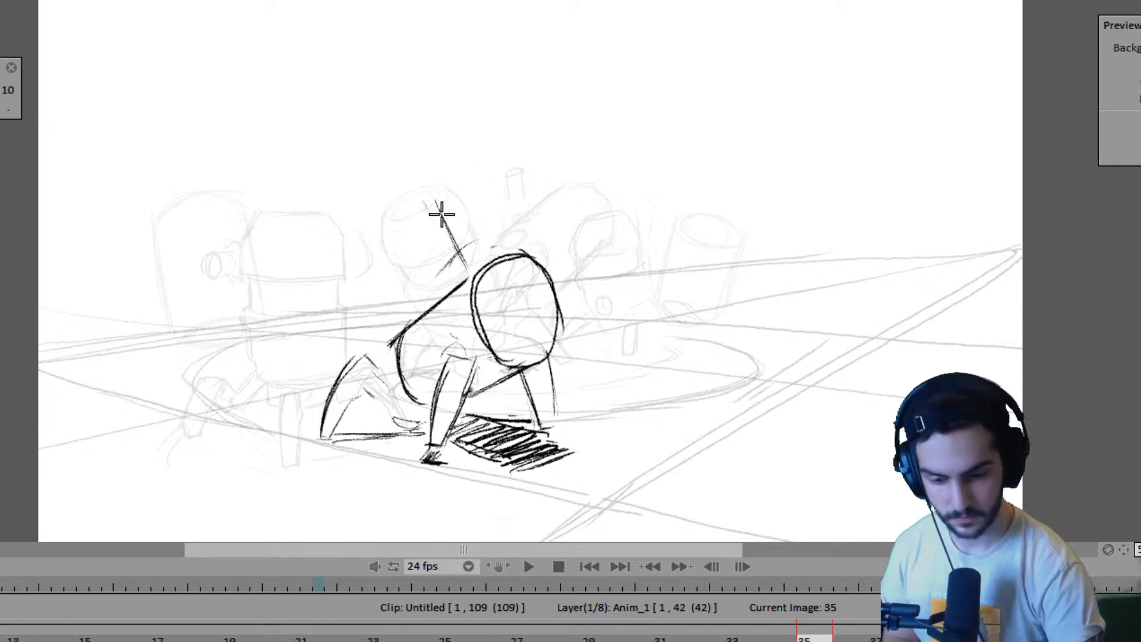
left_click_drag(445, 199, 503, 175)
left_click_drag(446, 199, 522, 171)
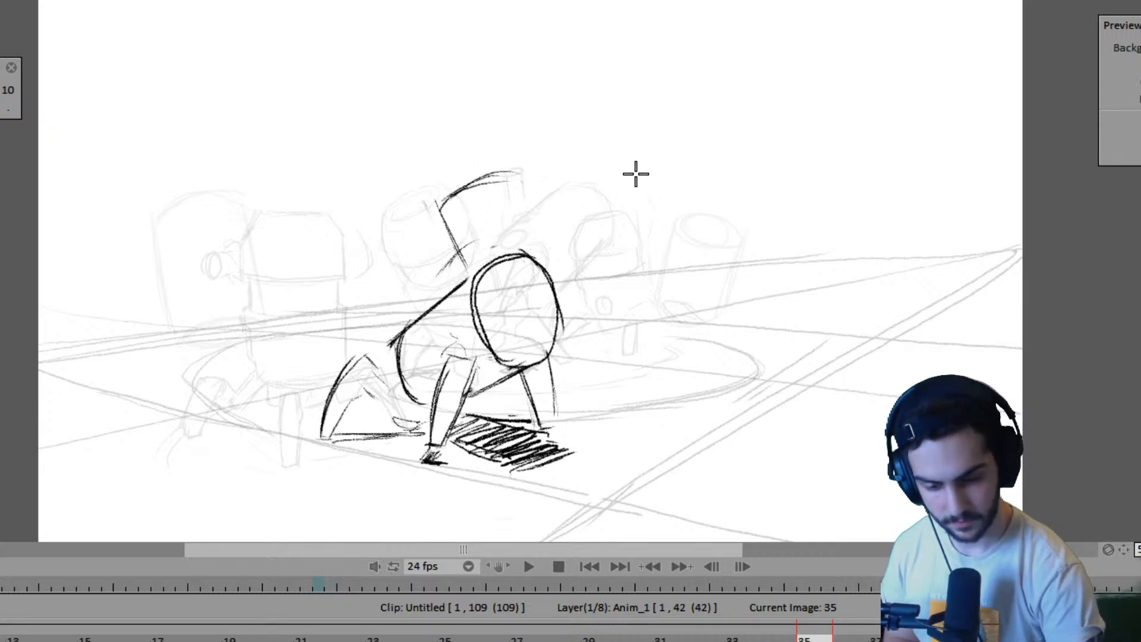
key("ctrl+z")
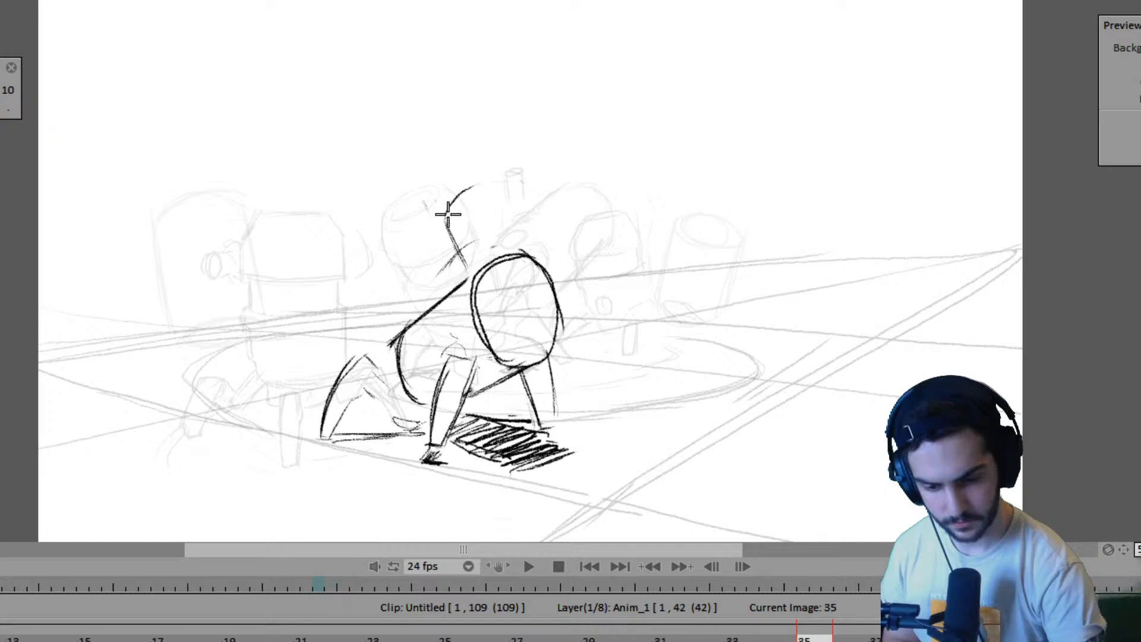
left_click_drag(456, 196, 519, 178)
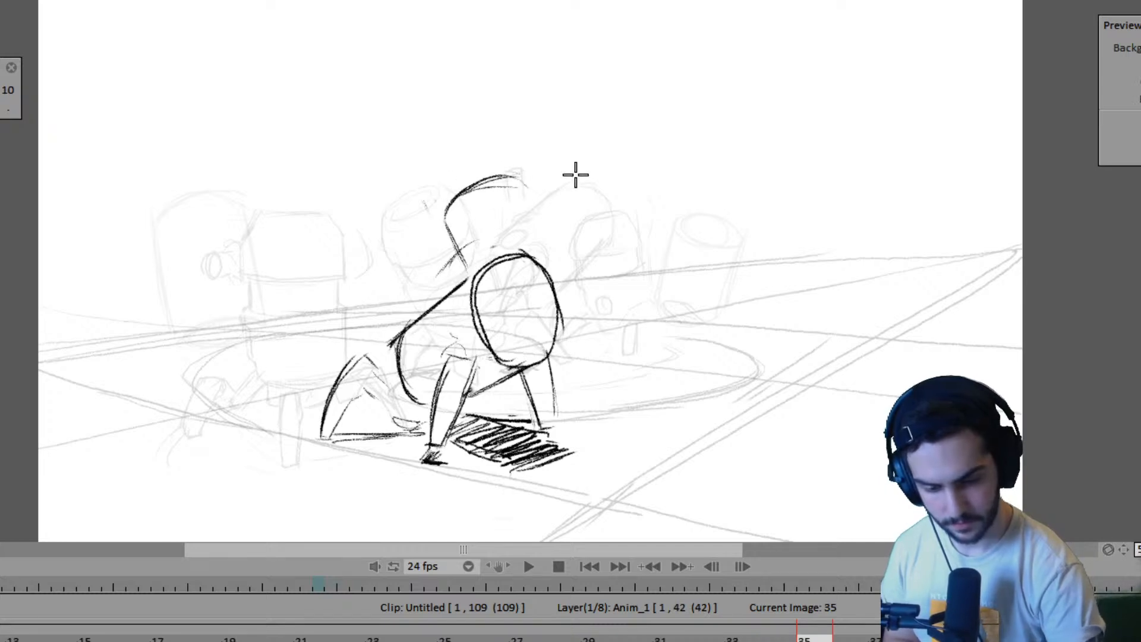
- Draw the far edge of the second robot's body, sloping down behind the crouching robot's head on frame 35
key("Left")
key("Right")
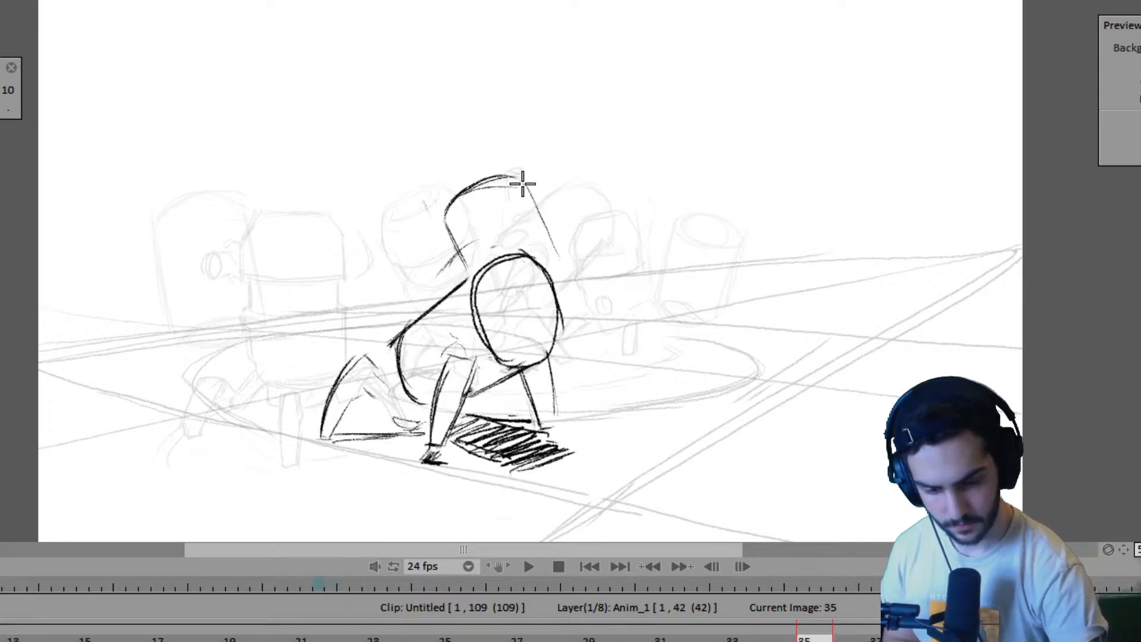
key("ctrl+z")
mouse_move(447, 214)
left_mouse_down()
mouse_move(521, 180)
mouse_move(483, 181)
mouse_move(533, 190)
mouse_move(565, 280)
left_mouse_up()
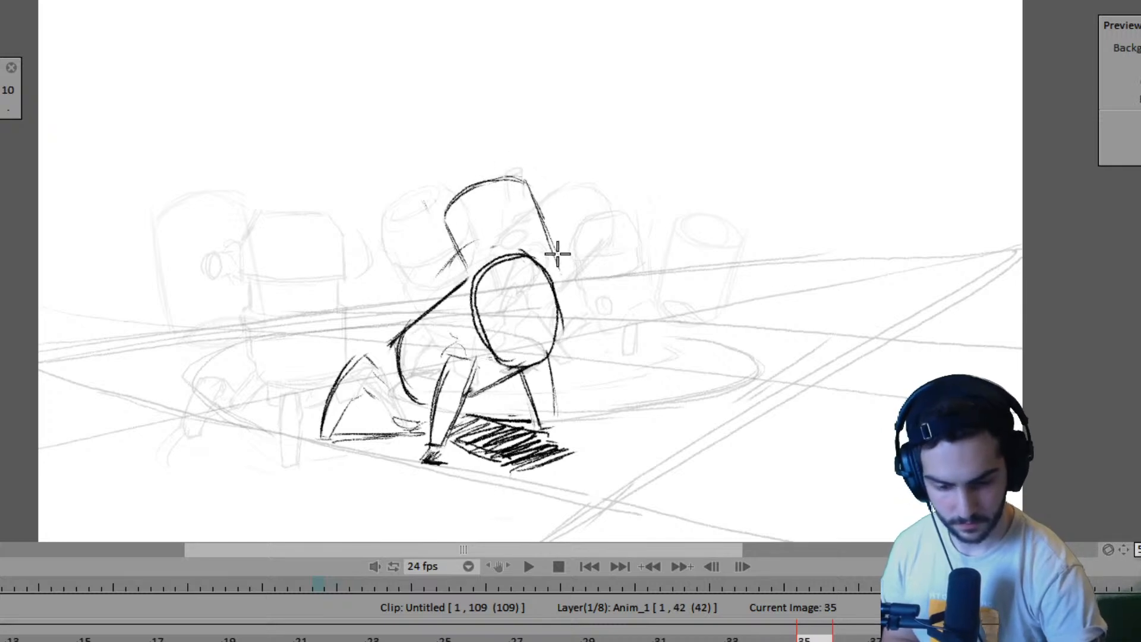
left_click_drag(539, 214, 570, 302)
- Flip between pose B on frame 23 and frame 35 to compare the second robot's tilt and leg placement
key("Left")
key("Left")
key("Right")
key("Right")
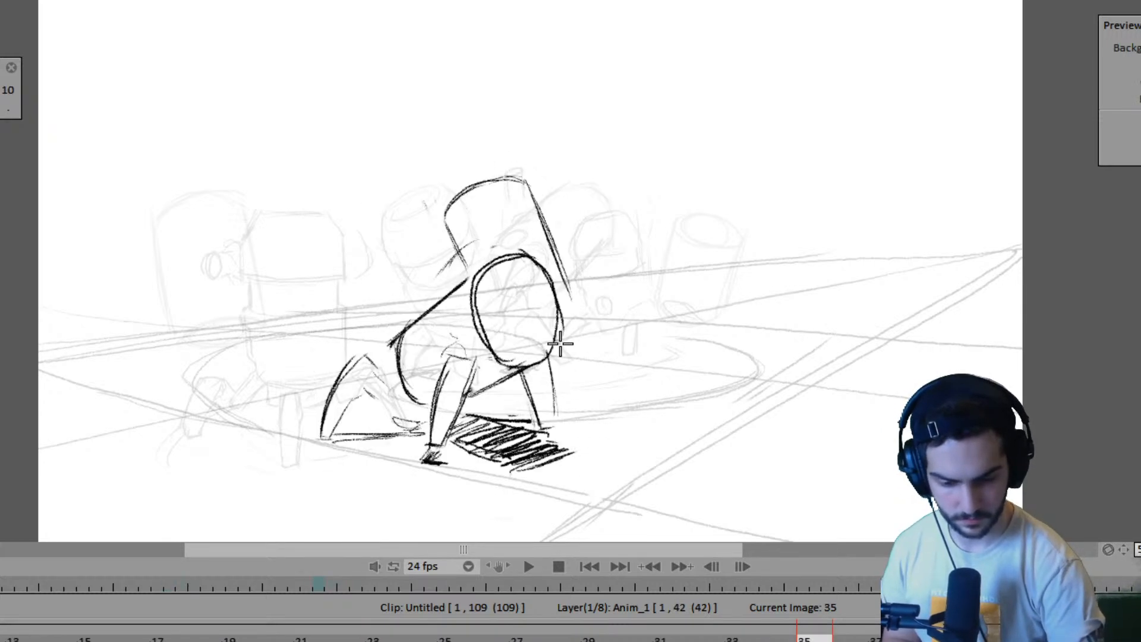
key("Left")
key("Left")
key("Right")
key("Right")
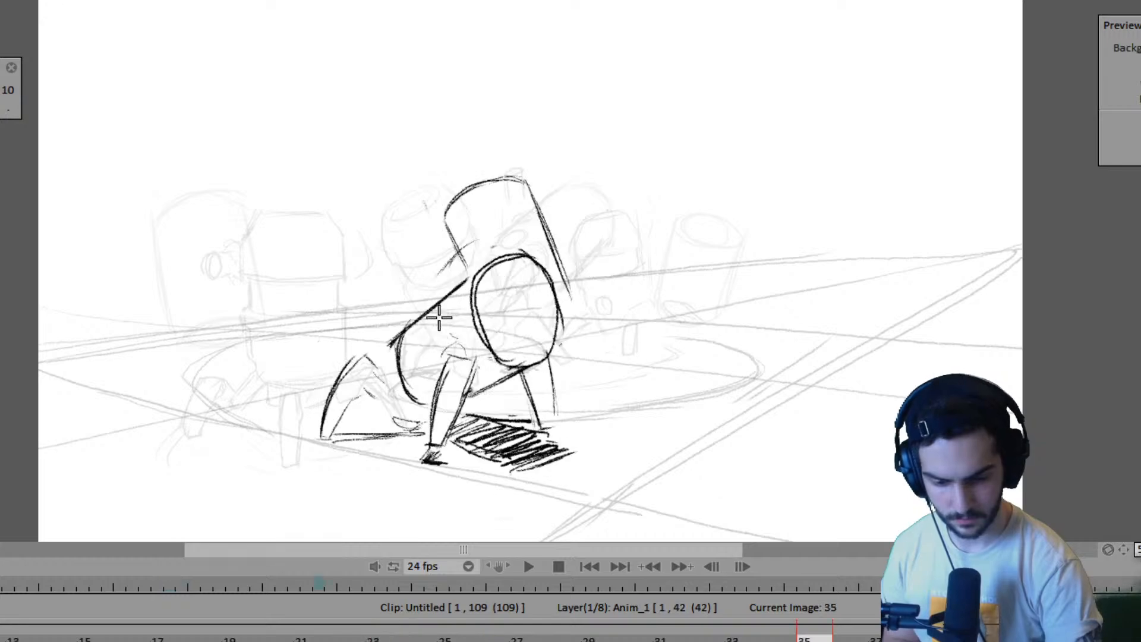
key("Left")
key("Left")
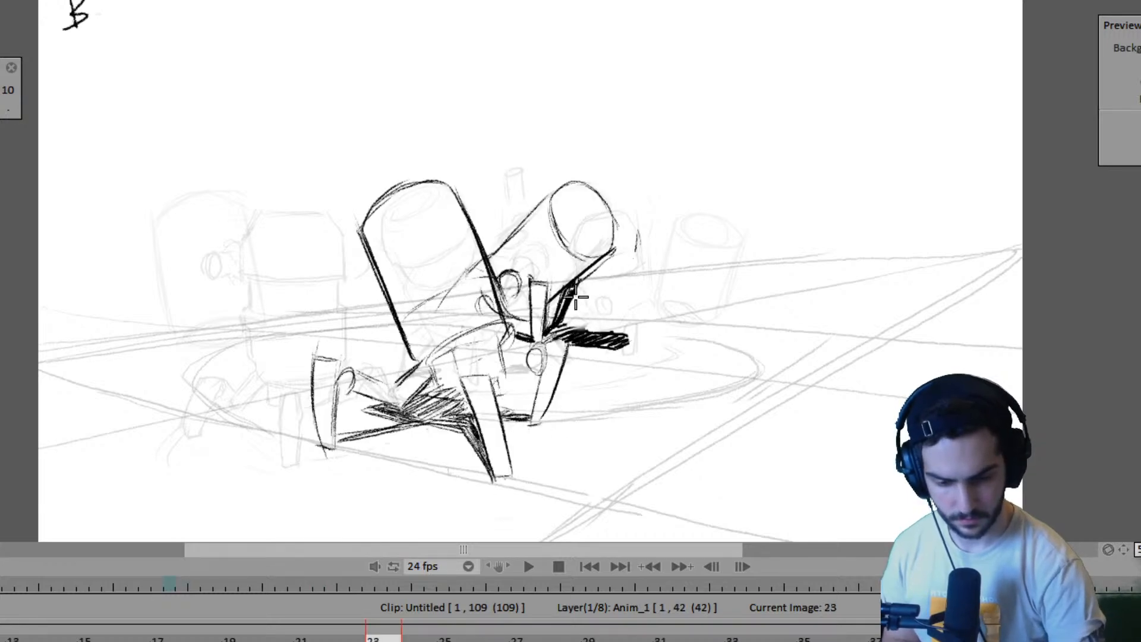
key("Right")
key("Right")
key("Left")
key("Left")
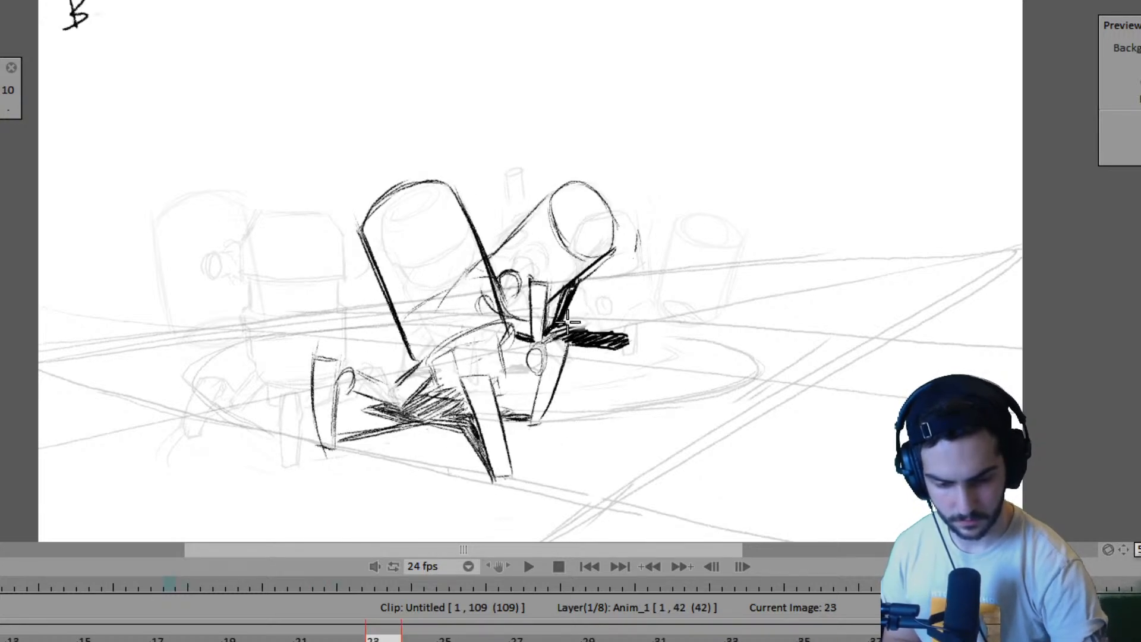
key("Right")
key("Right")
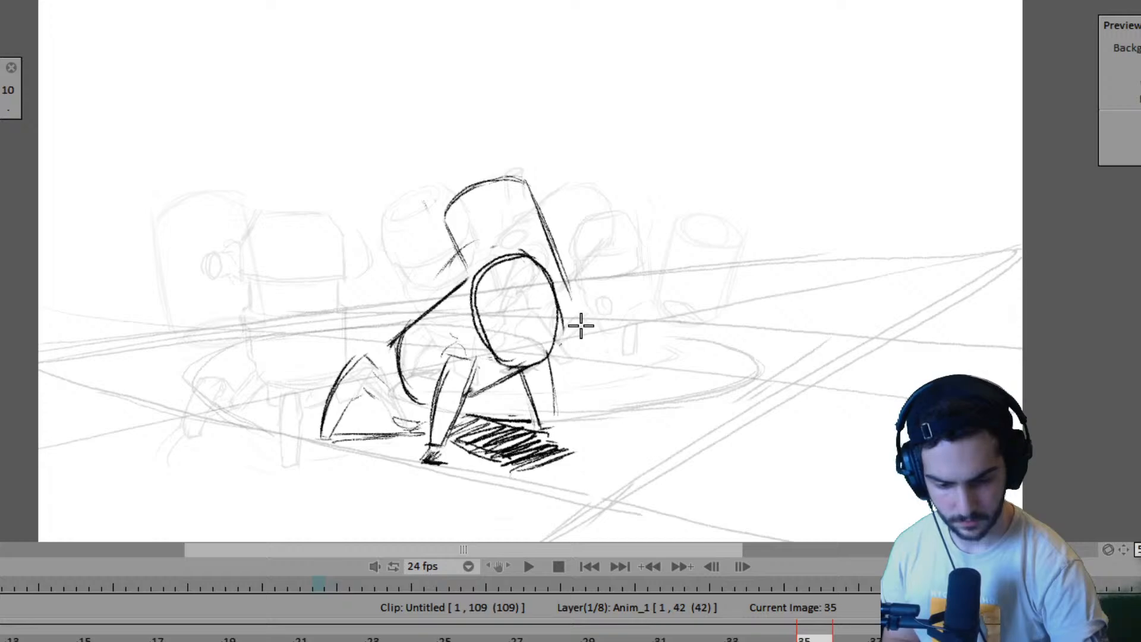
- Sketch the second robot's outer leg and foot beside the crouching robot on frame 35, using pose B as reference
key("Left")
key("Left")
key("Right")
key("Right")
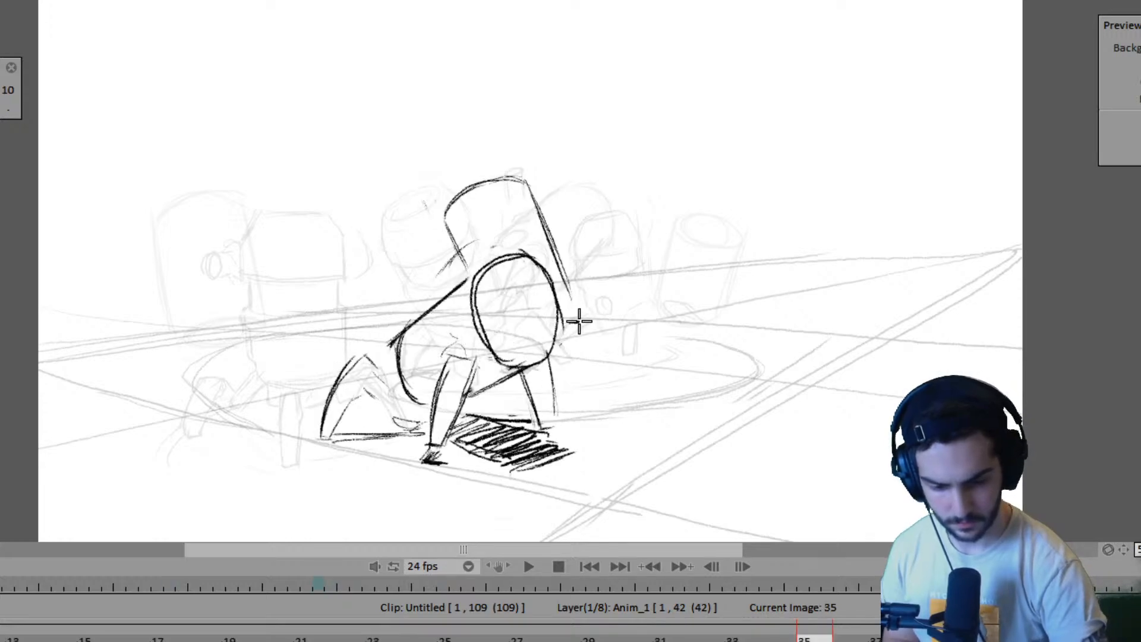
left_click_drag(574, 265, 582, 314)
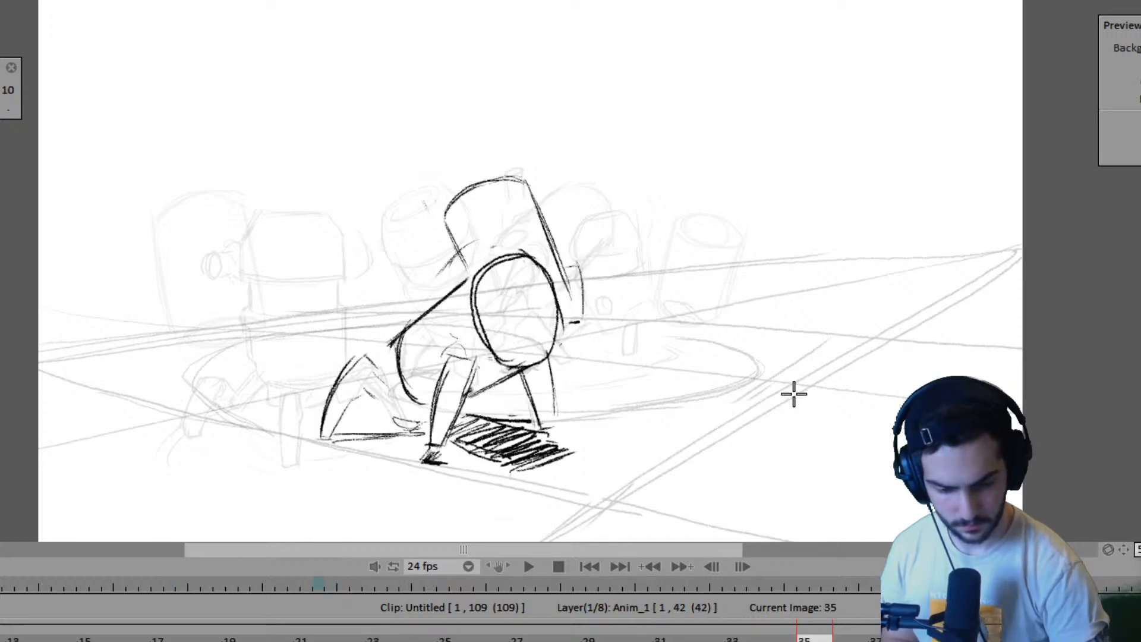
- Flip from pose A on frame 1 through pose B to frame 35 to review the second robot's movement
key("Left")
key("Left")
key("Left")
key("Left")
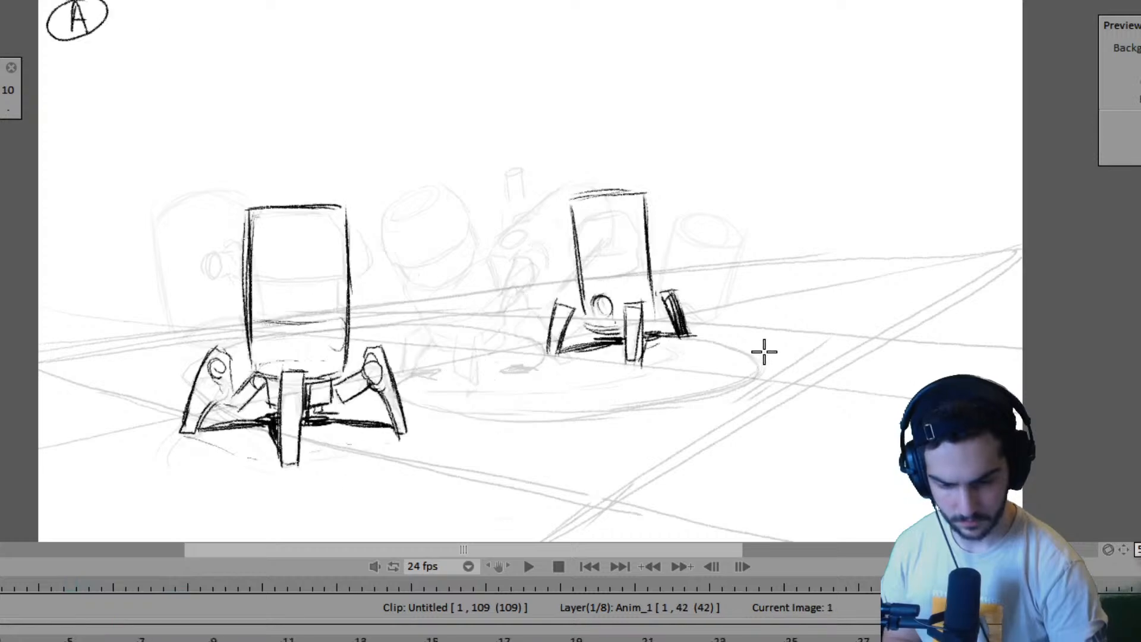
key("Right")
key("Right")
key("Right")
key("Right")
key("Left")
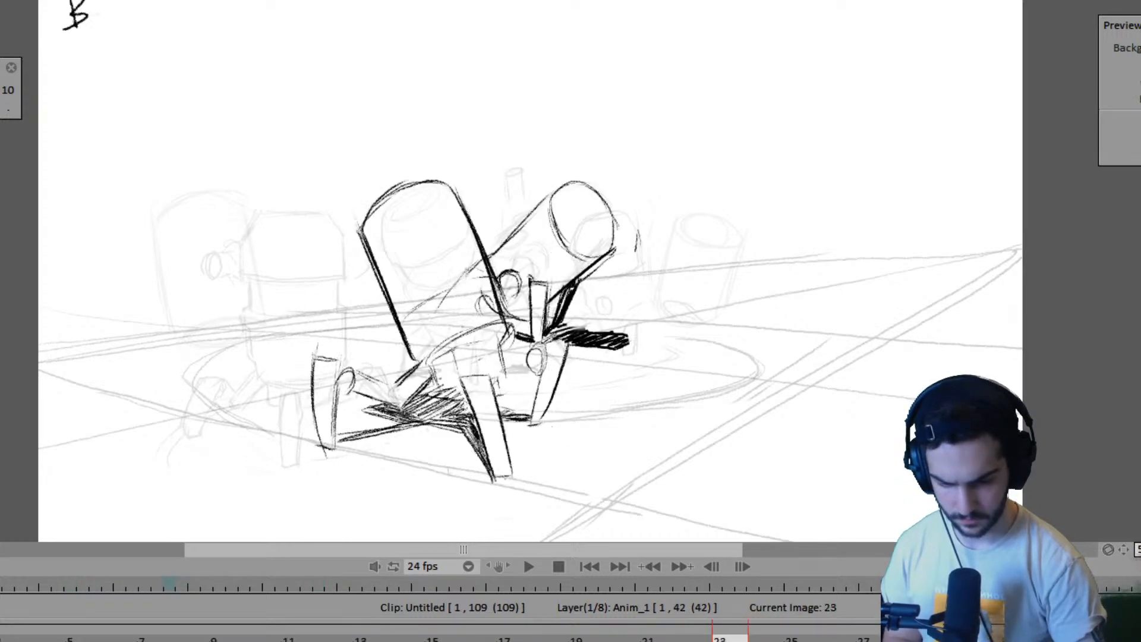
key("Right")
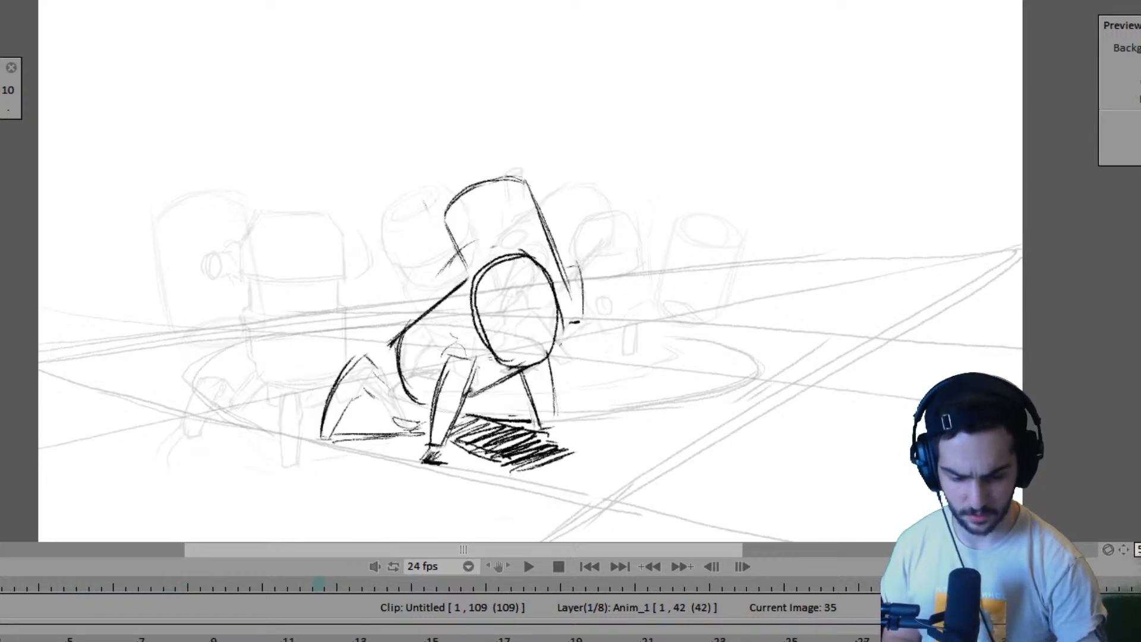
key("Left")
- Hold the second robot's pose B drawing through frame 35, moving its tilted pose to frame 38 and extending Anim_1 to frame 45
key("Right")
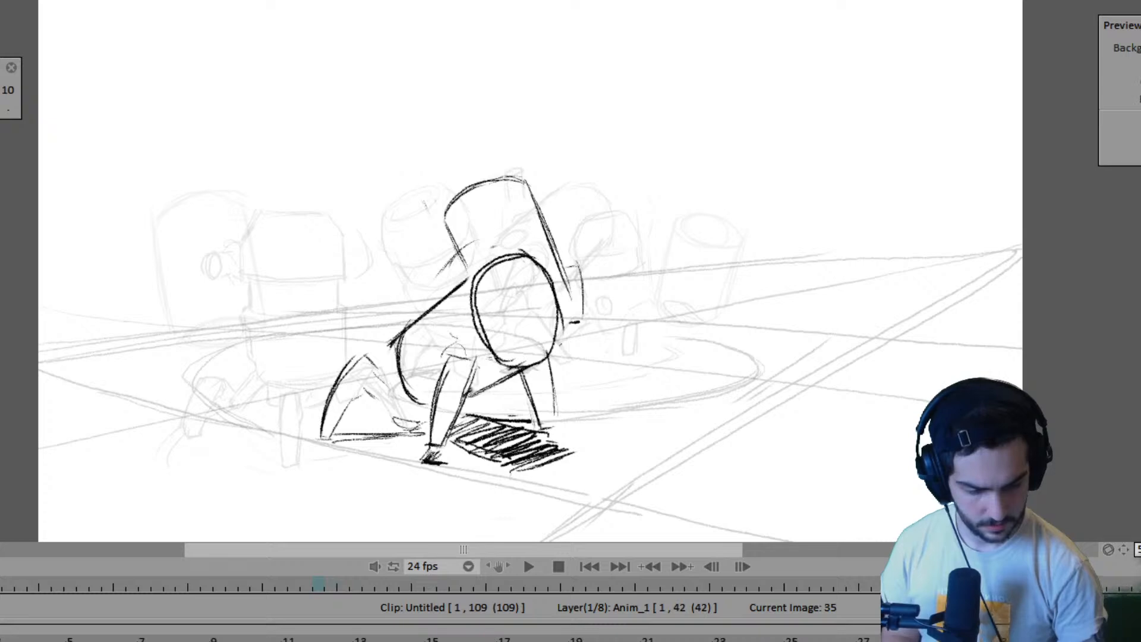
key("Right")
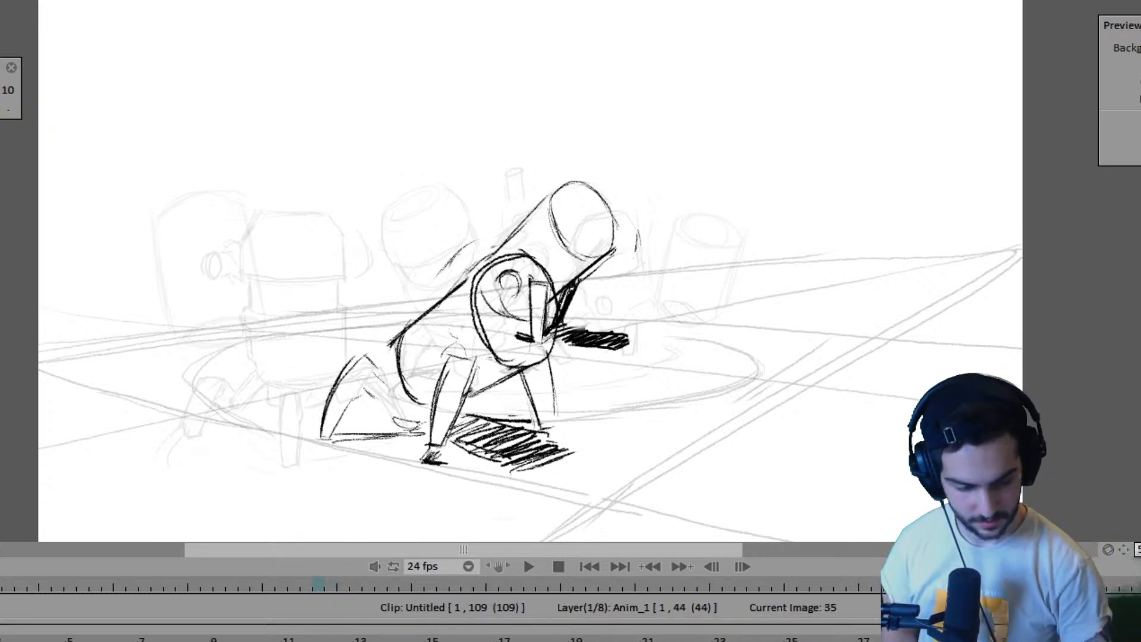
key("Left")
key("Right")
key("Left")
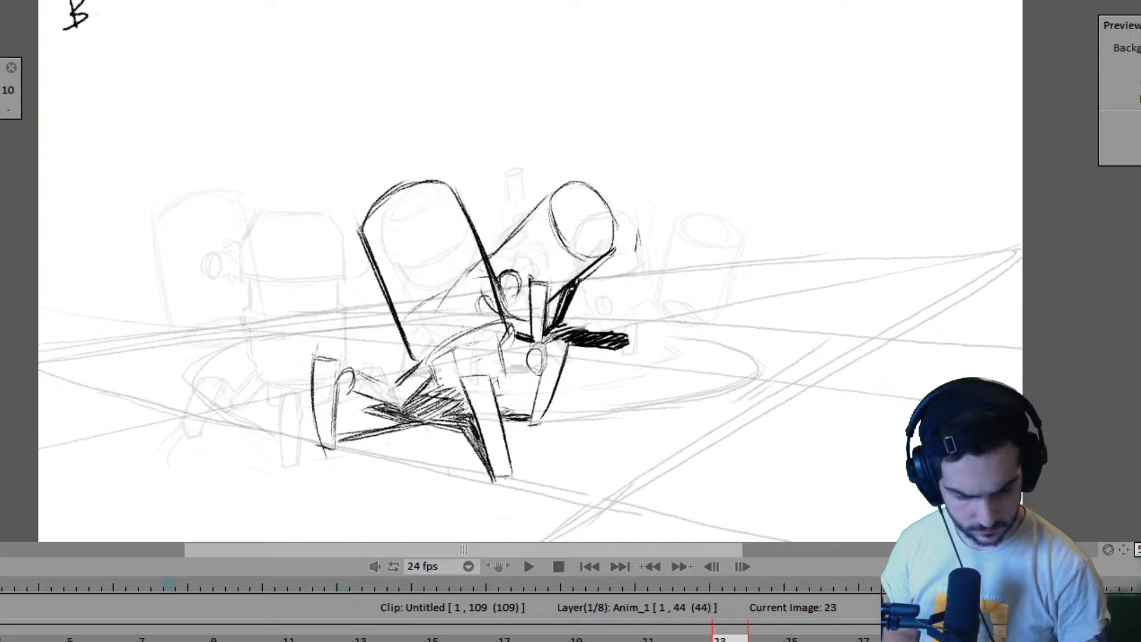
key("Right")
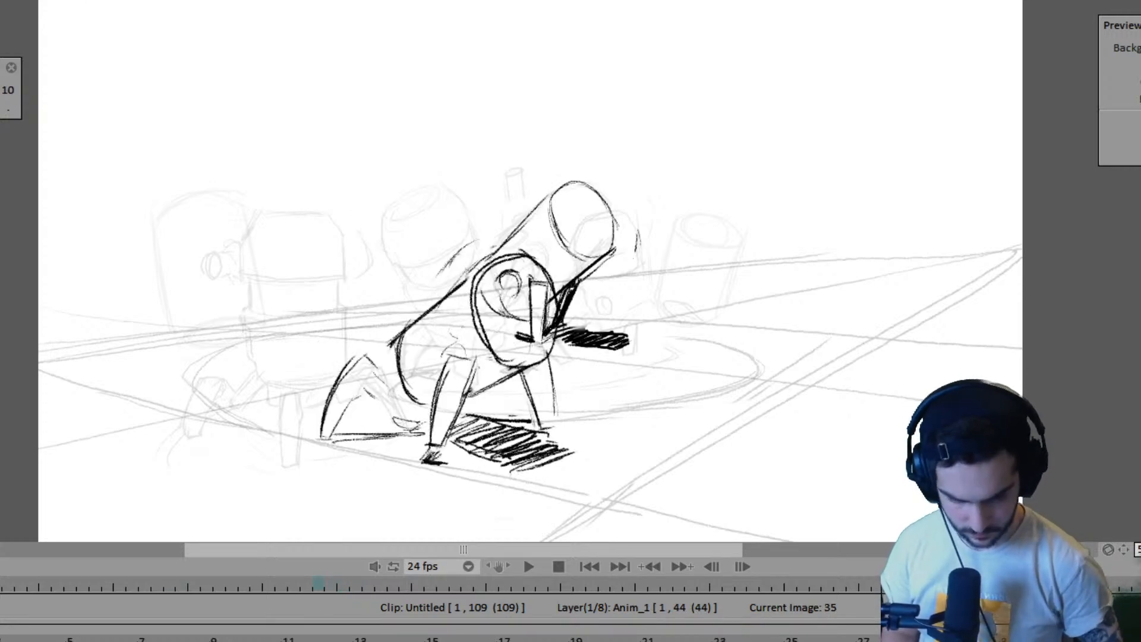
key("Right")
key("Left")
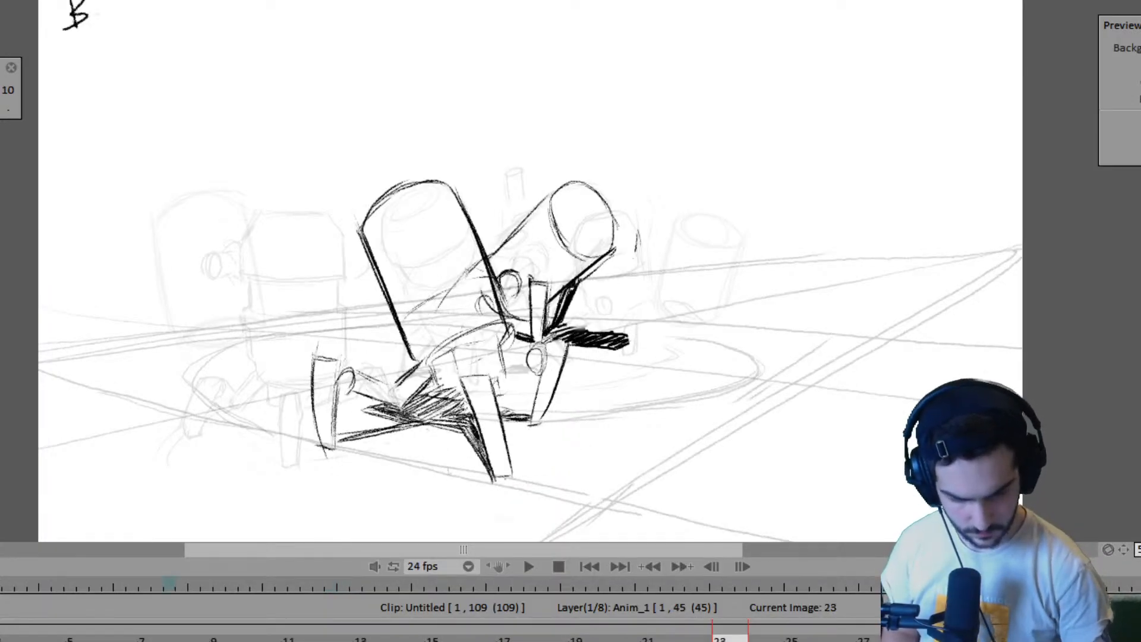
key("Right")
key("Left")
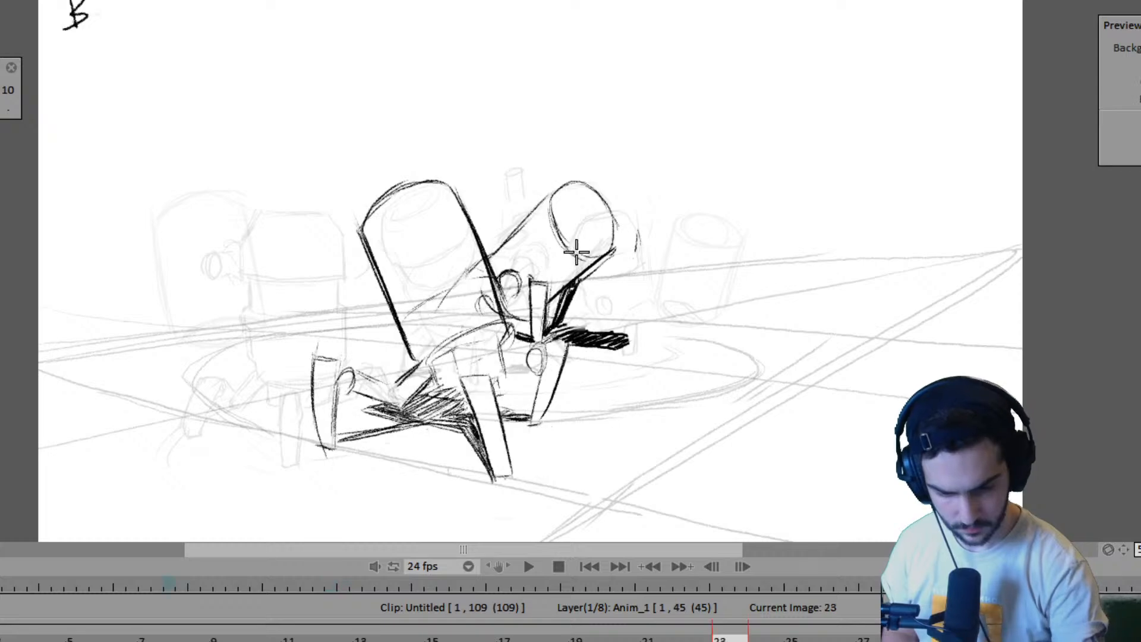
- Draw an in-between pose of the second robot's body on frame 36, with two straight sides and a flat top above the crouching robot
key("Right")
key("Right")
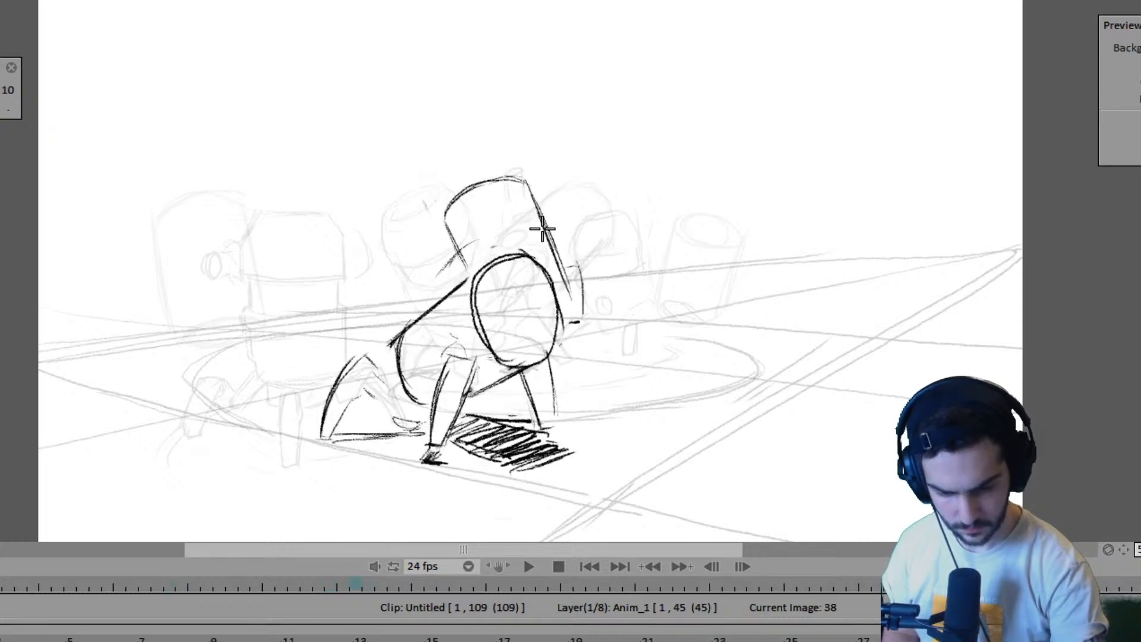
key("Left")
key("Left")
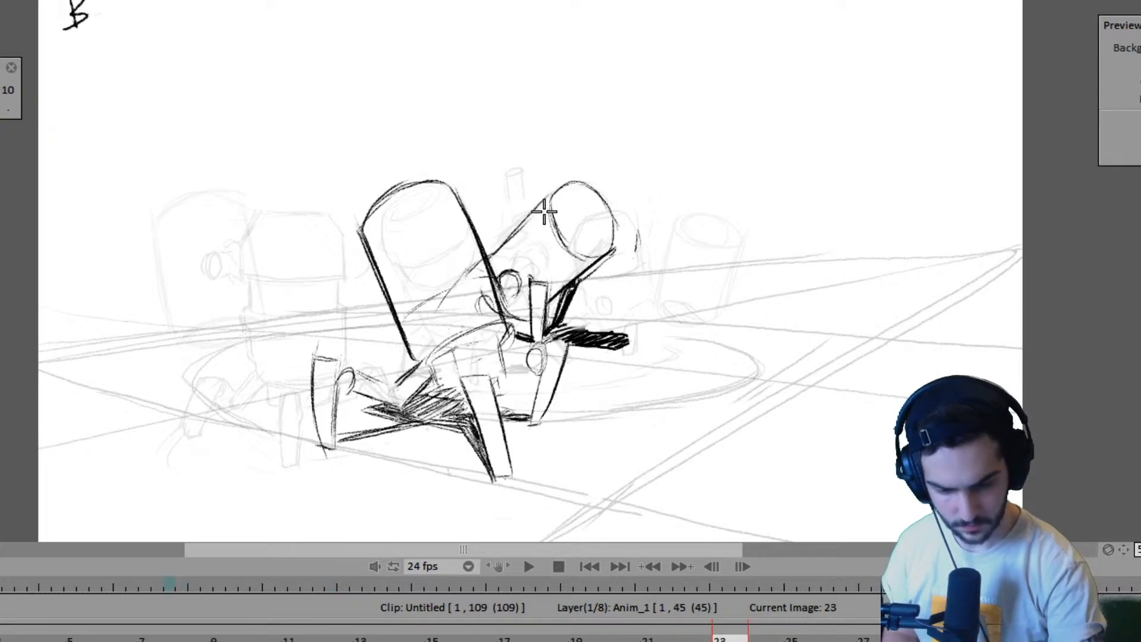
key("Right")
key("Left")
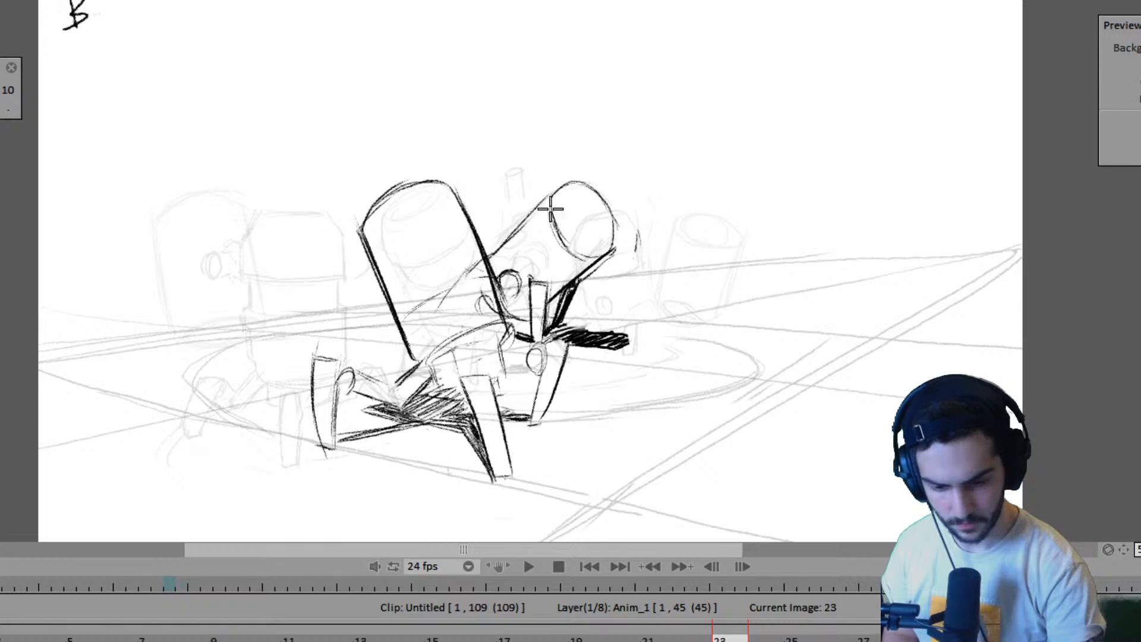
key("Right")
left_click_drag(533, 182, 520, 250)
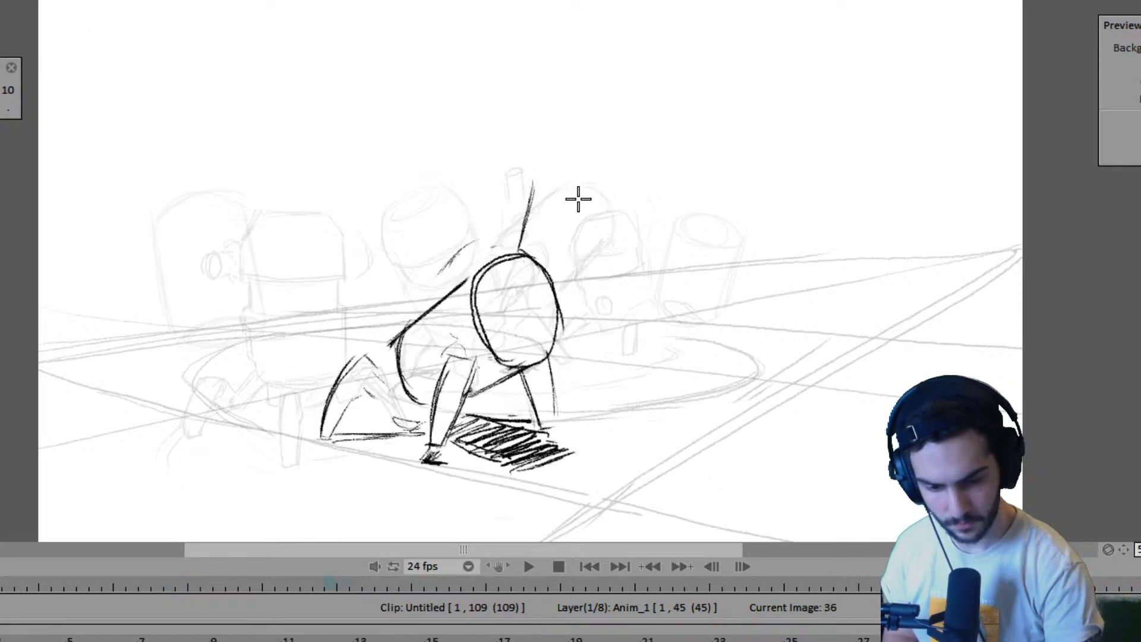
mouse_move(532, 182)
left_mouse_down()
mouse_move(588, 189)
mouse_move(601, 232)
mouse_move(595, 276)
left_mouse_up()
left_click_drag(602, 236, 588, 337)
- Flip back and forth through the key poses around frames 23, 36 and 38 to check the second robot's turn
key("Left")
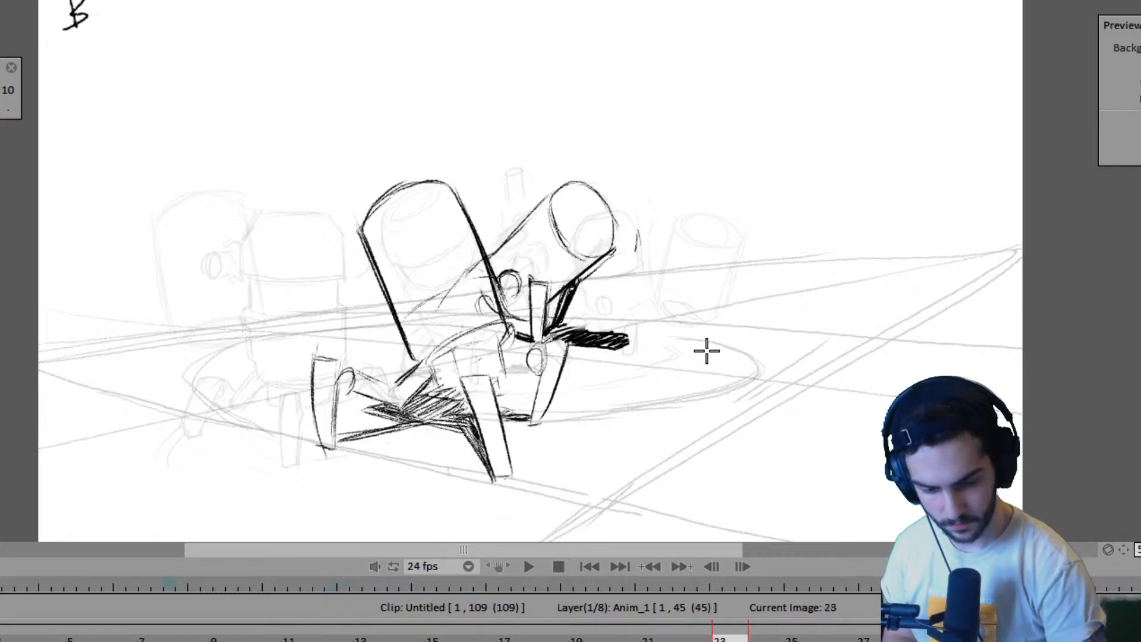
key("Left")
key("Left")
key("Right")
key("Right")
key("Right")
key("Right")
key("Right")
key("Left")
key("Left")
key("Left")
key("Left")
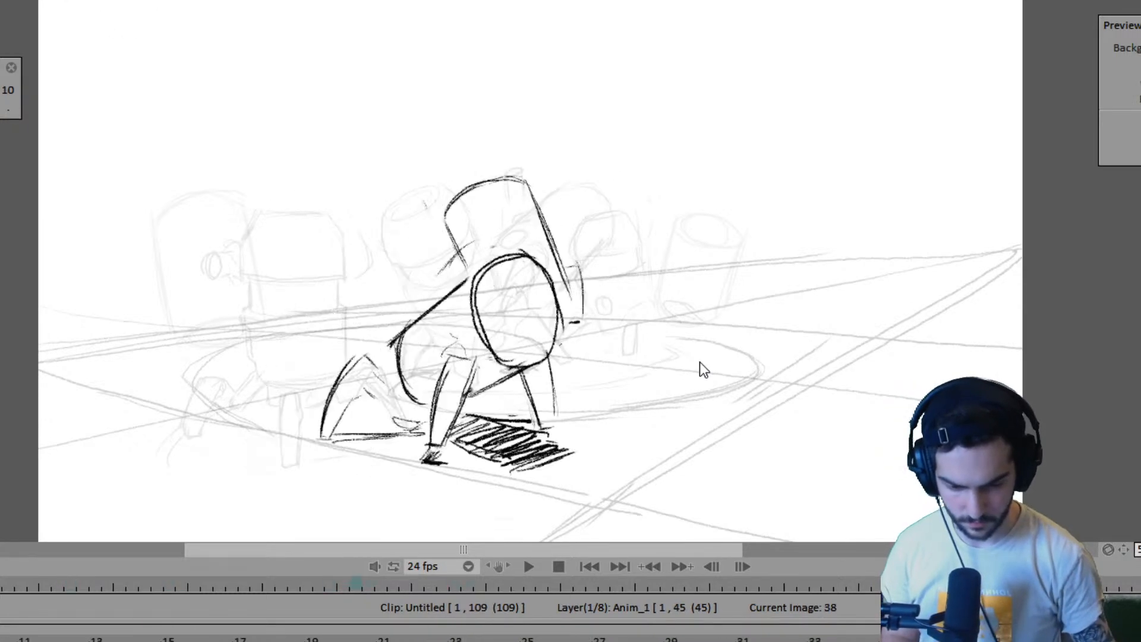
- Retime the Anim_1 layer to run to frame 48, placing the contact pose with the tilted second robot on frame 41
key("Right")
key("Right")
key("Right")
key("Left")
key("Left")
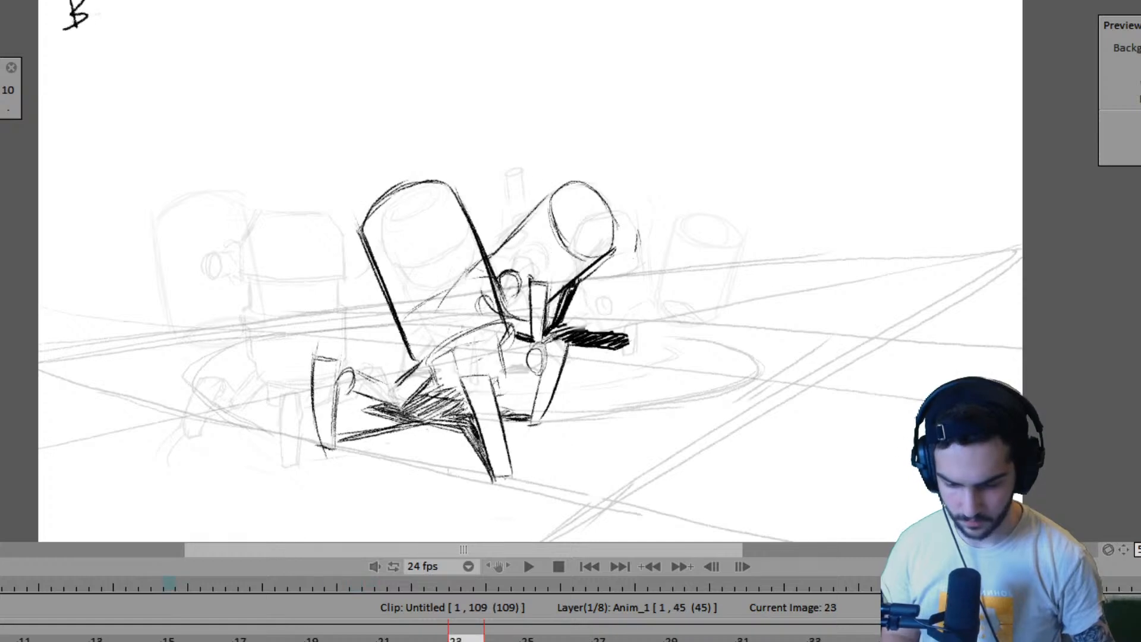
key("Right")
key("Right")
key("Left")
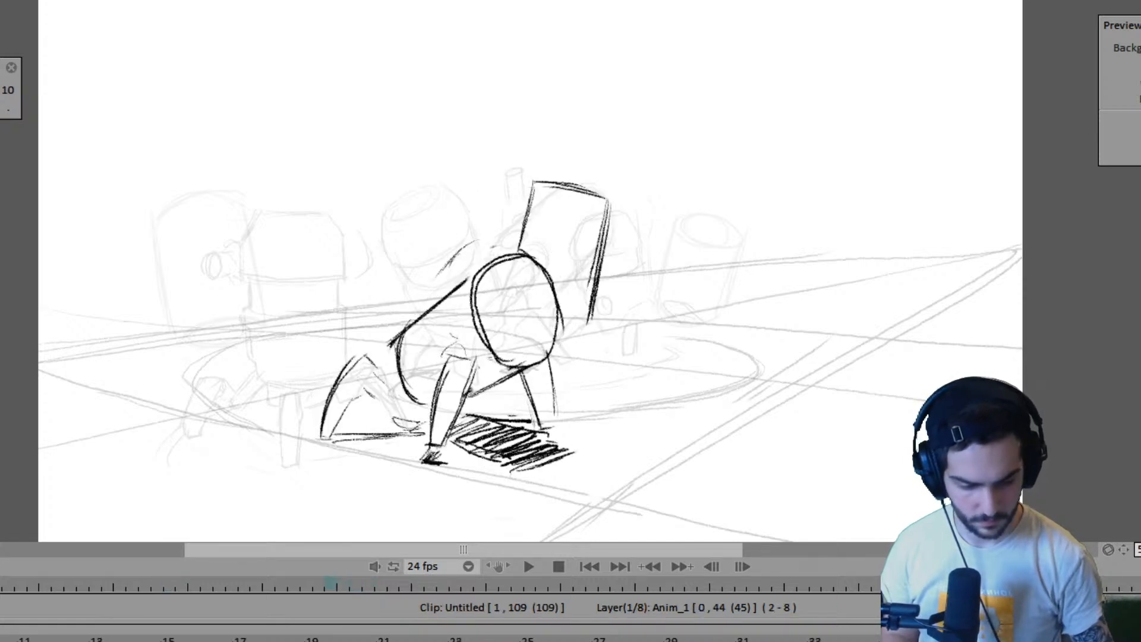
key("Right")
key("Left")
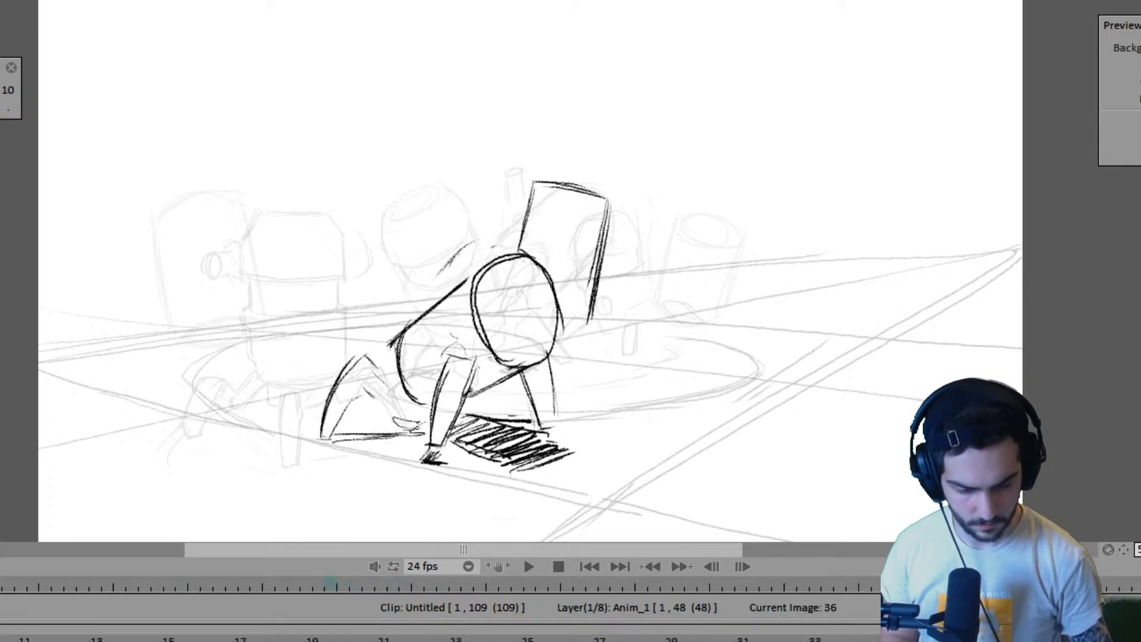
key("Right")
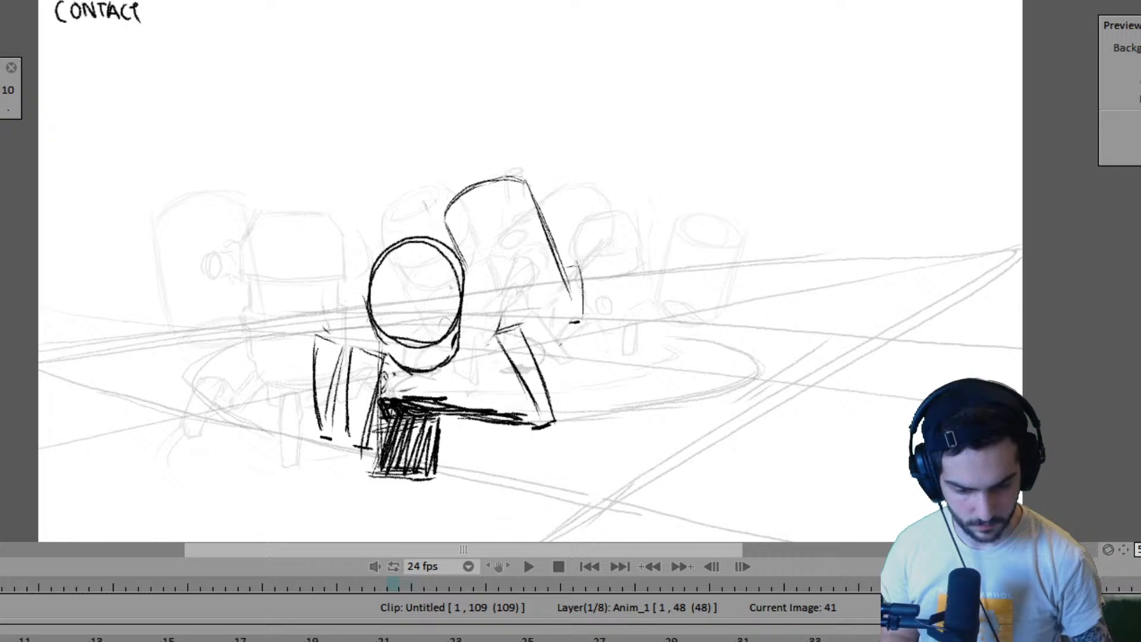
- Flip between the crouching pose on frame 36 and the contact pose on frame 41, shortening the Anim_1 layer to end at frame 47
key("Left")
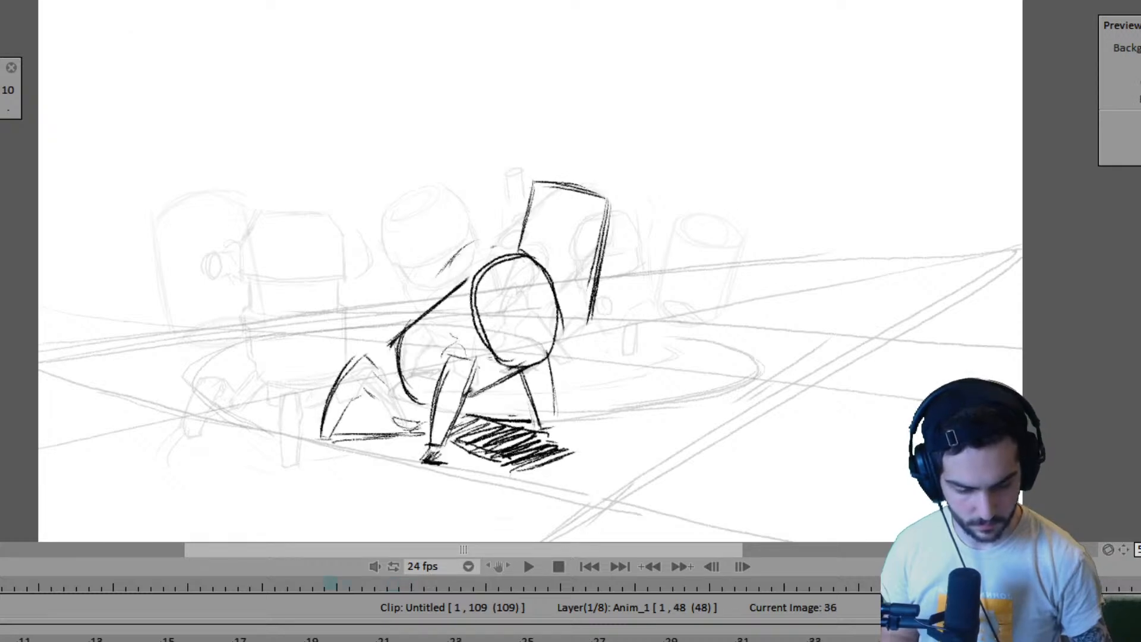
key("Right")
key("Left")
key("Right")
key("Left")
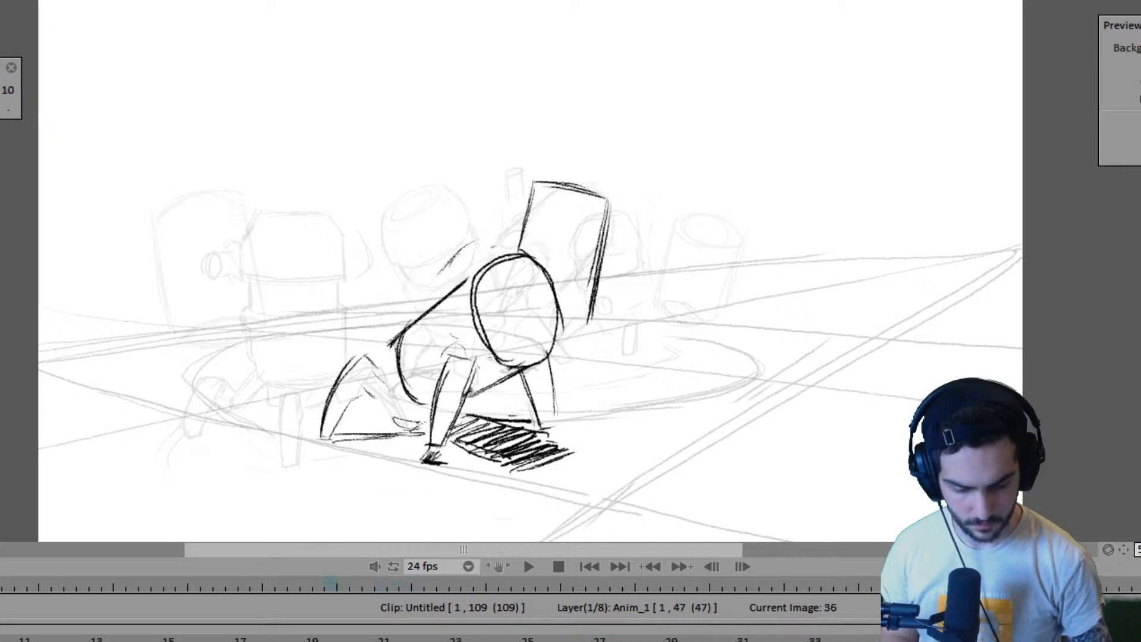
- Play the animation to check the robots' turn timing and step back through the poses to the contact drawing on frame 63
key("Left")
key("Left")
key("space")
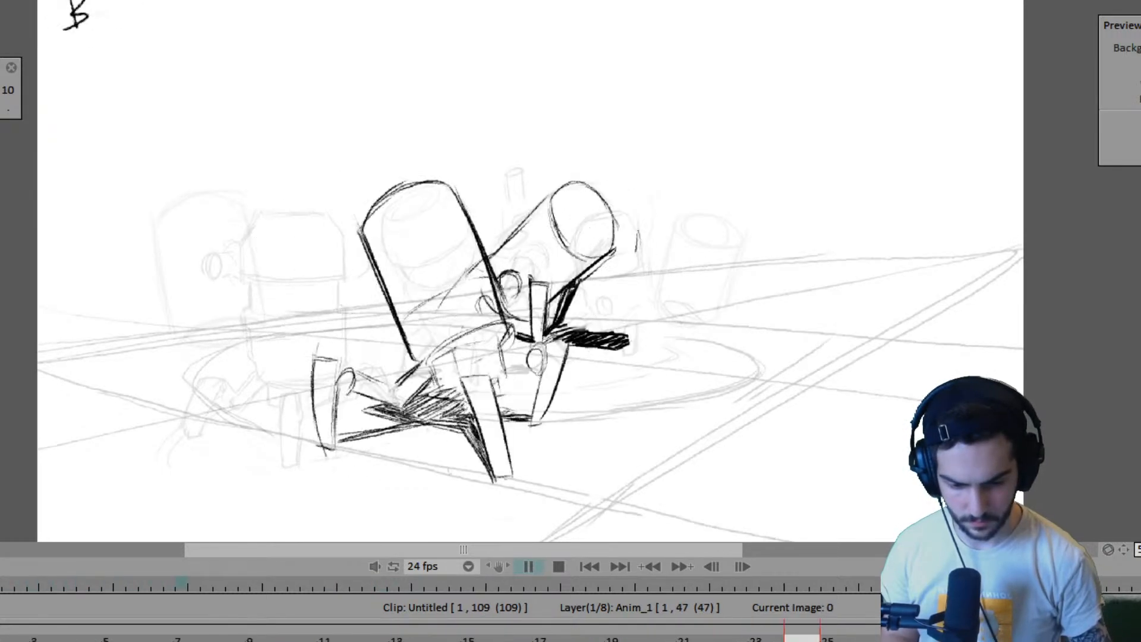
key("space")
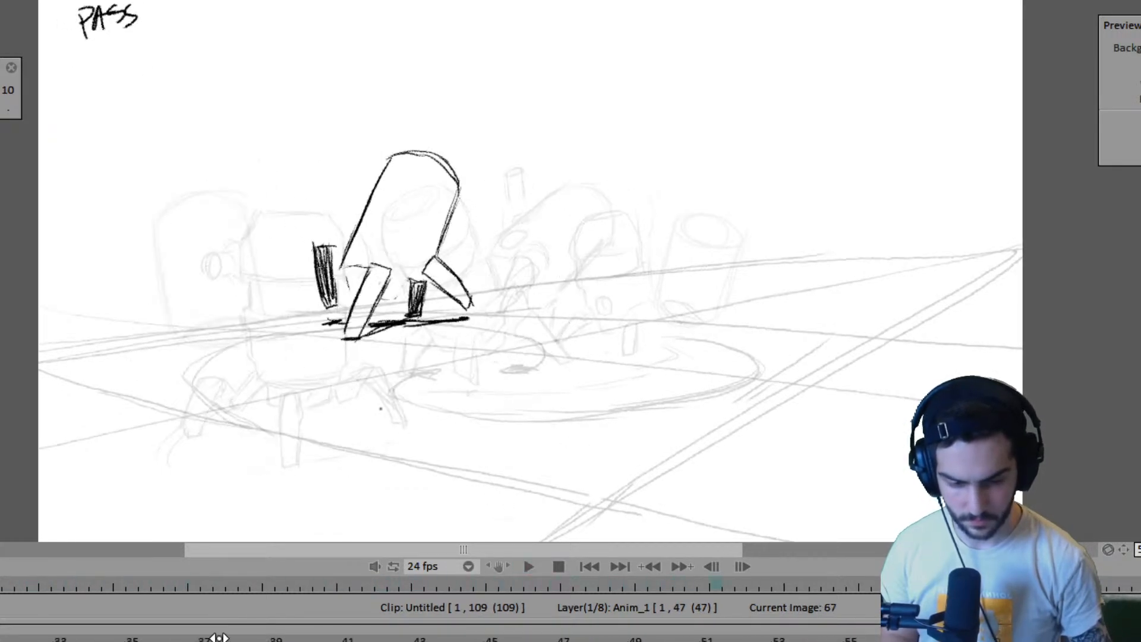
key("Left")
key("Left")
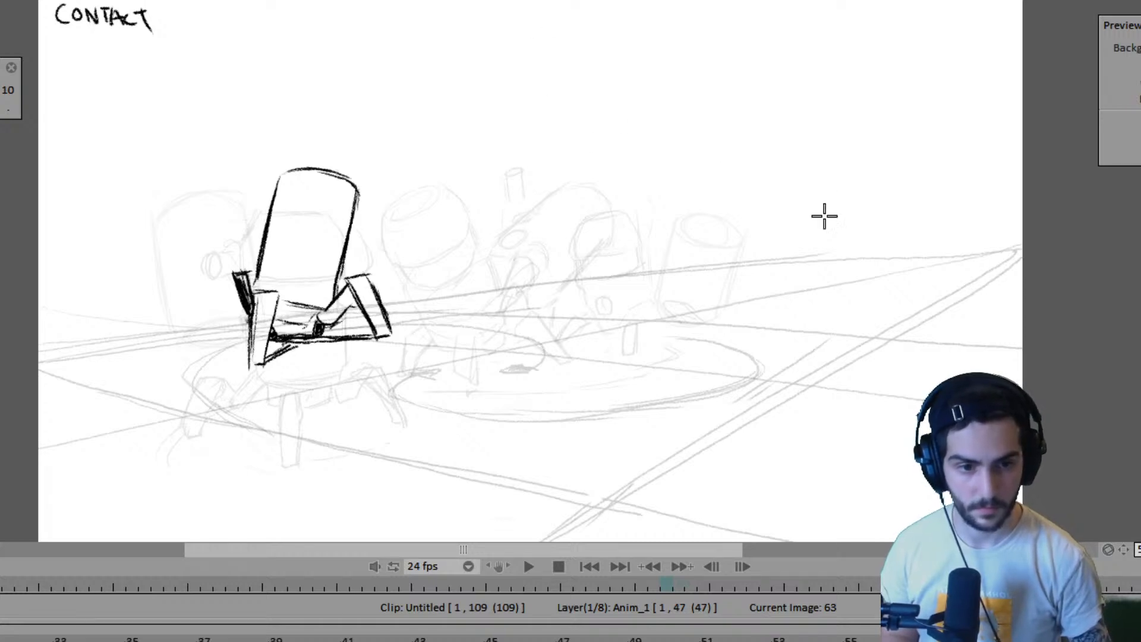
- Inspect the pass pose on frame 43, scrub back through the earlier frames and replay the animation
left_click(431, 638)
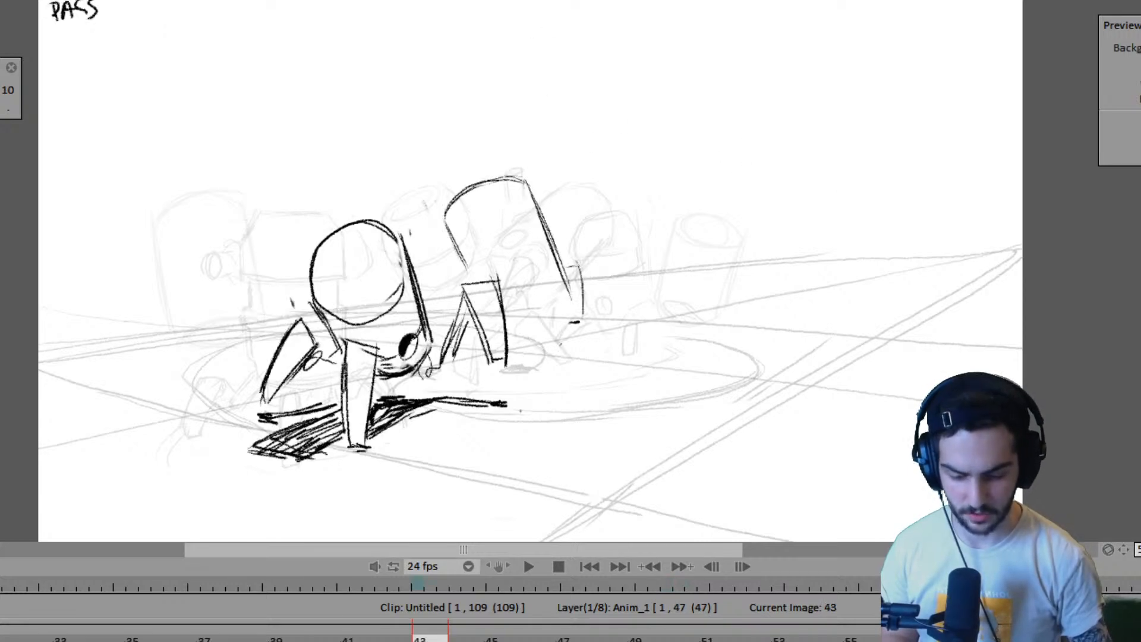
left_click_drag(421, 638, 12, 637)
key("space")
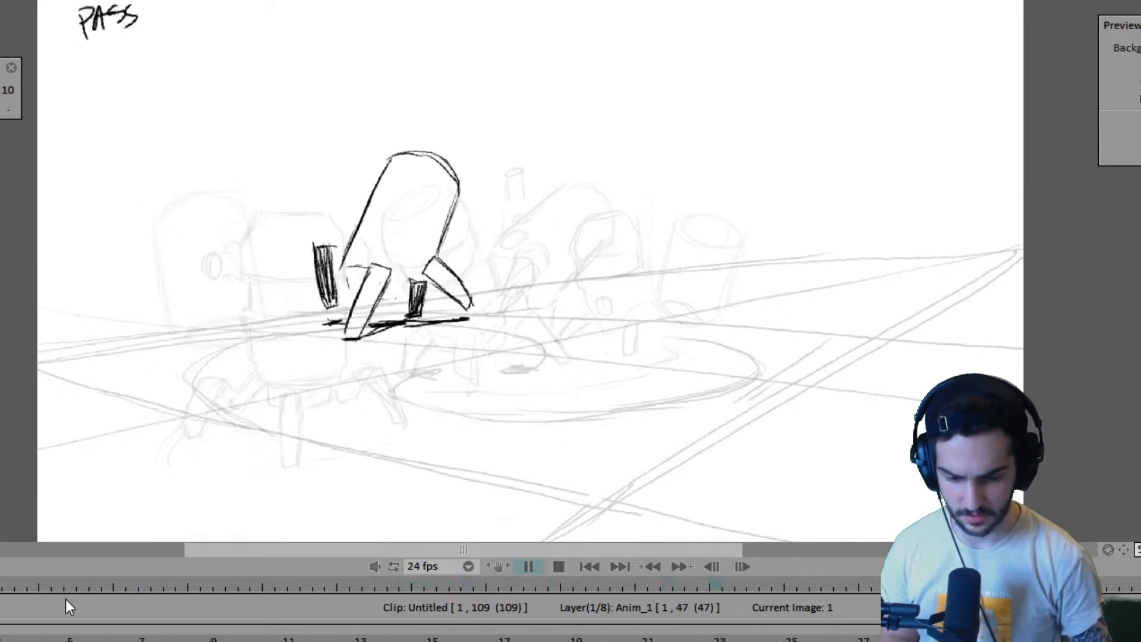
key("space")
- Rewind to key pose A on frame 1 and play both robots' animation from the beginning
left_click_drag(805, 585, 0, 585)
key("Right")
key("Right")
key("Right")
key("Right")
key("Right")
key("Right")
key("Right")
key("Right")
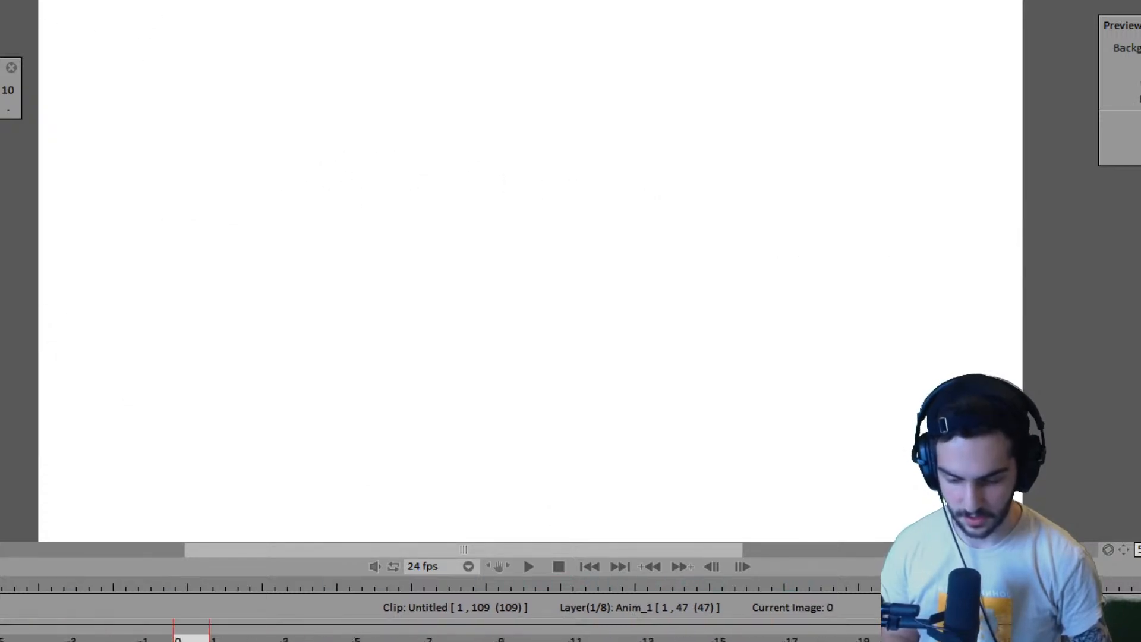
scroll(440, 635, "right", 5)
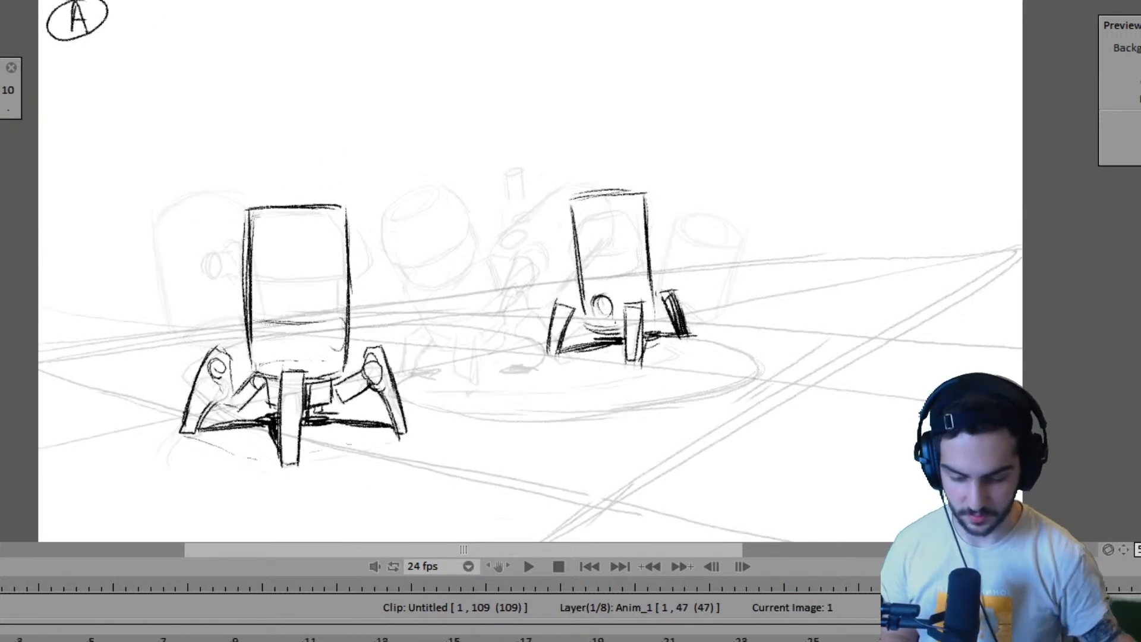
left_click(416, 640)
key("Return")
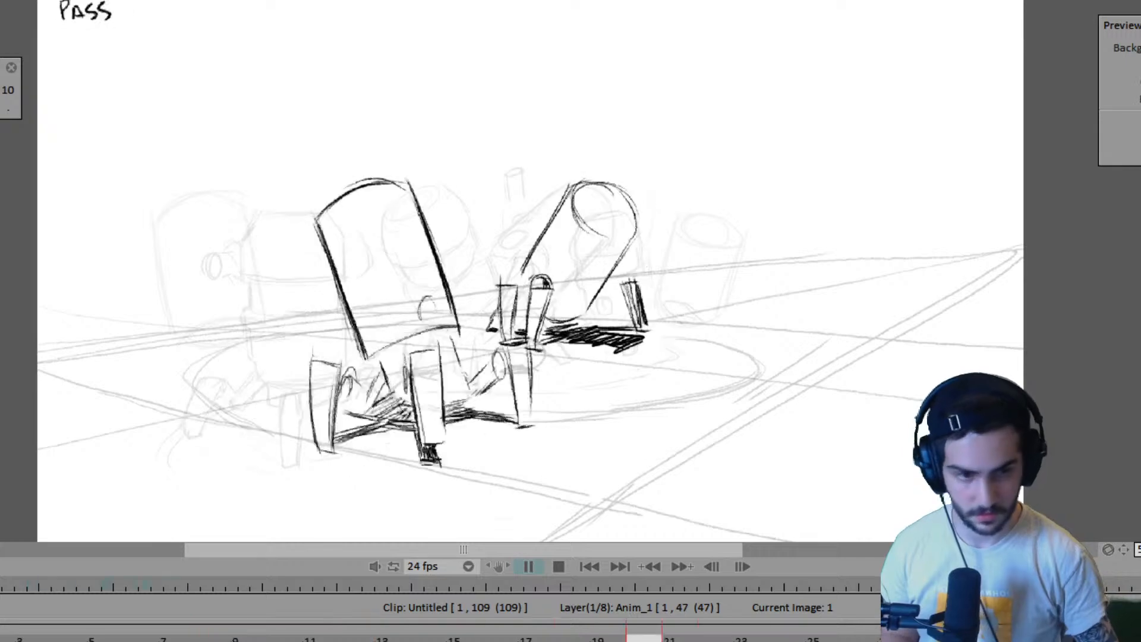
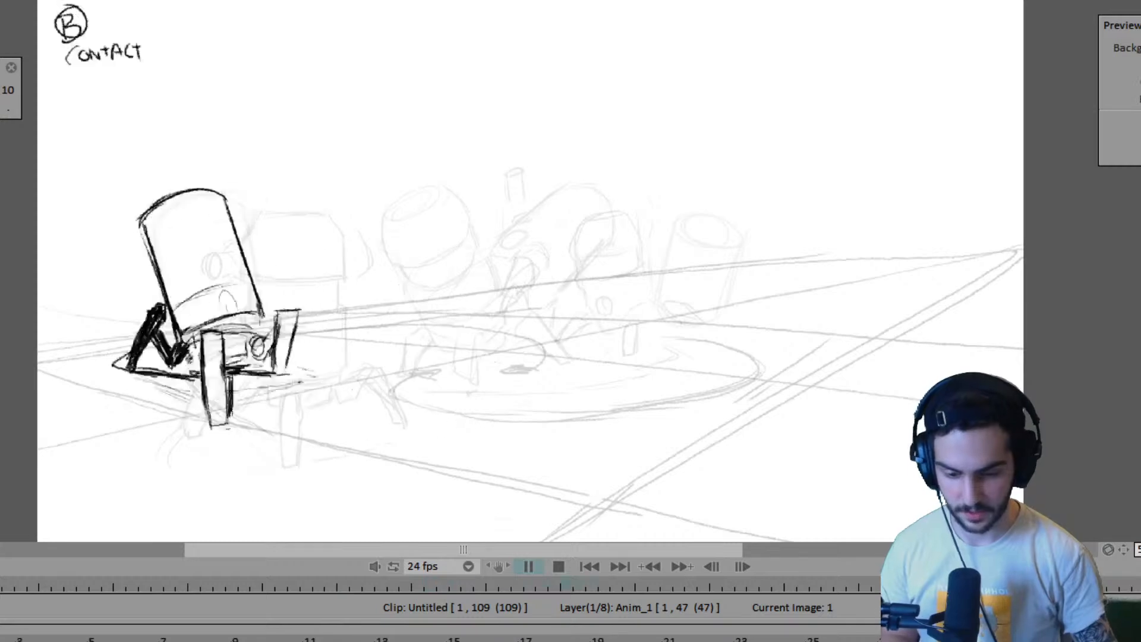
- Darken the crouching robot's rear leg joint and hatch the shadow beneath its body on frame 36
key("Return")
key("Return")
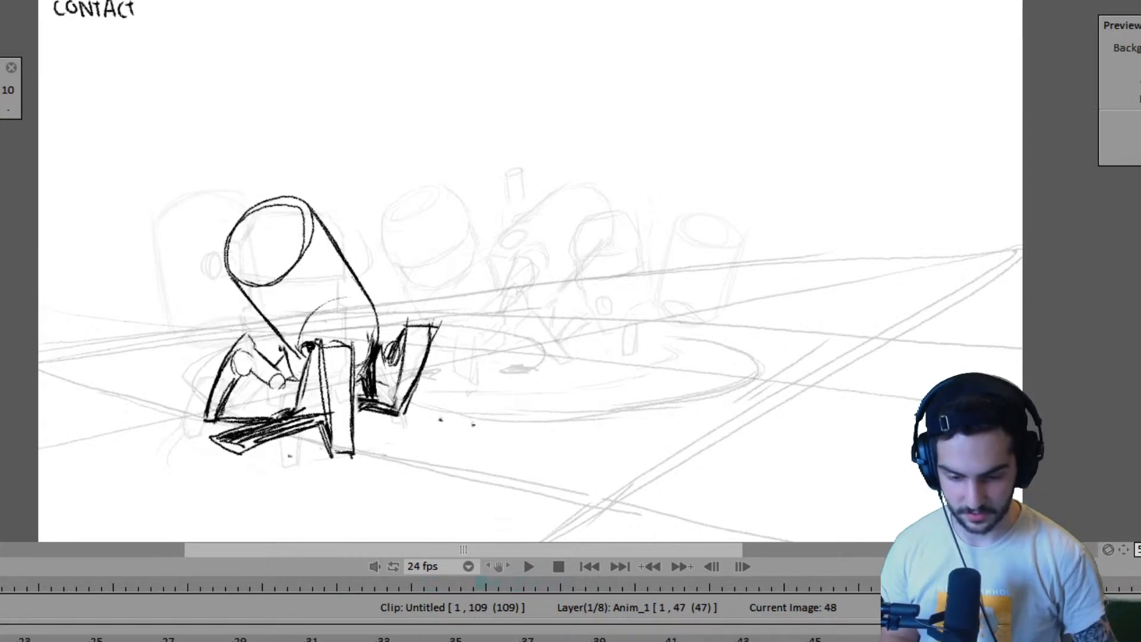
key("Right")
key("Left")
key("Right")
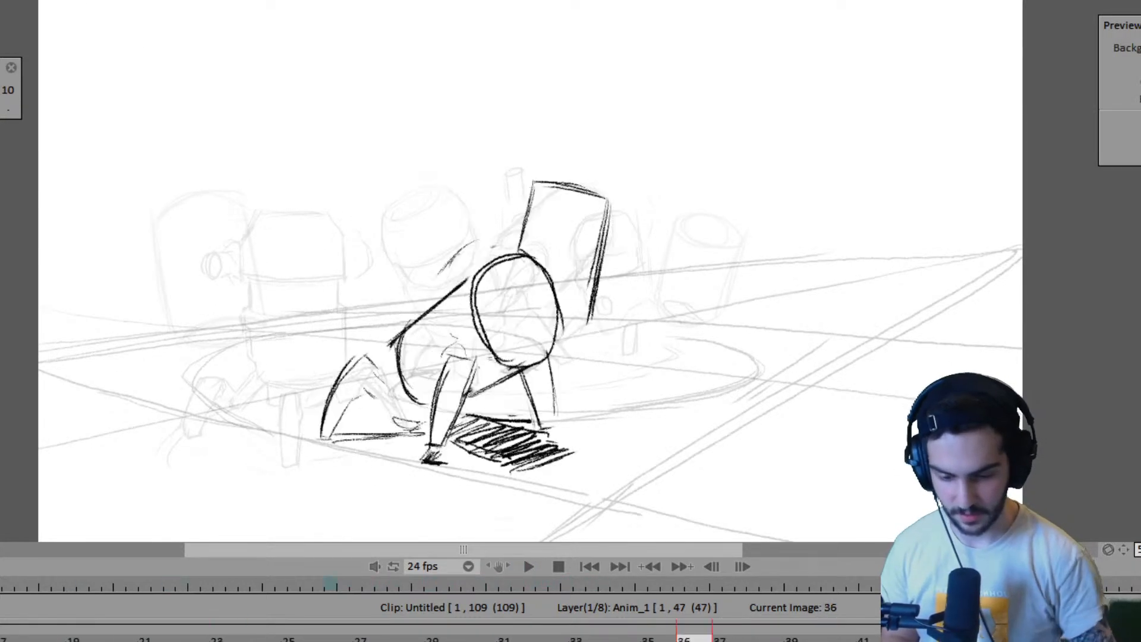
mouse_move(366, 369)
left_mouse_down()
mouse_move(362, 388)
mouse_move(397, 409)
left_mouse_up()
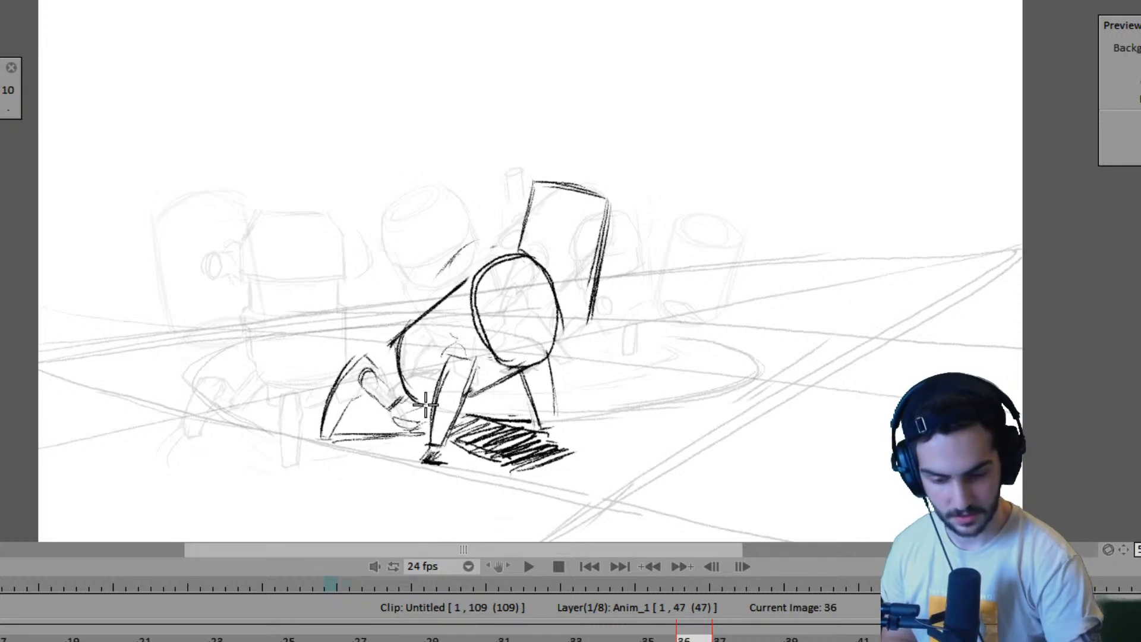
- Flip between pose B on frame 23 and the crouching pose on frame 36 to compare both robots
key("Left")
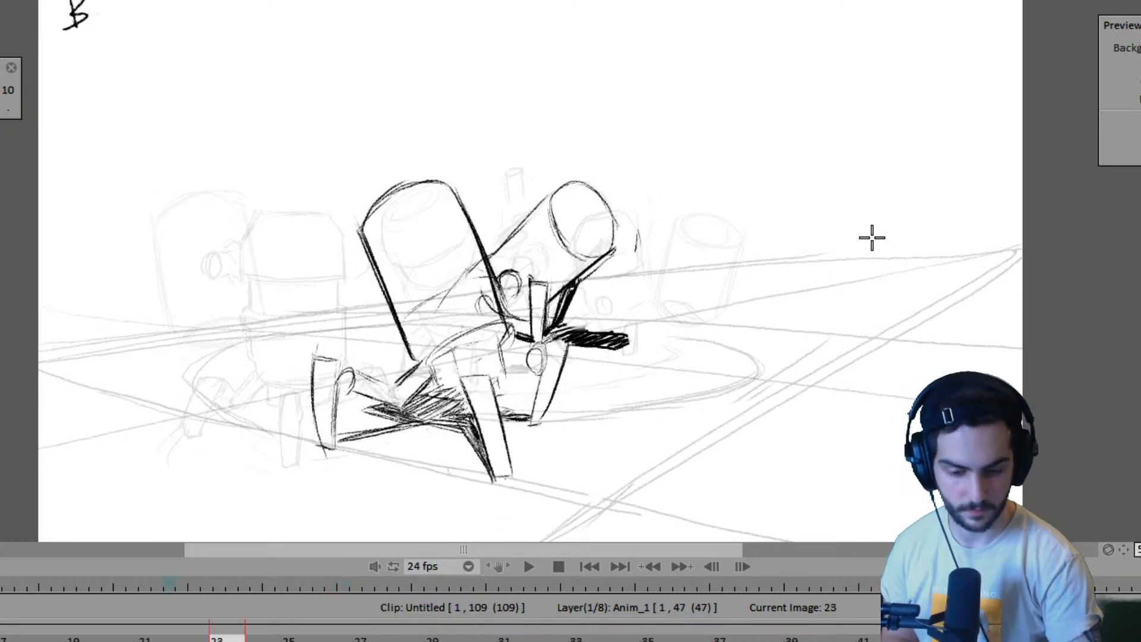
key("Left")
key("Right")
key("Right")
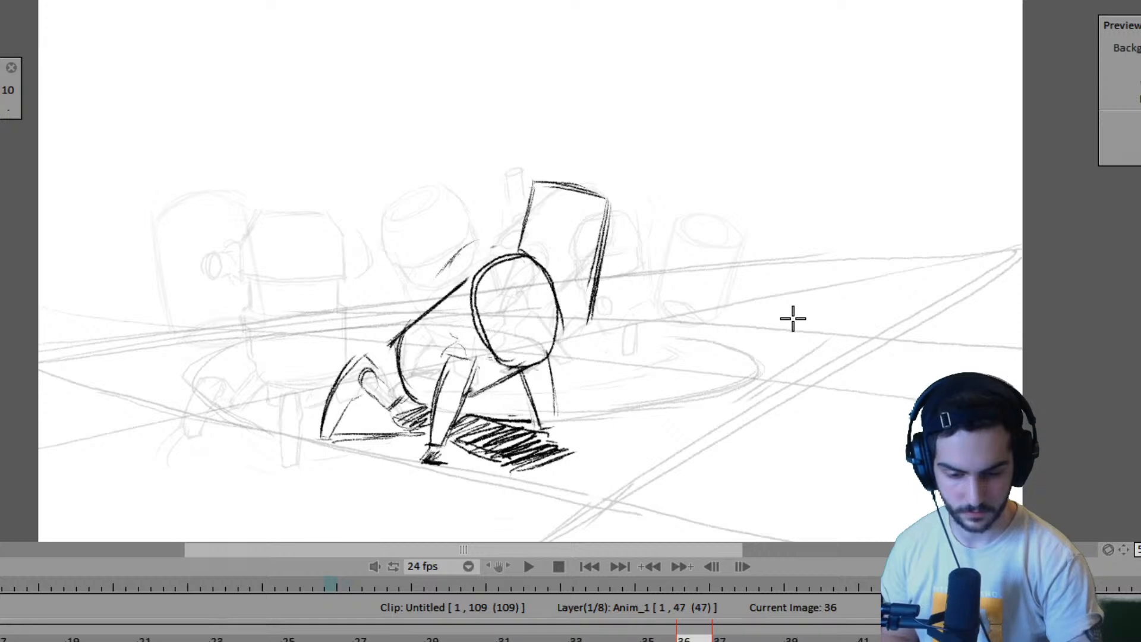
key("Left")
key("Right")
key("Left")
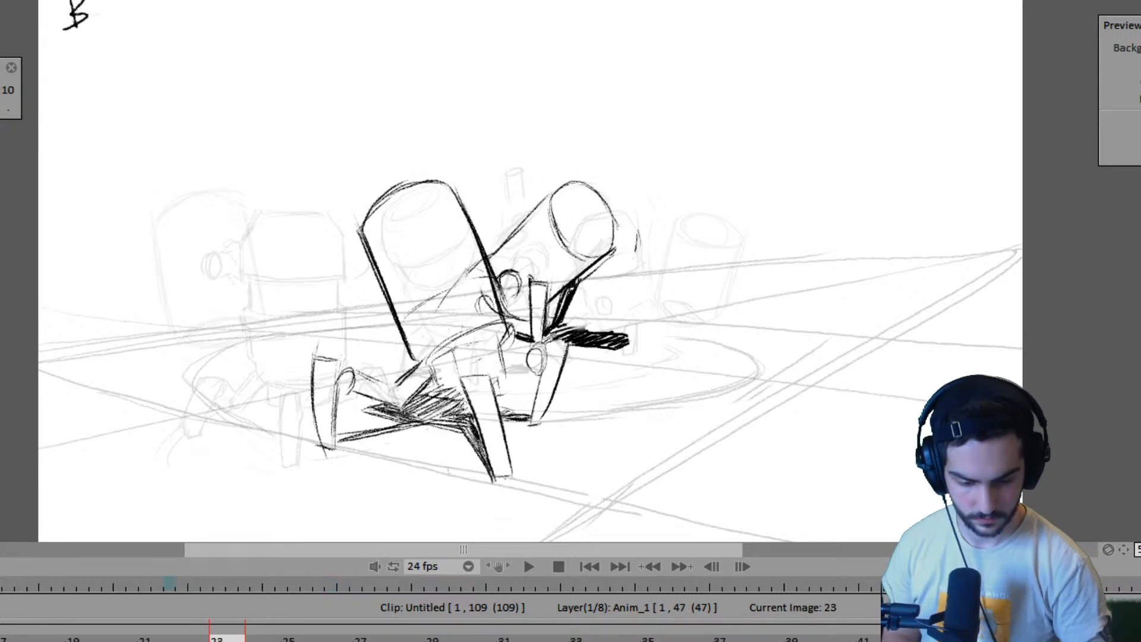
- Shorten the exposures around the crouching pose so the Anim_1 layer ends at frame 45
left_click(582, 639)
left_click(648, 639)
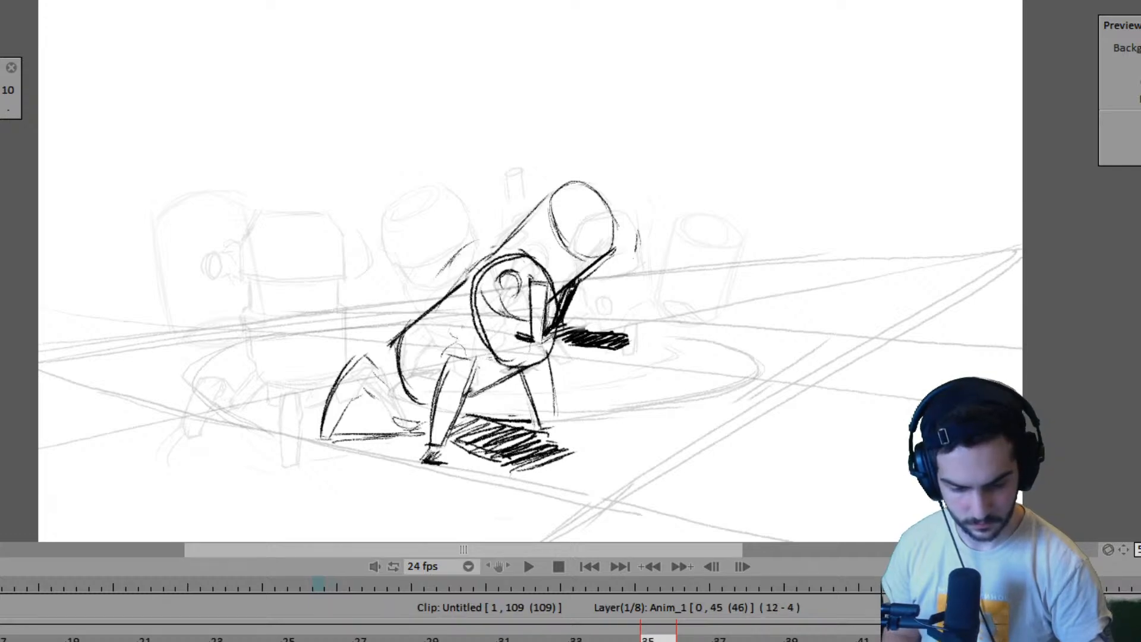
left_click_drag(676, 641, 641, 641)
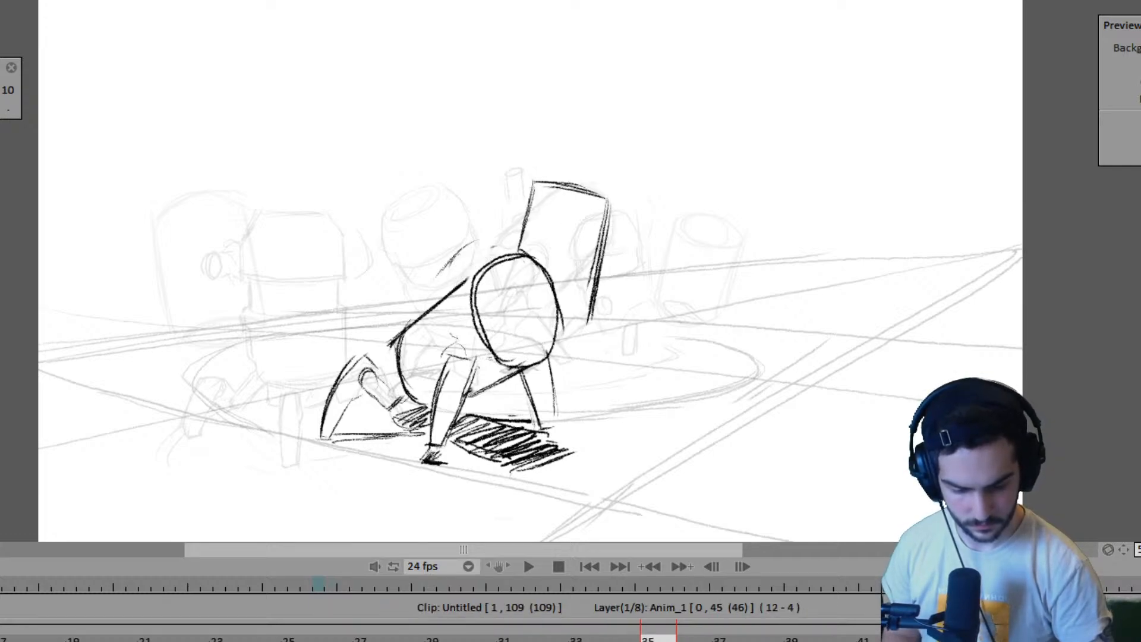
key("Left")
key("Right")
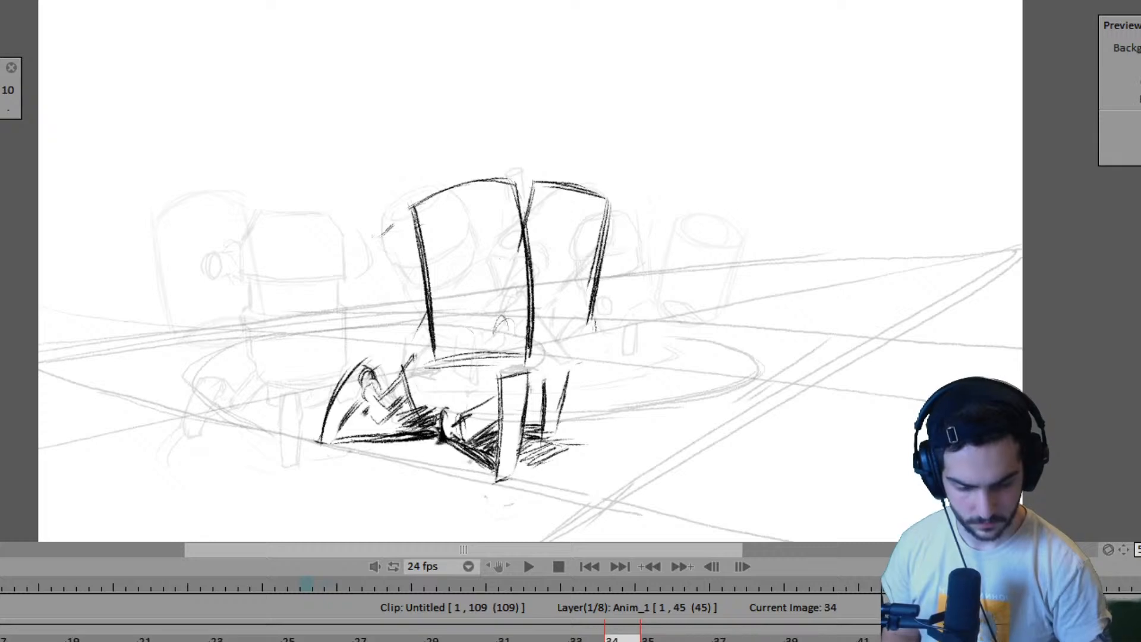
- Flip back through the poses to the contact drawing on frame 15 and play the animation to check the shortened timing
key("Right")
key("Left")
key("Left")
key("Left")
key("Left")
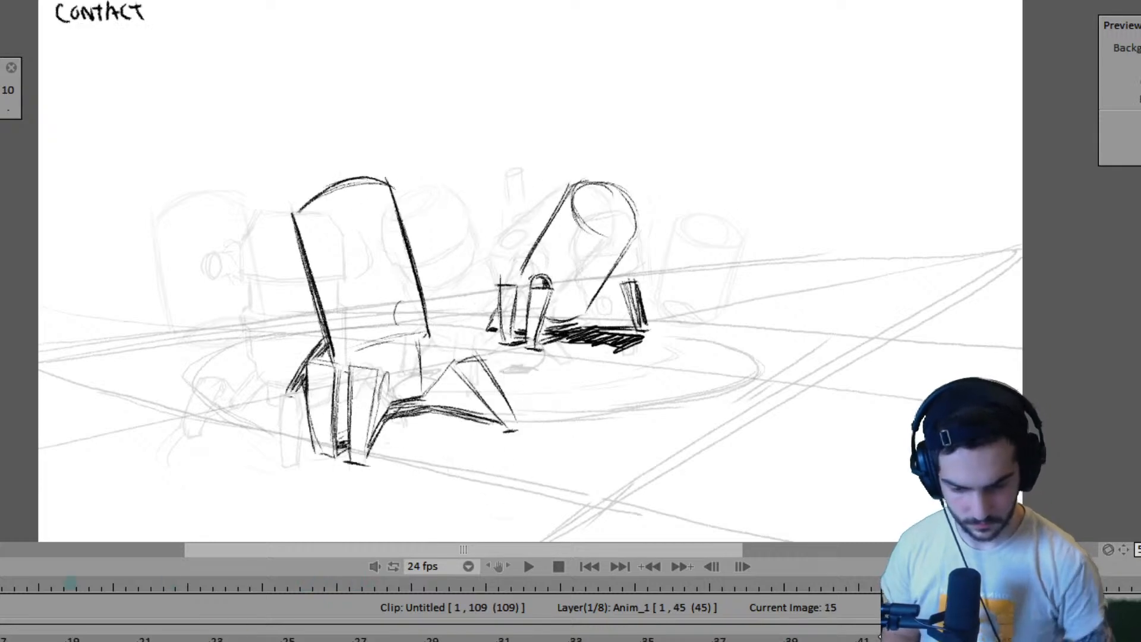
key("Return")
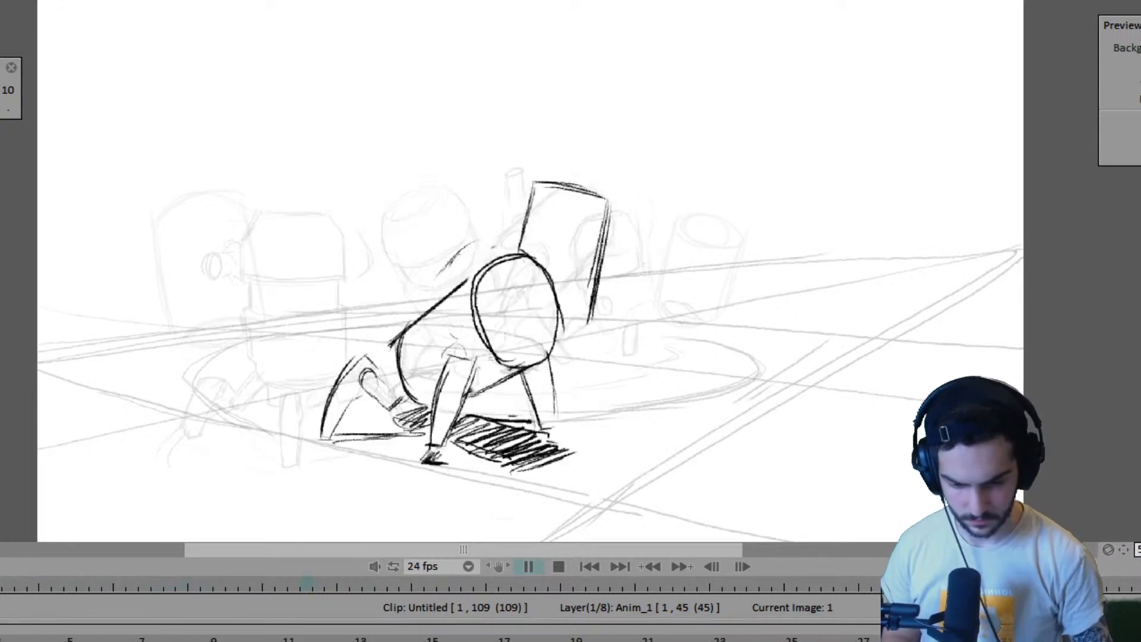
key("Return")
- Retime the exposures around the low pose on frame 34, setting the Anim_1 layer to end at frame 46
mouse_move(1140, 604)
left_mouse_down()
mouse_move(1, 605)
mouse_move(478, 585)
mouse_move(169, 585)
mouse_move(306, 585)
left_mouse_up()
key("Left")
key("Left")
key("Right")
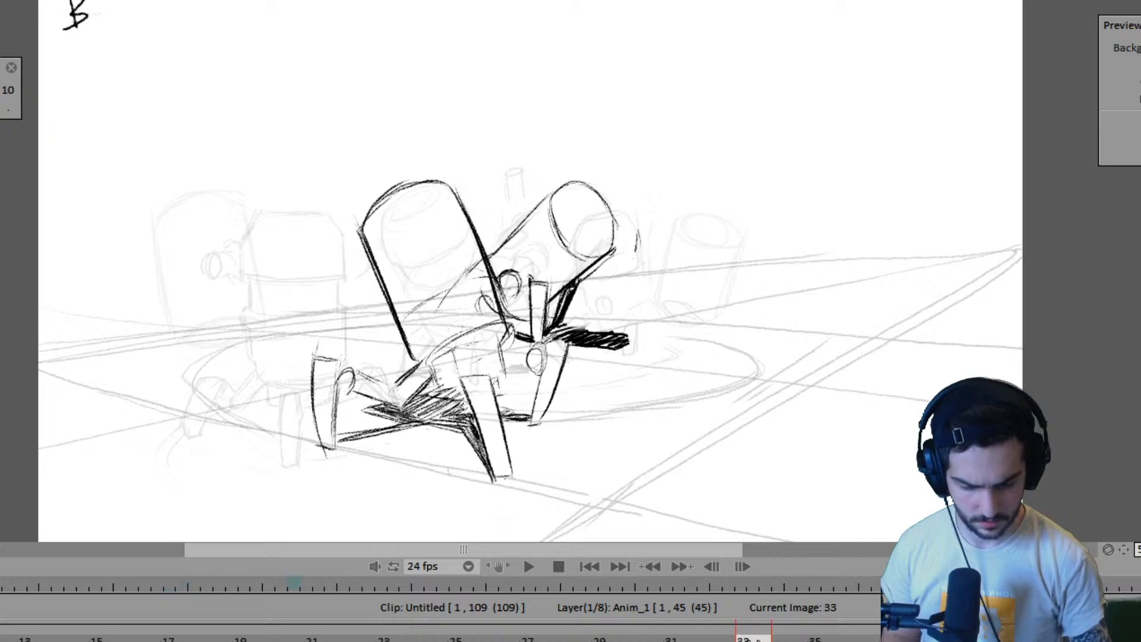
key("Right")
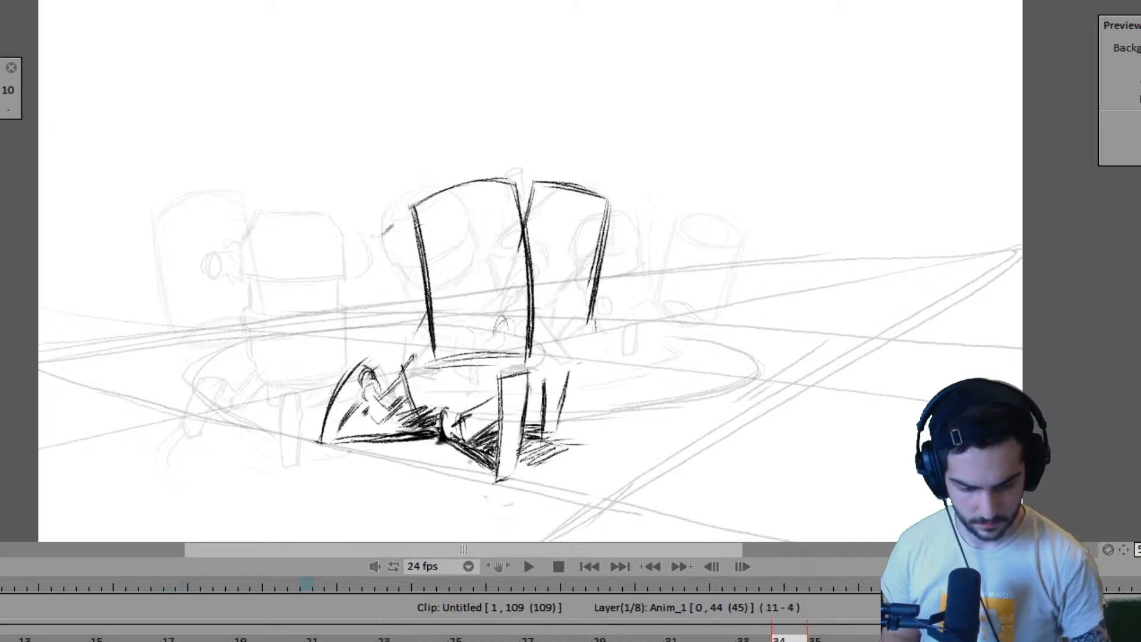
key("Right")
key("Right")
key("Right")
key("Right")
key("Right")
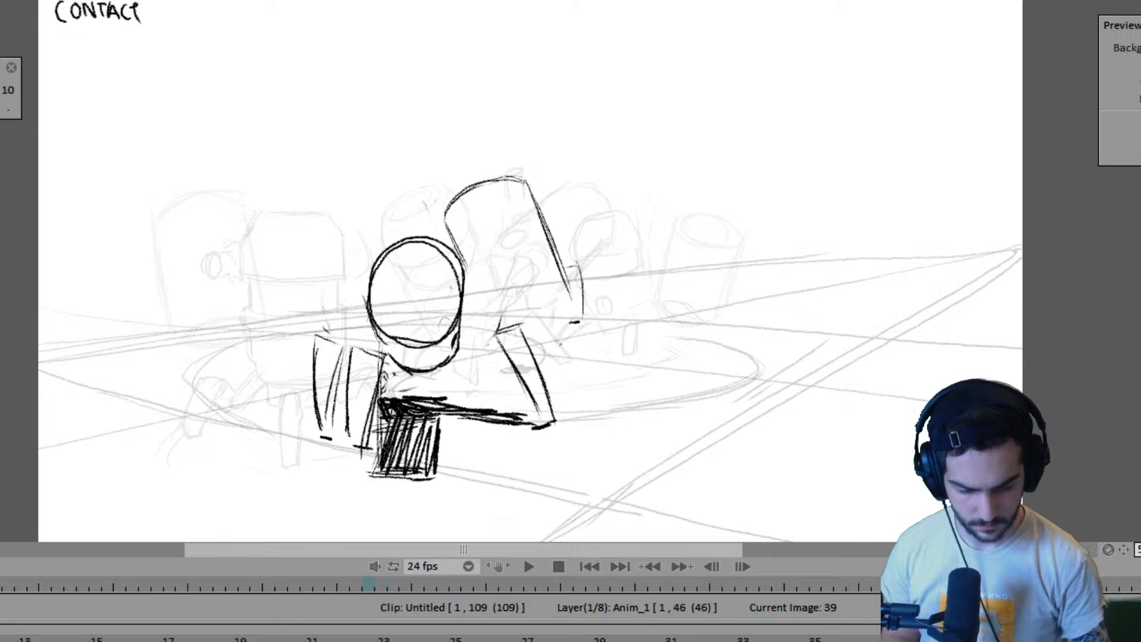
- Flip repeatedly between the contact pose on frame 39 and the poses leading into it
key("Left")
key("Left")
key("Left")
key("Left")
key("Right")
key("Right")
key("Right")
key("Right")
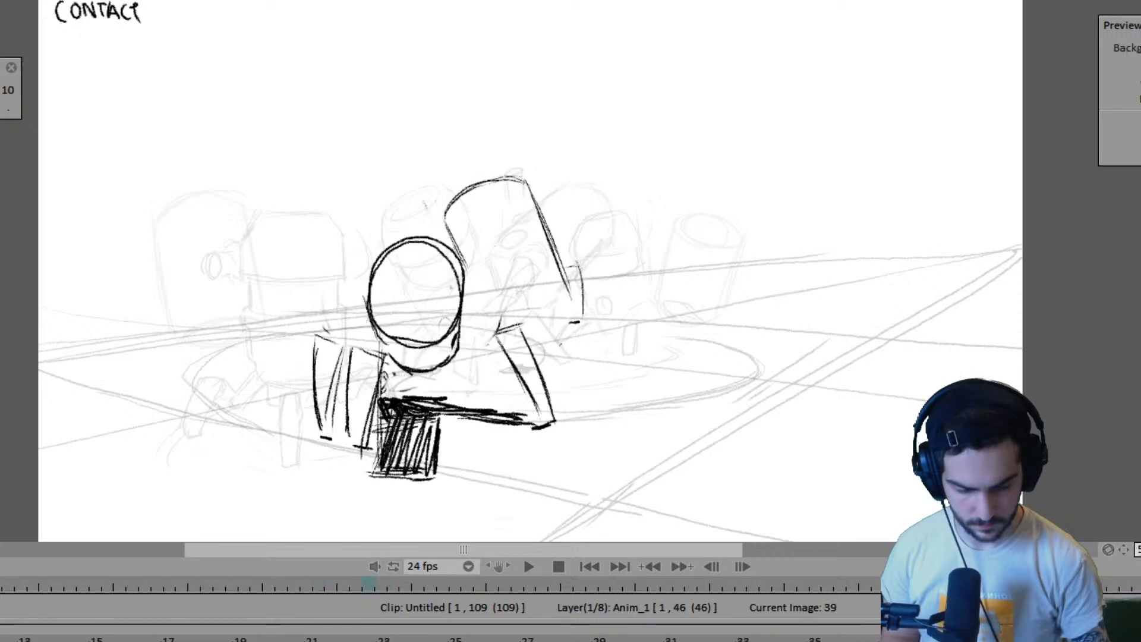
key("Left")
key("Left")
key("Left")
key("Left")
key("Right")
key("Right")
key("Right")
key("Right")
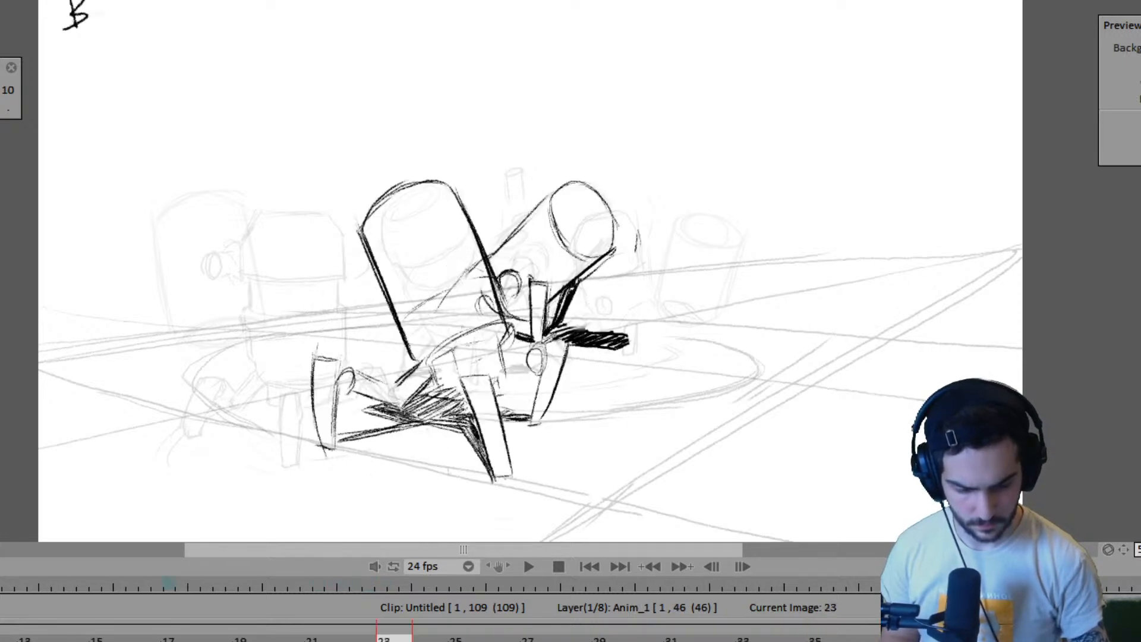
- Shorten the timing between pose B and the crouching pose so the Anim_1 layer ends at frame 44
key("Left")
key("Left")
key("Left")
key("Left")
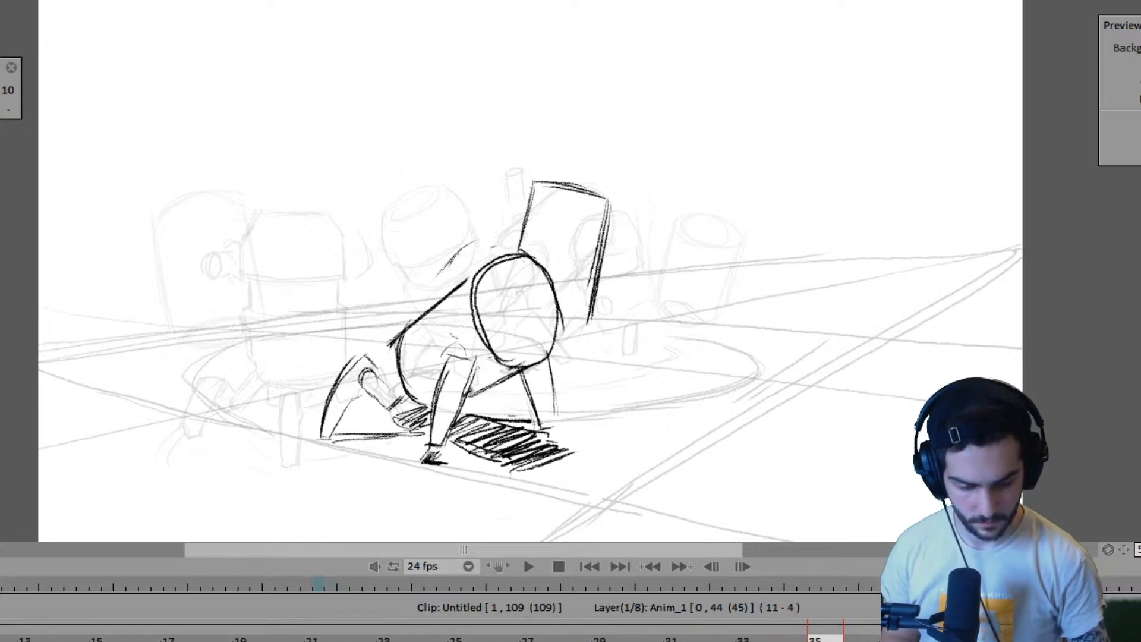
key("Left")
key("Left")
key("Right")
key("Right")
key("Right")
key("Right")
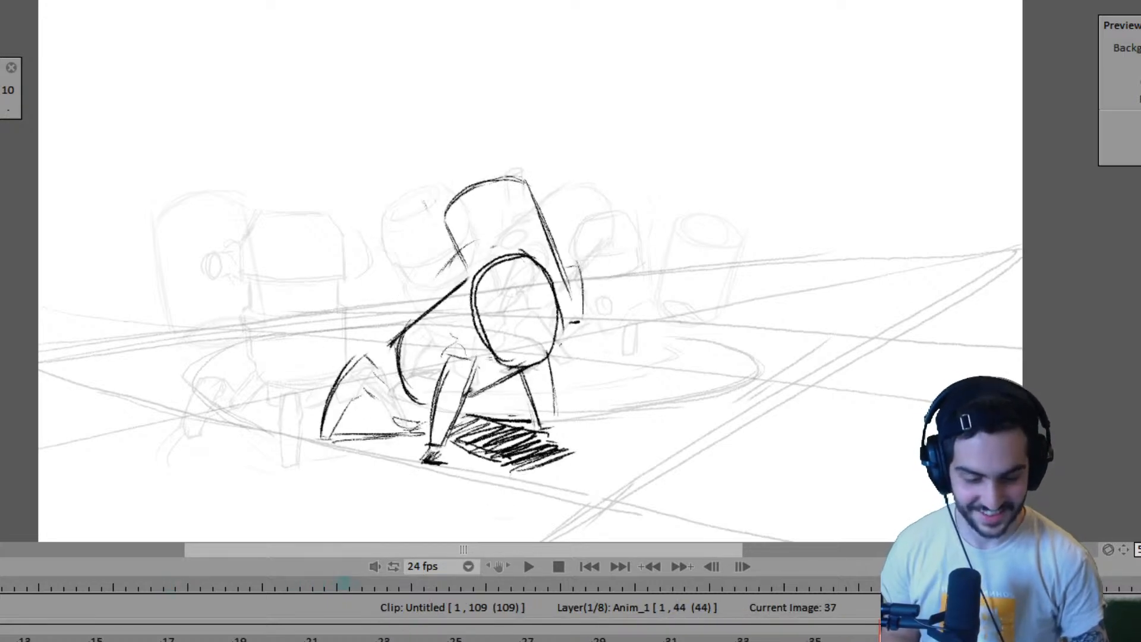
- Play the animation with the new timing and scrub back to the contact pose on frame 15
key("Left")
key("Left")
key("Left")
key("Left")
key("space")
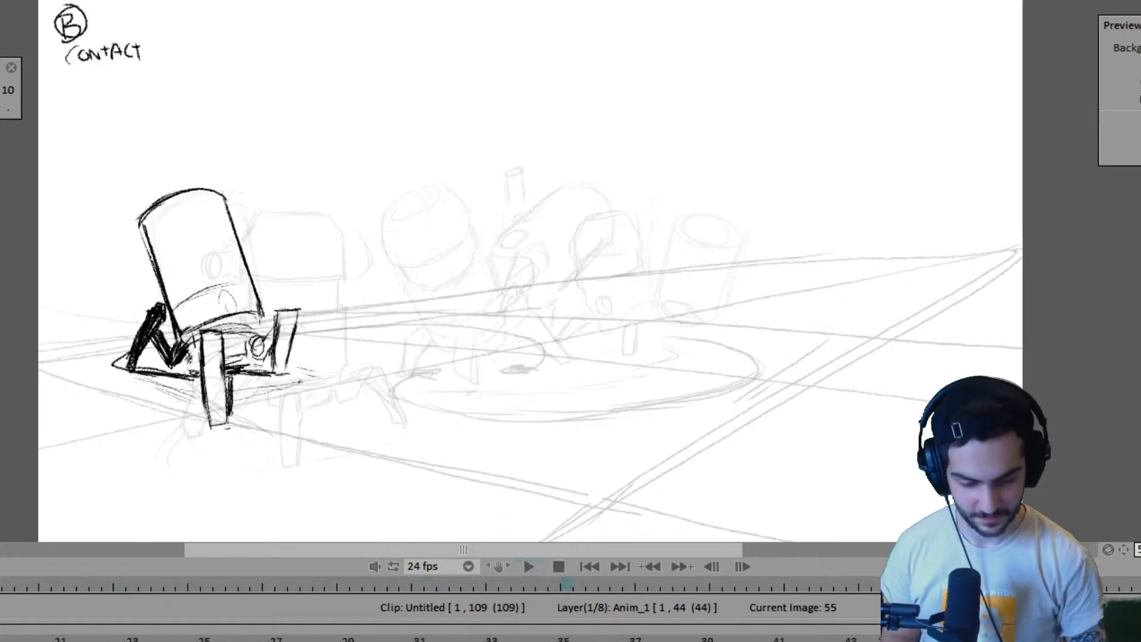
left_click_drag(868, 638, 699, 638)
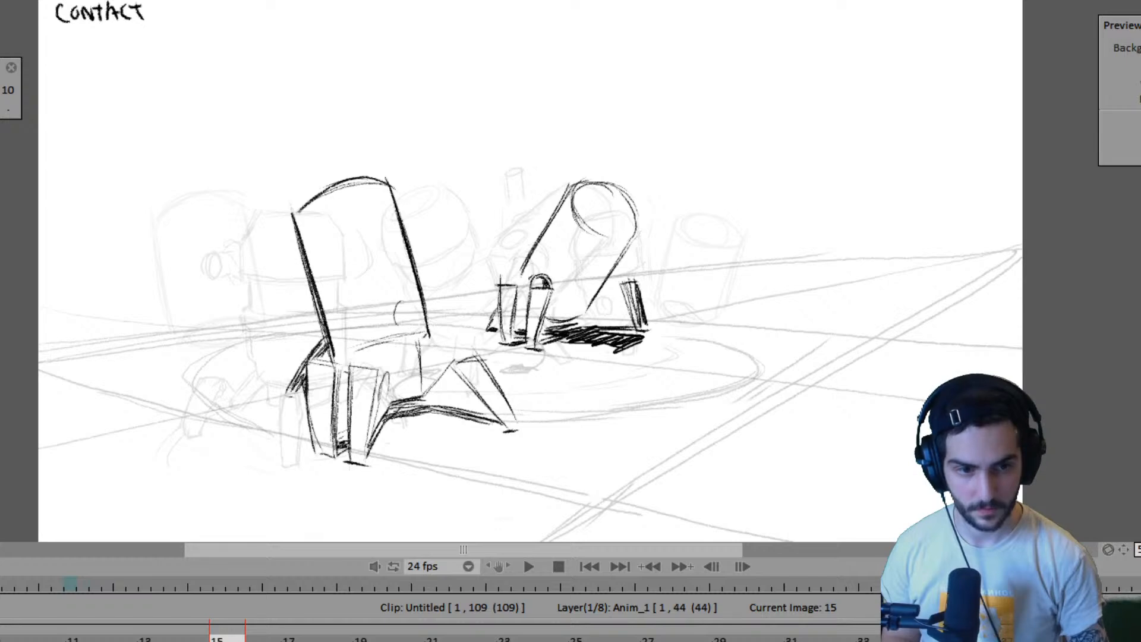
- Step through the poses on frames 7, 15, 23 and 33 to compare how both robots turn
key("Right")
key("Right")
key("Right")
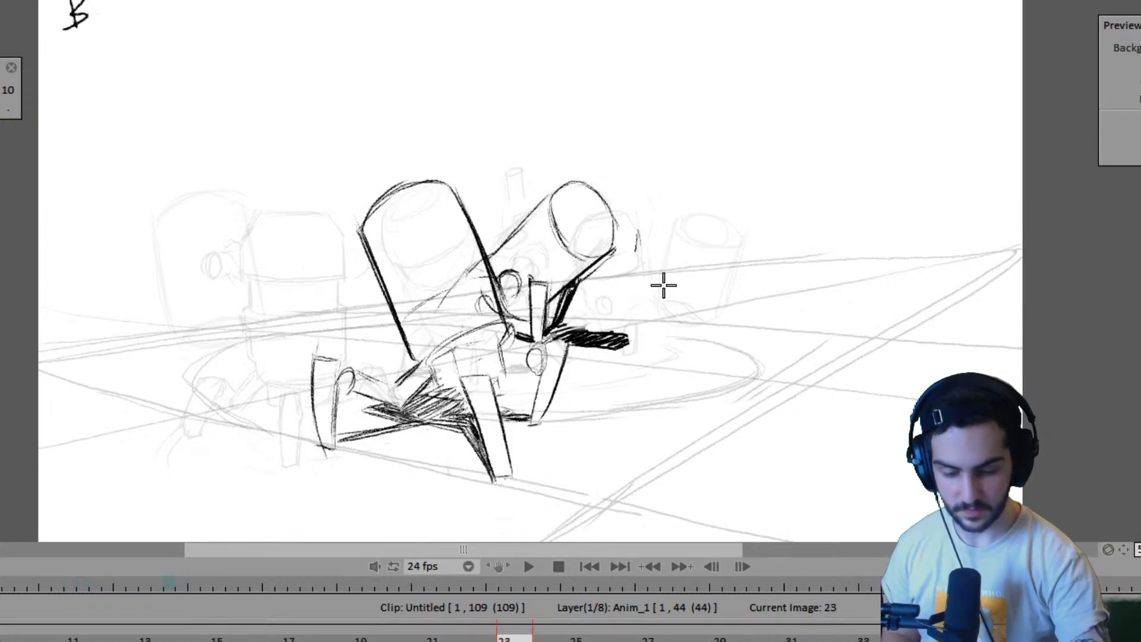
key("Left")
key("Left")
key("Left")
key("Left")
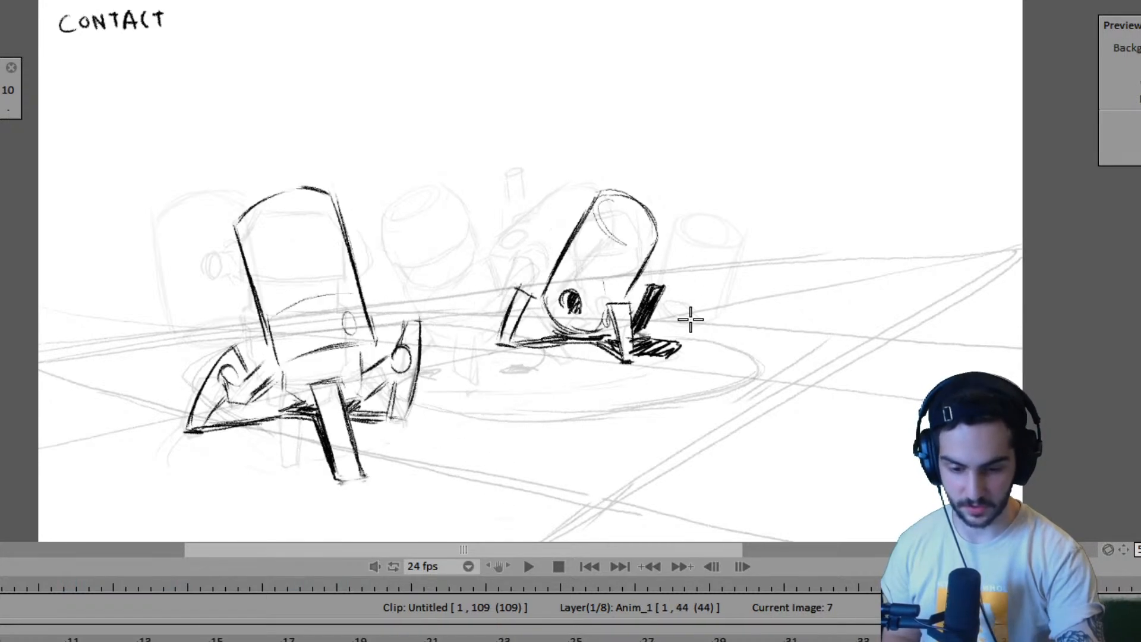
key("Right")
key("Right")
key("Right")
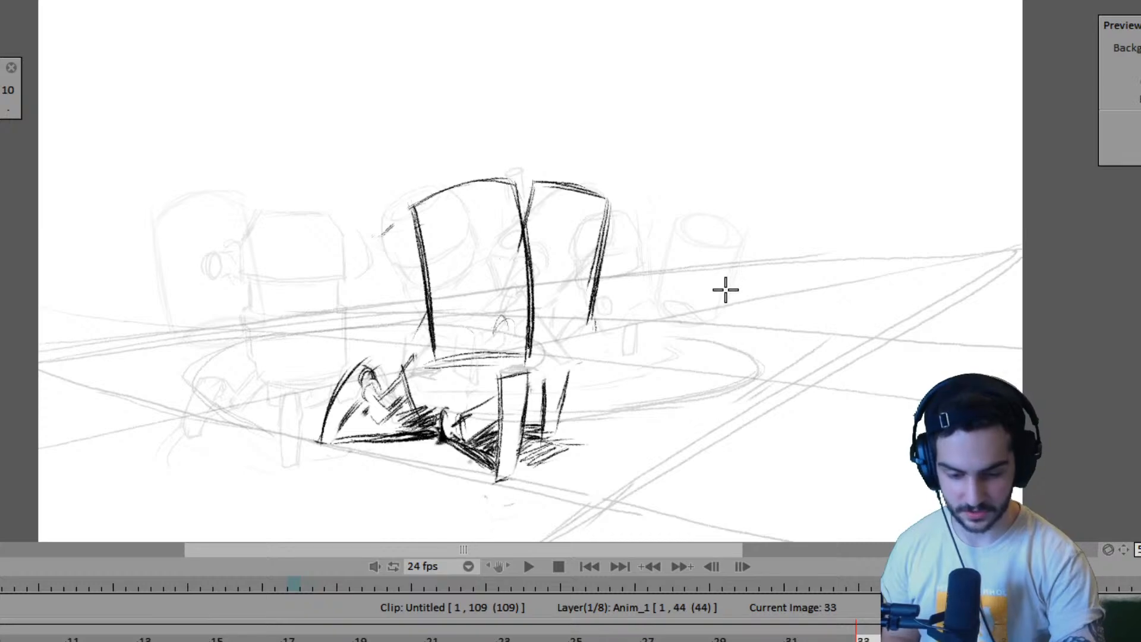
- Flip between pose B on frame 23 and the low pose on frame 33
key("Left")
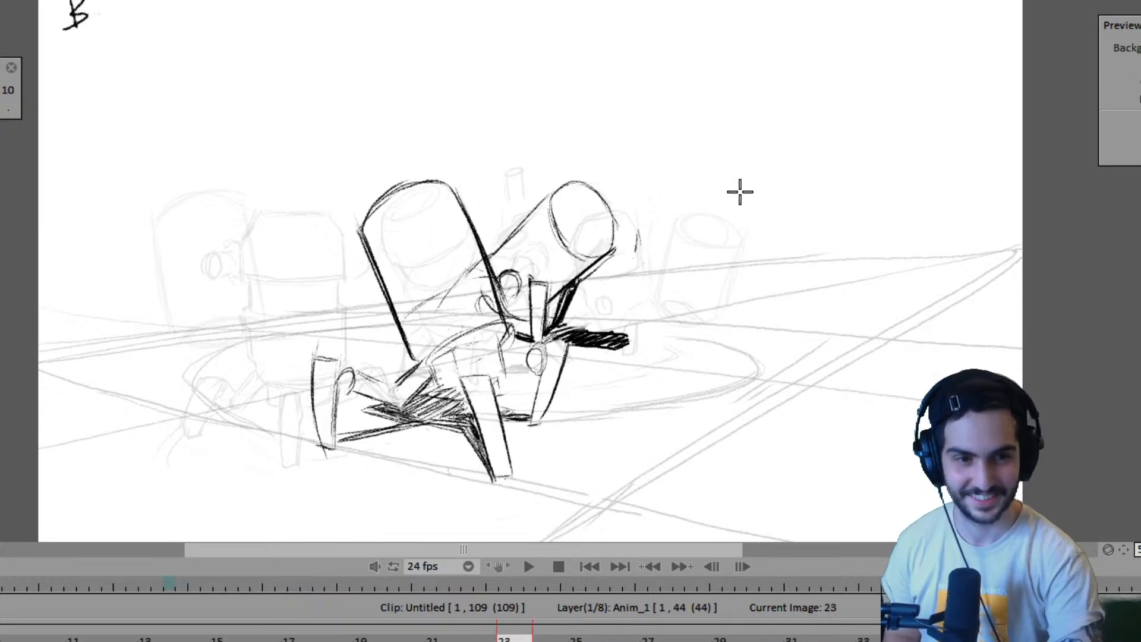
key("Right")
key("Right")
key("Left")
- Fill in the second robot's round eye on frame 23, comparing it with the neighbouring poses
key("Left")
key("Left")
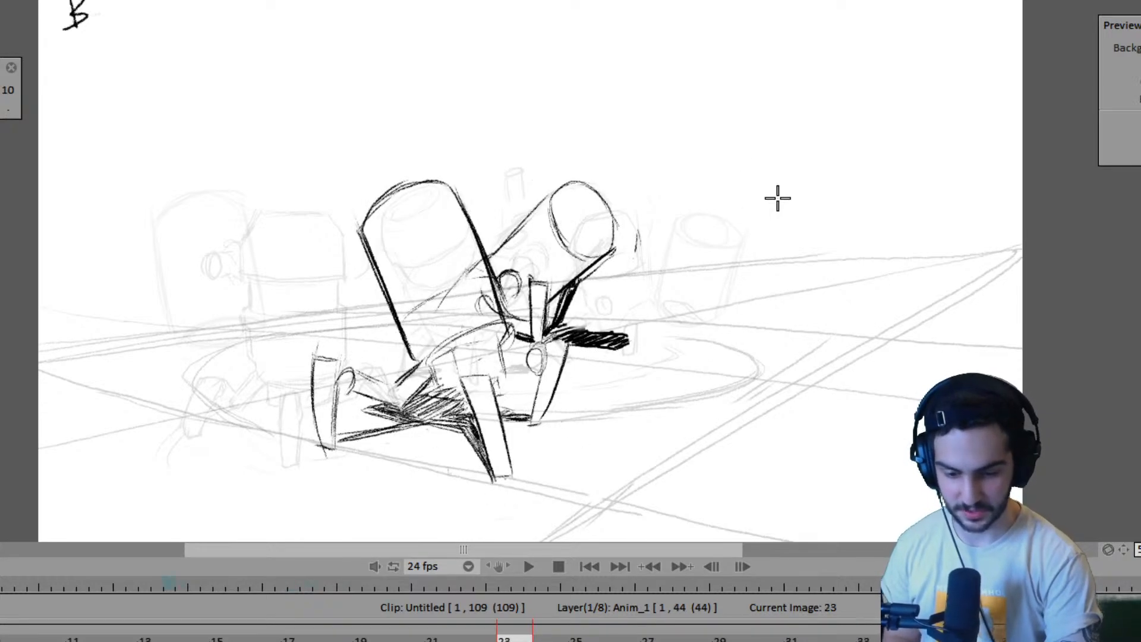
key("Right")
key("Right")
key("Left")
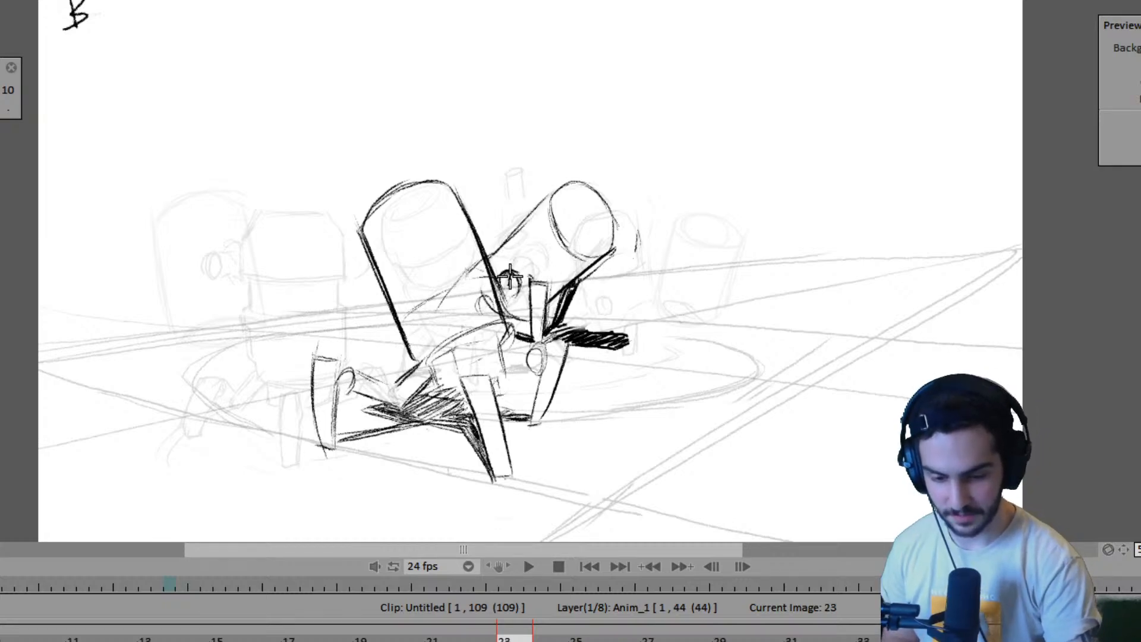
key("Left")
key("Right")
key("Right")
key("Right")
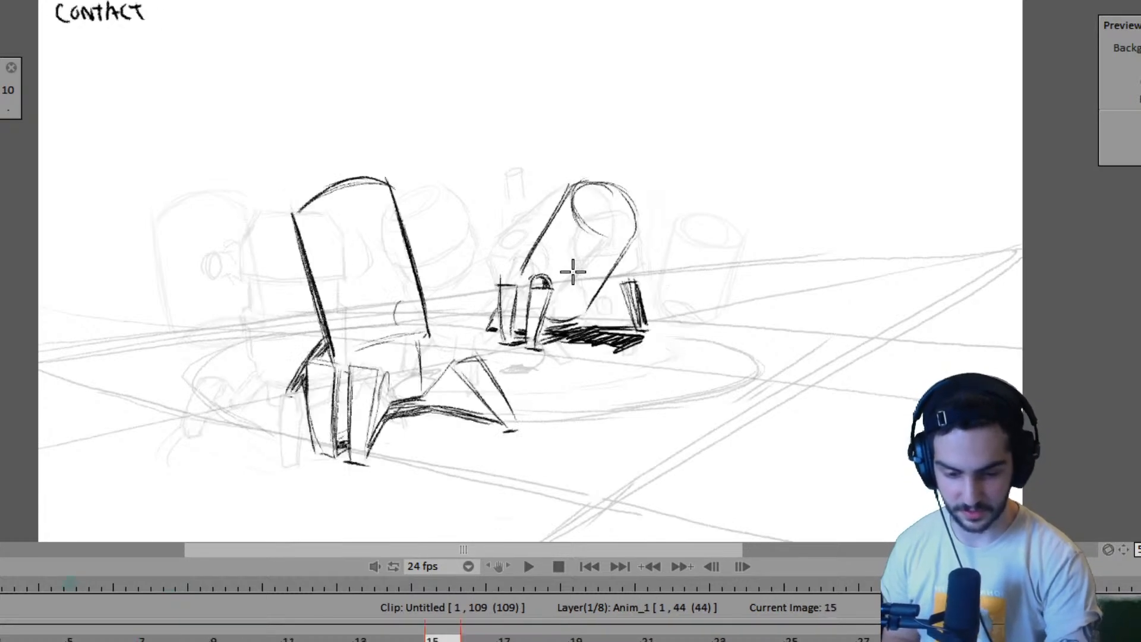
- Play the animation and compare pose B on frame 23 with the low pose on frame 33
key("space")
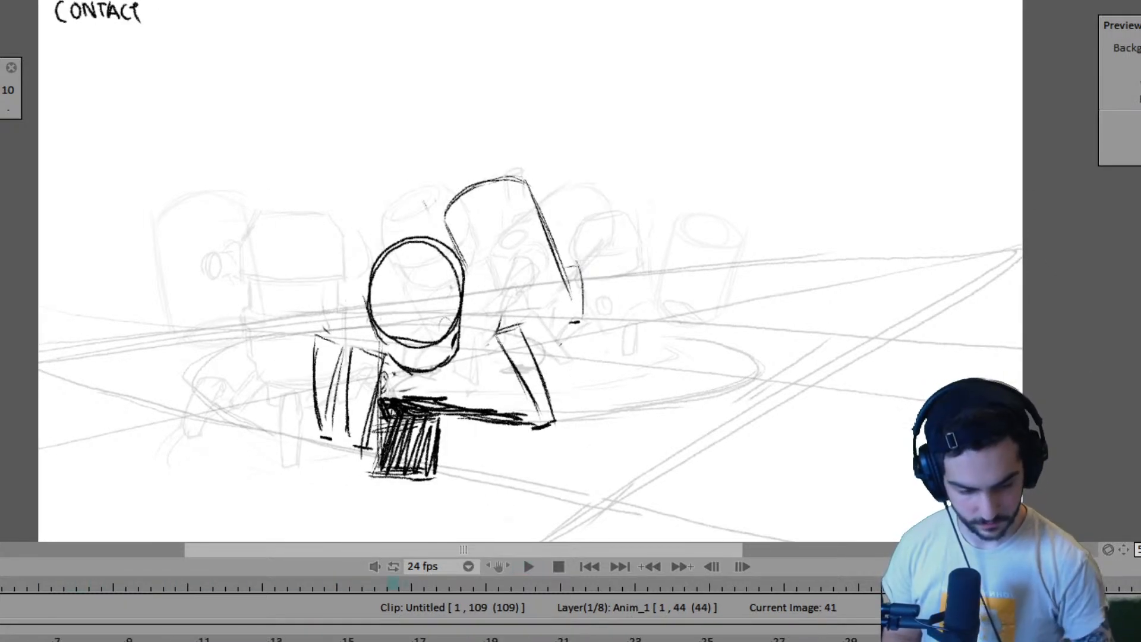
key("Left")
key("Left")
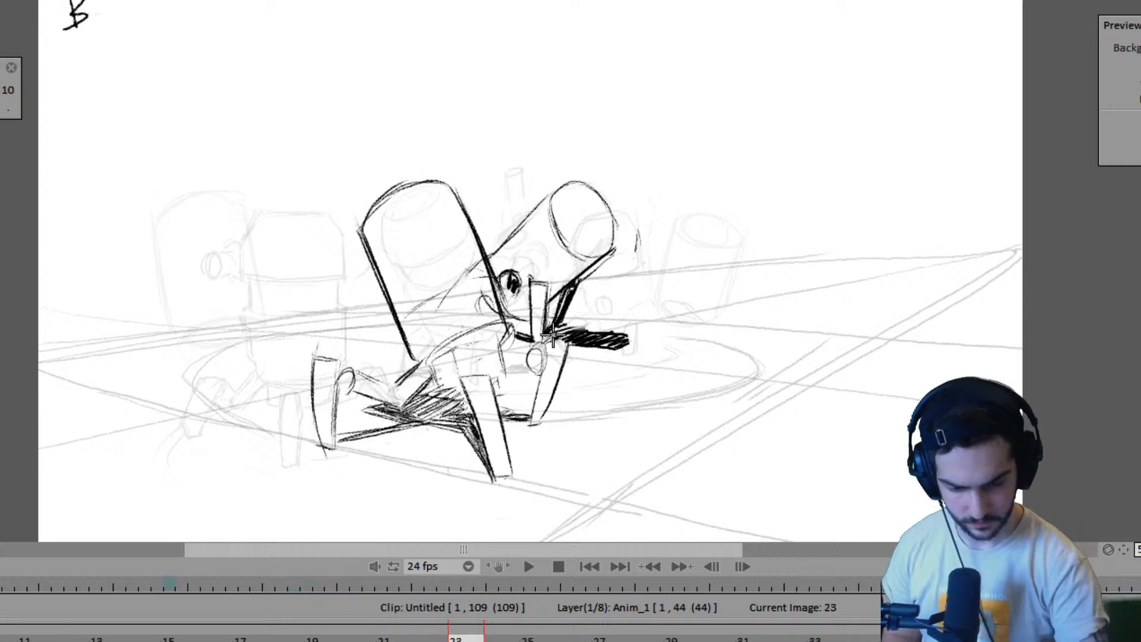
key("Right")
key("Left")
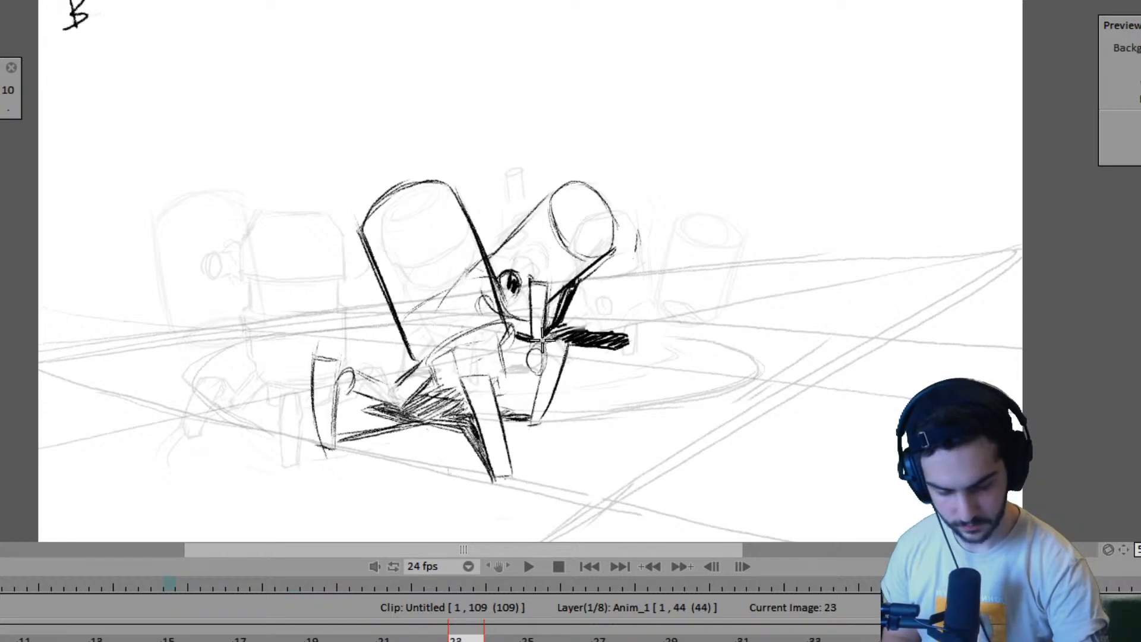
key("Right")
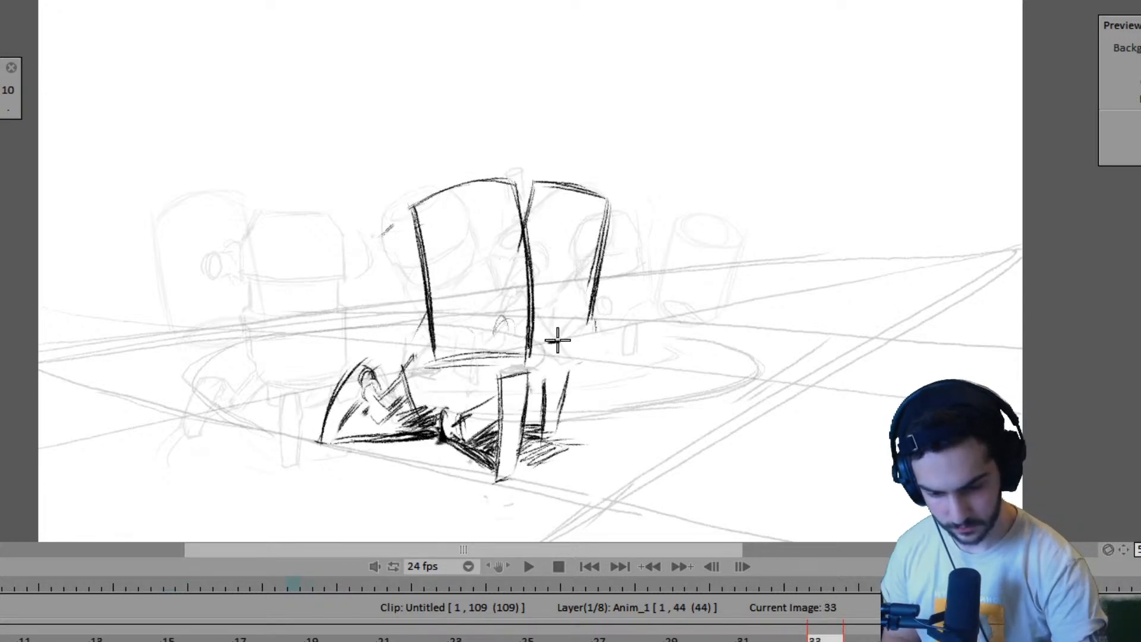
key("Left")
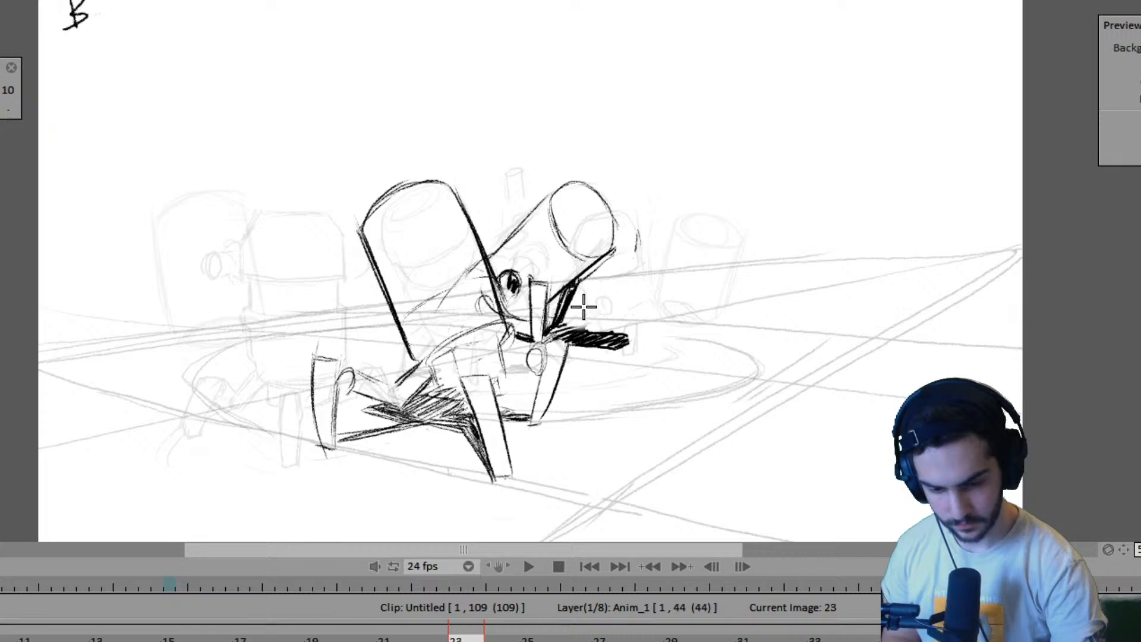
key("Right")
key("Left")
- Shade the second robot's far leg beside the crouching robot's head on frame 37, checking it against the earlier poses
key("Right")
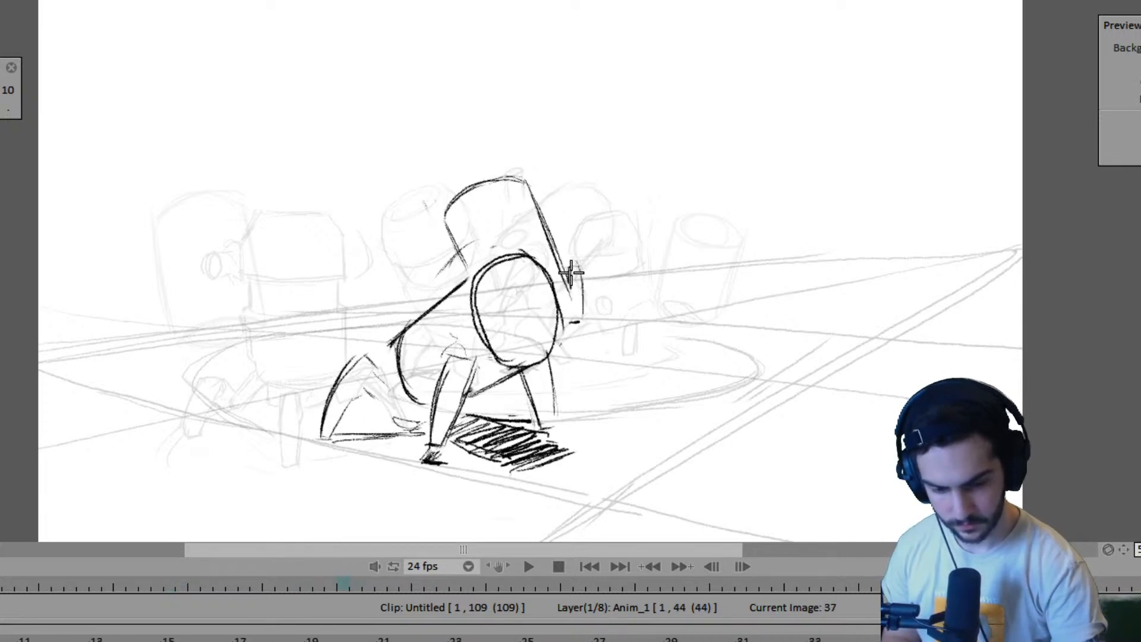
mouse_move(570, 274)
left_mouse_down()
mouse_move(573, 306)
mouse_move(585, 309)
left_mouse_up()
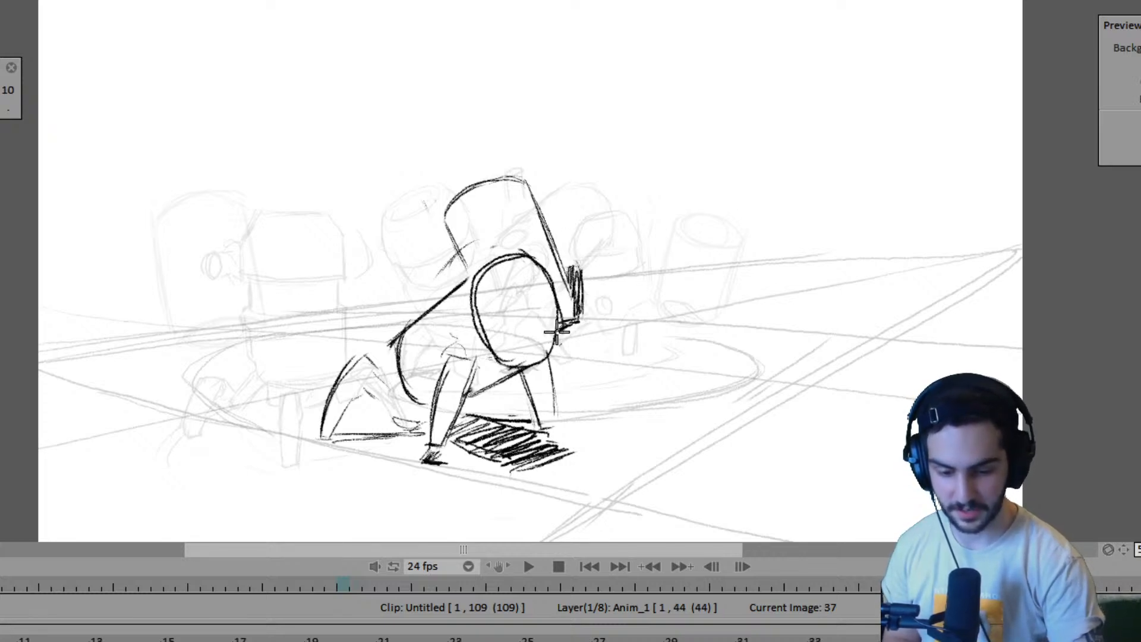
key("Left")
key("Left")
key("Left")
key("Left")
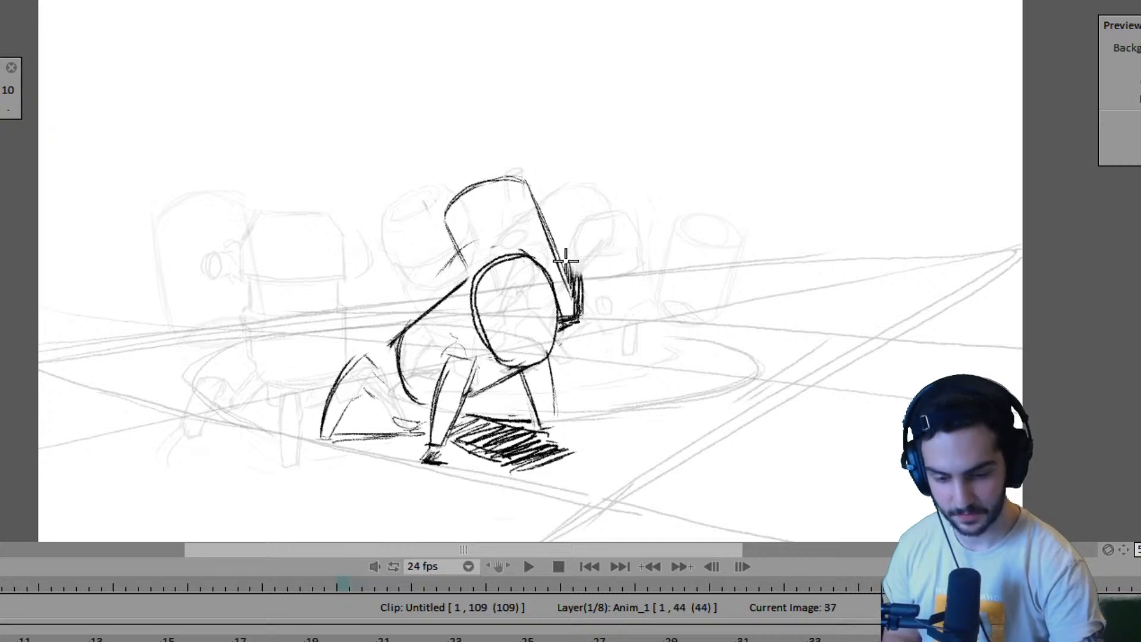
- Finish shading the second robot's far leg on frame 37 and check it against pose B on frame 23
left_click_drag(582, 260, 574, 294)
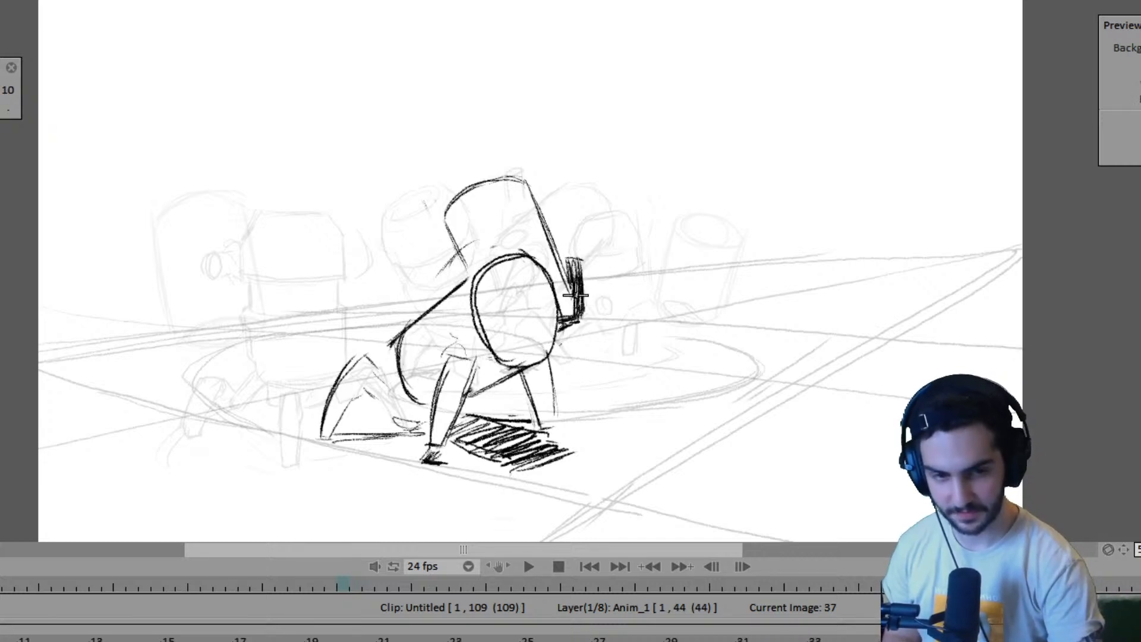
key("Left")
key("Left")
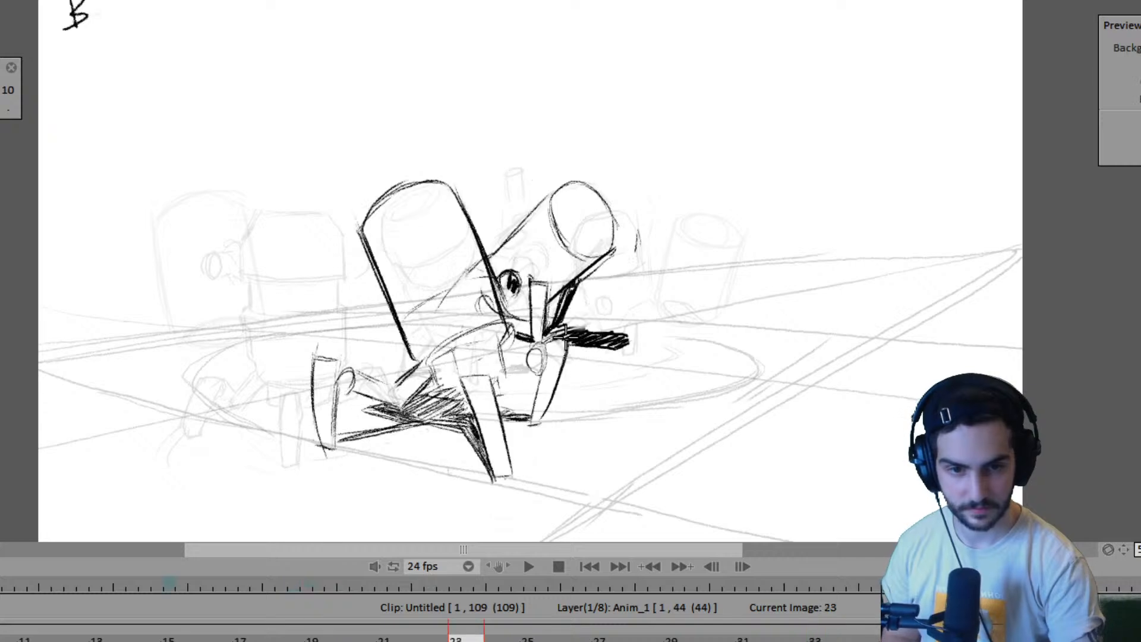
key("Right")
key("Right")
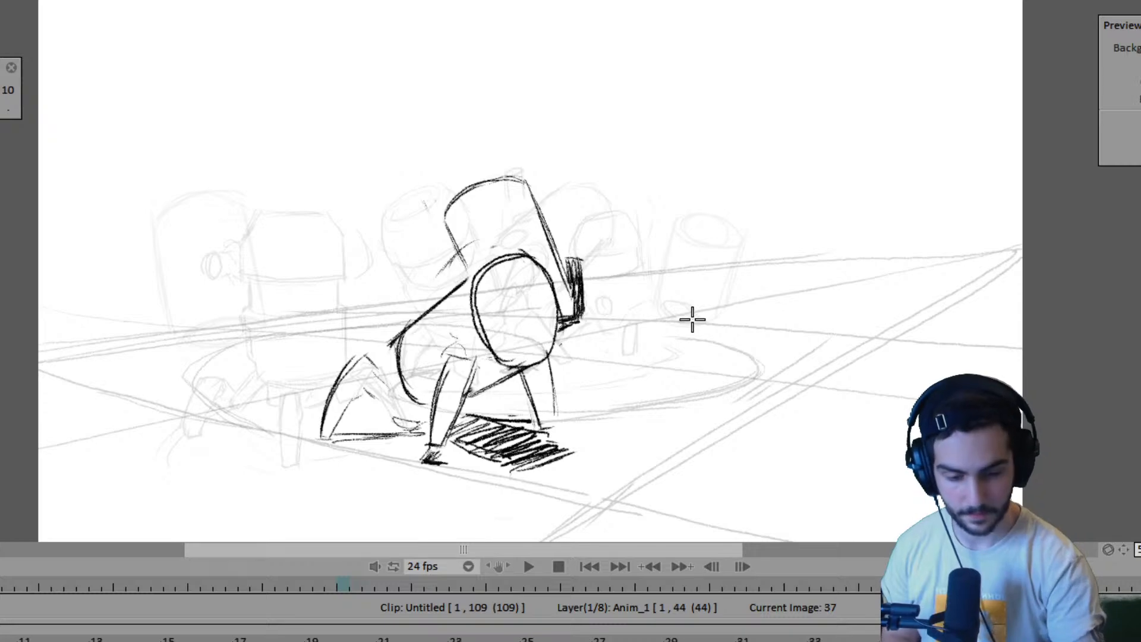
- Compare the second robot's body and legs in pose B on frame 23 with the low pose on frame 33
key("Left")
key("Left")
key("Right")
key("Left")
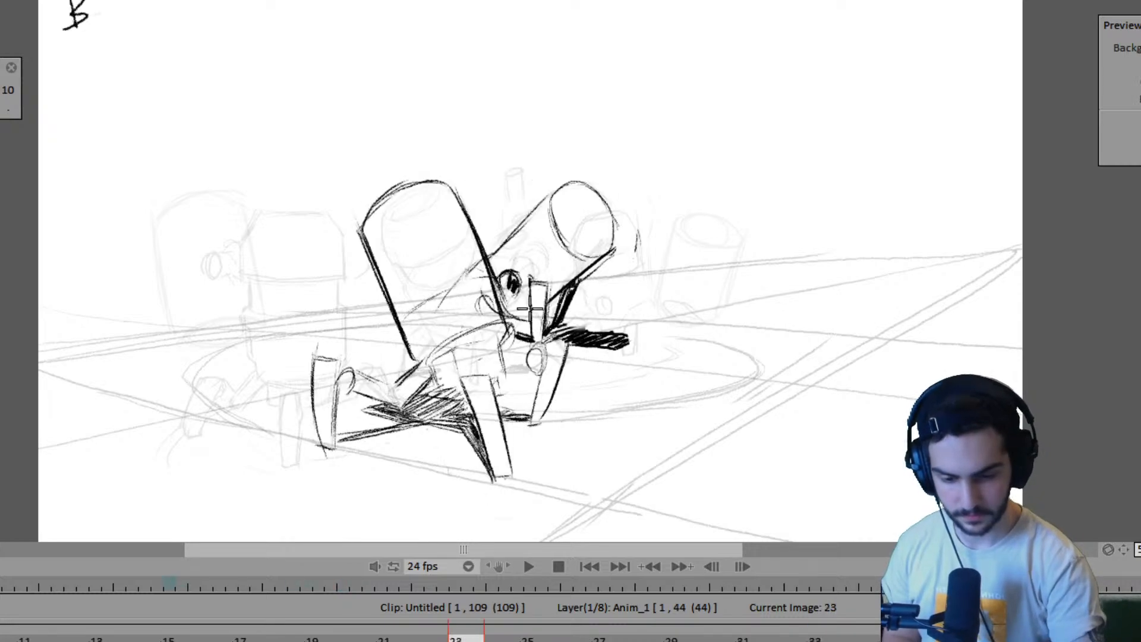
key("Right")
key("Left")
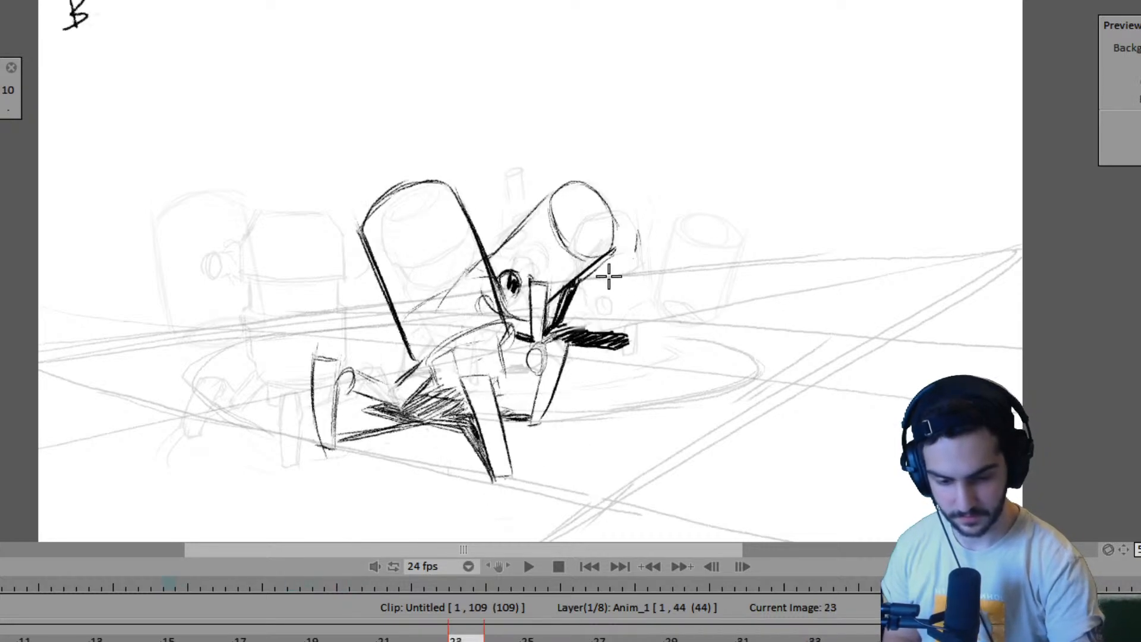
key("Right")
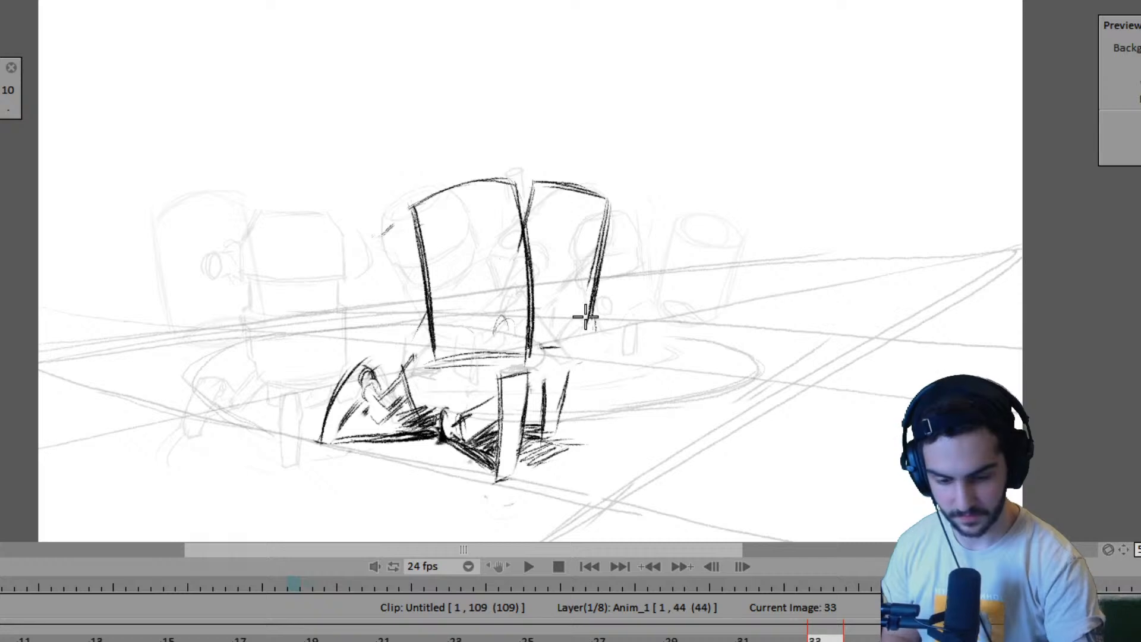
key("Left")
key("Right")
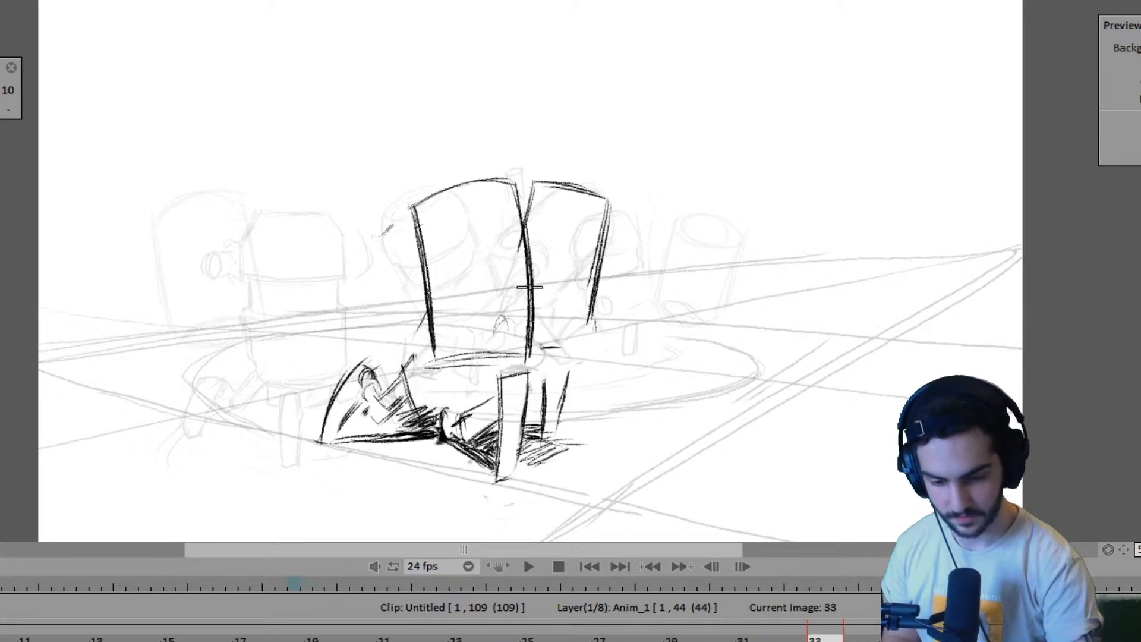
- Redraw the right edge of the second robot's body on frame 33 as a thinner line, checking it against pose B
key("Left")
key("Right")
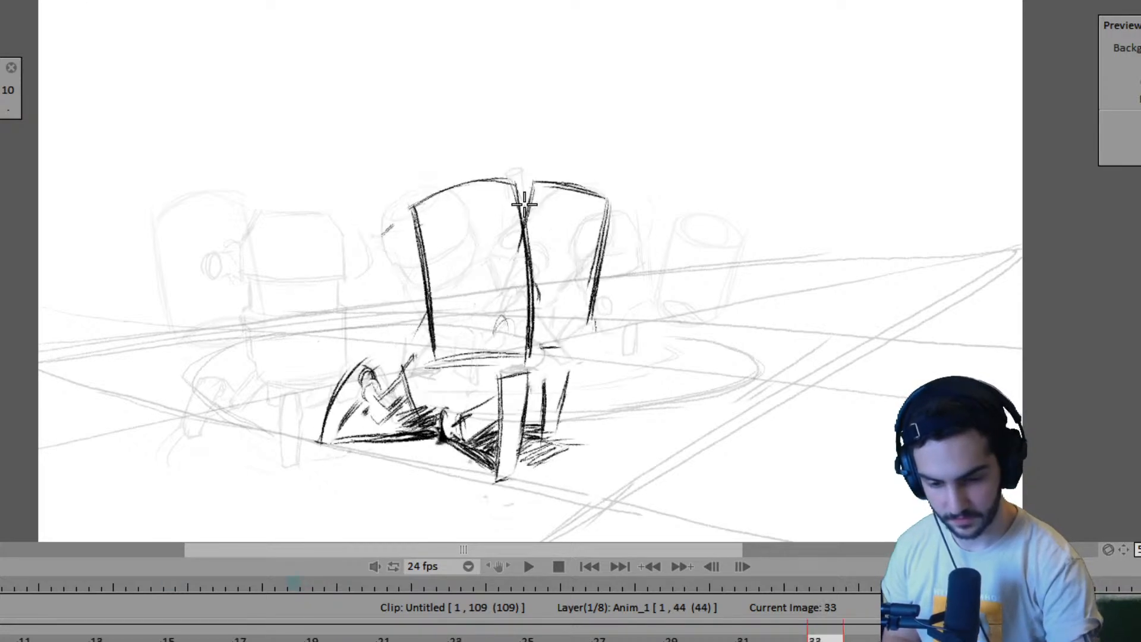
left_click_drag(536, 192, 527, 232)
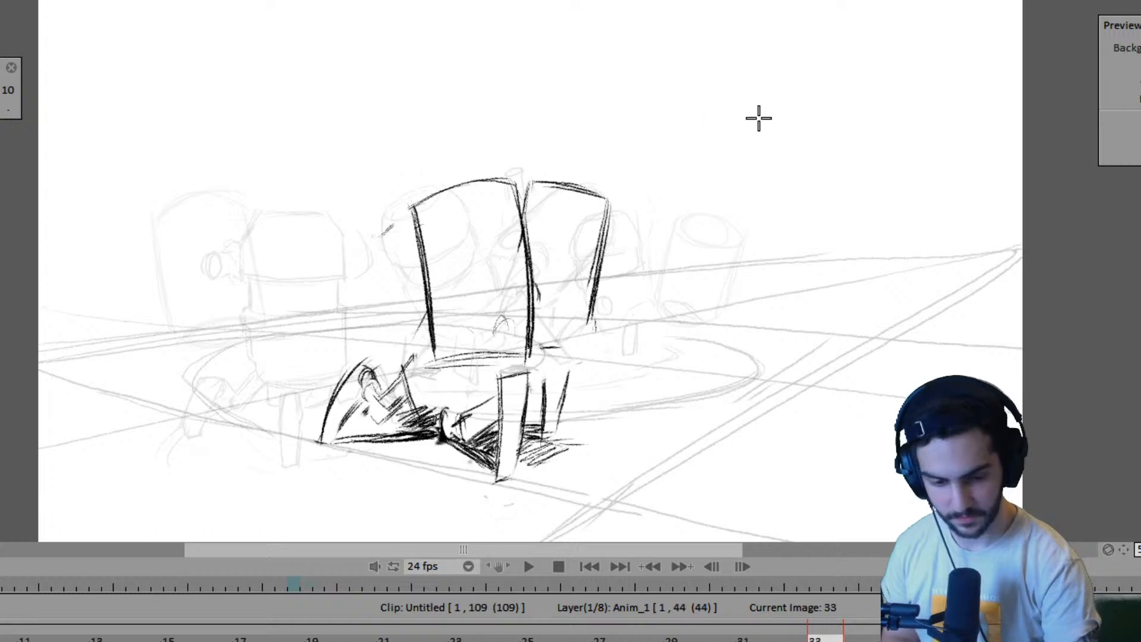
key("Left")
key("Right")
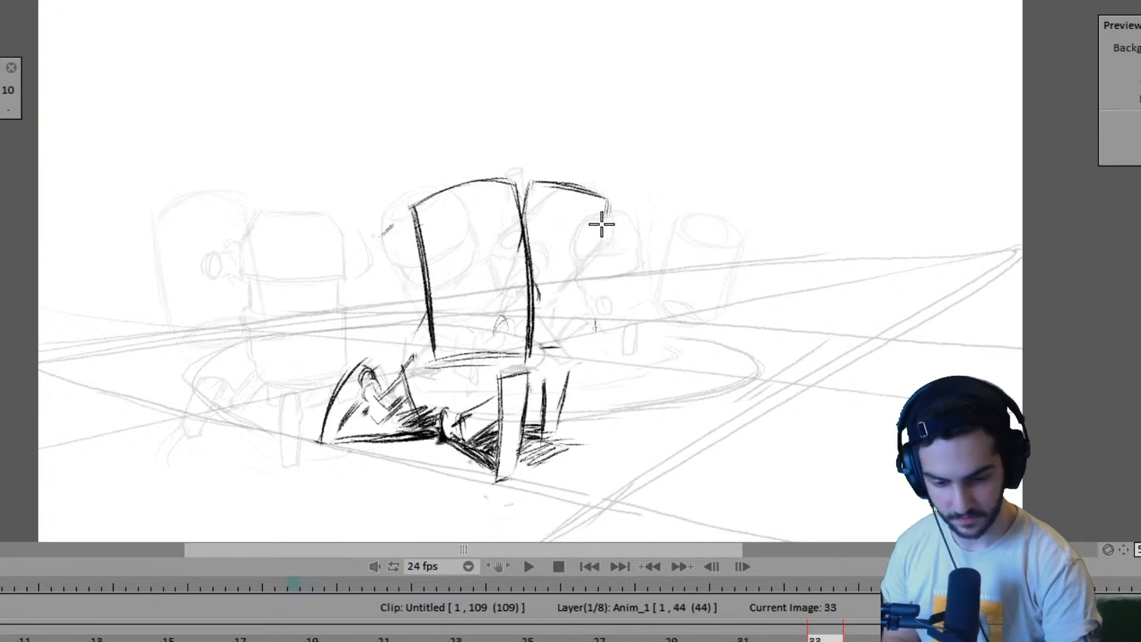
key("Left")
key("Right")
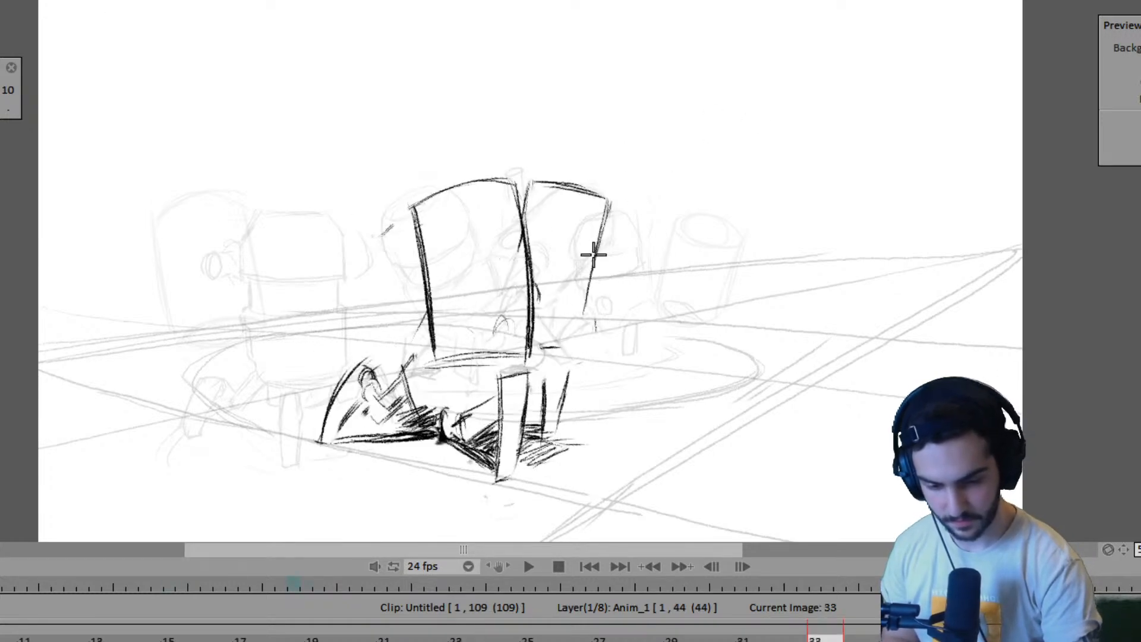
key("Left")
key("Right")
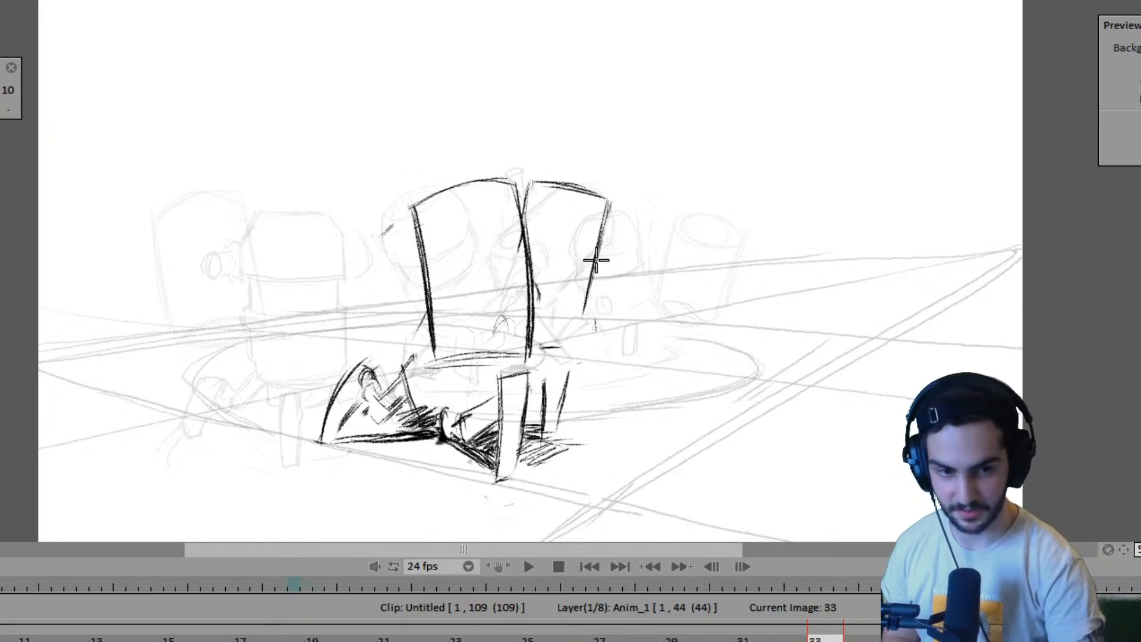
- Draw and shade the second robot's far leg against the right edge of its body on frame 33
key("Left")
key("Right")
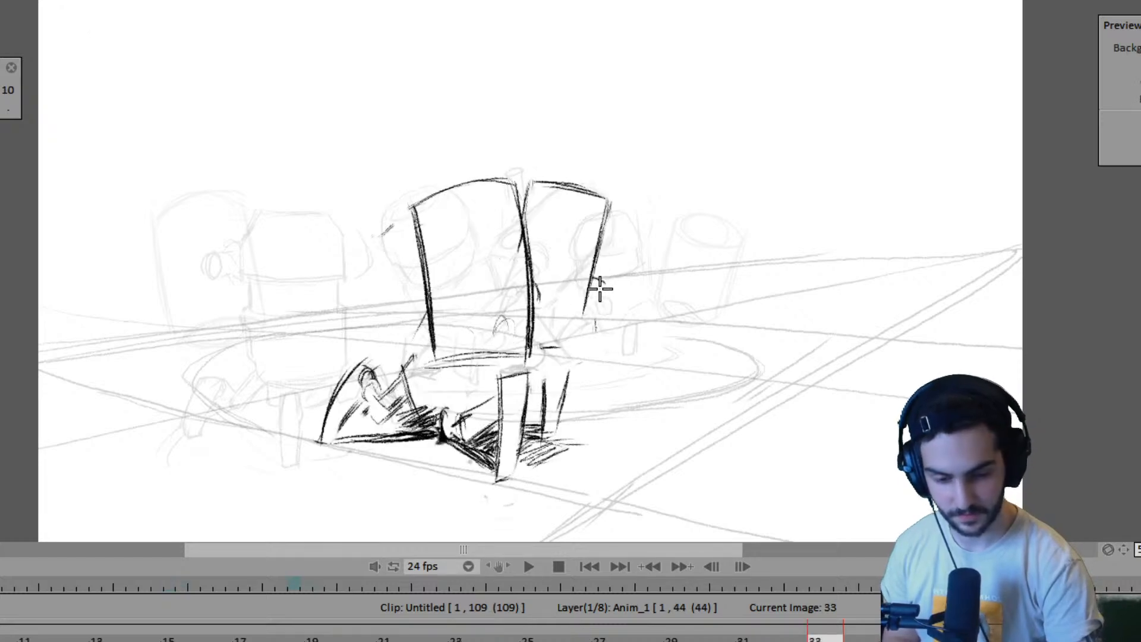
key("Left")
key("Right")
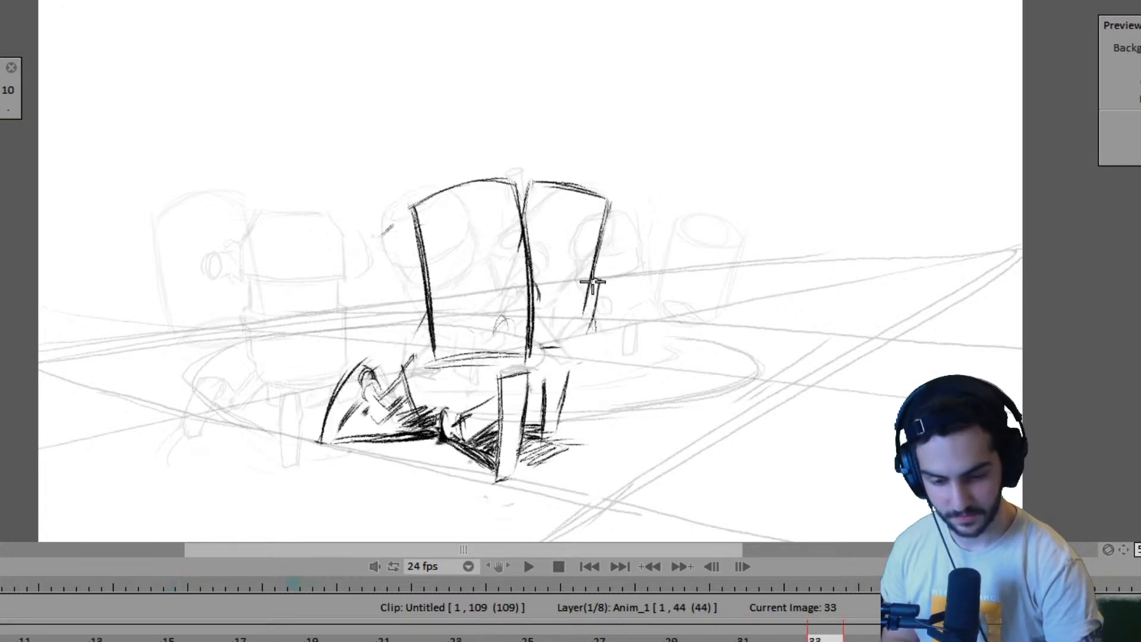
left_click_drag(592, 282, 590, 324)
- Sketch the second robot's near leg beside the first robot's body on frame 33, using pose B as reference
key("Left")
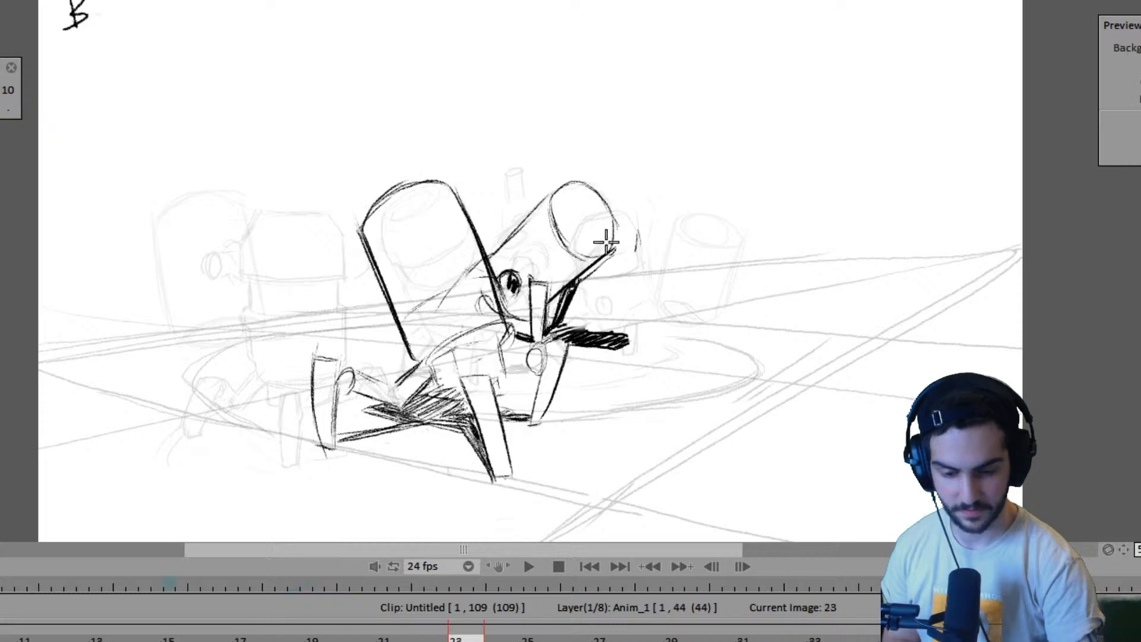
key("Right")
key("Left")
key("Right")
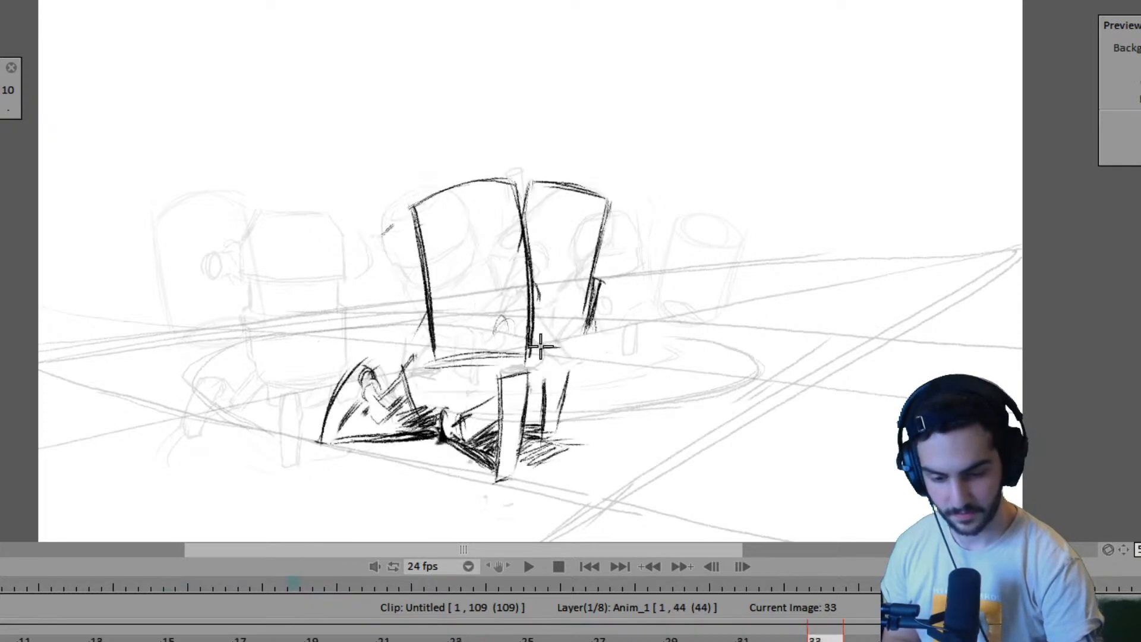
left_click_drag(531, 286, 554, 286)
left_click_drag(554, 287, 554, 346)
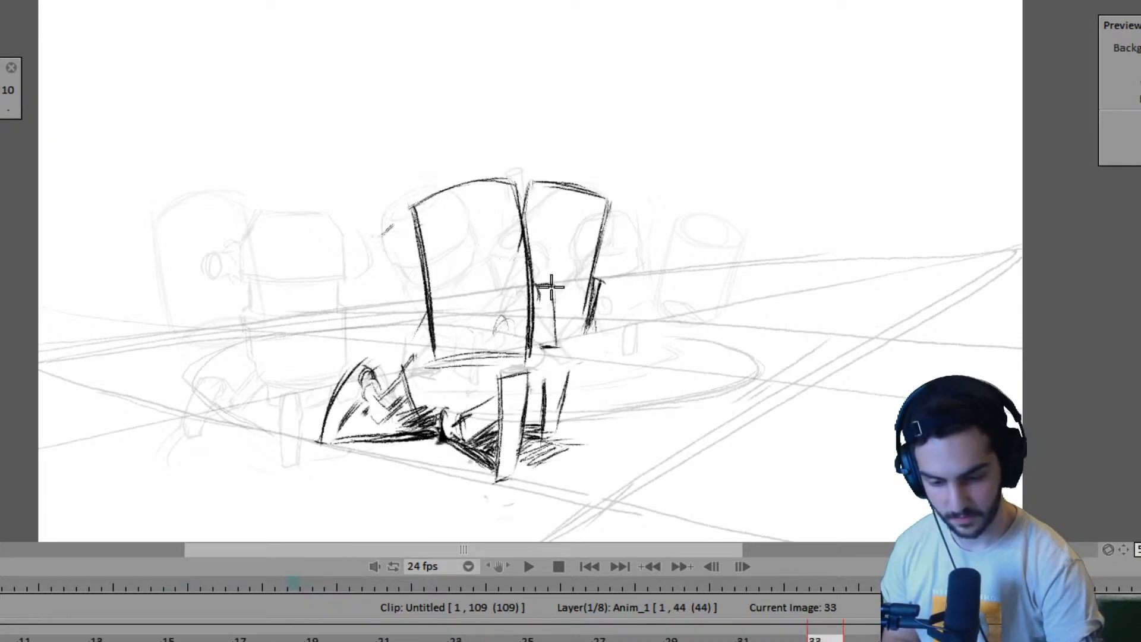
- Play the animation from the start and review the pass and contact poses on frames 4, 7 and 11
key("Left")
key("Left")
key("Left")
key("Left")
key("space")
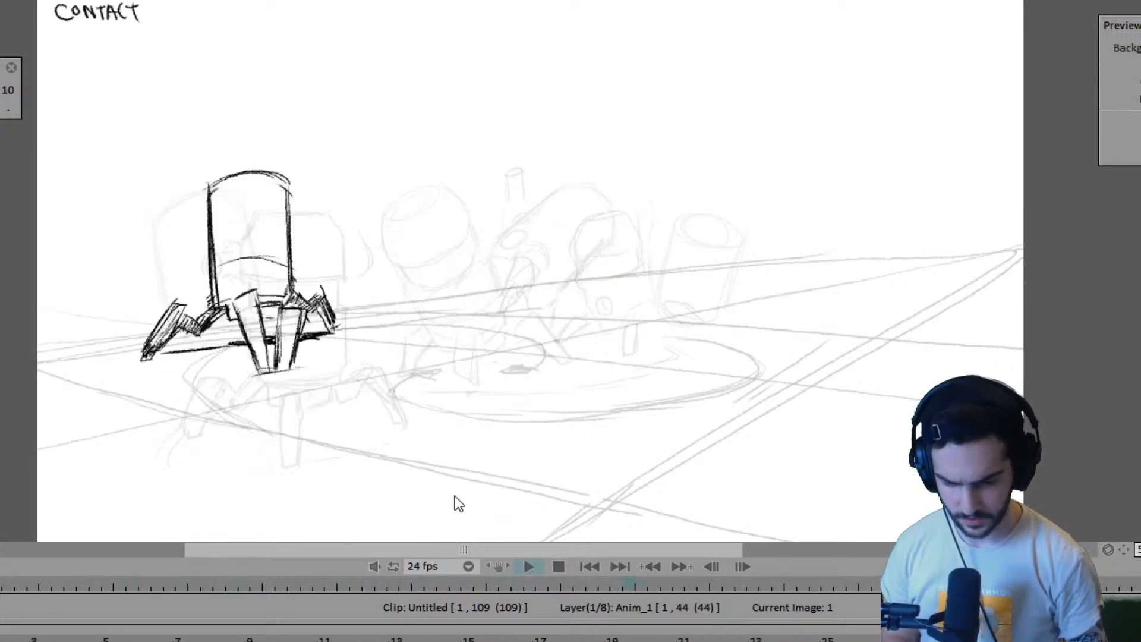
key("space")
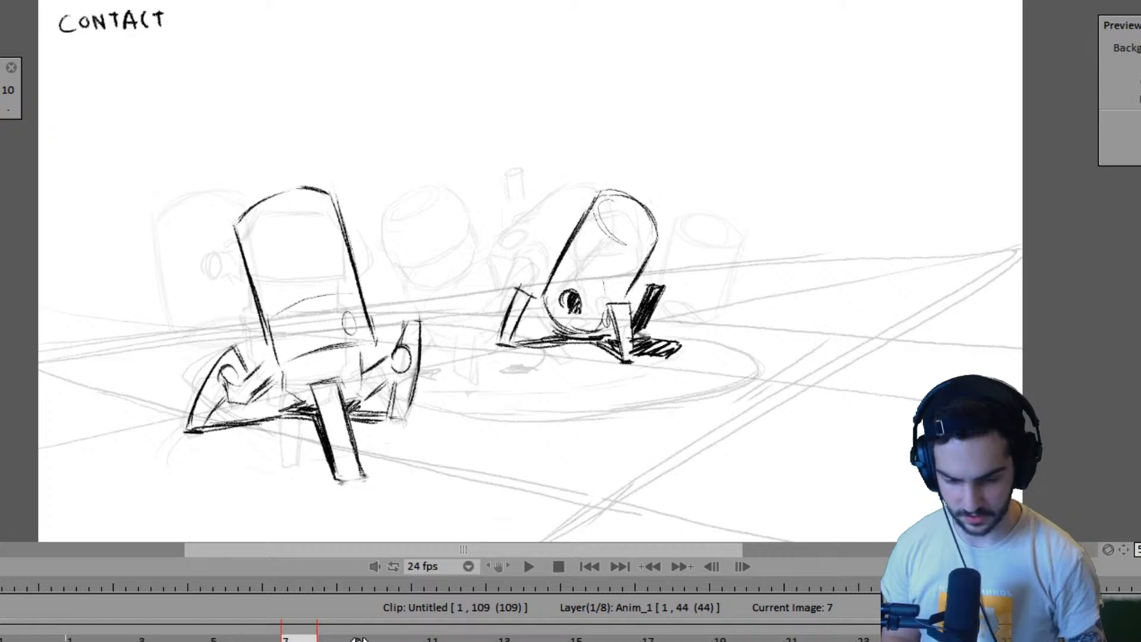
left_click(188, 639)
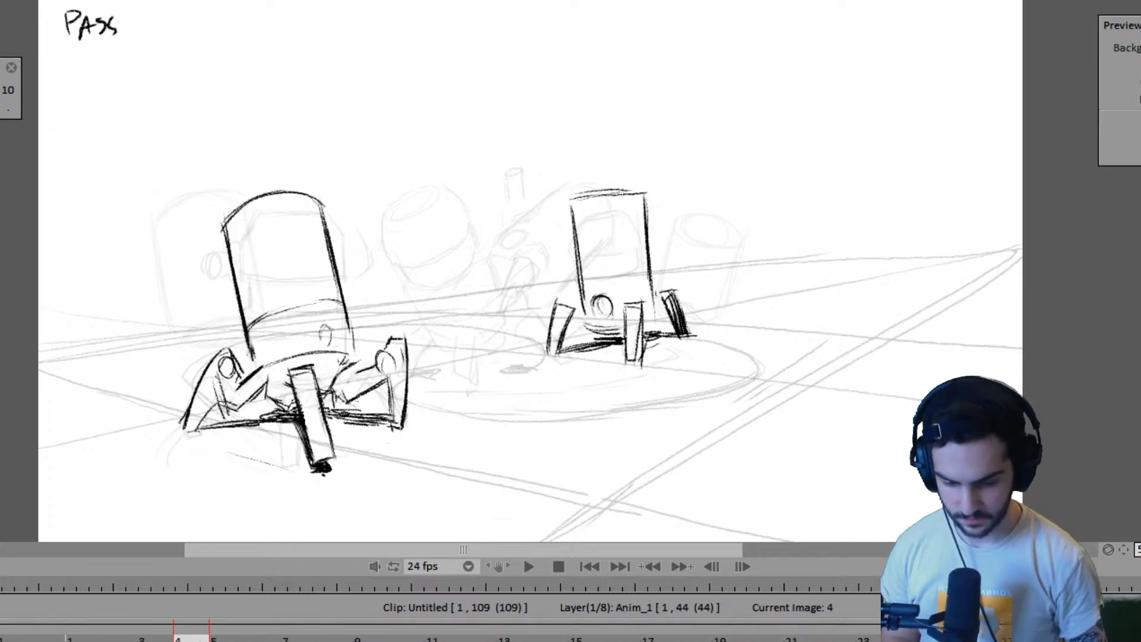
left_click(274, 638)
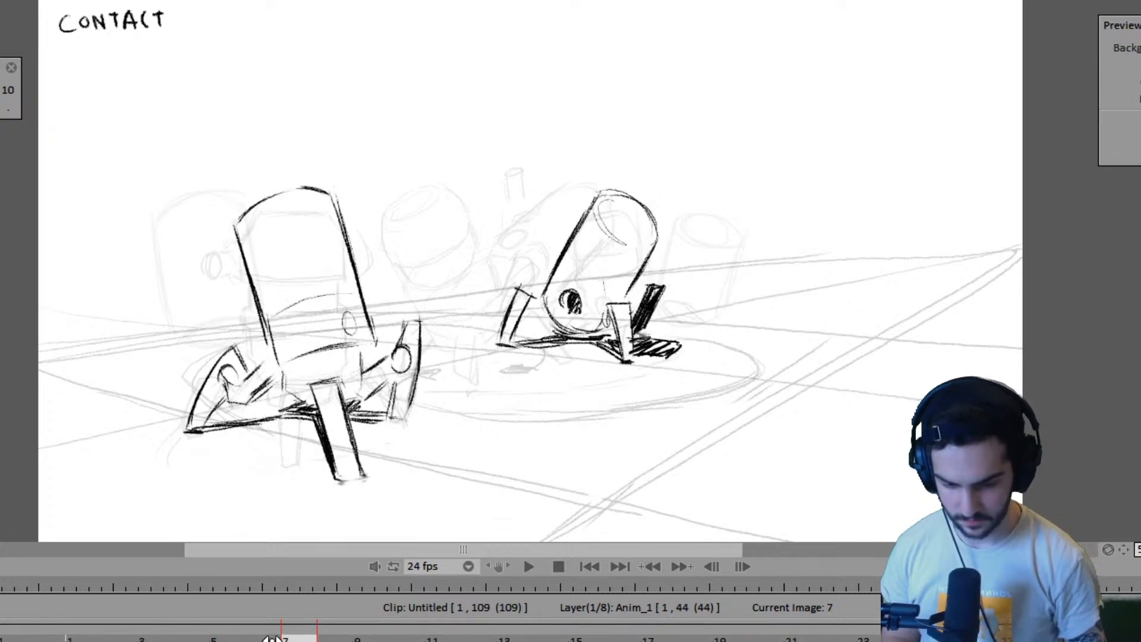
left_click(410, 637)
left_click(440, 637)
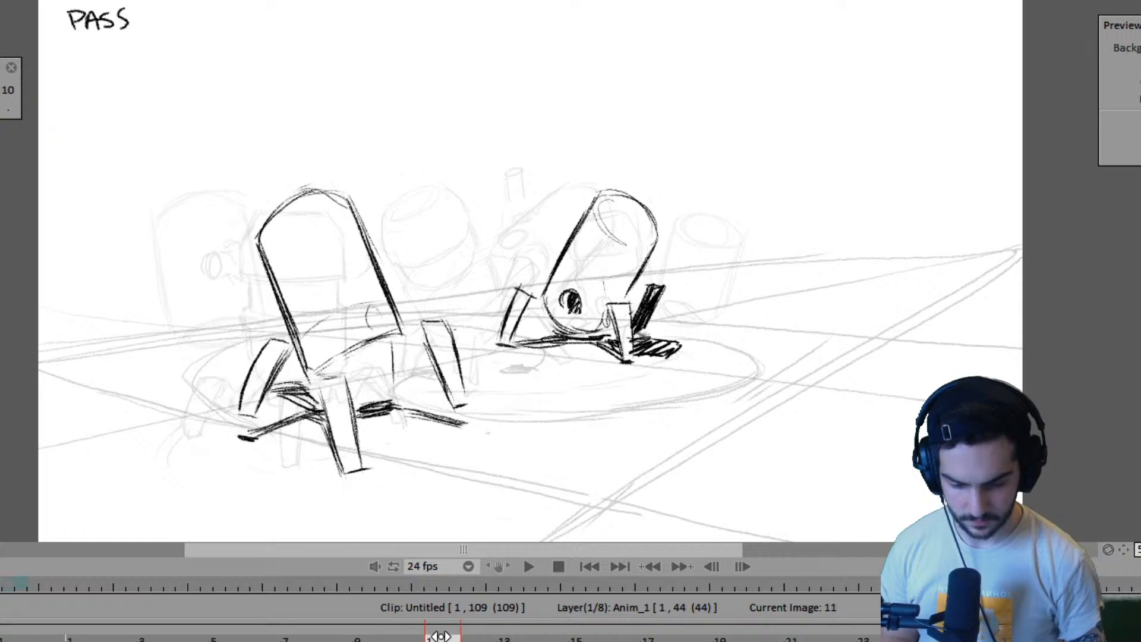
- Insert a blank drawing for the second robot after its contact pose and adjust its timing to start on frame 11
key("Insert")
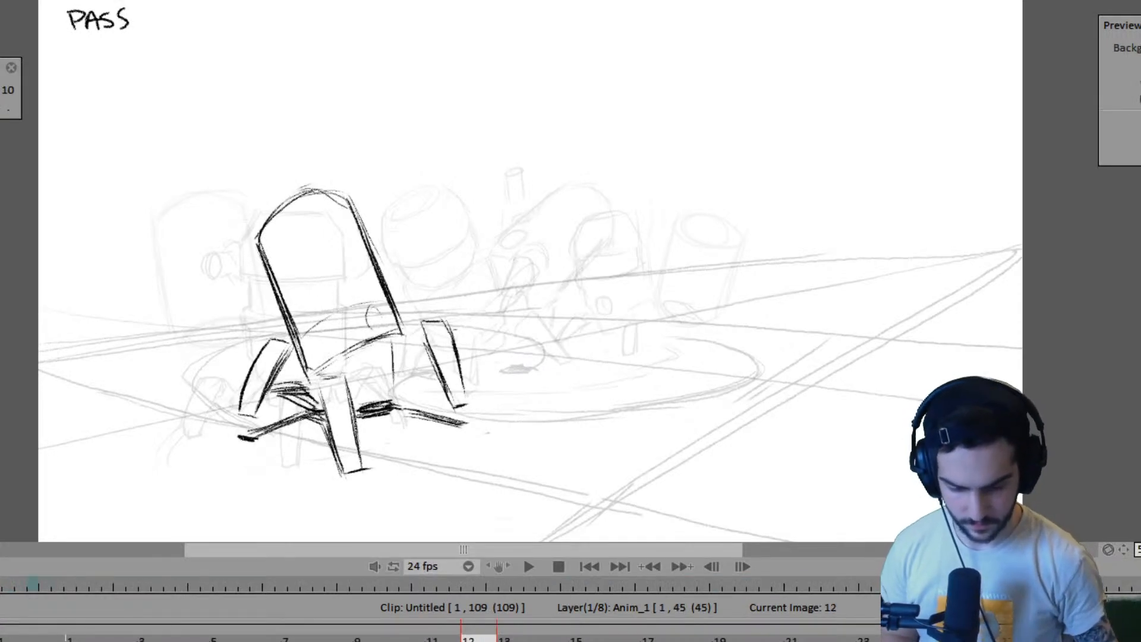
key("Left")
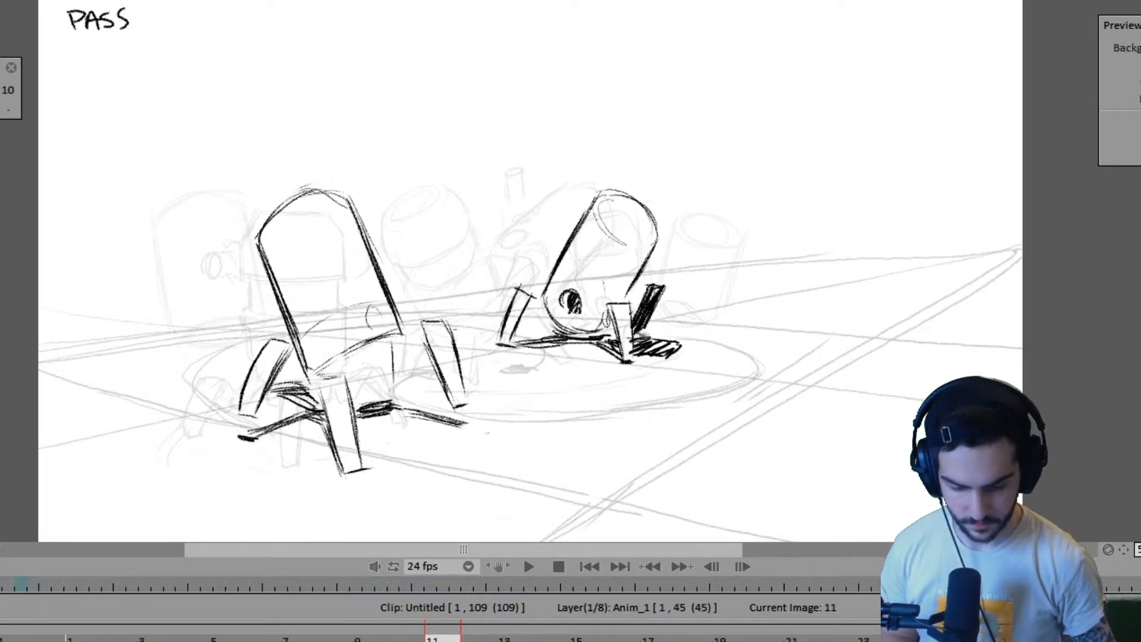
left_click_drag(461, 641, 425, 640)
left_click(299, 639)
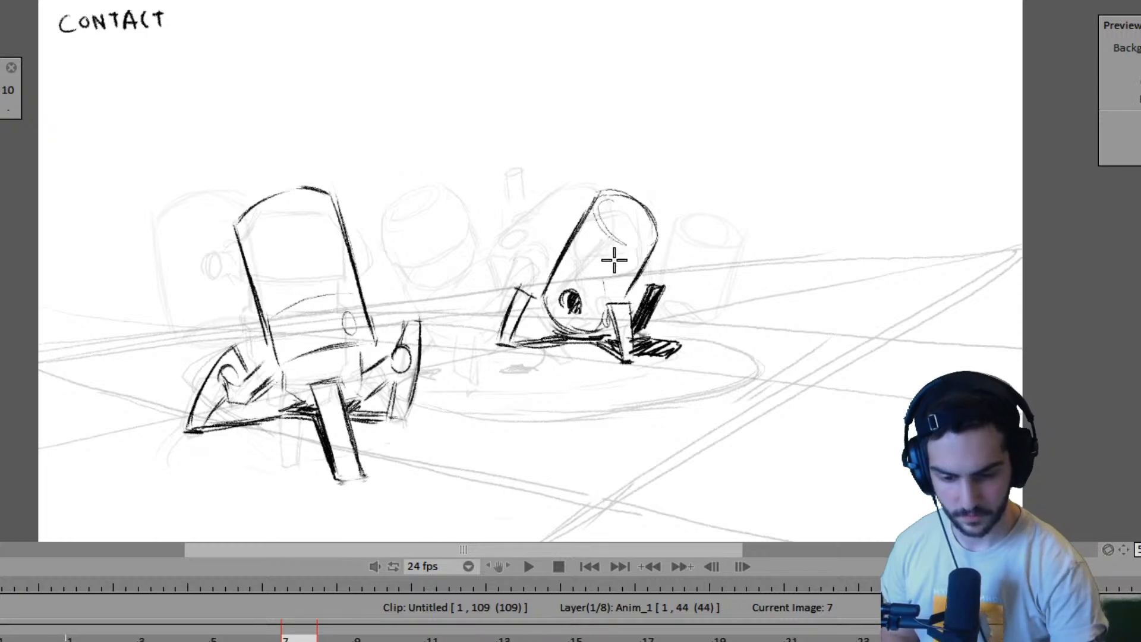
- Draw the slanted left edge of the second robot's body on frame 11, flipping against the contact pose on frame 7
key("Right")
key("Left")
key("Right")
key("Left")
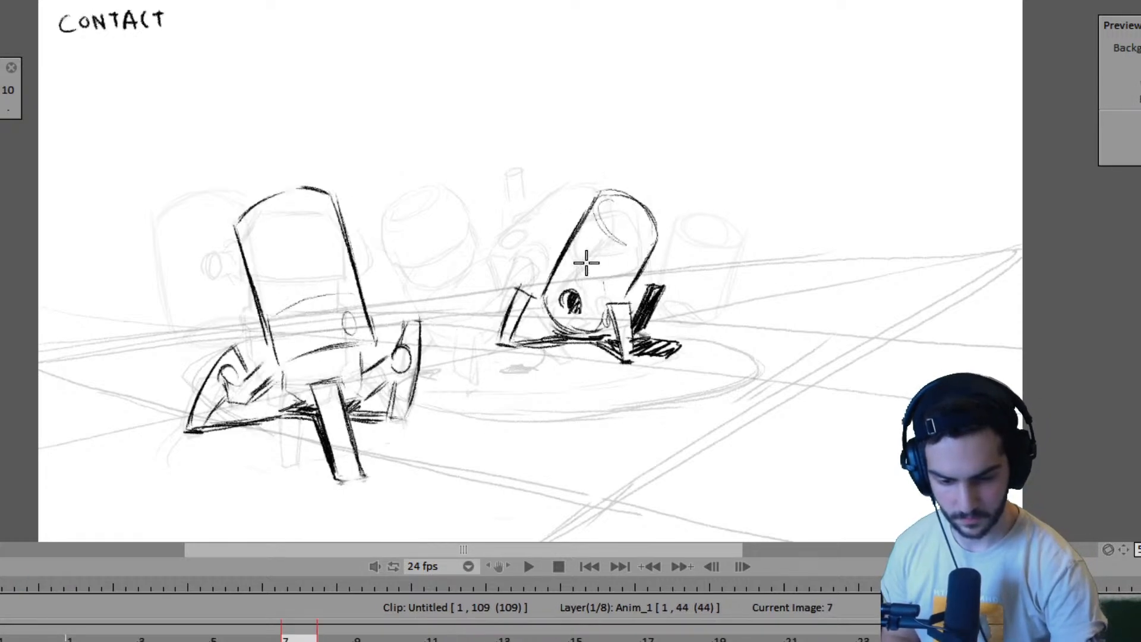
key("Right")
mouse_move(588, 200)
left_mouse_down()
mouse_move(563, 251)
mouse_move(587, 199)
mouse_move(540, 283)
left_mouse_up()
key("Left")
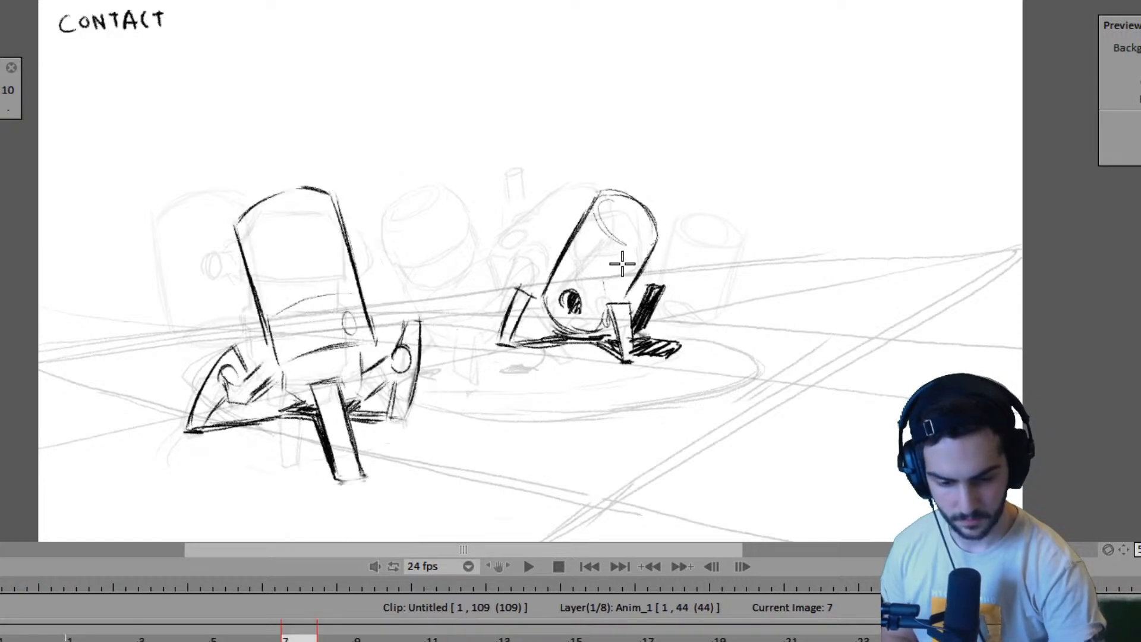
key("Right")
key("Left")
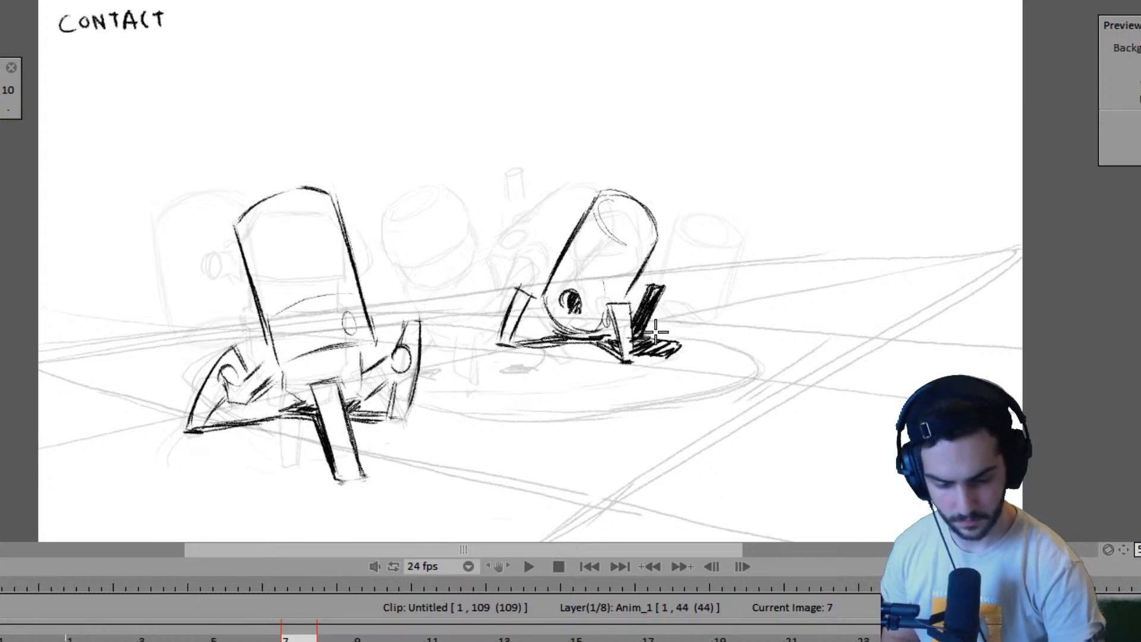
- Compare the second robot's leg positions across pose A on frame 1, the contact pose on frame 7 and the pass pose on frame 11
key("Left")
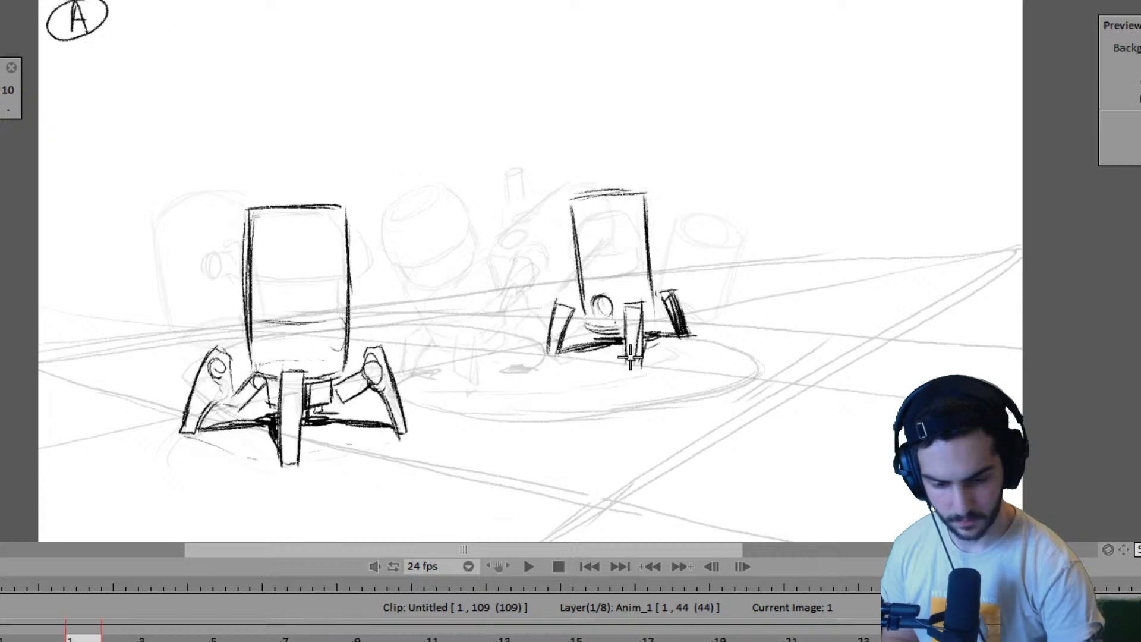
key("Right")
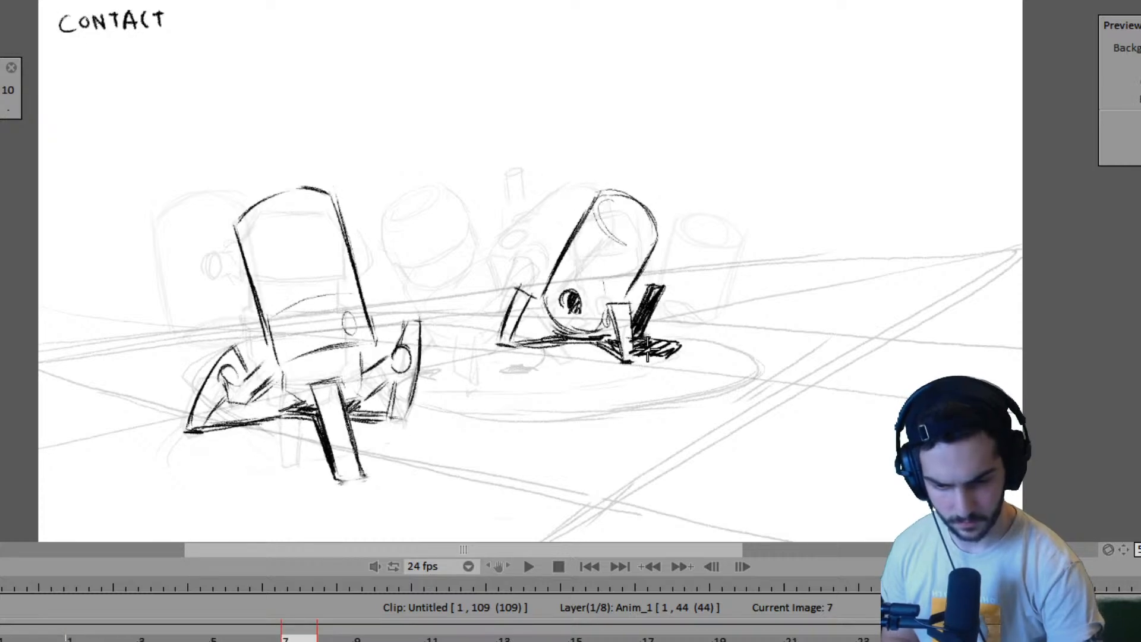
key("Left")
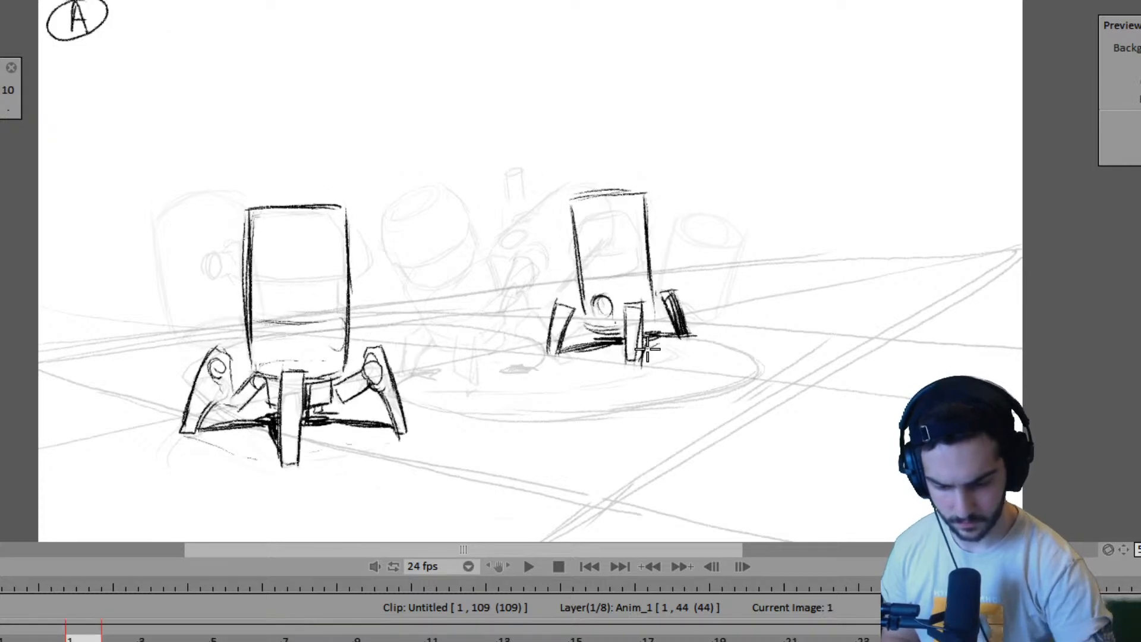
left_click(191, 640)
key("Right")
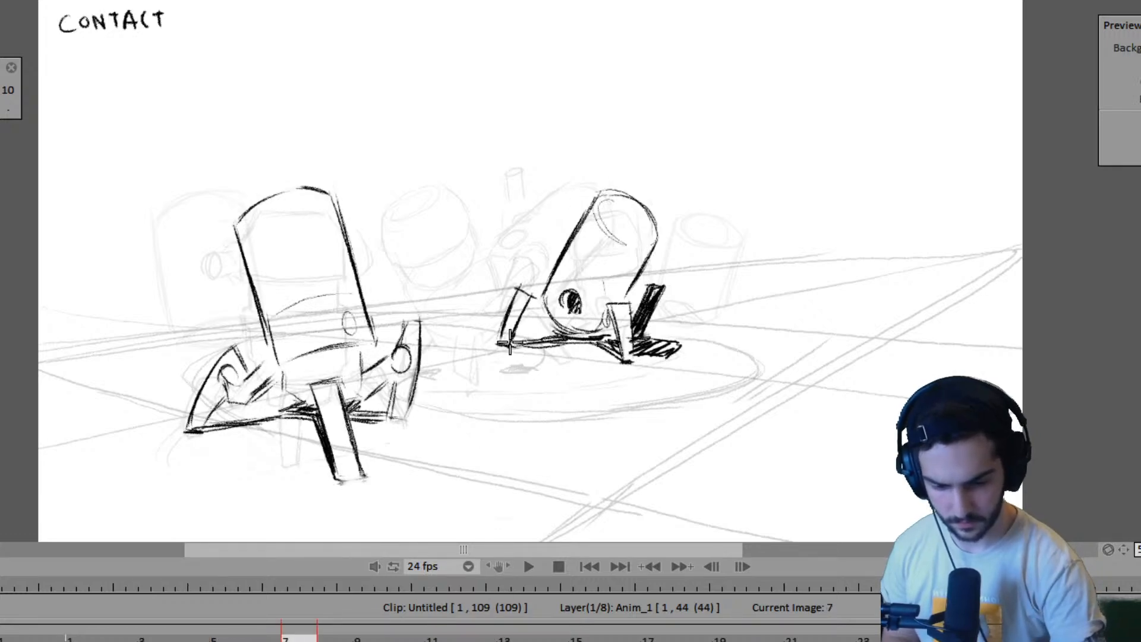
key("Left")
key("Left")
key("Right")
key("Right")
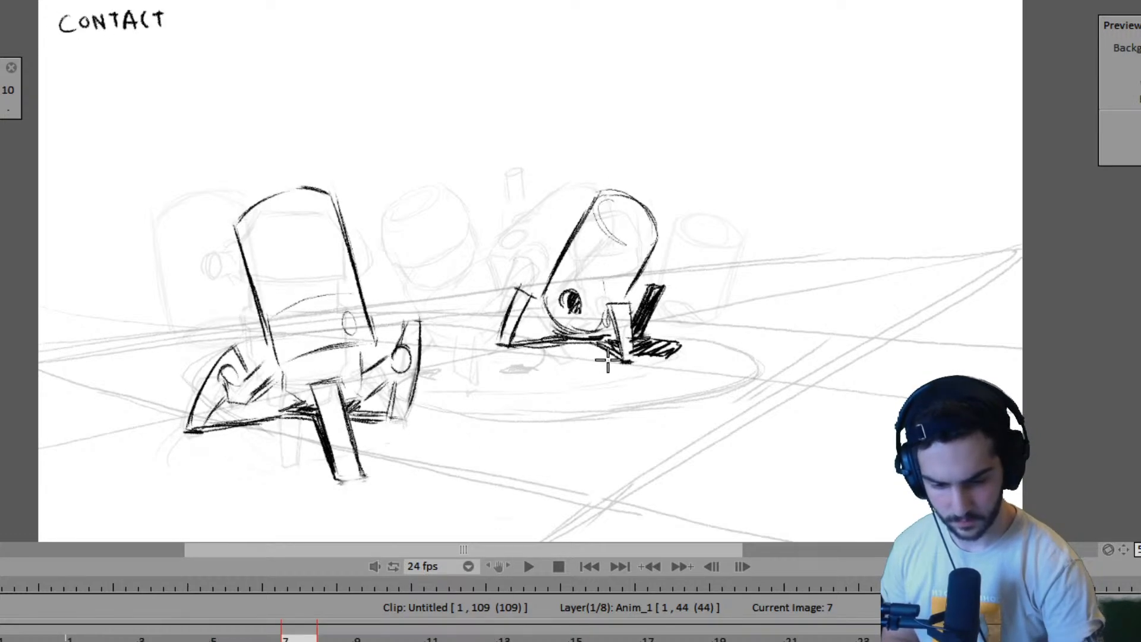
key("Right")
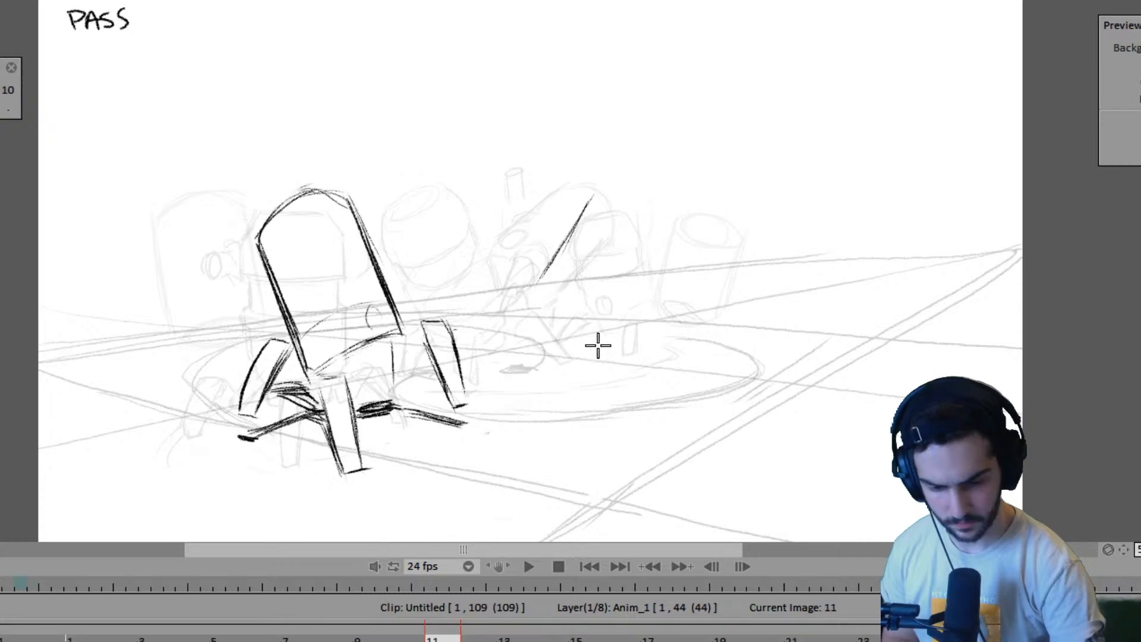
key("Left")
key("Right")
key("Left")
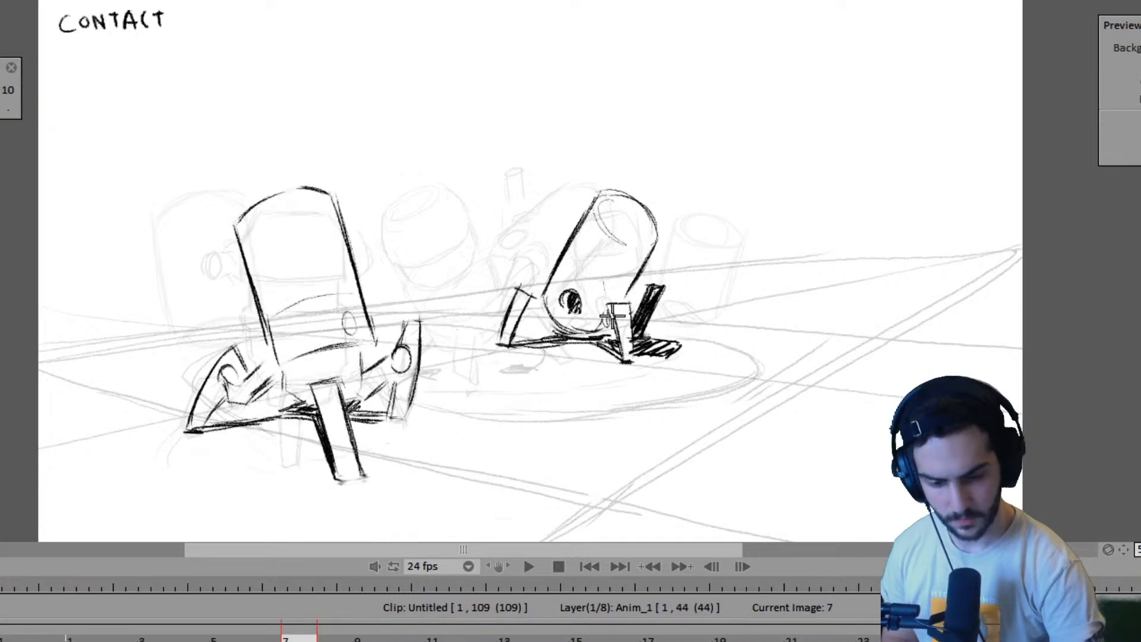
- Draw the second robot's tapered front leg with a ground mark beneath it on frame 11, flipping against the contact pose on frame 7
key("Right")
mouse_move(588, 337)
left_mouse_down()
mouse_move(593, 291)
mouse_move(619, 278)
mouse_move(602, 336)
left_mouse_up()
left_click_drag(594, 280, 592, 342)
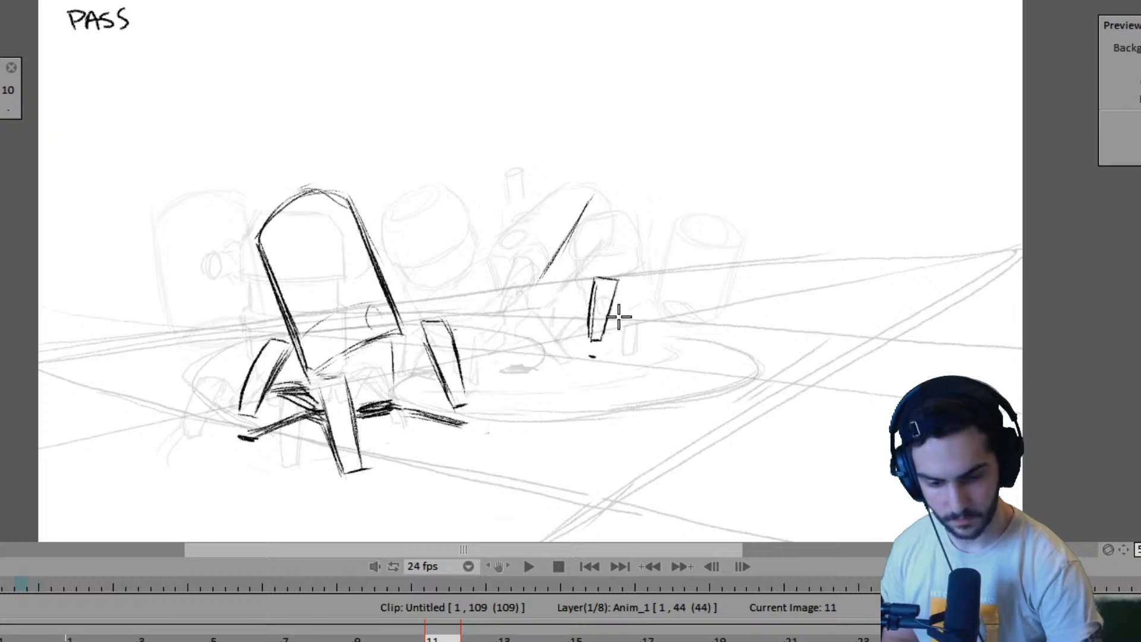
key("Left")
key("Right")
key("Left")
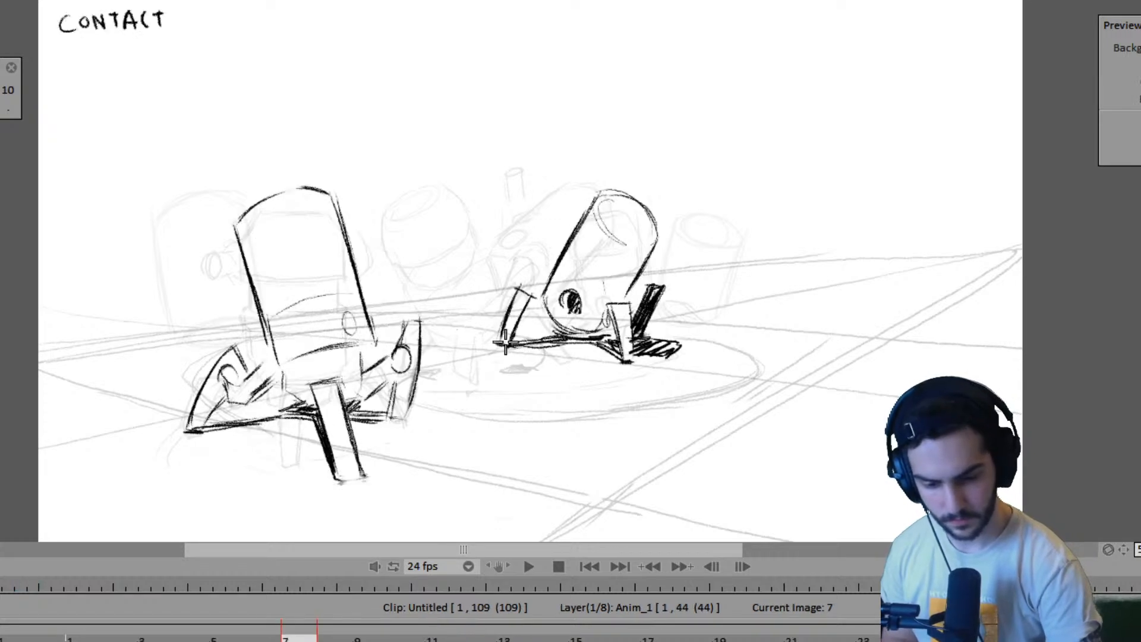
- Mark the ground contact of the second robot's left leg on frame 11 and draw the leg above it, matching the frame 7 placement
key("Right")
key("Left")
key("Right")
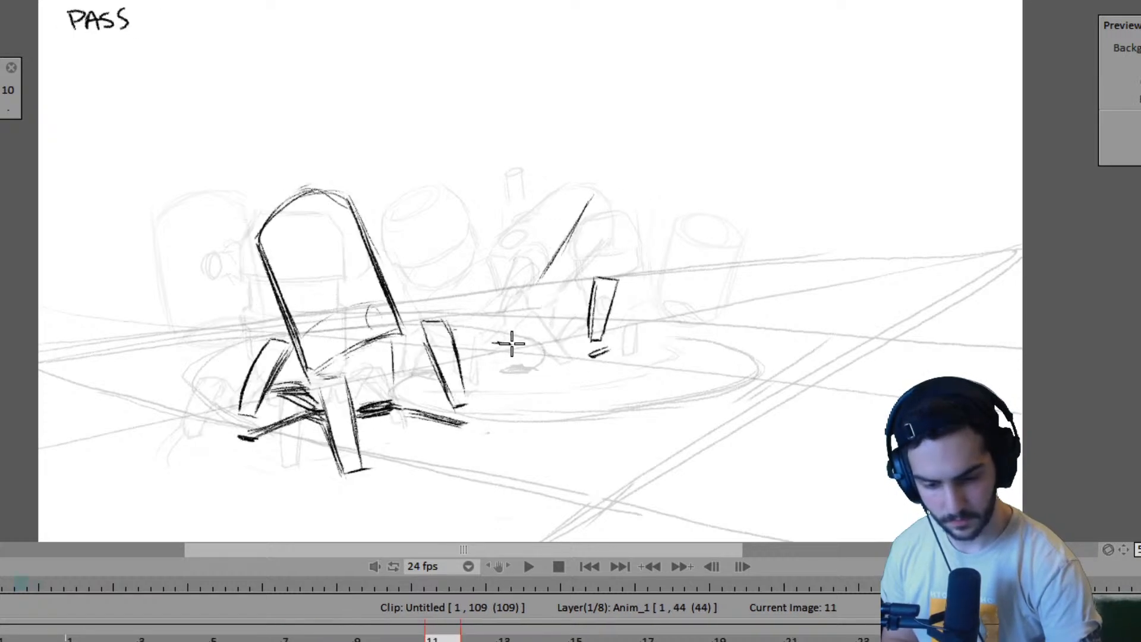
key("Left")
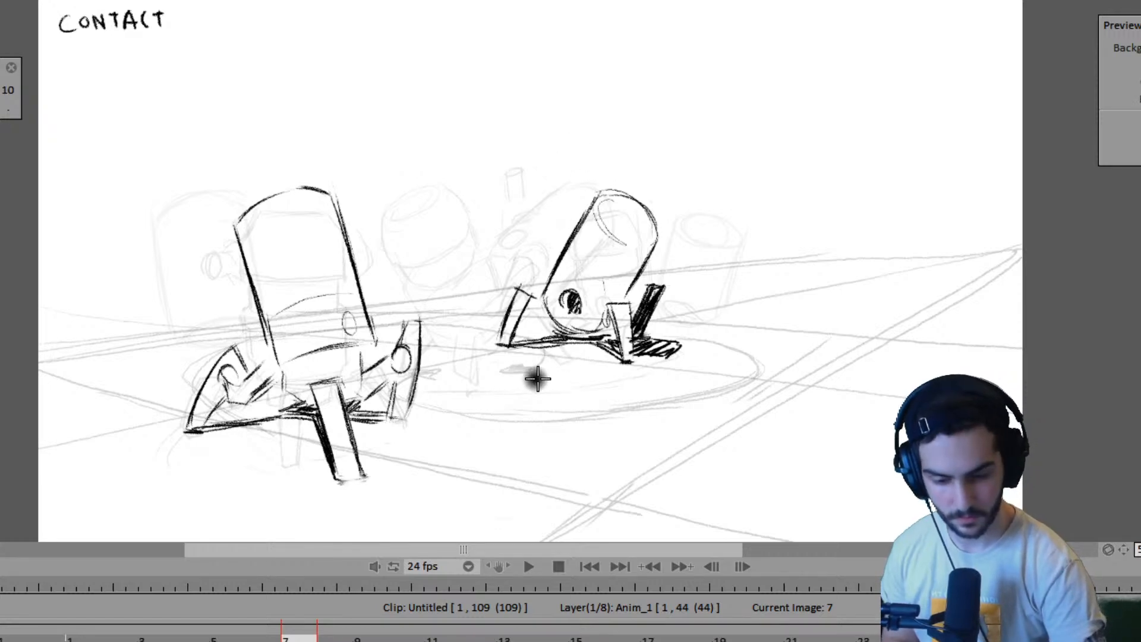
key("Right")
key("ctrl+z")
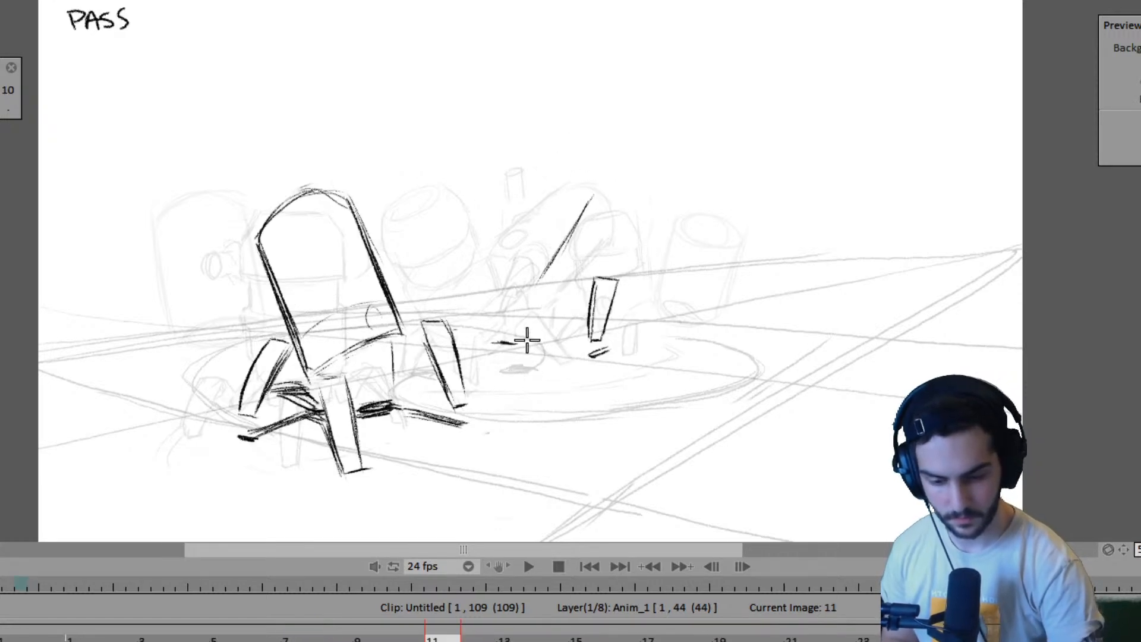
key("Left")
key("Right")
key("Left")
key("Right")
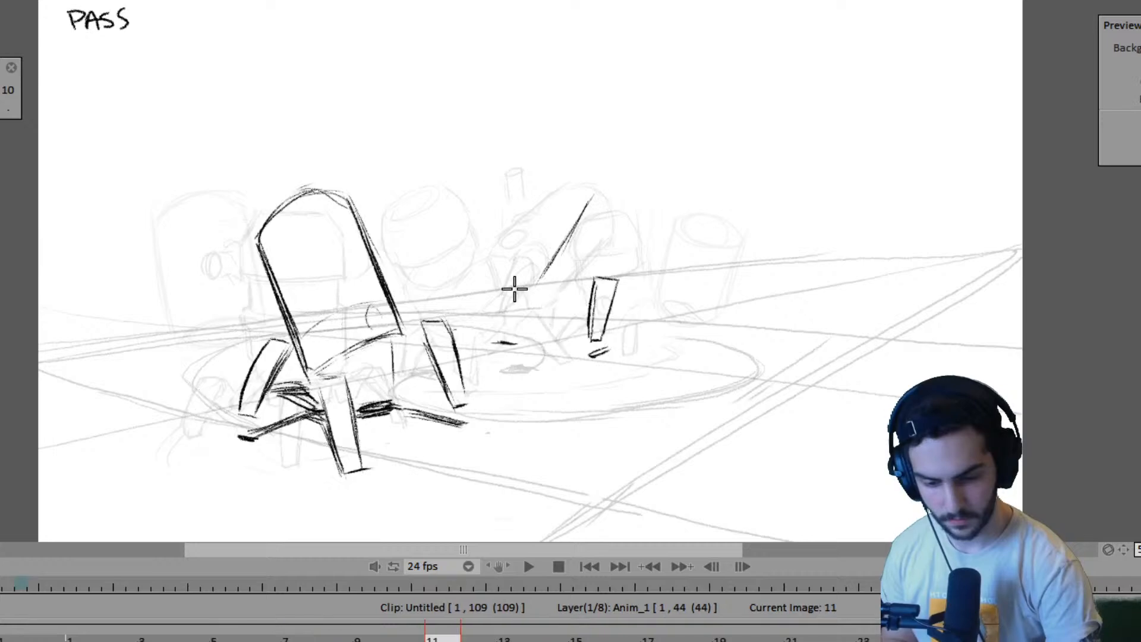
mouse_move(513, 279)
left_mouse_down()
mouse_move(500, 341)
mouse_move(517, 343)
left_mouse_up()
- Draw the ground shadow line running inward from the second robot's left foot on frame 11, checking it against frame 7
key("Left")
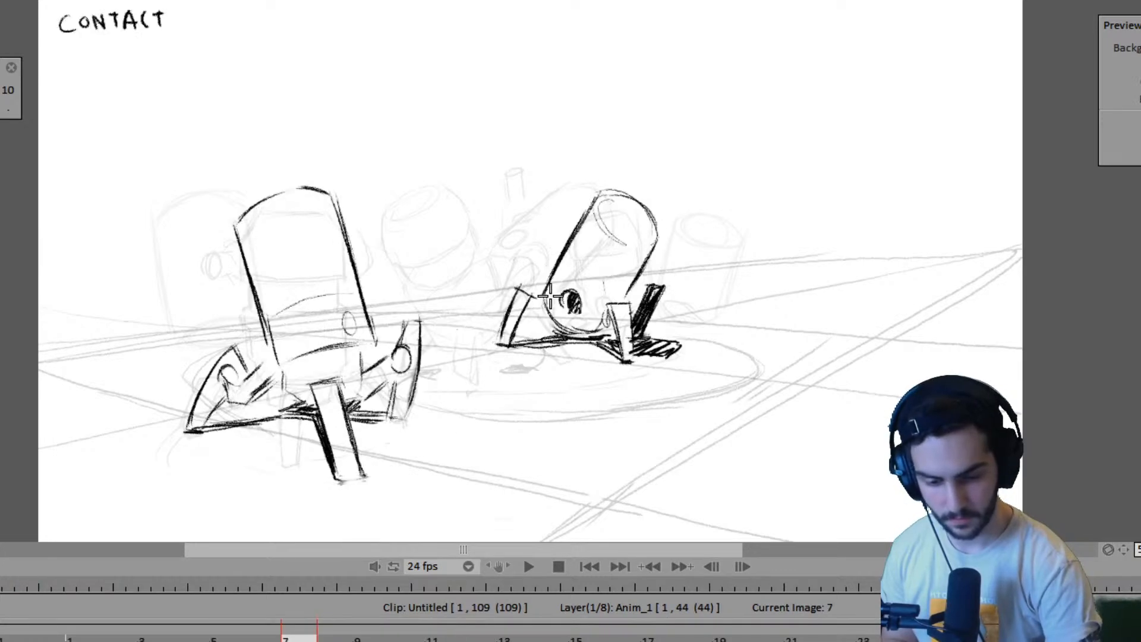
key("Right")
key("Left")
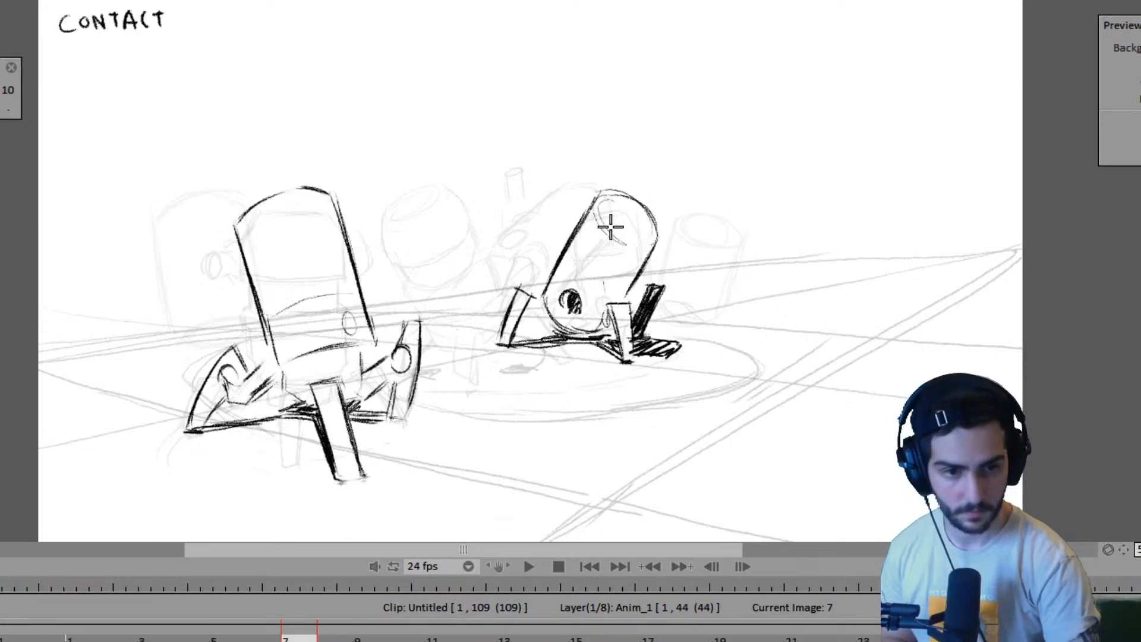
key("Right")
key("Left")
key("Right")
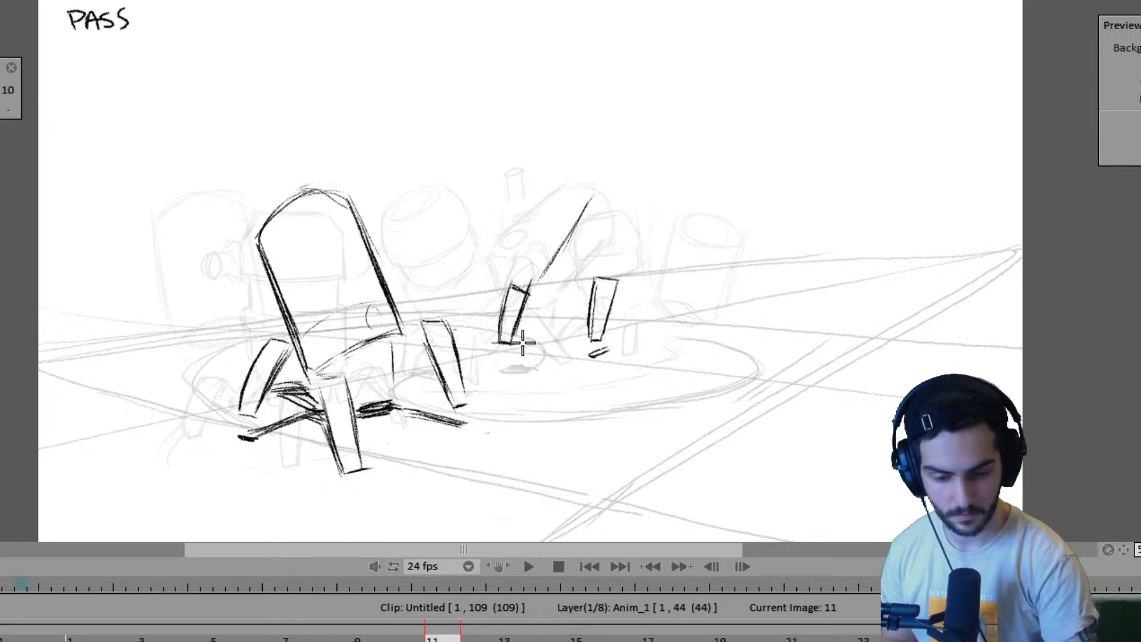
left_click_drag(512, 338, 570, 333)
key("Left")
key("Right")
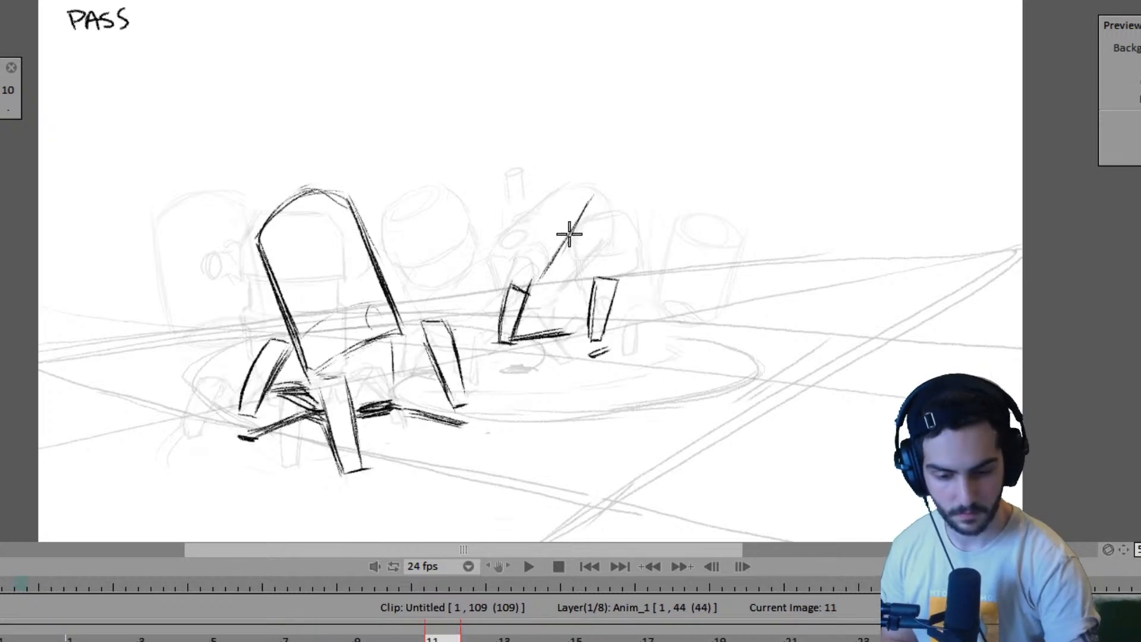
- Redraw the slanted left edge of the second robot's body on frame 11, comparing it with the contact poses on frames 7 and 15
mouse_move(589, 199)
left_mouse_down()
mouse_move(550, 265)
mouse_move(571, 183)
mouse_move(535, 270)
left_mouse_up()
key("Left")
key("Right")
key("Left")
key("Right")
key("Left")
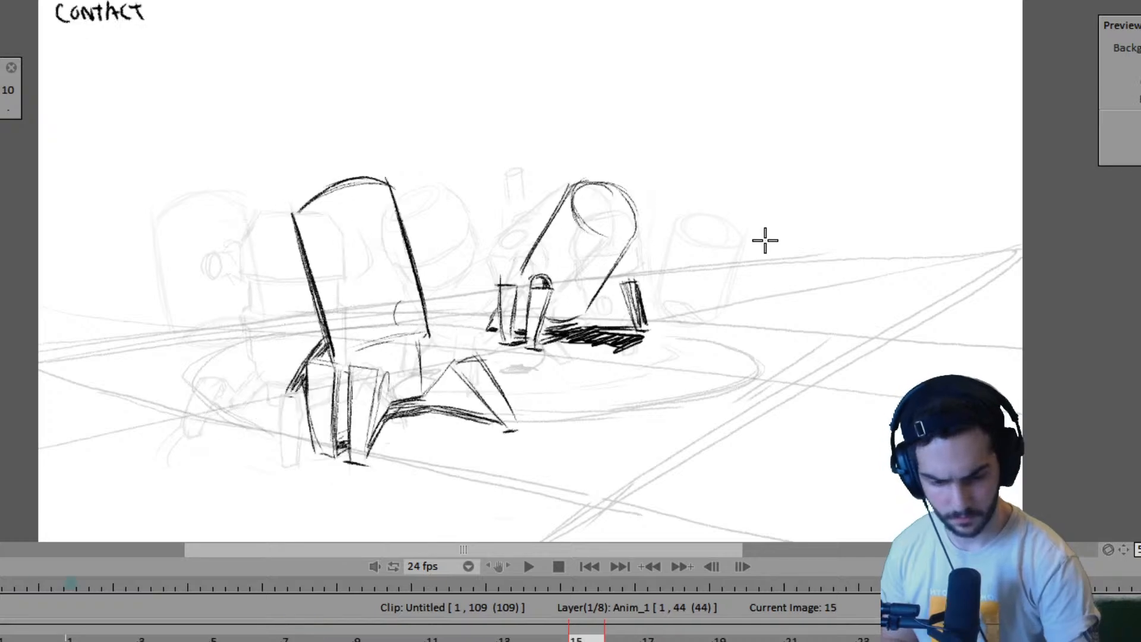
key("Right")
key("Left")
key("Right")
key("Right")
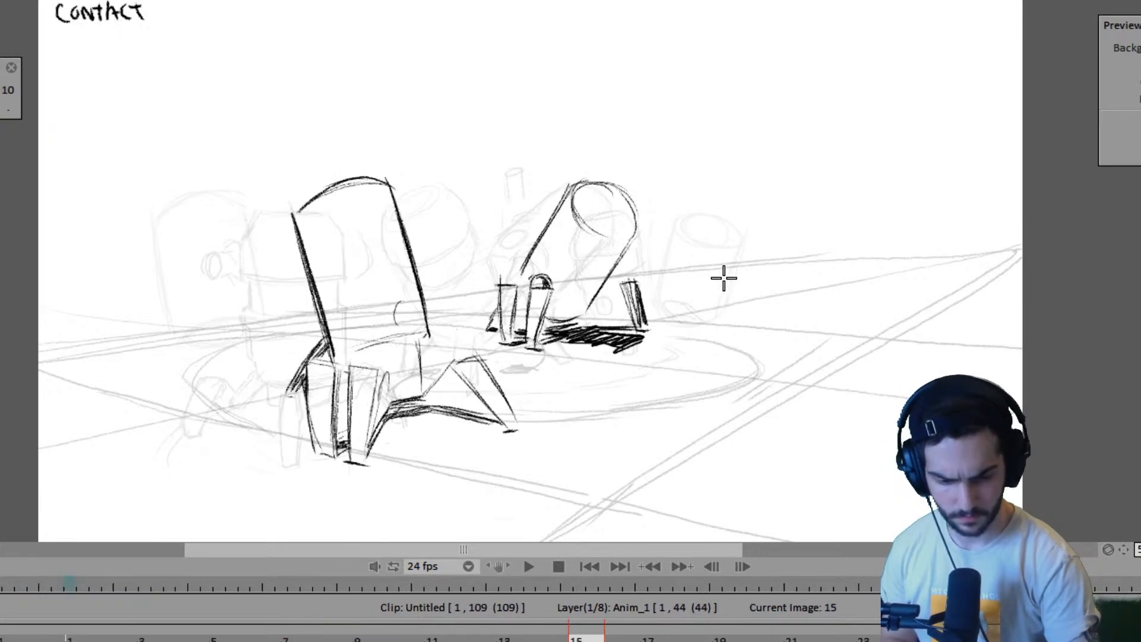
key("Left")
key("Left")
- Draw the second robot's far right leg on frame 11 as a narrow, dark-filled shape with a ground mark under its foot
key("Right")
key("Left")
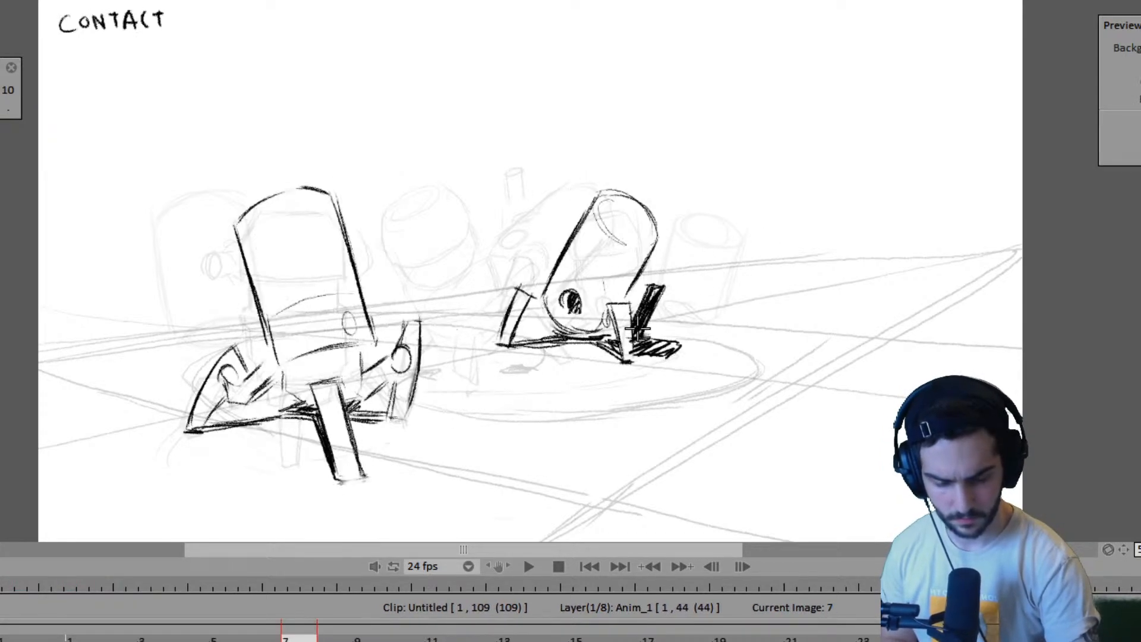
key("Right")
key("Left")
key("Right")
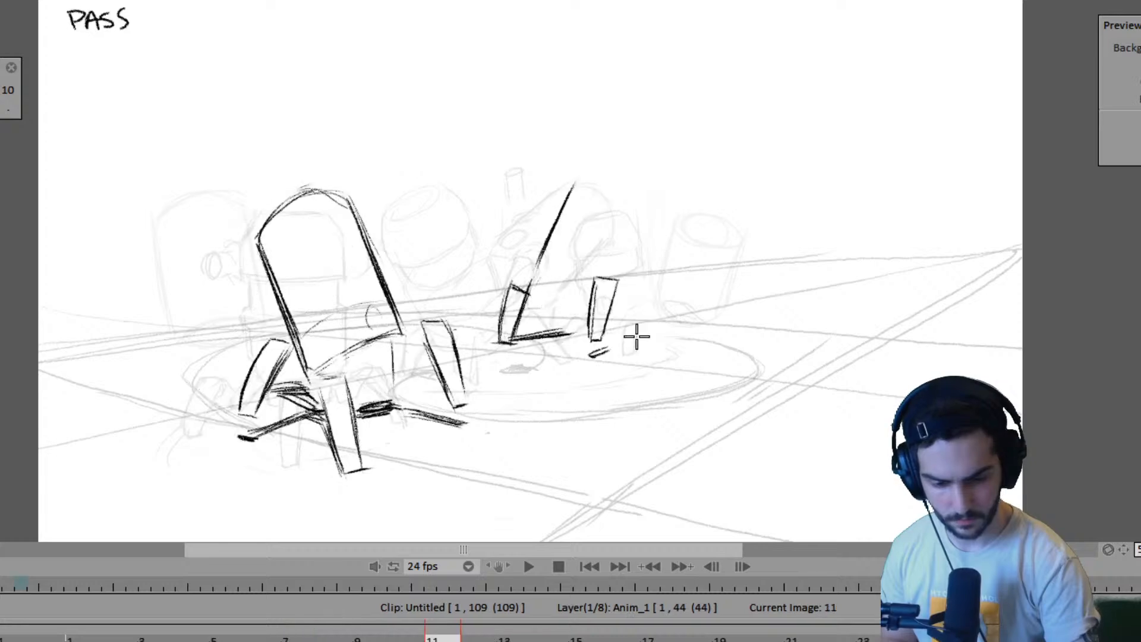
key("Left")
key("Right")
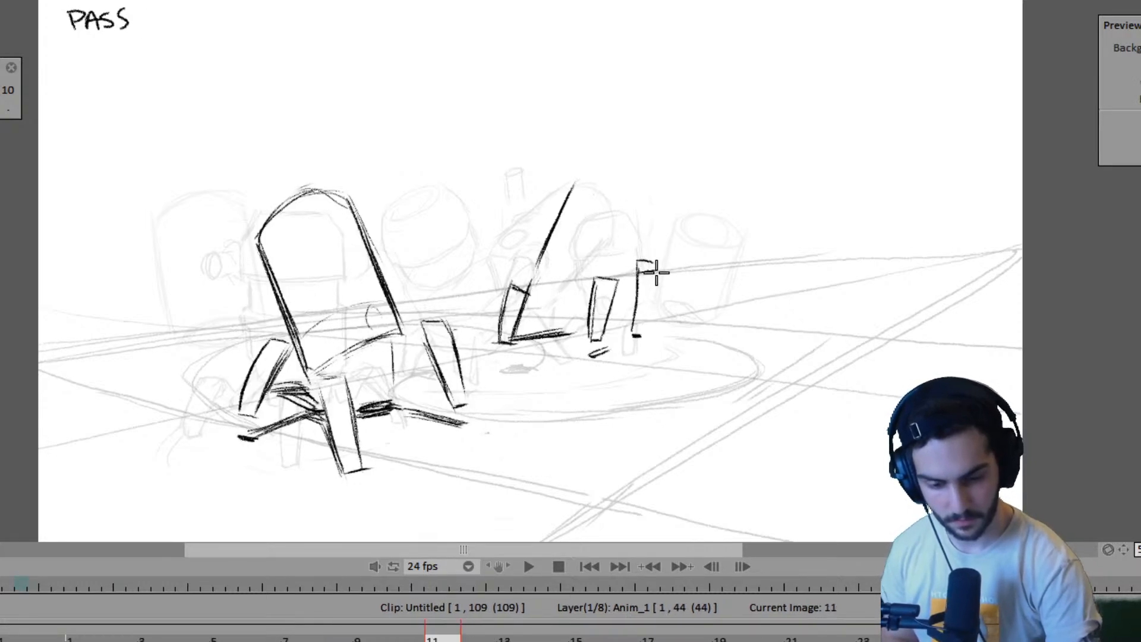
key("ctrl+z")
key("Left")
key("Right")
left_click_drag(637, 274, 656, 271)
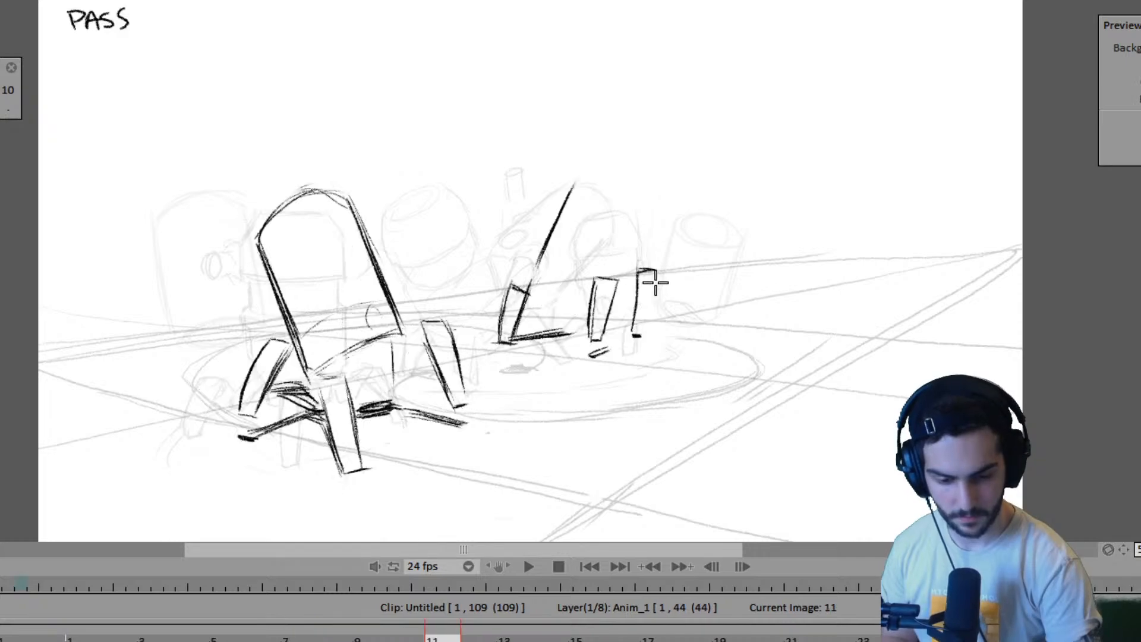
key("Left")
key("Right")
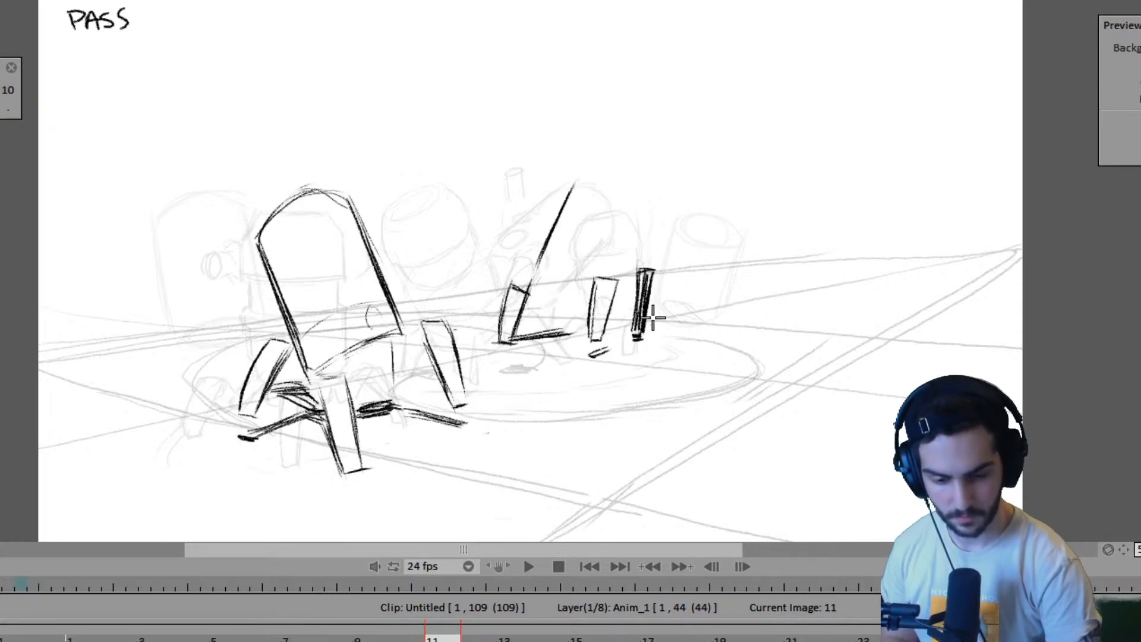
- Erase the upper part of the second robot's far leg on frame 11 and extend the top of that leg on frame 7
key("Left")
key("Left")
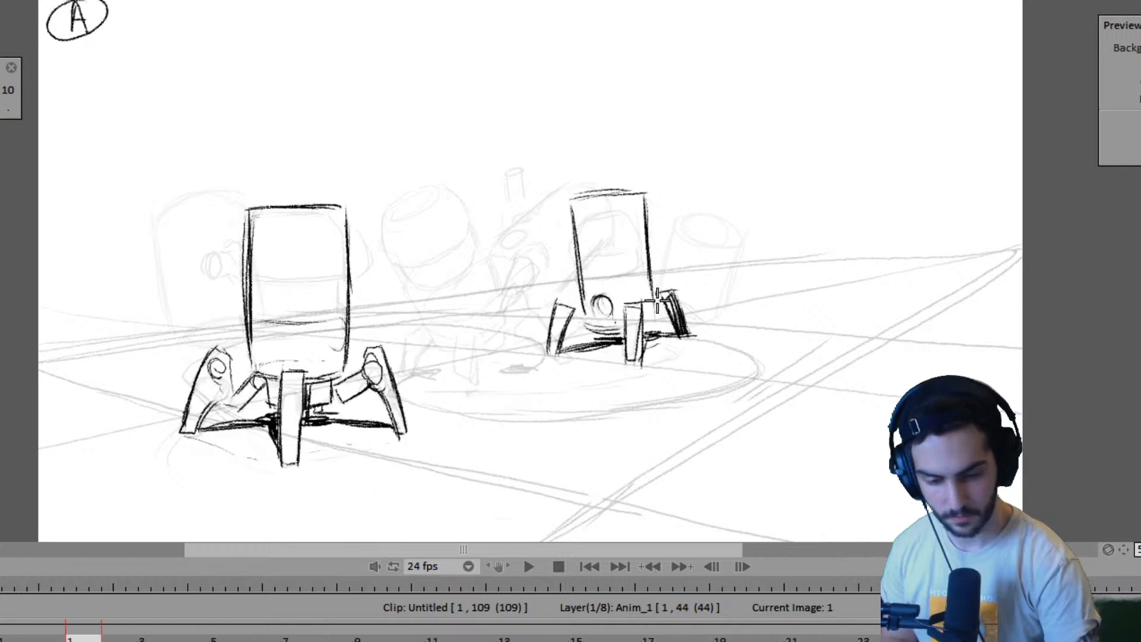
key("Right")
key("Right")
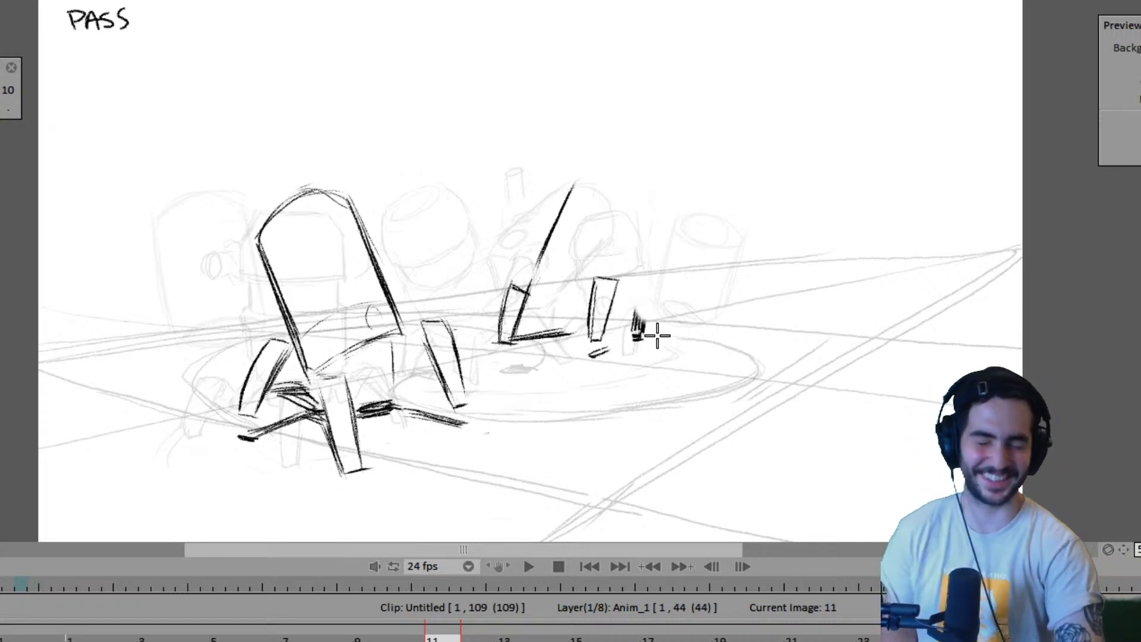
key("Left")
key("Left")
key("Left")
key("Left")
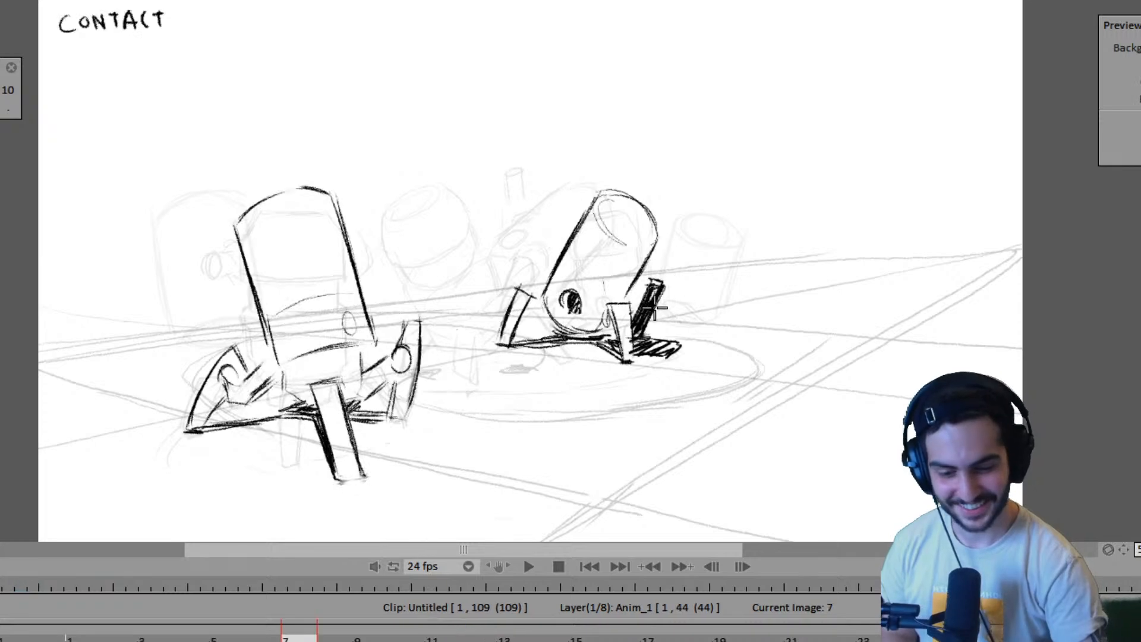
- Redraw the upper part of the far leg straighter on frame 11 and extend the ground shadow line to the front leg
key("Right")
key("Left")
key("Right")
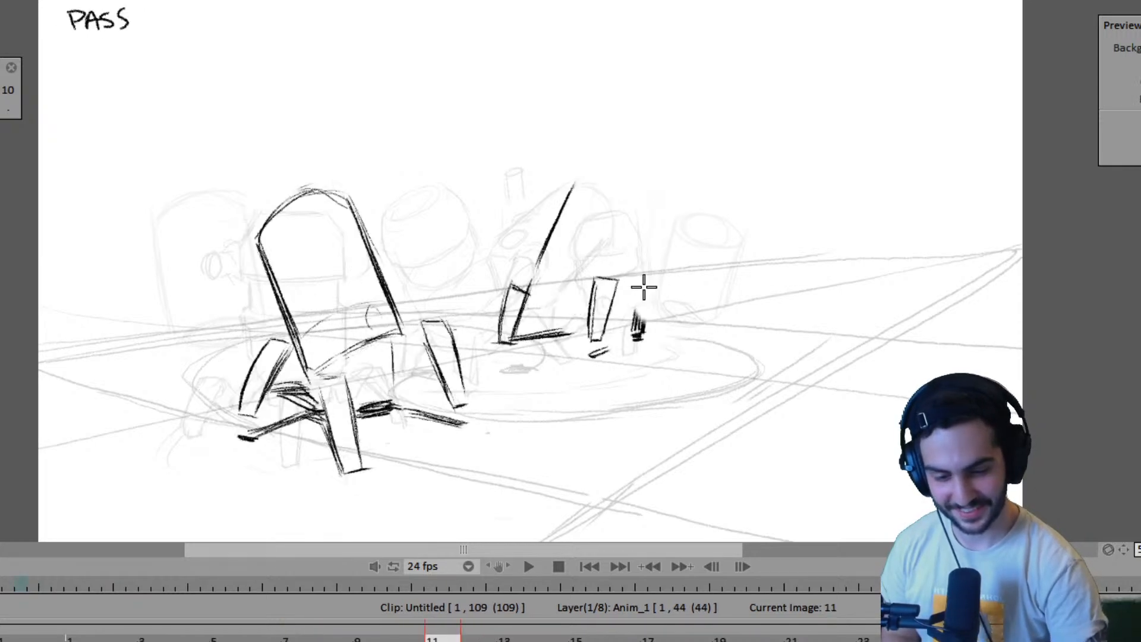
mouse_move(636, 271)
left_mouse_down()
mouse_move(634, 333)
mouse_move(649, 312)
left_mouse_up()
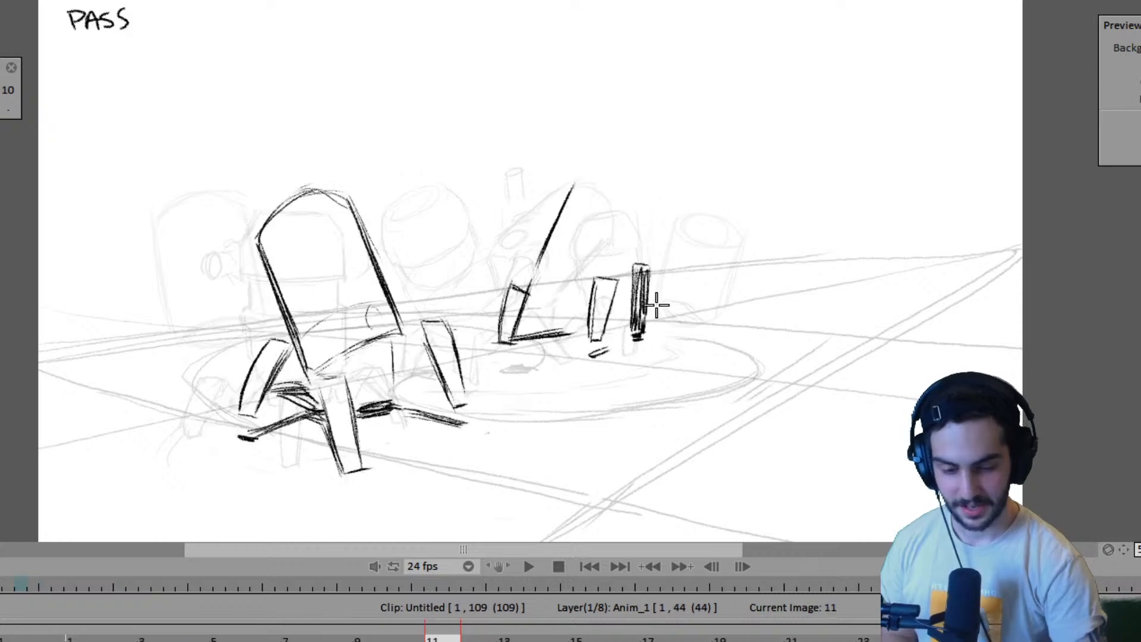
key("Left")
key("Right")
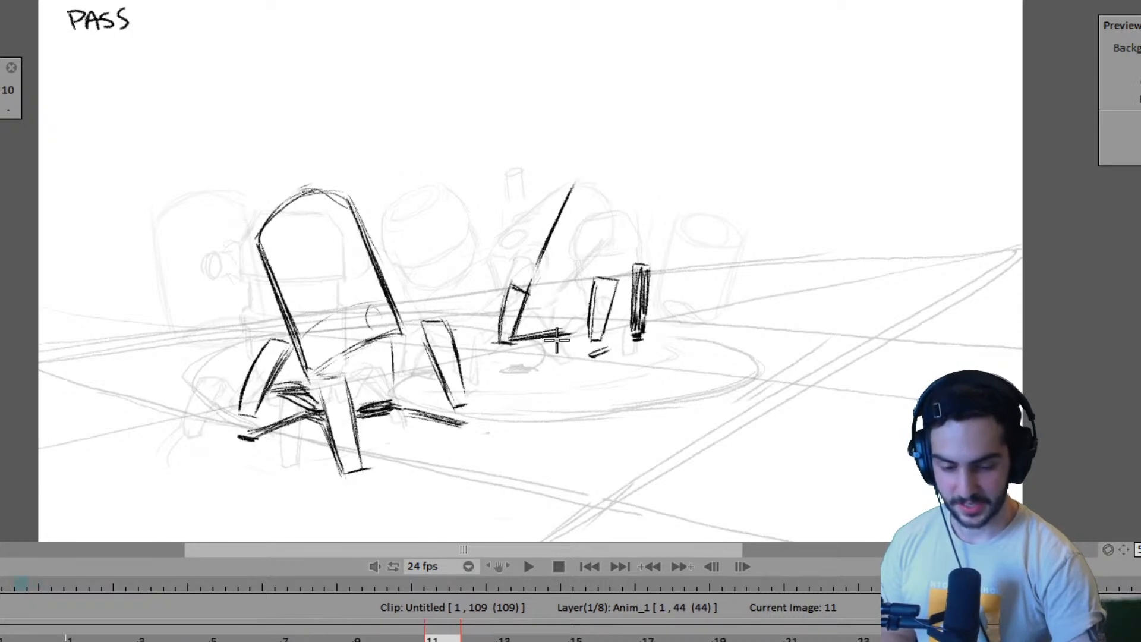
- Play the animation and review the second robot's motion through its contact poses
key("Return")
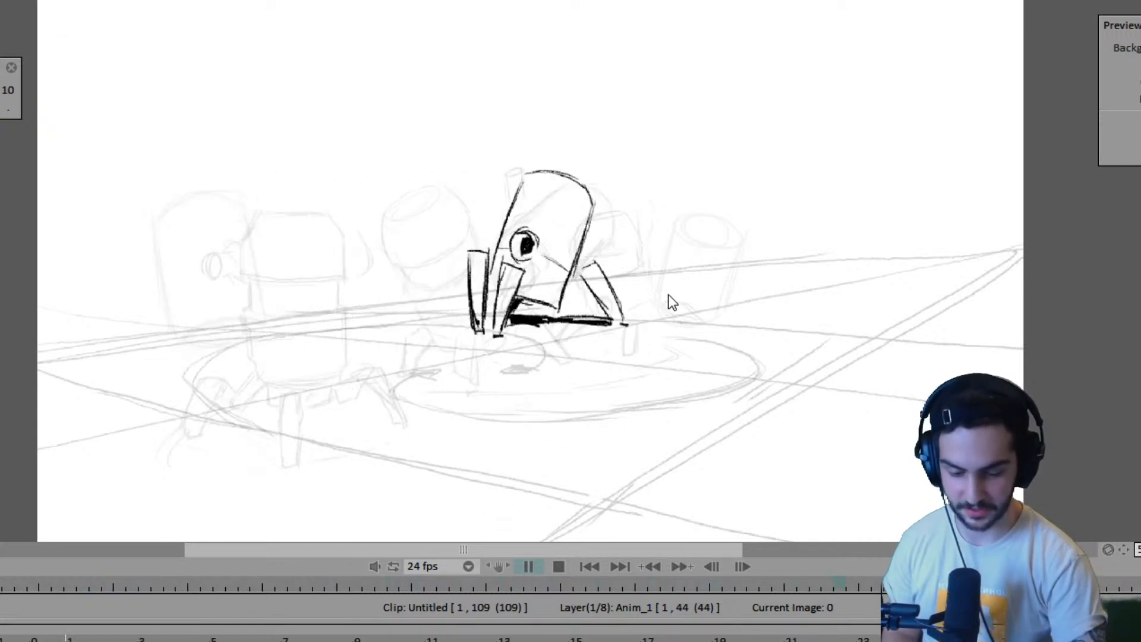
key("space")
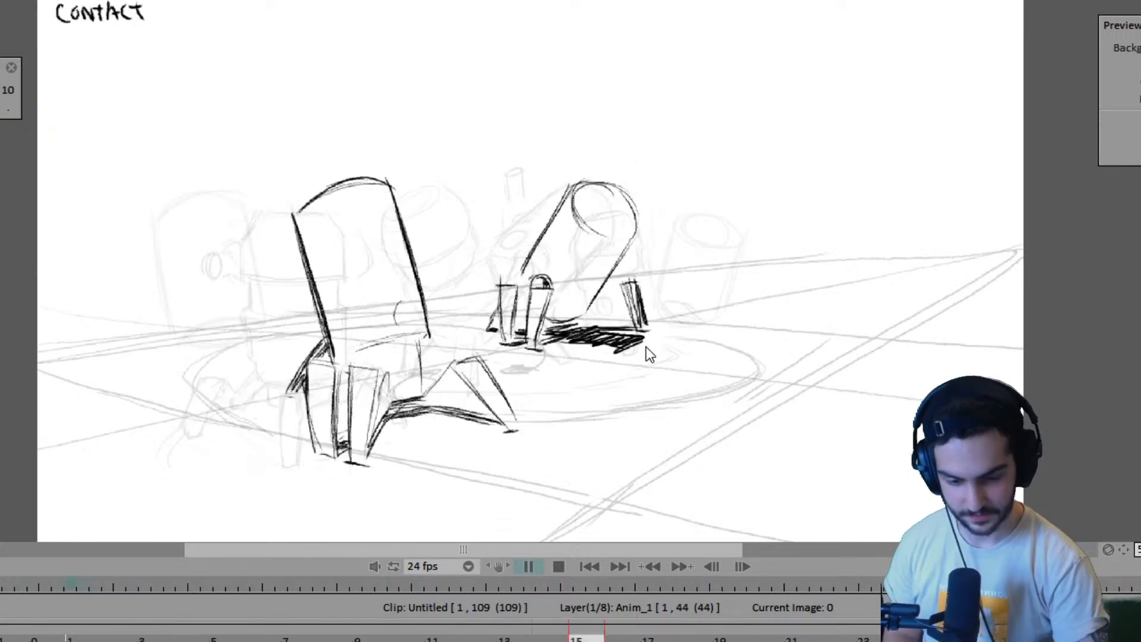
key("Left")
key("Right")
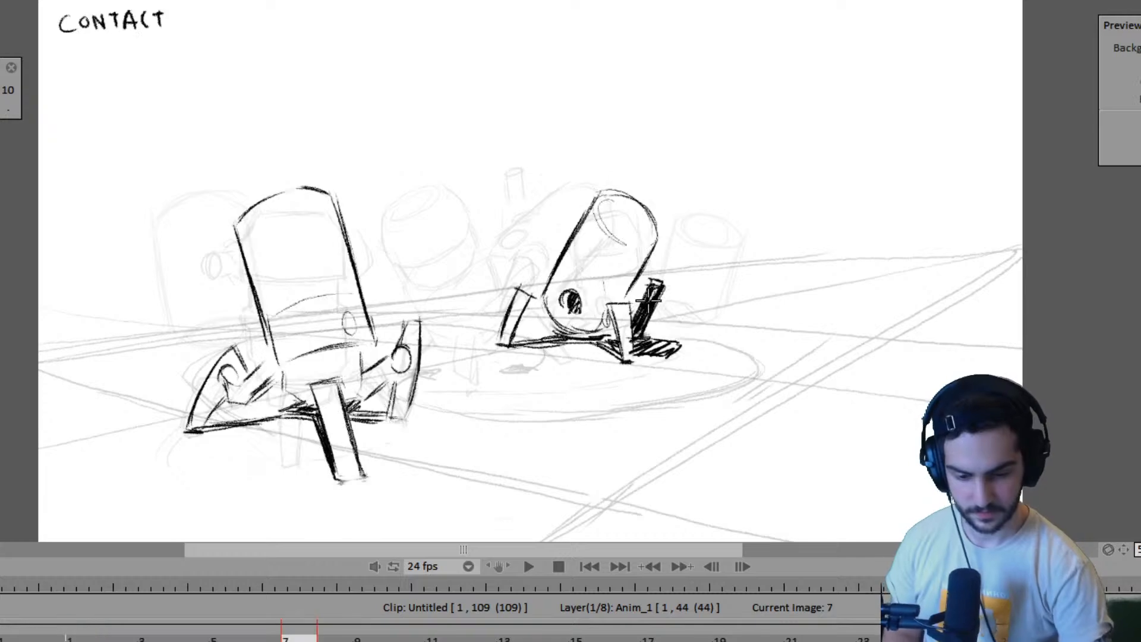
- Shade in the second robot's round eye on pose A on frame 1 and return to the pass pose on frame 11
key("Left")
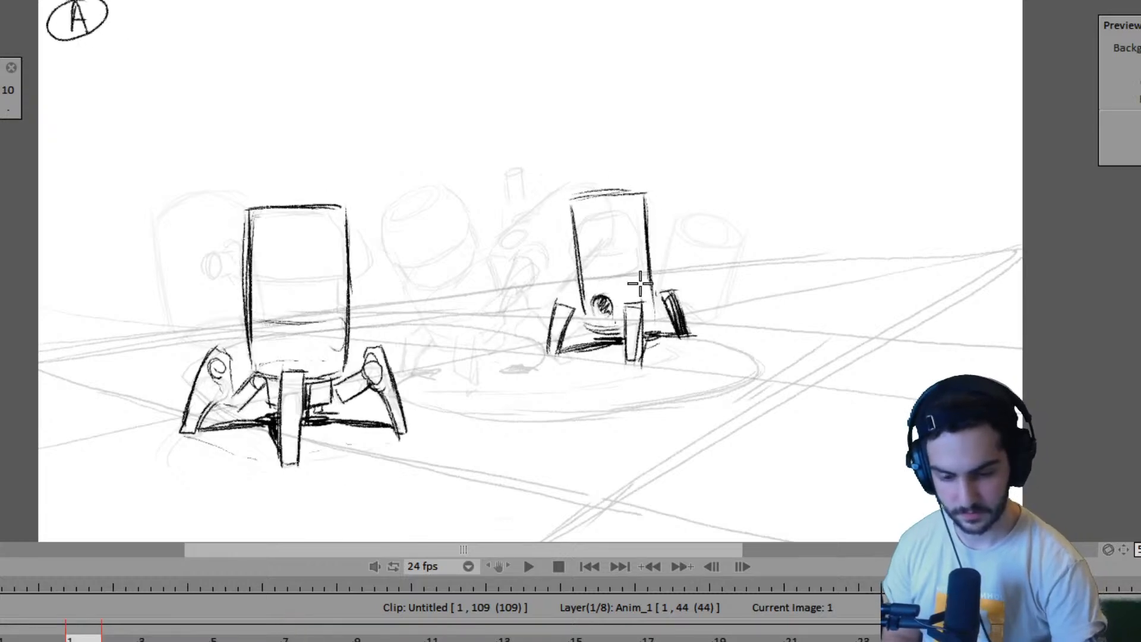
key("Right")
- Draw the curved bottom edge of the second robot's body between its left and front legs on frame 11
key("Right")
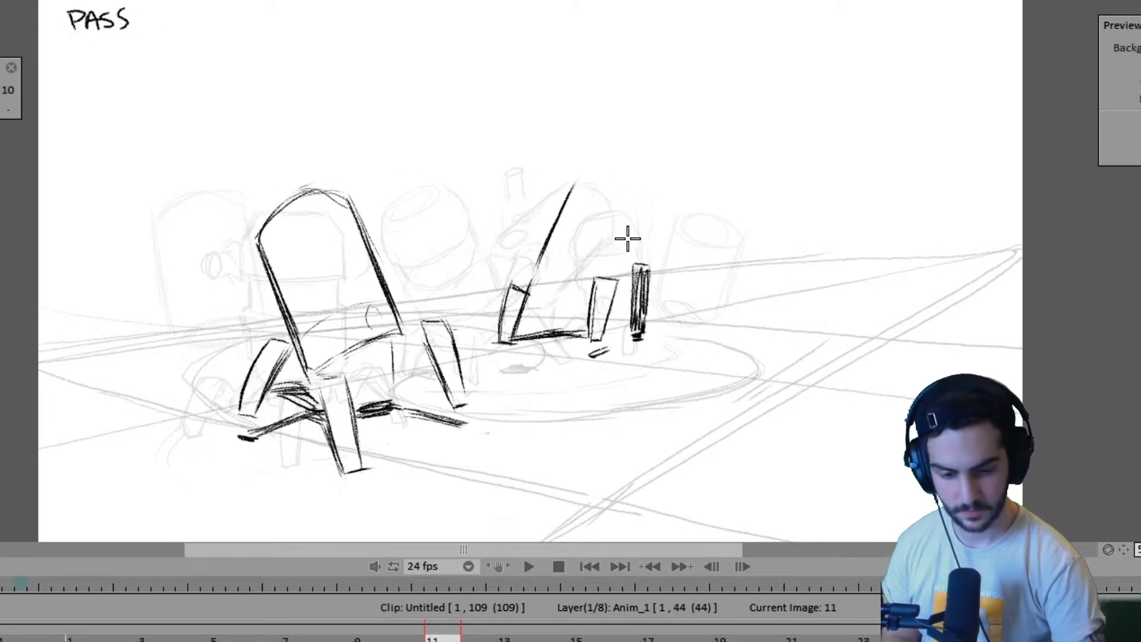
key("Left")
key("Right")
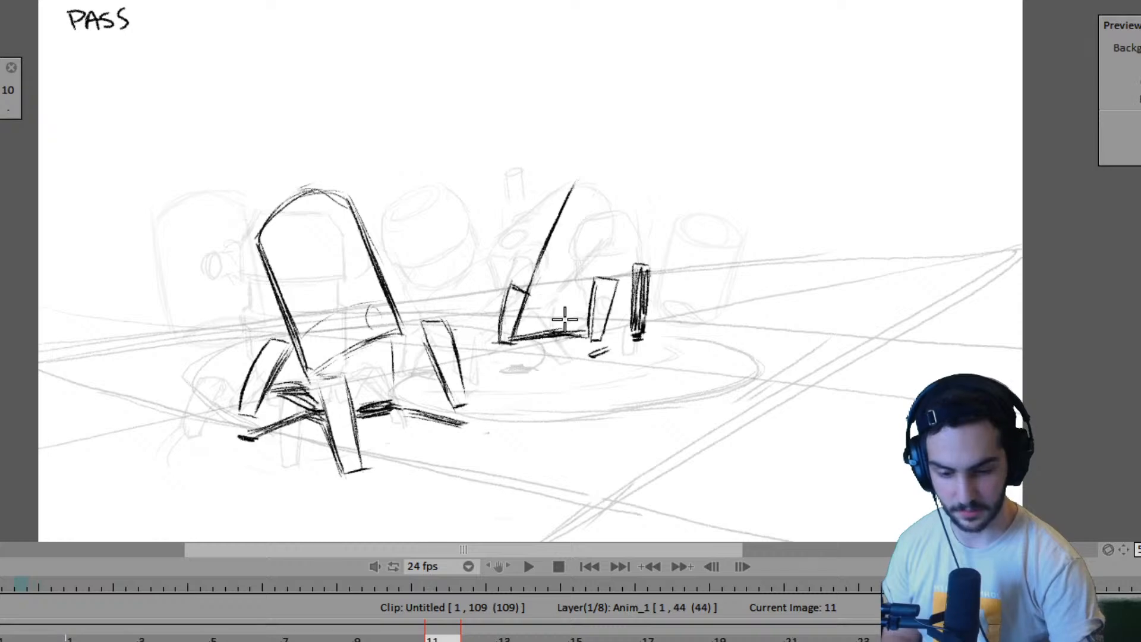
key("Left")
key("Right")
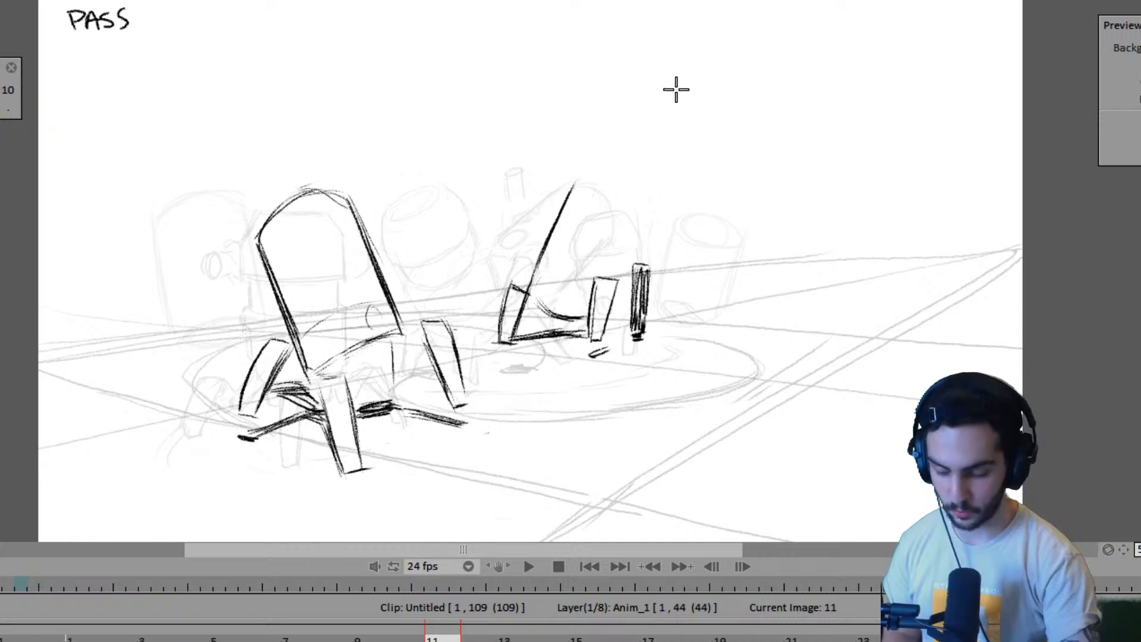
- Sketch the elliptical top of the second robot's body on frame 11 and refine its lower curve, flipping against frame 7
key("Left")
key("Right")
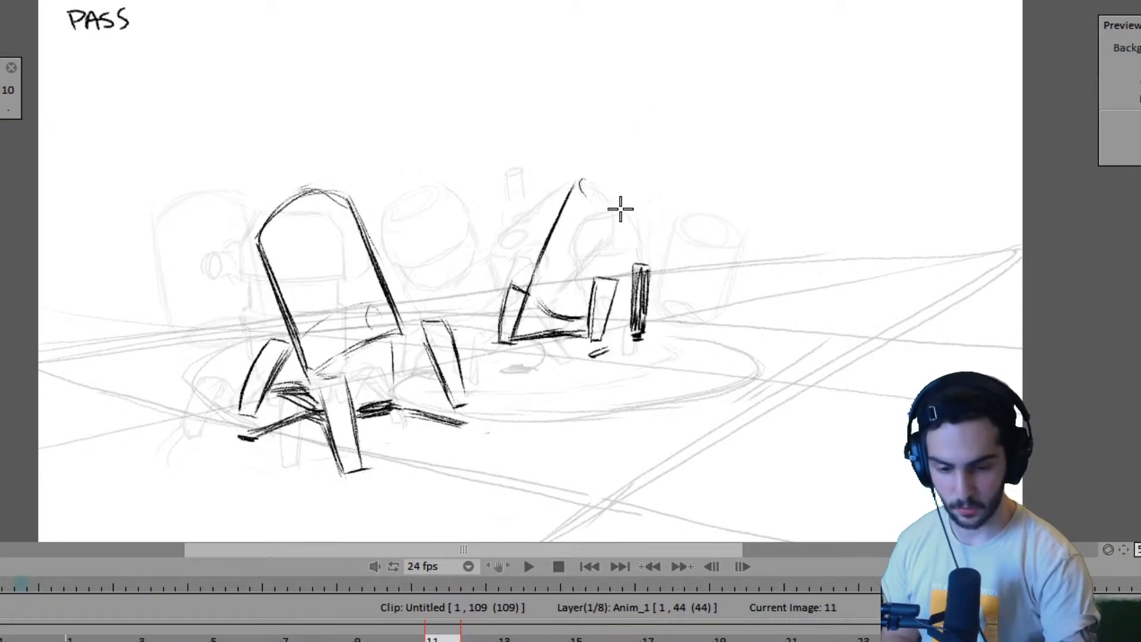
left_click_drag(582, 202, 632, 212)
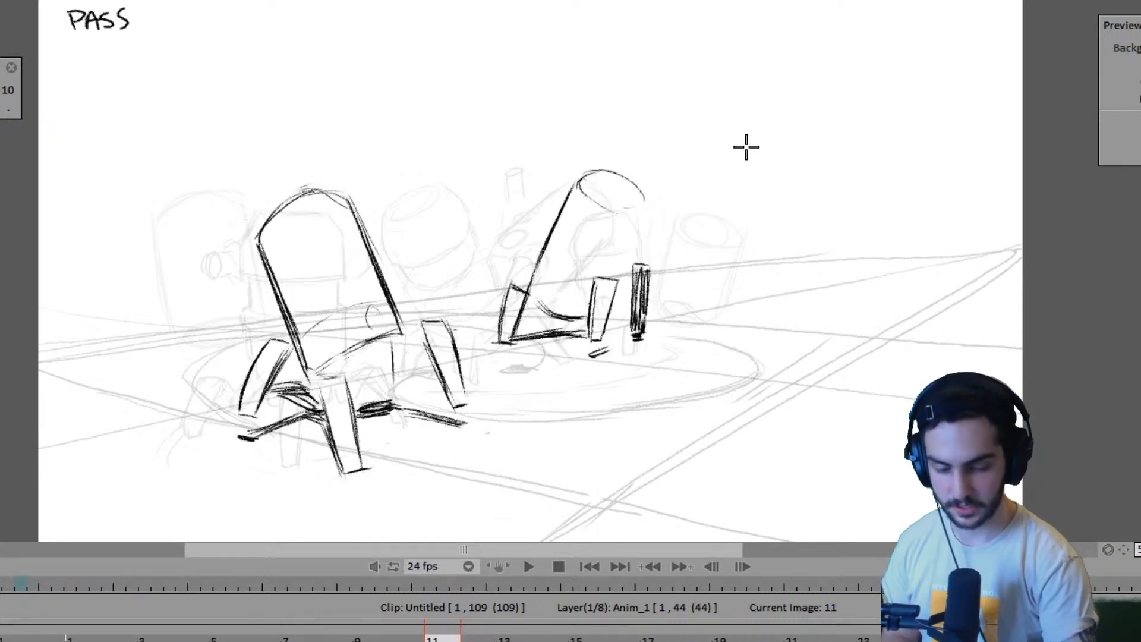
key("Left")
key("Right")
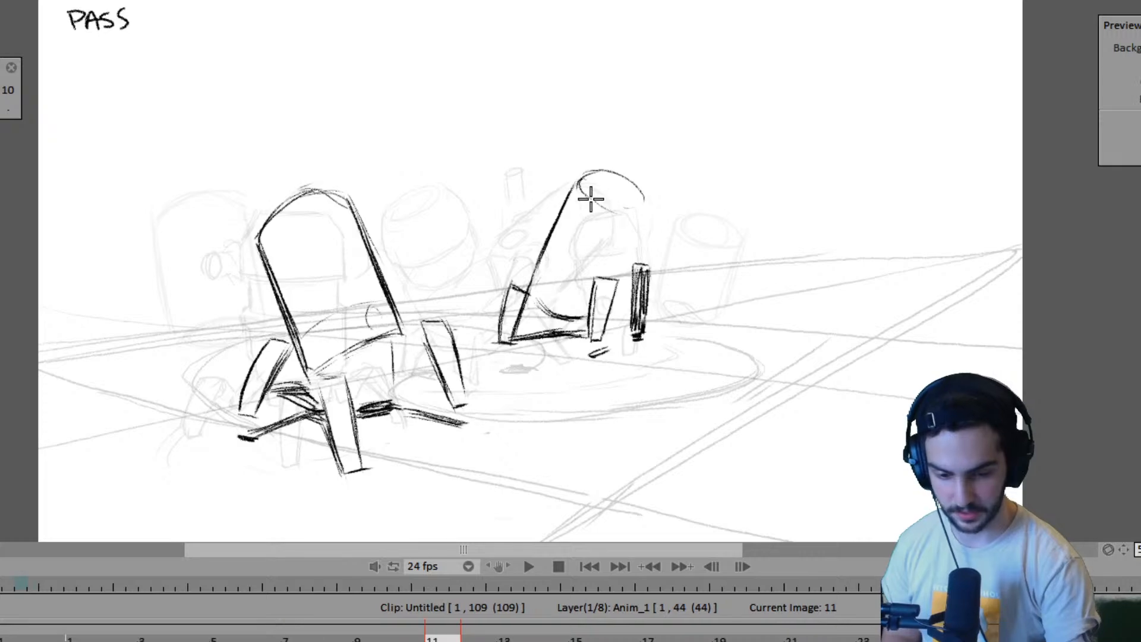
key("Left")
key("Right")
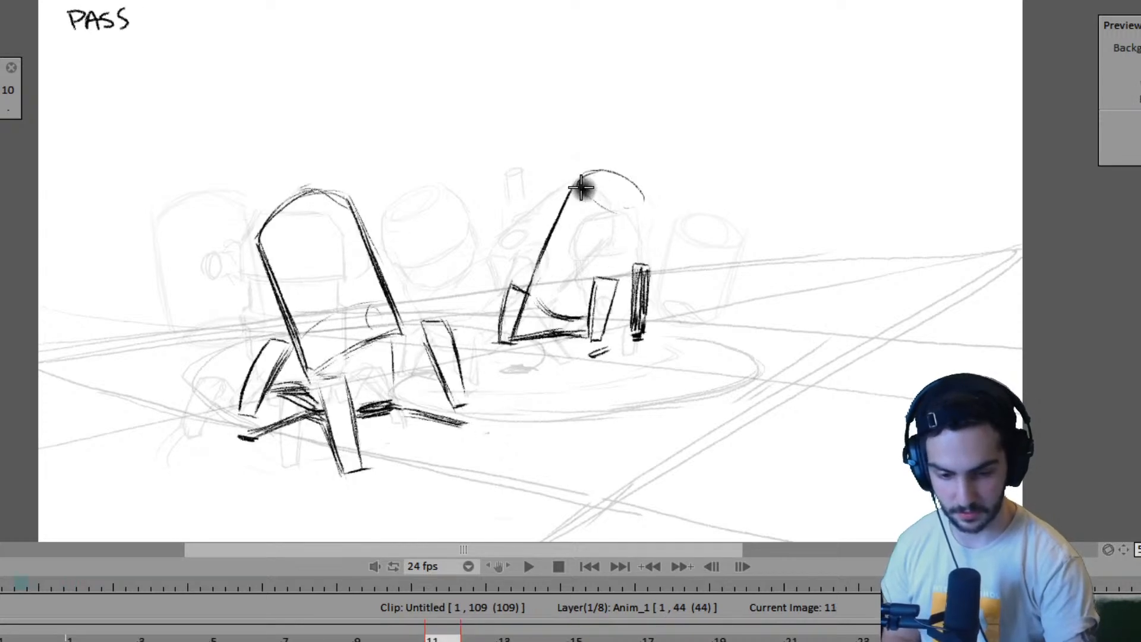
left_click_drag(581, 188, 616, 196)
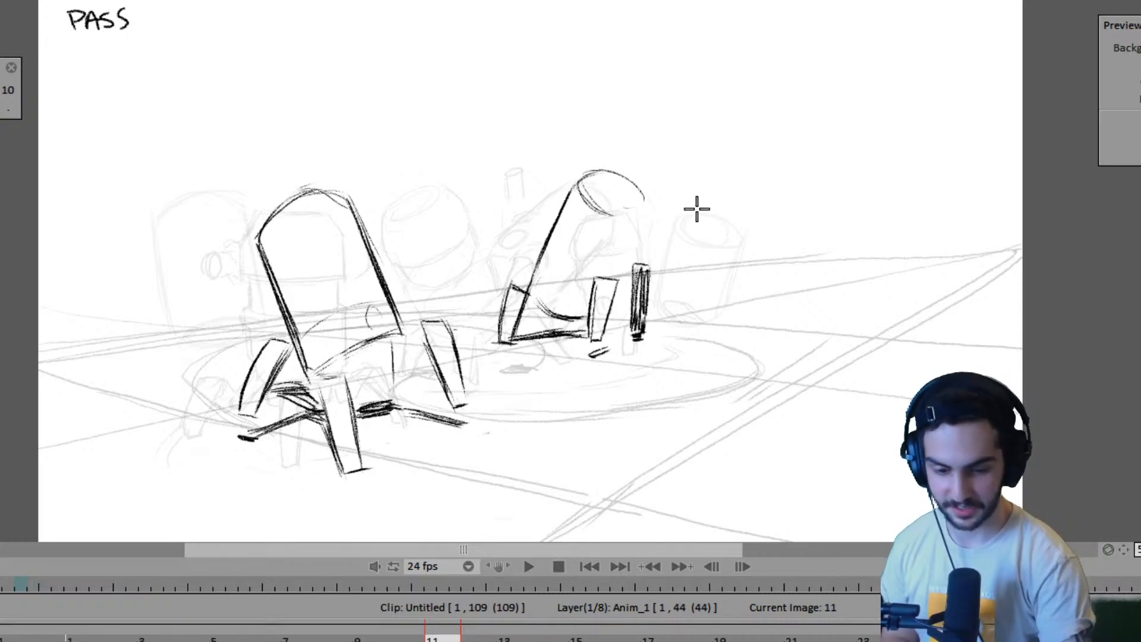
- Replace the second robot's earlier top and left edge on frame 11 with two slanted straight body sides, comparing against frame 7
mouse_move(585, 191)
left_mouse_down()
mouse_move(632, 173)
mouse_move(633, 208)
mouse_move(538, 261)
left_mouse_up()
key("Left")
key("Right")
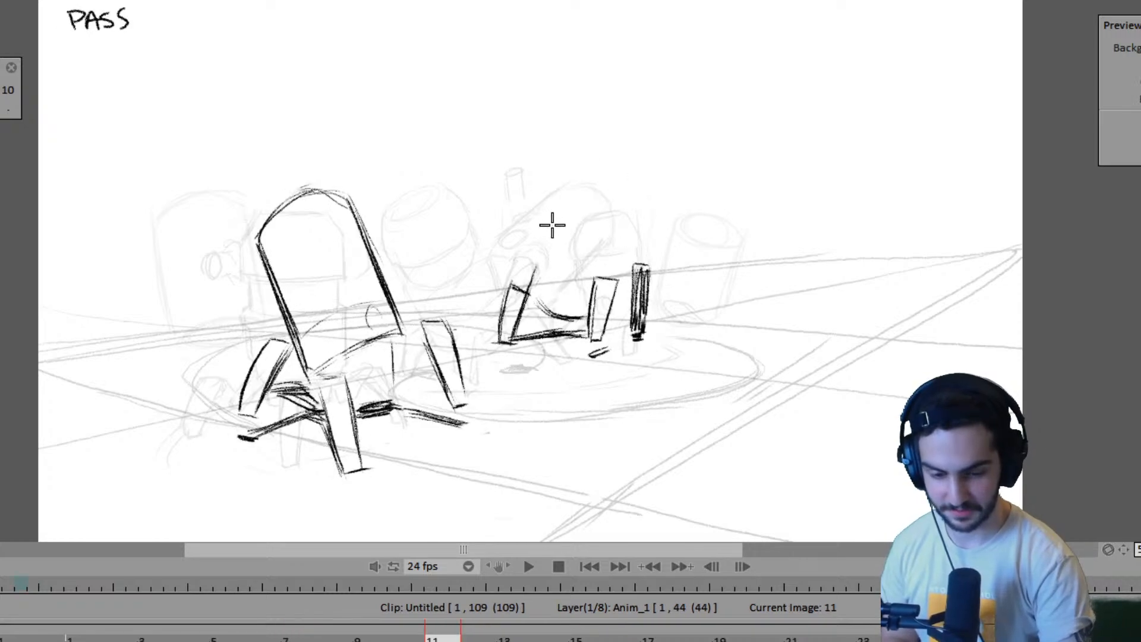
left_click_drag(564, 192, 523, 284)
key("Left")
key("Right")
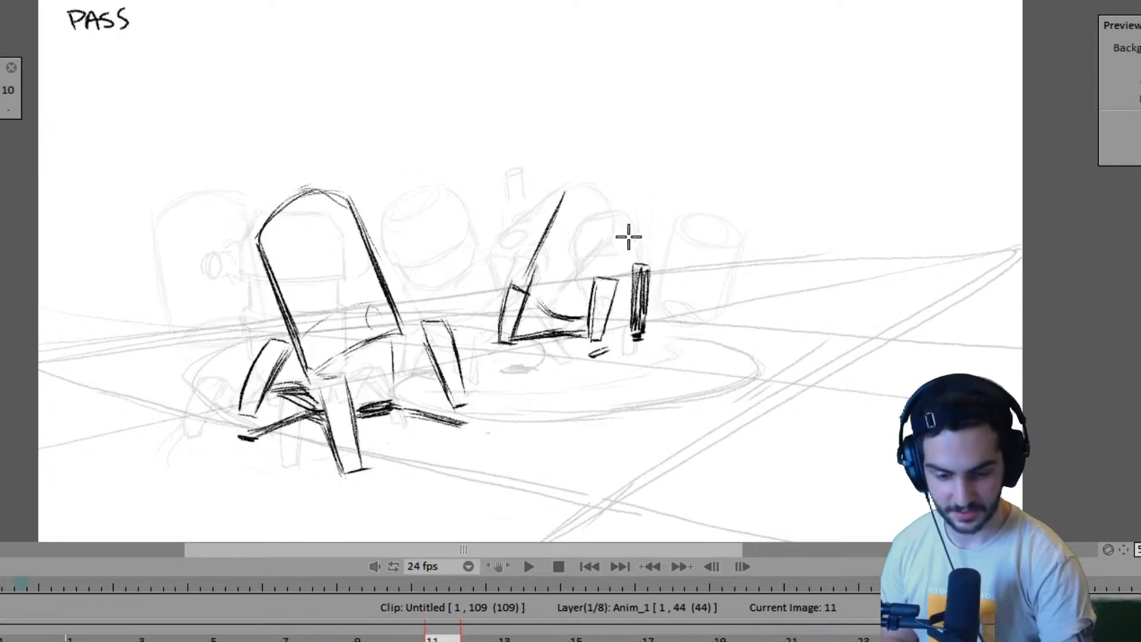
left_click_drag(638, 225, 610, 278)
key("Left")
key("Right")
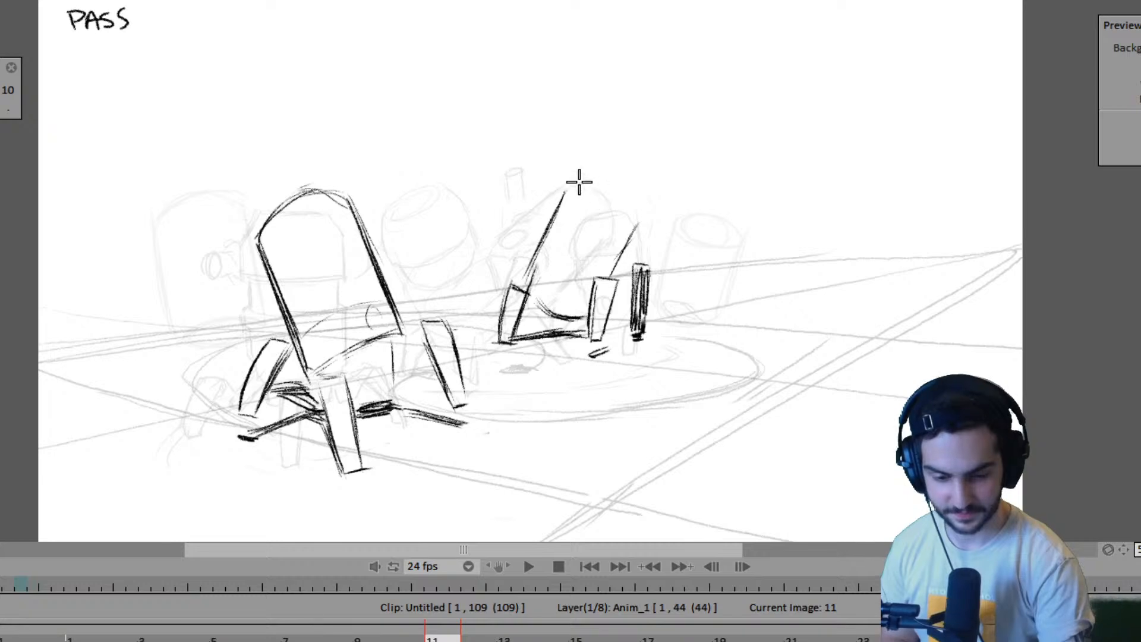
- Draw the tilted elliptical top joining the two sides of the second robot's body on frame 11, comparing against frame 7
left_click_drag(569, 192, 606, 224)
mouse_move(618, 171)
left_mouse_down()
mouse_move(580, 181)
mouse_move(599, 216)
mouse_move(638, 196)
mouse_move(640, 214)
left_mouse_up()
key("Left")
key("Right")
left_click_drag(637, 226, 611, 223)
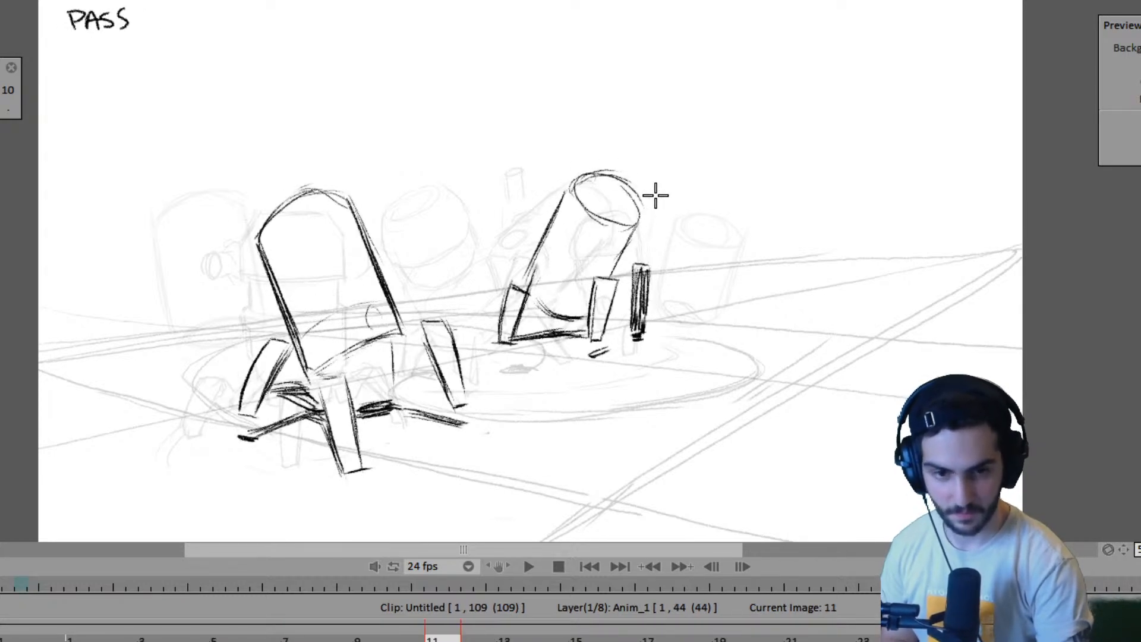
key("Left")
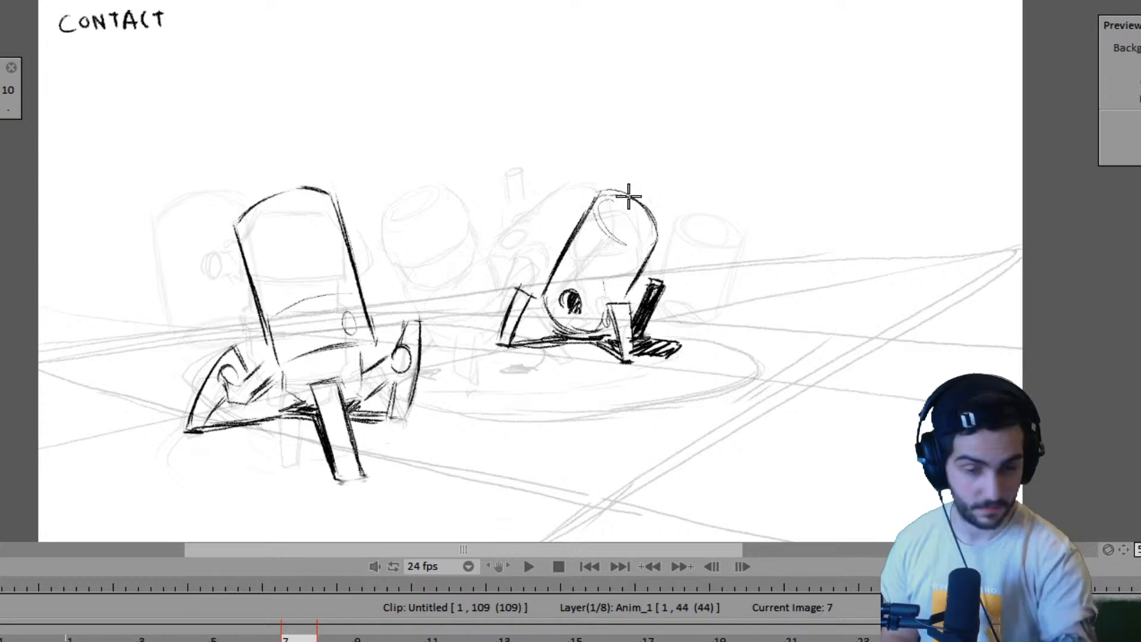
key("Right")
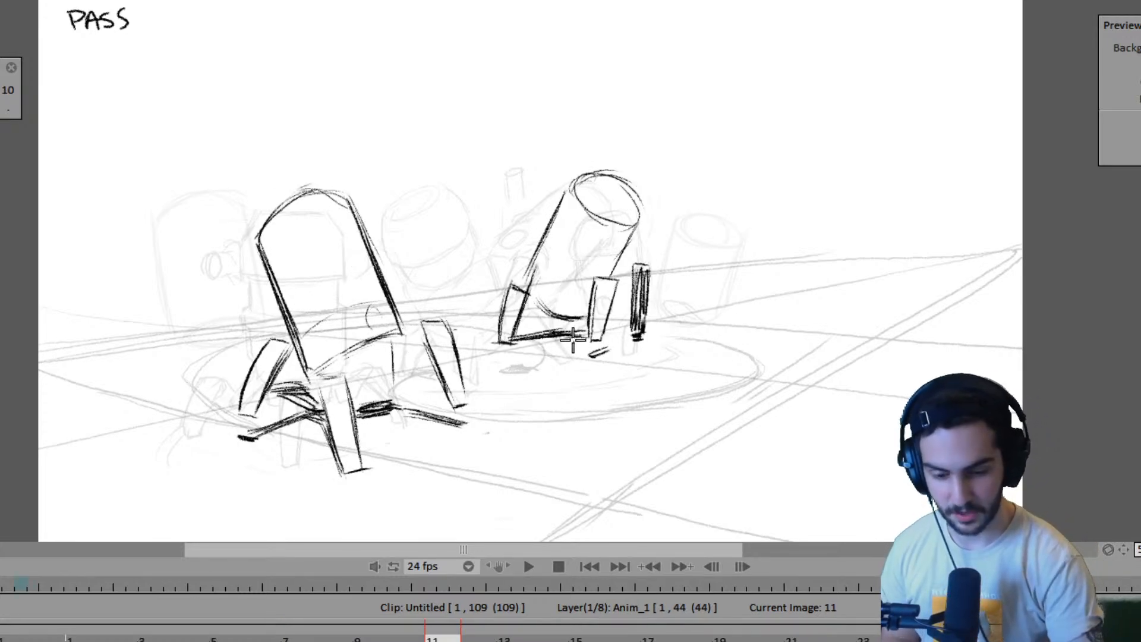
- Add dark ground shadow strokes under the second robot's body, connecting the front leg and the rear dark leg on frame 11
mouse_move(573, 339)
left_mouse_down()
mouse_move(587, 346)
mouse_move(578, 344)
left_mouse_up()
key("Left")
key("Right")
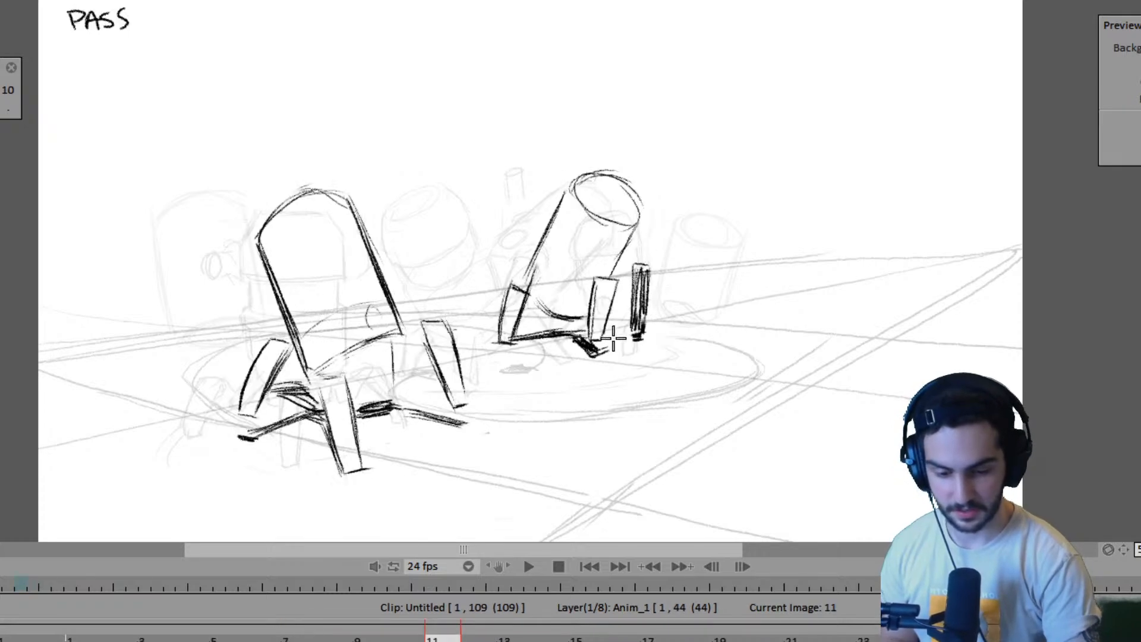
mouse_move(602, 338)
left_mouse_down()
mouse_move(637, 339)
mouse_move(624, 345)
mouse_move(644, 352)
left_mouse_up()
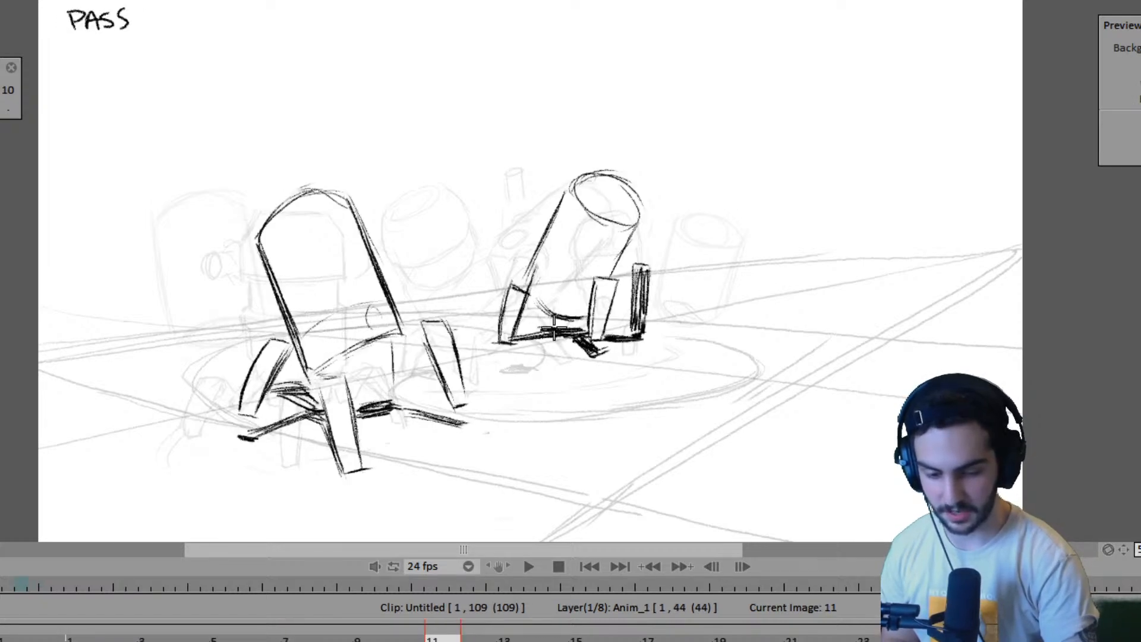
key("Left")
key("Right")
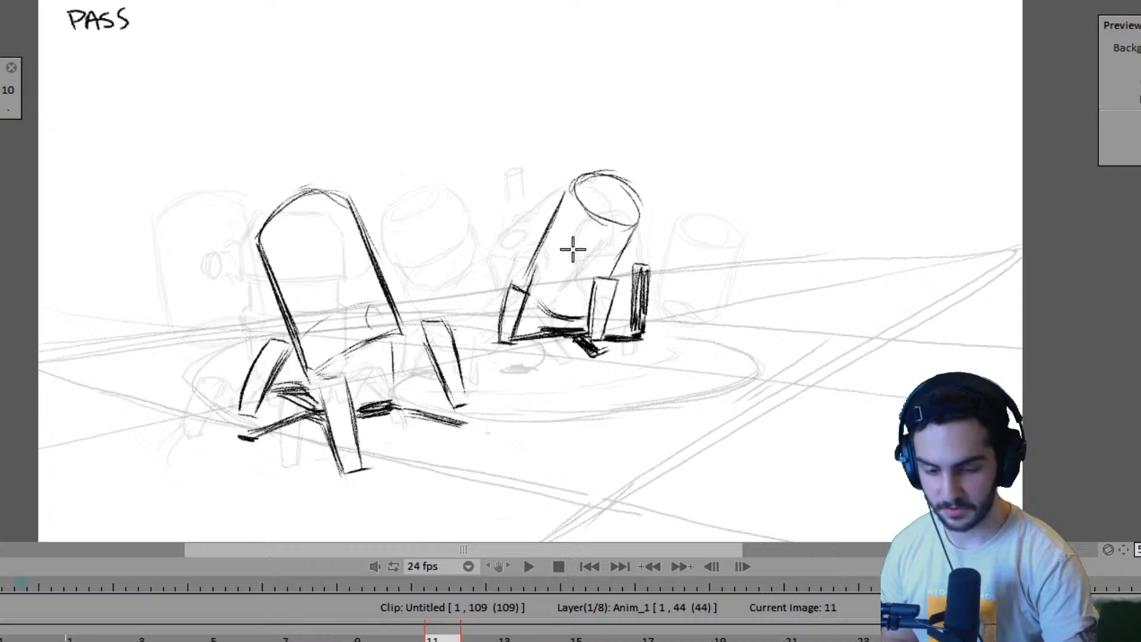
- Sketch the outline of the second robot's round eye low on its body on frame 11, matching its placement to frame 7
key("Left")
key("Right")
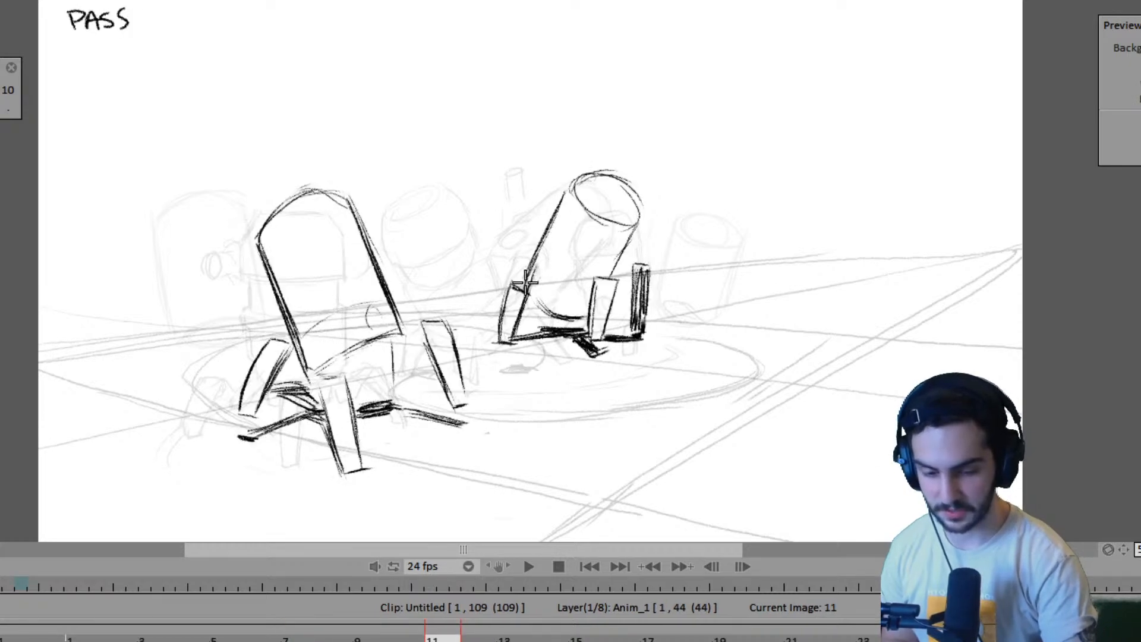
key("Left")
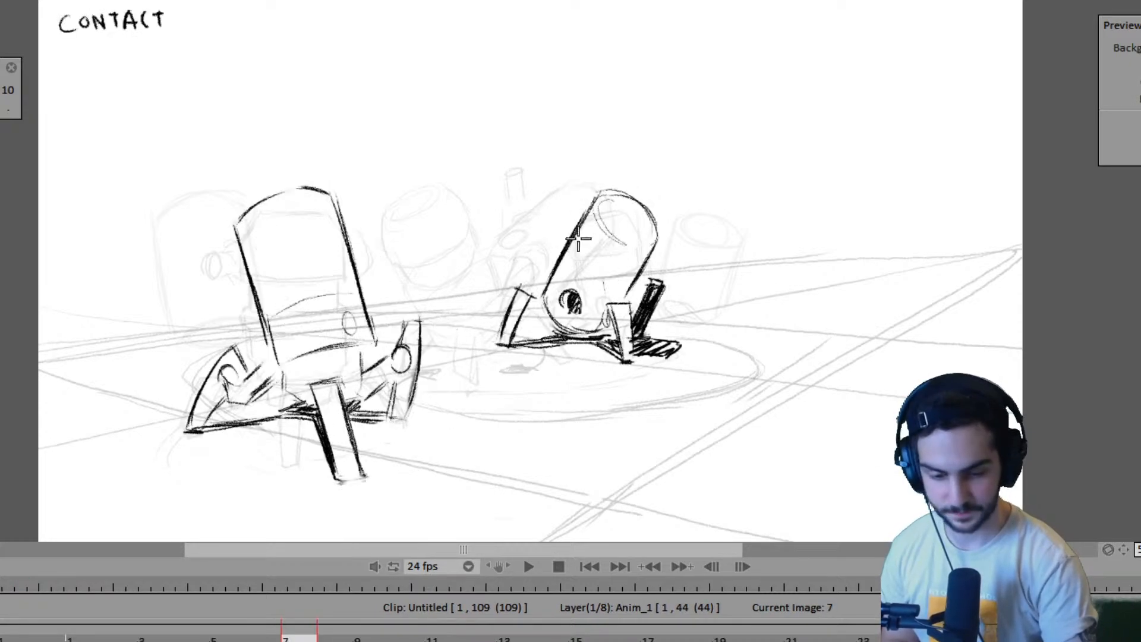
key("Right")
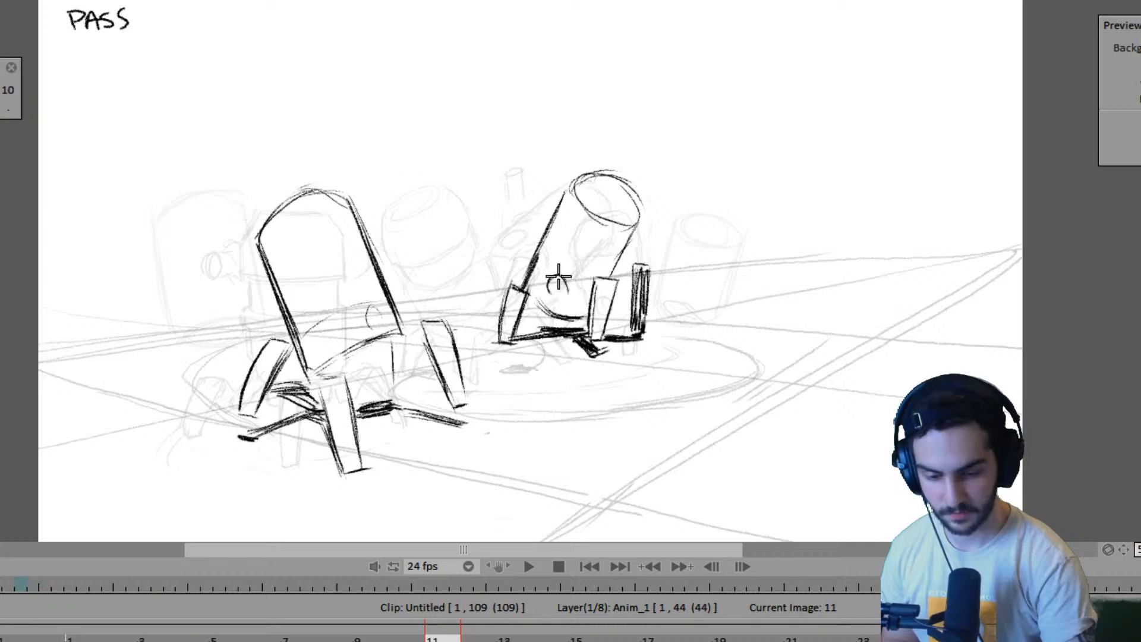
key("Left")
key("Right")
key("Left")
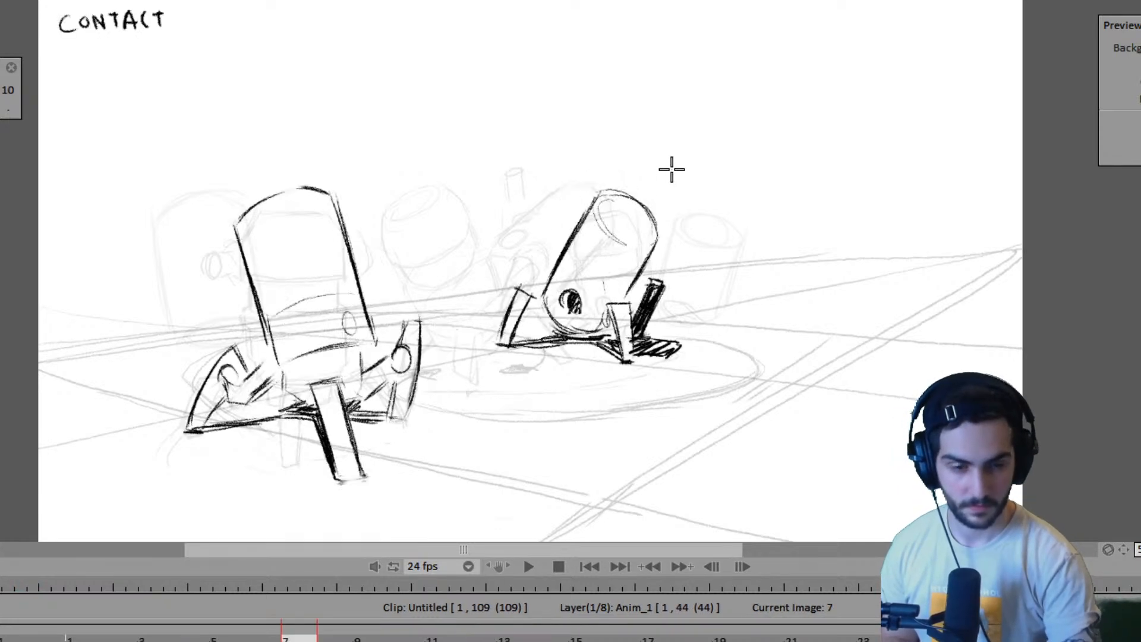
key("Right")
key("Left")
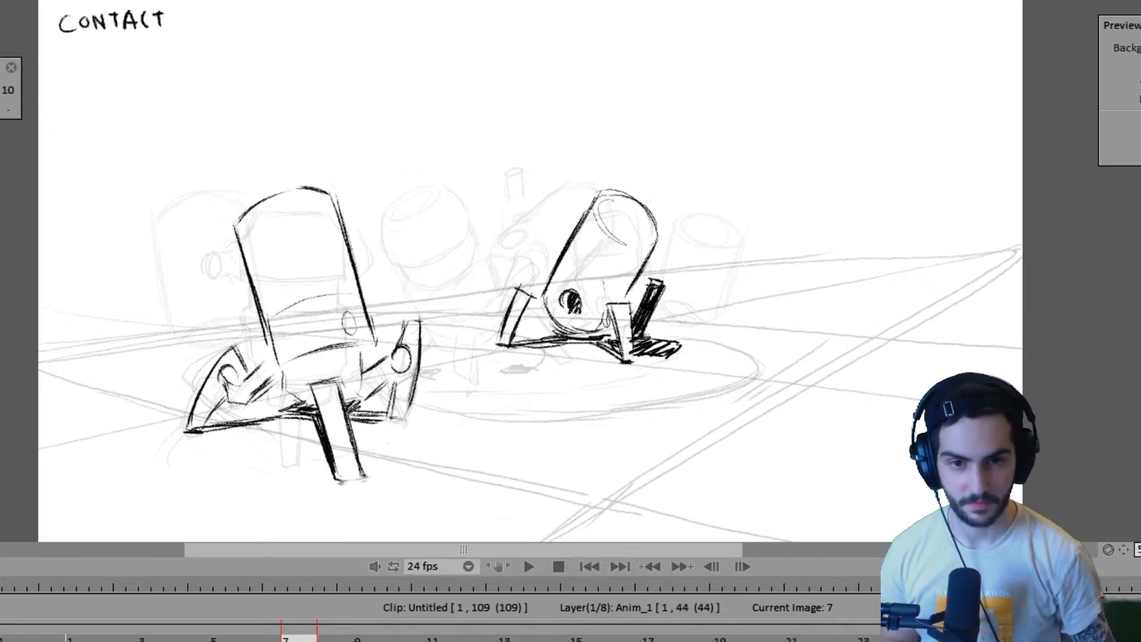
key("Right")
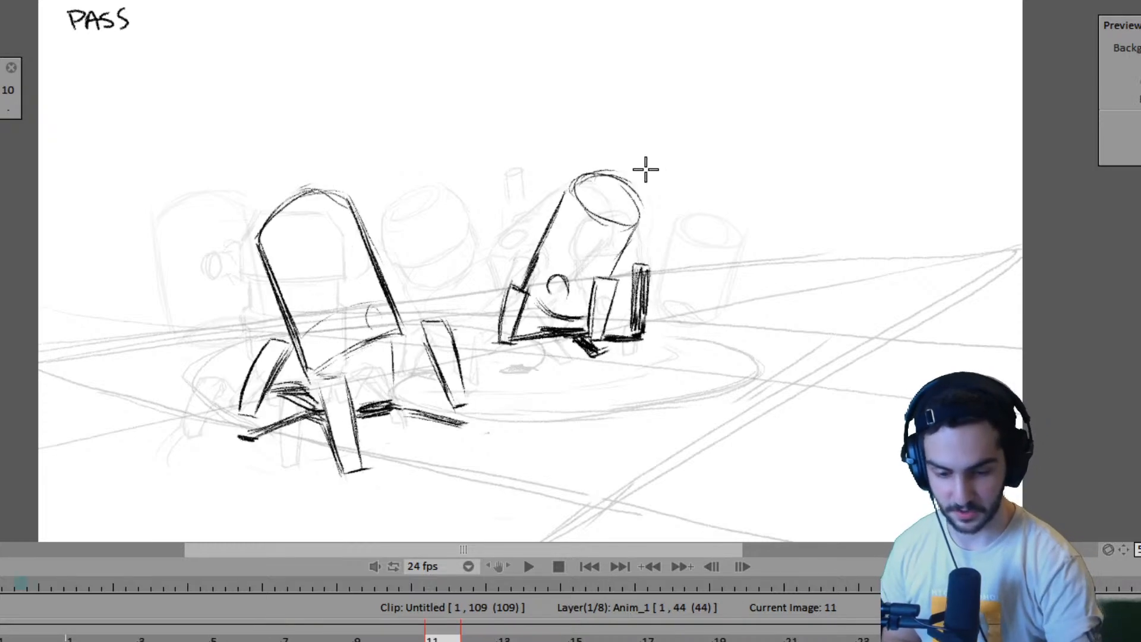
- Flip between frames 7, 11 and 15 to examine how the second robot's body and legs move through the passing pose
key("Left")
key("Right")
key("Right")
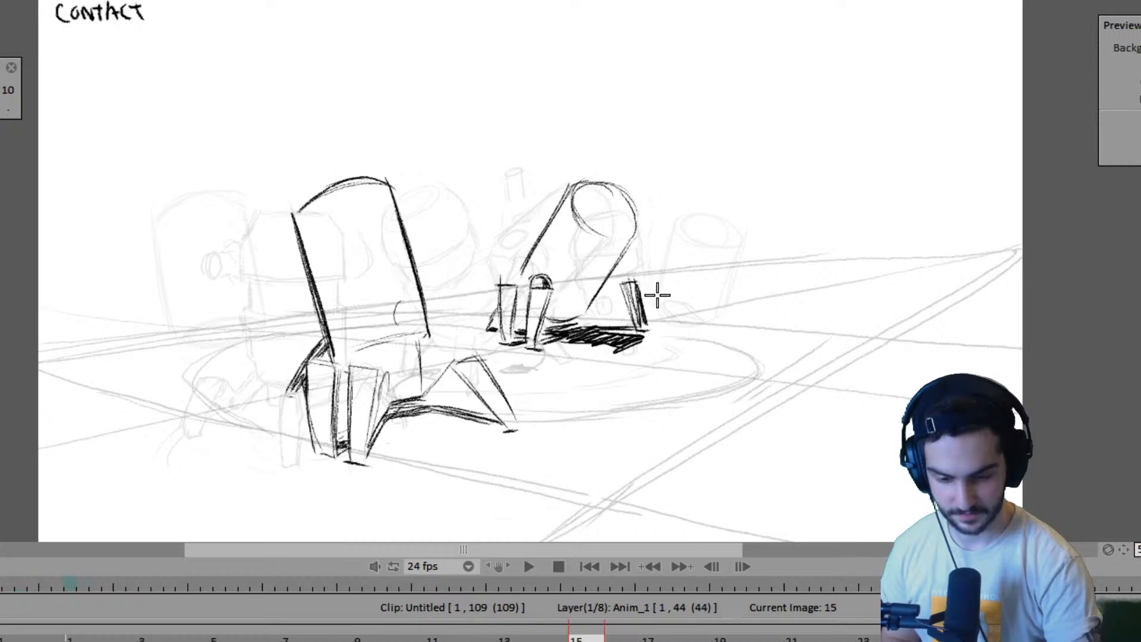
key("Left")
key("Left")
key("Right")
key("Right")
key("Left")
key("Left")
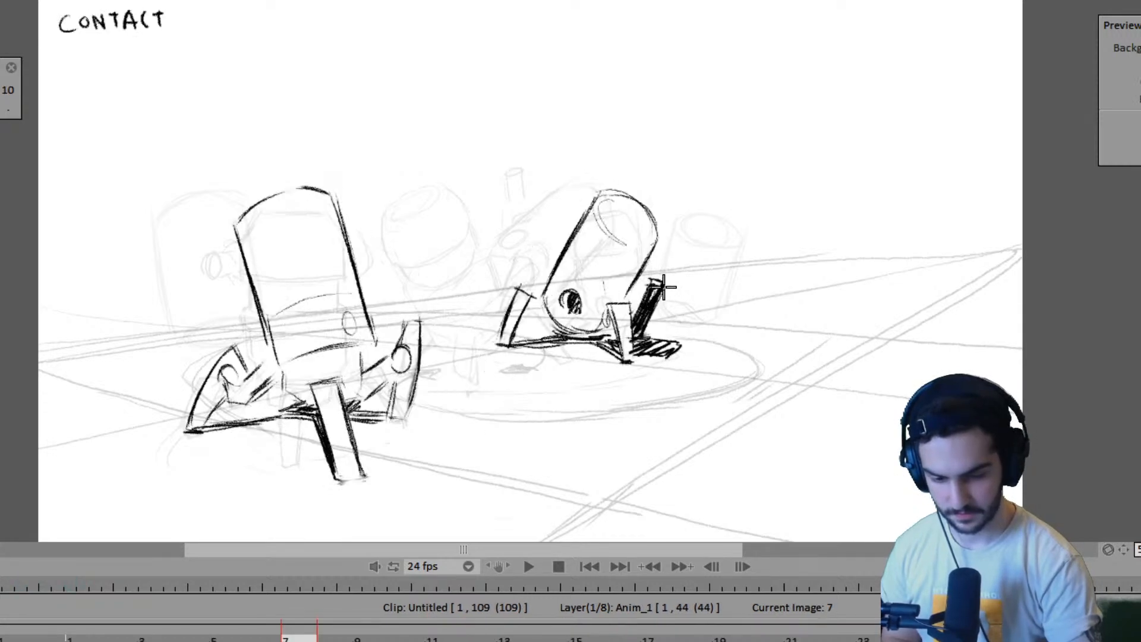
key("Right")
key("Right")
key("Left")
key("Left")
key("Right")
key("Right")
key("Left")
key("Left")
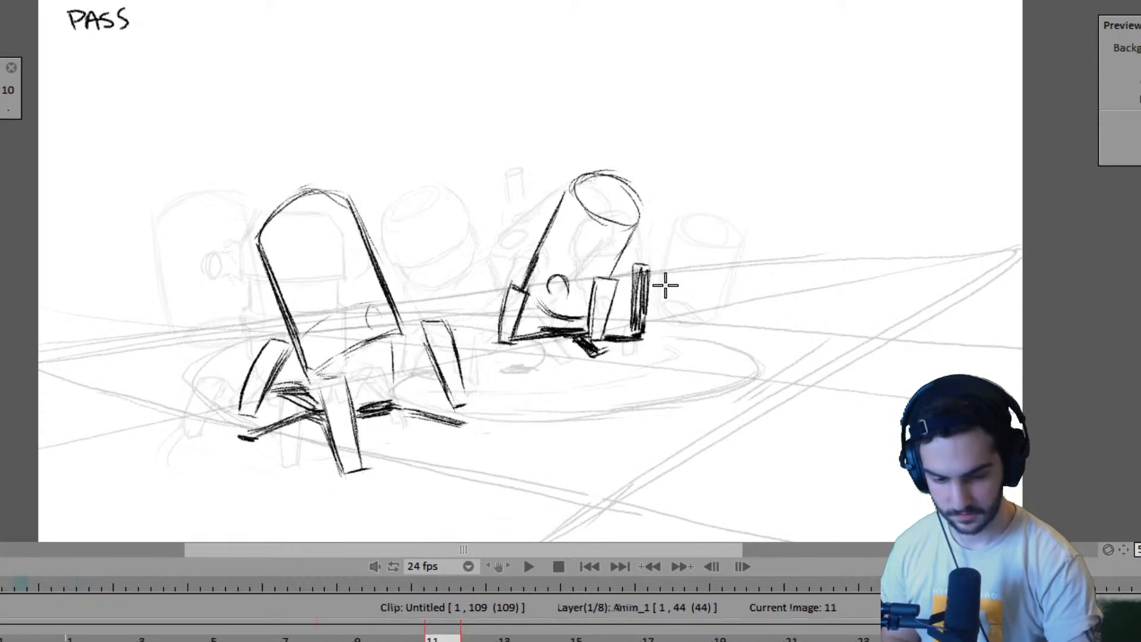
- Darken the shadow line between the second robot's front leg and rear dark leg on frame 11 and compare with frame 7
key("Right")
key("Right")
key("Left")
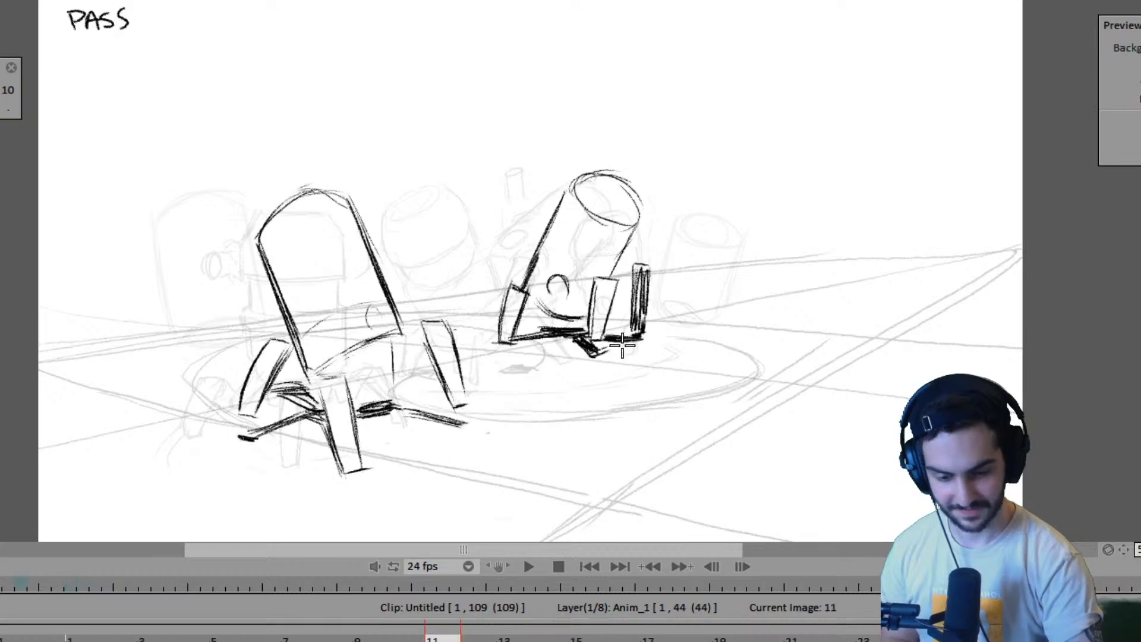
key("Left")
key("Right")
mouse_move(608, 338)
left_mouse_down()
mouse_move(654, 354)
mouse_move(644, 338)
left_mouse_up()
key("Left")
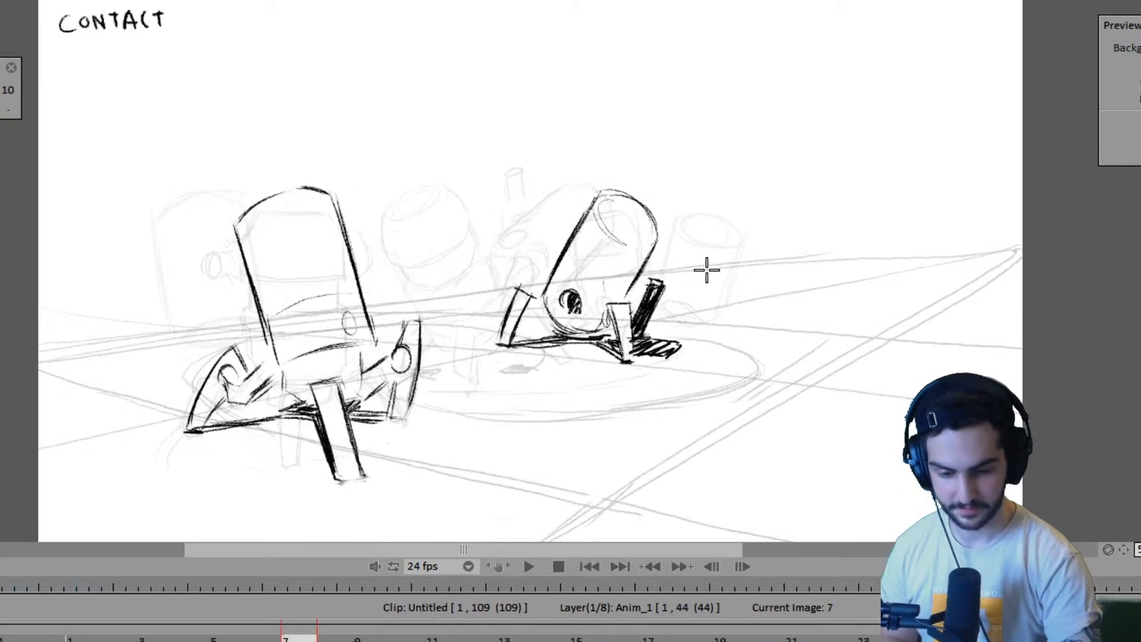
- Remove the second robot's held contact pose from frame 19, leaving only the first robot's pass drawing there
key("Right")
key("Right")
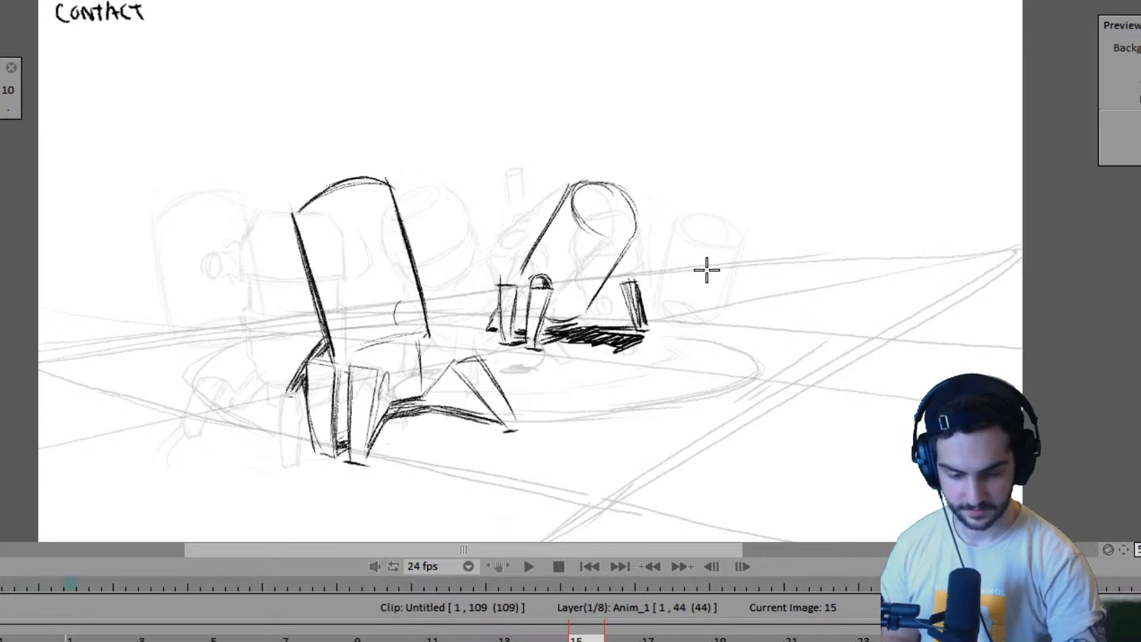
key("Right")
key("Left")
left_click(720, 639)
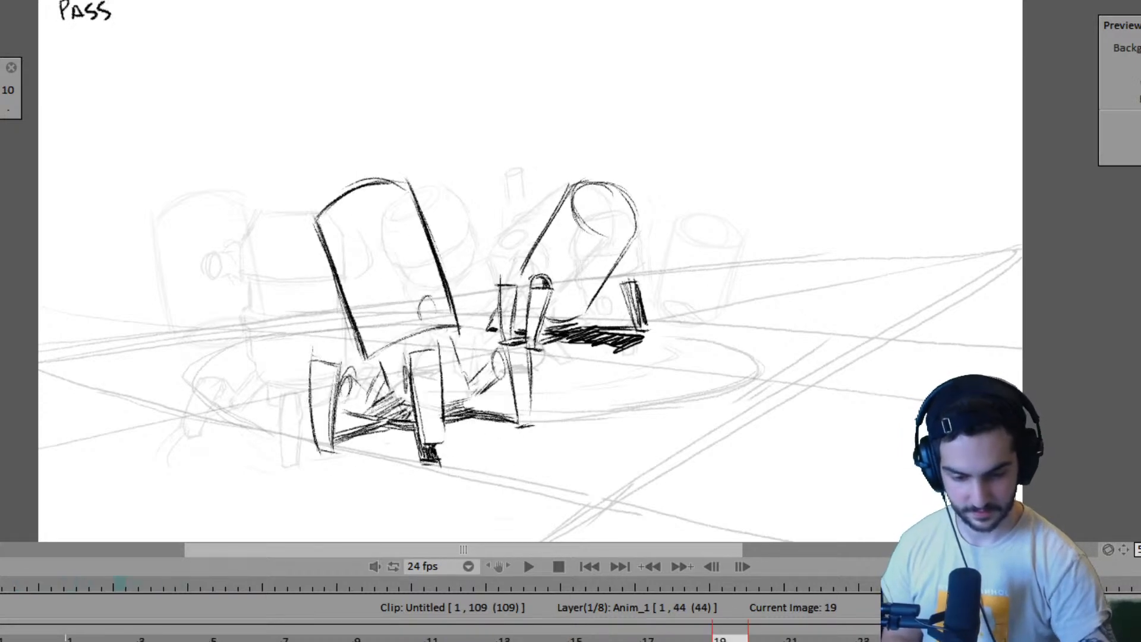
key("Right")
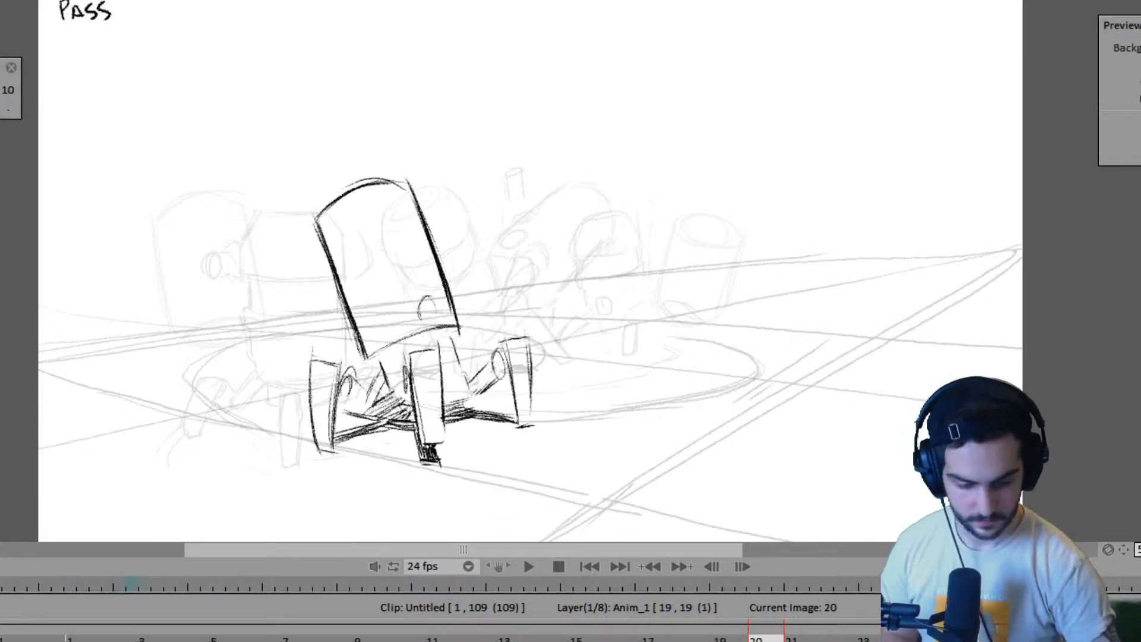
key("Left")
key("Left")
key("Right")
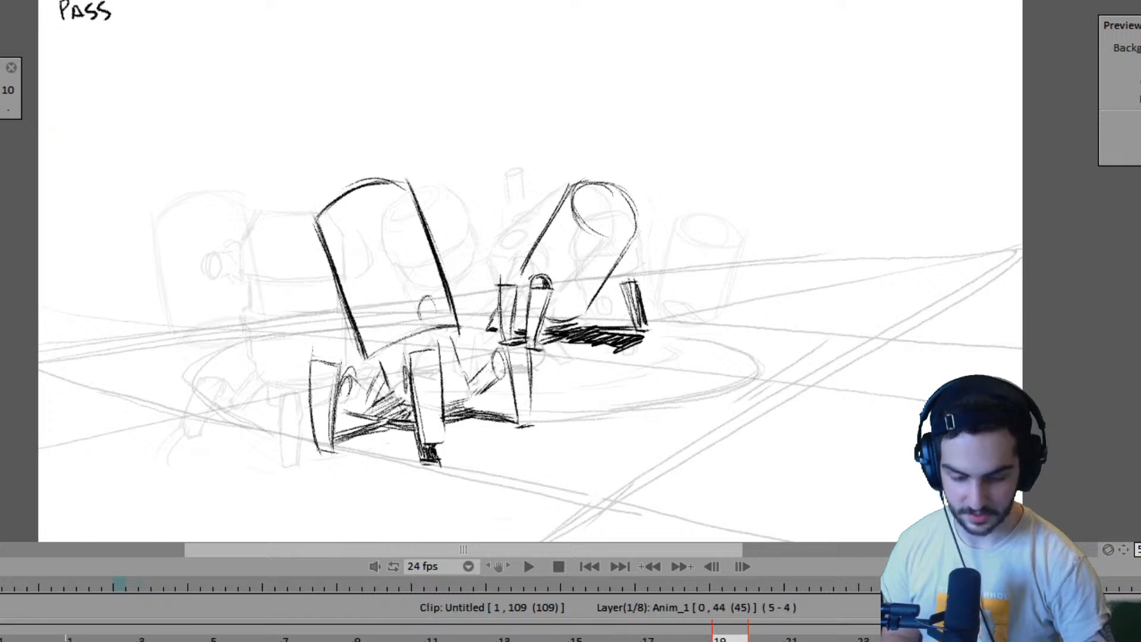
key("Delete")
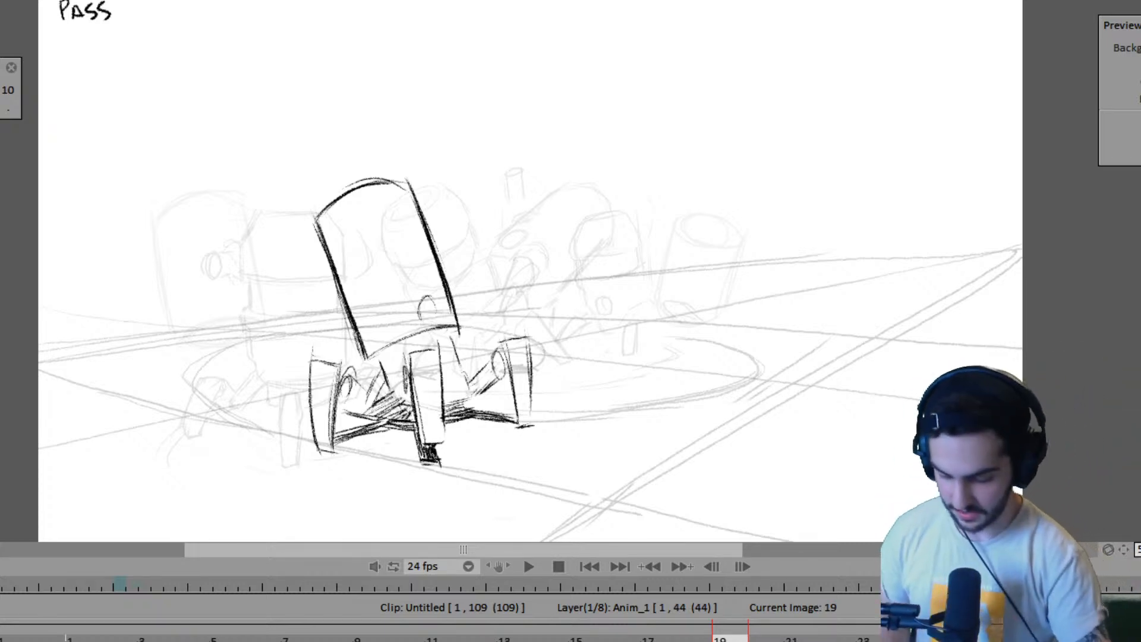
- Step back and forth through the poses from frame 0 to frame 19 to review both robots' motion
key("Left")
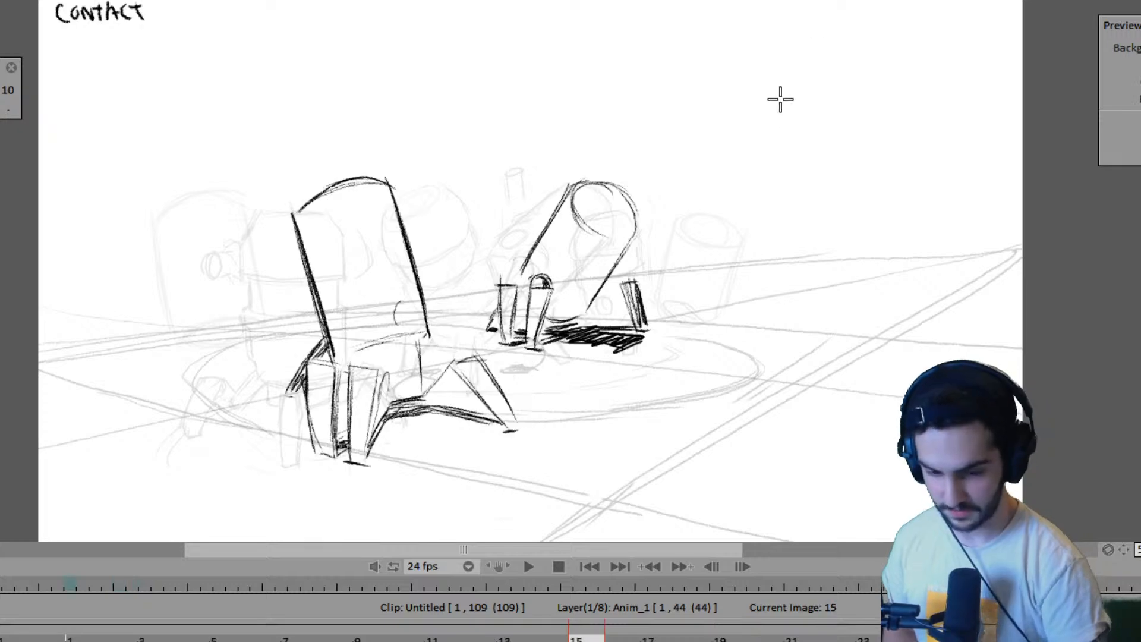
key("Right")
key("Left")
key("Left")
key("Left")
key("Right")
key("Right")
key("Left")
key("Left")
key("Left")
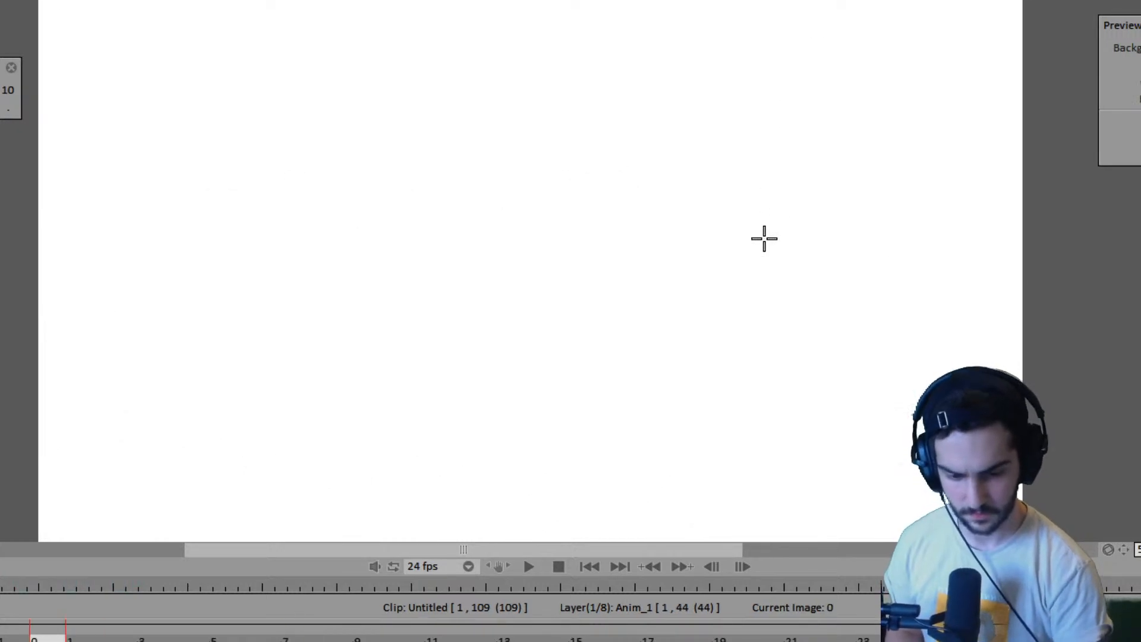
key("Right")
key("Right")
key("Right")
key("Right")
- Shade in the second robot's round eye on frame 11 and check it against the contact poses on frames 7 and 15
key("Left")
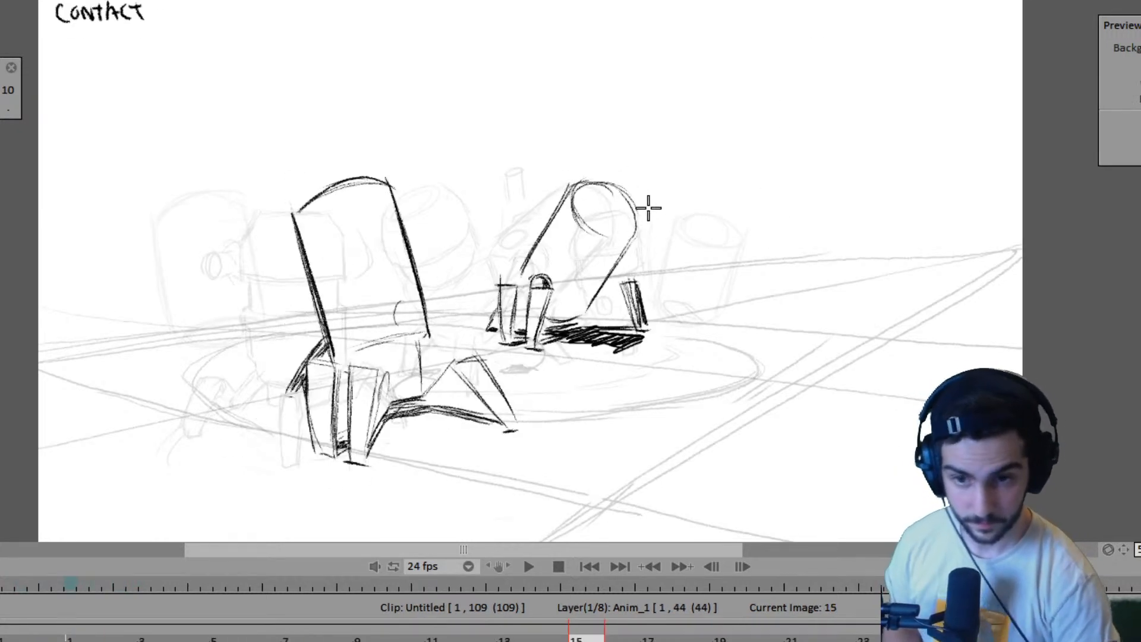
key("Left")
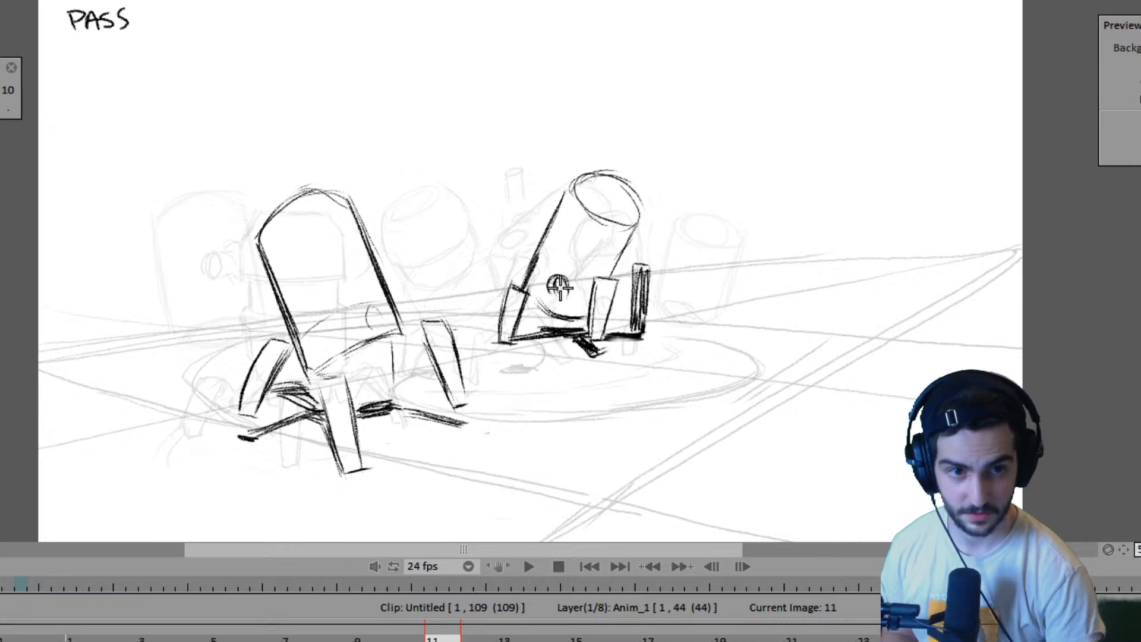
key("Right")
key("Left")
- Examine the second robot's shaded eye and leg spacing across the contact, pass and contact poses on frames 7, 11 and 15
key("Left")
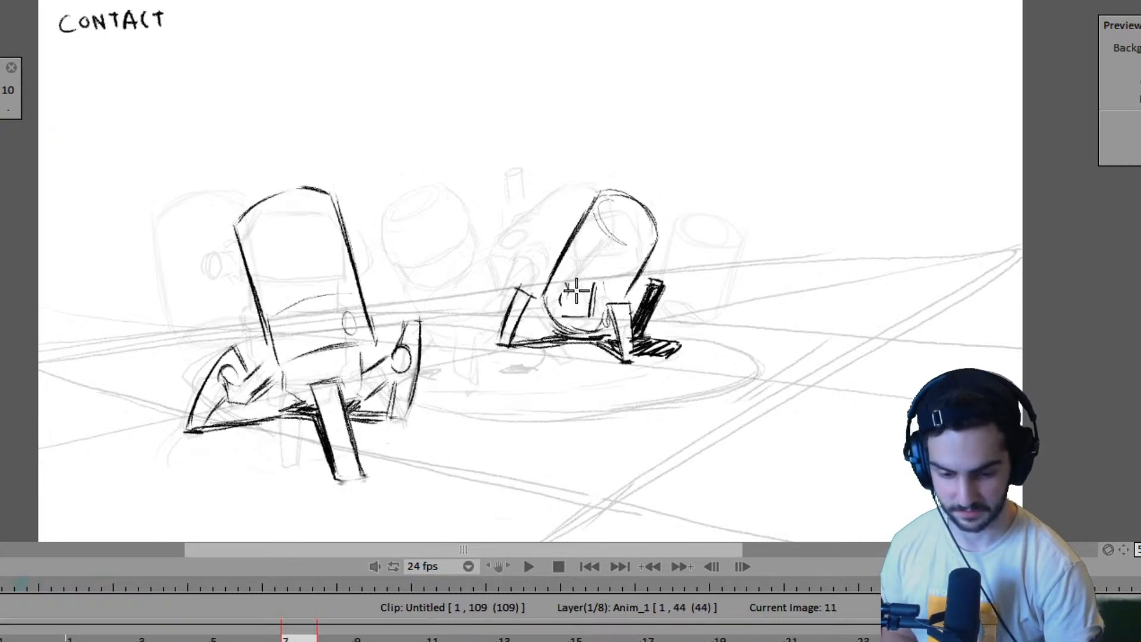
key("Right")
key("Right")
key("Left")
key("Left")
key("Right")
key("Right")
key("Left")
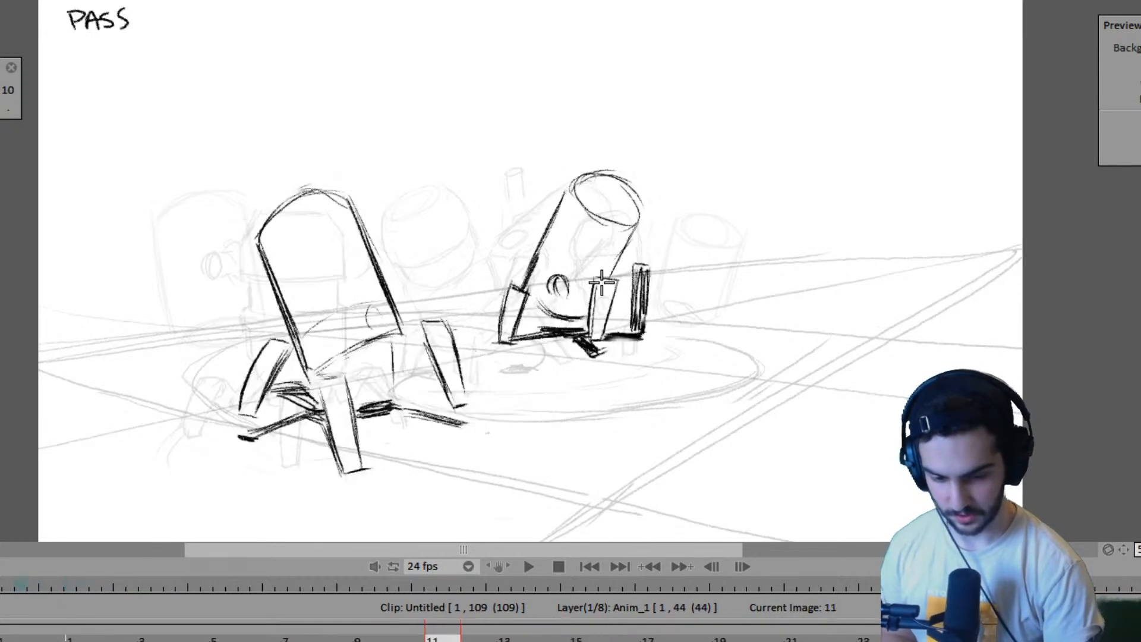
key("Left")
key("Right")
key("Right")
key("Left")
key("Left")
key("Right")
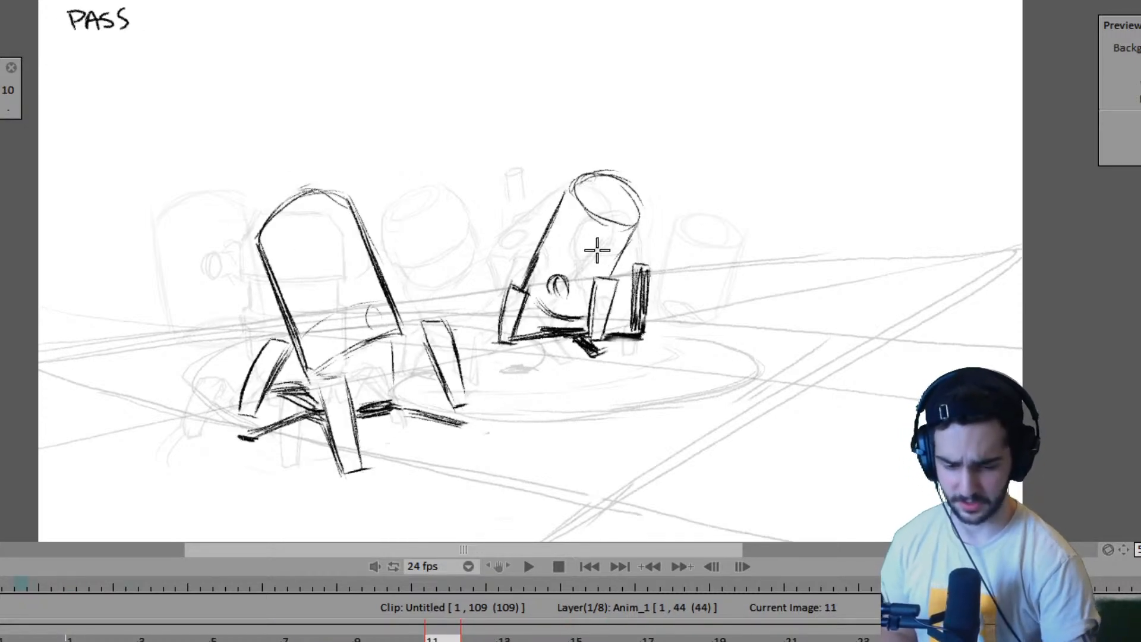
- Redraw the top of the second robot's left leg higher on frame 11, thicken the shadow beneath its body and compare neighbouring poses
key("Right")
key("Left")
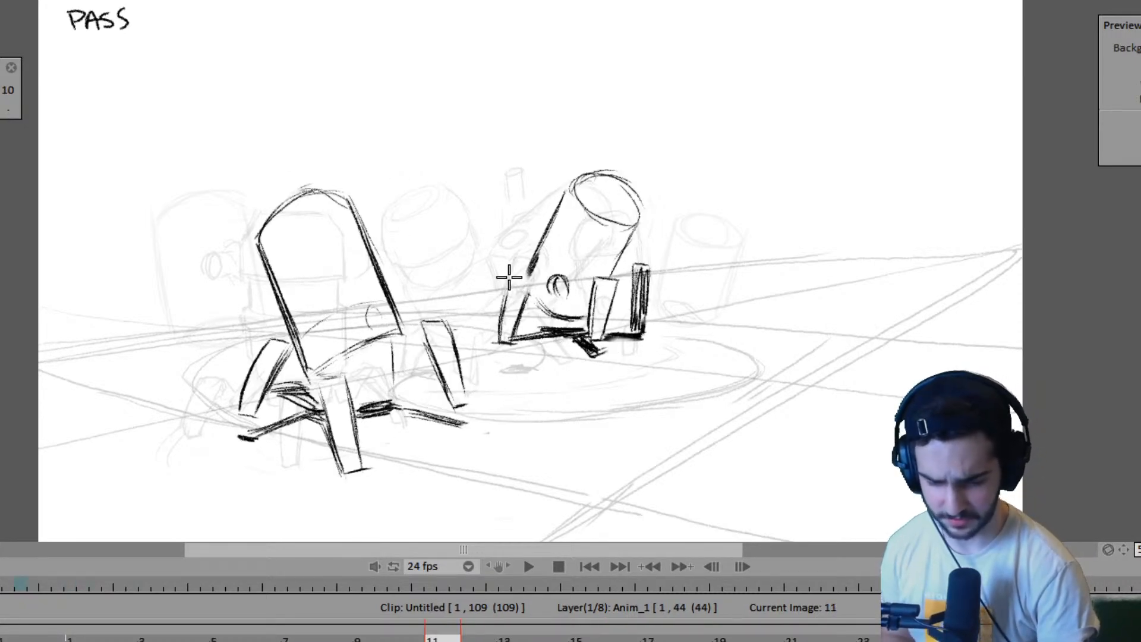
key("Left")
key("Right")
key("Right")
key("Right")
key("Right")
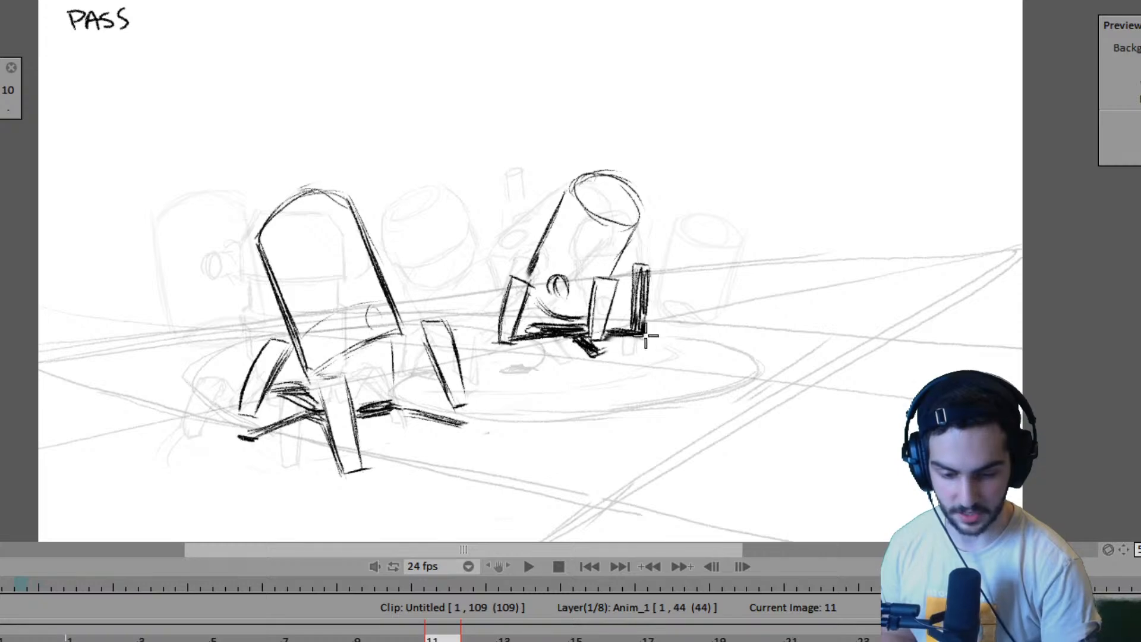
key("Left")
key("Left")
key("Left")
key("Left")
key("Right")
key("Right")
key("Right")
key("Right")
key("Right")
key("Right")
key("Right")
key("Right")
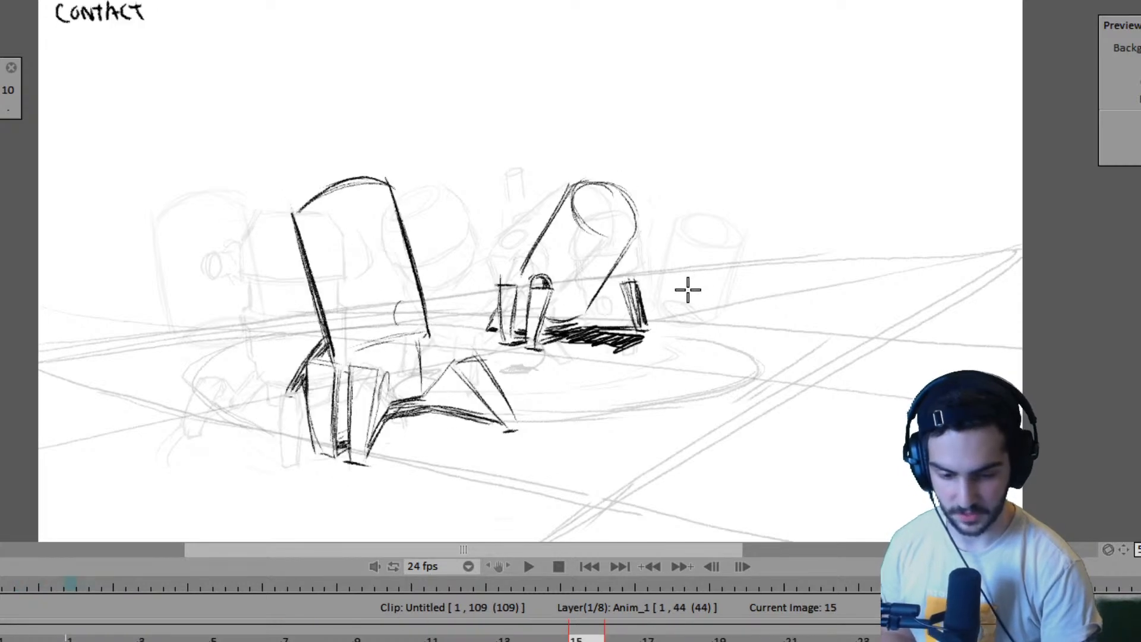
- Compare the second robot's pass pose on frame 11 with its contact pose on frame 15
key("Left")
key("Left")
key("Left")
key("Left")
key("Left")
key("Left")
key("Left")
key("Left")
key("Right")
key("Right")
key("Right")
key("Right")
key("Right")
key("Right")
key("Right")
key("Right")
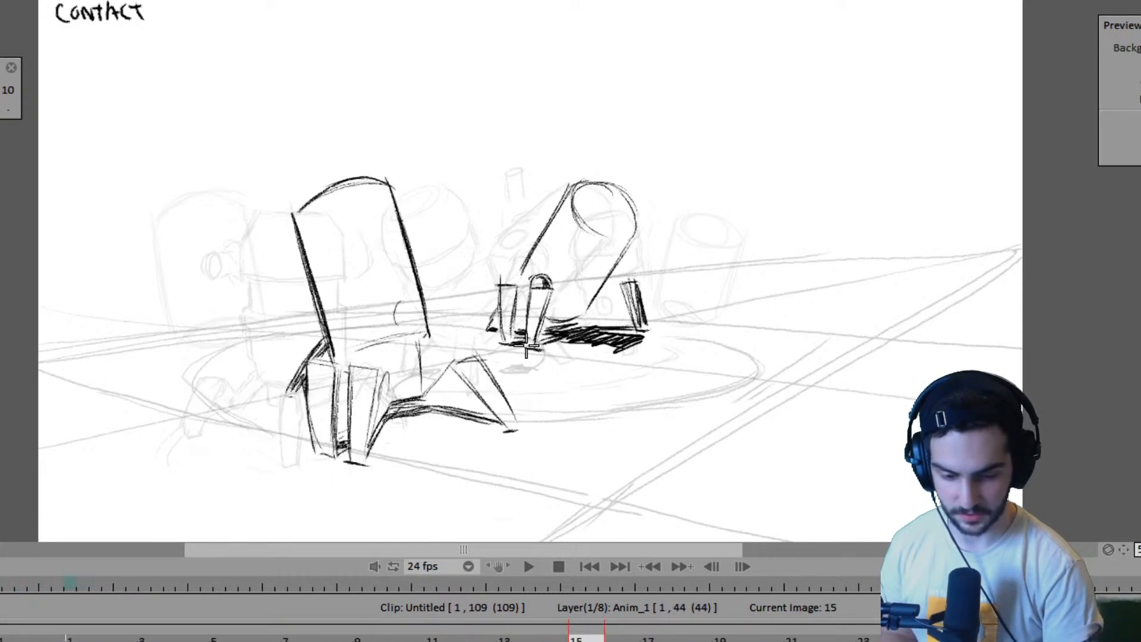
key("Left")
key("Left")
key("Left")
key("Left")
key("Right")
key("Right")
key("Right")
key("Right")
key("Left")
key("Left")
key("Left")
key("Left")
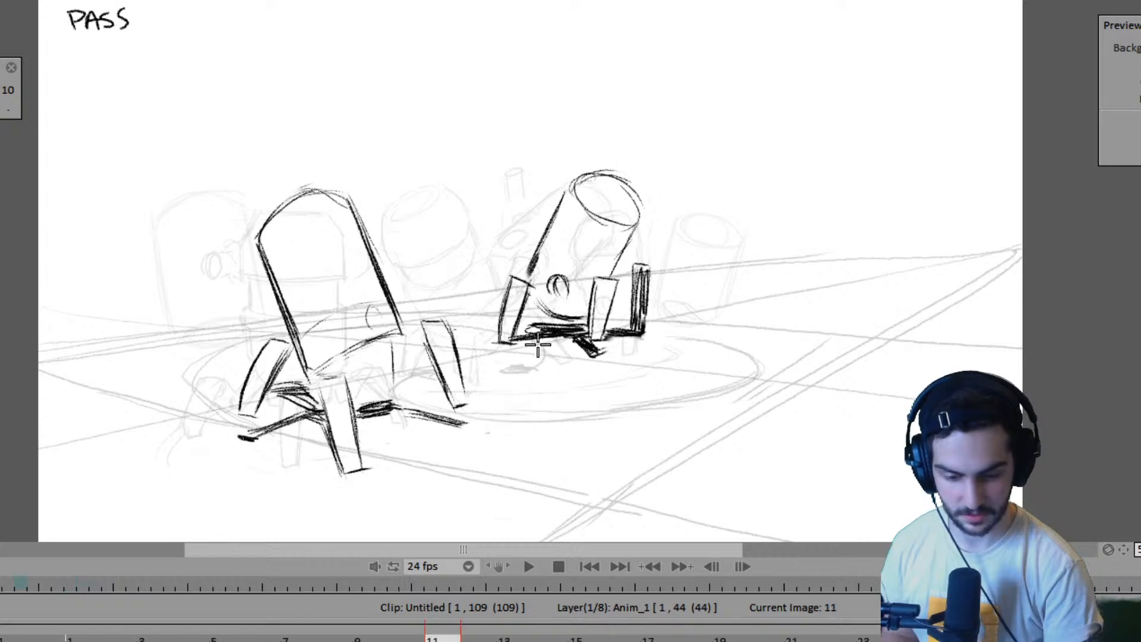
key("Right")
key("Right")
key("Right")
key("Right")
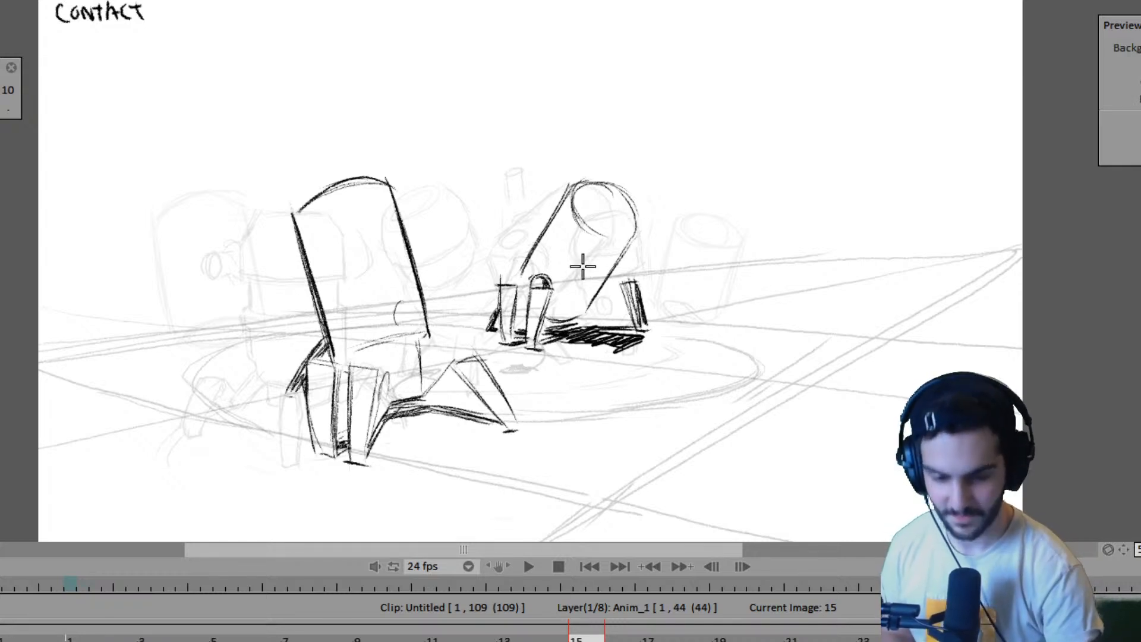
- Add a short curved line across the second robot's lower body on frame 15 and compare it with the pass pose on frame 19
left_click_drag(549, 289, 593, 289)
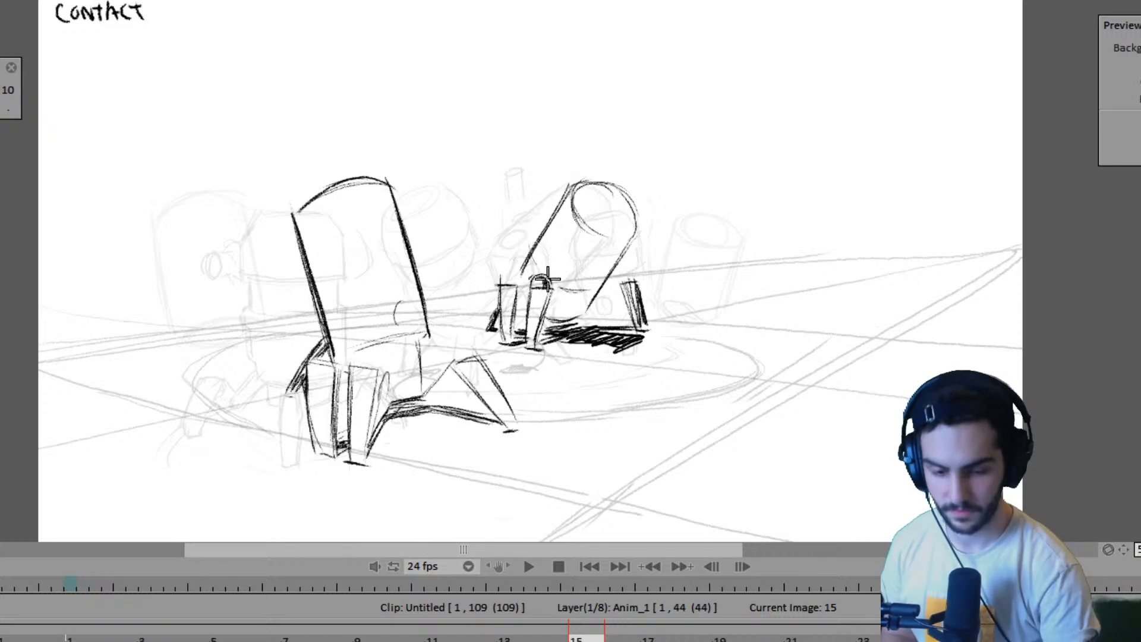
key("Right")
key("Left")
key("Right")
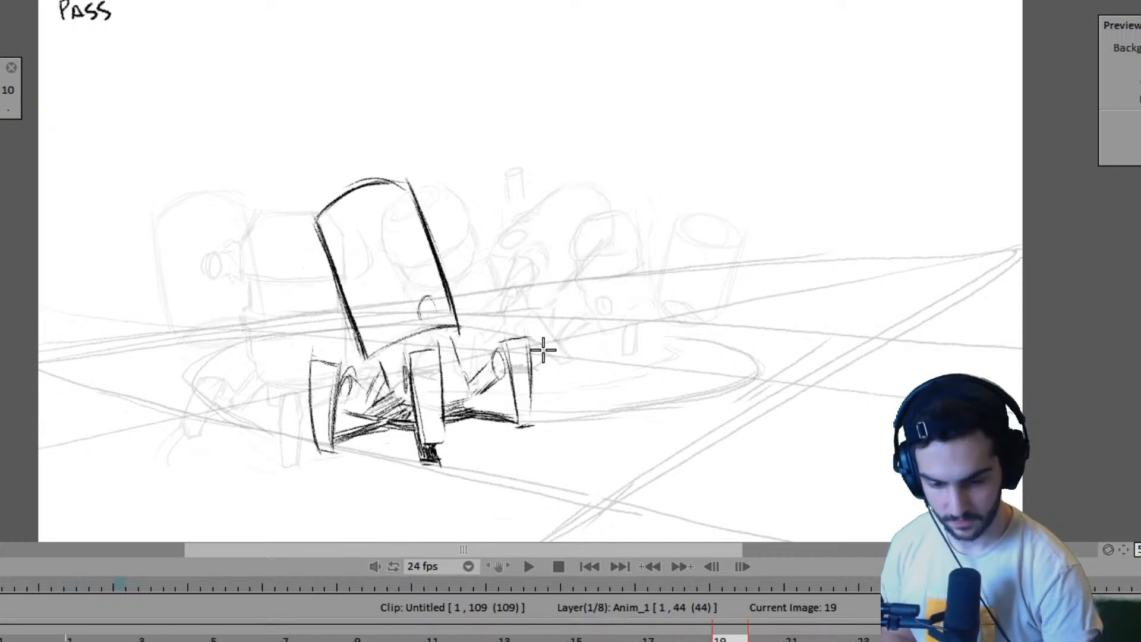
key("Left")
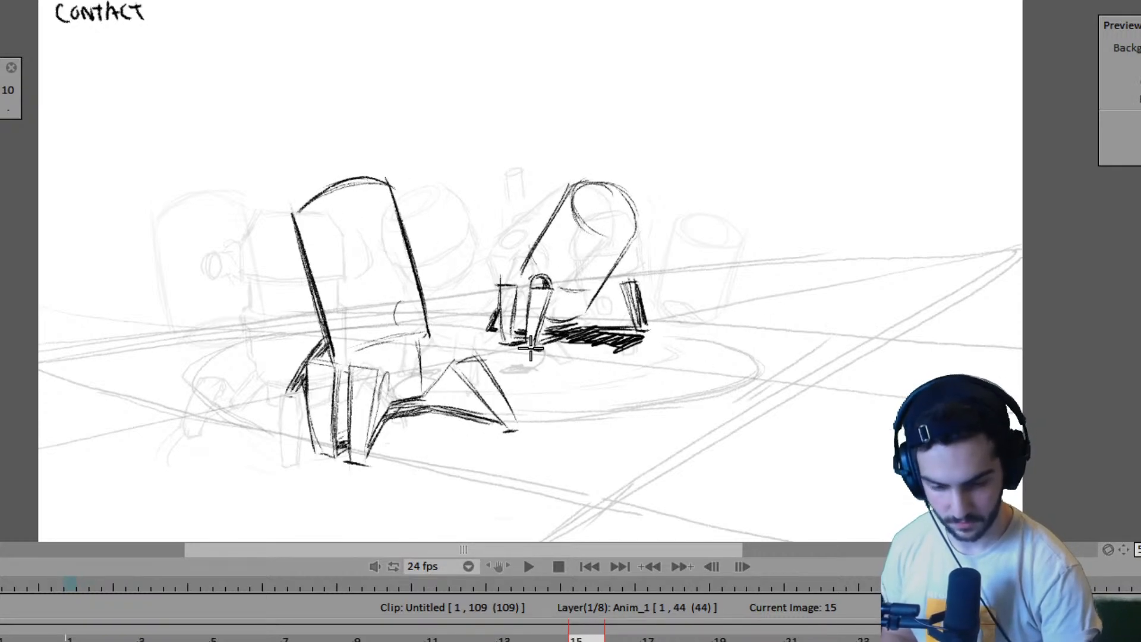
key("Right")
key("Left")
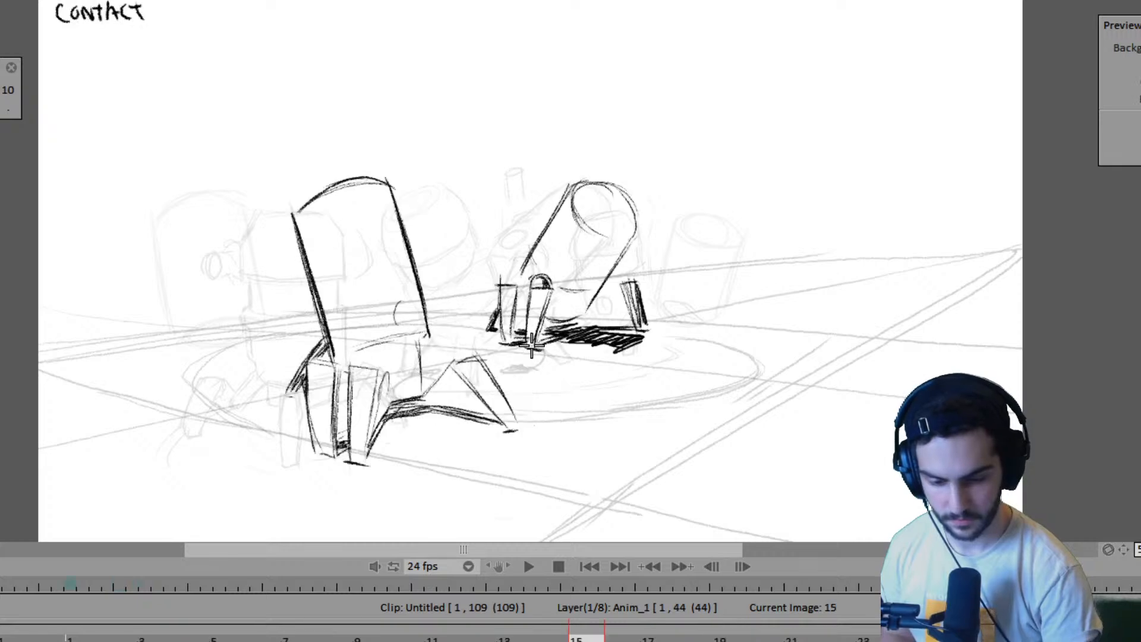
key("Right")
key("Left")
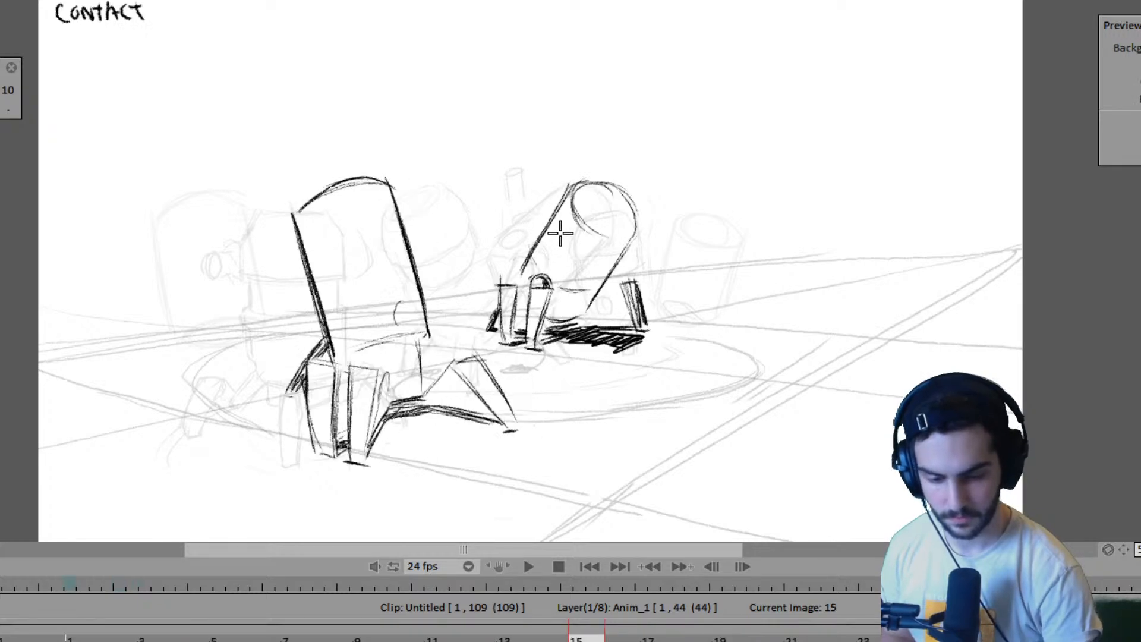
- Outline the second robot's planted front leg on frame 19, checking its placement against frames 15 and 23
key("Right")
mouse_move(527, 283)
left_mouse_down()
mouse_move(524, 344)
mouse_move(547, 277)
left_mouse_up()
key("Left")
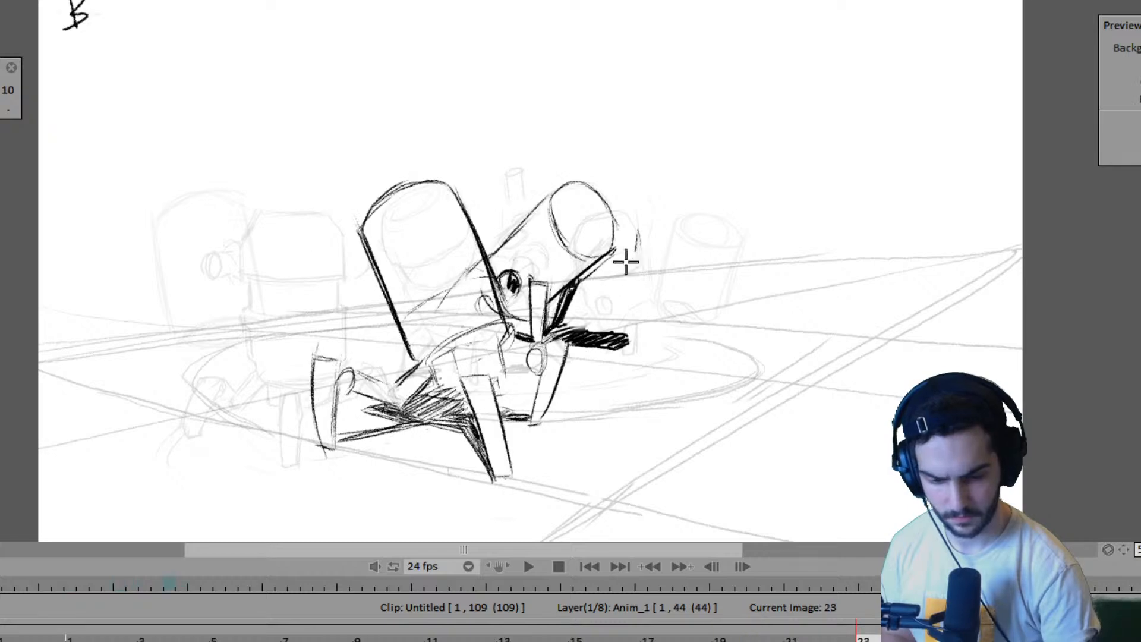
key("Left")
key("Right")
key("Right")
key("Left")
key("Left")
key("Right")
key("Right")
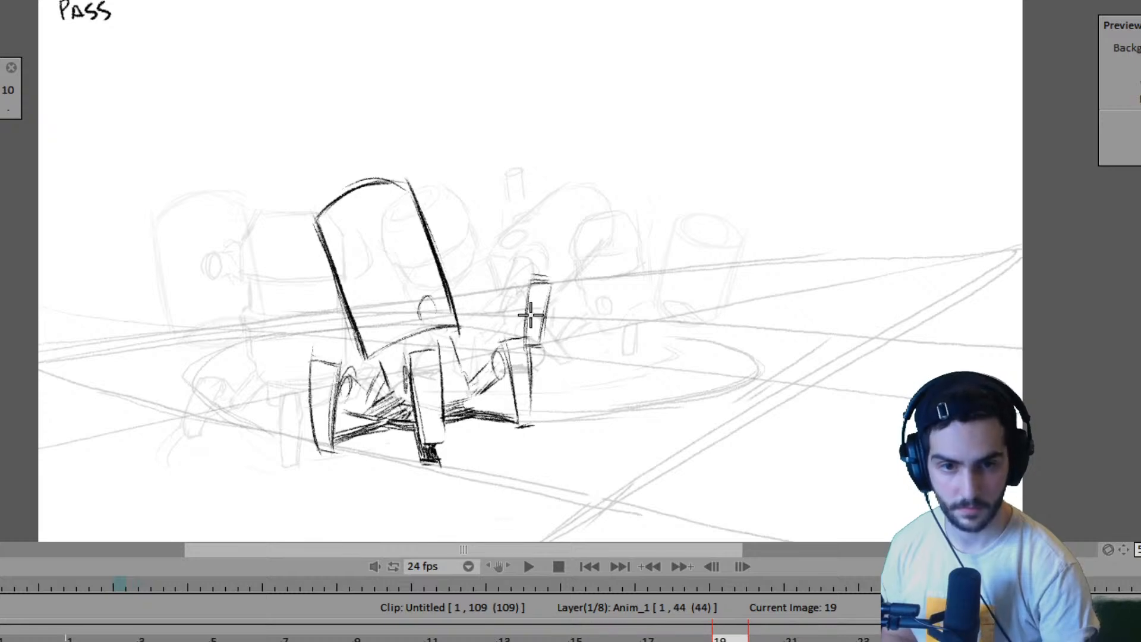
key("Left")
key("Left")
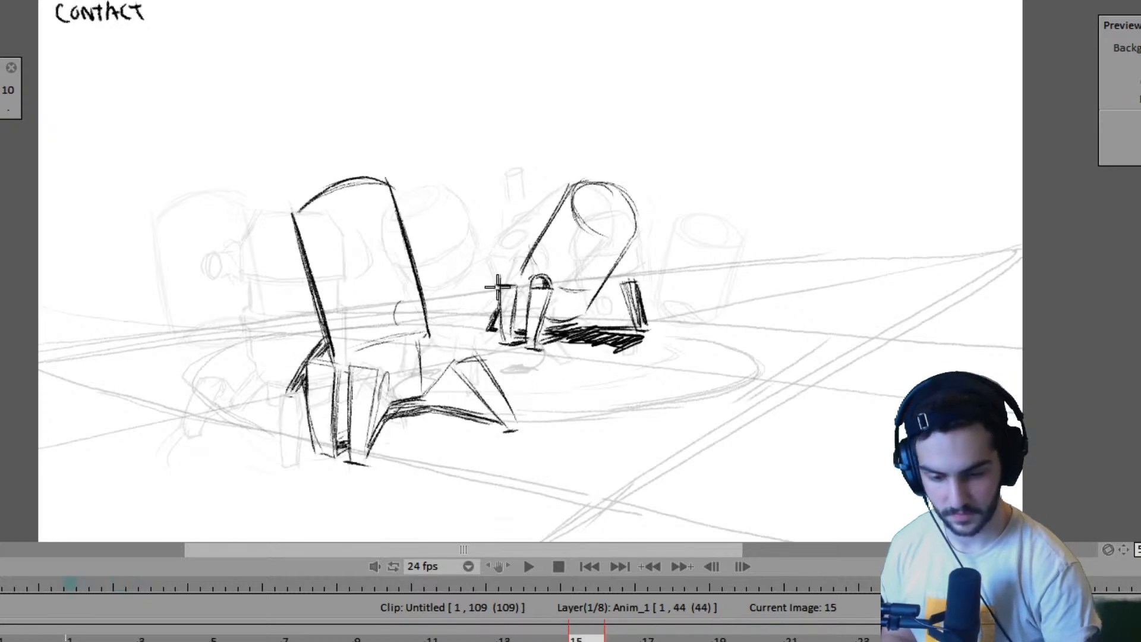
- Sketch the second robot's left leg as a narrow tilted shape beside the first robot on frame 19, using frames 15 and 23 as reference
key("Right")
key("Right")
key("Left")
key("Left")
key("Right")
key("Right")
key("Left")
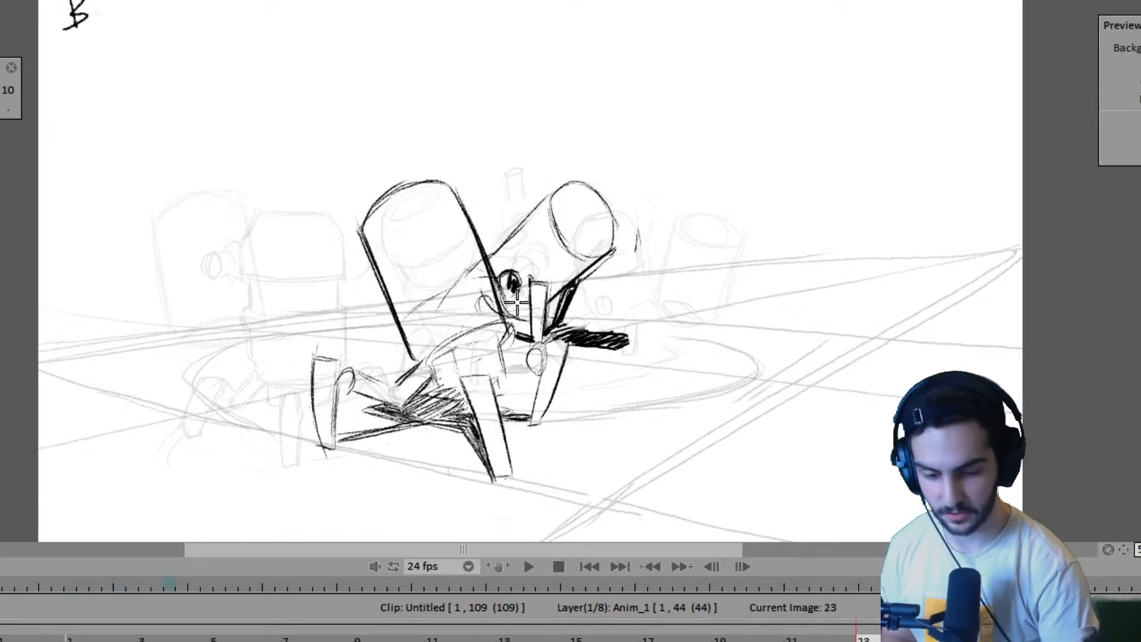
key("Right")
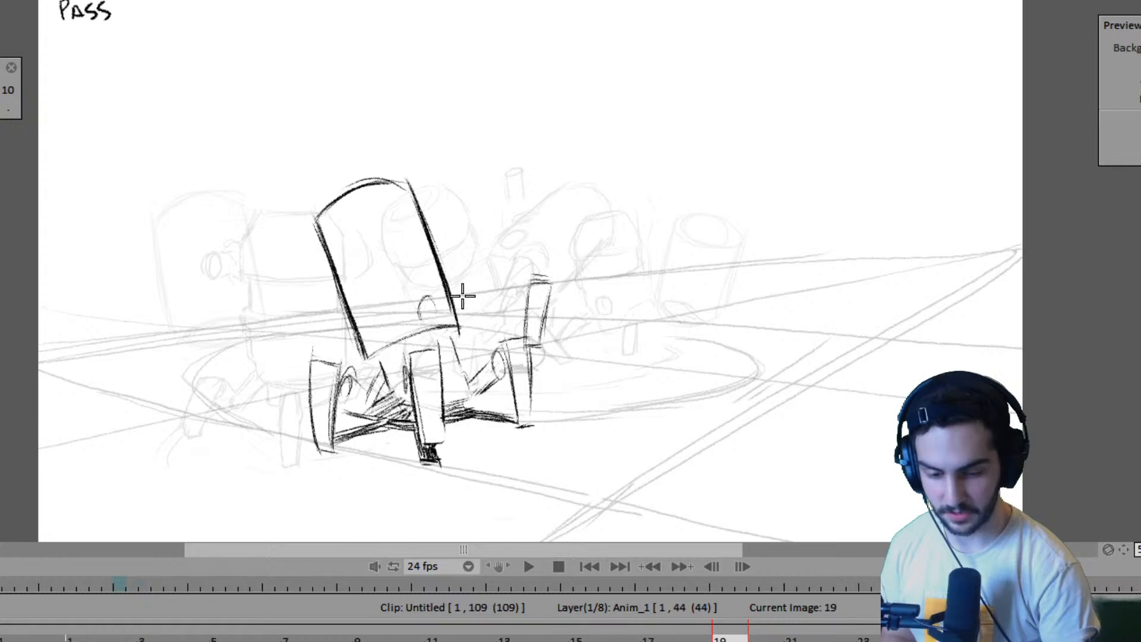
left_click_drag(463, 306, 496, 257)
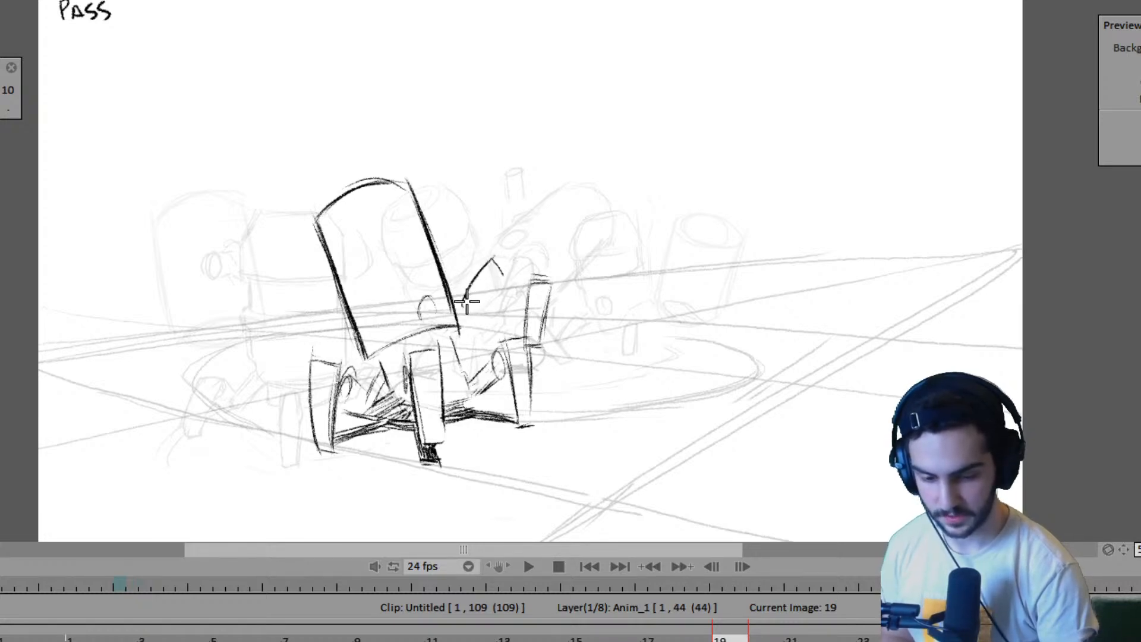
key("Left")
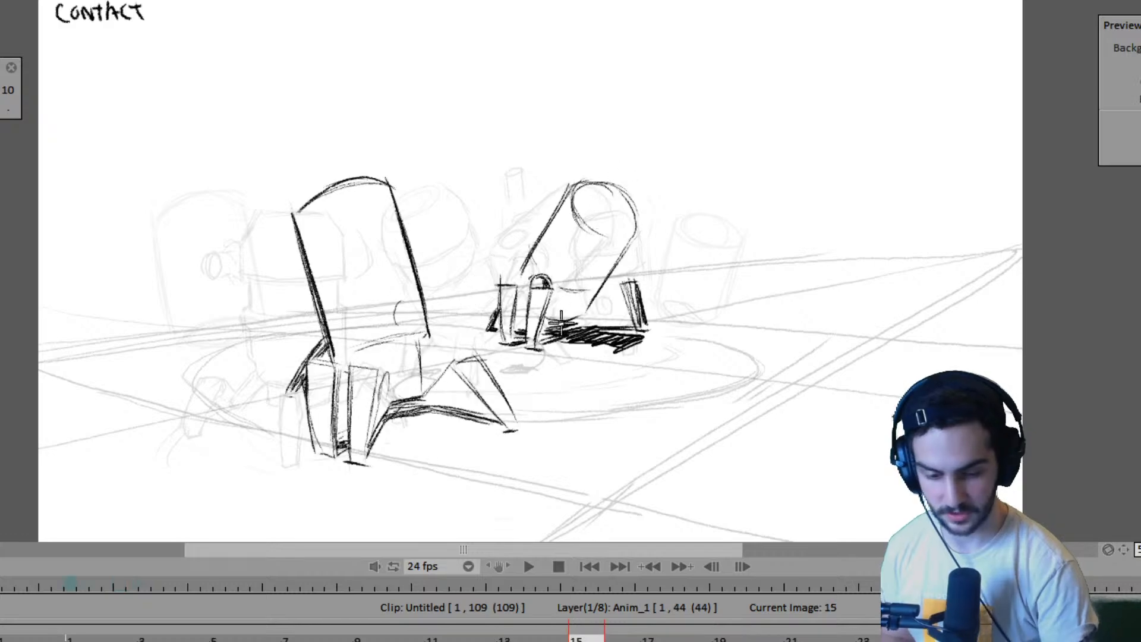
key("Right")
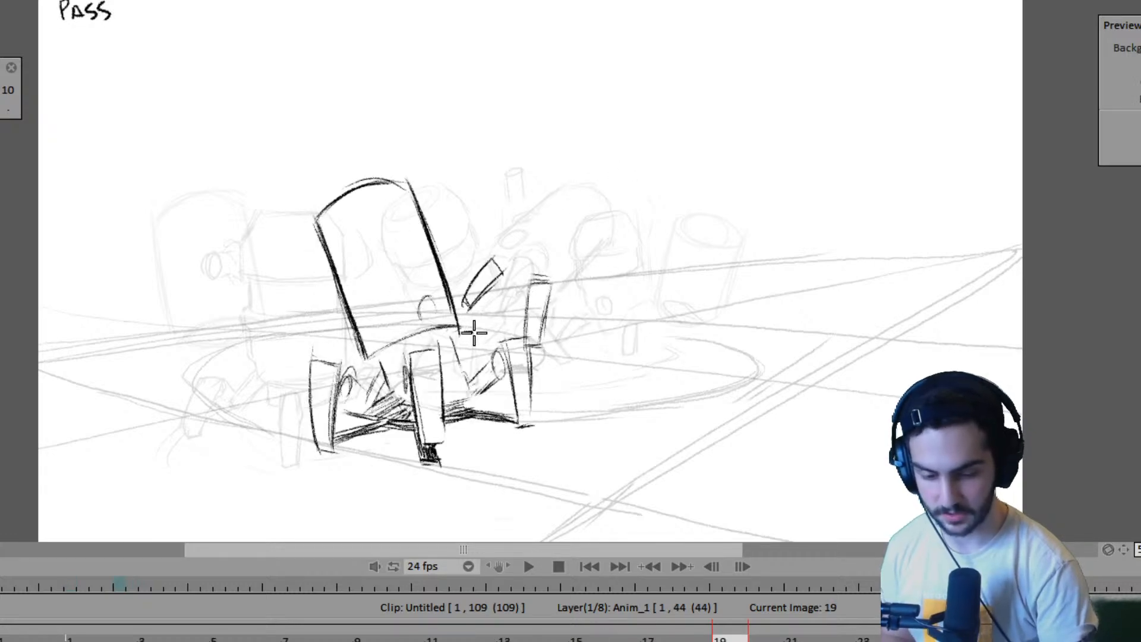
- Draw a thin ground shadow from the first robot's body to the second robot's front leg on frame 19
key("Left")
key("Right")
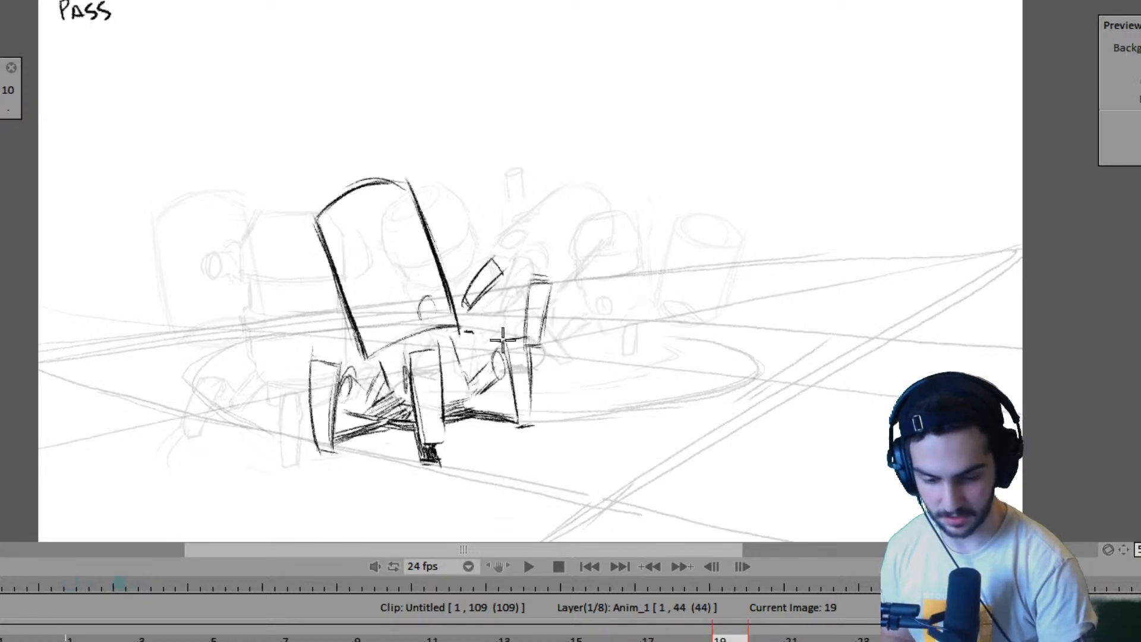
mouse_move(502, 339)
left_mouse_down()
mouse_move(479, 326)
mouse_move(508, 326)
mouse_move(469, 335)
left_mouse_up()
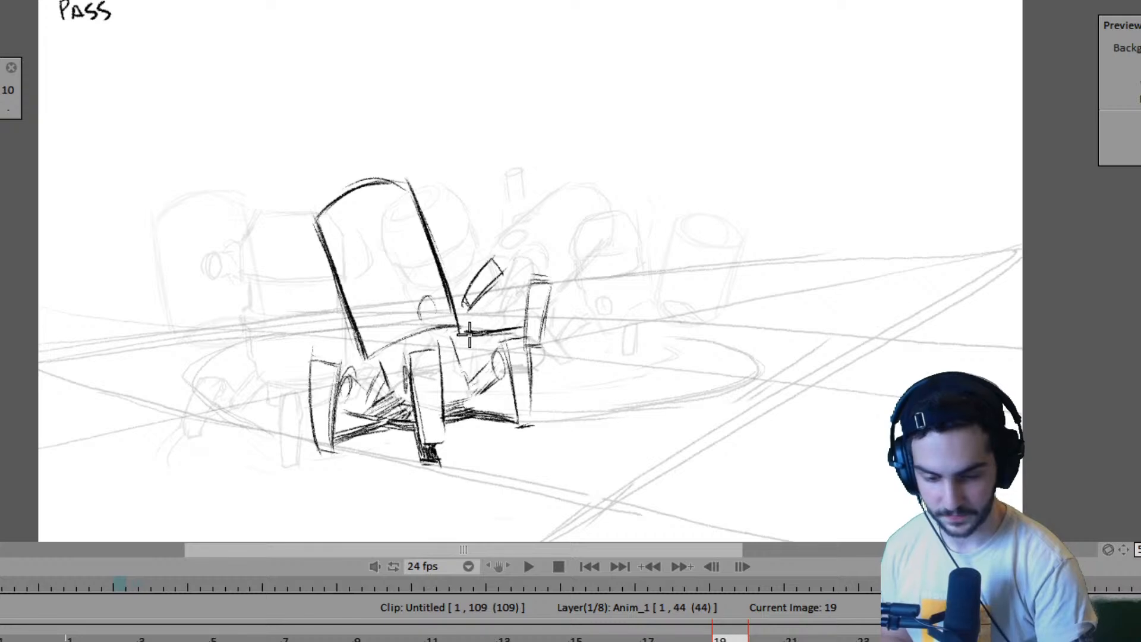
key("Left")
key("Right")
key("Left")
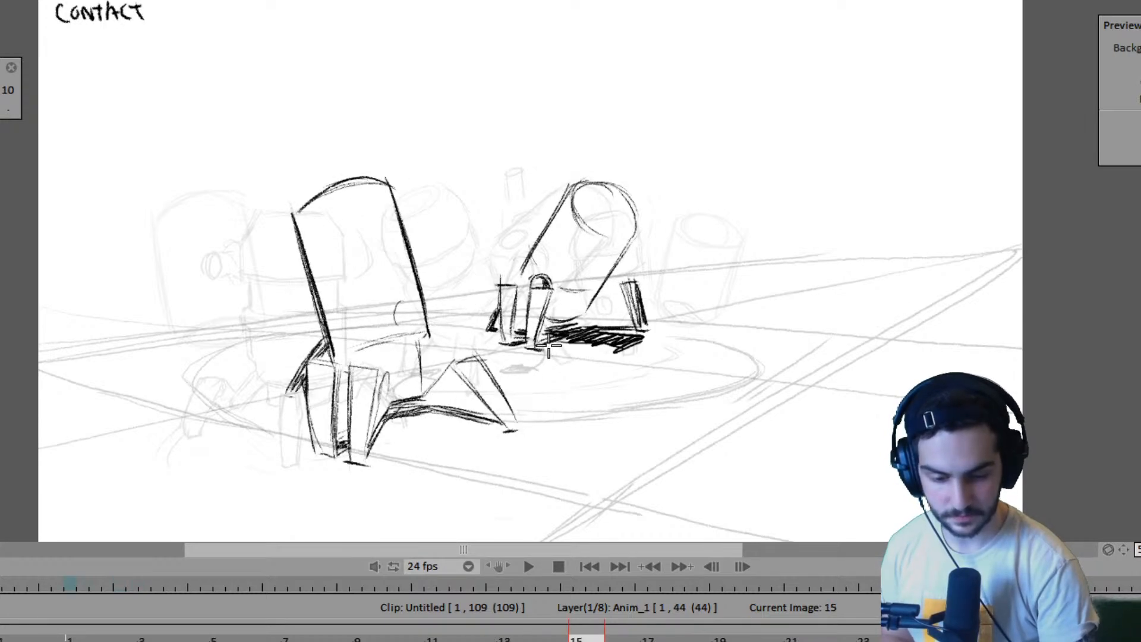
- Extend the second robot's shadow with a short slanted stroke beyond its front foot on frame 19 and check it against frame 15
key("Right")
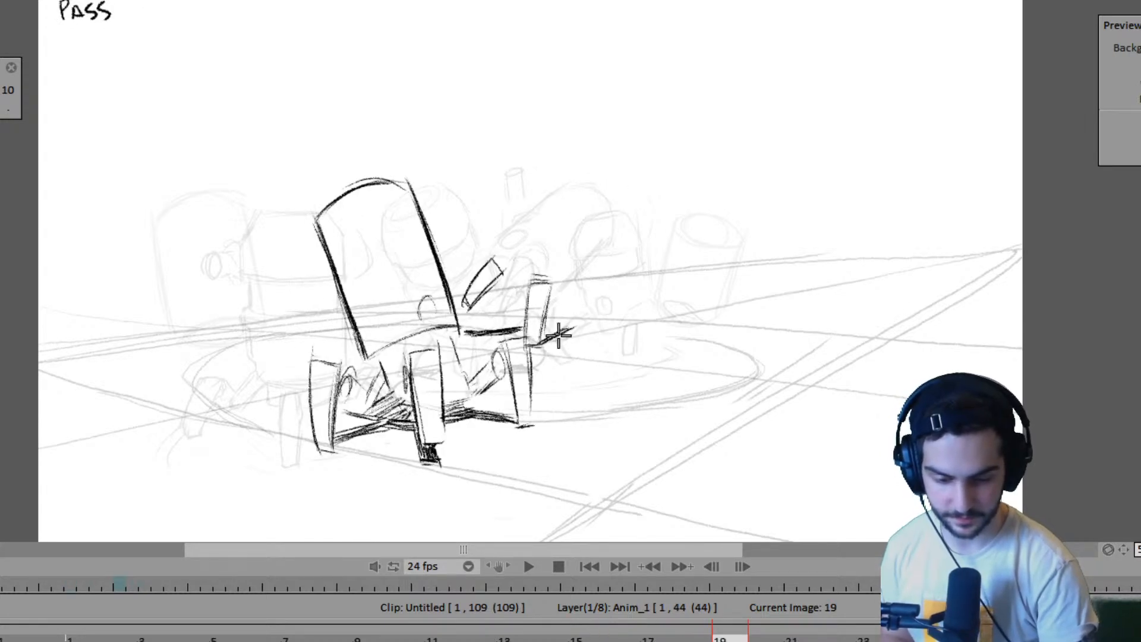
key("Left")
key("Right")
key("Left")
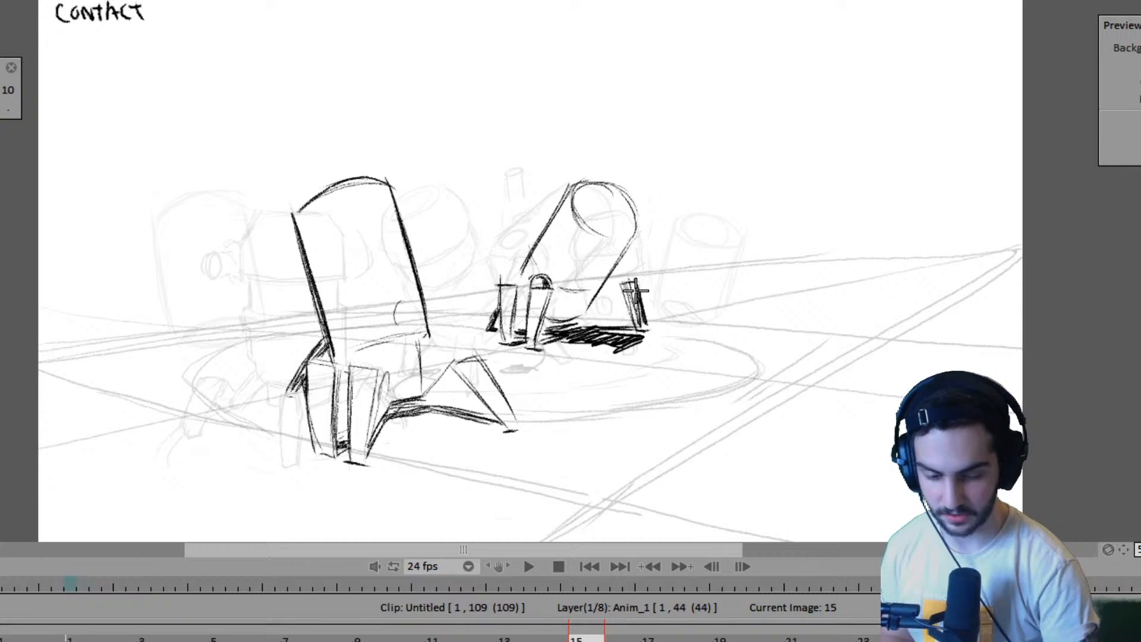
key("Right")
key("Left")
key("Right")
key("Left")
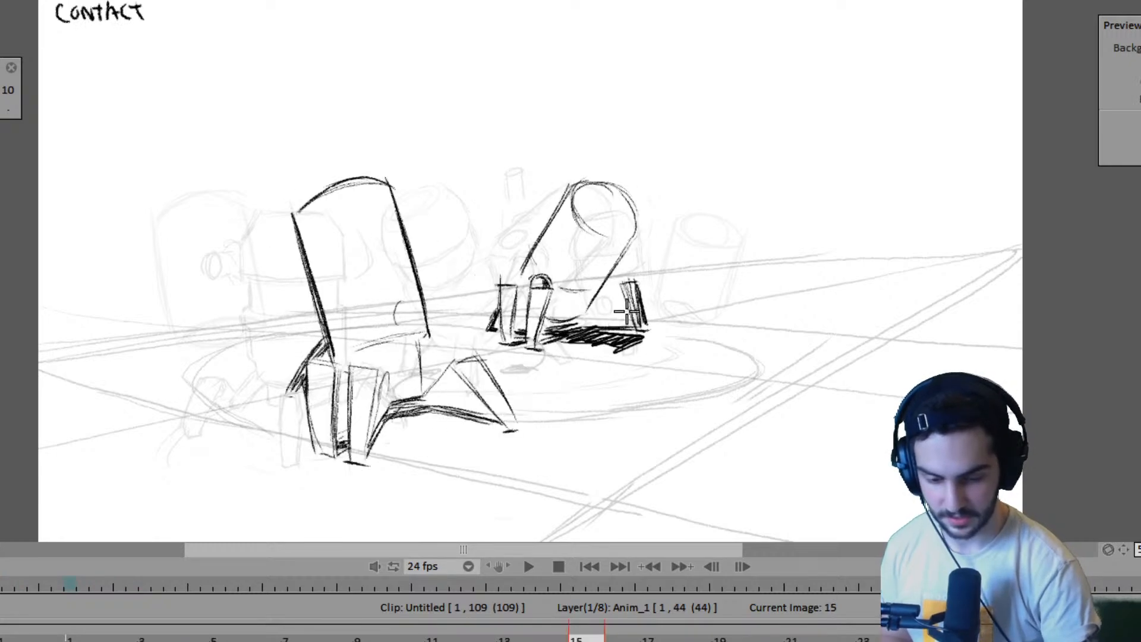
key("Right")
key("Left")
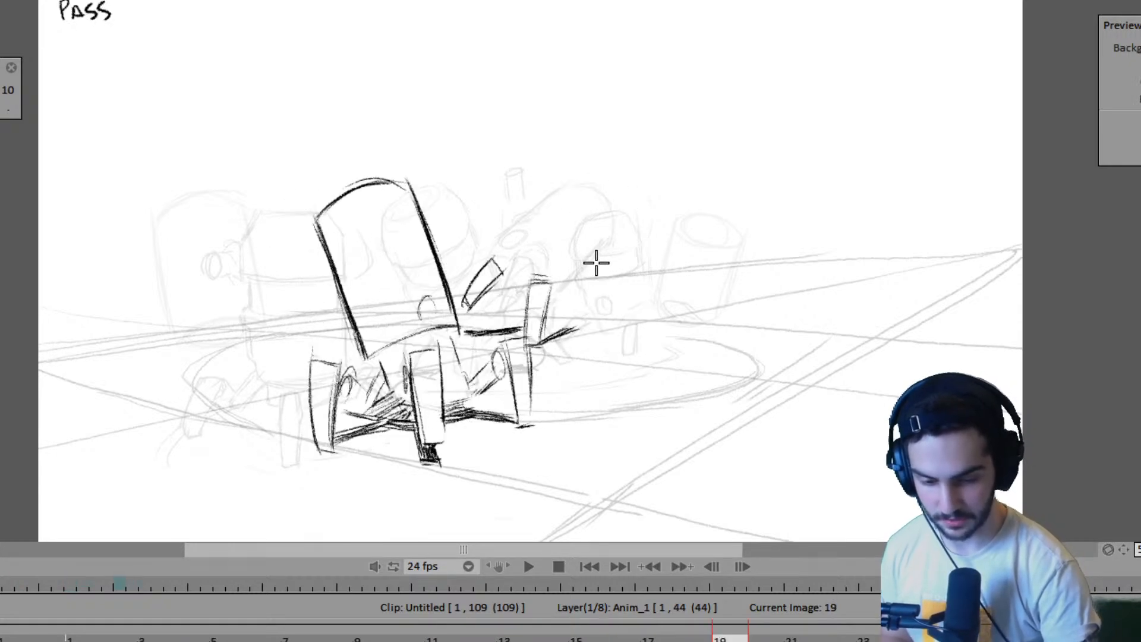
key("Left")
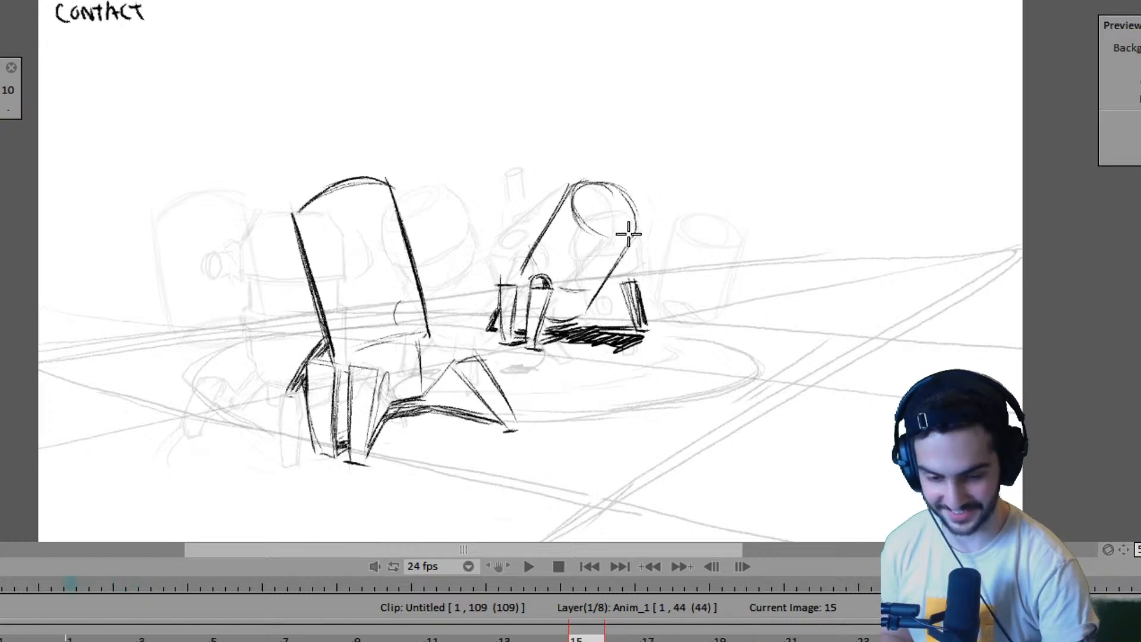
- Mark the edge of the second robot's far right leg on frame 19 with a short curve and compare the neighbouring poses
key("Right")
key("Left")
key("Left")
key("Left")
key("Left")
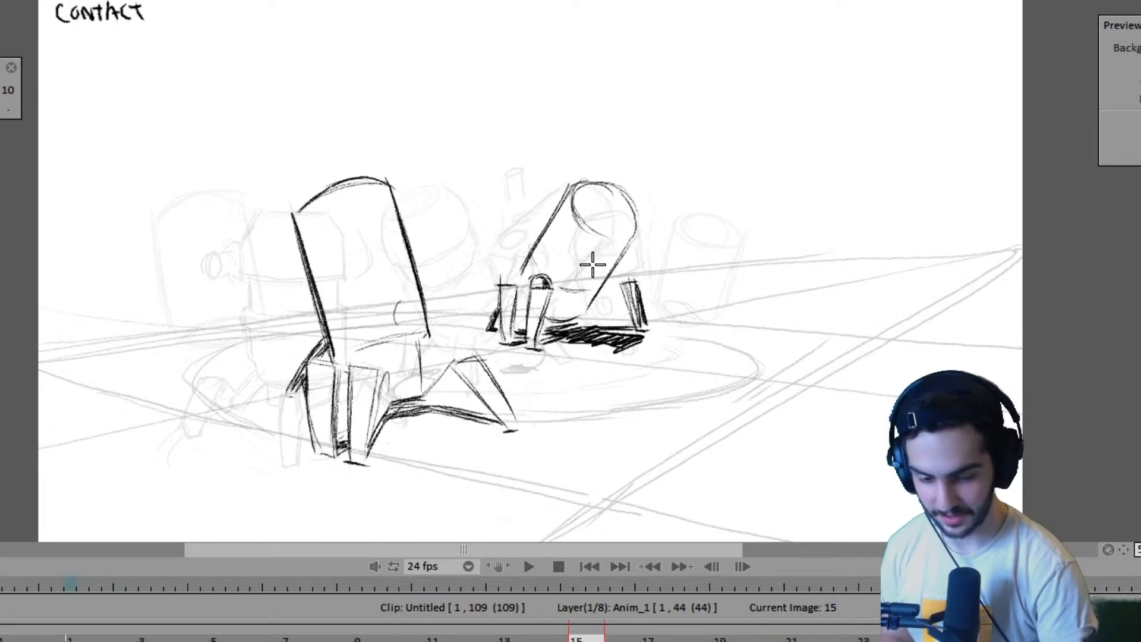
key("Right")
key("Right")
key("Right")
key("Right")
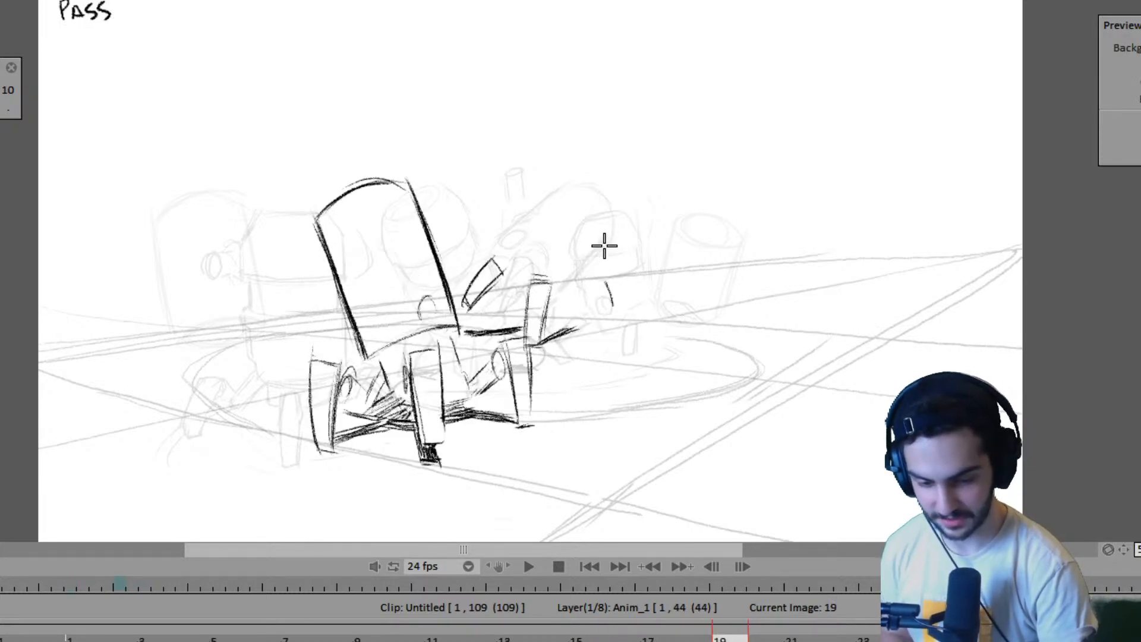
key("Right")
key("Right")
key("Right")
key("Right")
key("Left")
key("Left")
key("Left")
key("Left")
key("Left")
key("Left")
key("Left")
key("Left")
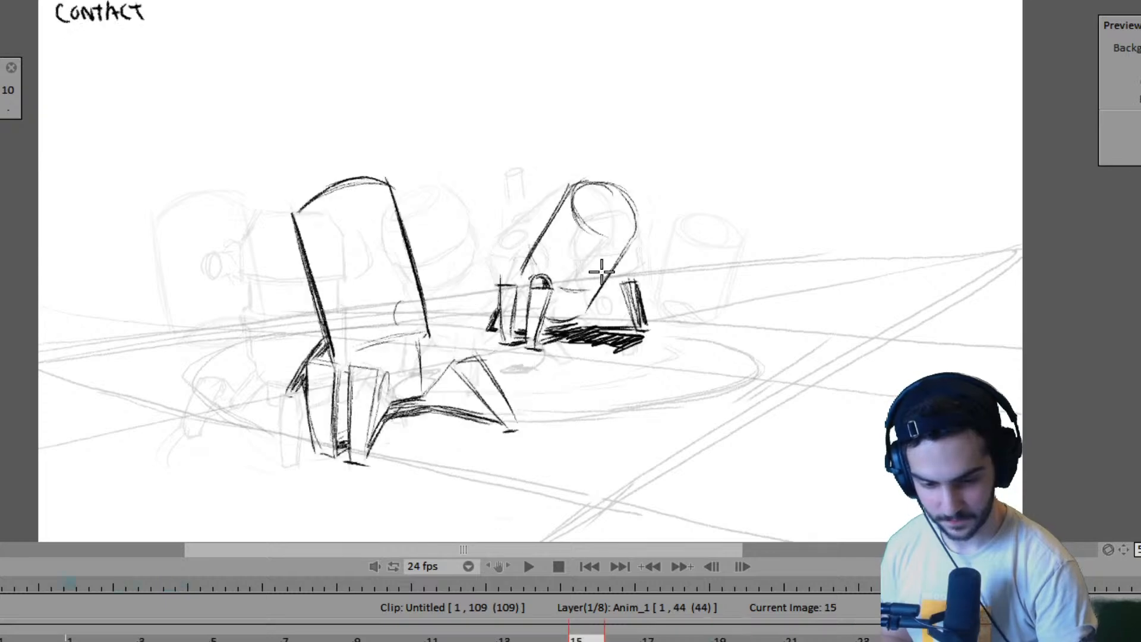
- Draw the slanted lower edge of the second robot's body down to its front leg on frame 19 and compare neighbouring poses
key("Right")
key("Right")
key("Right")
key("Right")
left_click_drag(611, 238, 543, 306)
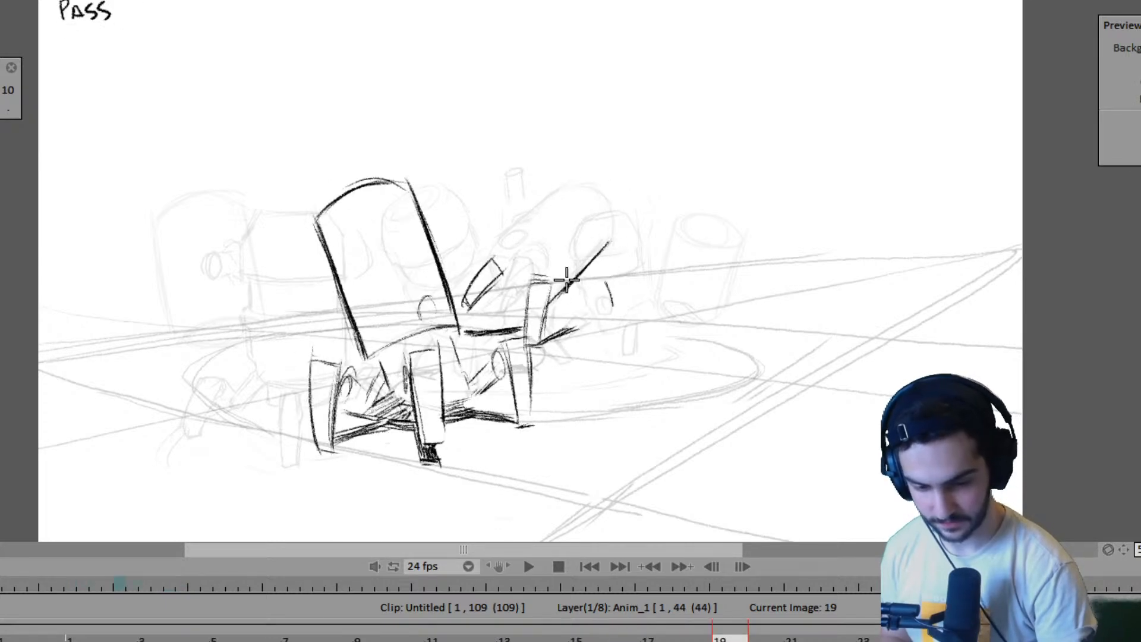
key("Left")
key("Left")
key("Left")
key("Left")
key("Right")
key("Right")
key("Right")
key("Right")
key("Left")
key("Left")
key("Left")
key("Left")
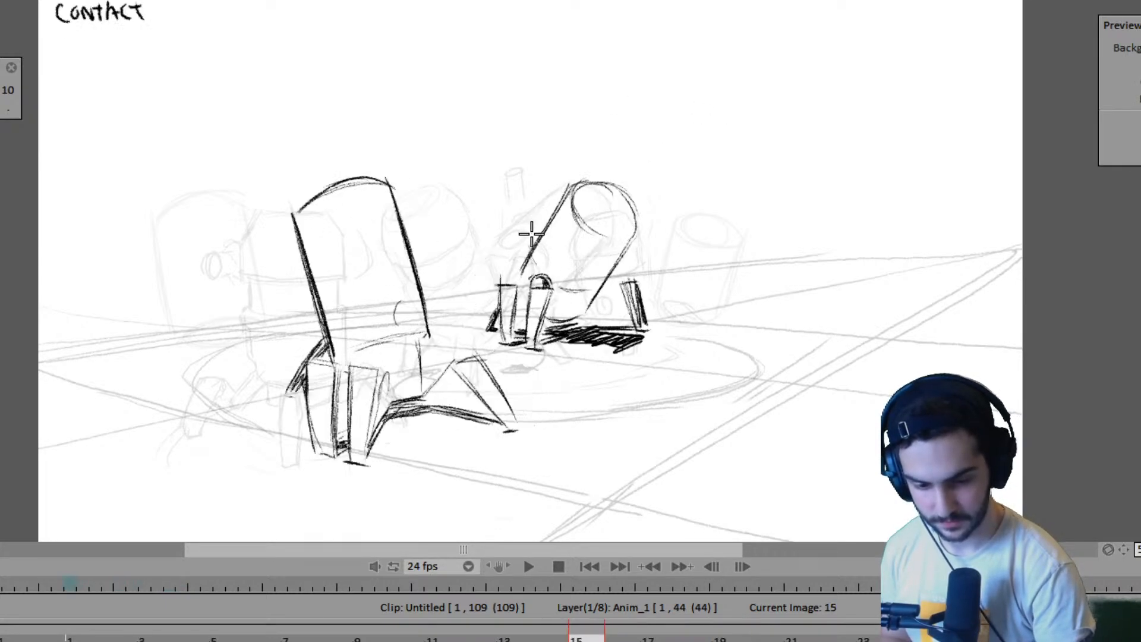
- Draw the slanted upper edge of the second robot's body above its left leg on frame 19, checking it against frame 15
key("Right")
key("Right")
key("Right")
key("Right")
key("Right")
key("Right")
key("Right")
key("Right")
key("Left")
key("Left")
key("Left")
key("Left")
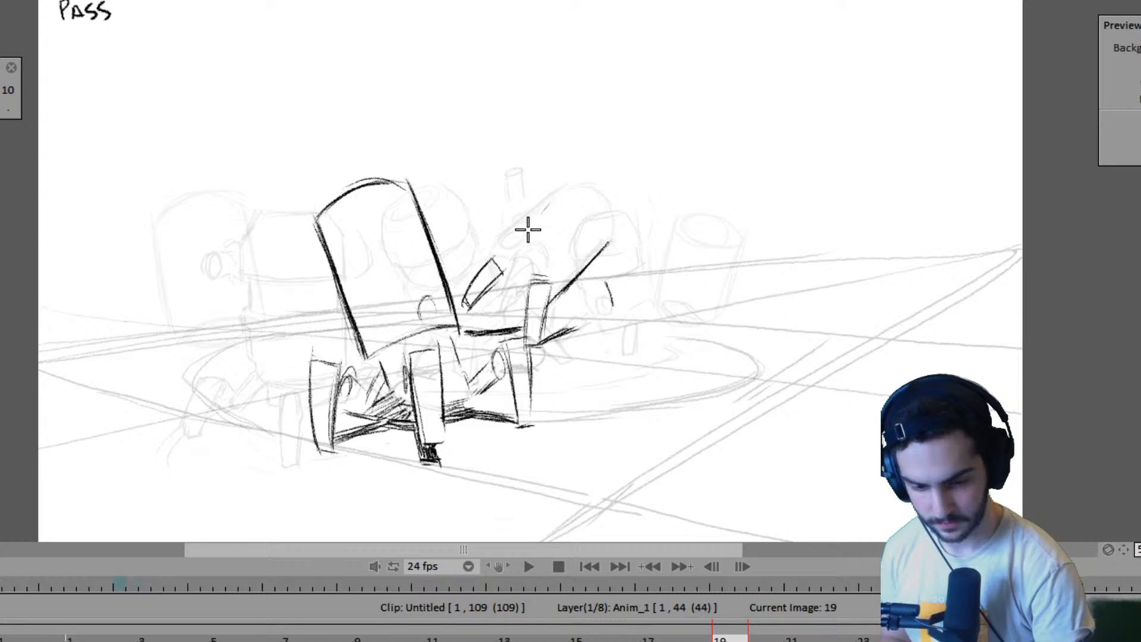
left_click_drag(554, 195, 504, 249)
key("Left")
key("Left")
key("Left")
key("Left")
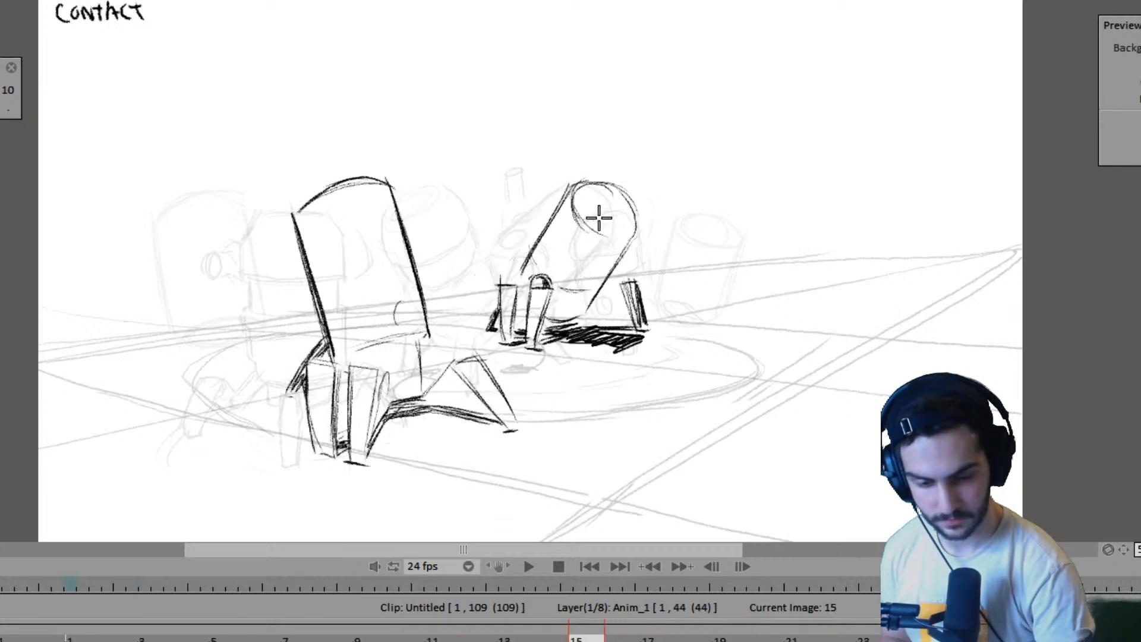
- Draw the round top of the second robot's cylindrical body on frame 19 and darken the body's lower edge
key("Right")
key("Right")
key("Right")
key("Right")
mouse_move(582, 234)
left_mouse_down()
mouse_move(588, 177)
mouse_move(612, 191)
mouse_move(587, 189)
mouse_move(605, 233)
left_mouse_up()
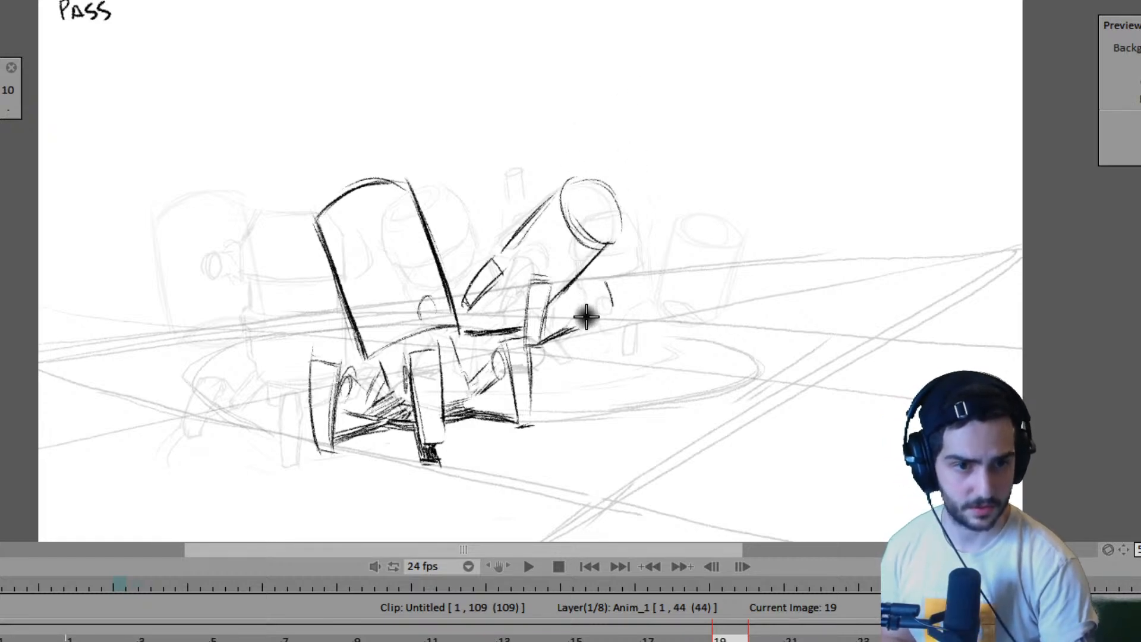
mouse_move(569, 230)
left_mouse_down()
mouse_move(603, 235)
mouse_move(583, 210)
mouse_move(575, 220)
mouse_move(637, 223)
mouse_move(569, 288)
left_mouse_up()
left_click_drag(614, 243, 561, 299)
key("Left")
key("Right")
key("Right")
key("Left")
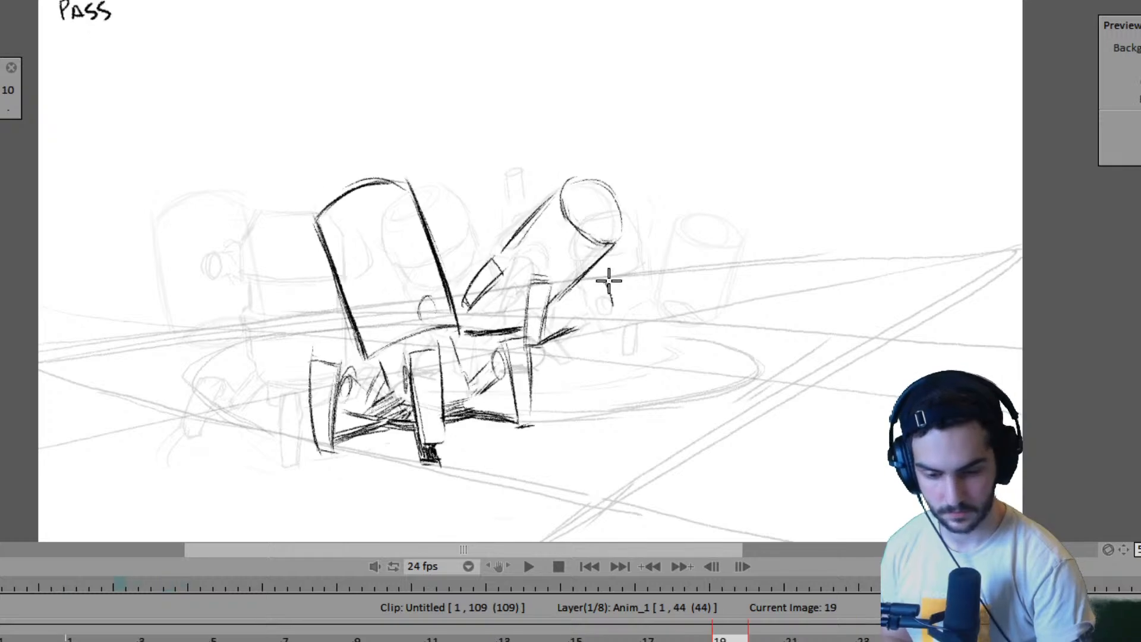
- Close the base of the second robot's body with a curve between its left and front legs on frame 19
key("Left")
key("Right")
key("Right")
key("Left")
key("Right")
key("Left")
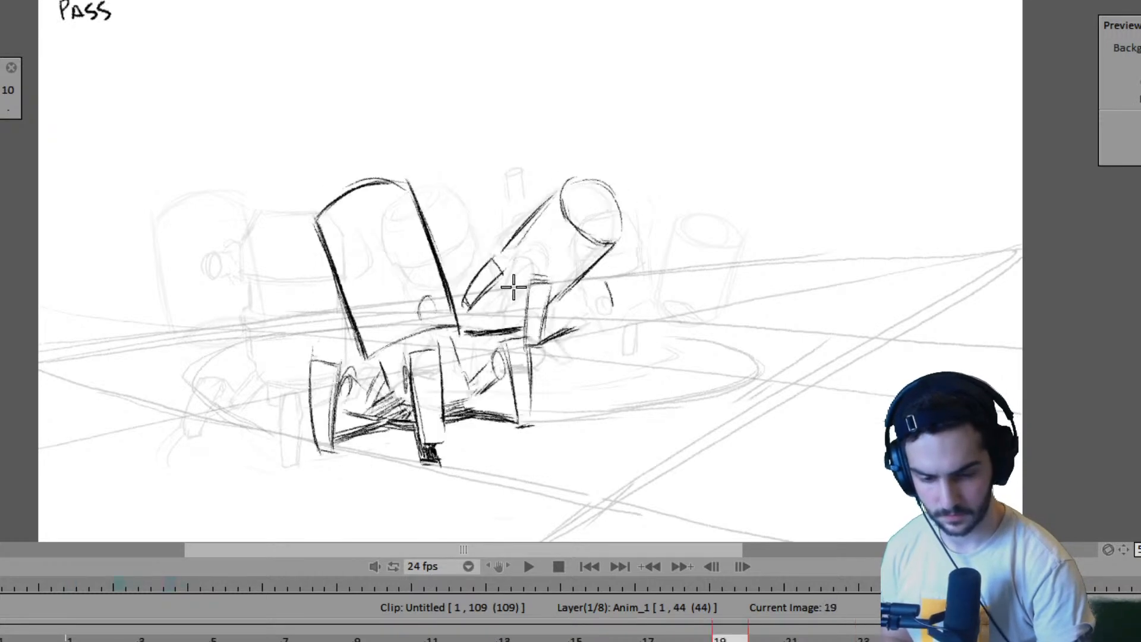
key("Right")
key("Left")
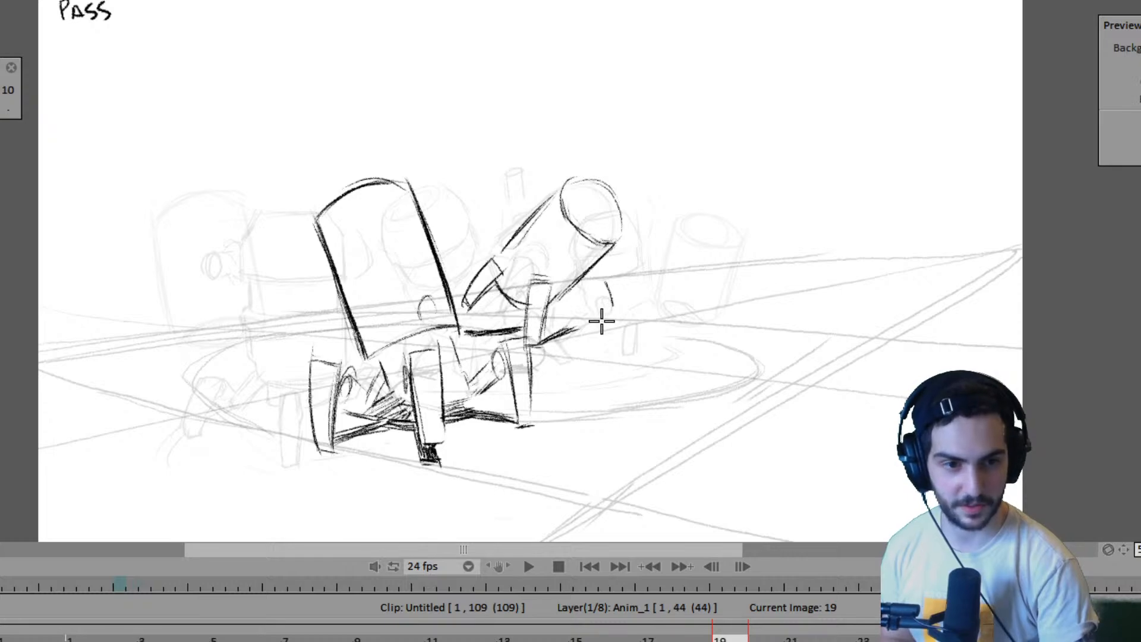
- Draw the second robot's right leg and the ground-shadow edge running from the front leg toward it on frame 19
key("Left")
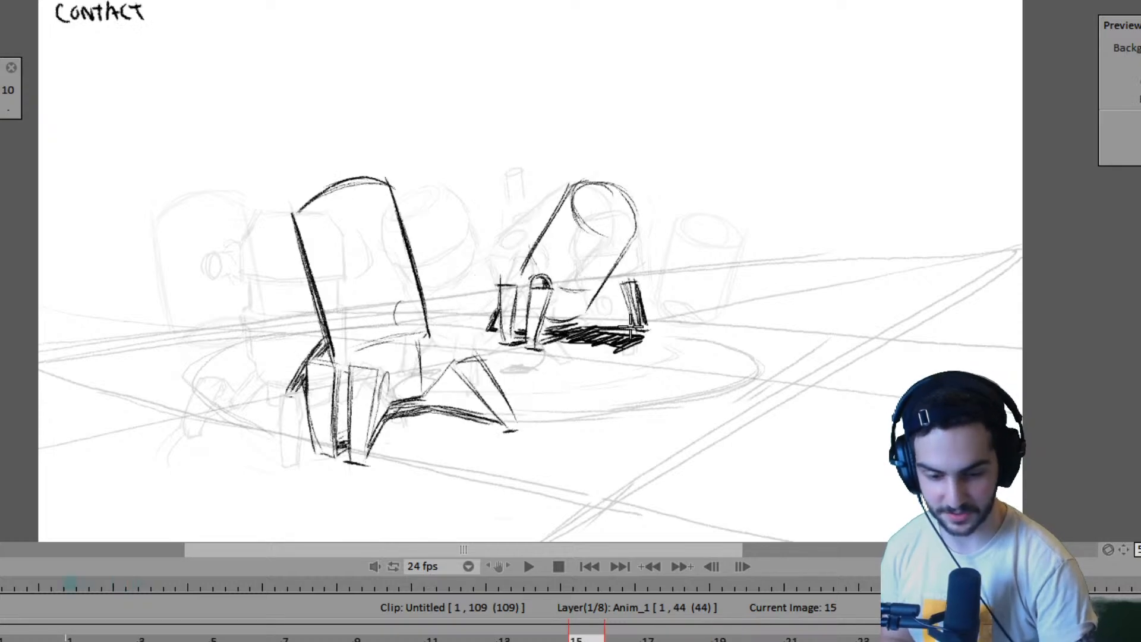
key("Right")
key("Left")
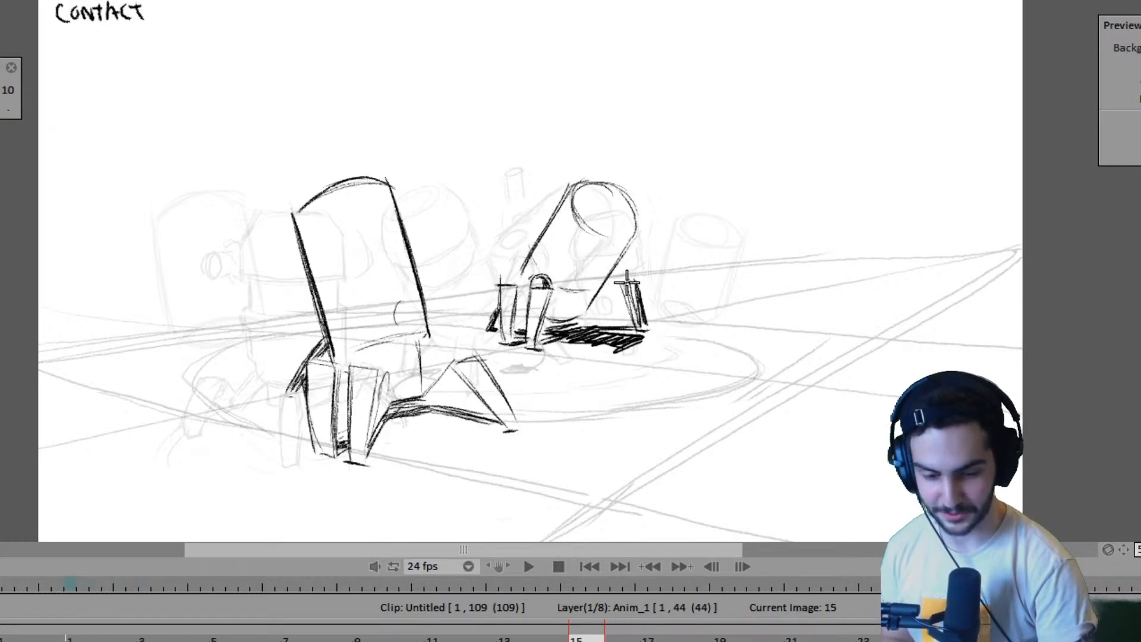
key("Right")
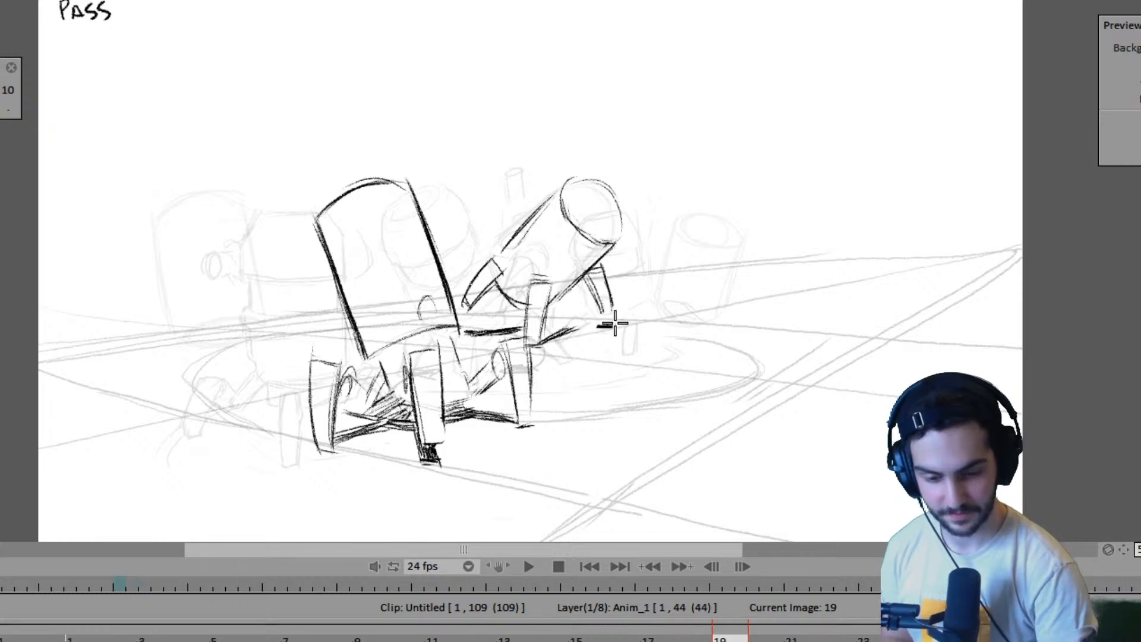
left_click_drag(549, 328, 612, 325)
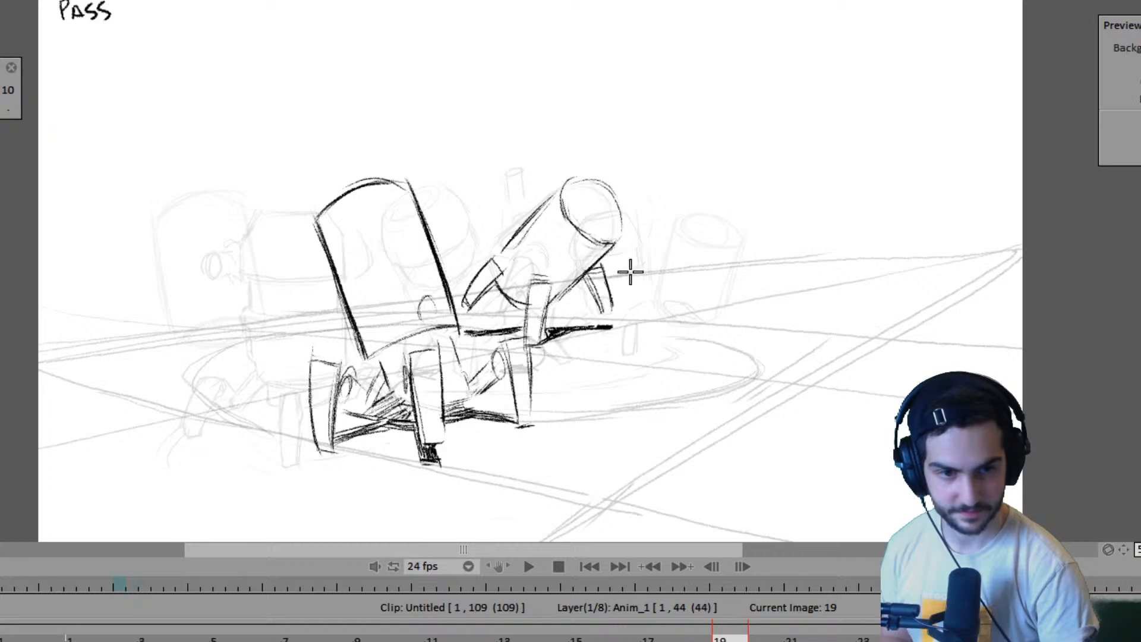
- Shade the second robot's right leg dark and fill its ground shadow on frame 19, checking against frames 15 and 23
left_click_drag(597, 268, 611, 309)
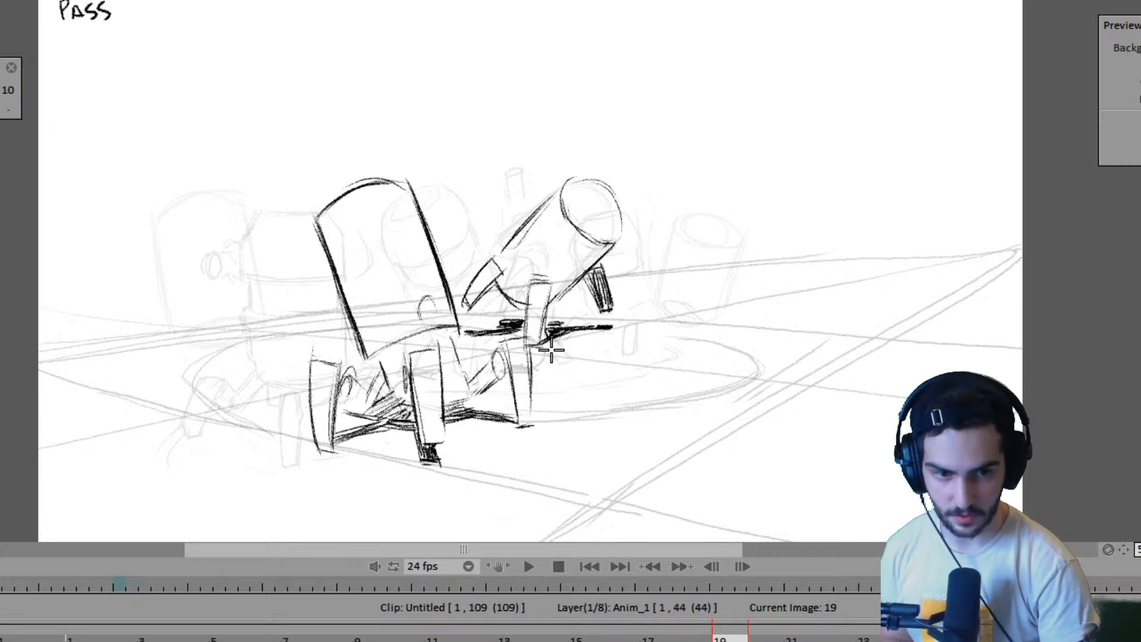
mouse_move(544, 343)
left_mouse_down()
mouse_move(619, 346)
mouse_move(635, 333)
mouse_move(561, 340)
mouse_move(584, 330)
mouse_move(576, 340)
mouse_move(630, 339)
mouse_move(606, 351)
left_mouse_up()
key("Left")
key("Right")
key("Right")
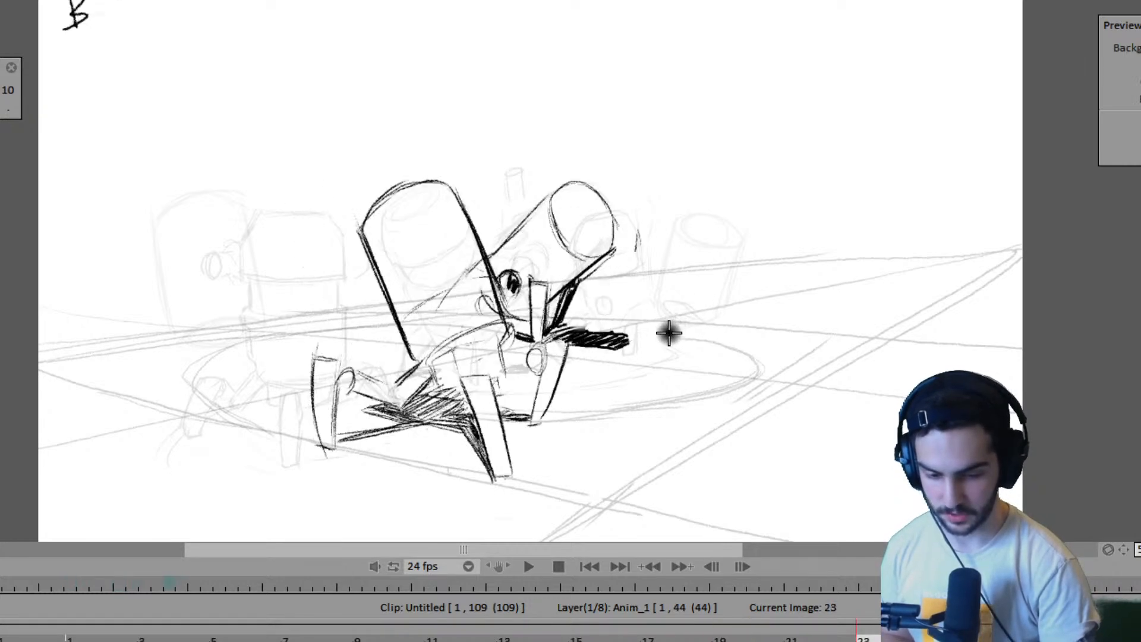
key("Left")
key("Left")
key("Right")
key("Right")
key("Left")
key("Right")
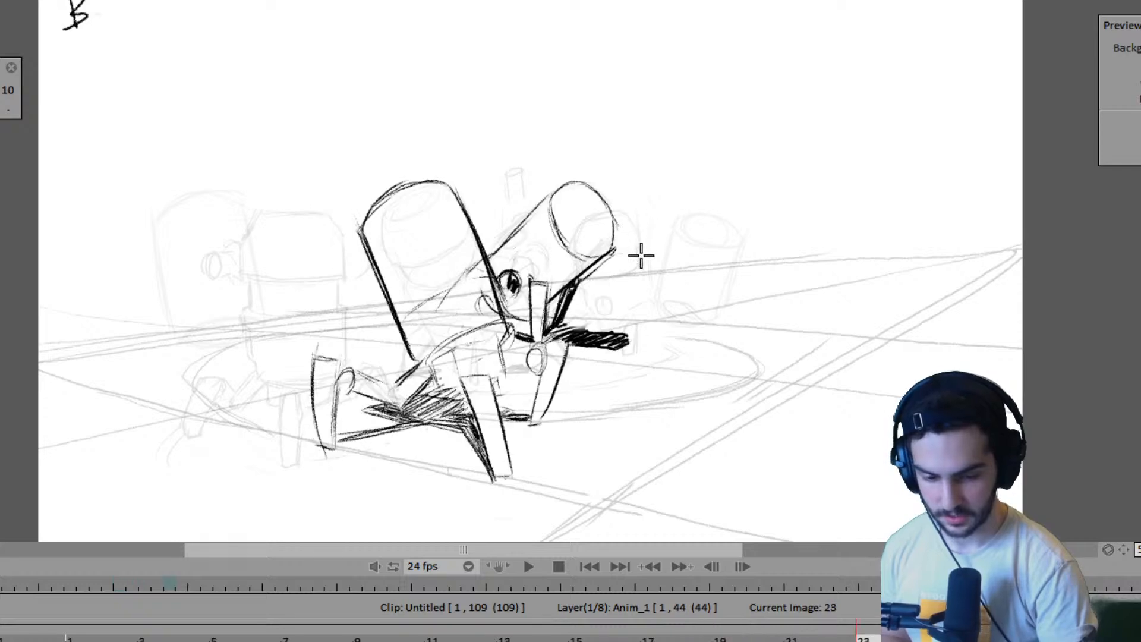
key("Left")
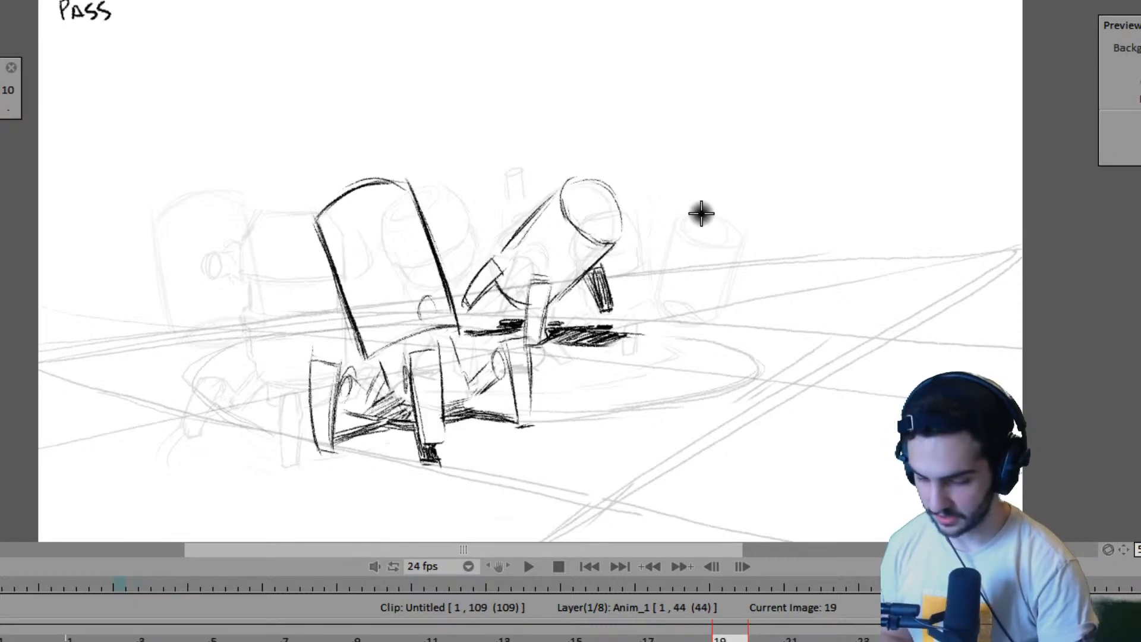
- Undo the second robot's left leg on frame 19 and redraw it farther out, partly behind the first robot's body
key("Left")
key("Right")
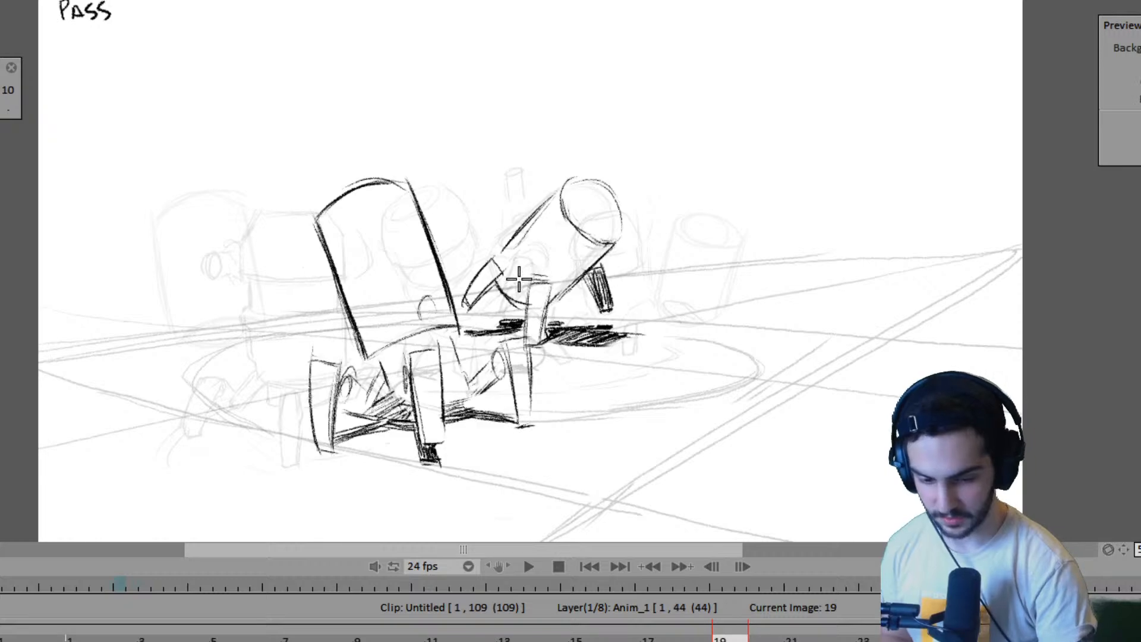
key("Left")
key("Right")
key("ctrl+z")
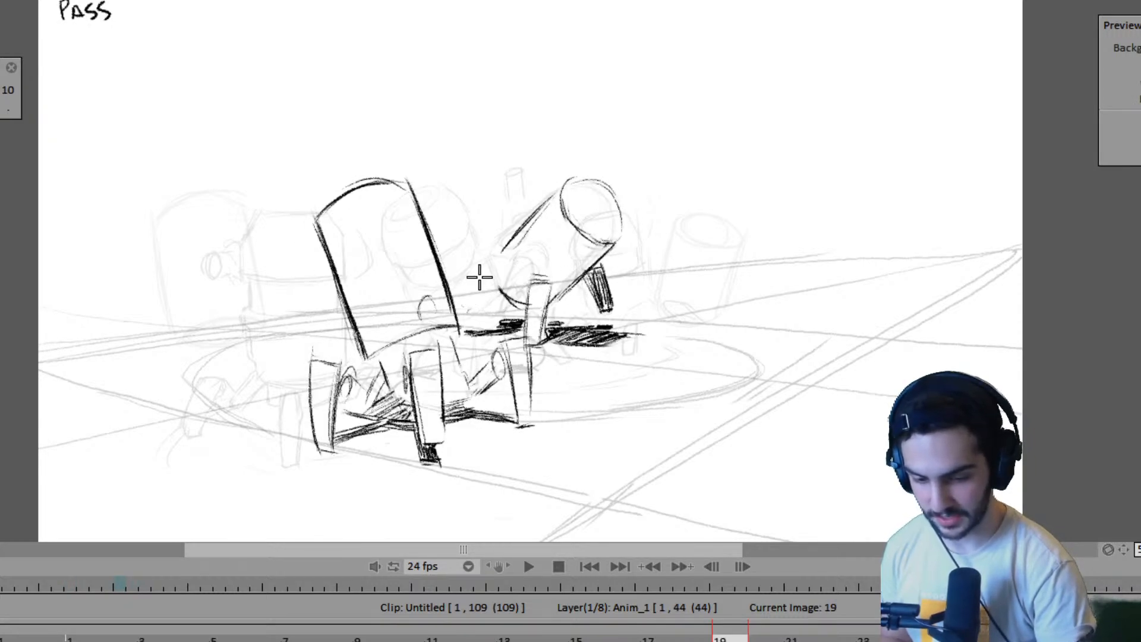
key("Left")
key("Right")
key("Left")
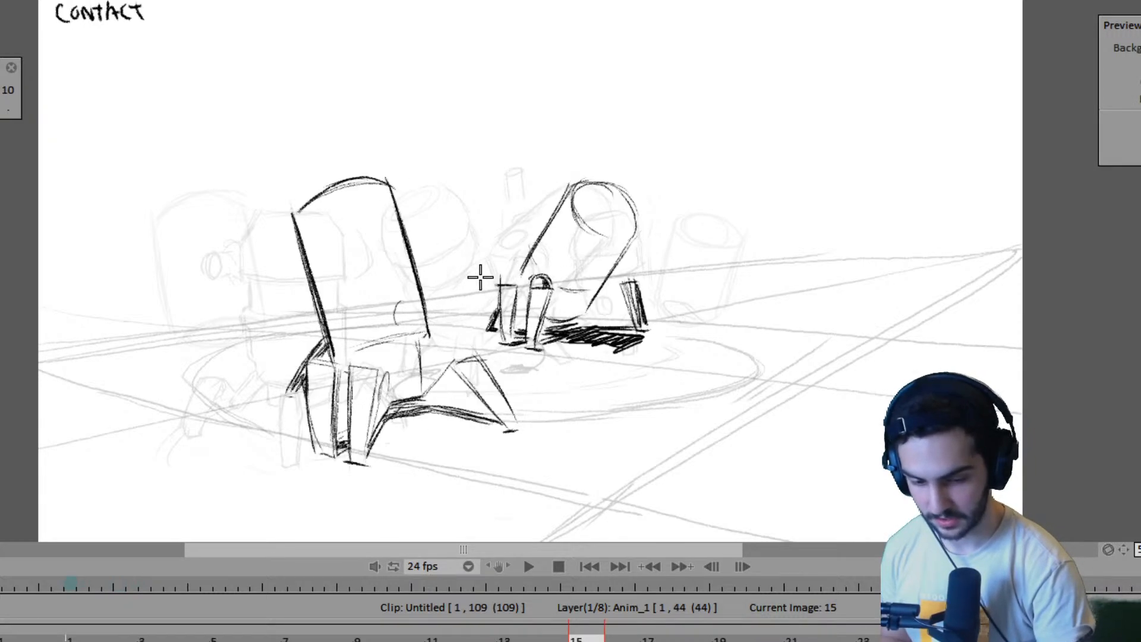
key("Right")
left_click_drag(469, 249, 458, 280)
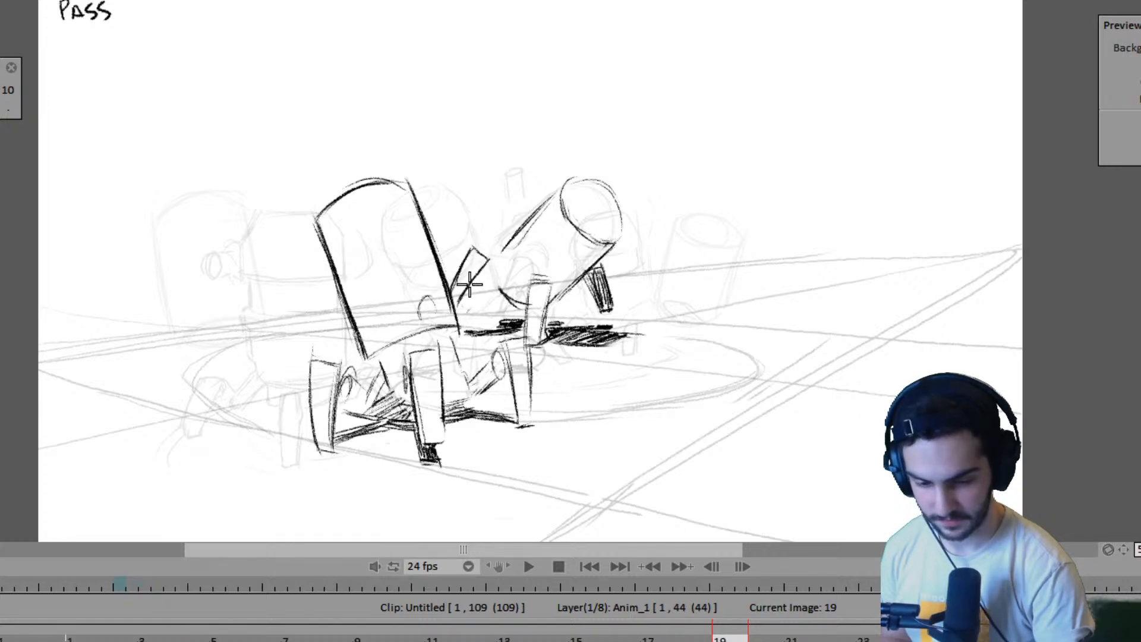
- Strengthen the base curve of the second robot's body and draw its round eye on frame 19, checking against frame 15
key("Left")
key("Right")
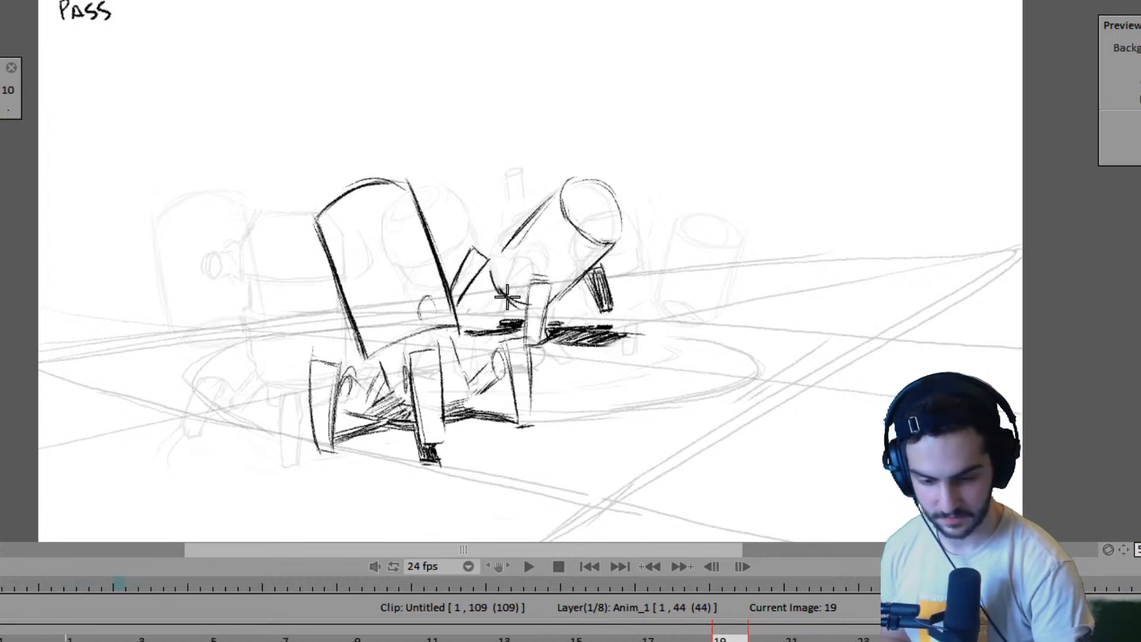
key("Left")
key("Right")
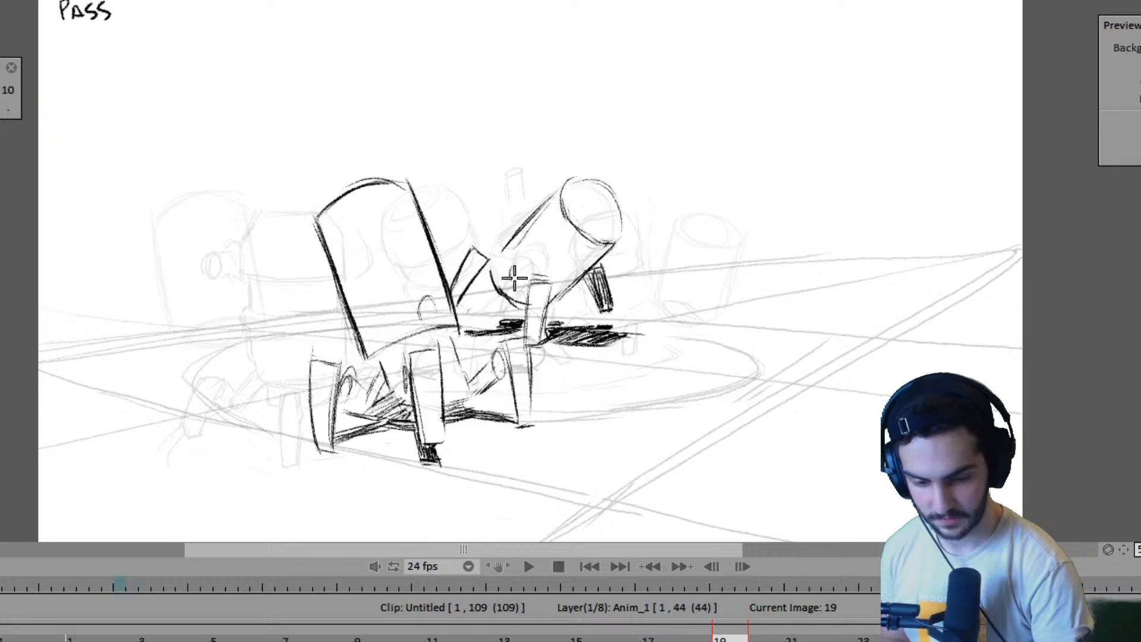
key("Left")
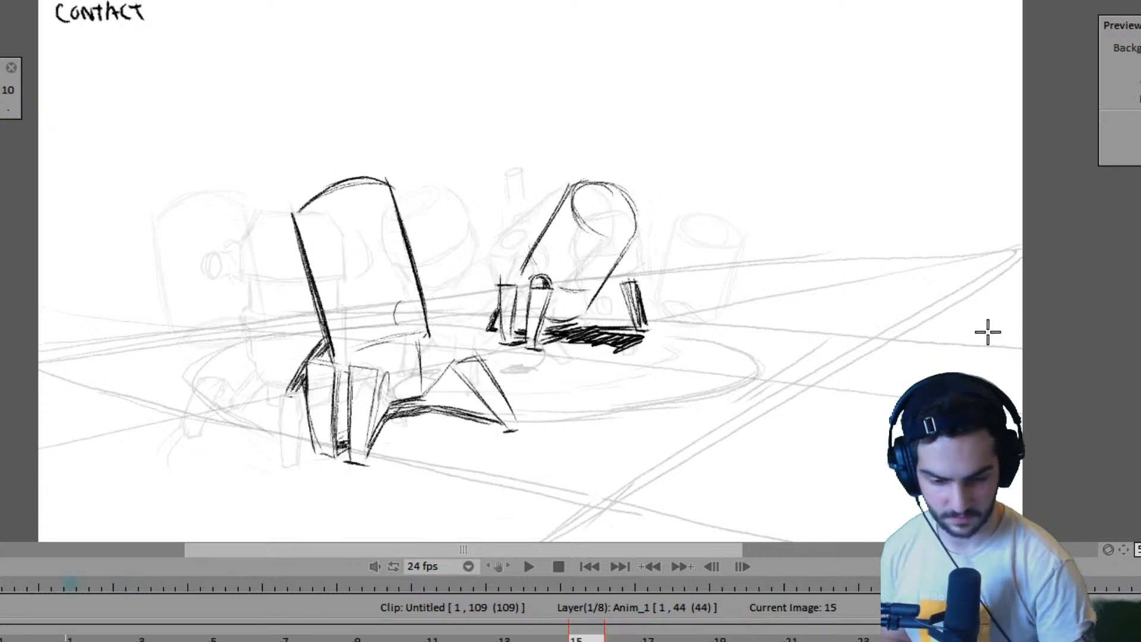
- Play the animation from frame 1 to review the second robot's motion through the new passing pose
key("Left")
key("Left")
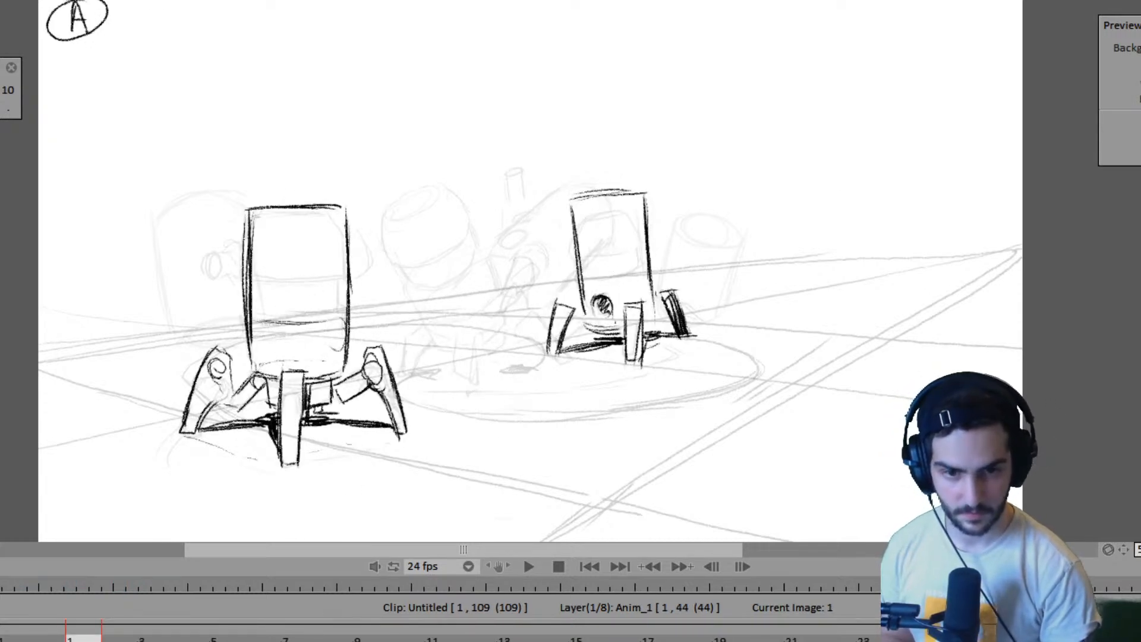
key("space")
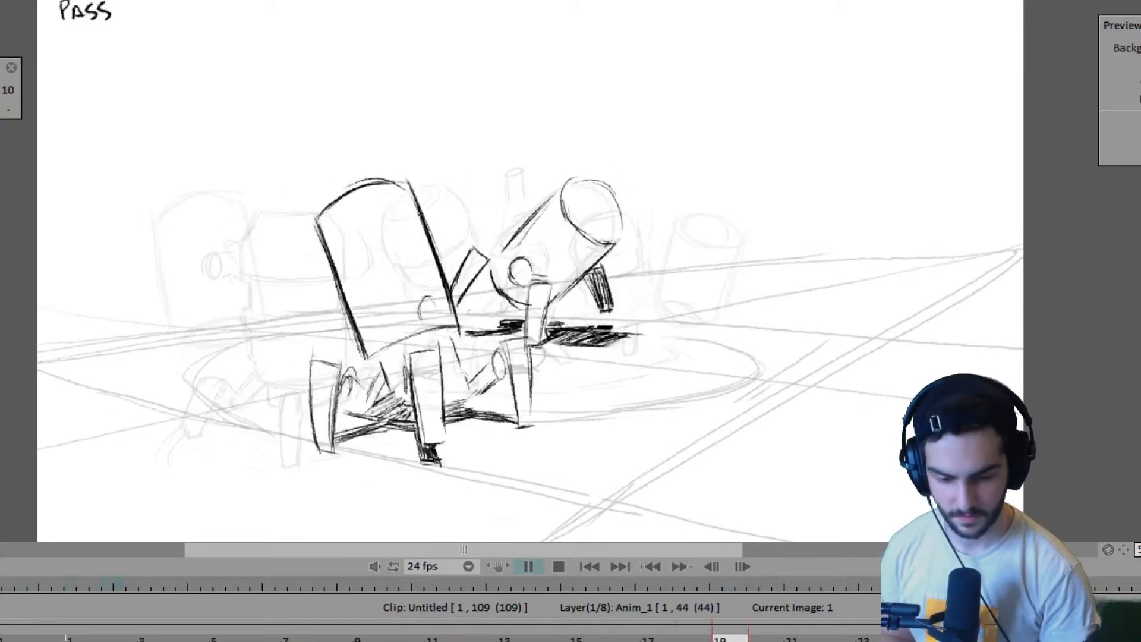
key("space")
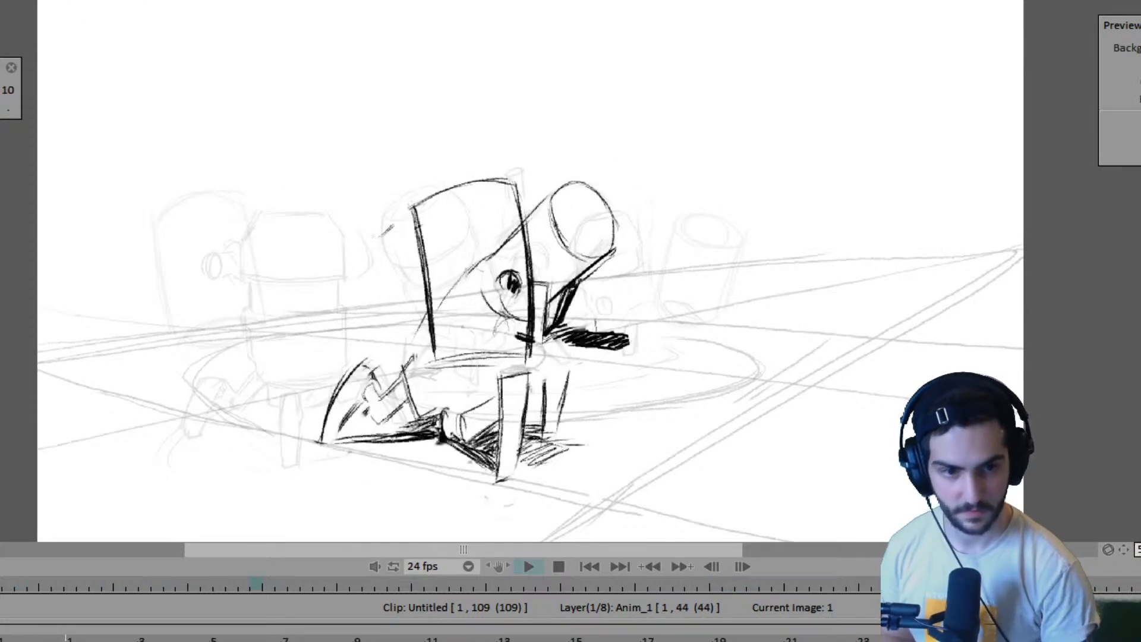
key("space")
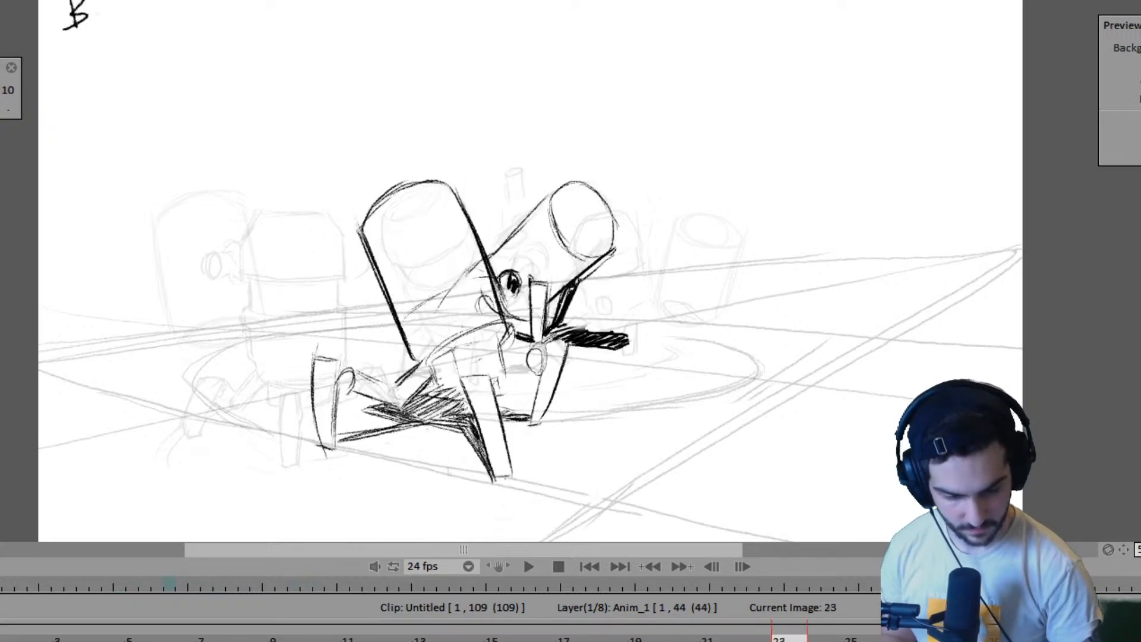
- Clear the second robot from the drawing that follows frame 23 and shift that drawing from frame 28 to frame 27
key("Right")
key("Right")
key("Left")
key("Right")
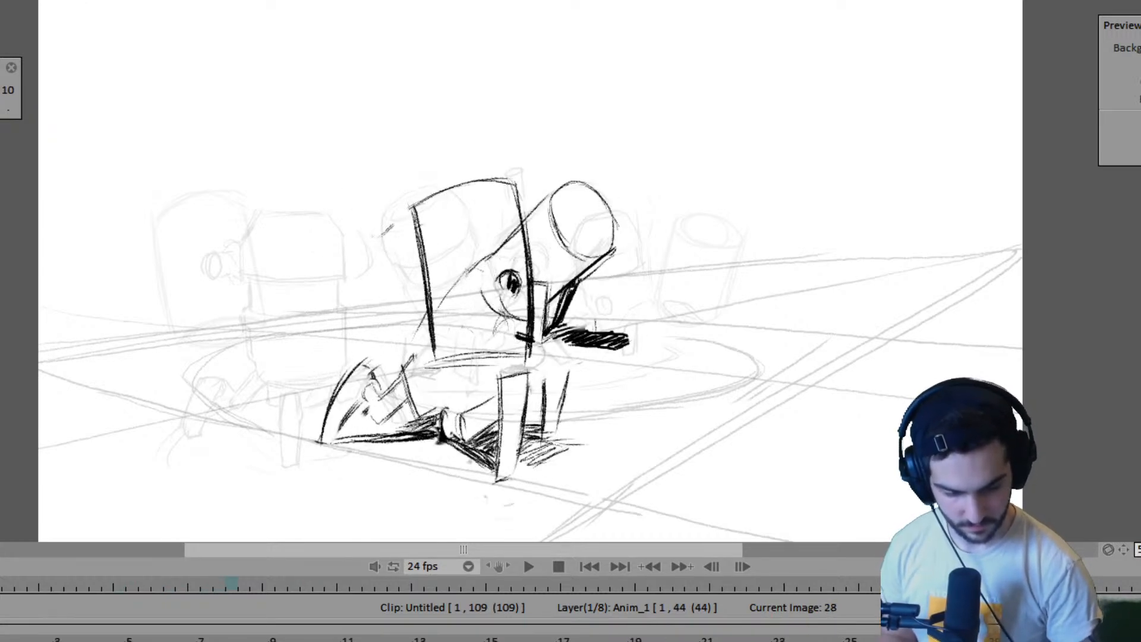
key("Left")
key("Right")
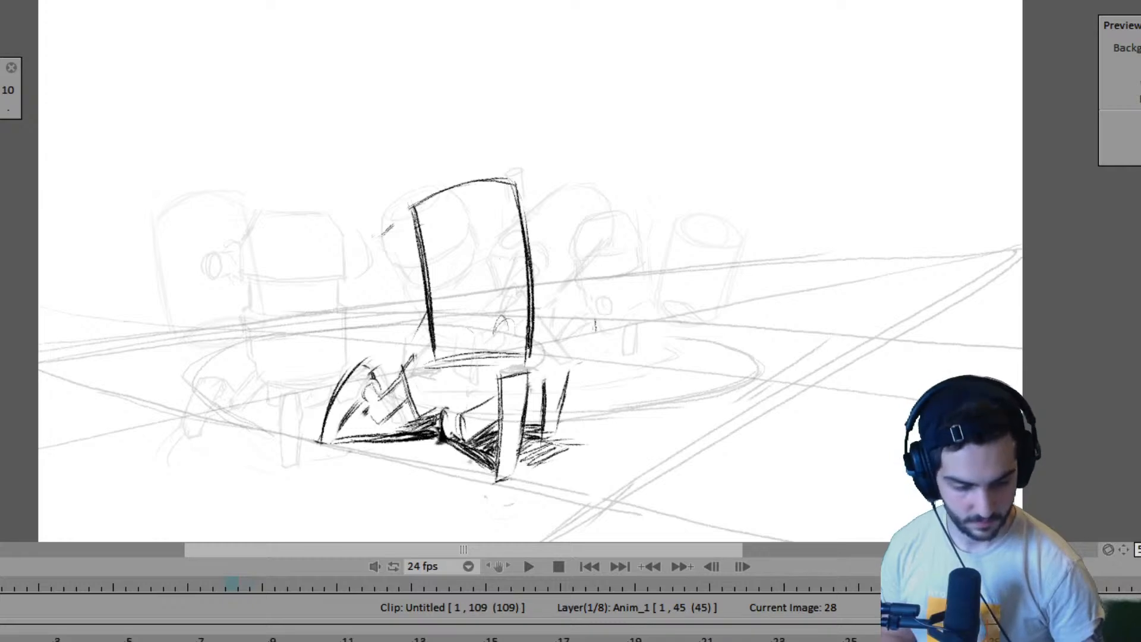
key("Left")
key("Right")
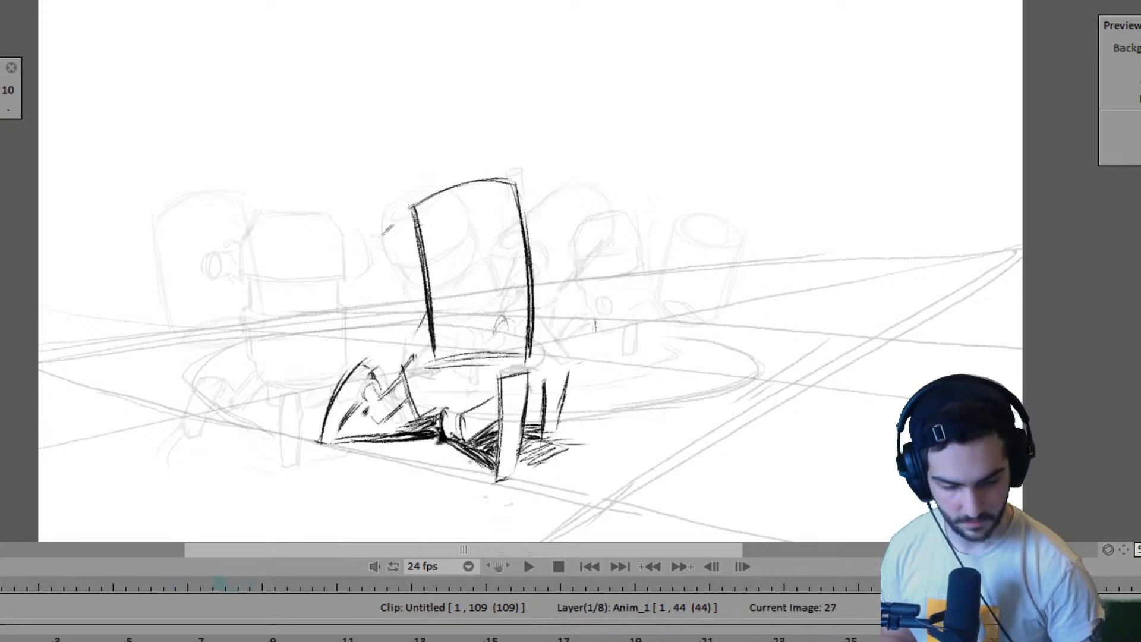
key("Left")
key("Right")
key("Left")
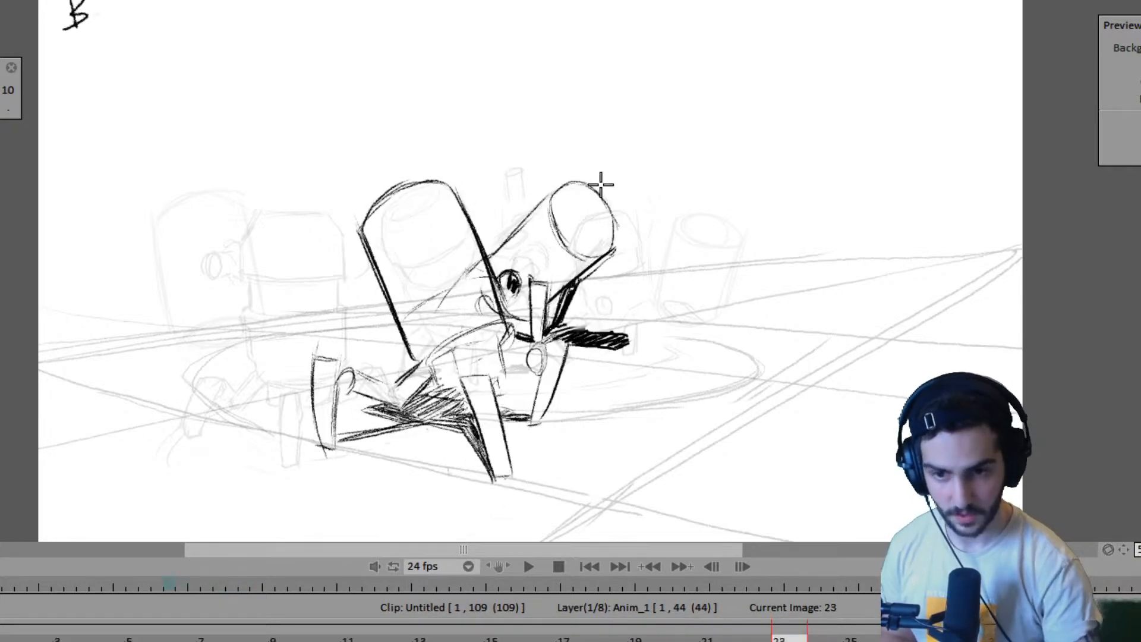
- Compare the second robot's poses around frames 23, 27 and 33 and play back the animation
key("Right")
key("Right")
key("Left")
key("Left")
key("Right")
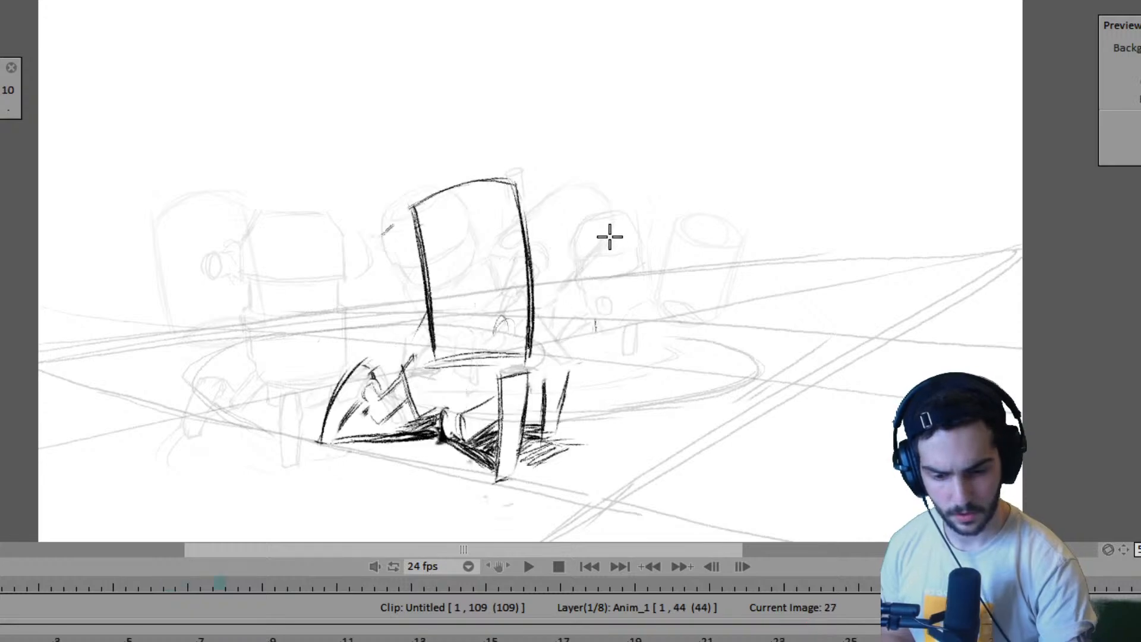
key("Right")
key("Left")
key("Left")
key("Left")
key("Left")
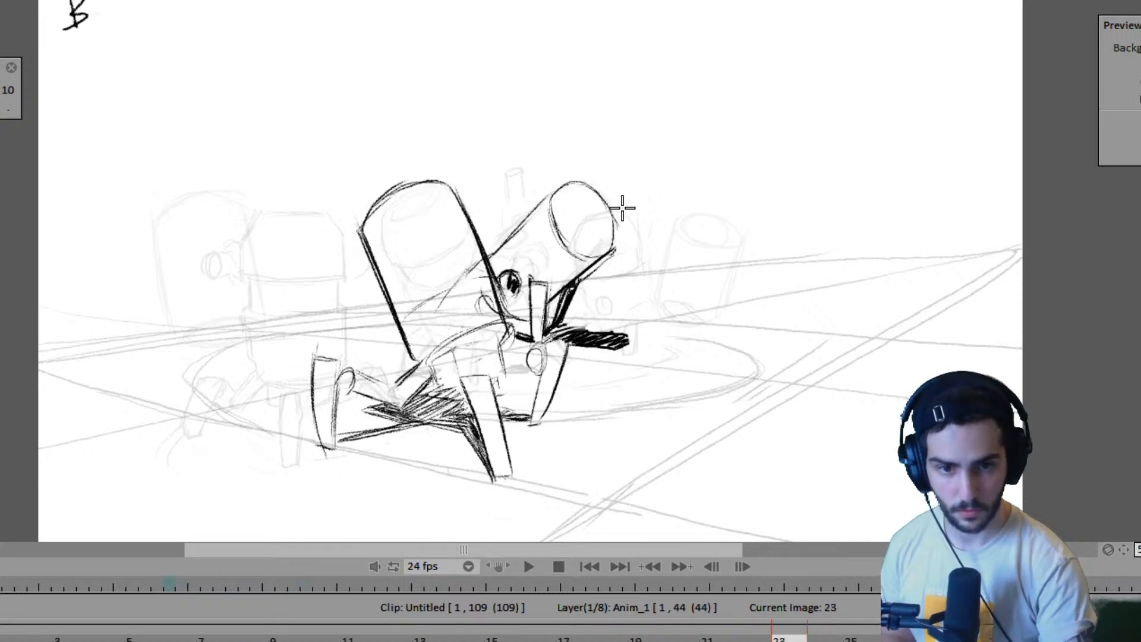
key("space")
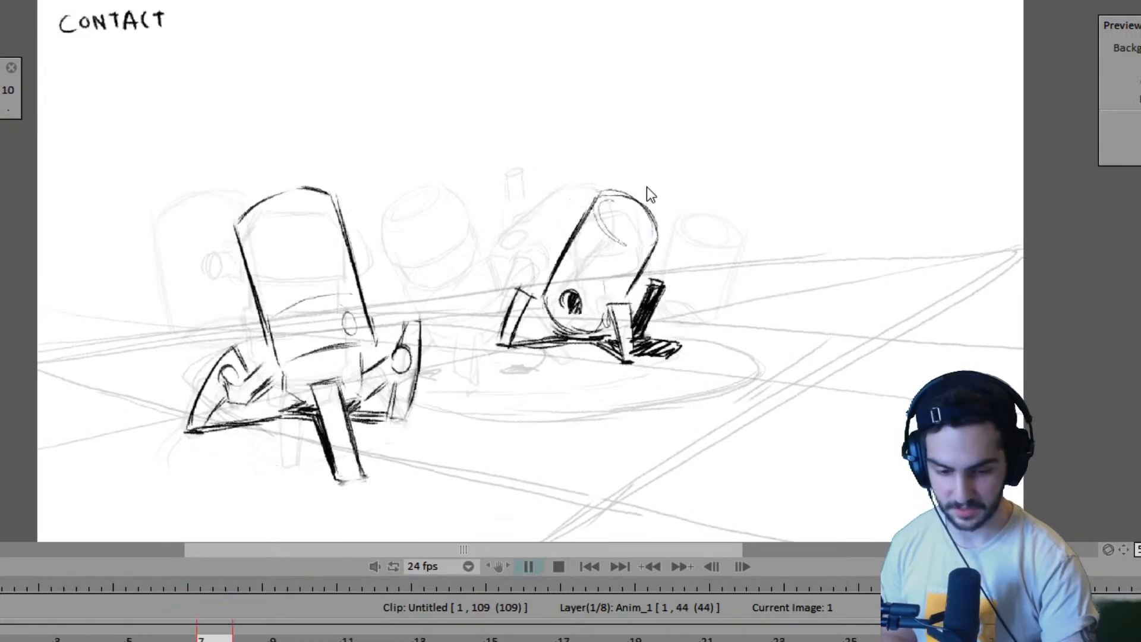
key("space")
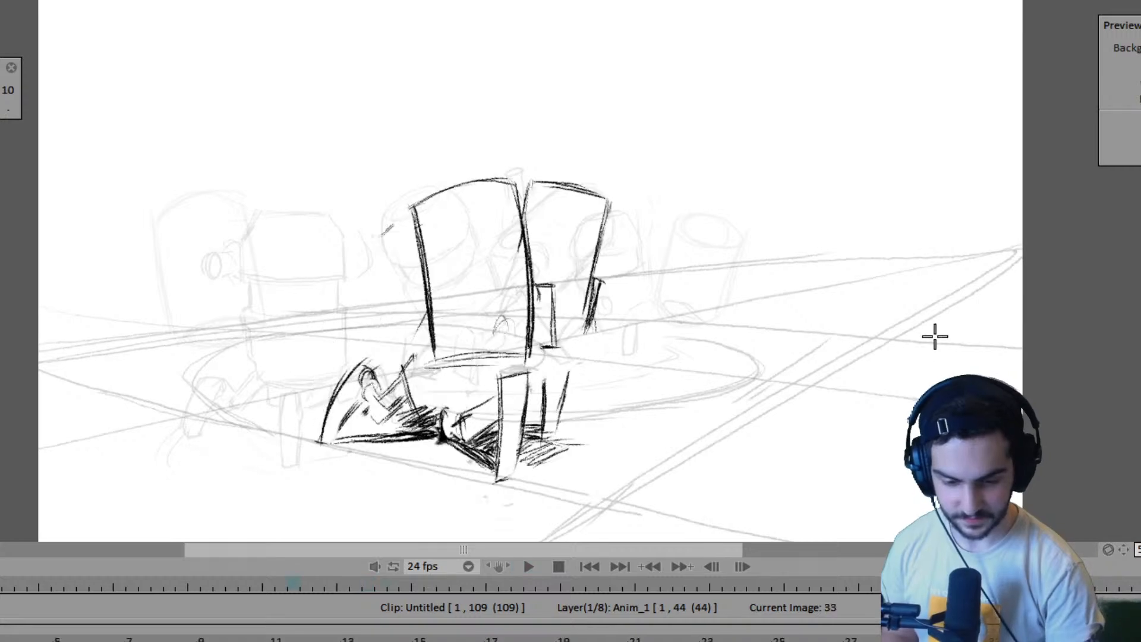
key("Right")
key("Left")
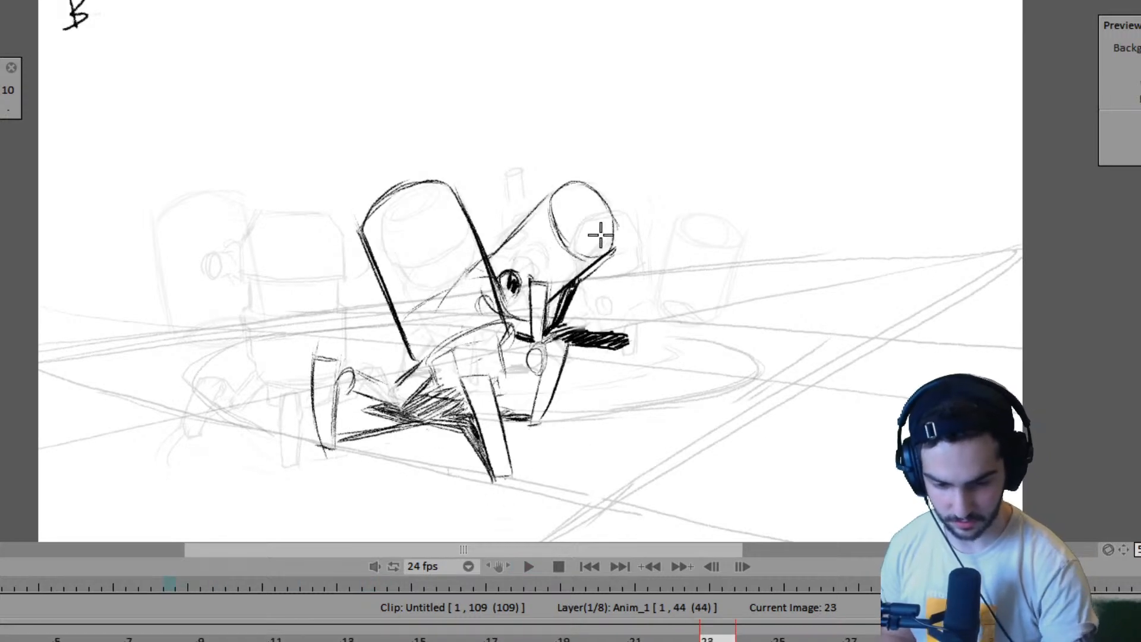
key("Right")
key("Left")
key("Right")
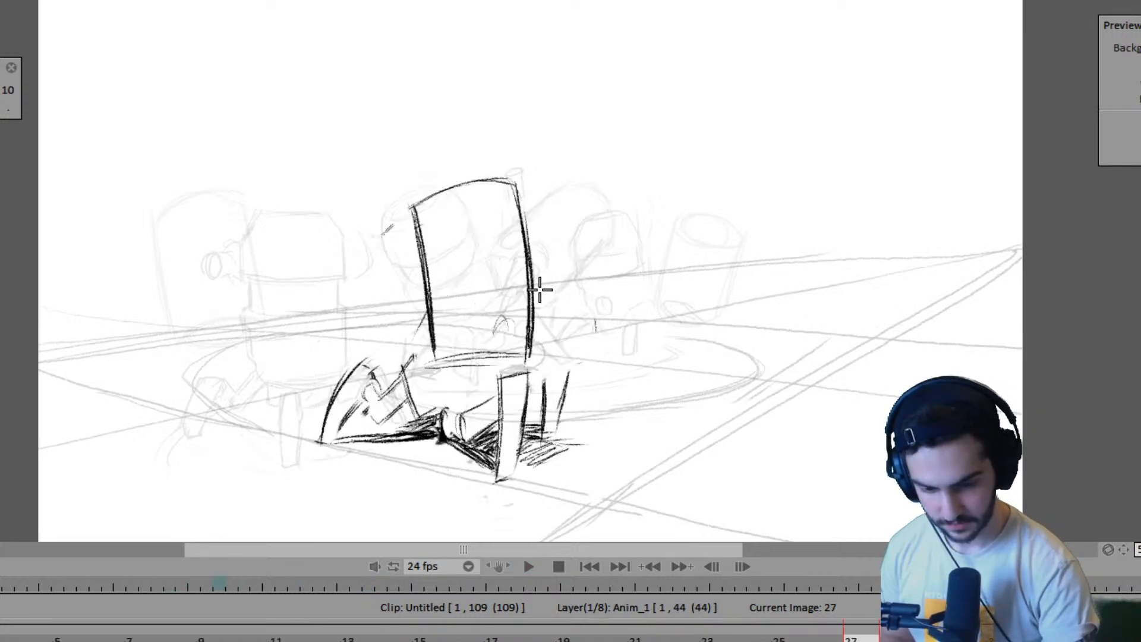
- Draw the second robot's front leg beside the first robot's body on frame 27, matching its placement against frame 23
key("Left")
key("Right")
key("Left")
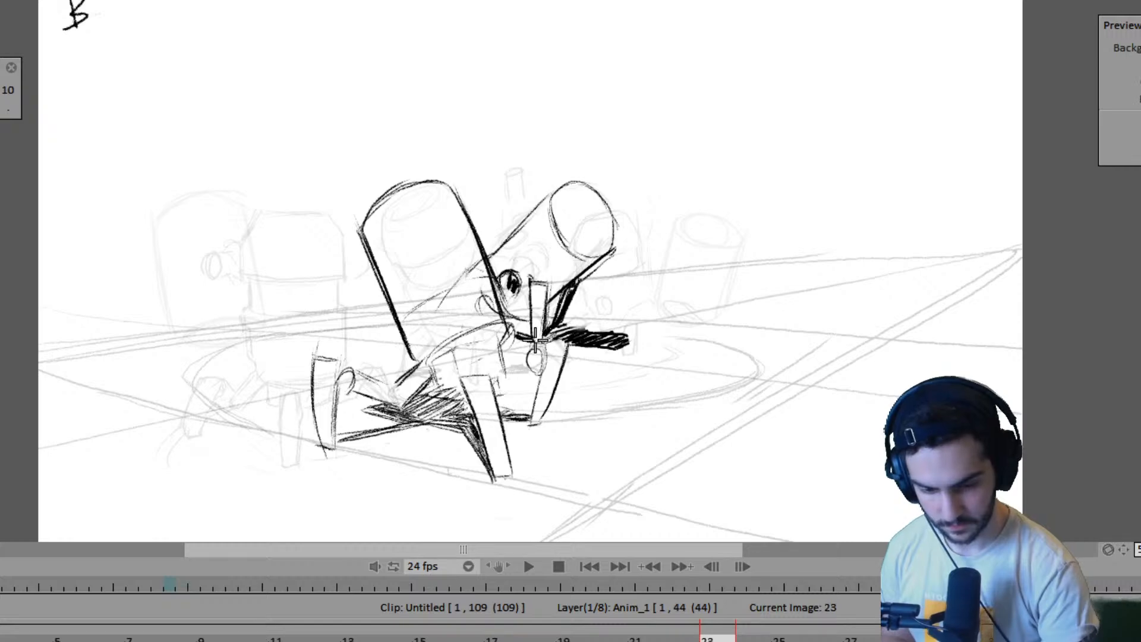
key("Right")
key("Left")
key("Right")
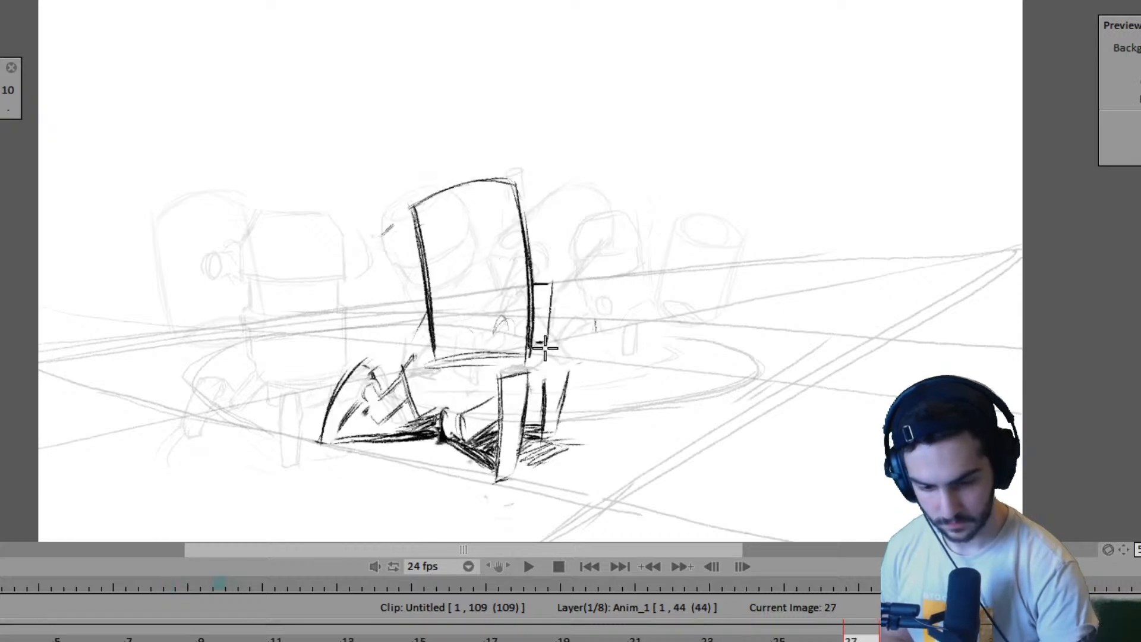
key("Left")
key("Right")
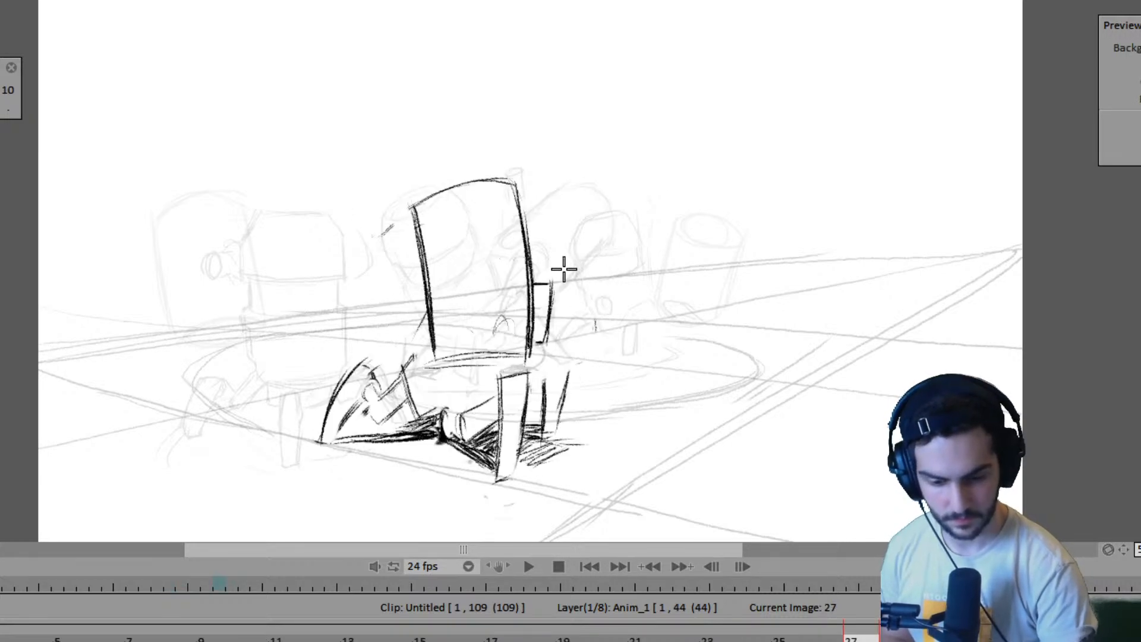
- Draw the slanted lower edge of the second robot's body on frame 27, checking it against frame 23
key("Left")
key("Right")
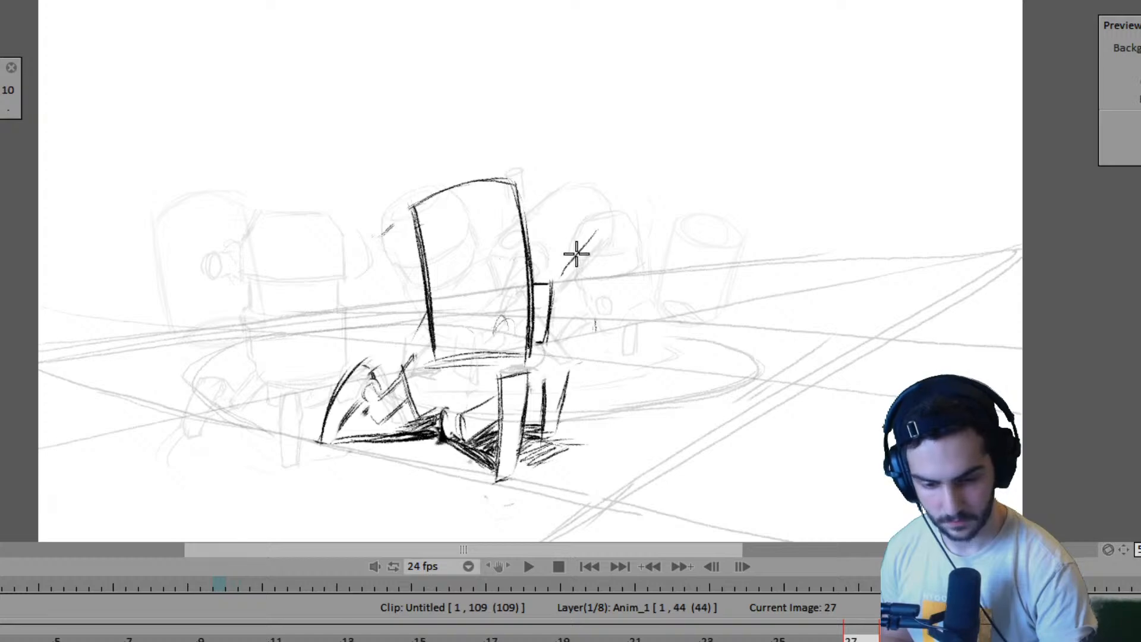
left_click_drag(580, 255, 599, 231)
key("Left")
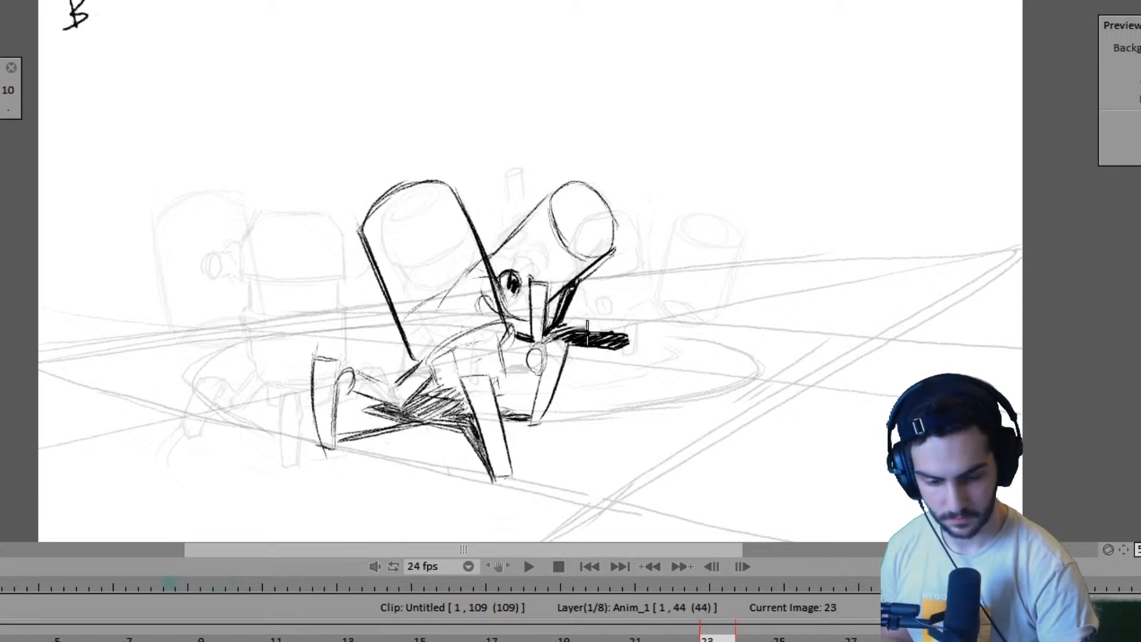
key("Right")
key("Left")
key("Right")
- Draw and shade the second robot's far leg beneath its slanted body on frame 27
left_click_drag(575, 292, 578, 318)
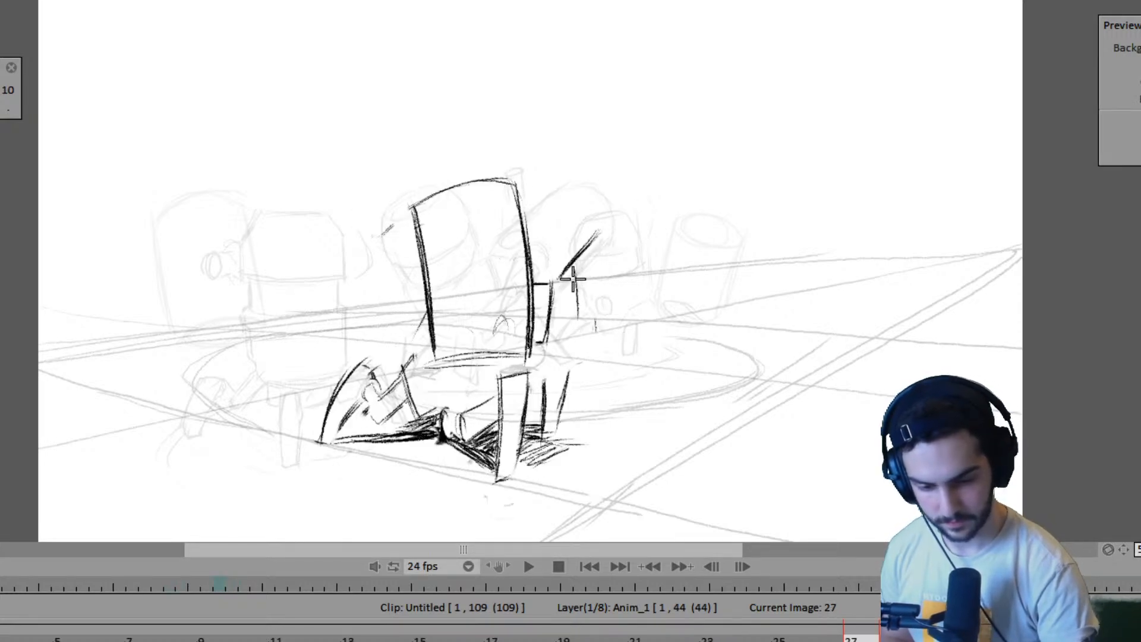
key("Left")
key("Right")
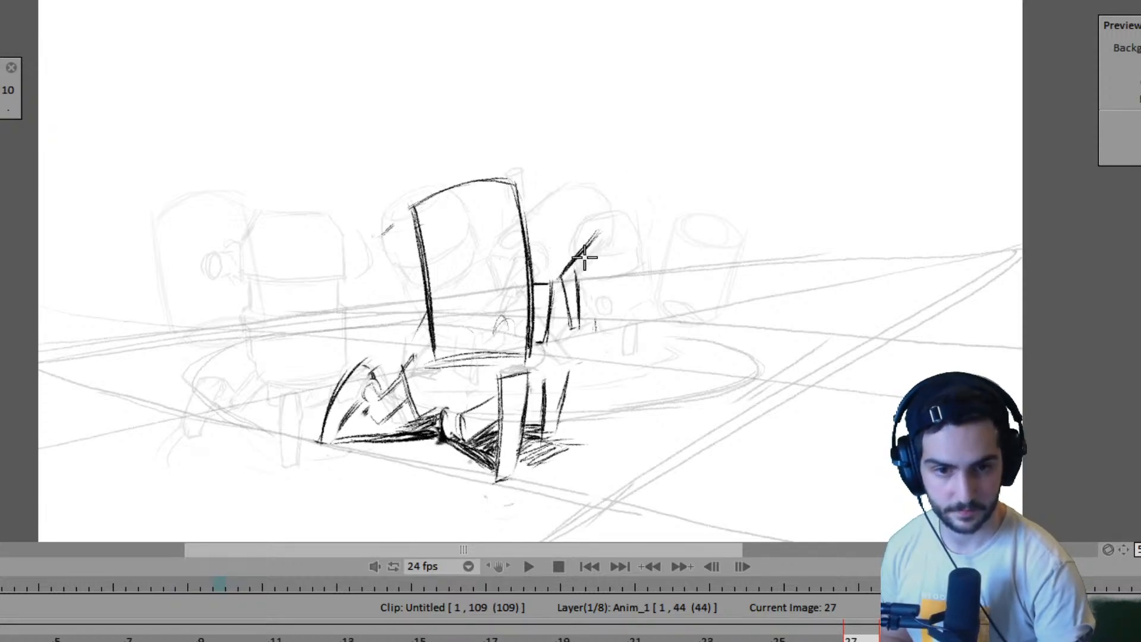
key("Left")
key("Right")
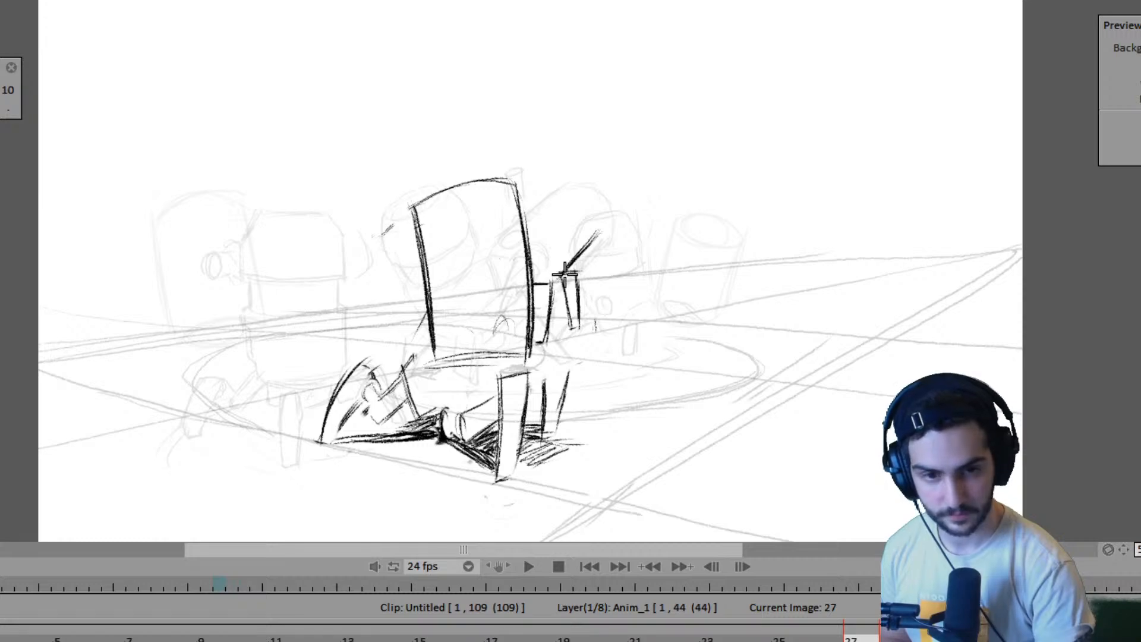
mouse_move(569, 274)
left_mouse_down()
mouse_move(571, 326)
mouse_move(569, 295)
mouse_move(577, 303)
mouse_move(574, 339)
left_mouse_up()
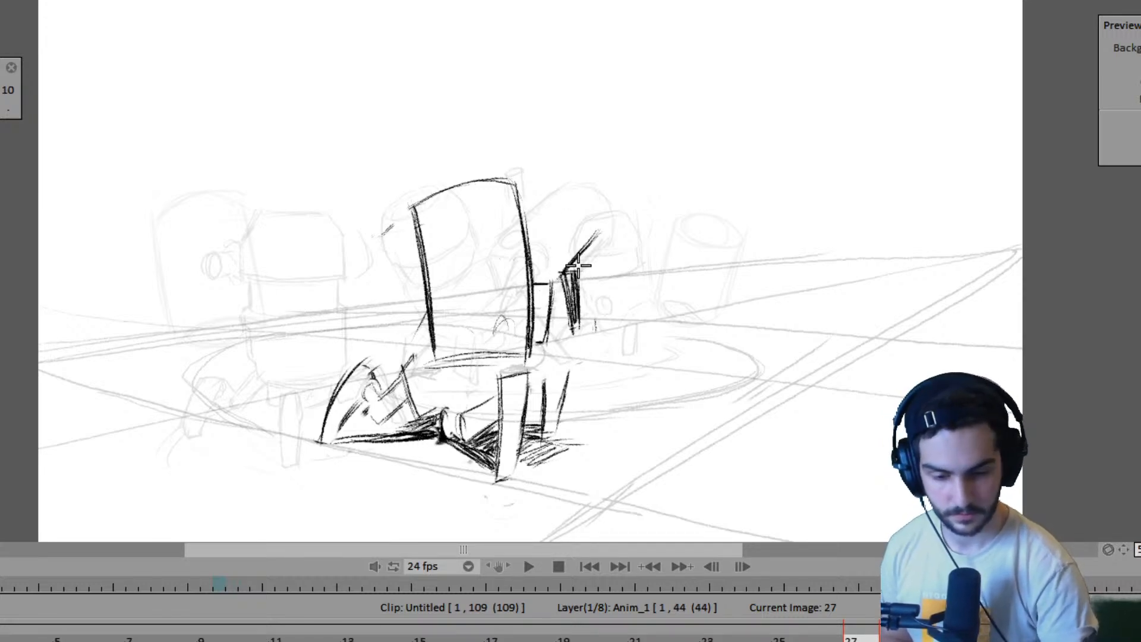
key("Right")
key("Left")
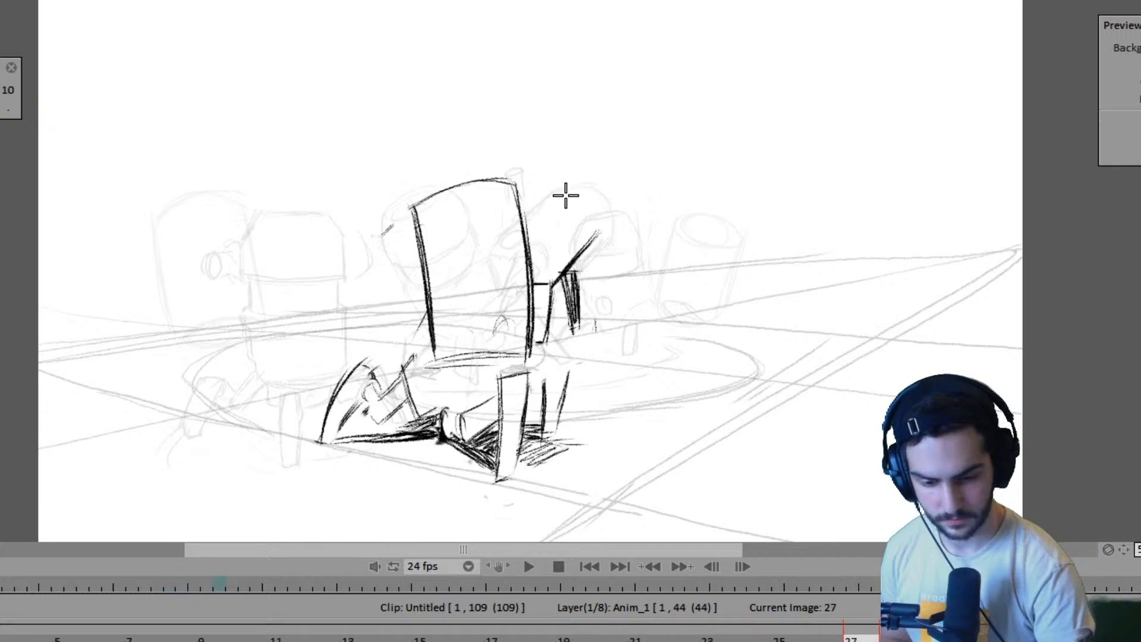
- Sketch the upper edge and round open end of the second robot's cylindrical body on frame 27, comparing with neighbouring drawings
mouse_move(547, 186)
left_mouse_down()
mouse_move(586, 217)
mouse_move(544, 191)
left_mouse_up()
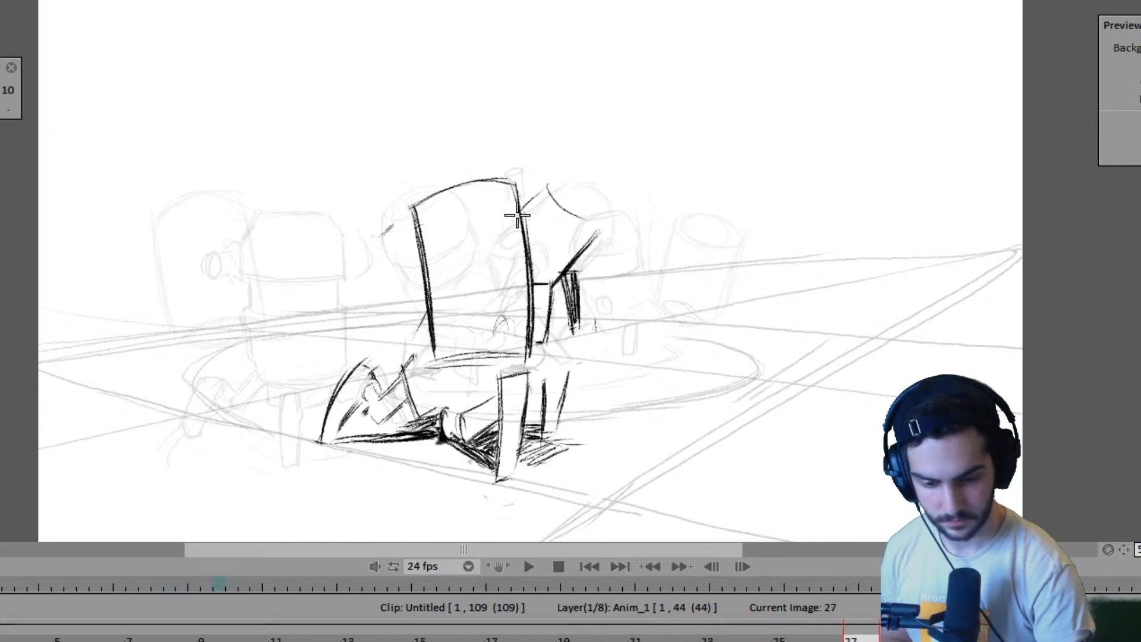
key("Left")
key("Right")
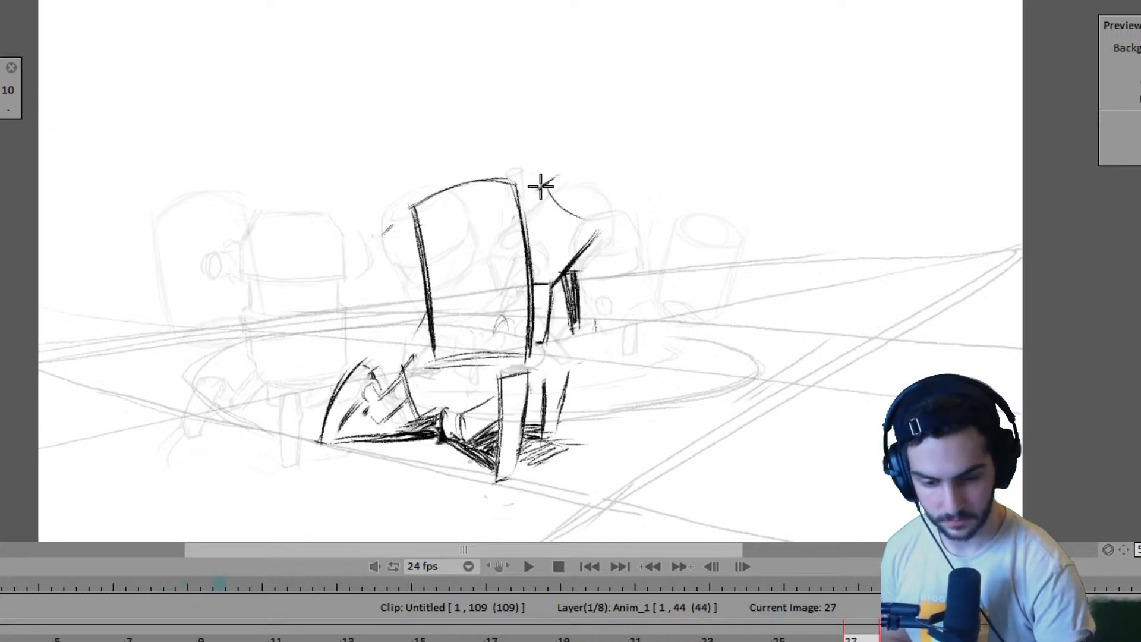
mouse_move(551, 173)
left_mouse_down()
mouse_move(520, 211)
mouse_move(570, 196)
mouse_move(609, 228)
left_mouse_up()
key("Right")
key("Left")
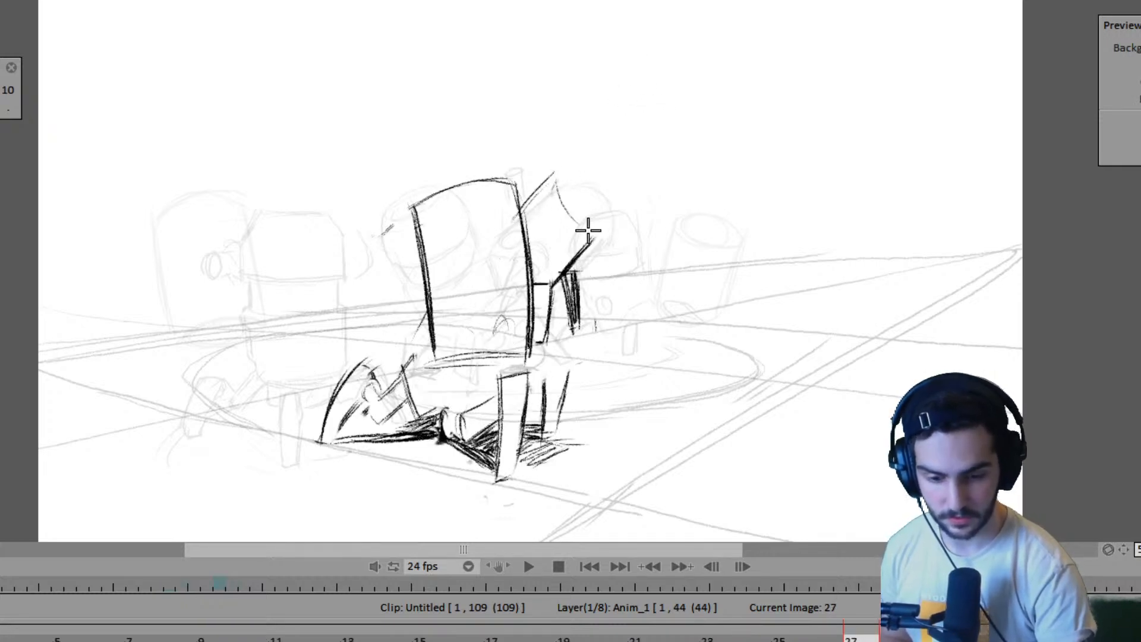
mouse_move(557, 183)
left_mouse_down()
mouse_move(577, 220)
mouse_move(580, 175)
mouse_move(611, 213)
mouse_move(562, 177)
mouse_move(594, 193)
left_mouse_up()
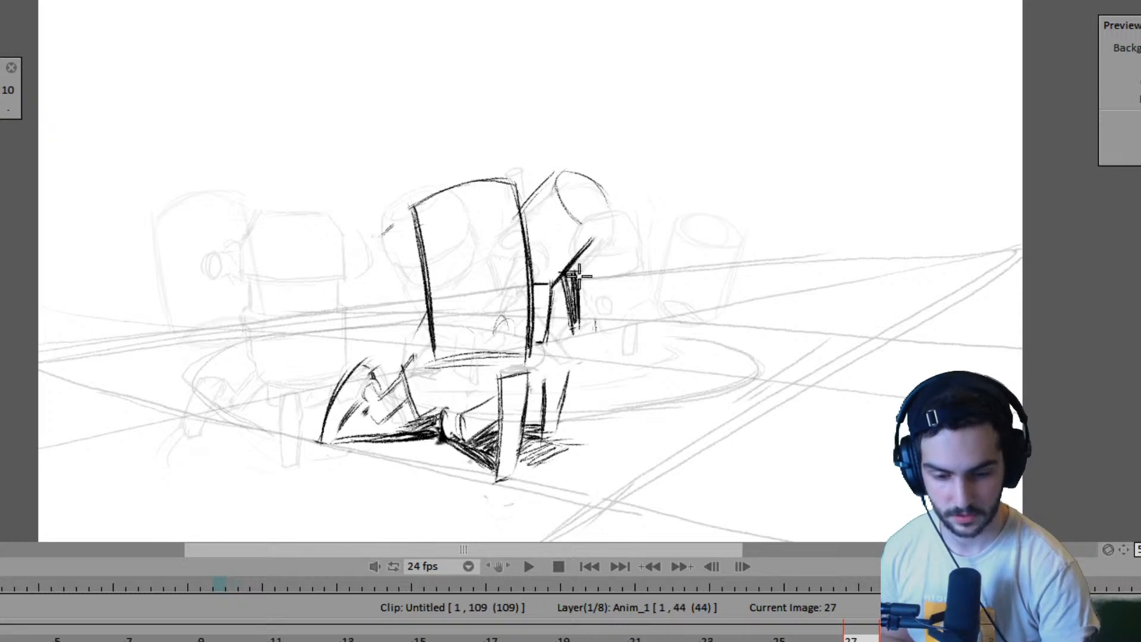
left_click_drag(568, 211, 605, 191)
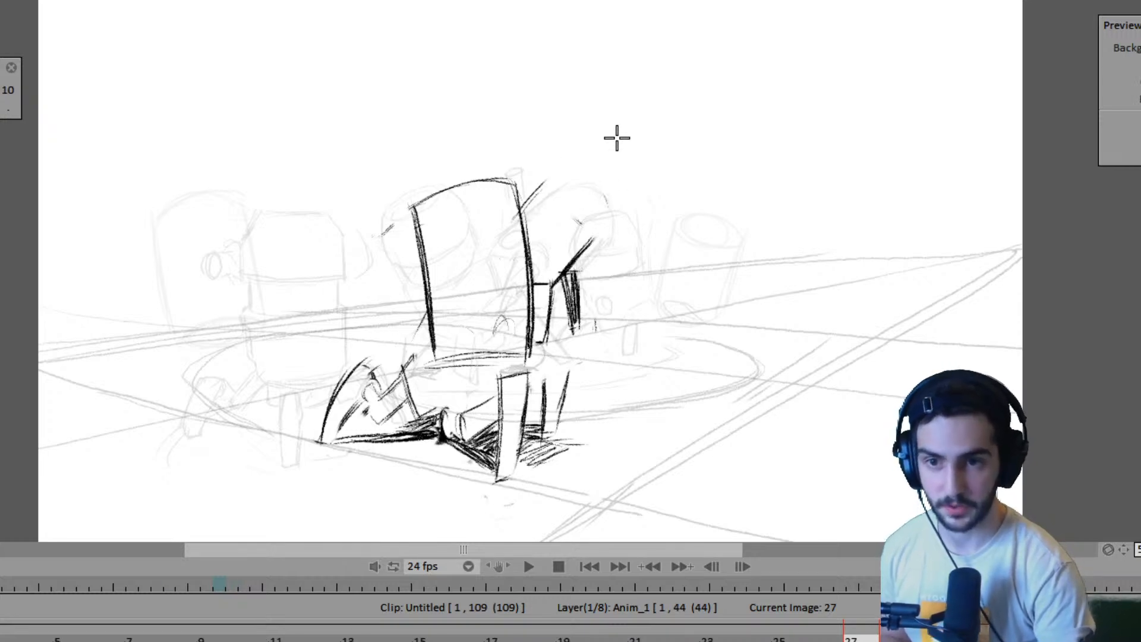
key("Left")
key("Right")
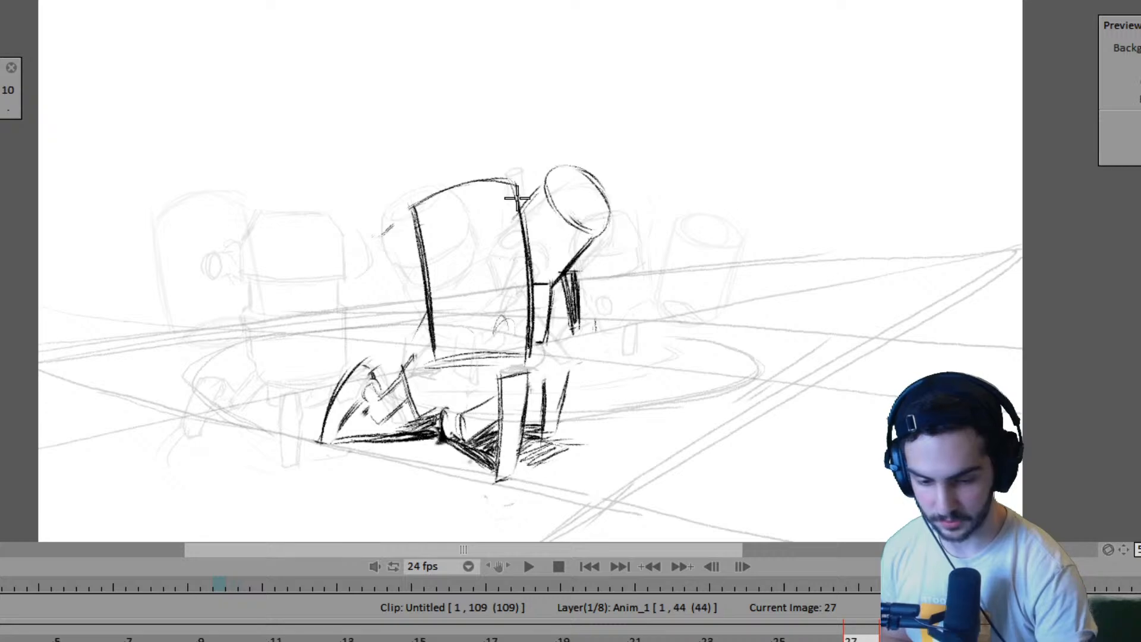
- Play the animation from frame 1 and compare the second robot's poses on the drawings from frame 11 to frame 19
key("Left")
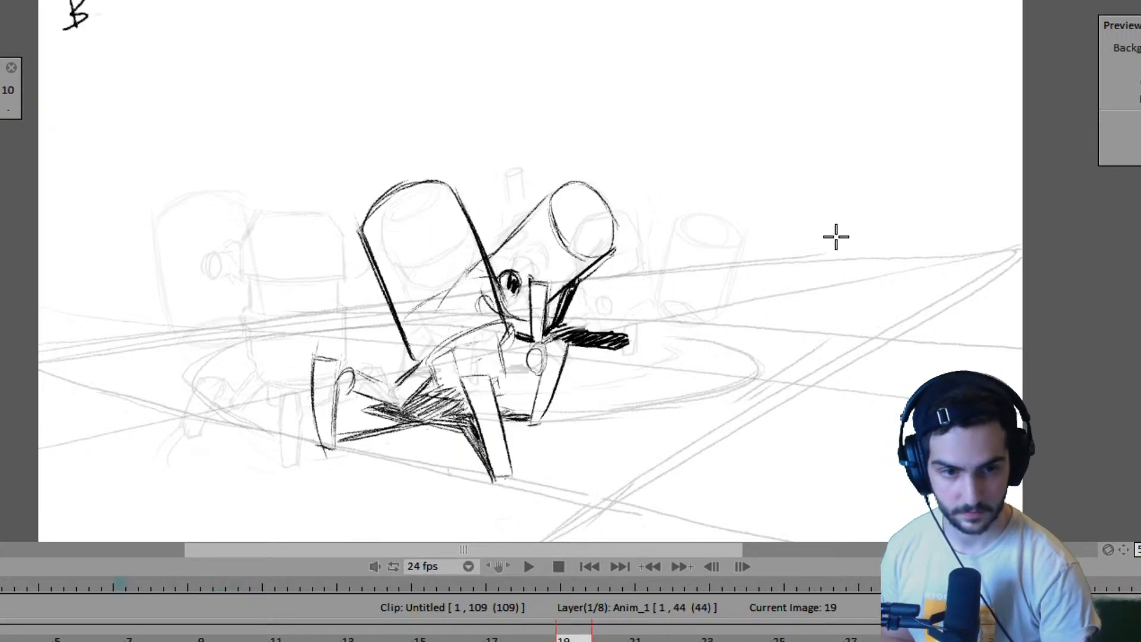
key("space")
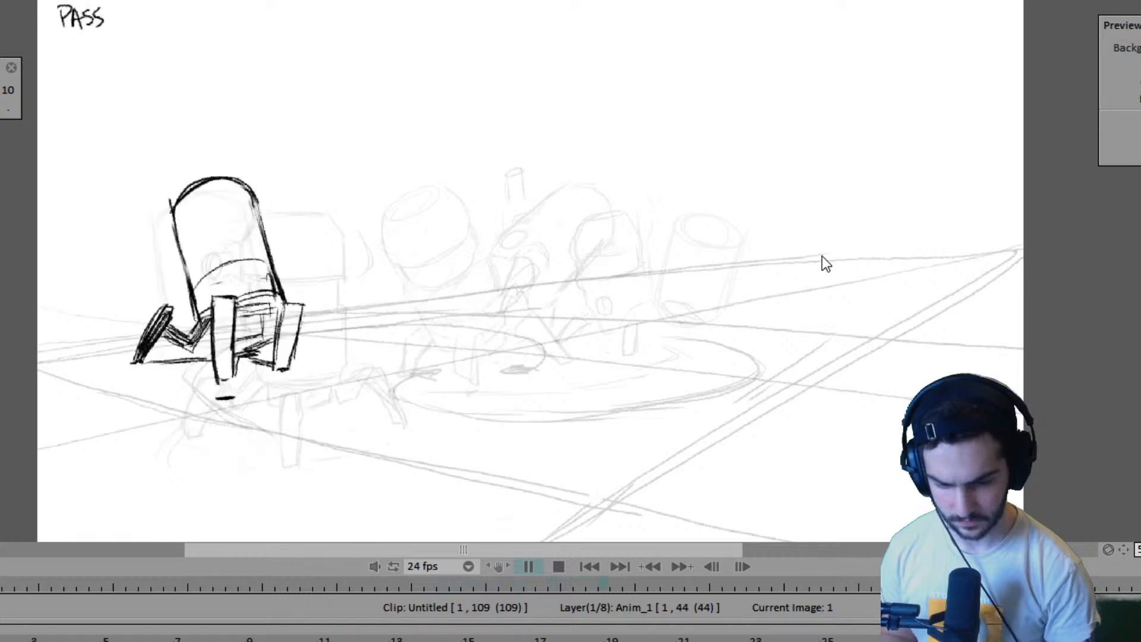
key("space")
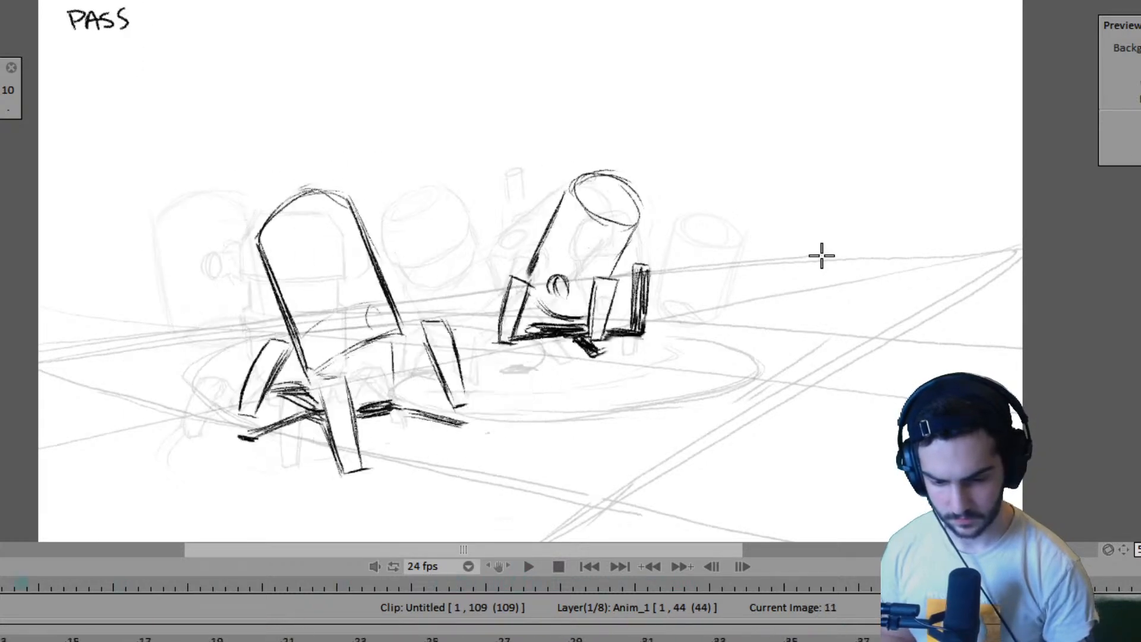
key("Left")
key("Right")
key("Right")
key("Right")
key("Right")
key("Right")
key("Left")
key("Left")
key("Left")
key("Right")
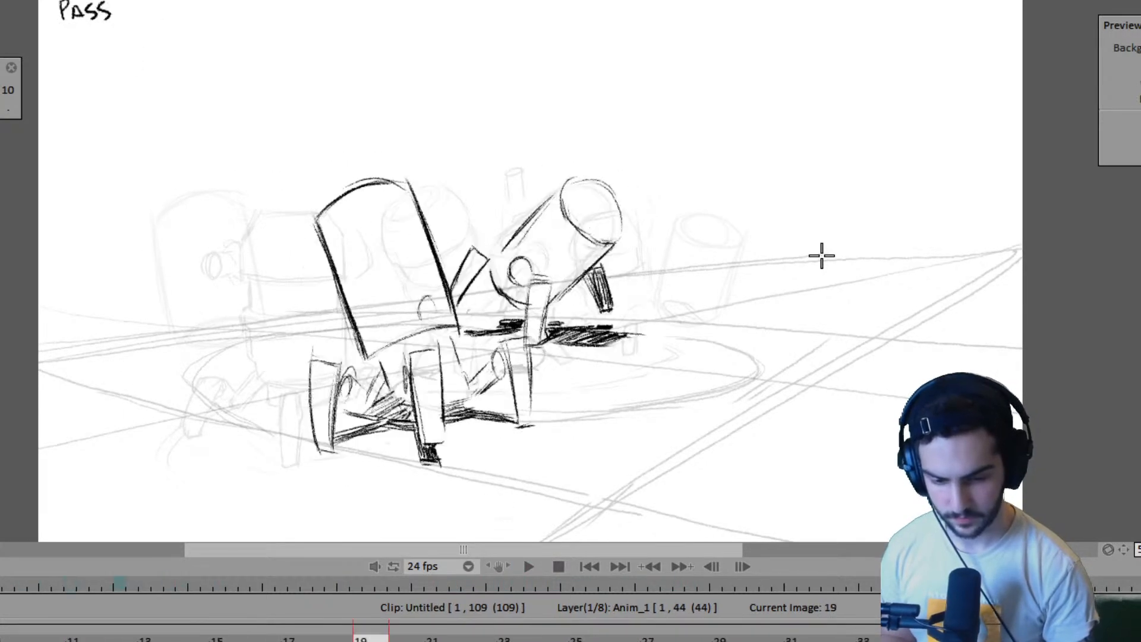
- Compare the tilt and position of the second robot's body on frames 19 and 23
key("Right")
key("Left")
key("Right")
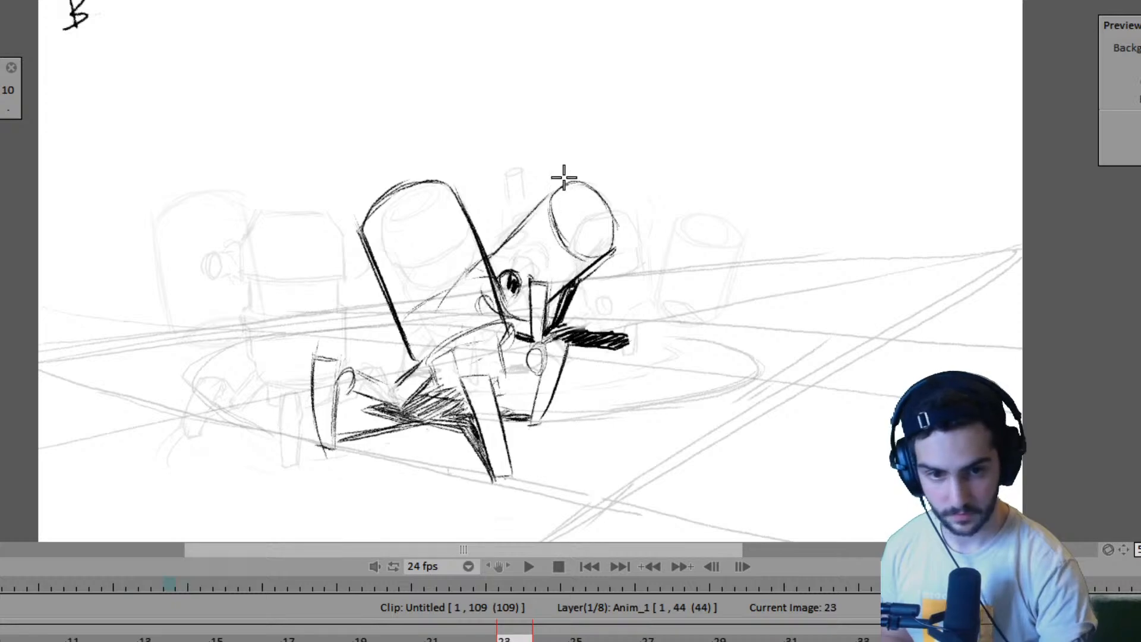
key("Left")
key("Left")
key("Right")
key("Right")
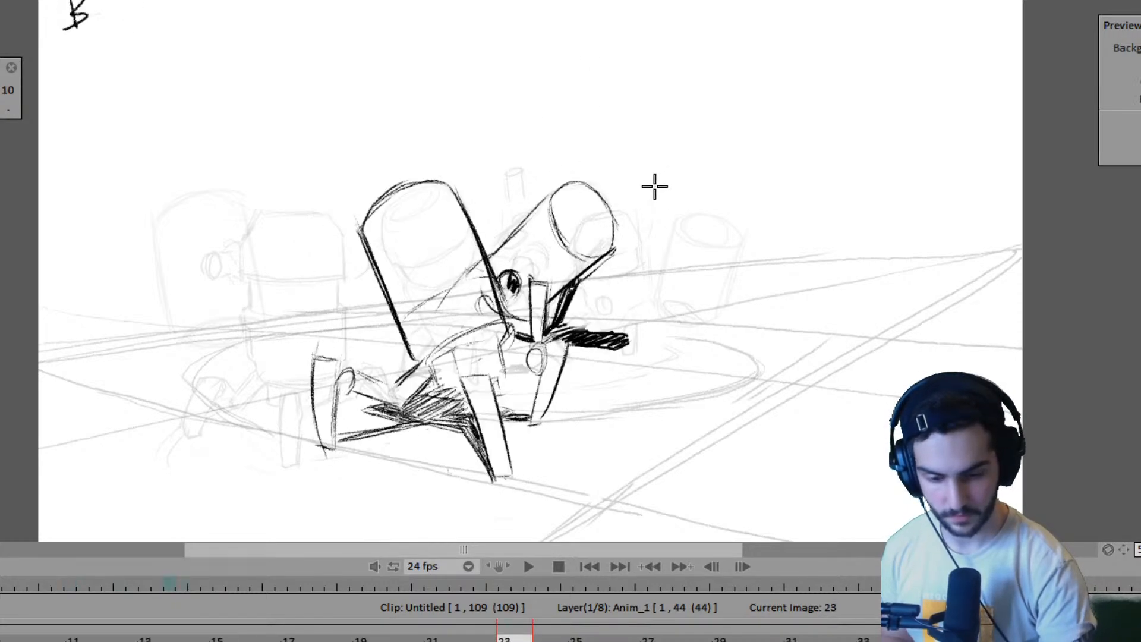
key("Left")
key("Left")
key("Left")
key("Right")
key("Right")
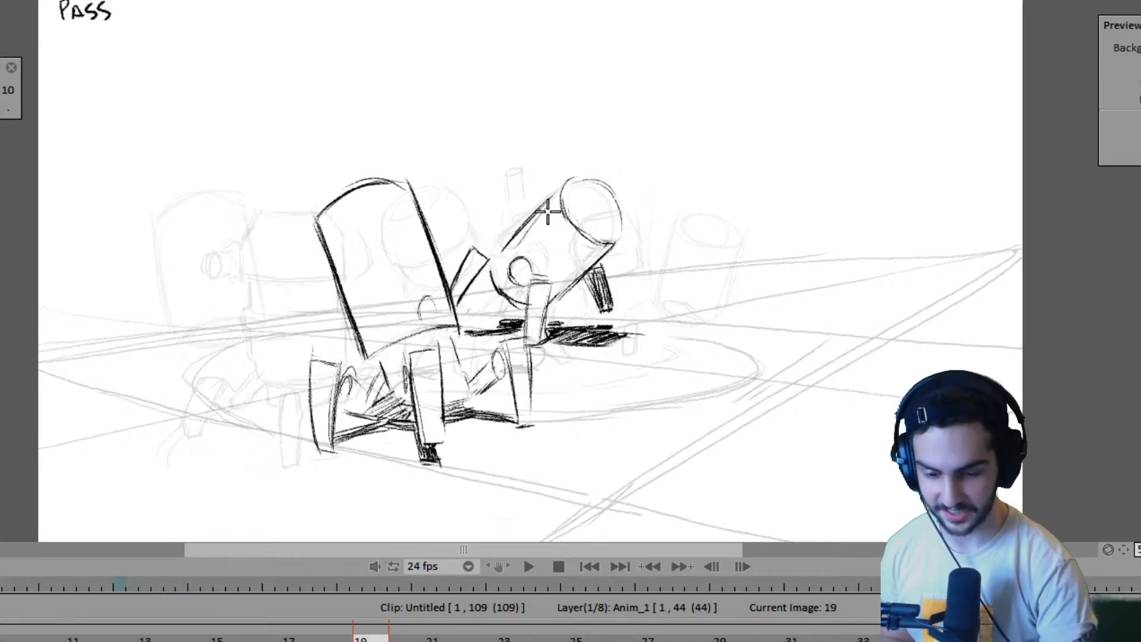
left_click_drag(512, 228, 573, 178)
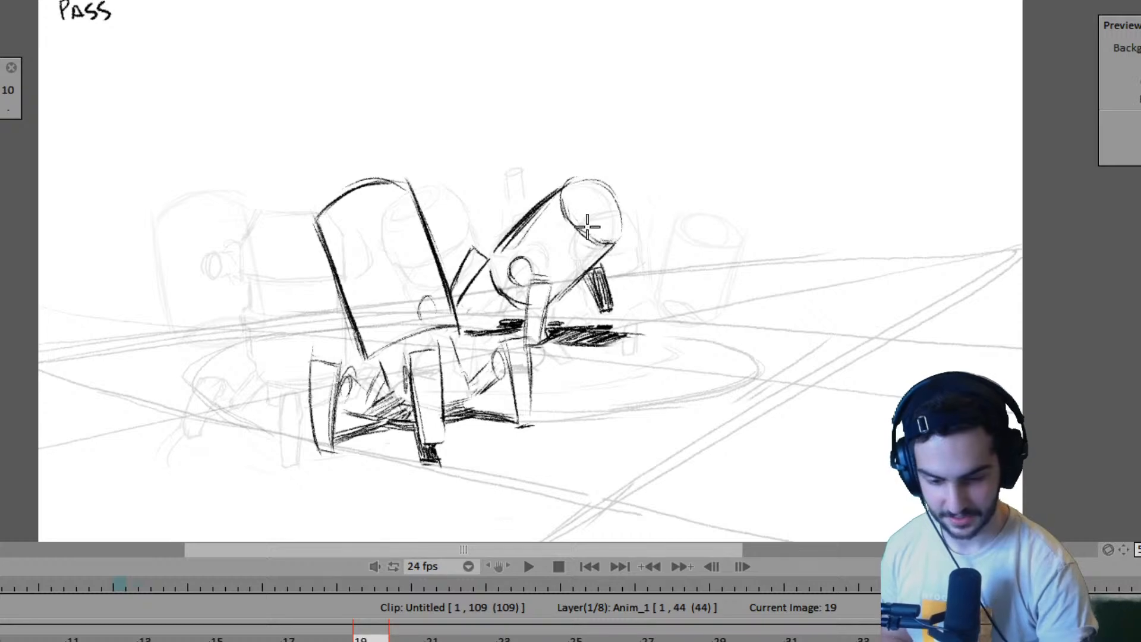
key("ctrl+z")
key("ctrl+z")
key("ctrl+z")
key("ctrl+z")
- Redraw the upper edge of the second robot's body on frame 19 as one longer line reaching the open end's rim
left_click_drag(498, 248, 567, 180)
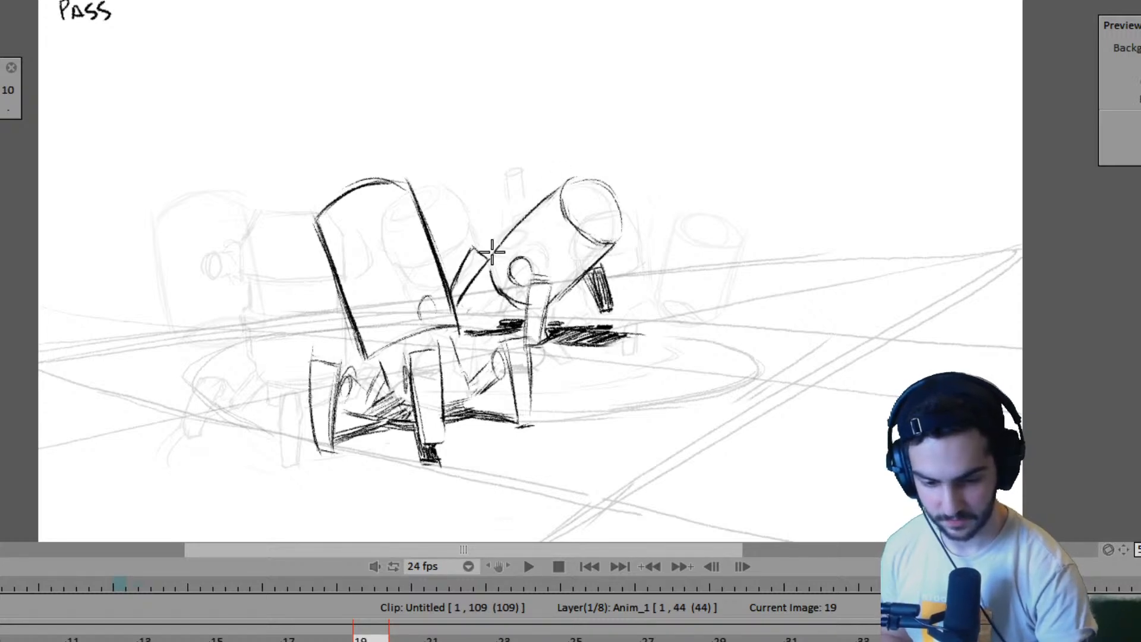
left_click_drag(512, 228, 574, 176)
key("Left")
key("Right")
key("Left")
key("Right")
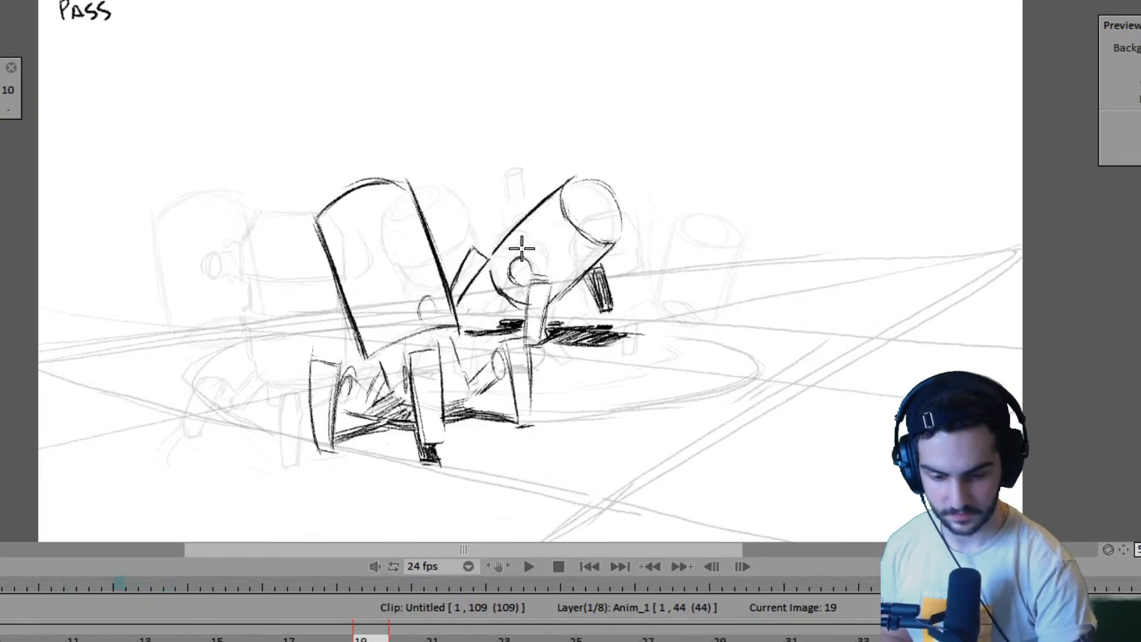
- Strengthen the upper edge of the second robot's body on frame 23 after comparing it with the surrounding drawings
key("Right")
key("Right")
key("Right")
key("Right")
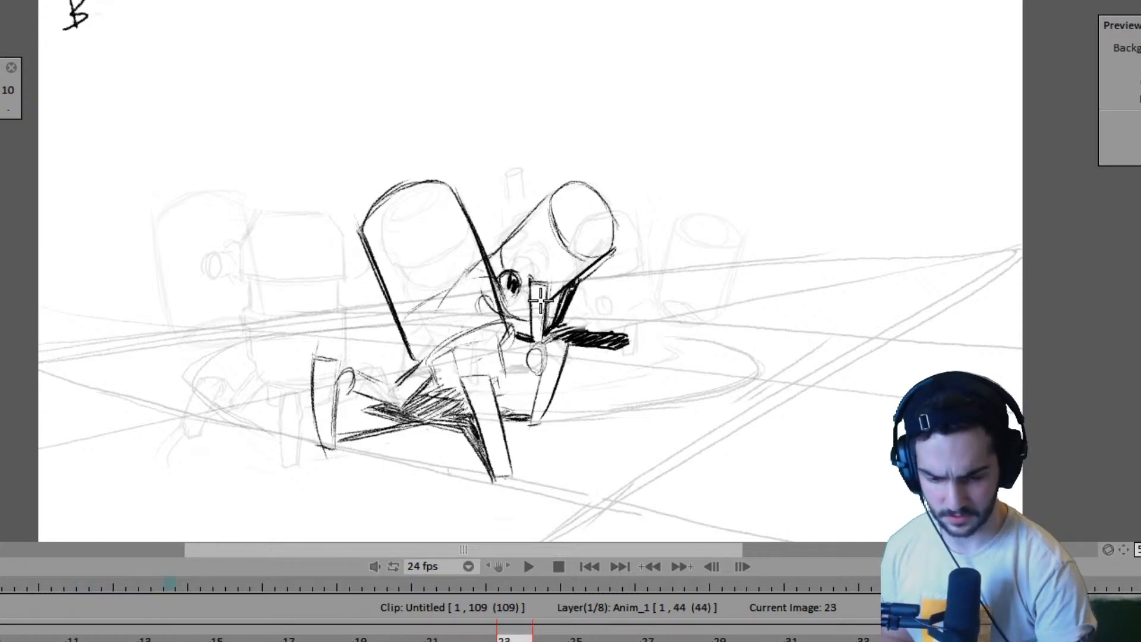
key("Left")
key("Left")
key("Left")
key("Left")
key("Right")
key("Right")
key("Right")
key("Right")
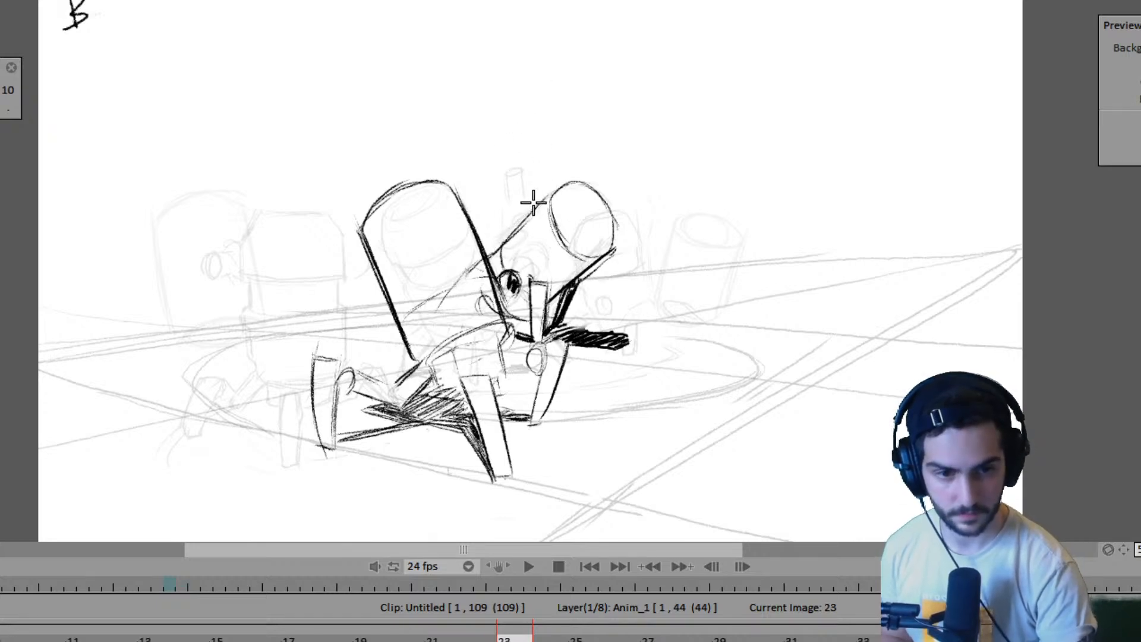
mouse_move(491, 254)
left_mouse_down()
mouse_move(558, 189)
mouse_move(486, 260)
mouse_move(537, 209)
left_mouse_up()
left_click_drag(493, 252, 551, 196)
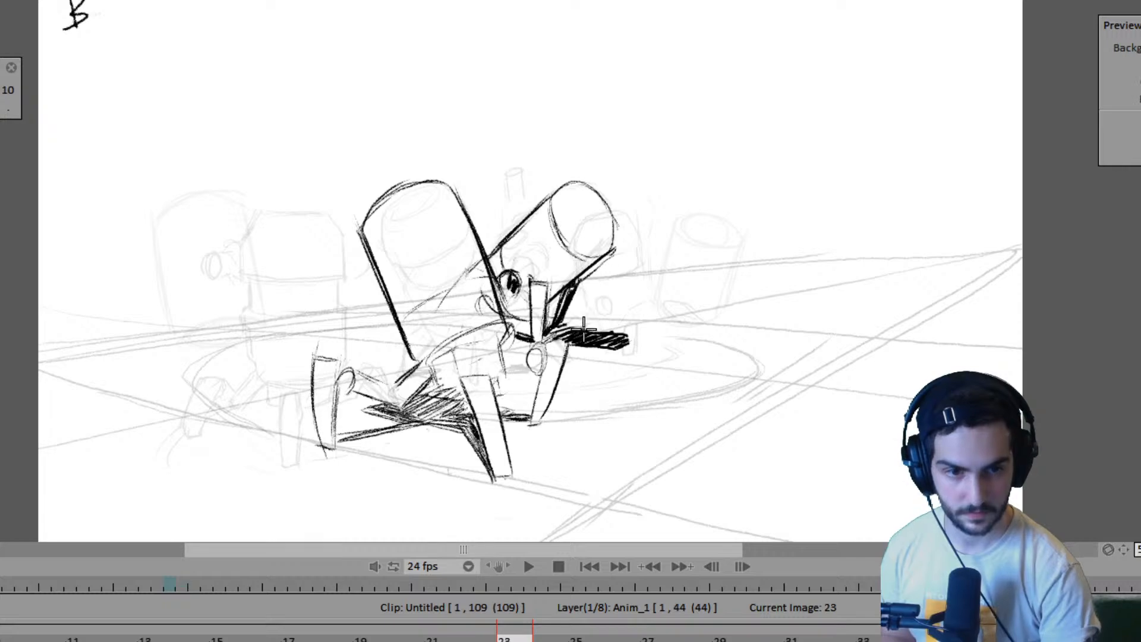
- Redraw the open end of the second robot's body on frame 27 as a narrower, more tilted ellipse, checking it against frame 23
key("Right")
key("Left")
key("Right")
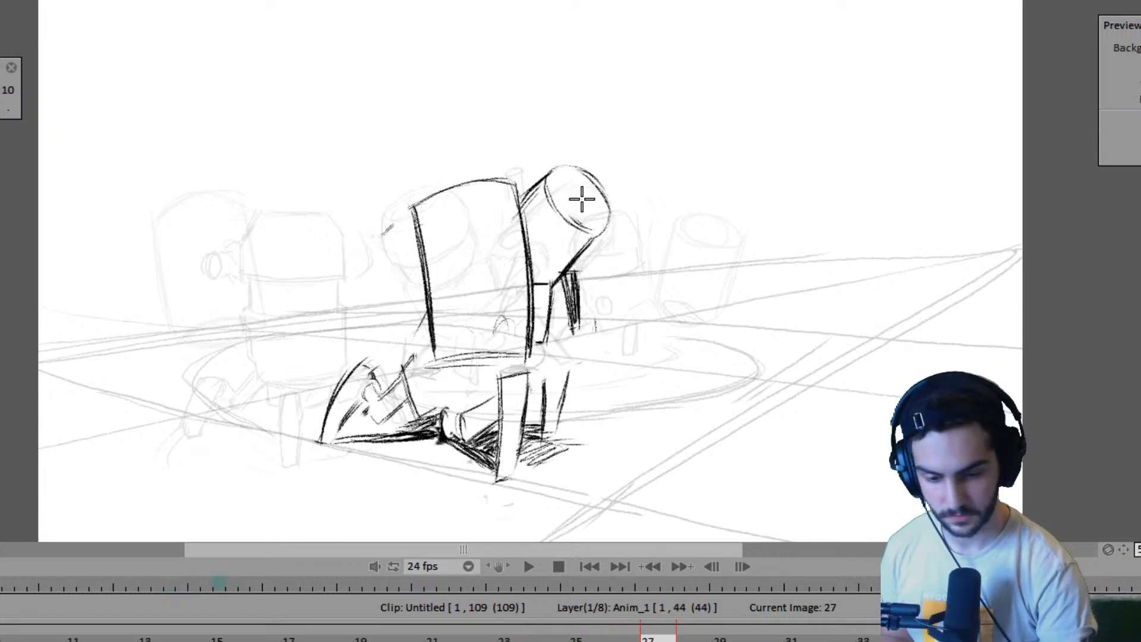
mouse_move(558, 176)
left_mouse_down()
mouse_move(560, 202)
mouse_move(610, 193)
mouse_move(586, 201)
mouse_move(547, 182)
mouse_move(573, 215)
mouse_move(548, 174)
mouse_move(590, 195)
mouse_move(568, 177)
mouse_move(608, 227)
mouse_move(553, 175)
mouse_move(590, 232)
left_mouse_up()
key("Left")
key("Right")
left_click_drag(547, 195, 595, 227)
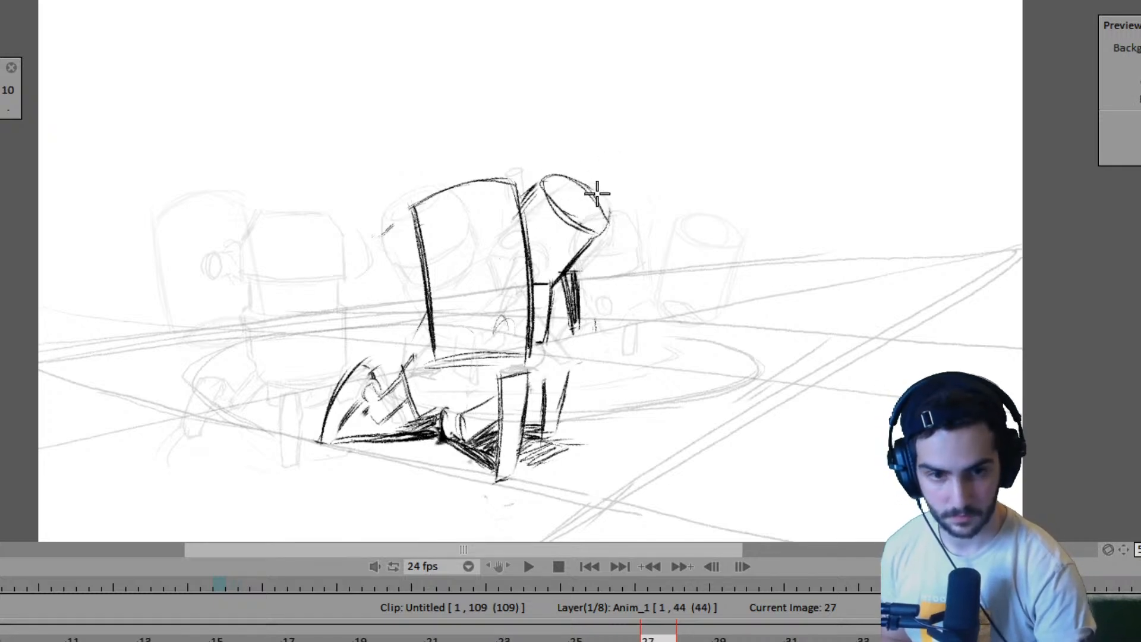
key("Left")
key("Right")
key("Left")
key("Right")
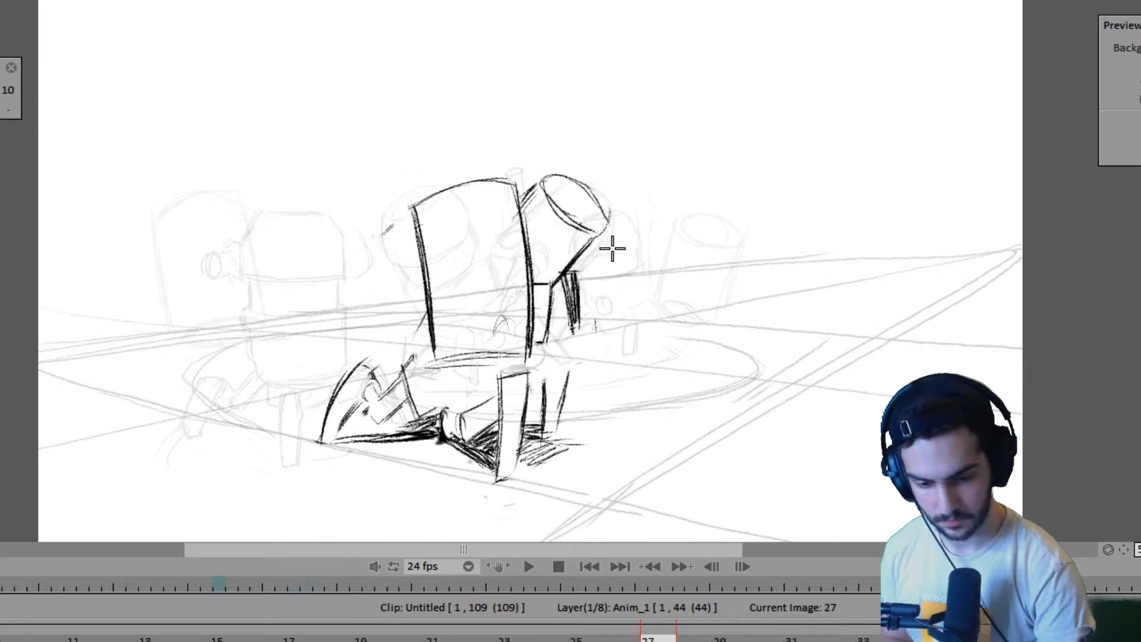
key("Left")
key("Right")
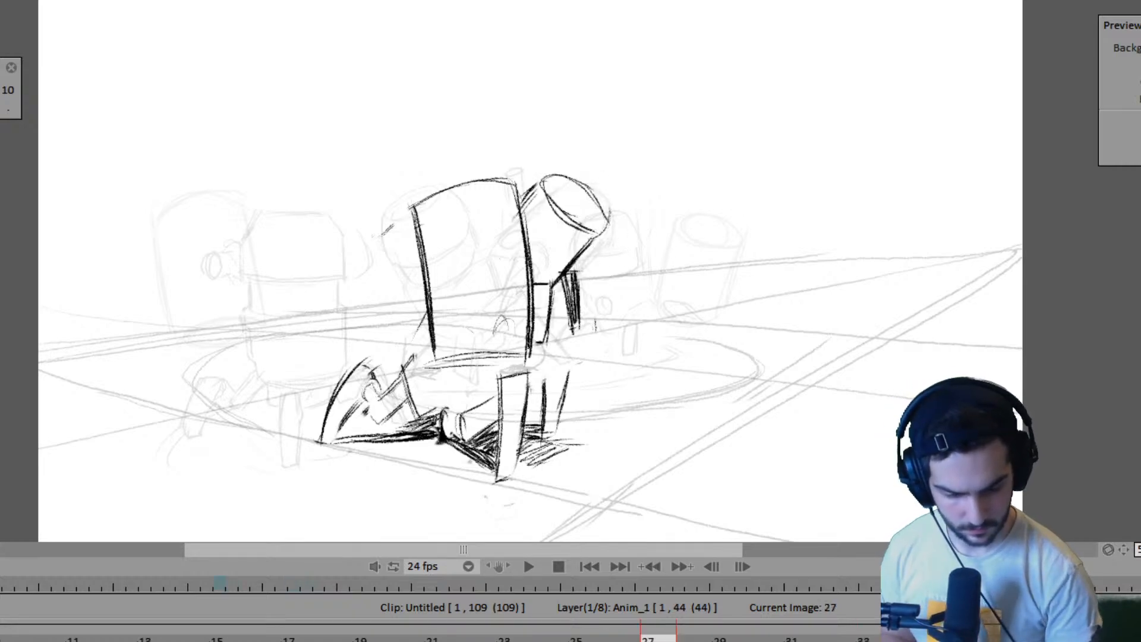
- Shift the drawing on frame 33 to frame 35 and play back the animation to review the timing
left_click(864, 639)
key("Right")
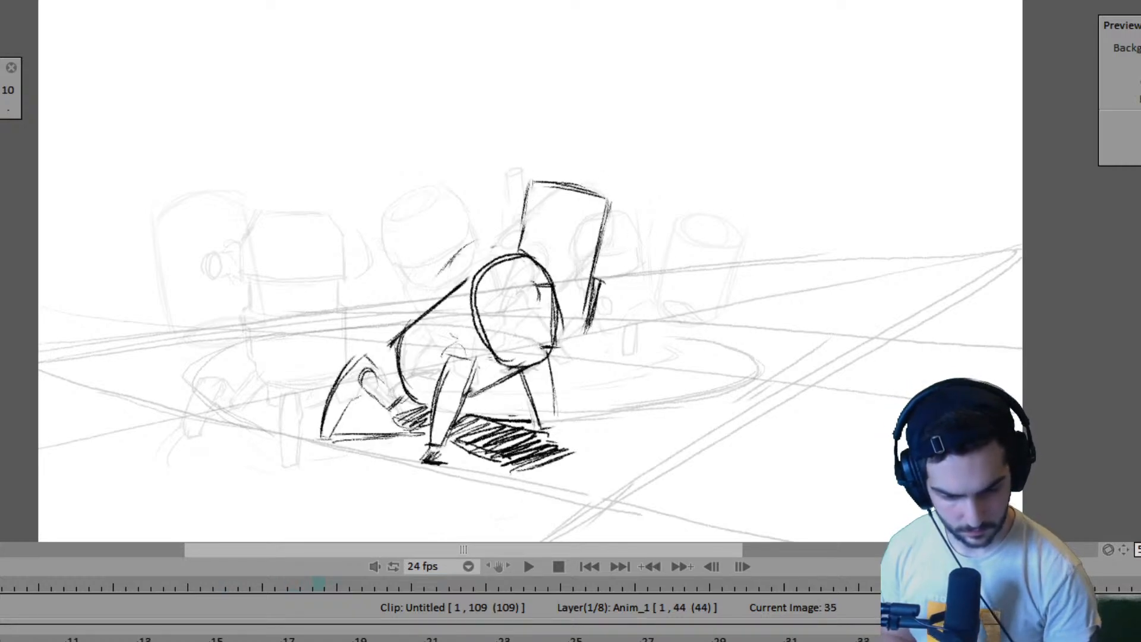
key("space")
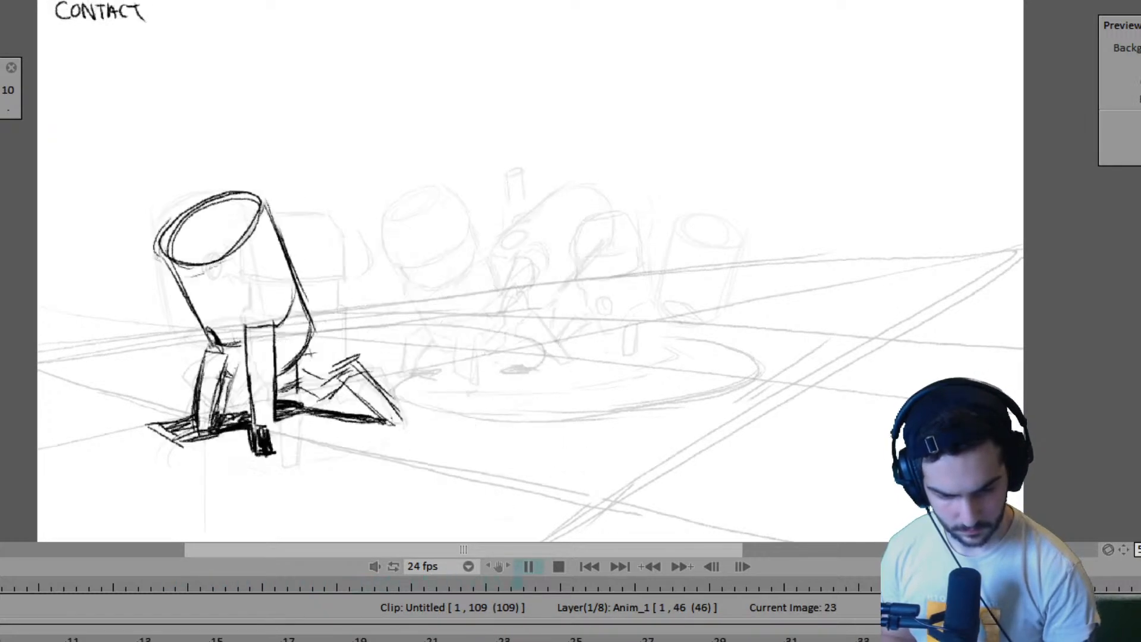
key("space")
key("space")
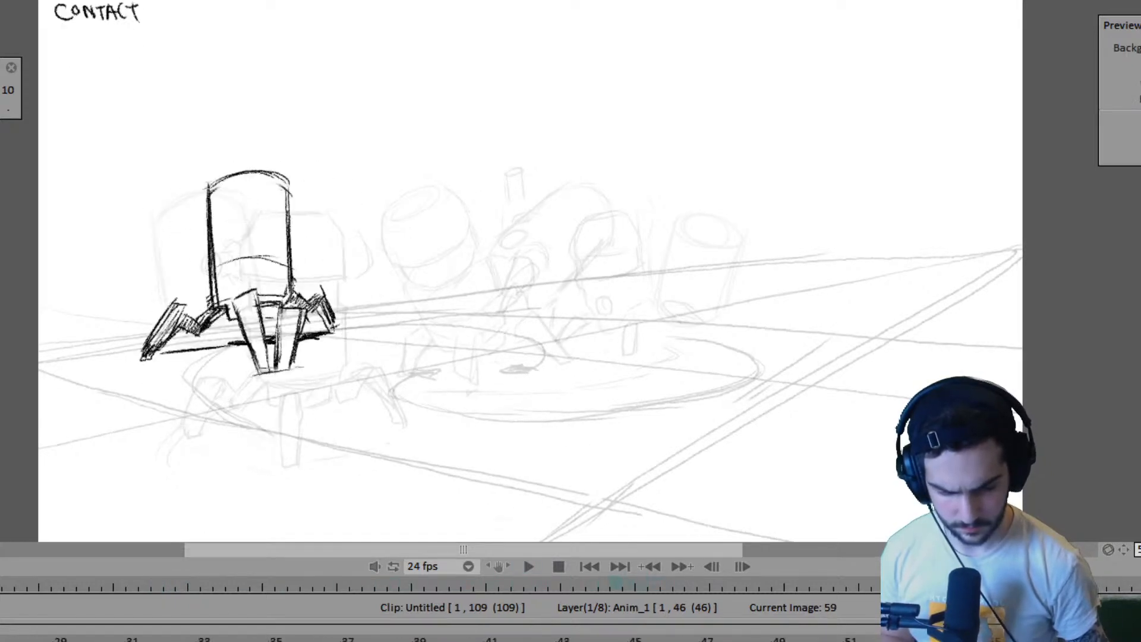
key("space")
- Step back through the drawings before frame 59 to examine the poses around frame 27
key("Left")
key("Left")
key("Left")
key("Left")
key("Left")
key("Left")
key("Left")
key("Left")
key("Left")
key("Left")
key("Left")
key("Left")
key("Left")
key("Left")
key("Left")
key("Left")
key("Left")
key("Left")
key("Left")
key("Left")
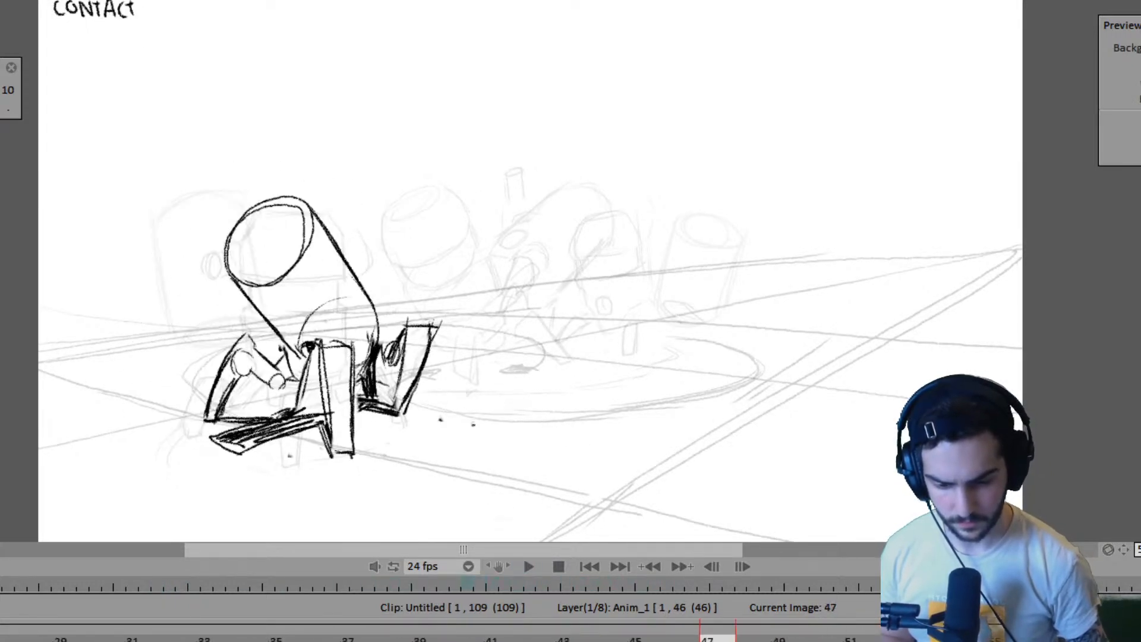
key("Left")
key("Left")
key("Left")
key("Left")
key("Right")
key("Right")
key("Right")
key("Right")
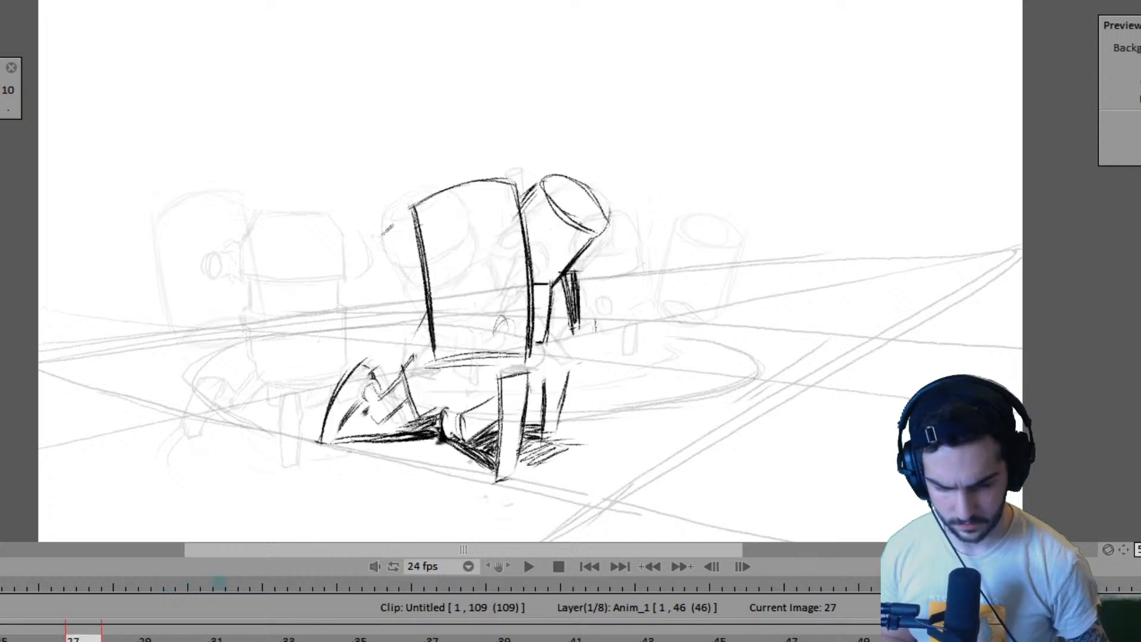
- Flip through the drawings around frame 27 to compare the robots' poses with those on frame 23 and the following drawings
left_click_drag(221, 637, 0, 637)
key("Right")
key("Right")
key("Right")
key("Right")
key("Right")
key("Right")
key("Right")
key("Right")
key("Right")
key("Right")
key("Right")
key("Right")
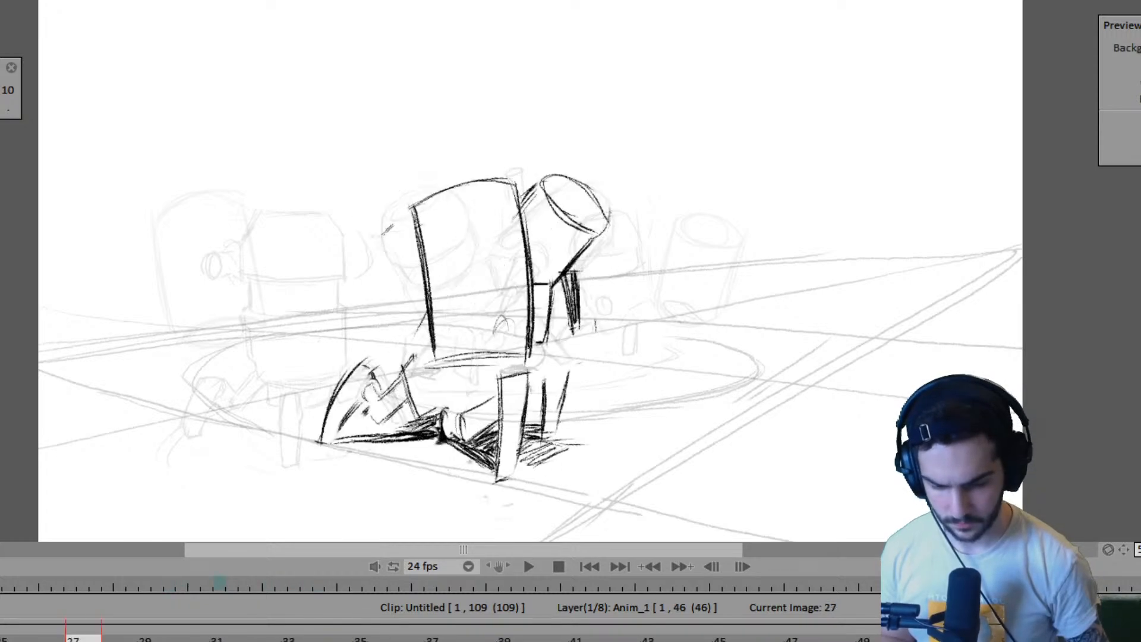
key("Left")
key("Left")
key("Left")
key("Left")
key("Left")
key("Left")
key("Left")
key("Left")
key("Left")
key("Left")
key("Left")
key("Left")
key("Right")
key("Right")
key("Right")
key("Right")
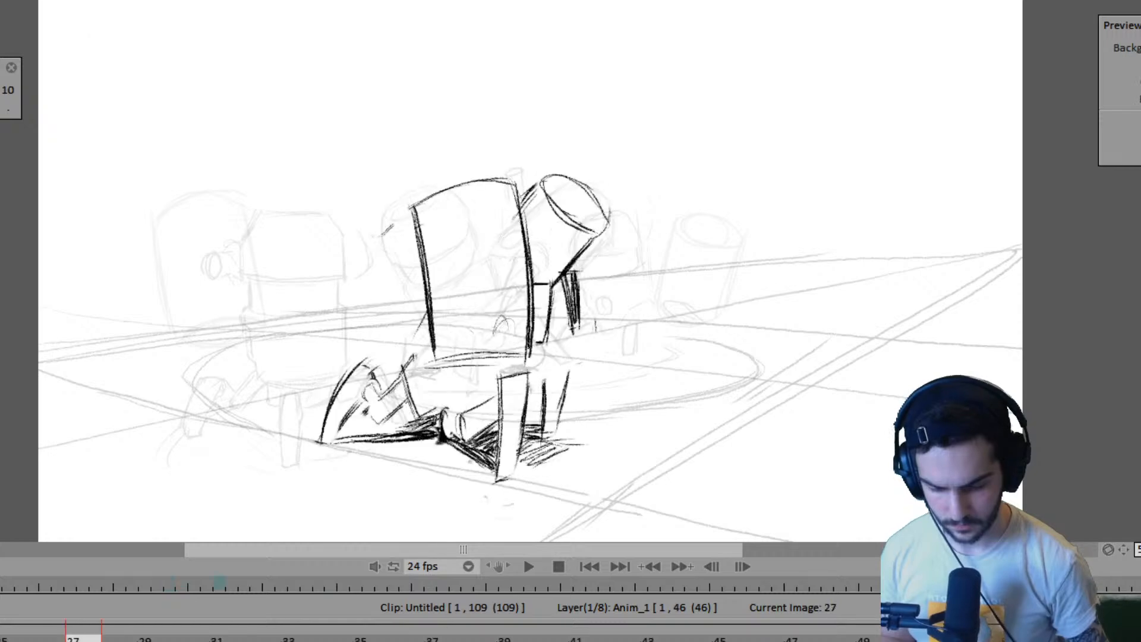
key("Right")
key("Right")
key("Right")
key("Right")
key("Right")
key("Right")
key("Right")
key("Right")
key("Left")
key("Left")
key("Left")
key("Left")
key("Left")
key("Left")
key("Left")
key("Left")
key("Left")
key("Left")
key("Left")
key("Left")
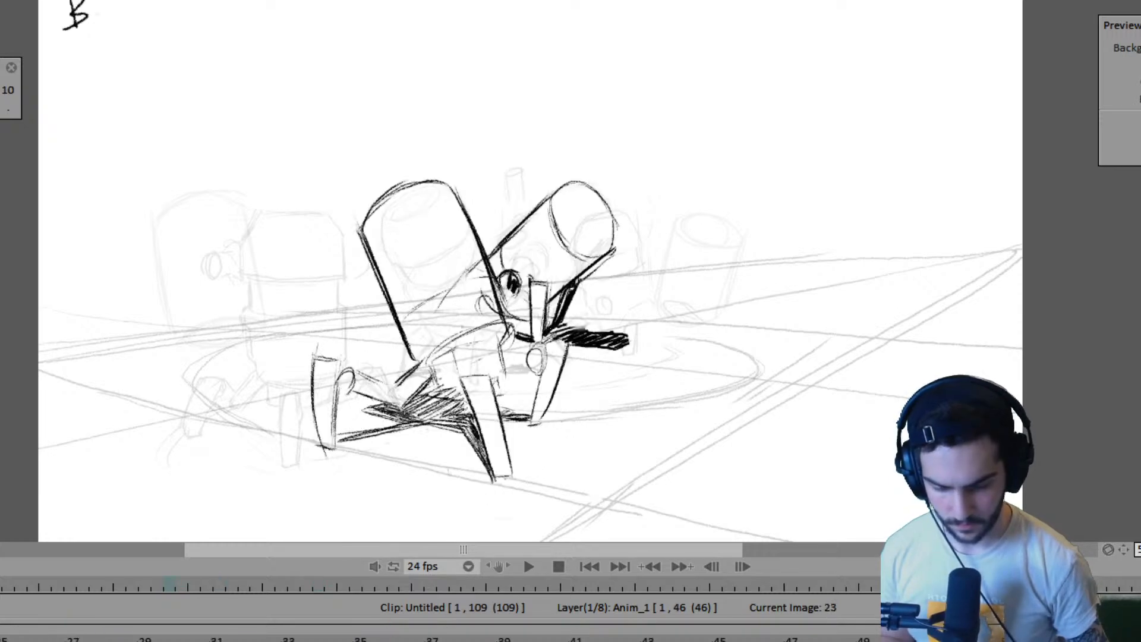
- Shorten the hold of the frame 27 drawing on the robot close layer to two frames and play back the animation
key("Right")
key("Right")
key("Right")
key("Right")
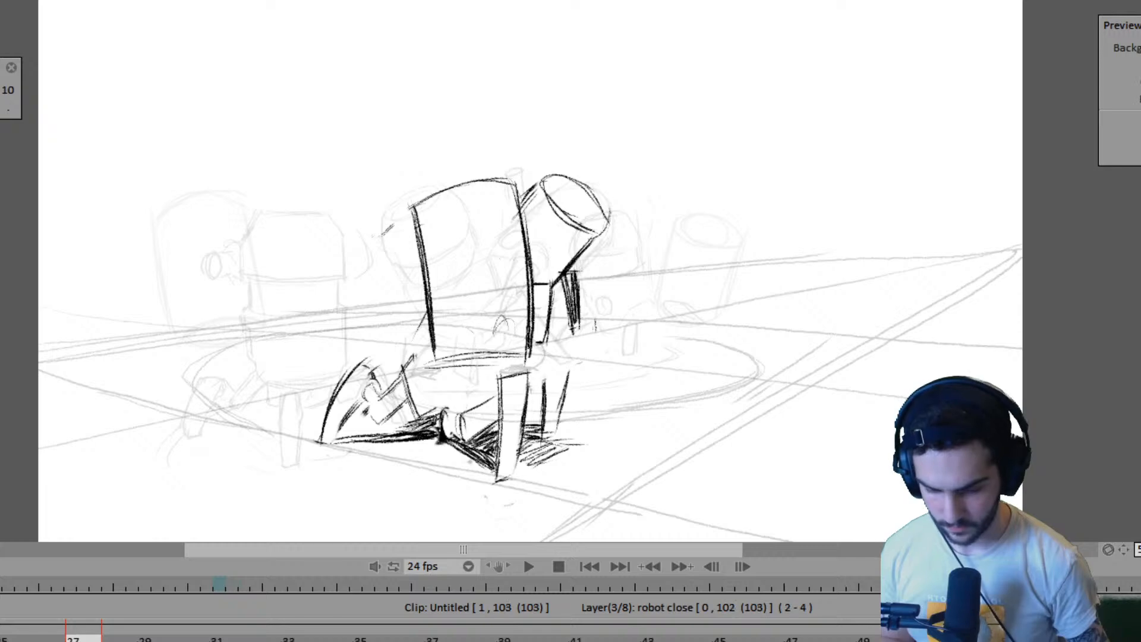
key("Return")
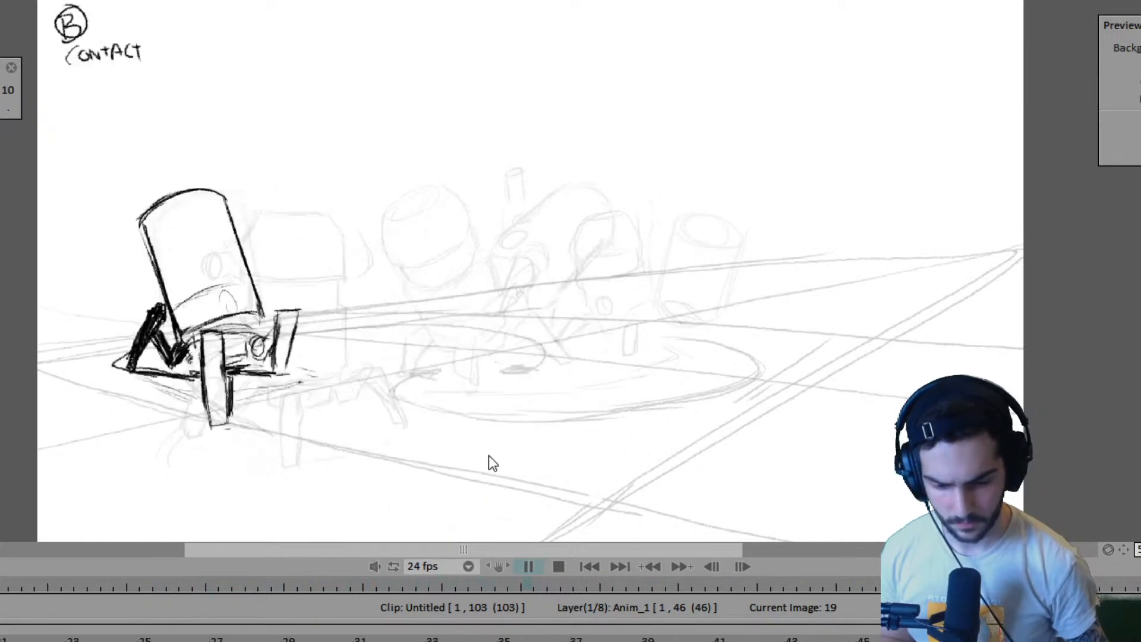
left_click(528, 567)
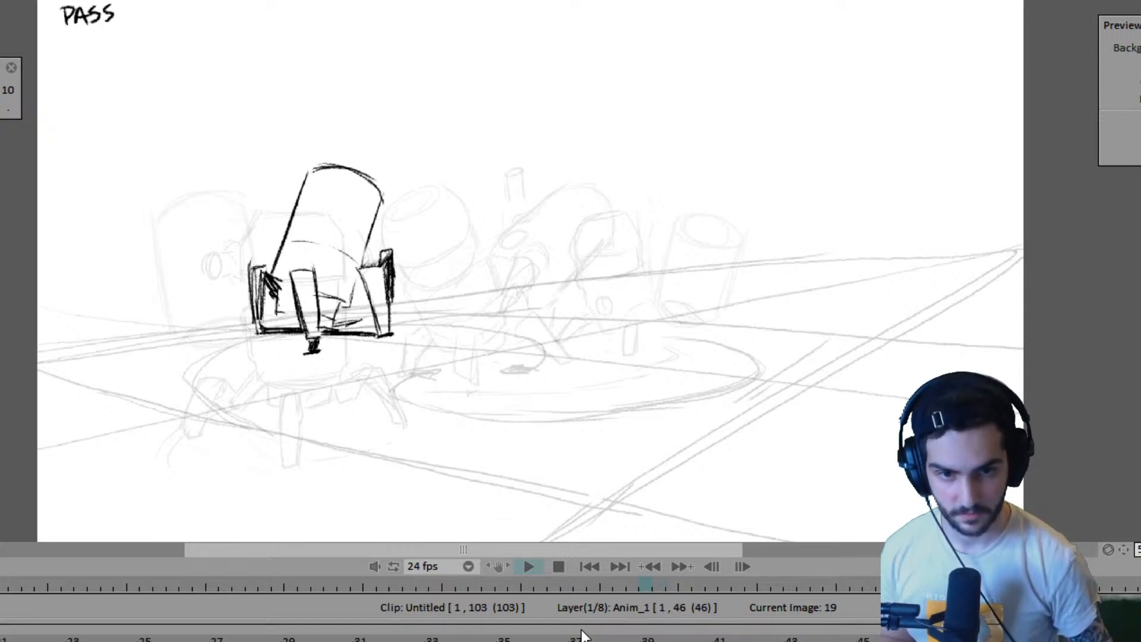
- Extend the hold of the frame 27 drawing on the robot close layer so the clip spans 105 frames
key("Left")
key("Left")
key("Left")
key("Left")
key("Left")
key("Left")
key("Left")
key("Left")
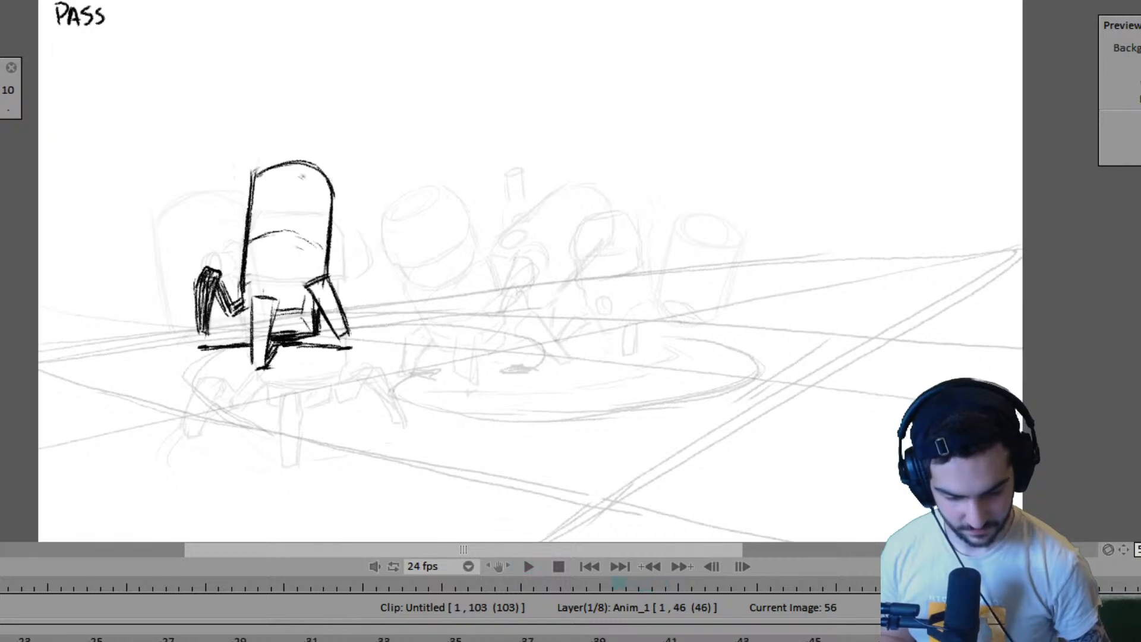
key("Right")
key("Right")
key("Right")
key("Right")
key("Right")
key("Right")
key("Right")
key("Right")
key("Right")
key("Right")
key("Right")
key("Right")
key("Right")
key("Right")
key("Right")
key("Right")
key("Right")
key("Right")
key("Right")
key("Right")
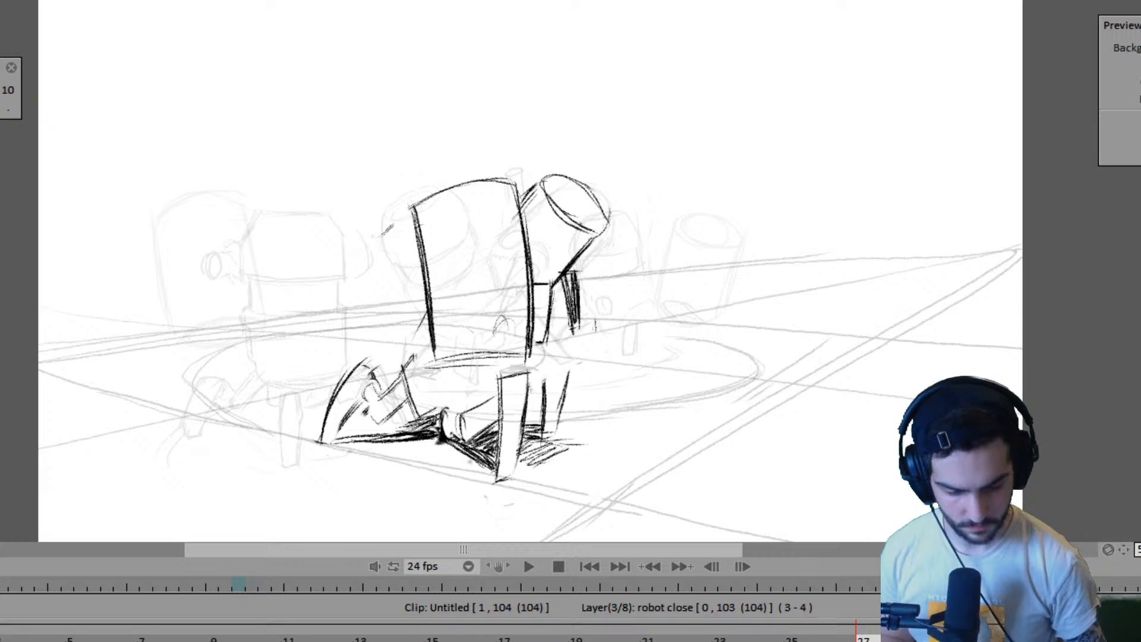
key("Left")
key("Left")
key("Left")
key("Left")
key("Left")
key("Left")
key("Left")
key("Left")
key("Left")
key("Left")
key("Left")
key("Left")
key("Left")
key("Left")
key("Left")
key("Left")
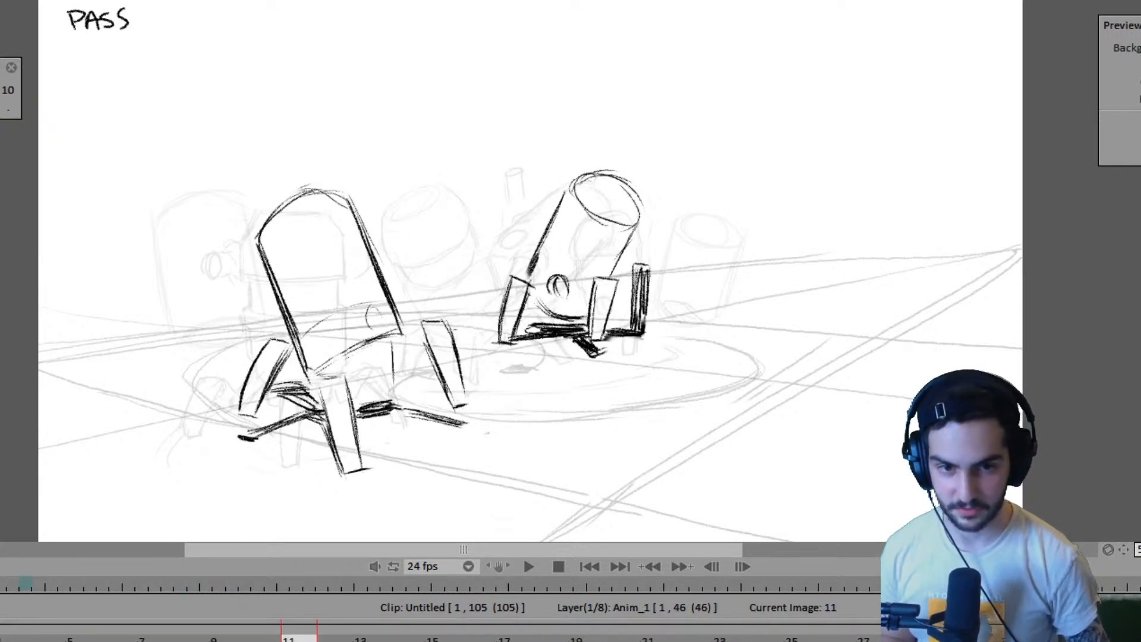
- Flip through the contact and passing poses between frames 11 and 27 and the drawings just after to examine the robots' motion
key("Left")
key("Left")
key("Left")
key("Left")
key("Right")
key("Right")
key("Right")
key("Right")
key("Right")
key("Right")
key("Right")
key("Right")
key("Right")
key("Right")
key("Right")
key("Right")
key("Right")
key("Right")
key("Right")
key("Right")
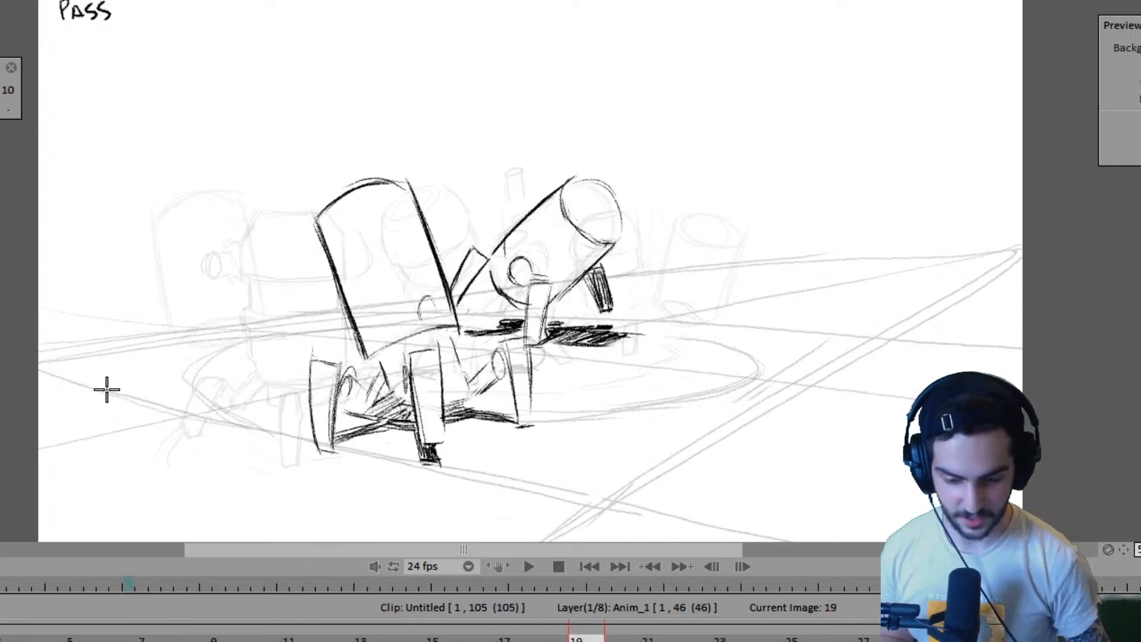
key("Right")
key("Right")
key("Right")
key("Right")
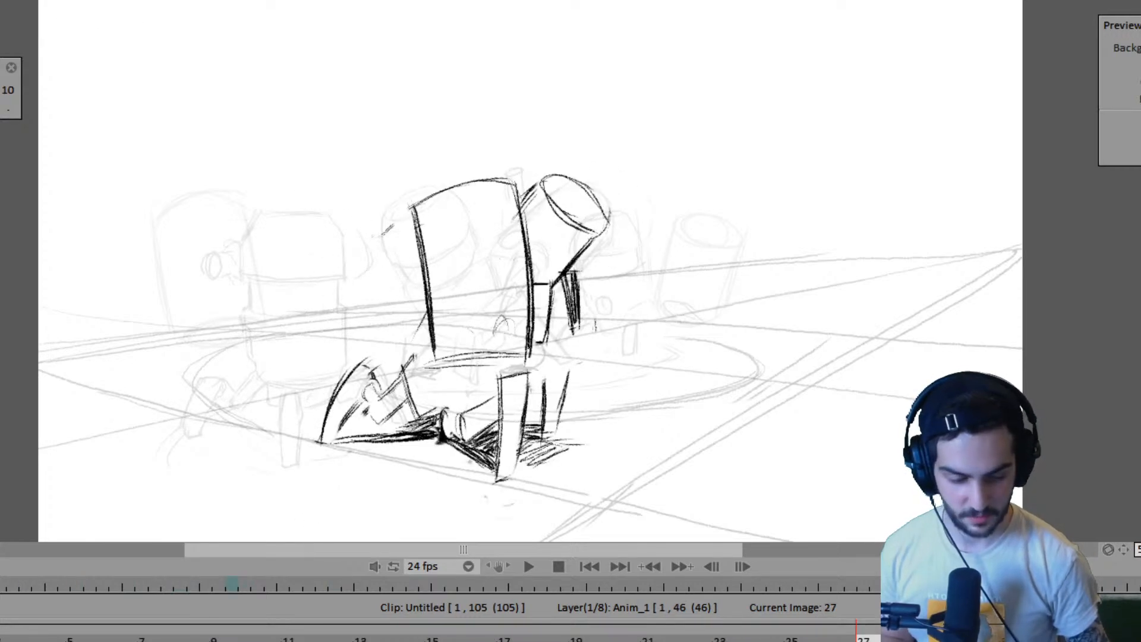
key("Left")
key("Right")
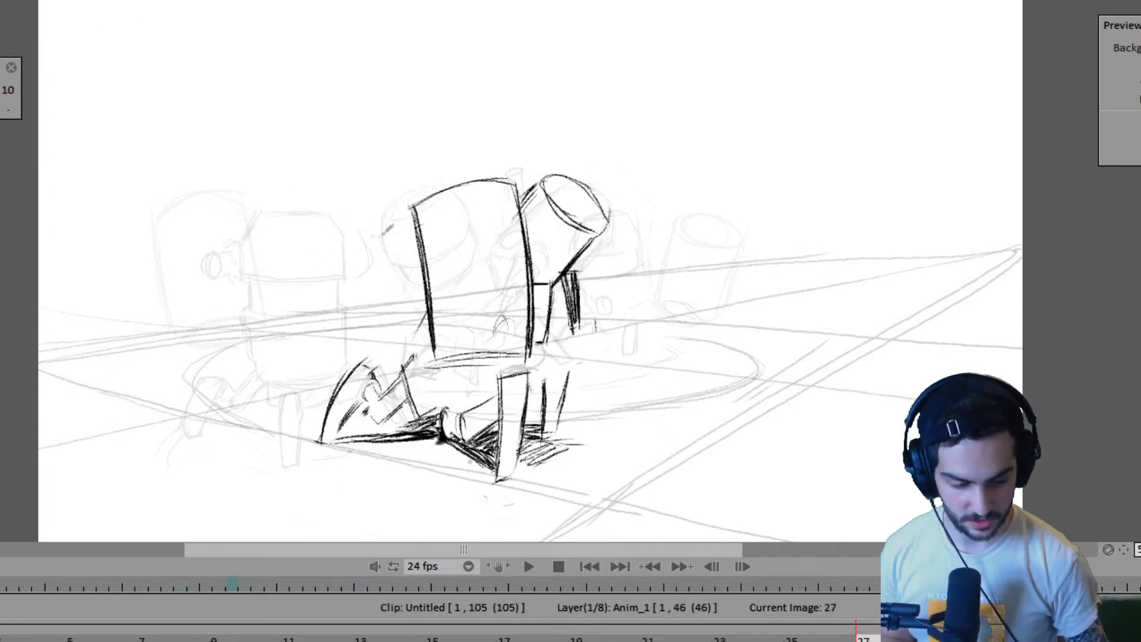
key("Right")
key("Right")
key("Right")
key("Right")
key("Right")
key("Right")
key("Right")
key("Right")
key("Left")
key("Left")
key("Left")
key("Left")
key("Left")
key("Left")
key("Left")
key("Left")
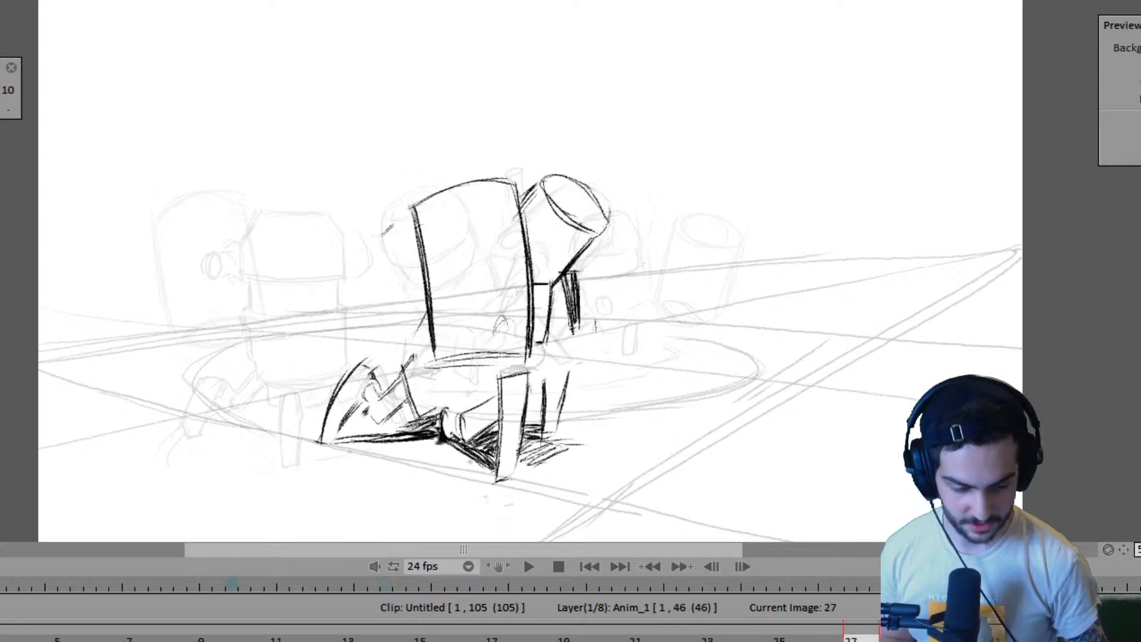
- Try shortening the Anim_1 layer to 42 frames and play the animation to compare it with the 103-frame clip timing
left_click_drag(1130, 640, 1024, 640)
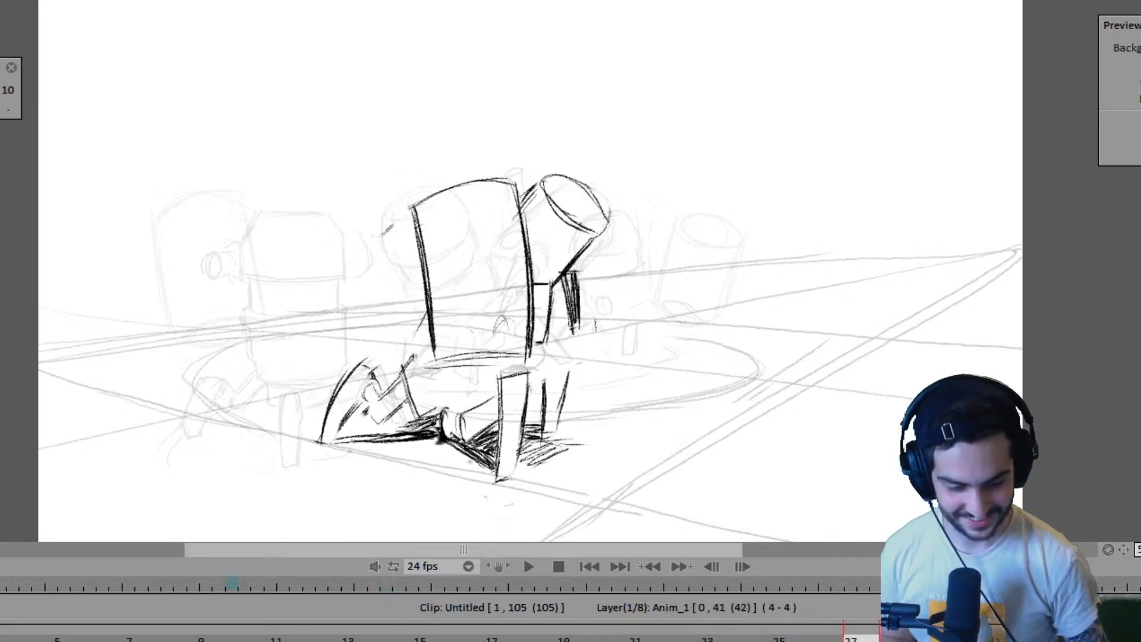
key("Return")
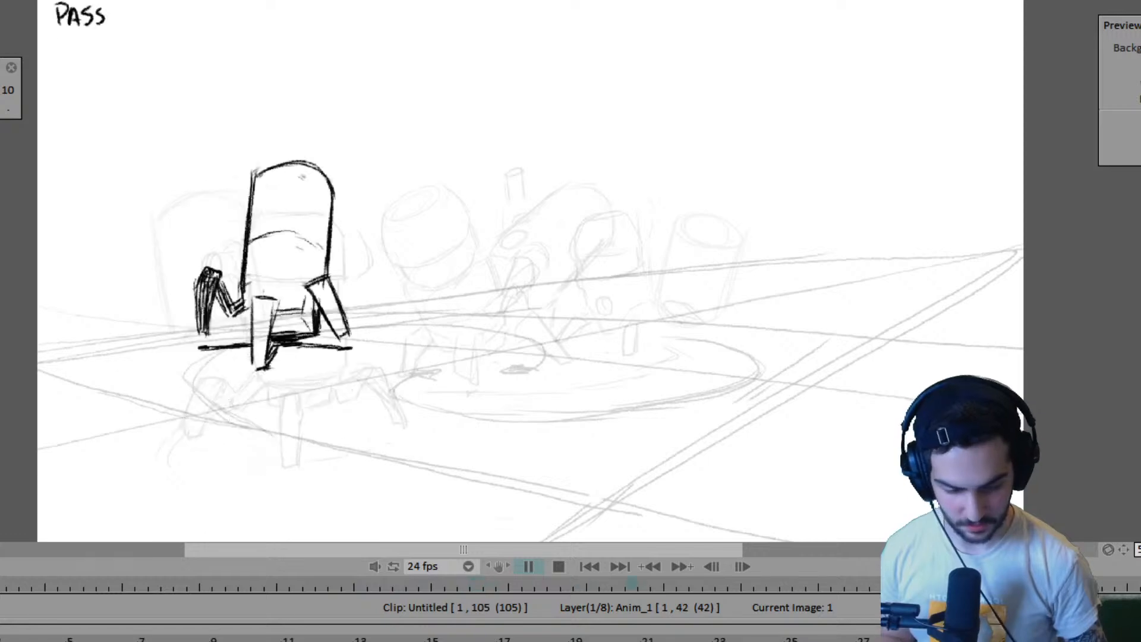
key("Return")
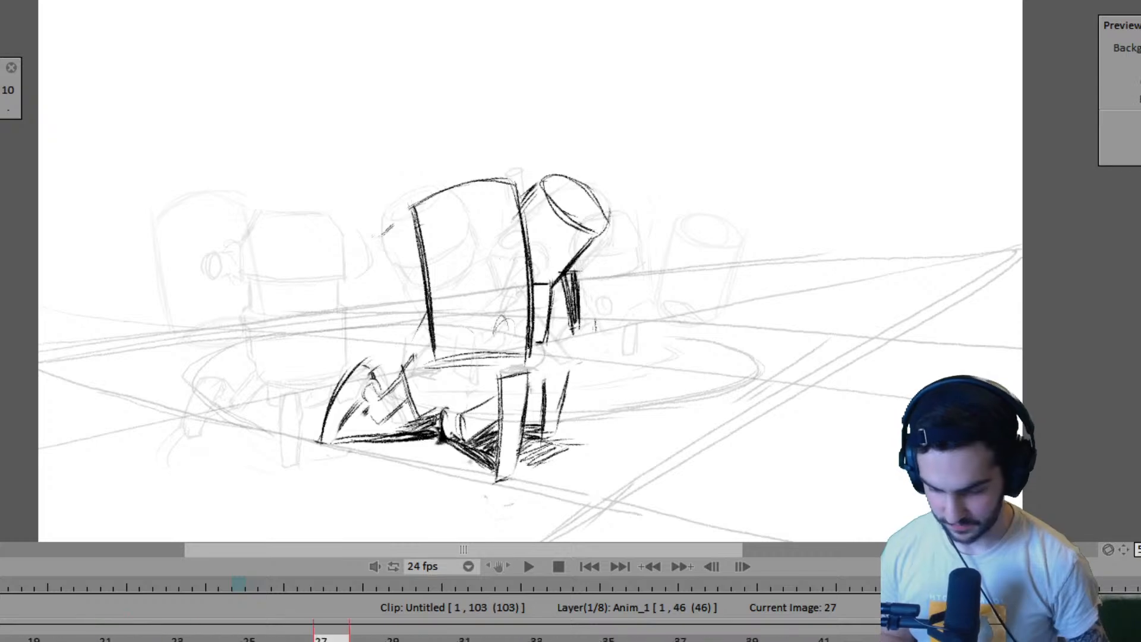
key("Return")
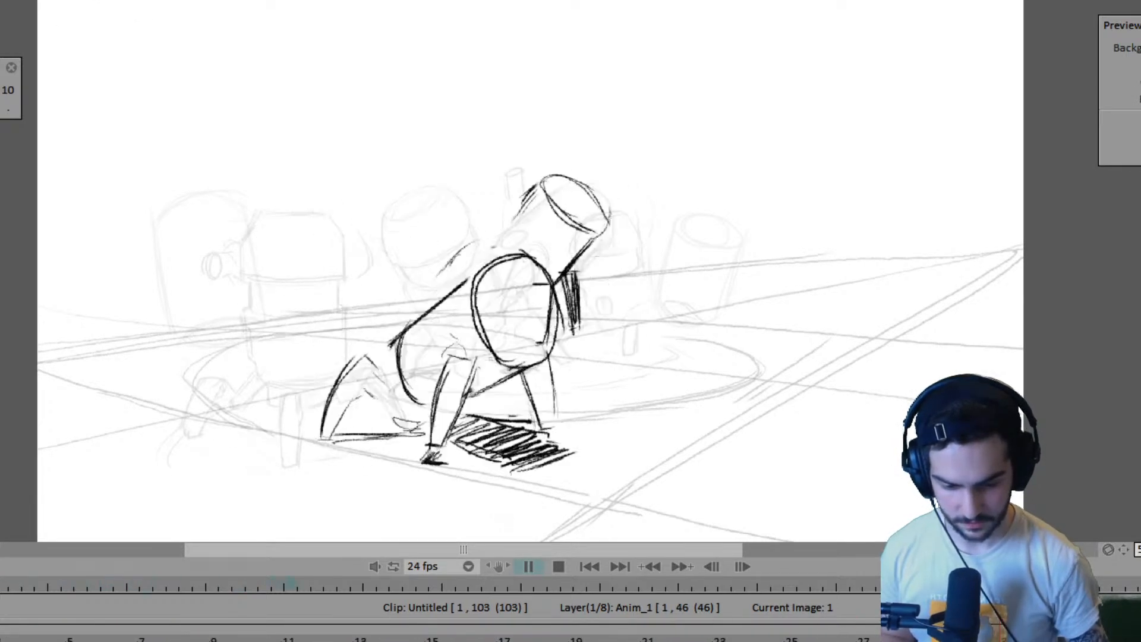
key("Return")
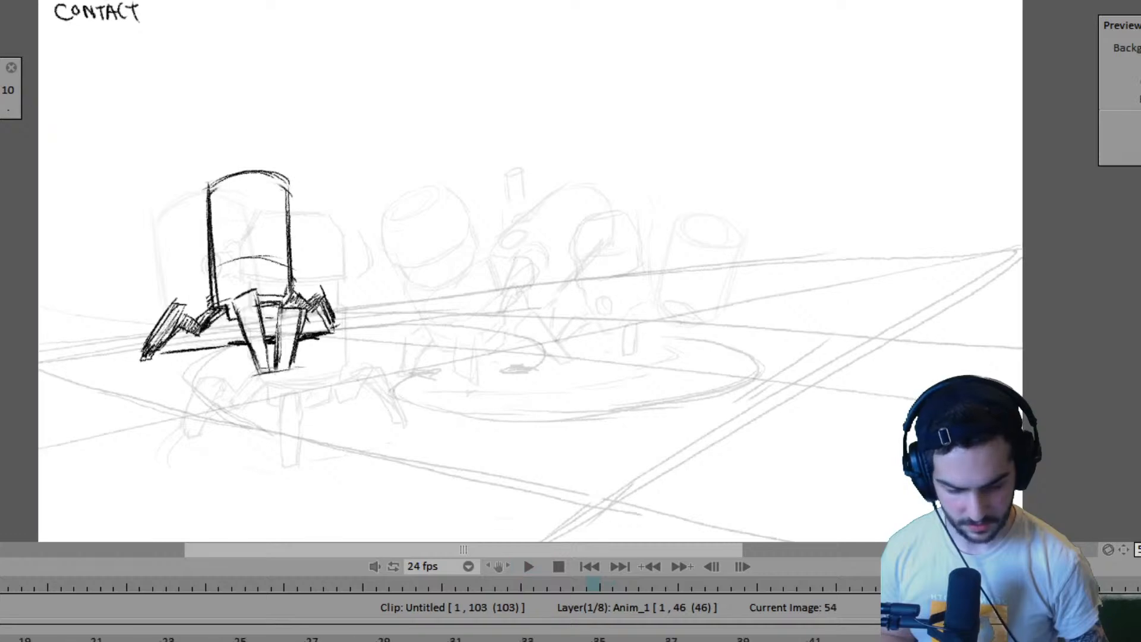
- Lengthen the hold of the frame 27 drawing on the robot close layer until the layer spans 109 frames
mouse_move(610, 637)
left_mouse_down()
mouse_move(279, 638)
mouse_move(538, 639)
mouse_move(394, 639)
left_mouse_up()
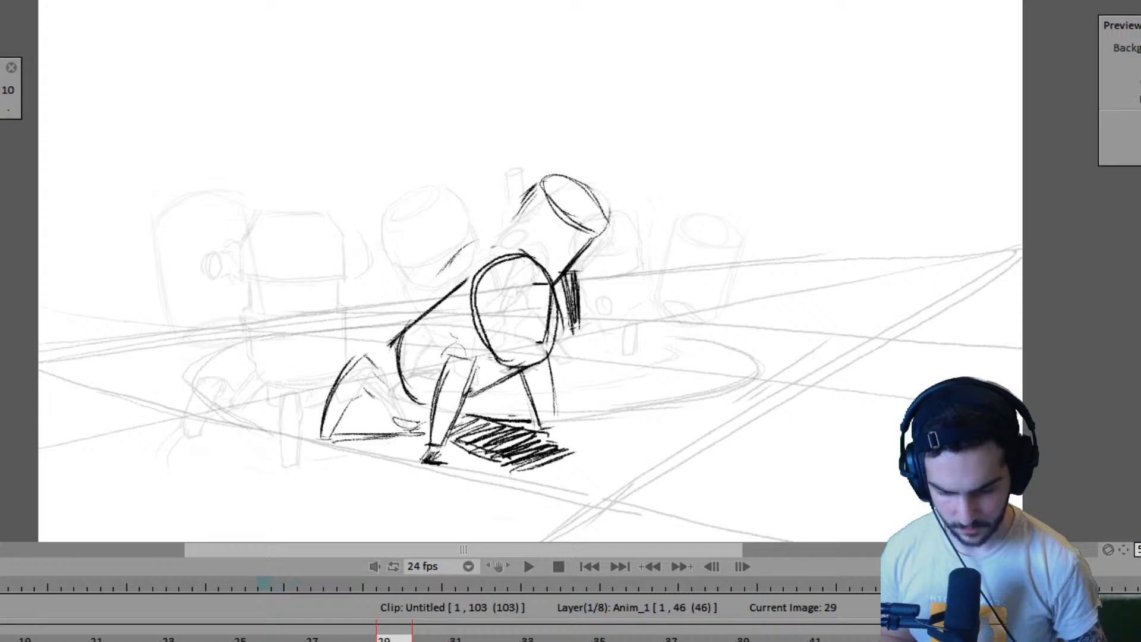
key("Down")
key("Down")
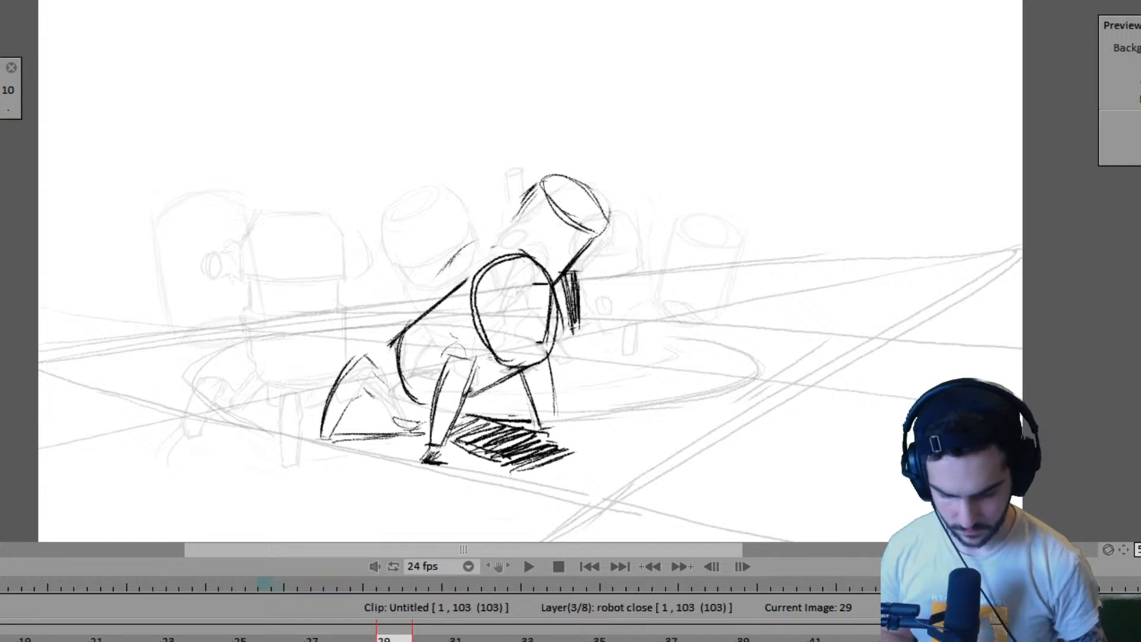
key("Left")
left_click_drag(376, 639, 412, 639)
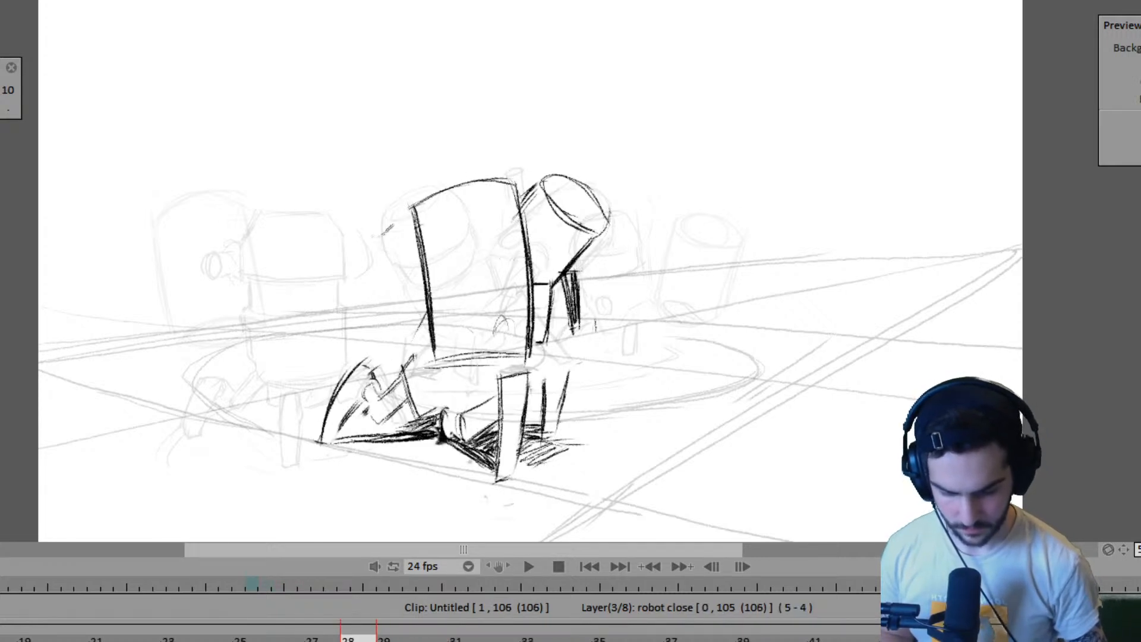
key("Left")
key("Left")
key("Left")
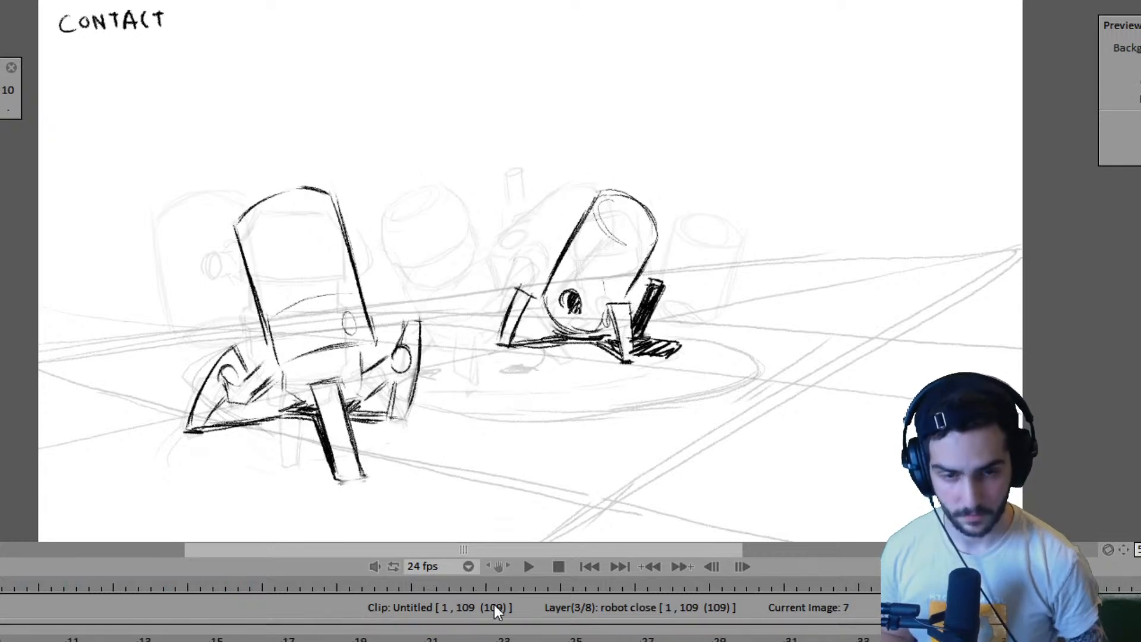
- Play the animation from its first frame and review the early poses of both robots, including frames 15 and 7
key("Left")
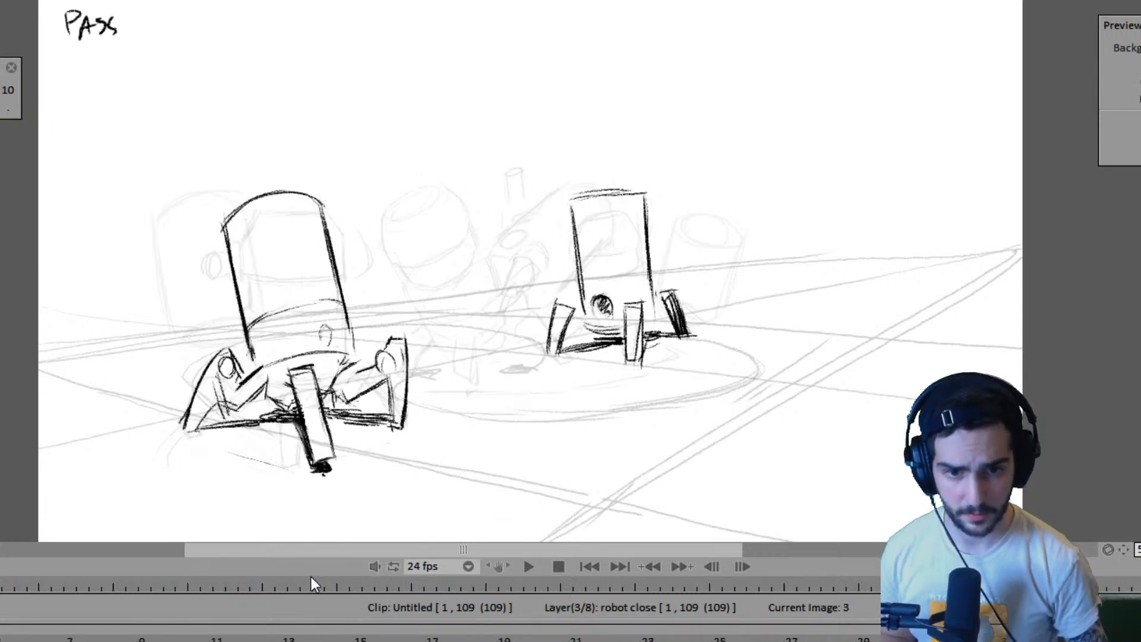
key("Home")
key("Return")
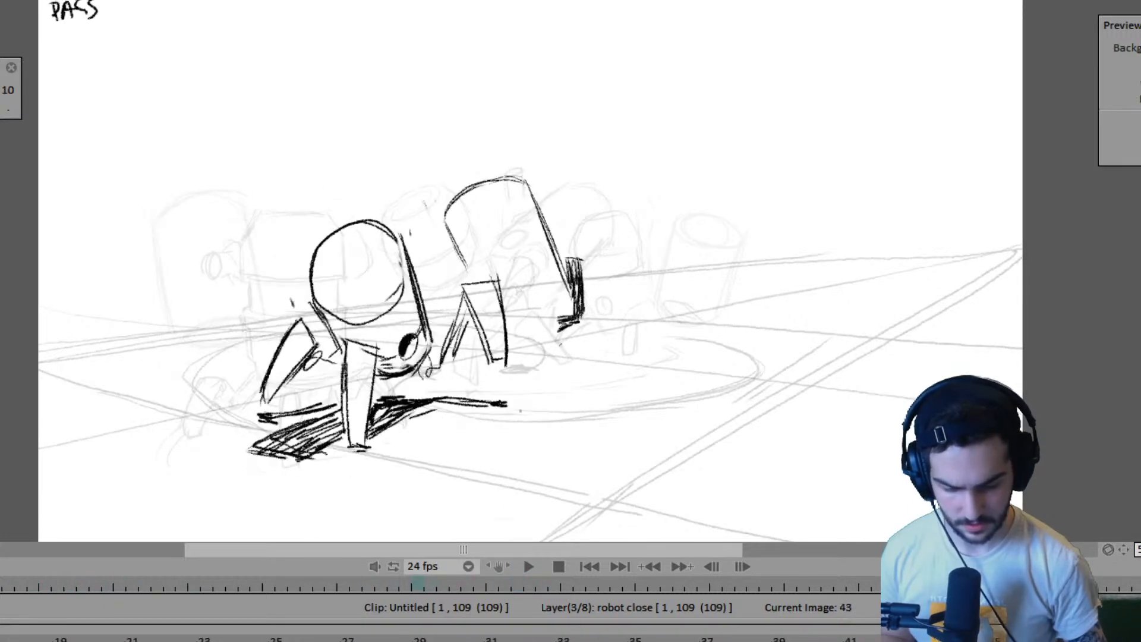
key("space")
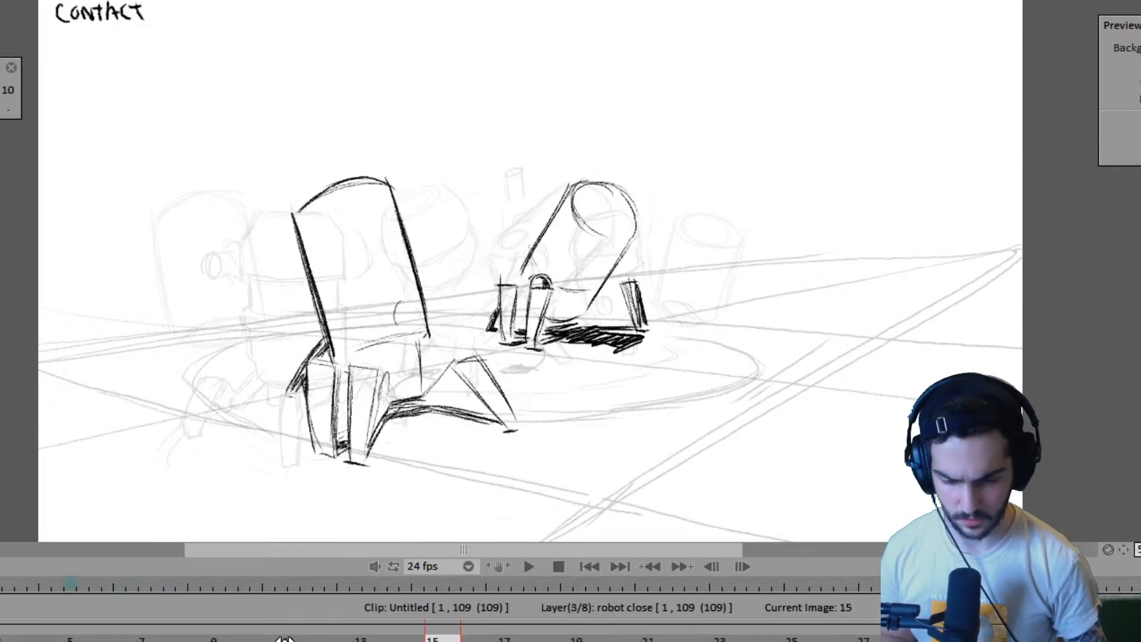
key("space")
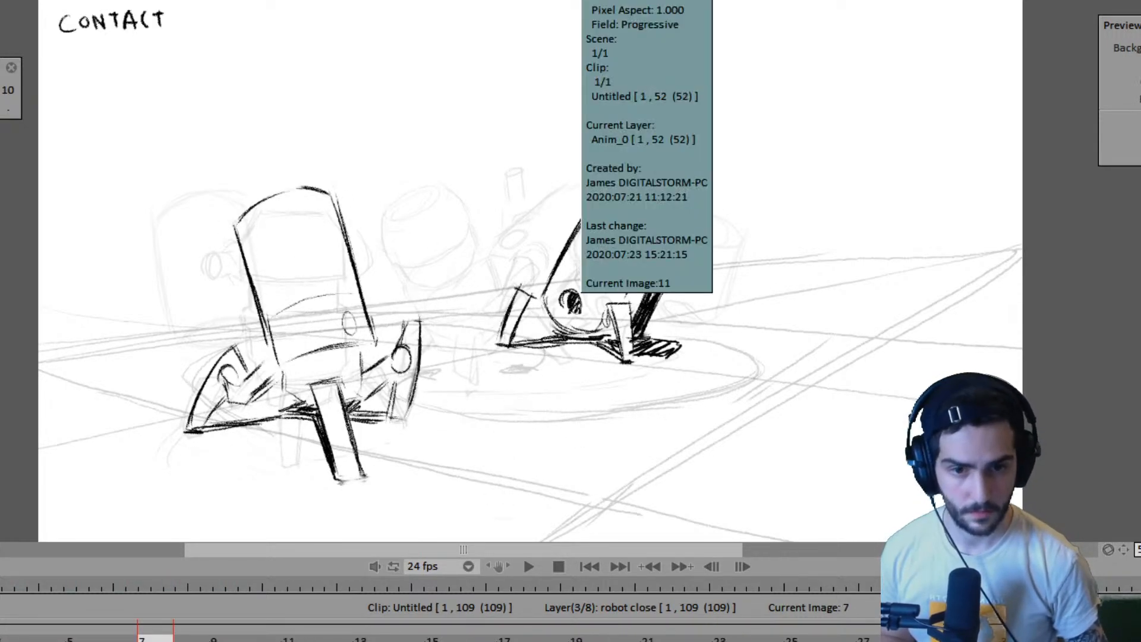
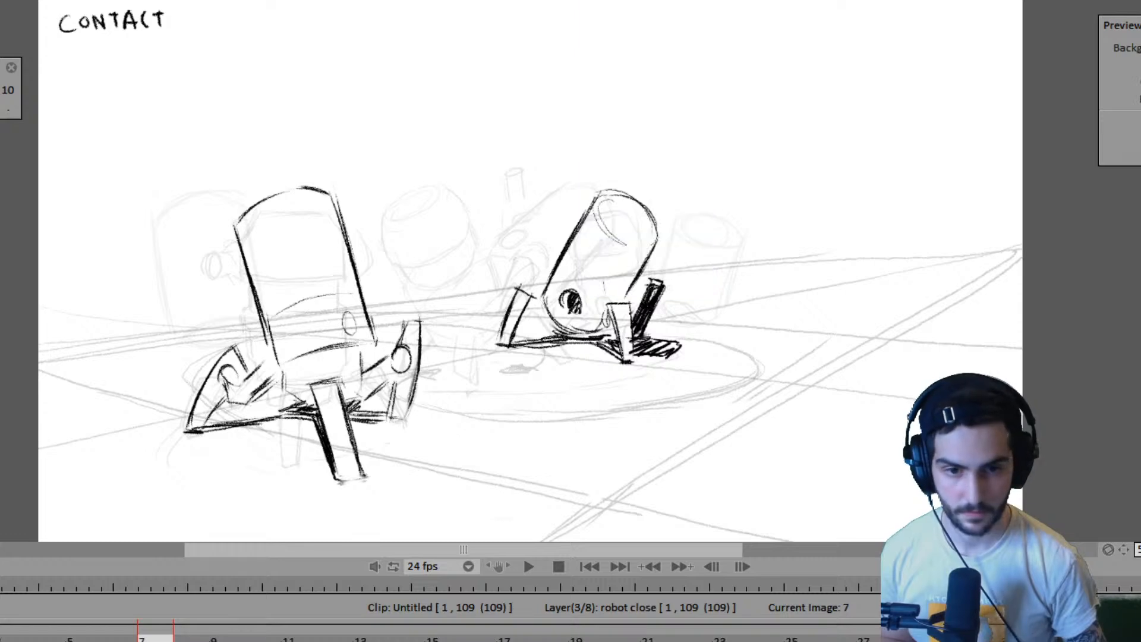
- Flip through the robots' contact and passing poses from frame 3 to frame 27 and the drawings around it
key("Left")
key("Left")
key("Right")
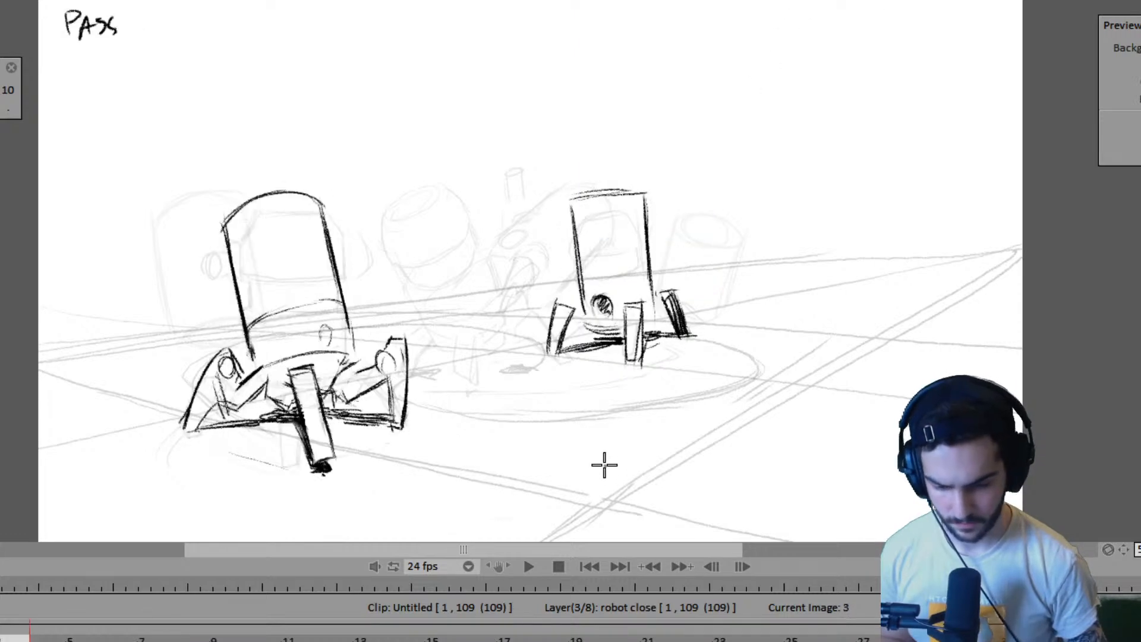
key("Right")
key("Right")
key("Right")
key("Right")
key("Right")
key("Right")
key("Right")
key("Right")
key("Right")
key("Right")
key("Right")
key("Right")
key("Right")
key("Right")
key("Right")
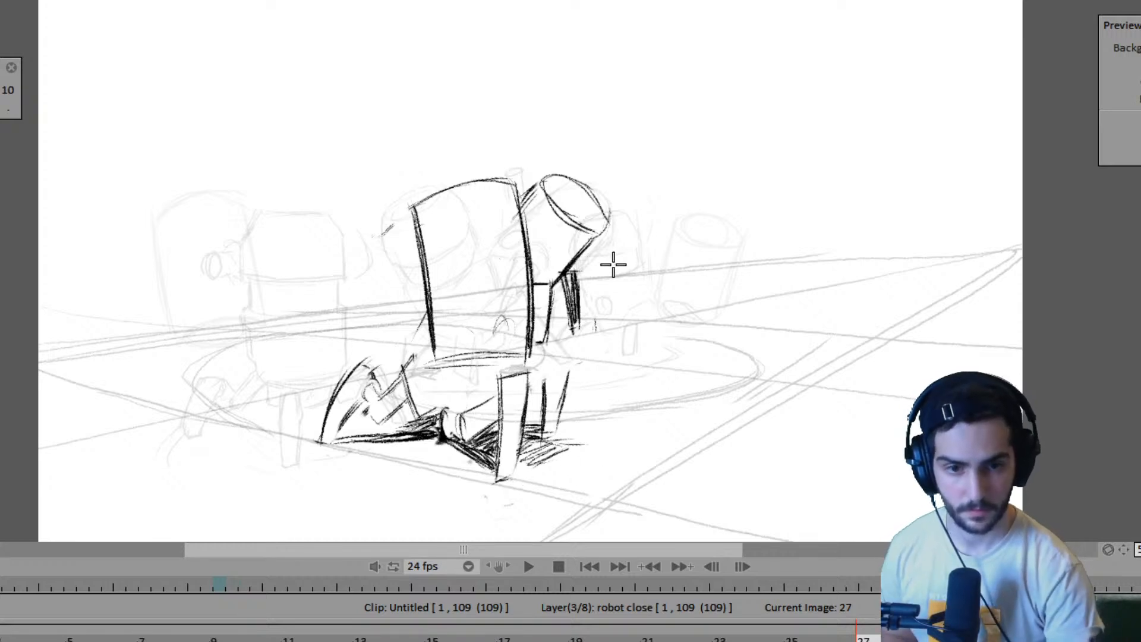
key("Right")
key("Left")
key("Left")
key("Right")
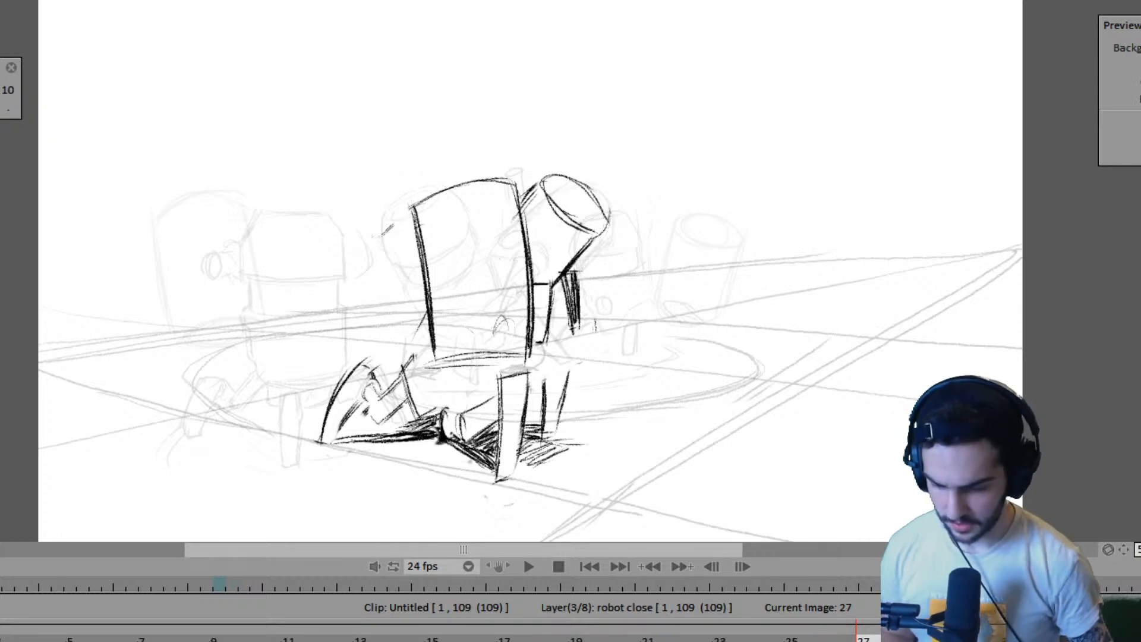
- Clean up the far robot's body edge beside the near robot in the frame 27 drawing on the Anim_1 layer
key("Up")
key("Up")
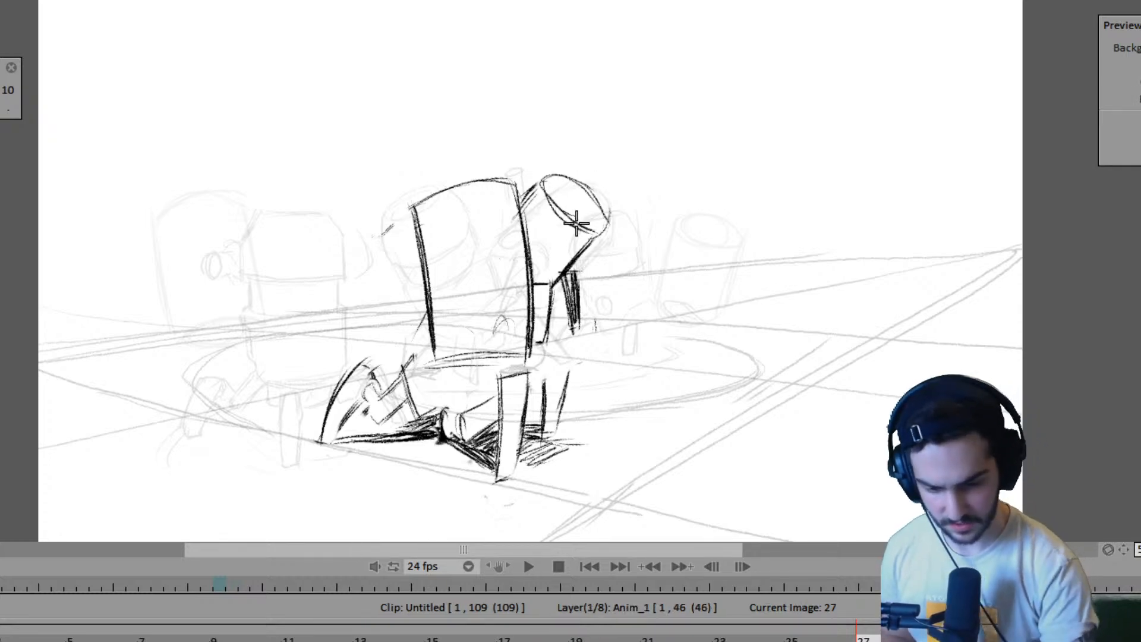
key("Left")
key("Right")
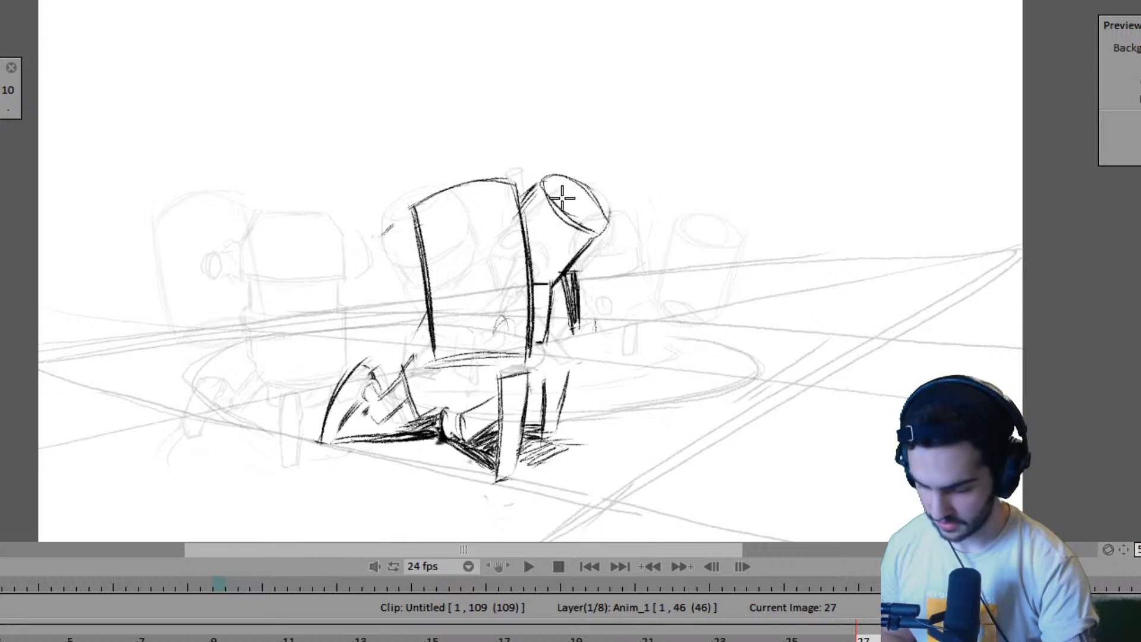
mouse_move(547, 191)
left_mouse_down()
mouse_move(532, 184)
mouse_move(551, 179)
left_mouse_up()
mouse_move(514, 214)
left_mouse_down()
mouse_move(539, 184)
mouse_move(514, 213)
left_mouse_up()
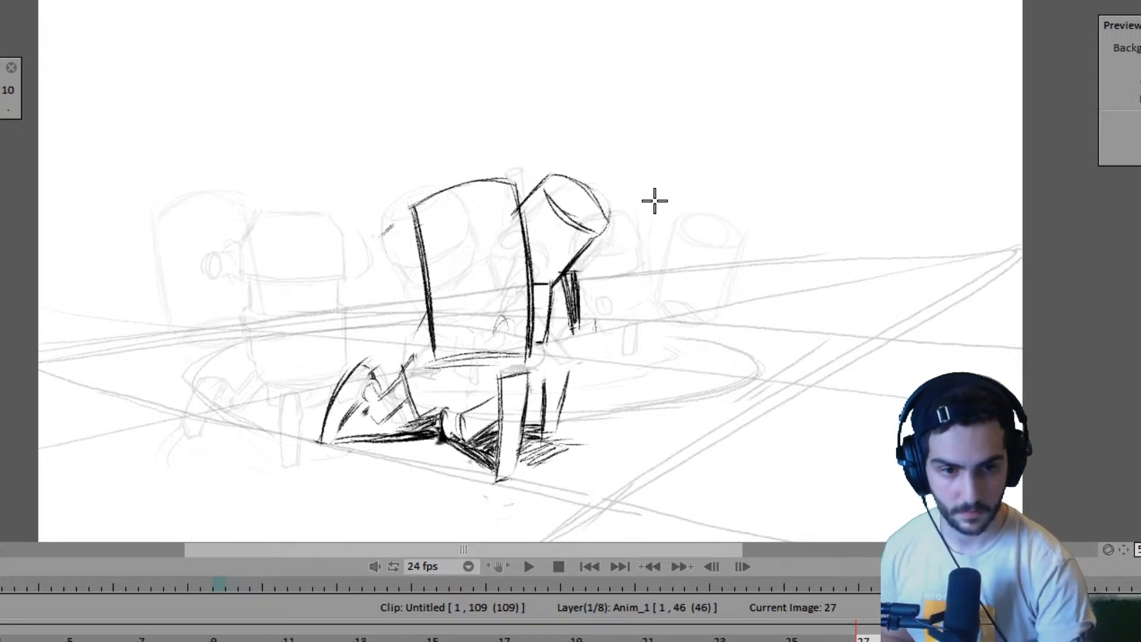
- Flip between the drawings at frames 19, 27, 35 and 39 on the Anim_1 layer to compare the robots' poses
key("Right")
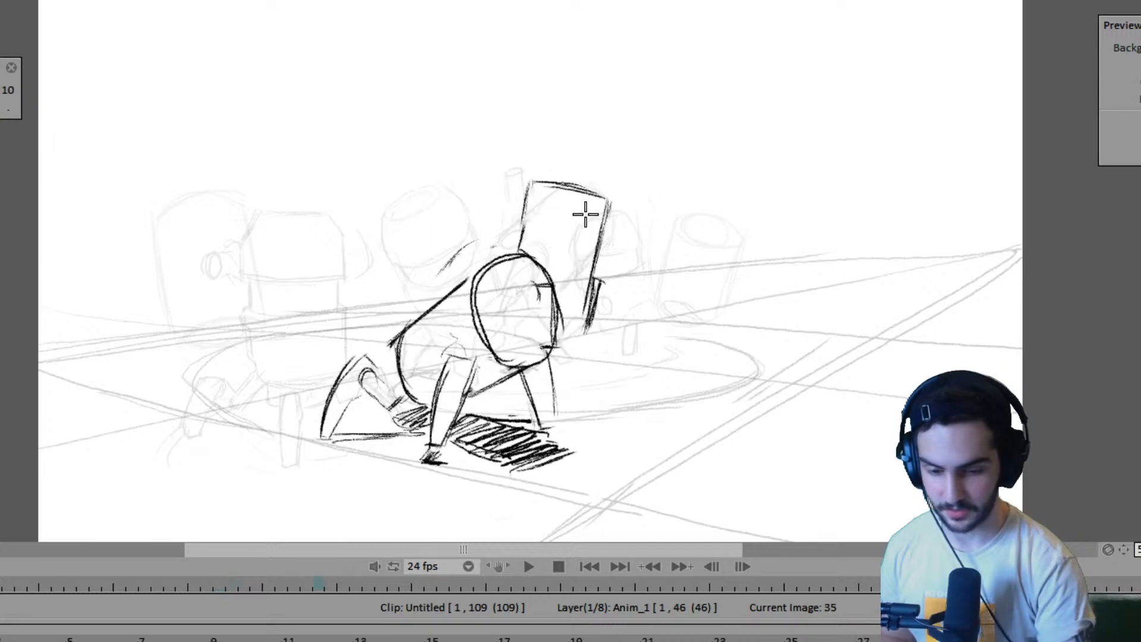
key("Left")
key("Right")
key("Right")
key("Right")
key("Right")
key("Right")
key("Right")
key("Right")
key("Right")
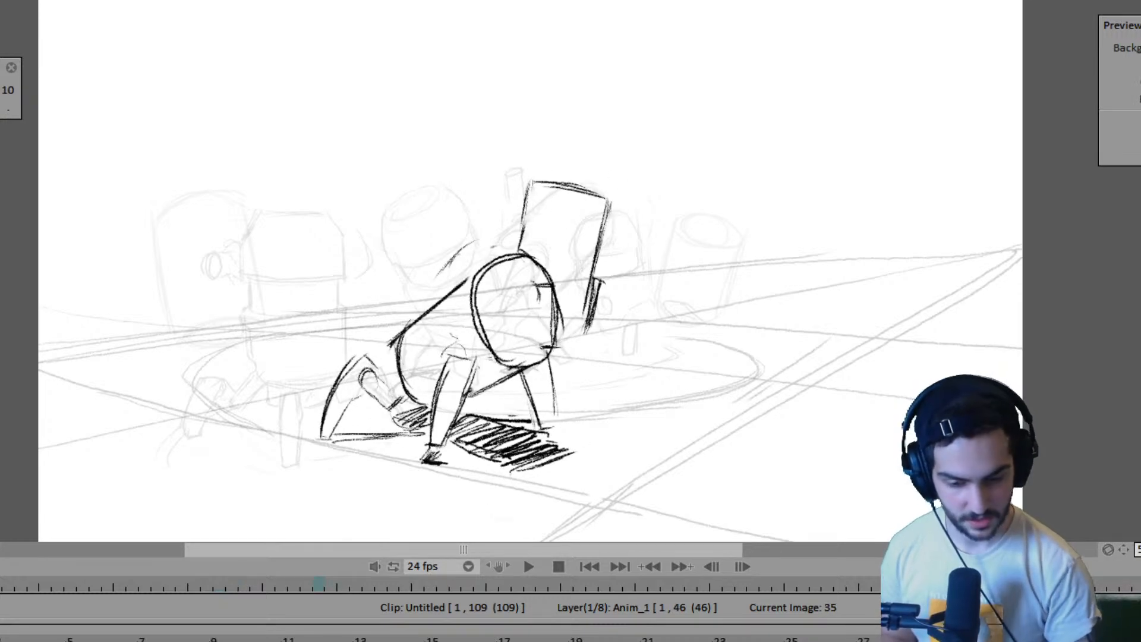
key("Left")
key("Left")
key("Left")
key("Right")
key("Right")
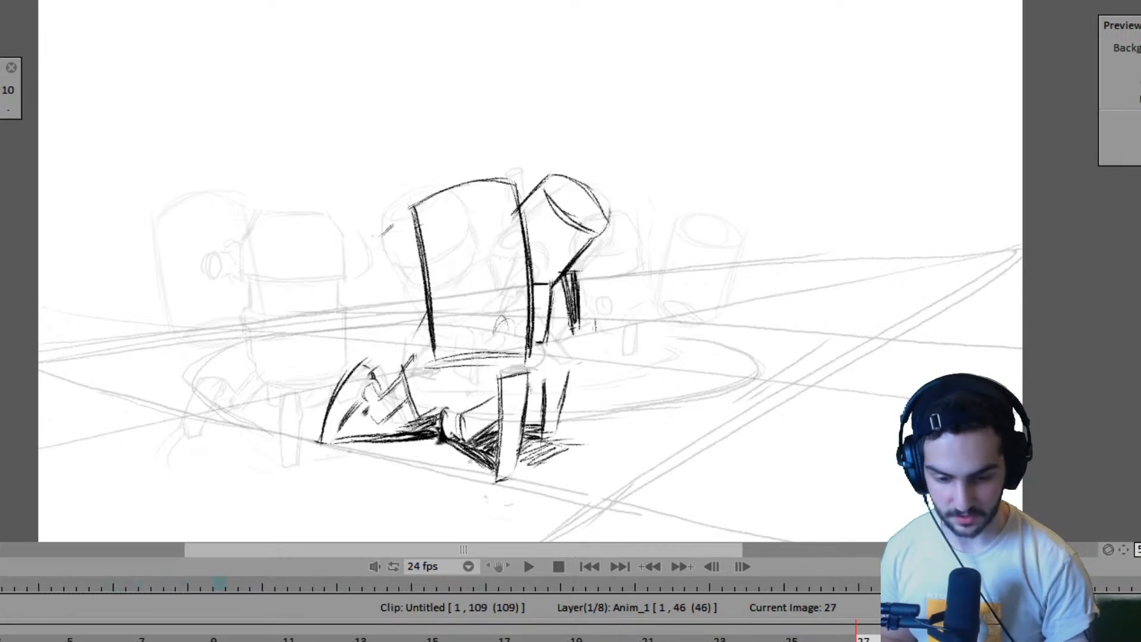
key("Left")
key("Left")
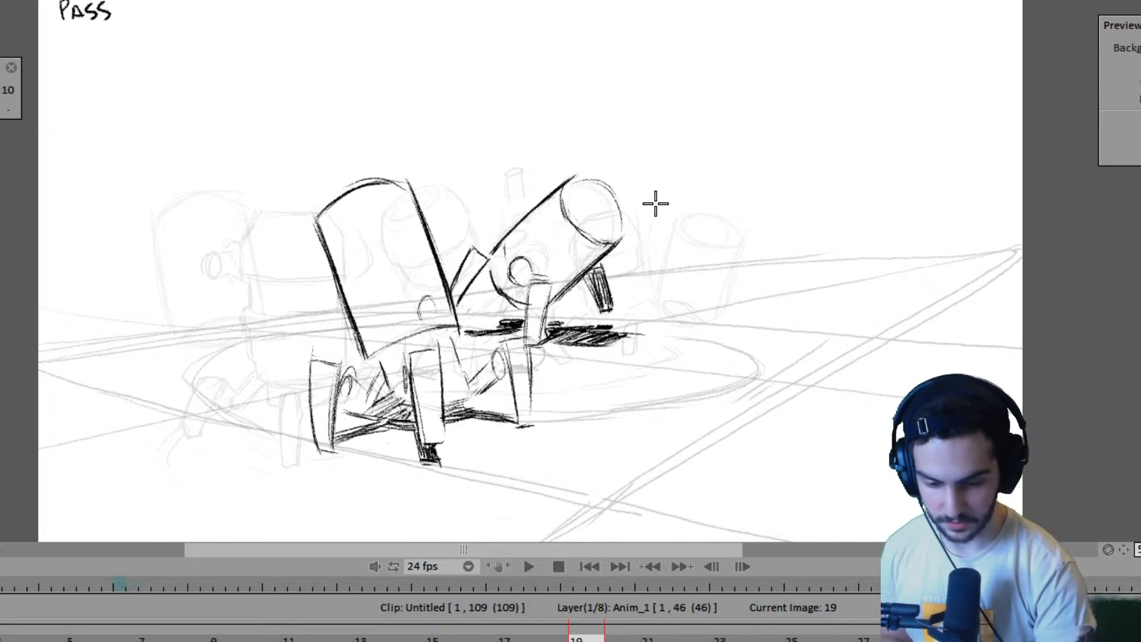
key("Right")
key("Right")
key("Right")
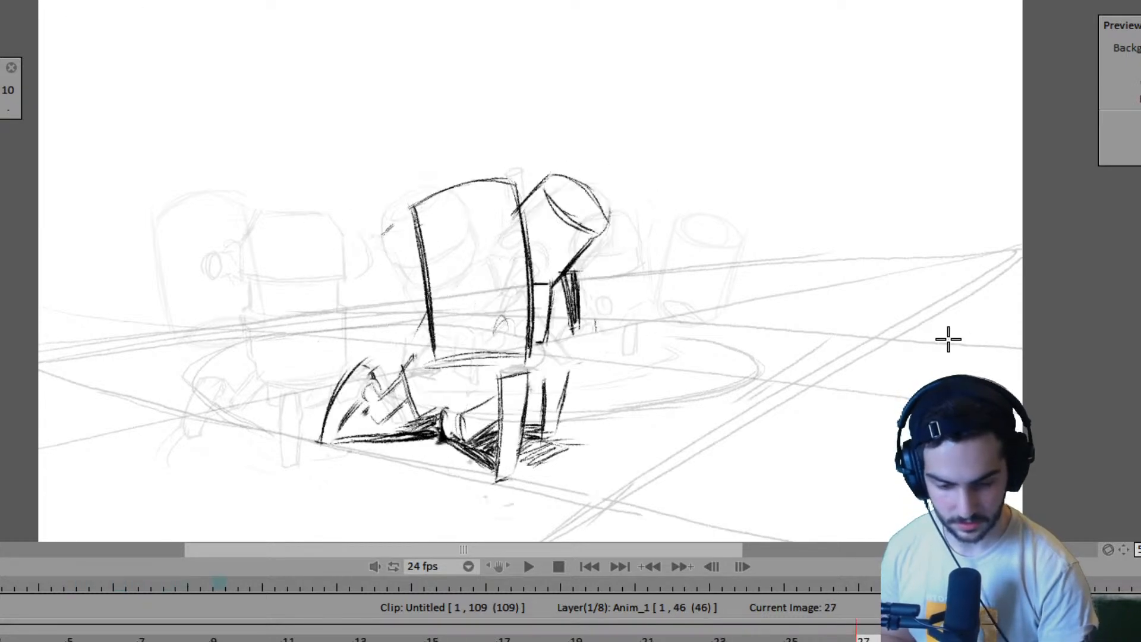
key("Left")
key("Right")
key("Right")
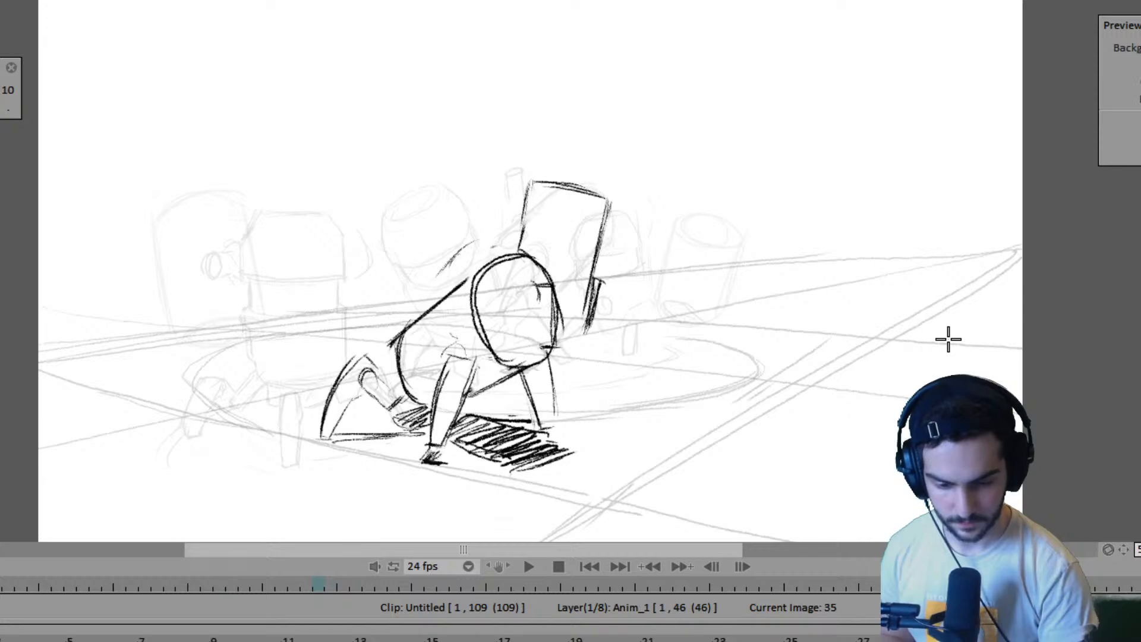
key("Right")
key("Left")
key("Right")
key("Right")
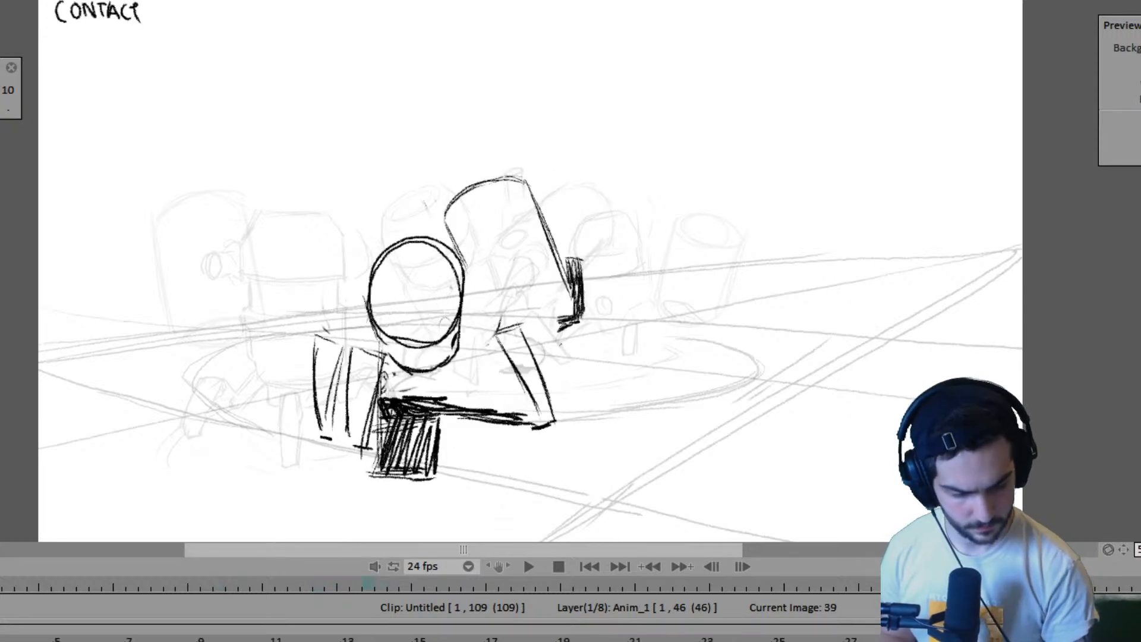
- Remove frames around frame 35 from the Anim_1 layer until it spans 42 frames, playing the animation in between
key("Left")
key("Left")
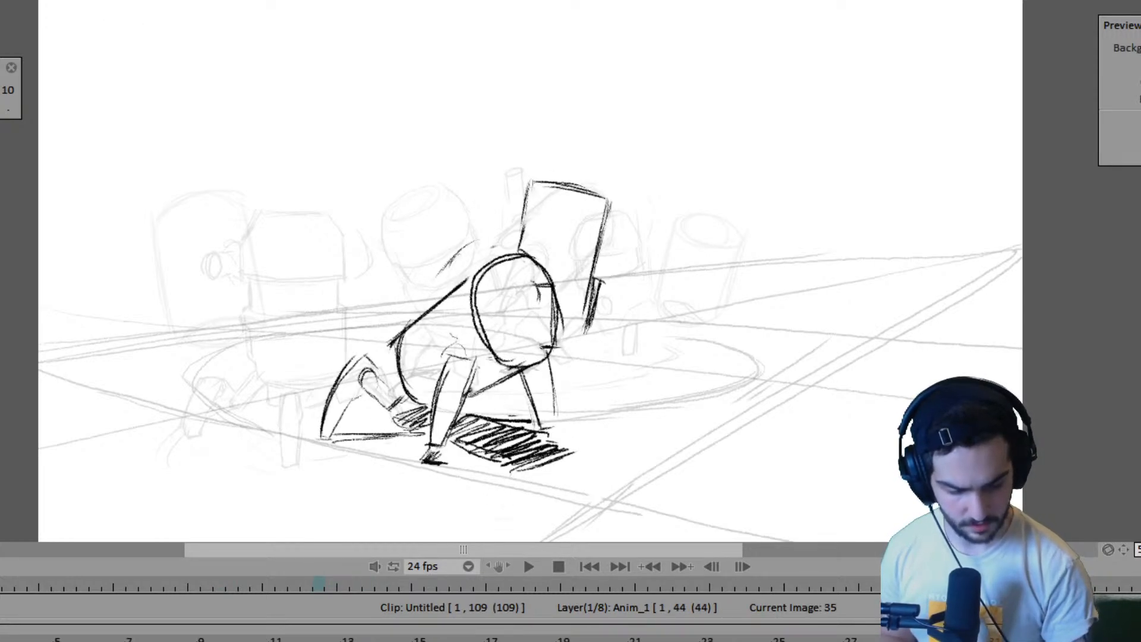
key("space")
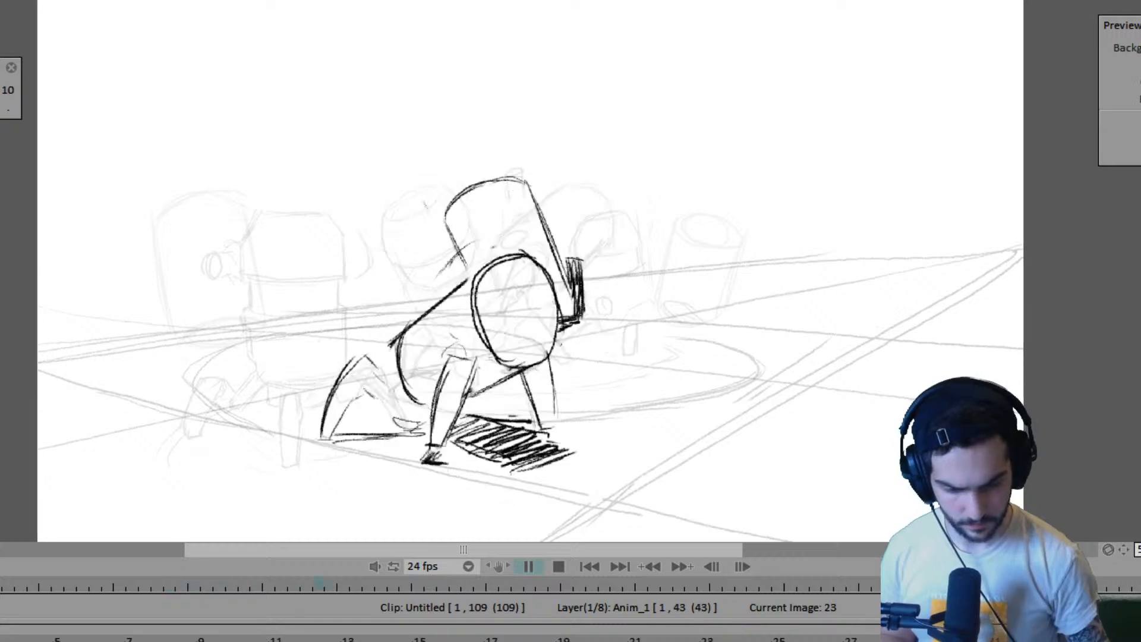
key("space")
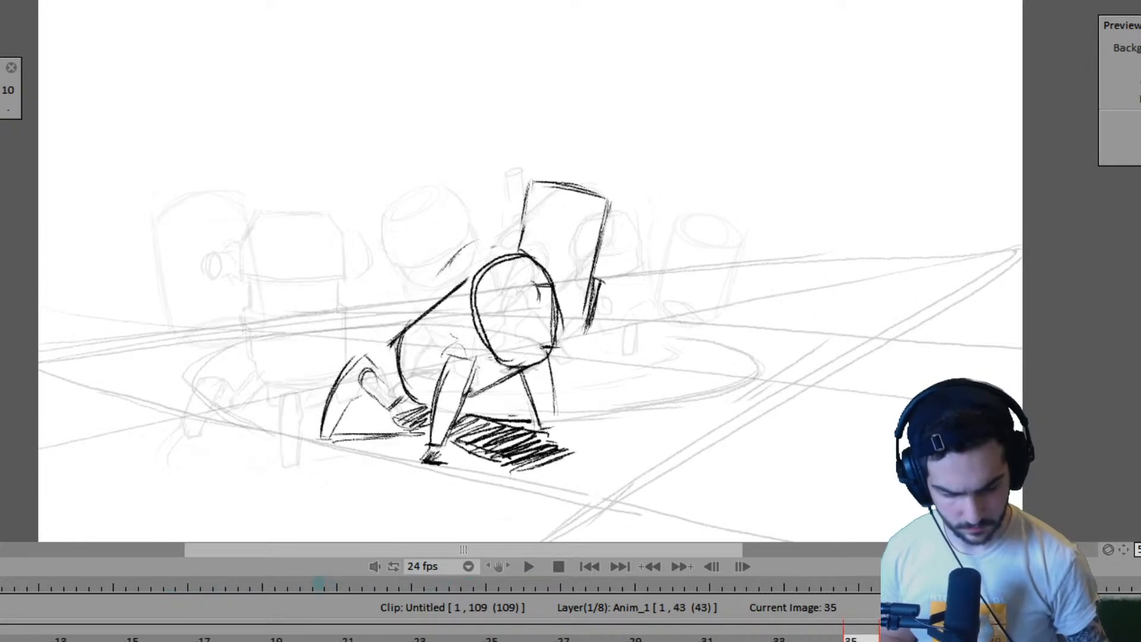
right_click(864, 639)
mouse_move(907, 501)
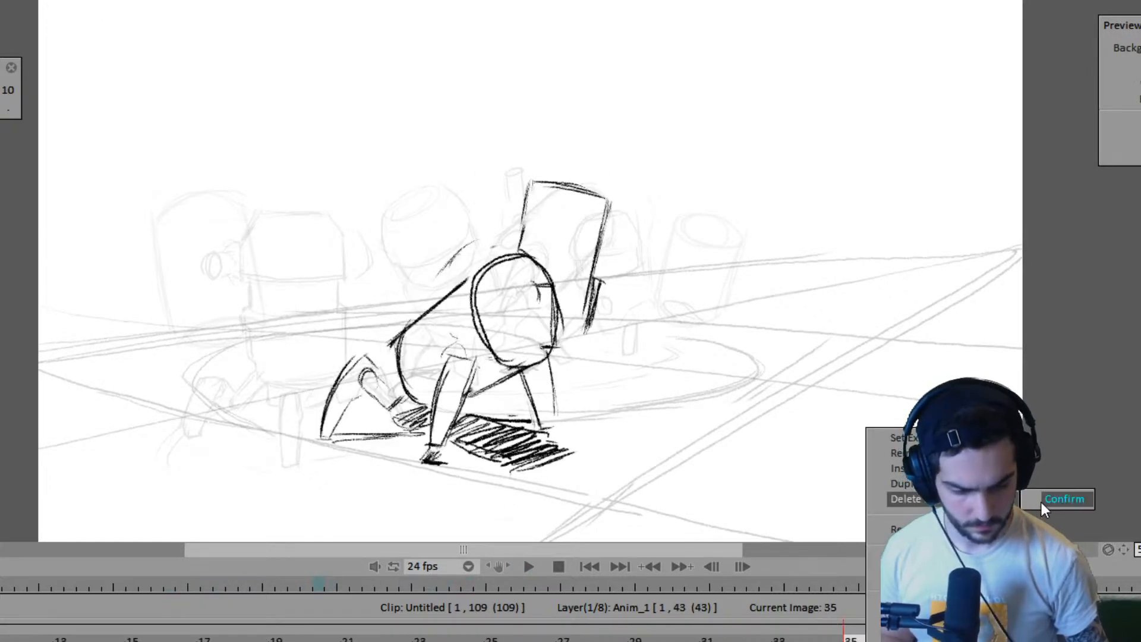
left_click(1041, 501)
- Play the animation several times, including from frame 1, to check the pacing of the robots' poses
key("space")
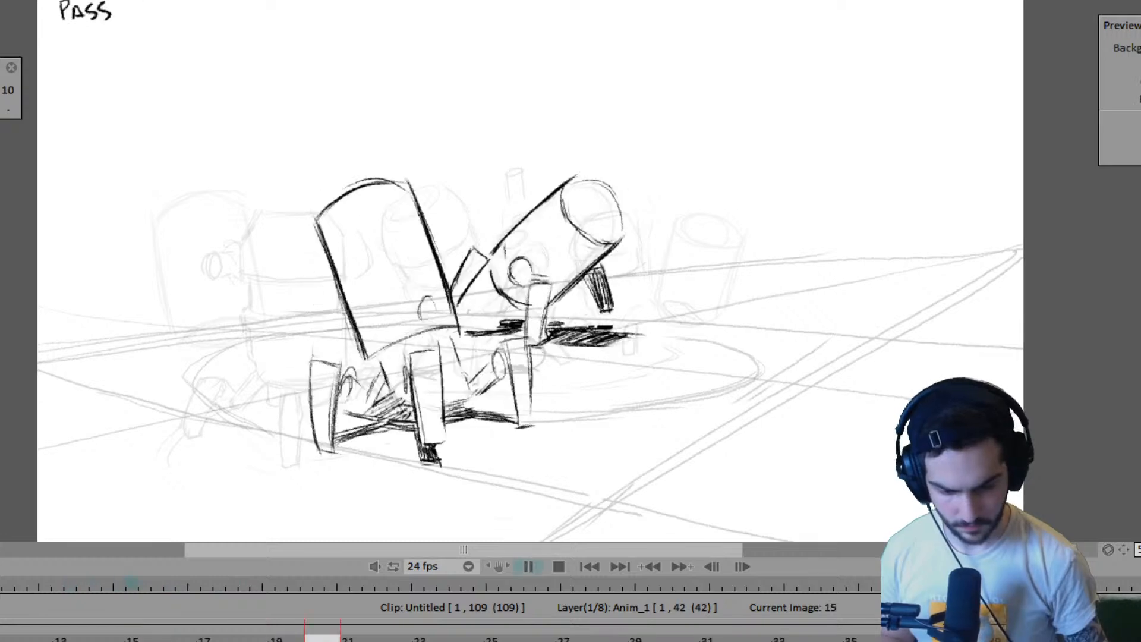
key("space")
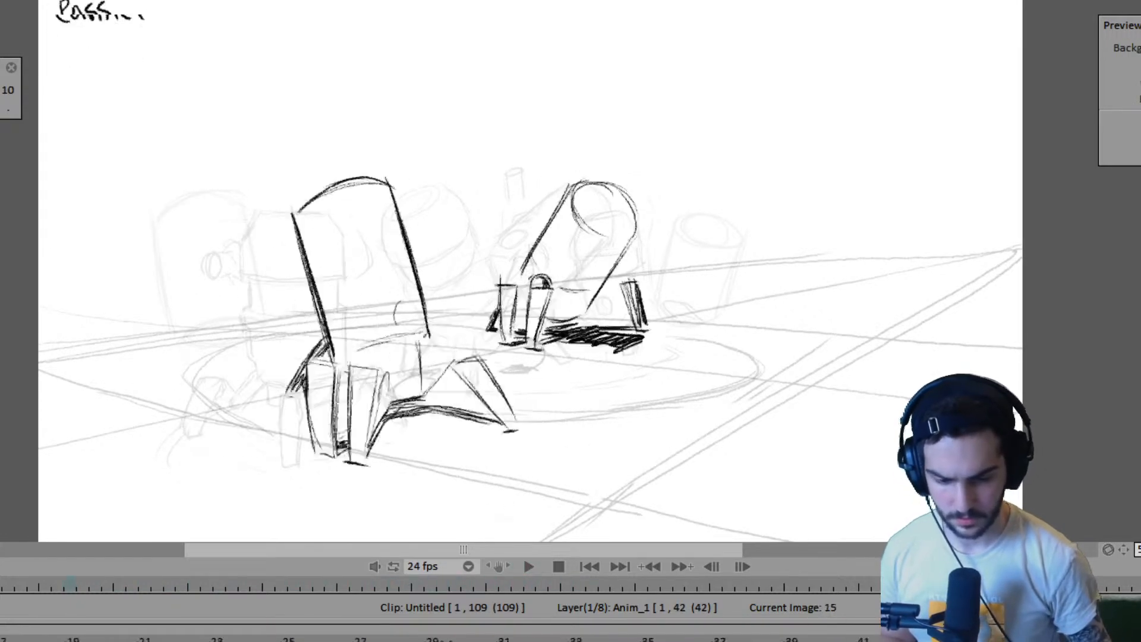
key("space")
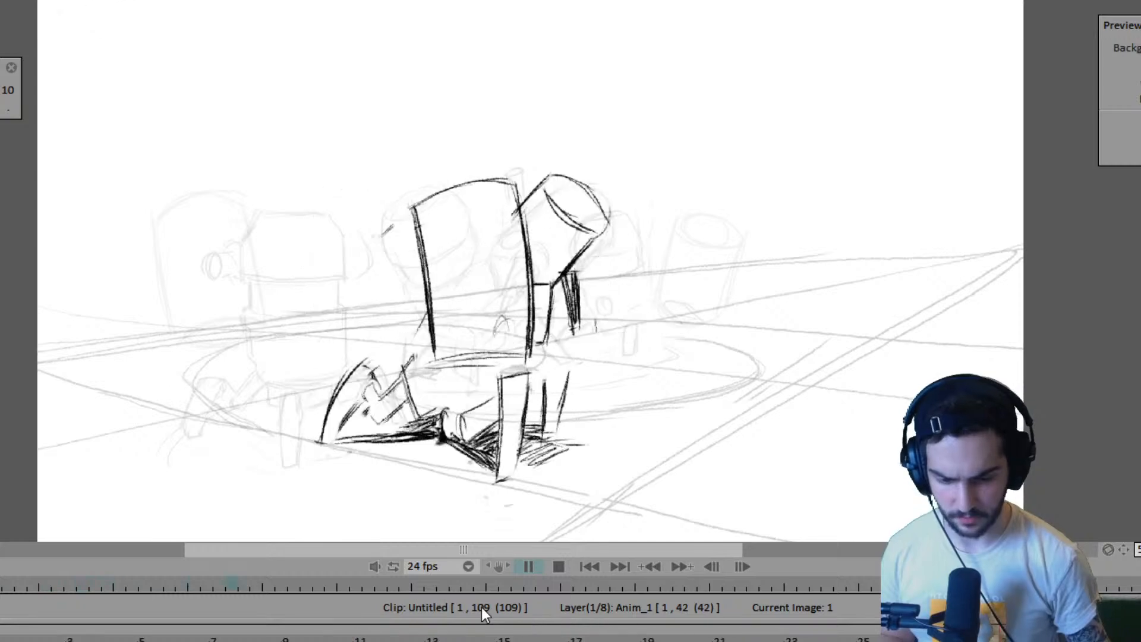
key("space")
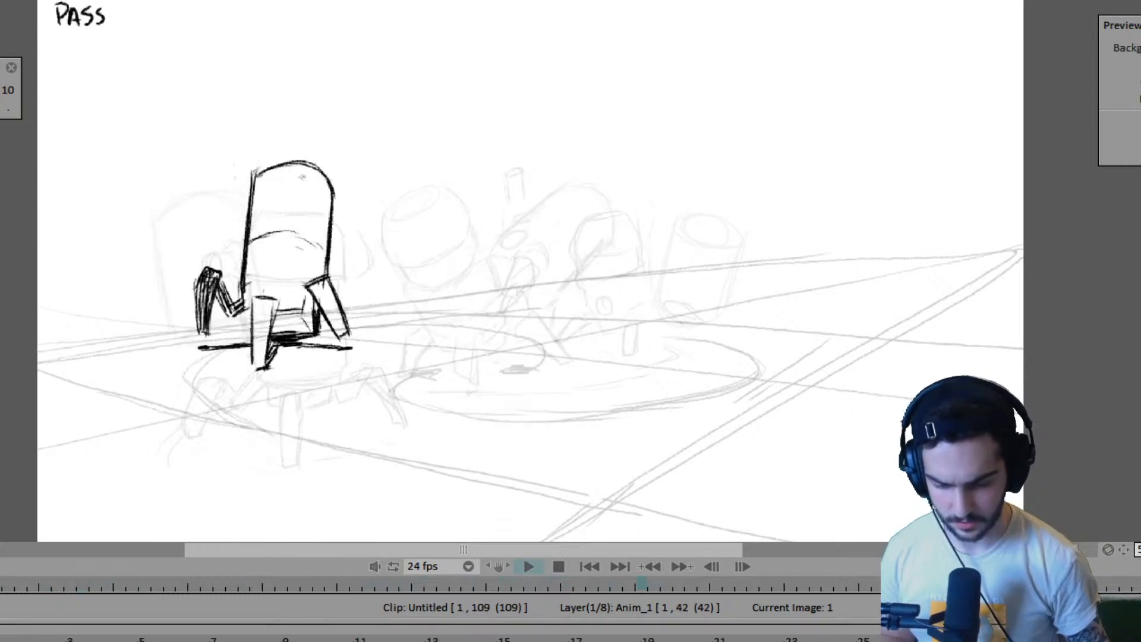
key("space")
left_click(9, 633)
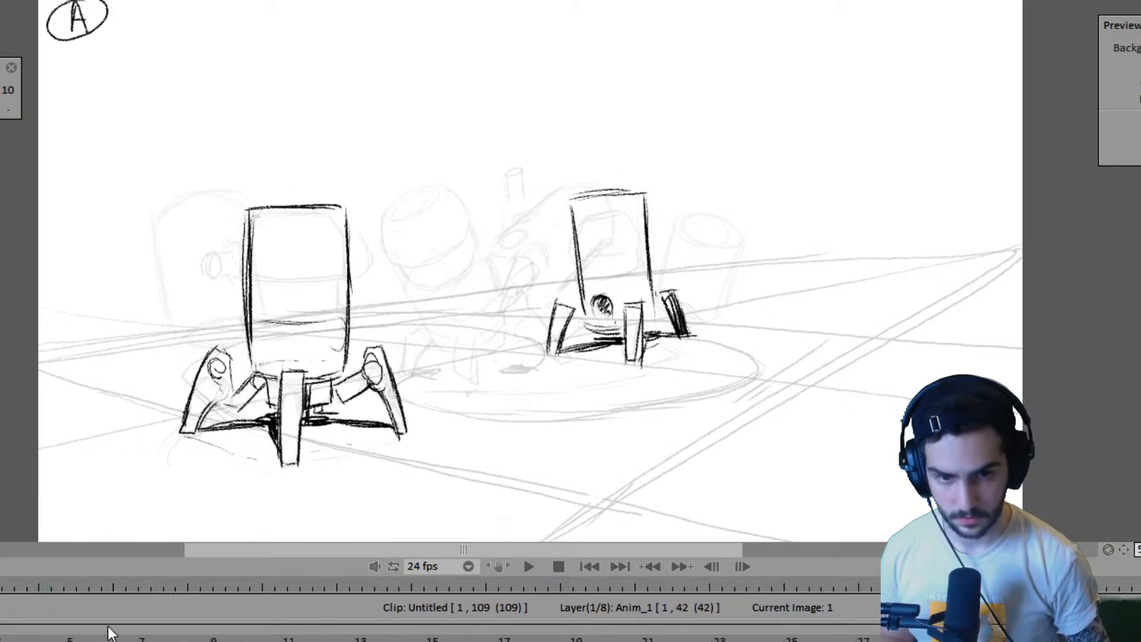
key("Left")
key("Left")
key("Right")
key("Right")
key("Right")
key("Left")
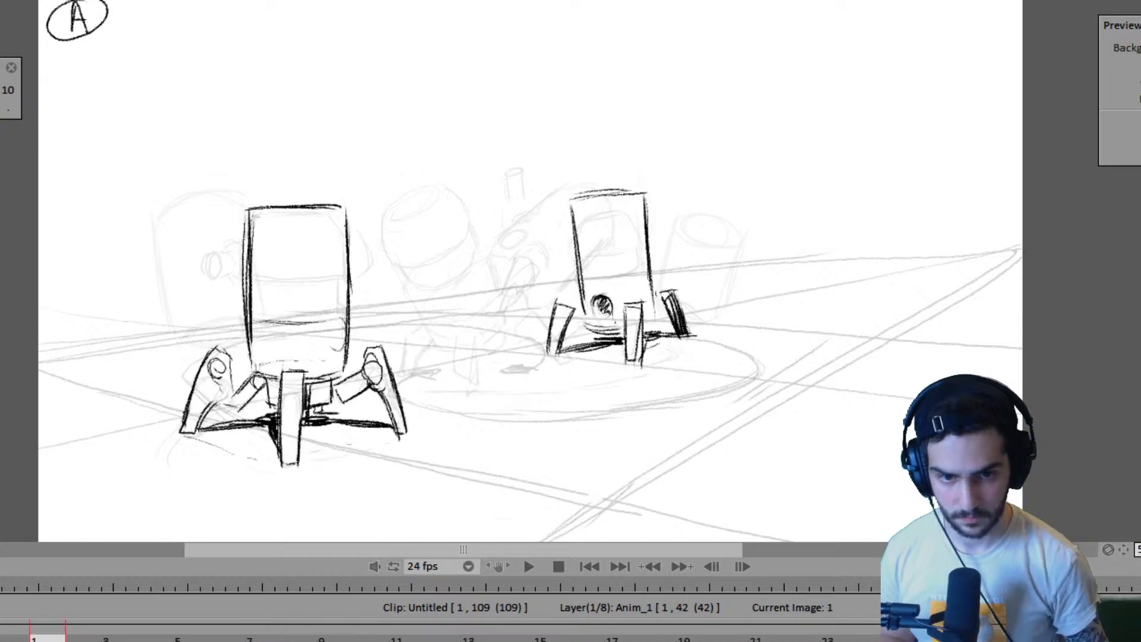
key("space")
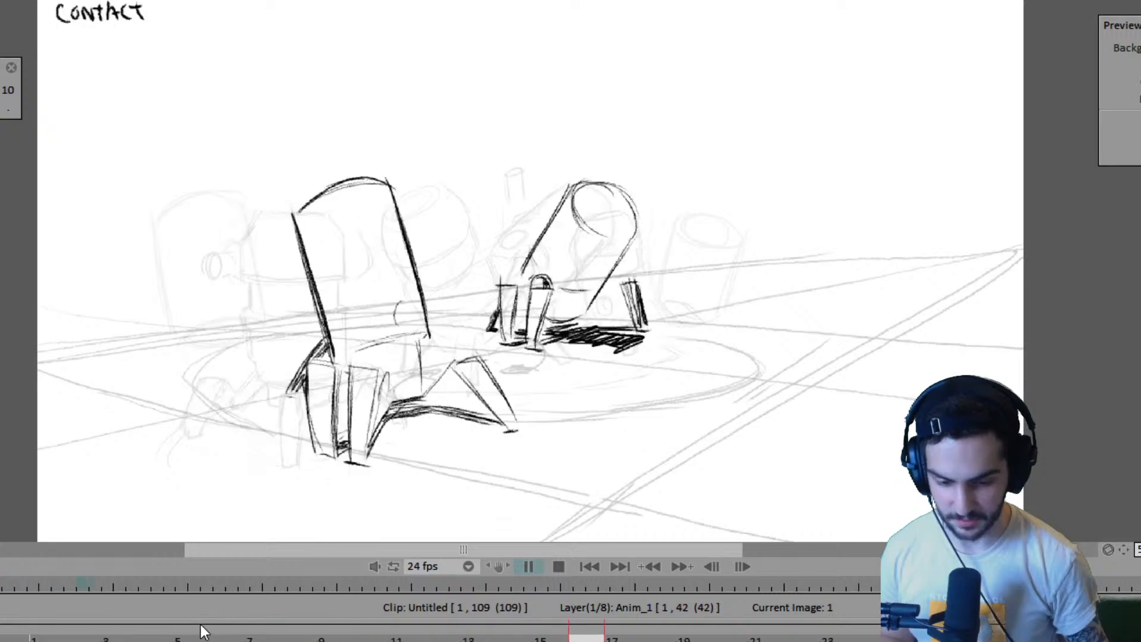
key("space")
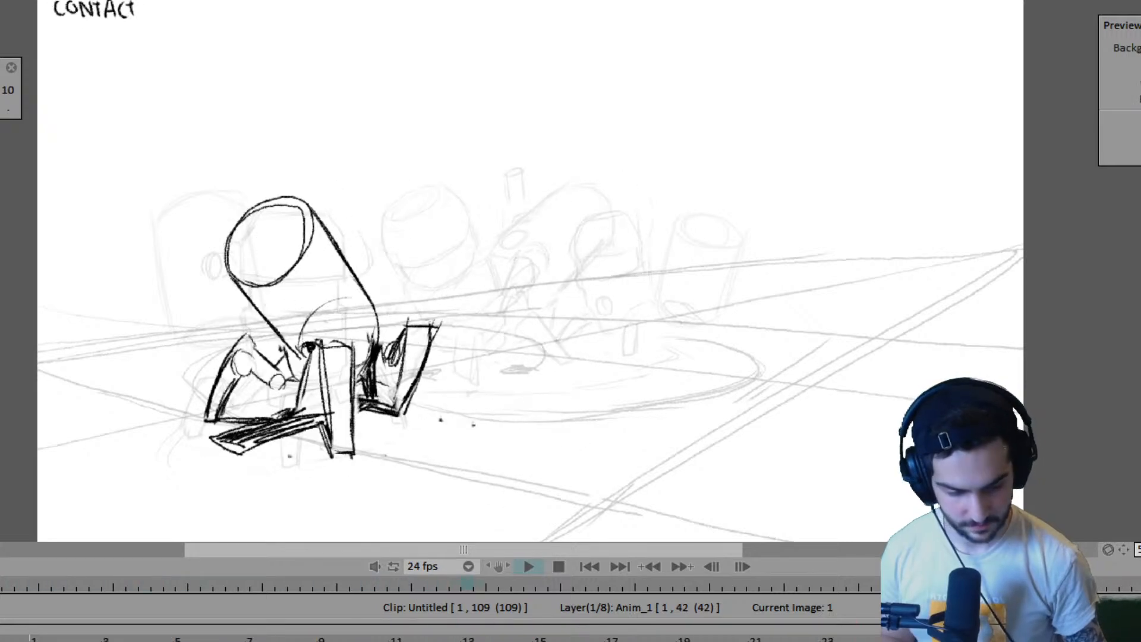
- Try inserting a blank drawing at frame 31 on the Anim_1 layer
mouse_move(862, 639)
left_mouse_down()
mouse_move(603, 639)
mouse_move(862, 627)
mouse_move(646, 624)
mouse_move(701, 638)
left_mouse_up()
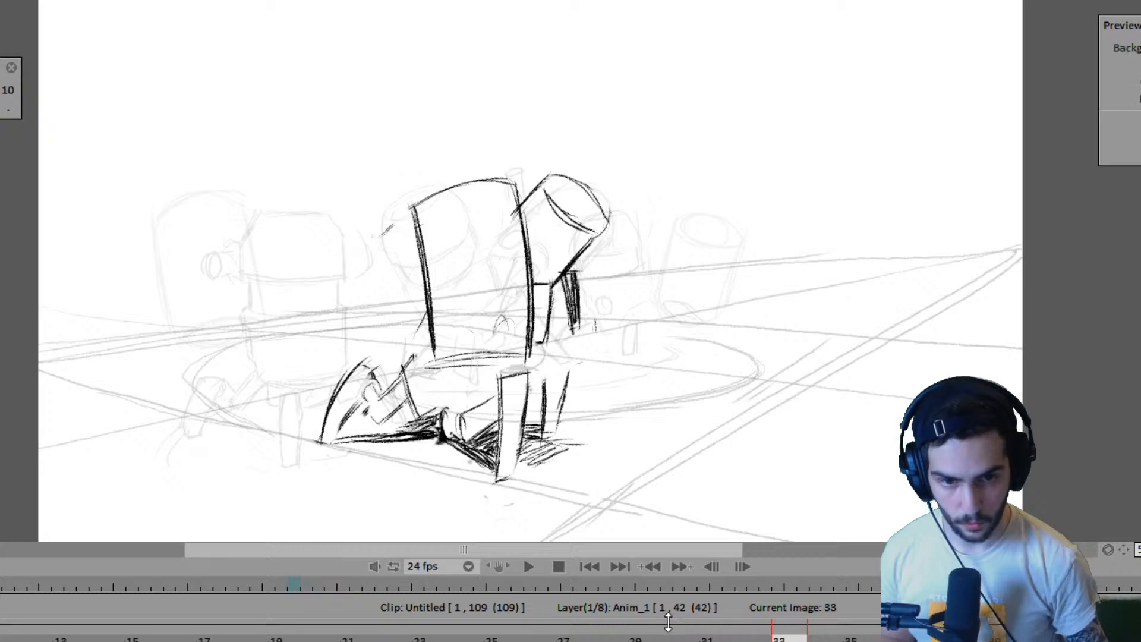
left_click(676, 639)
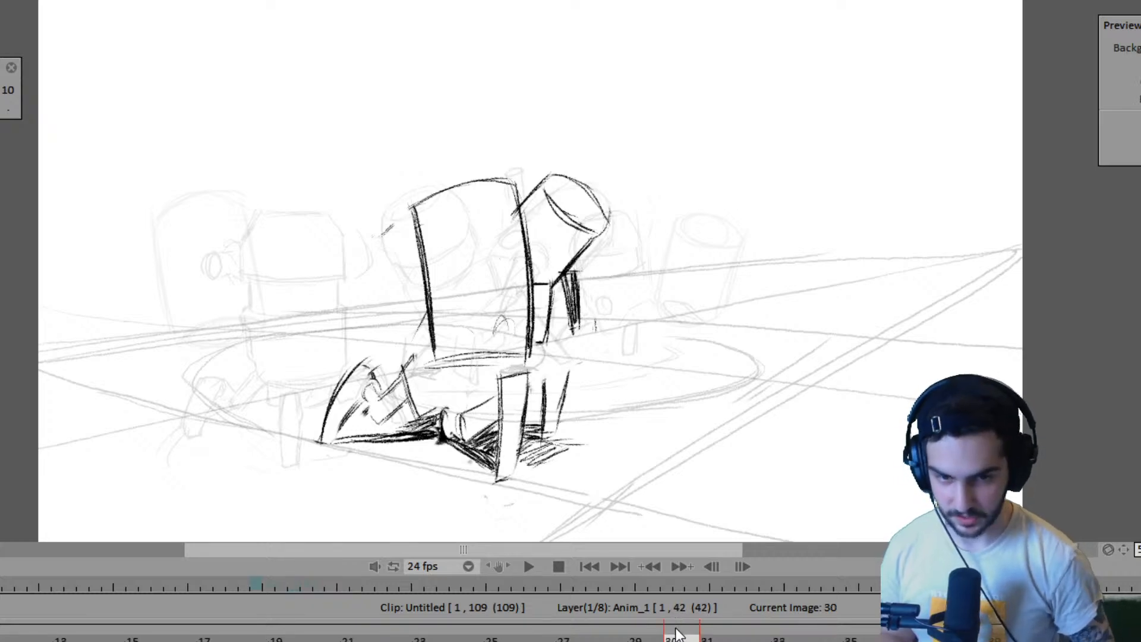
key("Right")
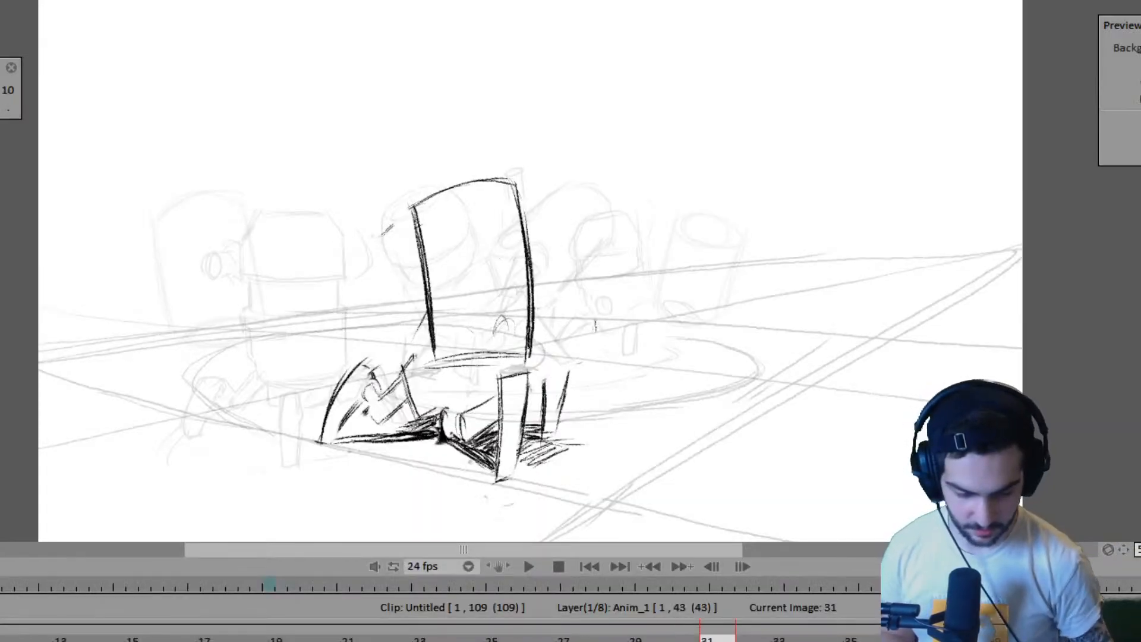
key("Left")
key("Left")
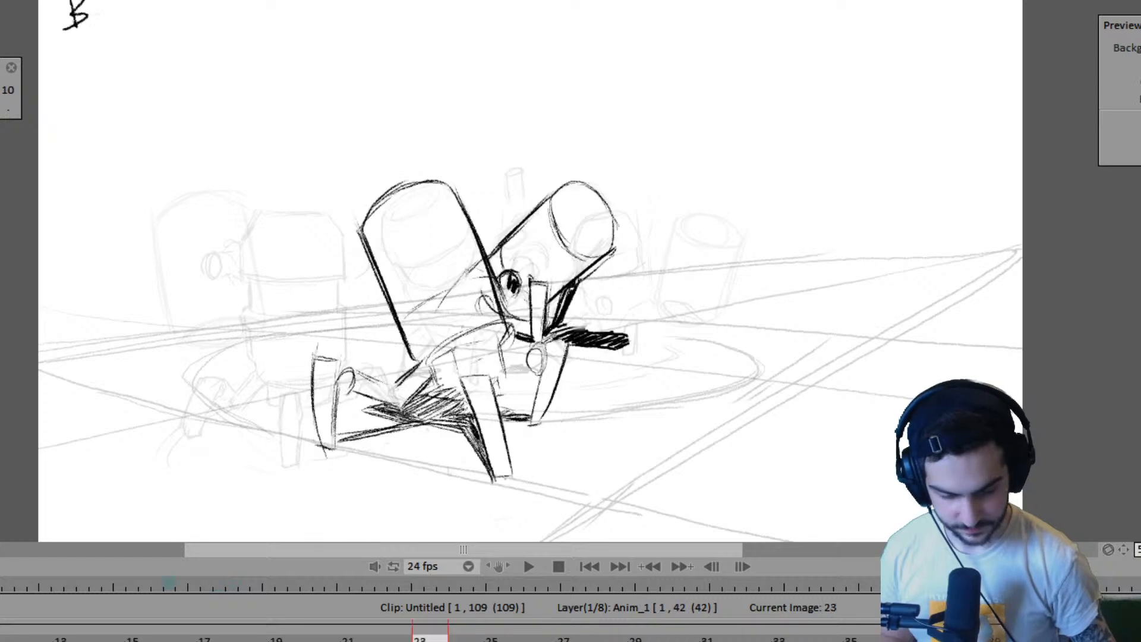
- Flip between the frame 23 and frame 27 drawings and their neighbours to examine the robots' motion
key("Right")
key("Right")
key("Left")
key("Left")
key("Right")
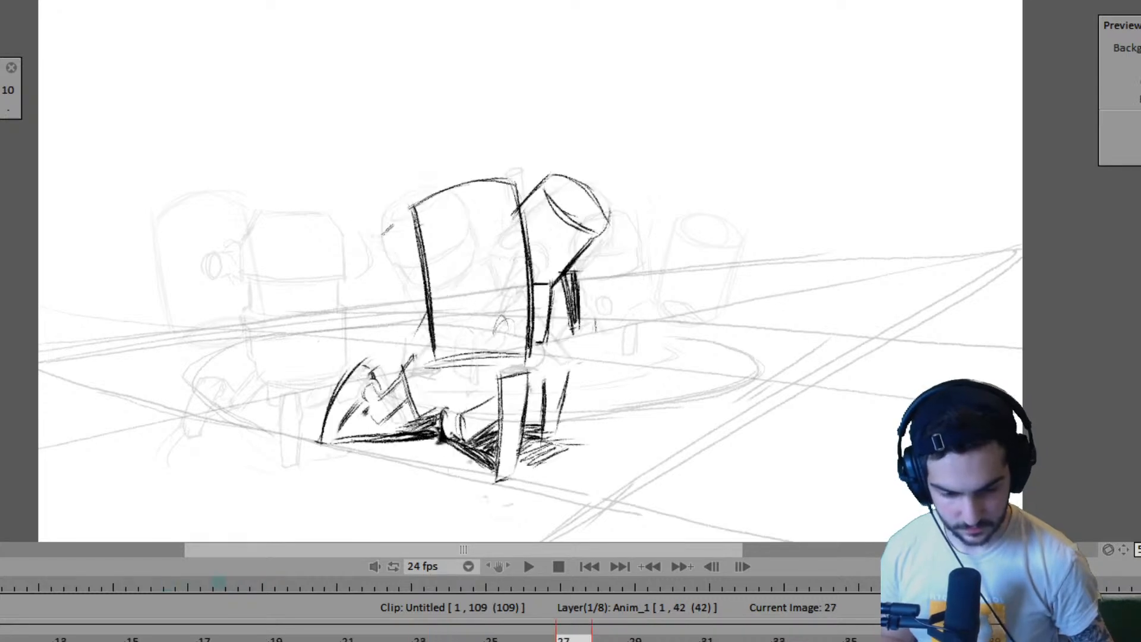
key("Left")
key("Right")
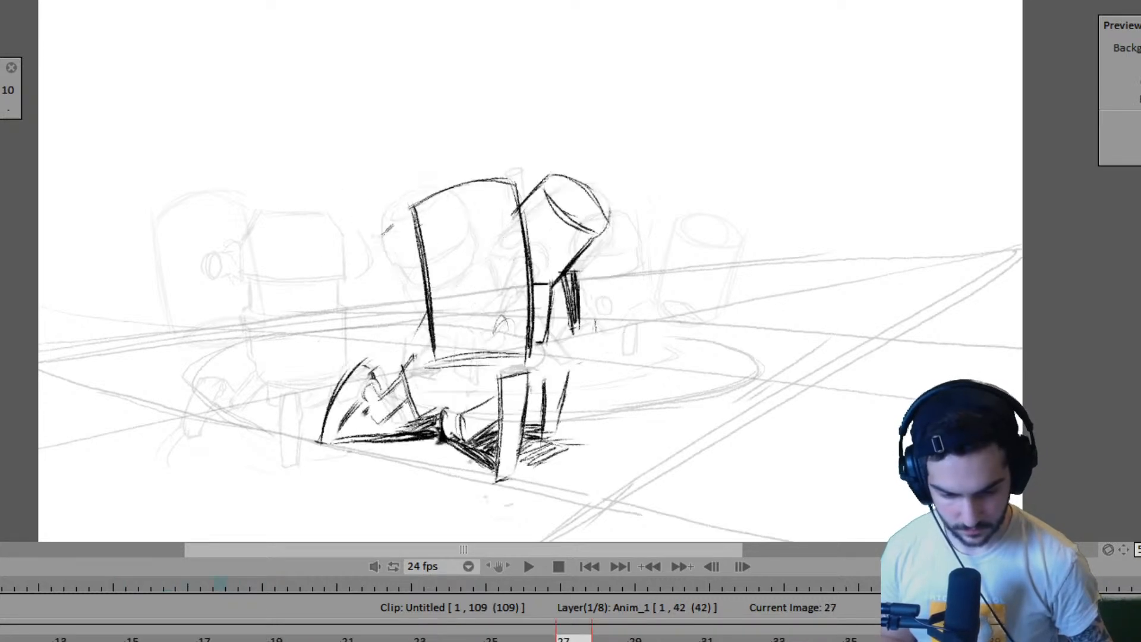
key("Right")
key("Left")
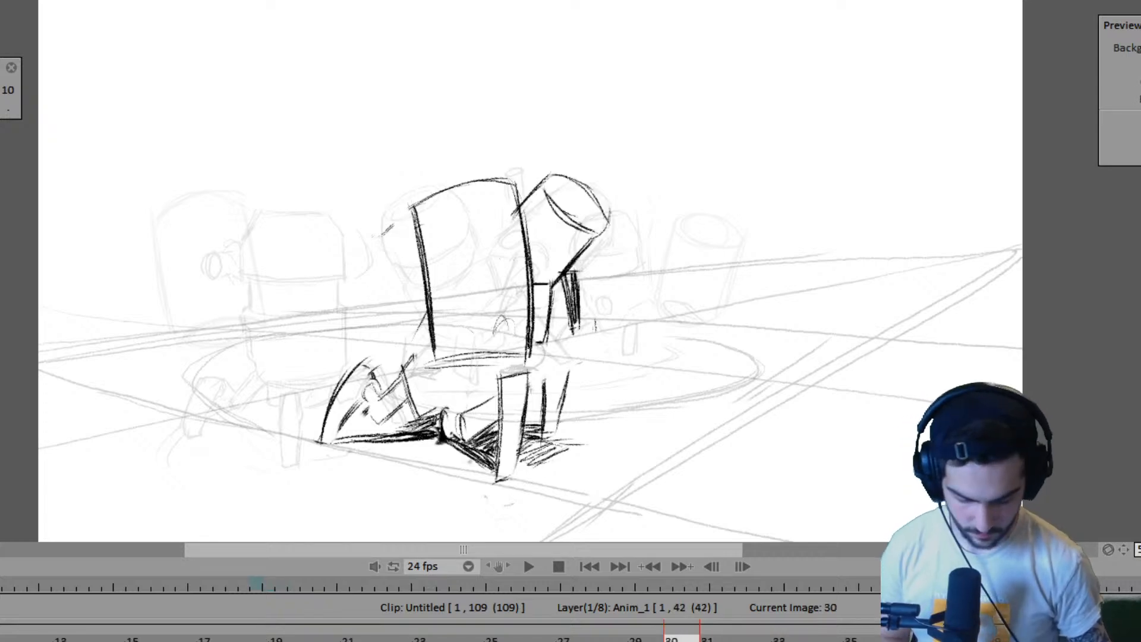
- Insert a blank drawing right after frame 31 on the robot close layer
key("Down")
key("Down")
left_click(580, 638)
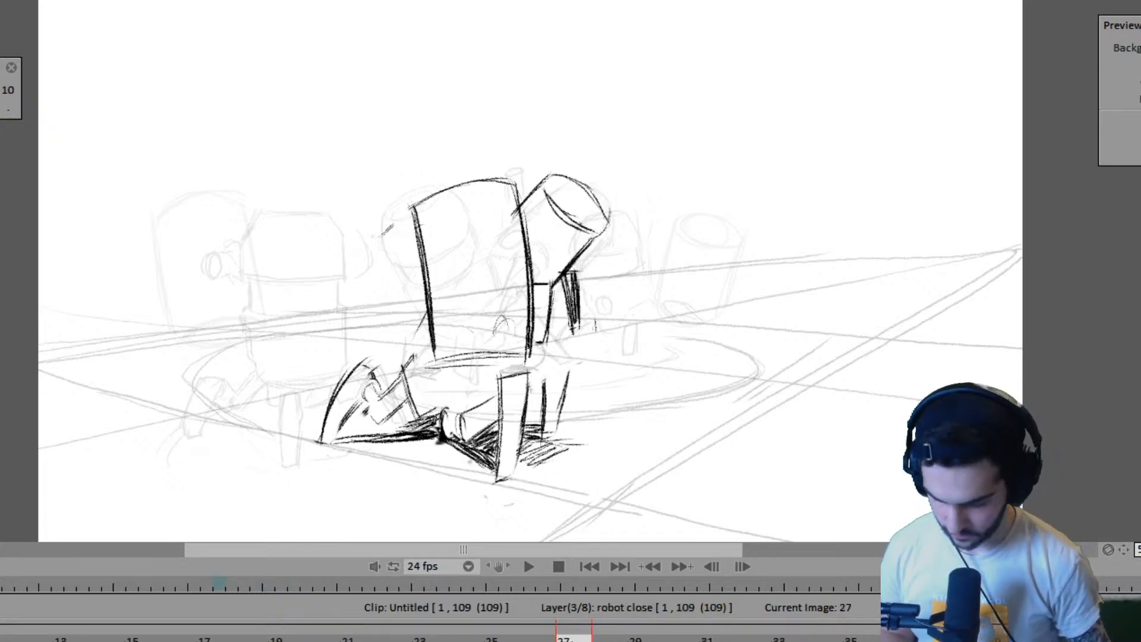
left_click(718, 639)
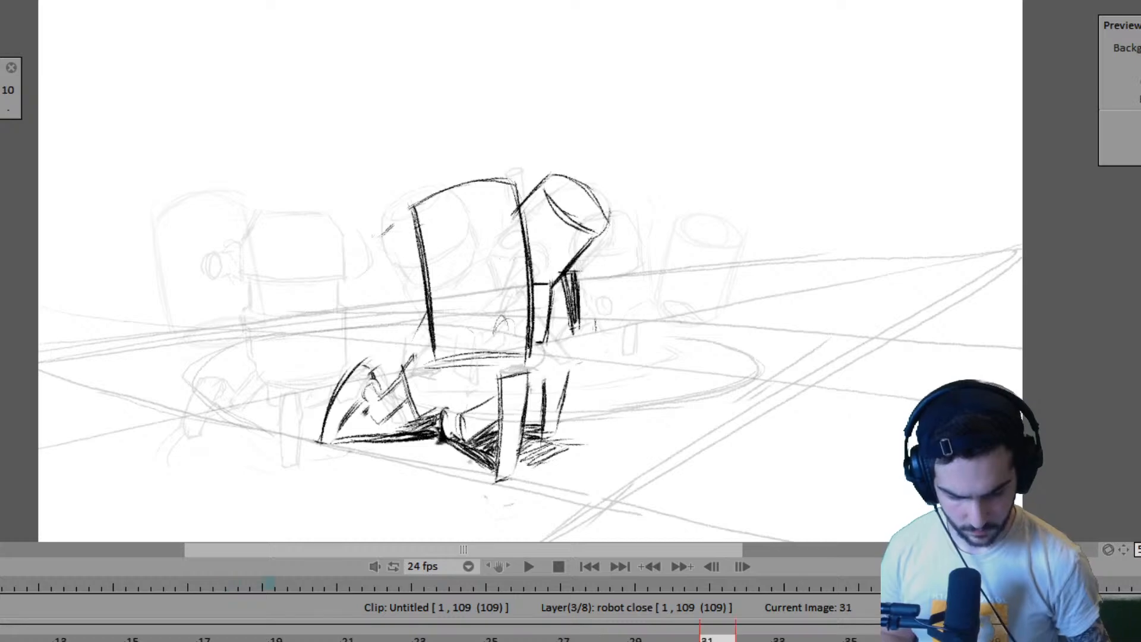
key("Insert")
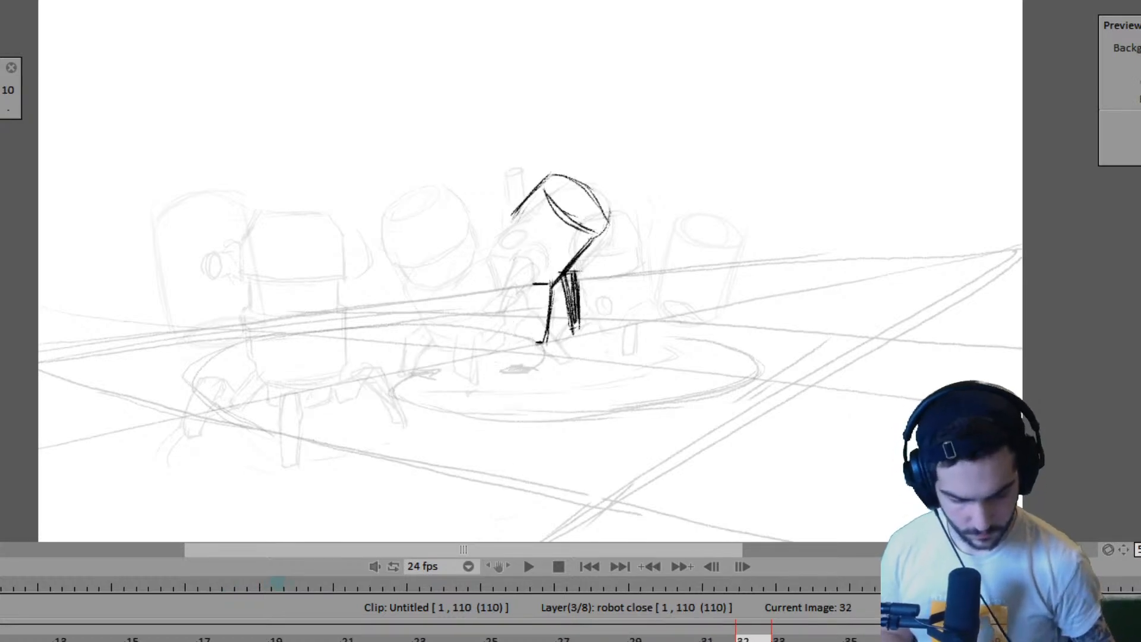
- Undo the blank drawing inserted after frame 31 and mark the near robot's front foot on frame 31, using frame 27 as reference
key("ctrl+z")
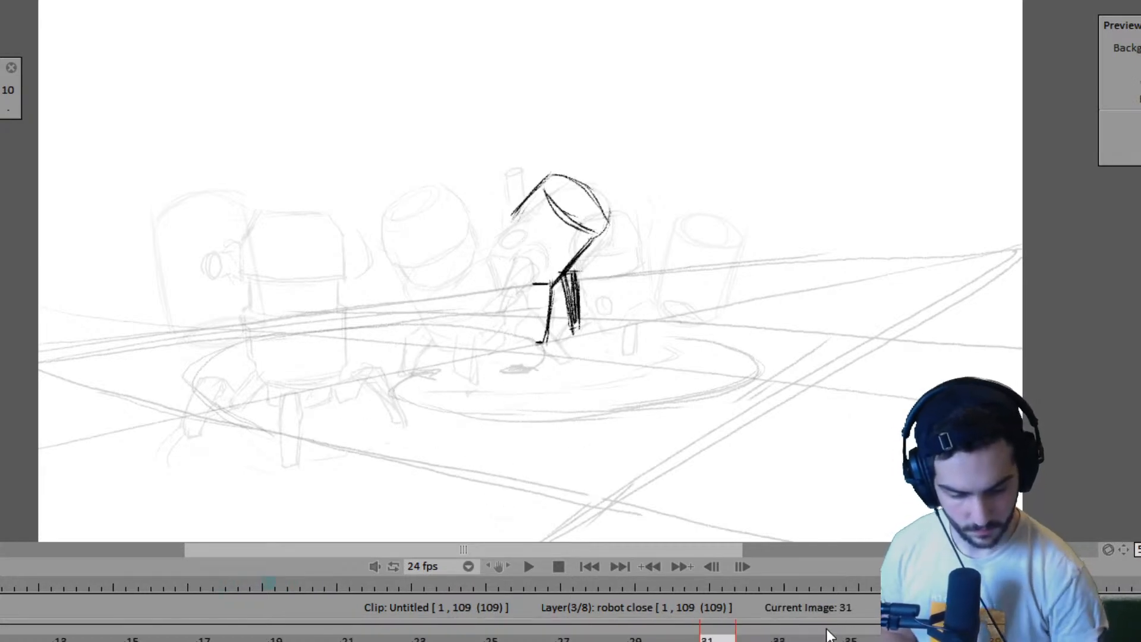
left_click(563, 639)
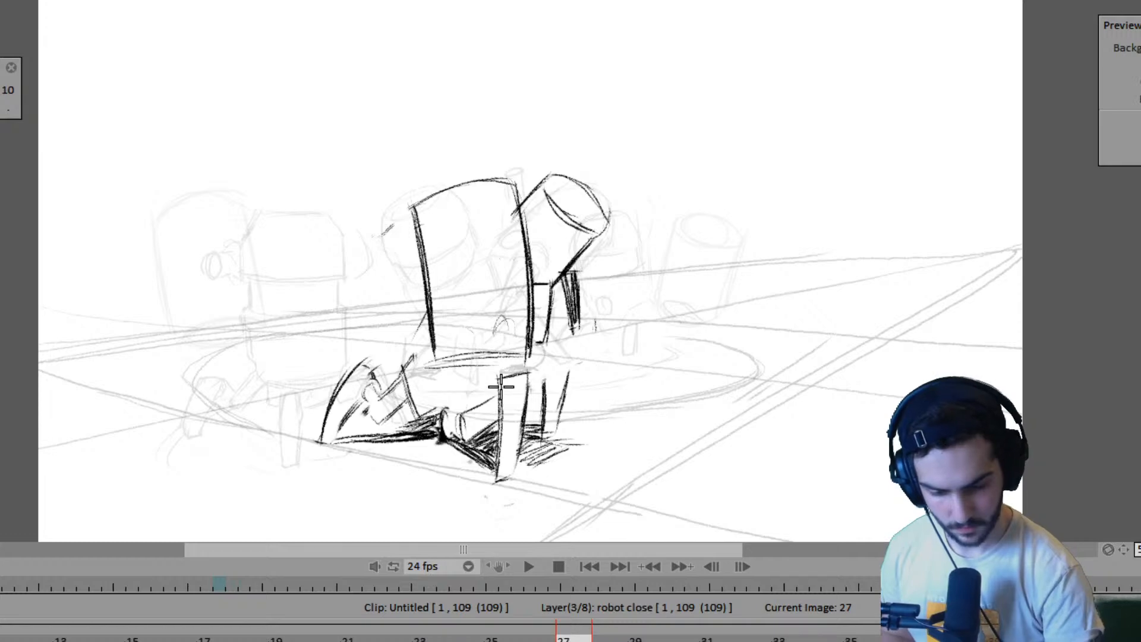
key("Right")
key("Left")
key("Right")
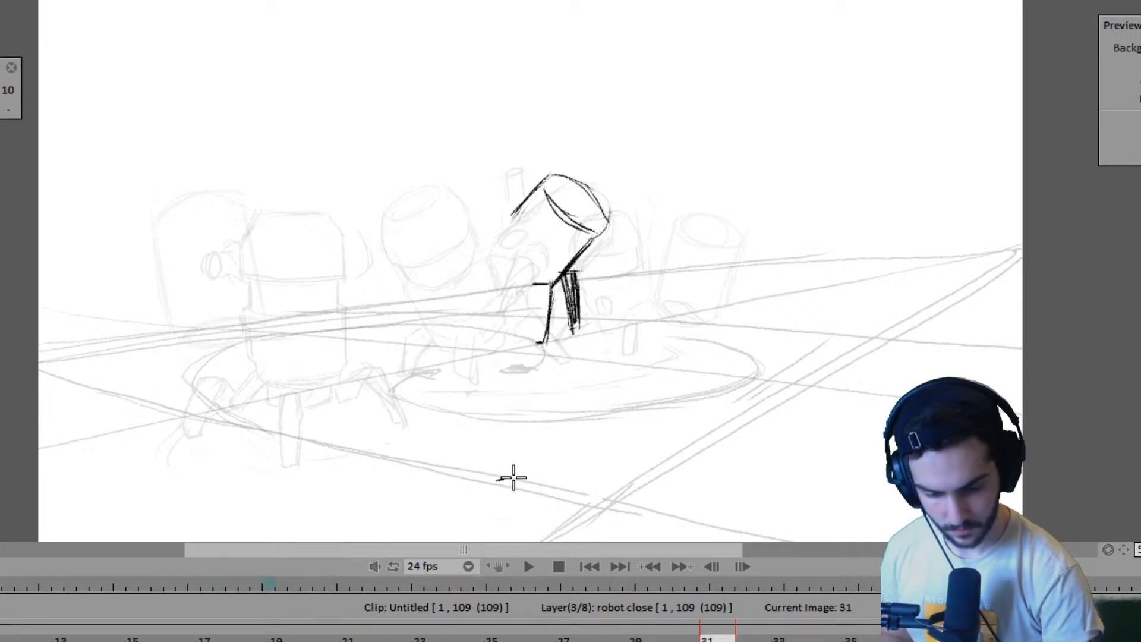
key("Left")
key("Right")
key("Left")
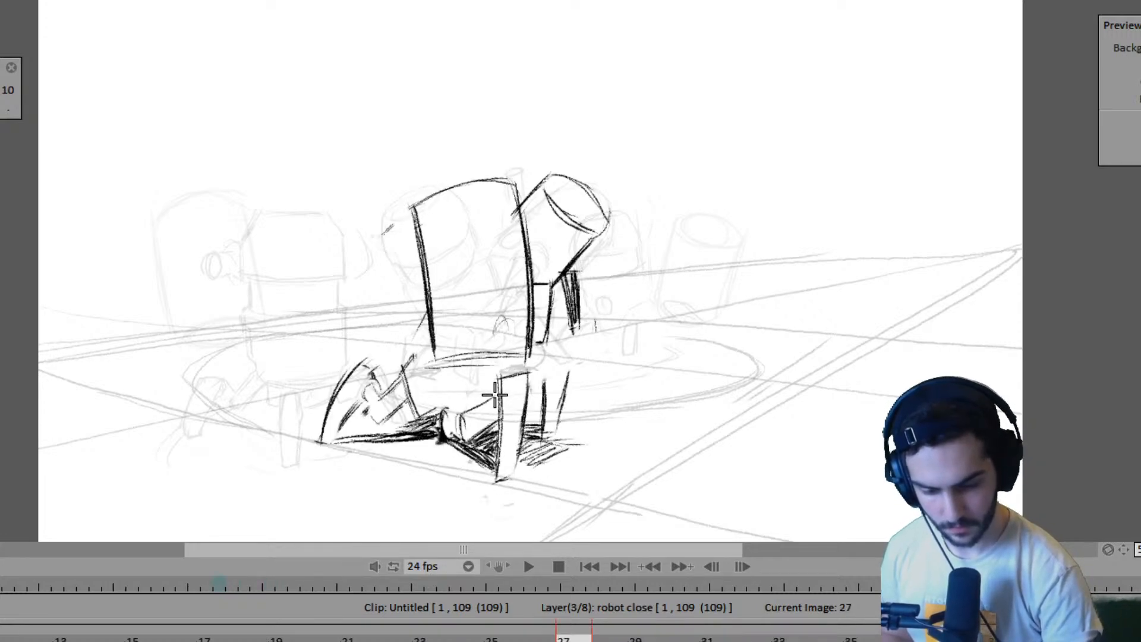
key("Right")
- Draw the two side edges and top of the near robot's front leg on frame 31, checking against frame 27
mouse_move(493, 383)
left_mouse_down()
mouse_move(495, 479)
mouse_move(497, 470)
left_mouse_up()
key("Left")
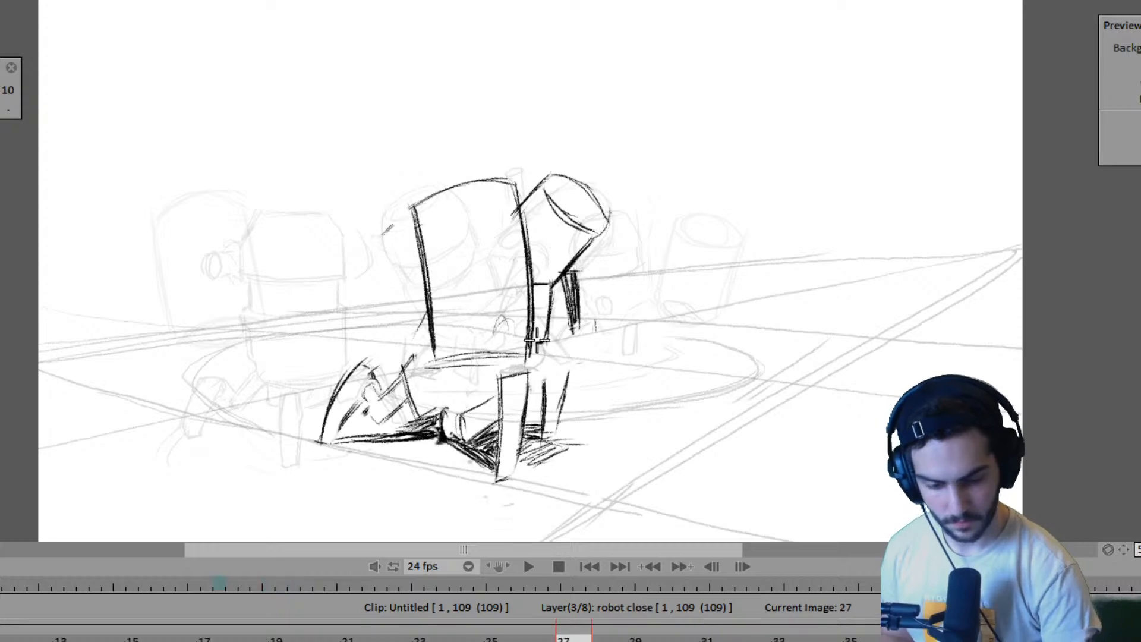
key("Right")
key("Left")
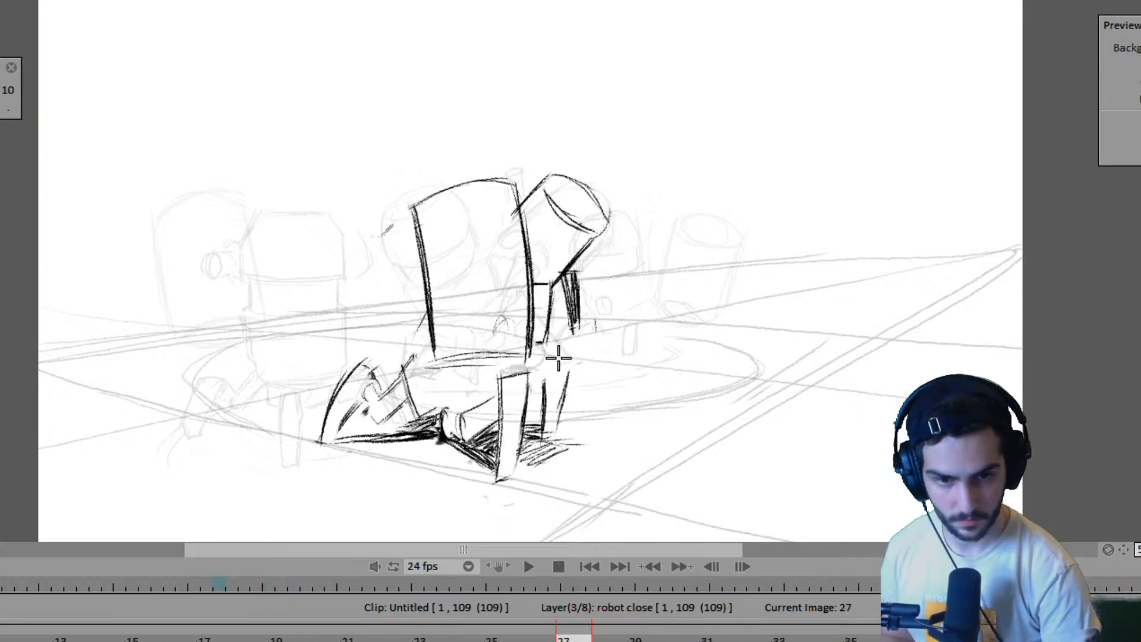
key("Right")
left_click_drag(521, 380, 511, 476)
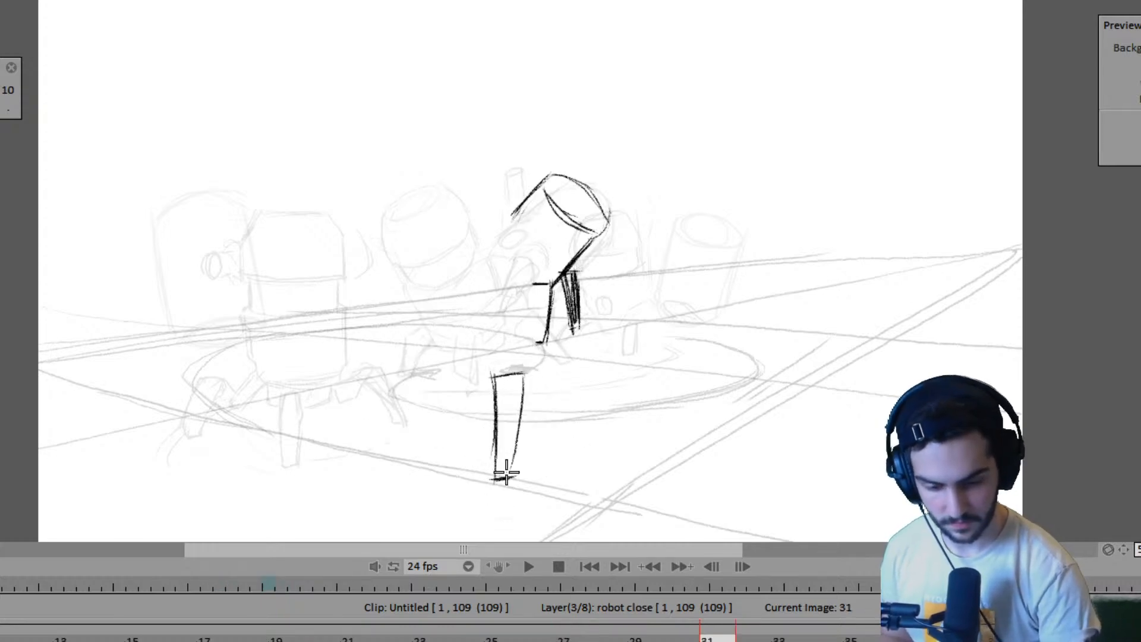
key("Left")
key("Right")
key("Left")
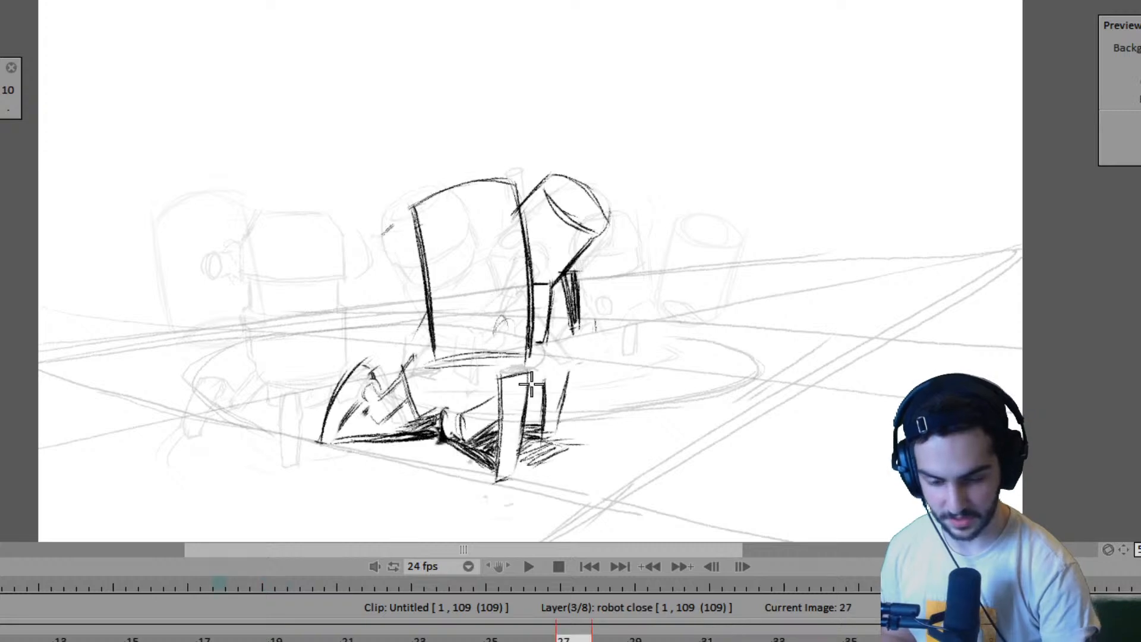
- Draw the curved left side of the near robot's body on frame 31
key("Left")
key("Right")
key("Right")
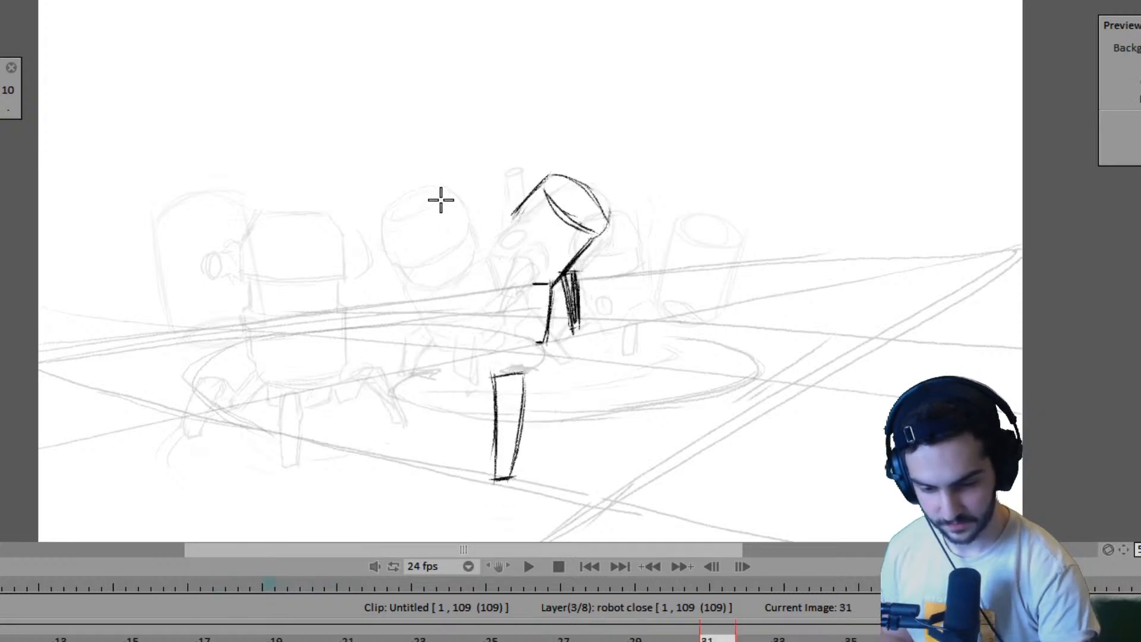
left_click_drag(439, 196, 428, 351)
key("Left")
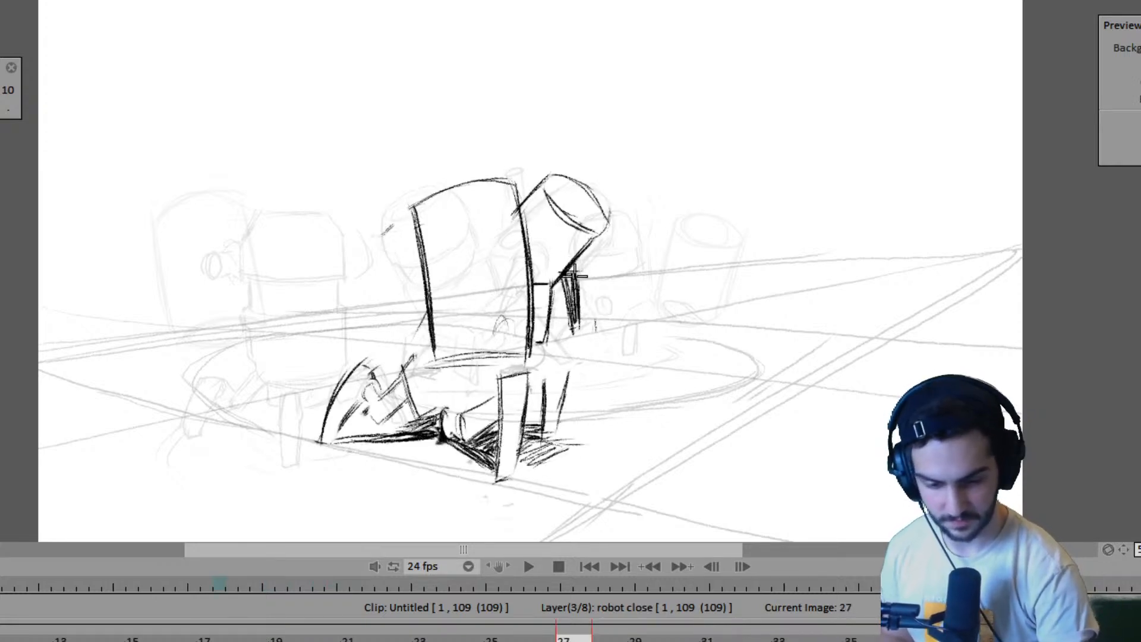
- Draw and reinforce the arched top edge of the near robot's body on frame 31, comparing it with frame 27
key("Right")
left_click_drag(439, 210, 492, 186)
left_click_drag(441, 207, 510, 182)
left_click_drag(446, 205, 550, 179)
key("e")
key("Left")
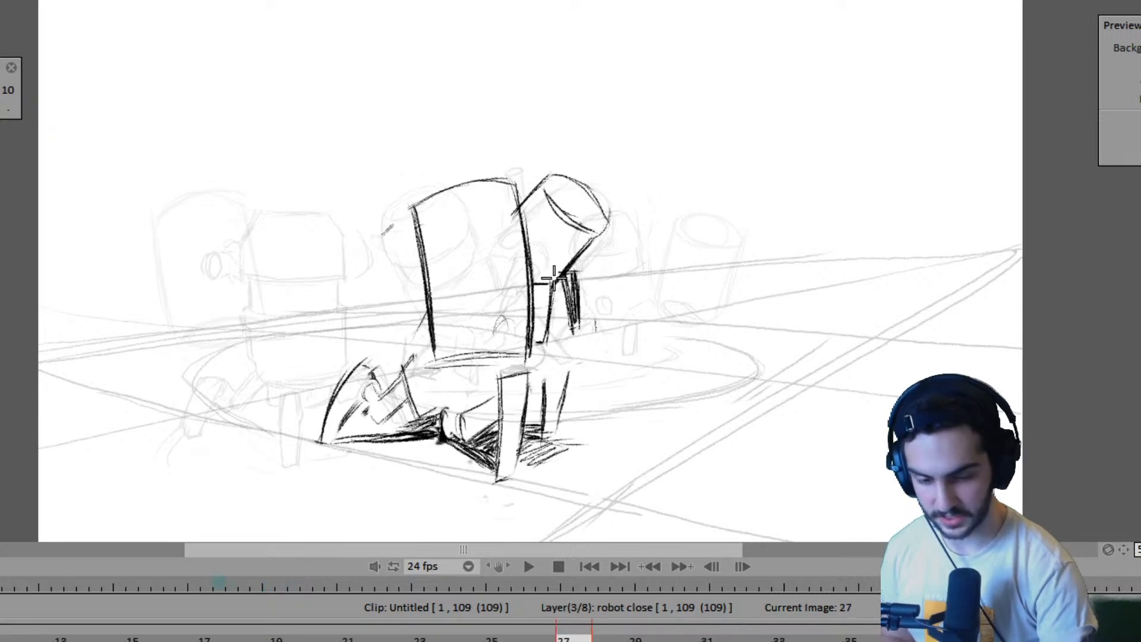
key("Right")
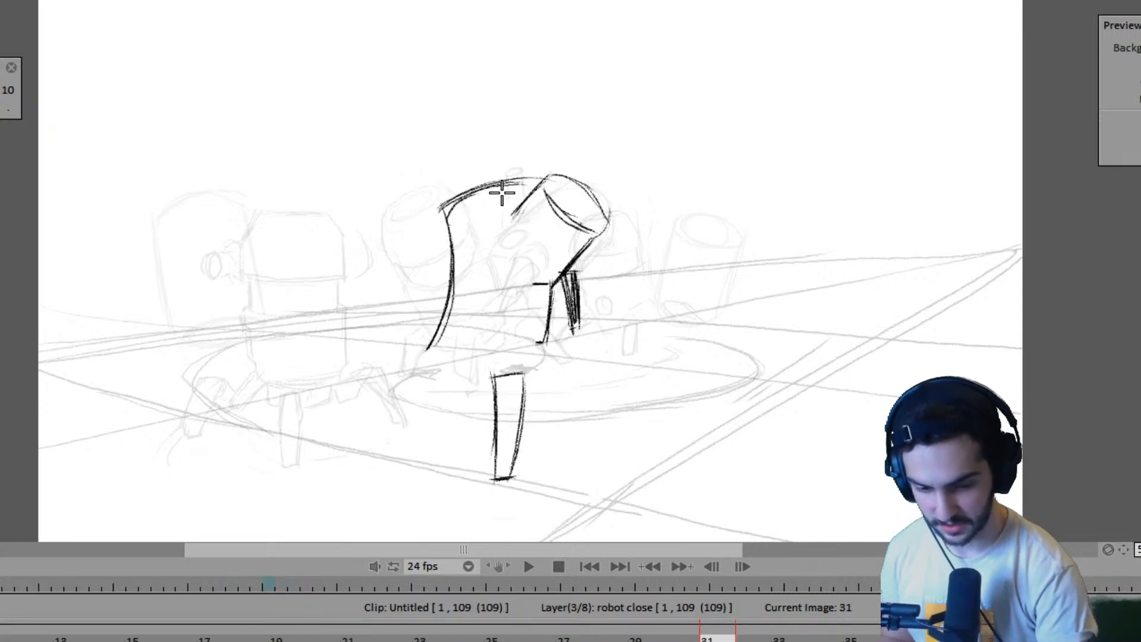
left_click_drag(441, 215, 527, 178)
- Draw the right side and rounded underside of the near robot's body down to the front leg on frame 31
key("Left")
key("Right")
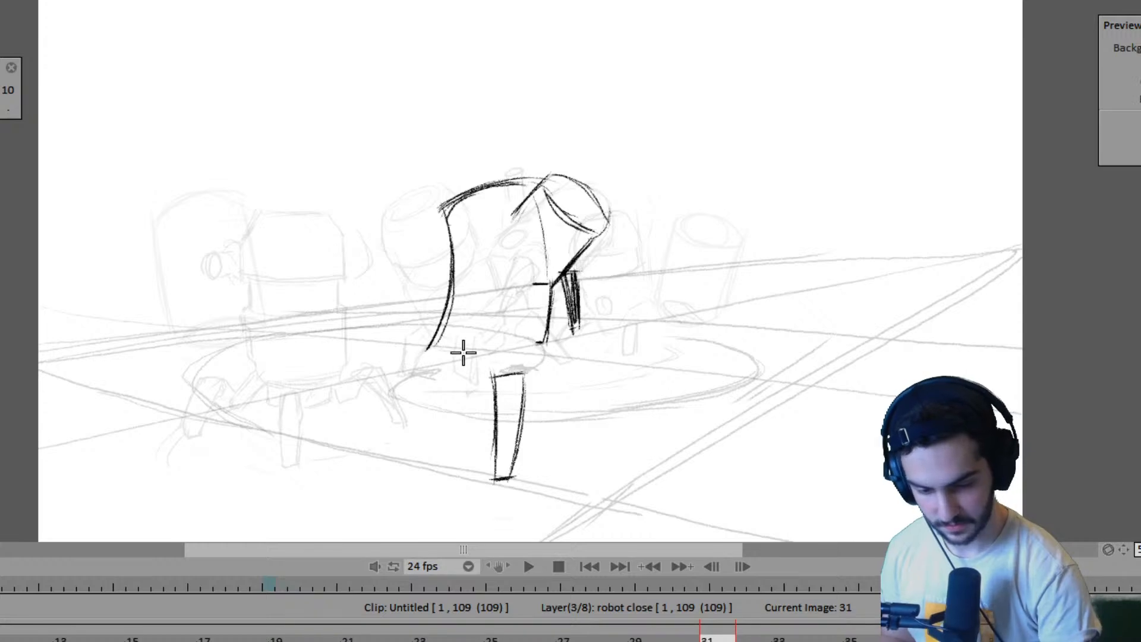
key("Left")
key("Right")
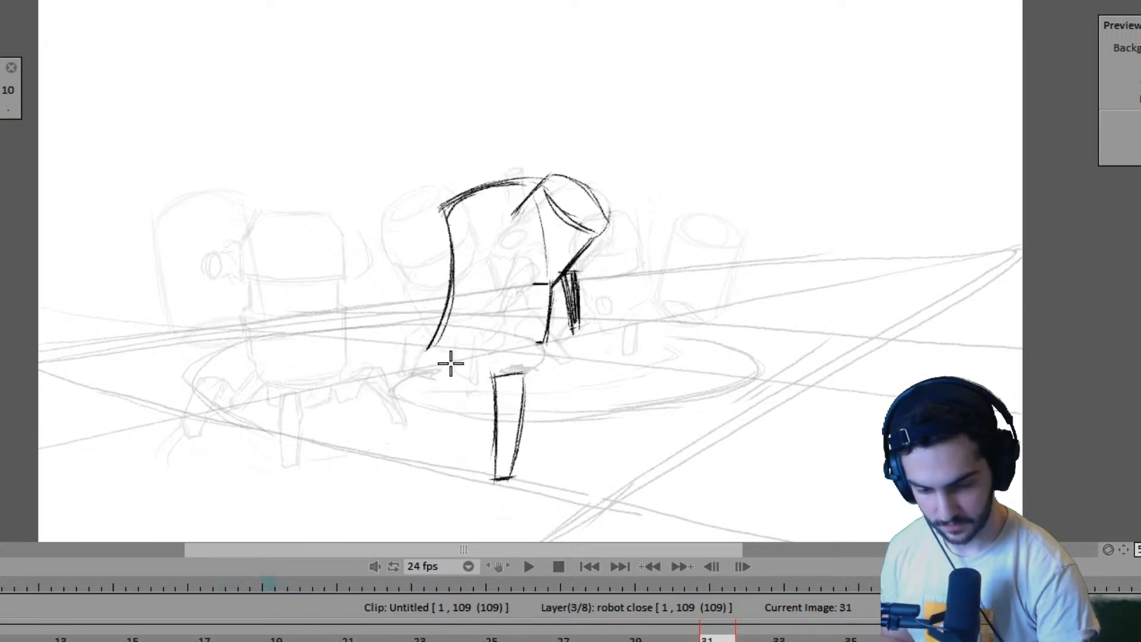
left_click_drag(433, 346, 475, 397)
mouse_move(542, 290)
left_mouse_down()
mouse_move(527, 375)
mouse_move(543, 263)
mouse_move(530, 374)
left_mouse_up()
key("Left")
key("Right")
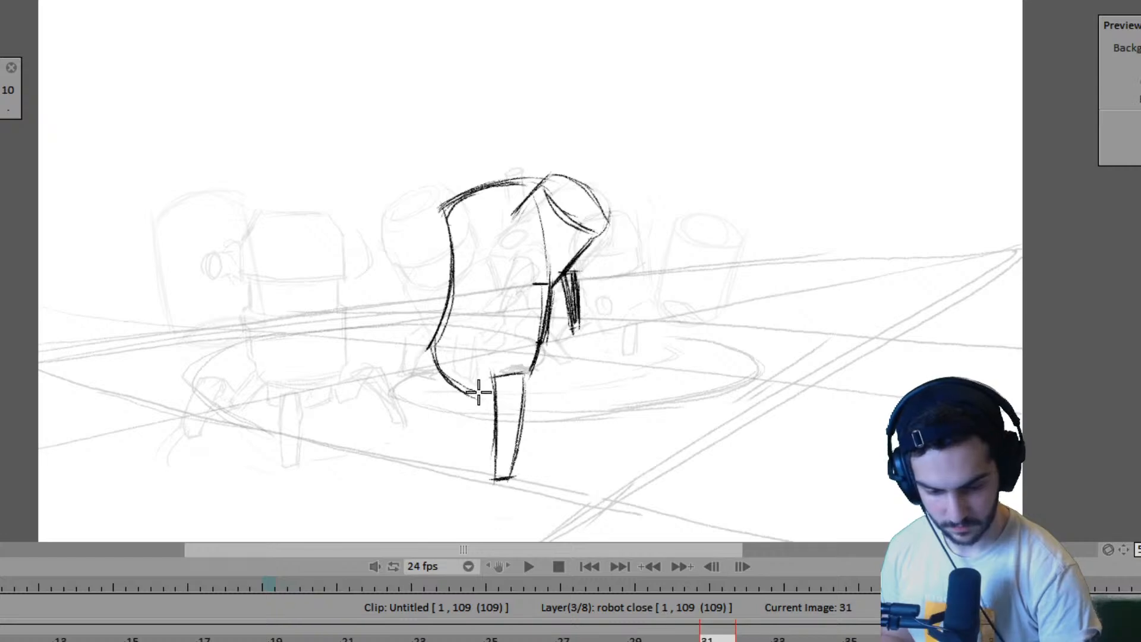
- On frame 27, close and shade the near robot's far front leg and darken the ground shadow beneath it
key("Left")
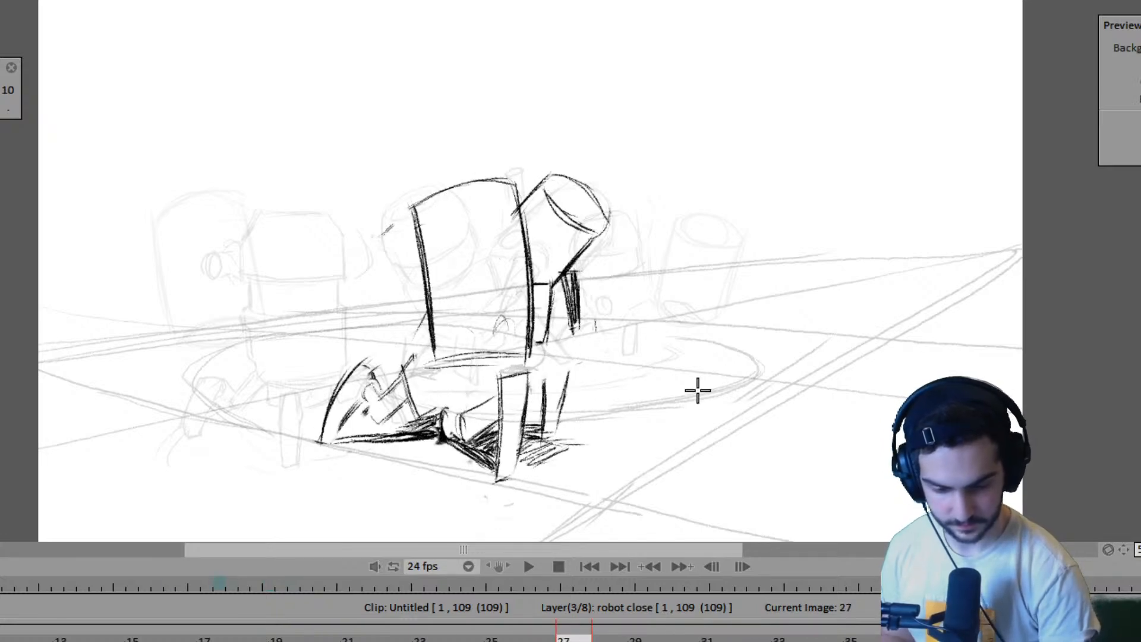
key("Right")
key("Left")
key("Right")
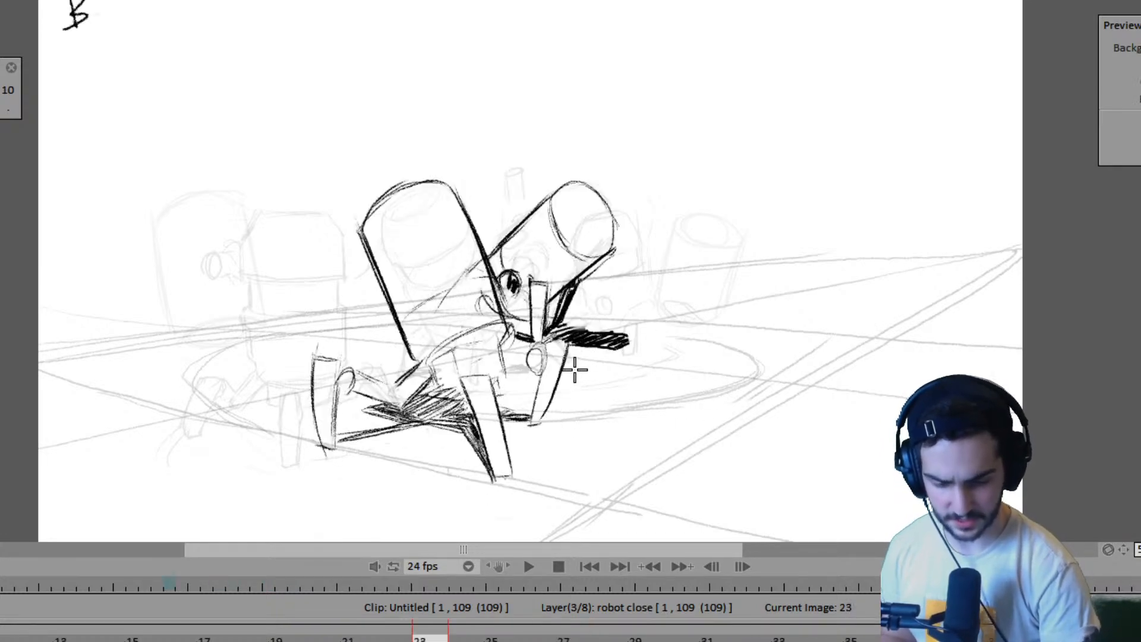
key("Left")
left_click_drag(545, 359, 543, 402)
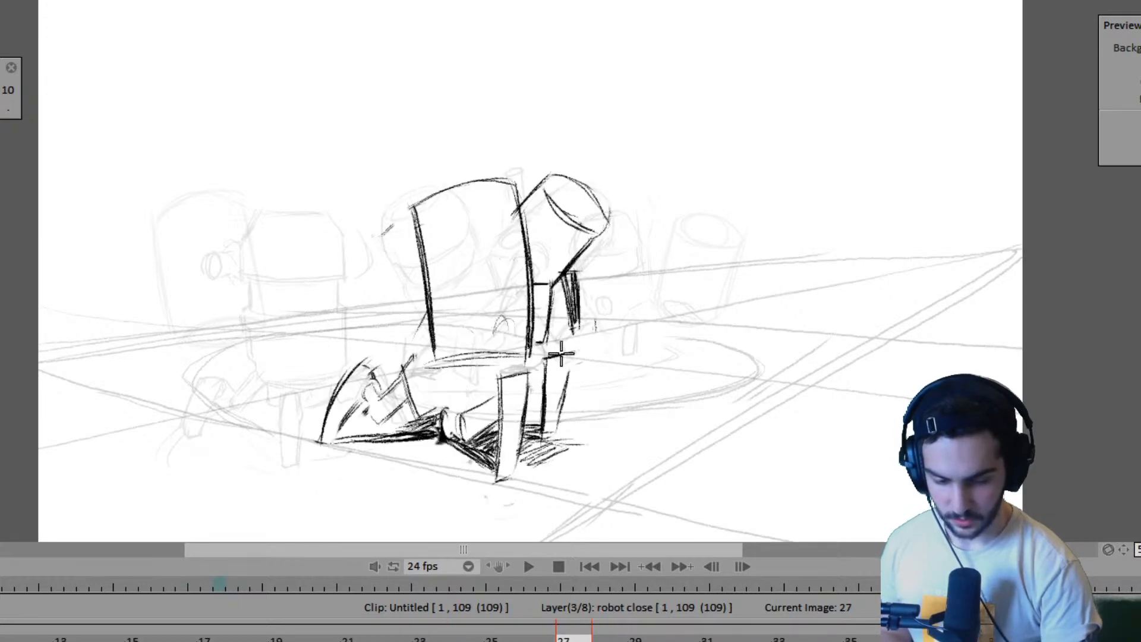
mouse_move(548, 356)
left_mouse_down()
mouse_move(544, 410)
mouse_move(555, 419)
mouse_move(563, 387)
left_mouse_up()
mouse_move(556, 439)
left_mouse_down()
mouse_move(565, 441)
mouse_move(536, 443)
left_mouse_up()
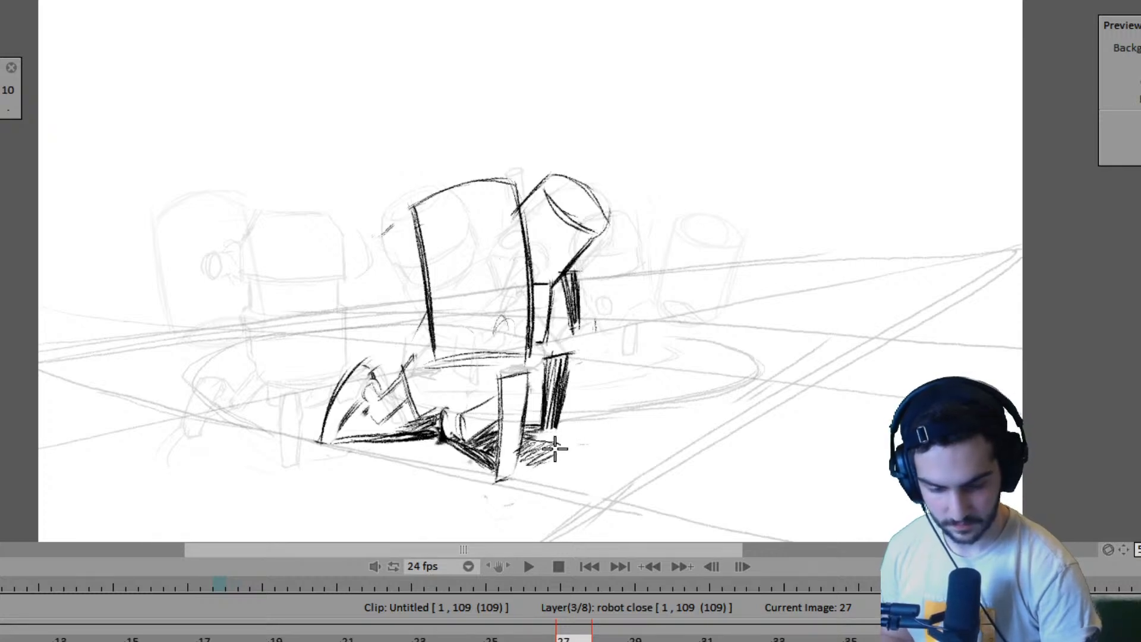
left_click_drag(542, 442, 539, 444)
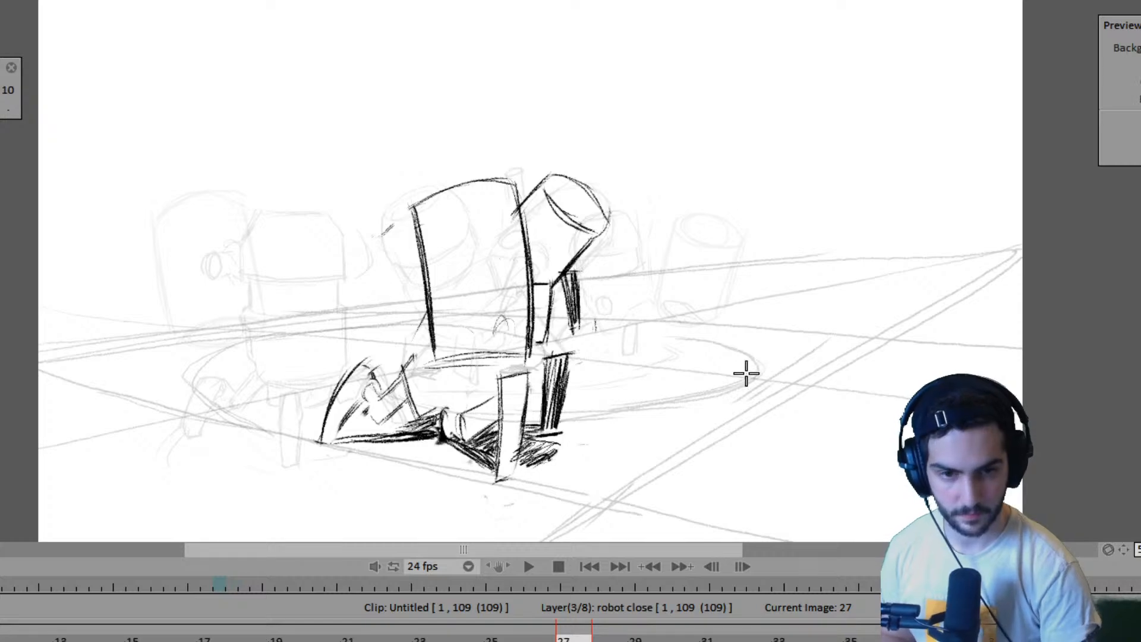
- Flip through the drawings around frames 23, 27 and 31 to examine the near robot's motion
key("Left")
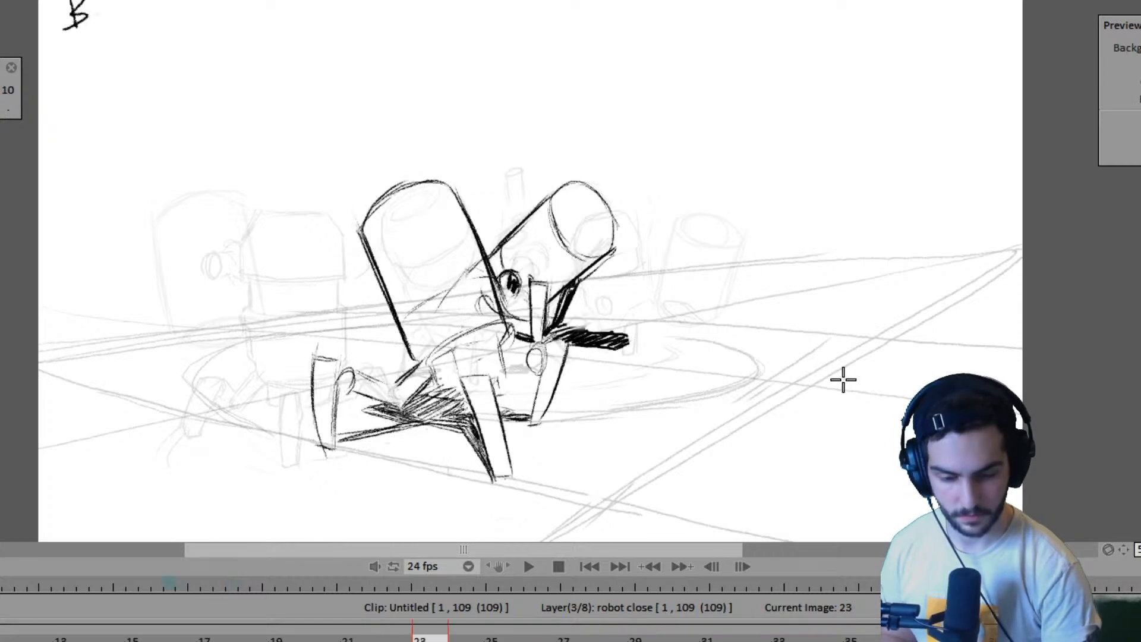
key("Left")
key("Right")
key("Right")
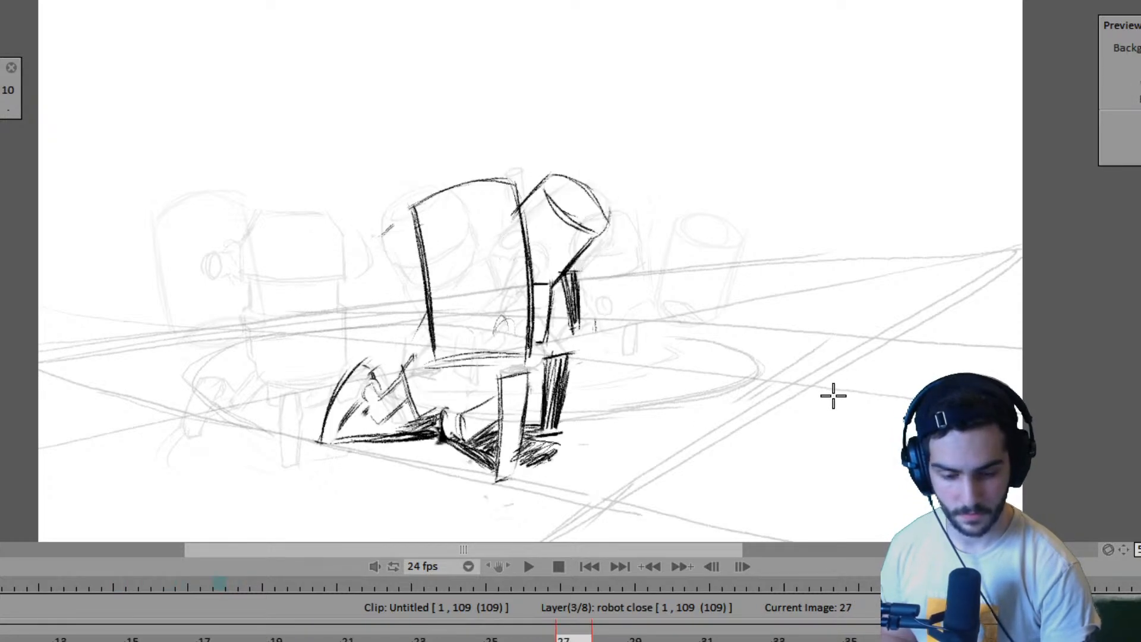
key("Right")
key("Left")
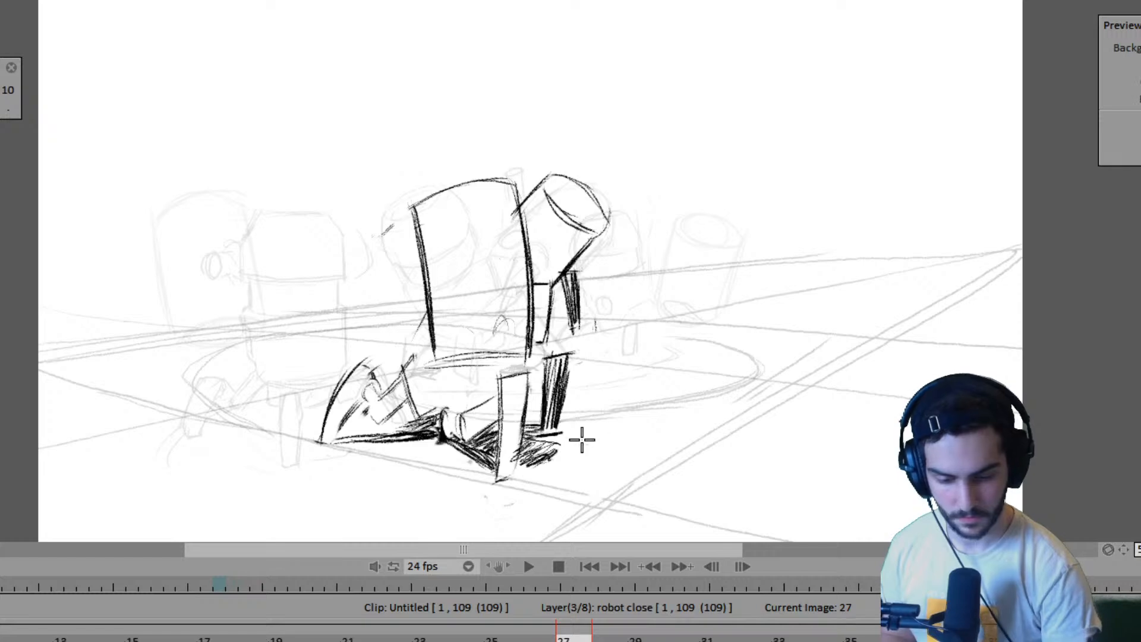
key("Right")
key("Right")
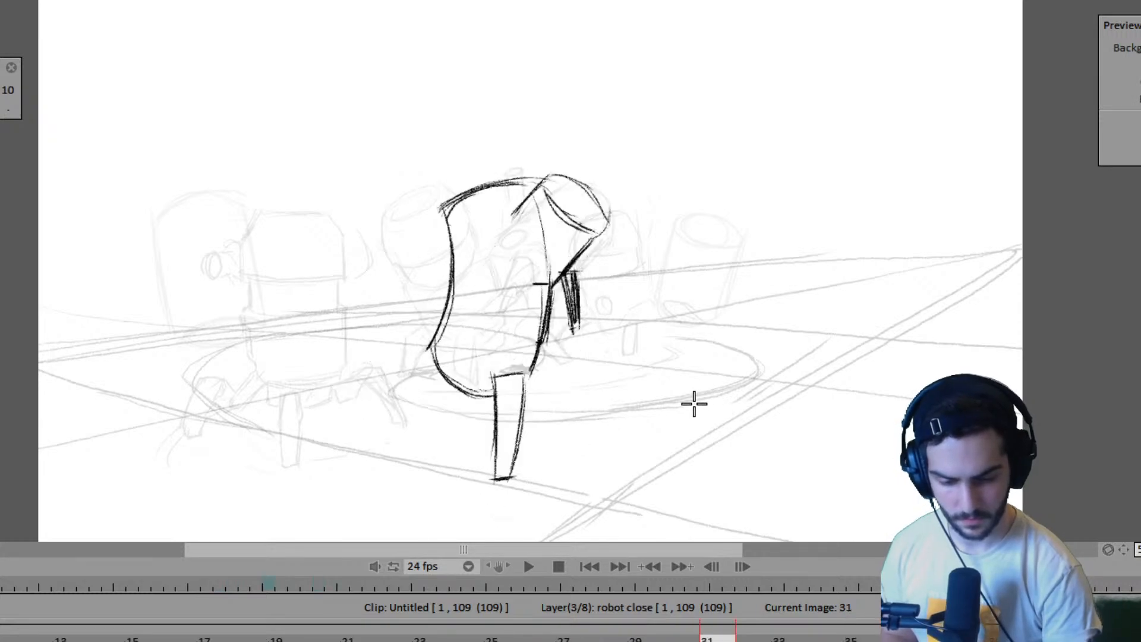
key("Left")
key("Left")
- Draw the near robot's far front leg with its foot and hatched shading behind the front leg on frame 31
key("Right")
key("Right")
key("Left")
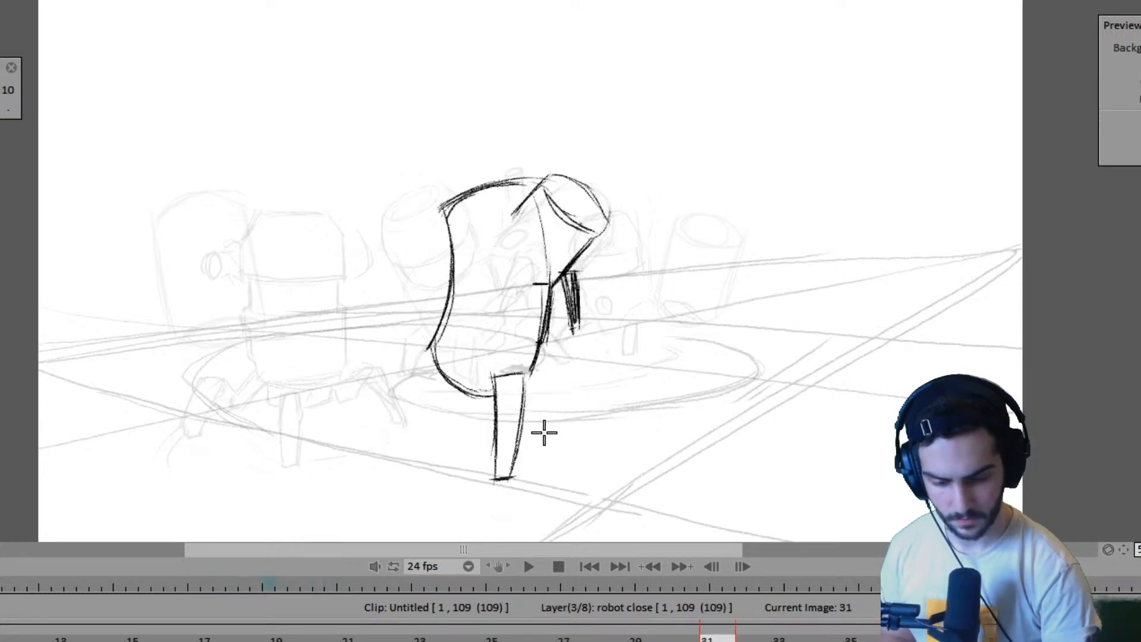
key("Left")
key("Right")
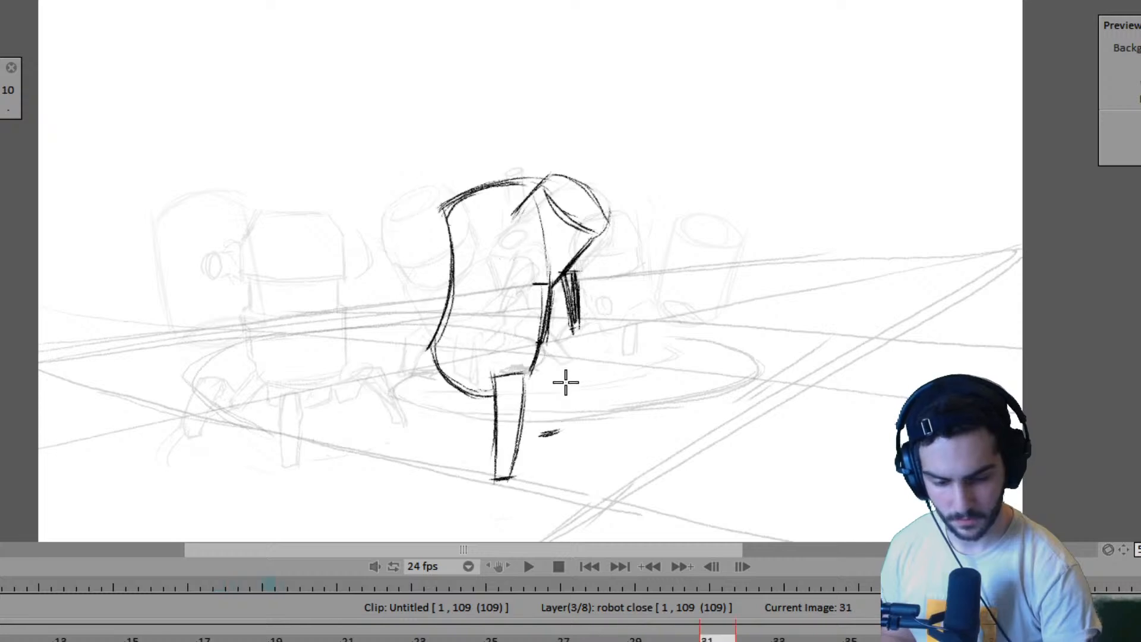
mouse_move(565, 352)
left_mouse_down()
mouse_move(553, 433)
mouse_move(558, 425)
left_mouse_up()
key("Left")
key("Right")
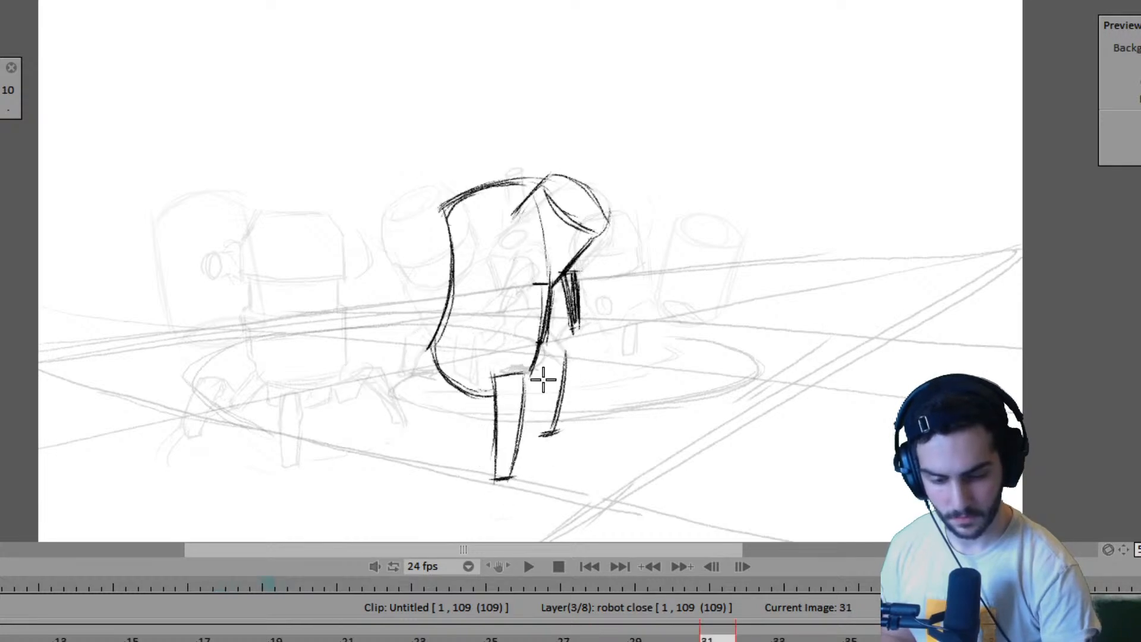
mouse_move(541, 357)
left_mouse_down()
mouse_move(539, 421)
mouse_move(540, 358)
mouse_move(571, 356)
mouse_move(545, 372)
mouse_move(551, 432)
left_mouse_up()
key("Left")
- Flip between the frame 31 and frame 35 drawings to compare the near robot's body and leg positions
key("Right")
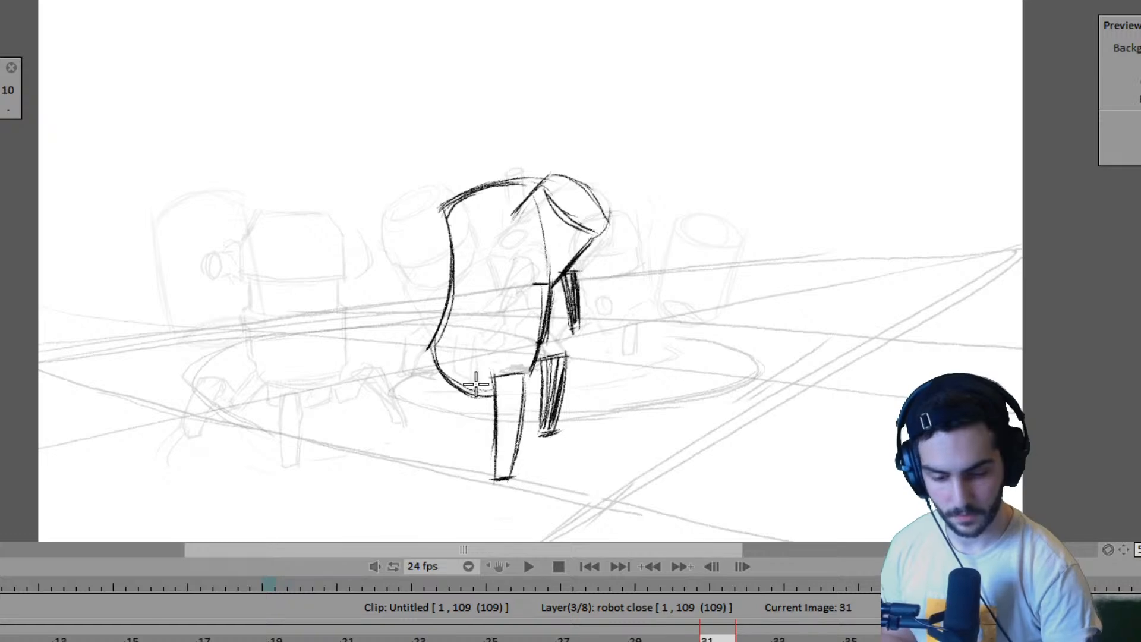
key("Right")
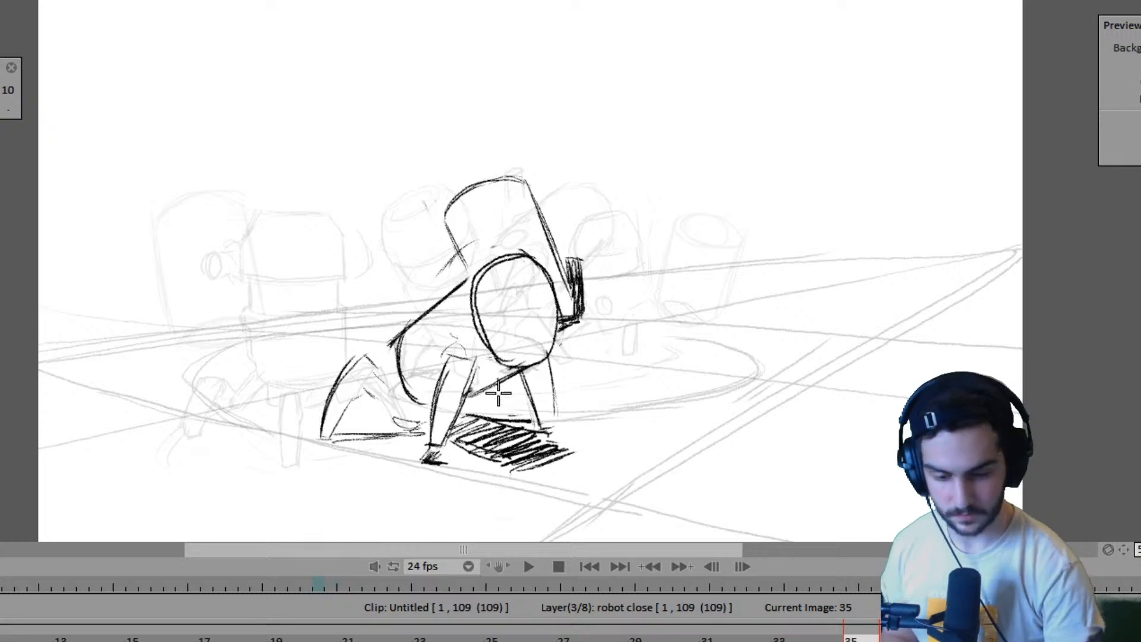
key("Left")
key("Right")
key("Left")
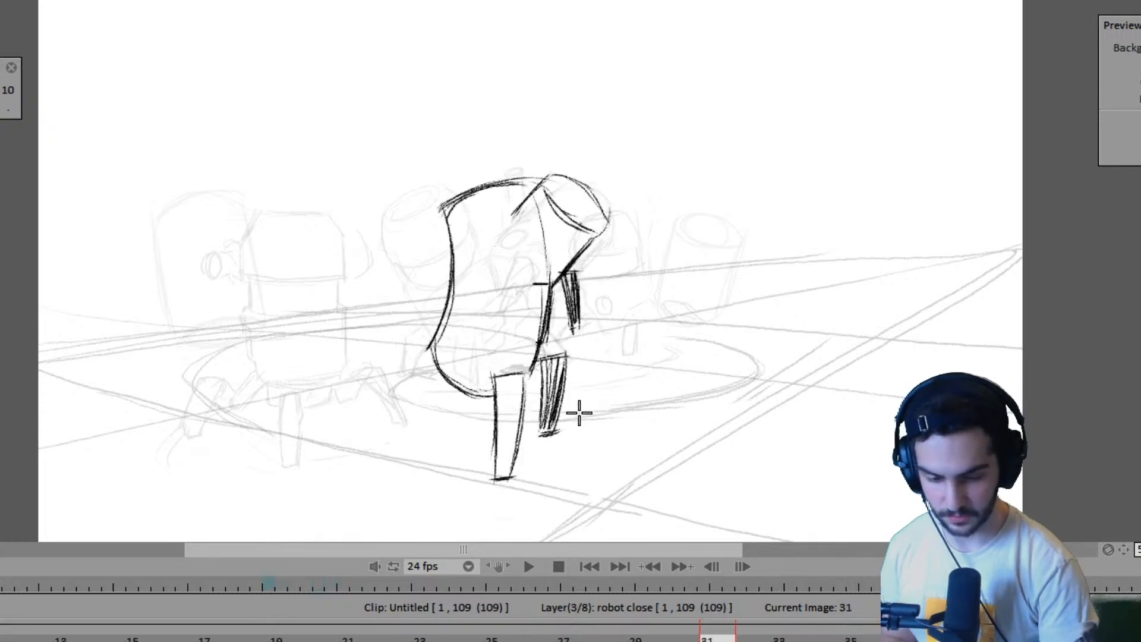
key("Right")
key("Right")
key("Left")
key("Left")
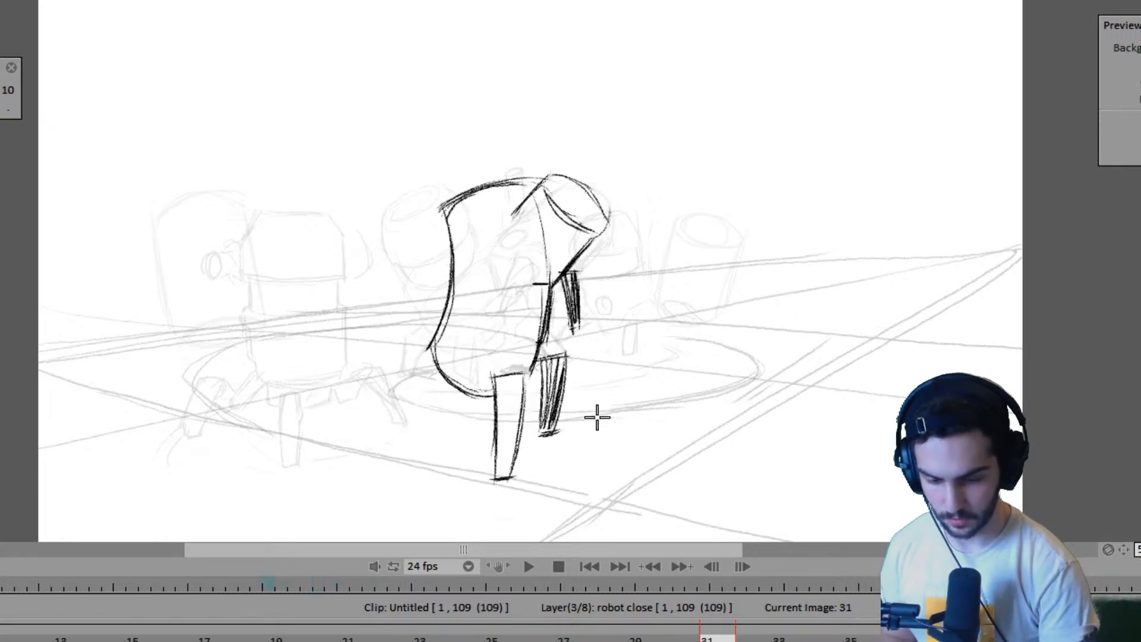
key("Right")
- Draw the foot and both side edges of the near robot's rear leg on frame 31, using frame 35 as reference
key("Left")
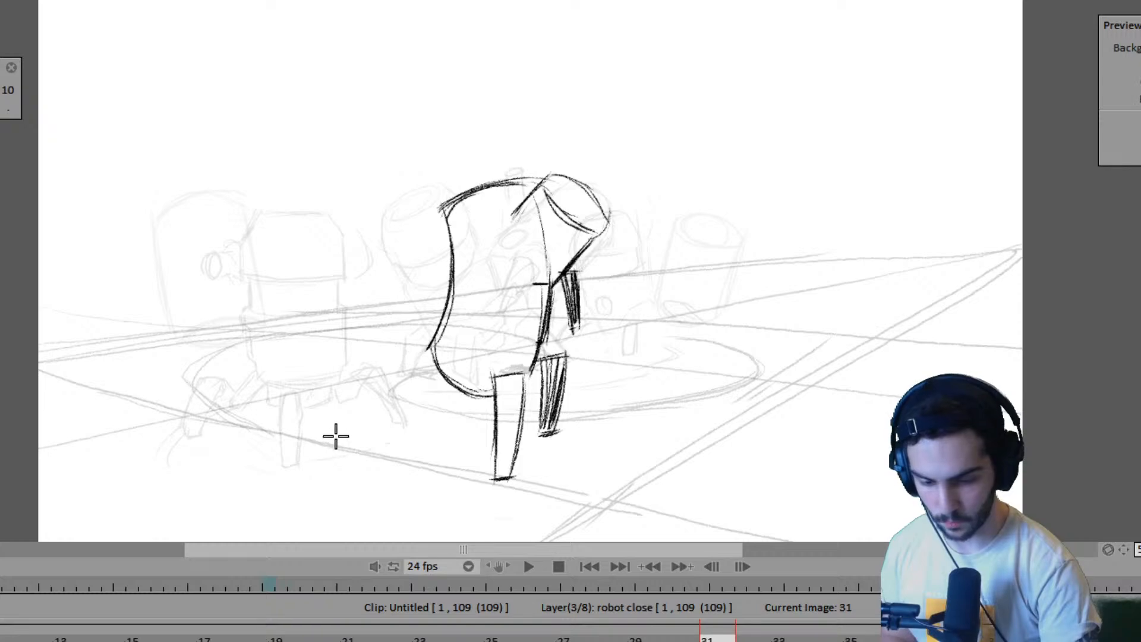
key("Right")
key("Left")
left_click_drag(321, 438, 337, 438)
key("Right")
key("Left")
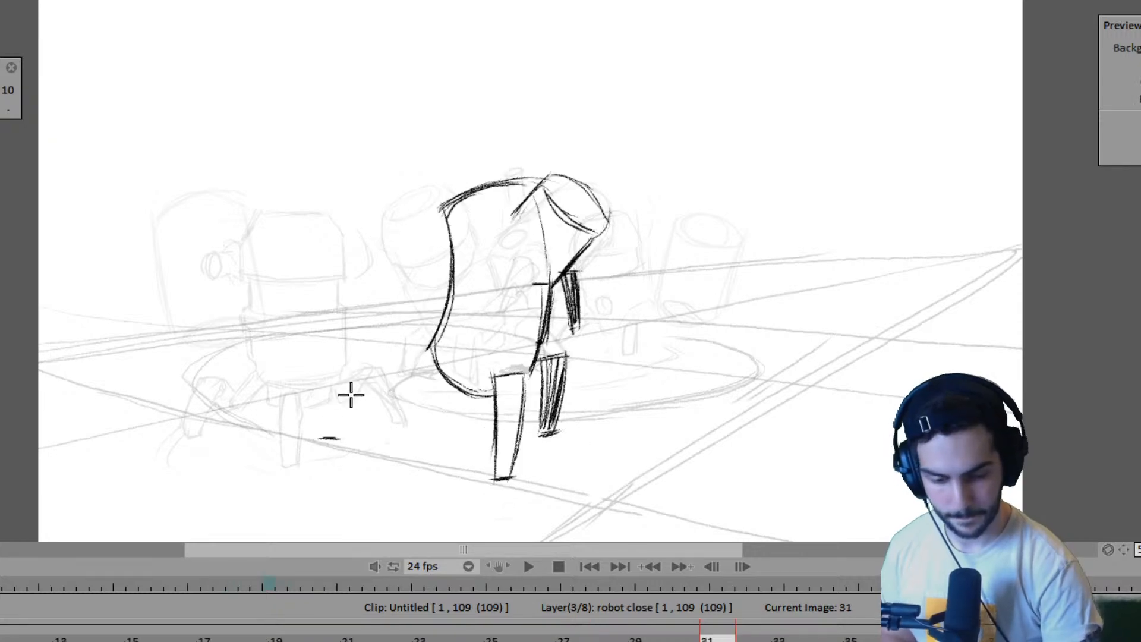
left_click_drag(367, 358, 328, 438)
key("Right")
key("Left")
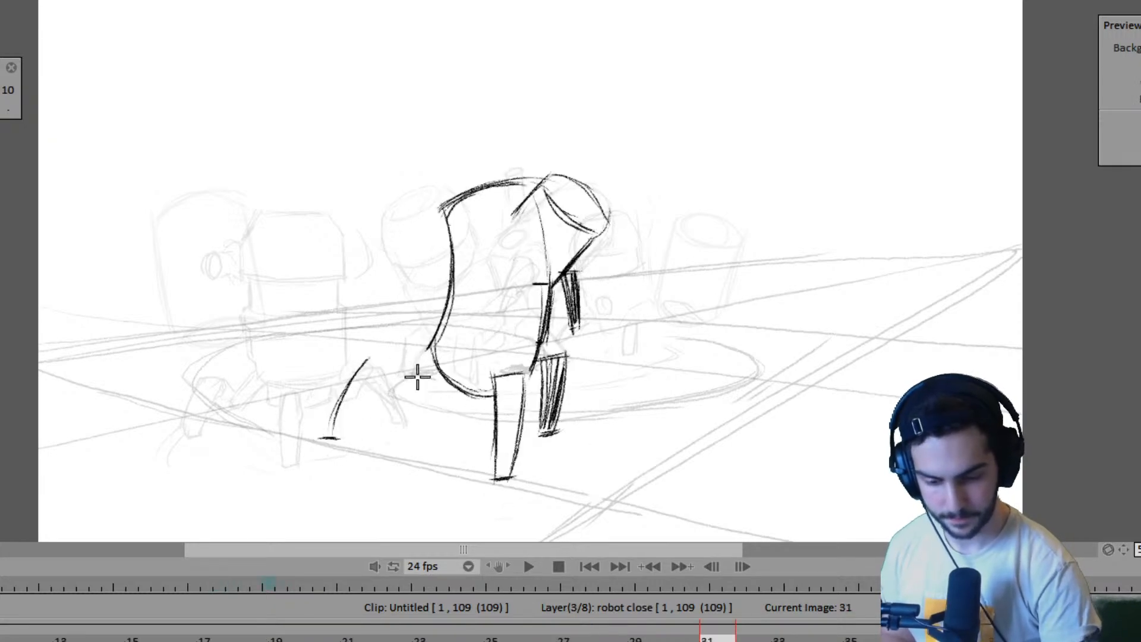
key("Right")
- Extend the angled top edge of the near robot's rear leg on frame 31, using frame 27 as reference
key("Left")
left_click_drag(373, 355, 343, 437)
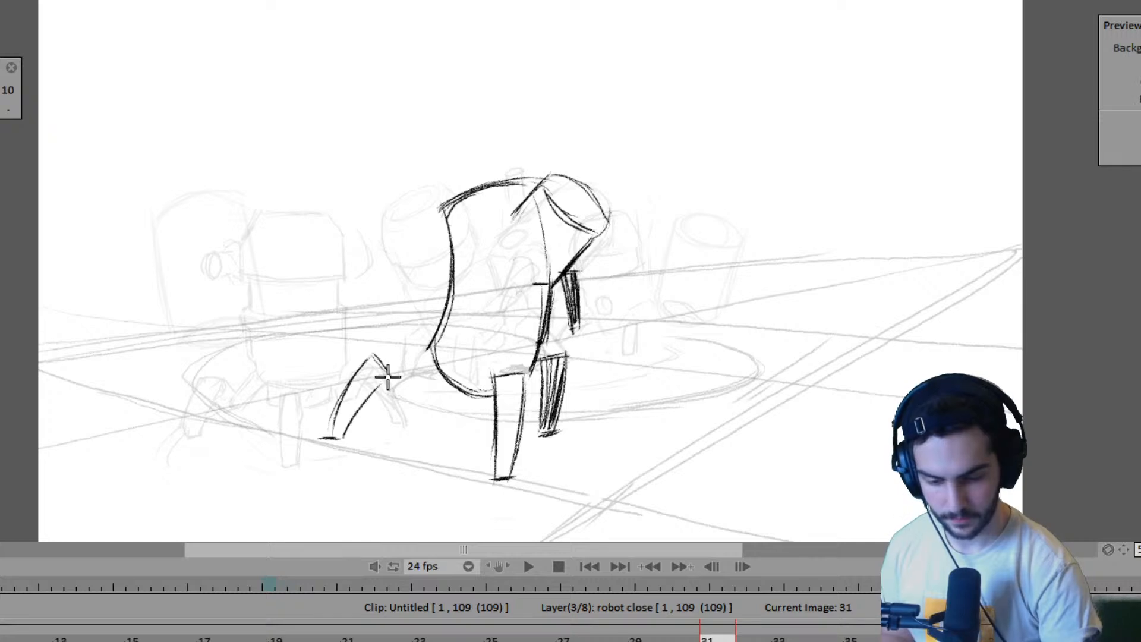
key("Left")
key("Left")
key("Left")
key("Left")
key("Right")
key("Right")
key("Right")
key("Right")
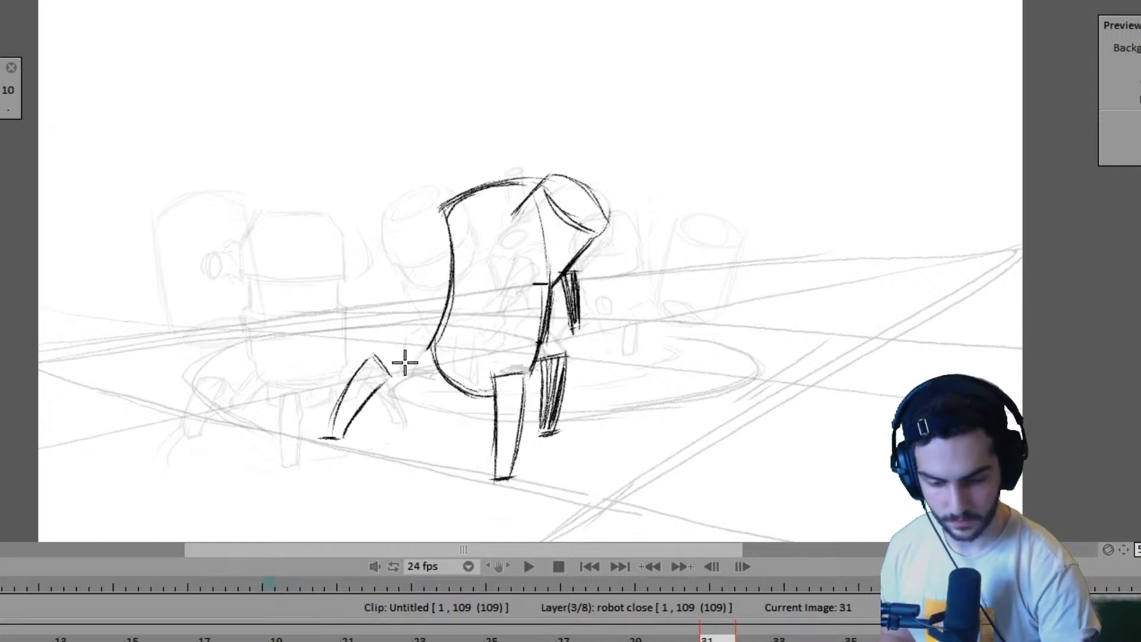
key("Right")
- Draw the short joint lines linking the near robot's rear leg to its body on frame 31
key("Left")
key("Left")
key("Left")
key("Left")
key("Left")
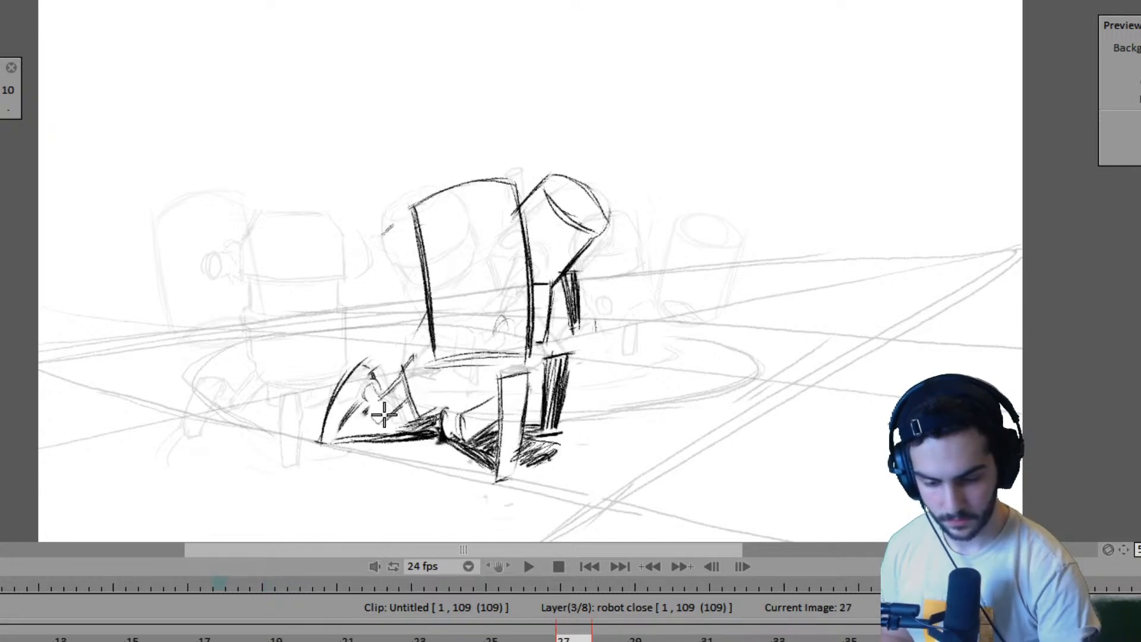
key("Right")
key("Right")
key("Right")
key("Right")
key("Left")
key("Left")
key("Left")
key("Left")
key("Right")
key("Right")
key("Right")
key("Right")
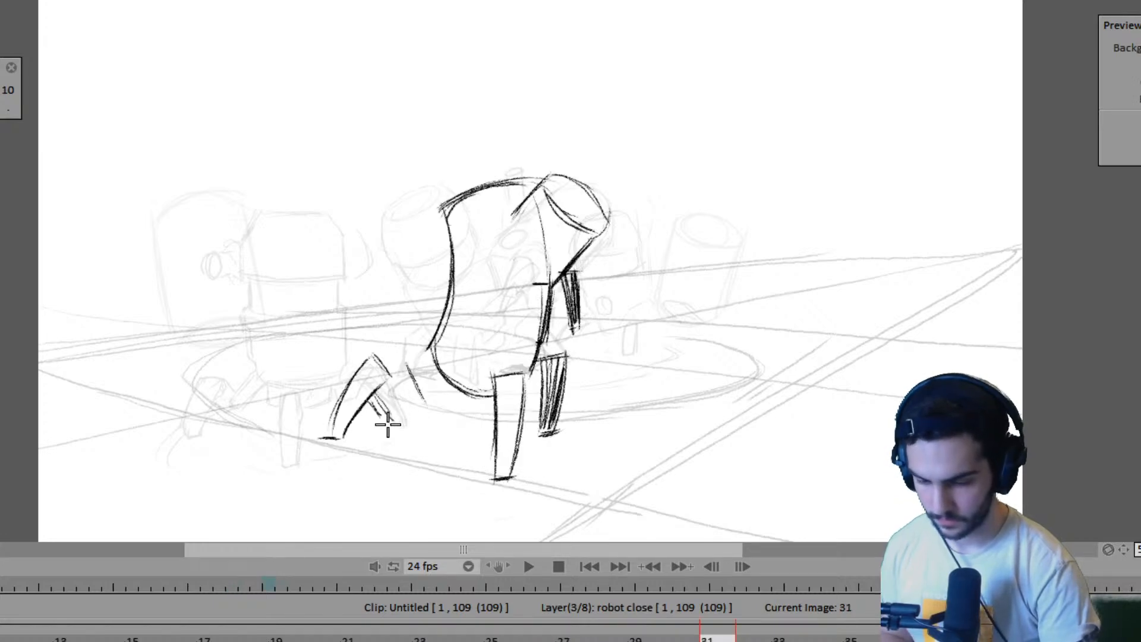
mouse_move(386, 417)
left_mouse_down()
mouse_move(423, 395)
mouse_move(392, 417)
left_mouse_up()
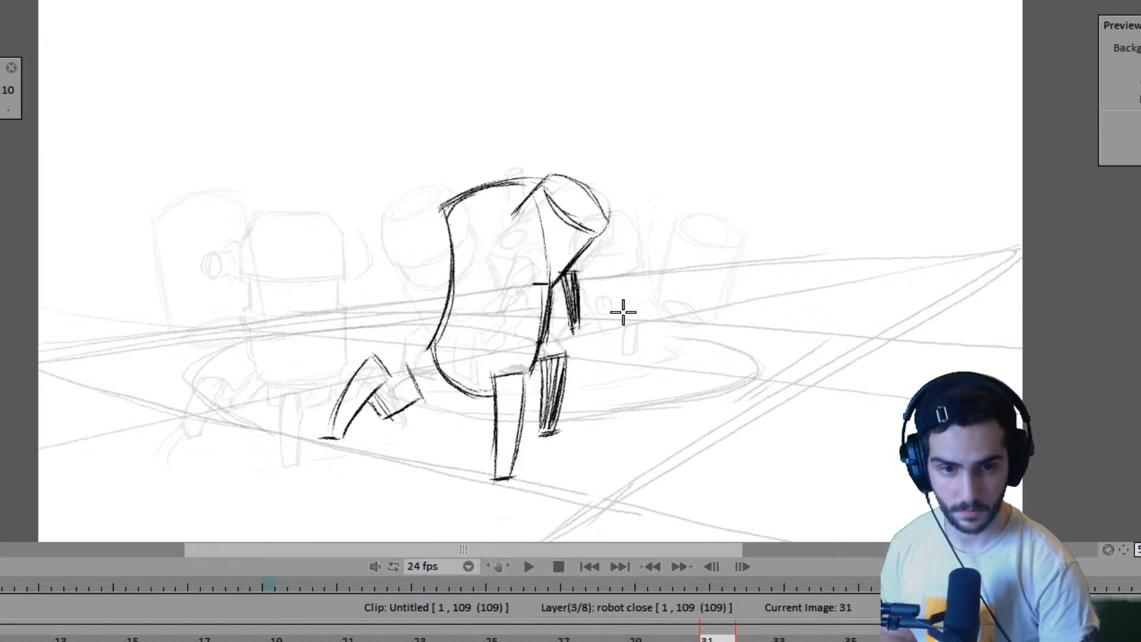
- Extend the near robot's slanted lower body edge down toward the ground beside the rear leg joint on frame 31
key("Left")
key("Left")
key("Left")
key("Left")
key("Right")
key("Right")
key("Right")
key("Right")
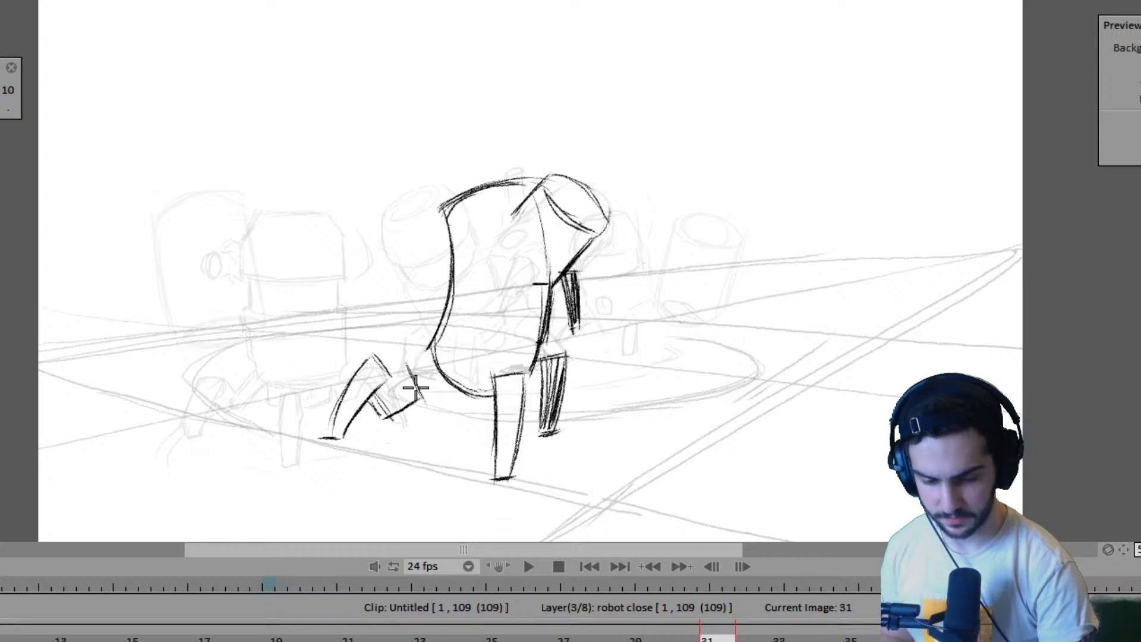
left_click_drag(414, 377, 434, 428)
- Draw the small oval joints and strut lines under the near robot's body, behind the front leg, on frame 31
key("Left")
key("Left")
key("Left")
key("Left")
key("Right")
key("Right")
key("Right")
key("Right")
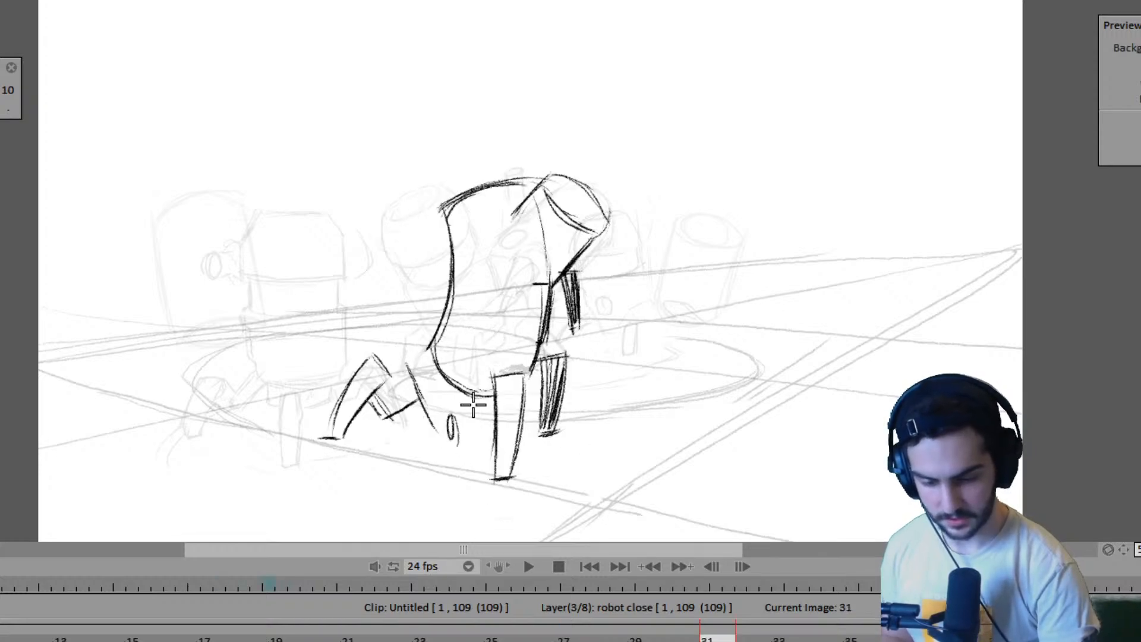
key("Right")
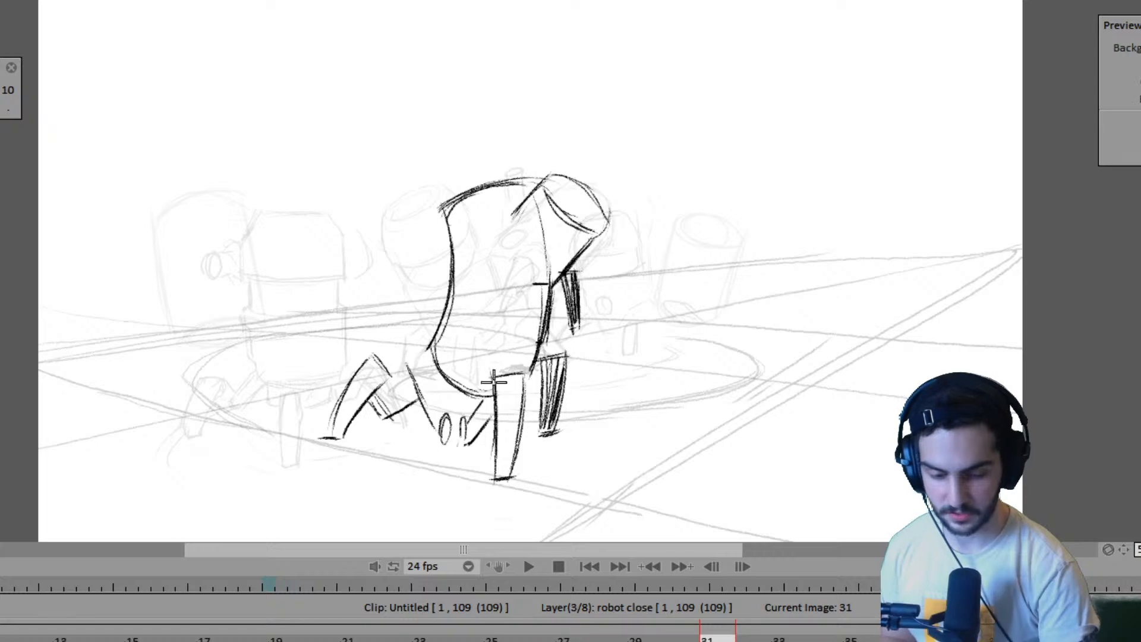
- Play back the animation and shorten the hold of the near robot's frame 31 drawing by two frames
key("Left")
key("Left")
key("Left")
key("Left")
key("Left")
key("Left")
key("space")
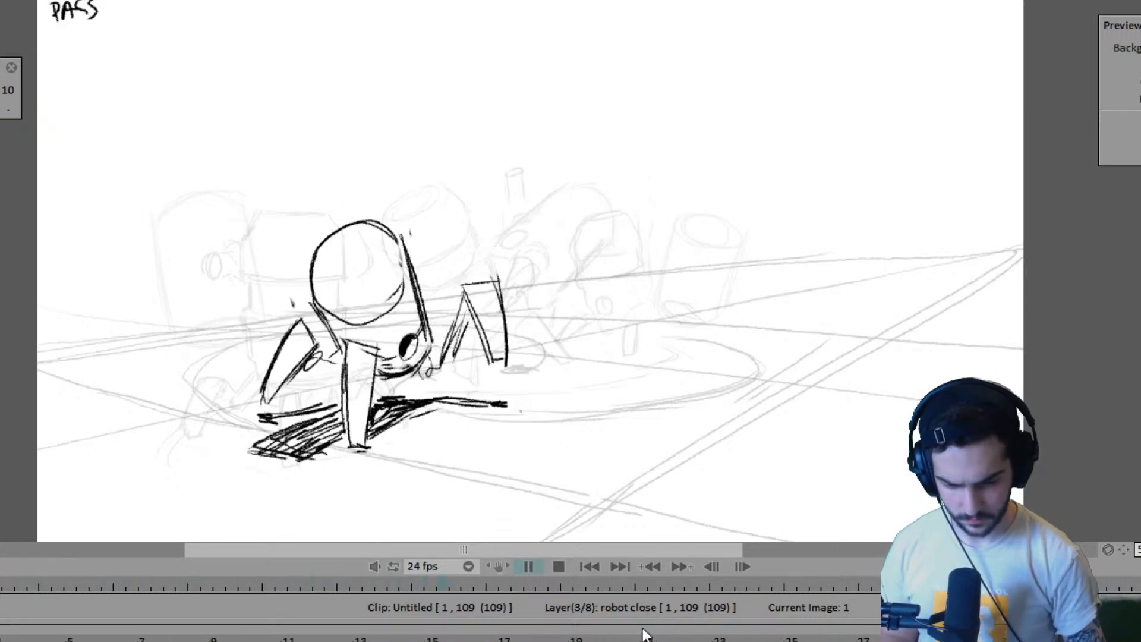
key("space")
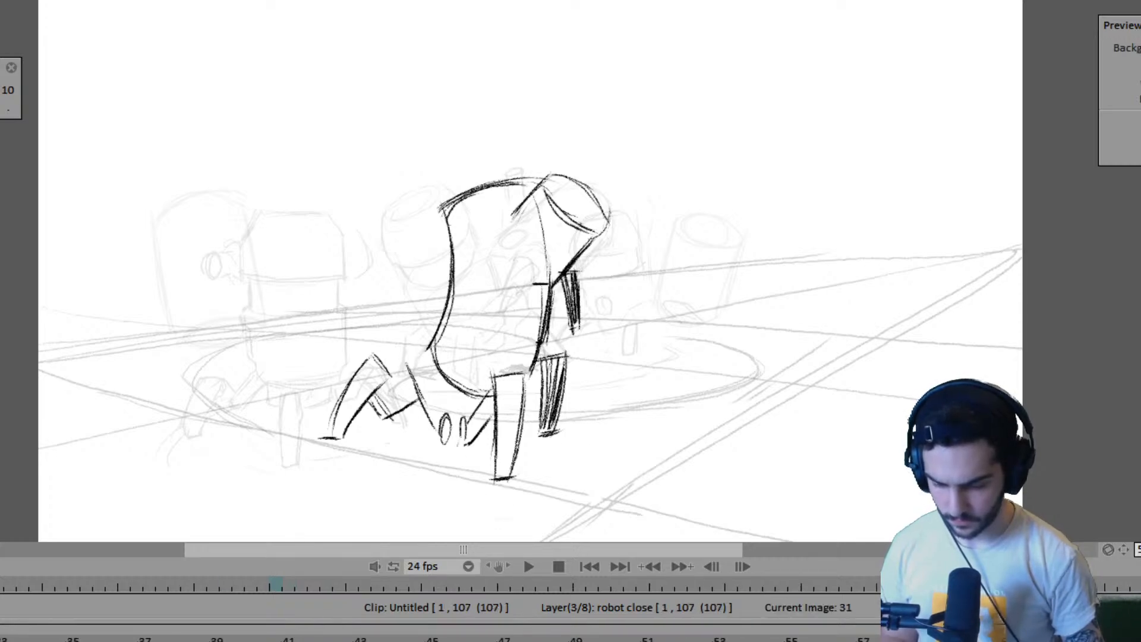
- Replay the animation to examine the near robot's new timing
key("Left")
key("Left")
key("Left")
key("Left")
key("Left")
key("Left")
key("Left")
key("Left")
key("Left")
key("Left")
key("Left")
key("Left")
key("Return")
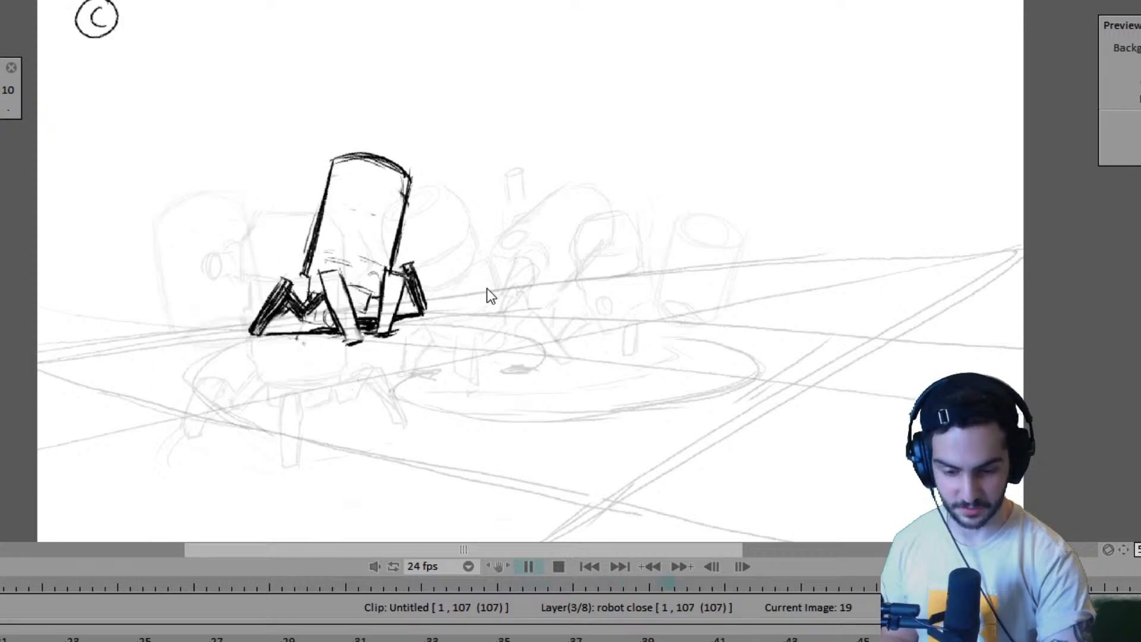
key("space")
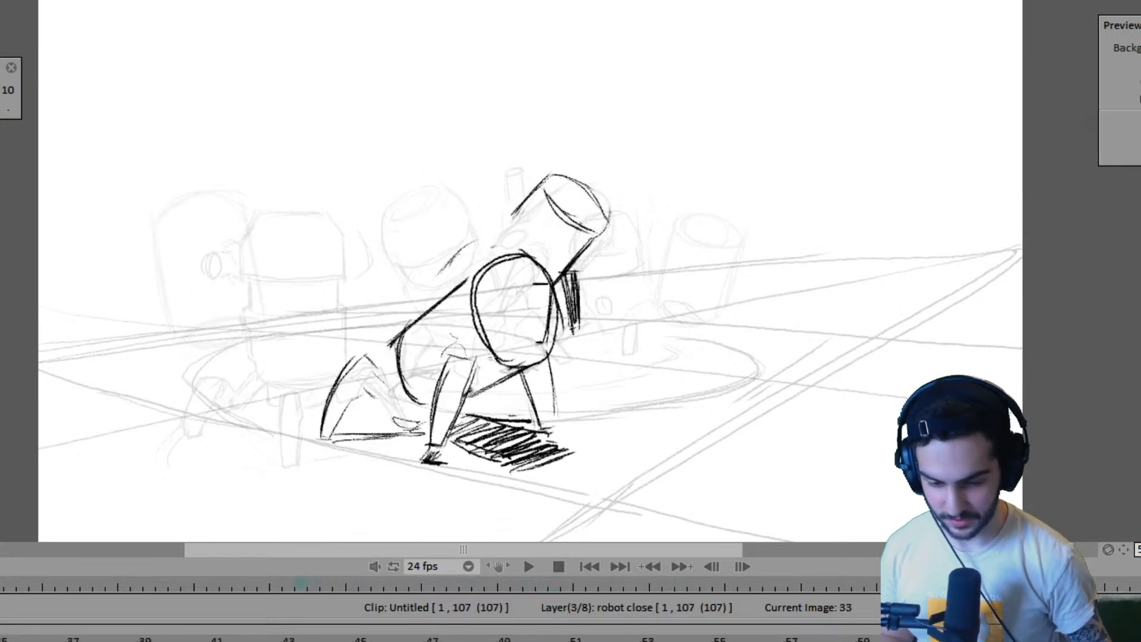
- Switch from the robot close layer to the Anim_1 layer and go to the far robot's frame 19 drawing
key("Left")
key("Left")
key("Left")
key("Left")
key("Left")
key("Left")
key("Left")
key("Left")
key("Left")
key("Left")
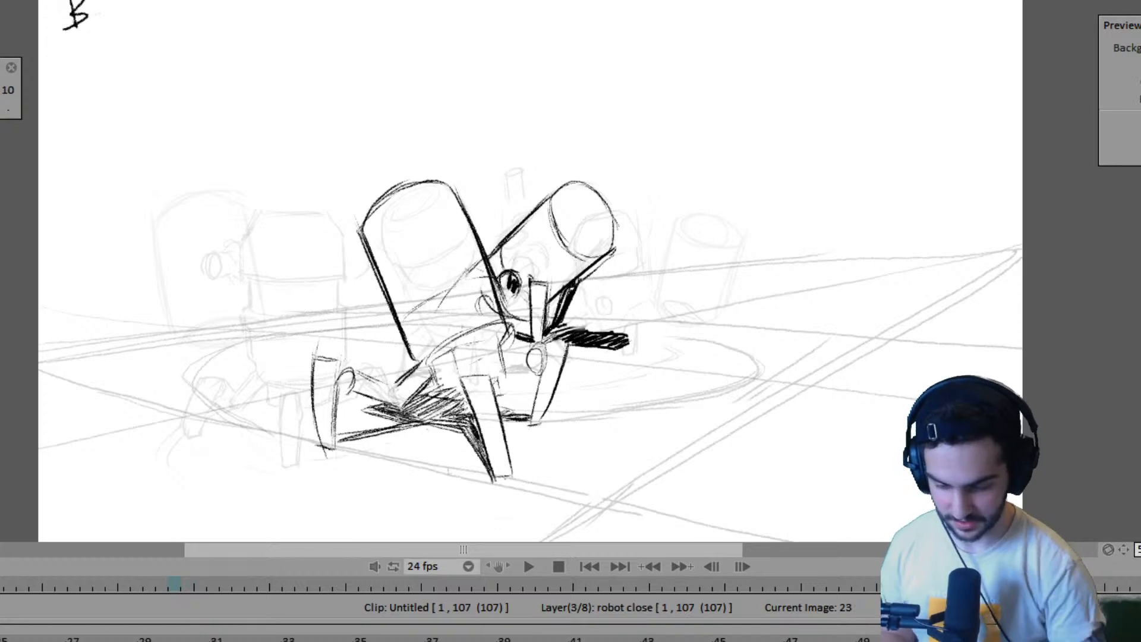
key("Up")
key("Up")
key("Left")
key("Left")
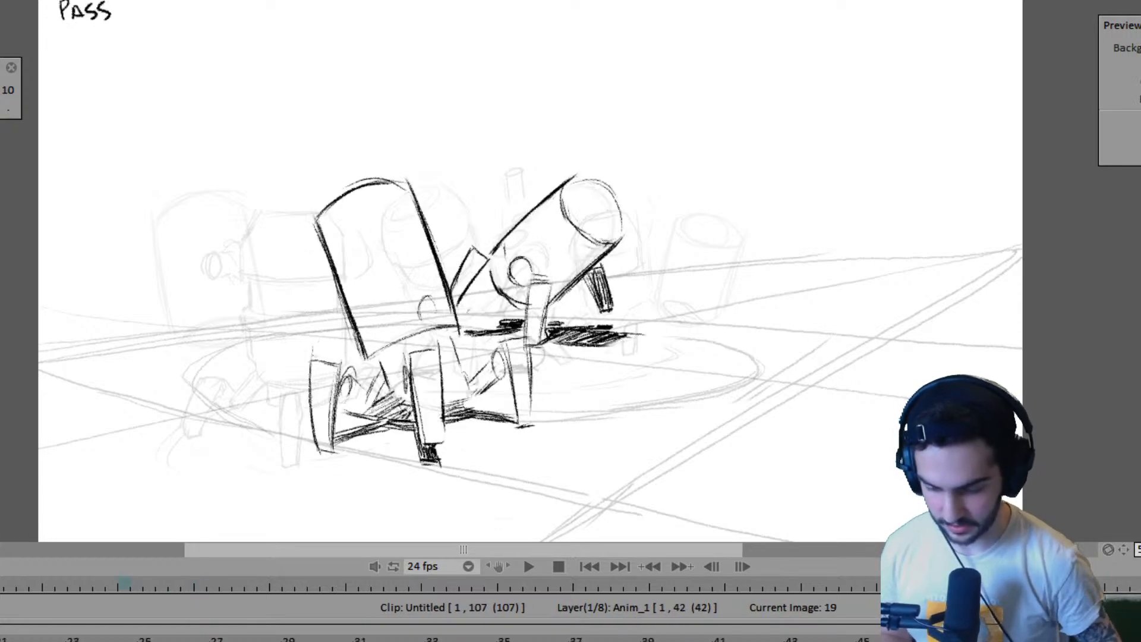
- Draw a short ground line at the base of the far robot's shaded leg on frame 27, comparing with frame 35
key("Right")
key("Right")
key("Right")
key("Right")
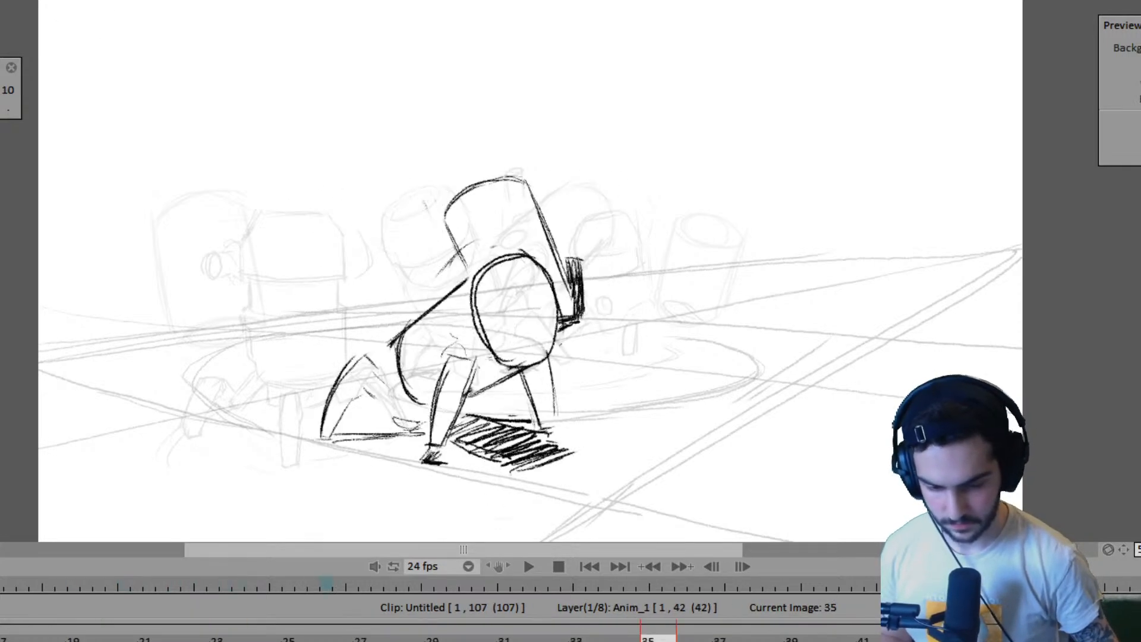
key("Left")
key("Right")
key("Left")
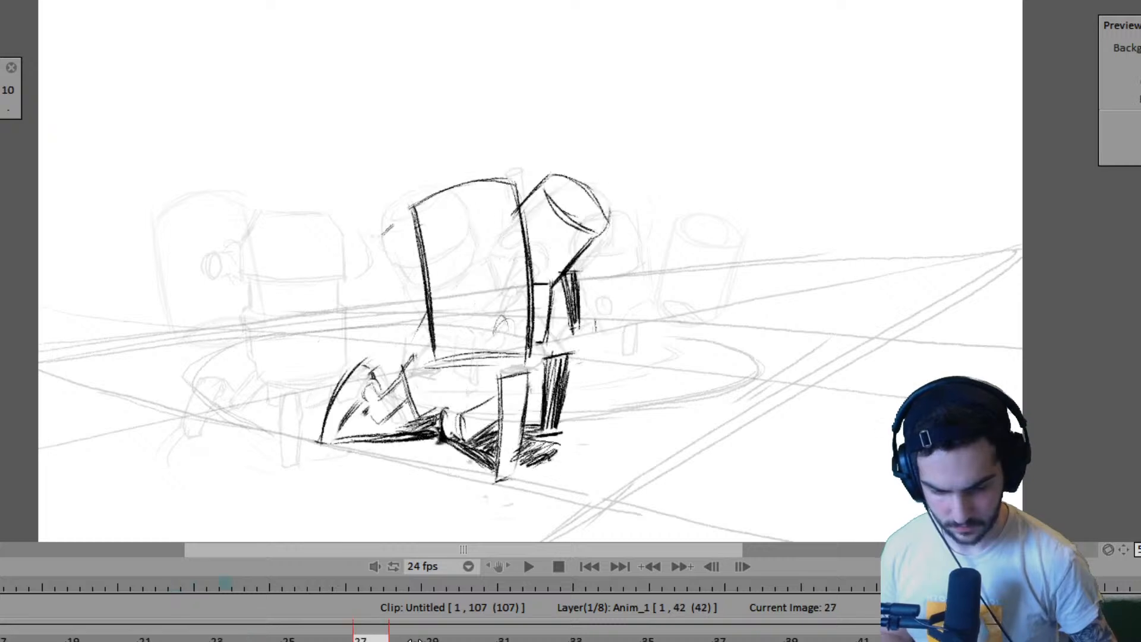
key("Right")
key("Left")
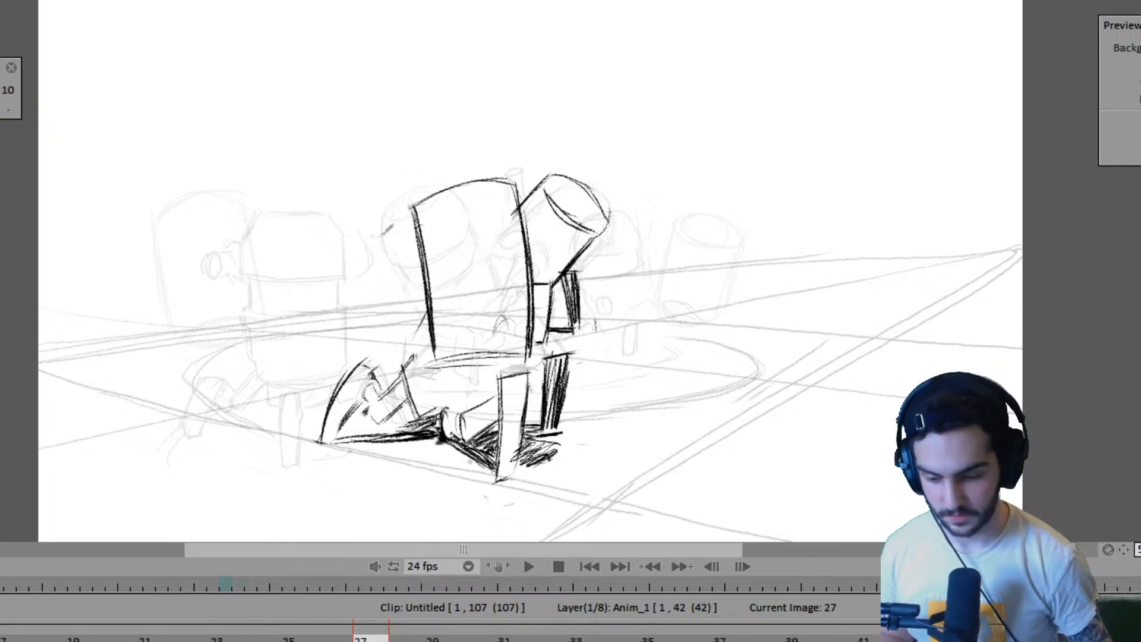
- Play back the animation to examine the motion of both robots
key("Left")
key("Left")
key("Left")
key("Left")
key("Left")
key("Left")
key("Left")
key("Left")
key("Left")
key("Left")
key("Left")
key("Left")
key("Left")
key("Left")
key("Left")
key("Left")
key("Left")
key("Left")
key("Left")
key("Left")
key("Return")
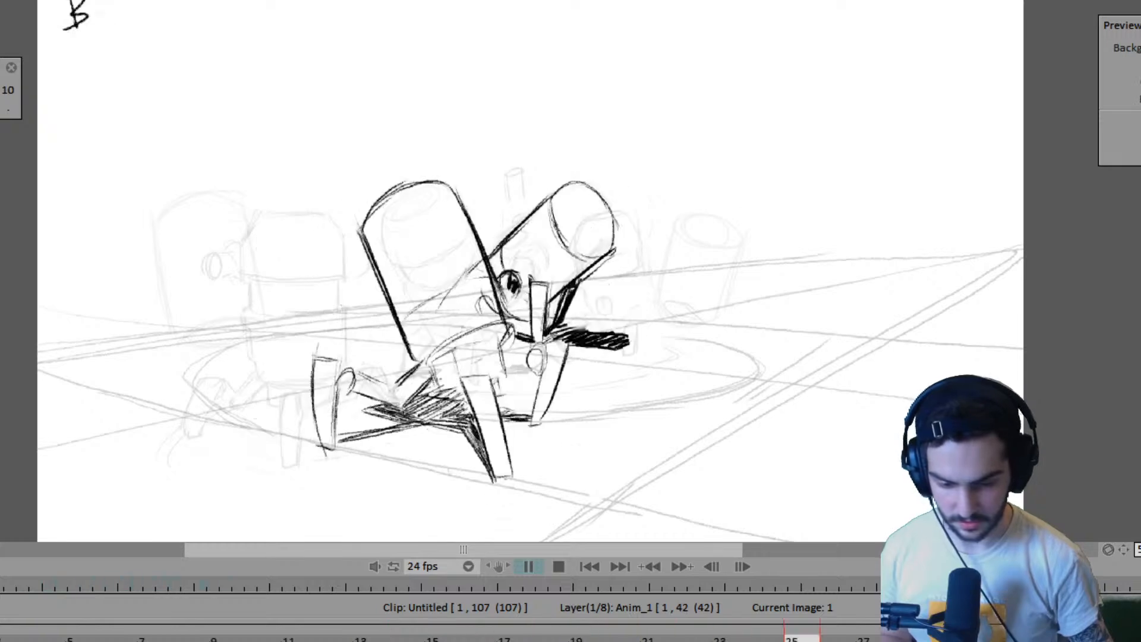
key("space")
- Flip between the frame 27 and frame 35 drawings to compare the far robot's body and leg positions
key("Left")
key("Left")
key("Left")
key("Right")
key("Right")
key("Right")
key("Left")
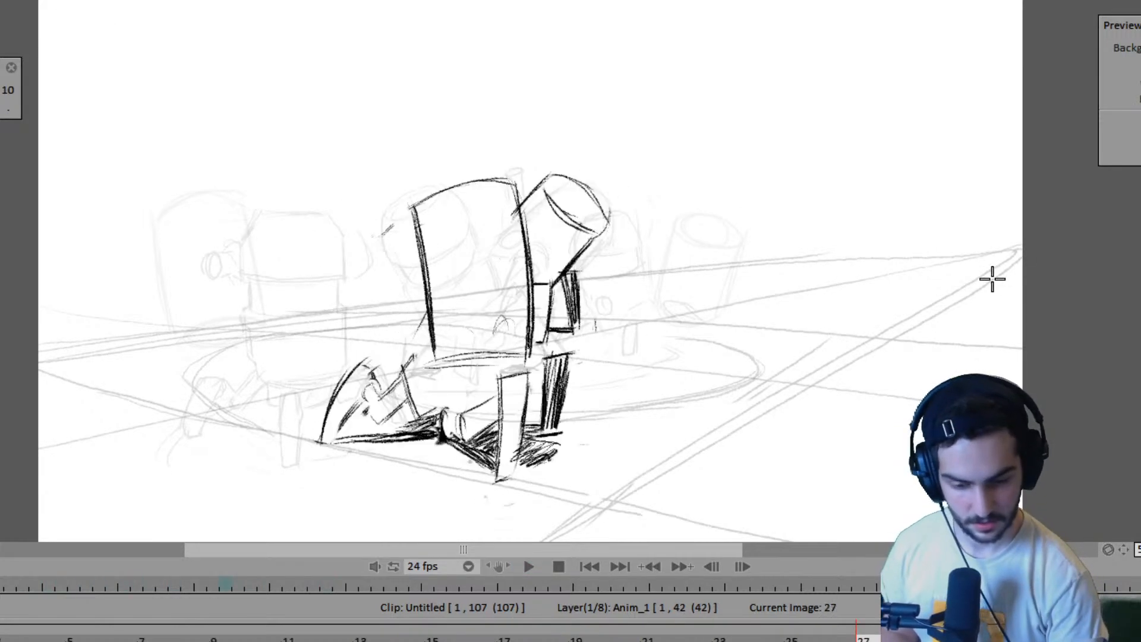
key("Right")
key("Right")
key("Left")
key("Left")
key("Right")
key("Left")
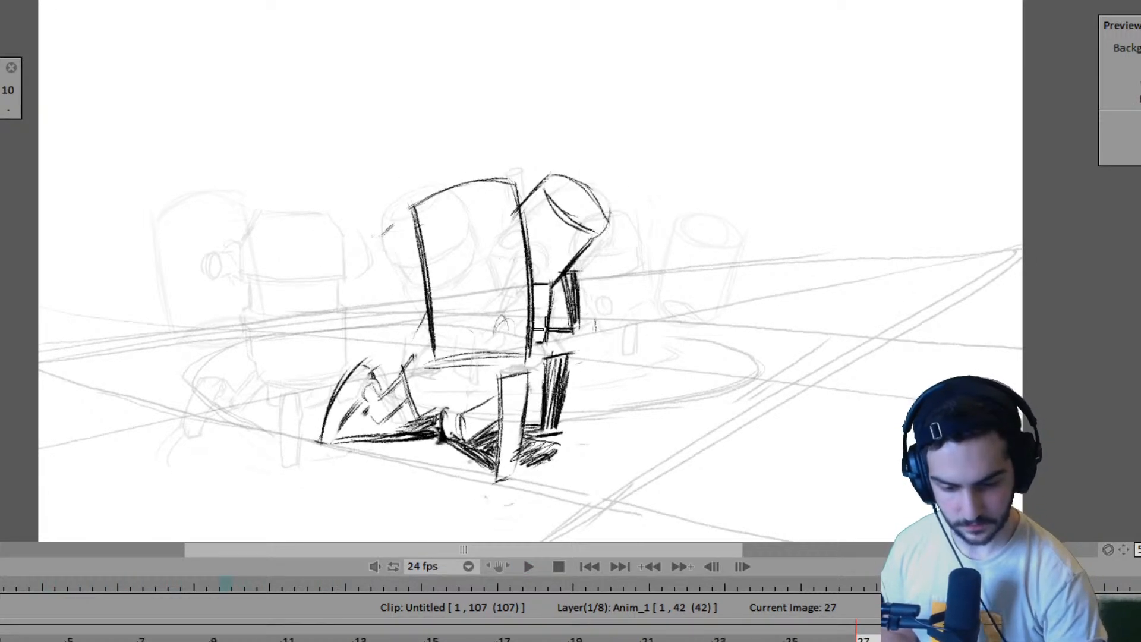
key("Right")
key("Left")
key("Right")
key("Right")
key("Left")
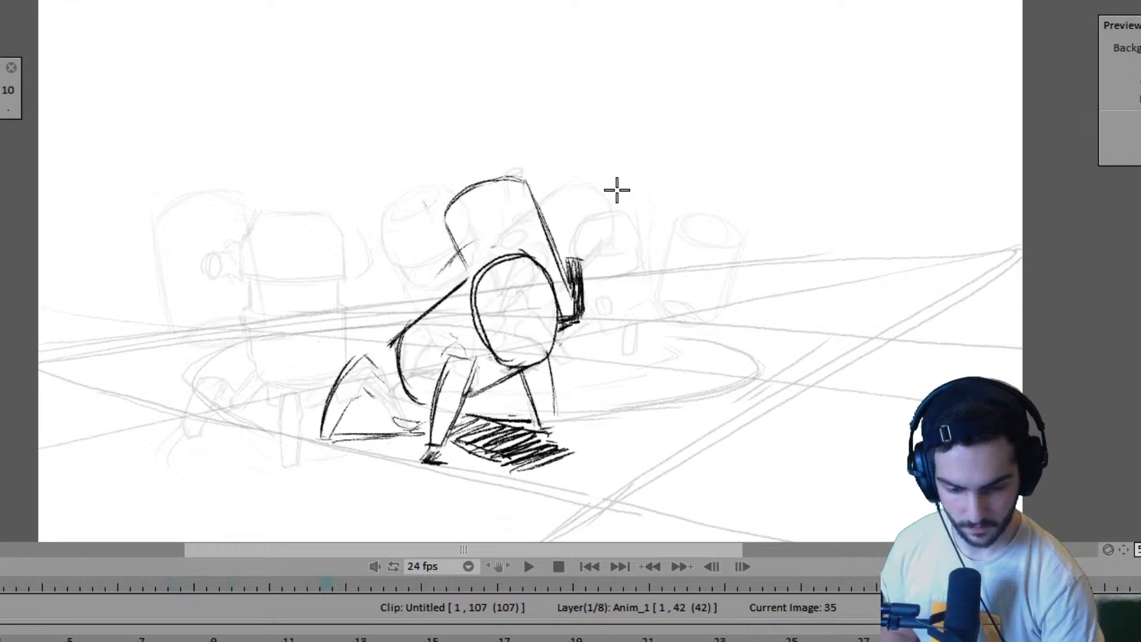
key("Left")
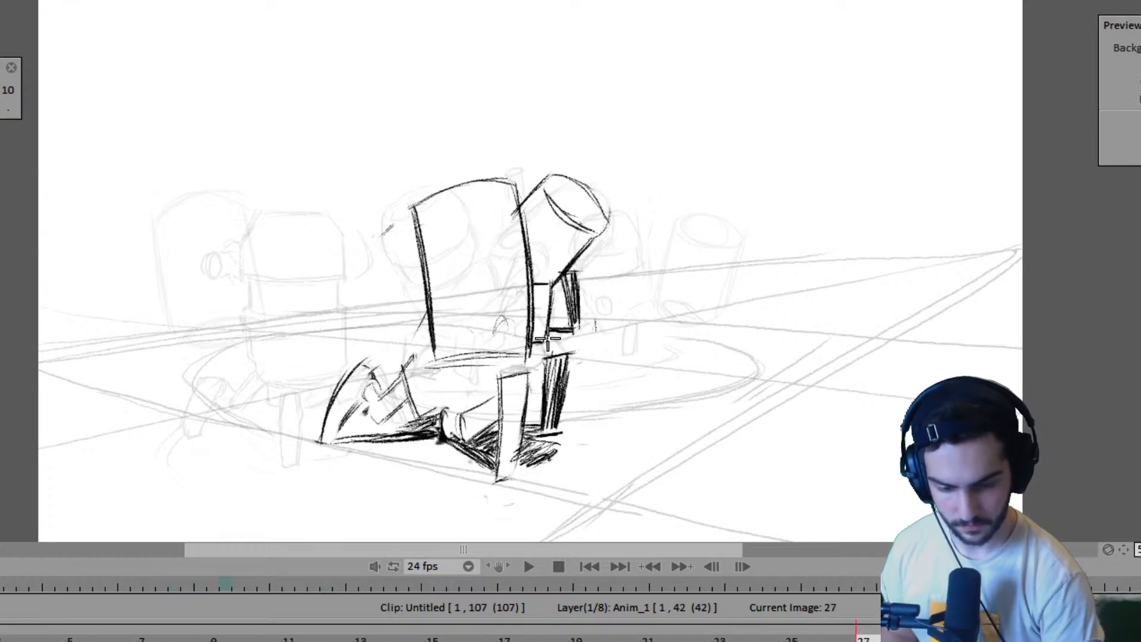
key("Right")
key("Left")
key("Right")
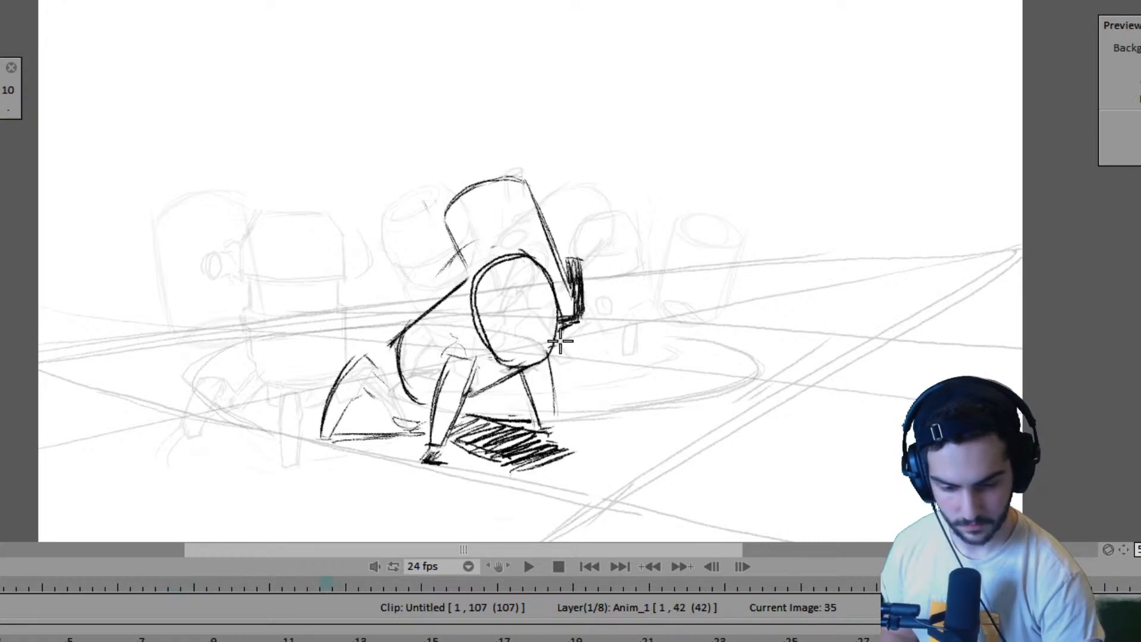
key("Left")
key("Right")
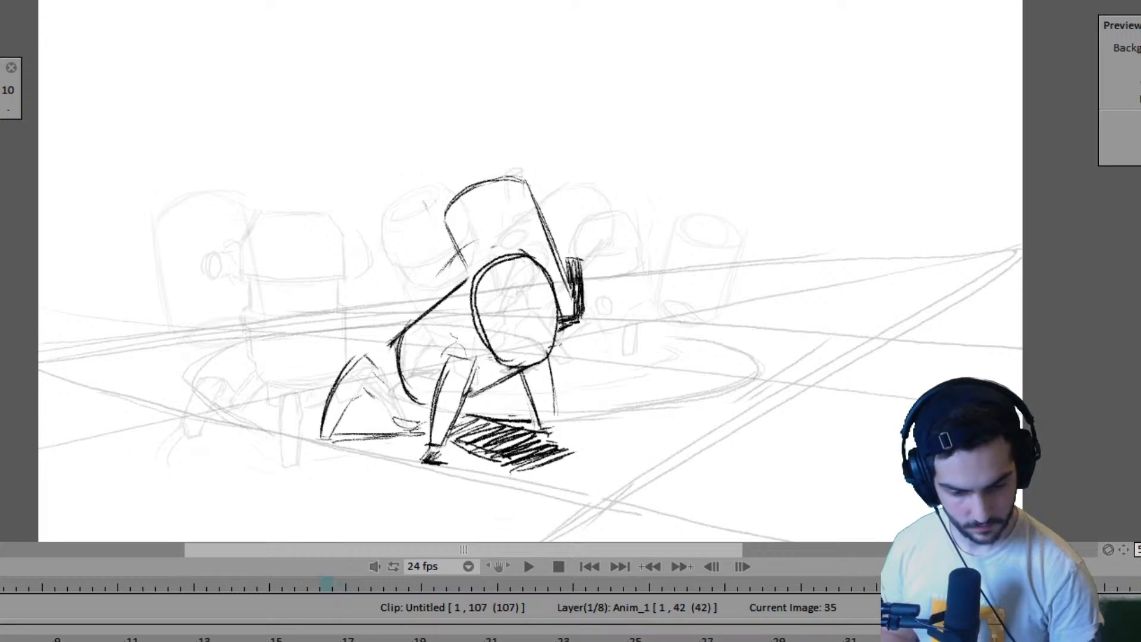
- Flip through the Anim_1 frames from 35 to 39 to examine how the far robot continues after frame 35
key("Right")
key("Left")
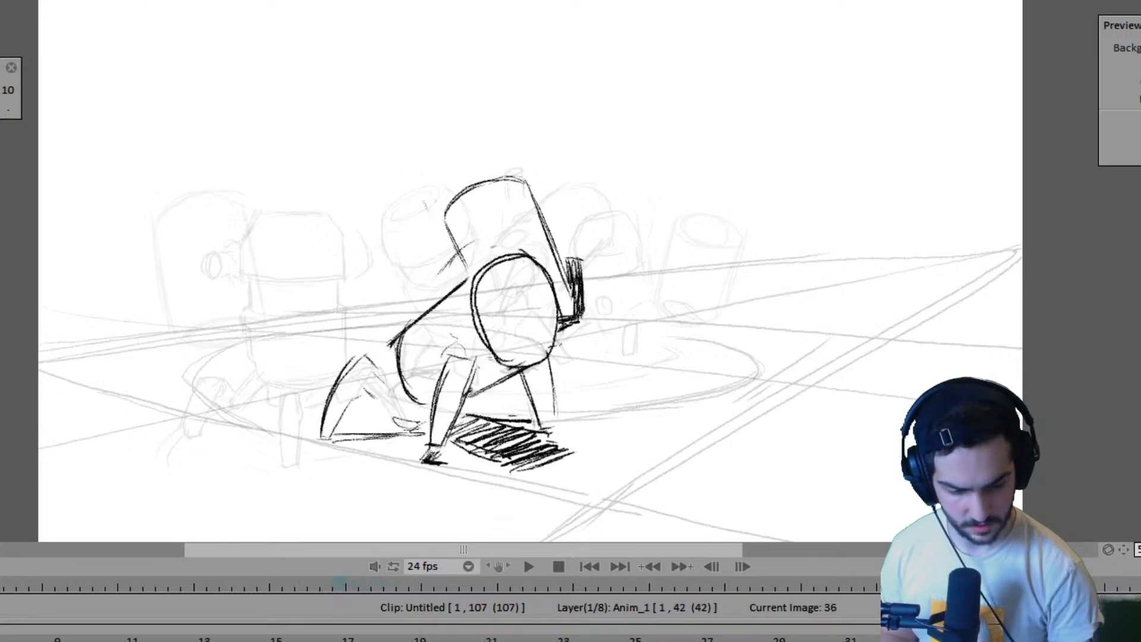
key("Right")
key("Left")
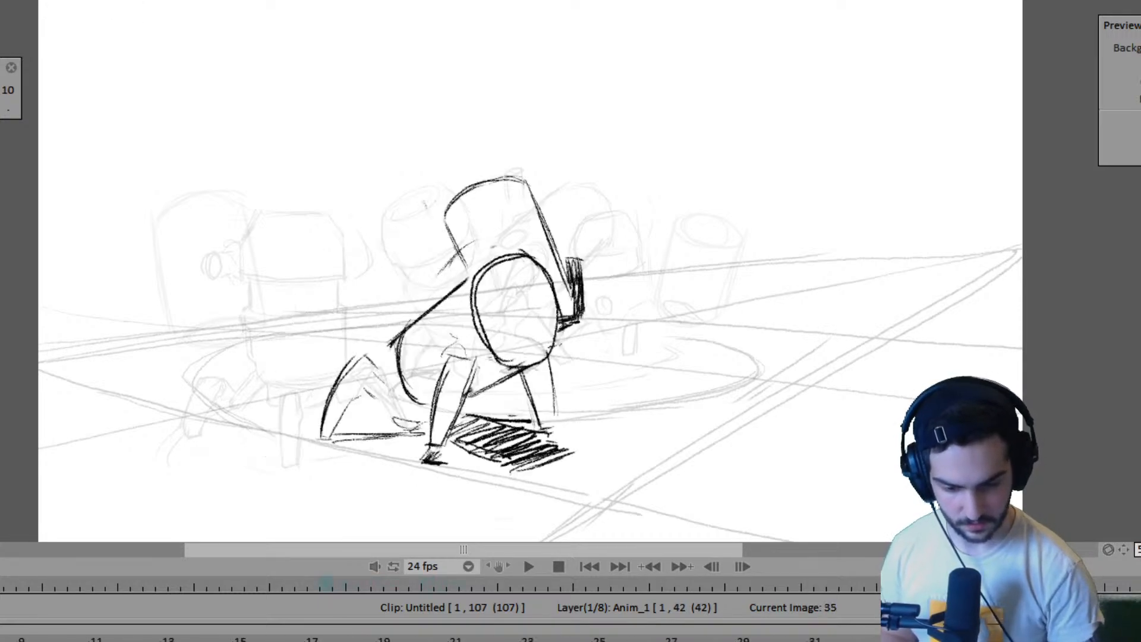
mouse_move(680, 349)
left_mouse_down()
mouse_move(750, 398)
mouse_move(604, 418)
mouse_move(721, 382)
left_mouse_up()
key("ctrl+z")
key("Right")
key("Right")
key("Right")
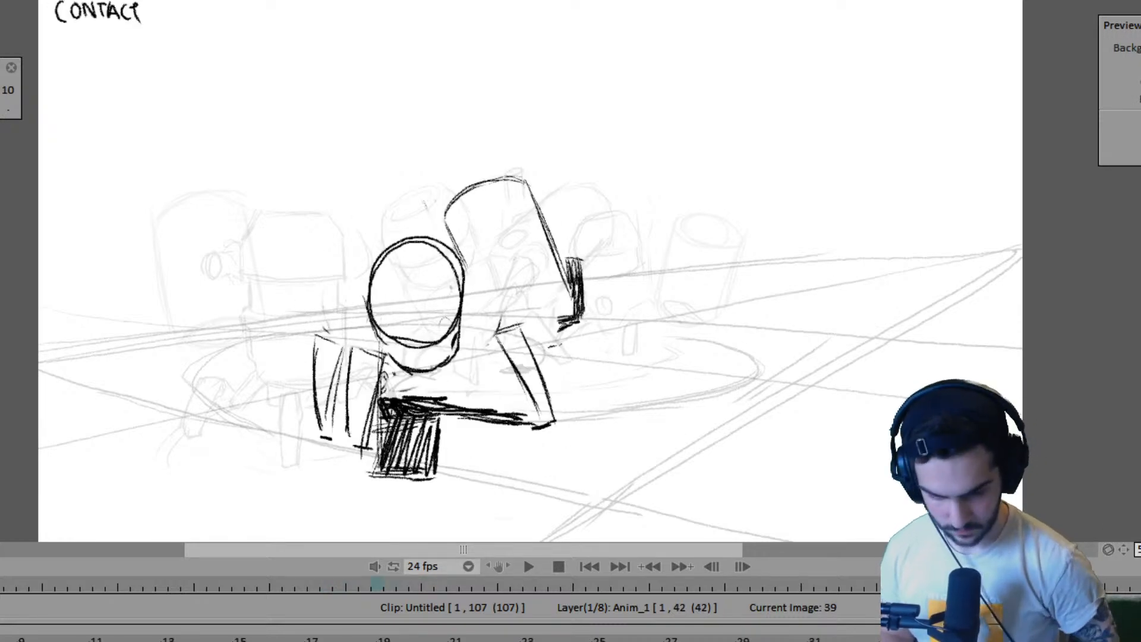
key("Left")
key("Left")
key("Left")
key("Right")
key("Right")
key("Right")
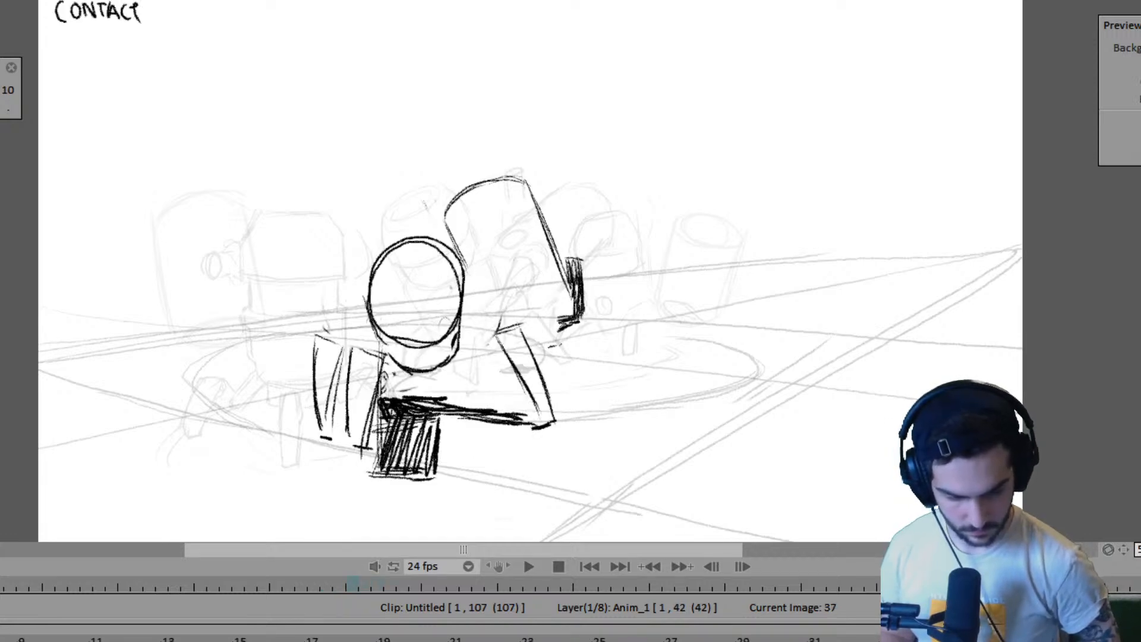
key("Left")
key("Right")
key("Right")
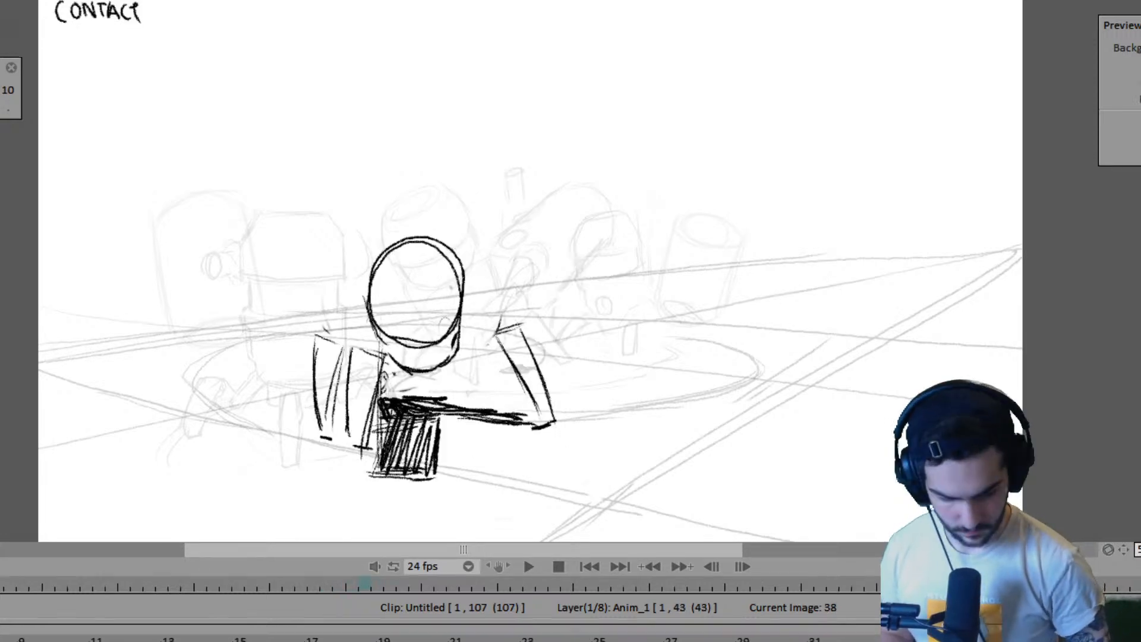
key("Left")
key("Left")
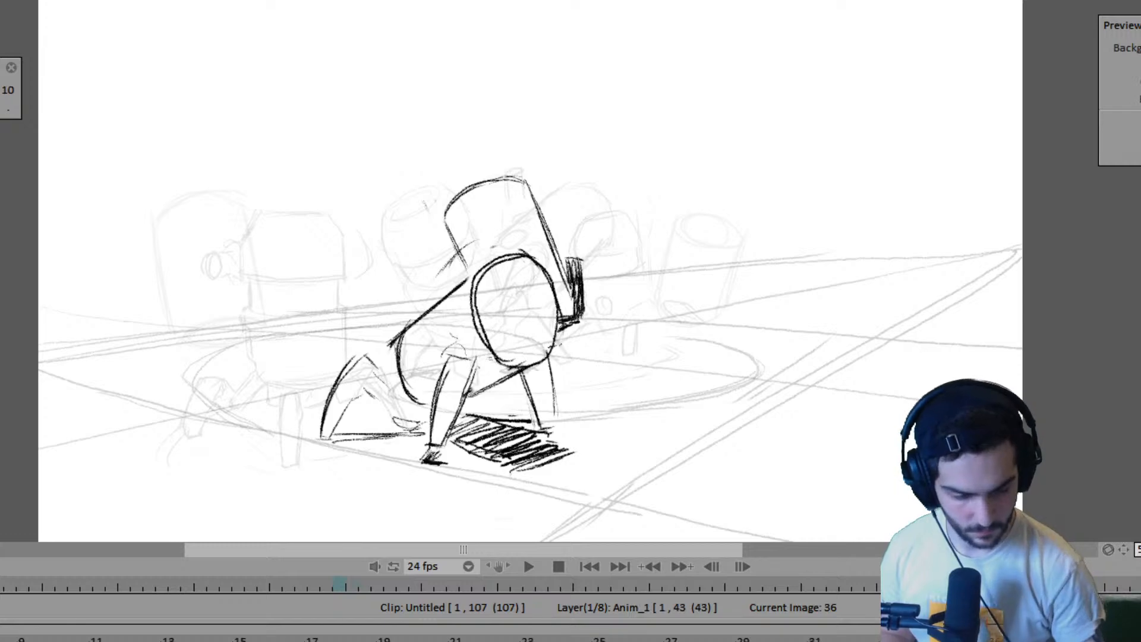
key("Delete")
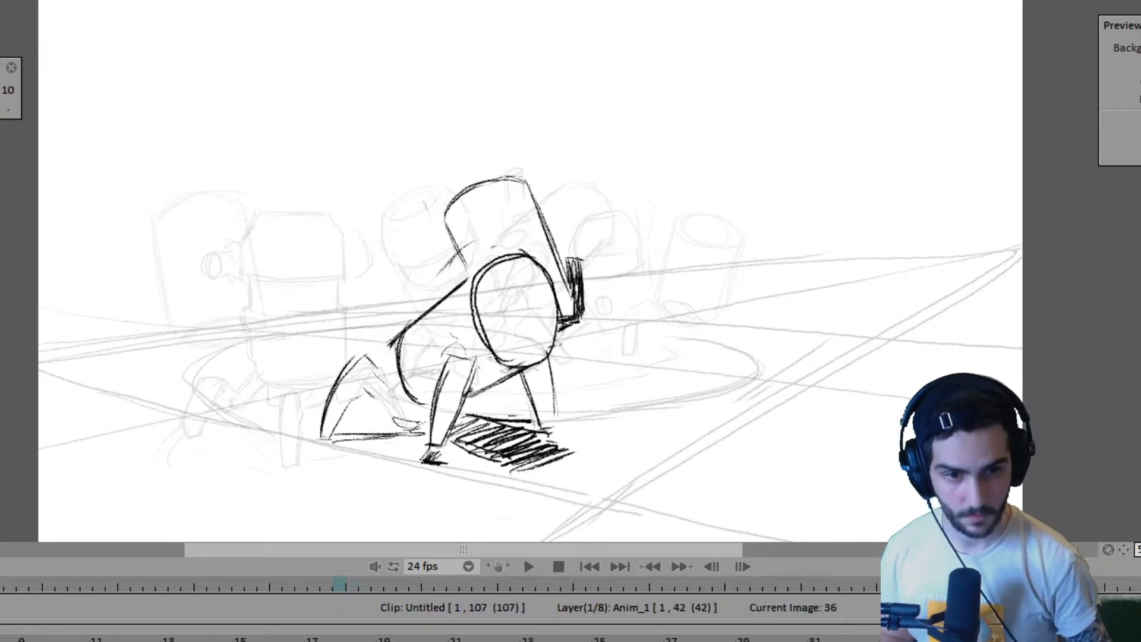
- Flip through the Anim_1 drawings from frame 11 to past frame 35 to examine the far robot's motion
key("Left")
key("Left")
key("Left")
key("Left")
key("Left")
key("Left")
key("Left")
key("Left")
key("Left")
key("Left")
key("Left")
key("Left")
key("Left")
key("Left")
key("Left")
key("Left")
key("Left")
key("Left")
key("Left")
key("Left")
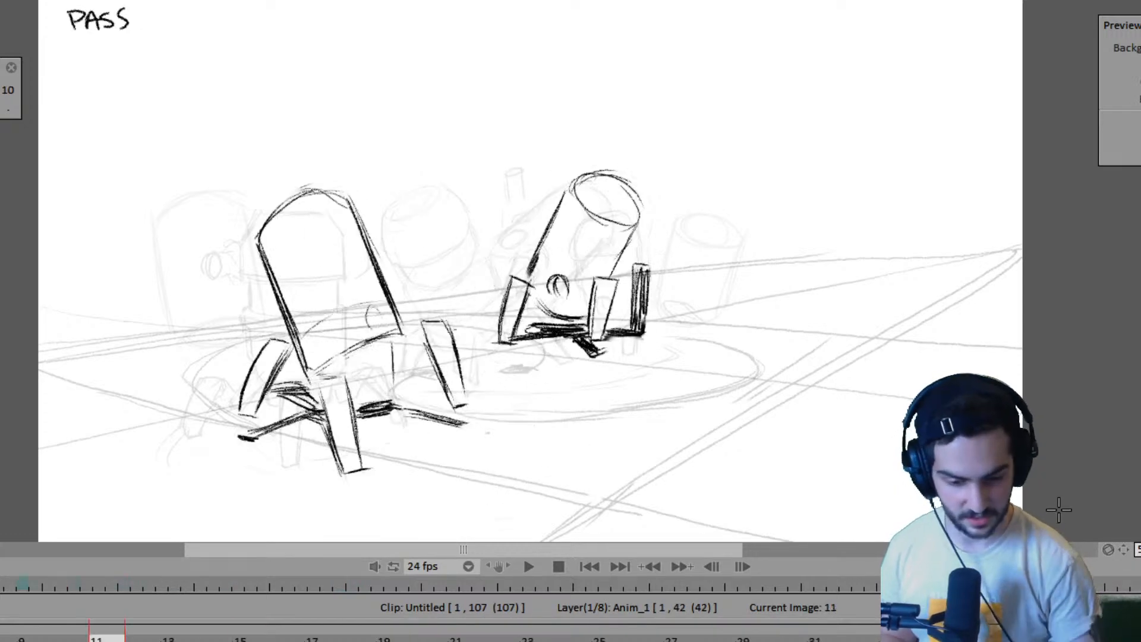
key("Right")
key("Right")
key("Right")
key("Right")
key("Right")
key("Right")
key("Right")
key("Right")
key("Right")
key("Right")
key("Right")
key("Right")
key("Right")
key("Right")
key("Right")
key("Right")
key("Right")
key("Right")
key("Right")
key("Right")
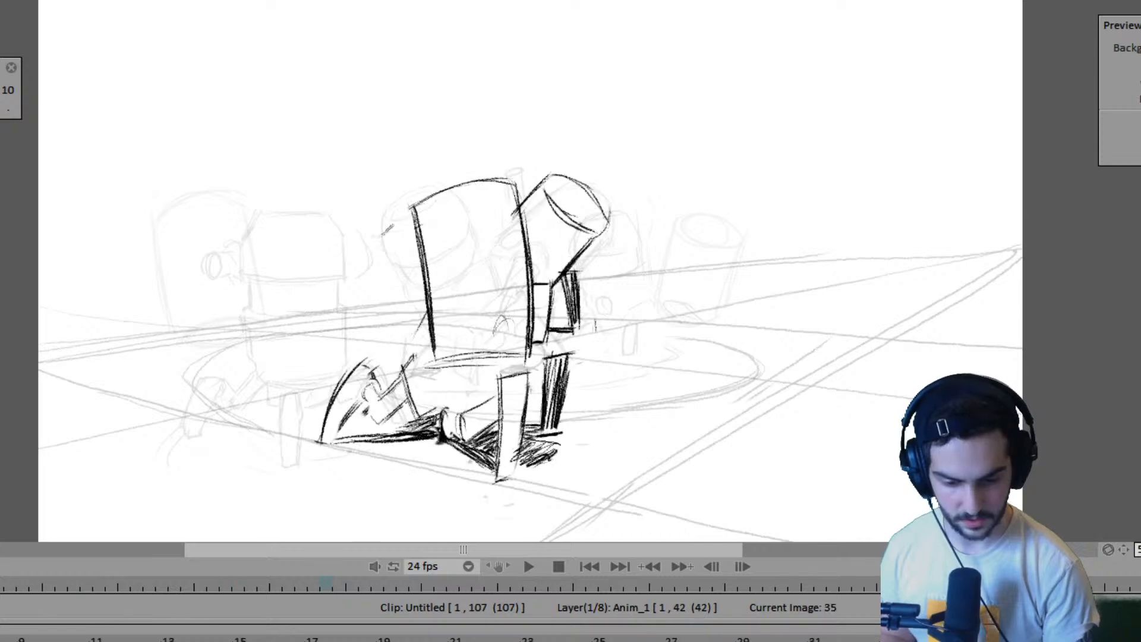
key("Right")
key("Right")
key("Left")
key("Left")
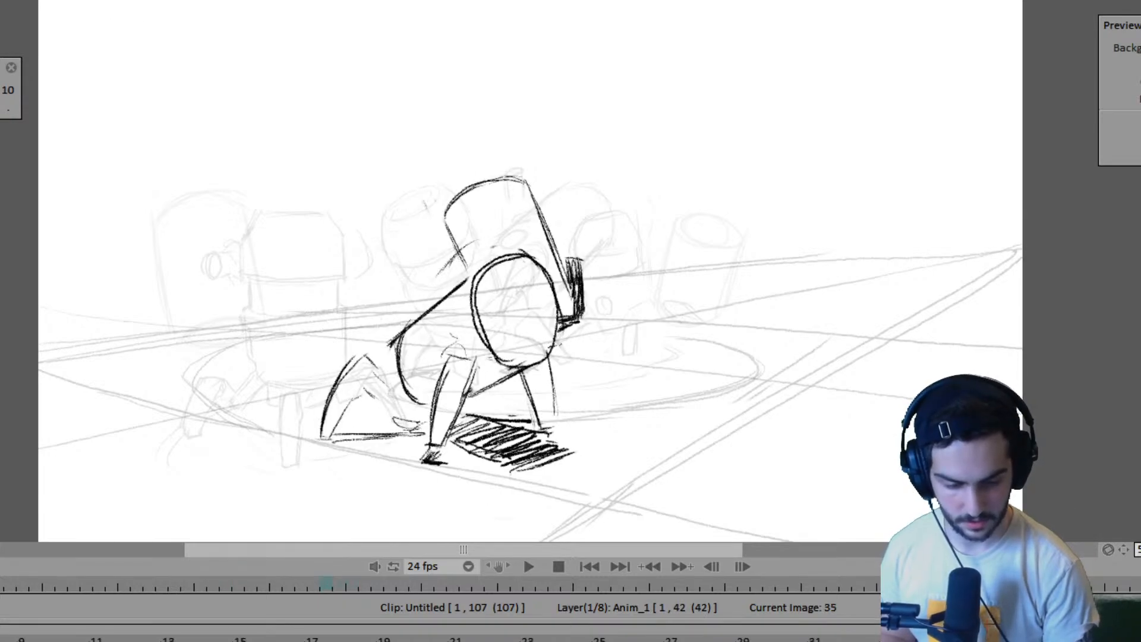
key("Left")
key("Left")
key("Left")
key("Left")
key("Left")
key("Left")
key("Left")
key("Left")
key("Left")
key("Left")
key("Left")
key("Left")
key("Left")
key("Left")
key("Left")
key("Left")
key("Right")
key("Right")
key("Right")
key("Right")
key("Right")
key("Right")
key("Right")
key("Right")
key("Right")
key("Right")
key("Right")
key("Right")
key("Right")
key("Right")
key("Right")
key("Right")
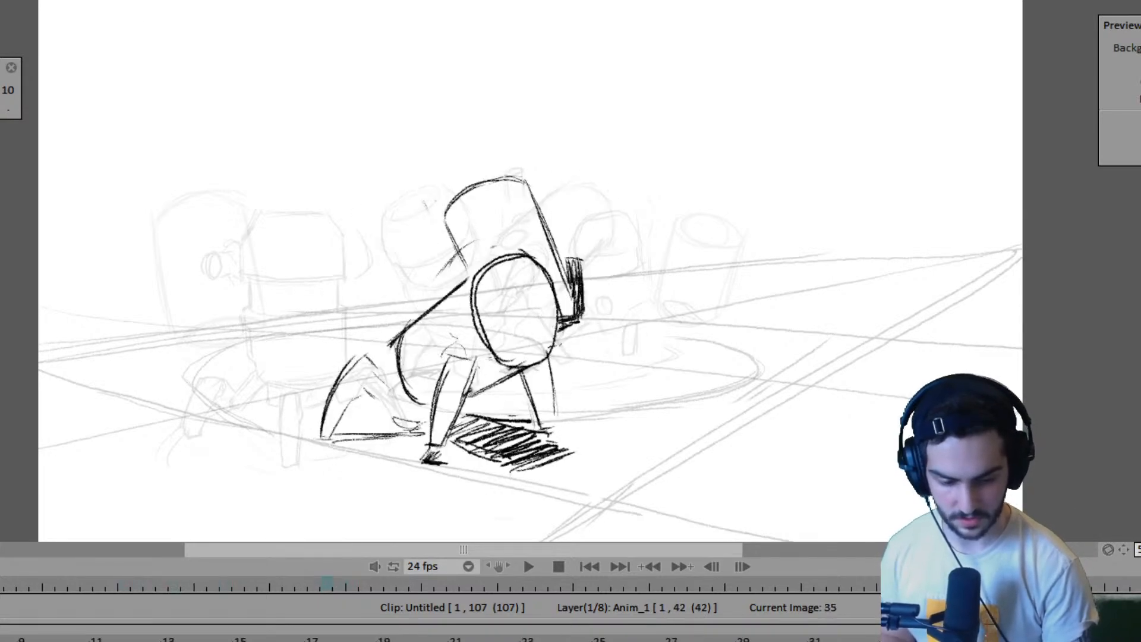
key("Right")
key("Right")
key("Left")
key("Left")
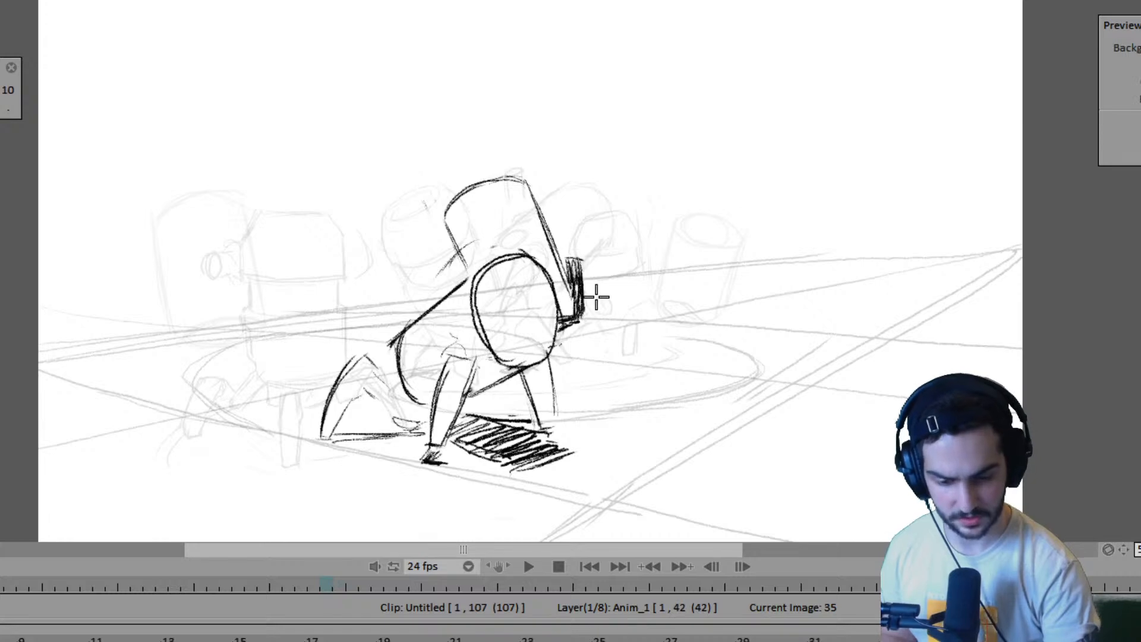
- Redraw the left edge of the far robot's body on the frame 35 drawing and compare it with frame 27
left_click_drag(448, 223, 461, 265)
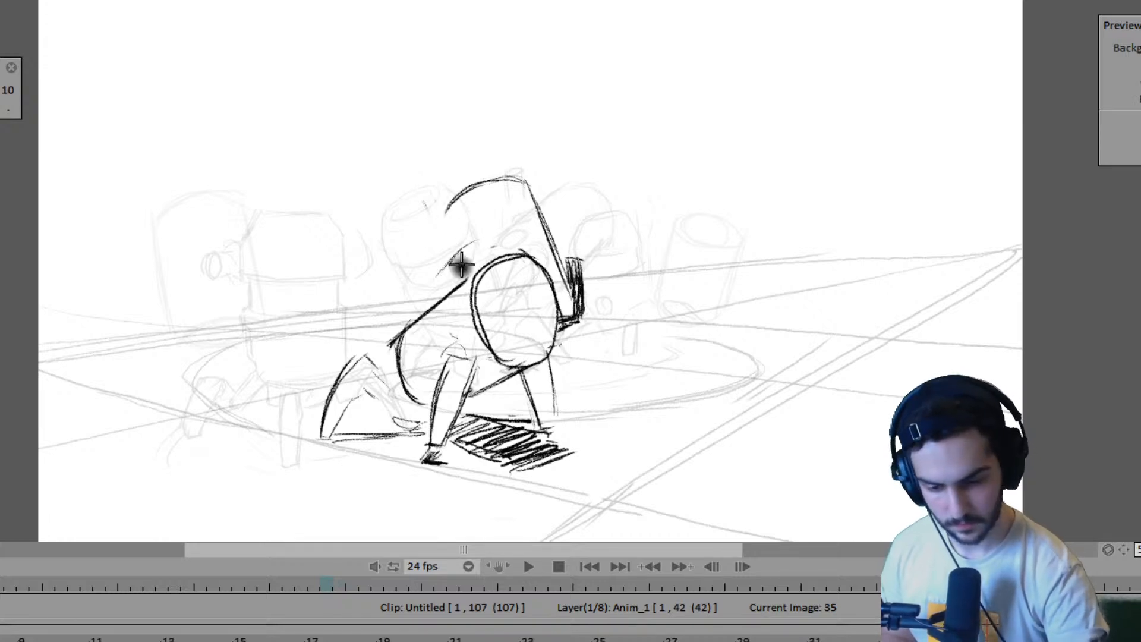
key("Left")
key("Left")
key("Left")
key("Left")
key("Left")
key("Left")
key("Left")
key("Left")
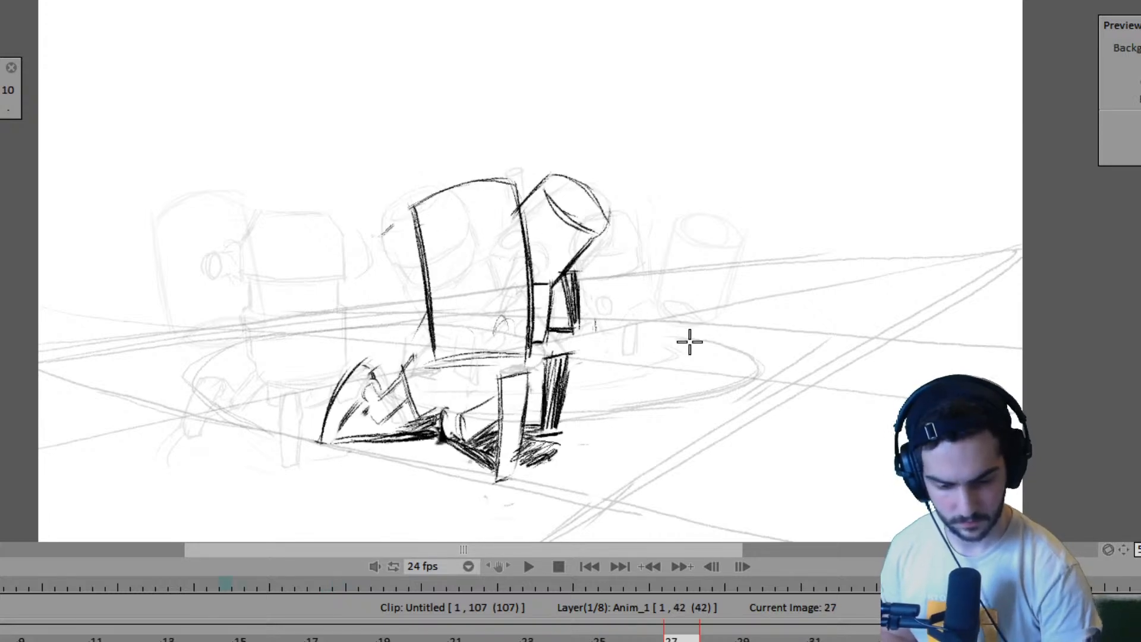
key("Right")
key("Right")
key("Right")
key("Right")
key("Right")
key("Right")
key("Right")
key("Right")
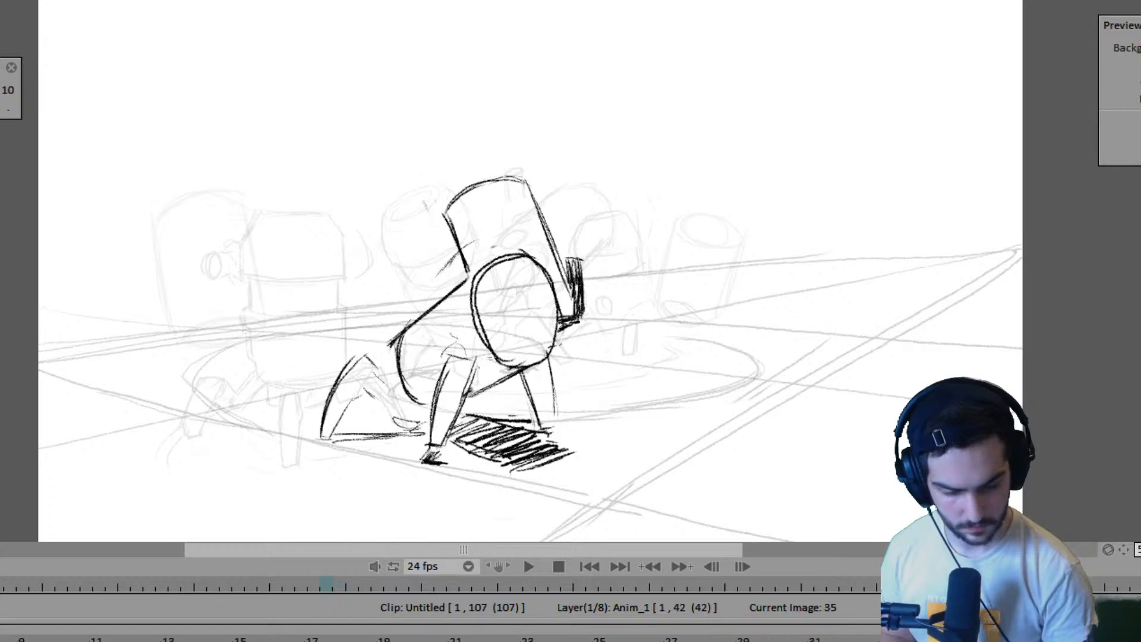
- Sketch the far robot's rounded body top and left edge on the frame 37 drawing, using frame 35 as reference
key("Right")
key("Right")
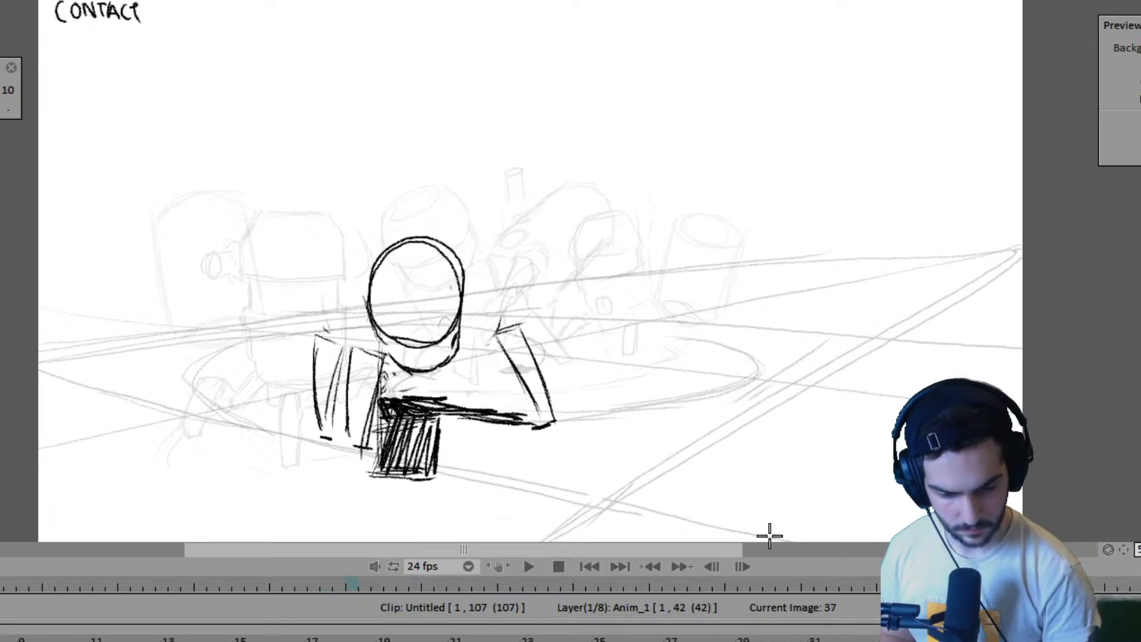
key("Left")
key("Left")
key("Right")
key("Right")
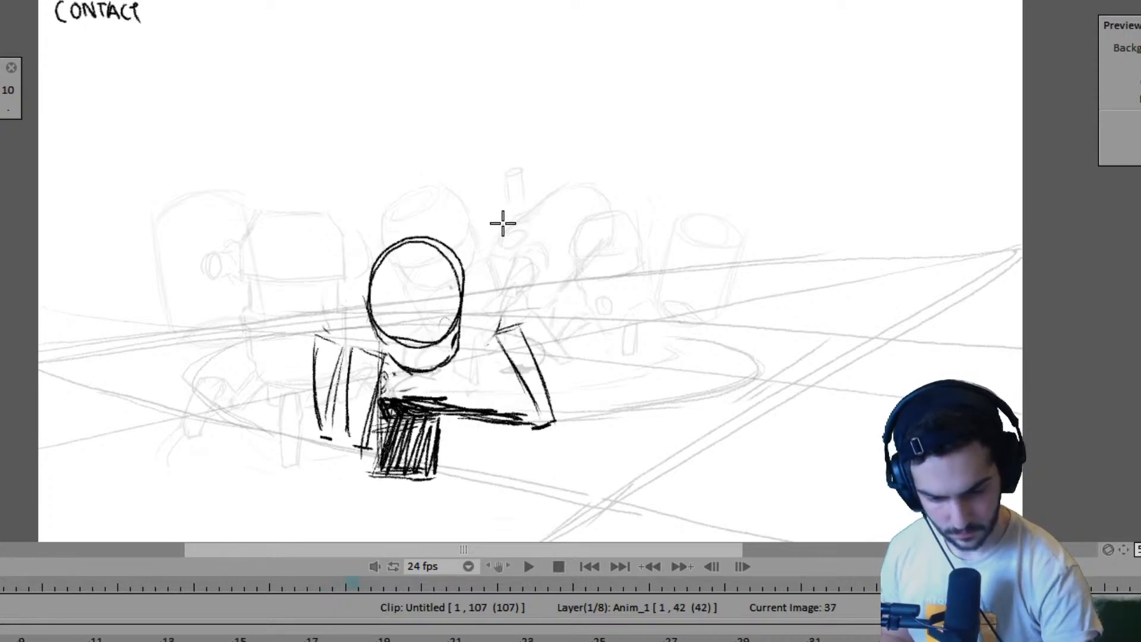
key("Left")
key("Left")
key("Right")
key("Right")
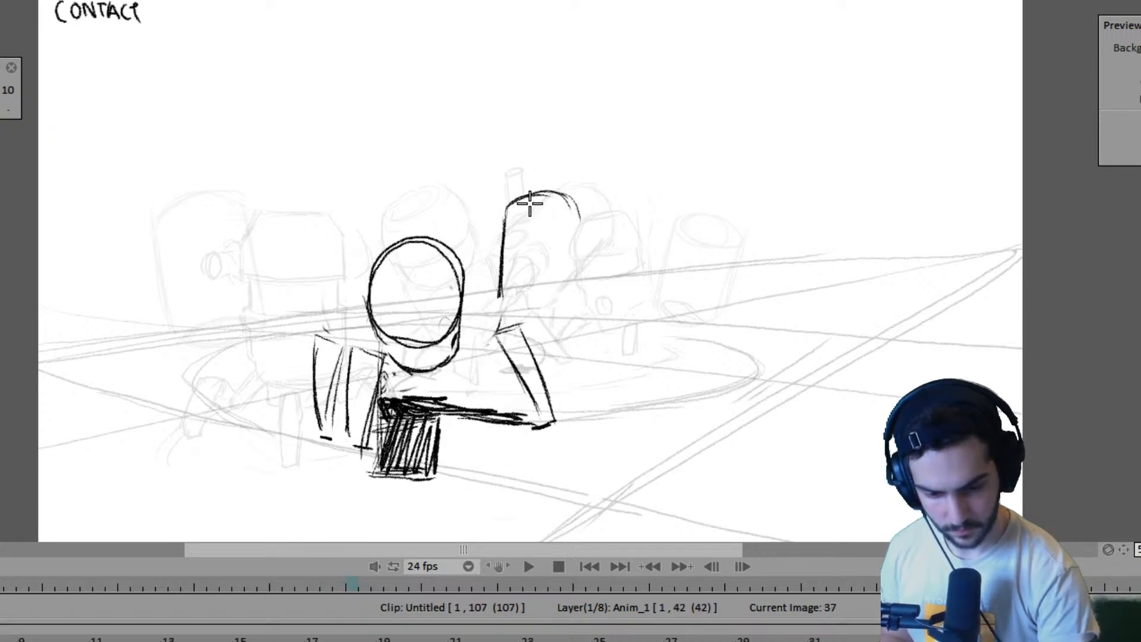
- Flip between the frame 35 and frame 37 drawings to examine how the far robot's new body outline moves
key("Left")
key("Left")
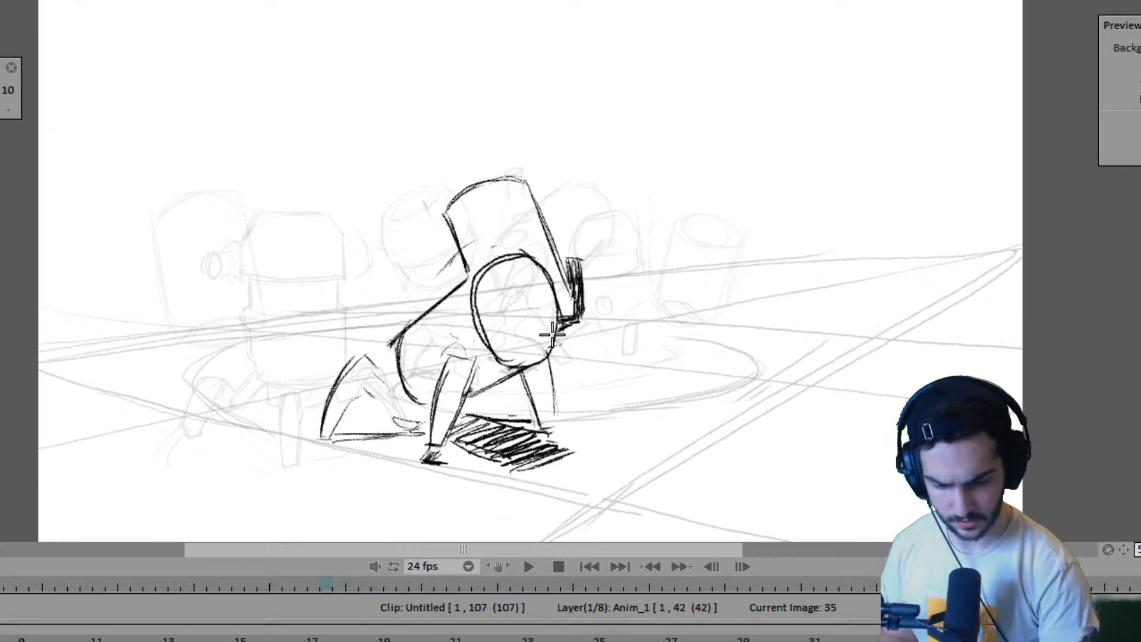
key("Right")
key("Right")
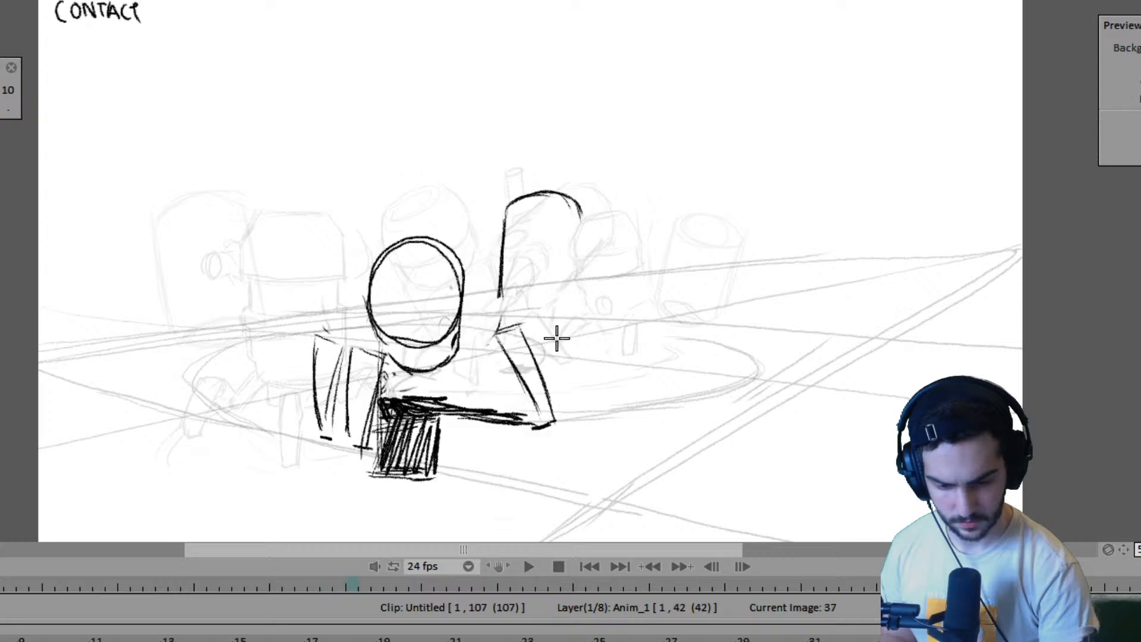
key("Left")
key("Left")
key("Left")
key("Left")
key("Left")
key("Left")
key("Left")
key("Left")
key("Left")
key("Left")
key("Right")
key("Right")
key("Right")
key("Right")
key("Right")
key("Right")
key("Right")
key("Right")
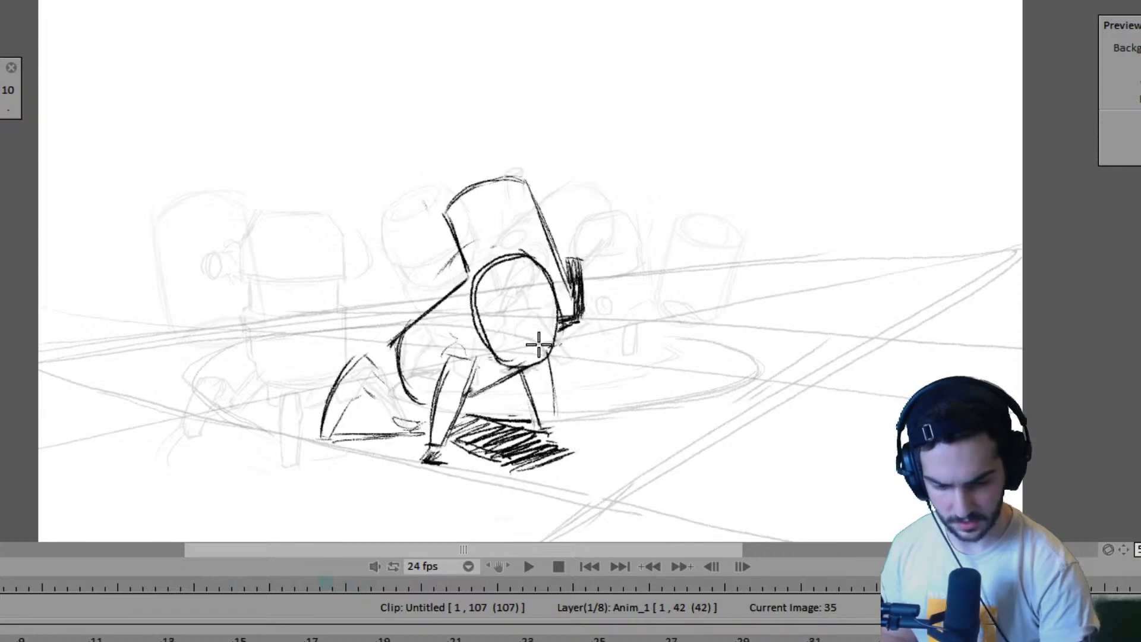
key("Right")
key("Right")
key("Left")
key("Left")
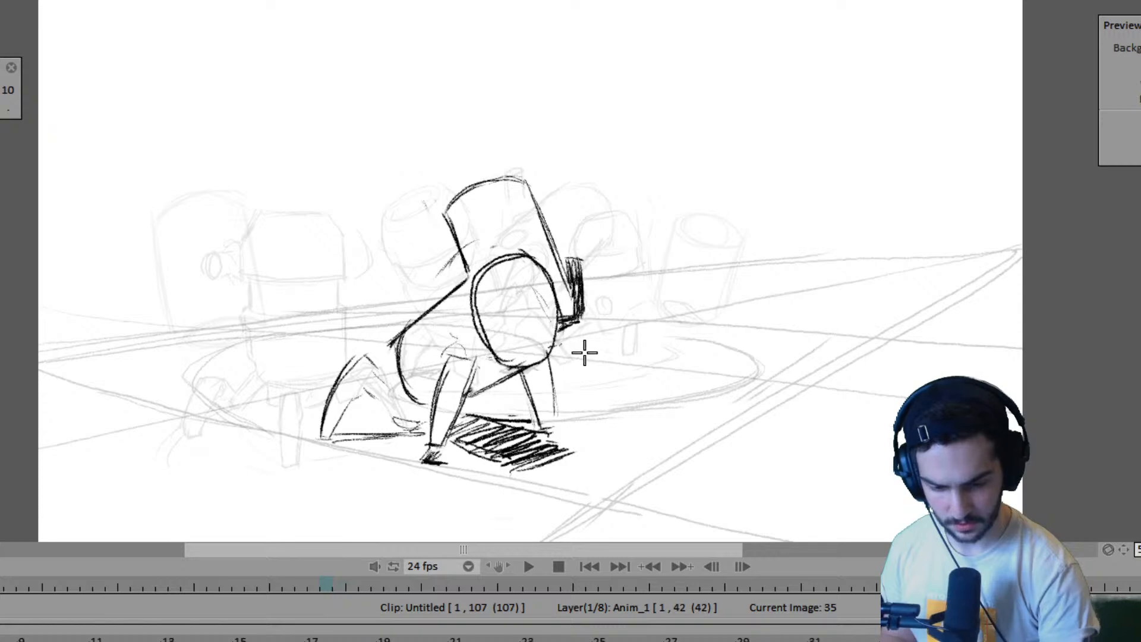
- Sketch the far robot's right leg with its foot line on the frame 37 drawing, referring to frame 35
key("Right")
key("Right")
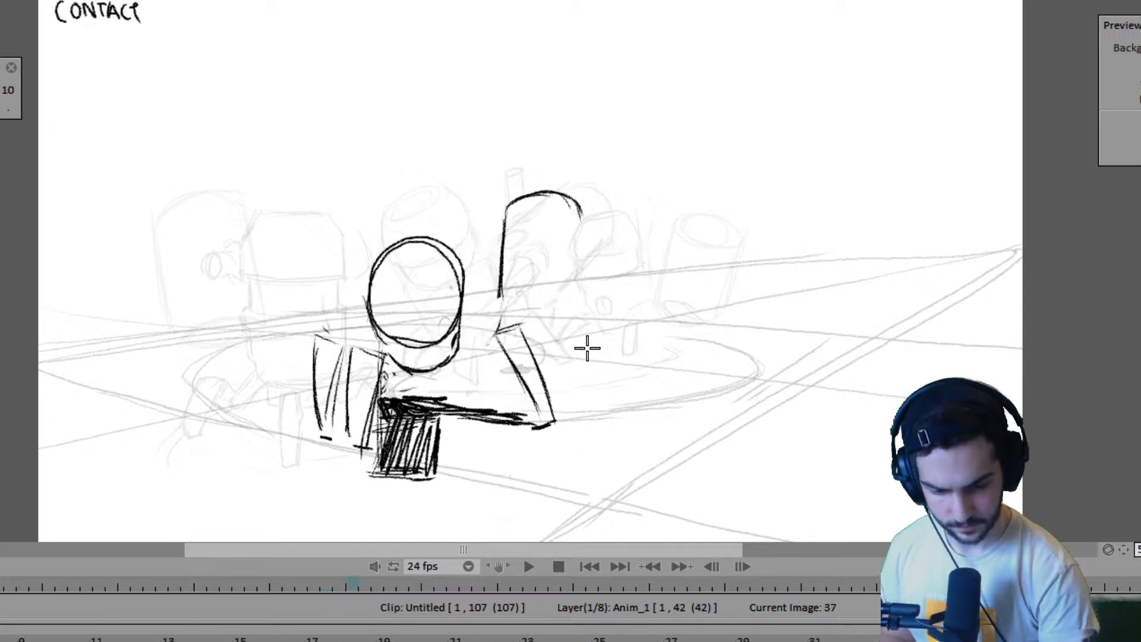
key("Right")
key("Right")
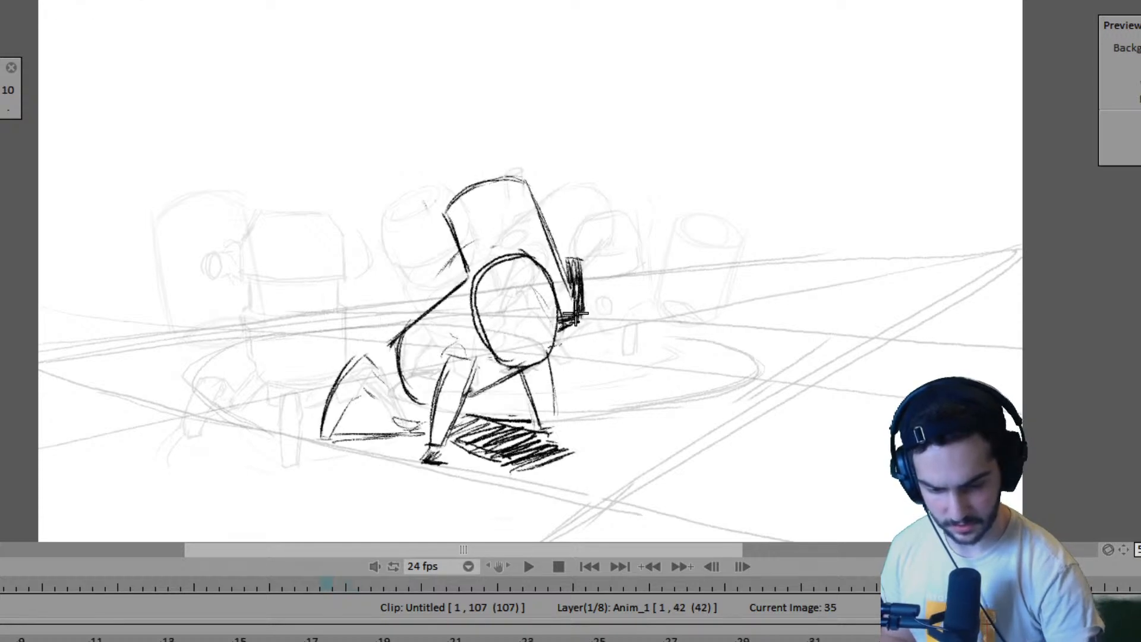
key("Left")
key("Left")
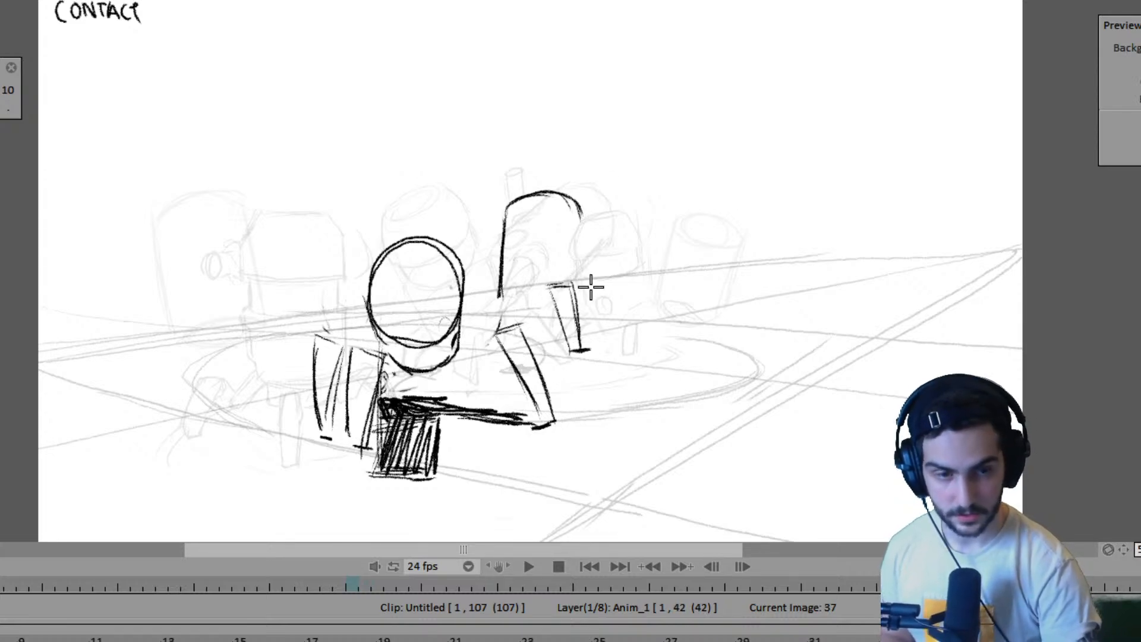
- Flip back to frame 27 and through frame 35 to examine the far robot's leg and body progression
key("Left")
key("Left")
key("Left")
key("Left")
key("Left")
key("Left")
key("Left")
key("Left")
key("Left")
key("Left")
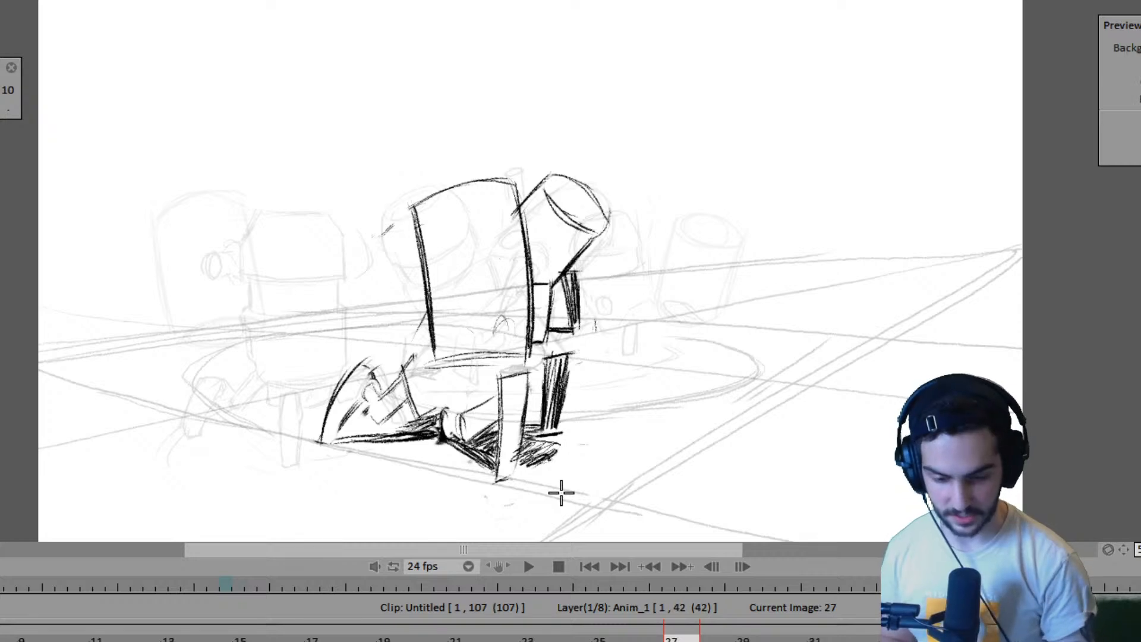
key("Right")
key("Right")
key("Right")
key("Right")
key("Right")
key("Right")
key("Right")
key("Right")
key("Right")
key("Right")
key("Left")
key("Left")
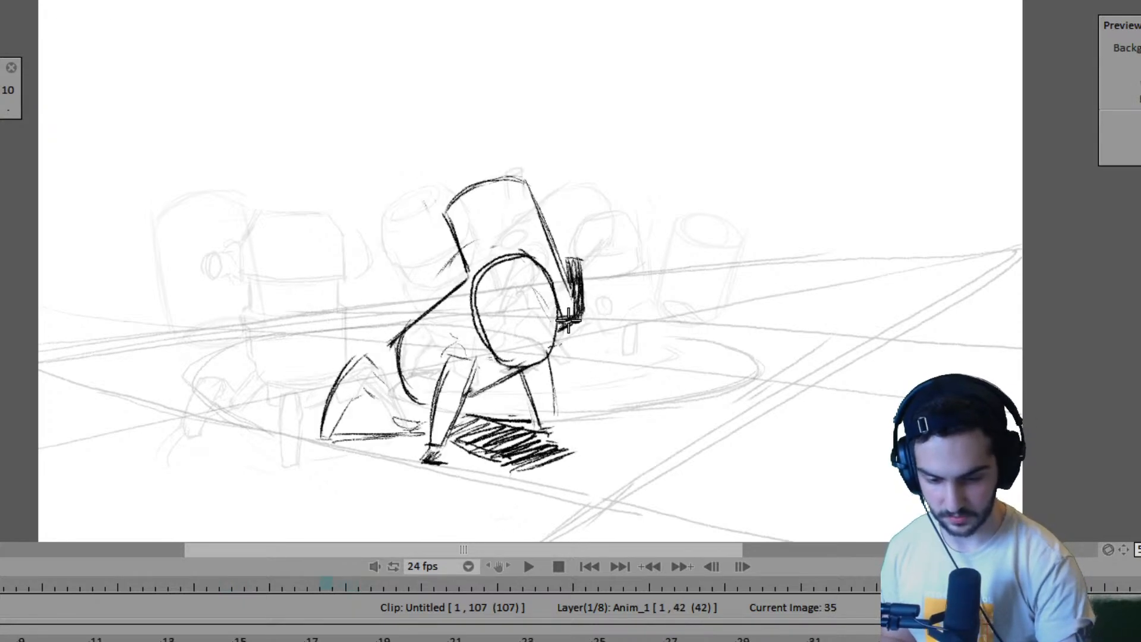
- Darken and extend the left edge of the far robot's body on the frame 37 drawing
key("Right")
key("Right")
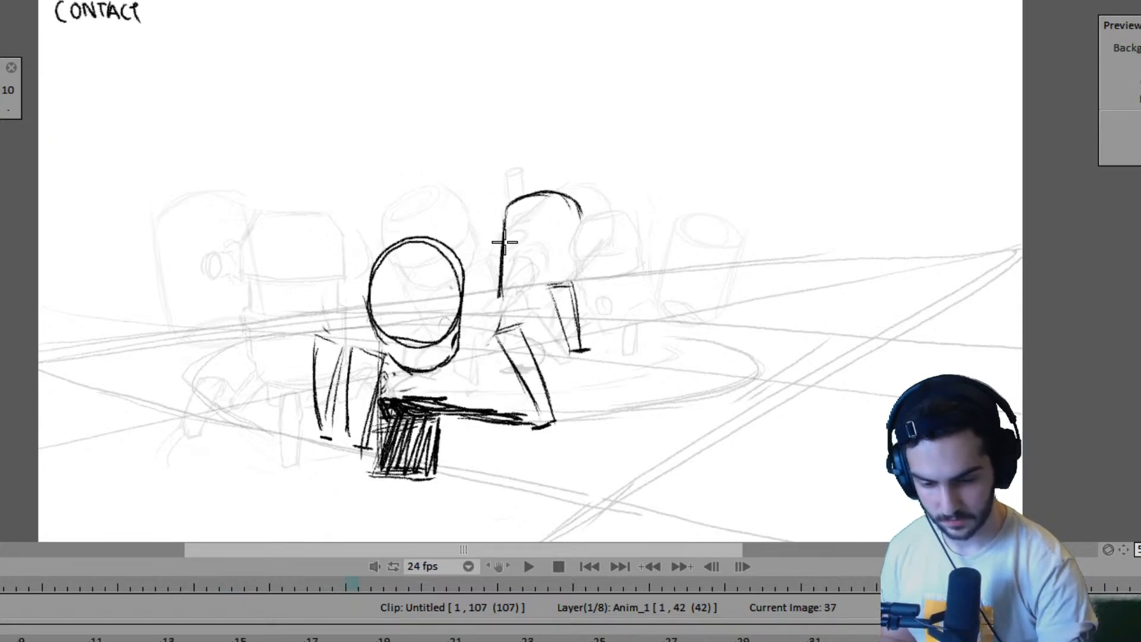
left_click_drag(496, 295, 504, 205)
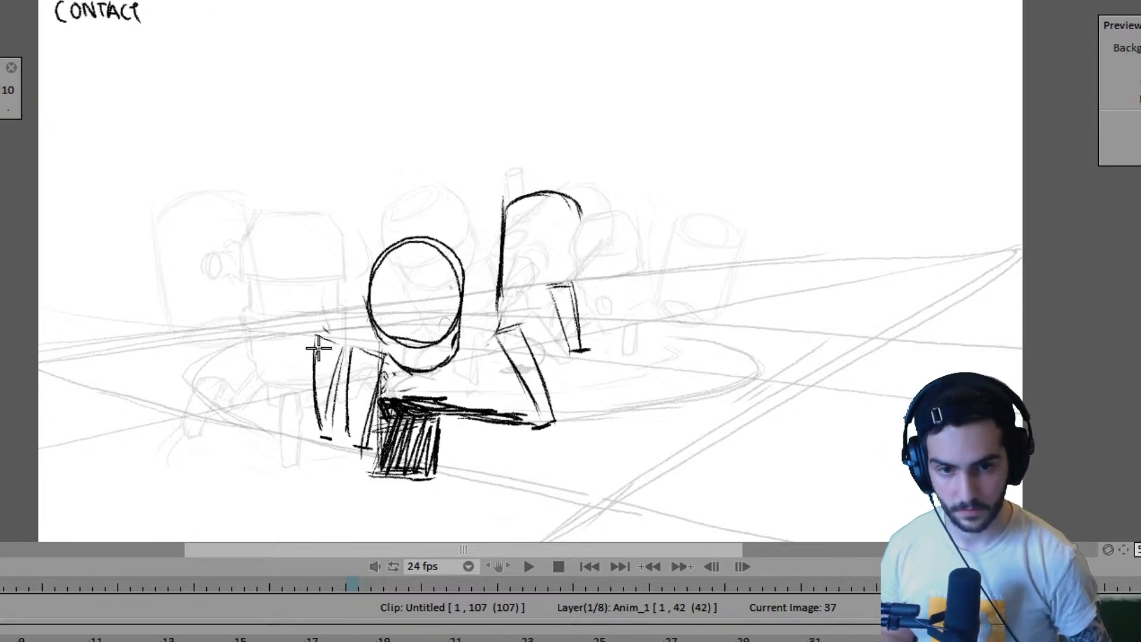
- Play back the animation to judge the far robot's turn with its new frame 37 pose
key("space")
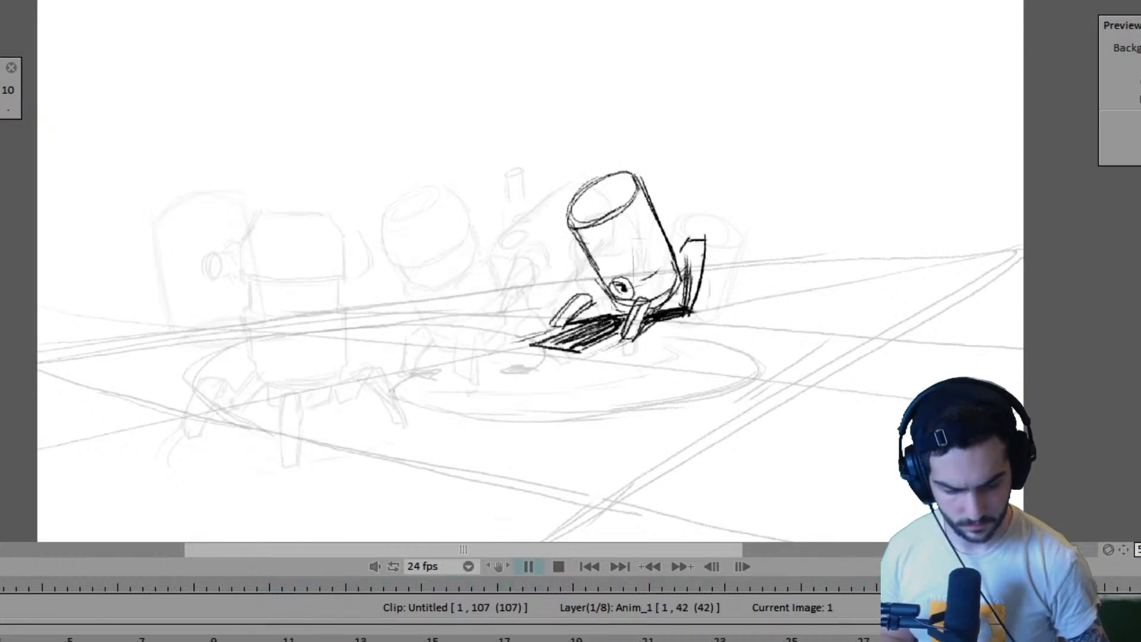
key("space")
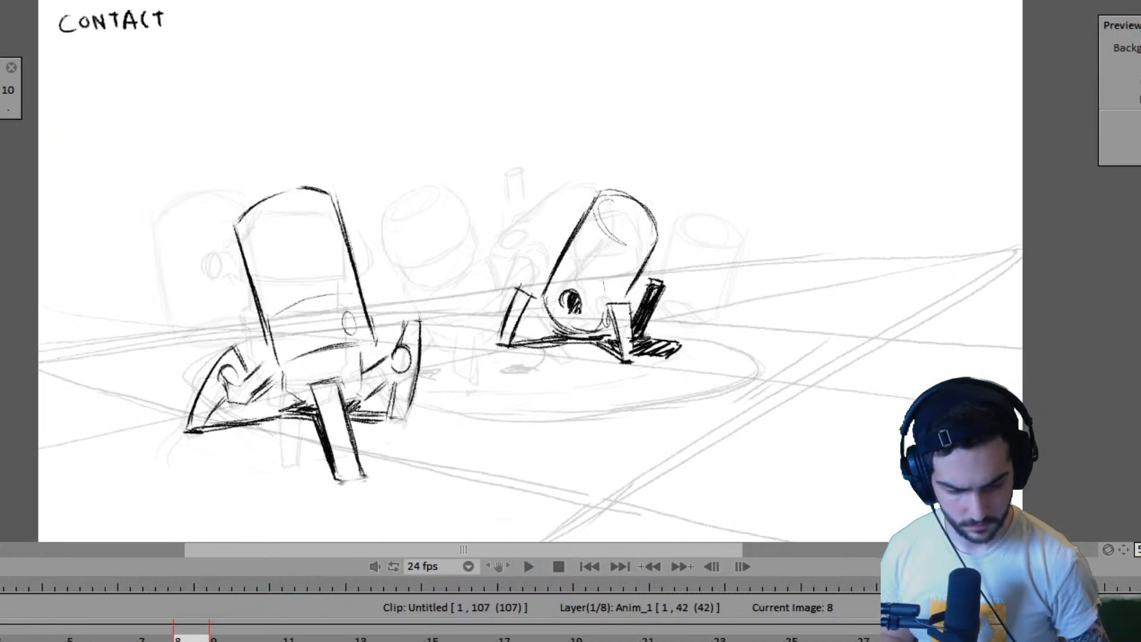
key("space")
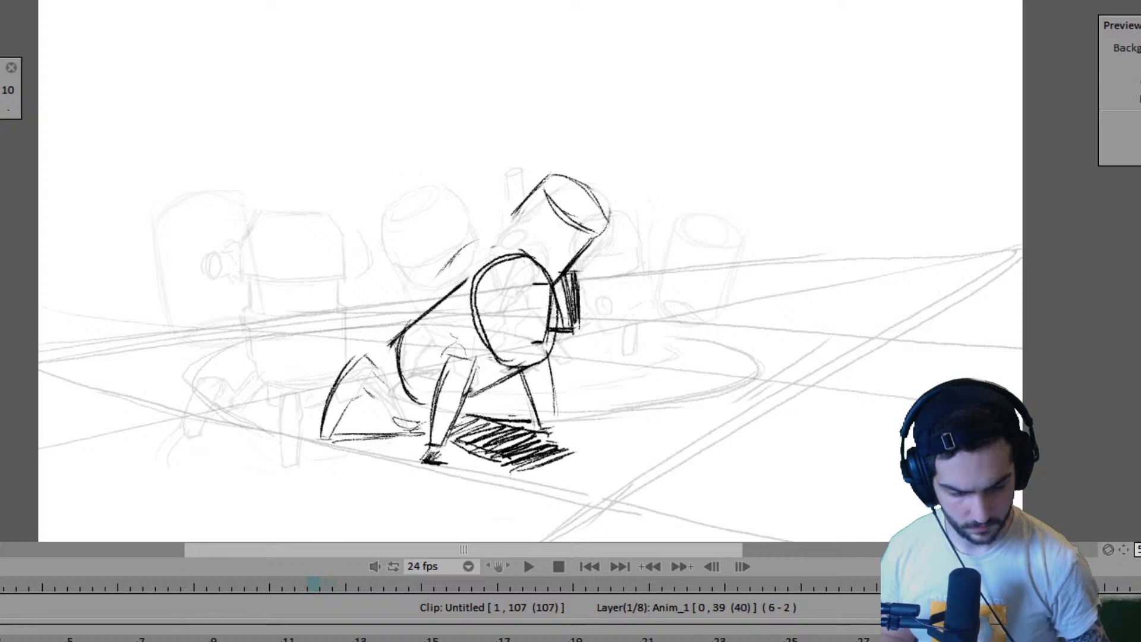
- Try shortening the far robot's held pose before its frame 35 drawing so Anim_1 spans 40 frames, and play it back
left_click_drag(653, 641, 618, 640)
left_click_drag(6, 641, 213, 640)
left_click(67, 639)
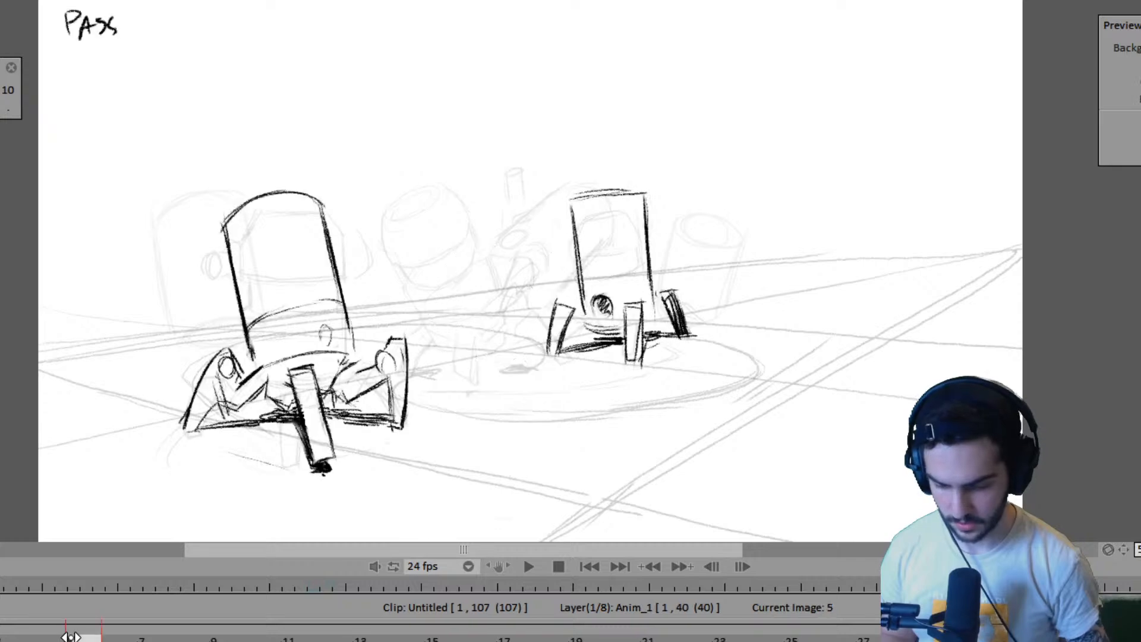
key("Return")
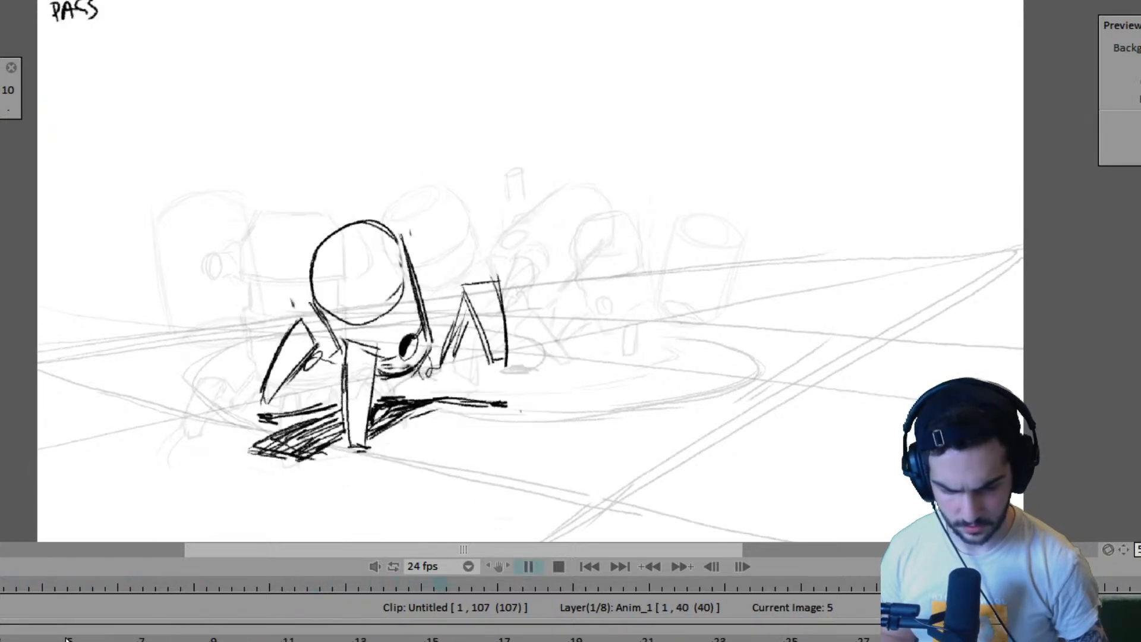
key("Return")
- Flip back through the drawings to frame 23 and compare the robots' poses around frame 27
key("Left")
key("Left")
key("Left")
key("Left")
key("Left")
key("Left")
key("Left")
key("Left")
key("Left")
key("Left")
key("Left")
key("Left")
key("Left")
key("Left")
key("Left")
key("Left")
key("Left")
key("Left")
key("Left")
key("Left")
key("Left")
key("Left")
key("Left")
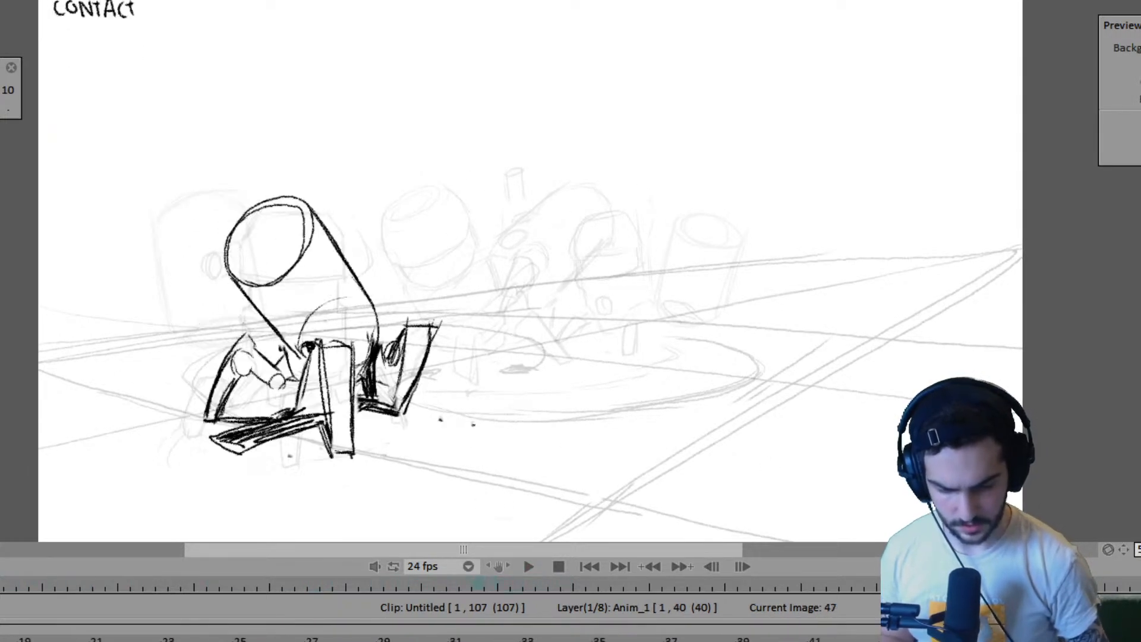
key("Left")
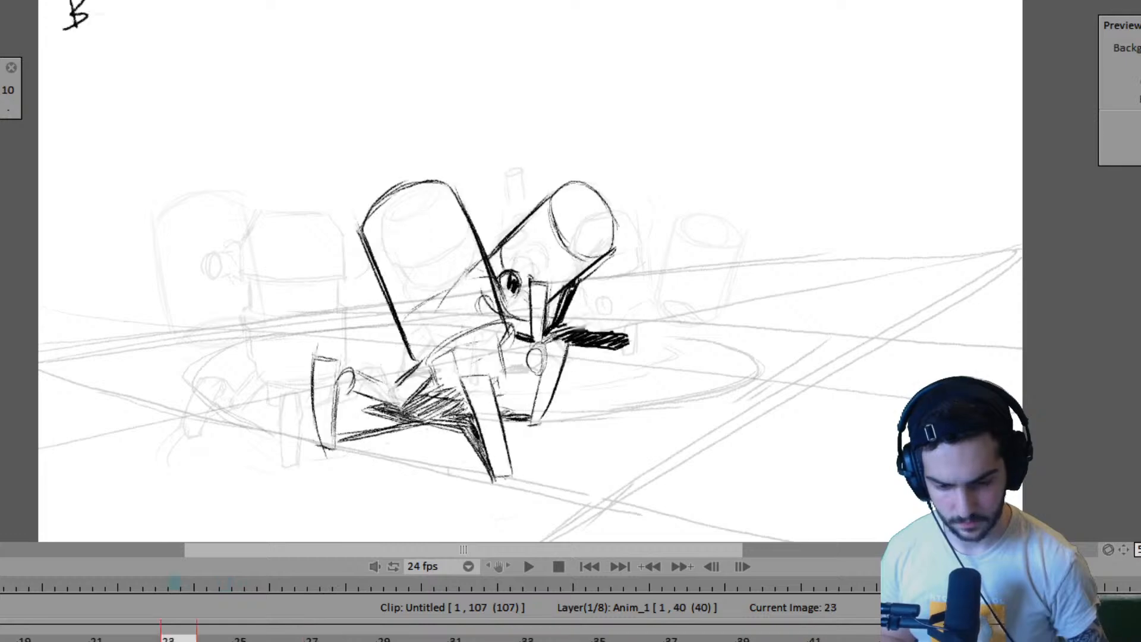
key("Right")
key("Right")
key("Left")
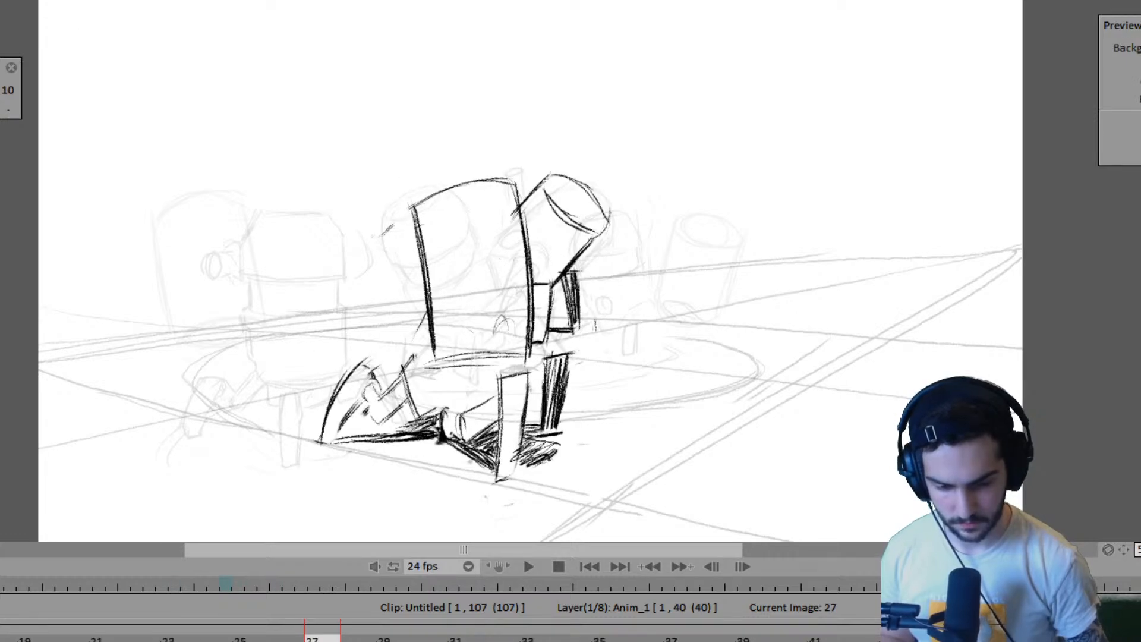
key("Right")
key("Left")
- Lengthen the far robot's held pose after frame 27 so Anim_1 spans 44 frames, and flip through the surrounding drawings
key("Right")
key("Left")
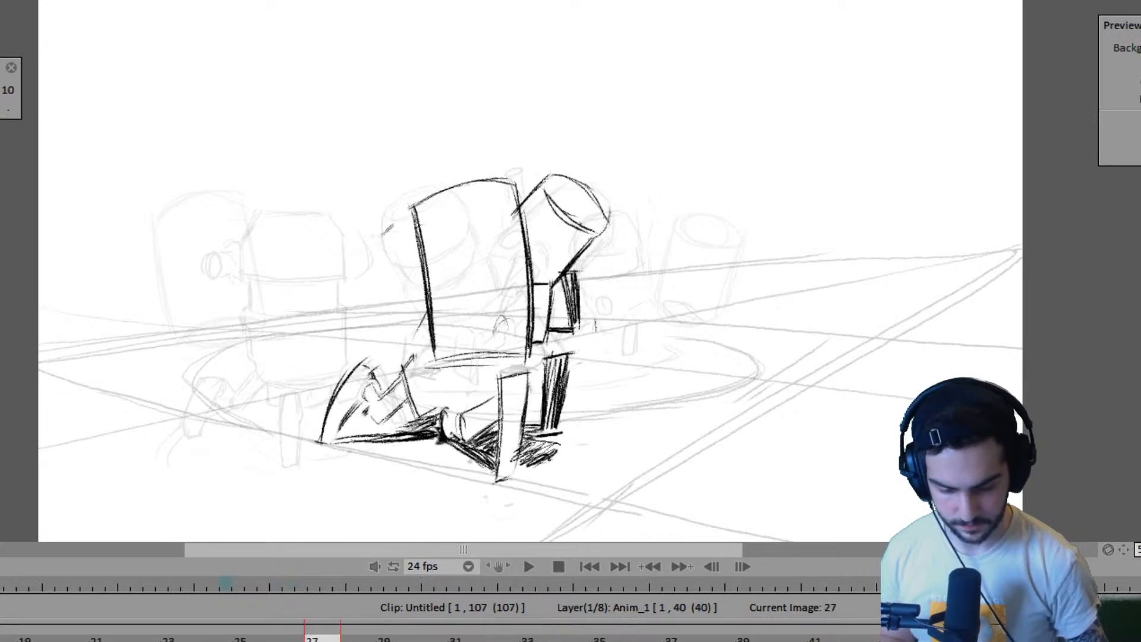
key("Right")
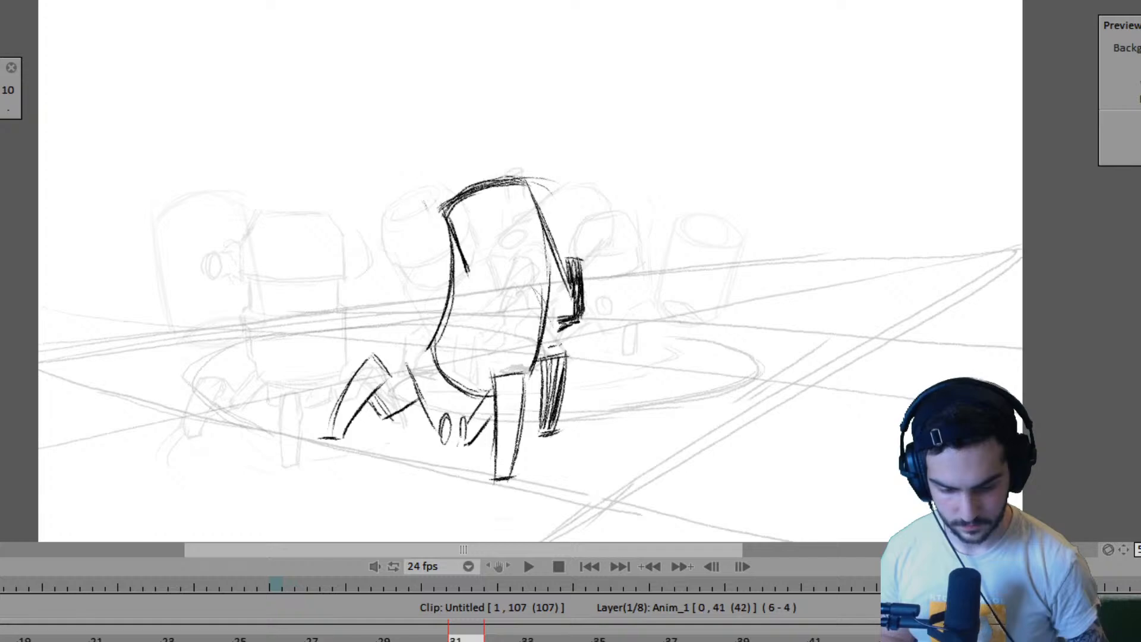
key("Right")
key("Left")
key("Left")
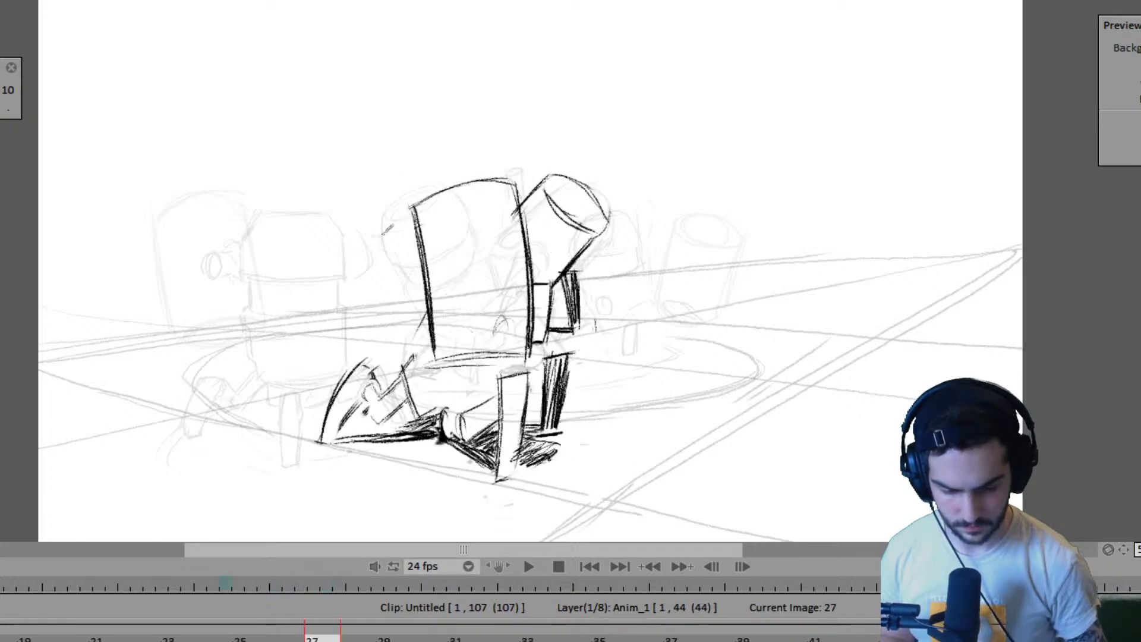
key("Right")
key("Right")
key("Left")
key("Left")
key("Left")
key("Left")
key("Left")
key("Left")
key("Left")
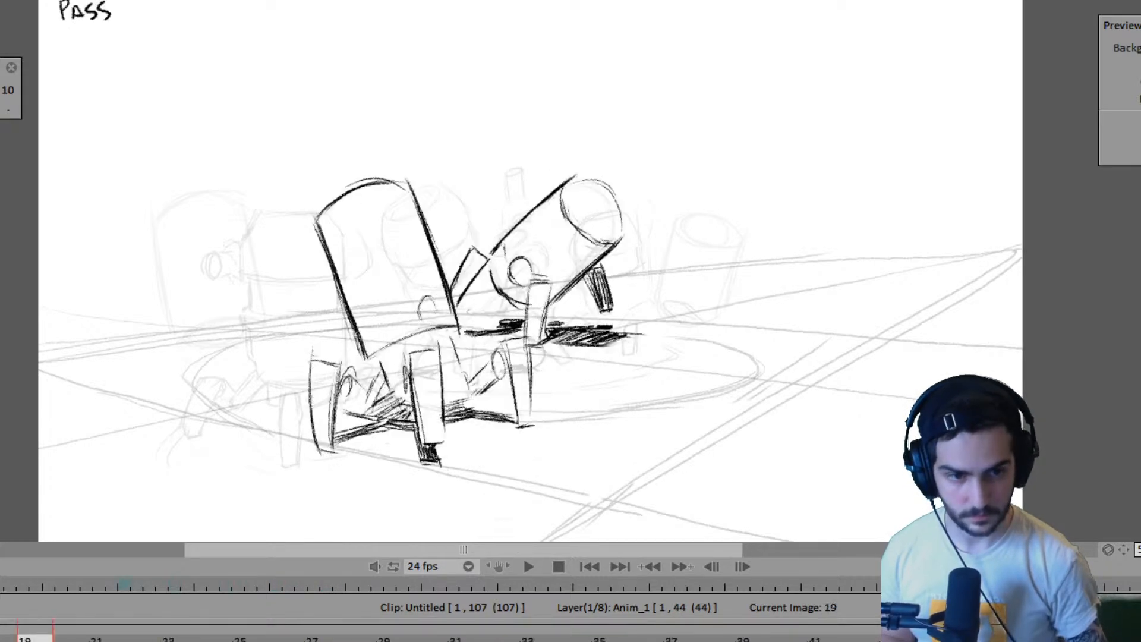
- Play back the animation to judge the far robot's lengthened hold
key("Return")
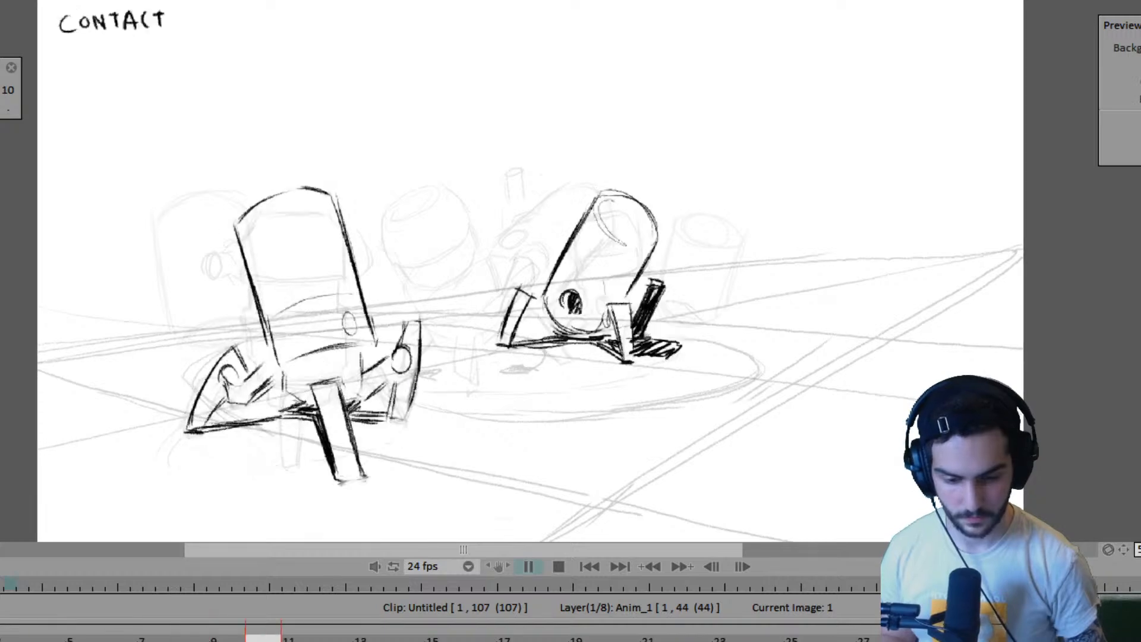
key("Return")
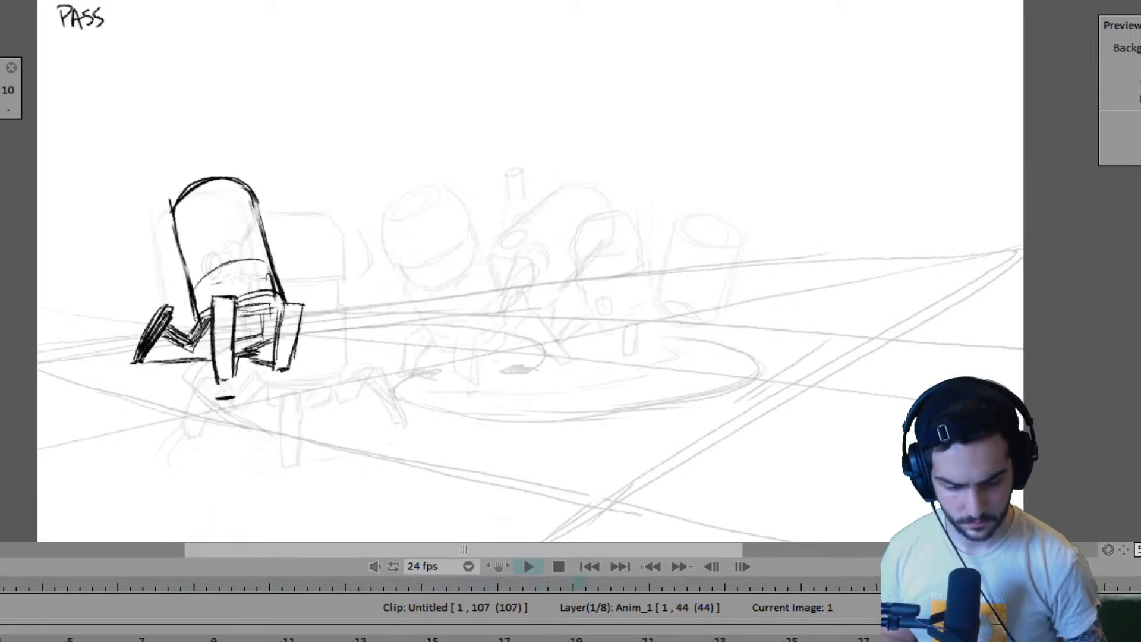
key("Return")
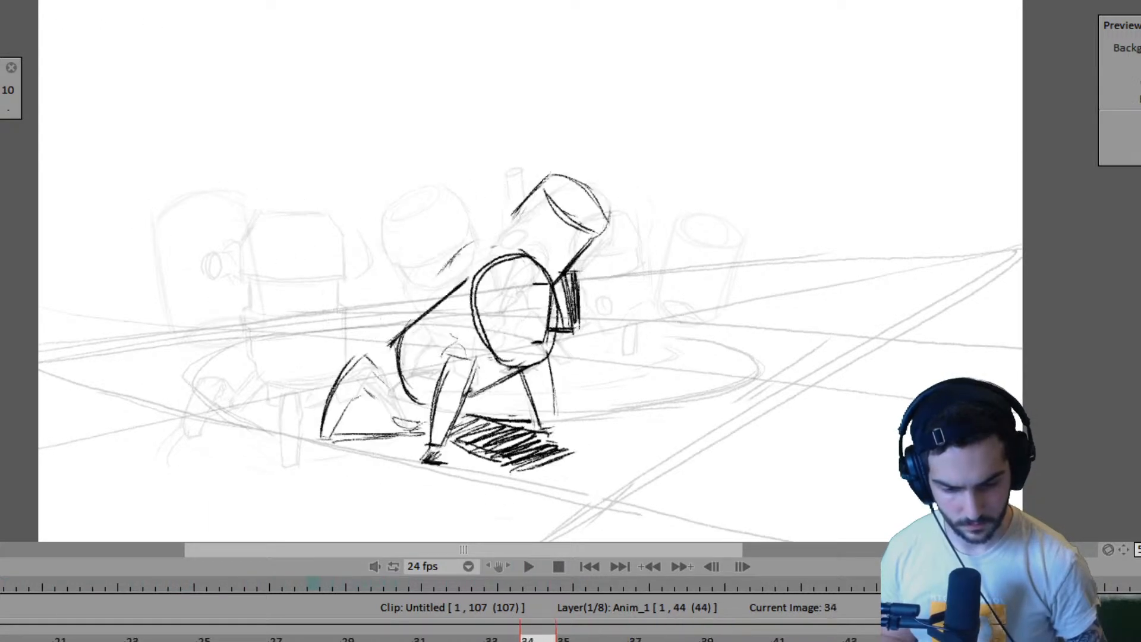
- Step back and forth through frames 30 to 35 to examine how both robots' pose changes line up
key("Left")
key("Left")
key("Right")
key("Right")
key("Right")
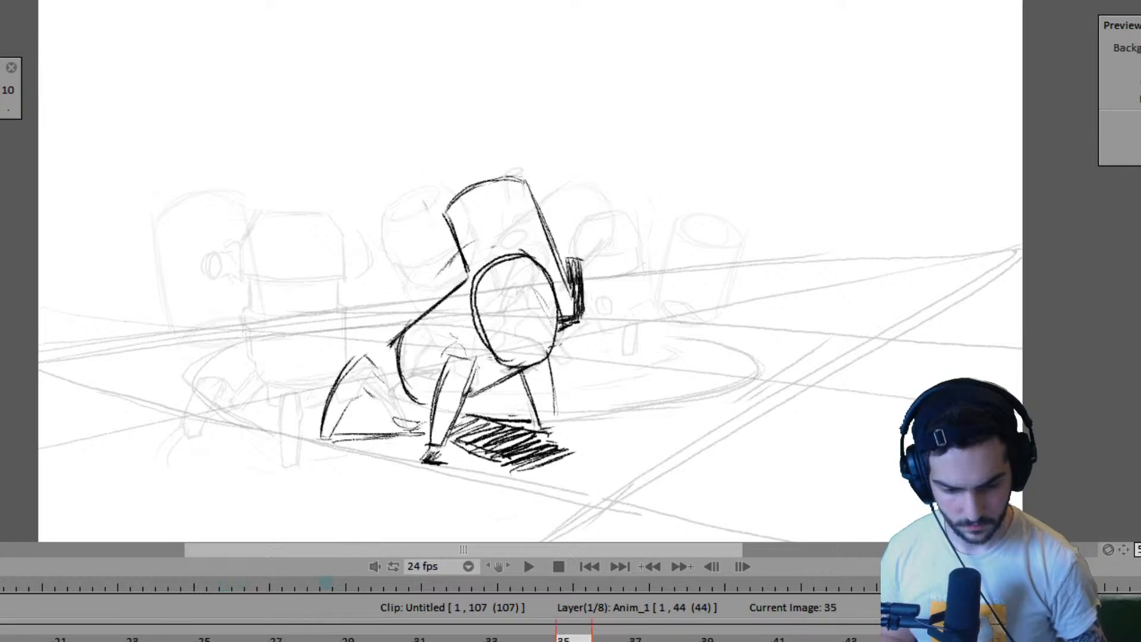
key("Left")
key("Left")
key("Right")
key("Right")
key("Left")
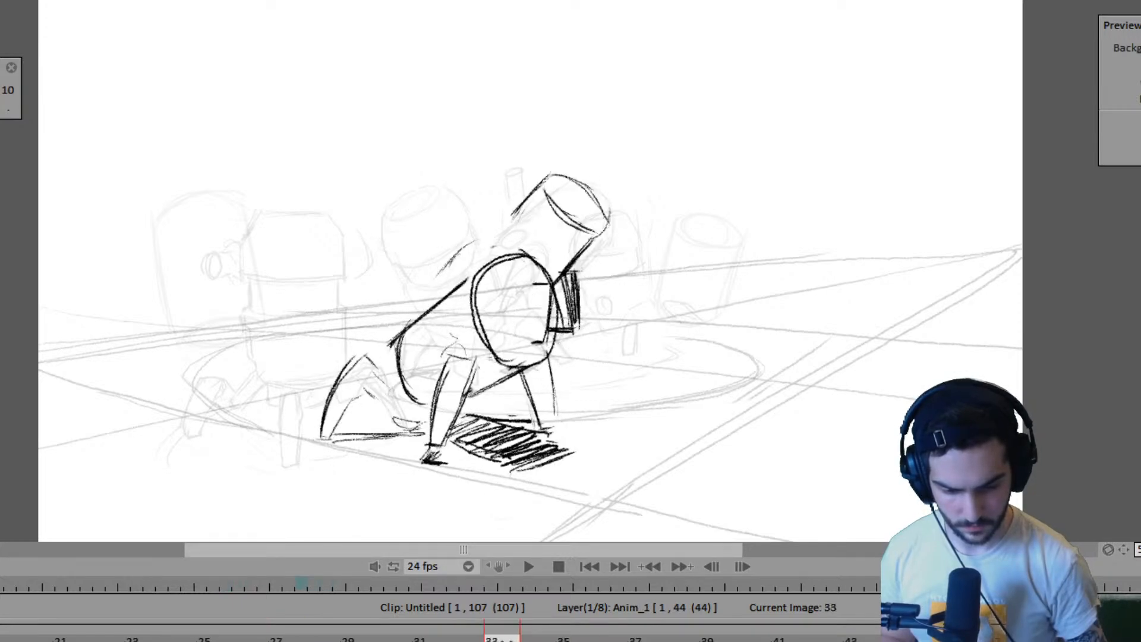
- Flip through the drawings between frames 30 and 35 to check how both robots' bodies turn
key("Right")
key("Left")
key("Left")
key("Left")
key("Left")
key("Left")
key("Left")
key("Right")
key("Right")
key("Right")
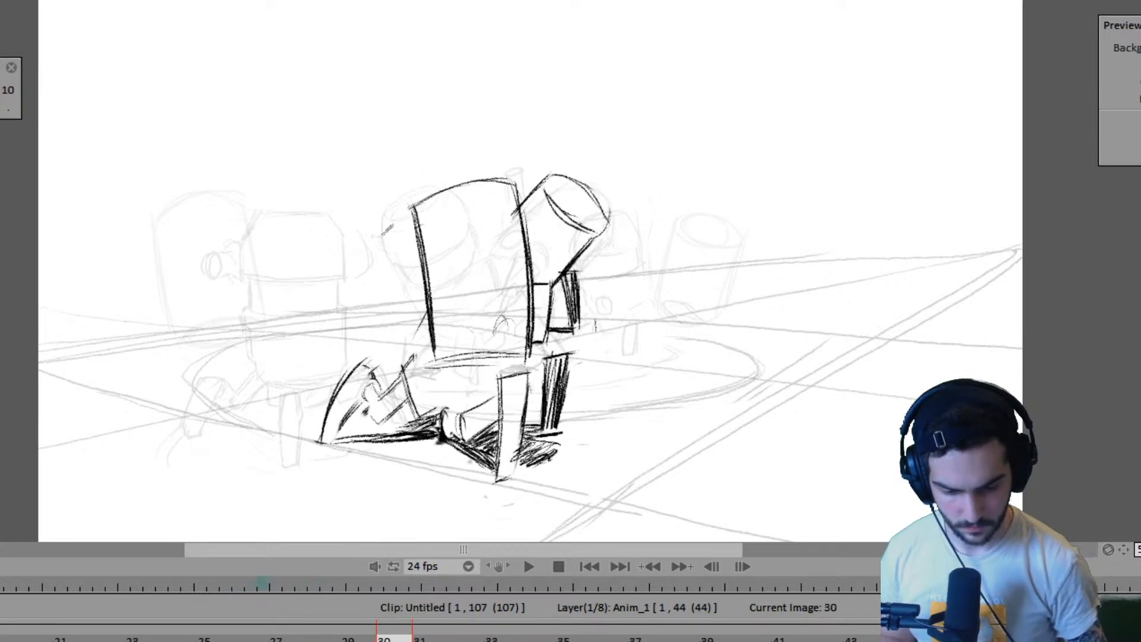
key("Right")
key("Right")
key("Left")
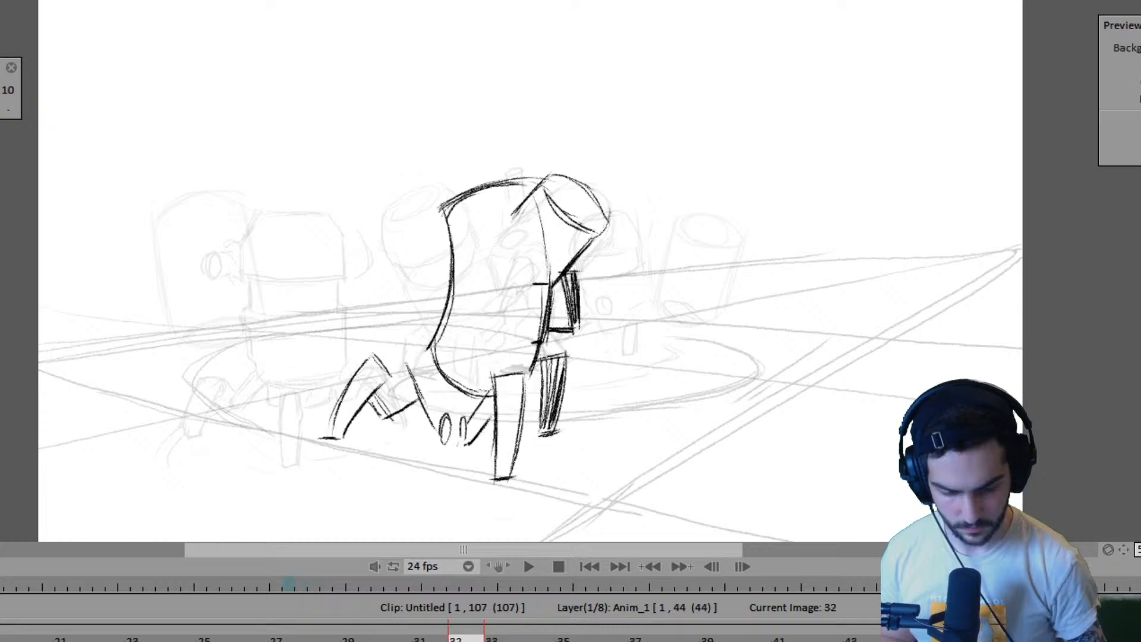
key("Left")
- Alternate between frames 35 and 39 to compare the far robot's body and leg positions
key("Left")
key("Left")
key("Right")
key("Right")
key("Right")
key("Right")
key("Right")
key("Right")
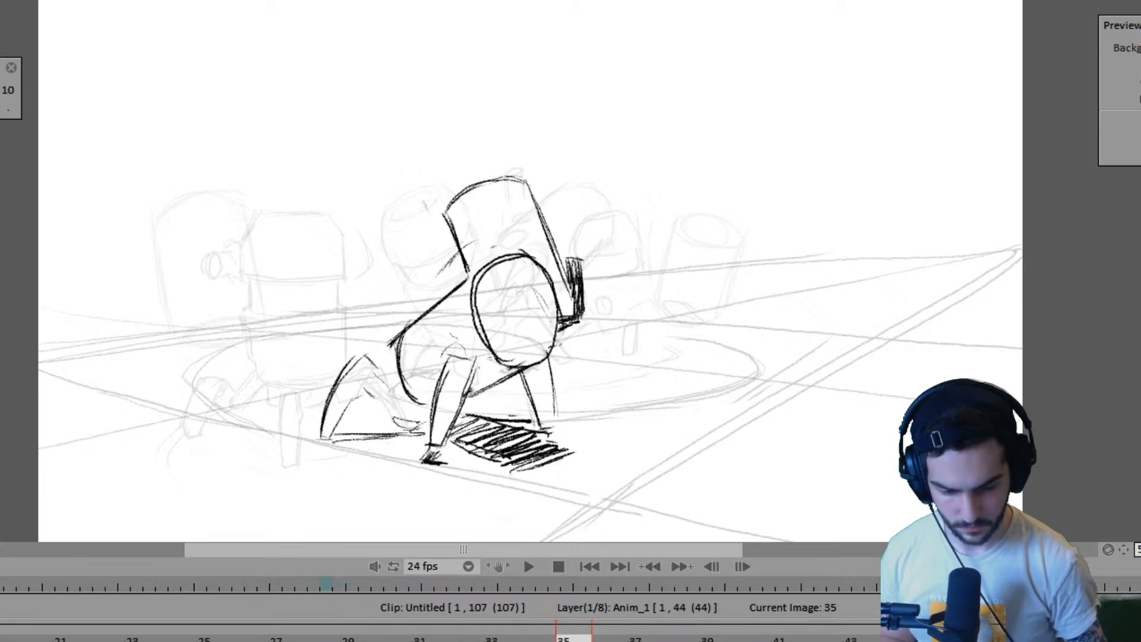
key("Right")
key("Left")
key("Right")
key("Left")
key("Right")
key("Left")
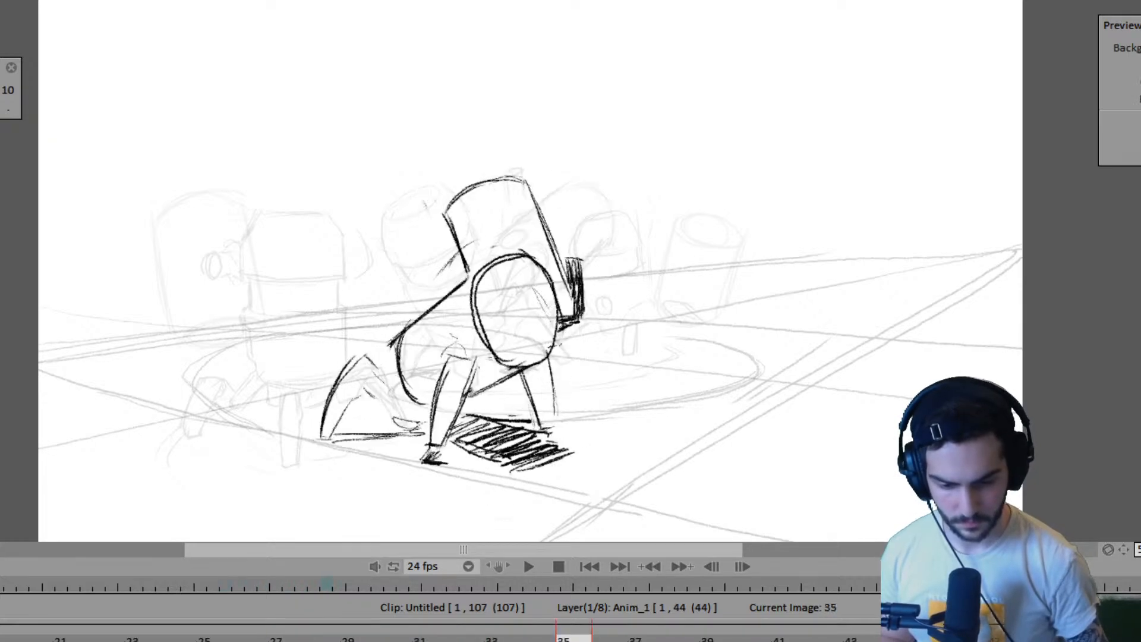
key("Right")
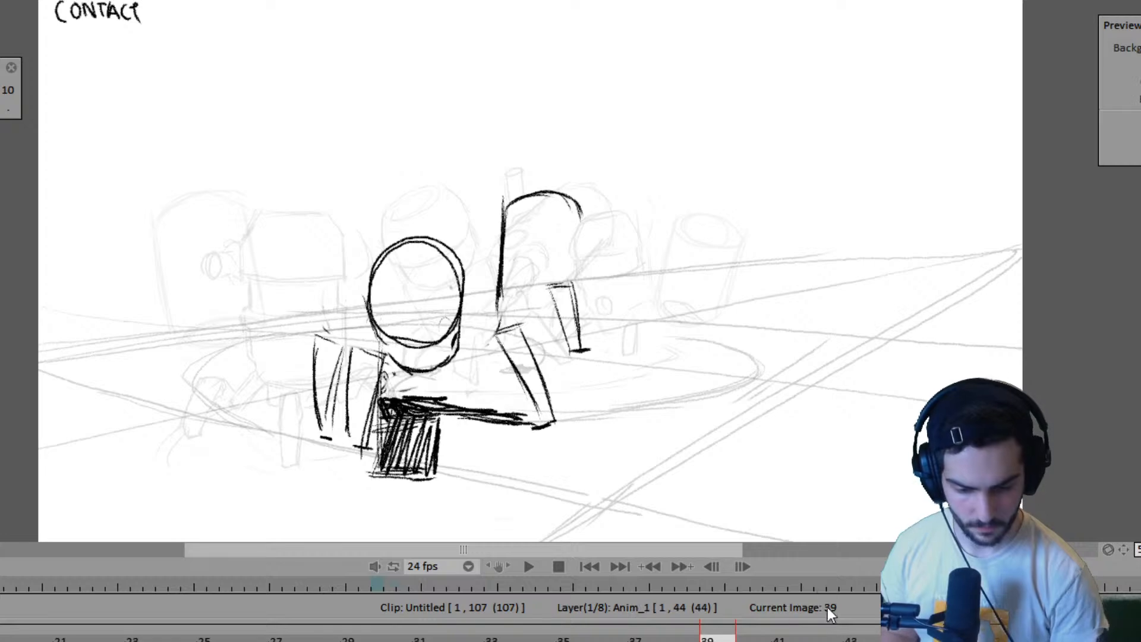
key("Left")
key("Right")
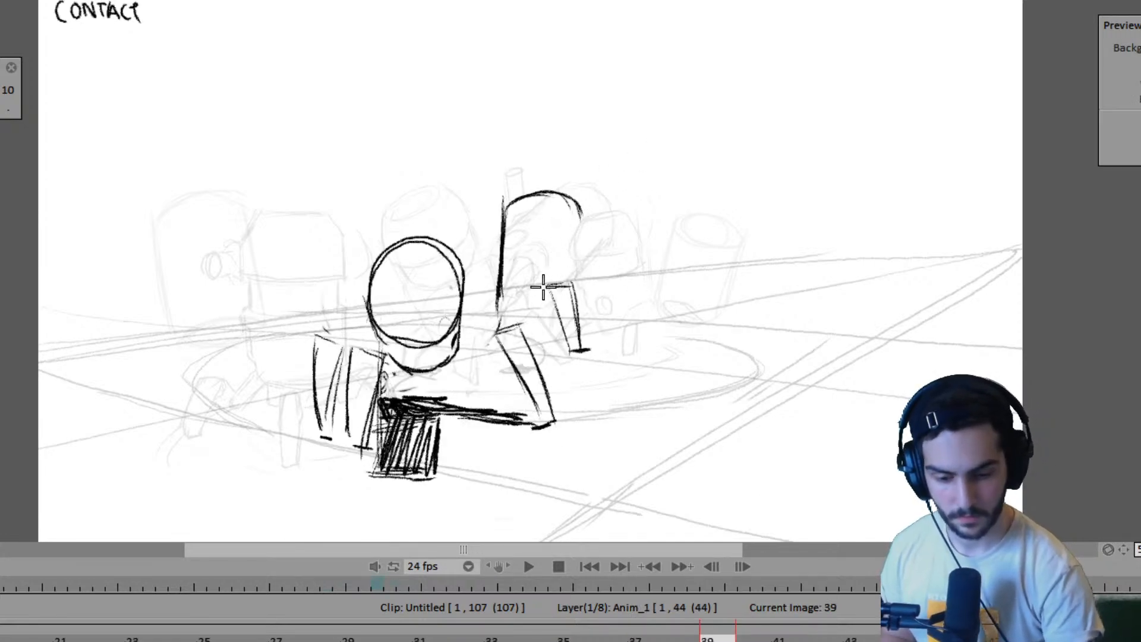
key("Left")
key("Right")
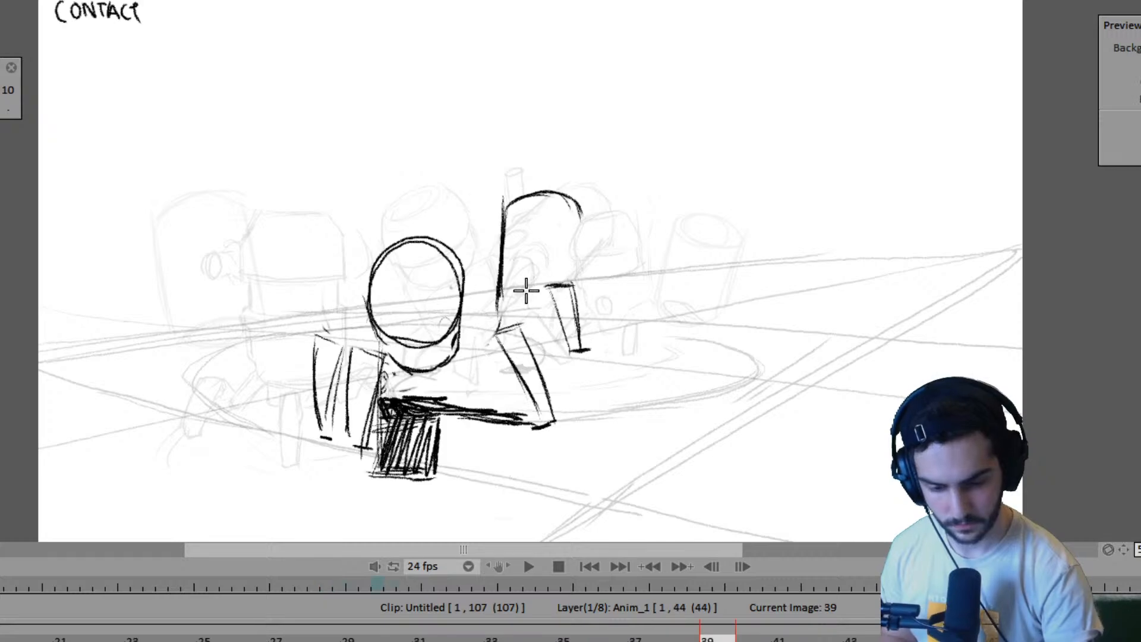
- At frame 39, sketch a small circle on the far robot's lower body and its rear leg, using frame 35 as reference
key("Left")
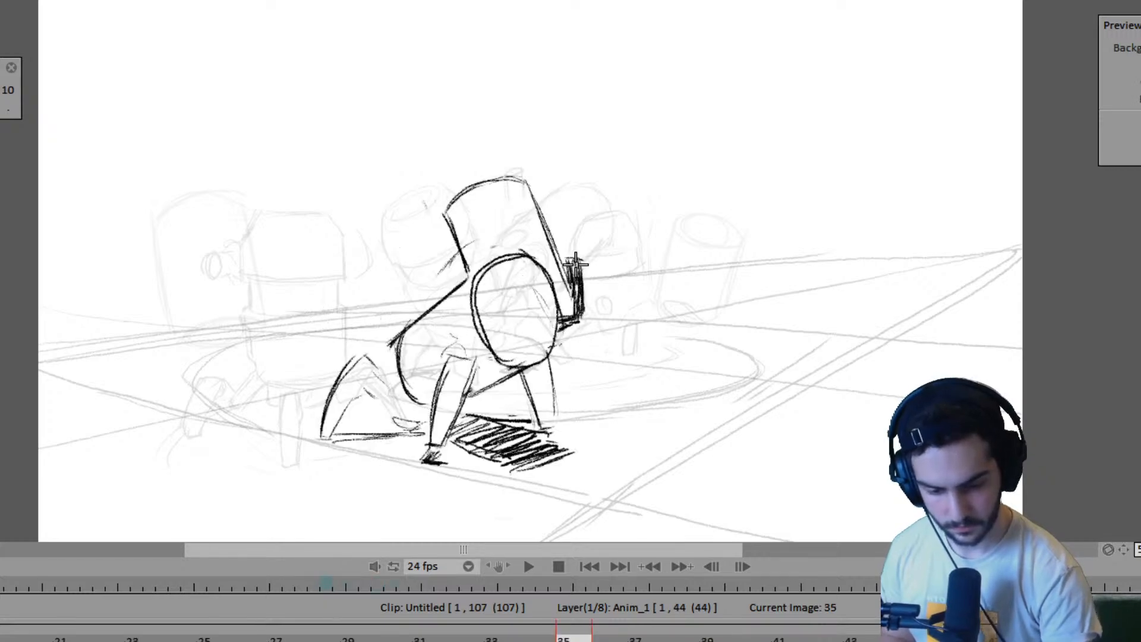
key("Right")
key("Left")
key("Right")
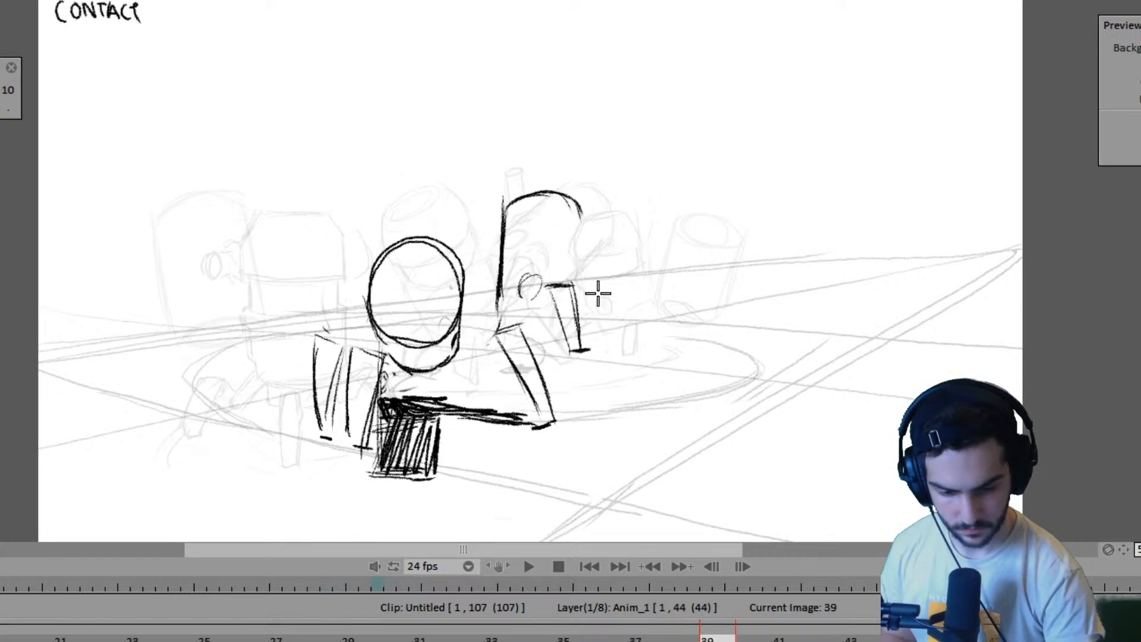
key("Left")
key("Right")
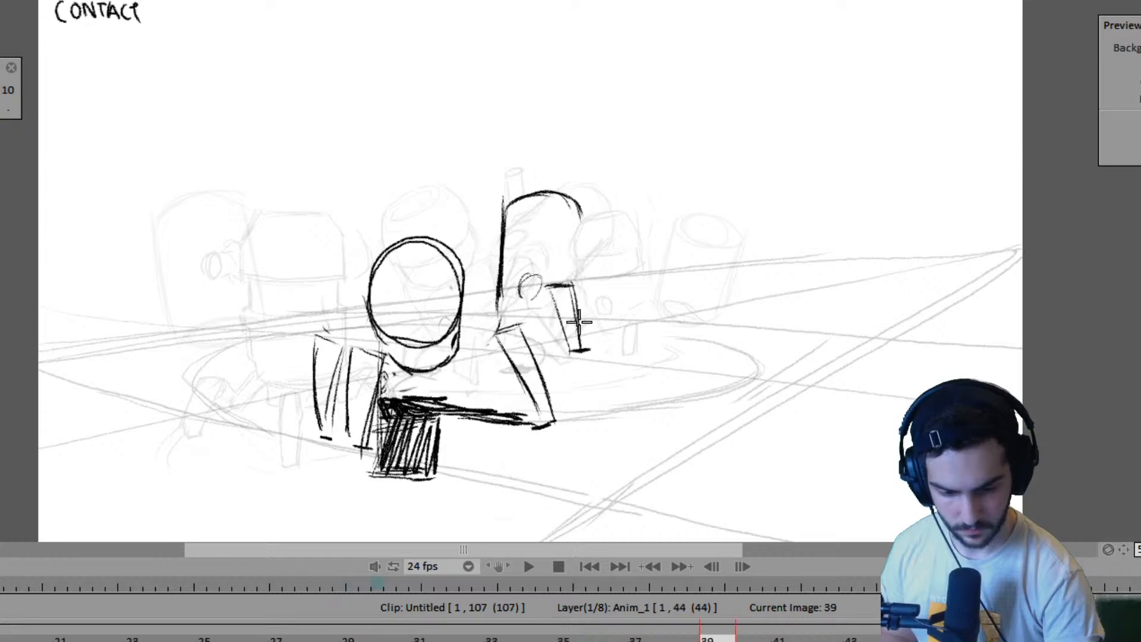
key("Left")
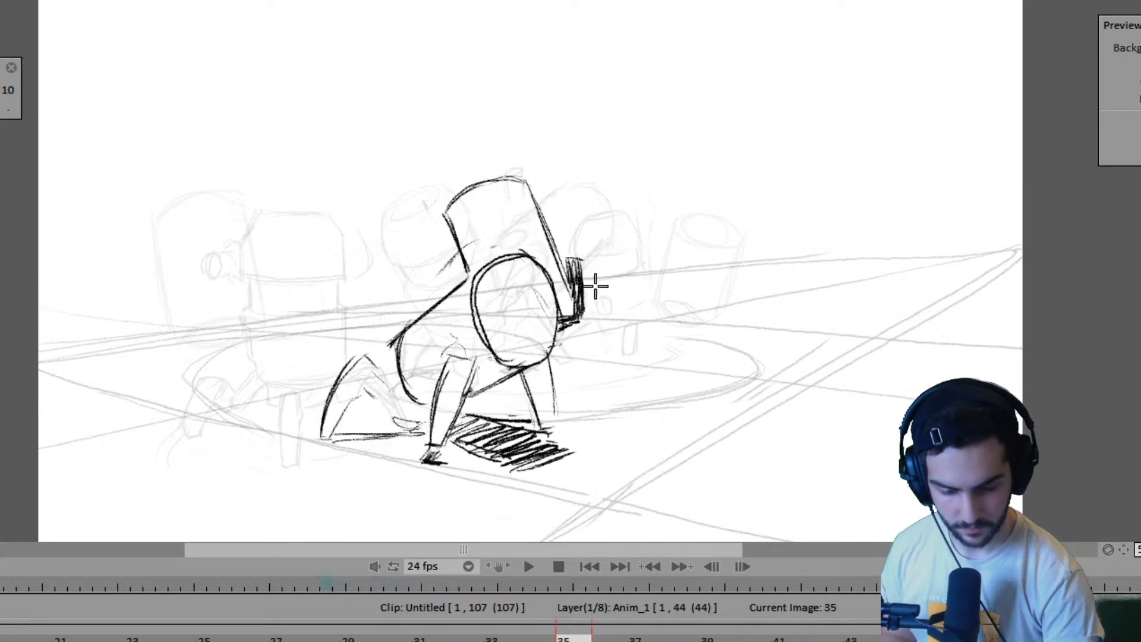
key("Right")
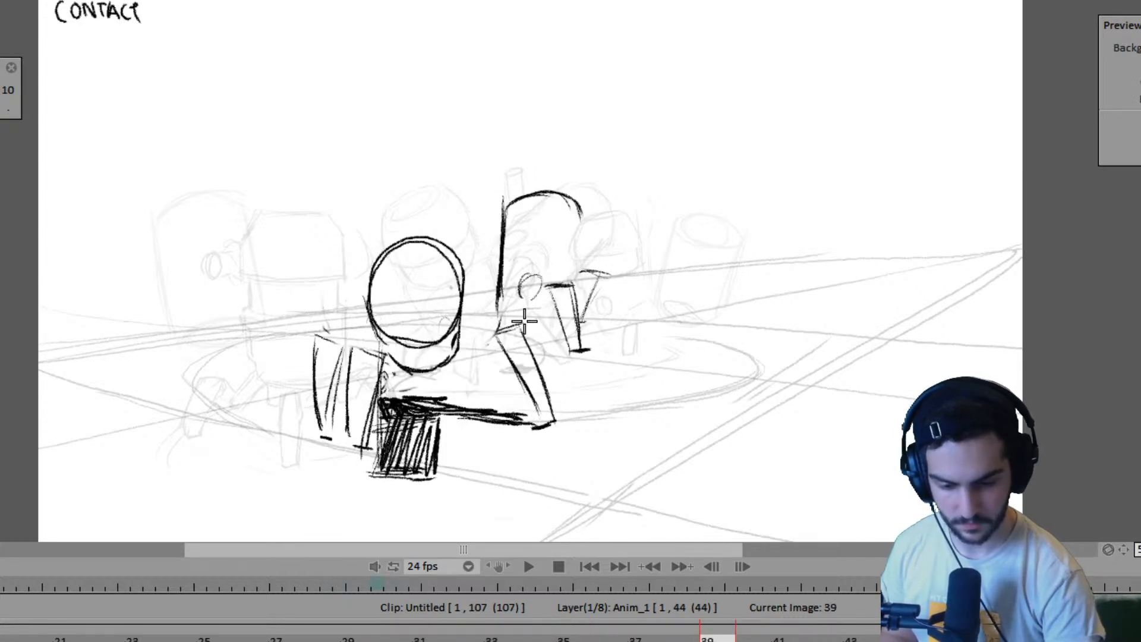
key("Left")
key("Right")
- At frame 39, draw the far robot's leg beside the near robot's head and darken the shadow beneath its body
left_click_drag(458, 322, 490, 275)
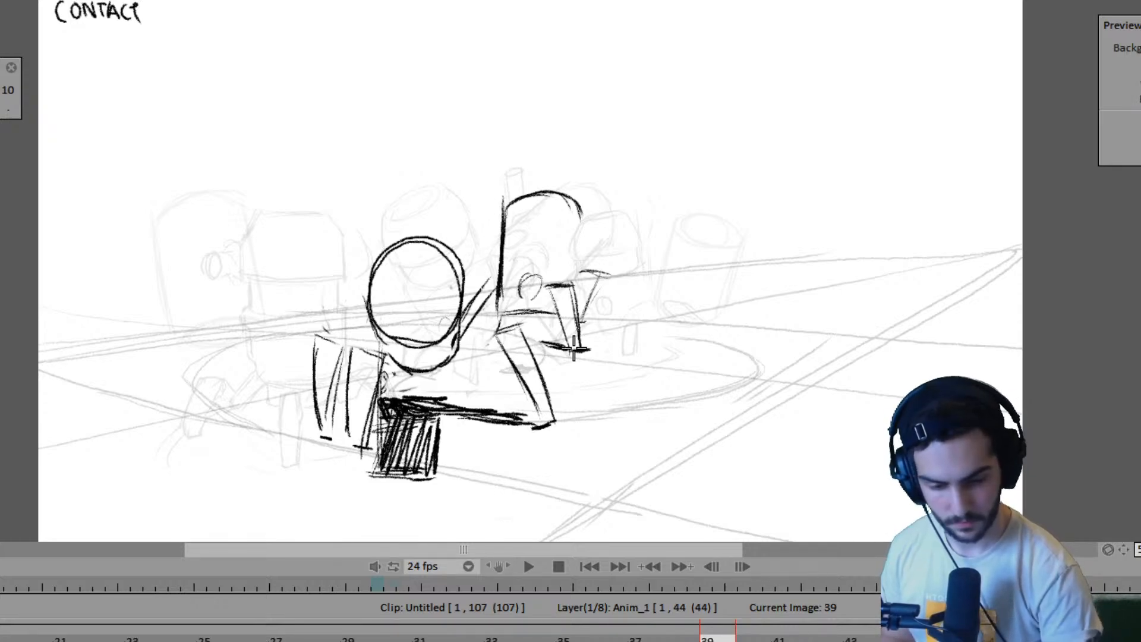
key("Left")
key("Right")
mouse_move(460, 340)
left_mouse_down()
mouse_move(536, 343)
mouse_move(524, 339)
mouse_move(563, 334)
mouse_move(536, 328)
mouse_move(560, 325)
left_mouse_up()
- Compare frame 39 with the drawings around it and erase the small circle from the far robot's body
key("Left")
key("Left")
key("Left")
key("Left")
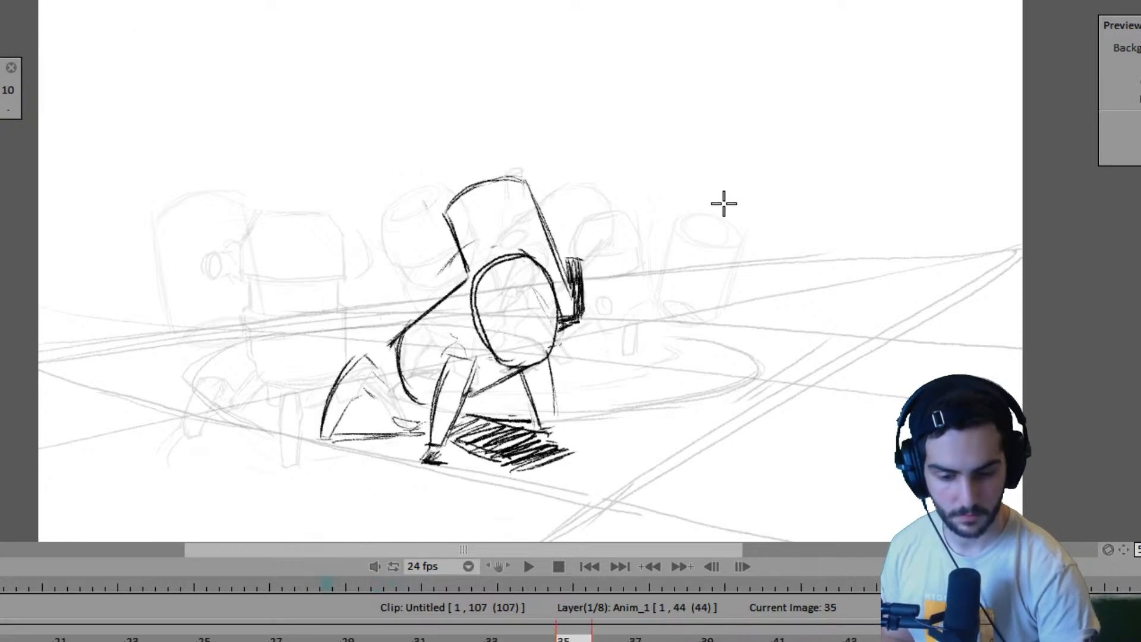
key("Right")
key("Right")
key("Right")
key("Right")
key("Right")
key("Right")
key("Left")
key("Left")
key("Left")
key("Left")
key("Left")
key("Left")
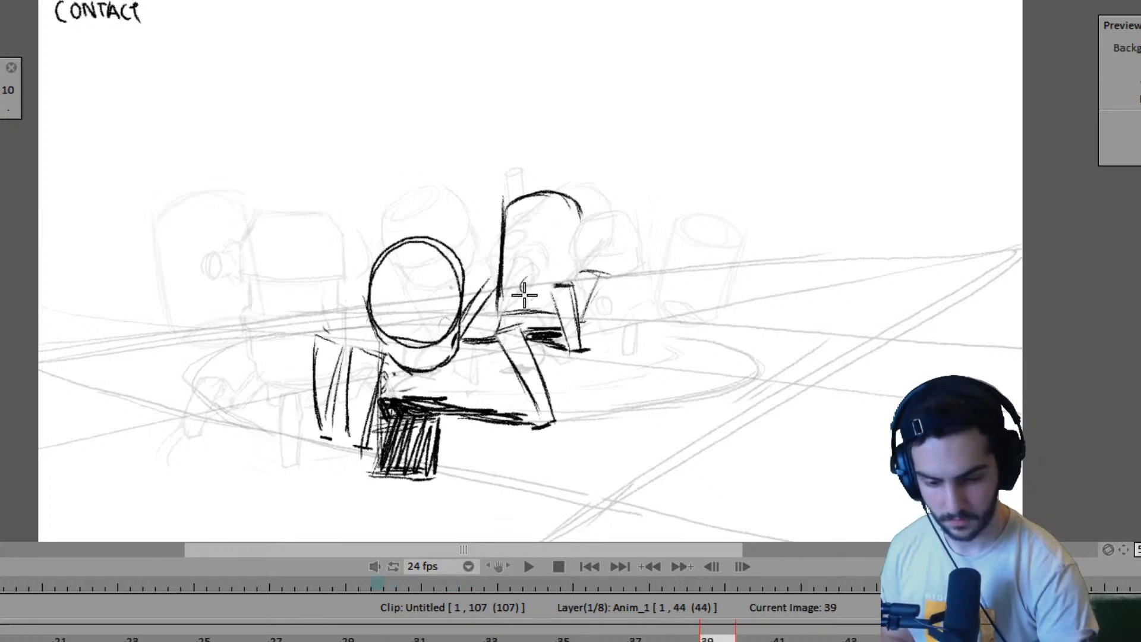
- Flip through the drawings between frames 19 and 39 to examine how the far robot's pose progresses
key("Left")
key("Left")
key("Left")
key("Left")
key("Right")
key("Right")
key("Right")
key("Right")
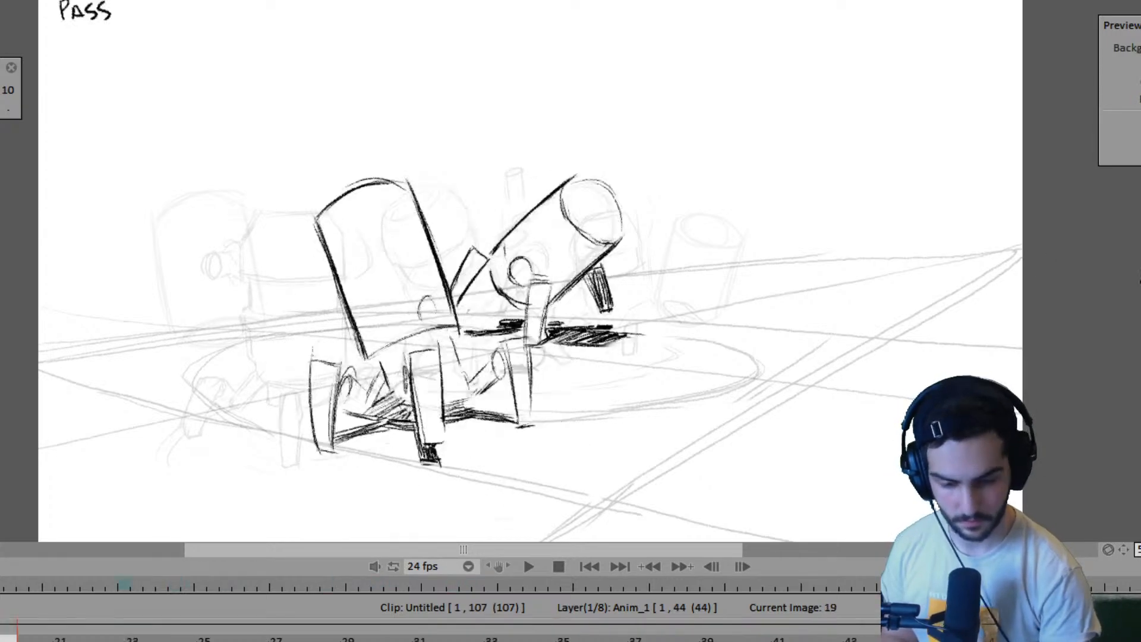
key("Left")
key("Left")
key("Left")
key("Left")
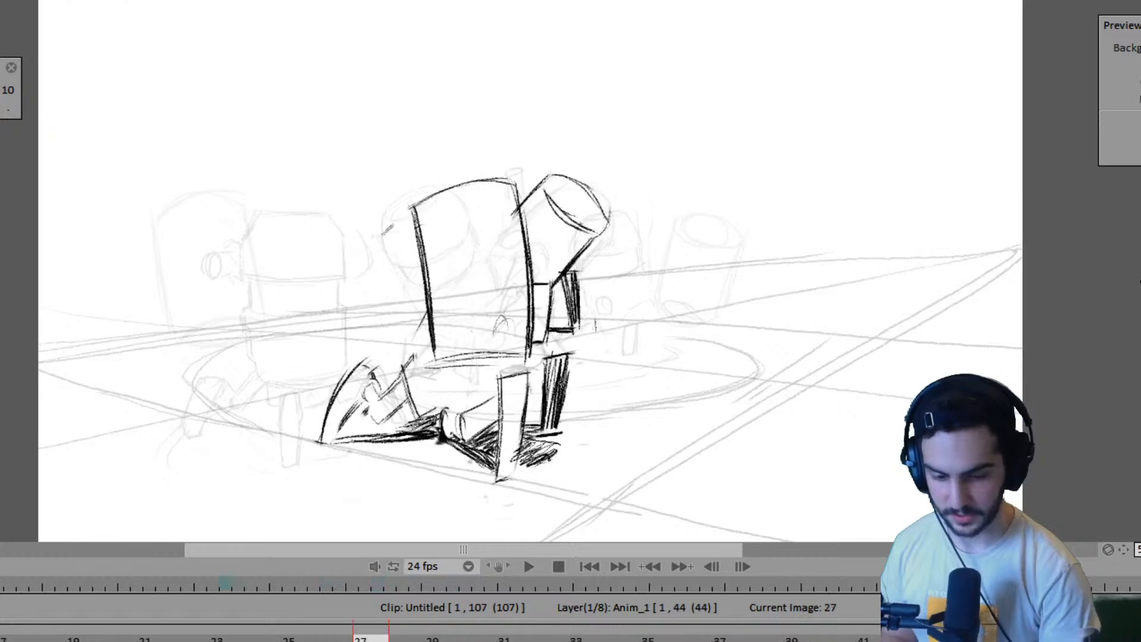
key("Right")
key("Right")
key("Right")
key("Right")
key("Left")
key("Left")
key("Left")
key("Left")
key("Right")
key("Right")
key("Right")
key("Right")
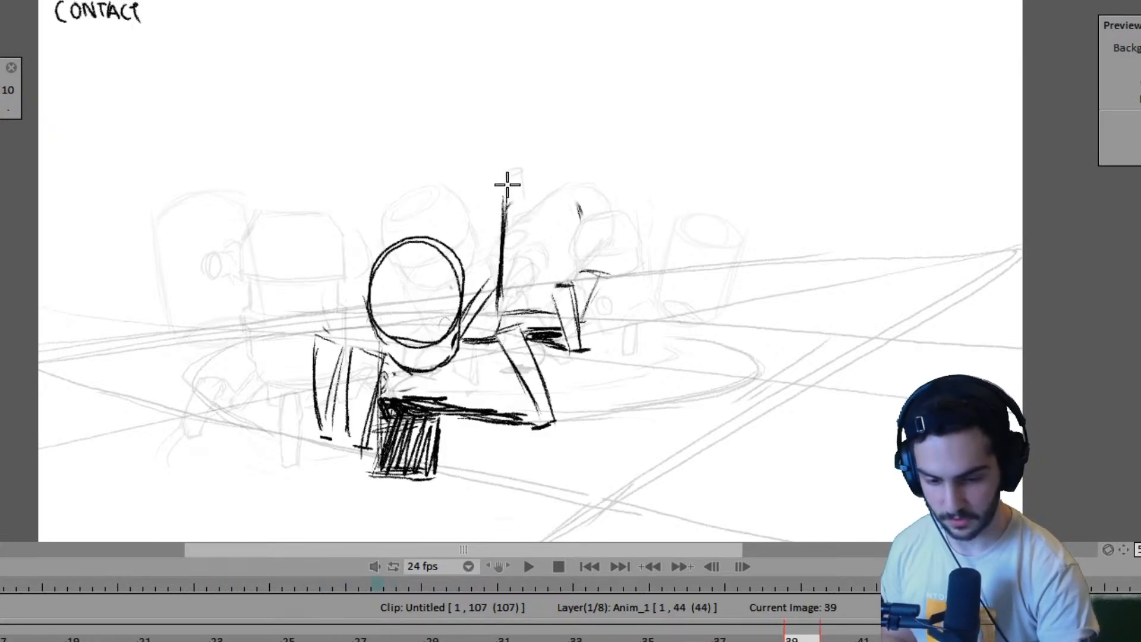
- At frame 39, redraw the far robot's domed top slightly higher, add its missing body side and shade its rear leg
mouse_move(502, 205)
left_mouse_down()
mouse_move(556, 192)
mouse_move(531, 184)
mouse_move(561, 190)
mouse_move(590, 215)
left_mouse_up()
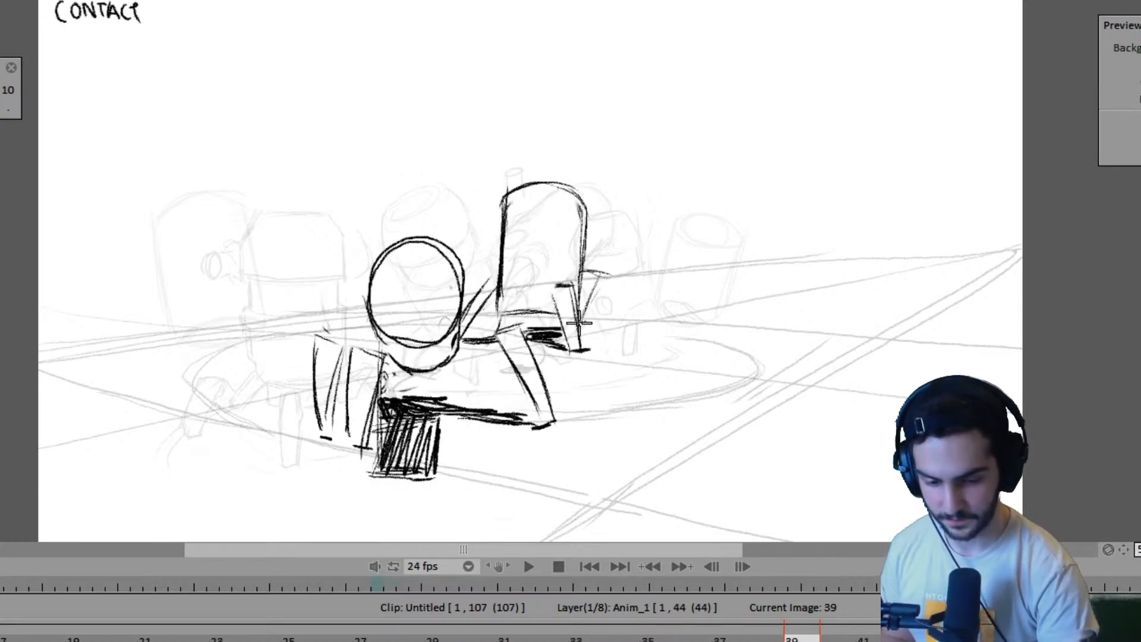
left_click_drag(585, 299, 597, 273)
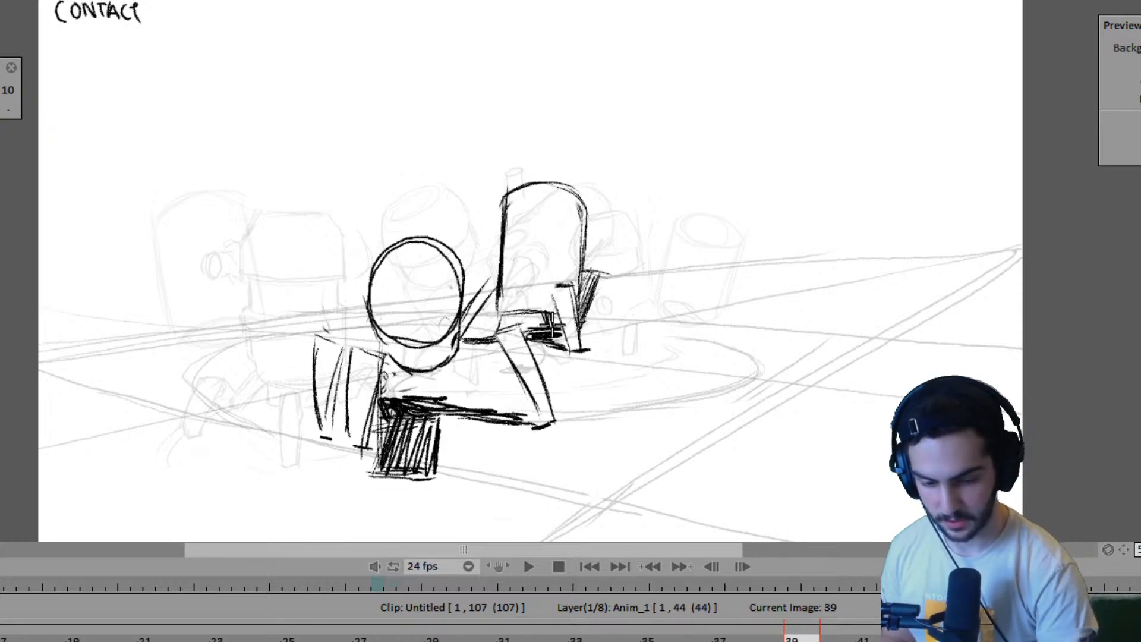
- Flip through the drawings from frame 15 to frame 39 to review both robots' walk poses
key("Left")
key("Left")
key("Left")
key("Left")
key("Left")
key("Left")
key("Left")
key("Left")
key("Right")
key("Right")
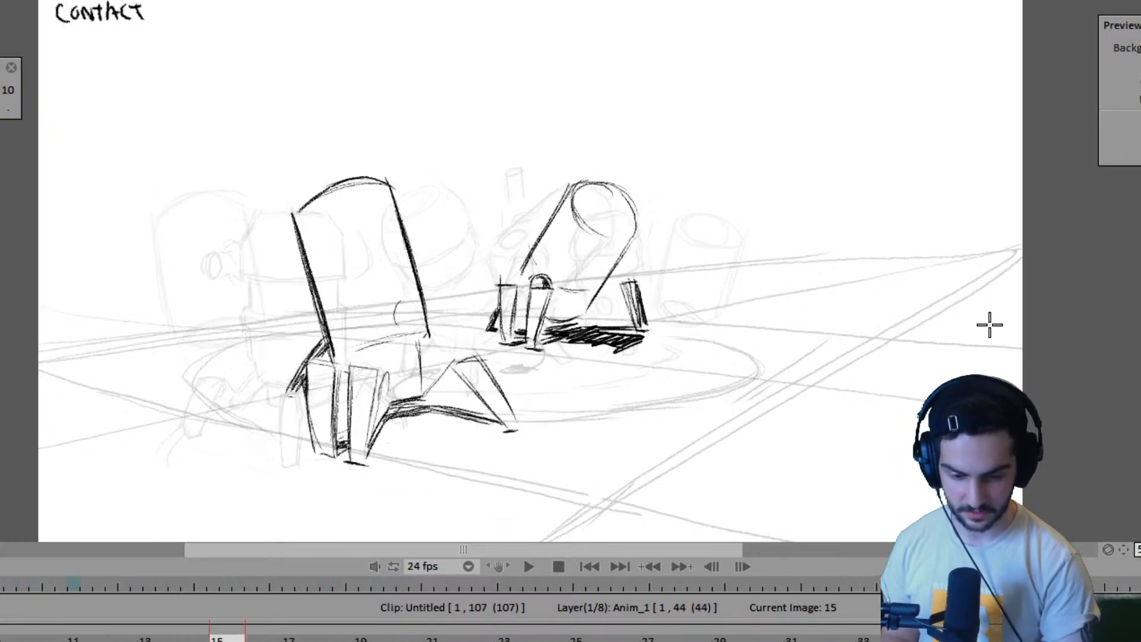
key("Right")
key("Right")
key("Right")
- Add dark shading beside the far robot's foot at frame 35 and check it against the preceding drawings
key("Right")
key("Left")
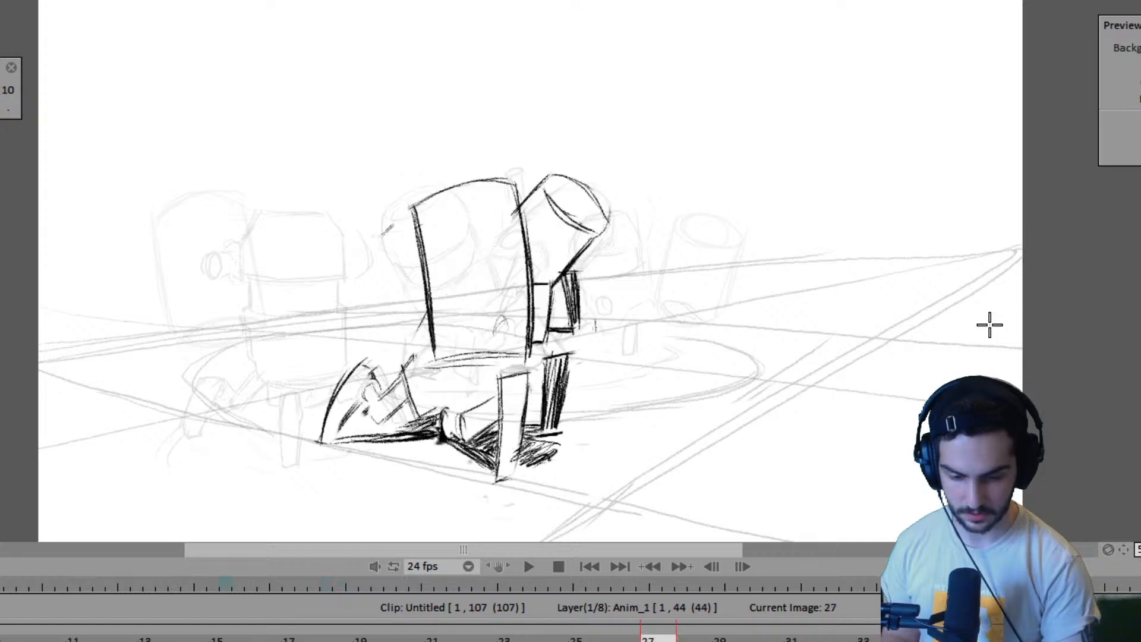
key("Right")
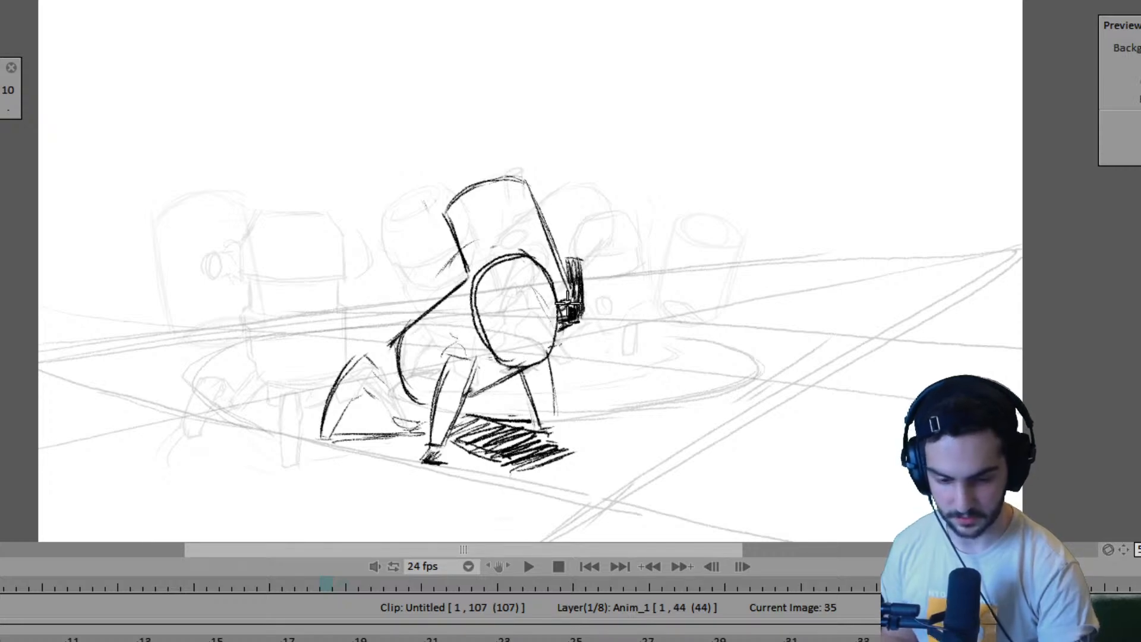
key("Left")
key("Left")
key("Left")
key("Left")
key("Right")
key("Right")
key("Right")
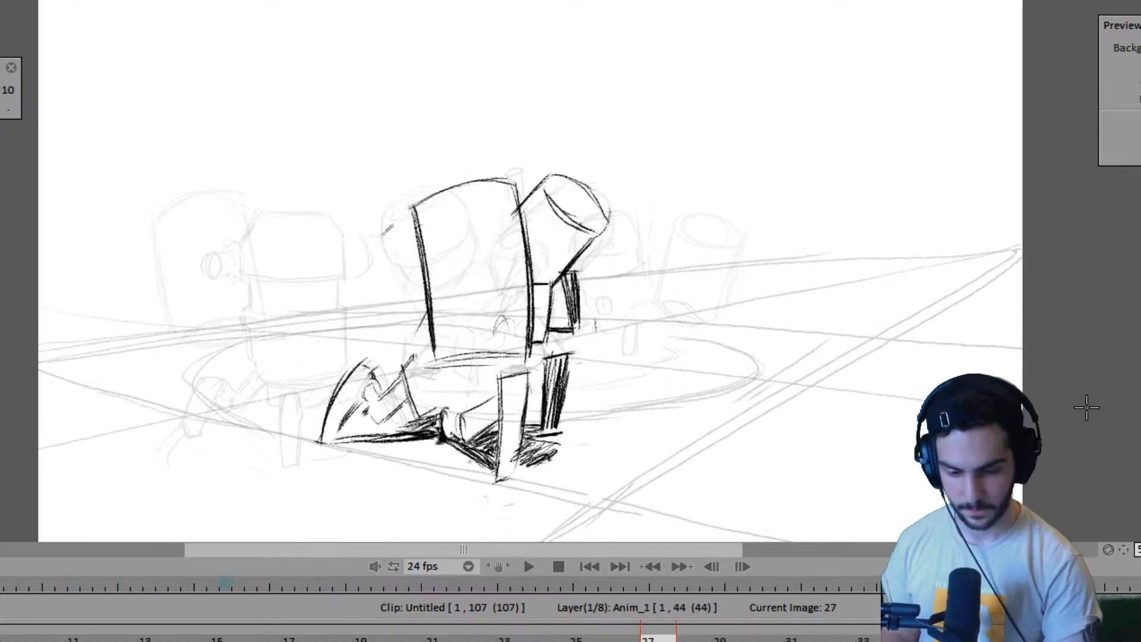
- Reshape and shade the far robot's rear leg at frame 27, matching it against the leg in frame 23
key("Left")
key("Right")
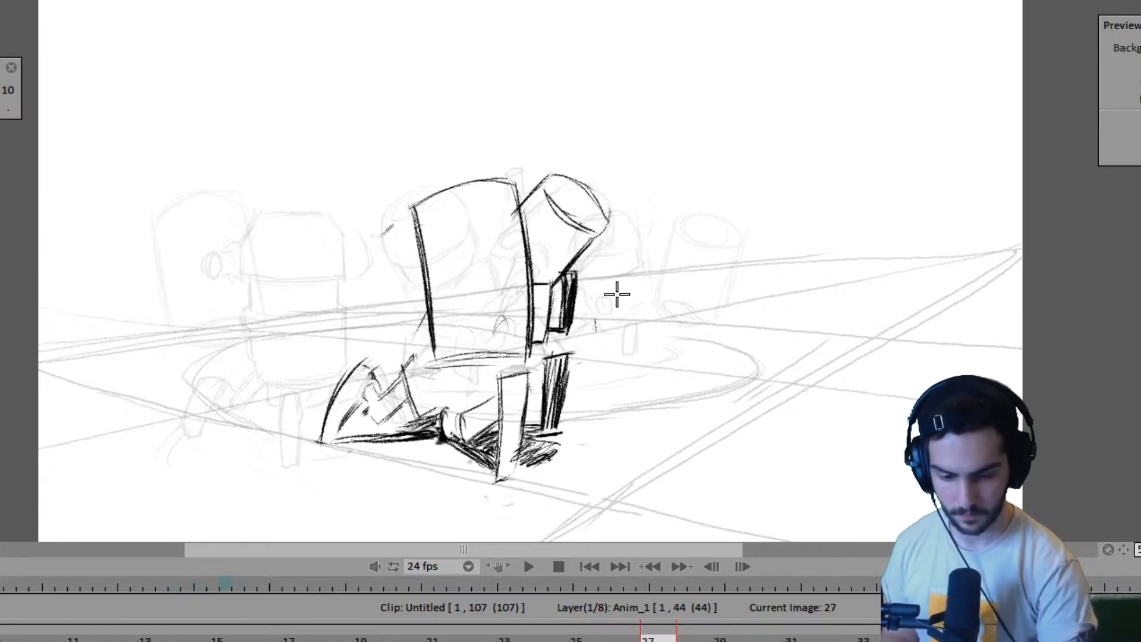
key("Left")
key("Left")
key("Right")
key("Right")
key("Left")
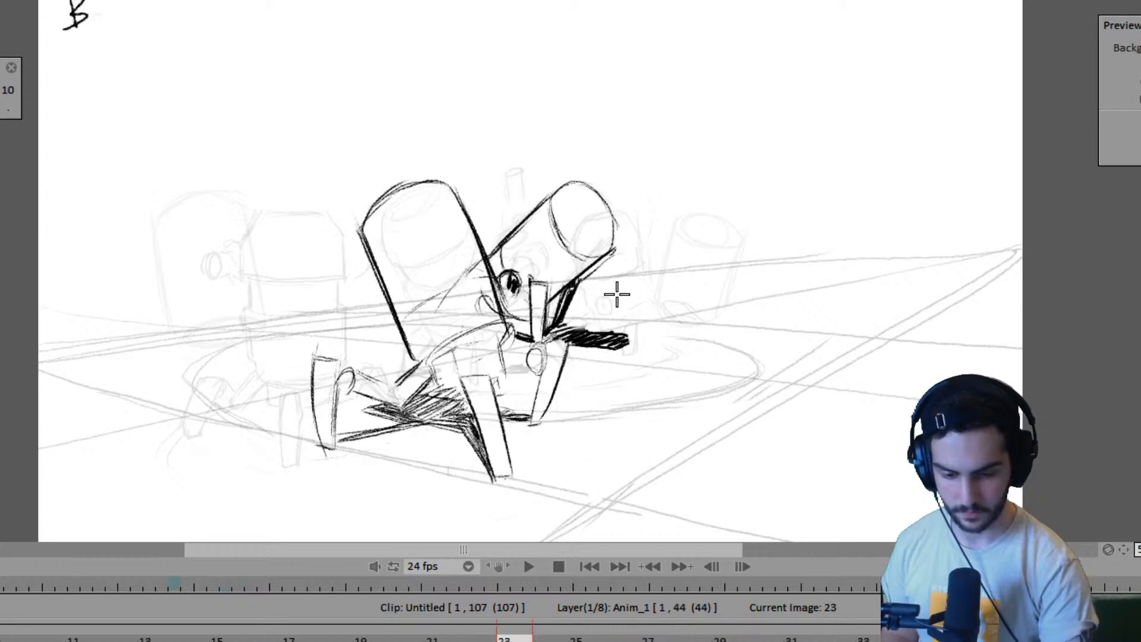
key("Right")
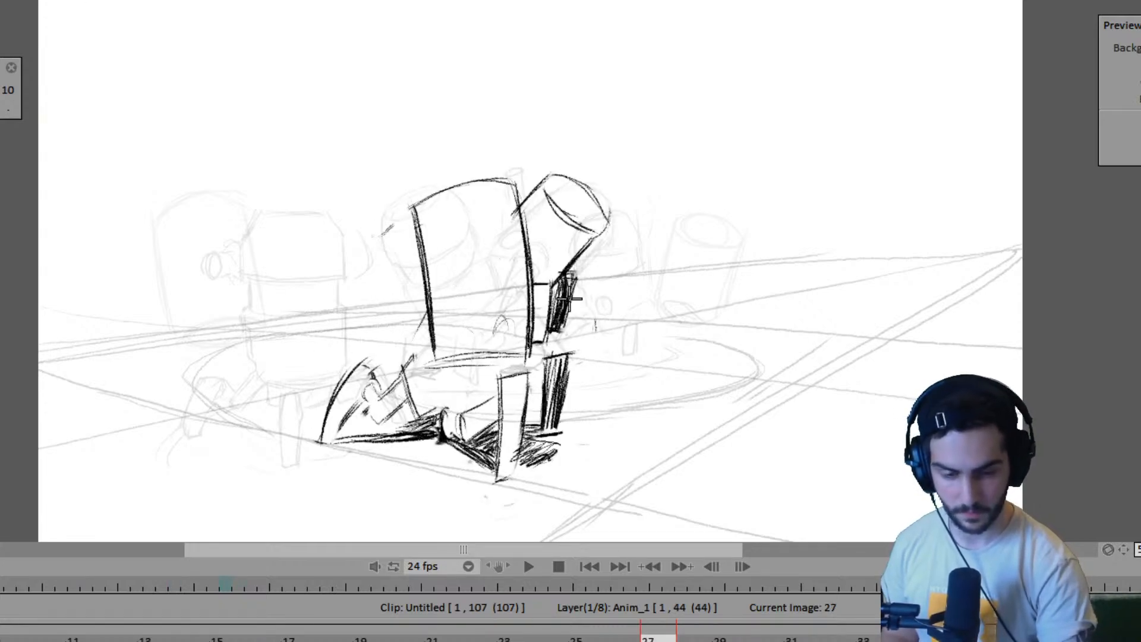
- Flip through the drawings from frame 1 to frame 39 to check both robots' movement
key("Left")
key("Left")
key("Left")
key("Left")
key("Left")
key("Left")
key("Left")
key("Left")
key("Left")
key("Left")
key("Left")
key("Left")
key("Left")
key("Left")
key("Left")
key("Left")
key("Left")
key("Left")
key("Left")
key("Left")
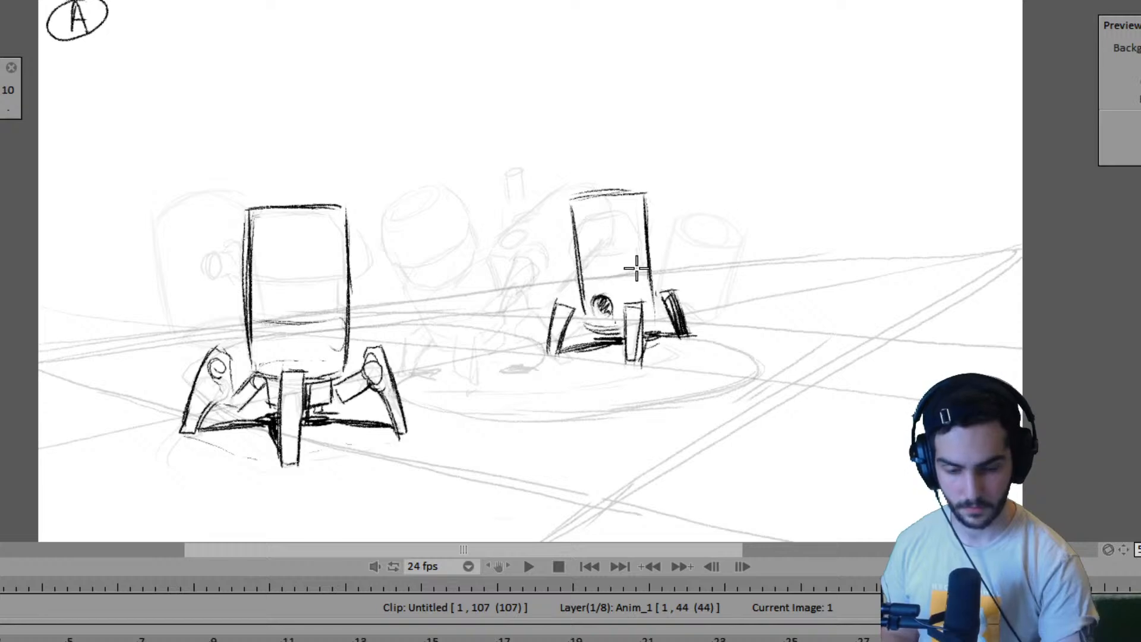
key("Left")
key("Right")
key("Right")
key("Right")
key("Right")
key("Right")
key("Right")
key("Right")
key("Right")
key("Right")
key("Right")
key("Right")
key("Right")
key("Right")
key("Right")
key("Right")
key("Right")
key("Right")
key("Right")
key("Right")
key("Right")
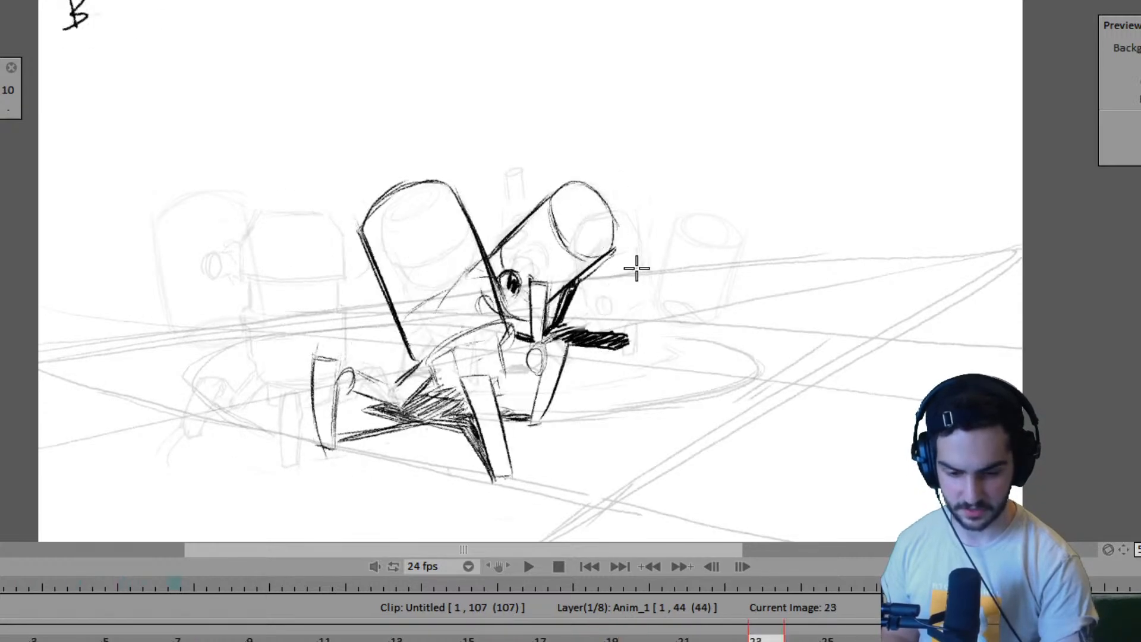
key("Left")
key("Right")
key("Right")
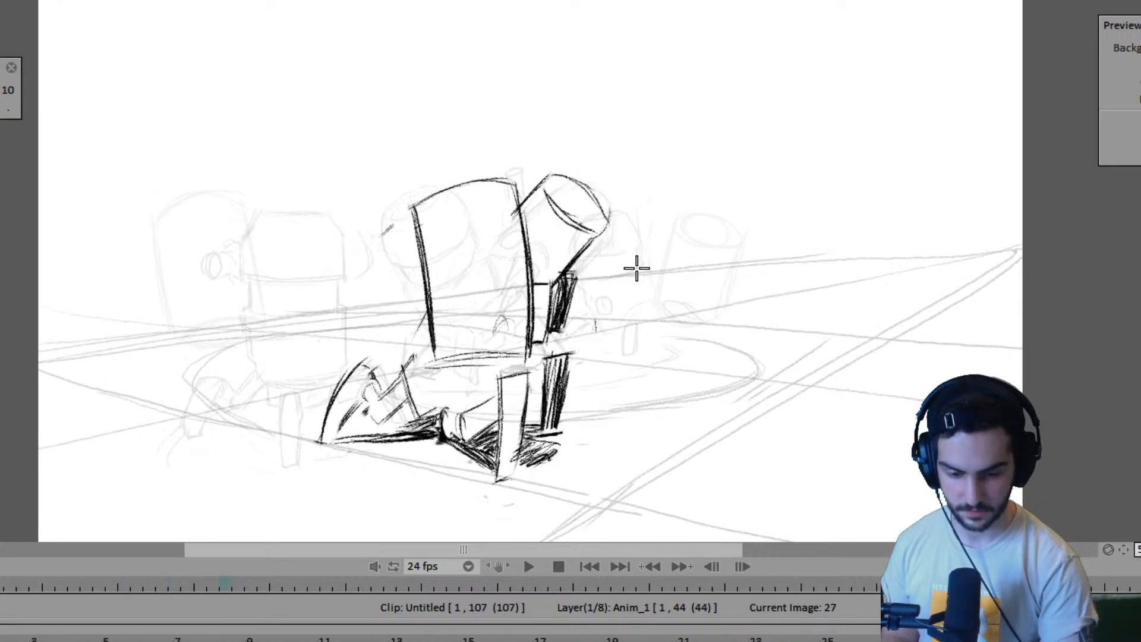
key("Right")
key("Right")
key("Right")
key("Right")
key("Right")
key("Right")
key("Right")
key("Right")
key("Right")
key("Right")
key("Right")
key("Right")
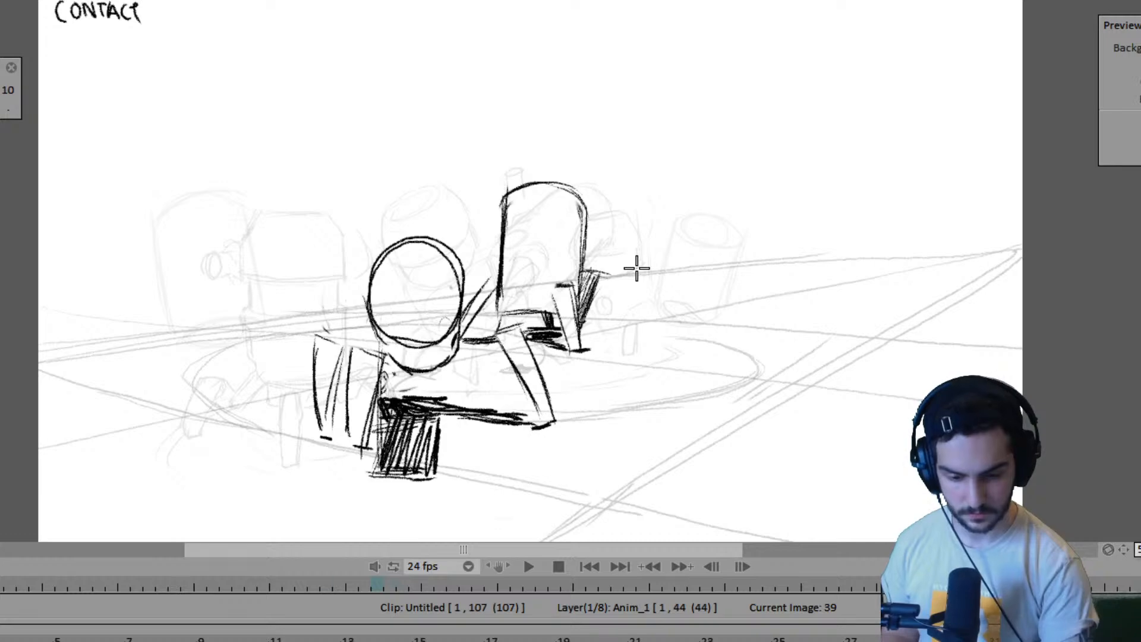
key("Left")
key("Left")
- Draw a small joint circle on the far robot's lower body at frame 39 and compare it with the following drawing
key("Right")
key("Right")
key("Left")
key("Left")
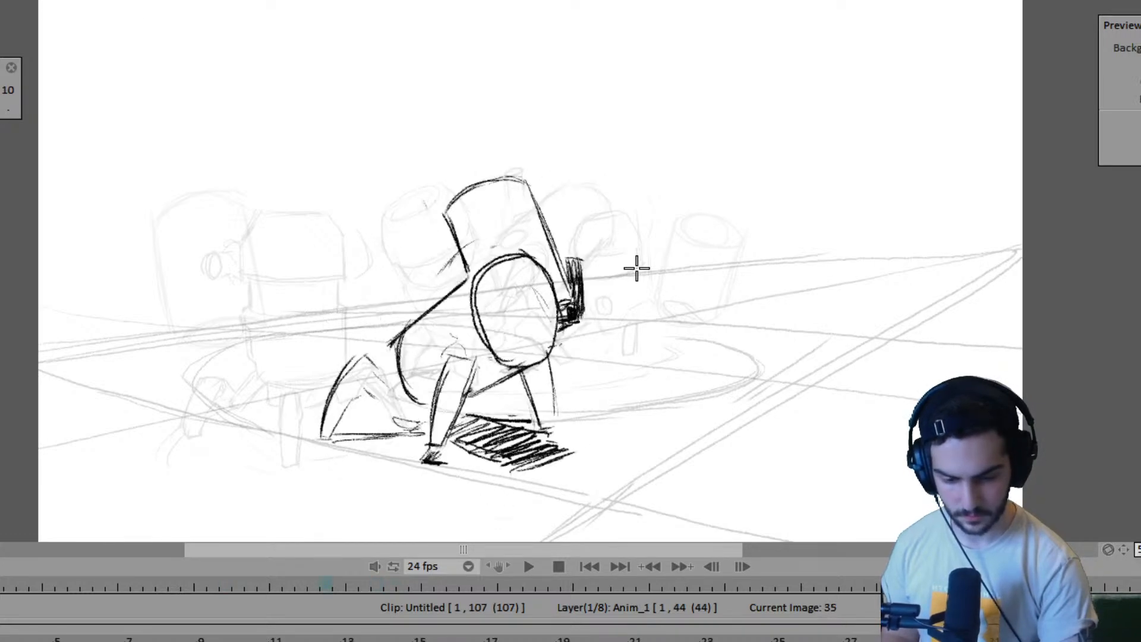
key("Right")
key("Right")
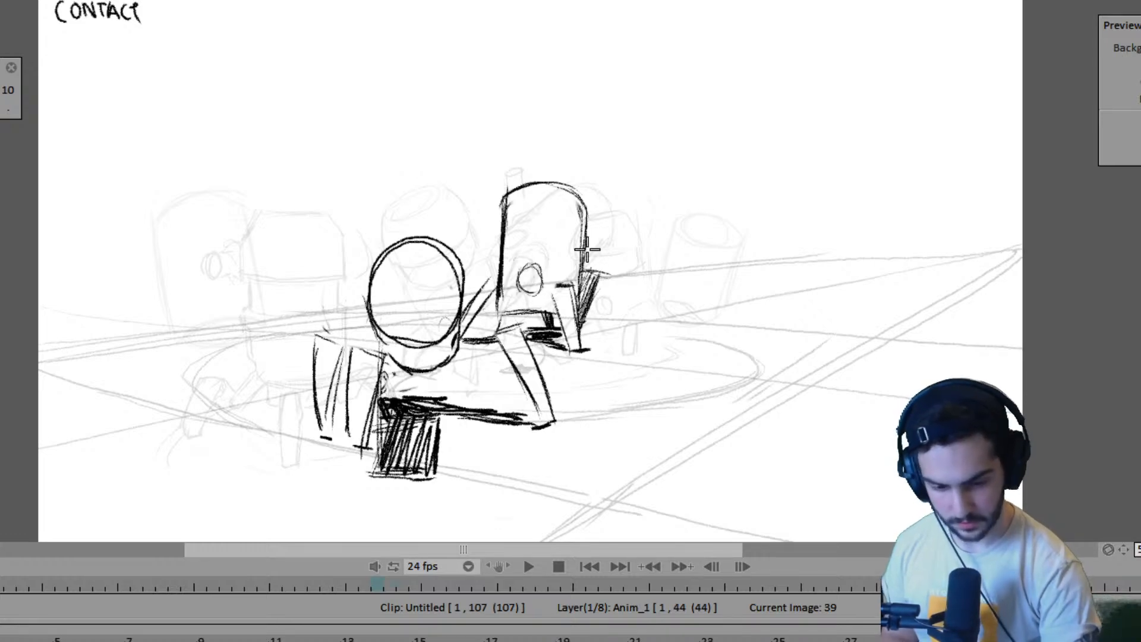
key("Right")
key("Left")
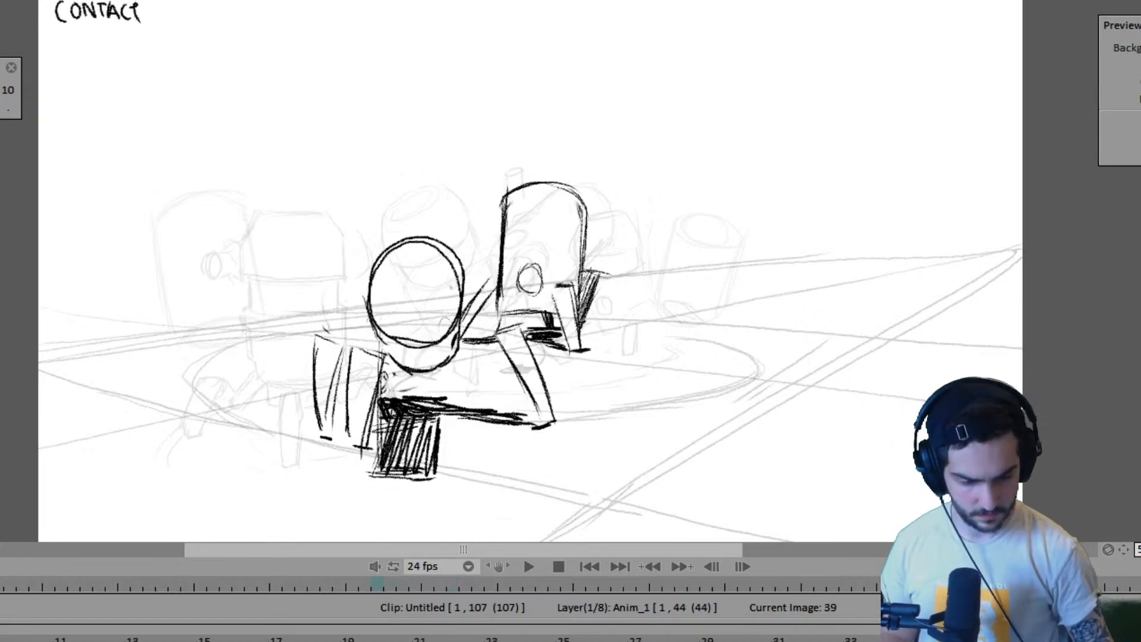
- Step between frame 39 and its neighbouring drawings up to frame 44 to compare the robots' contact and passing poses
key("Right")
key("Left")
key("Left")
key("Left")
key("Left")
key("Left")
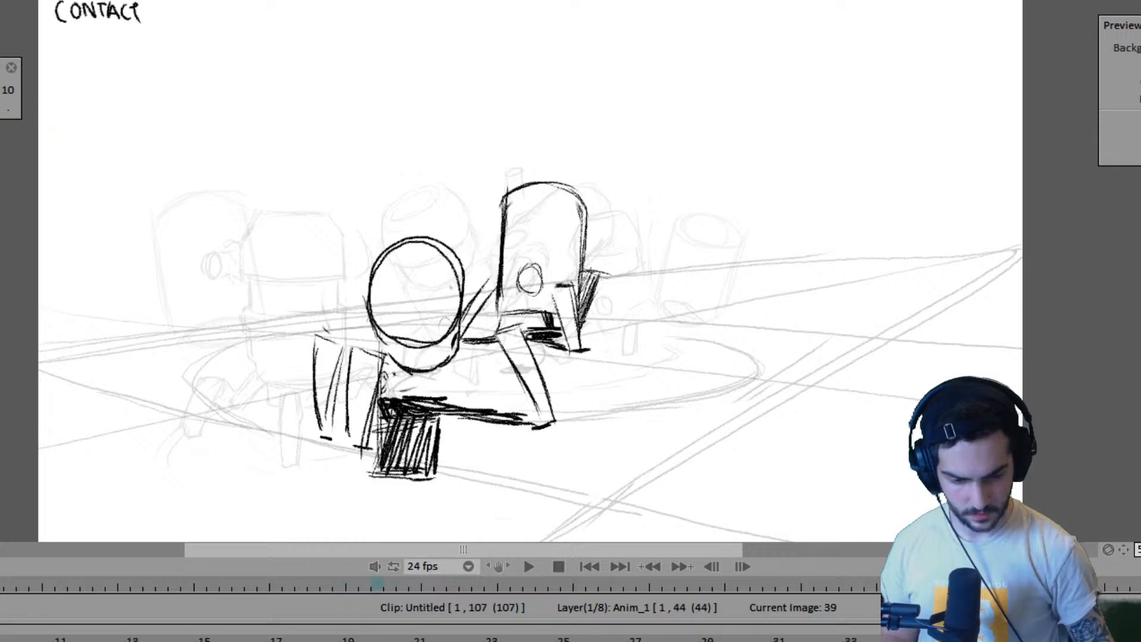
key("Right")
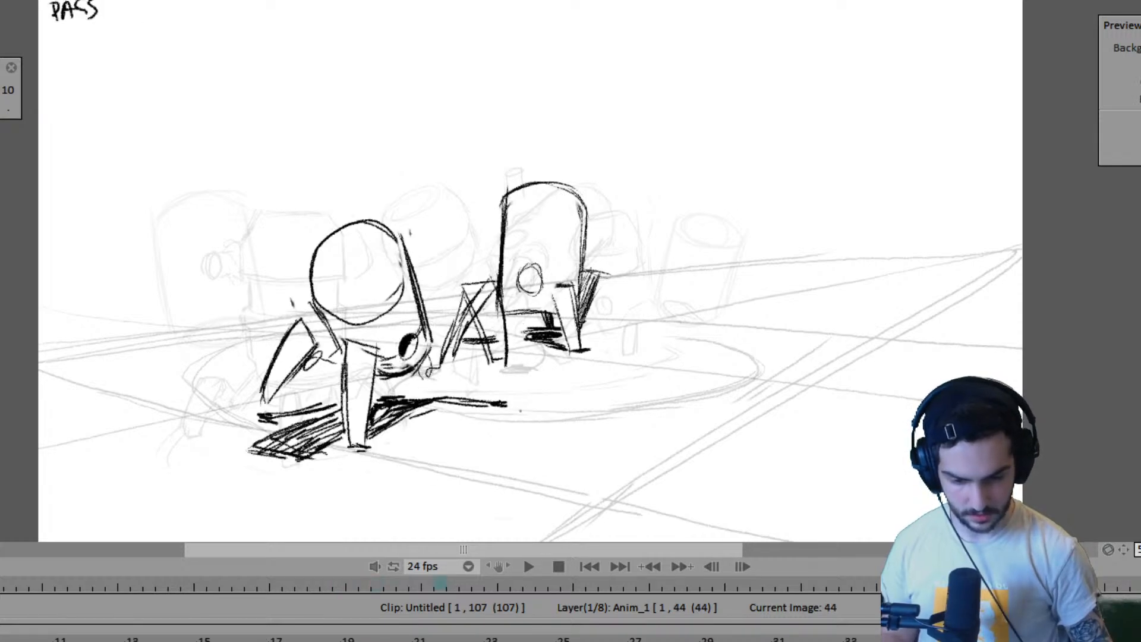
- Compare the far robot's held pose at frames 39 and 44 against the near robot's contact and passing poses
key("Left")
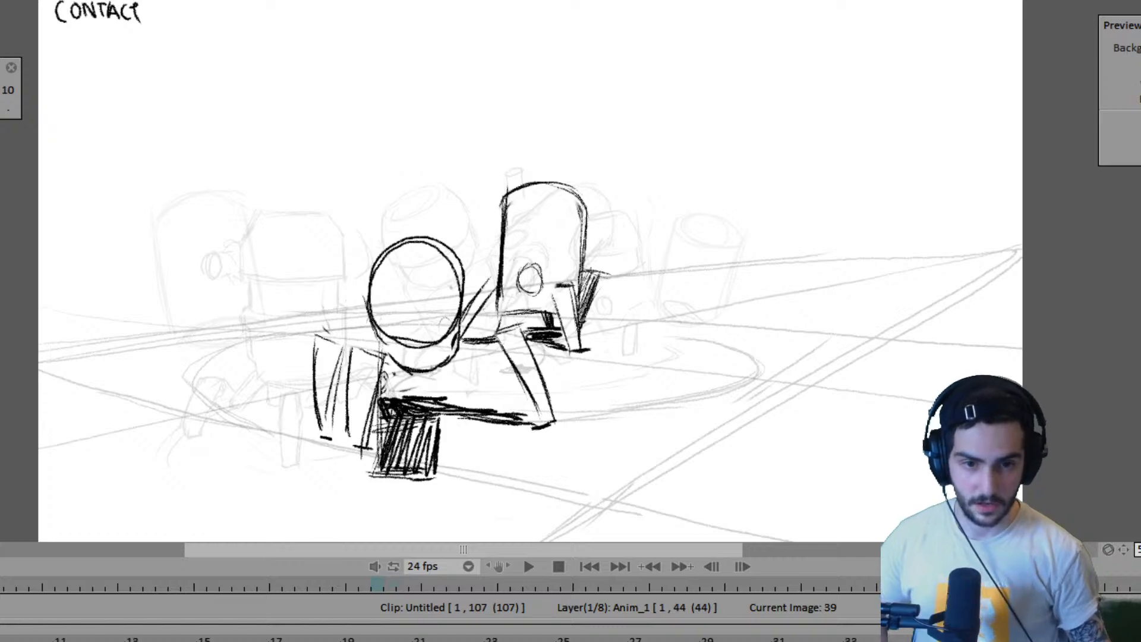
key("Right")
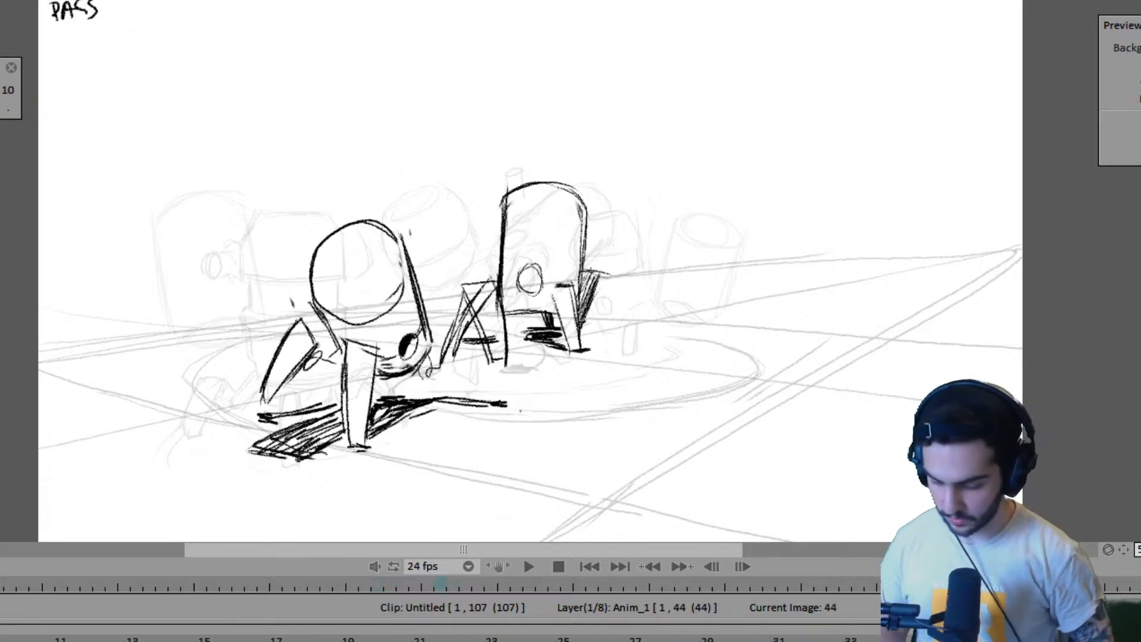
key("Right")
key("Left")
key("Left")
key("Left")
key("Left")
key("Left")
key("Left")
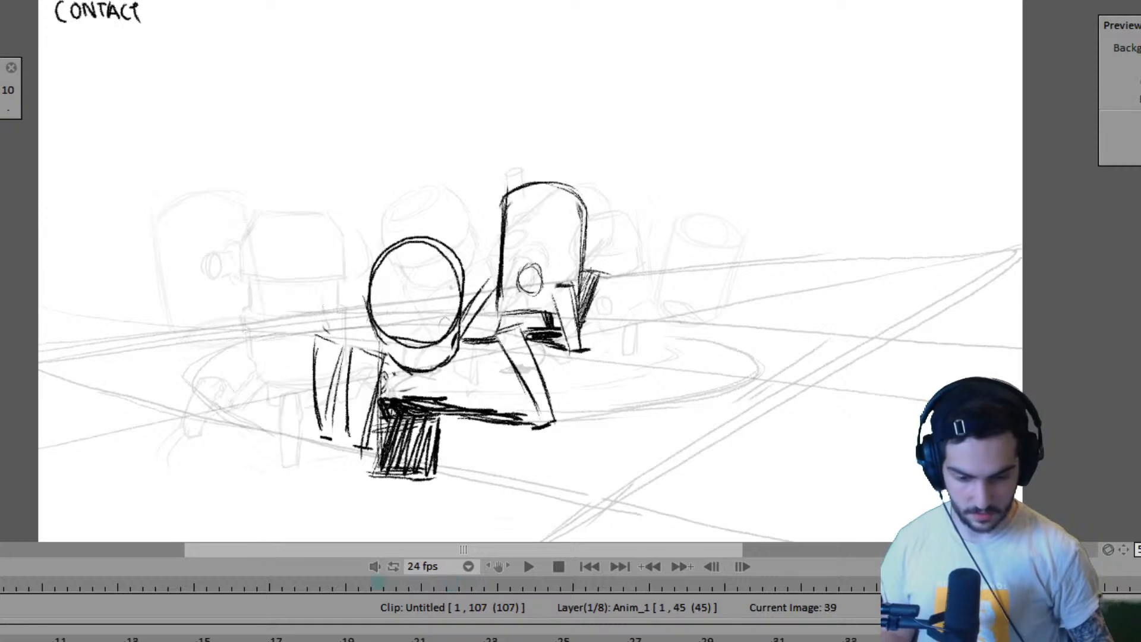
key("Right")
key("Right")
key("Right")
key("Right")
key("Right")
key("Right")
key("Left")
key("Left")
key("Left")
key("Left")
key("Left")
key("Left")
key("Right")
key("Right")
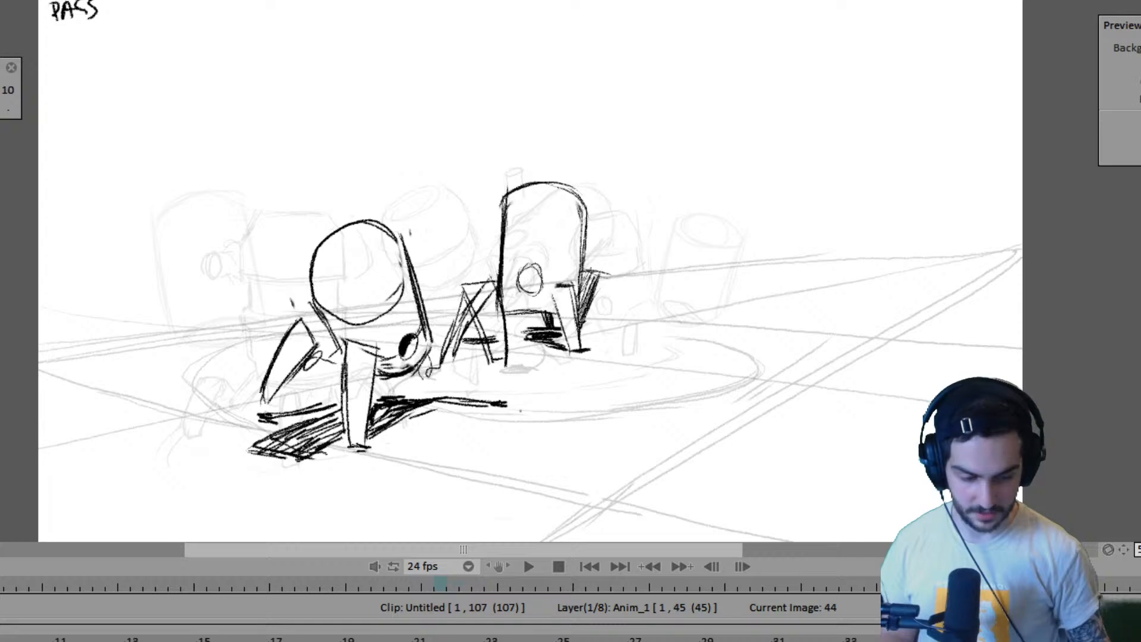
- Extend the far robot's layer to frame 47 and return to the contact drawing at frame 39
scroll(571, 639, "right", 5)
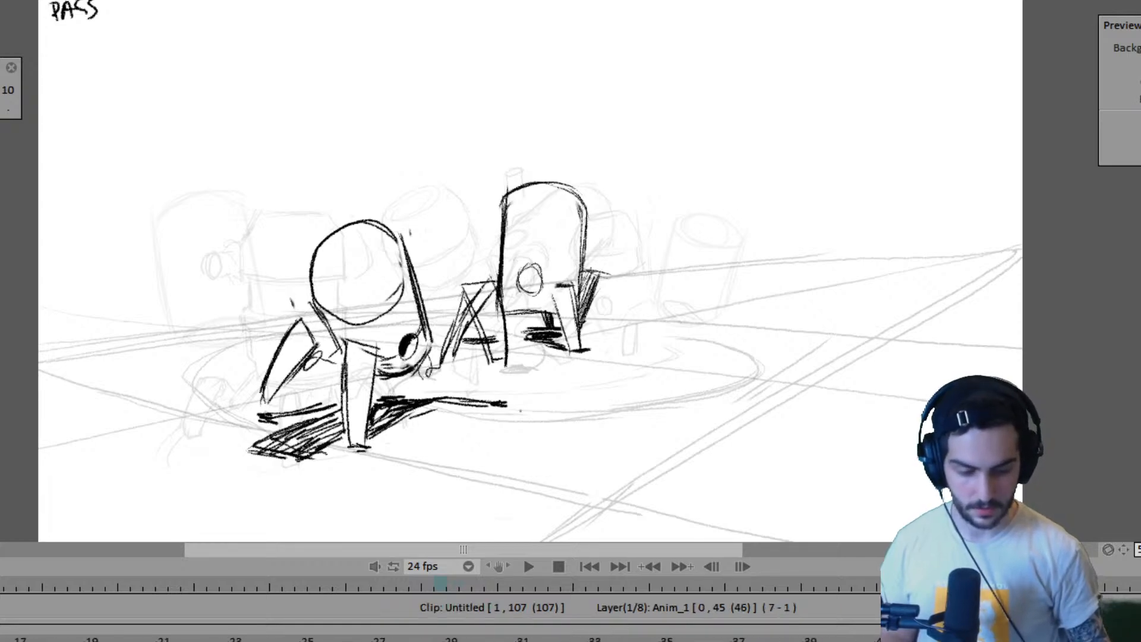
left_click(675, 638)
left_click(821, 638)
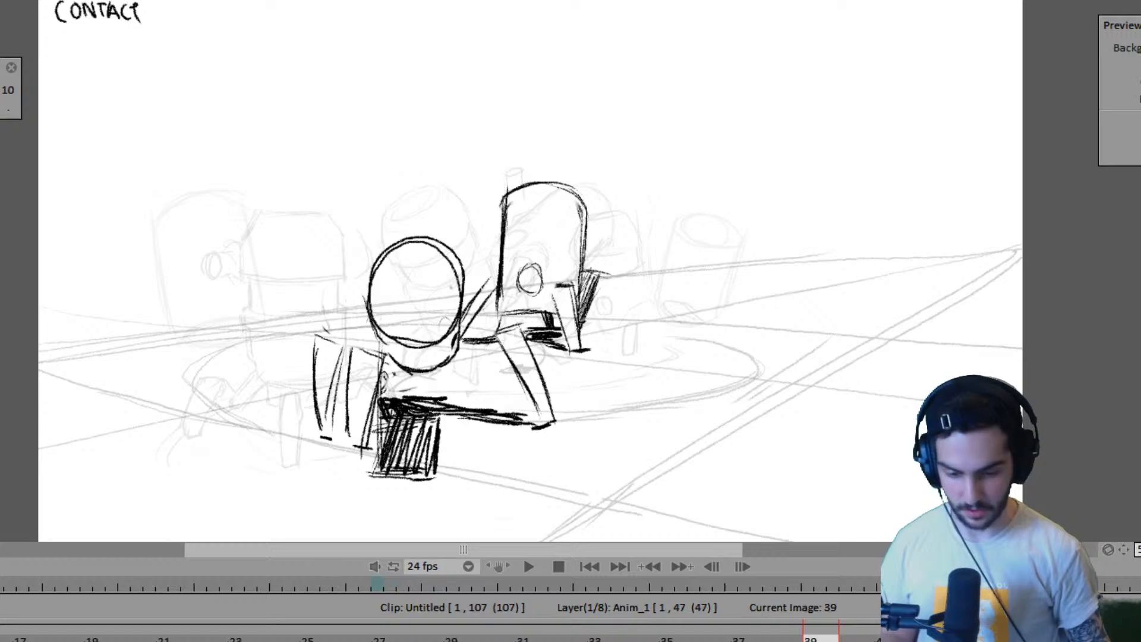
- Flip from frame 39 through its neighbouring drawings and on to the near robot's contact pose at frame 47
key("Left")
key("Left")
key("Left")
key("Right")
key("Right")
key("Right")
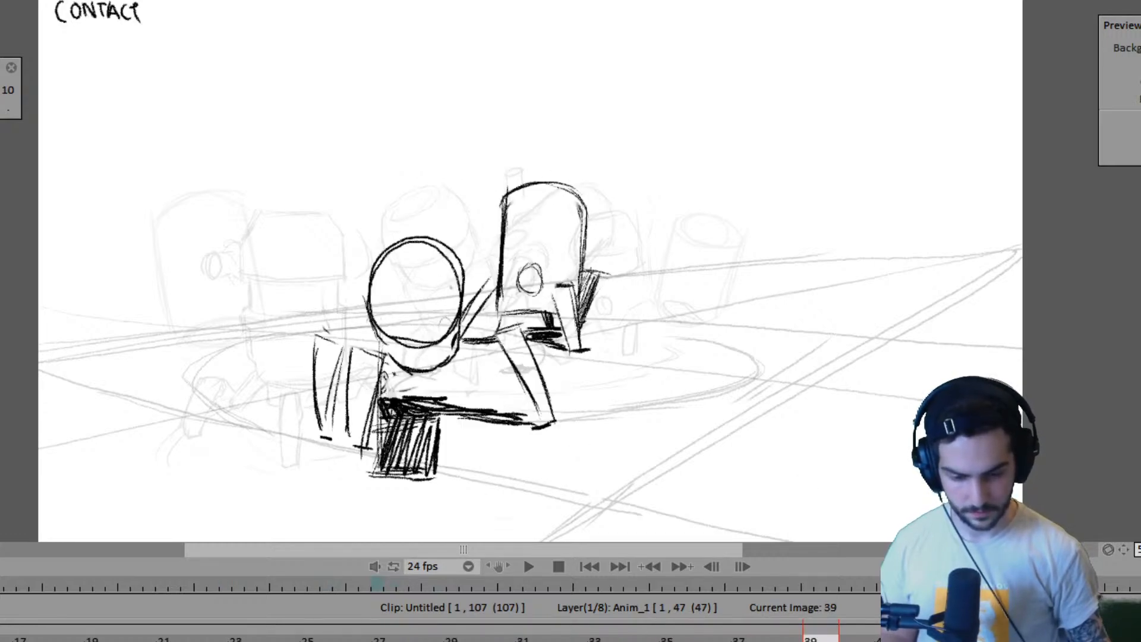
key("Right")
key("Right")
key("Left")
key("Left")
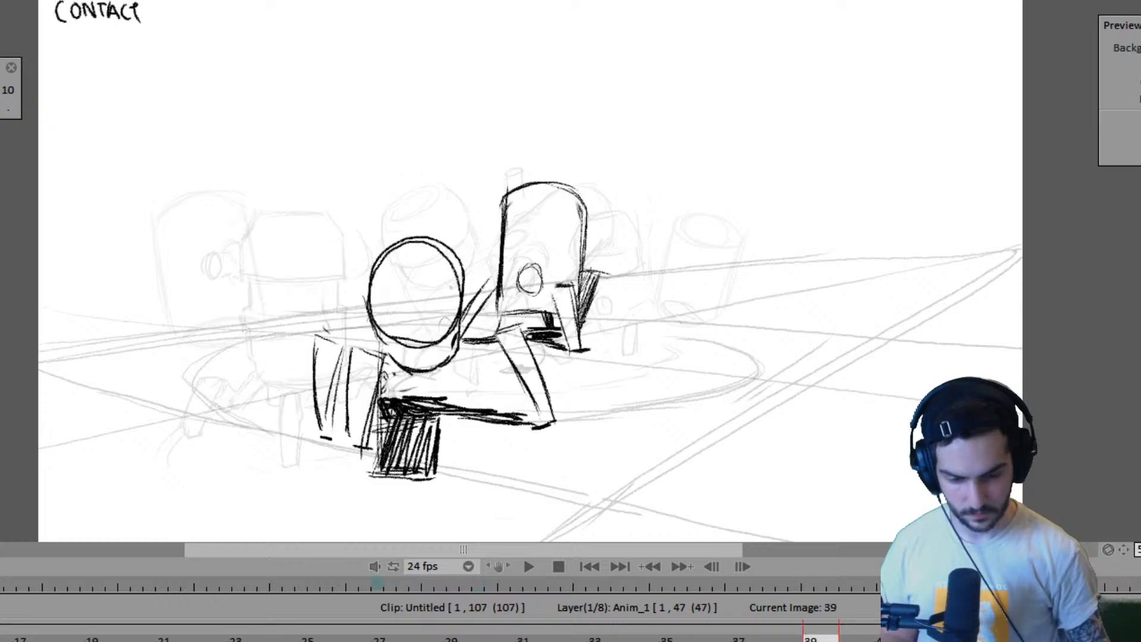
key("Right")
key("Right")
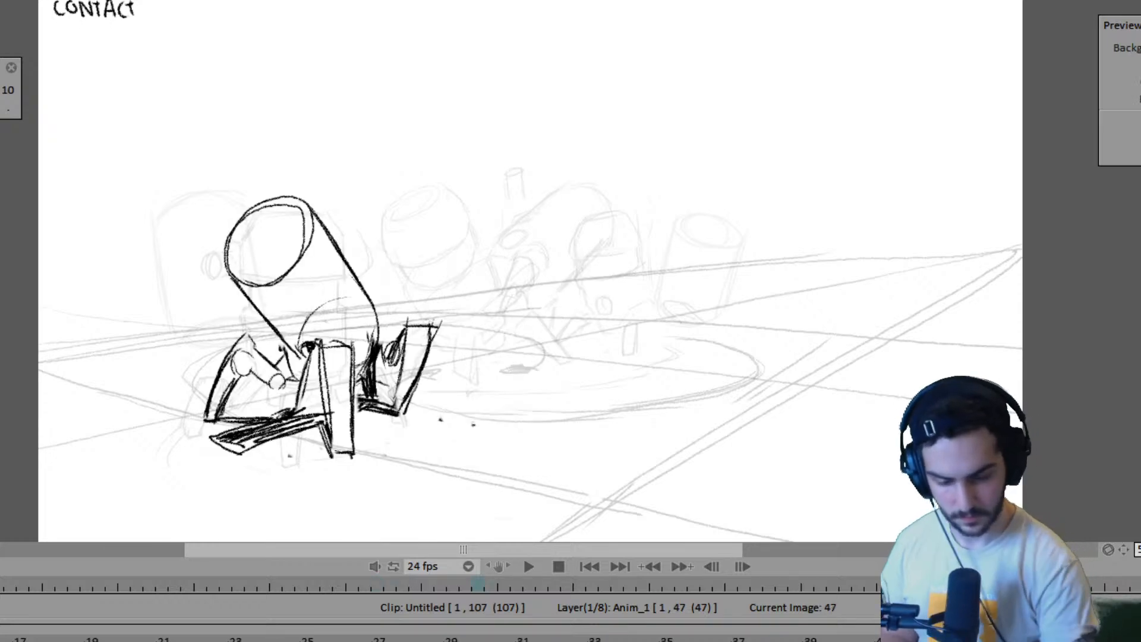
- Compare the far robot's foot placement at frame 39 with its empty area at frame 47
key("Left")
key("Left")
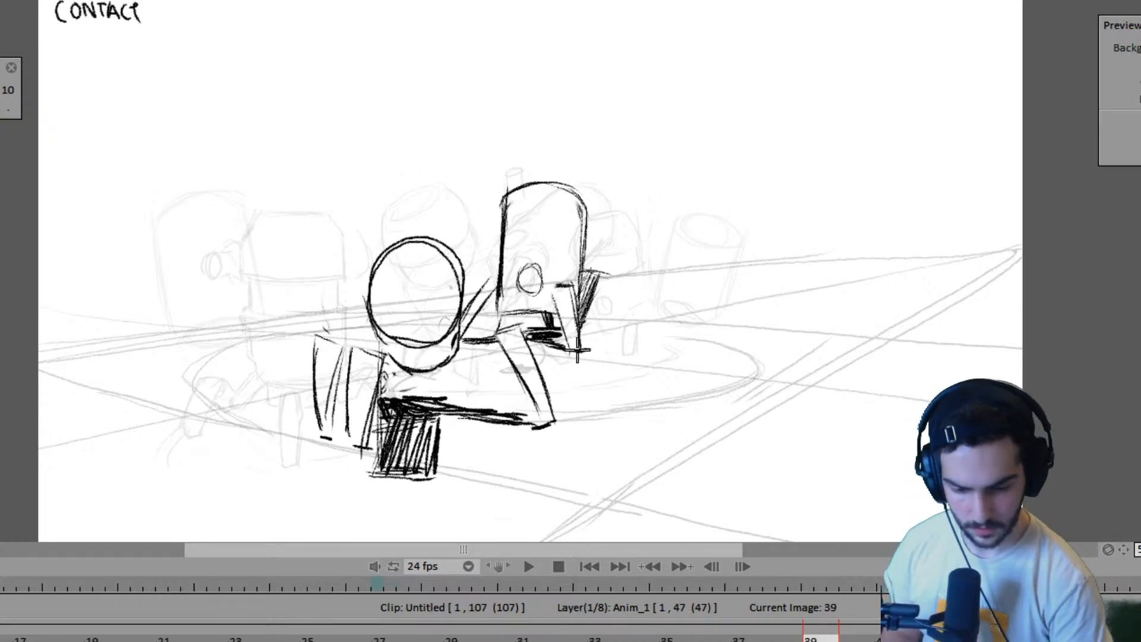
key("Right")
key("Right")
key("Left")
key("Left")
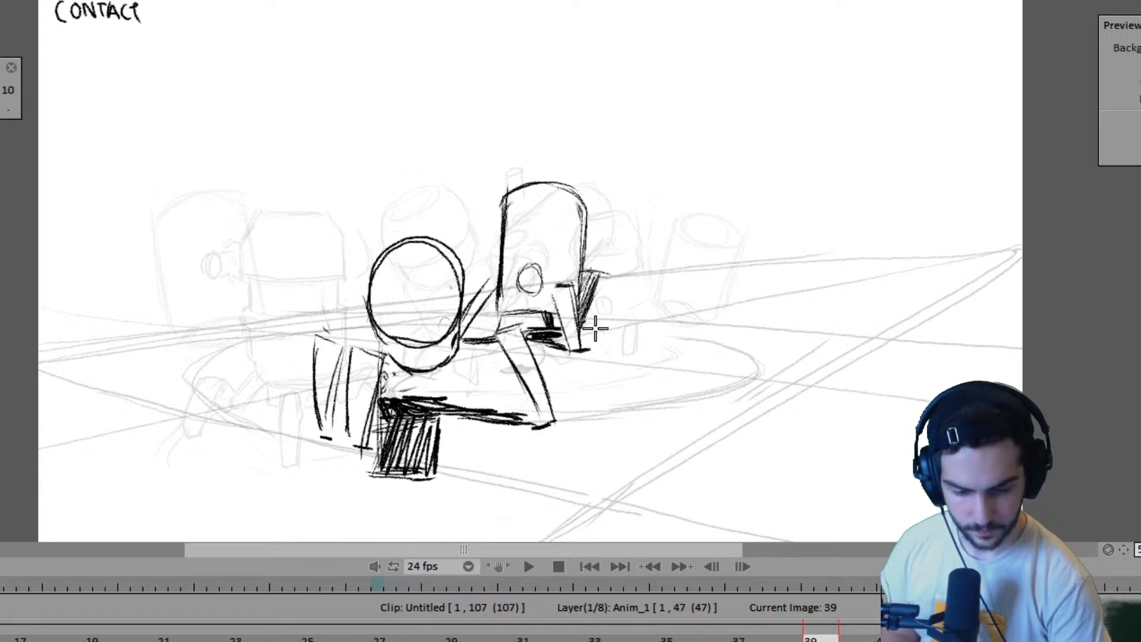
key("Right")
key("Right")
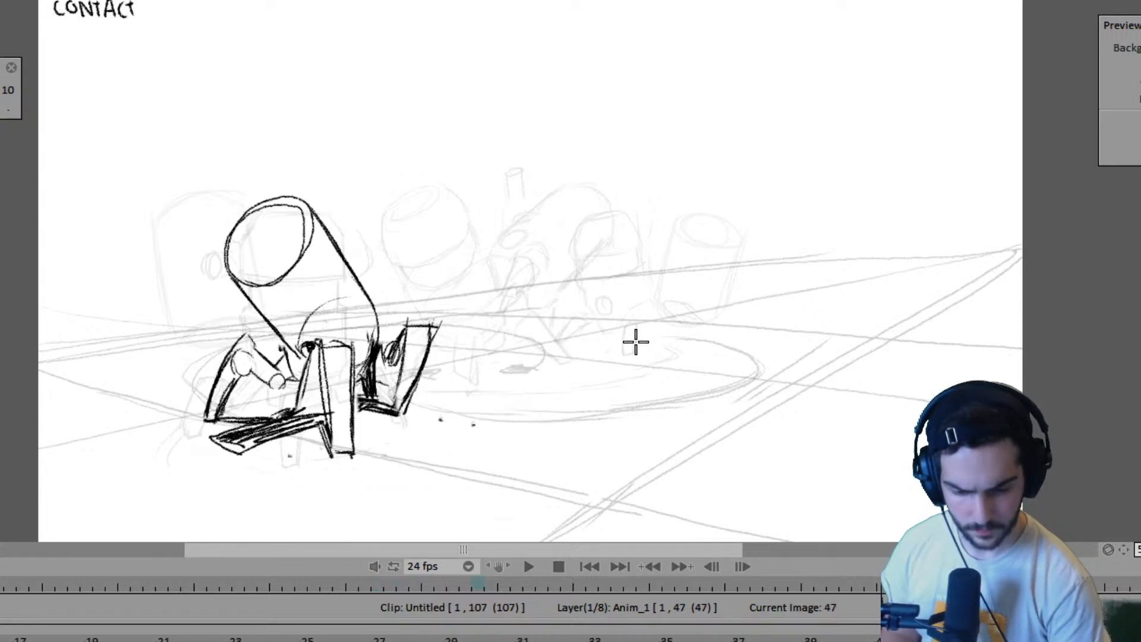
key("Left")
key("Left")
key("Right")
key("Right")
key("Left")
key("Left")
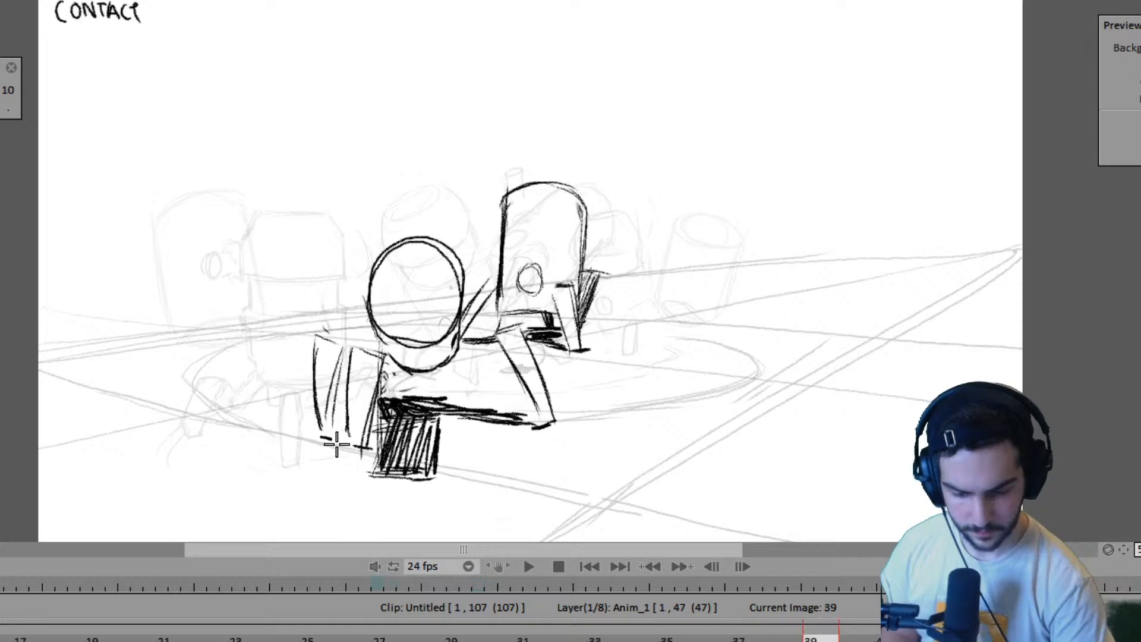
- Mark the far robot's foot contact with a short ground stroke at frame 47, checking it against frame 39
key("Right")
key("Right")
key("Left")
key("Left")
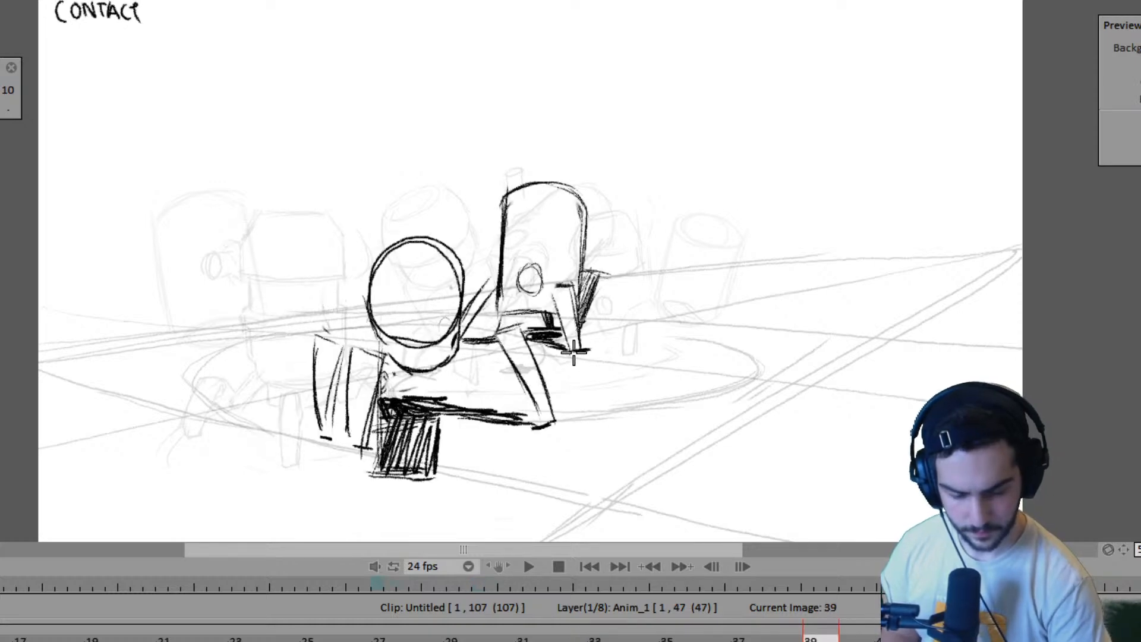
key("Right")
key("Right")
key("Left")
key("Left")
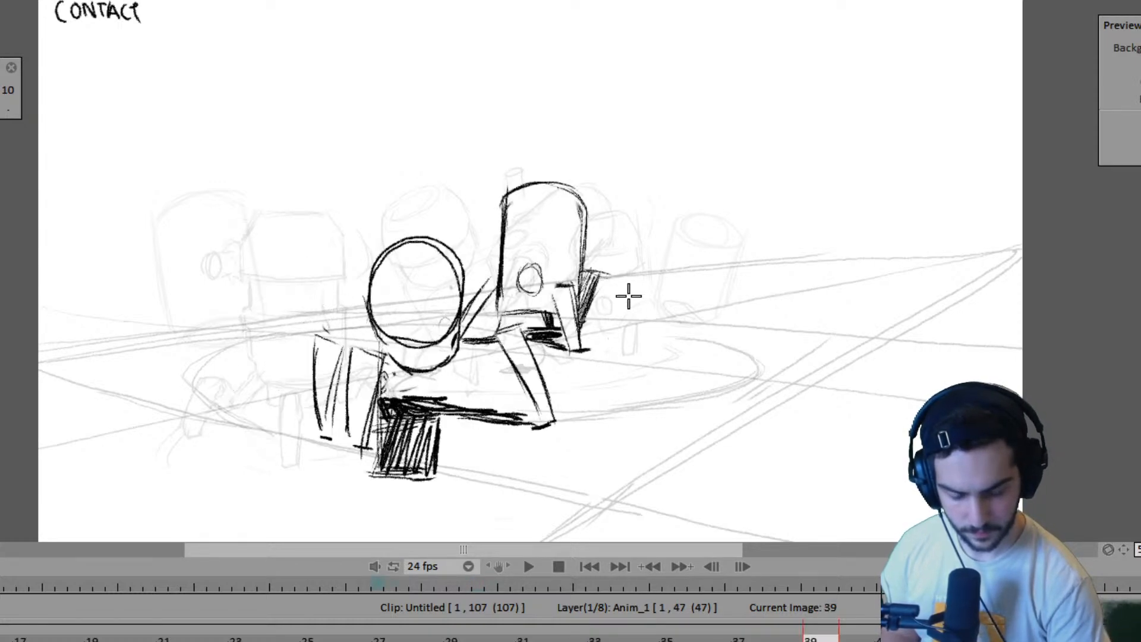
key("Right")
key("Right")
key("Left")
key("Left")
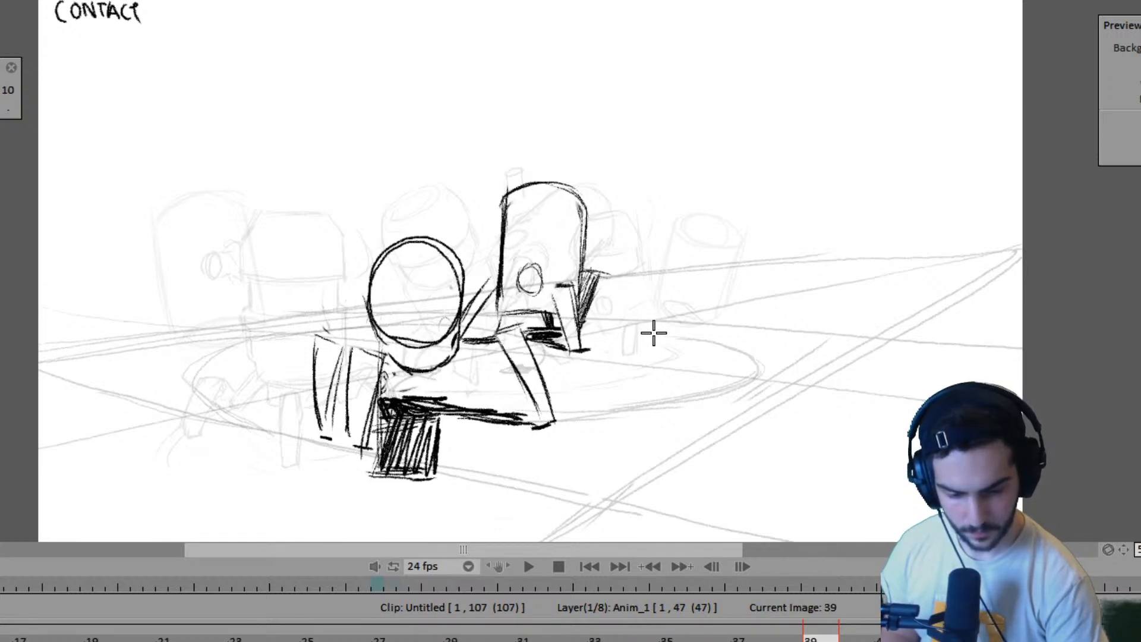
key("Right")
key("Right")
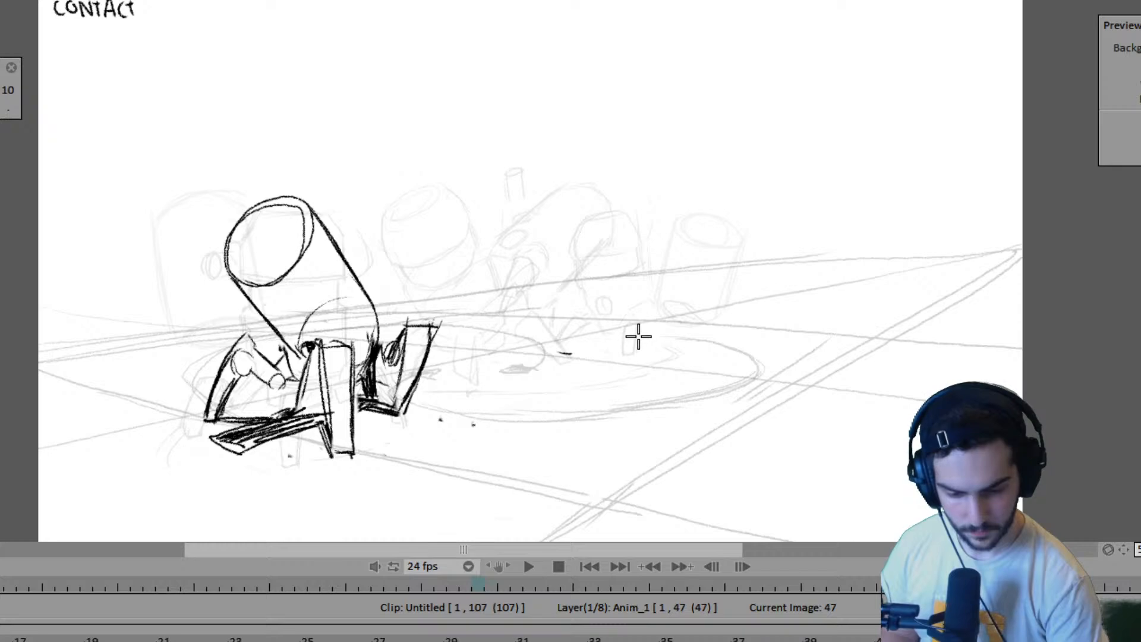
key("Left")
key("Right")
key("Left")
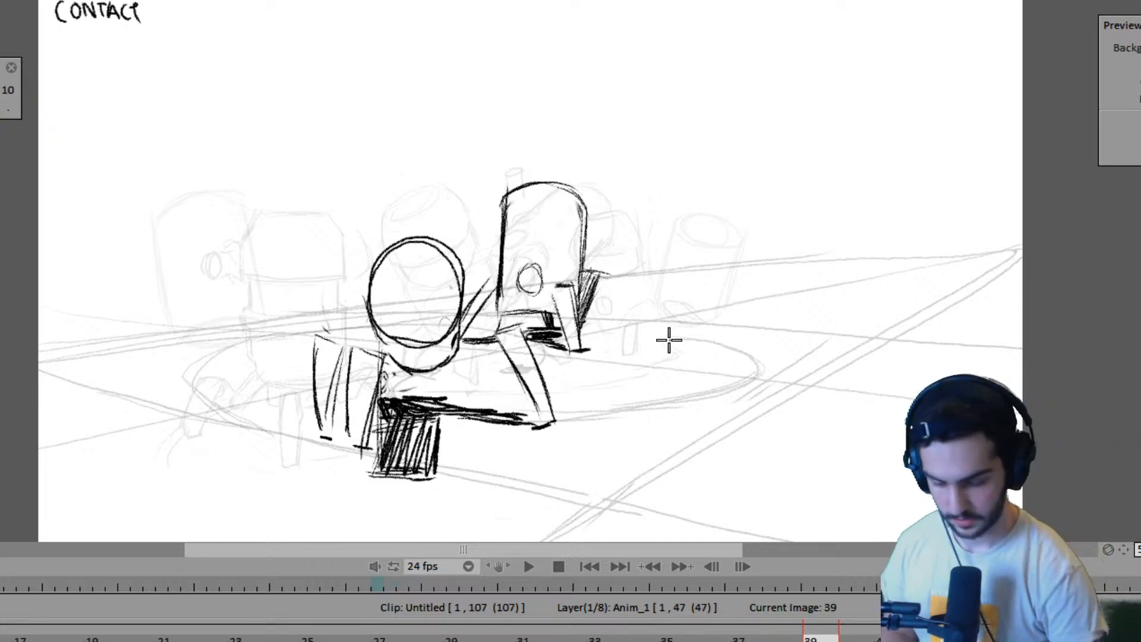
- Review both robots' walk from the passing pose at frame 11 up to frame 39, rechecking the drawing at frame 35
key("Left")
key("Left")
key("Left")
key("Left")
key("Left")
key("Left")
key("Left")
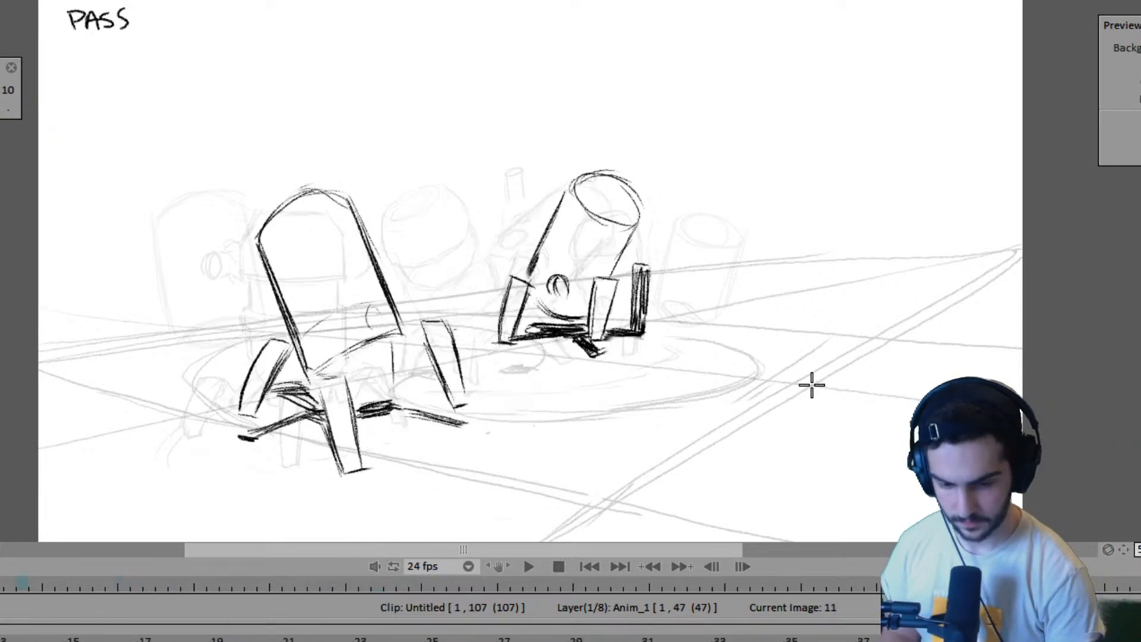
key("Right")
key("Right")
key("Right")
key("Right")
key("Right")
key("Right")
key("Right")
key("Right")
key("Right")
key("Right")
key("Right")
key("Right")
key("Right")
key("Right")
key("Right")
key("Right")
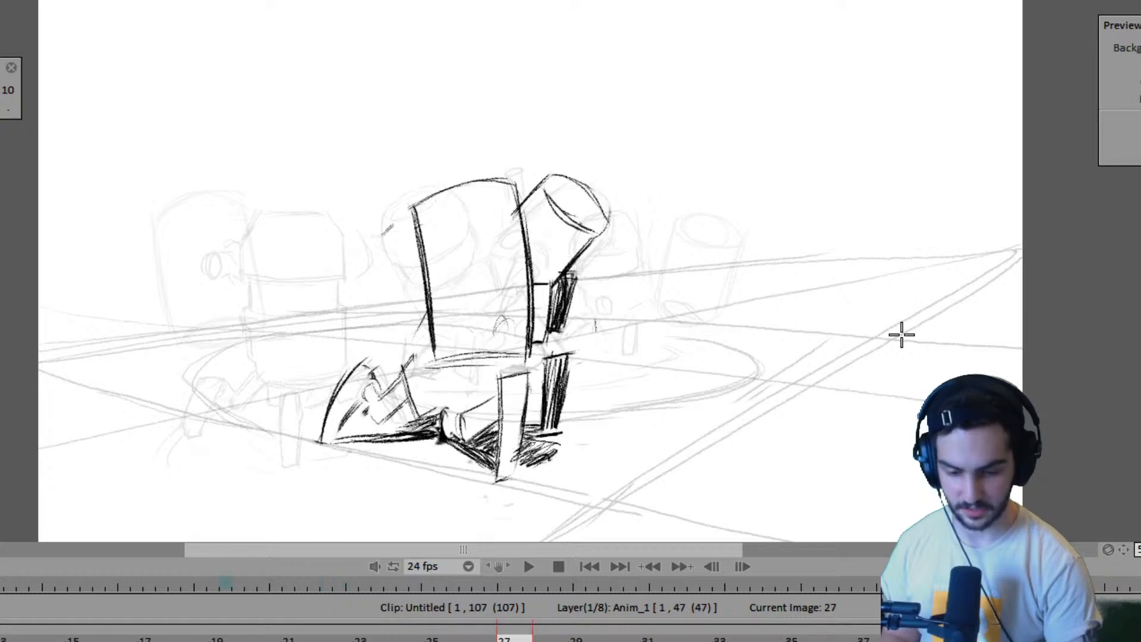
key("Right")
key("Right")
key("Right")
key("Right")
key("Right")
key("Right")
key("Right")
key("Right")
key("Right")
key("Right")
key("Right")
key("Right")
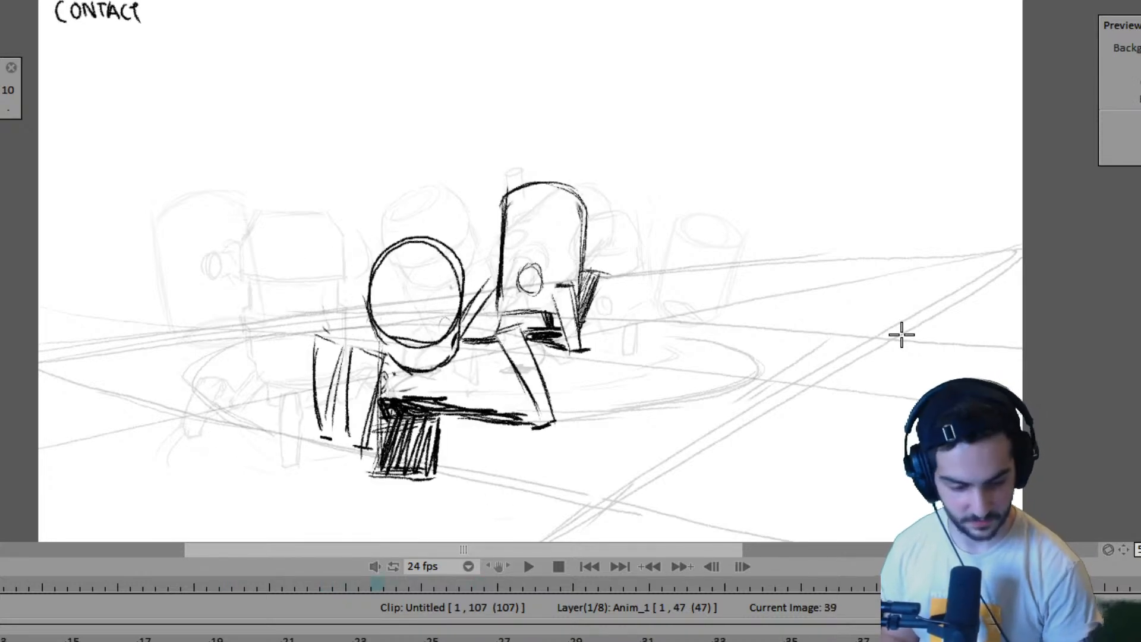
key("Left")
key("Right")
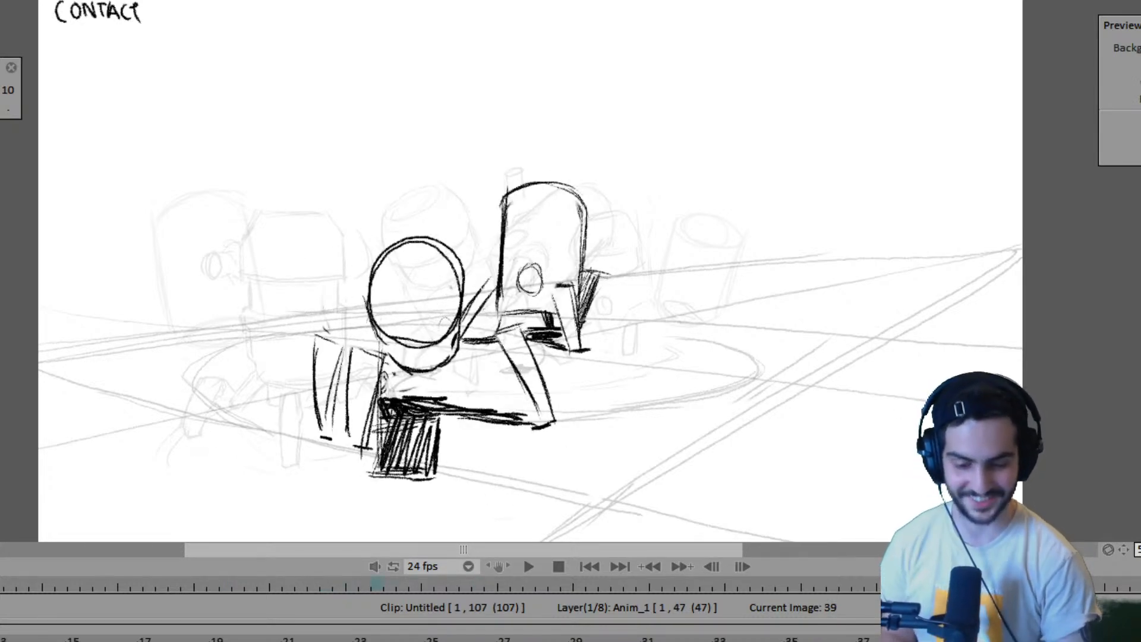
key("Left")
key("Left")
key("Left")
key("Left")
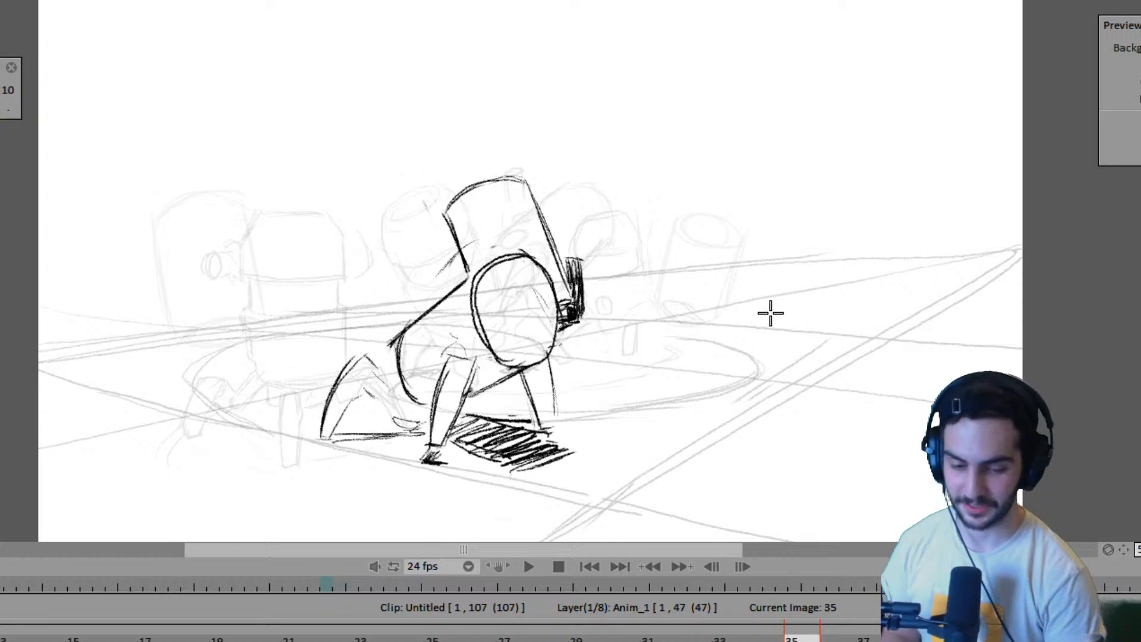
- Extend the far robot's layer to frame 50, checking the contact drawing at frame 47
key("Right")
key("Right")
key("Right")
key("Right")
key("Right")
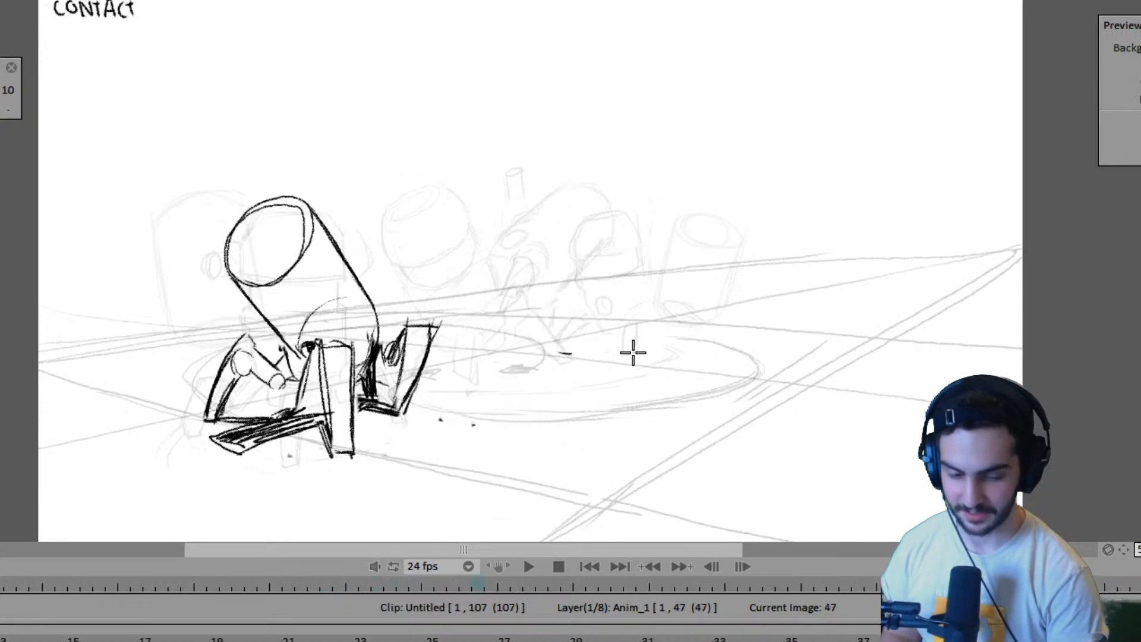
key("Left")
key("Right")
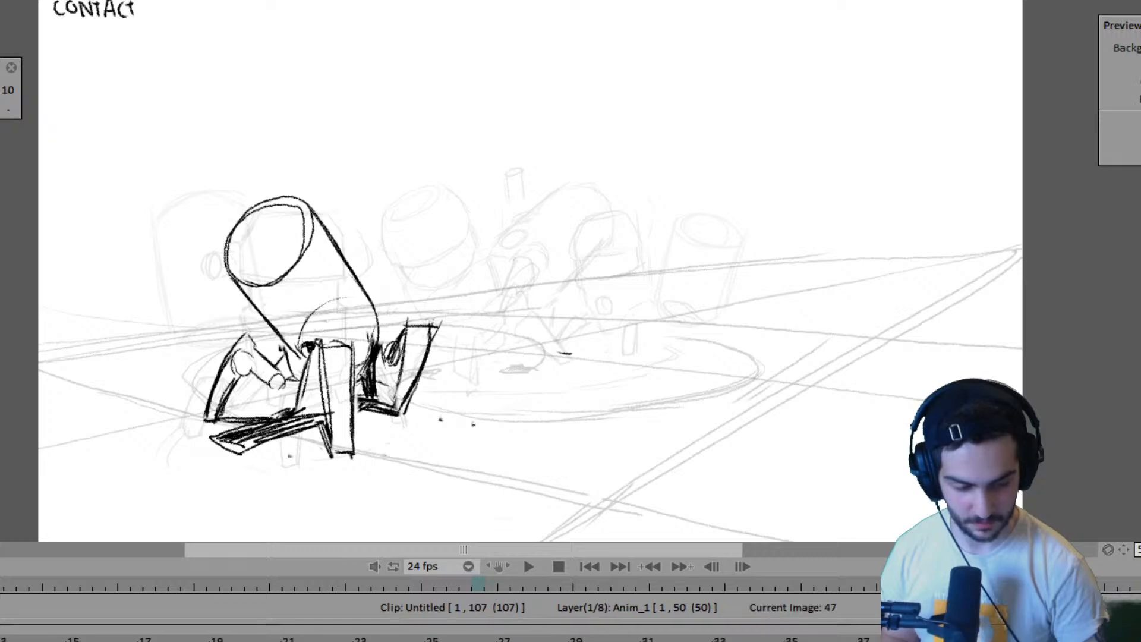
- Step back from frame 47 through frame 39 to the earlier drawings, and examine the pose at frame 35
key("Left")
key("Left")
key("Right")
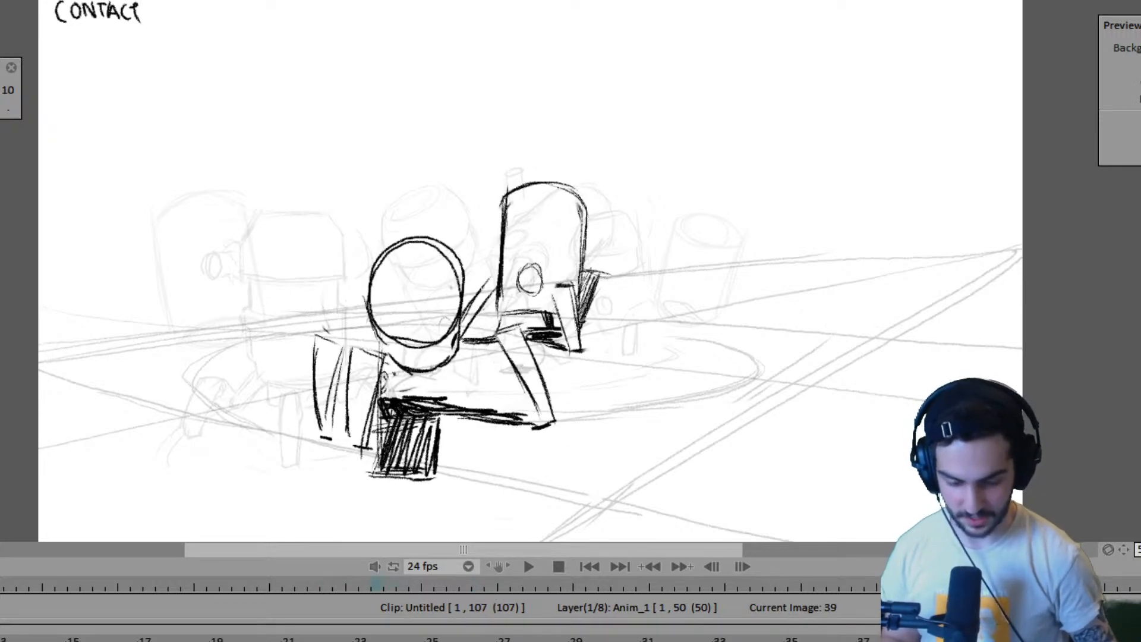
- Compare the far robot's legs at frame 27 with the preceding drawings and those at frames 35 and 39
key("Left")
key("Left")
key("Left")
key("Right")
key("Right")
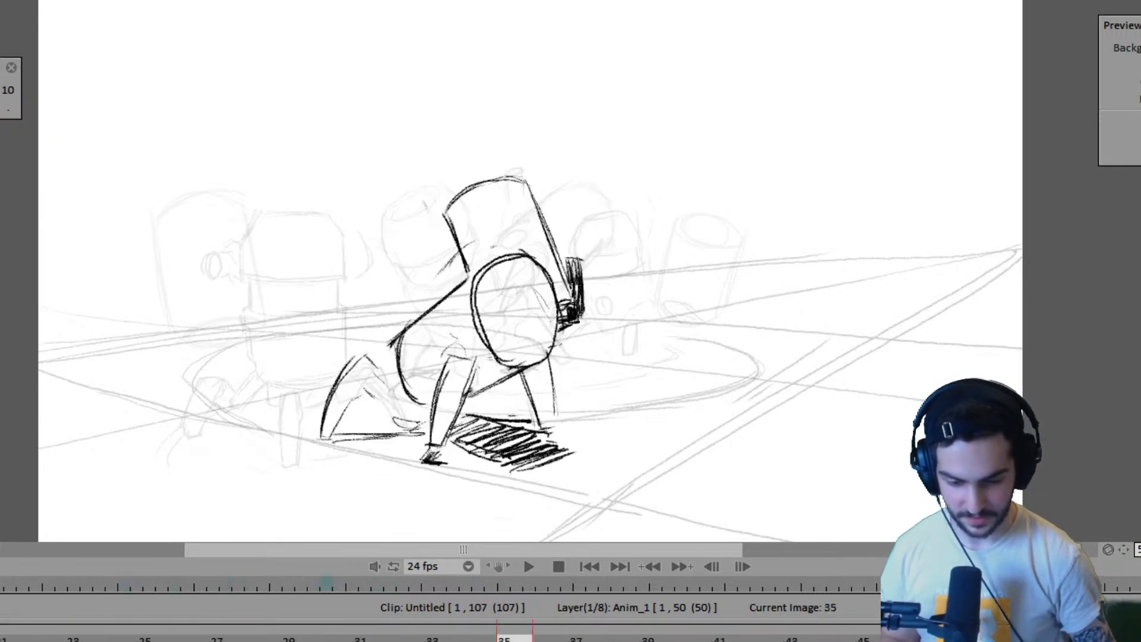
key("Left")
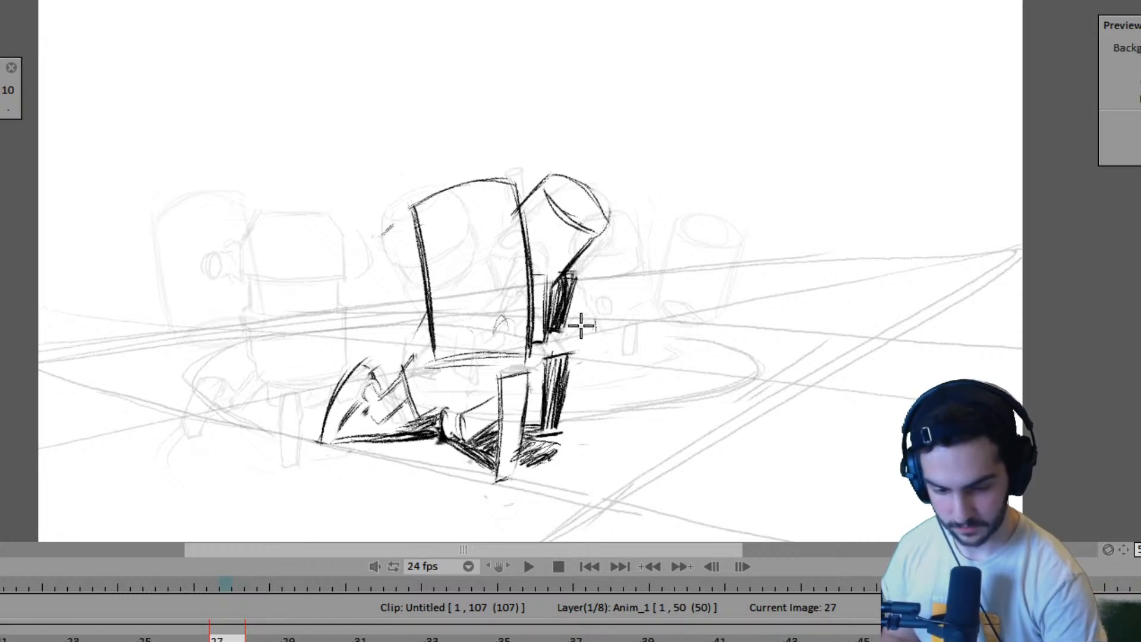
key("Left")
key("Left")
key("Left")
key("Left")
key("Right")
key("Right")
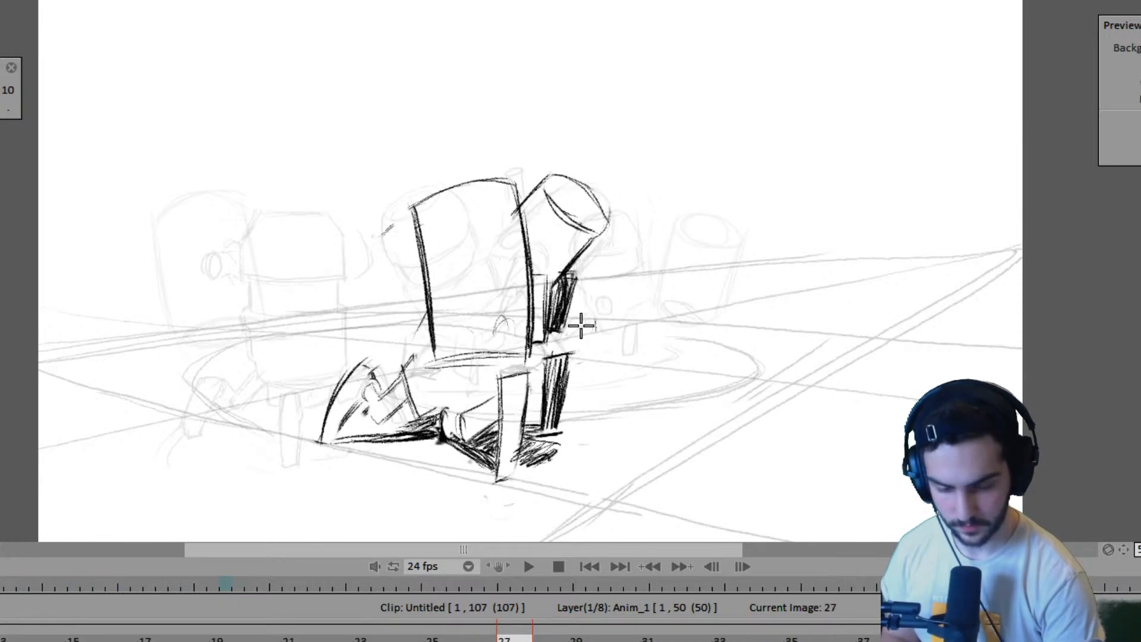
key("Right")
key("Left")
key("Right")
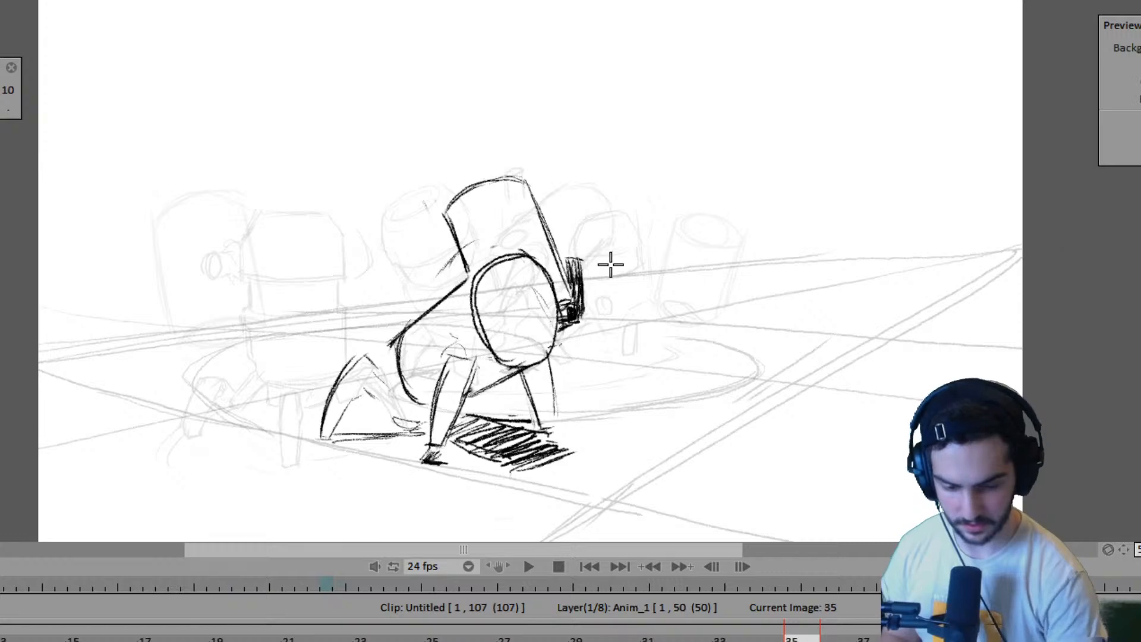
key("Right")
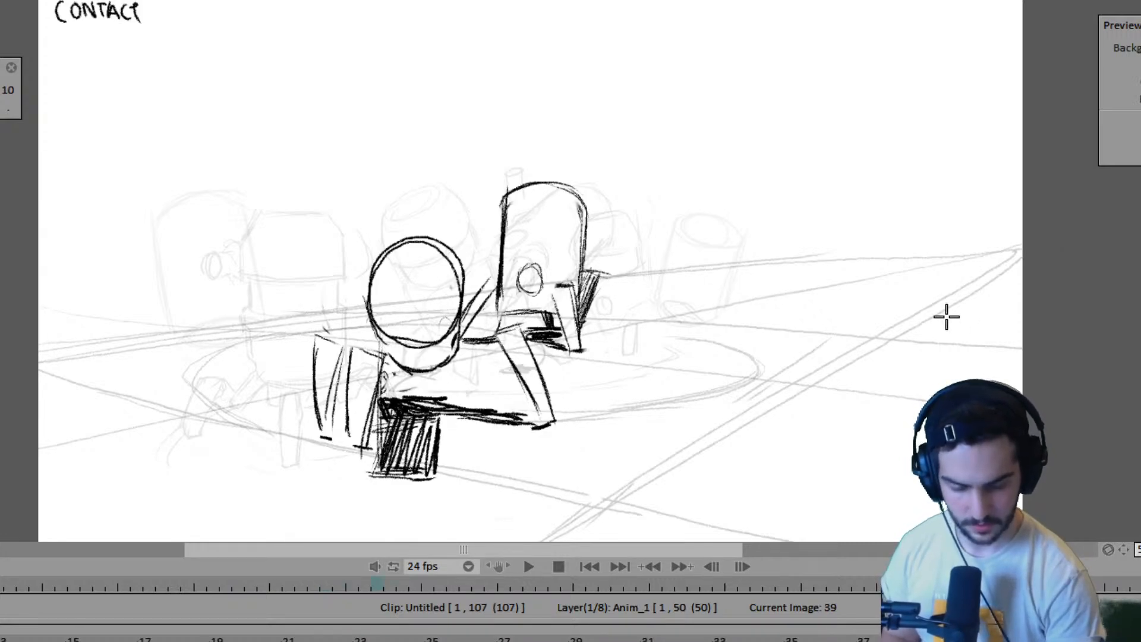
- Follow the far robot's front foot from the passing pose at frame 19 through frames 23, 27 and 35
key("Left")
key("Left")
key("Left")
key("Left")
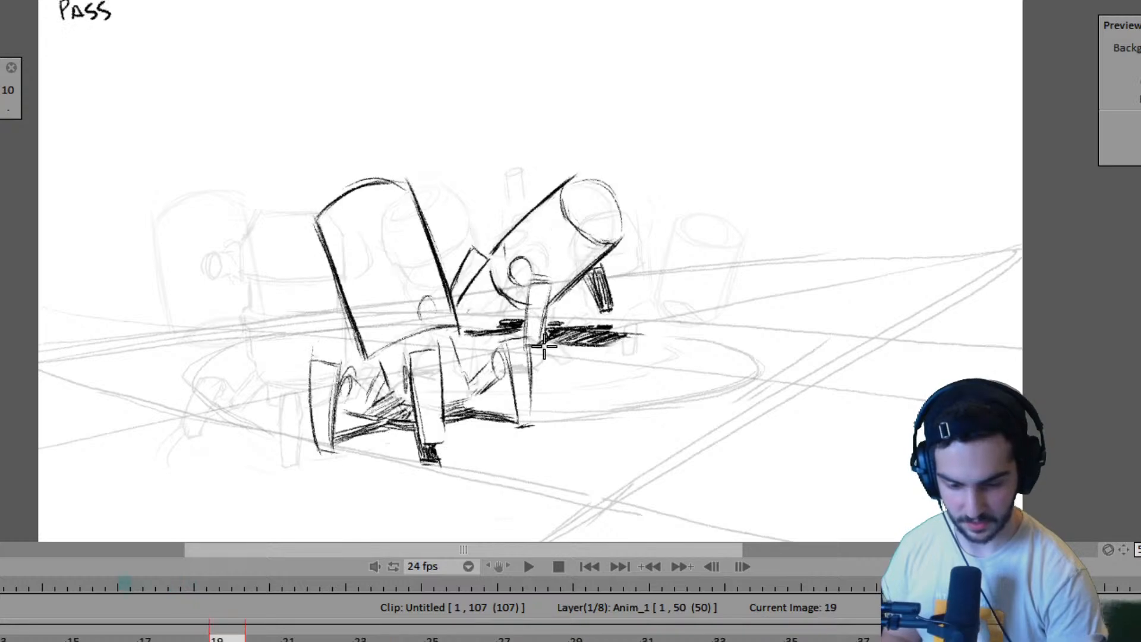
key("Right")
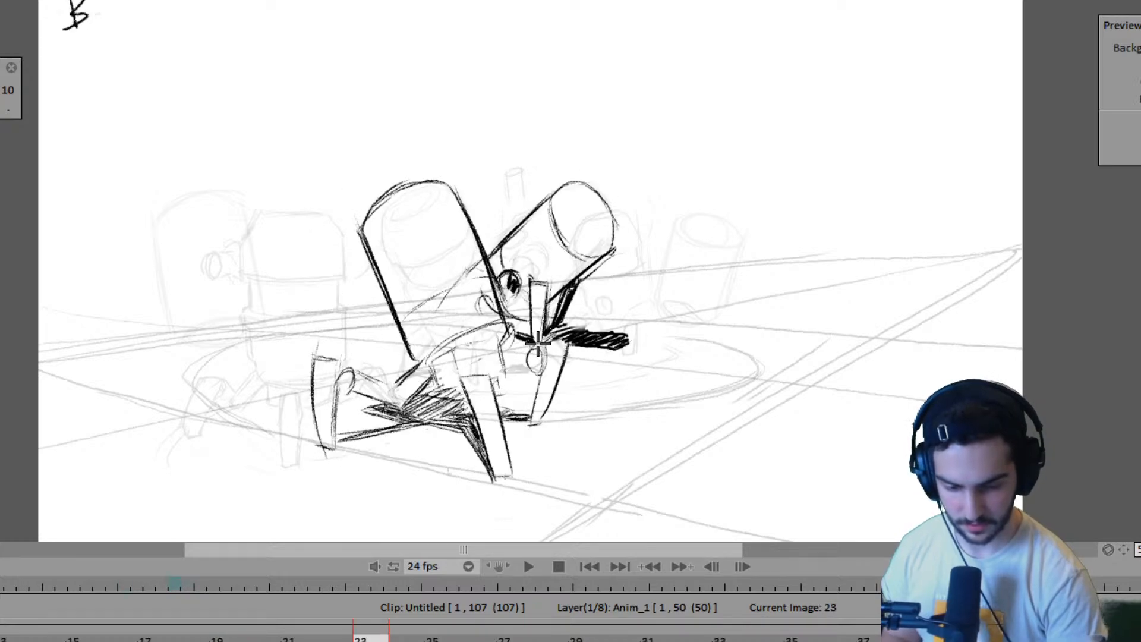
key("Right")
key("Right")
key("Right")
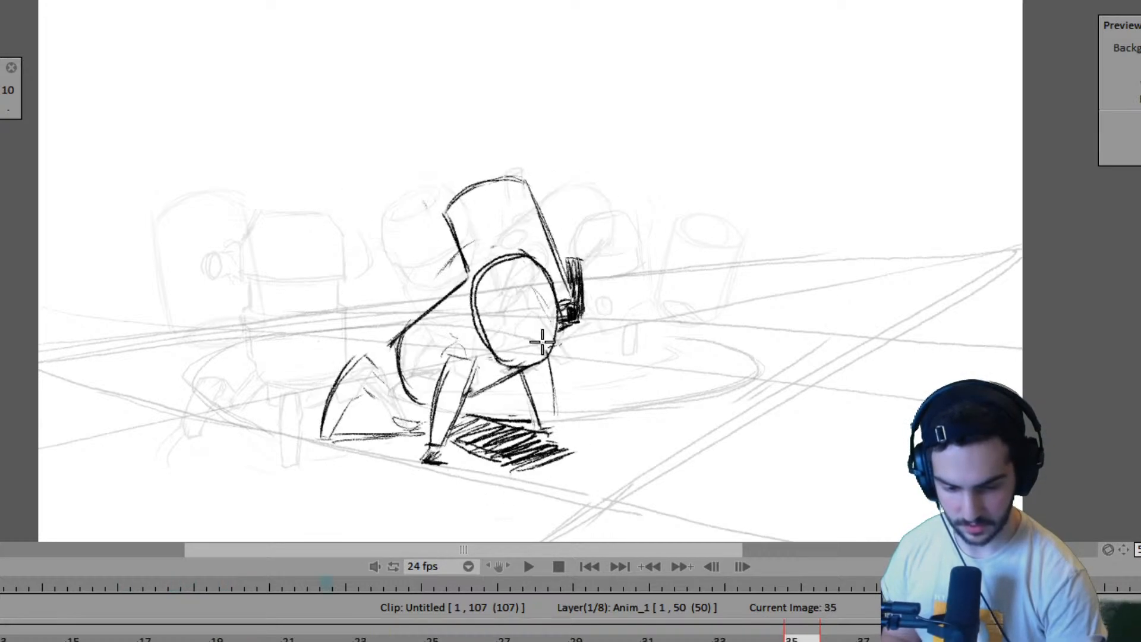
- Compare the far robot's body and leg placement across the drawings at frames 27, 35, 39 and 47
key("Right")
key("Left")
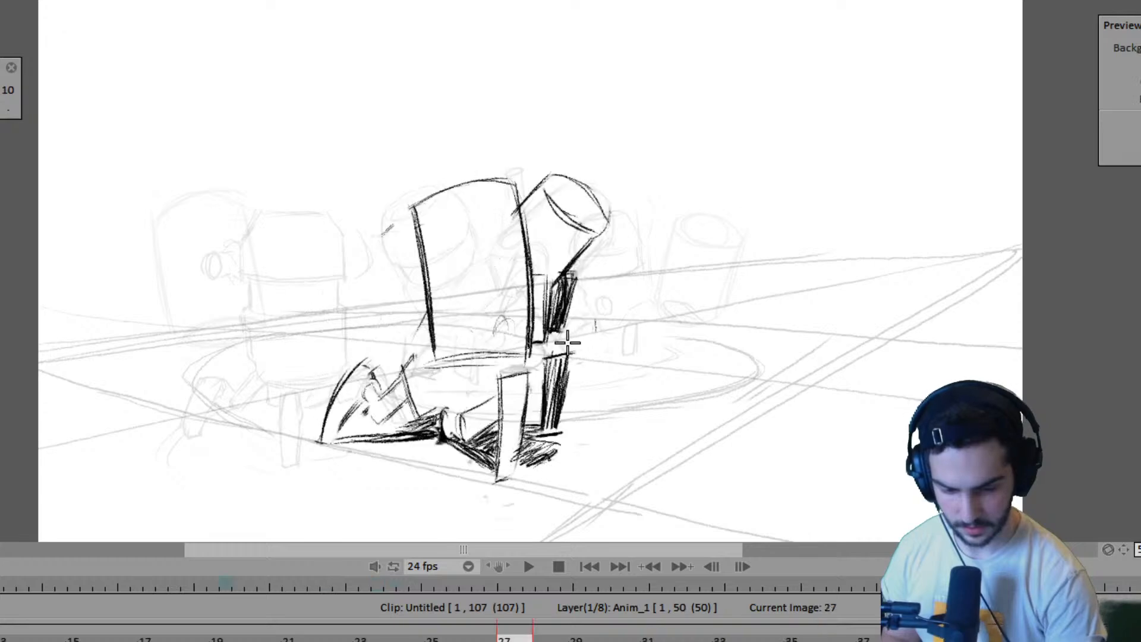
key("Left")
key("Left")
key("Right")
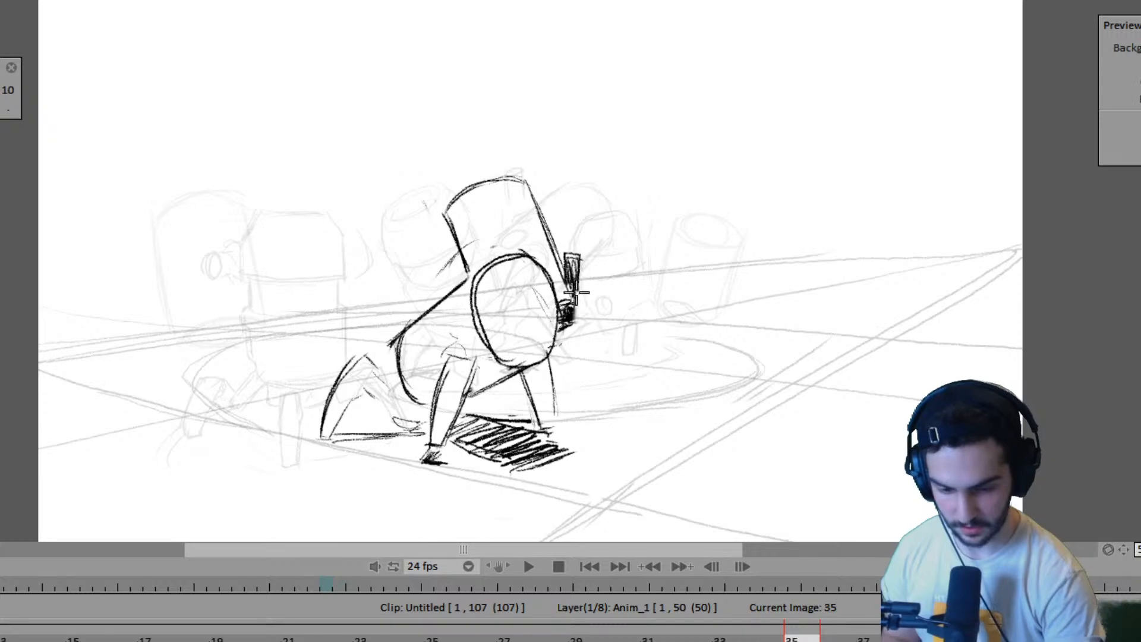
key("Right")
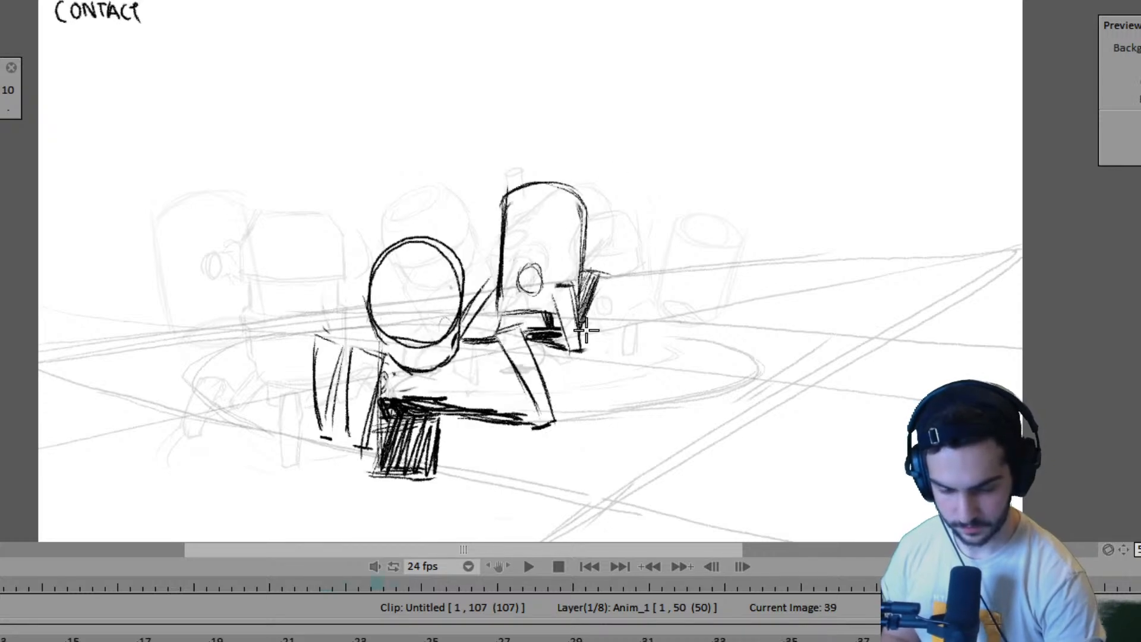
key("Left")
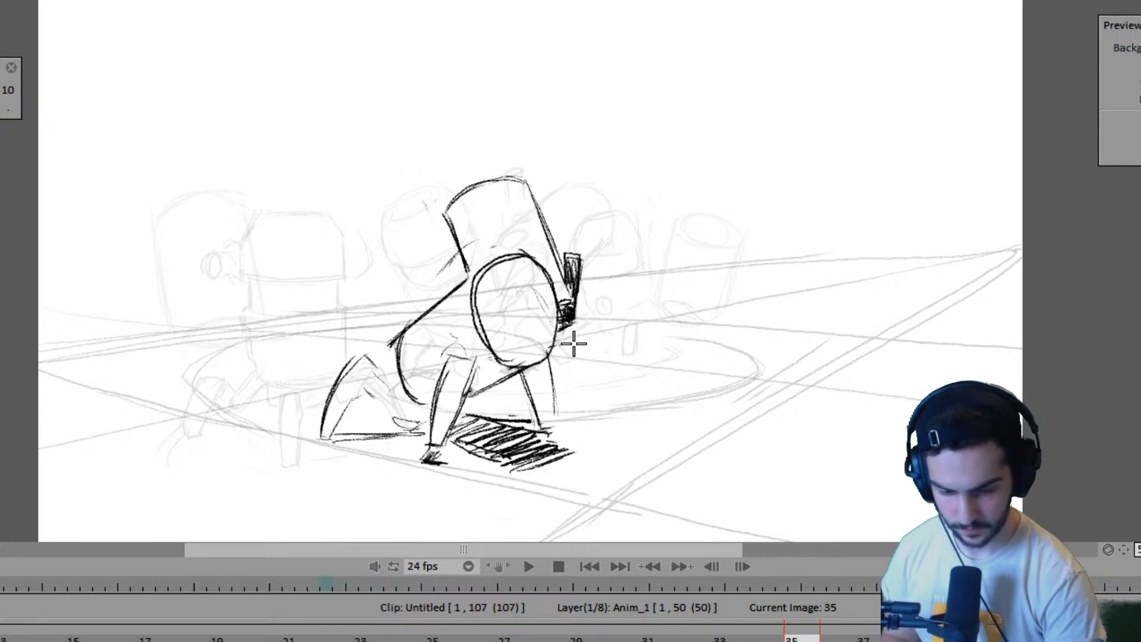
key("Right")
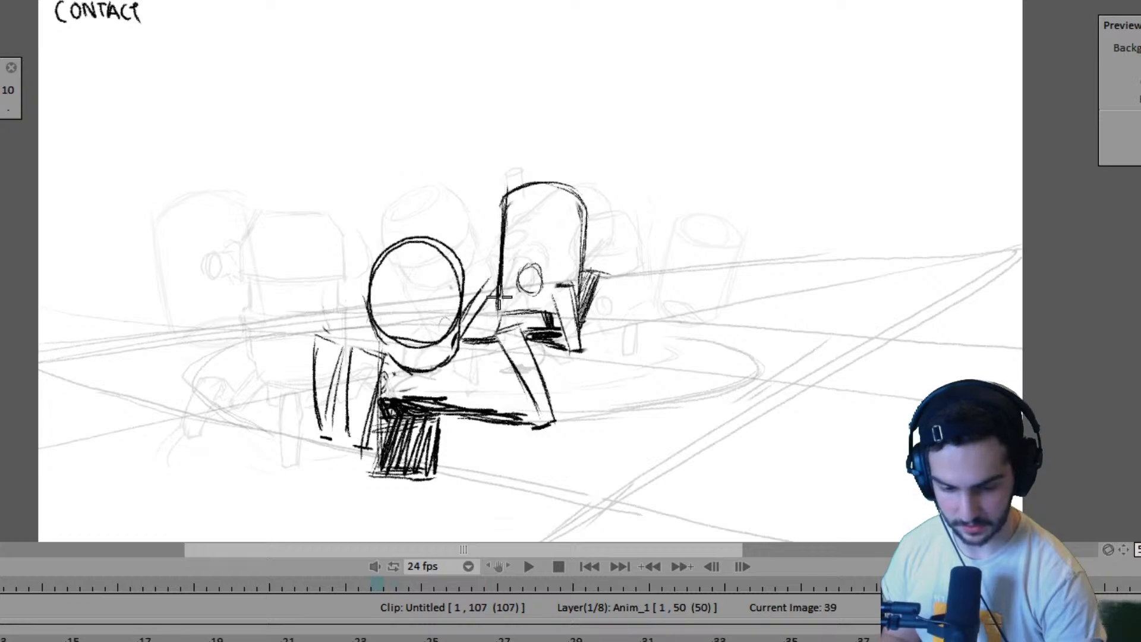
key("Right")
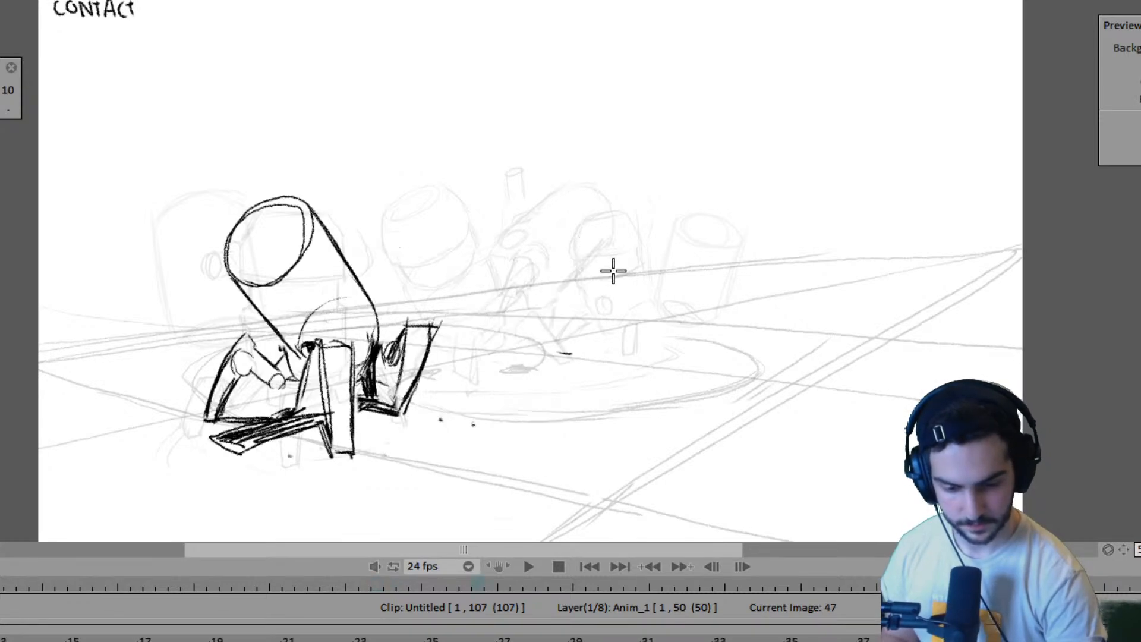
key("Left")
key("Right")
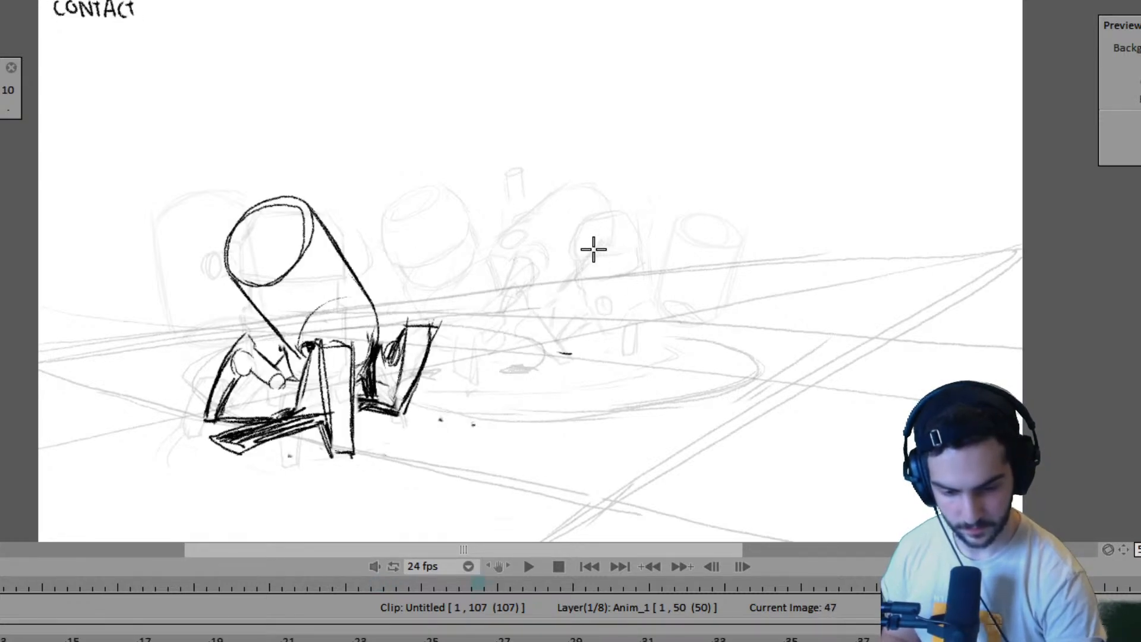
- Draw one slanted side of the far robot's body at frame 47, checking its placement against frame 39
left_click_drag(606, 217, 577, 296)
left_click_drag(605, 217, 572, 307)
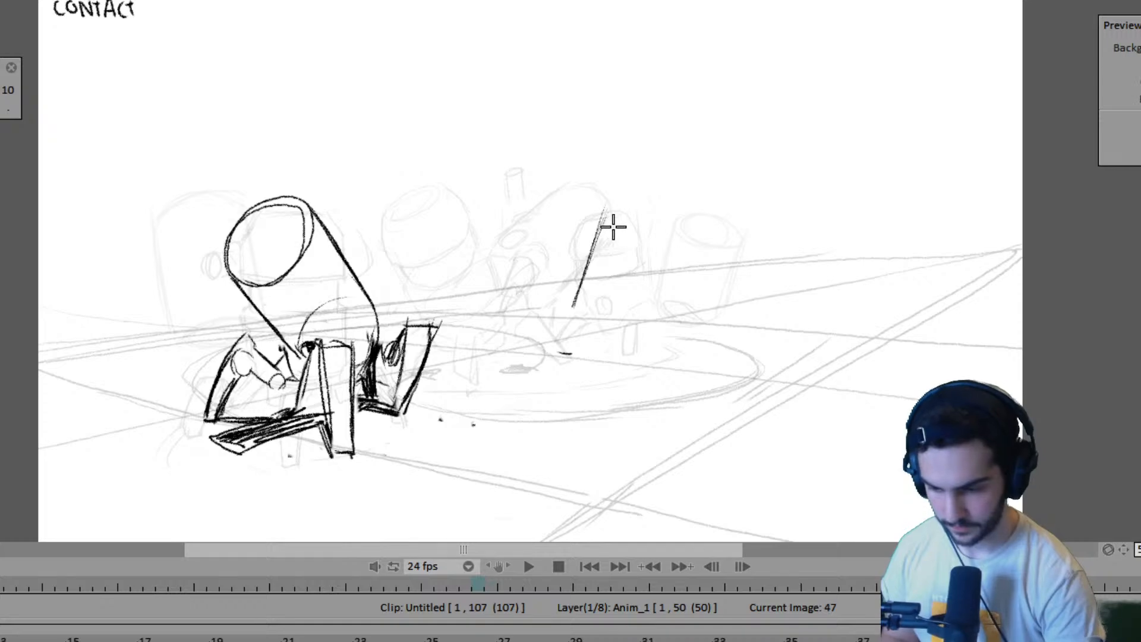
key("Left")
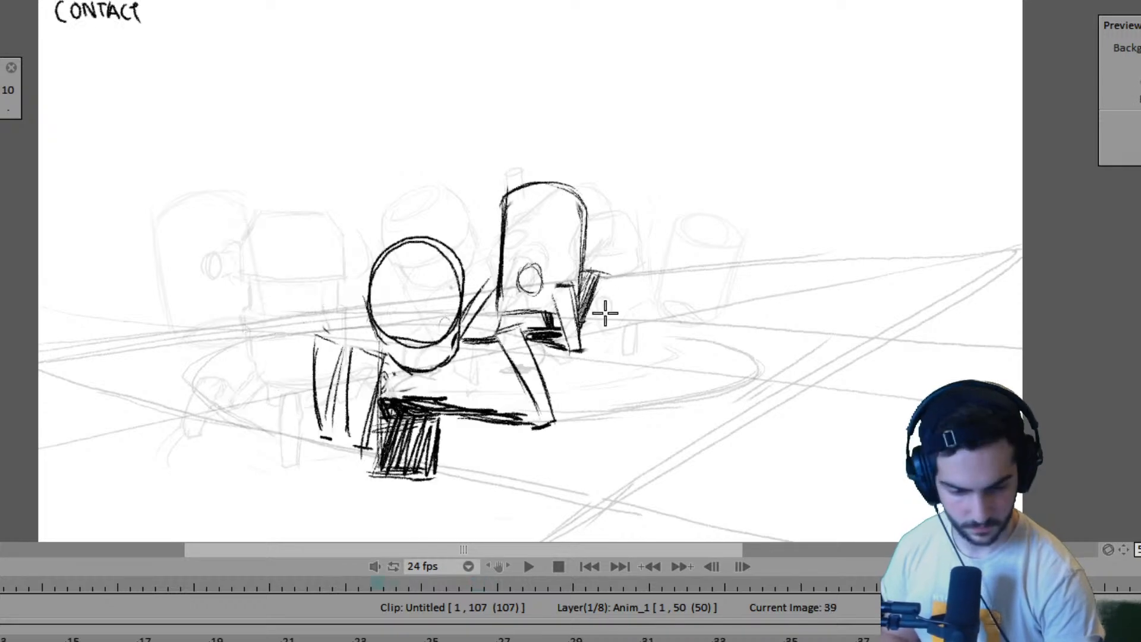
key("Right")
key("Left")
key("Right")
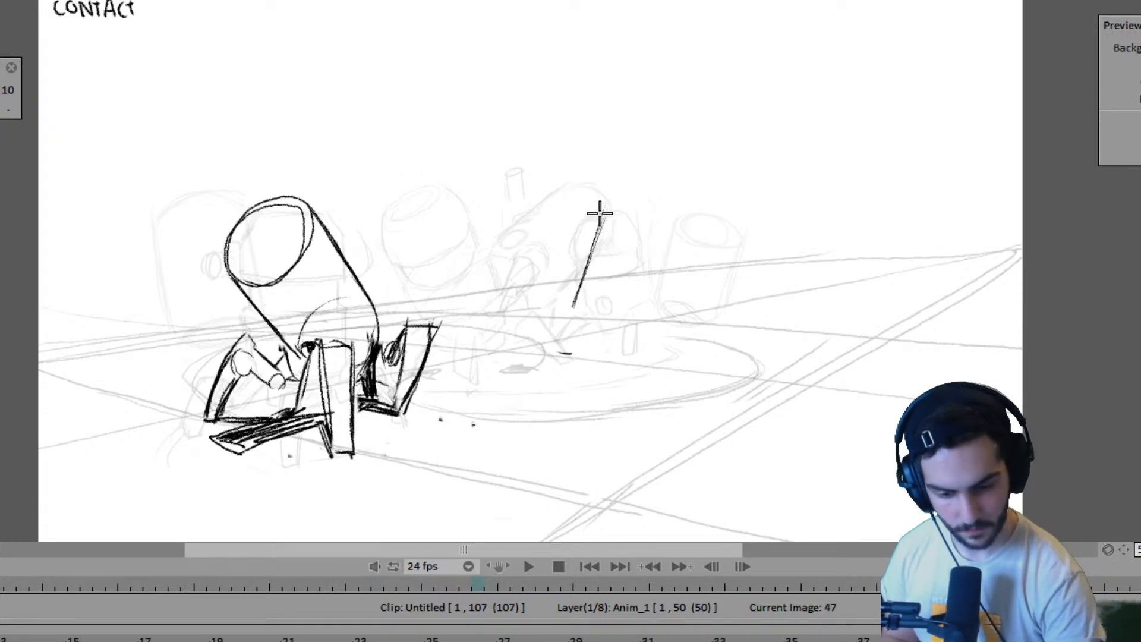
- Draw the opposite side and rounded top of the far robot's body at frame 47, then redraw the top slightly higher
mouse_move(599, 212)
left_mouse_down()
mouse_move(667, 205)
mouse_move(621, 199)
mouse_move(676, 212)
mouse_move(656, 308)
left_mouse_up()
left_click_drag(683, 220, 655, 310)
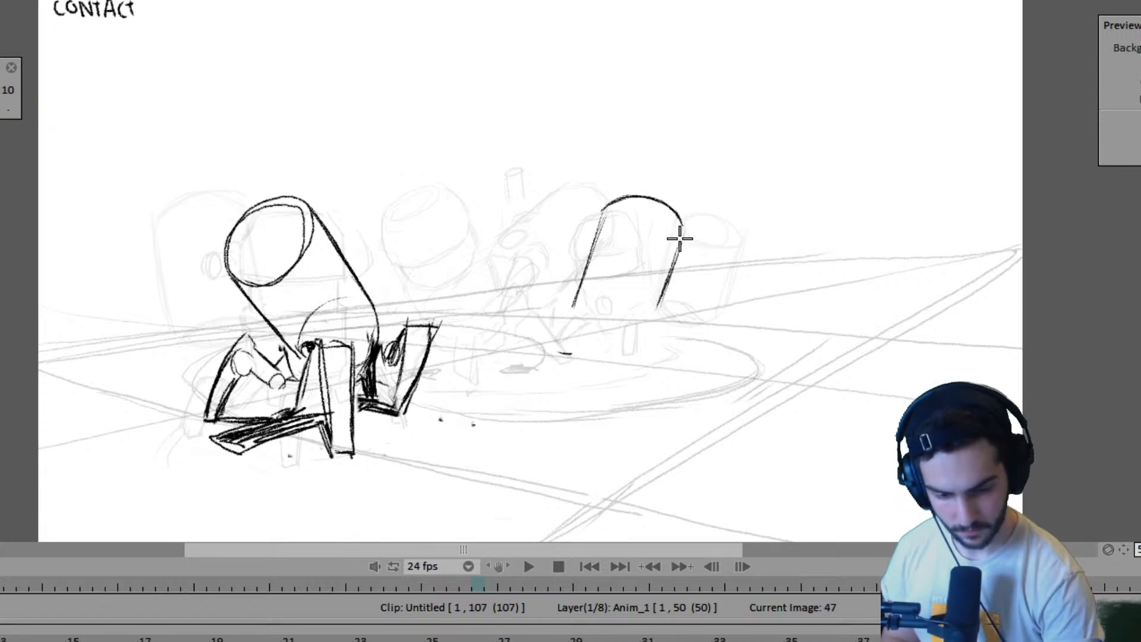
key("Left")
key("Right")
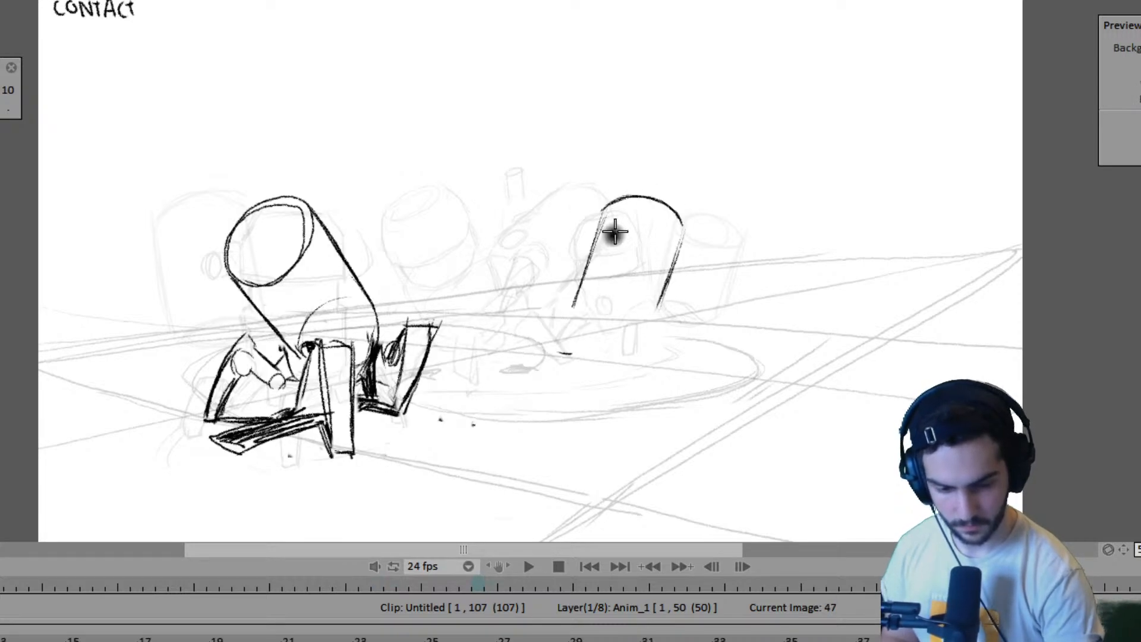
mouse_move(632, 196)
left_mouse_down()
mouse_move(616, 186)
mouse_move(597, 247)
mouse_move(652, 193)
mouse_move(679, 200)
mouse_move(683, 224)
left_mouse_up()
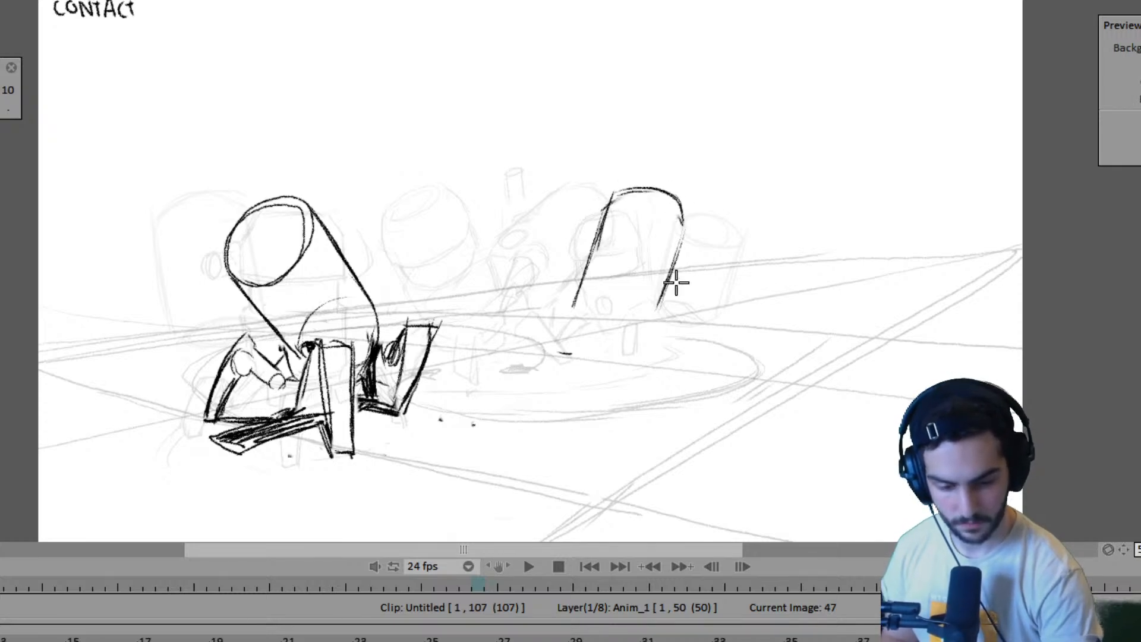
- Compare the far robot's body height and tilt at frame 47 with the drawings at frames 39 and 35
key("Left")
key("Right")
key("Left")
key("Right")
key("Left")
key("Left")
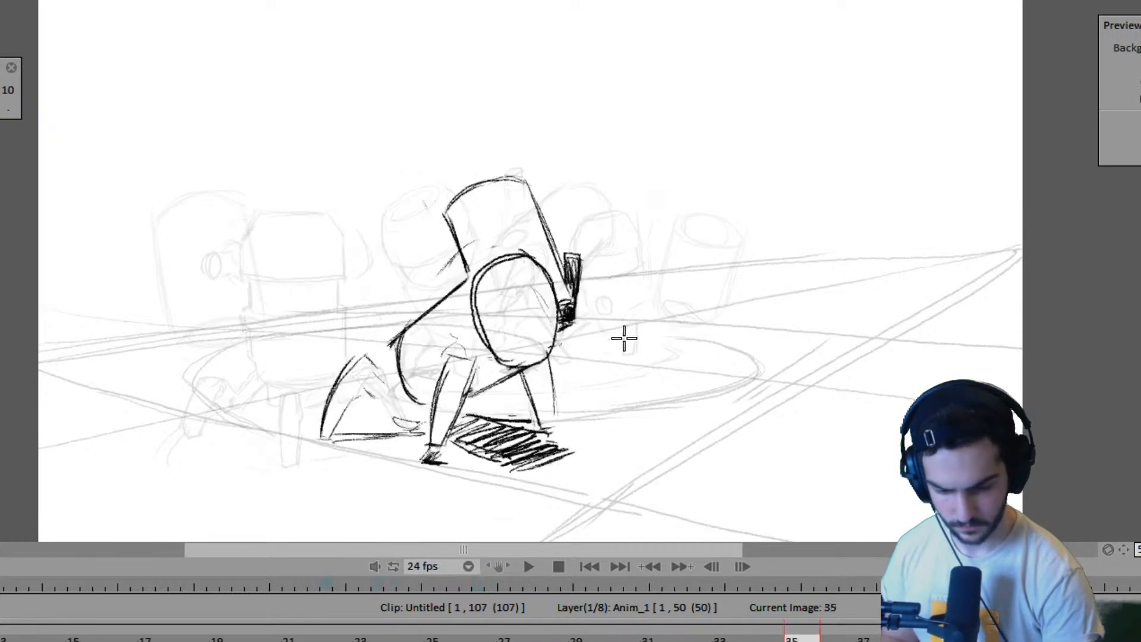
key("Right")
key("Right")
key("Right")
key("Right")
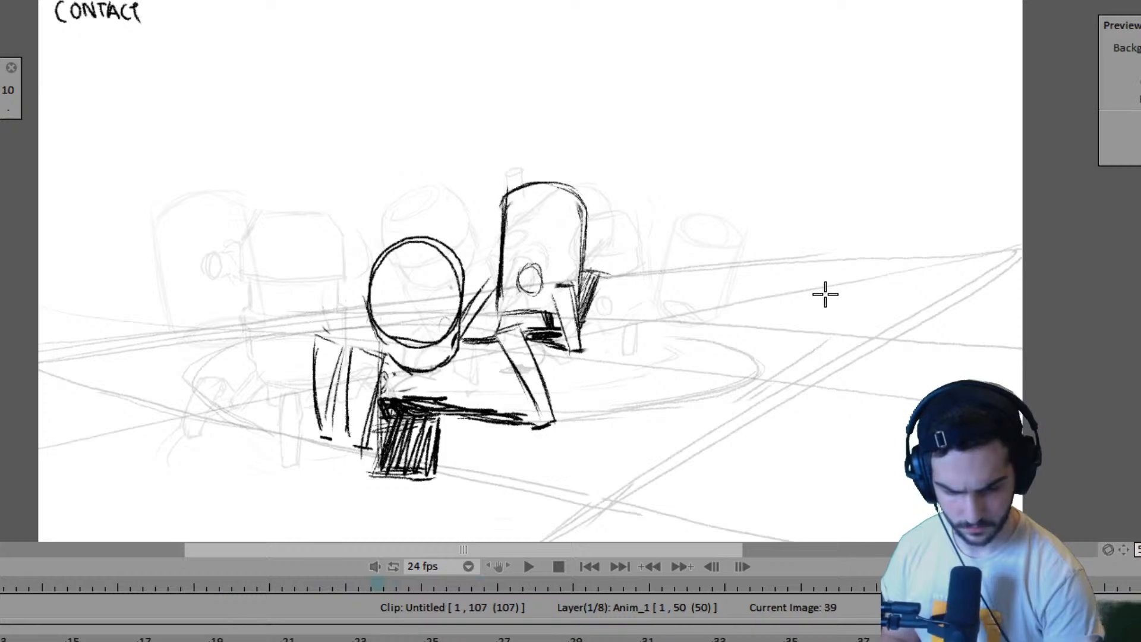
- Redraw the top of the far robot's body slightly higher at frame 39, checking it against frames 35 and 47
key("Right")
key("Left")
mouse_move(505, 193)
left_mouse_down()
mouse_move(563, 186)
mouse_move(508, 185)
mouse_move(505, 224)
mouse_move(505, 193)
mouse_move(528, 189)
mouse_move(582, 189)
mouse_move(595, 234)
left_mouse_up()
key("Left")
key("Left")
key("Left")
key("Left")
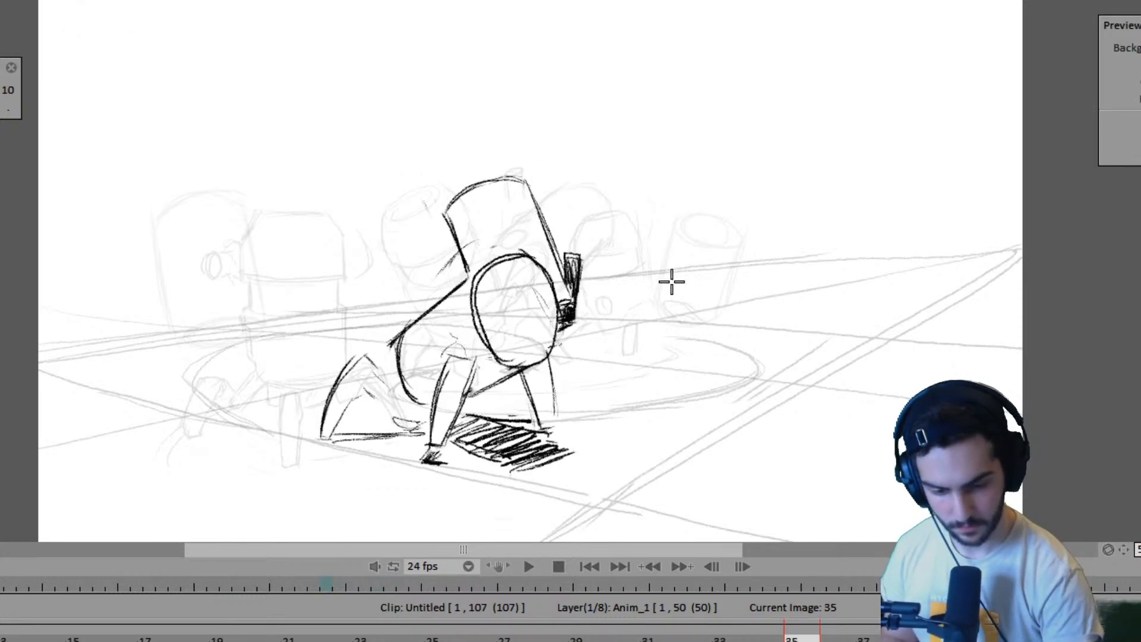
key("Right")
key("Right")
key("Right")
key("Right")
key("Right")
key("Left")
key("Right")
key("Left")
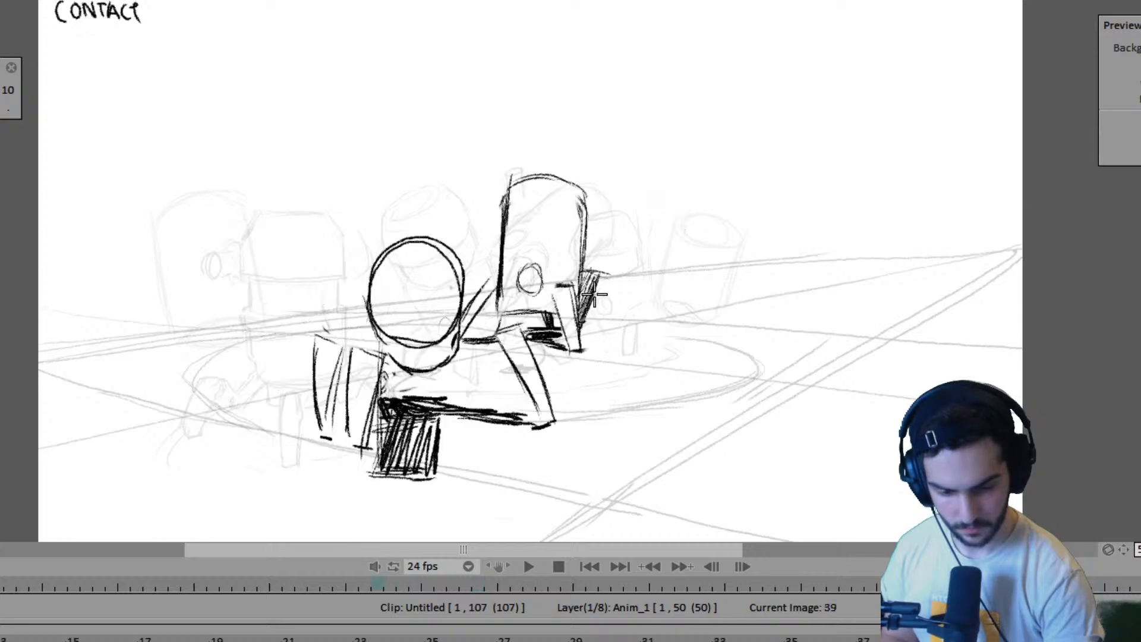
- Draw a small round joint low on the far robot's body at frame 47, matching the one at frame 39
key("Right")
left_click_drag(596, 277, 600, 295)
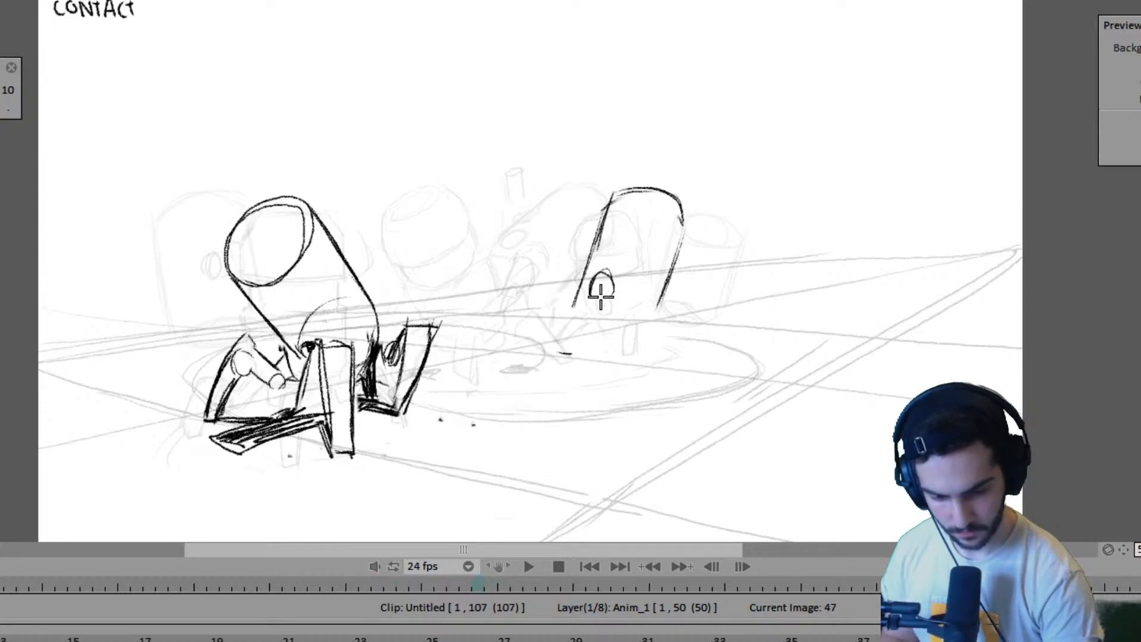
key("Left")
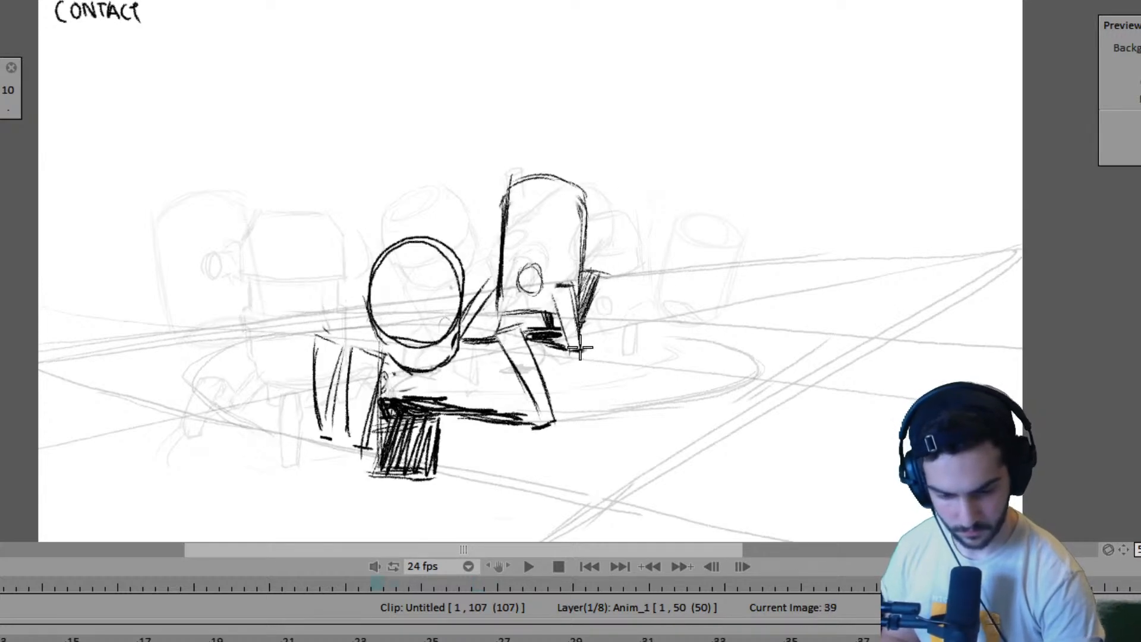
key("Right")
key("Left")
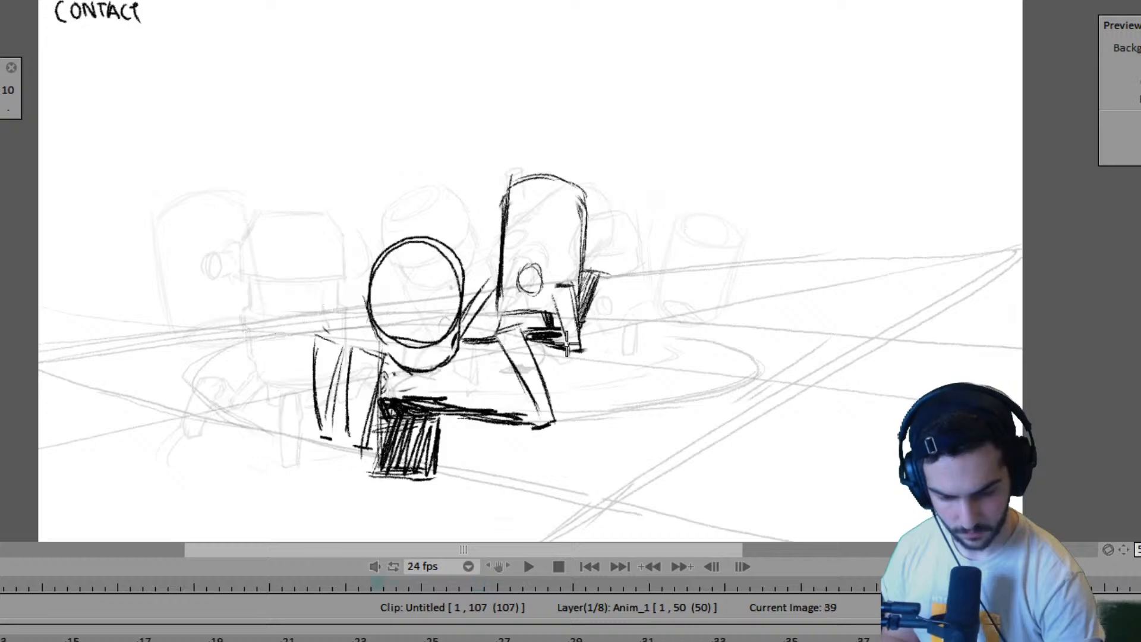
- Draw the far robot's planted front leg at frame 47 as a narrow tapered block, matching its foot to frame 39
key("Right")
left_click_drag(573, 350, 560, 352)
left_click_drag(564, 275, 559, 350)
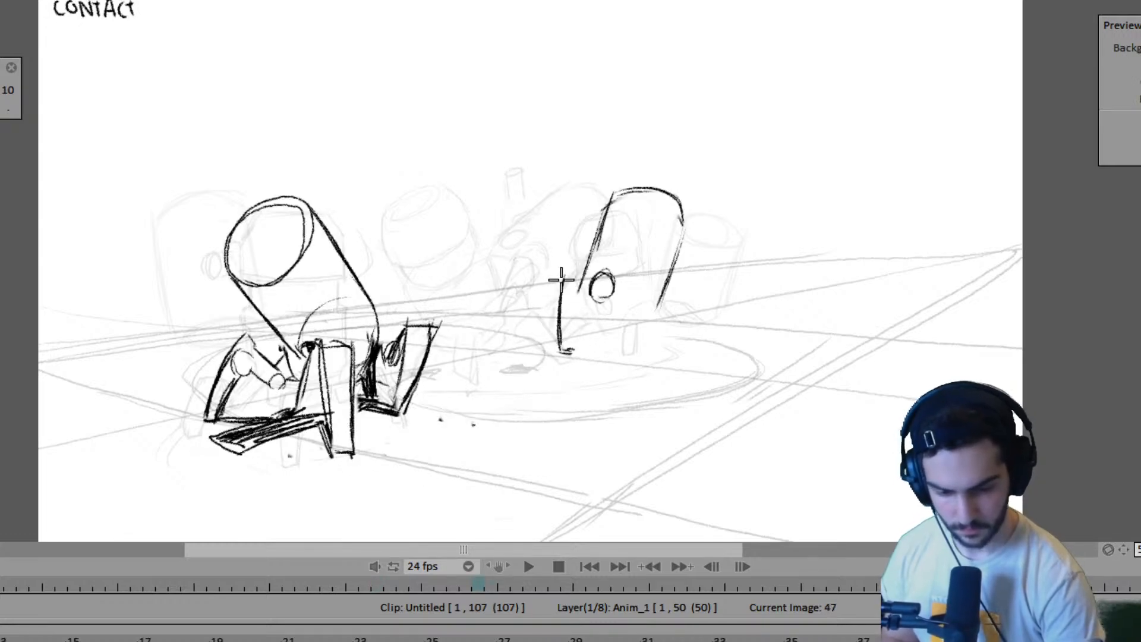
left_click_drag(591, 277, 564, 357)
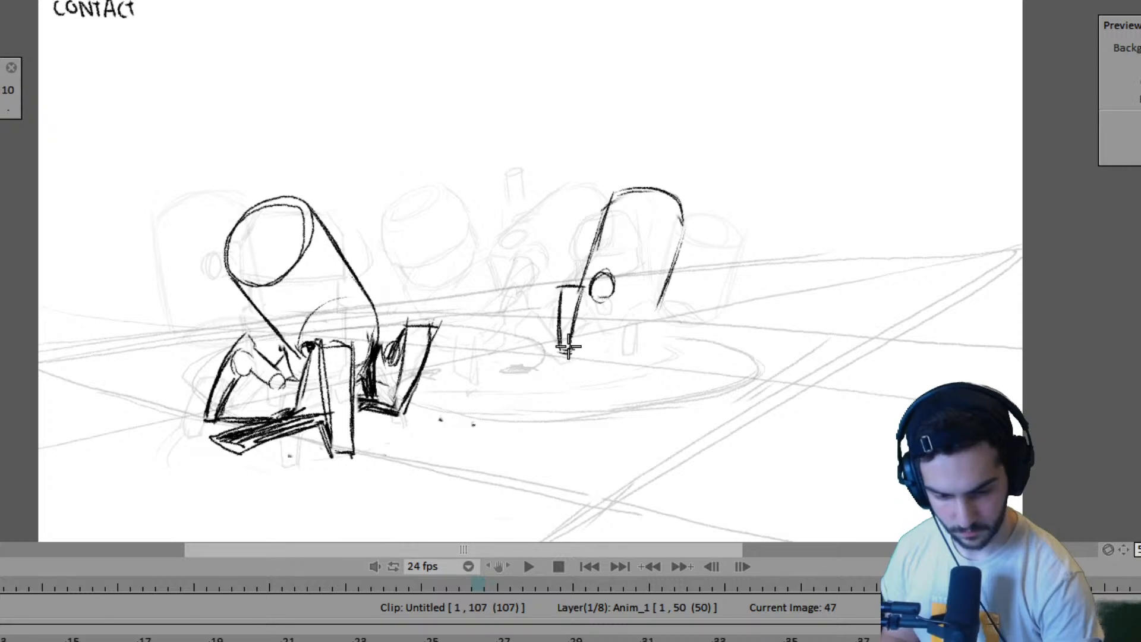
key("Left")
key("Right")
- Remove the joint's lower curve at frame 47 and draw a second slanted leg hanging from the joint
key("ctrl+z")
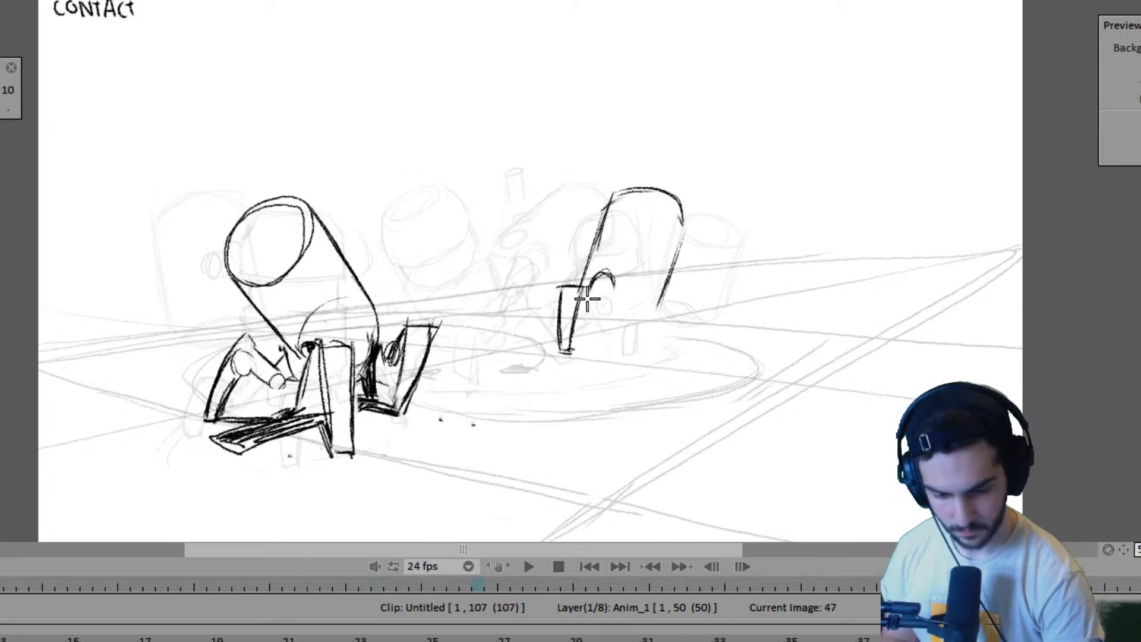
left_click_drag(610, 278, 583, 344)
mouse_move(590, 290)
left_mouse_down()
mouse_move(613, 293)
mouse_move(595, 334)
mouse_move(613, 285)
mouse_move(598, 349)
left_mouse_up()
key("Left")
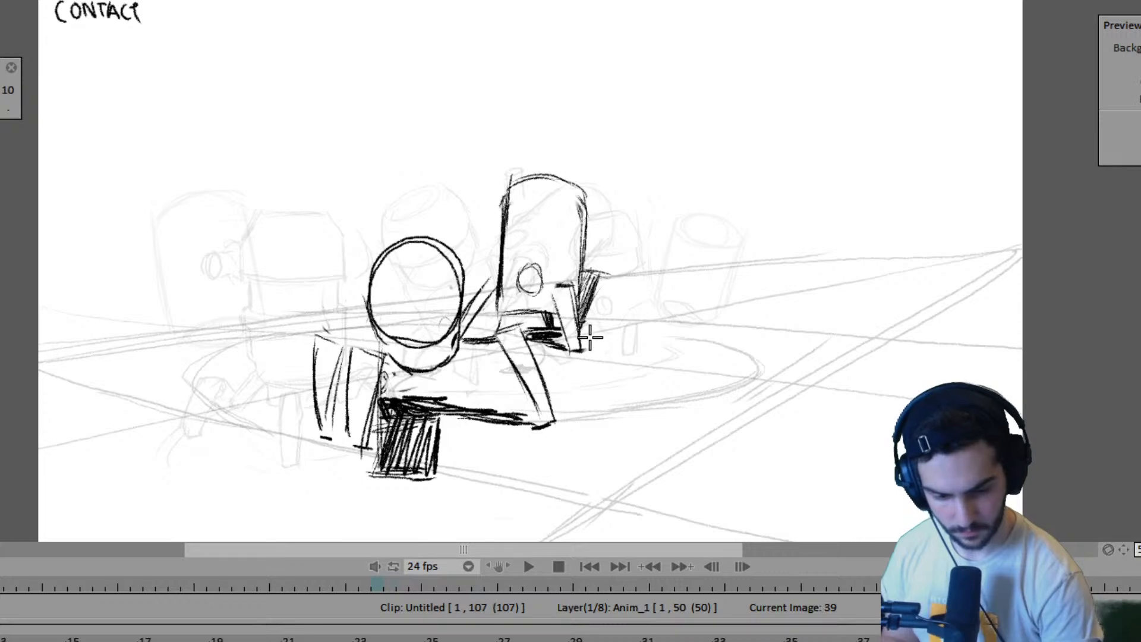
key("Right")
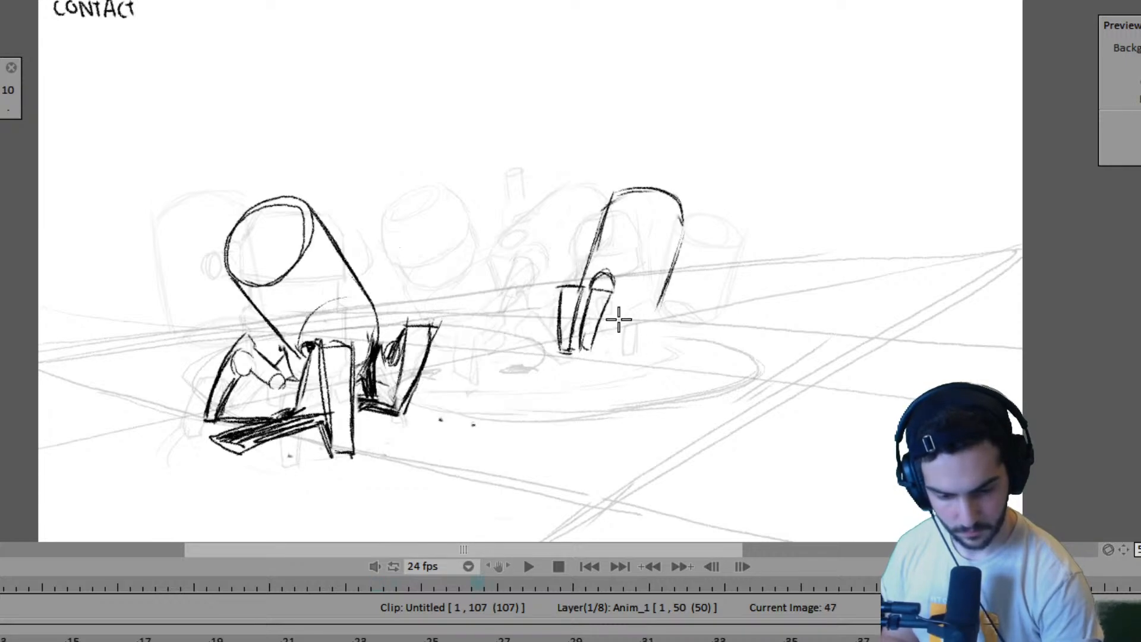
- Outline the far robot's leg on the other side of the body at frame 47 and shade the underside between the legs
left_click_drag(671, 292, 679, 337)
key("ctrl+z")
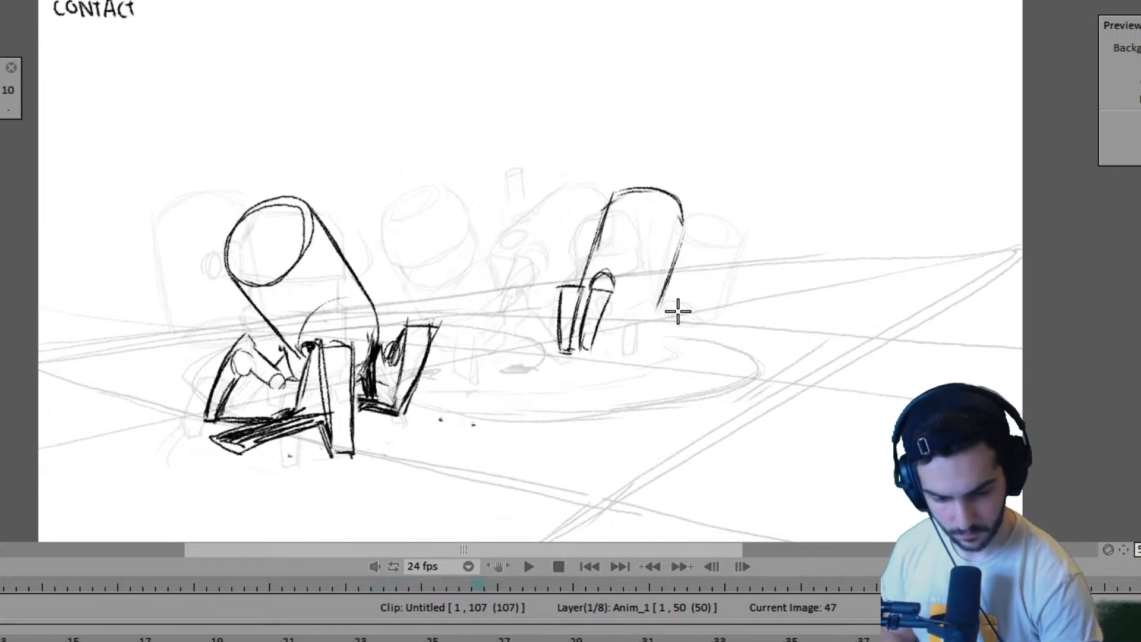
left_click_drag(674, 291, 684, 347)
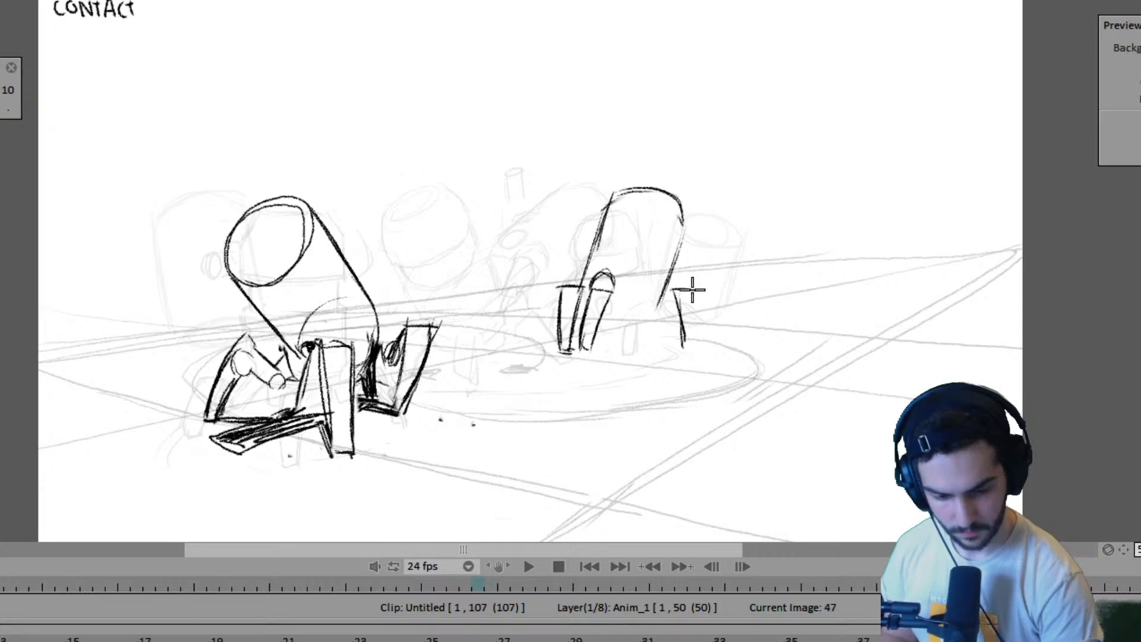
left_click_drag(693, 287, 696, 340)
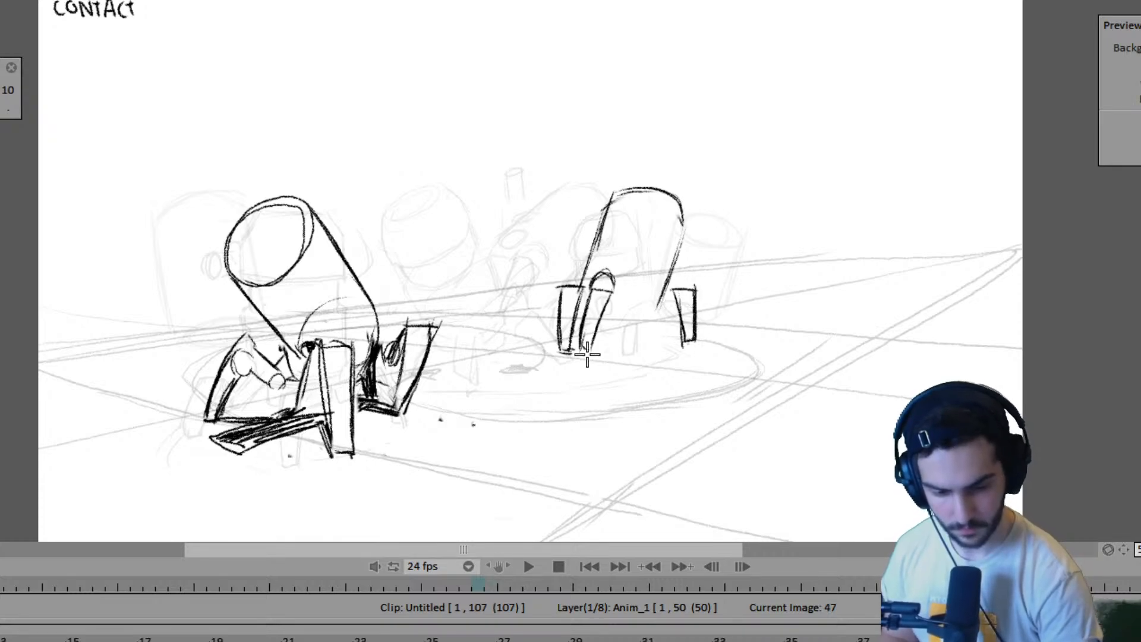
left_click_drag(590, 351, 623, 343)
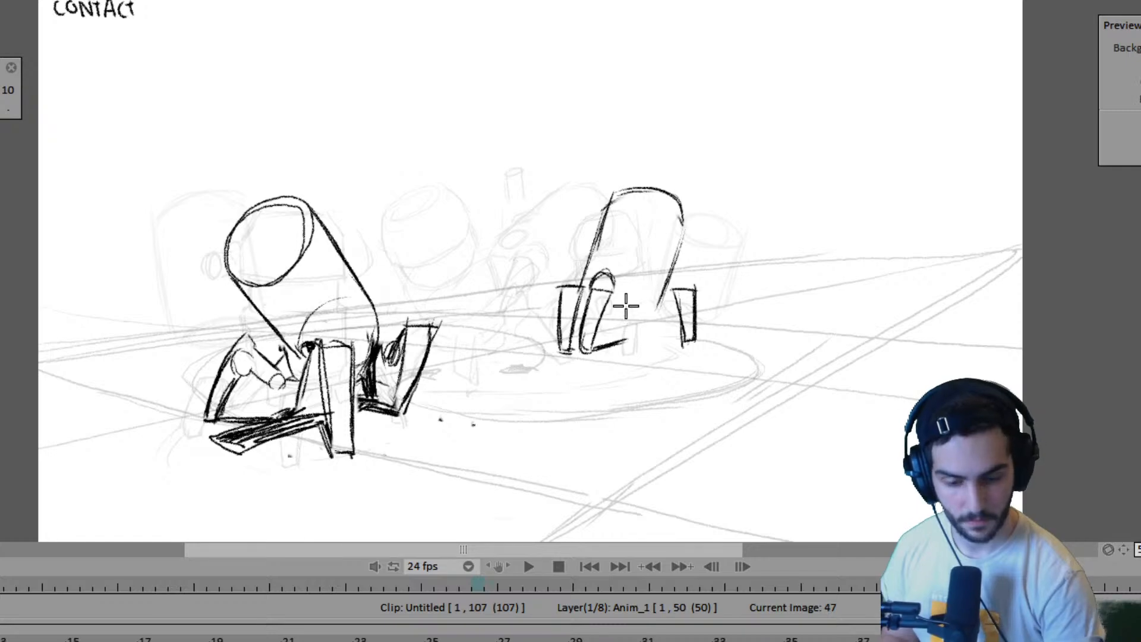
mouse_move(607, 309)
left_mouse_down()
mouse_move(642, 324)
mouse_move(608, 343)
mouse_move(627, 337)
mouse_move(594, 330)
mouse_move(678, 340)
mouse_move(626, 338)
mouse_move(657, 339)
left_mouse_up()
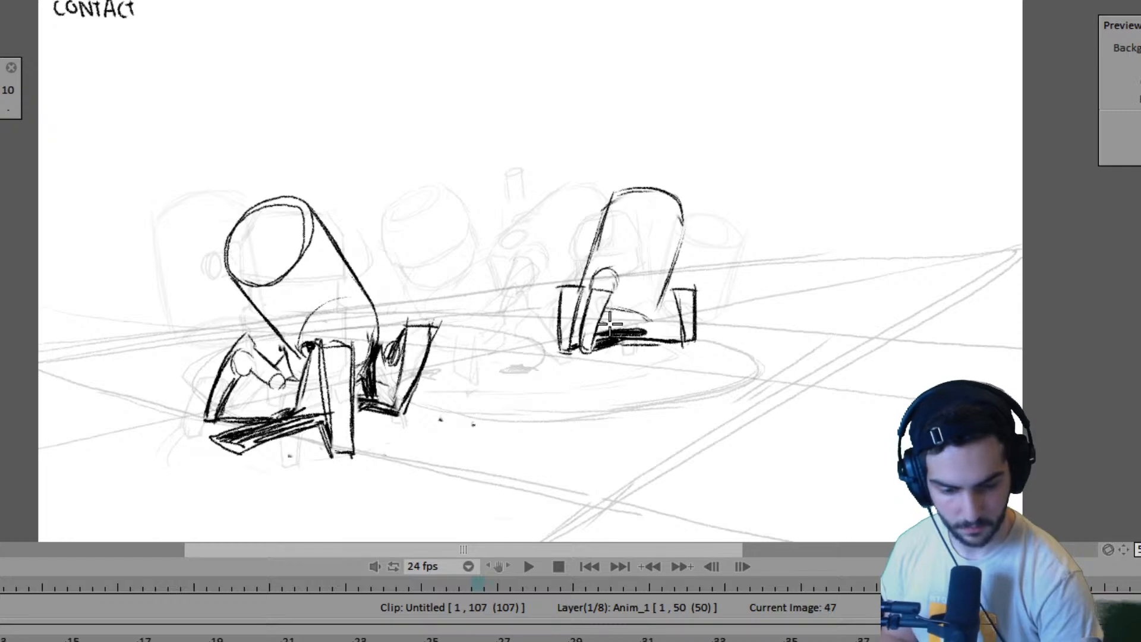
- Flip back through the preceding drawings and forward to frame 47 to check the far robot's movement
key("shift+Left")
key("shift+Left")
key("shift+Left")
key("shift+Right")
key("shift+Right")
key("shift+Right")
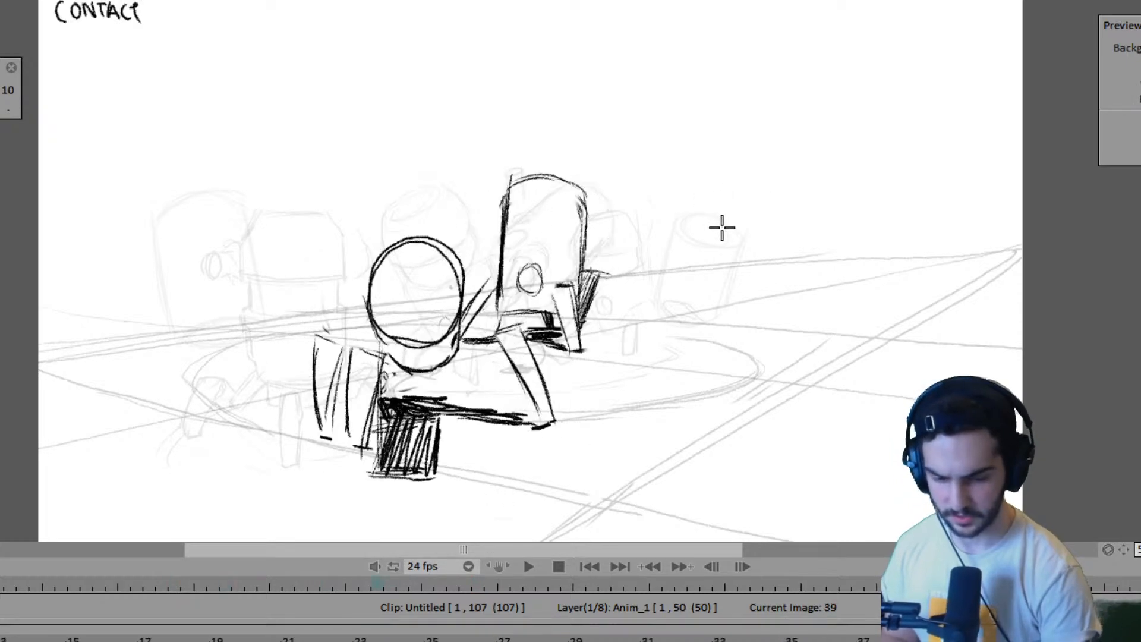
key("shift+Left")
key("shift+Right")
- Redraw the body's outer side at frame 47, shade the adjacent leg and connect it to the body, checking against frame 39
left_click_drag(682, 228, 660, 299)
key("n")
key("ctrl+z")
mouse_move(682, 214)
left_mouse_down()
mouse_move(652, 319)
mouse_move(689, 344)
left_mouse_up()
mouse_move(693, 291)
left_mouse_down()
mouse_move(637, 350)
mouse_move(676, 291)
mouse_move(652, 320)
left_mouse_up()
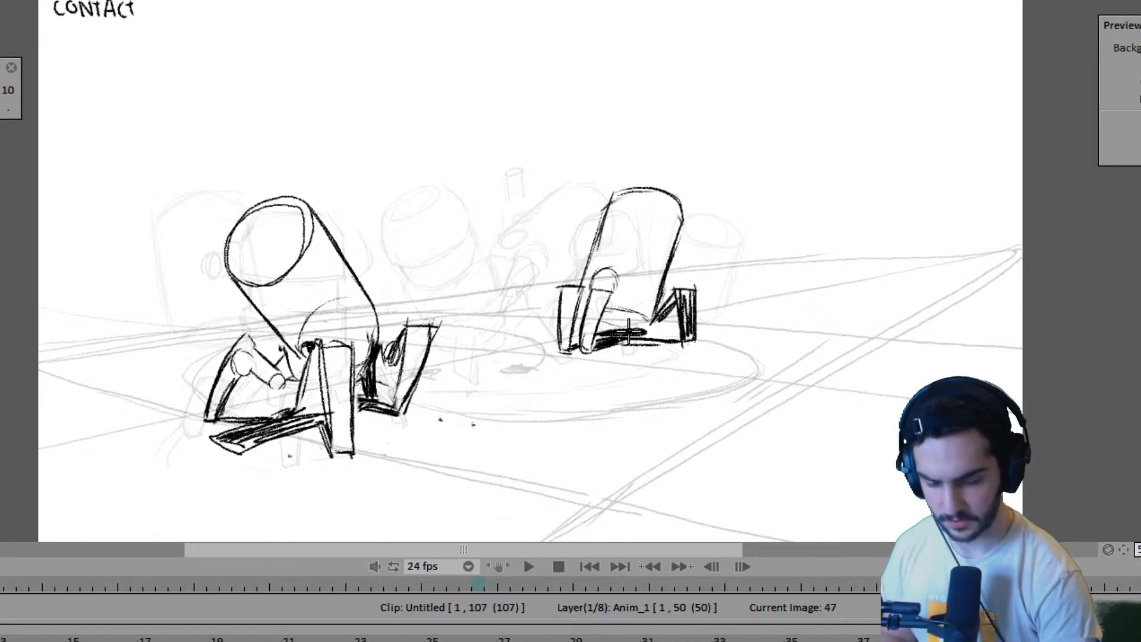
key("Left")
key("Right")
key("Left")
key("Right")
key("Left")
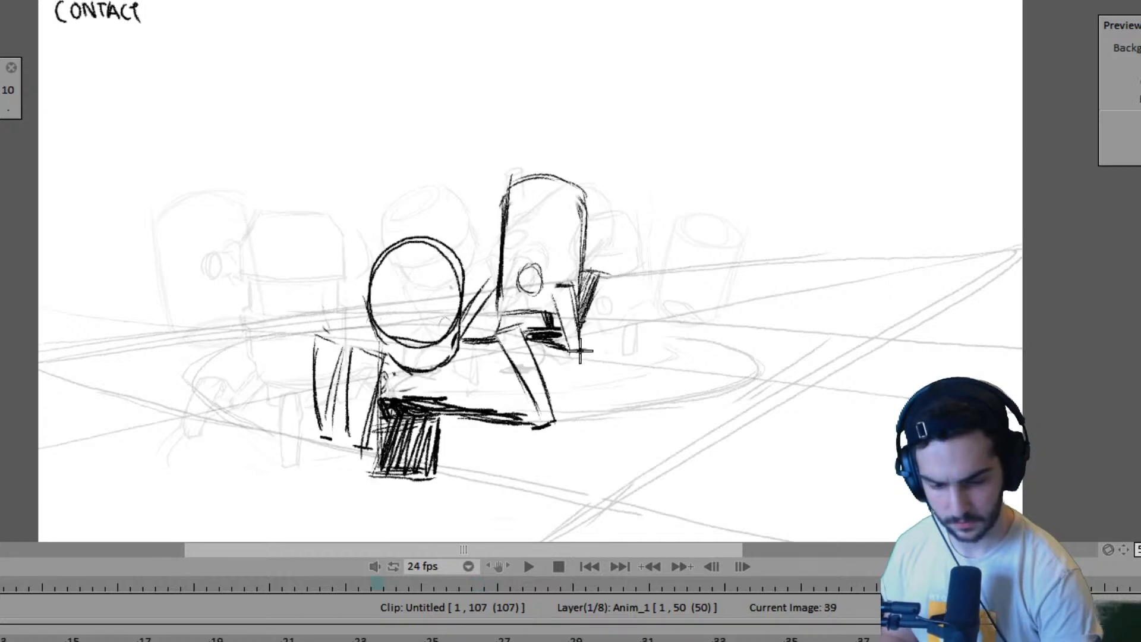
- Clear the far robot's held drawing from the passing pose at frame 43 and return to frame 39
key("Right")
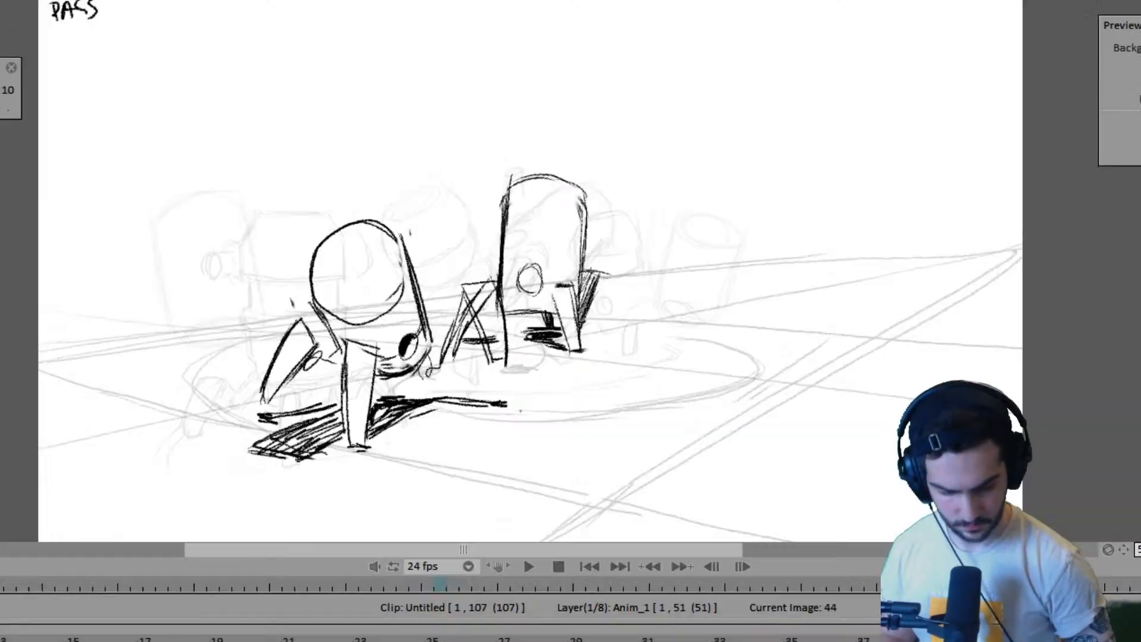
key("Delete")
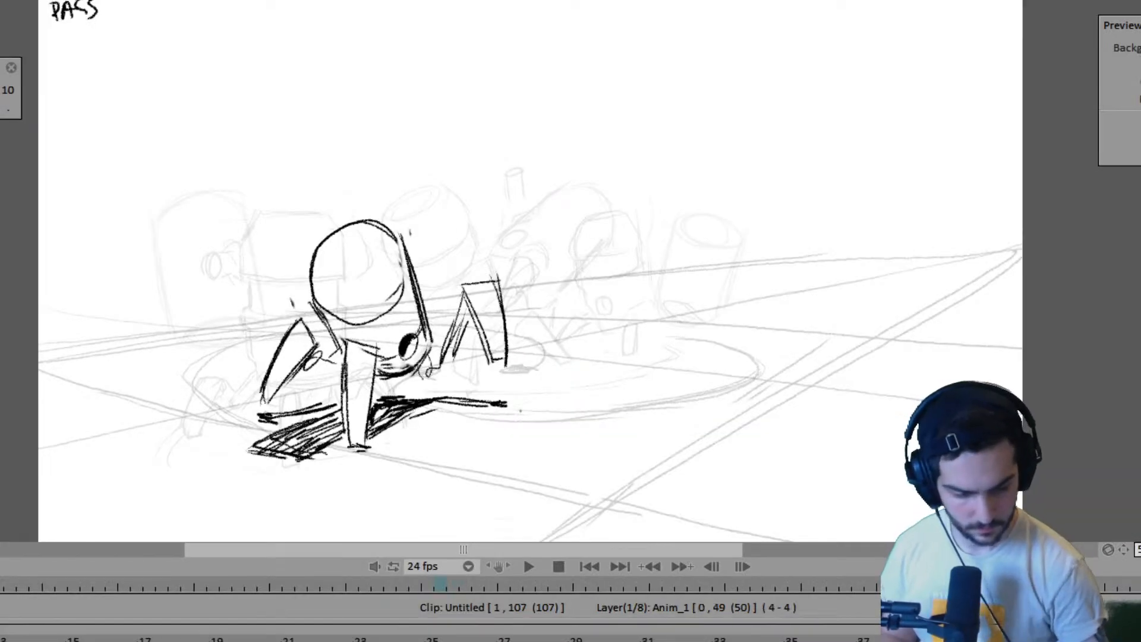
key("Left")
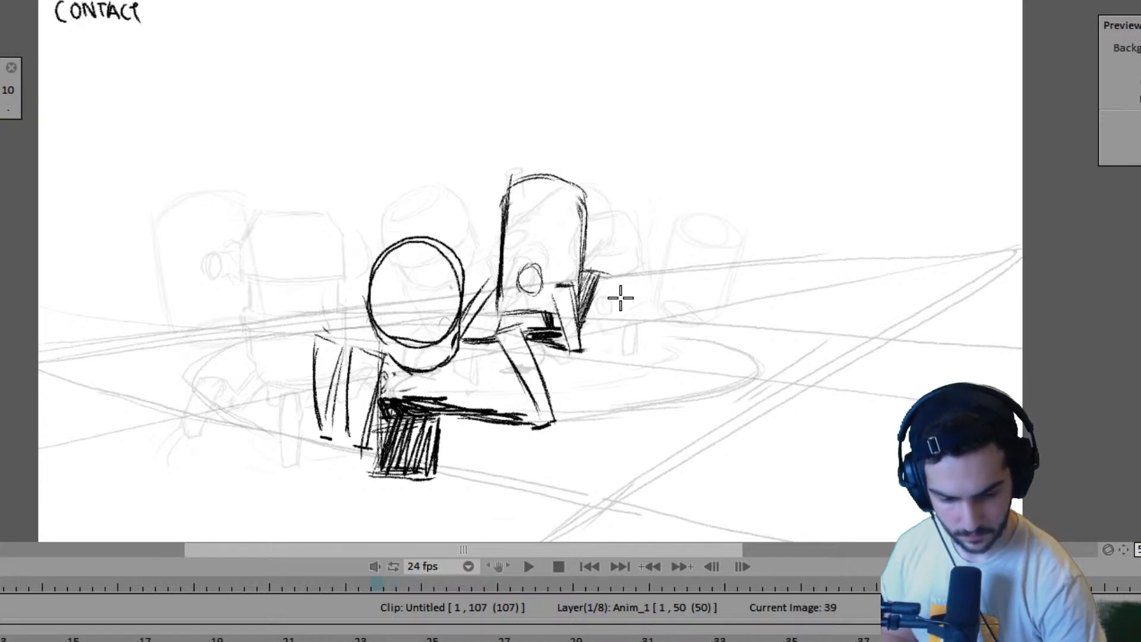
- Outline the far robot's body with a rounded top and slanted sides at frame 43, judging its placement against frames 39 and 47
key("Left")
key("Right")
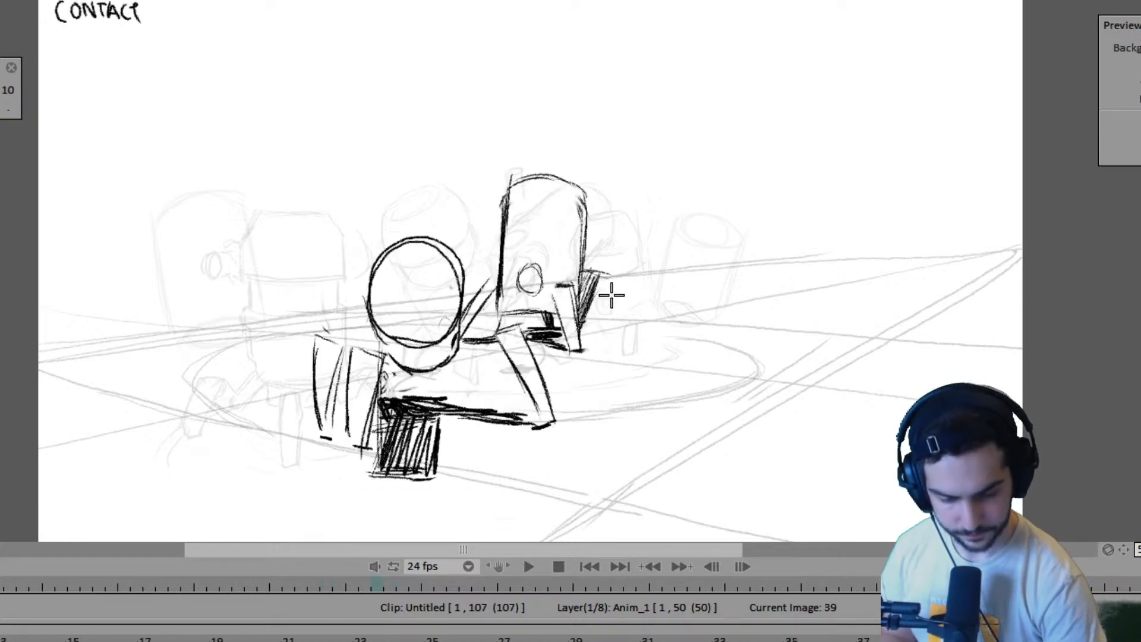
key("Right")
key("Left")
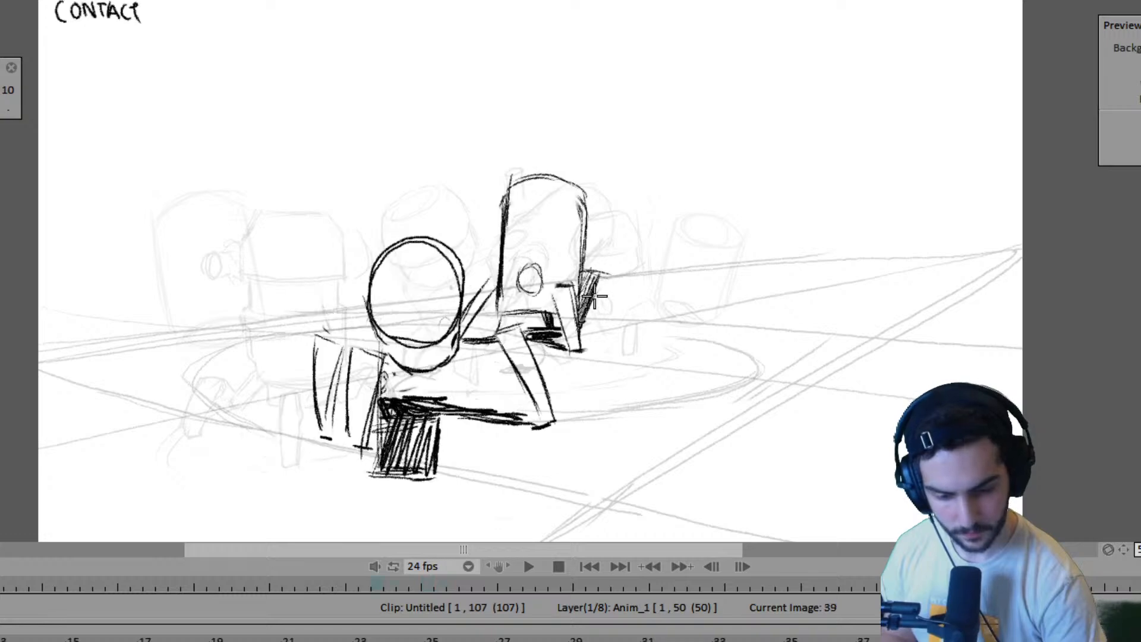
key("Left")
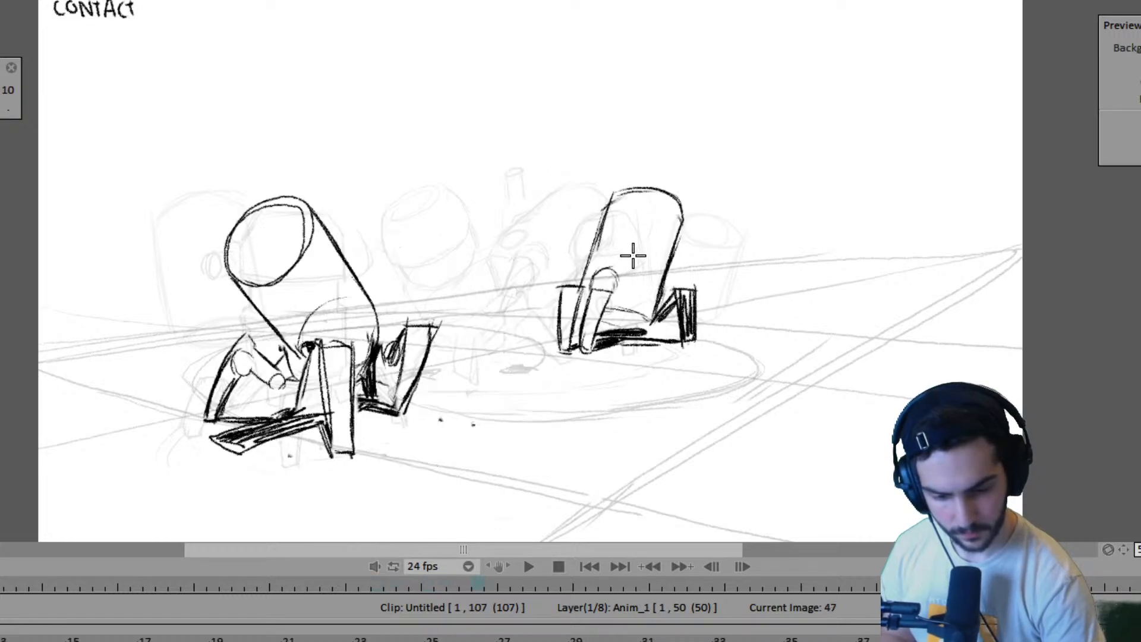
key("Right")
key("Right")
mouse_move(553, 184)
left_mouse_down()
mouse_move(523, 293)
mouse_move(534, 297)
left_mouse_up()
key("ctrl+z")
left_click_drag(554, 185, 630, 190)
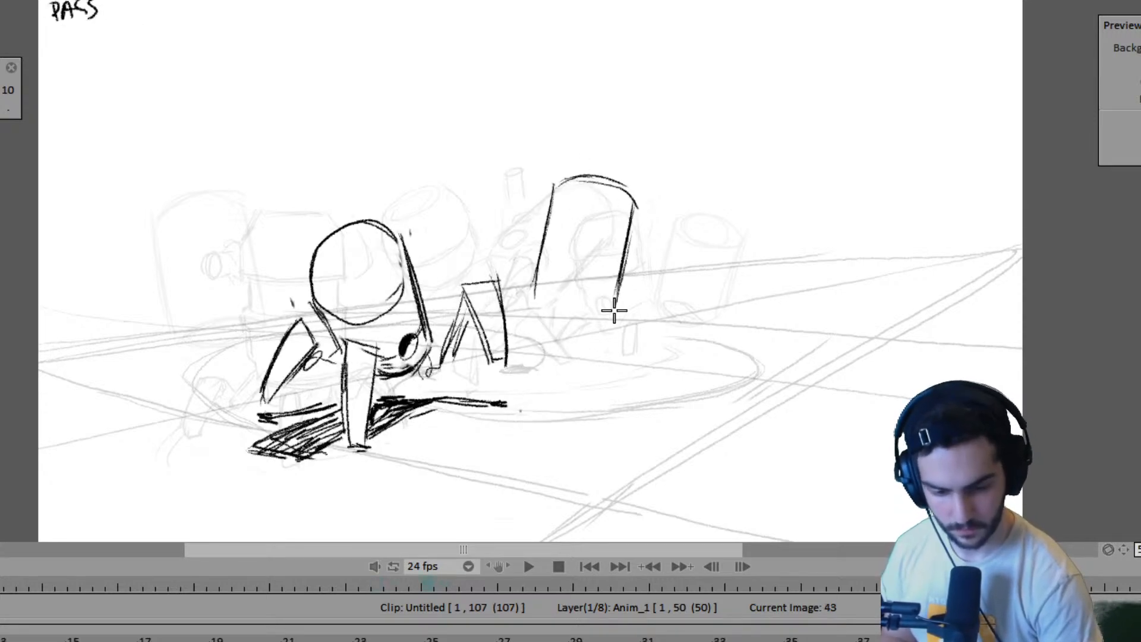
- Play back the animation and compare the far robot's new body at frame 43 with its contact pose at frame 39
key("Return")
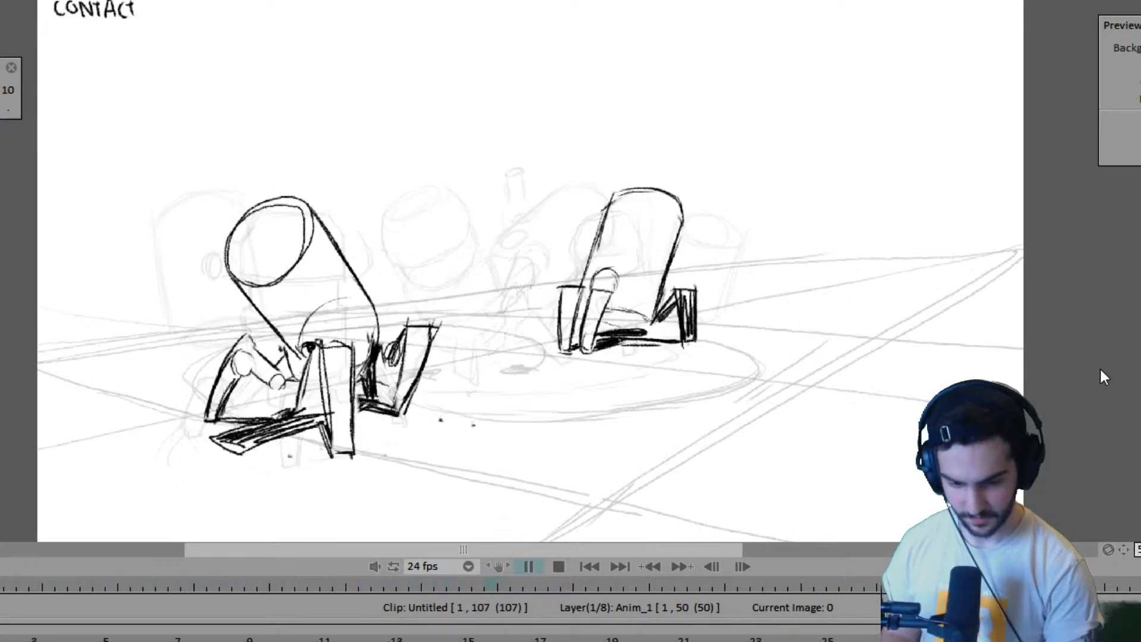
key("space")
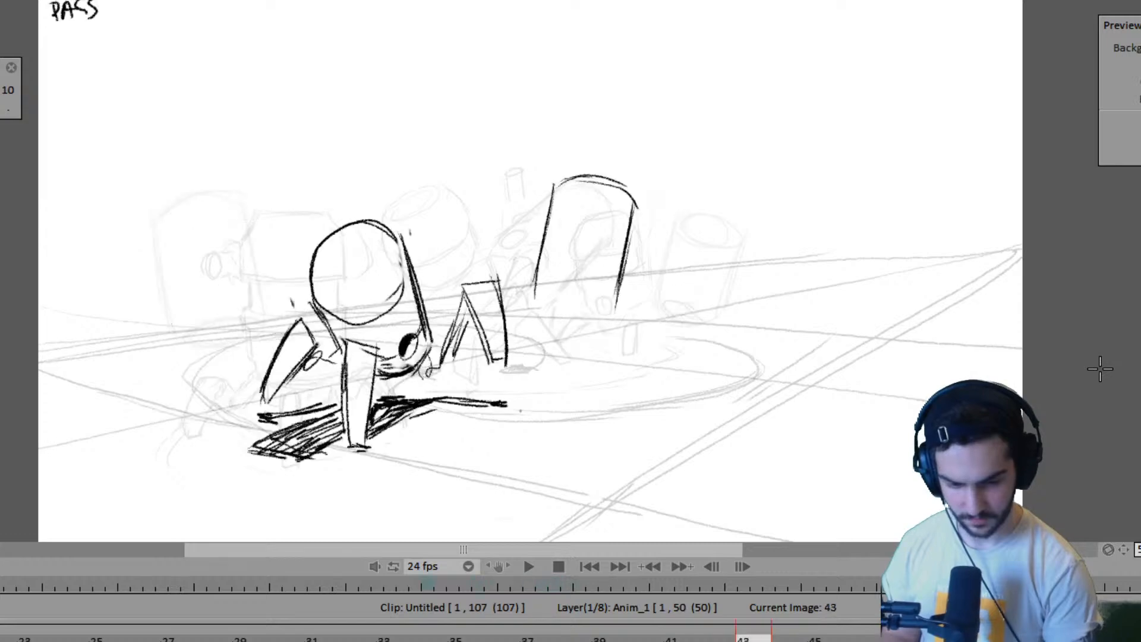
key("space")
key("Left")
key("Left")
key("Left")
key("Left")
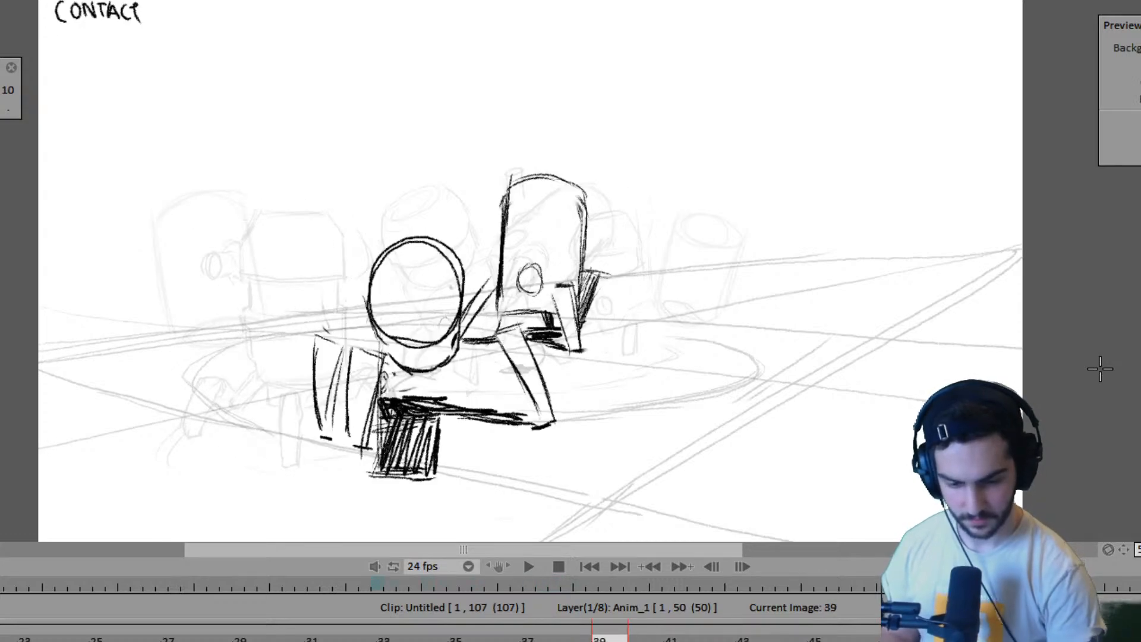
key("Right")
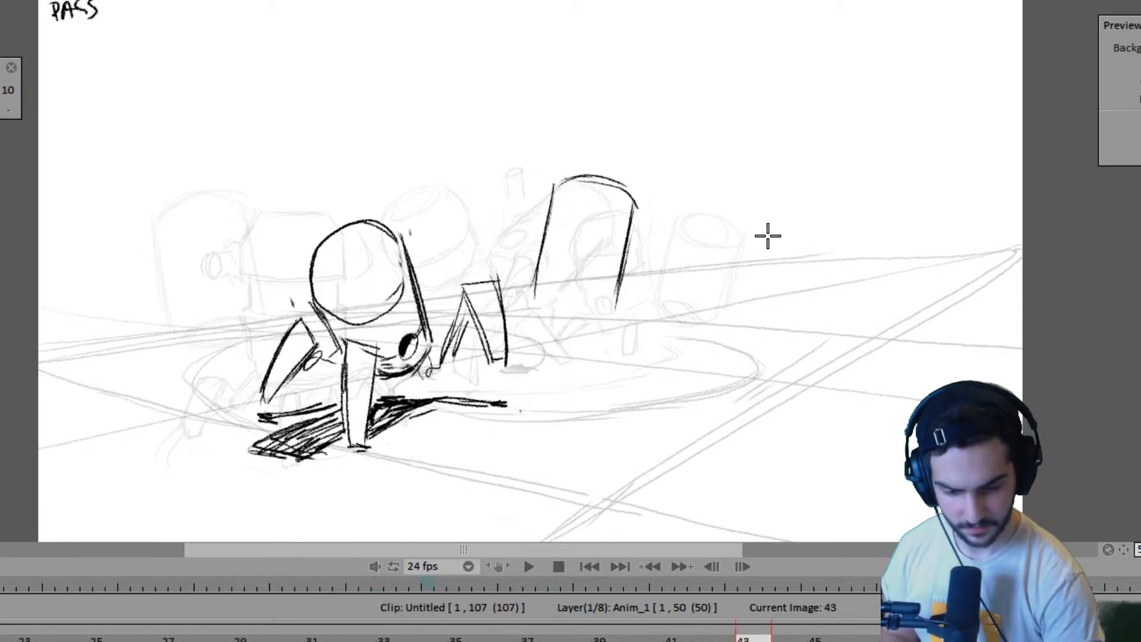
- Draw the far robot's leg on the near robot's side at frame 43, with a short shadow line beneath, checking against frame 39
key("Left")
key("Right")
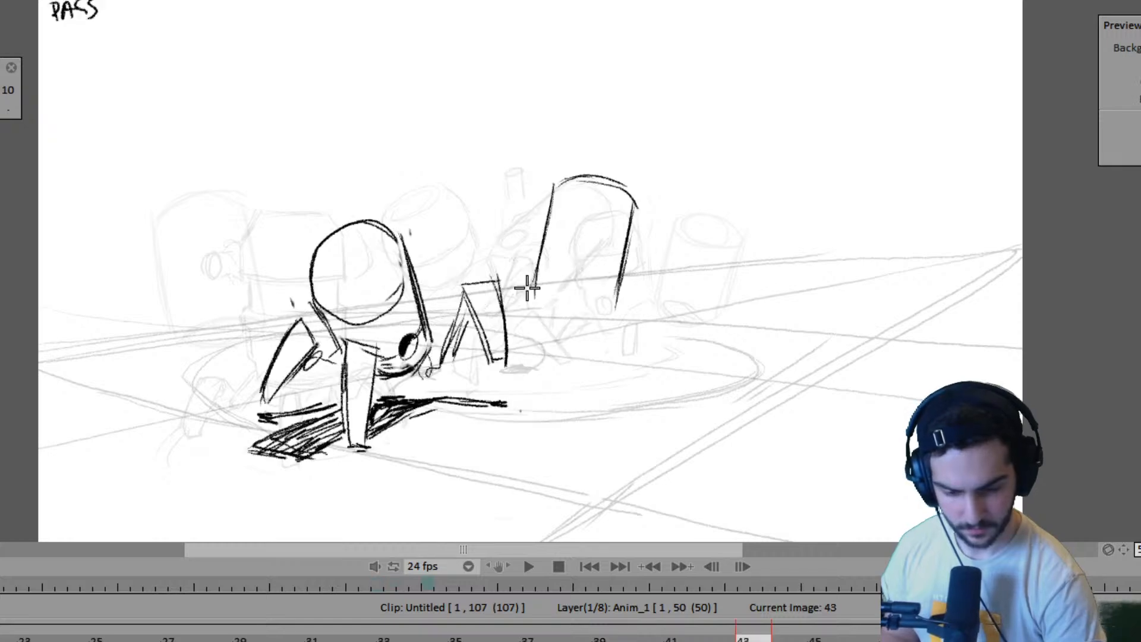
key("Left")
key("Right")
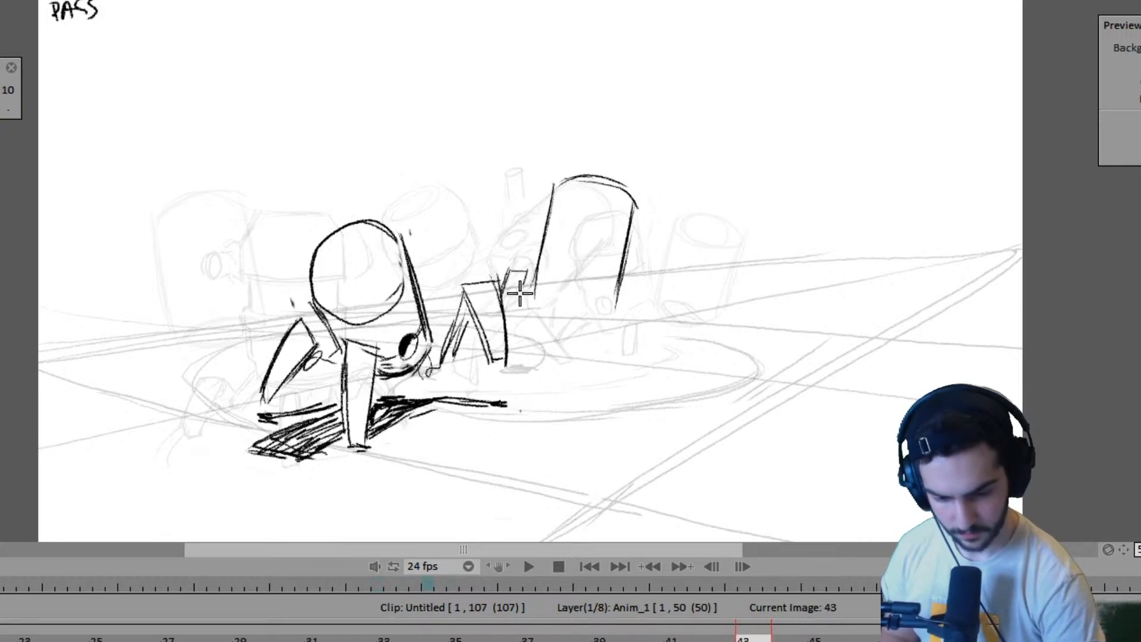
key("Left")
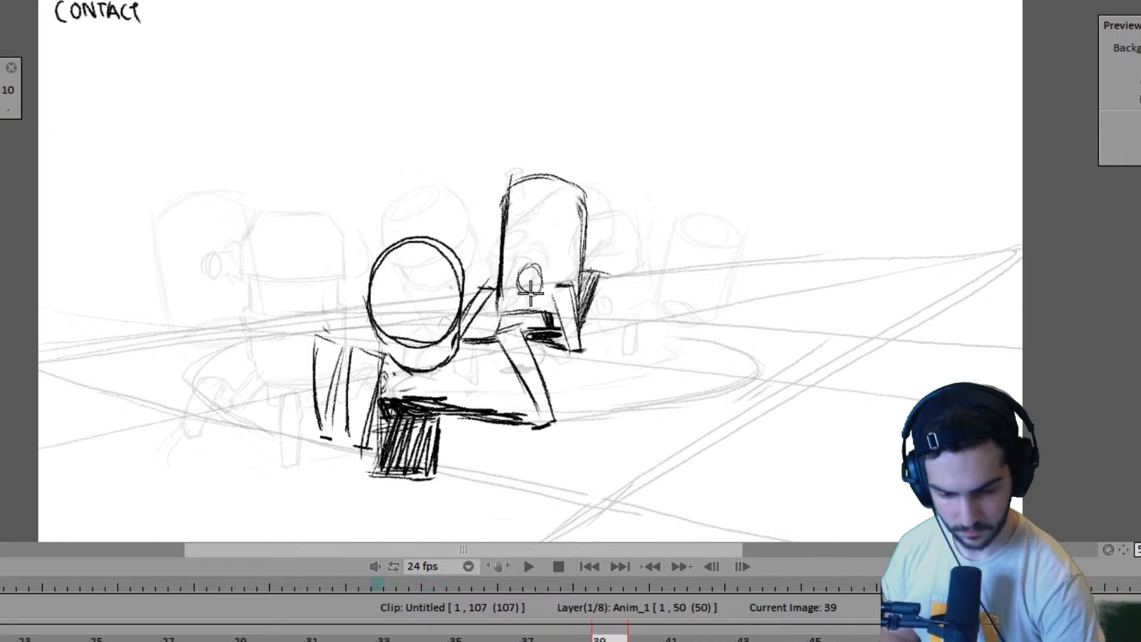
key("Right")
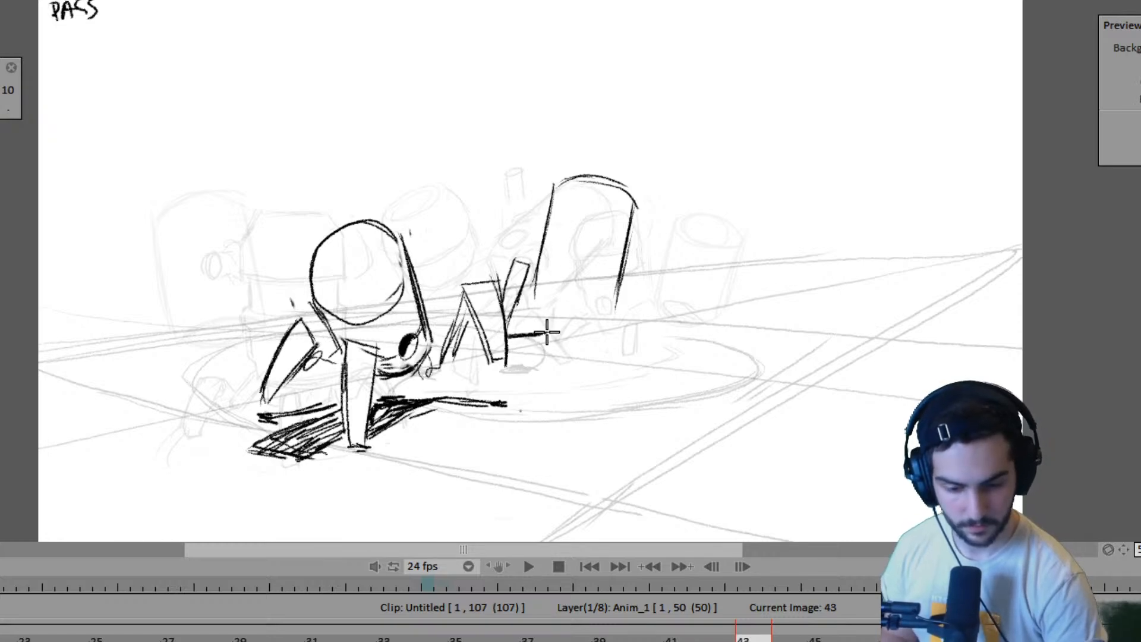
- Close the far robot's body with a bottom edge and add the small circle near its base at frame 43
key("Left")
key("Left")
key("Left")
key("Left")
key("Right")
key("Right")
key("Right")
key("Right")
left_click_drag(533, 300, 590, 311)
key("Right")
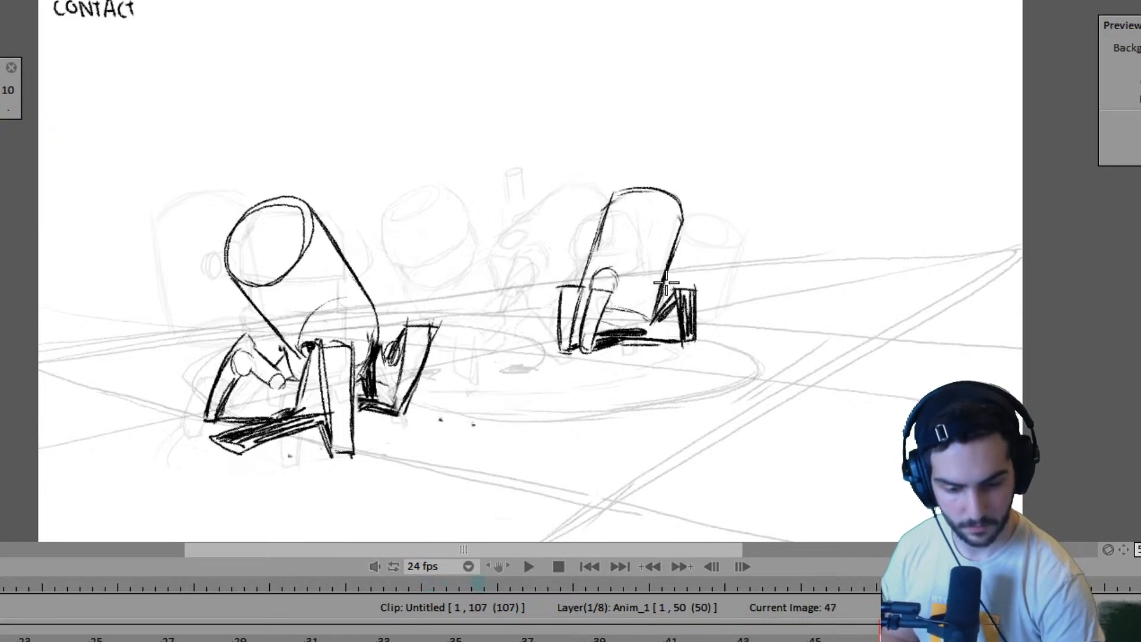
key("Left")
key("Right")
key("Left")
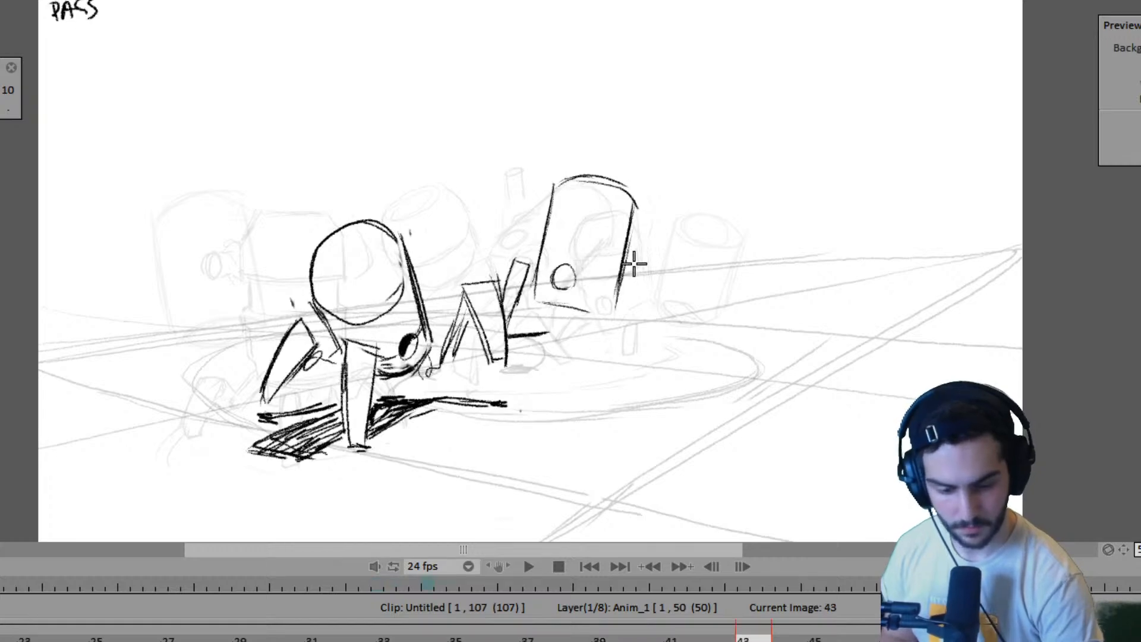
- Draw the far robot's front leg planted below the body at frame 43, comparing its position with the adjacent contact drawings
key("Right")
key("Left")
key("Right")
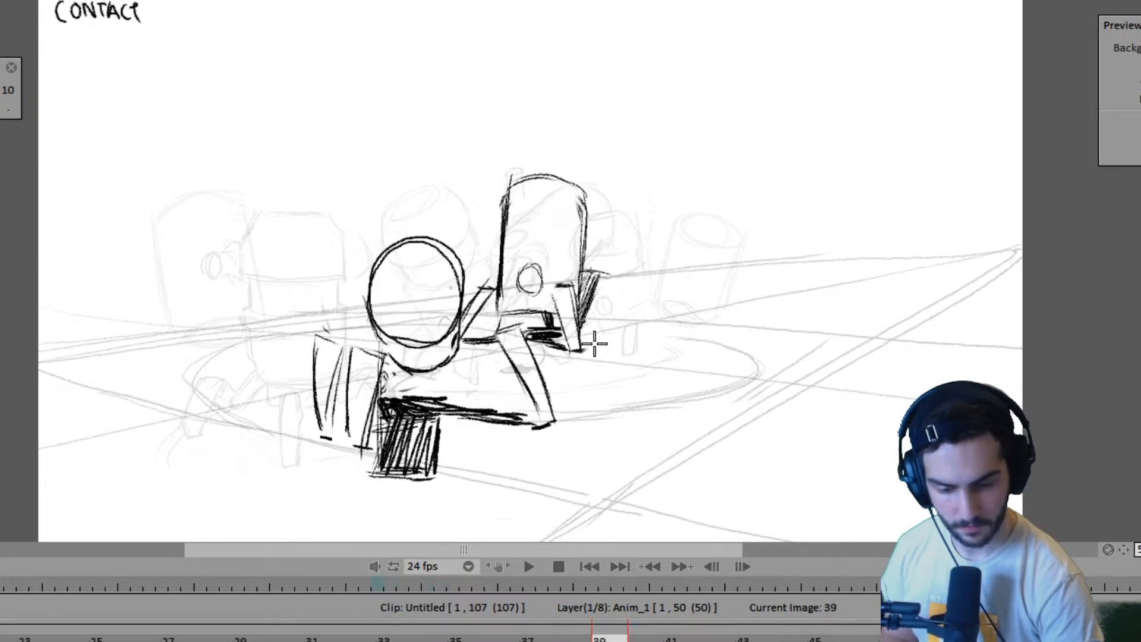
key("Left")
key("Right")
key("Left")
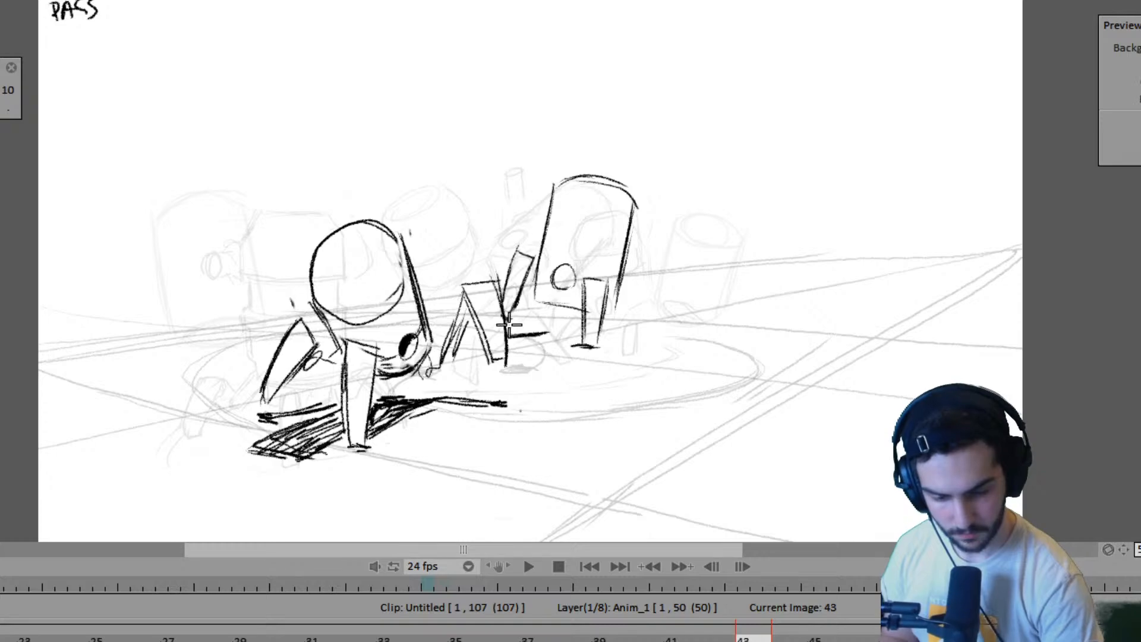
- Draw and shade the far robot's raised outer leg at frame 43 and extend the ground shadow beneath the body
key("Right")
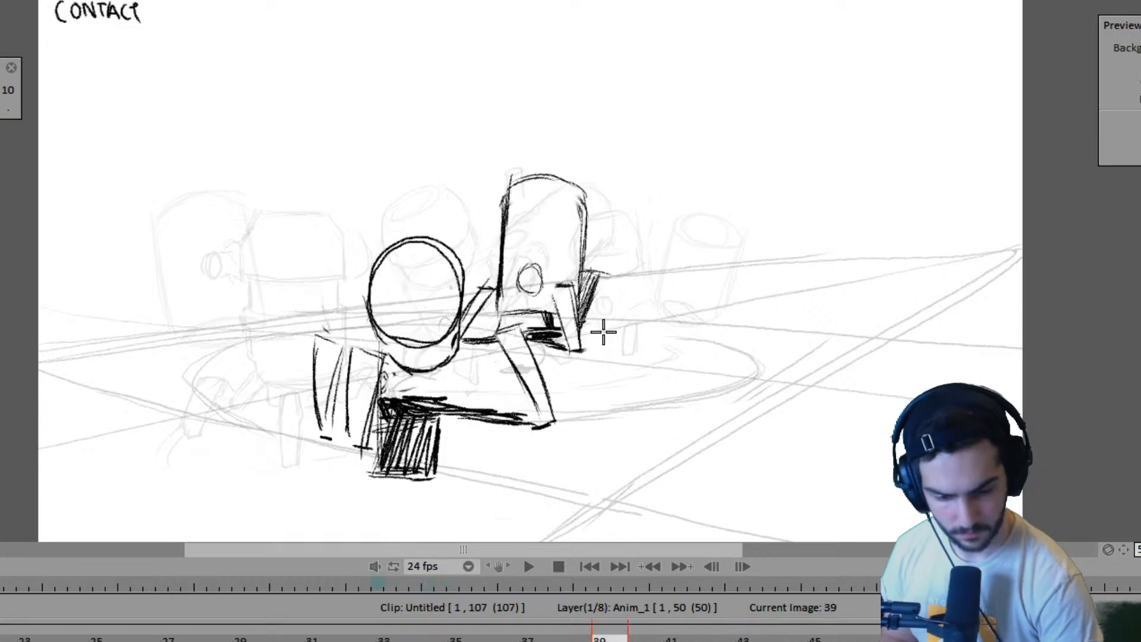
key("Left")
key("Left")
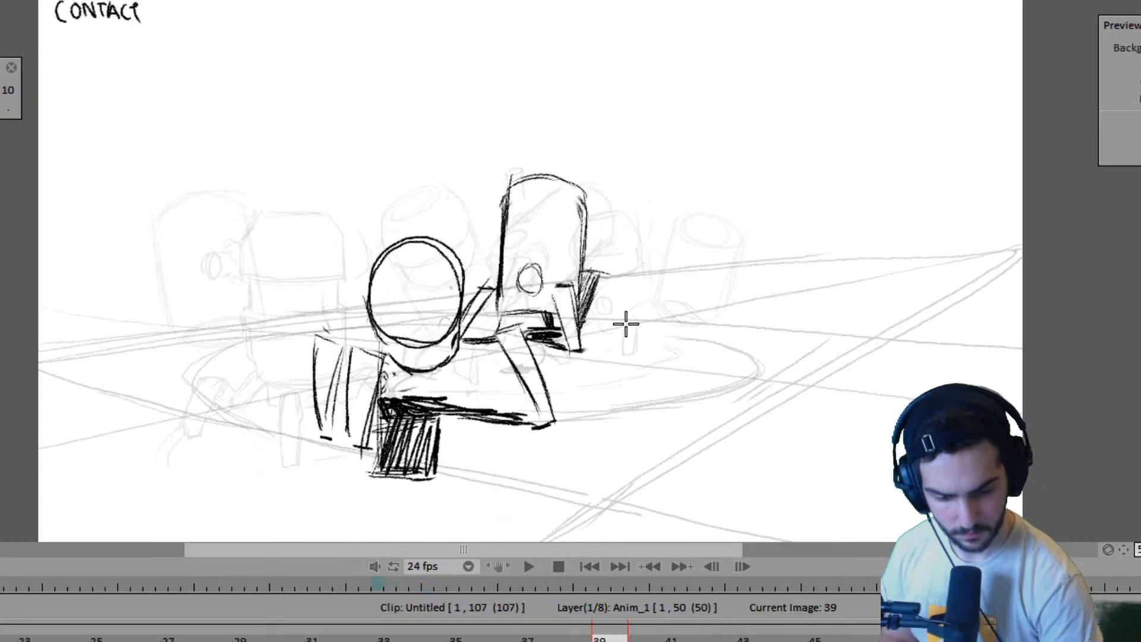
key("Right")
key("Left")
key("Right")
key("Right")
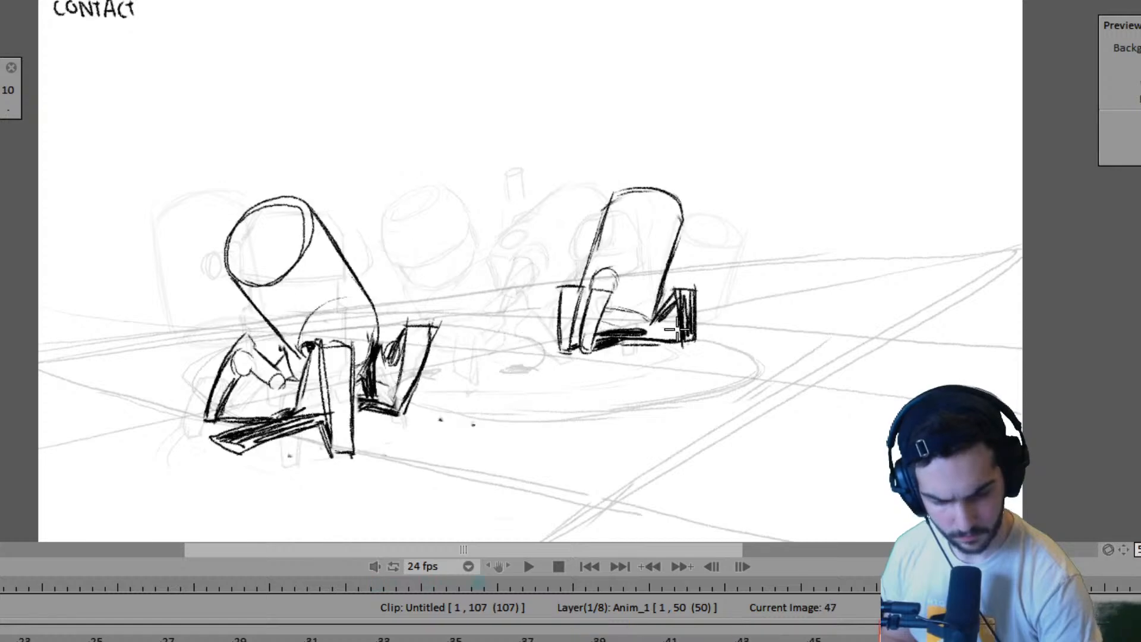
key("Left")
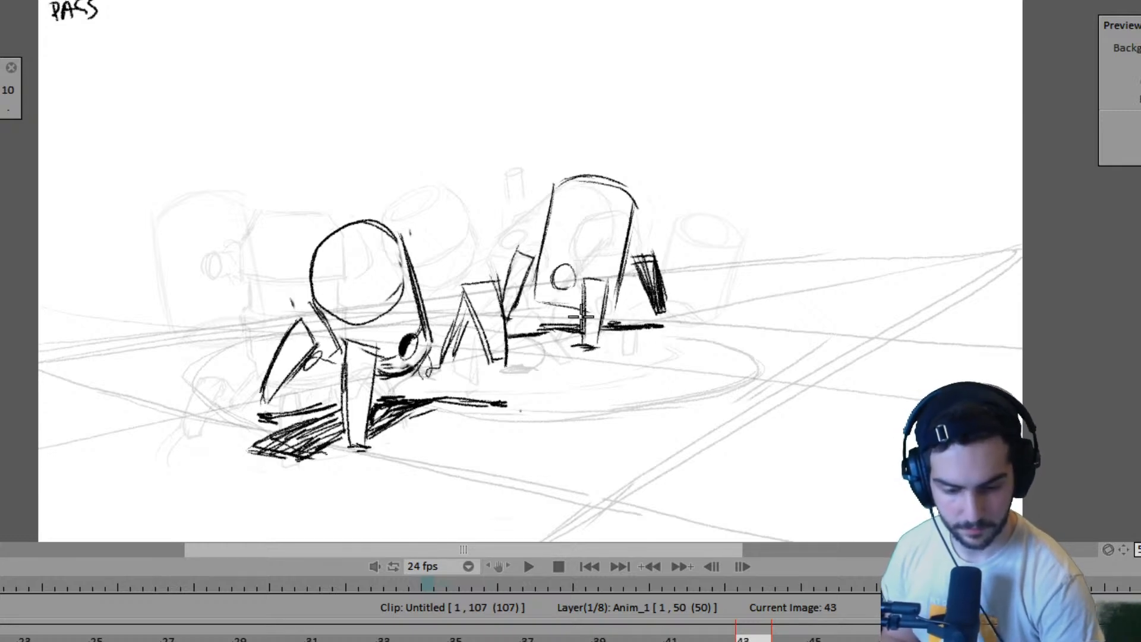
- Shade the small underside detail beneath the far robot's body at frame 43, checking it against frame 39
key("Left")
key("Left")
key("Left")
key("Left")
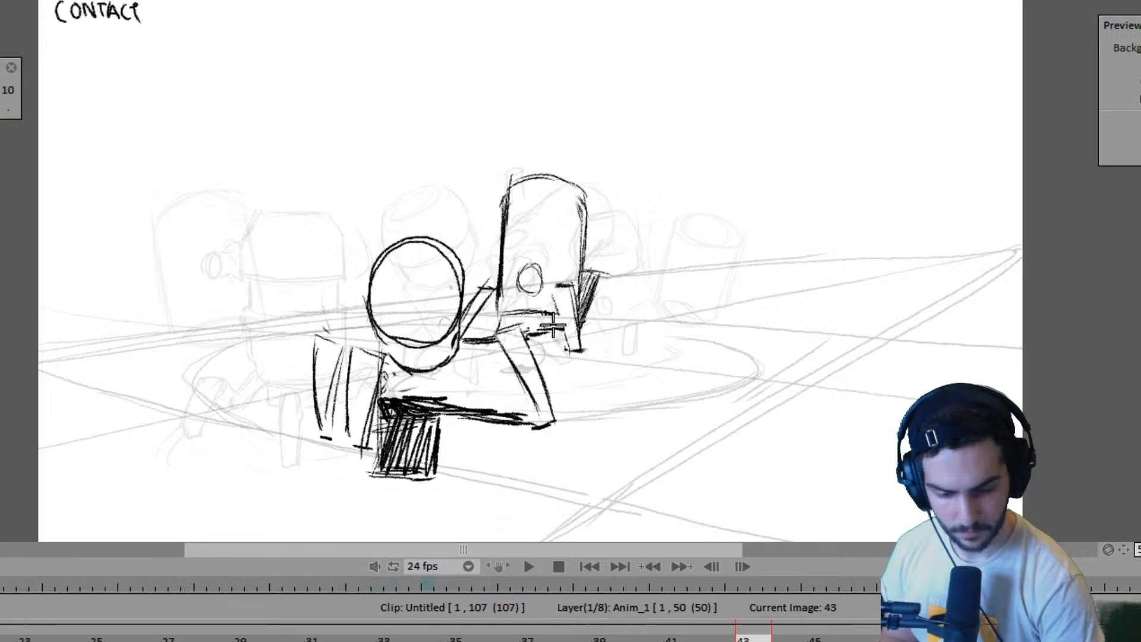
key("Right")
key("Right")
key("Right")
key("Right")
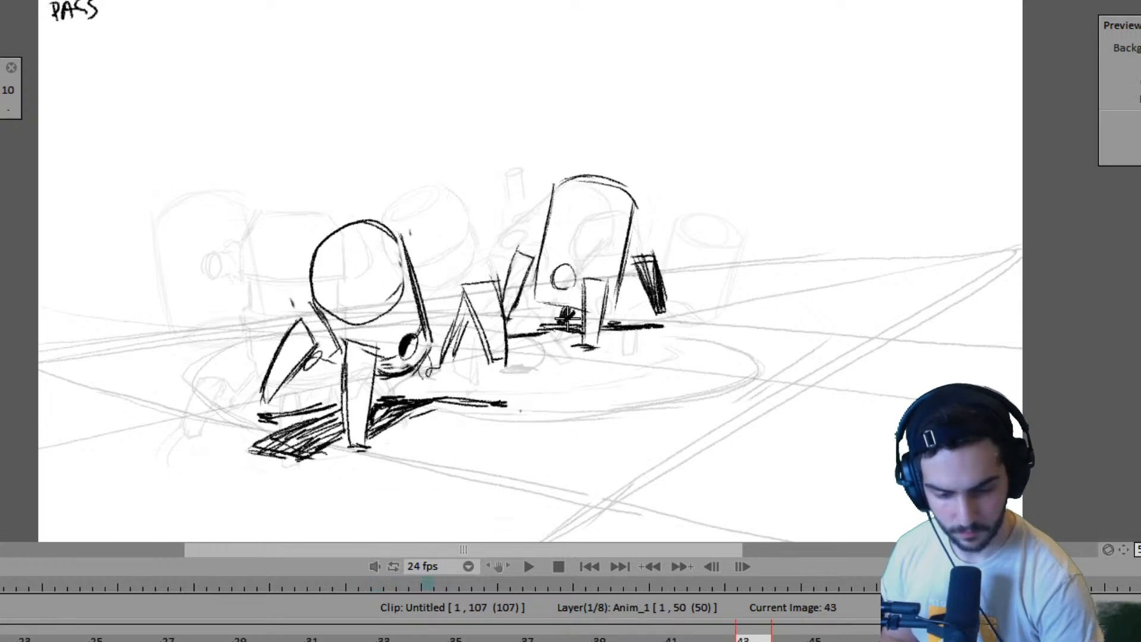
- Flip repeatedly between frames 39, 43 and 47 to check the far robot's movement from contact through passing to contact
key("Left")
key("Left")
key("Left")
key("Left")
key("Right")
key("Right")
key("Right")
key("Right")
key("Right")
key("Right")
key("Right")
key("Right")
key("Left")
key("Left")
key("Left")
key("Left")
key("Left")
key("Left")
key("Left")
key("Left")
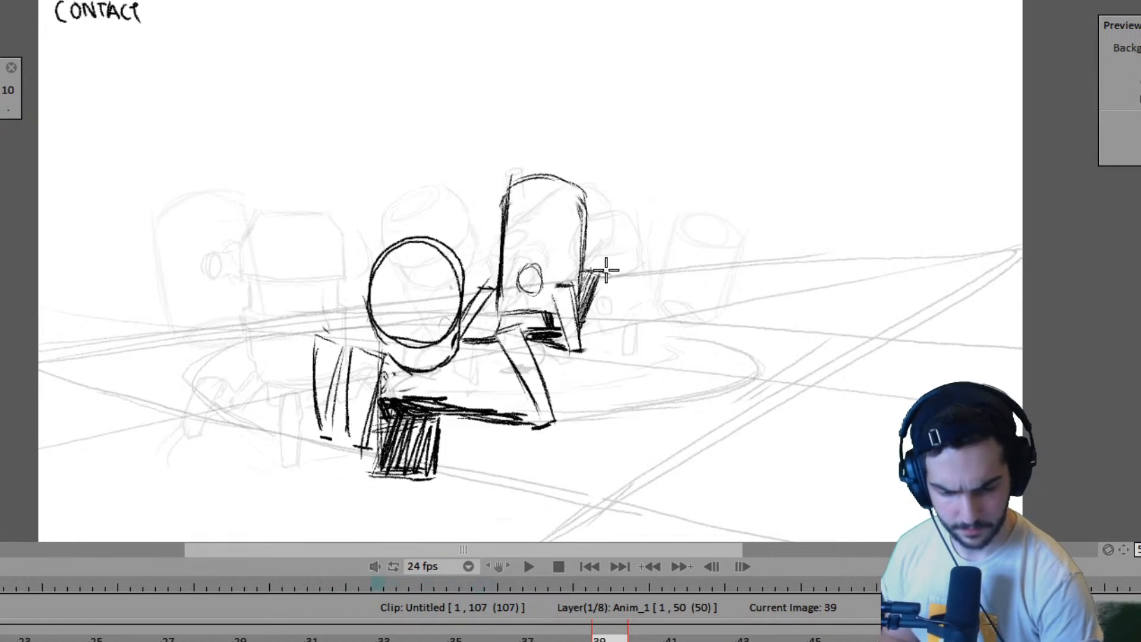
key("Right")
key("Right")
key("Right")
key("Right")
key("Right")
key("Right")
key("Right")
key("Right")
key("Left")
key("Left")
key("Left")
key("Left")
key("Left")
key("Left")
key("Left")
key("Left")
key("Right")
key("Right")
key("Right")
key("Right")
key("Right")
key("Right")
key("Right")
key("Right")
key("Left")
key("Left")
key("Left")
key("Left")
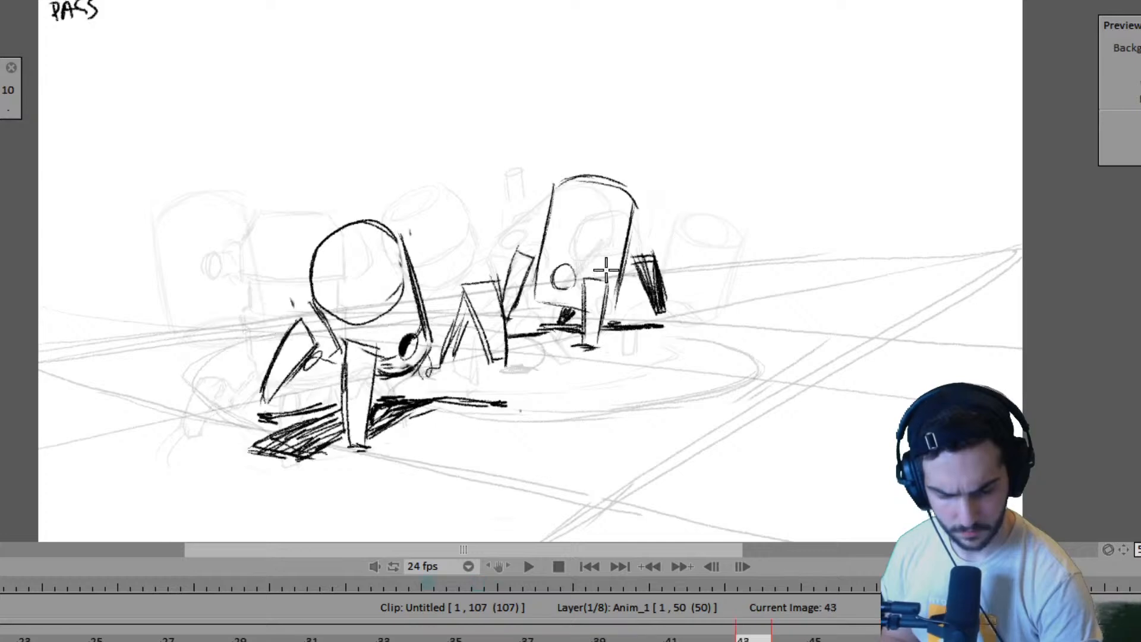
key("Left")
key("Right")
key("Right")
key("Left")
key("Left")
key("Right")
key("Right")
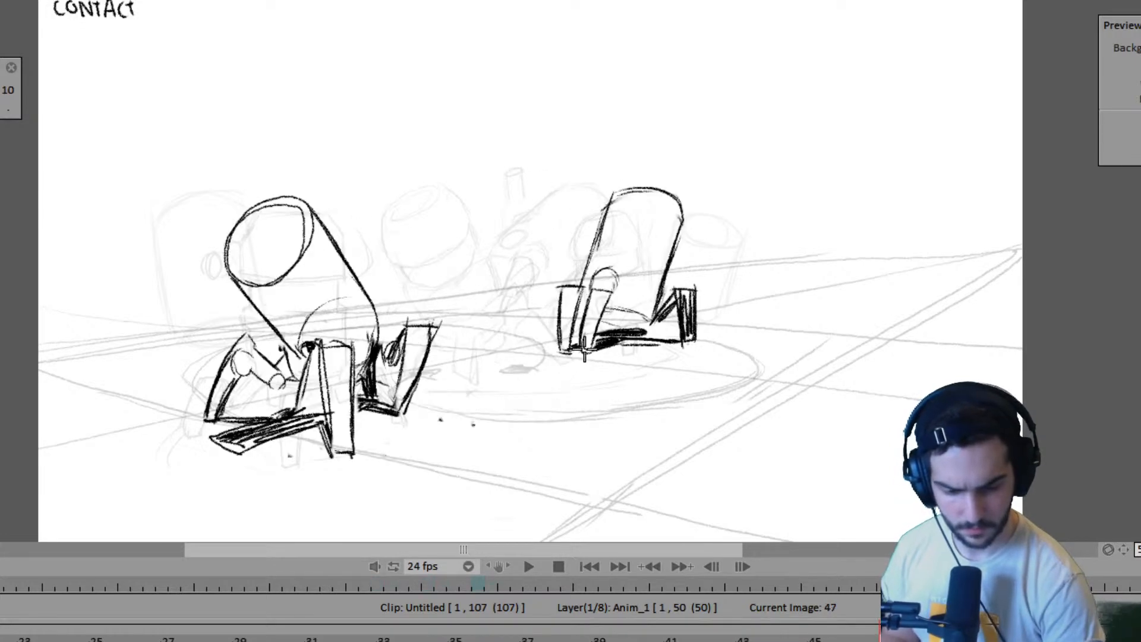
key("Left")
key("Left")
key("Right")
key("Right")
key("Left")
key("Left")
key("Right")
key("Right")
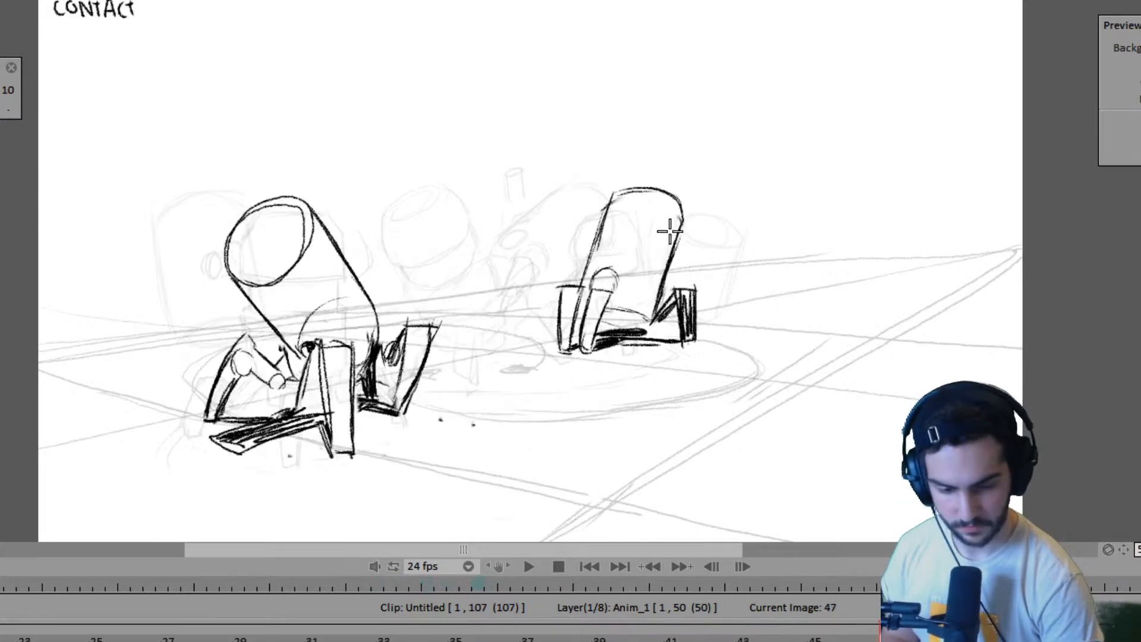
key("Left")
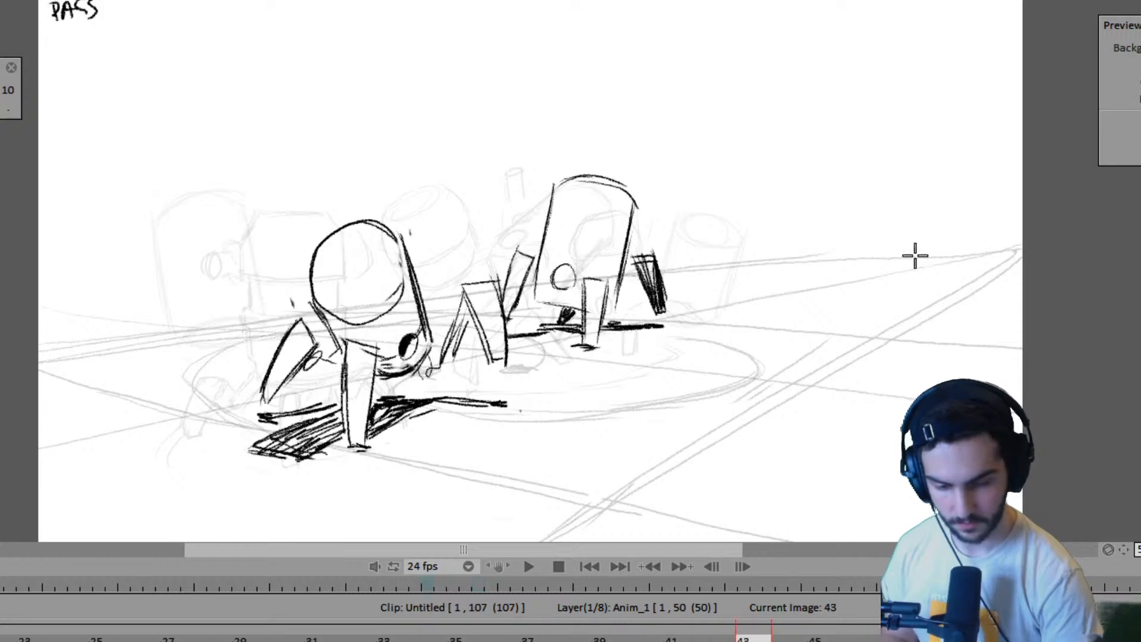
key("Left")
key("Right")
key("Right")
- Flip back through the earlier drawings to frame 27 and go to the opening pose at frame 1
key("Left")
key("Left")
key("Left")
key("Left")
key("Left")
key("Left")
key("Left")
key("Left")
key("Left")
key("Left")
key("Left")
key("Left")
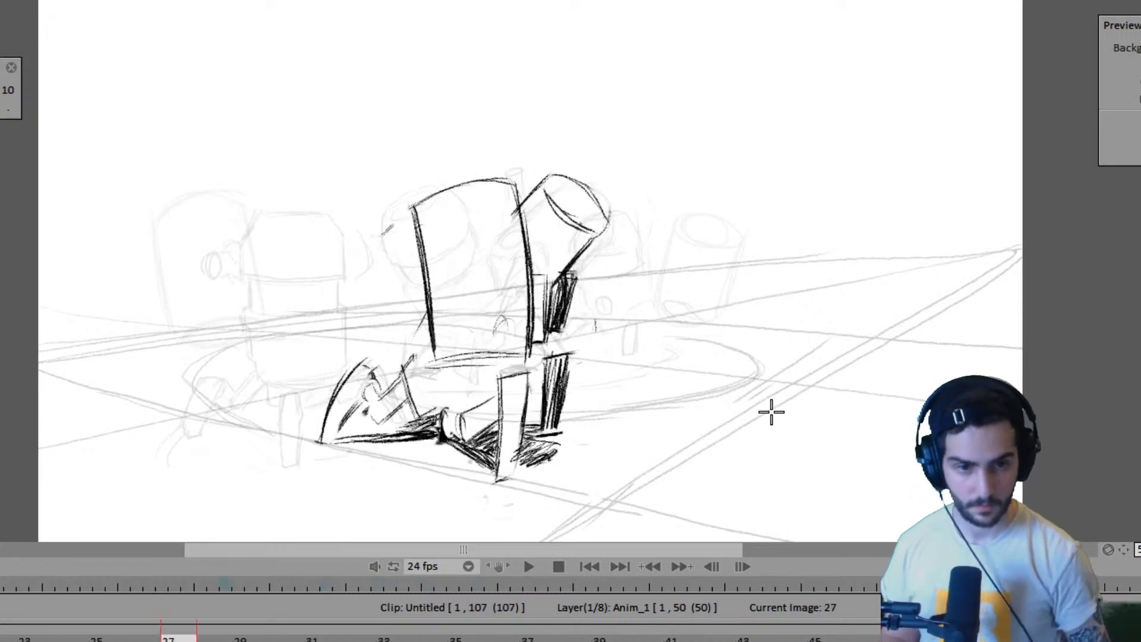
key("Right")
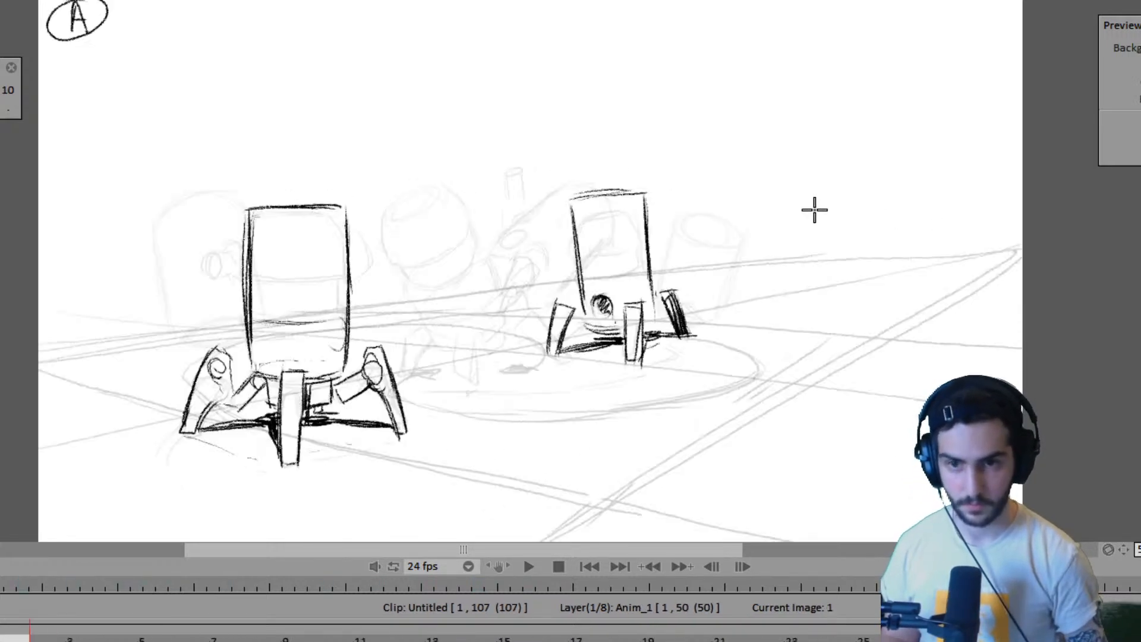
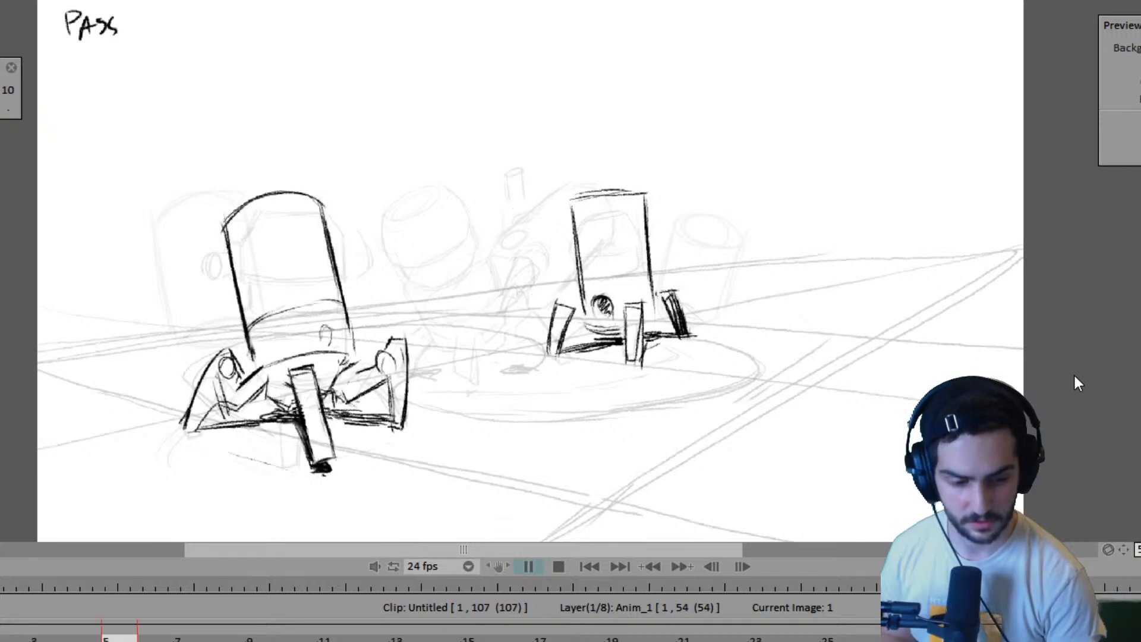
- Play back the two-robot sequence from frame 1 and stop at the contact pose on frame 49
key("Return")
key("Left")
key("Left")
key("Left")
key("Left")
key("Left")
key("Left")
key("Left")
key("Left")
key("Left")
key("Left")
key("Left")
key("Left")
key("Left")
key("Return")
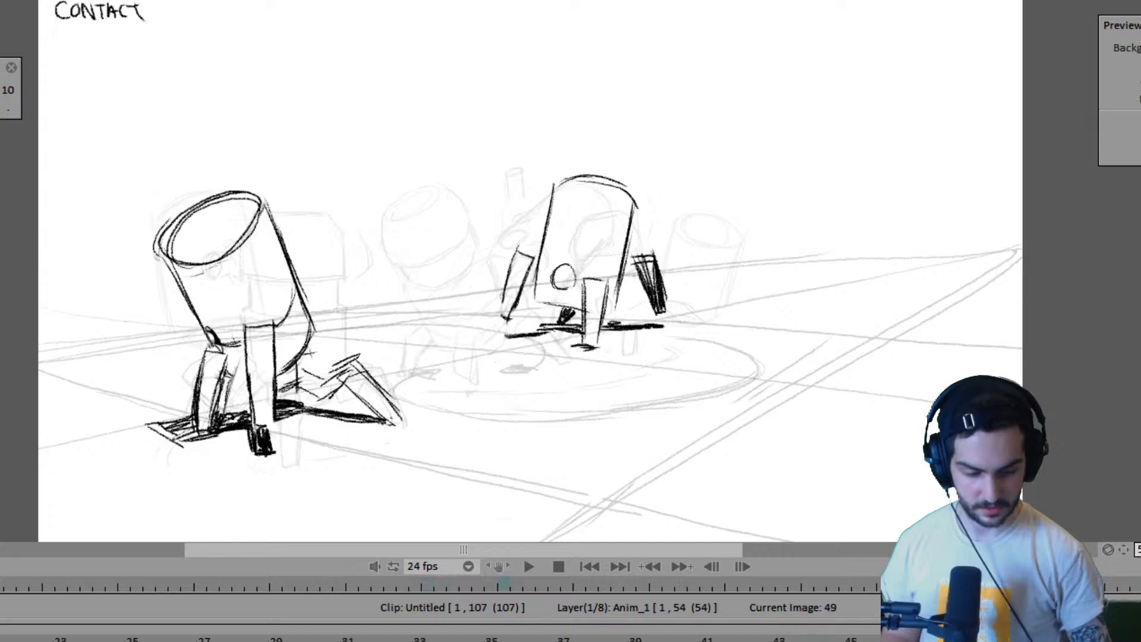
- Select the robot close layer and replay the animation from frame 1 to review the robots' walk
key("Down")
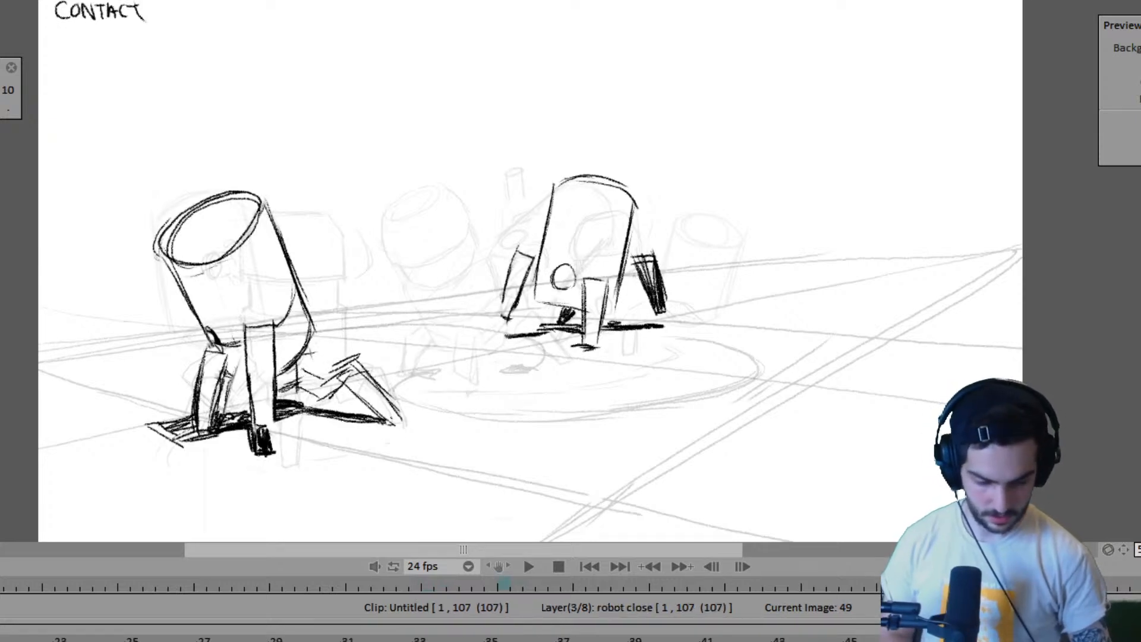
key("Down")
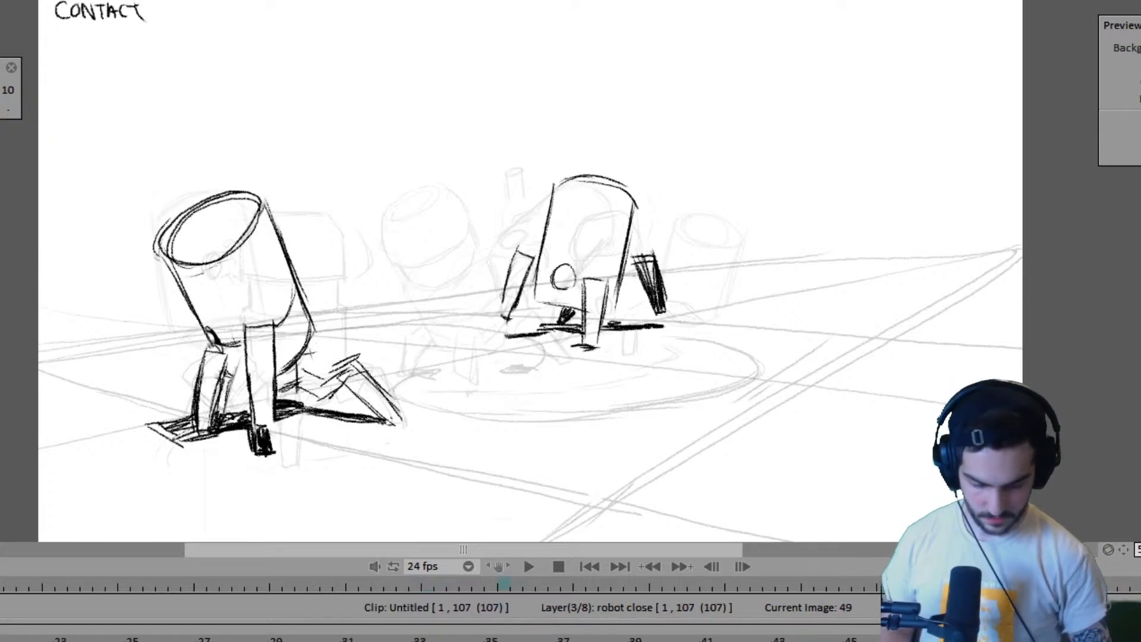
key("space")
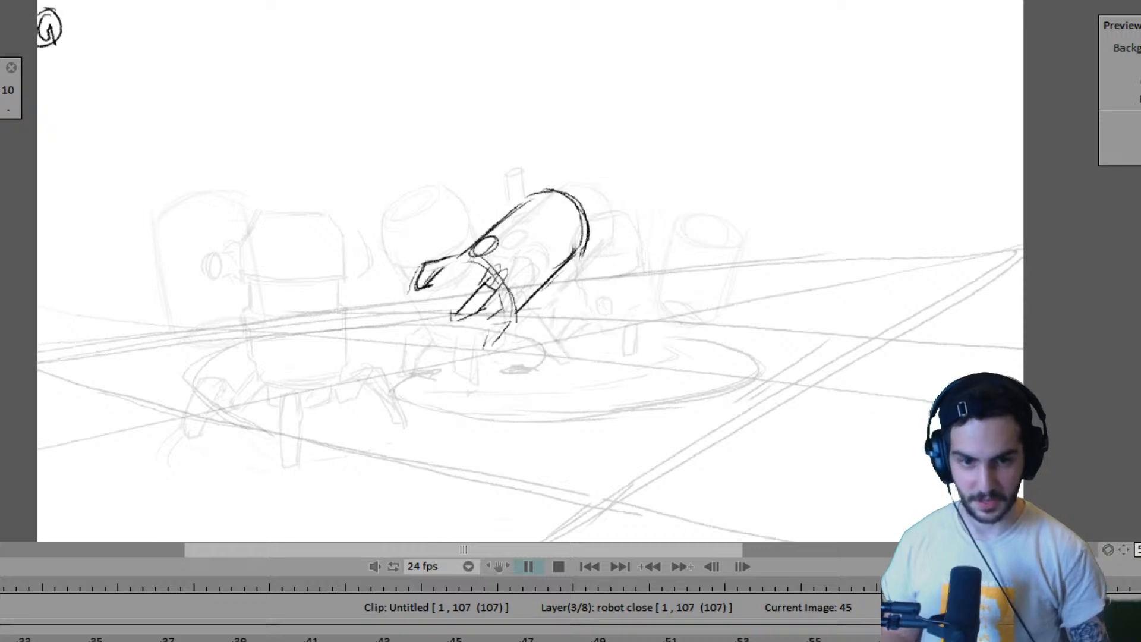
key("Return")
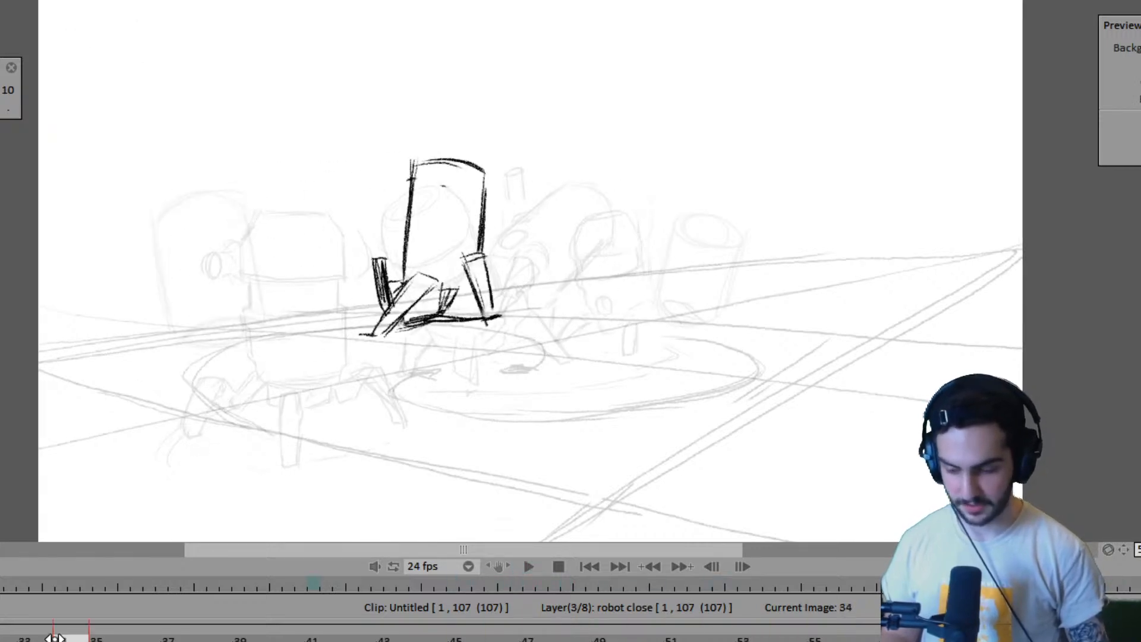
key("Home")
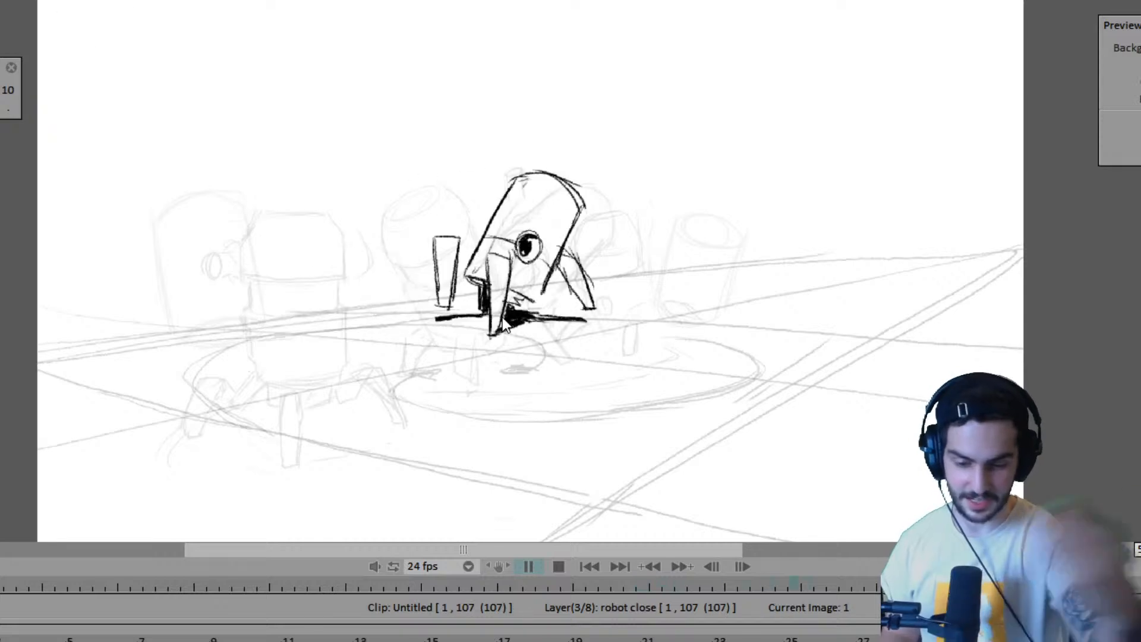
key("Escape")
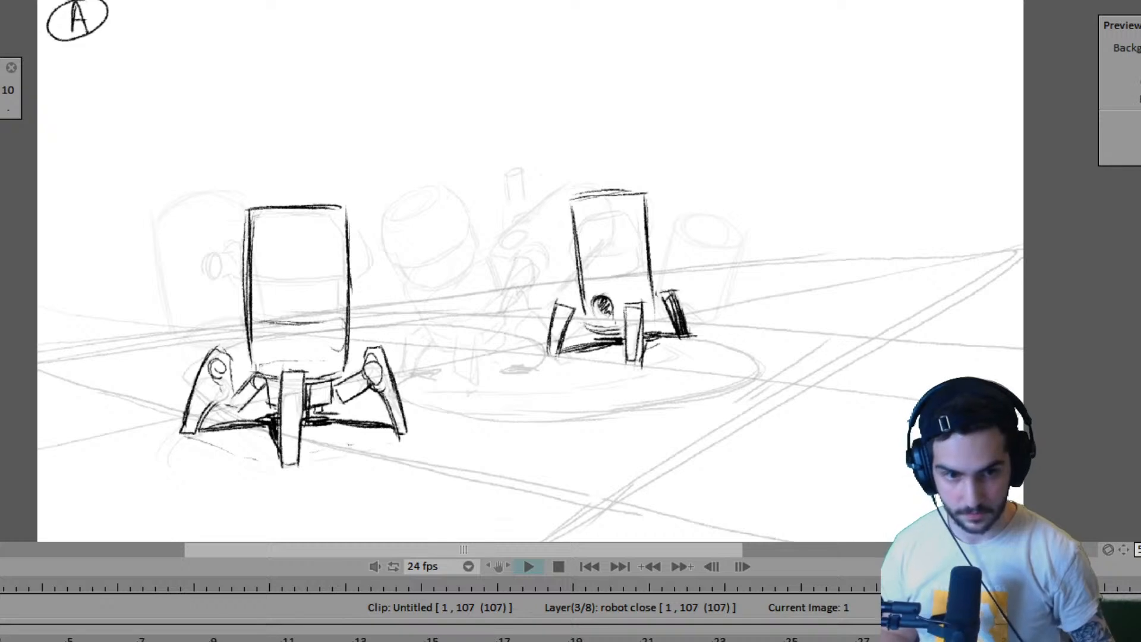
key("Return")
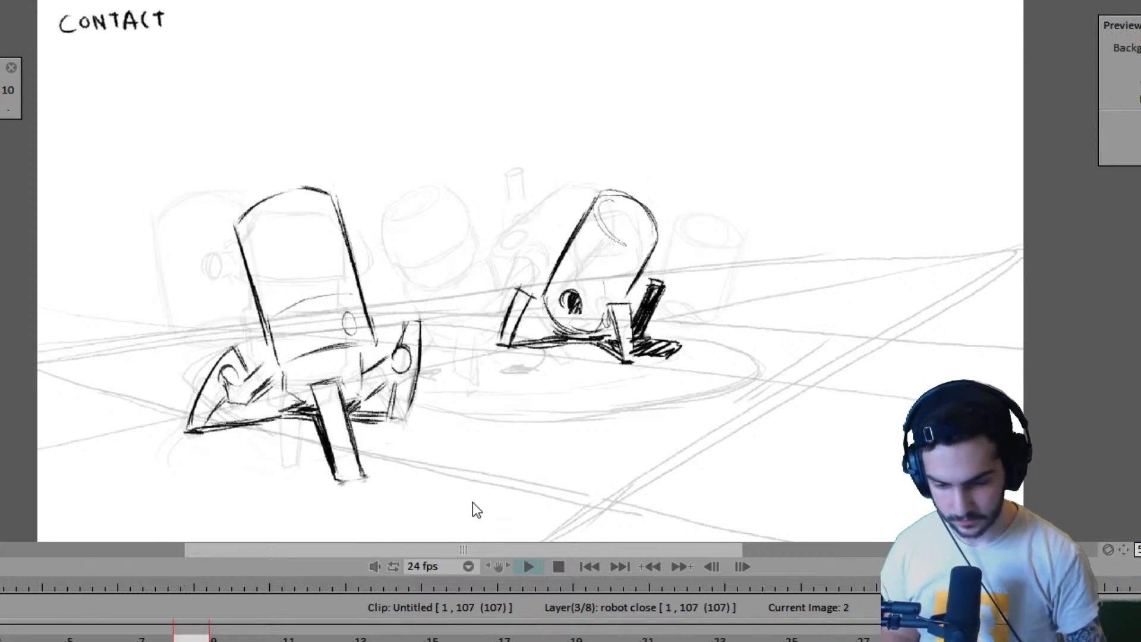
- Stop playback and flip between the opening contact and passing drawings around frame 7, continuing to frame 31
key("Return")
key("Left")
key("Left")
key("Right")
key("Right")
key("Right")
key("Right")
key("Left")
key("Left")
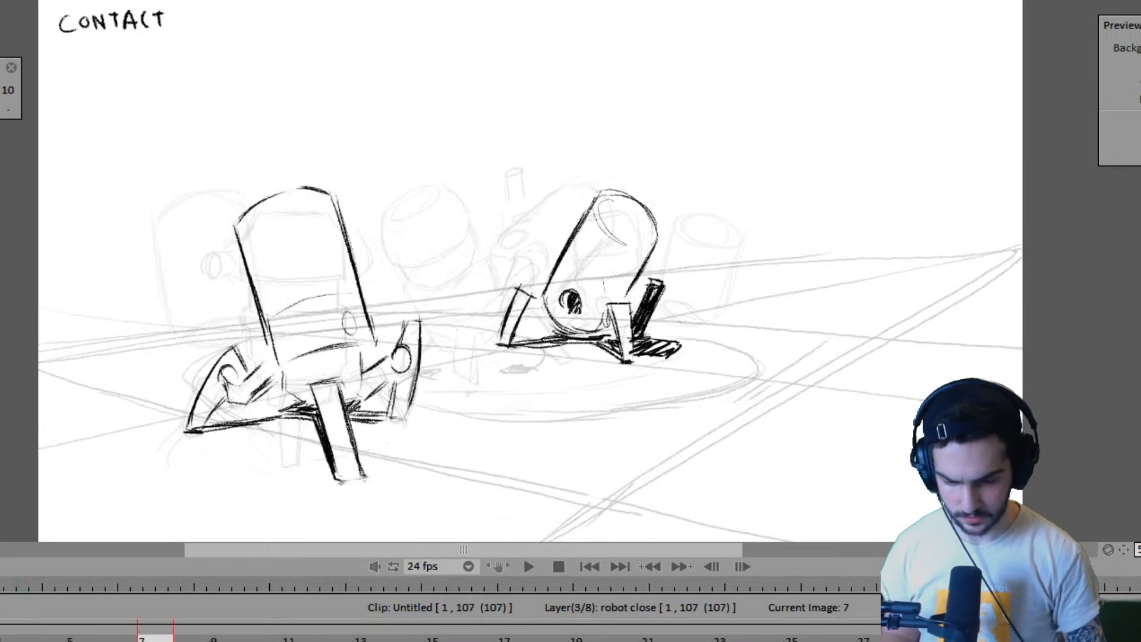
key("Left")
key("Right")
key("Right")
key("Right")
key("Right")
key("Right")
key("Right")
key("Left")
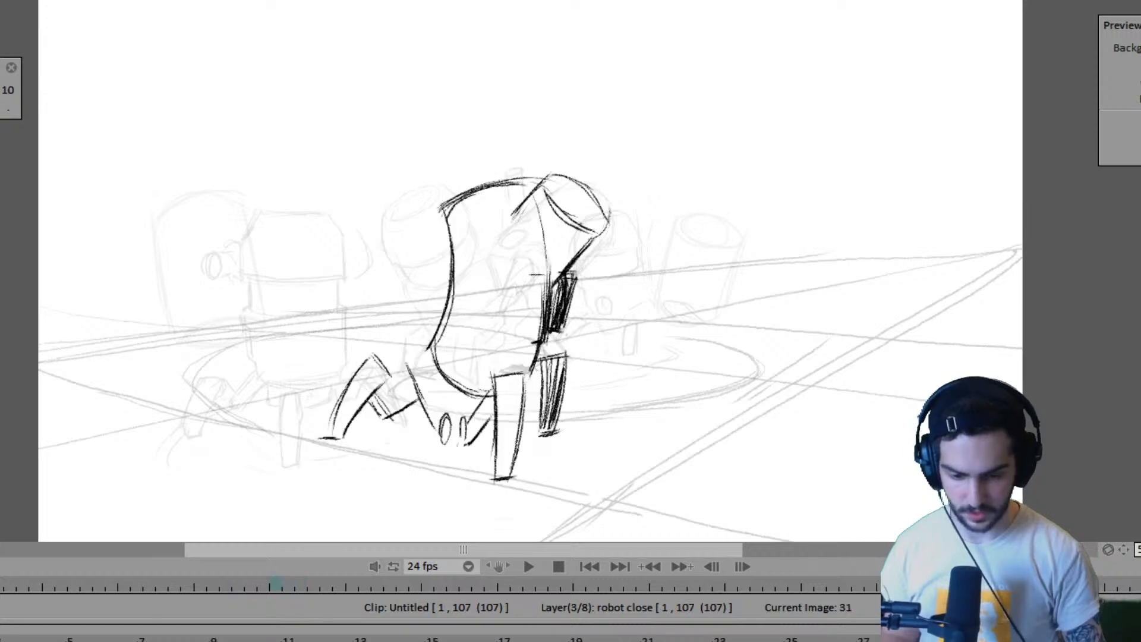
- Extend the far robot's lower body edge at frame 37, comparing the drawing with frame 31
key("Left")
key("Left")
key("Right")
key("Right")
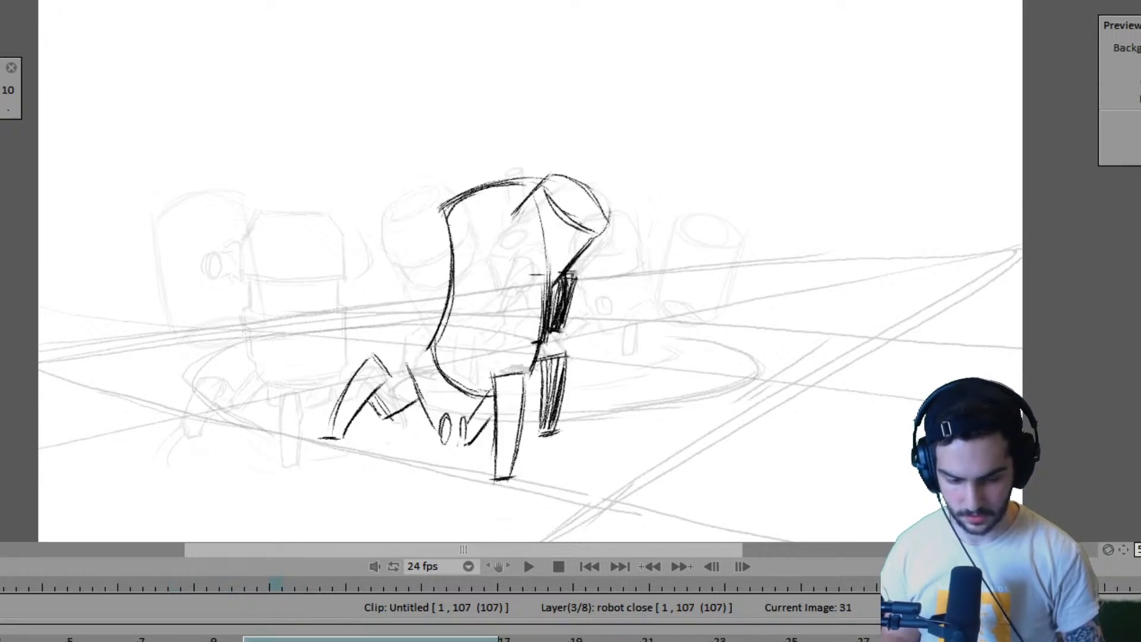
key("Left")
key("Right")
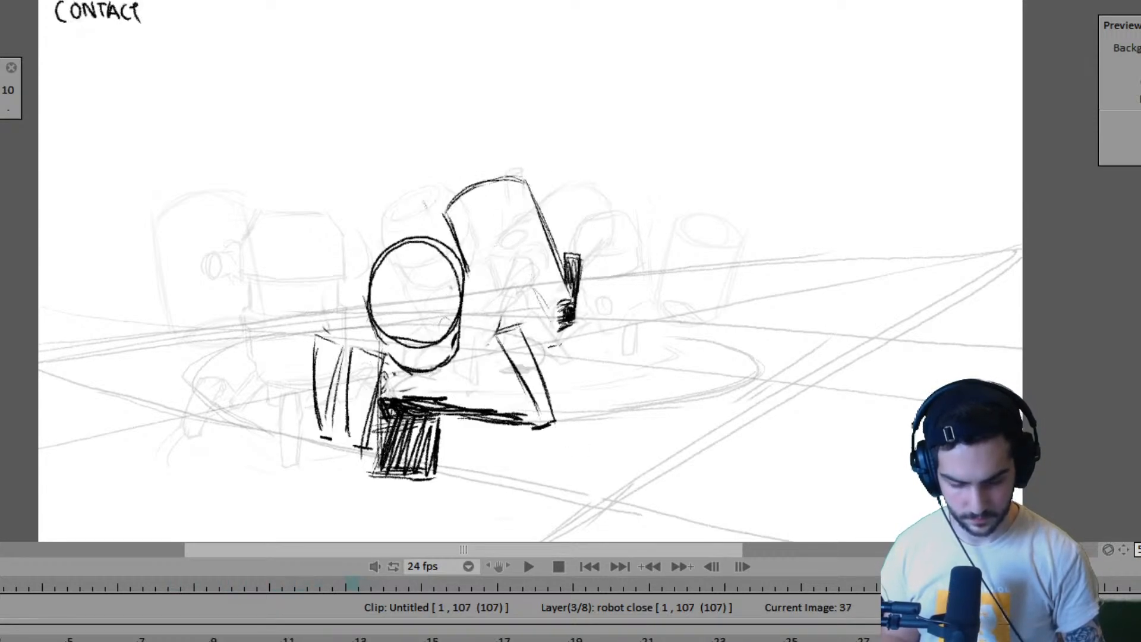
key("Left")
key("Right")
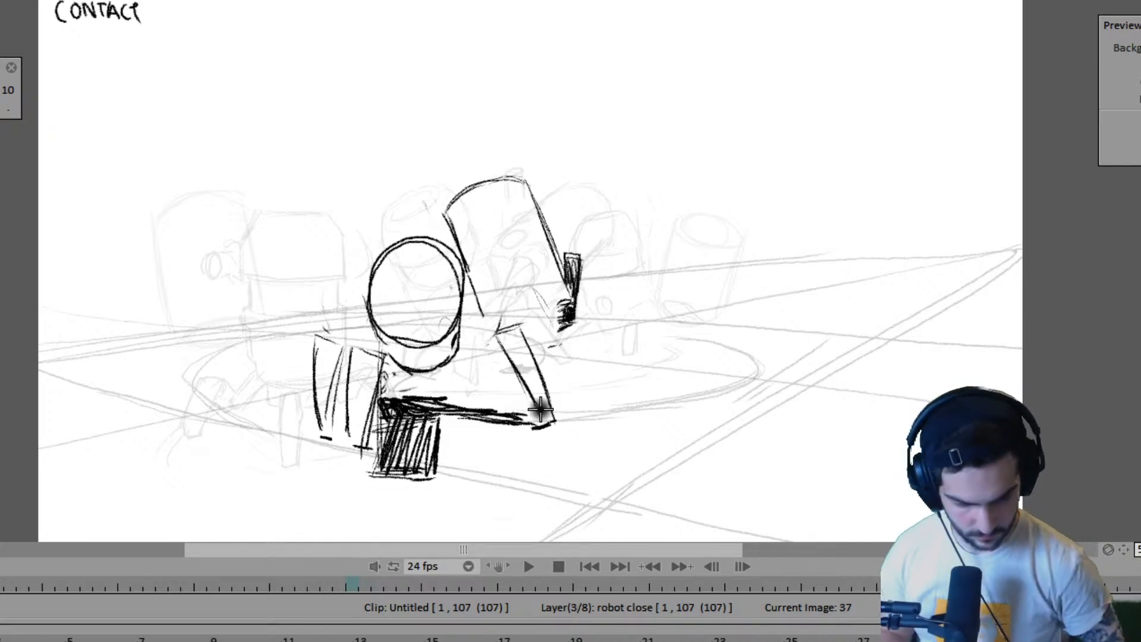
- Extend and darken the far robot's ground shadow at frame 47 on the Anim_1 layer, checking it against the preceding drawings
key("Left")
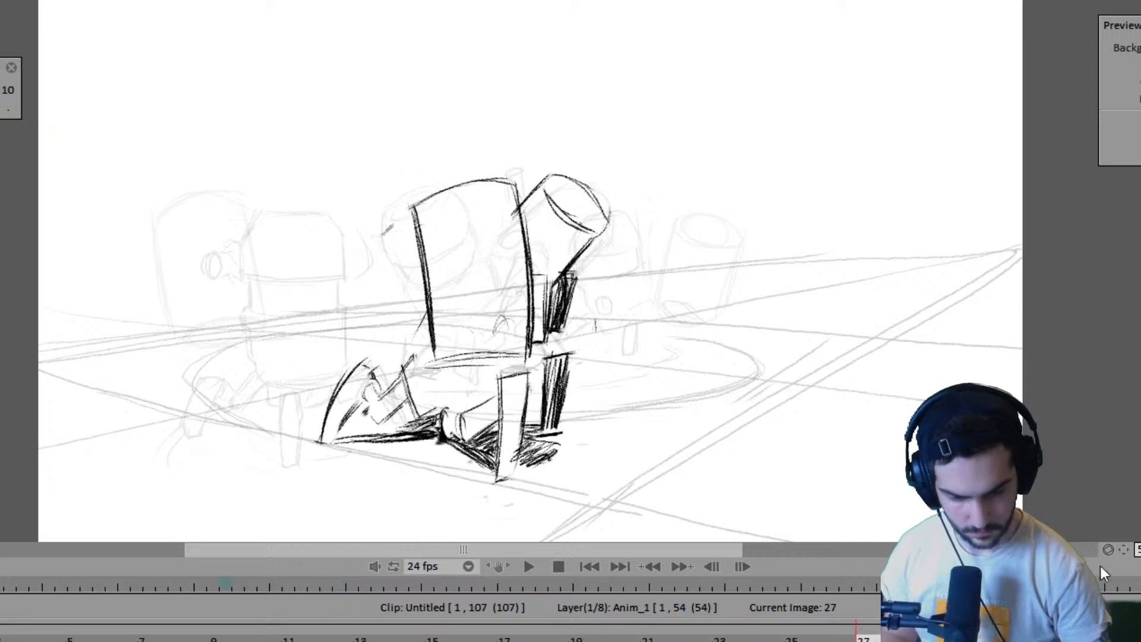
key("Right")
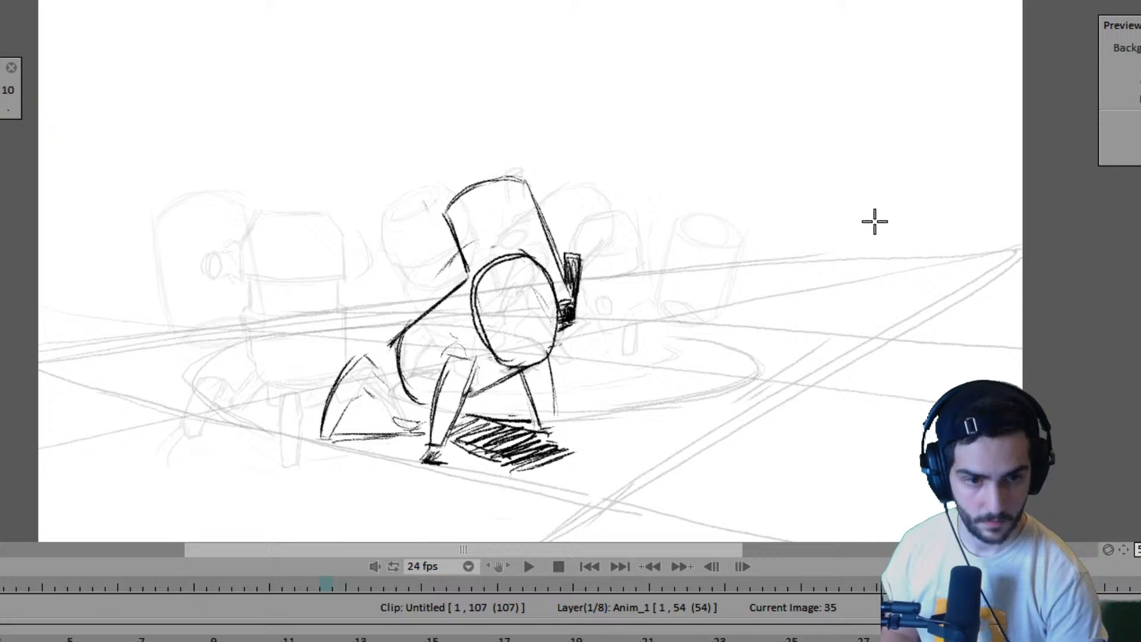
key("Right")
key("Left")
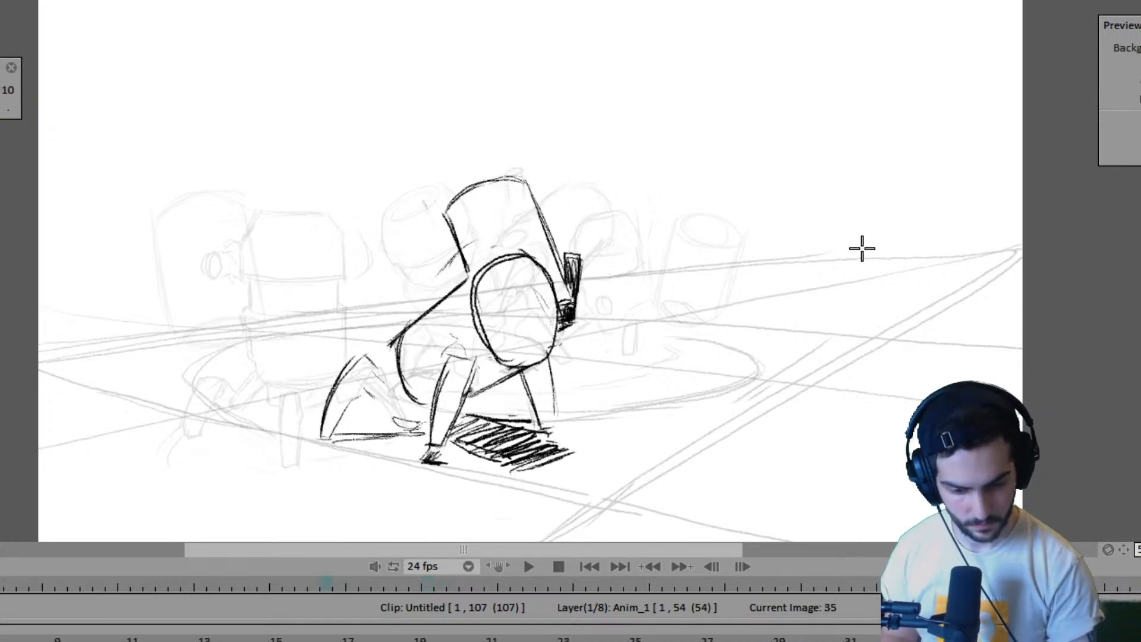
key("Right")
key("Right")
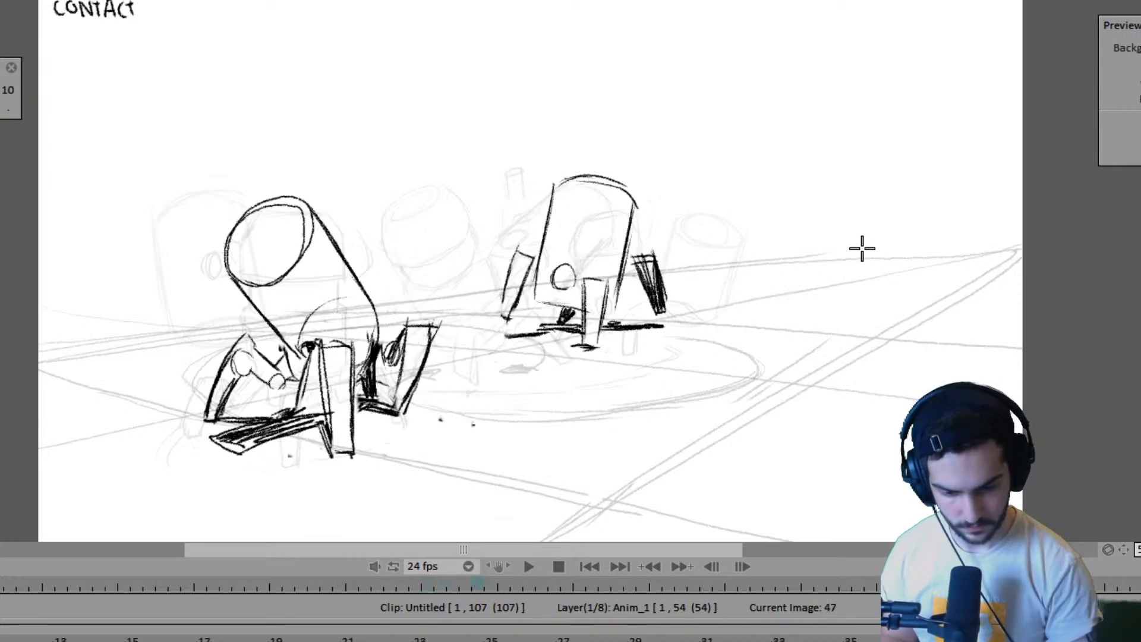
key("Left")
key("Right")
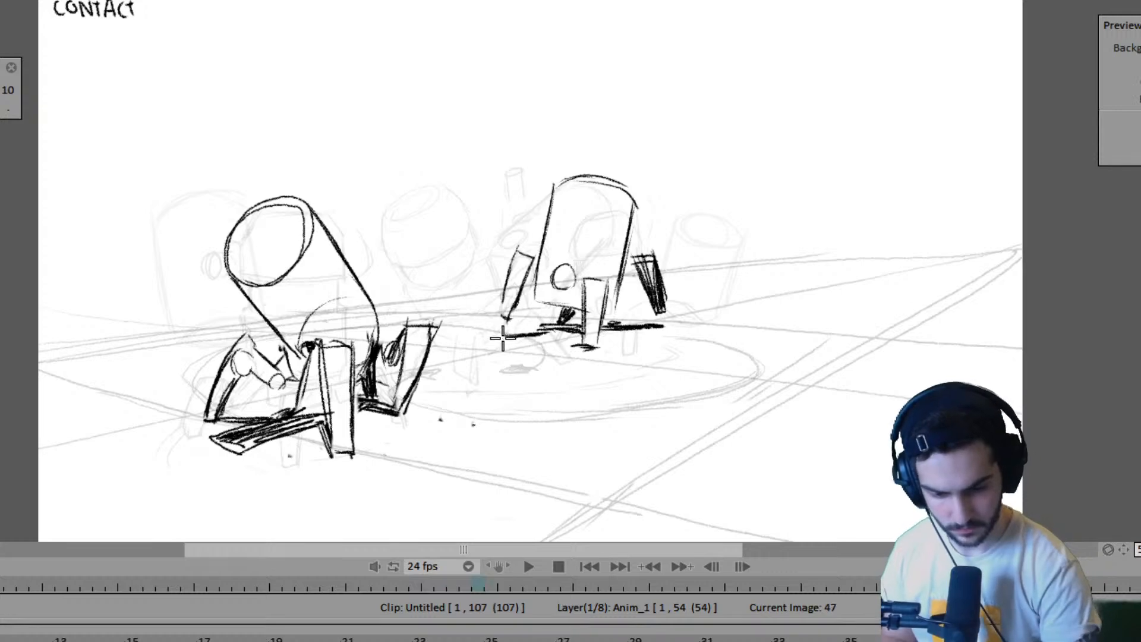
left_click_drag(498, 336, 566, 335)
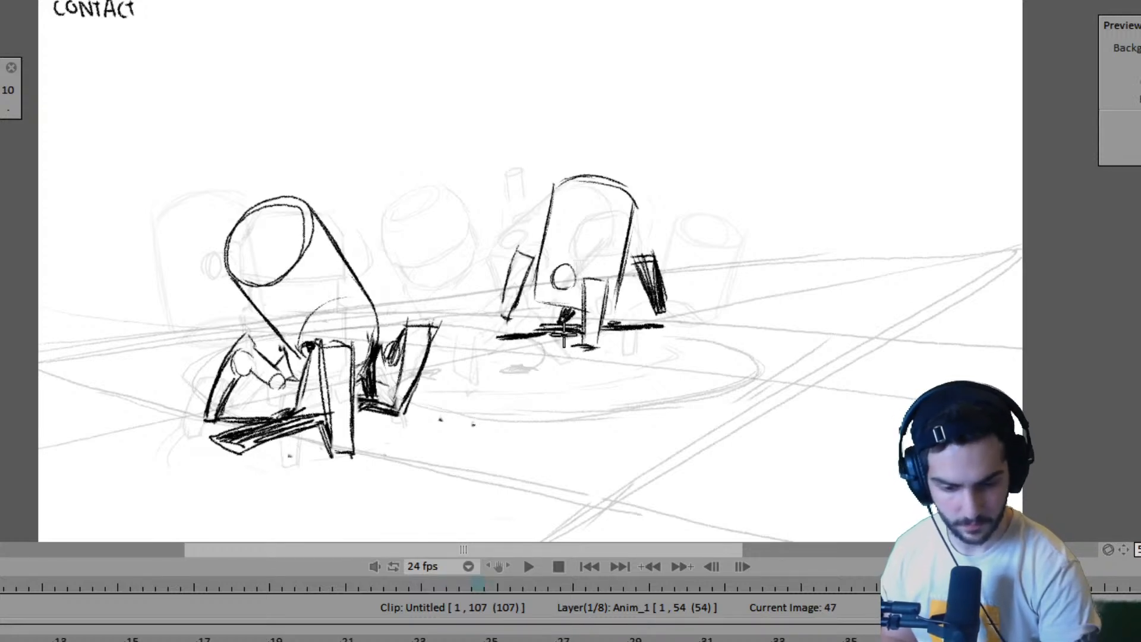
key("Left")
key("Right")
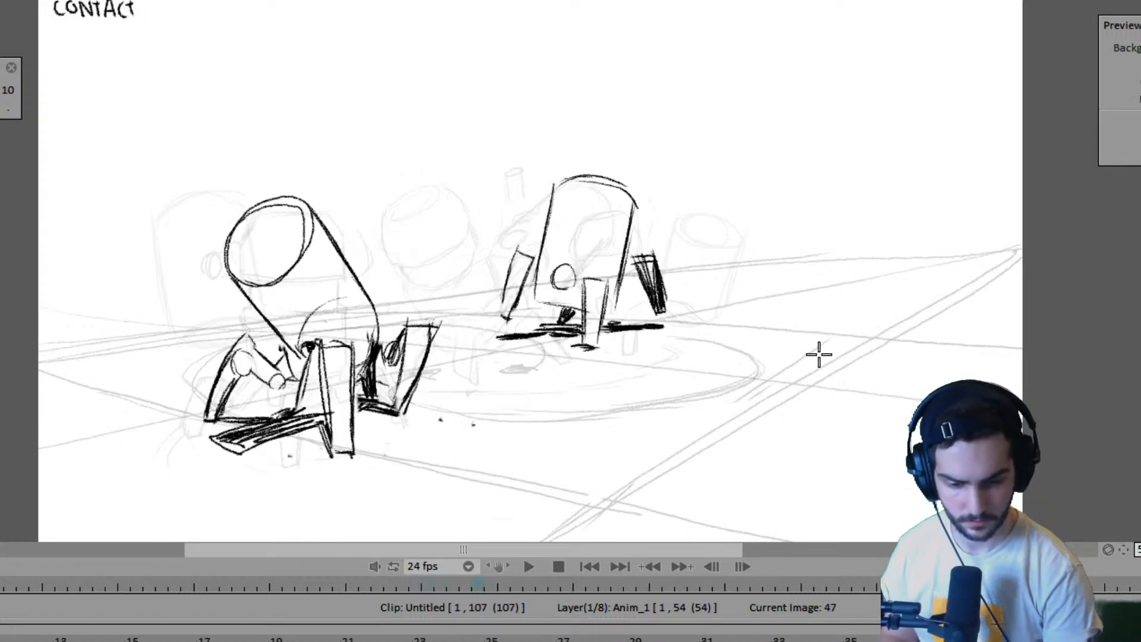
- Check the poses around frames 51 to 55 and extend the end of the Anim_1 layer by four frames to frame 58
key("Right")
key("Left")
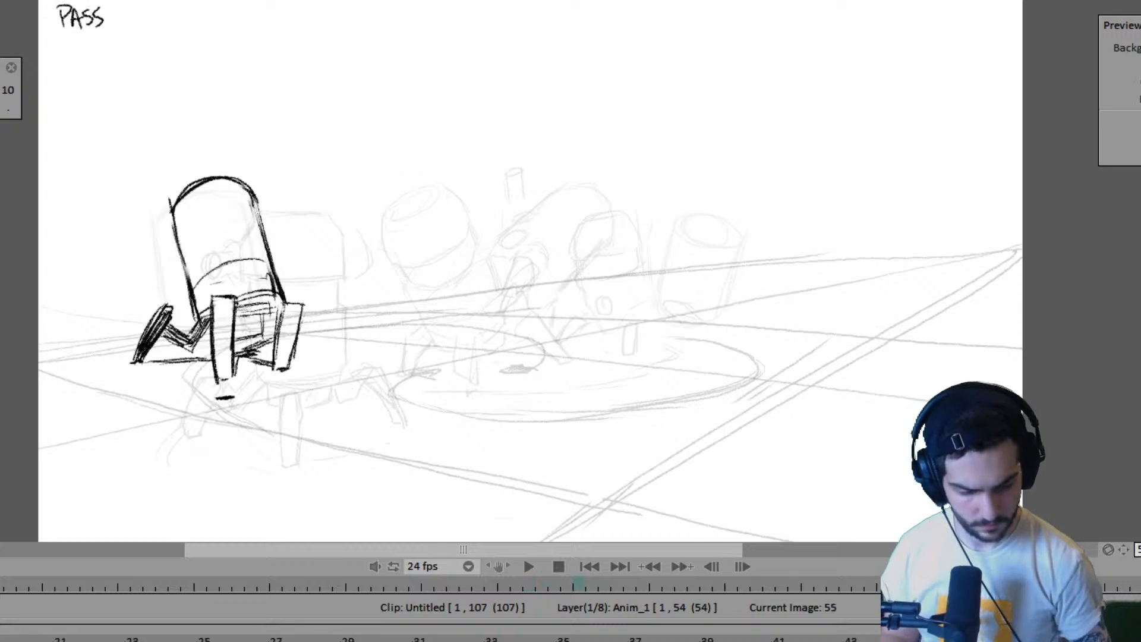
key("Right")
key("Right")
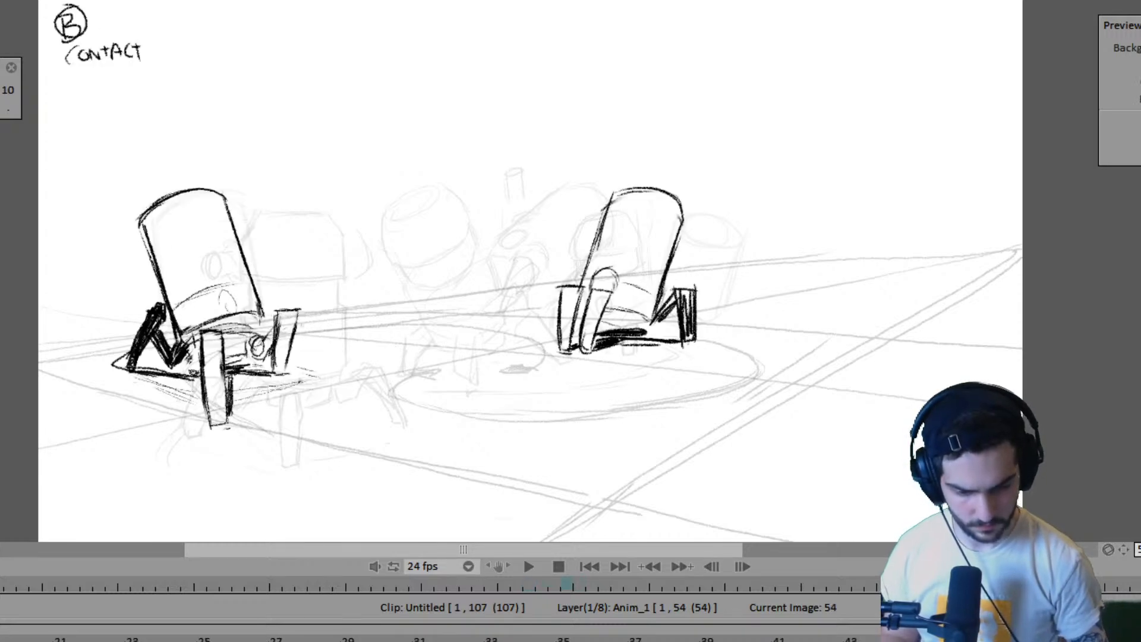
key("Right")
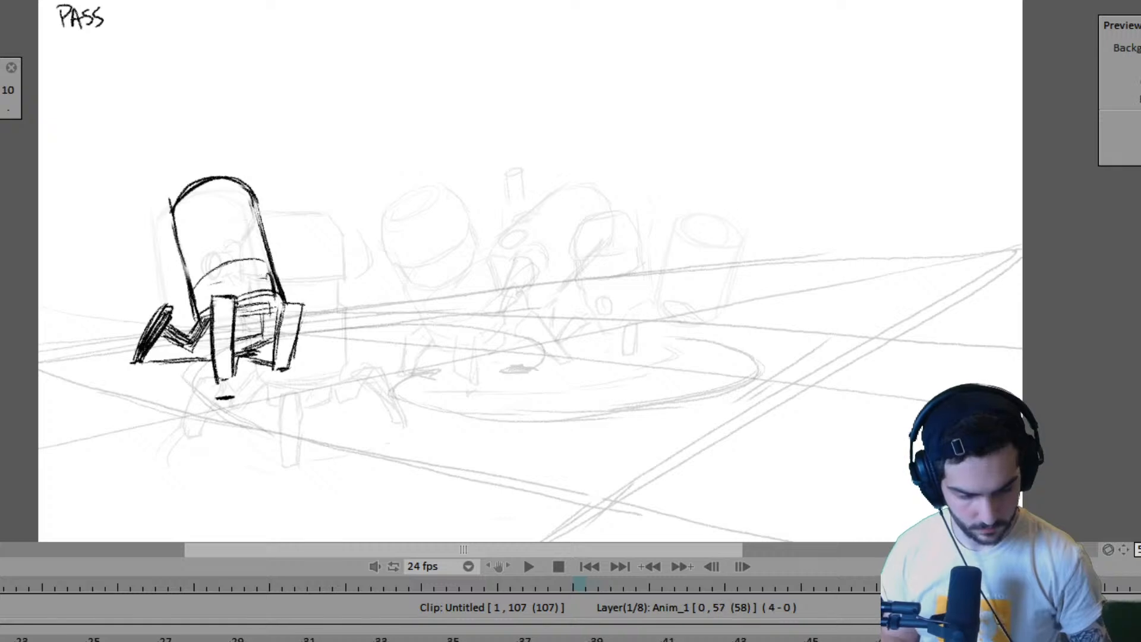
key("Left")
key("Left")
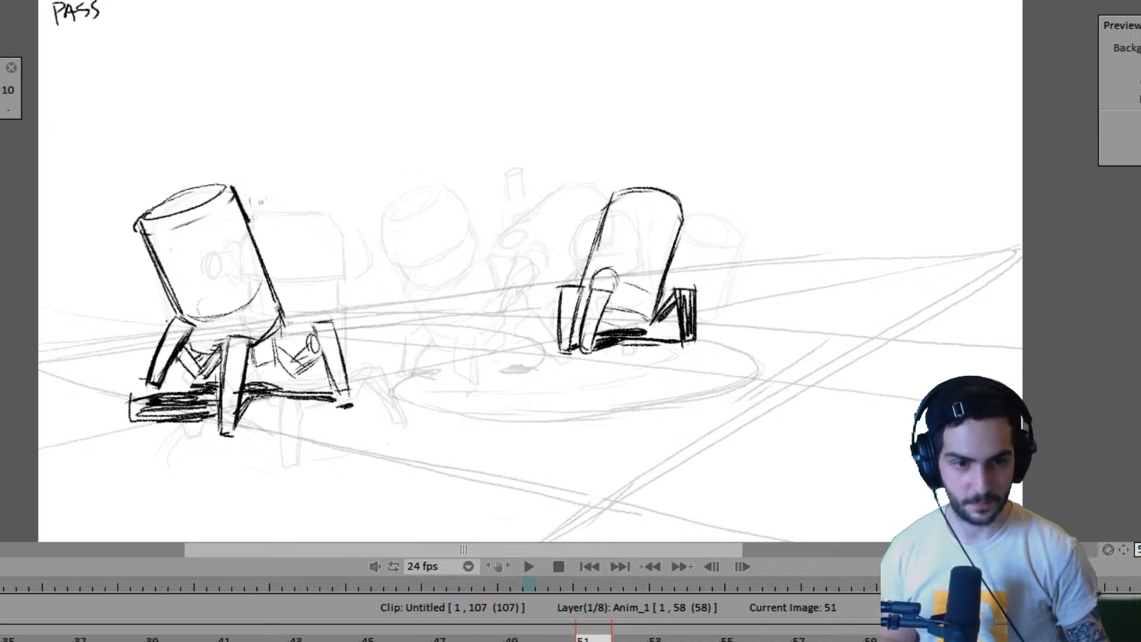
- Return to the opening pose at frame 1 and compare the robots' drawings up to the passing pose at frame 11
key("Left")
key("Left")
key("Left")
key("Left")
key("Left")
key("Left")
key("Left")
key("Left")
key("Left")
key("Left")
key("Left")
key("Left")
key("Left")
key("Left")
key("Left")
key("Left")
key("Left")
key("Left")
key("Left")
key("Left")
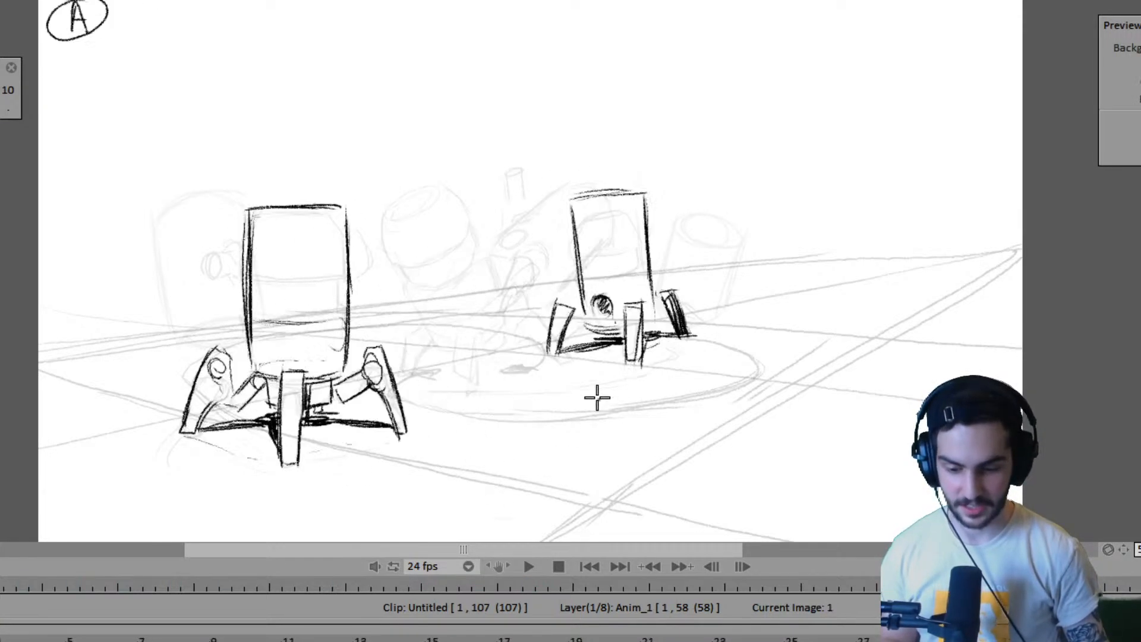
key("Right")
key("Left")
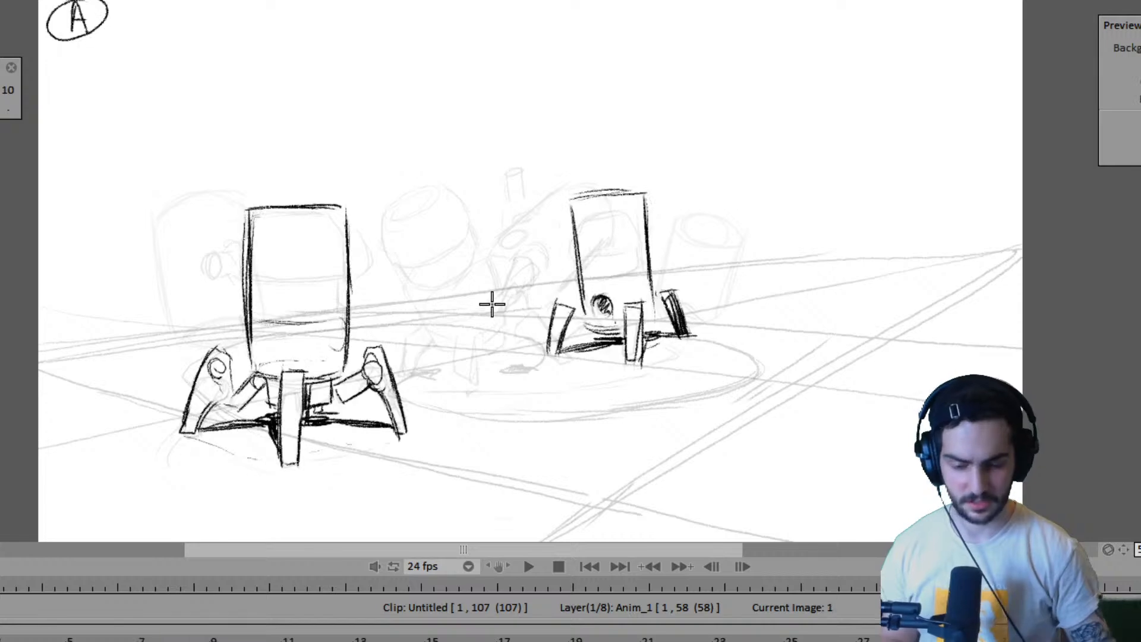
key("Right")
key("Right")
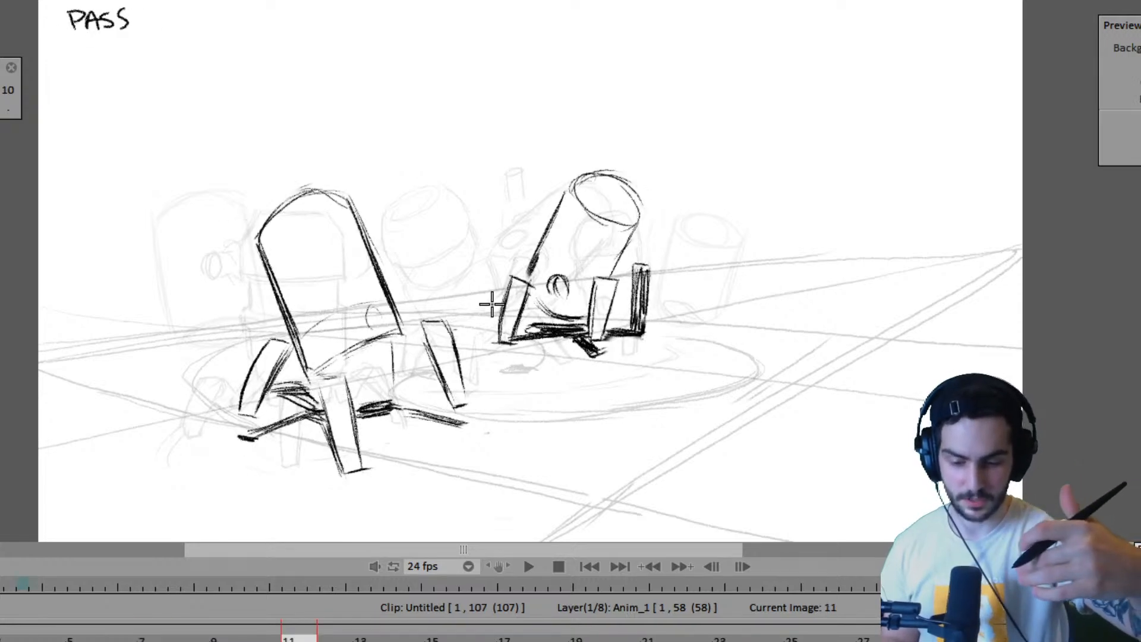
key("Left")
- Step through the drawings at frames 15, 19 and 23 to check the near robot's foot placement
key("Right")
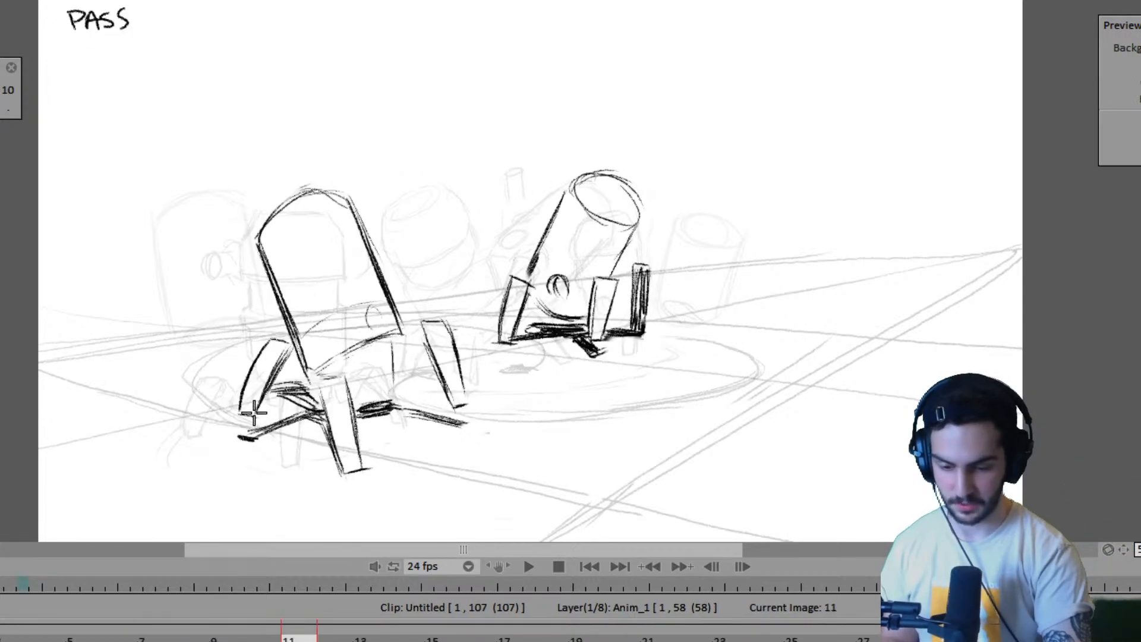
key("Right")
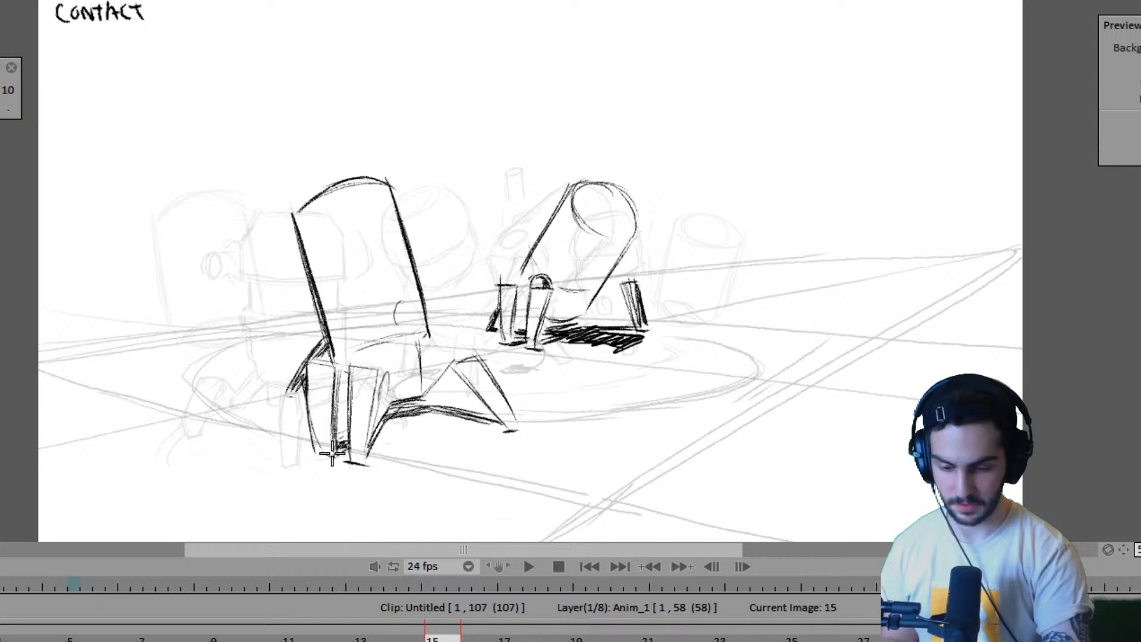
key("Left")
key("Right")
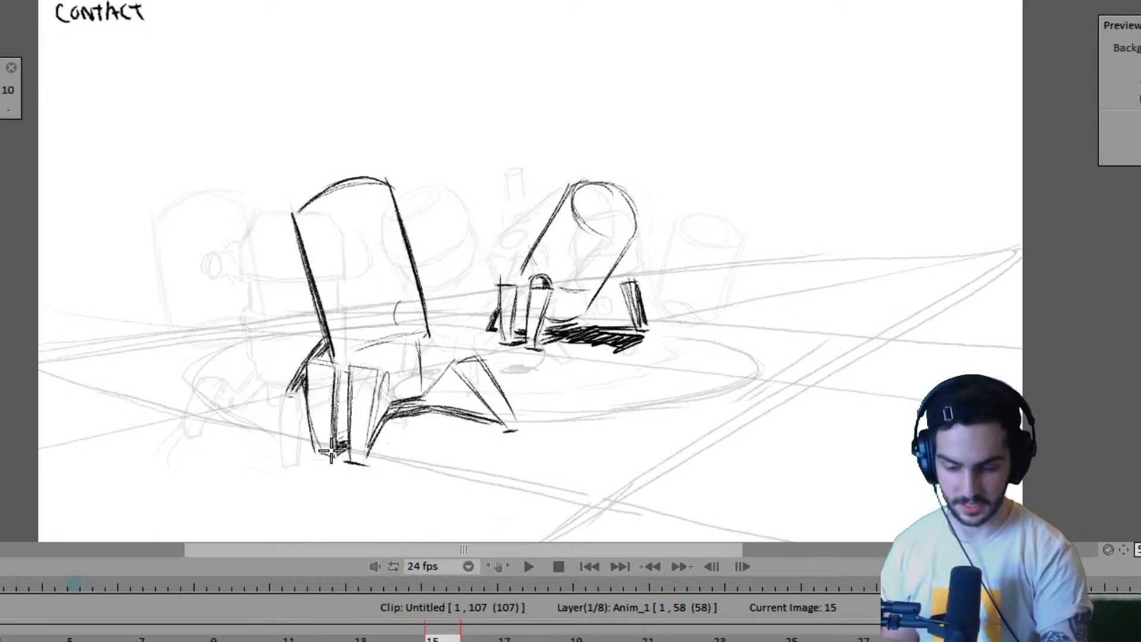
key("Right")
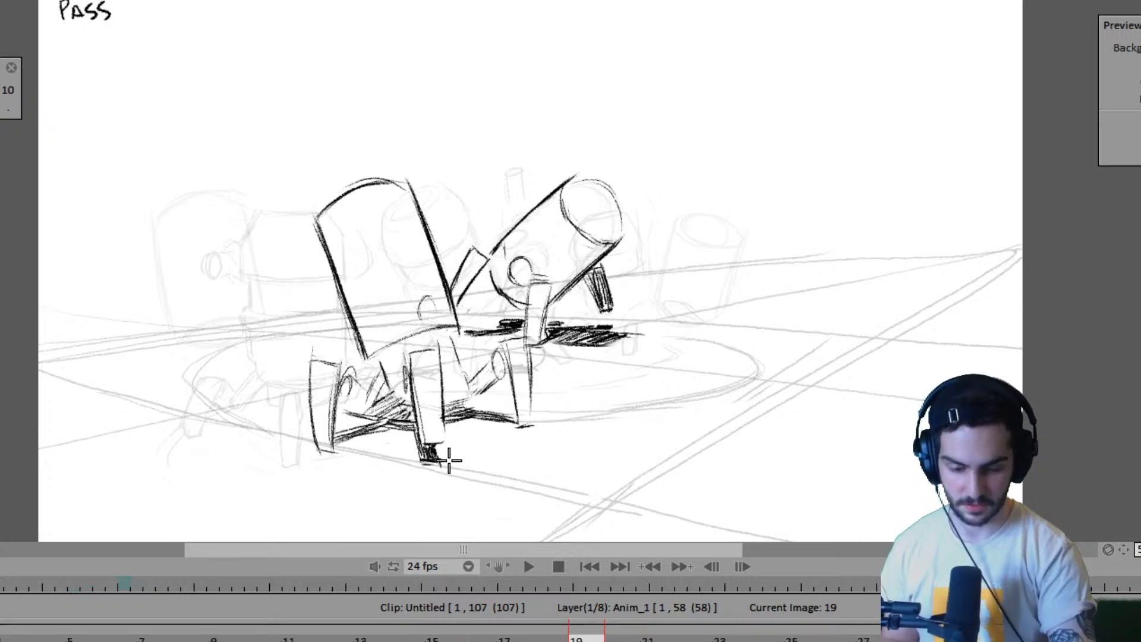
key("Right")
- Flip repeatedly between the drawings around frame 19, and advance to the passing poses at frames 43 and 51
key("Right")
key("Left")
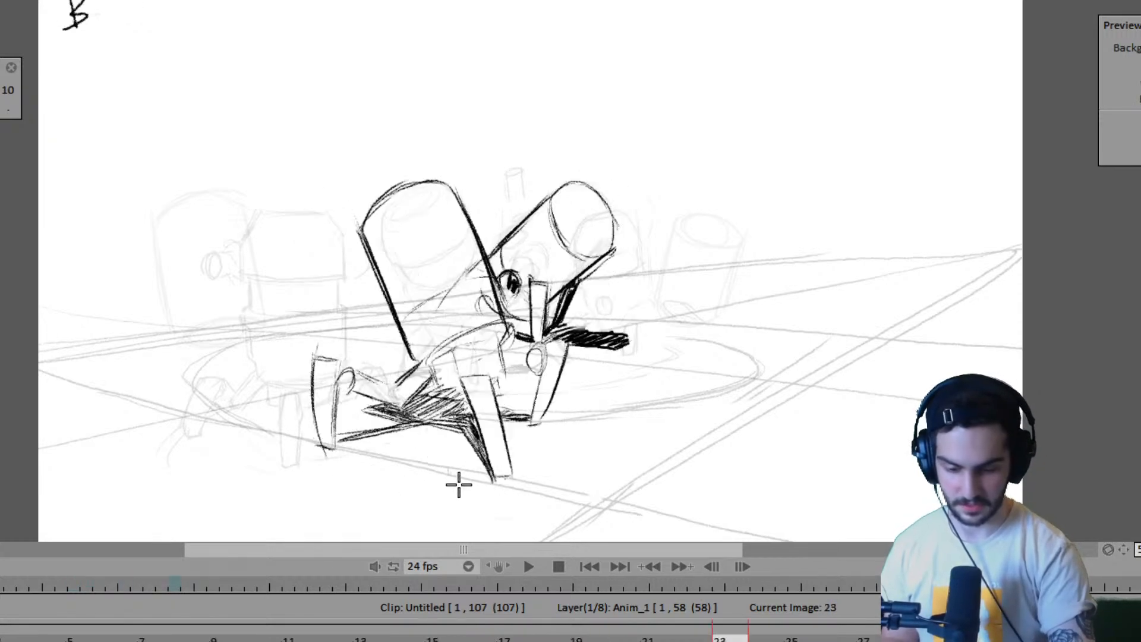
key("Left")
key("Left")
key("Right")
key("Right")
key("Left")
key("Left")
key("Right")
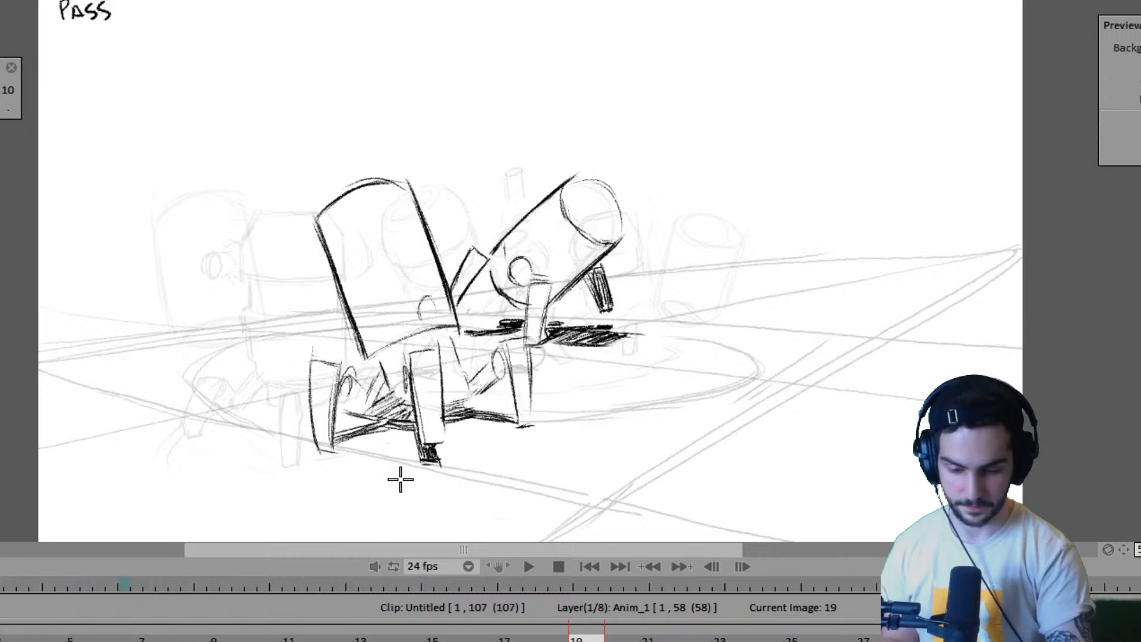
key("Right")
key("Left")
key("Left")
key("Right")
key("Right")
key("Right")
key("Right")
key("Right")
key("Right")
key("Right")
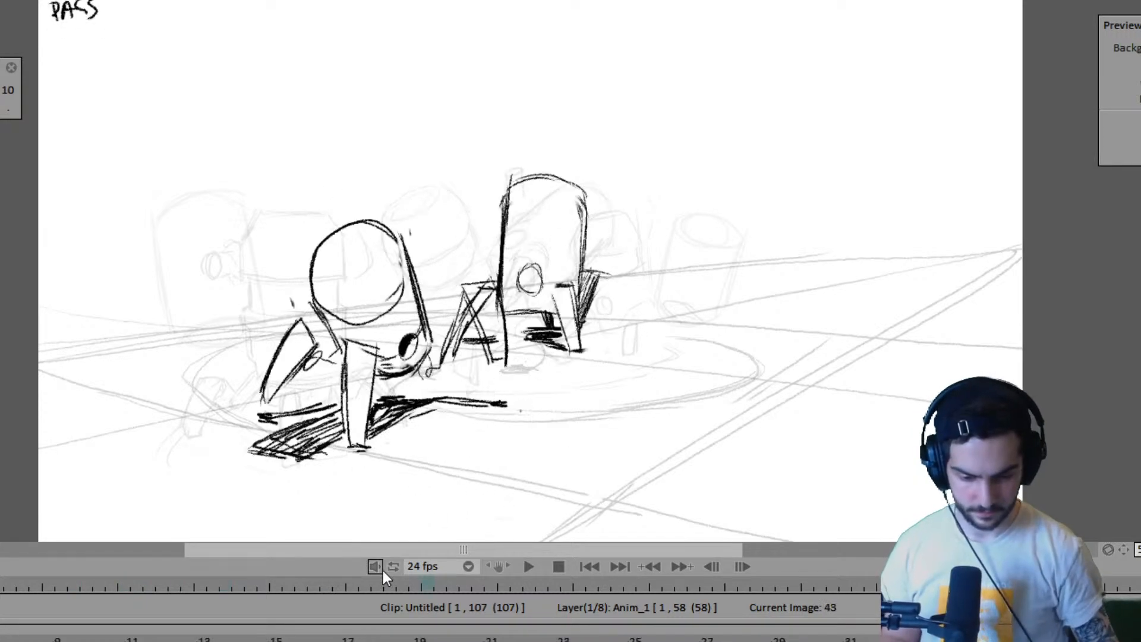
key("Right")
key("Right")
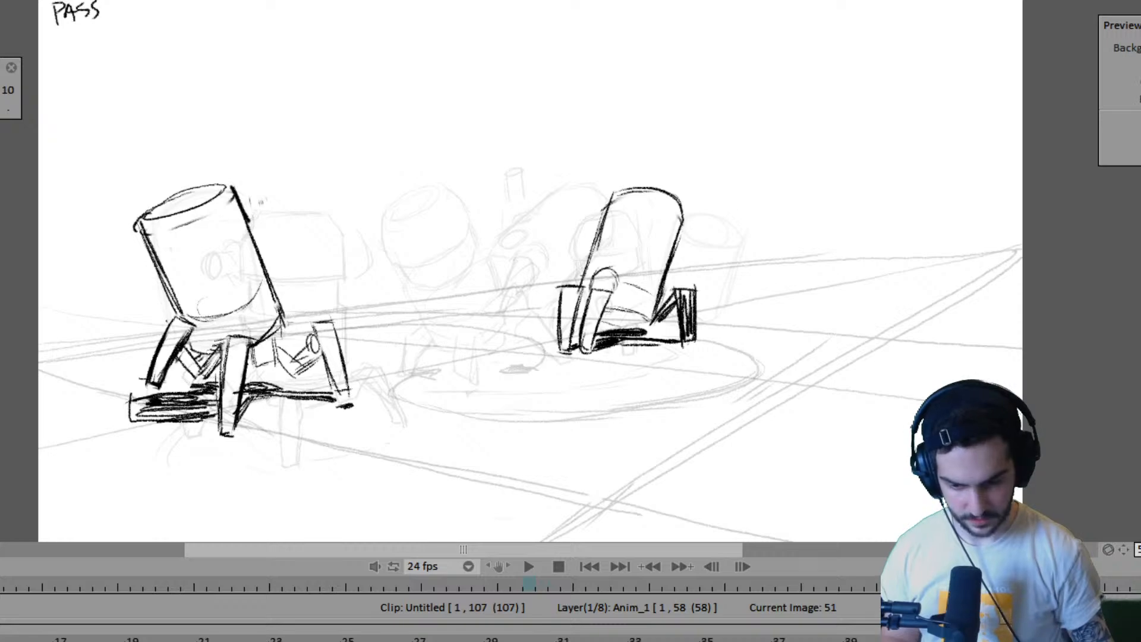
- Write the label PASS above the far robot on the frame 47 drawing, checking its pose against frame 51
key("Left")
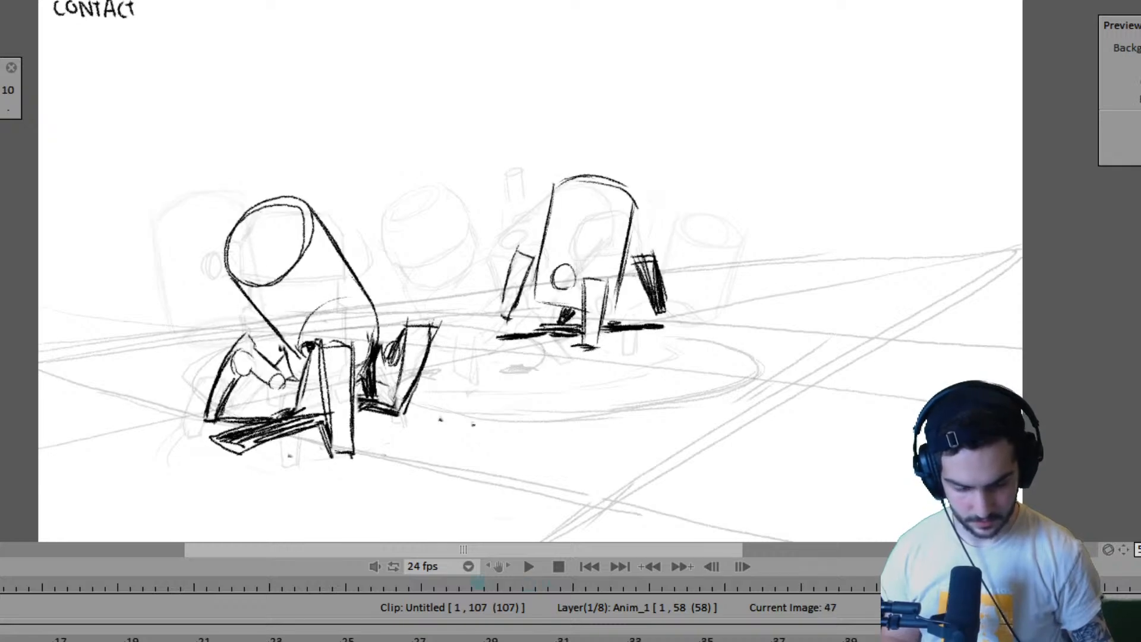
scroll(440, 639, "right", 5)
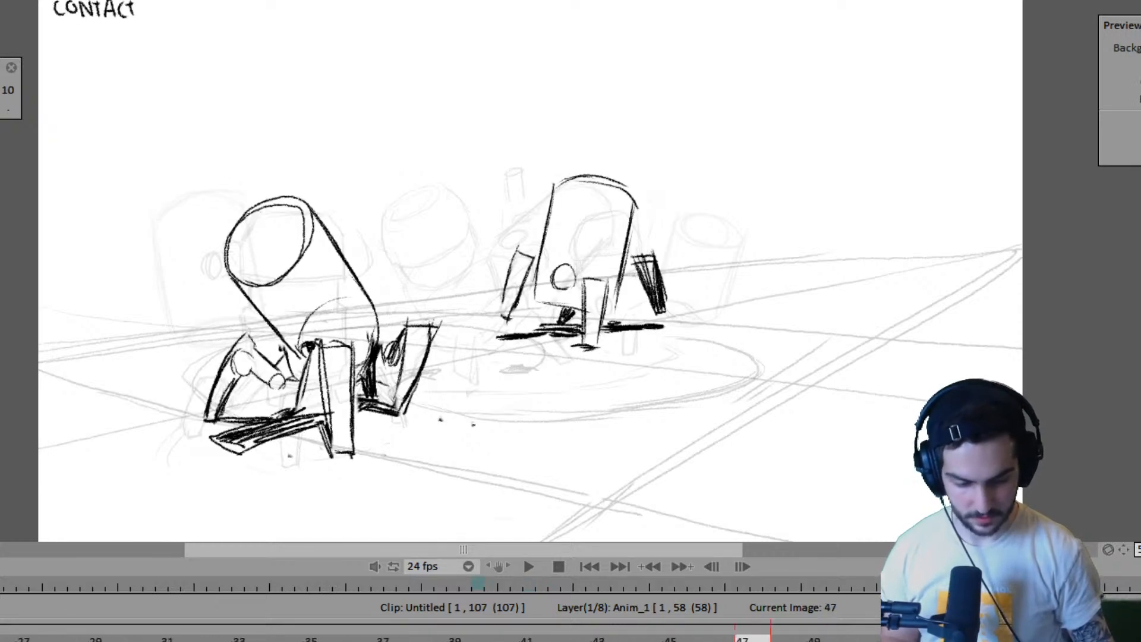
left_click(578, 640)
key("Right")
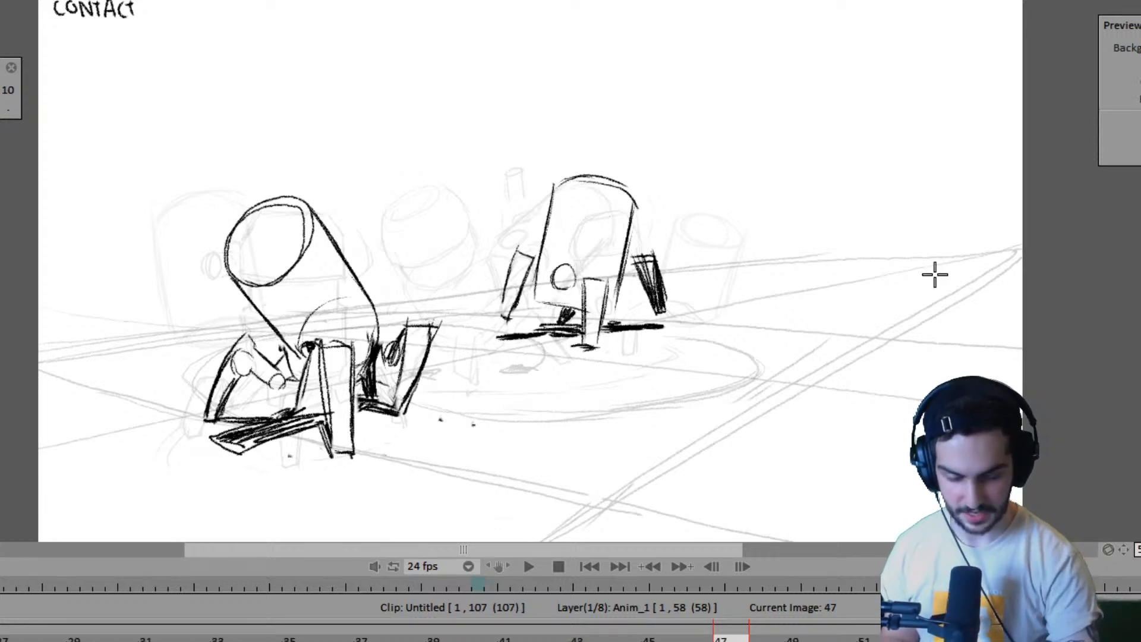
key("Left")
key("Right")
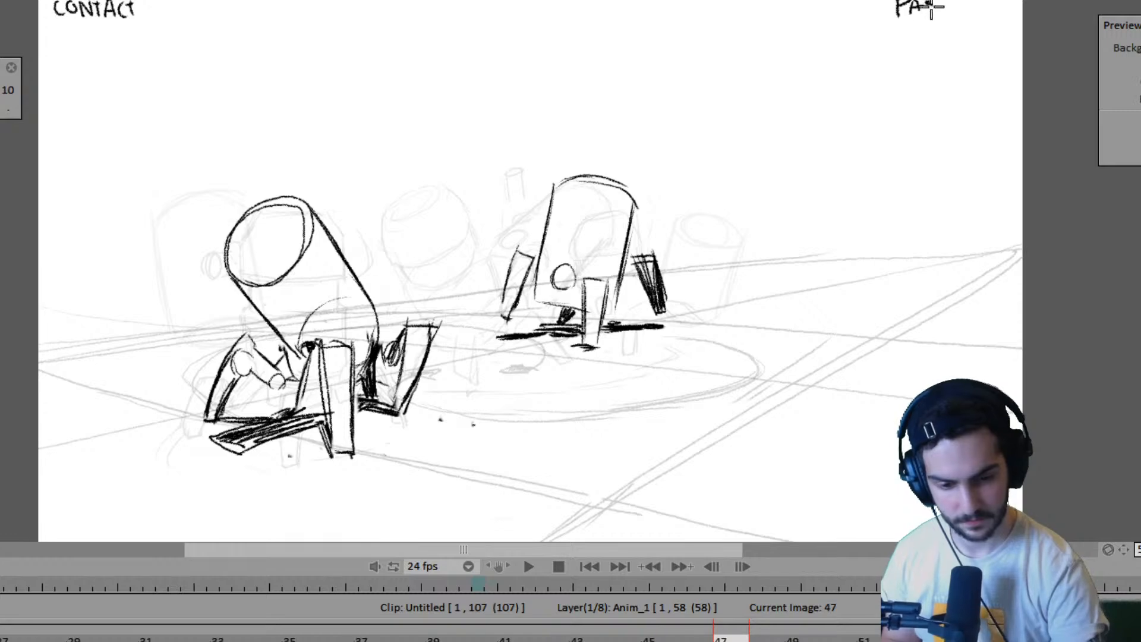
key("Left")
key("Right")
key("Right")
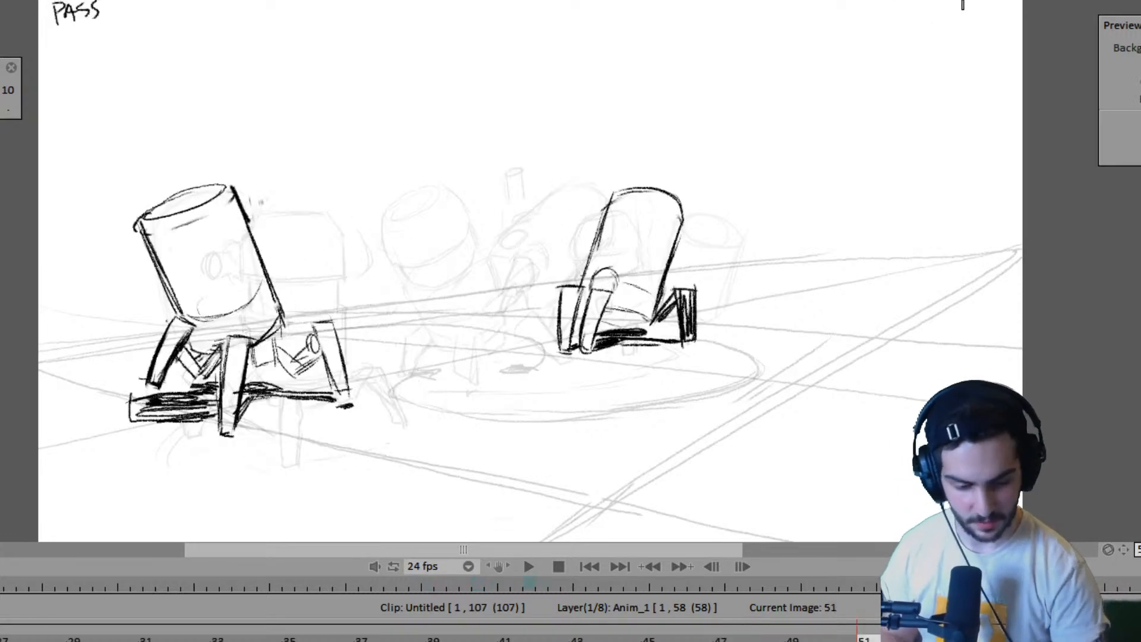
key("Left")
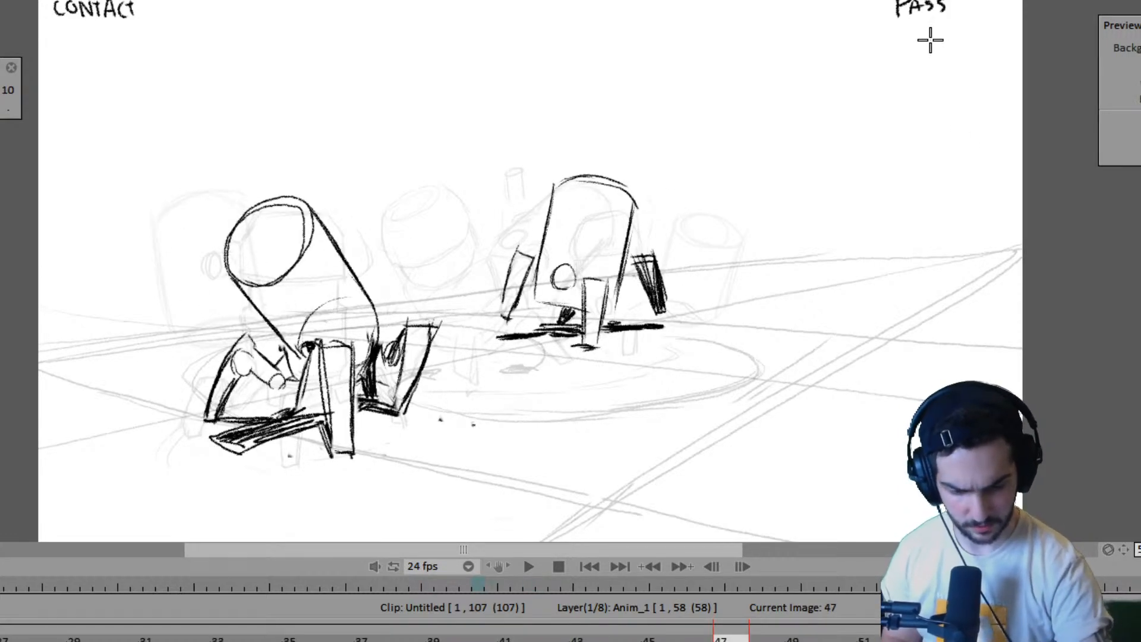
- Write the label CONTACT above the far robot on the frame 51 drawing, checking its pose against frame 47
key("Right")
key("Left")
key("Right")
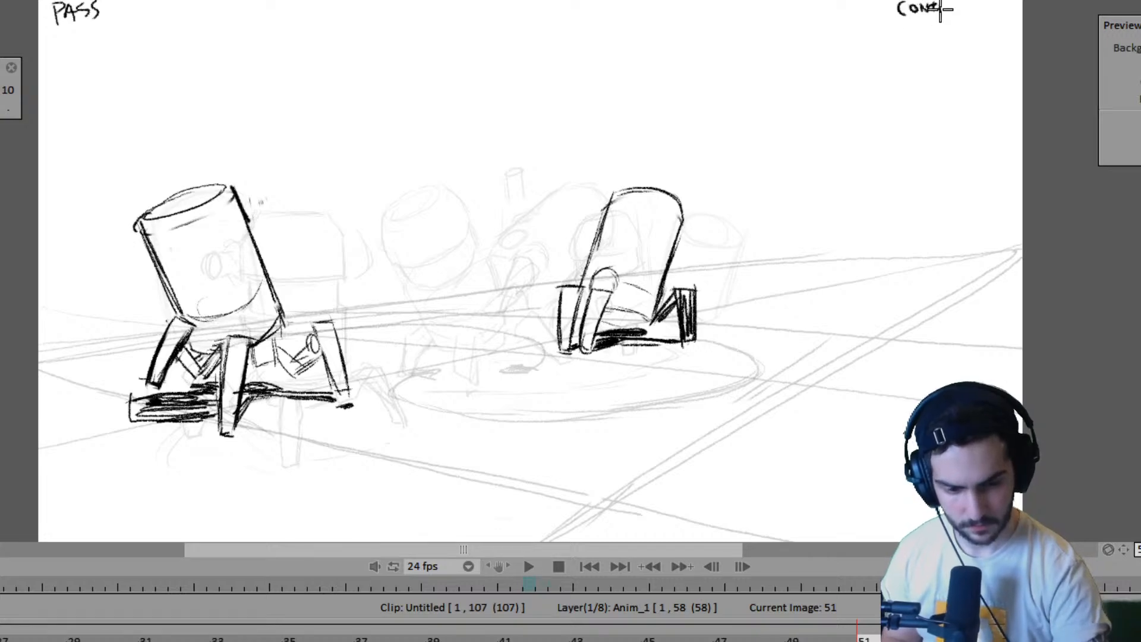
key("Left")
key("Right")
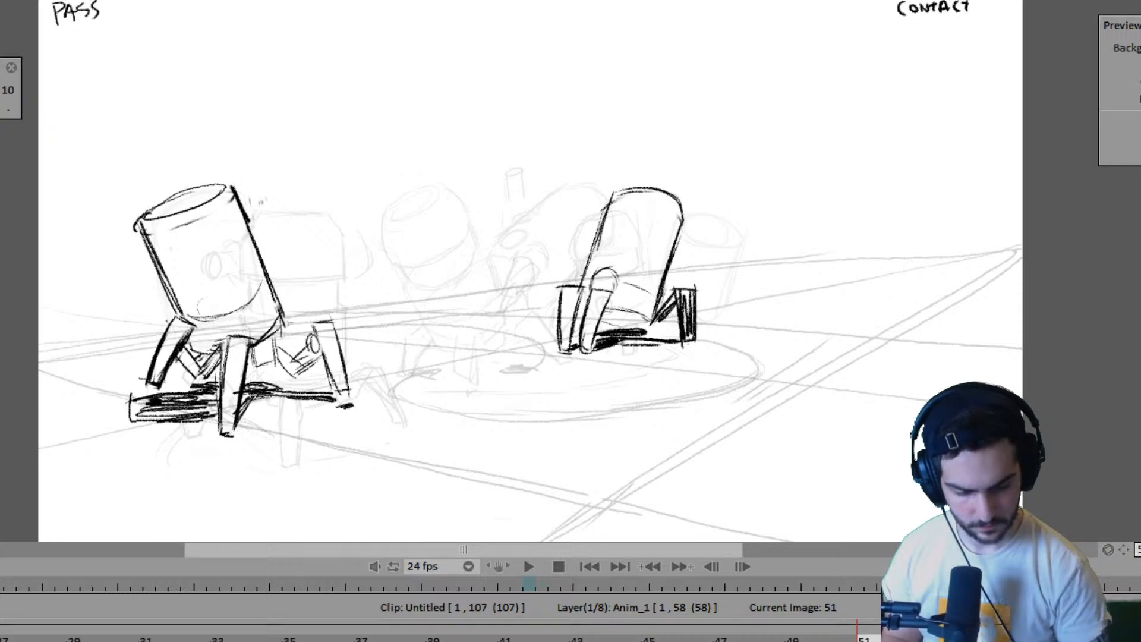
key("Left")
key("Right")
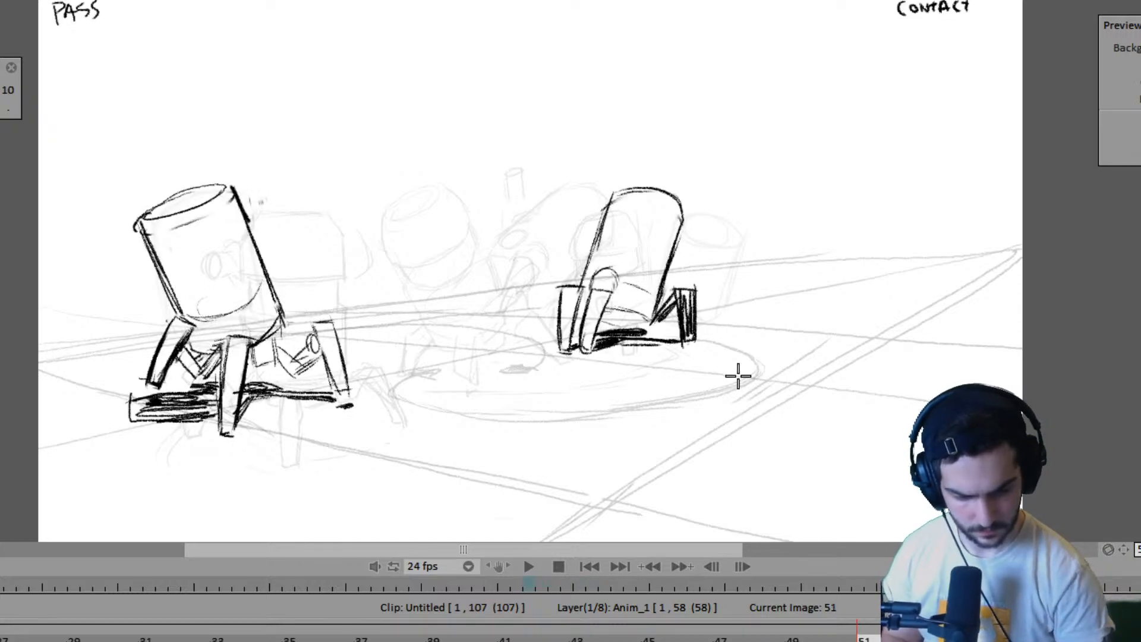
key("Left")
key("Right")
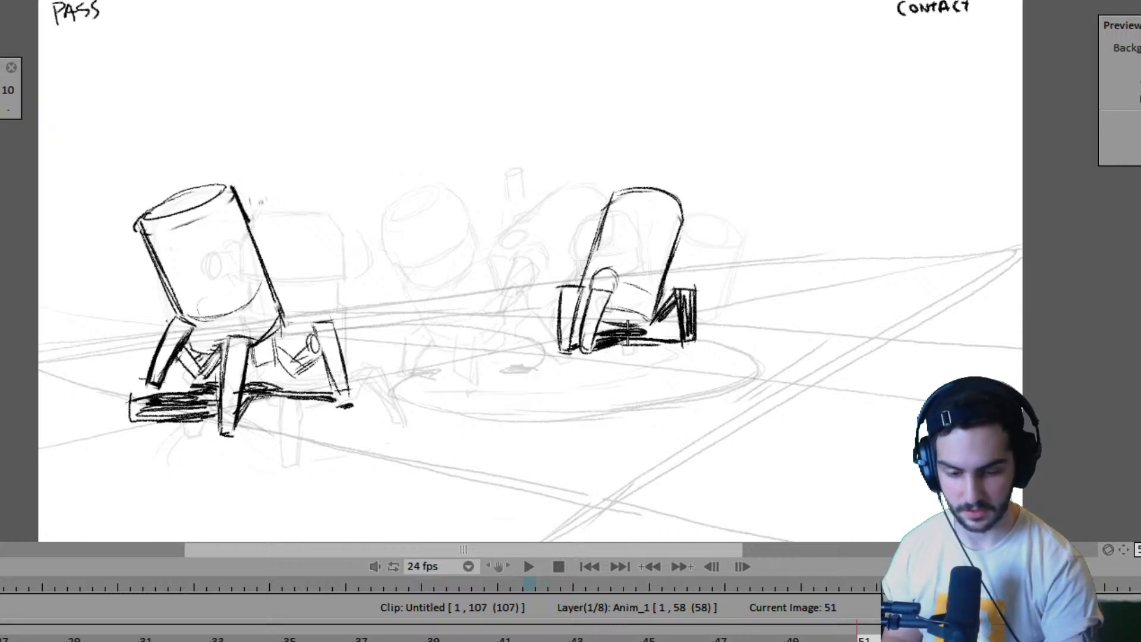
- Flip between the drawings at frames 47, 51 and 55 to examine the far robot's leg movement from pass to contact
key("Left")
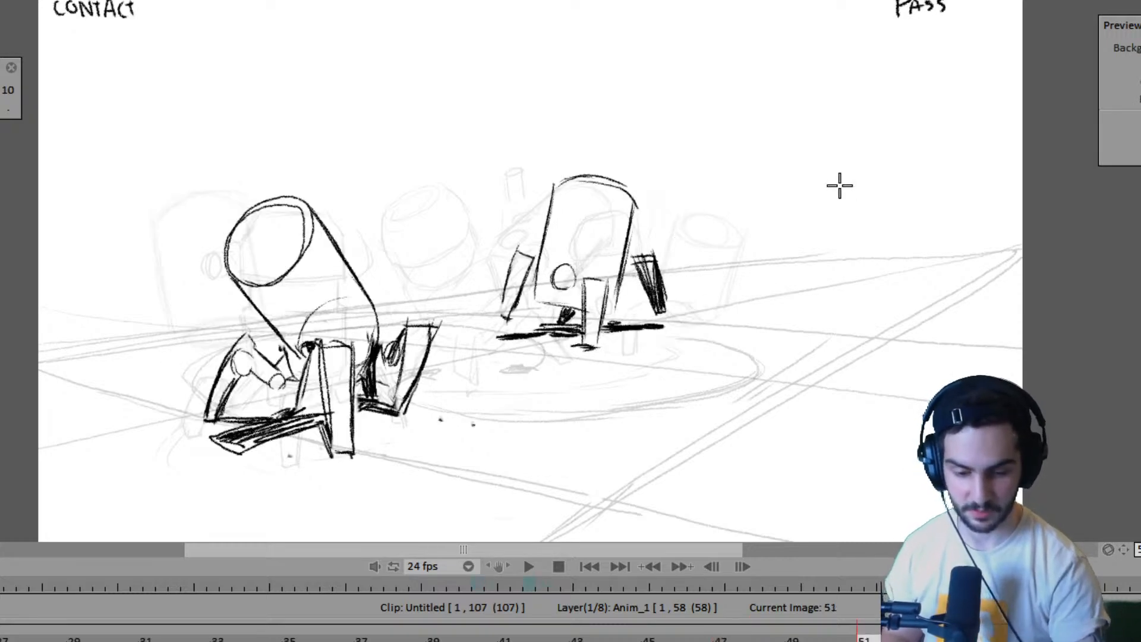
key("Right")
key("Right")
key("Left")
key("Left")
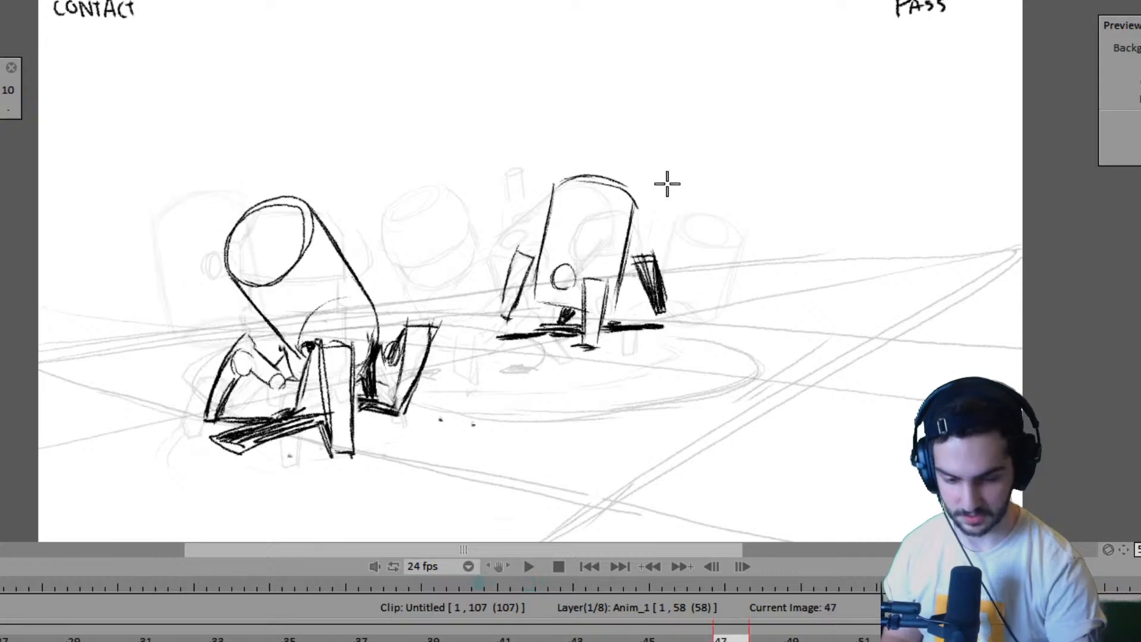
key("Right")
key("Right")
key("Left")
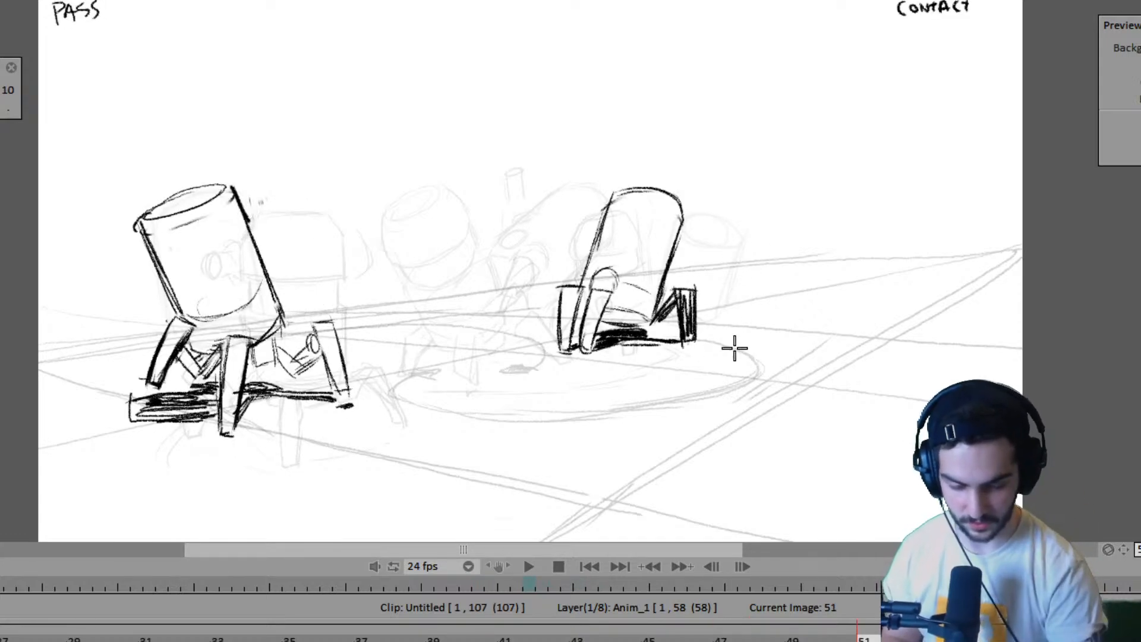
key("Left")
key("Right")
- Mark the far robot's left foot position on the ground at frame 55, using its frame 51 contact pose as reference
key("Left")
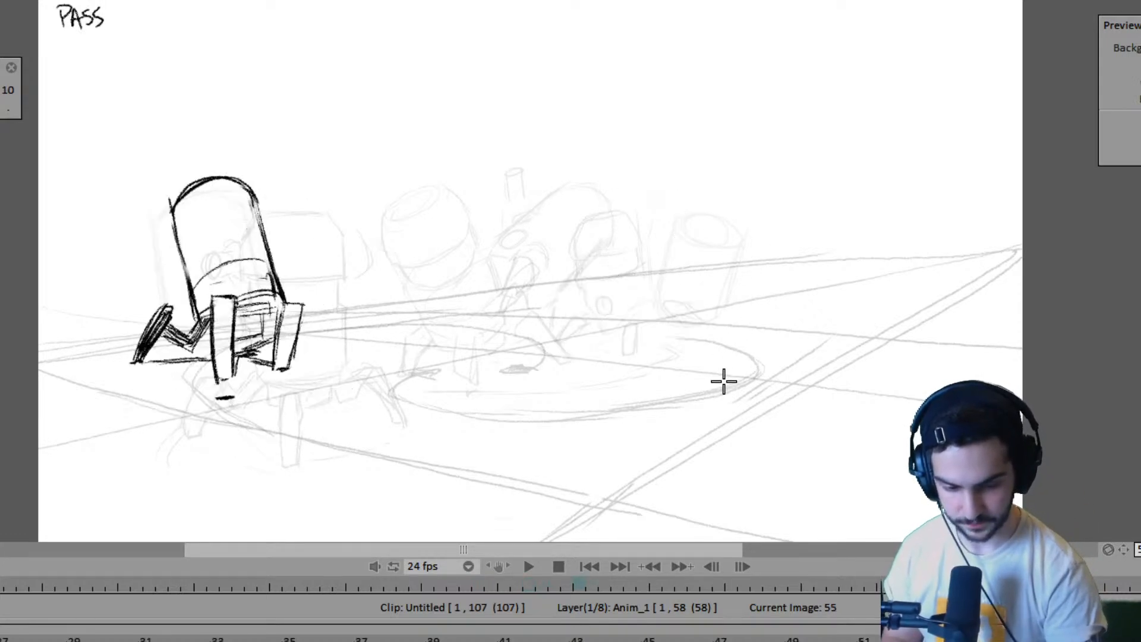
key("Right")
key("Left")
key("Right")
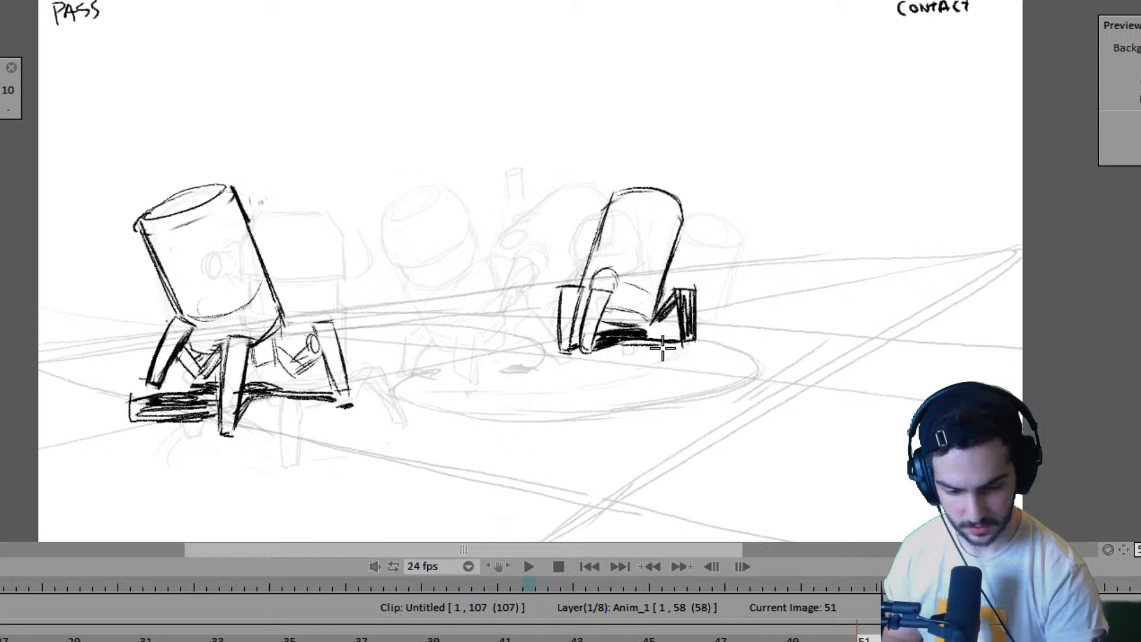
key("Right")
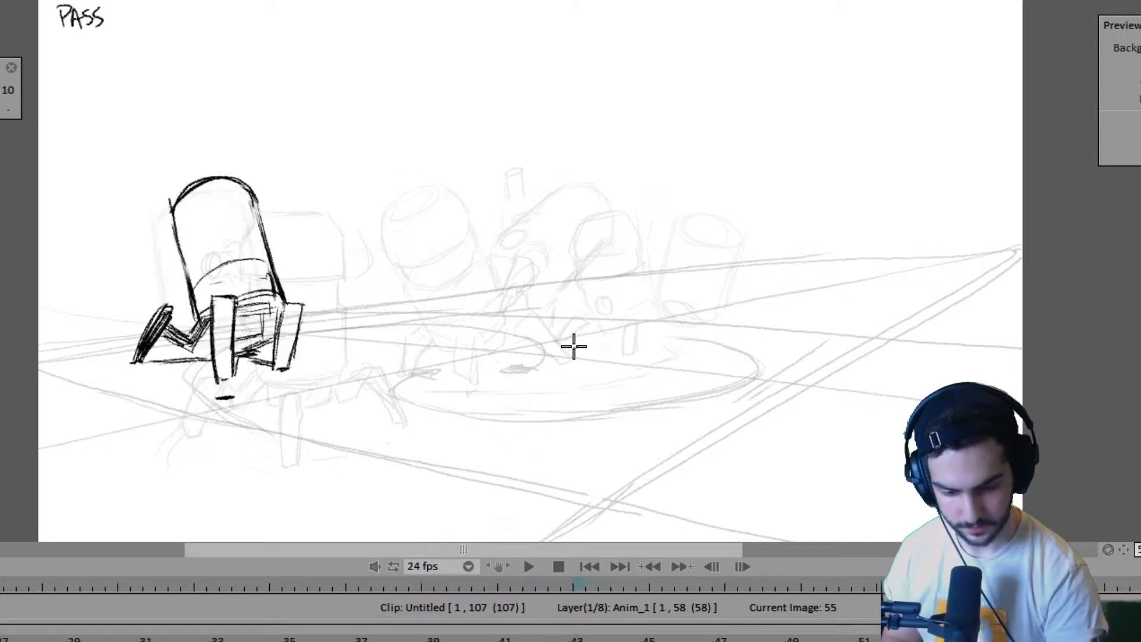
key("Left")
key("Right")
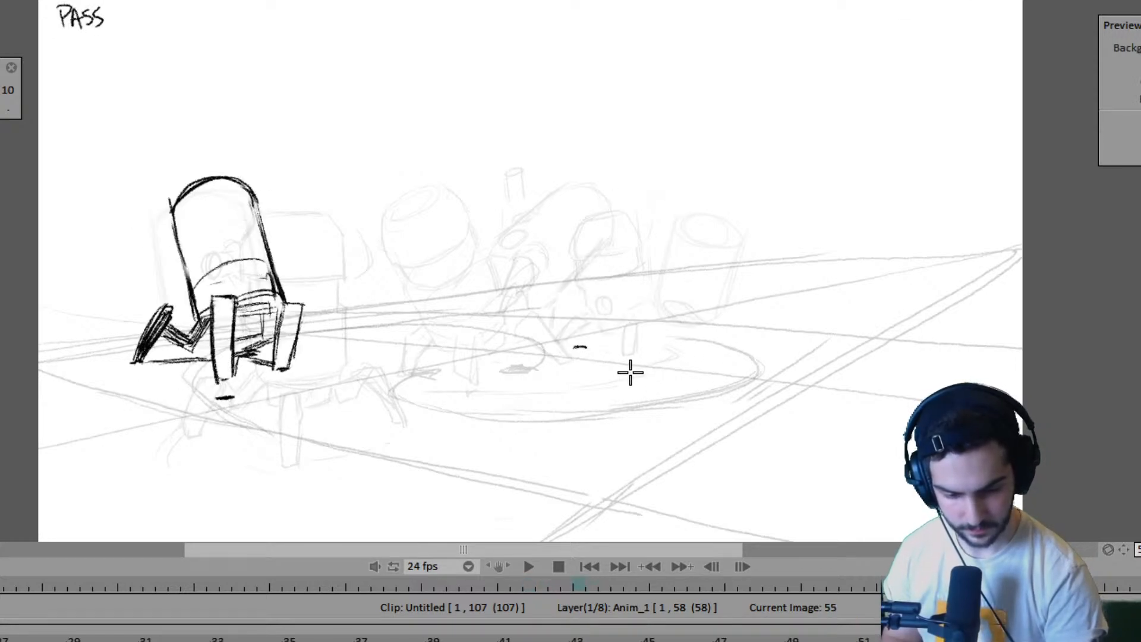
- Flip through the drawings between frames 47 and 59 and return to frame 51 to compare both robots' poses
key("Left")
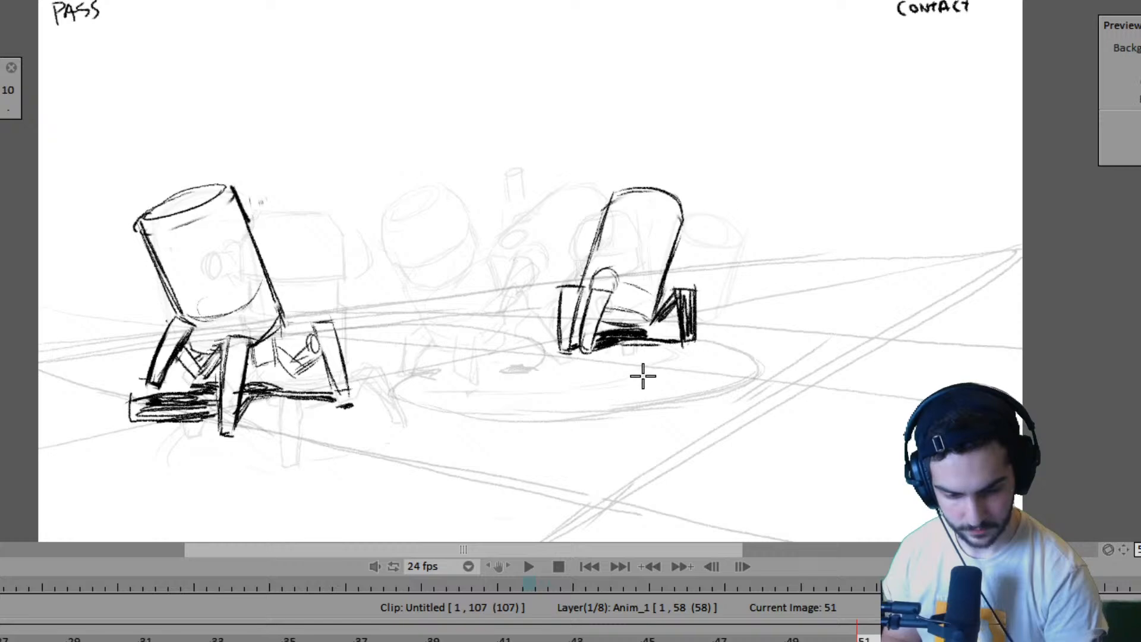
key("Left")
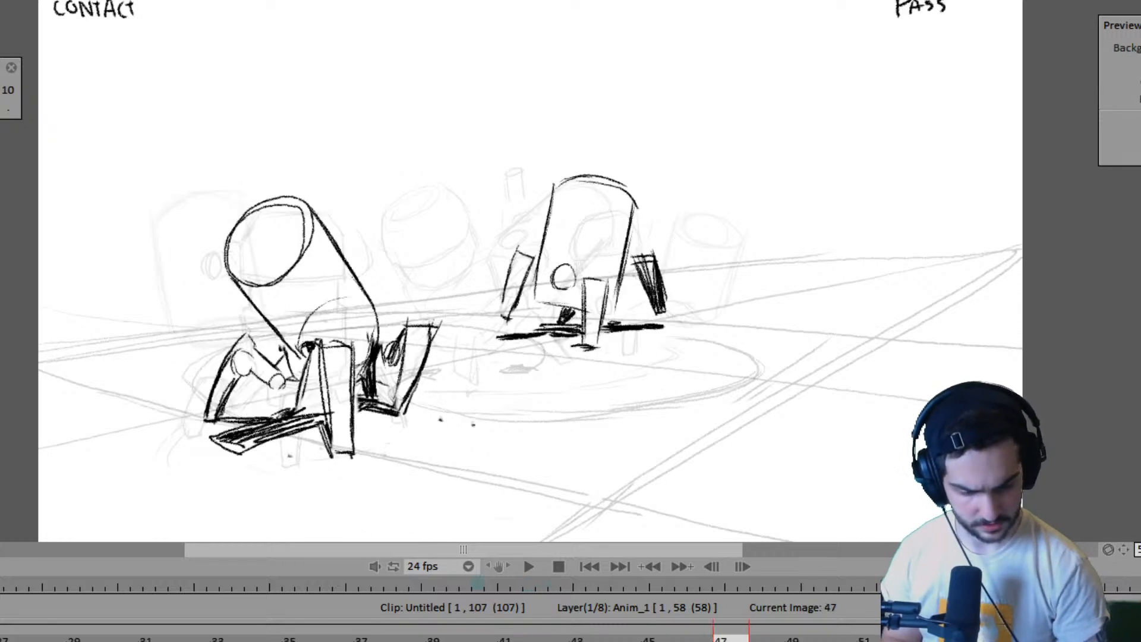
key("Right")
key("Left")
key("Right")
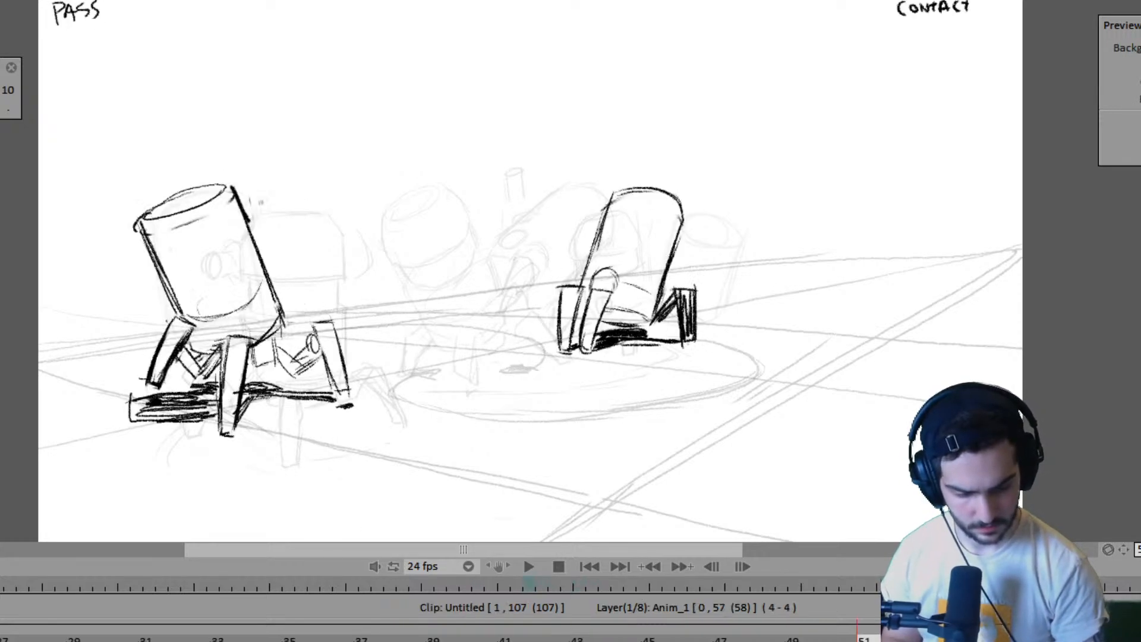
key("Right")
key("Right")
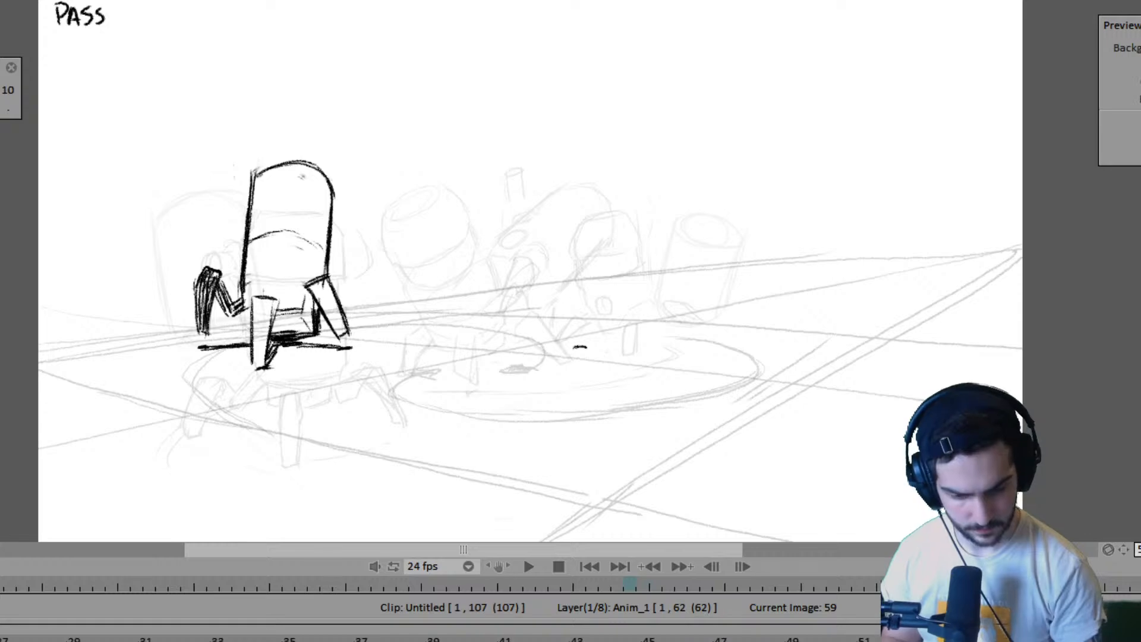
key("Left")
key("Left")
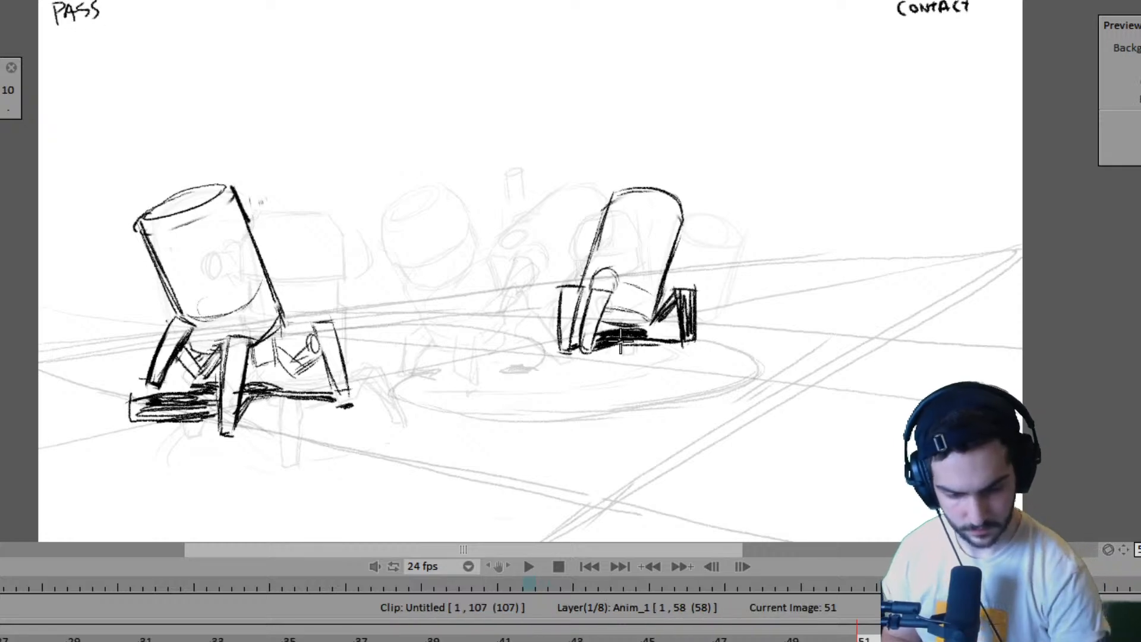
key("Left")
key("Left")
key("Right")
key("Right")
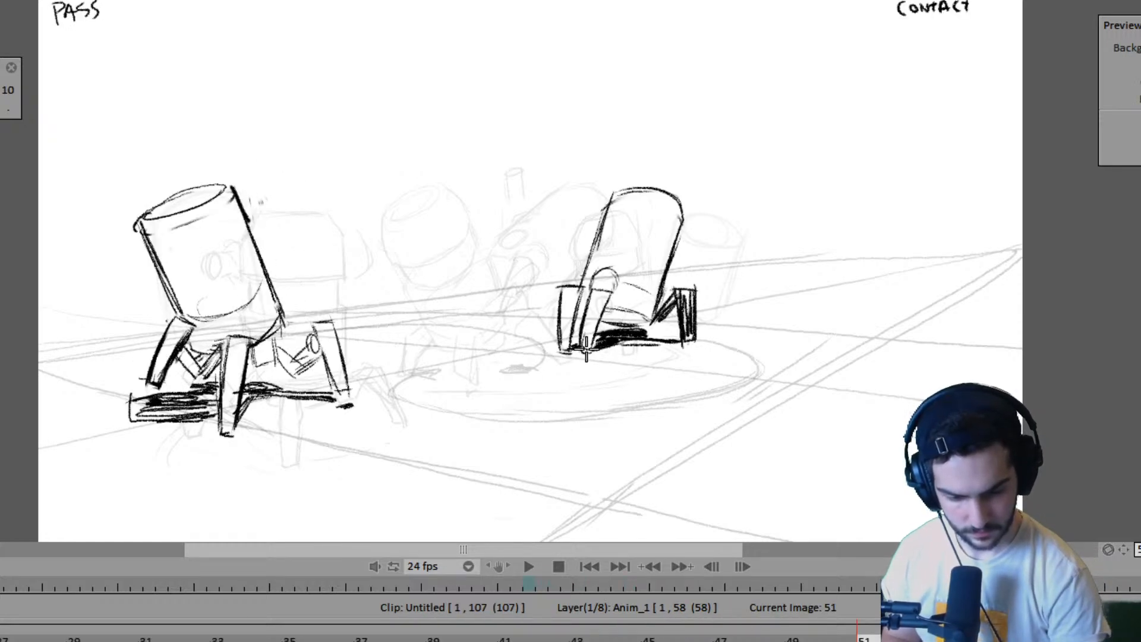
- Mark the far robot's front foot position at frame 55, slightly ahead of and below the left foot mark
key("Right")
key("Right")
key("Right")
key("Right")
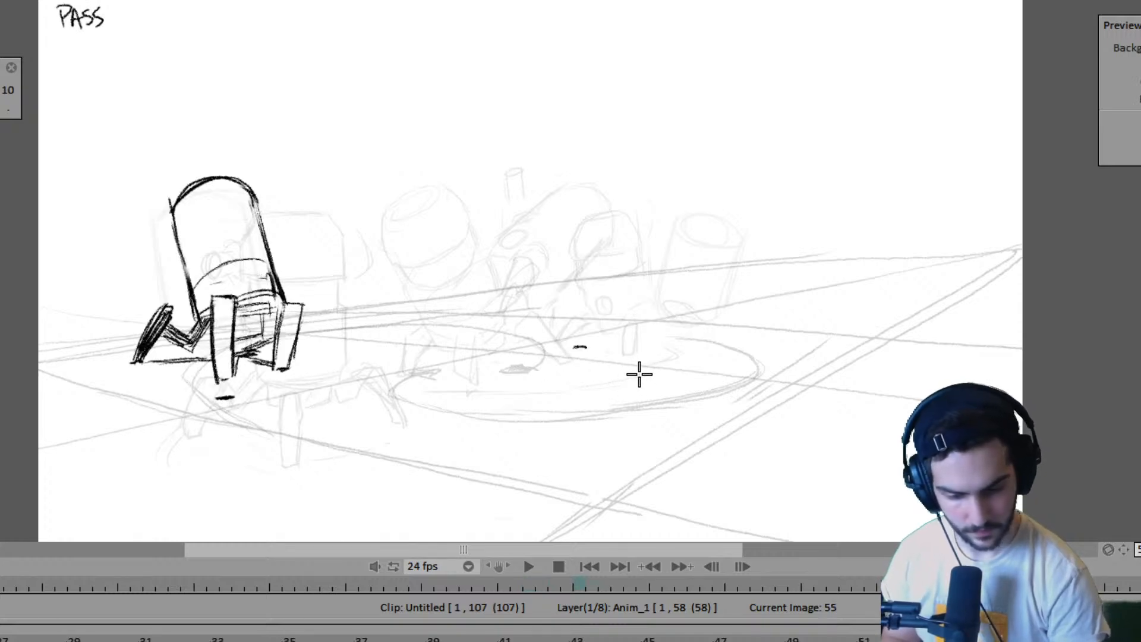
key("Left")
key("Right")
key("Left")
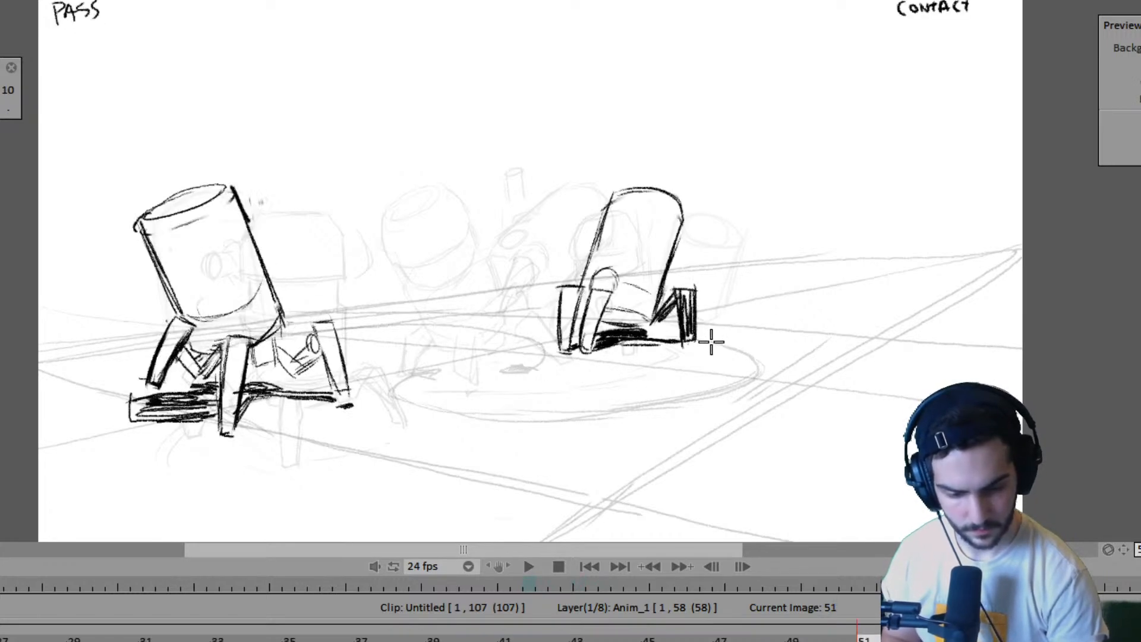
key("Right")
key("Left")
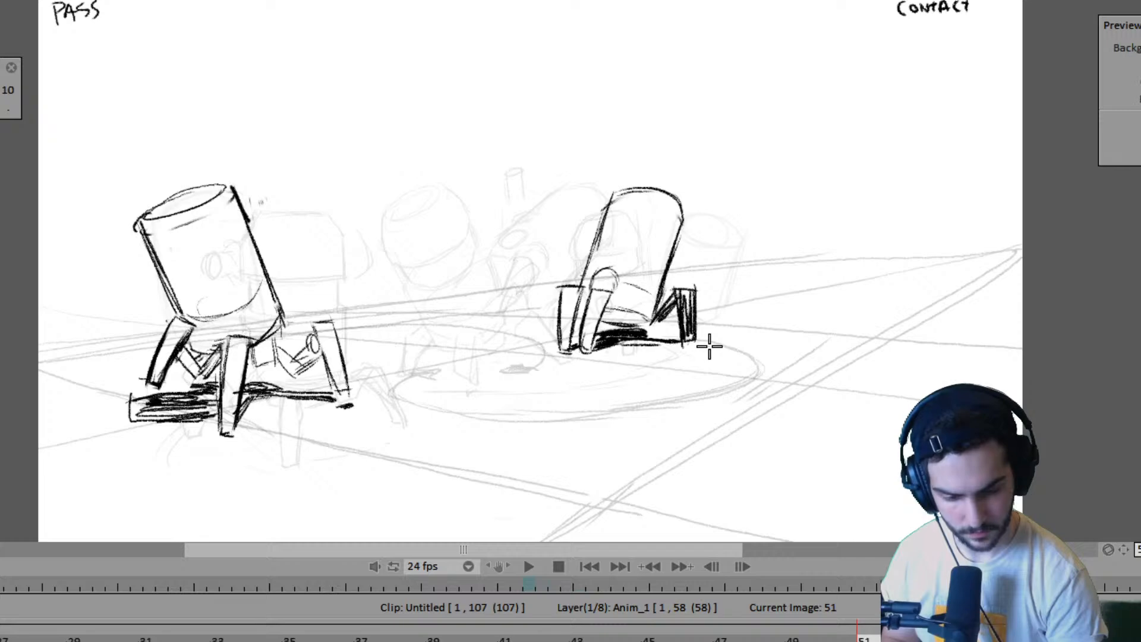
- Mark the far robot's right foot position at frame 55, flipping to frame 51 to match its planted foot
key("Right")
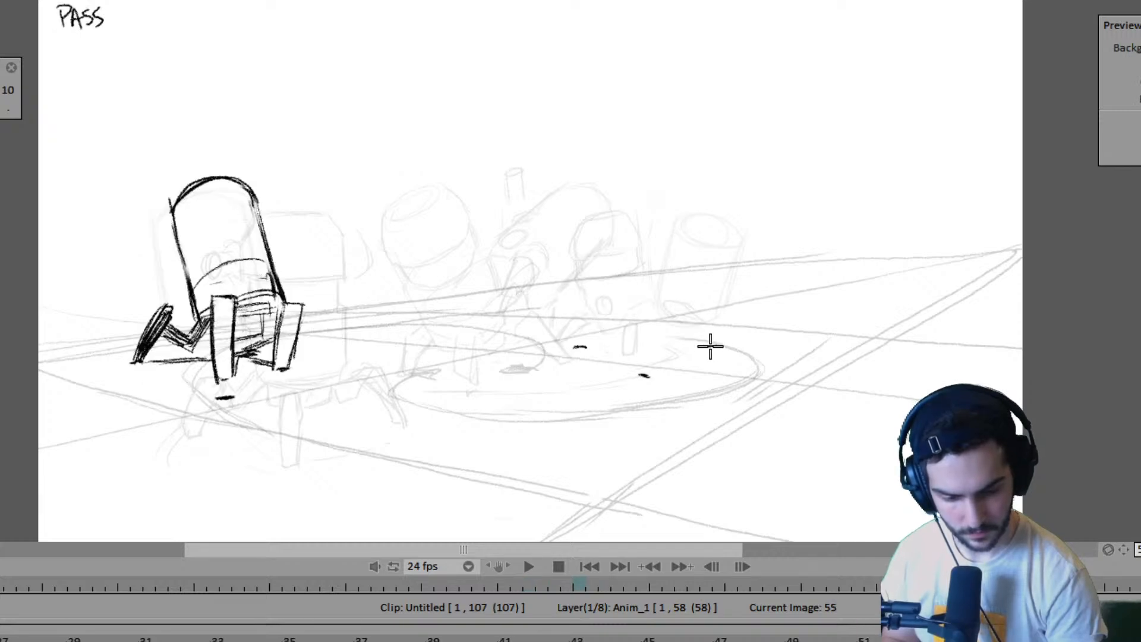
key("Left")
key("Right")
key("Left")
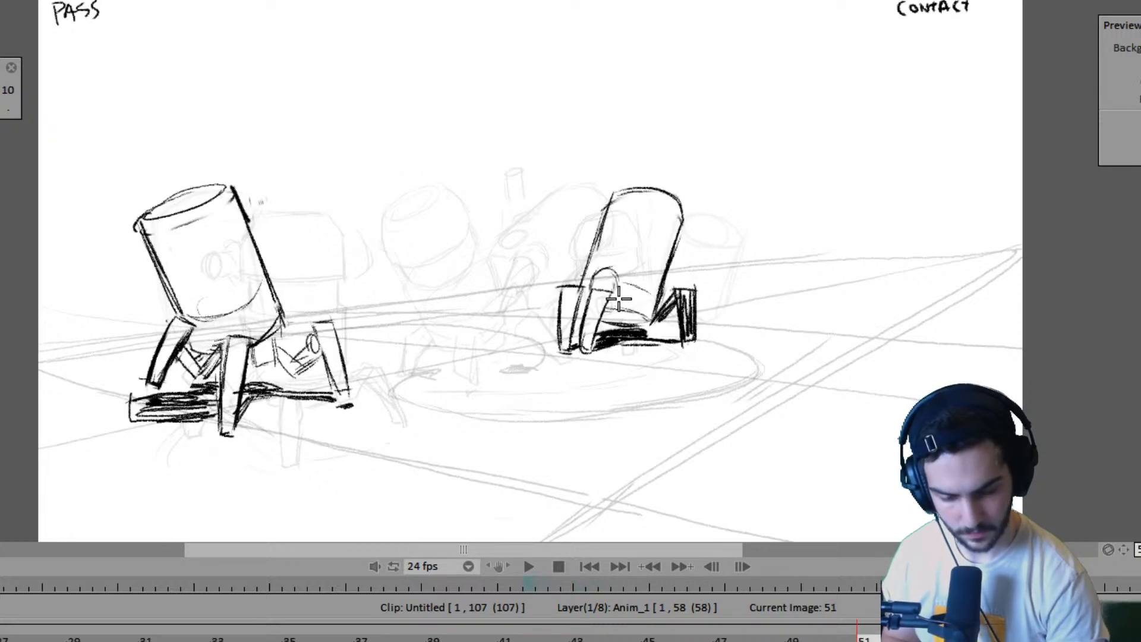
- Sketch a narrow oval for the far robot's joint at frame 55 and a curved leg line down to its left foot mark
key("Right")
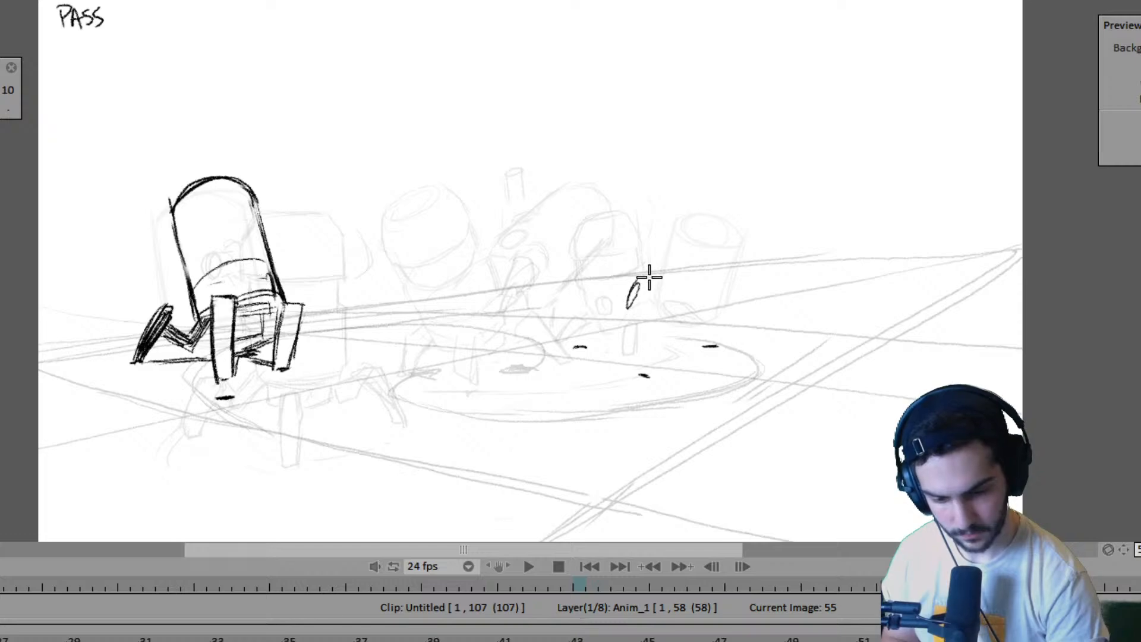
mouse_move(627, 297)
left_mouse_down()
mouse_move(635, 279)
mouse_move(627, 304)
left_mouse_up()
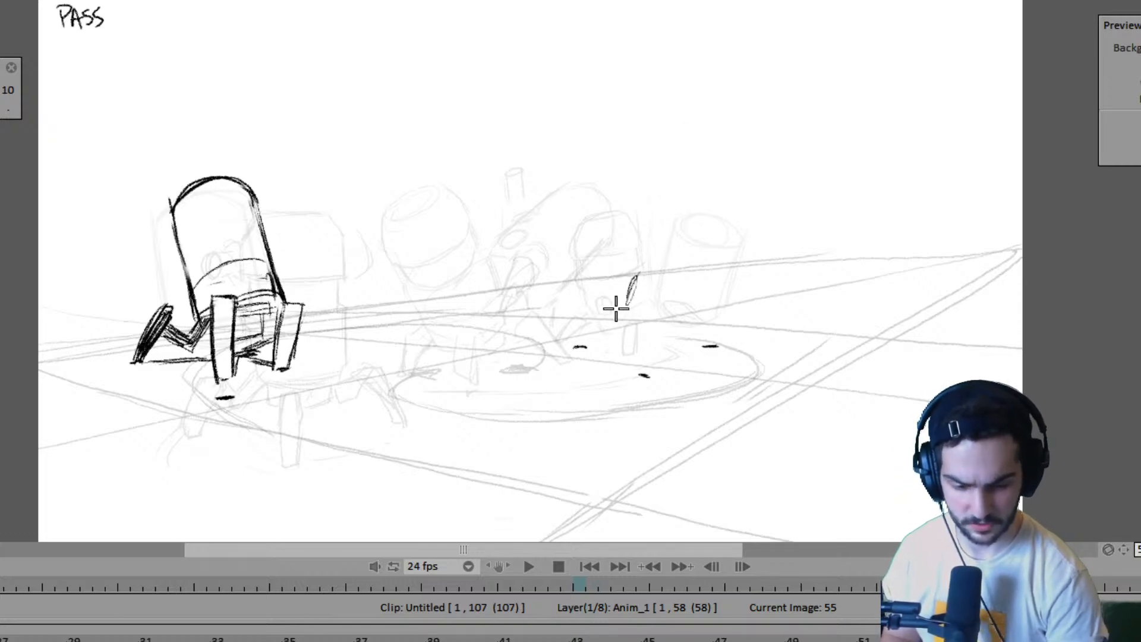
left_click_drag(597, 278, 577, 350)
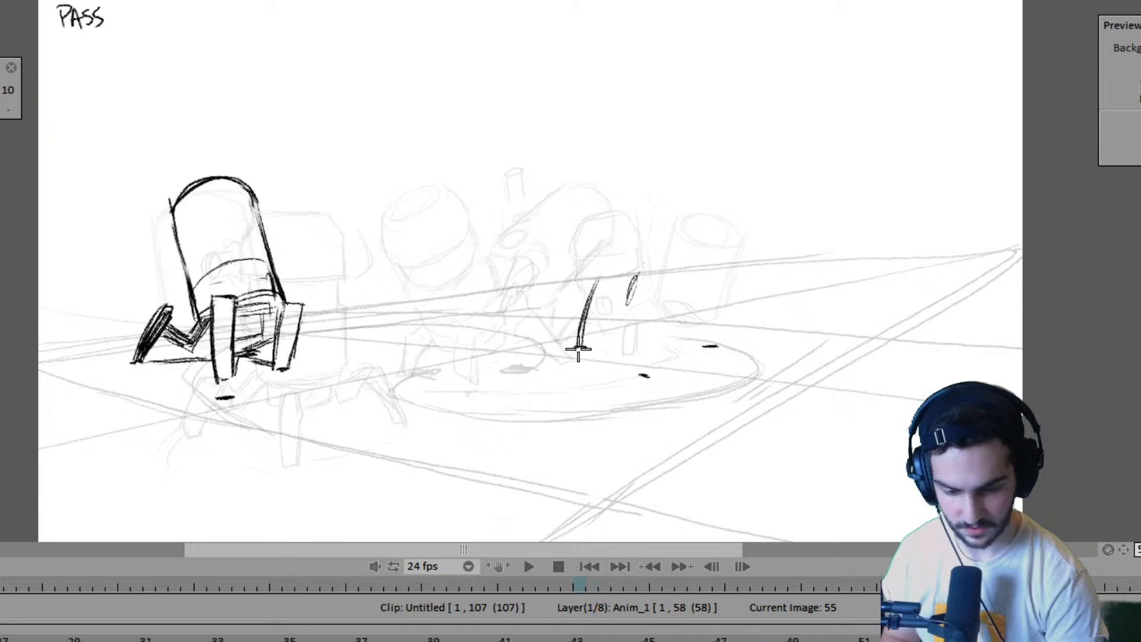
- Redraw the far robot's front foot mark slightly lower at frame 55, comparing the placement with frame 51
key("Left")
key("Right")
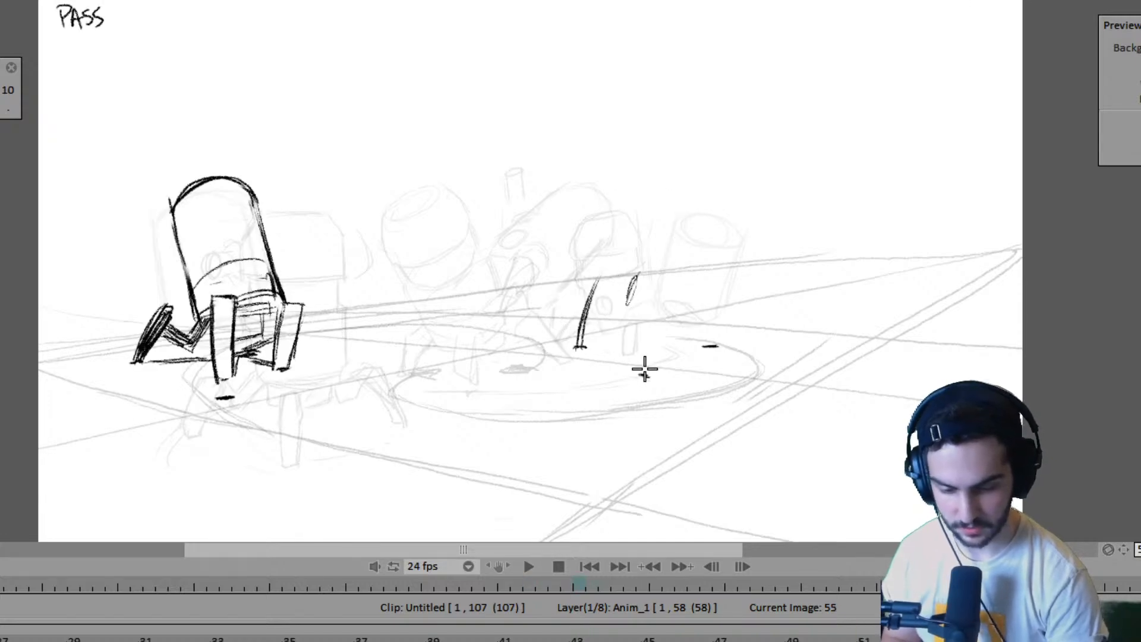
key("Left")
key("Right")
left_click_drag(652, 380, 642, 382)
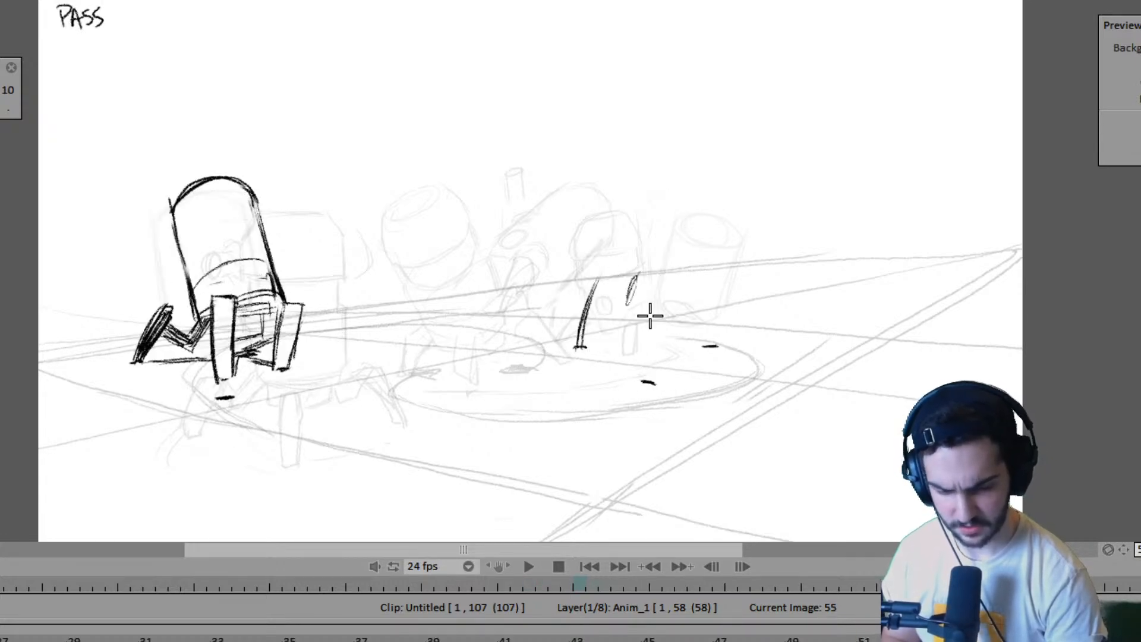
- Outline the far robot's front leg at frame 55 as a tapered box standing on the front foot mark
key("Left")
key("Right")
left_click_drag(647, 304, 636, 379)
left_click_drag(649, 298, 638, 377)
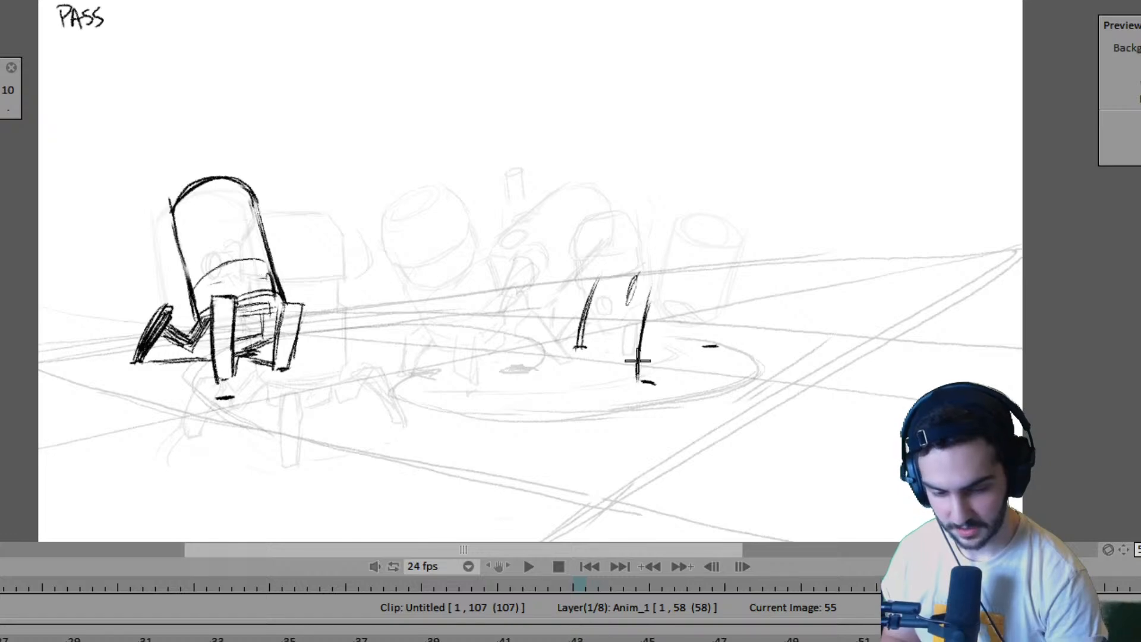
mouse_move(650, 291)
left_mouse_down()
mouse_move(675, 293)
mouse_move(656, 380)
left_mouse_up()
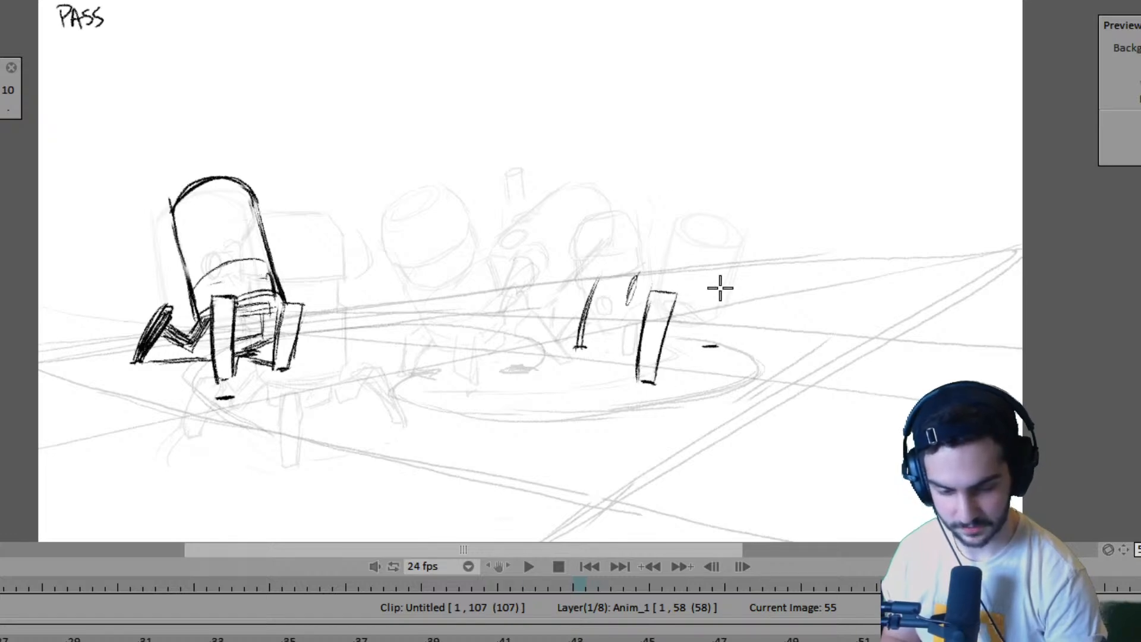
- Draw the slanted left edge of the far robot's body at frame 55 and try a top edge, comparing with frame 51
key("Left")
key("Right")
mouse_move(667, 198)
left_mouse_down()
mouse_move(629, 297)
mouse_move(631, 279)
left_mouse_up()
key("Left")
key("Right")
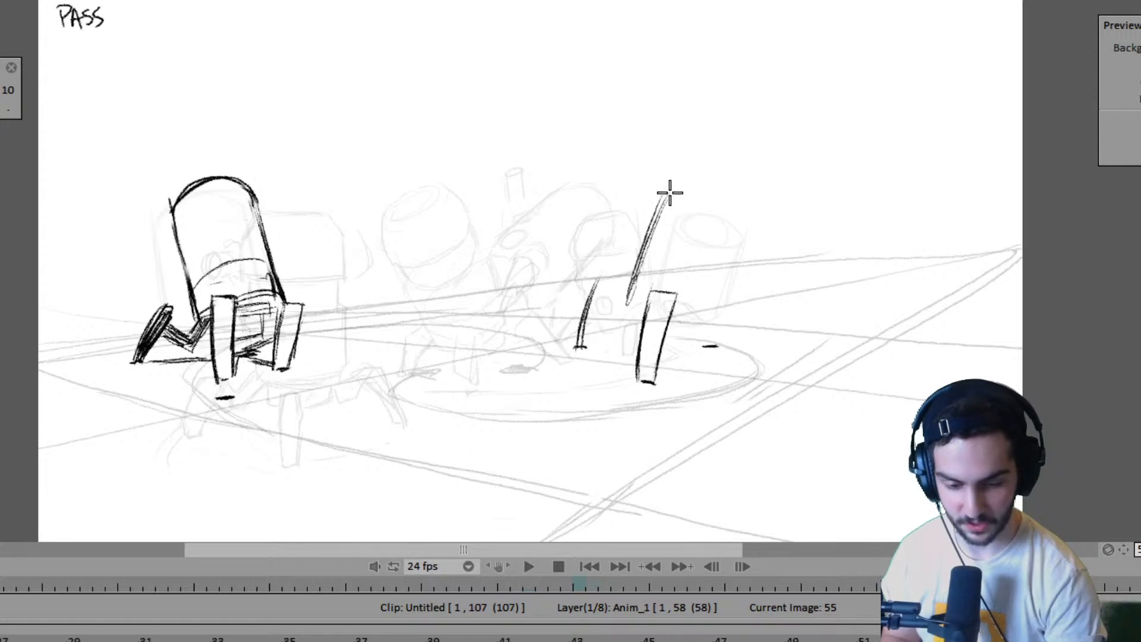
mouse_move(708, 190)
left_mouse_down()
mouse_move(679, 186)
mouse_move(731, 196)
mouse_move(669, 177)
mouse_move(657, 216)
left_mouse_up()
key("ctrl+z")
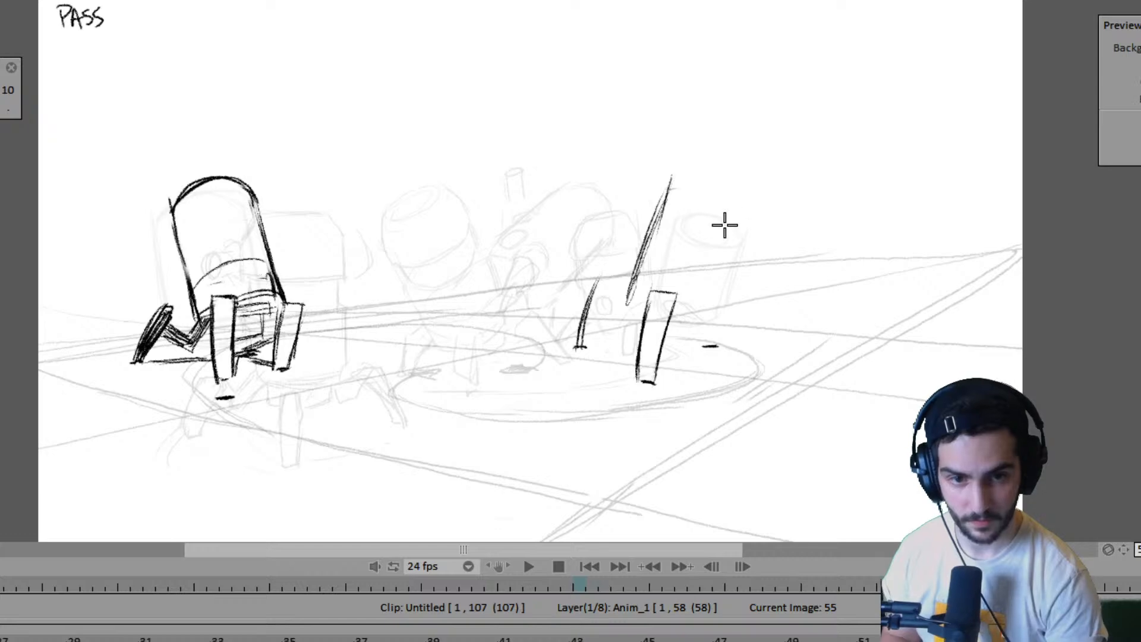
- Draw the far robot's curved body top at frame 55 and begin its right edge, checking the width against frame 51
key("Left")
key("Right")
mouse_move(669, 187)
left_mouse_down()
mouse_move(750, 196)
mouse_move(734, 251)
left_mouse_up()
key("ctrl+z")
key("Left")
key("Right")
left_click_drag(718, 292, 711, 309)
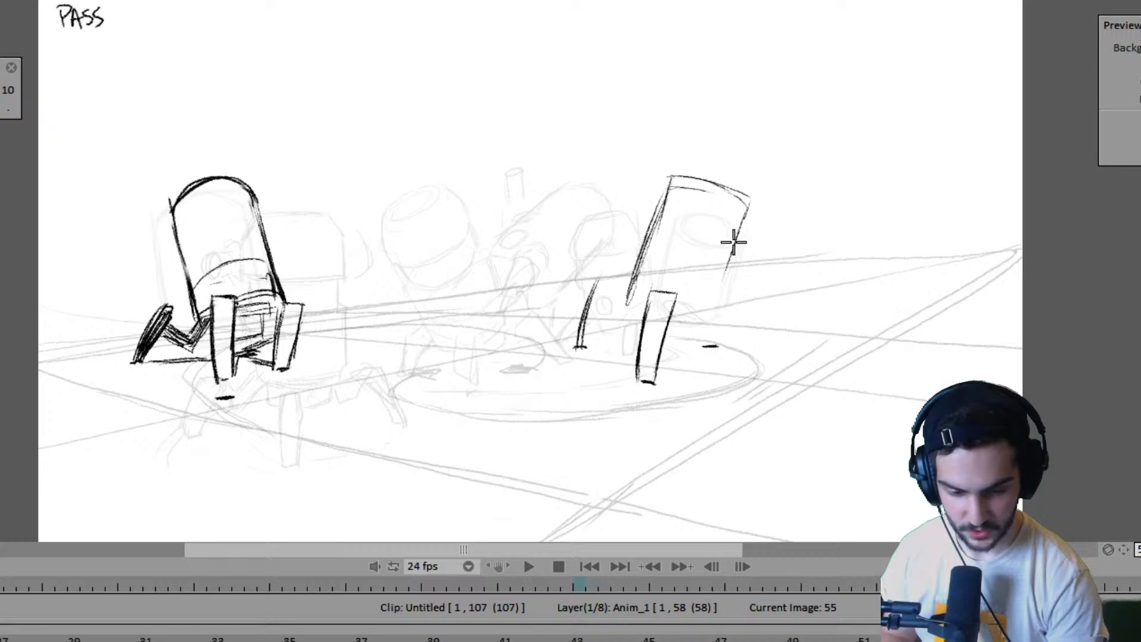
- Darken and extend the right edge of the far robot's body at frame 55, and draw the slanted bottom edge behind the front leg
left_click_drag(747, 208, 705, 324)
key("Left")
key("Right")
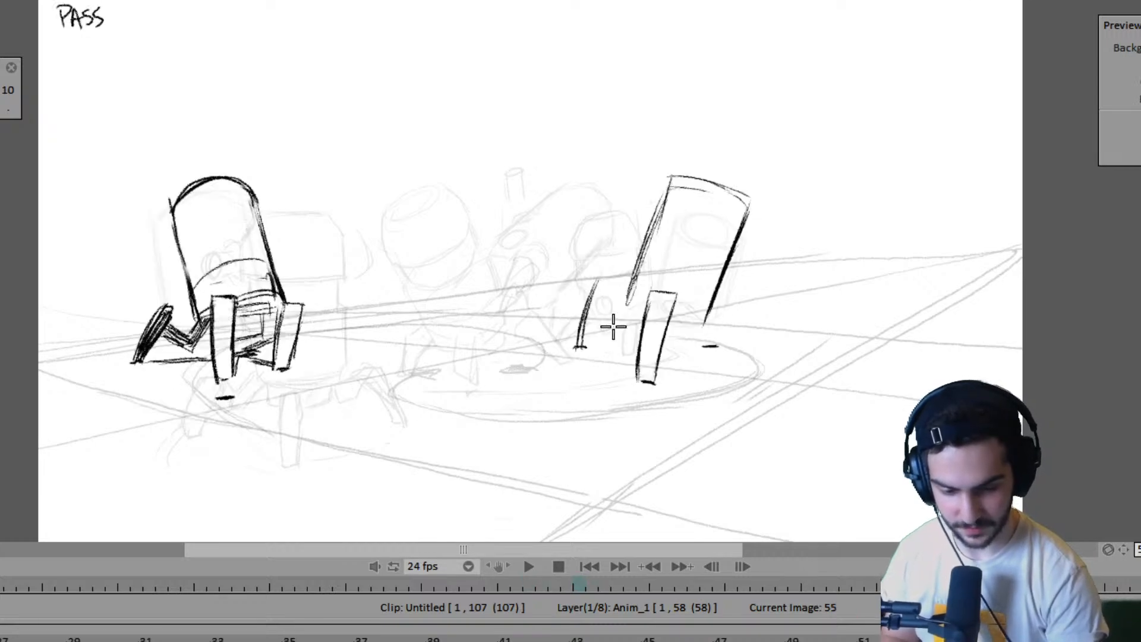
left_click_drag(625, 310, 689, 328)
key("Left")
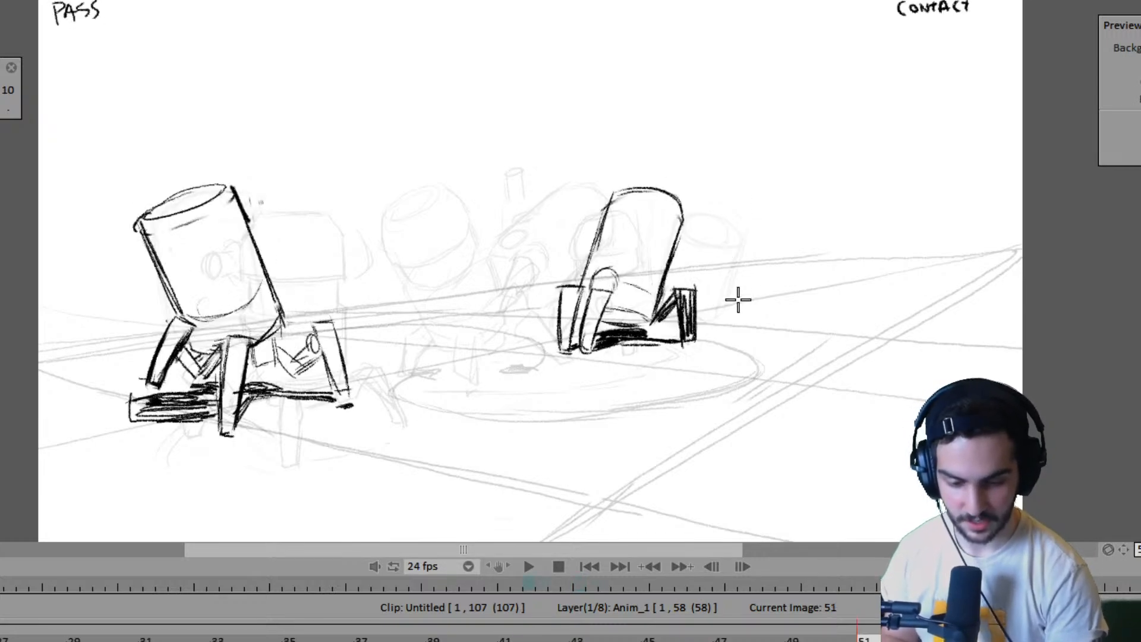
key("Right")
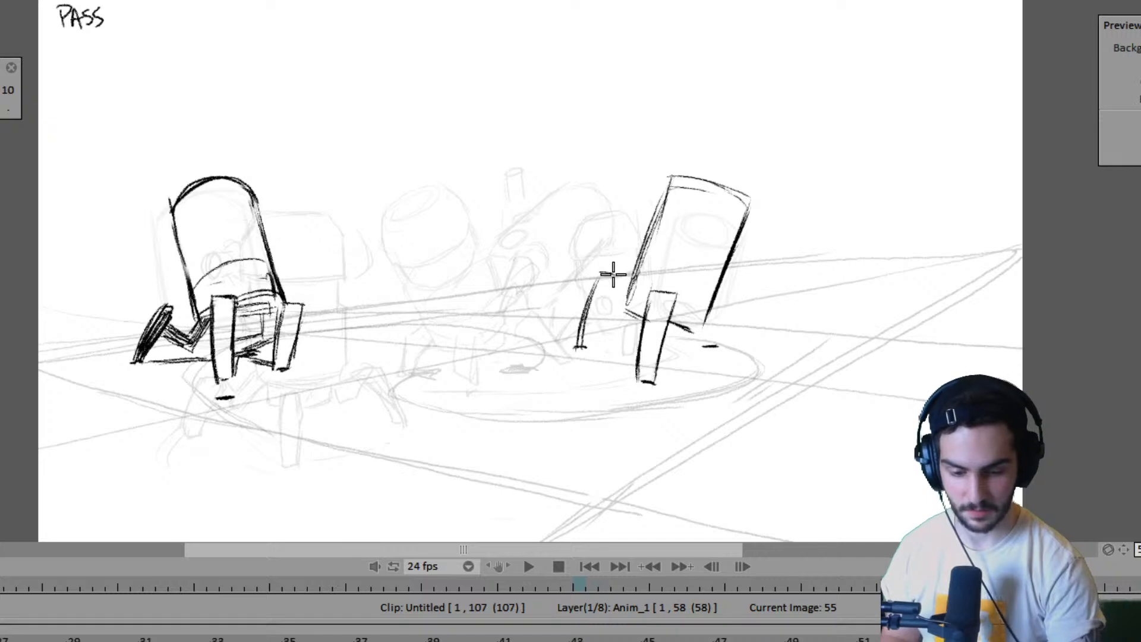
- Close the far robot's left leg at frame 55 with a second side line and add a small rounded joint beside it
left_click_drag(613, 275, 581, 349)
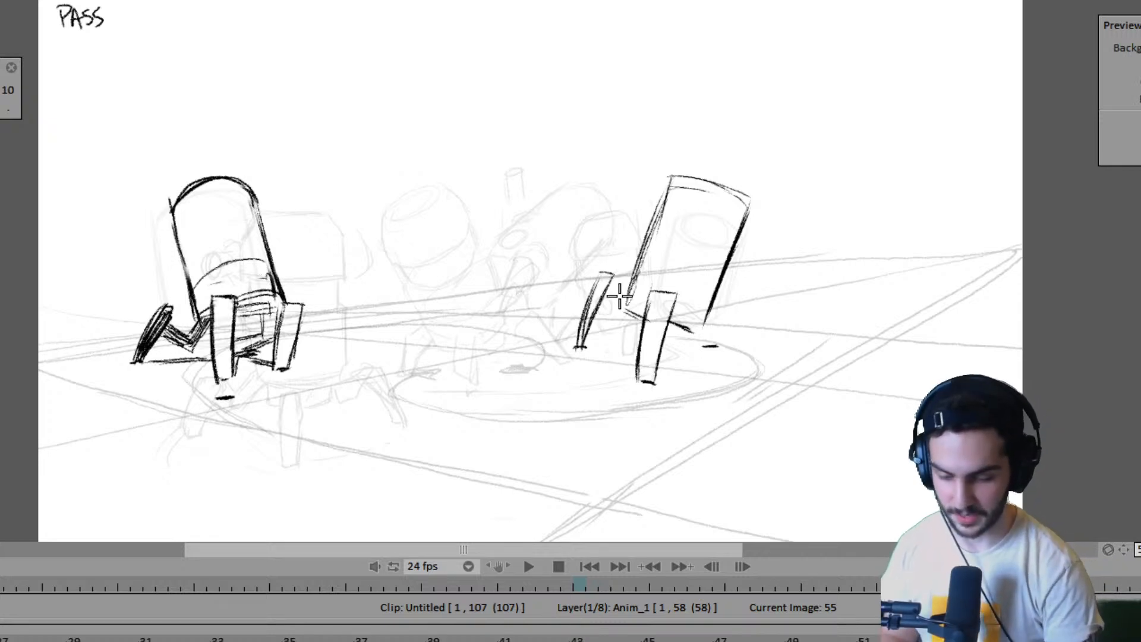
key("Left")
key("Right")
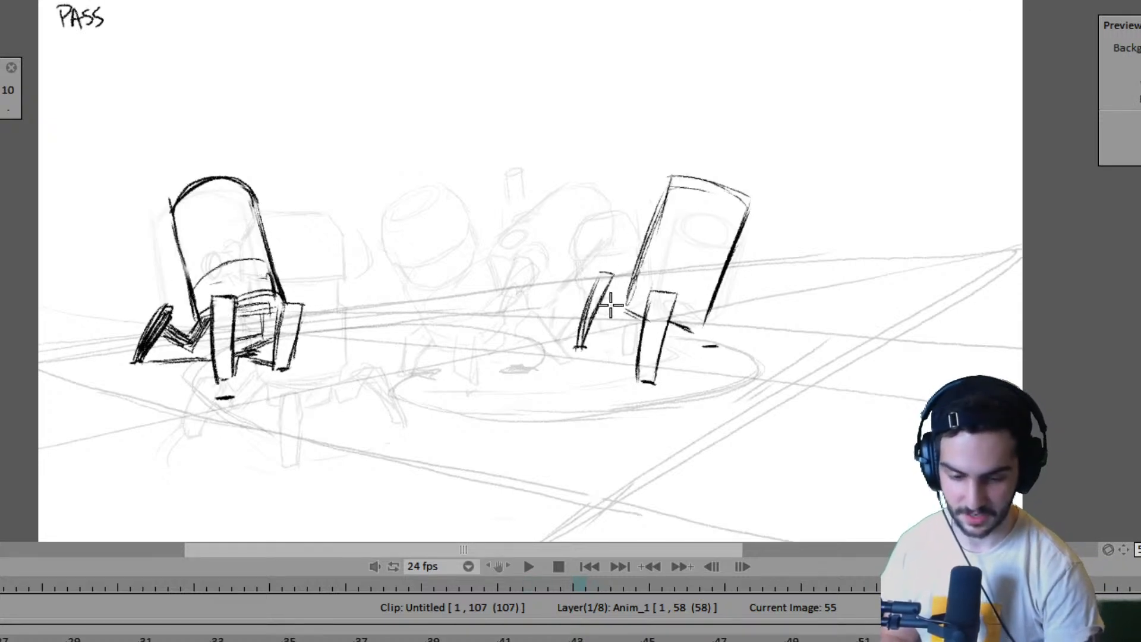
left_click_drag(605, 303, 611, 291)
key("Left")
key("Right")
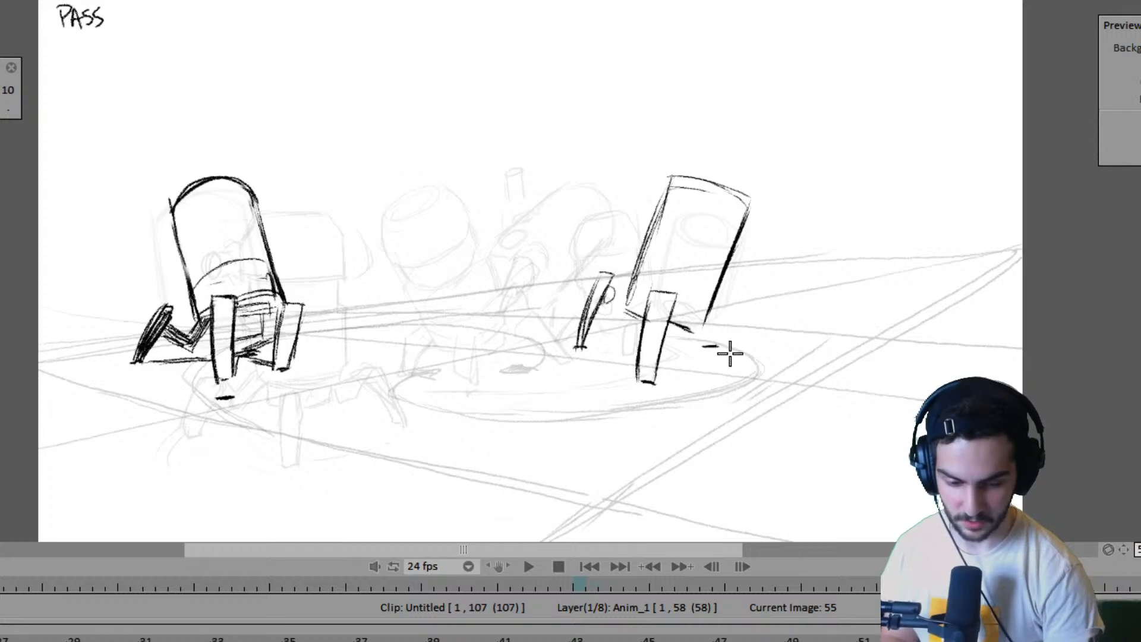
- Replace the far robot's right foot mark at frame 55 with one slightly lower and further right, comparing with frame 51
key("Left")
key("Right")
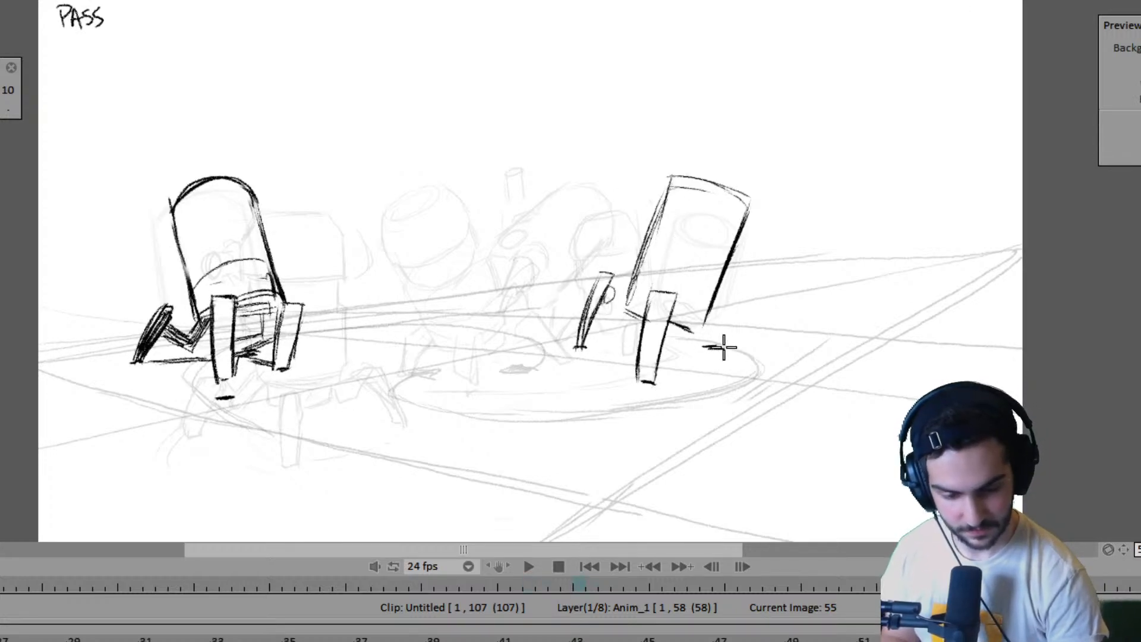
key("Left")
key("Right")
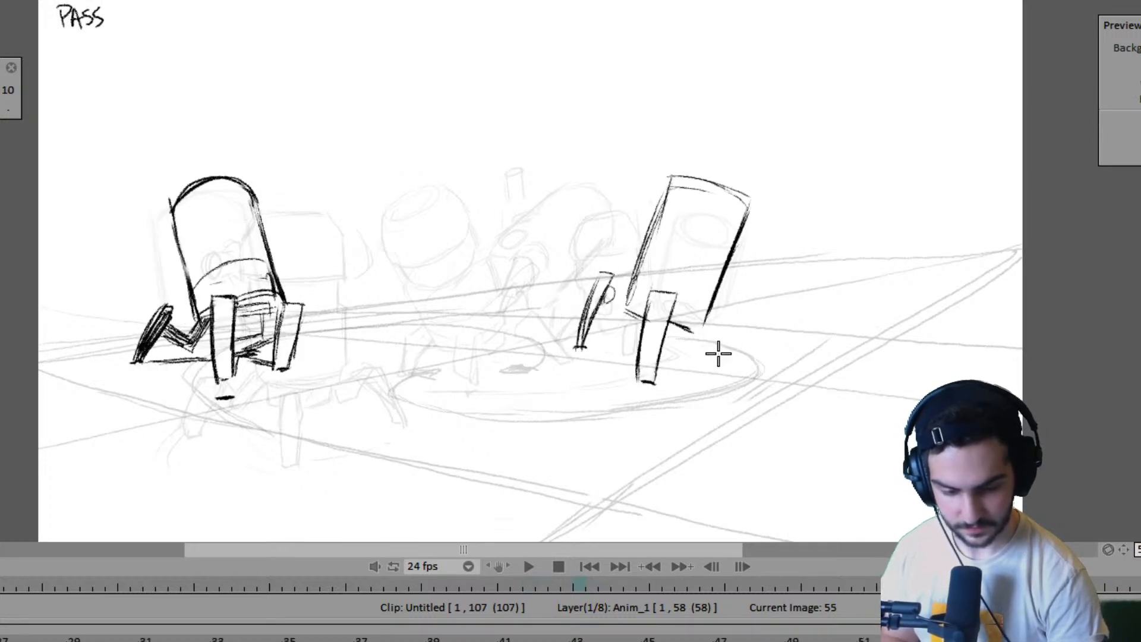
left_click_drag(710, 352, 730, 349)
key("Left")
key("Right")
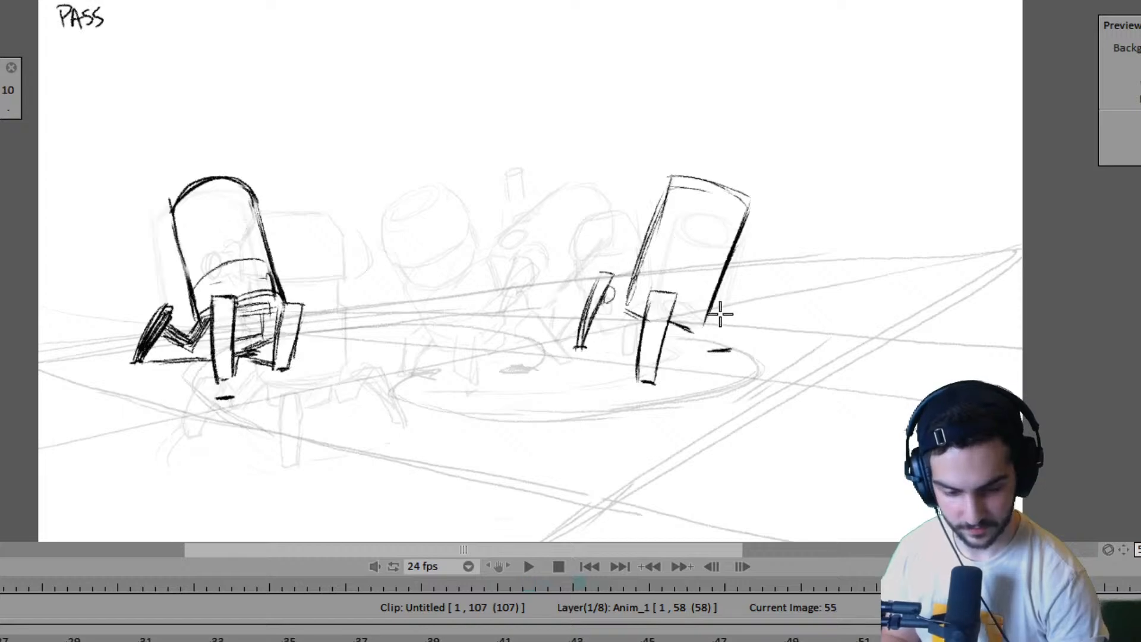
- Outline the far robot's right leg at frame 55 as a slanted narrow box on its foot mark and shade it dark
left_click_drag(710, 343, 726, 346)
key("Left")
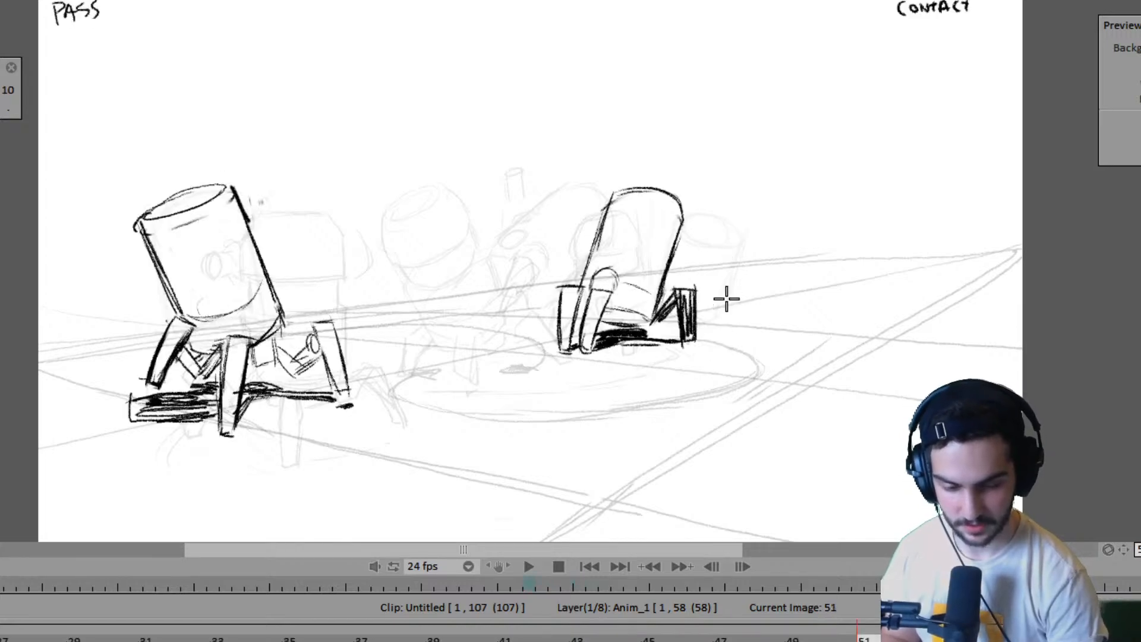
key("Right")
mouse_move(726, 273)
left_mouse_down()
mouse_move(723, 324)
mouse_move(721, 274)
mouse_move(712, 332)
mouse_move(734, 283)
mouse_move(714, 345)
left_mouse_up()
left_click_drag(734, 283, 721, 345)
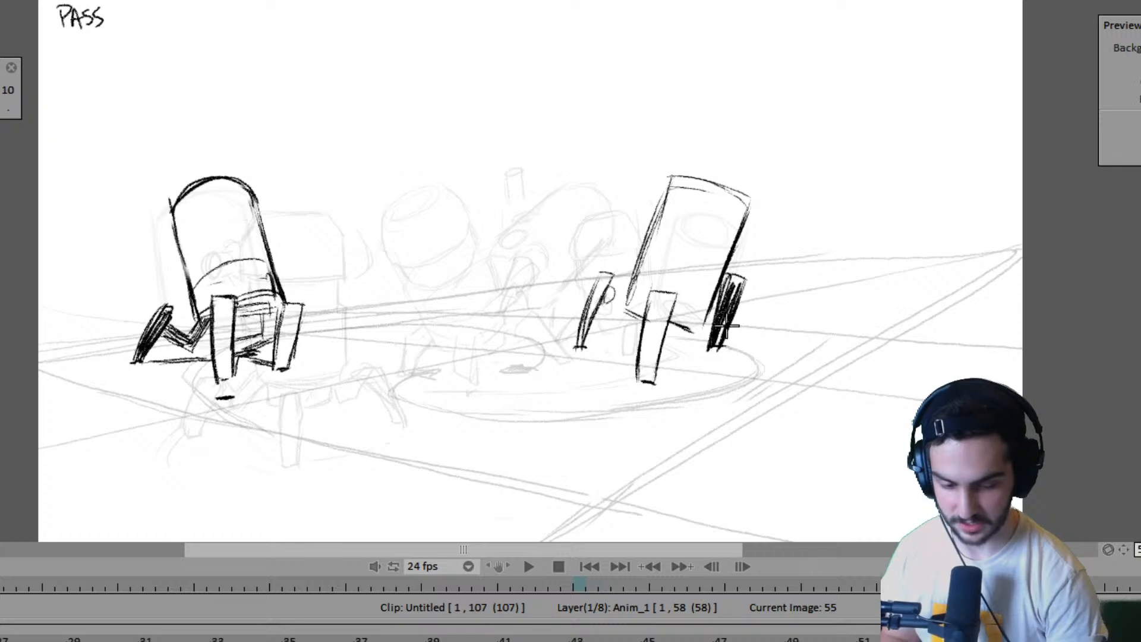
key("Left")
key("Right")
- Scribble the far robot's ground shadow between its feet at frame 55 and add a small oval on the body's left edge
mouse_move(599, 336)
left_mouse_down()
mouse_move(639, 347)
mouse_move(654, 373)
mouse_move(686, 355)
left_mouse_up()
key("Left")
key("Right")
left_click_drag(665, 350, 699, 351)
left_click_drag(678, 343, 703, 343)
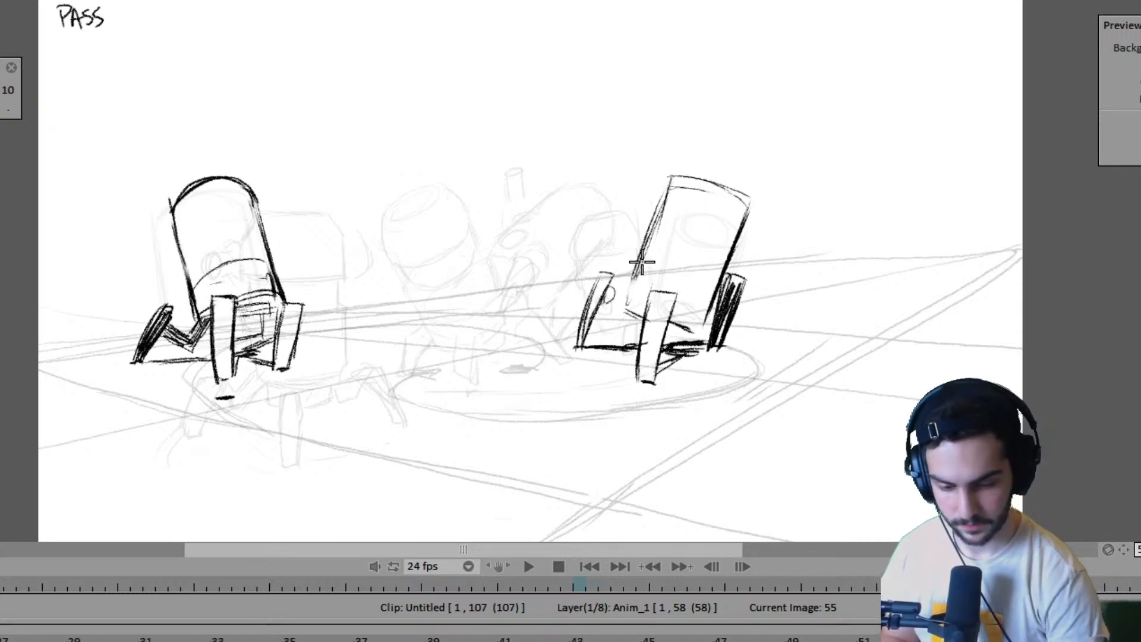
key("Left")
mouse_move(629, 287)
left_mouse_down()
mouse_move(623, 306)
mouse_move(644, 262)
mouse_move(634, 288)
mouse_move(643, 266)
mouse_move(636, 278)
left_mouse_up()
key("Right")
- Play back the walk animation from frame 43 to check the far robot's motion
key("Left")
key("Left")
key("Left")
key("Left")
key("Left")
key("Left")
key("Left")
key("Left")
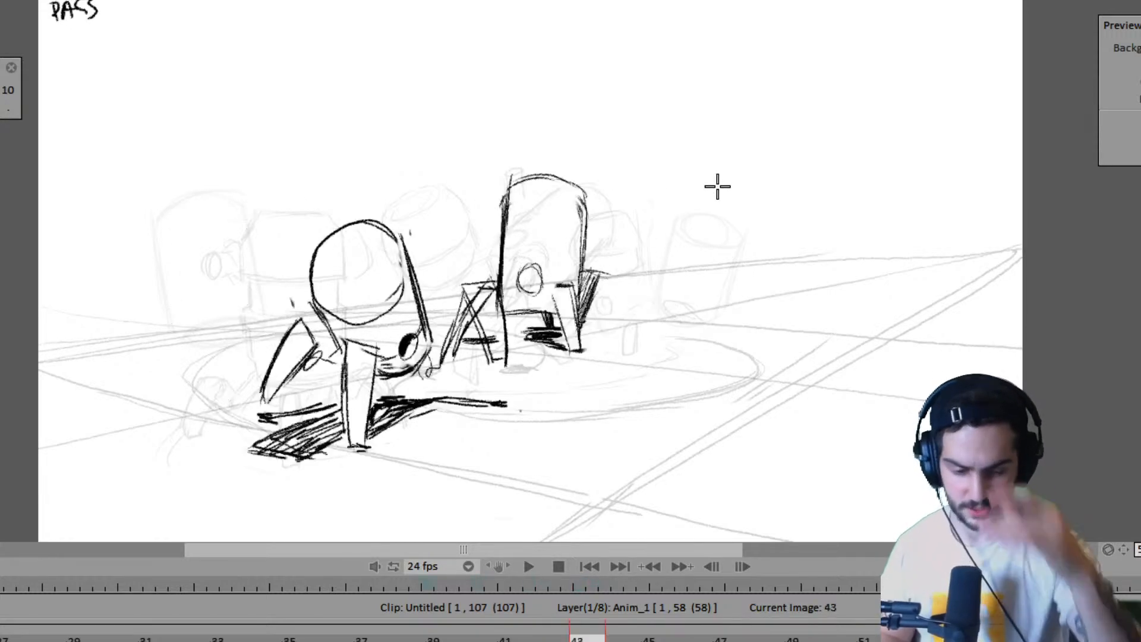
key("Return")
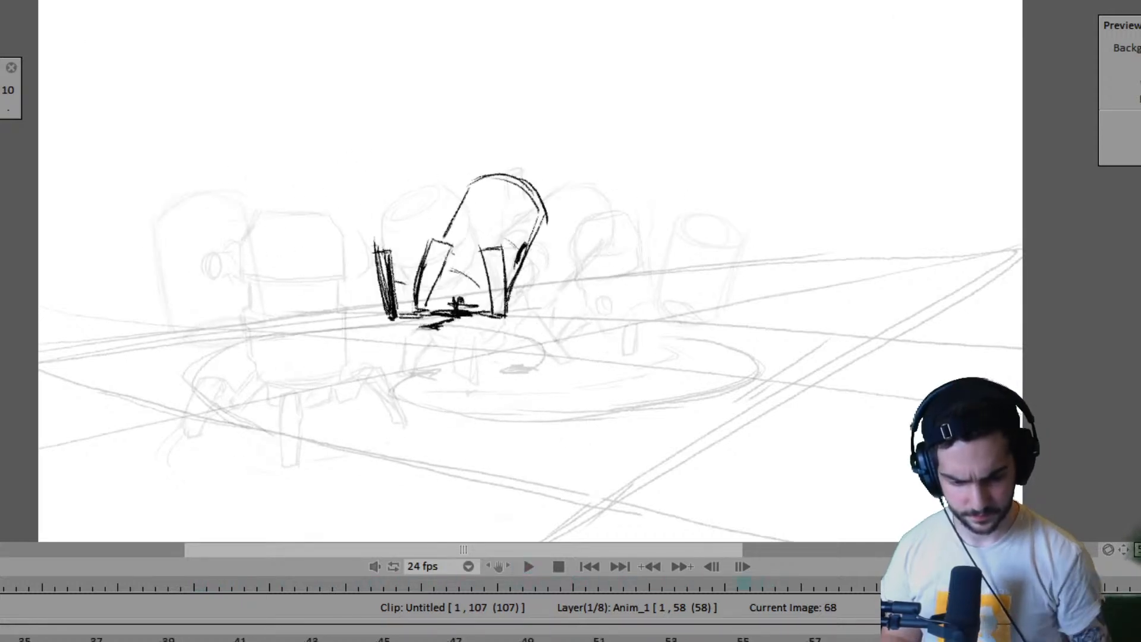
key("Return")
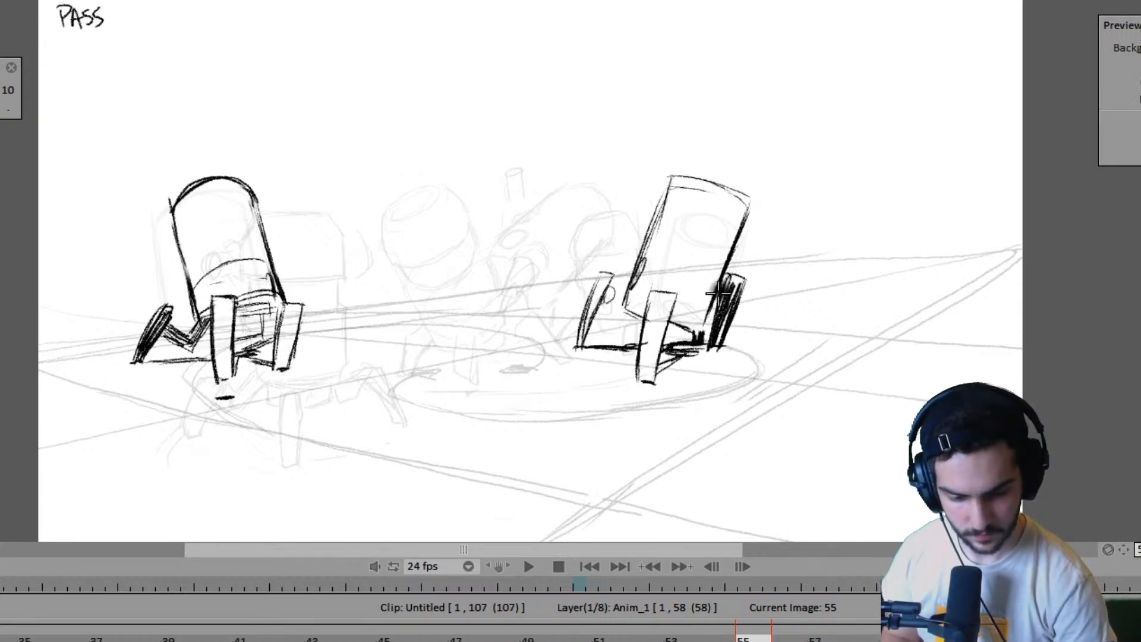
- Erase the far robot's right leg at frame 55 and sketch a small joint oval at the body's lower right, comparing with frame 51
mouse_move(724, 309)
left_mouse_down()
mouse_move(719, 349)
mouse_move(717, 315)
mouse_move(699, 329)
mouse_move(717, 309)
left_mouse_up()
key("Left")
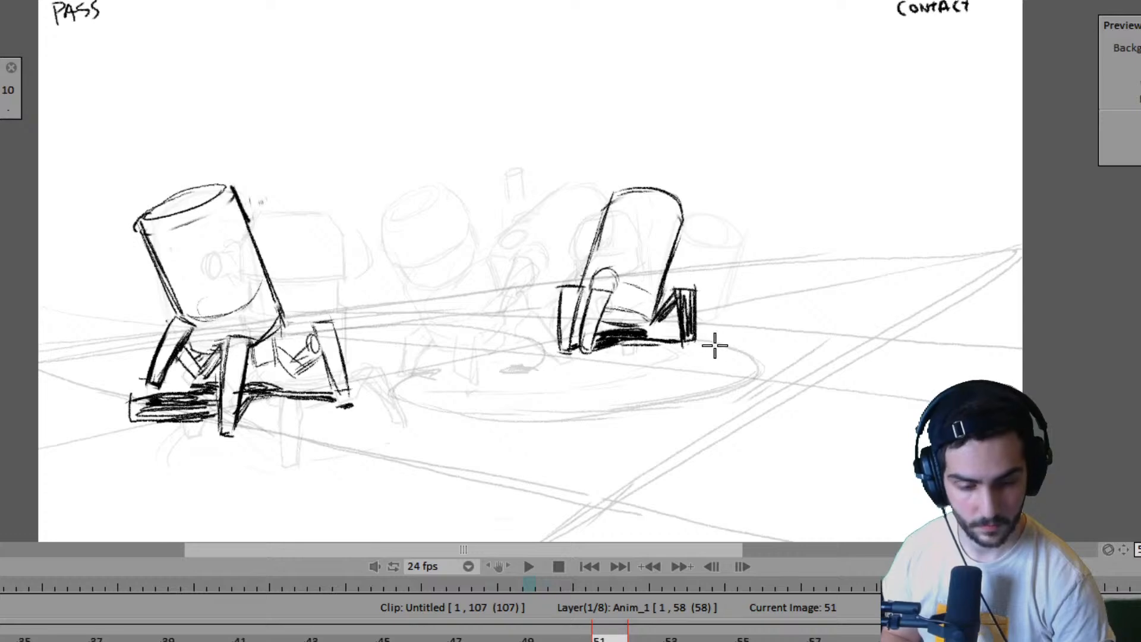
key("Right")
key("Left")
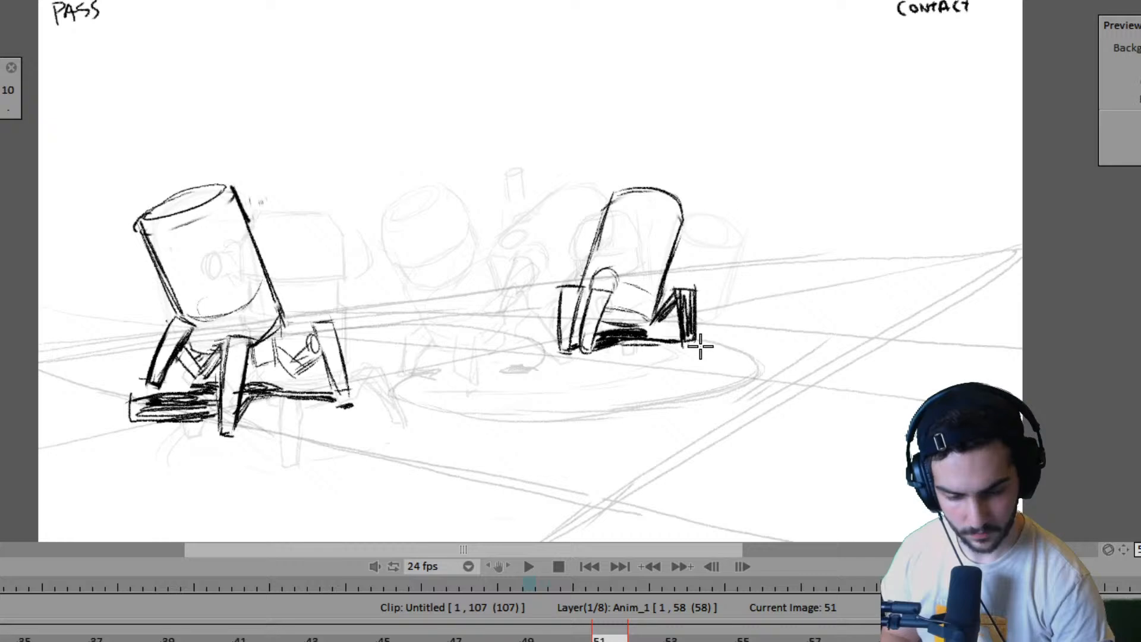
key("Right")
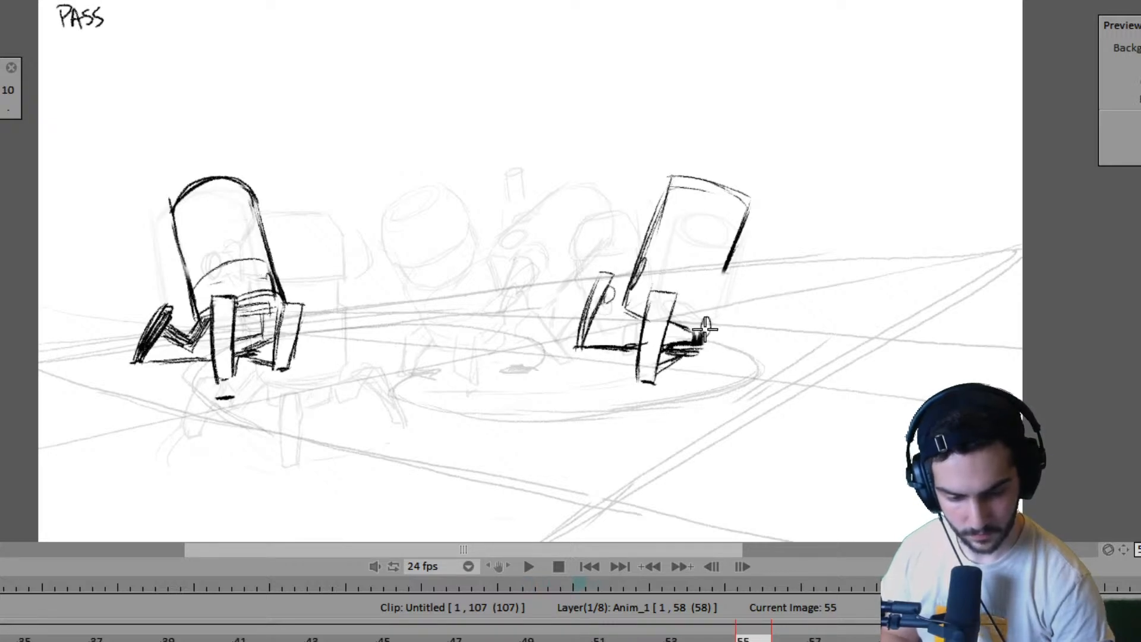
- Redraw the far robot's shaded right leg at frame 55 clear of the body and extend the ground shadow past its foot
mouse_move(705, 328)
left_mouse_down()
mouse_move(743, 272)
mouse_move(712, 335)
mouse_move(737, 283)
mouse_move(720, 343)
left_mouse_up()
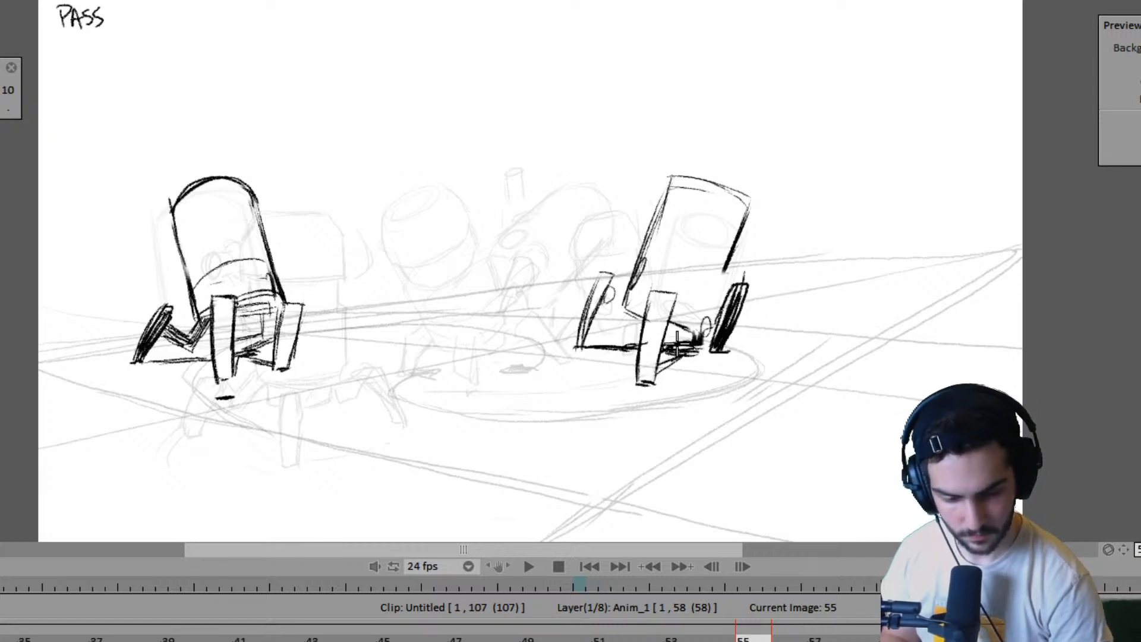
mouse_move(740, 339)
left_mouse_down()
mouse_move(686, 353)
mouse_move(740, 349)
mouse_move(691, 350)
mouse_move(716, 350)
mouse_move(697, 341)
mouse_move(760, 339)
left_mouse_up()
left_click_drag(692, 353, 767, 353)
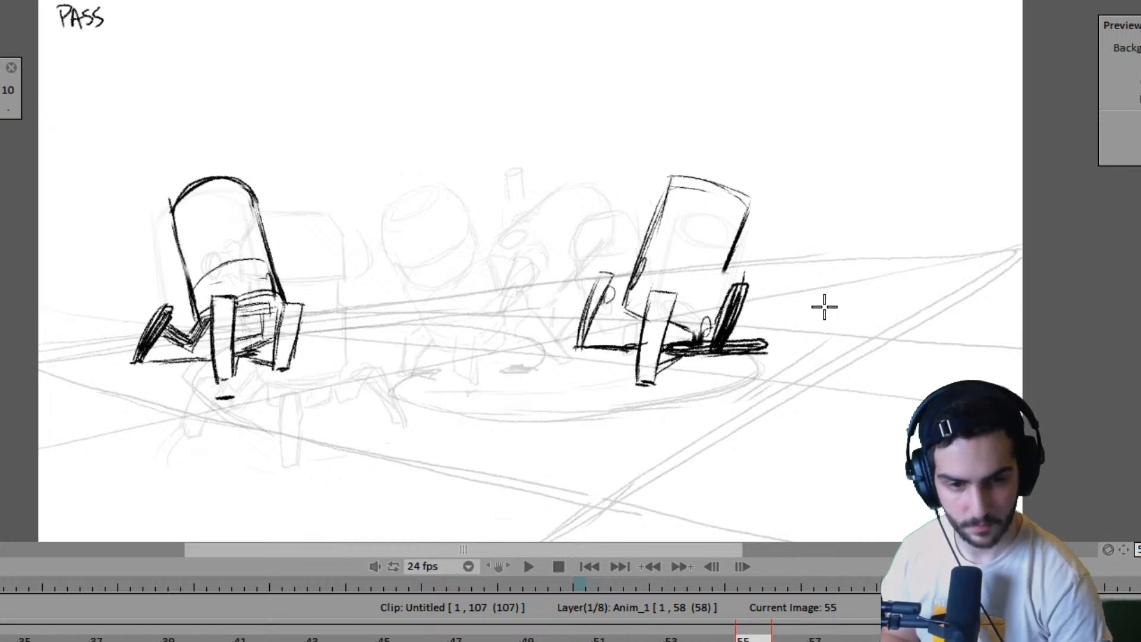
- Flip between frame 55 and its neighbouring poses at frames 51 and 59 to examine the far robot's walk
key("Left")
key("Left")
key("Right")
key("Right")
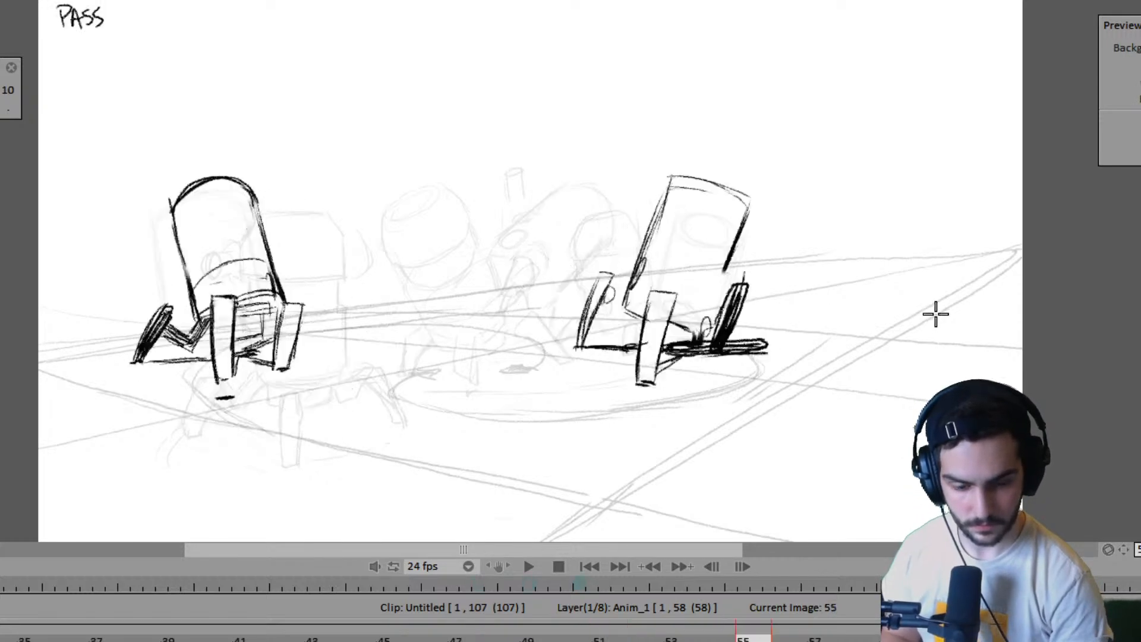
key("Right")
key("Left")
key("Left")
key("Left")
key("Right")
key("Right")
key("Right")
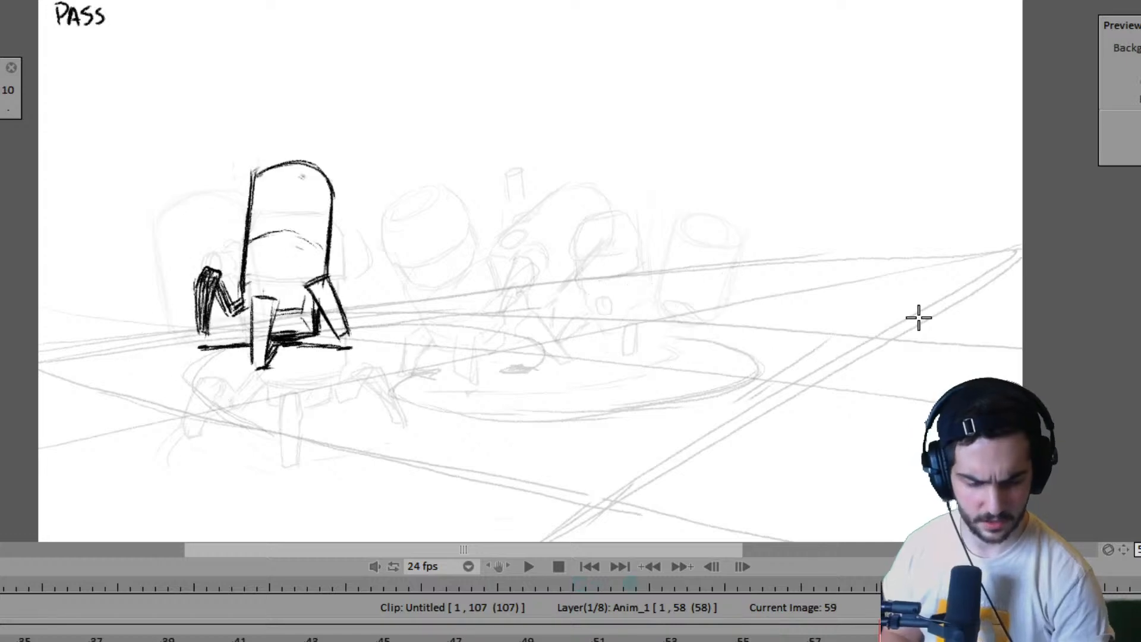
key("Left")
key("Left")
key("Right")
key("Left")
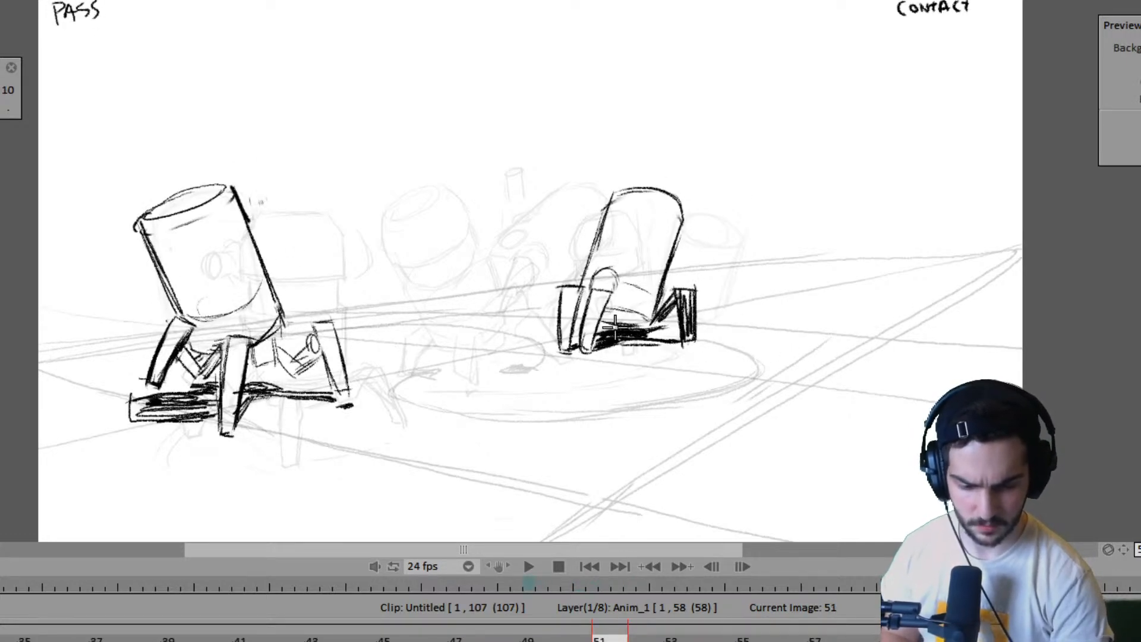
key("Right")
key("Right")
key("Left")
key("Right")
key("Left")
key("Right")
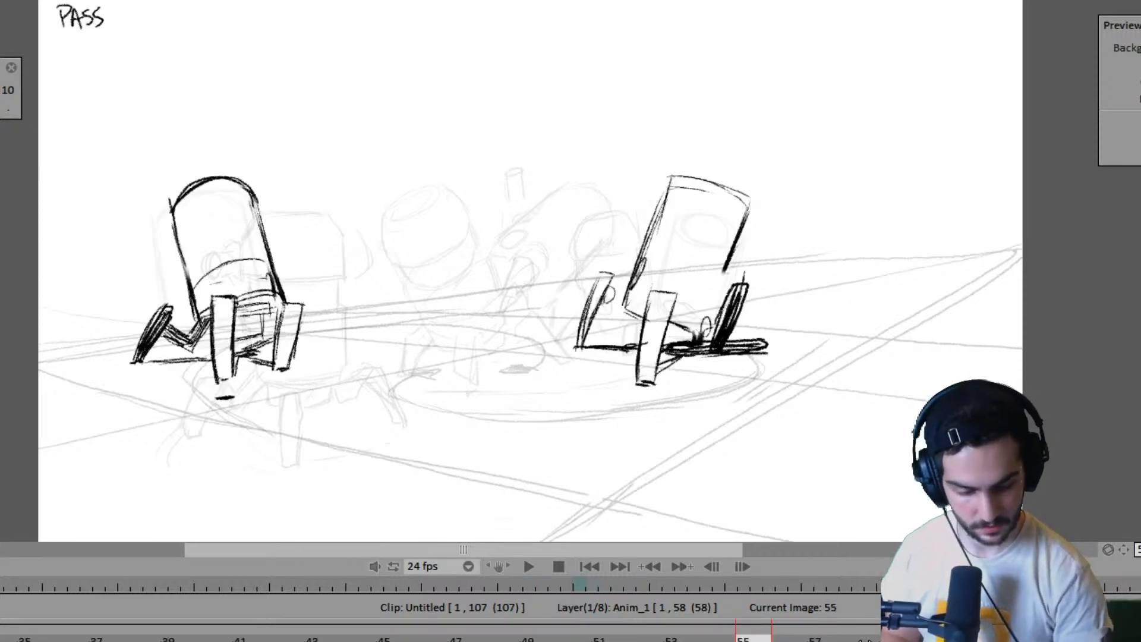
- Extend the Anim_1 layer to 62 images
key("Right")
key("ctrl+v")
left_click_drag(915, 640, 1023, 639)
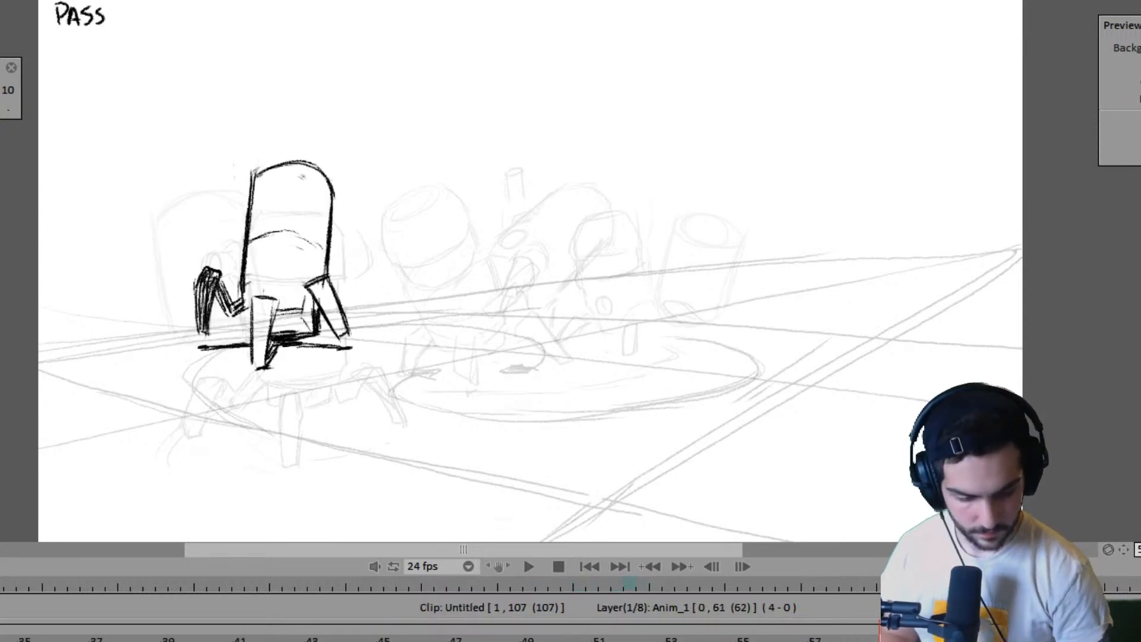
- Flip through the poses before frame 59, comparing frames 47, 51 and 55 to examine the far robot's foot placement
key("Left")
key("Left")
key("Left")
key("Left")
key("Right")
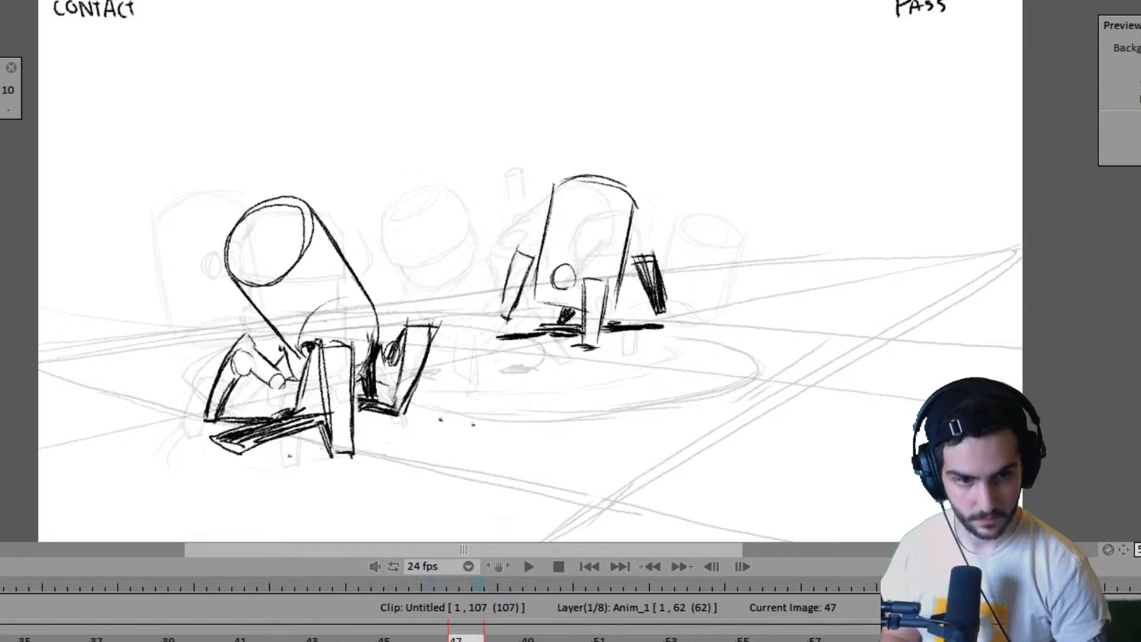
key("Right")
key("Right")
key("Right")
key("Left")
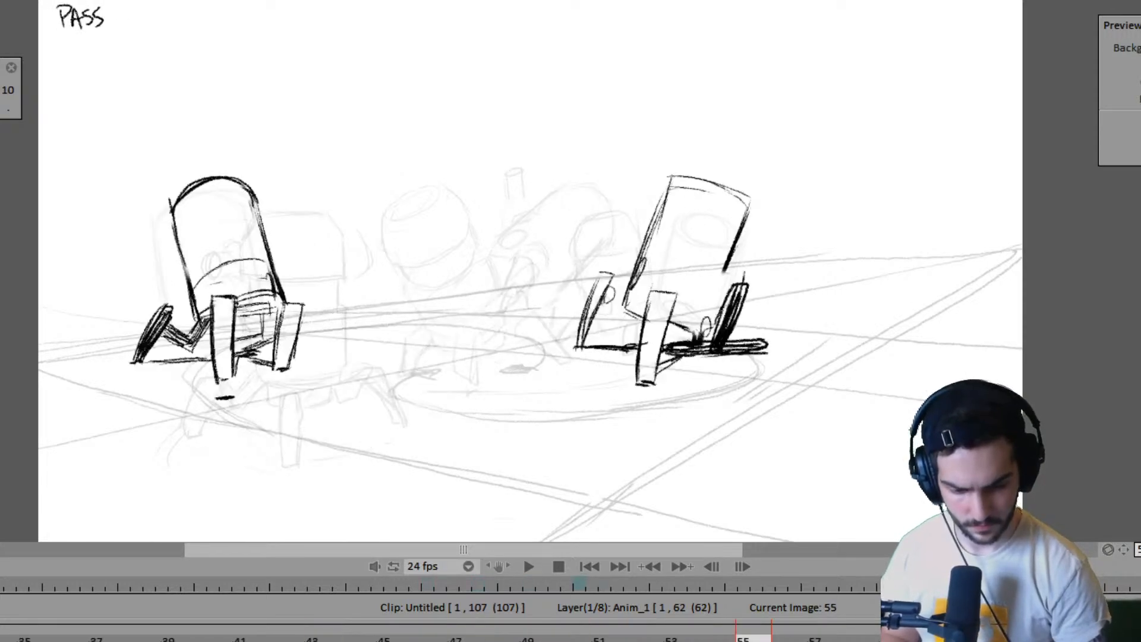
key("Left")
key("Right")
key("Left")
key("Right")
key("Left")
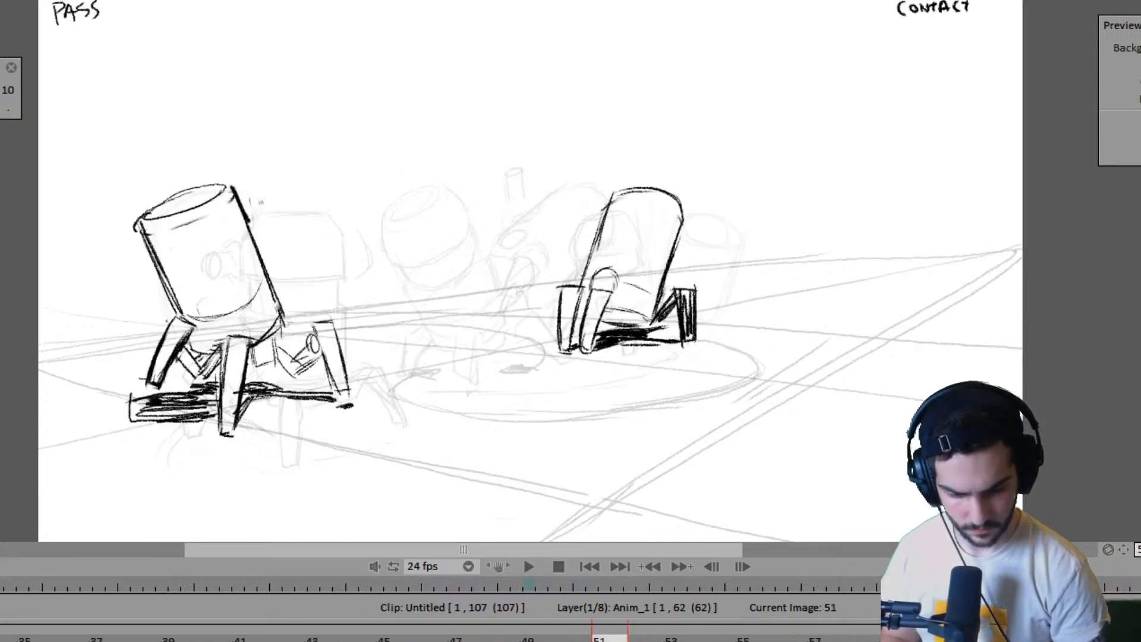
key("Right")
key("Left")
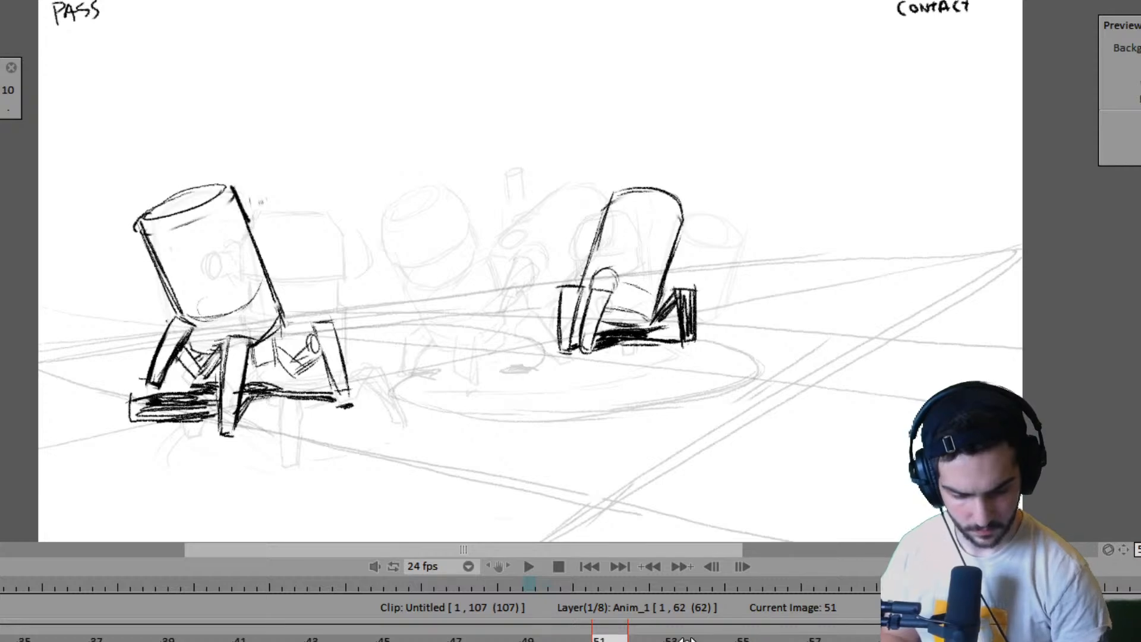
- Mark the far robot's planted front foot at frame 59, matching its position at frame 55
key("Right")
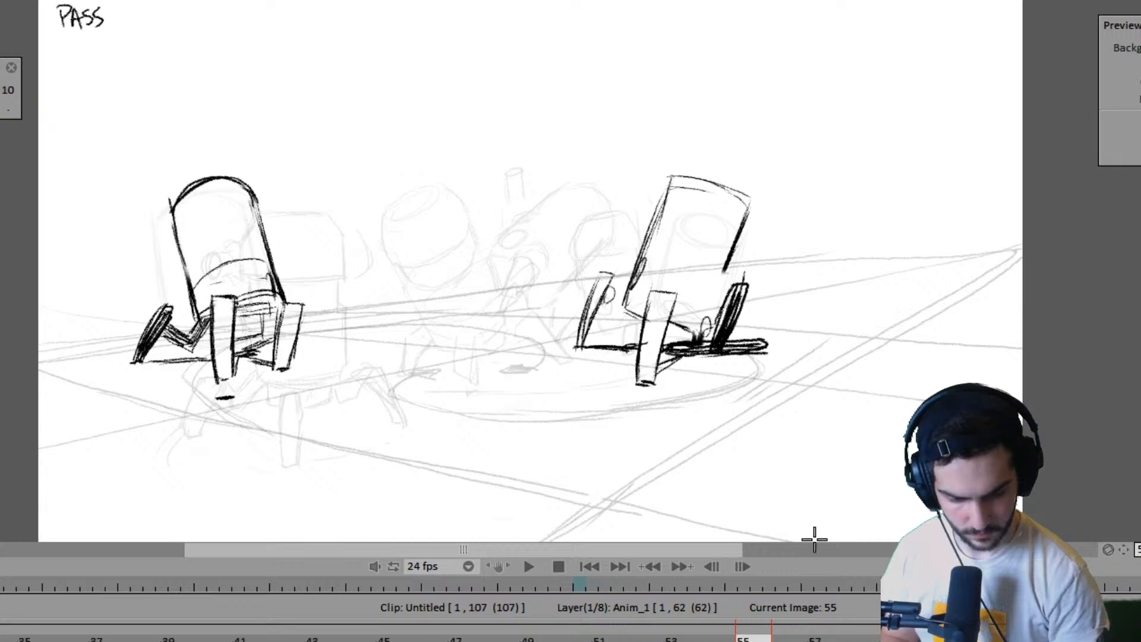
key("Right")
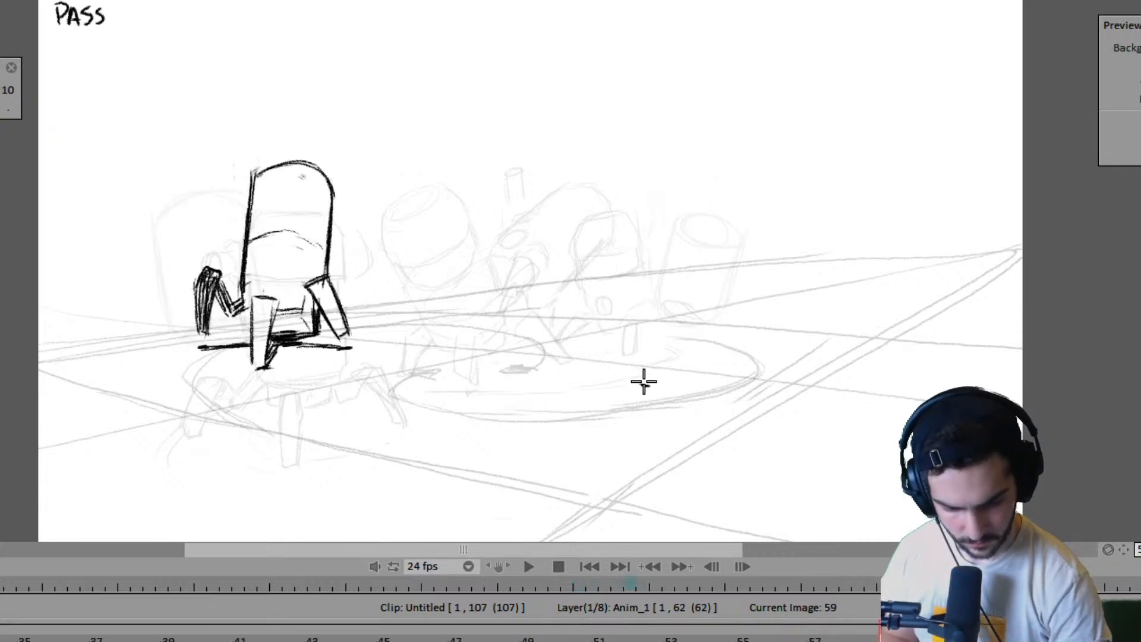
key("Left")
key("Right")
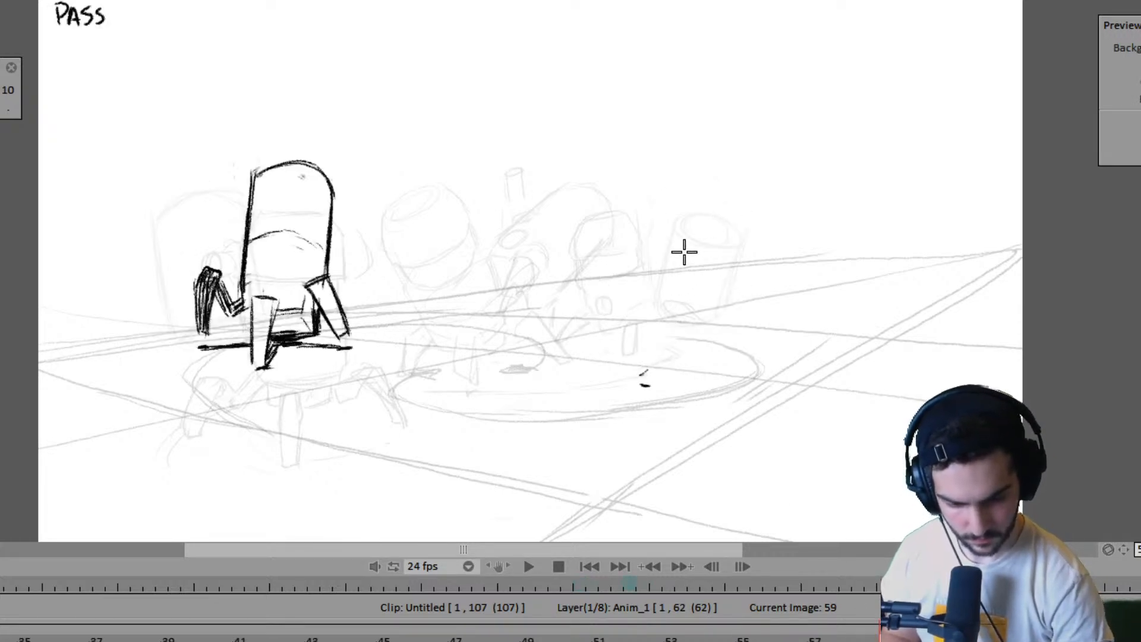
- Sketch the slanted edge nearest the planted front foot of the far robot's tilted body at frame 59
left_click_drag(695, 194, 663, 318)
key("ctrl+z")
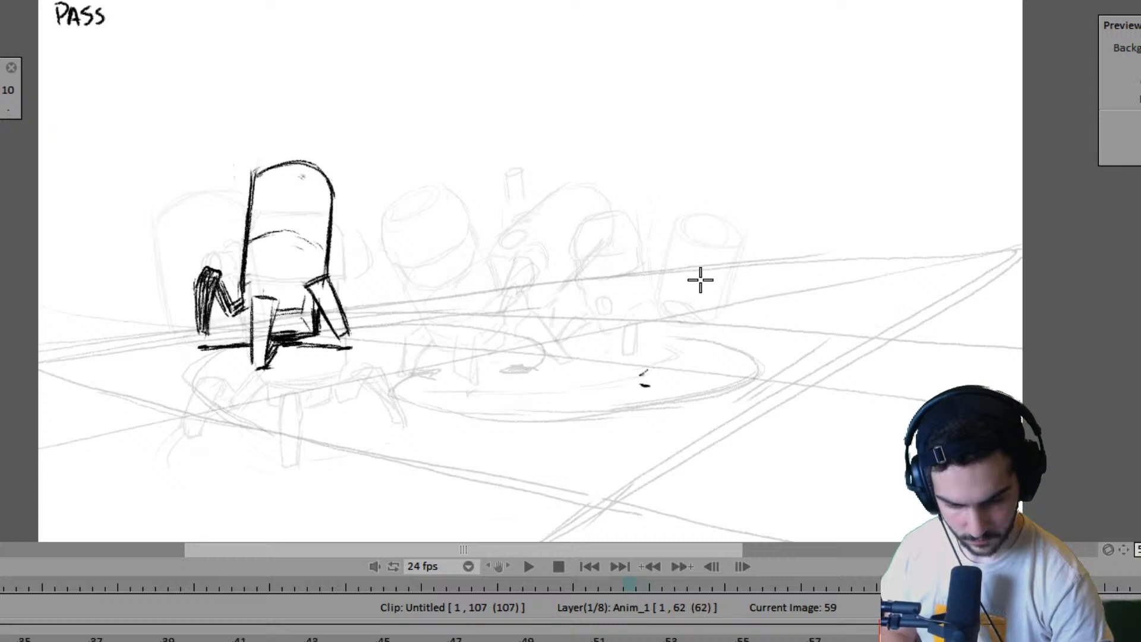
key("Left")
key("Right")
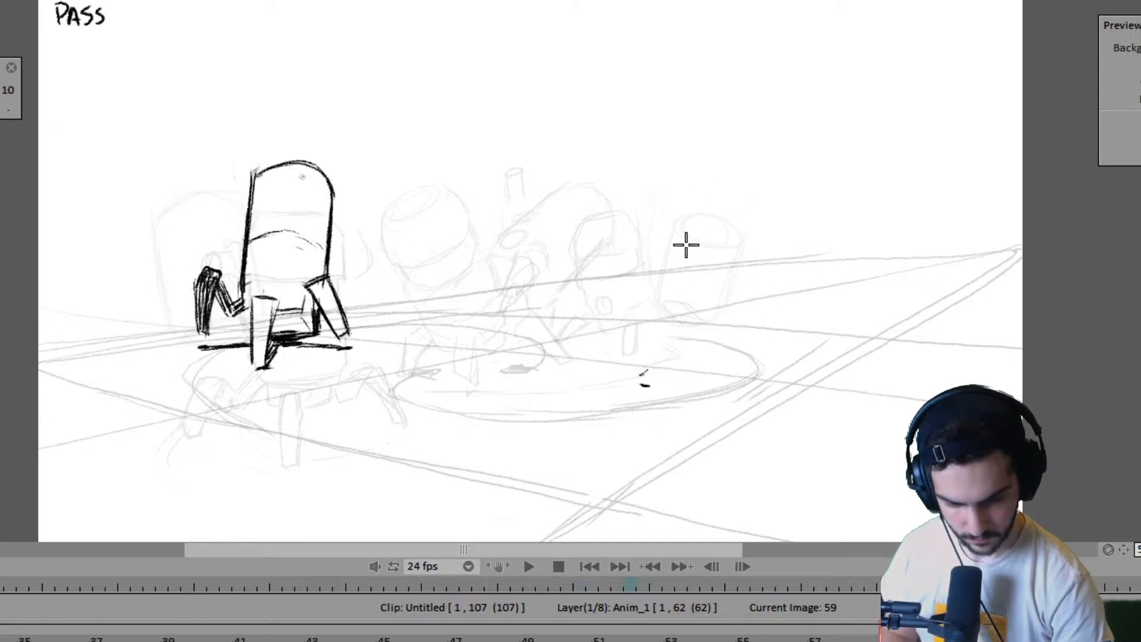
left_click_drag(698, 224, 663, 333)
left_click_drag(710, 200, 653, 329)
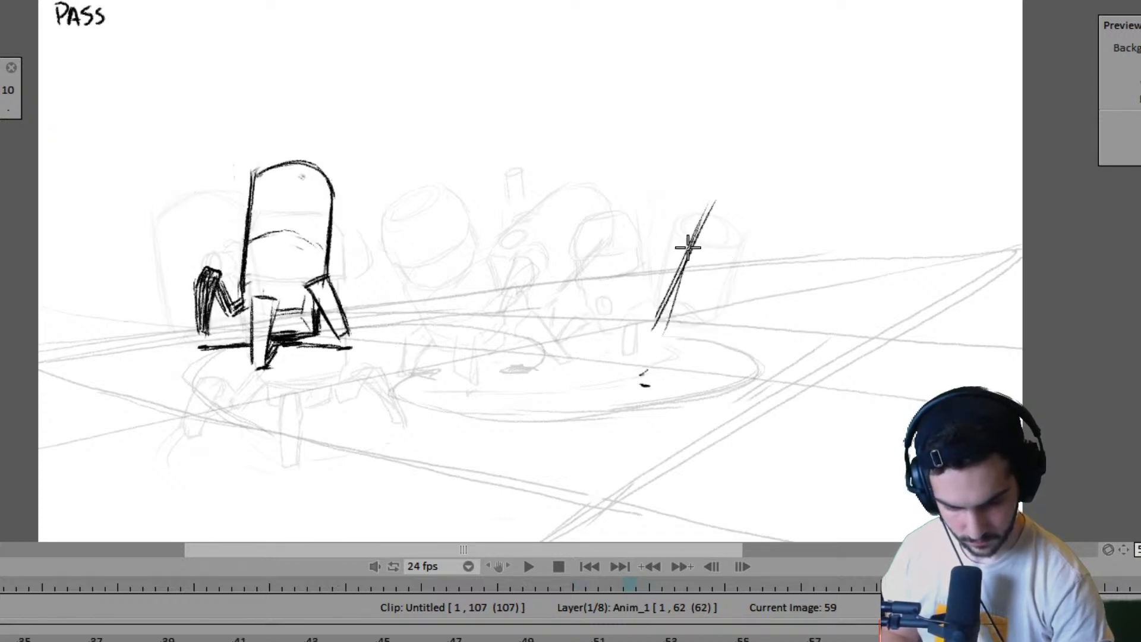
left_click_drag(681, 271, 654, 330)
- Draw the elliptical top of the far robot's tilted body at frame 59, checking its tilt against frame 55
mouse_move(715, 203)
left_mouse_down()
mouse_move(711, 220)
mouse_move(738, 258)
left_mouse_up()
mouse_move(717, 203)
left_mouse_down()
mouse_move(762, 197)
mouse_move(733, 260)
mouse_move(763, 271)
left_mouse_up()
left_click_drag(721, 200, 798, 228)
left_click_drag(721, 199, 766, 268)
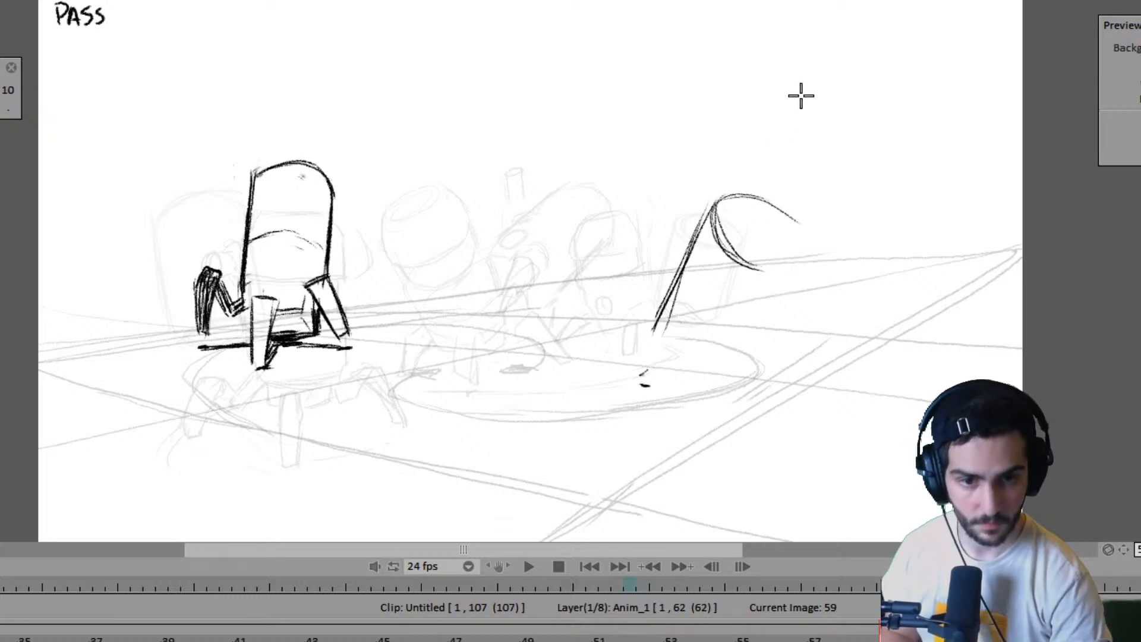
key("Left")
key("Right")
key("Left")
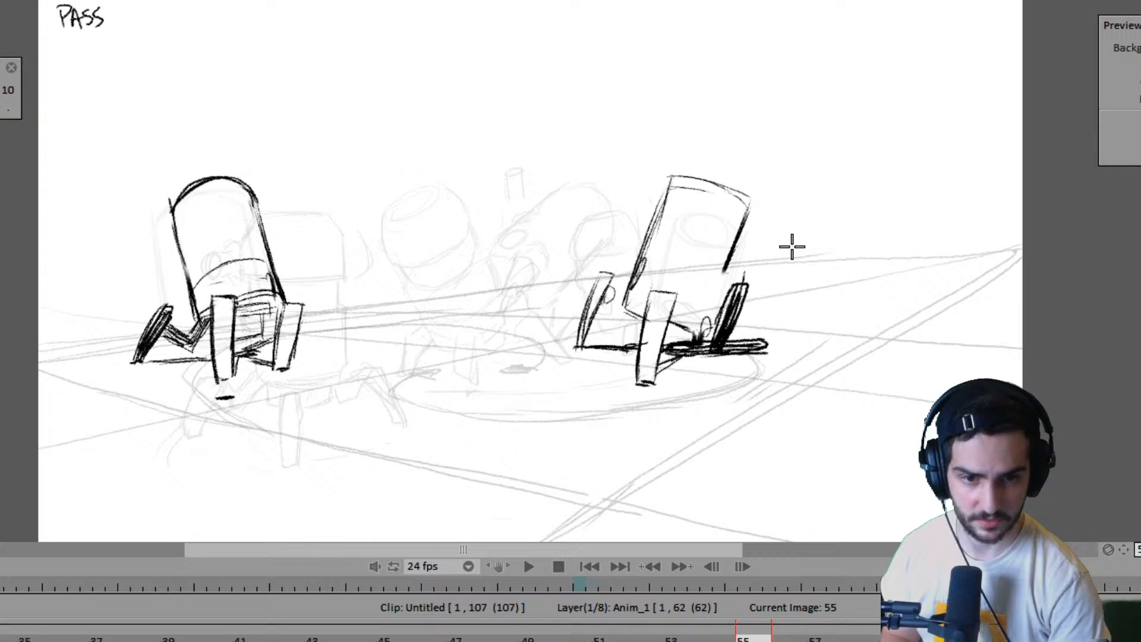
key("Right")
key("Left")
key("Right")
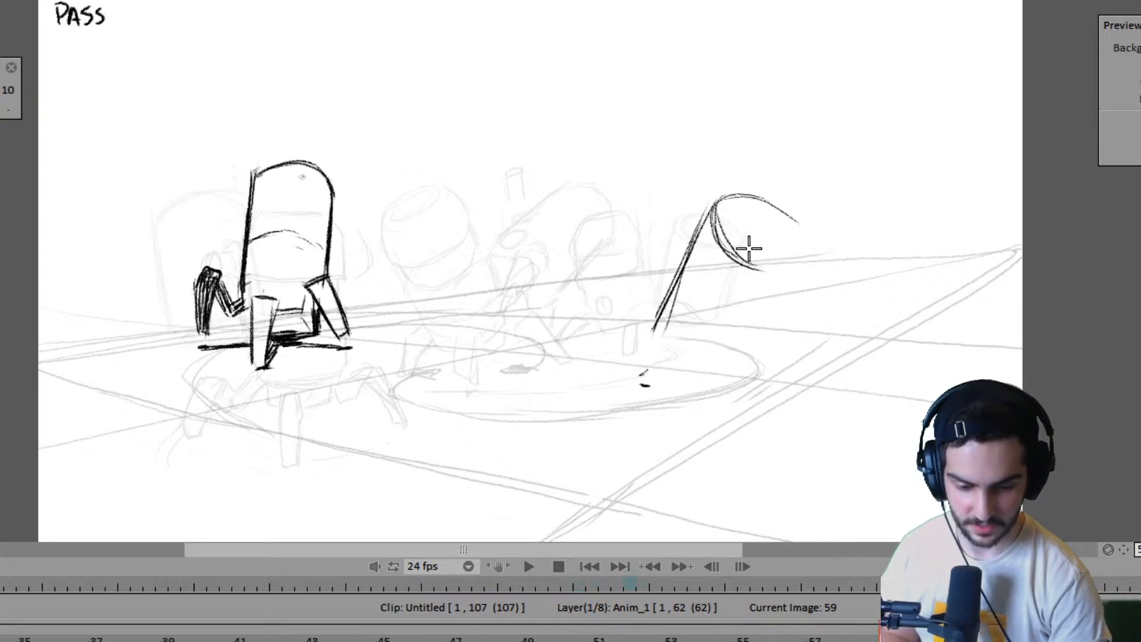
left_click_drag(728, 238, 760, 272)
left_click_drag(764, 204, 789, 247)
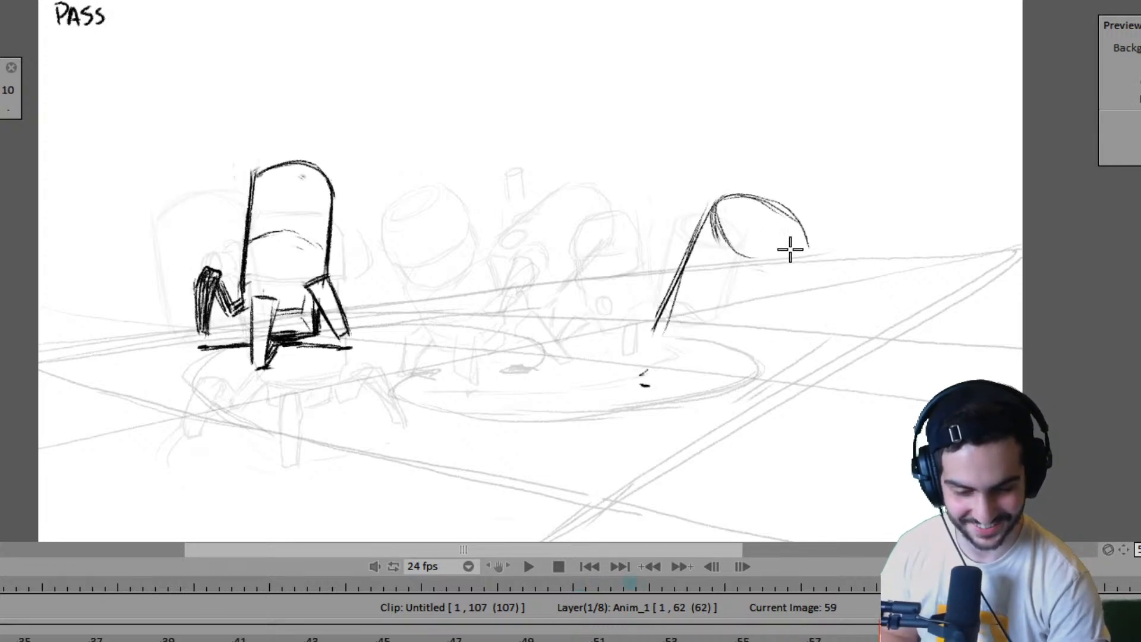
- Draw the far edge and curved base of the far robot's cylindrical body at frame 59, comparing with frame 55
mouse_move(713, 214)
left_mouse_down()
mouse_move(787, 250)
mouse_move(771, 259)
mouse_move(771, 248)
mouse_move(814, 256)
mouse_move(781, 244)
mouse_move(802, 229)
mouse_move(797, 270)
mouse_move(750, 330)
left_mouse_up()
key("Left")
key("Right")
left_click_drag(804, 239, 743, 344)
key("Left")
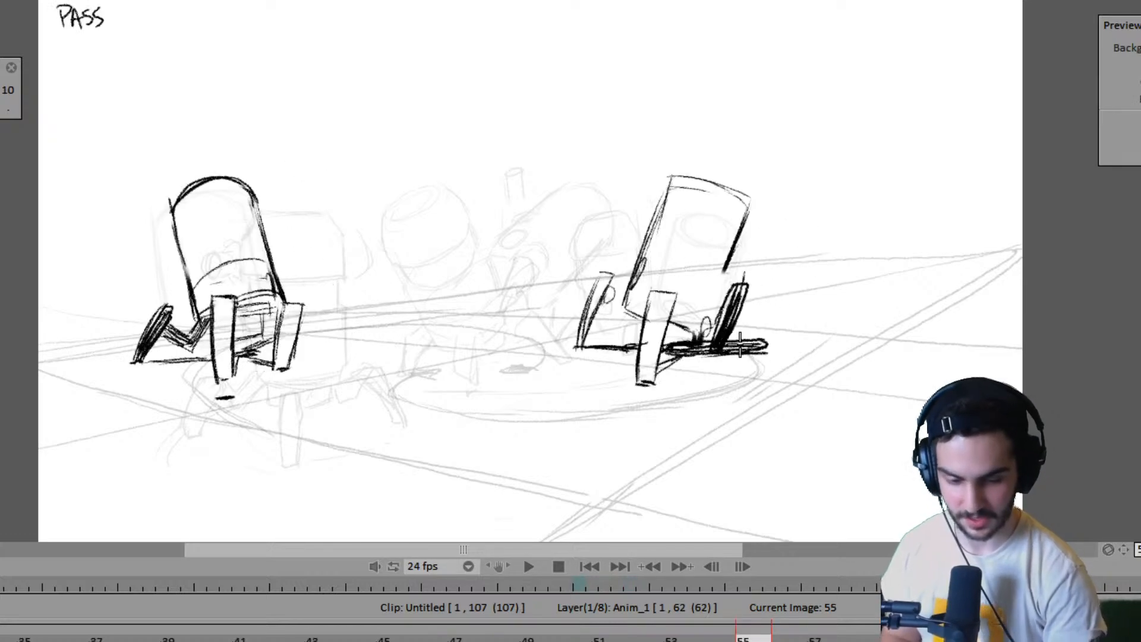
key("Right")
left_click_drag(659, 324, 721, 364)
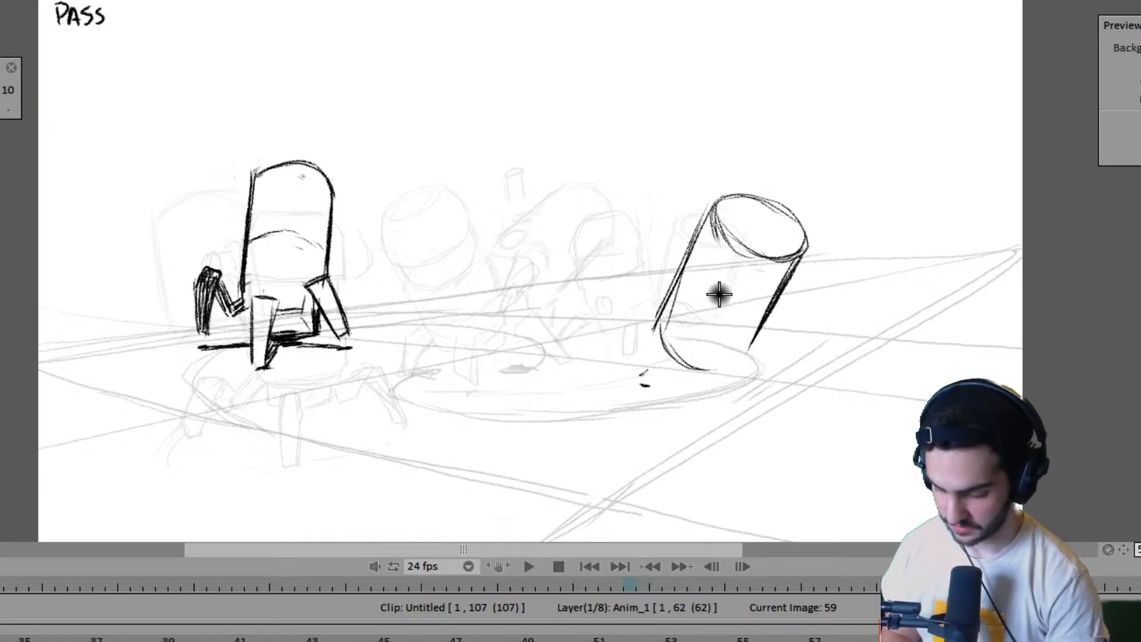
- Draw the outer edge and top of the far robot's leg above the planted foot at frame 59, comparing with frame 55
key("Left")
key("Right")
key("Left")
key("Right")
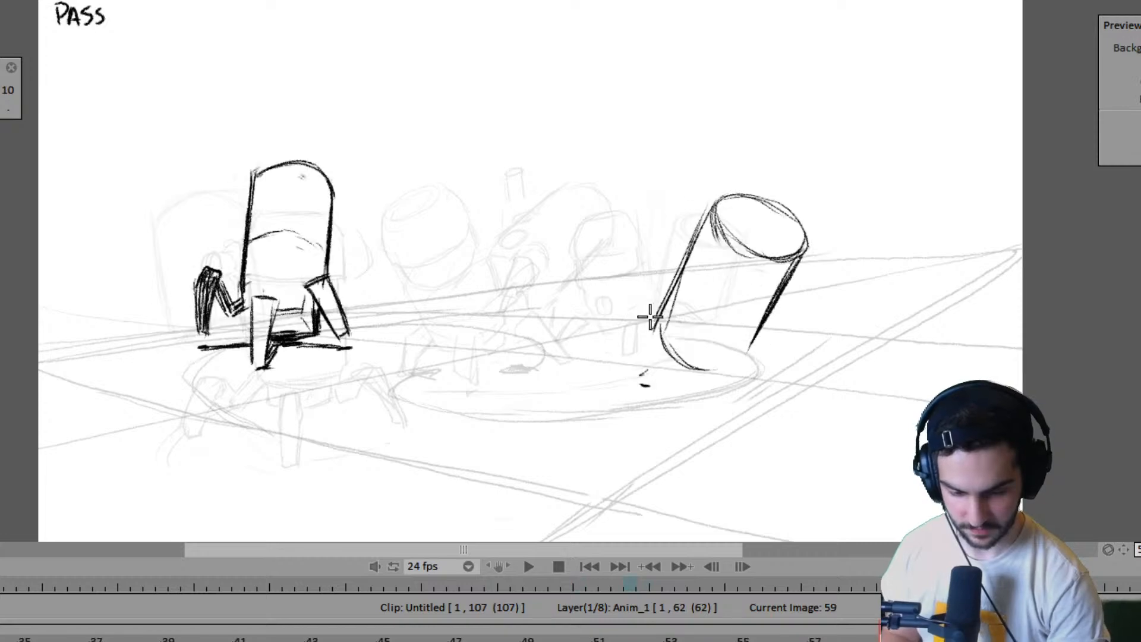
mouse_move(633, 285)
left_mouse_down()
mouse_move(636, 361)
mouse_move(636, 281)
left_mouse_up()
key("Left")
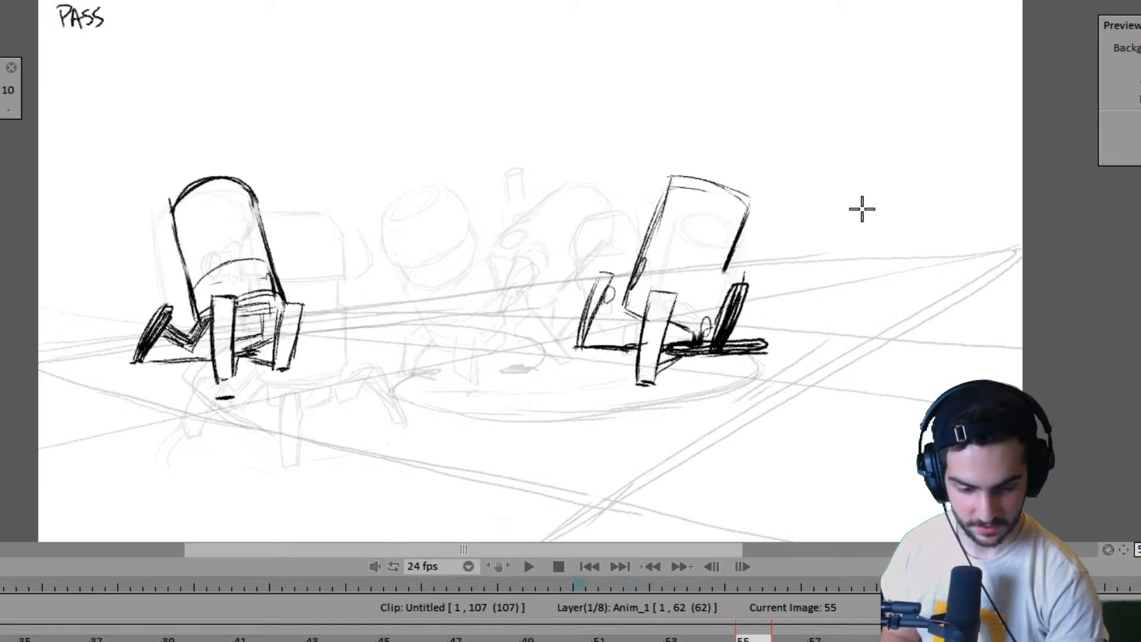
key("Right")
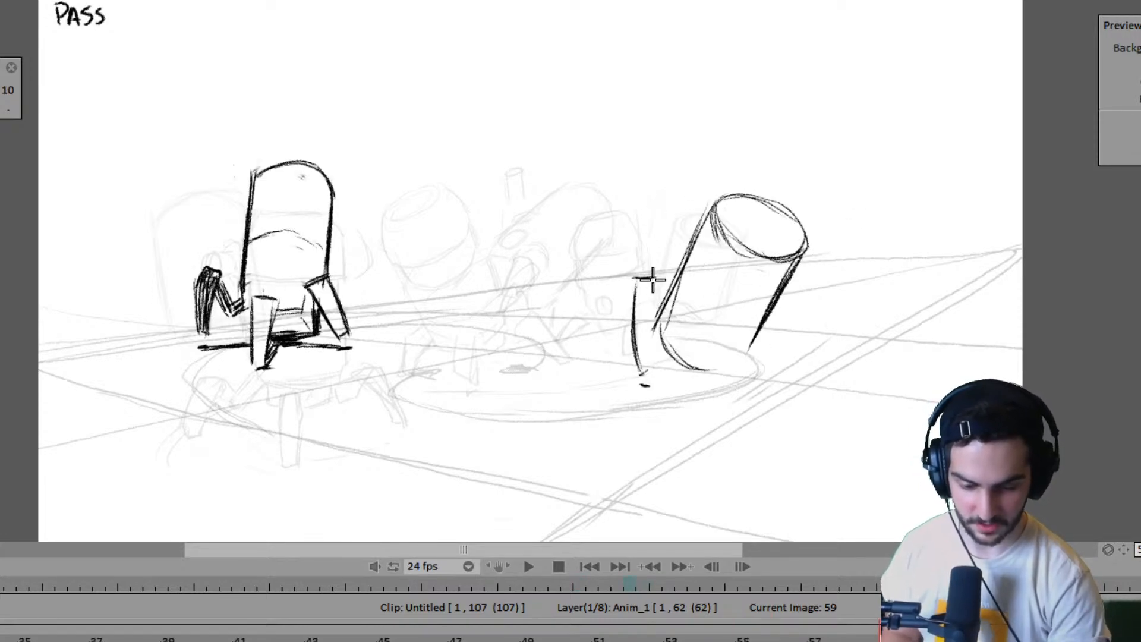
key("Left")
key("Right")
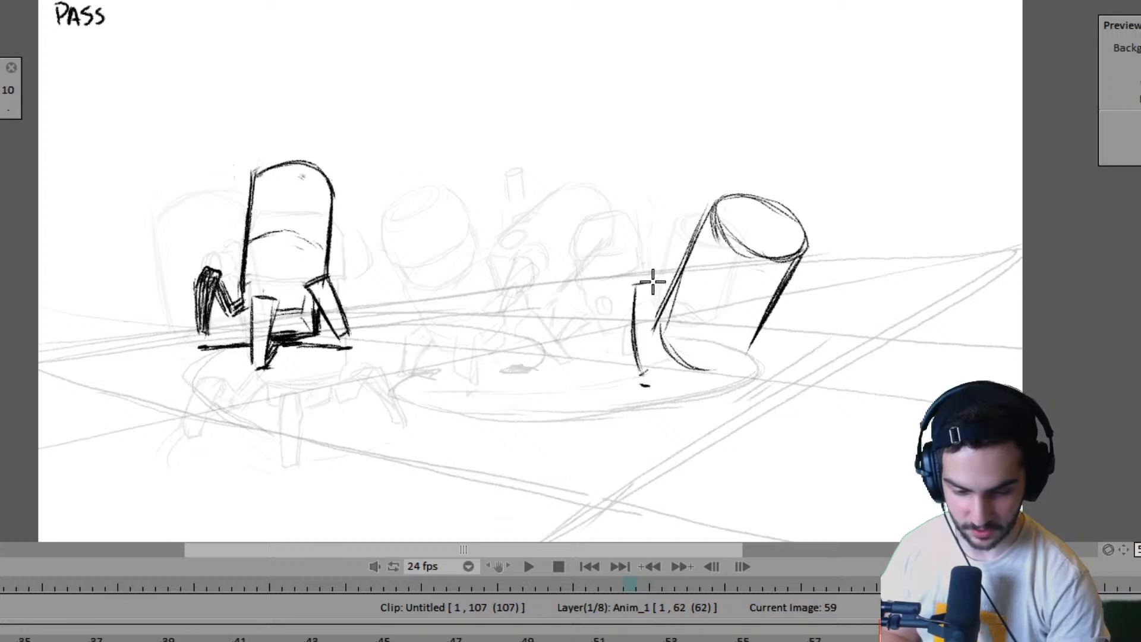
- Add the inner edge of the planted leg beside the far robot's body at frame 59, checking against frame 55
left_click_drag(655, 280, 652, 318)
key("Left")
key("Right")
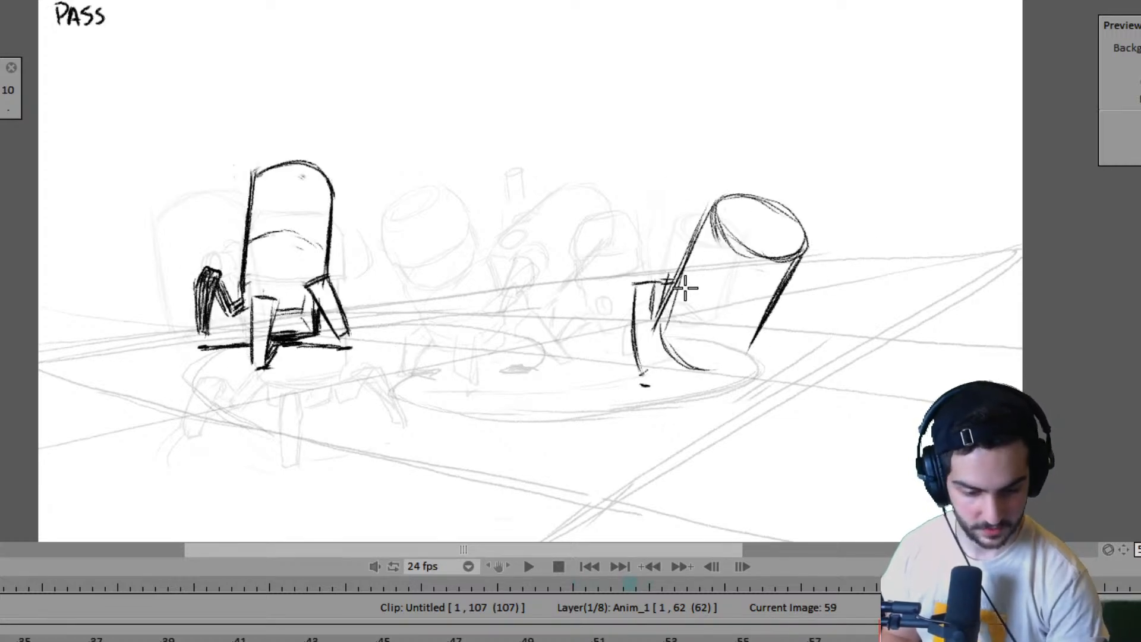
key("Left")
key("Right")
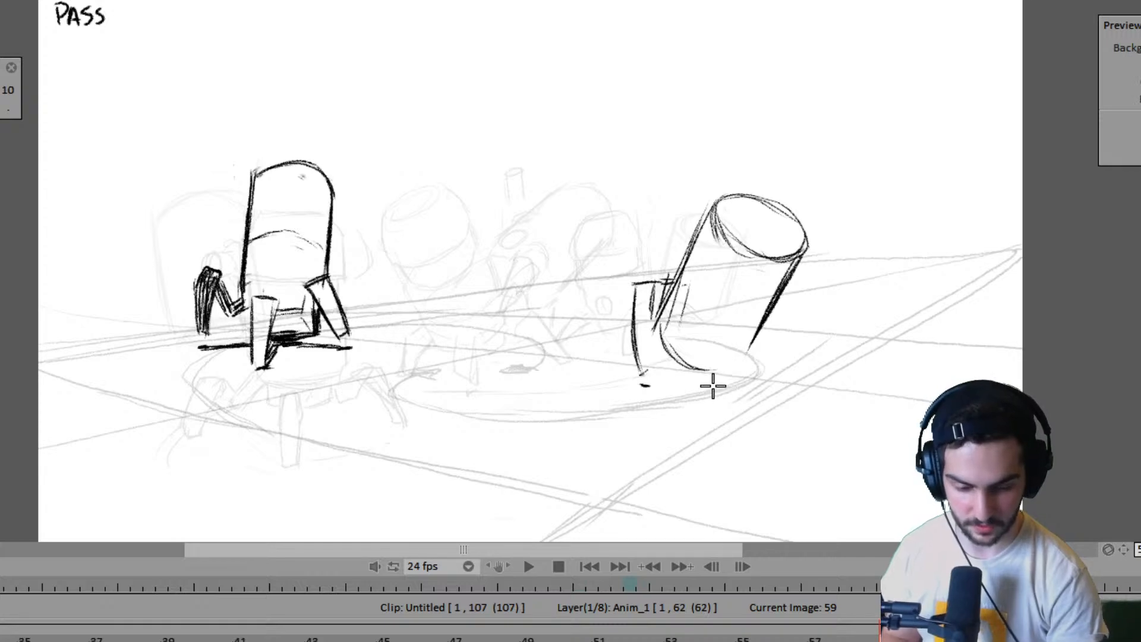
key("Left")
key("Right")
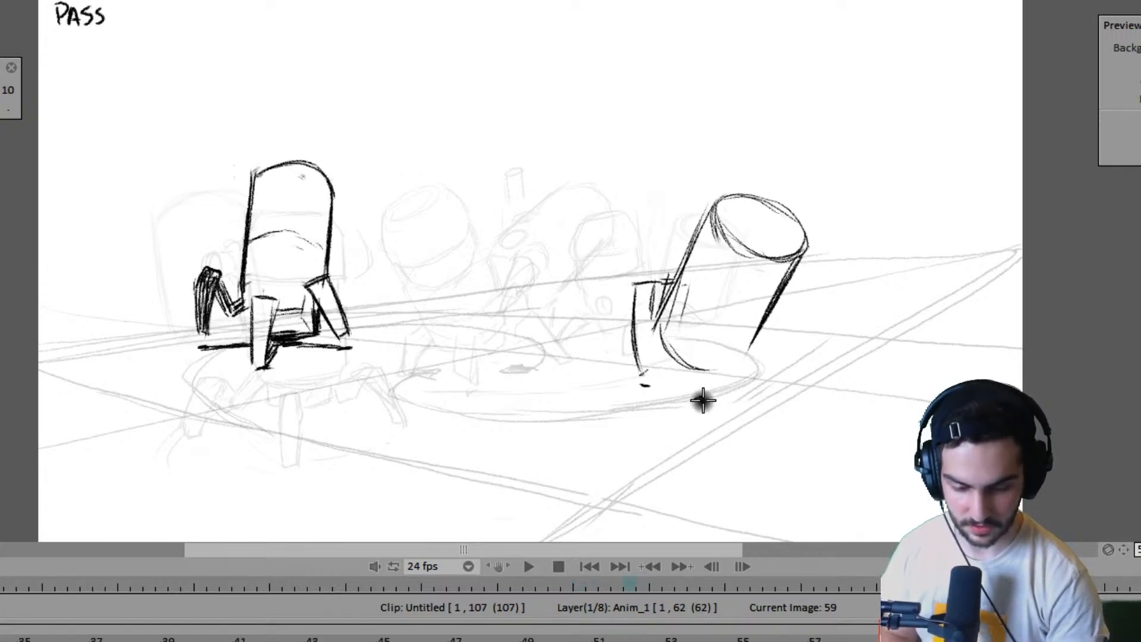
- Draw the far robot's slanted front leg at frame 59 and darken the ground shadow between it and the planted leg
mouse_move(691, 411)
left_mouse_down()
mouse_move(710, 337)
mouse_move(731, 343)
mouse_move(707, 410)
left_mouse_up()
key("ctrl+z")
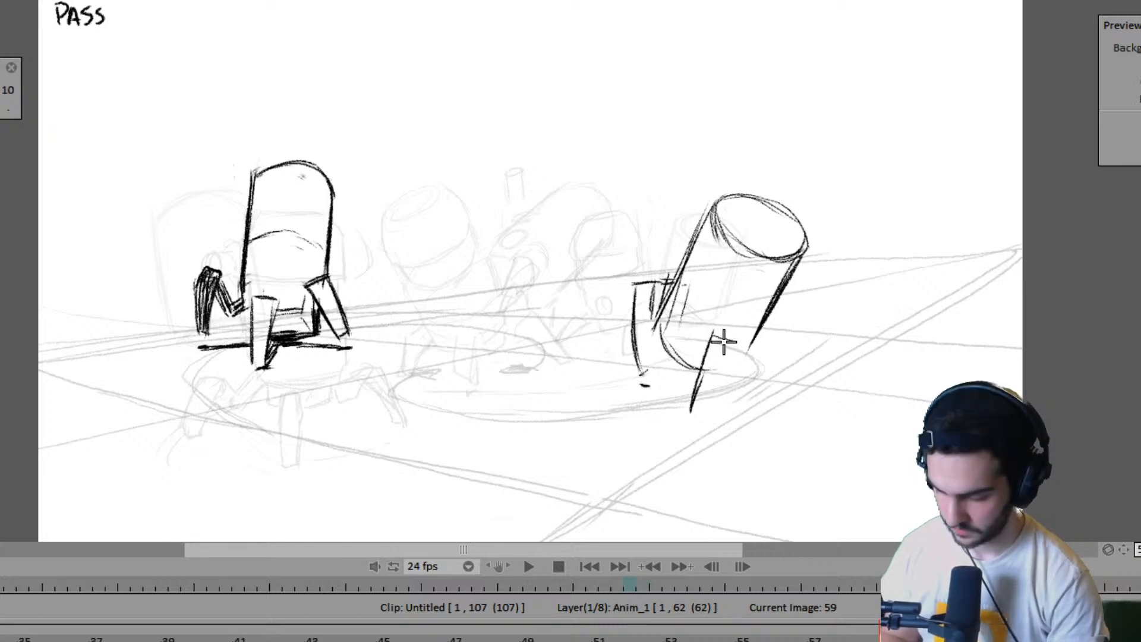
mouse_move(722, 321)
left_mouse_down()
mouse_move(693, 377)
mouse_move(691, 416)
mouse_move(737, 331)
mouse_move(701, 415)
mouse_move(685, 415)
mouse_move(705, 408)
left_mouse_up()
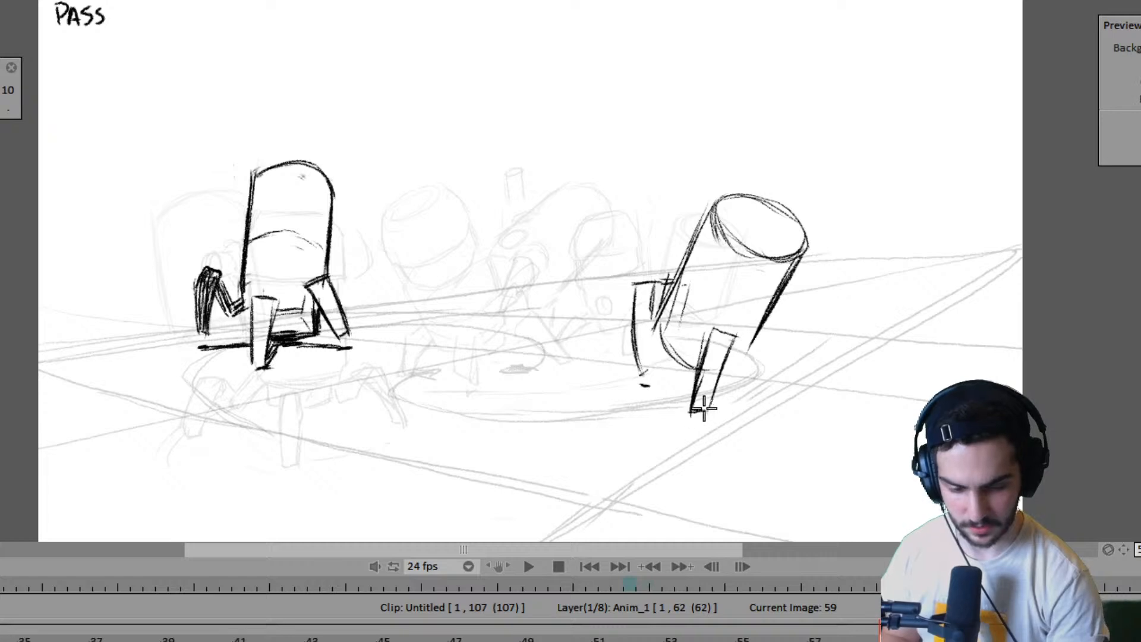
mouse_move(655, 336)
left_mouse_down()
mouse_move(649, 376)
mouse_move(670, 375)
mouse_move(646, 374)
mouse_move(694, 377)
left_mouse_up()
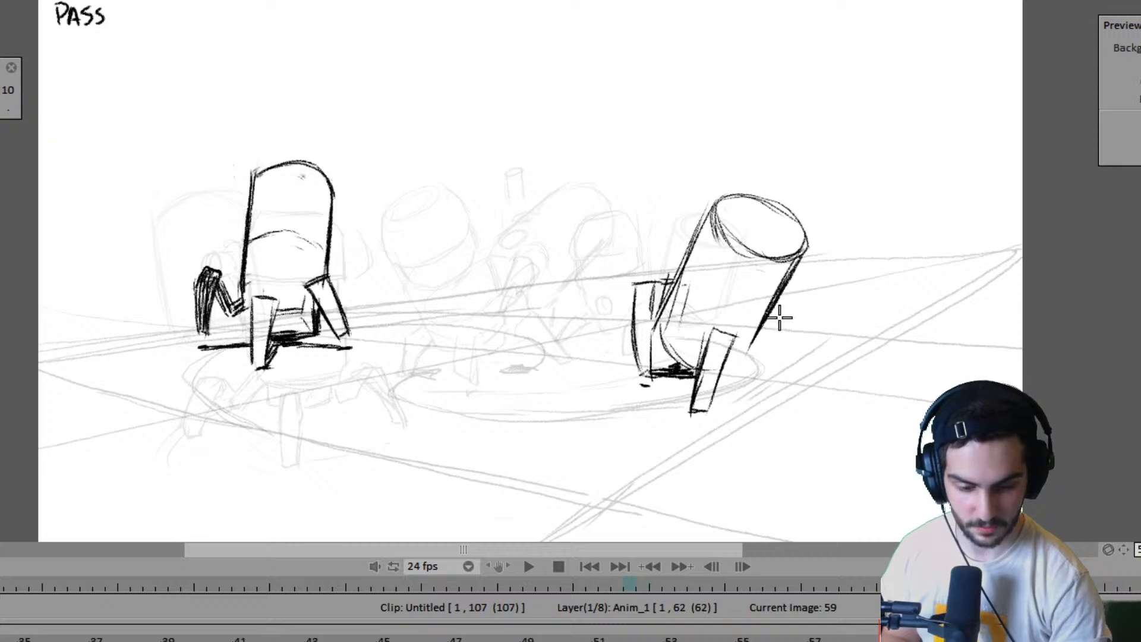
- Draw the far robot's trailing leg on the far side of its body at frame 59 and hatch the ground shadow beneath it
key("Left")
key("Right")
key("Left")
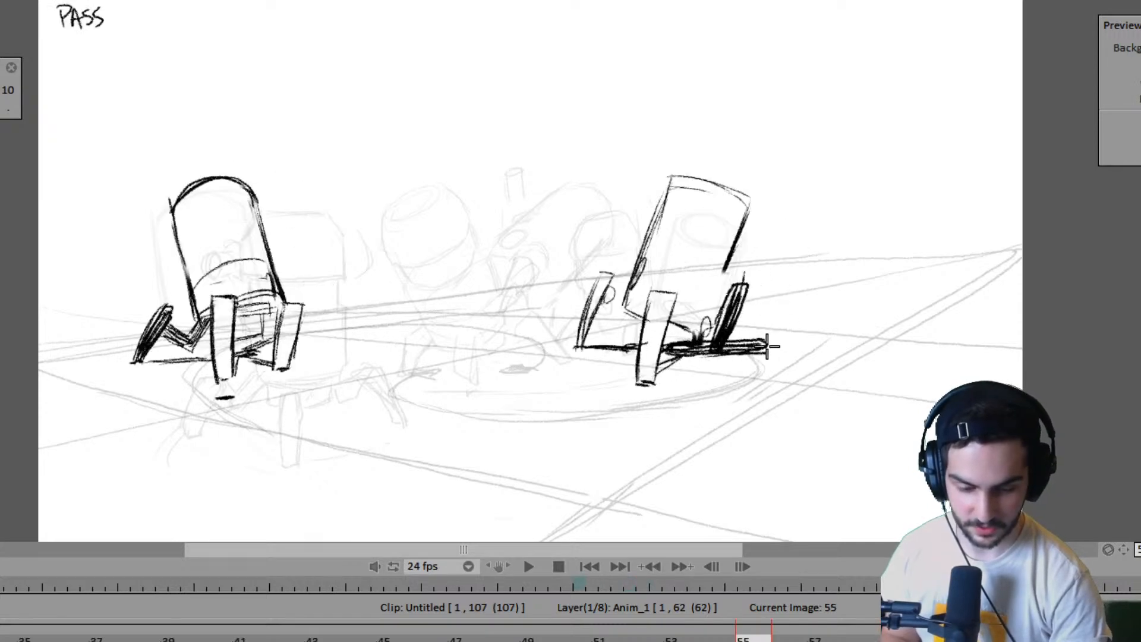
key("Right")
key("Right")
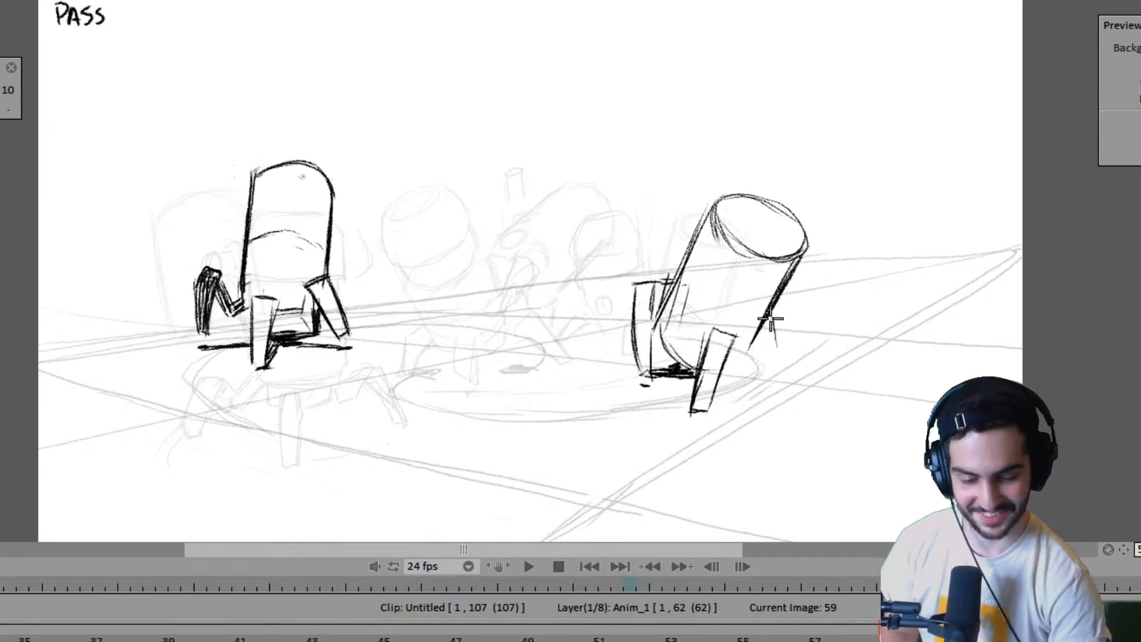
left_click_drag(771, 320, 779, 363)
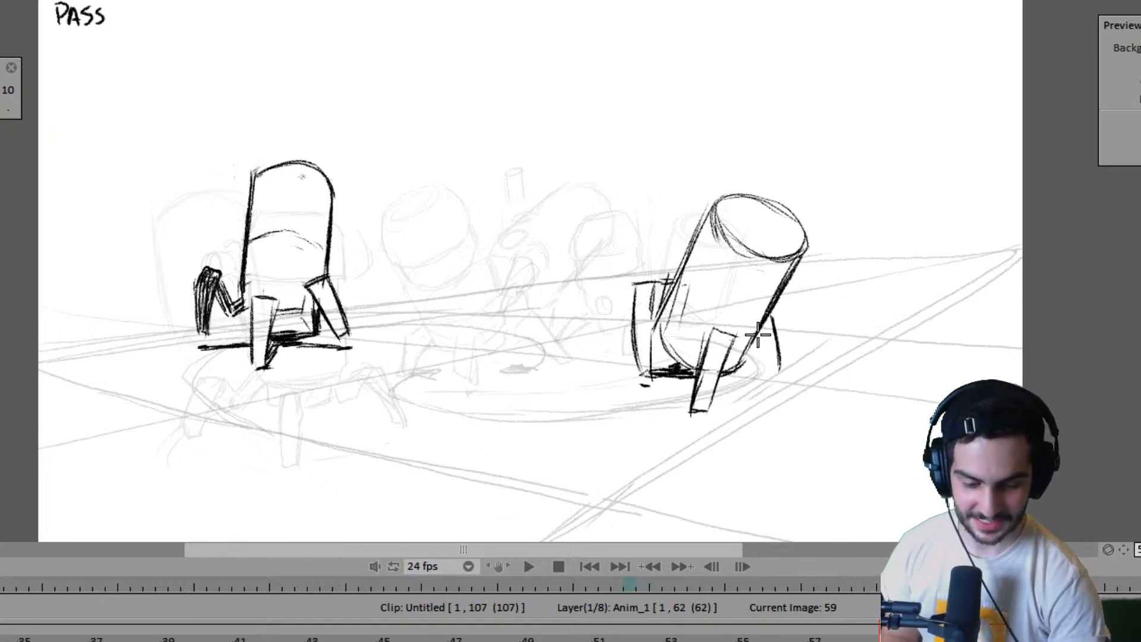
key("ctrl+z")
mouse_move(772, 319)
left_mouse_down()
mouse_move(782, 359)
mouse_move(768, 313)
mouse_move(766, 362)
mouse_move(756, 327)
mouse_move(791, 369)
left_mouse_up()
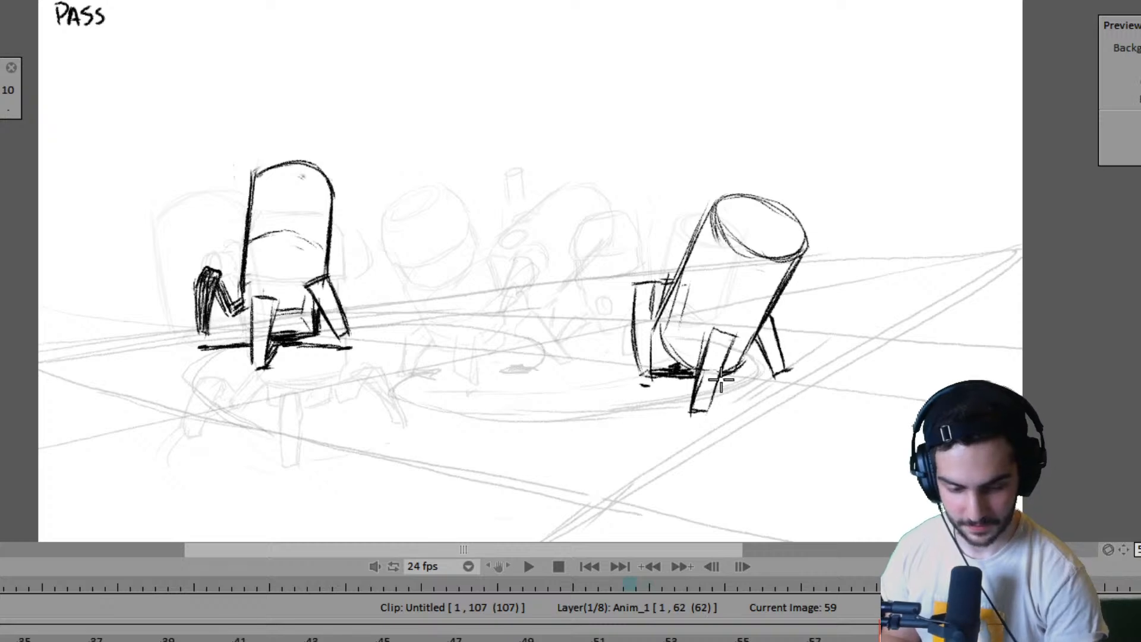
mouse_move(729, 386)
left_mouse_down()
mouse_move(786, 379)
mouse_move(789, 390)
left_mouse_up()
- Redraw the far robot's front leg more upright at frame 59 and reinforce the ground shadows on both sides of it
key("Left")
key("Left")
key("Left")
key("Left")
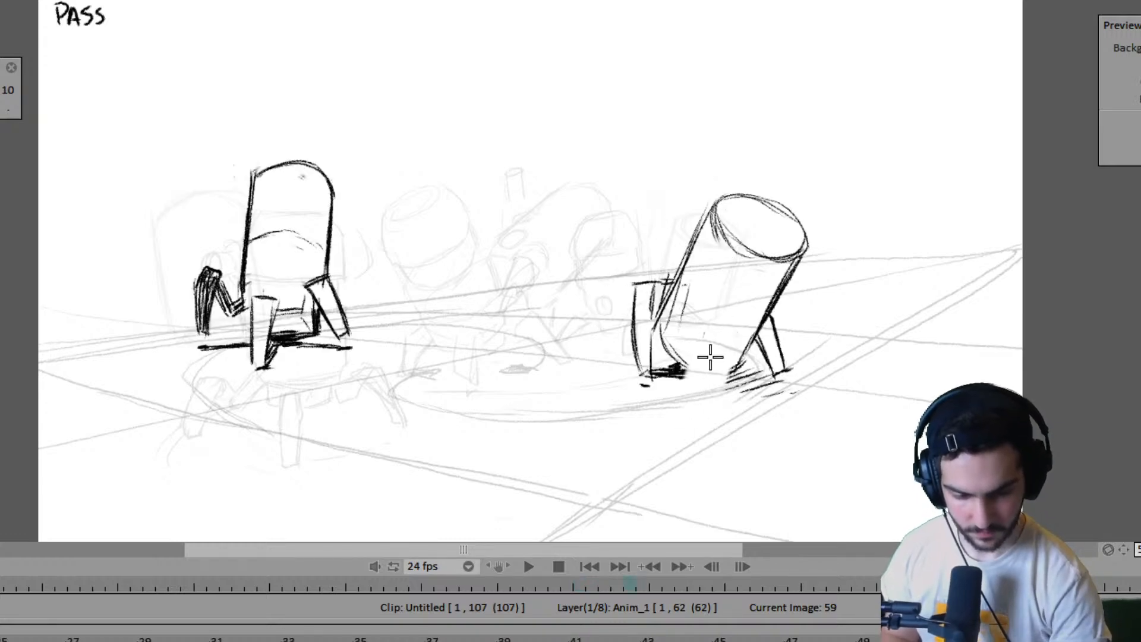
left_click_drag(701, 321, 690, 416)
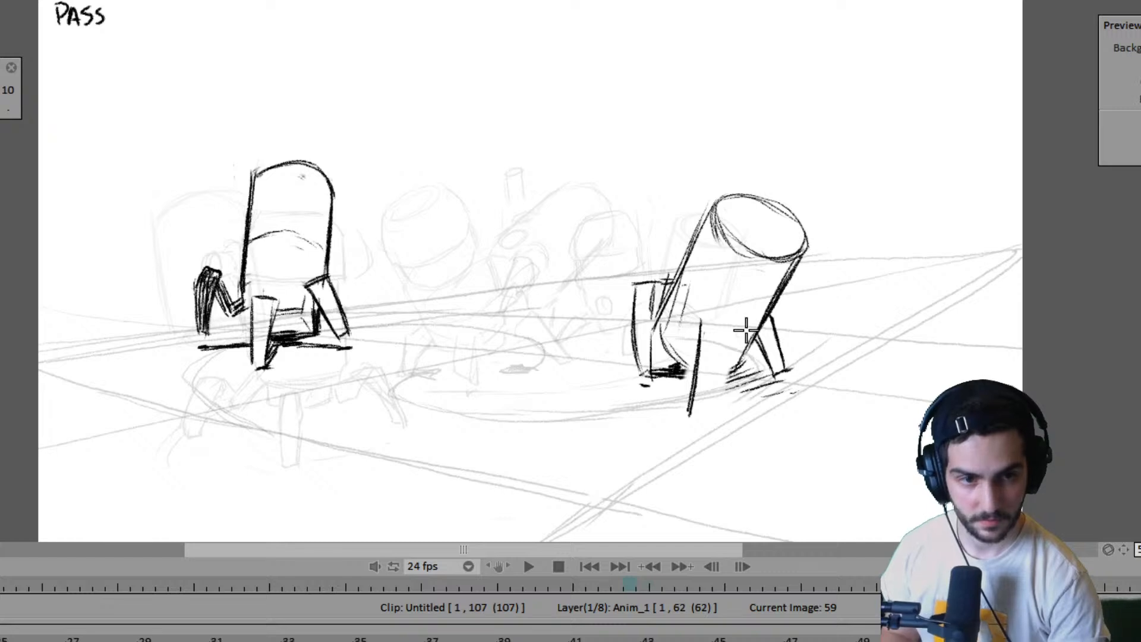
key("ctrl+z")
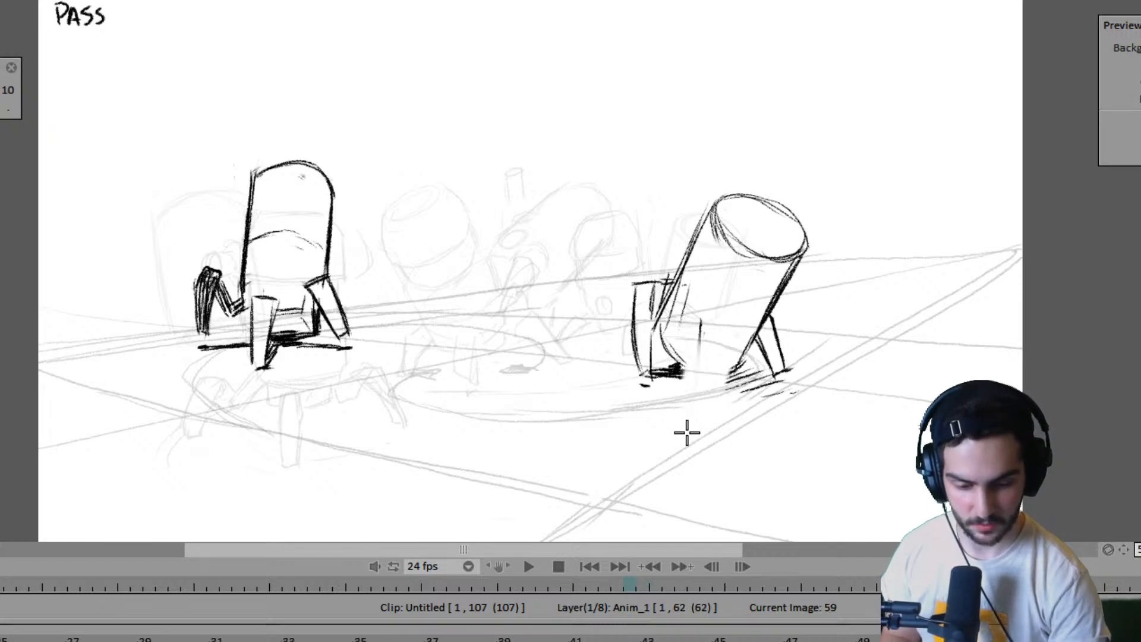
left_click_drag(701, 321, 697, 419)
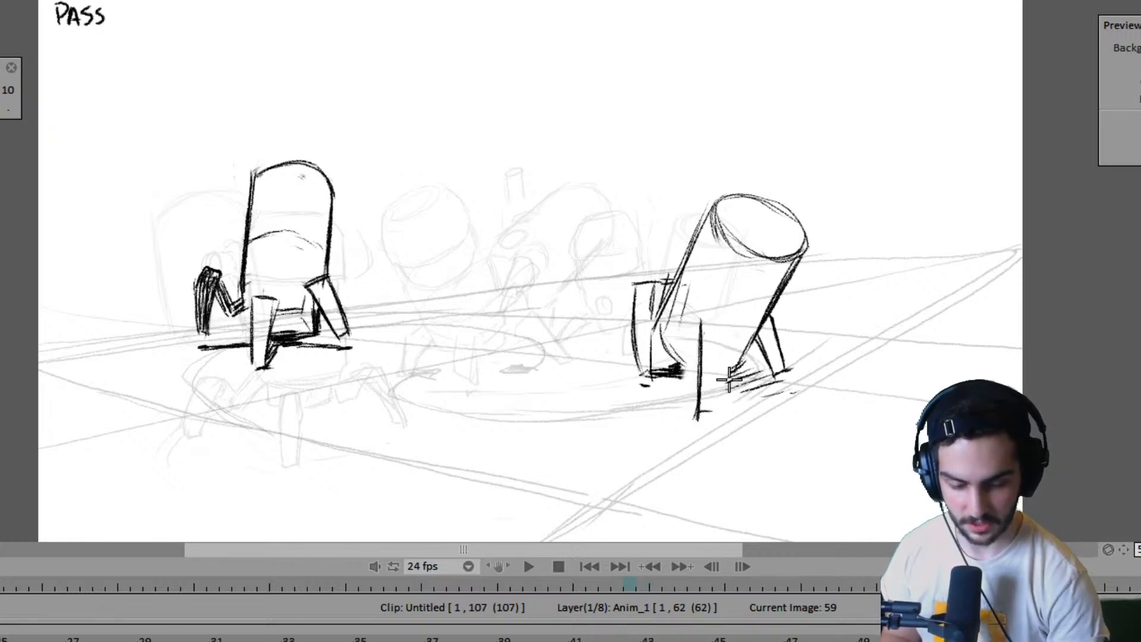
mouse_move(705, 323)
left_mouse_down()
mouse_move(734, 322)
mouse_move(715, 414)
left_mouse_up()
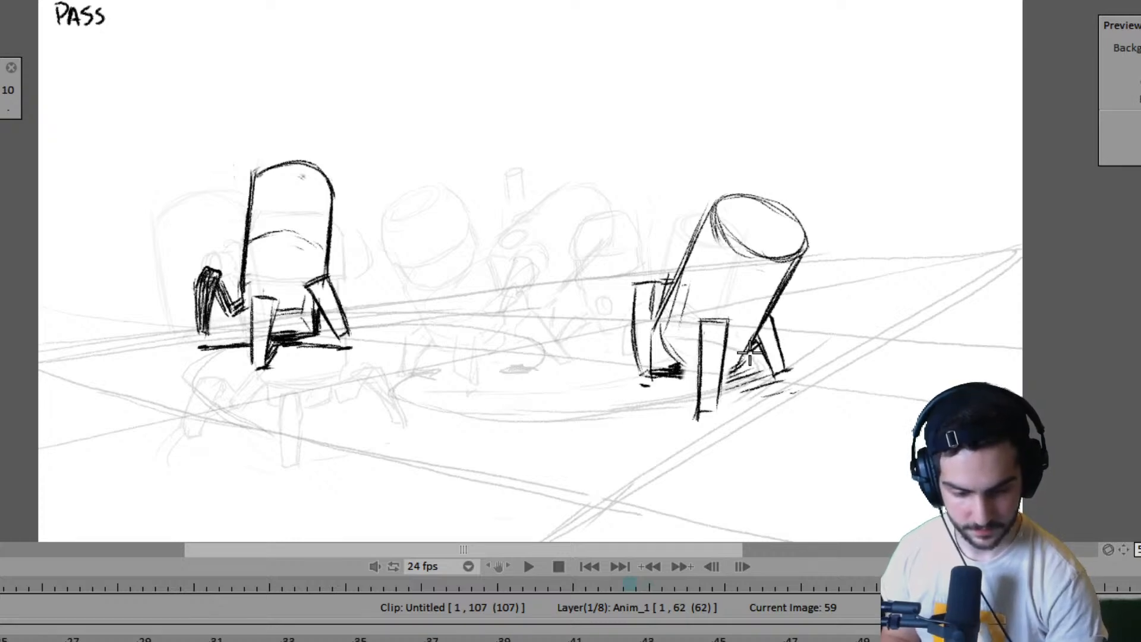
mouse_move(750, 355)
left_mouse_down()
mouse_move(763, 371)
mouse_move(749, 365)
mouse_move(803, 369)
mouse_move(744, 376)
mouse_move(790, 366)
left_mouse_up()
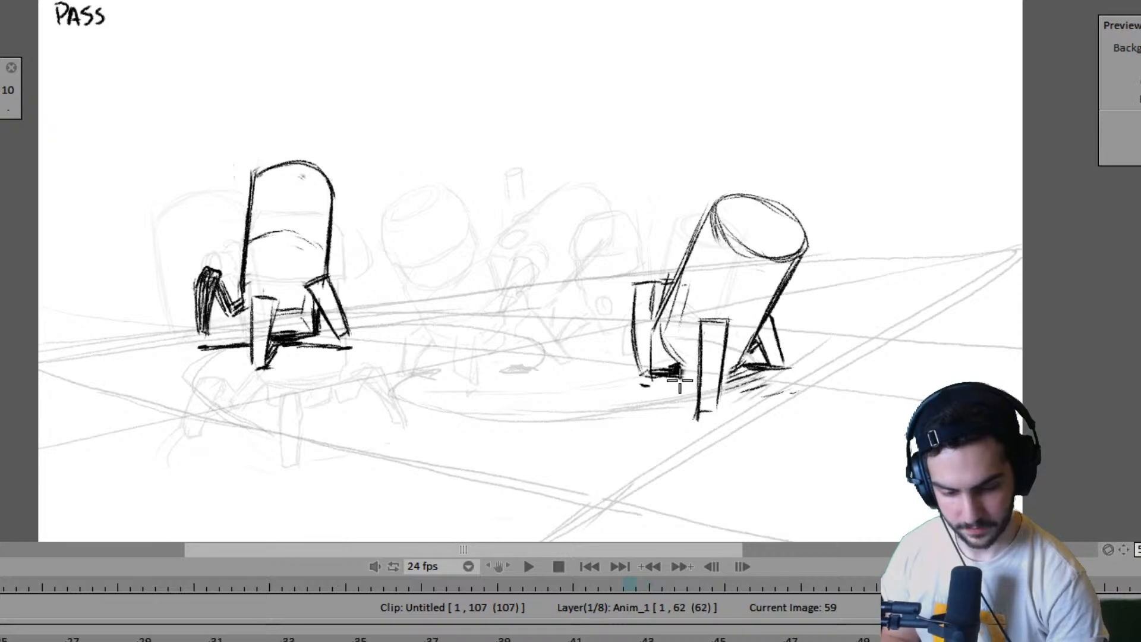
left_click_drag(688, 385, 697, 406)
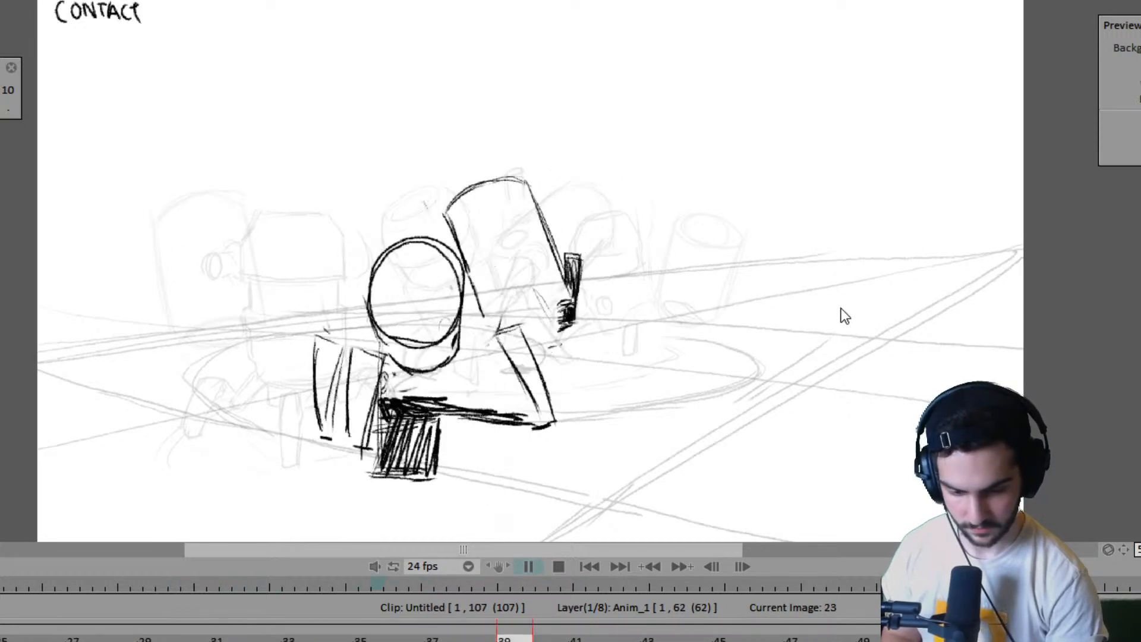
- Play back the two-robot walk animation and flip through its poses to review the motion
key("Return")
key("Left")
key("Left")
key("Left")
key("Left")
key("Left")
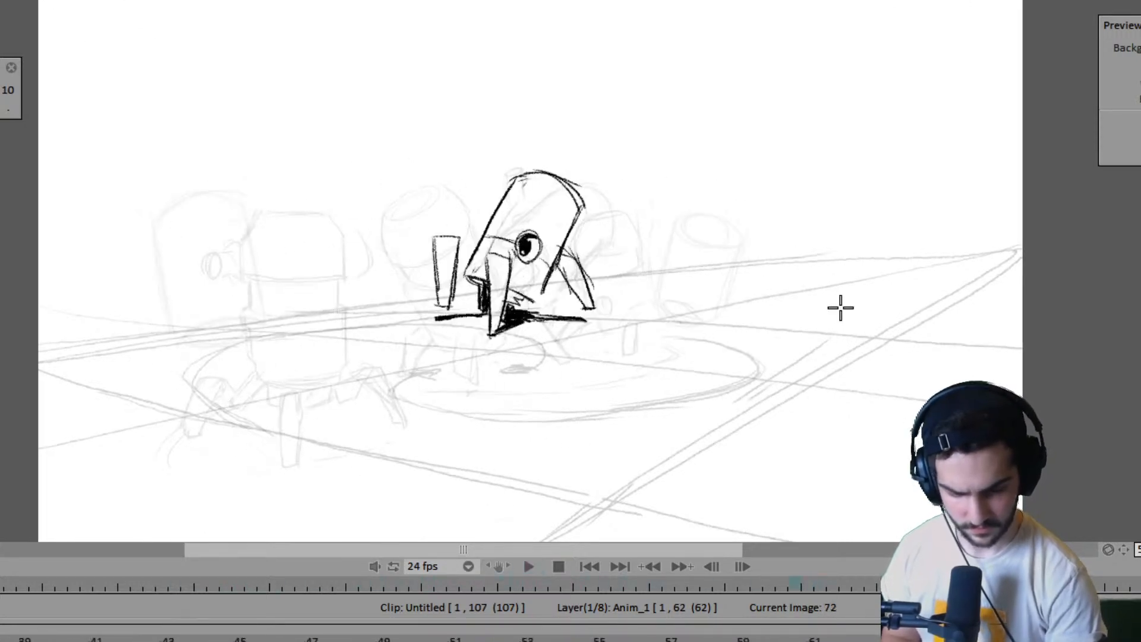
key("Return")
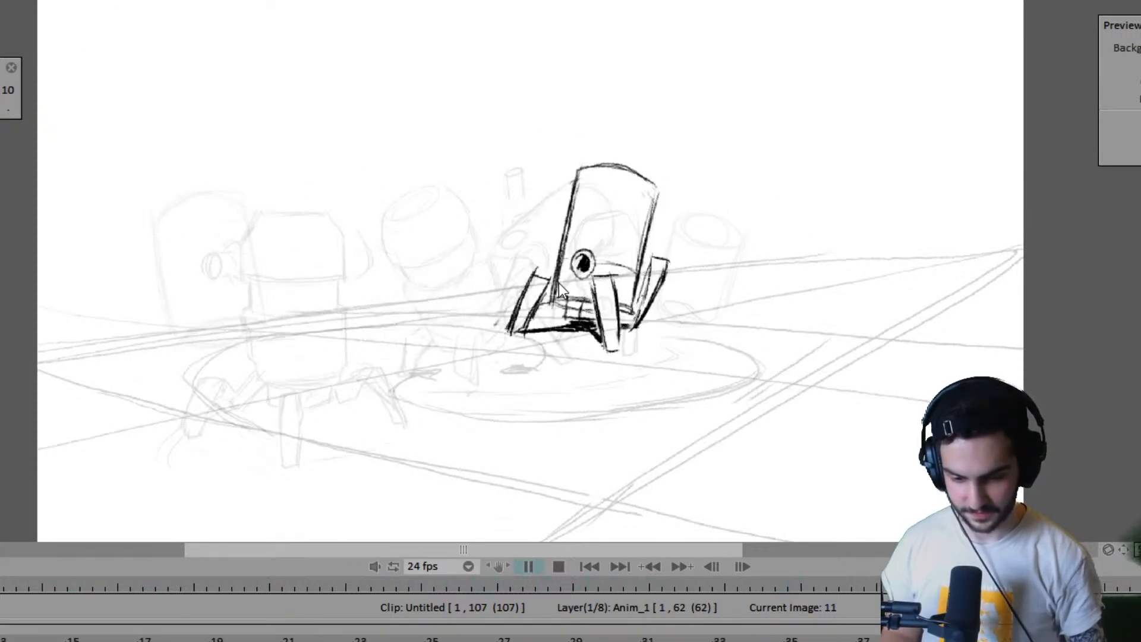
- Stop playback, return to frame 11 and step forward through the key poses to frame 47 to examine both robots' walk
key("space")
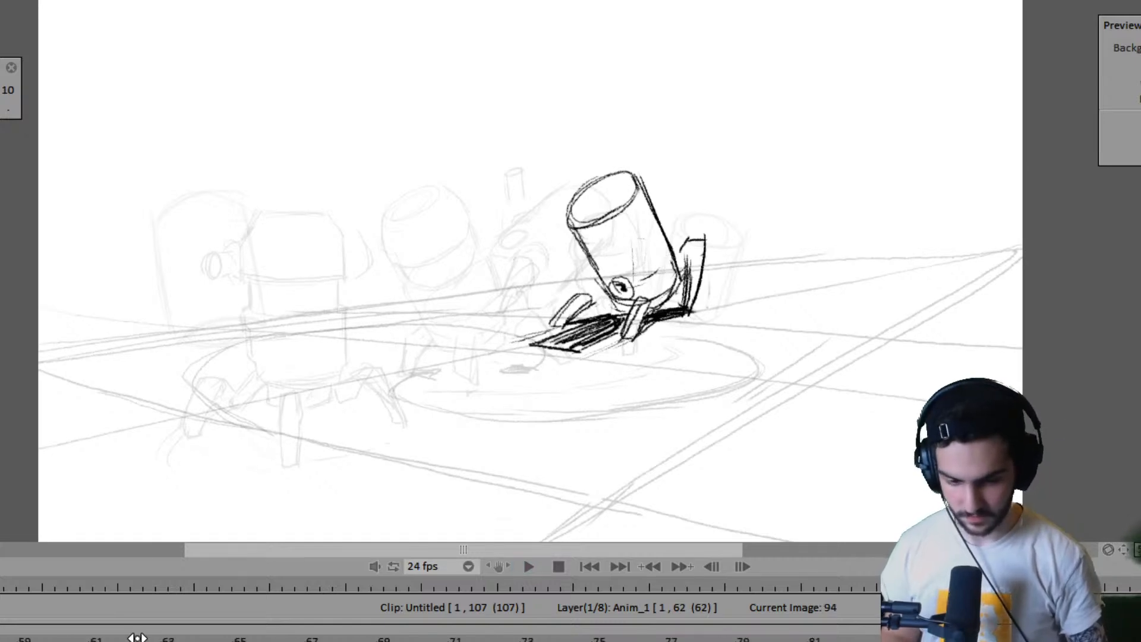
left_click_drag(137, 637, 202, 639)
key("space")
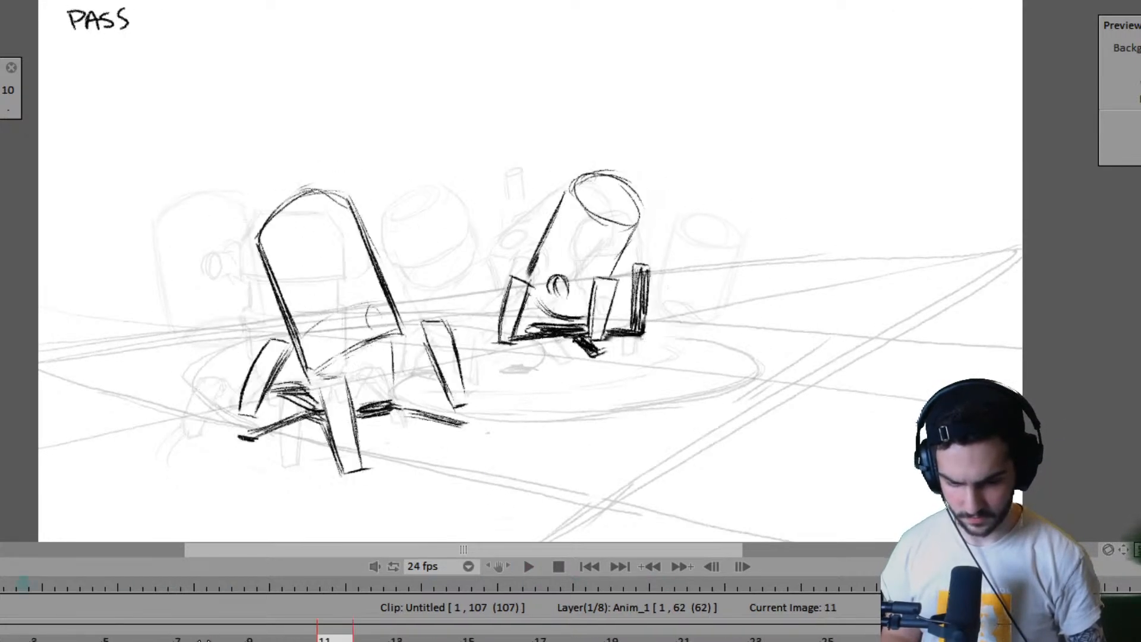
key("space")
key("Right")
- Step through the poses from frame 47 to frame 55 to examine how both robots move between contact and pass
key("Right")
key("Right")
key("Right")
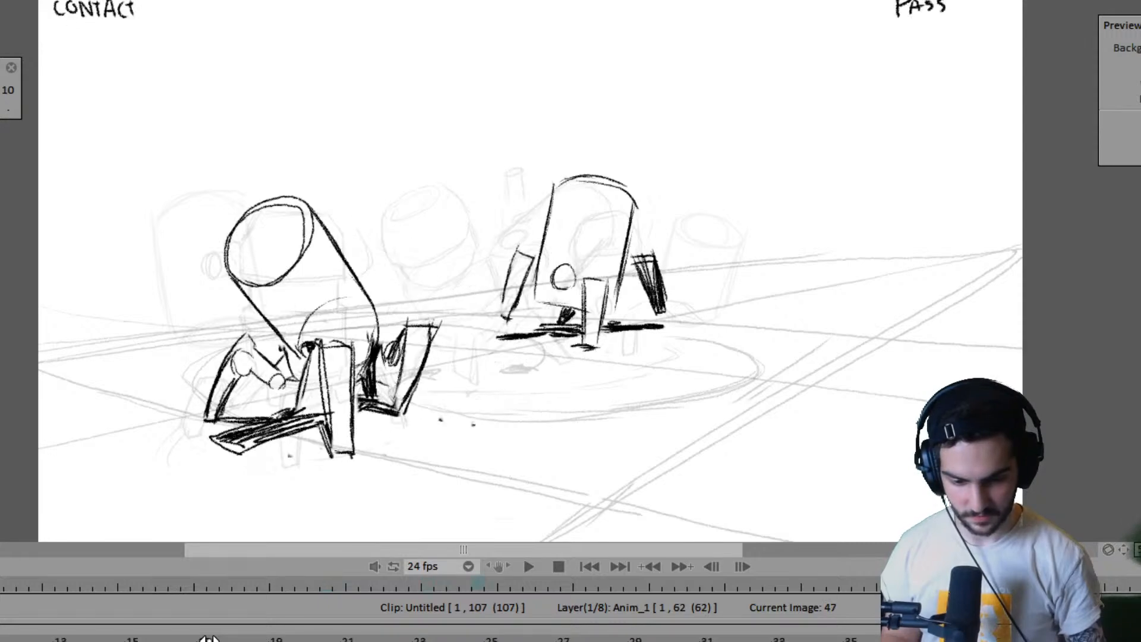
key("Right")
key("Left")
key("Right")
key("Right")
key("Right")
key("Right")
key("Right")
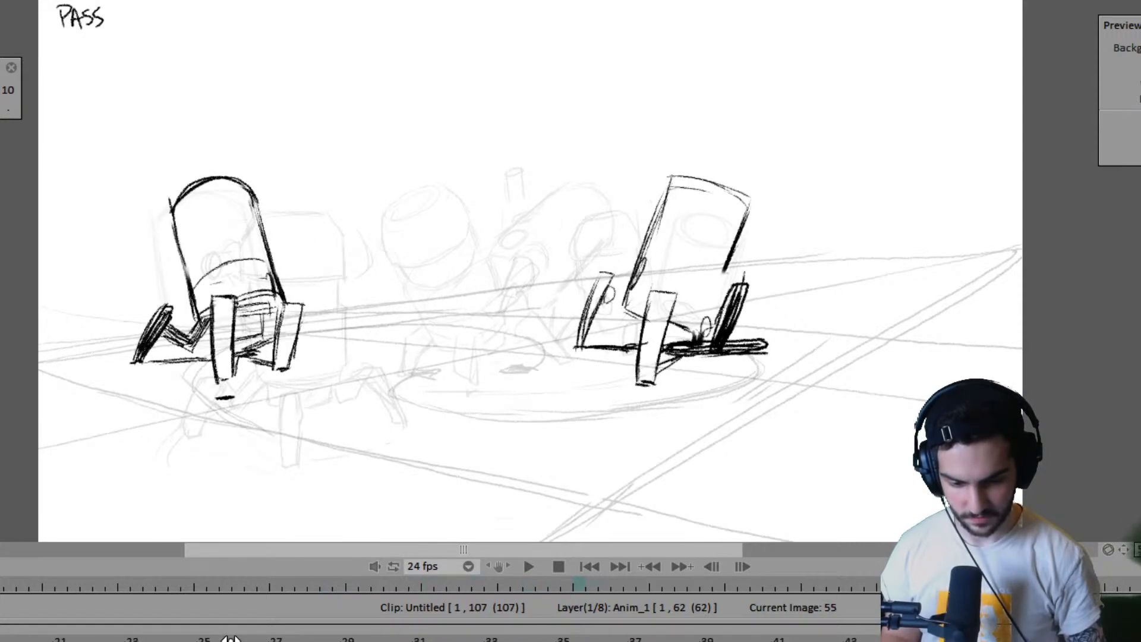
key("Left")
key("Right")
key("Right")
key("Right")
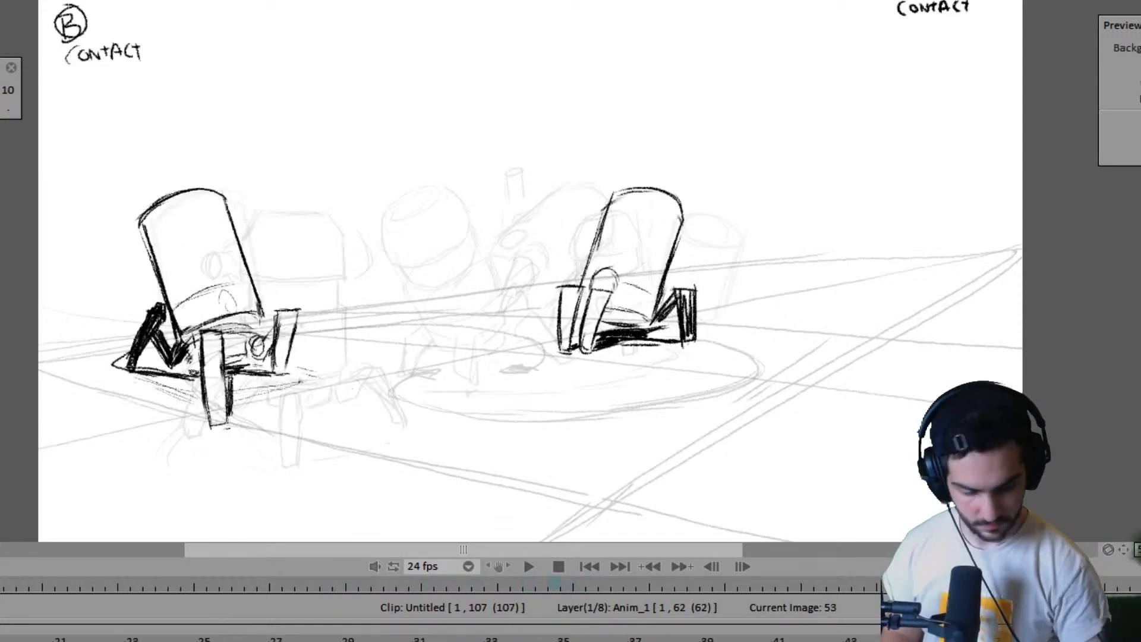
- Compare frames 51, 53 and 55 back and forth to judge the far robot's missing in-between pose
key("Left")
key("Left")
key("Left")
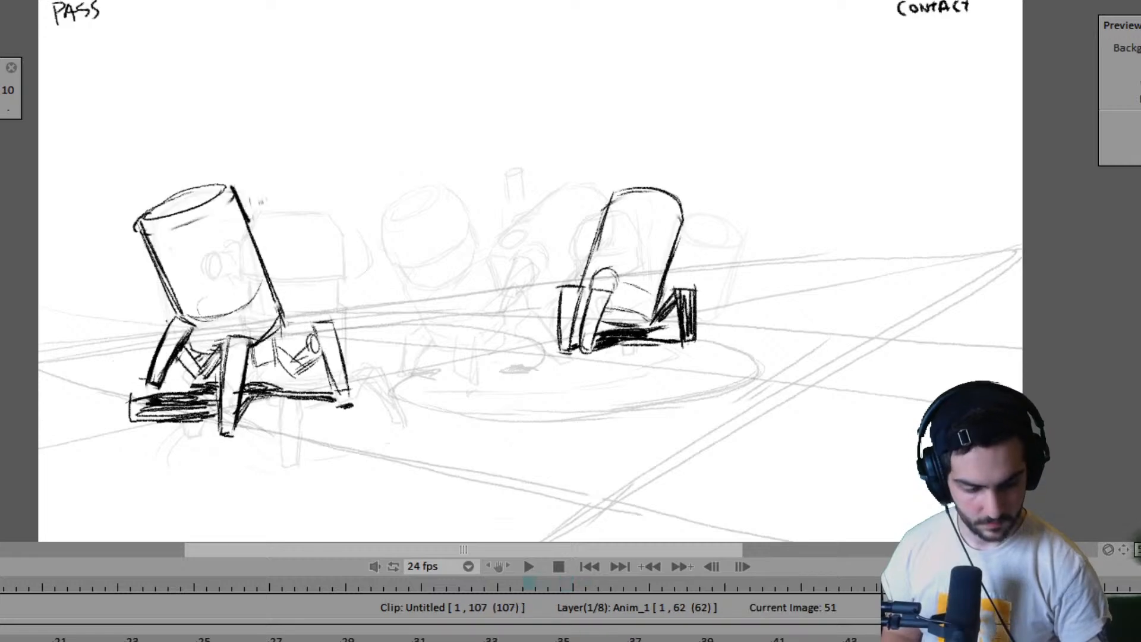
key("Right")
key("Left")
key("Right")
key("Right")
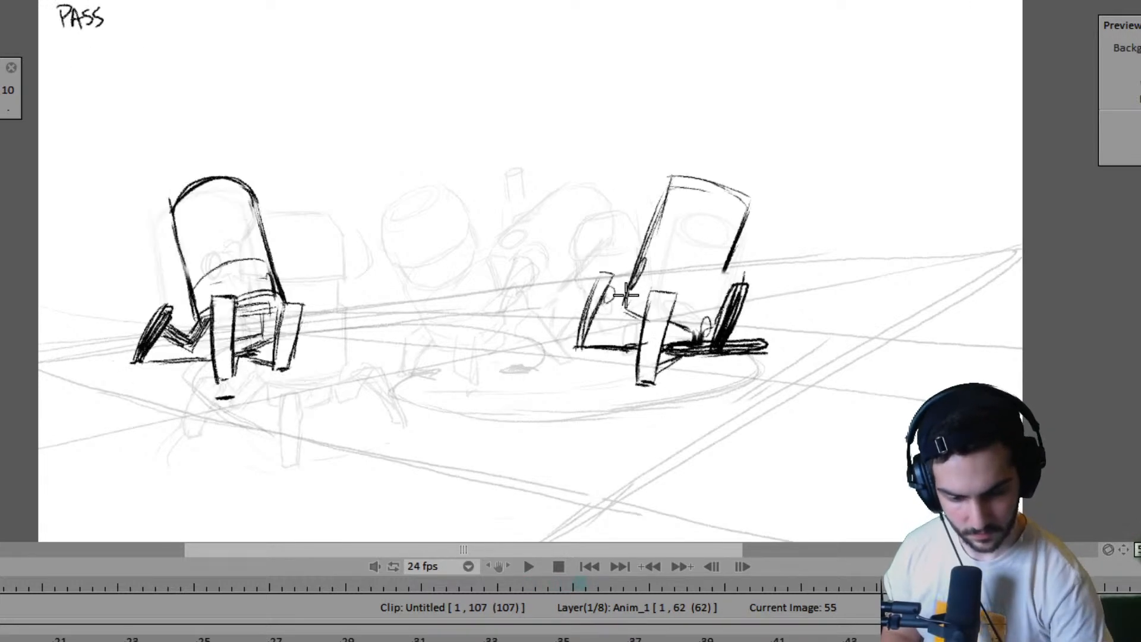
key("Left")
key("Left")
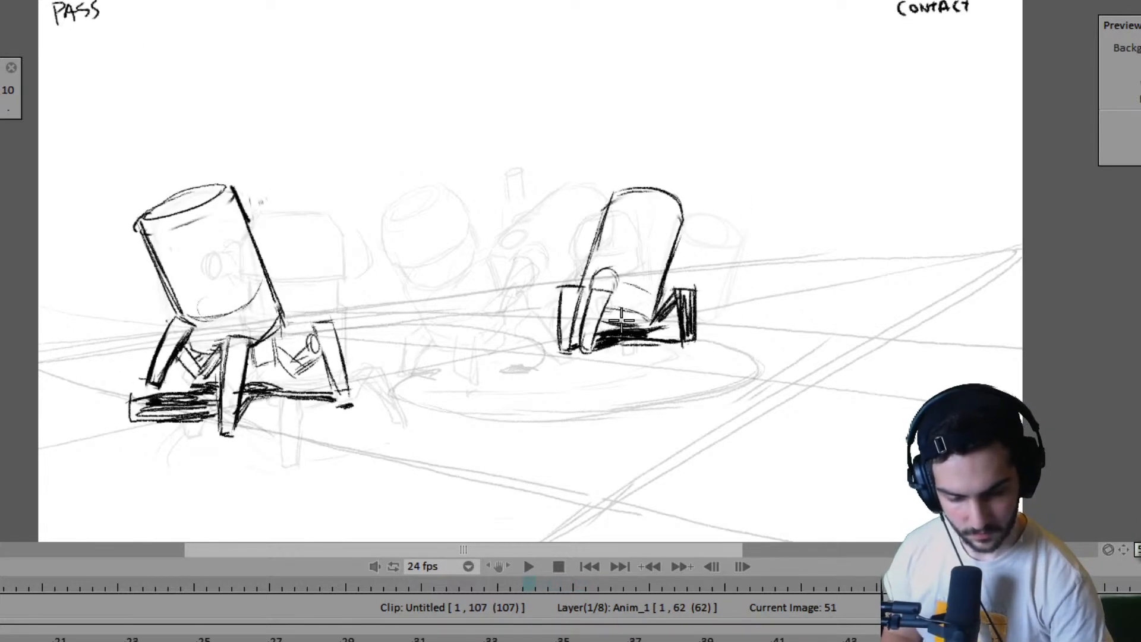
- Clear frame 53 of the far robot's held pose, mark its left foot contact and start the right leg's edge
key("Right")
key("Right")
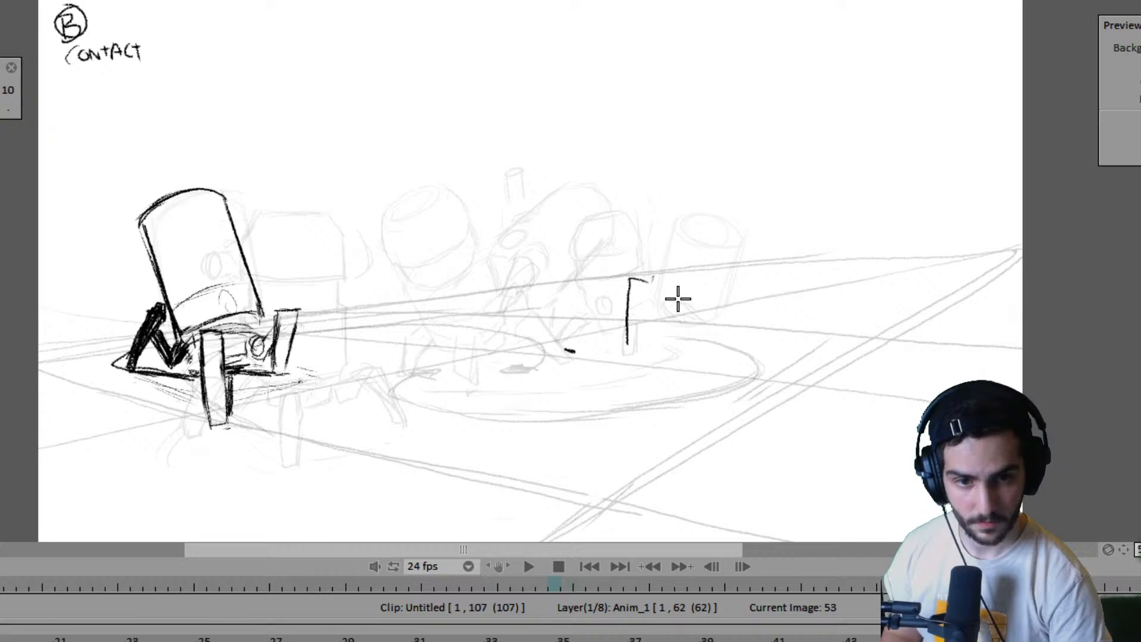
key("Left")
key("Left")
key("Right")
key("Right")
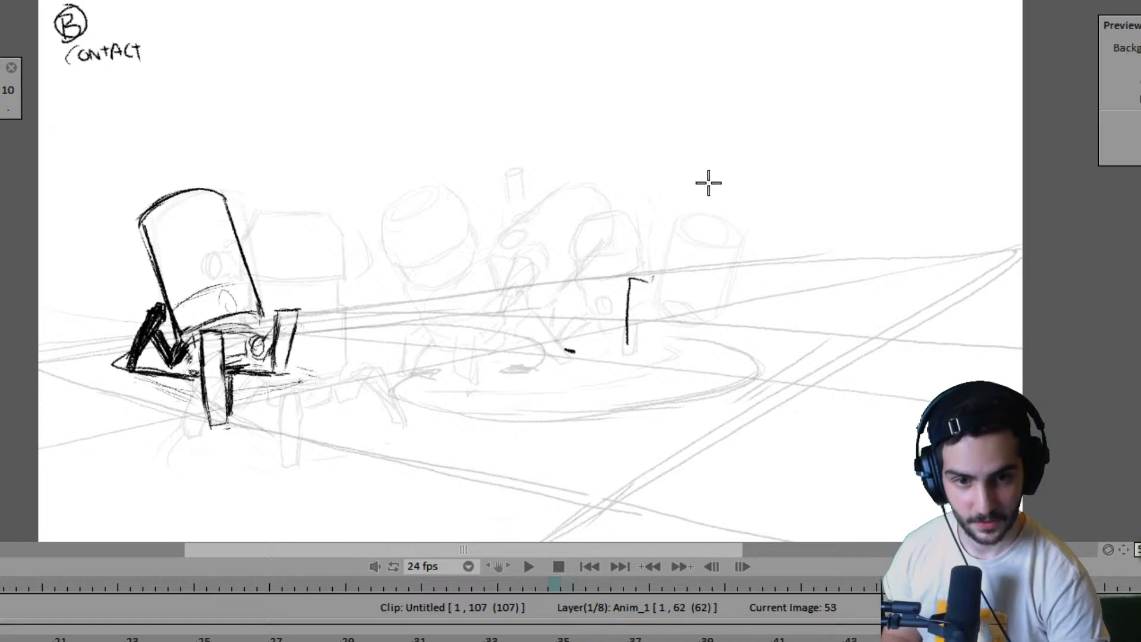
- Complete the outline of the far robot's right leg at frame 53, checking its placement against frame 51
key("Left")
key("Left")
key("Right")
key("Right")
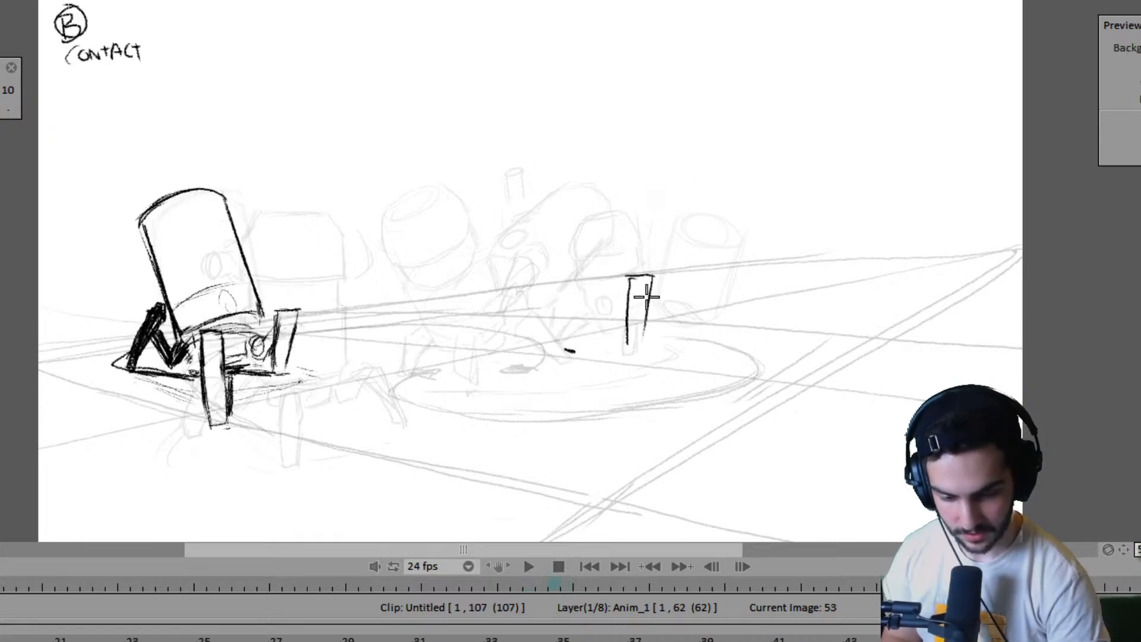
key("Left")
key("Left")
key("Right")
key("Right")
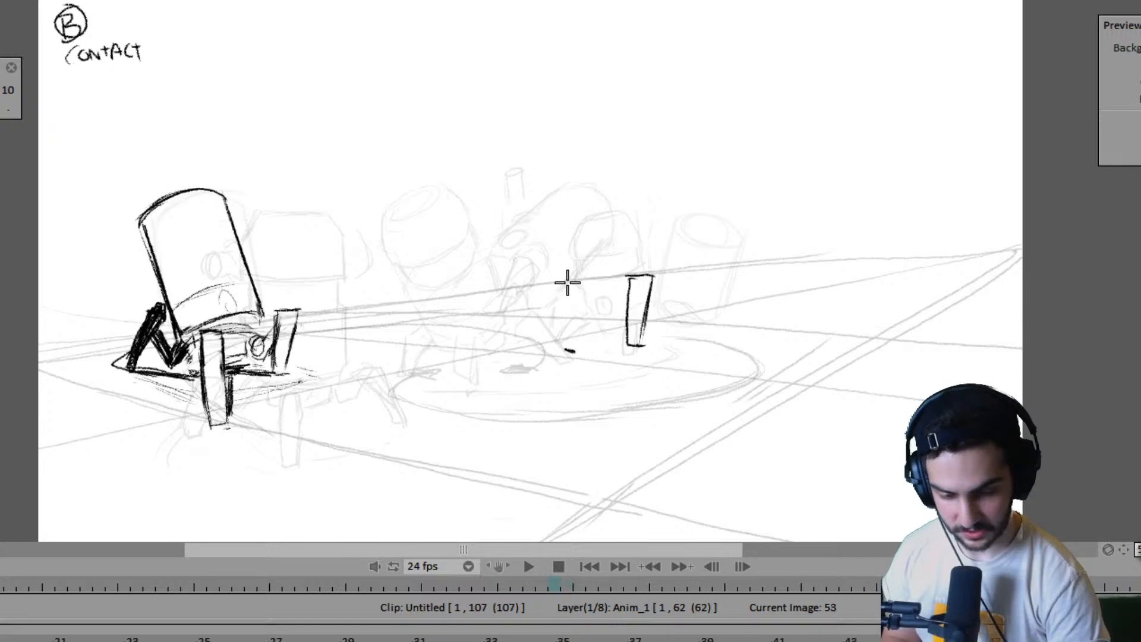
- Outline the far robot's left leg at frame 53 as a narrow upright block standing on the foot mark
left_click_drag(567, 282, 568, 350)
key("Left")
key("Left")
key("Right")
key("Right")
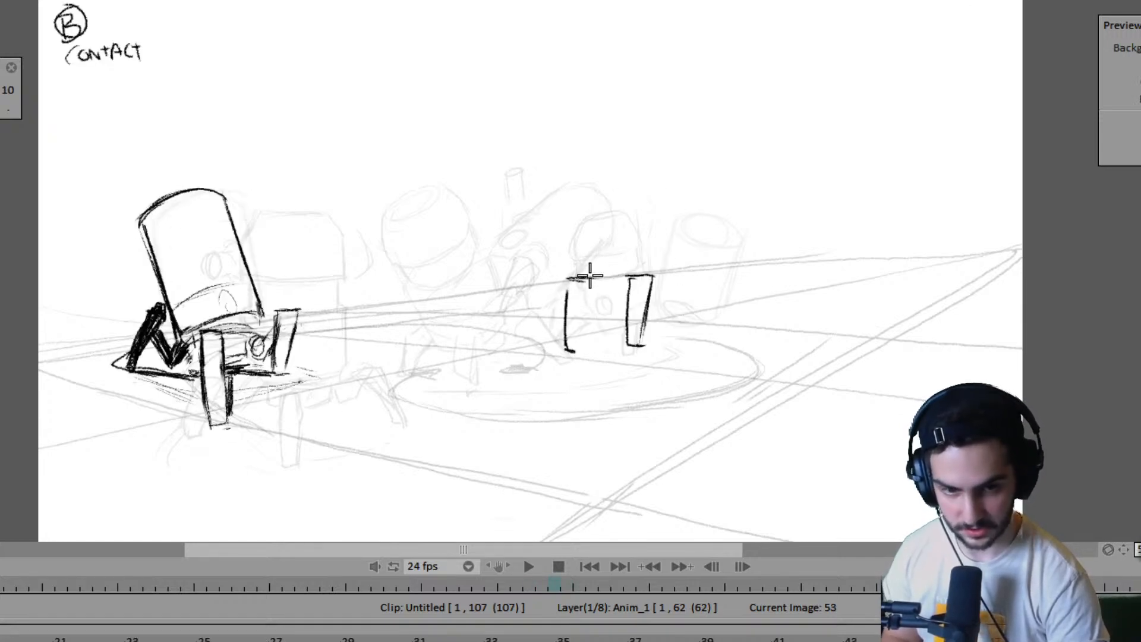
key("Left")
key("Left")
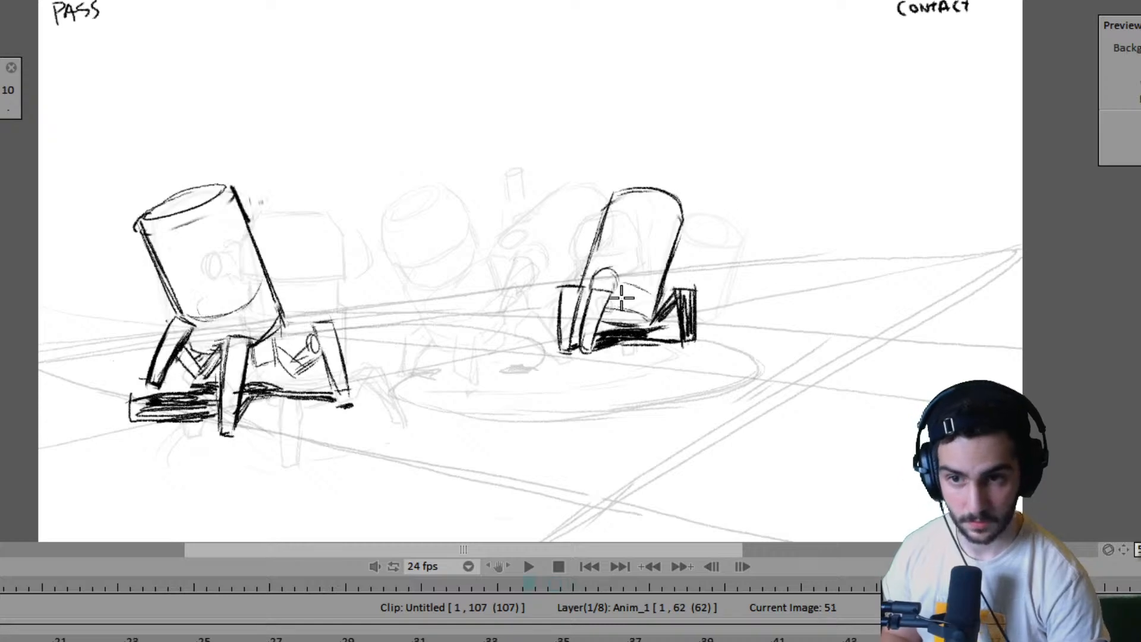
key("Right")
key("Right")
key("Left")
key("Left")
key("Right")
key("Right")
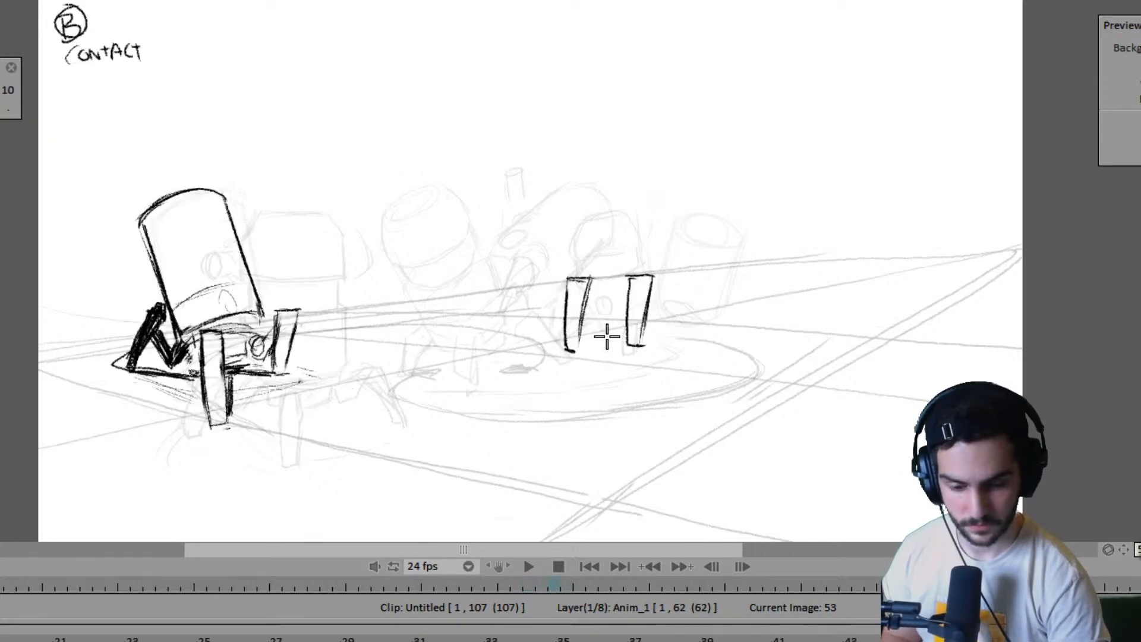
- Undo the far robot's right leg at frame 53 and try redrawing it higher off the ground
key("Left")
key("Left")
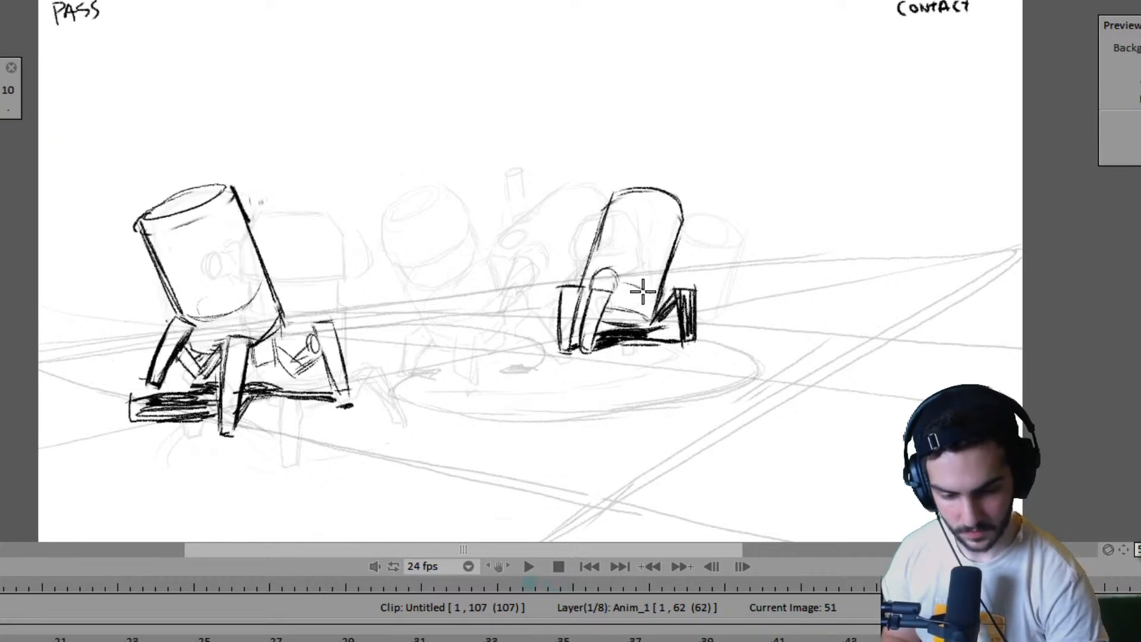
key("Right")
key("Right")
key("ctrl+z")
key("Left")
key("Left")
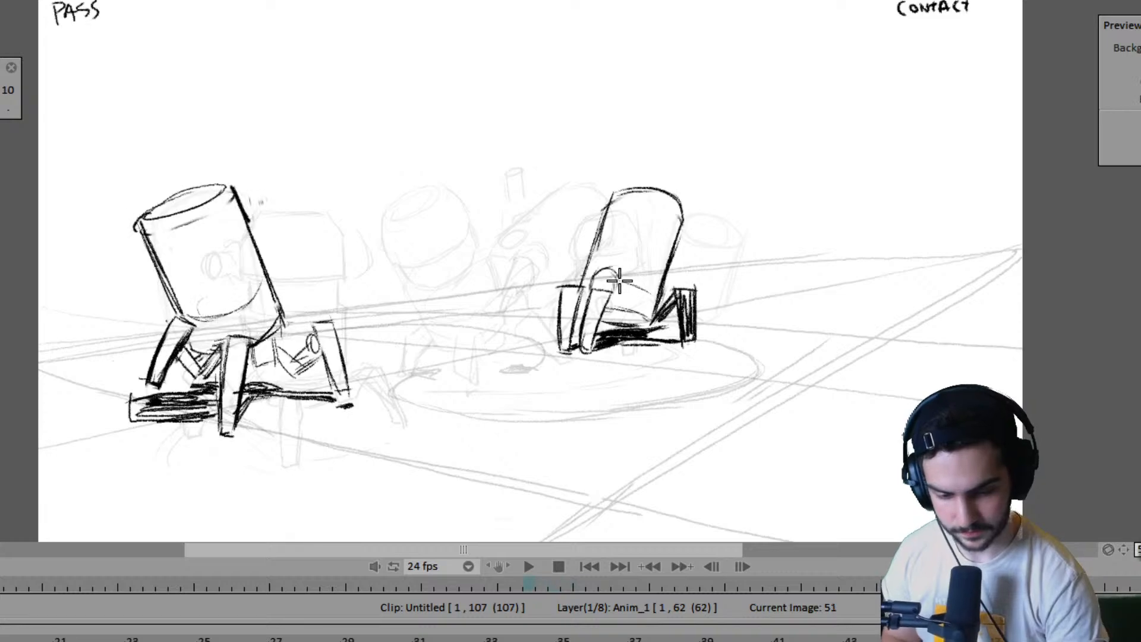
key("Right")
key("Right")
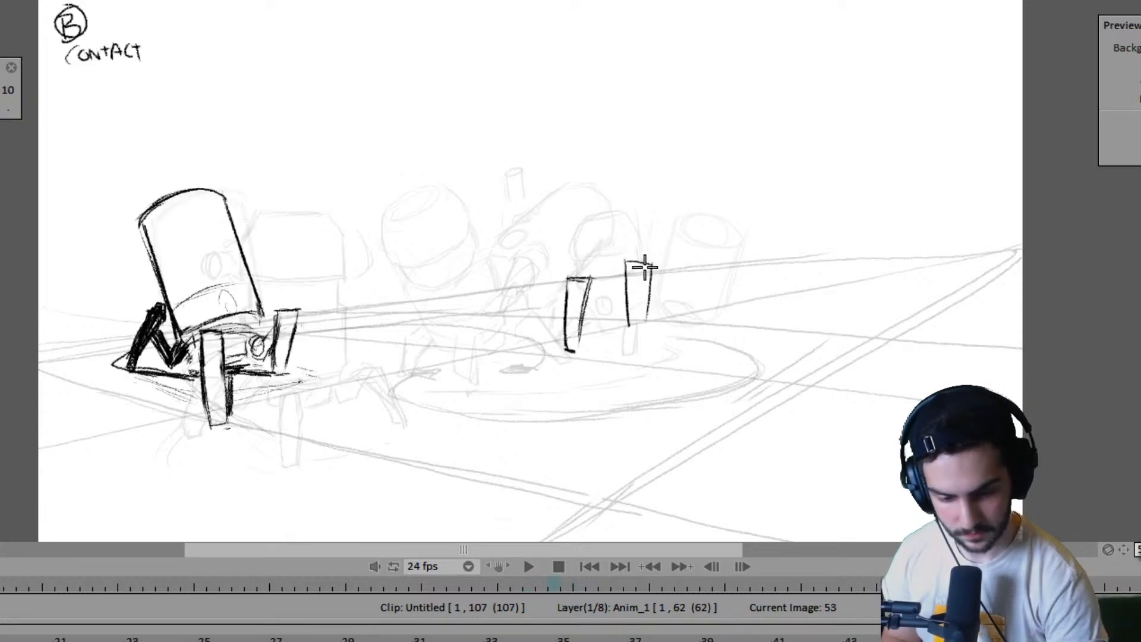
- Compare the raised right leg with the pose at frame 55 and remove it from frame 53
key("Right")
key("Right")
key("Left")
key("Left")
key("Right")
key("Right")
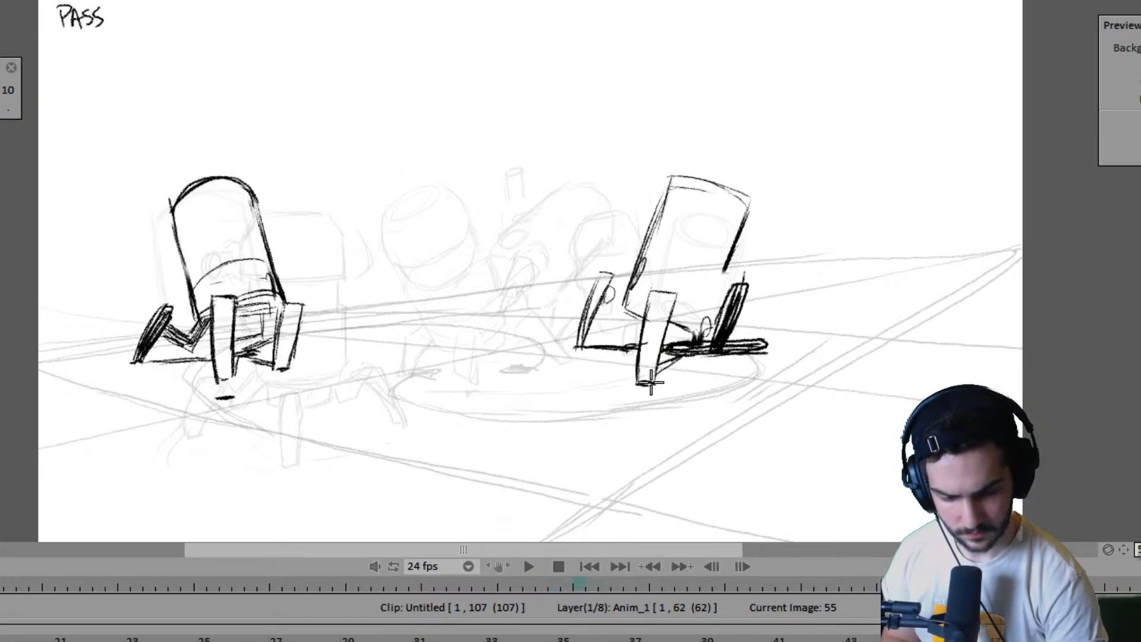
key("Left")
key("Left")
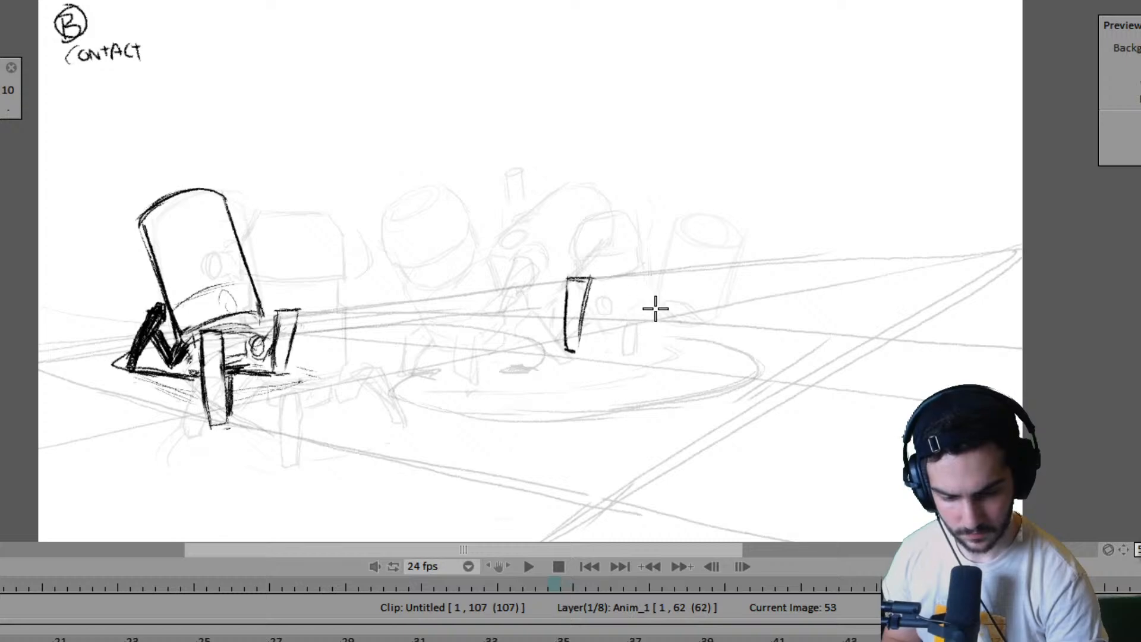
- Draw a short ground line beside the far robot's left foot at frame 53 and start the right leg's inner edge
key("Left")
key("Left")
key("Right")
key("Right")
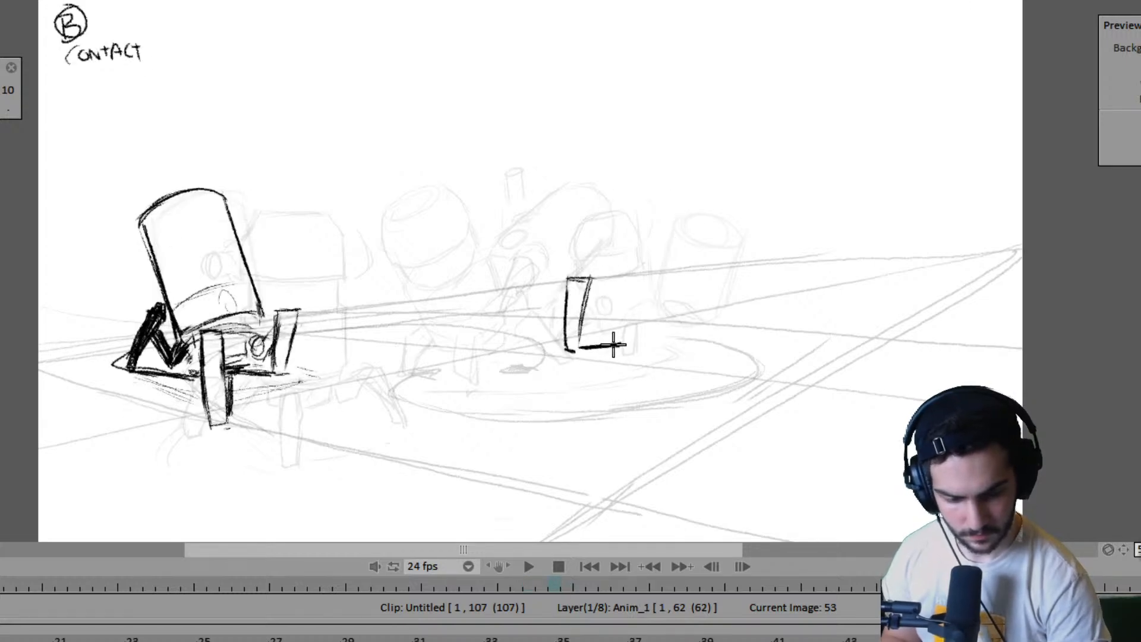
key("Left")
key("Right")
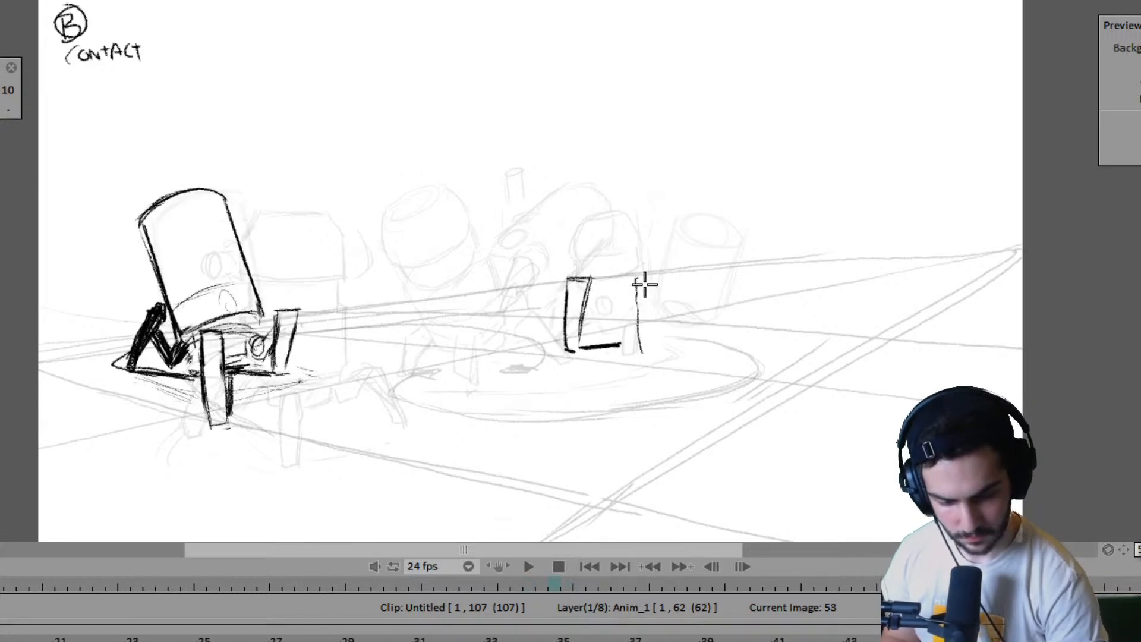
- Mark a short ground shadow below the far robot's right leg at frame 53, checking the spacing against neighbouring poses
key("Left")
key("Right")
key("Right")
key("Left")
key("Left")
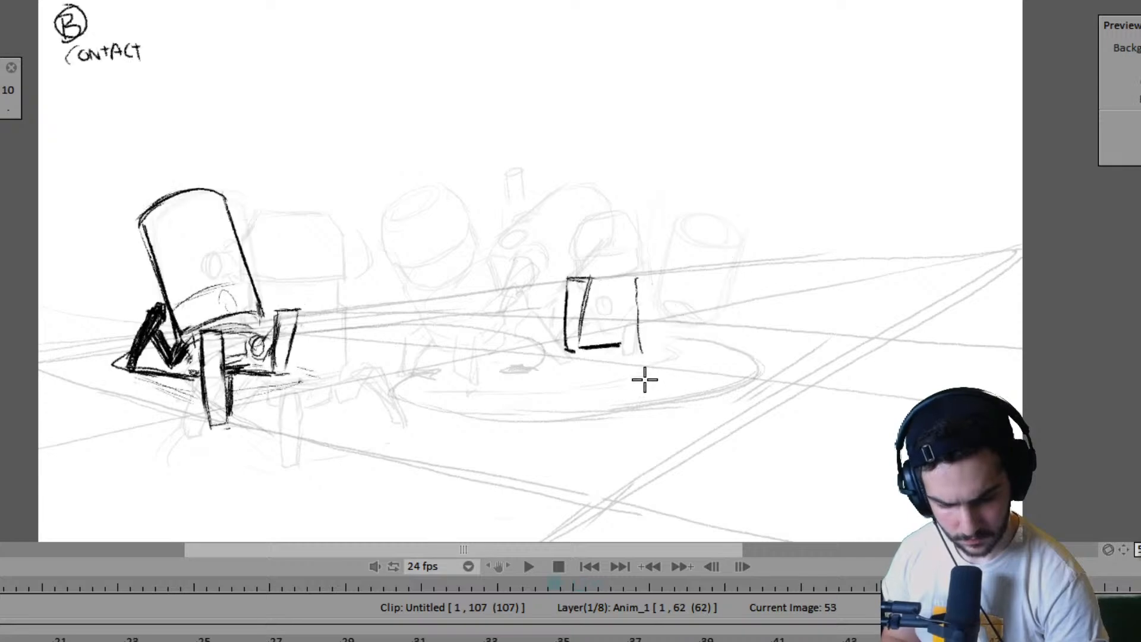
key("Right")
key("Right")
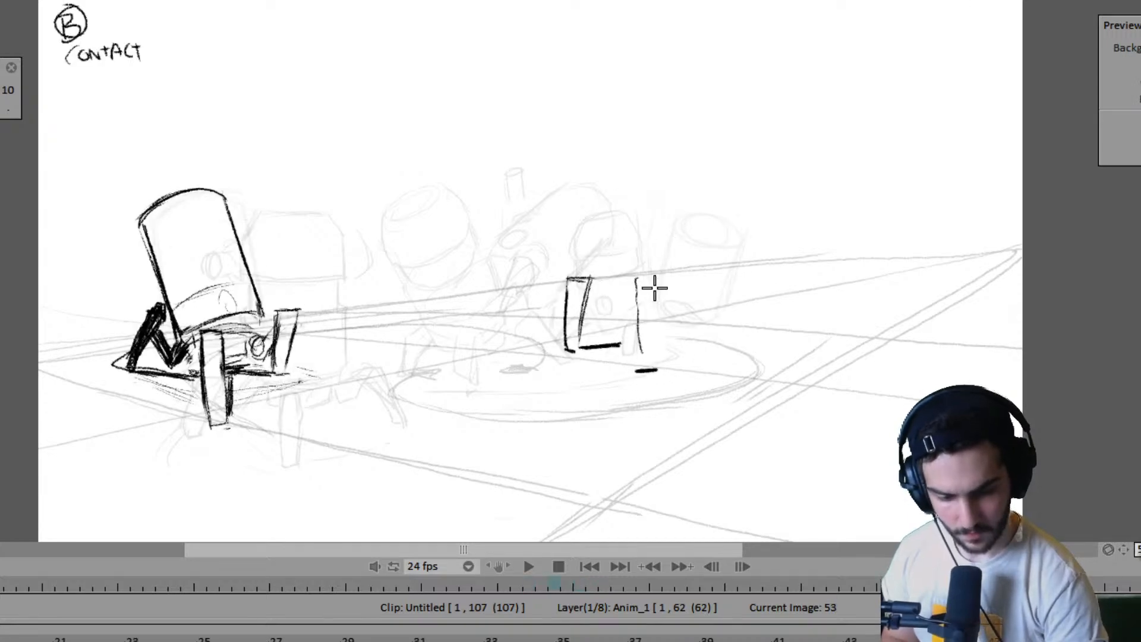
- Complete the far robot's lifted right leg at frame 53 with its top, outer edge and bottom
left_click_drag(661, 288, 656, 350)
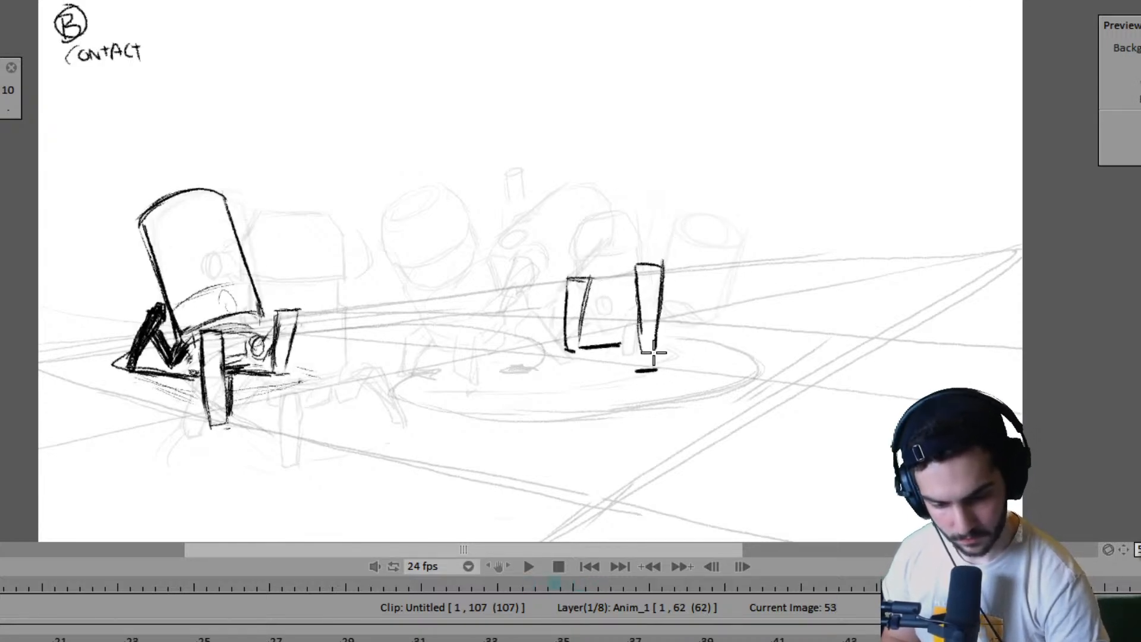
key("Left")
key("Left")
key("Right")
key("Right")
key("Left")
key("Left")
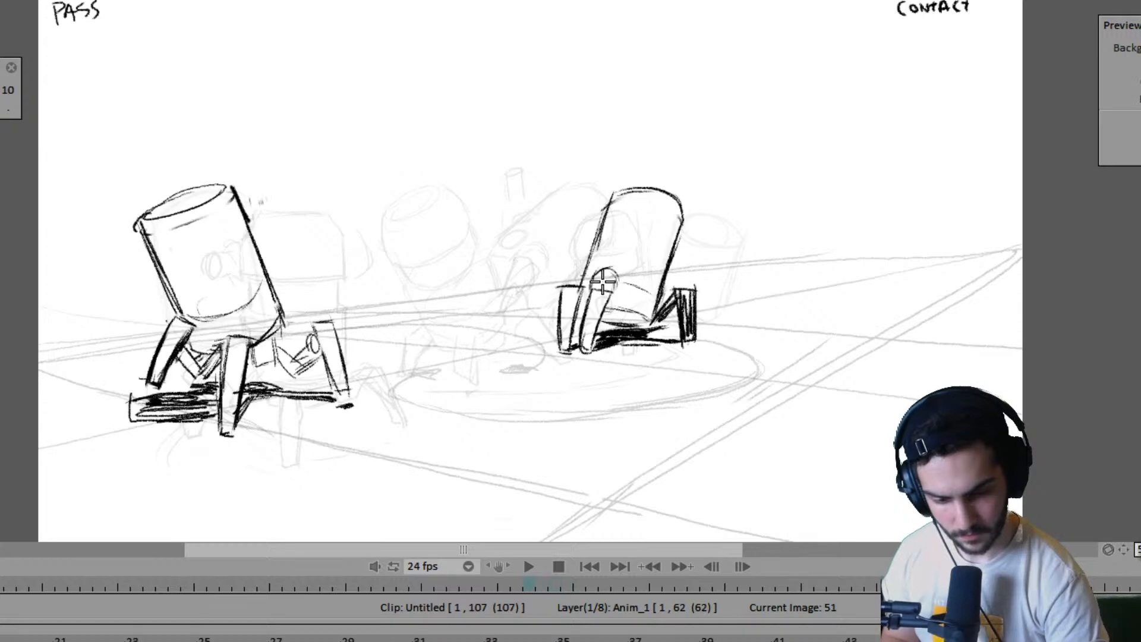
key("Right")
key("Right")
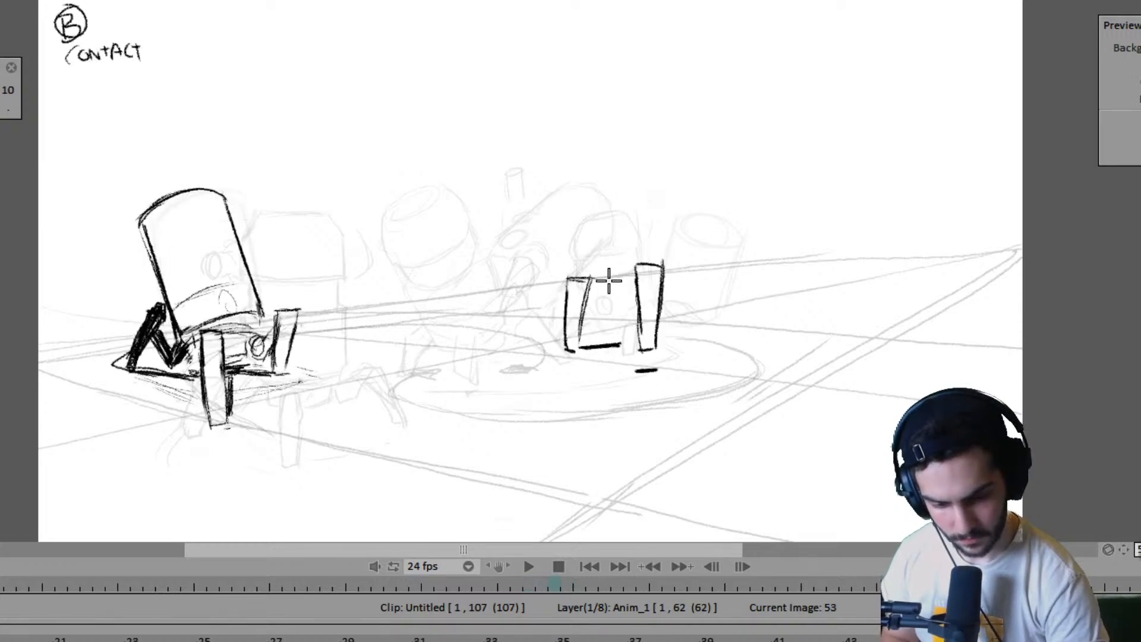
- Draw a small tilted oval joint between the far robot's two legs at frame 53, guided by the neighbouring poses
key("Left")
key("Left")
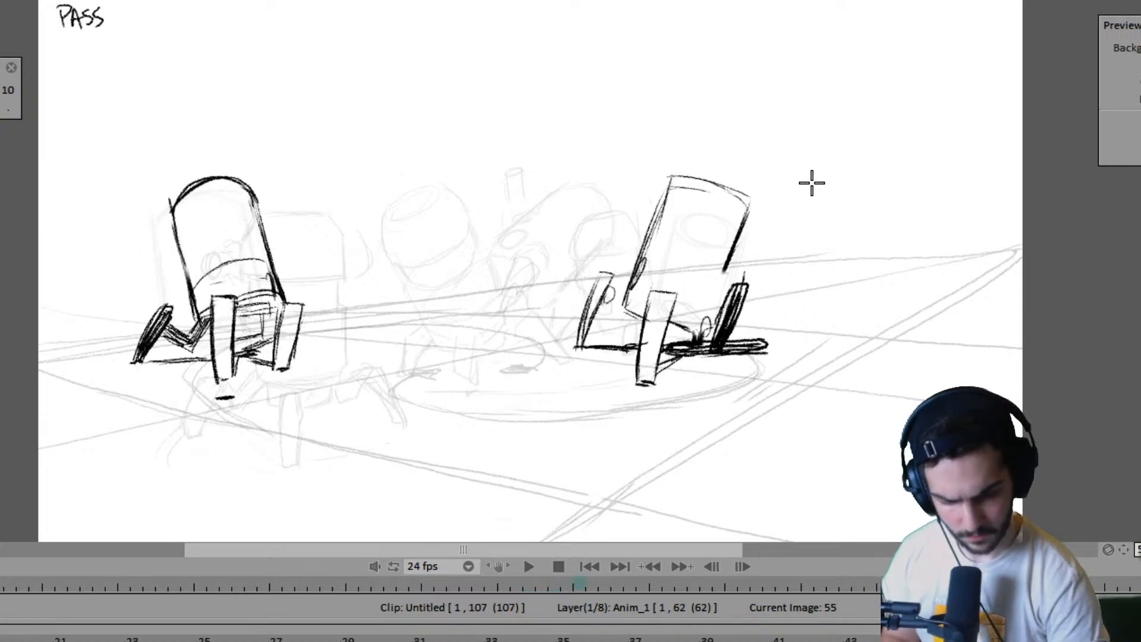
key("Right")
key("Right")
key("Left")
key("Left")
key("Right")
key("Right")
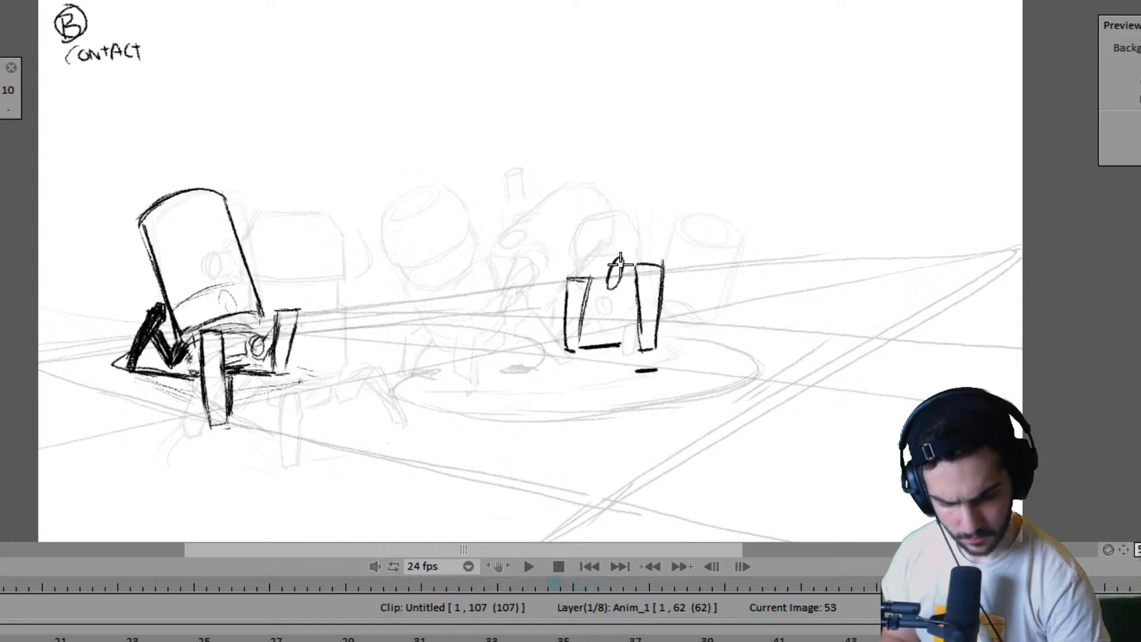
- Flip between frames 51, 53 and 55 to examine the far robot's body tilt and position
key("Left")
key("Left")
key("Right")
key("Right")
key("Right")
key("Right")
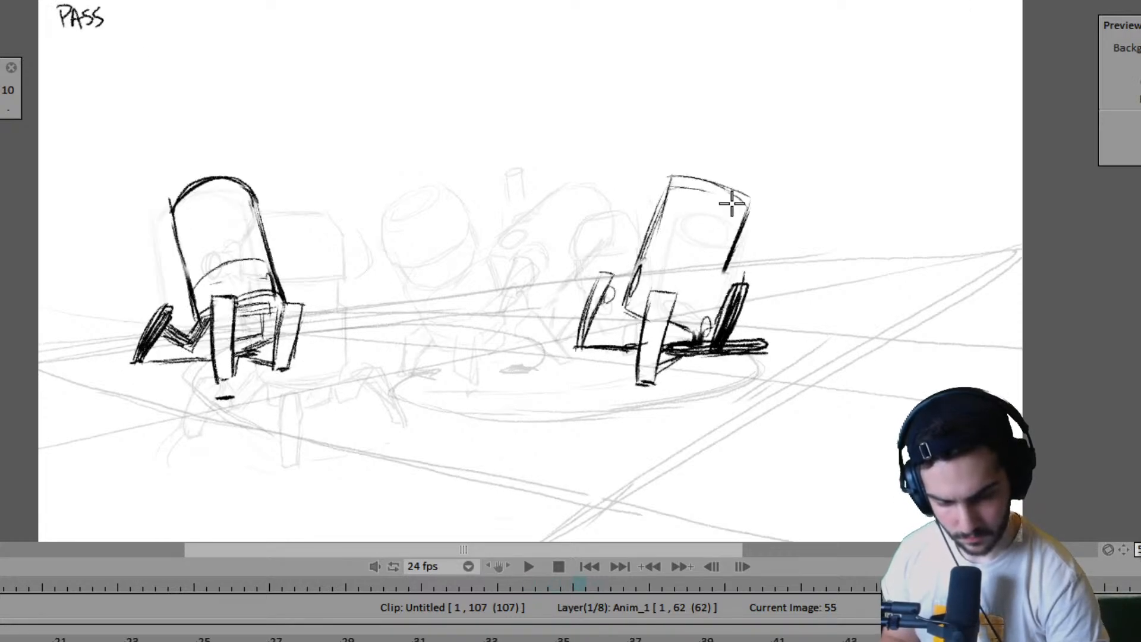
key("Left")
key("Left")
key("Right")
key("Right")
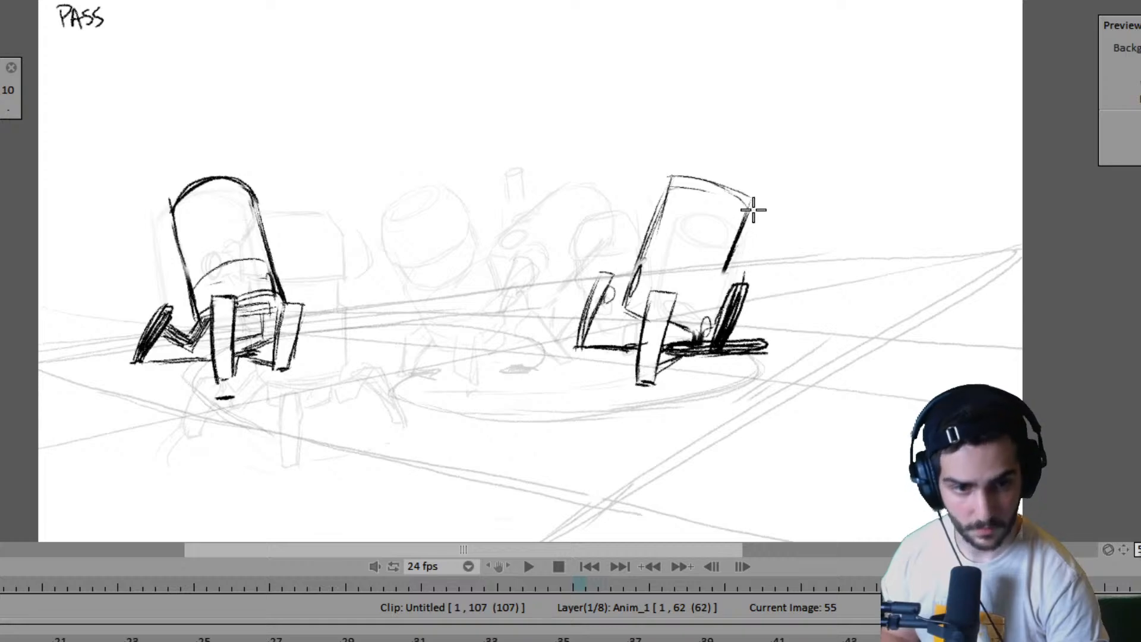
key("Left")
key("Left")
key("Right")
key("Right")
key("Left")
key("Left")
key("Left")
key("Left")
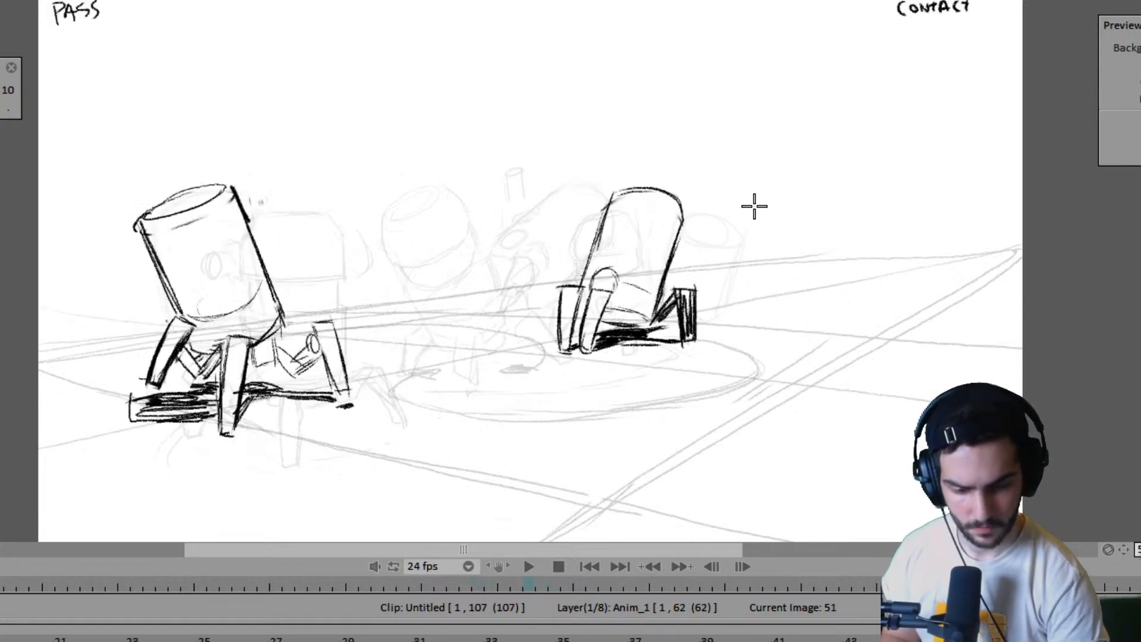
- Step back through the key poses to frame 43 and forward to frame 53 to study the body's path
key("Left")
key("Left")
key("Left")
key("Left")
key("Left")
key("Left")
key("Left")
key("Left")
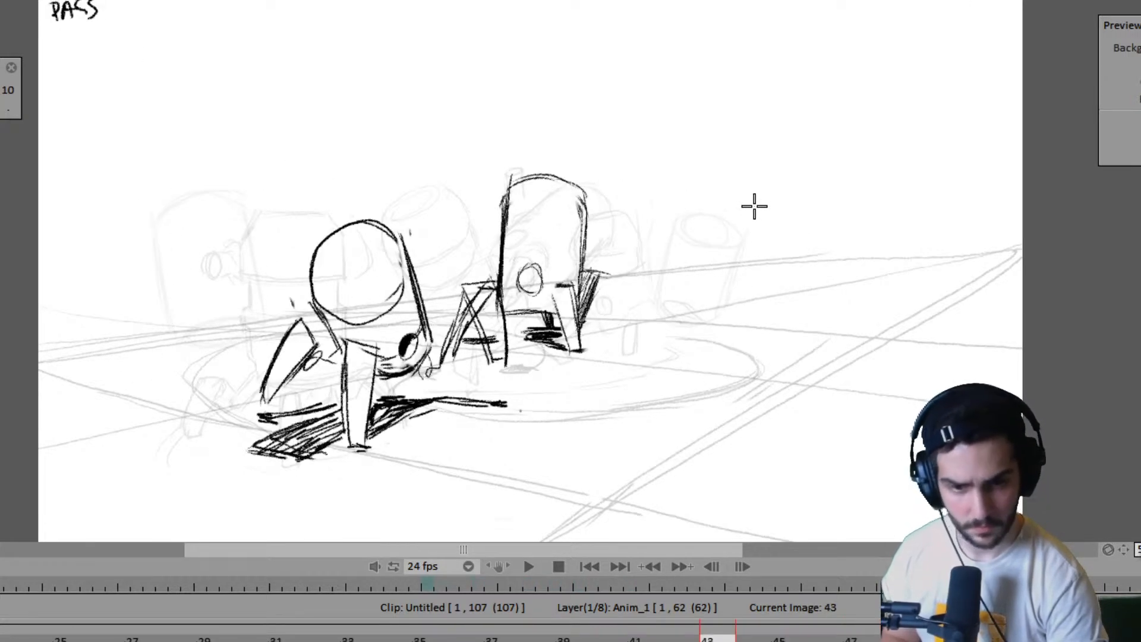
key("Right")
key("Right")
key("Right")
key("Right")
key("Right")
key("Right")
key("Right")
key("Right")
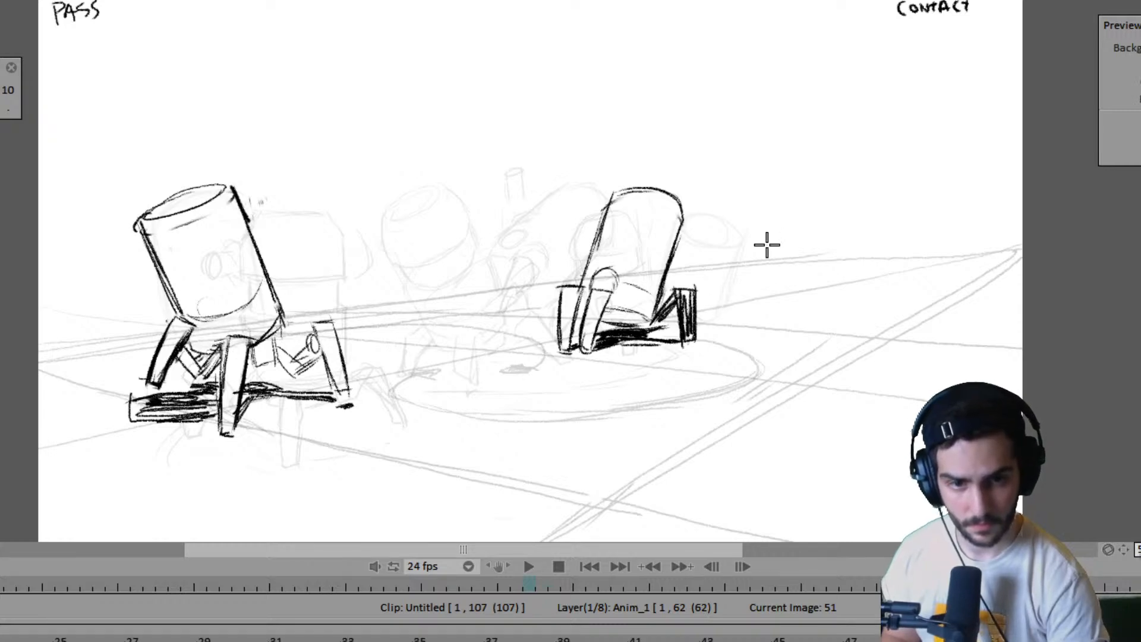
key("Left")
key("Left")
key("Left")
key("Left")
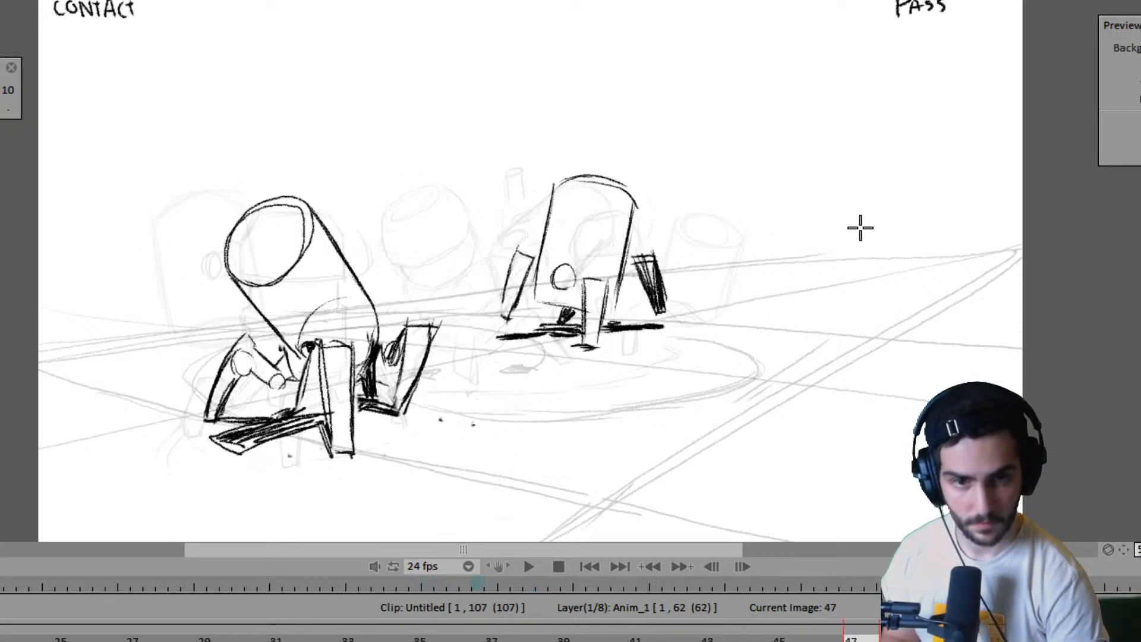
key("Right")
key("Right")
key("Right")
key("Right")
key("Right")
key("Right")
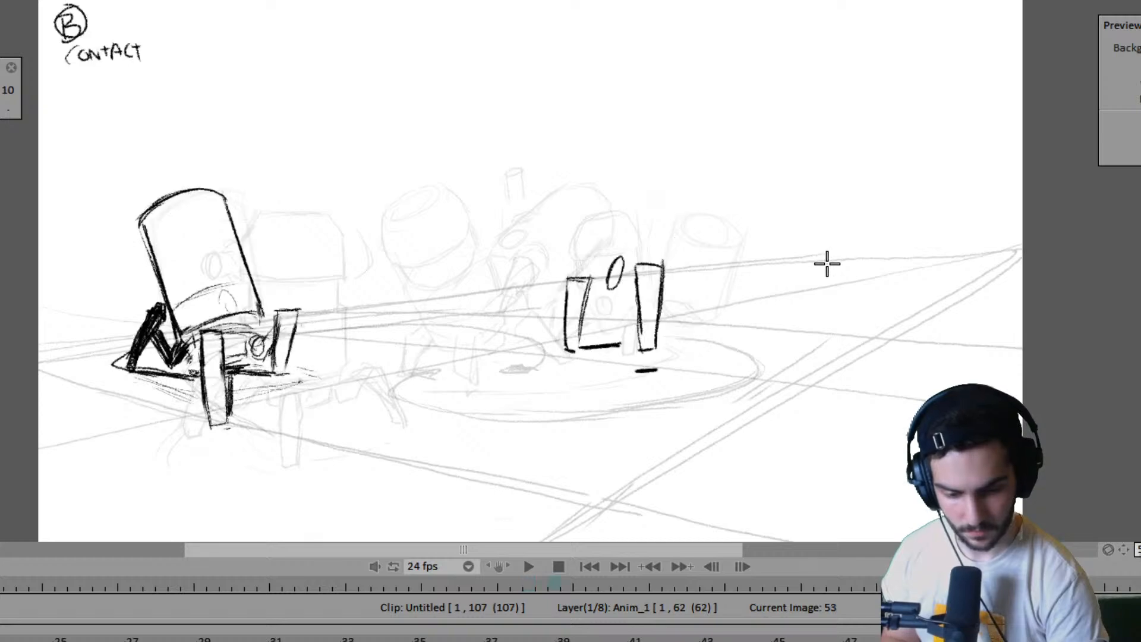
- Flip between frame 53 and its neighbouring key poses to judge where the far robot's body edge should fall
key("Right")
key("Right")
key("Left")
key("Left")
key("Right")
key("Right")
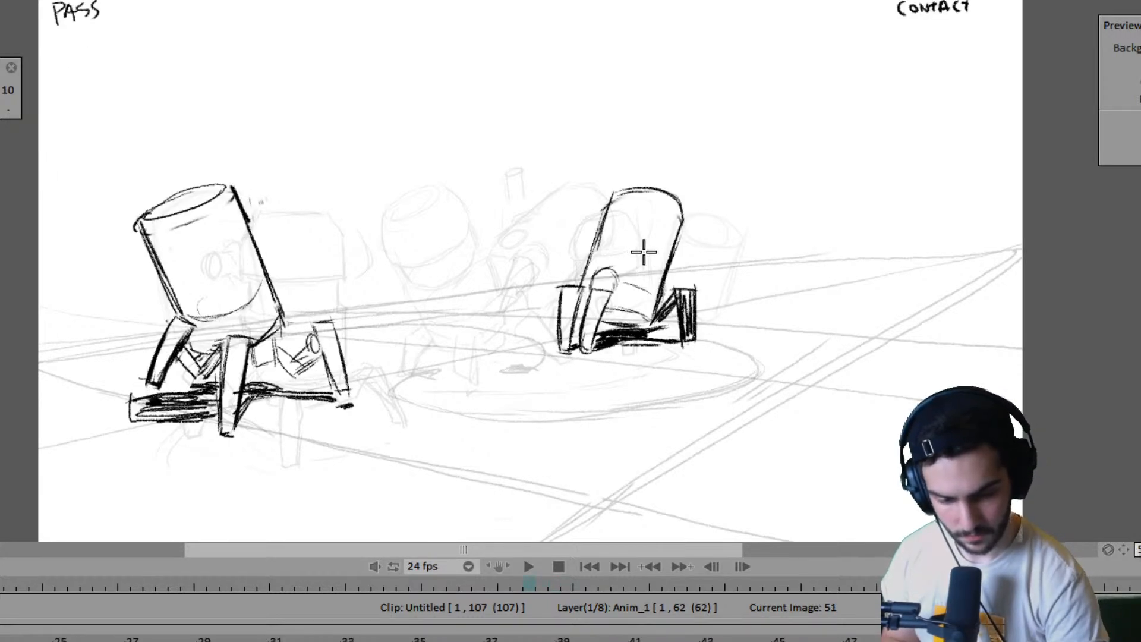
key("Left")
key("Left")
key("Right")
key("Left")
- Draw the far robot's slanted left body edge at frame 53 and erase the part of the oval joint outside it
left_click_drag(643, 193, 597, 320)
key("ctrl+z")
left_click_drag(640, 189, 602, 305)
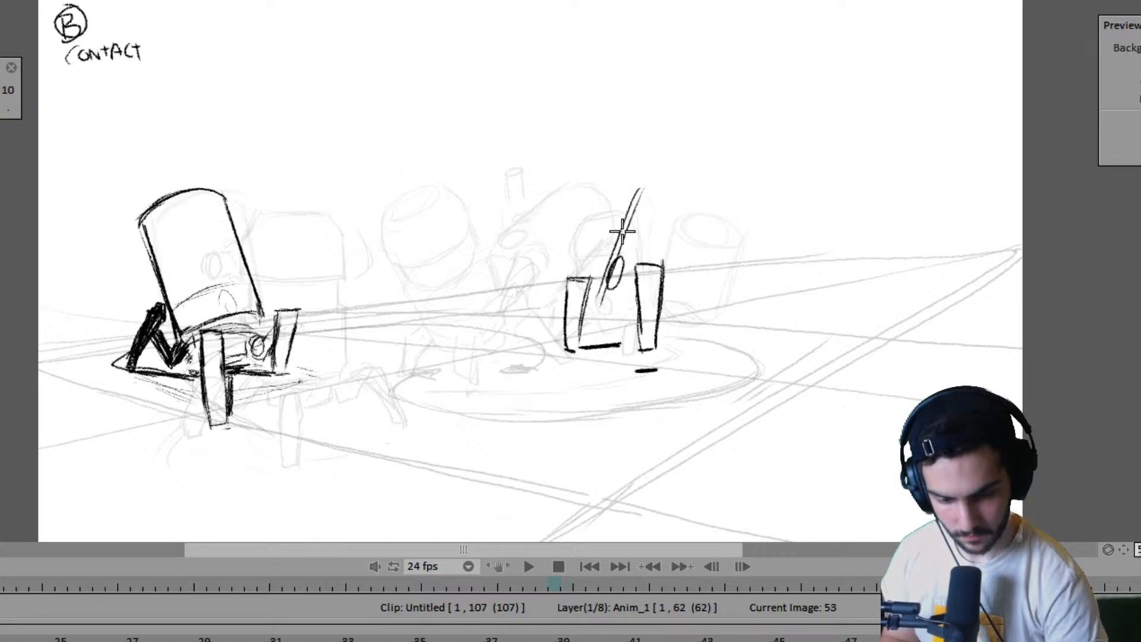
left_click_drag(624, 227, 598, 311)
key("e")
left_click_drag(624, 257, 620, 261)
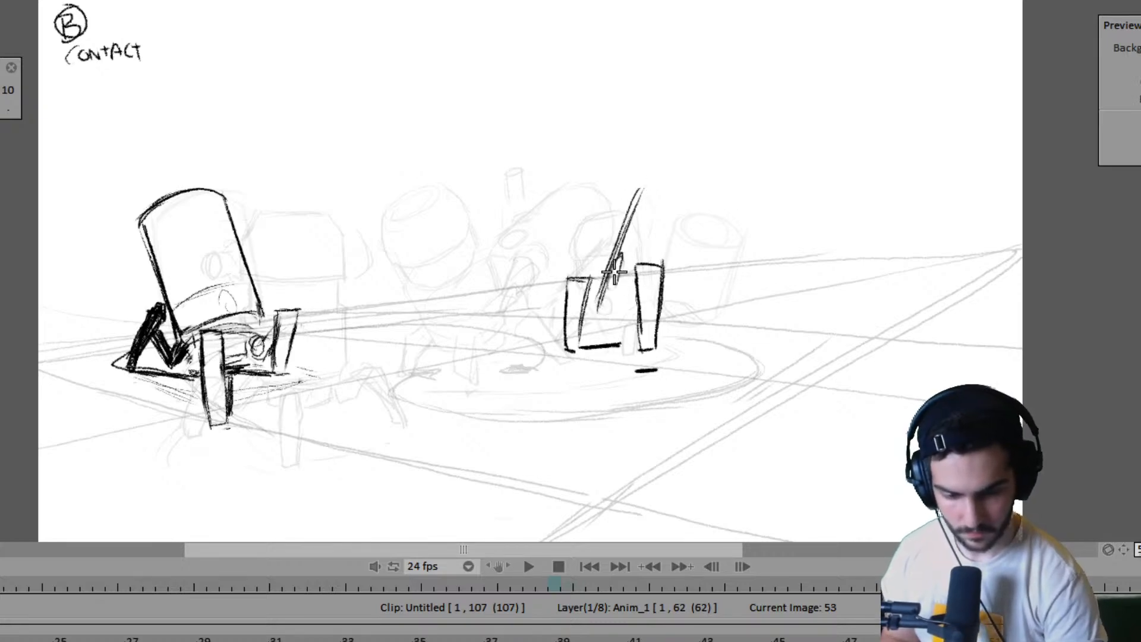
- Add the far robot's short base edge and the outer edge of its far right leg at frame 53, checking against frame 51
key("Right")
key("Left")
key("Right")
key("Left")
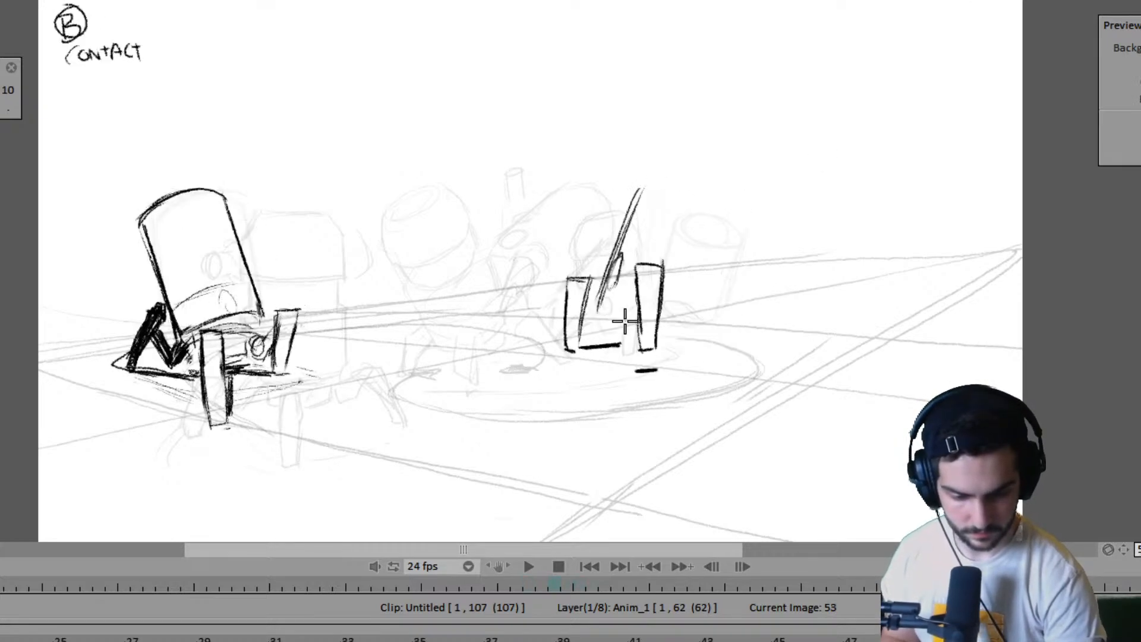
key("Left")
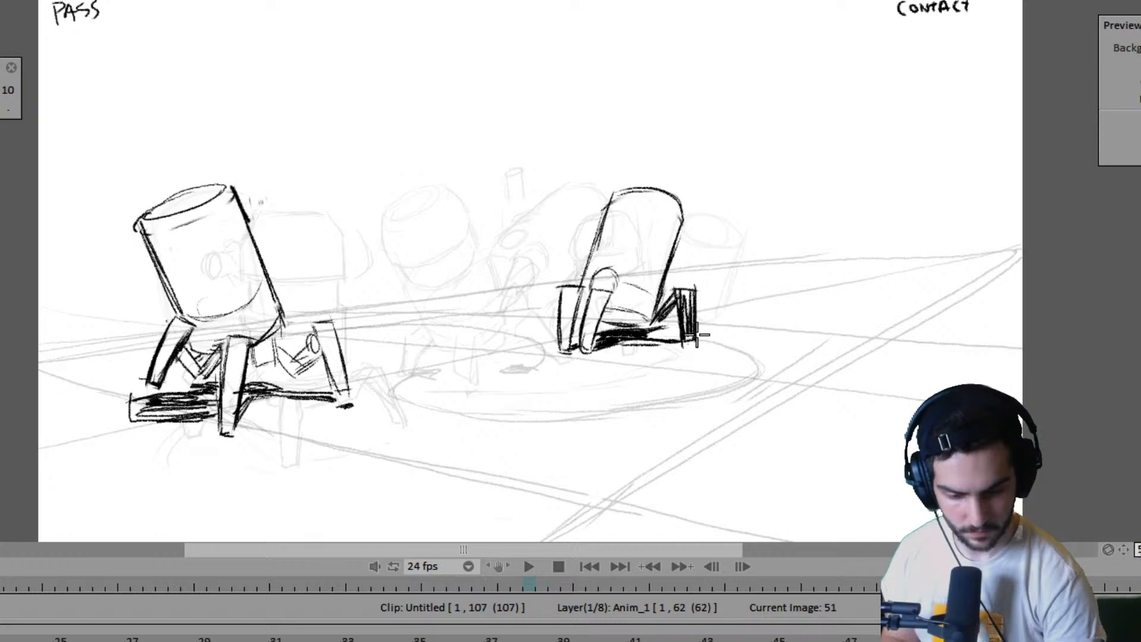
key("Right")
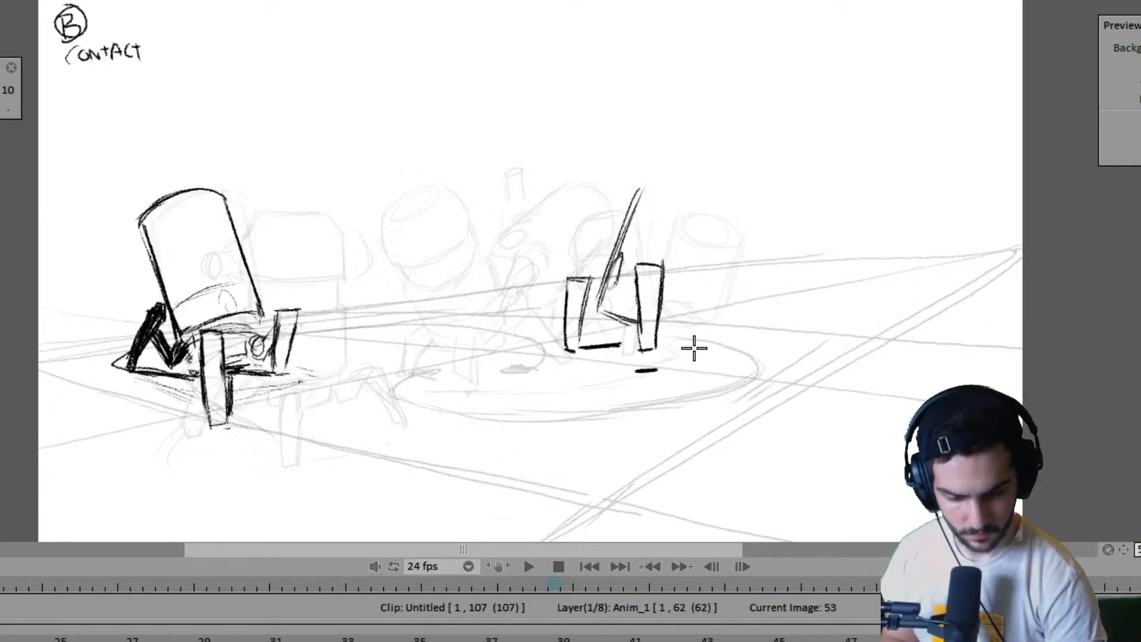
key("Left")
key("Right")
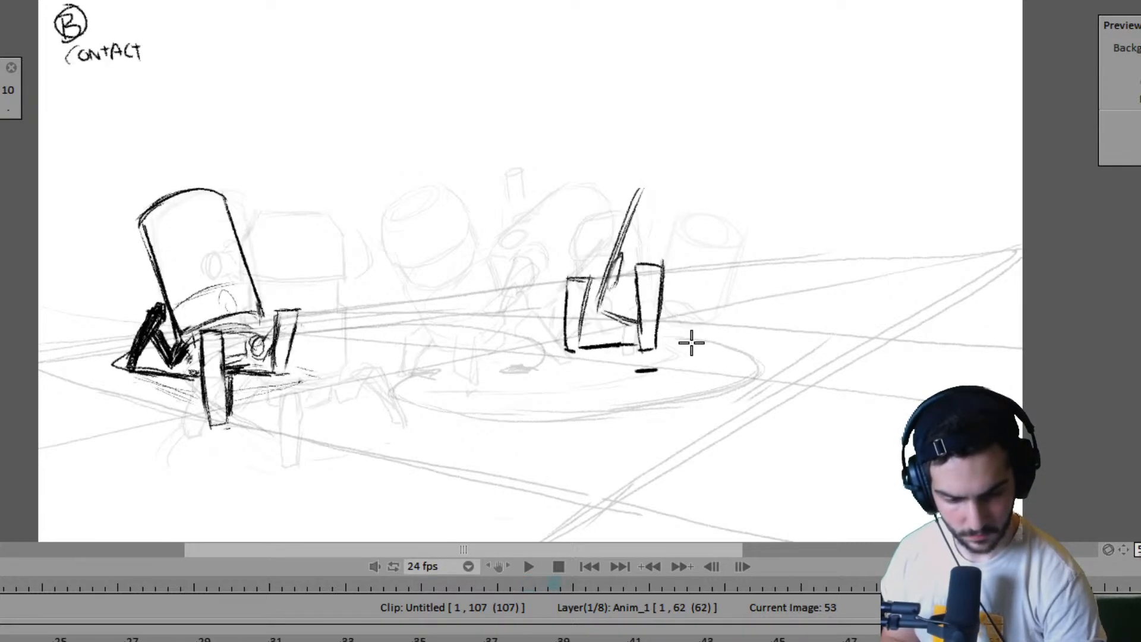
left_click_drag(720, 283, 706, 323)
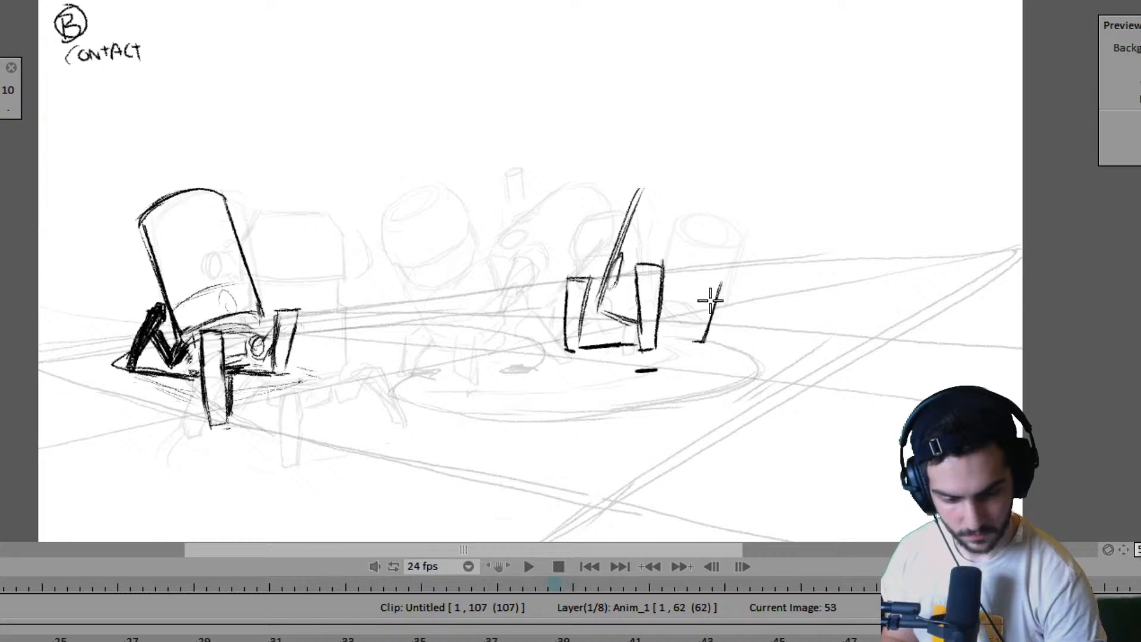
- Flip through frames 47 to 55 to examine the far robot's body height, tilt and far right leg
key("Left")
key("Right")
key("Left")
key("Left")
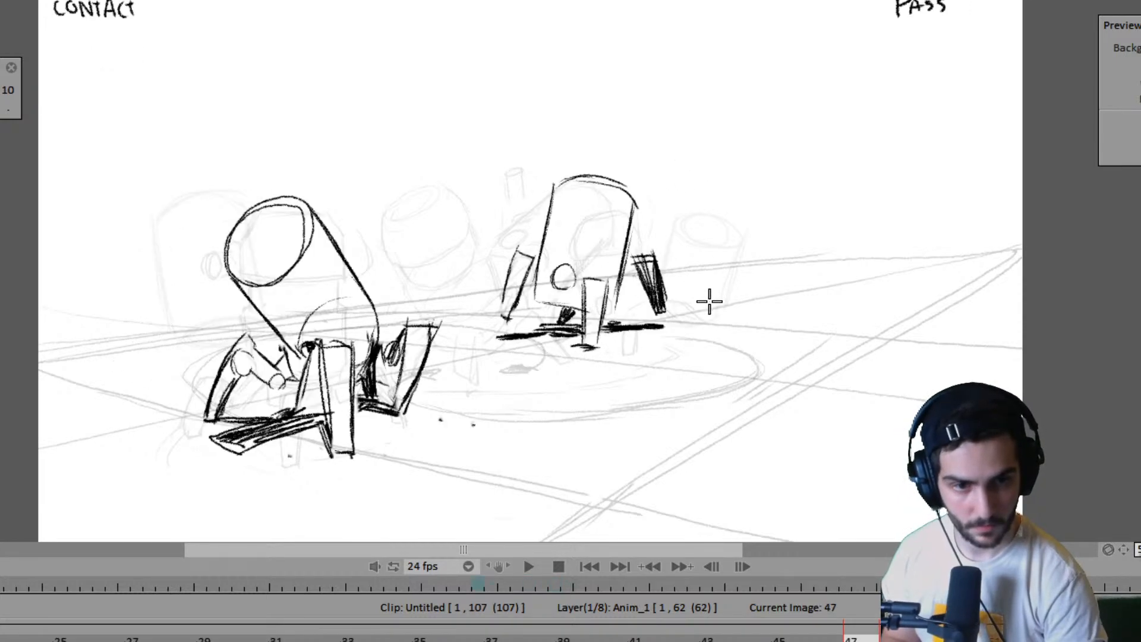
key("Right")
key("Right")
key("Left")
key("Left")
key("Right")
key("Right")
key("Right")
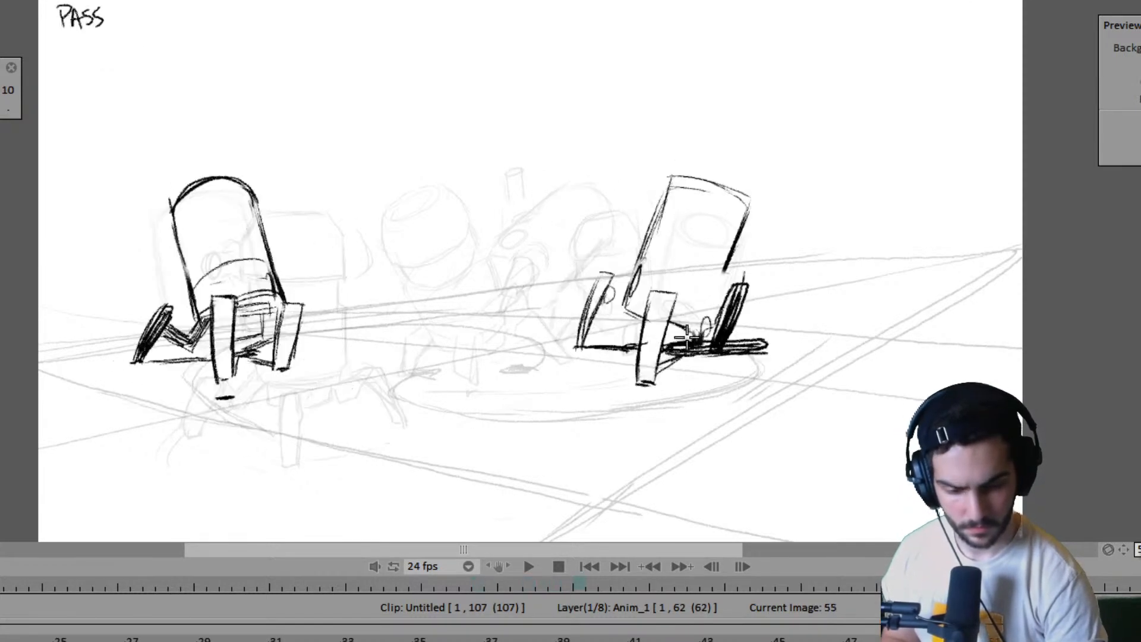
key("Left")
key("Left")
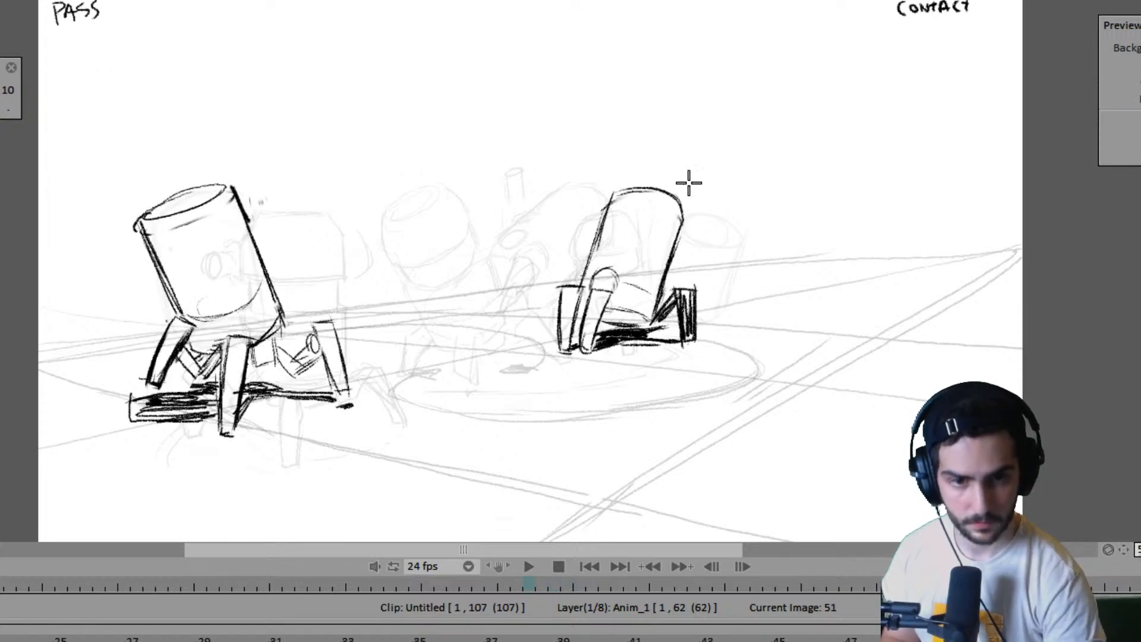
key("Right")
key("Left")
key("Right")
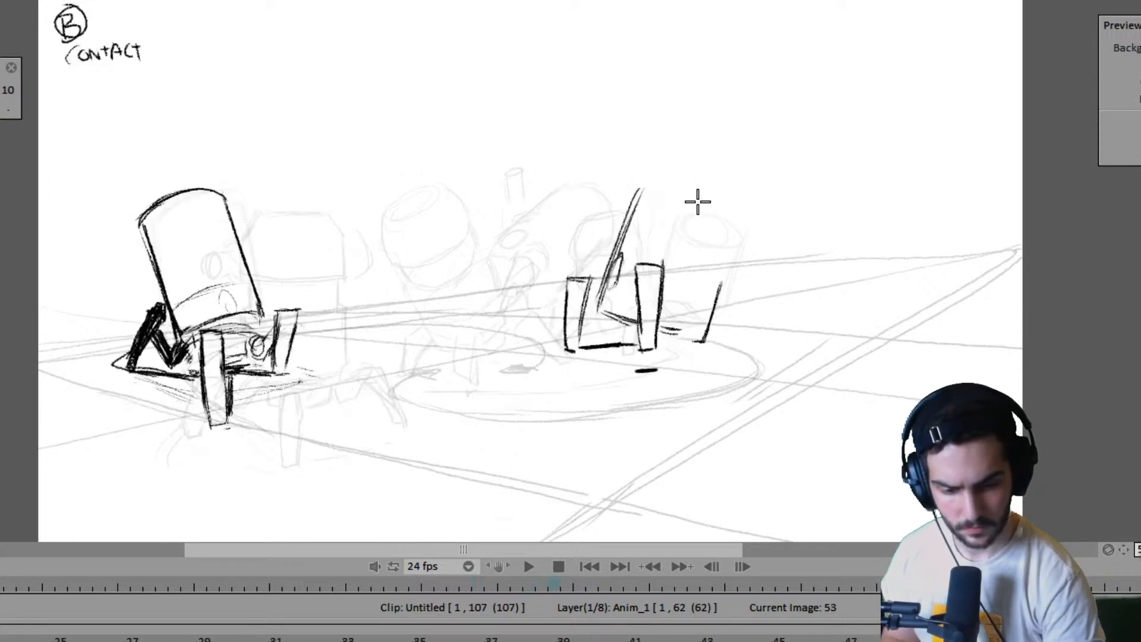
- Extend the far robot's left body edge upward at frame 53 and cap the body with a slanted top edge
left_click_drag(643, 188, 650, 166)
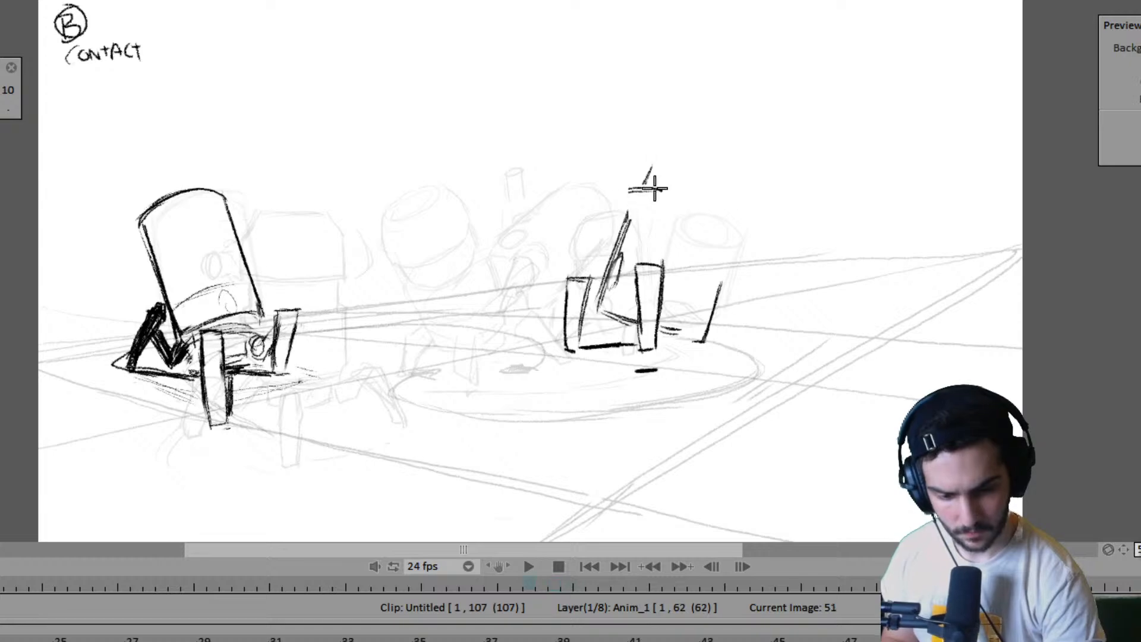
key("Left")
key("Right")
key("ctrl+z")
mouse_move(615, 252)
left_mouse_down()
mouse_move(639, 169)
mouse_move(711, 190)
mouse_move(683, 300)
left_mouse_up()
key("Left")
key("Right")
- Draw the far robot's right body edge at frame 53, then shade its far right leg solid and add a ground shadow
left_click_drag(717, 201, 683, 327)
key("Left")
key("Right")
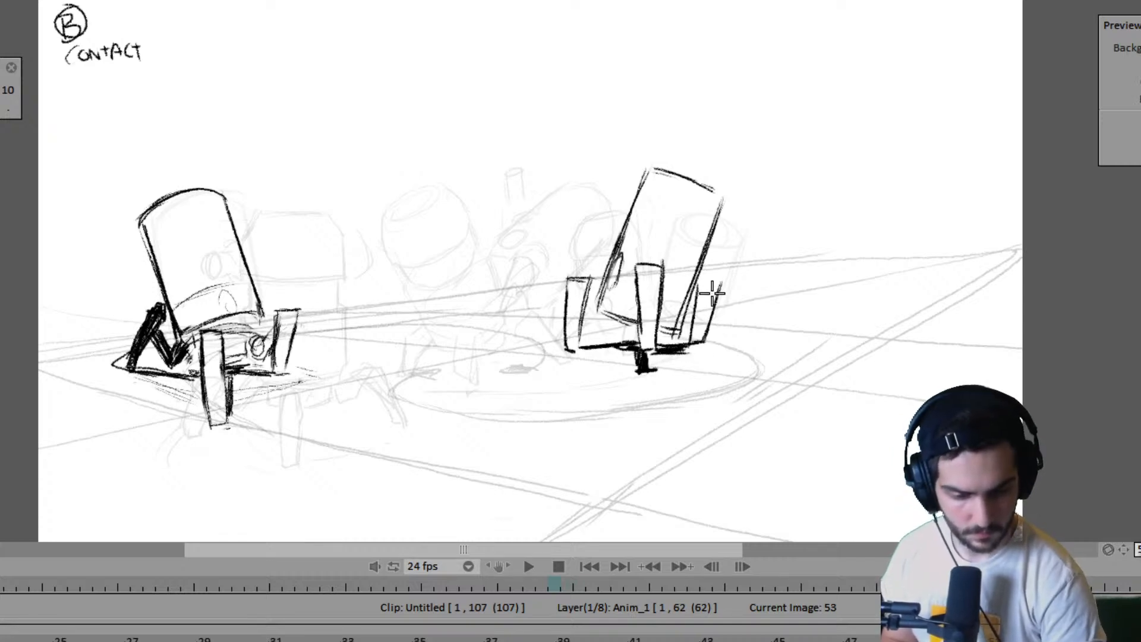
mouse_move(712, 293)
left_mouse_down()
mouse_move(699, 333)
mouse_move(710, 279)
mouse_move(699, 339)
left_mouse_up()
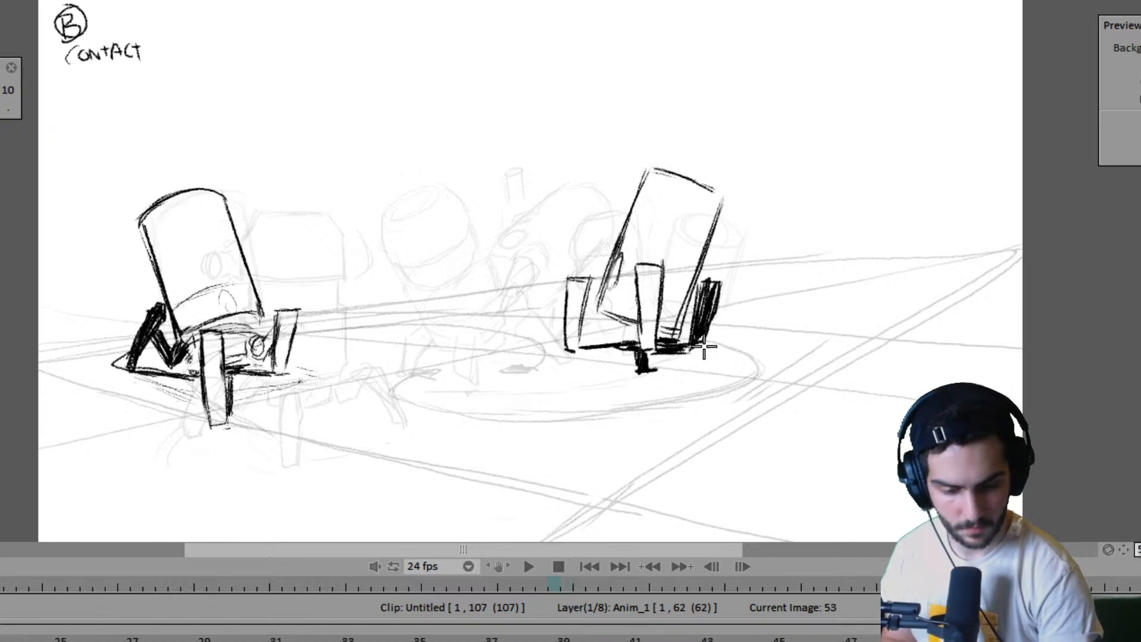
mouse_move(704, 350)
left_mouse_down()
mouse_move(671, 350)
mouse_move(743, 343)
mouse_move(670, 338)
mouse_move(744, 340)
left_mouse_up()
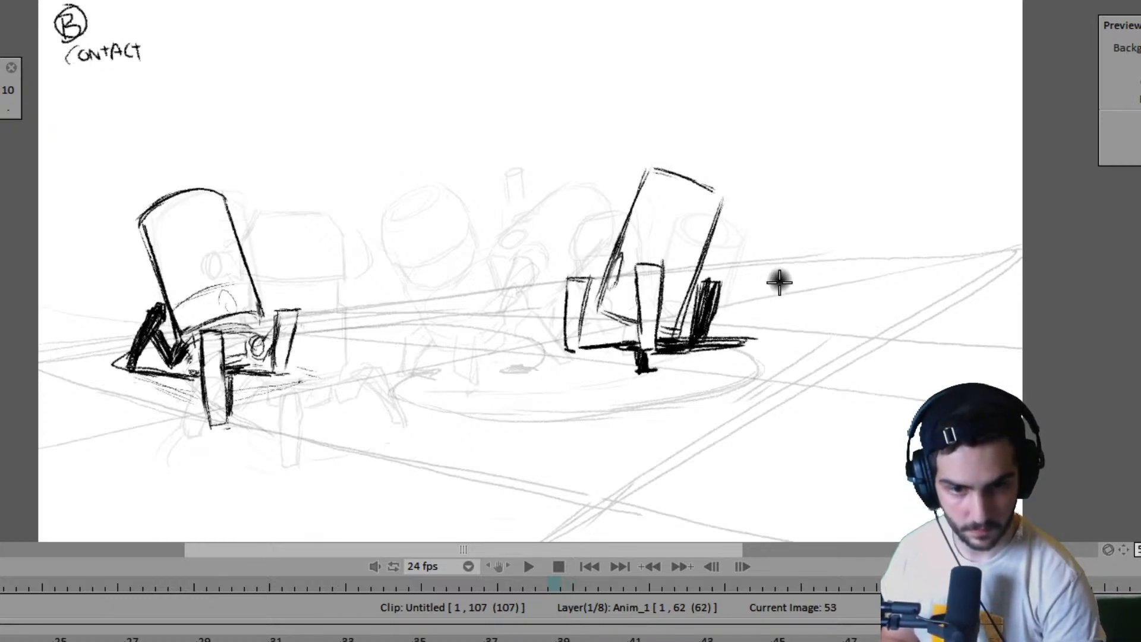
- Return to frame 1 and play the animation to review both robots' walk
key("Left")
key("Left")
key("Left")
key("Left")
key("Left")
key("Left")
key("Left")
key("Left")
key("Left")
key("Left")
key("Left")
key("Left")
key("Left")
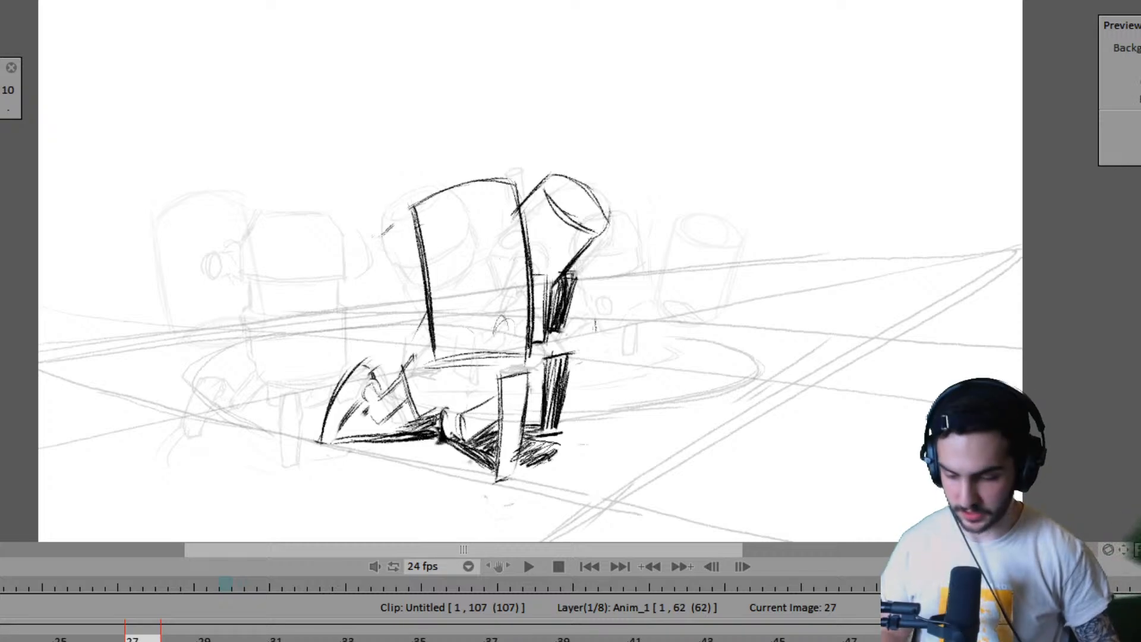
key("Left")
key("Left")
key("Left")
key("Left")
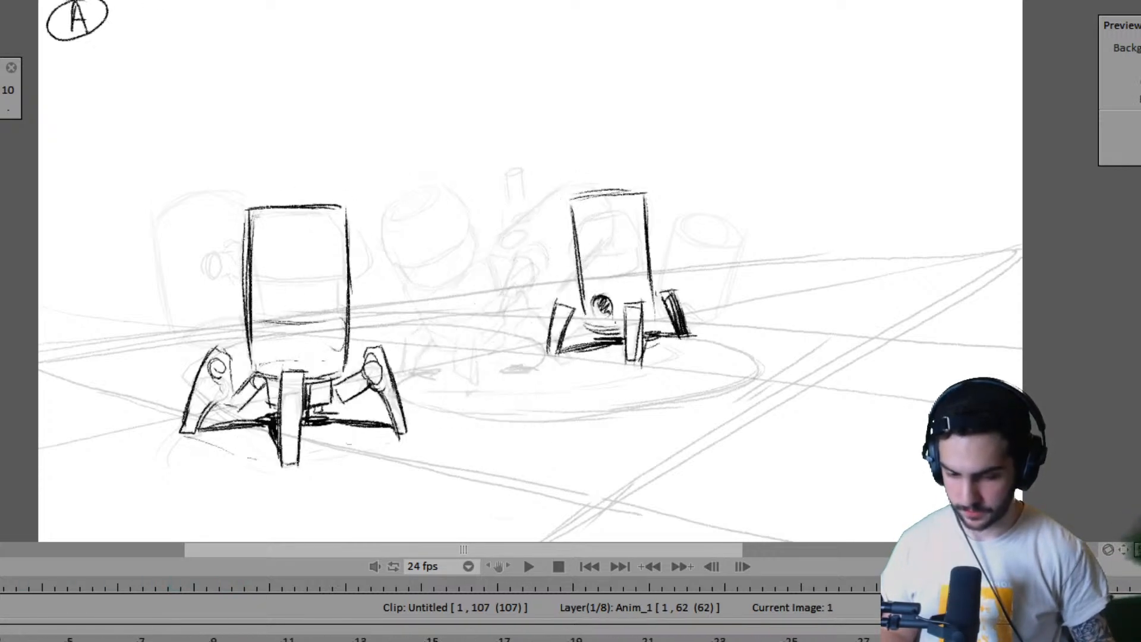
key("Return")
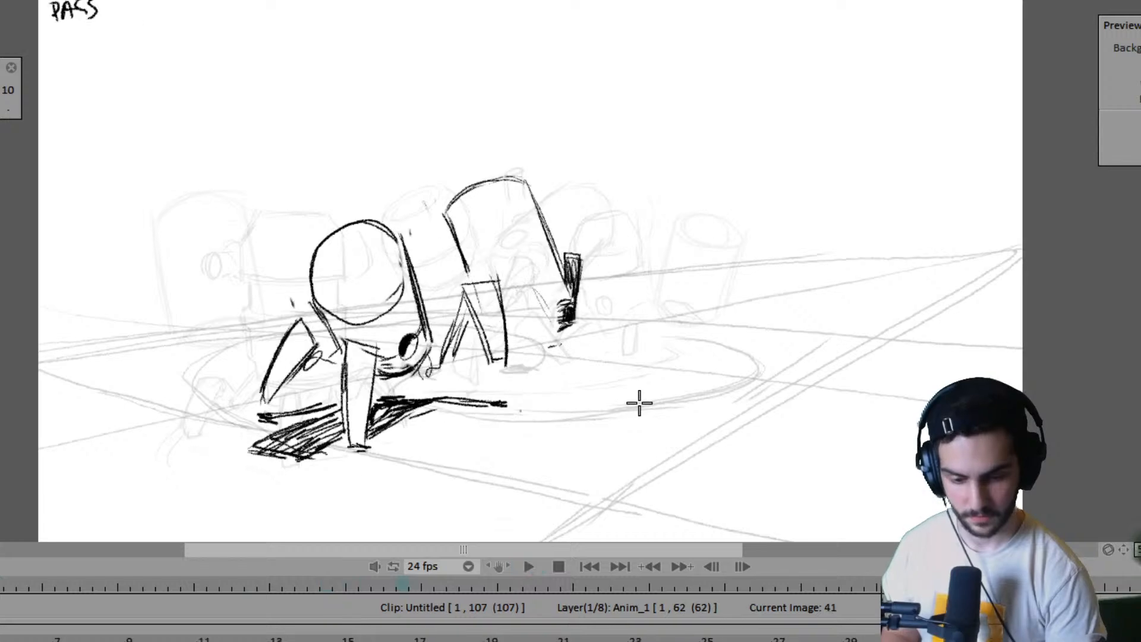
key("space")
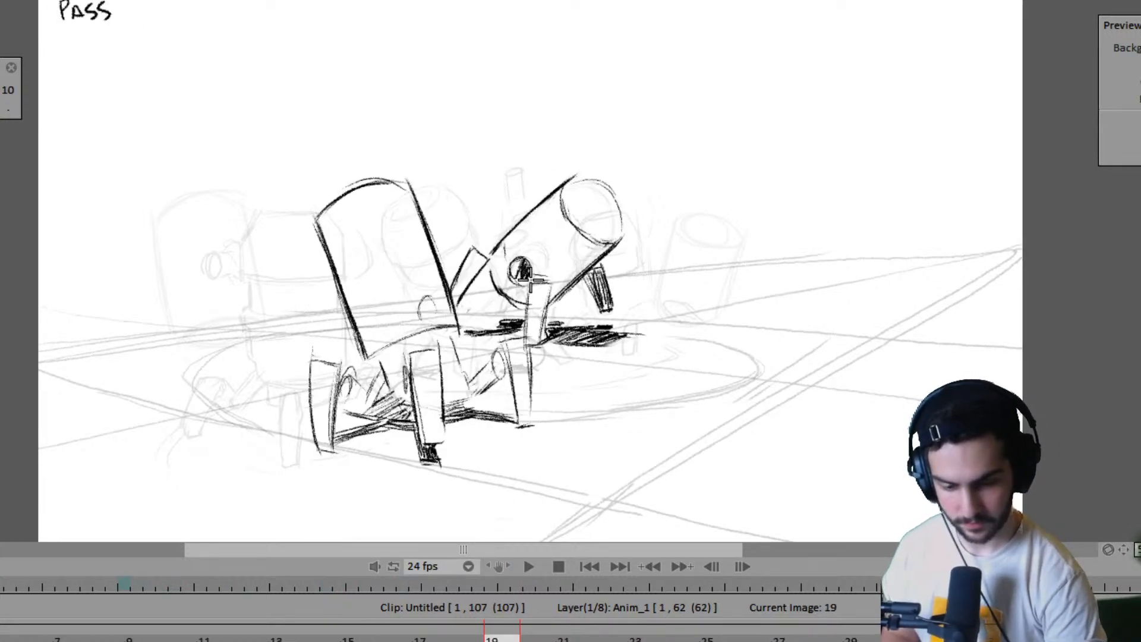
- Flip through the key poses around frames 15 and 19 and on to frame 43 to examine the far robot's round joint
key("Left")
key("Right")
key("Right")
key("Right")
key("Left")
key("Left")
key("Left")
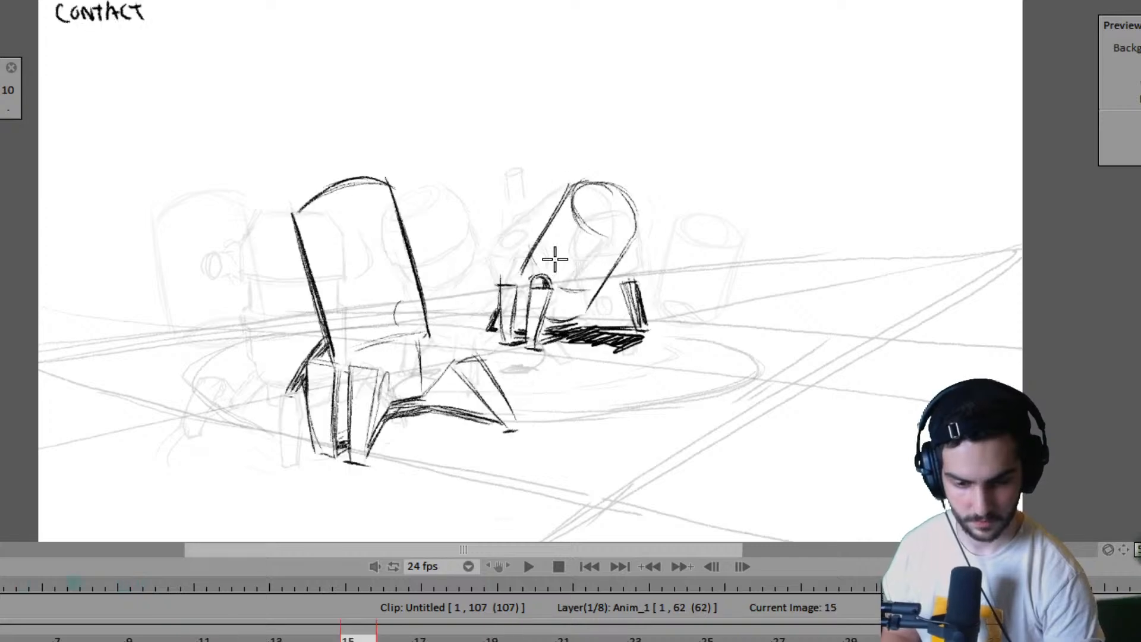
key("Right")
key("Right")
key("Right")
key("Right")
key("Right")
key("Right")
key("Right")
key("Right")
key("Left")
key("Left")
key("Left")
key("Right")
key("Right")
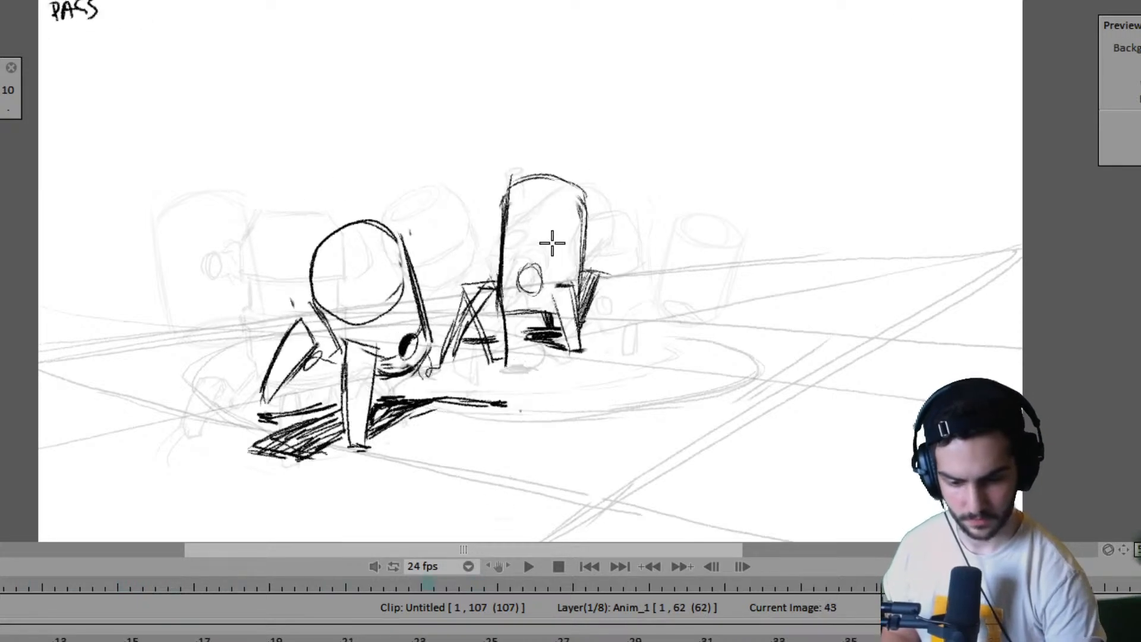
- Shade the far robot's round joint solid on frames 47, 51 and 53
key("Right")
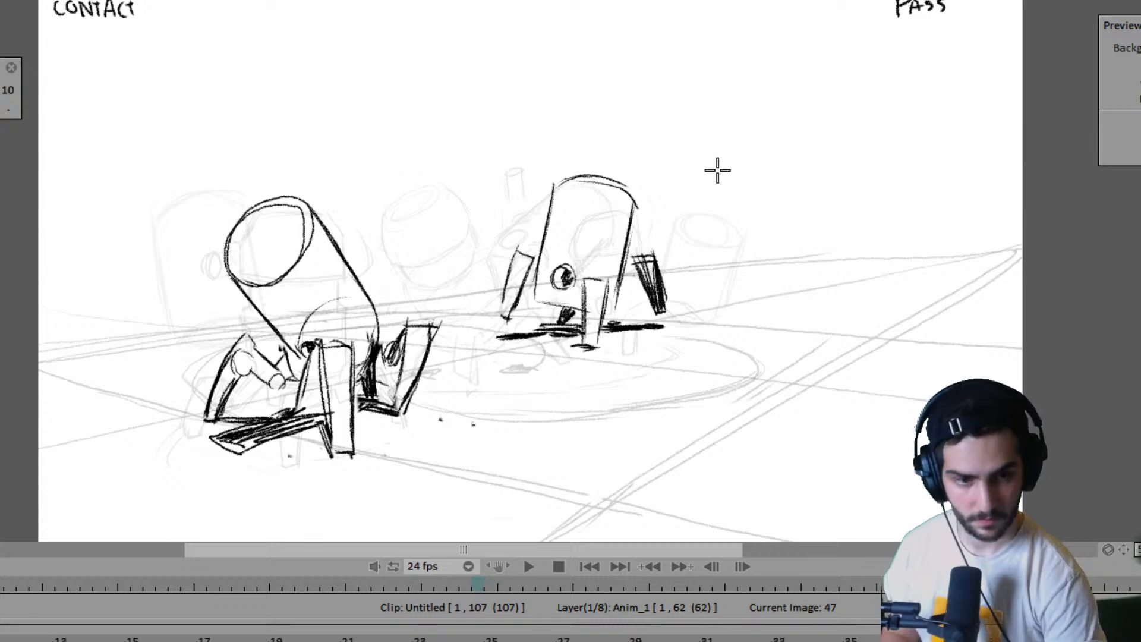
key("Right")
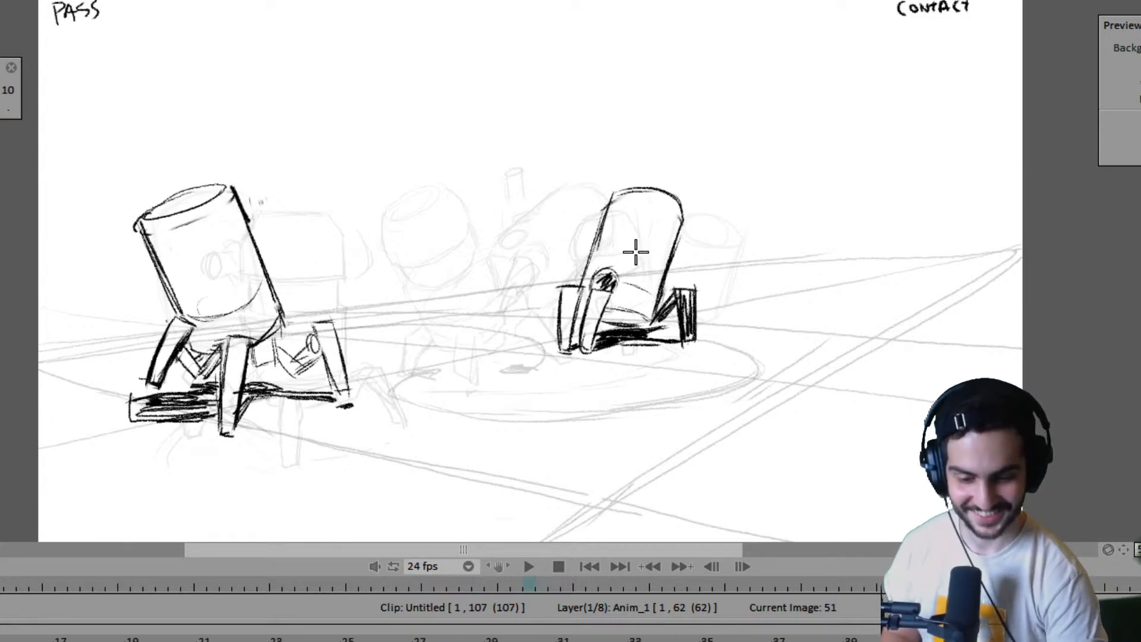
key("Right")
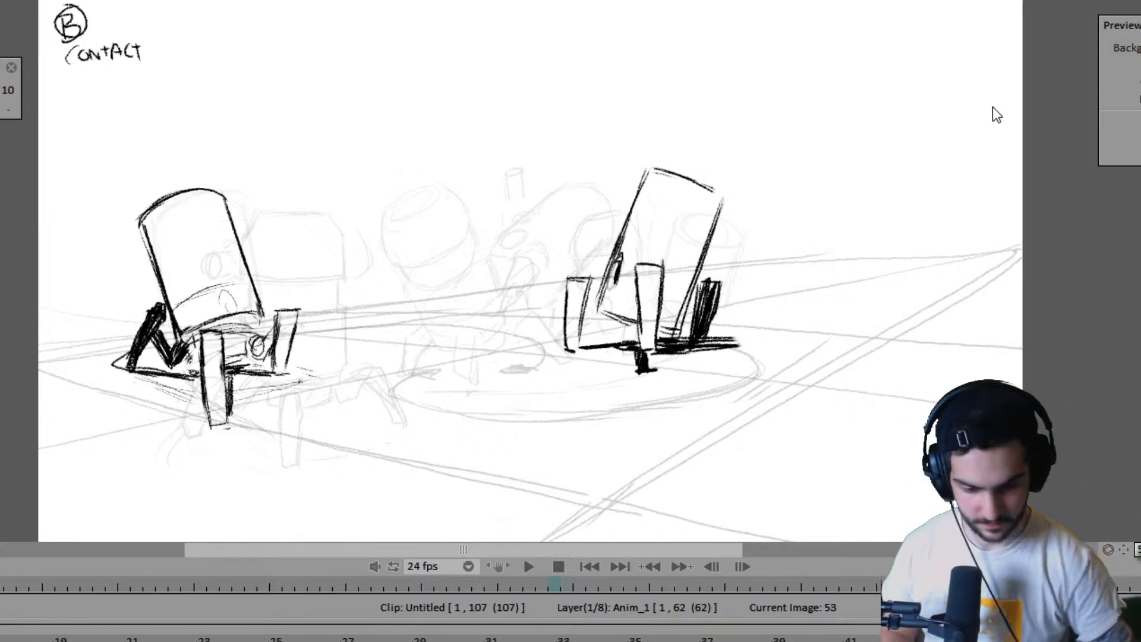
- Draw a light base line across the far robot's lower body at frame 55, comparing it with frame 59
key("Right")
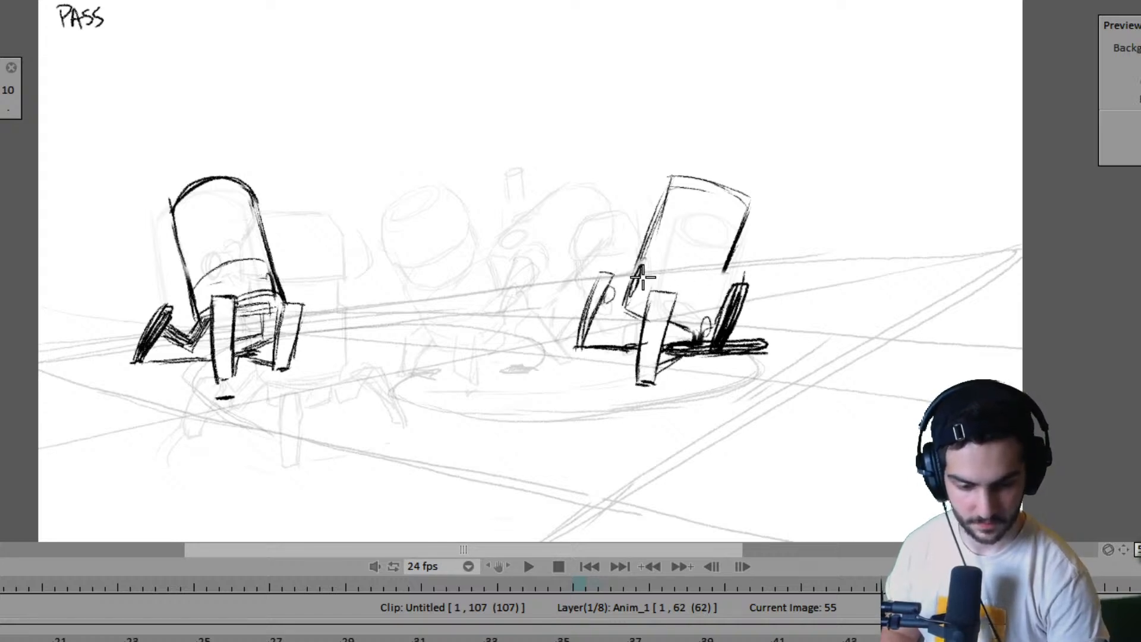
key("Right")
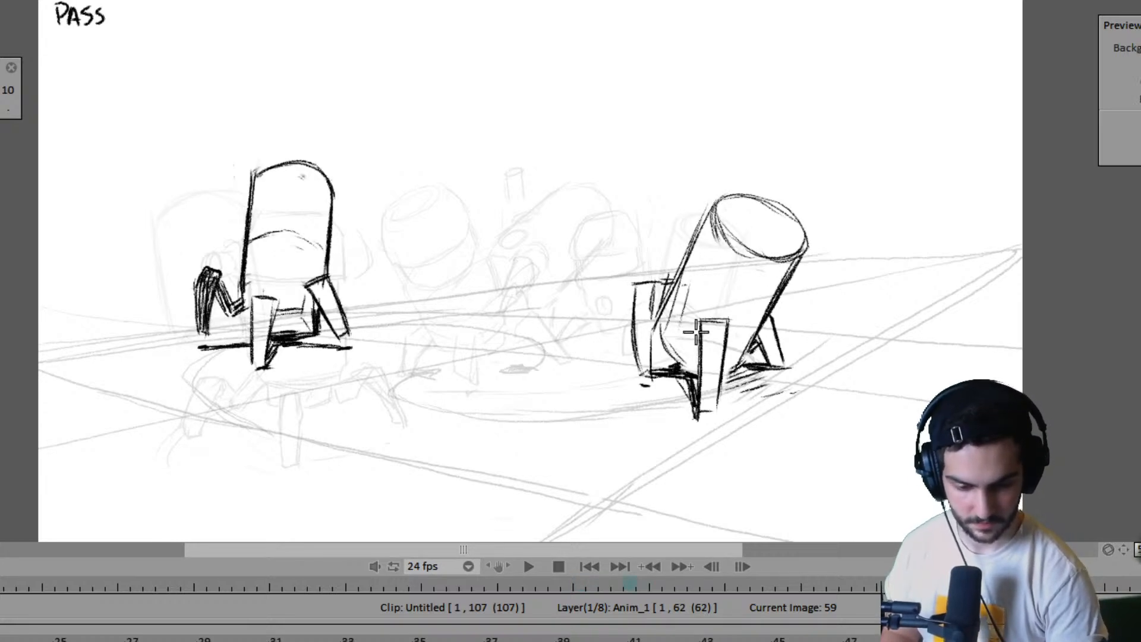
key("Left")
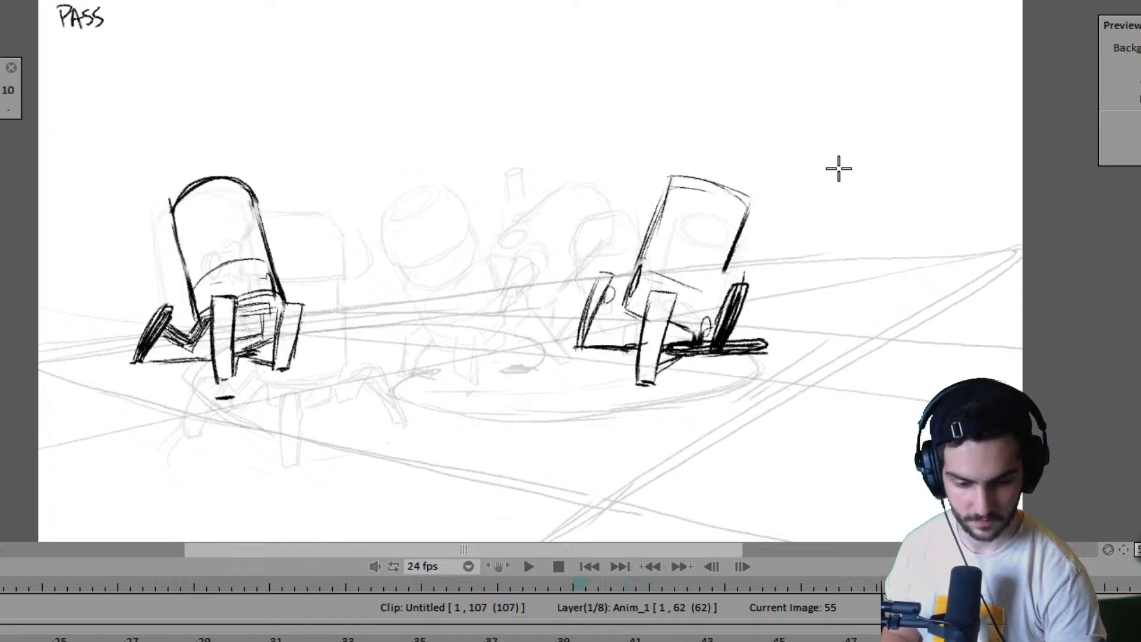
key("Right")
key("Right")
key("Left")
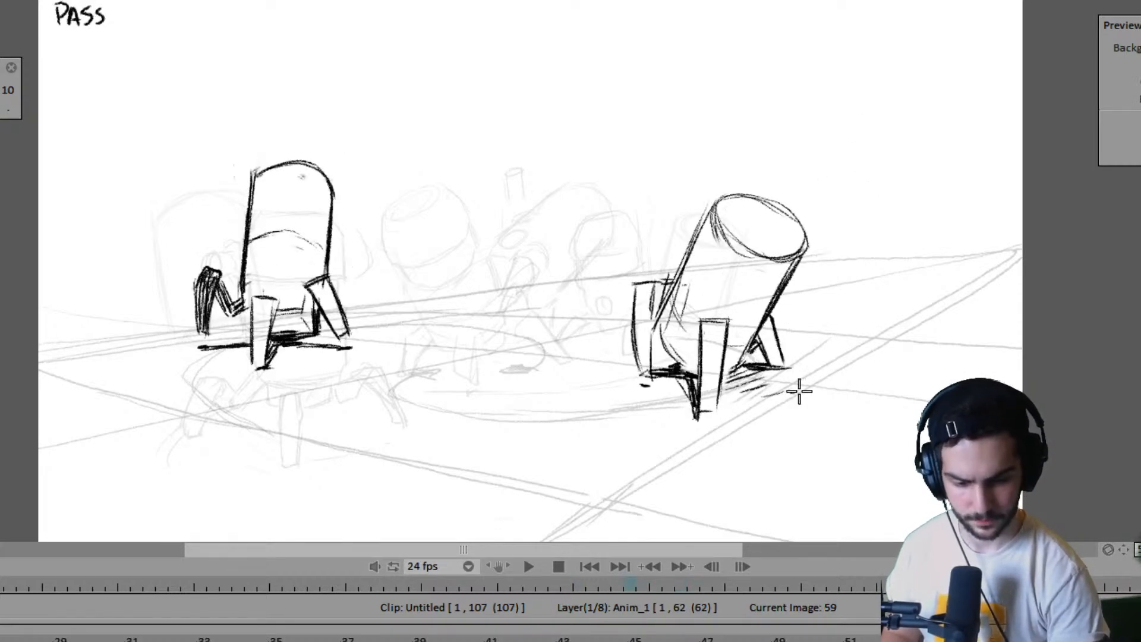
key("Left")
key("Right")
key("Left")
- Label the far robot's pose PASS at frame 53 and CONTACT at frame 55 by hand
key("Left")
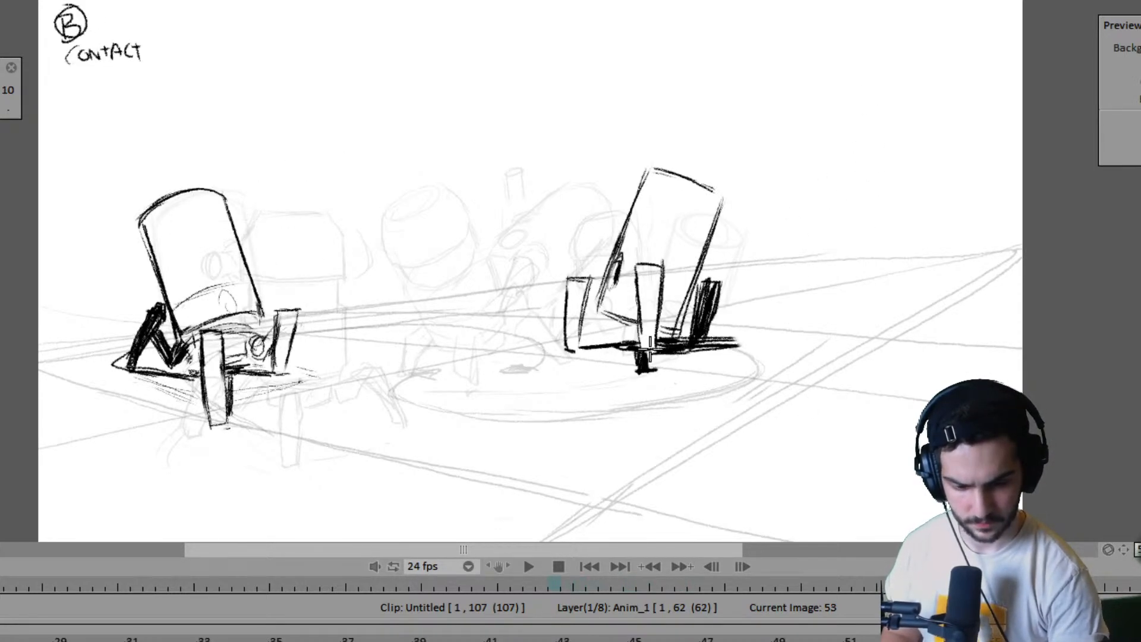
key("Left")
key("Right")
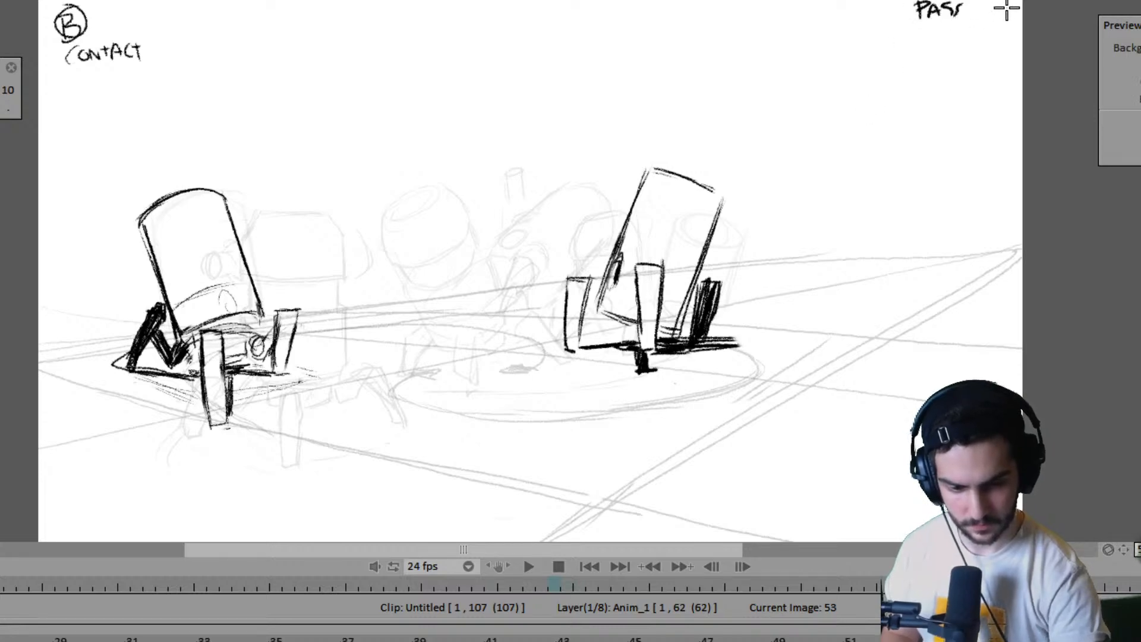
key("Right")
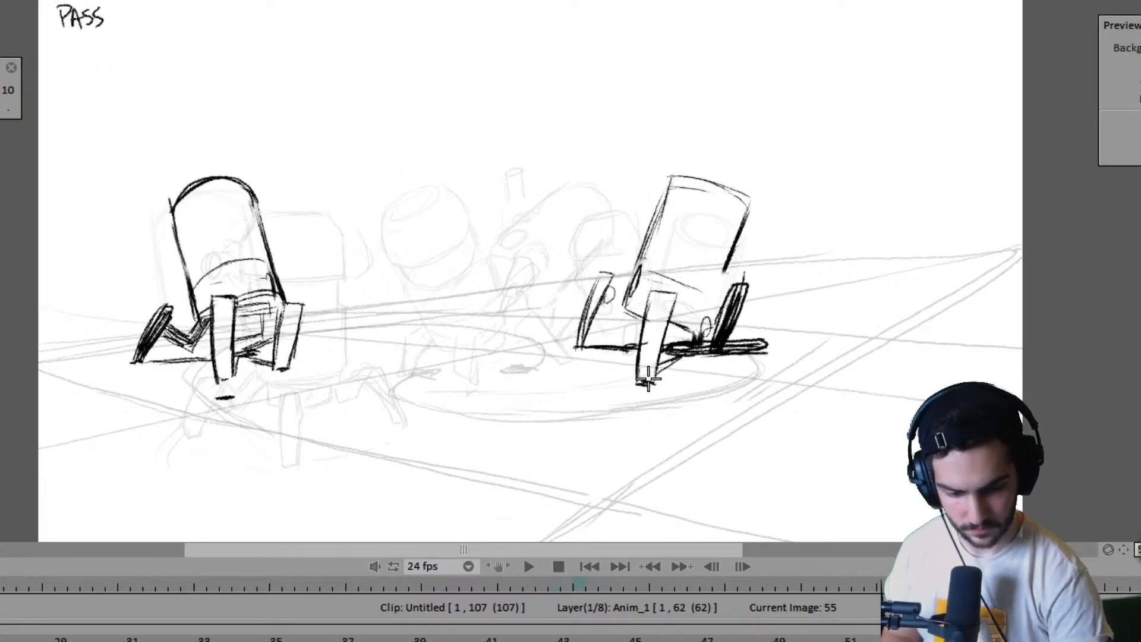
mouse_move(914, 5)
left_mouse_down()
mouse_move(919, 17)
mouse_move(984, 21)
left_mouse_up()
key("Left")
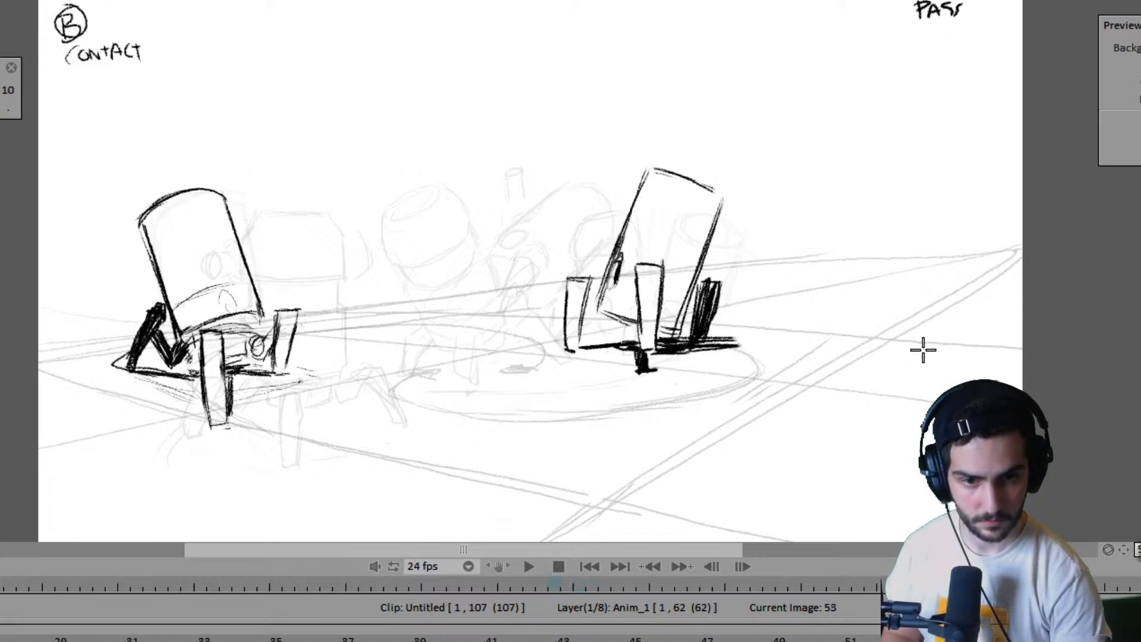
- Flip between frames 53, 55 and 59 to compare the far robot's body and leg positions
key("Right")
key("Left")
key("Right")
key("Right")
key("Right")
key("Right")
key("Right")
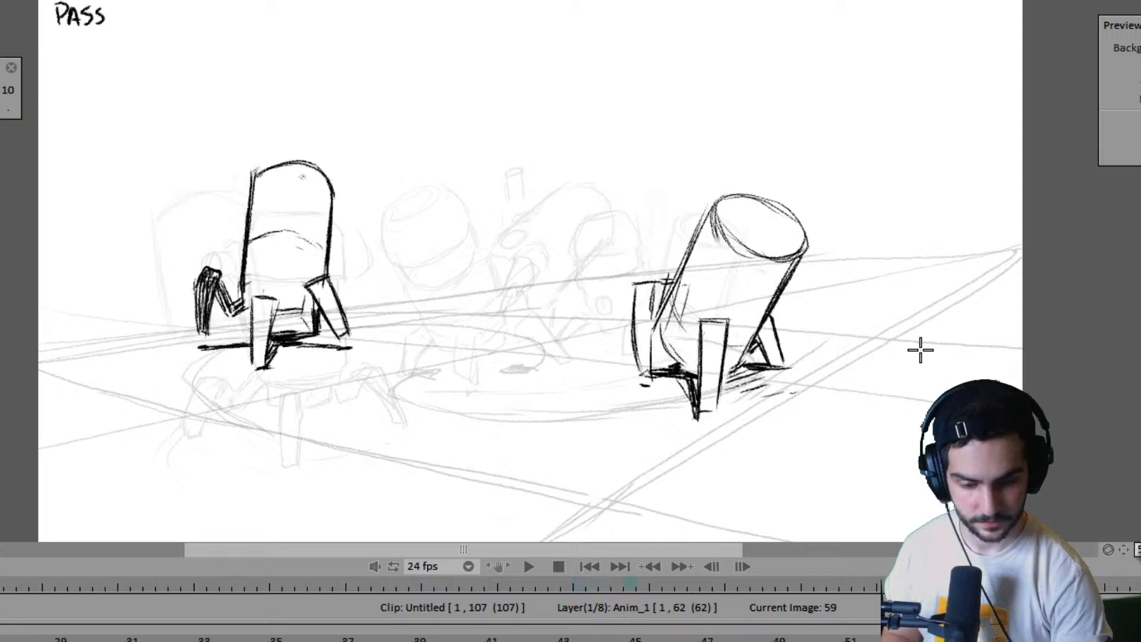
key("Left")
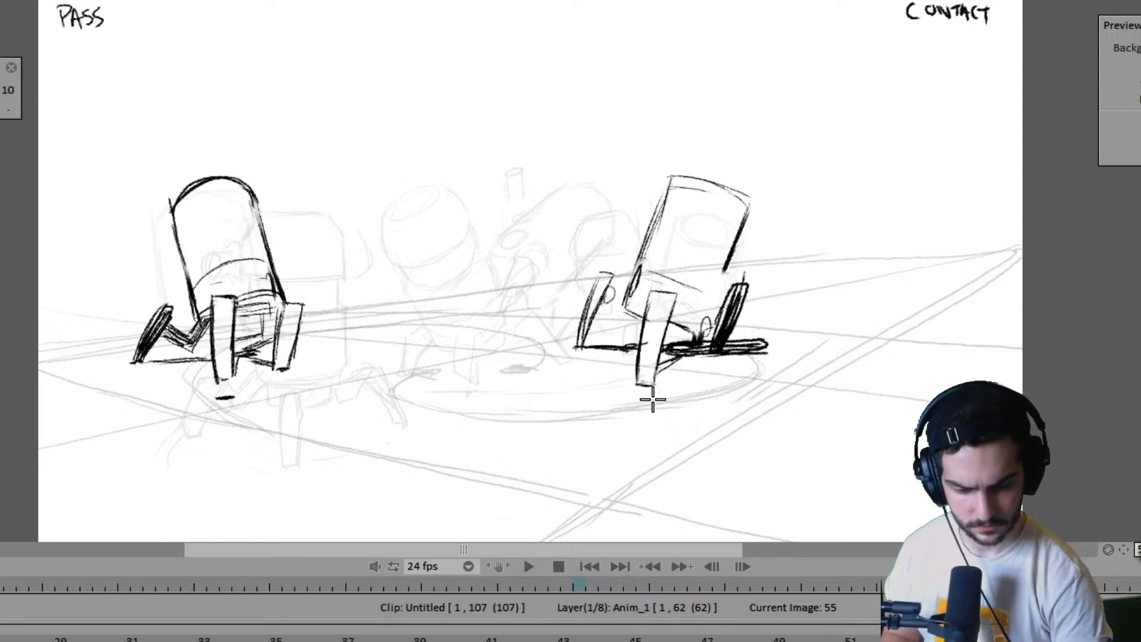
- Shade the patch of ground beneath the far robot's front foot at frame 59
key("Right")
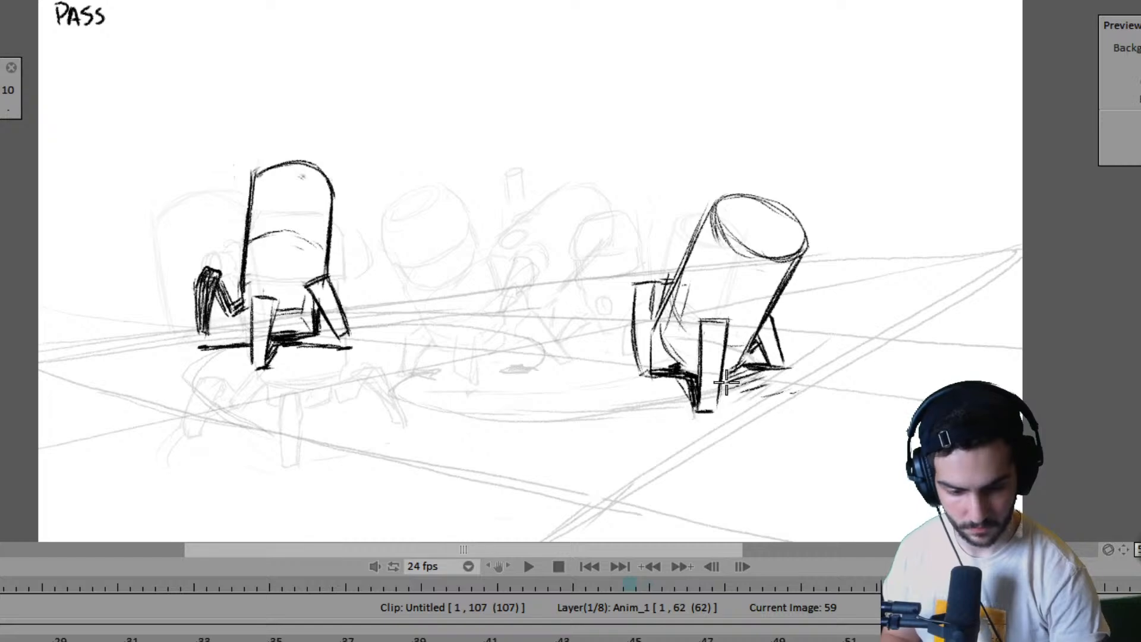
mouse_move(730, 378)
left_mouse_down()
mouse_move(752, 389)
mouse_move(720, 393)
mouse_move(755, 388)
mouse_move(748, 373)
mouse_move(745, 390)
mouse_move(797, 381)
mouse_move(753, 395)
left_mouse_up()
mouse_move(754, 395)
left_mouse_down()
mouse_move(796, 381)
mouse_move(770, 400)
left_mouse_up()
key("Left")
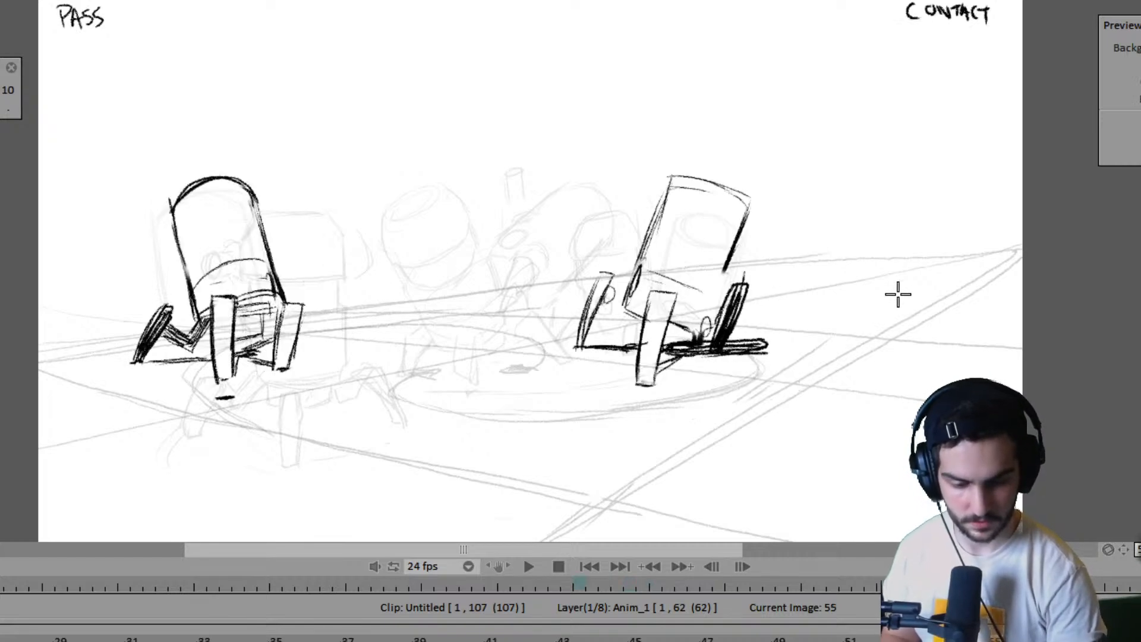
- Label the far robot's pose CONTACT by hand at frame 59, checking it against frames 53 and 55
key("Right")
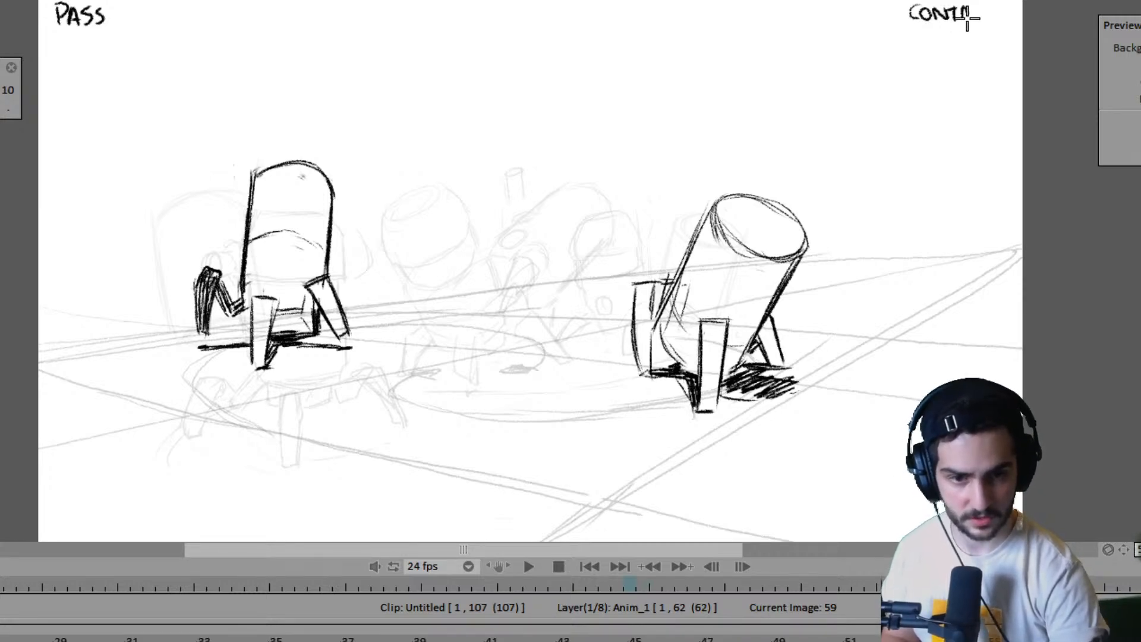
left_click_drag(967, 20, 979, 8)
key("Left")
key("Left")
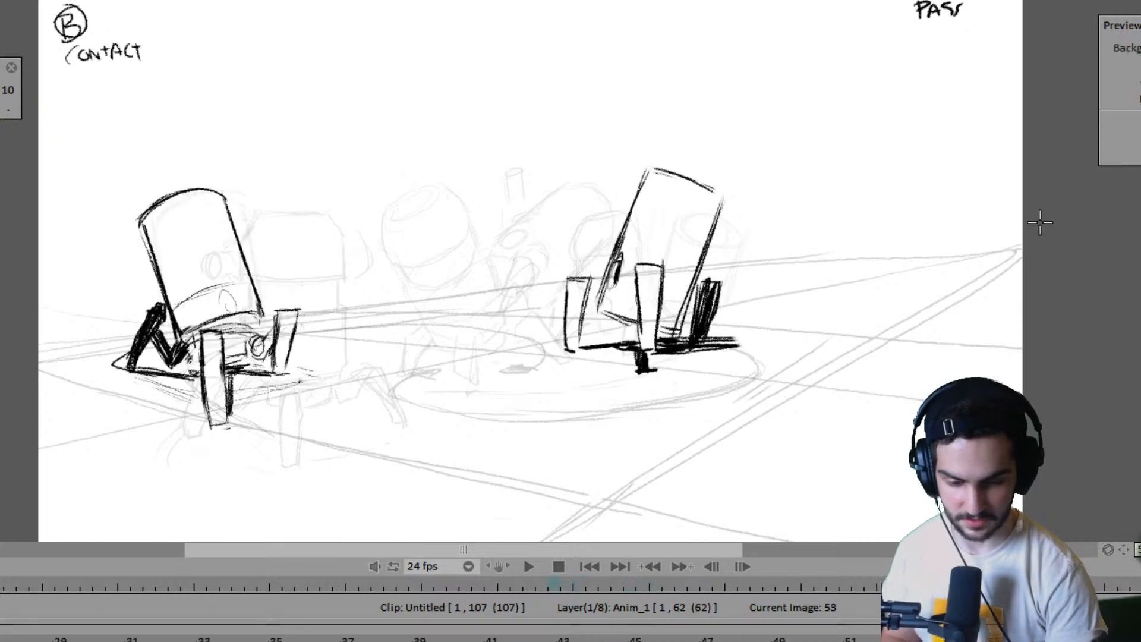
key("Right")
key("Right")
key("Left")
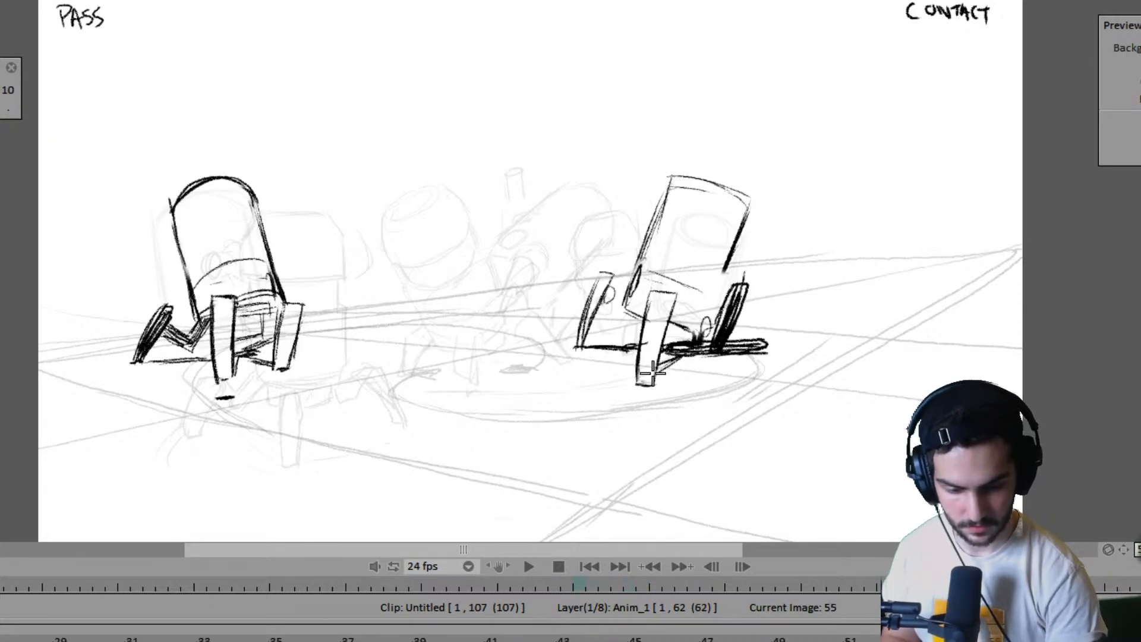
- Draw the dark underside line from the far robot's front foot toward its far leg at frame 55, checking against the neighbouring drawing
left_click_drag(652, 379, 694, 357)
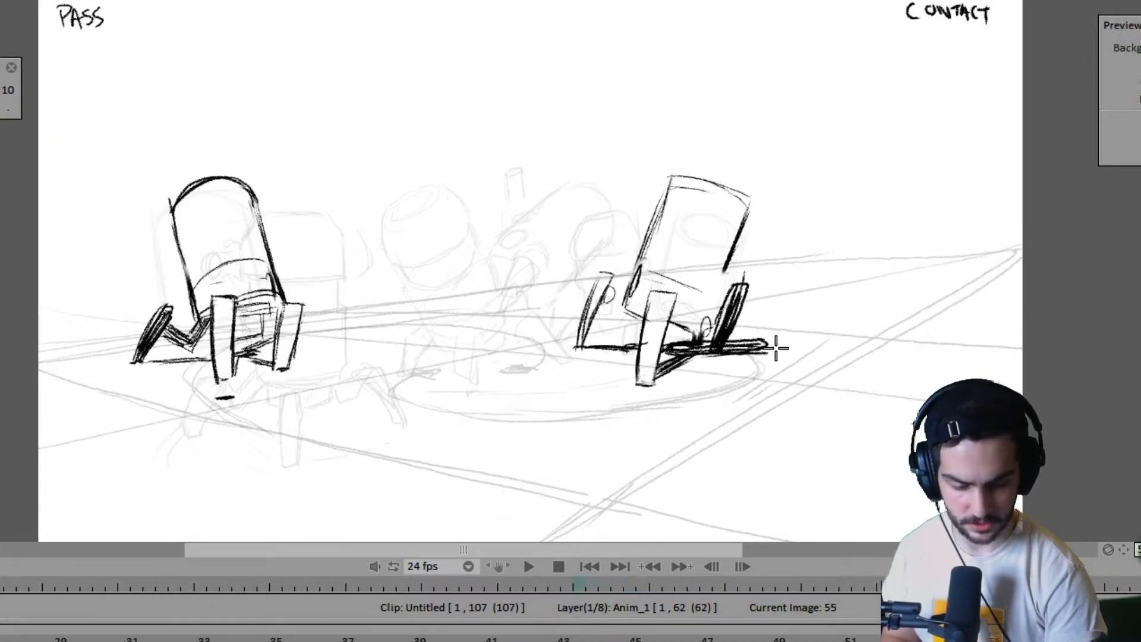
key("Right")
key("Left")
key("Right")
key("Left")
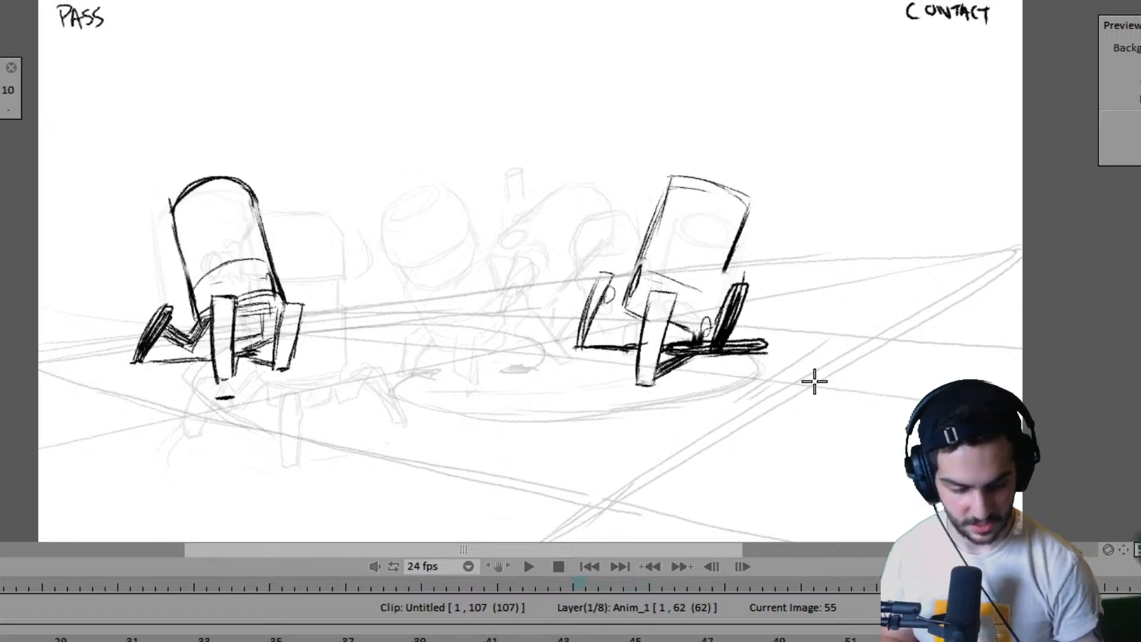
key("Right")
key("Insert")
key("Return")
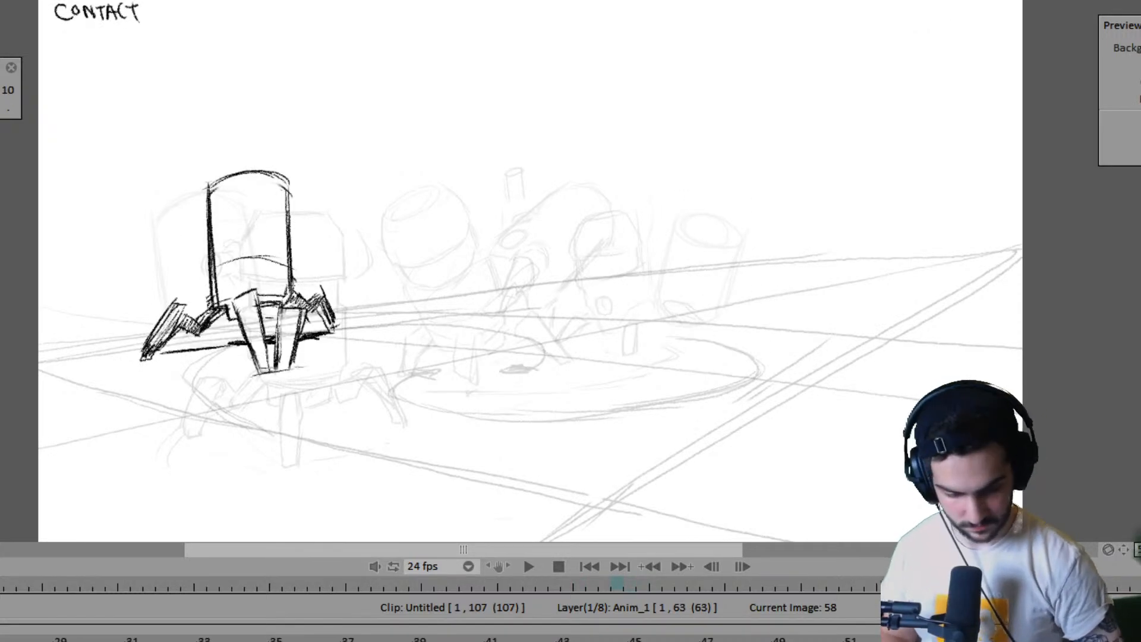
key("ctrl+z")
- Flip between frames 55, 57 and 59 to examine where the far robot's body passes between the two contact poses
key("Left")
key("Right")
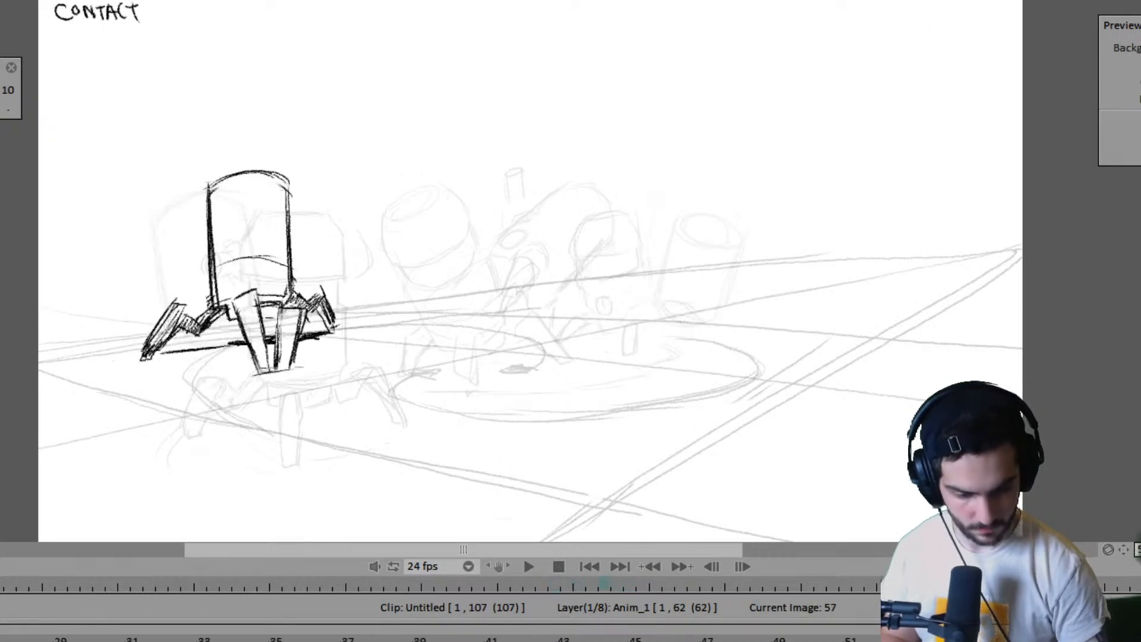
key("Left")
key("Right")
key("Right")
key("Left")
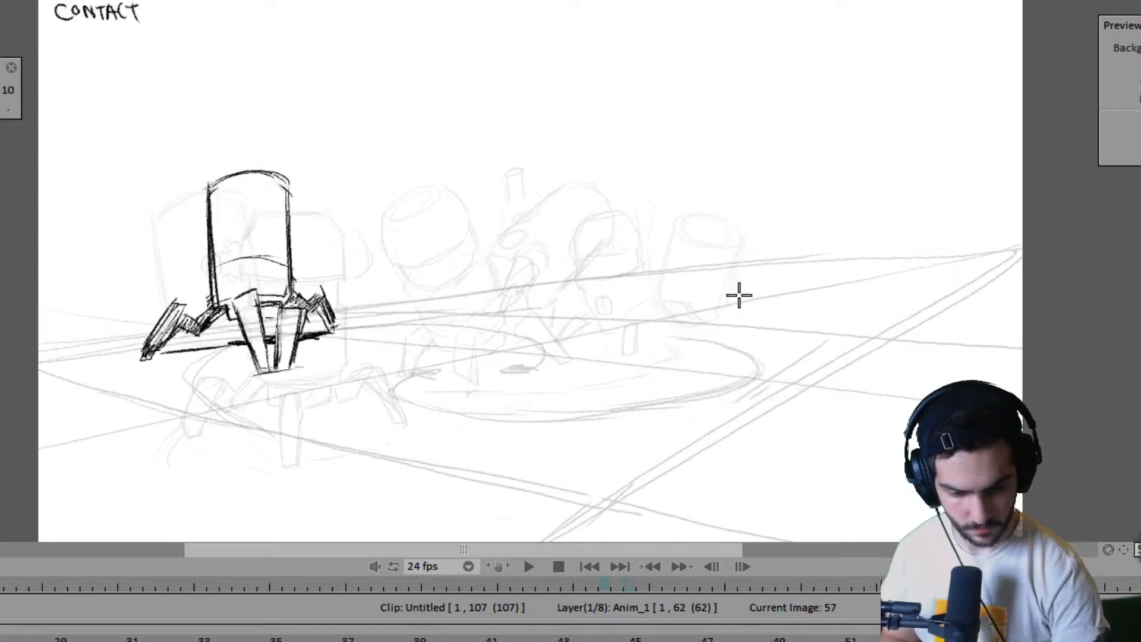
key("Left")
key("Right")
key("Left")
key("Right")
key("Right")
key("Left")
key("Left")
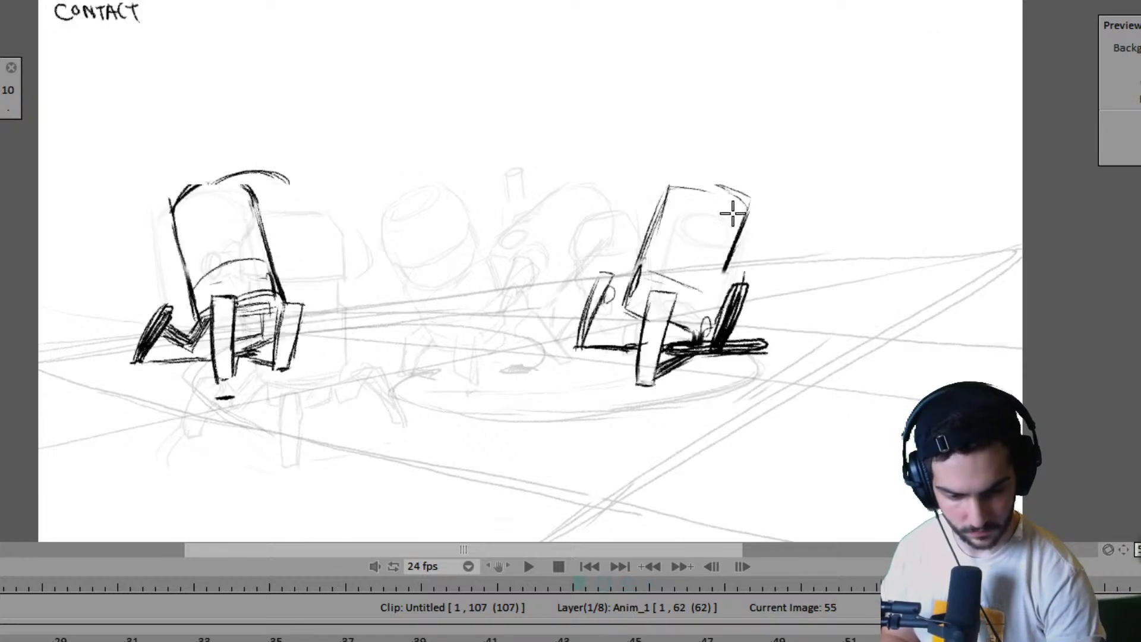
- Draw the tilted elliptical top of the far robot's cylindrical body at frame 57, using frames 55 and 59 as reference
key("Right")
mouse_move(710, 205)
left_mouse_down()
mouse_move(723, 227)
mouse_move(721, 201)
mouse_move(744, 213)
mouse_move(697, 208)
mouse_move(760, 227)
mouse_move(725, 199)
mouse_move(772, 222)
left_mouse_up()
key("Left")
key("Right")
key("Right")
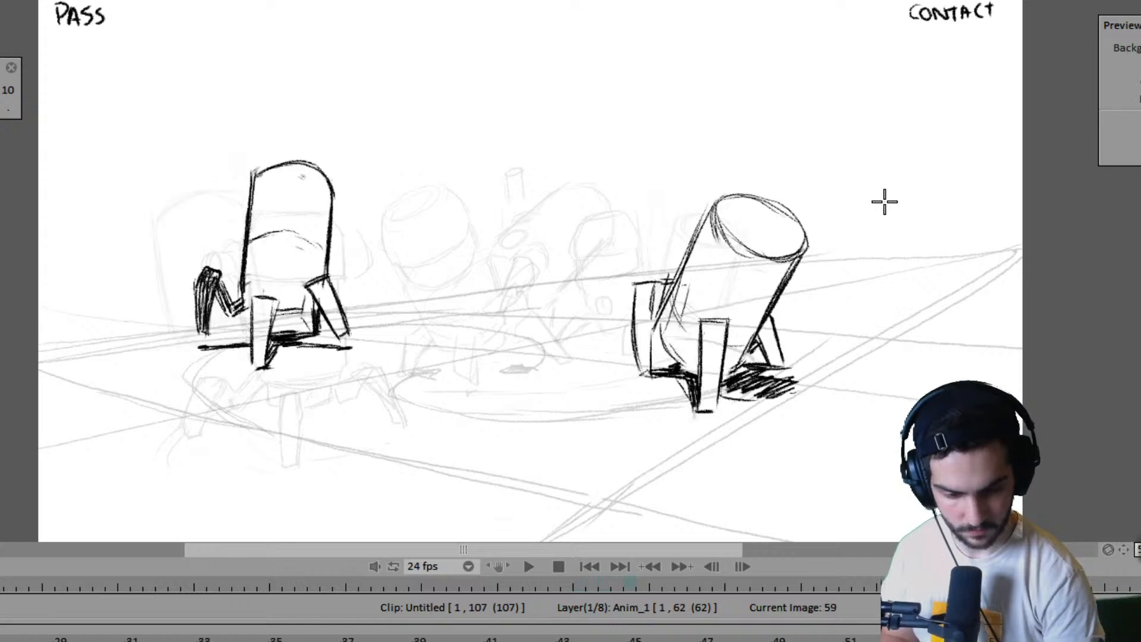
key("Left")
left_click_drag(706, 210, 767, 224)
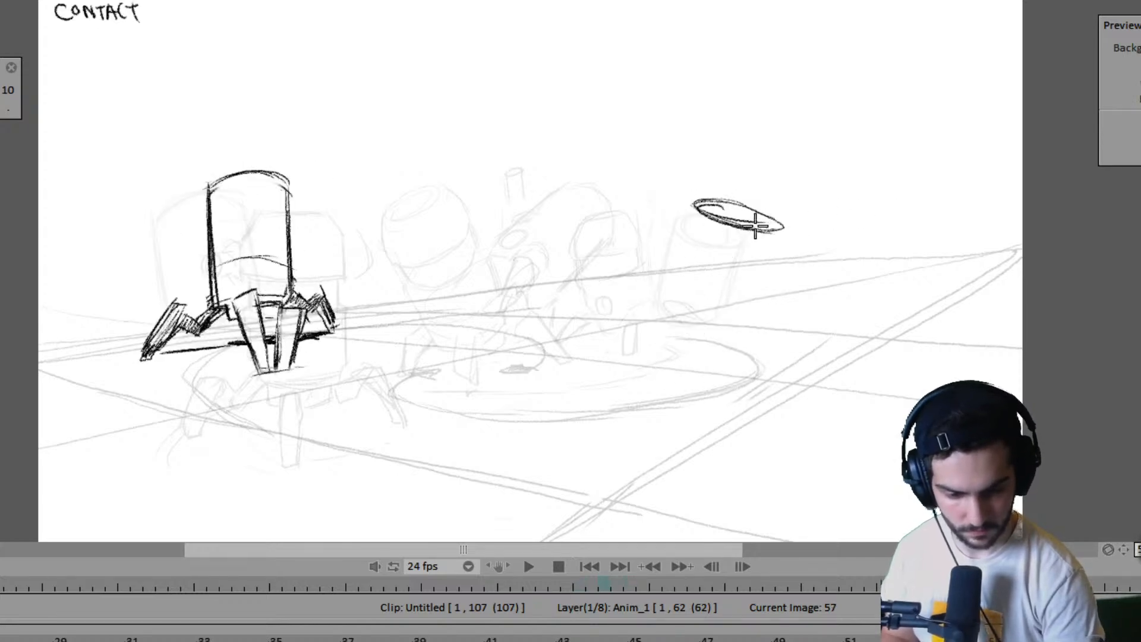
key("Left")
key("Right")
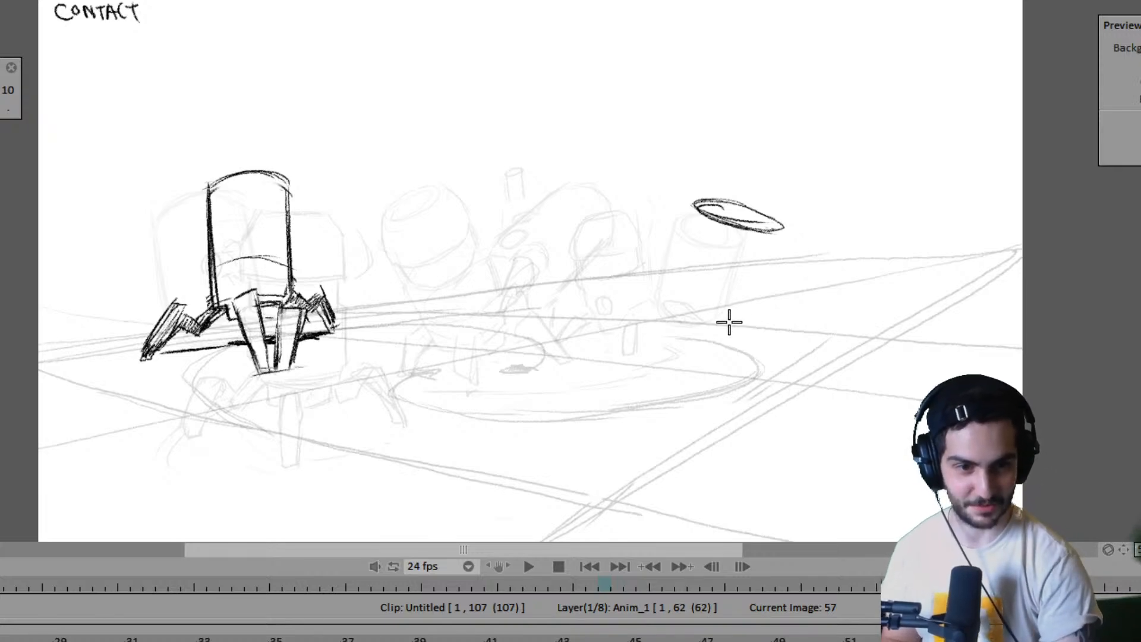
- Draw the left slanted edge of the far robot's body down from the ellipse at frame 57, checking against the adjacent poses
key("Left")
key("Left")
key("Right")
key("Right")
key("Left")
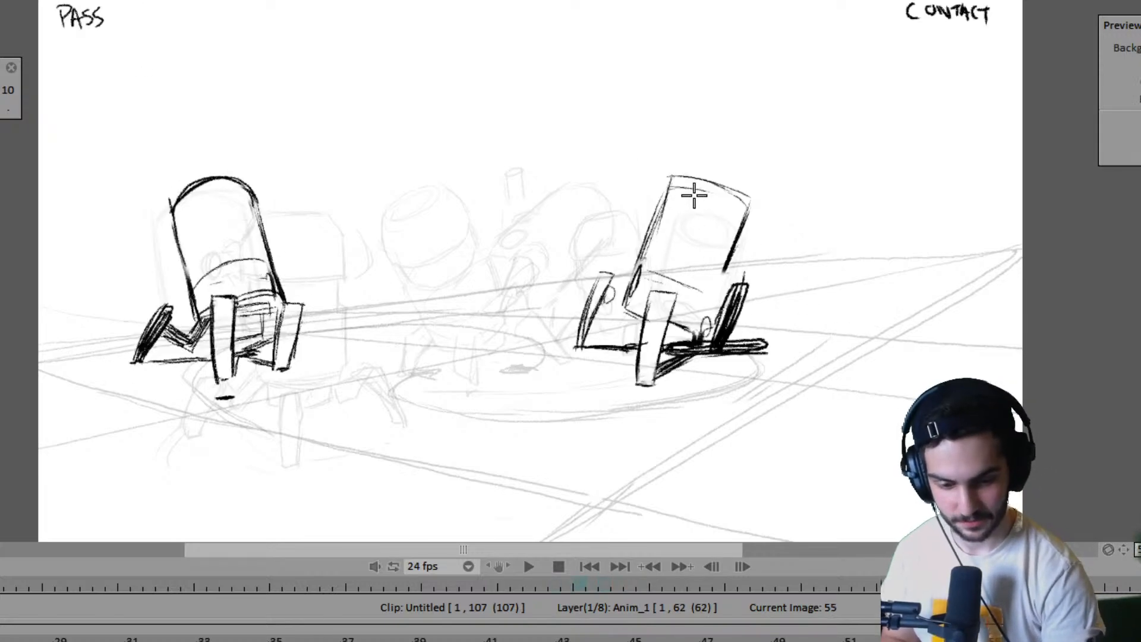
key("Right")
key("Right")
left_click_drag(693, 197, 654, 339)
key("Left")
key("Left")
key("Right")
key("Right")
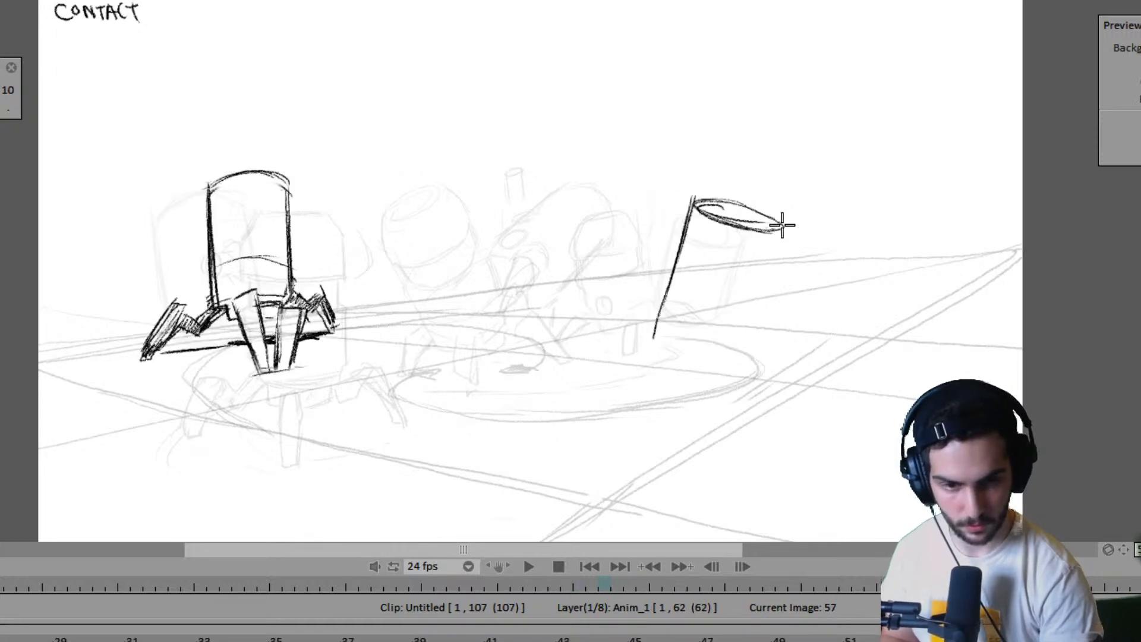
- Draw the right slanted edge of the far robot's body at frame 57 and compare it with frame 55
left_click_drag(782, 226, 748, 321)
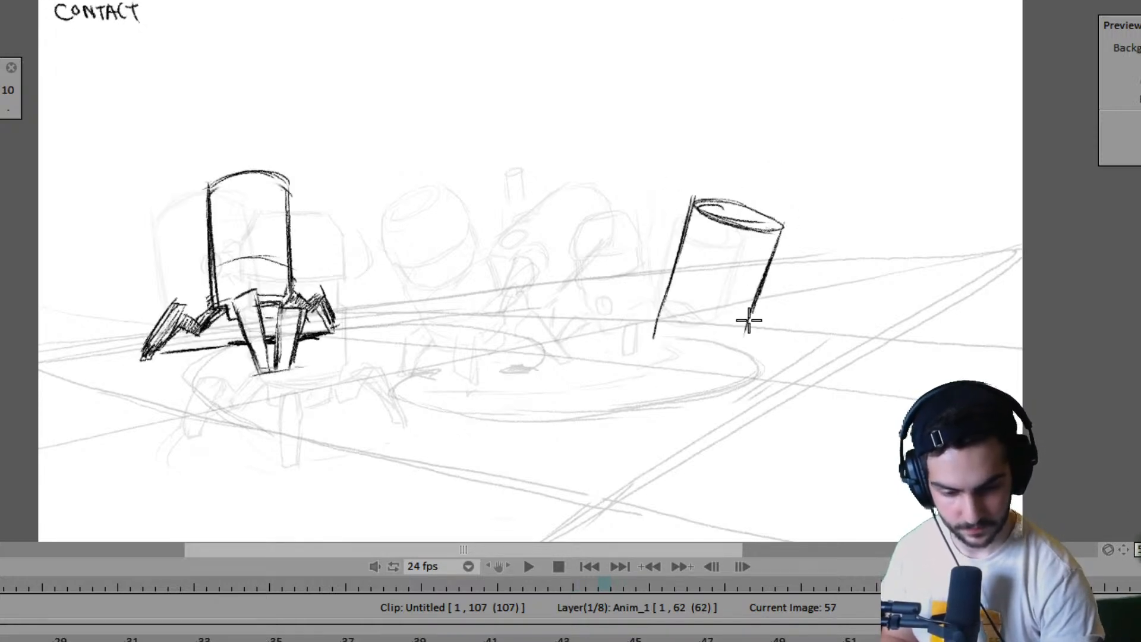
key("Left")
key("Left")
key("Right")
key("Right")
key("Left")
key("Left")
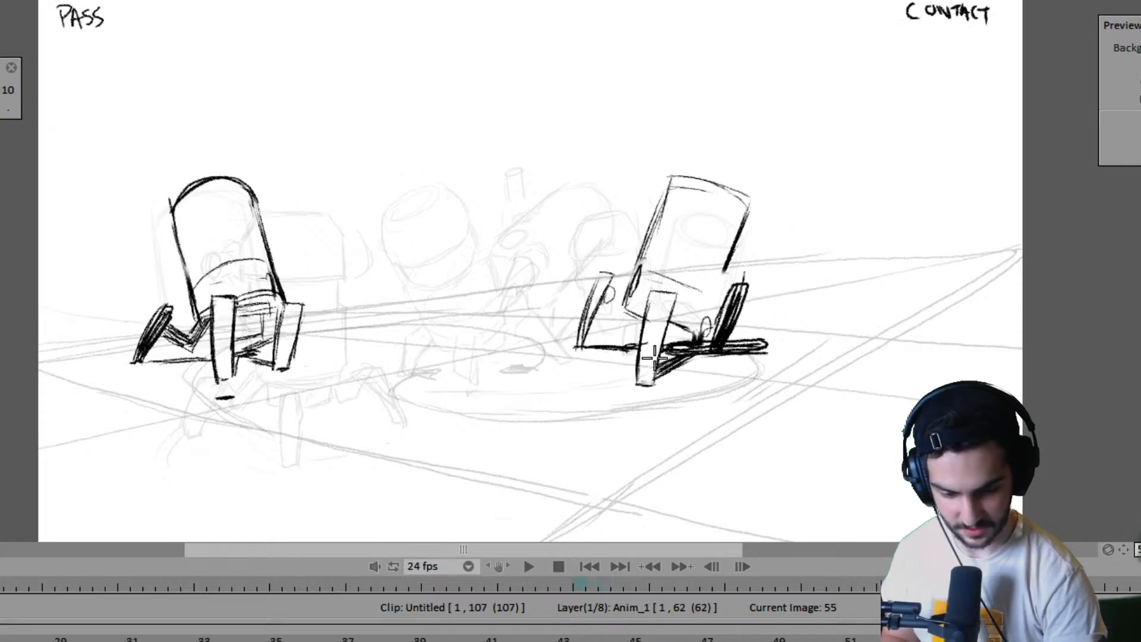
- Flip between frames 55 and 57 to examine the far robot's foot placement relative to its new body drawing
key("Right")
key("Right")
key("Left")
key("Left")
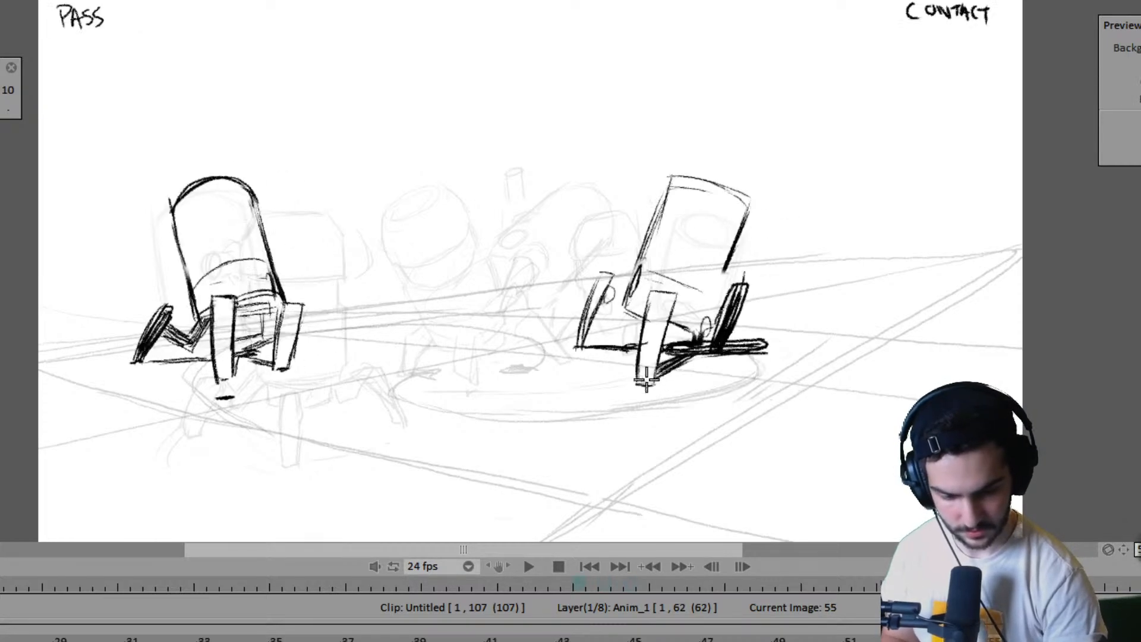
key("Right")
key("Right")
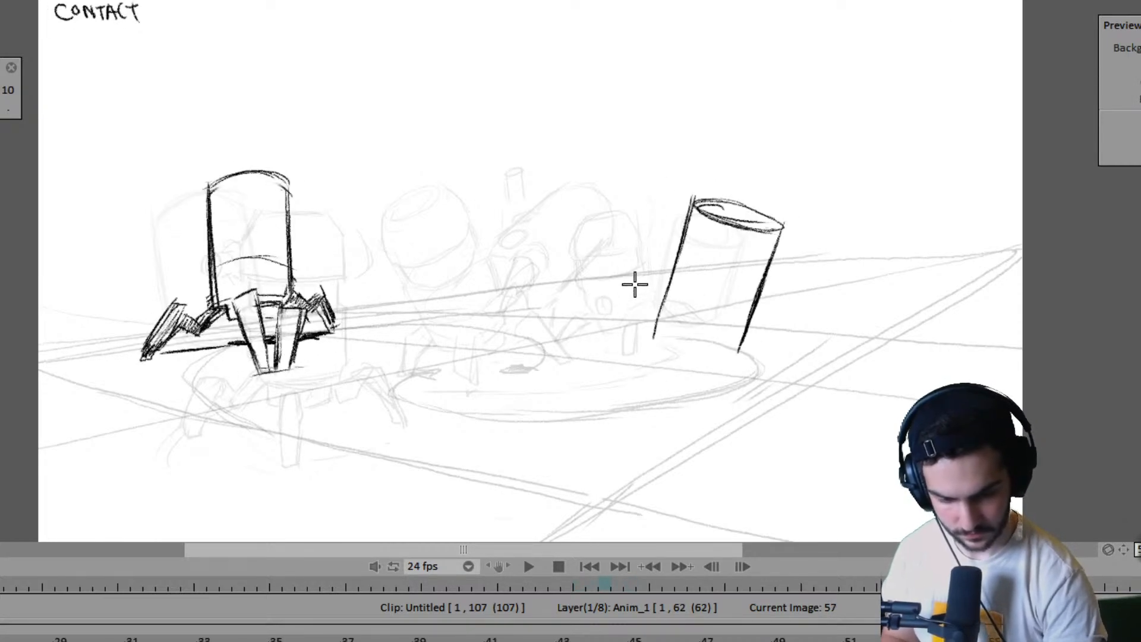
key("Left")
key("Left")
key("Right")
key("Right")
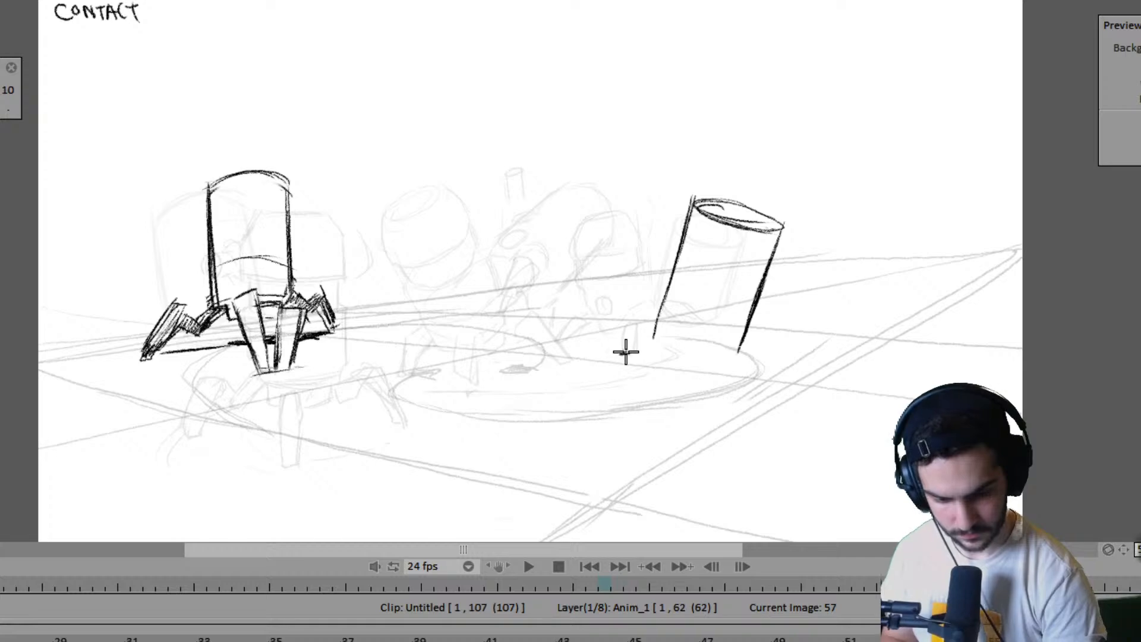
key("Left")
key("Left")
key("Right")
key("Right")
key("Left")
key("Left")
key("Right")
key("Right")
key("Left")
key("Left")
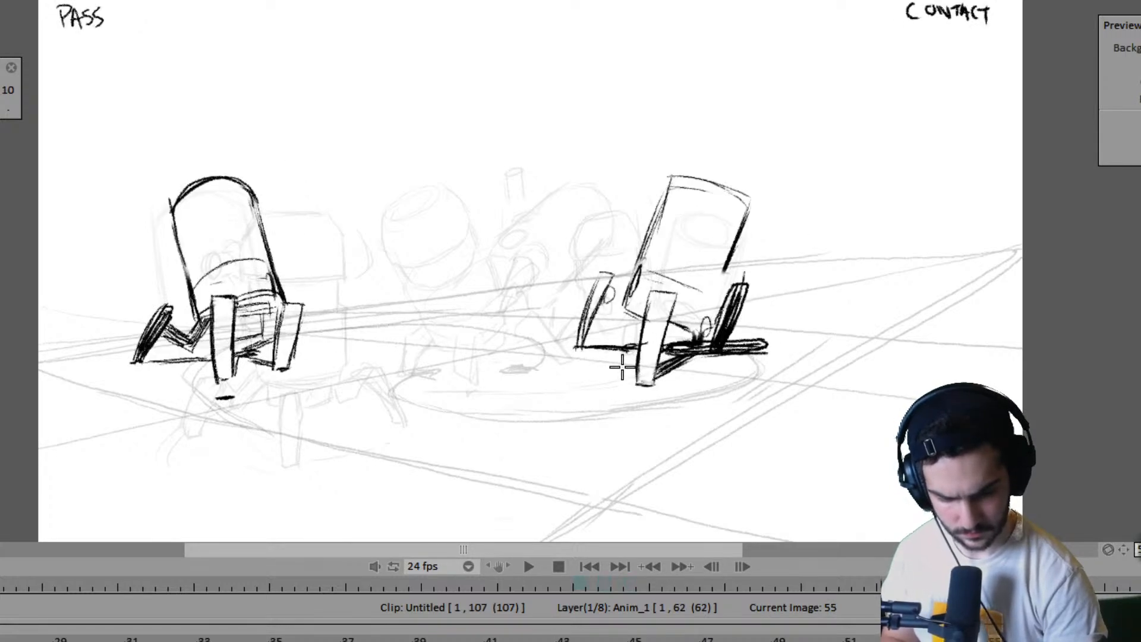
- Mark the ground positions of the far robot's two left feet at frame 57, matching their placement on frame 55
key("Right")
key("Right")
key("Left")
key("Left")
key("Right")
key("Right")
key("Left")
key("Left")
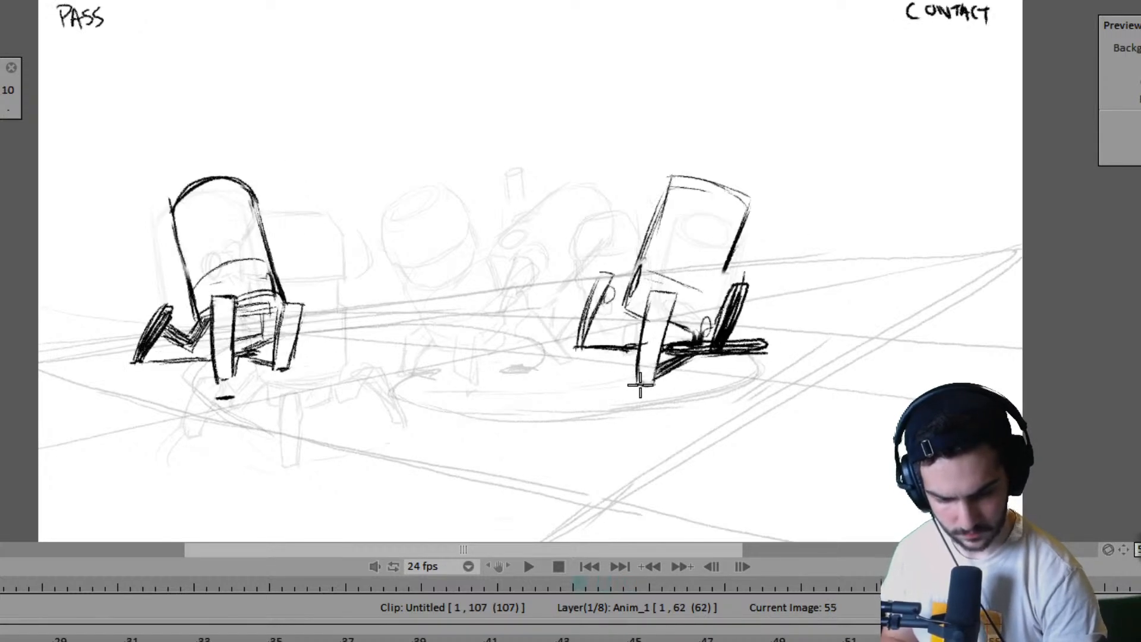
key("Right")
key("Right")
key("Left")
key("Left")
key("Right")
key("Right")
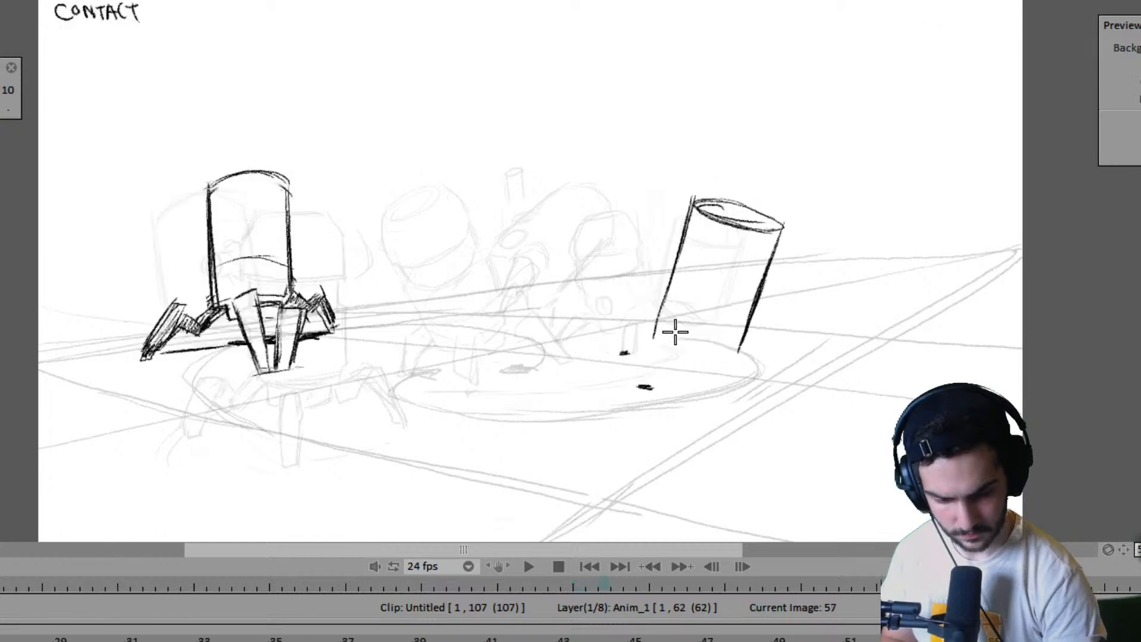
- Draw the far robot's tapered front leg down to its foot mark at frame 57, checking it against frame 55
key("Left")
key("Left")
key("Right")
key("Right")
key("Left")
key("Left")
key("Right")
key("Right")
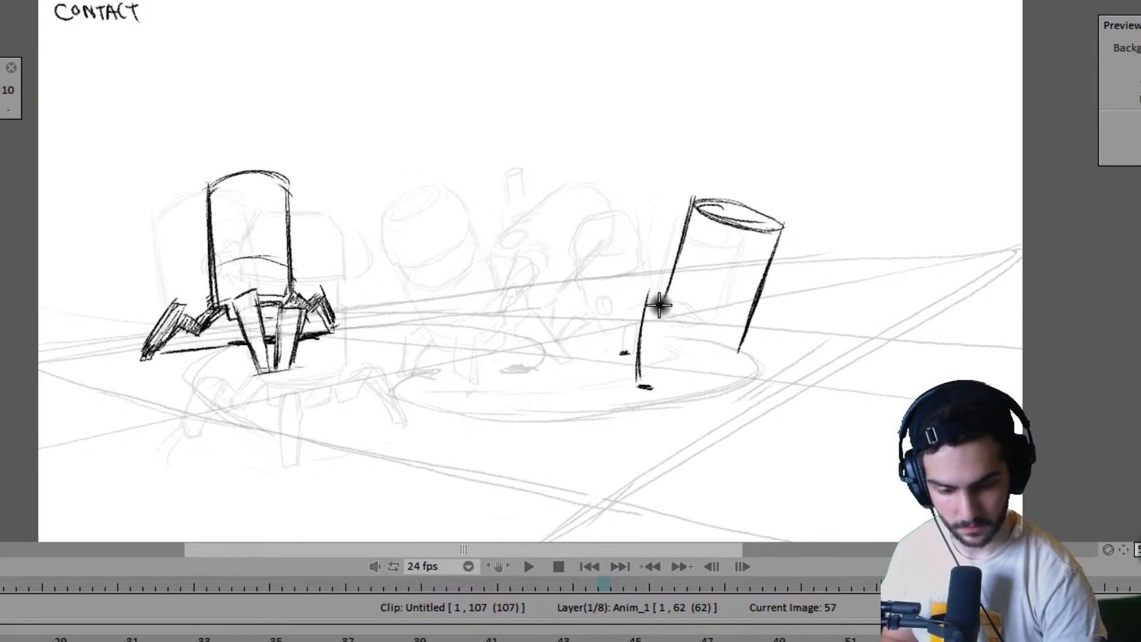
key("Left")
key("Left")
key("Right")
key("Right")
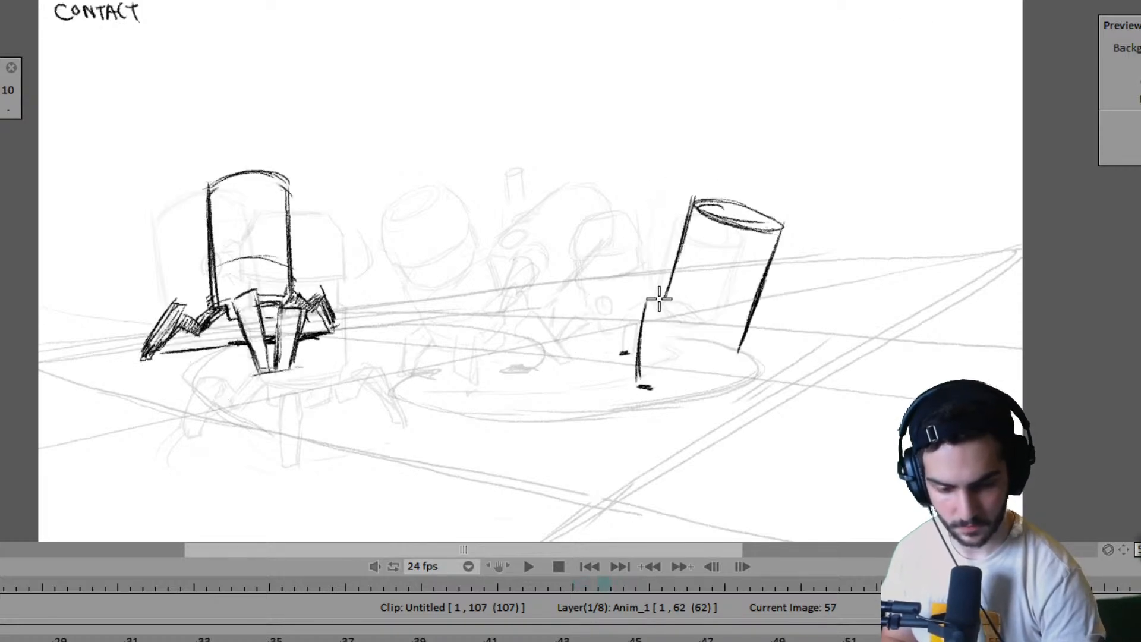
left_click_drag(665, 301, 646, 389)
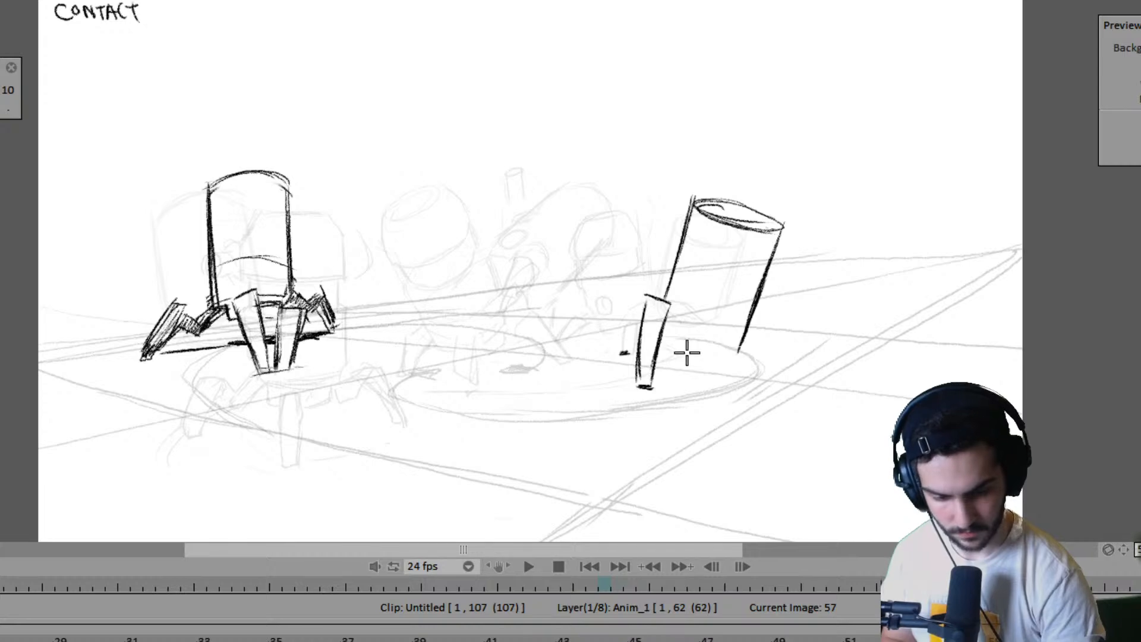
- Draw the far robot's second left leg behind the front one at frame 57, checking it against frame 55
key("Left")
key("Left")
key("Right")
key("Right")
key("Left")
key("Left")
key("Right")
key("Right")
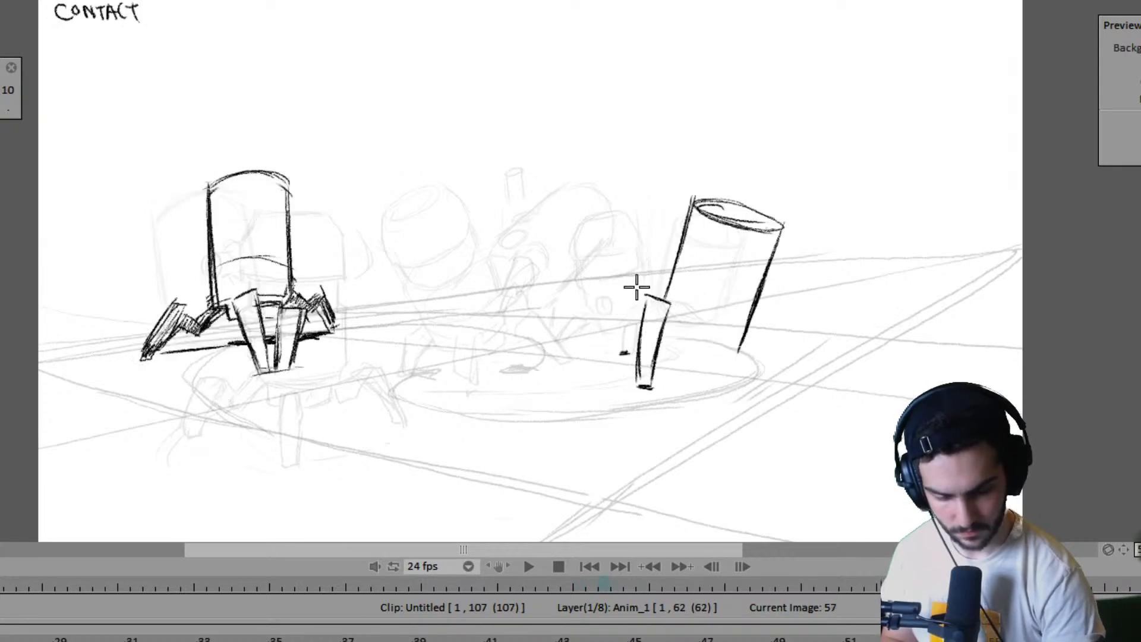
mouse_move(638, 268)
left_mouse_down()
mouse_move(640, 255)
mouse_move(657, 254)
mouse_move(649, 293)
left_mouse_up()
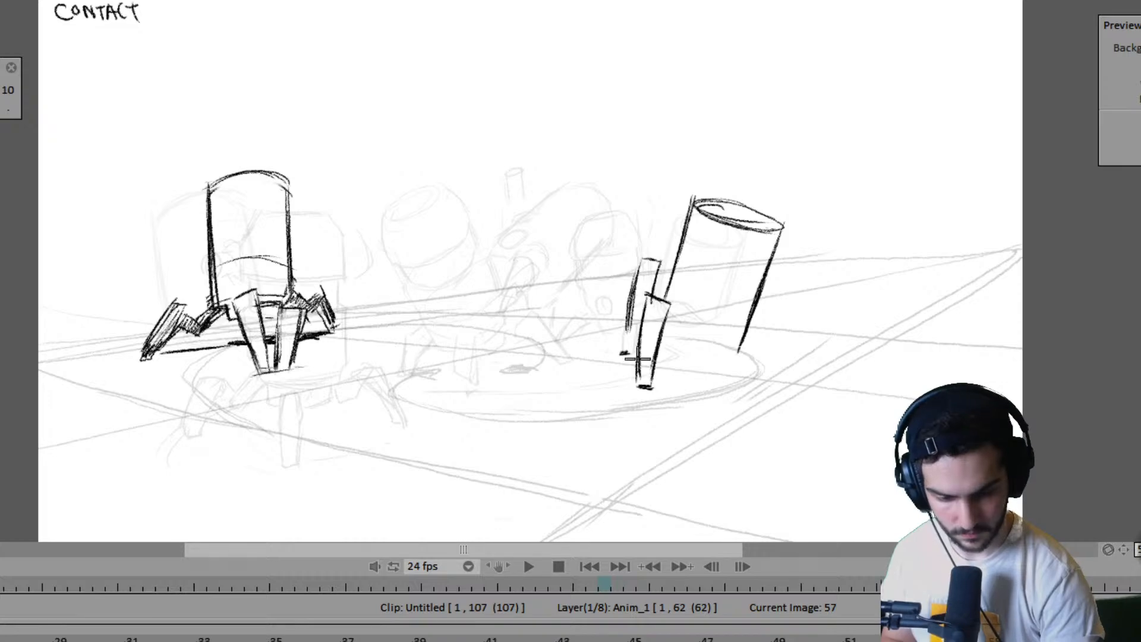
- Close the far robot's body with a curved bottom edge at frame 57, comparing it with frame 55
key("Left")
key("Left")
key("Right")
key("Right")
left_click_drag(666, 347, 737, 355)
key("Left")
key("Left")
key("Right")
key("Right")
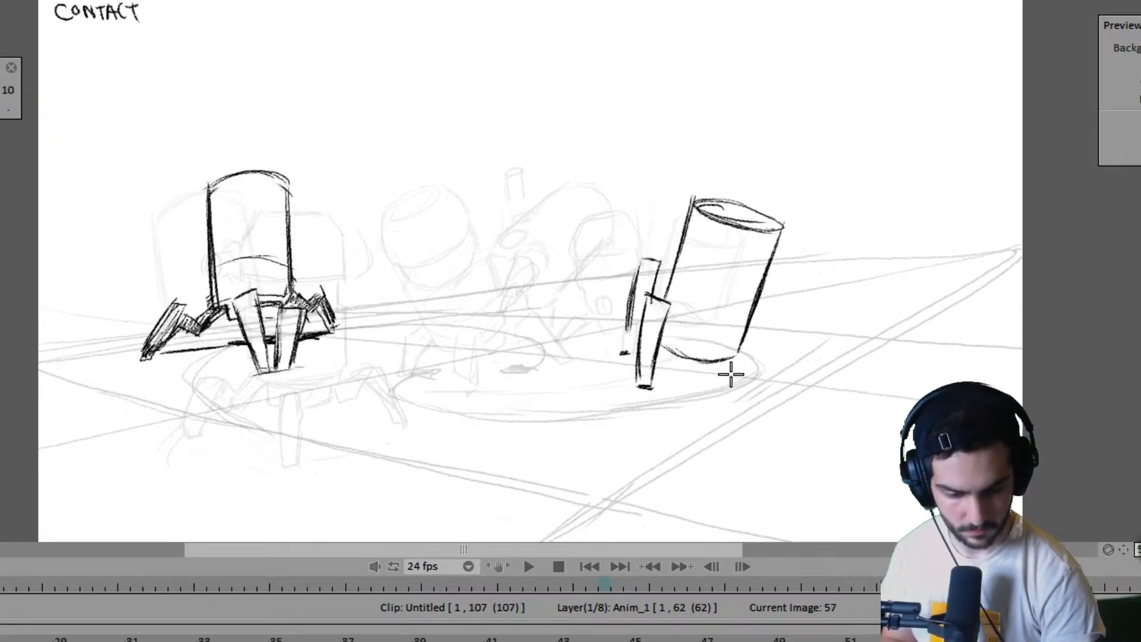
- Check the far robot's frame 57 drawing against frame 55 and label its pose PASS by hand
key("Left")
key("Left")
key("Right")
key("Right")
key("Left")
key("Left")
key("Right")
key("Right")
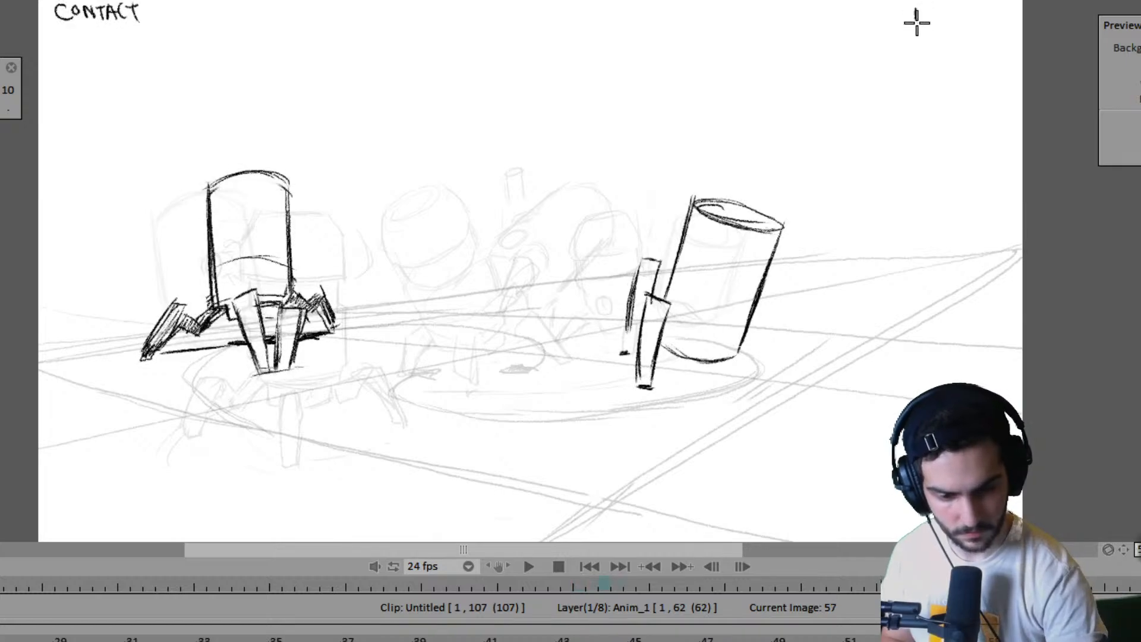
left_click_drag(956, 9, 967, 14)
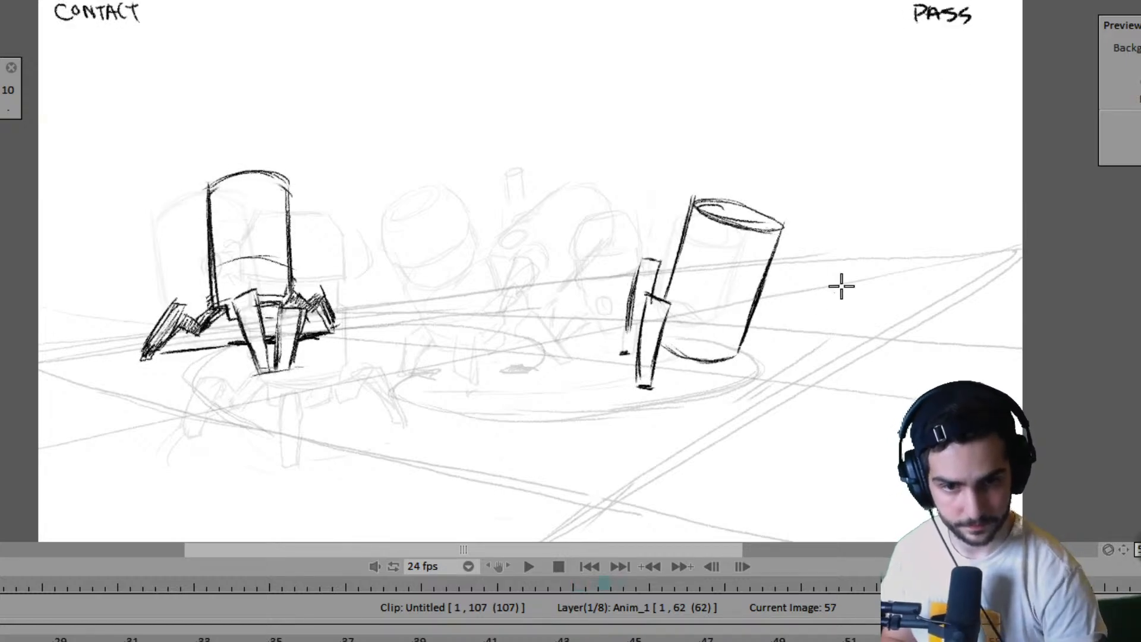
- Compare the far robot's frame 57 pass pose with its frame 55 contact pose to judge where the right leg belongs
key("Left")
key("Left")
key("Right")
key("Right")
key("Left")
key("Left")
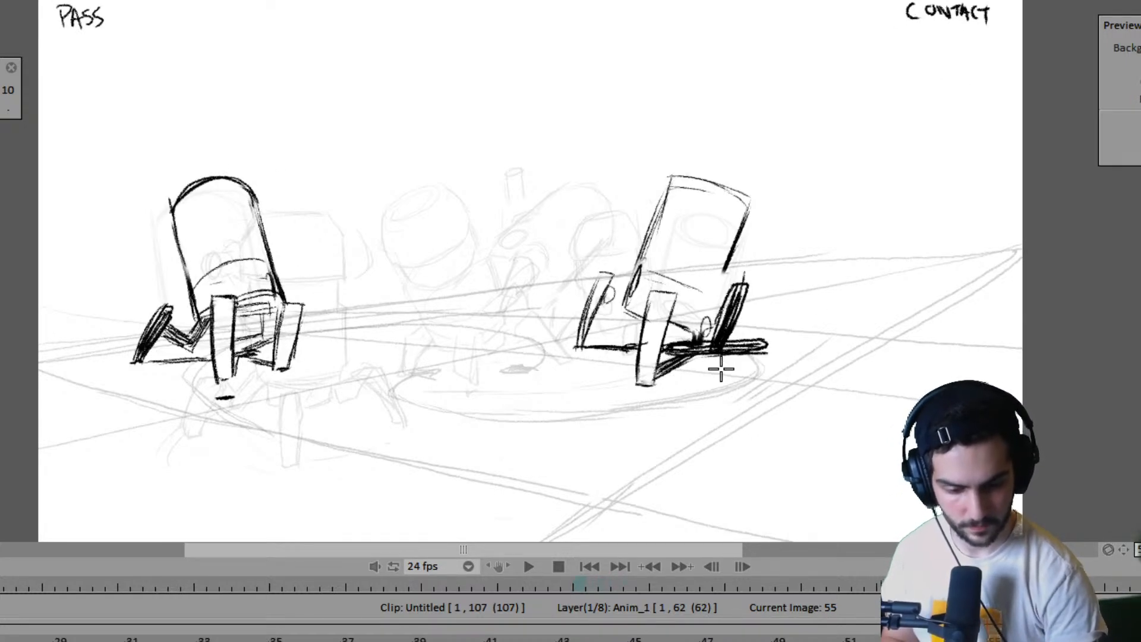
key("Right")
key("Right")
key("Left")
key("Left")
key("Right")
key("Right")
key("Left")
key("Left")
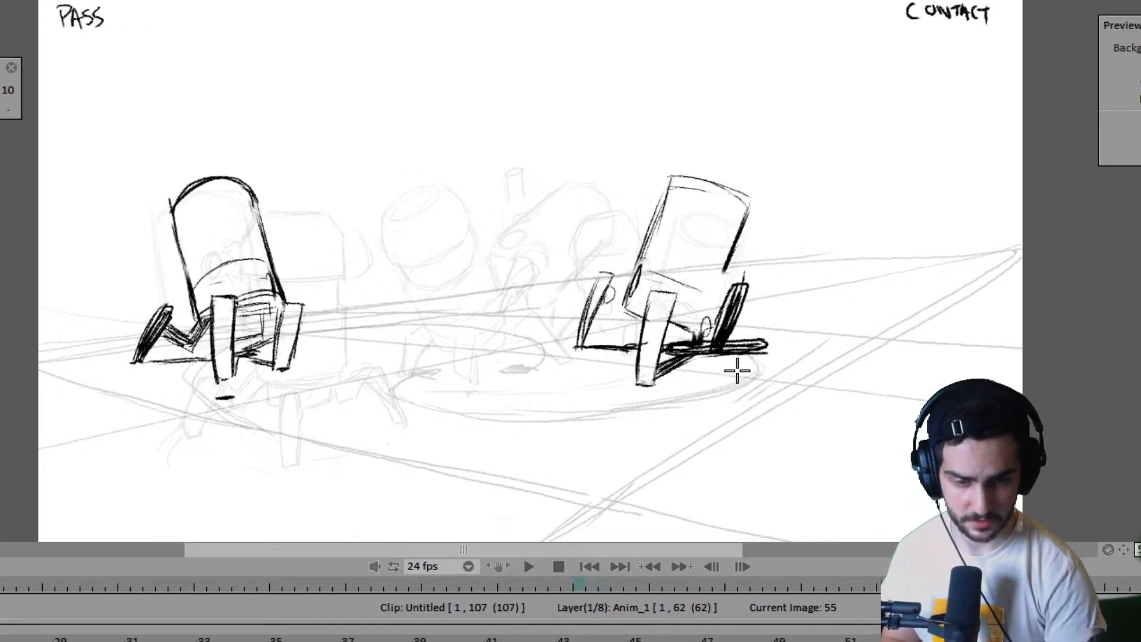
key("Right")
key("Right")
key("Left")
key("Left")
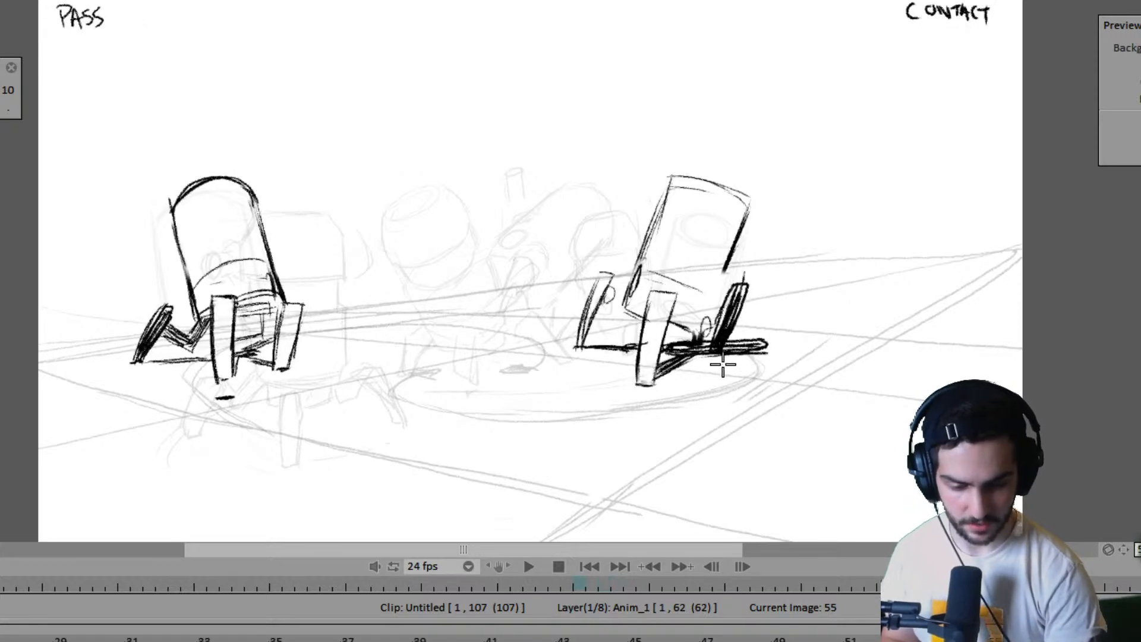
key("Right")
key("Right")
key("Left")
key("Left")
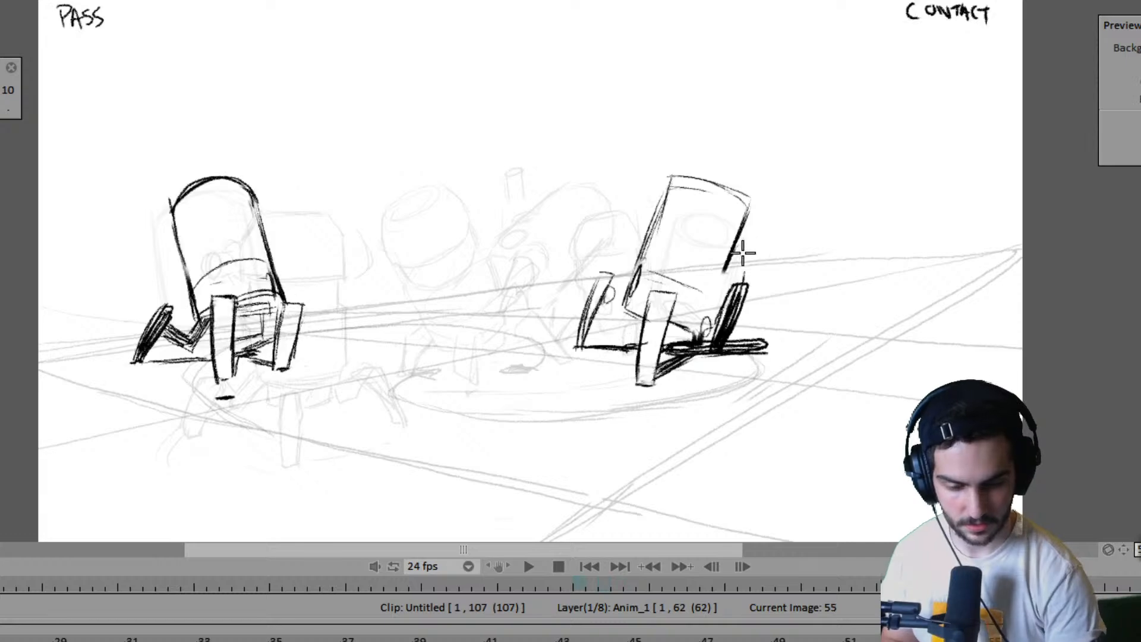
key("Right")
key("Right")
key("Left")
key("Left")
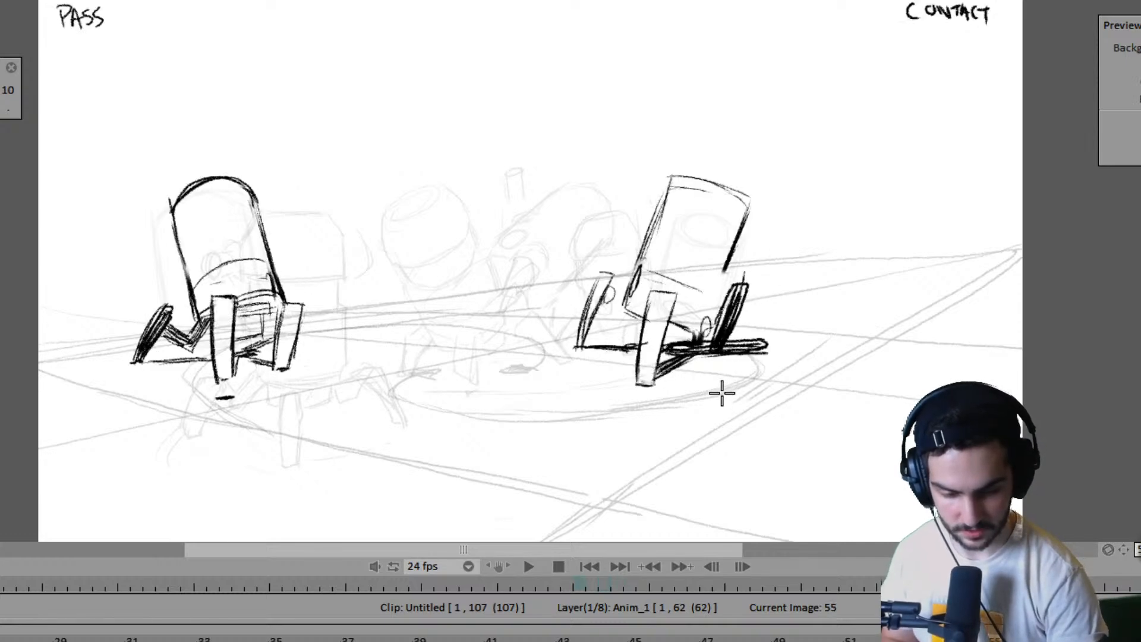
- Draw the far robot's shaded right leg with a dark ground mark beneath its foot at frame 57, checking frame 55
key("Right")
key("Right")
key("Right")
key("Right")
key("Left")
key("Left")
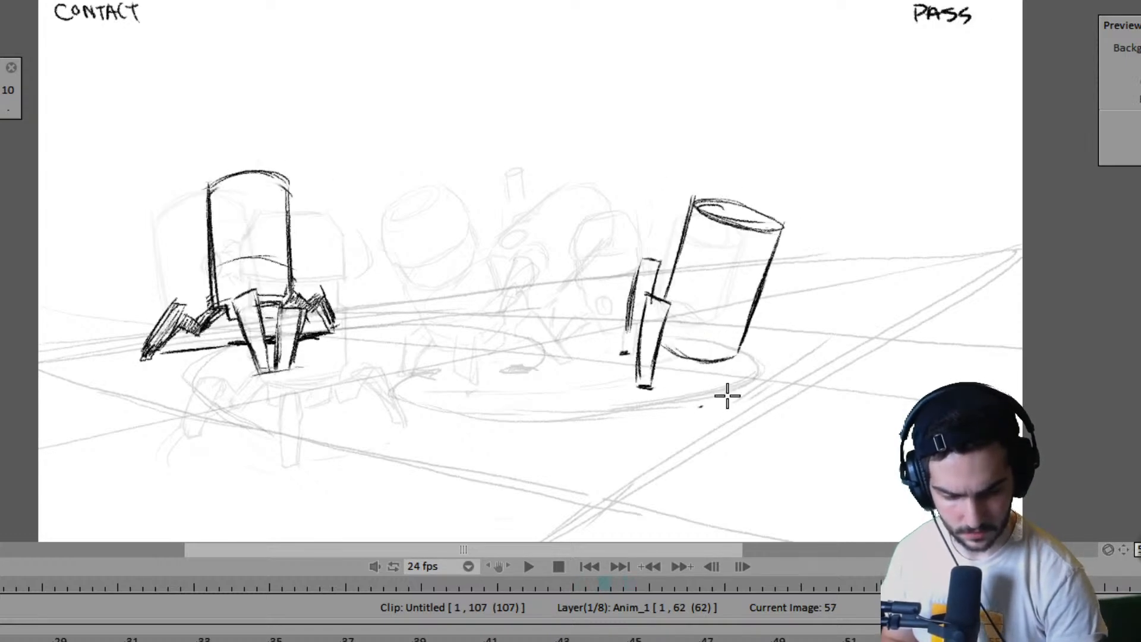
key("Left")
key("Left")
key("Right")
key("Right")
left_click_drag(734, 300, 725, 367)
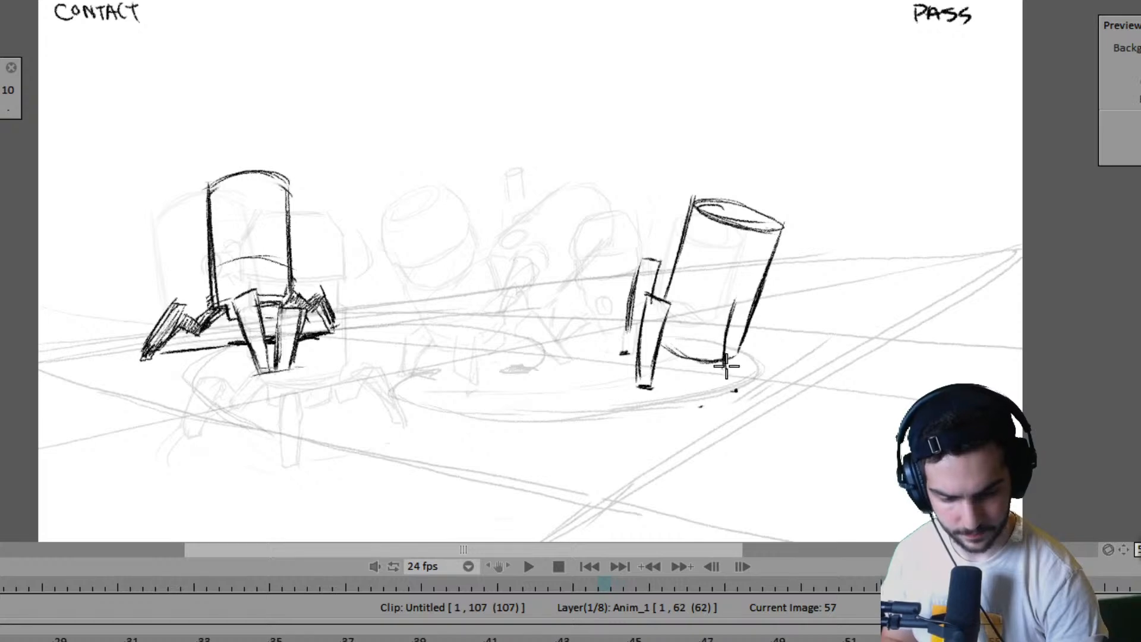
left_click_drag(745, 326, 740, 295)
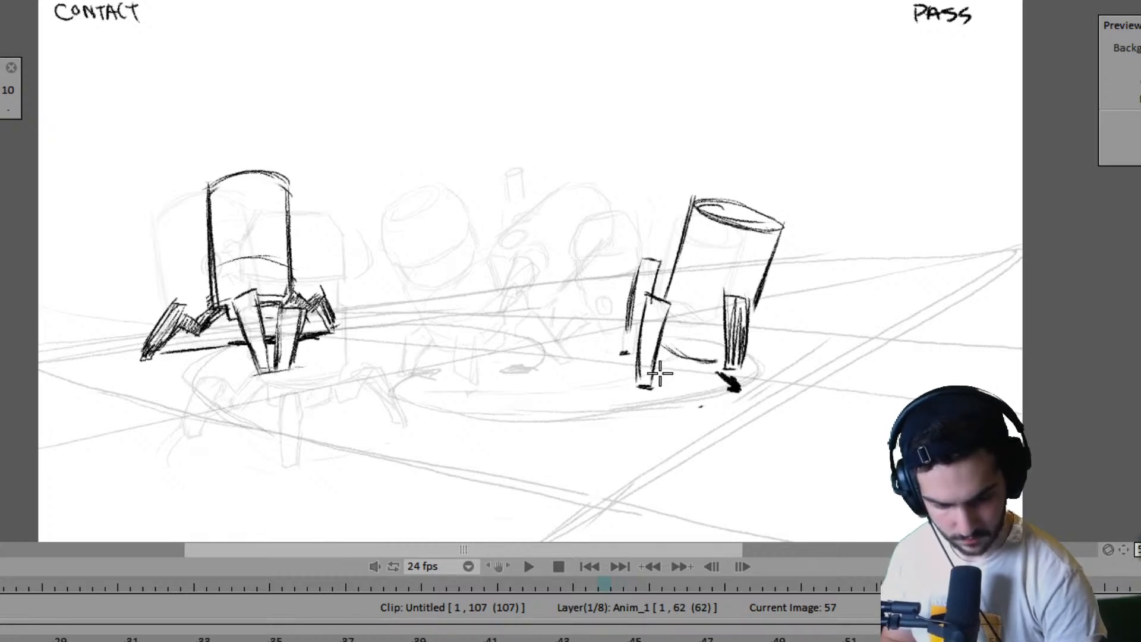
- Add the dark ground shadow connecting the far robot's feet beneath its body at frame 57, using frame 55 as reference
key("Left")
key("Left")
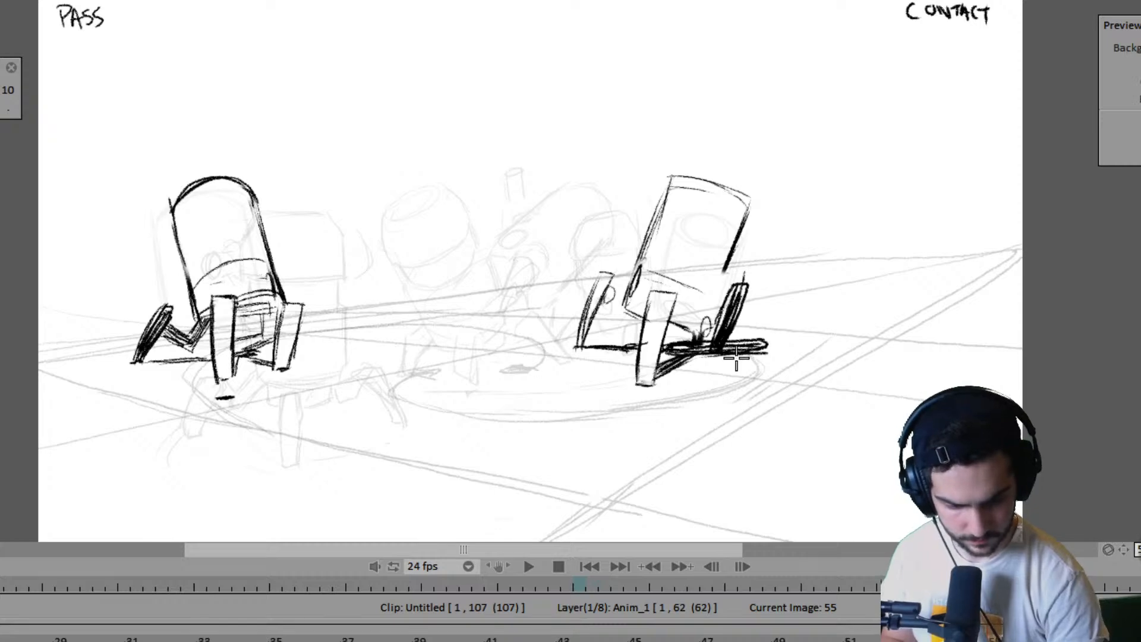
key("Right")
key("Right")
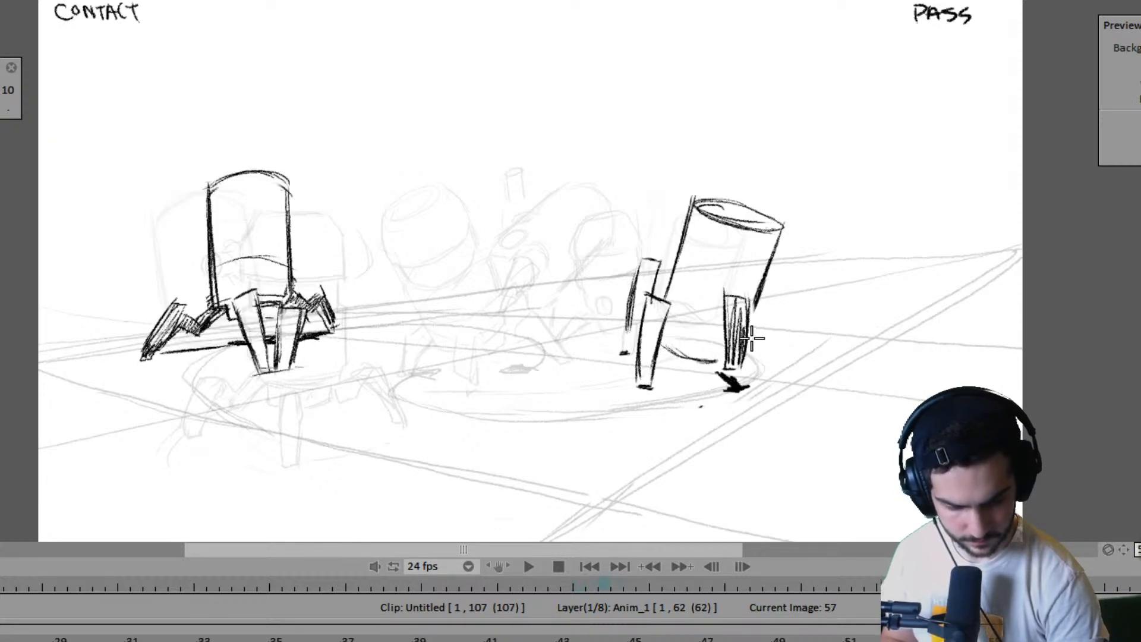
mouse_move(655, 383)
left_mouse_down()
mouse_move(686, 372)
mouse_move(671, 376)
mouse_move(668, 360)
mouse_move(715, 365)
left_mouse_up()
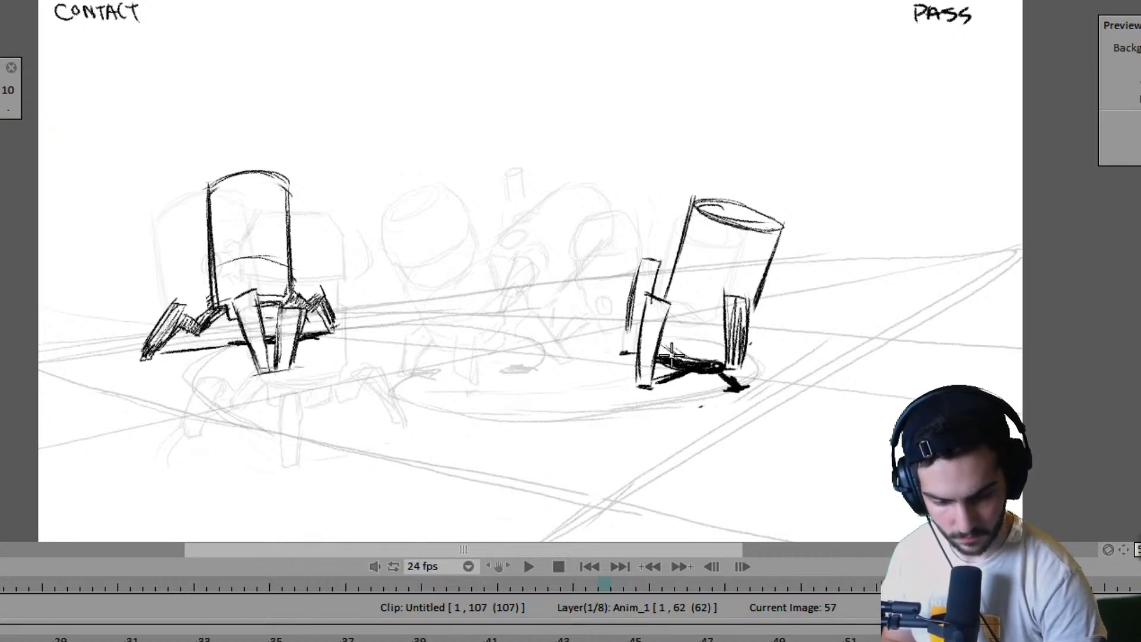
left_click_drag(664, 336, 713, 358)
- Go back through the earlier poses and play the rough two-robot animation to review its motion
key("Left")
key("Left")
key("Left")
key("Left")
key("Left")
key("Left")
key("Left")
key("Left")
key("Left")
key("Left")
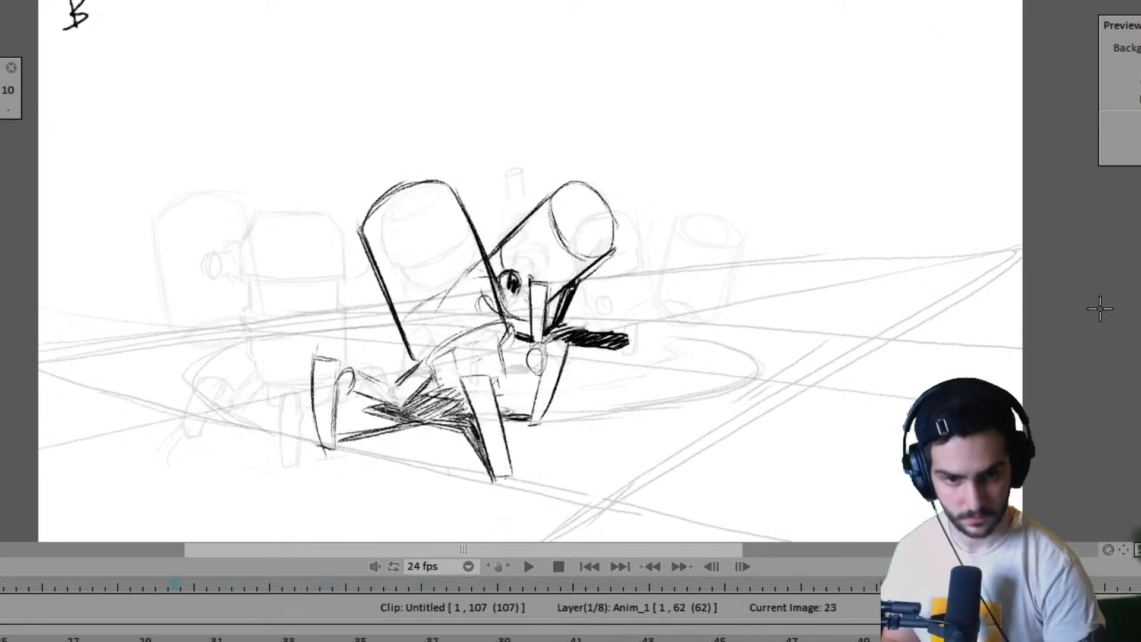
key("Left")
key("Left")
key("Return")
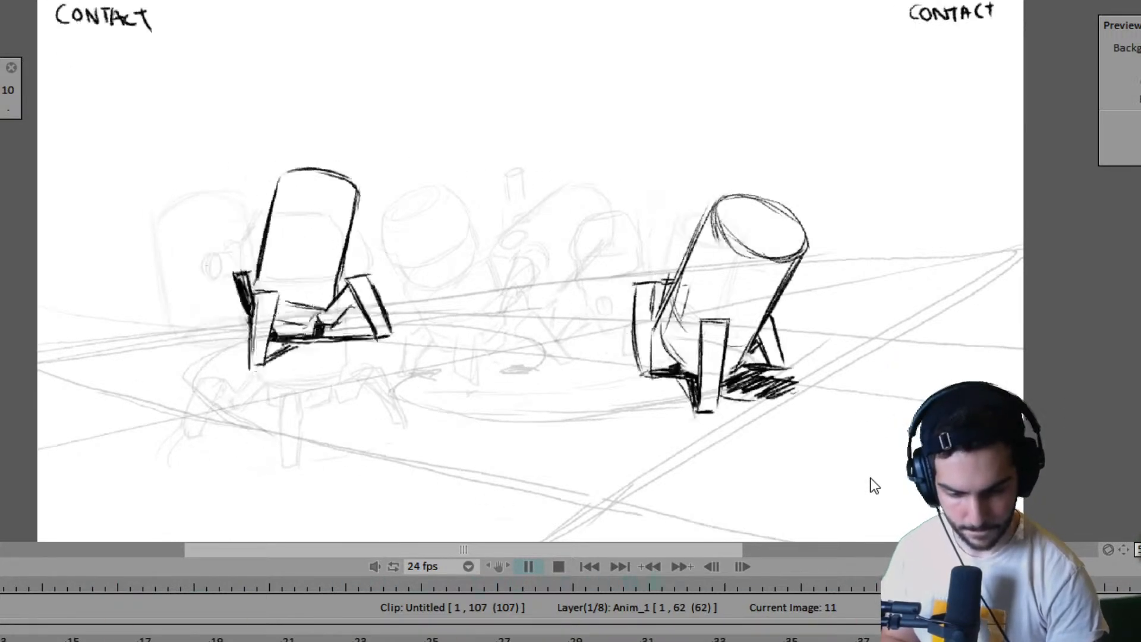
key("Return")
- Compare the finished frame 57 poses of both robots with the frame 59 poses
key("Left")
key("Left")
key("Left")
key("Left")
key("Left")
key("Left")
key("Left")
key("Left")
key("Left")
key("Left")
key("Left")
key("Left")
key("Left")
key("Left")
key("Left")
key("Left")
key("Left")
key("Left")
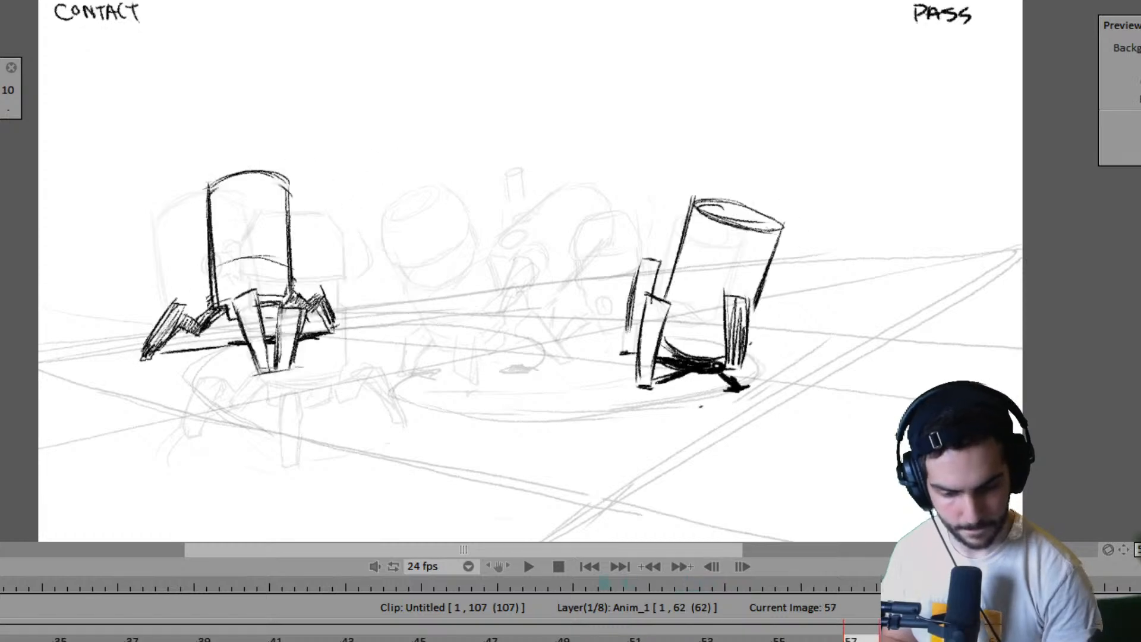
key("Right")
key("Right")
key("Right")
key("Right")
key("Right")
key("Right")
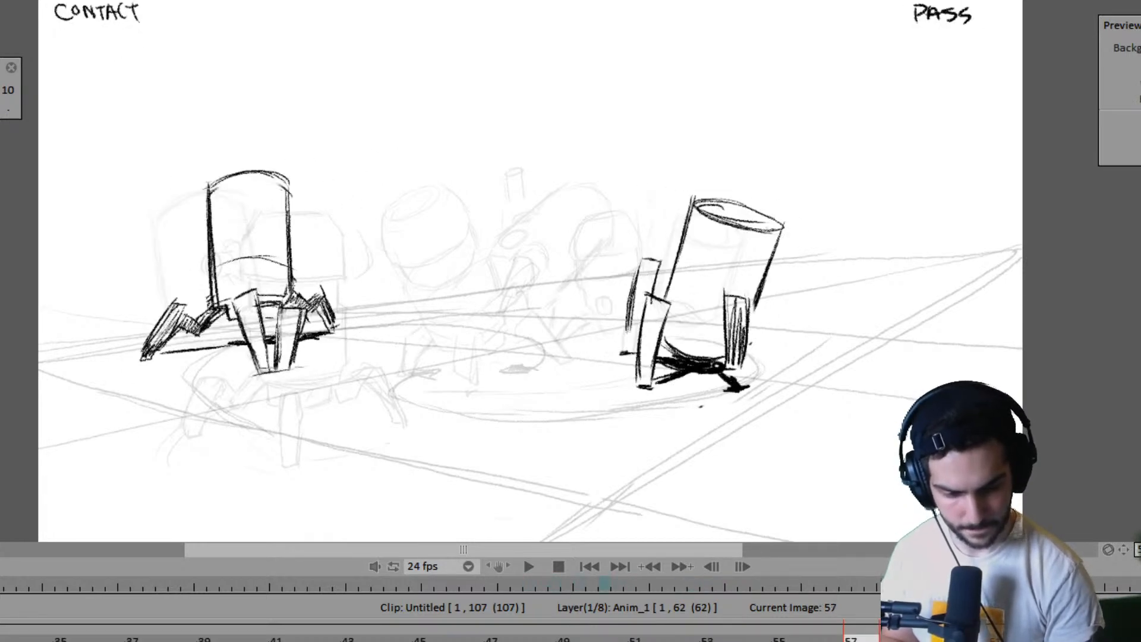
key("Right")
key("Right")
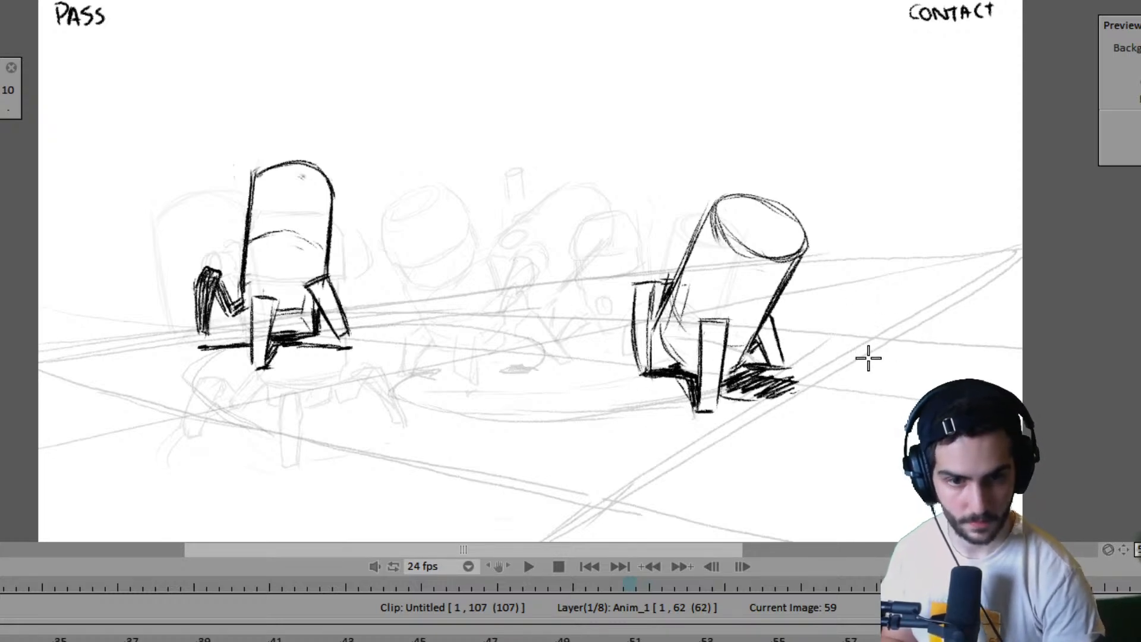
key("Right")
key("Left")
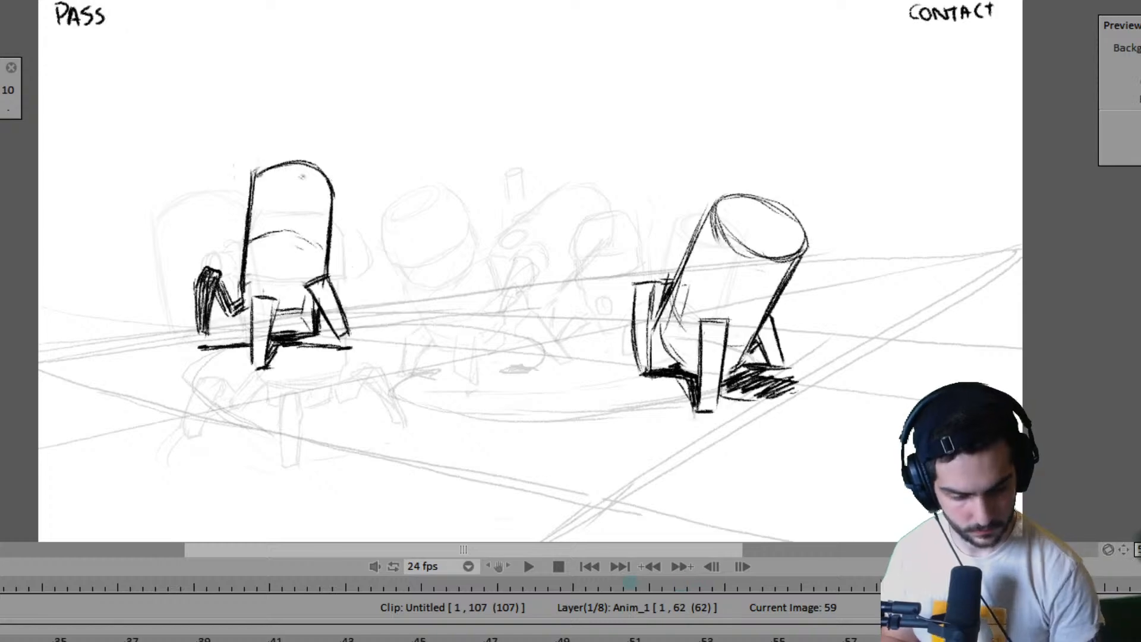
- Examine the near robot's closing contact and pass poses at frames 61 and 62 against frame 59
key("Right")
key("Right")
key("Right")
key("Return")
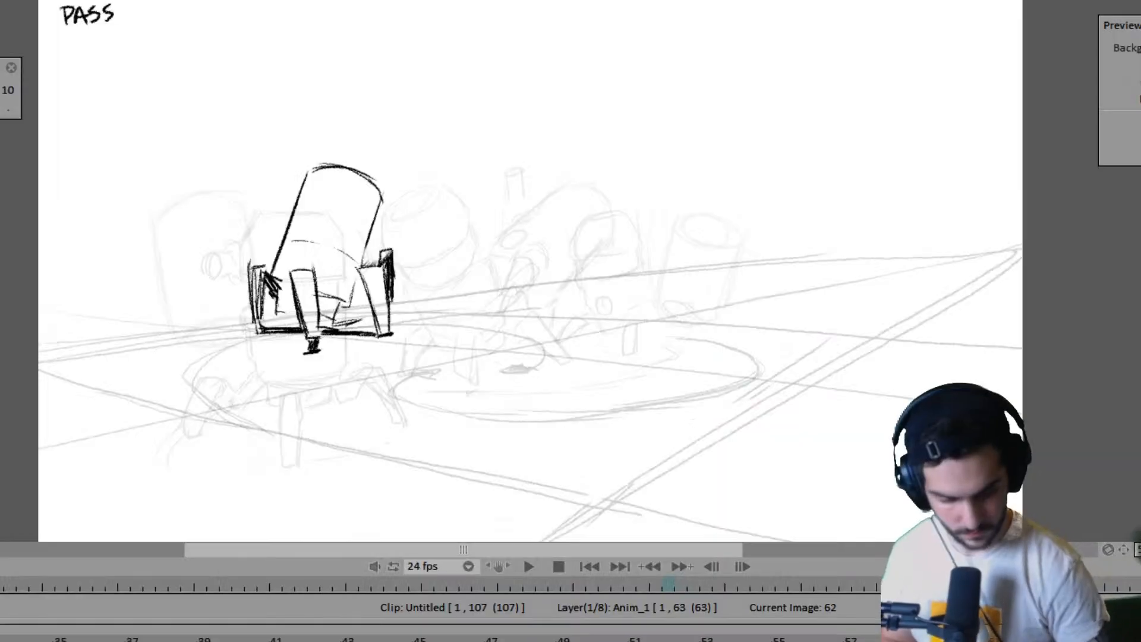
key("Left")
key("Left")
key("Left")
key("Left")
key("Left")
key("Left")
key("Left")
key("Right")
key("Right")
key("Right")
key("Right")
key("Right")
key("Right")
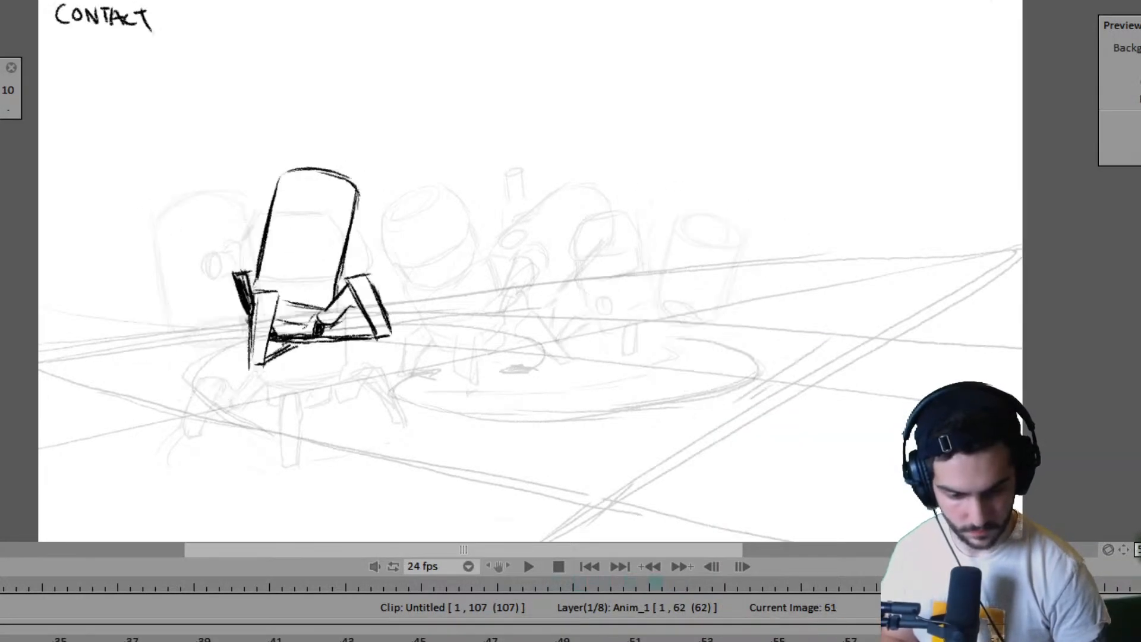
- Compare frames 59 and 61 and lengthen the timing of the closing drawings so the layer ends at frame 64
key("Left")
key("Left")
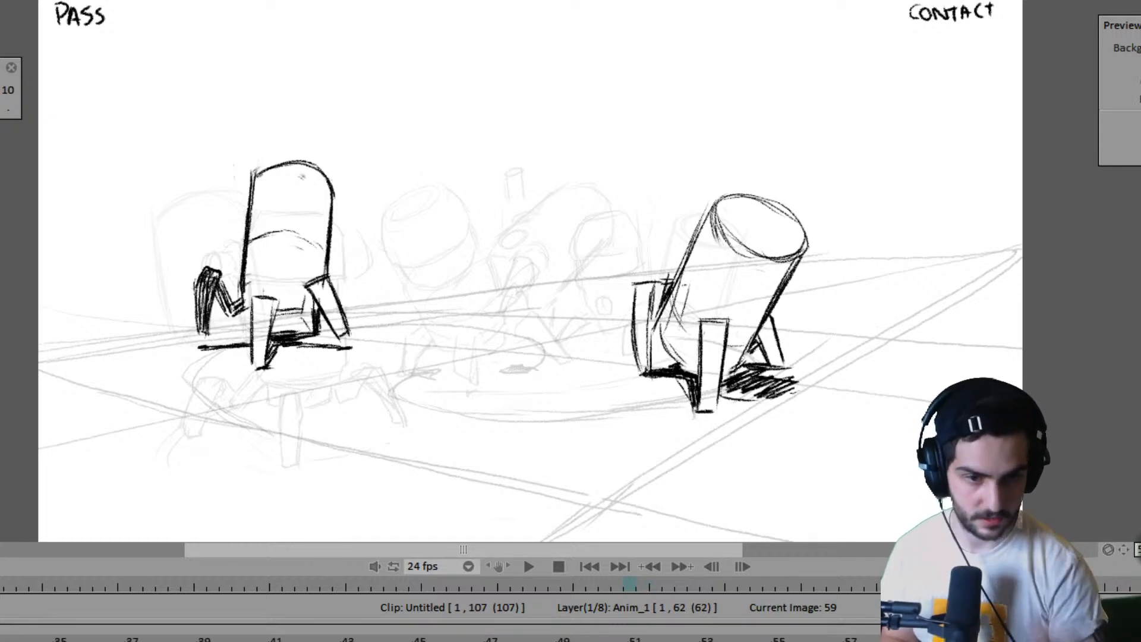
key("Right")
key("Left")
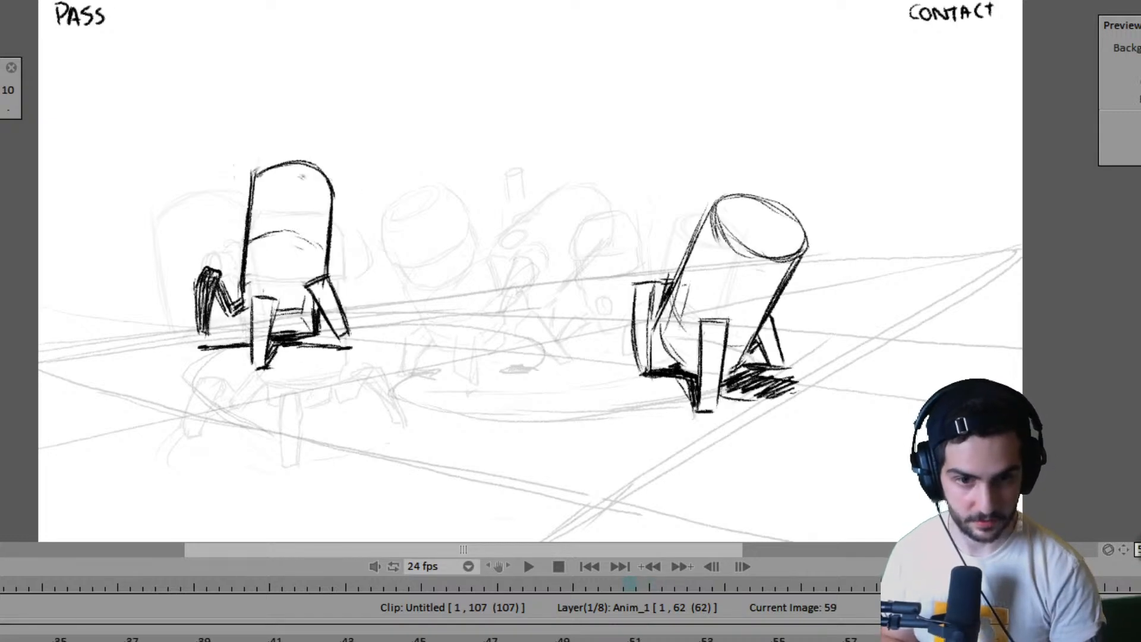
key("Right")
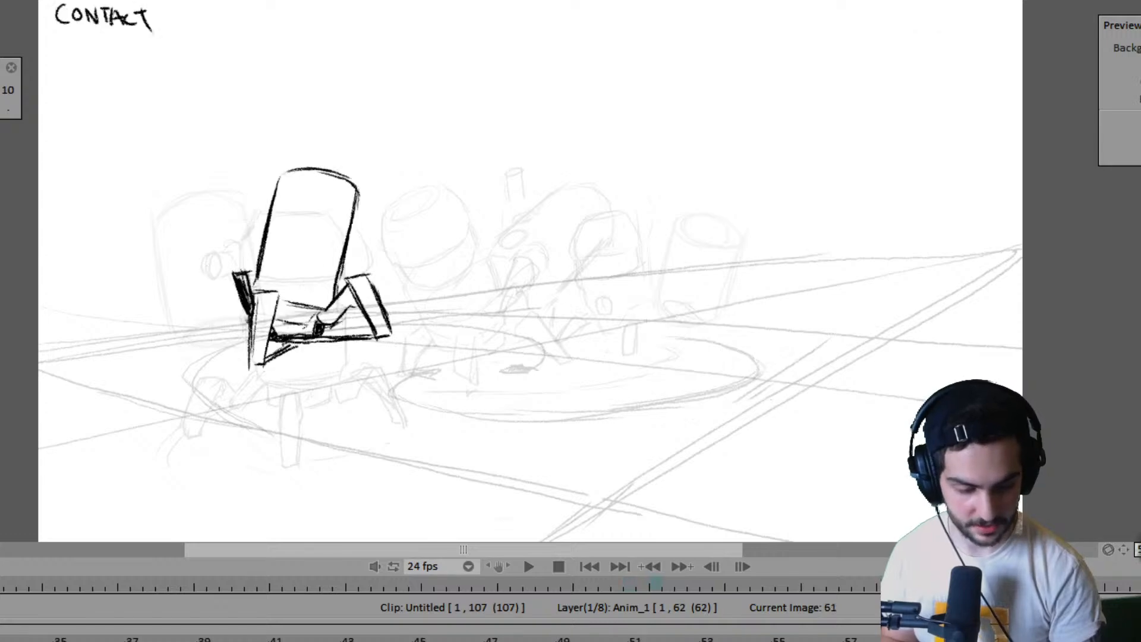
key("Left")
key("Right")
key("Left")
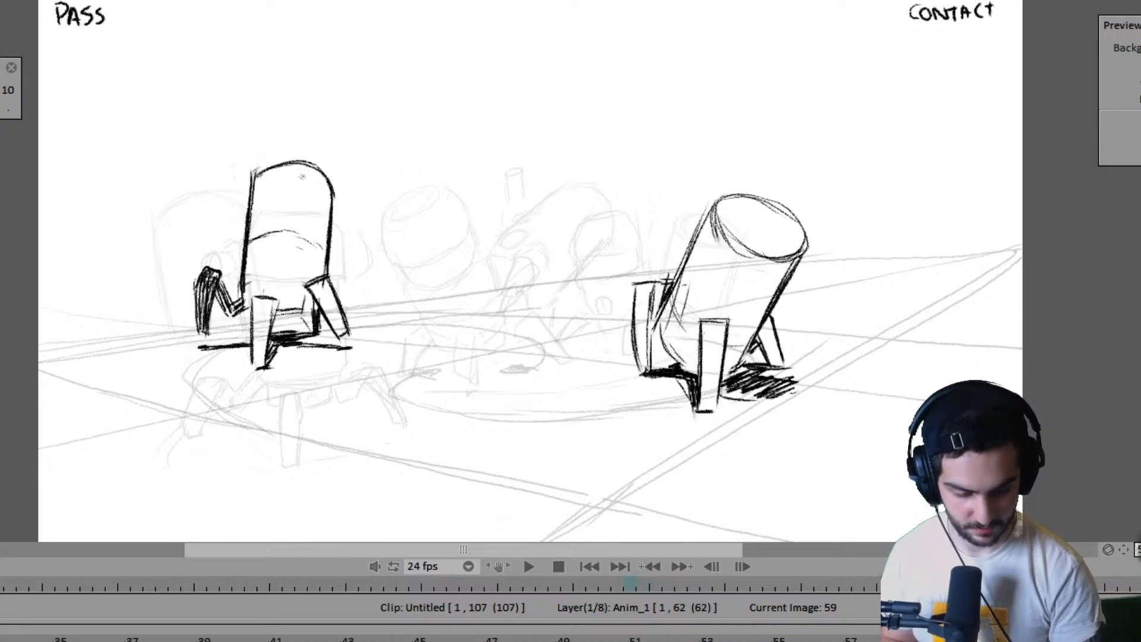
key("Left")
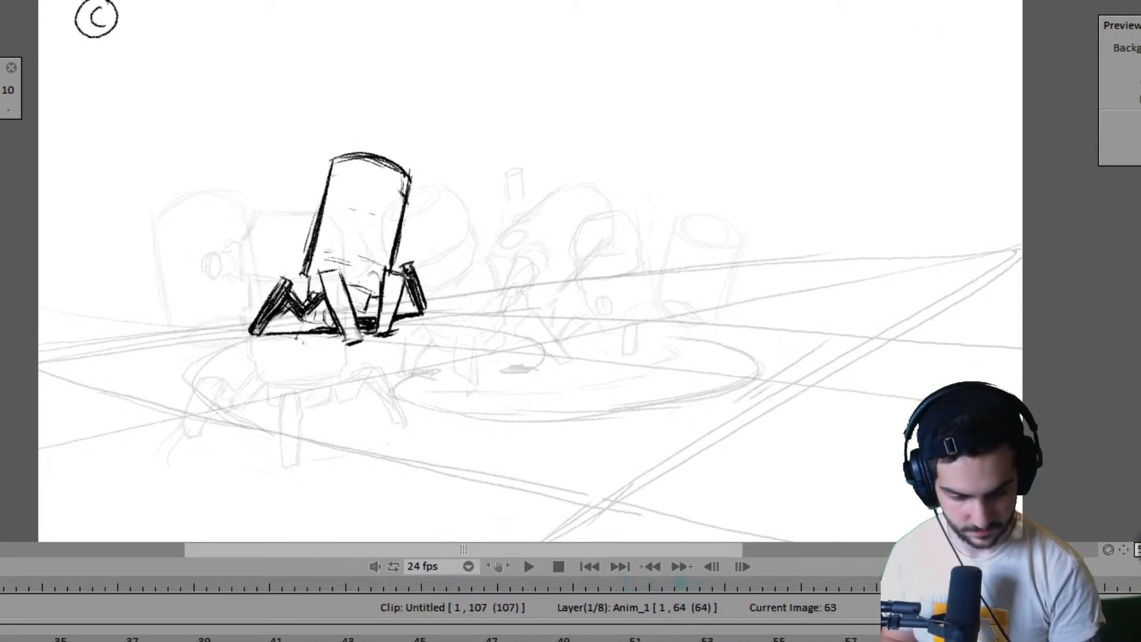
key("Right")
key("Right")
key("Left")
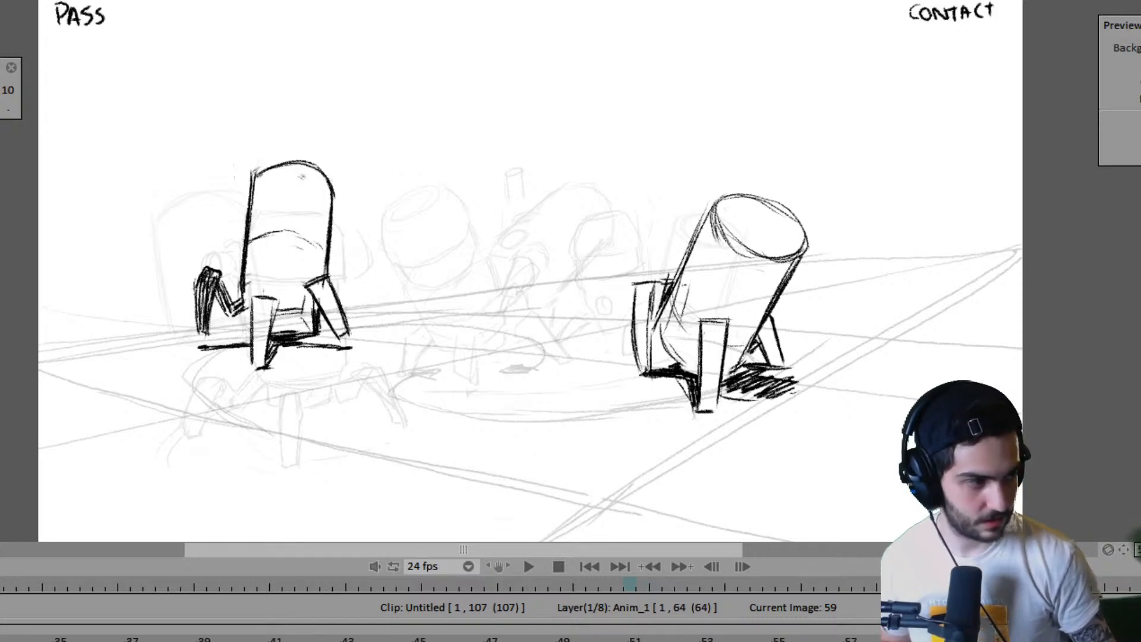
- Review the poses at frames 55 and 43, checking frame 43 against the preceding drawings
key("Left")
key("Left")
key("Left")
key("Left")
key("Left")
key("Left")
key("Left")
key("Left")
key("Left")
key("Left")
key("Left")
key("Left")
key("Left")
key("Left")
key("Left")
key("Left")
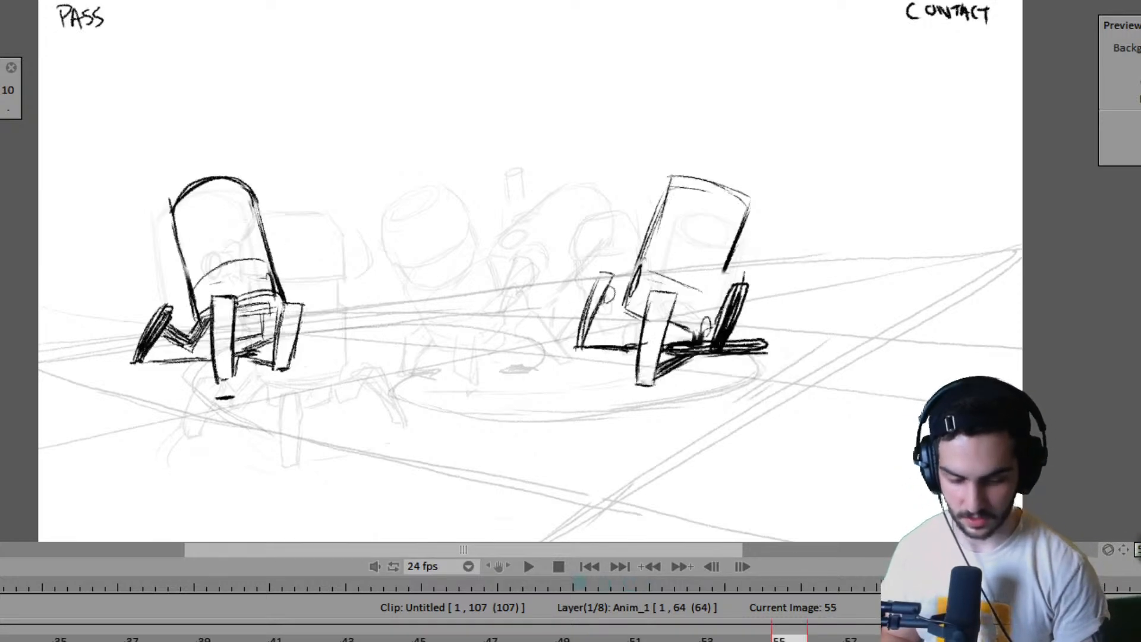
key("Right")
key("Right")
key("Right")
key("Right")
key("Right")
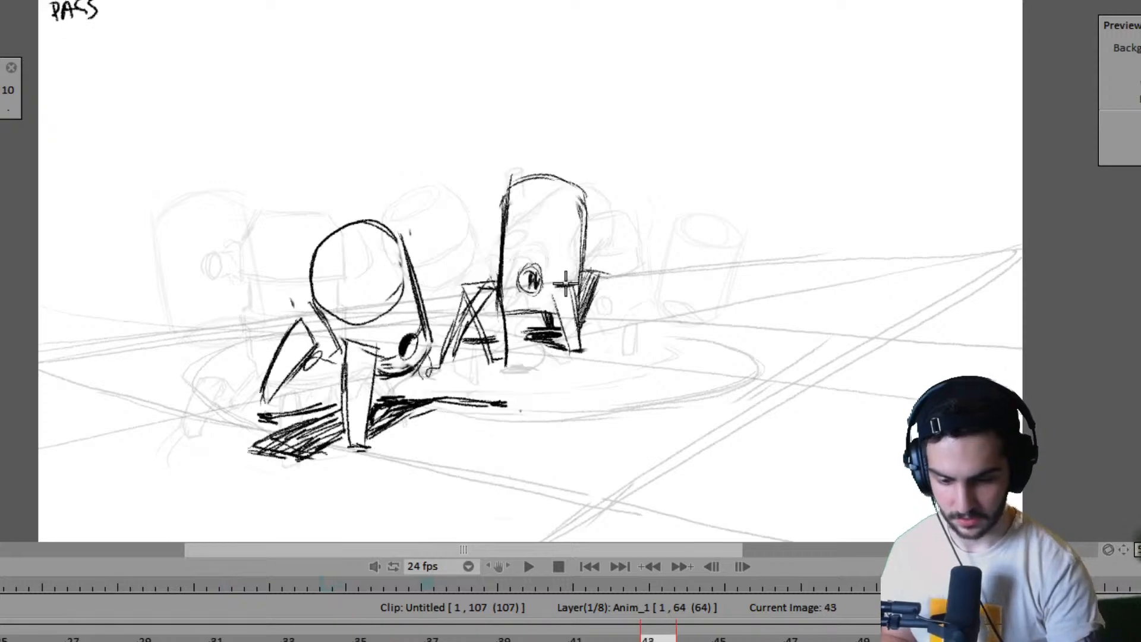
key("Left")
key("Right")
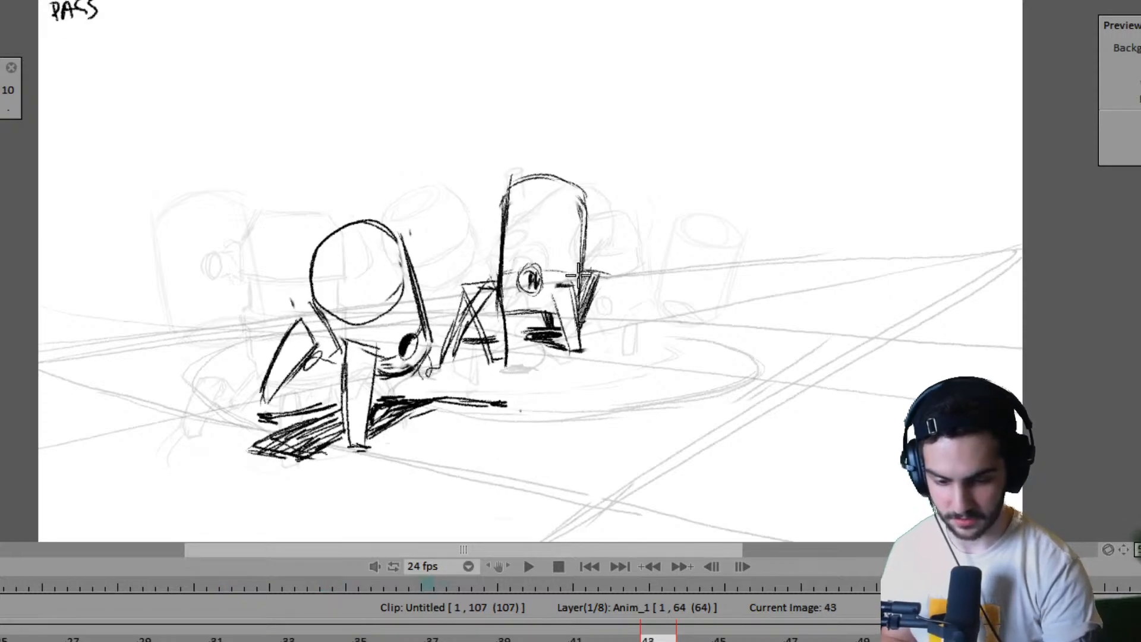
key("Left")
key("Left")
key("Right")
key("Right")
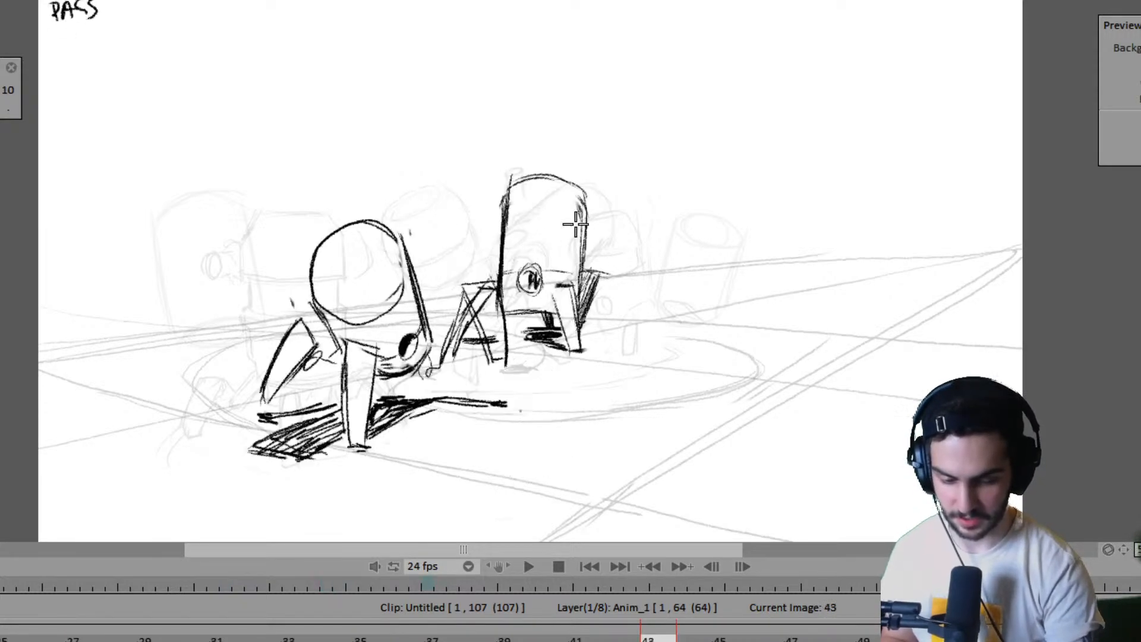
- Step back through the earlier poses at frames 35, 23, 11 and 1, examining how both robots move between them
key("Left")
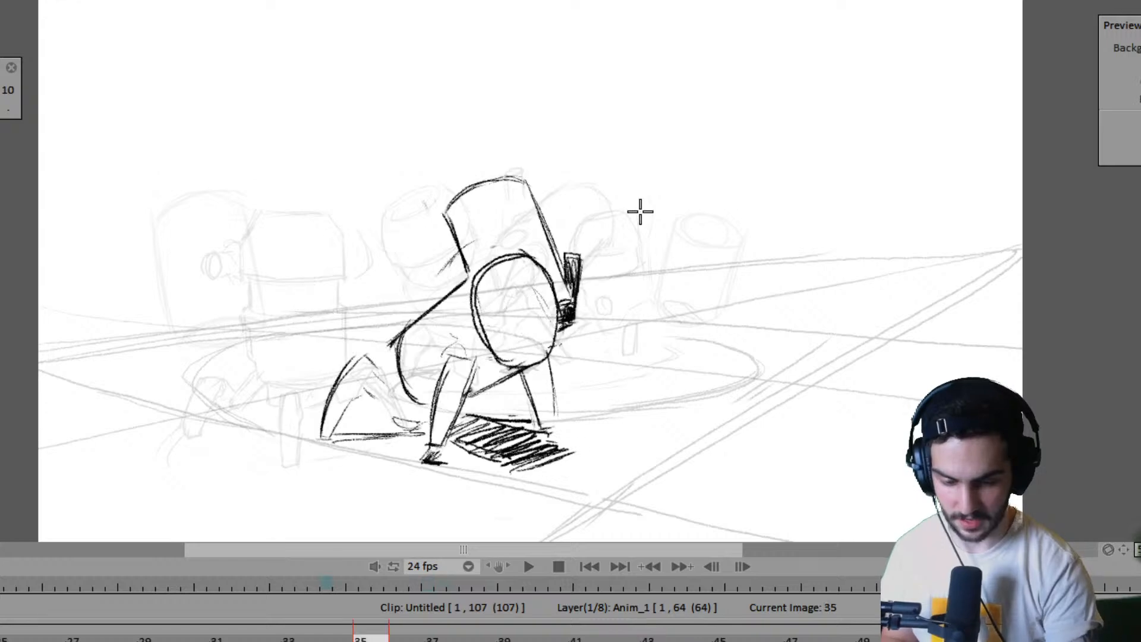
key("Left")
key("Left")
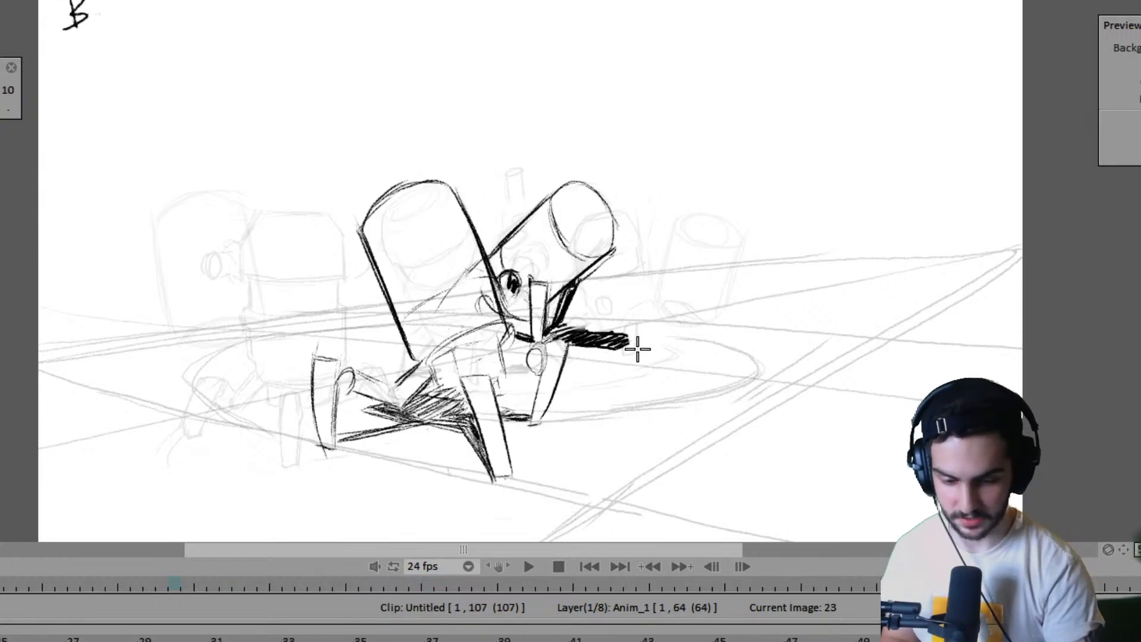
key("Left")
key("Left")
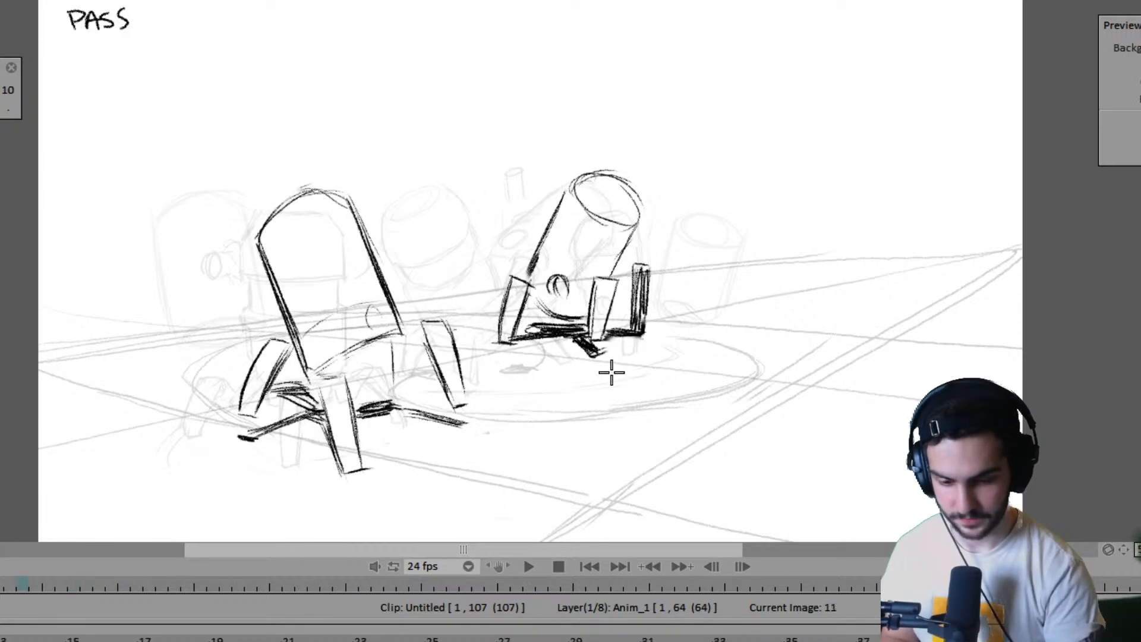
key("Right")
key("Left")
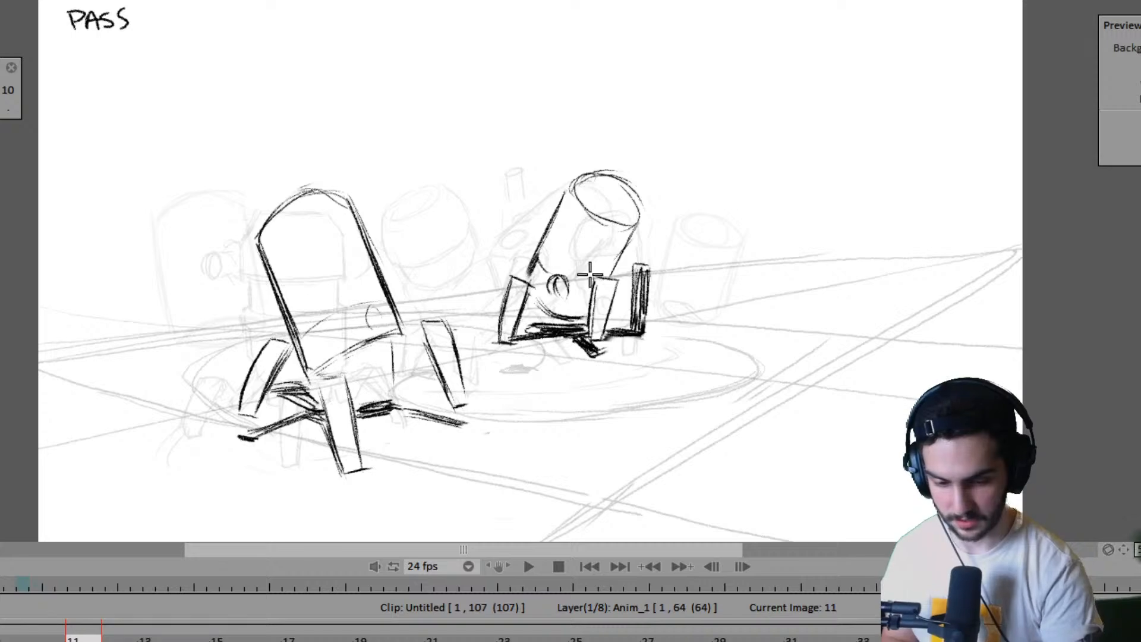
key("Left")
key("Left")
key("Left")
key("Right")
key("Right")
key("Right")
key("Right")
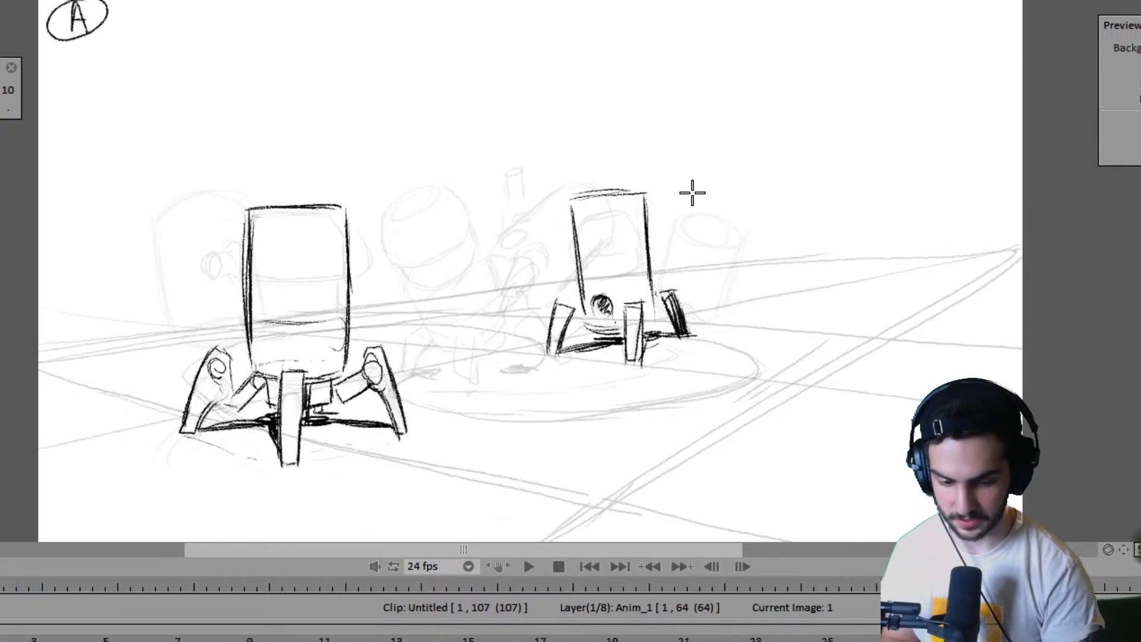
key("Left")
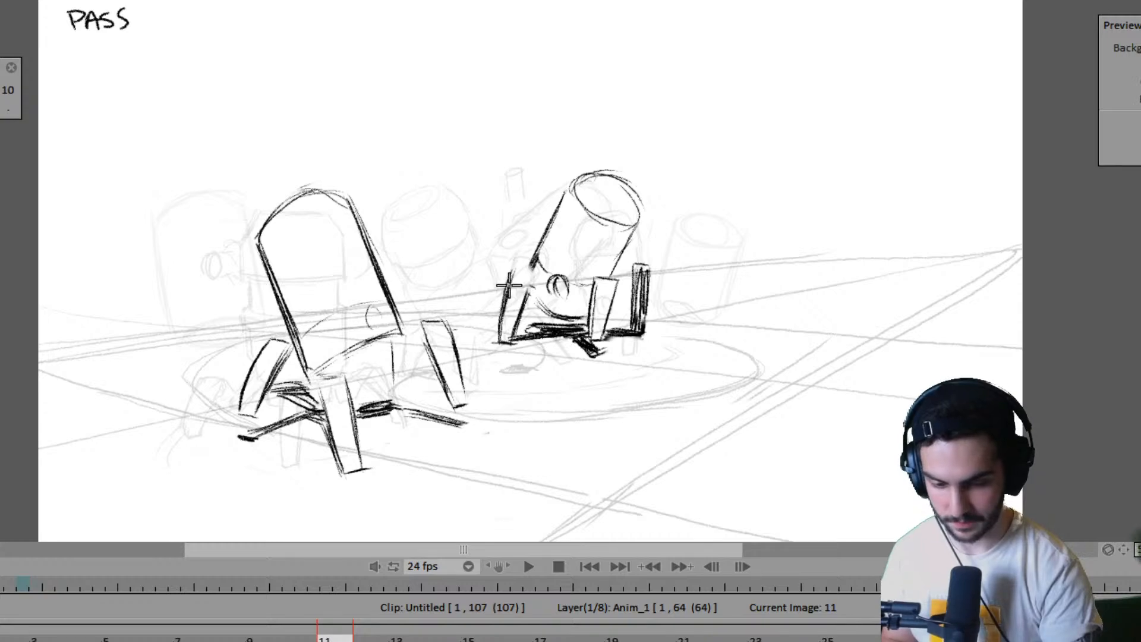
- Compare both robots' pass poses at frame 11 with the next contact drawing at frame 15
key("Right")
key("Left")
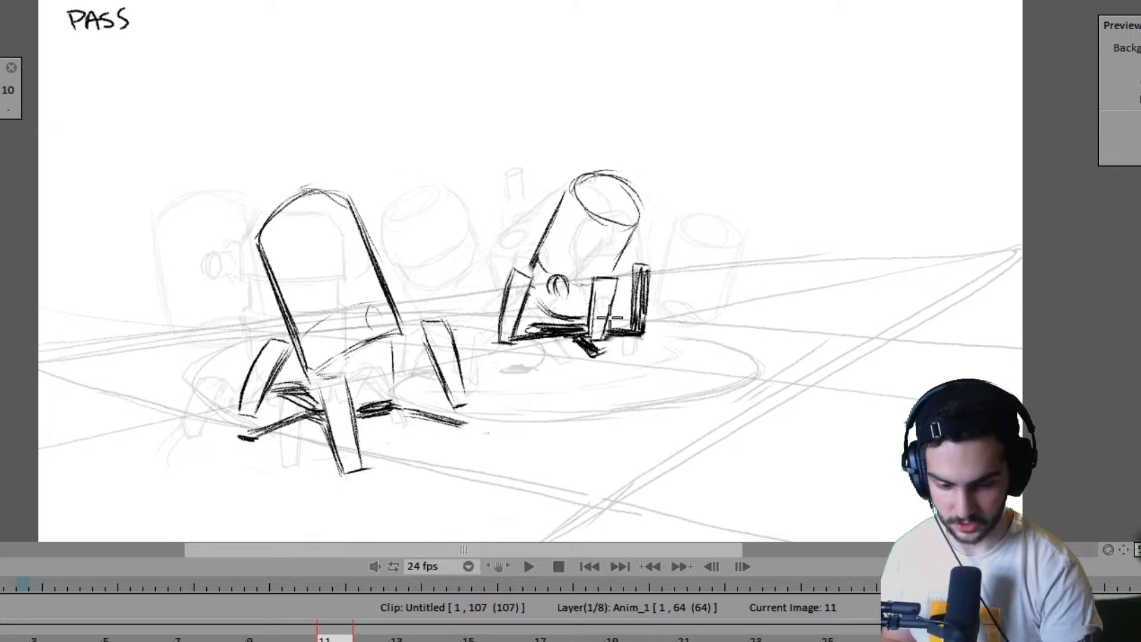
key("Right")
key("Left")
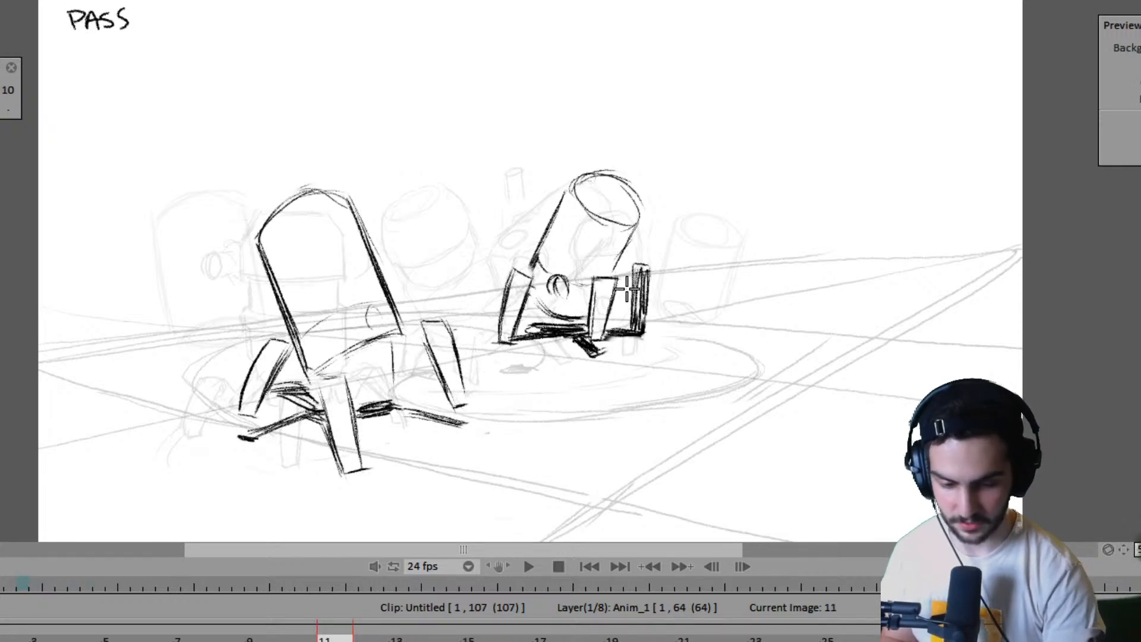
key("Right")
key("Left")
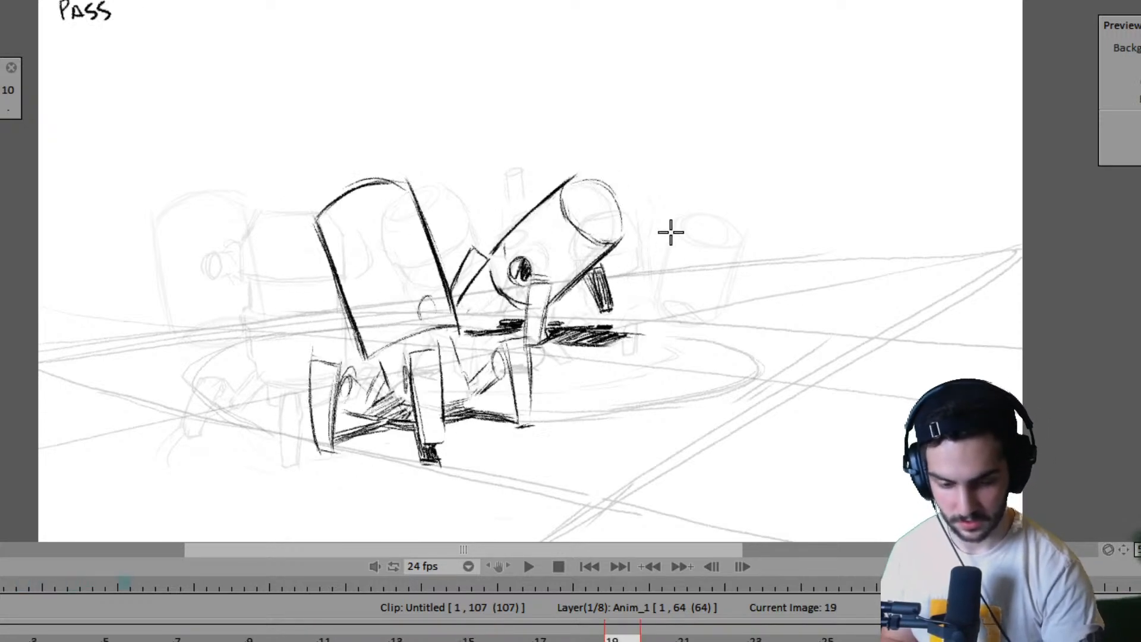
- Compare the contact poses at frame 15 with the pass poses at frame 19 for both robots
key("Right")
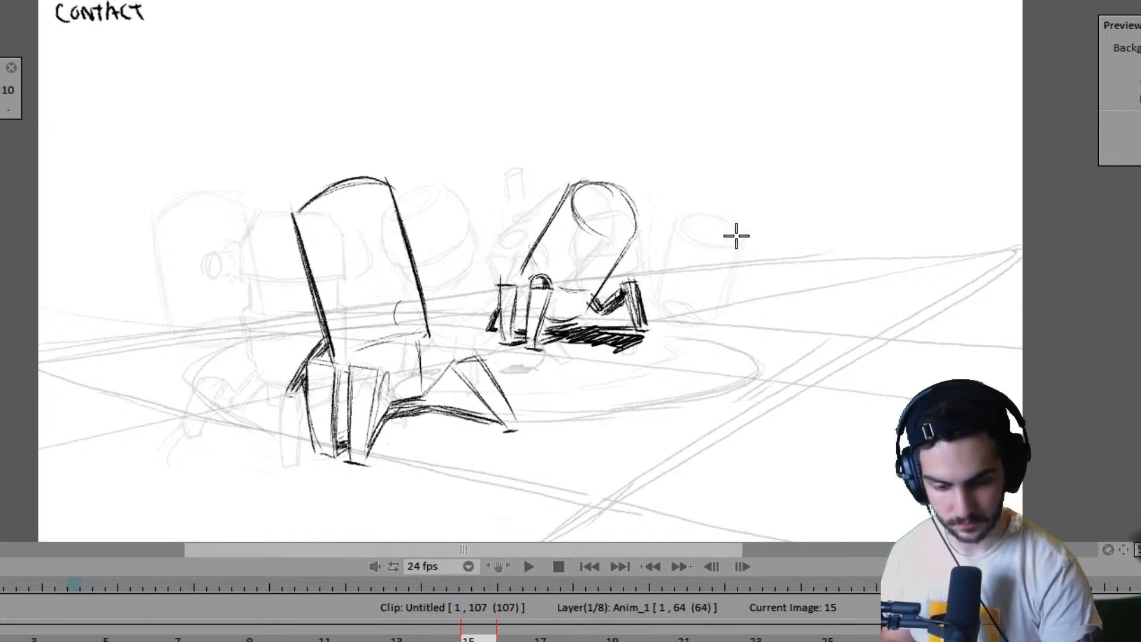
key("Right")
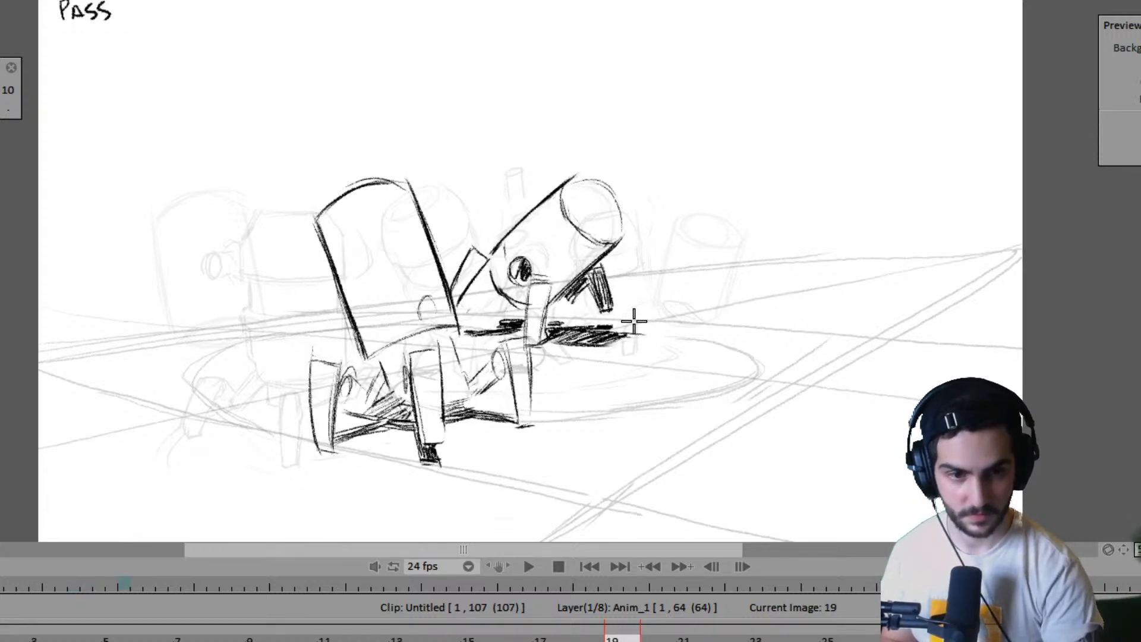
key("Left")
key("Right")
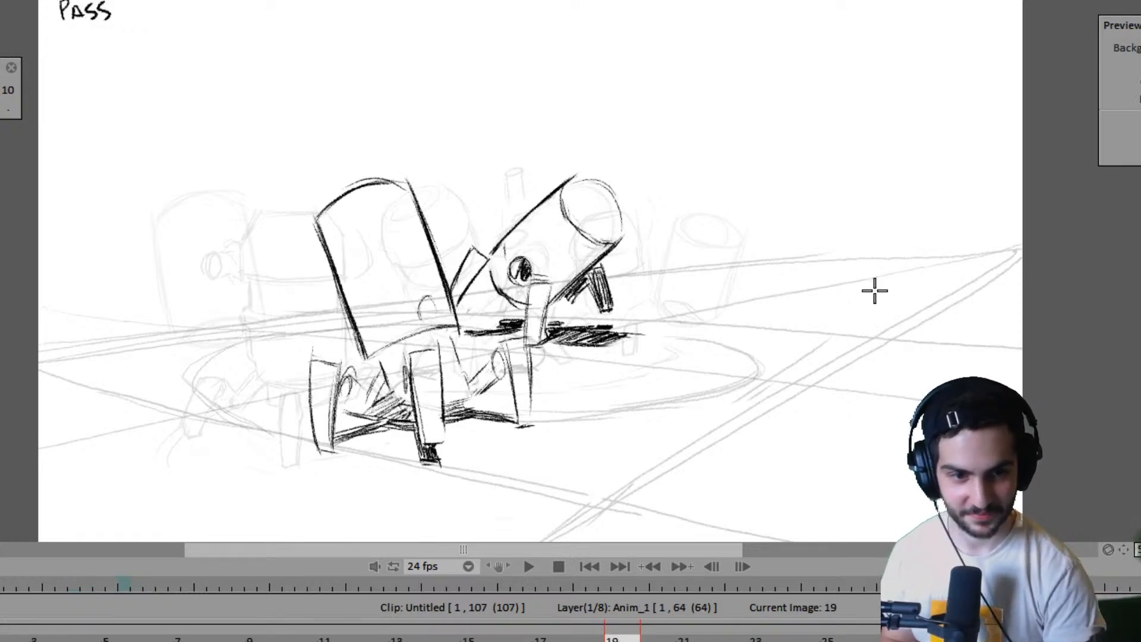
key("Left")
key("Right")
key("Left")
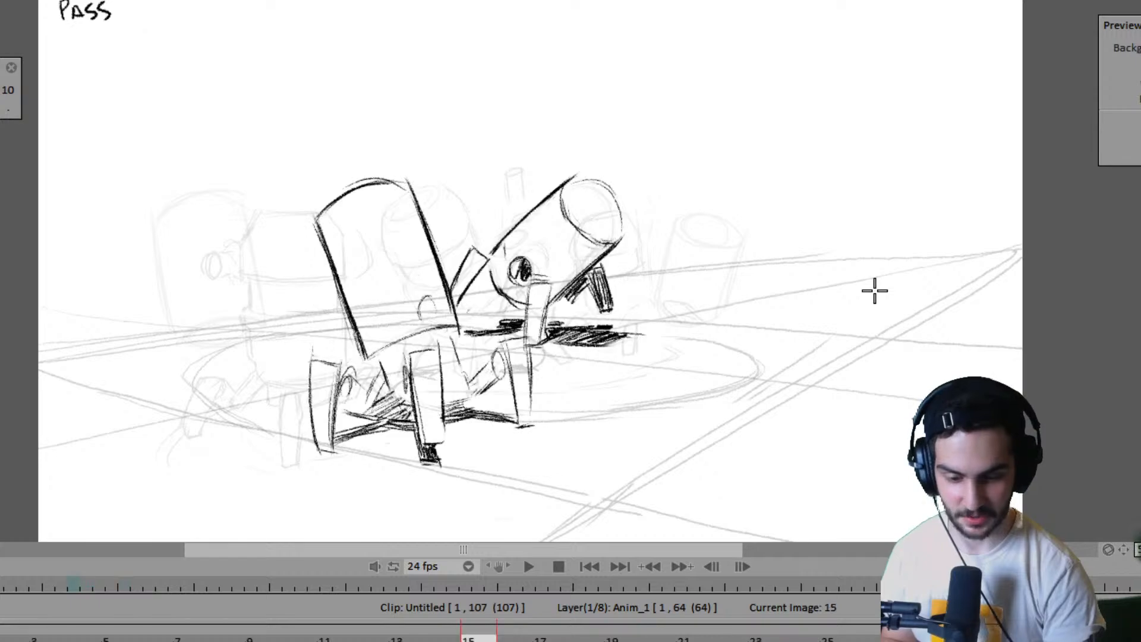
- Go back to frame 7 and check both robots' contact poses against the neighbouring drawings
key("Left")
key("Left")
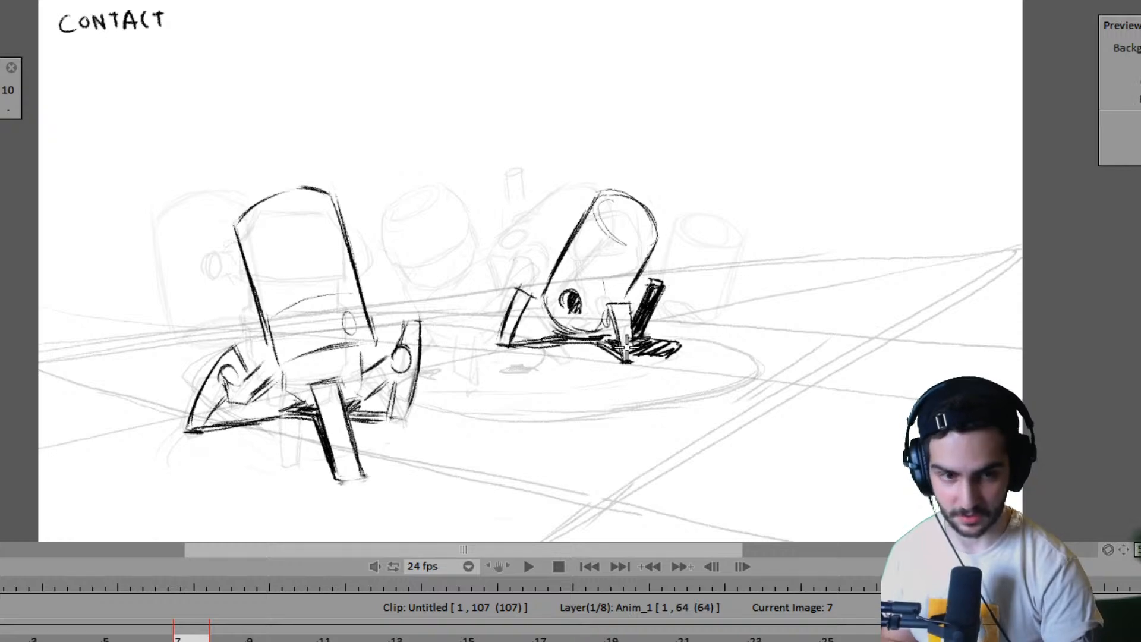
key("Left")
key("Right")
key("Right")
key("Right")
key("Right")
key("Right")
key("Right")
key("Right")
key("Right")
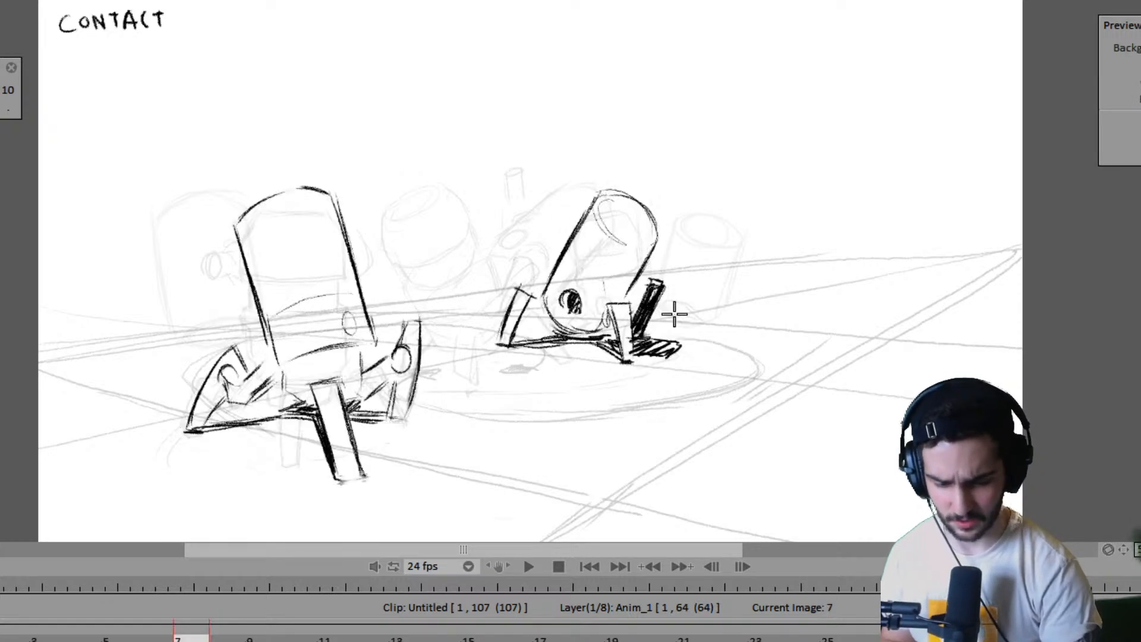
- Play back the walk animation, stop it, and step back through the closing drawings
key("Return")
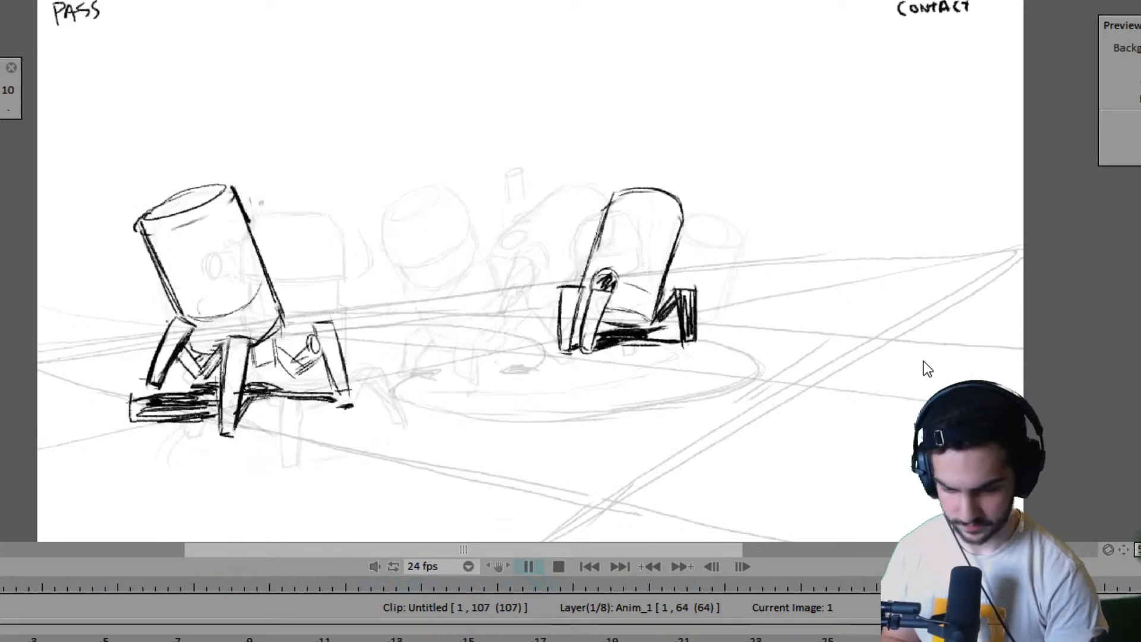
key("space")
key("Left")
key("Left")
key("Left")
key("Left")
key("Left")
key("Left")
key("Left")
key("Left")
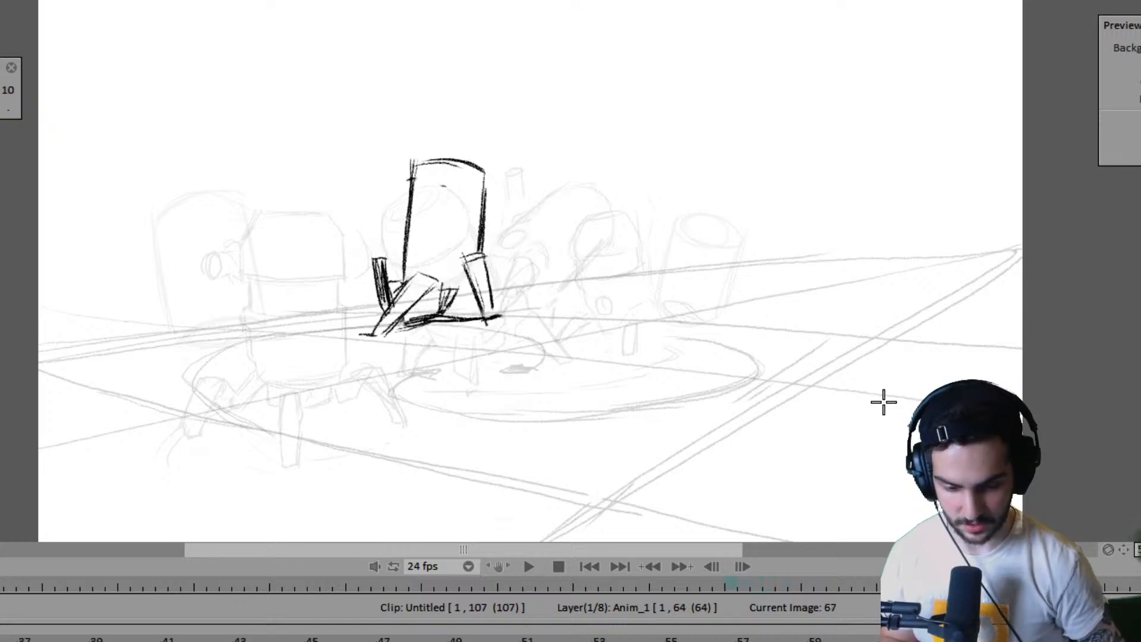
- On frame 57, add a short horizontal ground stroke at the foot of the far robot's shaded leg
key("Right")
key("Right")
key("Right")
key("Right")
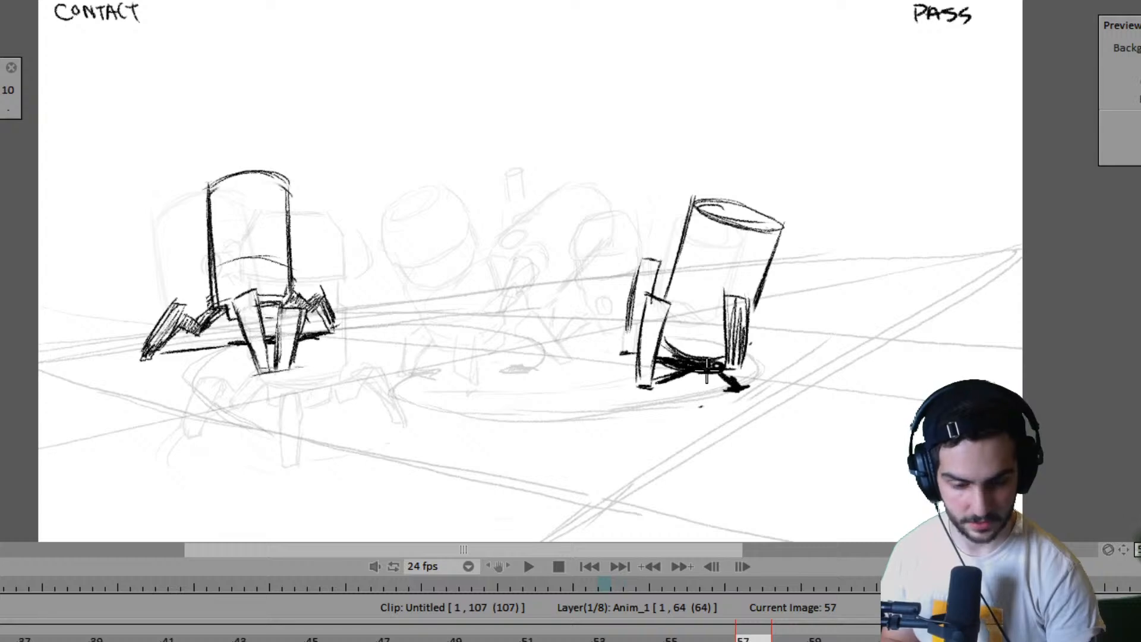
left_click_drag(739, 360, 769, 358)
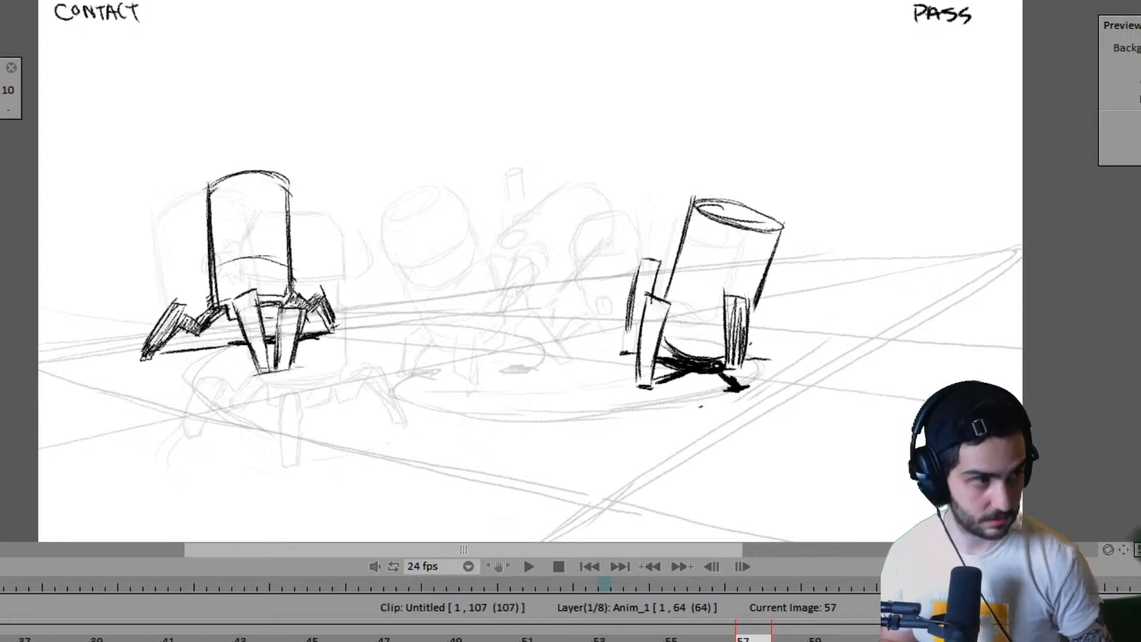
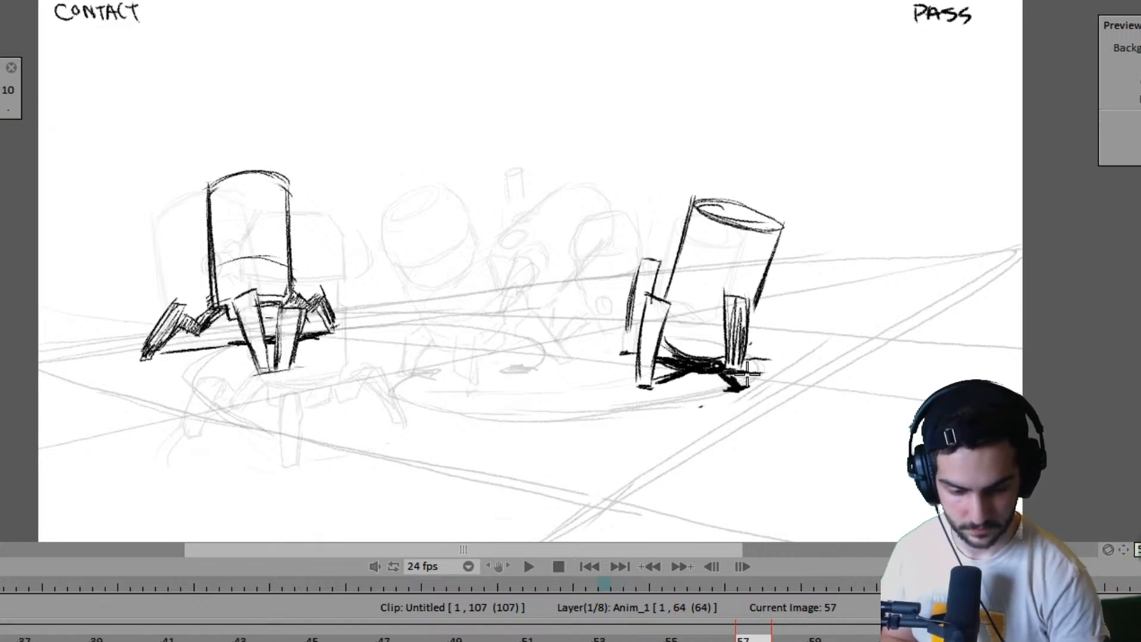
- On frame 57, fill in the right robot's ground shadow and add its dark far leg, checking against the previous drawing
key("Left")
key("Right")
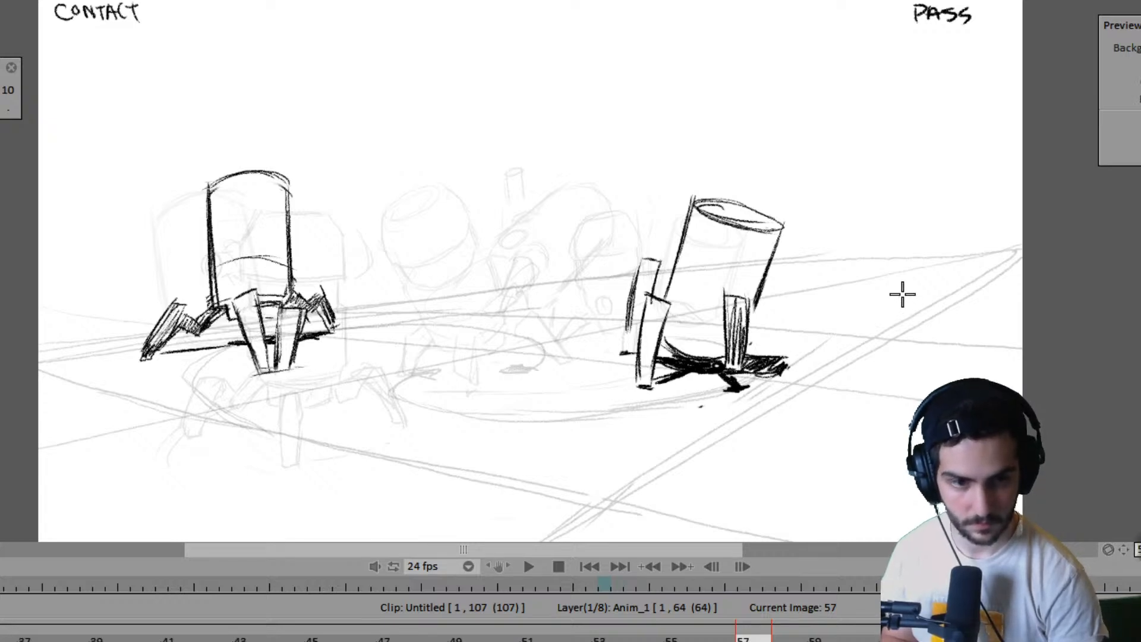
key("Left")
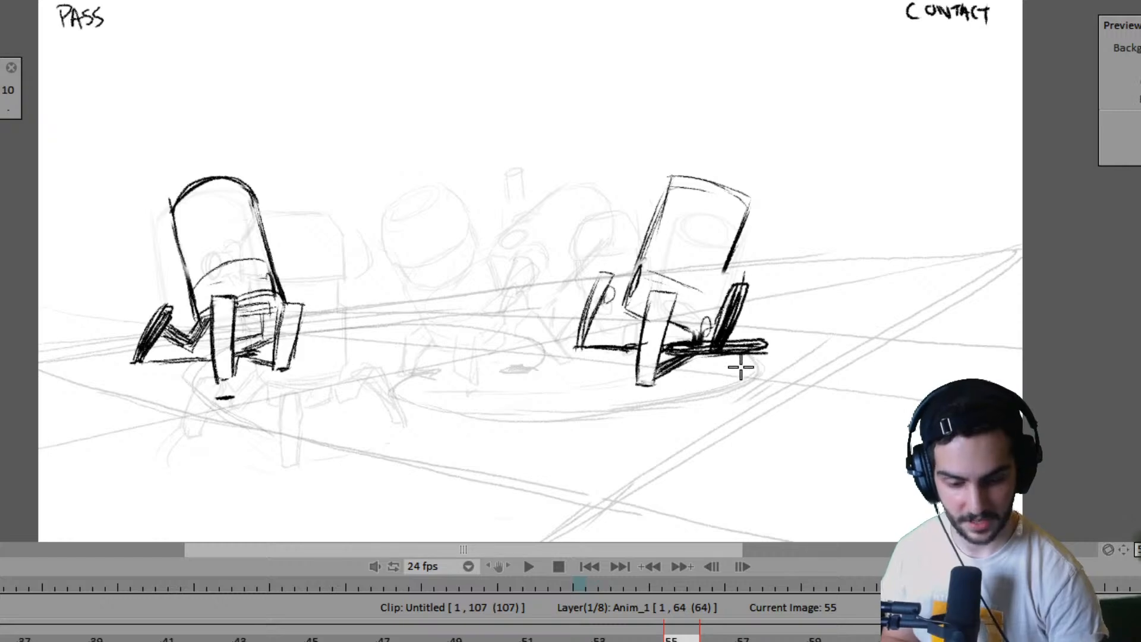
key("Right")
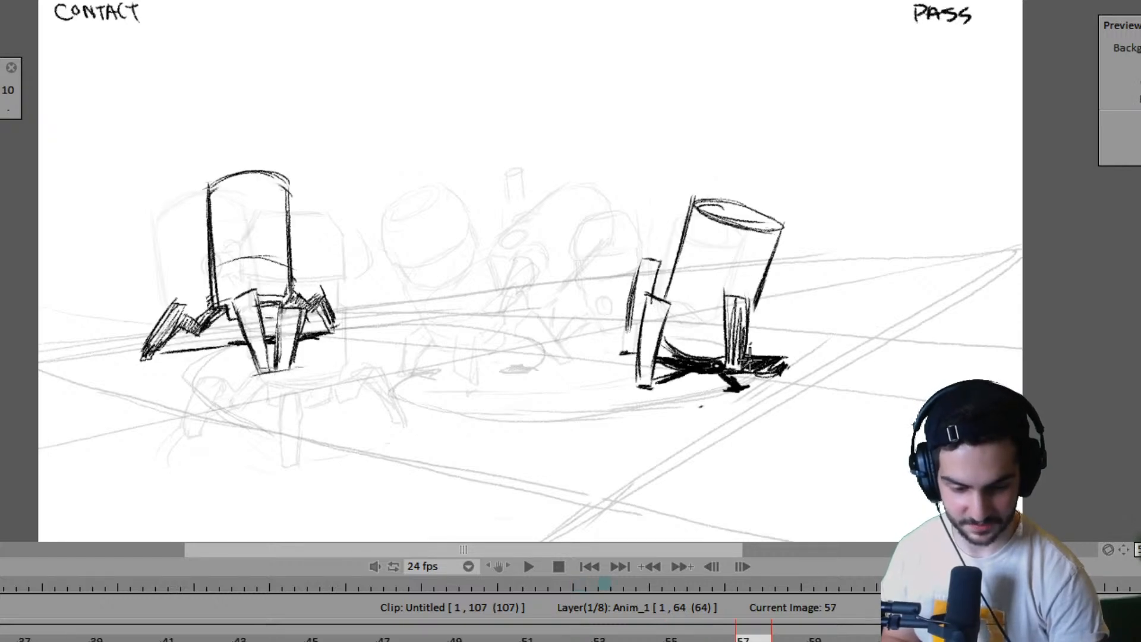
key("Left")
key("Right")
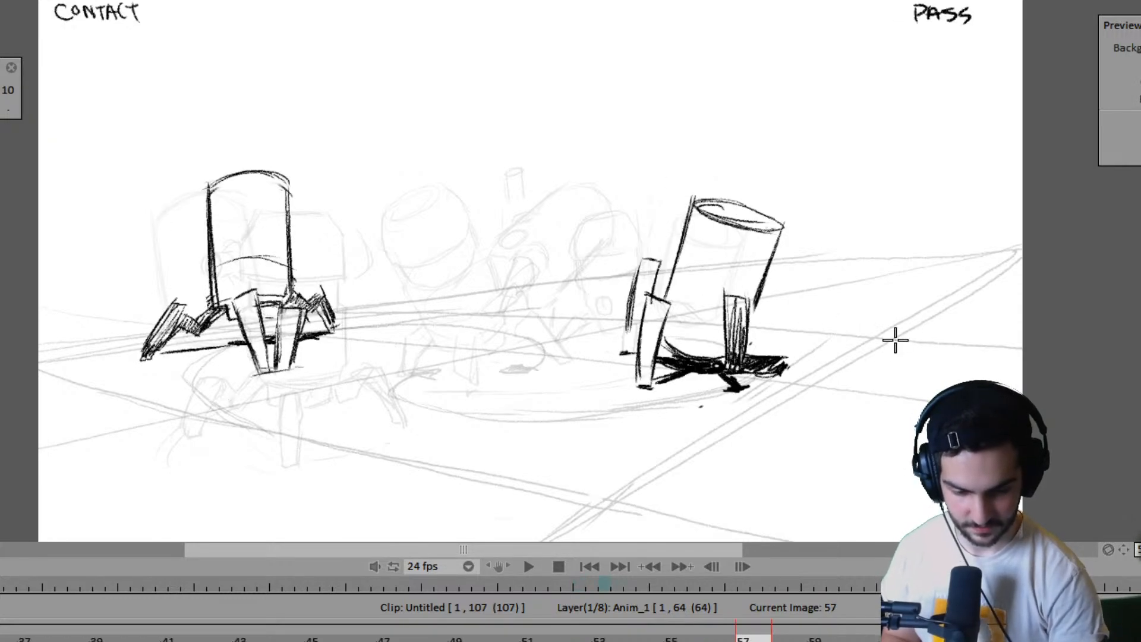
key("Left")
key("Right")
key("Left")
key("Right")
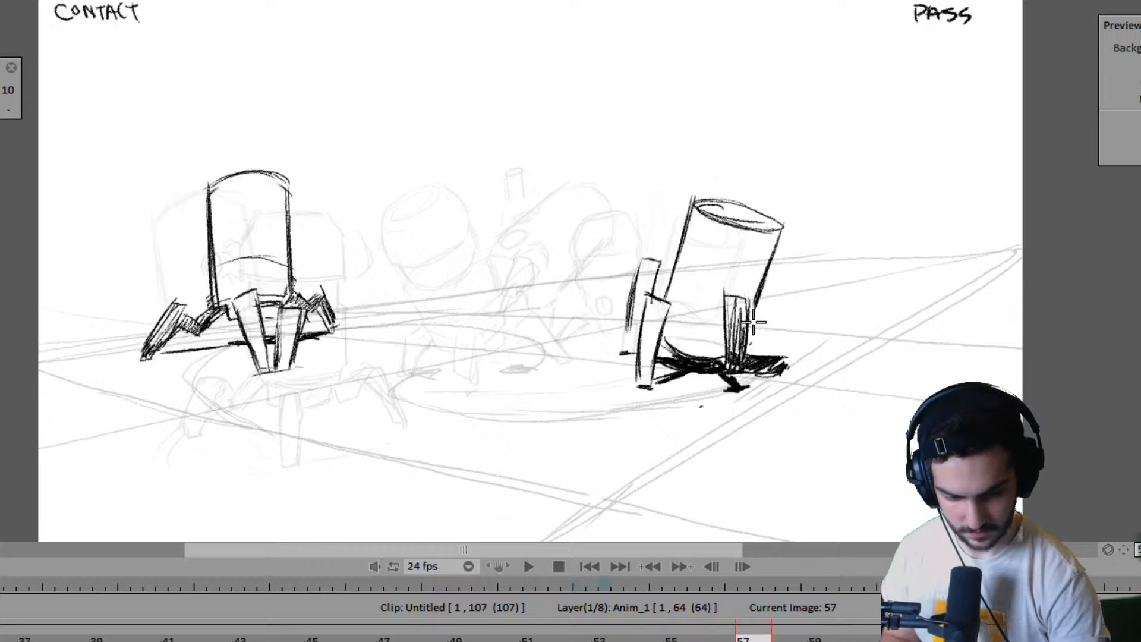
left_click_drag(750, 321, 747, 346)
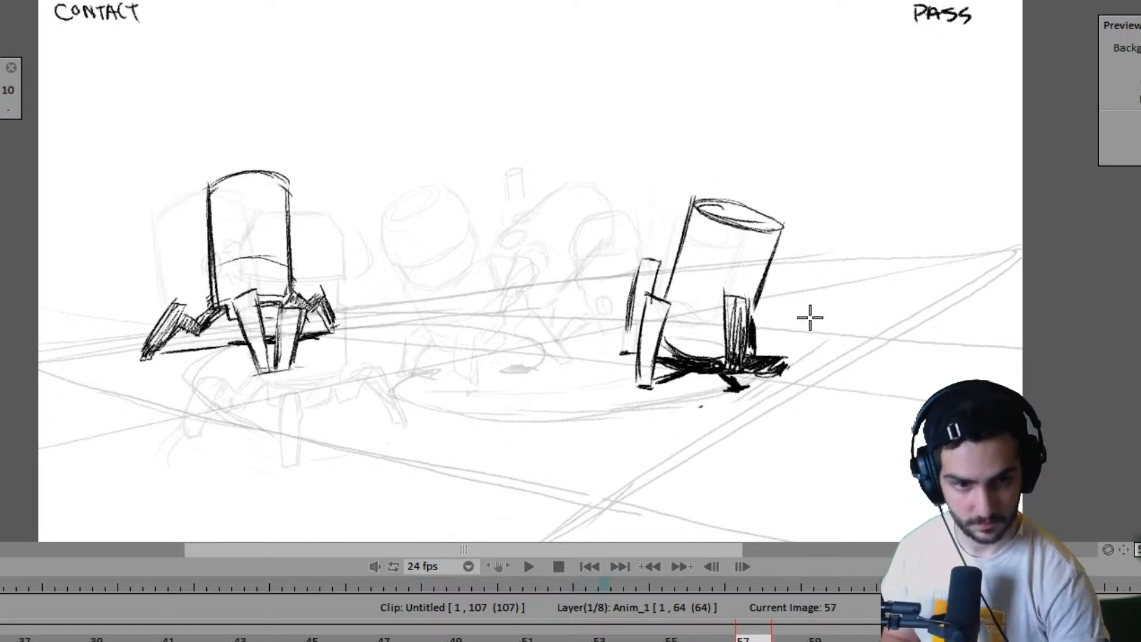
- Step back through the earlier poses to the first drawings and play the animation to review both robots' walks
key("Left")
key("Left")
key("Left")
key("Left")
key("Left")
key("Left")
key("Left")
key("Left")
key("Left")
key("Left")
key("Left")
key("Left")
key("Left")
key("Left")
key("Left")
key("Left")
key("Left")
key("Left")
key("Left")
key("Left")
key("Left")
key("Left")
key("Left")
key("Left")
key("Left")
key("Left")
key("Left")
key("Left")
key("Left")
key("Left")
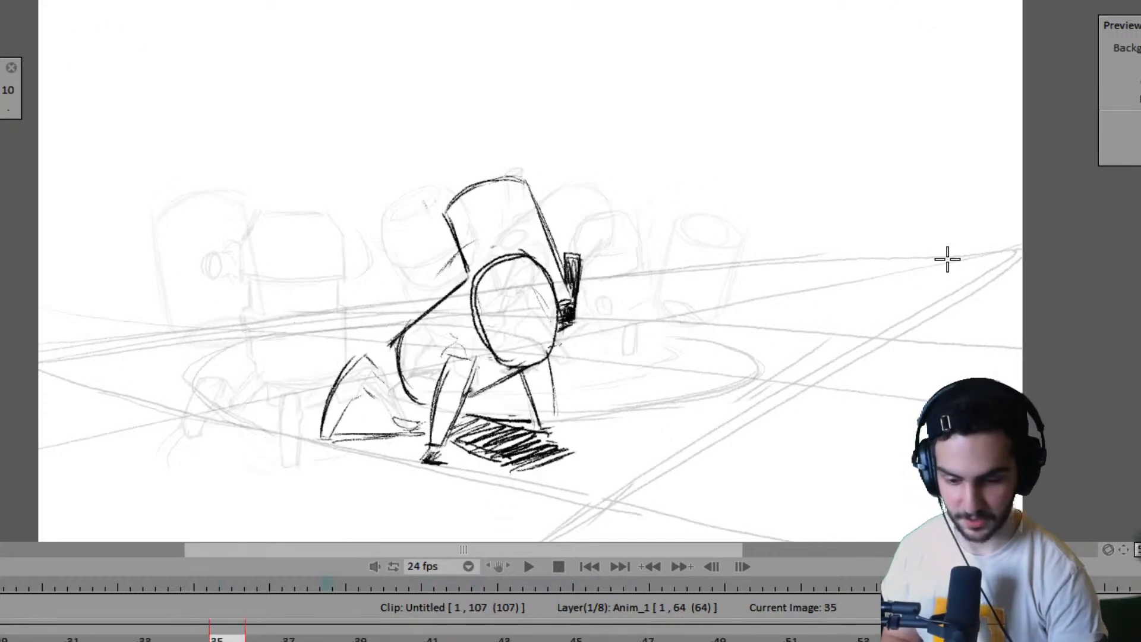
key("Left")
key("Left")
key("Left")
key("Left")
key("Left")
key("Left")
key("Left")
key("Left")
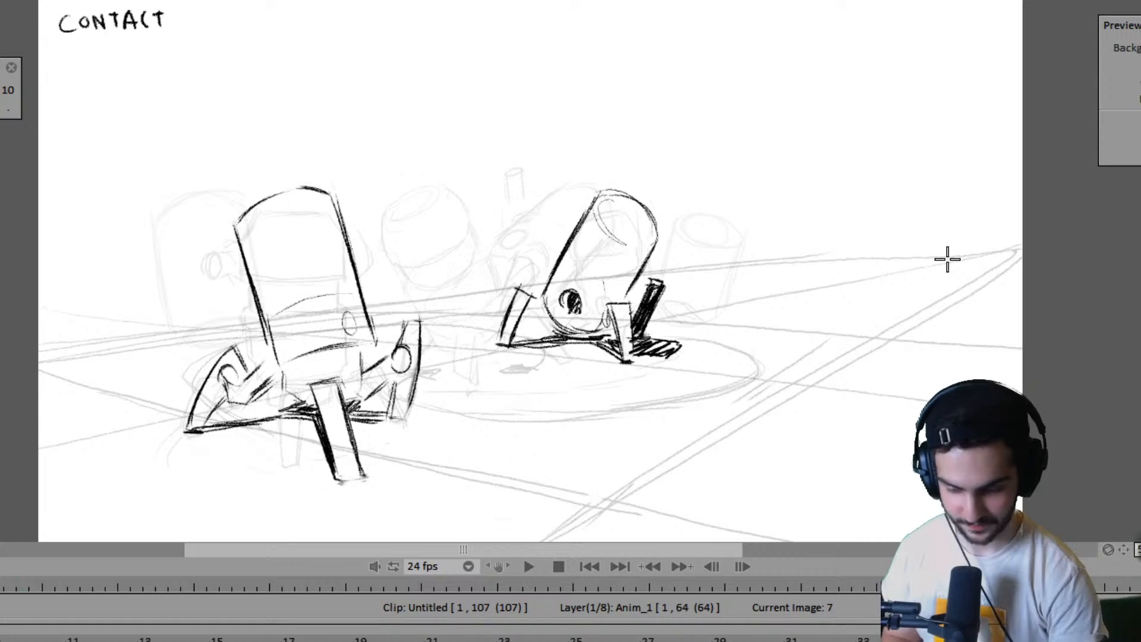
key("Return")
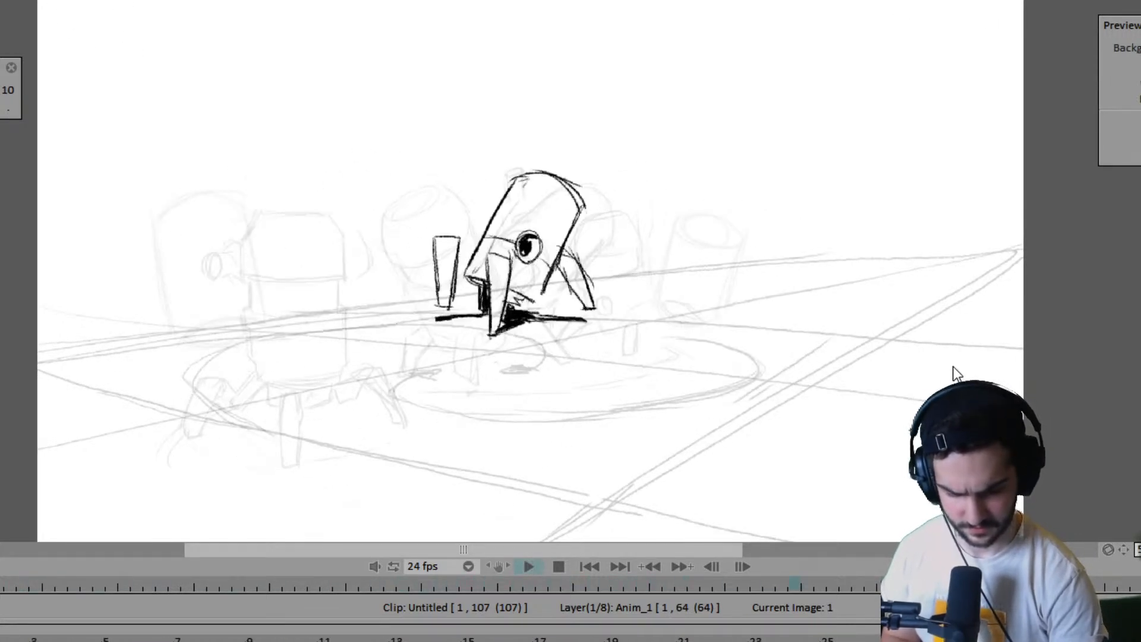
key("Return")
key("Left")
key("Left")
key("Left")
key("Left")
key("Left")
key("Left")
key("Left")
key("Left")
key("Left")
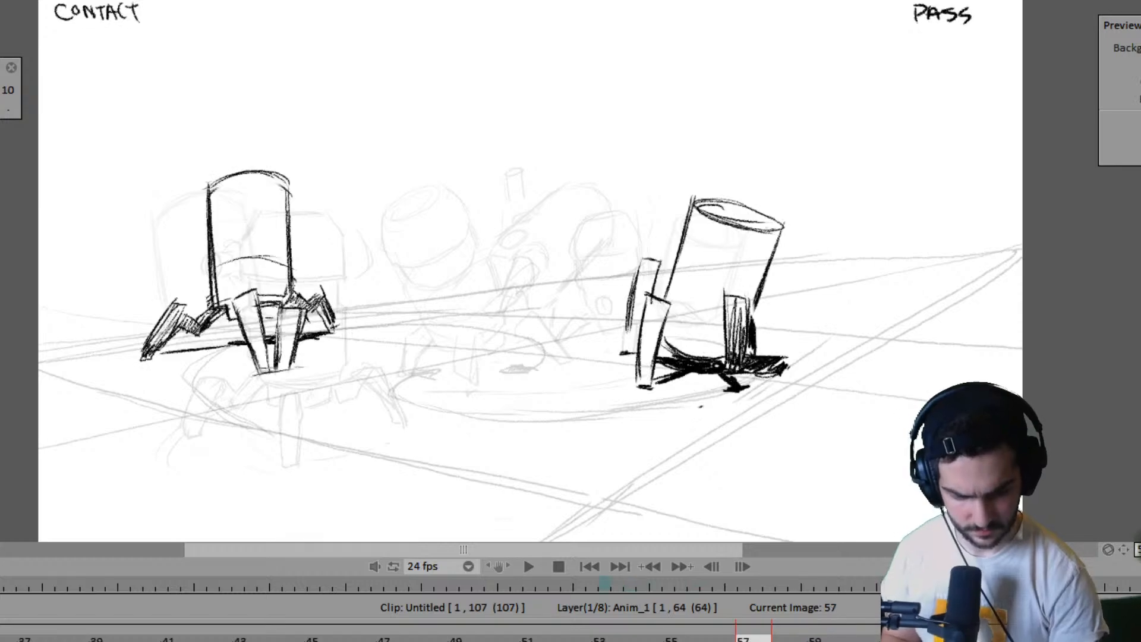
- Extend the hold of the drawing at frame 59 by two frames on the Anim_1 layer
key("Right")
key("Right")
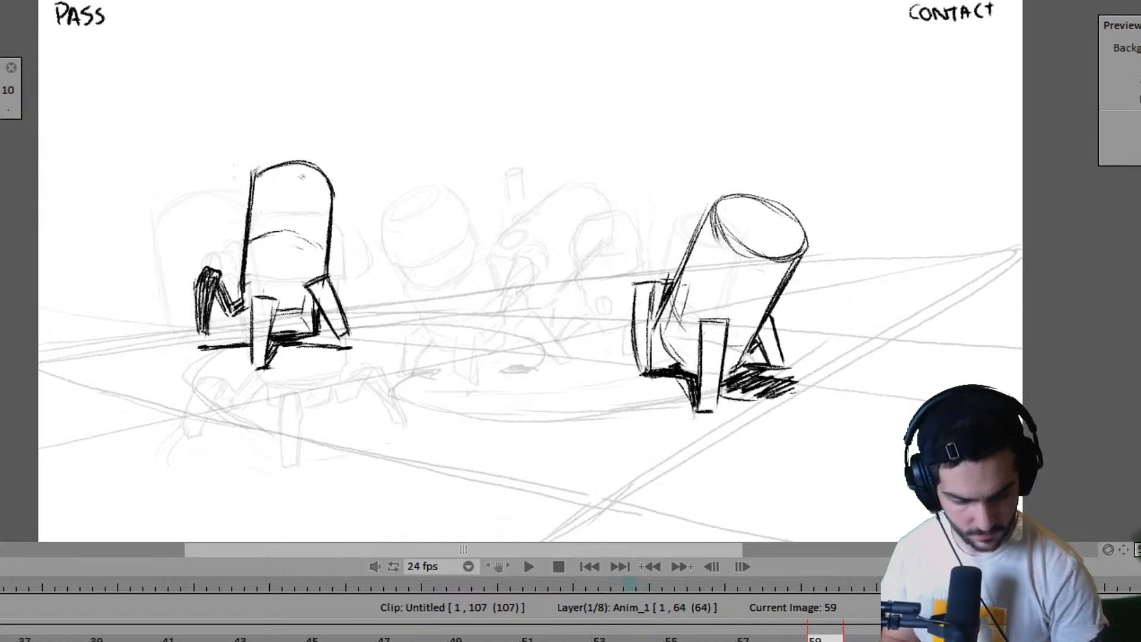
left_click_drag(878, 641, 950, 641)
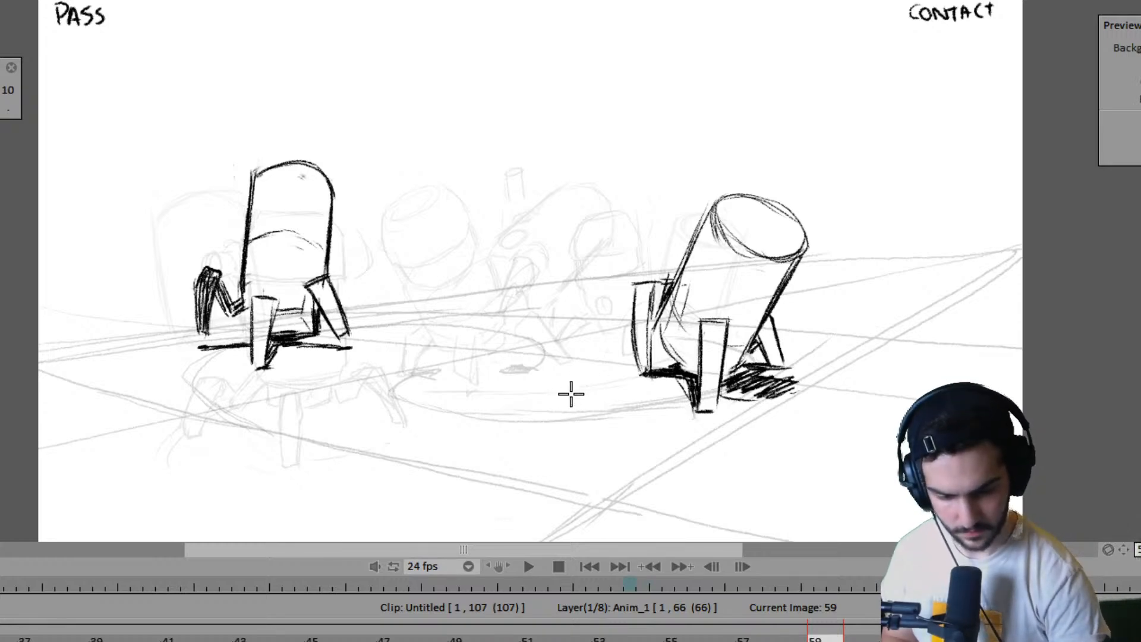
- Compare the drawing on frame 59 with its neighbouring poses to judge the right robot's next position
key("Right")
key("Left")
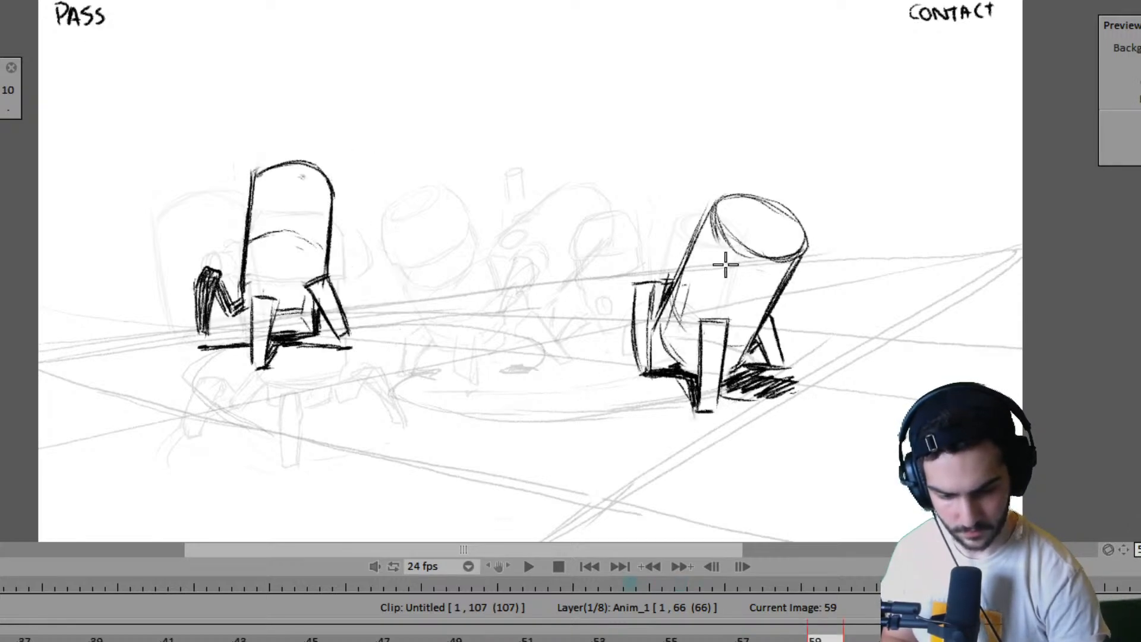
key("Right")
key("Left")
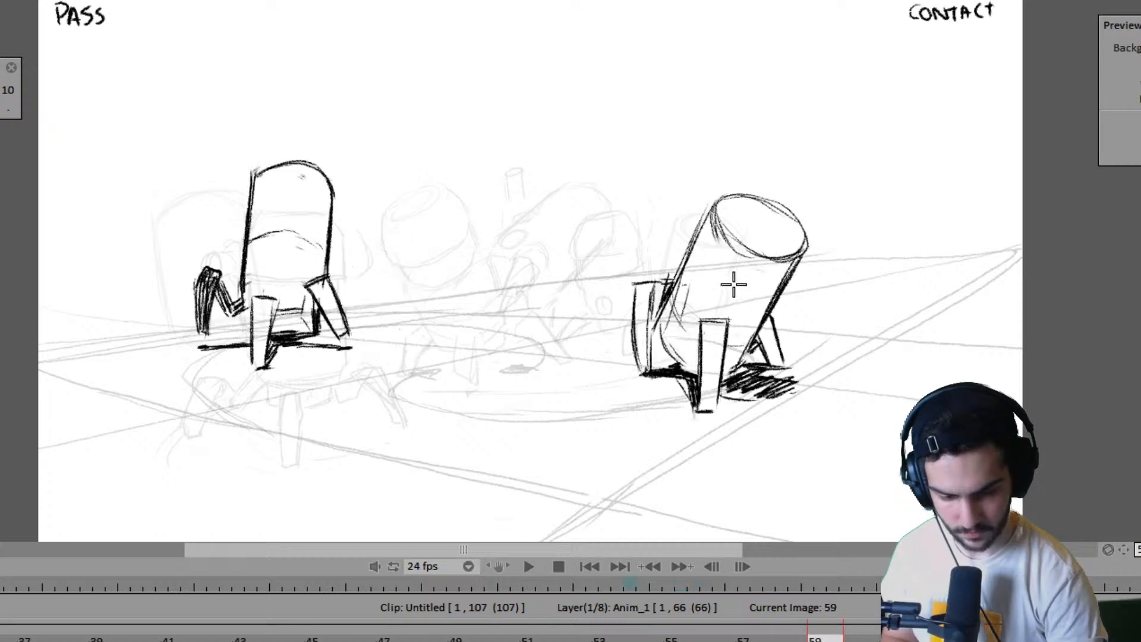
key("Right")
key("Left")
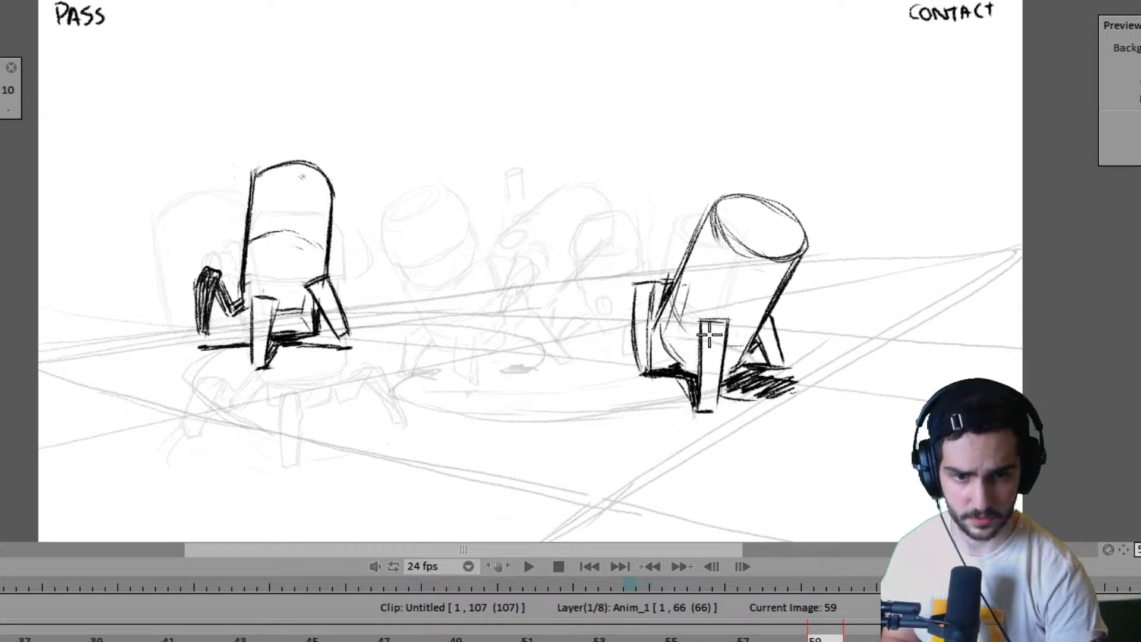
key("Left")
key("Right")
- On frame 63, sketch the wide ellipse for the top of the right robot's cylindrical body
key("Right")
key("Left")
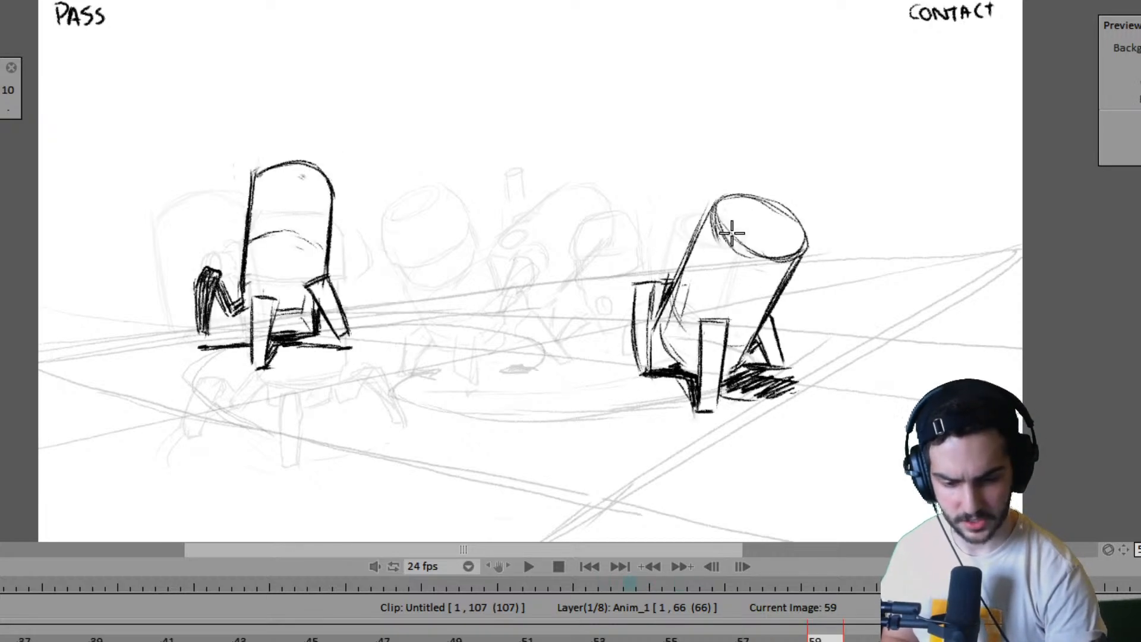
key("Right")
left_click_drag(634, 224, 652, 268)
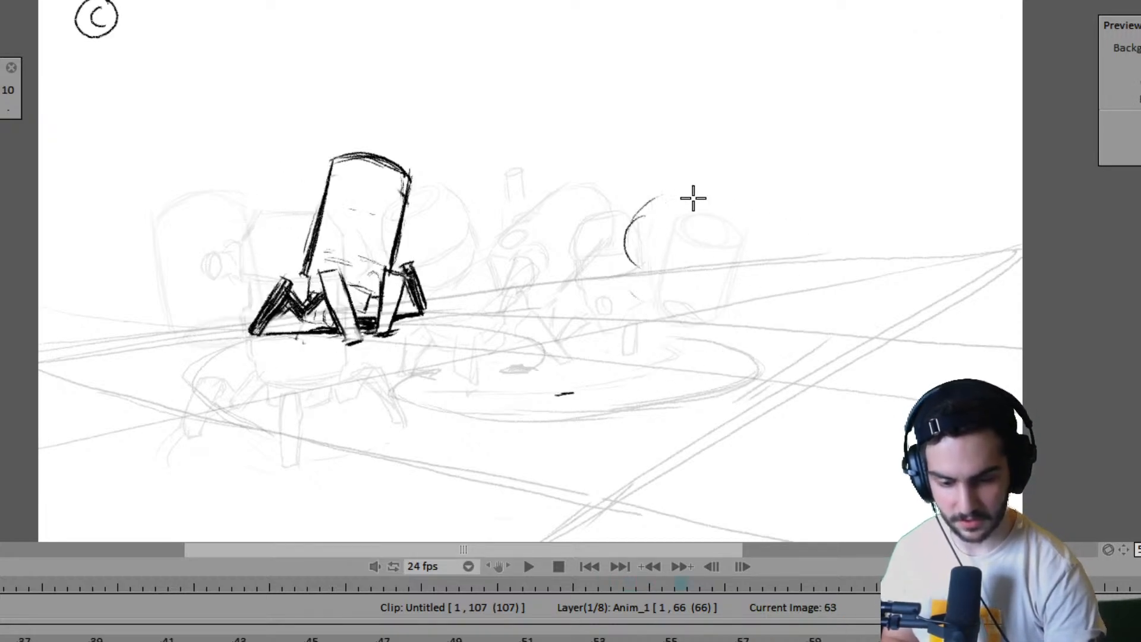
mouse_move(628, 227)
left_mouse_down()
mouse_move(679, 209)
mouse_move(726, 227)
mouse_move(669, 195)
mouse_move(634, 206)
mouse_move(683, 199)
left_mouse_up()
left_click_drag(624, 240, 652, 270)
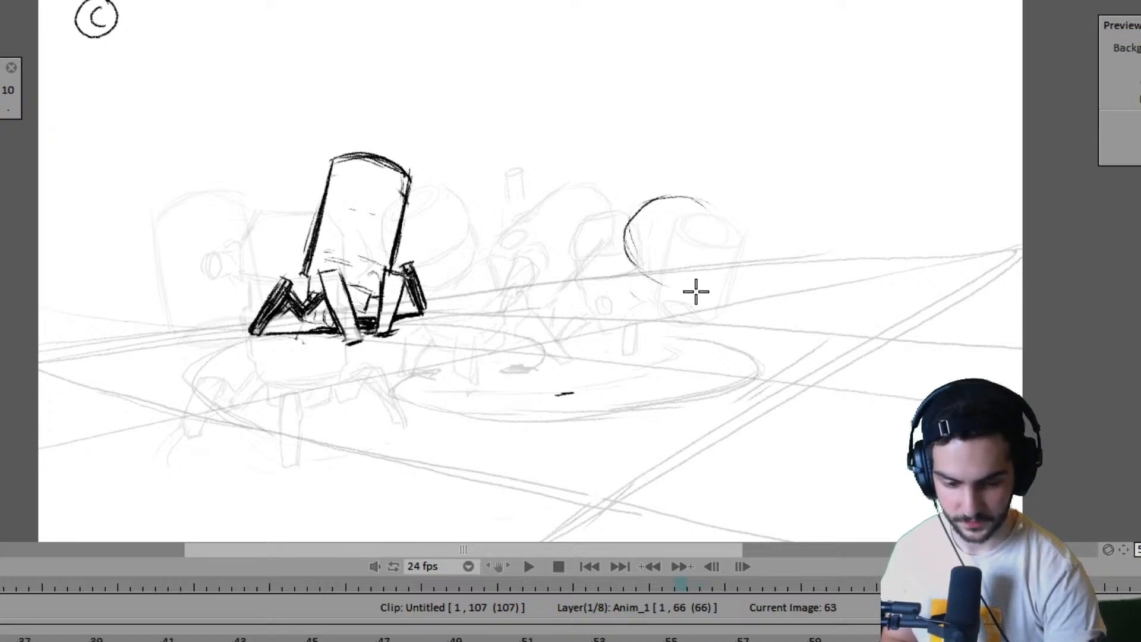
key("Left")
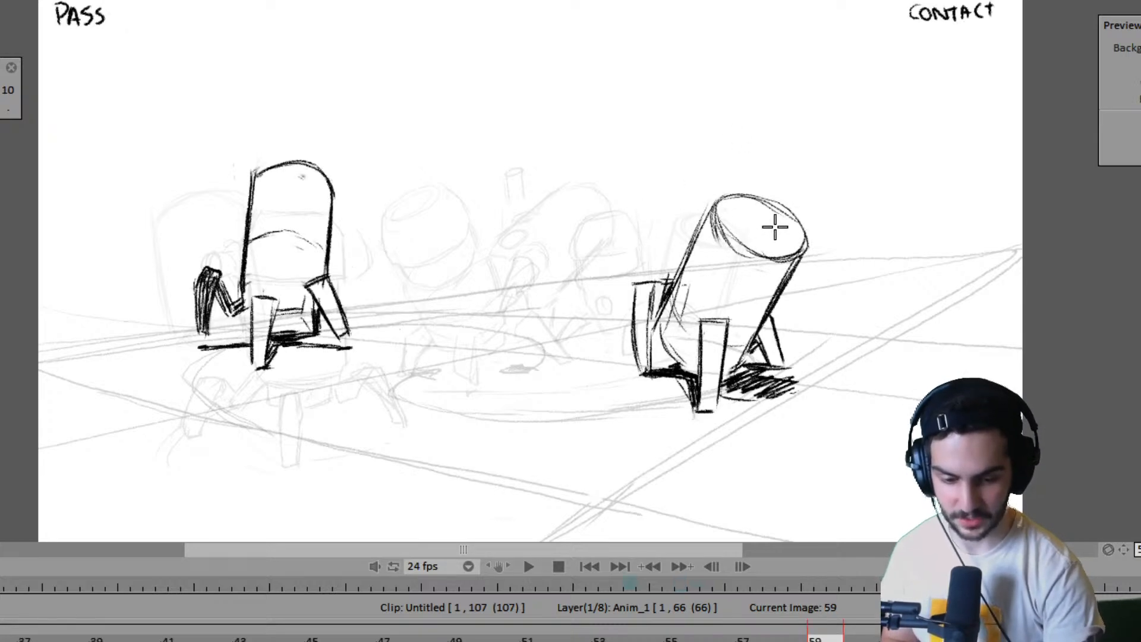
key("Right")
mouse_move(702, 201)
left_mouse_down()
mouse_move(735, 231)
mouse_move(724, 226)
mouse_move(707, 258)
left_mouse_up()
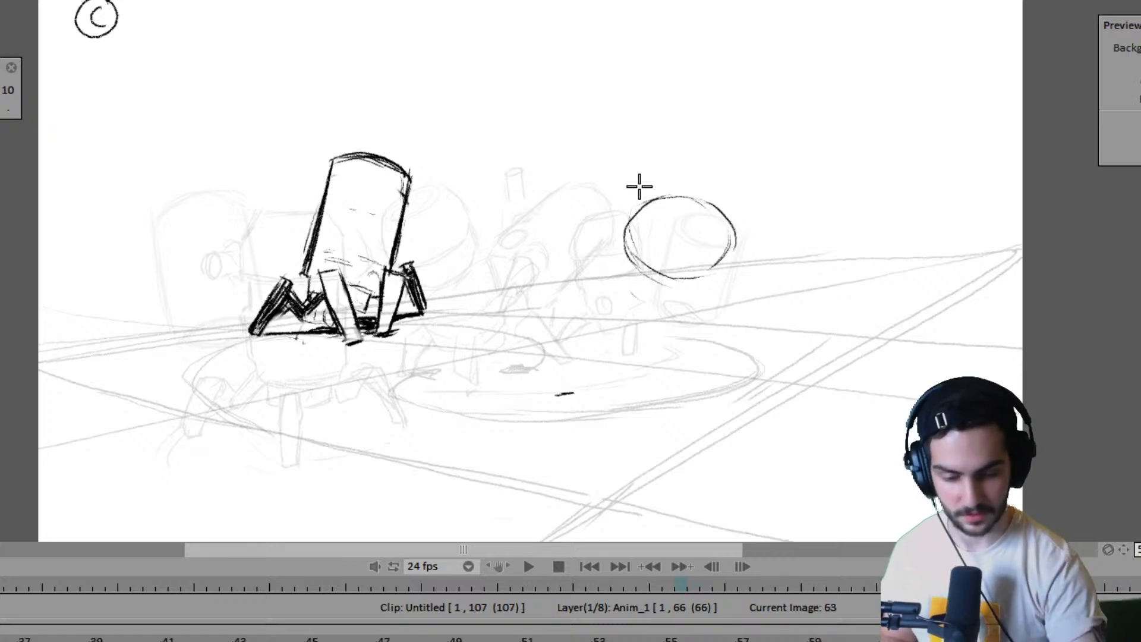
- Draw the two sides of the right robot's body down from the ellipse, narrowing slightly toward the base
left_click_drag(624, 235, 622, 324)
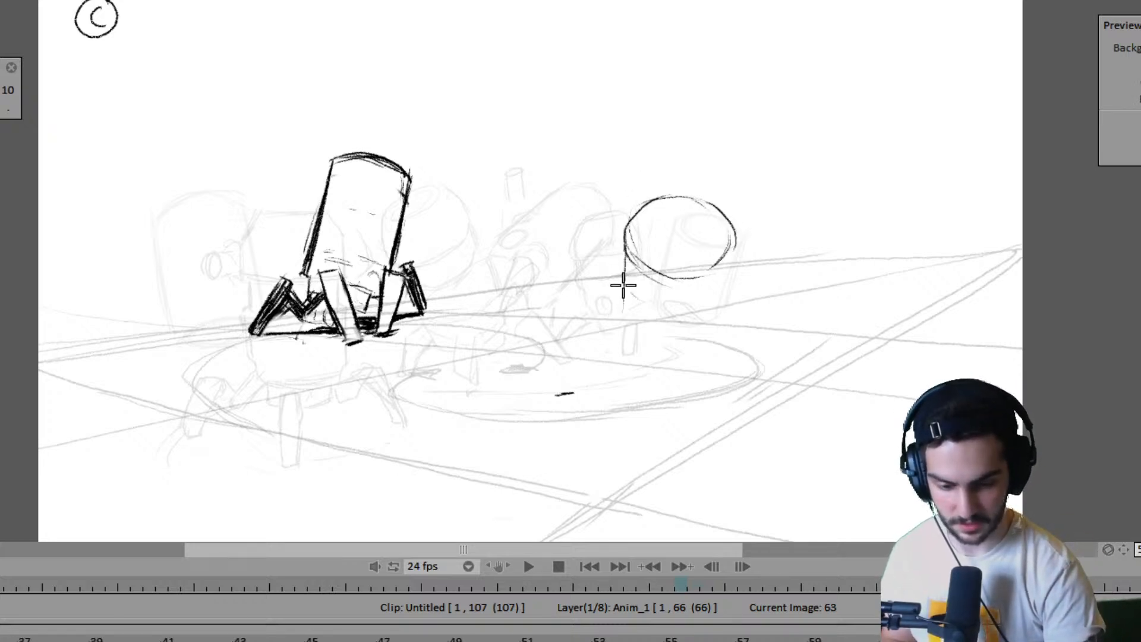
key("Left")
key("Right")
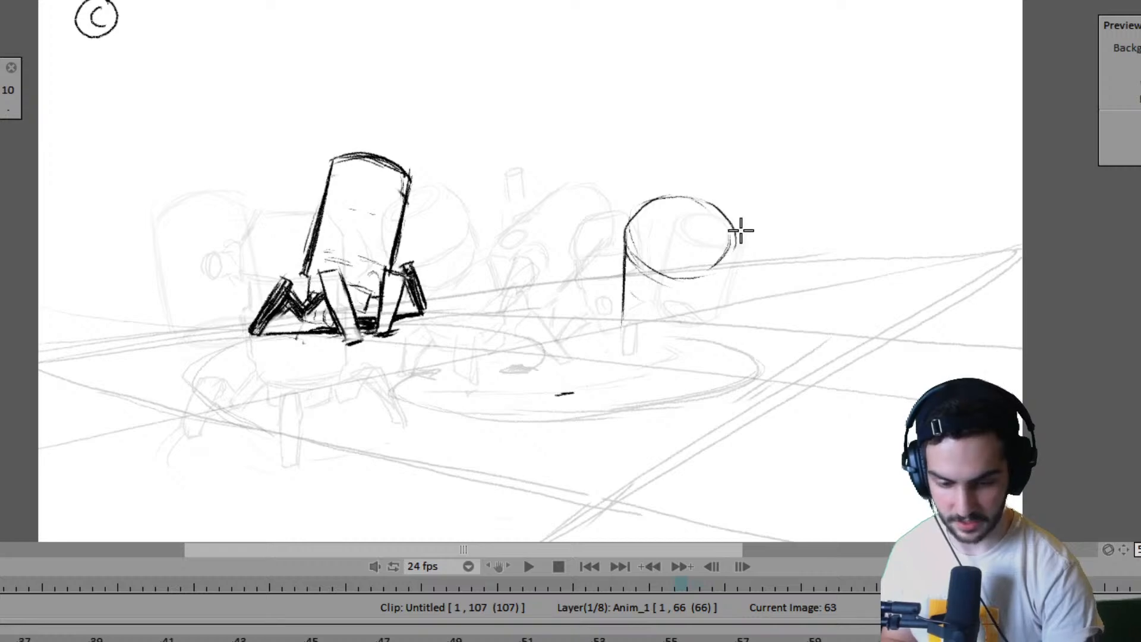
left_click_drag(736, 235, 709, 342)
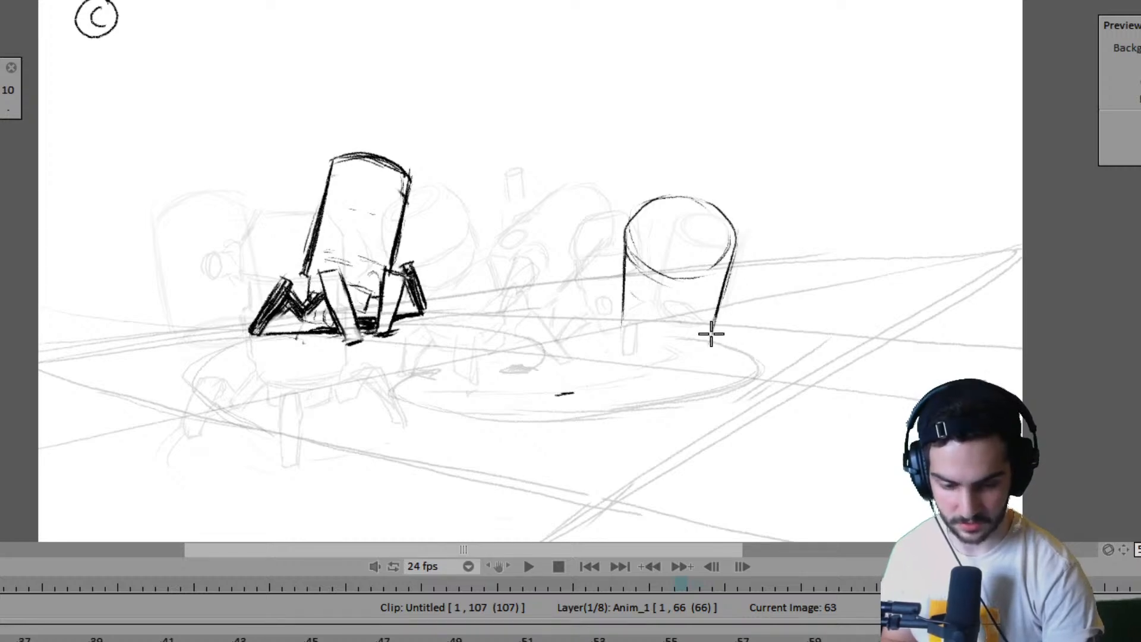
key("Left")
key("Right")
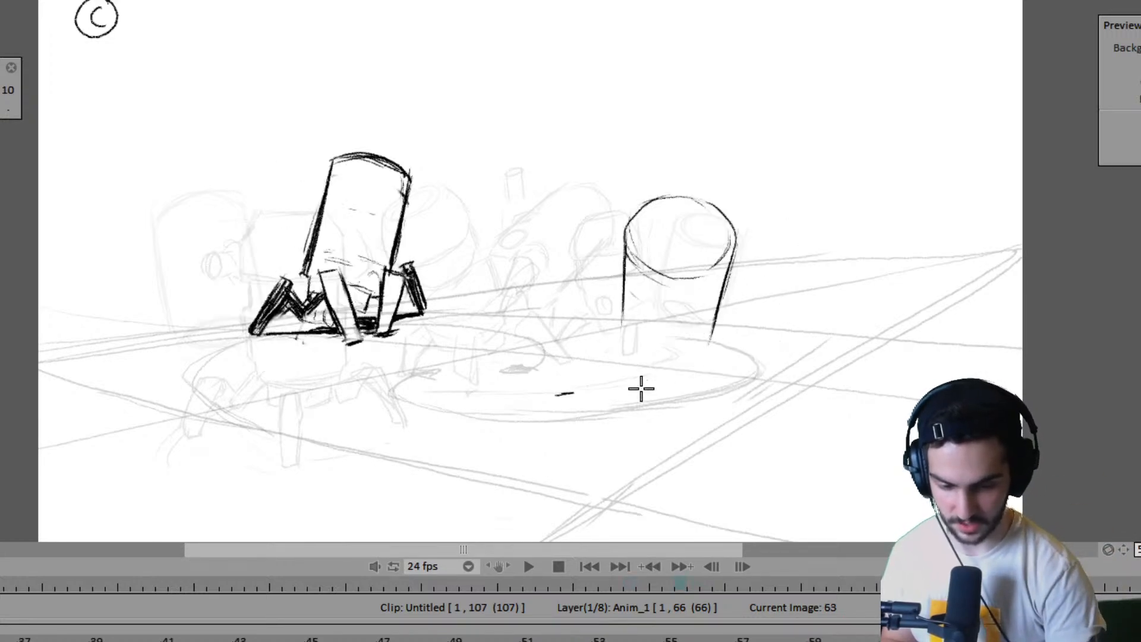
- Close the underside of the right robot's body with a curved bottom edge and compare it with frame 59
mouse_move(639, 376)
left_mouse_down()
mouse_move(676, 386)
mouse_move(644, 371)
mouse_move(691, 373)
left_mouse_up()
left_click_drag(715, 334, 688, 375)
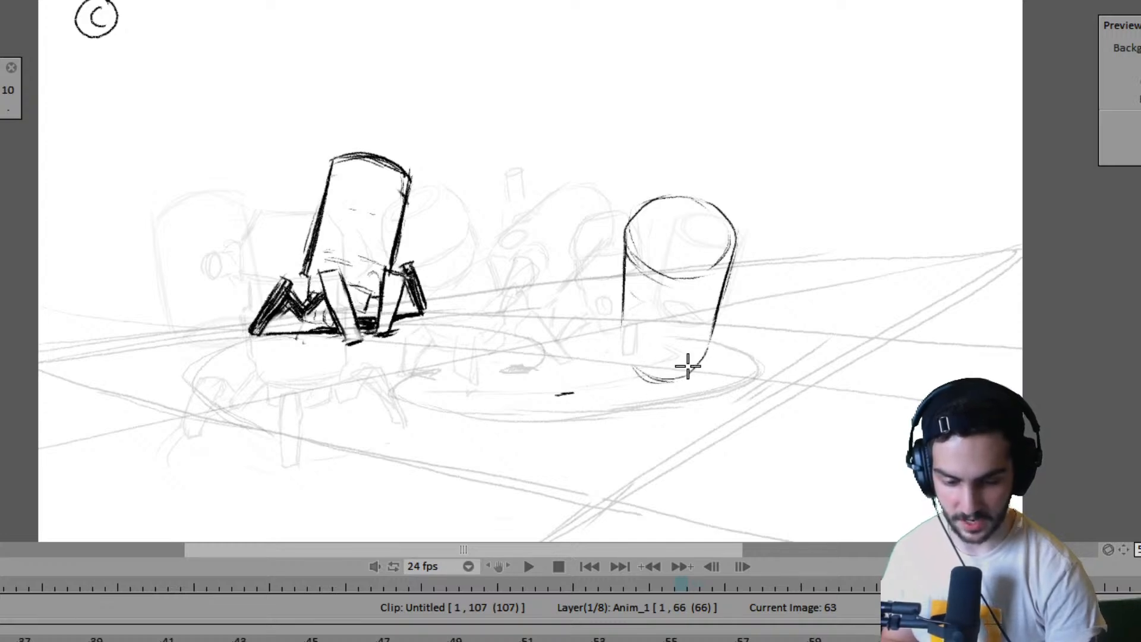
key("Left")
key("Right")
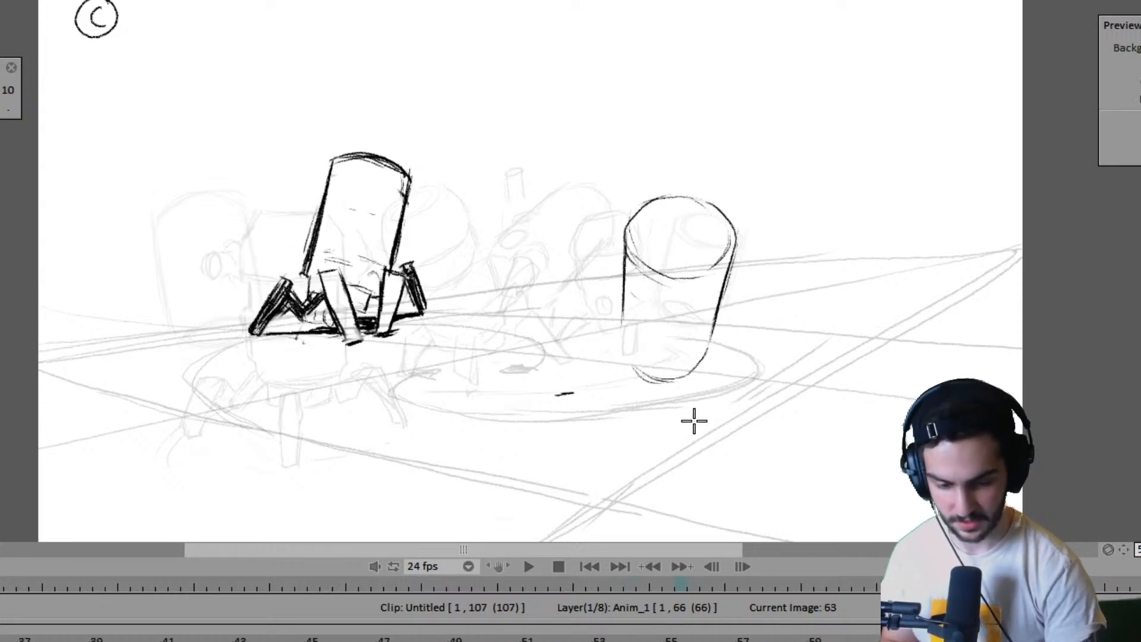
- Mark the front foot's ground contact below the right robot's body on frame 63, using the frame 59 pose as reference
key("Left")
key("Right")
key("Left")
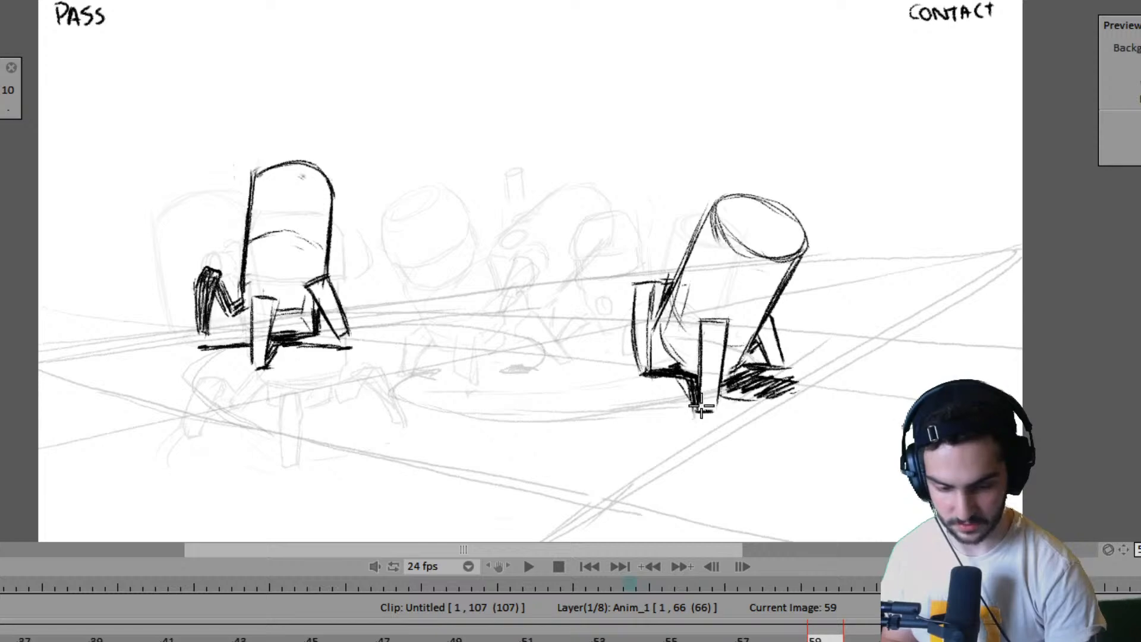
key("Right")
key("Left")
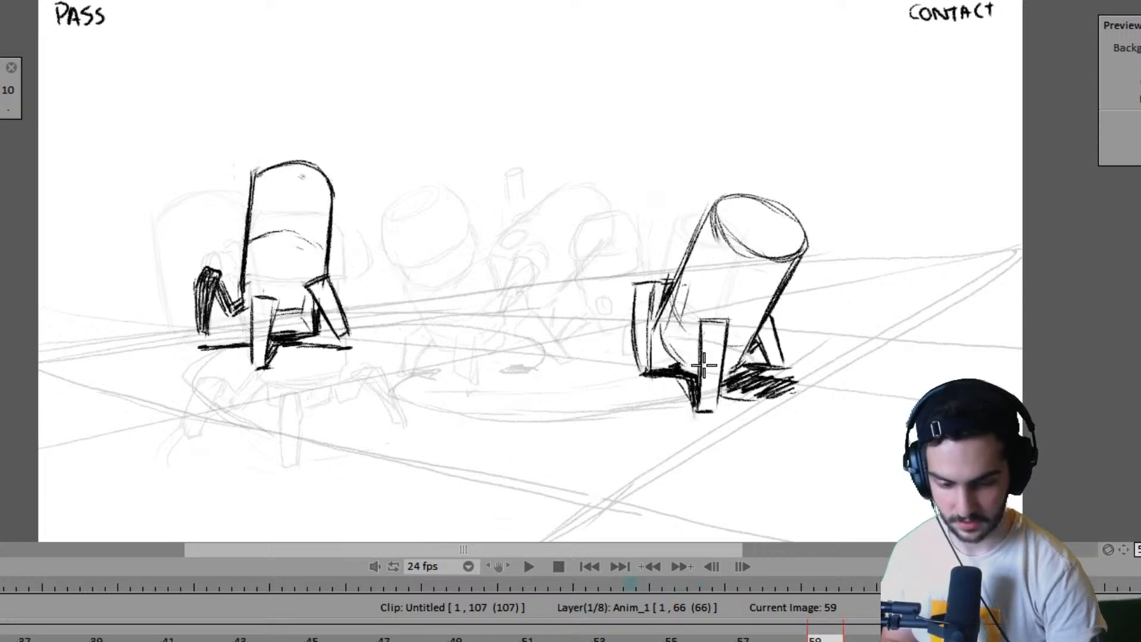
key("Right")
key("Left")
key("Right")
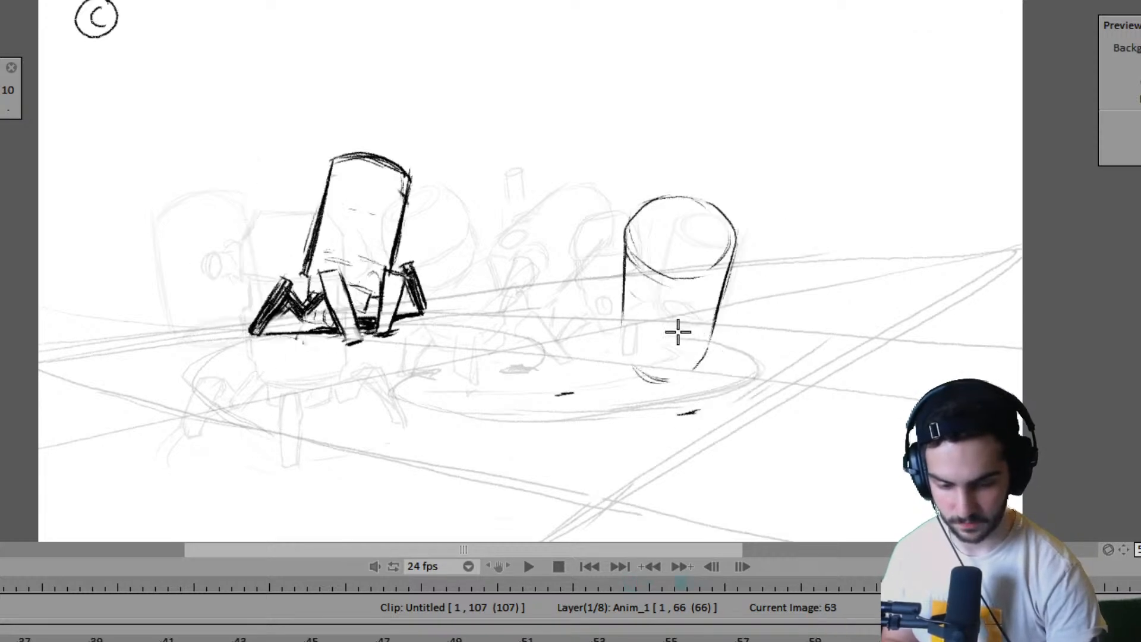
- Draw the right robot's tapered front leg from the lower body down to the foot mark on frame 63
left_click_drag(664, 325, 679, 409)
key("Left")
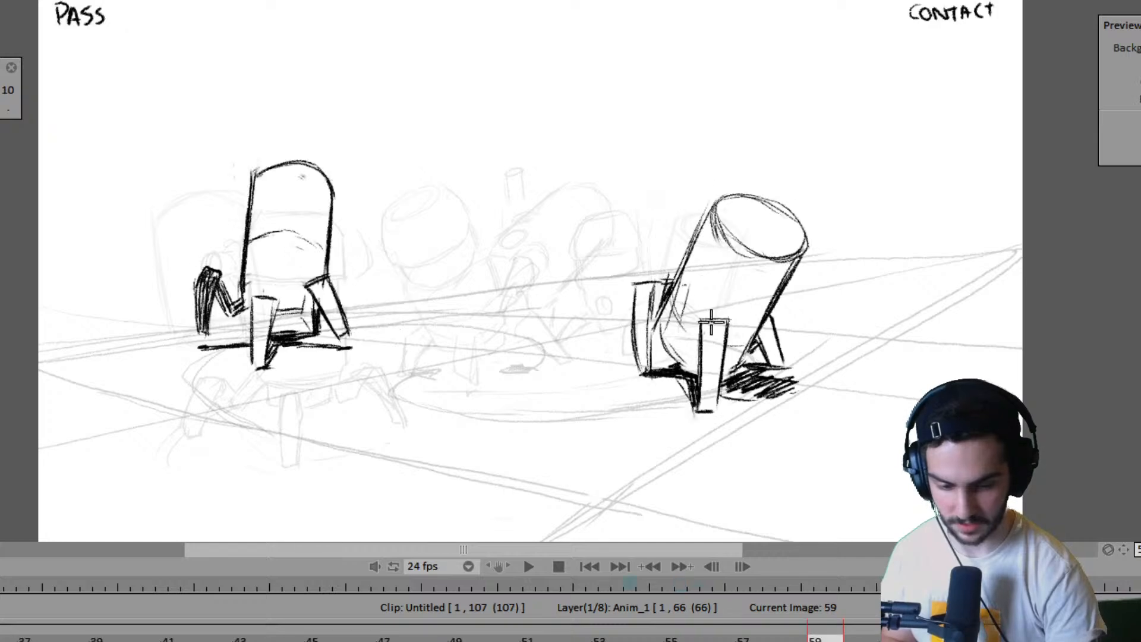
key("Right")
mouse_move(663, 326)
left_mouse_down()
mouse_move(702, 323)
mouse_move(694, 393)
left_mouse_up()
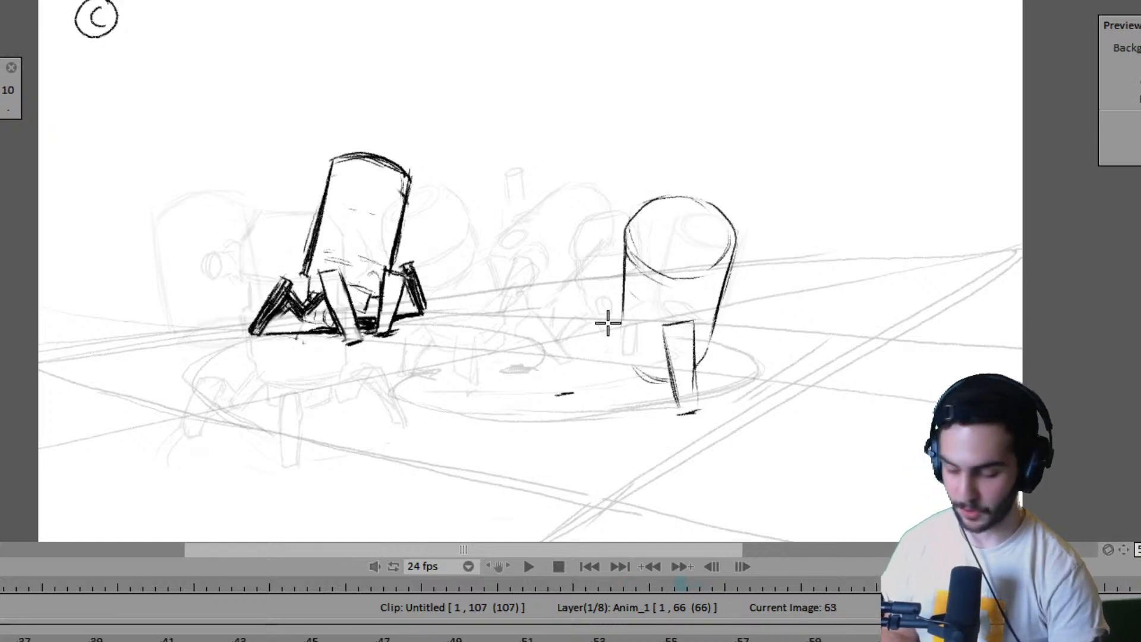
key("Left")
key("Right")
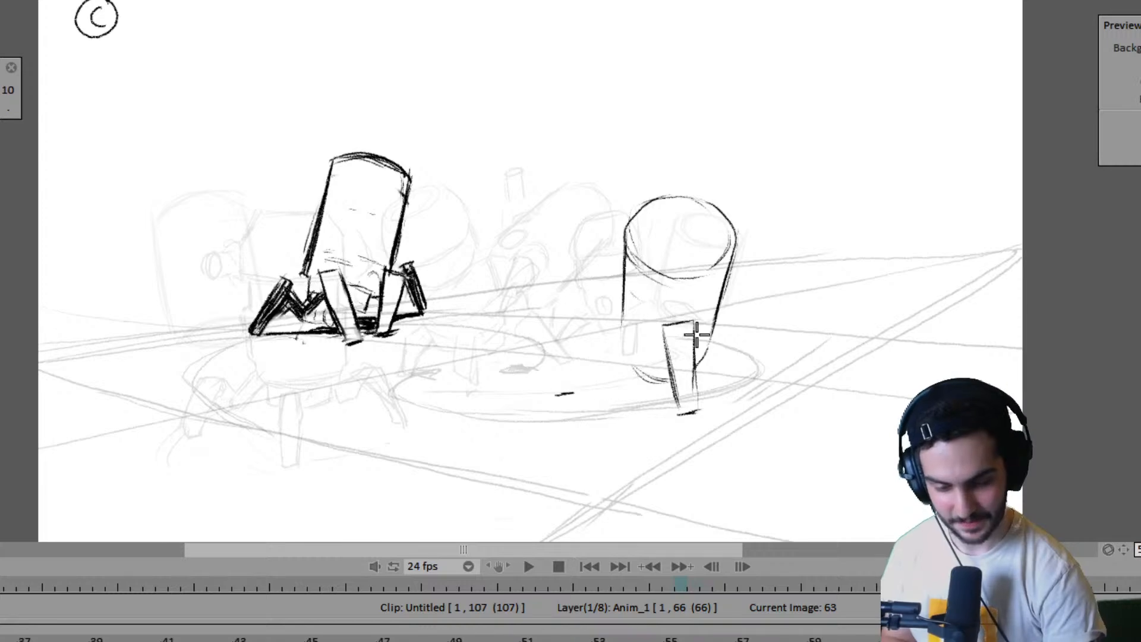
- Erase the short ground mark to the left of the right robot's front leg on frame 63
key("Left")
key("Right")
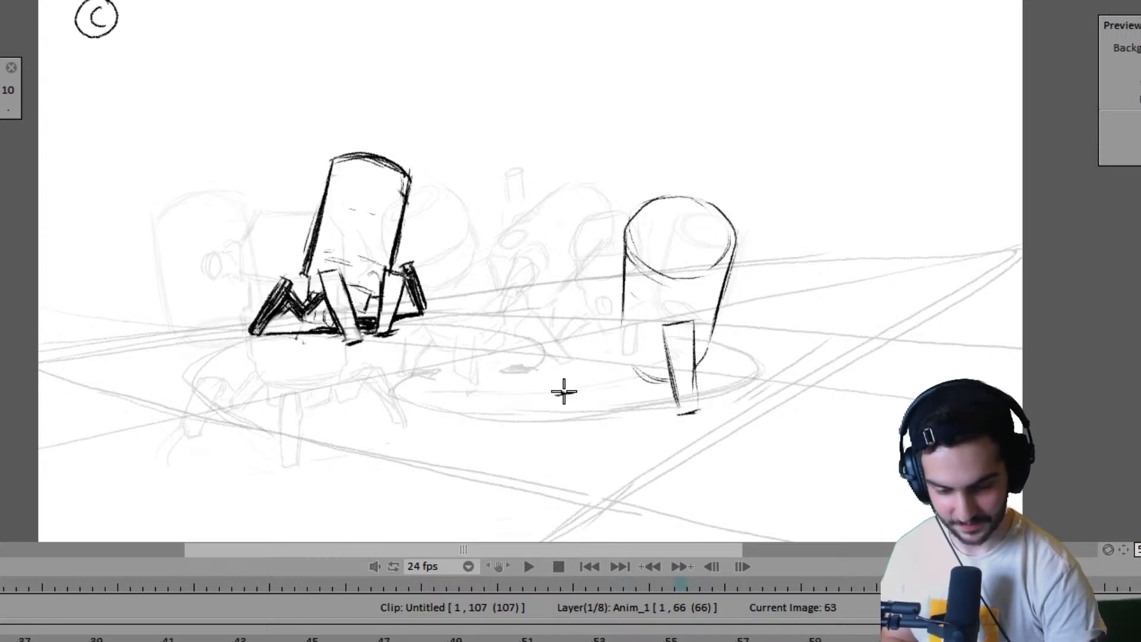
key("Left")
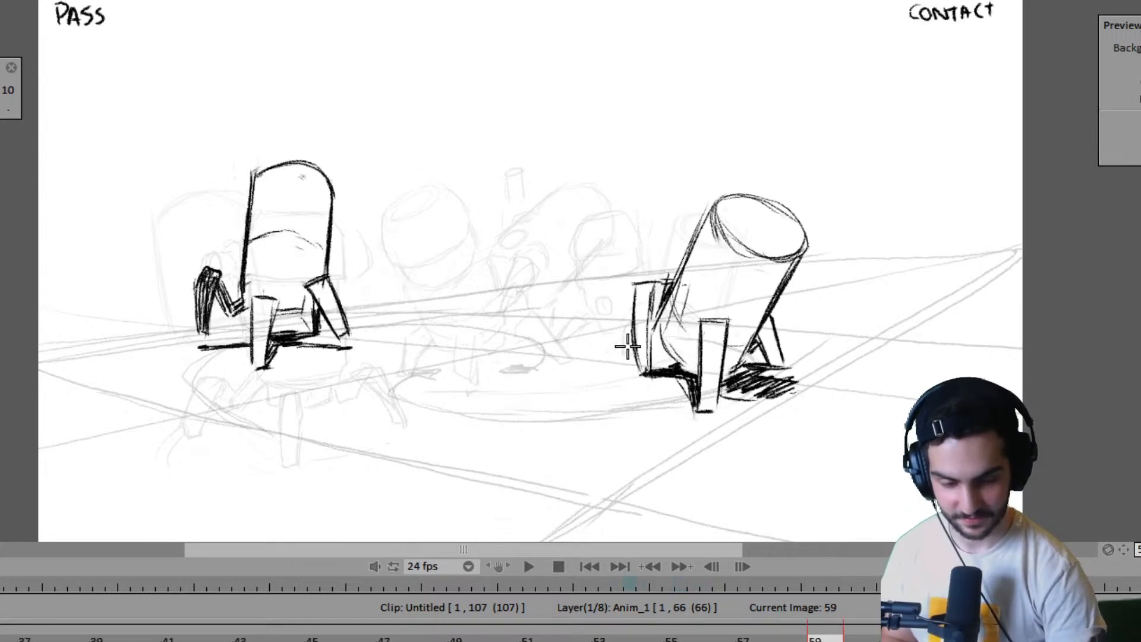
key("Right")
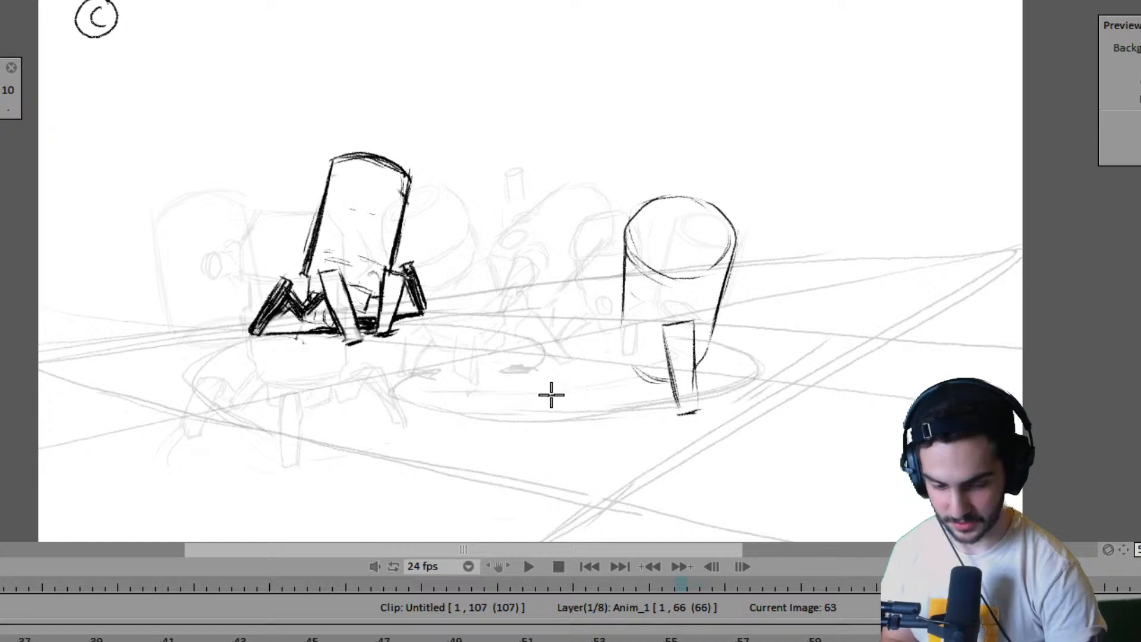
- Draw the right robot's slanted left leg on frame 63, tapering down to its foot mark beside the body
key("Left")
key("Right")
left_click_drag(572, 315, 551, 393)
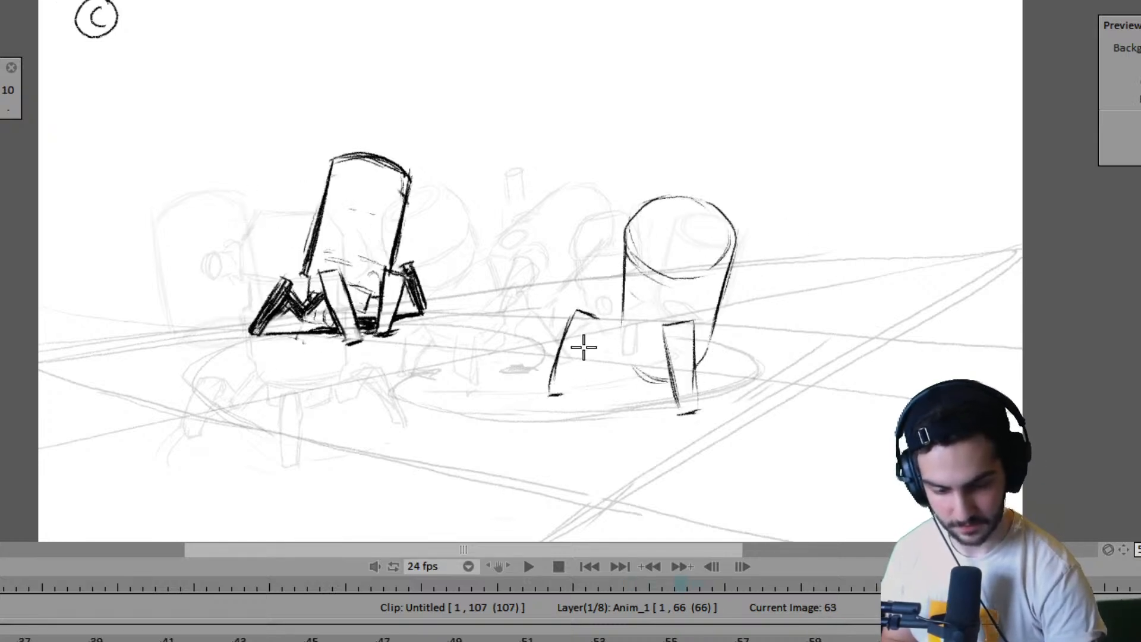
mouse_move(599, 318)
left_mouse_down()
mouse_move(558, 388)
mouse_move(566, 382)
left_mouse_up()
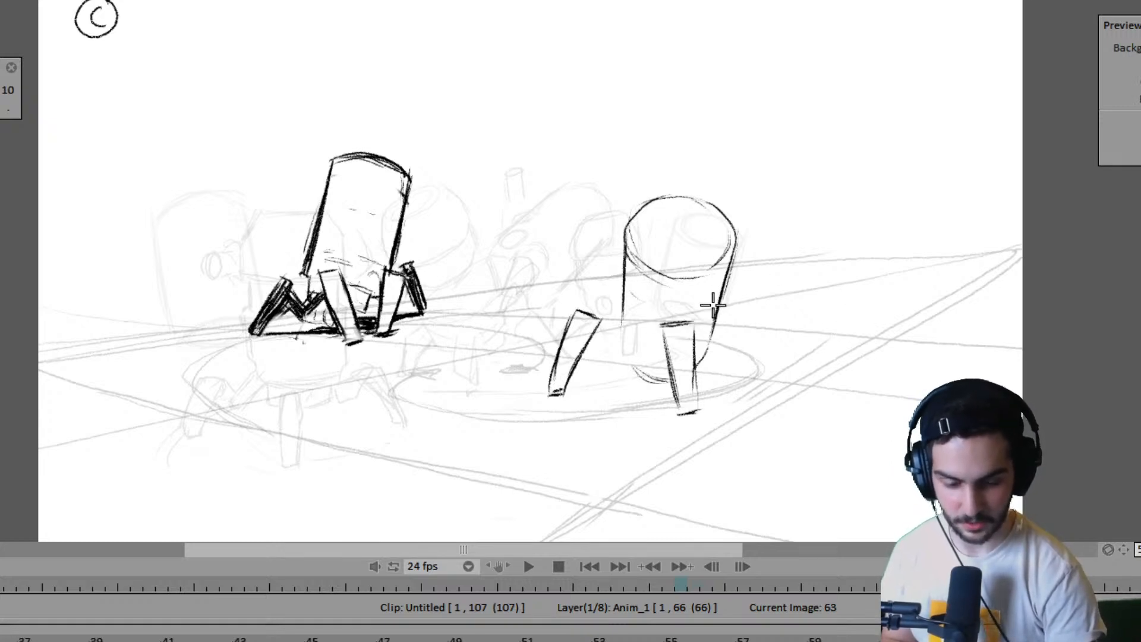
- Draw a narrow tapered leg directly to the right of the right robot's front leg on frame 63, using frame 59 as reference
key("Left")
key("Right")
key("Left")
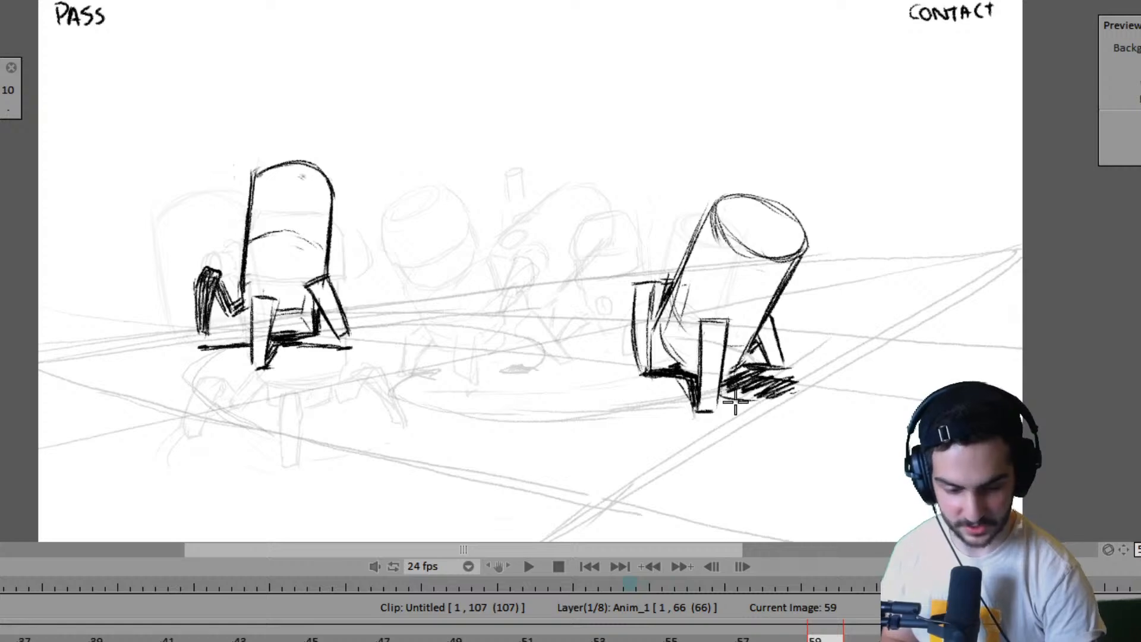
key("Right")
key("Left")
key("Right")
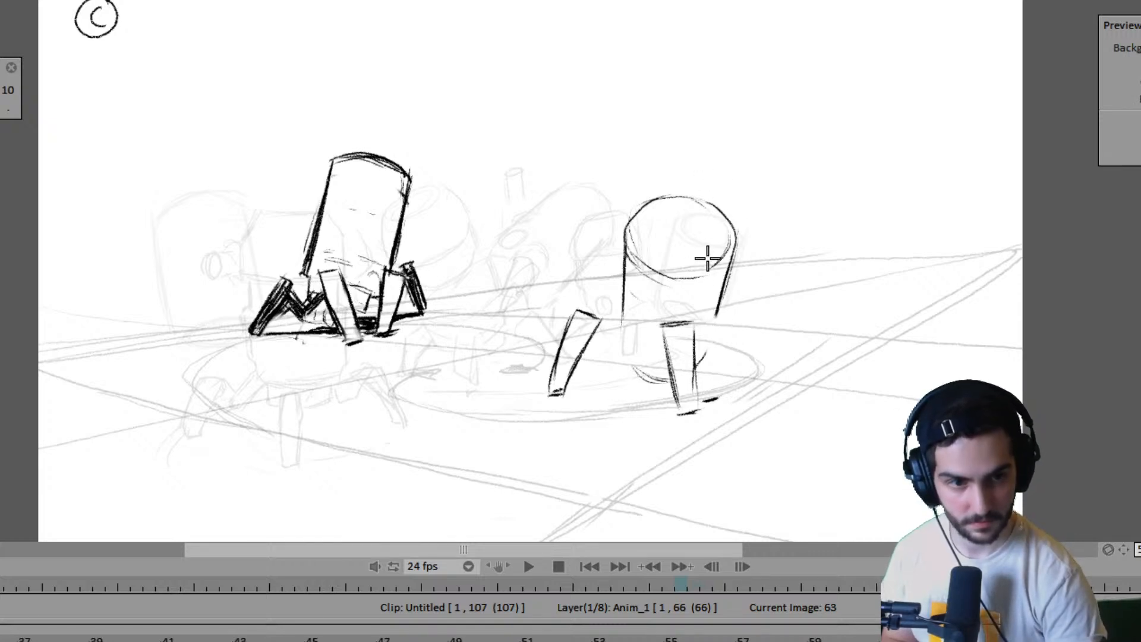
mouse_move(706, 321)
left_mouse_down()
mouse_move(732, 321)
mouse_move(713, 409)
mouse_move(694, 327)
mouse_move(702, 409)
mouse_move(698, 329)
mouse_move(705, 401)
mouse_move(727, 393)
mouse_move(705, 403)
mouse_move(724, 369)
mouse_move(722, 402)
mouse_move(711, 376)
mouse_move(717, 408)
left_mouse_up()
key("n")
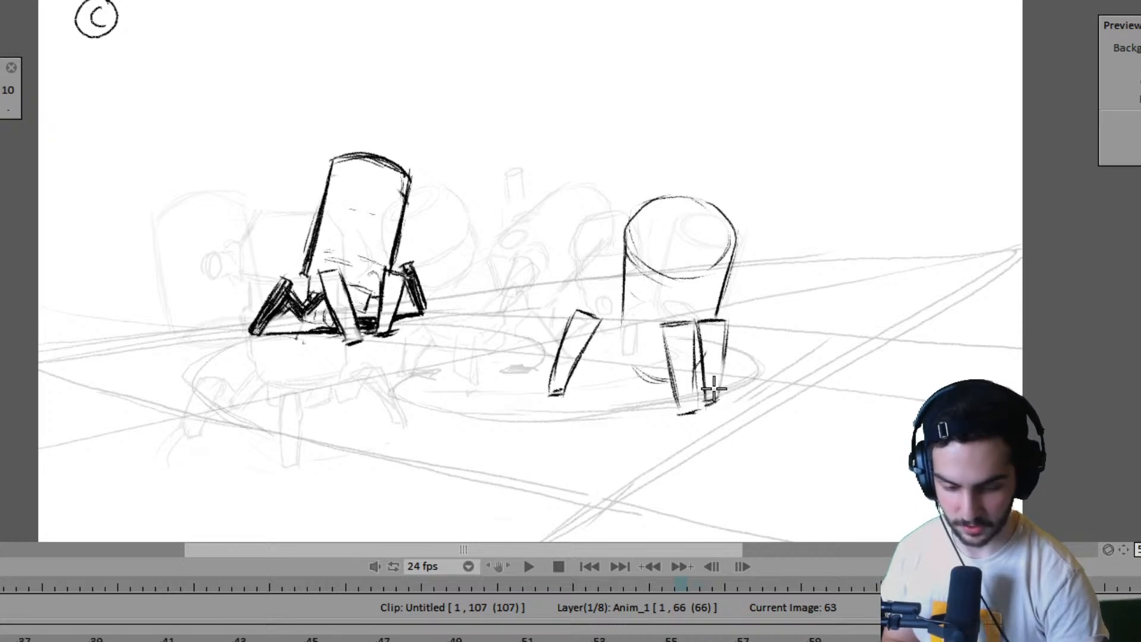
left_click_drag(726, 334, 719, 409)
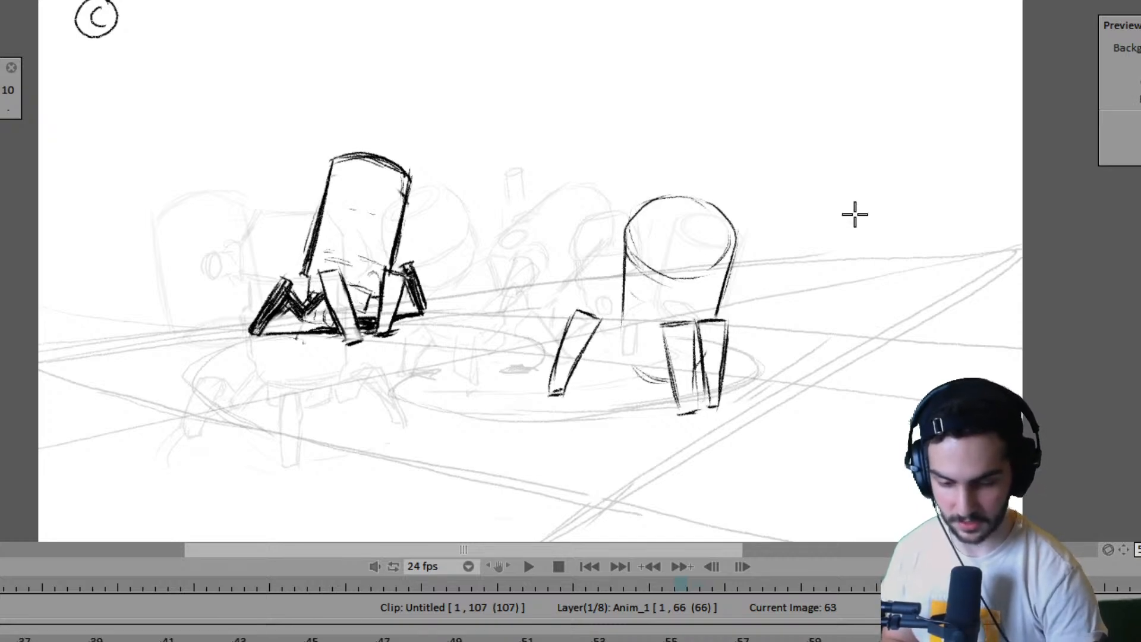
- Step back through the earlier key poses to frame 1 and examine how both robots progress through the walk
key("Left")
key("Left")
key("Left")
key("Left")
key("Left")
key("Left")
key("Left")
key("Left")
key("Left")
key("Left")
key("Left")
key("Left")
key("Left")
key("Left")
key("Left")
key("Left")
key("Left")
key("Left")
key("Left")
key("Left")
key("Left")
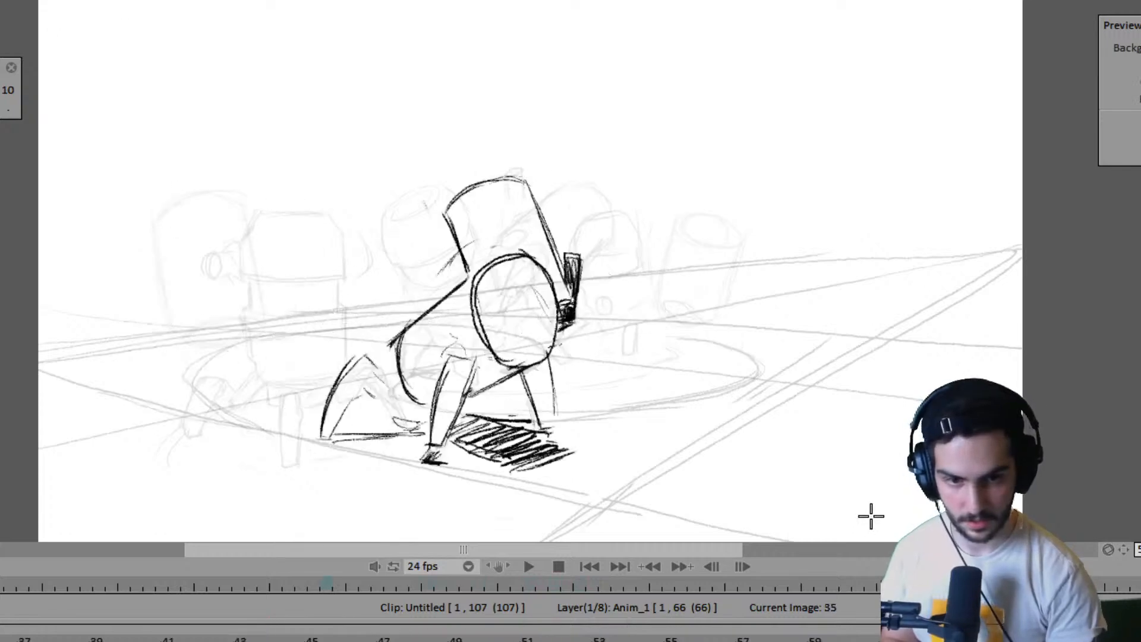
key("Left")
key("Left")
key("Left")
key("Left")
key("Right")
key("Right")
key("Right")
key("Right")
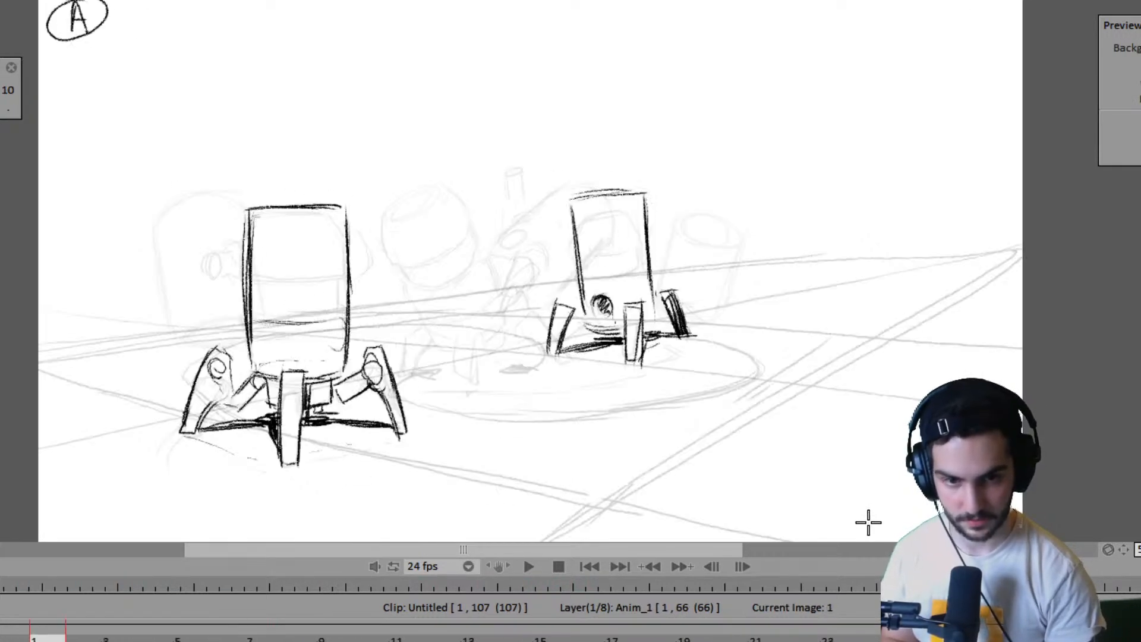
key("Right")
key("Left")
key("Left")
key("Right")
- Play the rough animation from frame 1 and examine the poses near the end of the clip around frames 82 and 88
key("space")
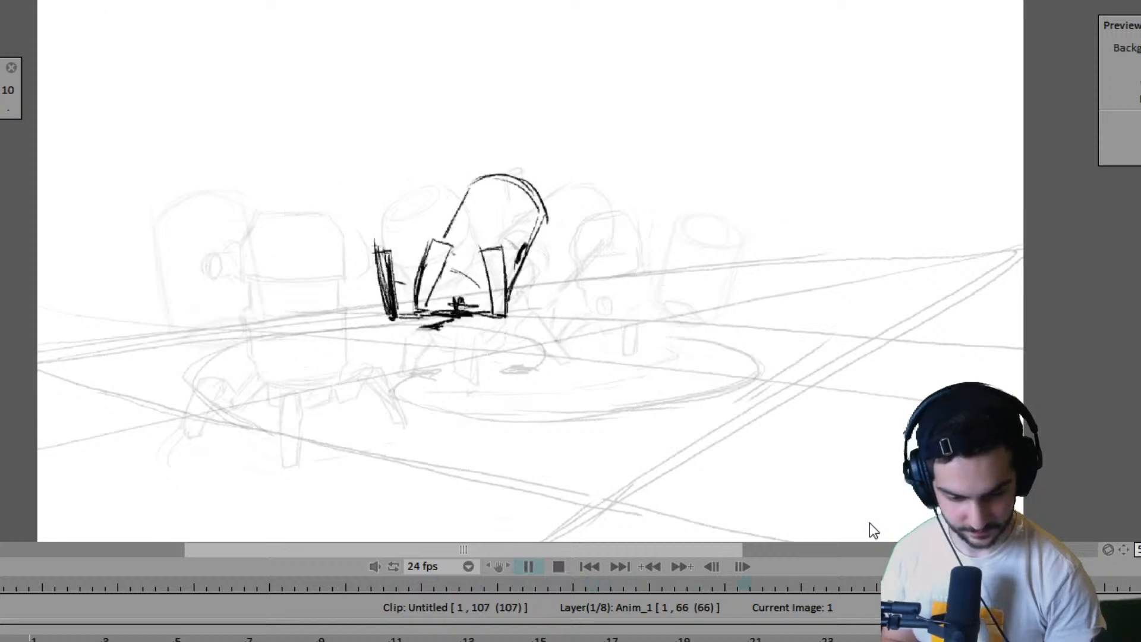
key("space")
key("Left")
key("Left")
key("Left")
key("Left")
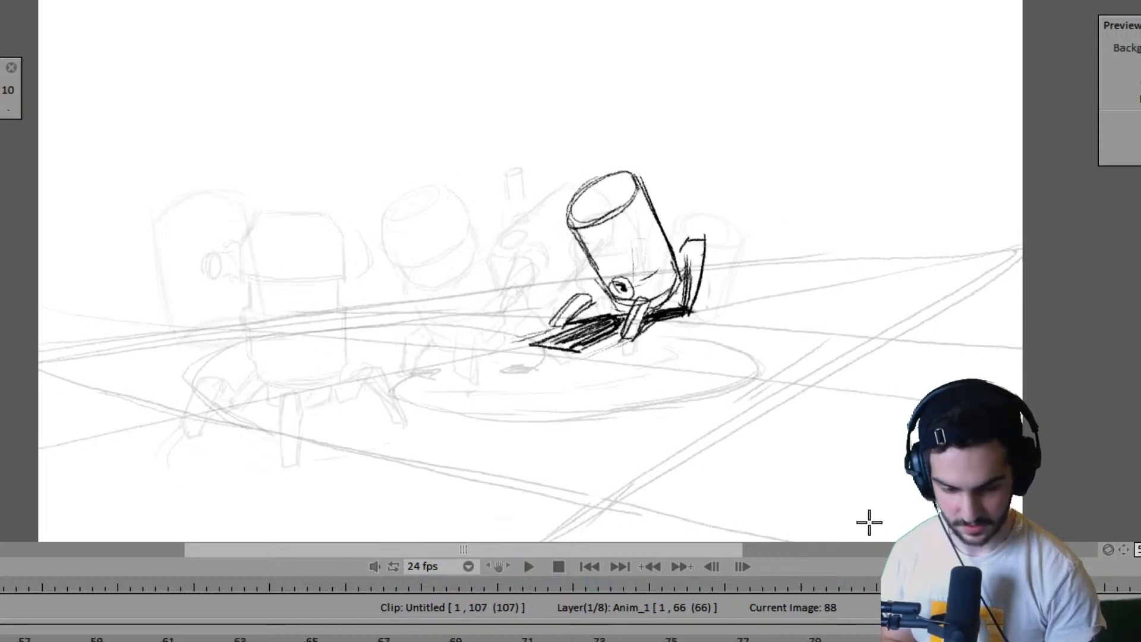
key("Right")
key("Right")
key("Right")
key("Right")
key("Right")
key("Right")
key("Right")
key("Right")
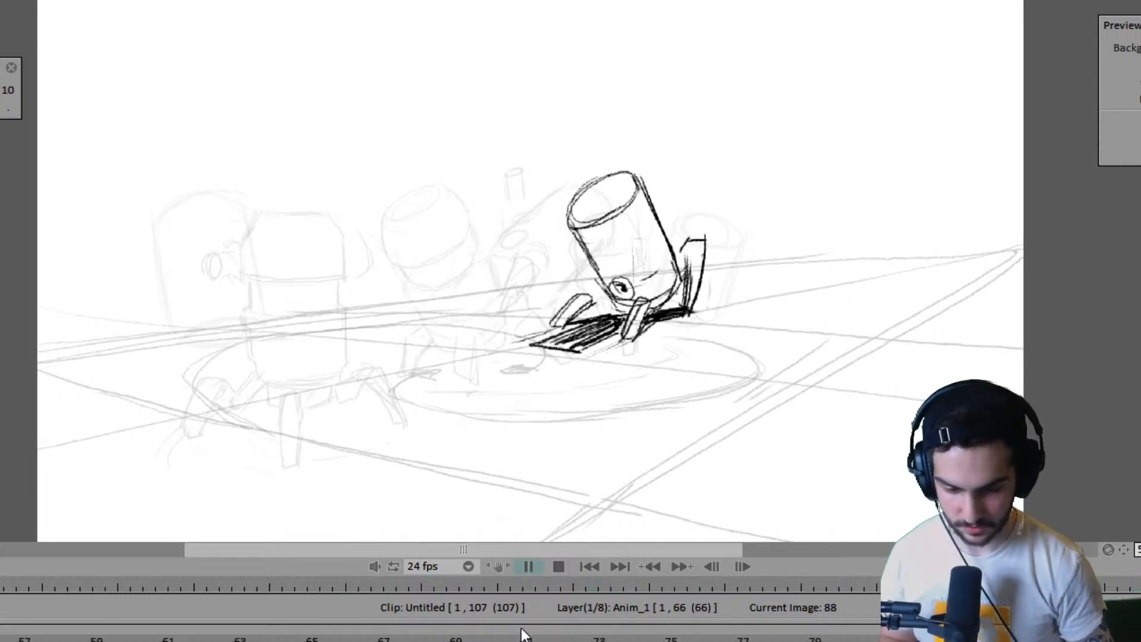
key("Left")
key("Left")
key("Left")
key("Left")
key("Left")
key("Left")
key("Left")
key("Left")
key("Left")
key("Left")
key("Left")
key("Left")
key("Left")
key("Left")
key("Left")
key("Left")
key("Left")
key("Left")
key("Left")
key("Left")
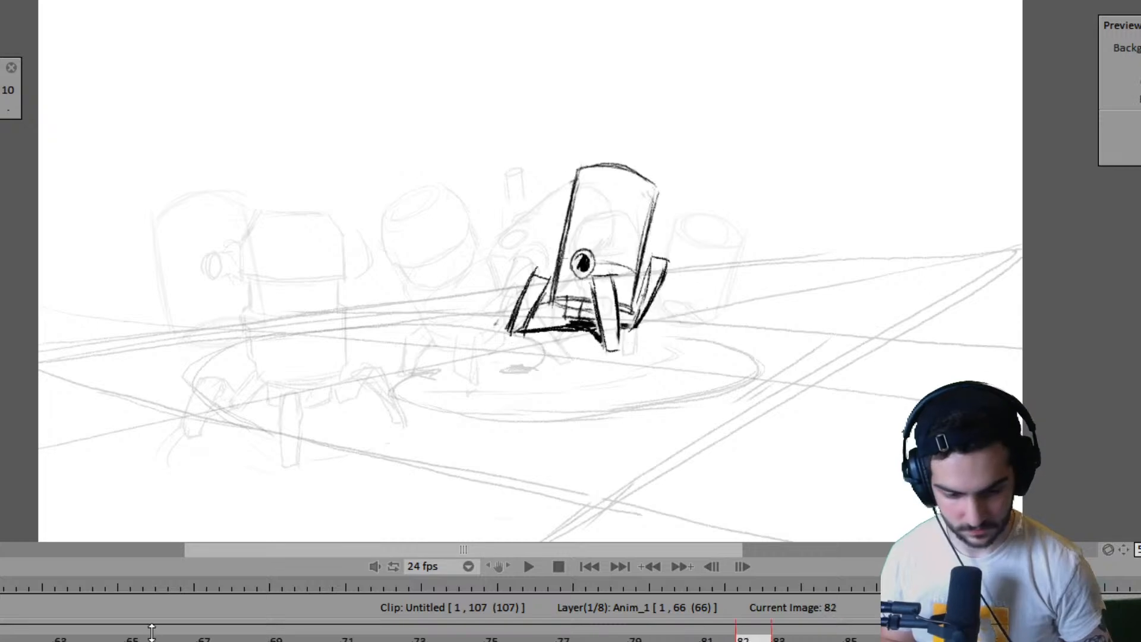
key("Left")
key("Left")
key("Left")
key("Left")
key("Left")
key("Left")
key("Left")
key("Left")
key("Left")
key("Left")
key("Left")
key("Left")
key("Left")
key("Left")
key("Left")
key("Left")
key("Left")
key("Left")
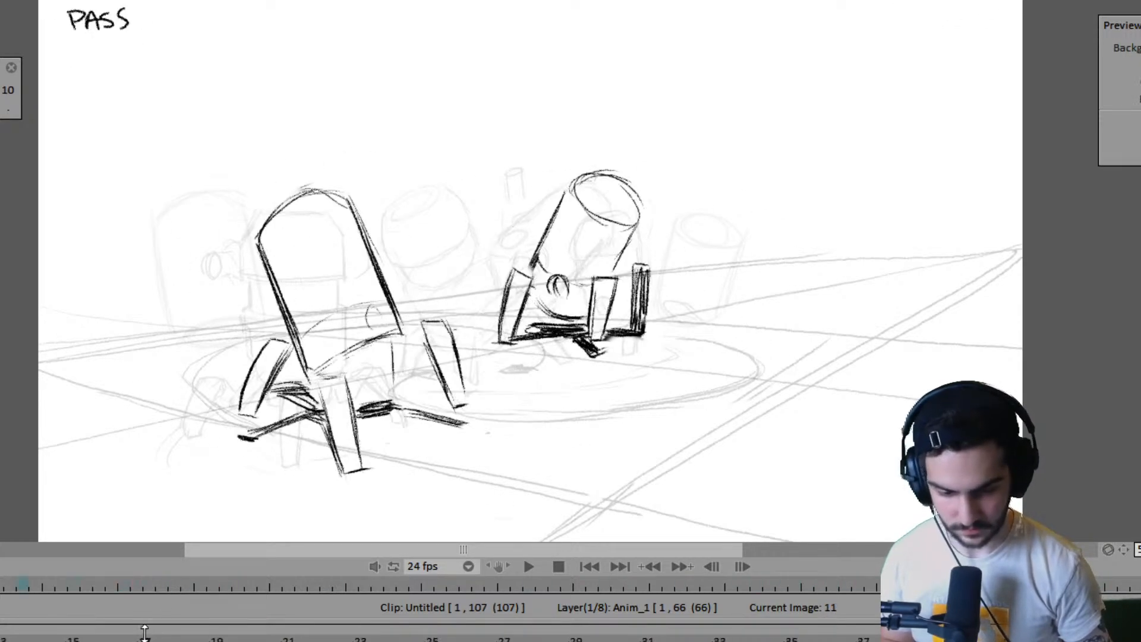
- Play the animation again to judge the walk's motion, stop playback and return to frame 63
key("Return")
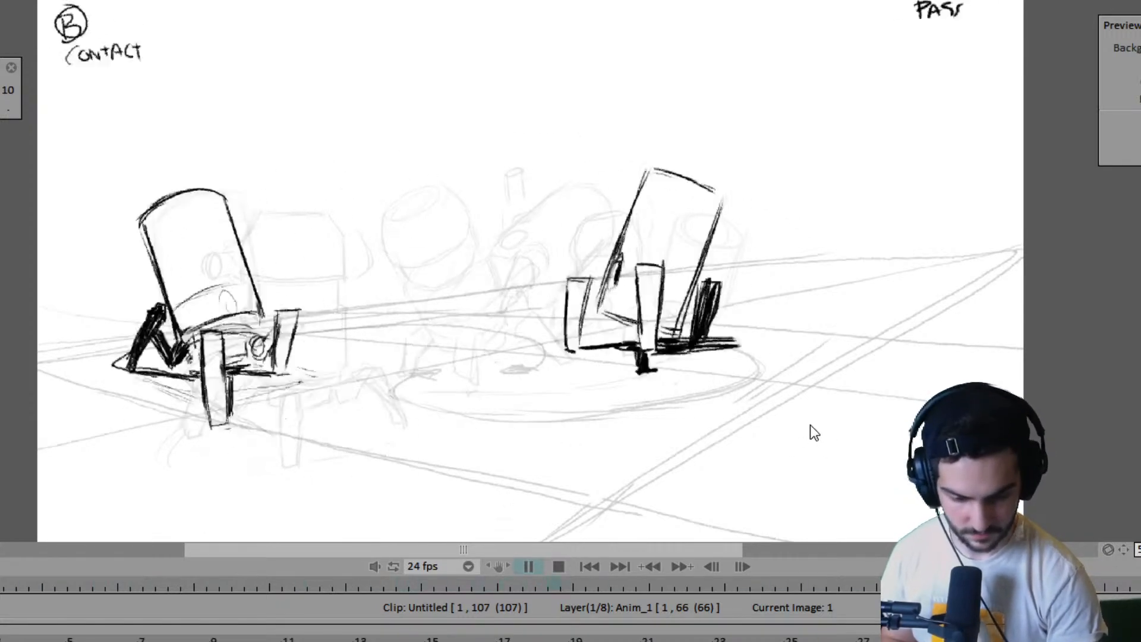
key("Return")
key("Right")
key("Right")
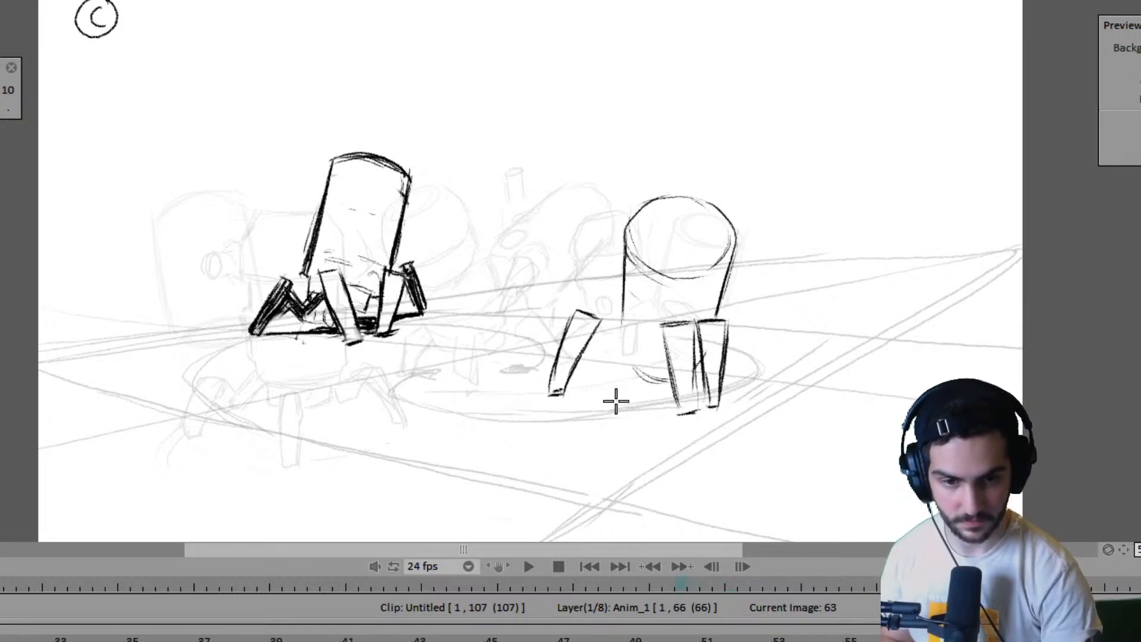
- Draw the dark ground shadow from the right robot's left foot across to its front feet and compare it with the neighbouring frames
mouse_move(552, 392)
left_mouse_down()
mouse_move(642, 382)
mouse_move(557, 392)
mouse_move(665, 384)
mouse_move(656, 388)
mouse_move(670, 396)
mouse_move(646, 389)
mouse_move(696, 410)
left_mouse_up()
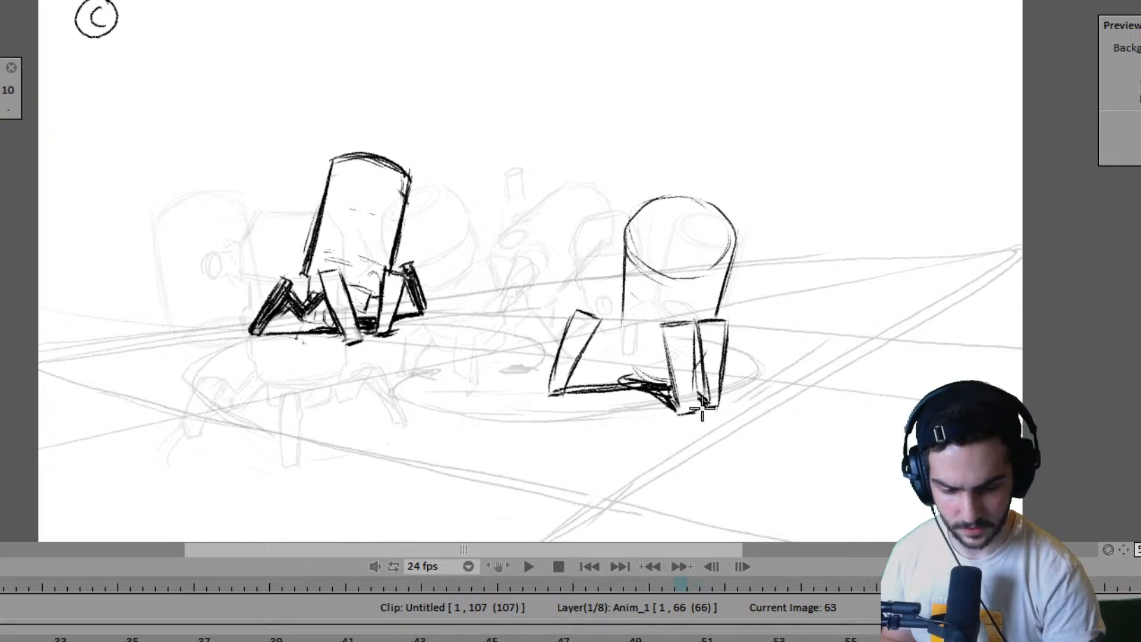
key("Left")
key("Right")
key("Right")
key("Left")
- Extend the left side of the right robot's body downward and curve it into the underside on frame 63, using frame 59 as reference
key("Left")
key("Right")
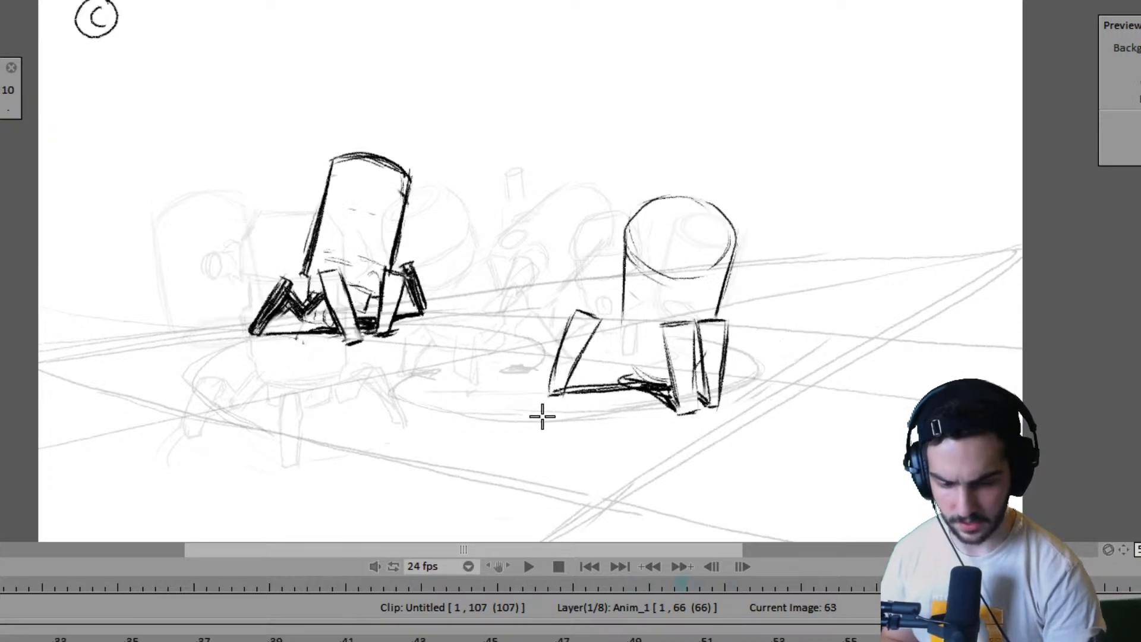
key("Left")
key("Right")
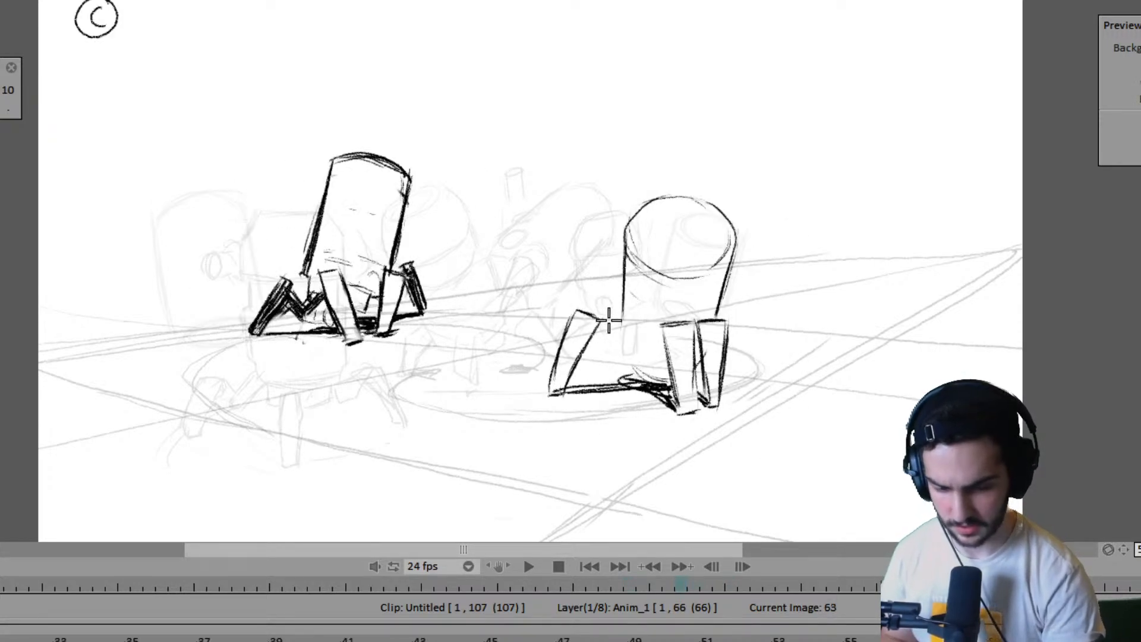
key("Left")
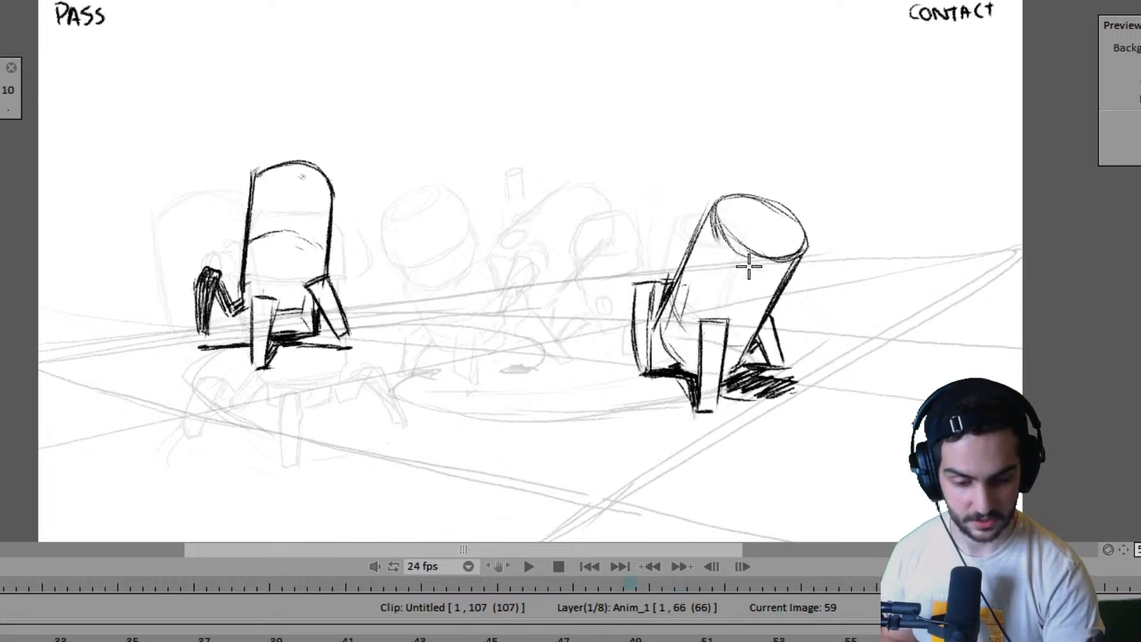
key("Right")
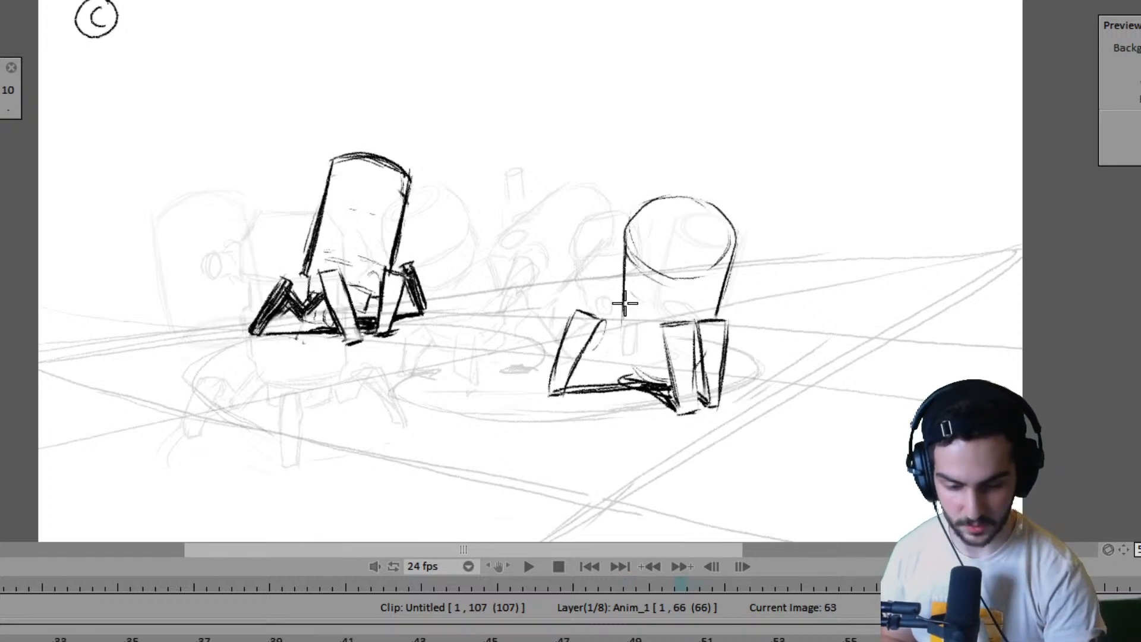
left_click_drag(623, 341, 650, 375)
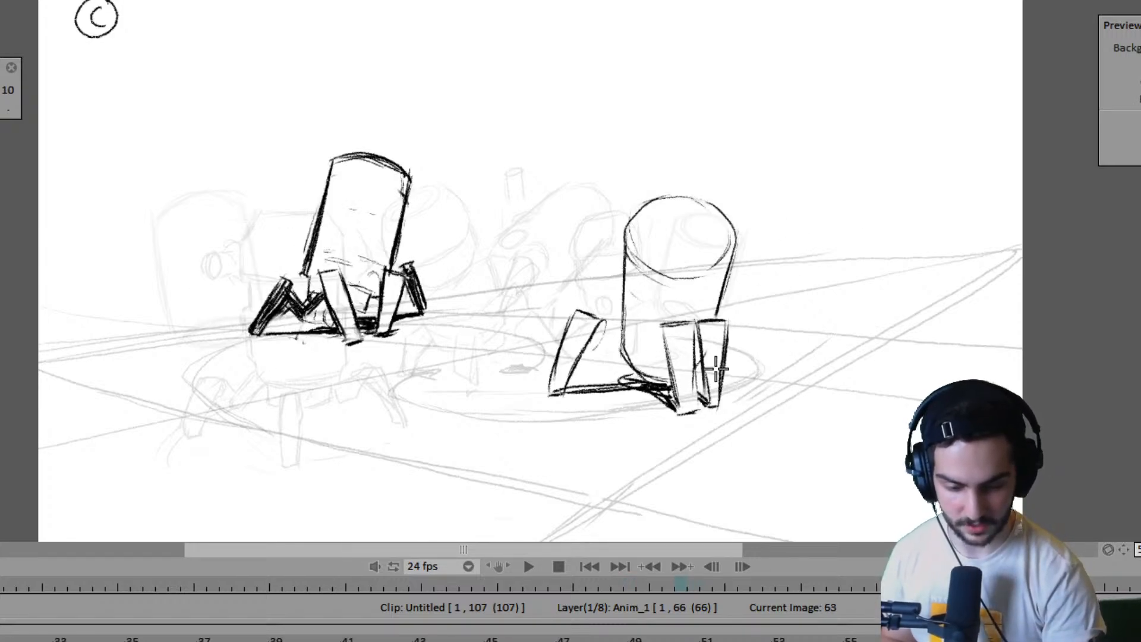
- Reinforce the curved front rim of the right robot's top ellipse on frame 63 while comparing it with frame 59
key("Left")
key("Right")
key("Left")
key("Right")
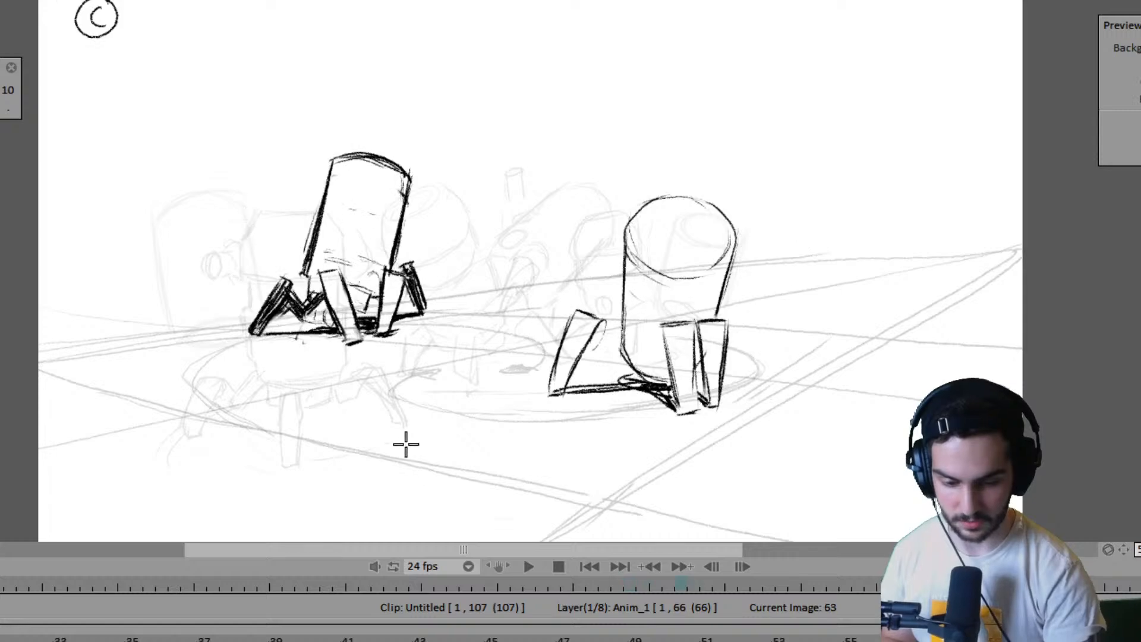
key("Left")
key("Right")
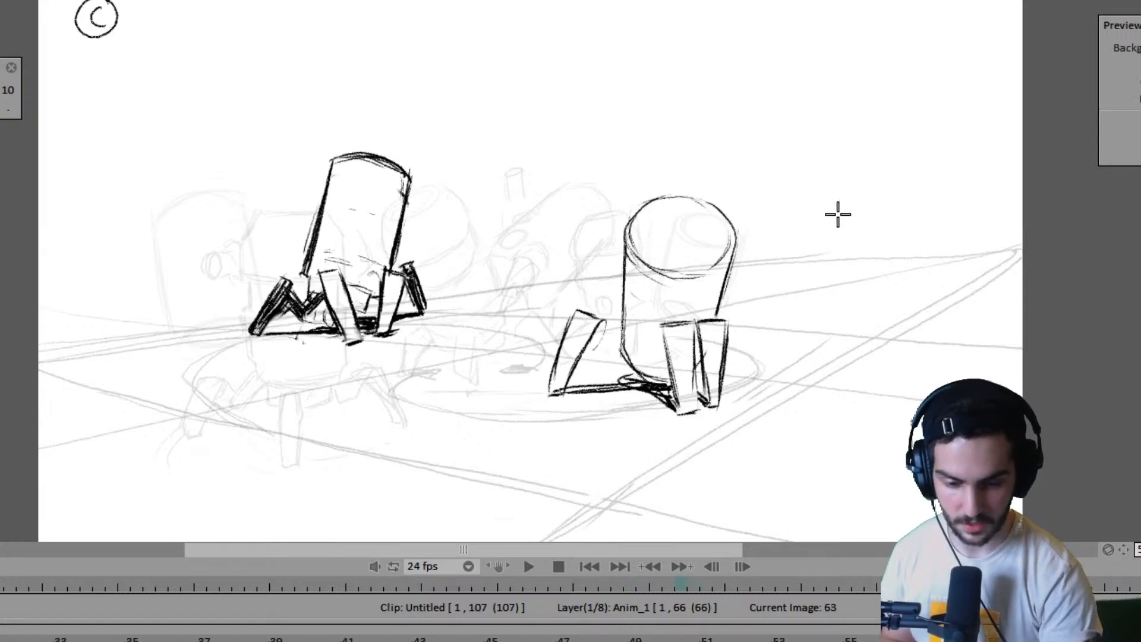
key("Left")
key("Right")
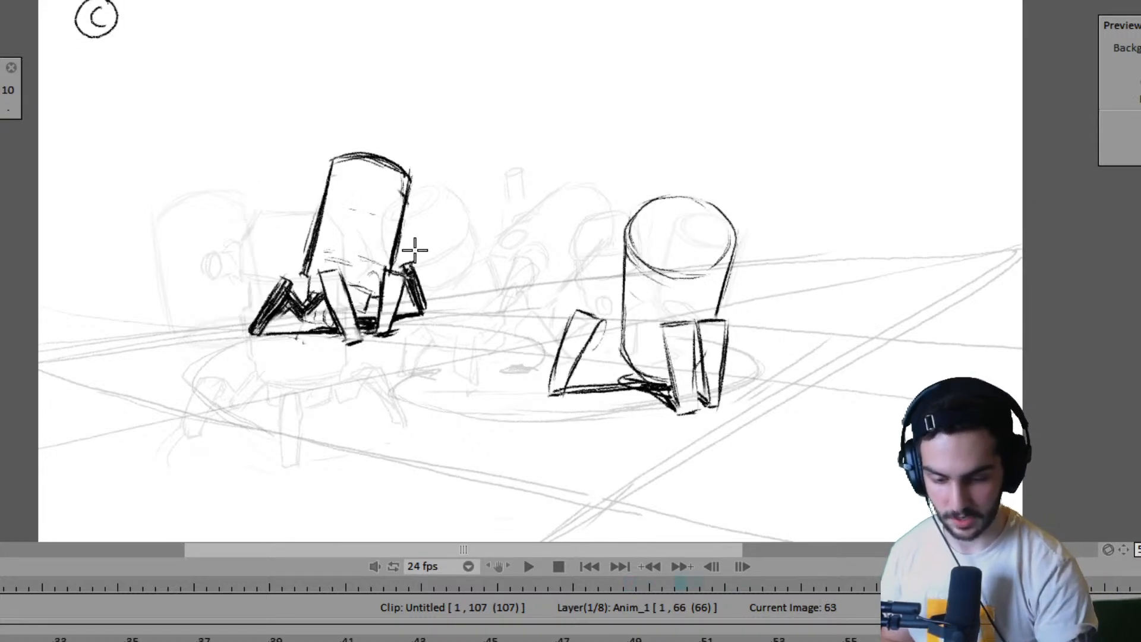
- Flip between frames 59 and 63 to examine how the right robot's body and feet shift between the two poses
key("Left")
key("Right")
key("Left")
key("Right")
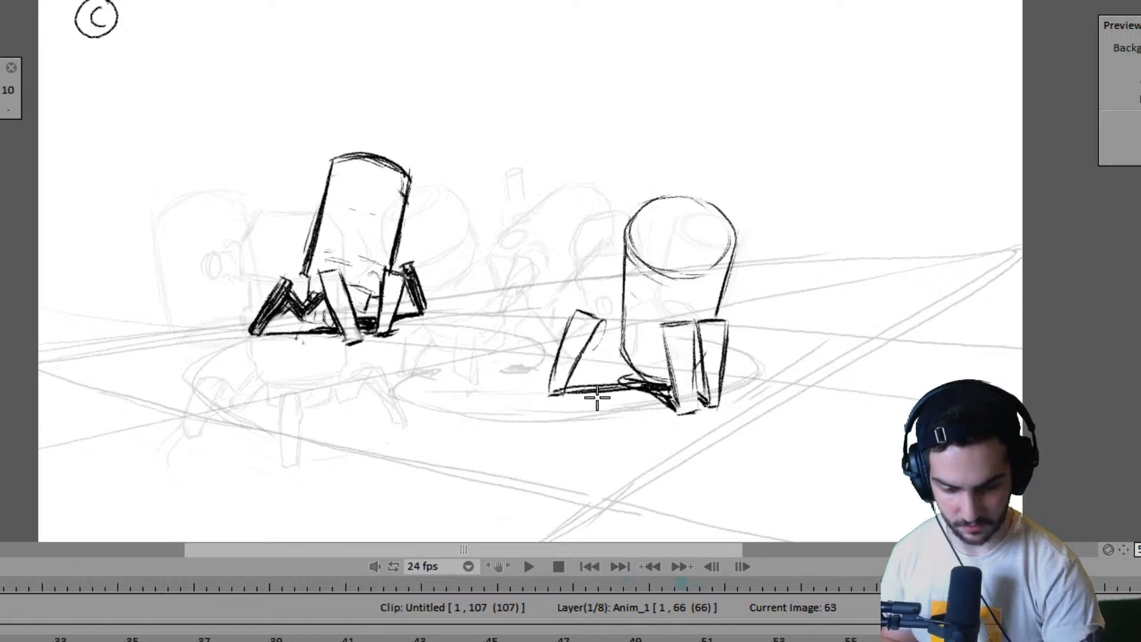
key("Left")
key("Right")
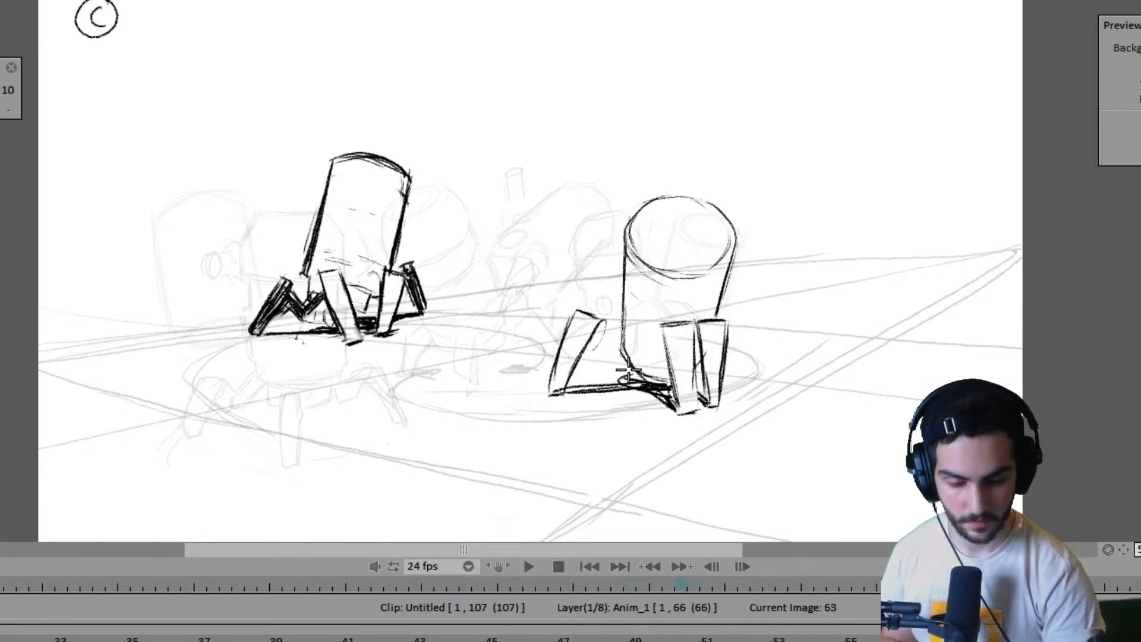
key("Left")
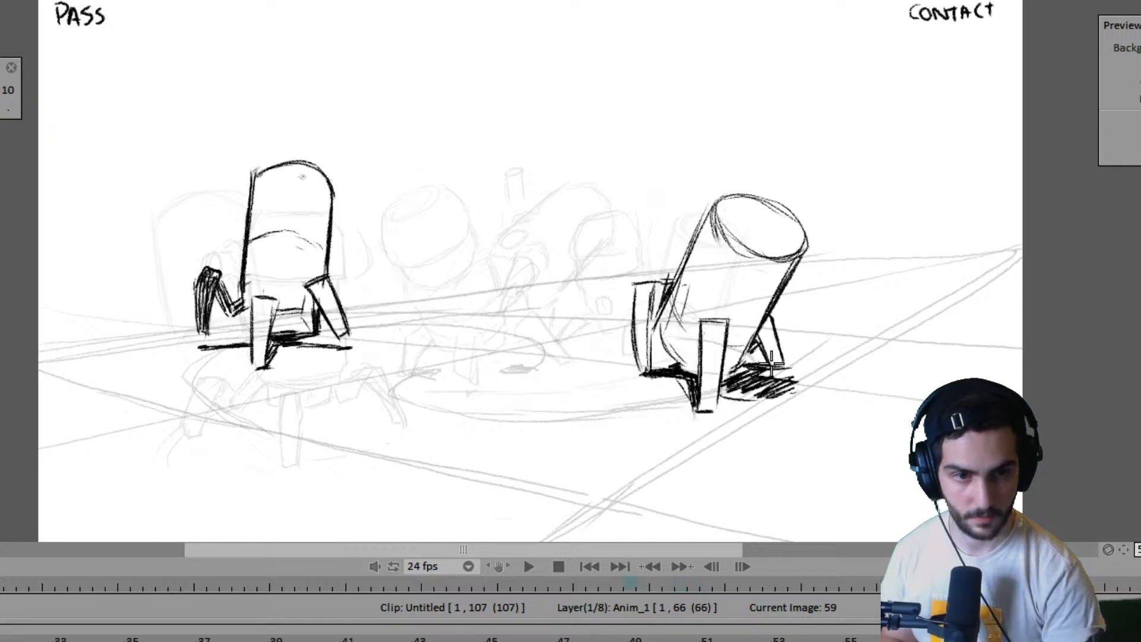
key("Right")
key("Left")
key("Right")
key("Left")
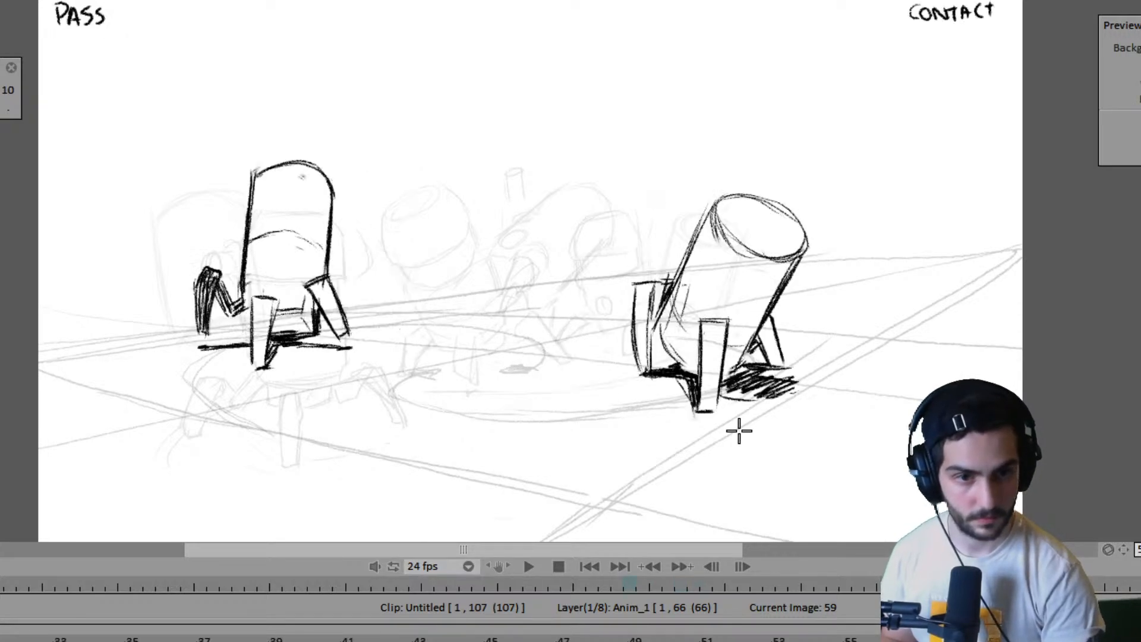
key("Right")
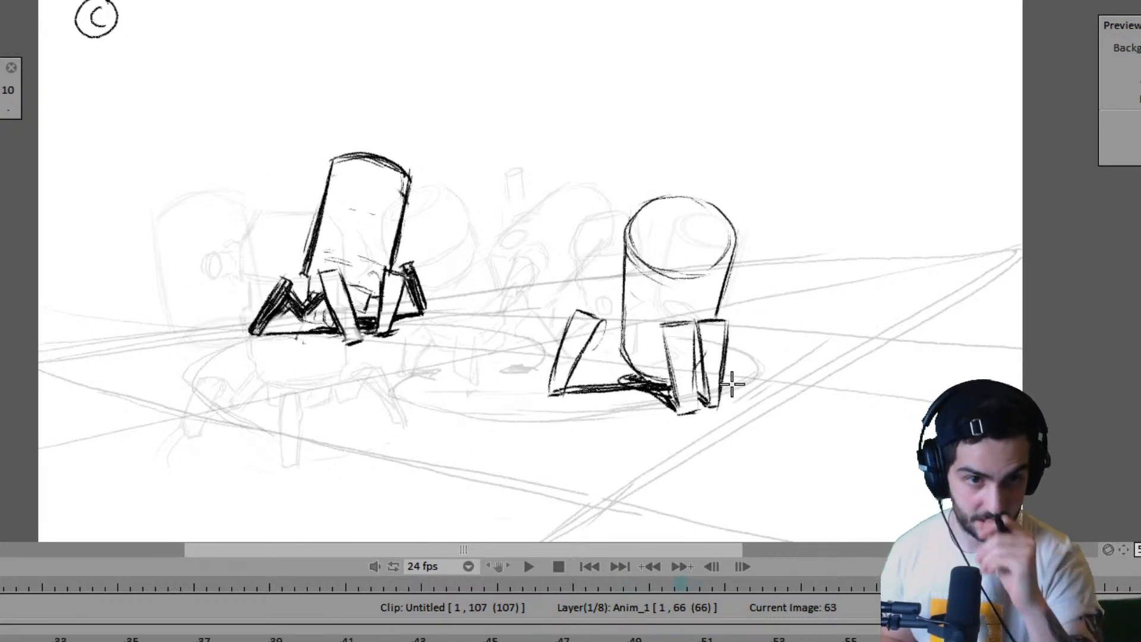
- Draw a small round joint at the upper inner edge of the right robot's left leg on frame 63, redoing the first attempt
key("Left")
key("Right")
key("Left")
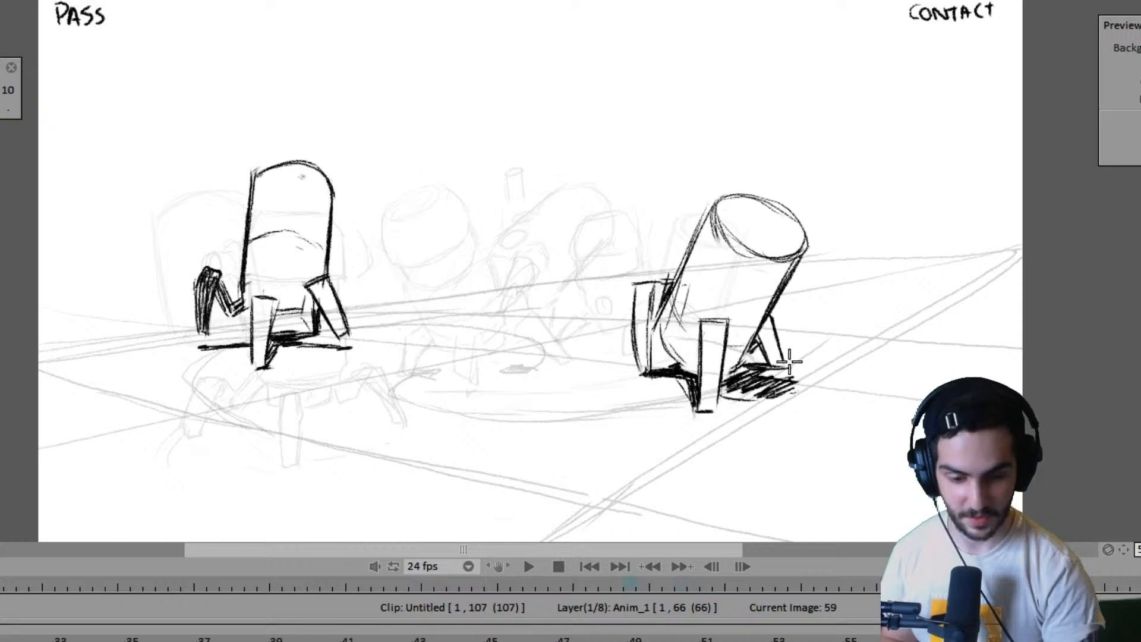
key("Right")
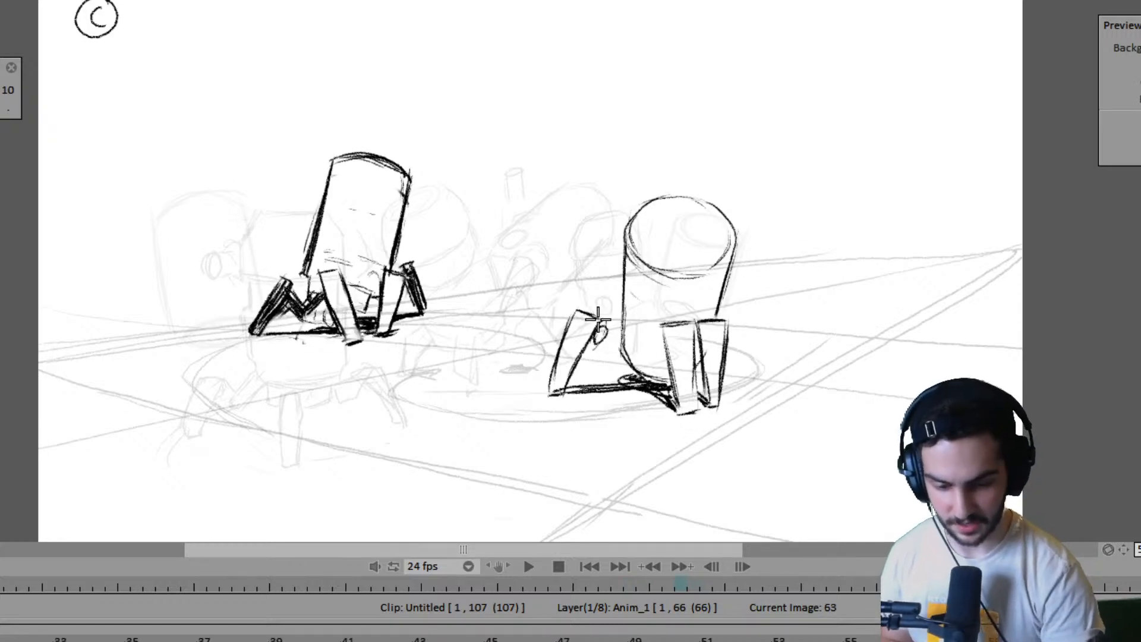
key("ctrl+z")
left_click_drag(600, 326, 599, 327)
key("Left")
key("Right")
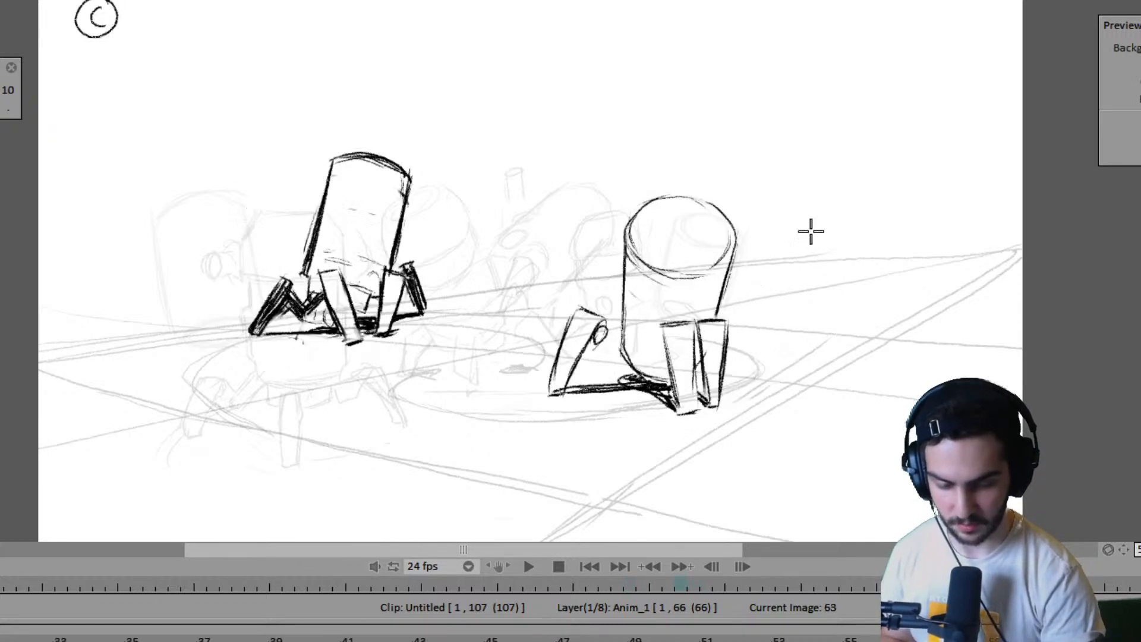
key("Left")
key("Right")
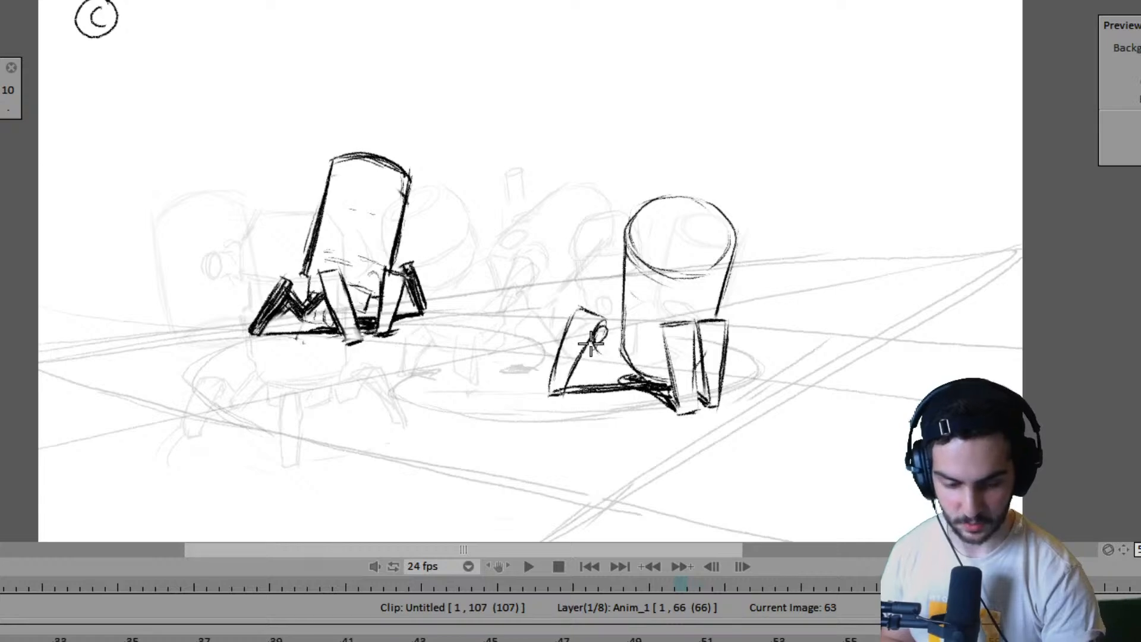
- Extend the left leg's round joint into a short bent link reaching the right robot's body on frame 63, using frame 59 as reference
key("Left")
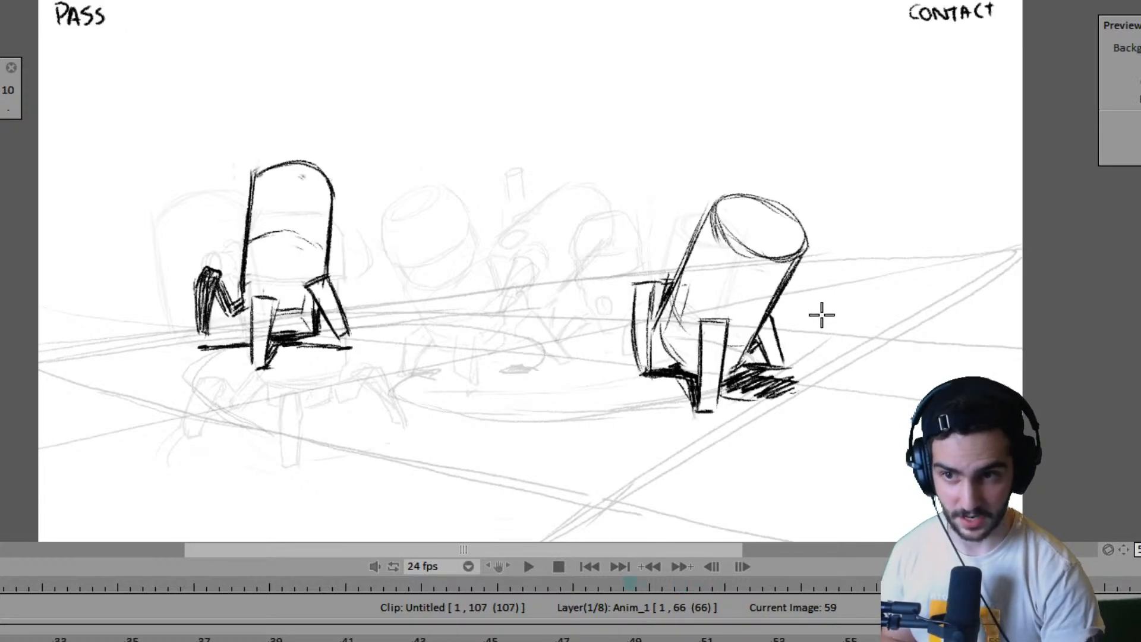
key("Right")
key("Left")
key("Right")
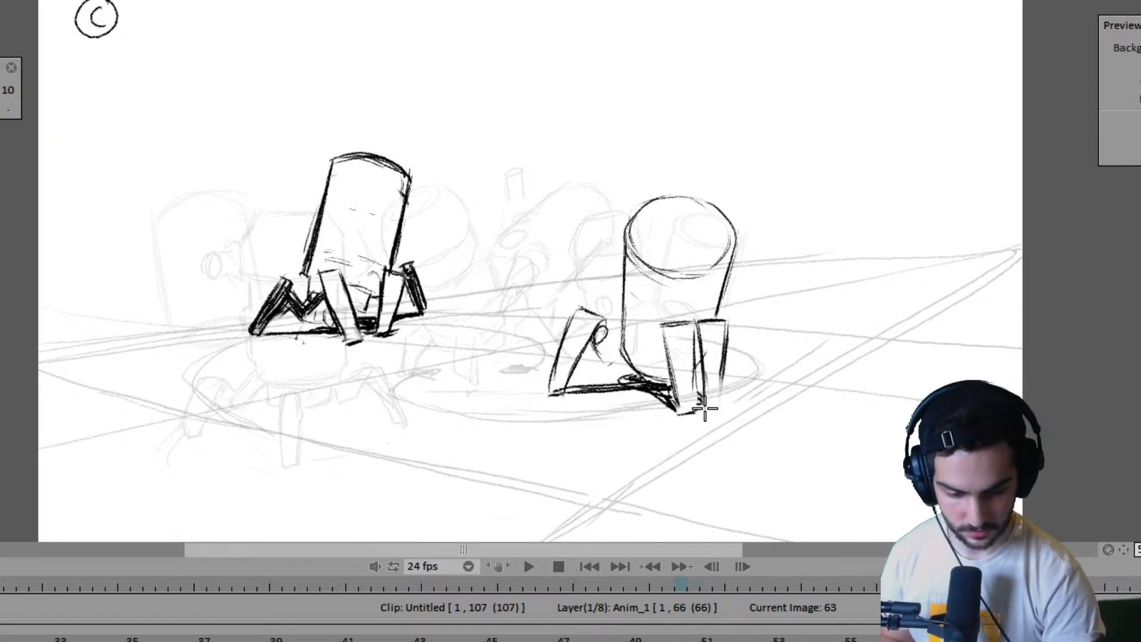
key("Left")
key("Right")
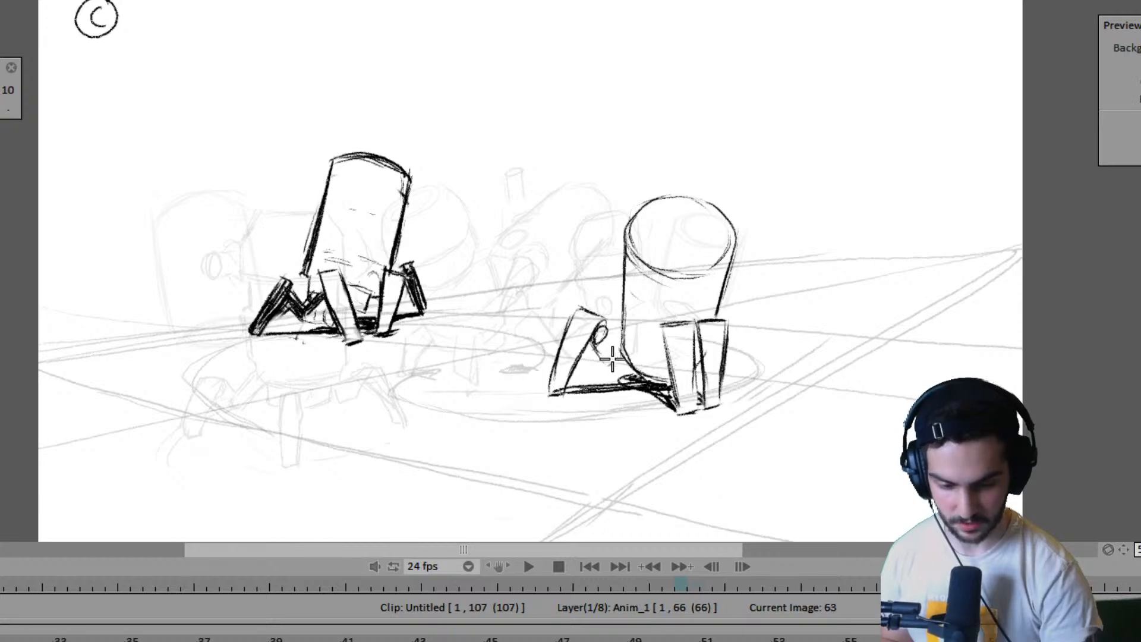
key("Left")
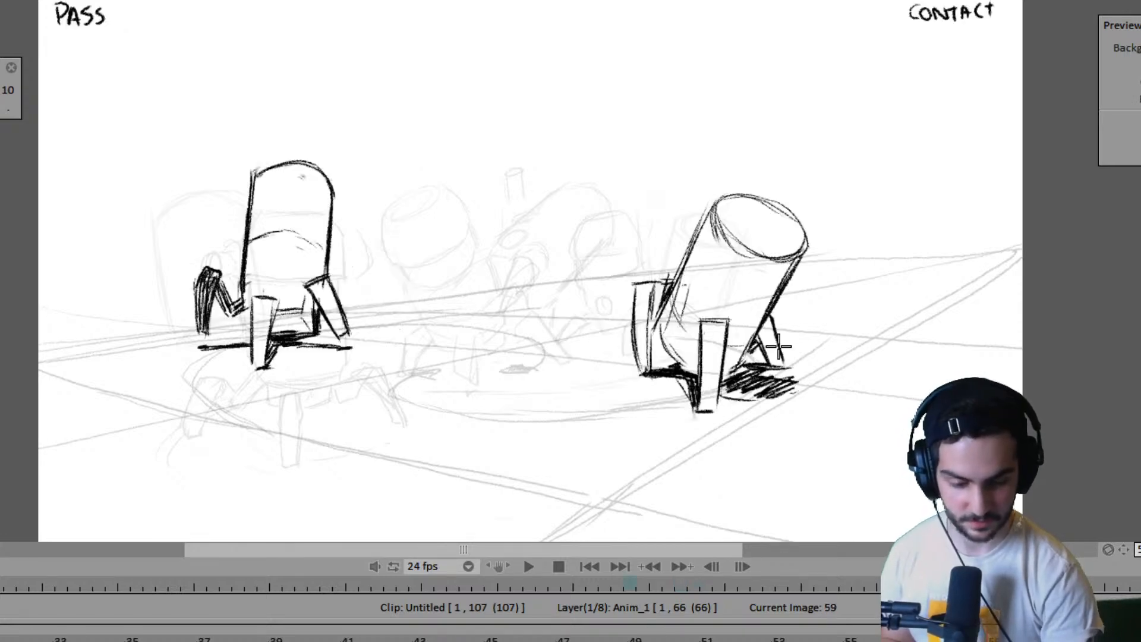
key("Right")
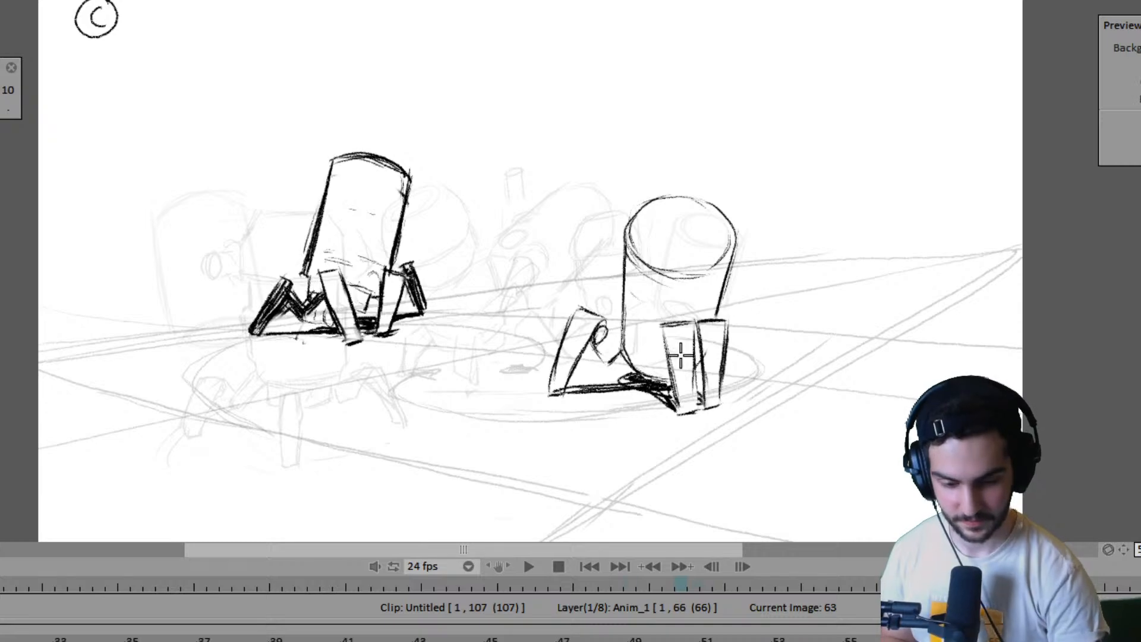
- Flip between frames 59 and 63 to examine how the right robot's left leg travels between the two poses
key("Left")
key("Right")
key("Left")
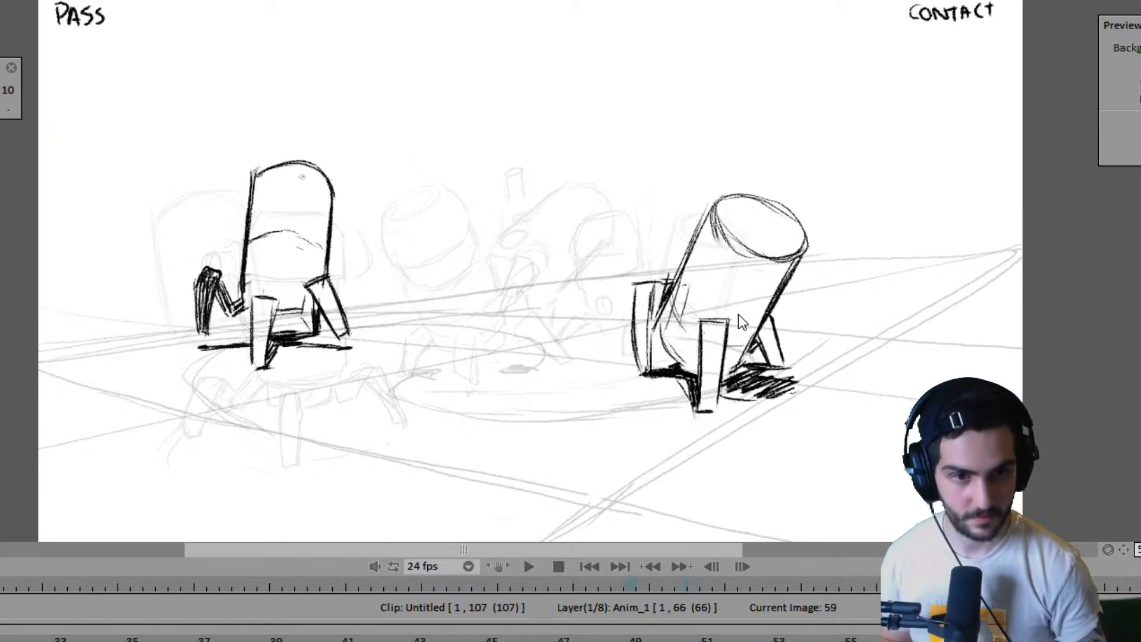
key("Right")
key("Left")
key("Right")
key("Left")
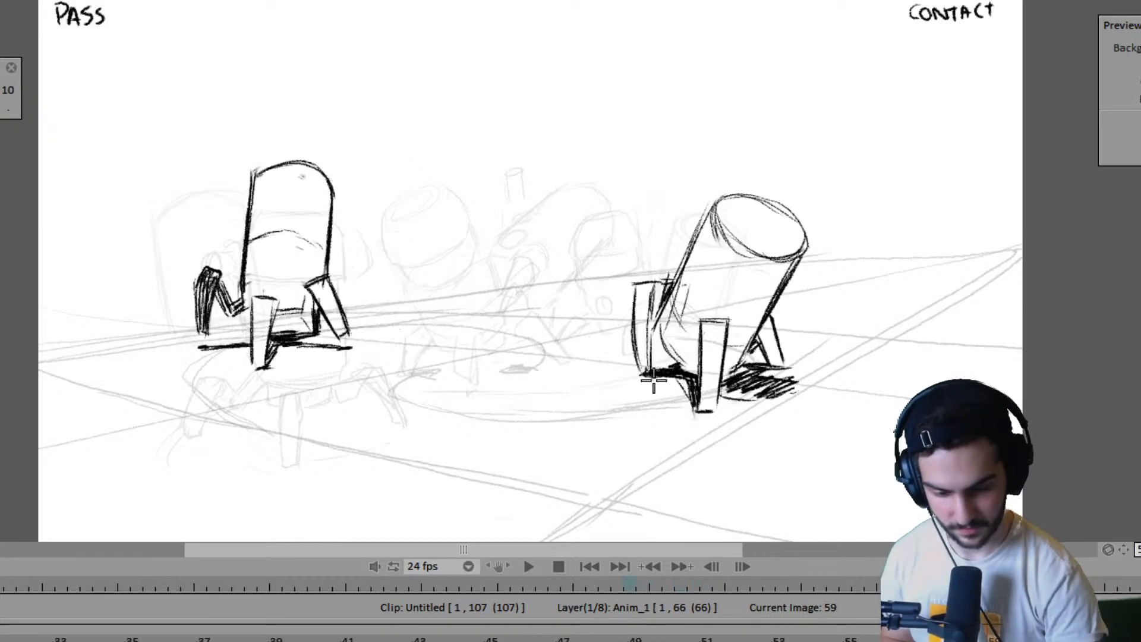
- Erase and redraw the lower part of the right robot's left leg on frame 59 with a shaded side, checking against frame 57
key("Right")
key("Left")
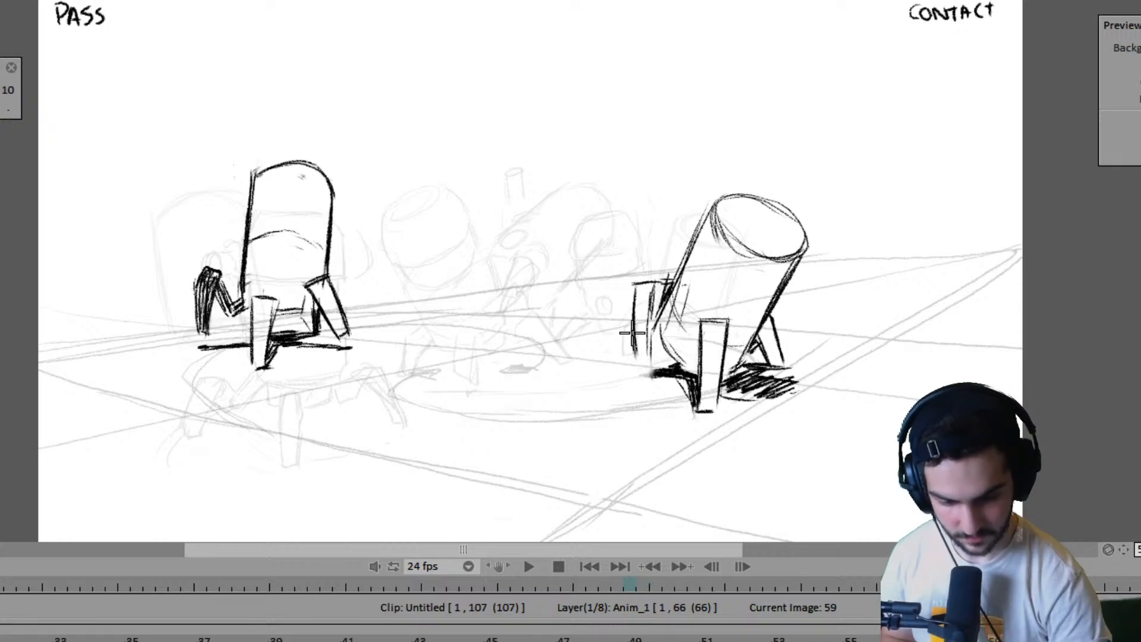
key("Left")
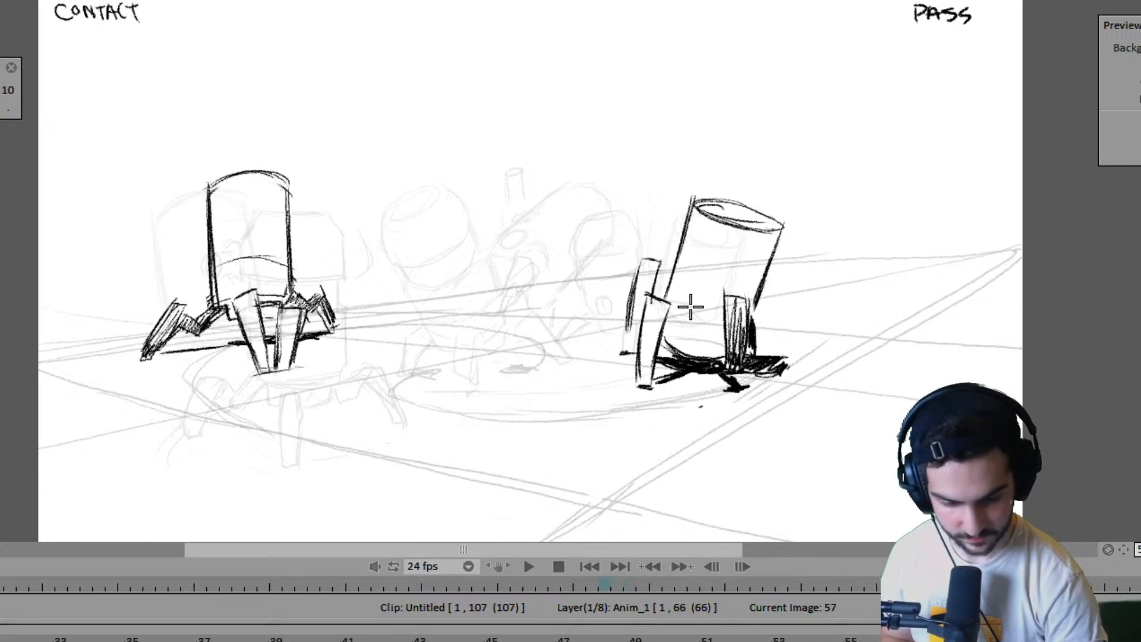
key("Right")
key("Right")
key("Left")
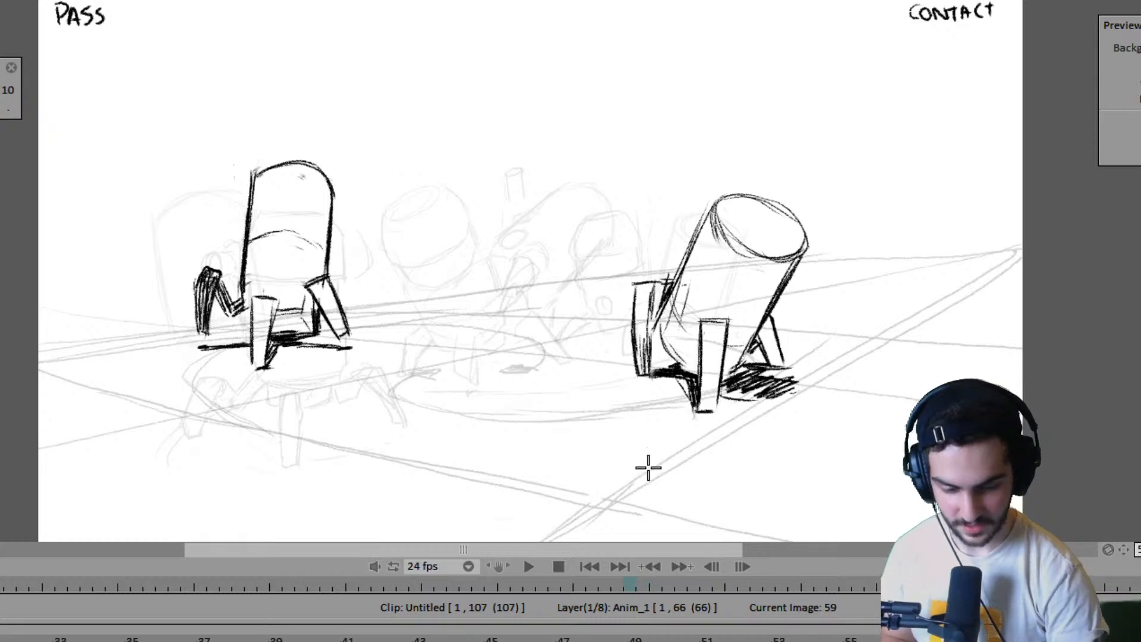
key("Right")
key("Left")
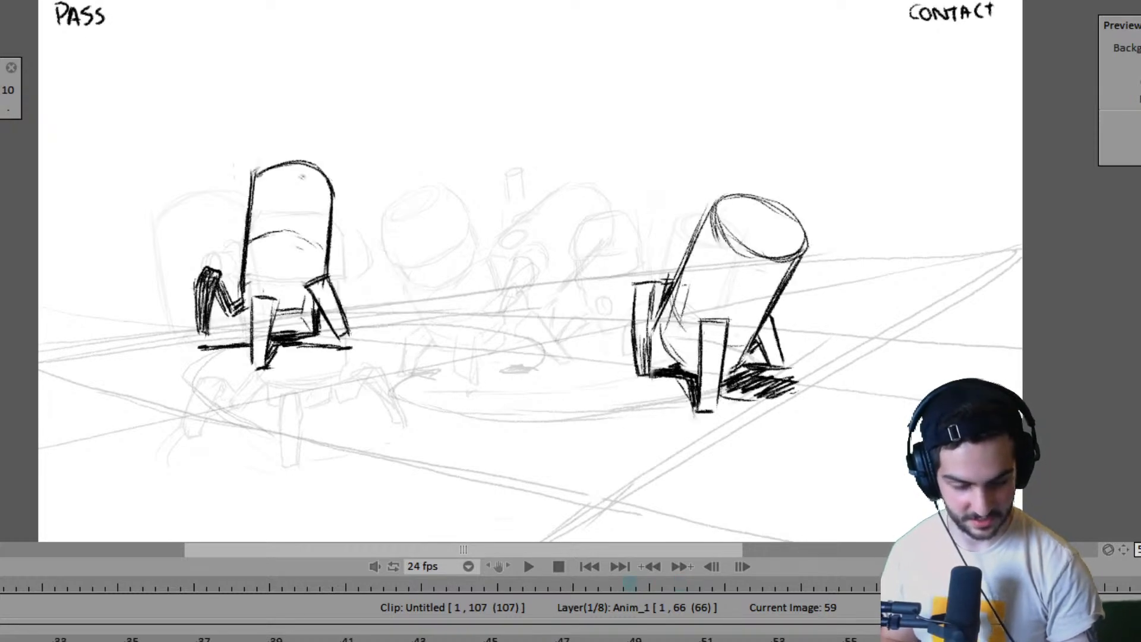
key("Left")
- Flip through frames 59, 61 and 63 to examine where the right robot's left leg has to pass on the in-between frame
key("Left")
key("Left")
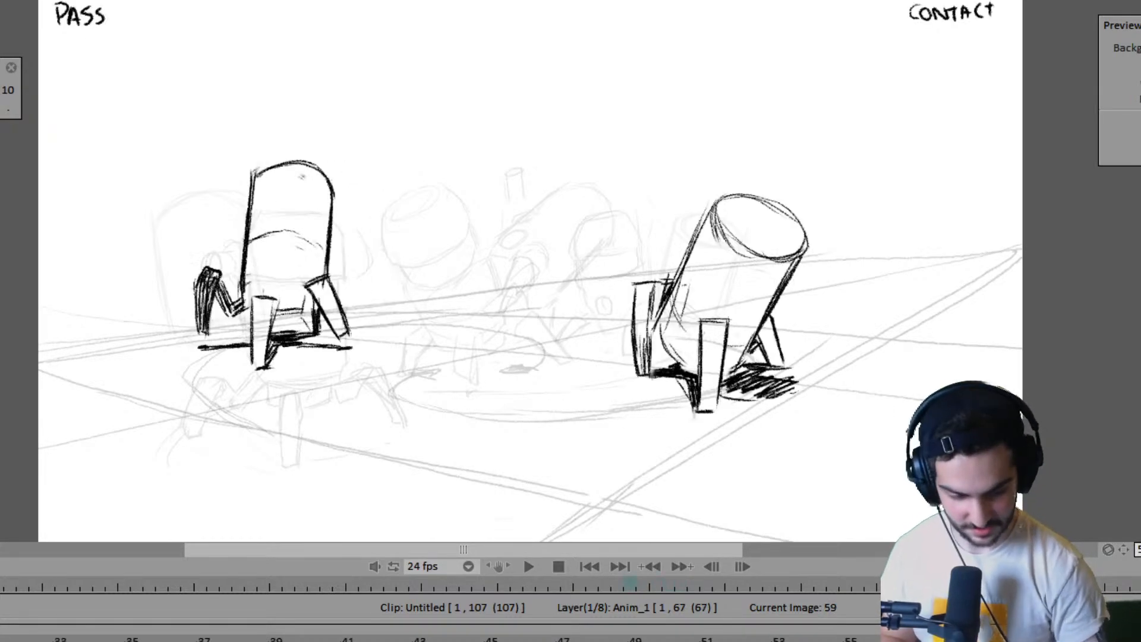
key("ctrl+z")
key("Right")
key("Left")
key("Right")
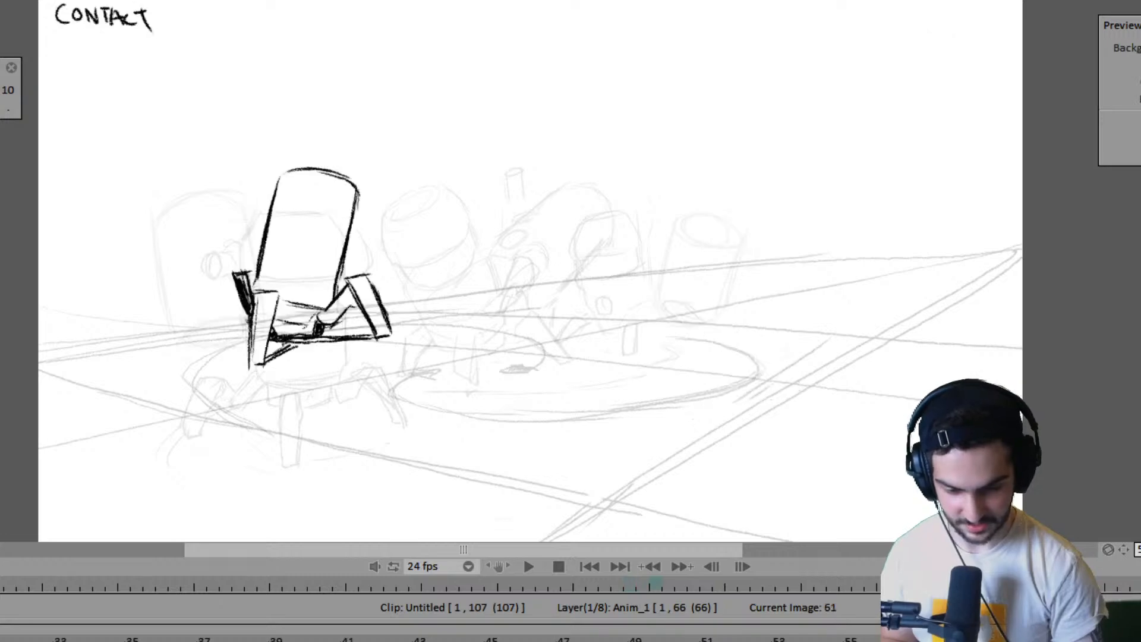
key("Left")
key("Right")
key("Right")
key("Left")
key("Left")
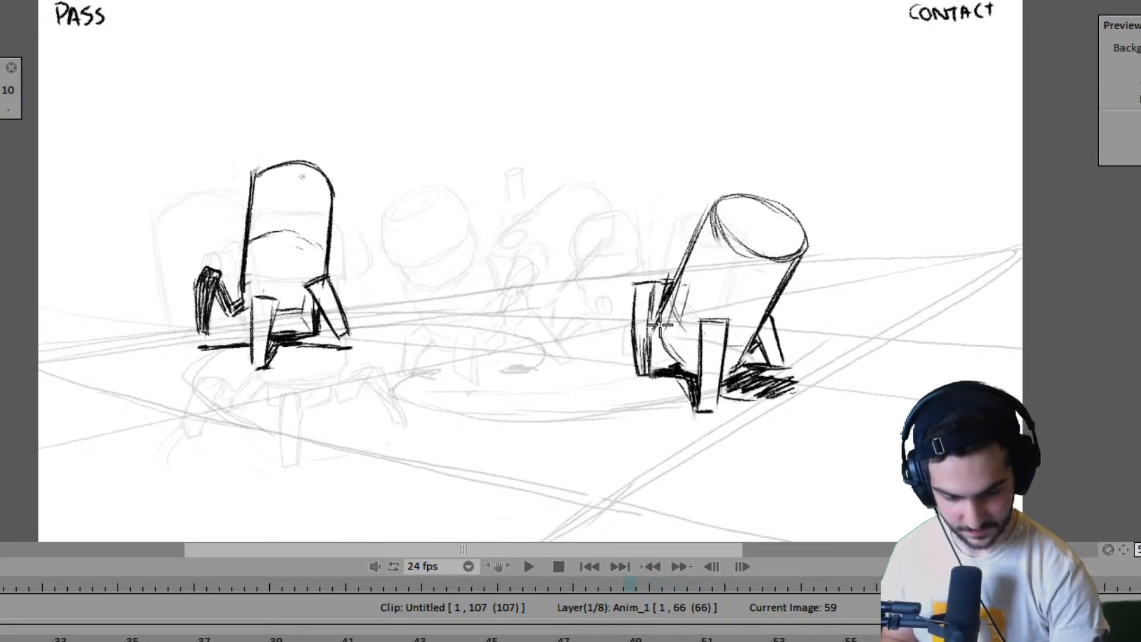
key("Right")
key("Right")
key("Right")
key("Right")
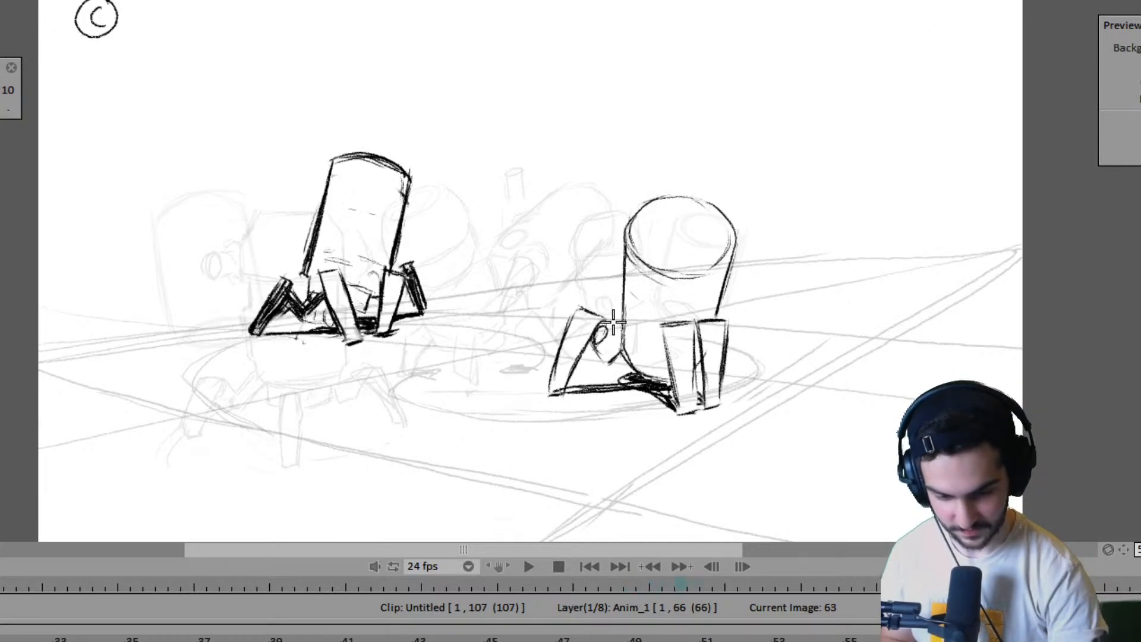
key("Left")
key("Left")
key("Left")
key("Left")
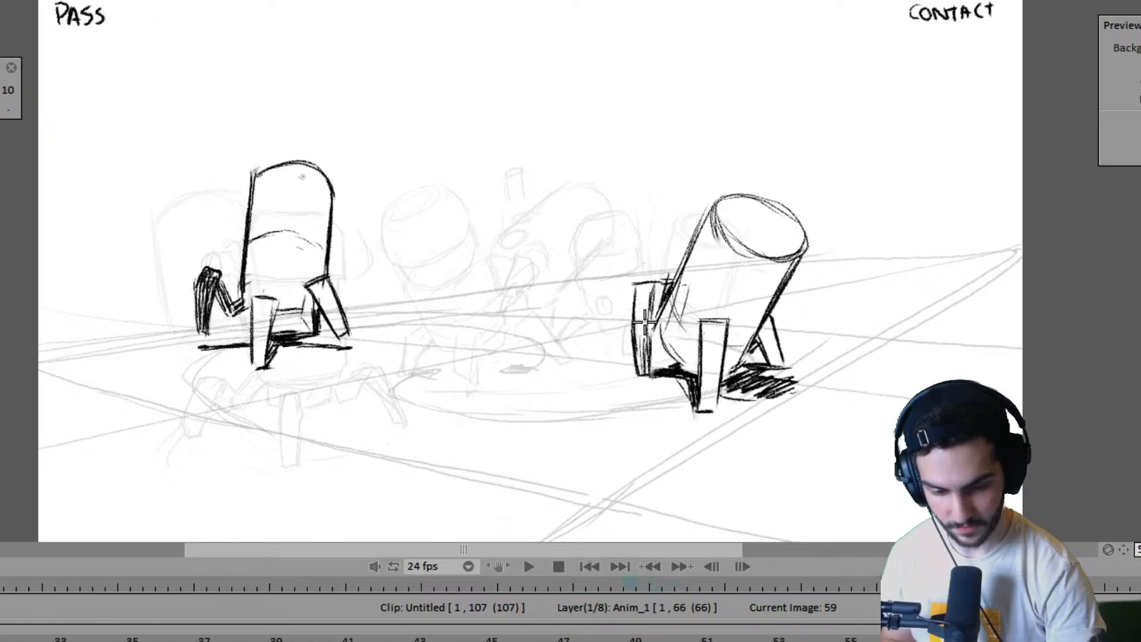
key("Right")
key("Right")
- Mark a short ground shadow for the right robot's left foot on frame 61, midway between its positions on frames 59 and 63
key("Right")
key("Right")
key("Left")
key("Left")
key("Left")
key("Left")
key("Right")
key("Right")
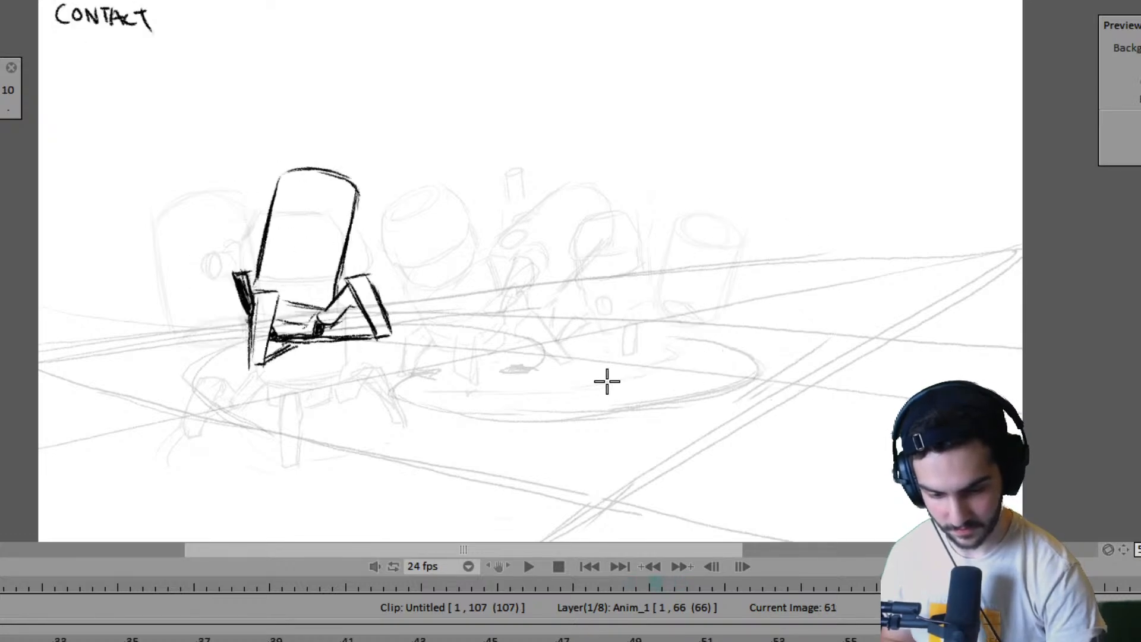
left_click_drag(597, 380, 619, 379)
- Draw the right robot's raised left leg above the ground mark on frame 61 as a narrow curved block, redoing its inner edge
key("Left")
key("Left")
key("Right")
key("Right")
left_click_drag(624, 272, 598, 333)
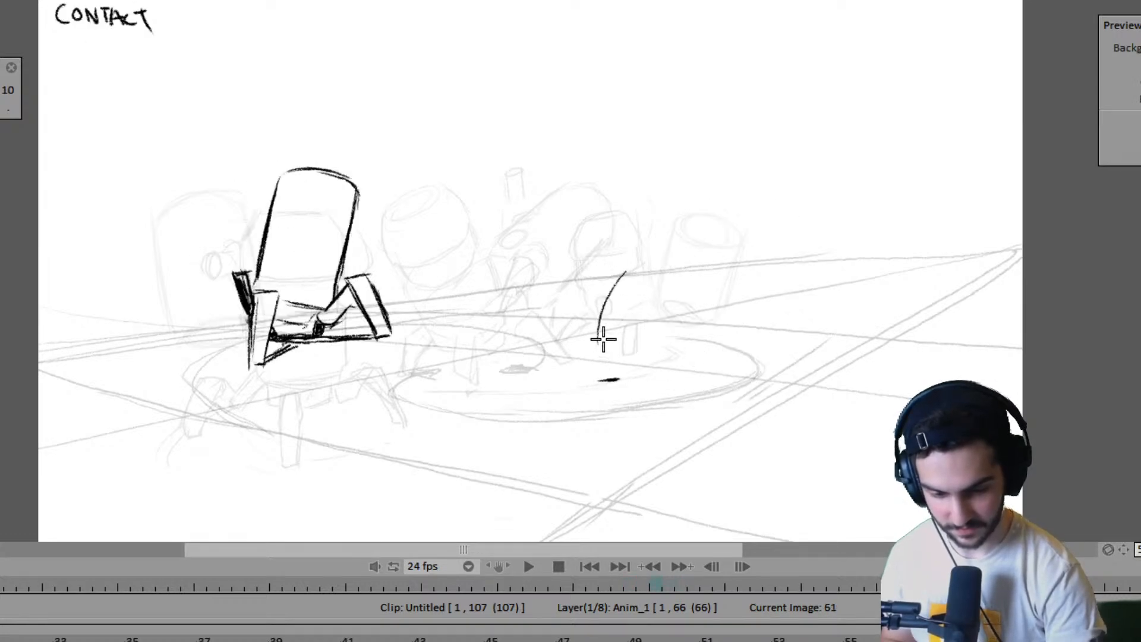
left_click_drag(608, 294, 596, 350)
key("Left")
key("Left")
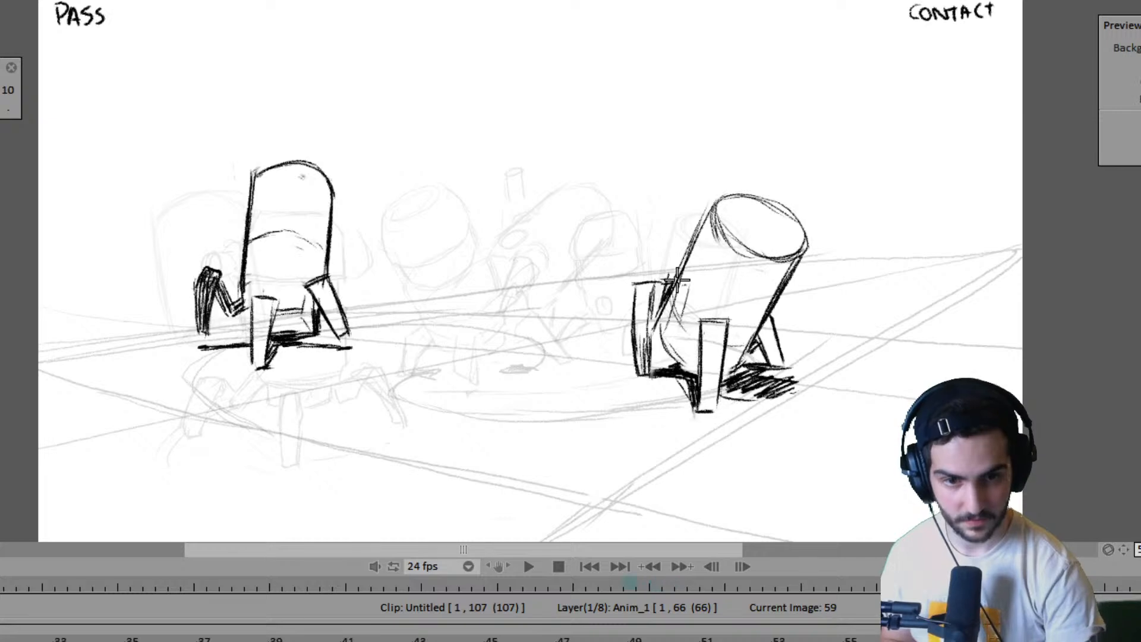
key("Right")
key("Right")
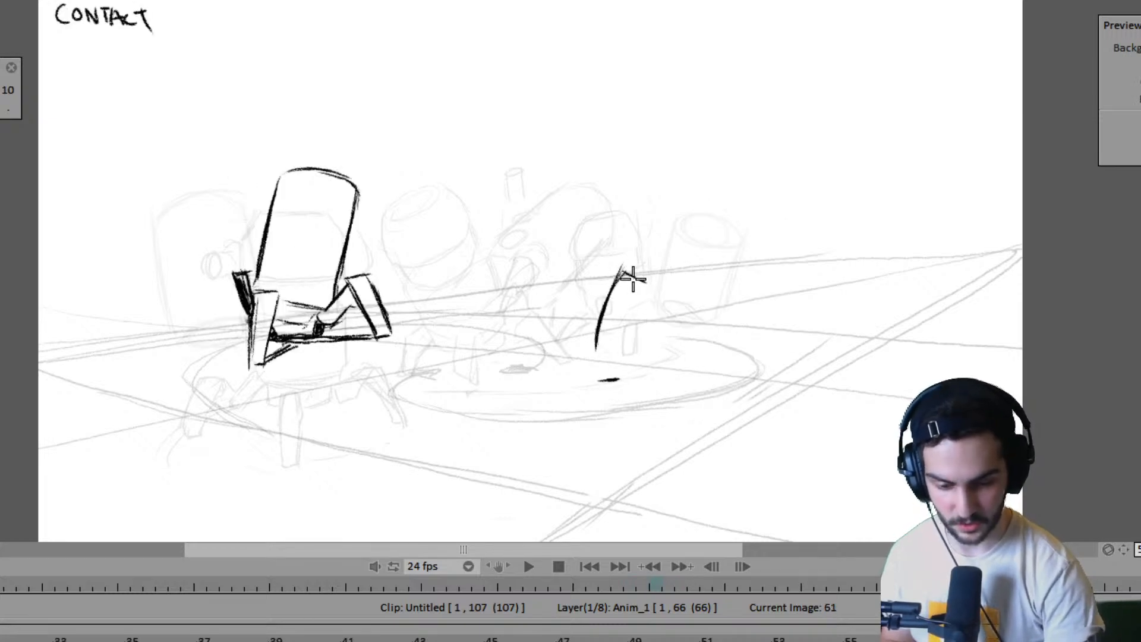
left_click_drag(633, 277, 619, 326)
key("ctrl+z")
left_click_drag(644, 278, 609, 357)
key("Left")
key("Left")
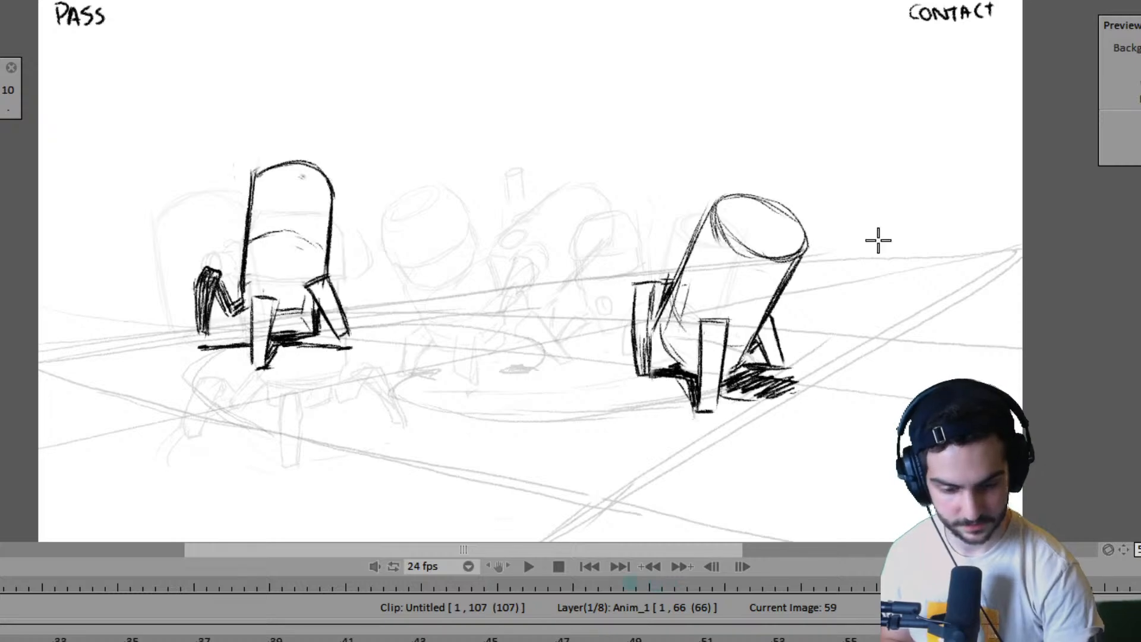
key("Right")
key("Right")
key("Left")
key("Left")
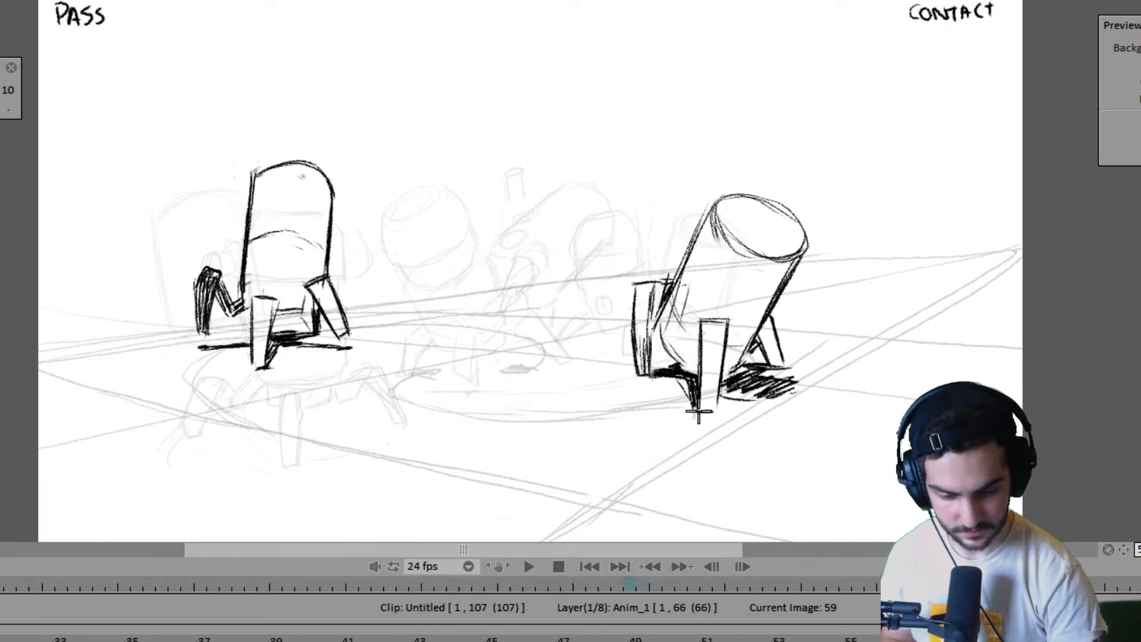
- Mark the base of the right robot's planted front foot on frame 61 at the same spot as on frame 59
key("Left")
key("Left")
key("Right")
key("Right")
key("Right")
key("Right")
key("Left")
key("Left")
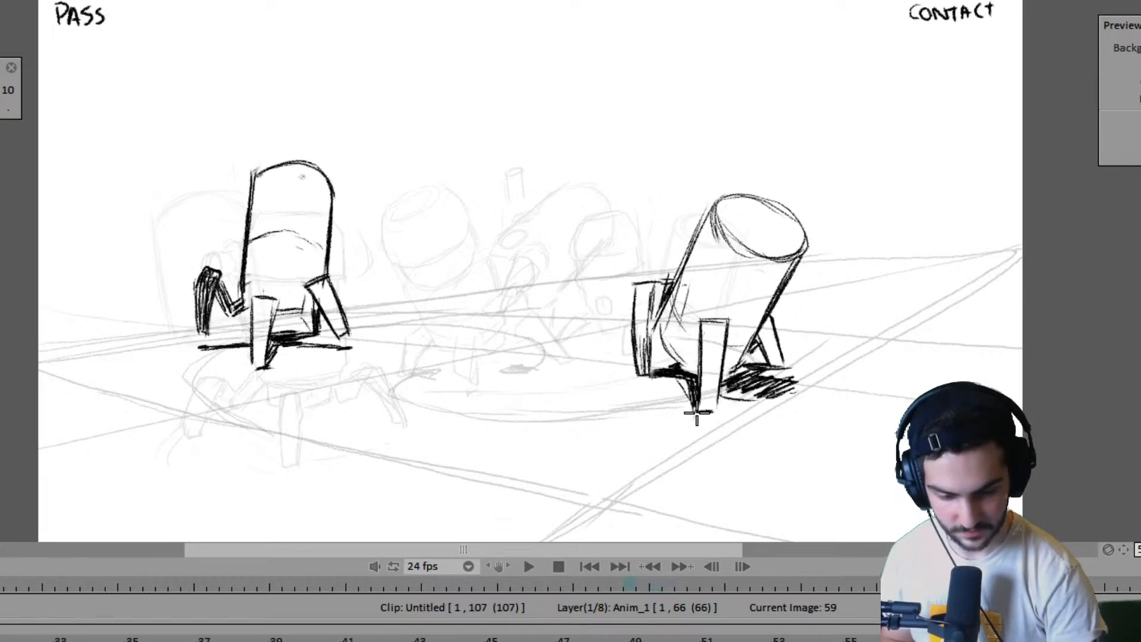
key("Right")
key("Right")
key("Left")
key("Left")
key("Right")
key("Right")
key("Left")
key("Left")
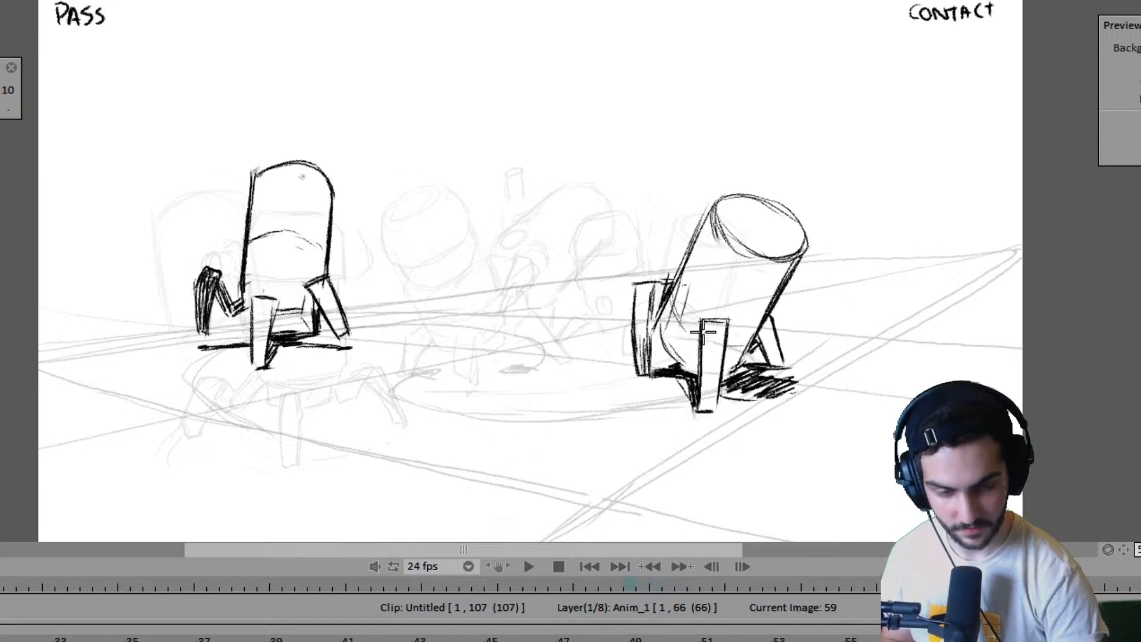
- Draw the right robot's front leg on frame 61 as an upright block tapering down to the foot mark, matching frame 59
key("Right")
key("Right")
key("Left")
key("Left")
key("Right")
key("Right")
left_click_drag(695, 327, 695, 408)
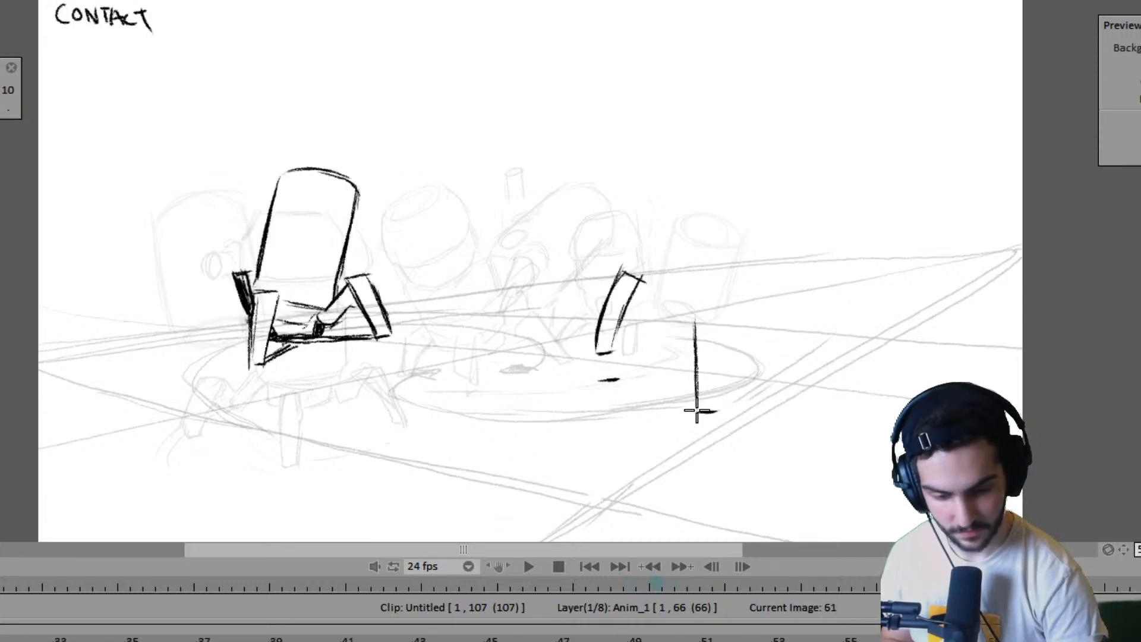
key("Left")
key("Left")
key("Right")
key("Right")
mouse_move(697, 320)
left_mouse_down()
mouse_move(725, 329)
mouse_move(725, 317)
mouse_move(713, 408)
left_mouse_up()
left_click_drag(721, 364, 715, 399)
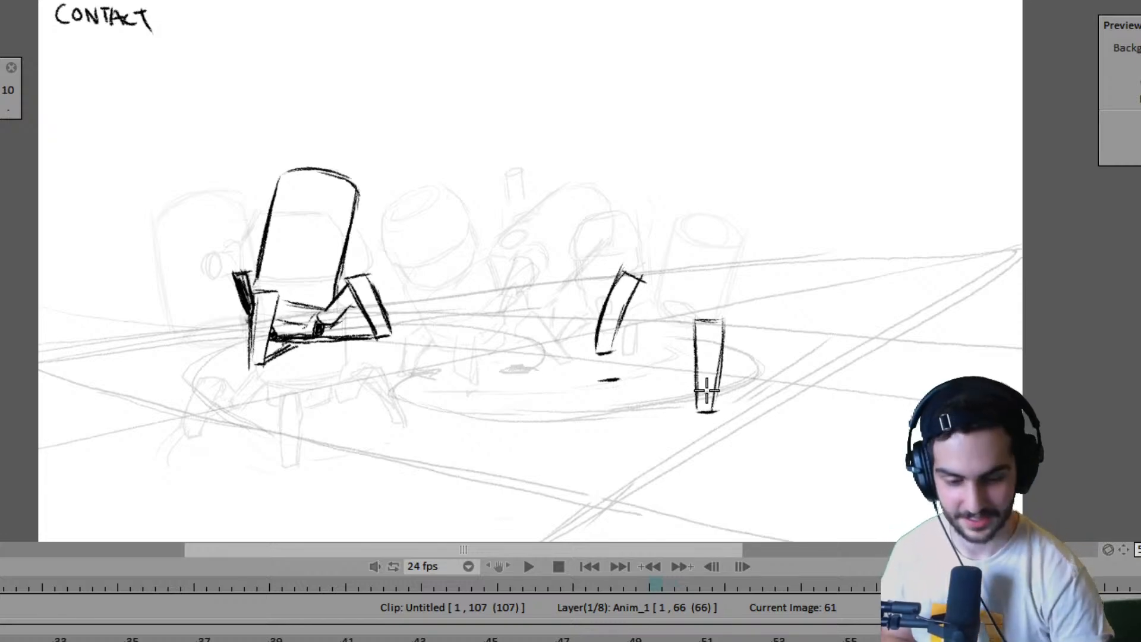
- Flip through frames 59, 61 and 63 to compare the new leg positions with the right robot's surrounding poses
key("Left")
key("Right")
key("Left")
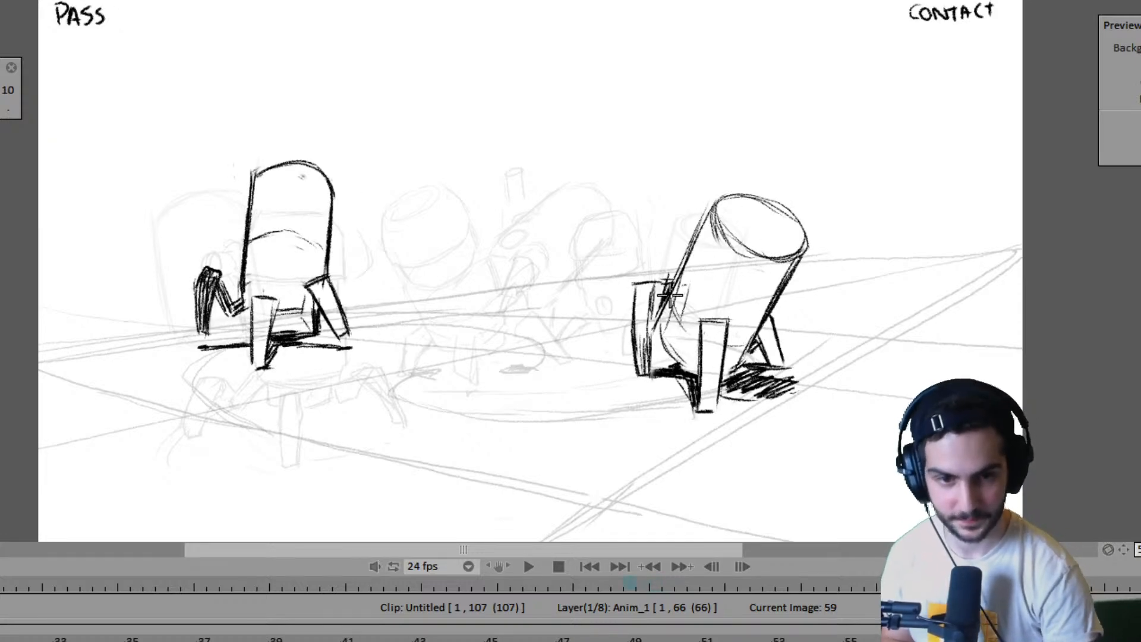
key("Right")
key("Right")
key("Left")
key("Left")
key("Right")
key("Right")
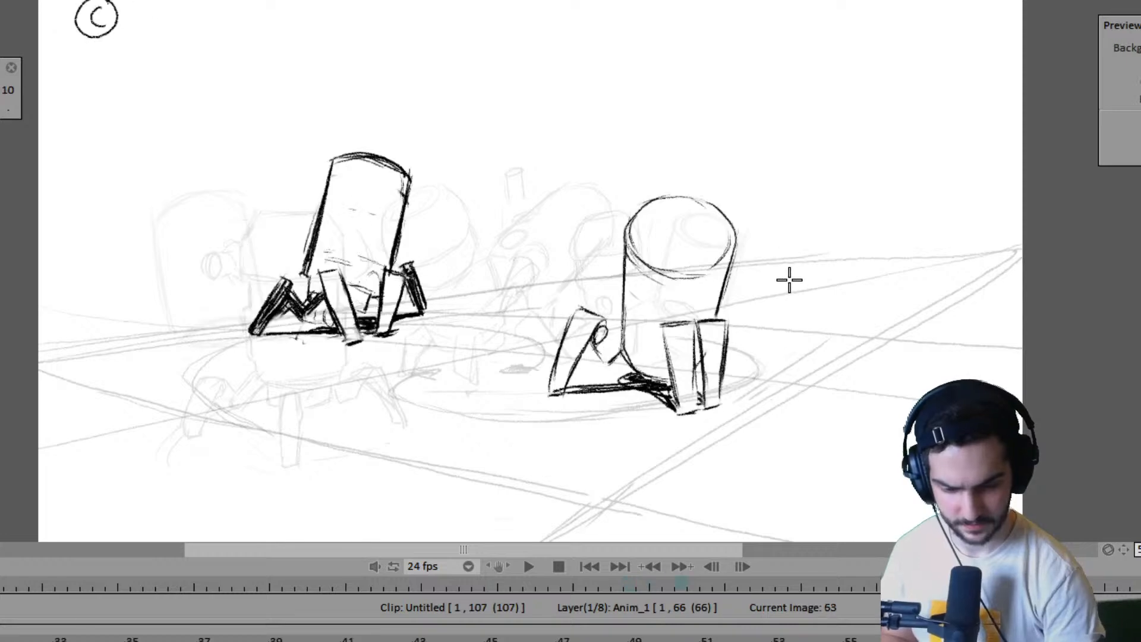
key("Left")
key("Left")
key("Right")
key("Right")
key("Left")
key("Left")
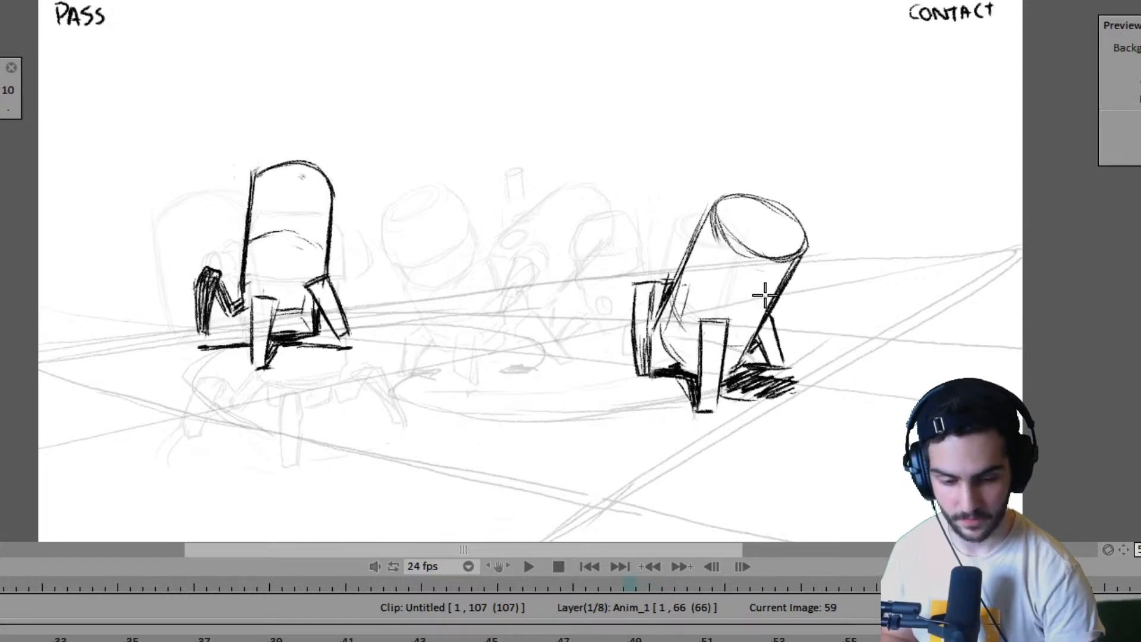
key("Right")
key("Right")
key("Left")
key("Left")
key("Right")
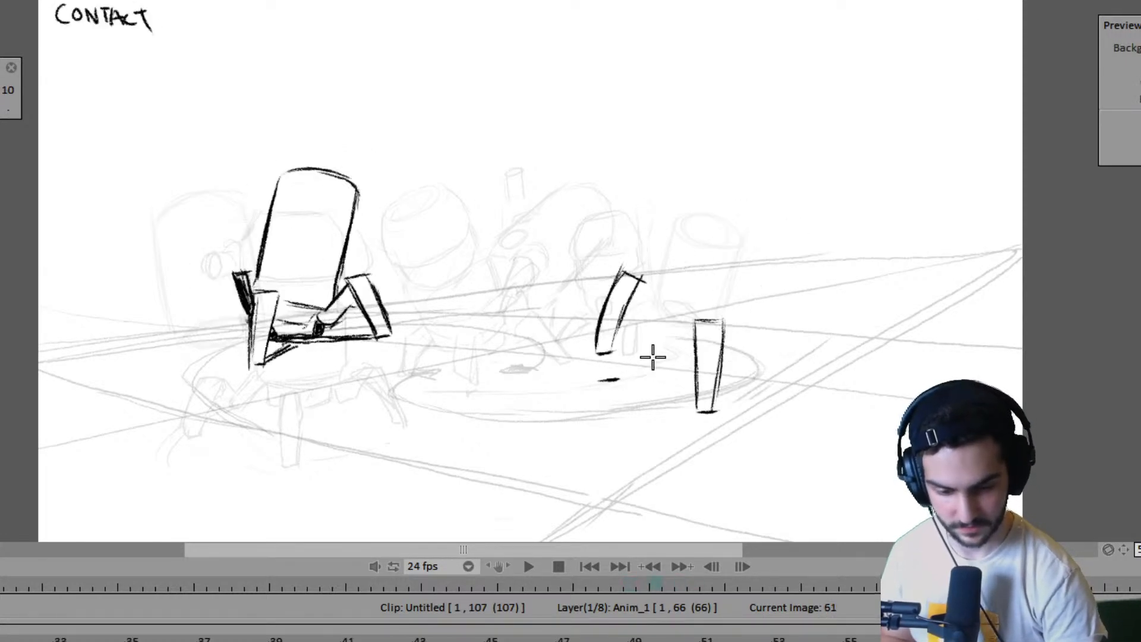
key("Left")
key("Left")
key("Right")
key("Right")
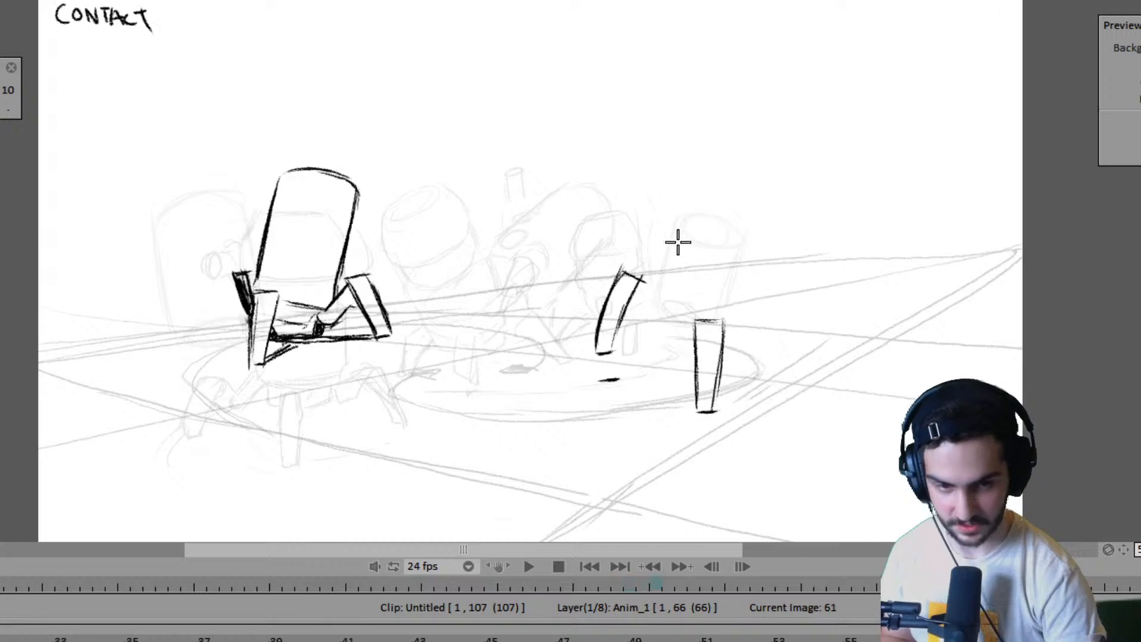
key("Left")
key("Left")
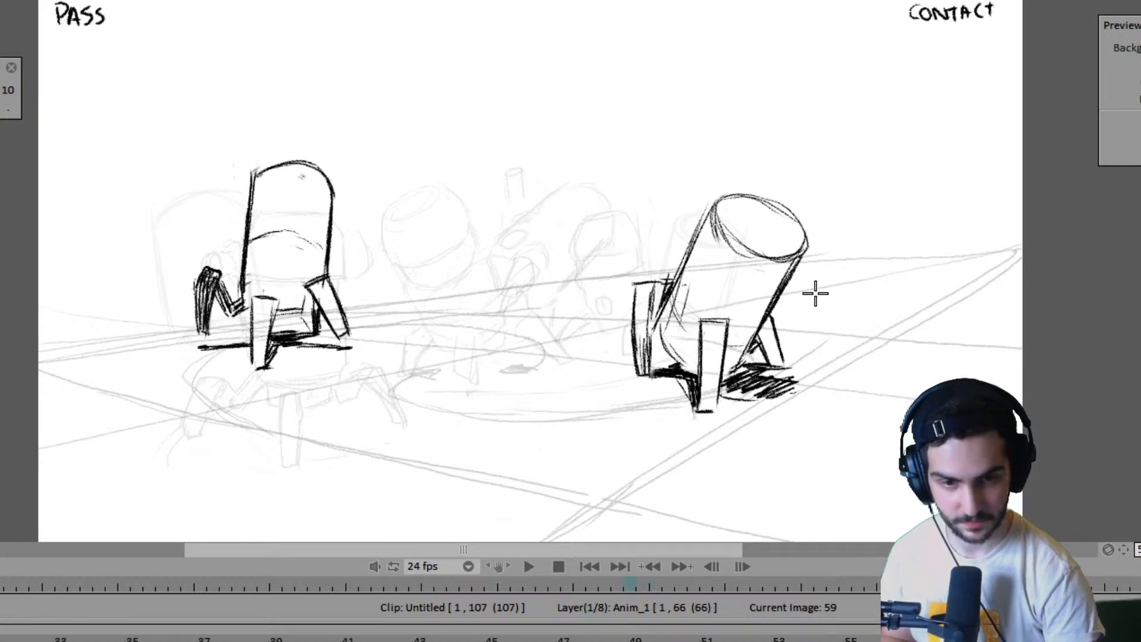
key("Right")
key("Right")
- Draw the ground shadow line on frame 61 from beneath the right robot's raised leg to its planted front foot, using frame 59 as reference
key("Left")
key("Left")
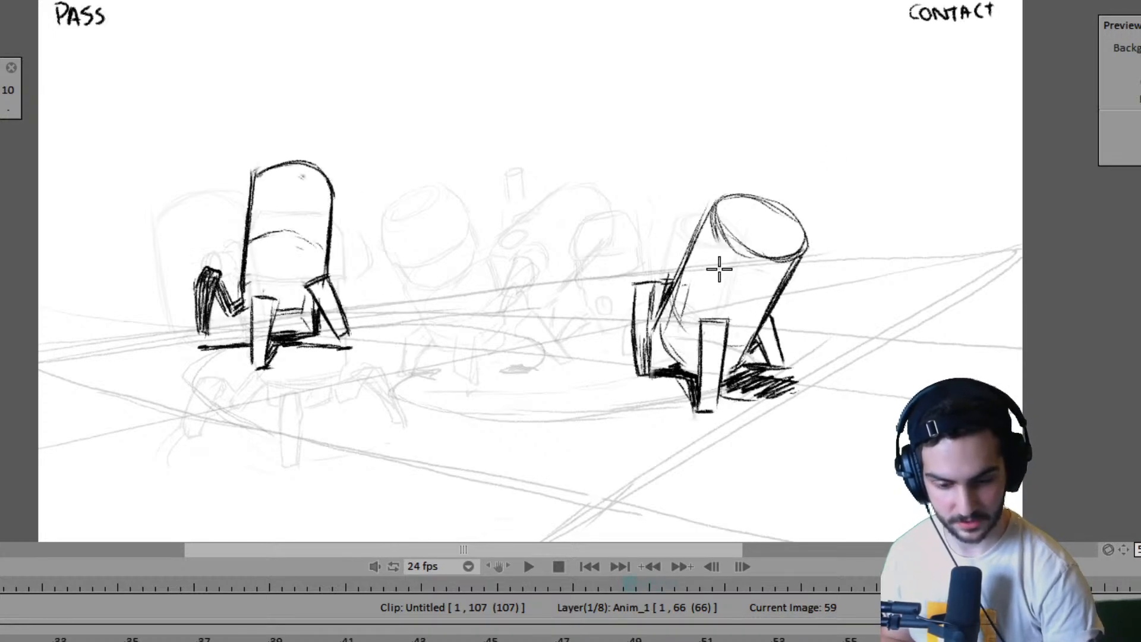
key("Right")
key("Right")
left_click_drag(625, 376, 681, 387)
key("Left")
key("Left")
key("Right")
key("Right")
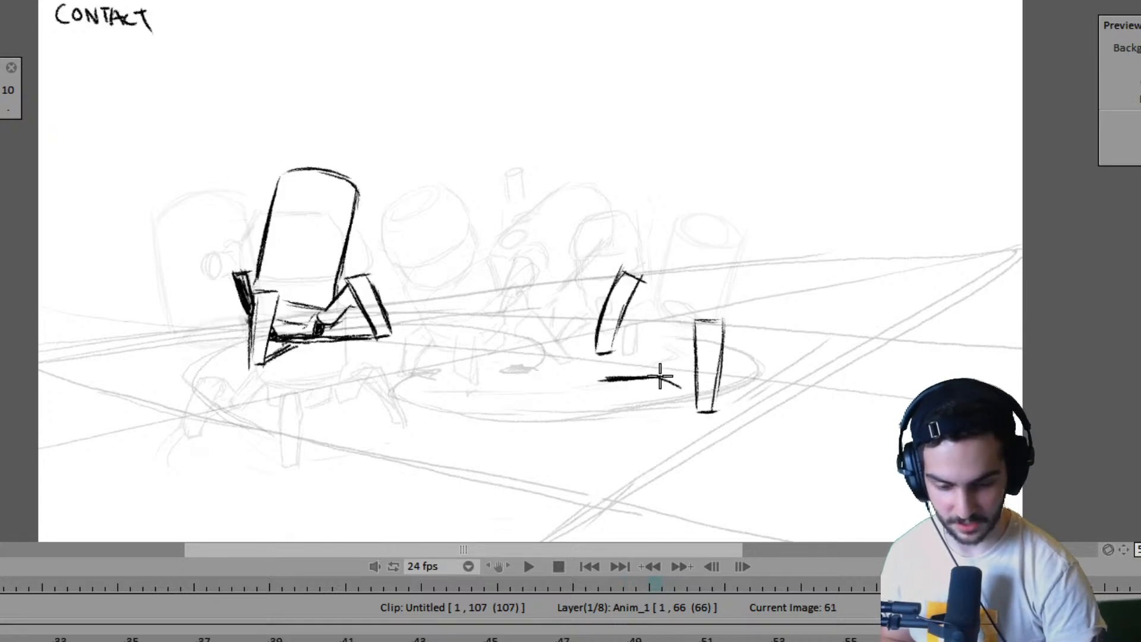
key("Left")
key("Left")
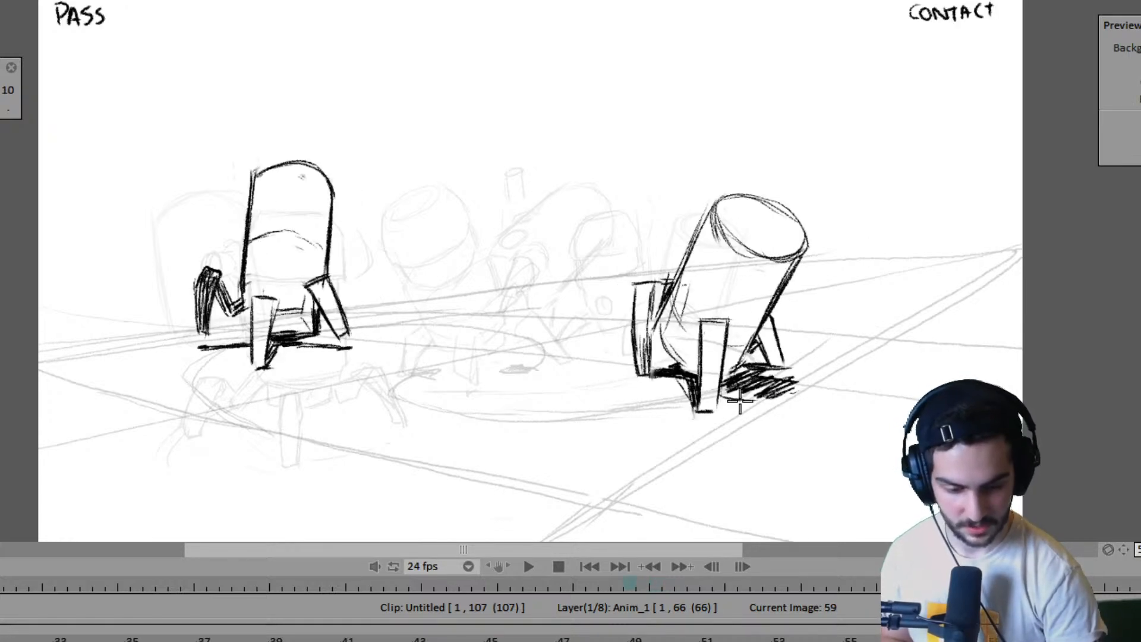
key("Right")
key("Right")
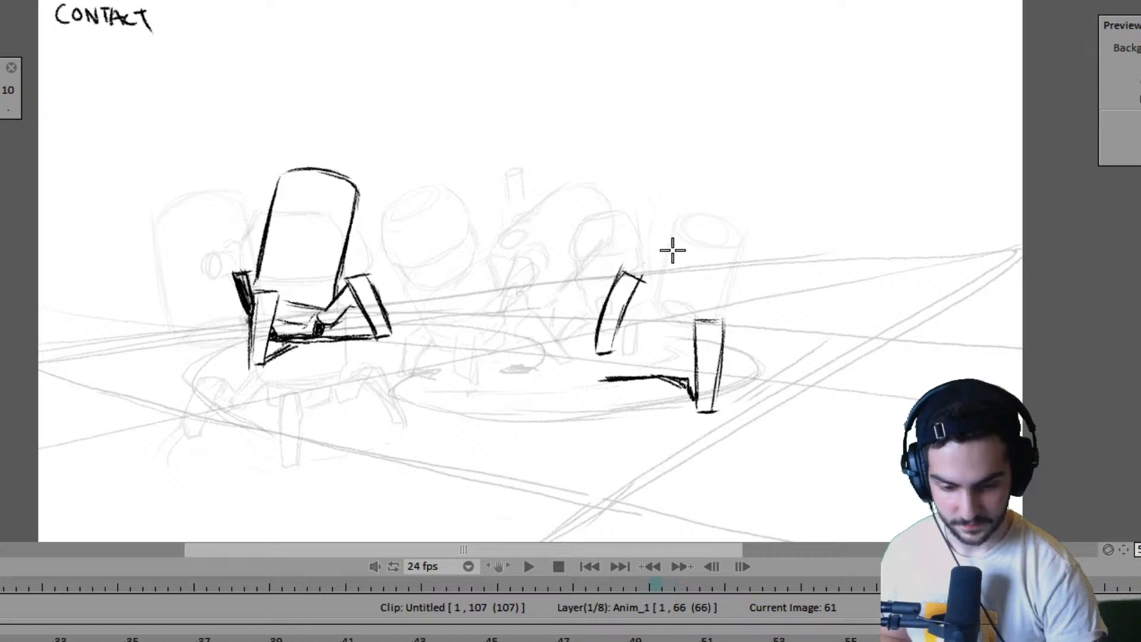
- Try a slanted left body edge for the right robot on frame 61, curving under toward the front leg, and compare it with frame 59
key("Left")
key("Left")
key("Right")
key("Right")
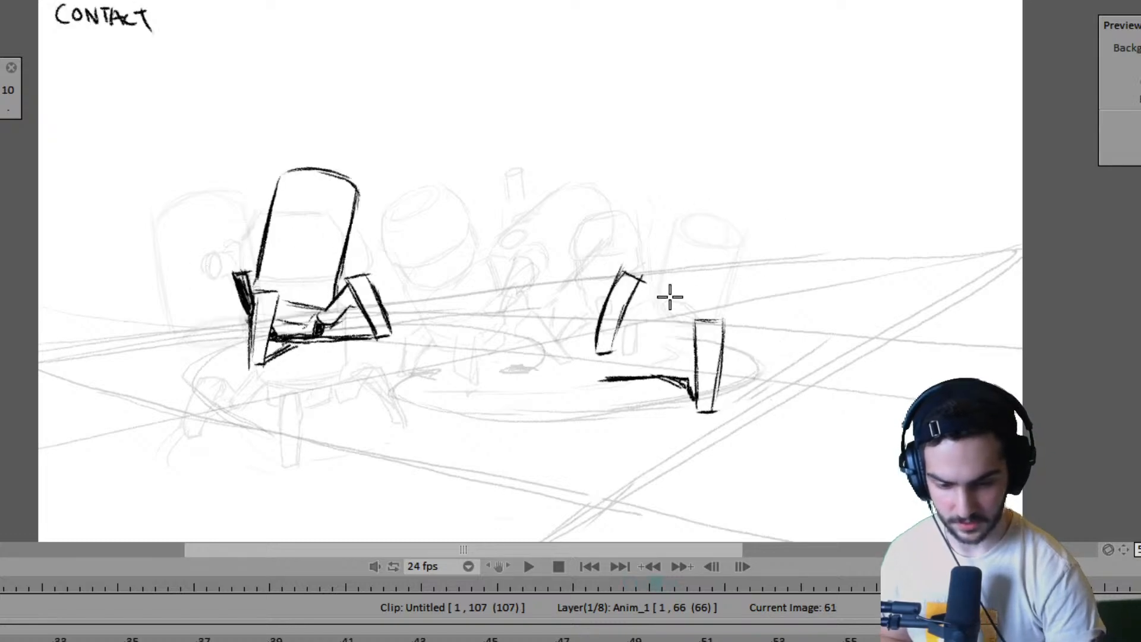
key("ctrl+z")
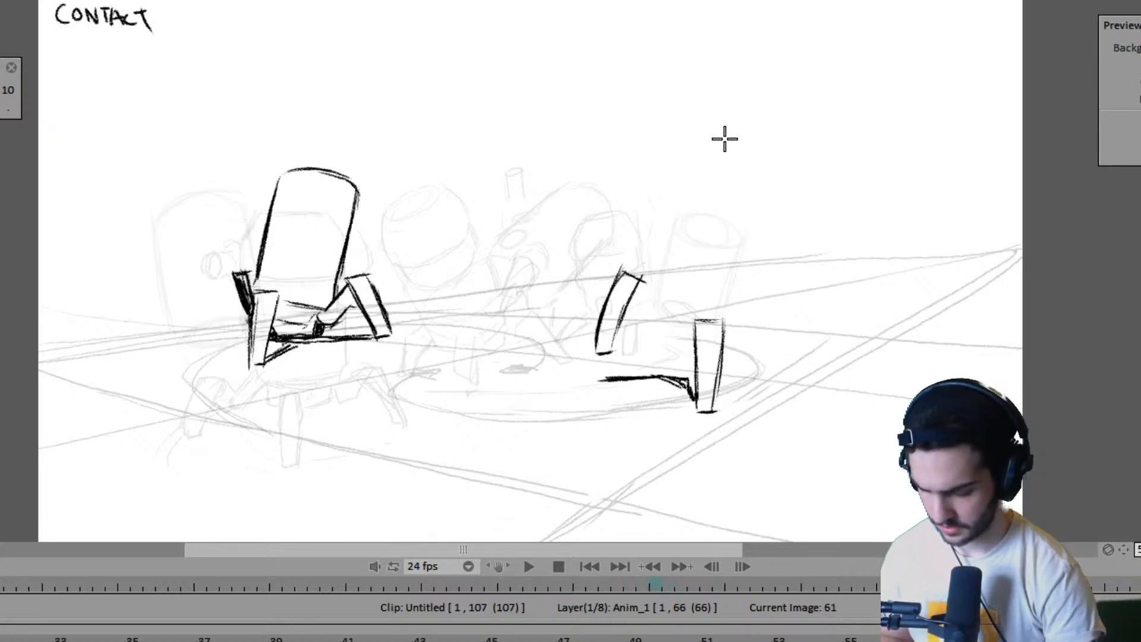
mouse_move(696, 192)
left_mouse_down()
mouse_move(658, 320)
mouse_move(691, 221)
mouse_move(660, 315)
mouse_move(678, 351)
left_mouse_up()
left_click_drag(661, 312, 686, 357)
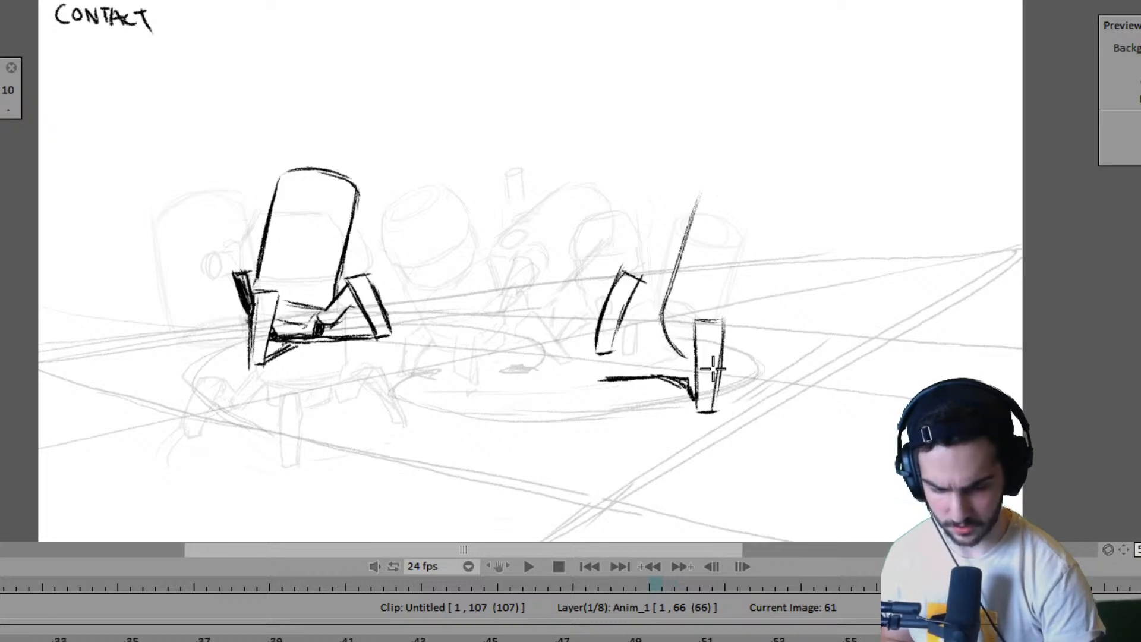
key("Left")
key("Left")
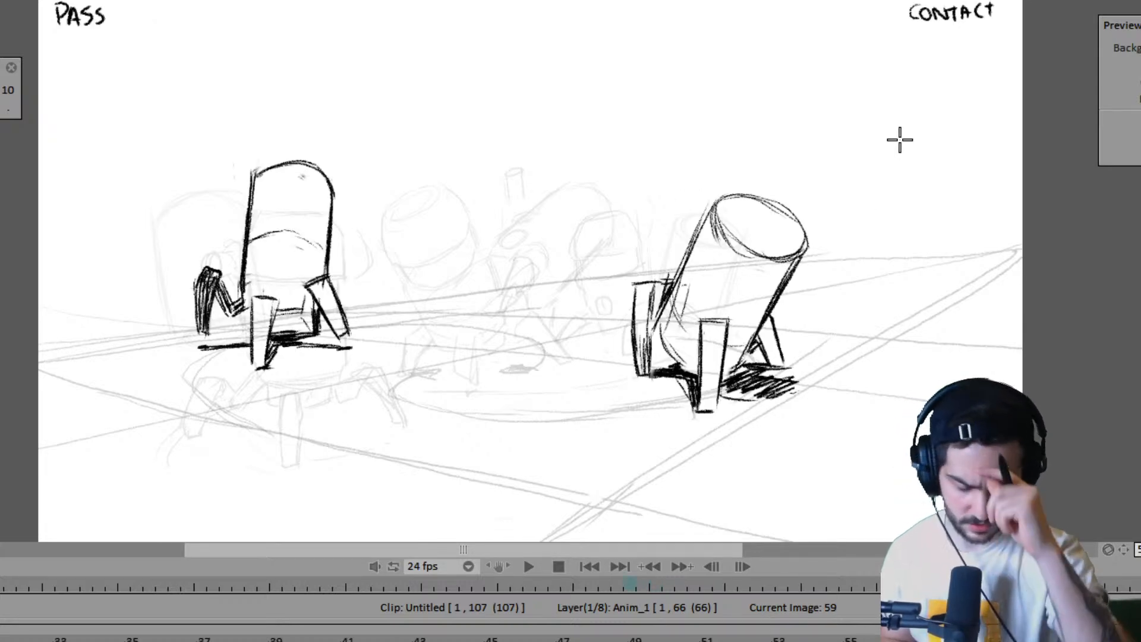
key("Right")
key("Right")
key("Left")
key("Left")
key("Right")
key("Right")
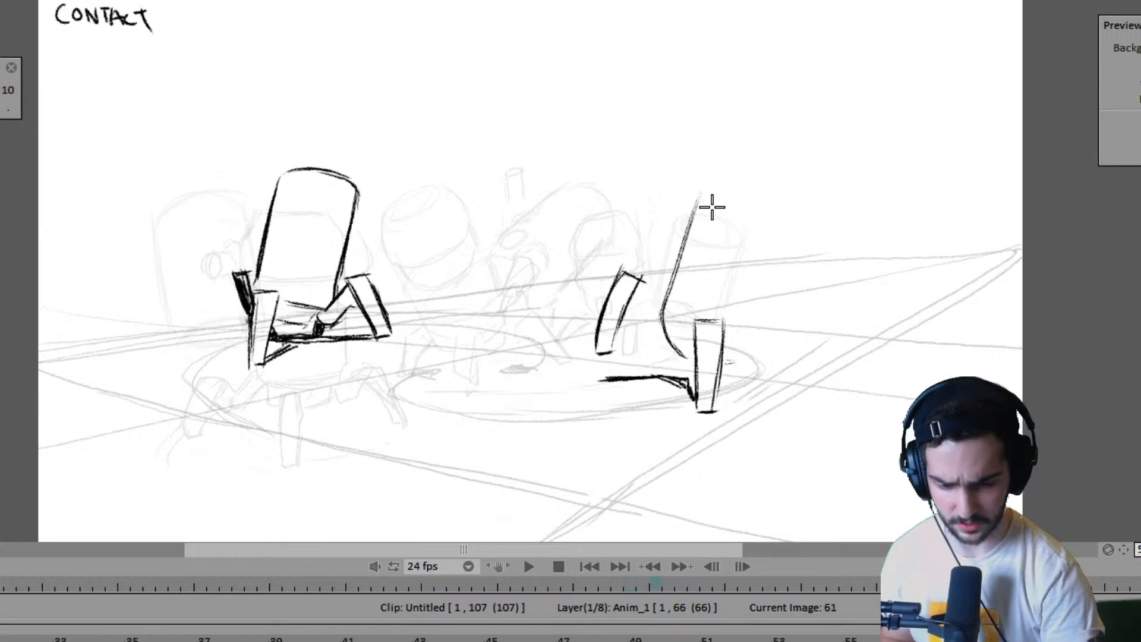
- Try sketching the oval top of the right robot's body on frame 61, checking its tilt against frame 59
key("ctrl+z")
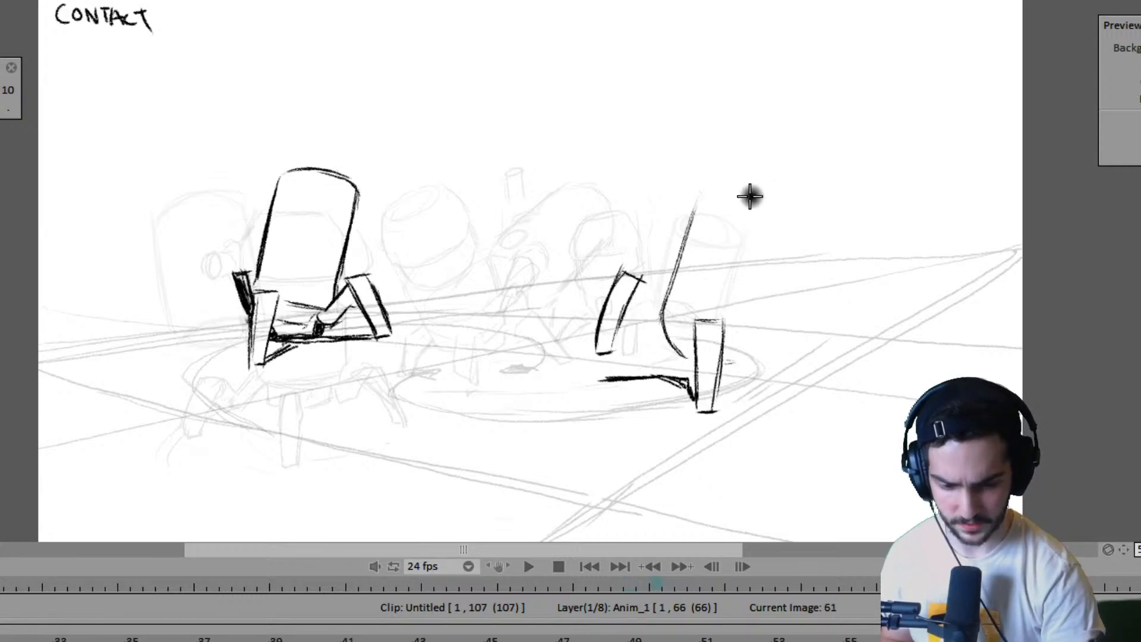
left_click_drag(699, 202, 759, 187)
key("ctrl+z")
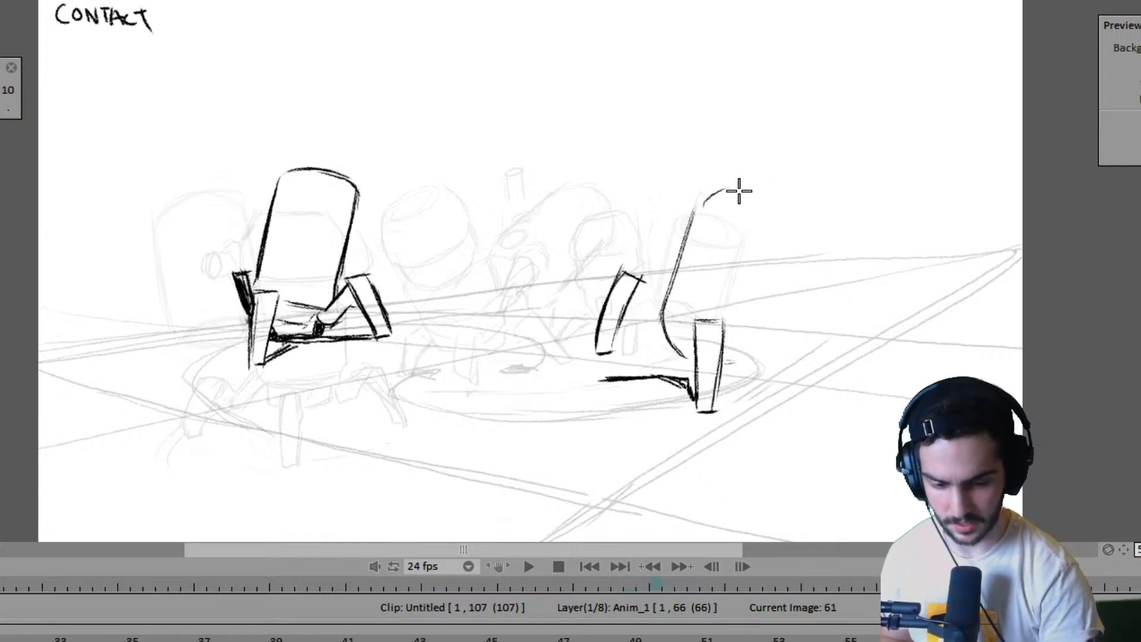
key("Left")
key("Left")
key("Right")
key("Right")
key("ctrl+z")
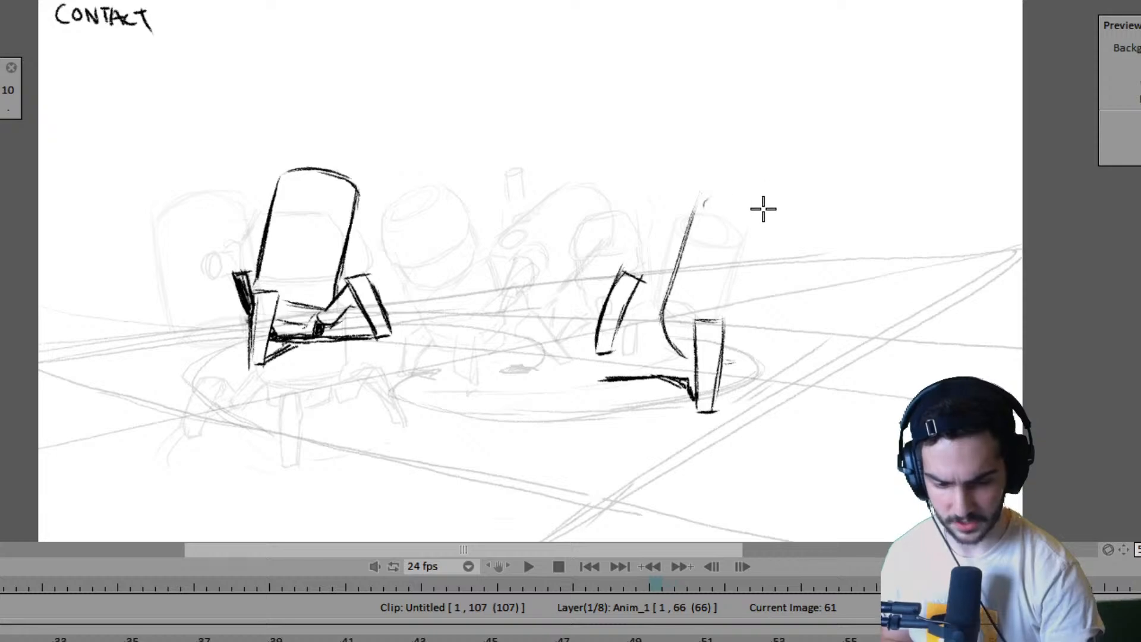
mouse_move(703, 202)
left_mouse_down()
mouse_move(779, 198)
mouse_move(789, 221)
left_mouse_up()
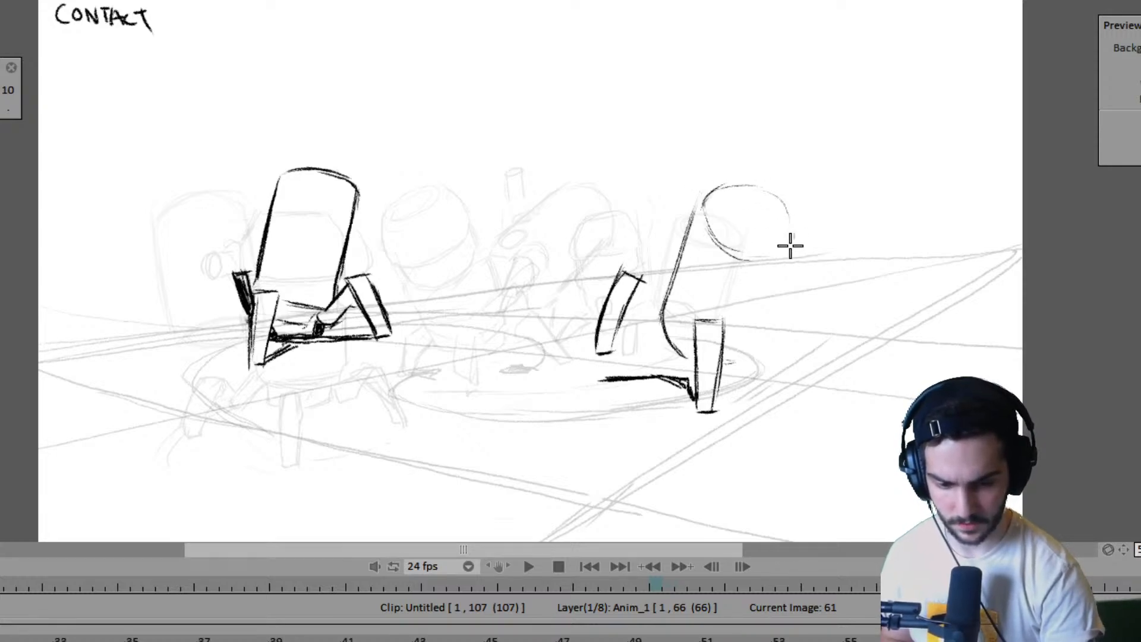
key("Left")
key("Left")
key("Right")
key("Right")
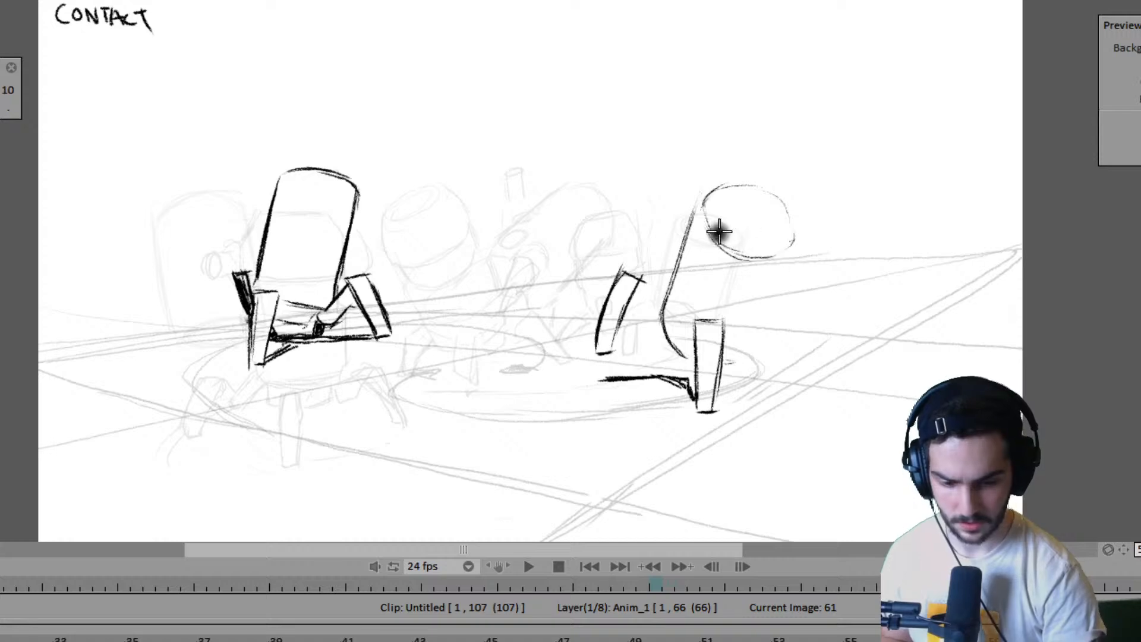
key("ctrl+z")
- Redraw the body's oval top on frame 61 wider and rounder, slightly higher than on frame 59
key("Left")
key("Left")
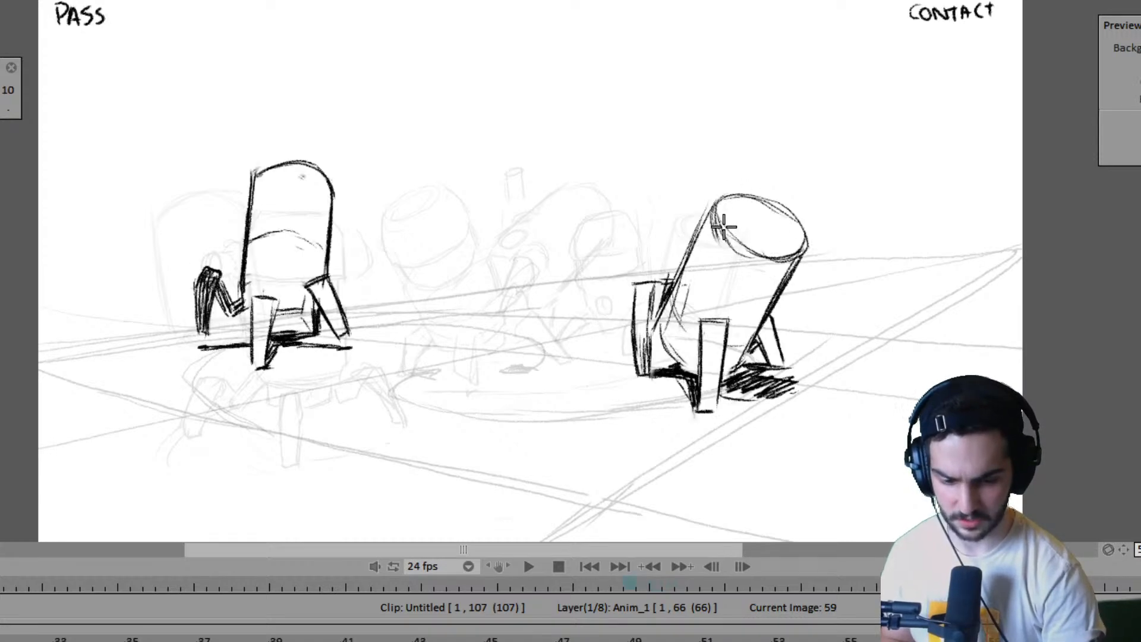
key("Right")
key("Right")
mouse_move(700, 203)
left_mouse_down()
mouse_move(711, 243)
mouse_move(743, 181)
left_mouse_up()
mouse_move(716, 236)
left_mouse_down()
mouse_move(753, 171)
mouse_move(743, 196)
mouse_move(788, 231)
left_mouse_up()
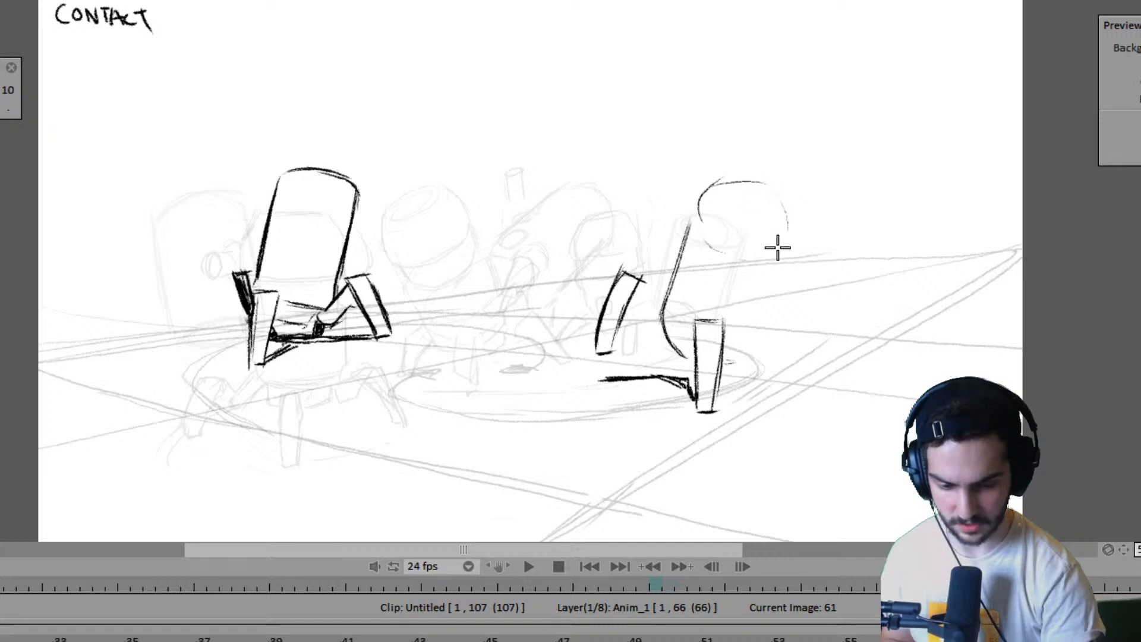
mouse_move(700, 205)
left_mouse_down()
mouse_move(749, 256)
mouse_move(698, 240)
mouse_move(748, 257)
mouse_move(789, 232)
left_mouse_up()
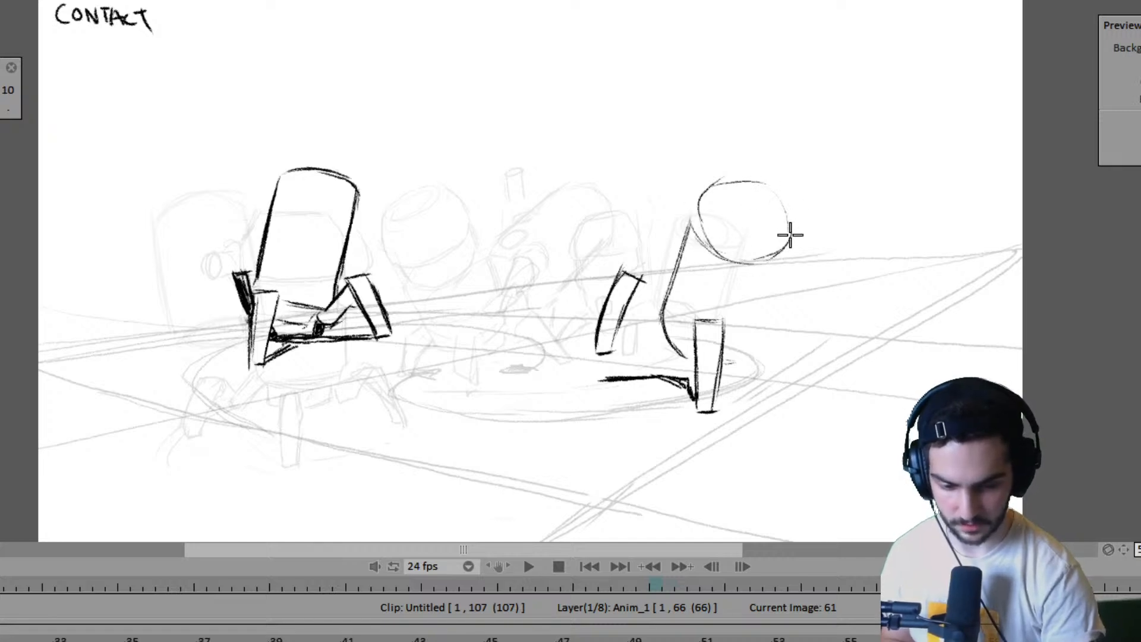
- Close the right robot's body on frame 61 with a slanted right edge and a rounded base behind the front leg
key("Left")
key("Left")
key("Right")
key("Right")
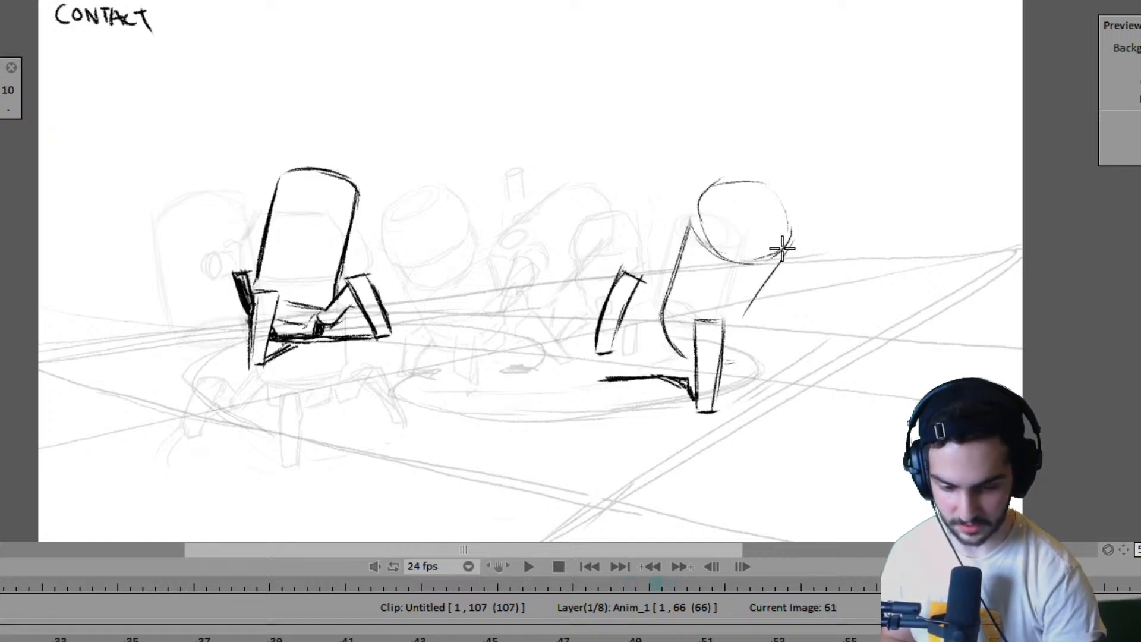
mouse_move(794, 234)
left_mouse_down()
mouse_move(734, 347)
mouse_move(688, 347)
mouse_move(733, 351)
mouse_move(751, 331)
mouse_move(684, 349)
mouse_move(665, 316)
mouse_move(686, 353)
mouse_move(661, 319)
left_mouse_up()
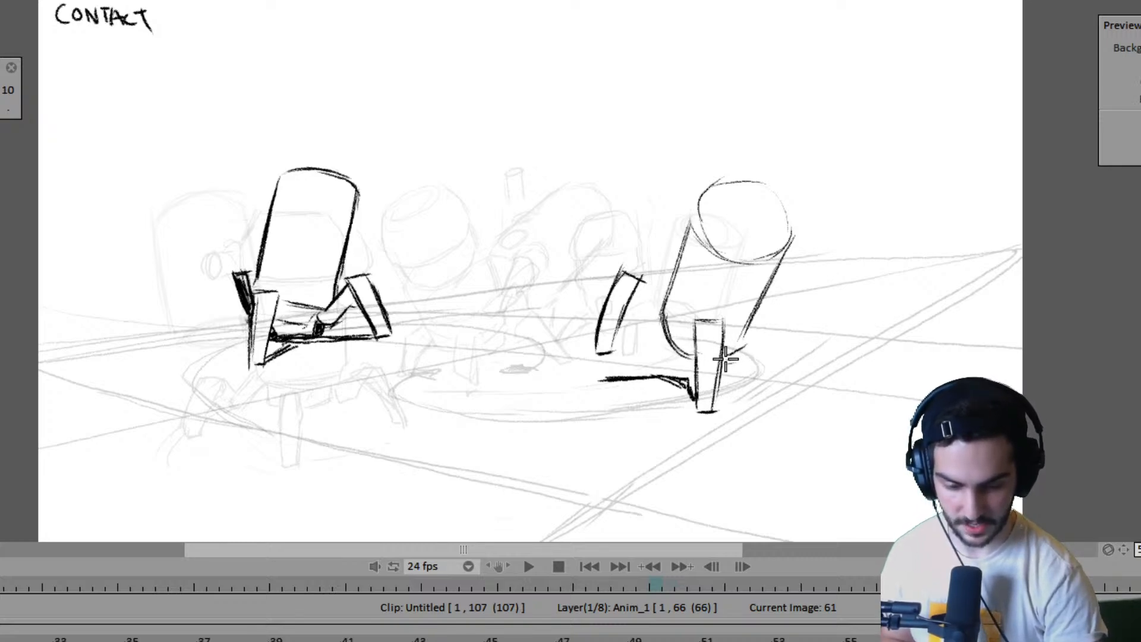
- Flip through frames 59, 61 and 63 to examine how the right robot's body moves and tilts between poses
key("Left")
key("Right")
key("Right")
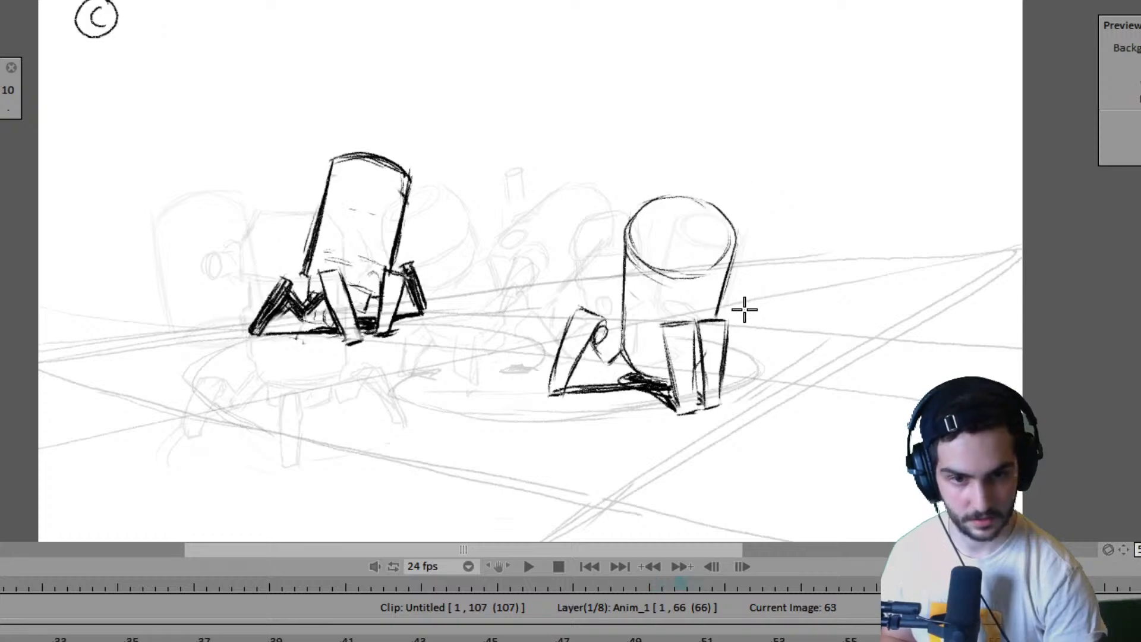
key("Left")
key("Left")
key("Left")
key("Right")
key("Right")
key("Right")
key("Left")
key("Left")
key("Left")
key("Left")
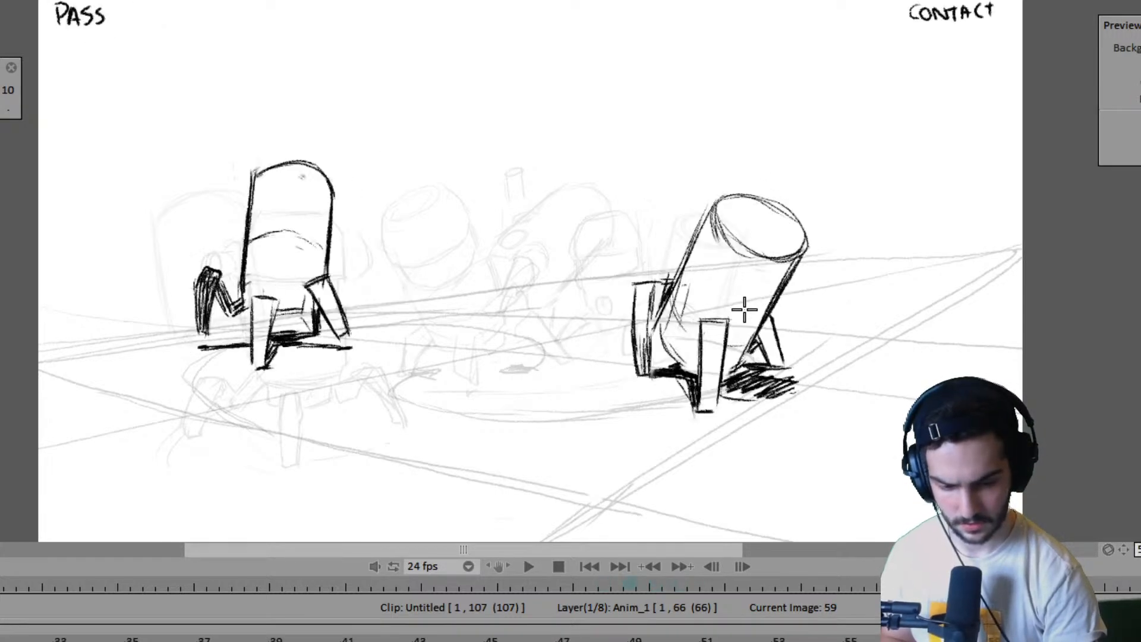
key("Right")
key("Right")
key("Right")
key("Left")
key("Right")
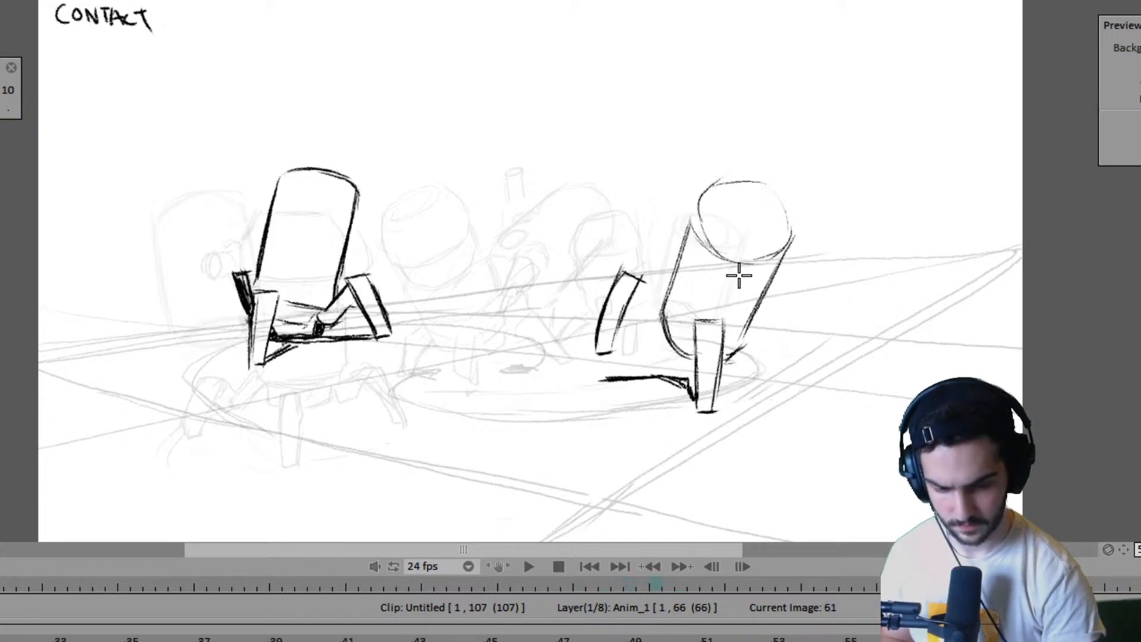
key("Left")
key("Right")
key("Left")
key("Right")
key("Right")
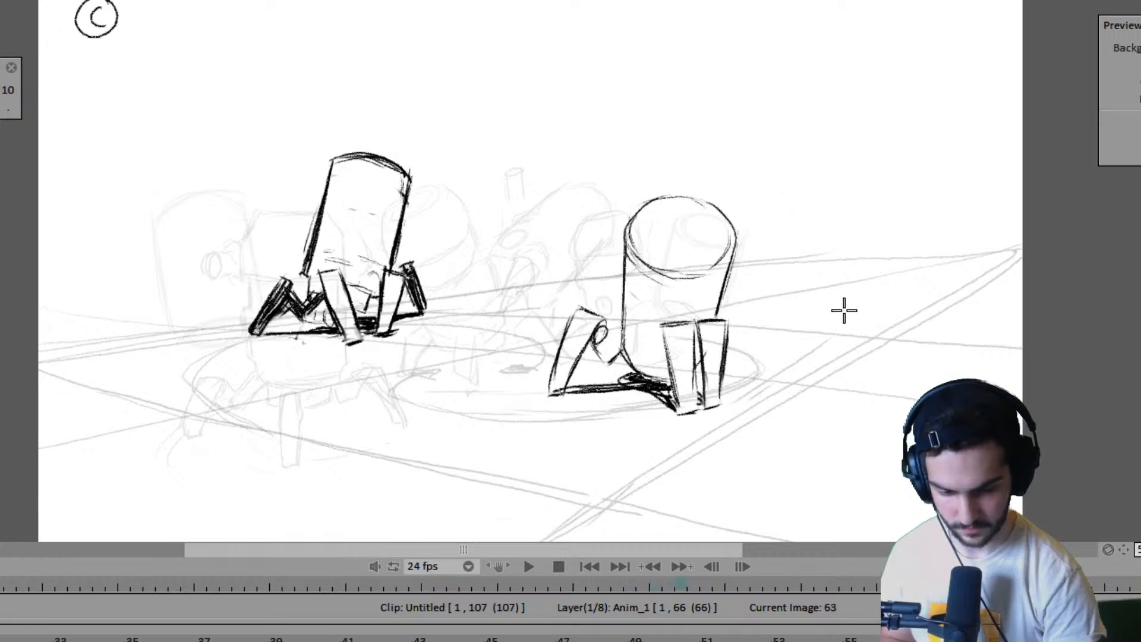
key("Left")
- Erase the right robot's body on frame 61, keeping its two legs and the ground shadow line
key("Right")
key("Left")
key("Left")
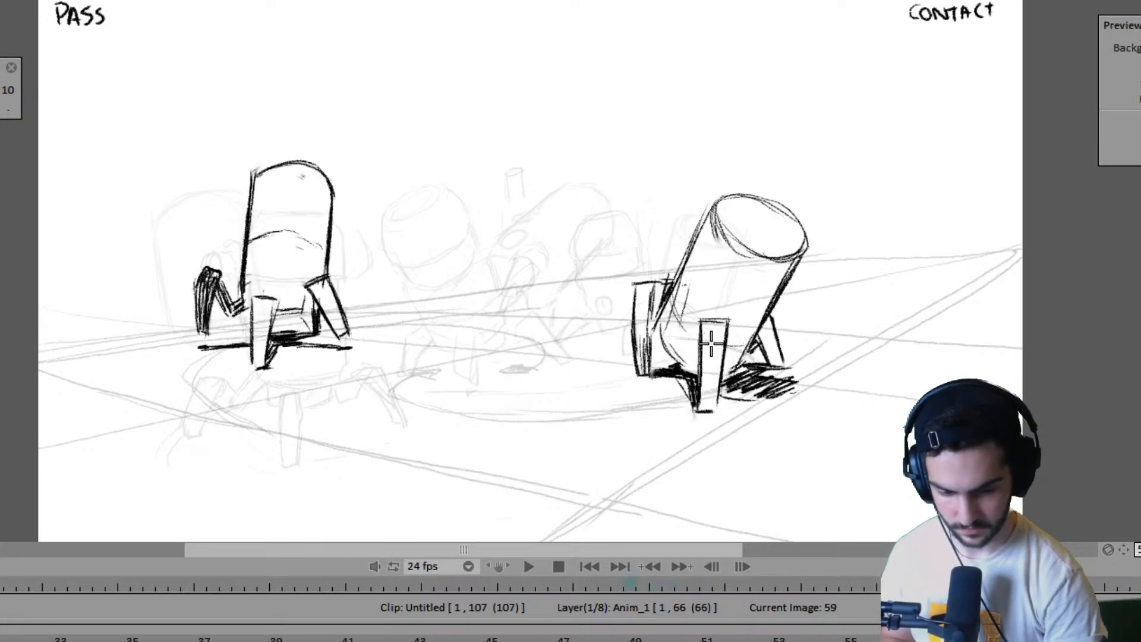
key("Right")
mouse_move(672, 341)
left_mouse_down()
mouse_move(687, 230)
mouse_move(673, 287)
mouse_move(718, 197)
mouse_move(724, 255)
mouse_move(775, 244)
left_mouse_up()
left_click_drag(737, 352, 769, 257)
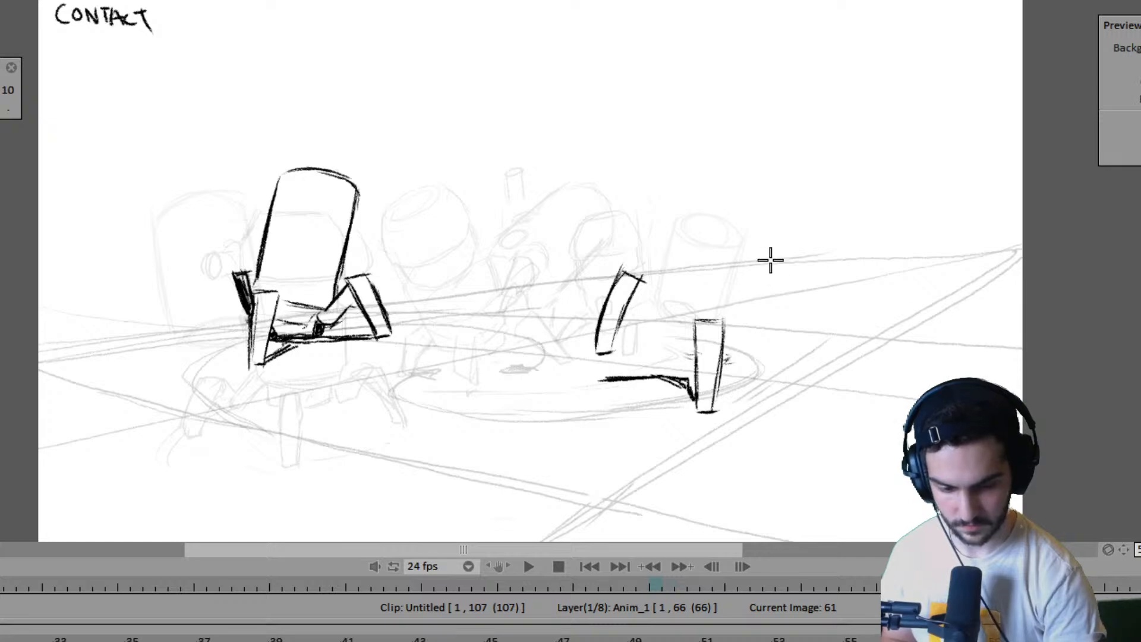
- Draw the body's left edge on frame 61 farther left, nearer the raised leg, curving at the base into the front leg
key("Left")
key("Right")
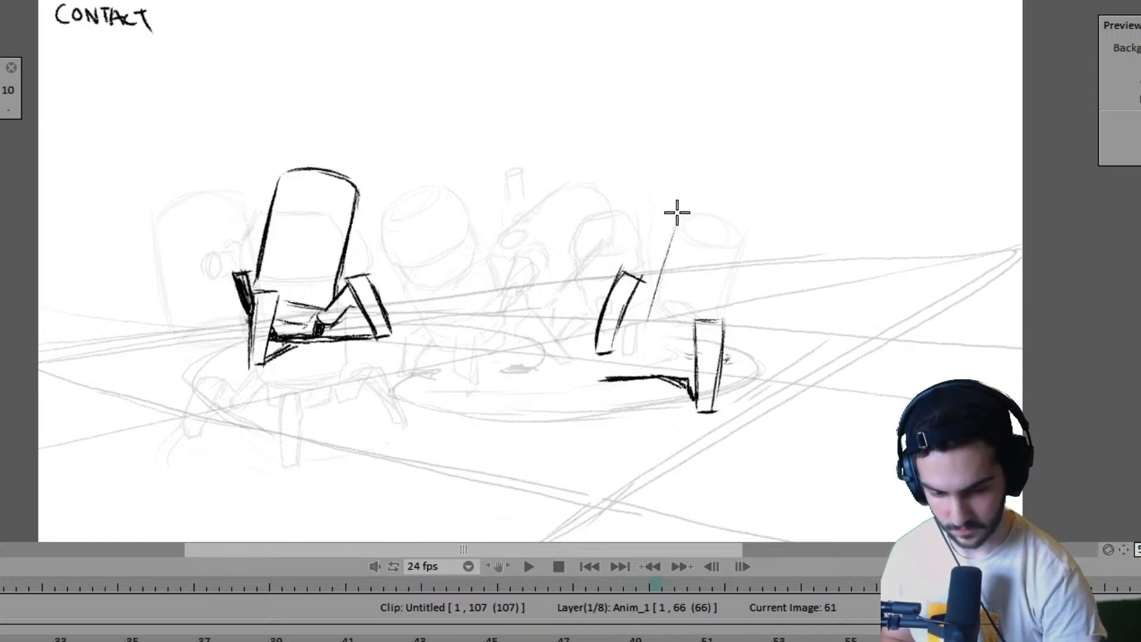
left_click_drag(681, 209, 643, 337)
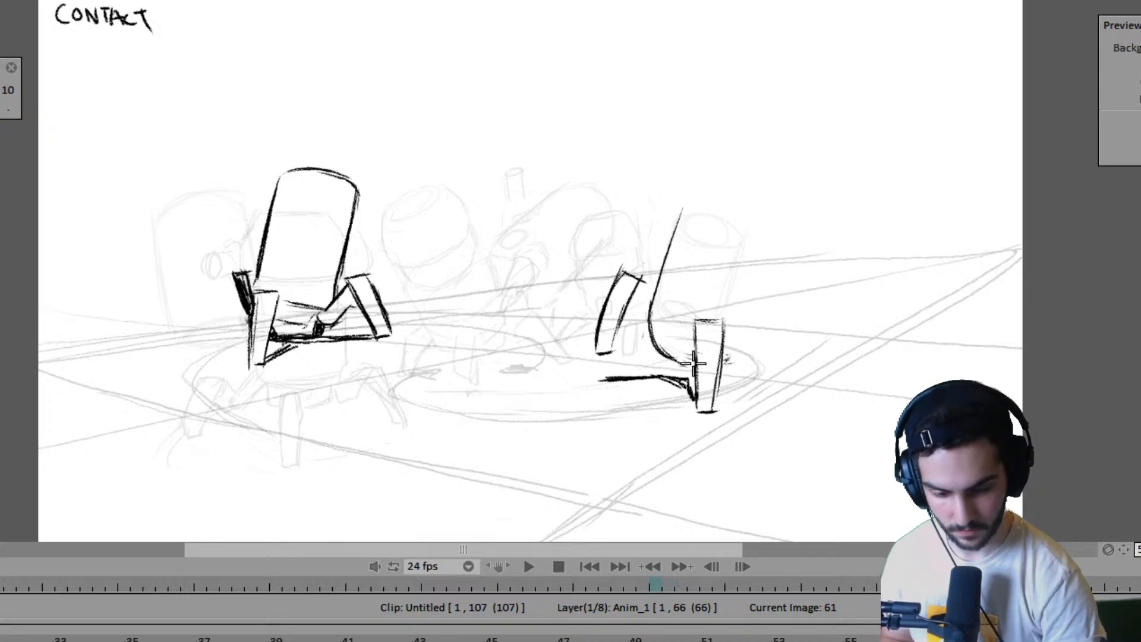
- Play the animation from around frame 15 to review the walk leading up to the right robot's unfinished pose
key("Left")
key("Right")
key("Left")
key("Left")
key("Left")
key("Left")
key("Left")
key("Left")
key("Left")
key("Left")
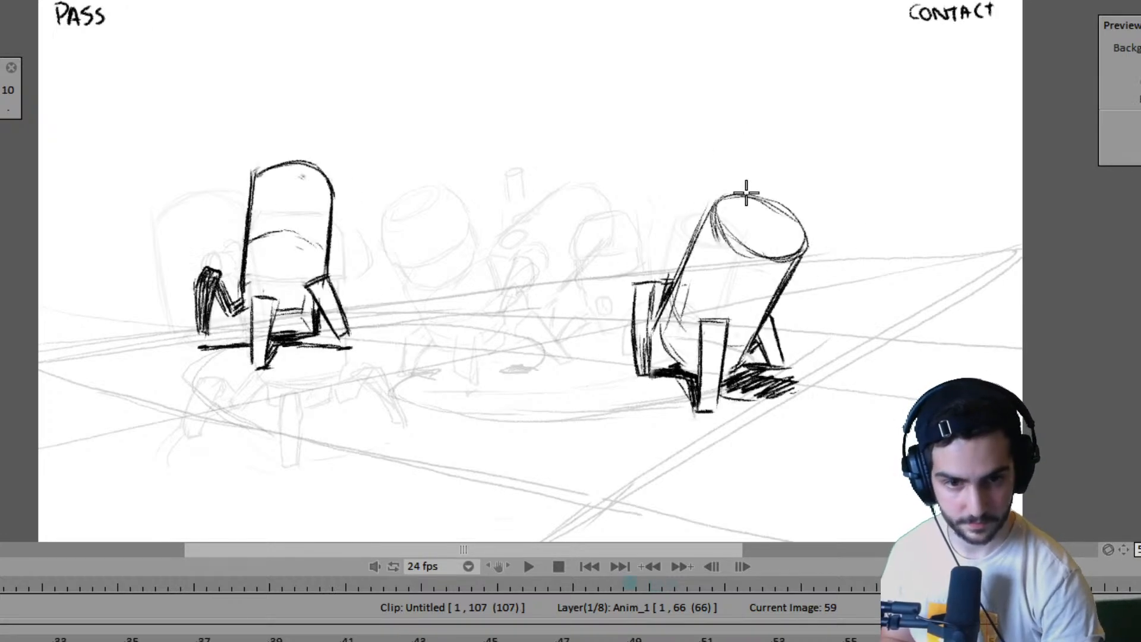
key("Left")
key("Left")
key("Left")
key("Left")
key("Left")
key("Left")
key("Left")
key("Left")
key("Left")
key("Left")
key("Left")
key("Left")
key("Left")
key("Left")
key("Left")
key("Left")
key("Left")
key("Left")
key("Left")
key("Left")
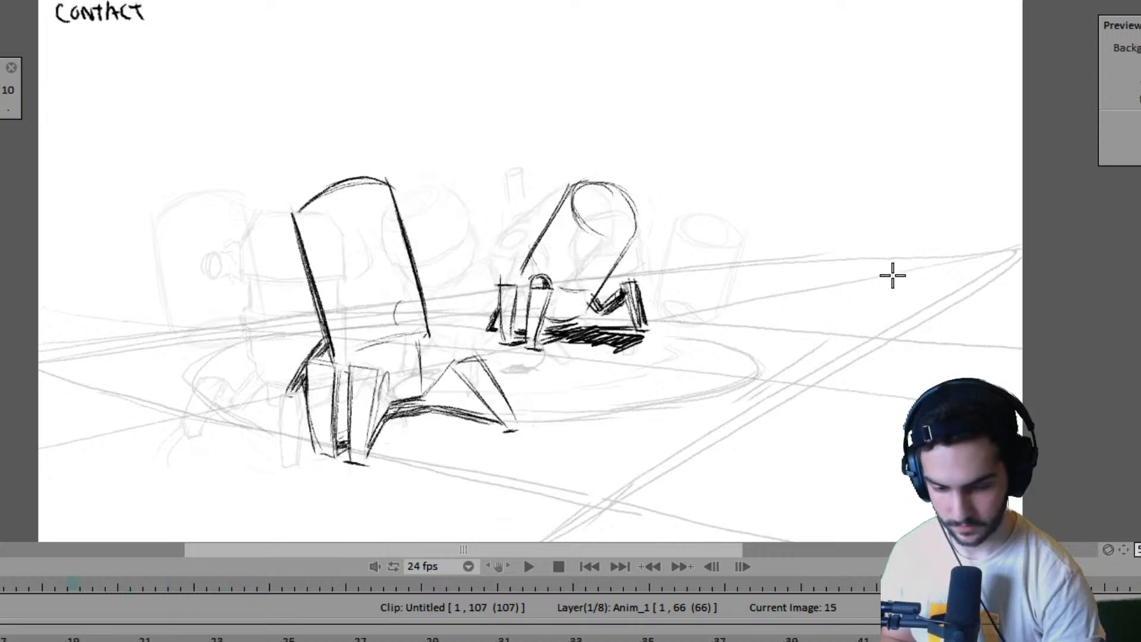
key("Return")
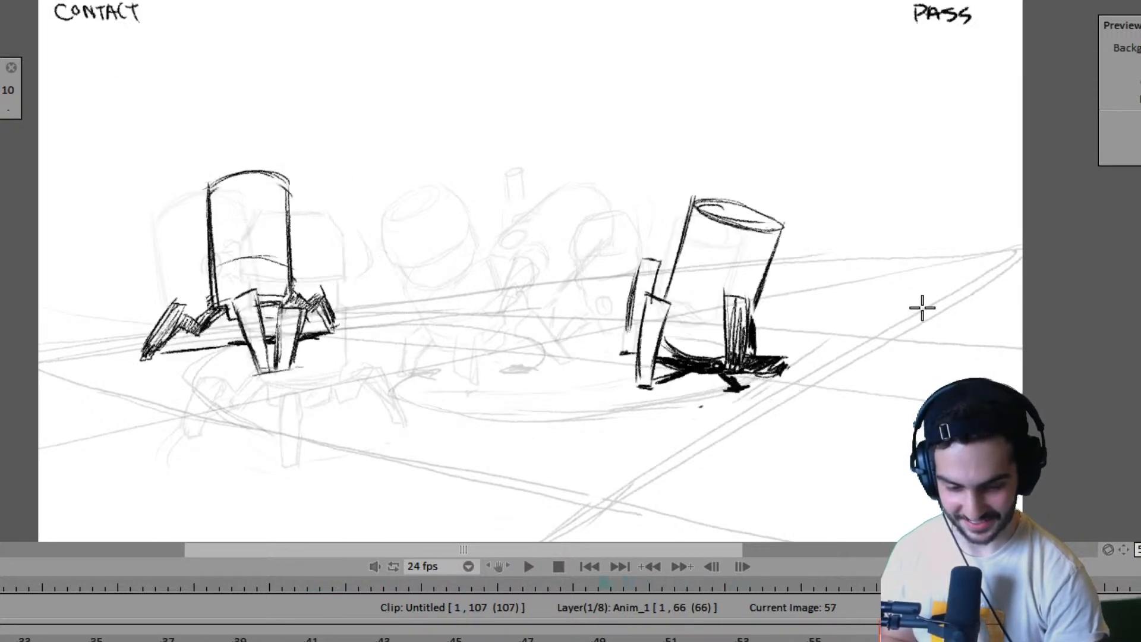
key("space")
- Flip through the earlier contact and pass poses up to frame 59 to examine the motion leading into frame 61
key("Left")
key("Left")
key("Left")
key("Right")
key("Right")
key("Right")
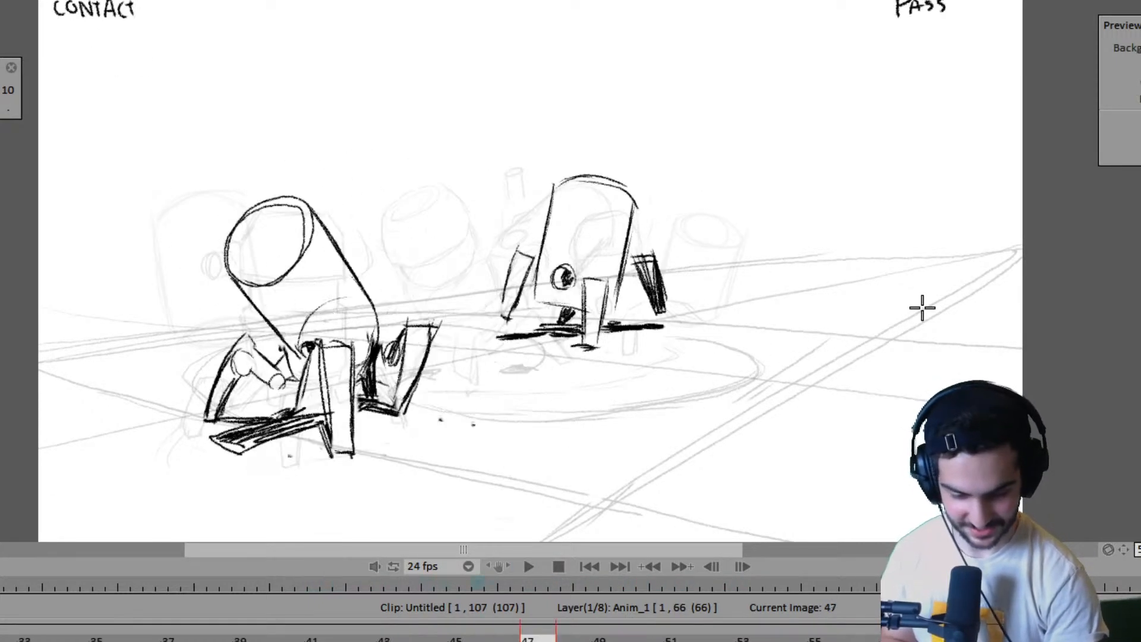
key("Right")
- Shade the shadow on frame 61 between the right robot's body base and its planted front foot
key("Right")
key("Left")
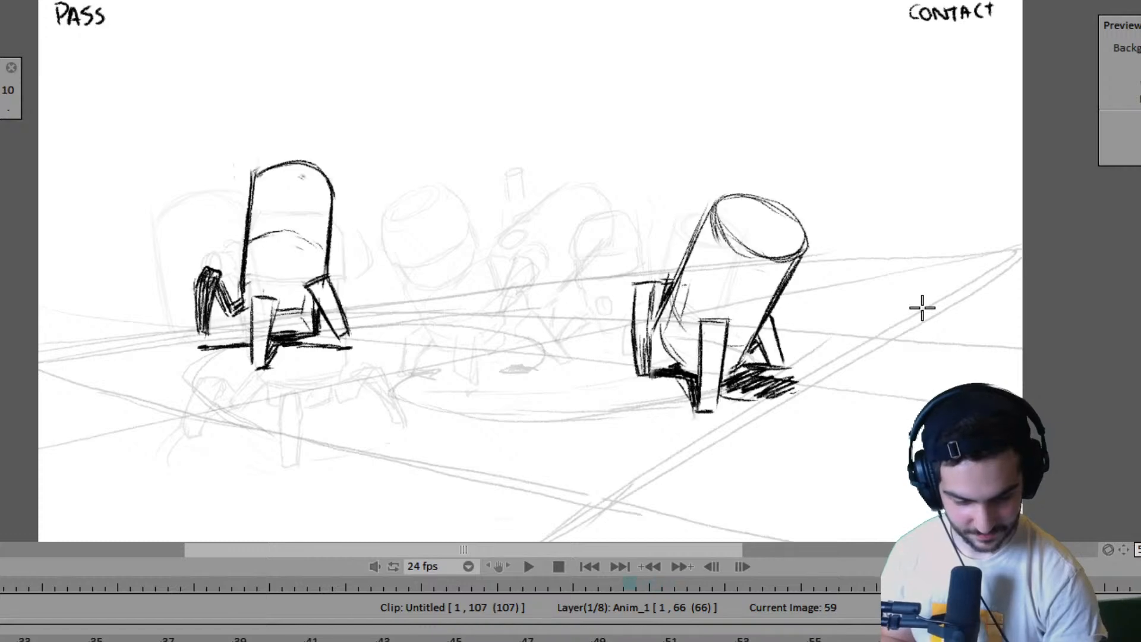
key("Right")
key("Left")
key("Right")
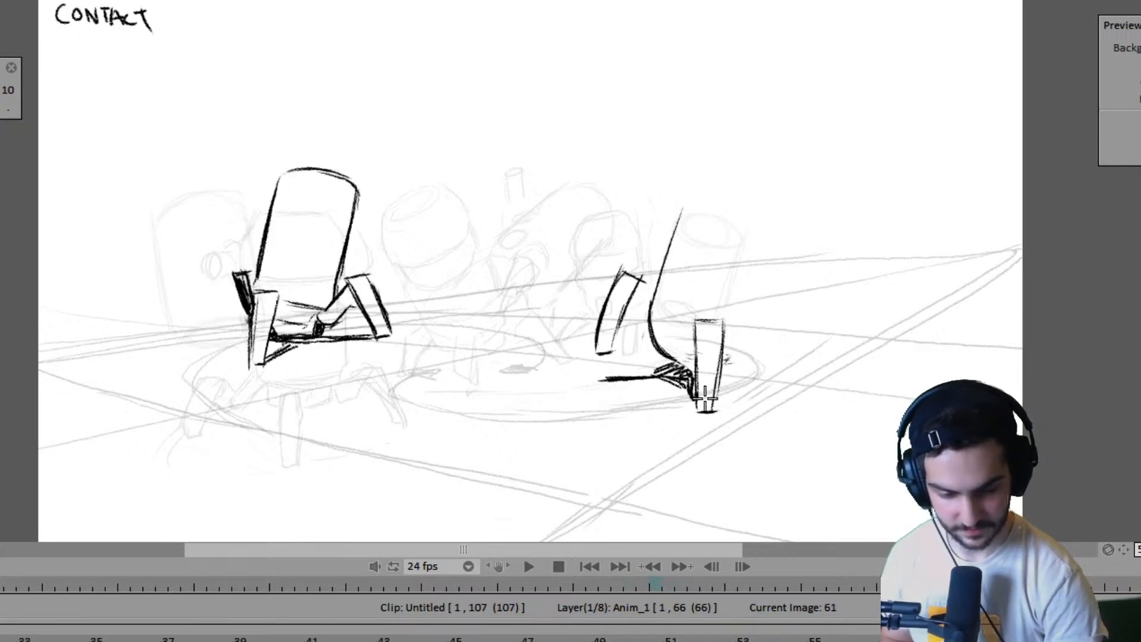
- Flip between frame 61 and the preceding poses to compare the new body edge and shadow of the right robot
key("Left")
key("Right")
key("Left")
key("Right")
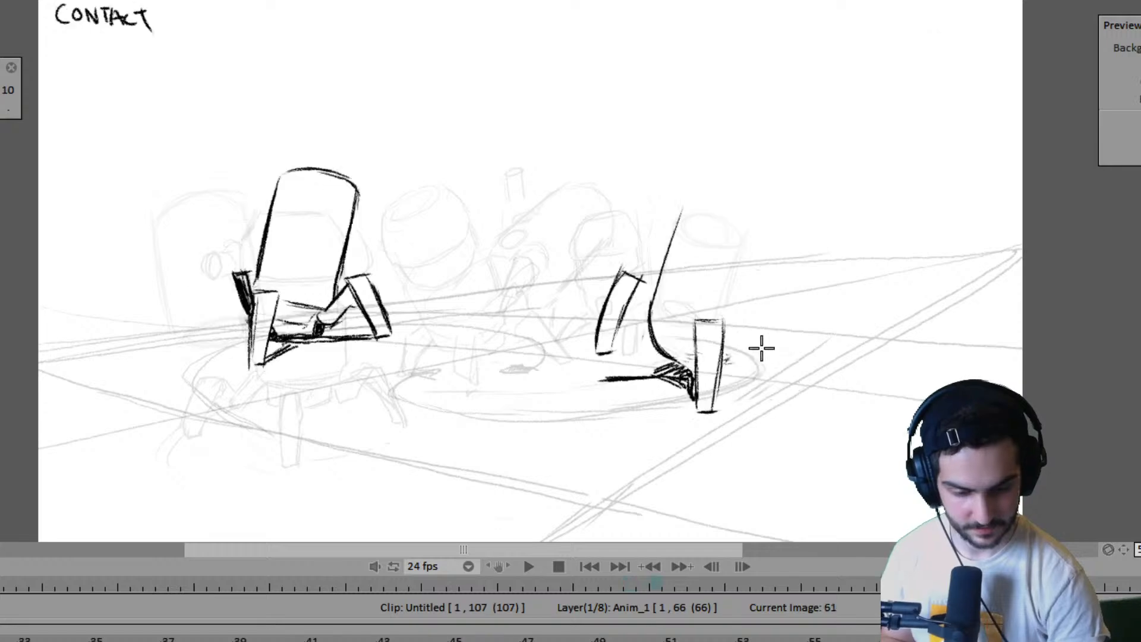
key("Left")
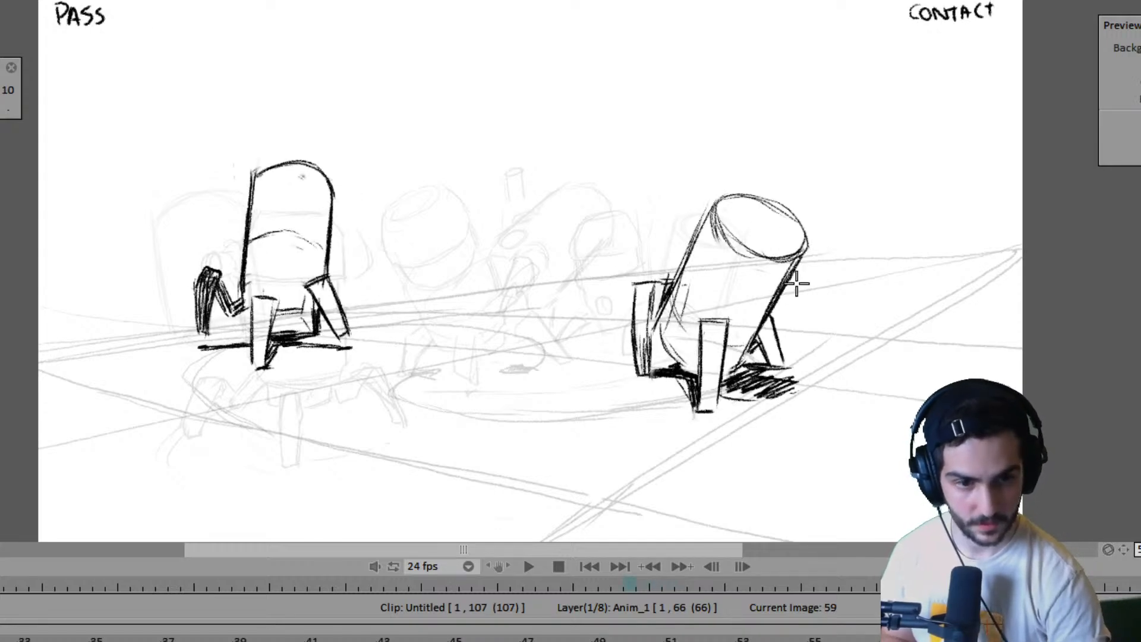
key("Left")
key("Right")
- Draw the right robot's raised leg on the far side of its planted front foot on frame 61
key("Right")
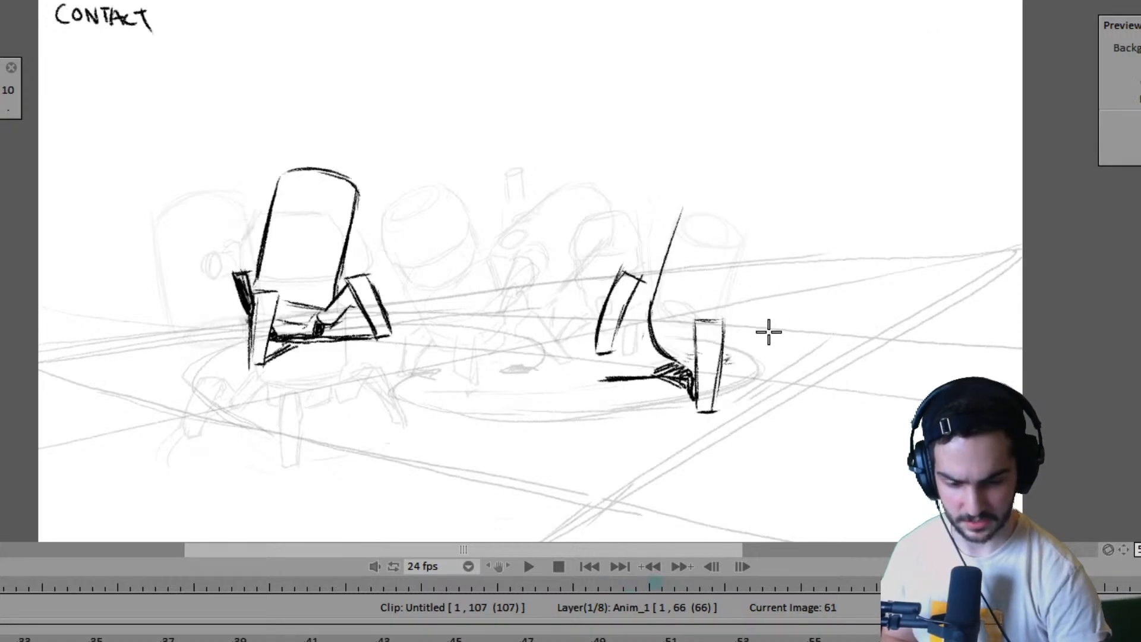
key("Left")
key("Right")
mouse_move(752, 299)
left_mouse_down()
mouse_move(754, 363)
mouse_move(780, 292)
mouse_move(776, 357)
left_mouse_up()
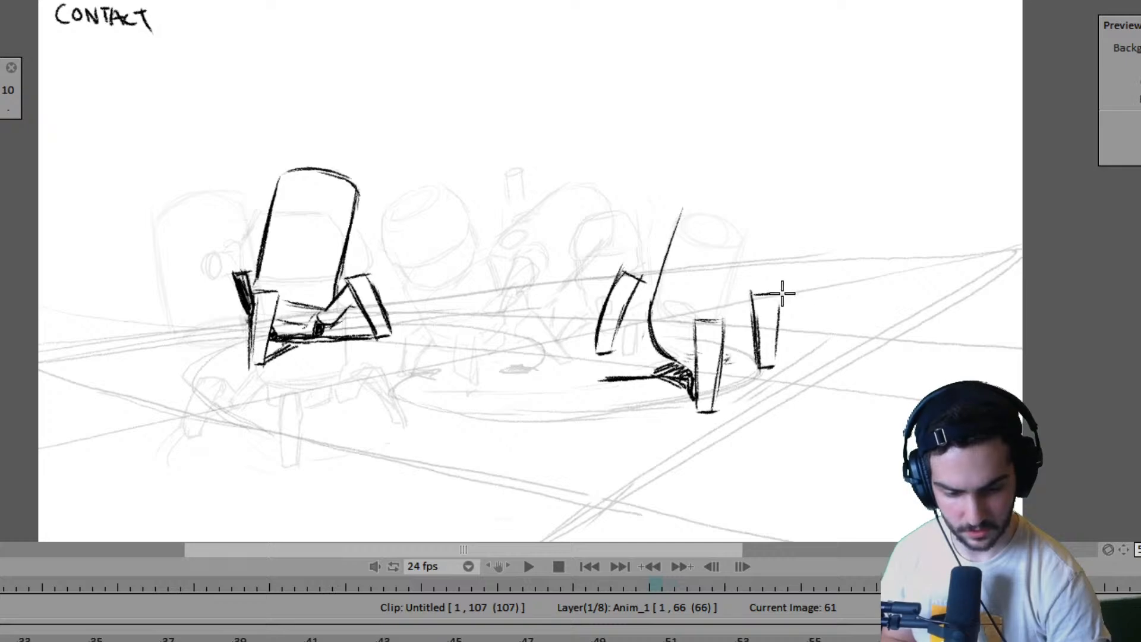
- Flip repeatedly between frames 59 and 61 to compare the right robot's new leg with its previous pose
key("Left")
key("Left")
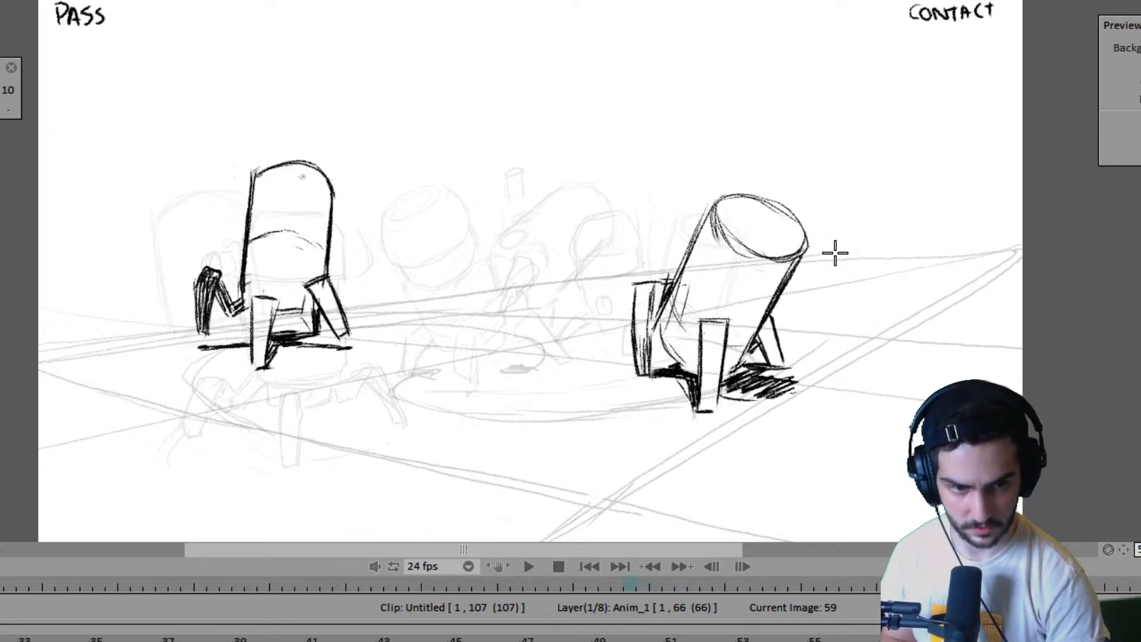
key("Right")
key("Right")
key("Left")
key("Left")
key("Right")
key("Right")
key("Left")
key("Left")
key("Right")
key("Right")
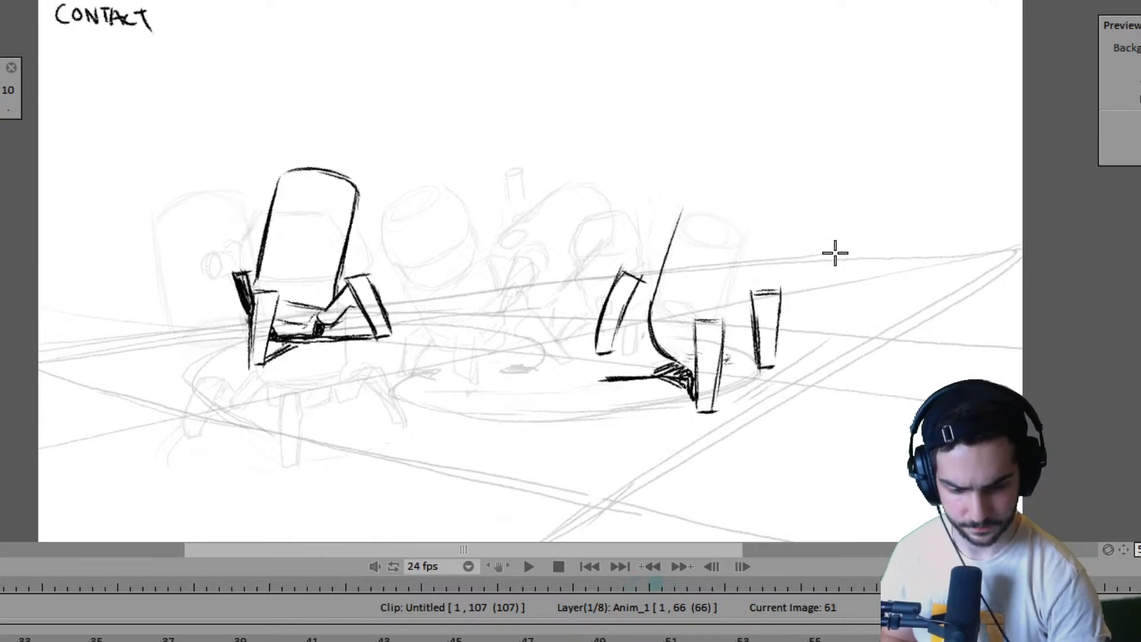
key("Left")
key("Left")
key("Right")
key("Right")
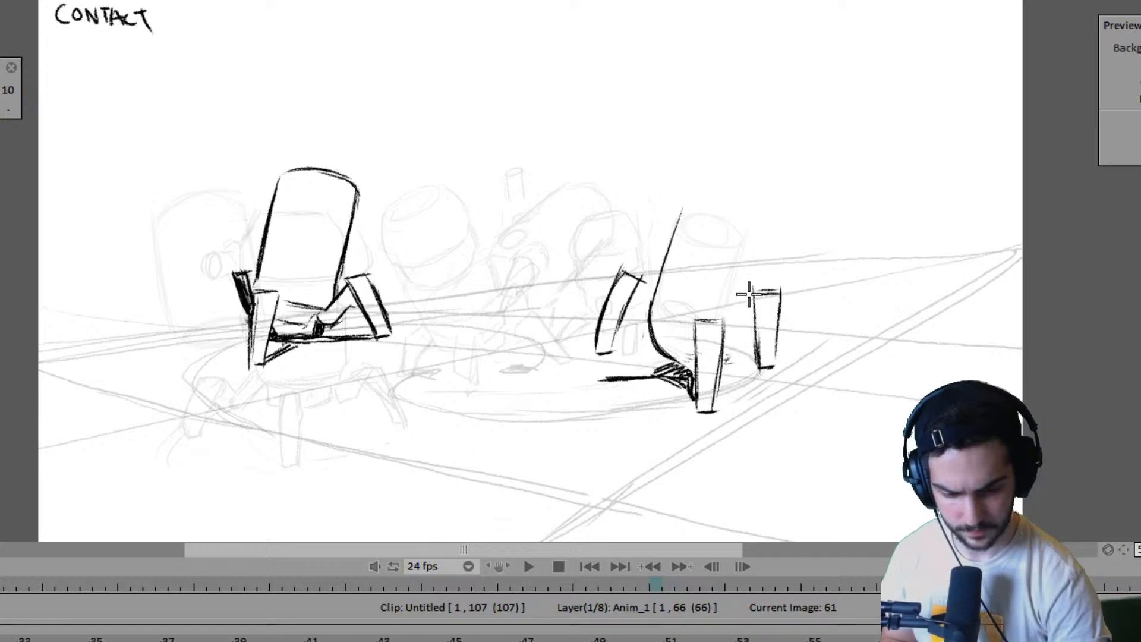
key("Left")
key("Left")
key("Right")
key("Right")
key("Left")
key("Left")
key("Right")
key("Right")
key("Right")
key("Right")
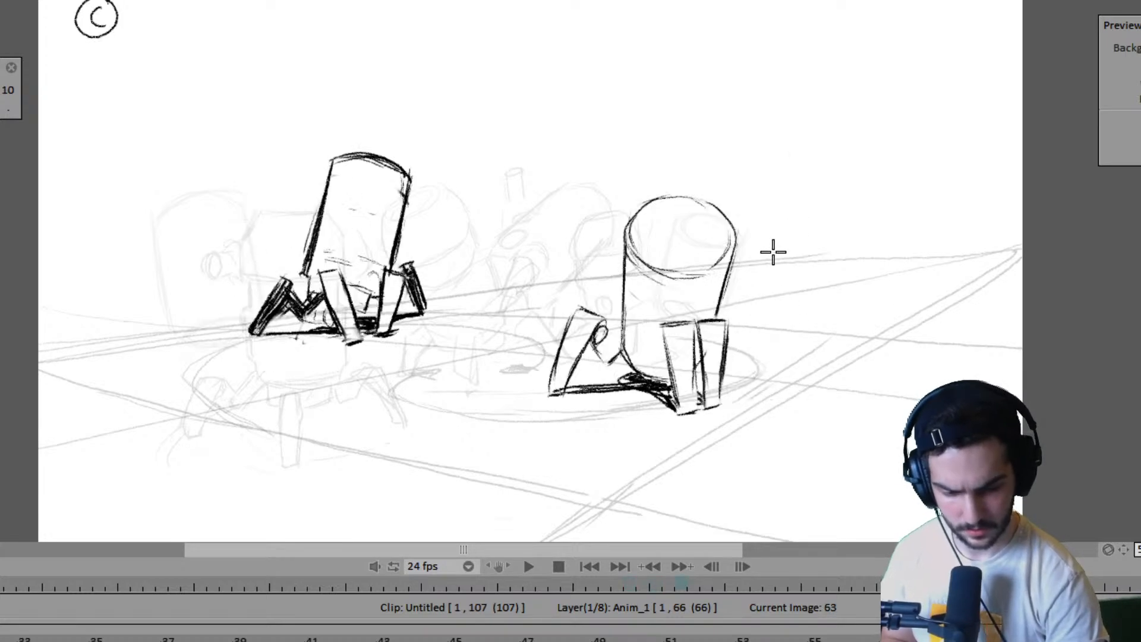
- Flip from frame 61 to frame 63 and back to examine how the right robot's body moves between poses
key("Left")
key("Left")
key("Left")
key("Left")
key("Right")
key("Right")
key("Right")
key("Right")
key("Left")
key("Left")
- Draw the right robot's elliptical top and open body side on frame 61, and shade the shadow behind its front foot
left_click_drag(686, 215, 724, 257)
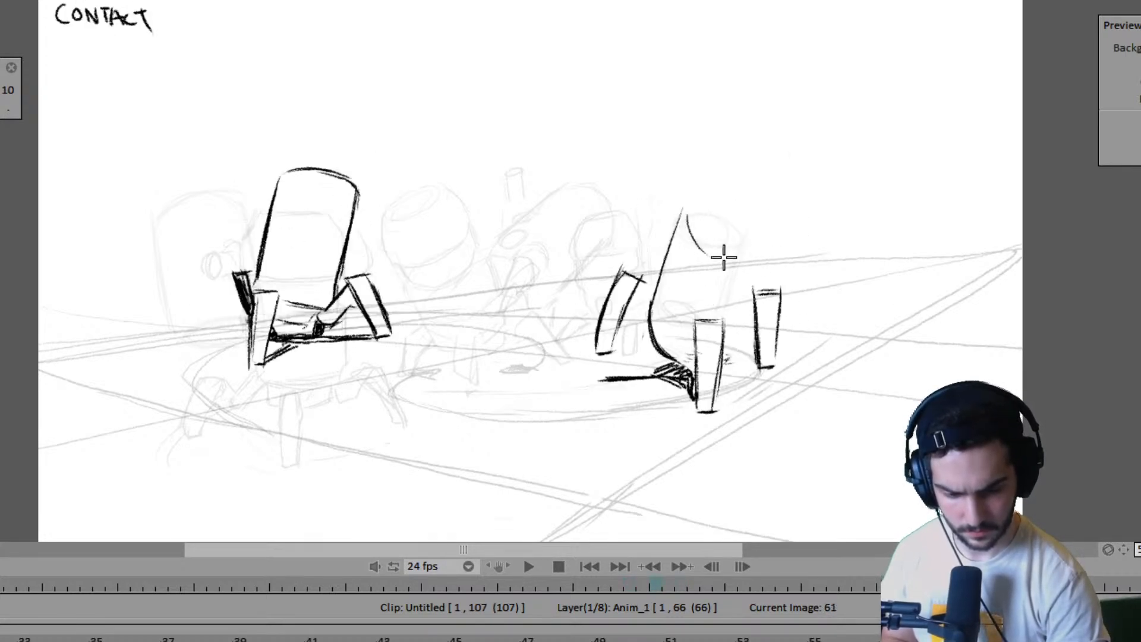
mouse_move(685, 214)
left_mouse_down()
mouse_move(701, 196)
mouse_move(774, 217)
mouse_move(690, 234)
mouse_move(769, 246)
mouse_move(736, 367)
mouse_move(764, 386)
left_mouse_up()
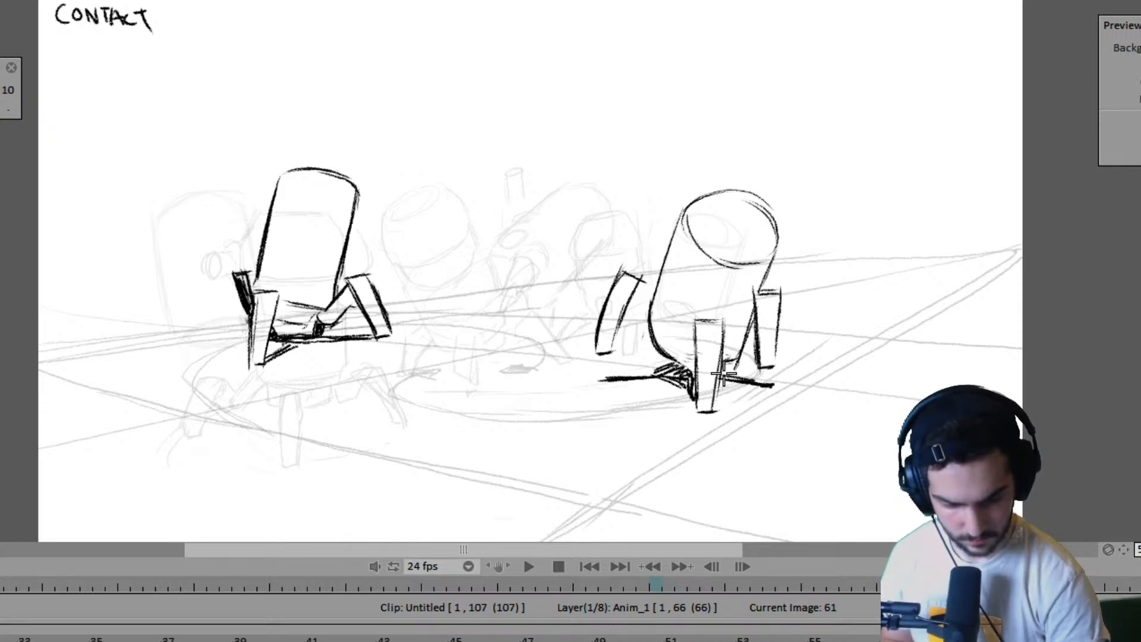
left_click_drag(724, 394, 739, 400)
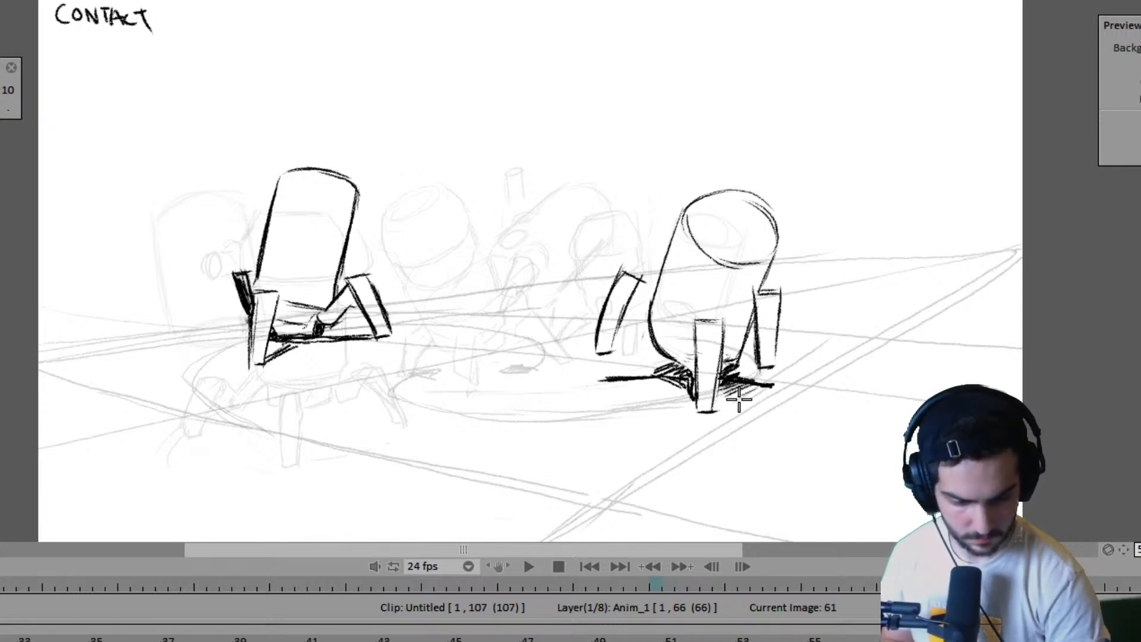
- Outline and shade a ground shadow beneath the right robot's two front feet on frame 63
key("Right")
key("Right")
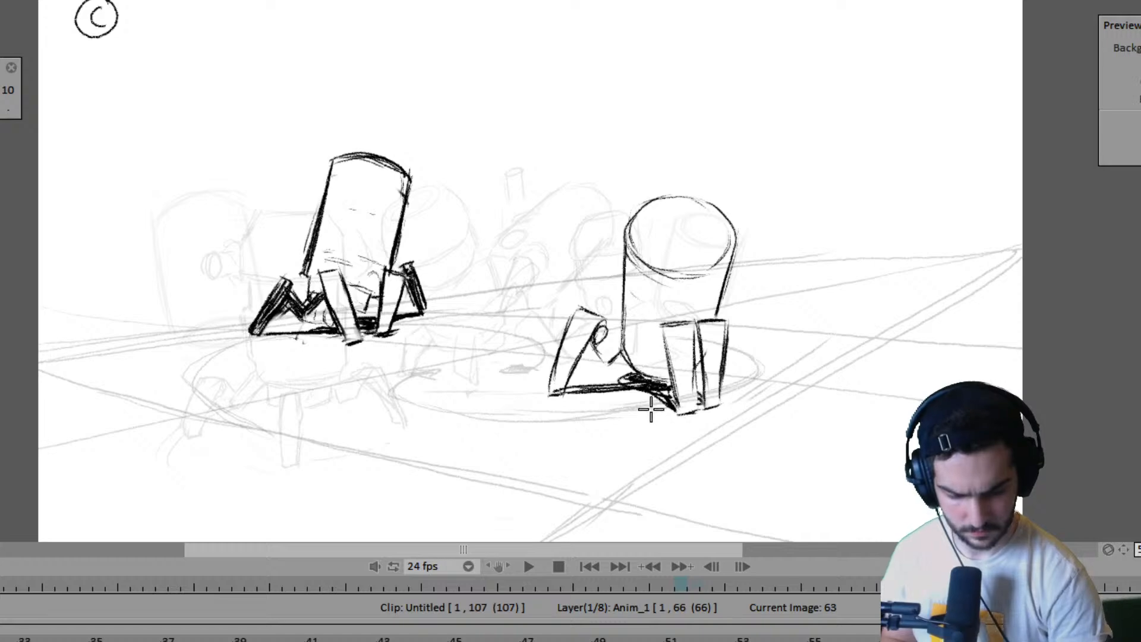
mouse_move(646, 393)
left_mouse_down()
mouse_move(673, 436)
mouse_move(661, 417)
mouse_move(736, 409)
mouse_move(683, 425)
mouse_move(702, 433)
mouse_move(770, 410)
mouse_move(726, 394)
mouse_move(727, 382)
mouse_move(720, 392)
mouse_move(766, 381)
mouse_move(745, 398)
mouse_move(788, 389)
mouse_move(780, 403)
mouse_move(761, 379)
mouse_move(790, 398)
left_mouse_up()
key("Left")
key("Left")
key("ctrl+z")
key("Left")
key("Right")
key("Right")
key("Right")
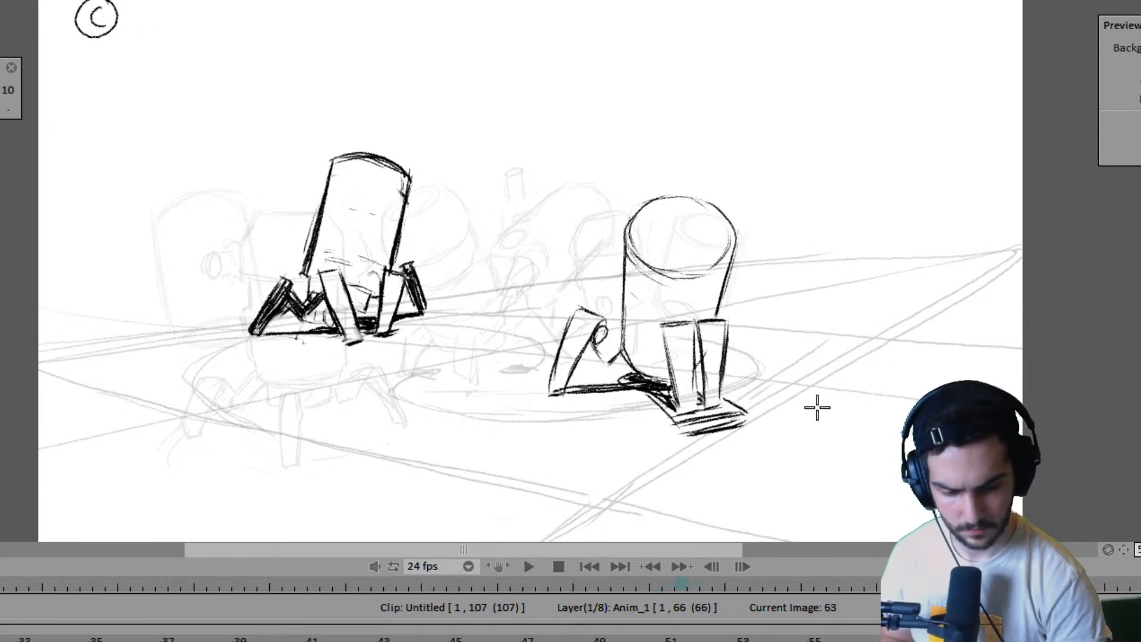
left_click_drag(677, 419, 724, 410)
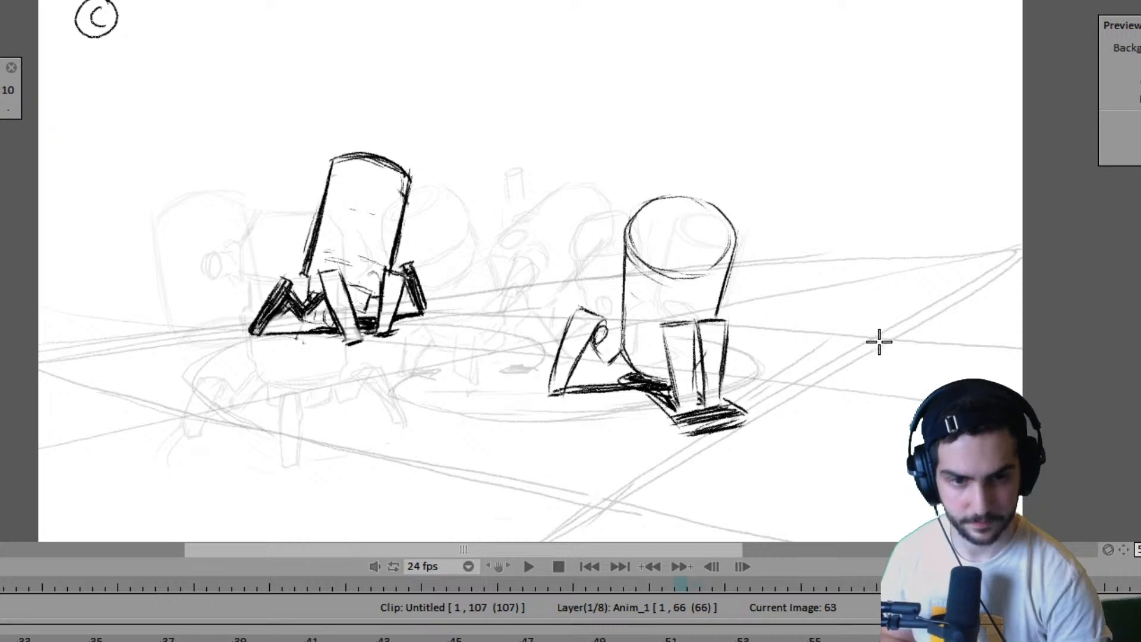
- Extend the right robot's ground shadow outward on frame 59, using frames 61 and 63 for comparison
key("Left")
key("Left")
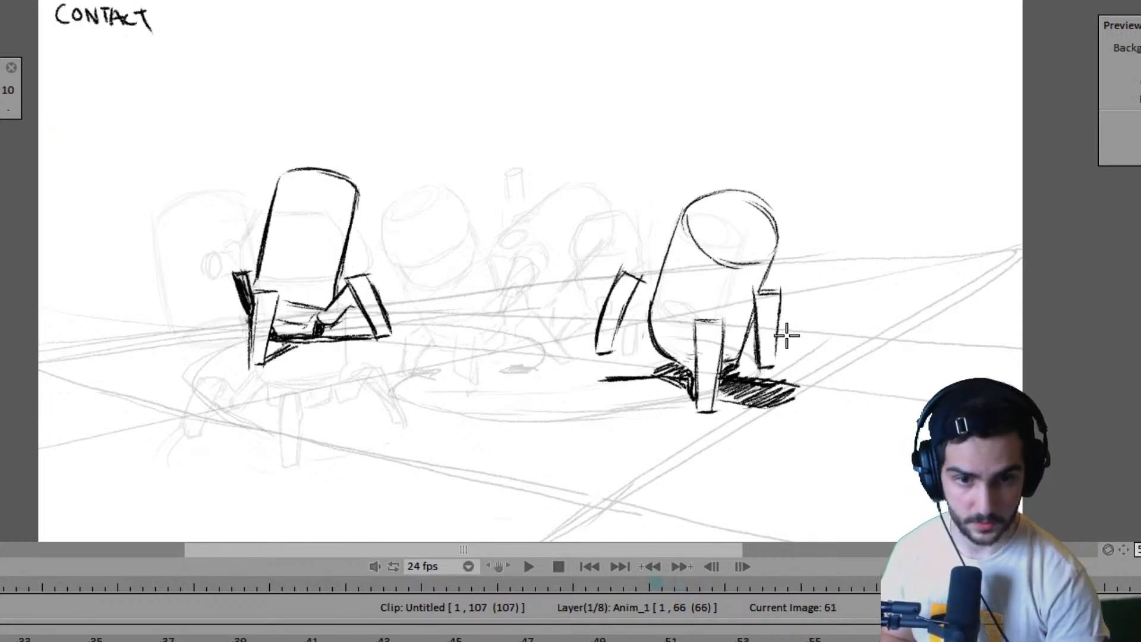
key("Right")
key("Right")
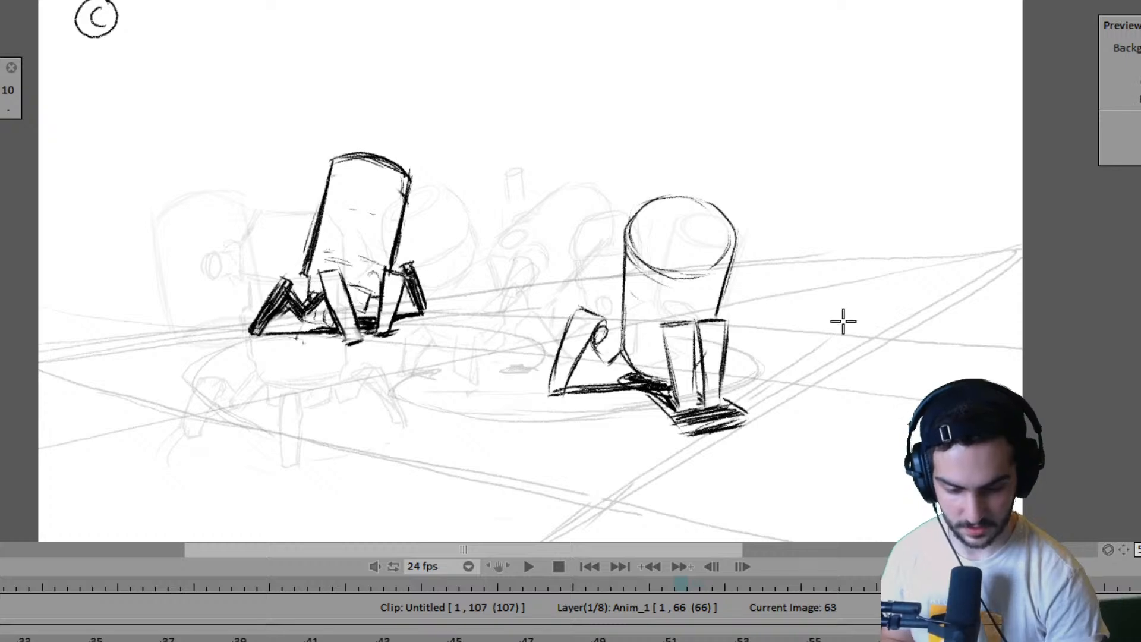
key("Left")
key("Left")
key("Left")
key("Left")
key("Right")
key("Right")
key("Left")
key("Left")
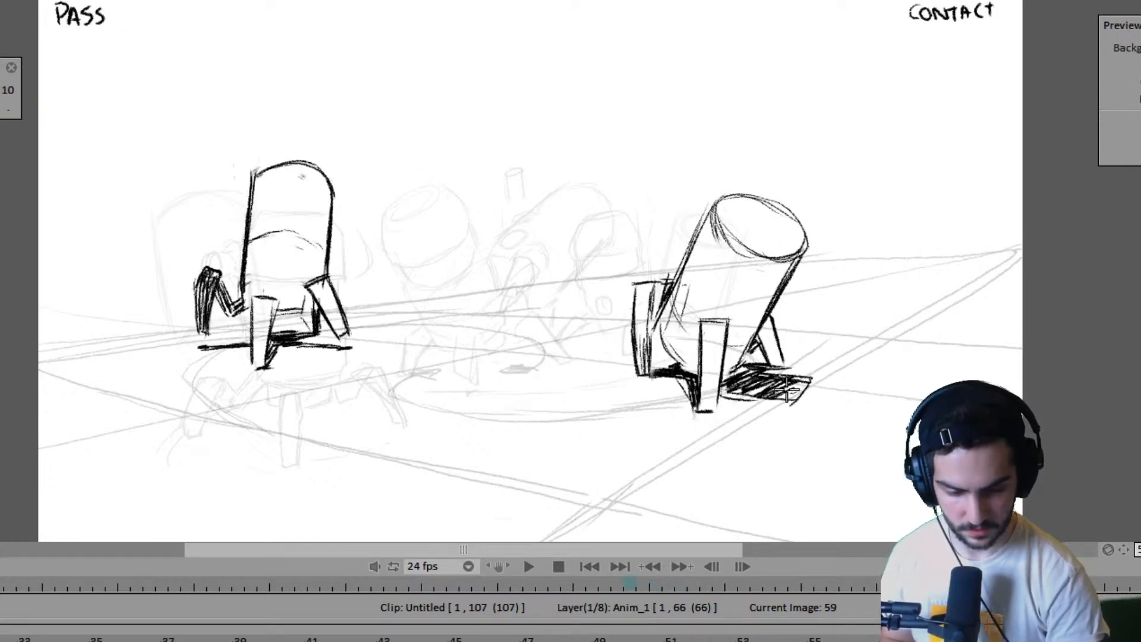
- Extend and fill the outer end of the right robot's ground shadow on frame 57 to match frame 59
key("Left")
key("Left")
key("Right")
key("Right")
key("Left")
key("Left")
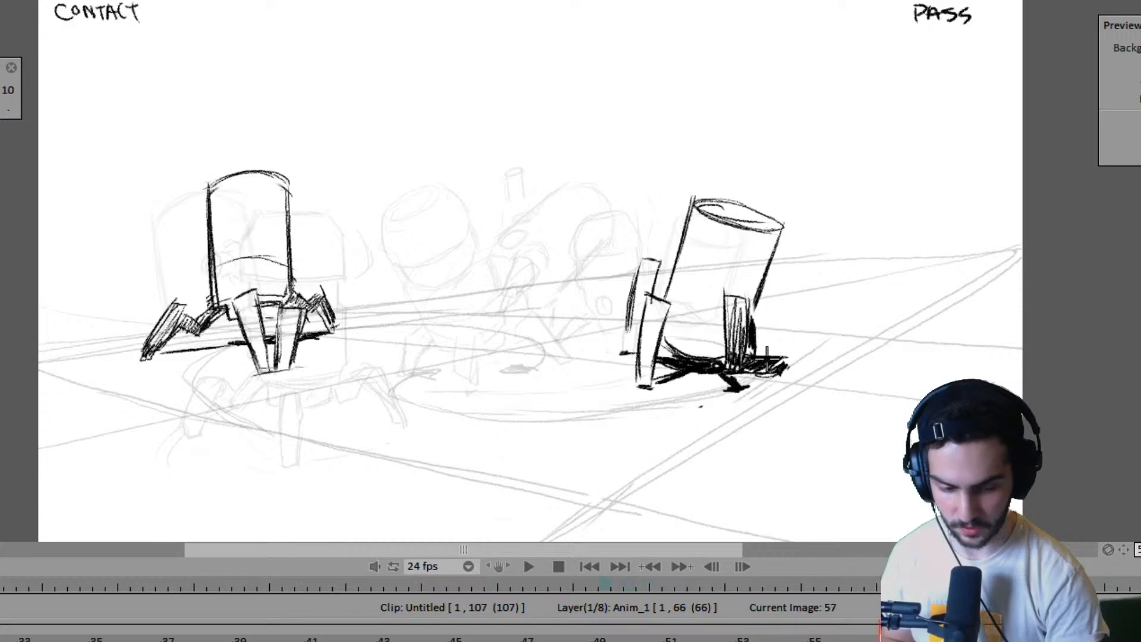
mouse_move(742, 356)
left_mouse_down()
mouse_move(797, 355)
mouse_move(766, 381)
left_mouse_up()
key("Right")
key("Right")
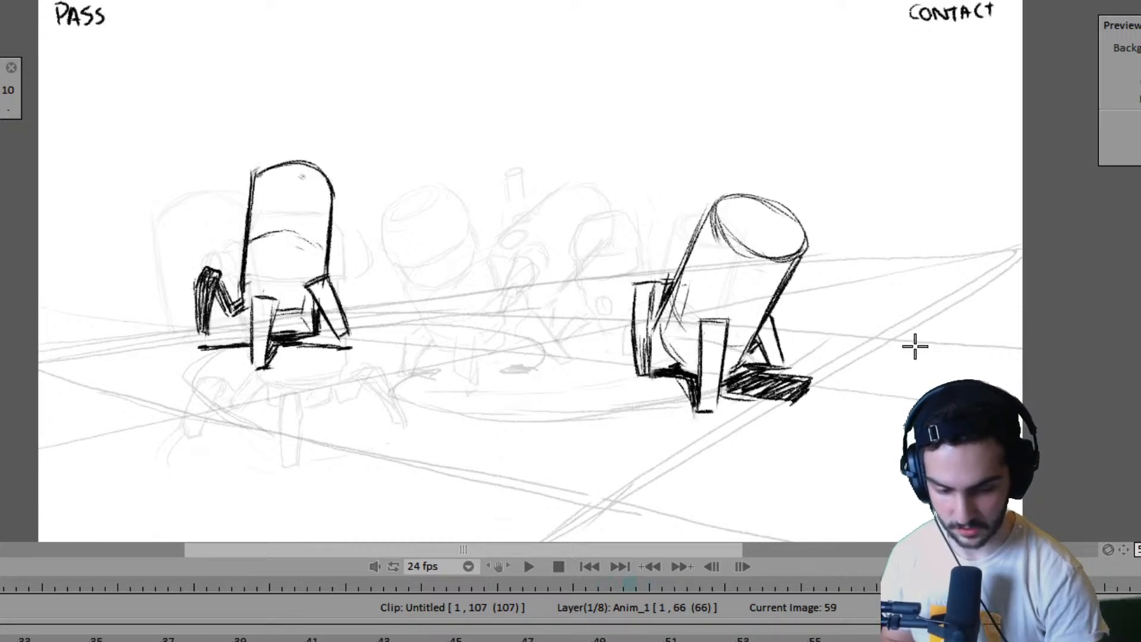
- Flip through the poses from frame 57 to frame 67 to examine the right robot's revised shadows
key("Left")
key("Left")
key("Right")
key("Right")
key("Right")
key("Right")
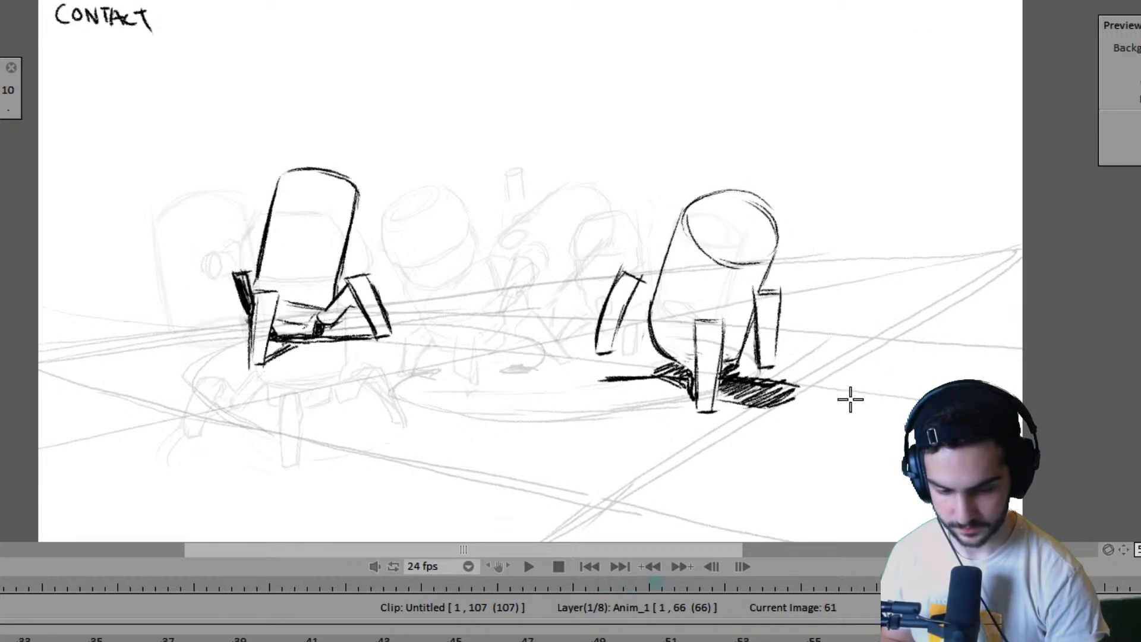
key("Right")
key("Right")
key("Right")
key("Right")
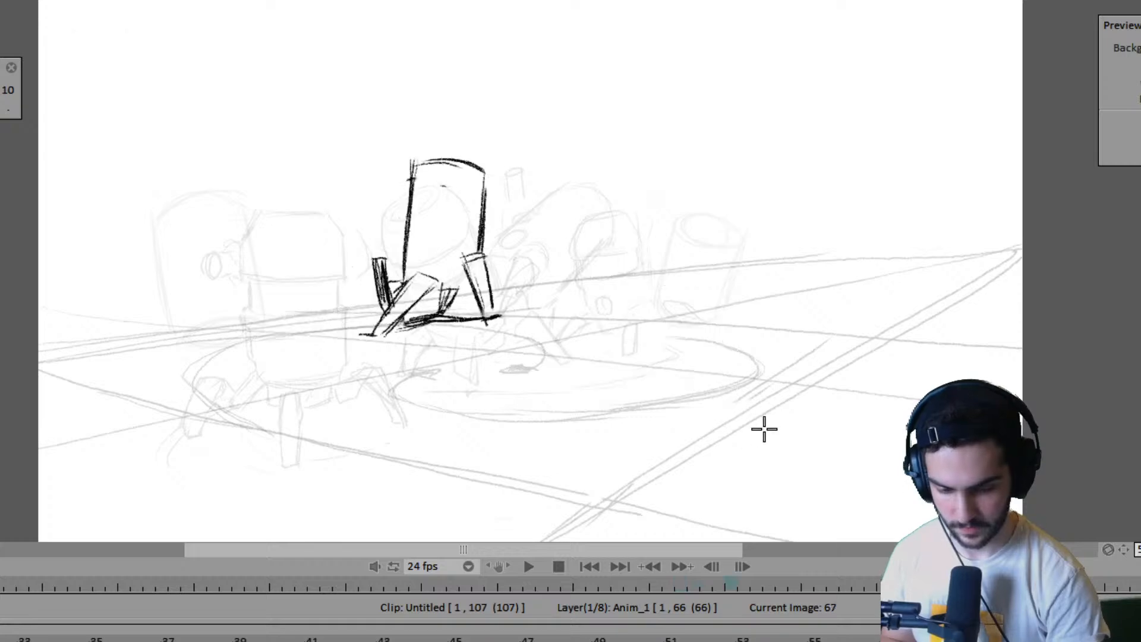
- Return to the start of the timeline and play the animation to review both robots' walks
key("Left")
key("Left")
key("Left")
key("Left")
key("Left")
key("Left")
key("Left")
key("Left")
key("Left")
key("Left")
key("Left")
key("Left")
key("Left")
key("Left")
key("Left")
key("Left")
key("Left")
key("Left")
key("Left")
key("Left")
key("Left")
key("Left")
key("Left")
key("Left")
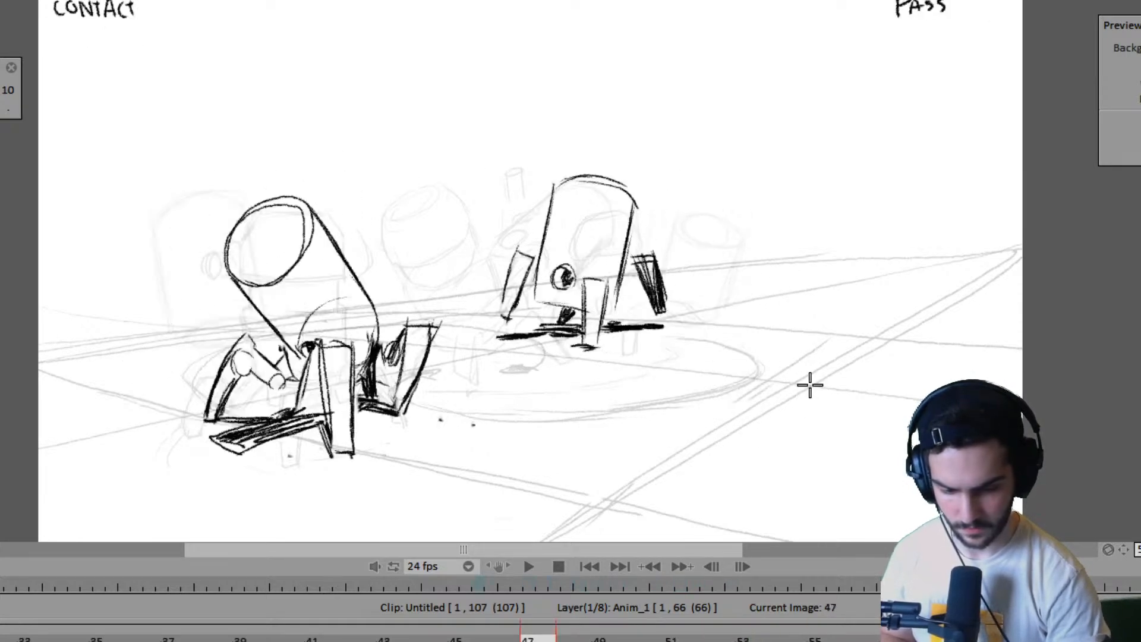
key("Left")
key("Left")
key("Left")
key("Left")
key("Left")
key("Left")
key("Left")
key("Left")
key("Left")
key("Left")
key("Left")
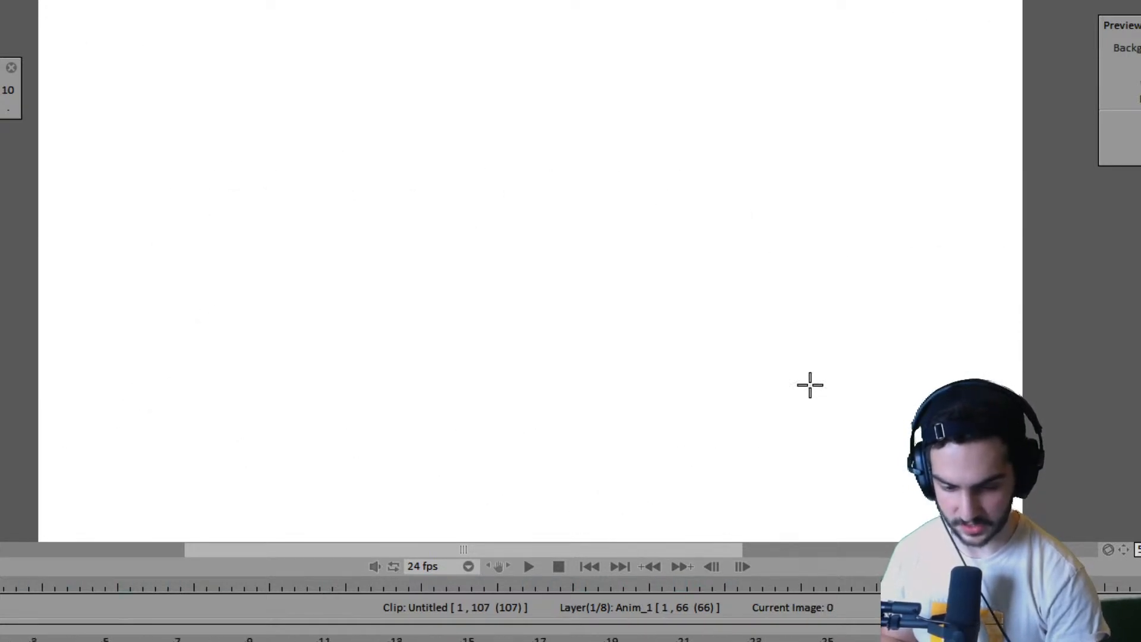
key("Right")
key("Return")
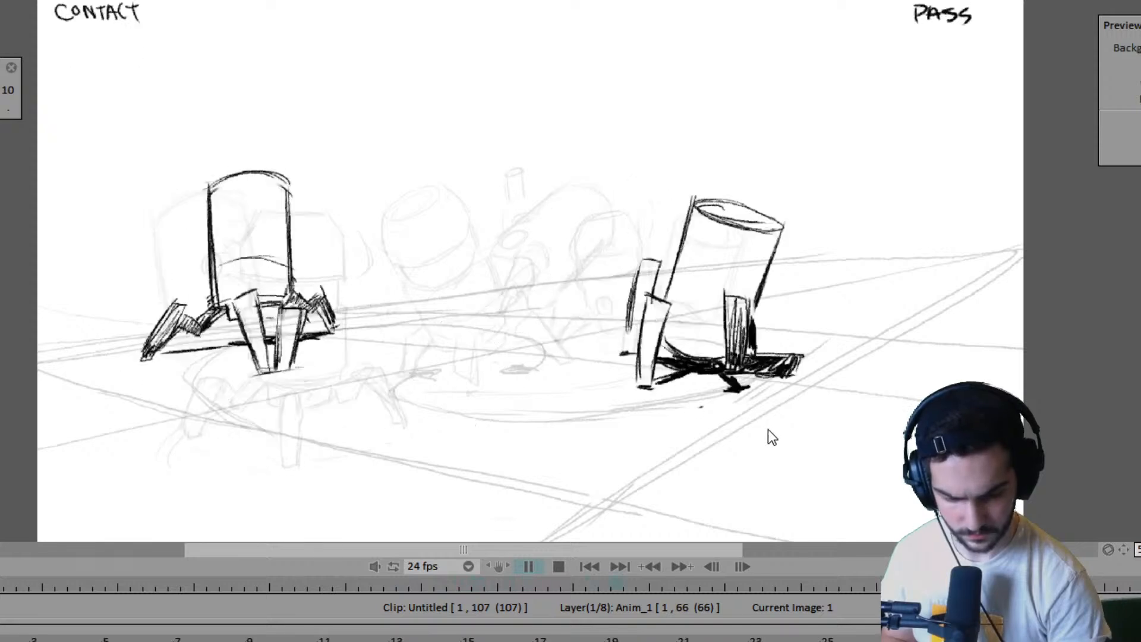
key("Return")
- Flip between frames 61 and 63 to compare the right robot's body tilt and leg positions
key("Left")
key("Left")
key("Left")
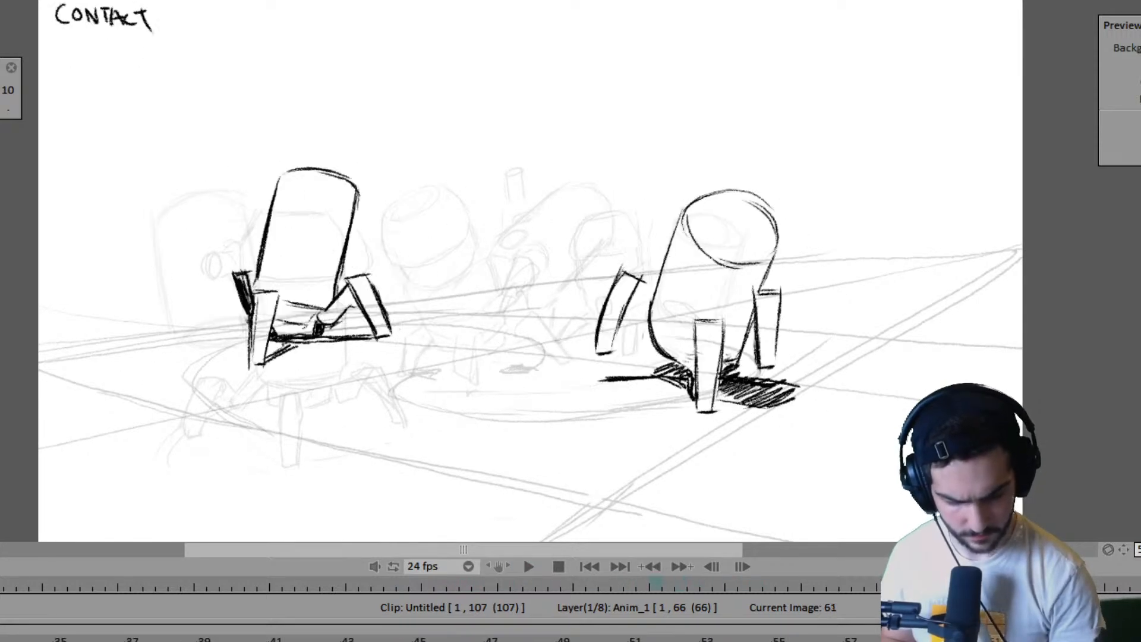
key("Right")
key("Right")
key("Left")
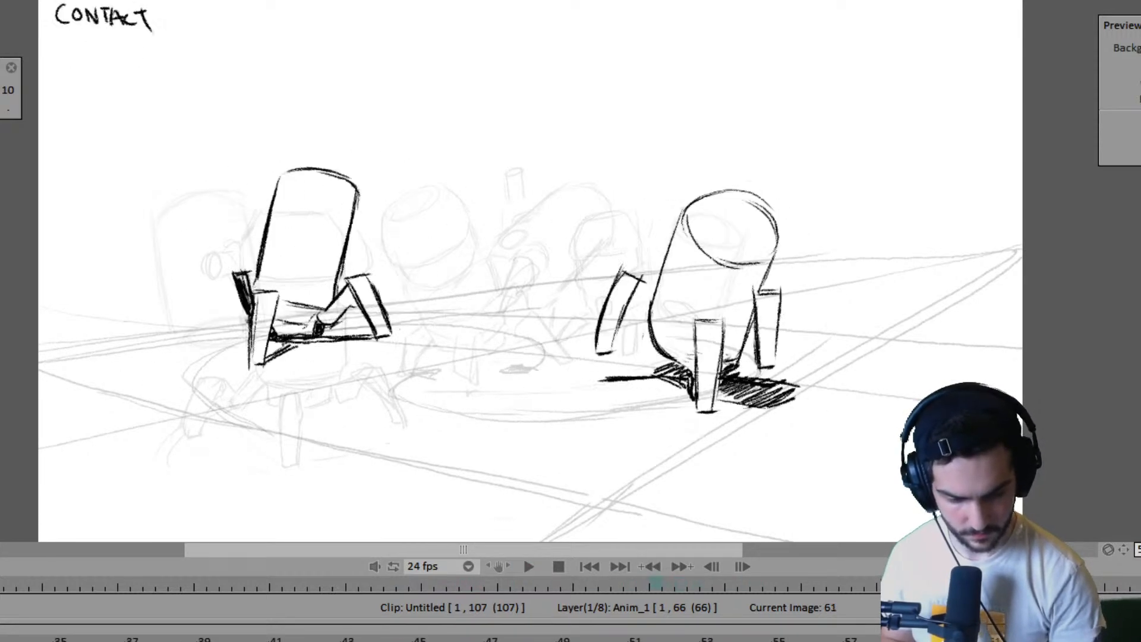
key("Right")
key("Left")
key("Right")
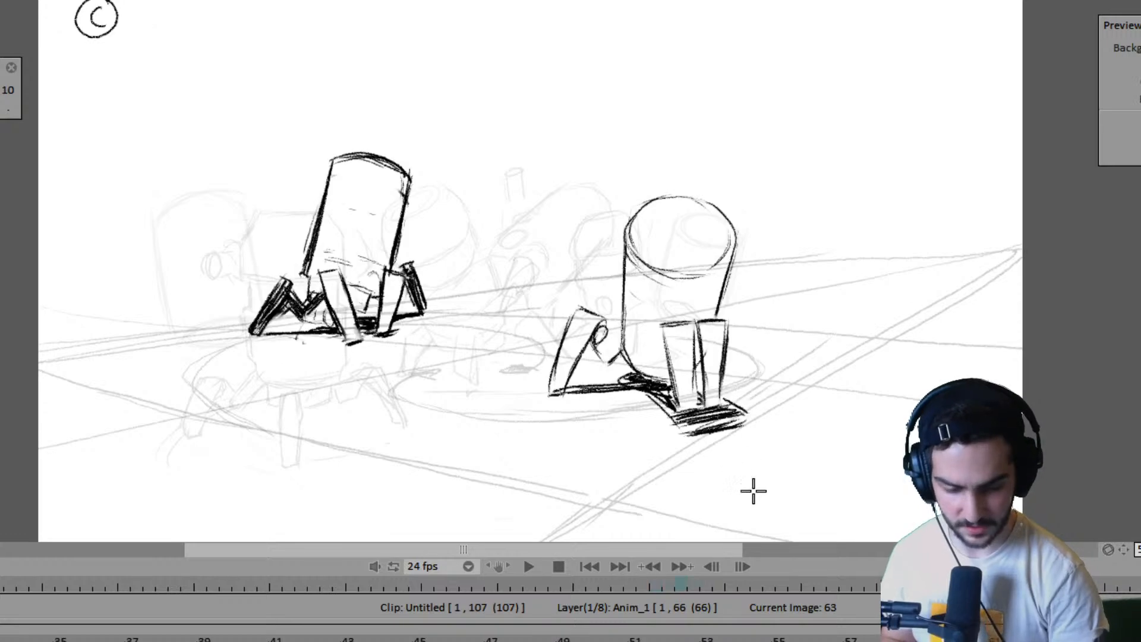
- Extend the Anim_1 layer so that it ends at frame 70
key("Right")
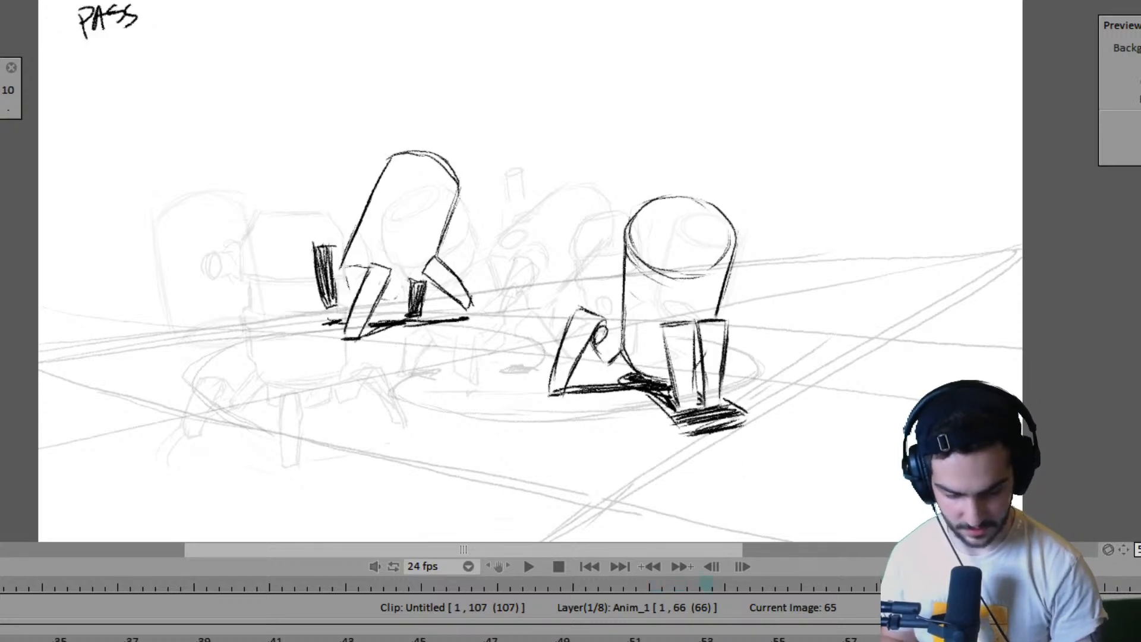
key("Right")
key("Right")
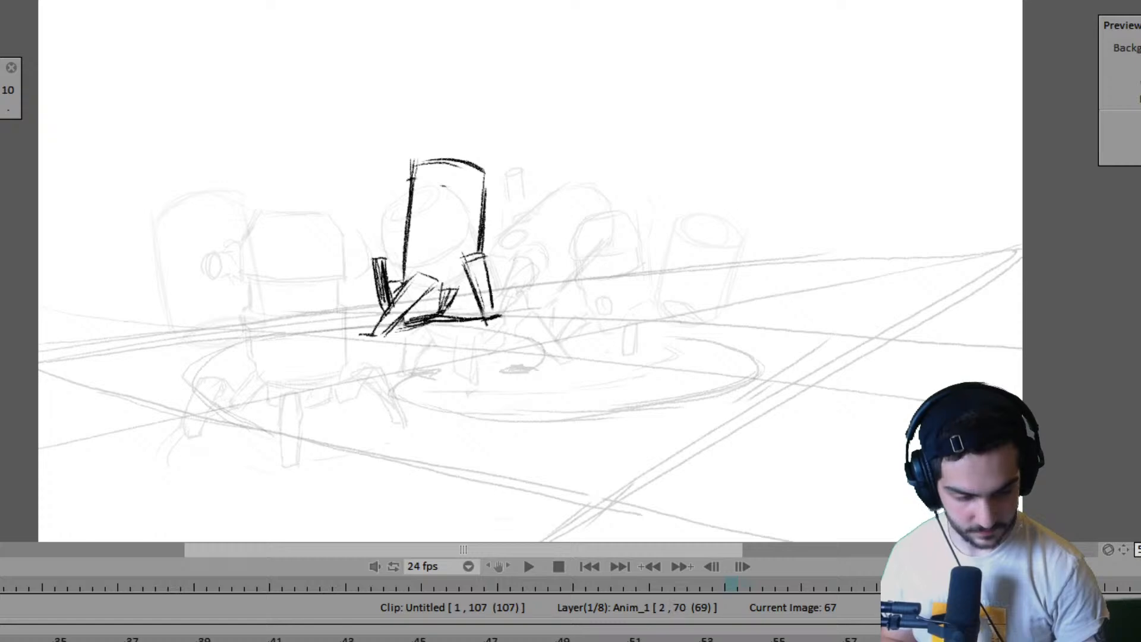
key("Left")
key("Right")
- Draw the round joint and connecting strut between the right robot's trailing leg and its body on frame 61
key("Right")
key("Left")
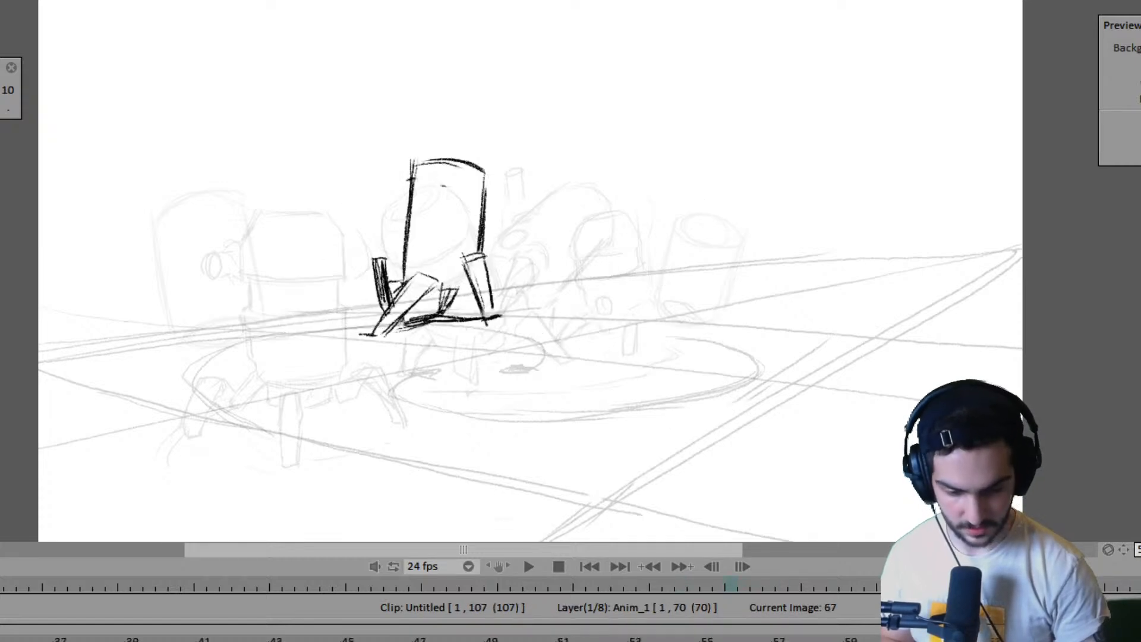
key("Left")
key("Left")
key("Left")
key("Left")
key("Right")
key("Left")
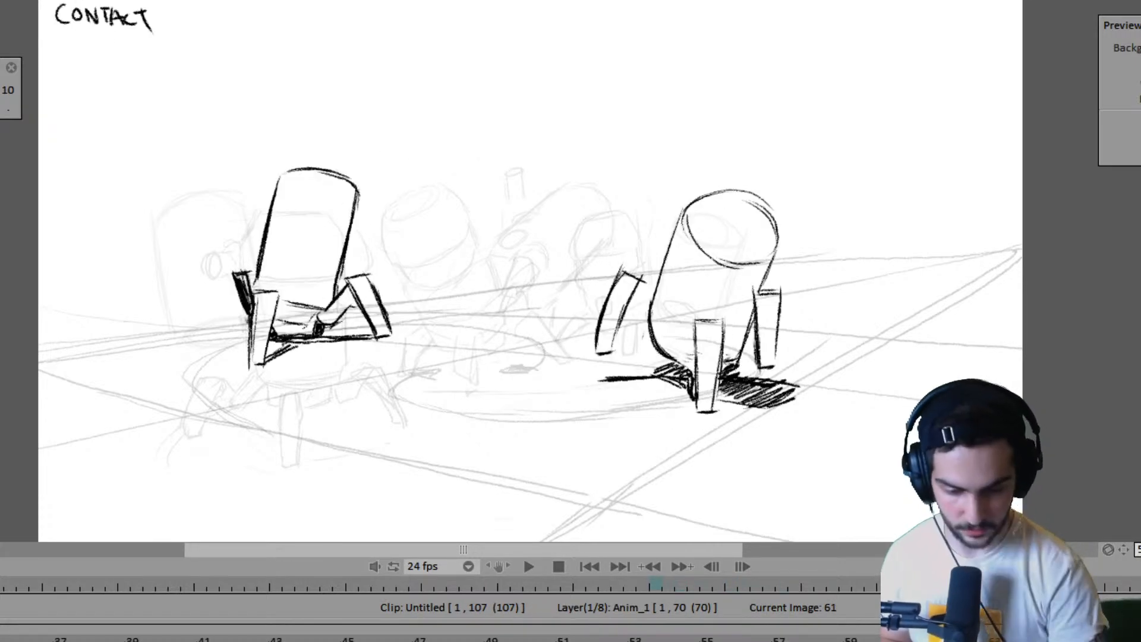
key("Left")
key("Left")
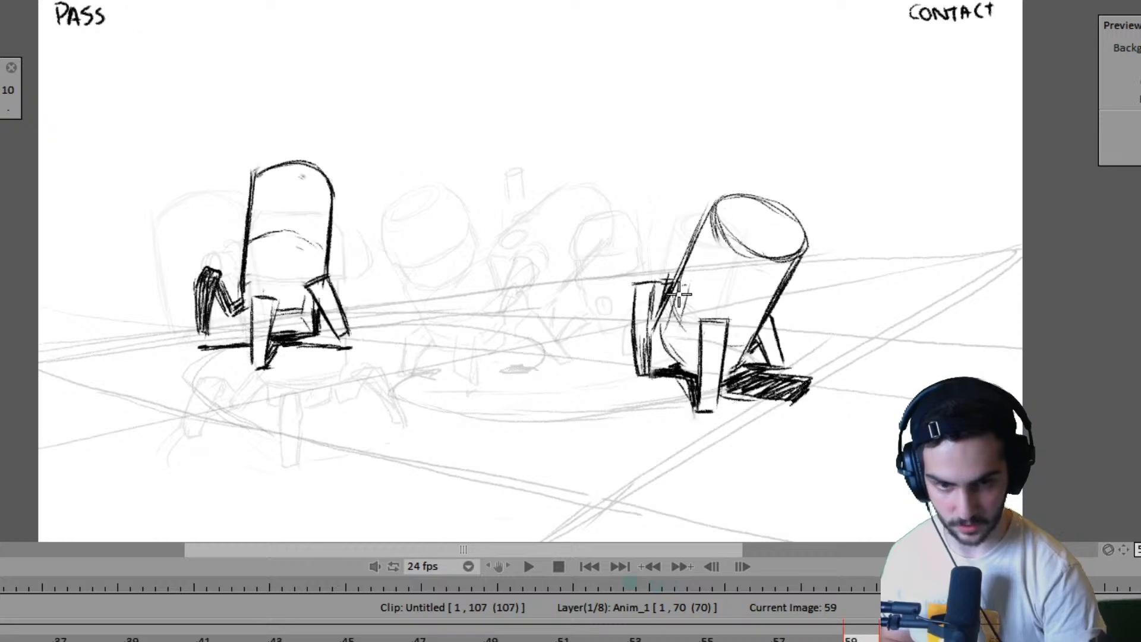
key("Right")
key("Right")
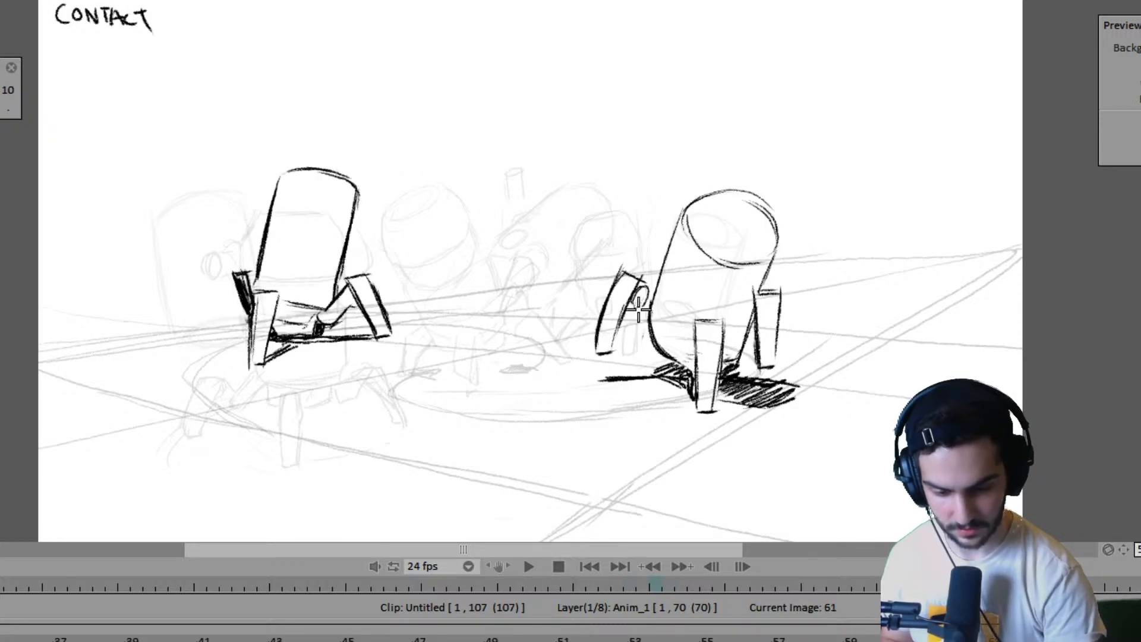
key("Left")
key("Left")
key("Right")
key("Right")
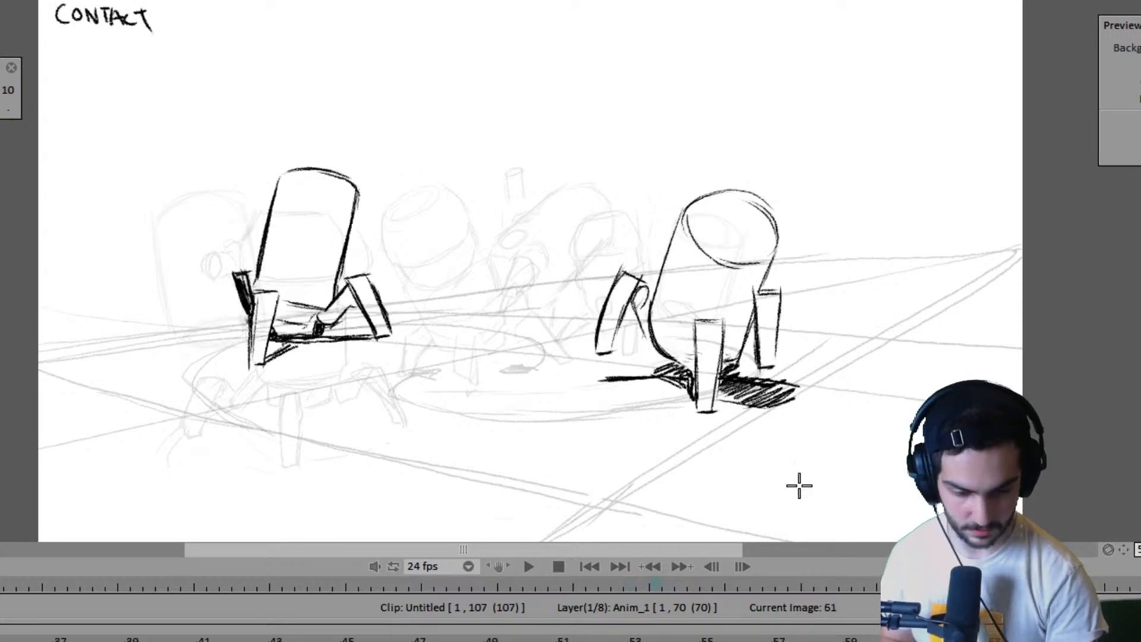
- Flip between frames 59 and 61 to examine how the right robot's trailing leg connects to its body
key("Left")
key("Left")
key("Right")
key("Right")
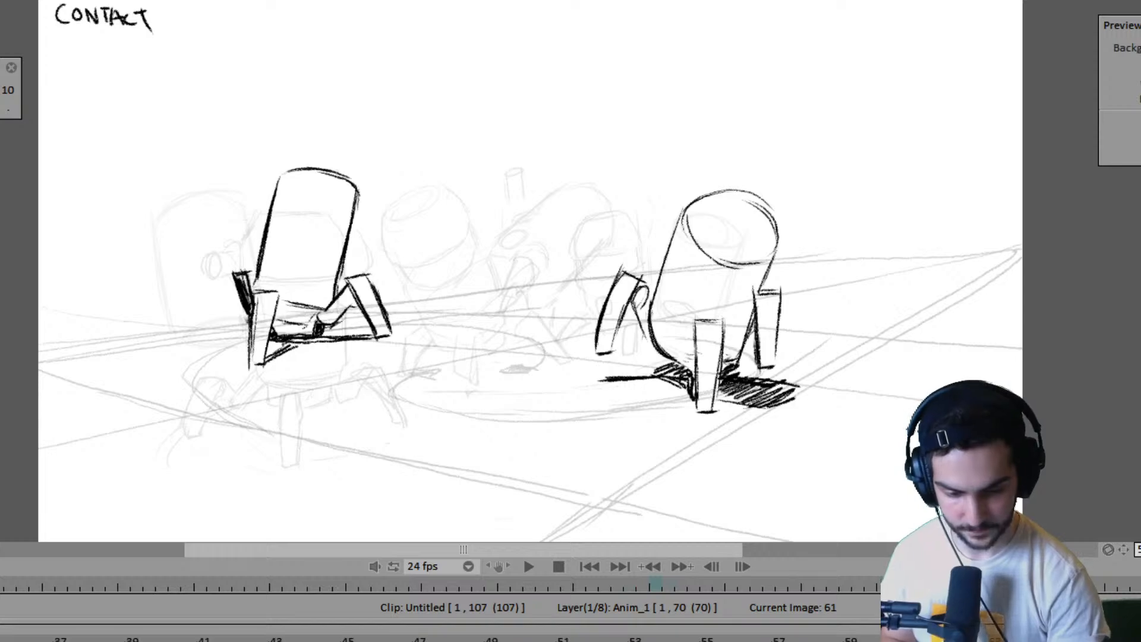
key("Left")
key("Left")
key("Right")
key("Right")
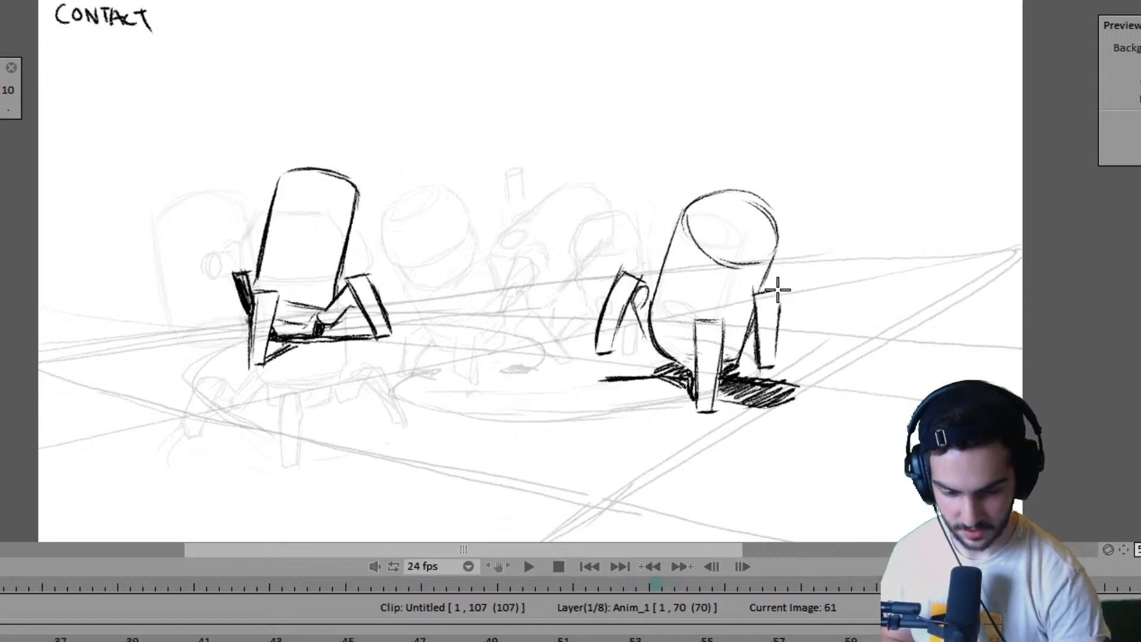
- Redraw the outline of the right robot's outer raised leg on frame 61 and compare it with frame 59
mouse_move(753, 292)
left_mouse_down()
mouse_move(780, 308)
mouse_move(775, 364)
left_mouse_up()
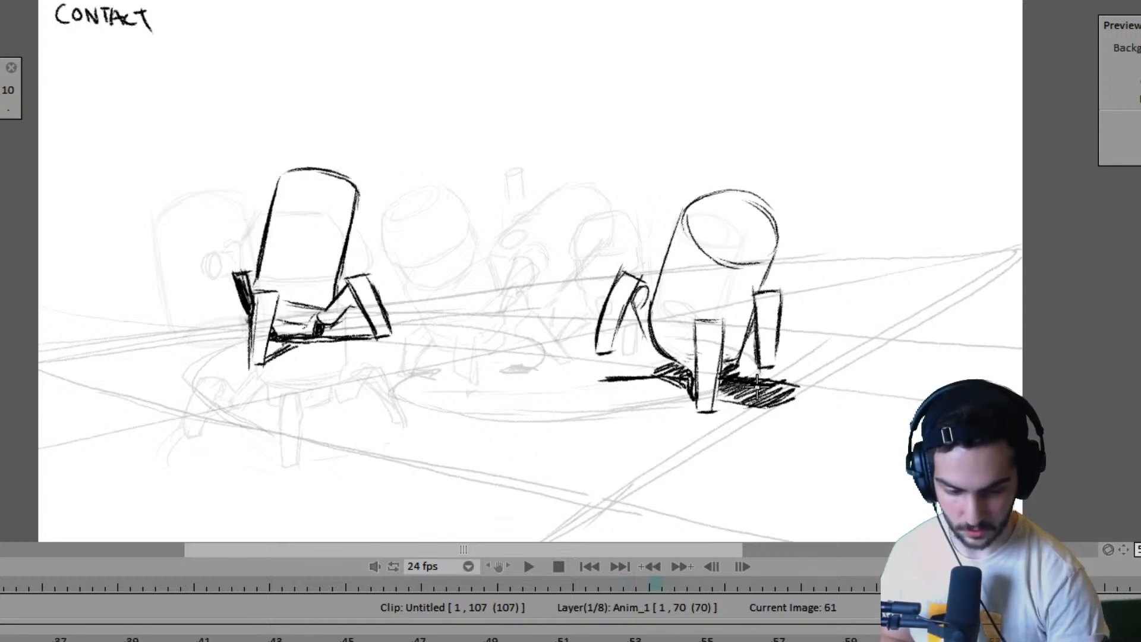
key("Left")
key("Left")
key("Right")
key("Right")
key("Right")
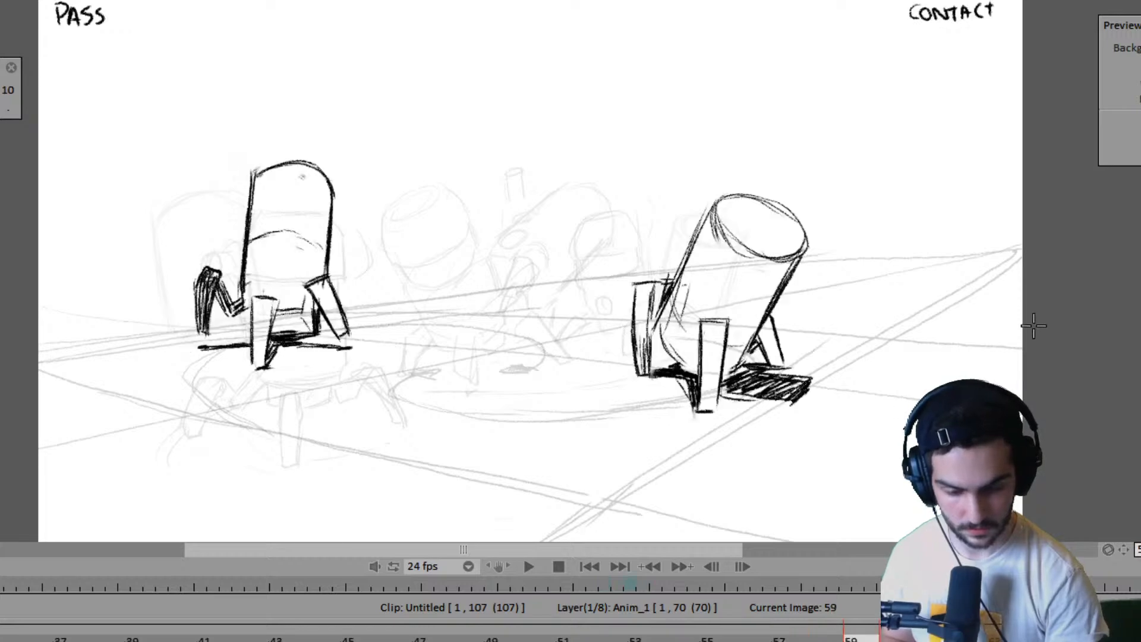
- Flip between frames 59, 61 and 63 to examine how the right robot's legs and body move into the contact pose
key("Left")
key("Left")
key("Right")
key("Left")
key("Right")
key("Right")
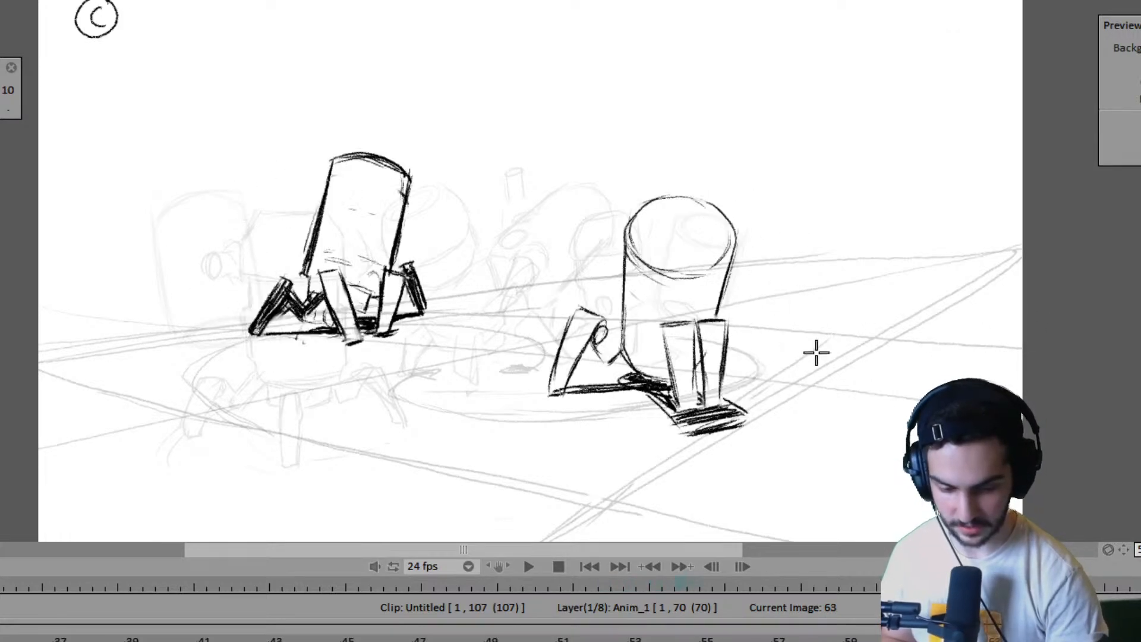
key("Left")
key("Left")
key("Right")
key("Right")
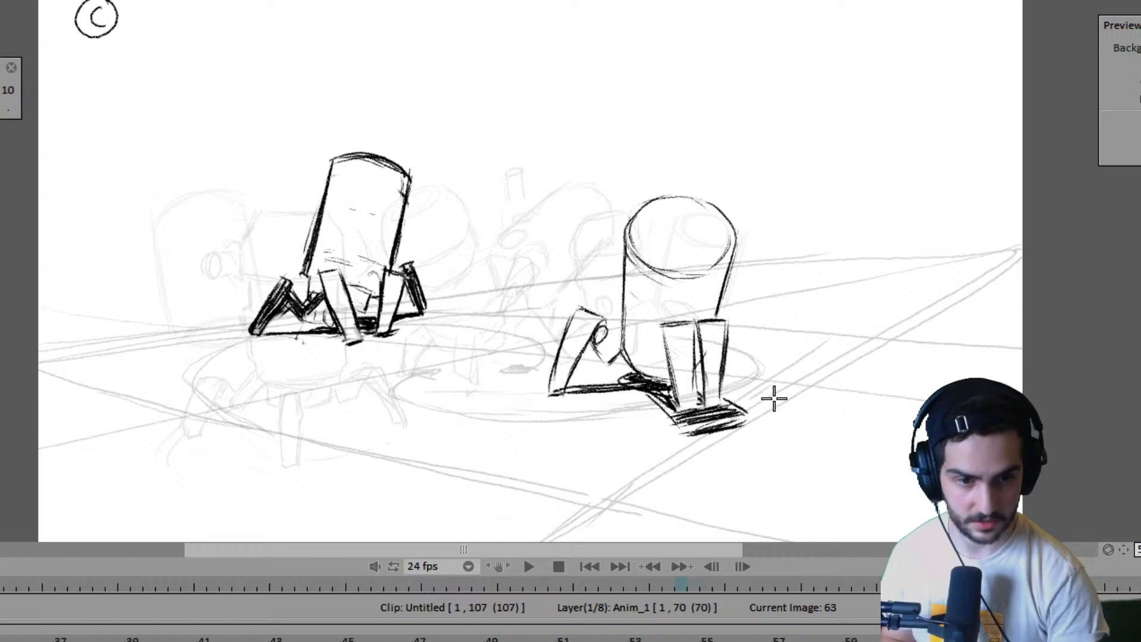
key("Left")
key("Left")
key("Right")
key("Right")
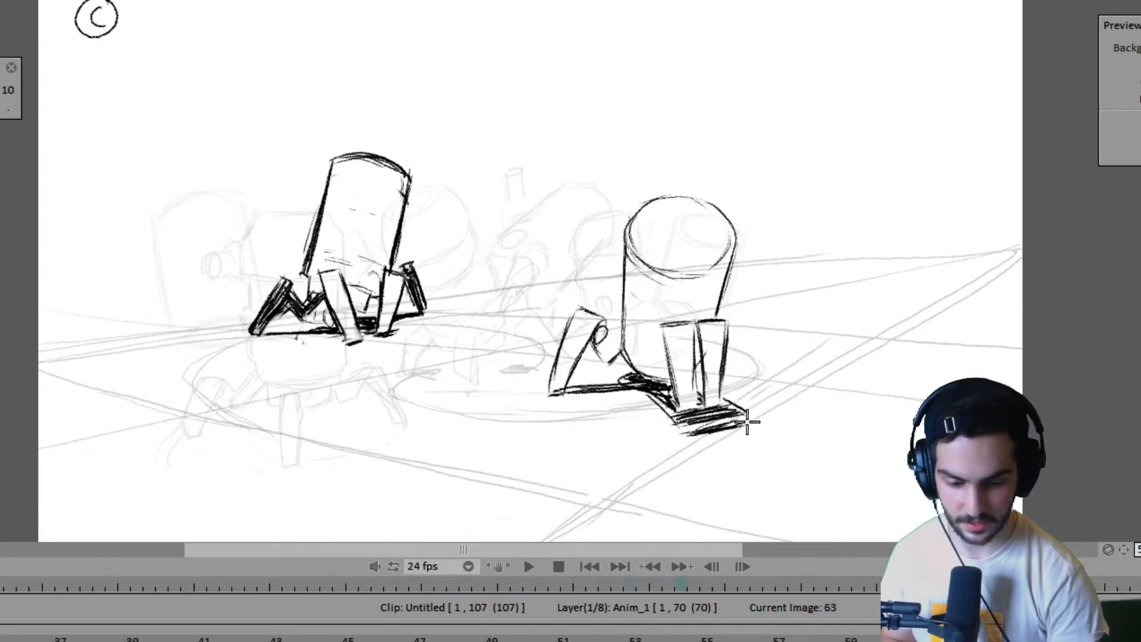
key("Right")
key("Right")
key("Right")
key("Right")
key("Return")
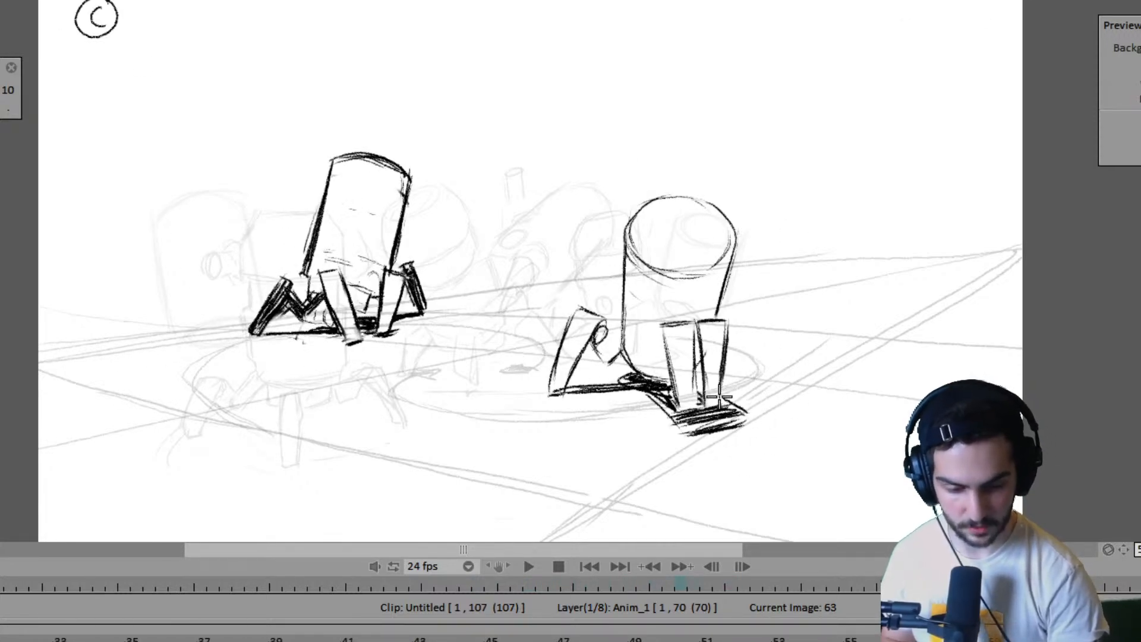
left_click_drag(722, 396, 837, 371)
mouse_move(776, 351)
left_mouse_down()
mouse_move(787, 364)
mouse_move(829, 363)
mouse_move(774, 381)
left_mouse_up()
key("ctrl+z")
key("ctrl+z")
- Compare the right robot's pose on frame 63 with frames 59 and 61 to examine its body arc and foot placement
key("Left")
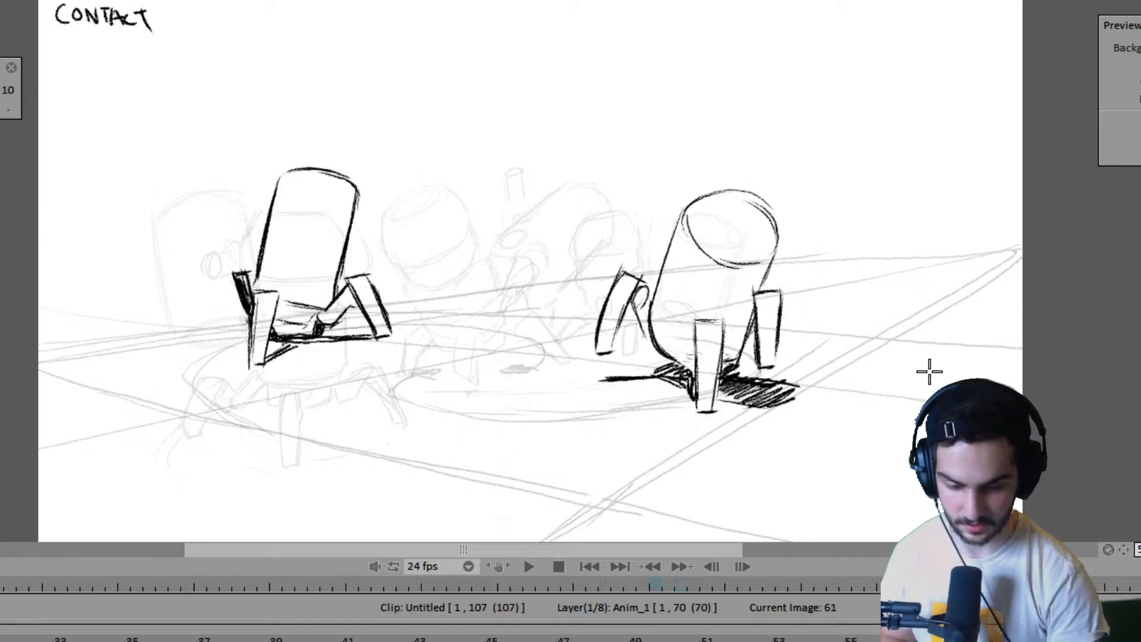
key("Right")
key("Right")
key("Right")
key("Left")
key("Right")
key("Left")
key("Left")
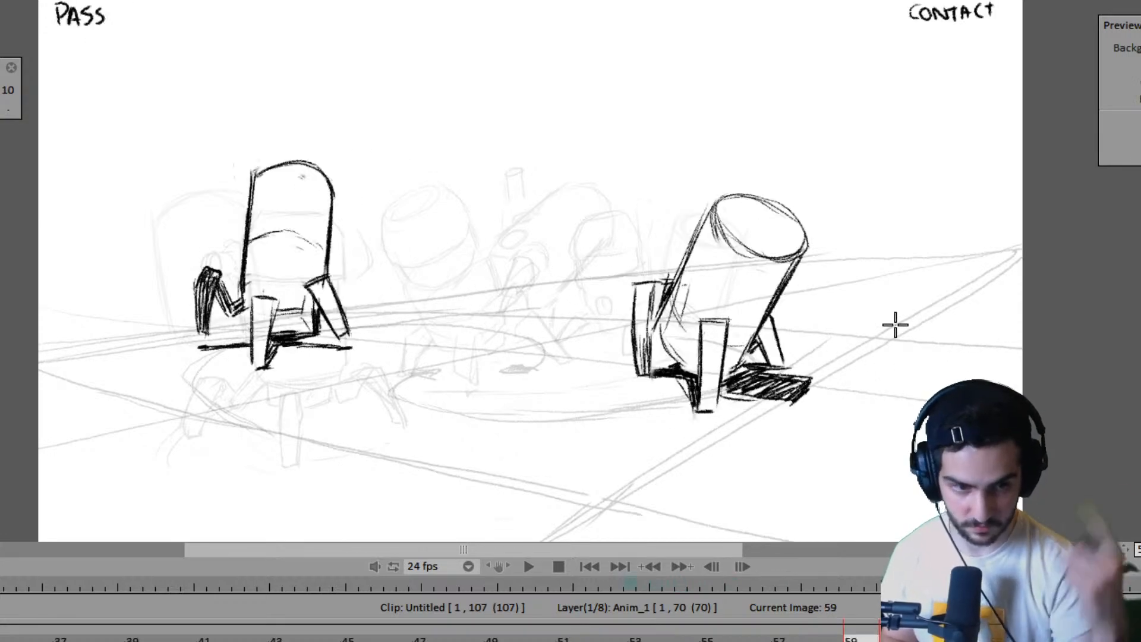
key("Right")
key("Right")
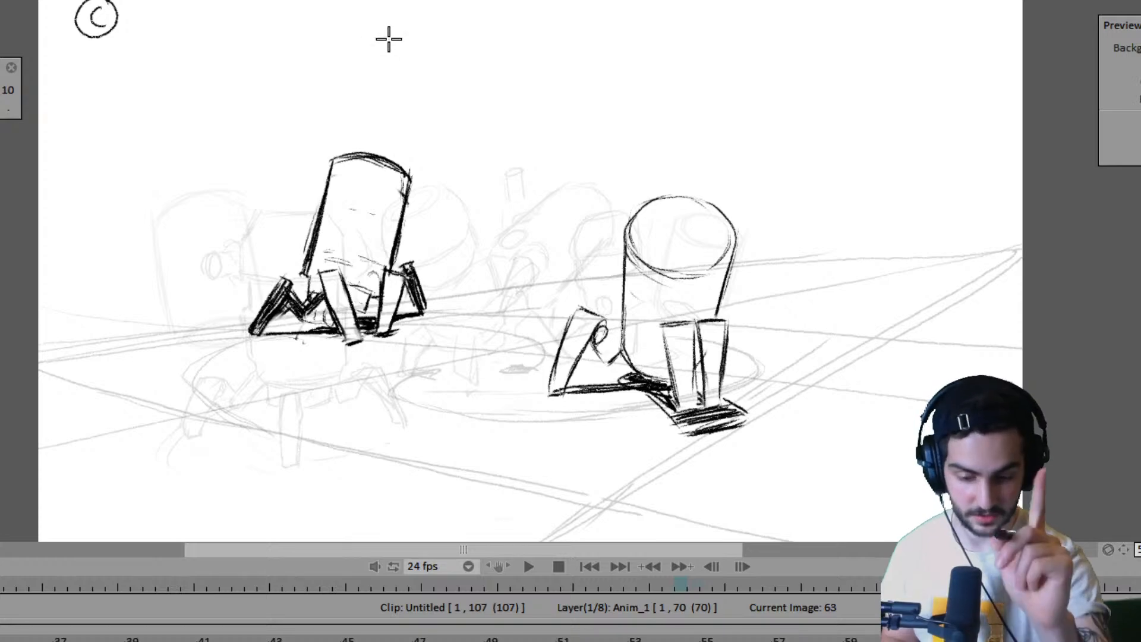
left_click_drag(496, 17, 495, 18)
left_click_drag(475, 55, 477, 92)
mouse_move(494, 59)
left_mouse_down()
mouse_move(498, 95)
mouse_move(527, 82)
left_mouse_up()
key("ctrl+z")
key("ctrl+z")
key("ctrl+z")
key("ctrl+z")
key("ctrl+z")
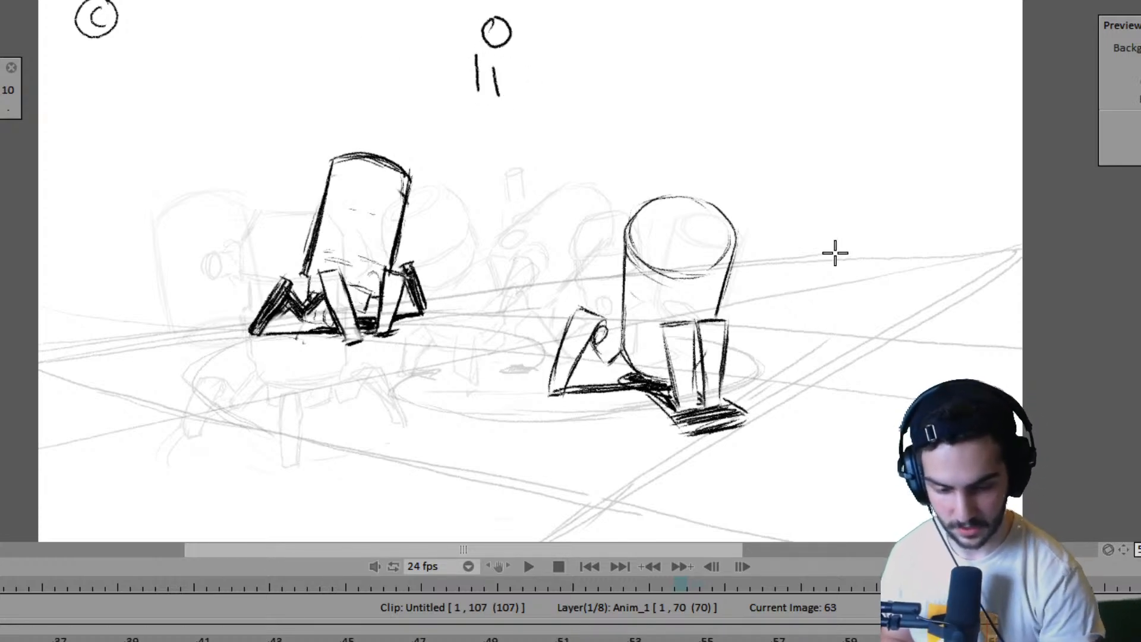
- Step back through the poses from frame 63 to before frame 43 and return to review both robots' whole walk
key("Left")
key("Left")
key("Left")
key("Left")
key("Left")
key("Left")
key("Left")
key("Left")
key("Left")
key("Left")
key("Left")
key("Left")
key("Left")
key("Left")
key("Left")
key("Left")
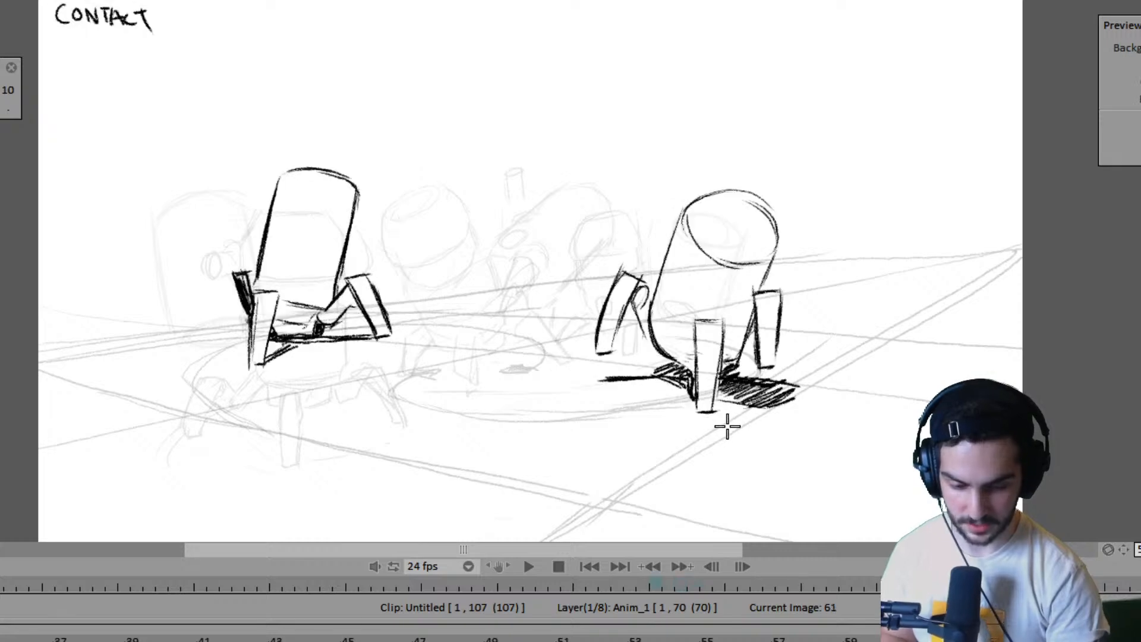
key("Left")
key("Left")
key("Left")
key("Left")
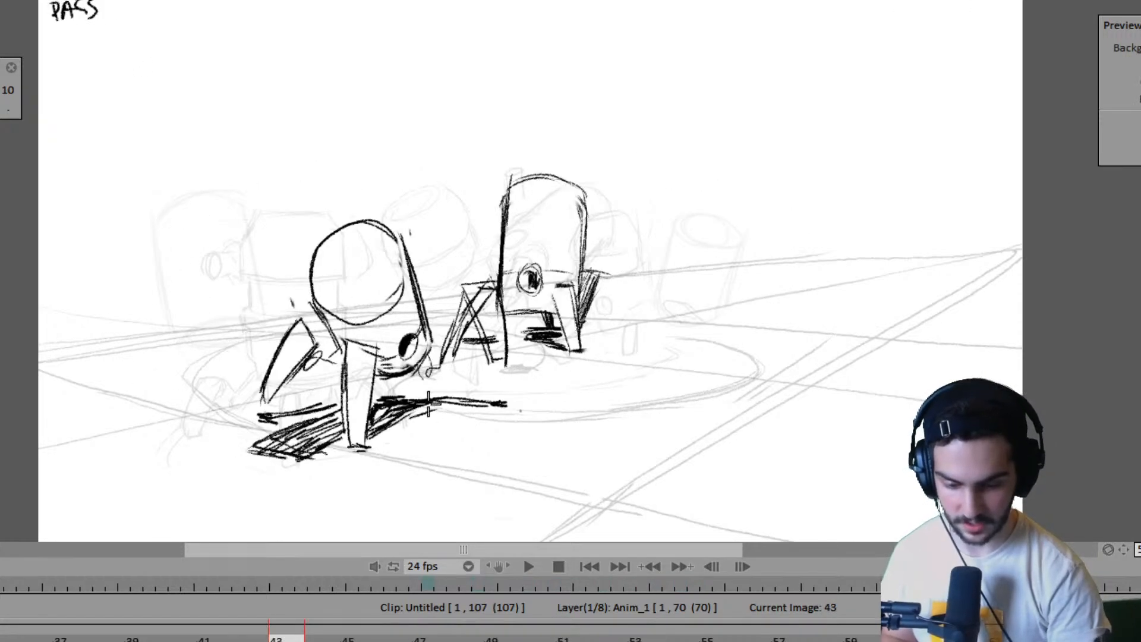
key("Left")
key("Left")
key("Left")
key("Left")
key("Left")
key("Left")
key("Right")
key("Right")
key("Right")
key("Right")
key("Right")
key("Right")
key("Right")
key("Right")
key("Right")
key("Right")
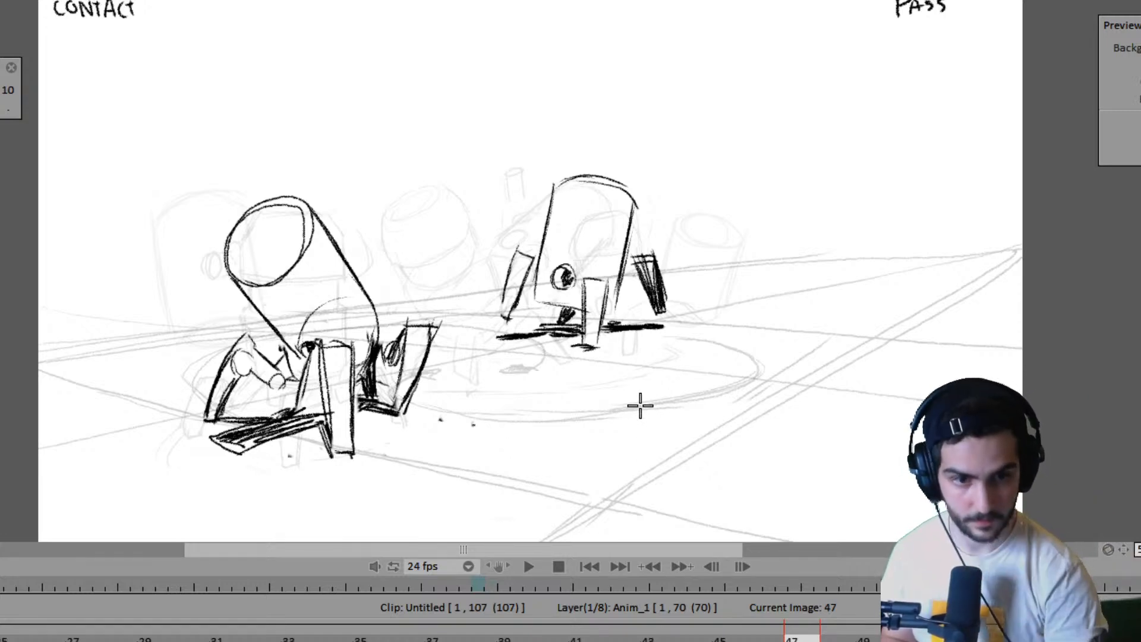
key("Left")
key("Left")
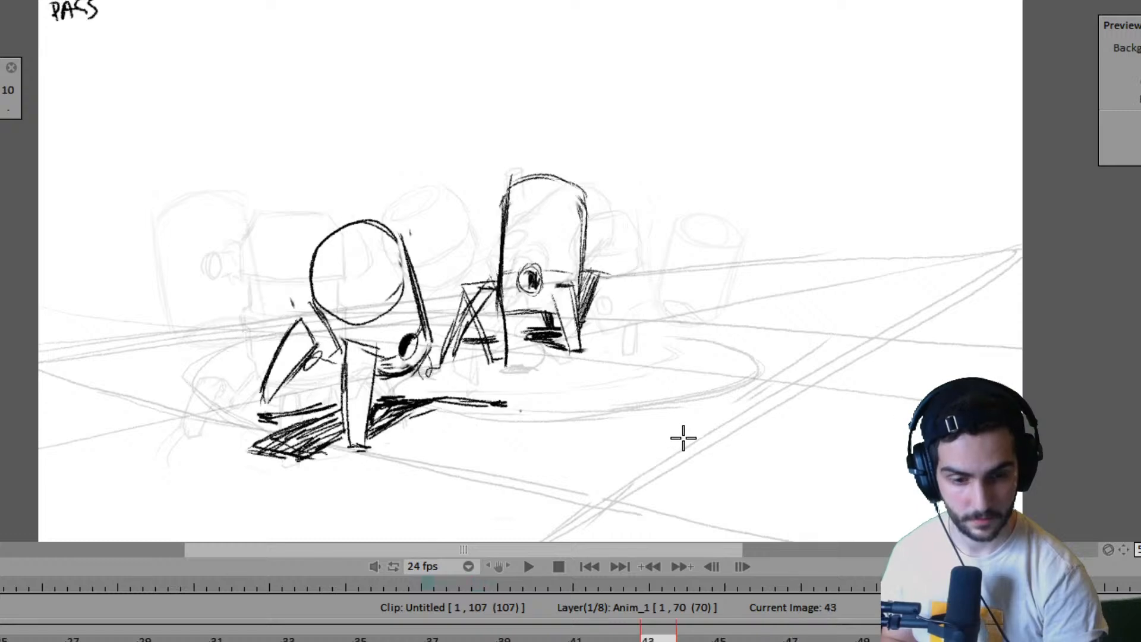
key("Right")
key("Right")
key("Right")
key("Right")
key("Right")
key("Right")
key("Right")
key("Right")
key("Right")
key("Right")
key("Right")
key("Right")
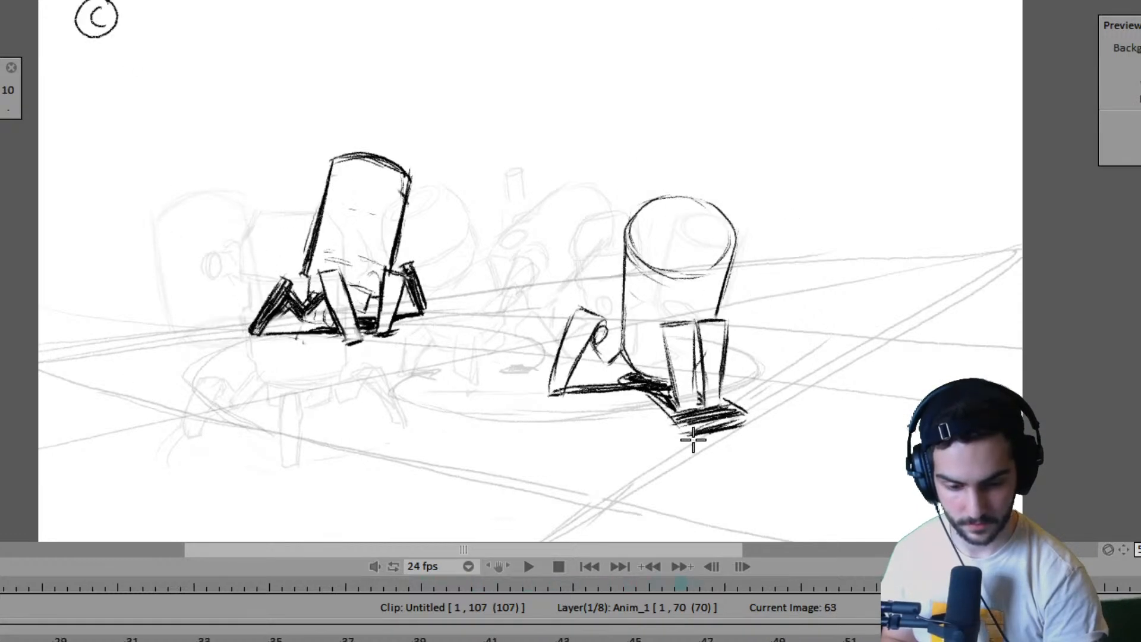
- Flip through the poses between frames 51 and 63 to examine the right robot's turn and planted foot
key("Left")
key("Left")
key("Left")
key("Left")
key("Left")
key("Left")
key("Left")
key("Left")
key("Left")
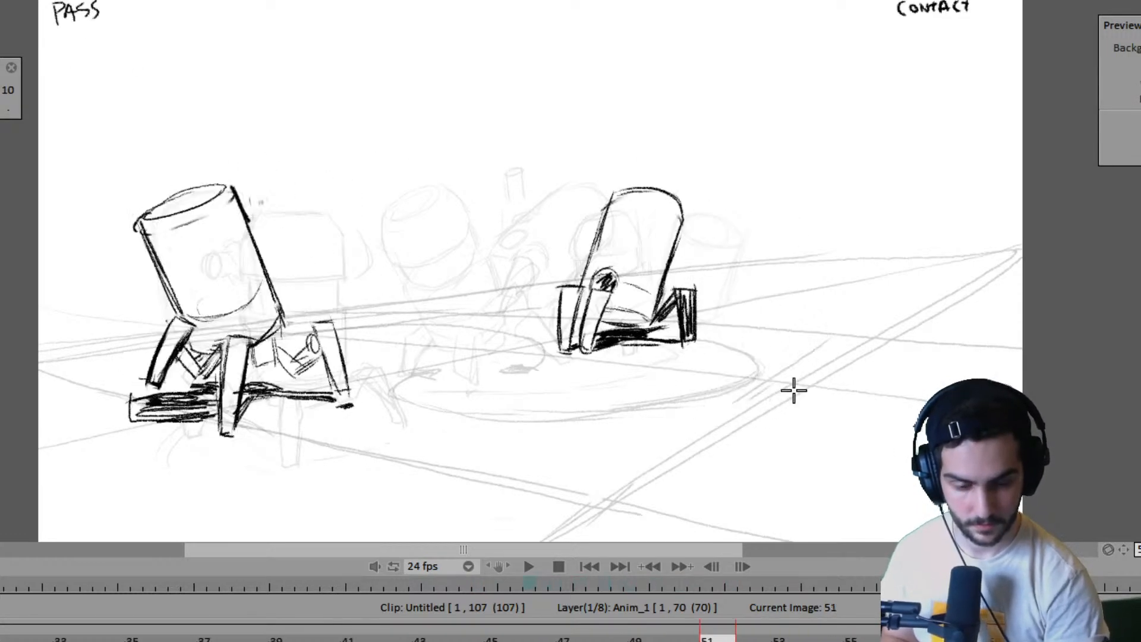
key("Right")
key("Right")
key("Right")
key("Right")
key("Right")
key("Right")
key("Right")
key("Left")
key("Right")
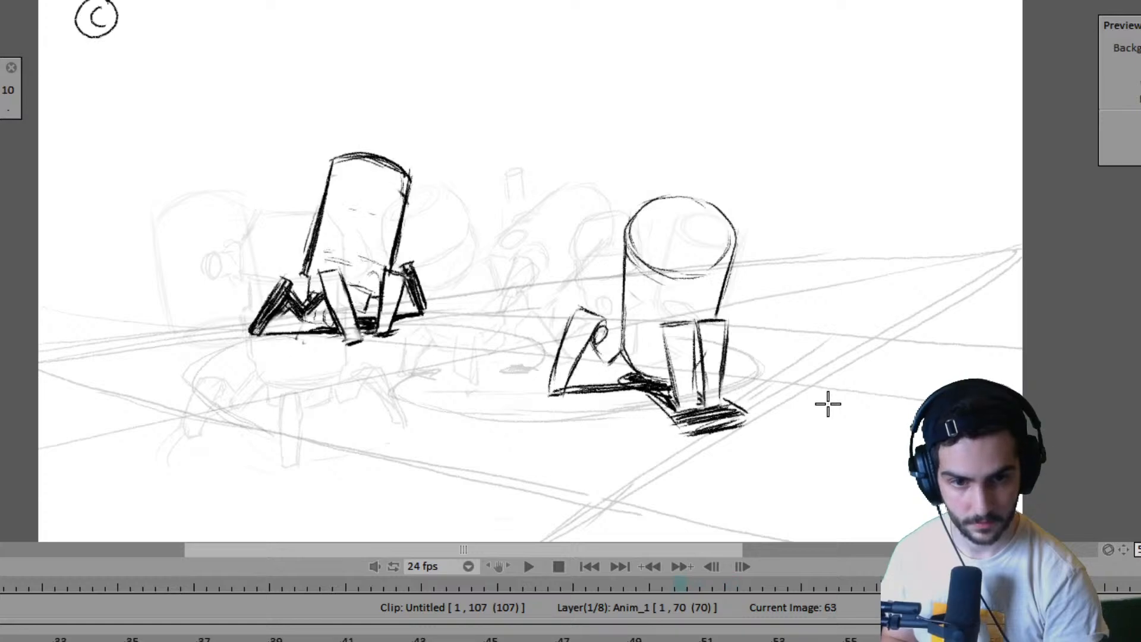
key("Left")
key("Left")
key("Left")
key("Right")
key("Right")
key("Right")
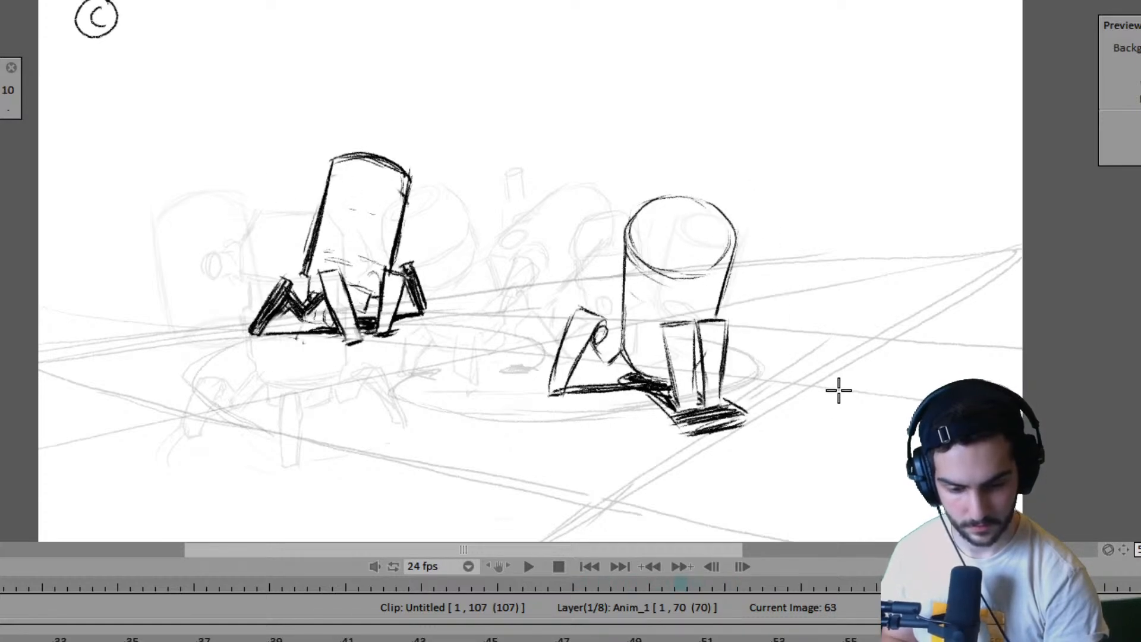
key("Left")
key("Right")
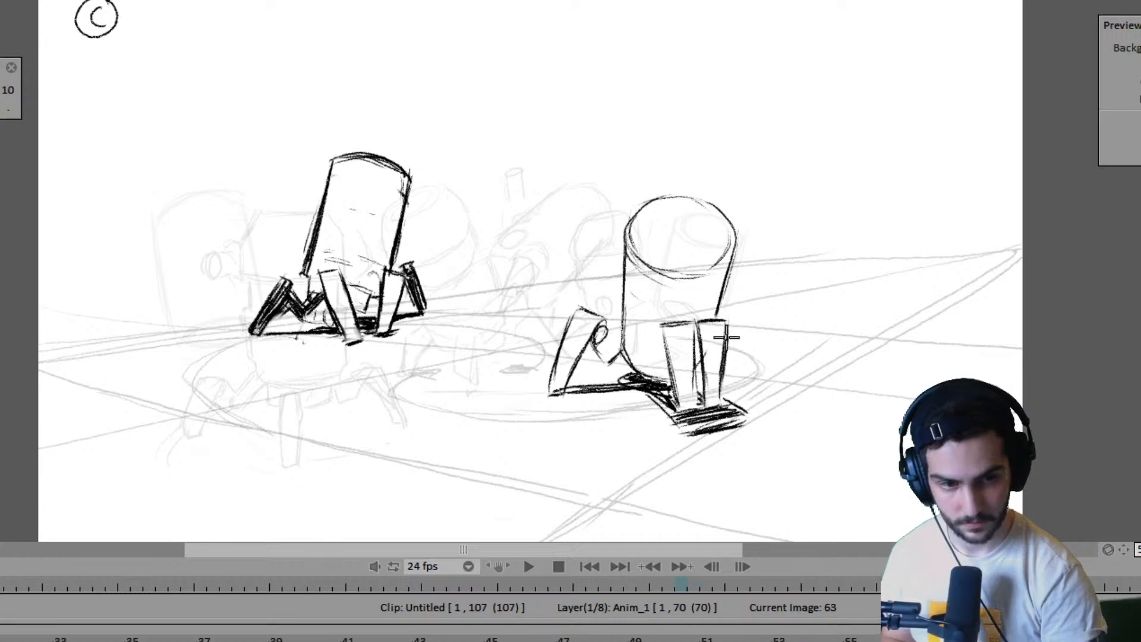
key("Left")
key("Right")
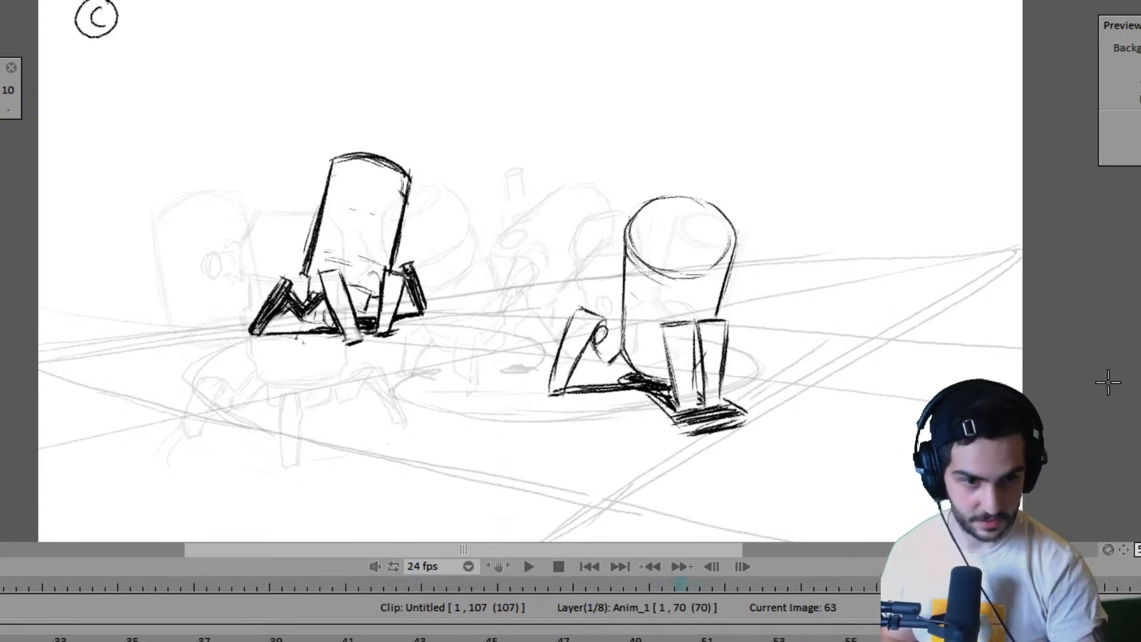
- Flip between frames 63 and 67 to examine where the right robot's next pose belongs relative to the left robot
key("Left")
key("Right")
key("Right")
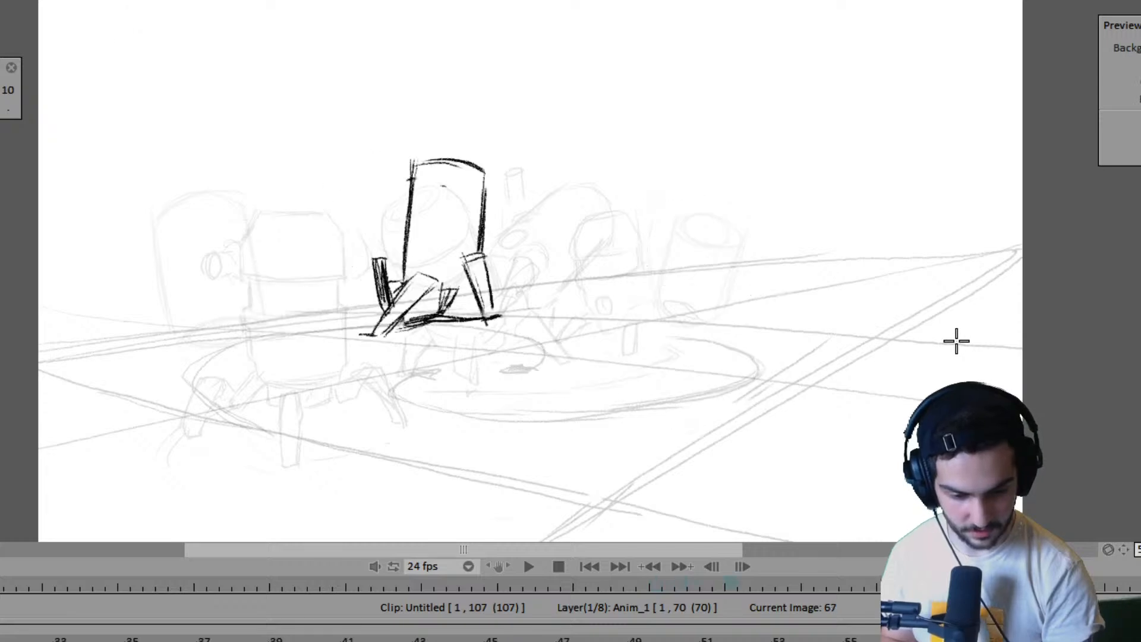
key("Left")
key("Right")
key("Left")
key("Right")
key("Left")
key("Right")
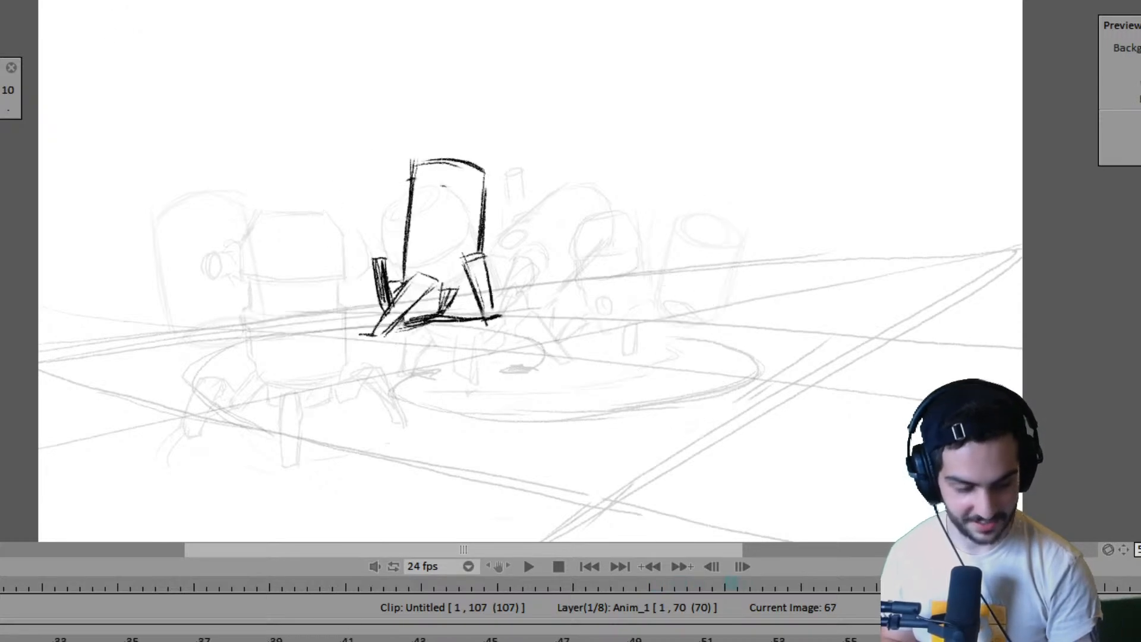
key("Left")
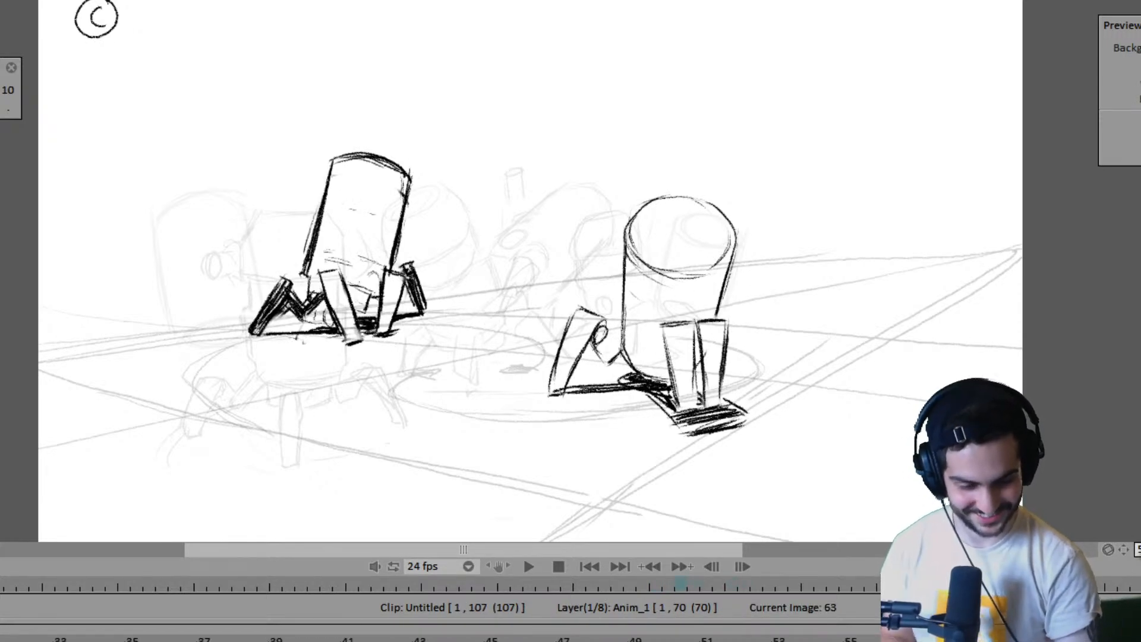
key("Right")
key("Left")
key("Right")
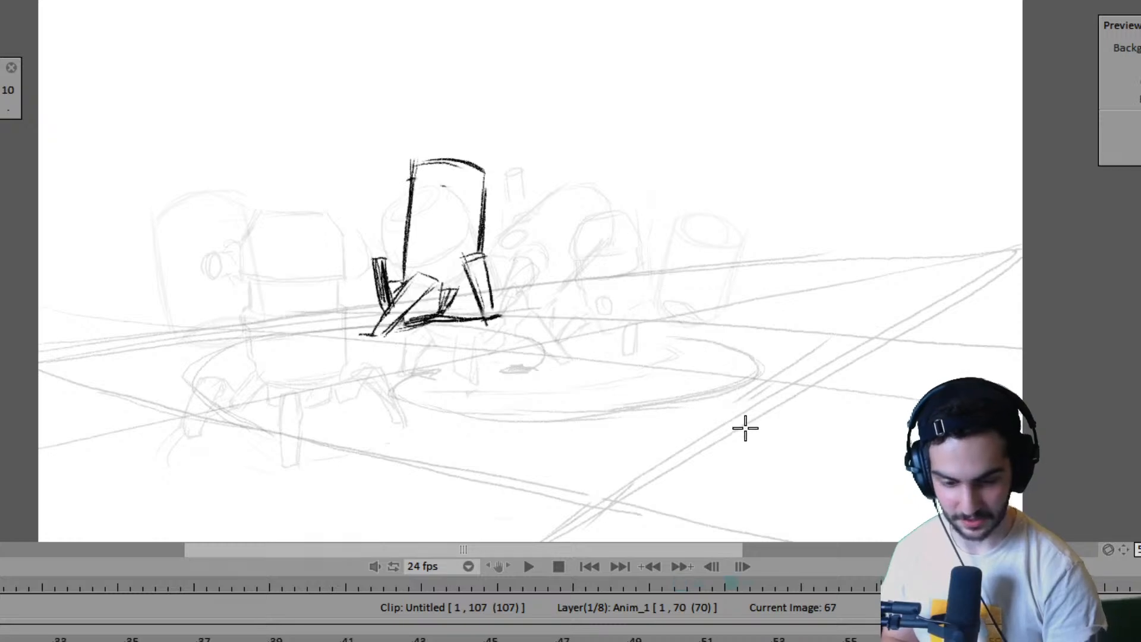
- Step back to frame 57 and forward to frame 63 to check the right robot's direction of travel
key("Left")
key("Left")
key("Left")
key("Left")
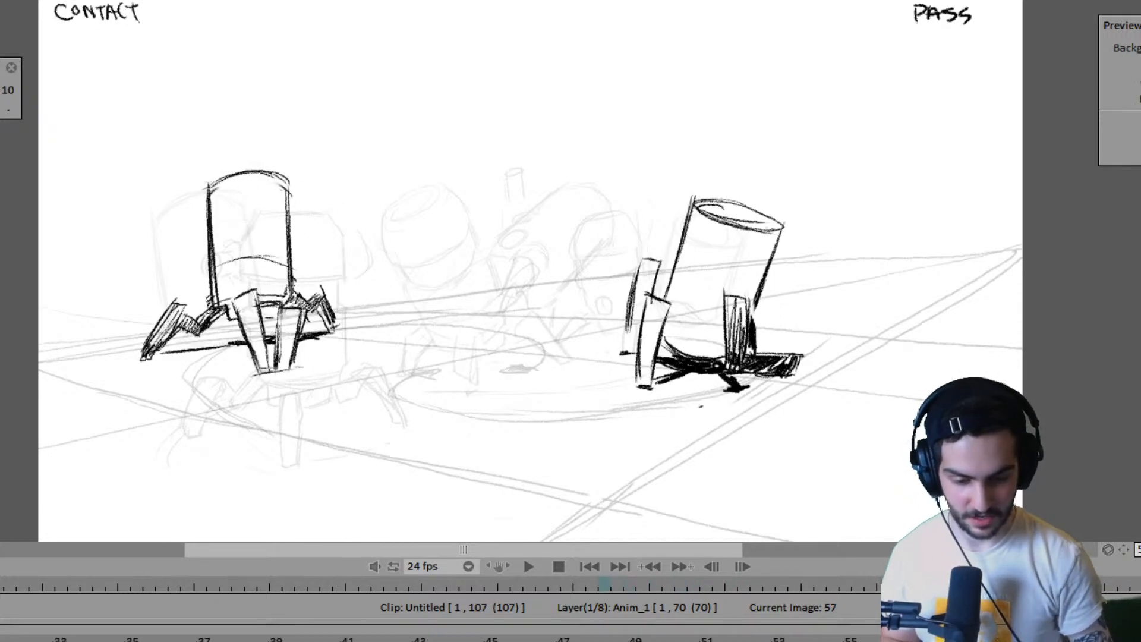
key("Right")
key("Right")
key("Right")
key("Right")
key("Left")
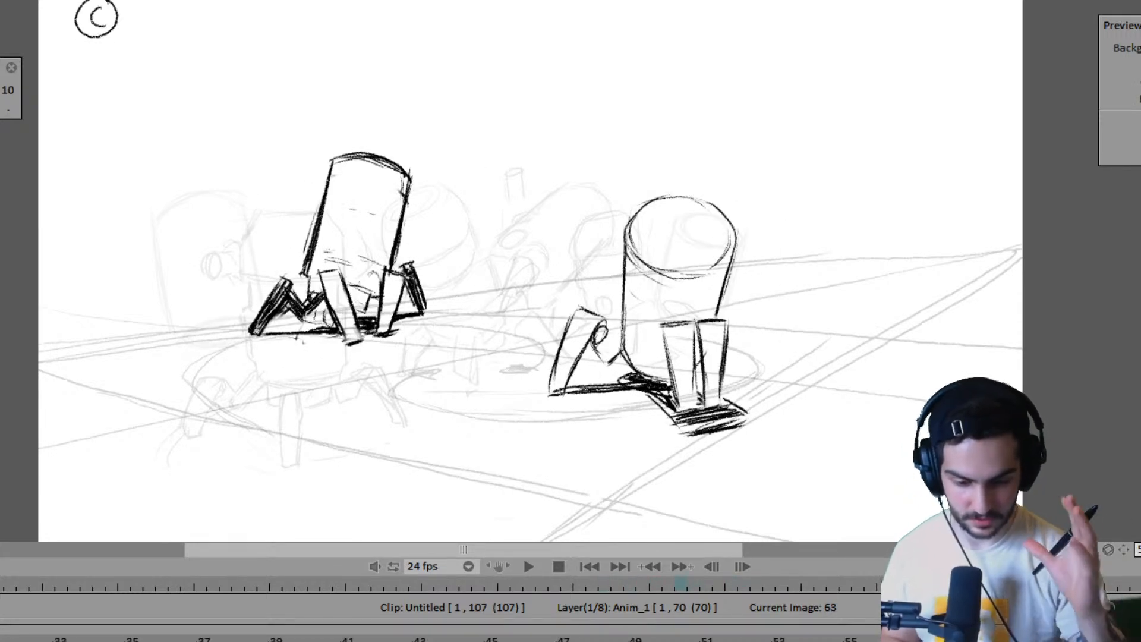
- Compare frame 63 with frame 67 again to judge the placement of the right robot's missing body
key("Right")
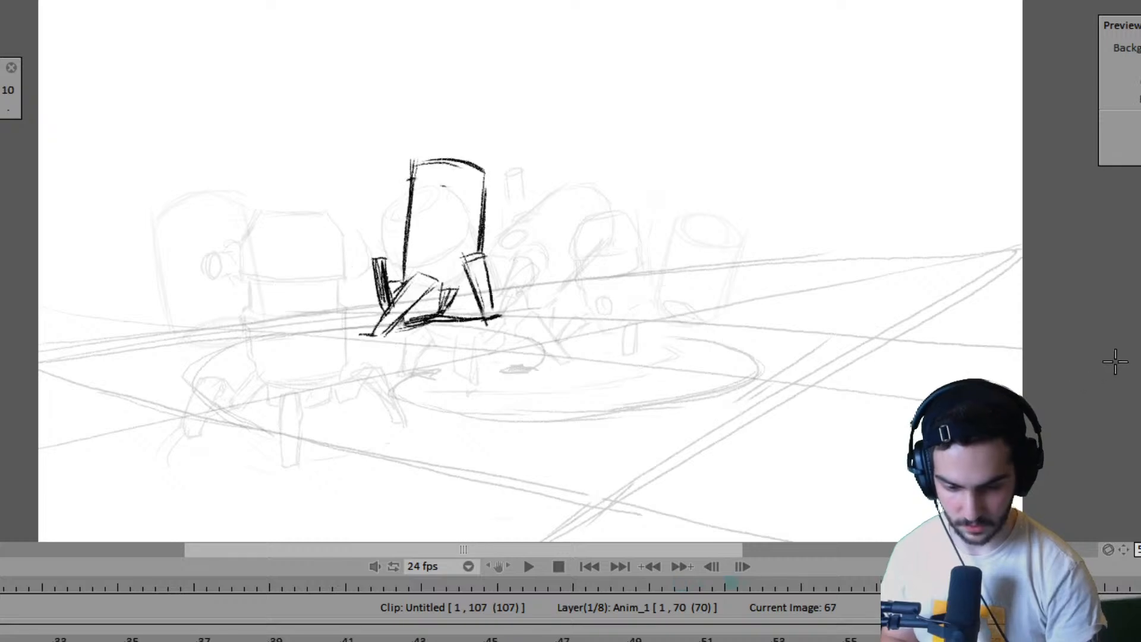
key("Left")
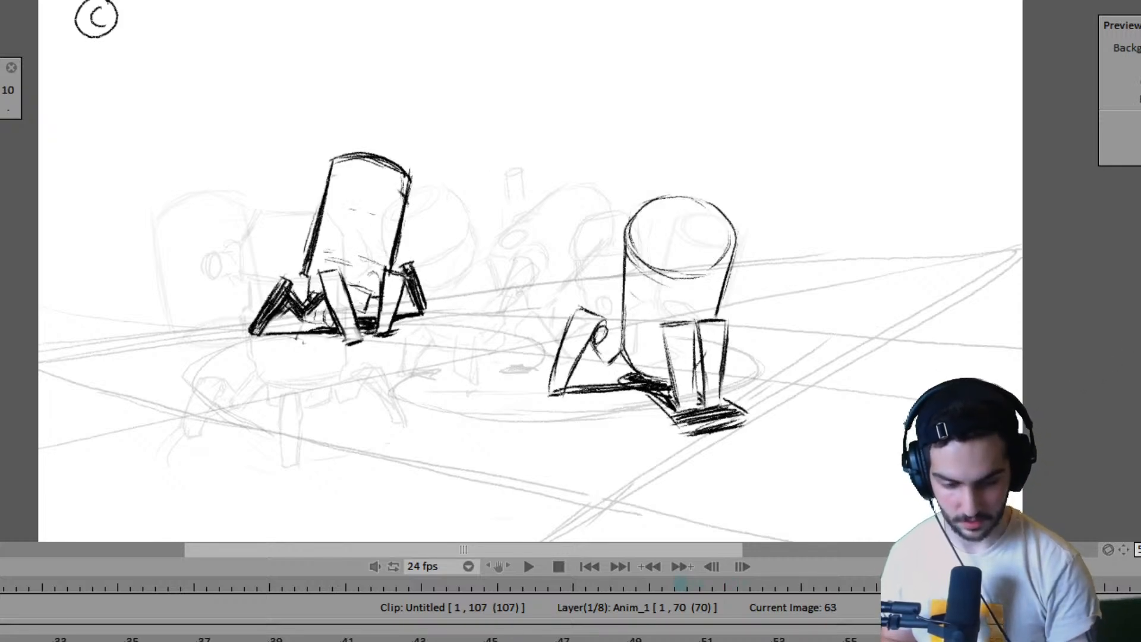
key("Right")
key("Left")
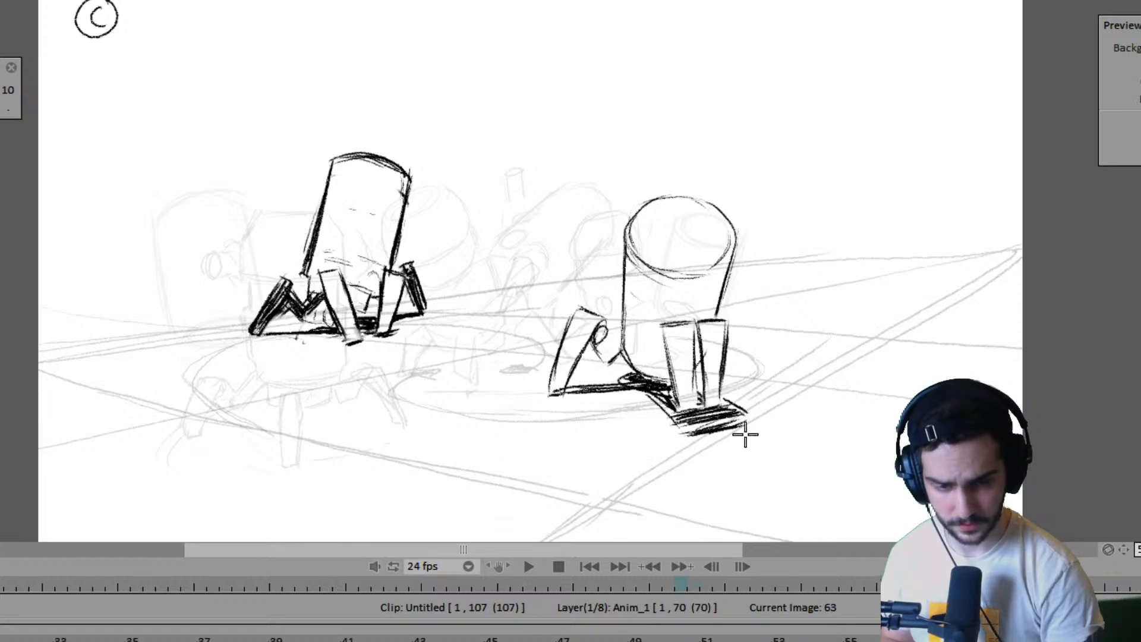
key("Right")
key("Left")
key("Right")
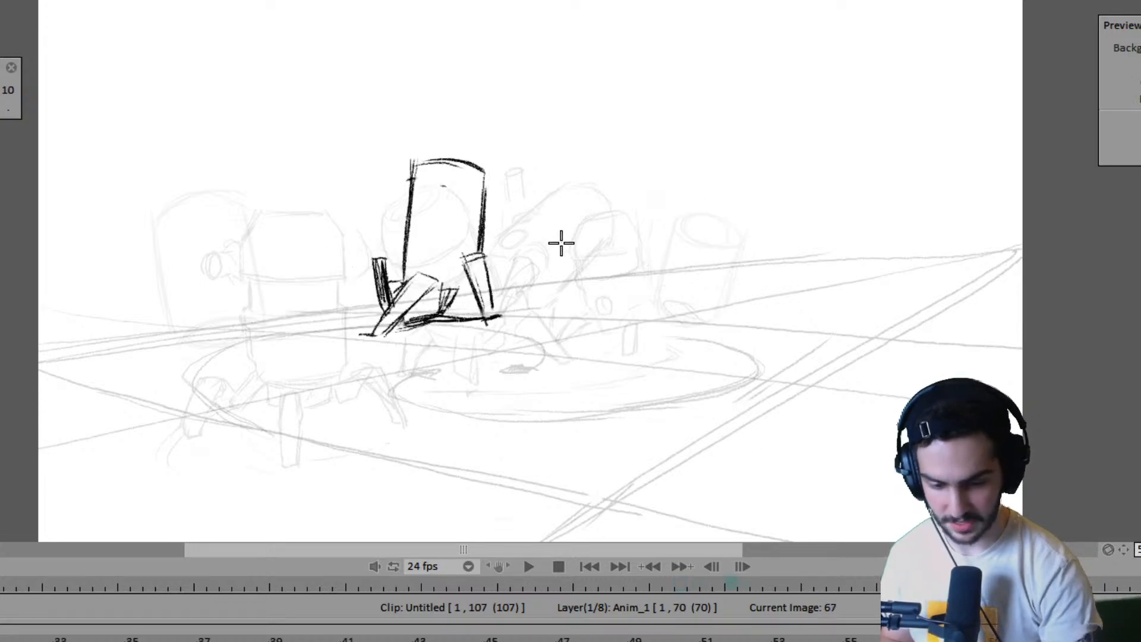
key("Left")
key("Right")
key("Left")
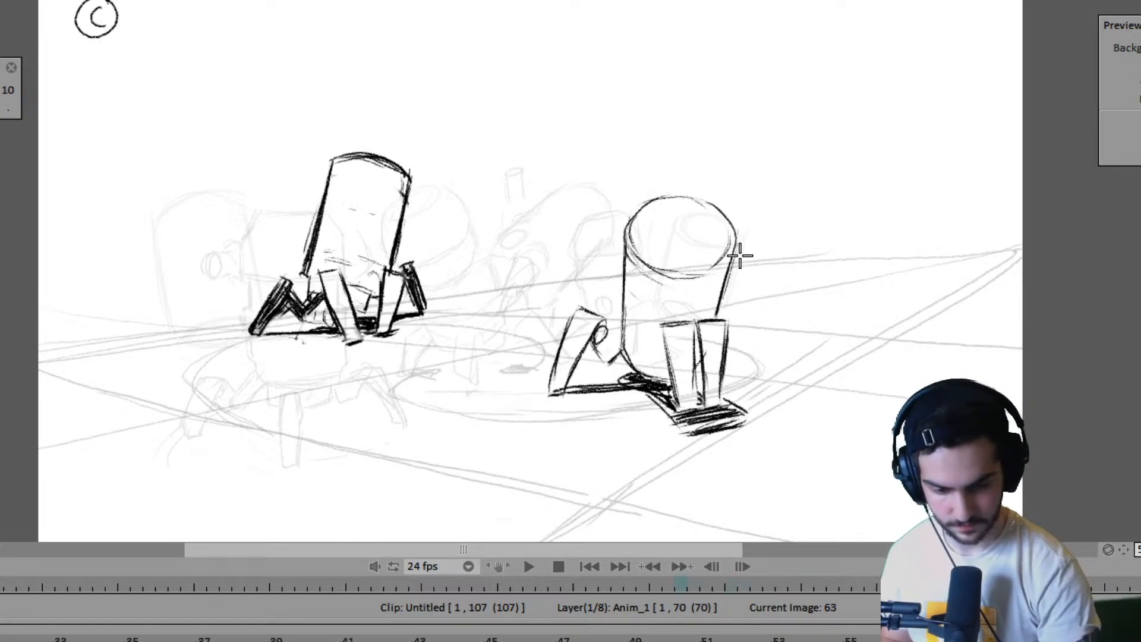
key("Right")
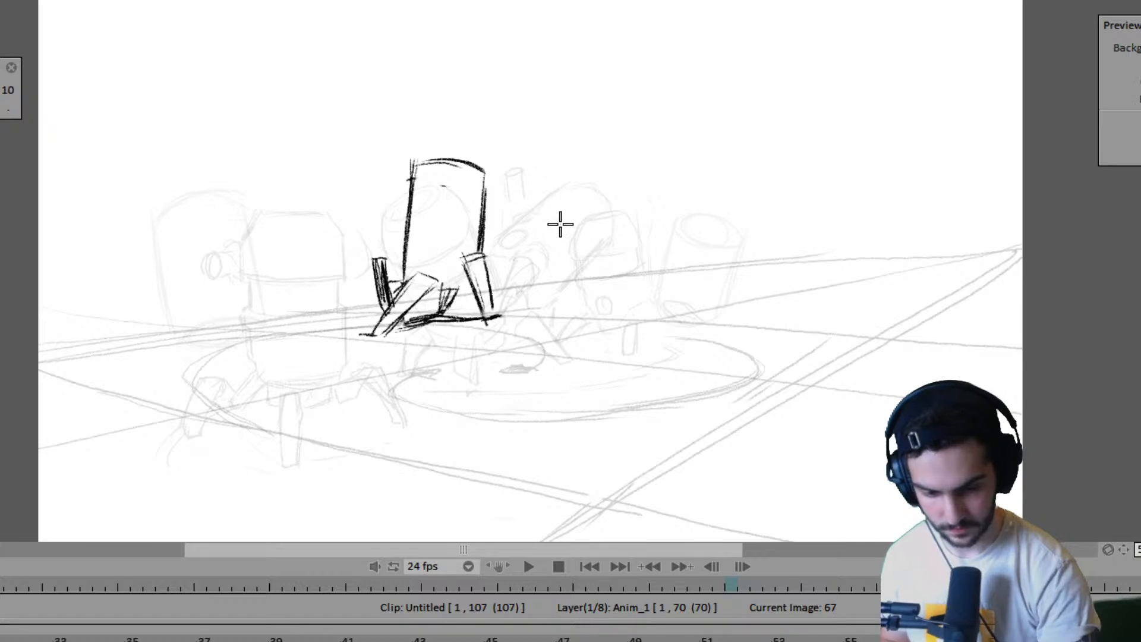
left_click_drag(559, 224, 530, 236)
key("ctrl+z")
key("Left")
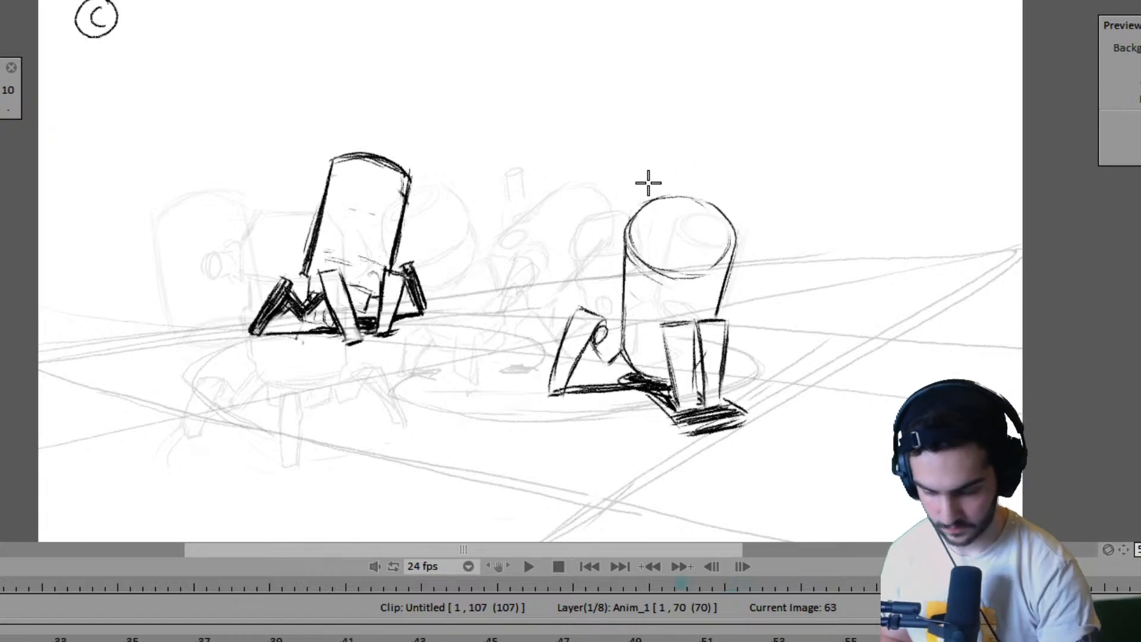
key("Right")
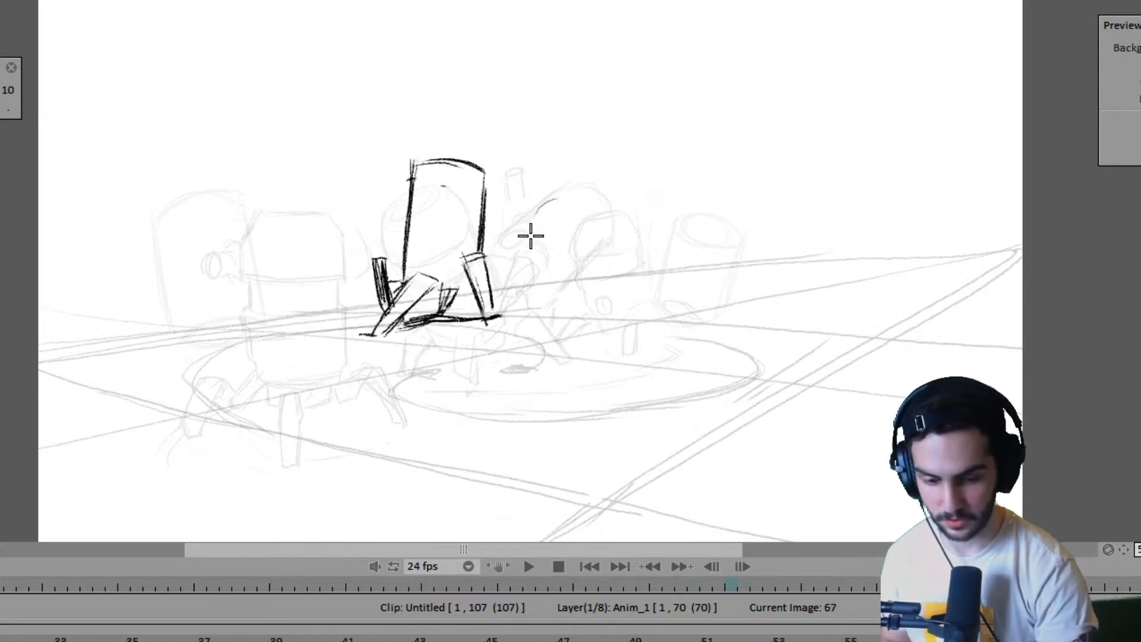
key("Left")
key("Right")
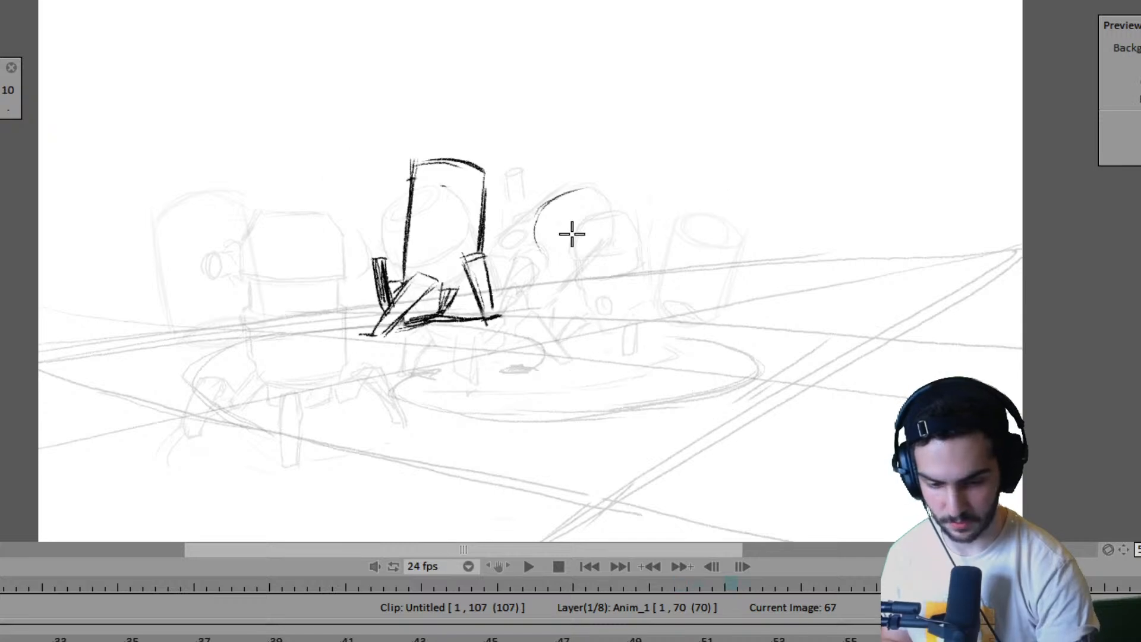
key("Left")
key("Right")
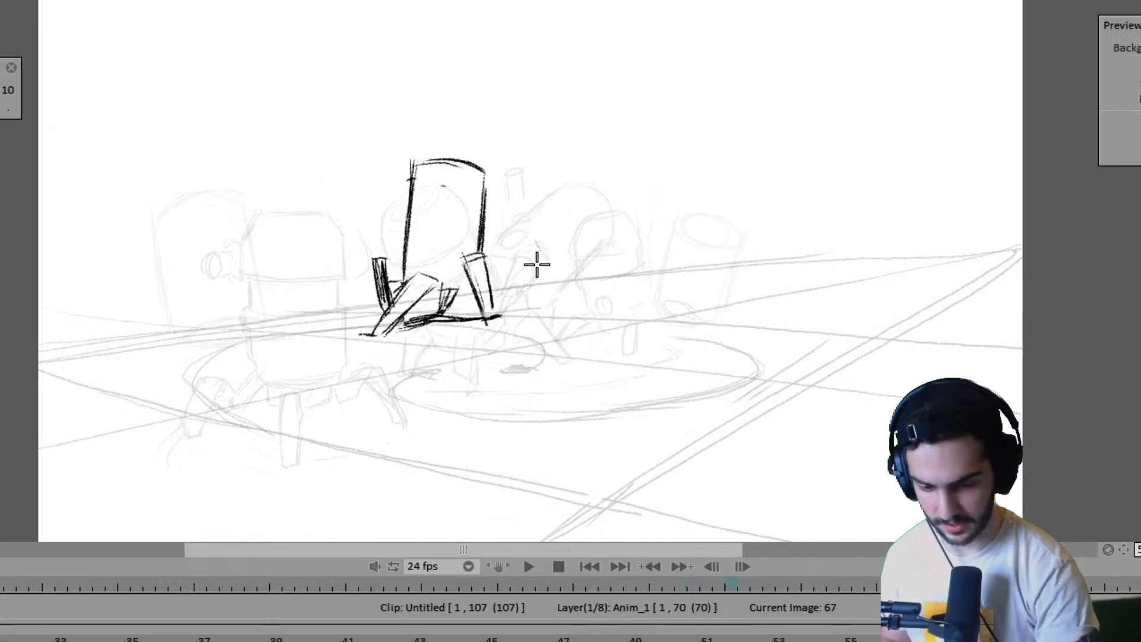
left_click_drag(542, 258, 572, 209)
key("ctrl+z")
- Sketch the rounded elliptical top of the right robot's body on frame 67, checking its placement against frame 63
mouse_move(558, 268)
left_mouse_down()
mouse_move(569, 210)
mouse_move(627, 219)
left_mouse_up()
key("Left")
key("Right")
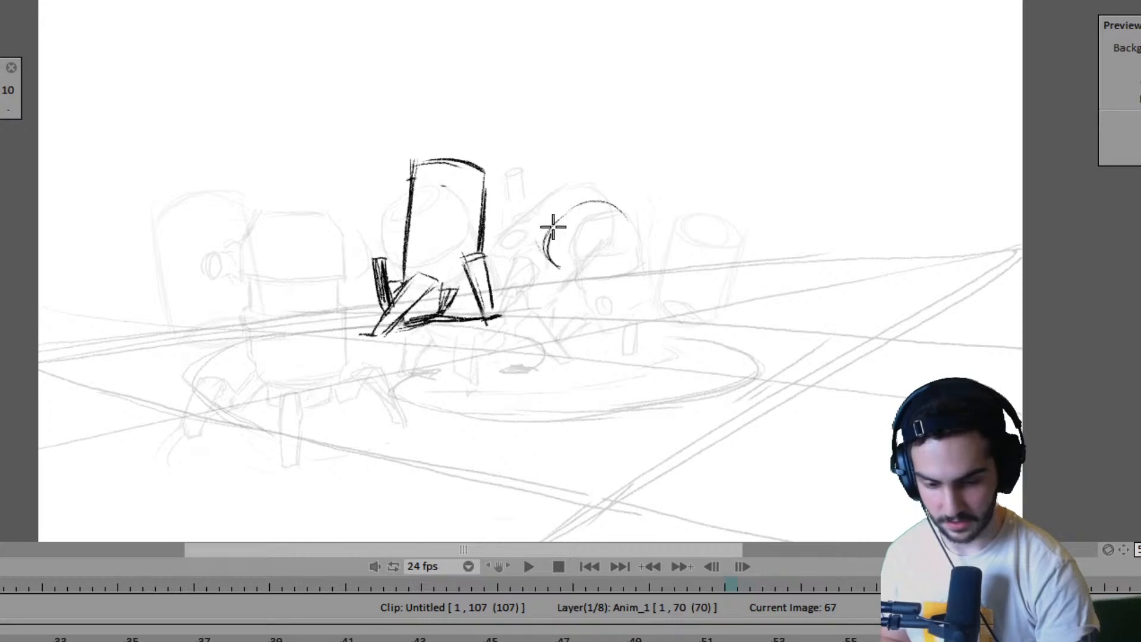
left_click_drag(553, 227, 633, 217)
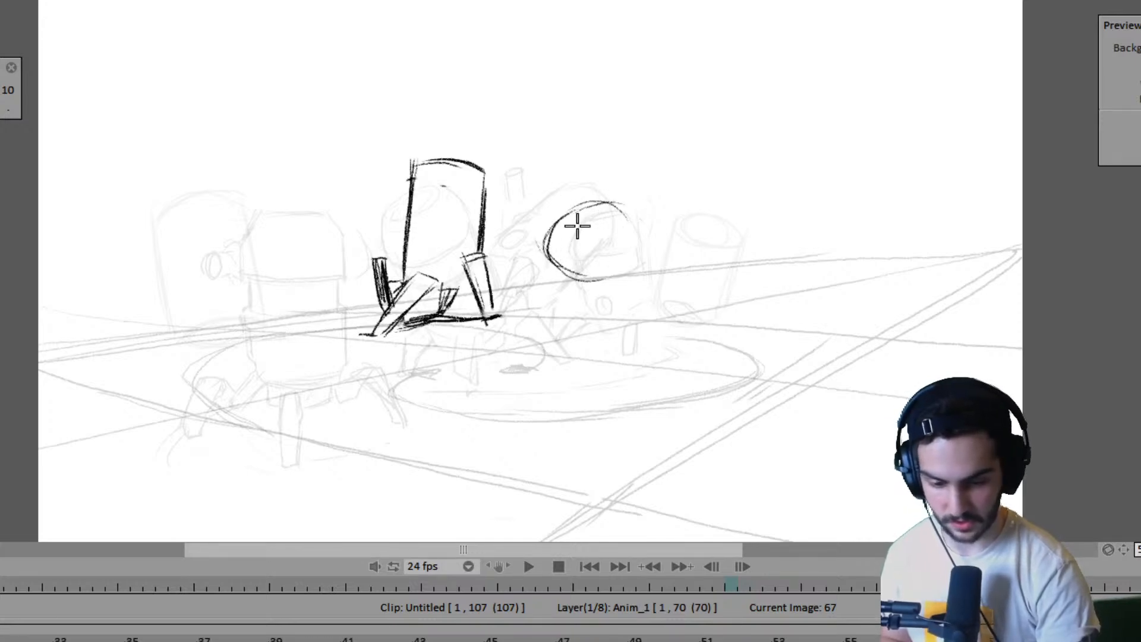
key("Left")
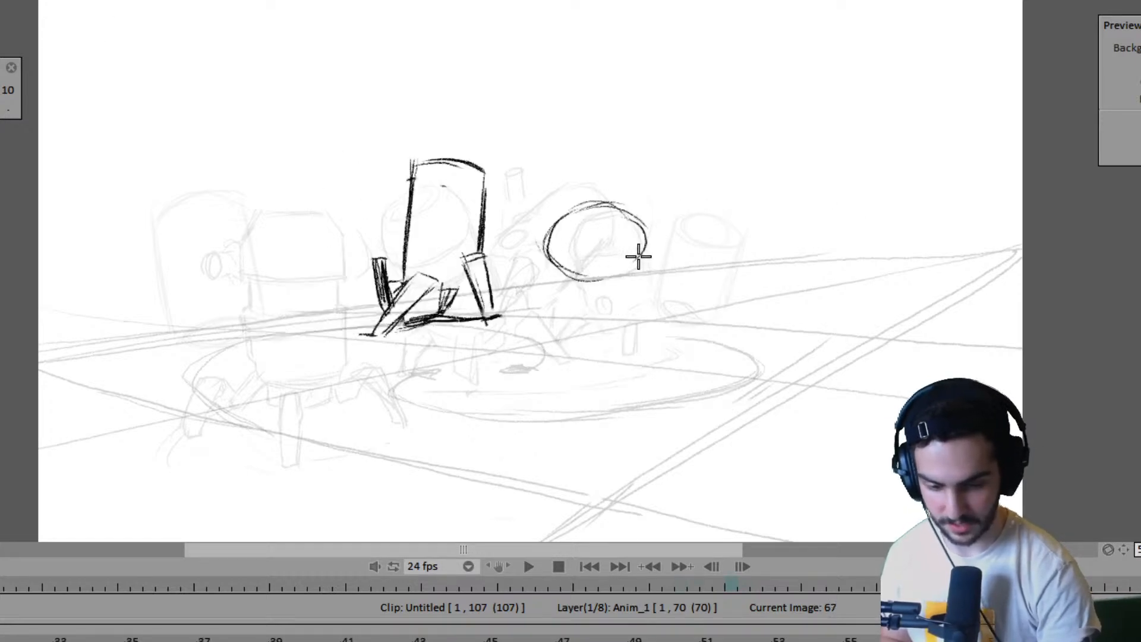
mouse_move(638, 256)
left_mouse_down()
mouse_move(603, 215)
mouse_move(638, 252)
mouse_move(587, 272)
mouse_move(568, 258)
mouse_move(630, 245)
mouse_move(556, 263)
mouse_move(600, 278)
mouse_move(599, 289)
mouse_move(624, 281)
left_mouse_up()
- Draw the two side edges of the right robot's cylindrical body down from the elliptical top on frame 67
key("Left")
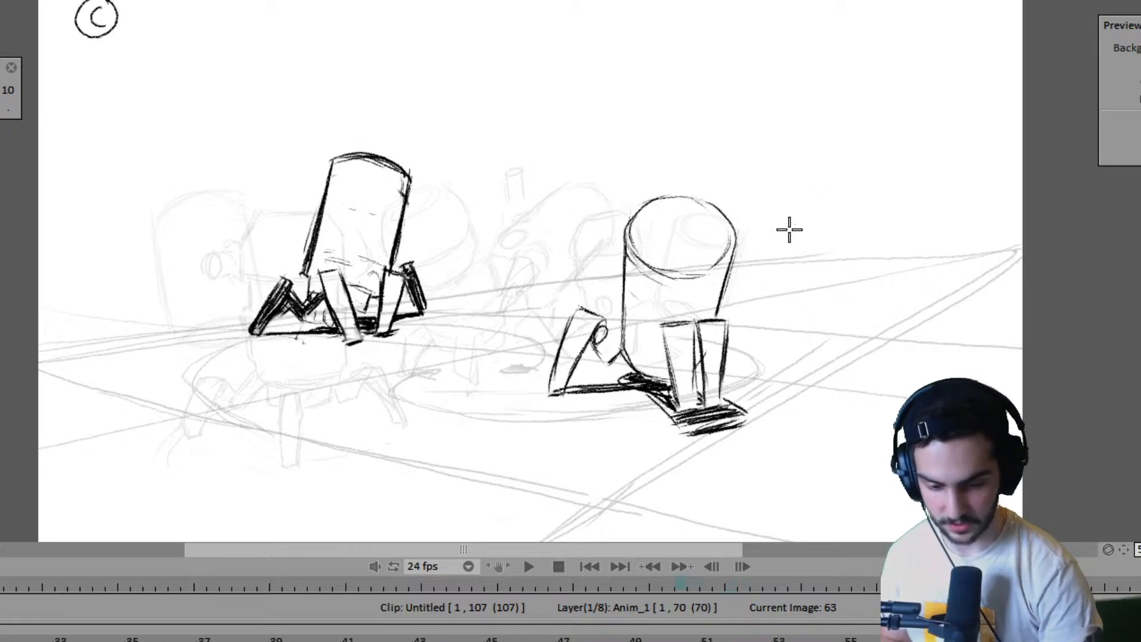
key("Right")
mouse_move(543, 287)
left_mouse_down()
mouse_move(545, 254)
mouse_move(550, 302)
mouse_move(542, 244)
mouse_move(552, 279)
left_mouse_up()
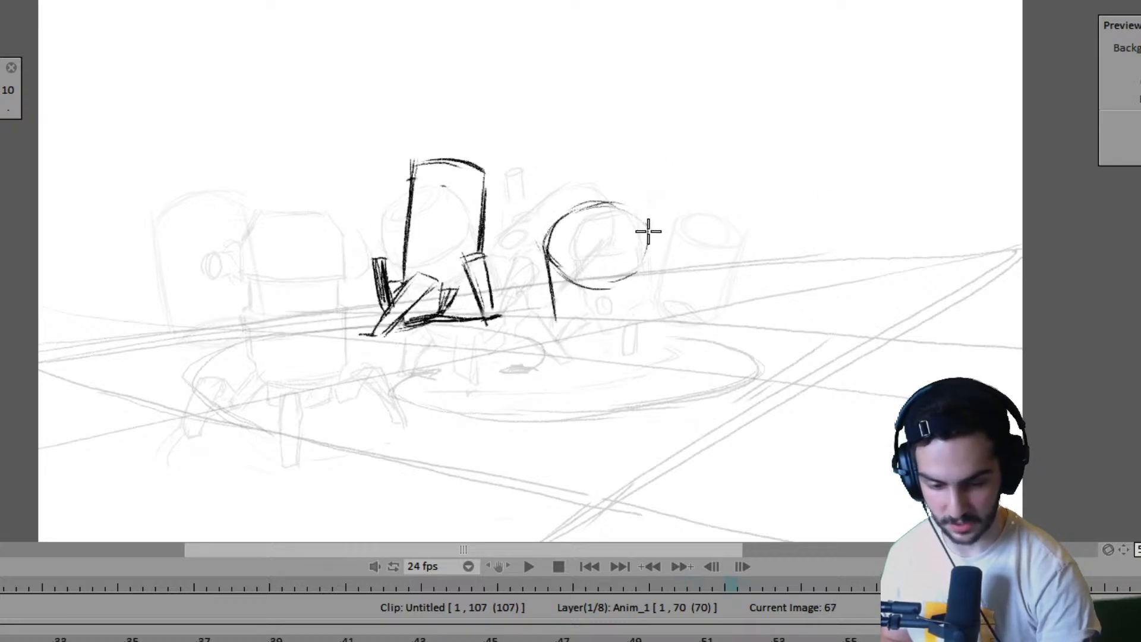
left_click_drag(648, 231, 641, 339)
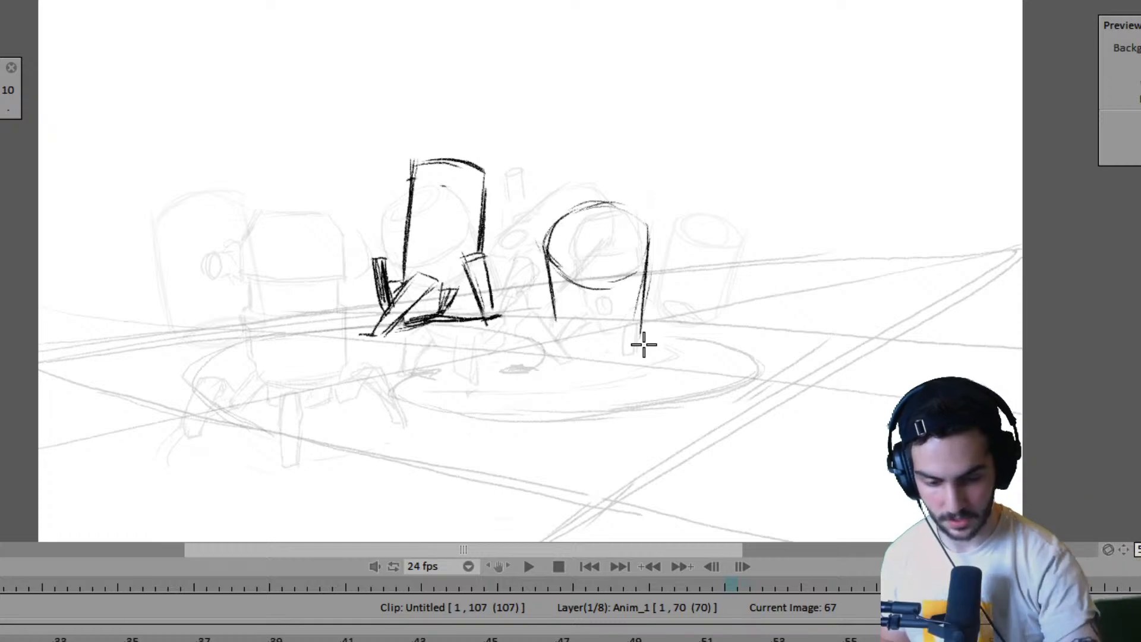
- Mark the right robot's planted front foot on frame 67 to match the earlier poses, and shorten the body's right edge
key("Left")
key("Left")
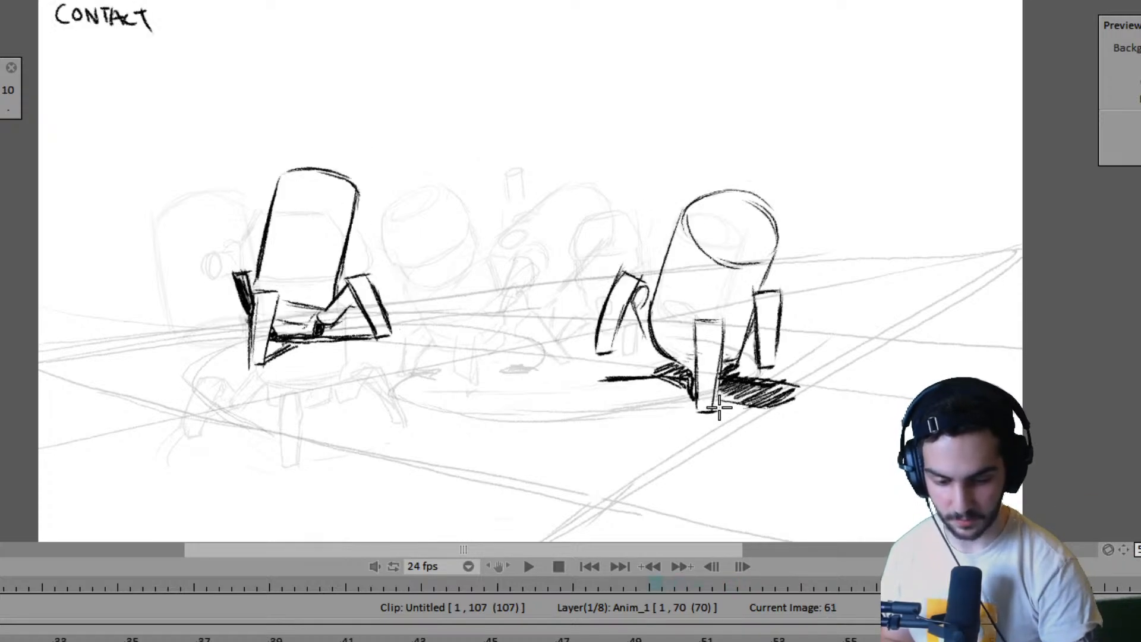
key("Right")
key("Right")
key("Left")
key("Right")
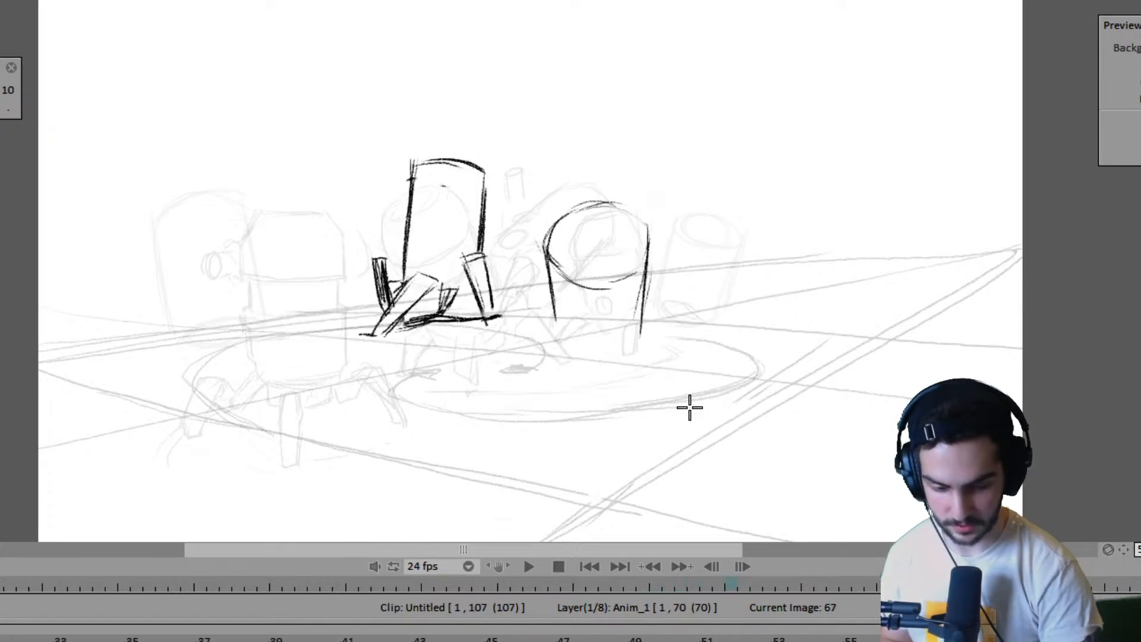
key("Left")
key("Right")
key("Left")
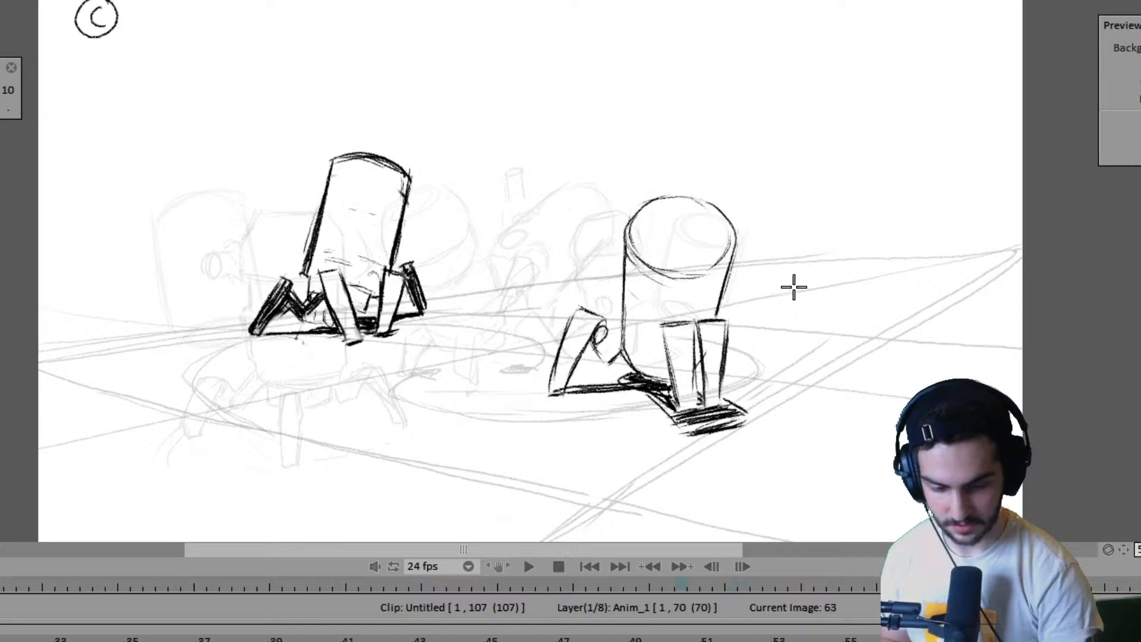
key("Right")
key("ctrl+z")
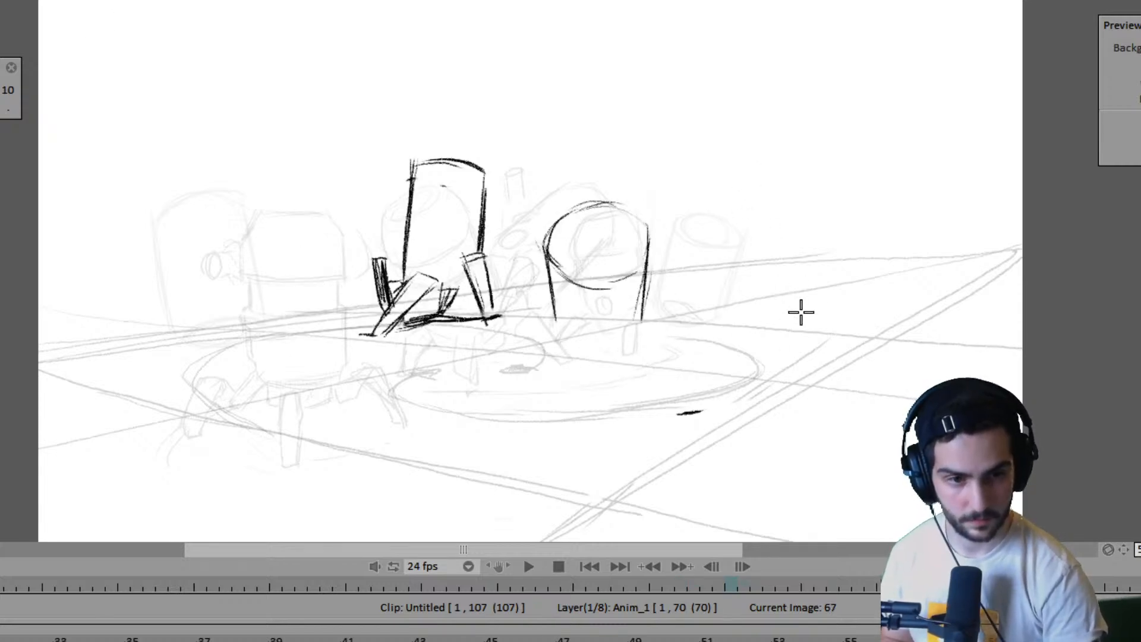
- Draw the short top edge of the right robot's front leg above the foot mark, using frame 63 as reference
key("Left")
key("Right")
key("Left")
key("Right")
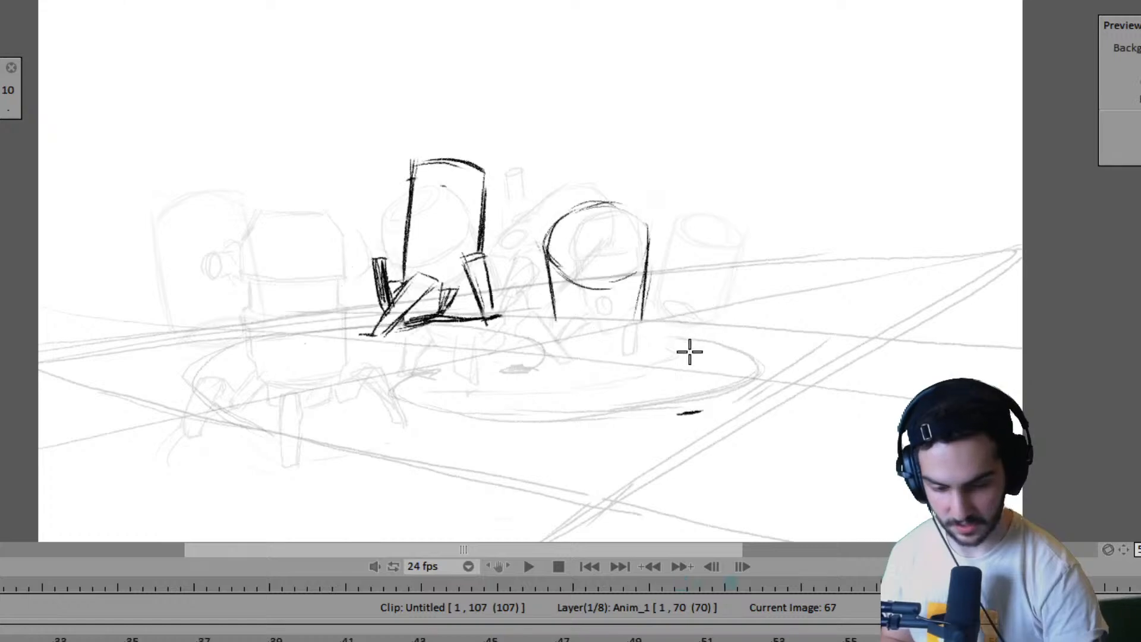
key("Left")
key("Right")
key("Left")
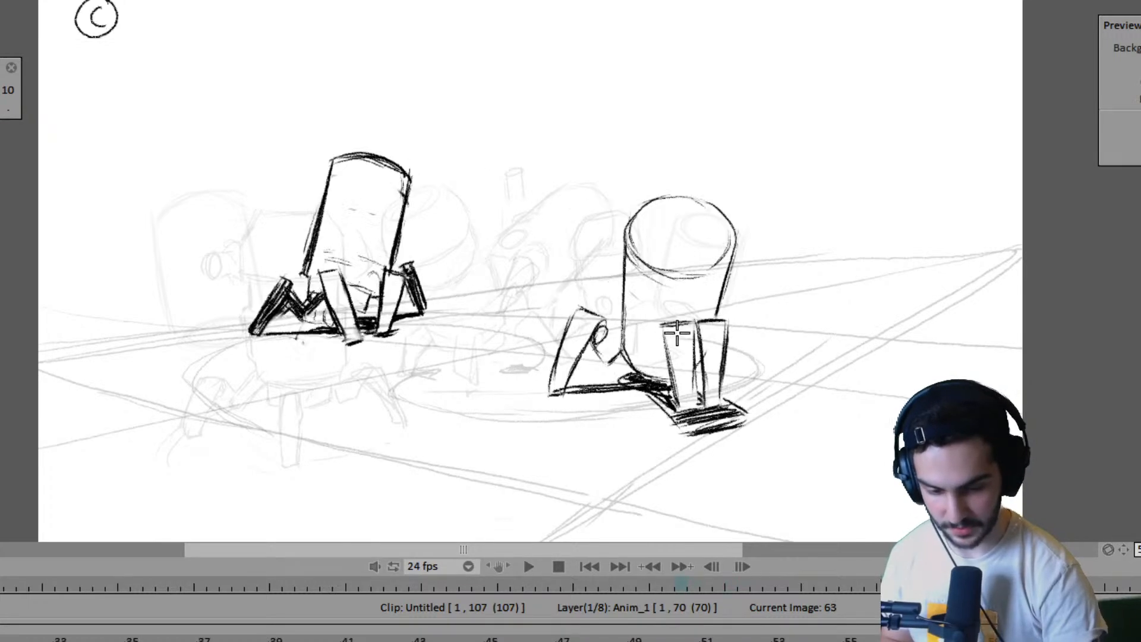
key("Right")
left_click_drag(676, 327, 700, 321)
key("Left")
key("Right")
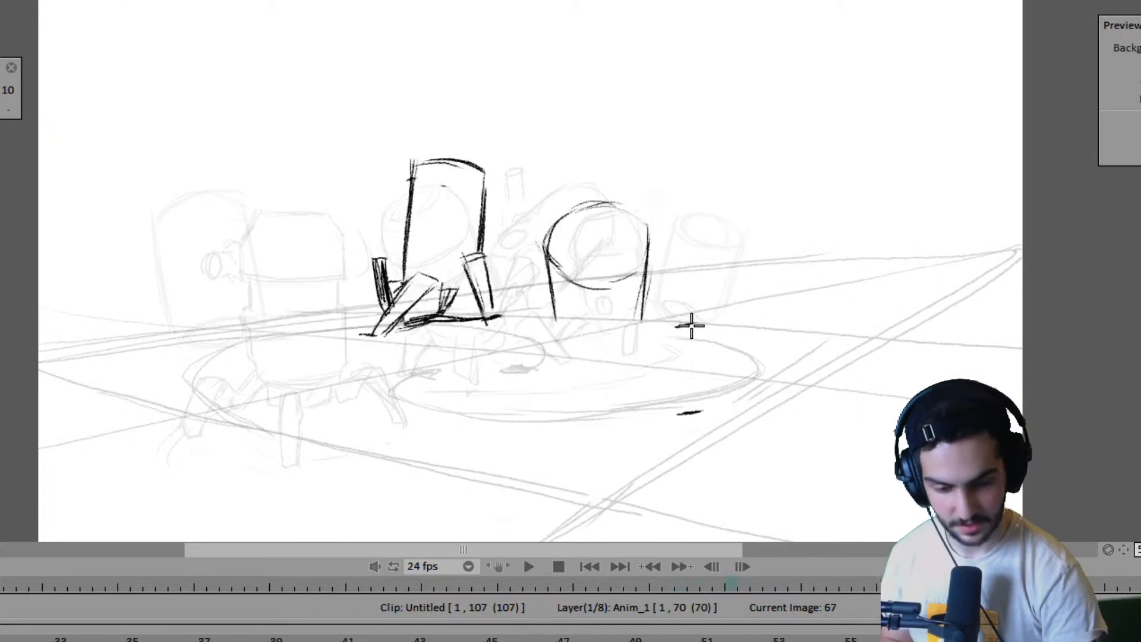
- Draw the two tapering sides of the right robot's front leg down to the planted foot on frame 67
key("Left")
key("Right")
key("Left")
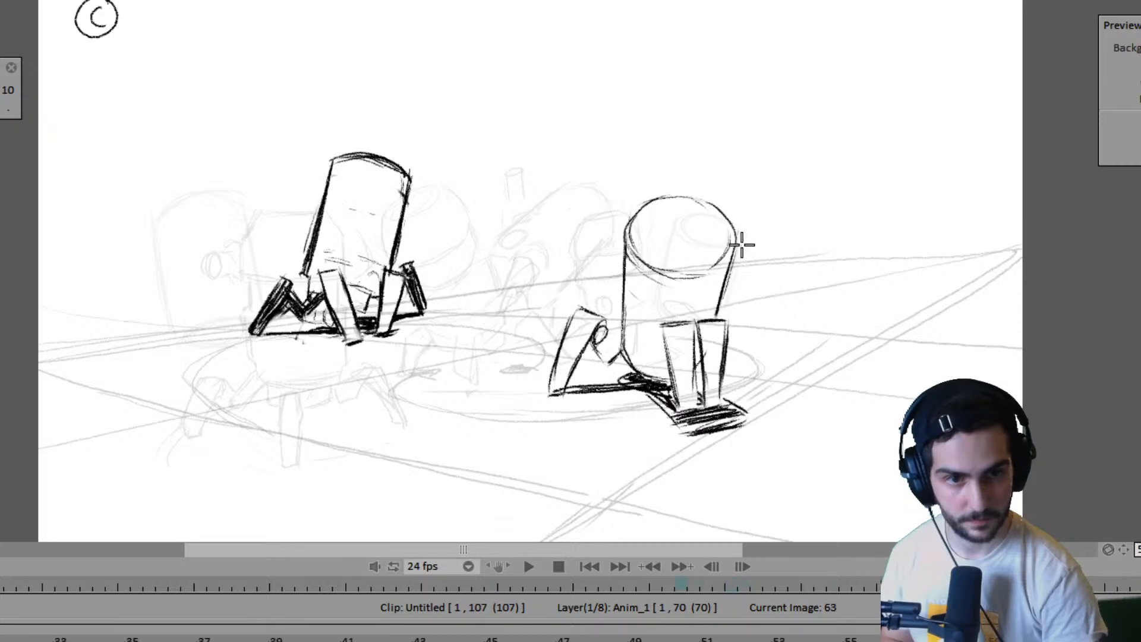
key("Right")
mouse_move(671, 327)
left_mouse_down()
mouse_move(682, 411)
mouse_move(694, 407)
left_mouse_up()
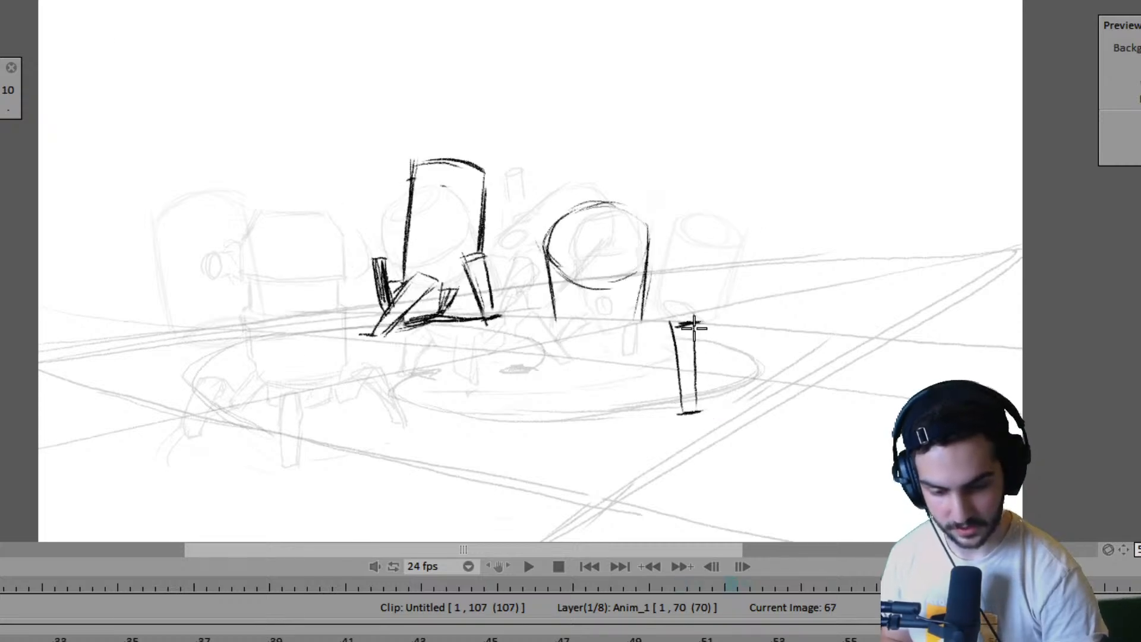
key("ctrl+z")
left_click_drag(698, 324, 694, 408)
left_click_drag(699, 327, 689, 421)
key("Left")
key("Right")
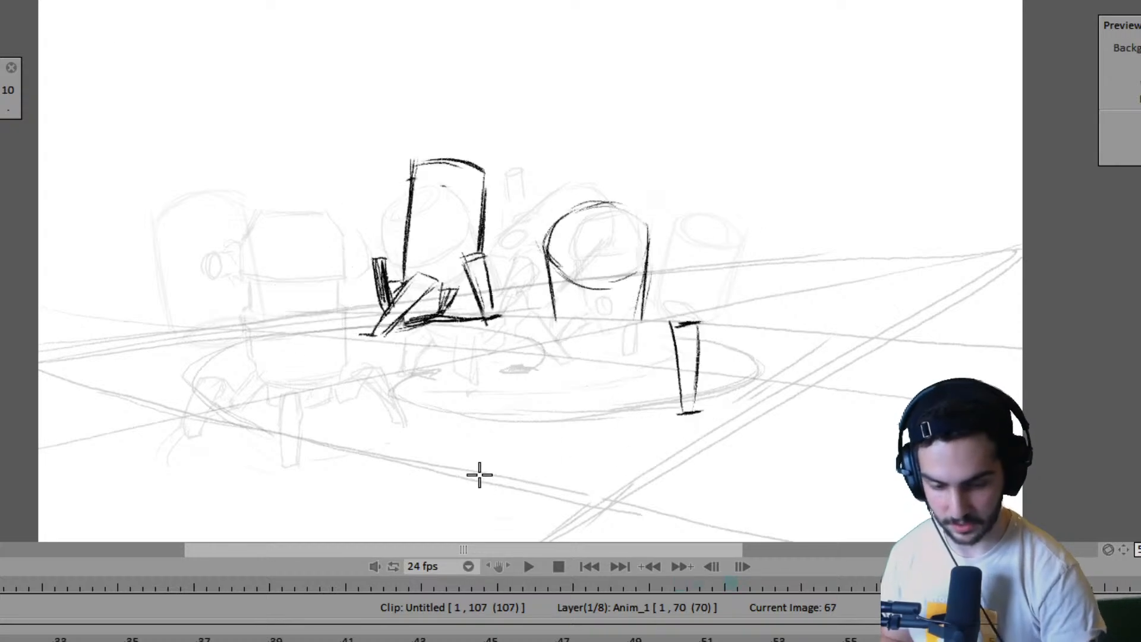
- Mark on frame 67 where the right robot's far left foot stands in frame 63
key("Left")
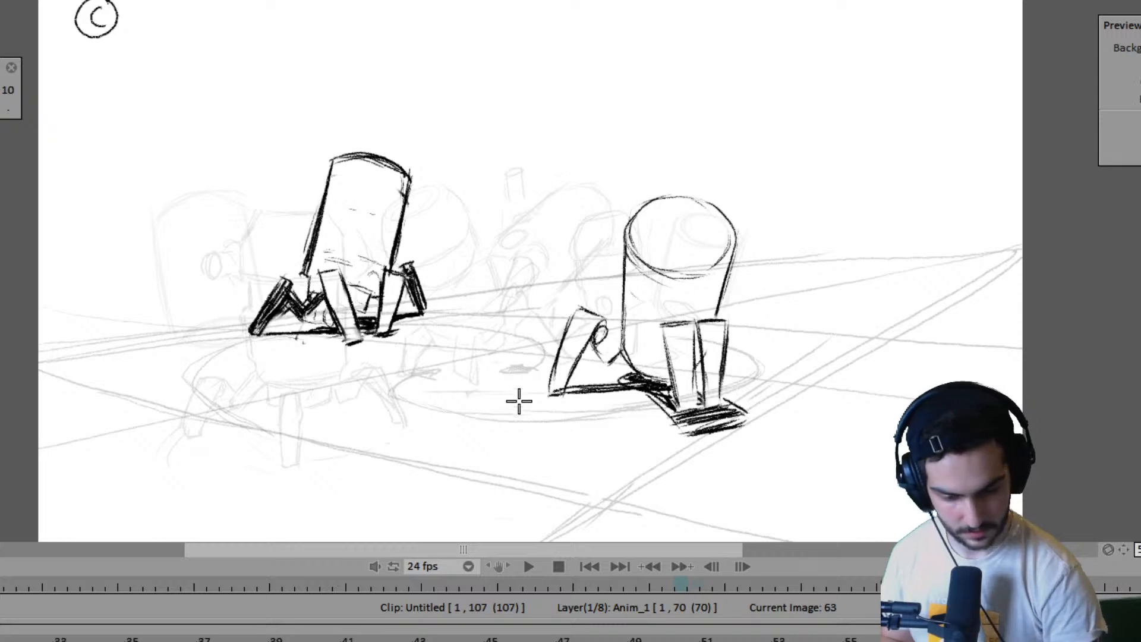
key("Right")
key("Left")
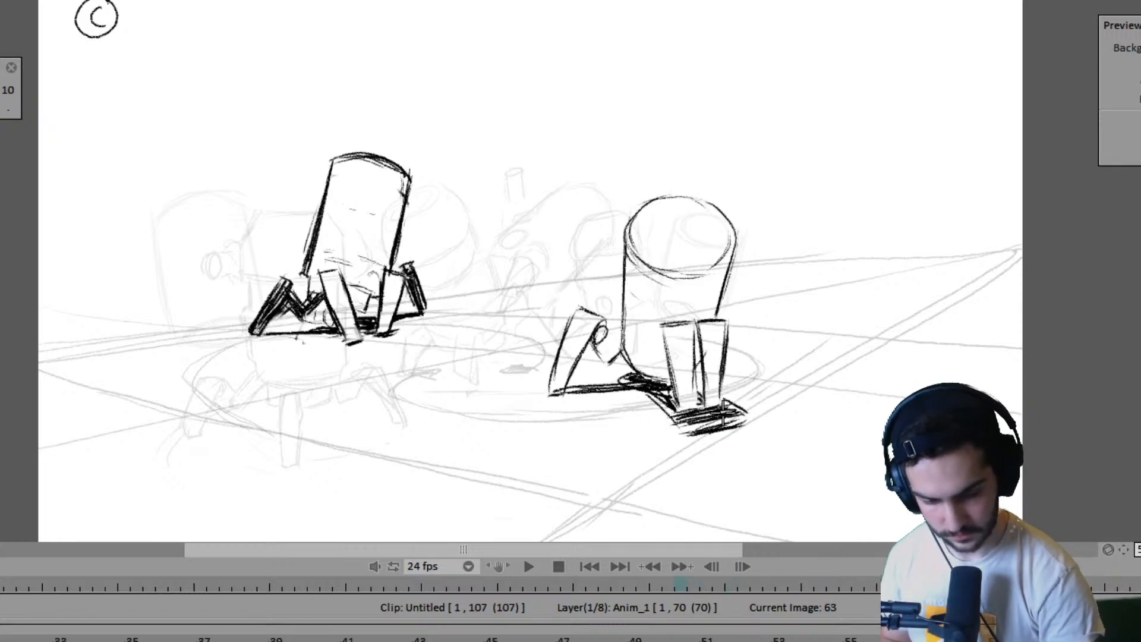
key("Right")
key("Left")
key("Right")
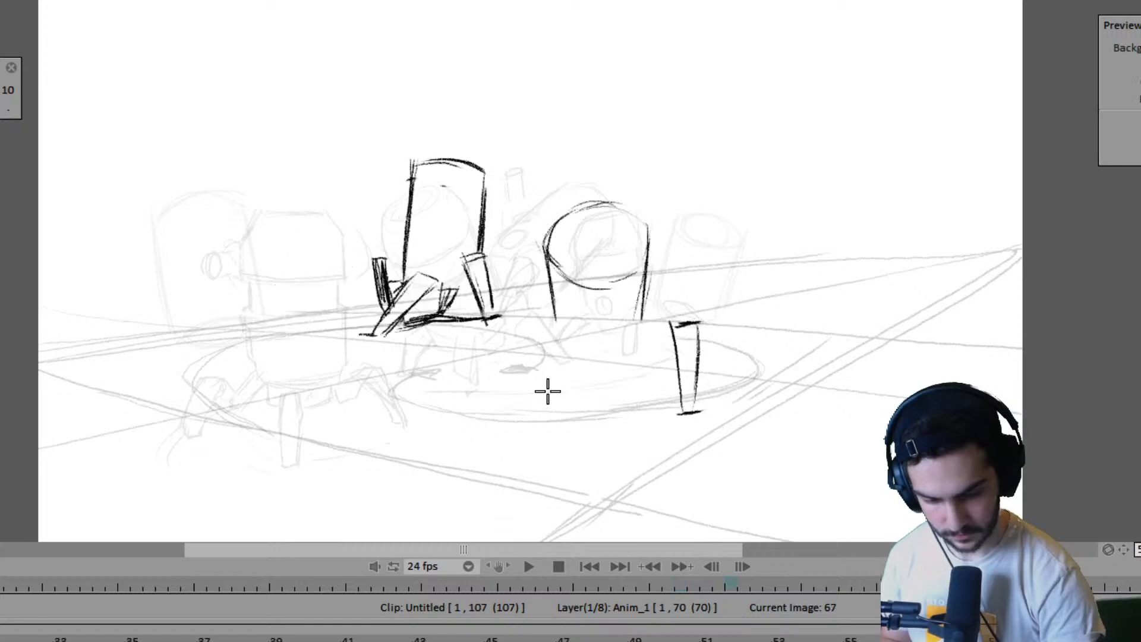
key("Left")
key("Right")
key("Left")
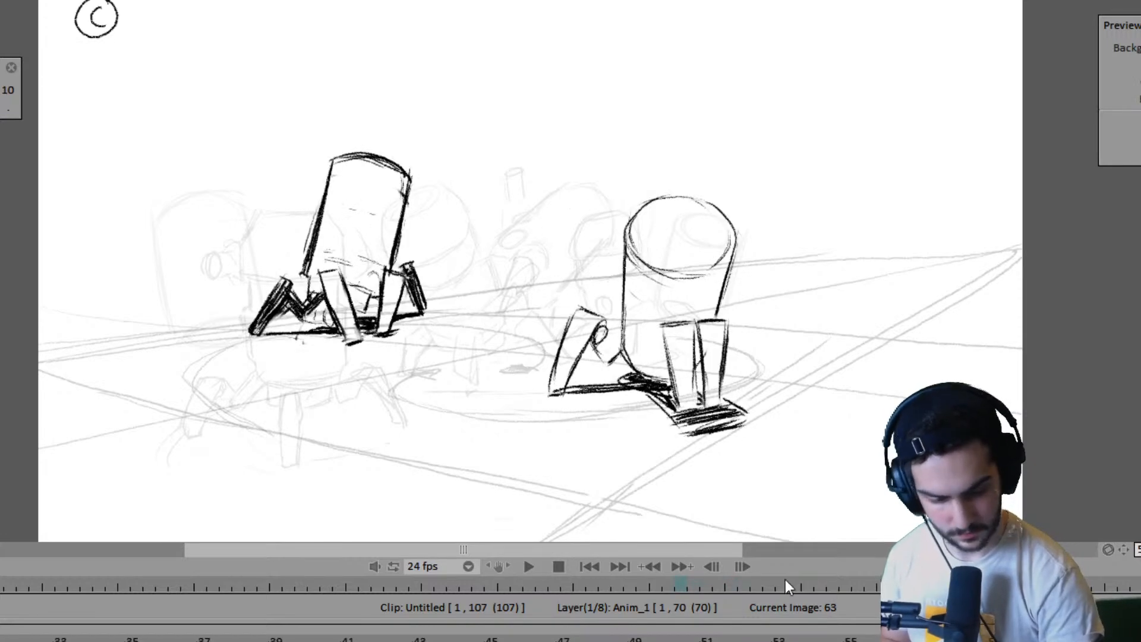
- Try moving the right robot's new pose earlier to frame 65 and compare it with frame 63
key("Right")
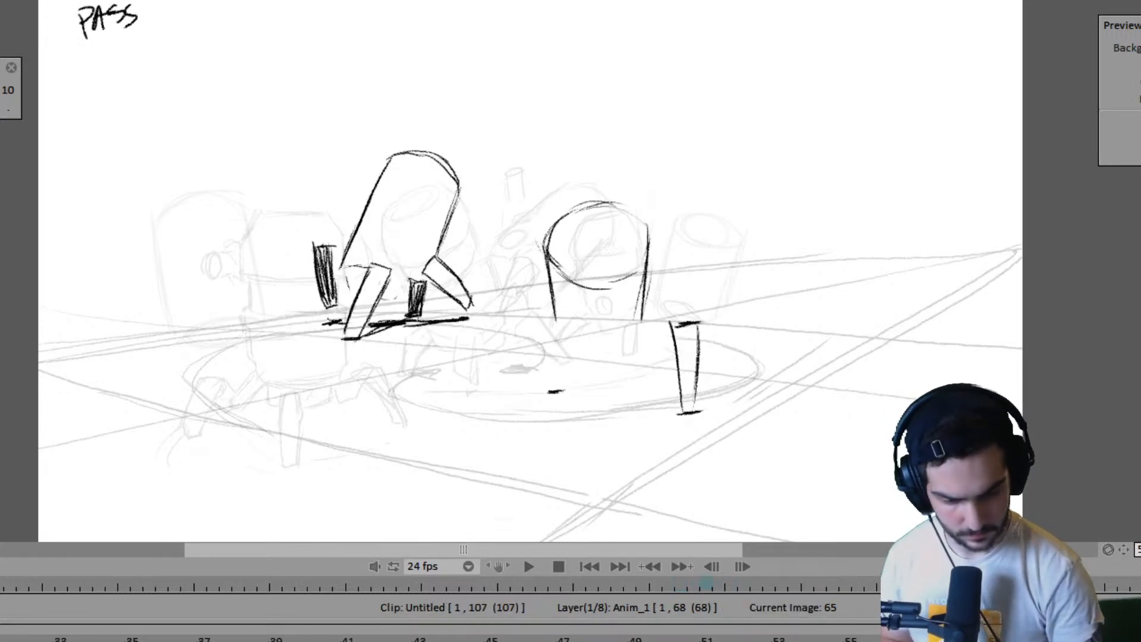
key("Left")
key("Right")
key("Right")
key("Left")
key("Left")
- Step back through the poses from frame 55 to frame 65 to examine the timing of the right robot's steps
key("Right")
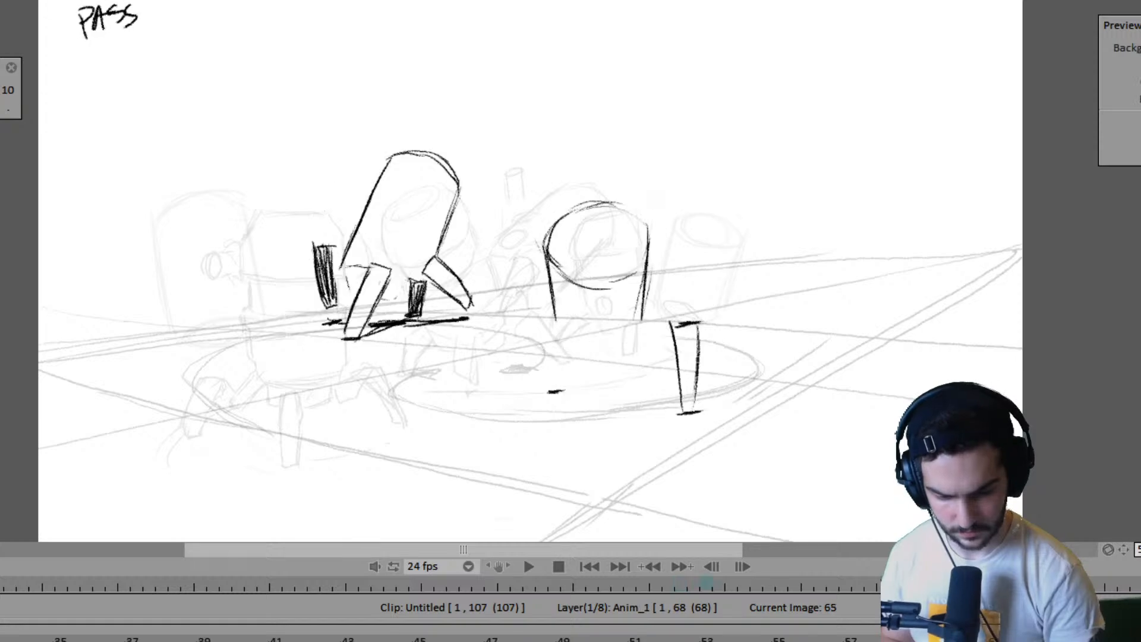
key("Left")
key("Left")
key("Left")
key("Left")
key("Left")
key("Left")
key("Right")
key("Right")
key("Right")
key("Right")
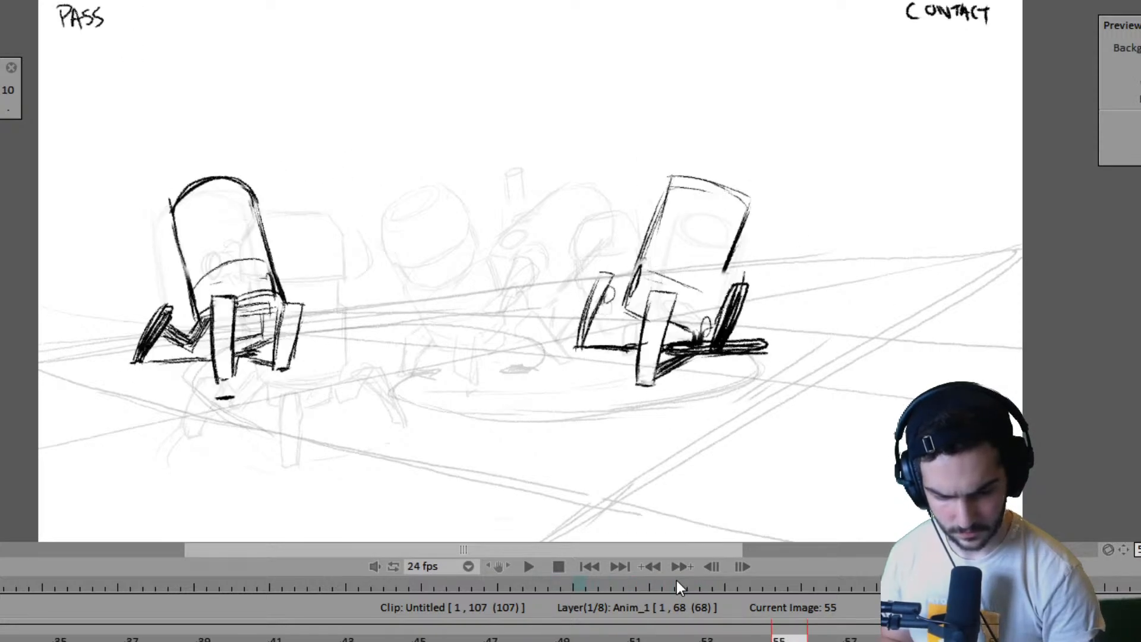
key("Right")
key("Left")
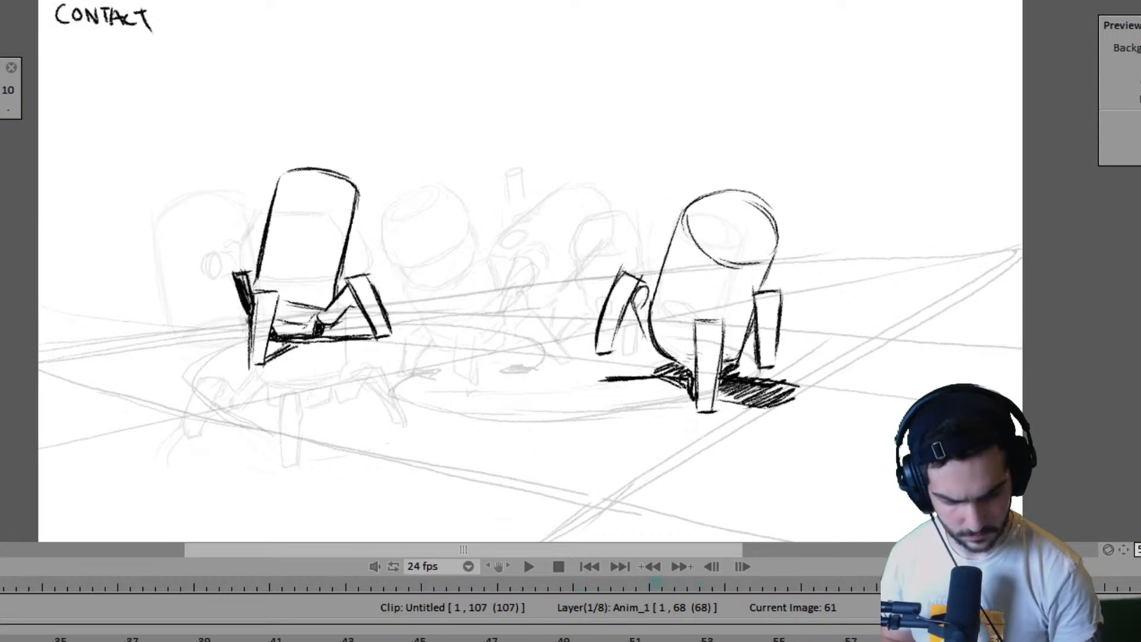
key("Right")
key("Left")
key("Right")
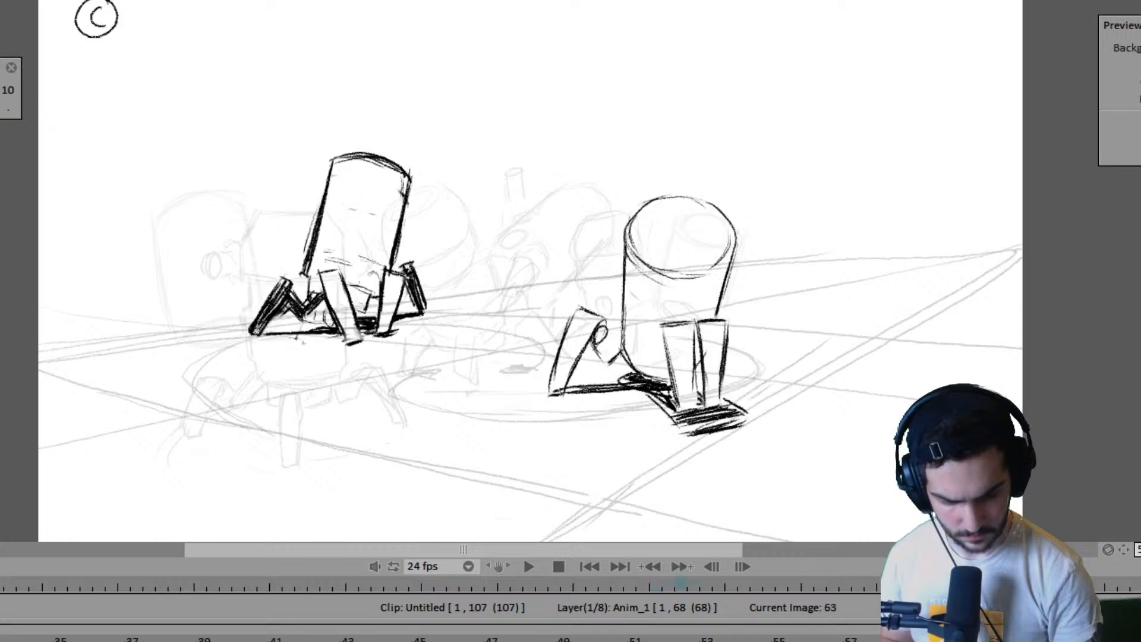
key("Left")
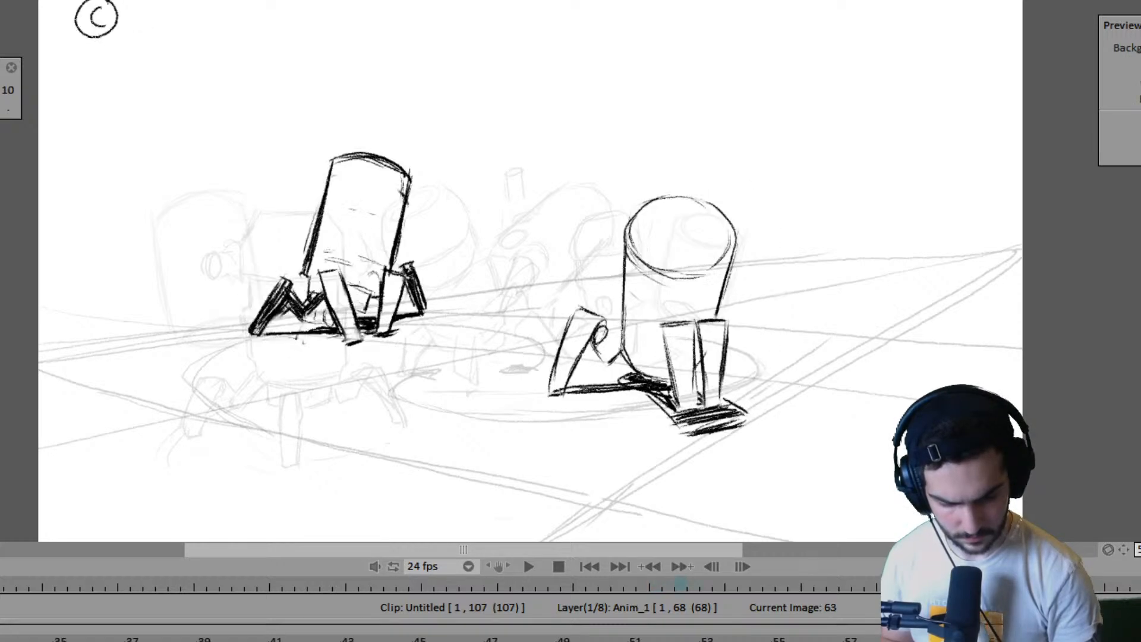
key("Right")
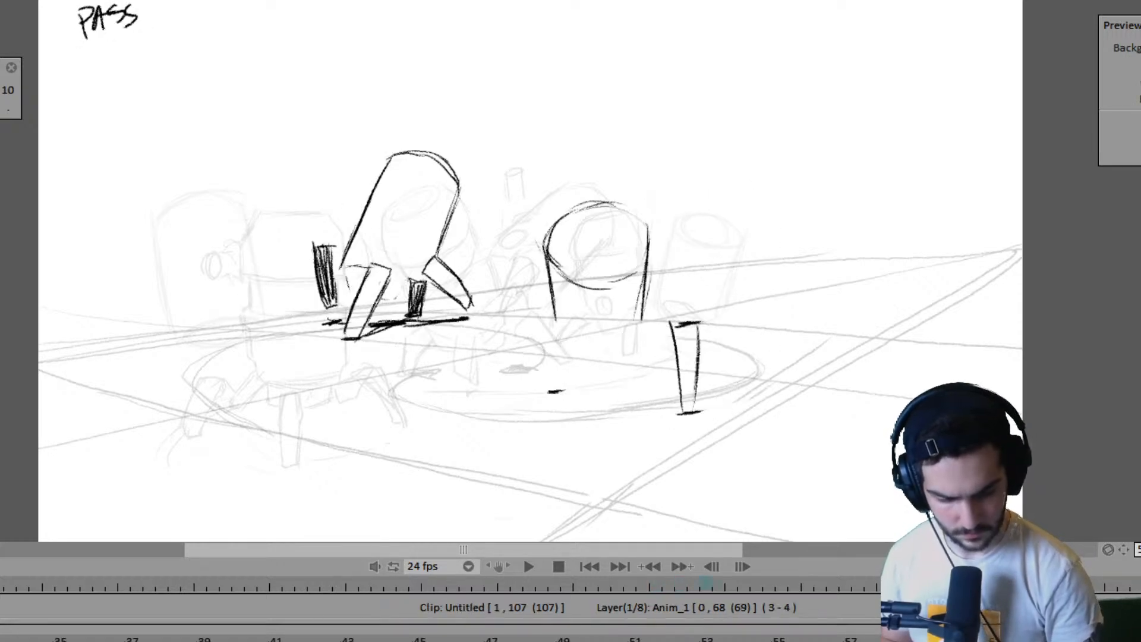
- Return the right robot's new pose to frame 67 and step back to frame 57 for comparison
key("Right")
key("Left")
key("Left")
key("Left")
- Flip through frames 57 to 67 to examine how the right robot's feet lead into the new pose
key("Left")
key("Left")
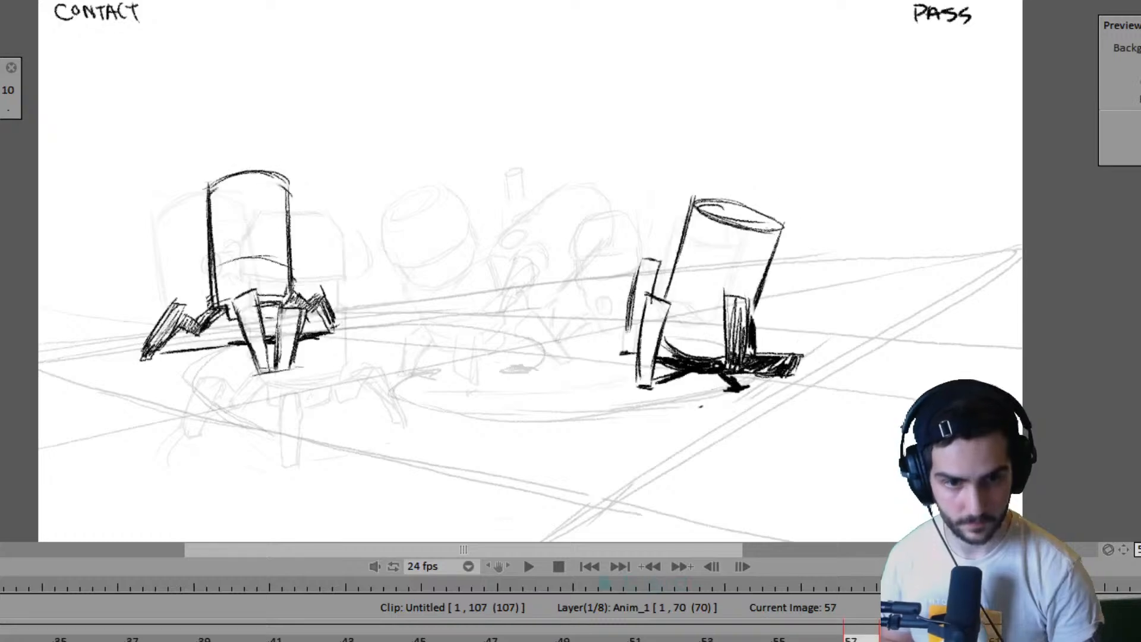
key("Right")
key("Right")
key("Right")
key("Right")
key("Right")
key("Left")
key("Left")
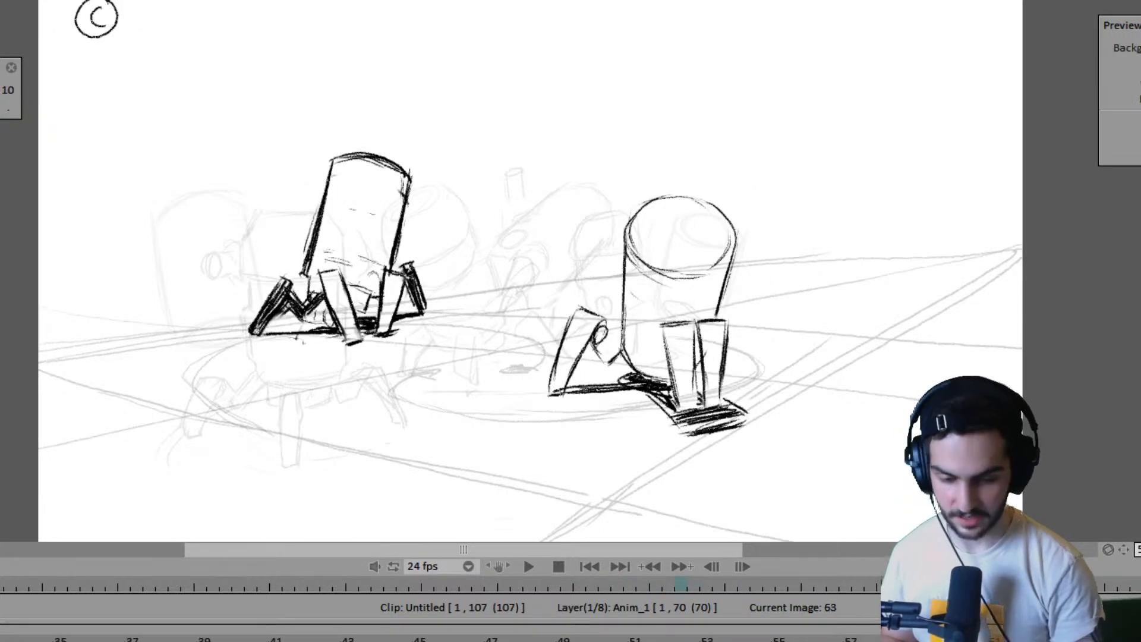
key("Right")
key("Right")
- Mark a new landing position for the right robot's left foot, lower and further left than its previous foot mark
key("Left")
key("Left")
key("Right")
key("Right")
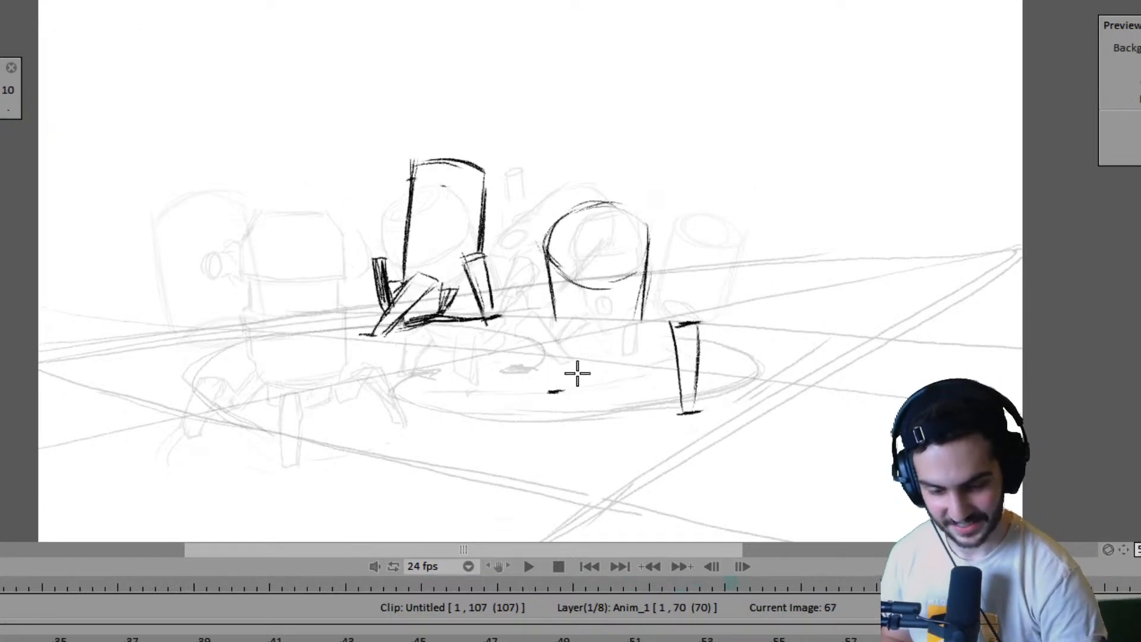
key("Left")
key("Left")
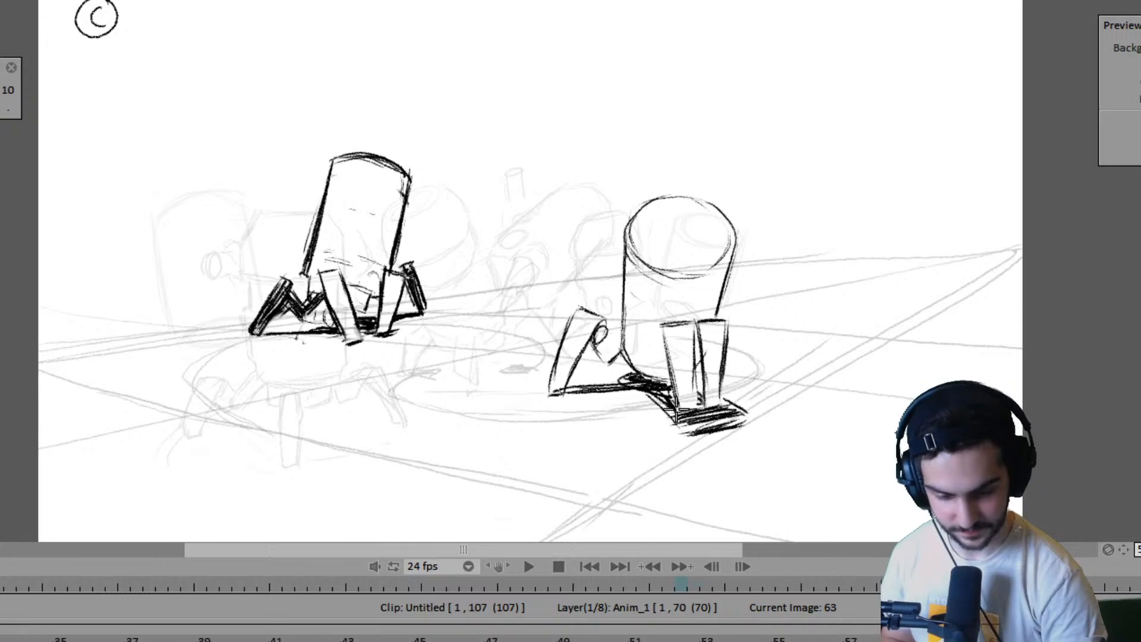
key("Right")
key("Right")
key("Left")
key("Left")
key("Right")
key("Right")
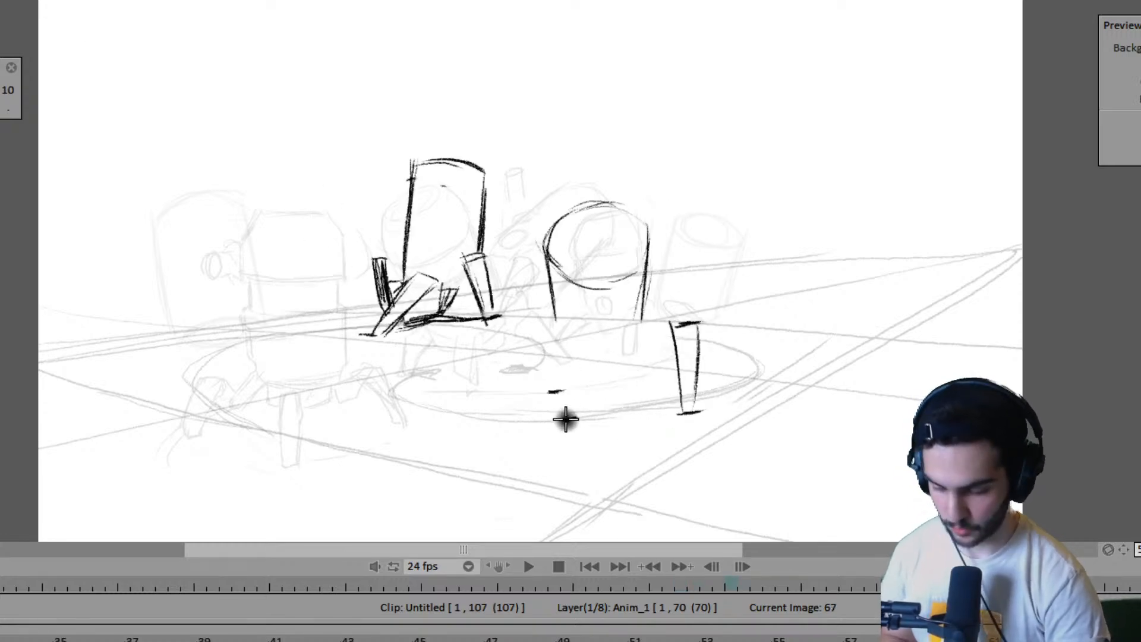
key("Left")
key("Left")
key("Right")
key("Right")
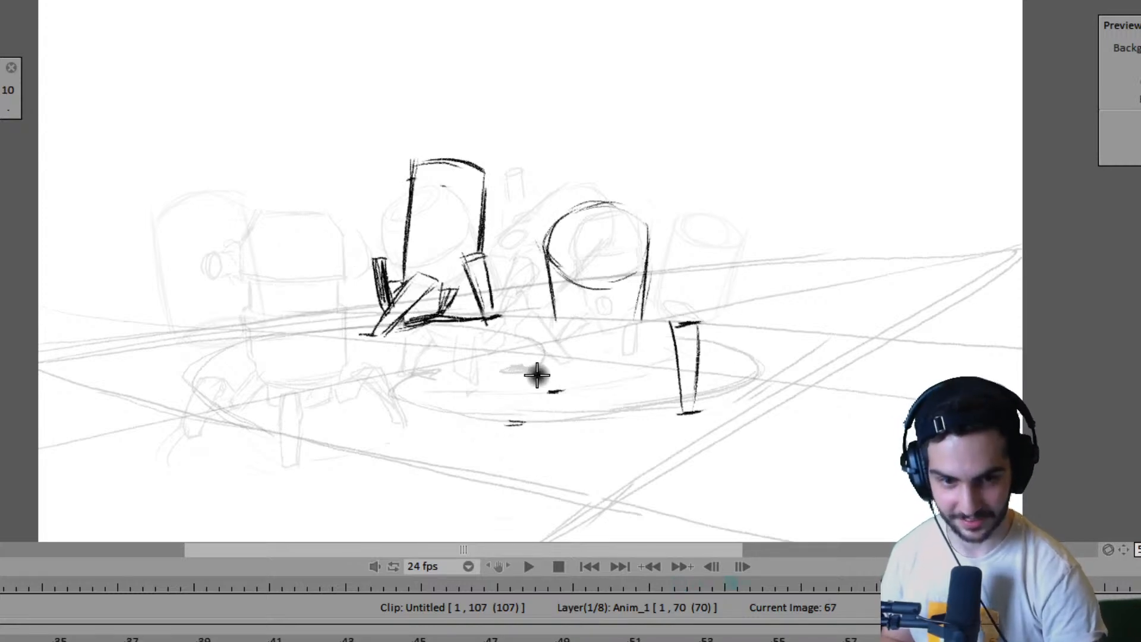
- Draw the outer edge, foot line and top edge of the right robot's left leg on frame 67, checking against frame 63
key("Left")
key("Left")
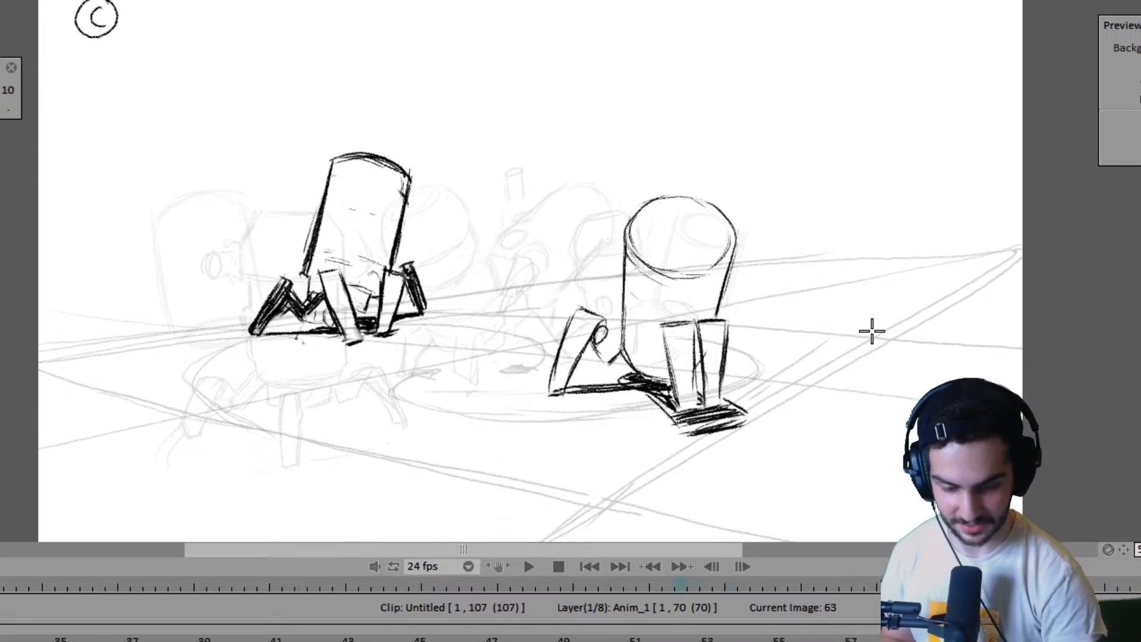
key("Right")
key("Right")
left_click_drag(522, 334, 504, 431)
key("Left")
key("Left")
key("Right")
key("Right")
key("ctrl+z")
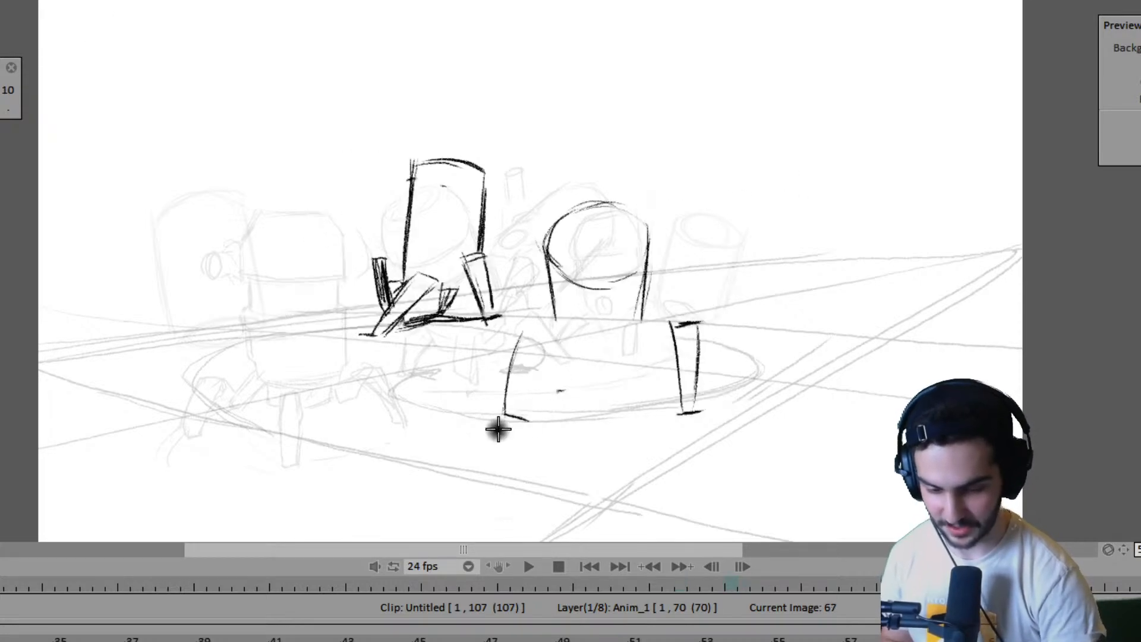
key("Left")
key("Right")
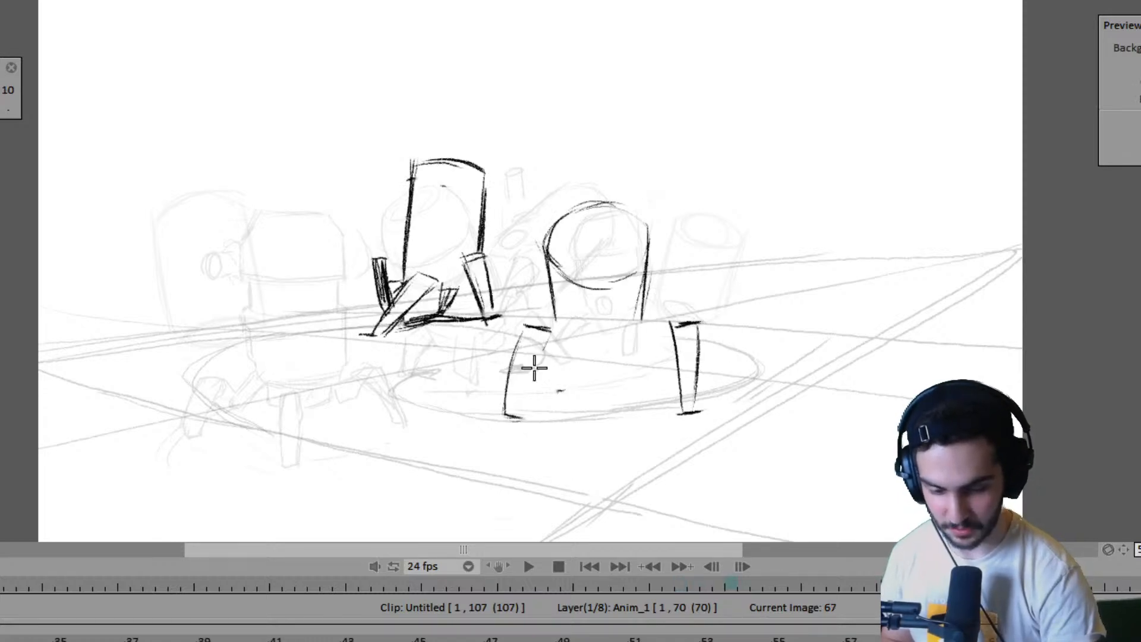
- Close the right robot's left leg with a straight inner edge running down to the foot mark, and compare it with frame 63
left_click_drag(534, 367, 524, 414)
left_click_drag(549, 335, 526, 419)
key("Left")
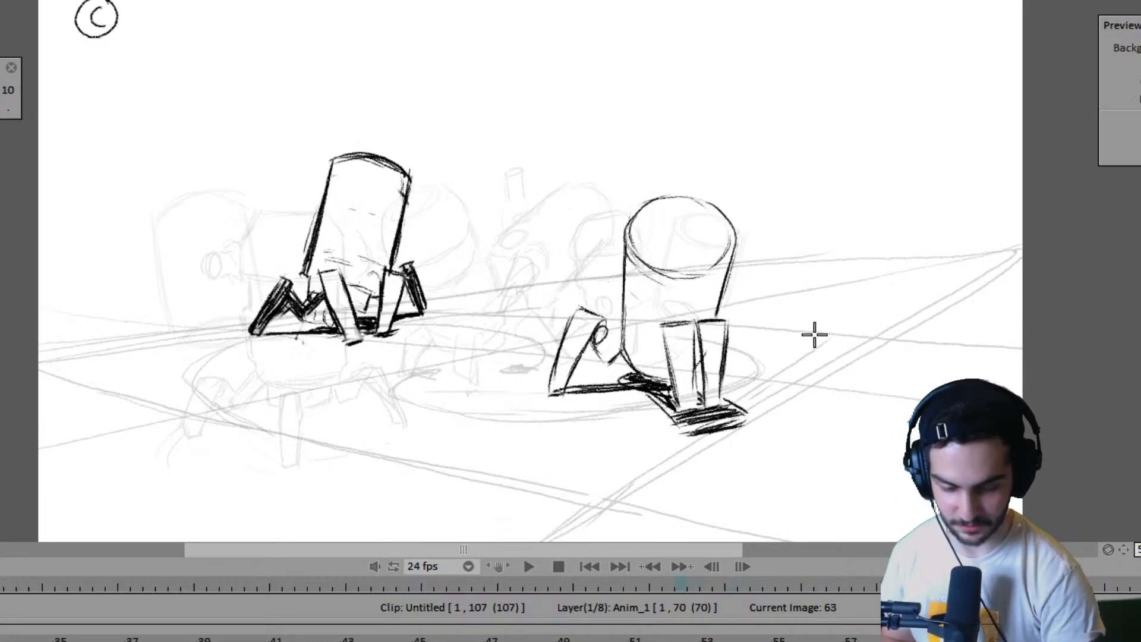
key("Right")
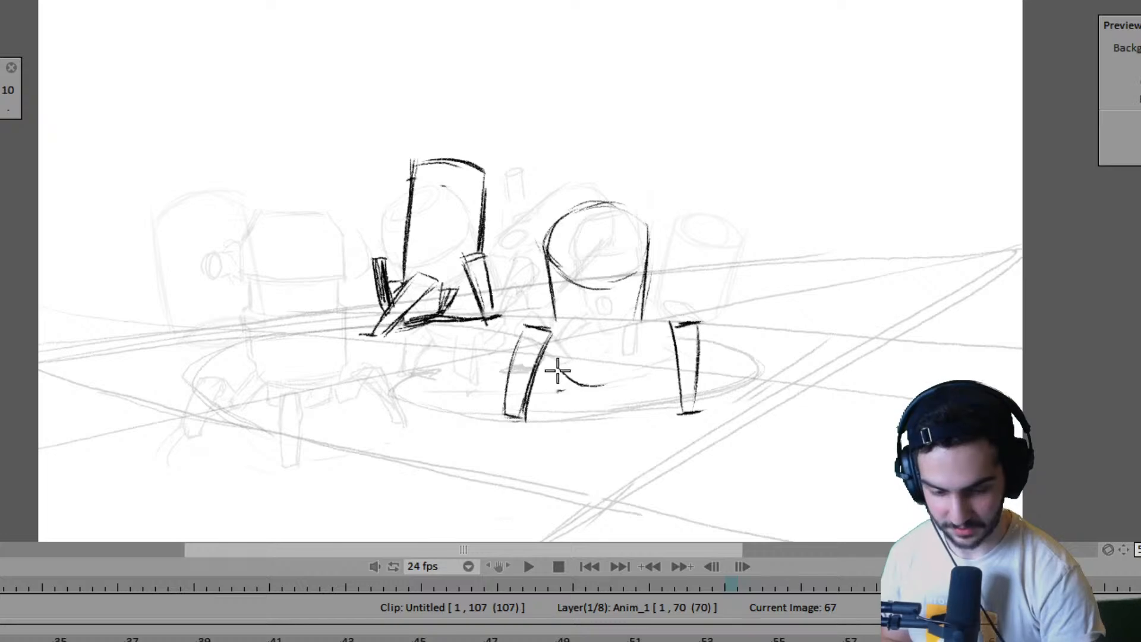
- Draw the curved underside of the right robot's body between its legs and reinforce the left leg's outer edge
left_click_drag(558, 370, 632, 366)
key("ctrl+z")
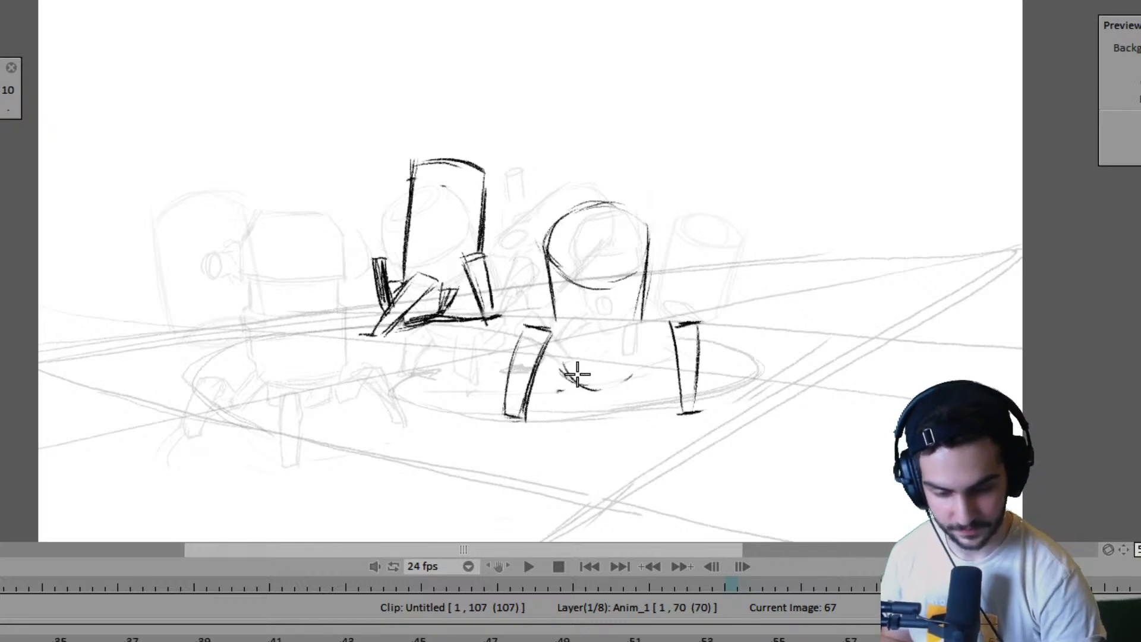
left_click_drag(604, 372, 640, 349)
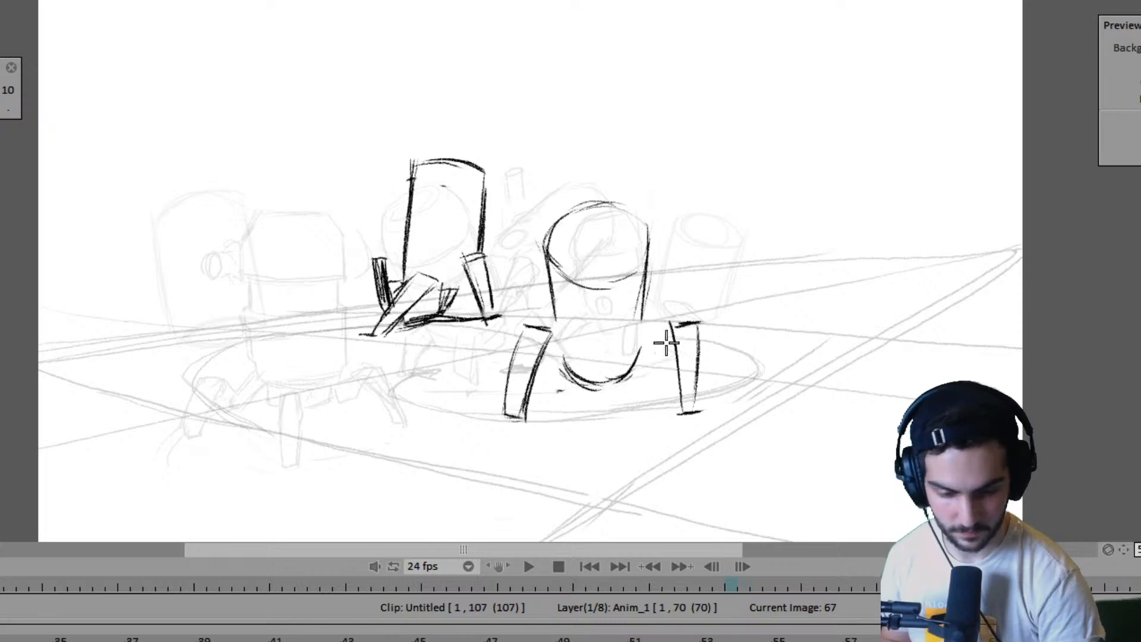
key("Left")
key("Right")
key("Left")
key("Right")
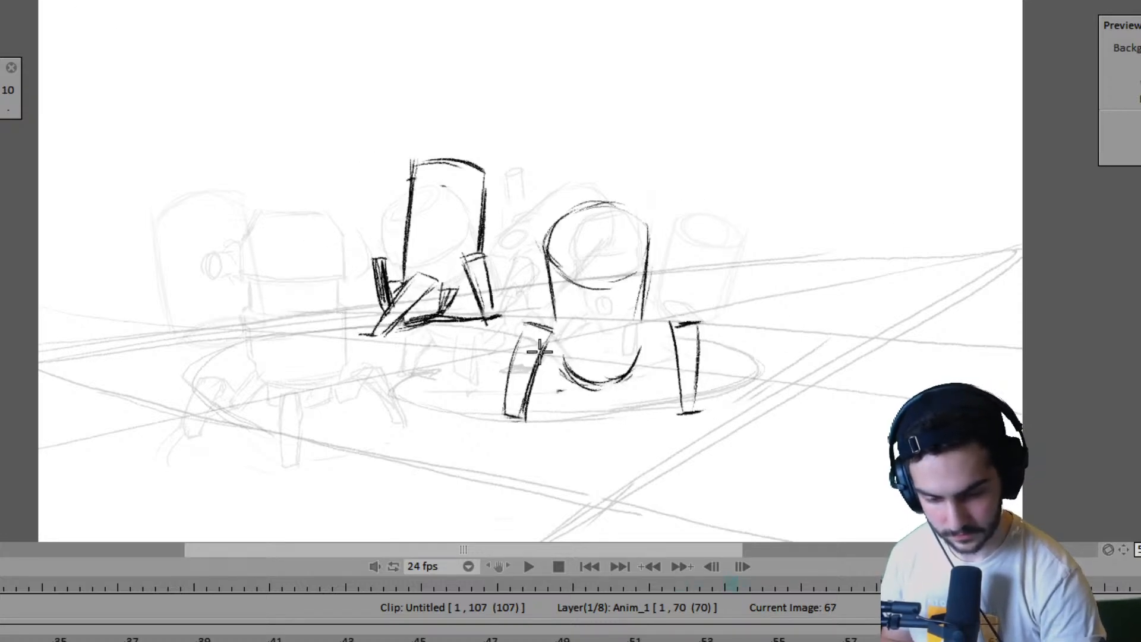
mouse_move(539, 332)
left_mouse_down()
mouse_move(524, 417)
mouse_move(505, 417)
left_mouse_up()
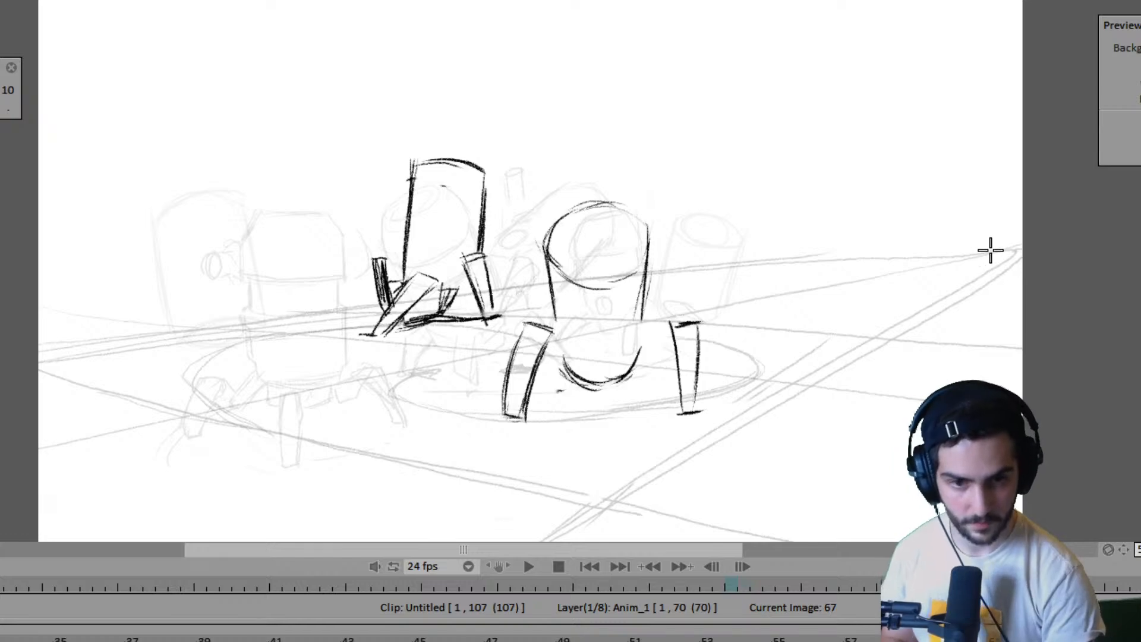
- Step back through the earlier key poses toward the start of the animation to examine the walk
key("Left")
key("Left")
key("Left")
key("Left")
key("Left")
key("Left")
key("Left")
key("Left")
key("Left")
key("Left")
key("Left")
key("Left")
key("Left")
key("Left")
key("Left")
key("Left")
key("Left")
key("Left")
key("Left")
key("Left")
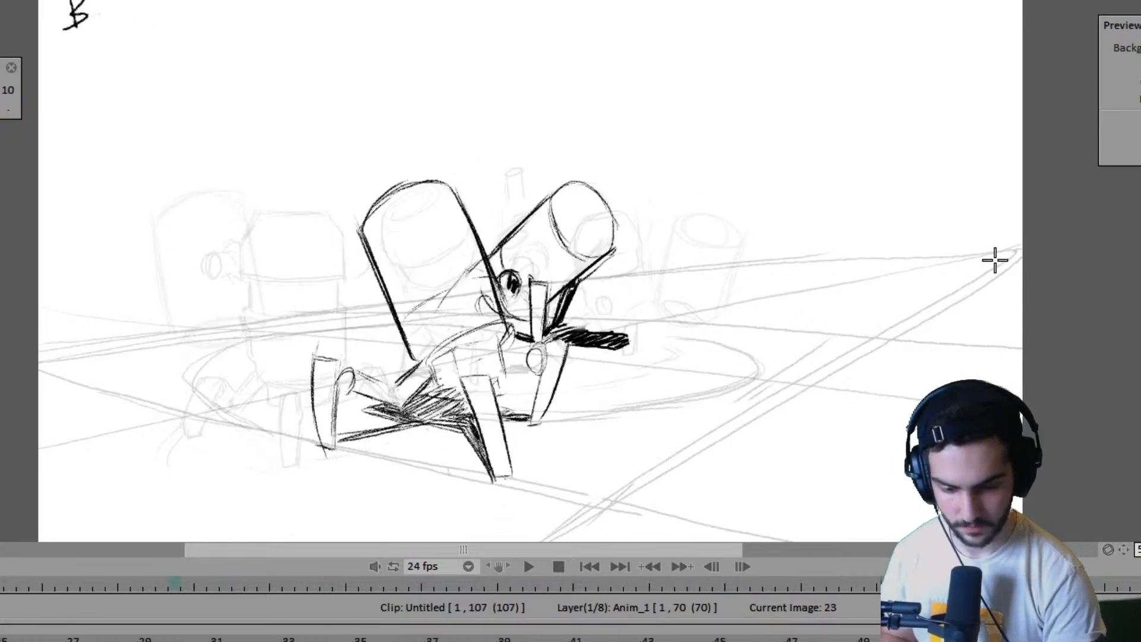
key("Left")
key("Left")
key("Left")
key("Left")
key("Left")
key("Left")
key("Left")
key("Left")
key("Left")
key("Left")
key("Left")
key("Left")
key("Left")
key("Left")
key("Left")
key("Left")
key("Left")
key("Left")
key("Left")
key("Left")
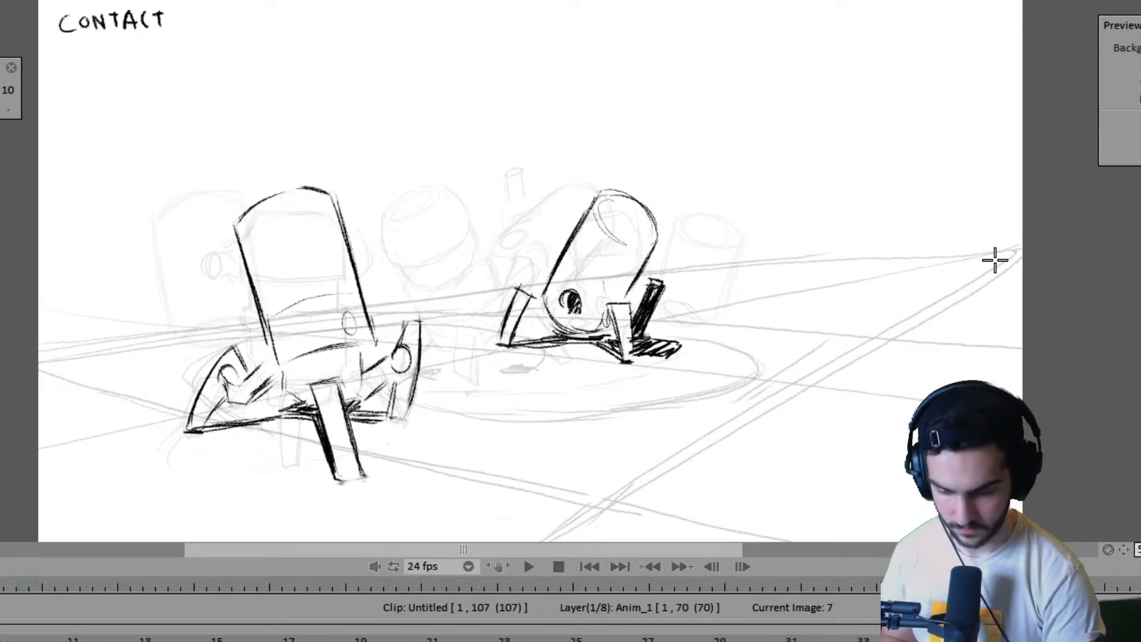
key("Left")
key("Right")
key("Right")
- Play the animation from the first frame to examine how the two robots' walks read with the new pose
key("Return")
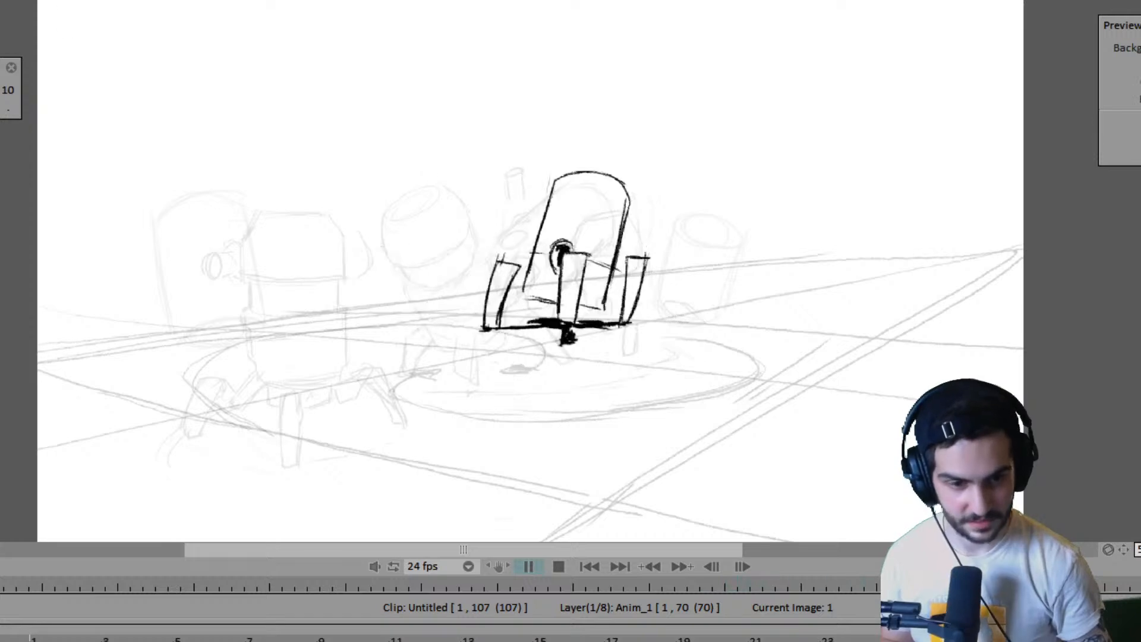
key("space")
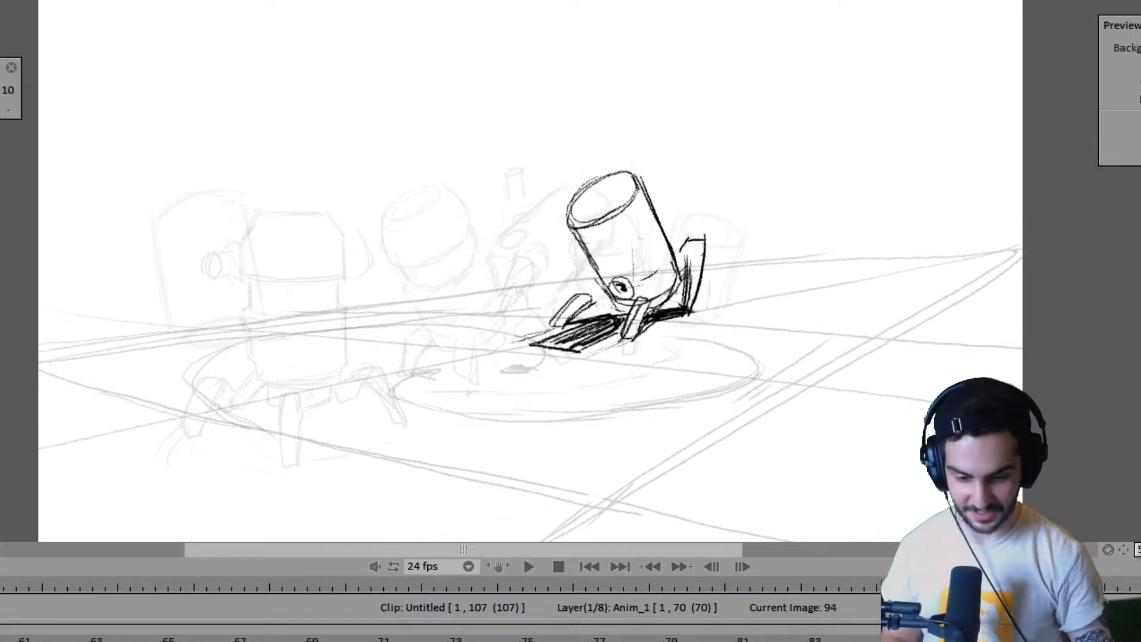
key("space")
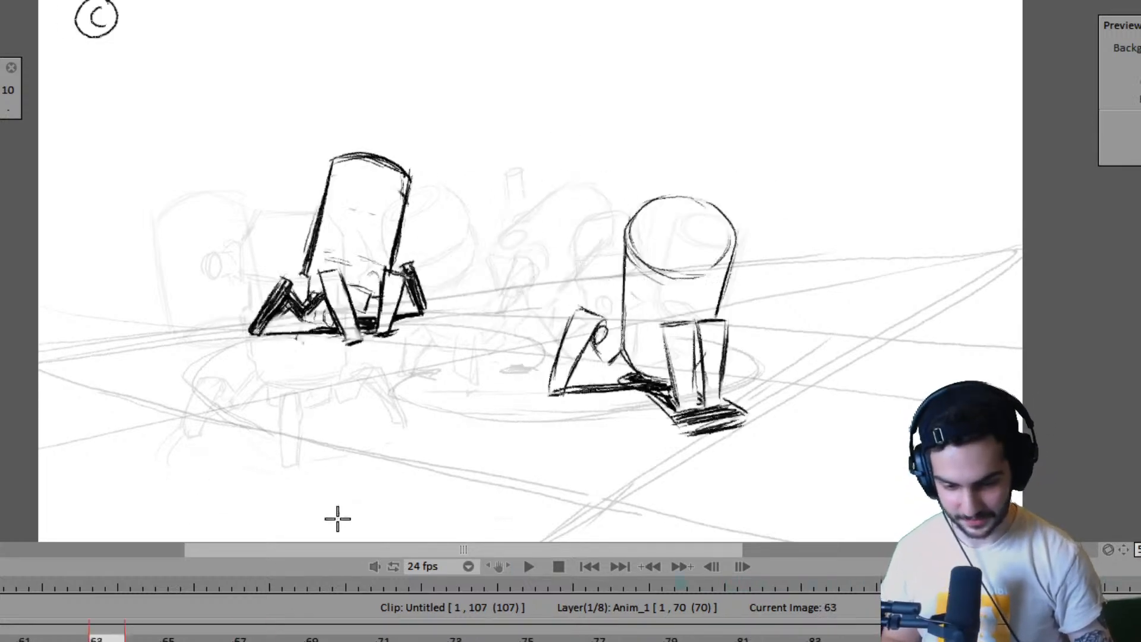
key("space")
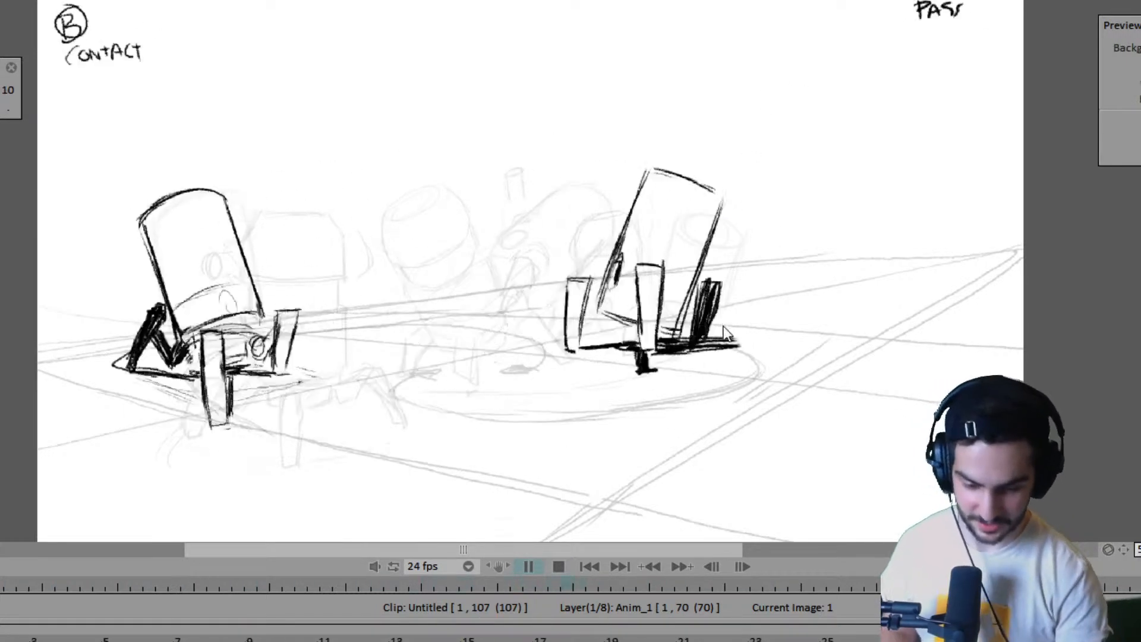
key("space")
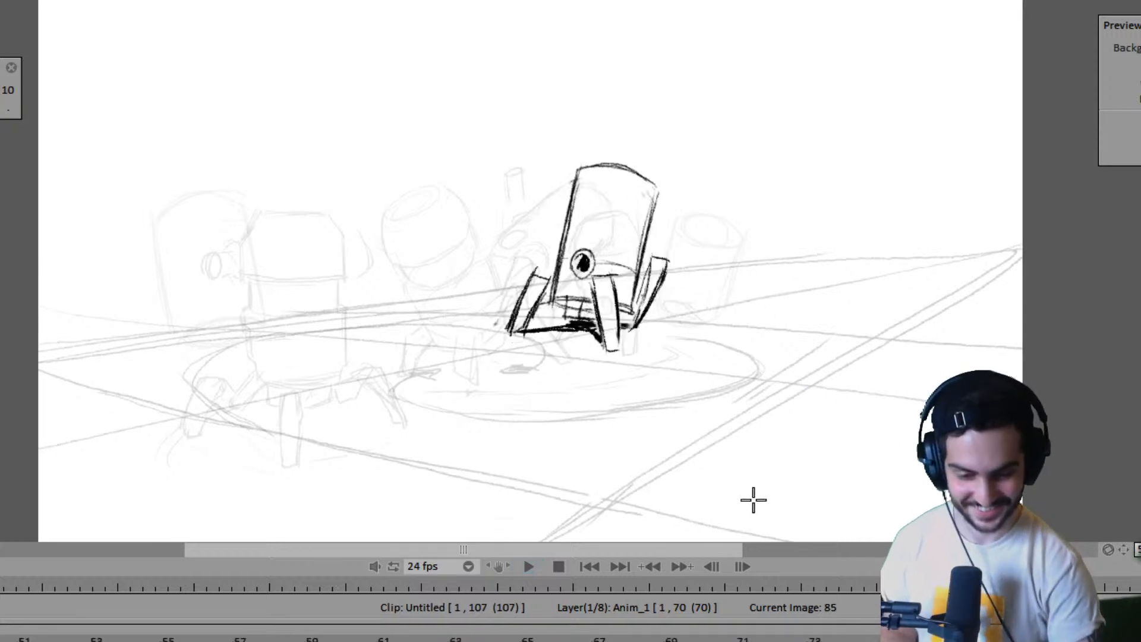
- Step back from frame 85 through the poses around frame 73 and return to frame 67
key("Left")
key("Left")
key("Left")
key("Left")
key("Left")
key("Left")
key("Left")
key("Left")
key("Left")
key("Left")
key("Left")
key("Left")
key("Left")
key("Left")
key("Left")
key("Left")
key("Left")
key("Left")
key("Left")
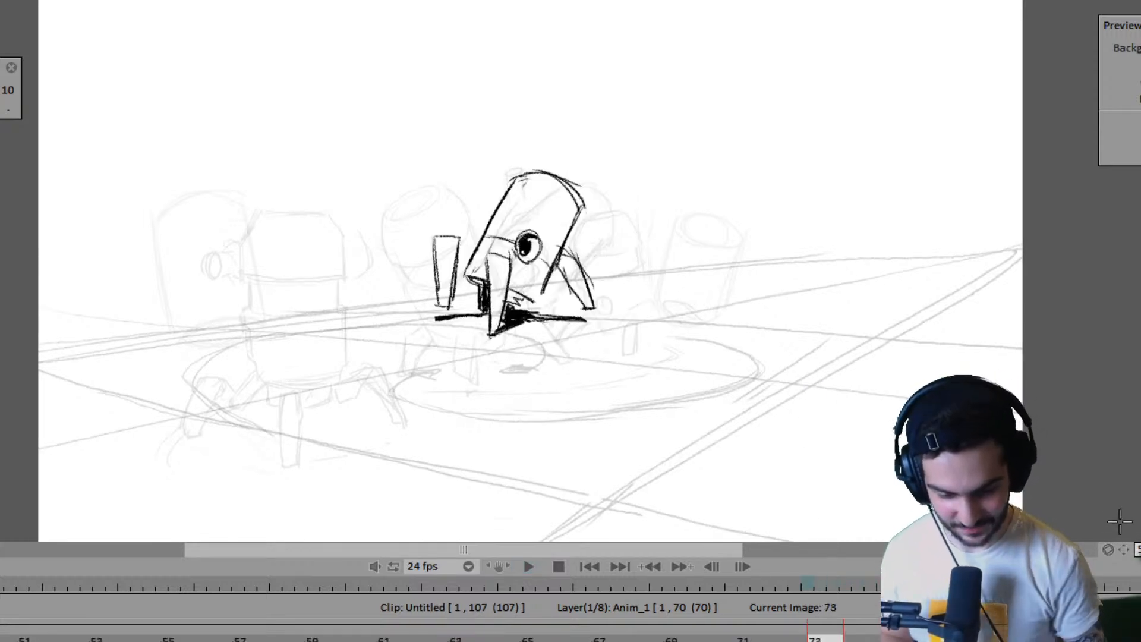
key("Right")
key("Right")
key("Right")
key("Right")
key("Right")
key("Right")
key("Right")
key("Right")
key("Right")
key("Right")
key("Left")
key("Left")
key("Left")
key("Left")
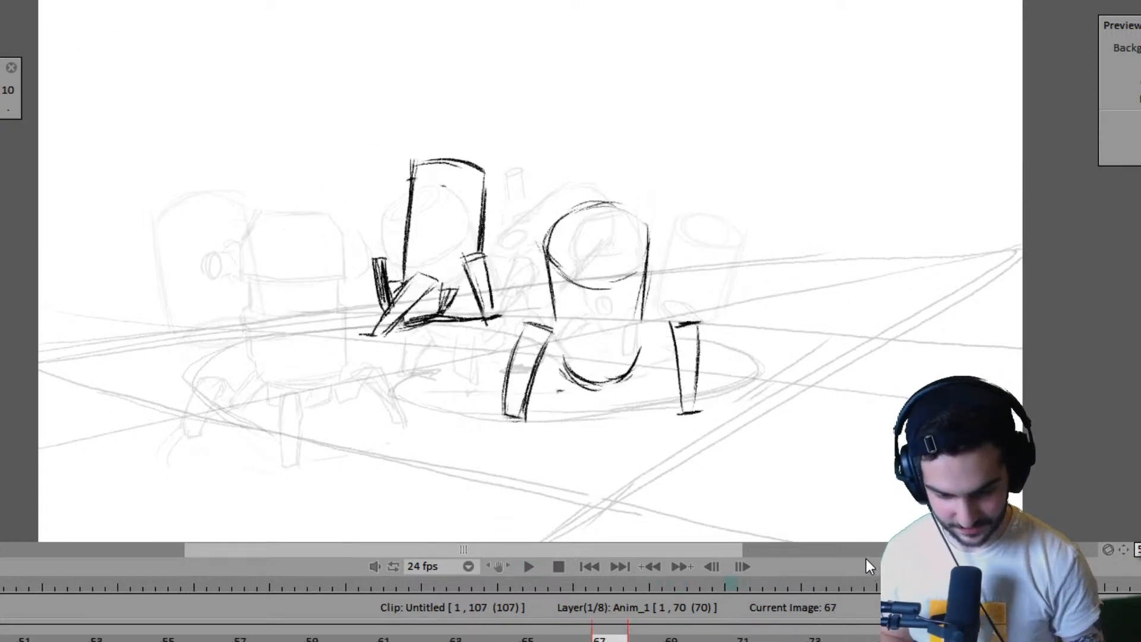
- Flip between frame 67 and the preceding poses to examine the placement of the right robot's left leg
key("Left")
key("Right")
key("Left")
key("Left")
key("Left")
key("Left")
key("Right")
key("Right")
key("Right")
key("Right")
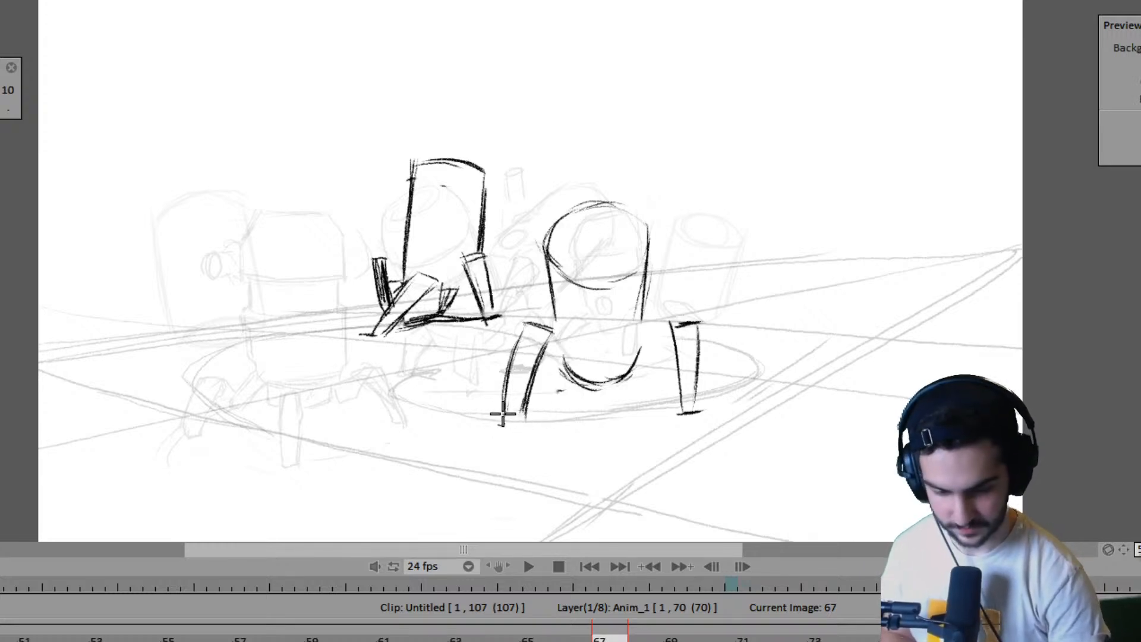
- Redraw the left leg's foot line slightly lower and draw a dark ground shadow from that foot toward the body on frame 67
key("Right")
key("Left")
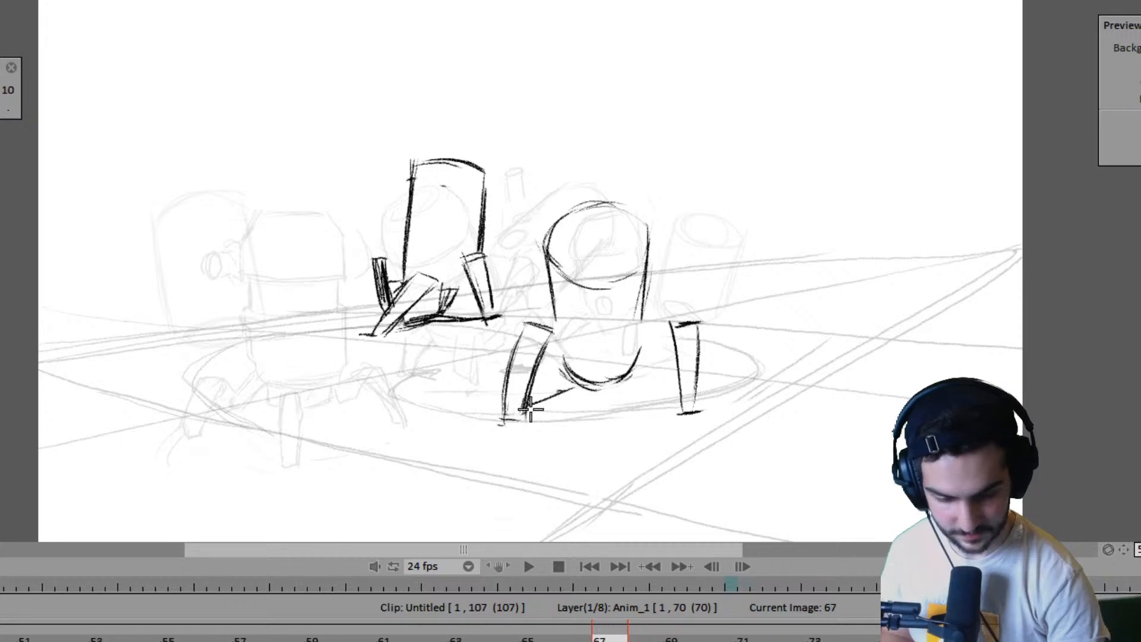
key("Left")
key("Left")
key("Left")
key("Left")
key("Right")
key("Right")
key("Right")
key("Right")
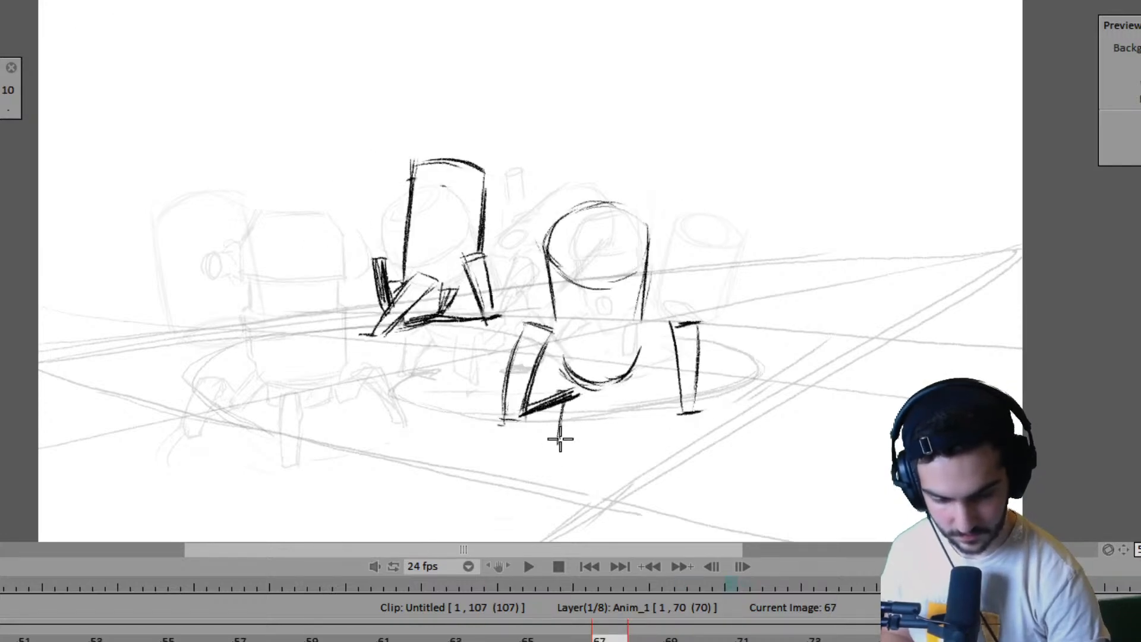
- Outline a block-shaped ground shadow below the right robot's body, link it to the right foot, and fill it with horizontal hatching
key("Right")
key("Right")
key("Right")
key("Right")
key("Left")
key("Left")
key("Left")
key("Left")
key("Left")
key("Left")
key("Left")
key("Left")
key("Right")
key("Right")
key("Right")
key("Right")
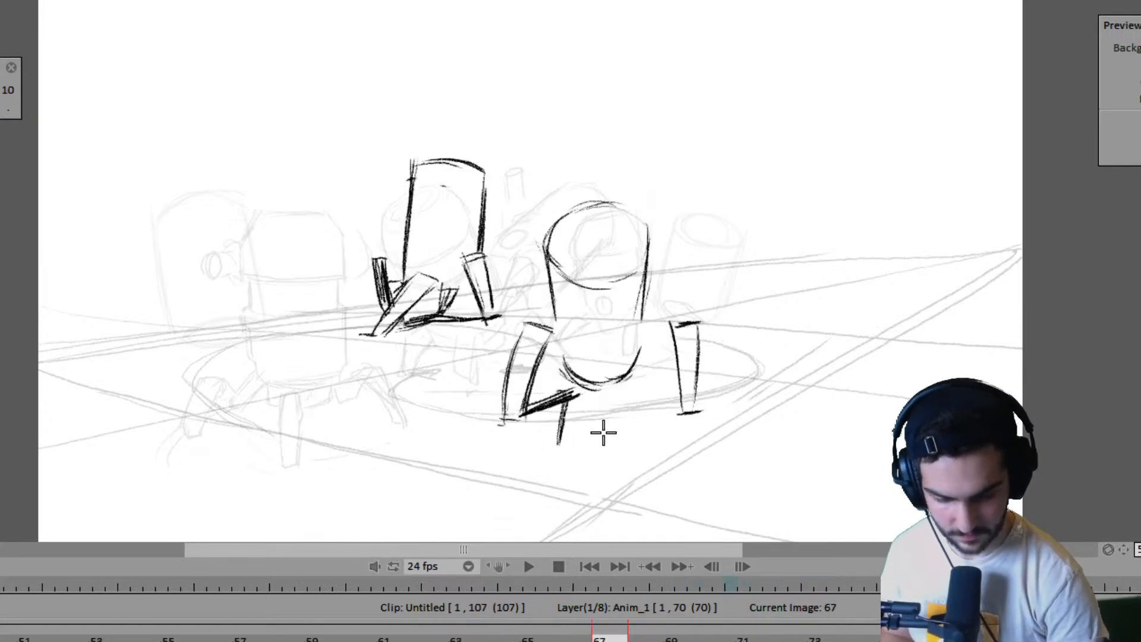
left_click_drag(563, 443, 634, 441)
mouse_move(631, 396)
left_mouse_down()
mouse_move(636, 443)
mouse_move(665, 398)
mouse_move(563, 389)
mouse_move(562, 416)
left_mouse_up()
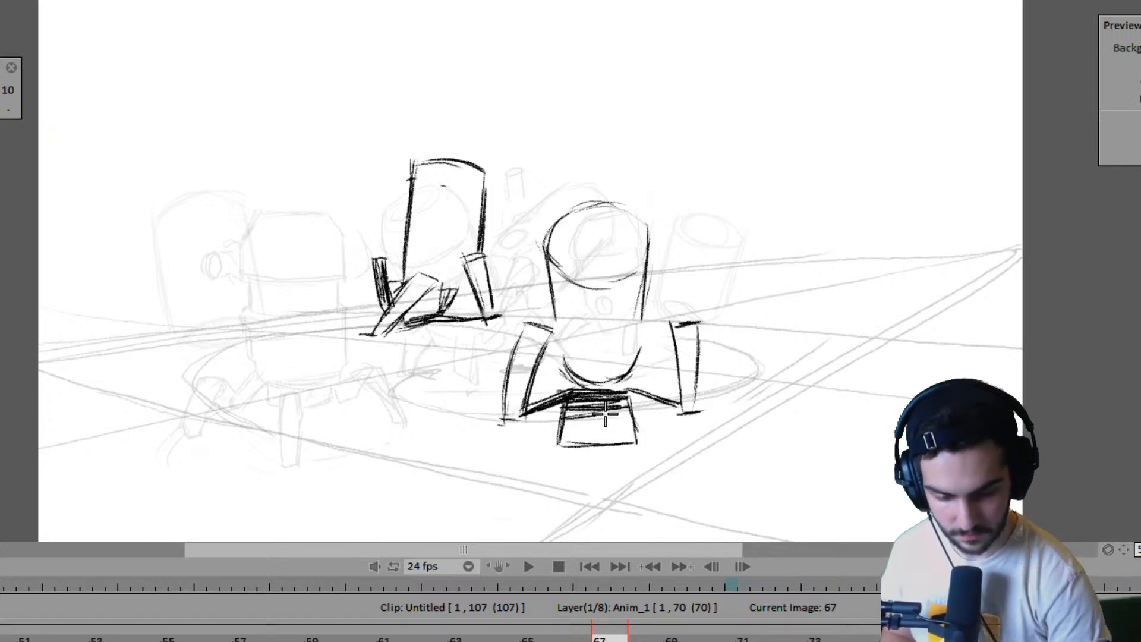
mouse_move(630, 419)
left_mouse_down()
mouse_move(574, 426)
mouse_move(628, 450)
left_mouse_up()
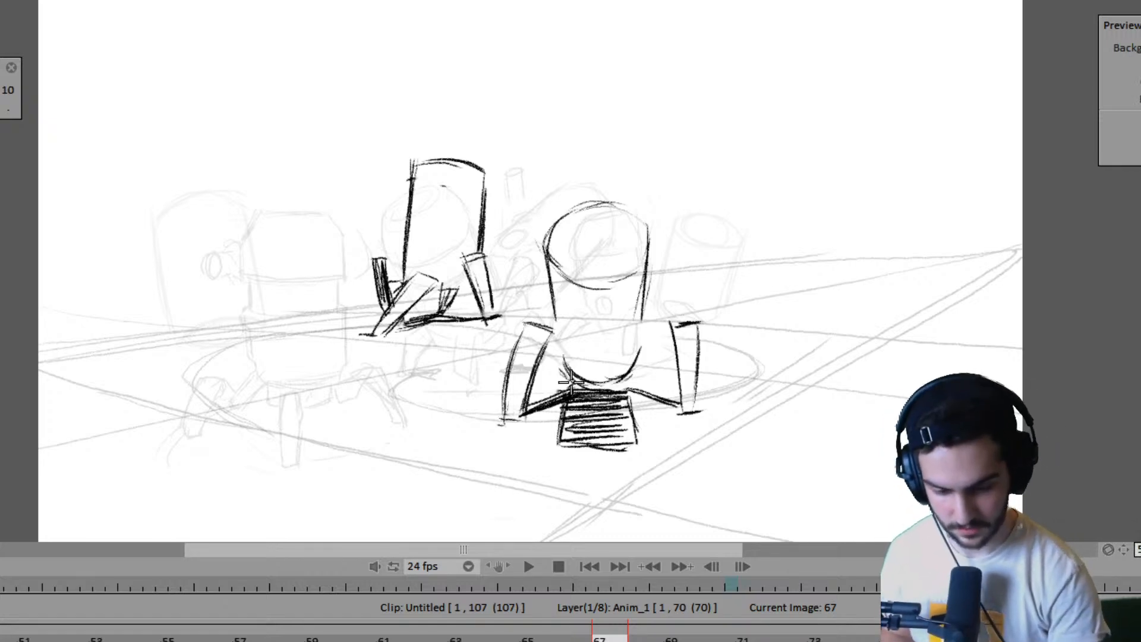
left_click_drag(569, 384, 625, 384)
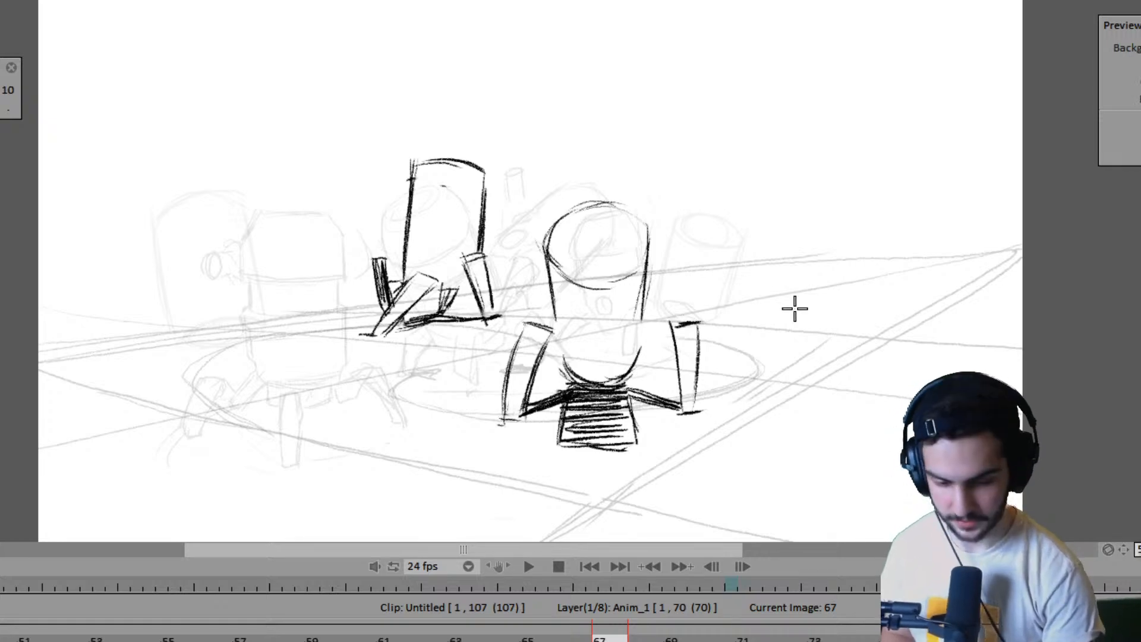
- Compare frame 67 with the following pose and play the animation from the start to examine the finished pose in motion
key("Right")
key("Left")
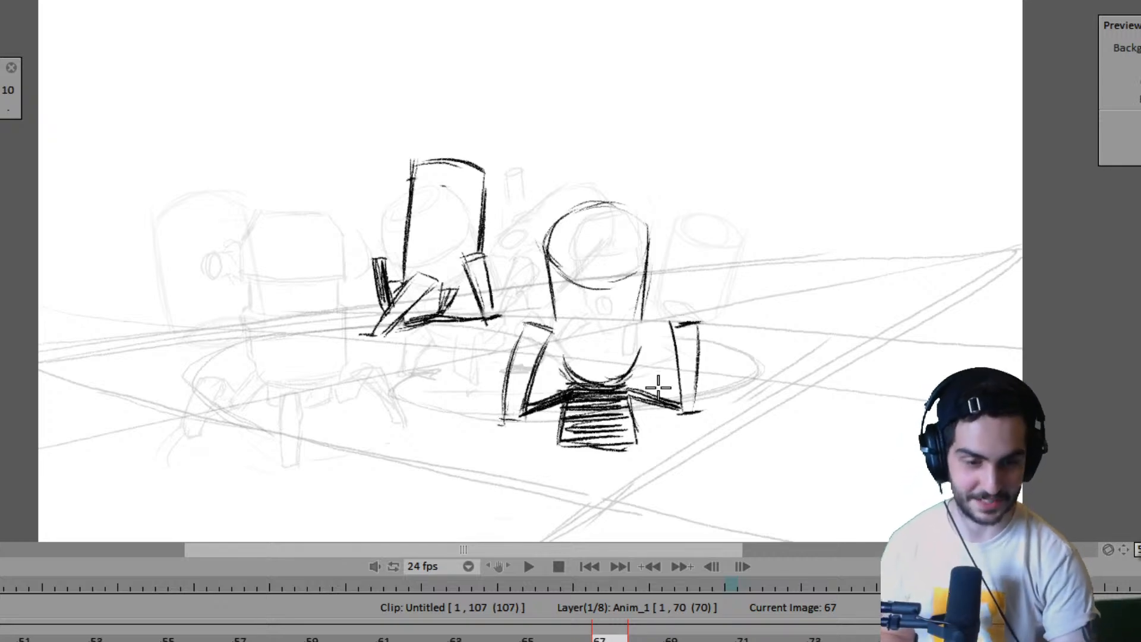
key("space")
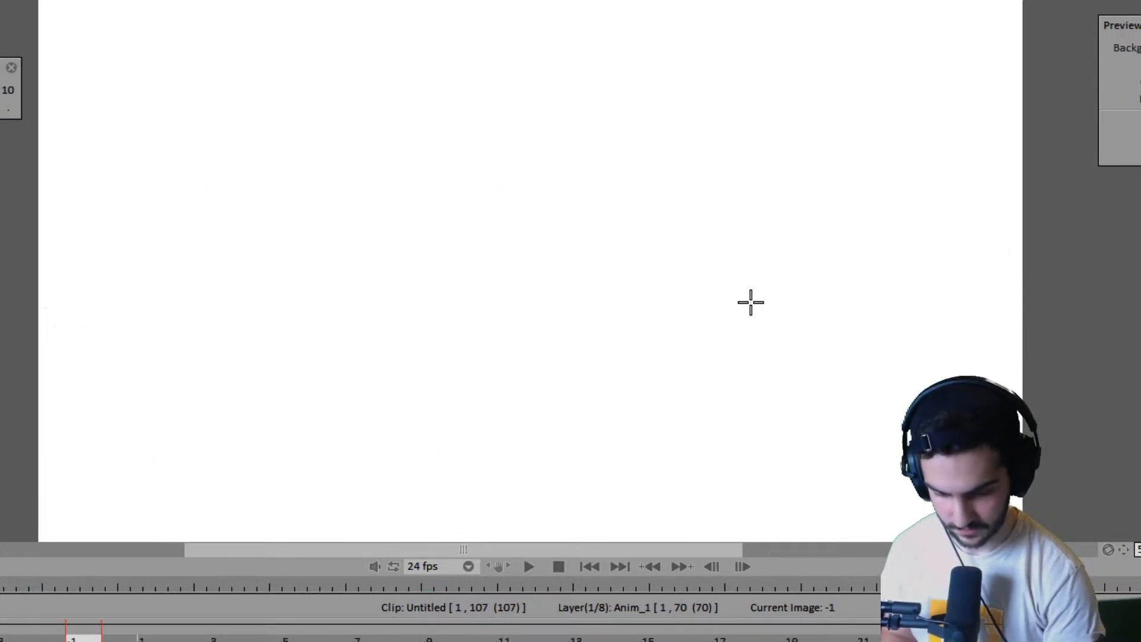
key("space")
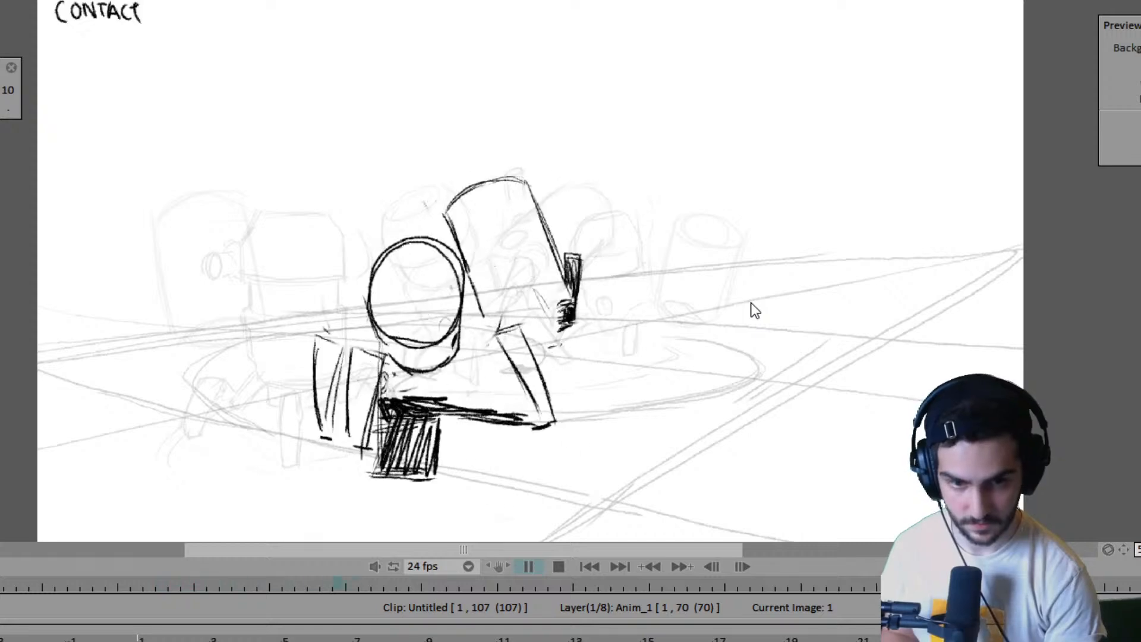
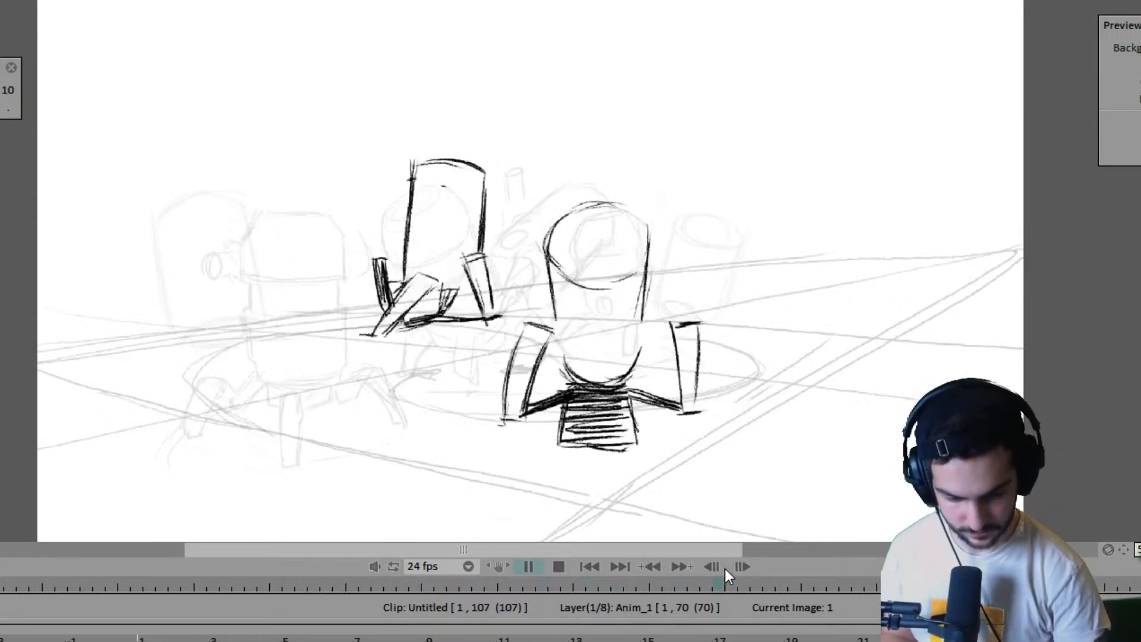
- Stop the playback and step back through the late poses to the two robots' poses around frame 61
key("Return")
key("Left")
key("Left")
key("Left")
key("Left")
key("Left")
key("Left")
key("Left")
key("Left")
key("Left")
key("Left")
key("Left")
key("Left")
key("Left")
key("Left")
key("Left")
key("Left")
key("Left")
key("Left")
key("Left")
key("Left")
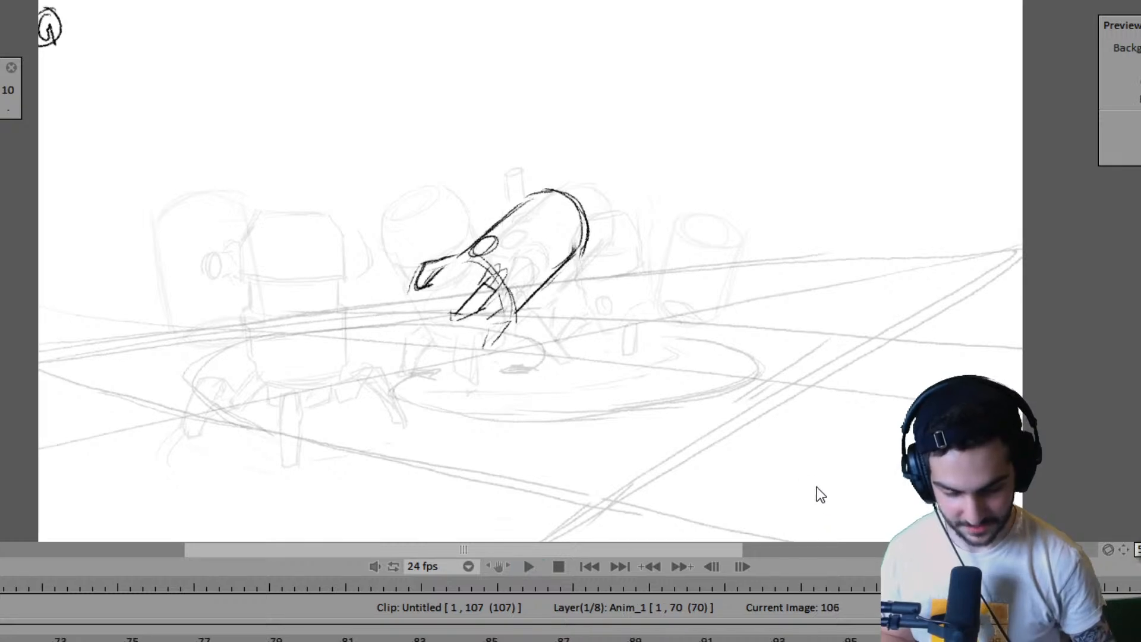
key("Left")
key("Left")
key("Left")
key("Left")
key("Left")
key("Left")
key("Left")
key("Left")
key("Left")
key("Left")
key("Left")
key("Left")
key("Left")
key("Left")
key("Left")
key("Left")
key("Left")
key("Left")
key("Left")
key("Left")
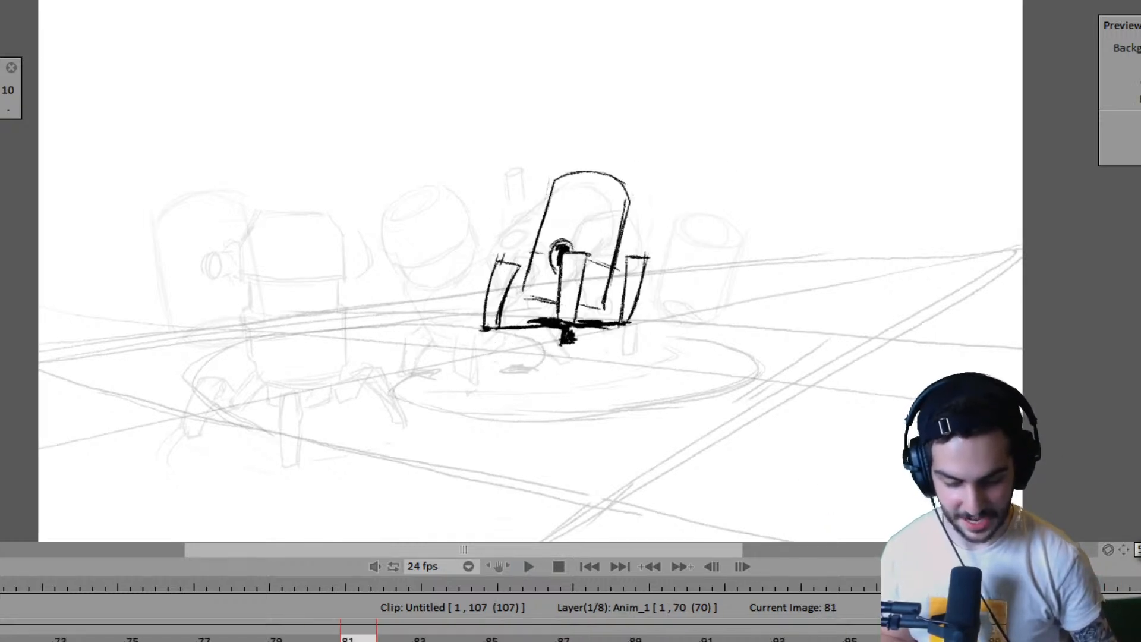
key("Right")
key("Right")
key("Right")
key("Right")
key("Right")
key("Right")
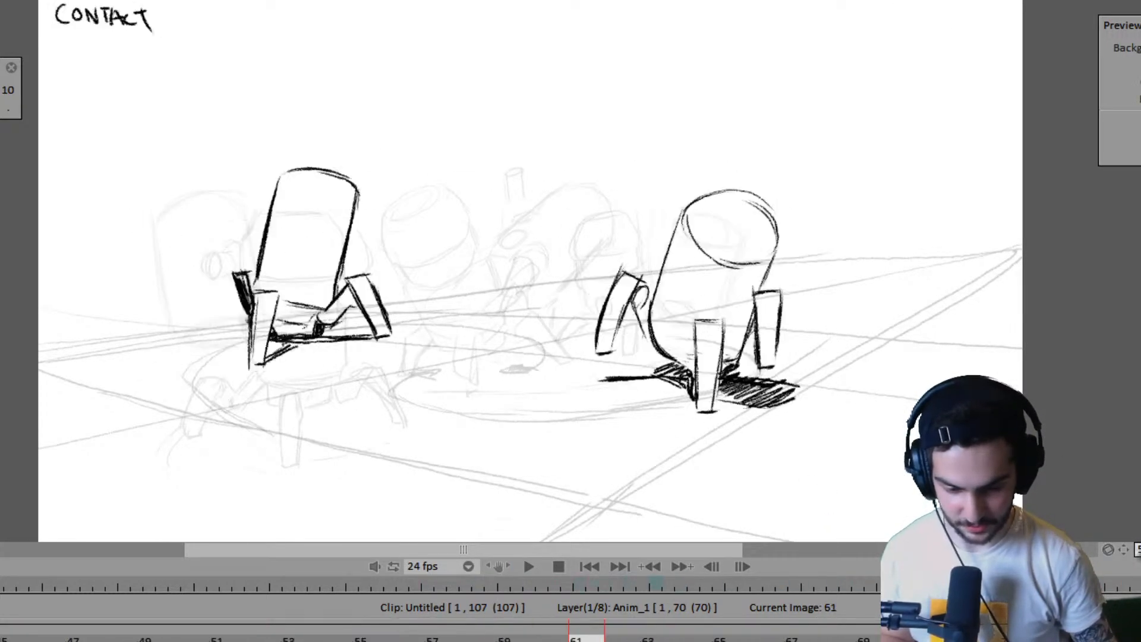
- Flip back and forth through frames 61 to 67 to examine how both robots' bodies and legs progress
key("Right")
key("Right")
key("Left")
key("Left")
key("Right")
key("Right")
key("Right")
key("Right")
key("Right")
key("Right")
key("Left")
key("Left")
key("Left")
key("Left")
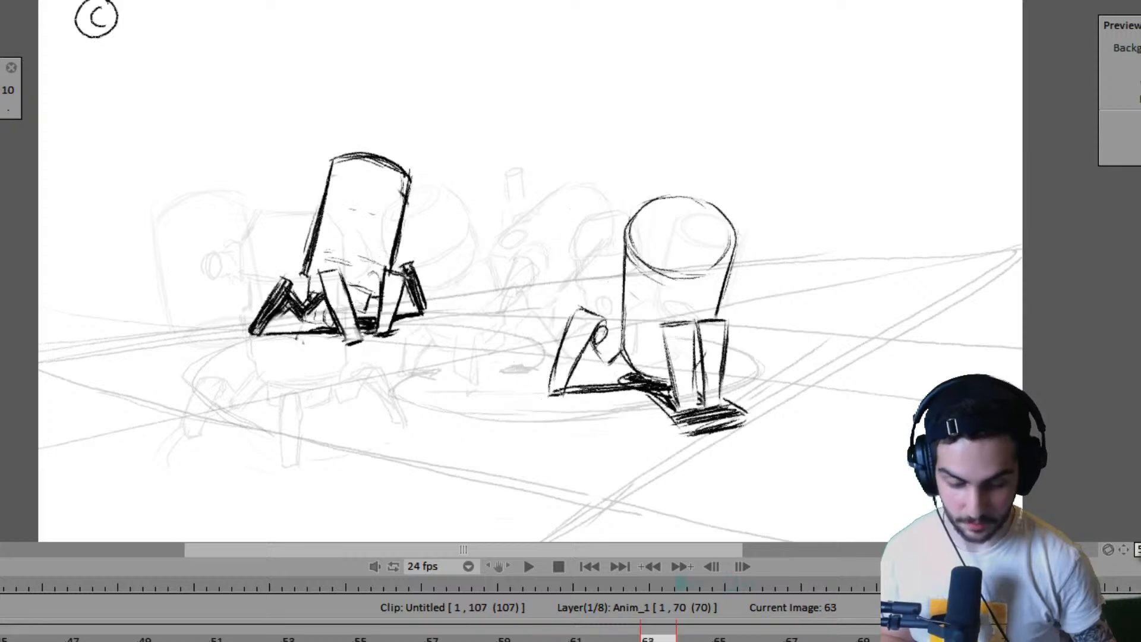
key("Right")
key("Right")
key("Left")
key("Left")
key("Right")
key("Right")
key("Right")
key("Right")
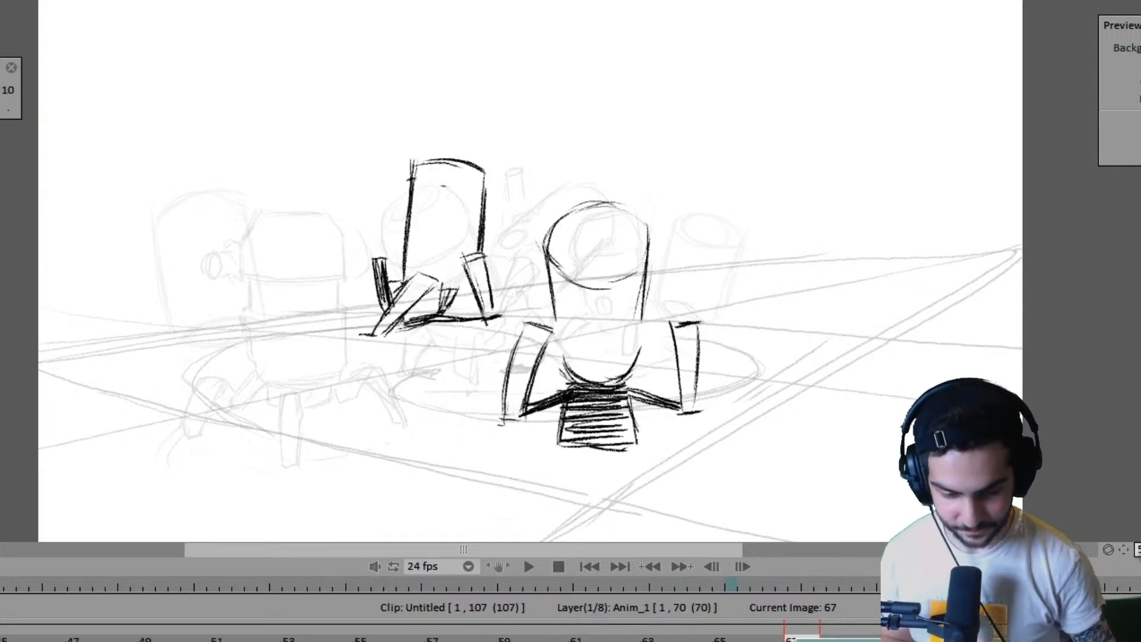
- Compare frame 67 repeatedly with the pose before it to examine the right robot's legs and lower body
key("Left")
key("Left")
key("Right")
key("Right")
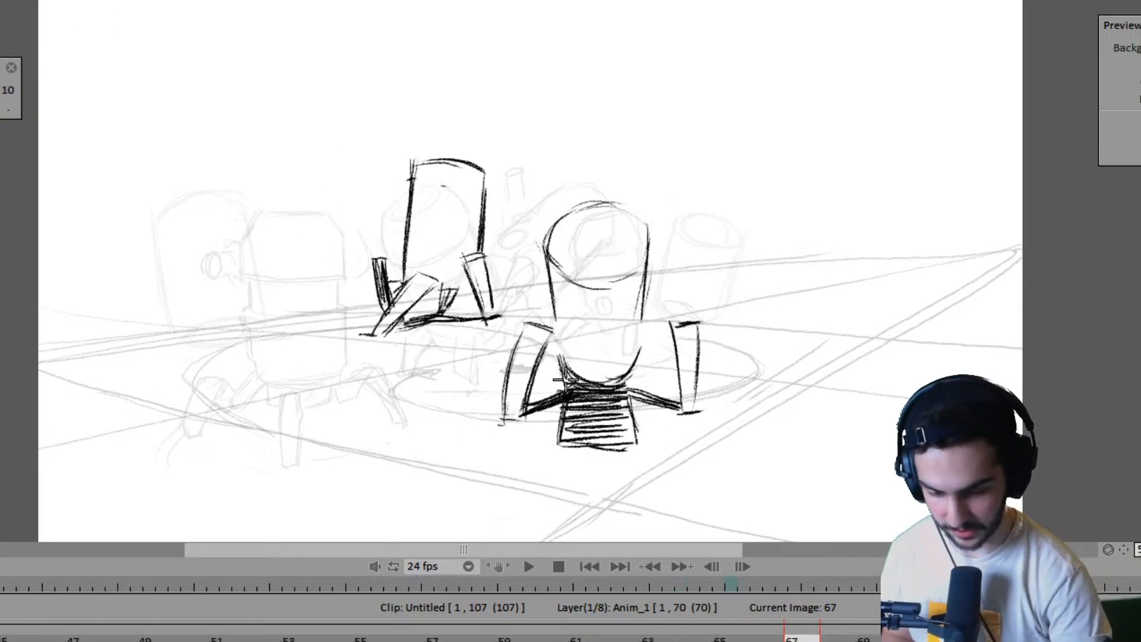
key("Left")
key("Left")
key("Right")
key("Right")
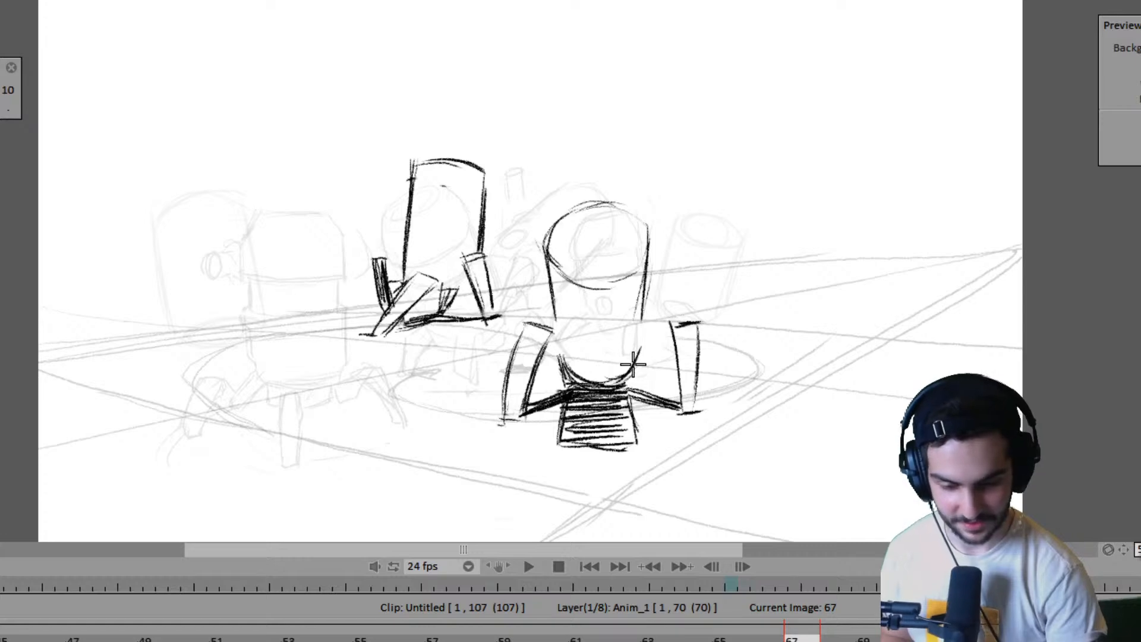
key("Left")
key("Left")
key("Right")
key("Right")
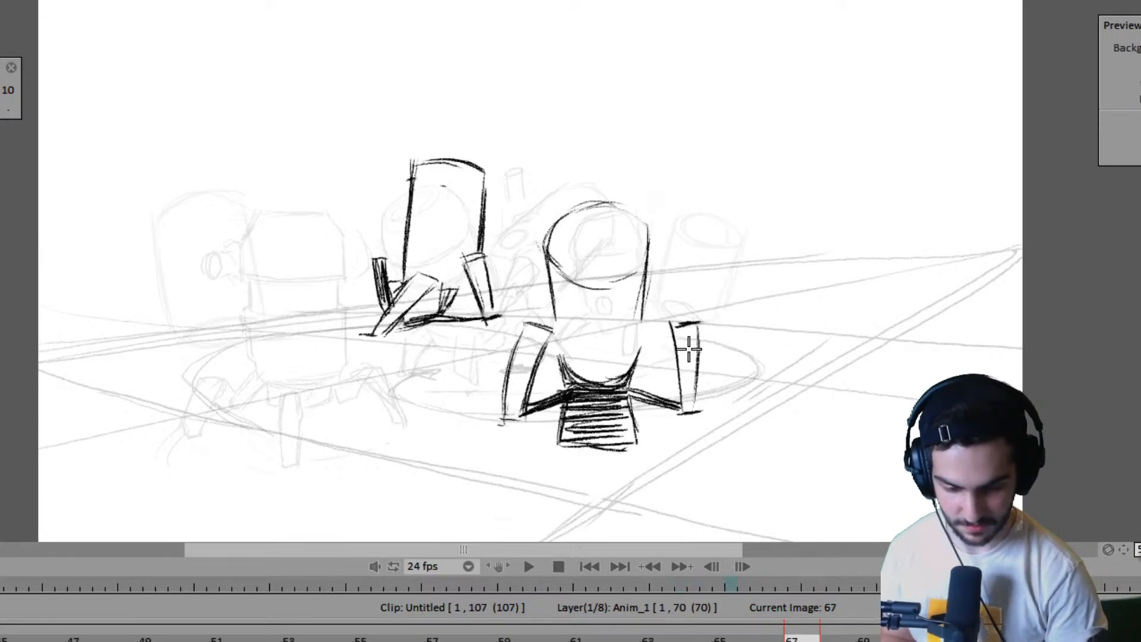
key("Left")
key("Left")
key("Right")
key("Right")
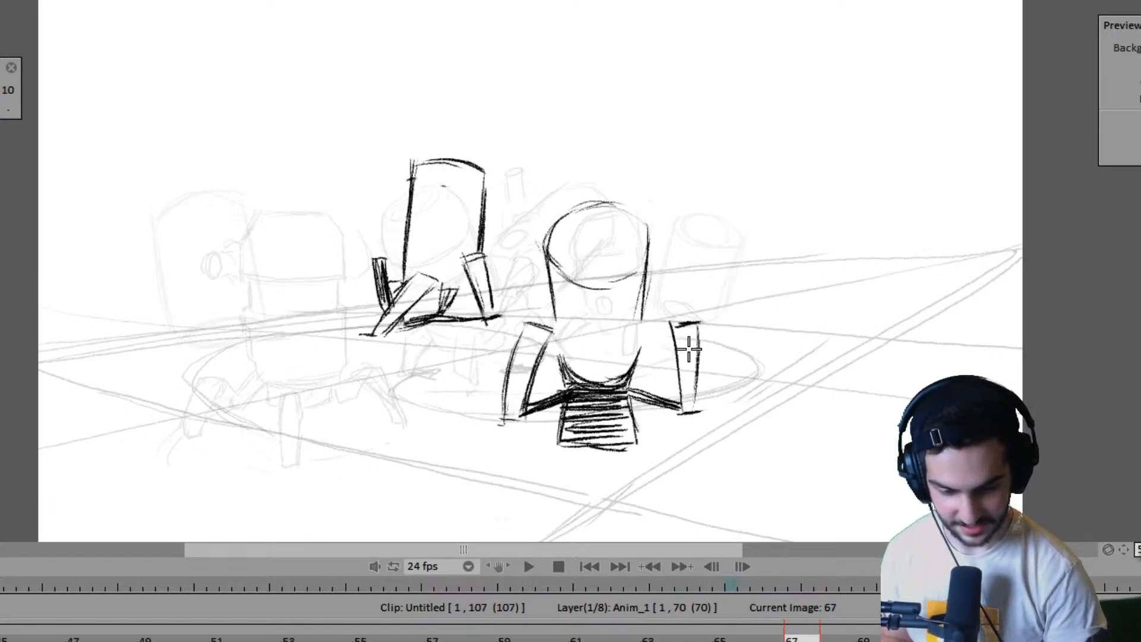
- Draw a small oval joint on the inner side of the right robot's right leg on frame 67
key("Left")
key("Left")
key("Left")
key("Left")
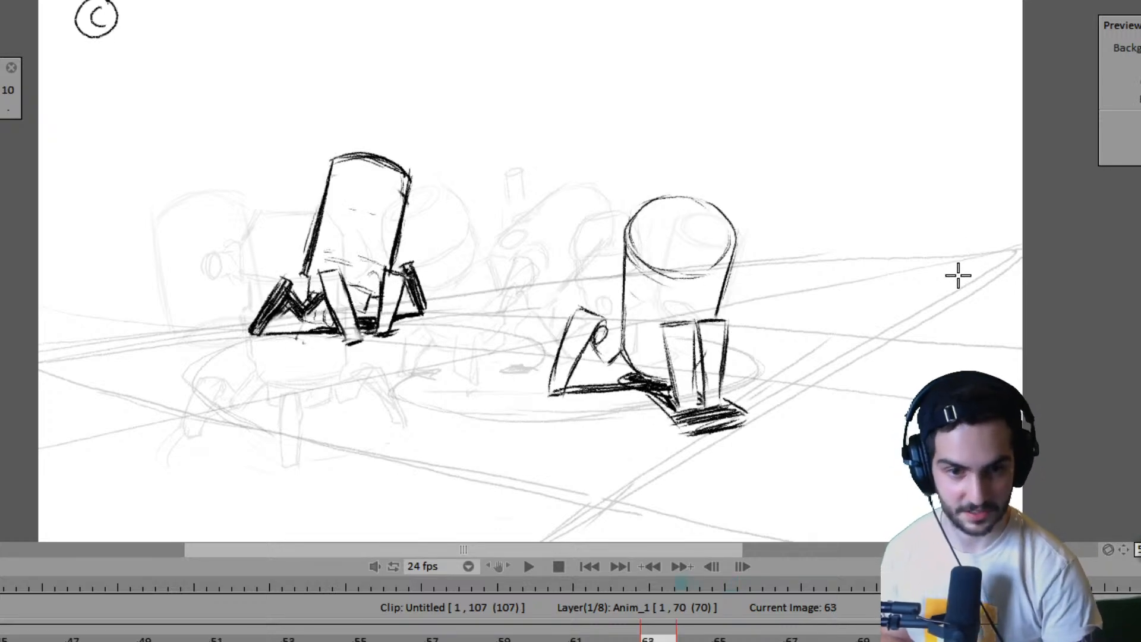
key("Left")
key("Left")
key("Right")
key("Right")
key("Right")
key("Right")
key("Right")
key("Right")
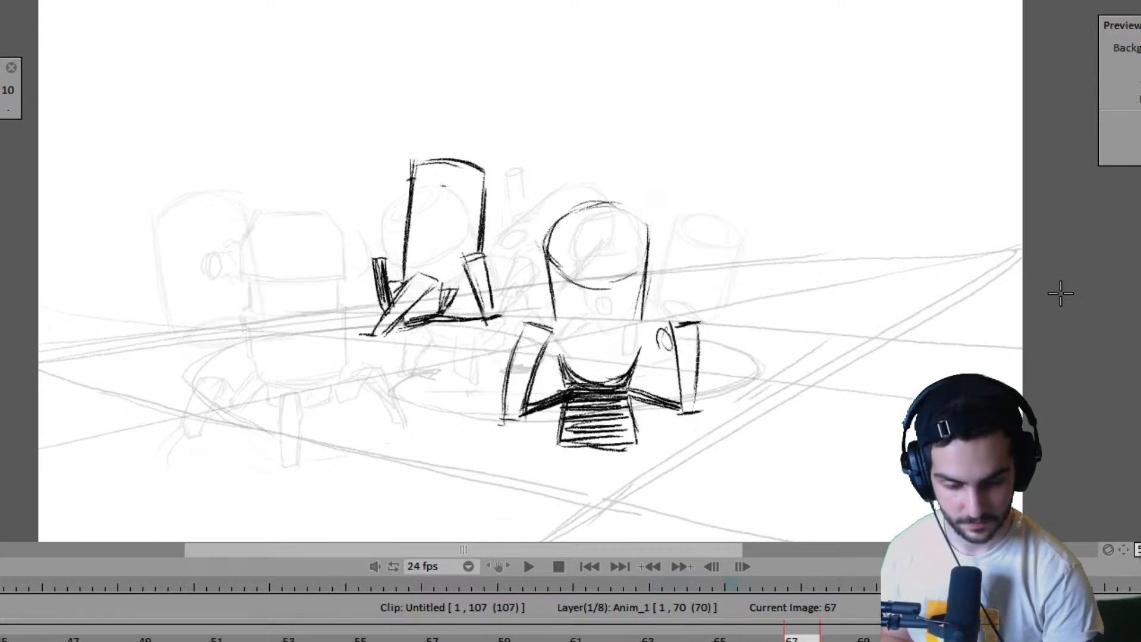
- Flip between frames 63 and 67 to check the new leg joint against the preceding poses
key("Left")
key("Left")
key("Left")
key("Left")
key("Left")
key("Left")
key("Right")
key("Right")
key("Right")
key("Right")
key("Right")
key("Right")
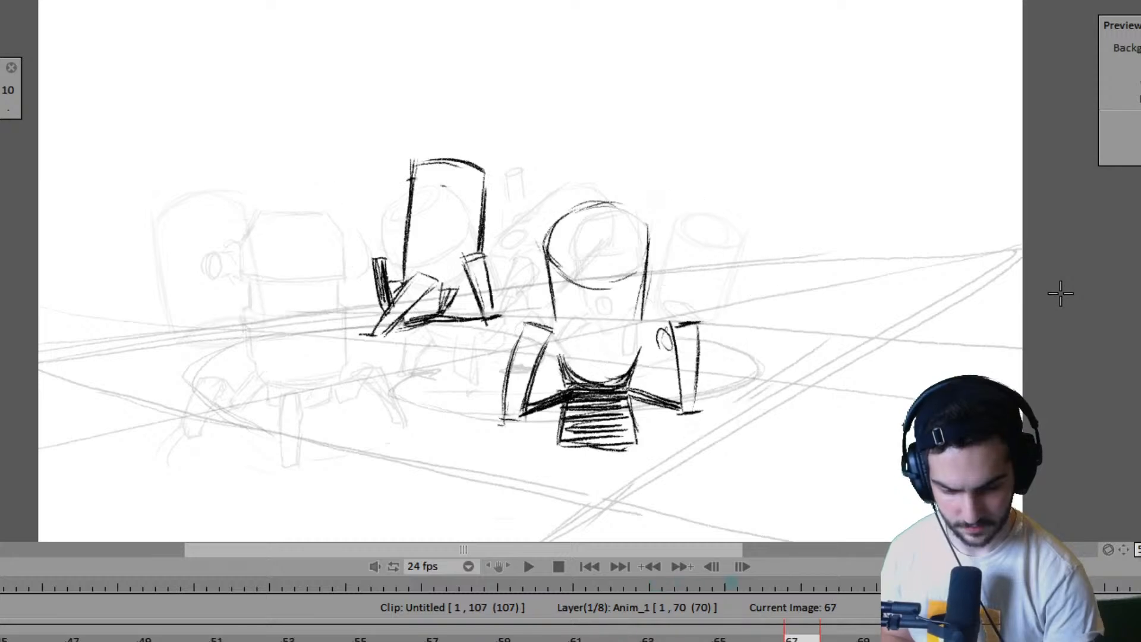
key("Right")
key("Right")
key("Right")
key("Right")
key("Left")
key("Left")
key("Left")
key("Left")
key("Left")
key("Left")
key("Left")
key("Left")
key("Left")
key("Left")
key("Right")
key("Right")
key("Right")
key("Right")
key("Right")
key("Right")
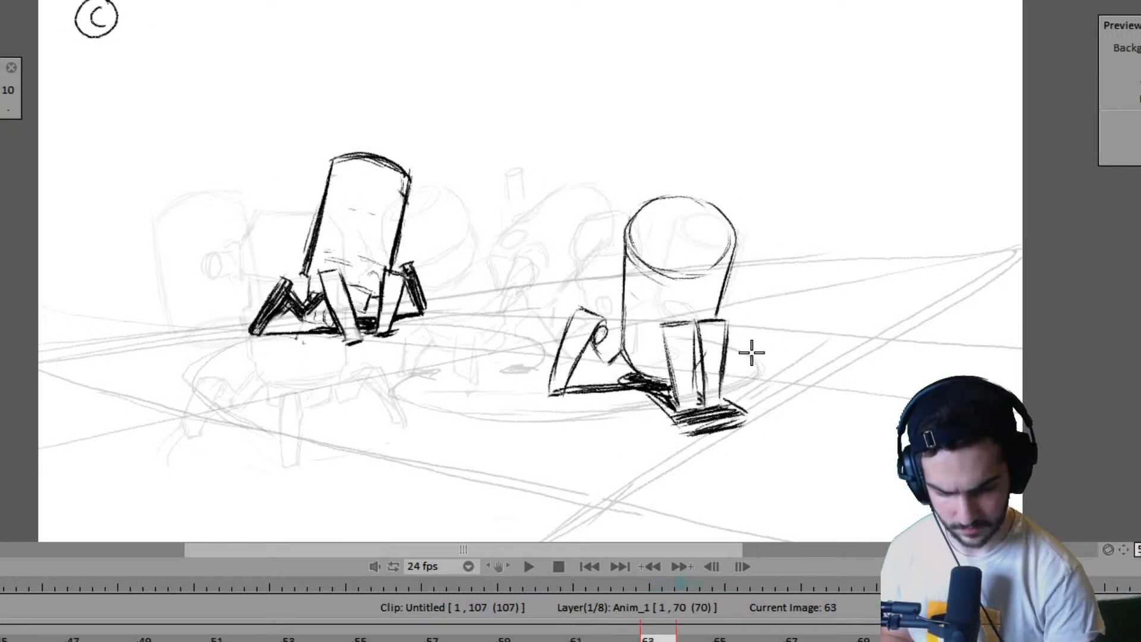
key("Left")
key("Left")
key("Left")
key("Left")
key("Left")
key("Left")
key("Right")
key("Right")
key("Right")
key("Right")
key("Right")
key("Right")
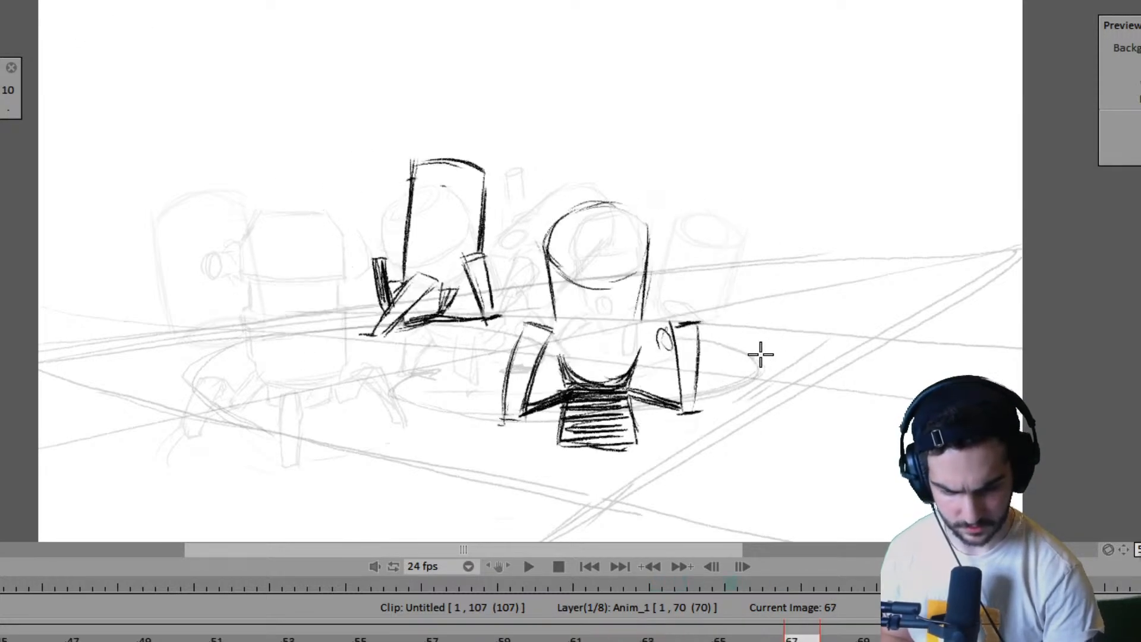
- Recheck the preceding pose and label the right robot's pose on frame 67 "CONTACT" in the canvas's upper right corner
key("Left")
key("Left")
key("Left")
key("Left")
key("Right")
key("Right")
key("Right")
key("Right")
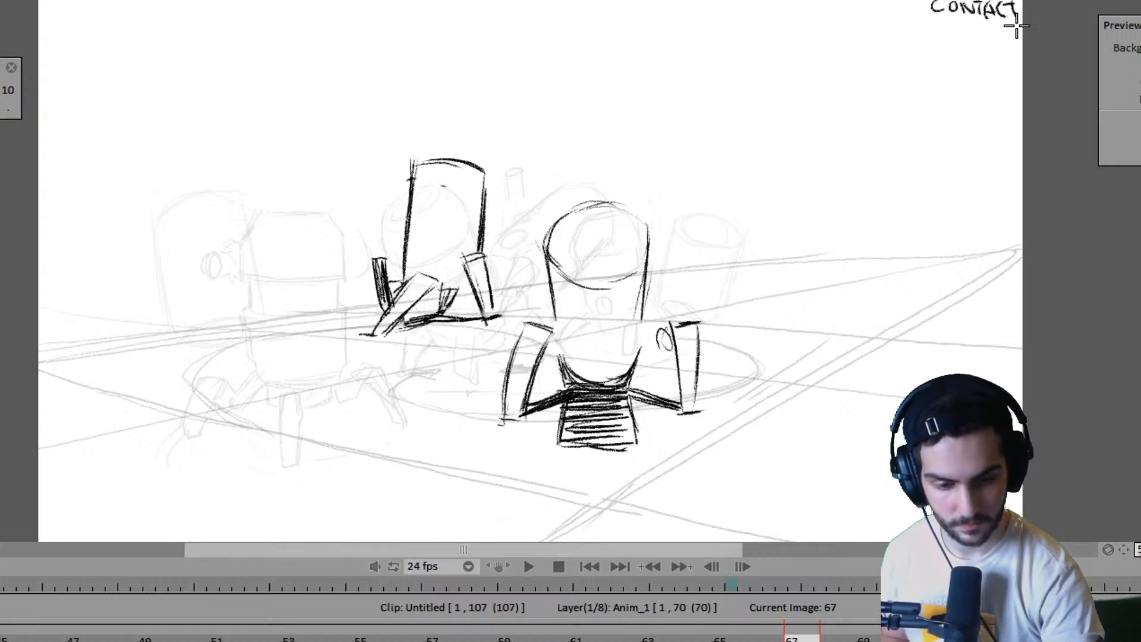
- Review the labelled contact and passing poses from about frame 59 to frame 67 to examine the right robot's walk
key("Left")
key("Left")
key("Left")
key("Left")
key("Right")
key("Right")
key("Right")
key("Right")
key("Right")
key("Right")
key("Right")
key("Right")
key("Left")
key("Left")
key("Left")
key("Left")
key("Left")
key("Left")
key("Left")
key("Left")
key("Left")
key("Left")
key("Left")
key("Left")
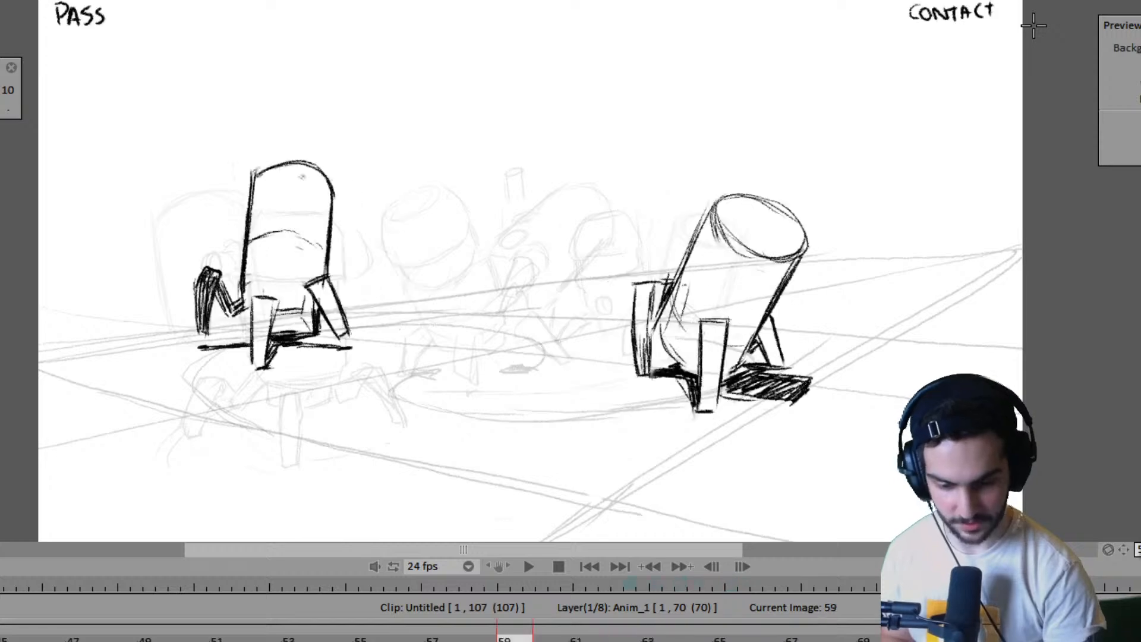
key("Right")
key("Right")
key("Right")
key("Right")
key("Right")
key("Right")
key("Right")
key("Right")
key("Left")
key("Left")
key("Left")
key("Left")
key("Left")
key("Left")
key("Left")
key("Left")
key("Left")
key("Left")
key("Left")
key("Left")
key("Right")
key("Right")
key("Right")
key("Right")
key("Right")
key("Right")
key("Right")
key("Right")
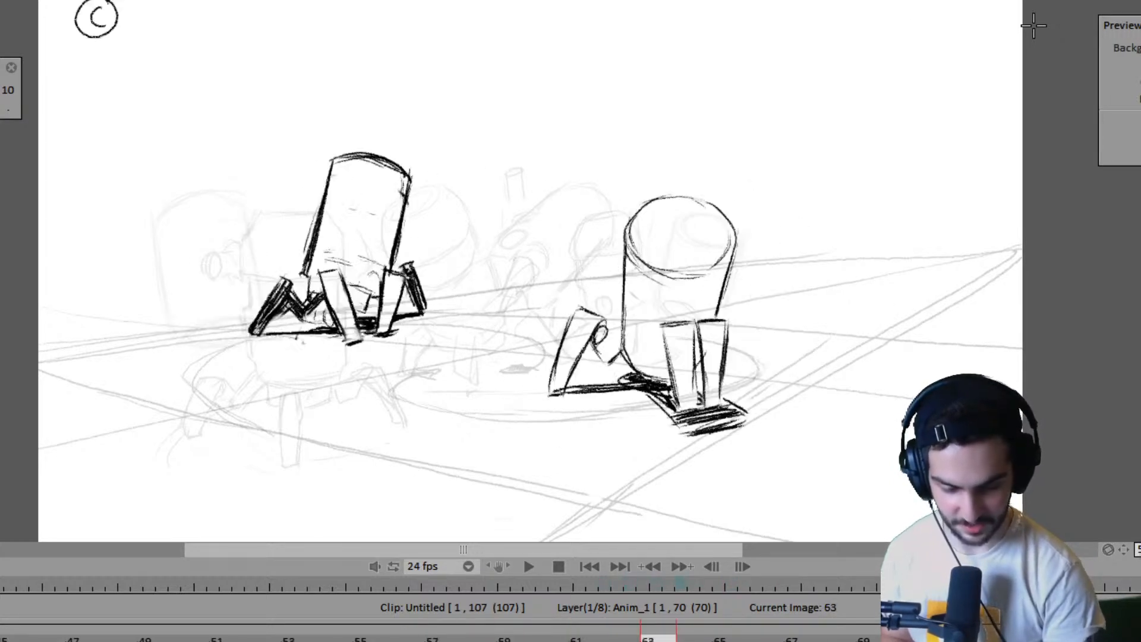
key("Right")
key("Right")
key("Right")
key("Right")
key("Left")
key("Left")
key("Left")
key("Left")
- Add a blank drawing at frame 71 after the right robot's CONTACT pose and extend the Anim_1 layer to frame 74
key("Right")
key("Right")
key("Right")
key("Right")
key("Right")
key("Right")
key("Right")
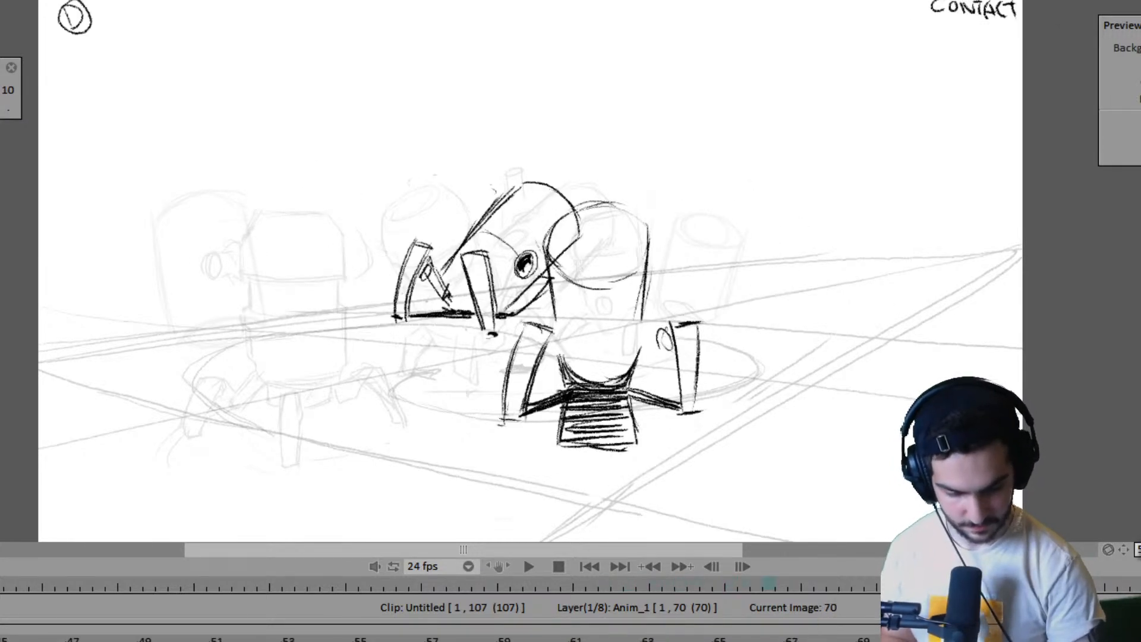
key("Right")
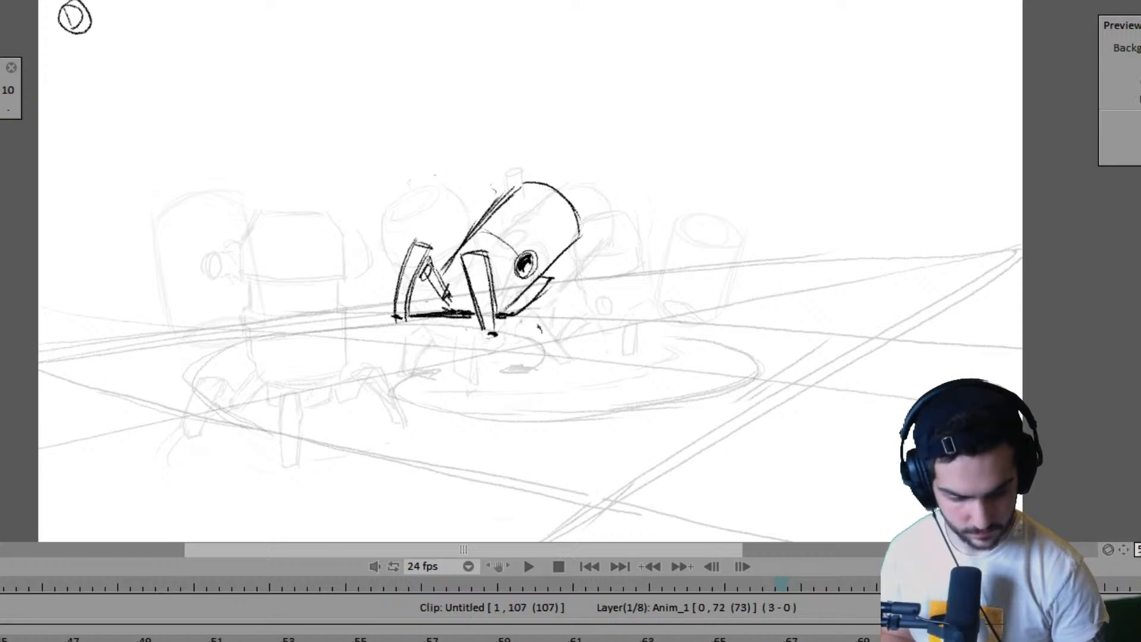
key("Left")
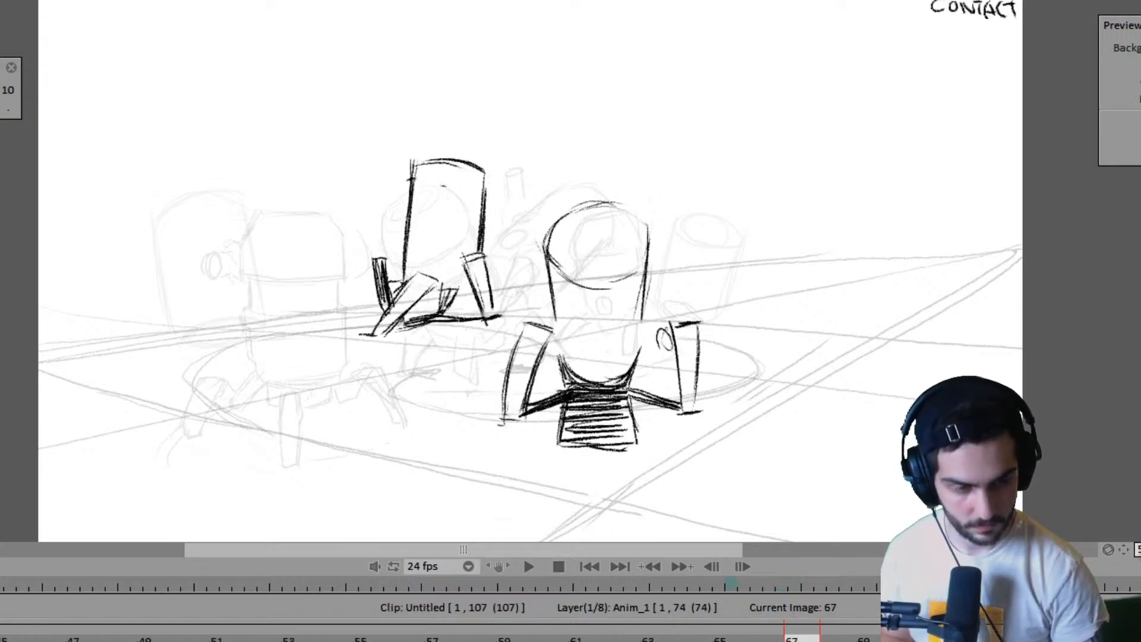
- Flip from frame 67 back through the earlier poses to frame 53 to examine the right robot's stepping pattern
key("Left")
key("Right")
key("Right")
key("Right")
key("Left")
key("Left")
key("Left")
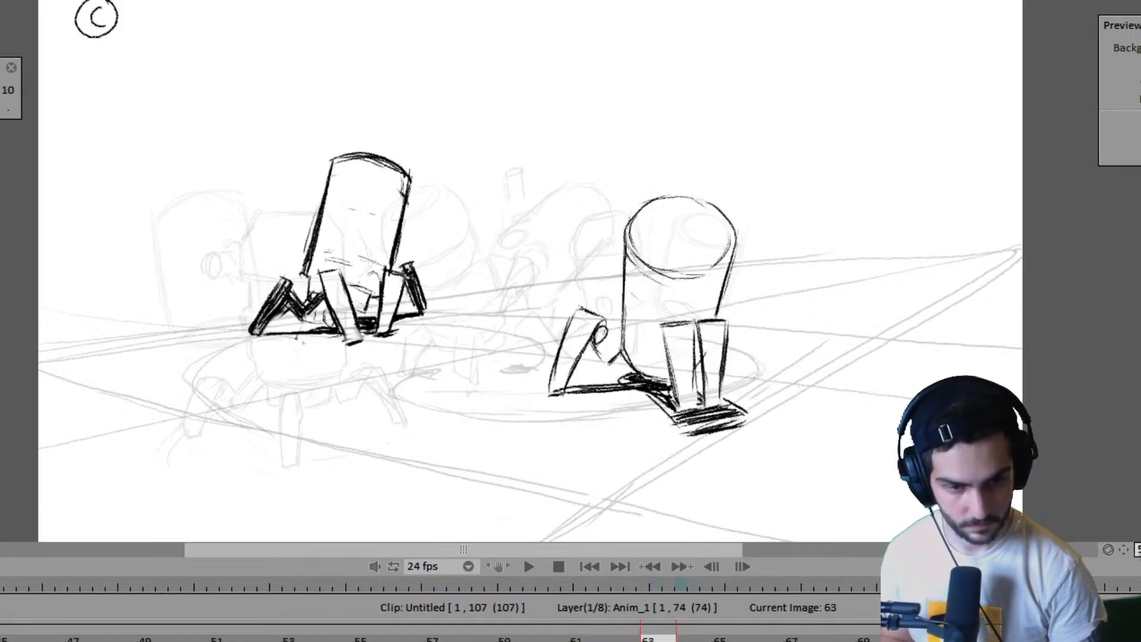
key("Right")
key("Right")
key("Left")
key("Left")
key("Left")
key("Left")
key("Left")
key("Left")
key("Left")
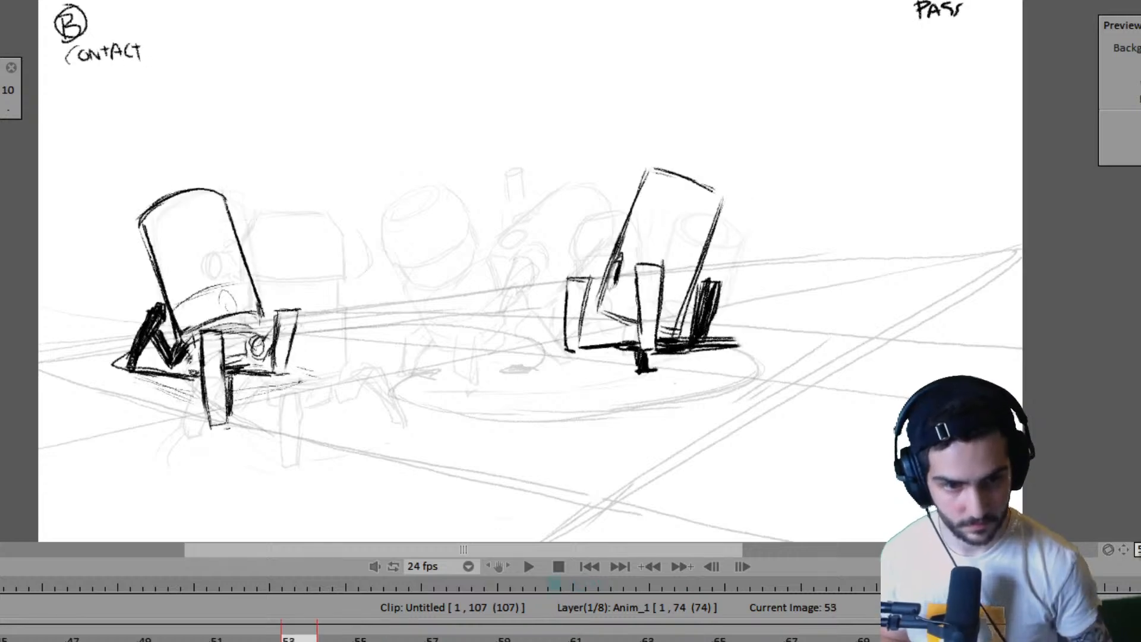
- Play the animation from the start to examine the walk, stop it, and return to the CONTACT pose on frame 67
left_click(588, 566)
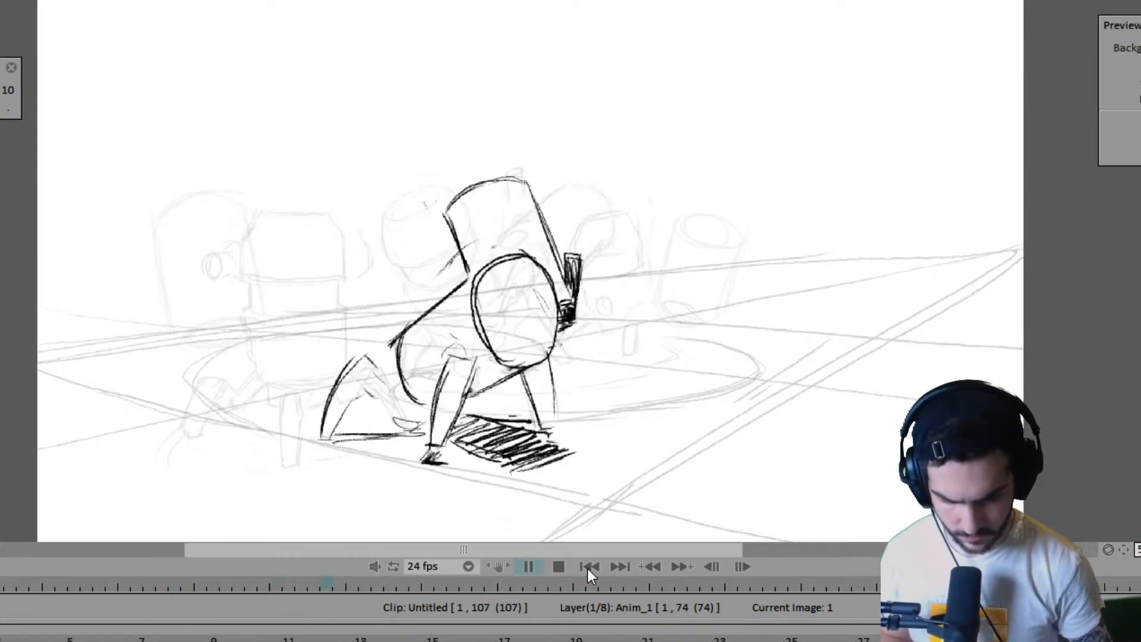
key("space")
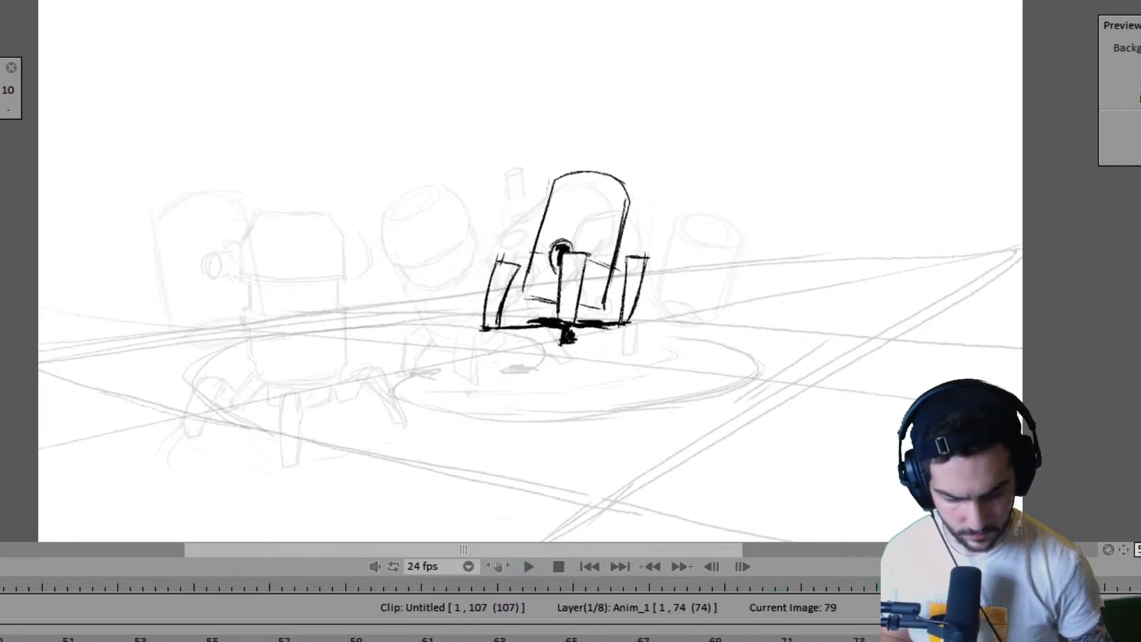
key("Left")
key("Left")
key("Left")
key("Left")
key("Left")
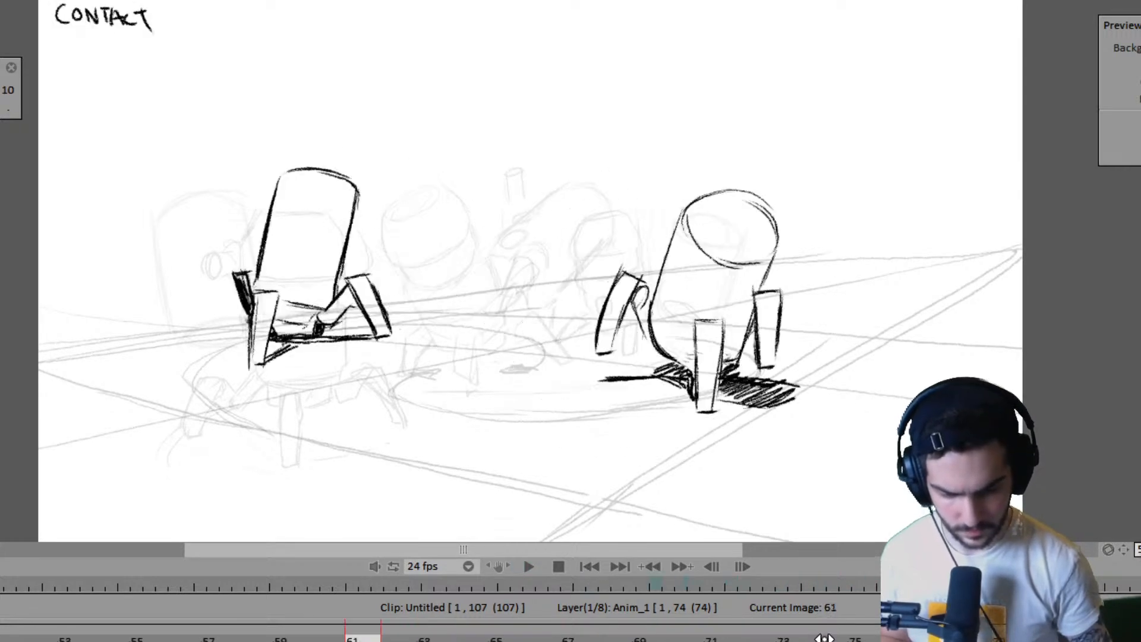
key("Right")
key("Right")
key("Right")
key("Left")
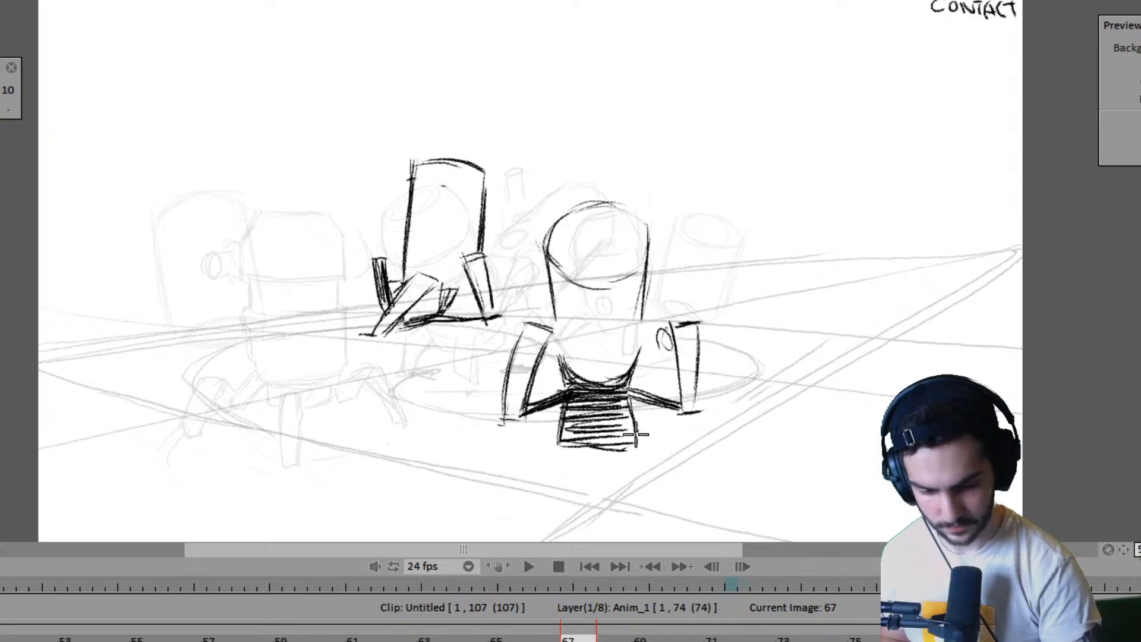
- Compare the CONTACT pose on frame 67 with the following frames to judge the right robot's next foot placement
key("Right")
key("Left")
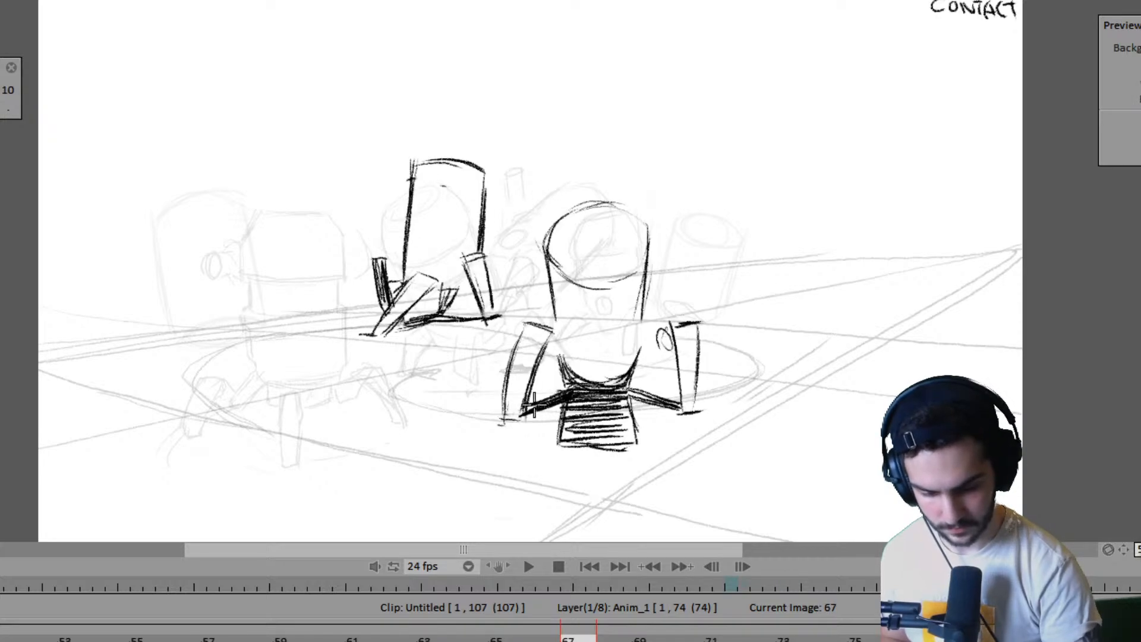
key("Right")
key("Left")
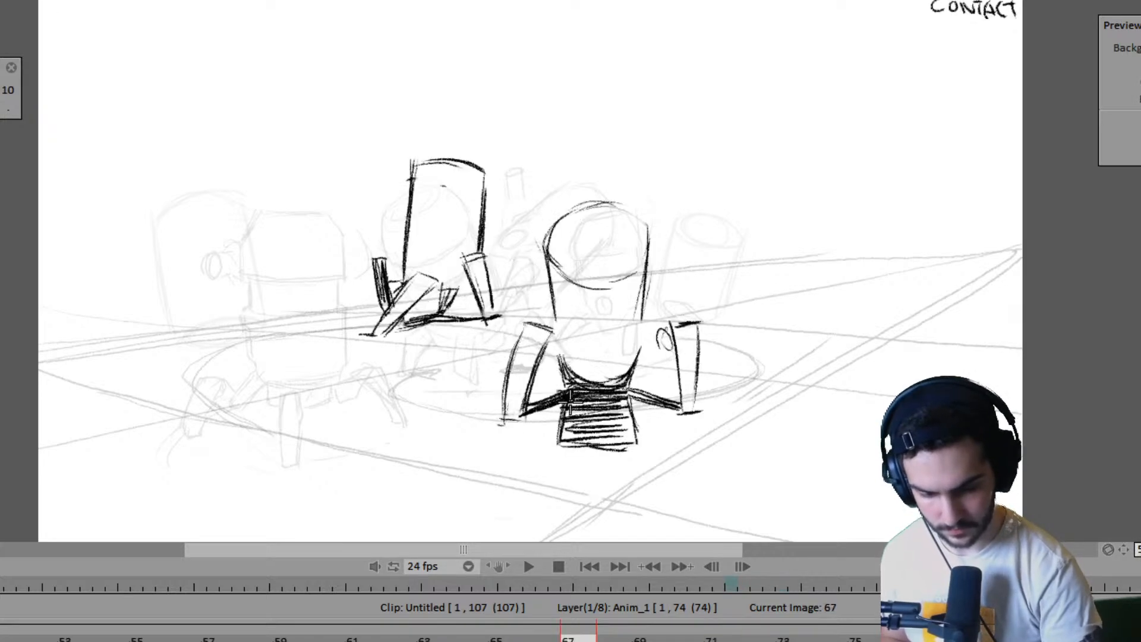
key("Right")
key("Left")
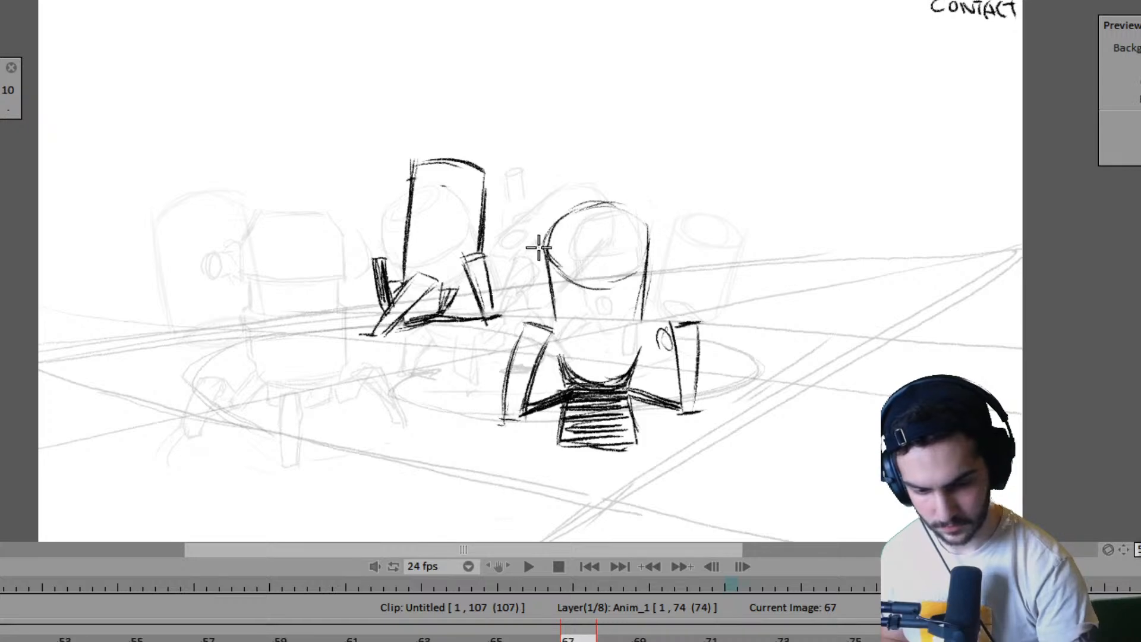
key("Right")
key("Left")
key("Right")
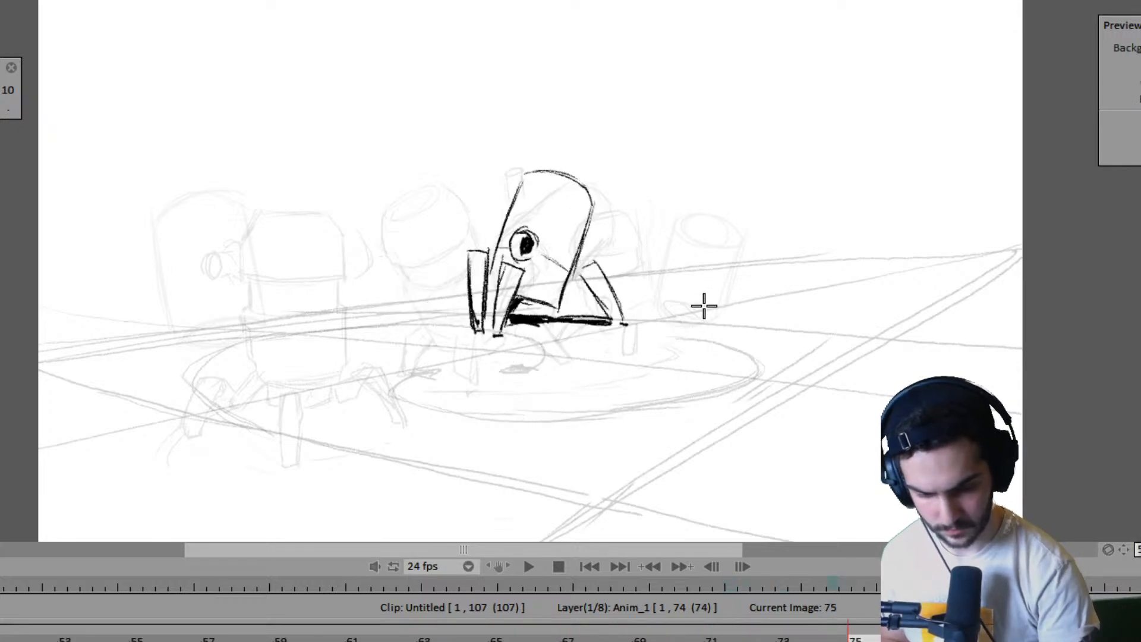
key("Right")
key("Left")
key("Right")
key("Right")
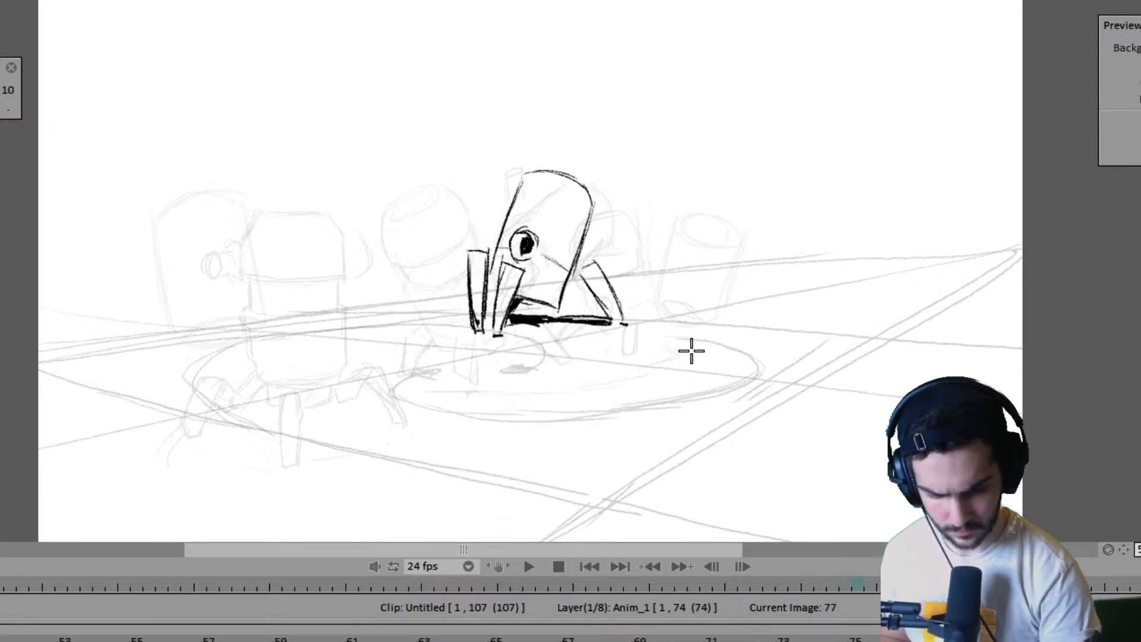
- Mark the right robot's left foot contact with short dark ground strokes on frame 71, matching its placement on frame 67
key("Left")
key("Left")
key("Right")
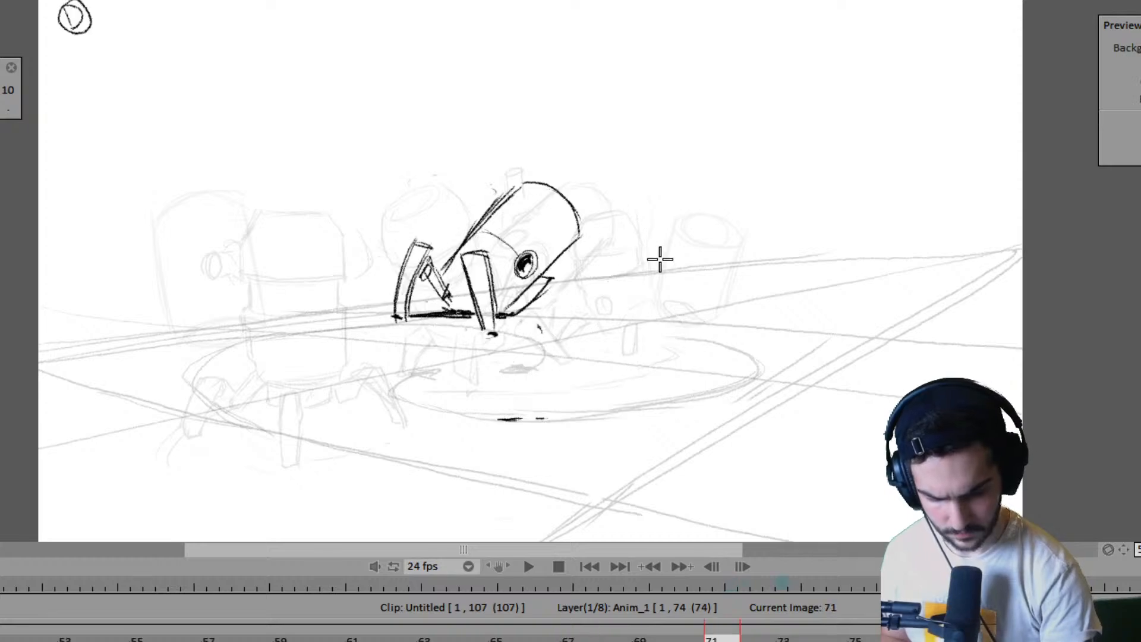
key("Left")
key("Right")
key("Left")
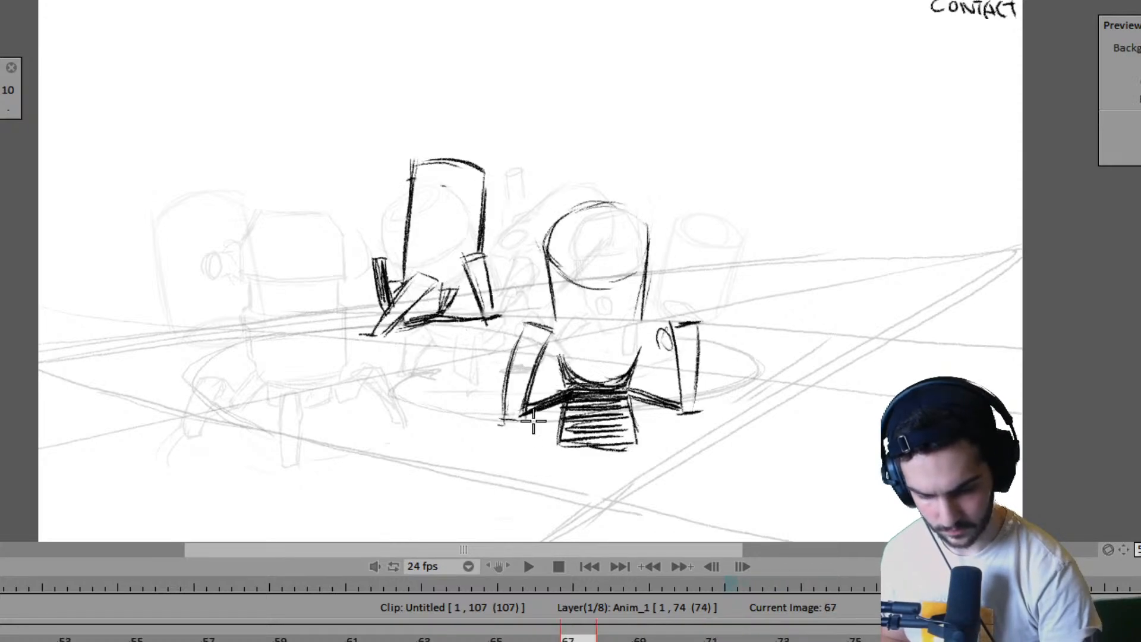
key("Right")
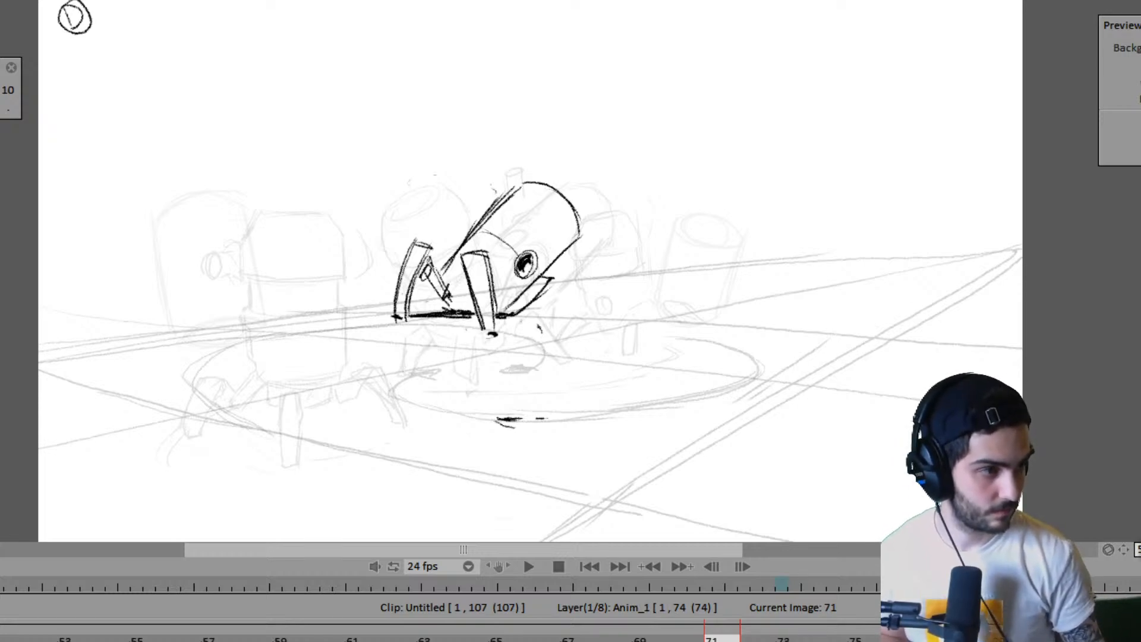
- Flip from frame 71 back to the pose on frame 61 and forward to frame 67 to examine the right robot's foot placements
key("Left")
key("Left")
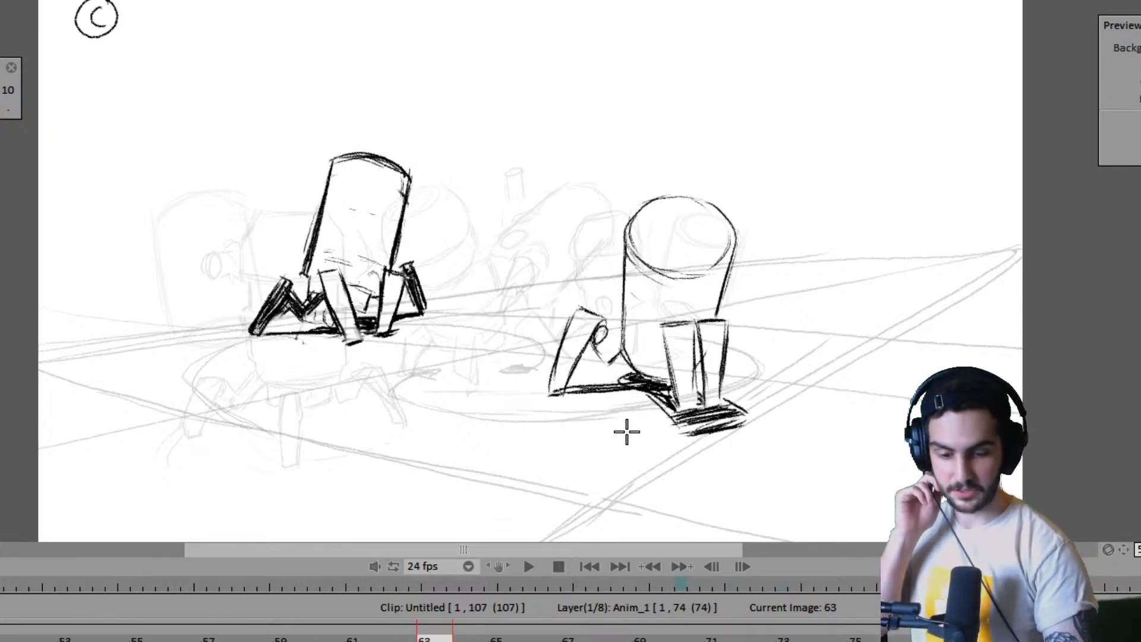
key("Left")
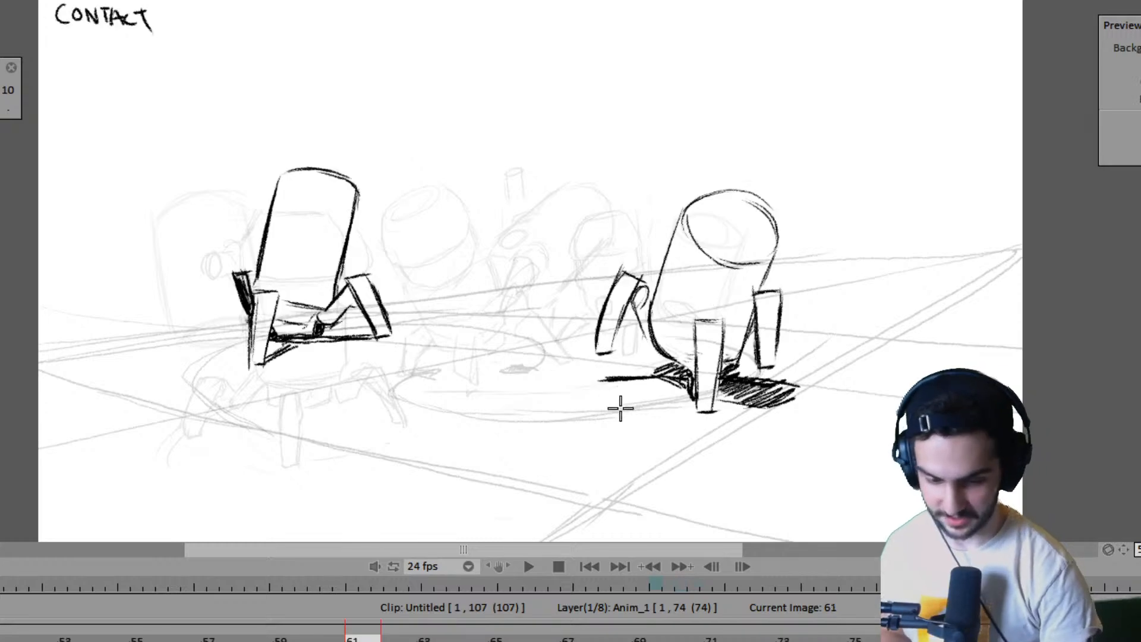
key("Right")
key("Right")
key("Left")
key("Right")
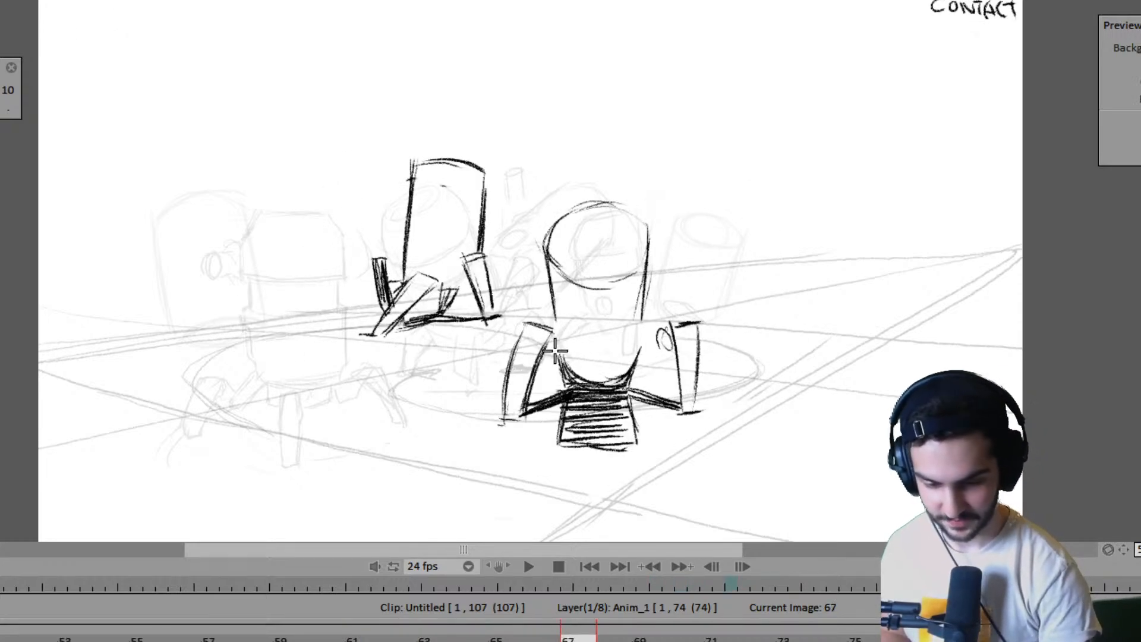
- Play the animation from the start, stop it, and return to the CONTACT pose on frame 67
key("Return")
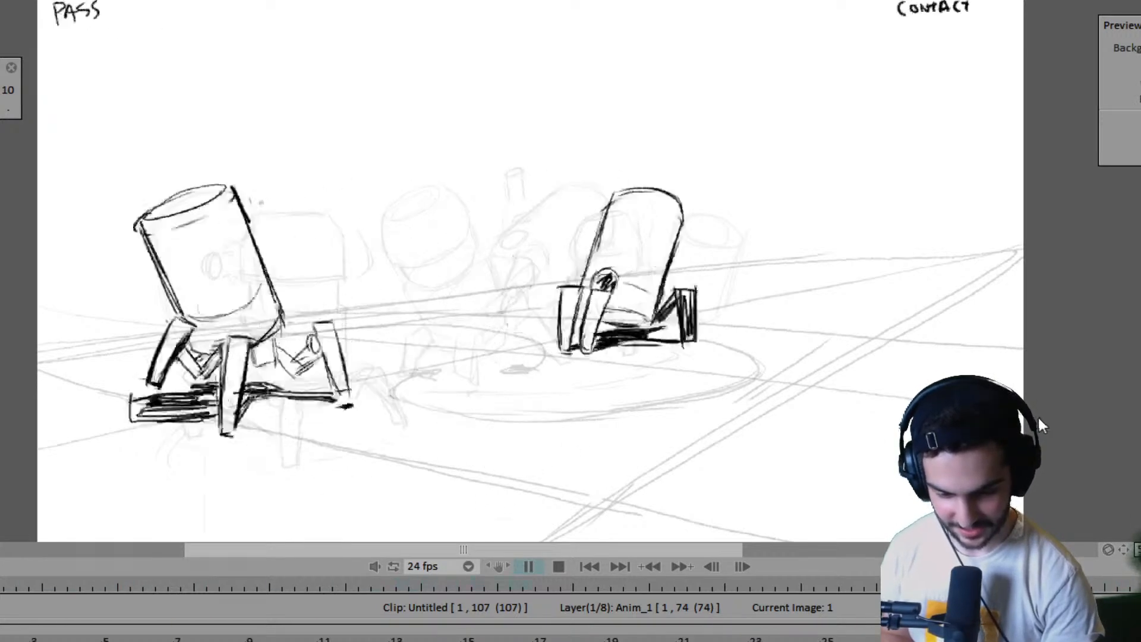
key("space")
key("Left")
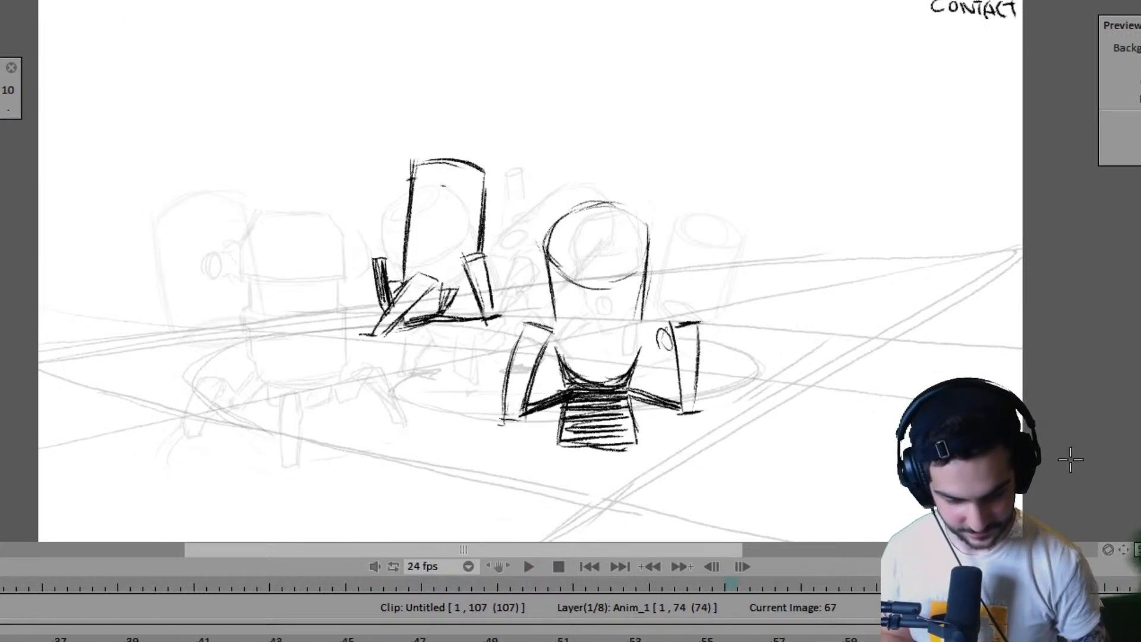
- Compare the CONTACT pose on frame 67 with its neighbouring poses to judge where the right robot's legs belong on frame 71
key("Left")
key("Right")
key("Right")
key("Left")
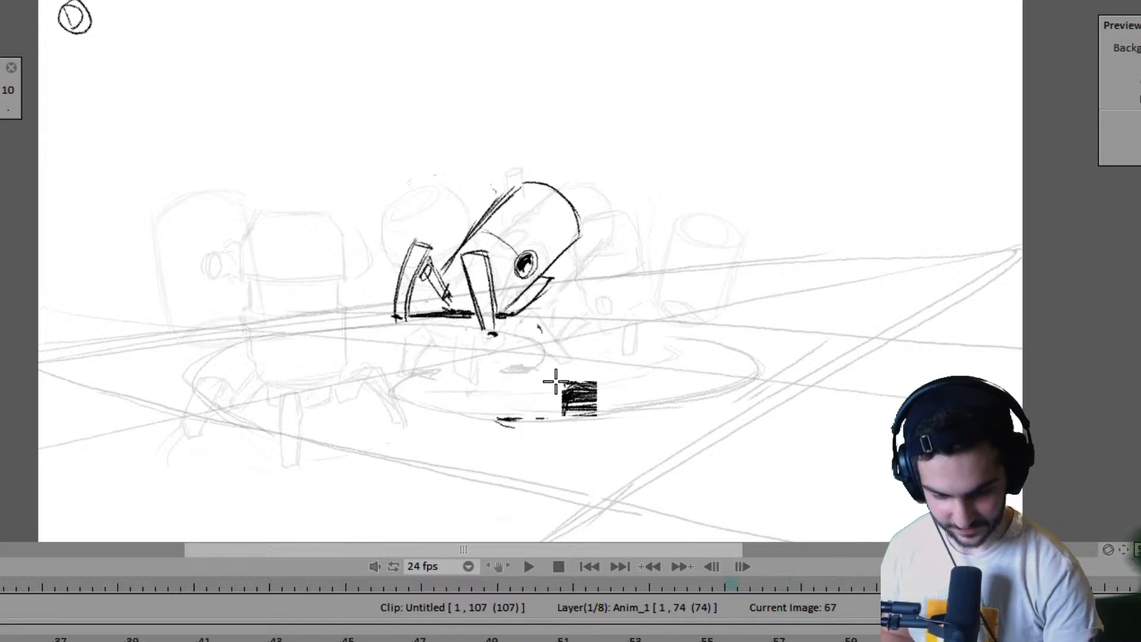
key("Left")
key("Right")
key("Right")
key("Left")
key("Left")
key("Right")
key("Right")
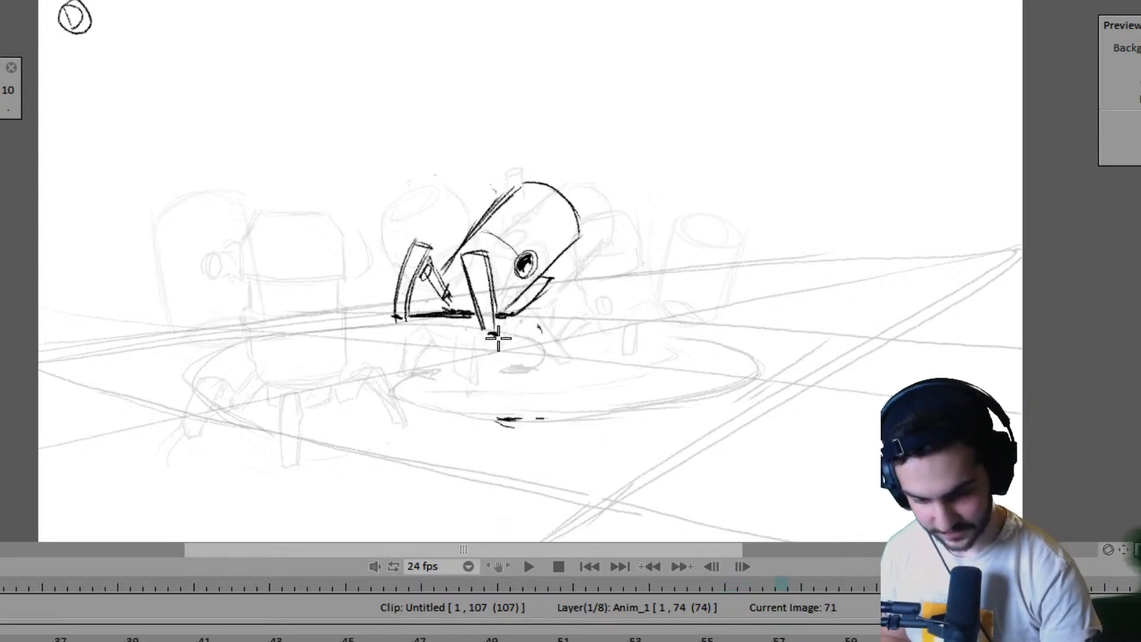
- Sketch the right robot's two narrow upright legs above the ground marks on frame 71, checking them against frame 67
left_click_drag(496, 336, 500, 414)
left_click_drag(495, 336, 494, 372)
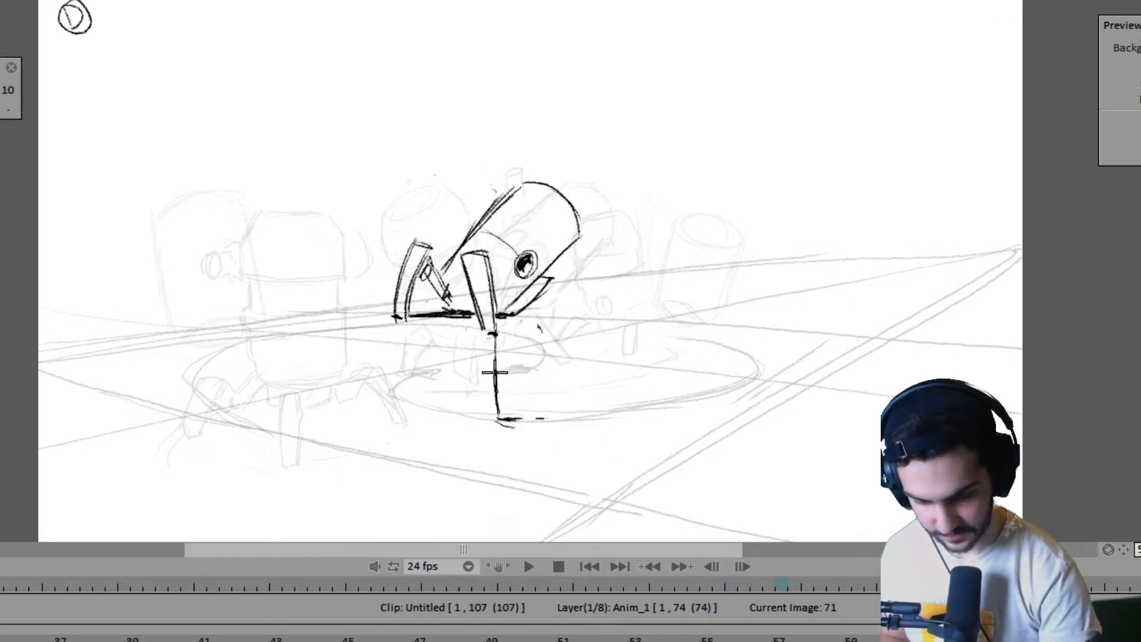
key("ctrl+z")
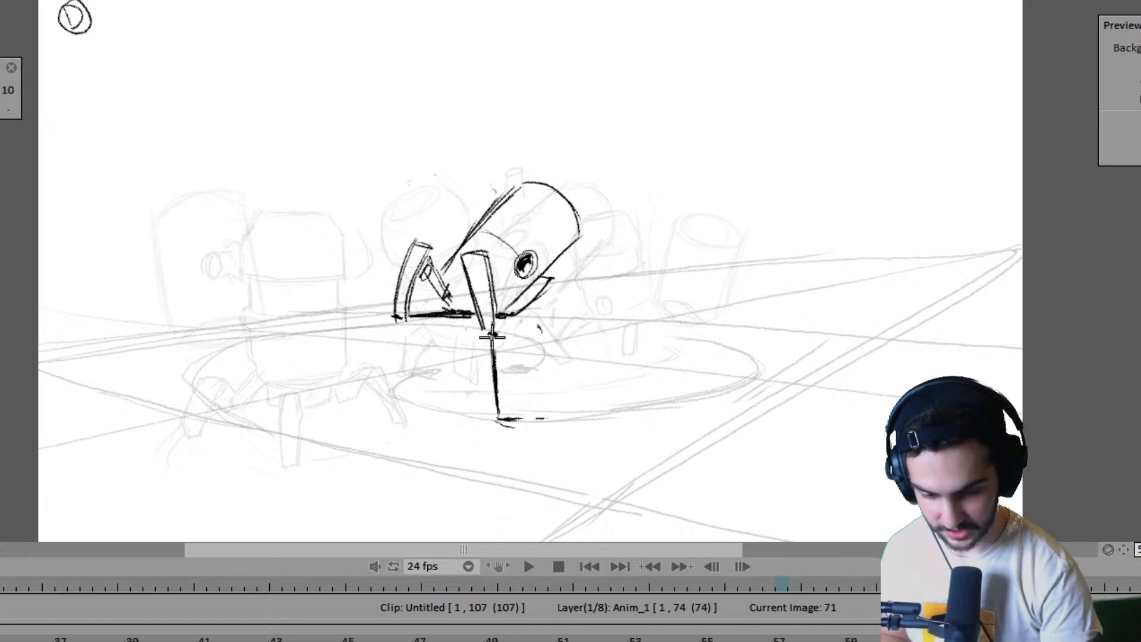
mouse_move(493, 326)
left_mouse_down()
mouse_move(521, 340)
mouse_move(517, 419)
left_mouse_up()
key("Left")
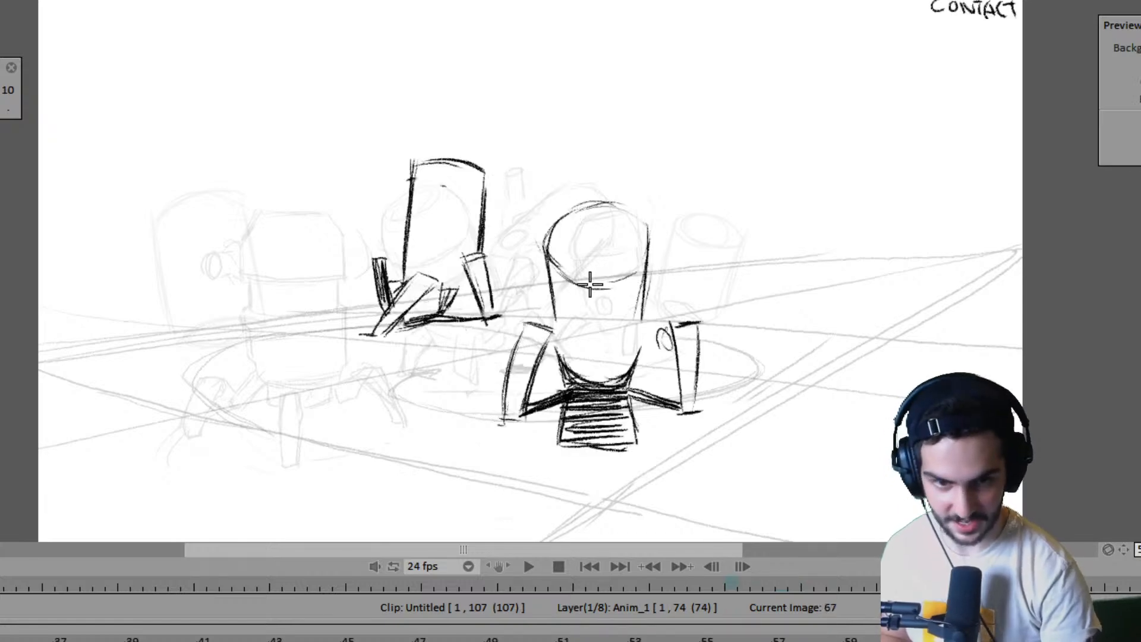
key("Right")
key("Left")
key("Right")
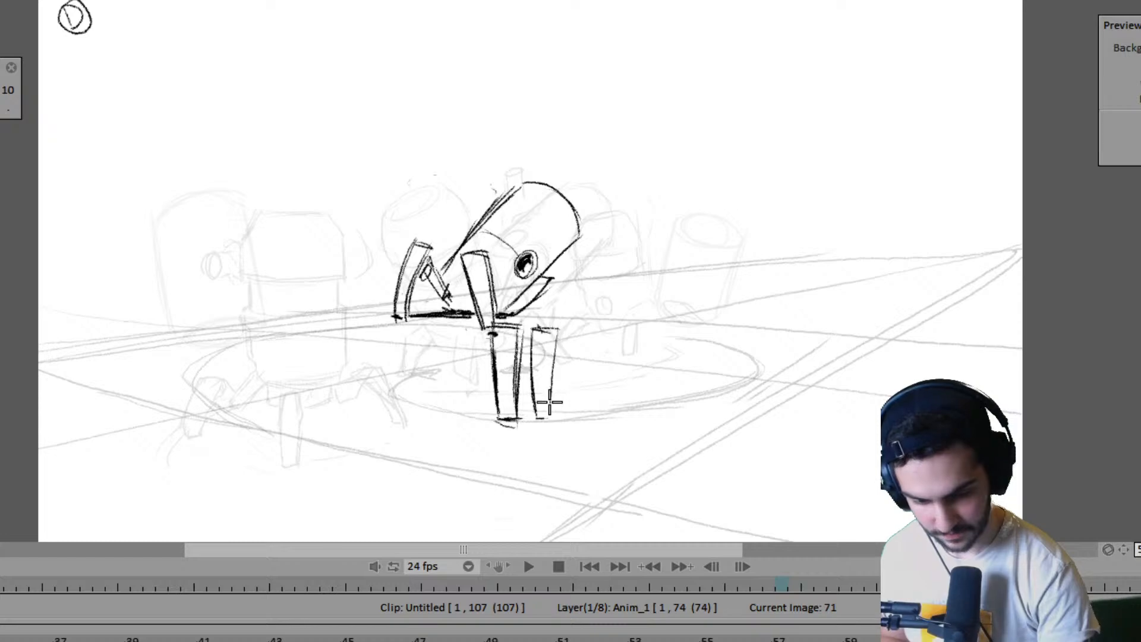
- Compare the new legs on frame 71 with the neighbouring poses to check the right robot's step
key("Left")
key("Right")
key("Right")
key("Left")
key("Left")
key("Left")
key("Left")
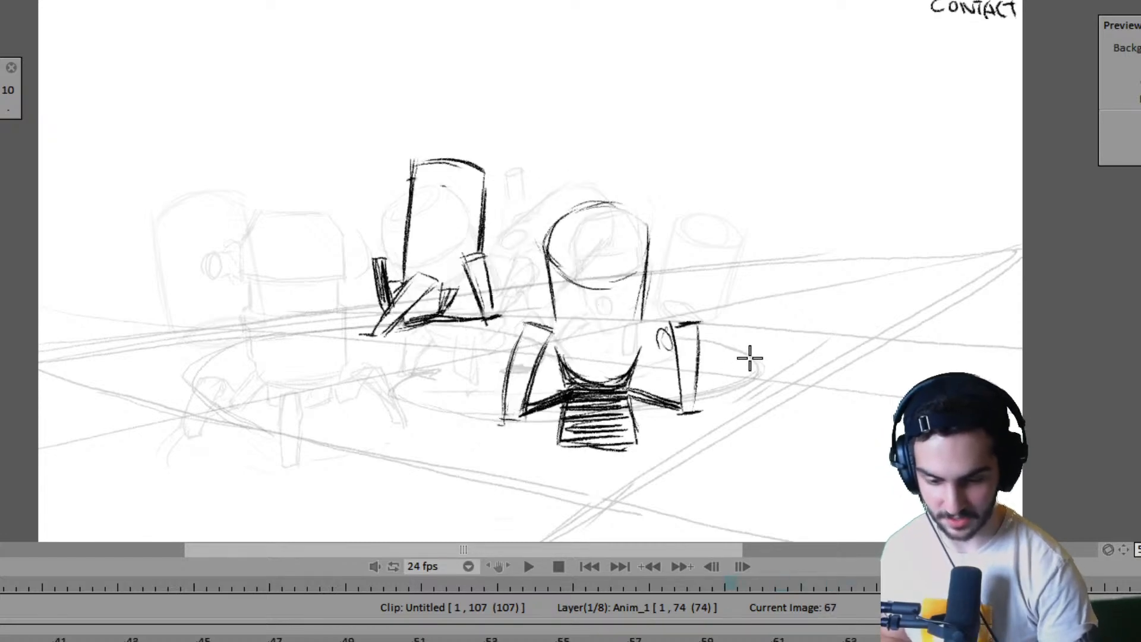
key("Right")
key("Right")
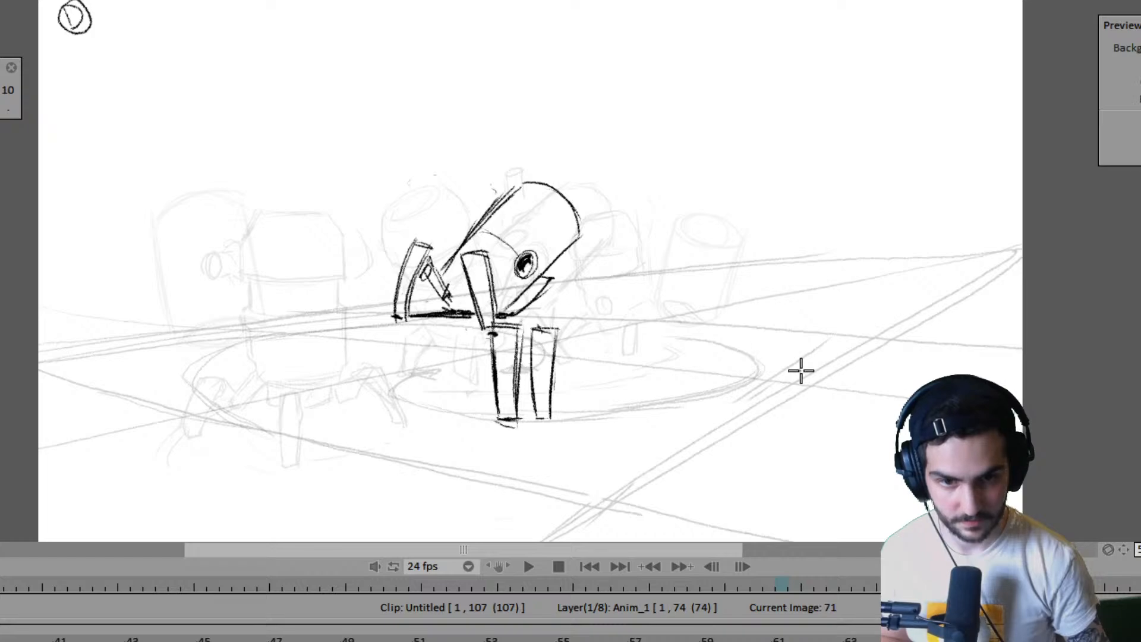
- Flip from frame 71 back through the earlier poses to frame 27 to examine the walk
key("Left")
key("Left")
key("Left")
key("Left")
key("Left")
key("Left")
key("Left")
key("Left")
key("Left")
key("Left")
key("Left")
key("Left")
key("Left")
key("Left")
key("Left")
key("Left")
key("Left")
key("Left")
key("Left")
key("Left")
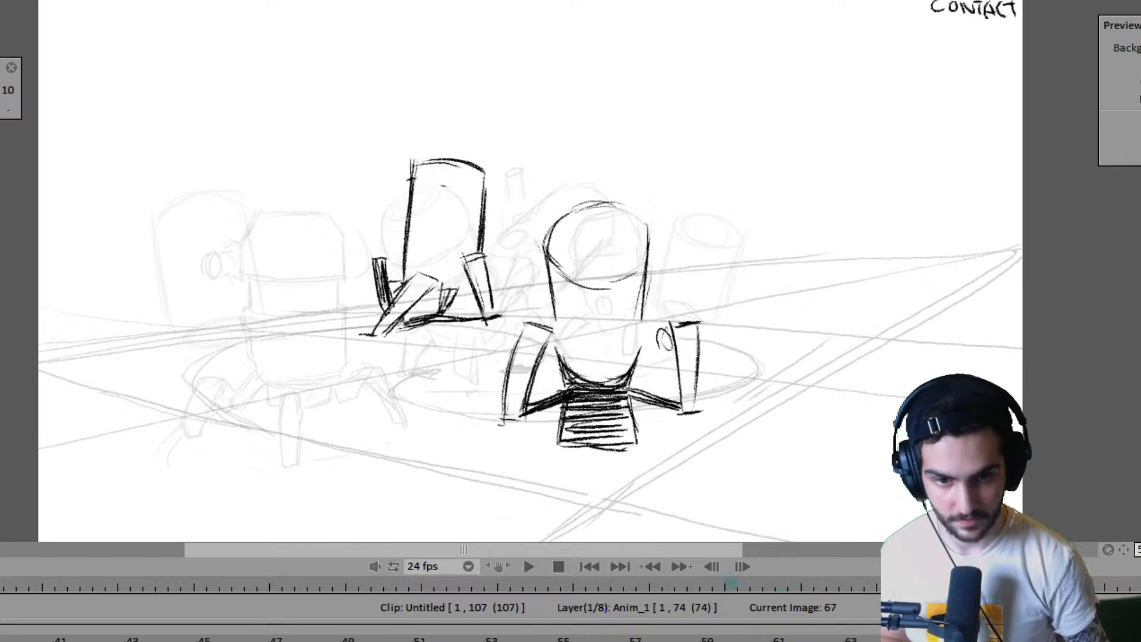
key("Left")
key("Left")
key("Left")
key("Left")
key("Left")
key("Left")
key("Left")
key("Left")
key("Left")
key("Left")
key("Left")
key("Left")
key("Left")
key("Left")
key("Left")
key("Left")
key("Left")
key("Left")
key("Left")
key("Left")
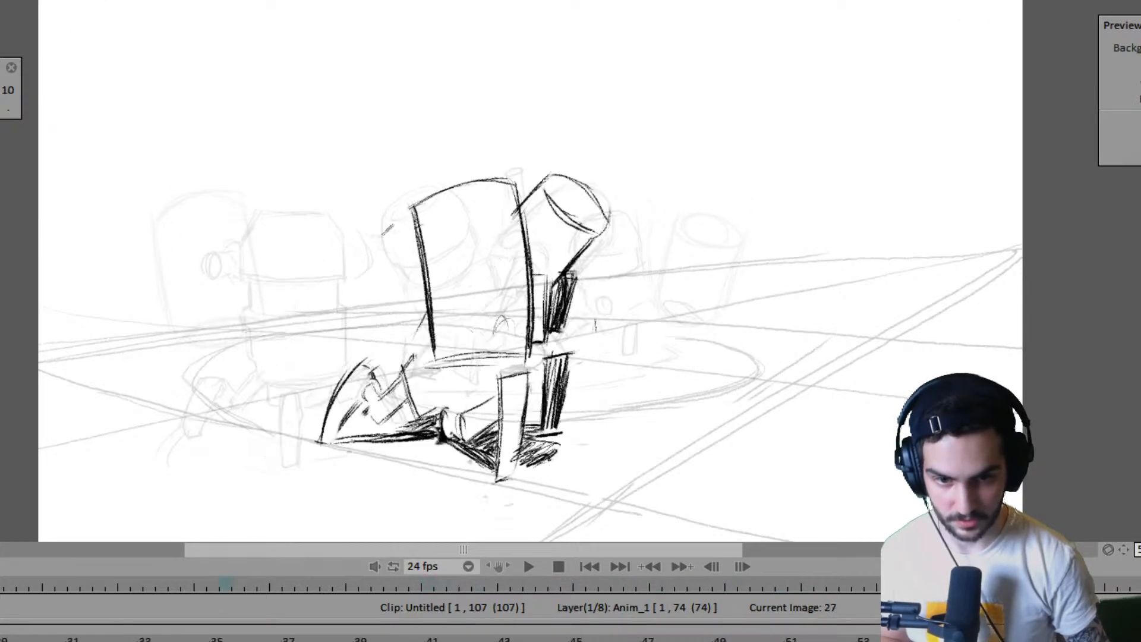
- Play the whole animation to judge the walk's timing, stop it, and go back to frame 67
key("space")
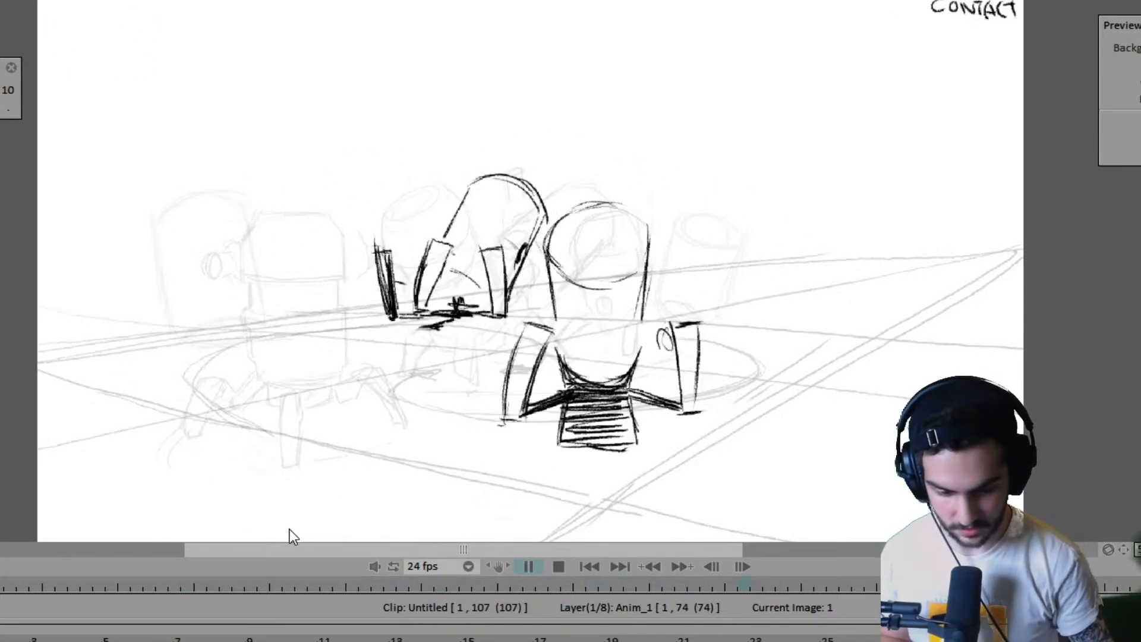
key("space")
key("Return")
key("Left")
key("Left")
key("Left")
key("Left")
key("Left")
key("Left")
key("Left")
key("Left")
key("Left")
key("Left")
key("Left")
key("Left")
key("Left")
key("Left")
key("Left")
key("Left")
key("Left")
key("Left")
key("Left")
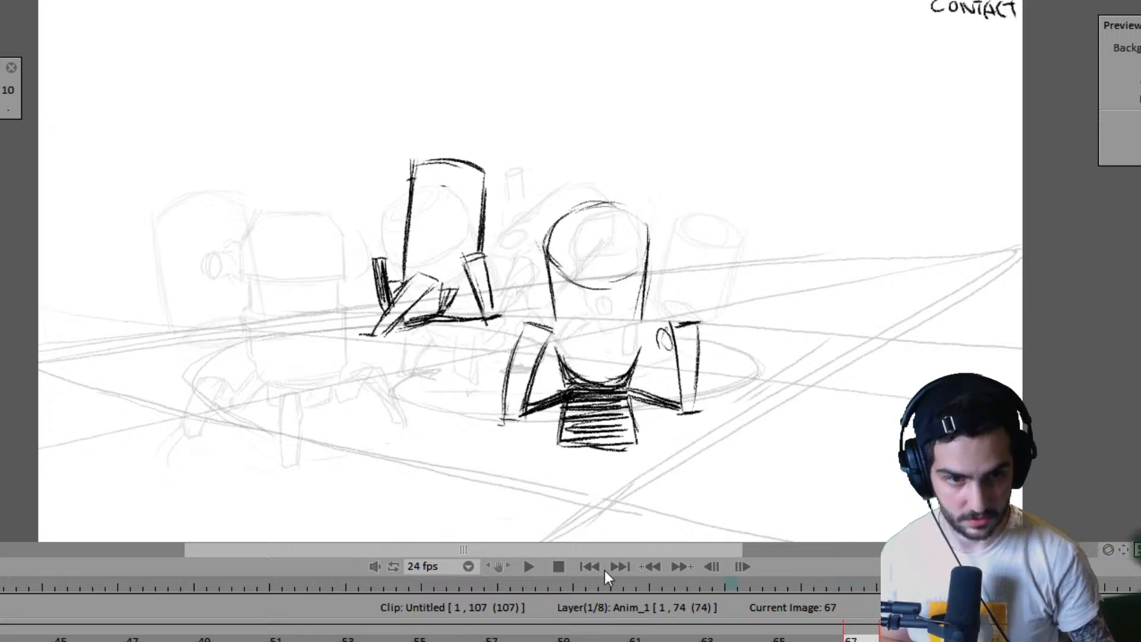
- Examine the right robot's poses from the PASS drawing on frame 57 through to frame 63
left_click(658, 587)
key("Left")
key("Left")
key("Left")
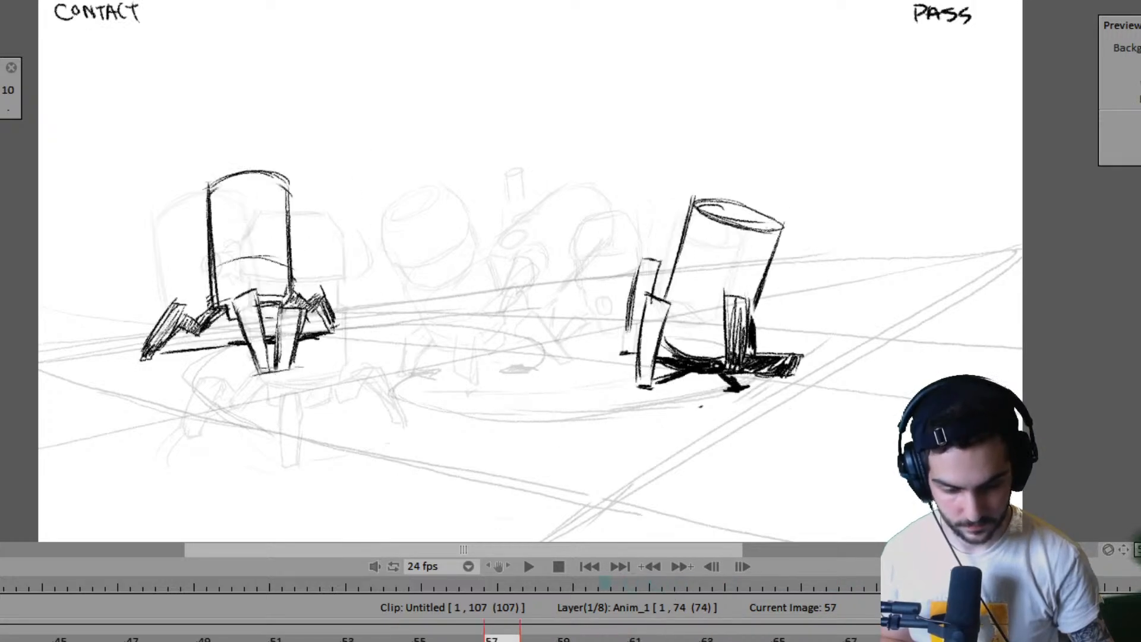
key("Right")
key("Right")
key("Right")
- Flip repeatedly between frames 61, 63, 67 and 71 to judge the spacing of the right robot's steps
key("Right")
key("Right")
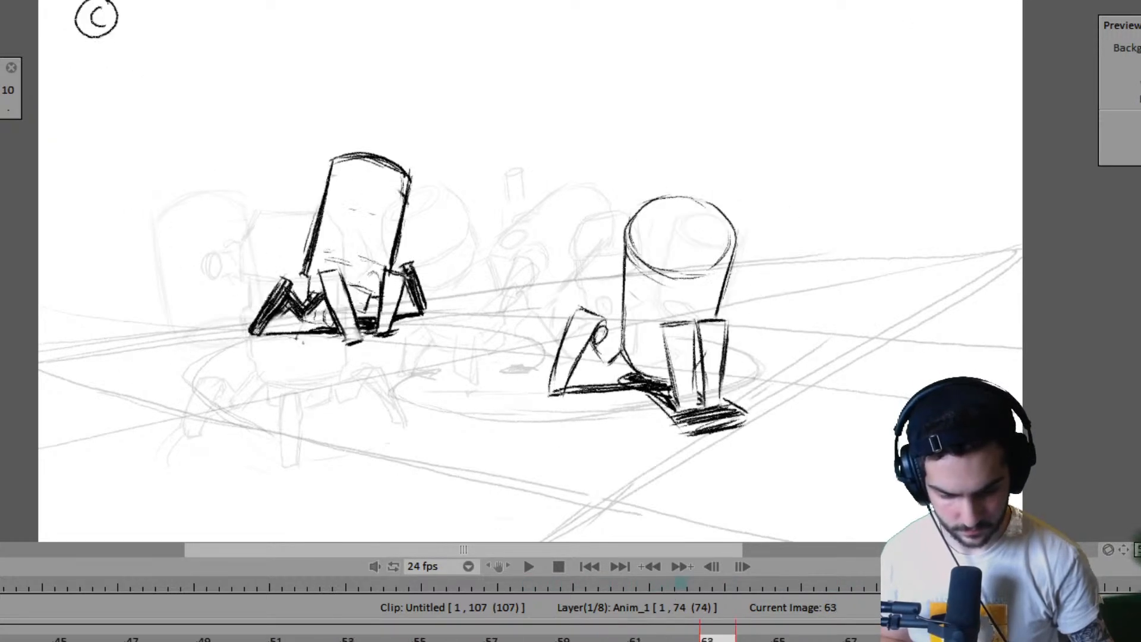
key("Left")
key("Right")
key("Right")
key("Left")
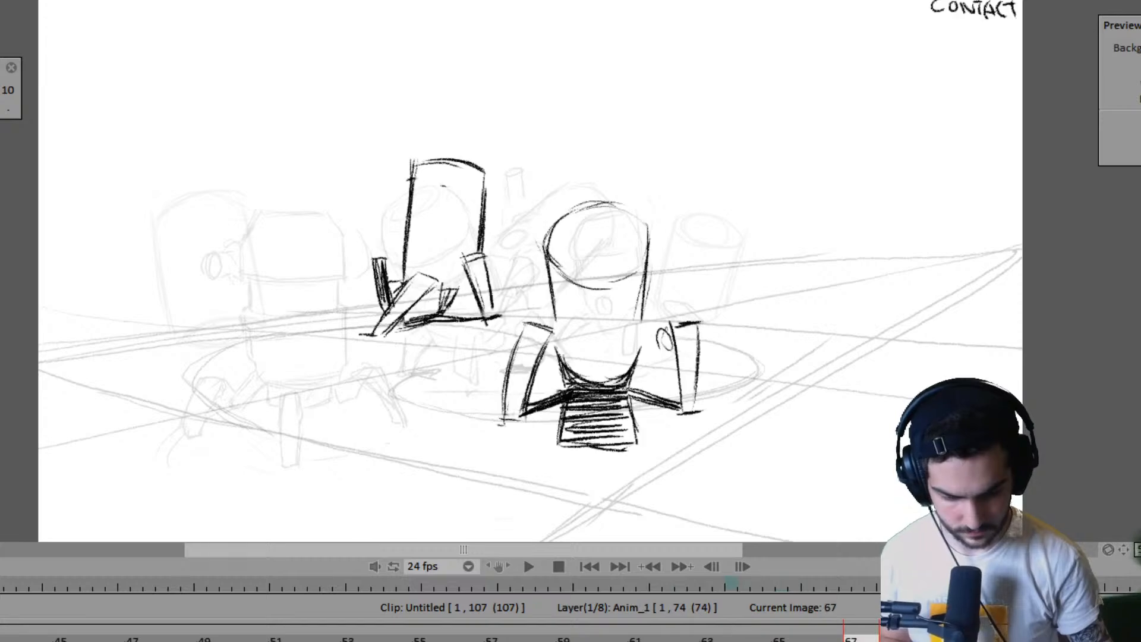
key("Left")
key("Left")
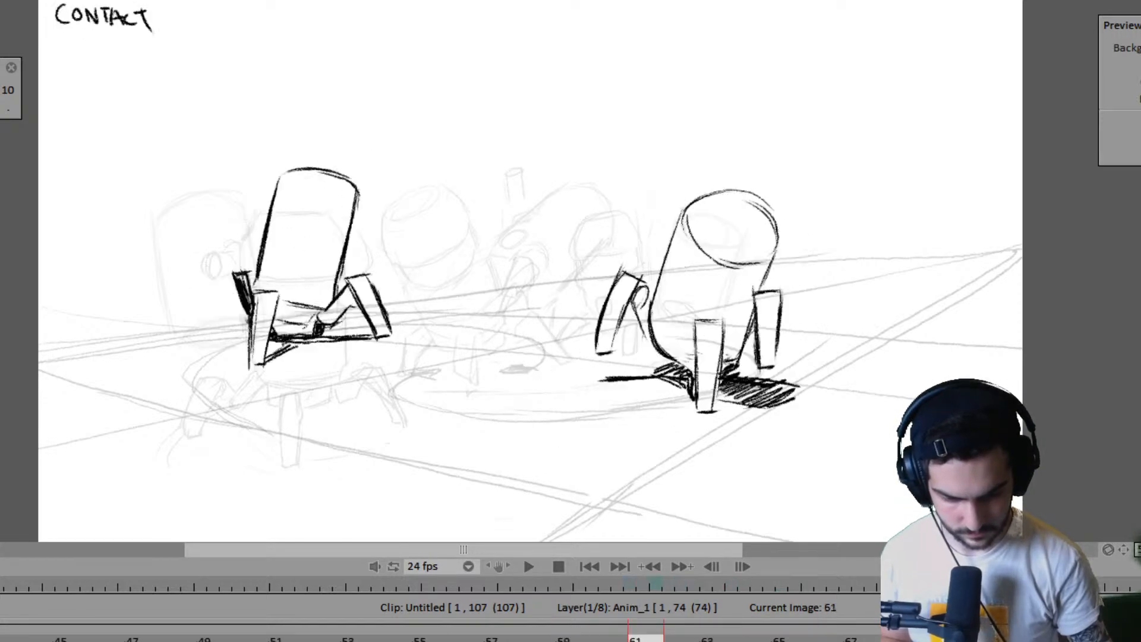
key("Right")
key("Right")
key("Right")
key("Right")
key("Left")
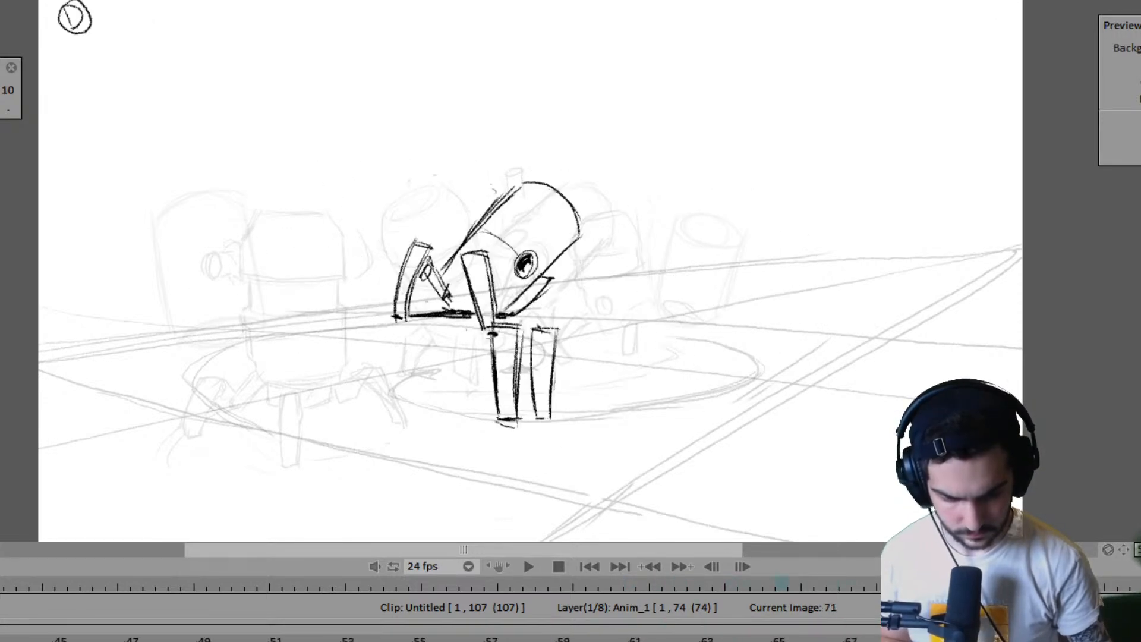
key("Left")
- Play the animation from frame 61, stop it, and step back to the CONTACT pose on frame 67
key("Left")
key("Left")
key("Return")
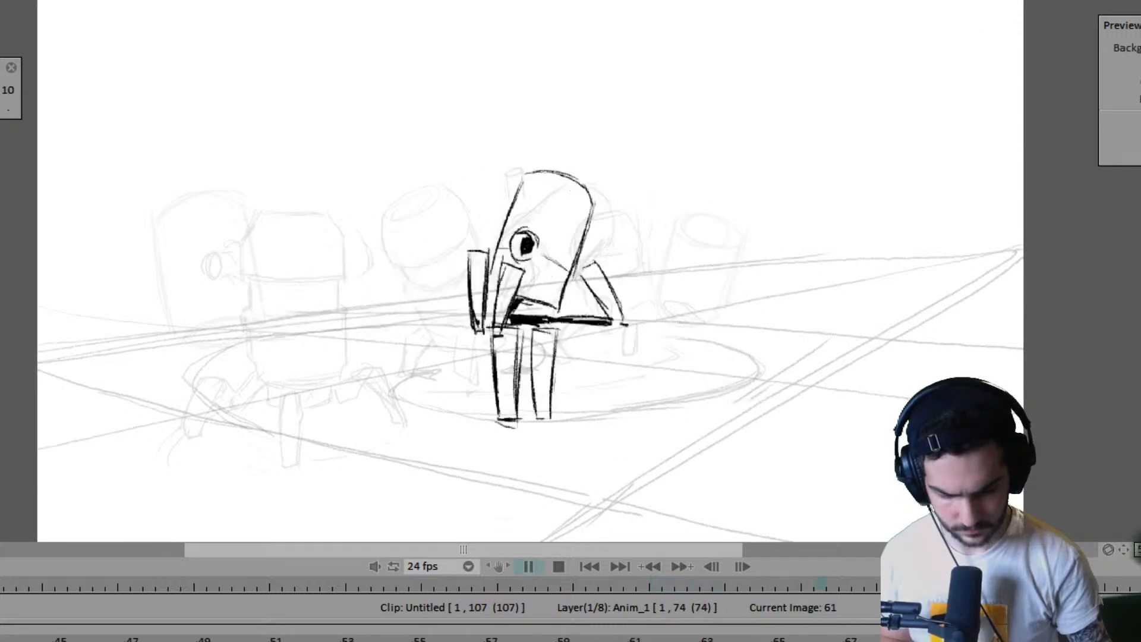
key("Return")
key("Left")
key("Left")
key("Left")
key("Left")
key("Left")
key("Left")
key("Left")
key("Left")
key("Left")
key("Left")
key("Left")
key("Left")
key("Left")
key("Left")
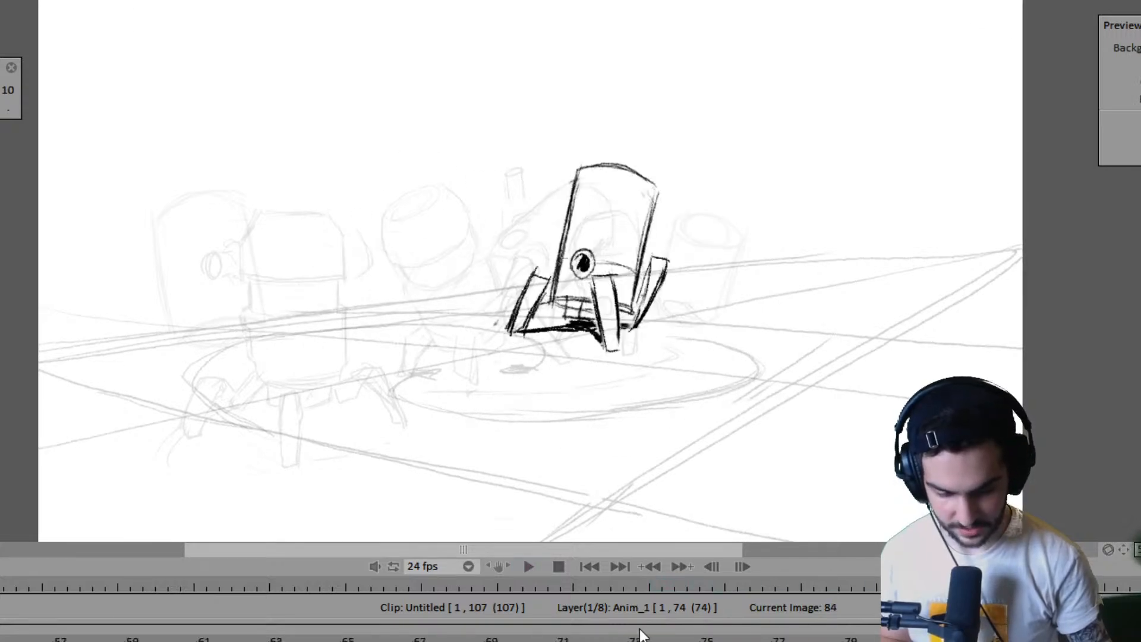
key("Left")
key("Left")
key("Left")
key("Left")
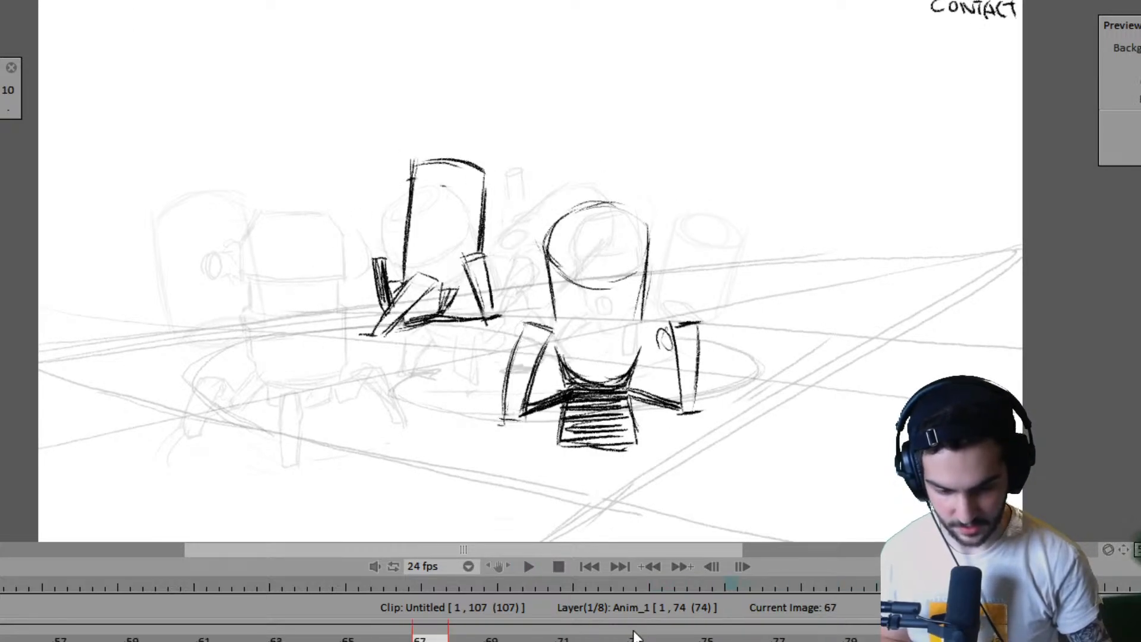
- Move the right robot's drawing on frame 67 slightly down and to the left, checking it against the previous pose
key("ctrl+t")
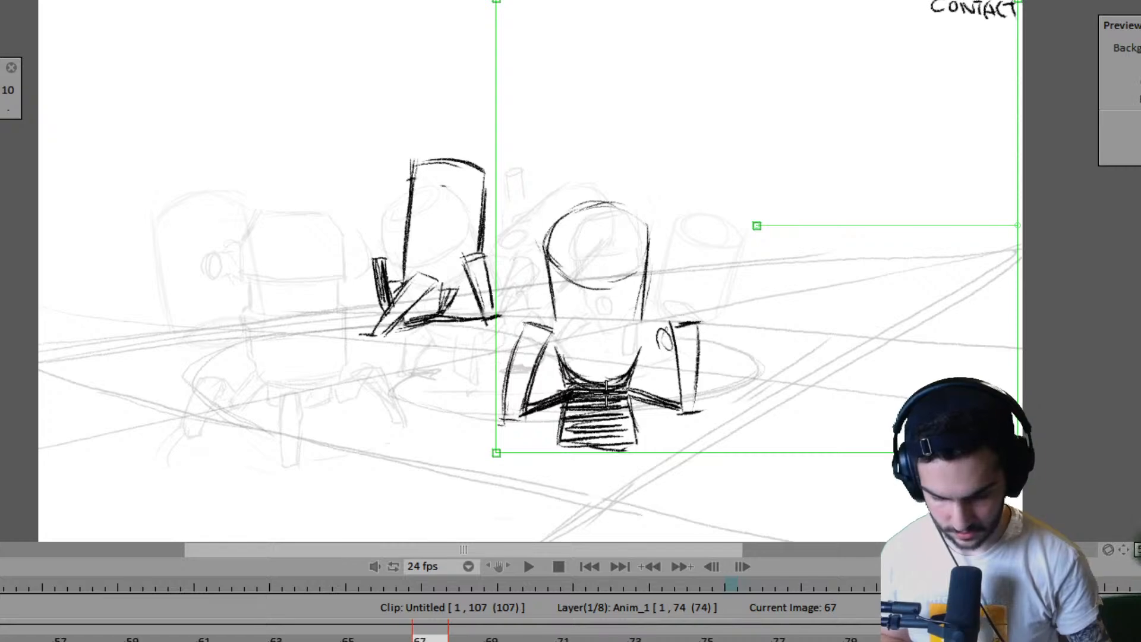
left_click_drag(608, 392, 573, 419)
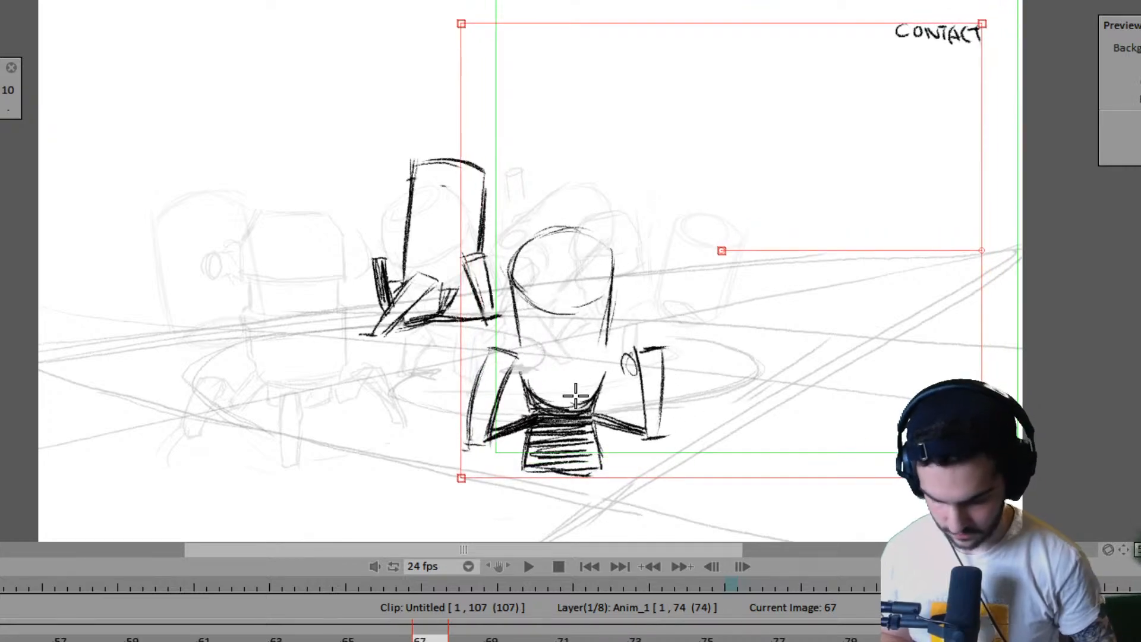
key("Return")
key("Escape")
key("Left")
key("Right")
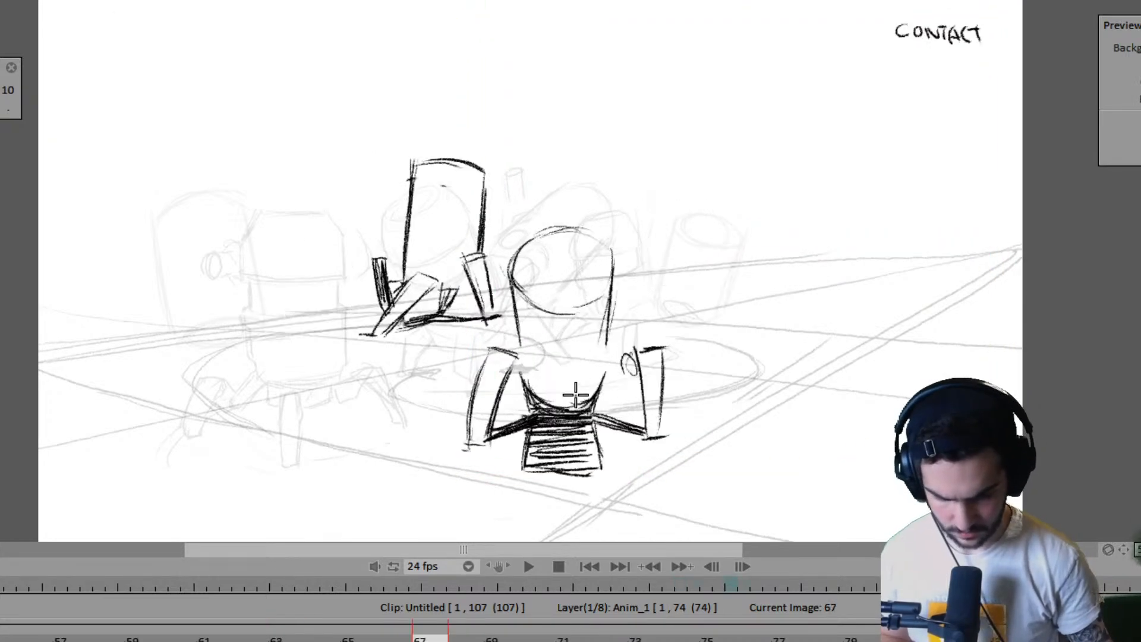
- Shift the right robot's drawing on frame 63 slightly down and to the right, comparing it with the previous pose
key("Left")
left_click_drag(656, 392, 666, 409)
key("Return")
key("Left")
key("Right")
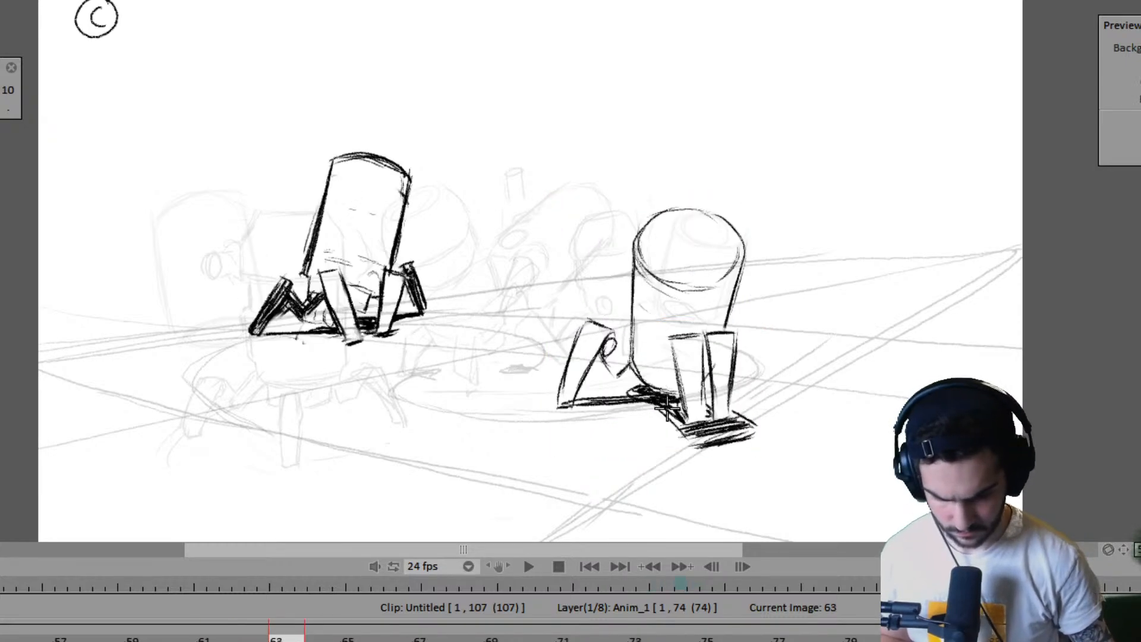
- Move the right robot's two legs on frame 71 lower on the ground plane to suit the repositioned poses
key("Right")
key("Right")
key("Right")
key("Left")
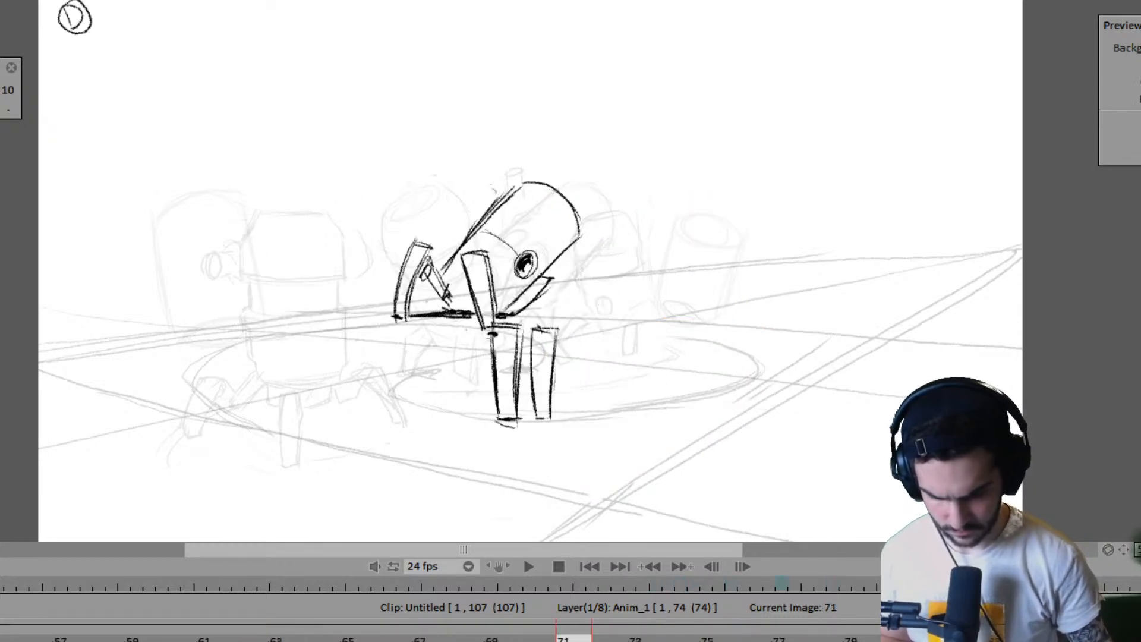
key("ctrl+t")
left_click_drag(503, 386, 506, 428)
key("Return")
- Flip between frames 63, 67 and 71 to examine the right robot's adjusted step spacing
key("Right")
key("Left")
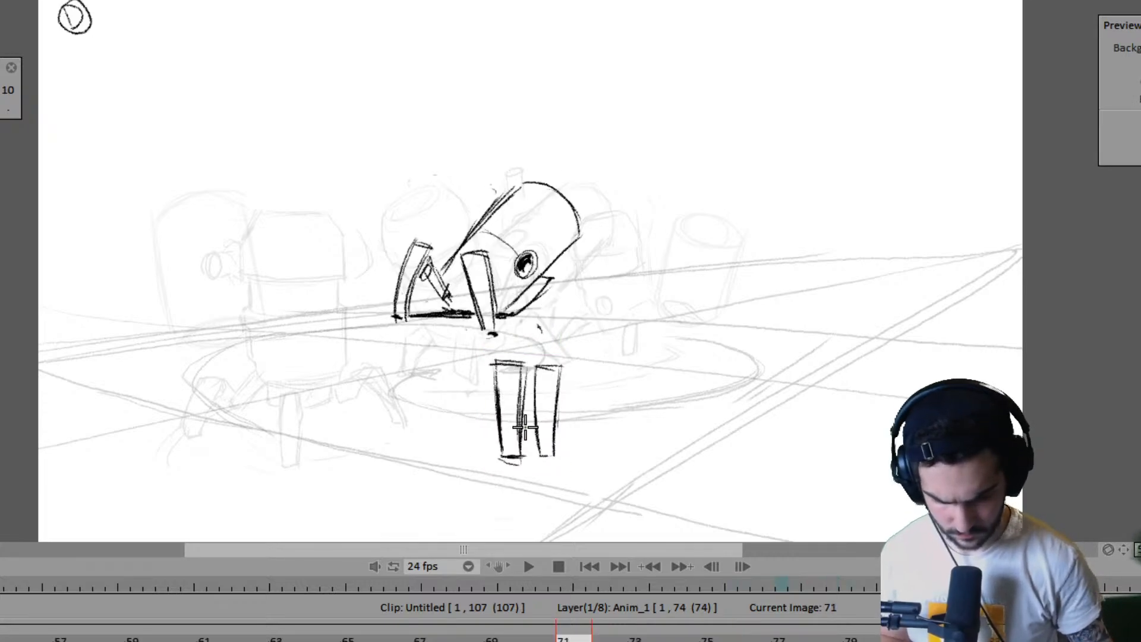
key("Left")
key("Right")
key("Left")
key("Left")
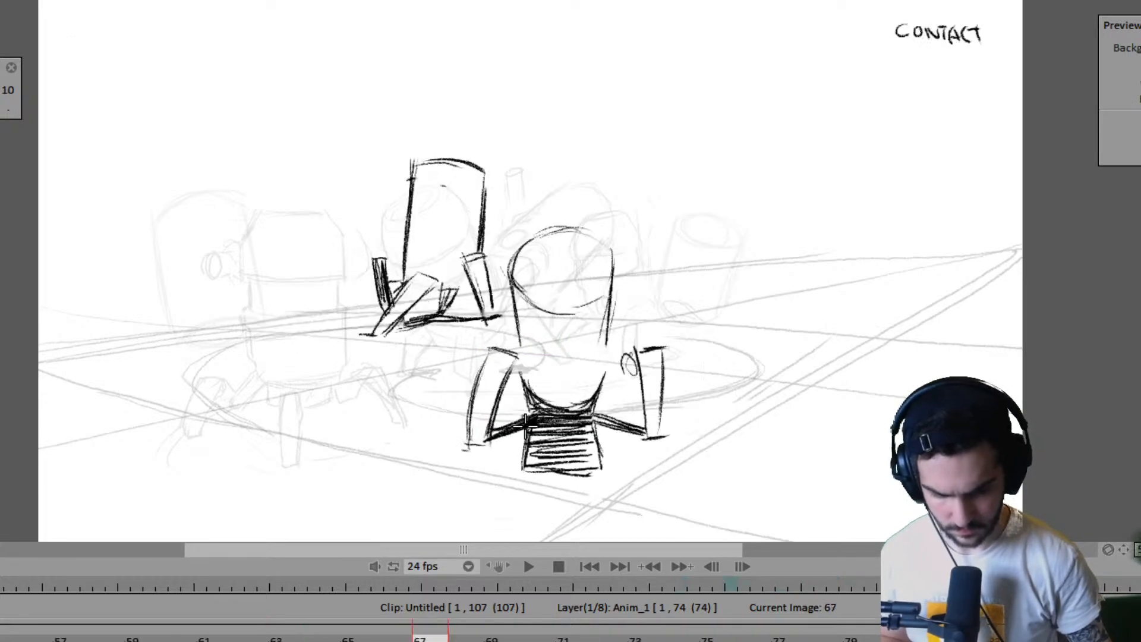
key("Right")
key("Right")
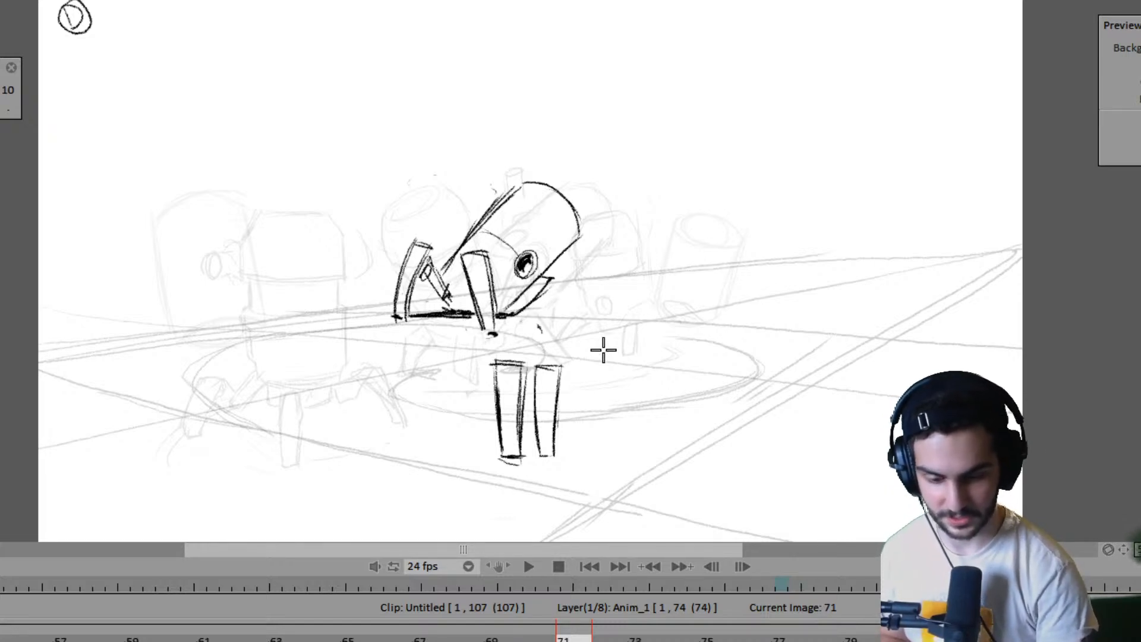
key("Left")
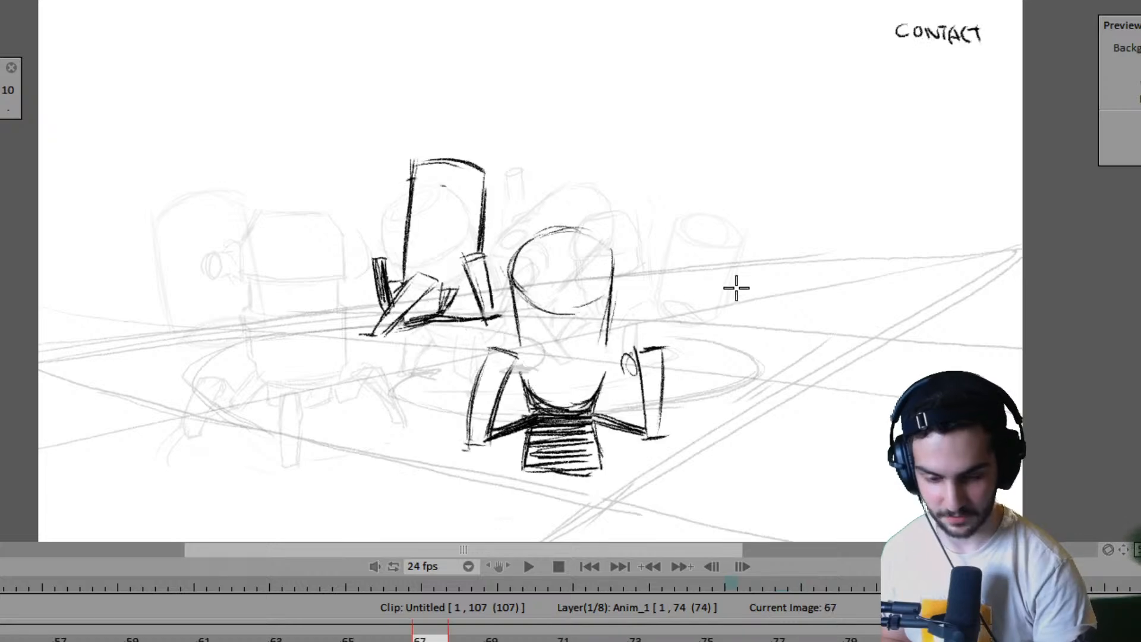
key("Left")
key("Right")
key("Left")
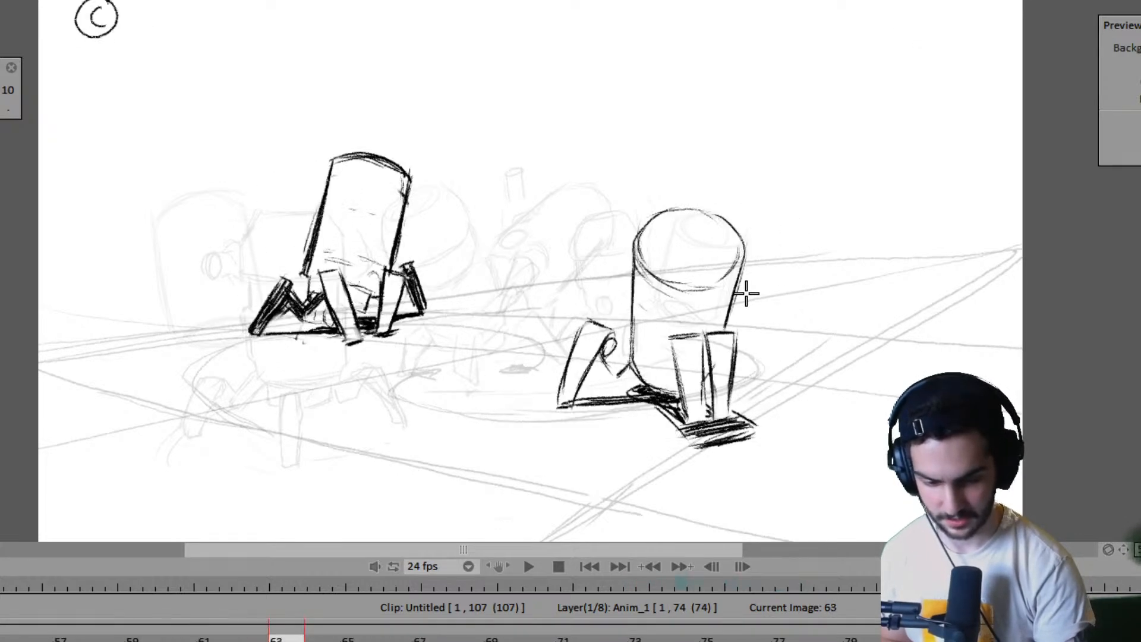
- Nudge the right robot's drawing on frame 67 slightly to the right, comparing it with frame 63
key("Right")
key("Left")
key("Right")
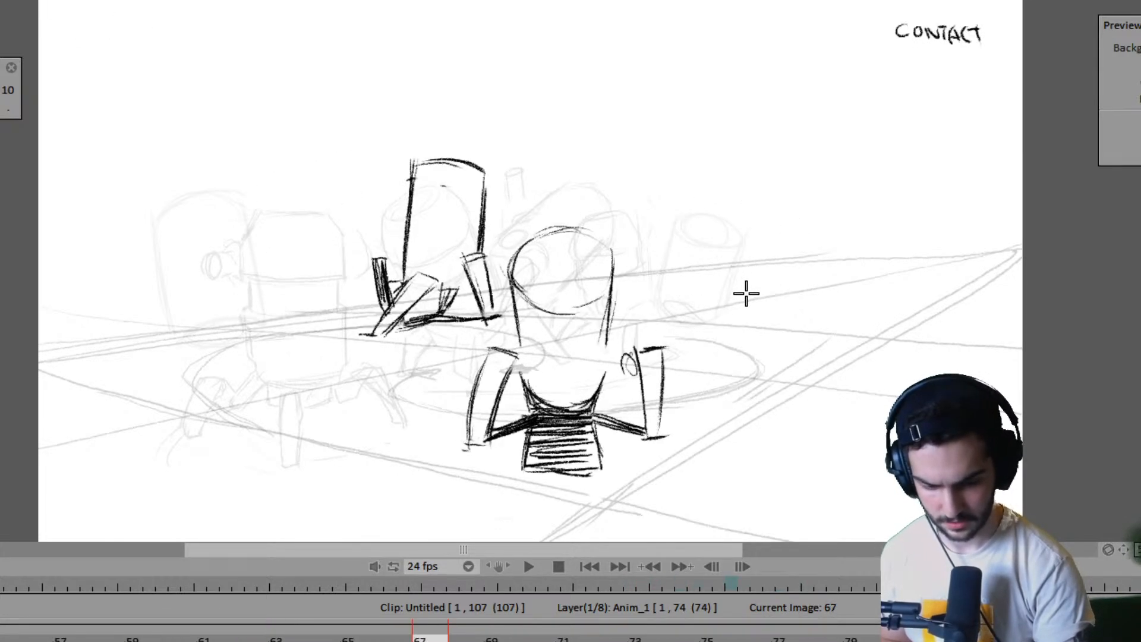
key("Left")
key("Right")
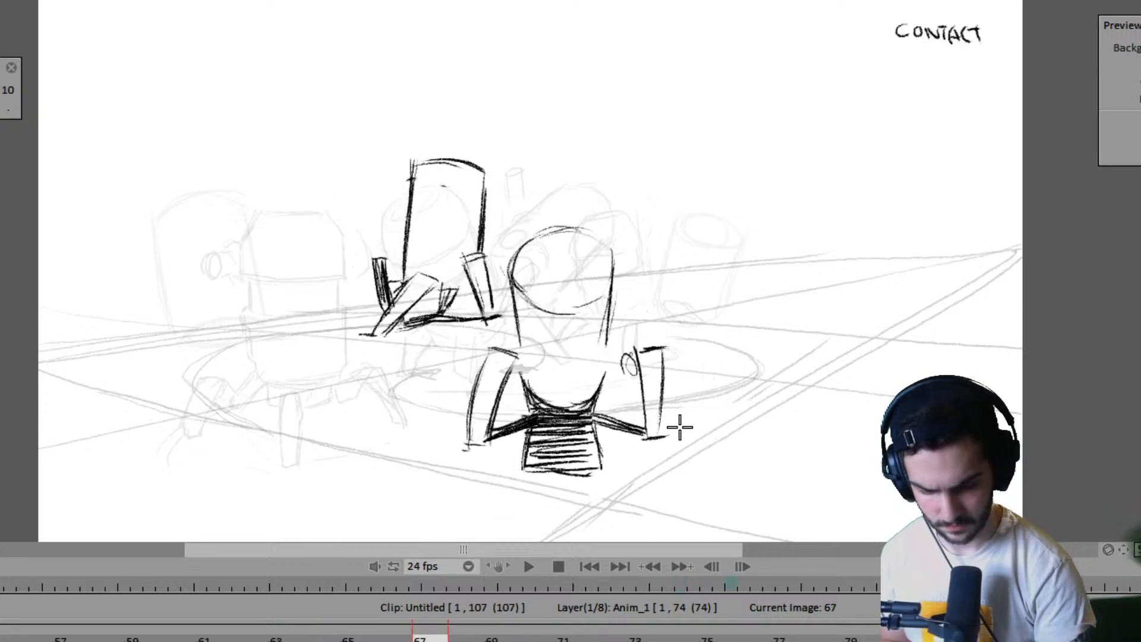
key("Left")
key("Right")
key("ctrl+t")
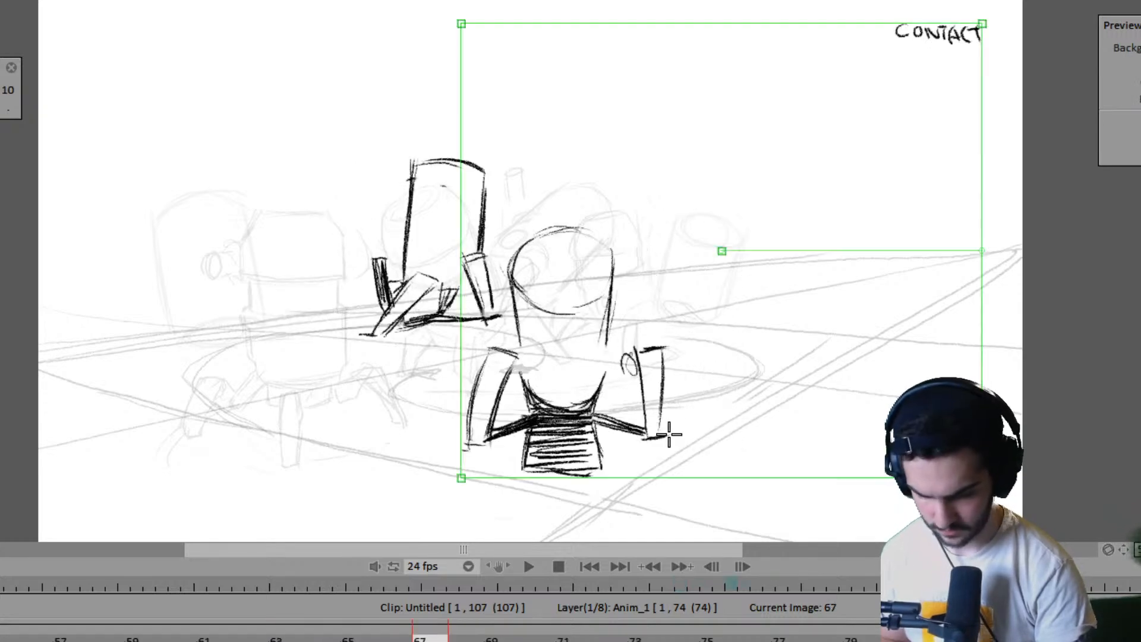
left_click_drag(661, 434, 669, 432)
key("Right")
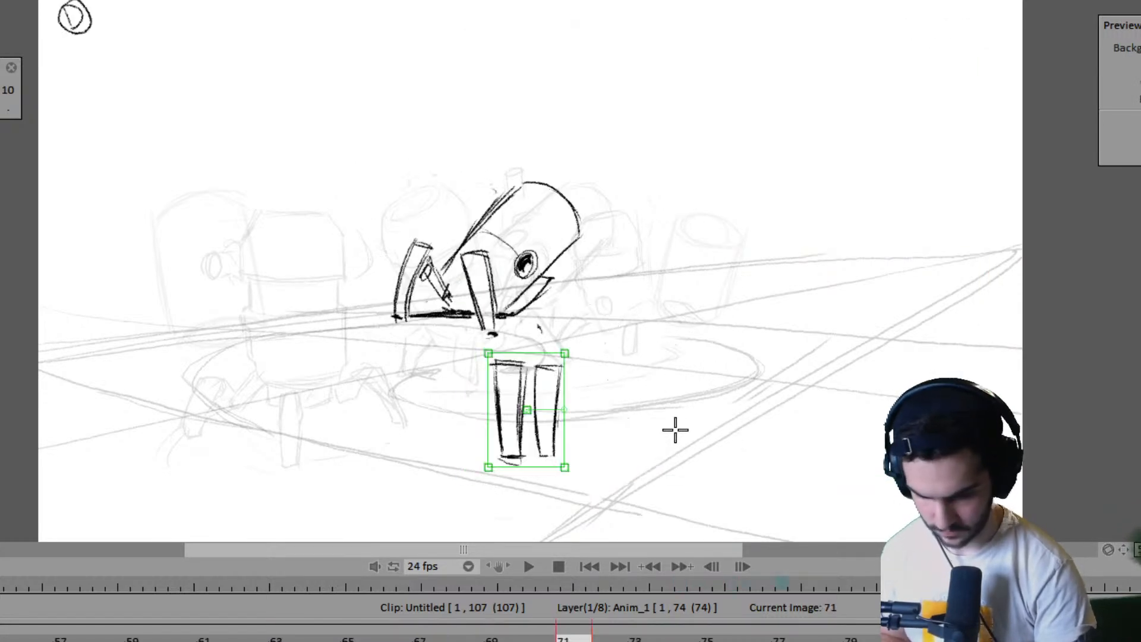
key("Return")
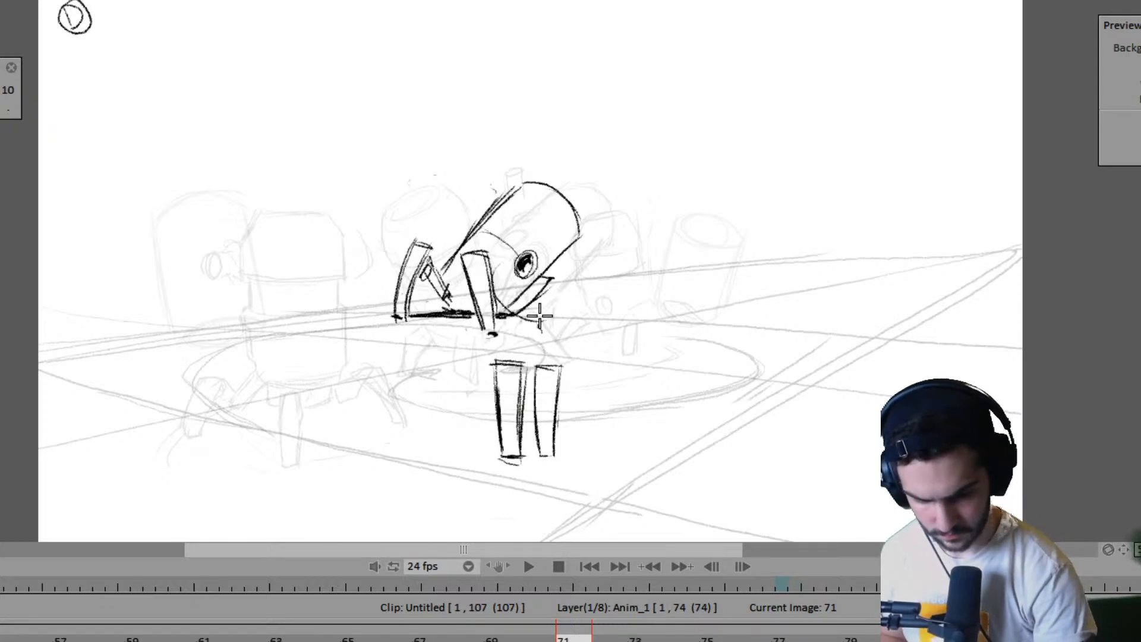
- On frame 71, sketch the right robot's rounded top arc and both sides of its body down to the front legs
mouse_move(508, 268)
left_mouse_down()
mouse_move(534, 319)
mouse_move(508, 313)
mouse_move(548, 251)
mouse_move(496, 252)
mouse_move(528, 308)
mouse_move(548, 248)
mouse_move(518, 250)
mouse_move(562, 290)
left_mouse_up()
left_click_drag(529, 243, 585, 302)
key("e")
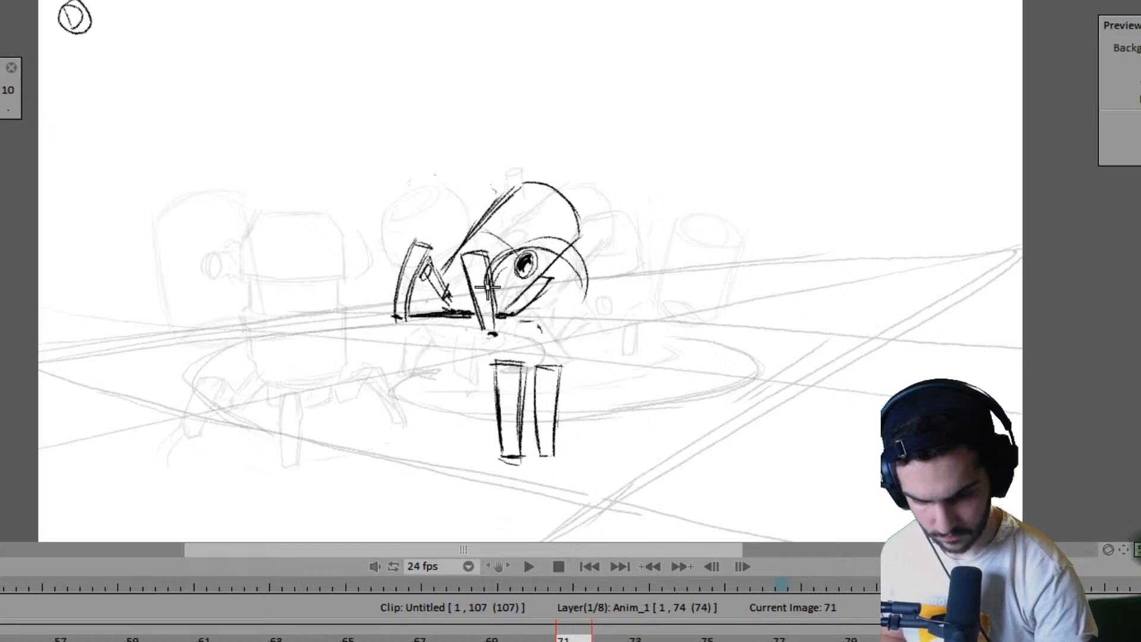
left_click_drag(487, 288, 532, 296)
key("ctrl+z")
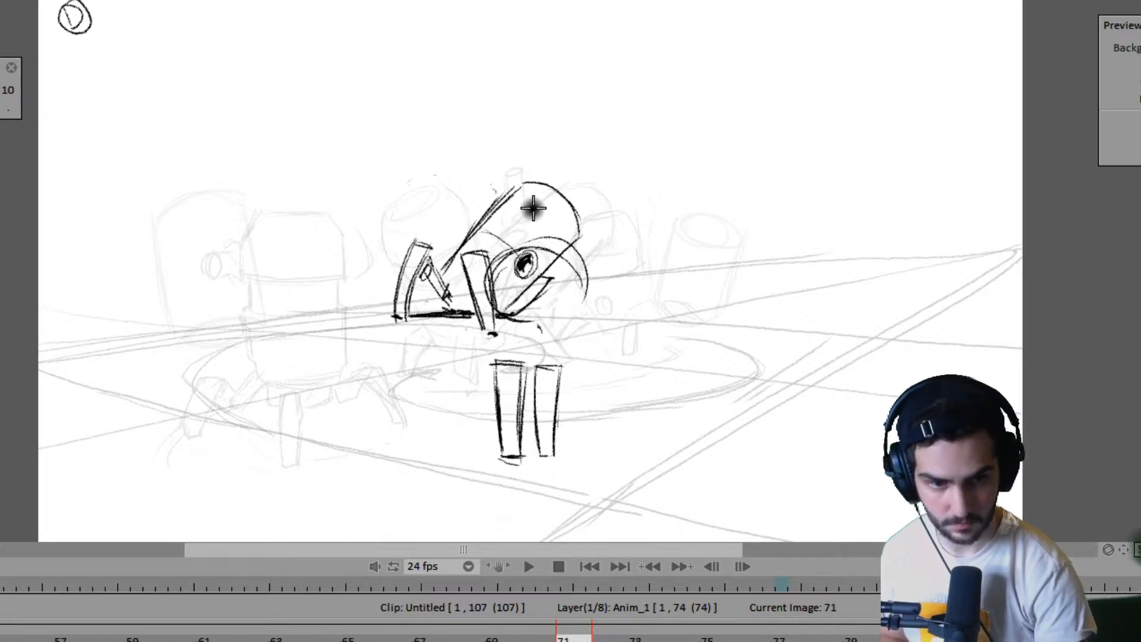
left_click_drag(521, 261, 494, 366)
left_click_drag(589, 288, 576, 382)
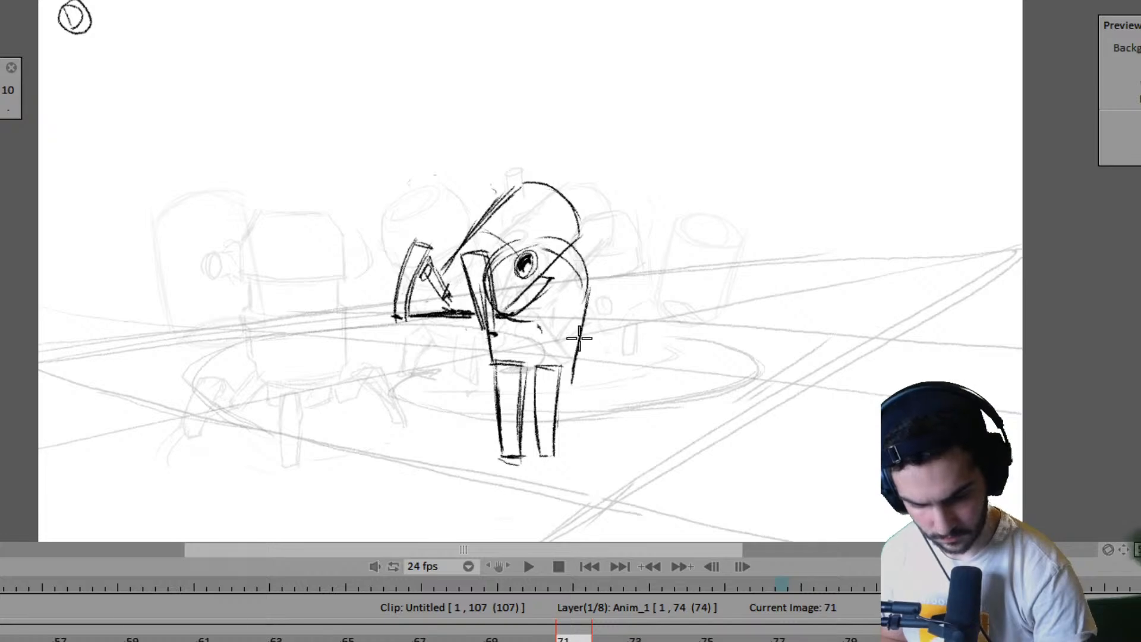
left_click_drag(580, 337, 577, 389)
- Sketch and shade the right robot's right rear leg on frame 71, with a ground line running back to the front legs
key("Left")
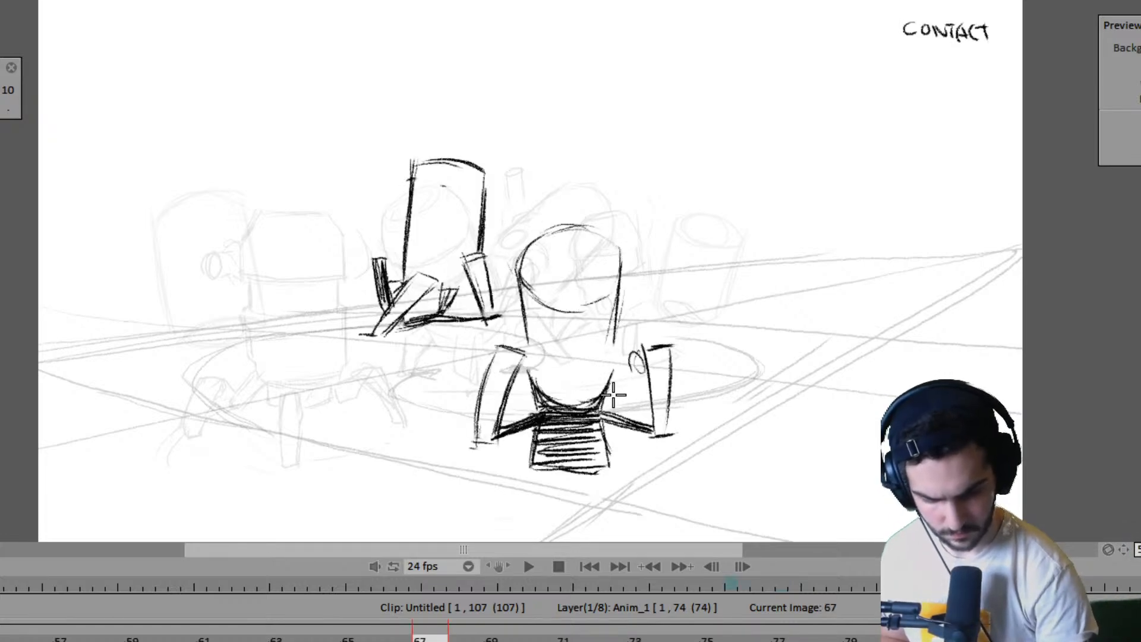
key("Right")
left_click_drag(612, 396, 622, 397)
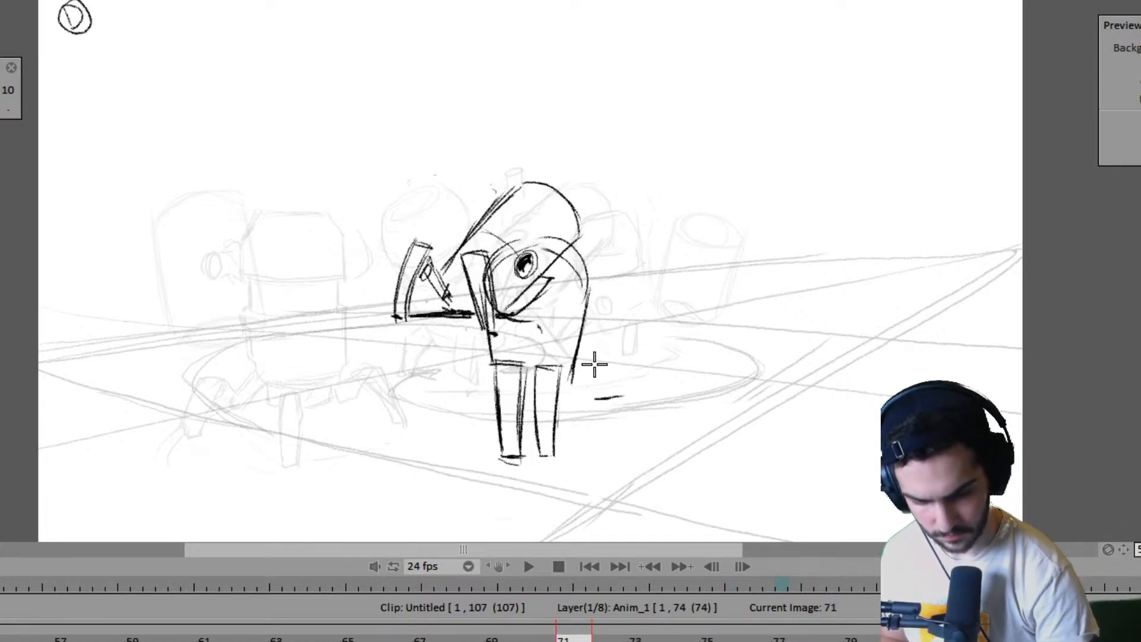
mouse_move(596, 329)
left_mouse_down()
mouse_move(603, 361)
mouse_move(583, 338)
left_mouse_up()
mouse_move(583, 339)
left_mouse_down()
mouse_move(614, 407)
mouse_move(587, 330)
mouse_move(618, 389)
mouse_move(559, 437)
mouse_move(564, 403)
mouse_move(618, 393)
left_mouse_up()
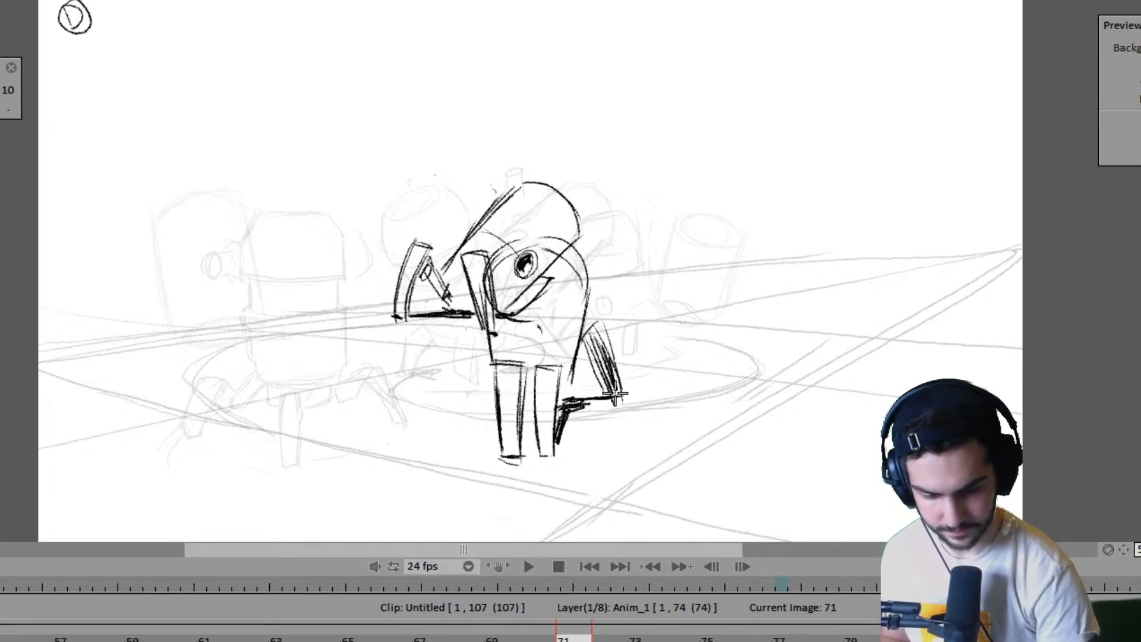
- Draw the right robot's left rear leg on frame 71 and darken the shadow beneath its body between the legs
key("Left")
key("Left")
key("Left")
key("Left")
key("Right")
key("Right")
key("Right")
key("Right")
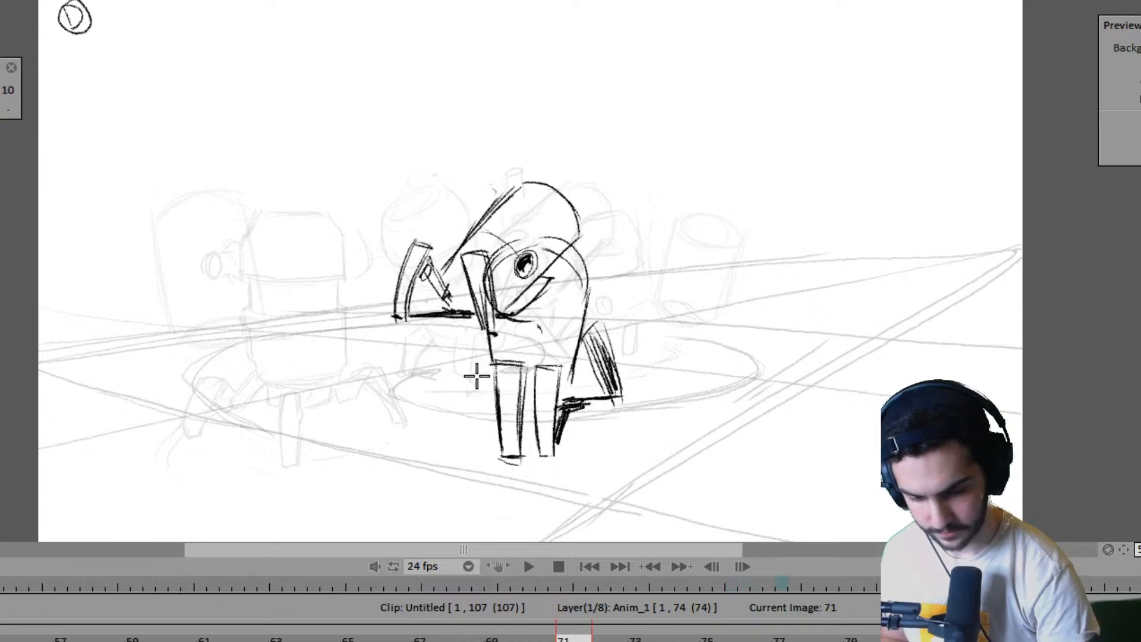
left_click_drag(477, 352, 440, 400)
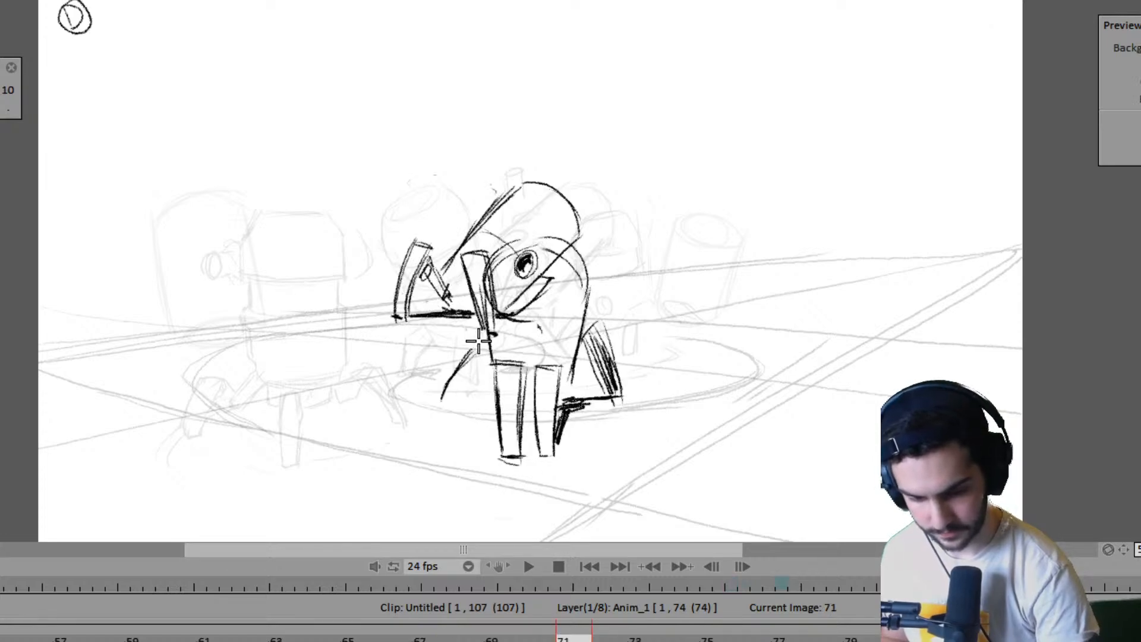
mouse_move(488, 333)
left_mouse_down()
mouse_move(441, 390)
mouse_move(454, 399)
mouse_move(484, 351)
left_mouse_up()
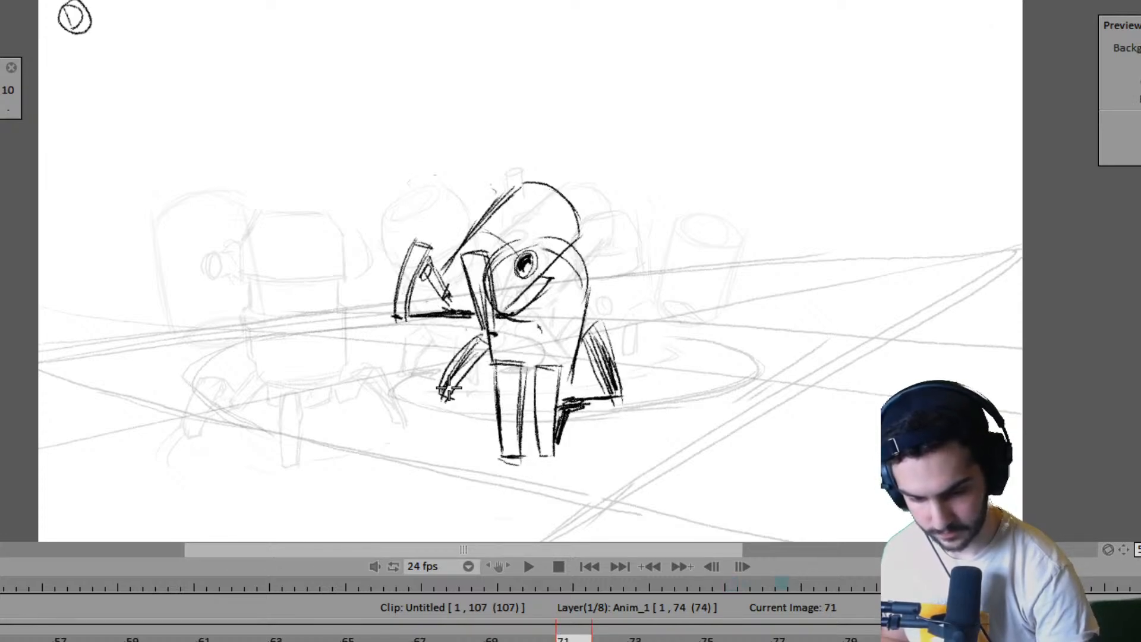
mouse_move(449, 386)
left_mouse_down()
mouse_move(482, 354)
mouse_move(464, 397)
mouse_move(452, 396)
mouse_move(483, 407)
left_mouse_up()
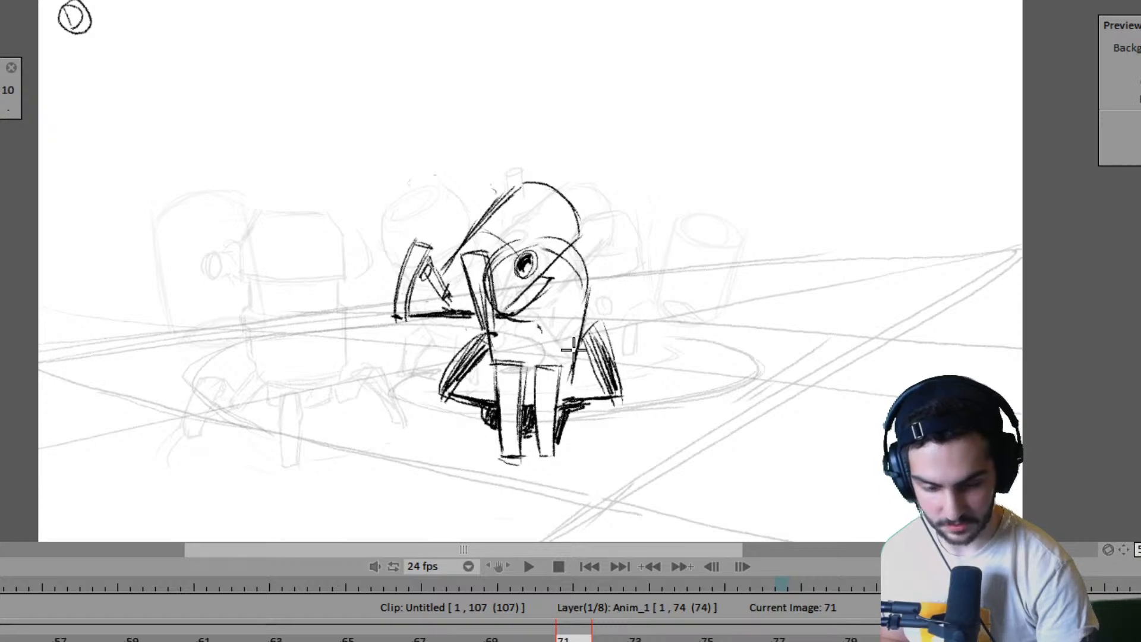
- Close the ellipse of the right robot's top on frame 71 with its lower curve
left_click_drag(492, 281, 572, 308)
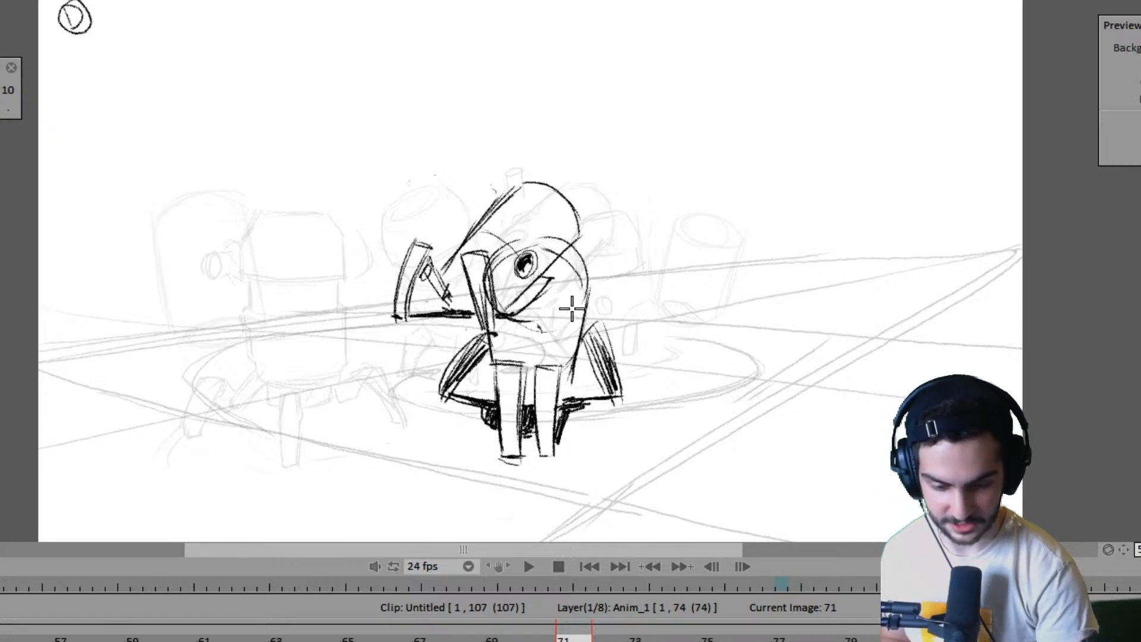
left_click_drag(502, 304, 576, 280)
left_click_drag(530, 322, 580, 300)
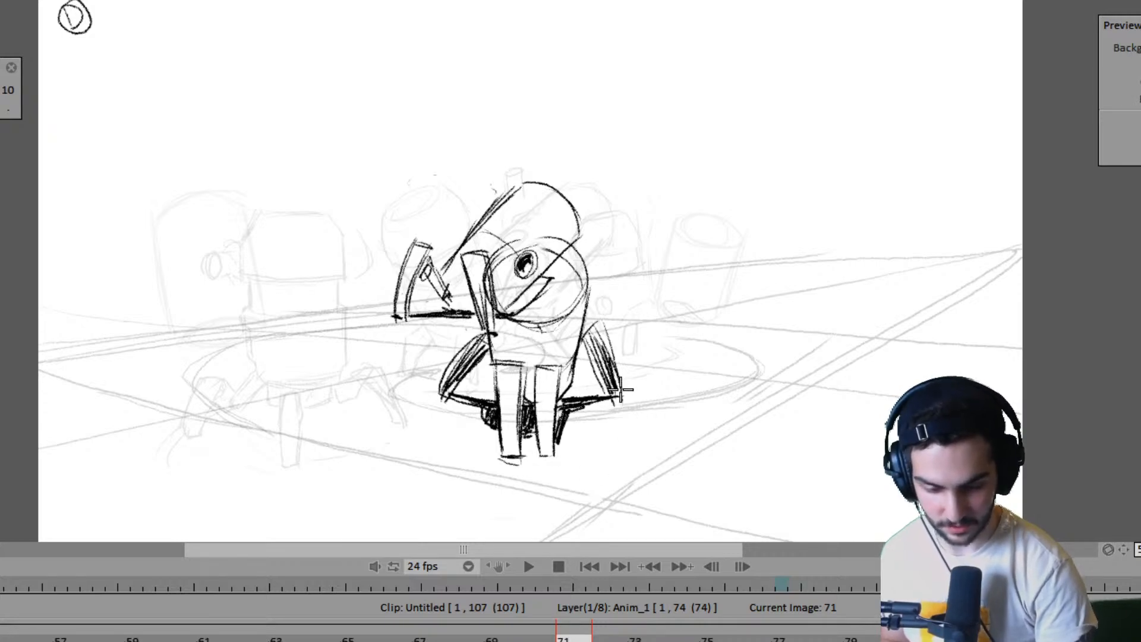
- Outline and hatch a ground shadow around the right robot's two front feet on frame 71, matching the shadow on frame 67
key("Left")
key("Right")
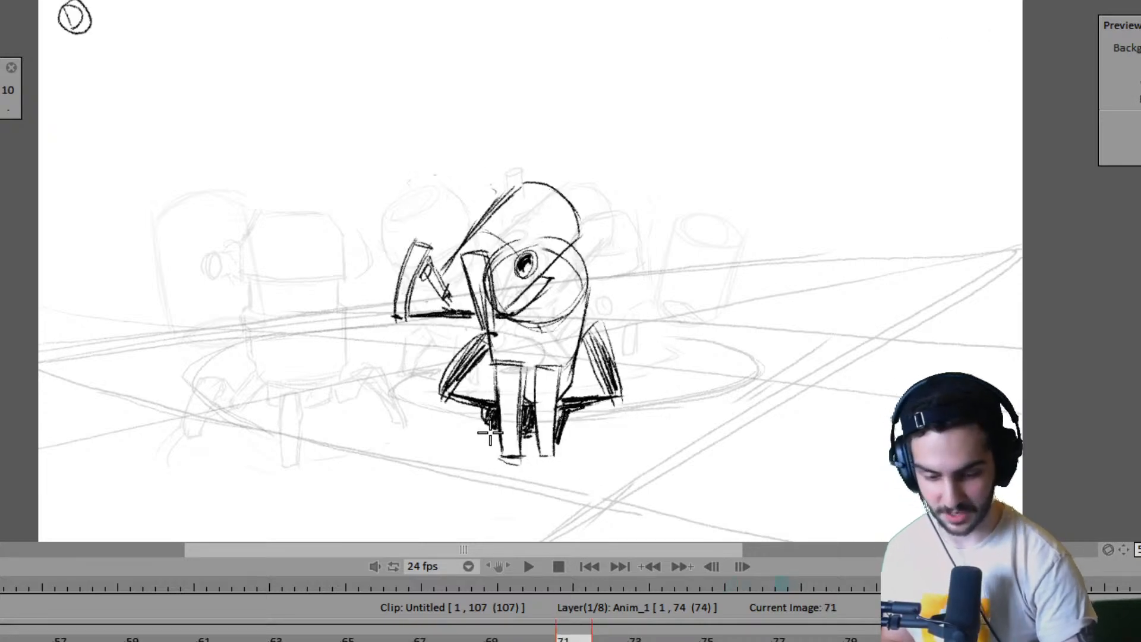
key("Left")
key("Right")
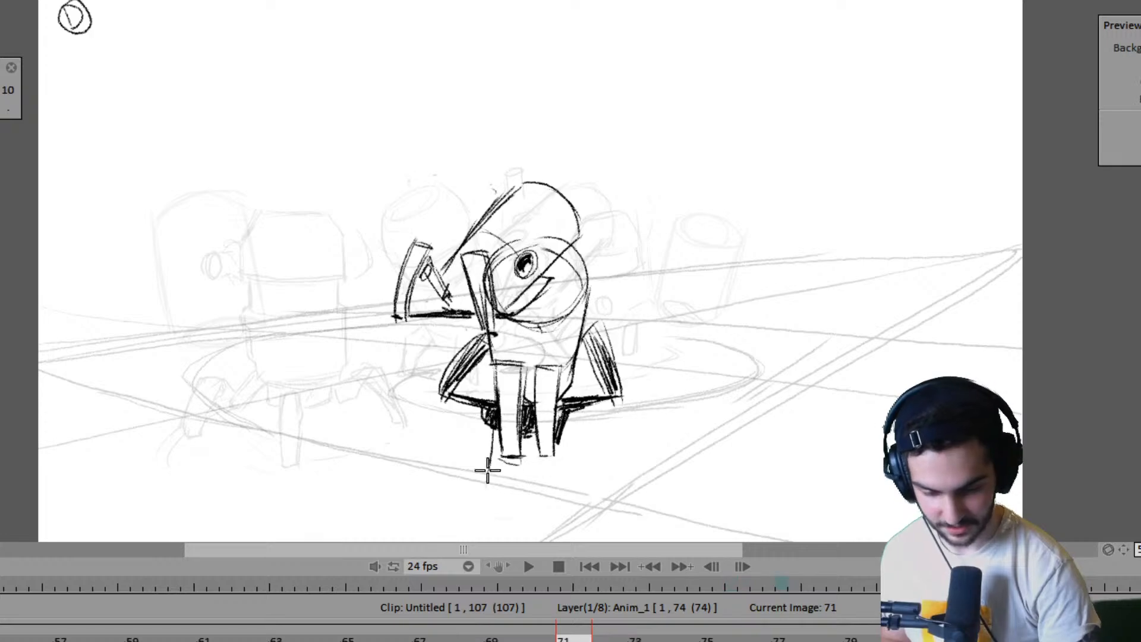
left_click_drag(496, 471, 565, 468)
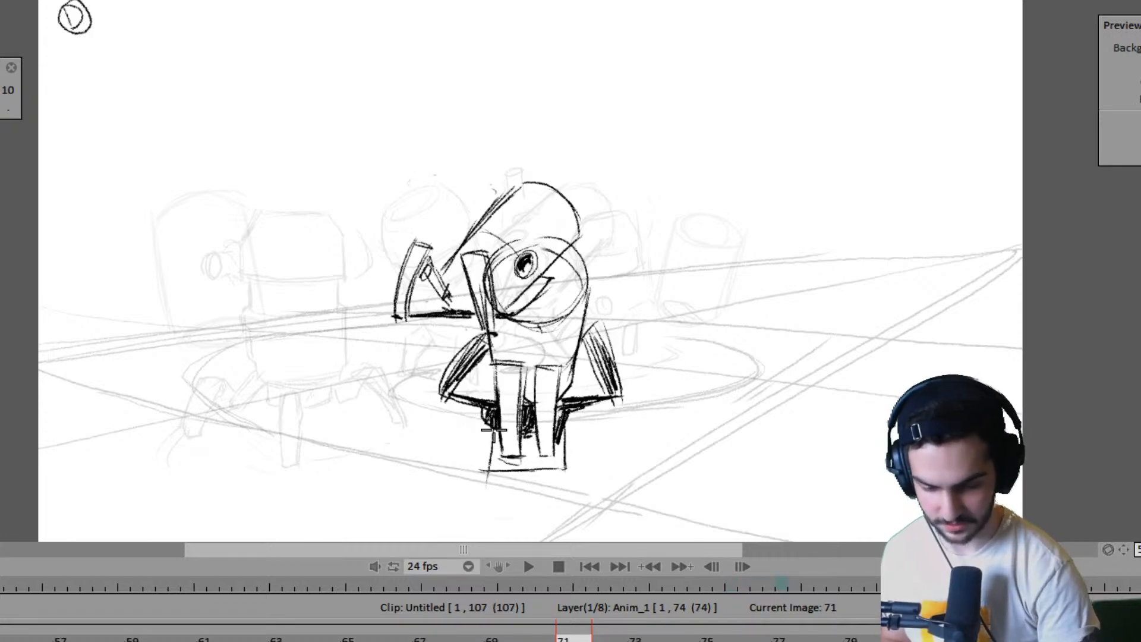
left_click_drag(493, 463, 562, 468)
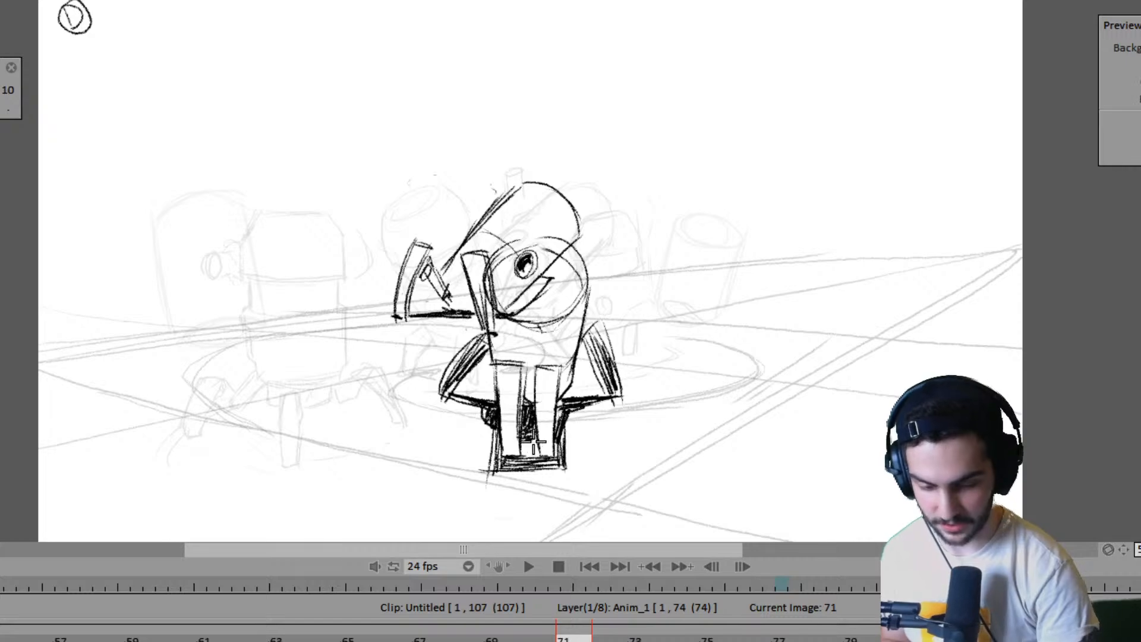
- Compare the finished frame 71 pose with the neighbouring poses on frames 63, 67 and 75
key("Left")
key("Right")
key("Right")
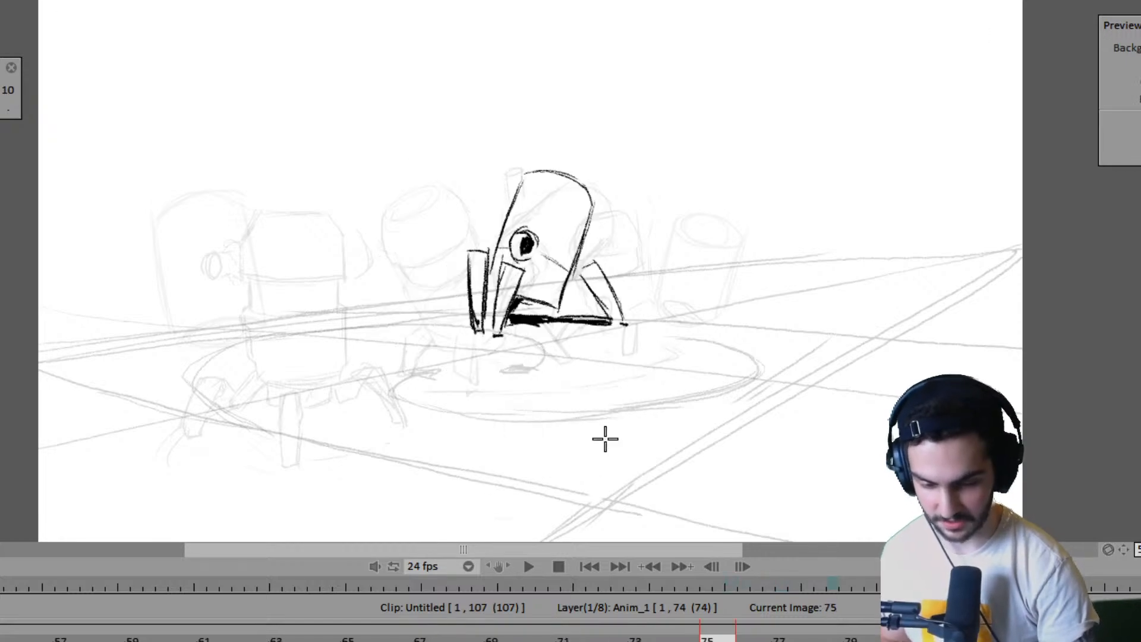
key("Left")
- Flip back through the poses before frame 63 to examine how both robots' walks progress
key("Left")
key("Left")
key("Right")
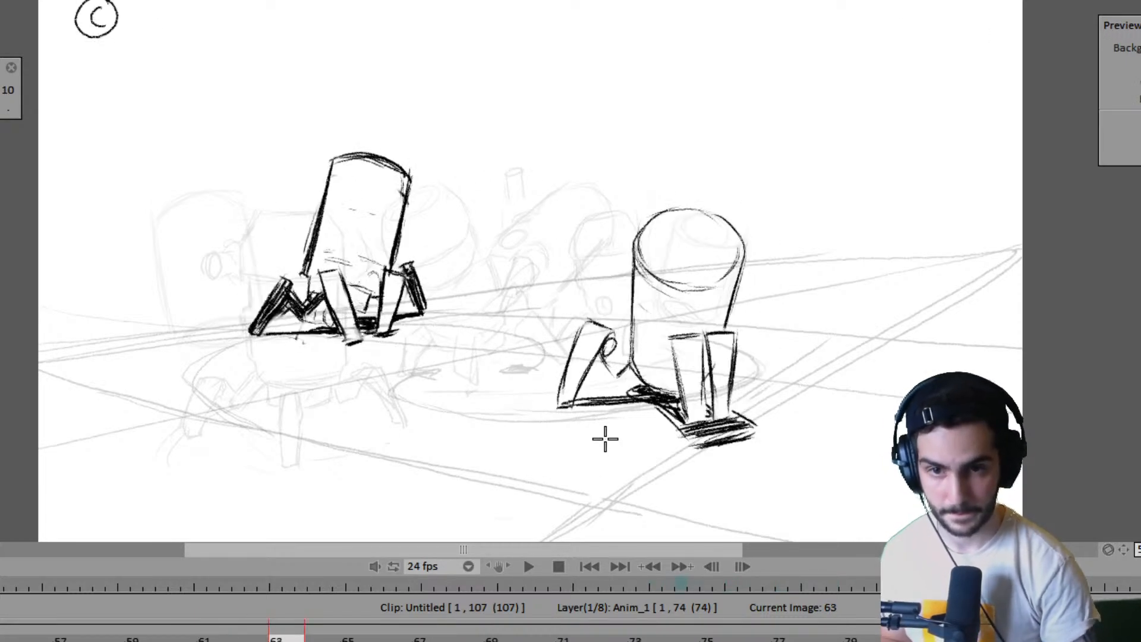
key("Left")
key("Left")
key("Right")
key("Left")
key("Left")
key("Right")
key("Left")
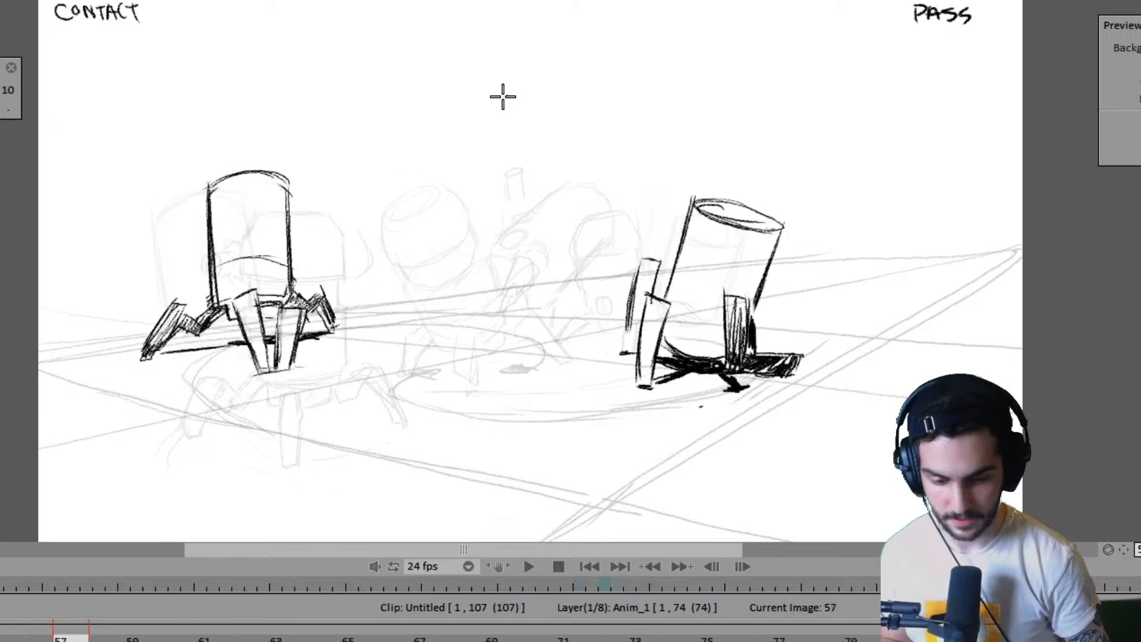
key("Right")
key("Right")
key("Right")
key("Left")
key("Left")
key("Left")
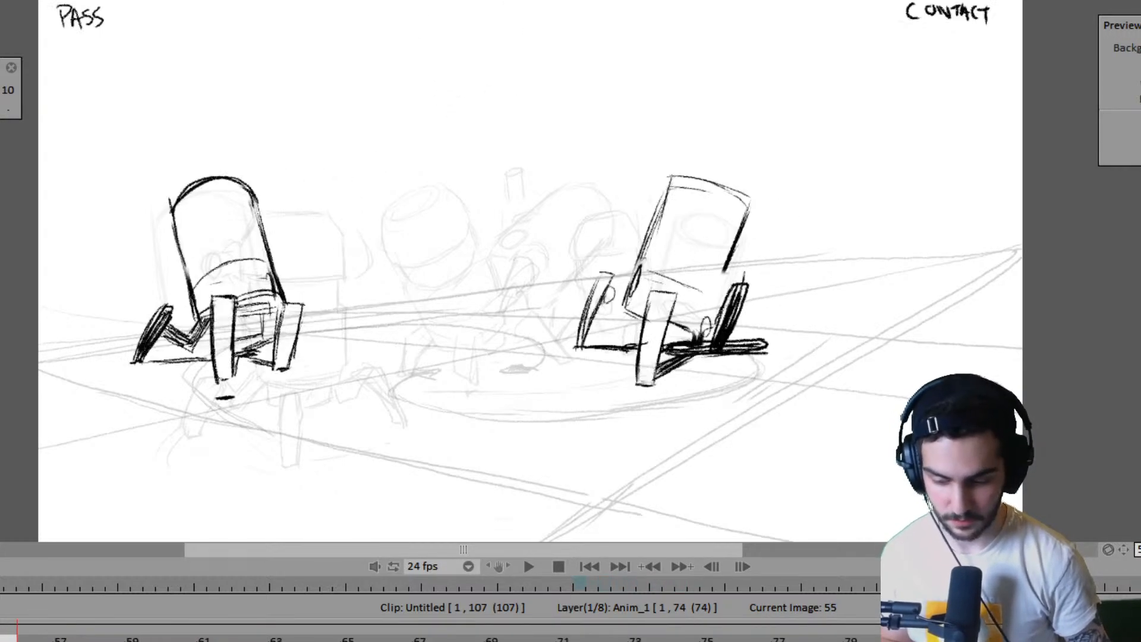
key("Left")
key("Left")
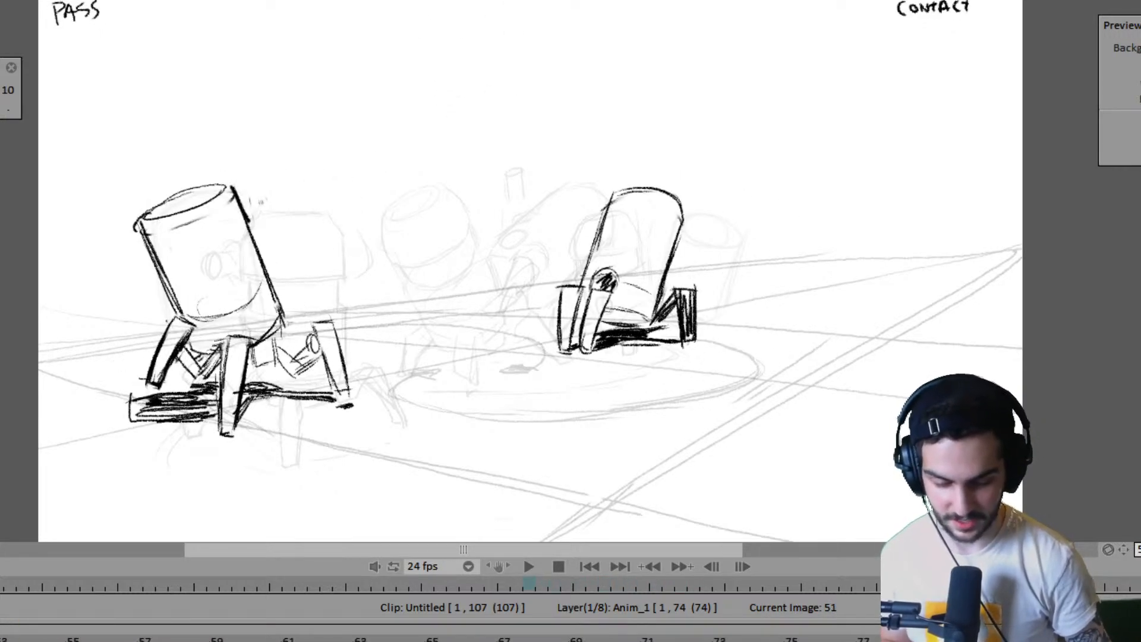
key("Left")
key("Left")
key("Left")
key("Left")
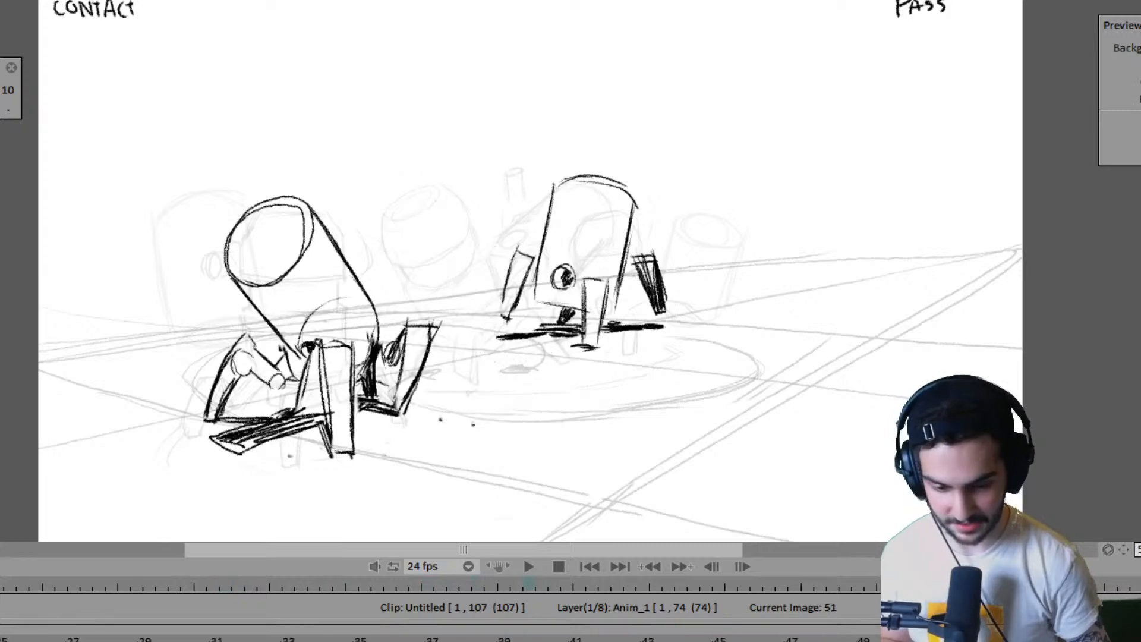
key("Left")
- Retrace the top edge of the right robot's body on frames 47 and 51, checking against the adjacent poses
key("Left")
key("Left")
key("Left")
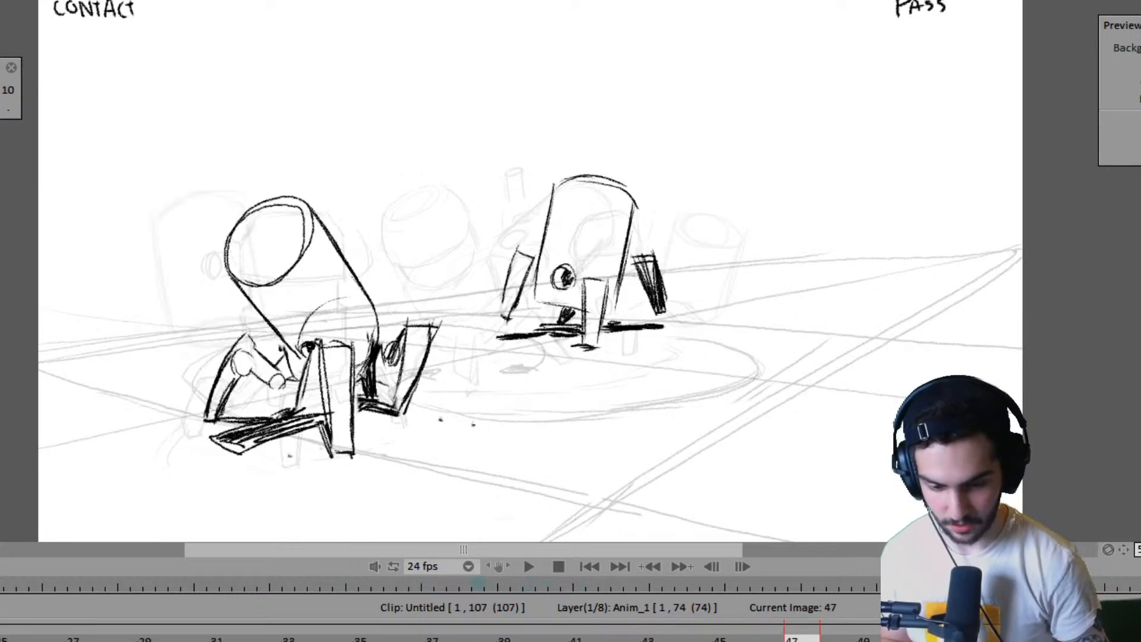
mouse_move(576, 183)
left_mouse_down()
mouse_move(629, 185)
mouse_move(564, 181)
mouse_move(561, 169)
mouse_move(555, 204)
mouse_move(558, 172)
mouse_move(612, 183)
mouse_move(596, 172)
mouse_move(634, 193)
left_mouse_up()
key("Right")
key("Right")
key("Right")
key("Left")
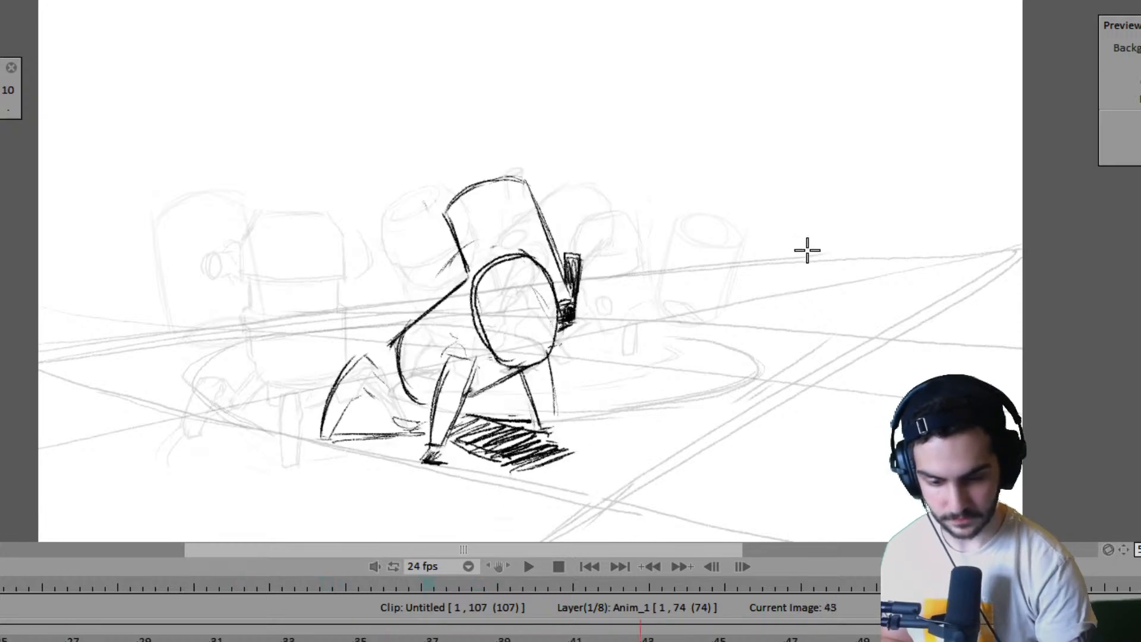
key("Right")
key("Right")
key("Right")
key("Left")
mouse_move(631, 190)
left_mouse_down()
mouse_move(675, 186)
mouse_move(670, 199)
left_mouse_up()
- Darken the left side line of the right robot's body on frame 61 after checking the surrounding poses
key("Left")
key("Left")
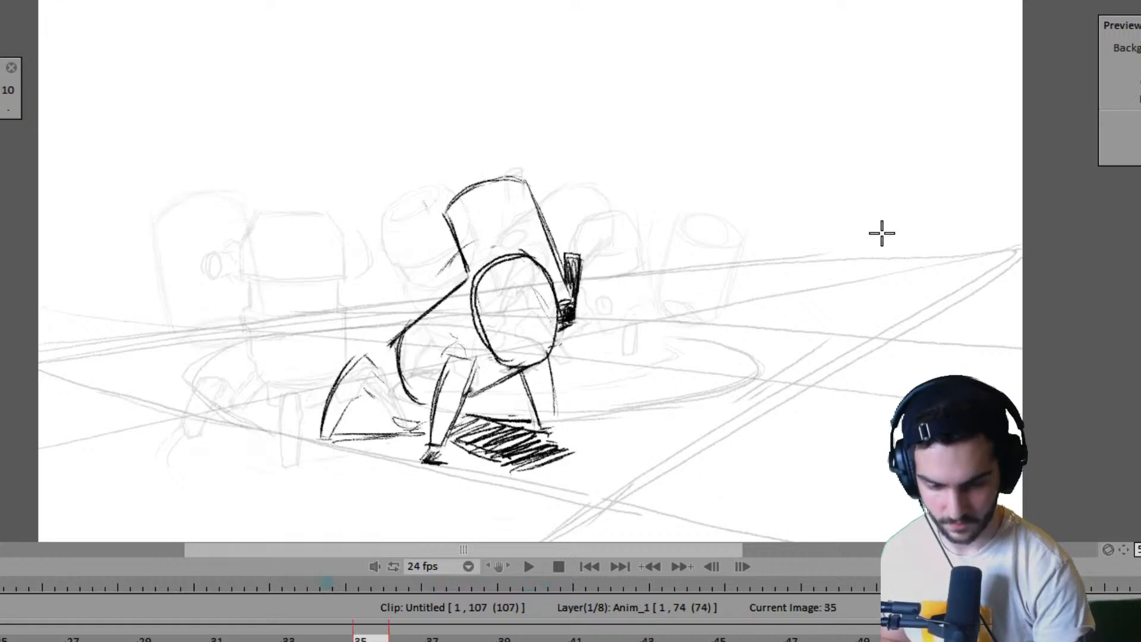
key("Left")
key("Right")
key("Left")
key("Left")
key("Right")
key("Right")
key("Right")
key("Right")
key("Right")
key("Right")
key("Right")
key("Right")
key("Right")
key("Right")
key("Right")
key("Right")
key("Right")
key("Right")
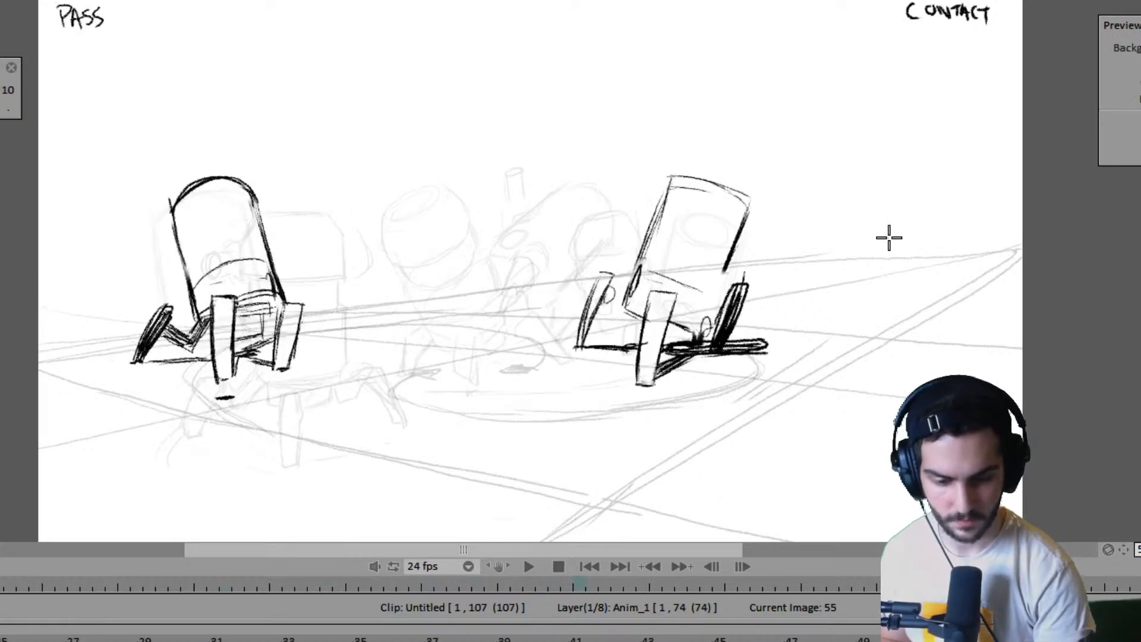
key("Left")
key("Left")
key("Right")
key("Right")
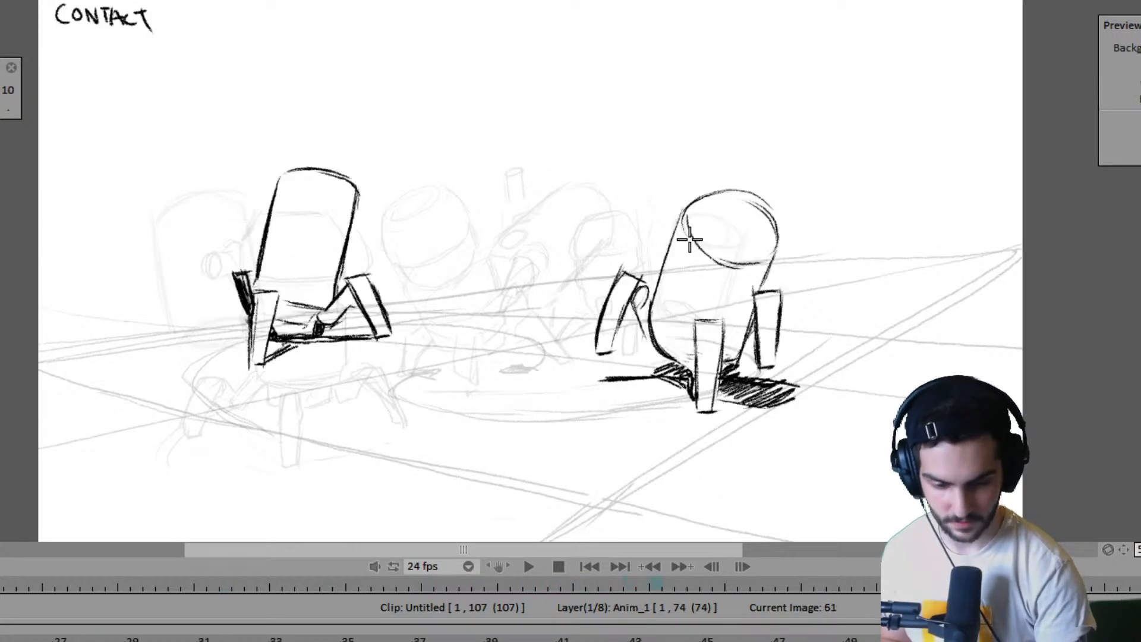
left_click_drag(680, 211, 648, 326)
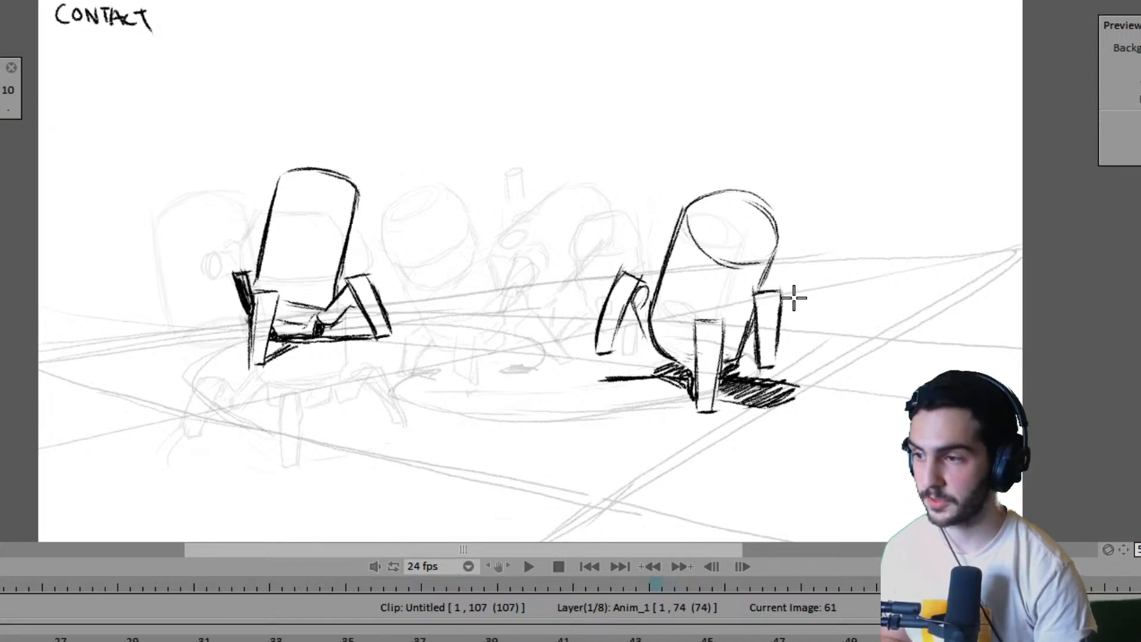
- Touch up the left leg of the near robot on frame 67, checking it against the frame 63 pose
key("Right")
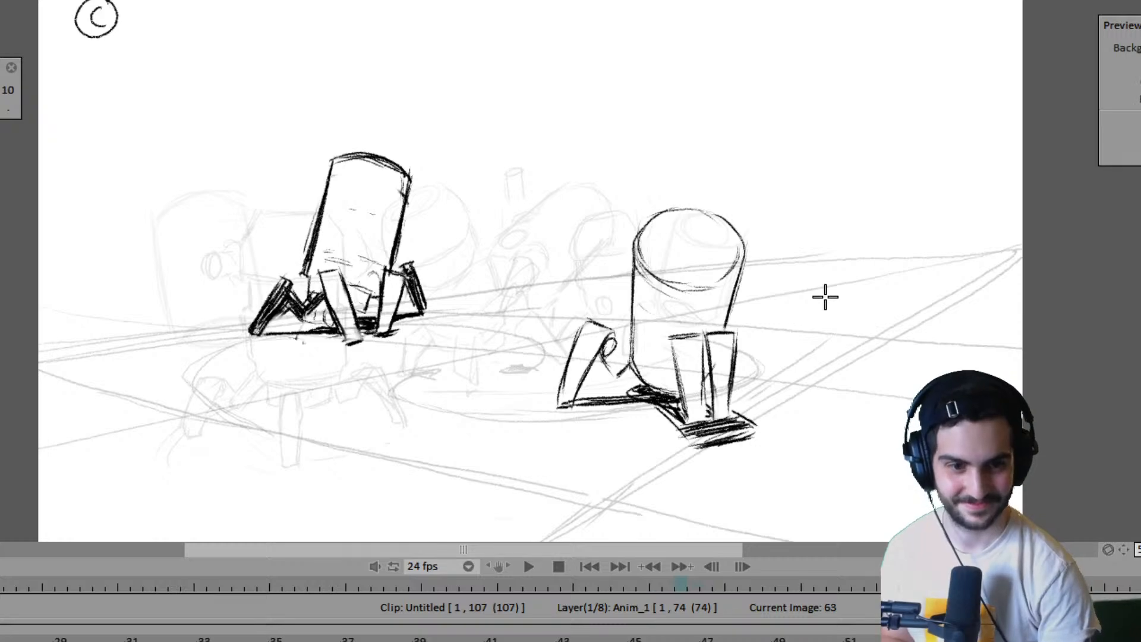
key("Right")
key("Left")
key("Right")
mouse_move(499, 345)
left_mouse_down()
mouse_move(523, 356)
mouse_move(496, 418)
left_mouse_up()
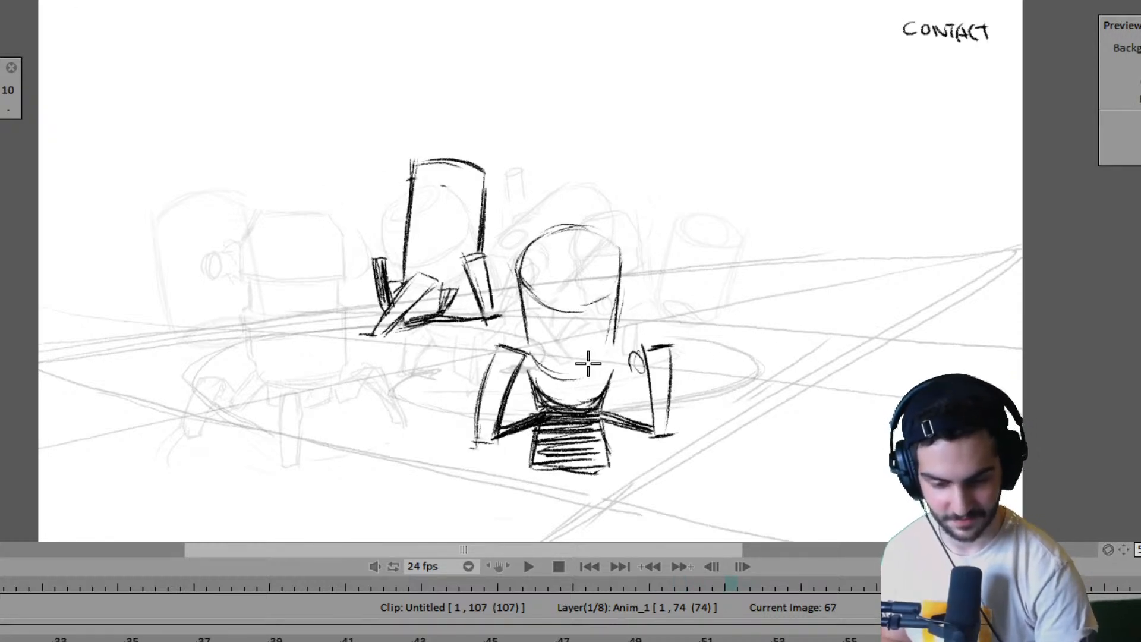
key("Left")
key("Right")
key("Left")
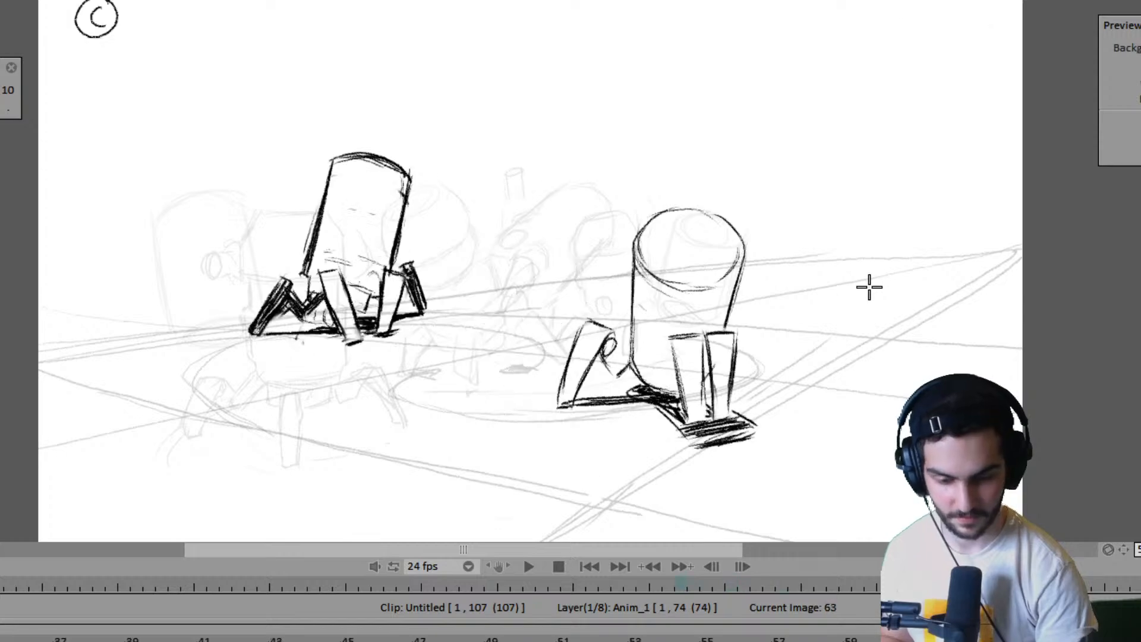
key("Right")
- Flip back through the earlier poses and play the rough animation from the first frame
key("Left")
key("Left")
key("Left")
key("Left")
key("Left")
key("Left")
key("Left")
key("Left")
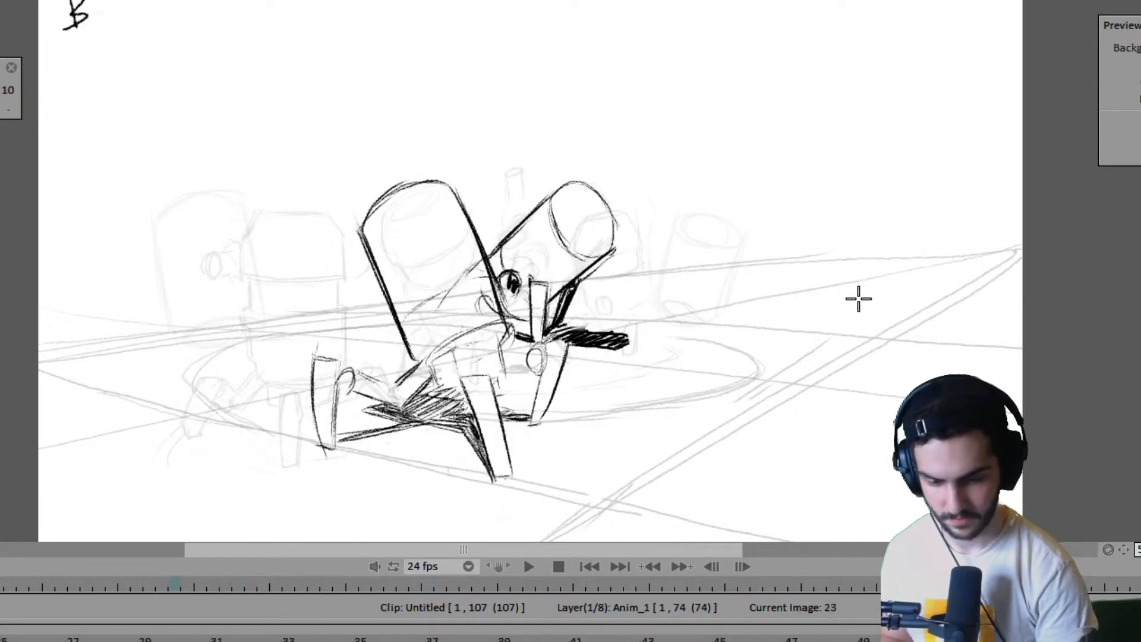
key("Home")
key("Return")
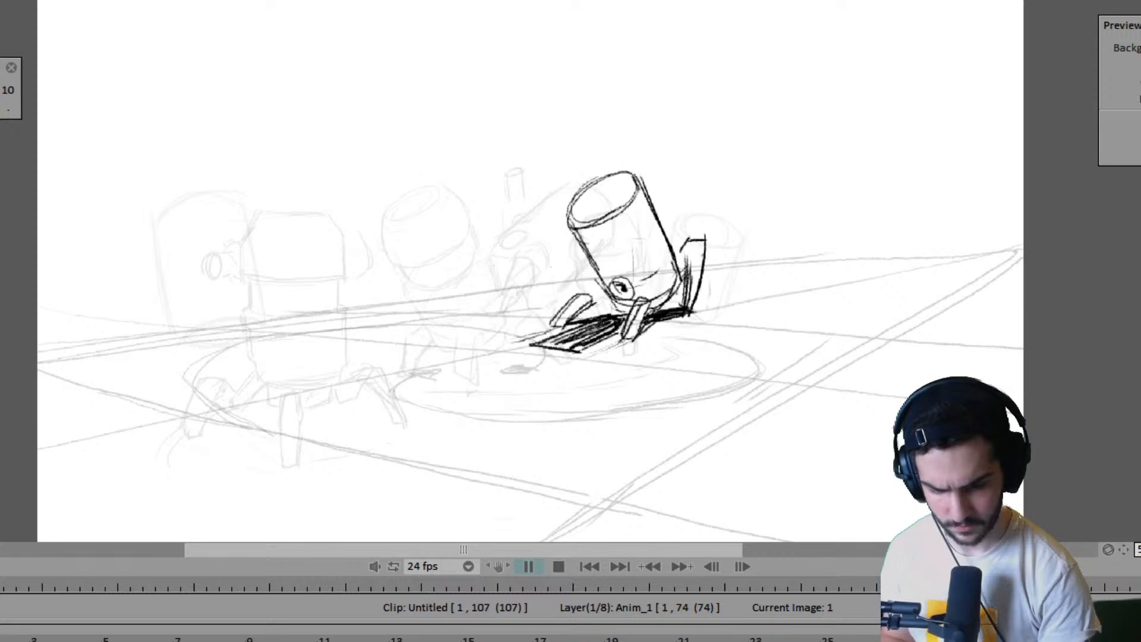
key("space")
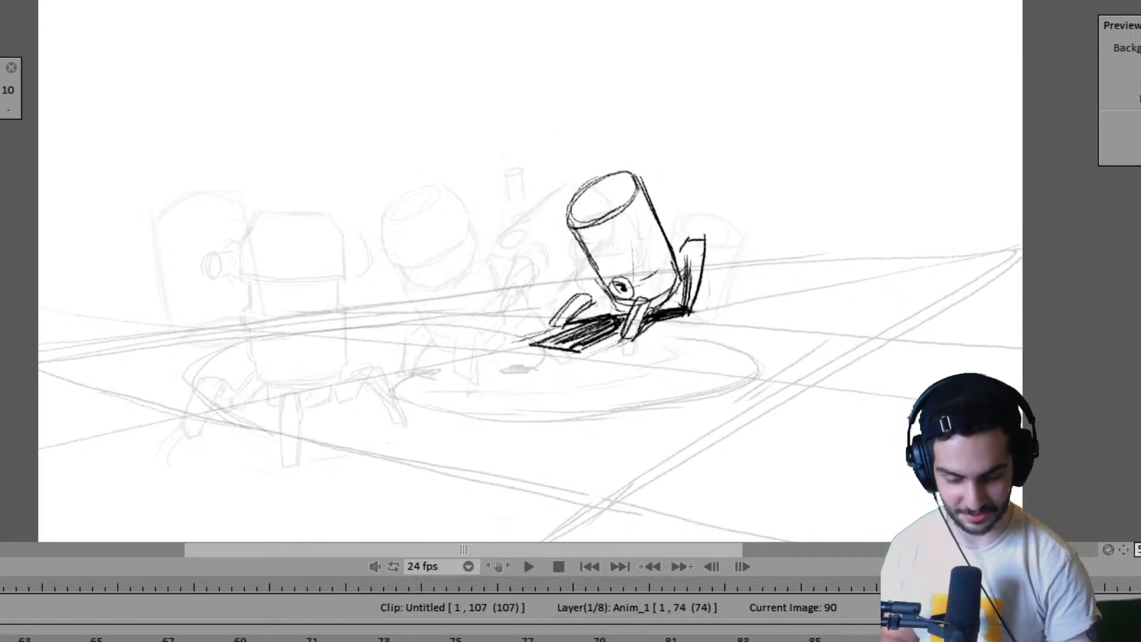
- Step back through the drawings and compare the poses on frames 63, 67 and 71
key("Left")
key("Left")
key("Left")
key("Left")
key("Left")
key("Left")
key("Left")
key("Left")
key("Left")
key("Left")
key("Left")
key("Left")
key("Left")
key("Left")
key("Left")
key("Left")
key("Left")
key("Left")
key("Left")
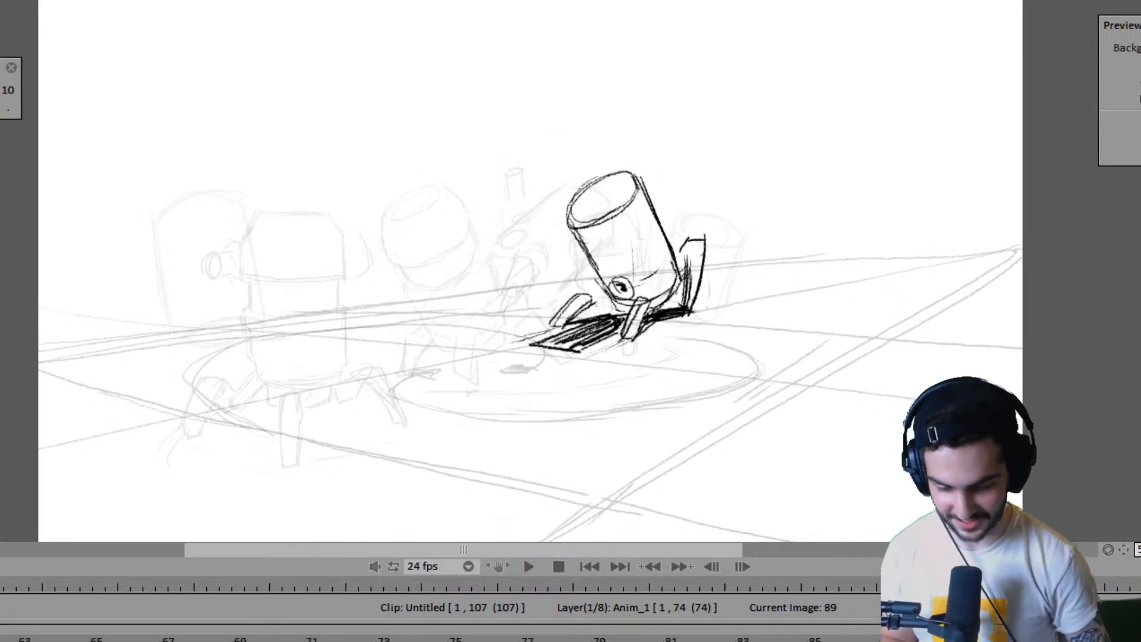
key("Left")
key("Left")
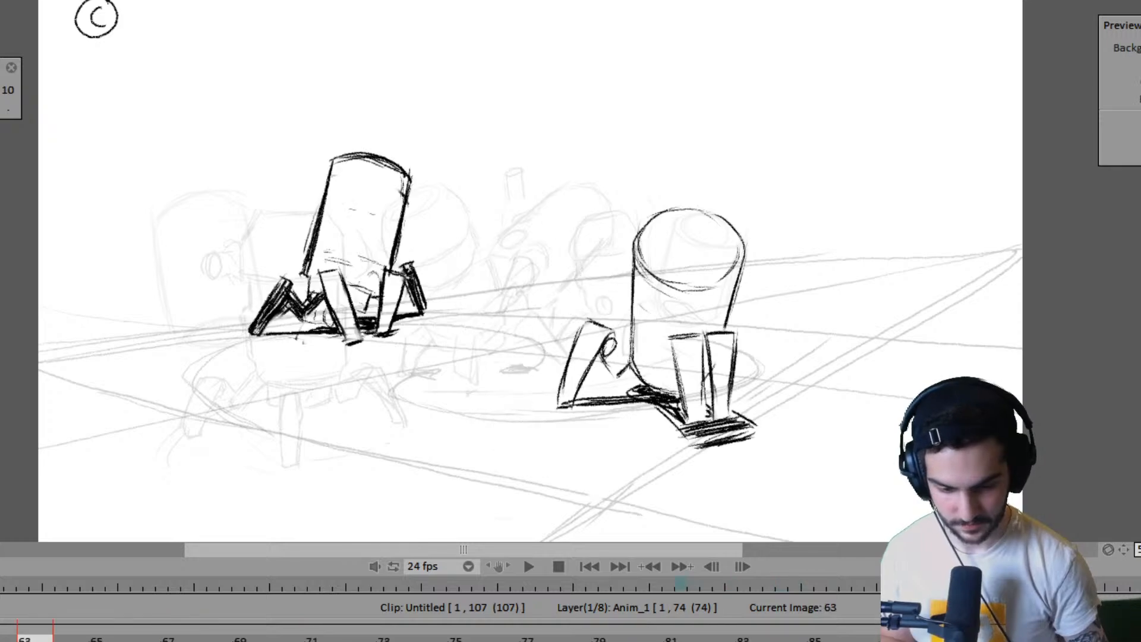
key("Right")
key("Right")
key("Left")
key("Right")
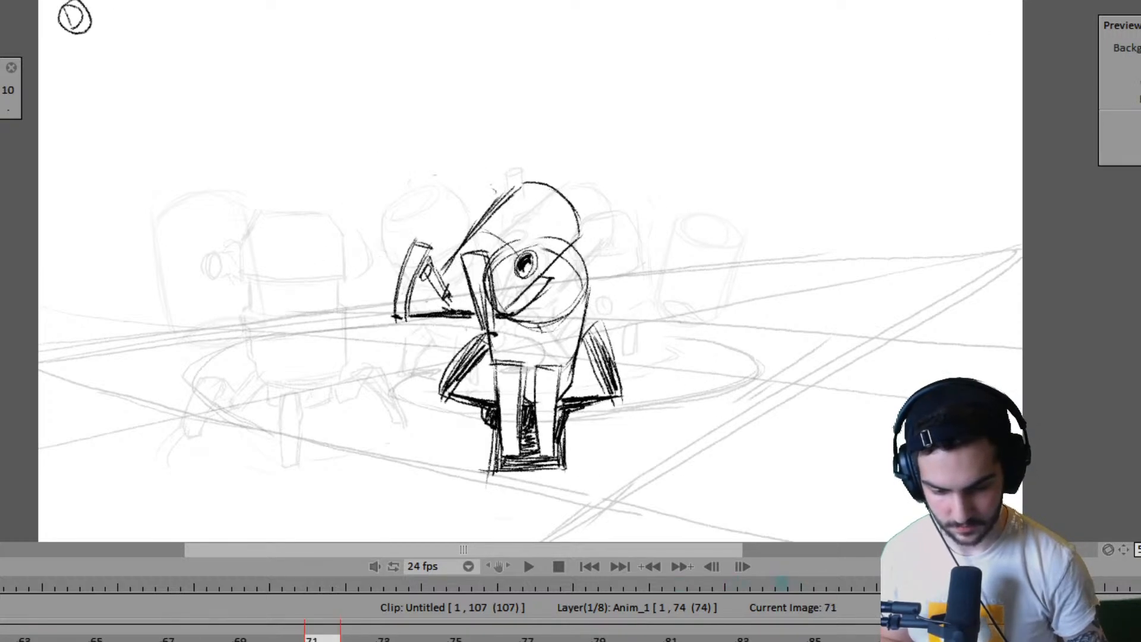
- Append one image after frame 74 on the Anim_1 layer and extend it through frame 78
left_click(439, 638)
key("Insert")
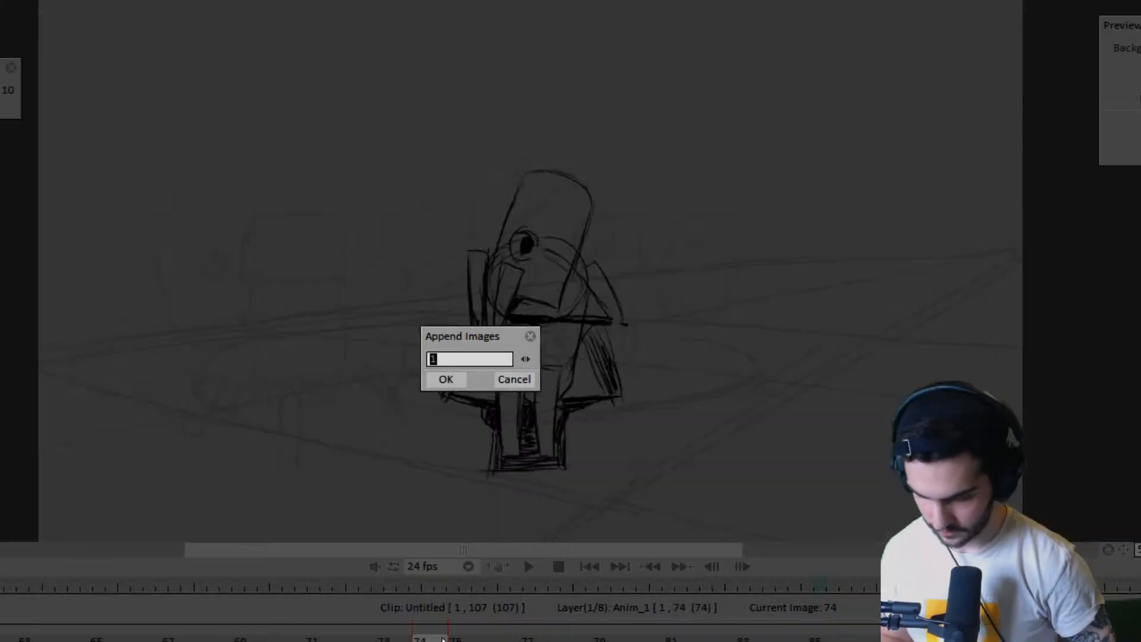
key("Return")
left_click_drag(484, 639, 556, 639)
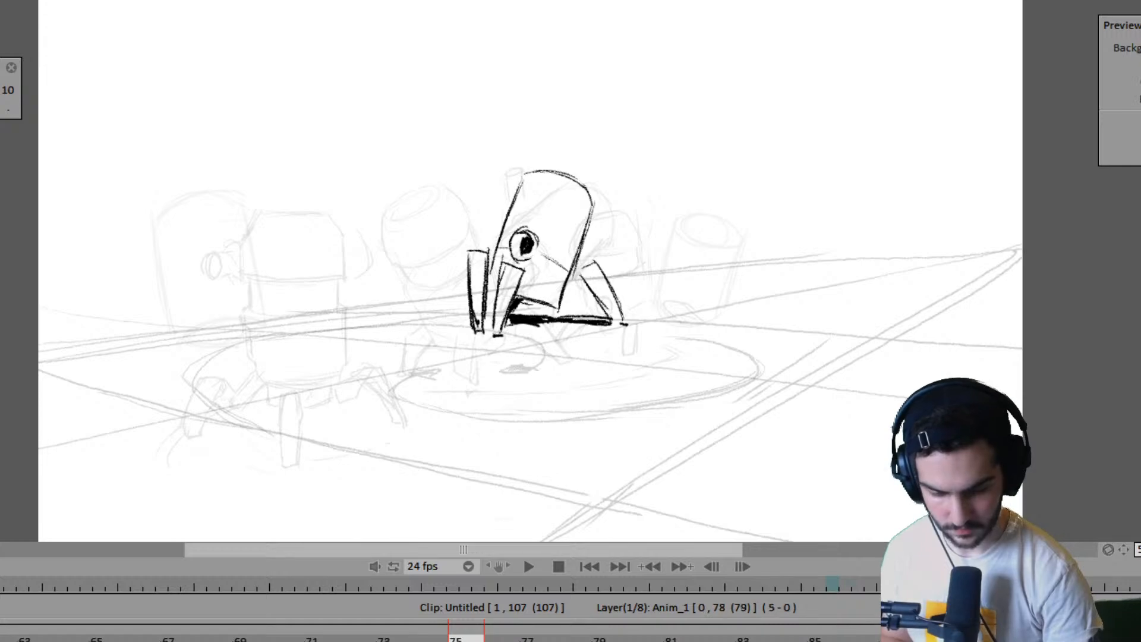
- Mark the near robot's front foot contact on frame 75, checking its placement against the frame 71 pose
left_click(323, 637)
left_click_drag(484, 459, 509, 458)
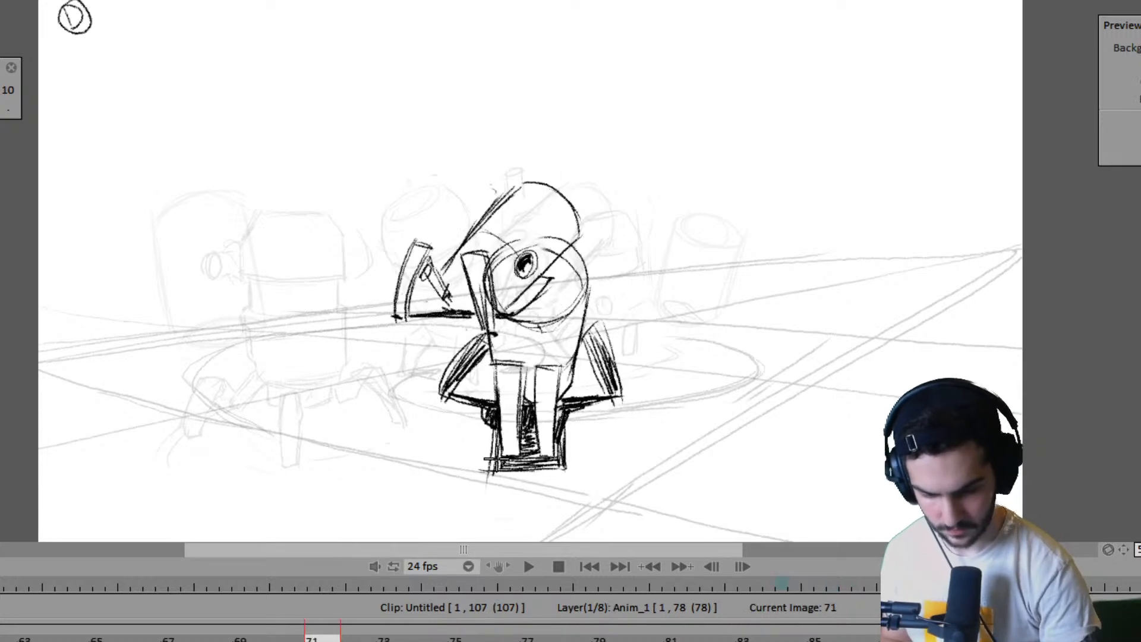
key("Right")
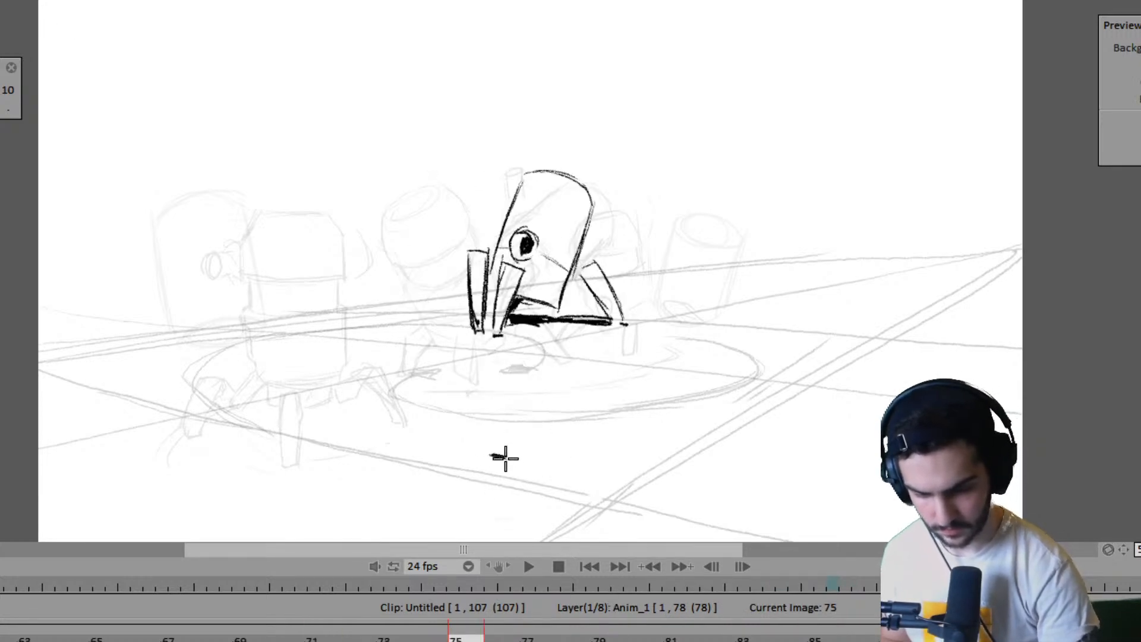
key("Left")
key("Right")
key("Left")
key("Right")
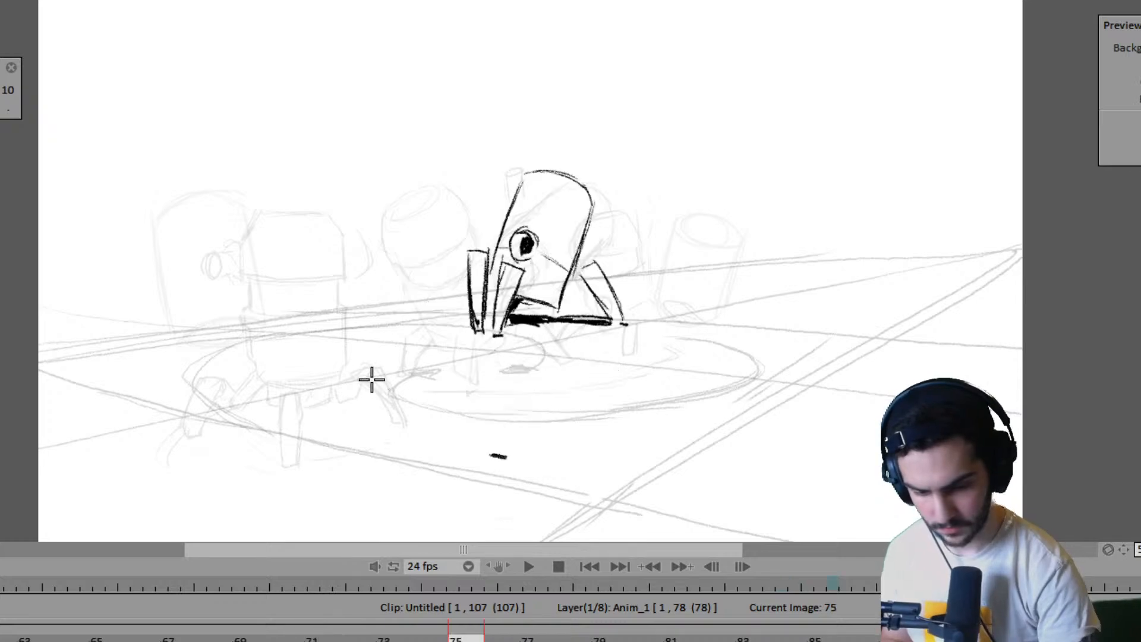
- Sketch the near robot's left leg curve and the left side line of its body on frame 75
left_click_drag(359, 365, 346, 419)
key("Left")
key("Right")
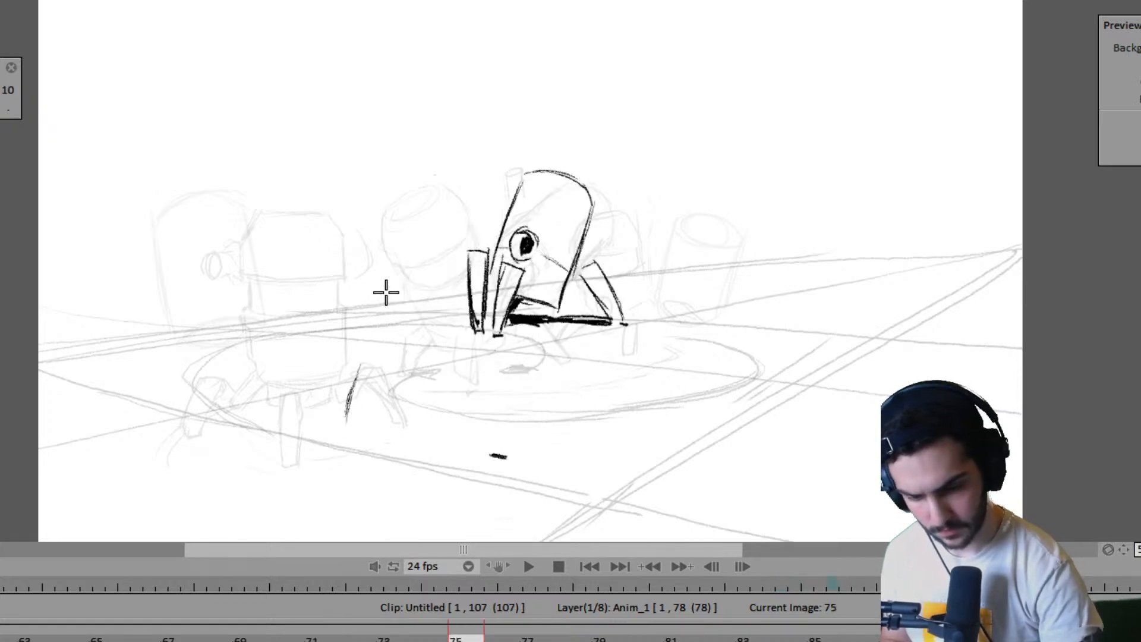
left_click_drag(408, 367, 363, 238)
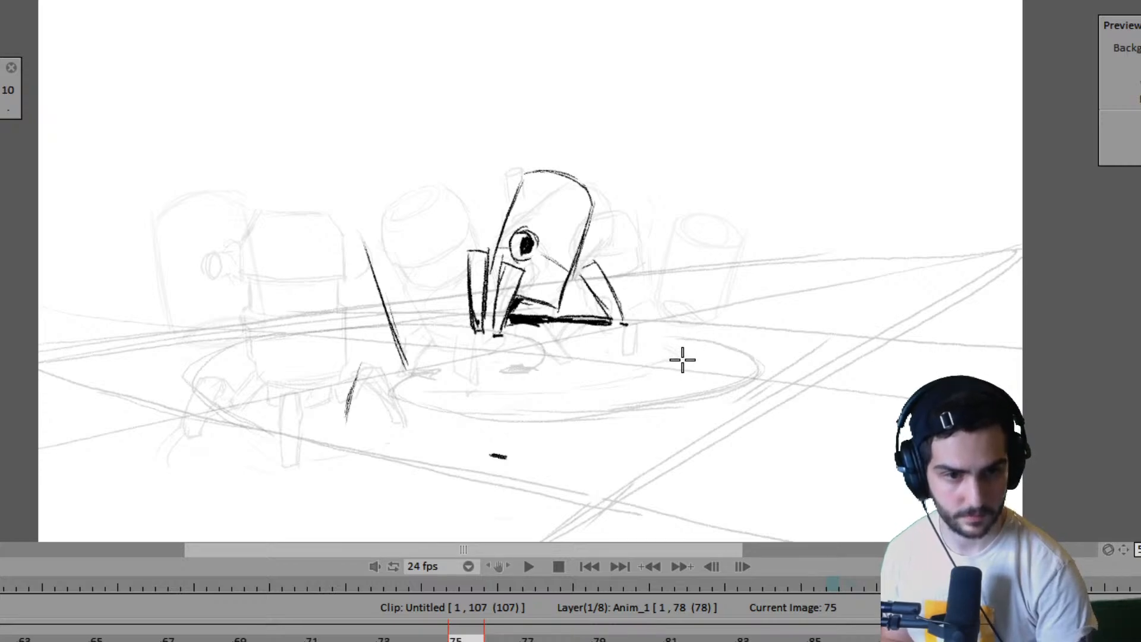
key("Left")
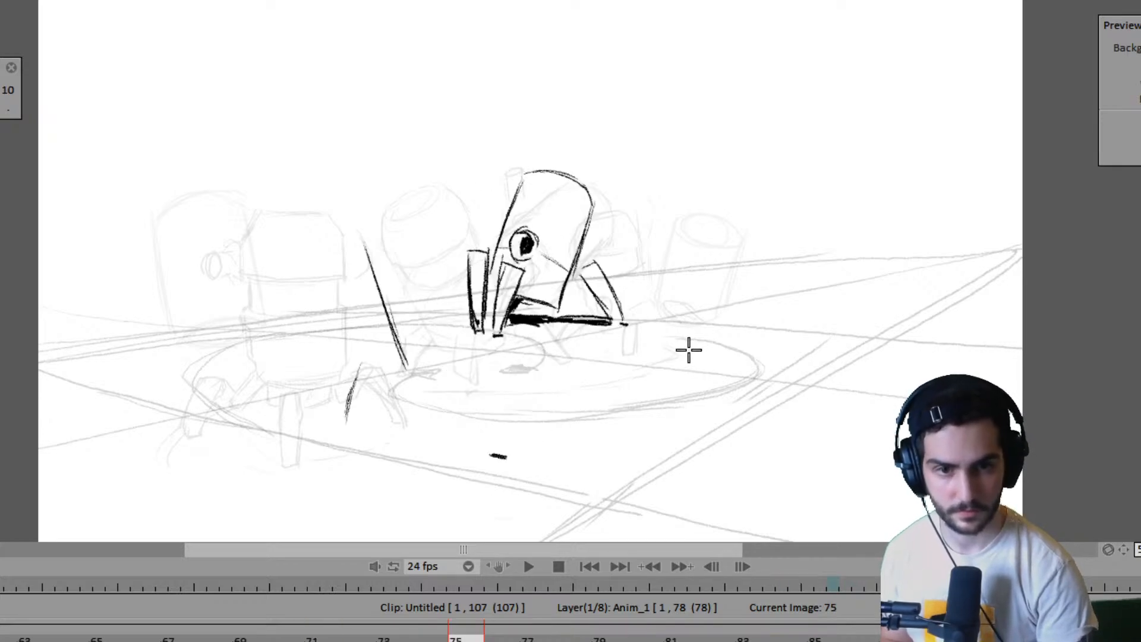
key("Left")
key("Right")
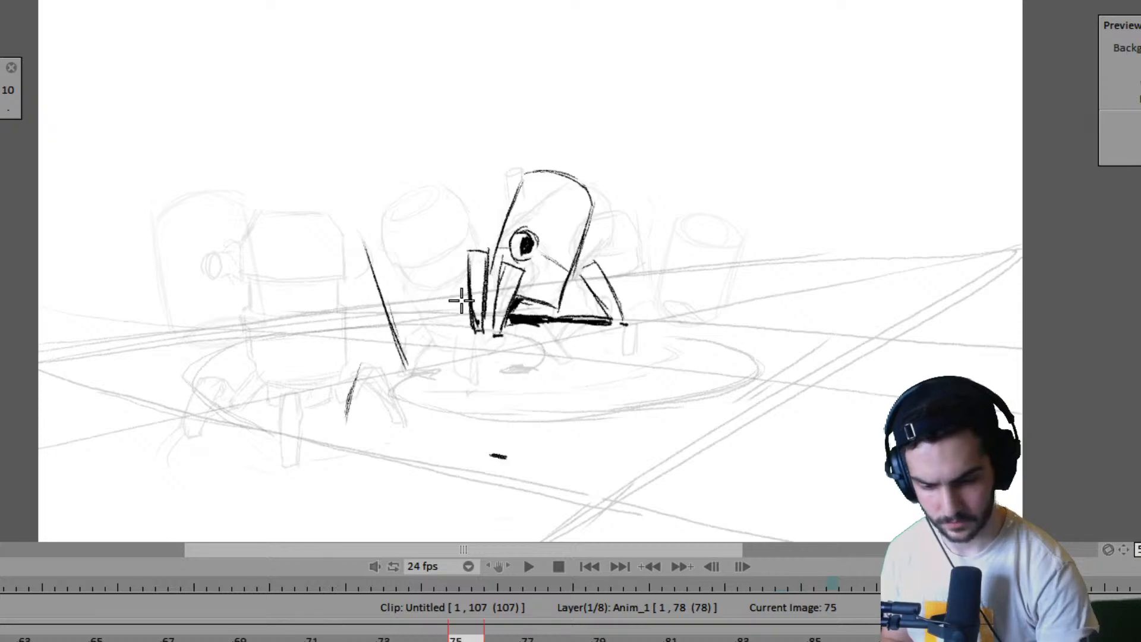
- Sketch the top ellipse and right side line of the near robot's body on frame 75, comparing with frame 71
mouse_move(378, 278)
left_mouse_down()
mouse_move(450, 213)
mouse_move(430, 266)
mouse_move(452, 259)
mouse_move(443, 255)
left_mouse_up()
key("Left")
mouse_move(470, 206)
left_mouse_down()
mouse_move(452, 259)
mouse_move(498, 338)
left_mouse_up()
key("Right")
left_click_drag(478, 260, 503, 353)
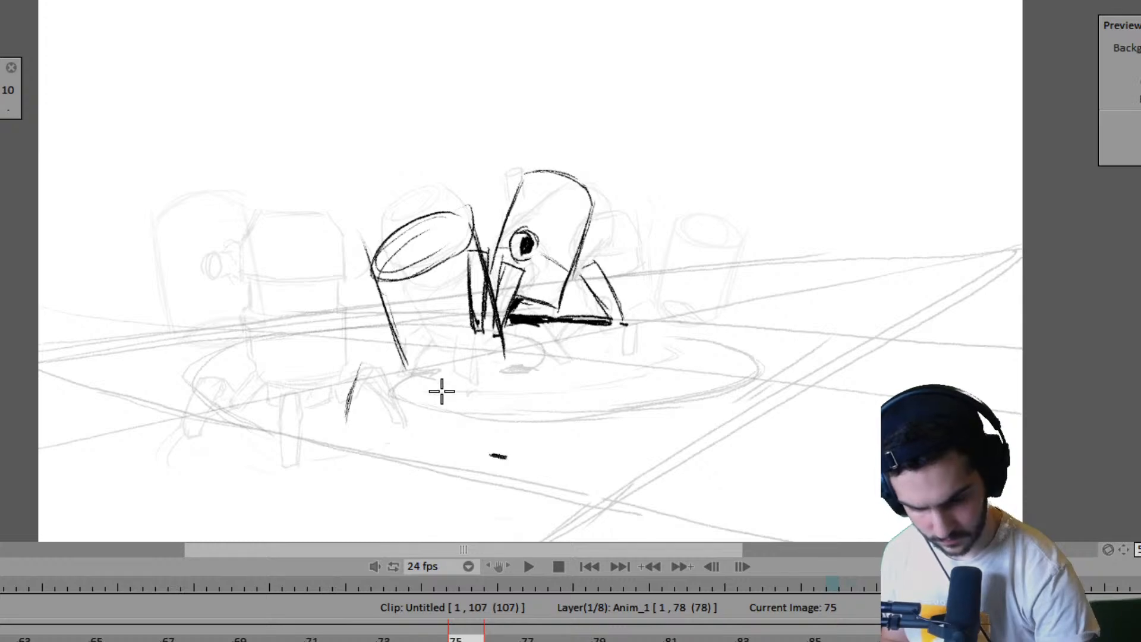
key("Left")
key("Right")
- Draw the curved bottom edge of the near robot's body on frame 75 and erase its lower left side line
left_click_drag(410, 379, 493, 383)
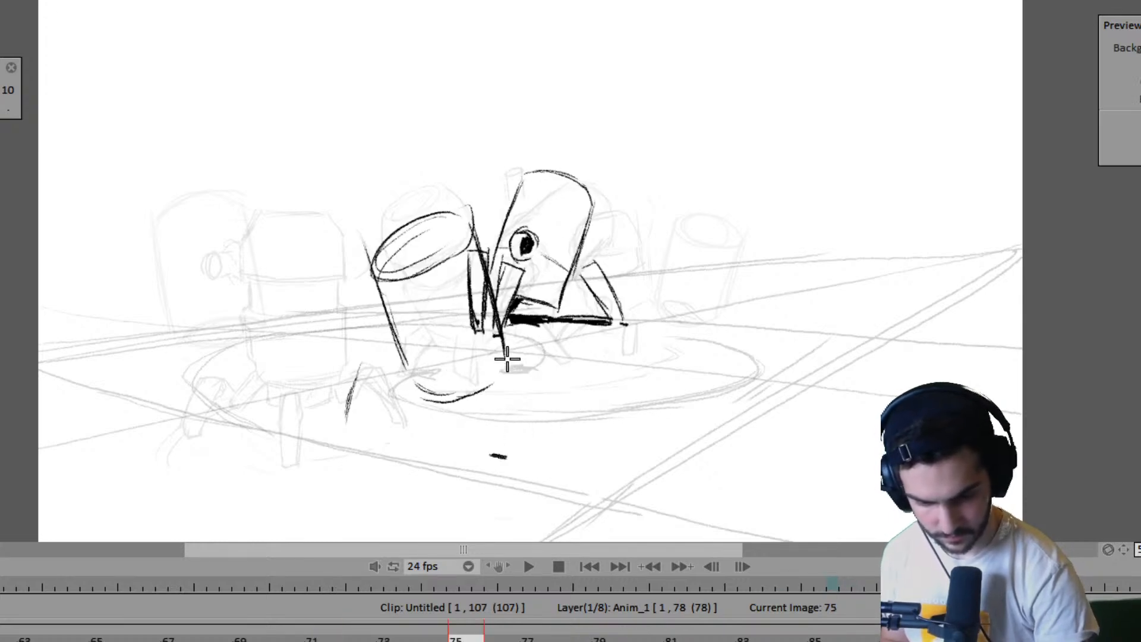
key("Left")
key("Right")
key("Left")
key("Right")
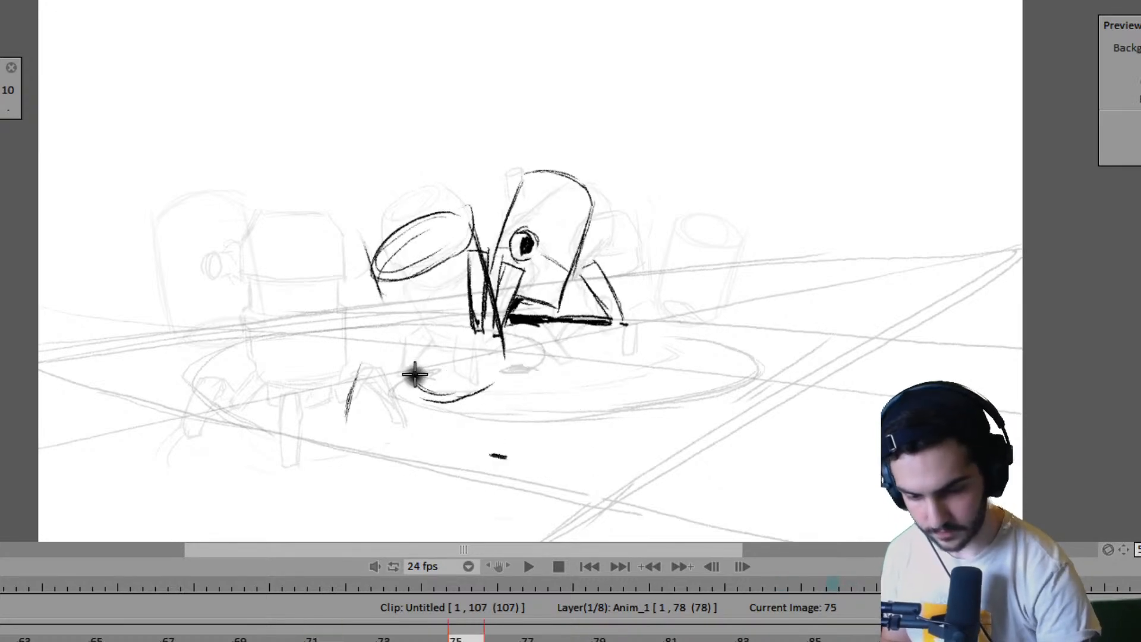
- Redraw the body's left side line down to the bottom edge and extend the left leg's curve on frame 75
left_click_drag(376, 284, 418, 381)
left_click_drag(390, 316, 422, 384)
key("Left")
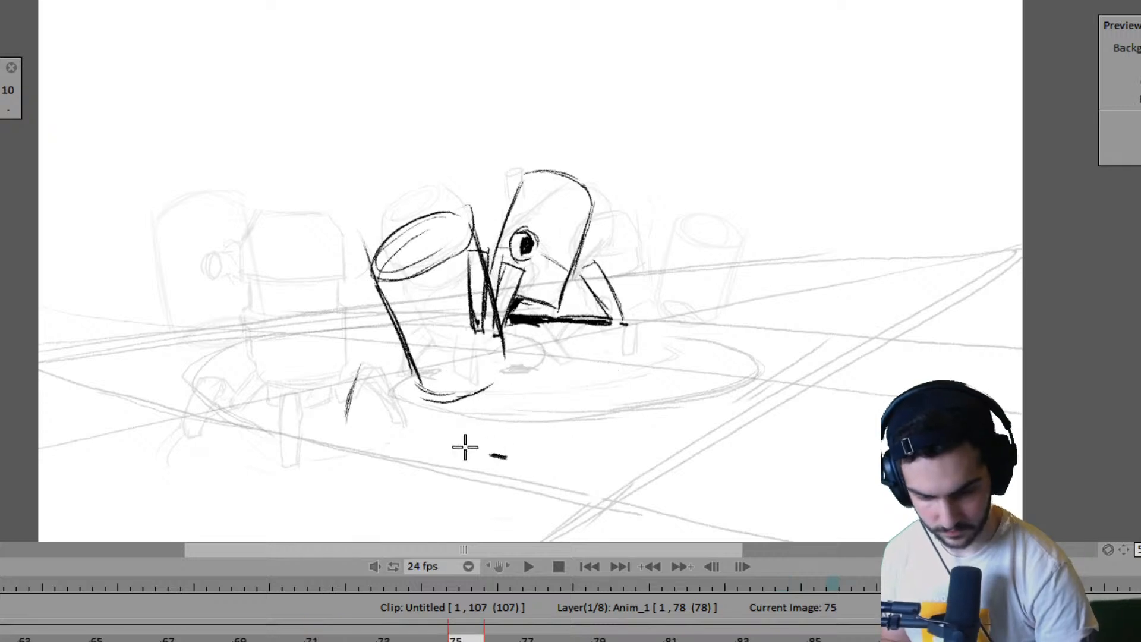
key("Right")
left_click_drag(336, 431, 365, 354)
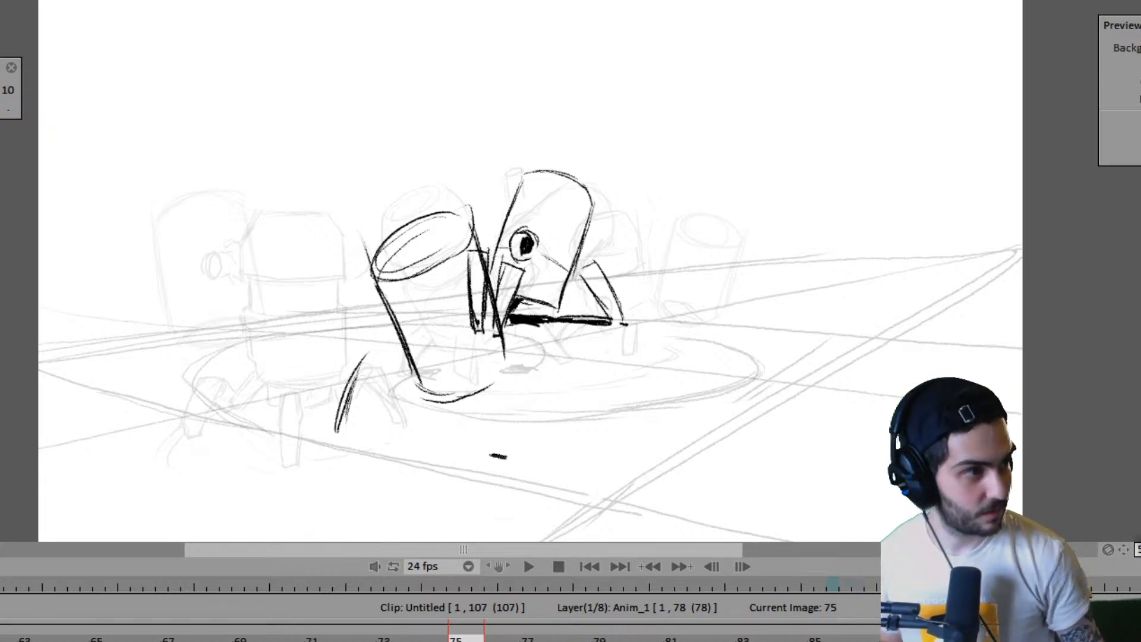
- Switch to the browser to view the red robot reference artwork and return to the animation
key("alt+Tab")
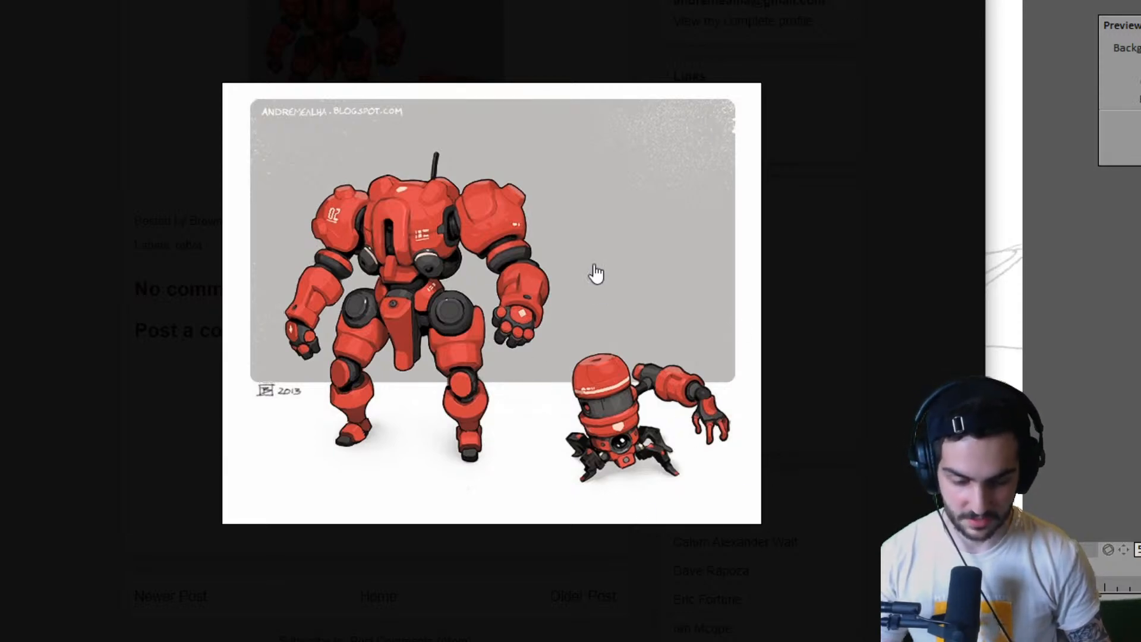
left_click_drag(832, 0, 594, 0)
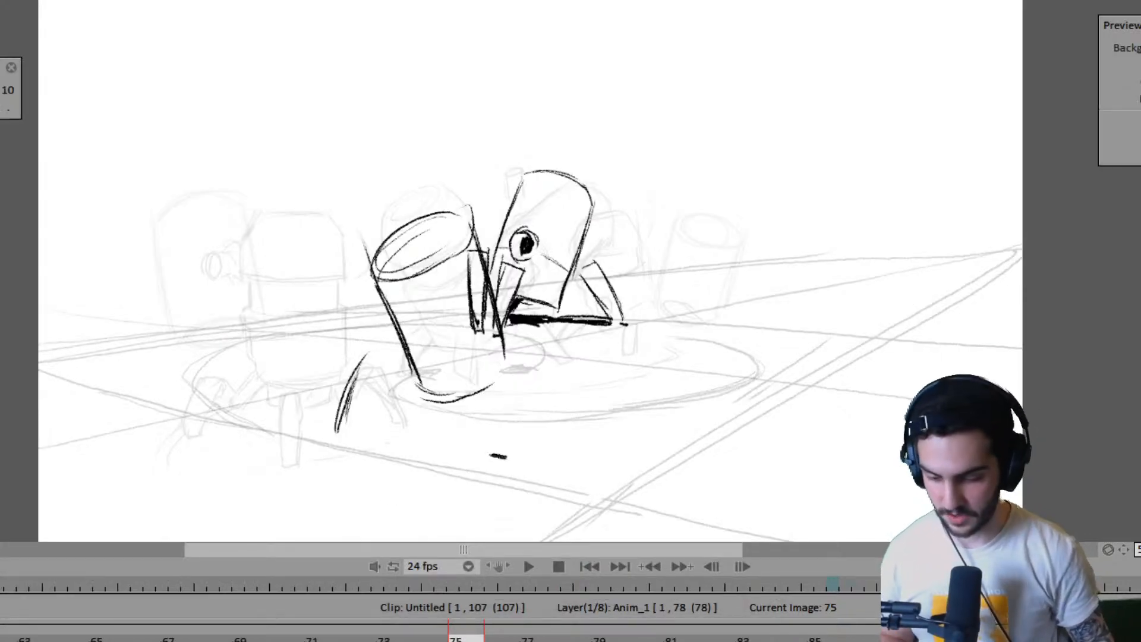
- Play the animation from frame 1 to review the motion up to the new pose, and stop playback
left_click_drag(110, 638, 1, 640)
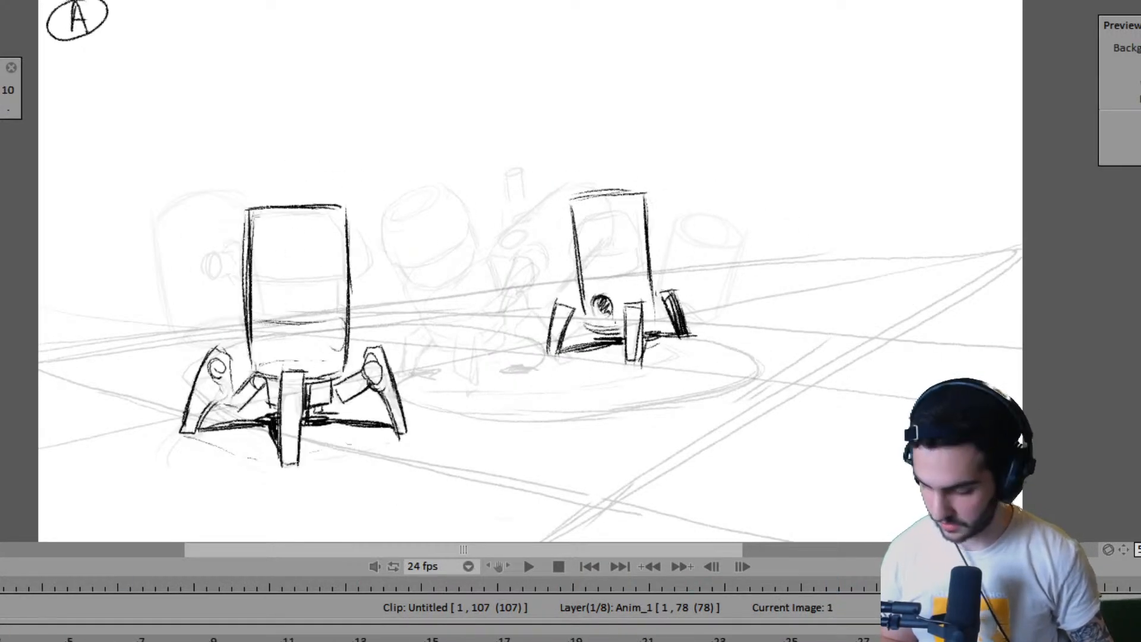
key("Return")
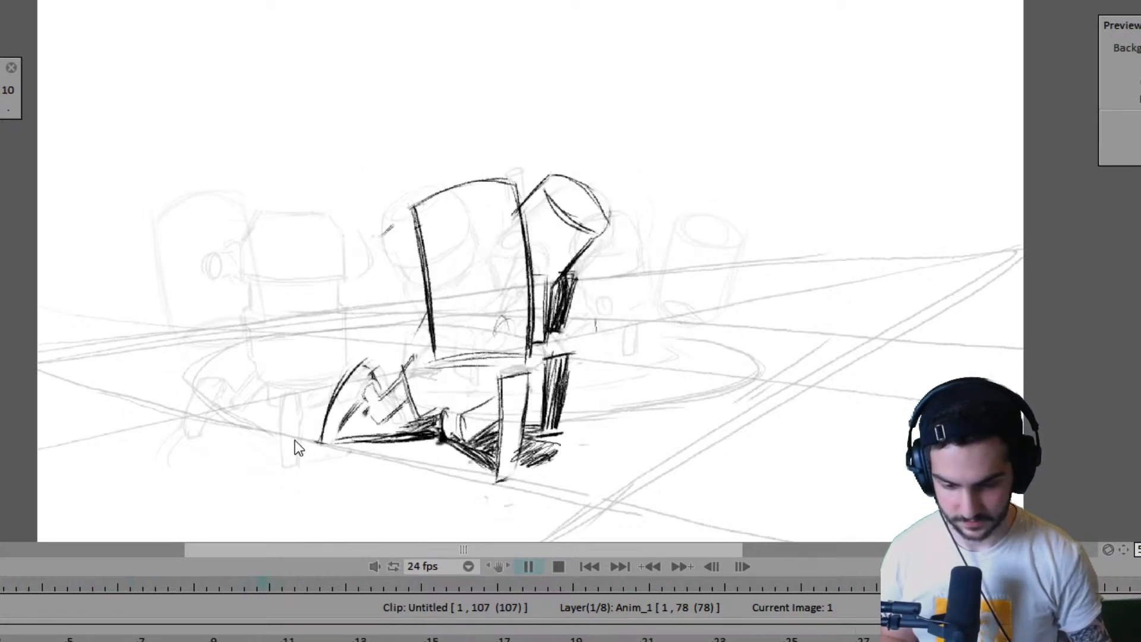
key("Return")
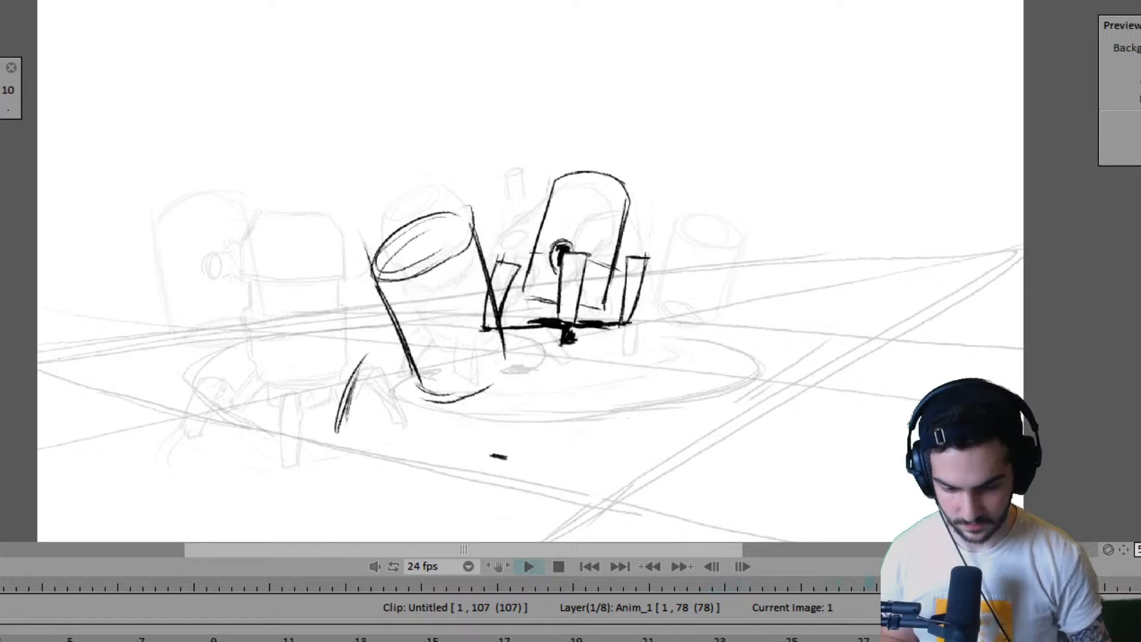
key("Escape")
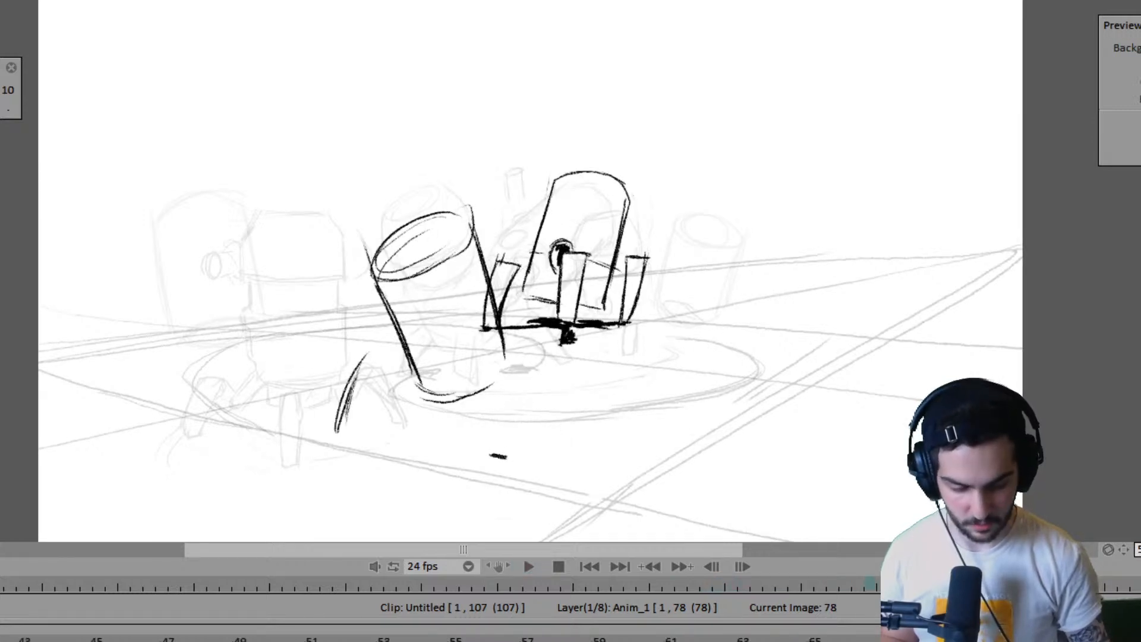
- Compare the two robots' drawings on frames 75 to 78, ending on frame 75
key("Left")
key("Left")
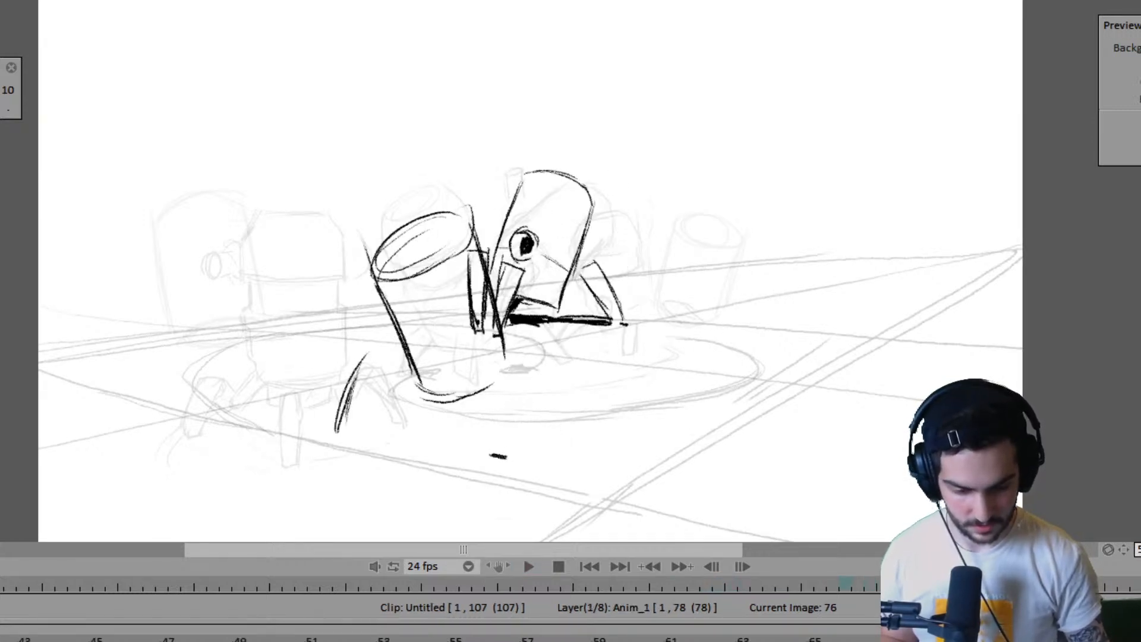
key("Right")
key("Right")
key("Left")
key("Left")
key("Left")
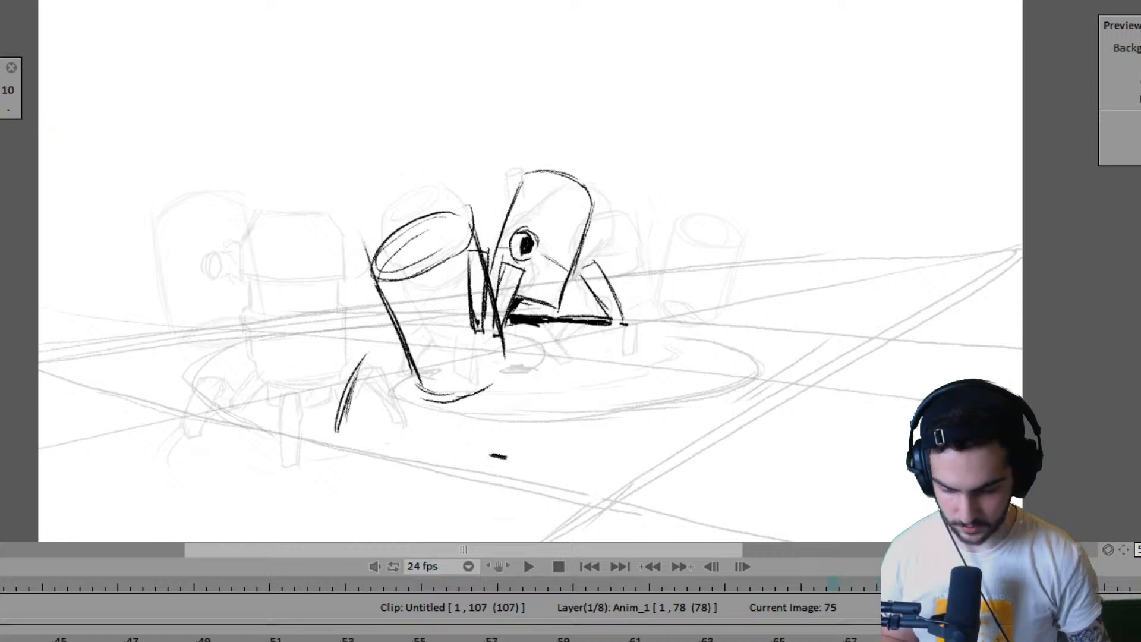
- Select the robot close layer and step from frame 75 ahead to frame 86 to examine the drawings
key("Down")
key("Down")
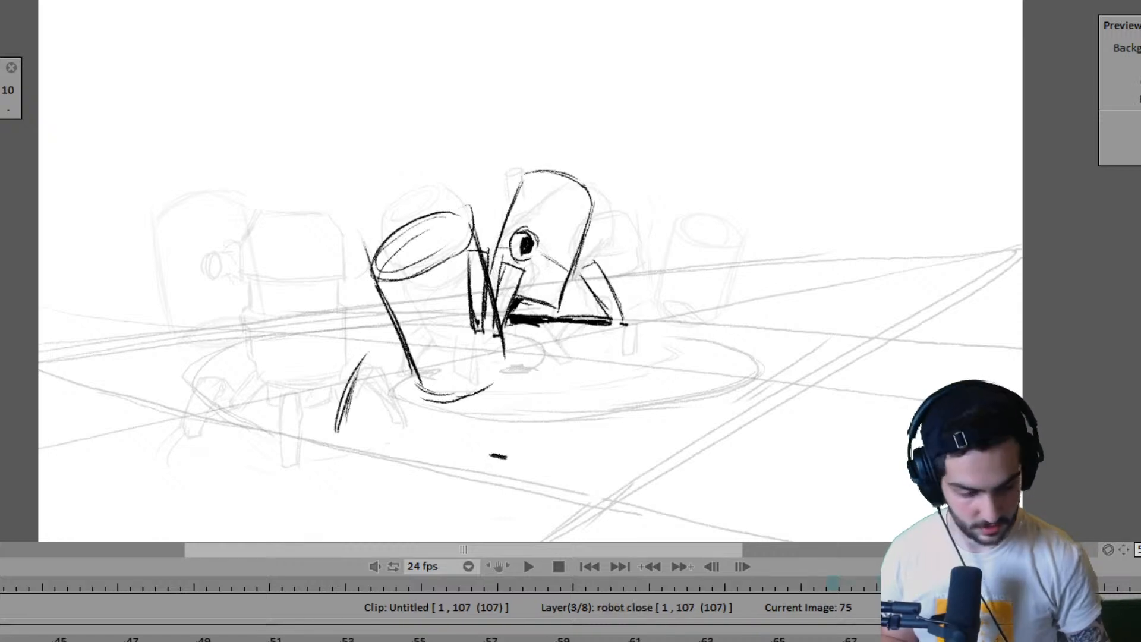
key("Left")
key("Left")
key("Right")
key("Right")
key("Right")
key("Right")
key("Right")
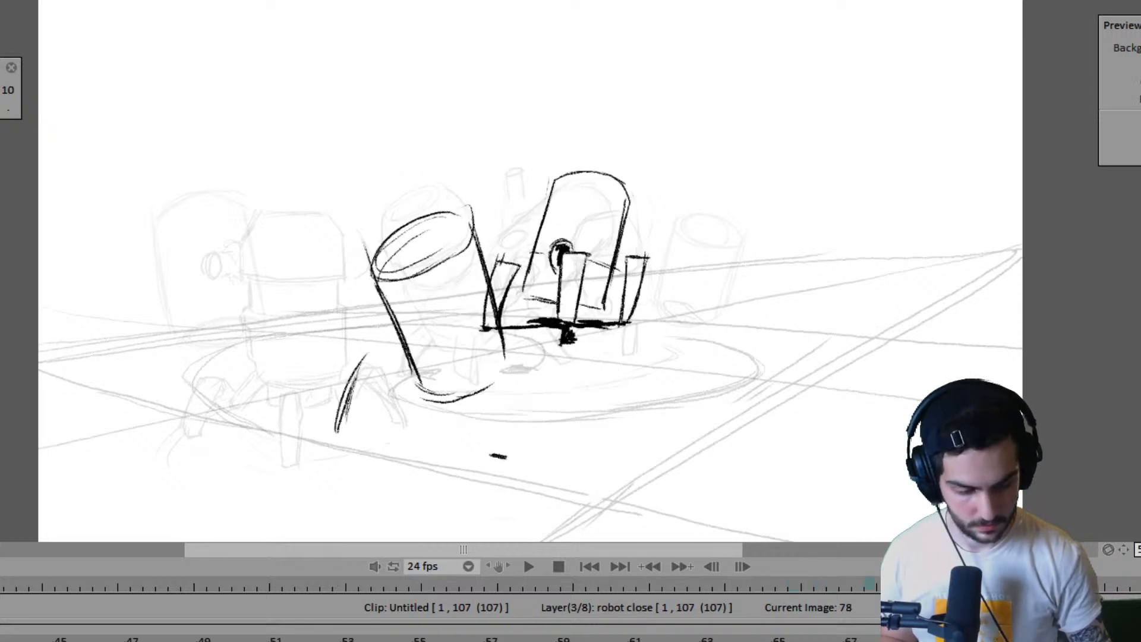
key("Right")
key("Right")
key("Right")
key("Right")
key("Right")
key("Right")
key("Right")
key("Right")
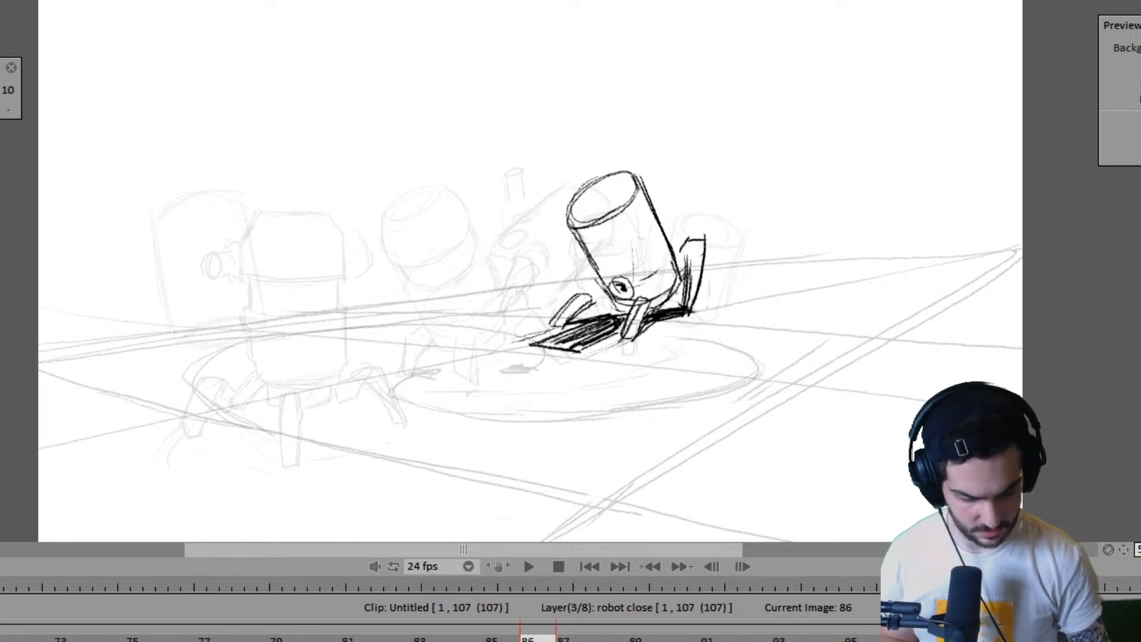
- Lengthen the timing of the robot close layer's drawings so the layer ends at frame 113, and return to frame 78
left_click_drag(876, 641, 1019, 641)
key("plus")
key("plus")
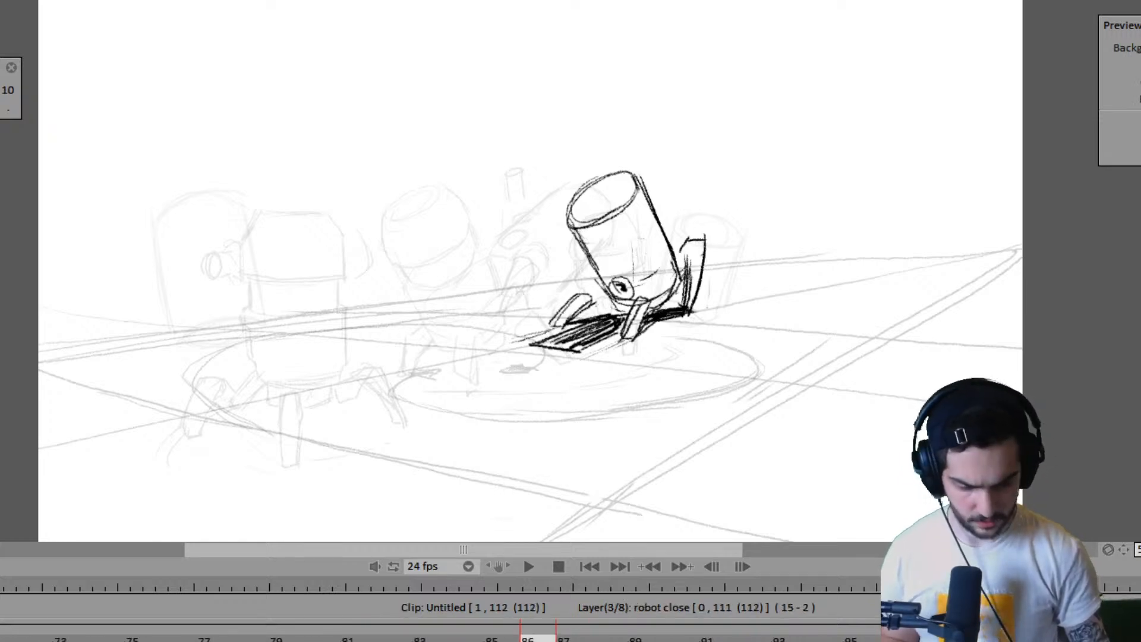
key("Left")
key("Left")
key("Left")
key("Left")
key("Left")
key("Left")
key("Left")
key("Left")
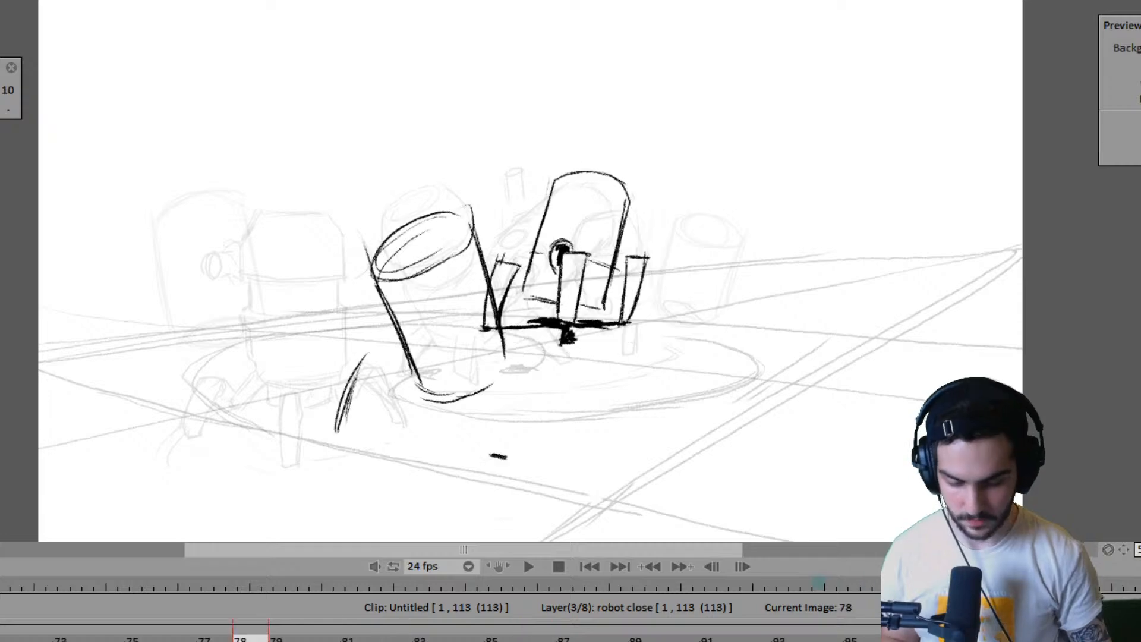
- Play the animation from frame 1 to review the retimed drawings, and stop playback at frame 79
scroll(463, 633, "left", 10)
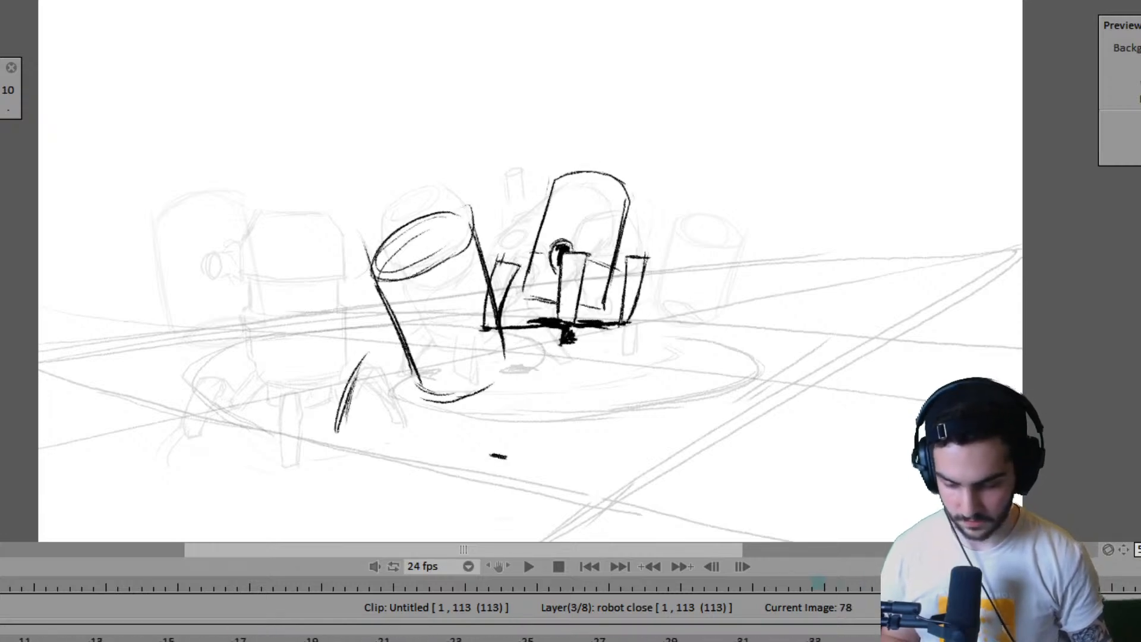
scroll(463, 639, "left", 10)
key("space")
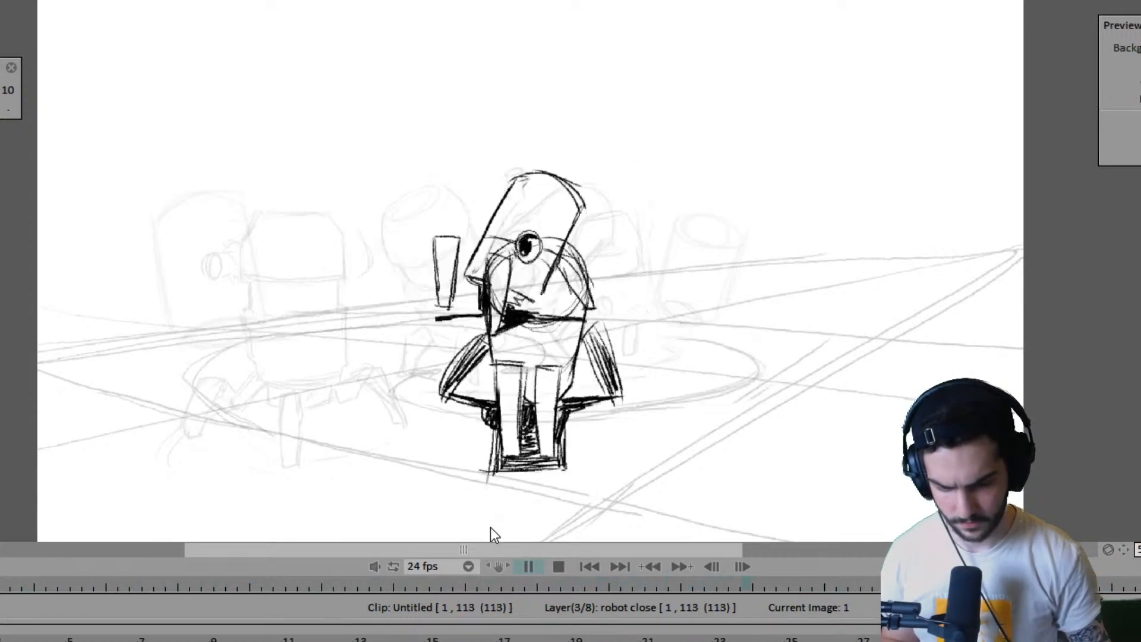
left_click(528, 566)
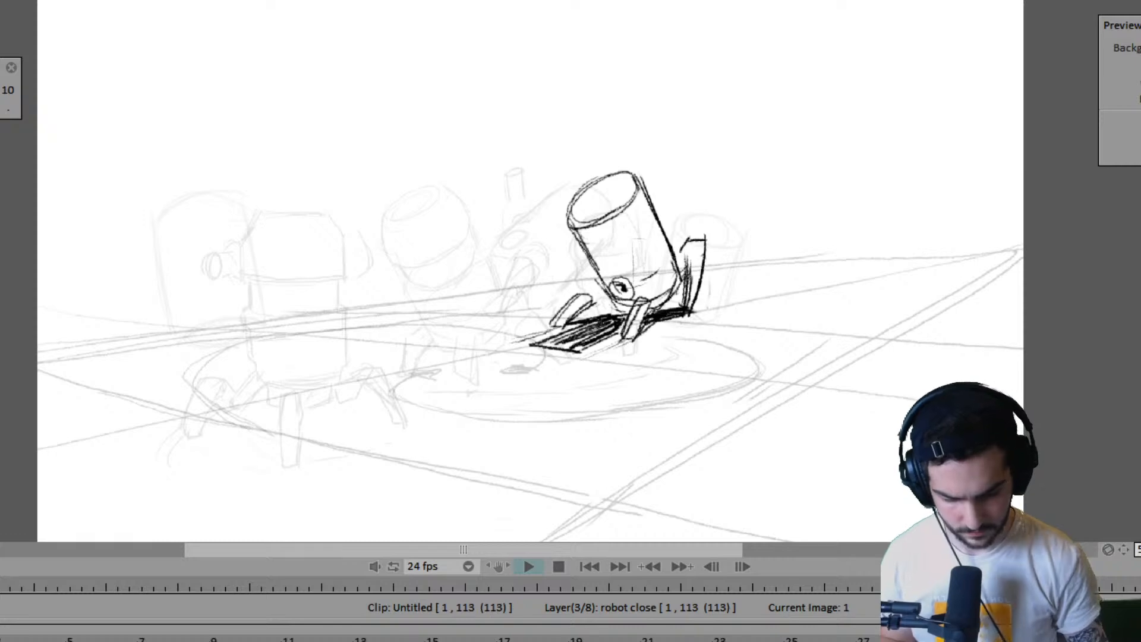
left_click(529, 567)
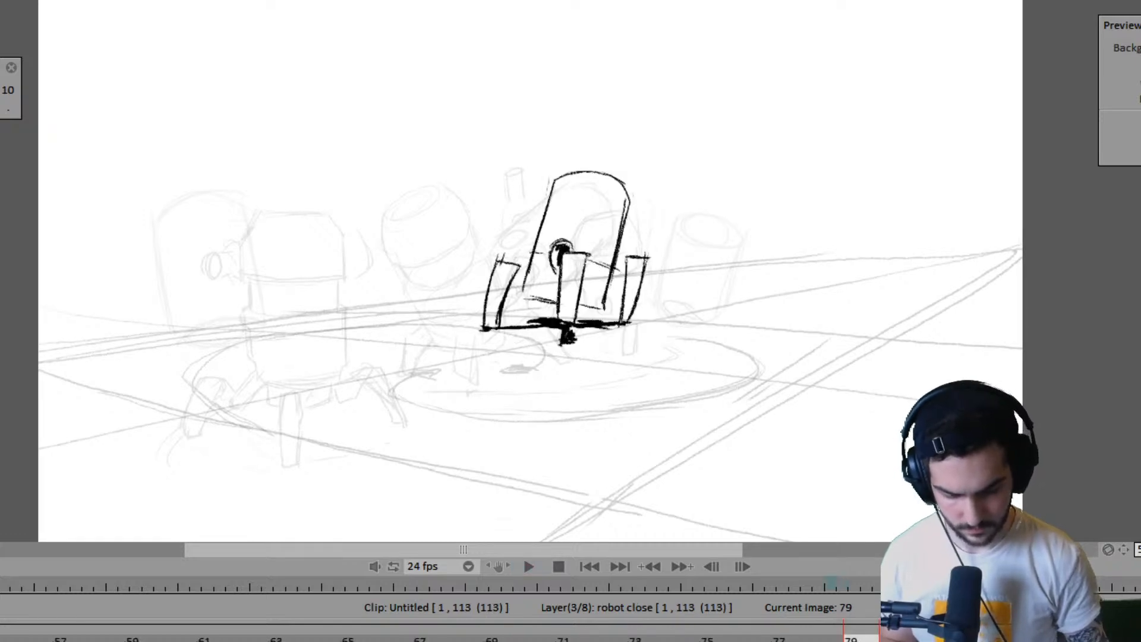
- Select the Anim_1 layer and compare its drawings on frames 71 and 75, ending on frame 75
key("Up")
key("Up")
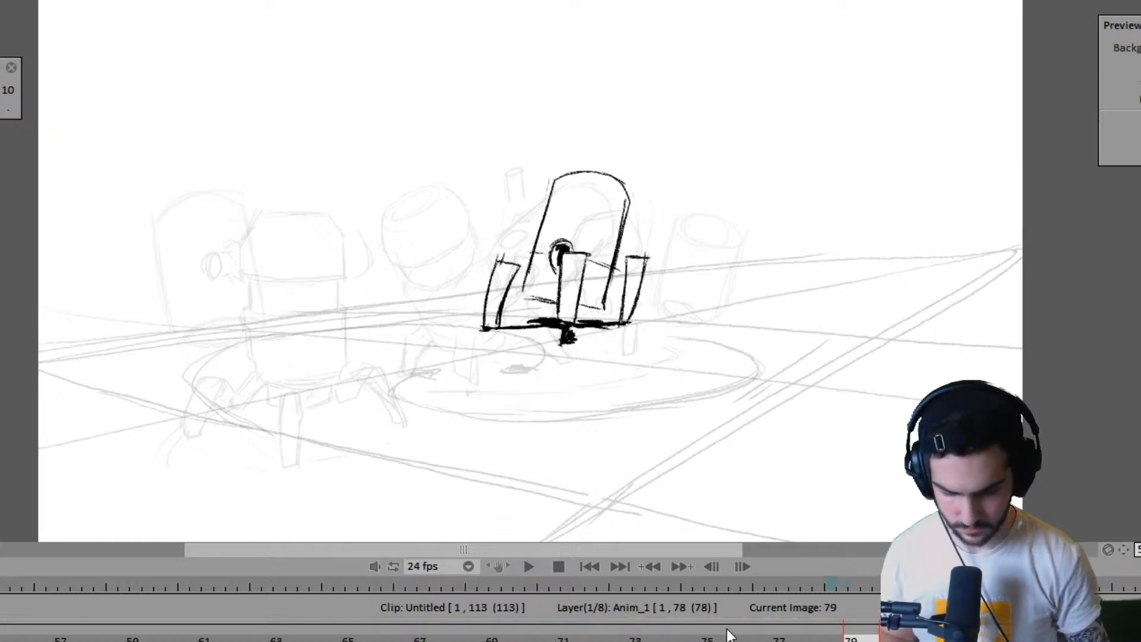
left_click(745, 636)
key("Left")
key("Left")
key("Right")
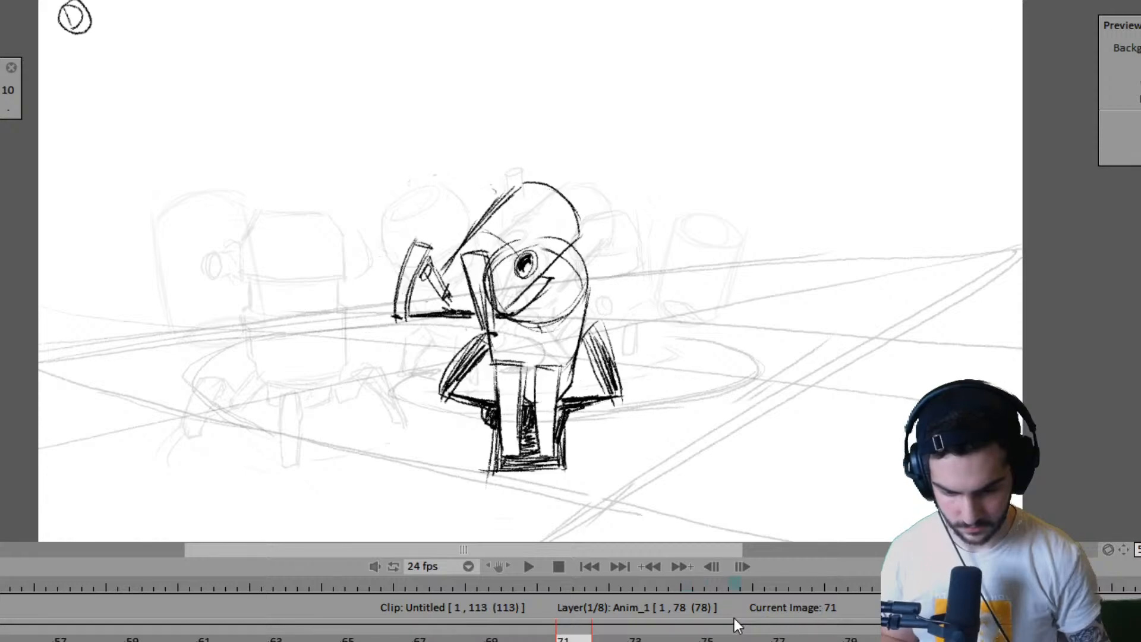
key("Right")
key("Left")
key("Right")
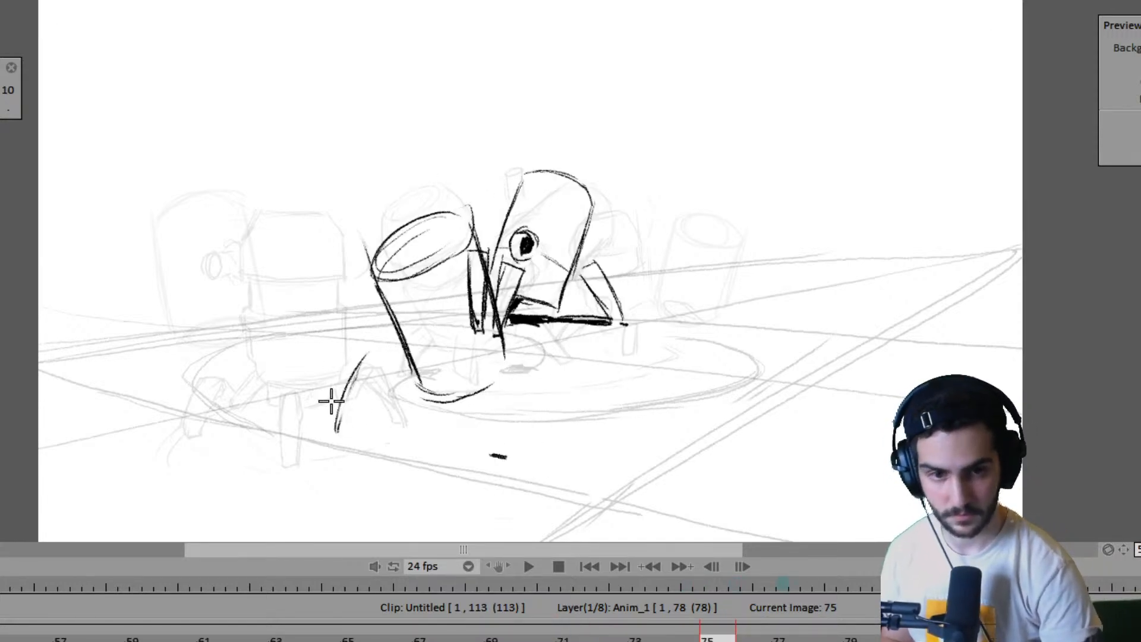
- Sketch the outer edge, top end and foot end of the near robot's outstretched leg on frame 75, checking against frame 71
mouse_move(337, 432)
left_mouse_down()
mouse_move(371, 348)
mouse_move(338, 415)
left_mouse_up()
key("Left")
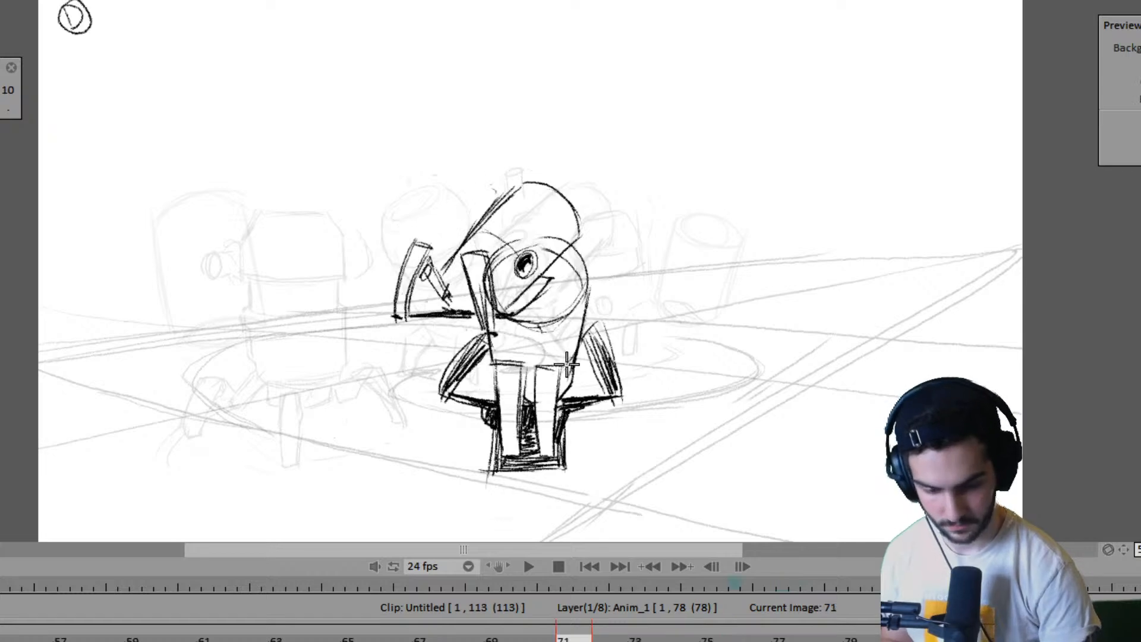
key("Right")
left_click_drag(389, 356, 364, 349)
key("Left")
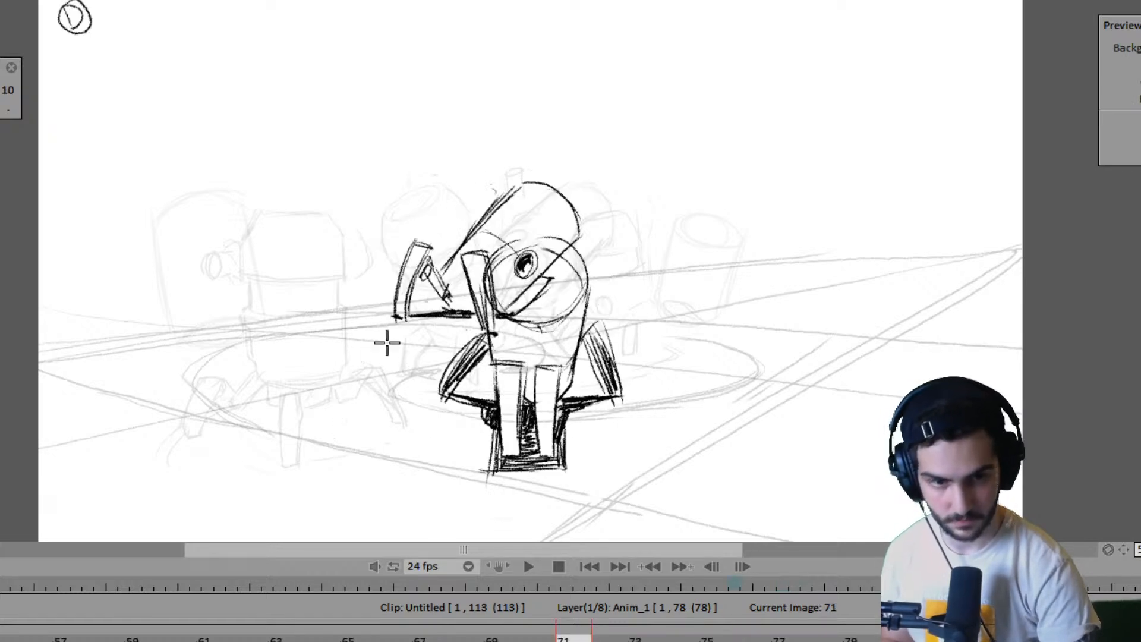
key("Right")
left_click_drag(333, 423, 353, 433)
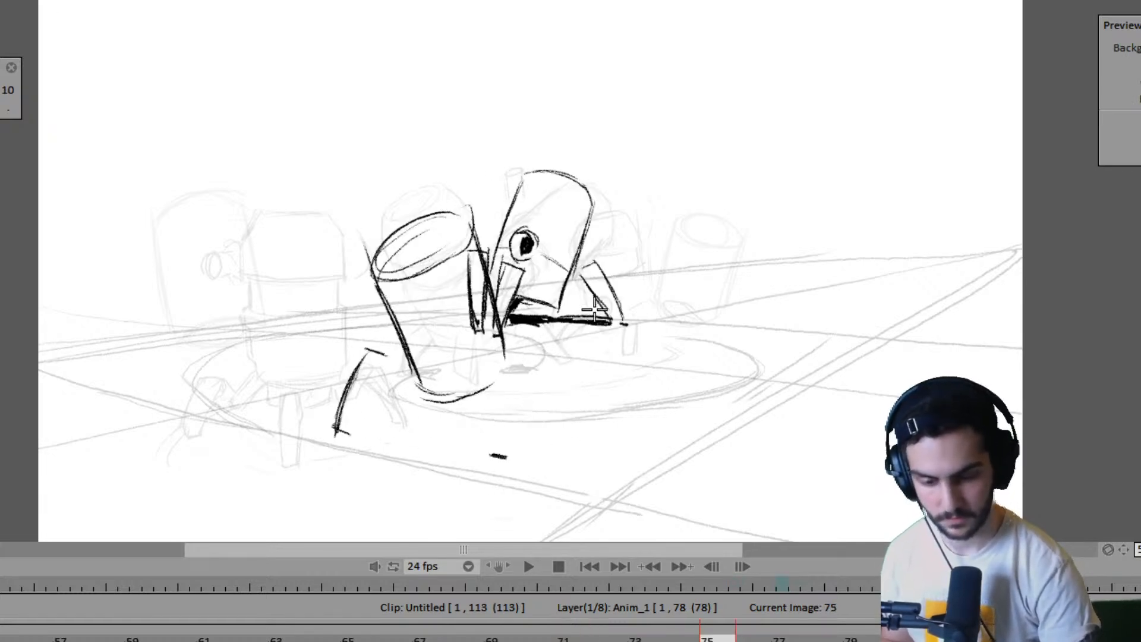
- Draw both sides and the flat ends of the near robot's upright leg beside its body on frame 75
key("Left")
key("Right")
key("Left")
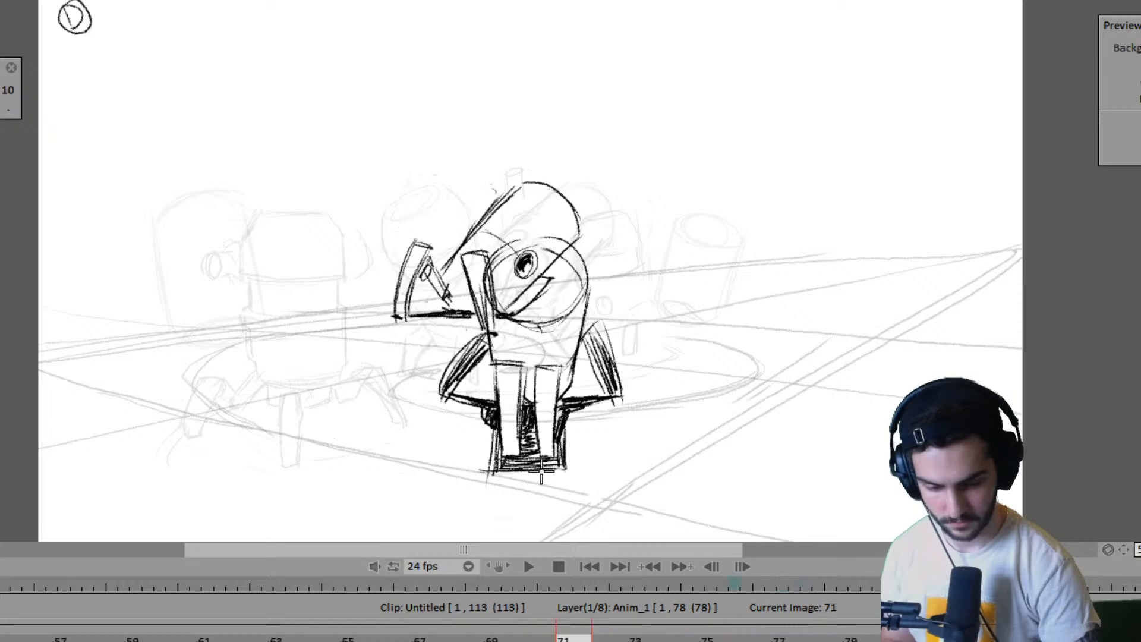
key("Right")
key("Left")
key("Right")
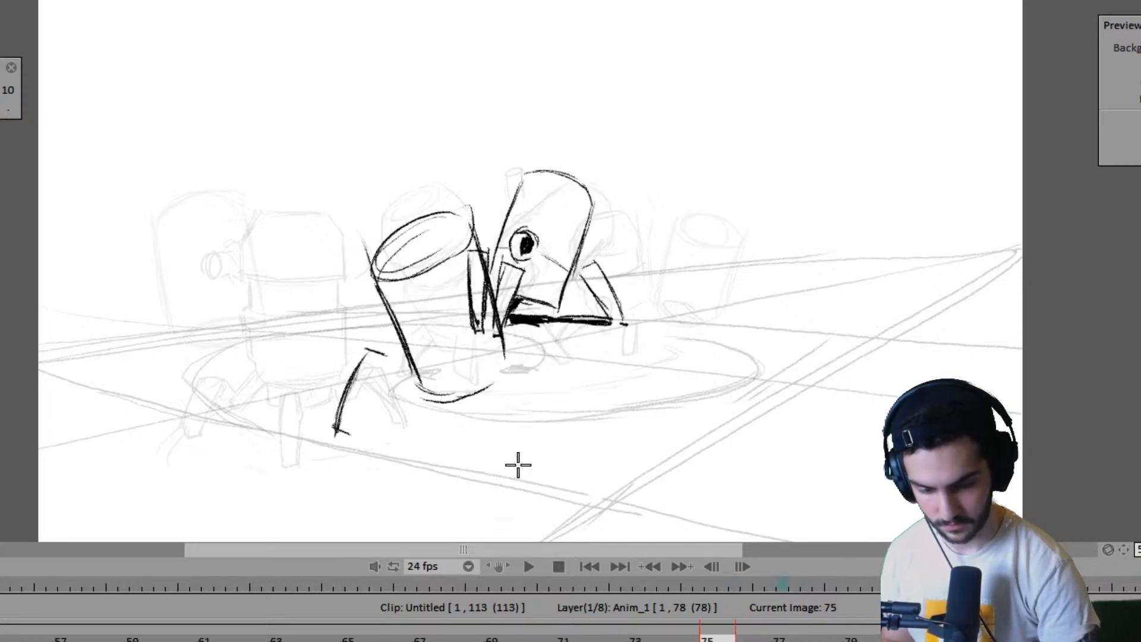
key("Left")
key("Right")
mouse_move(470, 364)
left_mouse_down()
mouse_move(489, 452)
mouse_move(483, 428)
left_mouse_up()
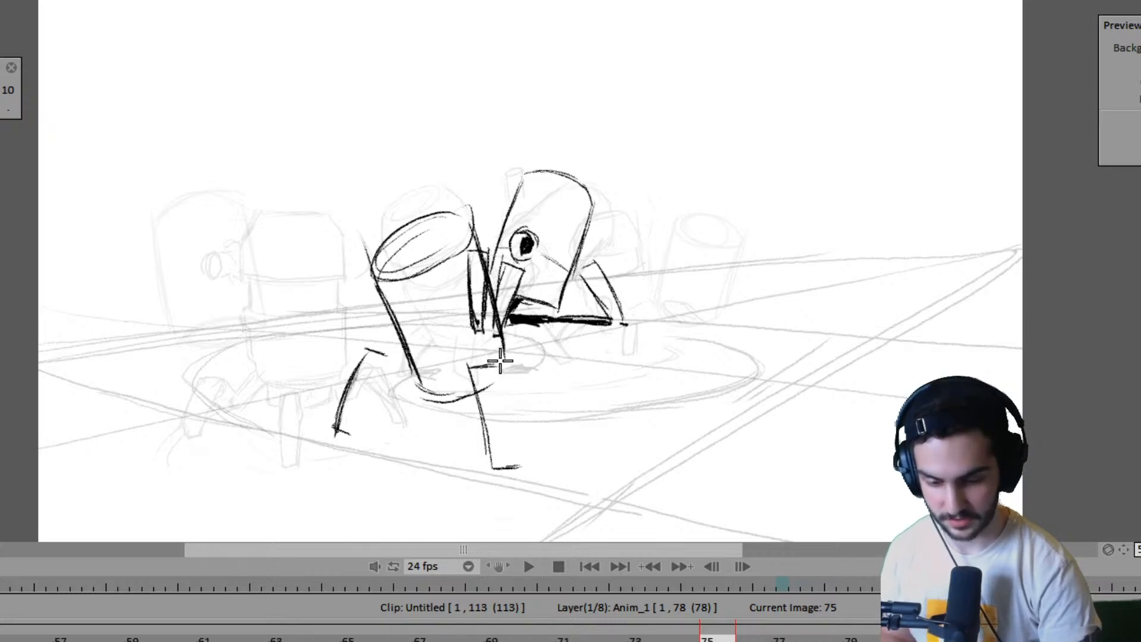
left_click_drag(501, 351, 508, 468)
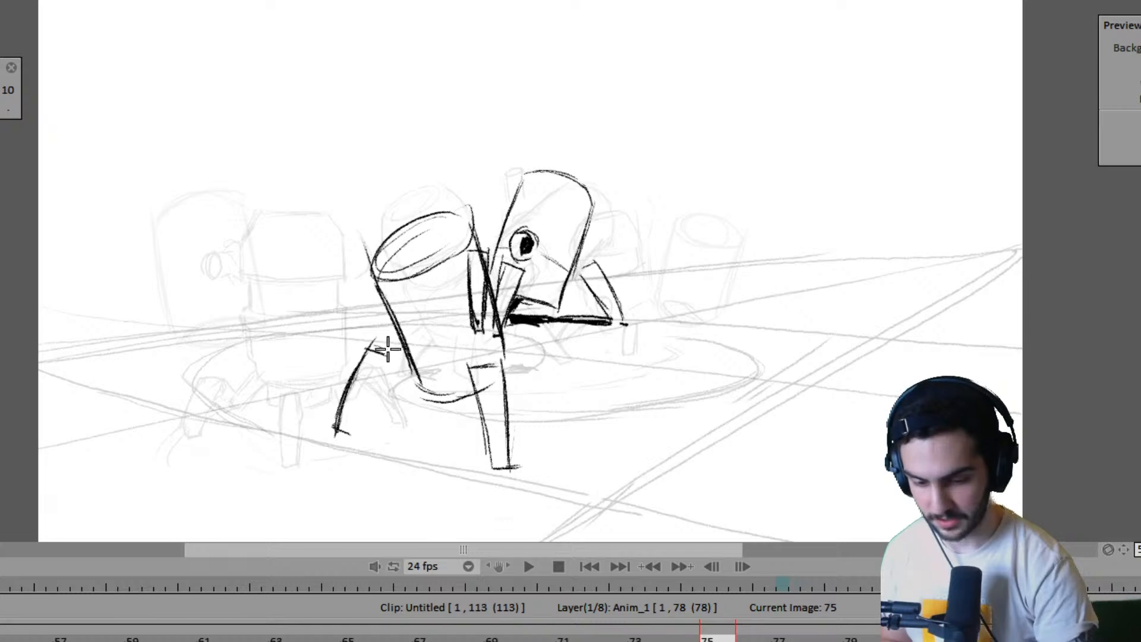
- Close the outstretched leg's outline with its inner edge on frame 75 and compare with frames 71 and 79
left_click_drag(384, 349, 351, 440)
key("Left")
key("Right")
key("Right")
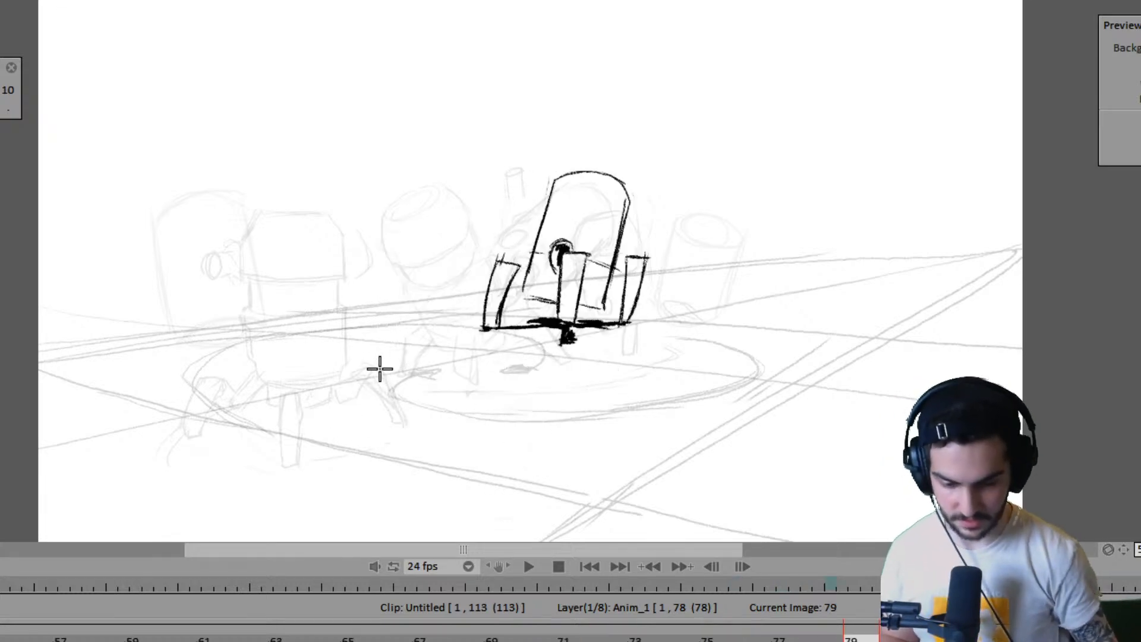
key("Left")
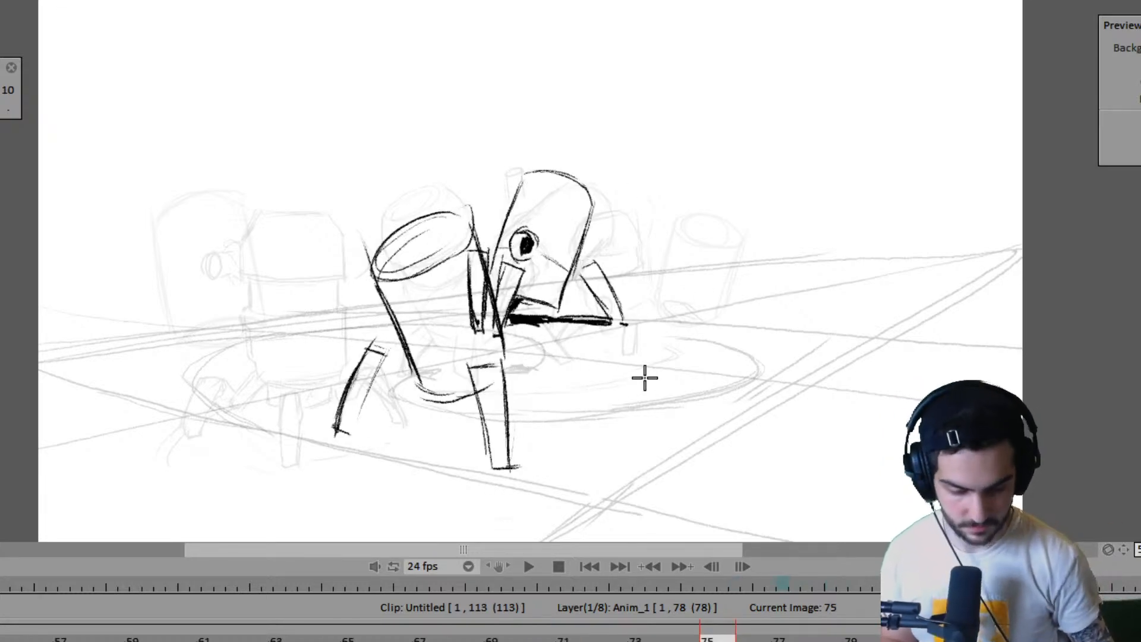
- Draw the ground line running inward from the outstretched leg's foot on frame 75, replacing the first attempt
left_click_drag(406, 413, 350, 426)
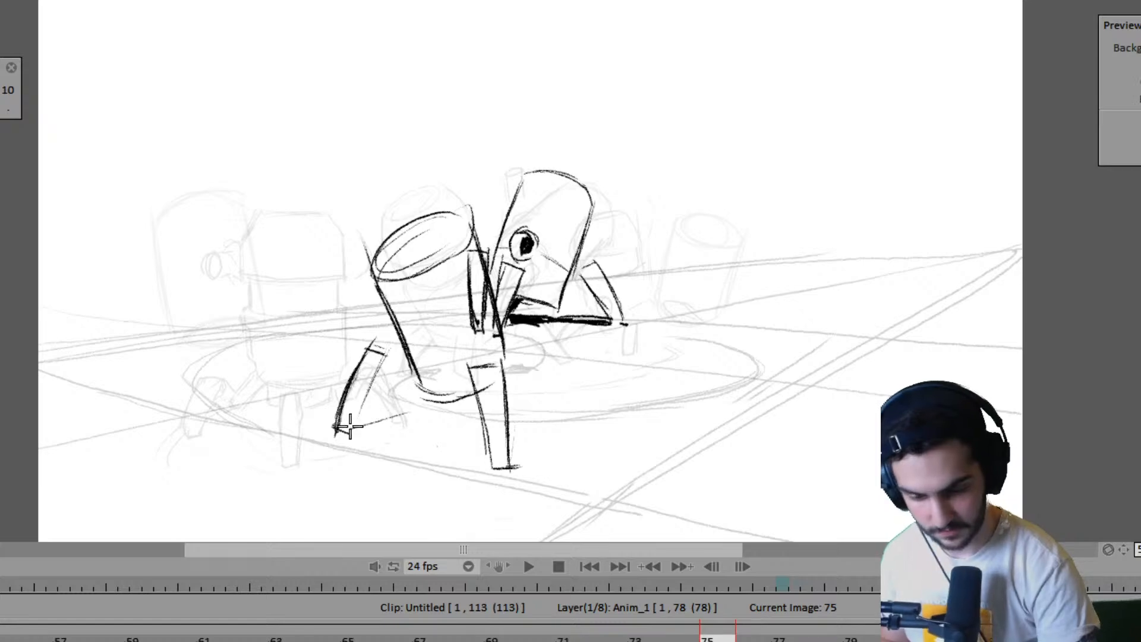
key("ctrl+z")
key("Left")
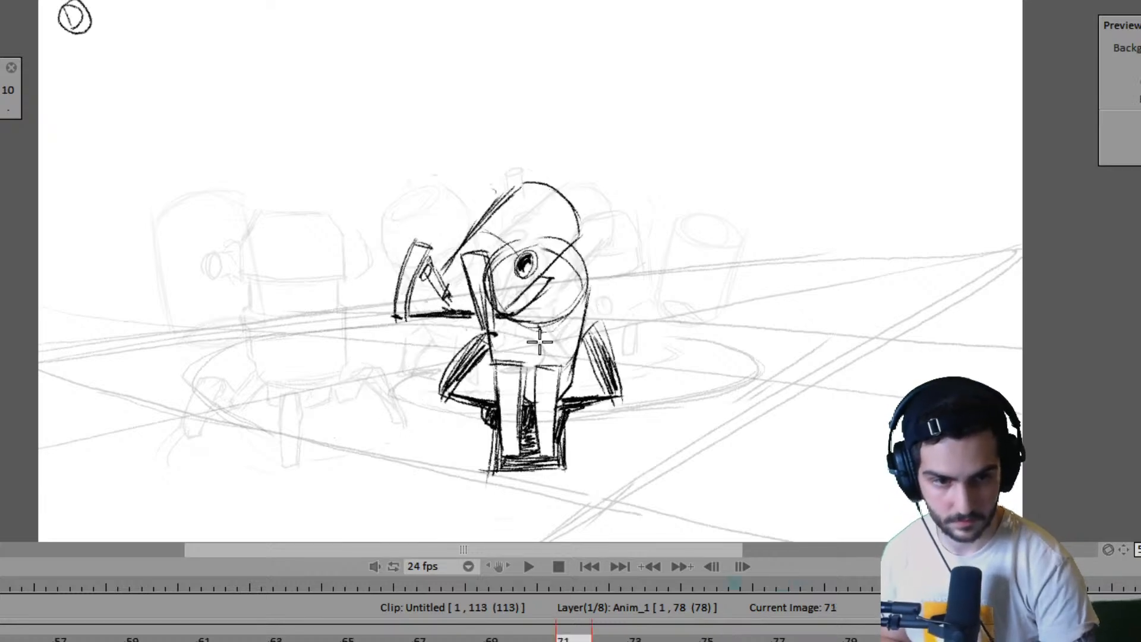
key("Right")
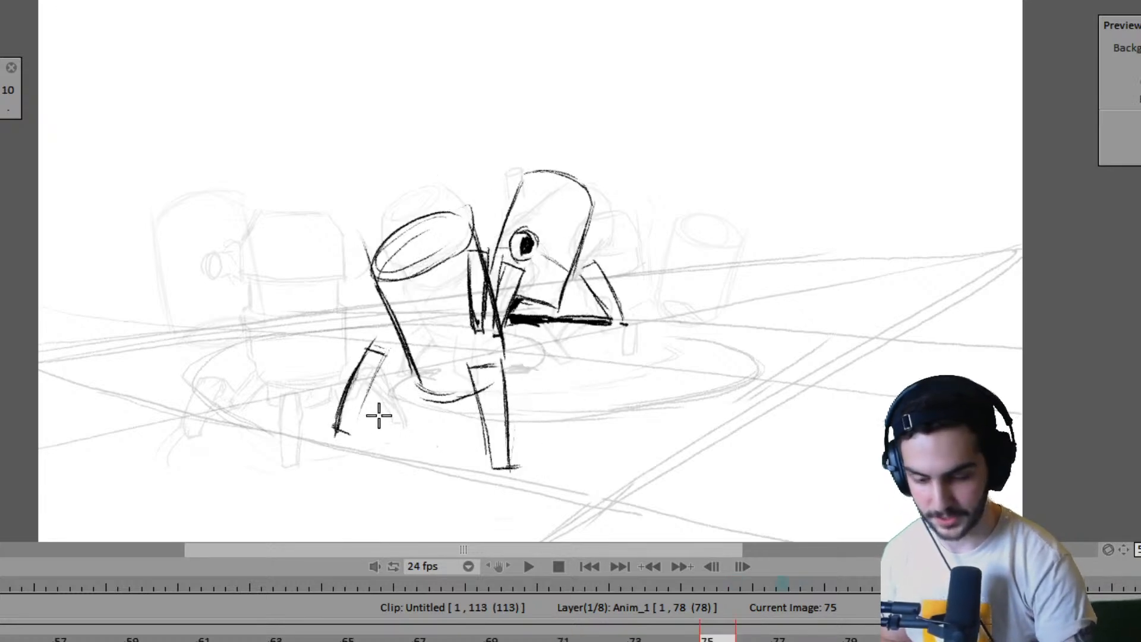
mouse_move(352, 427)
left_mouse_down()
mouse_move(415, 421)
mouse_move(349, 430)
mouse_move(392, 420)
left_mouse_up()
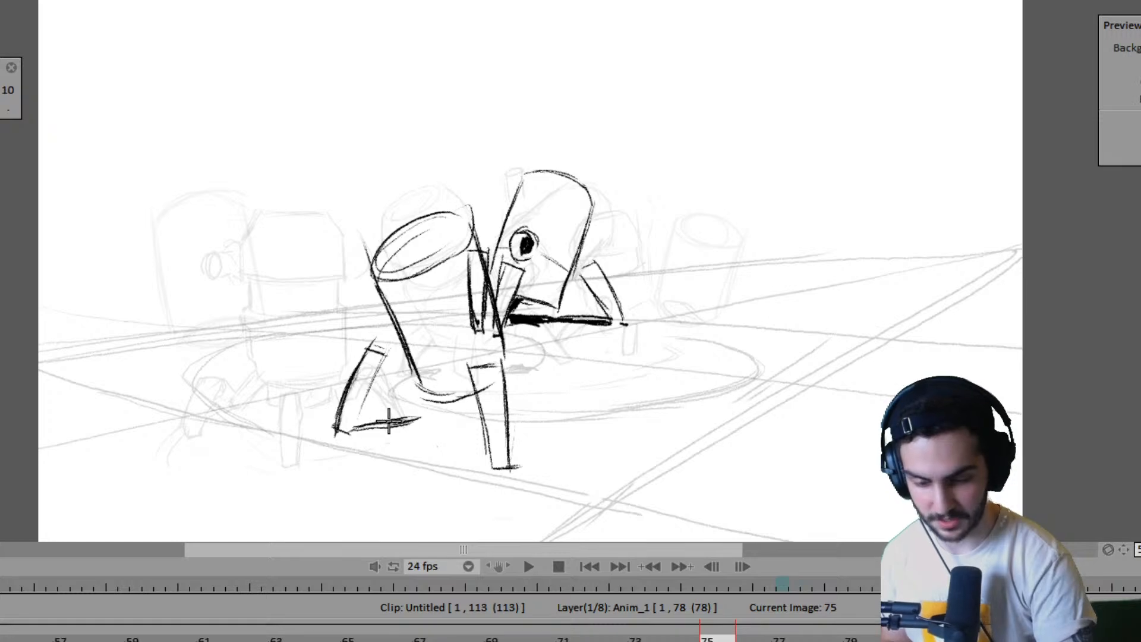
- Add a slanted edge joining the upright leg's lower end on frame 75, comparing with the preceding drawings
key("Left")
key("Left")
key("Left")
key("Left")
key("Right")
key("Right")
key("Right")
key("Right")
mouse_move(470, 443)
left_mouse_down()
mouse_move(466, 433)
mouse_move(488, 454)
left_mouse_up()
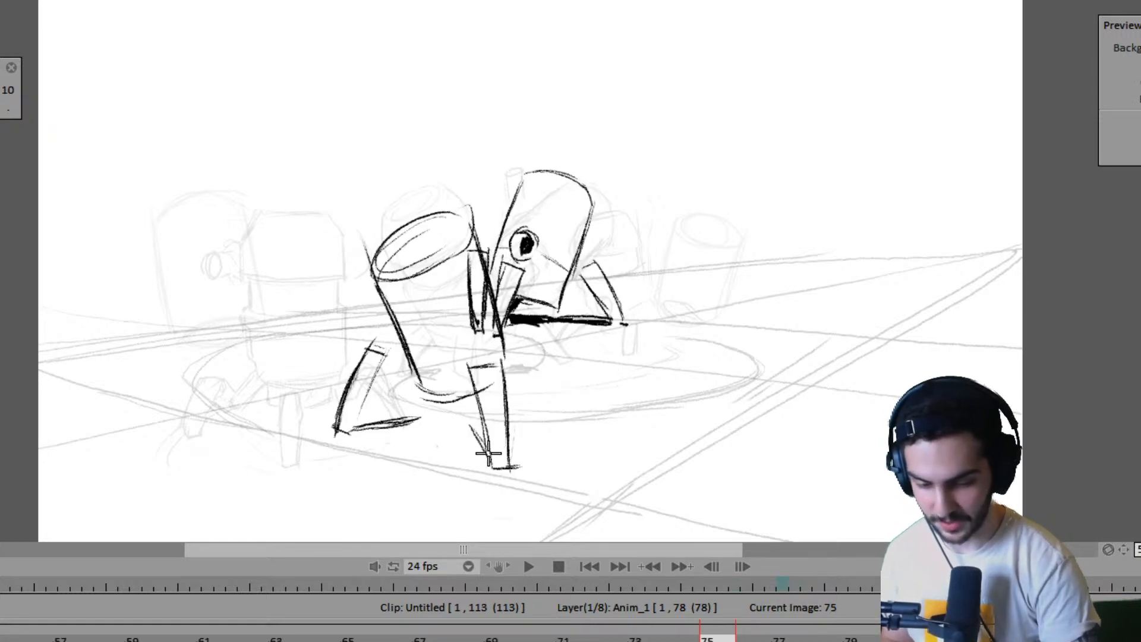
key("Left")
key("Left")
key("Left")
key("Left")
key("Right")
key("Right")
key("Right")
key("Right")
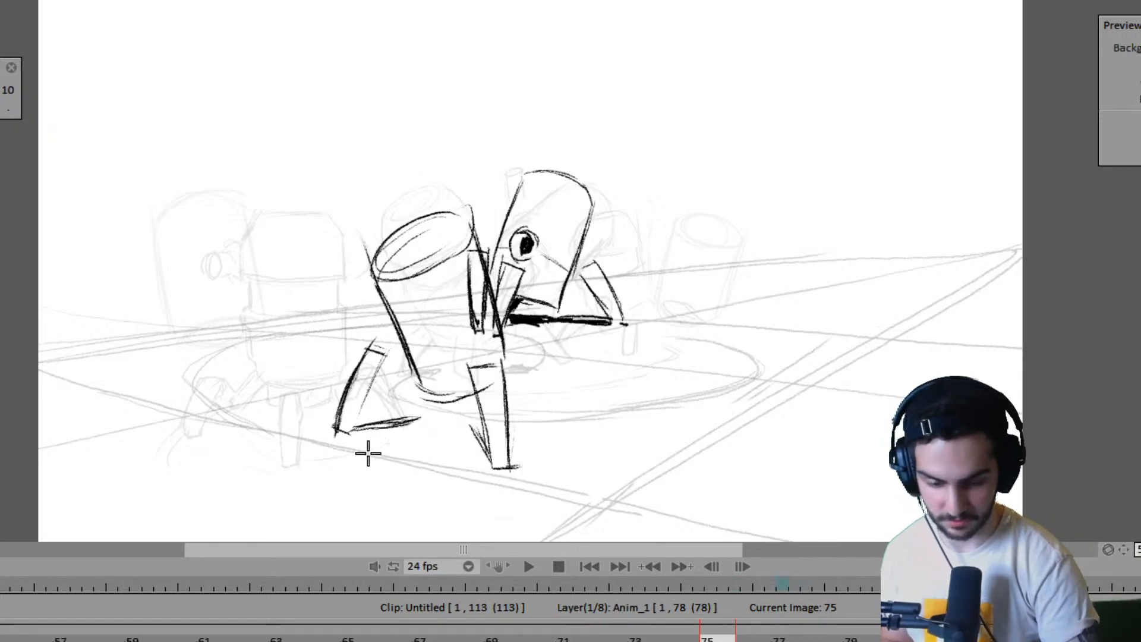
- Sketch a slanted four-sided foot plate on the ground between the near robot's two legs on frame 75
left_click_drag(327, 463, 432, 414)
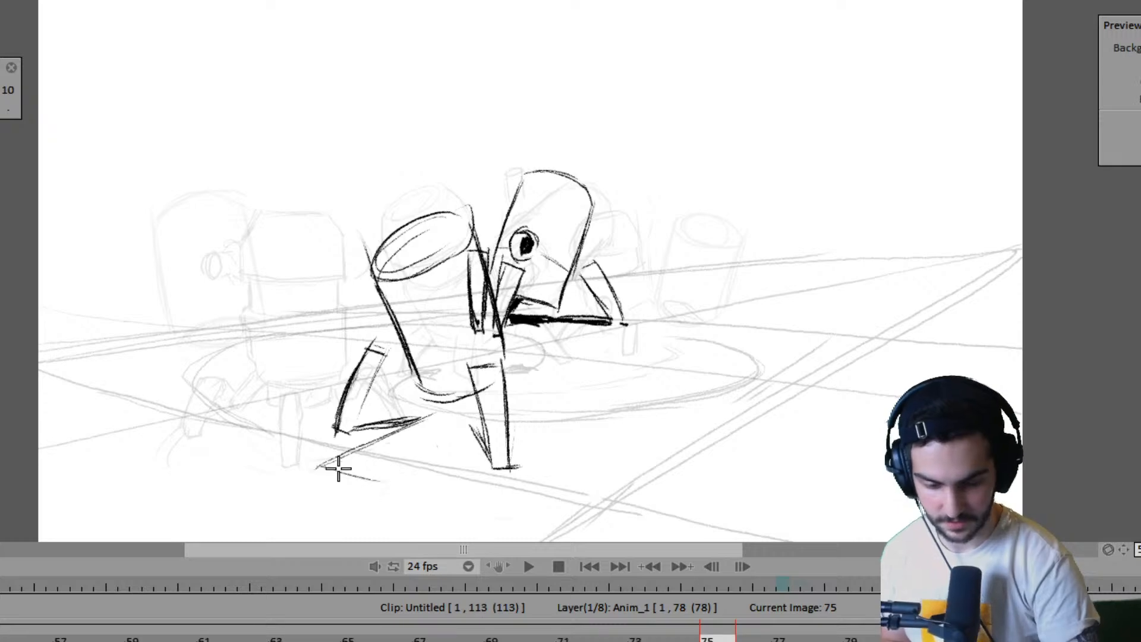
key("Left")
key("Left")
key("Left")
key("Left")
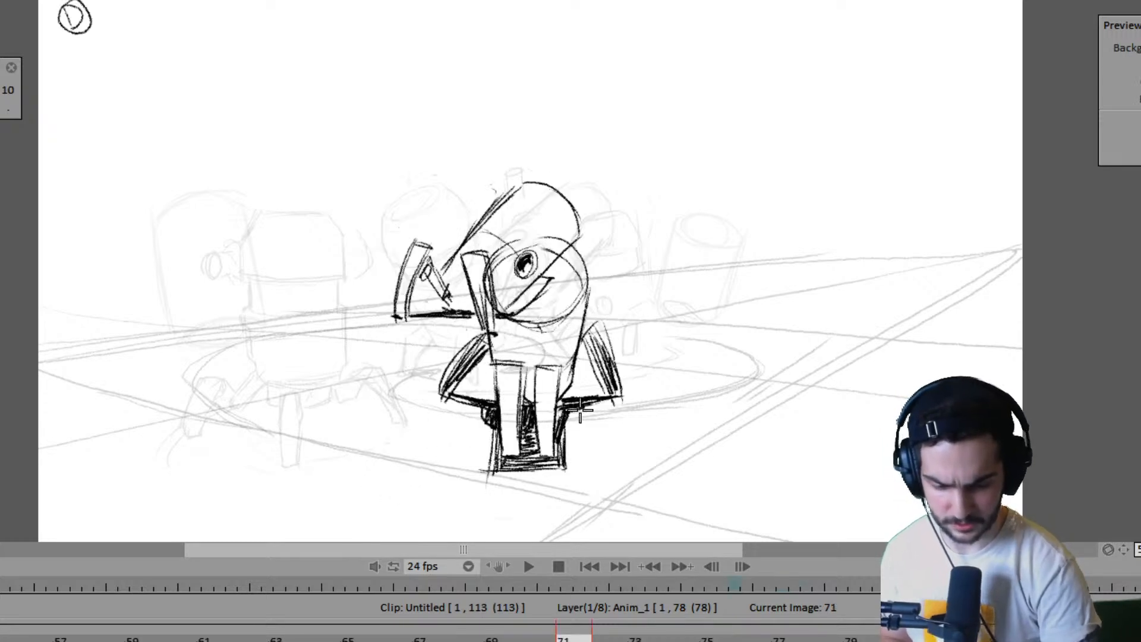
key("Right")
key("Right")
key("Right")
key("Right")
key("Left")
key("Left")
key("Left")
key("Left")
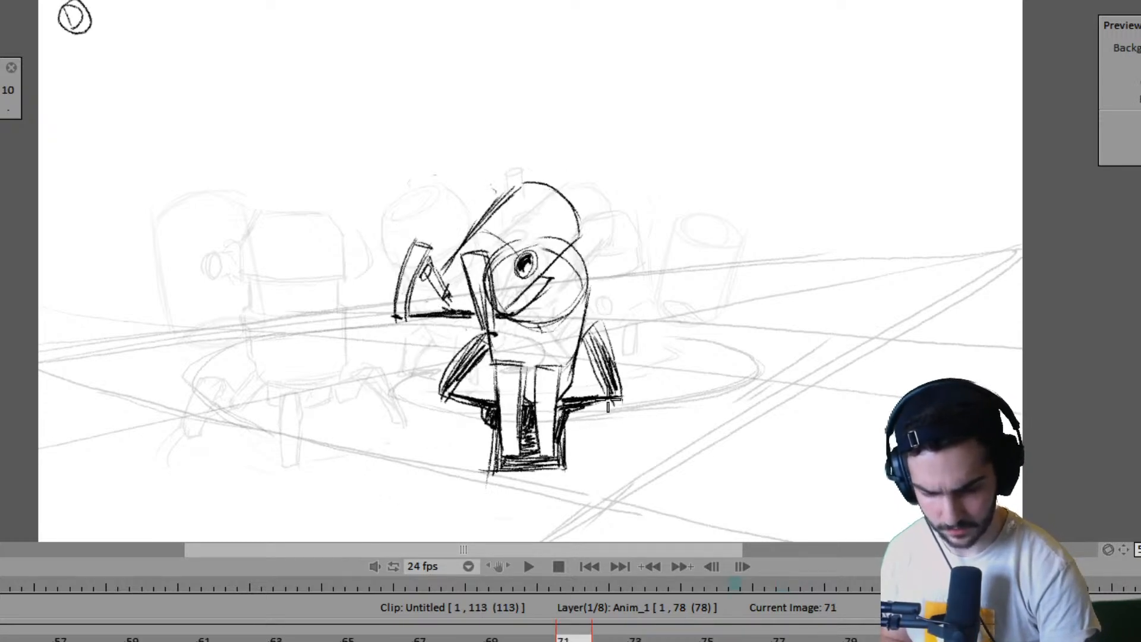
- Compare frames 71 and 75, and write the label CONTACT above the drawing on frame 75
key("Right")
key("Right")
key("Right")
key("Right")
key("Left")
key("Left")
key("Left")
key("Left")
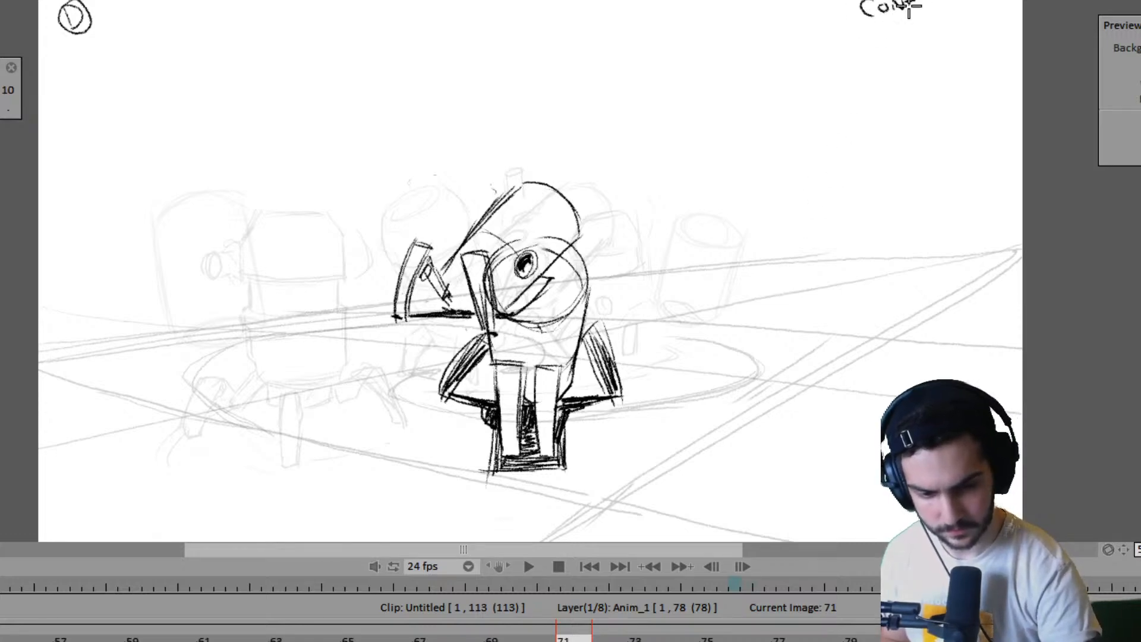
key("Right")
key("Right")
key("Right")
key("Right")
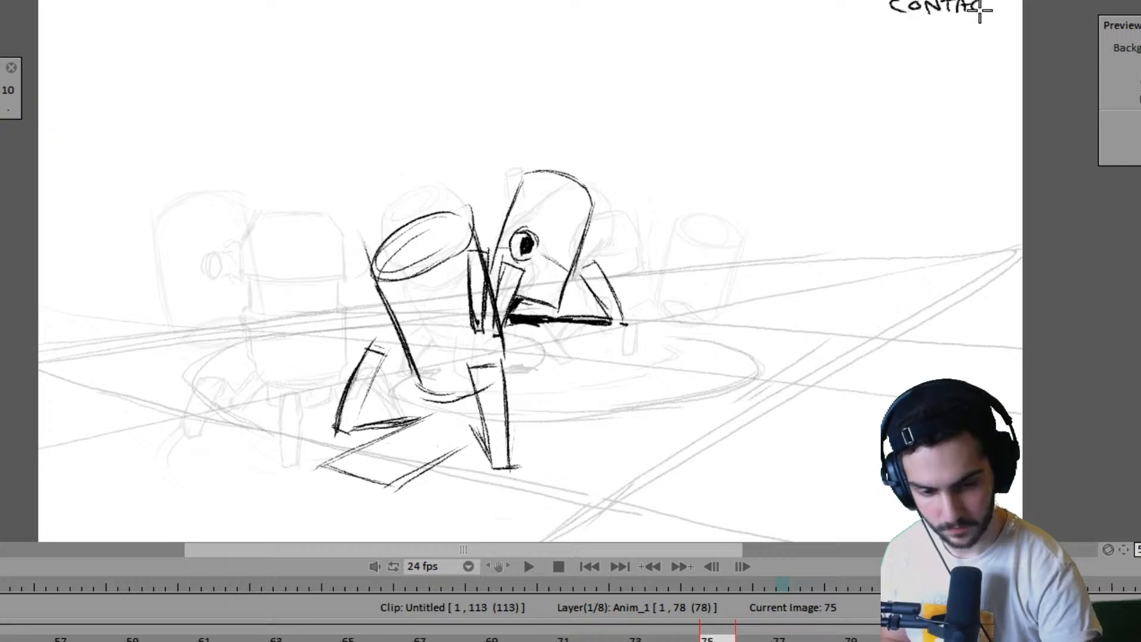
- Step back through the earlier poses to the start of the animation, play it through, and stop at frame 99
key("Left")
key("Left")
key("Left")
key("Left")
key("Left")
key("Left")
key("Left")
key("Left")
key("Left")
key("Left")
key("Left")
key("Left")
key("Left")
key("Left")
key("Left")
key("Left")
key("Left")
key("Left")
key("Left")
key("Left")
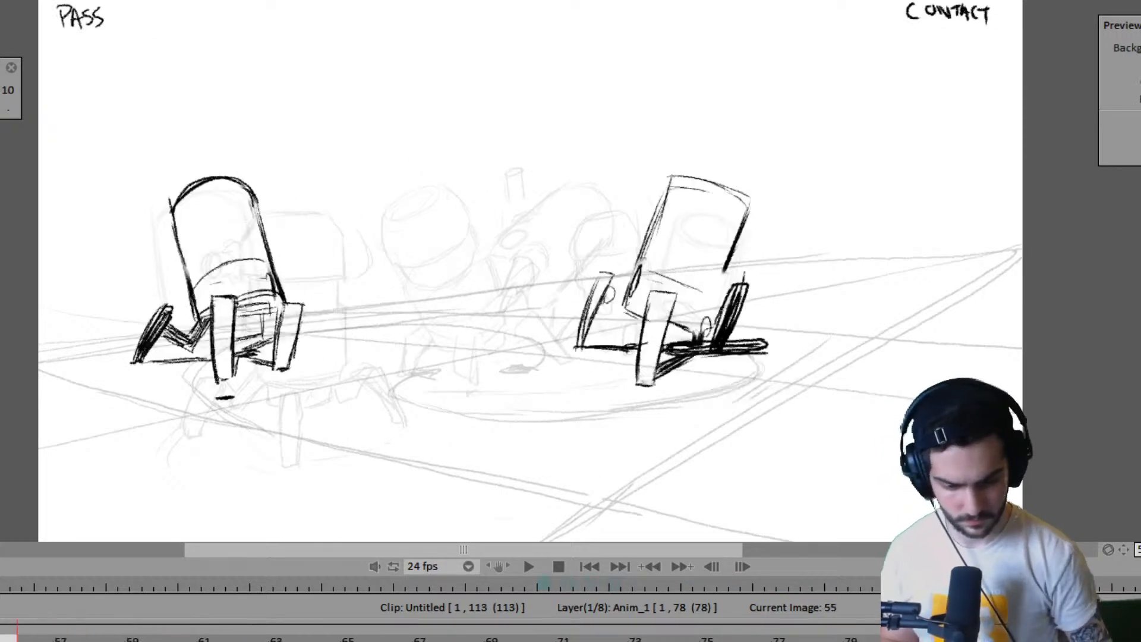
key("Left")
key("Left")
key("Left")
key("Left")
key("Left")
key("Left")
key("Left")
key("Left")
key("Left")
key("Left")
key("Left")
key("Left")
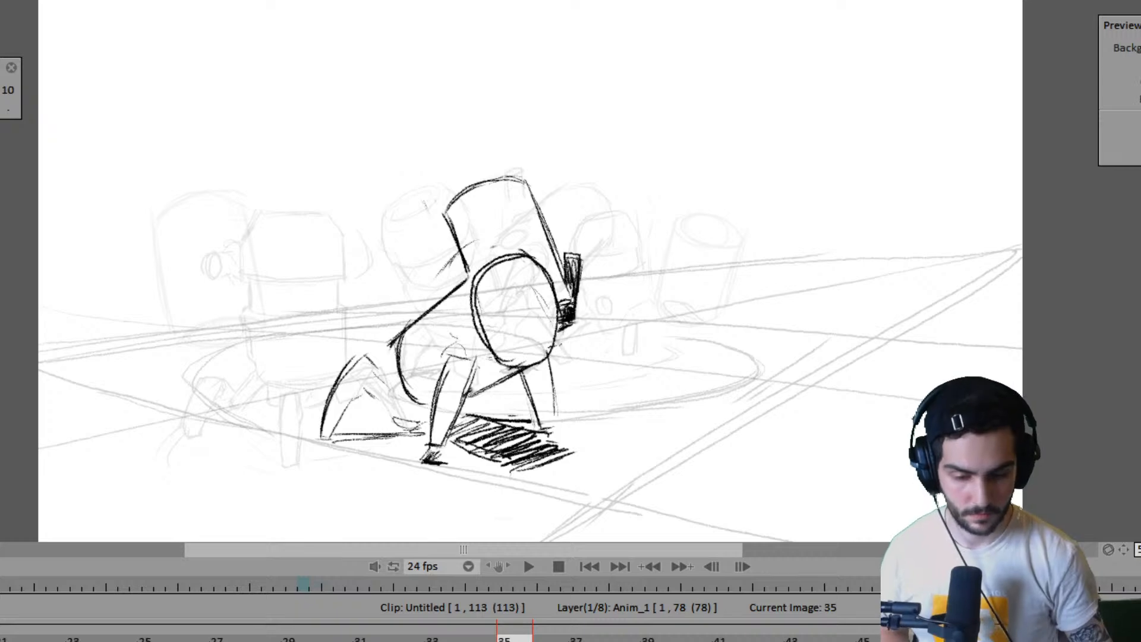
key("Left")
key("Left")
key("Left")
key("Left")
key("Left")
key("Left")
key("Left")
key("Left")
key("Left")
key("Left")
key("Left")
key("Left")
key("Left")
key("Left")
key("Left")
key("Left")
key("Left")
key("Left")
key("Left")
key("Left")
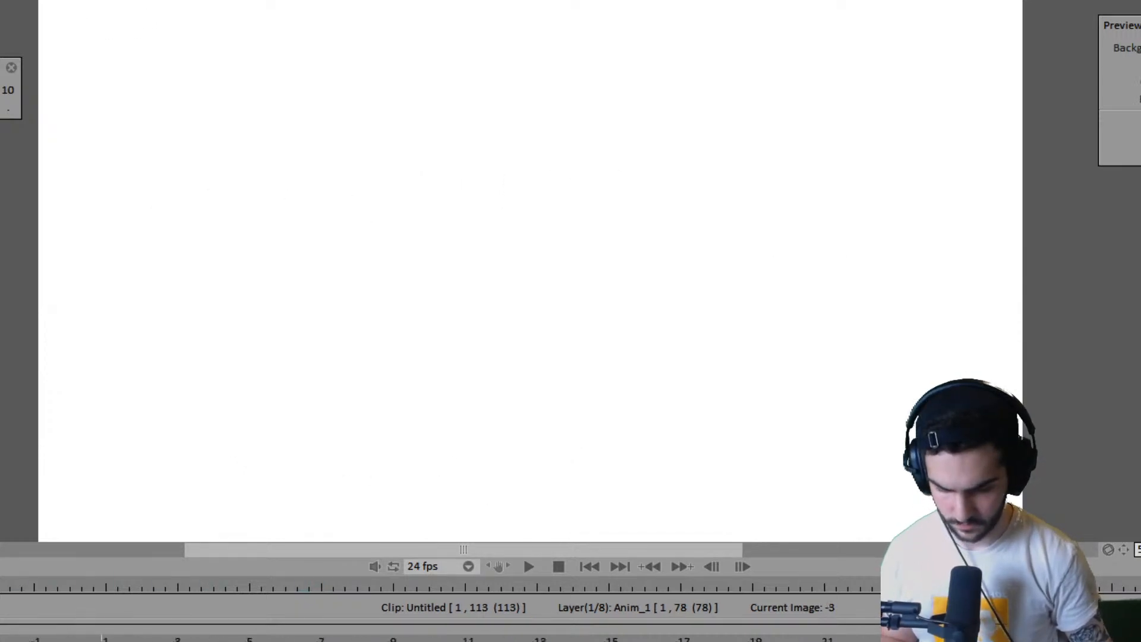
key("space")
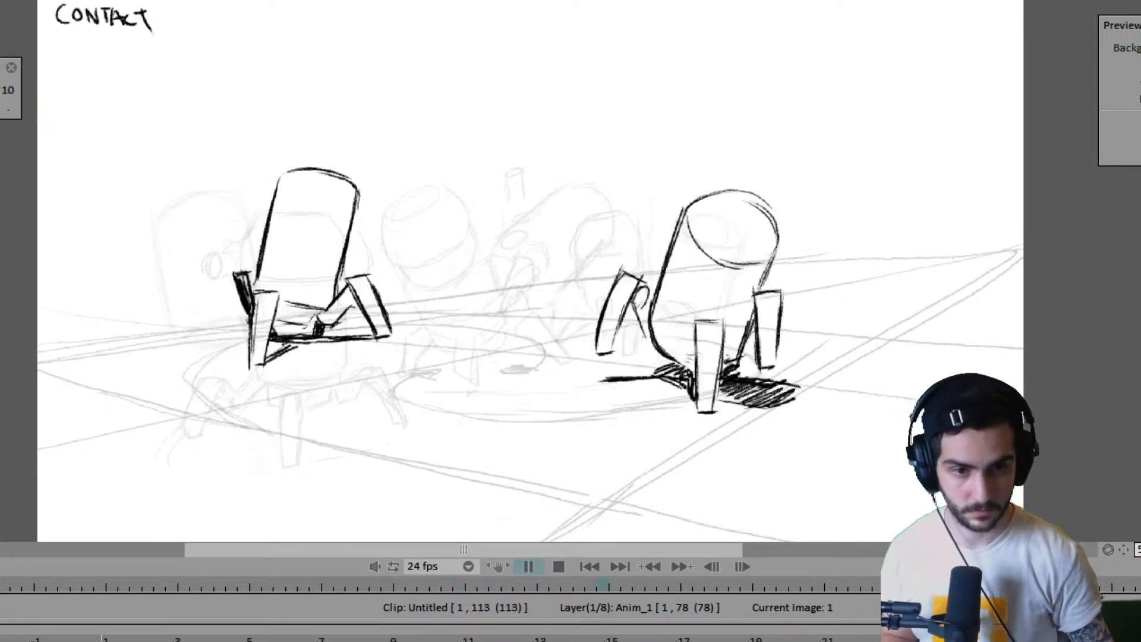
key("Return")
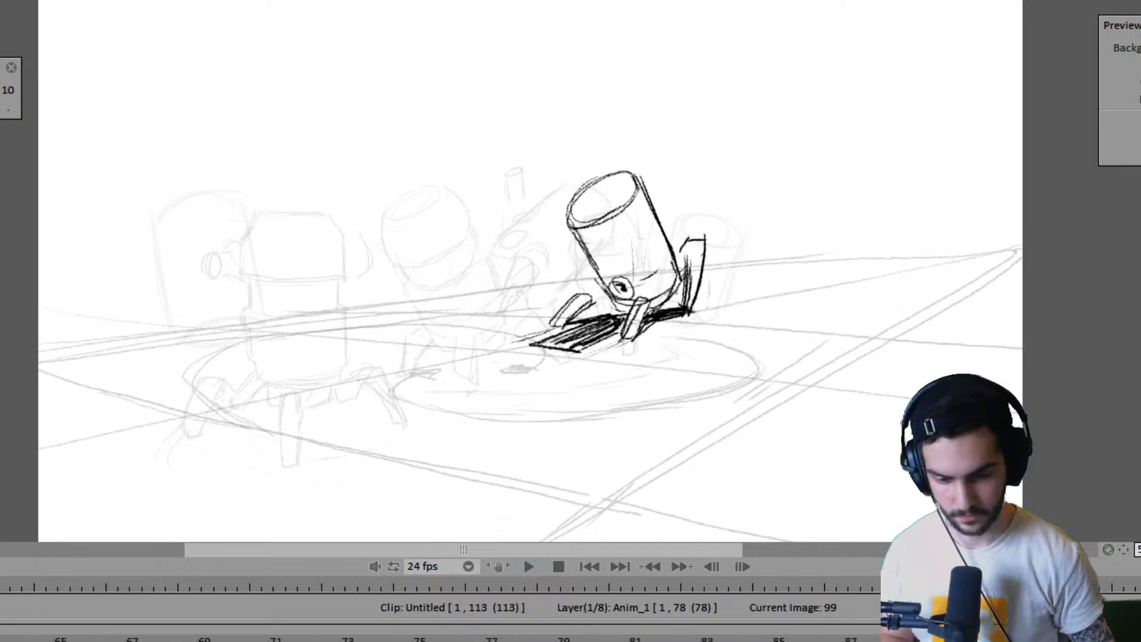
- Step back from frame 99 through frames 85, 75 and 71 to frame 67, examining the robots' successive poses
key("Left")
key("Left")
key("Left")
key("Left")
key("Left")
key("Left")
key("Left")
key("Left")
key("Left")
key("Left")
key("Left")
key("Left")
key("Left")
key("Left")
key("Left")
key("Left")
key("Left")
key("Left")
key("Left")
key("Left")
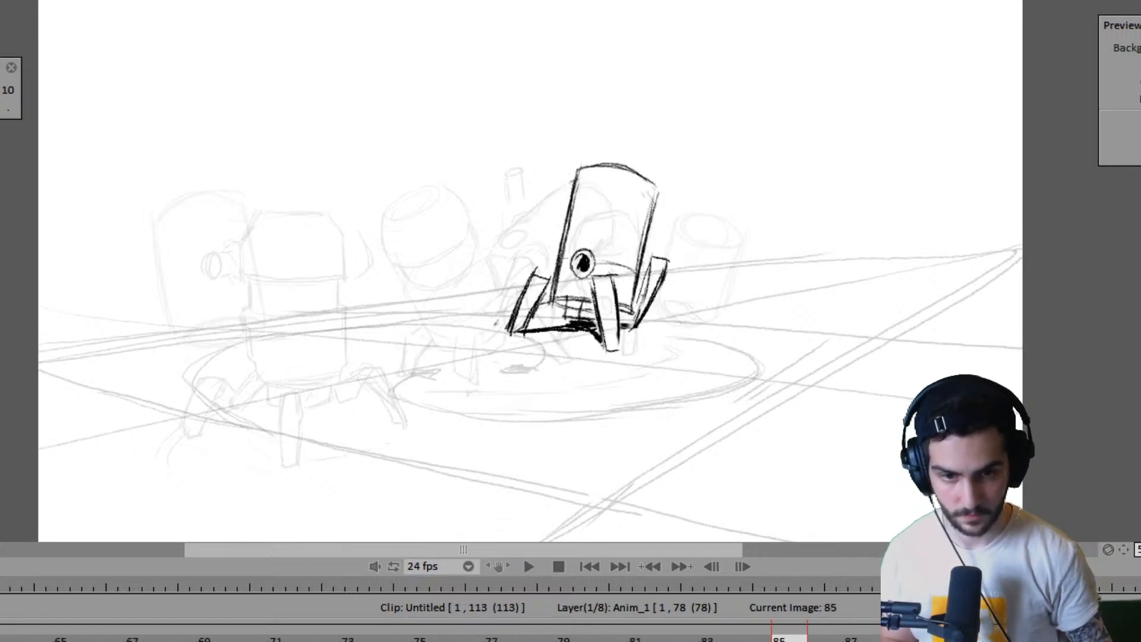
key("Right")
key("Right")
key("Right")
key("Right")
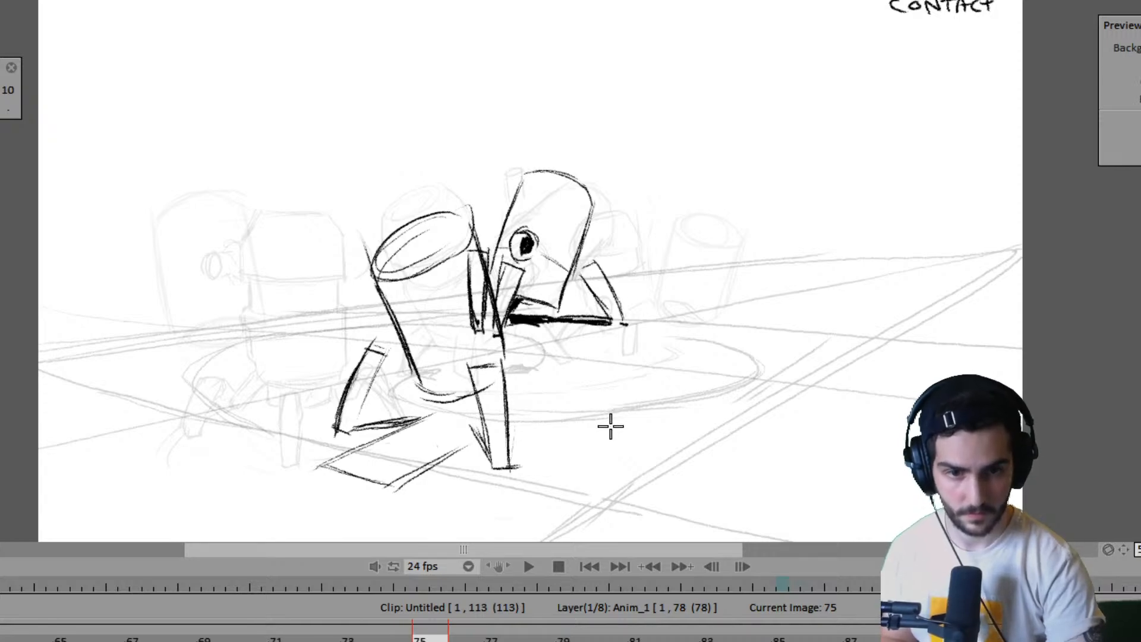
key("Left")
key("Left")
key("Left")
key("Left")
key("Left")
key("Left")
key("Left")
key("Left")
key("Right")
key("Right")
key("Right")
key("Right")
key("Right")
key("Right")
key("Right")
key("Right")
key("Left")
key("Left")
key("Left")
key("Left")
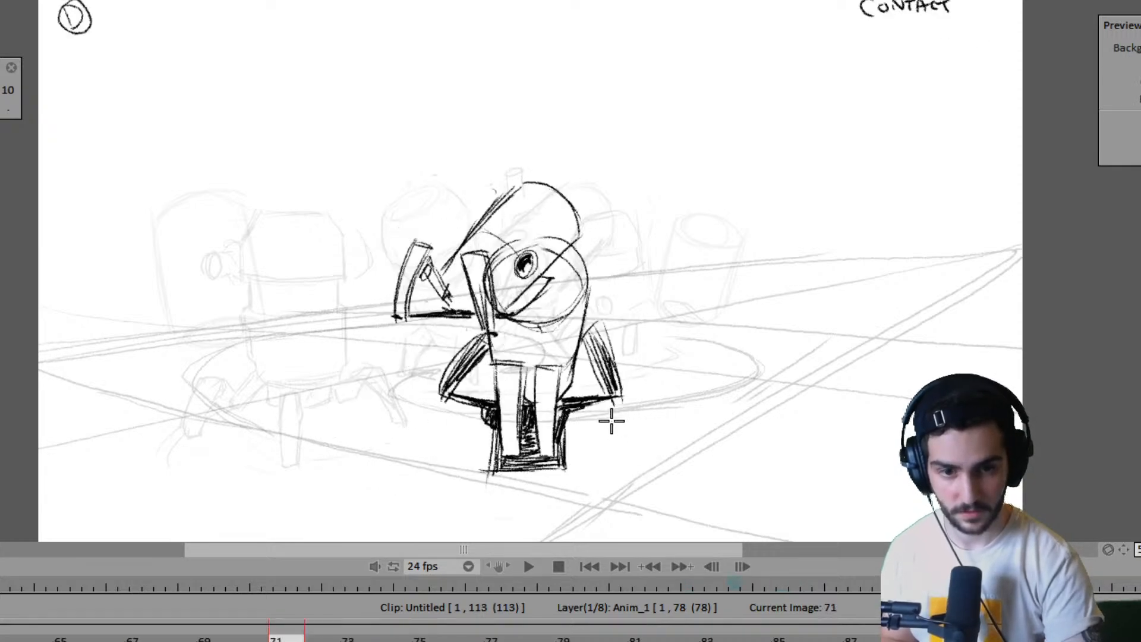
key("Left")
key("Left")
key("Left")
key("Left")
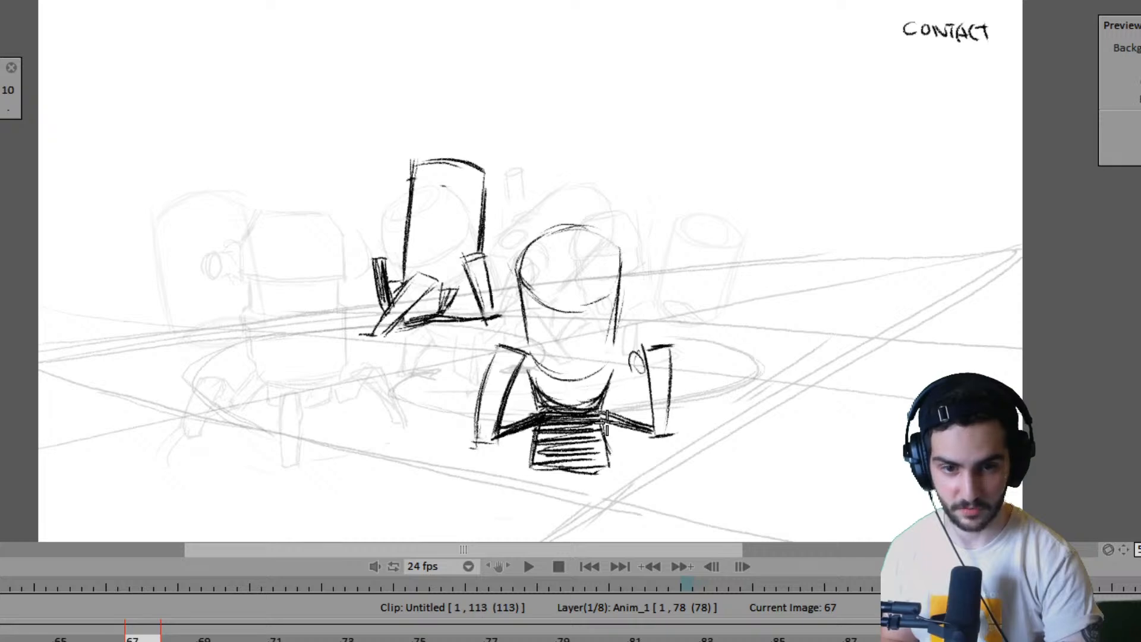
key("Left")
key("Left")
key("Left")
key("Left")
key("Right")
key("Right")
key("Right")
key("Right")
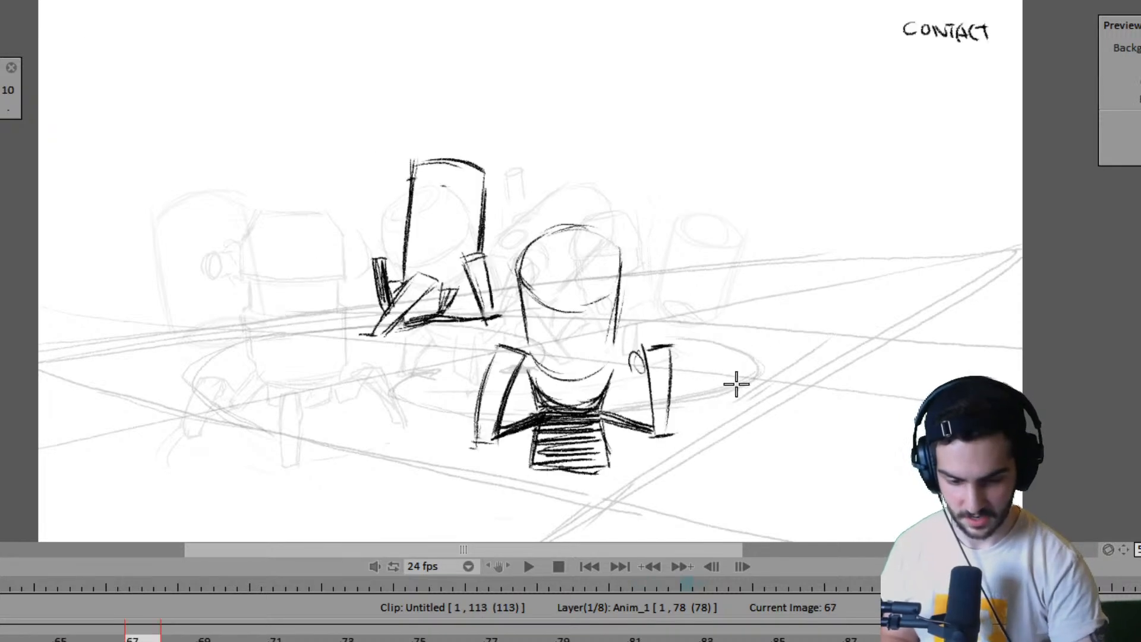
- Flip repeatedly between frames 71 and 75 to compare the near robot's leg and foot positions, ending on frame 75
key("Right")
key("Right")
key("Right")
key("Right")
key("Right")
key("Right")
key("Right")
key("Right")
key("Left")
key("Left")
key("Left")
key("Left")
key("Right")
key("Right")
key("Right")
key("Right")
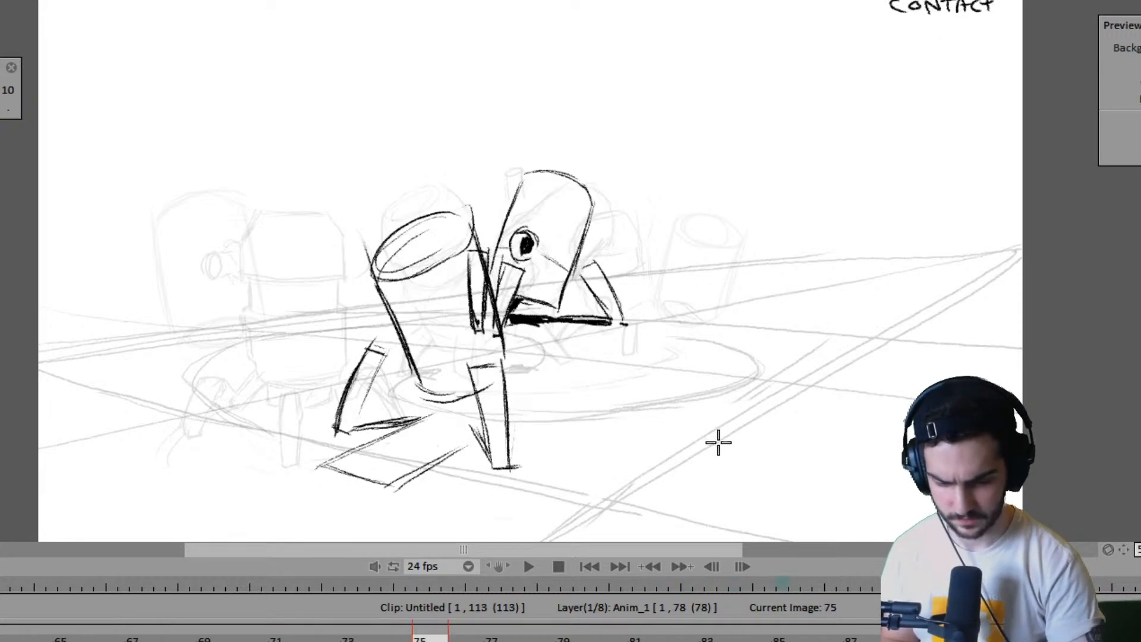
key("Left")
key("Left")
key("Left")
key("Left")
key("Right")
key("Right")
key("Right")
key("Right")
key("Left")
key("Left")
key("Left")
key("Left")
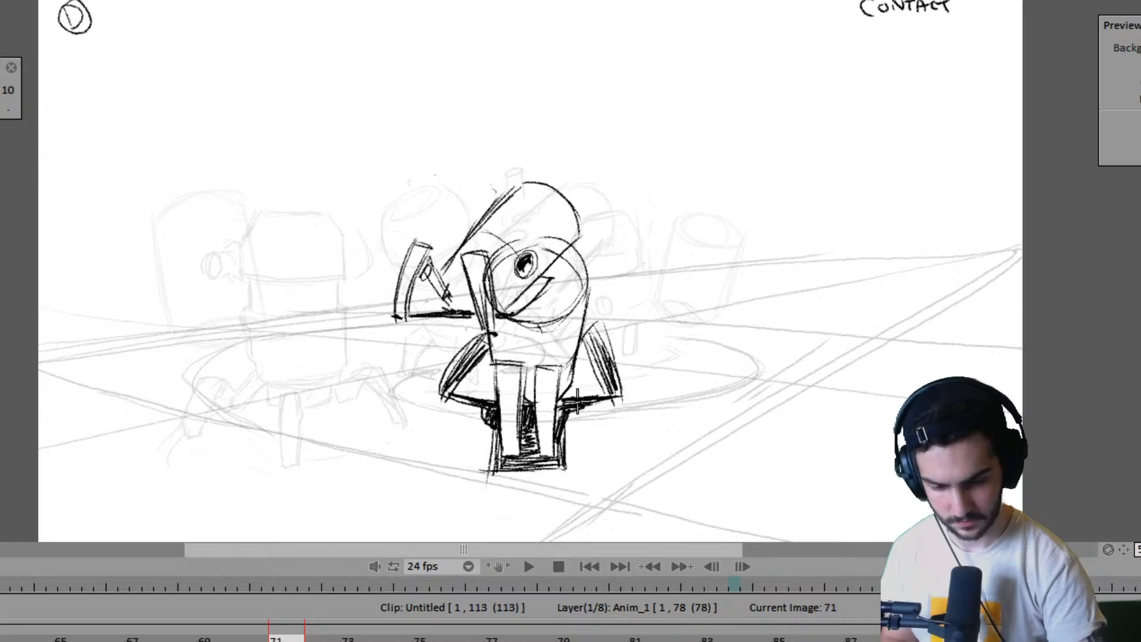
key("Right")
key("Right")
key("Right")
key("Right")
key("Left")
key("Left")
key("Left")
key("Left")
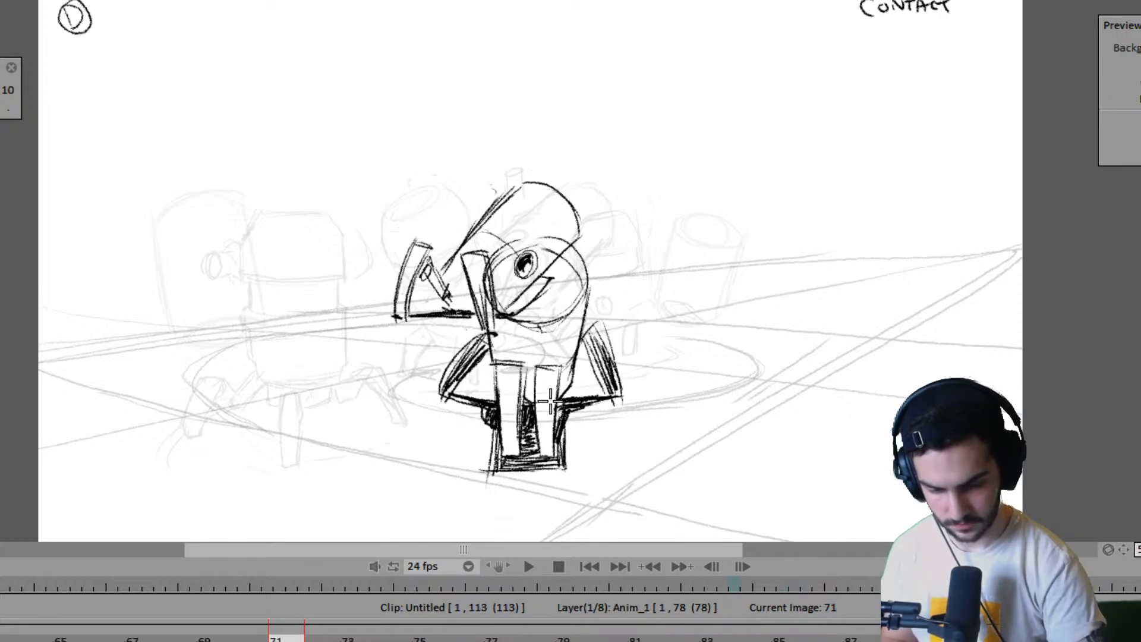
key("Right")
key("Right")
key("Right")
key("Right")
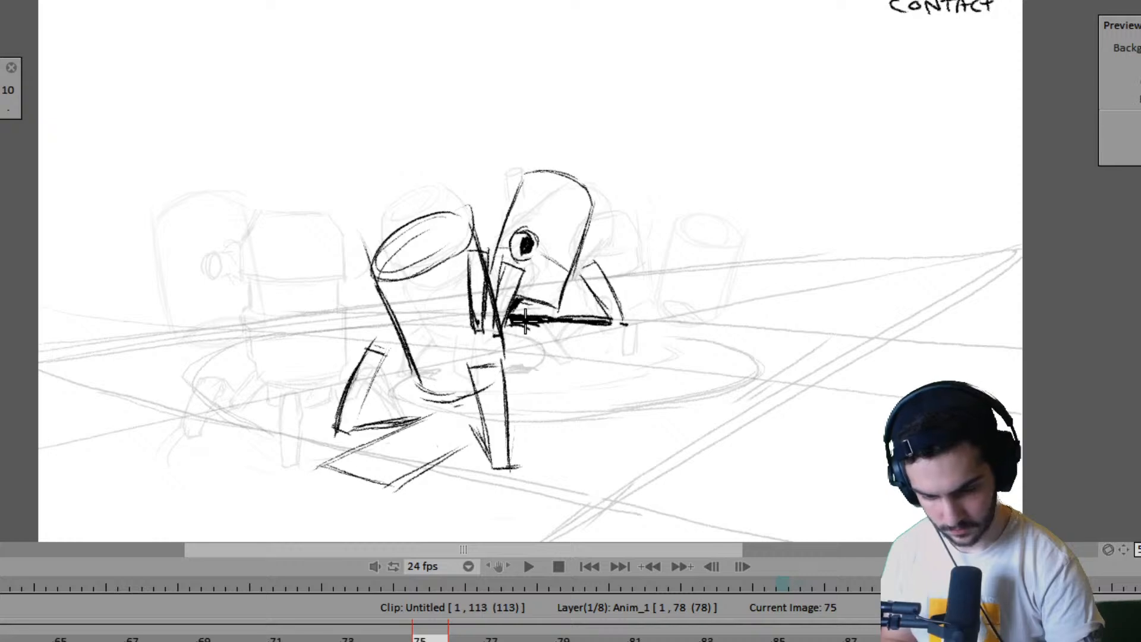
- Draw the near robot's remaining leg behind its upright leg and shade the slanted foot plate with dense diagonal hatching on frame 75
left_click_drag(526, 324, 522, 401)
left_click_drag(504, 360, 509, 404)
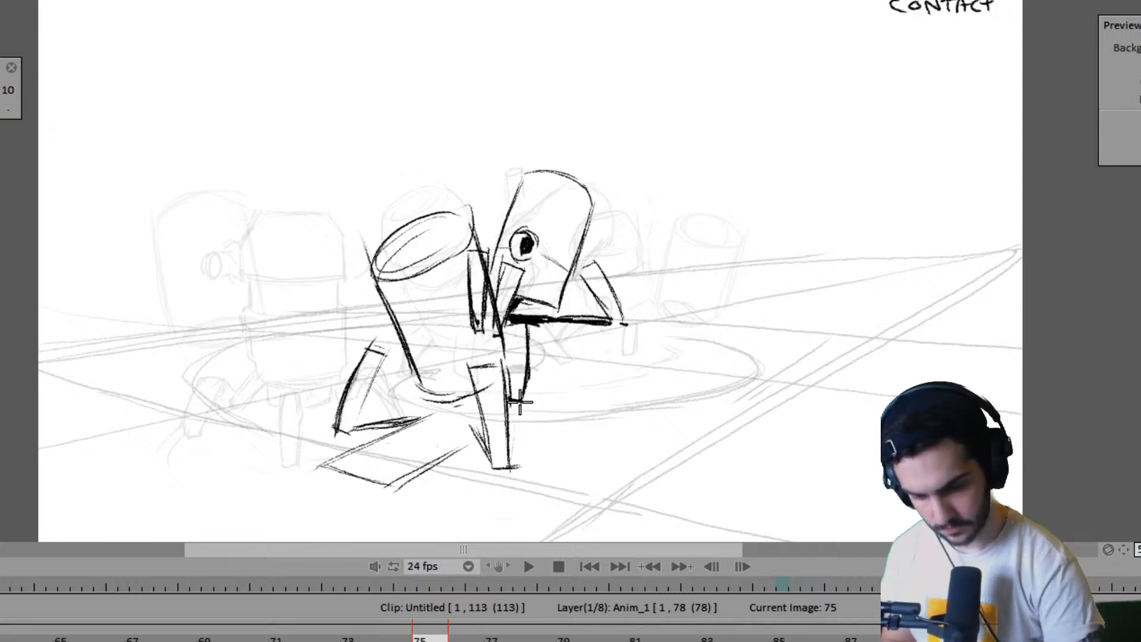
mouse_move(372, 419)
left_mouse_down()
mouse_move(427, 411)
mouse_move(431, 423)
mouse_move(478, 397)
mouse_move(465, 399)
mouse_move(450, 416)
mouse_move(472, 410)
left_mouse_up()
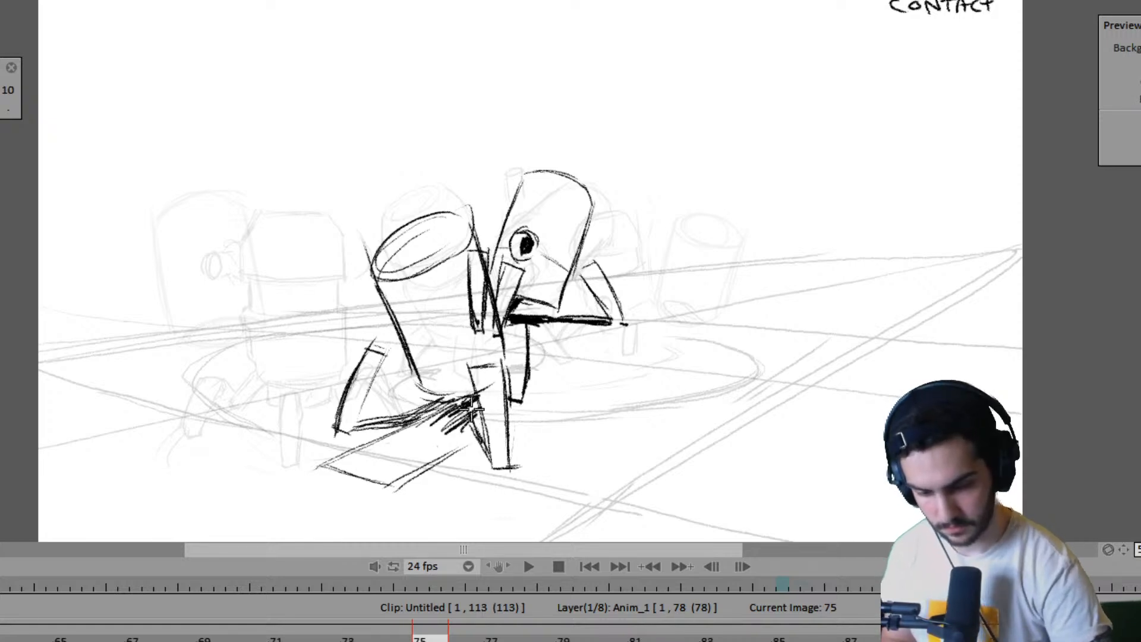
mouse_move(326, 469)
left_mouse_down()
mouse_move(419, 418)
mouse_move(432, 415)
mouse_move(360, 466)
mouse_move(454, 419)
mouse_move(408, 477)
mouse_move(482, 437)
left_mouse_up()
key("Left")
key("Right")
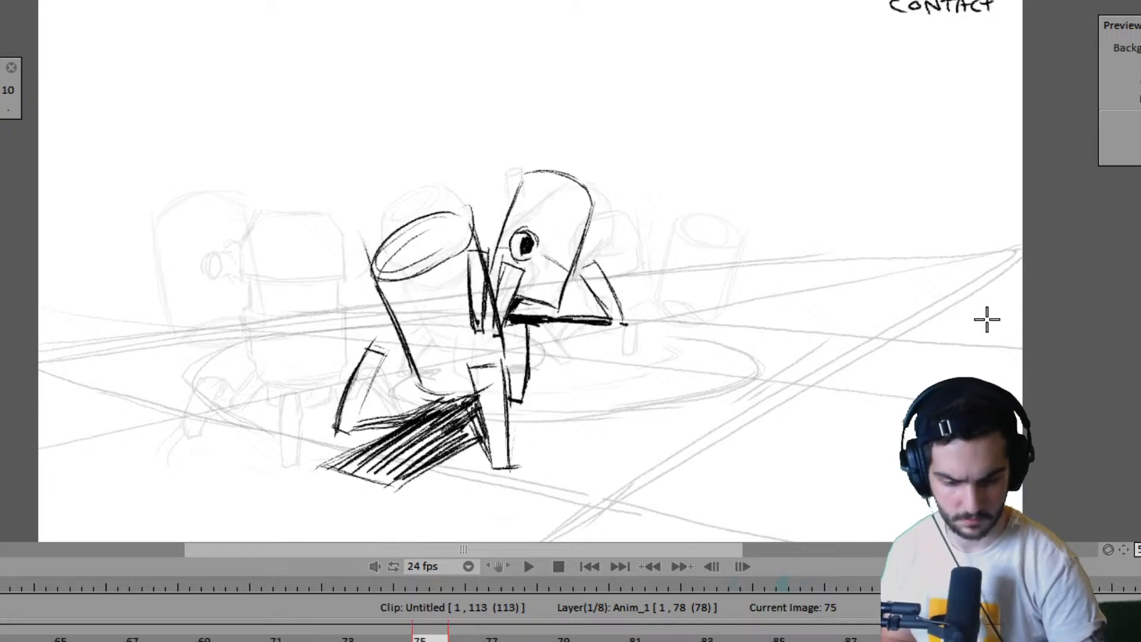
- Shorten the front end of the hatched foot plate on frame 75, checking it against the neighbouring drawings
key("Right")
key("Left")
key("Left")
key("Right")
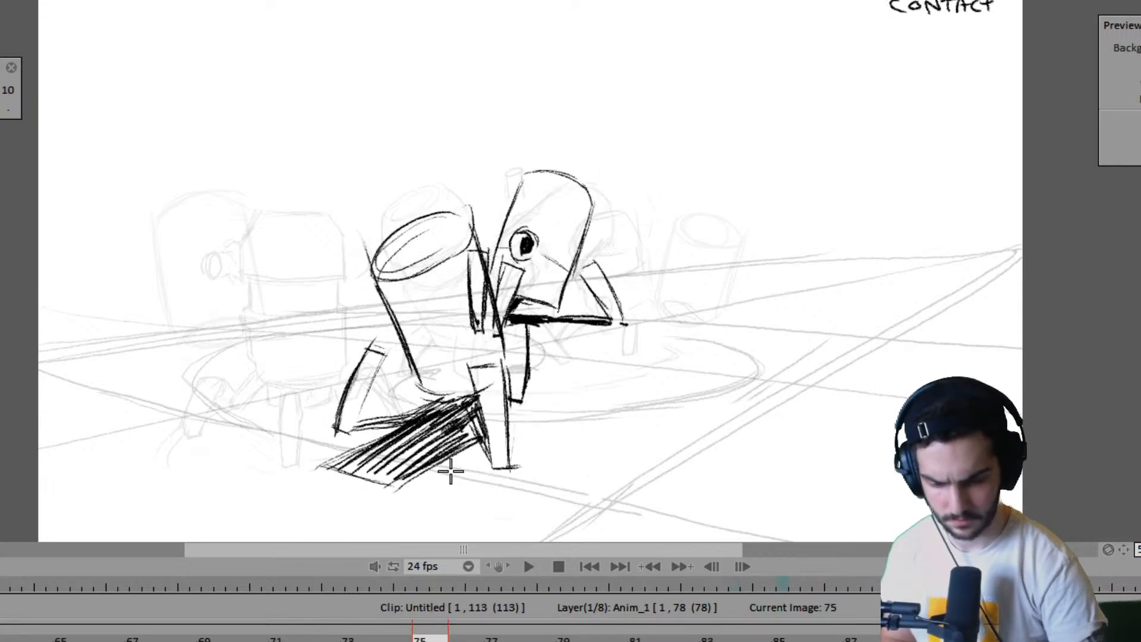
mouse_move(448, 466)
left_mouse_down()
mouse_move(327, 473)
mouse_move(392, 476)
mouse_move(340, 449)
mouse_move(405, 476)
mouse_move(385, 480)
mouse_move(460, 441)
left_mouse_up()
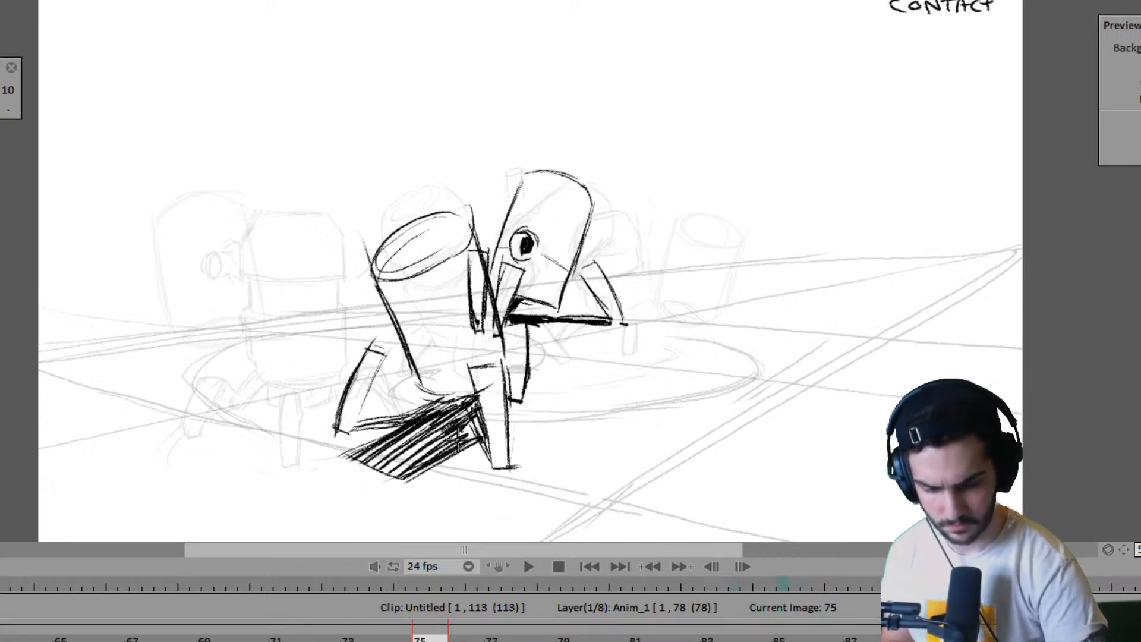
key("Left")
key("Right")
key("Left")
key("Right")
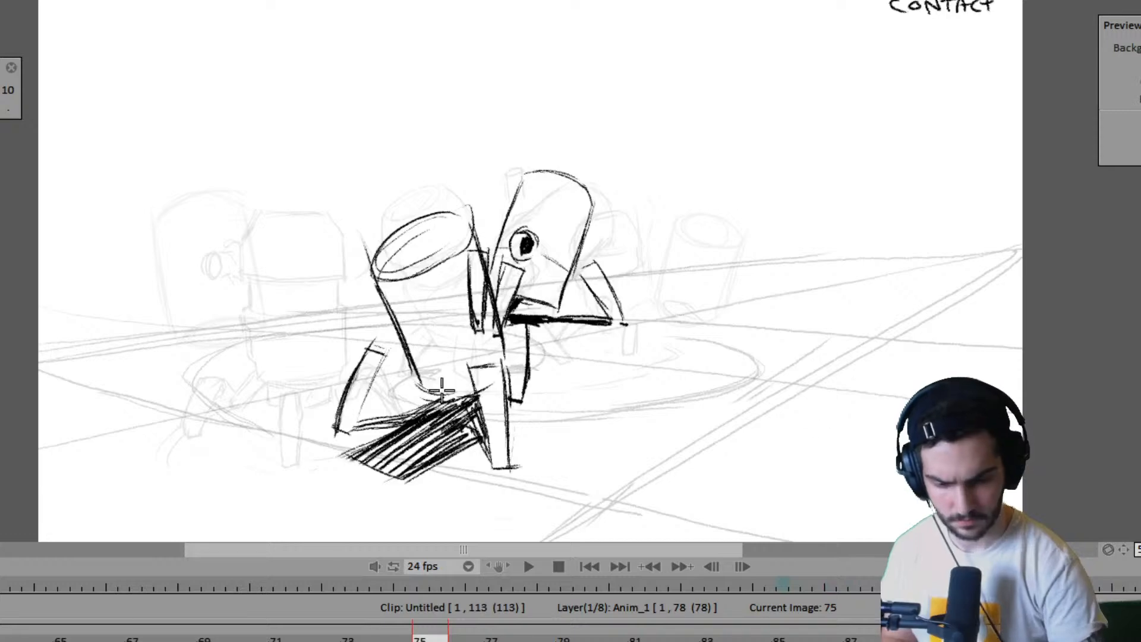
- Compare the near robot's pose on frame 75 with the earlier drawings back to frame 61
key("Left")
key("Left")
key("Left")
key("Left")
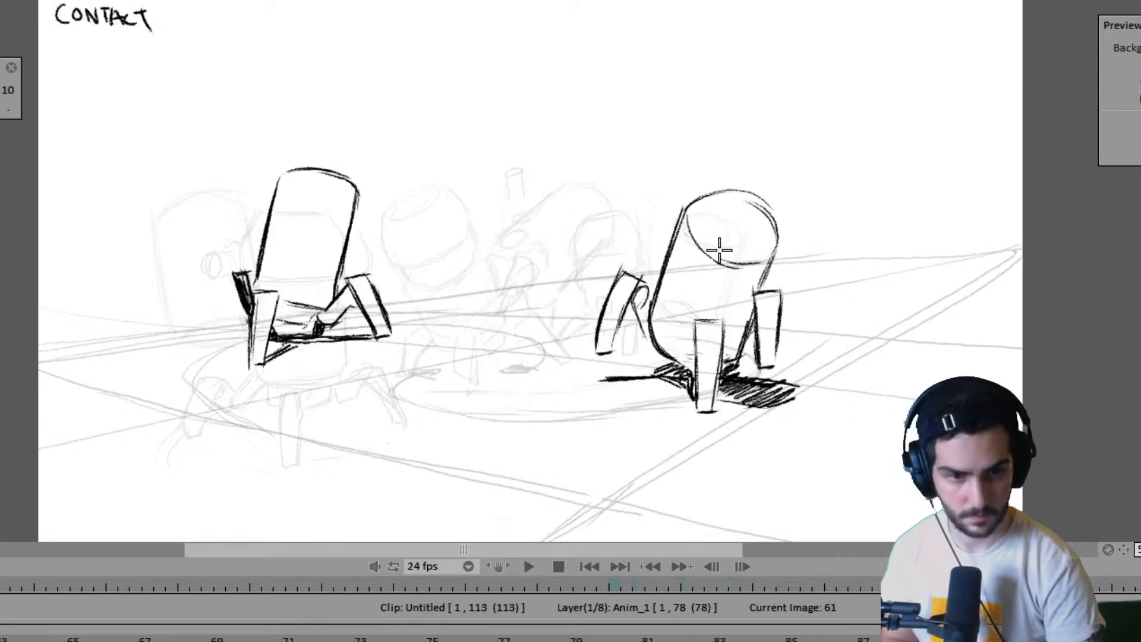
key("Right")
key("Right")
key("Right")
key("Right")
key("Left")
key("Left")
key("Left")
key("Left")
key("Left")
key("Right")
key("Right")
key("Right")
key("Right")
key("Right")
key("Right")
key("Right")
key("Right")
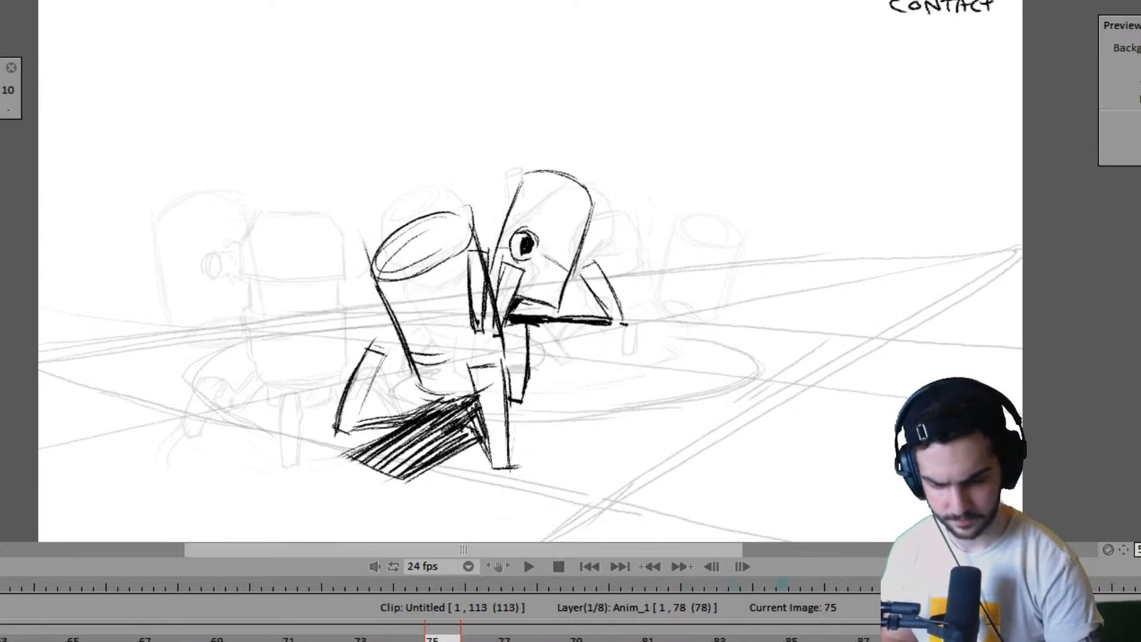
key("Left")
key("Right")
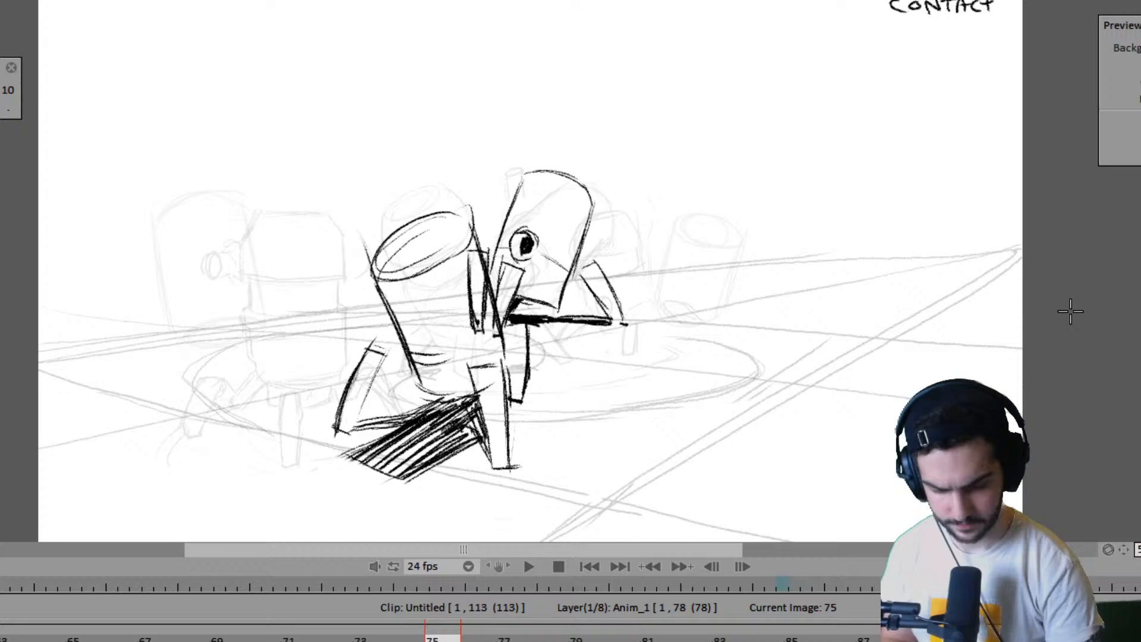
- Add a blank drawing at frame 79 on the Anim_1 layer and extend it to frame 82
left_click(561, 639)
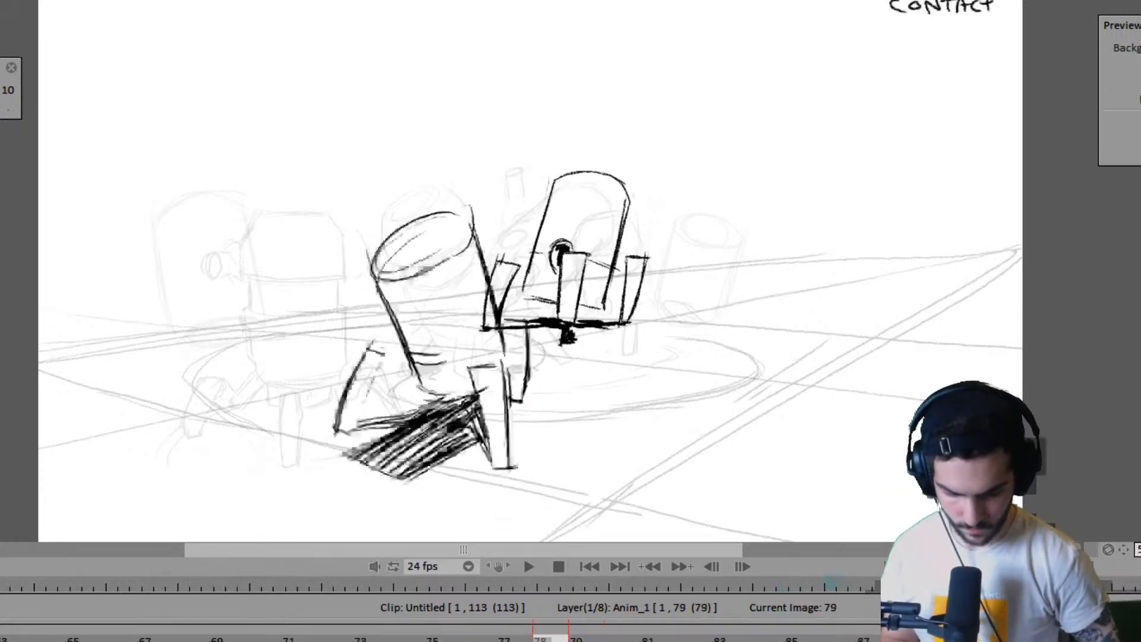
key("Right")
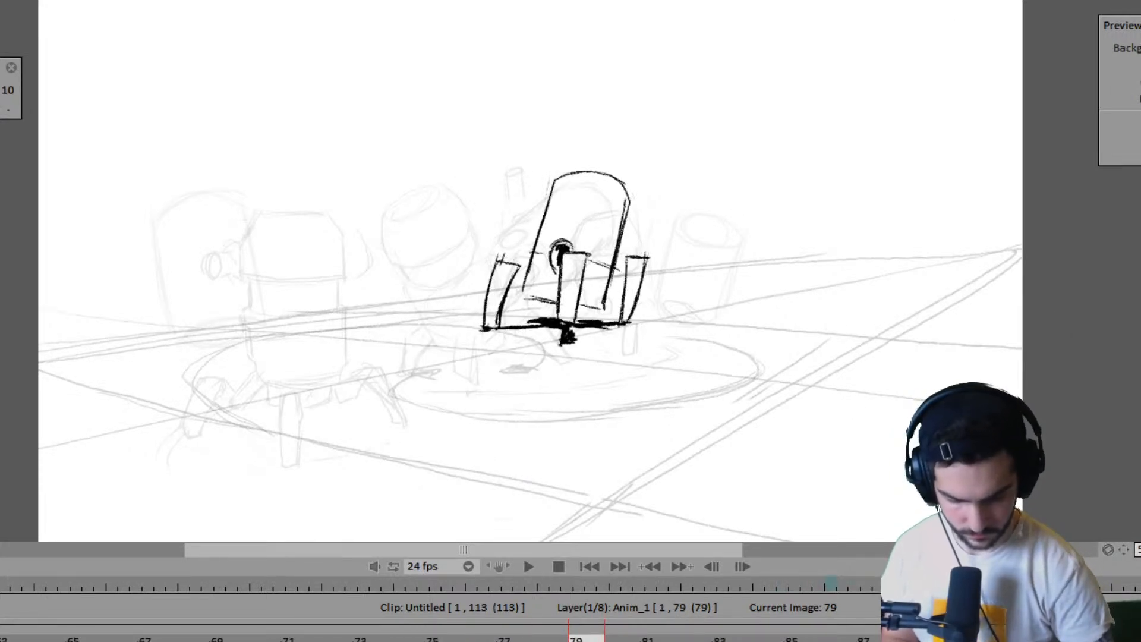
left_click_drag(609, 641, 646, 641)
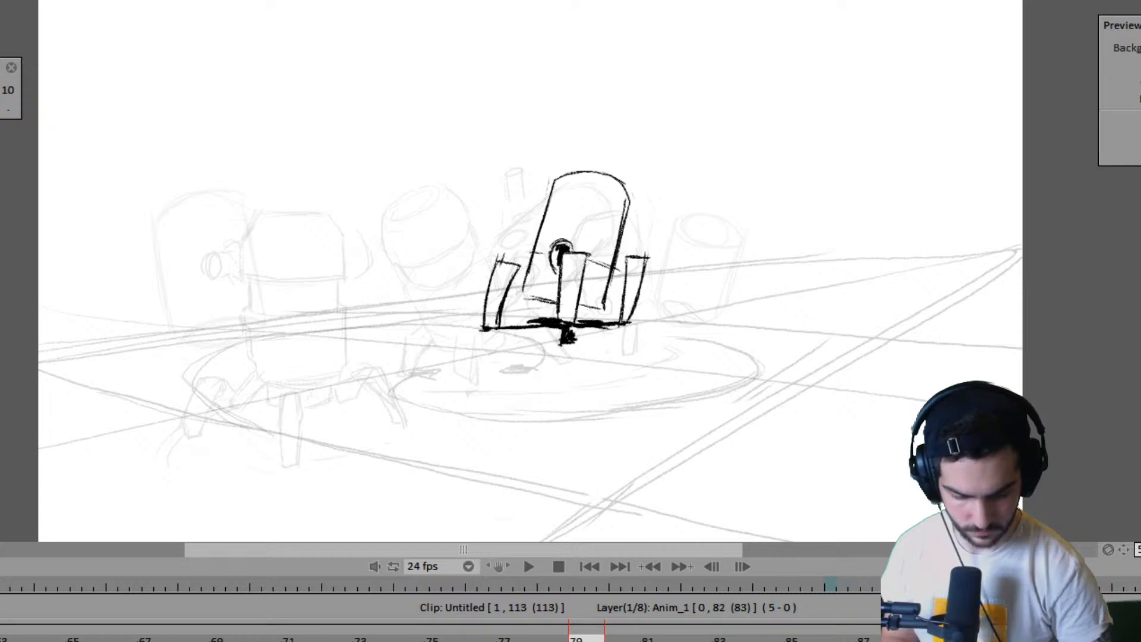
left_click_drag(717, 641, 715, 641)
- Go back to the early part of the timeline and play the animation to review the walk timing
scroll(570, 639, "left", 10)
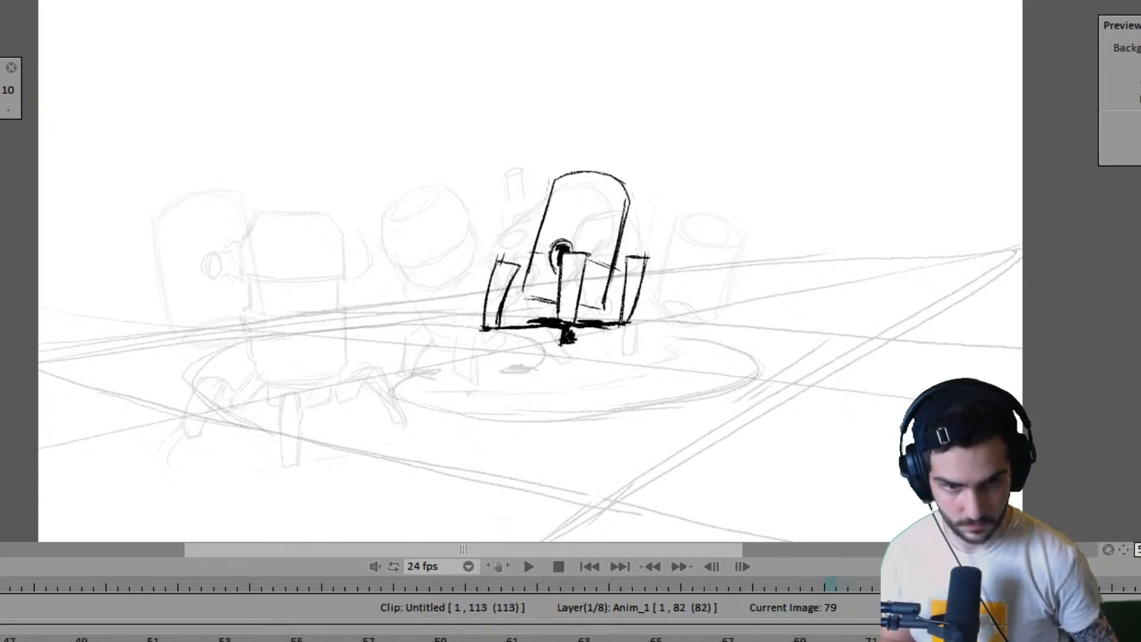
scroll(570, 640, "left", 3)
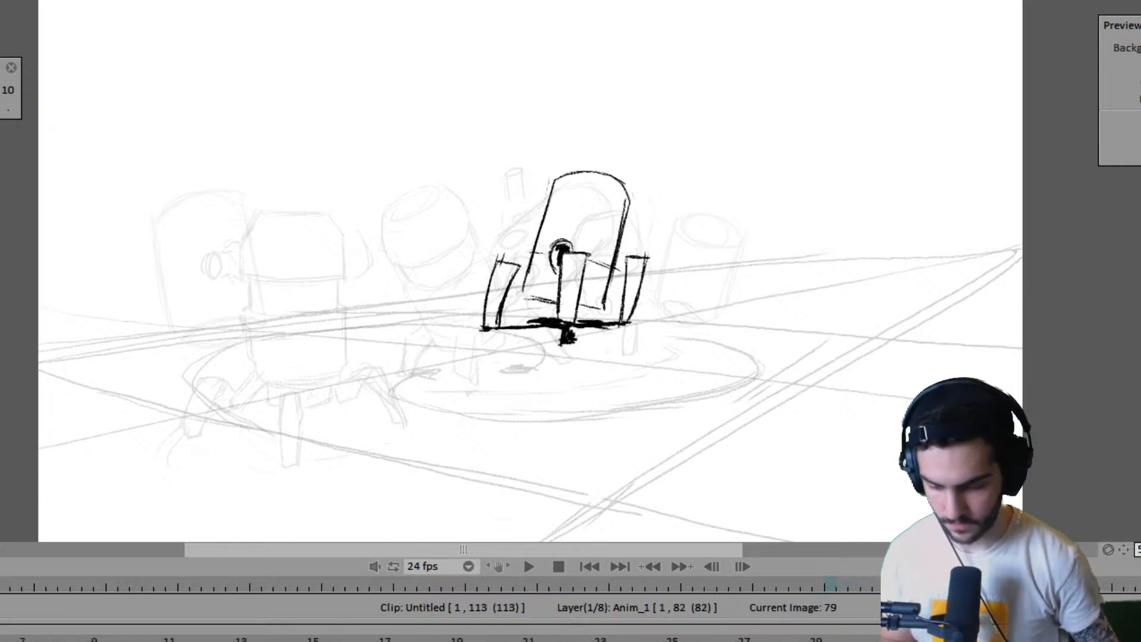
left_click_drag(0, 639, 1140, 640)
key("Right")
key("Left")
key("Left")
key("Left")
key("Left")
key("Left")
key("Left")
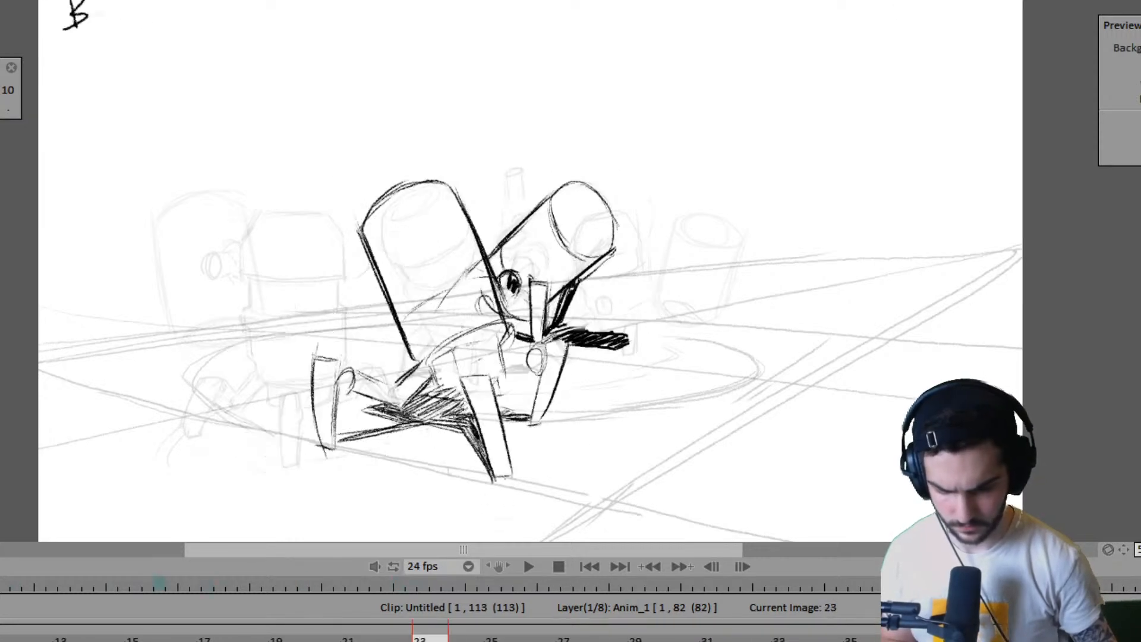
left_click(529, 566)
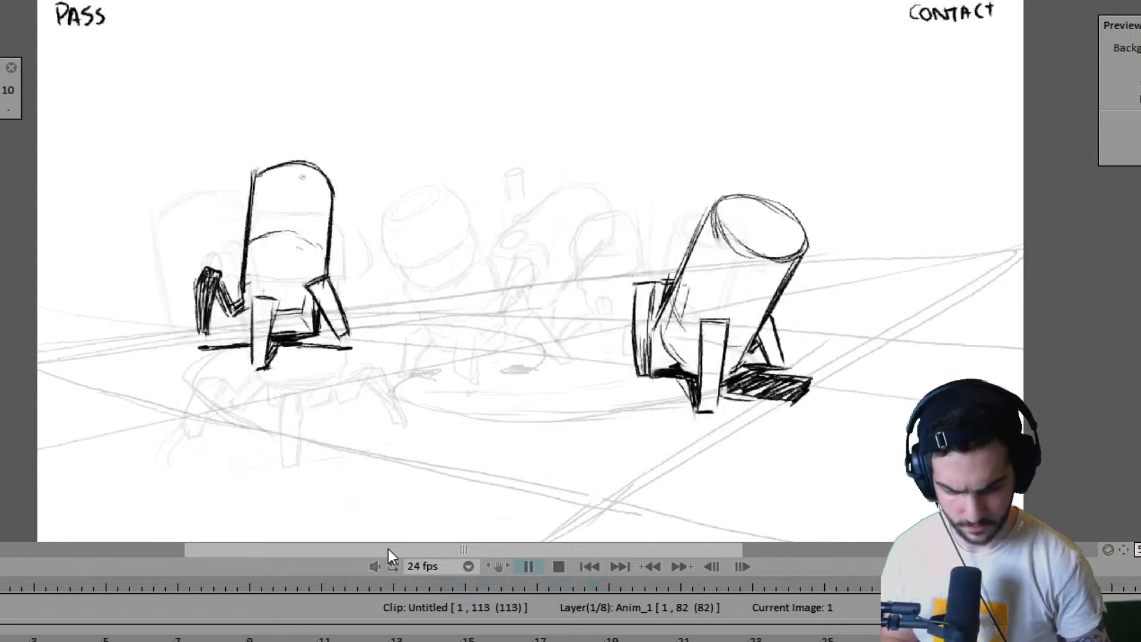
key("space")
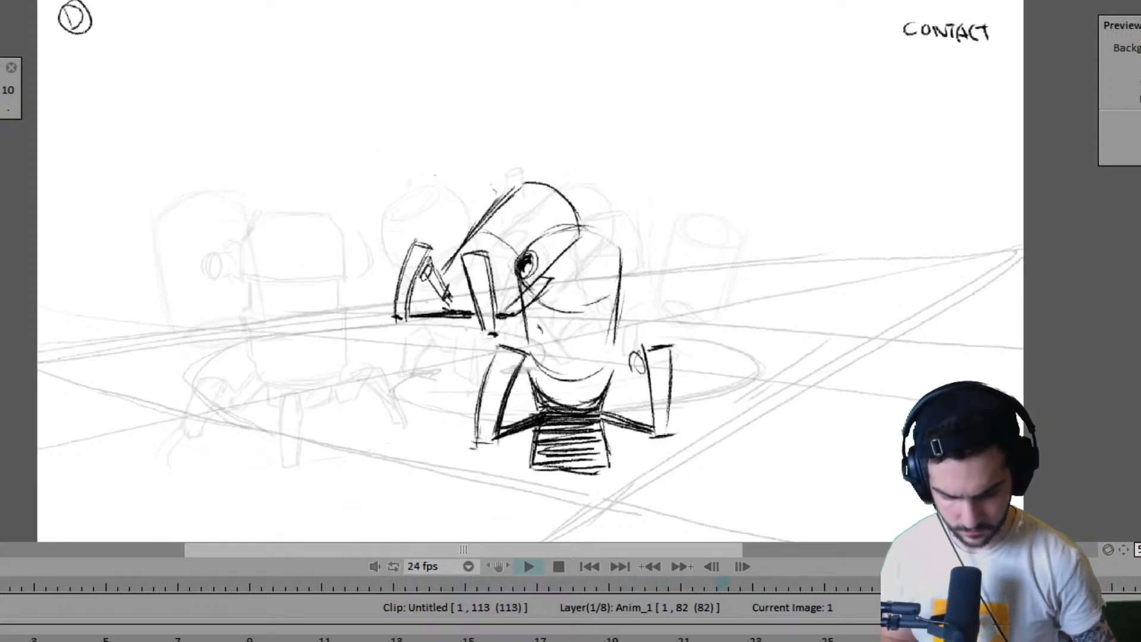
- Step back to frame 61, play the animation from there, and stop at frame 90
key("Escape")
key("Left")
key("Left")
key("Left")
key("Left")
key("Left")
key("Left")
key("Left")
key("Left")
key("Left")
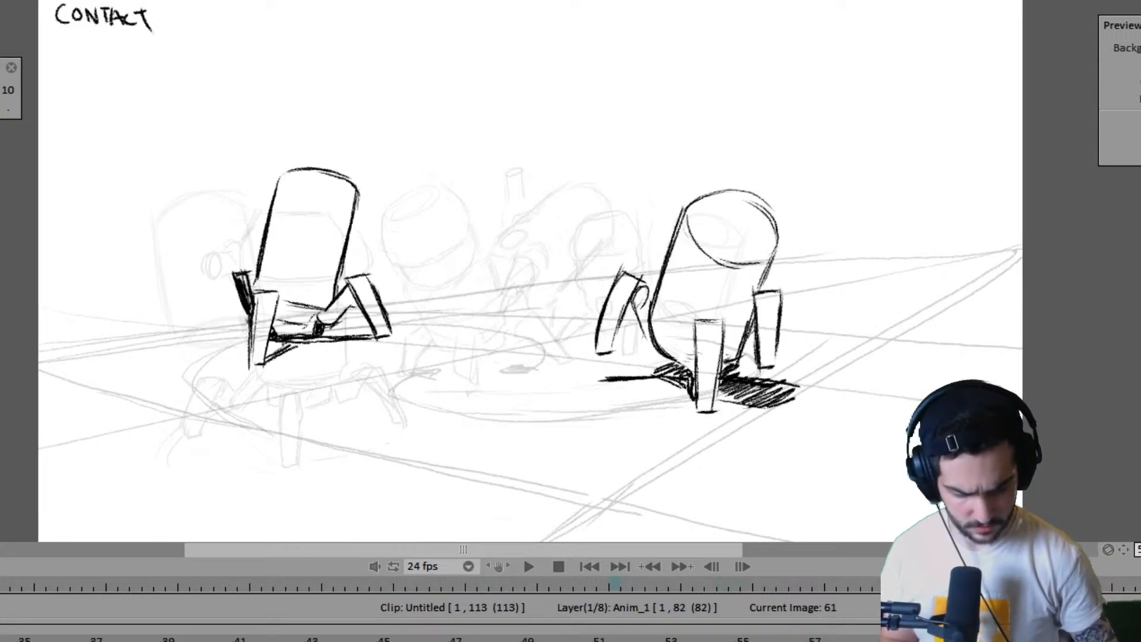
key("space")
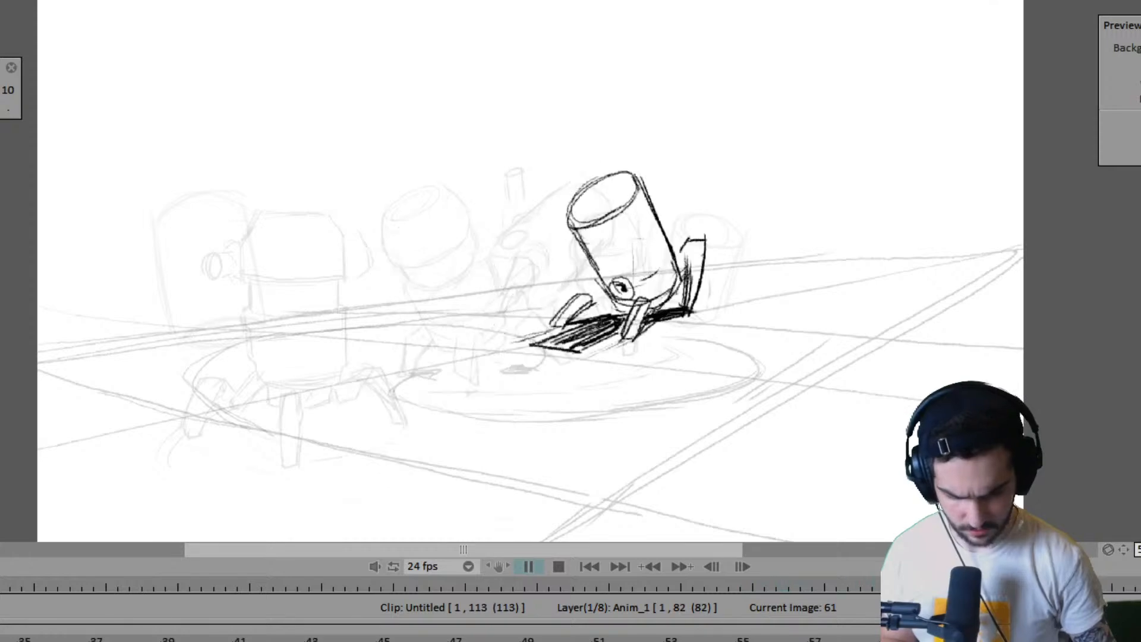
key("space")
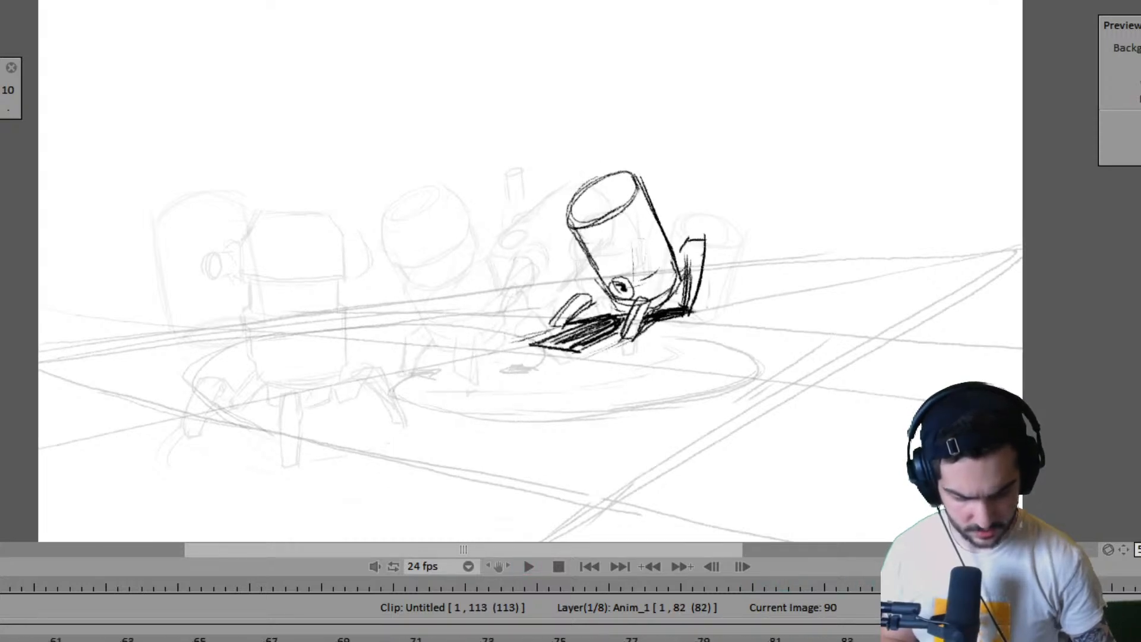
- Step through the drawings from frame 90 by way of frame 84 to the contact pose on frame 75
key("Left")
key("Left")
key("Left")
key("Left")
key("Left")
key("Left")
key("Left")
key("Left")
key("Left")
key("Left")
key("Left")
key("Left")
key("Left")
key("Left")
key("Left")
key("Left")
key("Left")
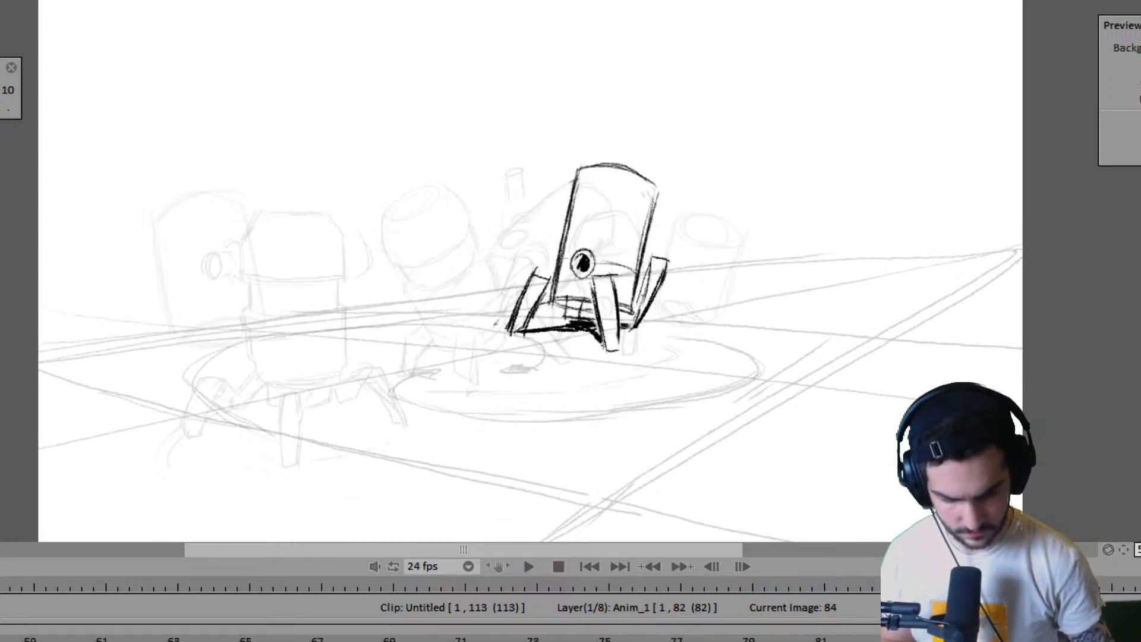
key("Right")
key("Right")
key("Right")
key("Right")
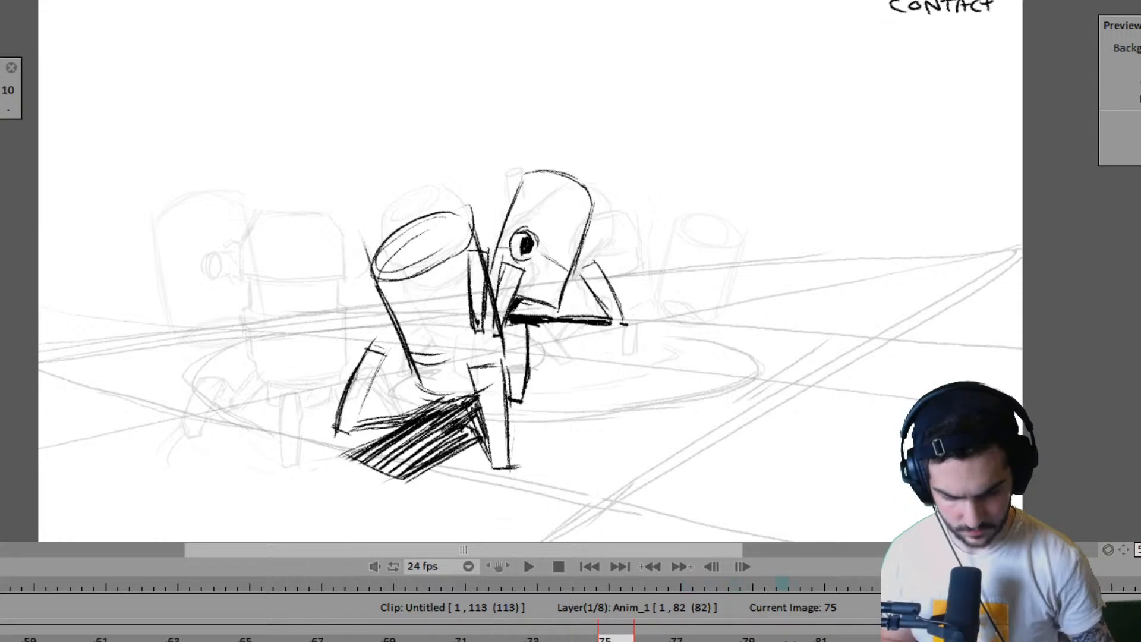
- Flip back and forth between frame 75 and its neighbouring drawings to study the near robot's next leg positions
key("Right")
key("Right")
key("Right")
key("Right")
key("Left")
key("Left")
key("Left")
key("Left")
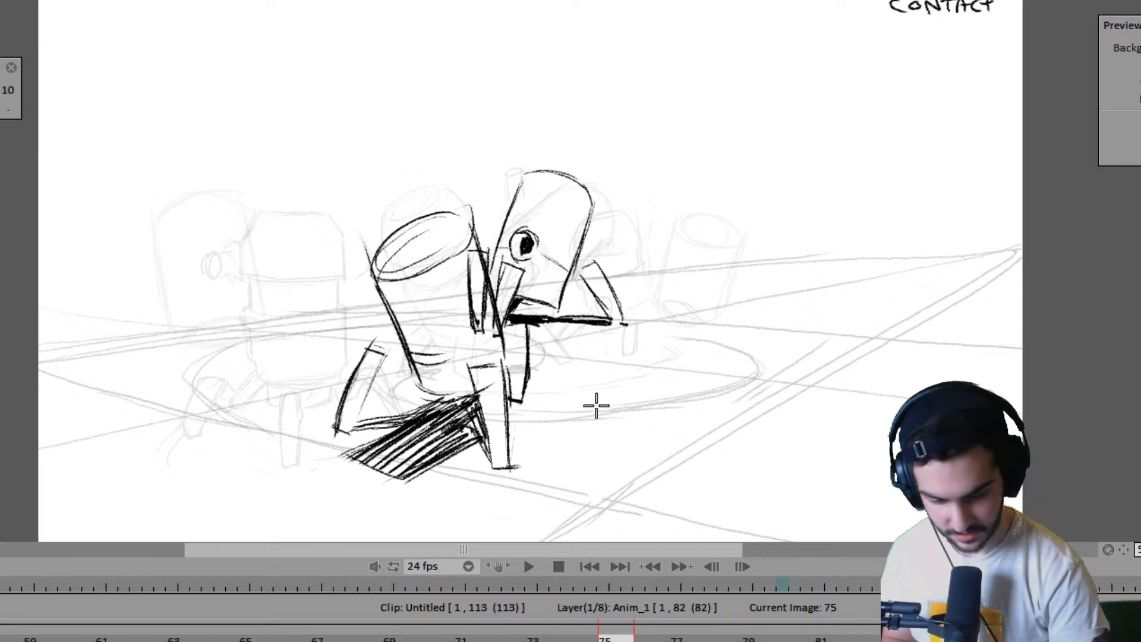
key("Right")
key("Left")
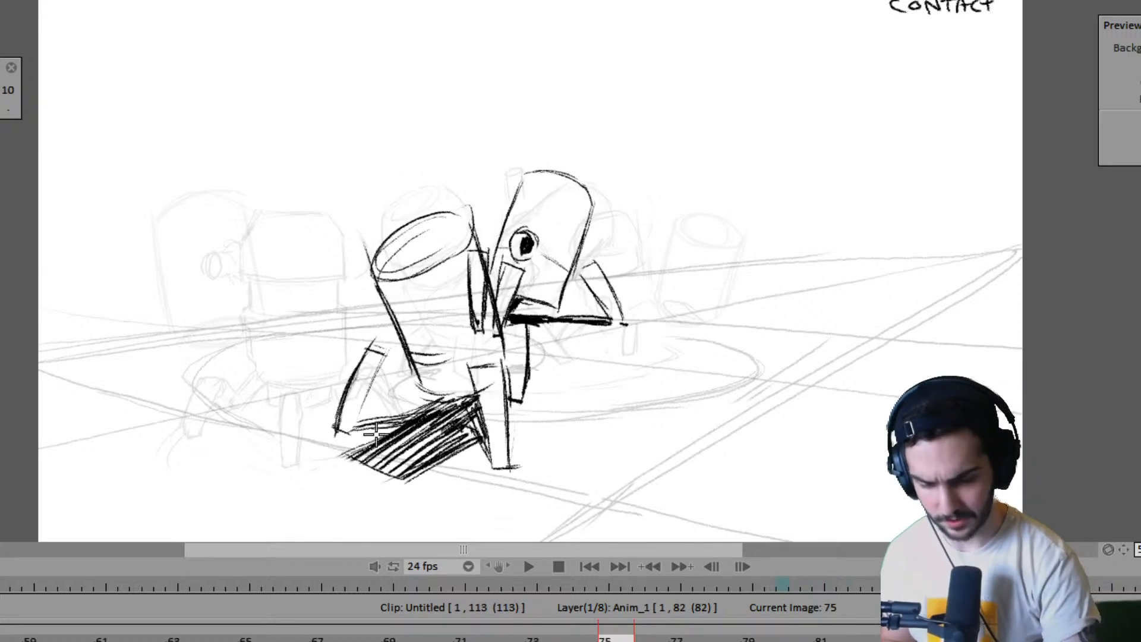
key("Right")
key("Left")
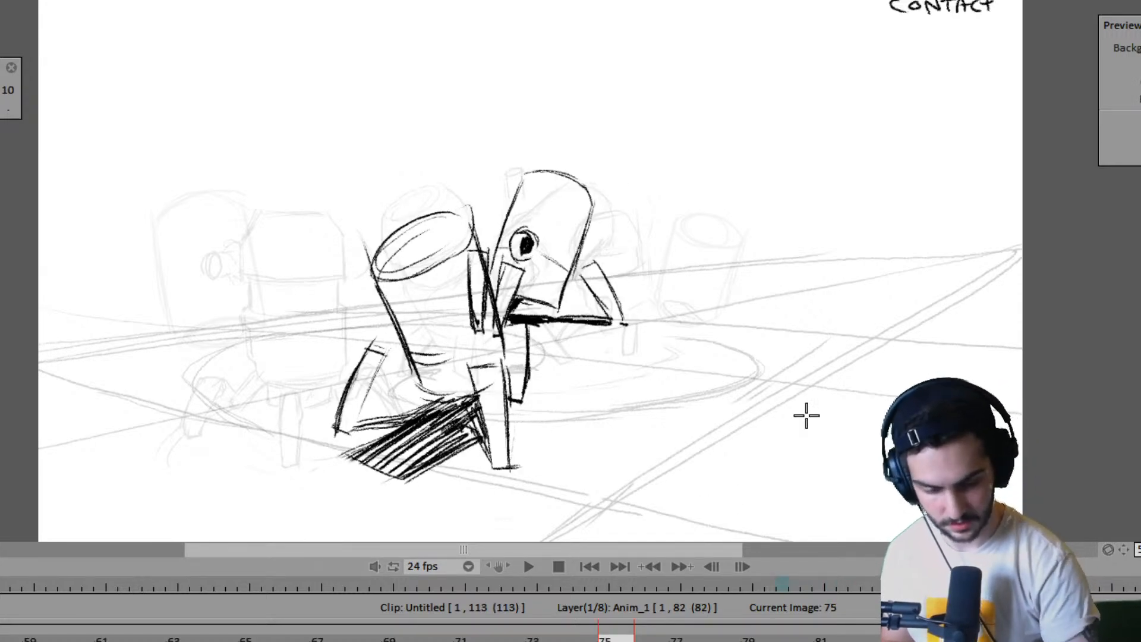
key("Right")
key("Left")
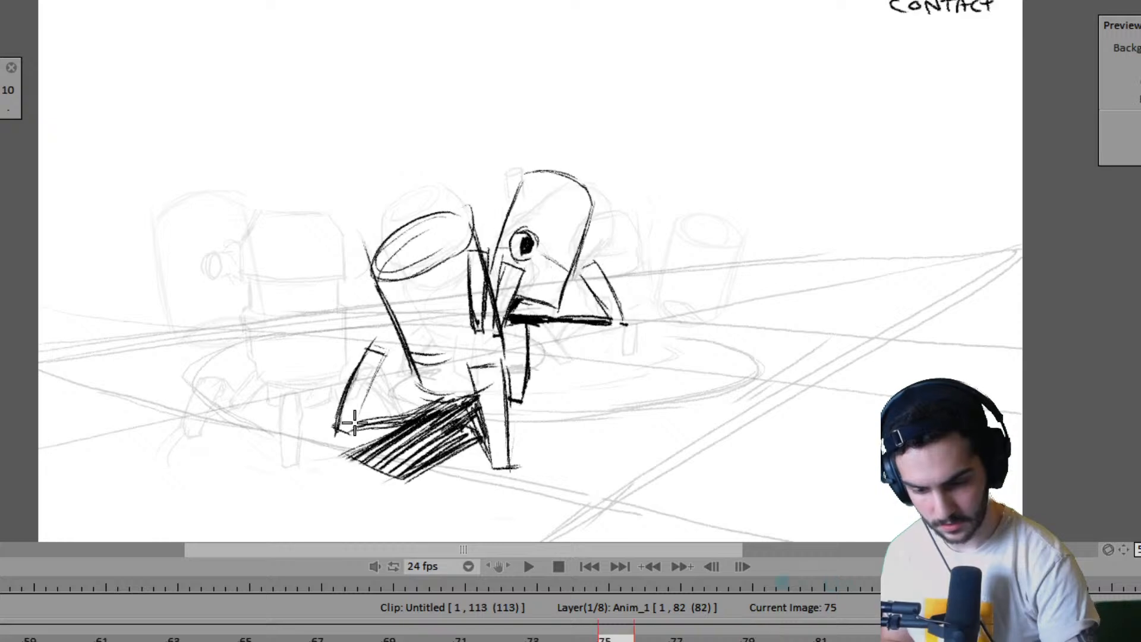
- Mark the near robot's two front foot positions on frame 79 against frame 75 and sketch the front leg's outer edge
key("Right")
key("Left")
key("Right")
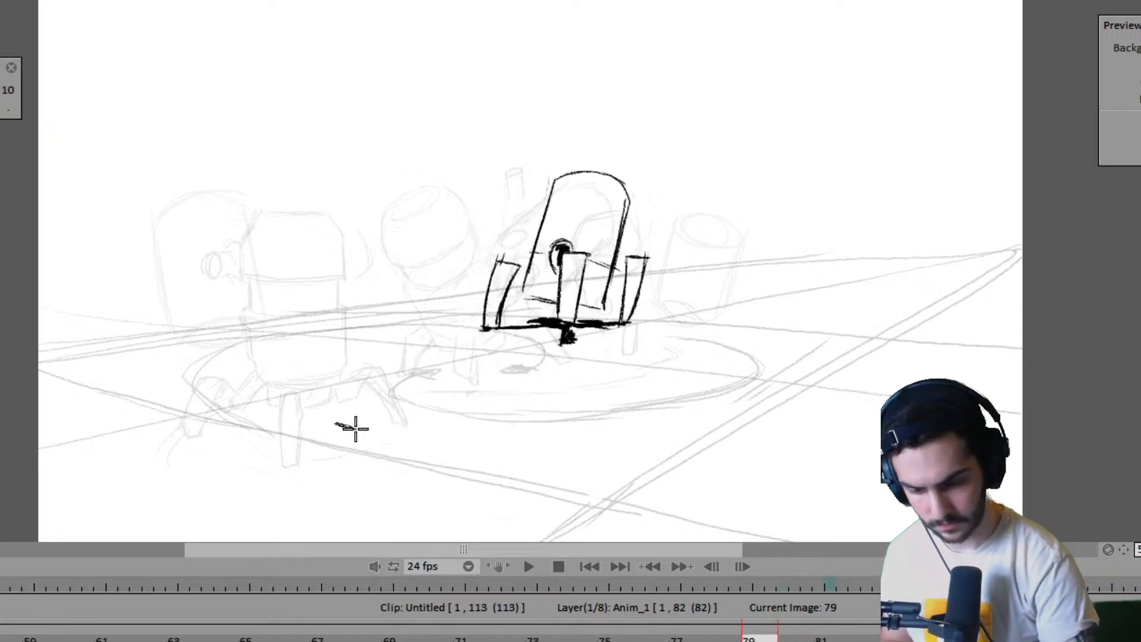
key("Left")
key("Right")
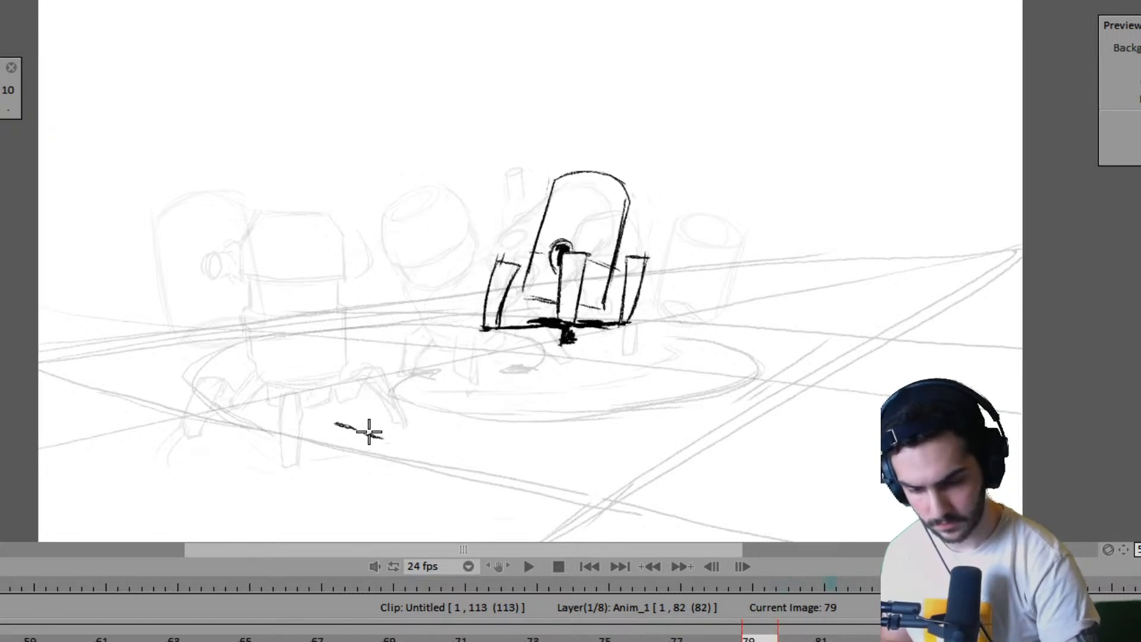
key("Left")
key("Right")
left_click_drag(334, 425, 349, 321)
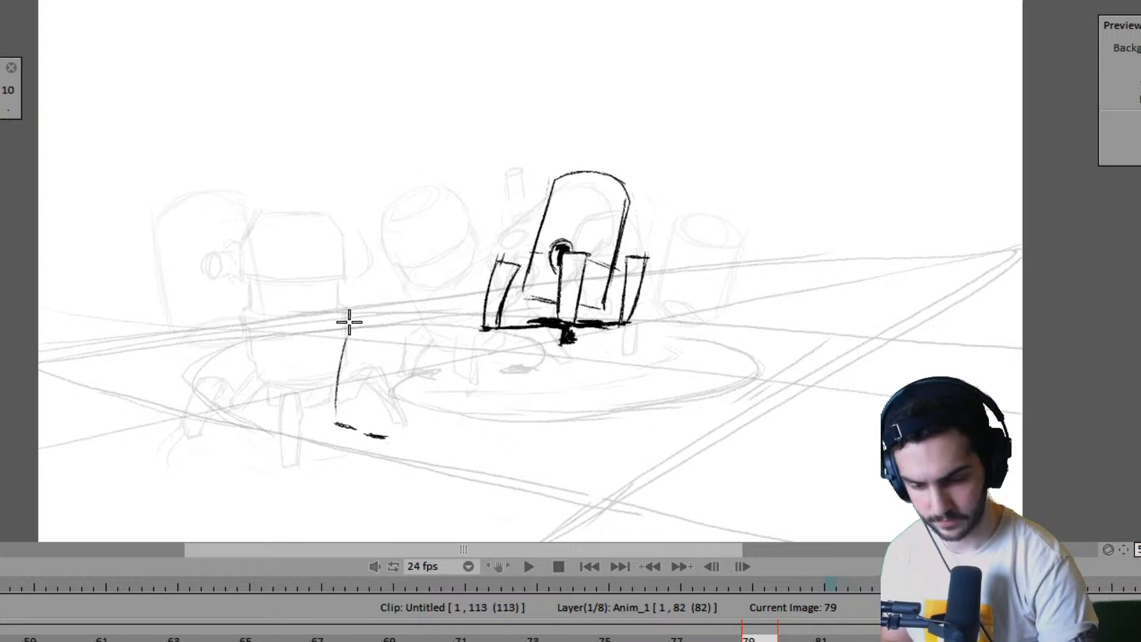
key("Left")
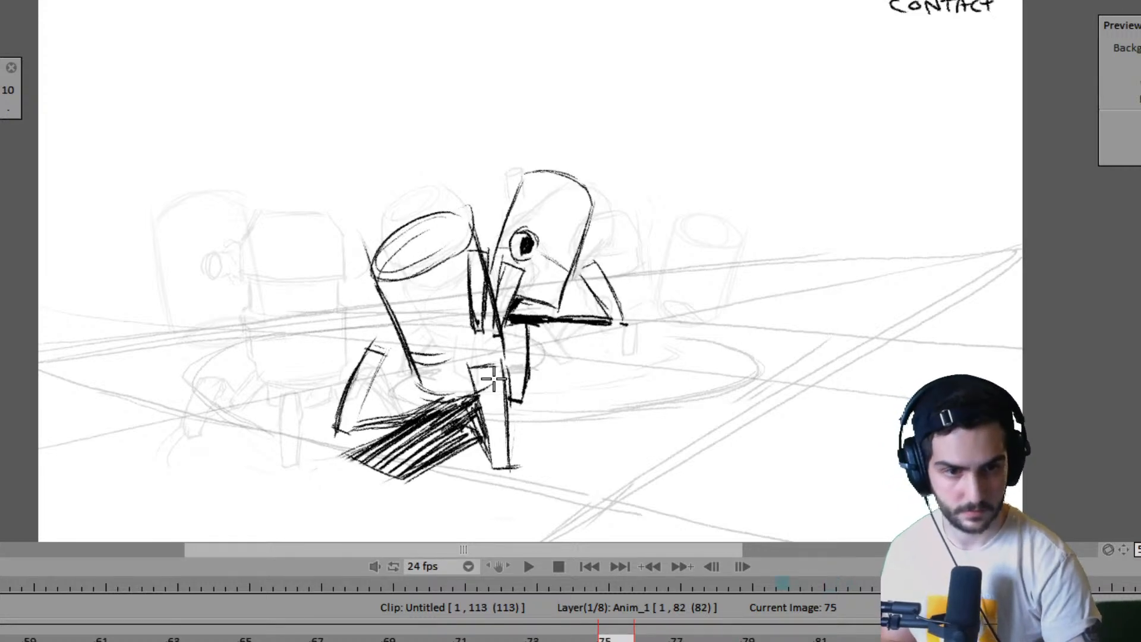
key("Right")
key("Left")
key("Right")
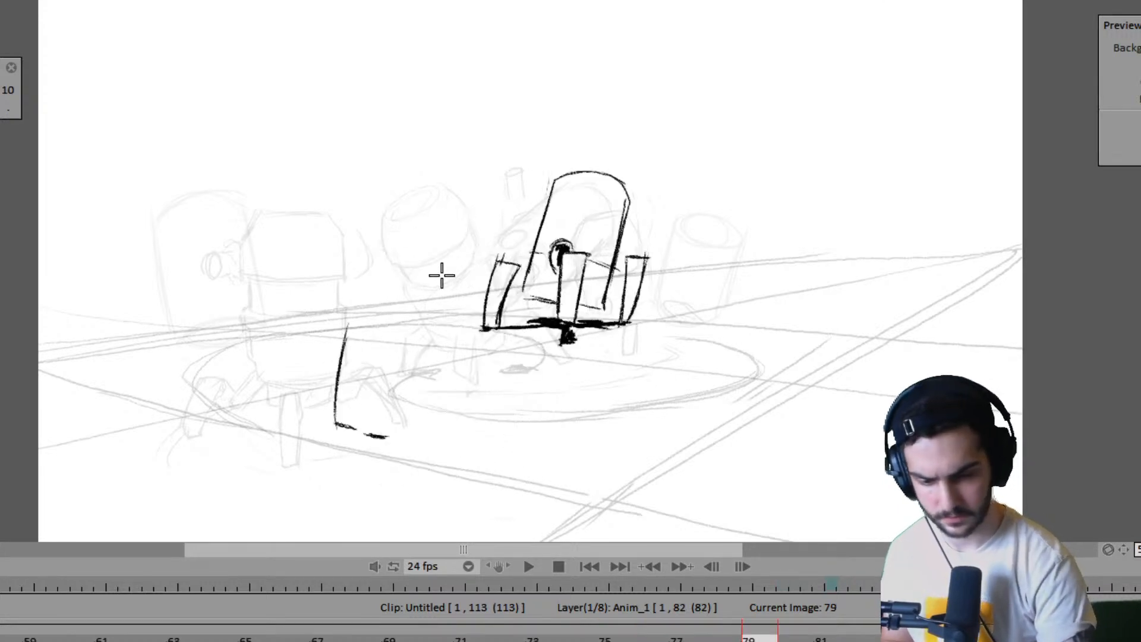
key("Left")
key("Right")
left_click_drag(348, 246, 406, 195)
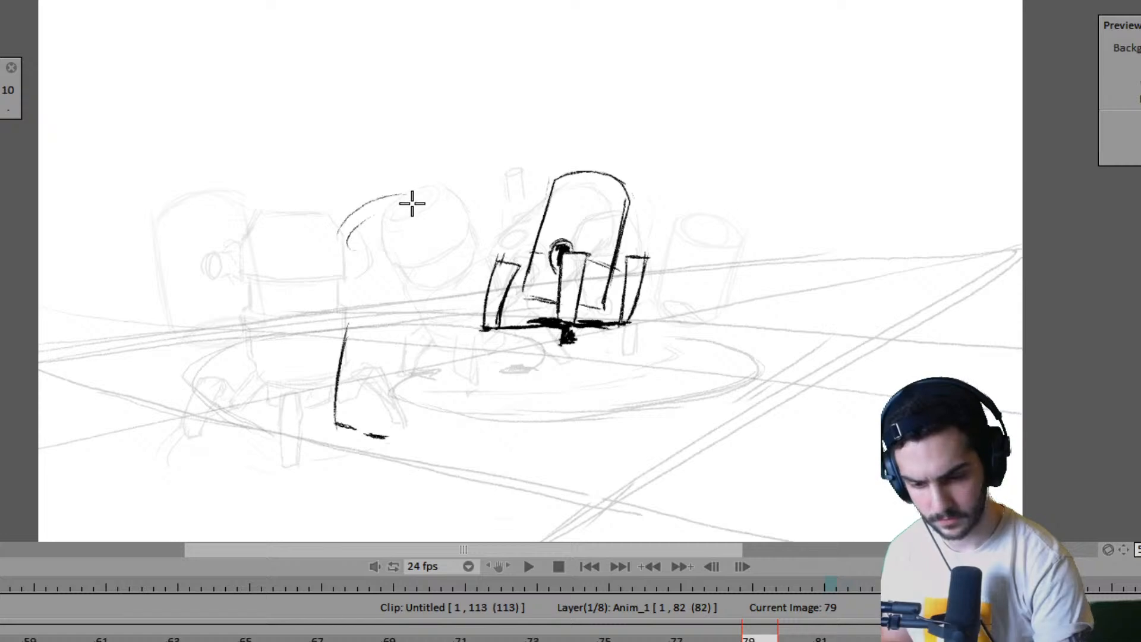
left_click_drag(344, 245, 405, 192)
key("Left")
key("Right")
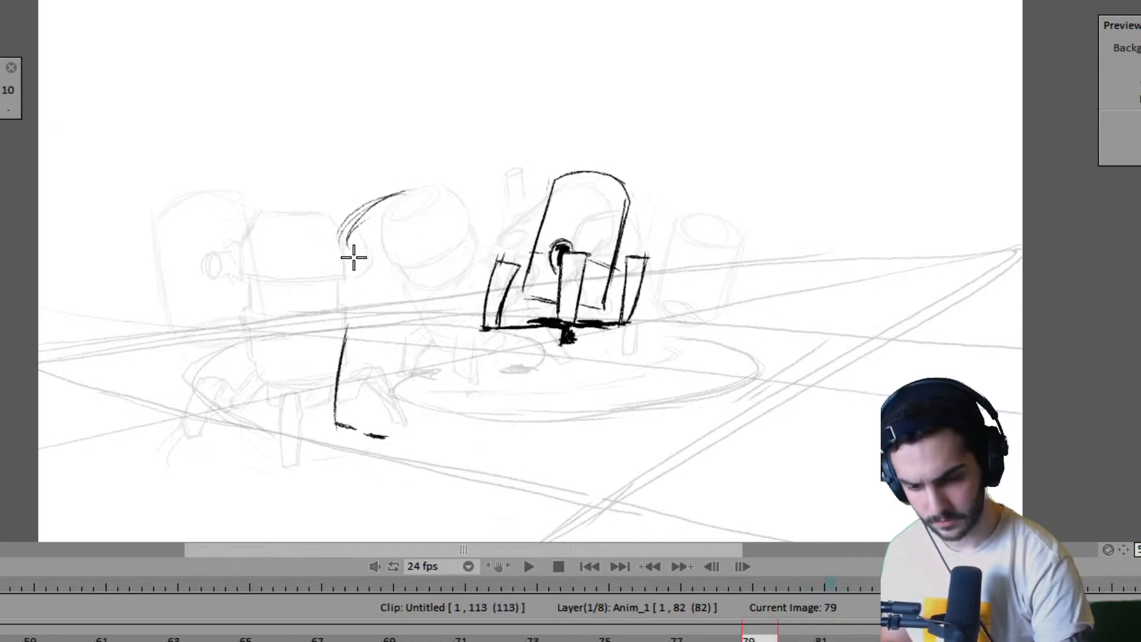
key("ctrl+z")
key("ctrl+z")
- Sketch the near robot's tilted cylindrical body on frame 79 with an elliptical top and two slanted sides, using frame 75 as reference
key("Left")
key("Right")
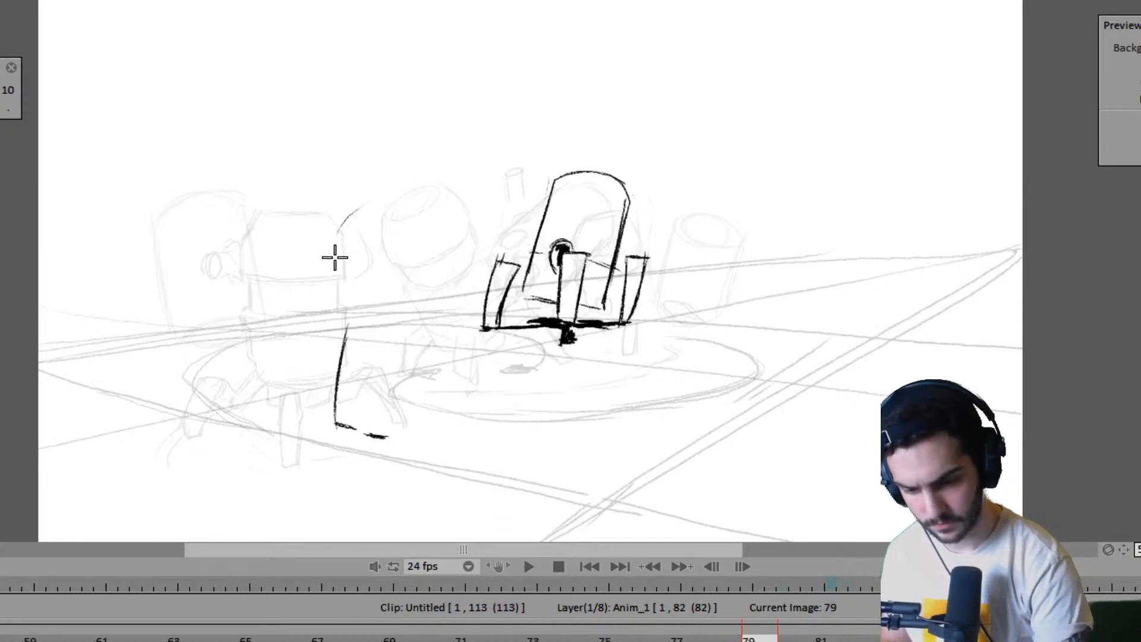
mouse_move(335, 258)
left_mouse_down()
mouse_move(412, 216)
mouse_move(392, 244)
mouse_move(342, 259)
left_mouse_up()
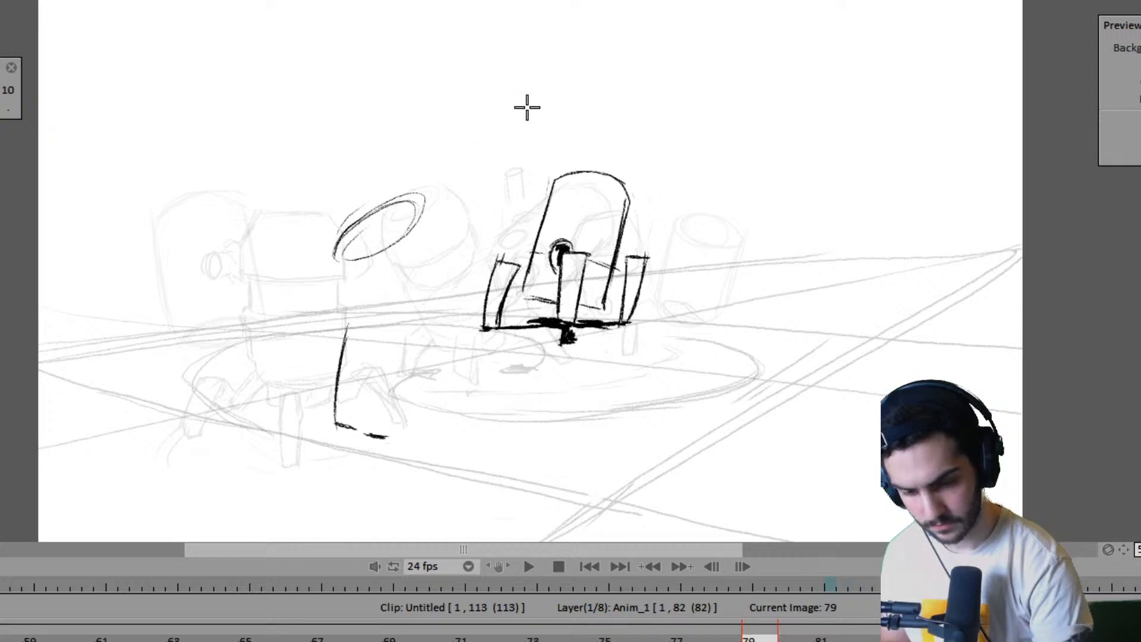
key("Left")
key("Right")
left_click_drag(425, 195, 469, 310)
left_click_drag(431, 221, 459, 287)
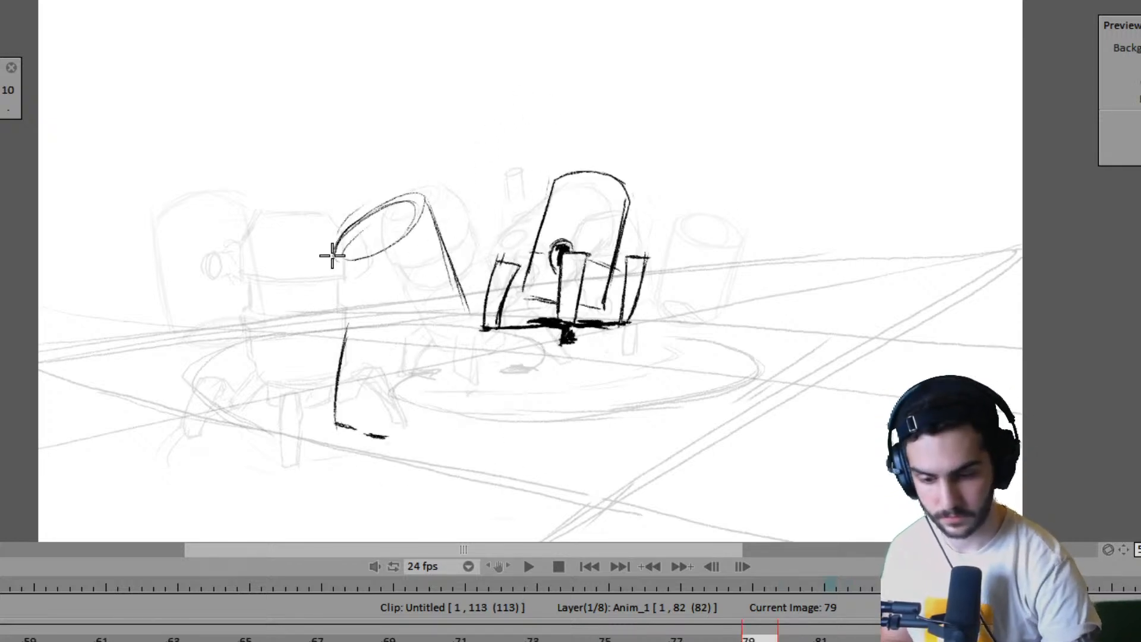
left_click_drag(335, 260, 361, 324)
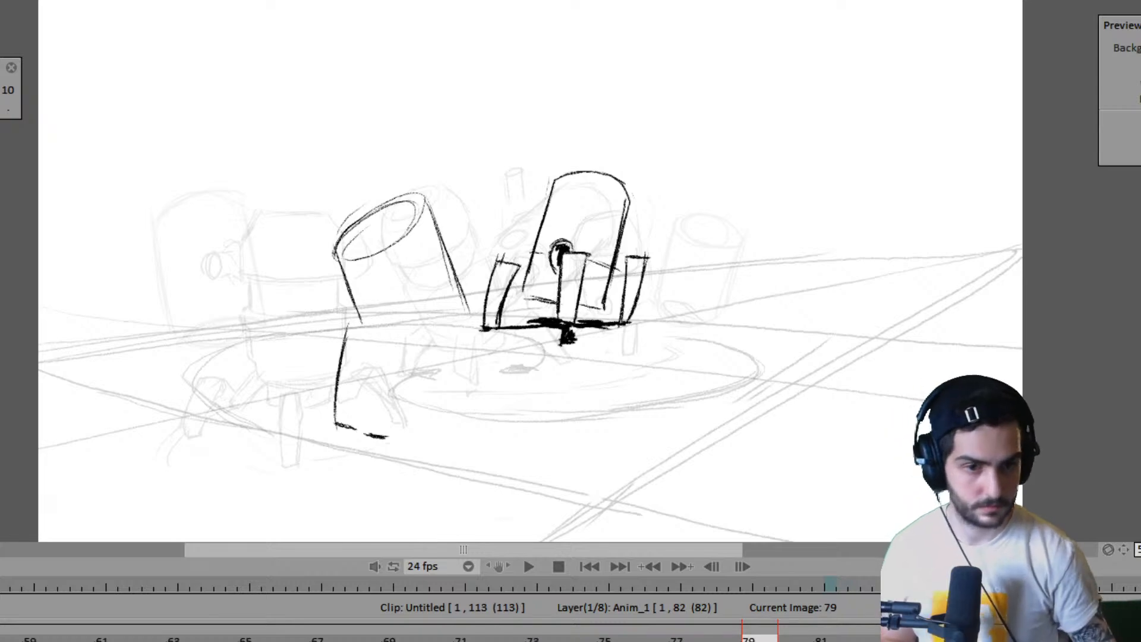
- Complete the near robot's front leg and draw the tapered leg beside it down to the second foot mark on frame 79
key("Left")
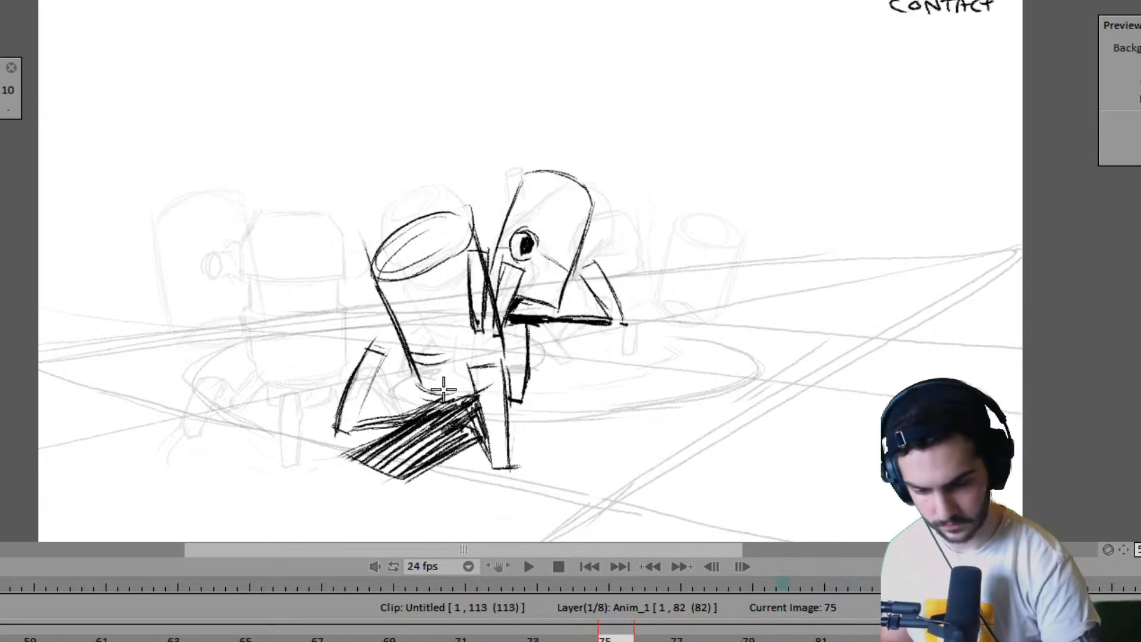
key("Right")
mouse_move(343, 327)
left_mouse_down()
mouse_move(368, 335)
mouse_move(364, 436)
left_mouse_up()
mouse_move(370, 337)
left_mouse_down()
mouse_move(369, 364)
mouse_move(406, 343)
left_mouse_up()
key("Right")
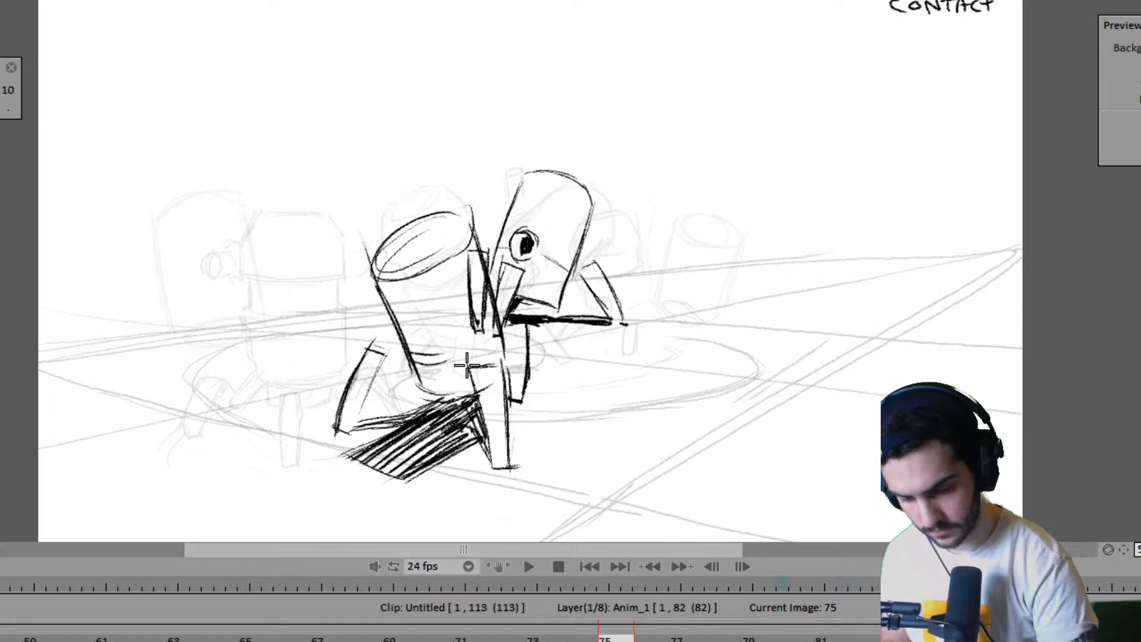
key("Left")
left_click_drag(393, 433, 403, 358)
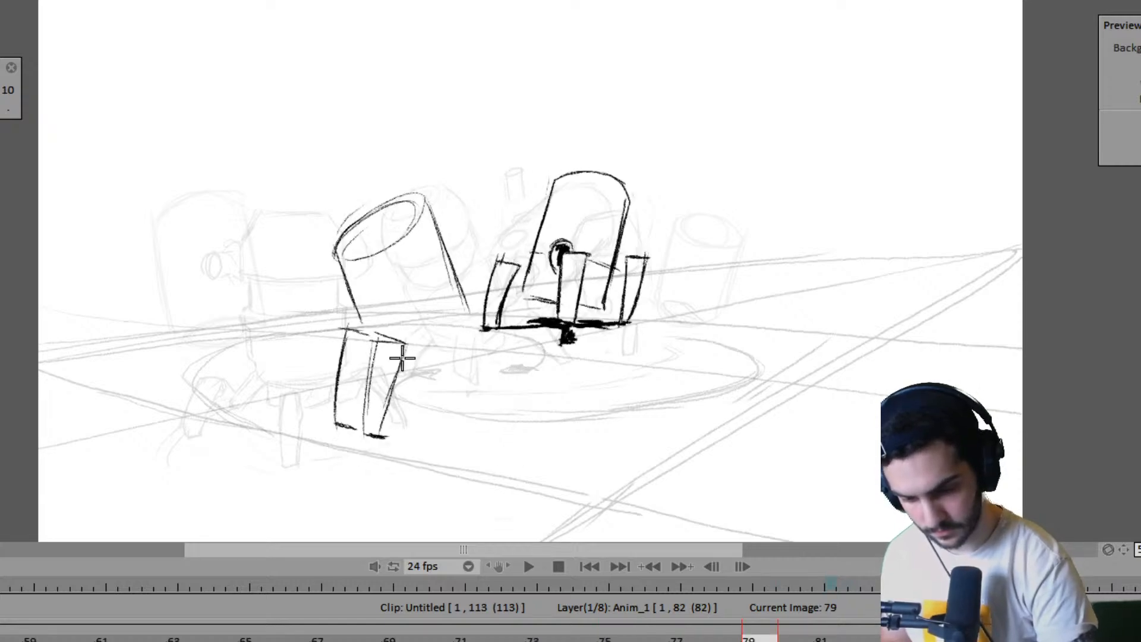
- Compare frames 75 and 79, mark the near robot's far foot on the ground in frame 79, and label the drawing "CONTACT"
key("Left")
key("Left")
key("Left")
key("Left")
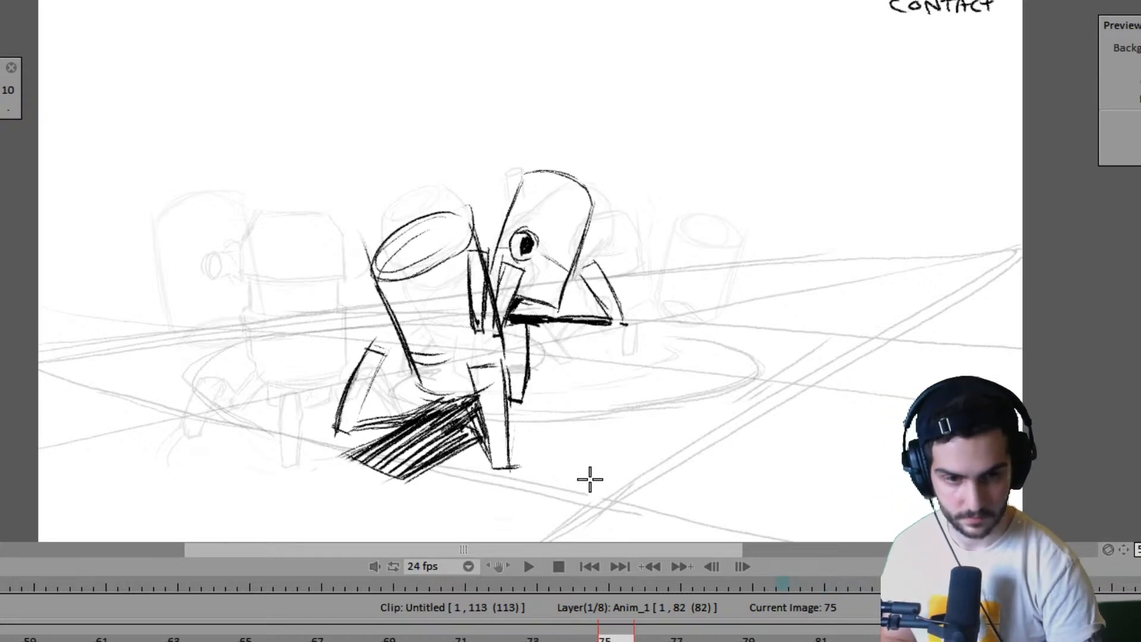
key("Right")
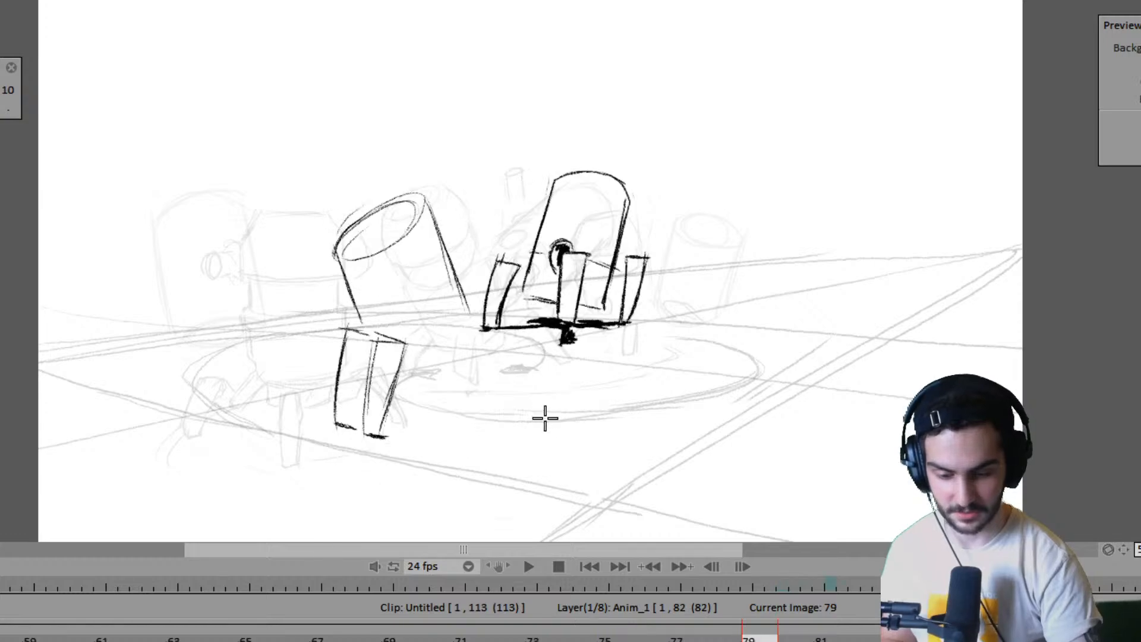
key("Left")
key("Right")
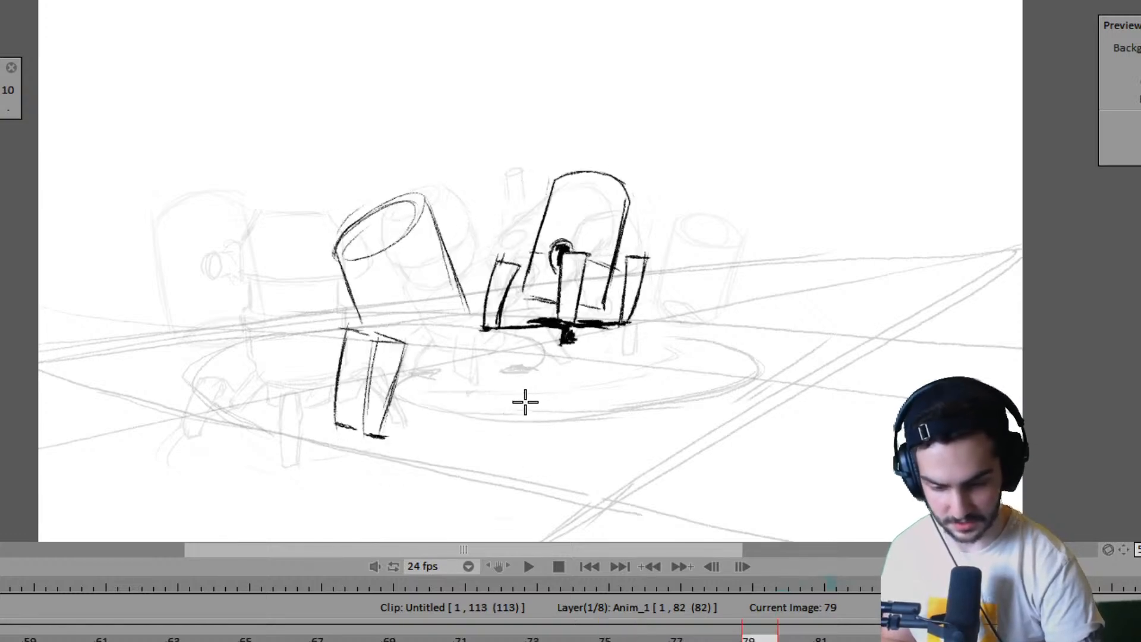
key("Left")
key("Right")
key("Left")
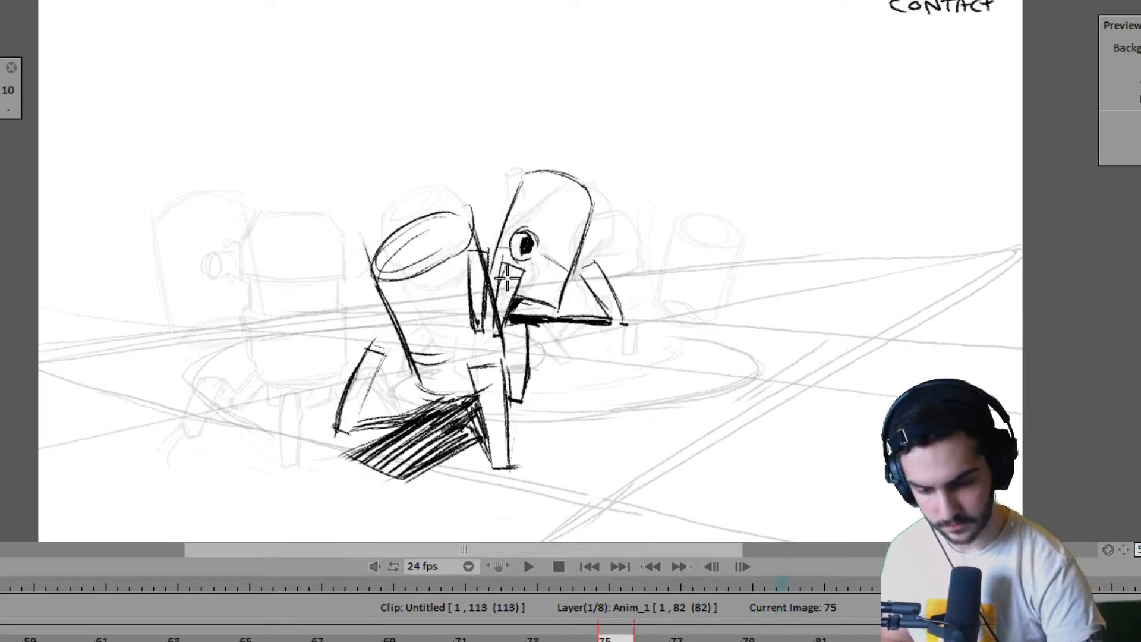
key("Right")
key("Left")
key("Right")
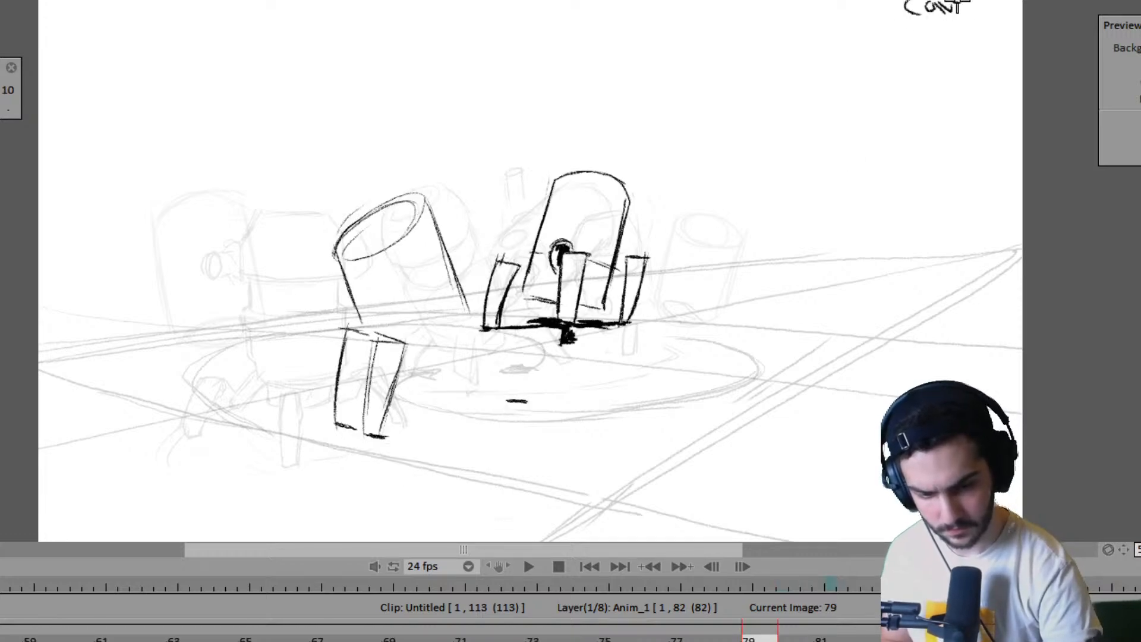
- Go back through the drawings to frame 51, play the animation to review the walk, and stop playback
key("Left")
key("Left")
key("Left")
key("Left")
key("Left")
key("Left")
key("Left")
key("Left")
key("Left")
key("Left")
key("Left")
key("Left")
key("Left")
key("Left")
key("Left")
key("Left")
key("Left")
key("Left")
key("Left")
key("Left")
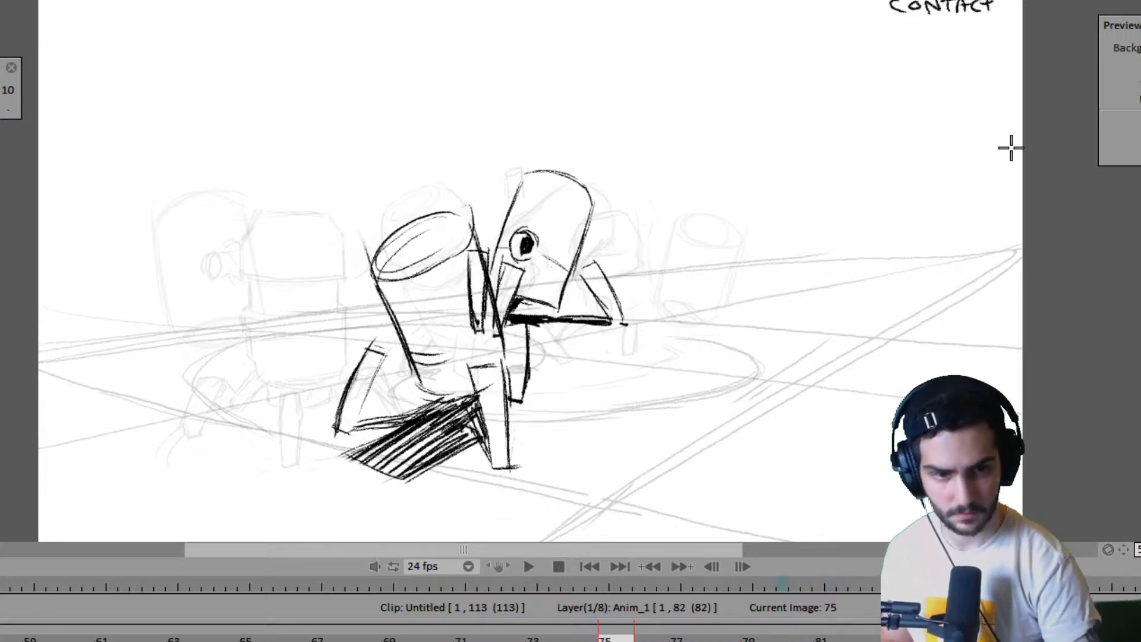
key("Left")
key("Left")
key("Left")
key("Left")
key("Left")
key("Left")
key("Left")
key("Left")
key("Left")
key("Left")
key("Left")
key("Left")
key("Left")
key("Left")
key("Left")
key("Left")
key("Left")
key("Left")
key("Left")
key("Left")
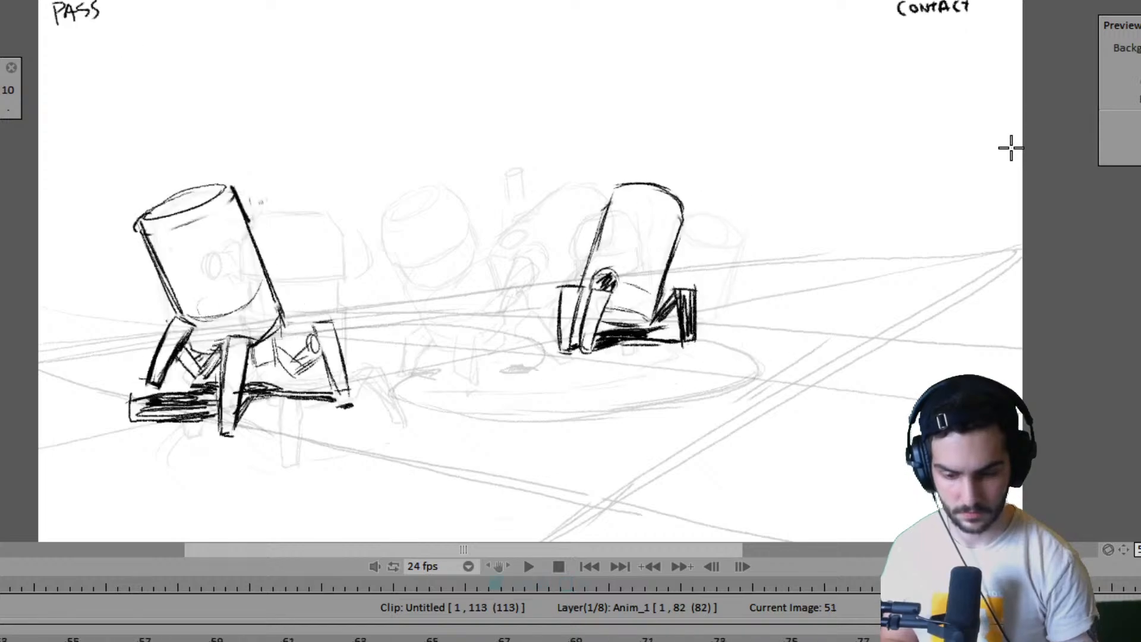
key("Return")
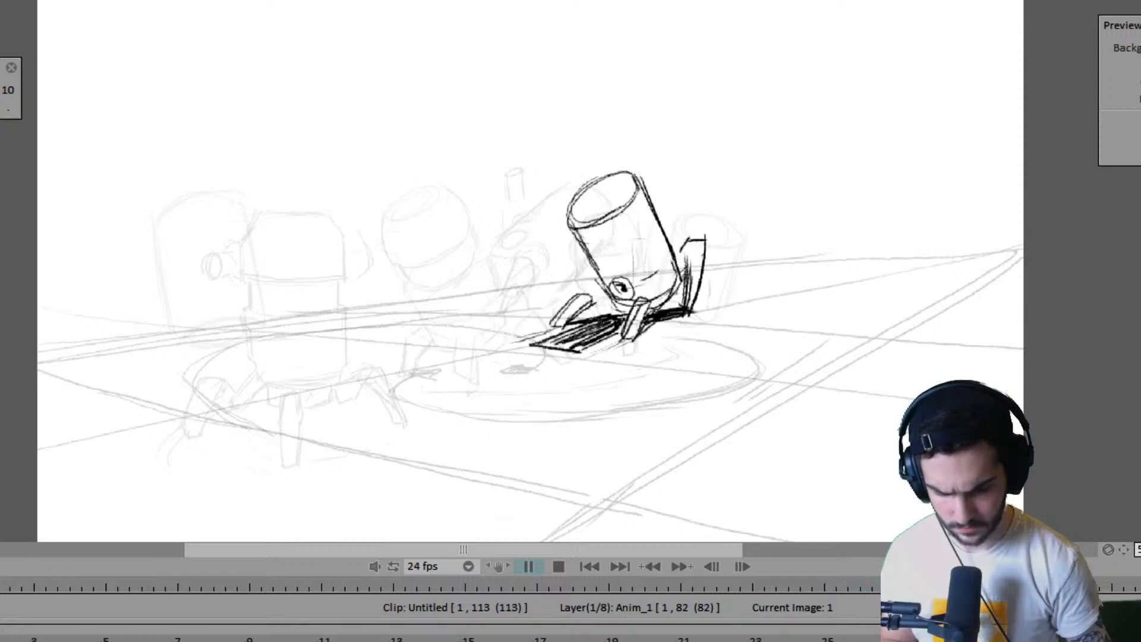
key("Return")
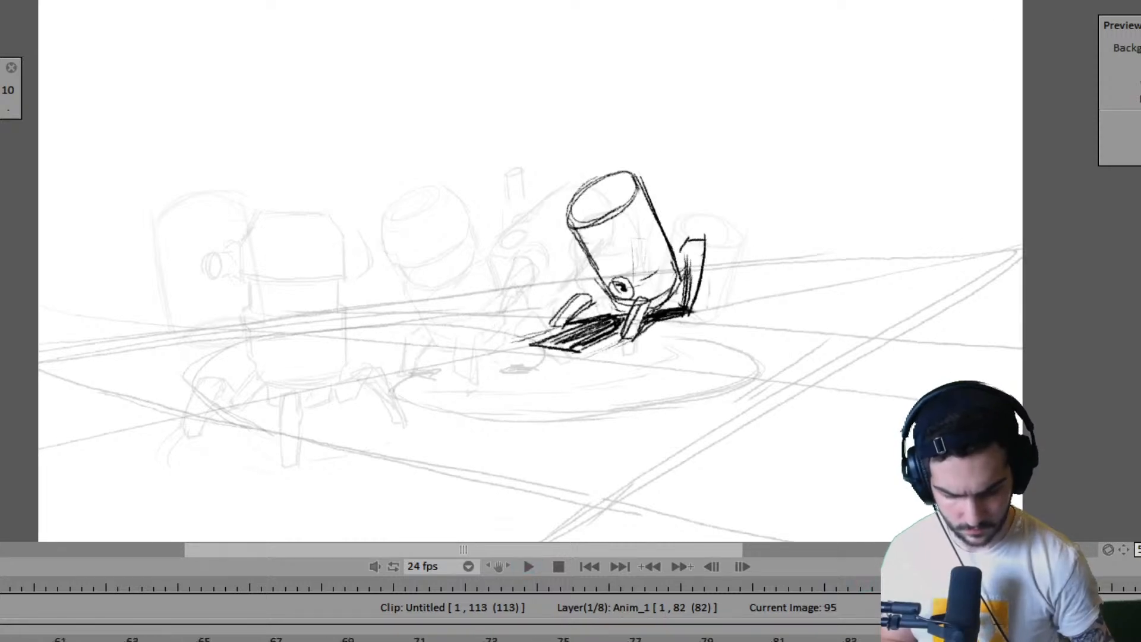
- Add a new blank drawing at frame 83 on the Anim_1 layer, extending the layer to frame 86
left_click(818, 638)
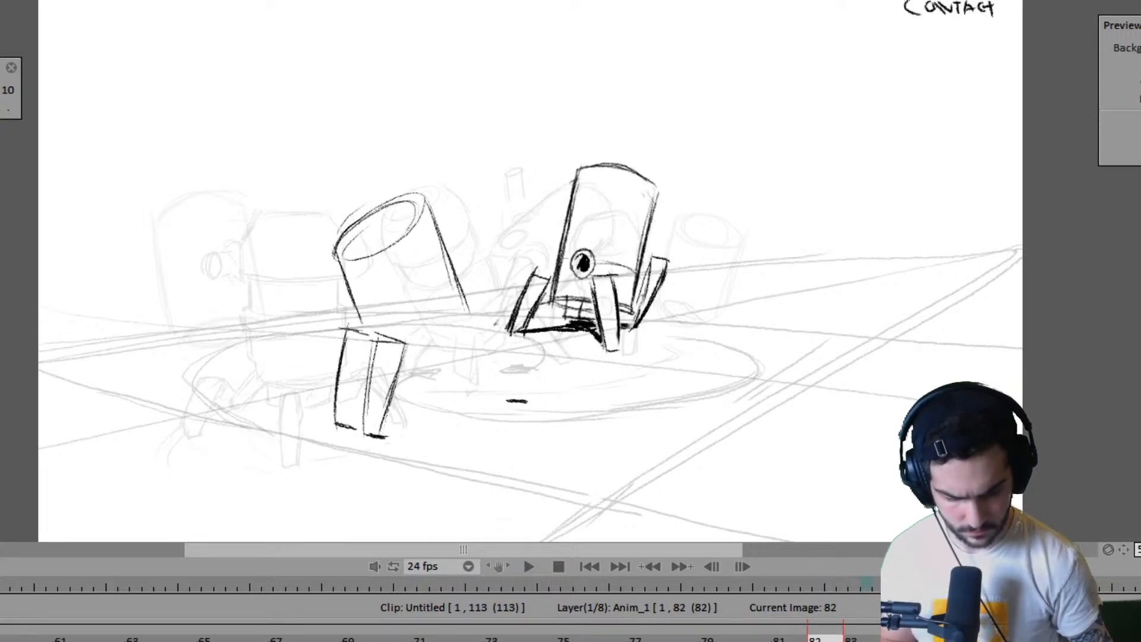
left_click(851, 638)
key("Return")
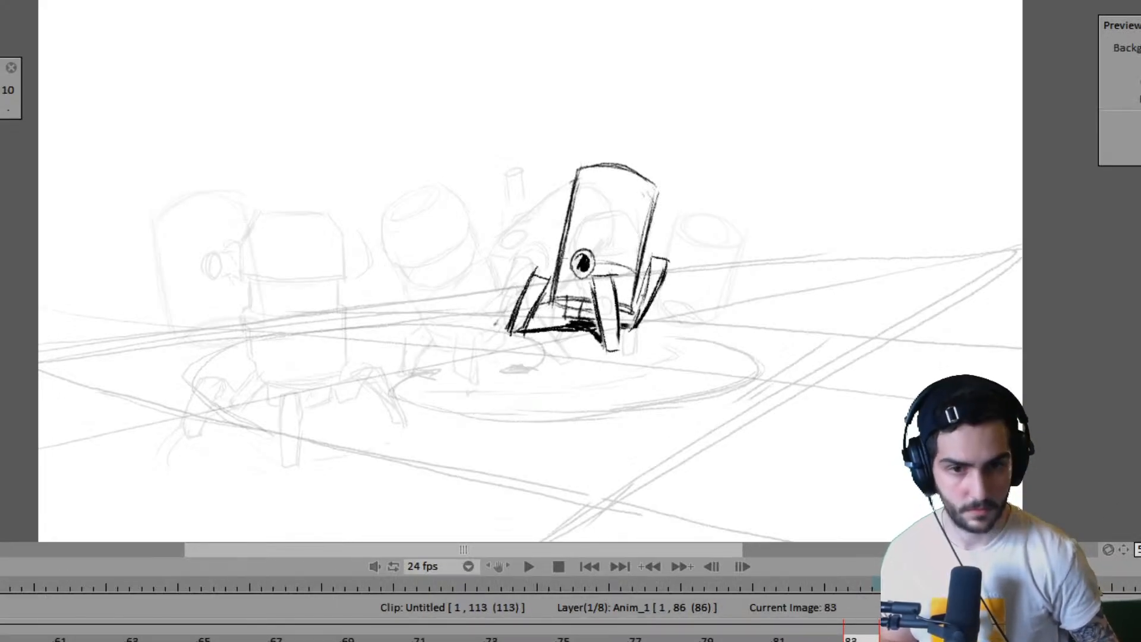
- Step back through the near robot's drawings to frame 71 and return to frame 79 to check the motion
key("Left")
key("Left")
key("Left")
key("Left")
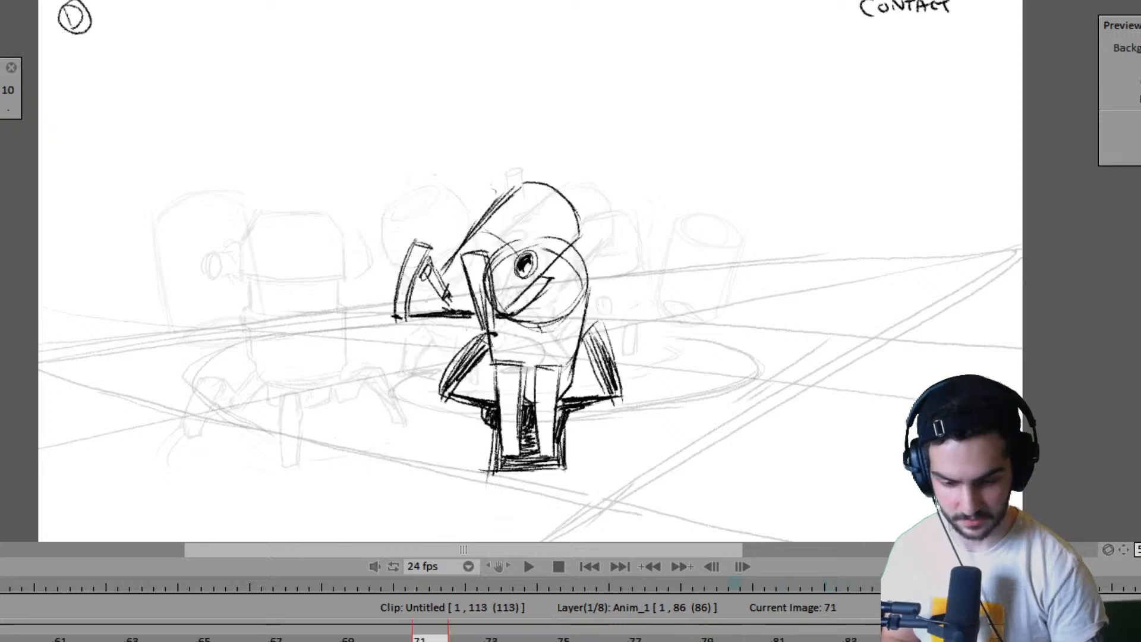
key("Right")
key("Right")
key("Right")
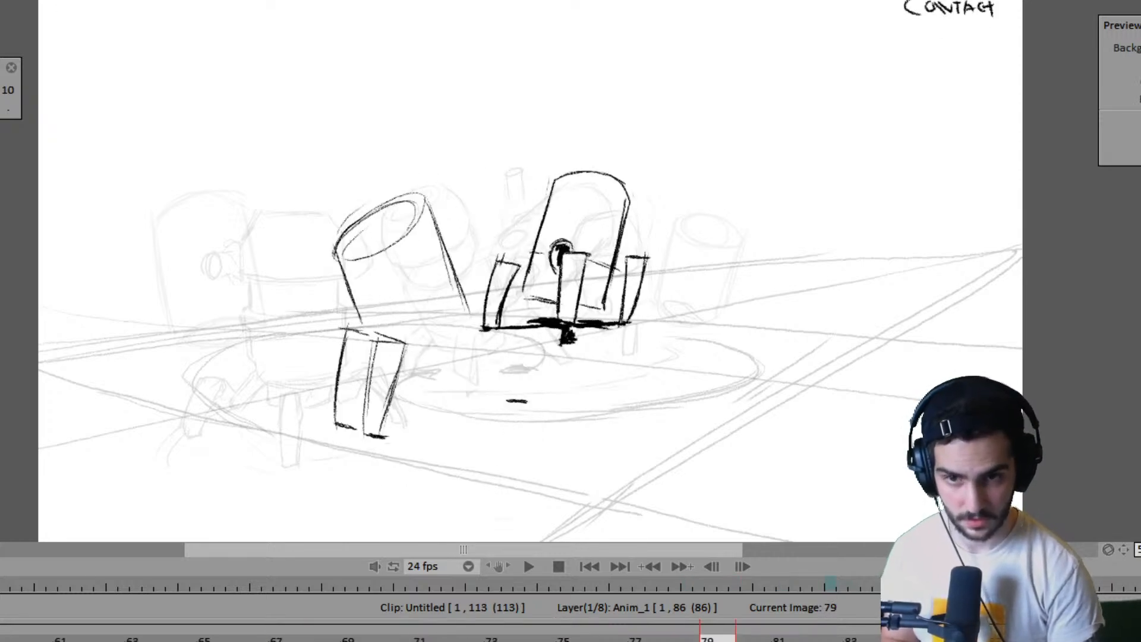
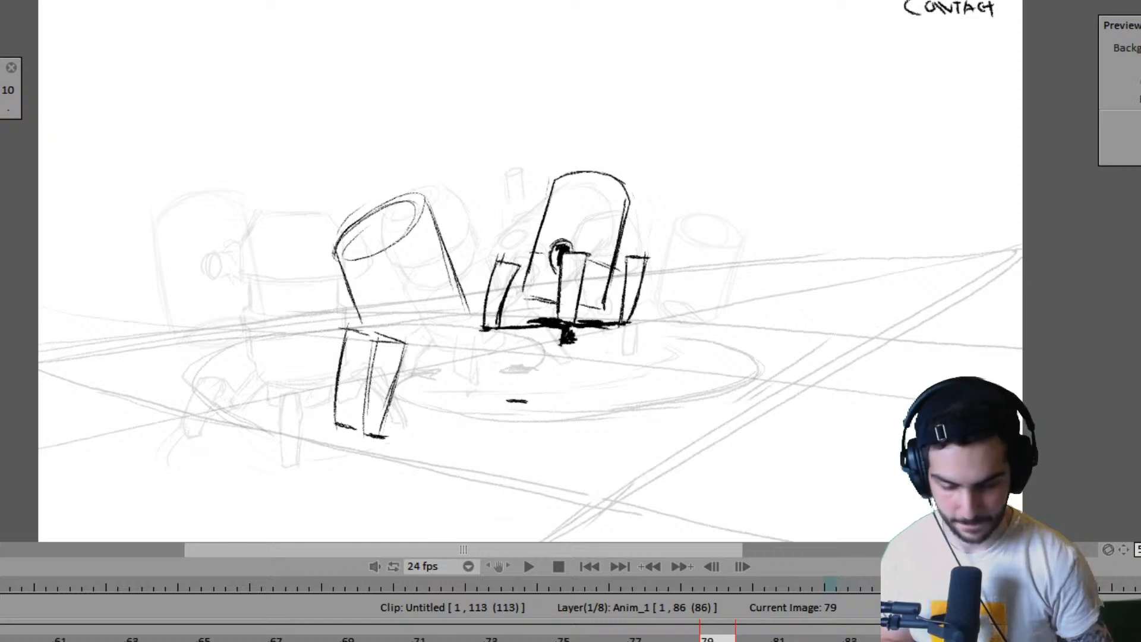
- Sketch the near robot's far leg down to its ground mark in frame 79, comparing with frame 75
key("Left")
key("Right")
key("Left")
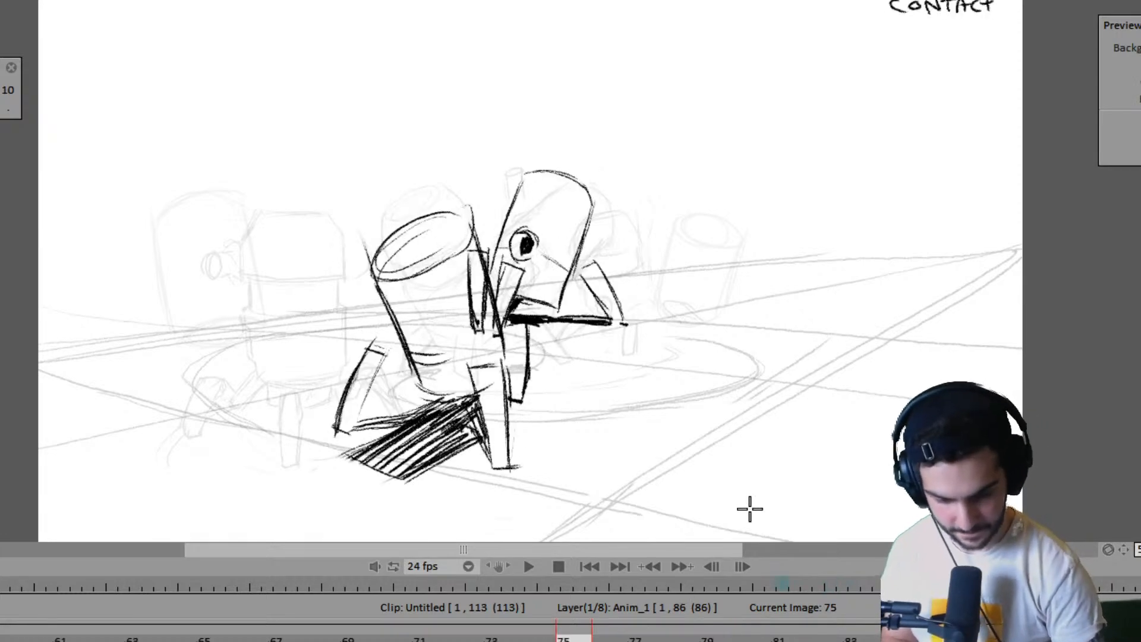
key("Right")
left_click_drag(497, 341, 505, 398)
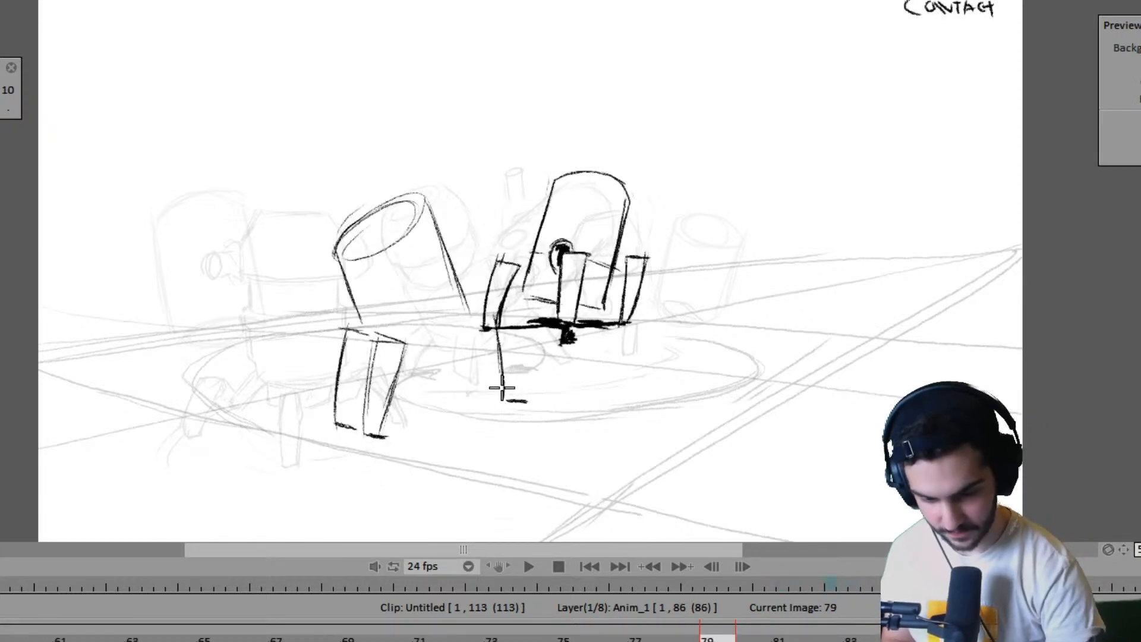
key("Left")
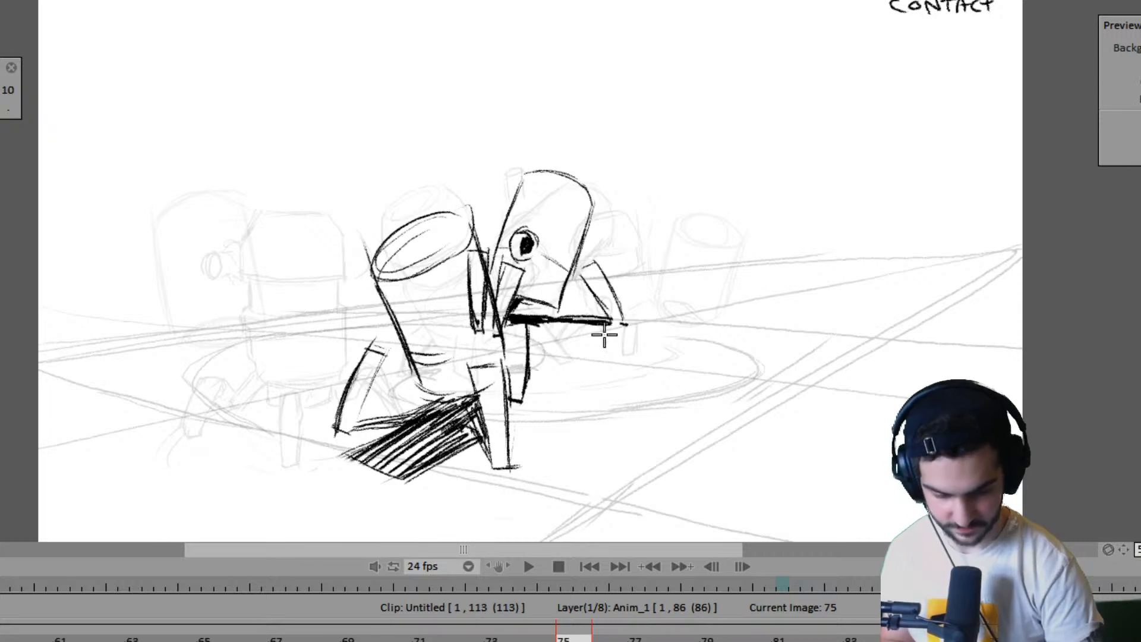
key("Right")
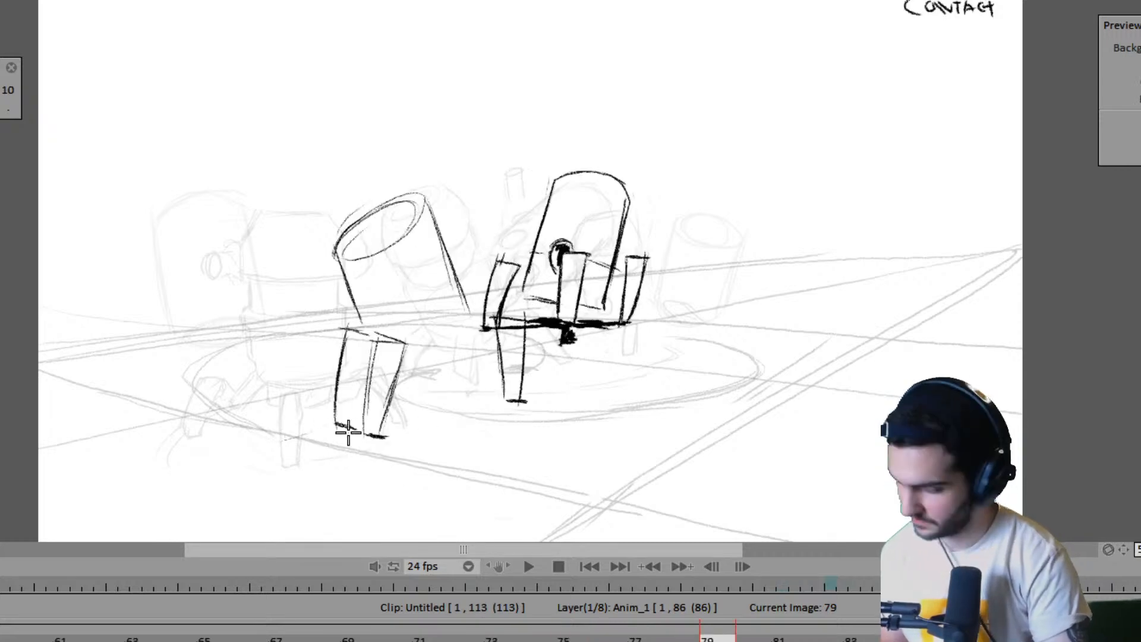
- Outline the near robot's ground shadow in frame 79 and add a short ground mark in front of the far foot
mouse_move(287, 437)
left_mouse_down()
mouse_move(345, 448)
mouse_move(345, 459)
mouse_move(512, 402)
mouse_move(502, 404)
left_mouse_up()
key("Left")
key("Right")
key("Left")
key("Right")
left_click_drag(500, 435, 529, 430)
left_click_drag(547, 418, 519, 390)
key("Left")
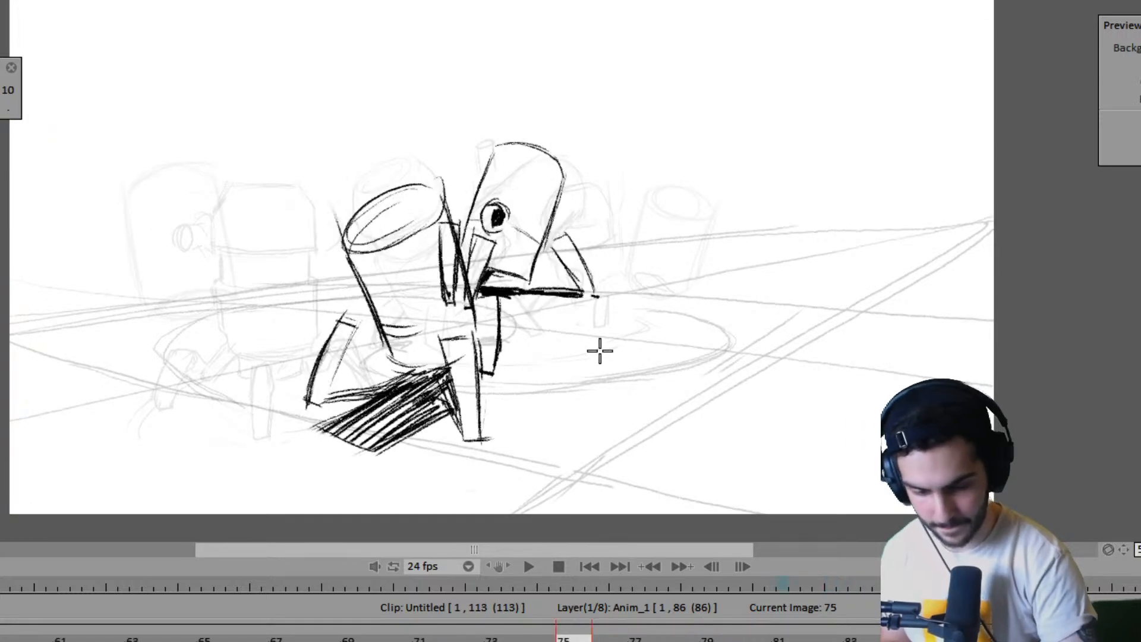
left_click_drag(855, 391, 871, 420)
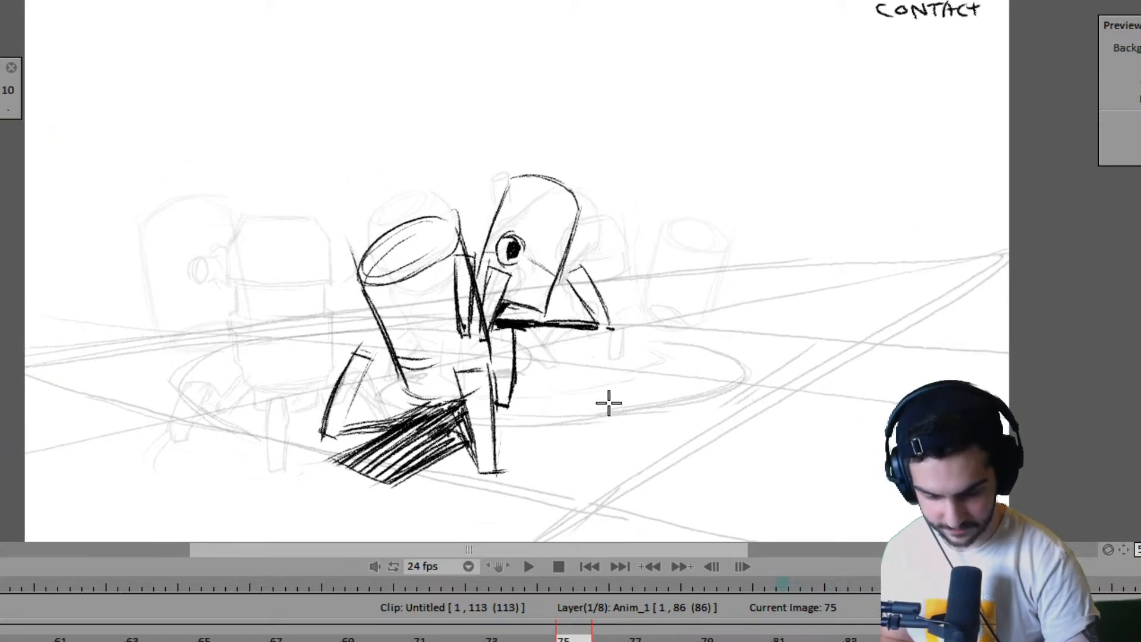
key("Right")
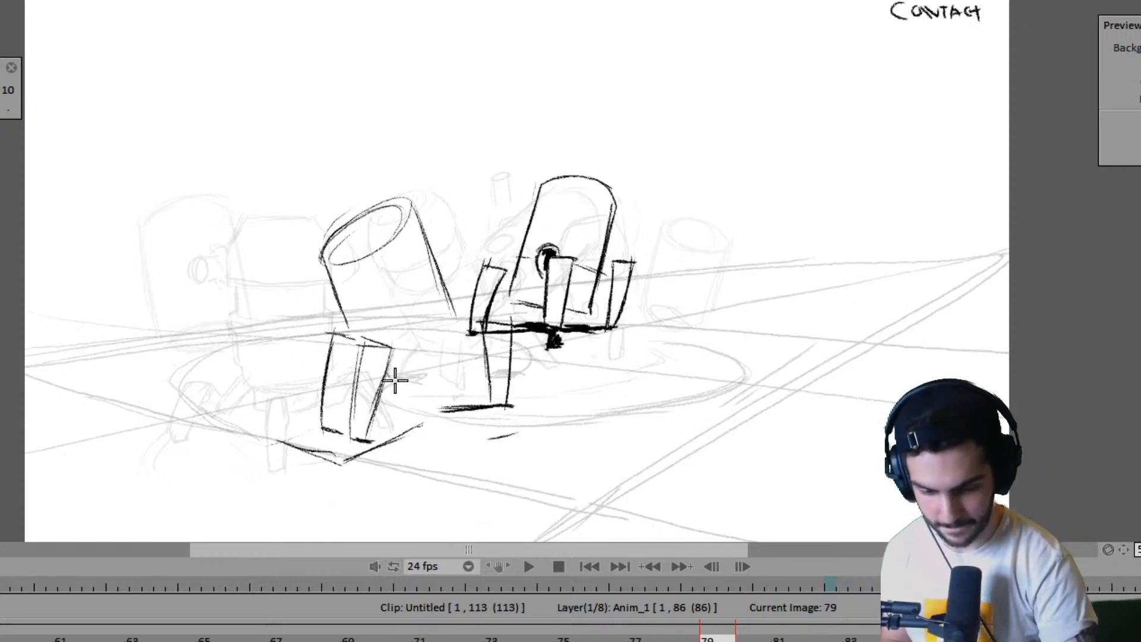
- Close the near robot's body with a curved base in frame 79 and hatch the shadow beneath it
left_click_drag(389, 376, 455, 351)
left_click_drag(447, 311, 456, 353)
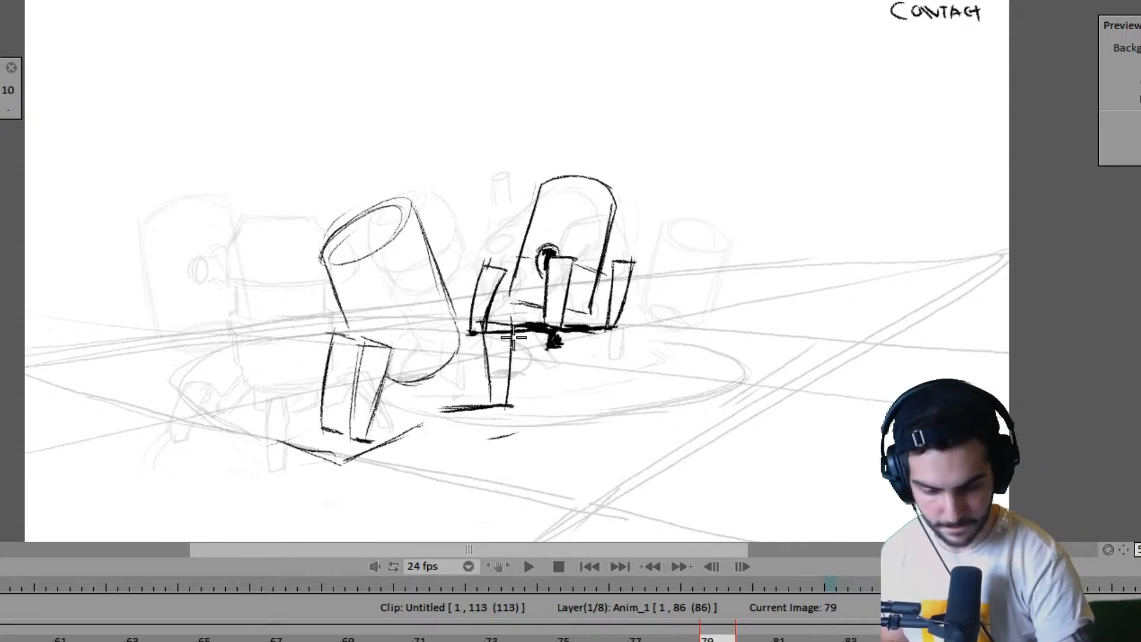
left_click_drag(406, 393, 452, 397)
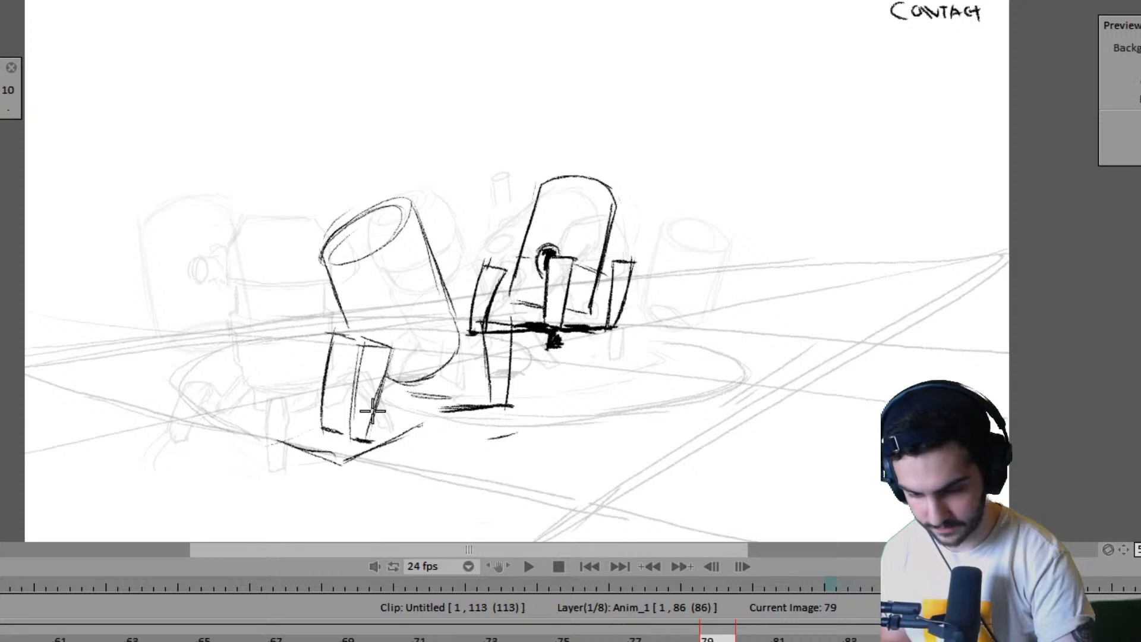
mouse_move(327, 432)
left_mouse_down()
mouse_move(293, 441)
mouse_move(325, 432)
mouse_move(304, 448)
mouse_move(318, 450)
mouse_move(356, 438)
mouse_move(347, 452)
mouse_move(359, 455)
mouse_move(390, 395)
mouse_move(421, 396)
mouse_move(374, 426)
mouse_move(419, 424)
mouse_move(451, 399)
mouse_move(428, 390)
mouse_move(480, 403)
left_mouse_up()
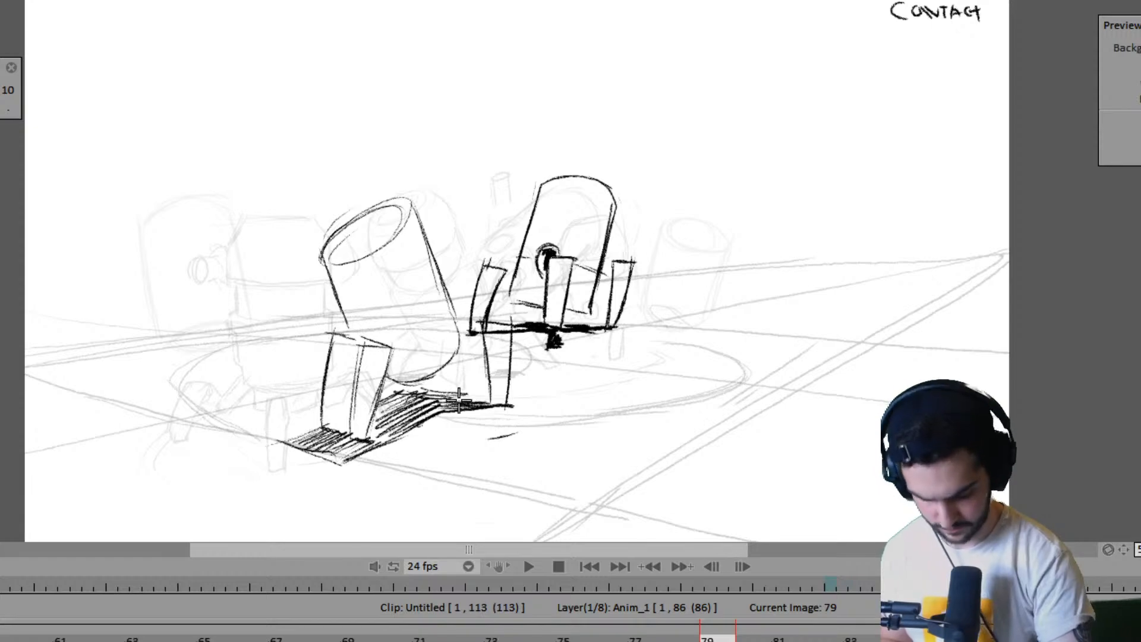
- Flip between the neighbouring drawings up to frame 83 to check the near robot's motion
key("Right")
key("Right")
key("Left")
key("Left")
key("Left")
key("Right")
key("Right")
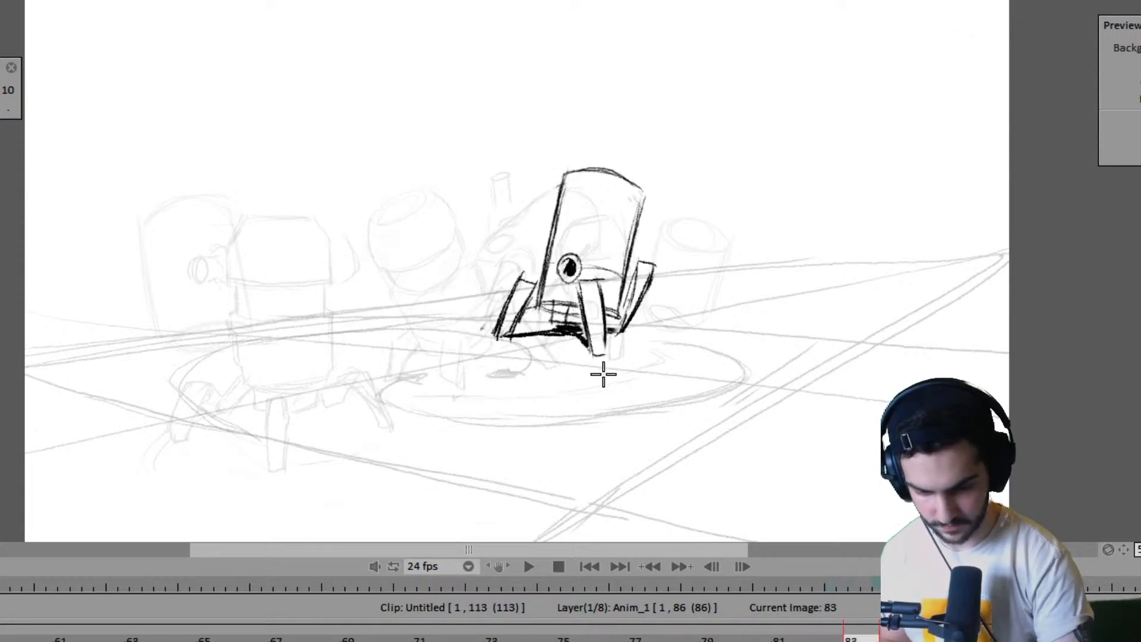
key("Left")
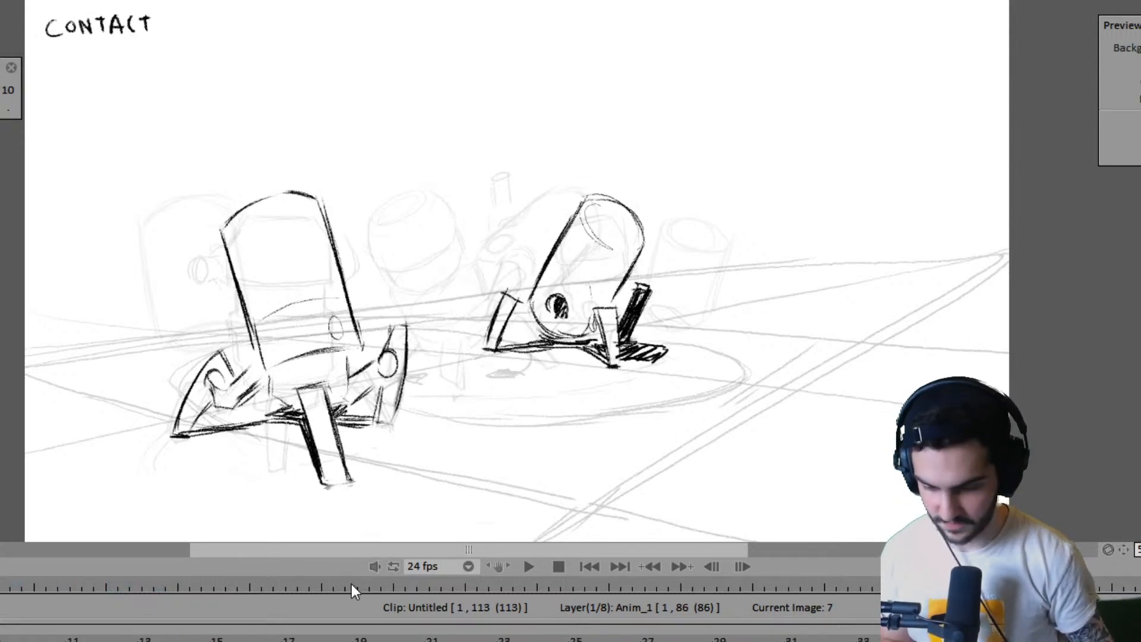
- Play the animation from frame 1 to review the walk, and stop playback
left_click_drag(63, 639, 2, 640)
key("space")
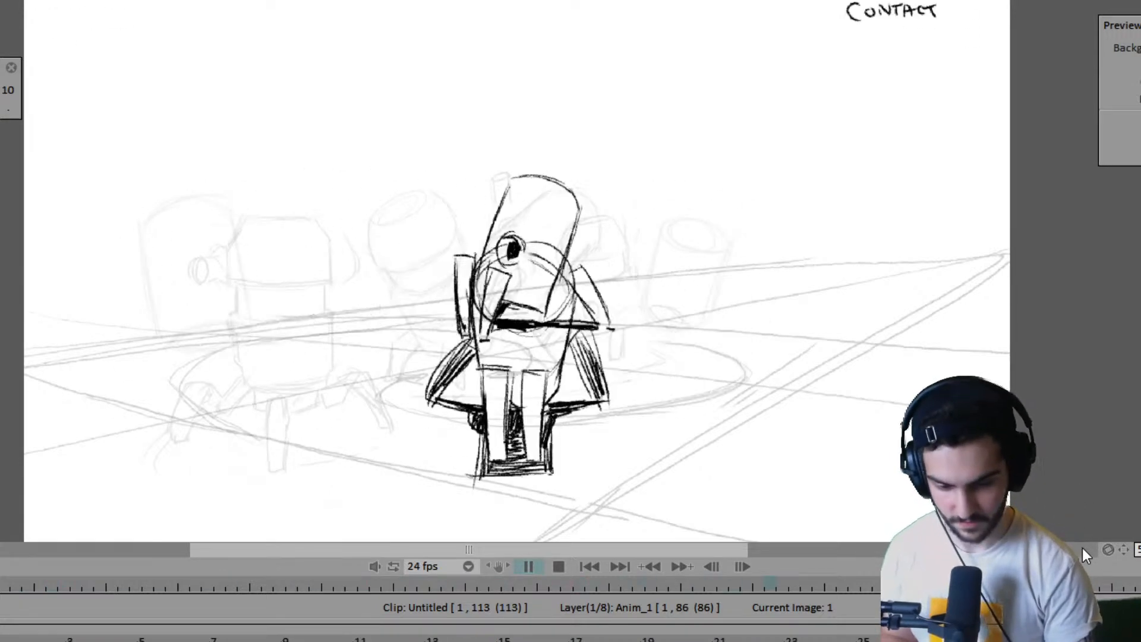
key("space")
key("Left")
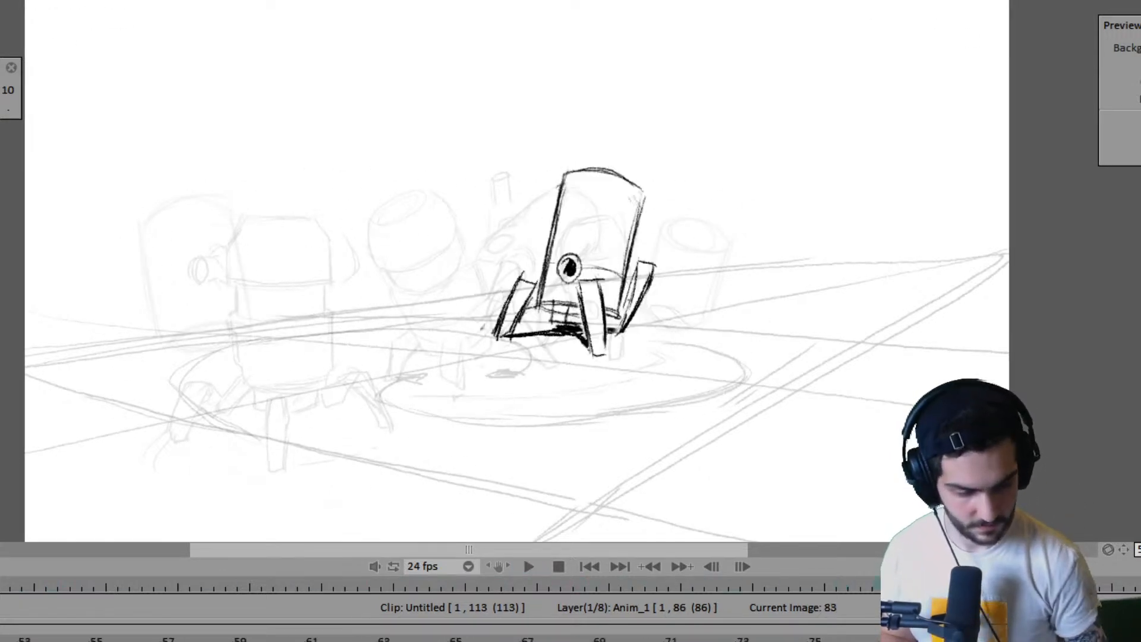
- Compare frame 83 with the preceding drawings and mark the near robot's planted foot on the ground in frame 83
key("Right")
key("Left")
key("Left")
key("Left")
key("Right")
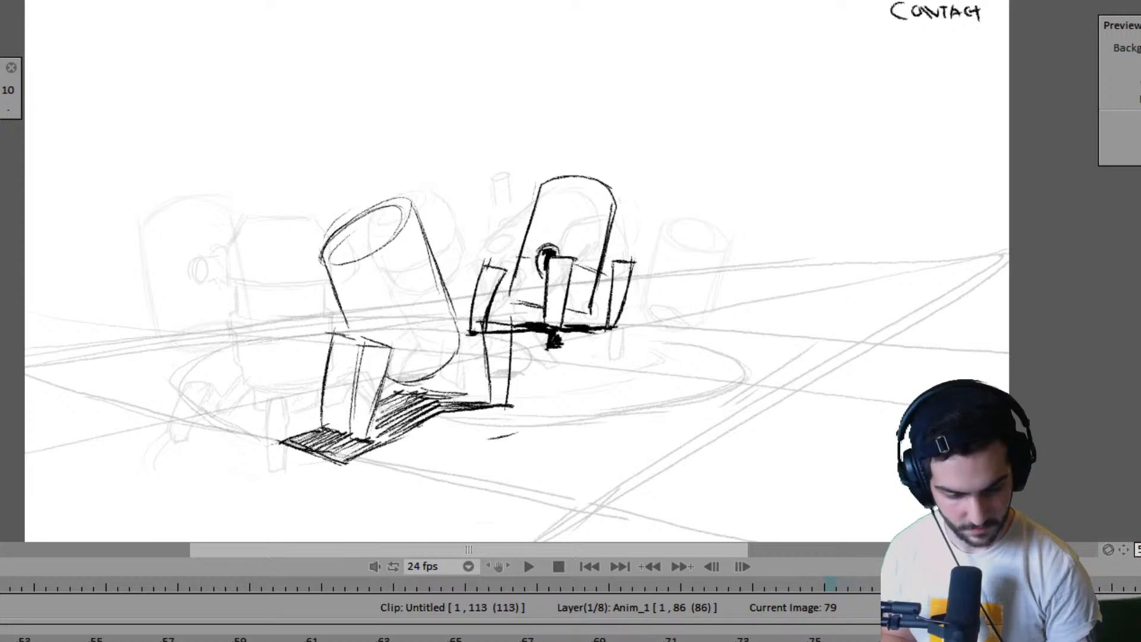
key("Right")
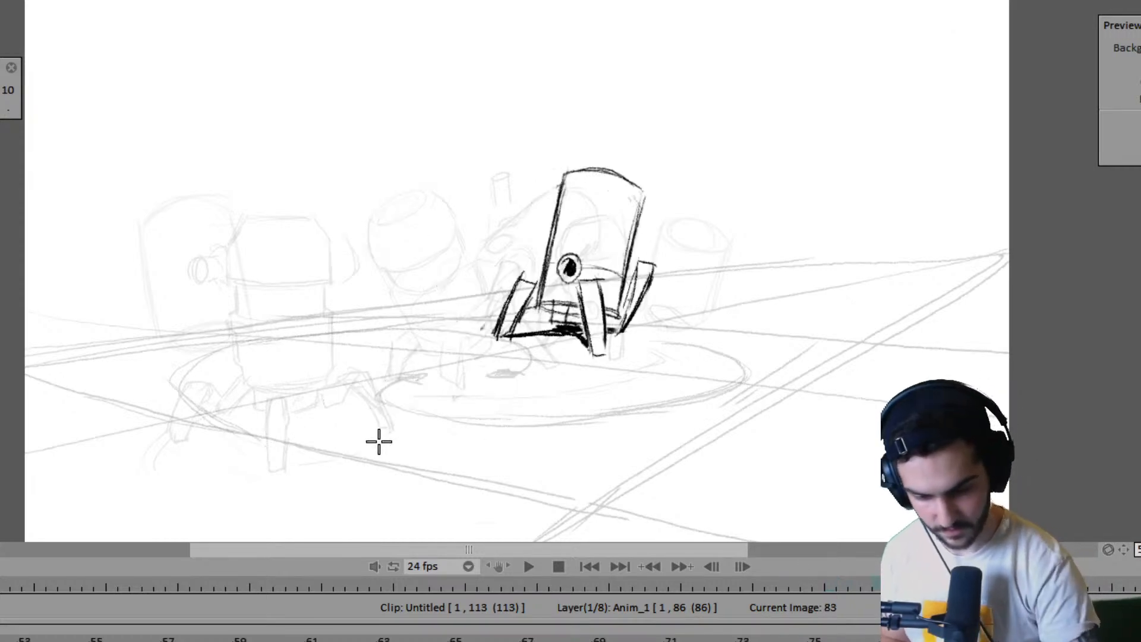
key("Left")
key("Right")
key("Left")
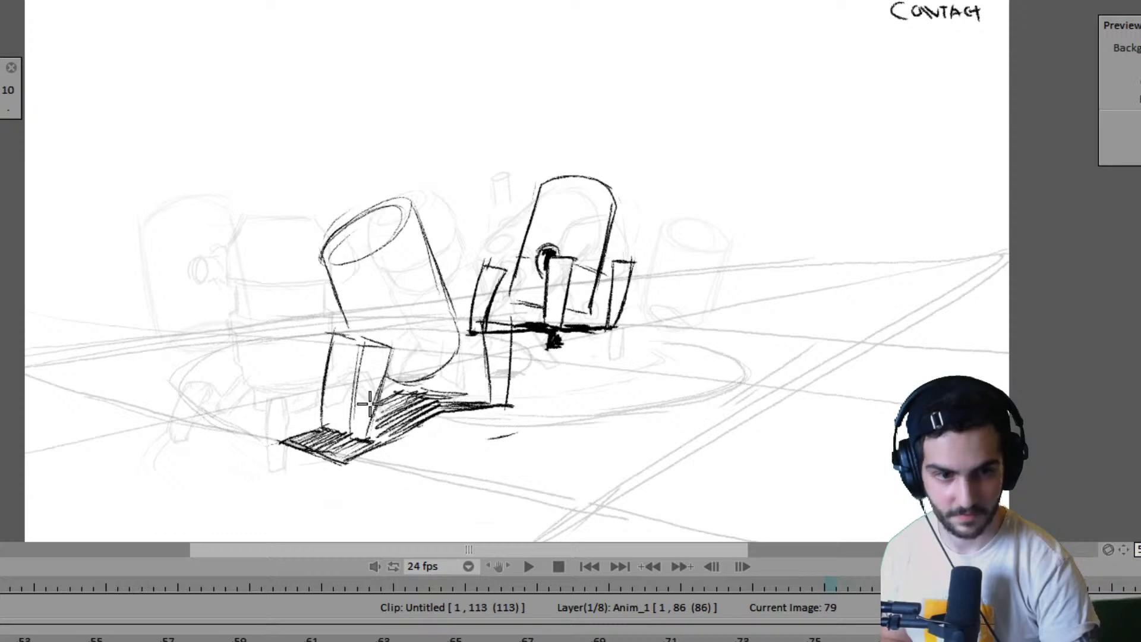
key("Right")
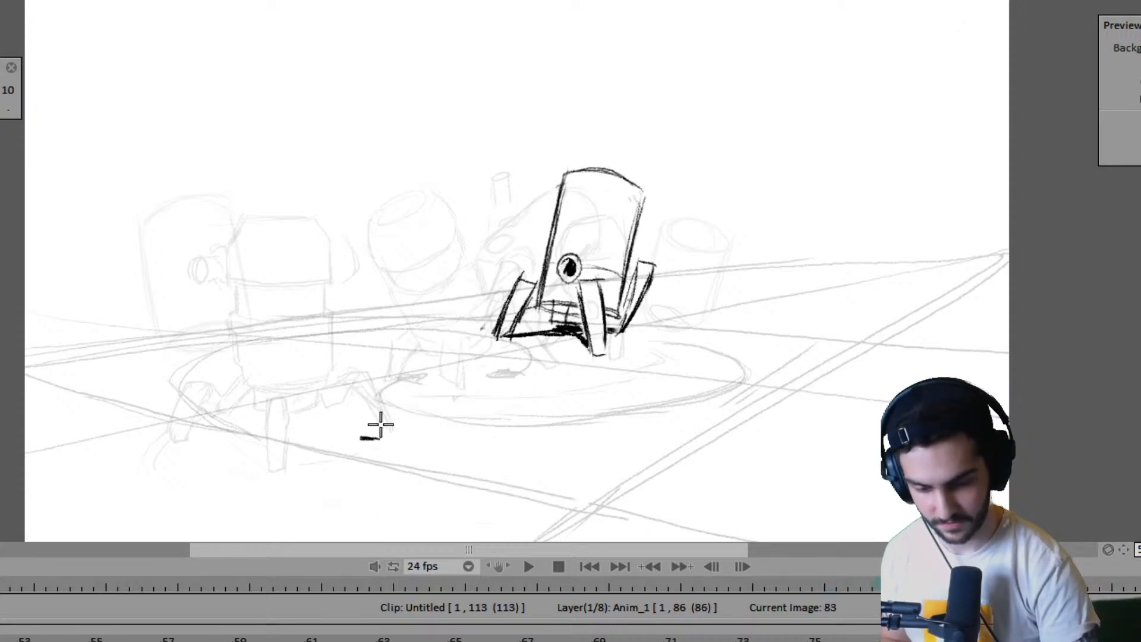
- Sketch the near robot's planted leg above its foot mark in frame 83, using frame 79 as reference
key("Left")
key("Right")
left_click_drag(363, 340, 352, 434)
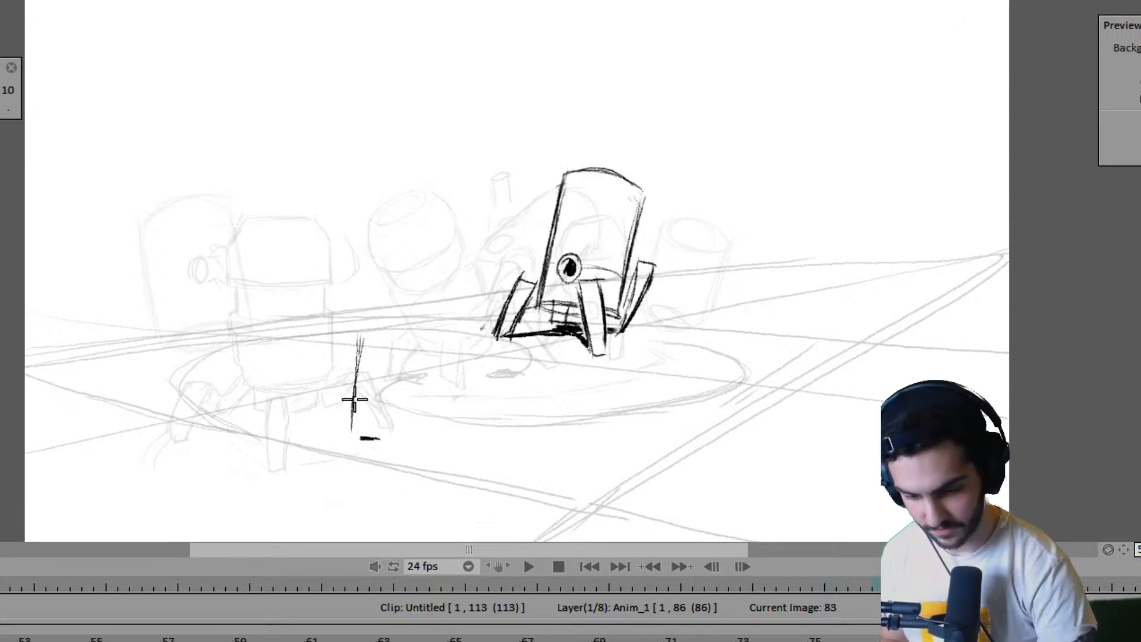
key("Left")
key("Right")
left_click_drag(358, 339, 392, 344)
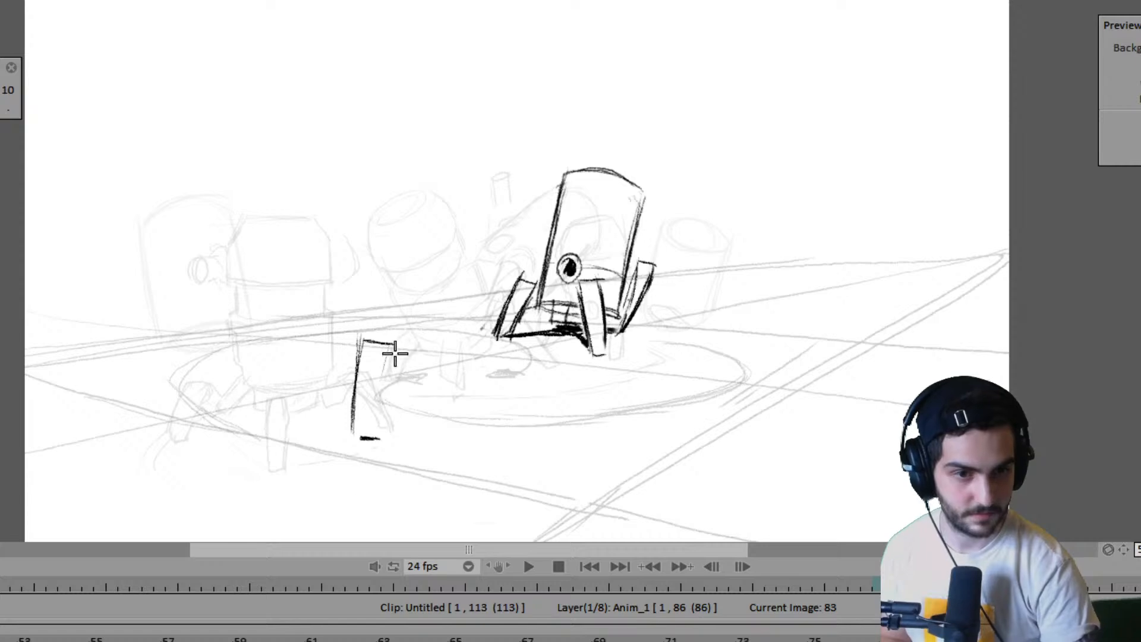
left_click_drag(369, 438, 385, 344)
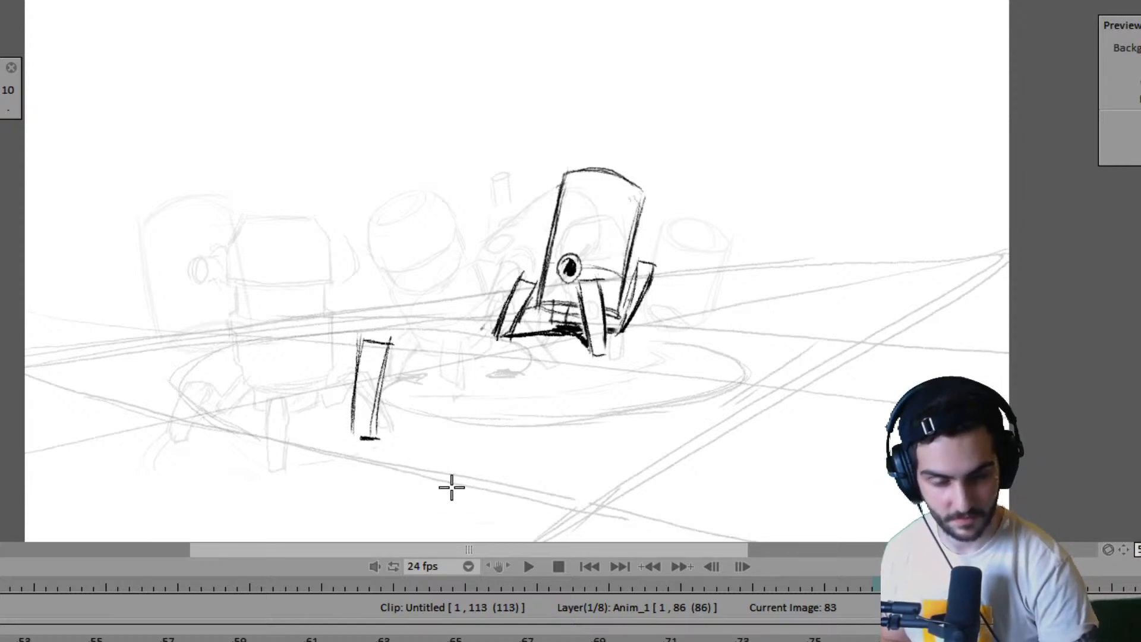
- Draw the curved outer edge of the near robot's second leg, raised behind the planted one, in frame 83
key("Right")
key("Left")
key("Left")
key("Right")
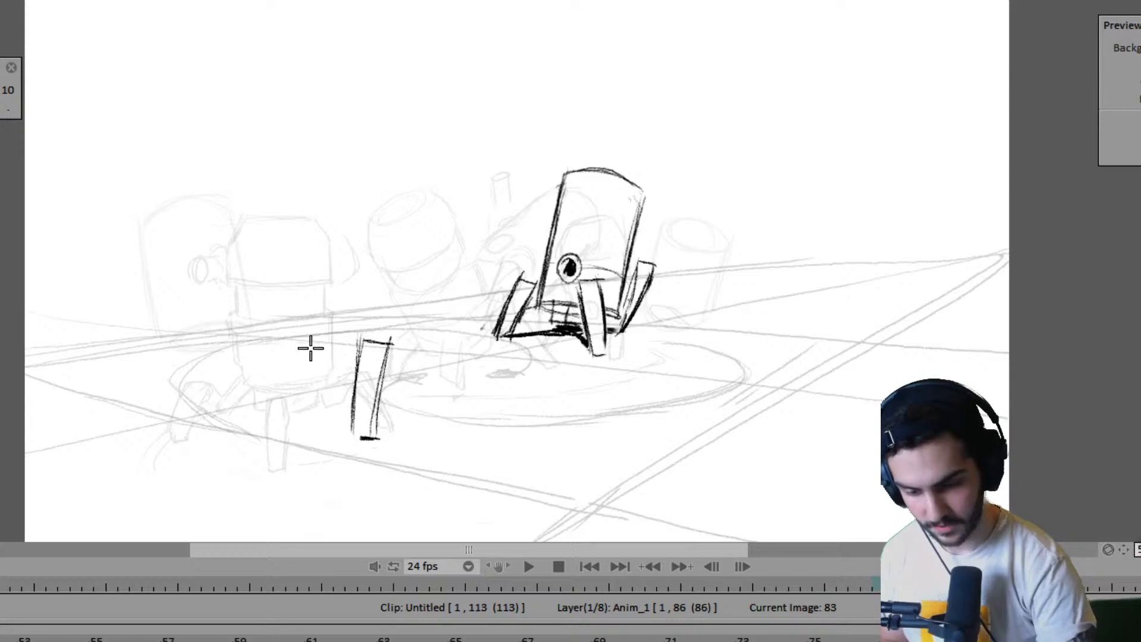
key("Left")
key("Right")
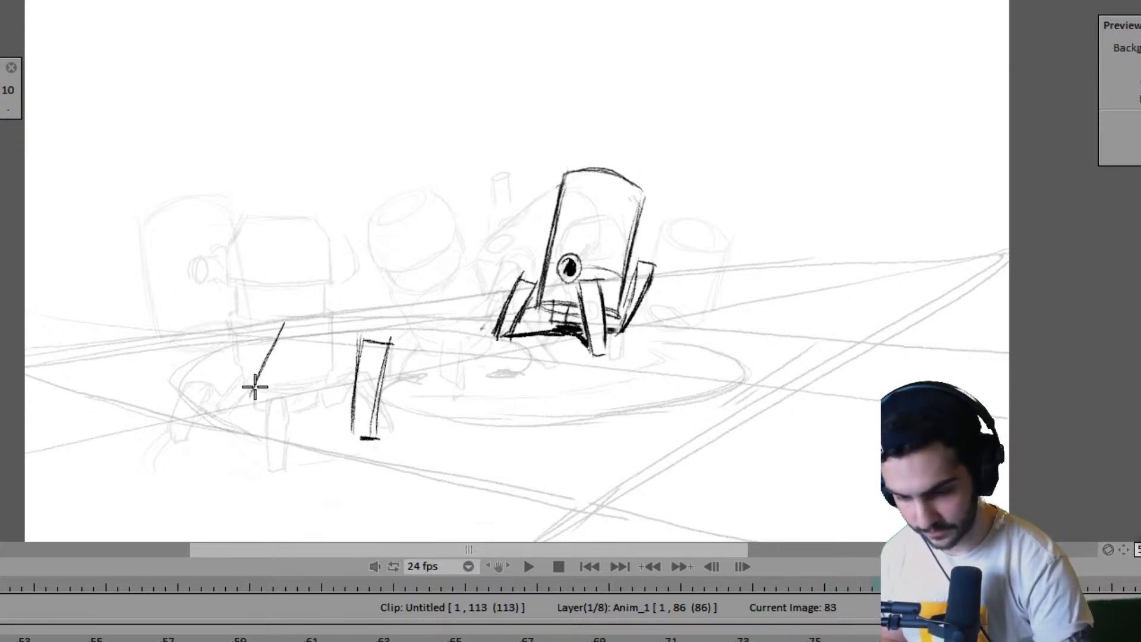
key("Right")
key("Left")
left_click_drag(284, 324, 256, 408)
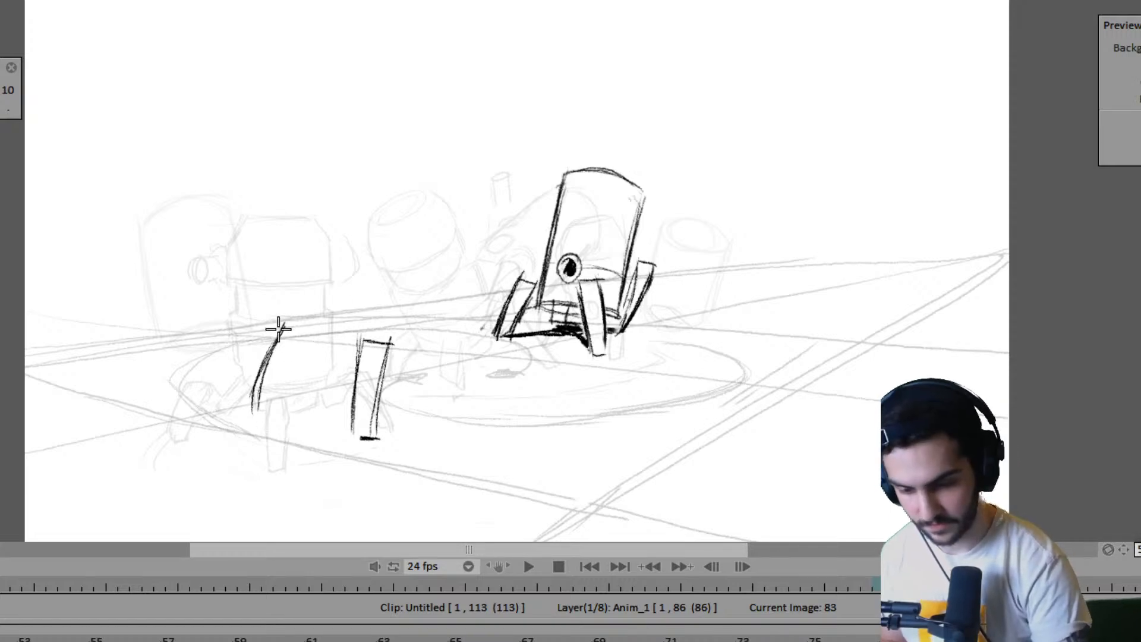
- Add the top and inner edge of the near robot's raised leg in frame 83 to close its shape
left_click_drag(283, 323, 316, 331)
key("Right")
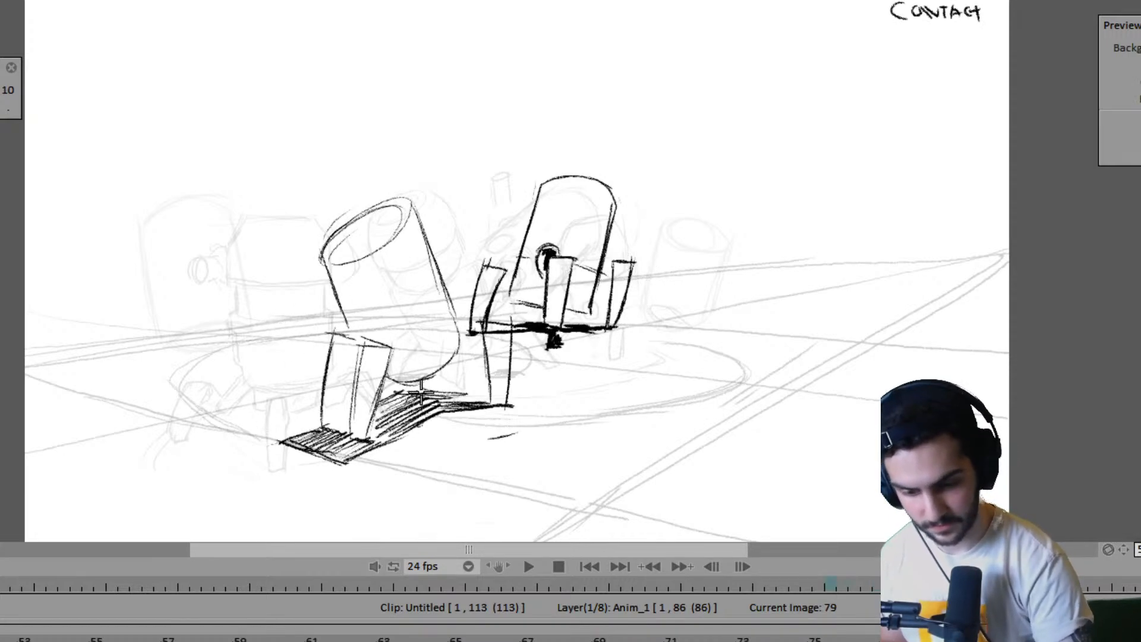
key("Left")
left_click_drag(271, 410, 316, 330)
key("Right")
key("Left")
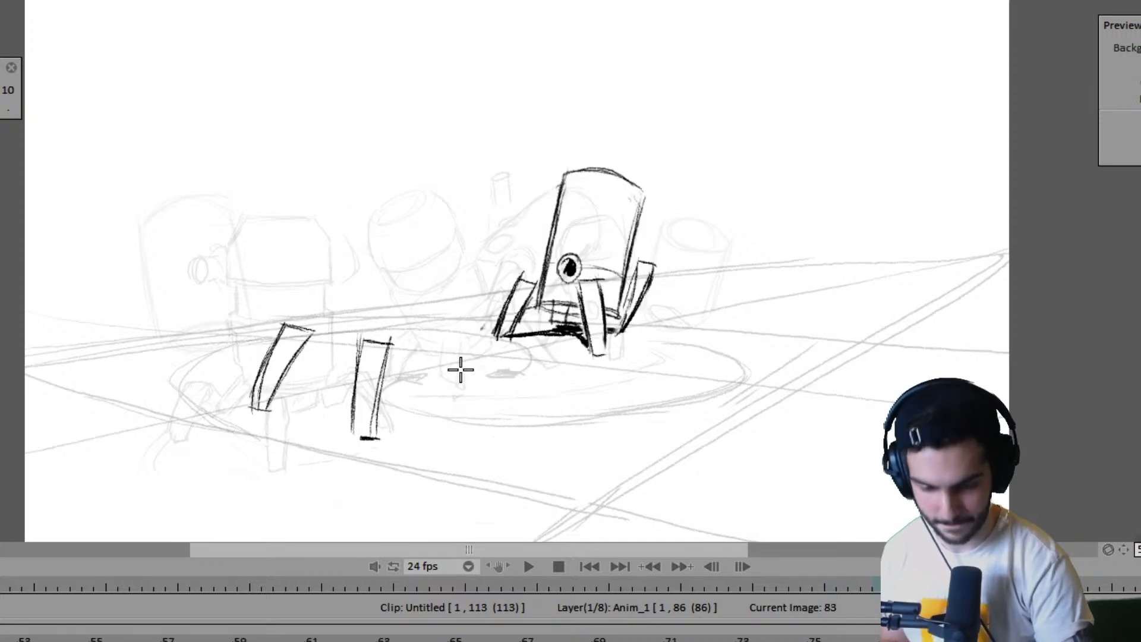
key("Left")
key("Right")
left_click_drag(330, 202, 329, 250)
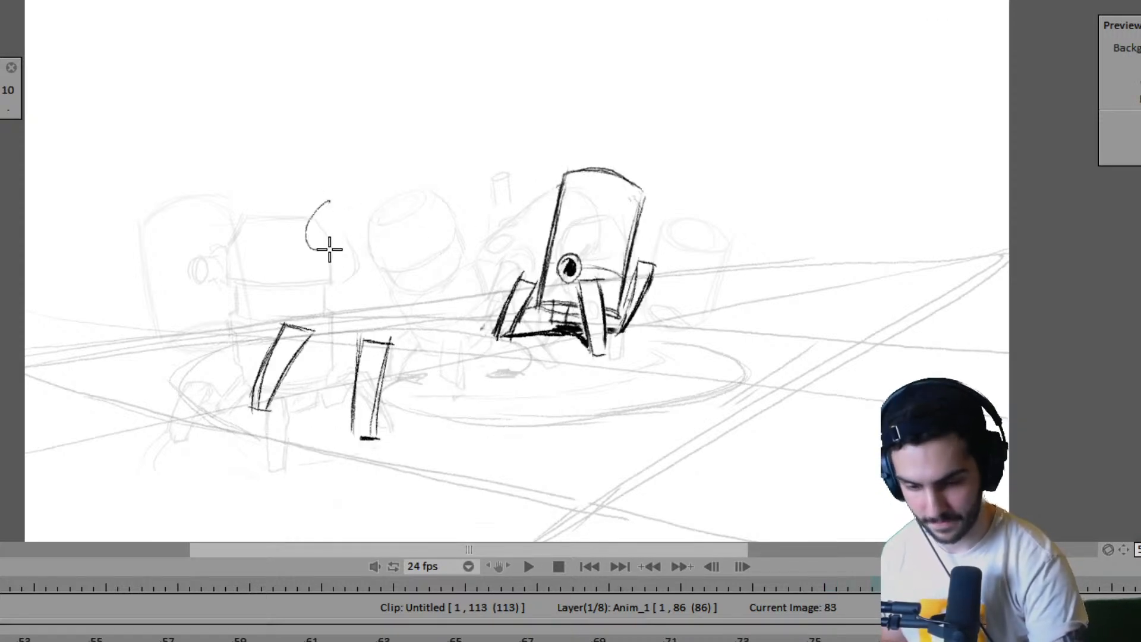
key("ctrl+z")
- Draw the upper and lower arcs of the near robot's tilted head ellipse in frame 83, checking against adjacent drawings
key("Right")
key("Left")
key("Left")
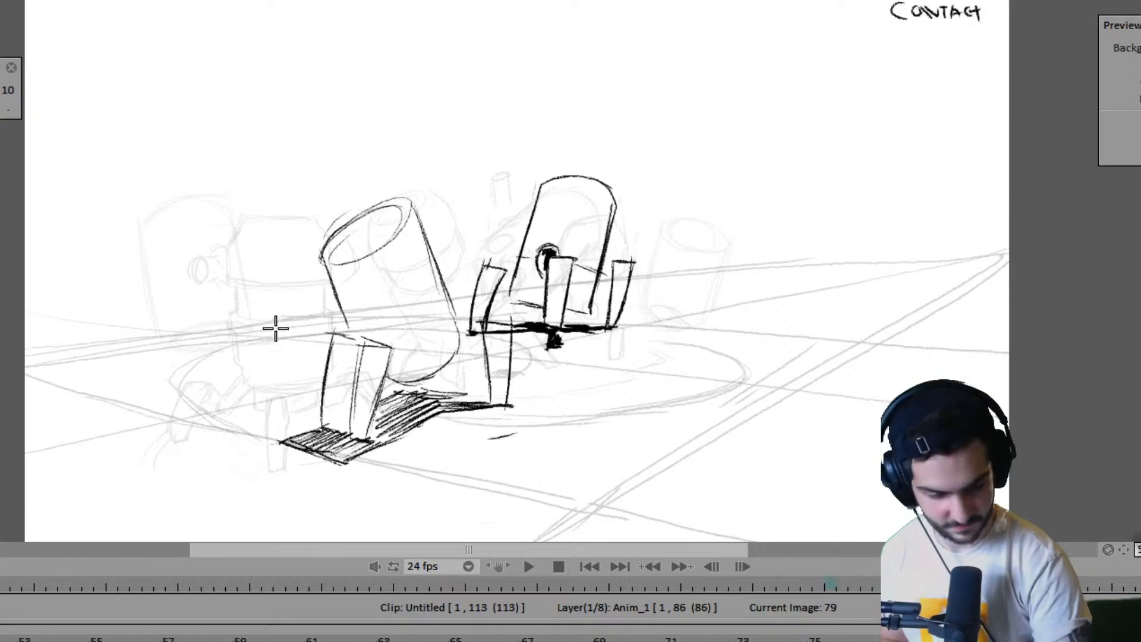
key("Left")
key("Right")
key("Right")
mouse_move(309, 249)
left_mouse_down()
mouse_move(329, 218)
mouse_move(372, 197)
left_mouse_up()
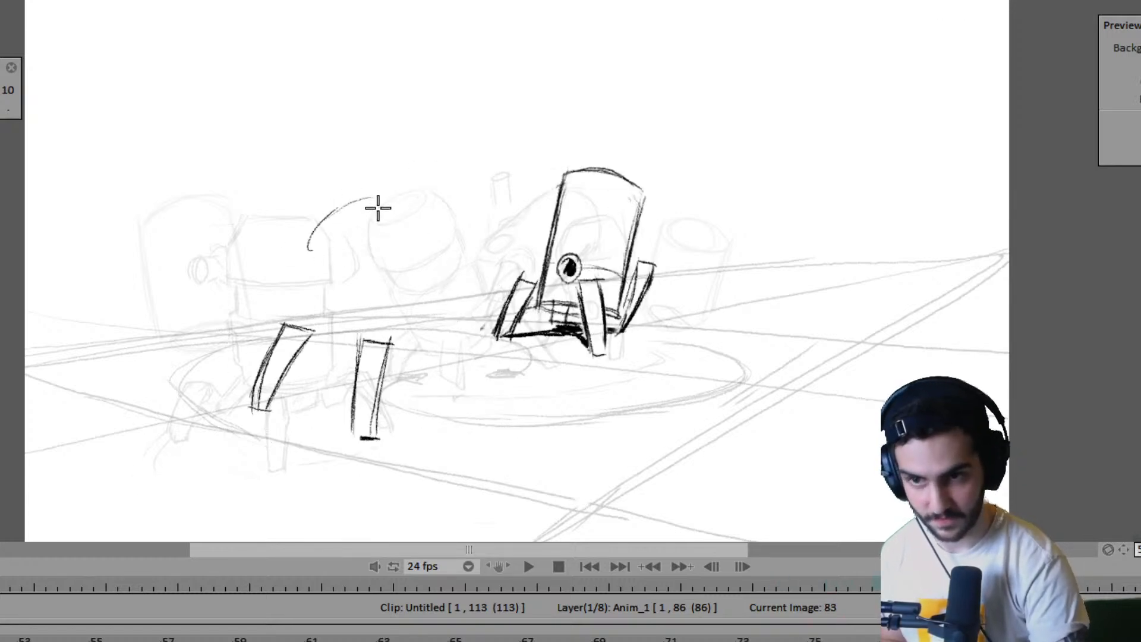
left_click_drag(308, 249, 334, 257)
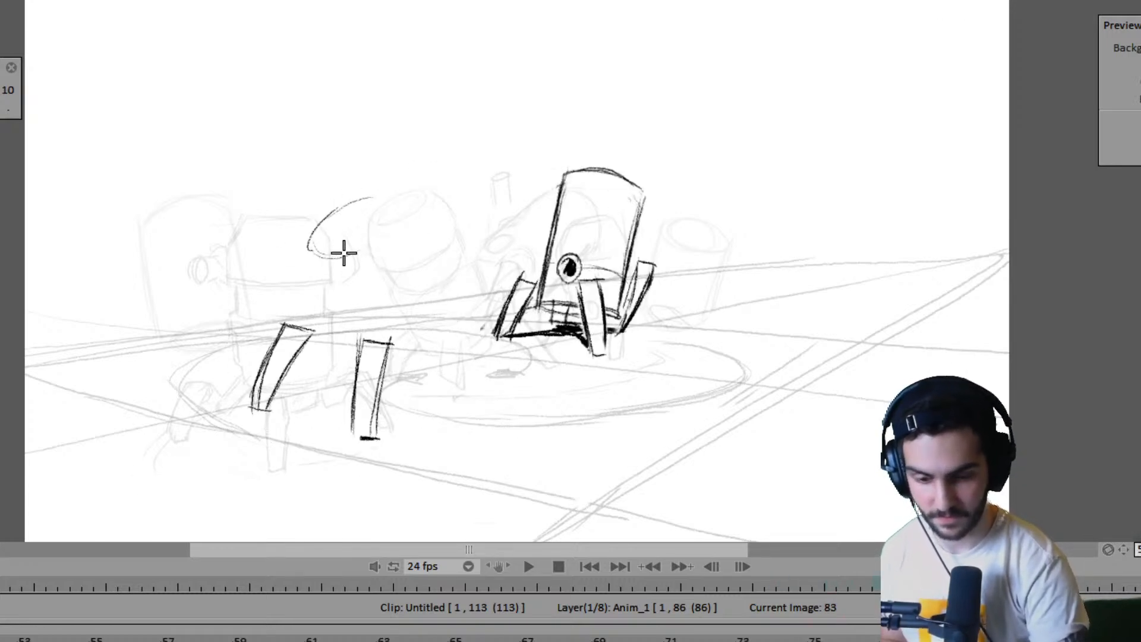
key("Right")
key("Left")
- Complete the near robot's head ellipse in frame 83 and start the body side running down from it
key("Left")
key("Right")
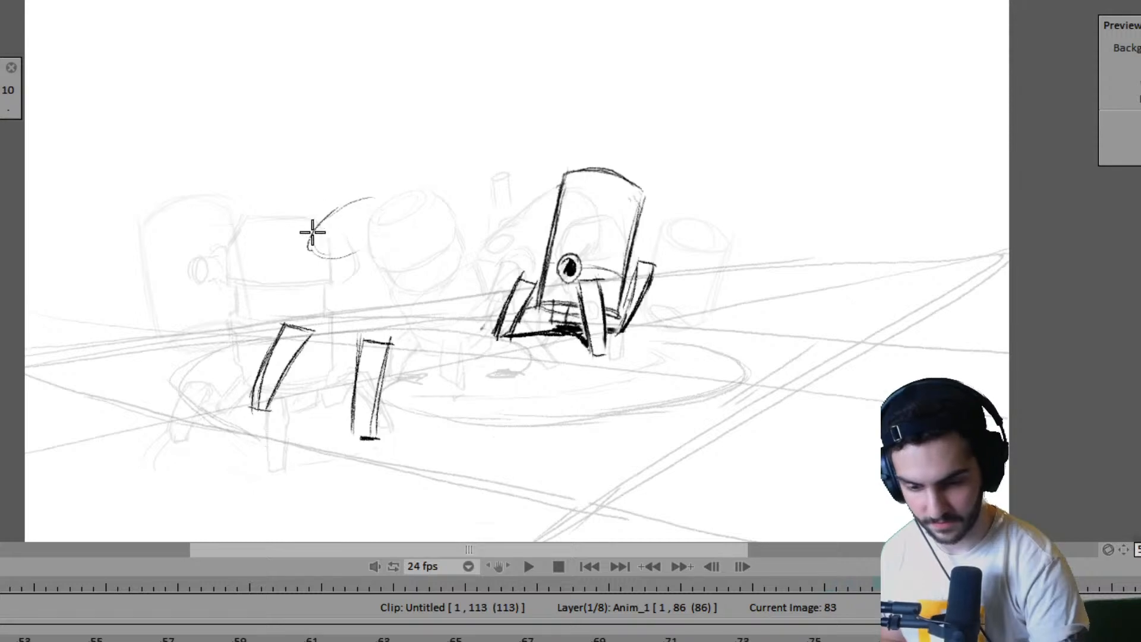
mouse_move(373, 196)
left_mouse_down()
mouse_move(336, 255)
mouse_move(376, 194)
left_mouse_up()
key("ctrl+z")
mouse_move(323, 253)
left_mouse_down()
mouse_move(388, 194)
mouse_move(430, 297)
left_mouse_up()
key("Left")
key("Right")
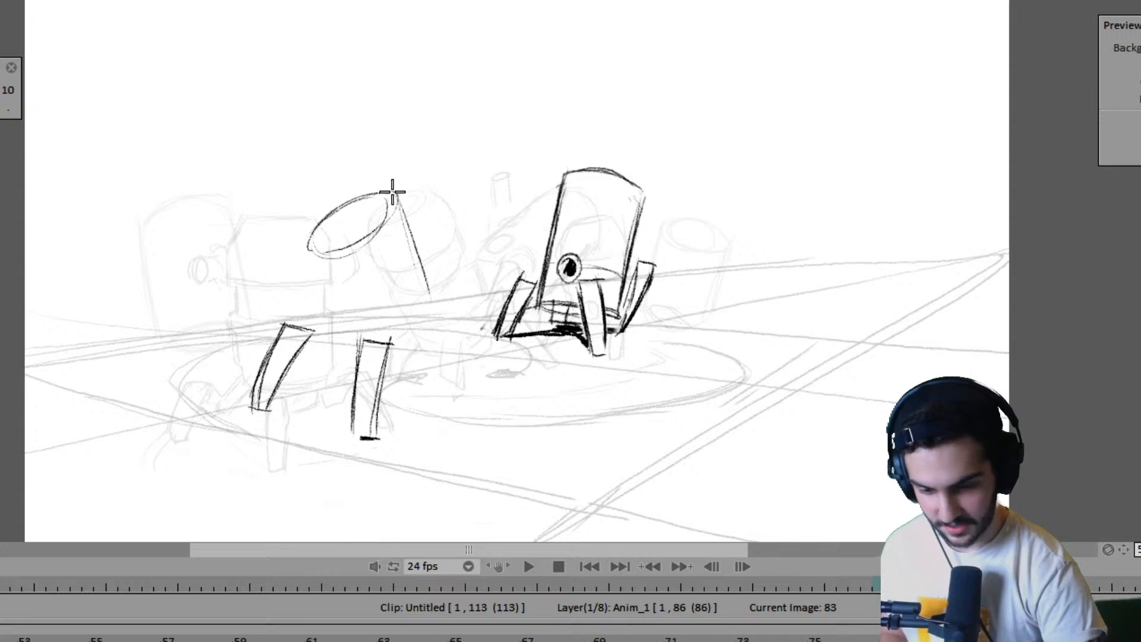
- Draw both sides and the curved base of the near robot's body in frame 83, comparing with frame 79
left_click_drag(392, 192, 441, 337)
left_click_drag(313, 253, 345, 331)
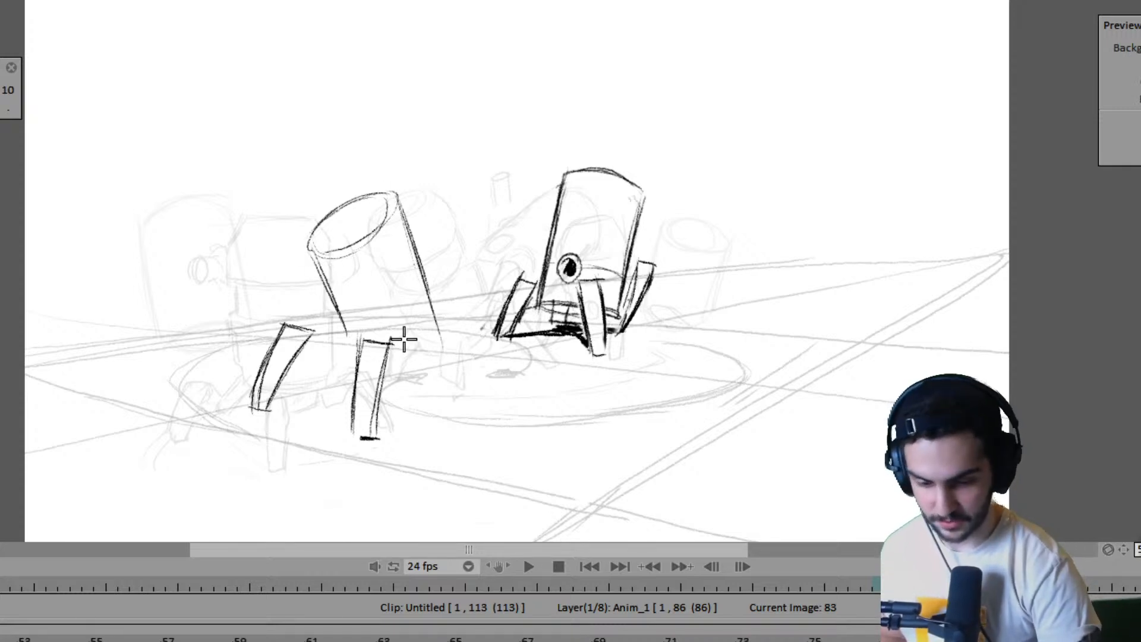
left_click_drag(392, 372, 439, 342)
key("Left")
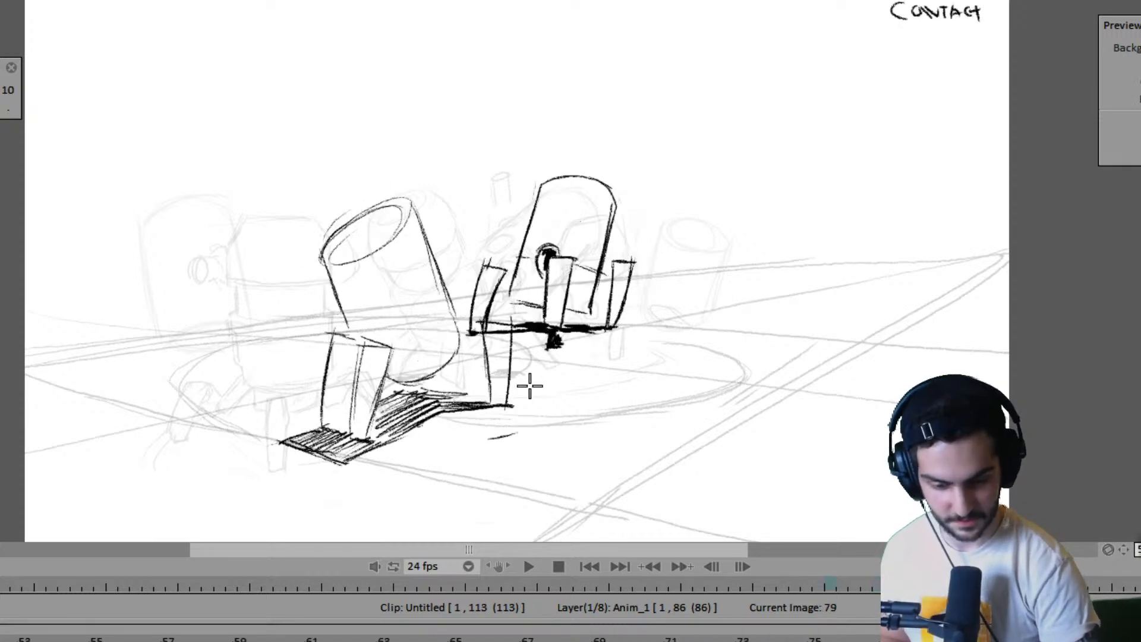
key("Right")
key("Left")
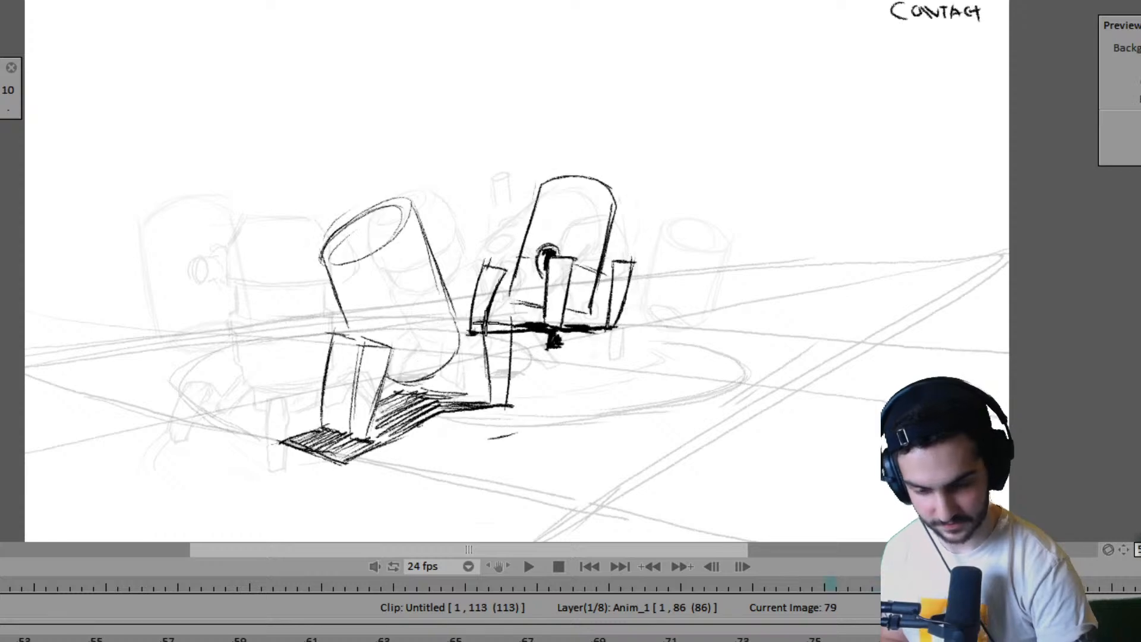
- Draw the two long edges and the ground contact line of the near robot's far leg in frame 83, checking against frame 79
key("Right")
left_click_drag(459, 297, 473, 380)
key("Left")
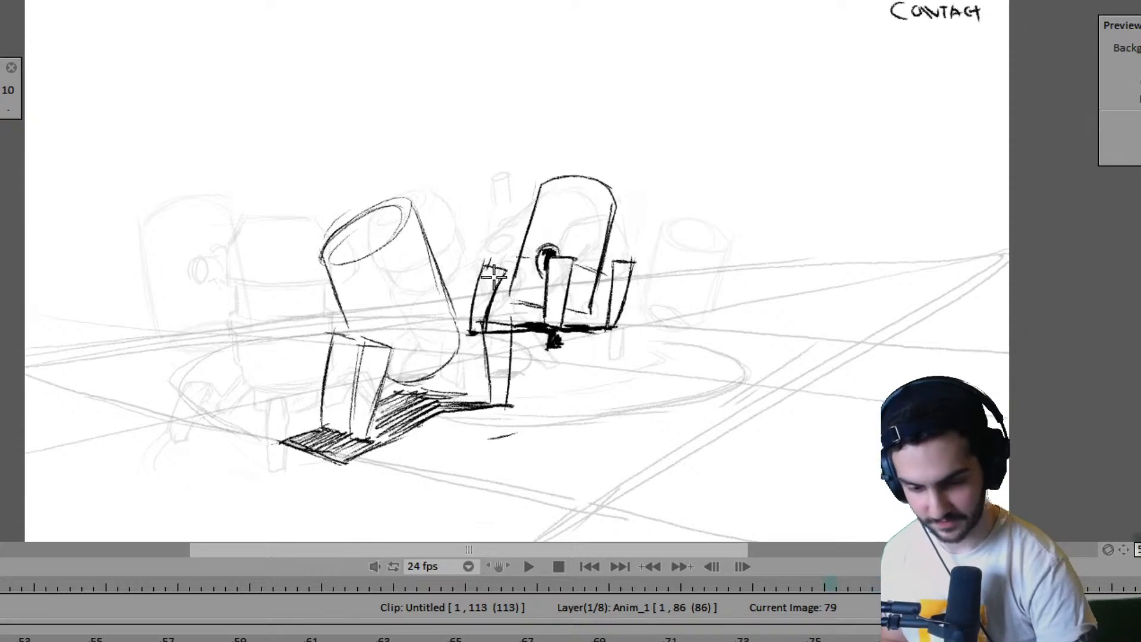
key("Right")
left_click_drag(492, 300, 493, 384)
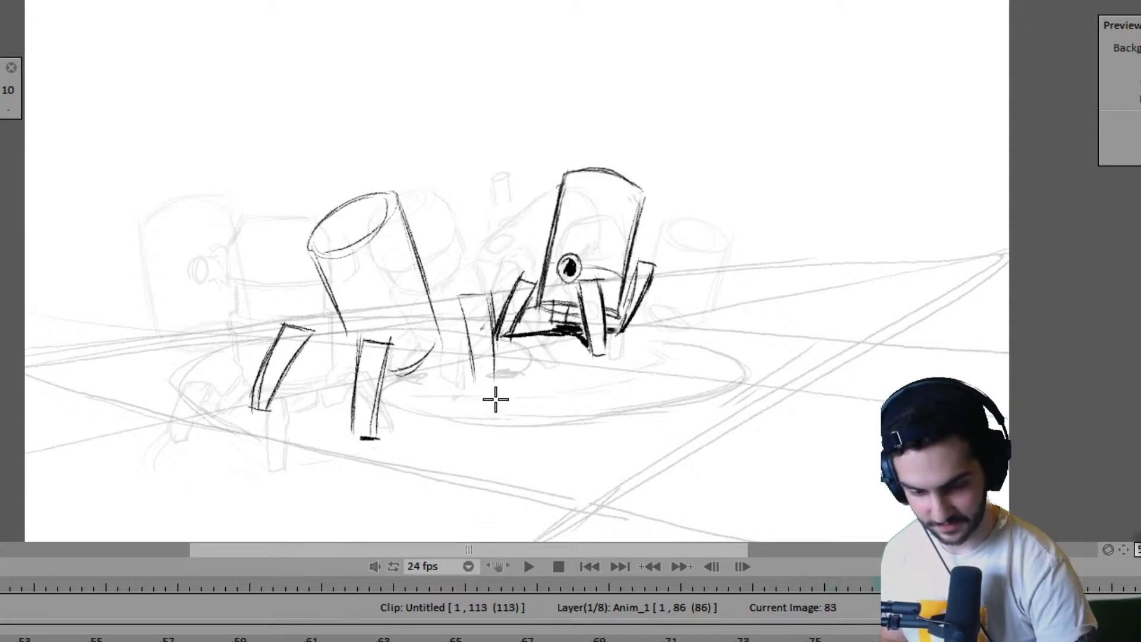
key("Left")
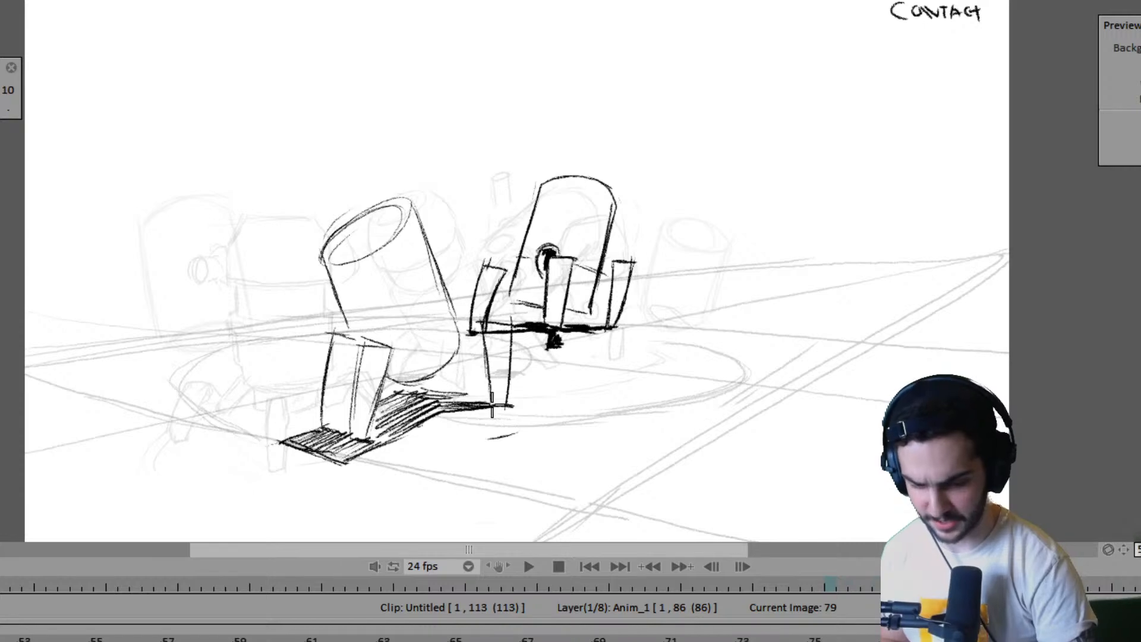
key("Right")
key("Left")
key("Right")
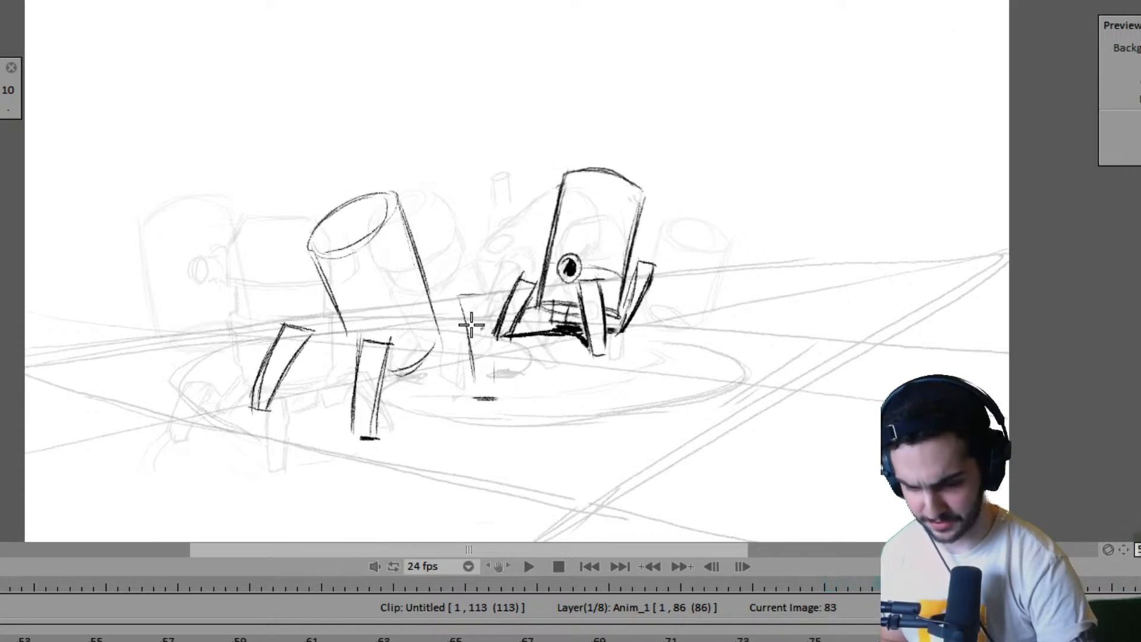
- Add the top of the near robot's far leg in frame 83 and strengthen its sides, comparing with the adjacent drawings
left_click_drag(462, 307, 481, 392)
mouse_move(463, 308)
left_mouse_down()
mouse_move(494, 313)
mouse_move(494, 381)
left_mouse_up()
key("Left")
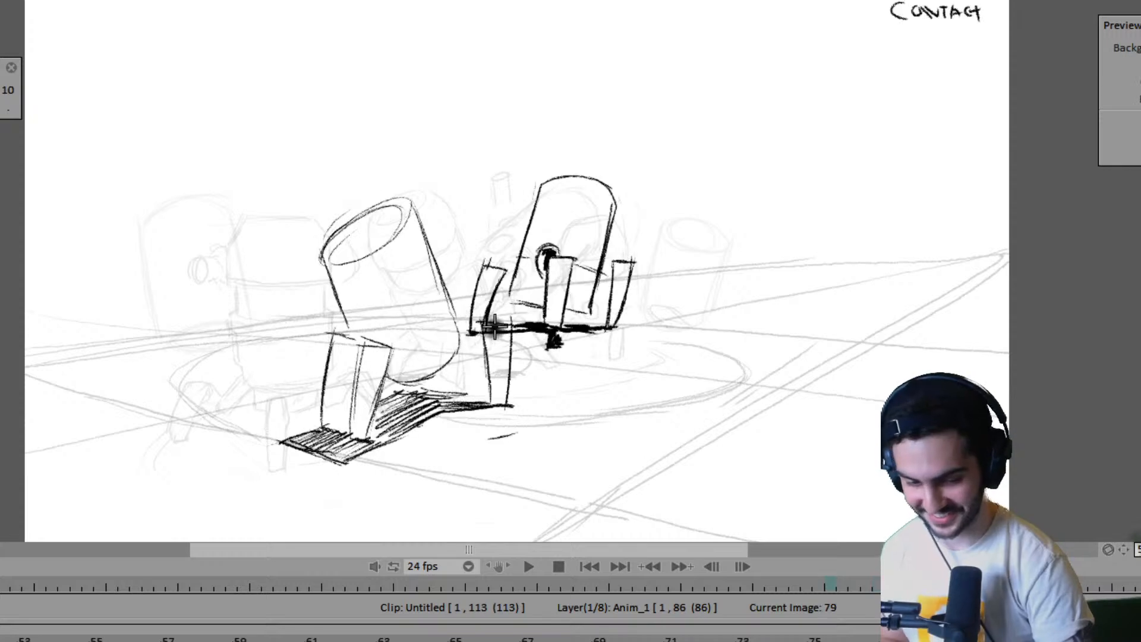
key("Left")
key("Right")
key("Right")
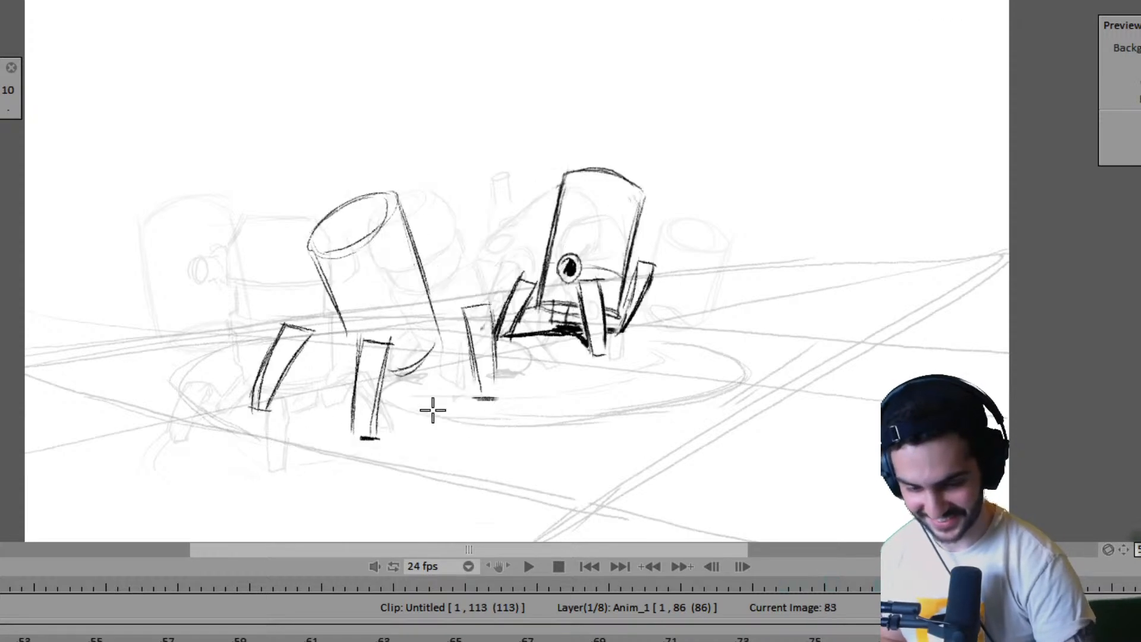
- Sketch the shadow's outline strokes on the ground between the near robot's raised leg and front leg in frame 83
left_click_drag(265, 410, 343, 394)
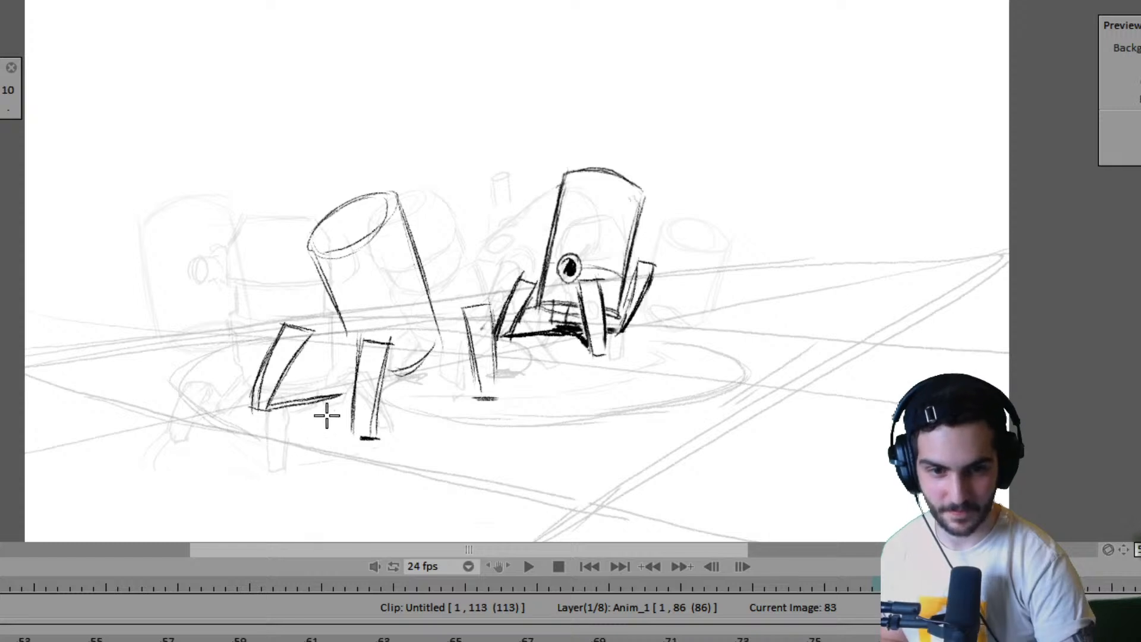
left_click_drag(275, 415, 343, 397)
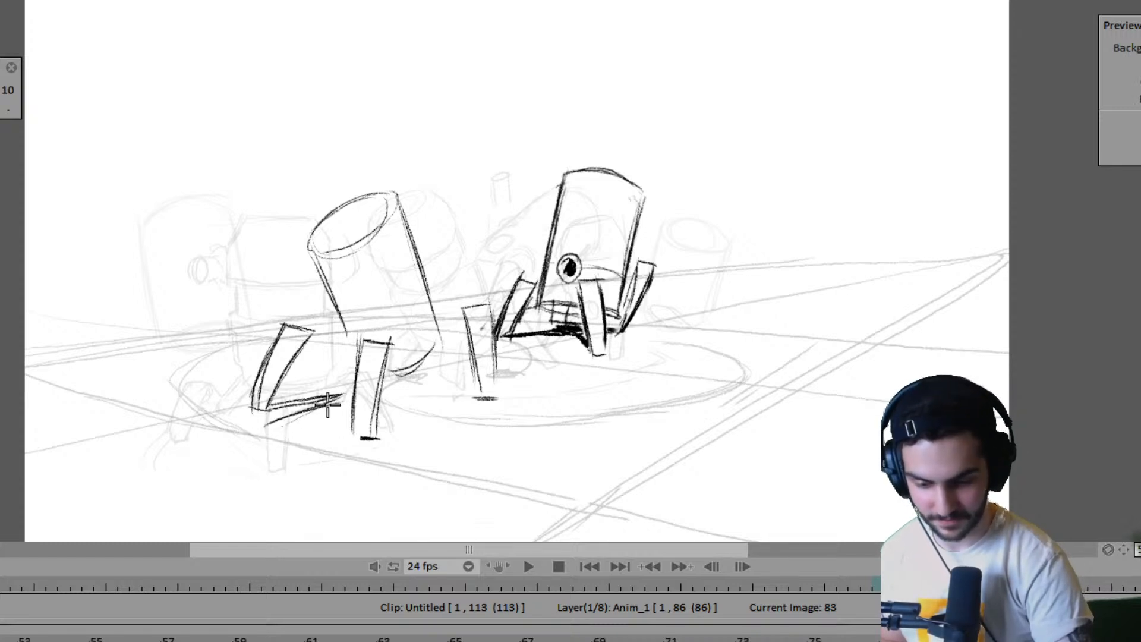
key("Left")
key("Right")
mouse_move(273, 425)
left_mouse_down()
mouse_move(302, 447)
mouse_move(347, 424)
left_mouse_up()
key("Left")
key("Right")
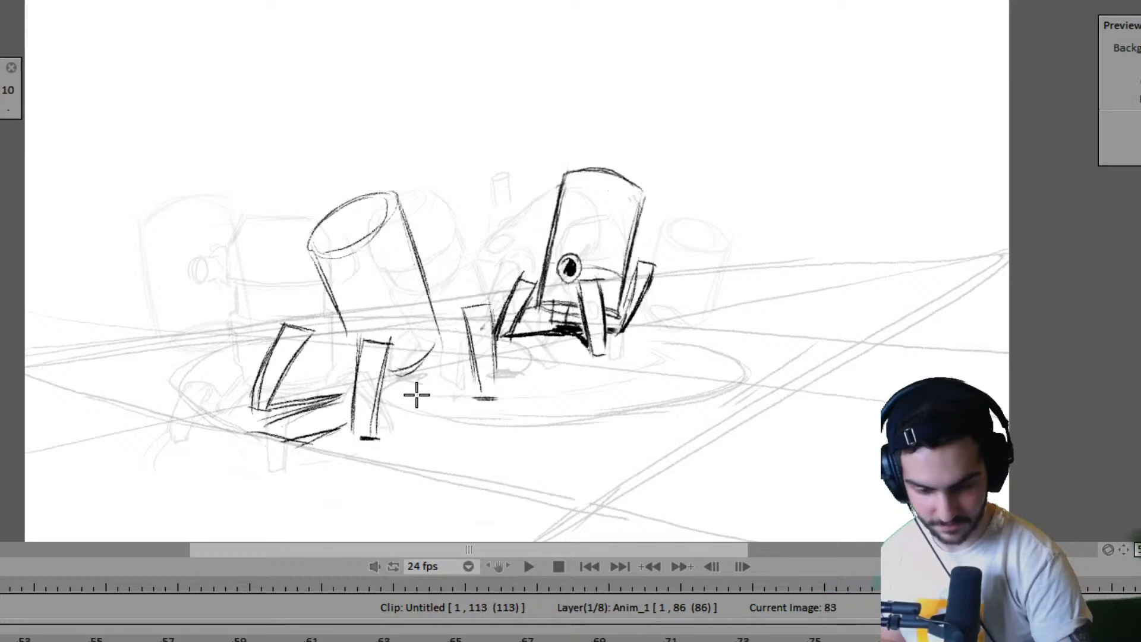
- Draw the thin shadow line running from beneath the near robot's body to the foot of its far leg in frame 83
left_click_drag(413, 394, 458, 395)
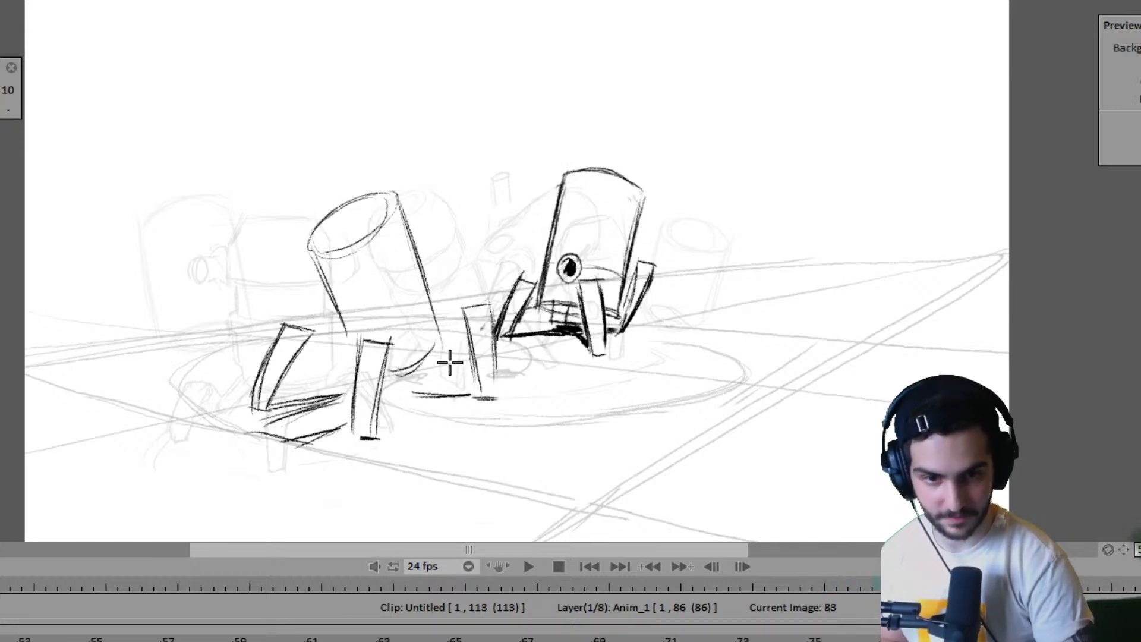
key("Right")
key("Left")
key("Left")
key("Right")
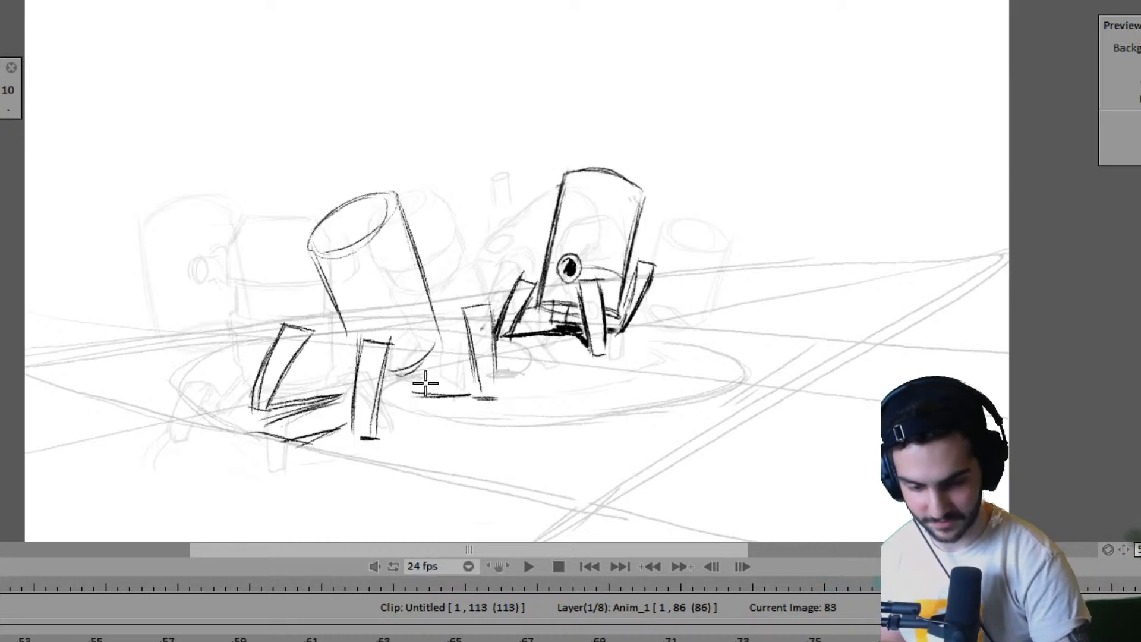
- Fill the near robot's ground shadow with diagonal hatching on both sides of the front leg in frame 83
mouse_move(393, 381)
left_mouse_down()
mouse_move(432, 389)
mouse_move(411, 387)
mouse_move(404, 401)
left_mouse_up()
left_click_drag(258, 423, 349, 406)
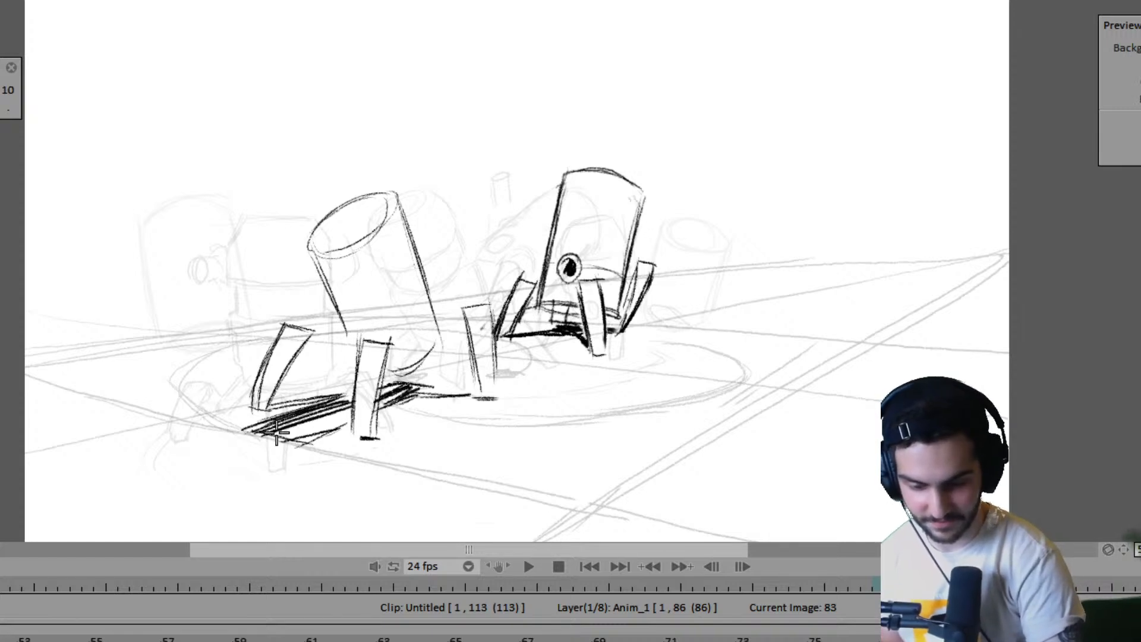
mouse_move(268, 443)
left_mouse_down()
mouse_move(360, 397)
mouse_move(347, 416)
left_mouse_up()
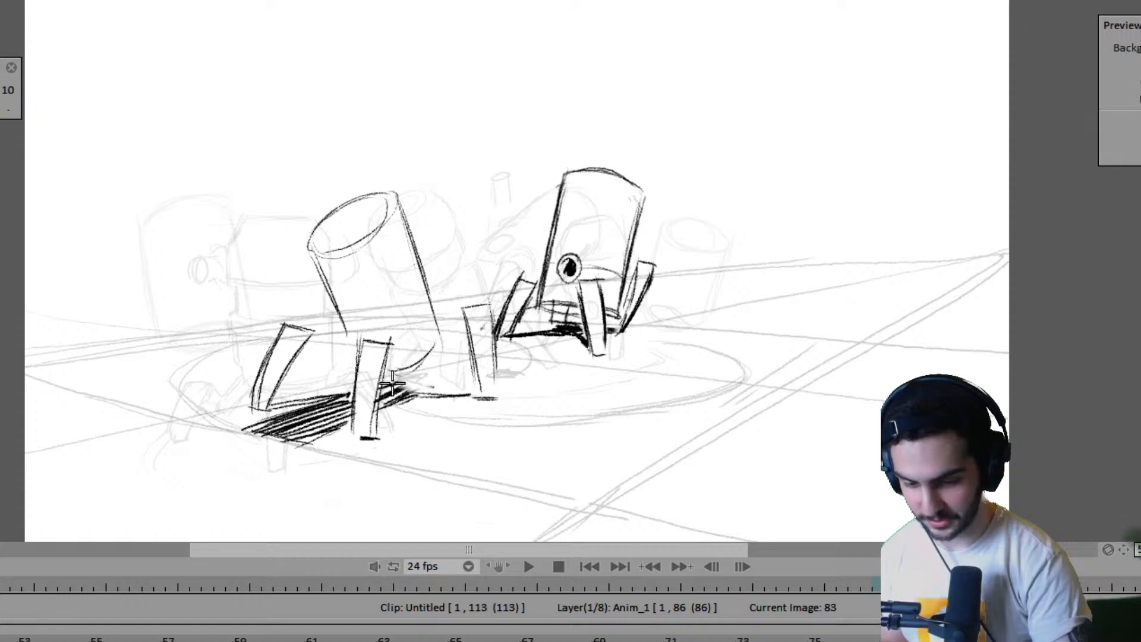
- Extend the near robot's body side down to the front leg in frame 83 and darken the shadow's upper edge
left_click_drag(342, 325, 358, 361)
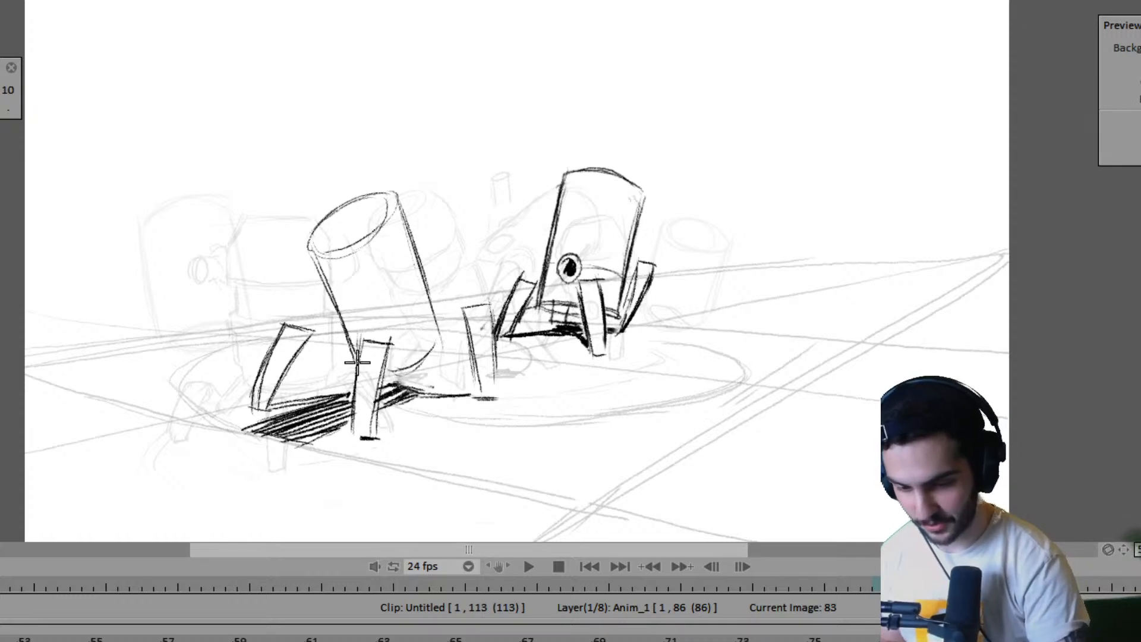
key("Left")
key("Right")
left_click_drag(262, 405, 347, 402)
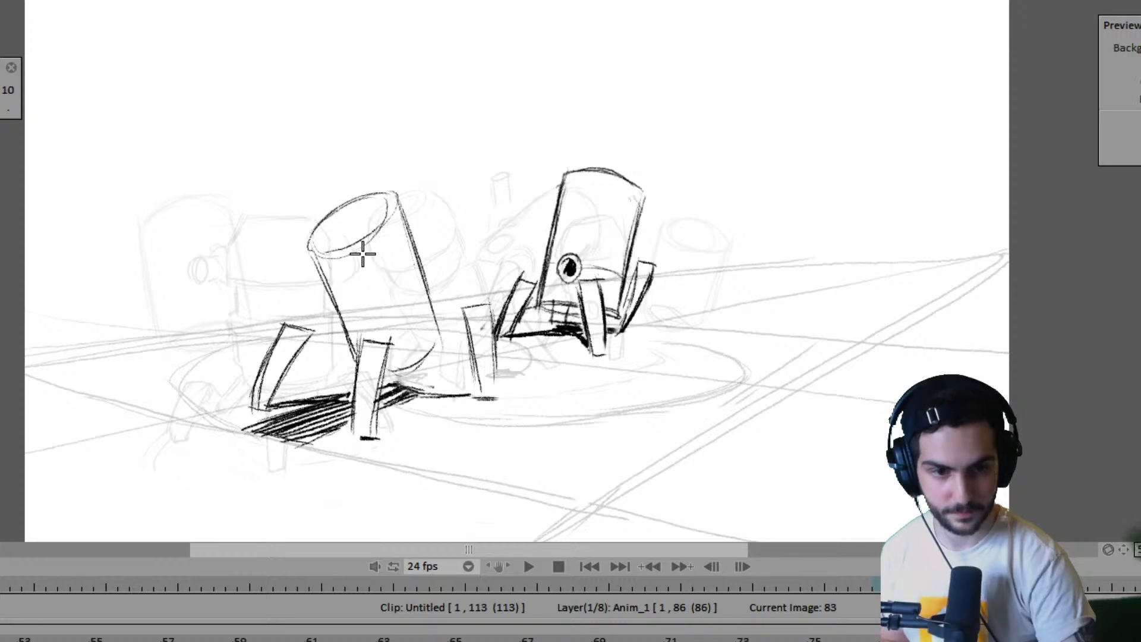
- Draw a small bent joint linking the near robot's raised leg to its body, and thicken the shadow line to the far leg
mouse_move(313, 336)
left_mouse_down()
mouse_move(300, 353)
mouse_move(315, 345)
left_mouse_up()
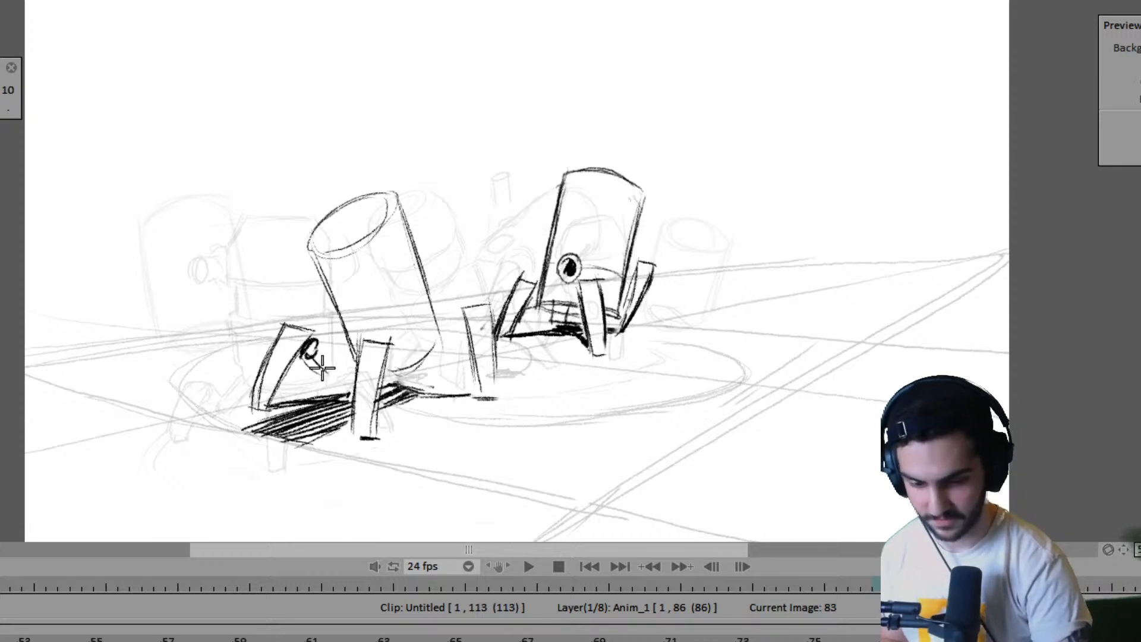
mouse_move(322, 368)
left_mouse_down()
mouse_move(303, 355)
mouse_move(347, 356)
left_mouse_up()
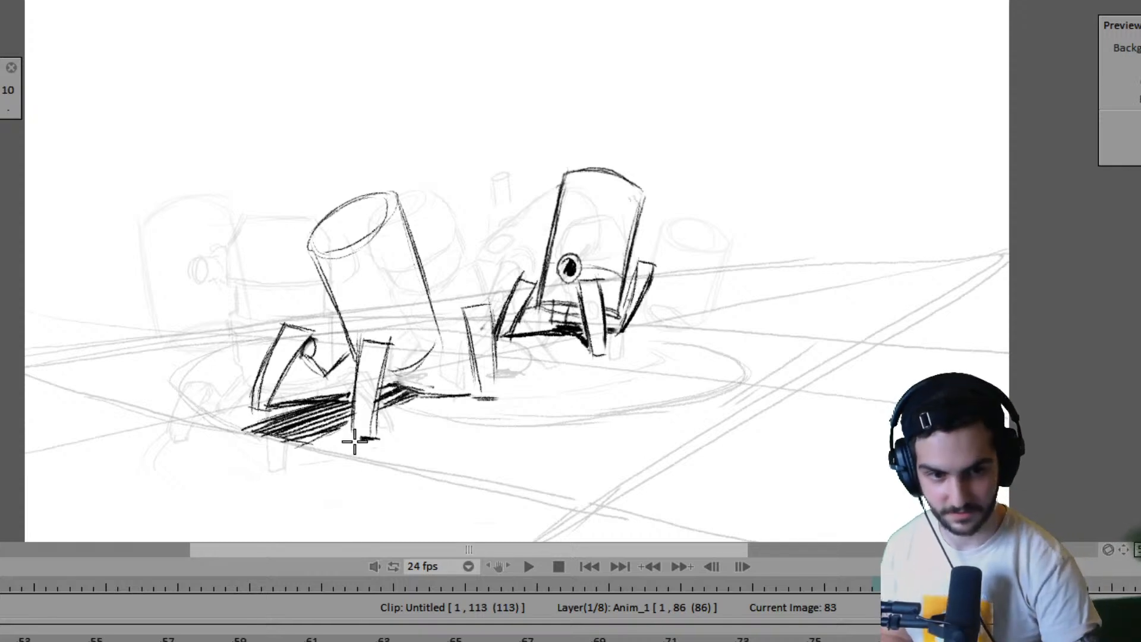
key("Left")
key("Right")
left_click_drag(404, 387, 484, 396)
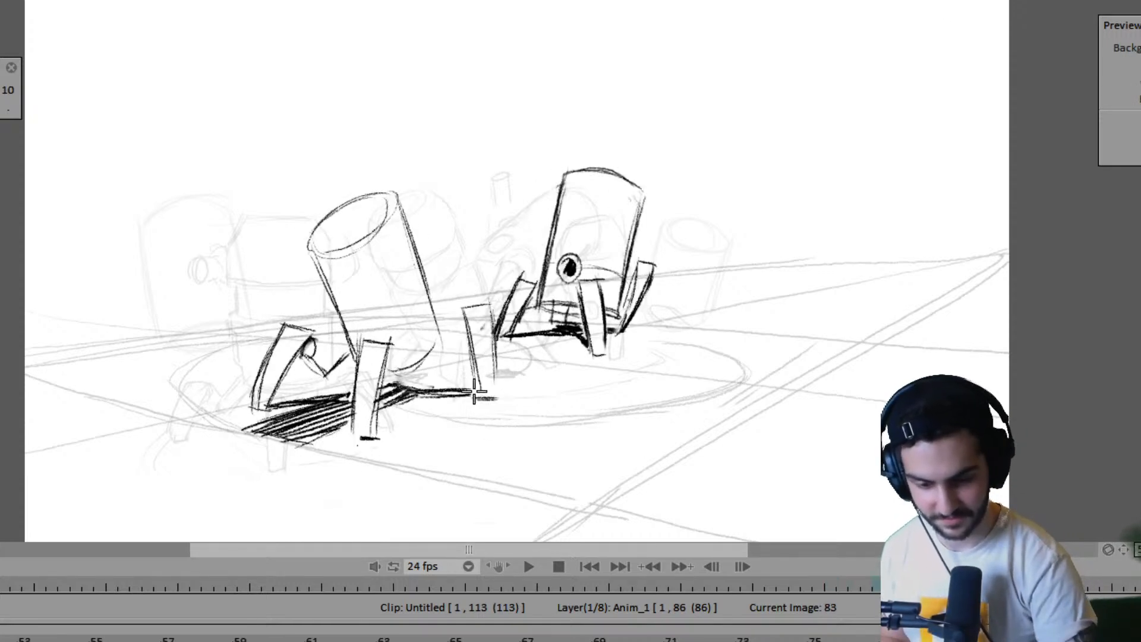
- Flip between frames 79, 83 and 87 to compare the near robot's new pose with its neighbouring drawings
key("Left")
key("Right")
key("Right")
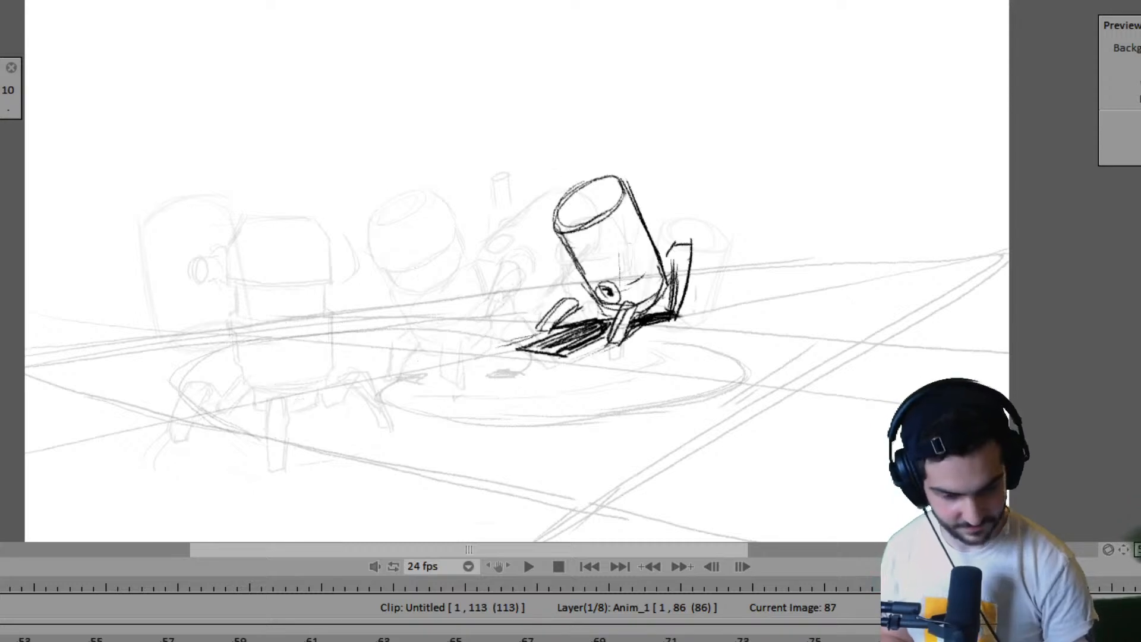
key("Left")
key("Right")
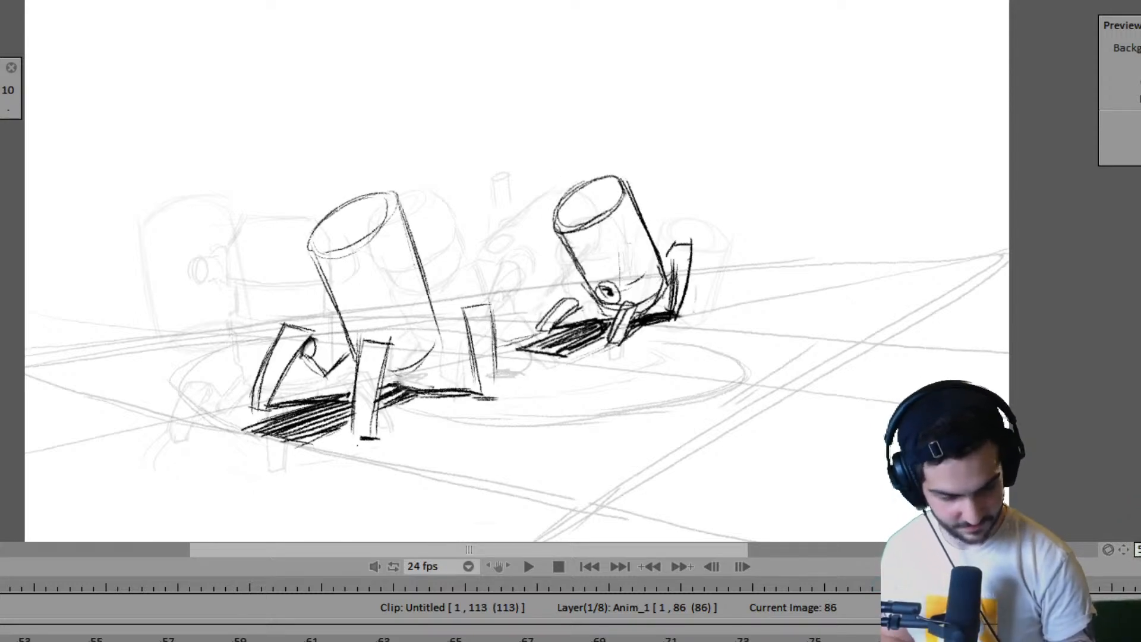
key("Right")
key("Left")
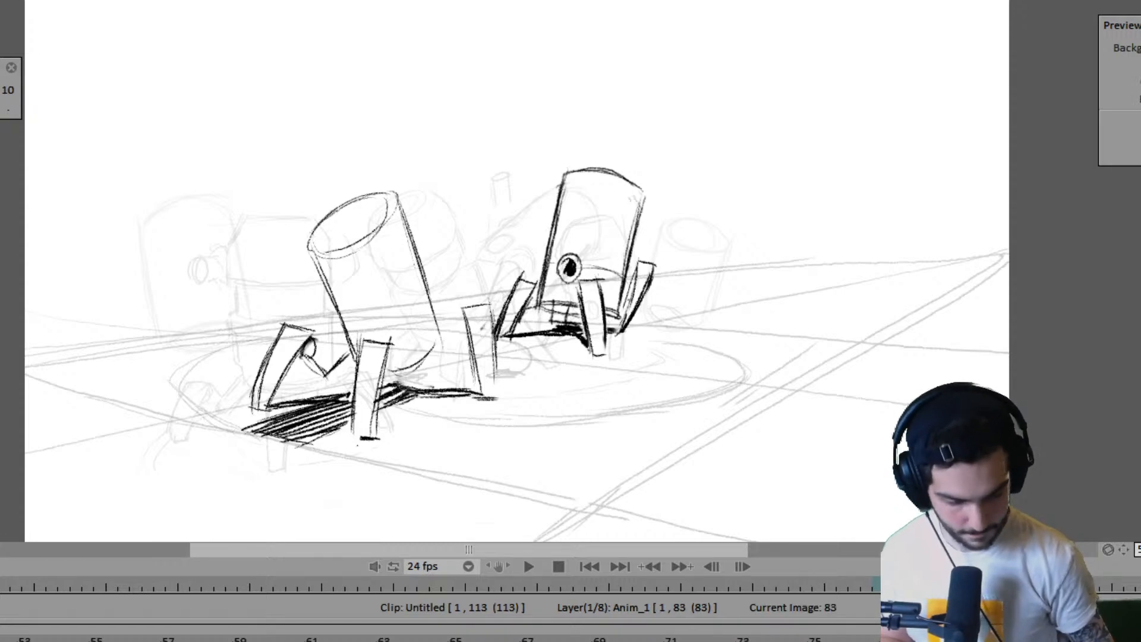
key("Left")
key("Right")
key("Left")
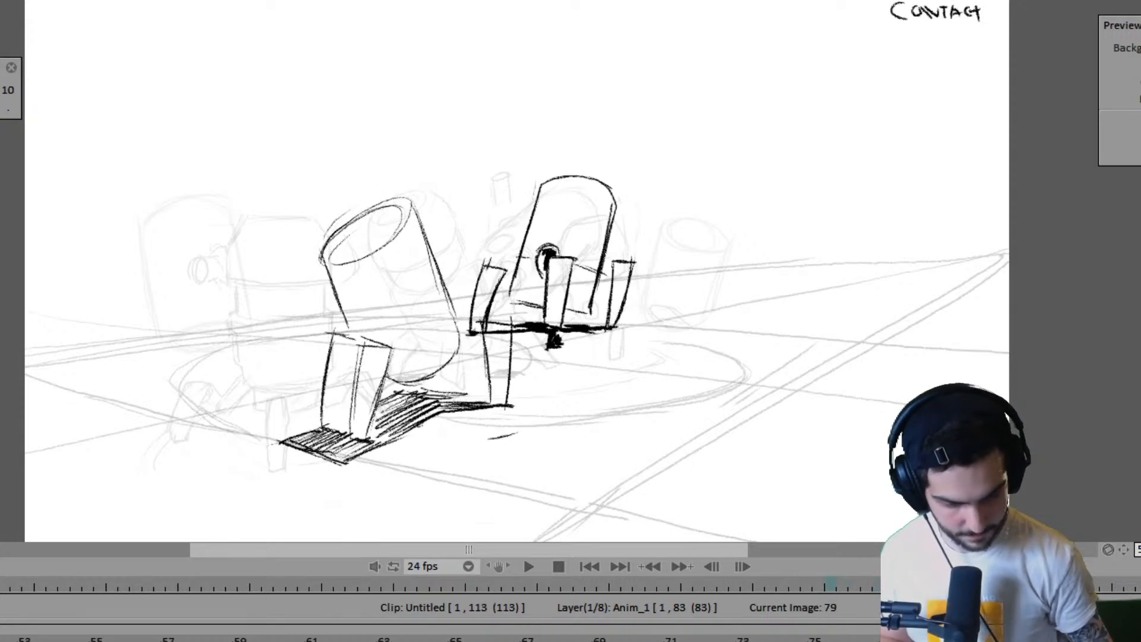
key("Right")
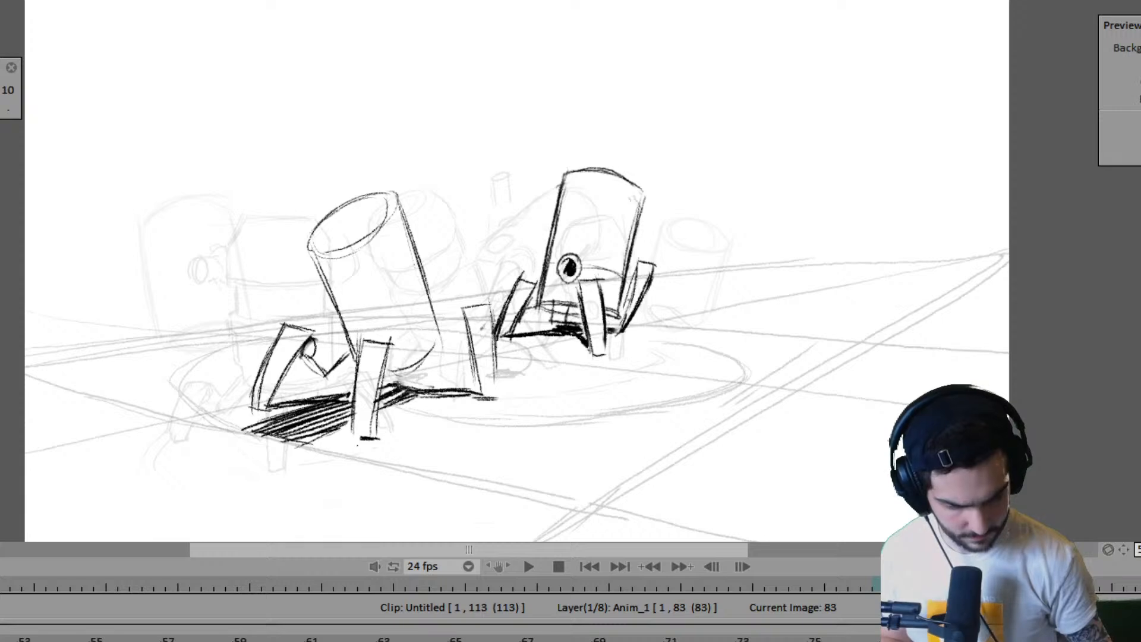
- Extend the near robot's last drawing on the Anim_1 layer to frame 98 and play back the animation
key("Right")
key("Right")
key("Right")
key("Right")
key("Right")
key("Right")
key("Right")
key("Right")
key("Right")
key("Right")
key("Right")
key("Right")
key("Right")
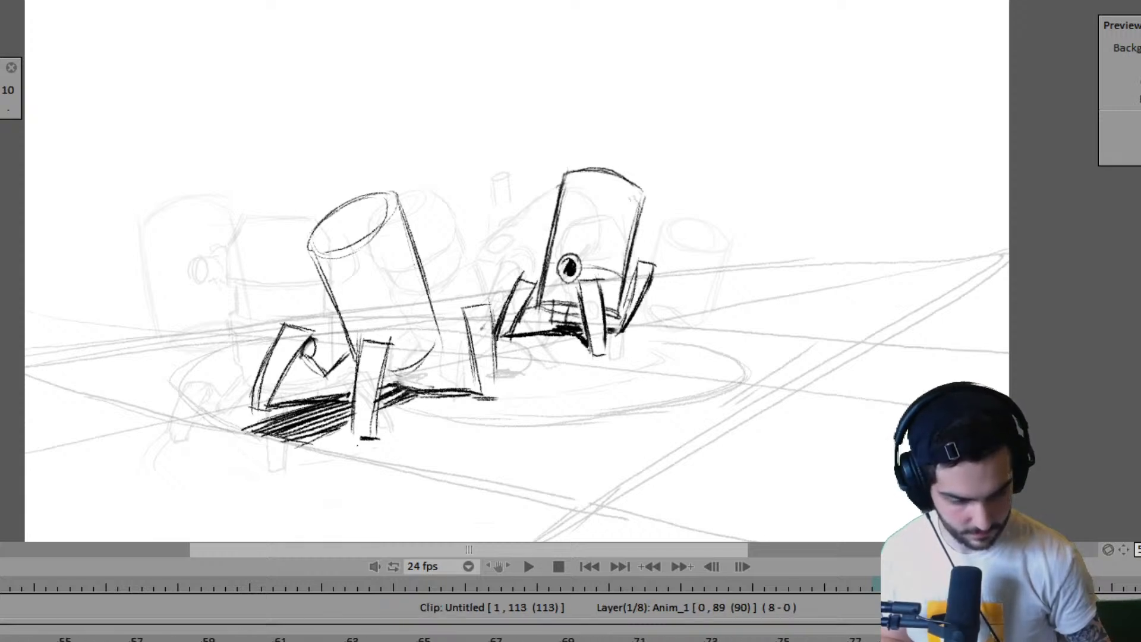
left_click_drag(1136, 640, 1140, 640)
scroll(452, 638, "left", 10)
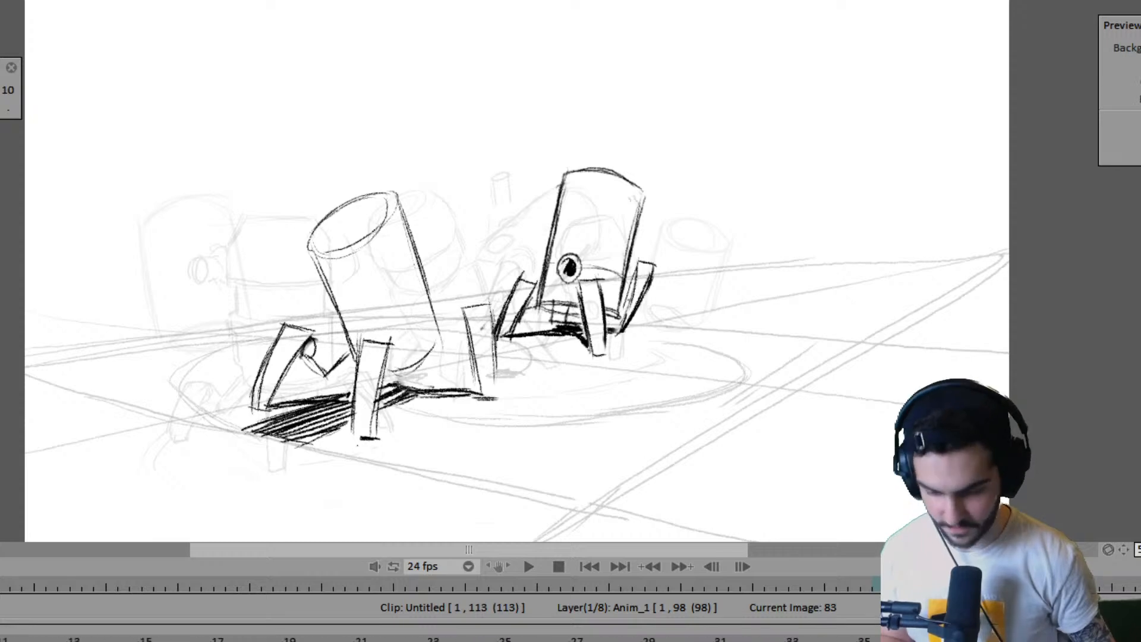
key("Return")
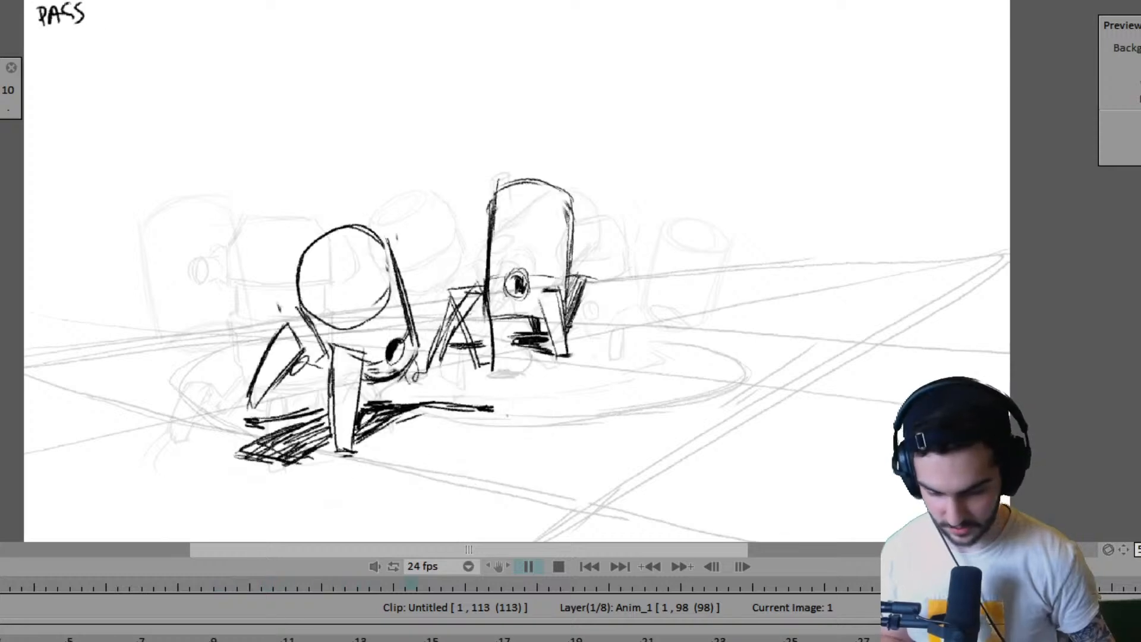
key("Return")
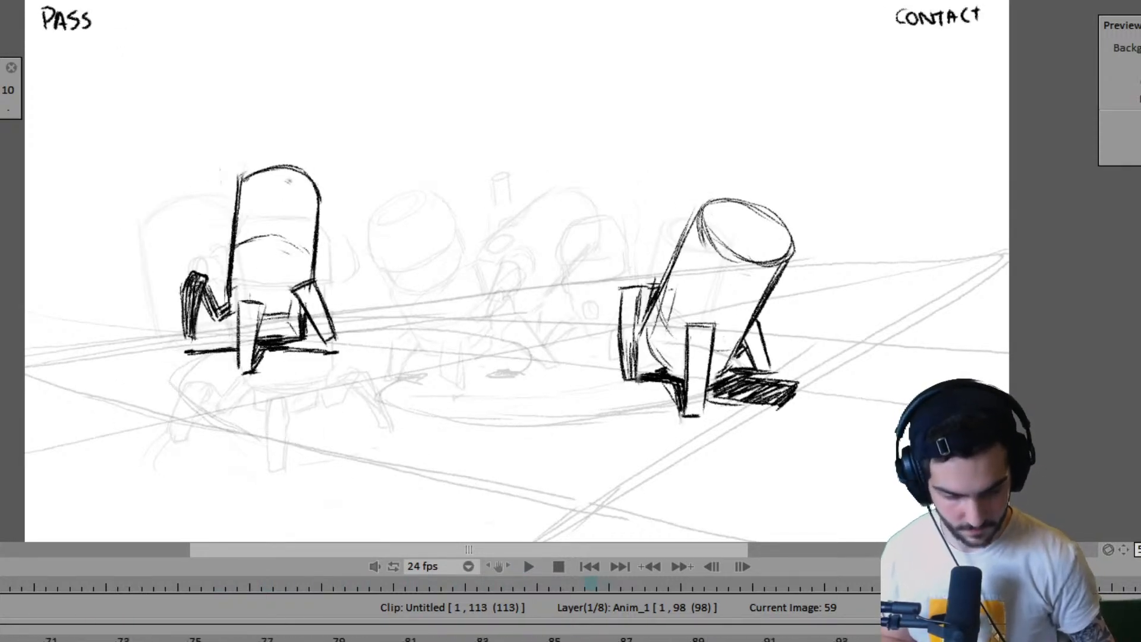
- Extend the Anim_1 layer's last drawing to frame 107 and step ahead to frame 102
key("Right")
left_click_drag(1037, 640, 1140, 641)
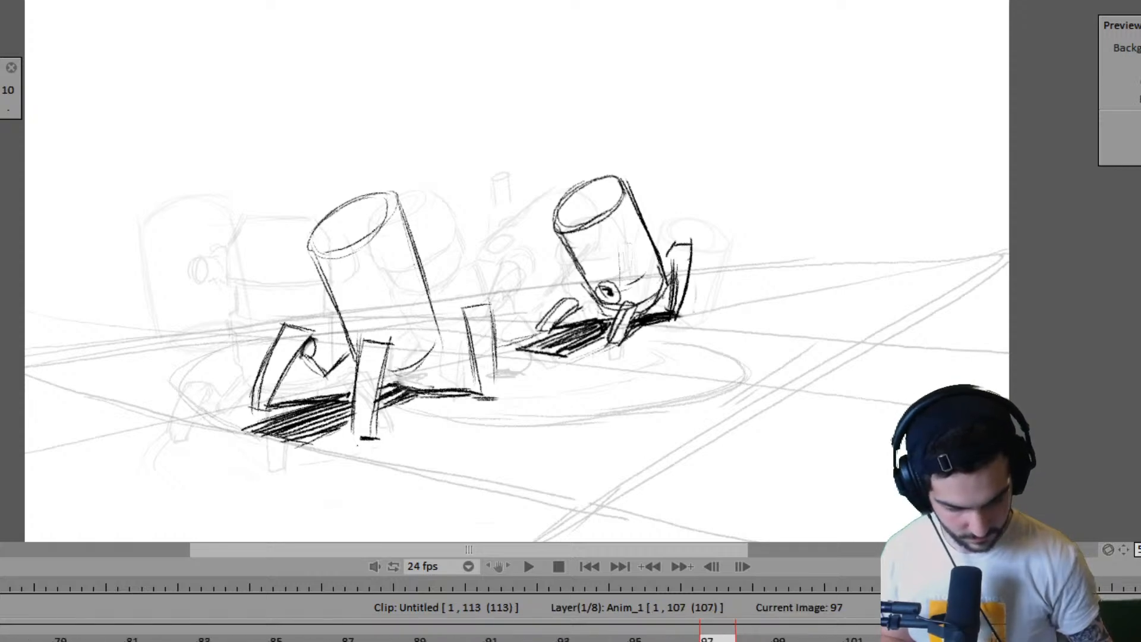
key("Right")
key("Right")
key("Right")
key("Right")
key("Right")
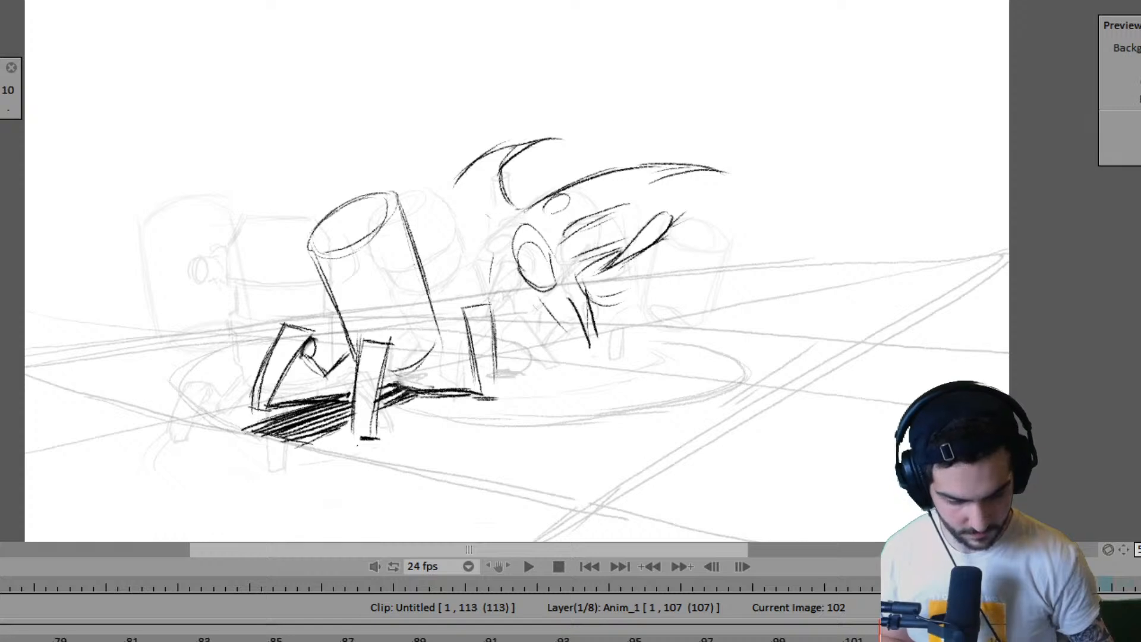
- On the robot close layer, move the frame 104 drawing up and left to overlap the near robot, and return to frame 102
key("Down")
key("Down")
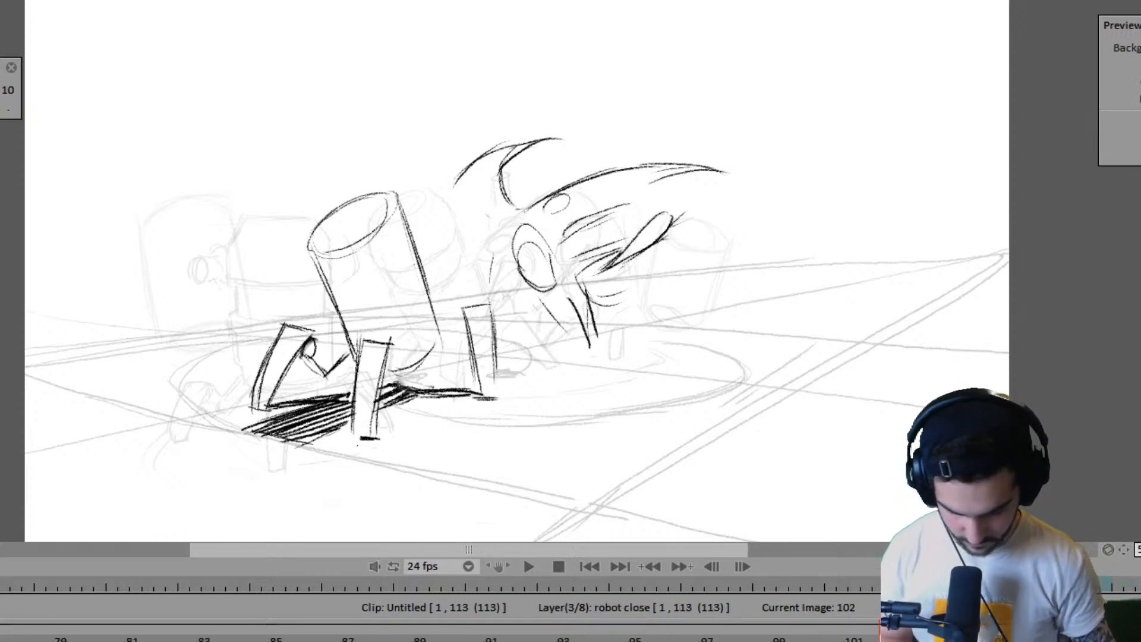
key("Right")
key("Right")
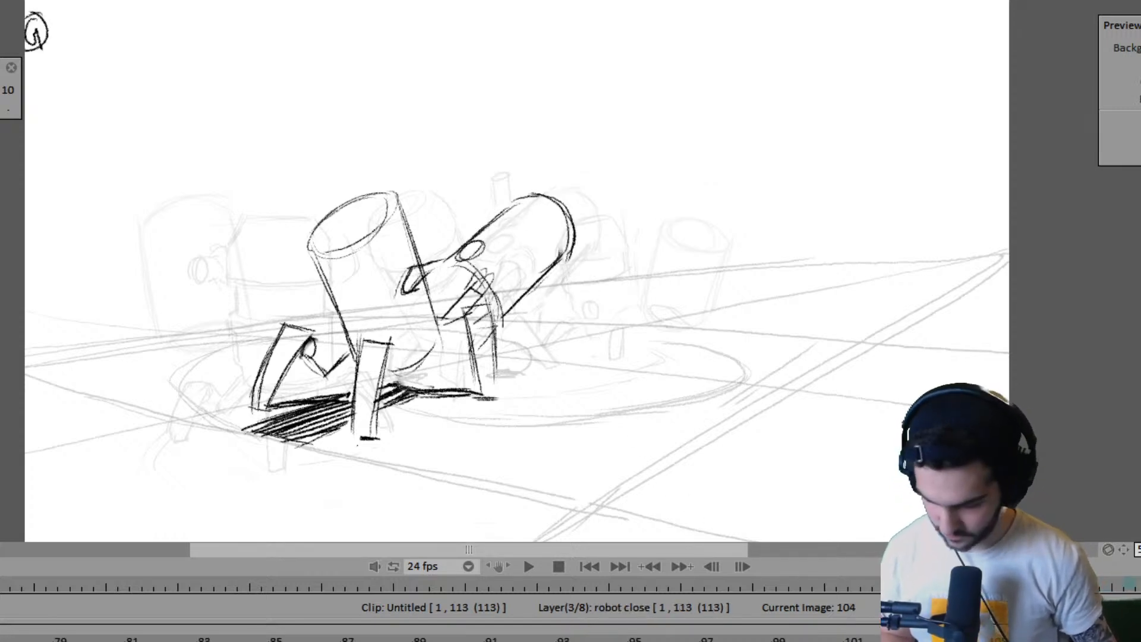
key("Left")
key("Left")
key("ctrl+t")
left_click_drag(585, 275, 559, 259)
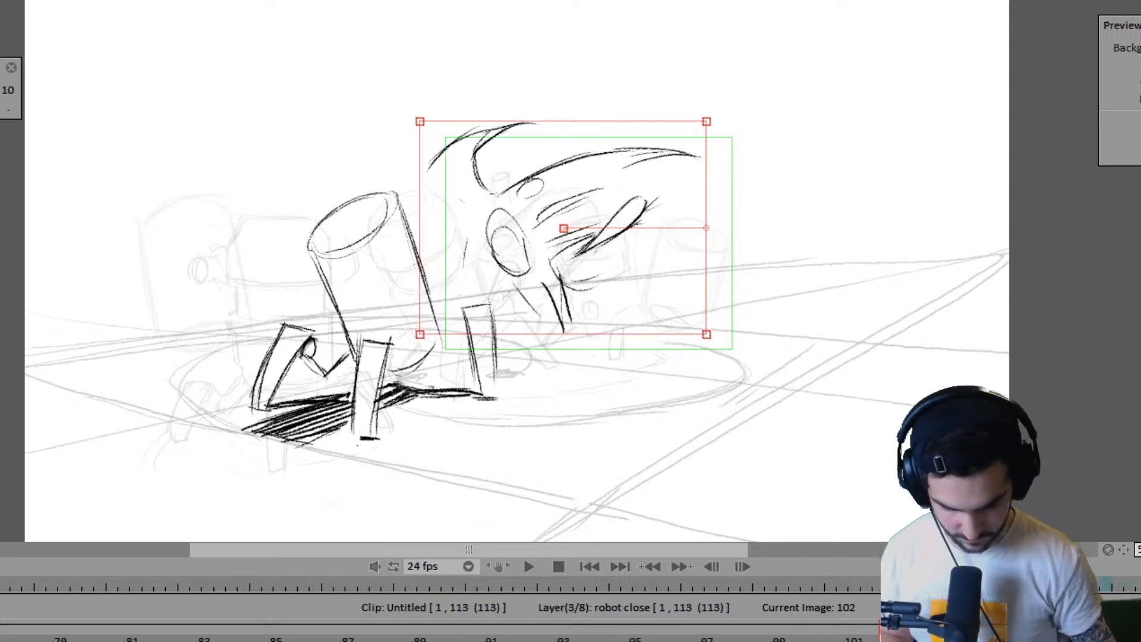
key("Right")
key("Right")
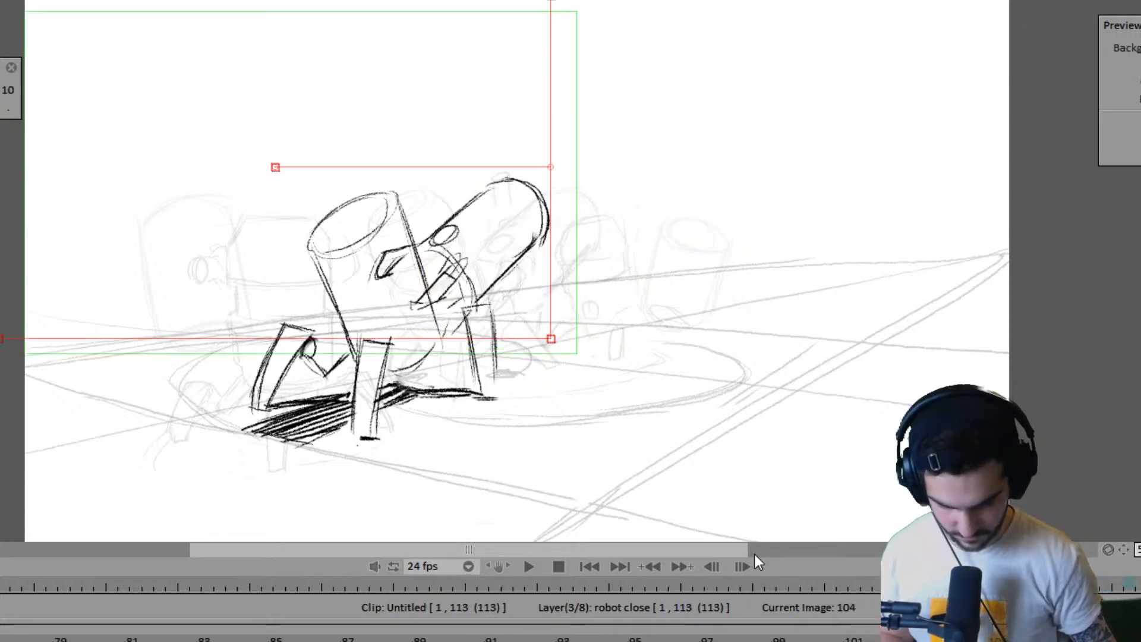
left_click_drag(489, 291, 476, 293)
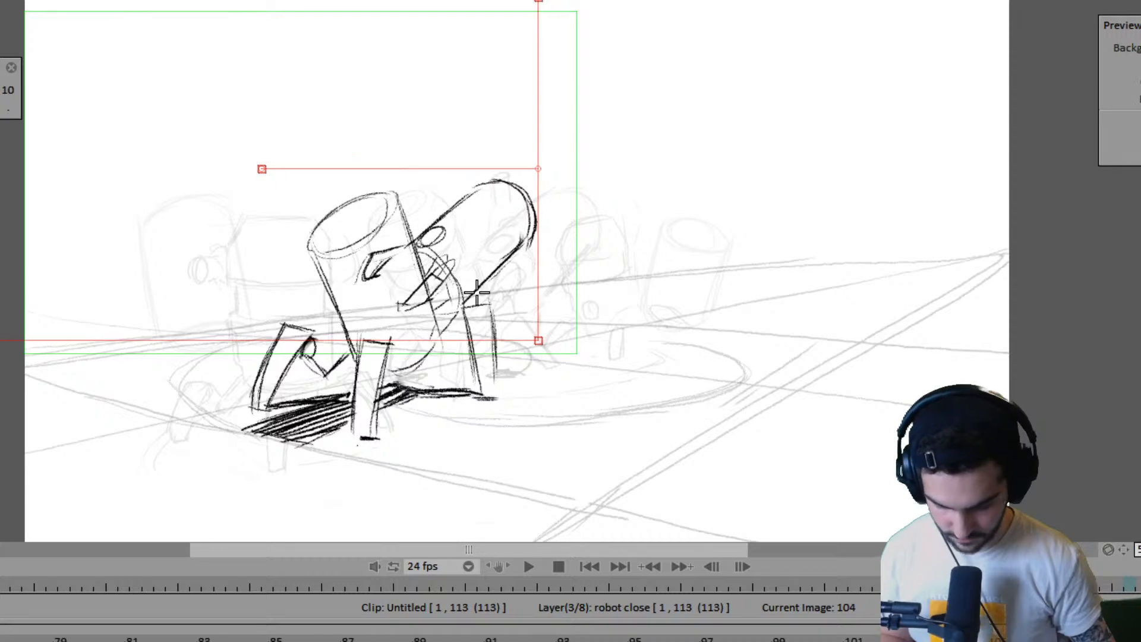
key("Return")
key("Left")
key("Left")
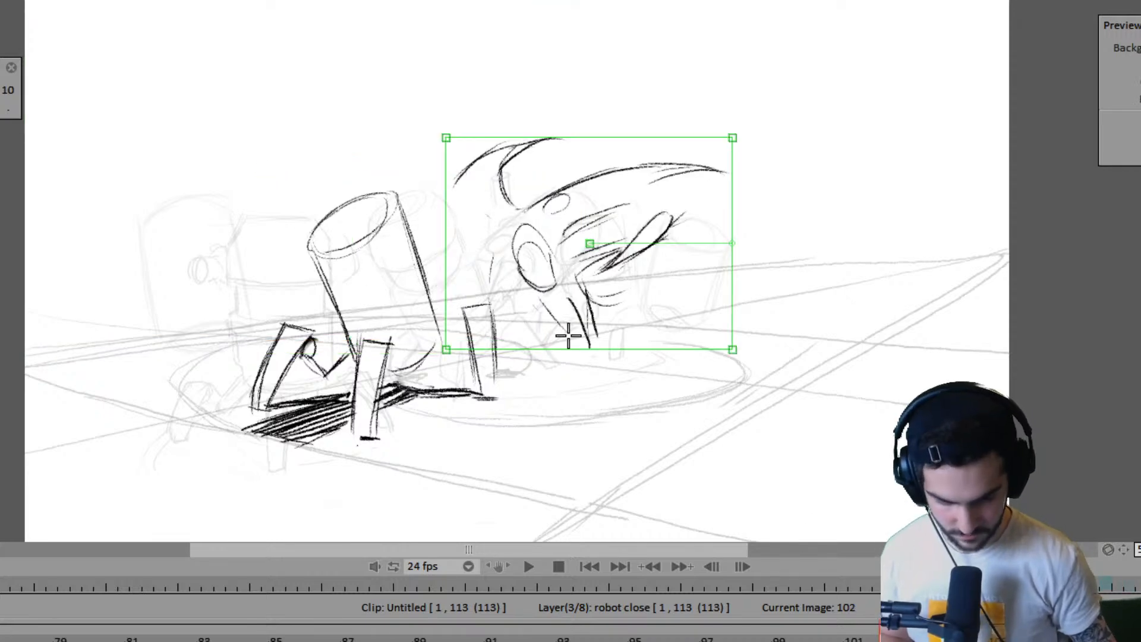
- On the robot close layer, move the frame 102 drawing left and slightly up, and flip through its neighbouring drawings
left_click_drag(568, 336, 528, 329)
key("Return")
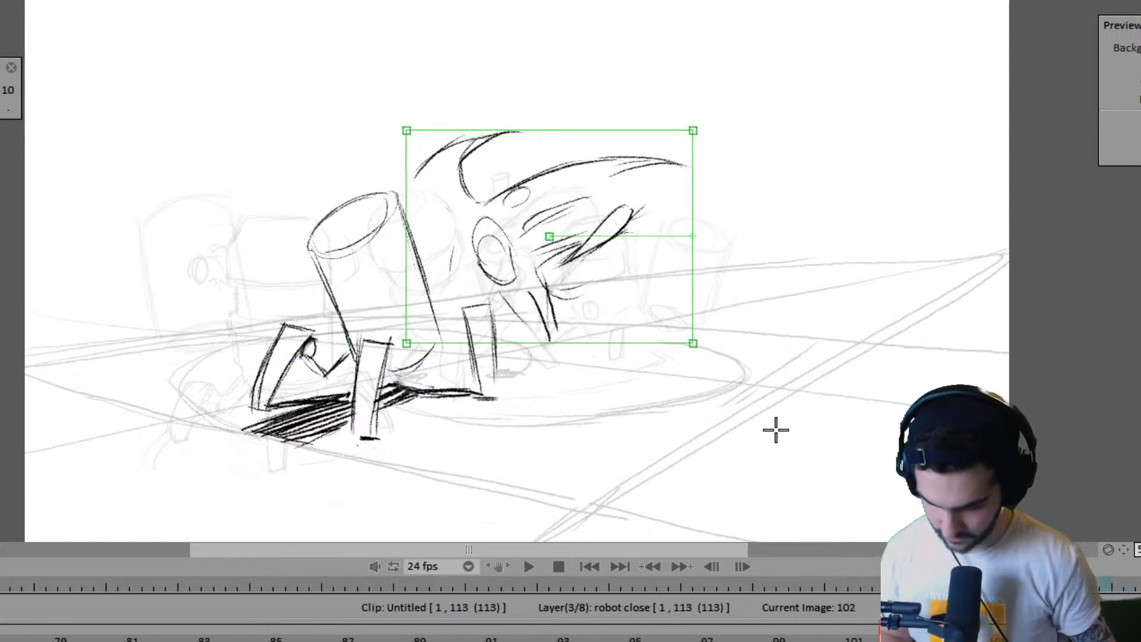
key("Right")
key("Right")
key("Left")
key("Left")
key("Left")
key("Left")
key("Left")
key("Left")
key("Left")
key("Left")
key("Left")
key("Left")
key("Left")
key("Left")
key("Left")
key("Left")
key("Left")
key("Left")
key("Left")
key("Left")
key("Left")
key("Left")
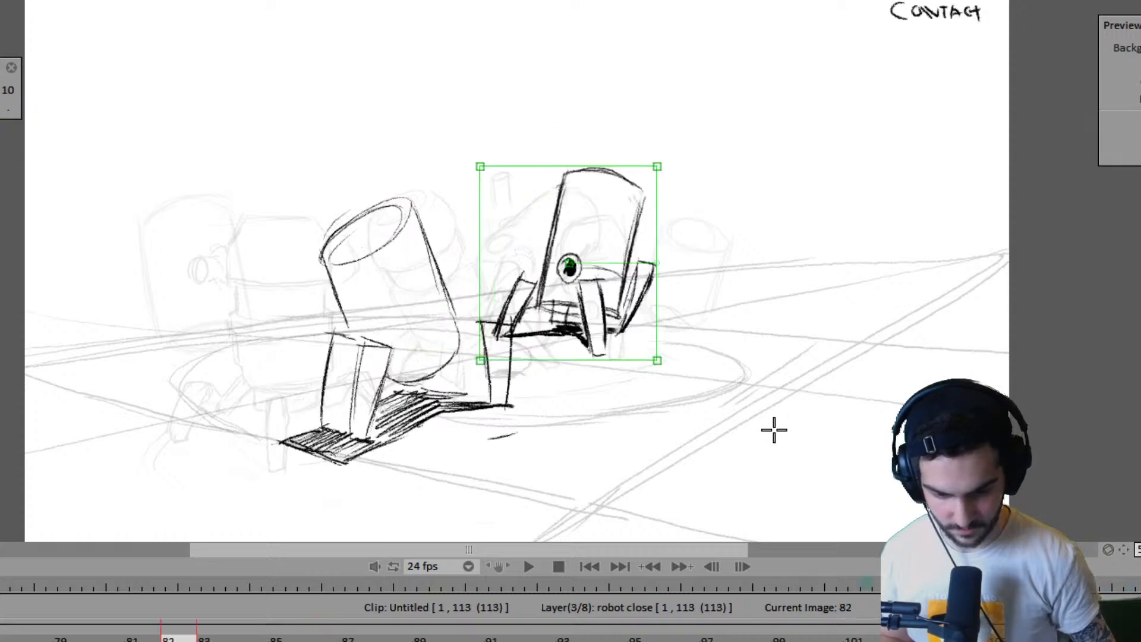
- Return to the start of the clip and play back the whole two-robot animation
key("Left")
key("Left")
key("Left")
key("Left")
key("Left")
key("Left")
key("Left")
key("Left")
key("Left")
key("Left")
key("Left")
key("Left")
key("Left")
key("Left")
key("Left")
key("Left")
key("Left")
key("Left")
key("Left")
key("Left")
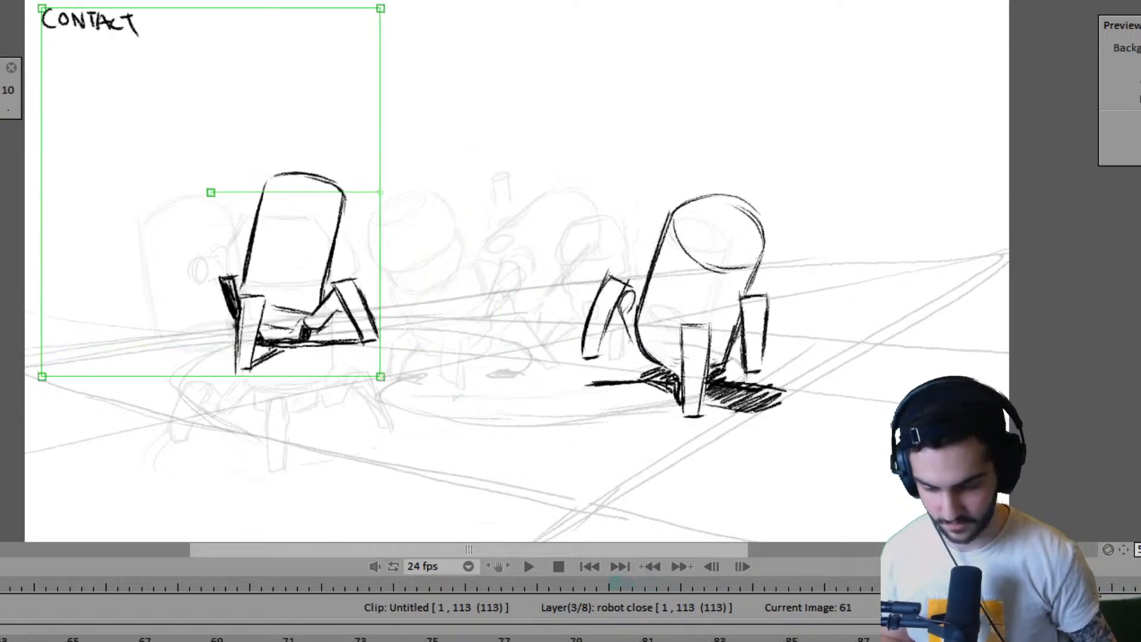
key("Left")
key("Left")
key("Left")
key("Left")
key("Left")
key("Left")
key("Left")
key("Left")
key("Left")
key("Left")
key("Left")
key("Left")
key("Left")
key("Left")
key("Left")
key("Left")
key("Left")
key("Left")
key("Left")
key("Left")
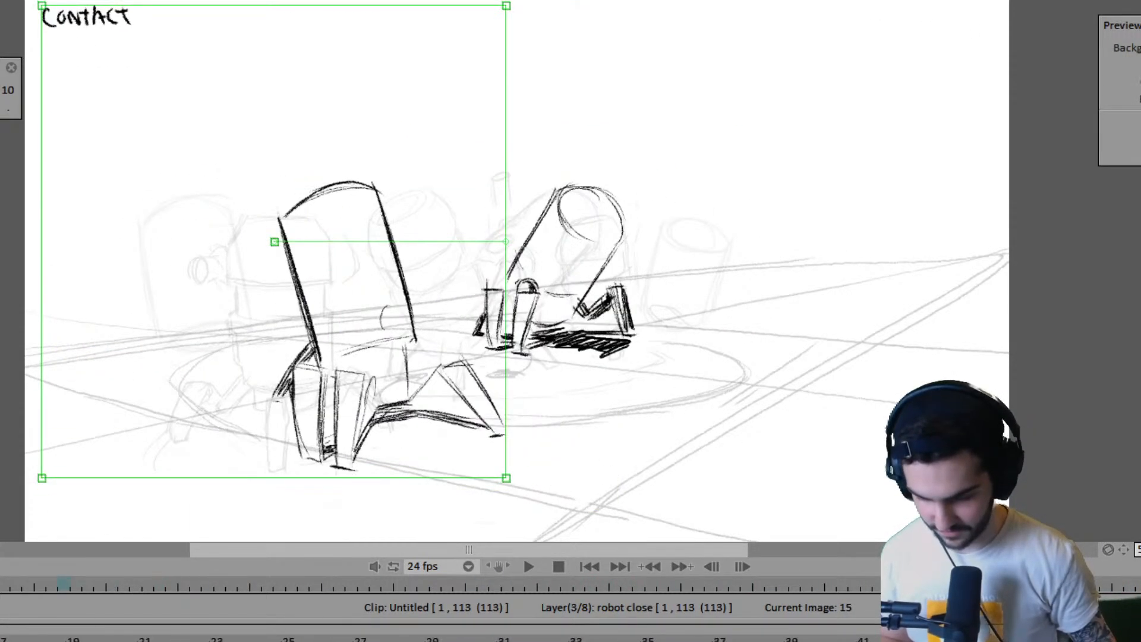
key("Escape")
key("Left")
key("Left")
key("Left")
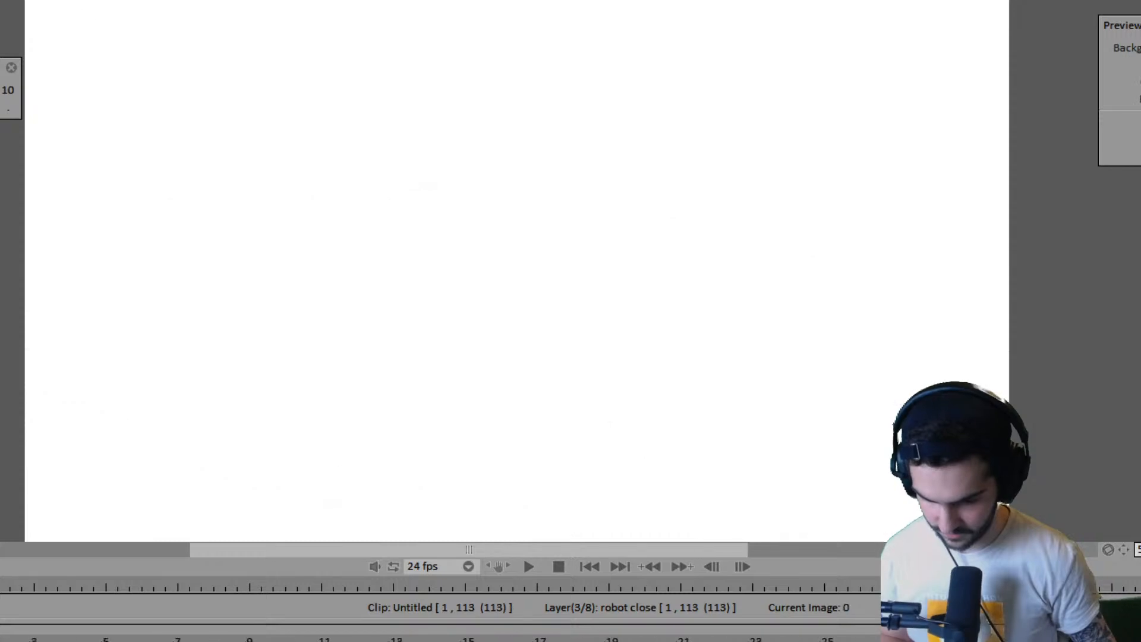
key("Return")
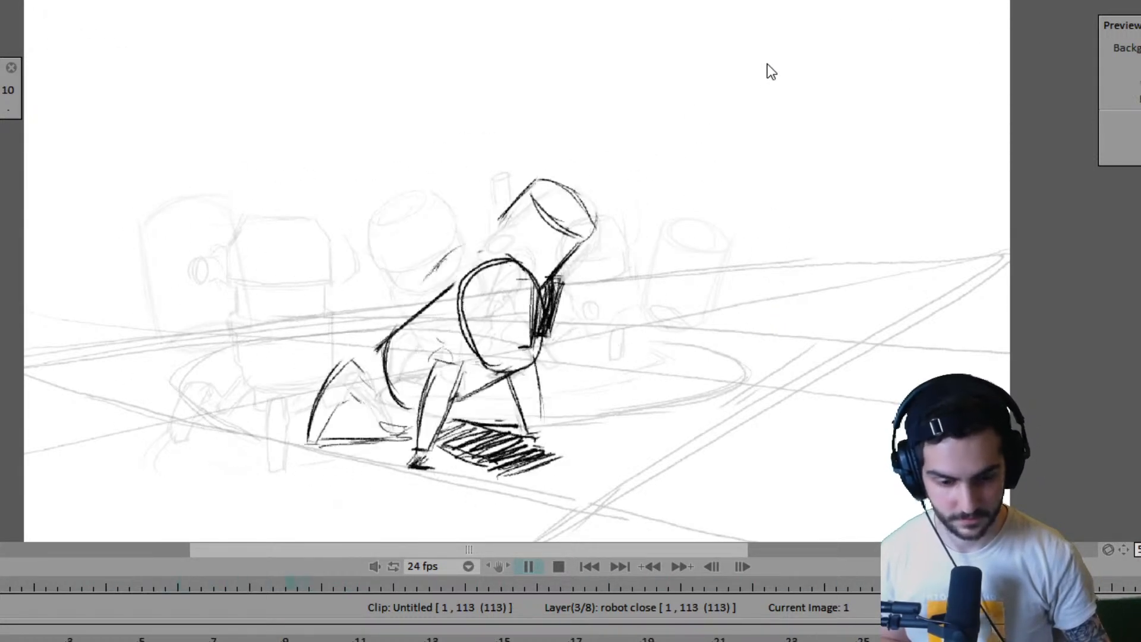
key("space")
- Step through the key drawings from frame 3 through frame 51 to frame 68 to review the robots' walk
key("Left")
key("Left")
key("Left")
key("Left")
key("Left")
key("Left")
key("Left")
key("Left")
key("Left")
key("Left")
key("Left")
key("Left")
key("Left")
key("Left")
key("Left")
key("Left")
key("Left")
key("Left")
key("Left")
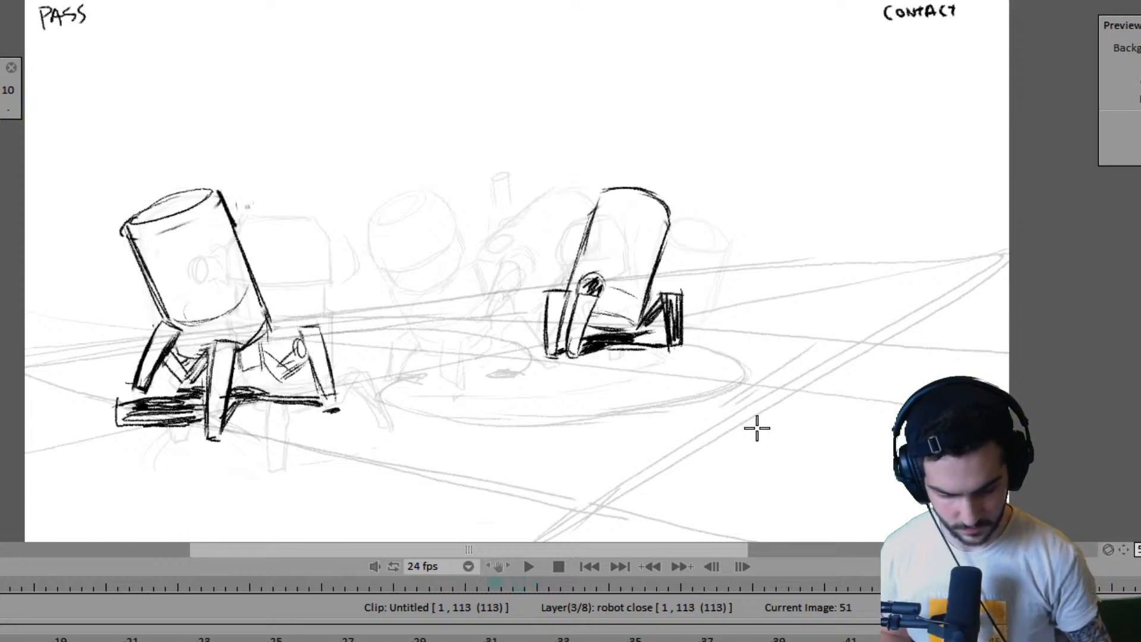
key("Right")
key("Right")
key("Right")
key("Right")
key("Right")
key("Right")
key("Right")
key("Right")
key("Right")
key("Right")
key("Right")
key("Right")
key("Right")
key("Right")
key("Right")
key("Right")
key("Right")
key("Right")
key("Right")
key("Right")
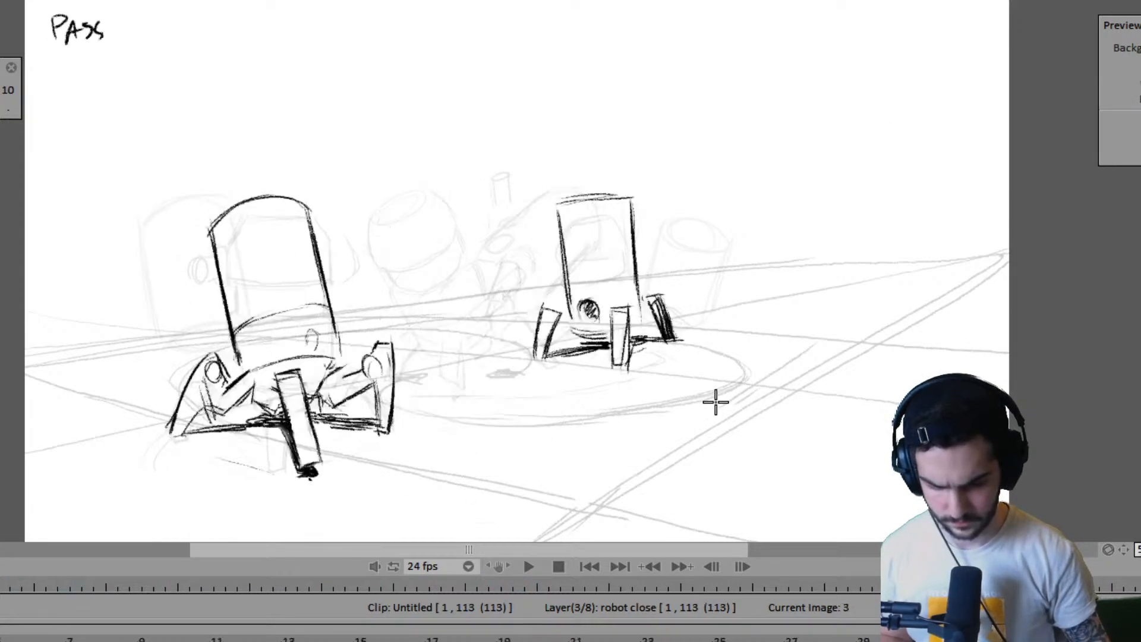
key("Right")
key("Right")
key("Right")
key("Right")
key("Right")
key("Right")
key("Right")
key("Right")
key("Right")
key("Right")
key("Right")
key("Right")
key("Right")
key("Right")
key("Right")
key("Right")
key("Right")
key("Right")
key("Right")
key("Right")
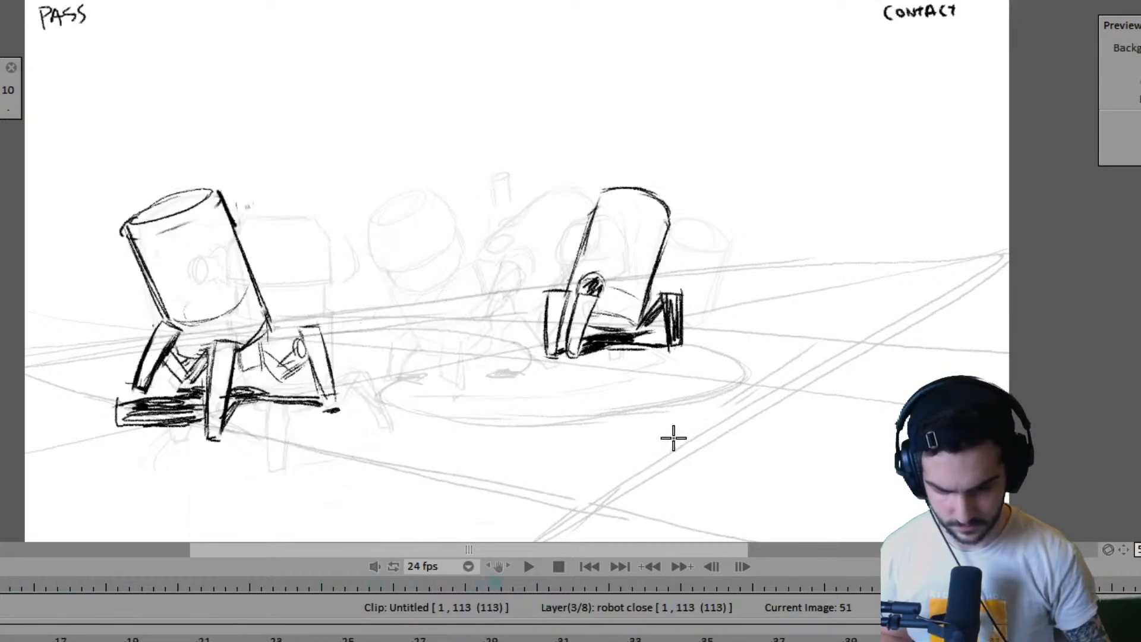
key("Right")
key("Right")
key("Right")
key("Right")
key("Right")
key("Right")
key("Right")
key("Right")
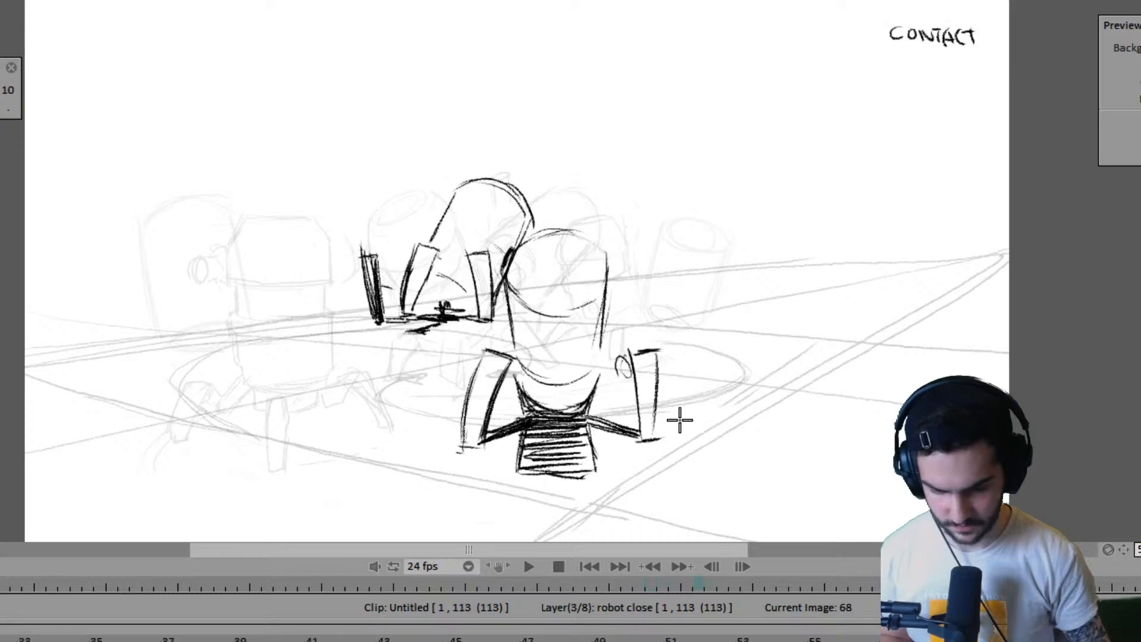
- Flip between frames 68, 70, 78 and 104 to check how both robots' poses follow each other
key("Left")
key("Left")
key("Left")
key("Left")
key("Left")
key("Left")
key("Left")
key("Left")
key("Right")
key("Right")
key("Right")
key("Right")
key("Right")
key("Right")
key("Right")
key("Right")
key("Right")
key("Right")
key("Right")
key("Right")
key("Right")
key("Right")
key("Right")
key("Right")
key("Right")
key("Right")
key("Right")
key("Right")
key("Right")
key("Right")
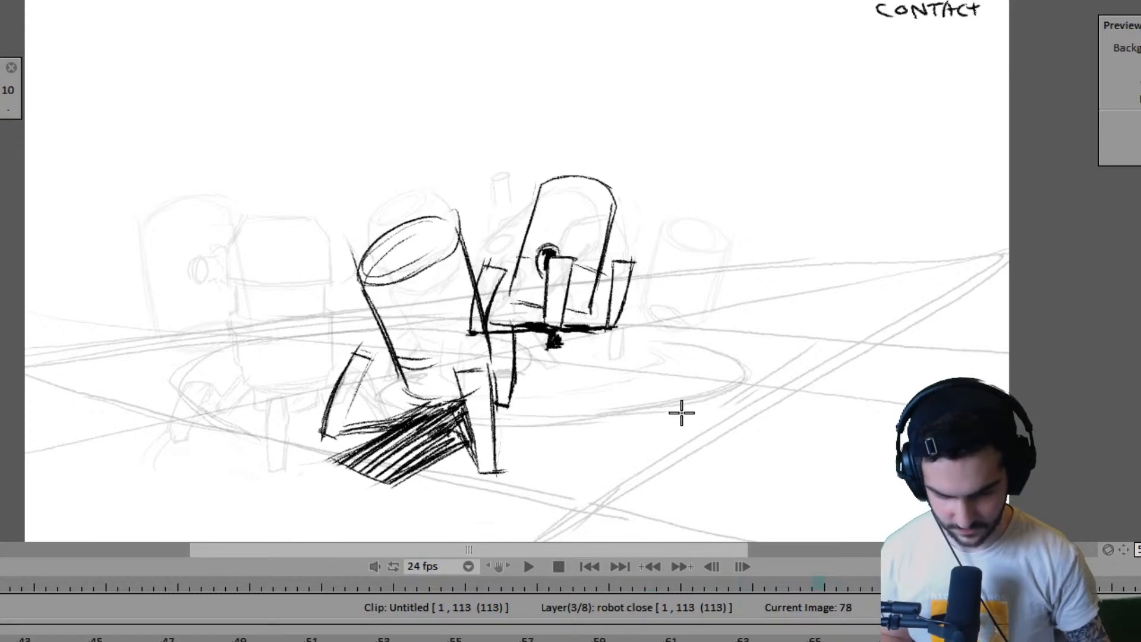
key("Left")
key("Left")
key("Left")
key("Left")
key("Left")
key("Left")
key("Left")
key("Left")
key("Left")
key("Left")
key("Left")
key("Left")
key("Left")
key("Left")
key("Left")
key("Left")
key("Right")
key("Right")
key("Right")
key("Right")
key("Right")
key("Right")
key("Right")
key("Right")
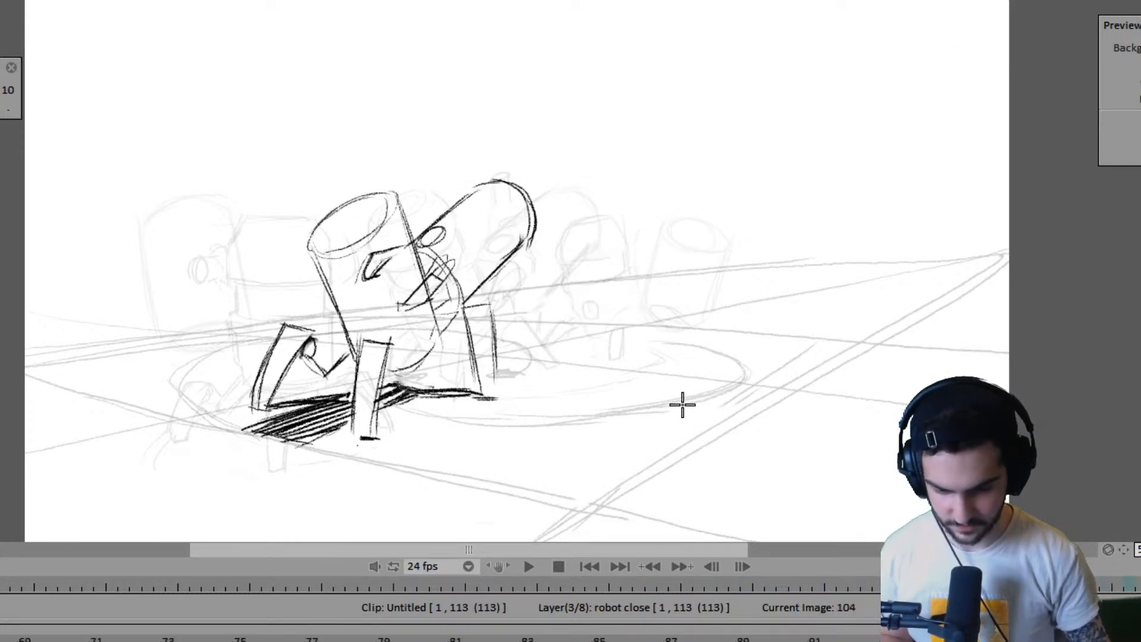
key("Left")
key("Left")
key("Left")
key("Left")
key("Left")
key("Left")
key("Left")
key("Left")
- Examine the frame 70 to 76 drawings back and forth to judge the near robot's turn
key("Right")
key("Right")
key("Right")
key("Right")
key("Right")
key("Right")
key("Right")
key("Right")
key("Left")
key("Left")
key("Left")
key("Left")
key("Left")
key("Left")
key("Left")
key("Left")
key("Left")
key("Left")
key("Left")
key("Left")
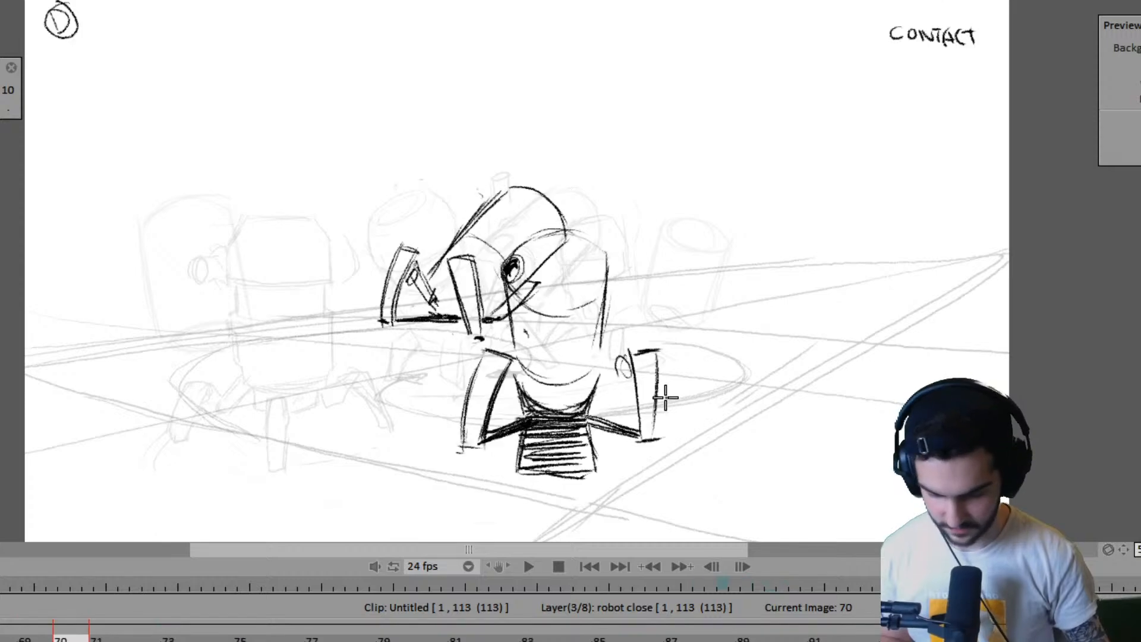
key("Right")
key("Right")
key("Right")
key("Right")
key("Right")
key("Right")
key("Right")
key("Right")
key("Left")
key("Left")
key("Left")
key("Left")
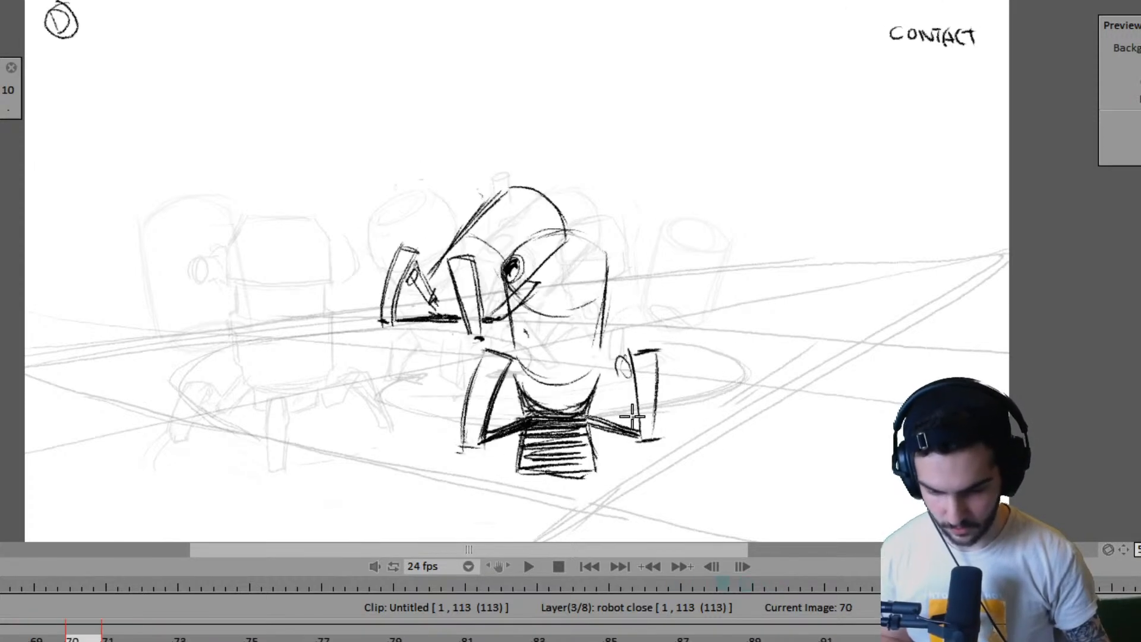
key("Left")
key("Left")
key("Left")
key("Left")
key("Right")
key("Right")
key("Right")
key("Right")
key("Right")
key("Right")
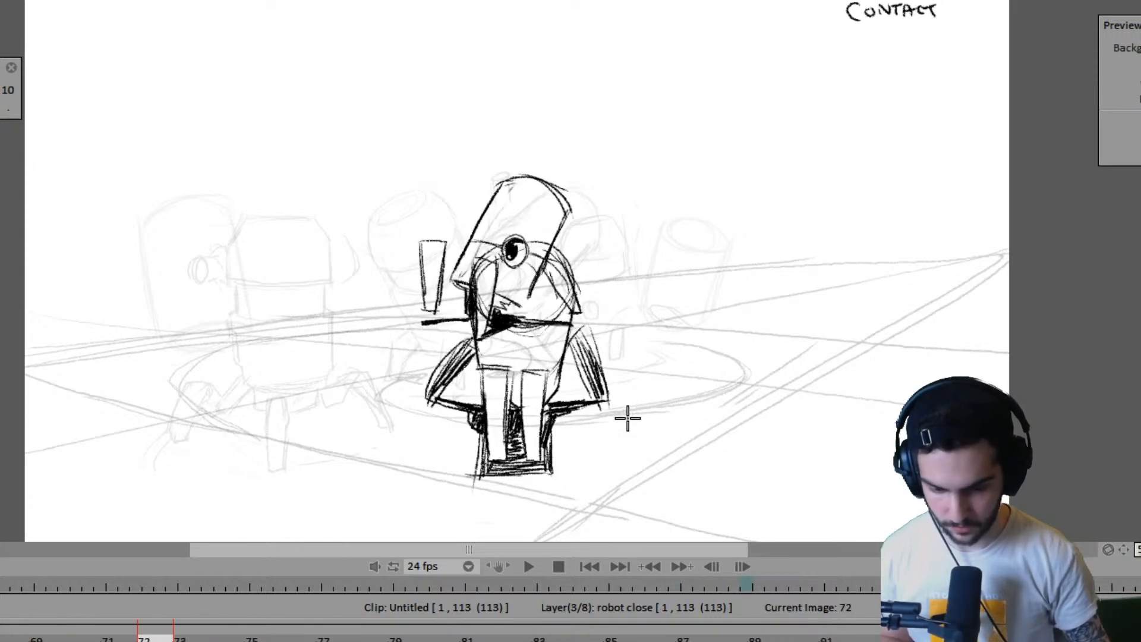
key("Right")
key("Right")
key("Right")
key("Right")
key("Left")
key("Left")
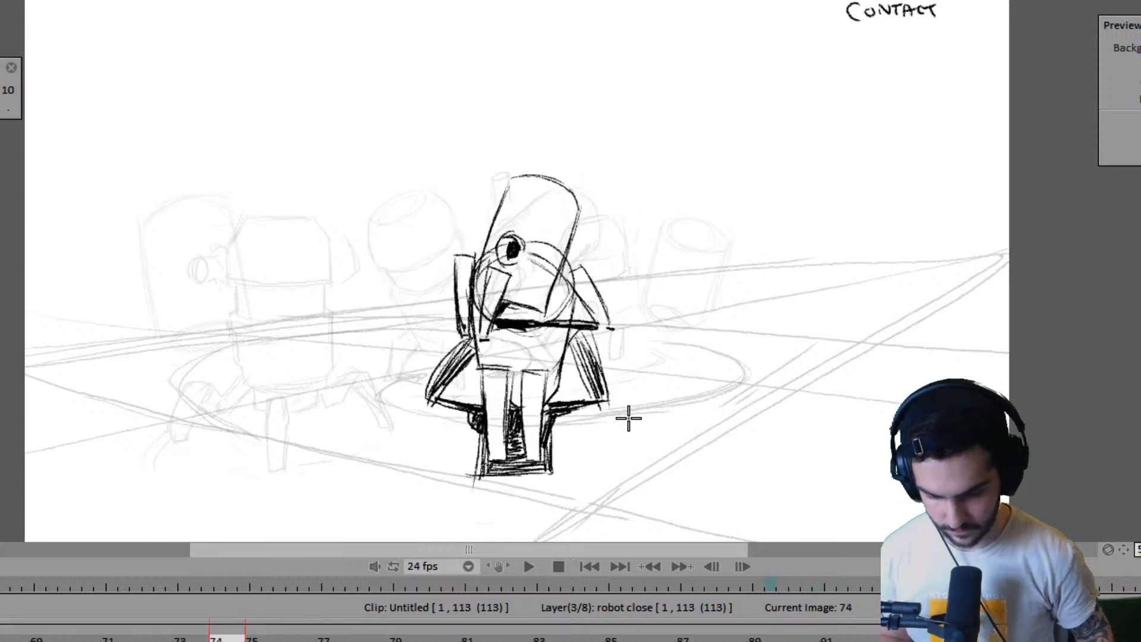
key("Right")
key("Right")
- Try to append one image to the robot close layer after frame 76
key("Insert")
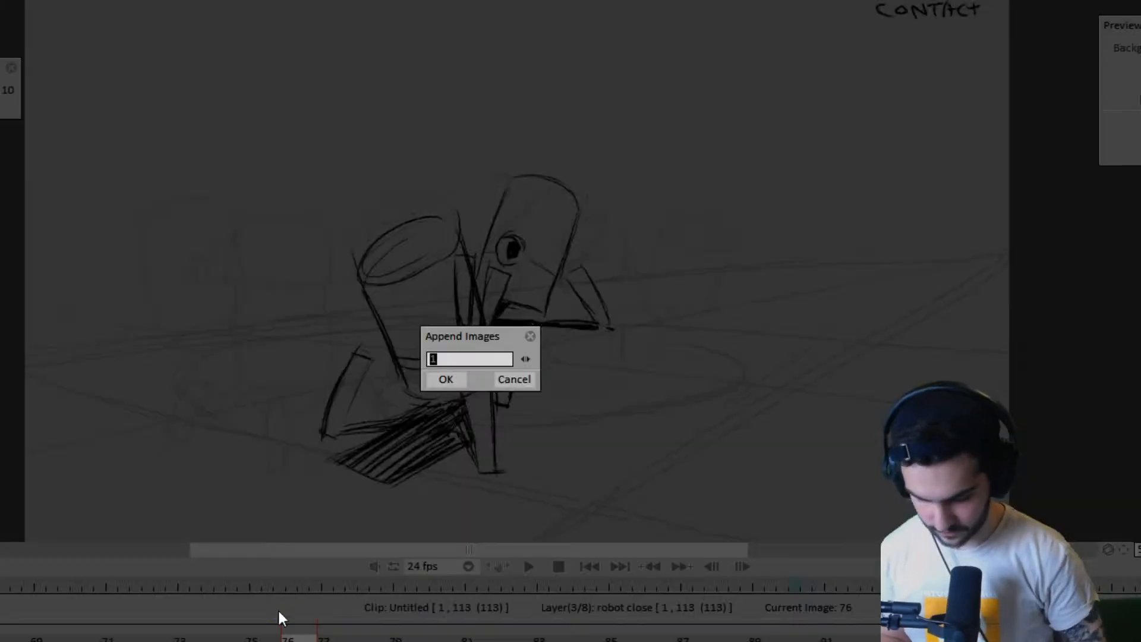
key("Return")
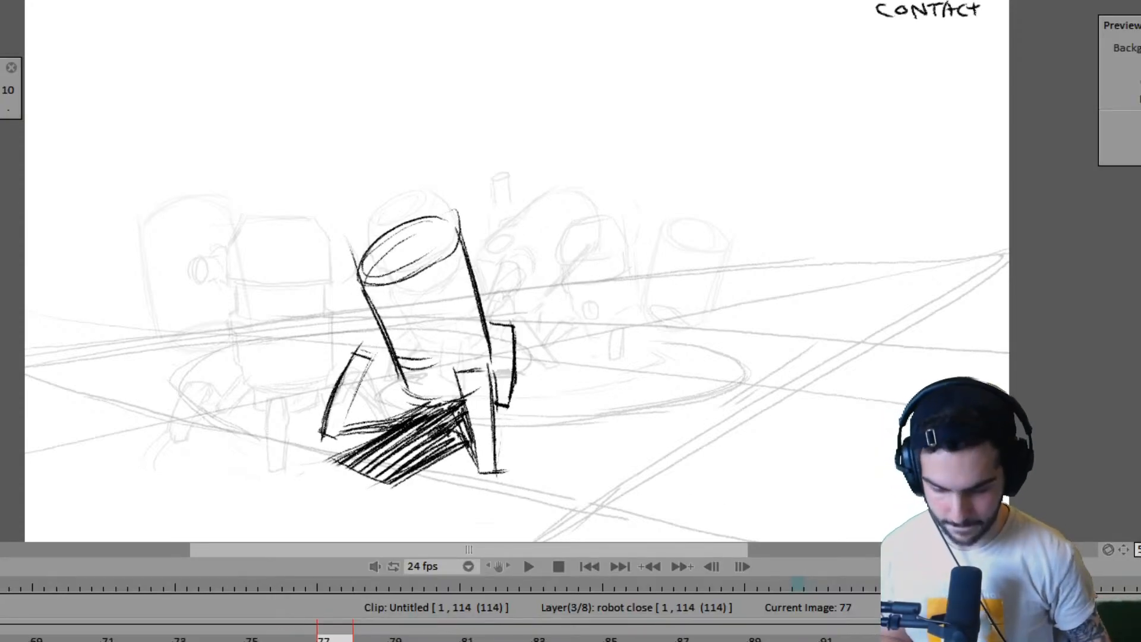
key("ctrl+z")
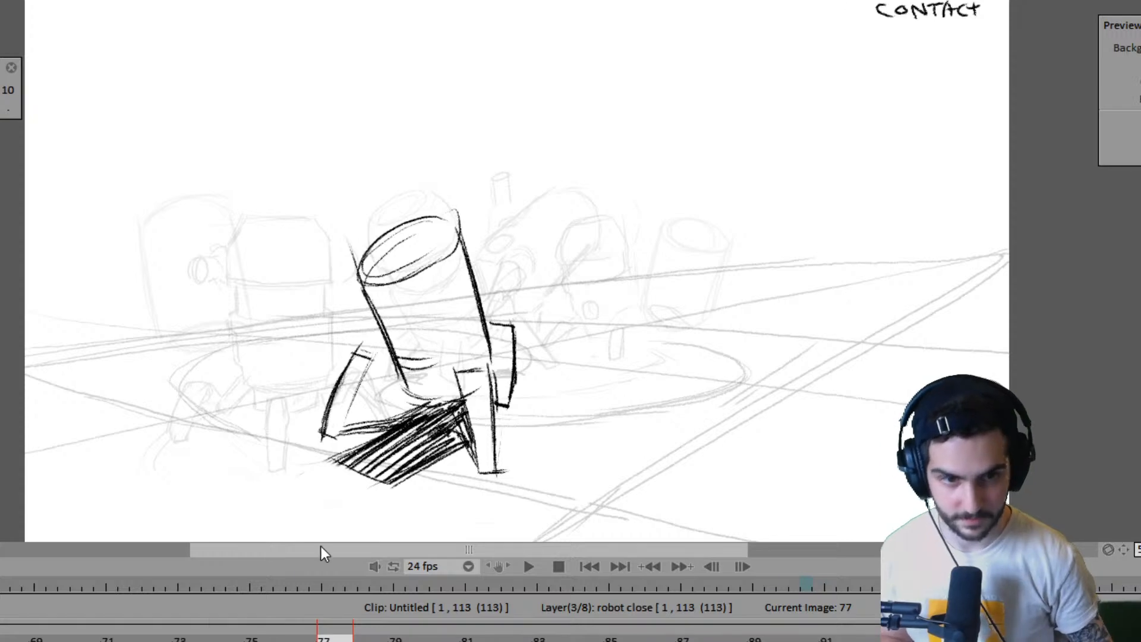
- Flip repeatedly between frames 74 and 76 to compare the near robot's front-facing pose with its turned pose
key("Left")
key("Left")
key("Left")
key("Right")
key("Right")
key("Left")
key("Left")
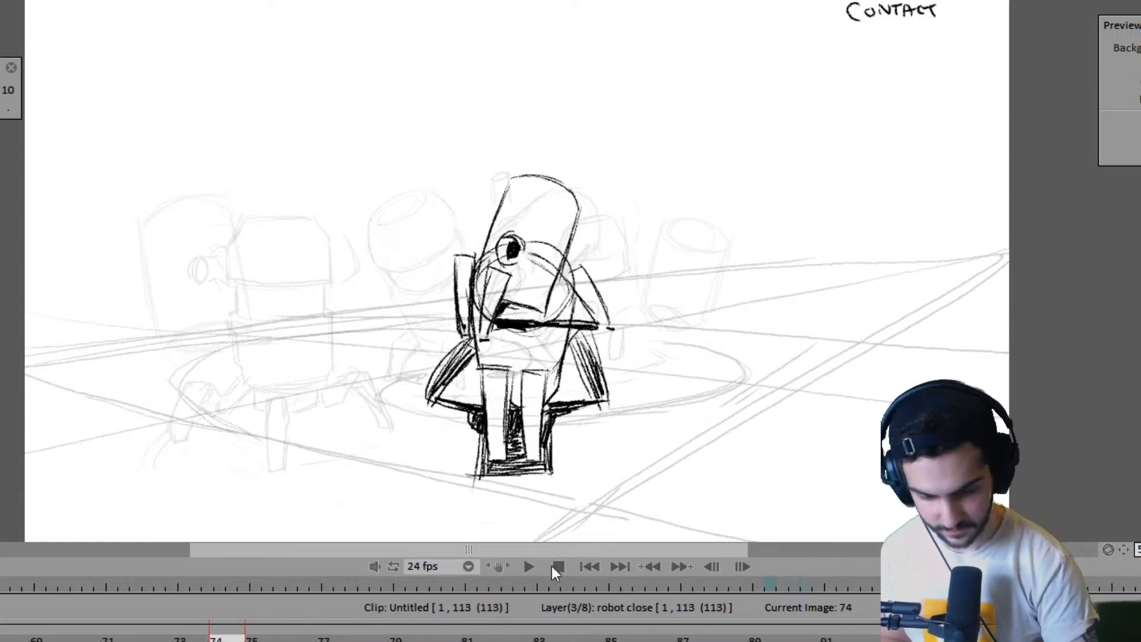
key("Right")
key("Right")
key("Left")
key("Left")
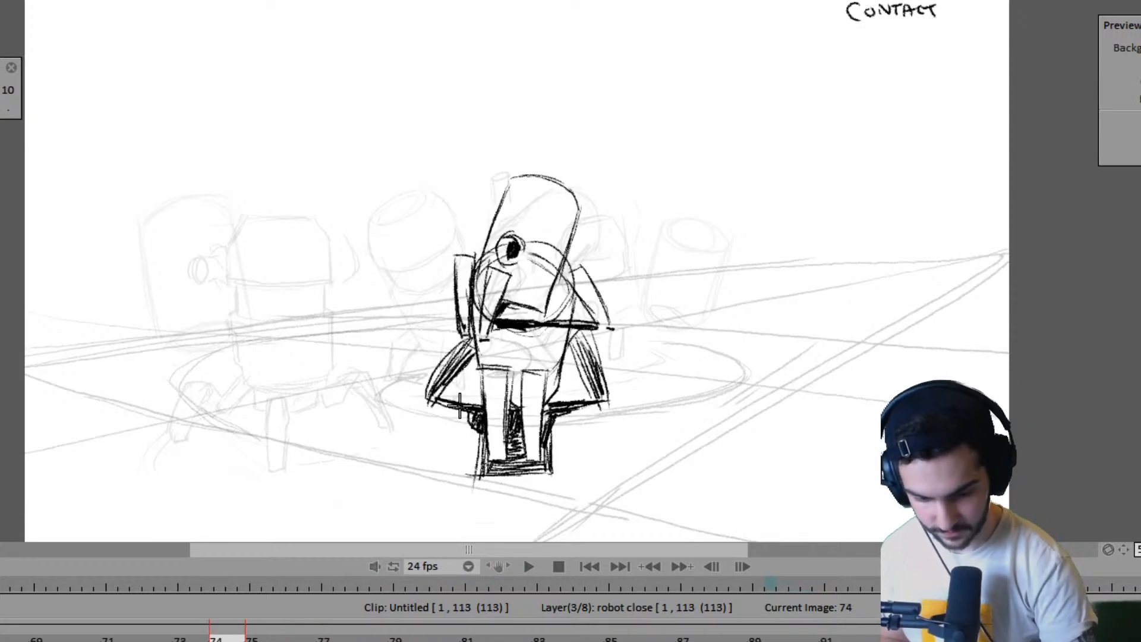
key("Right")
key("Right")
key("Left")
key("Left")
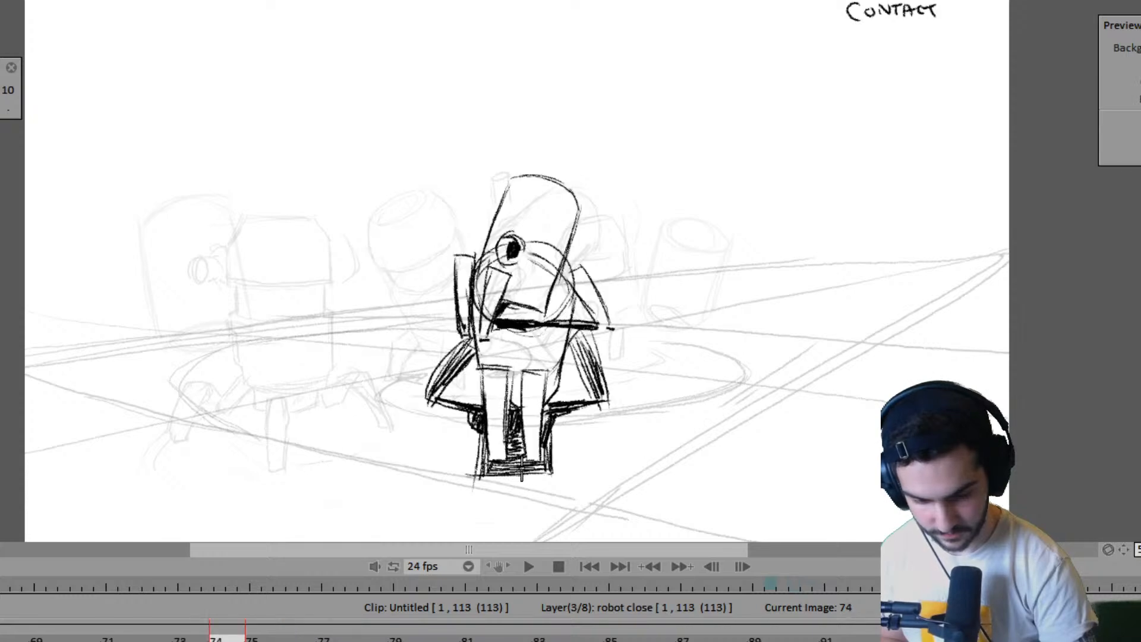
key("Right")
key("Right")
key("Left")
key("Left")
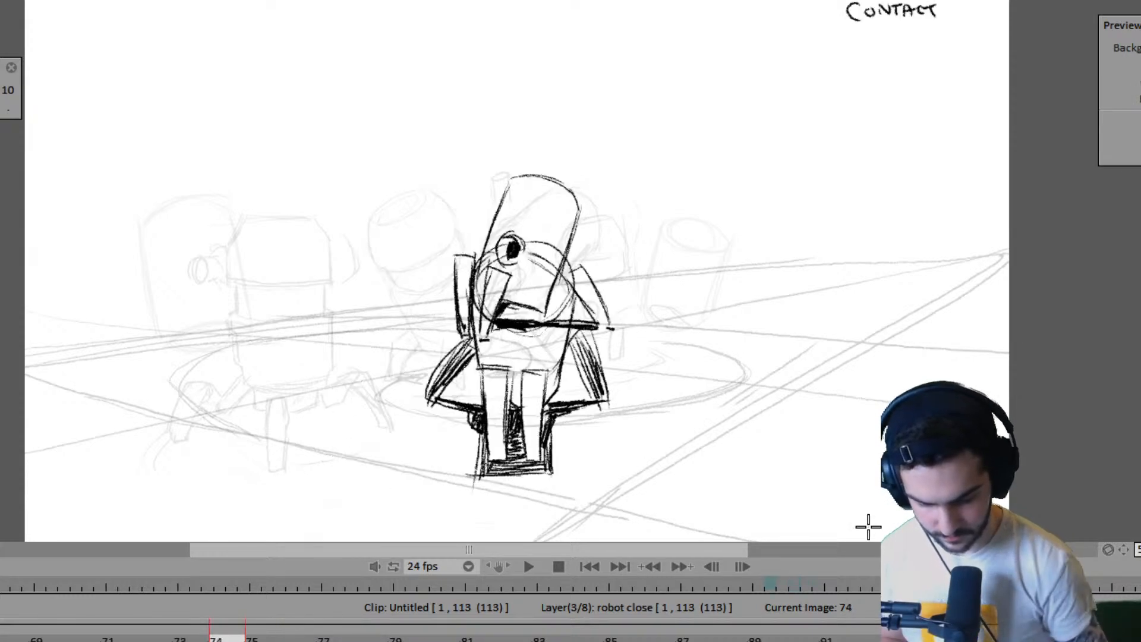
- Switch from the robot close layer to the Anim_1 layer and go to frame 75
key("Right")
key("Right")
key("Right")
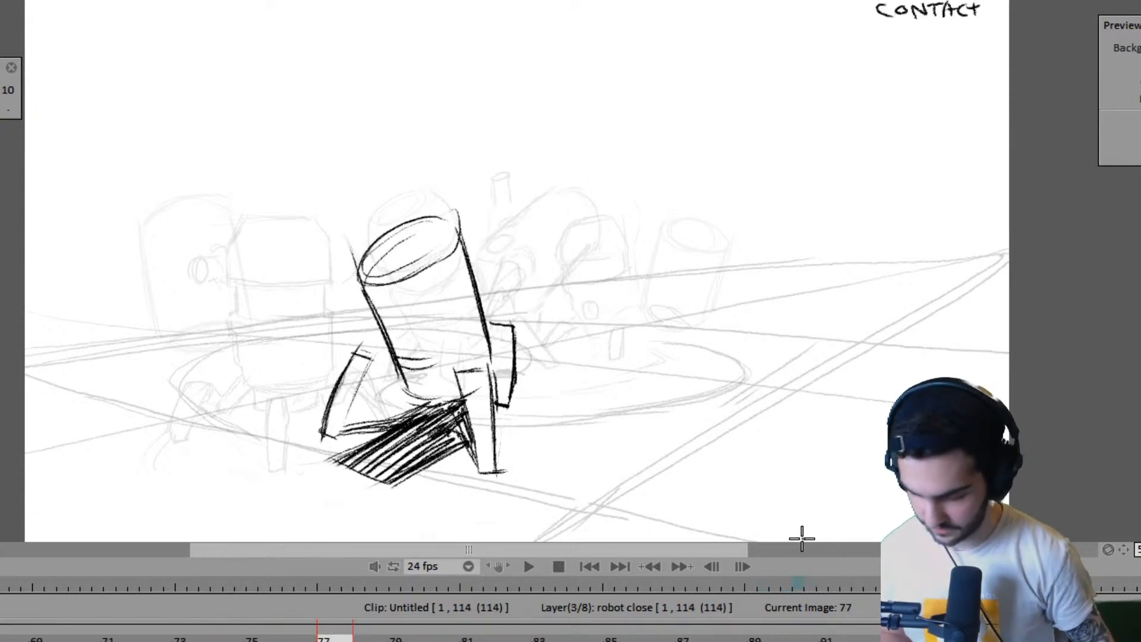
key("Left")
key("Up")
key("Up")
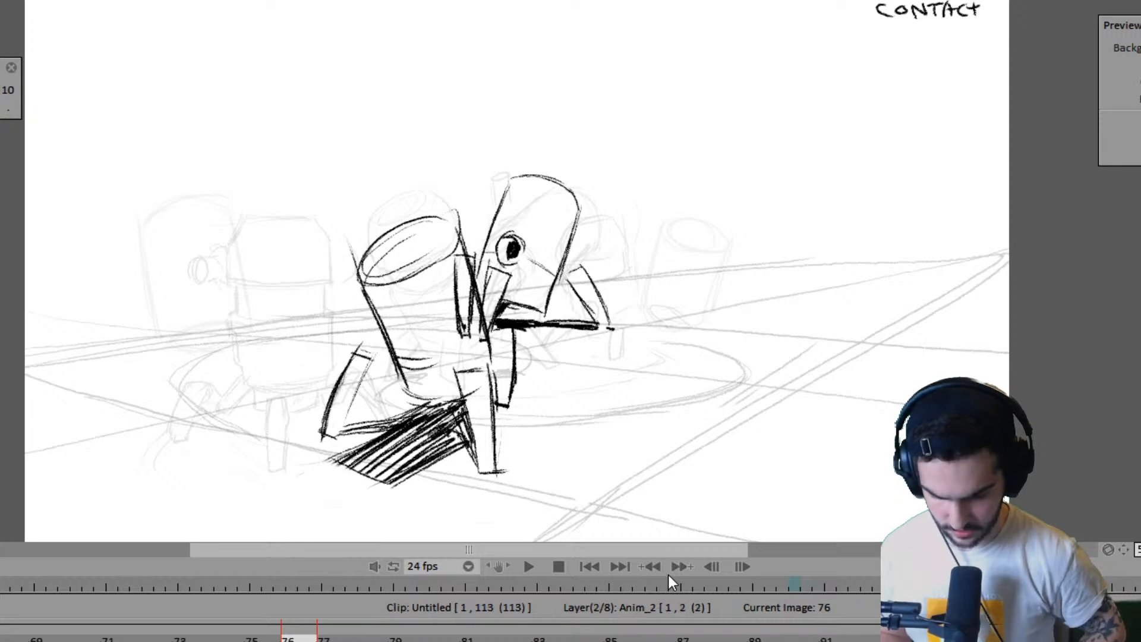
key("Left")
key("Left")
key("Left")
key("Left")
key("Left")
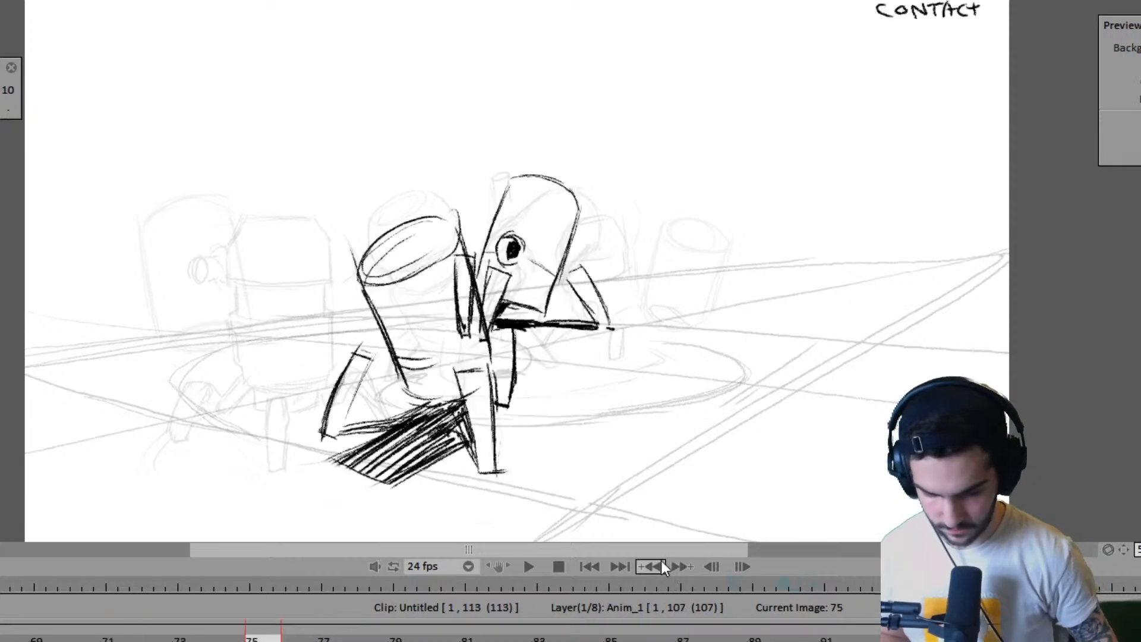
- Flip between frames 67, 71 and 75 to examine the spacing of the near robot's drawings on the Anim_1 layer
key("Right")
key("Right")
key("Right")
key("Right")
key("Left")
key("Left")
key("Left")
key("Left")
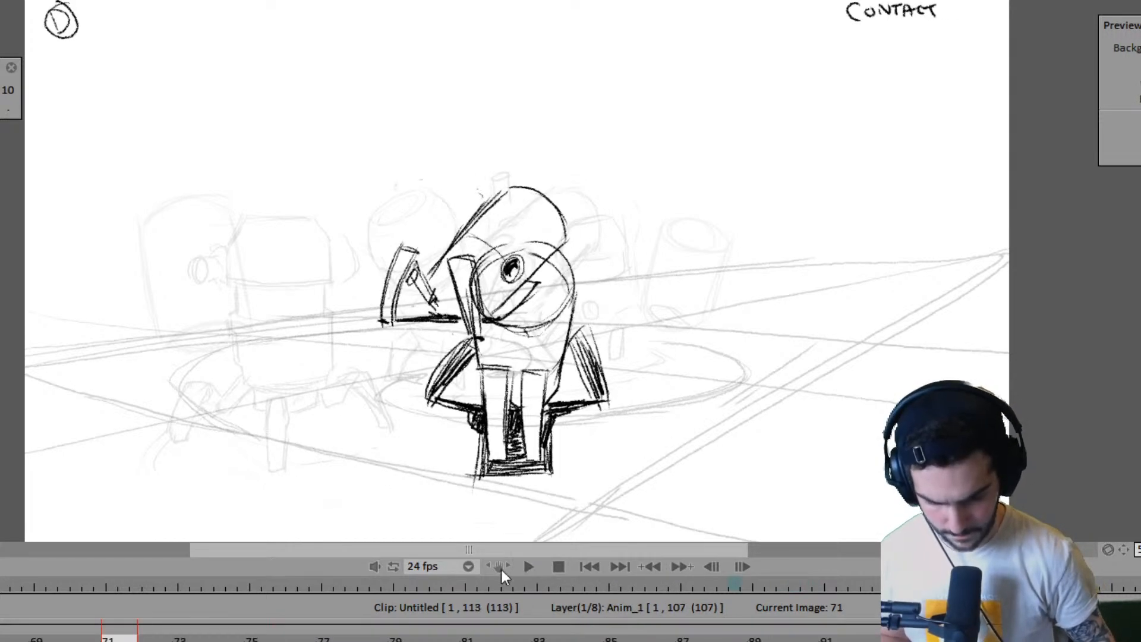
key("Right")
key("Right")
key("Right")
key("Right")
key("Left")
key("Left")
key("Left")
key("Left")
key("Left")
key("Left")
key("Left")
key("Left")
key("Right")
key("Right")
key("Right")
key("Right")
key("Left")
key("Left")
key("Left")
key("Left")
key("Left")
key("Left")
key("Left")
key("Left")
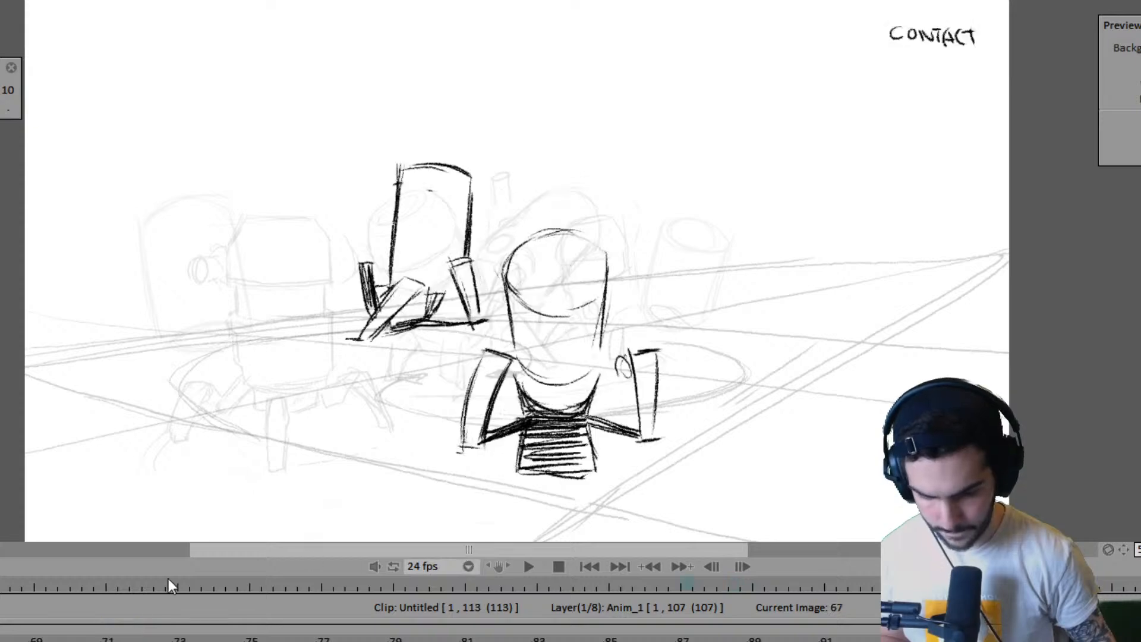
- Review the near robot's drawings between frames 59 and 67, stopping at the frame 65 pass pose
key("Left")
key("Left")
key("Right")
key("Right")
key("Left")
key("Left")
key("Left")
key("Left")
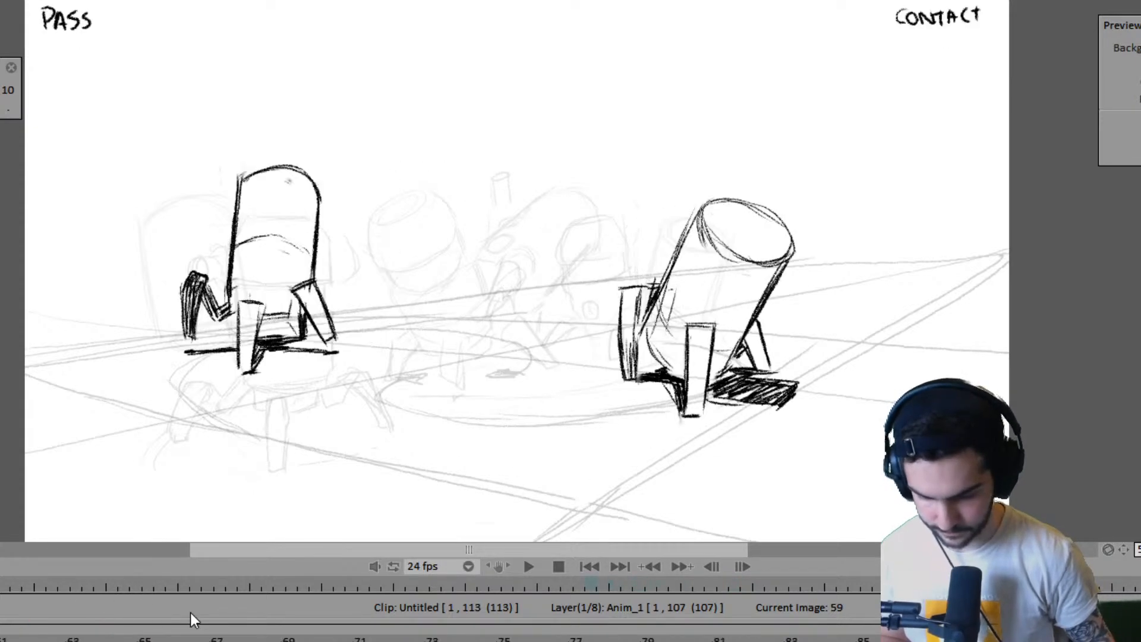
key("Right")
key("Right")
key("Right")
key("Right")
key("Right")
key("Right")
key("Right")
key("Right")
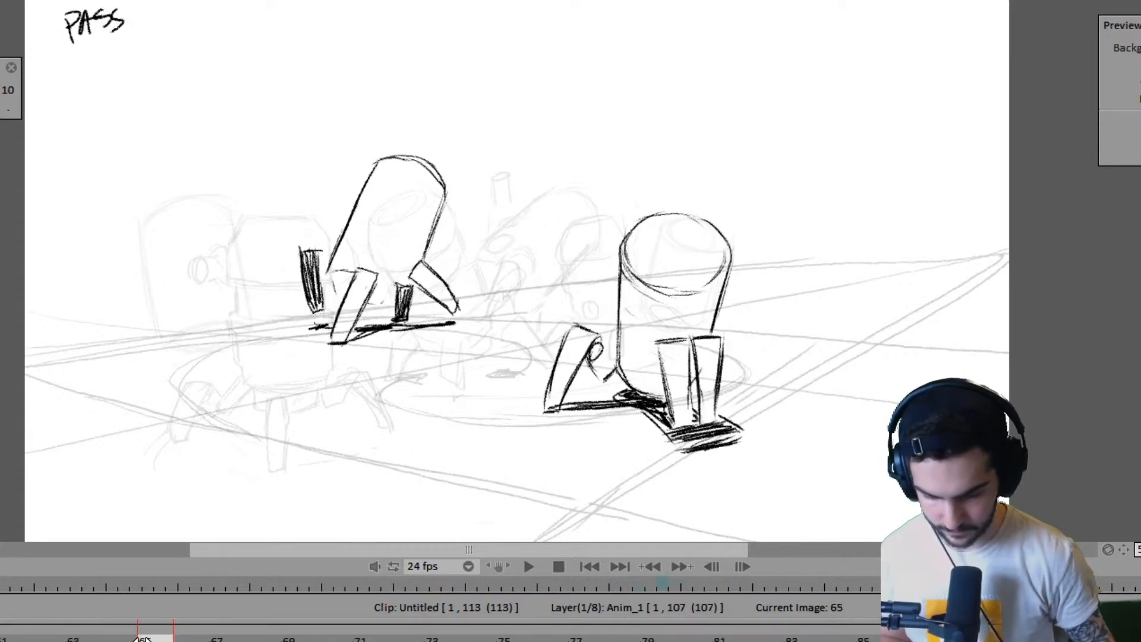
- Try to append one image to the Anim_1 layer near frame 65
key("Left")
key("Left")
key("Left")
key("Left")
key("Insert")
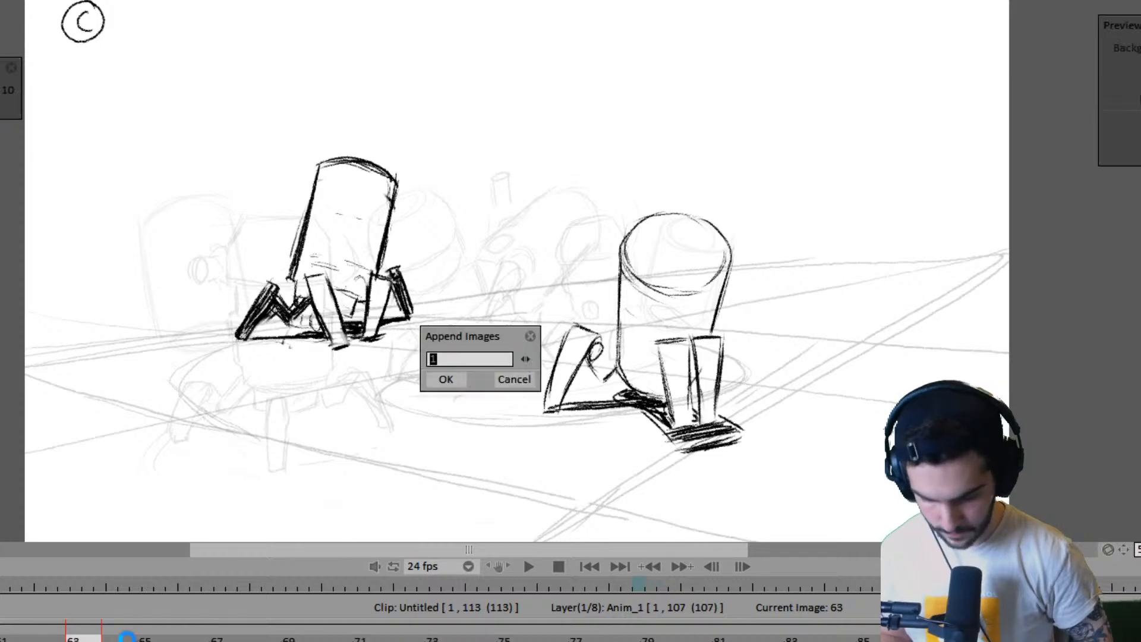
key("Return")
key("Right")
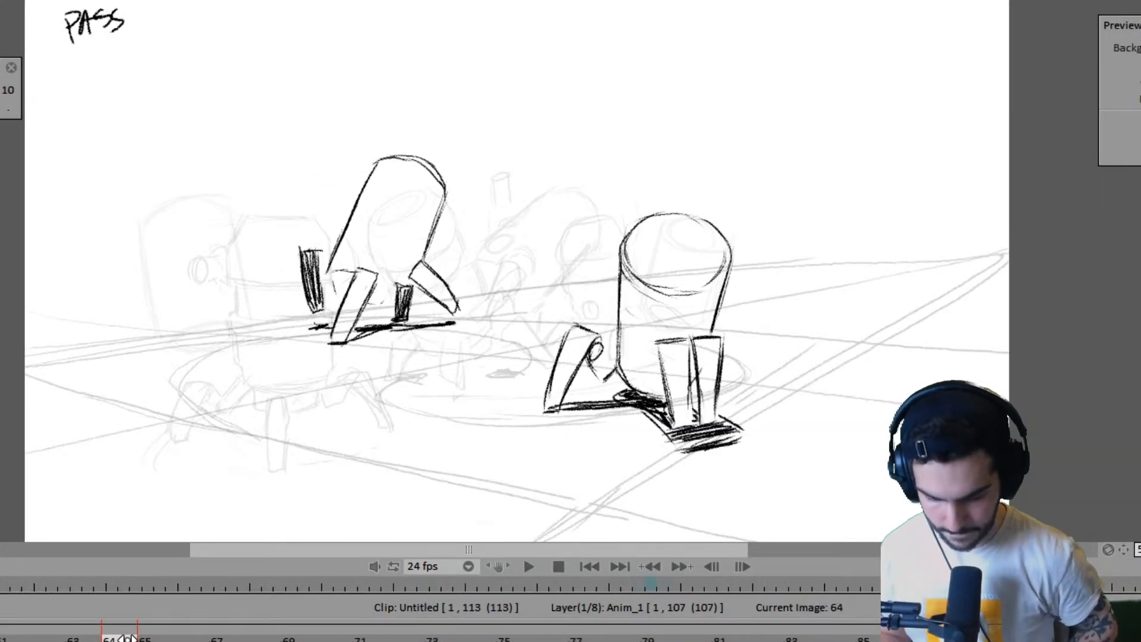
key("Right")
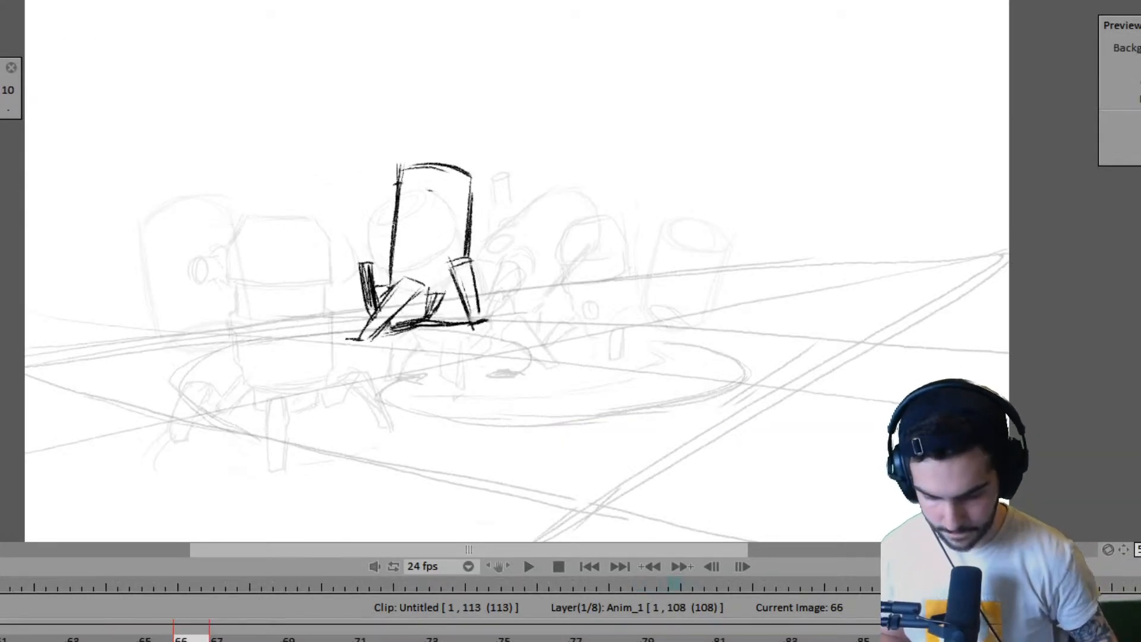
- On the Anim_1 layer, start a blank drawing for the near robot at frame 65
key("Left")
key("Left")
key("Left")
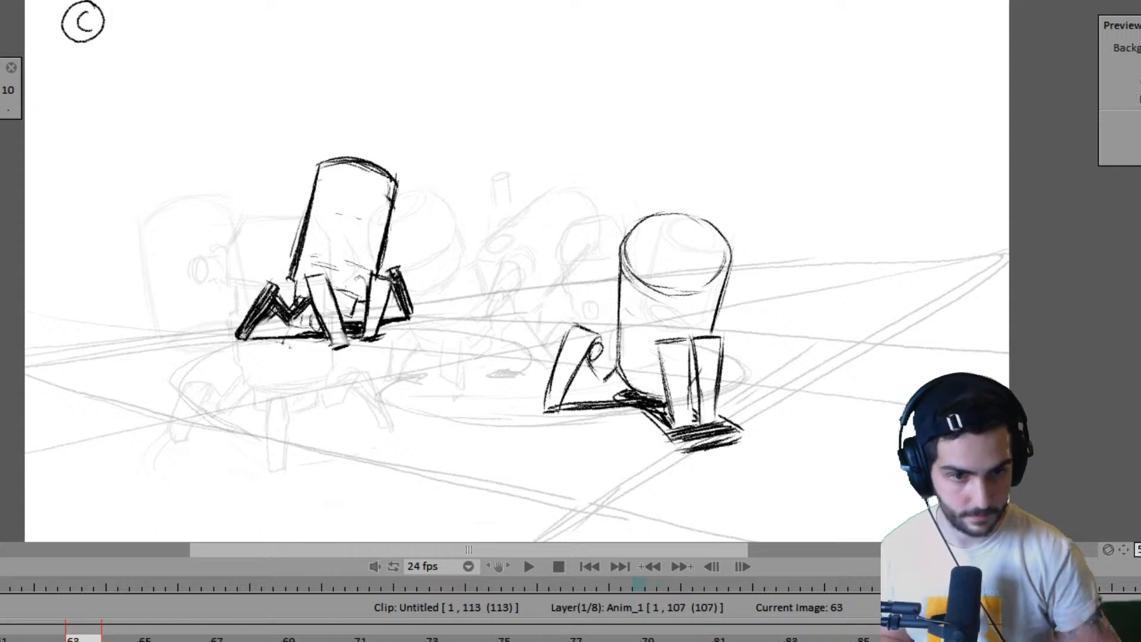
key("Right")
key("Right")
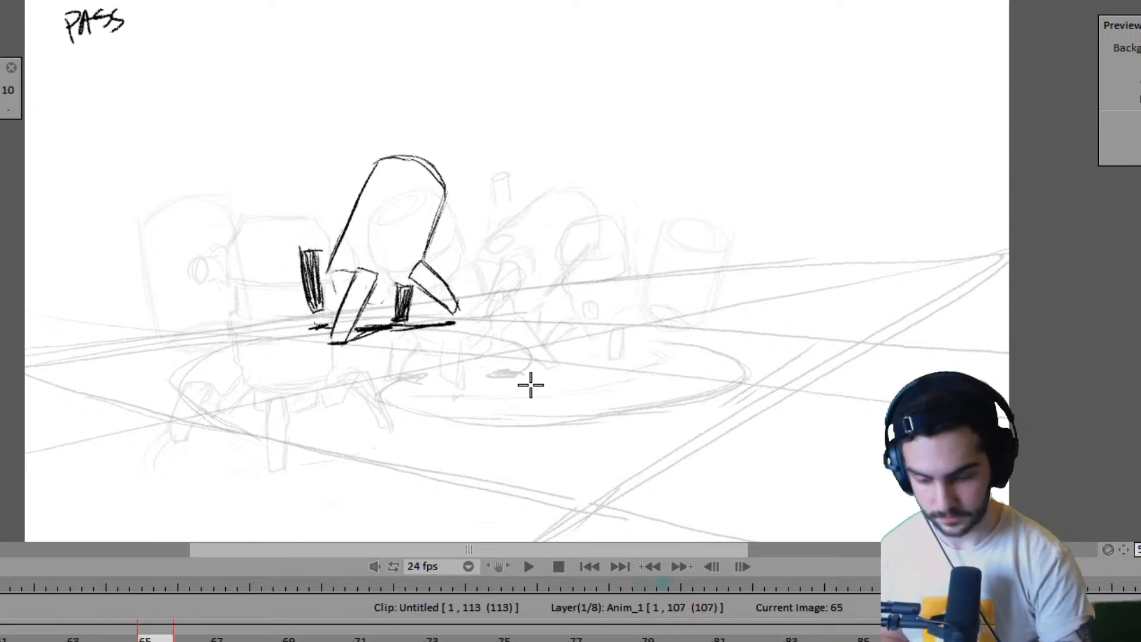
- Flip between frames 63, 65 and 67 to examine where the near robot's legs belong in the pass pose
key("Right")
key("Right")
key("Left")
key("Left")
key("Left")
key("Left")
key("Right")
key("Right")
key("Right")
key("Right")
key("Left")
key("Left")
key("Left")
key("Left")
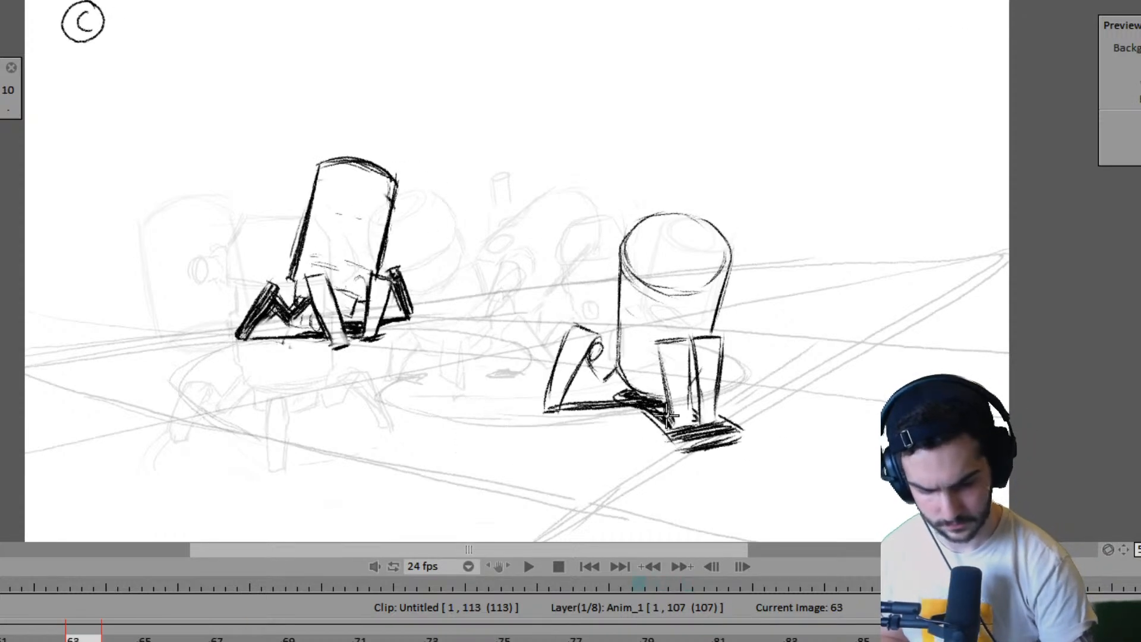
key("Right")
key("Right")
key("Left")
key("Left")
key("Right")
key("Right")
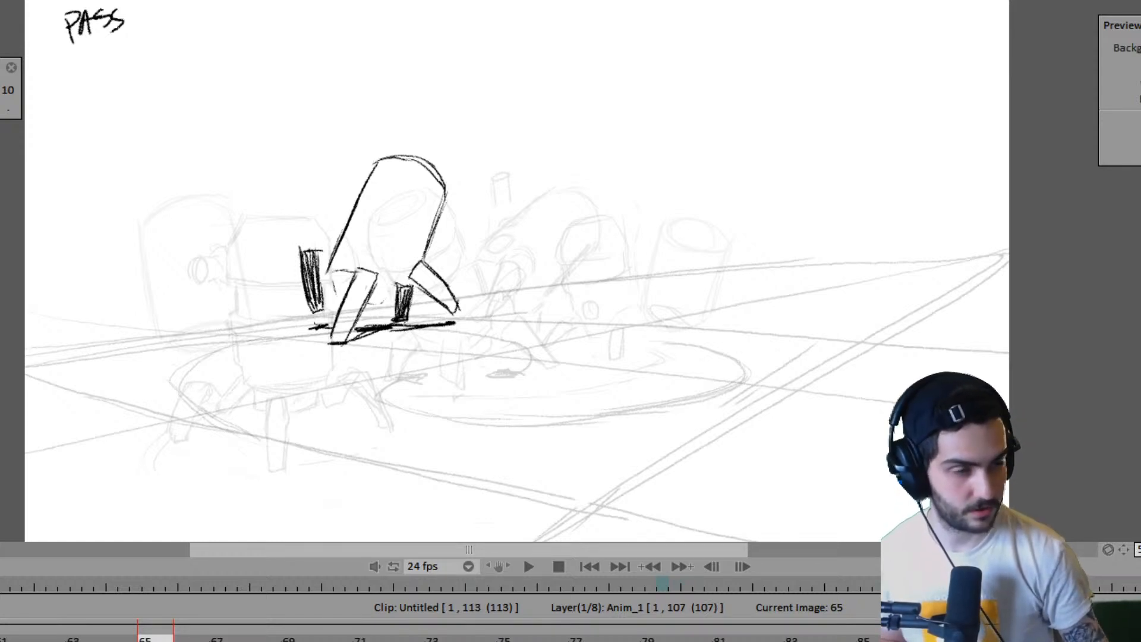
- At frame 65, mark the near robot's first foot contact on the ground, using the frame 63 drawing as reference
key("Left")
key("Left")
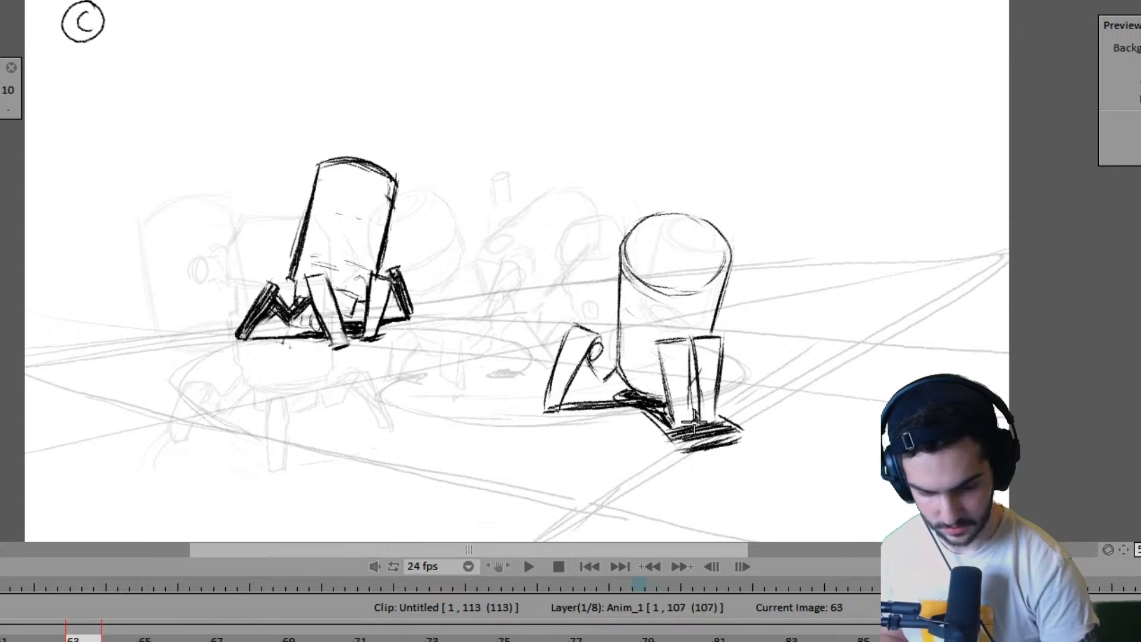
key("Right")
key("Right")
key("Left")
key("Left")
key("Right")
key("Right")
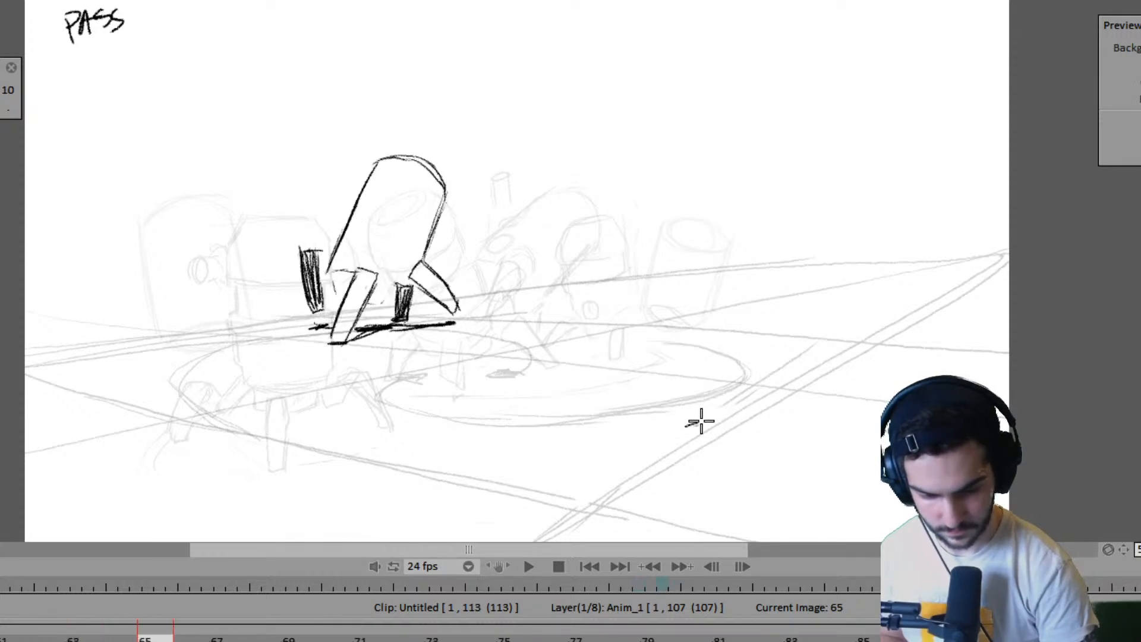
- Sketch the near robot's first tapered leg above the foot mark at frame 65, comparing it with frames 63 and 67
key("Left")
key("Left")
key("Right")
key("Right")
key("Left")
key("Left")
key("Right")
key("Right")
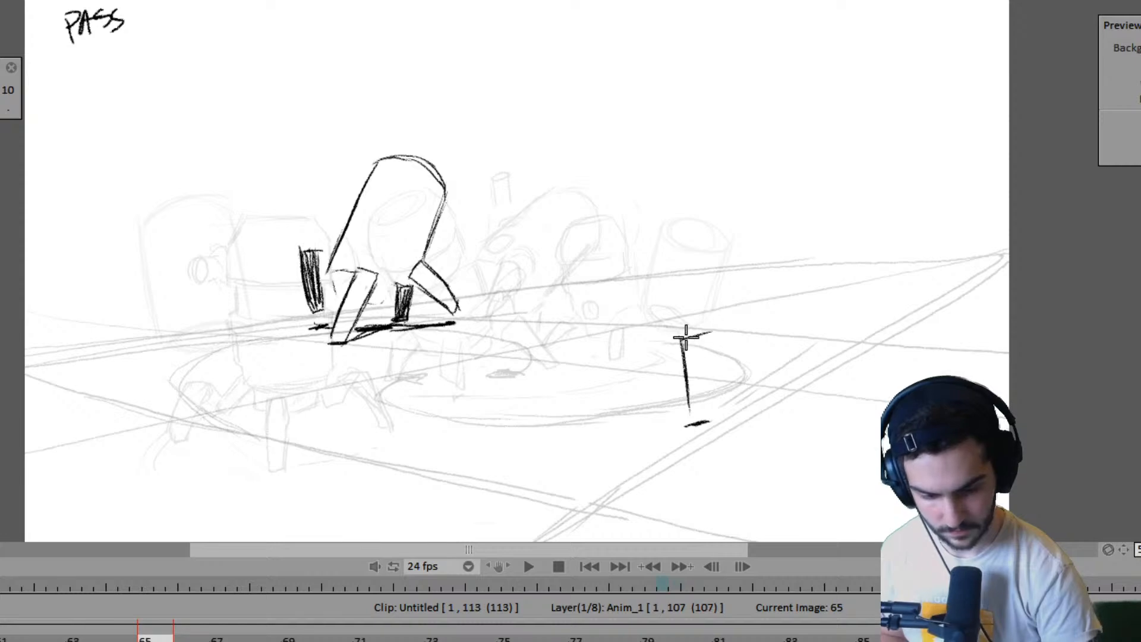
key("Left")
key("Left")
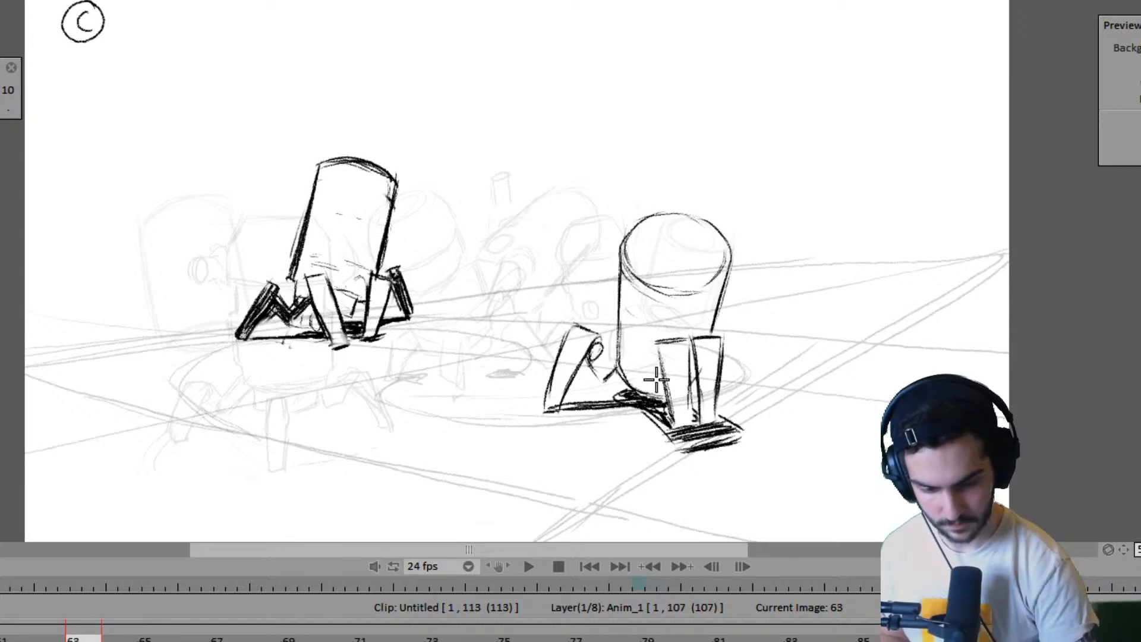
key("Right")
key("Right")
- Compare the new leg at frame 65 with the near robot's legs in the contact drawings at frames 63 and 67
key("Right")
key("Right")
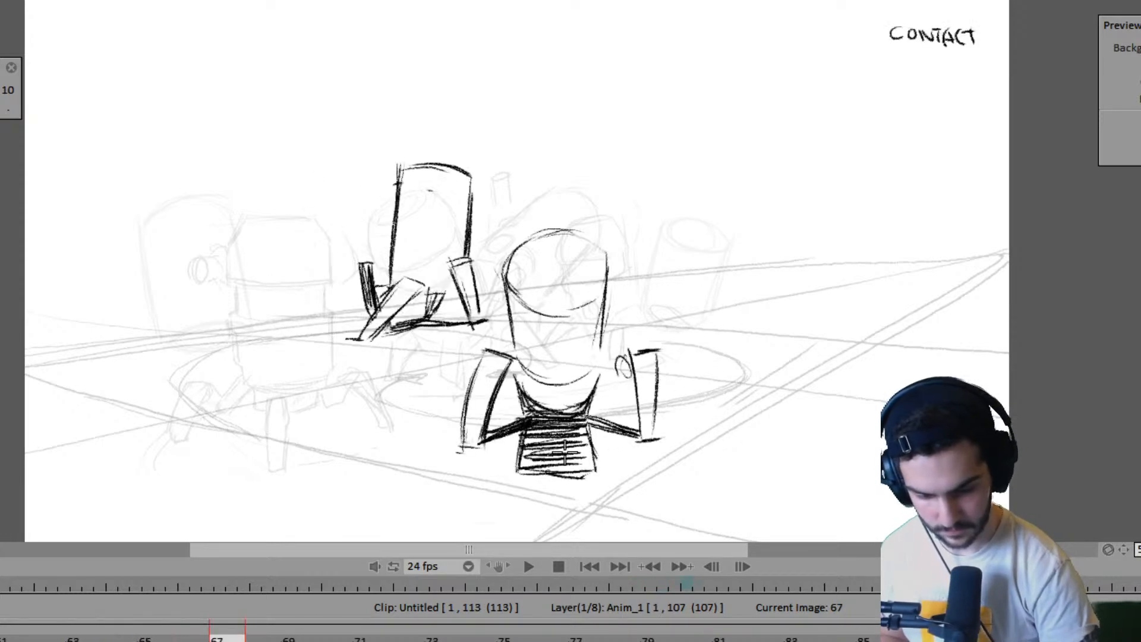
key("Left")
key("Left")
key("Left")
key("Left")
key("Right")
key("Right")
key("Right")
key("Right")
key("Left")
key("Left")
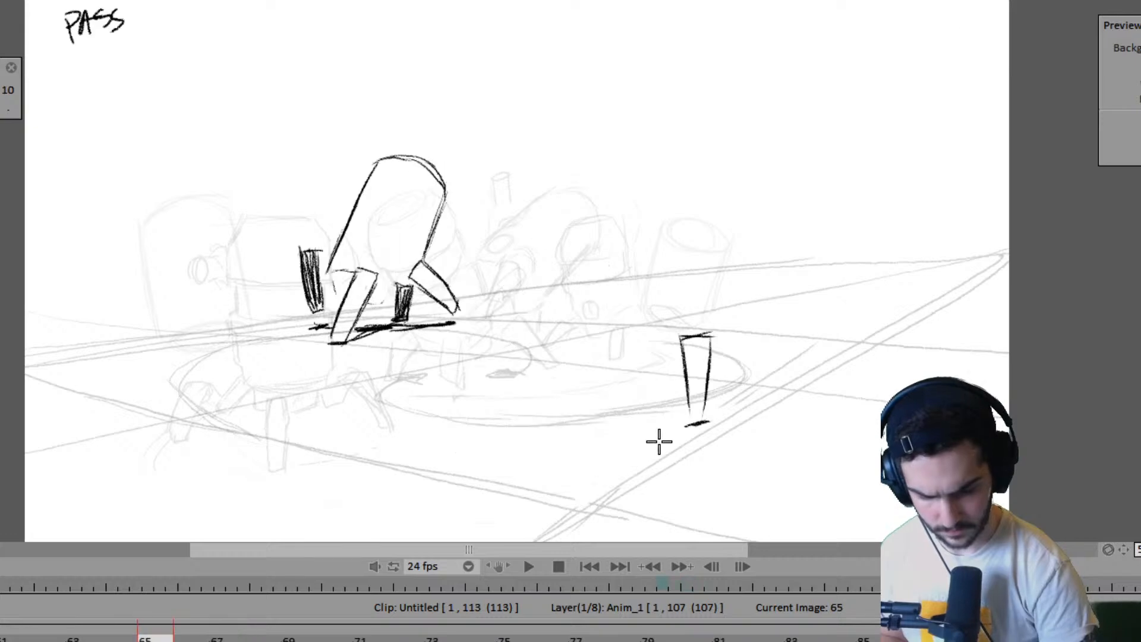
key("Right")
key("Right")
key("Right")
key("Right")
- Shift the upper part of the first leg slightly to the left at frame 65, together with its foot mark
key("Left")
key("Left")
key("Left")
key("Left")
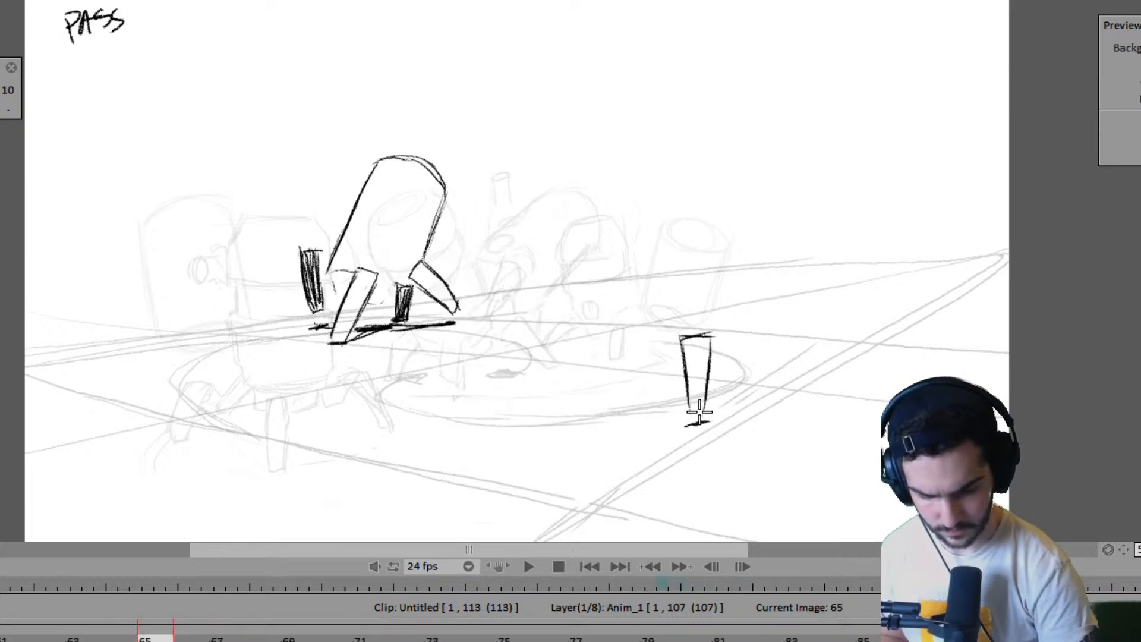
left_click(702, 359)
left_click_drag(702, 358, 691, 358)
key("Return")
- Sketch a slanted leg on the left side of the near robot at frame 65, following the frame 63 leg
key("Left")
key("Left")
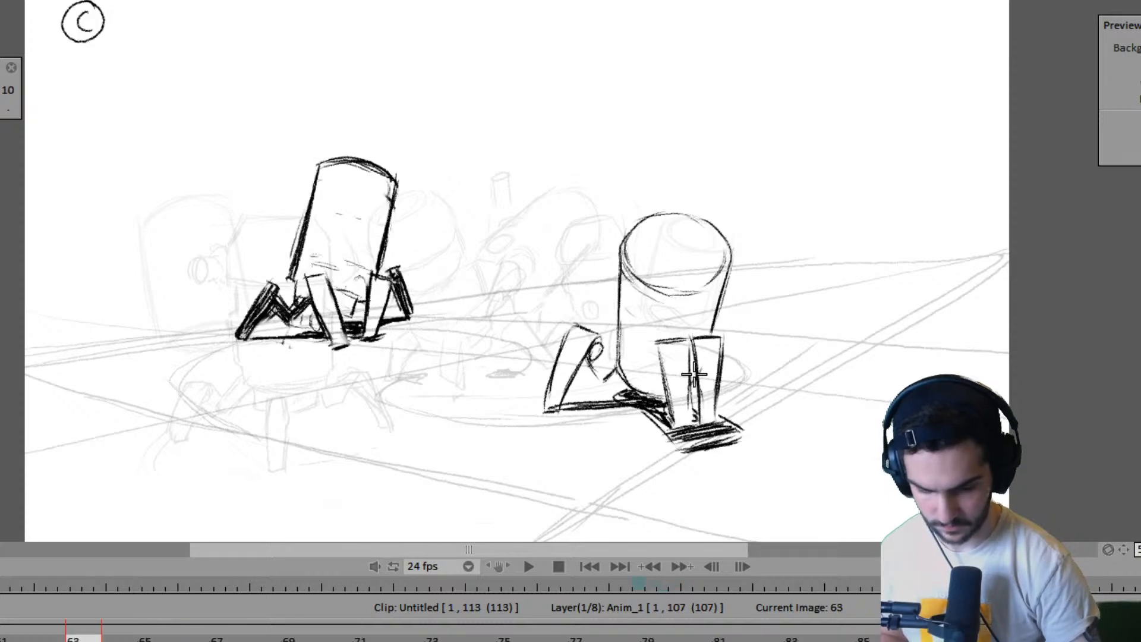
key("Right")
key("Right")
key("Left")
key("Left")
key("Right")
key("Right")
key("Right")
key("Right")
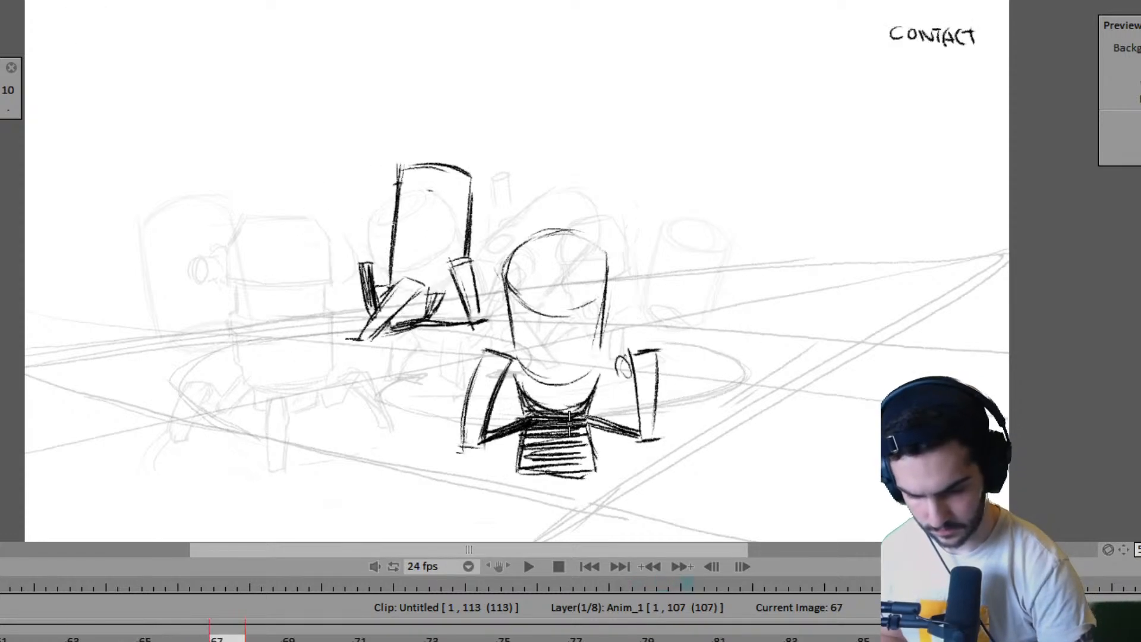
key("Left")
key("Left")
key("Left")
key("Left")
key("Right")
key("Right")
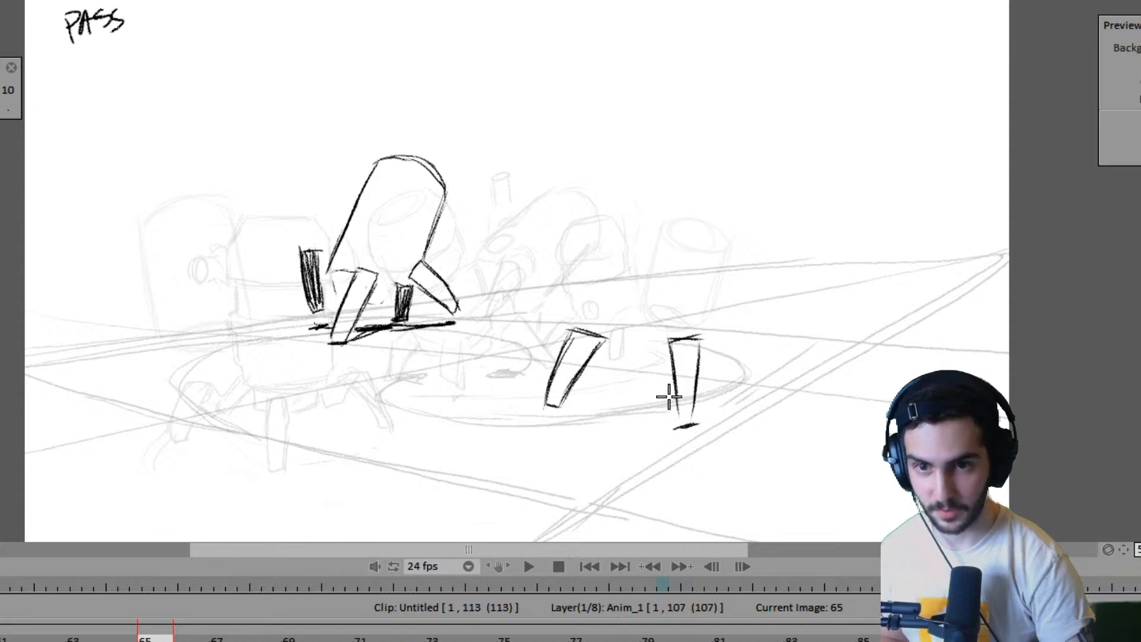
- Sketch the round top of the near robot's body at frame 65, placed between its positions in frames 63 and 67
key("Right")
key("Left")
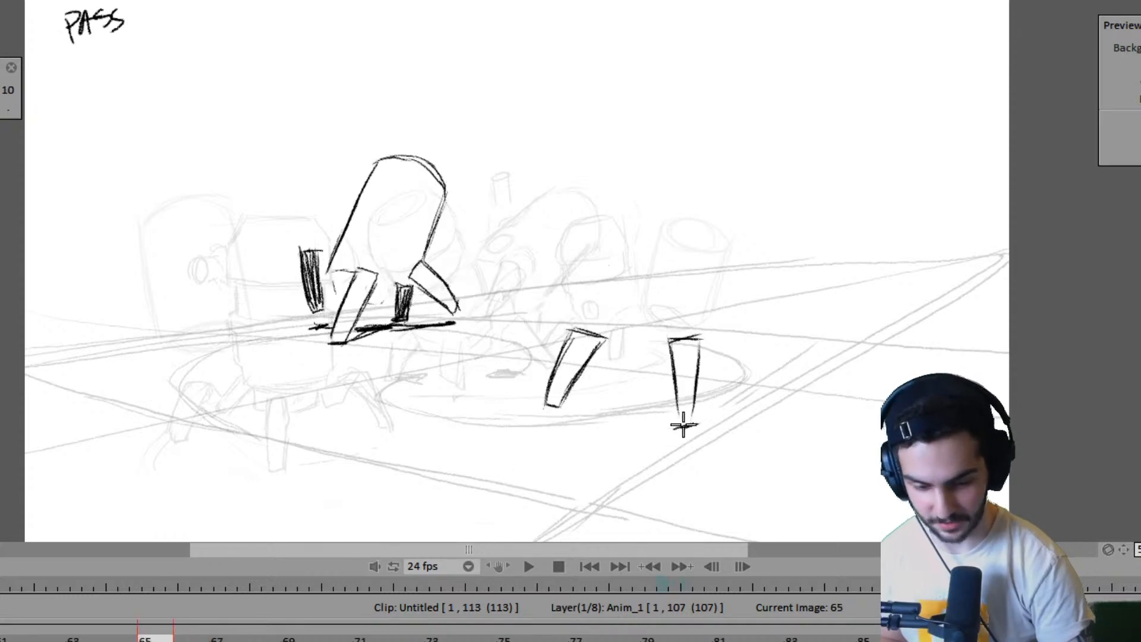
key("Left")
key("Right")
key("Left")
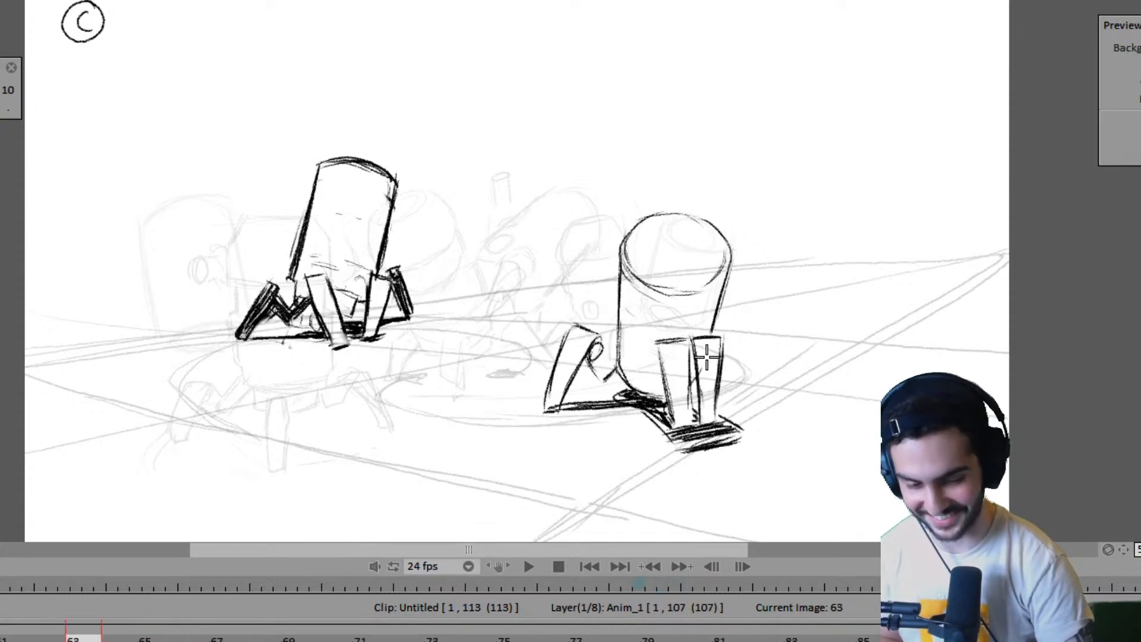
key("Right")
key("Right")
key("Left")
key("Right")
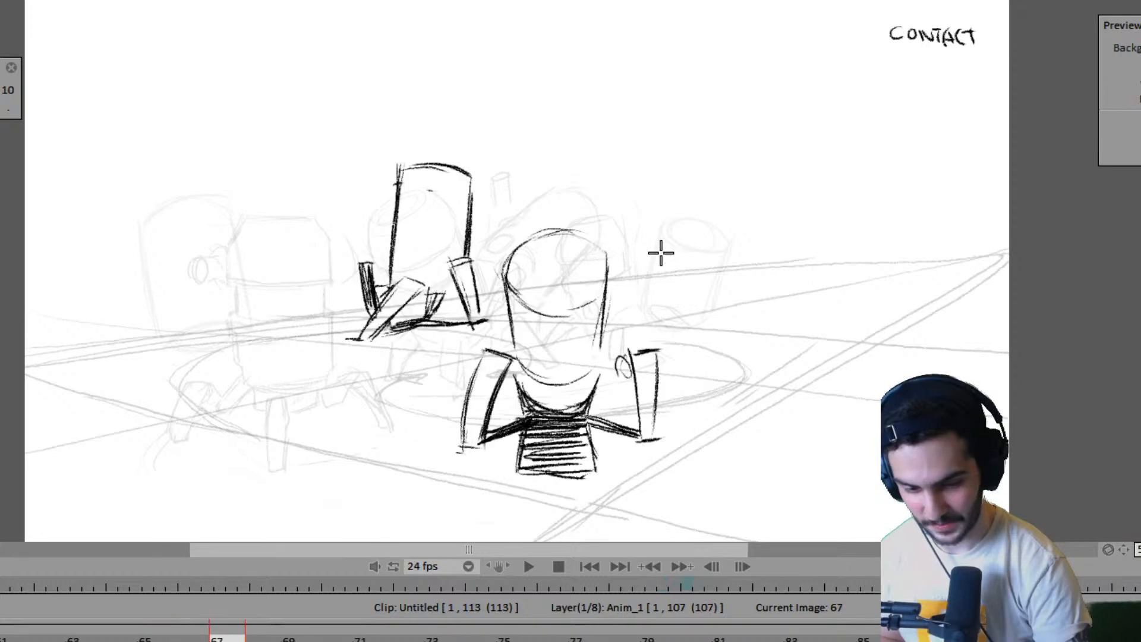
key("Left")
key("Left")
key("Right")
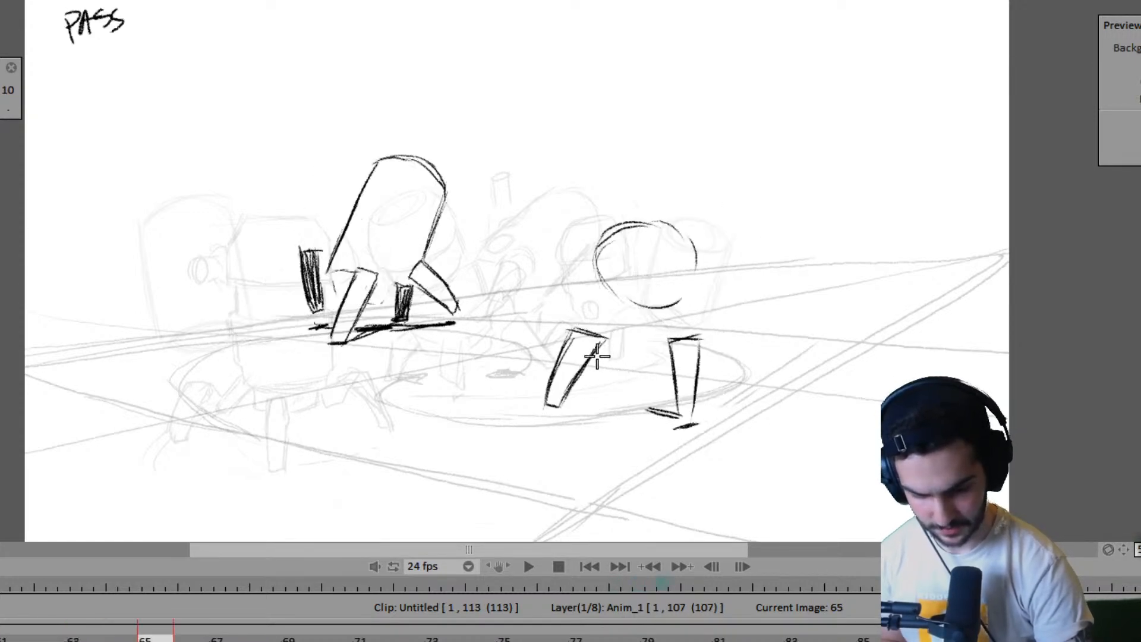
- Remove the slanted left leg at frame 65 and redraw it closer in beneath the near robot's body
key("ctrl+z")
key("ctrl+z")
key("Right")
key("Right")
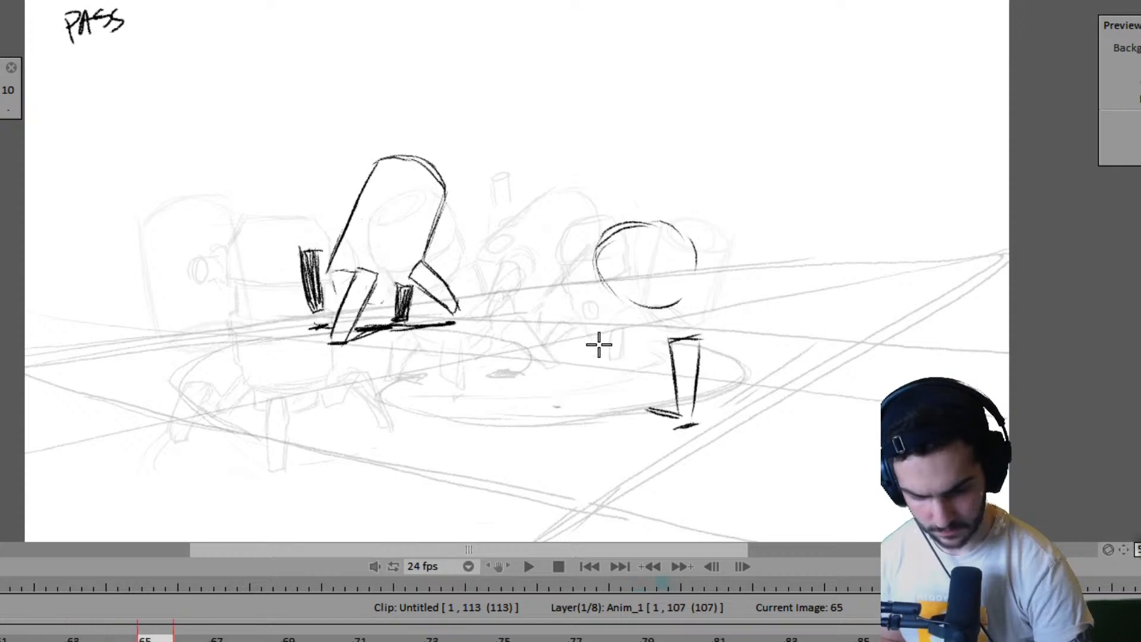
mouse_move(606, 319)
left_mouse_down()
mouse_move(582, 401)
mouse_move(632, 331)
mouse_move(593, 410)
left_mouse_up()
key("Left")
key("Left")
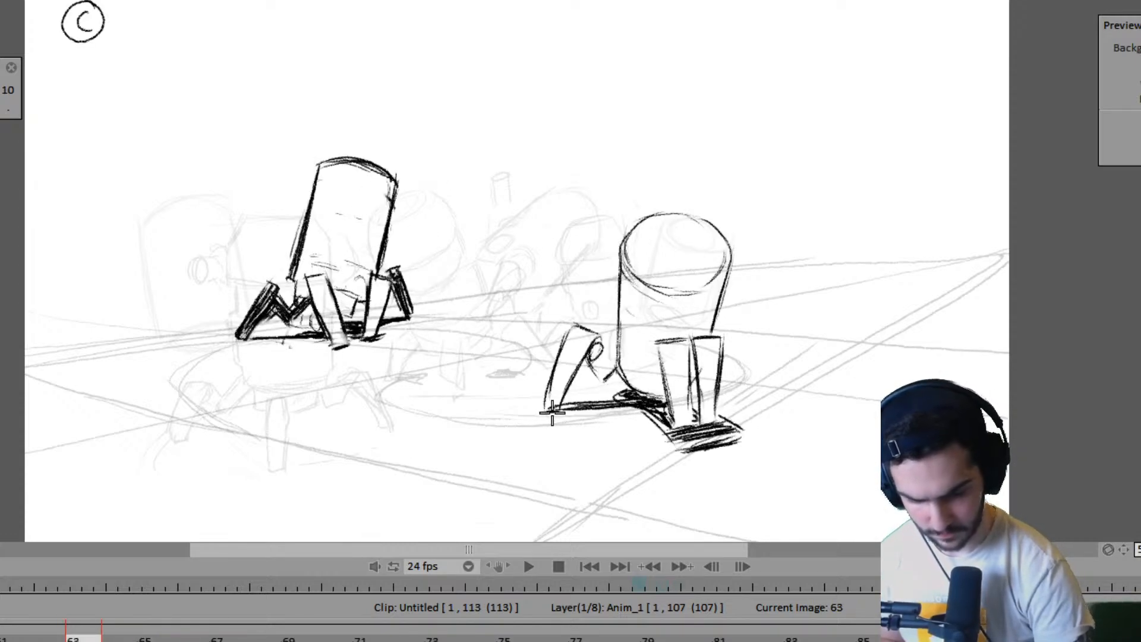
- Mark the outer left foot at frame 65 and sketch its leg, matching the planted foot in frame 63
key("Right")
key("Right")
key("Left")
key("Left")
key("Right")
key("Right")
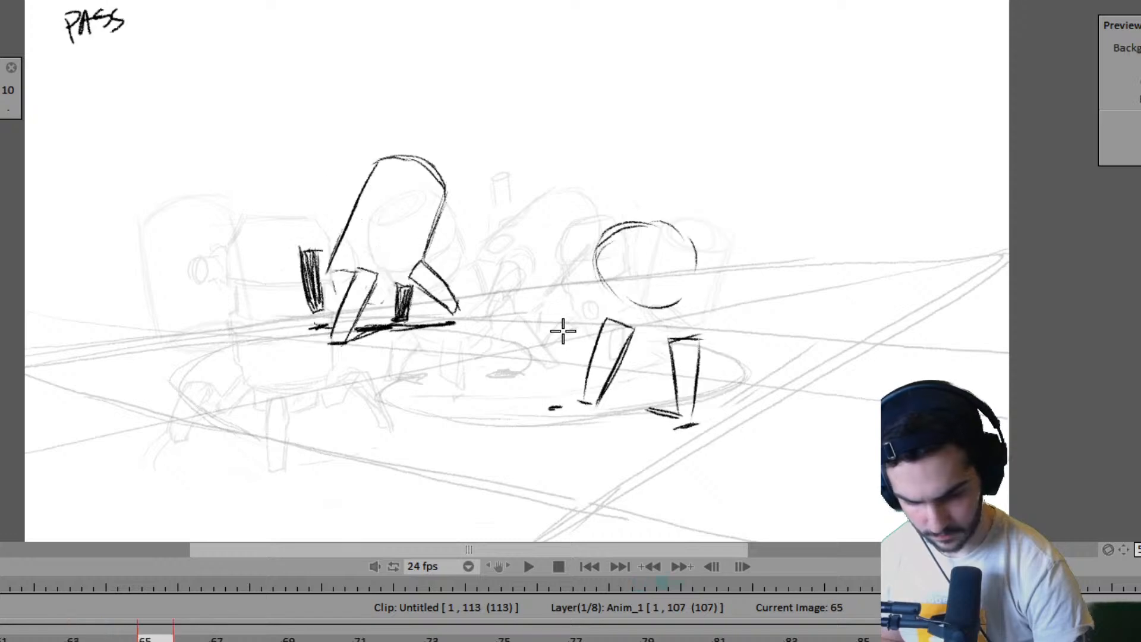
mouse_move(560, 321)
left_mouse_down()
mouse_move(547, 410)
mouse_move(585, 324)
mouse_move(559, 408)
left_mouse_up()
key("Left")
key("Left")
key("Right")
key("Right")
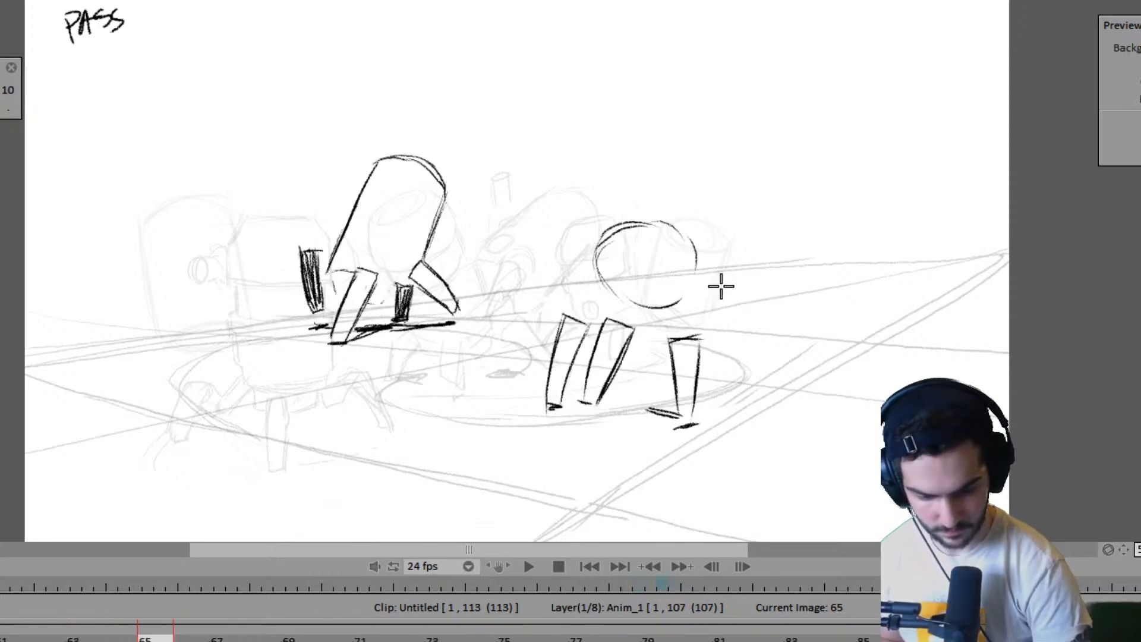
- Mark a front foot contact below the legs and connect the near robot's feet with dark ground lines at frame 65
key("Left")
key("Left")
key("Right")
key("Right")
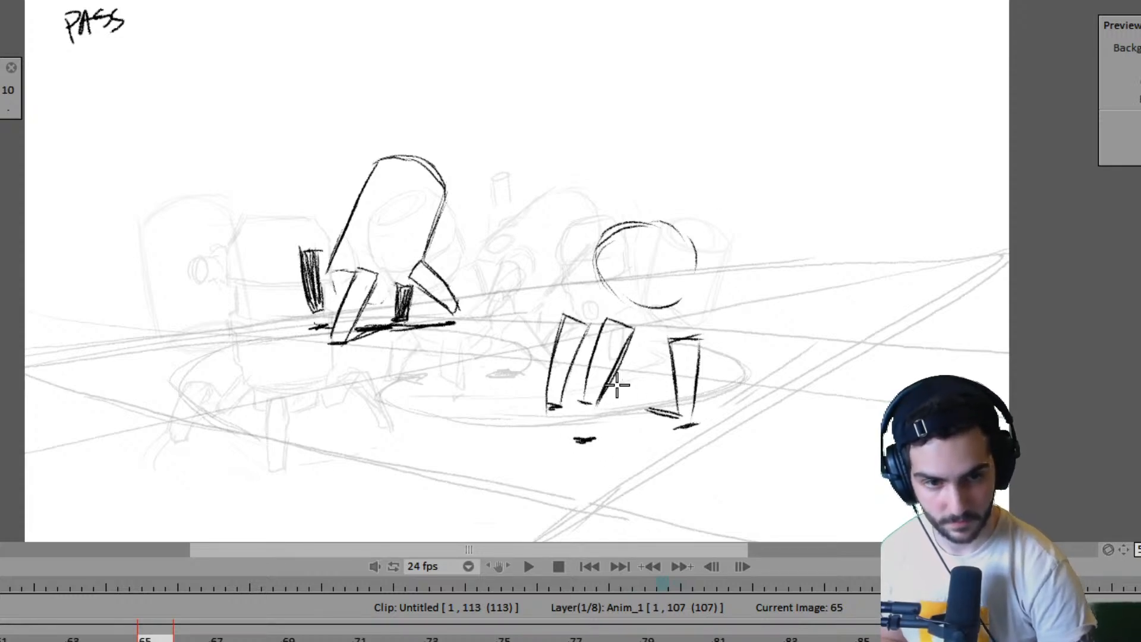
mouse_move(581, 437)
left_mouse_down()
mouse_move(621, 403)
mouse_move(652, 410)
left_mouse_up()
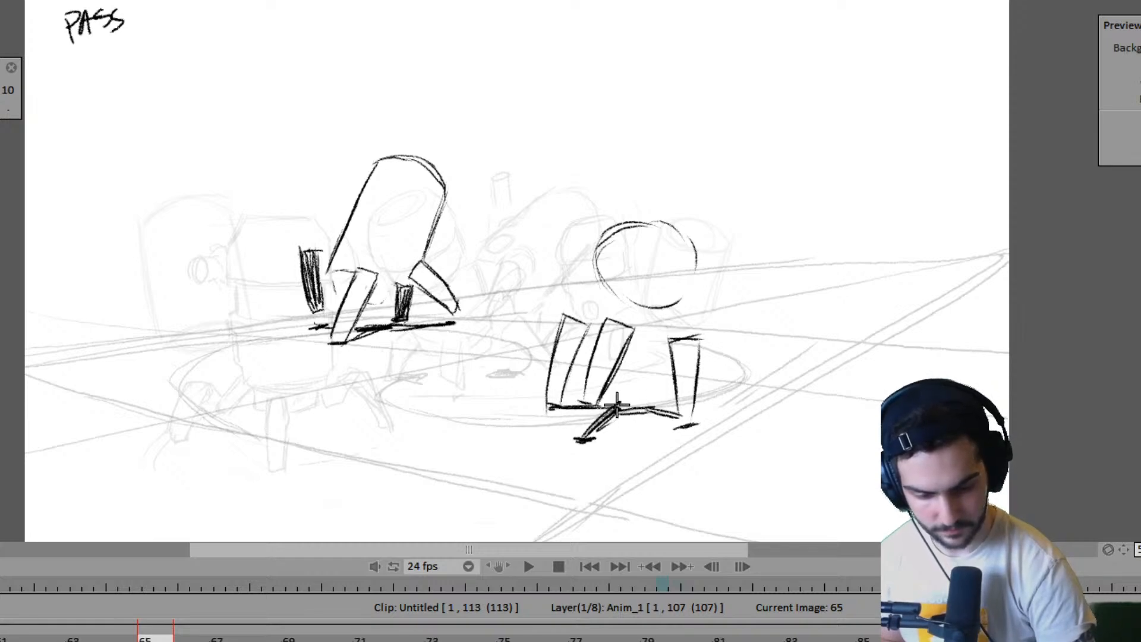
key("Left")
key("Right")
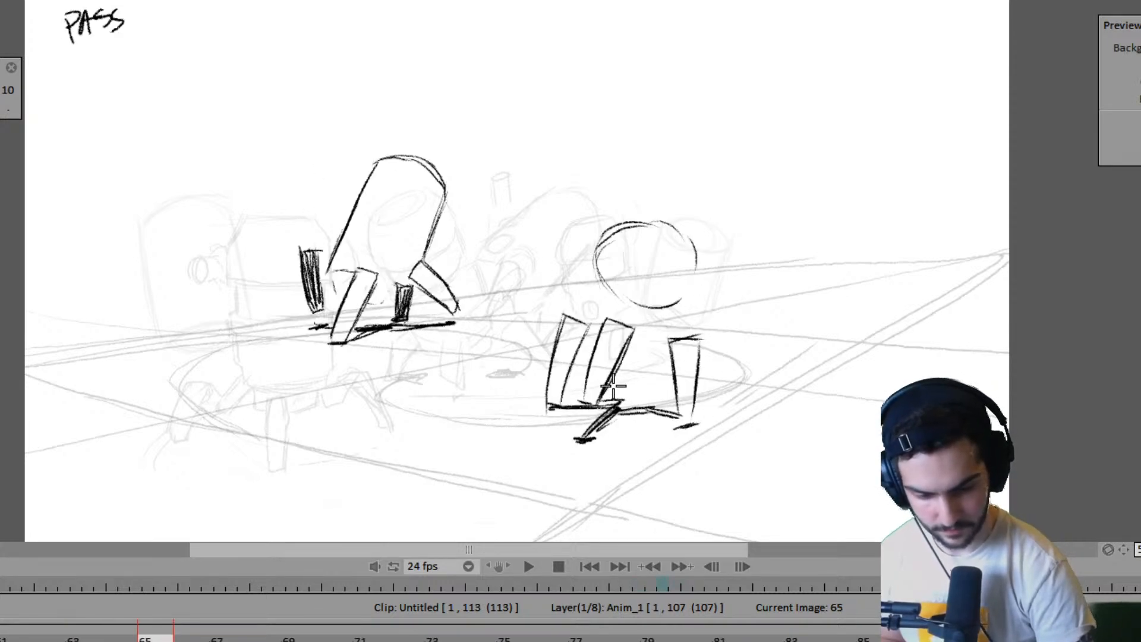
- Draw both sides of the near robot's body from the round top down to the legs at frame 65
left_click_drag(700, 265, 682, 339)
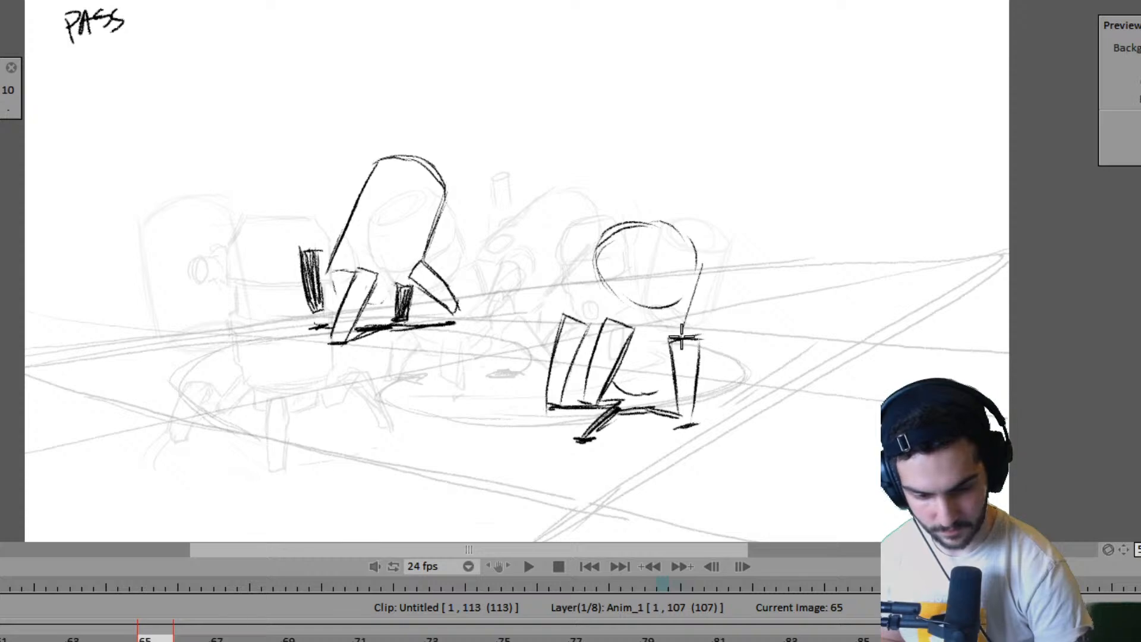
left_click_drag(601, 229, 589, 369)
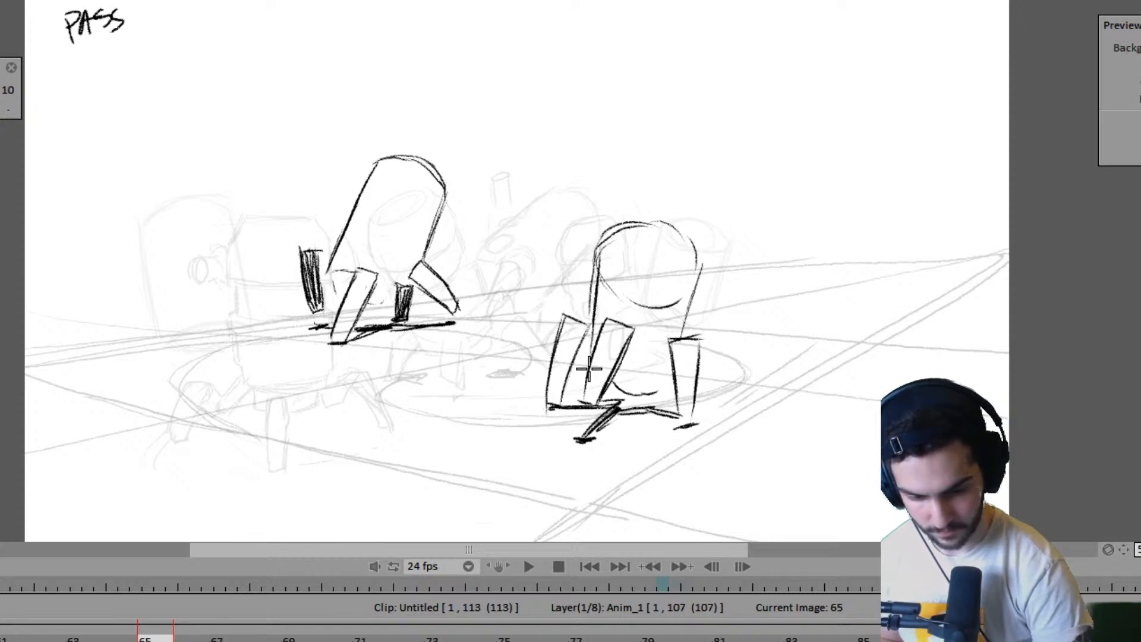
key("Left")
key("Right")
key("Right")
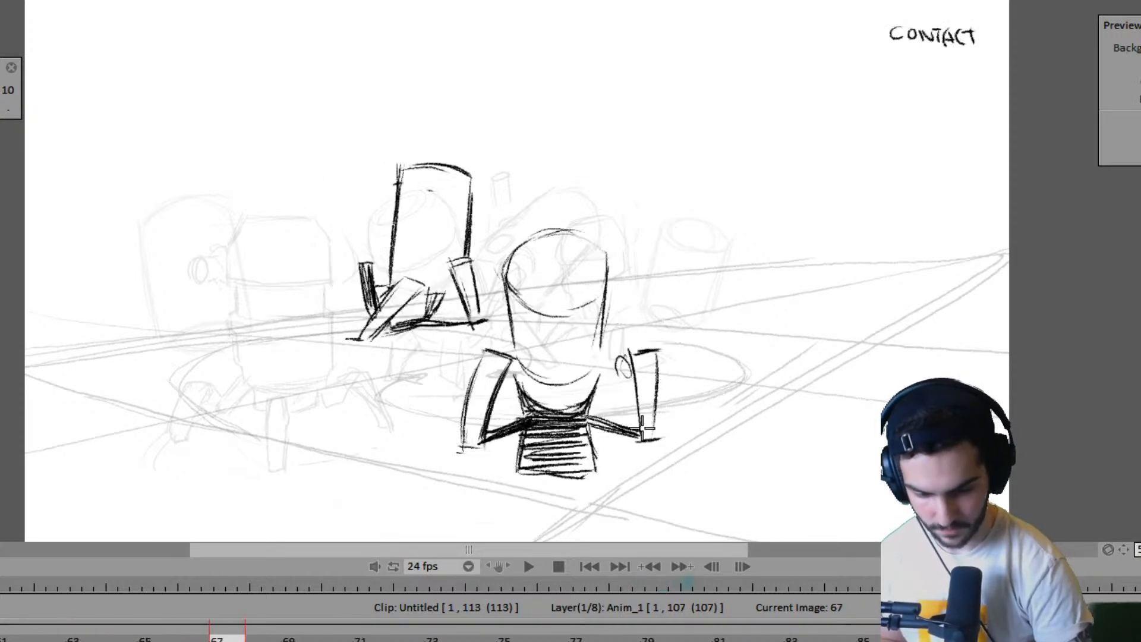
key("Left")
key("Left")
key("Right")
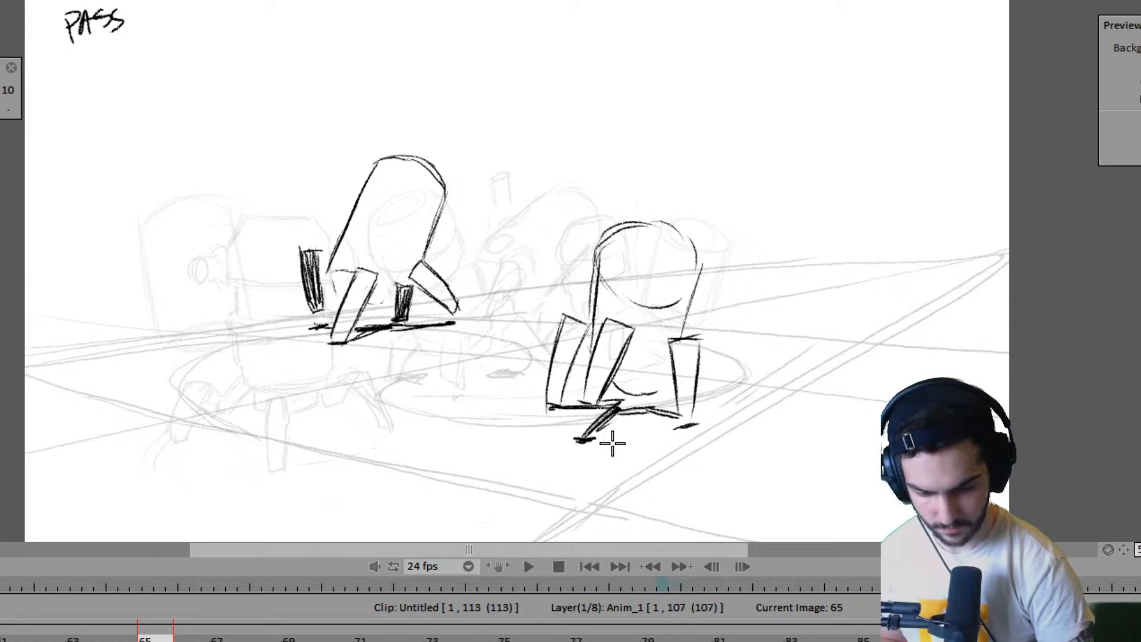
- Outline a four-sided shape on the ground beneath the near robot at frame 65 and start filling it with hatching
mouse_move(608, 429)
left_mouse_down()
mouse_move(617, 489)
mouse_move(622, 474)
mouse_move(610, 471)
mouse_move(690, 461)
left_mouse_up()
mouse_move(612, 439)
left_mouse_down()
mouse_move(610, 473)
mouse_move(685, 432)
mouse_move(698, 468)
mouse_move(617, 473)
mouse_move(701, 466)
left_mouse_up()
left_click_drag(677, 427, 699, 423)
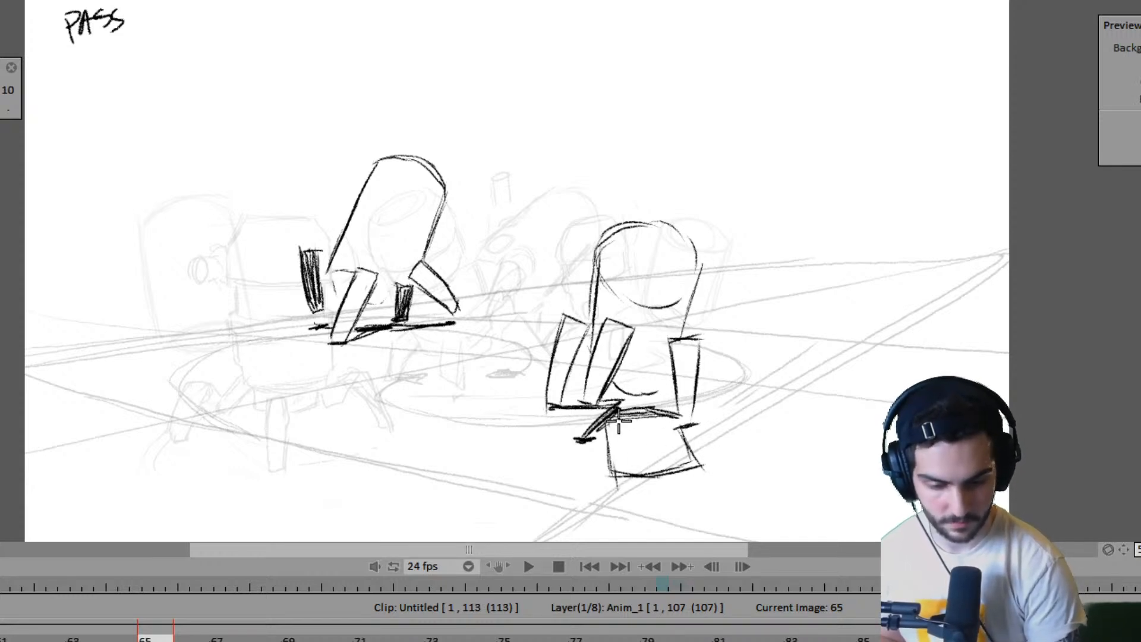
left_click_drag(618, 420, 666, 419)
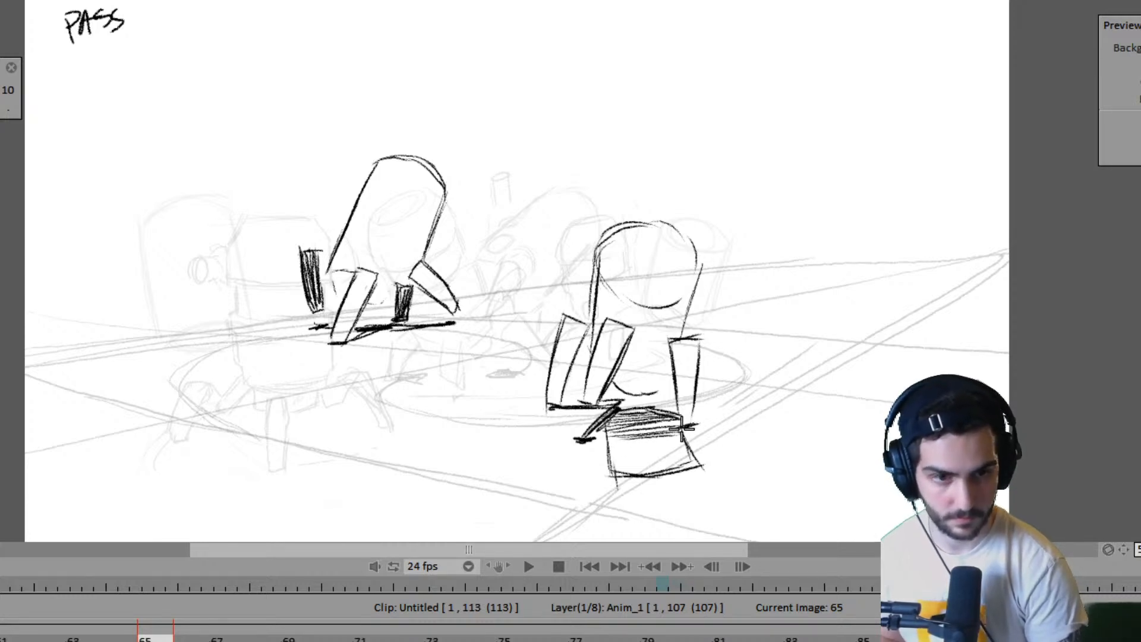
mouse_move(687, 440)
left_mouse_down()
mouse_move(615, 462)
mouse_move(682, 463)
left_mouse_up()
- Flip through the drawings around frames 63, 65 and 67 to review the near robot's new pass pose in motion
key("Left")
key("Right")
key("Right")
key("Left")
key("Left")
key("Left")
key("Right")
key("Right")
key("Right")
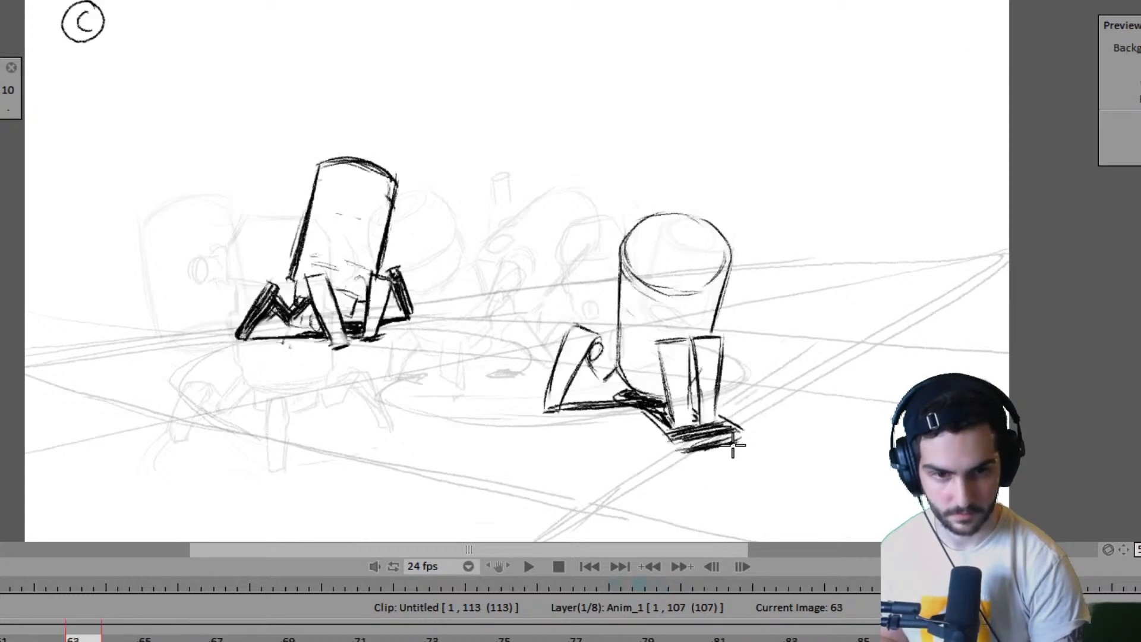
key("Left")
key("Left")
key("Left")
key("Right")
key("Right")
- Step through the two robots' key drawings from frame 67 to frame 79 and back to frame 1
key("Right")
key("Right")
key("Left")
key("Left")
key("Left")
key("Left")
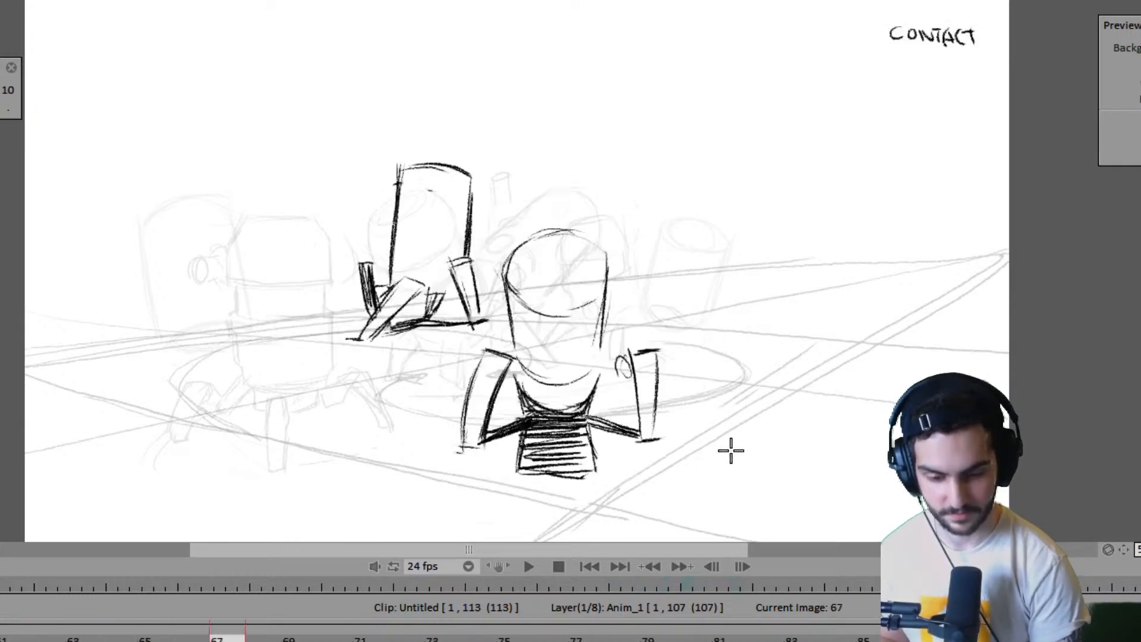
key("Right")
key("Right")
key("Right")
key("Right")
key("Right")
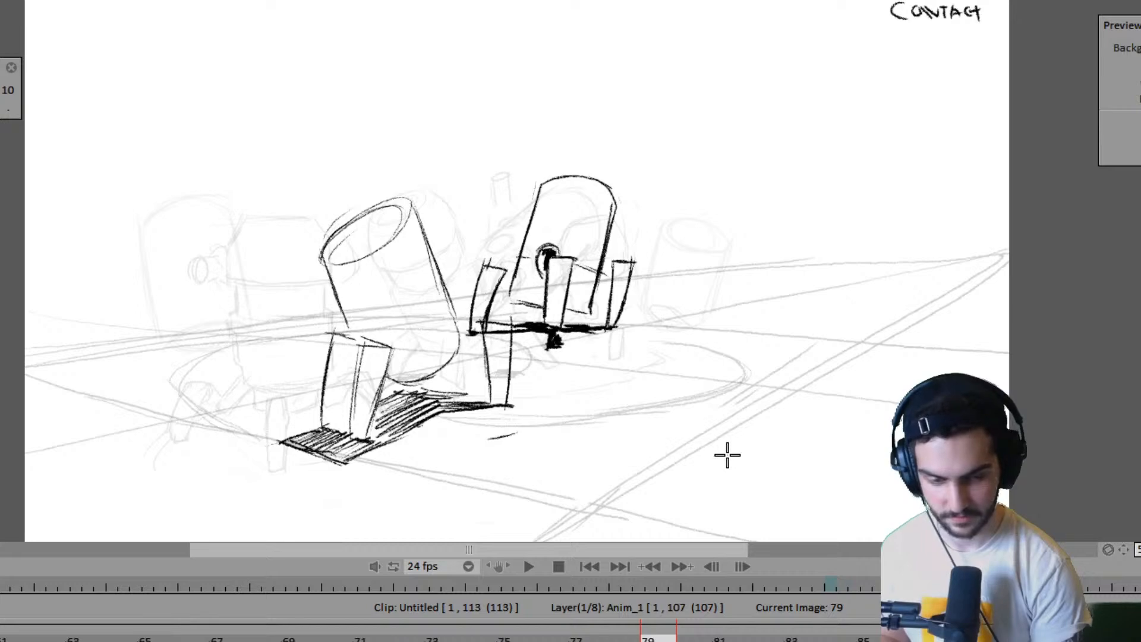
key("Left")
key("Left")
key("Left")
key("Left")
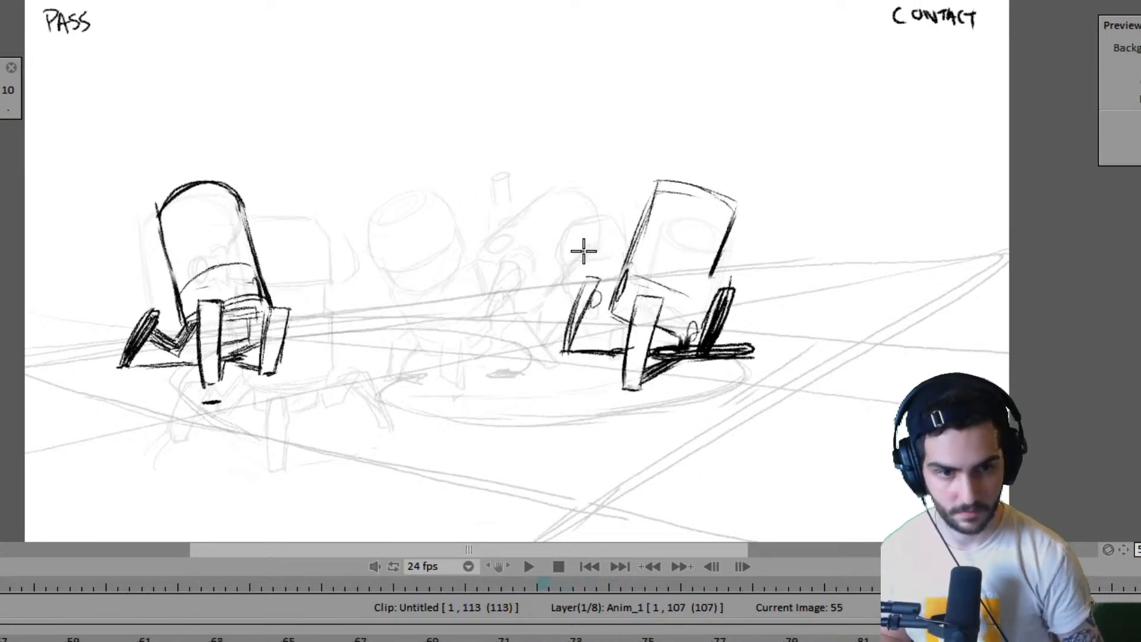
key("Left")
key("Left")
key("Left")
key("Left")
key("Left")
key("Left")
key("Left")
key("Left")
key("Left")
key("Left")
key("Left")
key("Left")
key("Left")
key("Left")
key("Left")
key("Left")
key("Left")
key("Left")
key("Left")
key("Left")
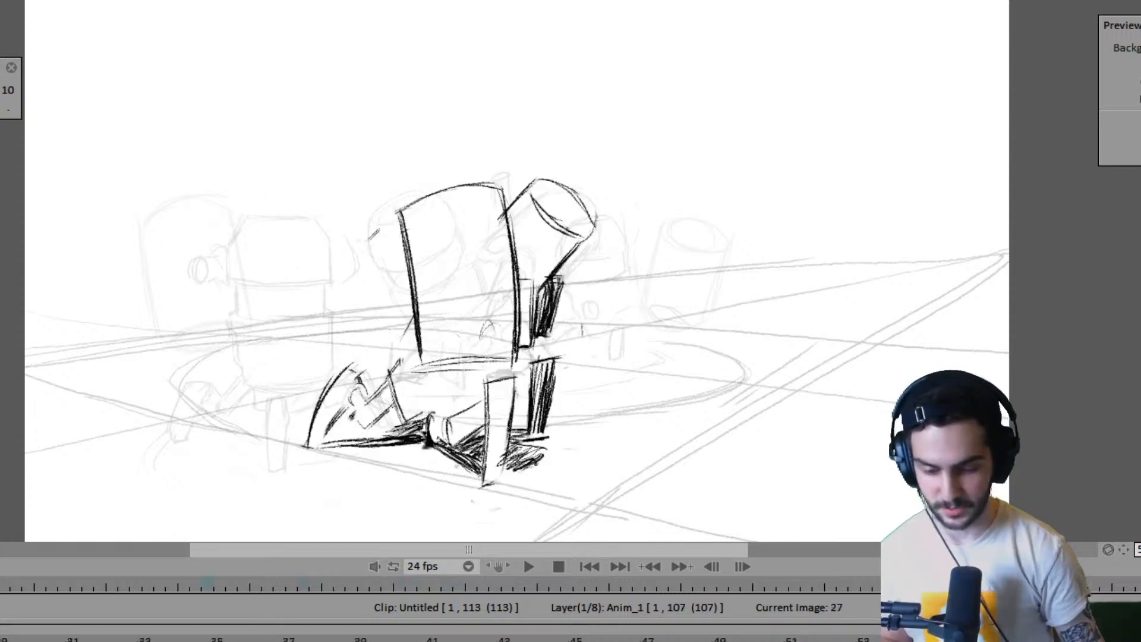
key("Left")
key("Right")
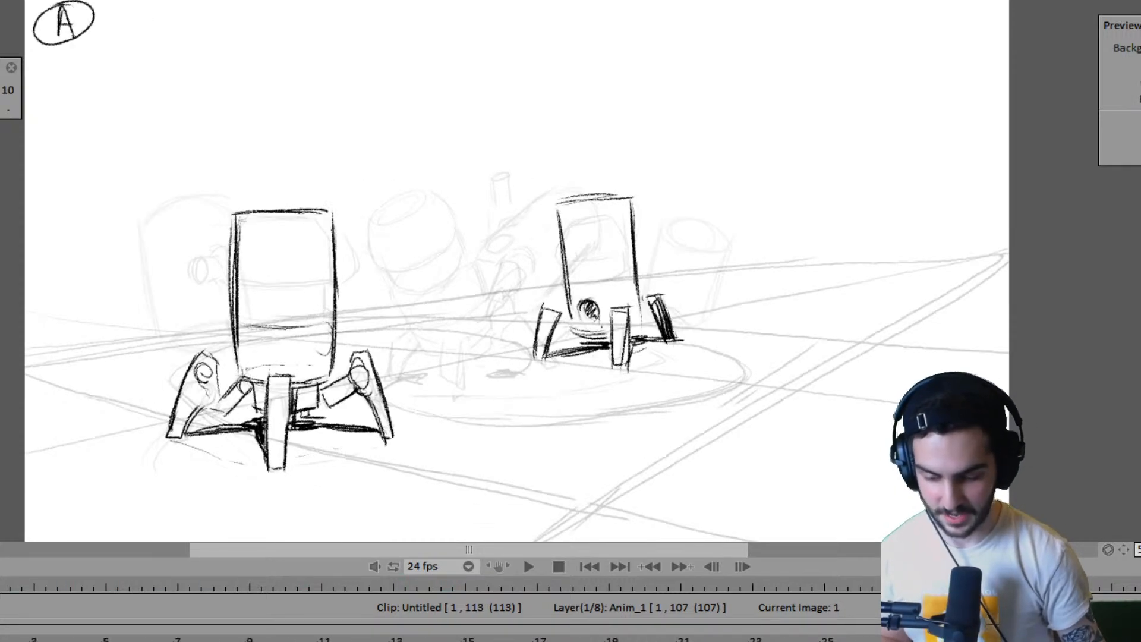
- Play back the two robots' walk sequence and review its motion, including the early pass drawing at frame 11
key("Return")
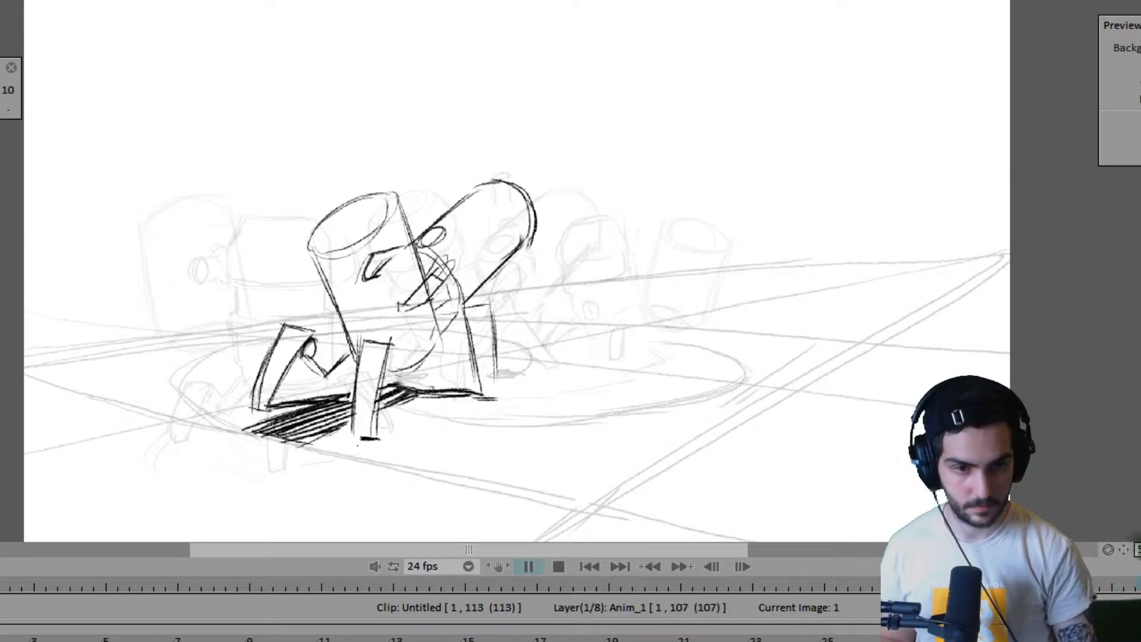
key("Return")
key("Left")
key("Left")
key("Left")
key("Left")
key("Left")
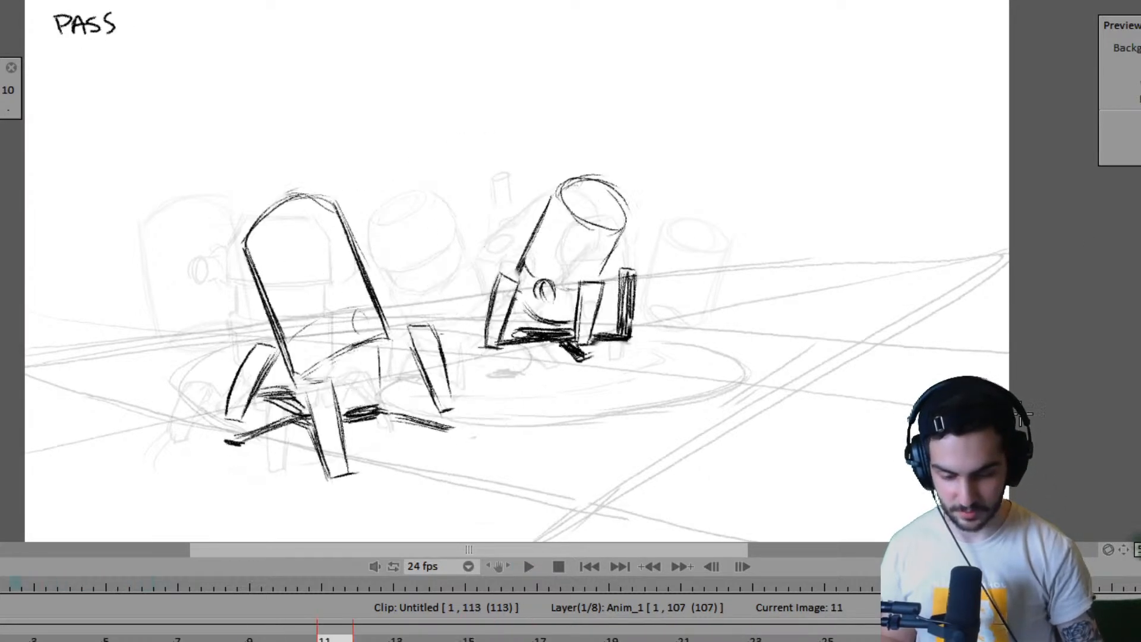
key("Return")
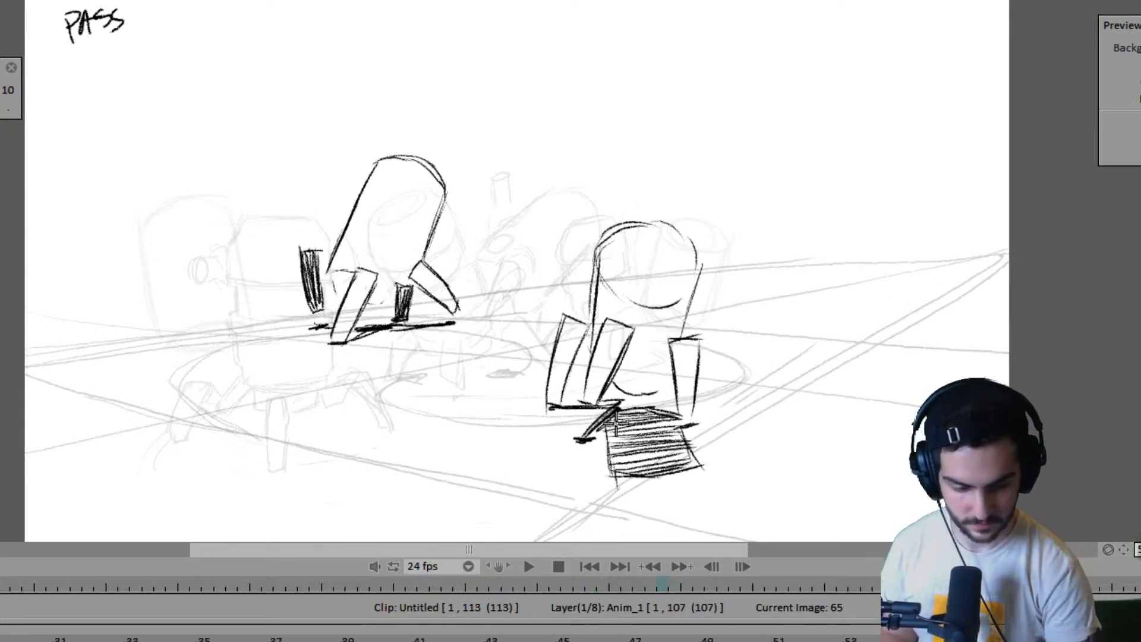
- Shade the inner side face of the near robot's leftmost leg at frame 65, comparing it with the frame 63 drawing
key("Left")
key("Right")
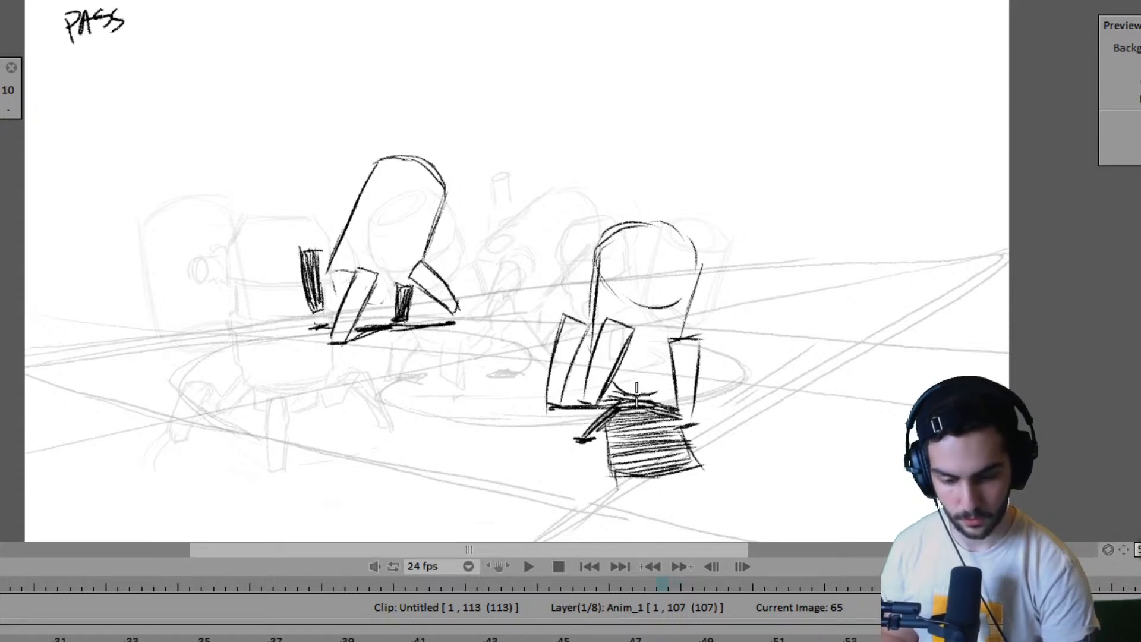
mouse_move(579, 327)
left_mouse_down()
mouse_move(568, 357)
mouse_move(591, 389)
left_mouse_up()
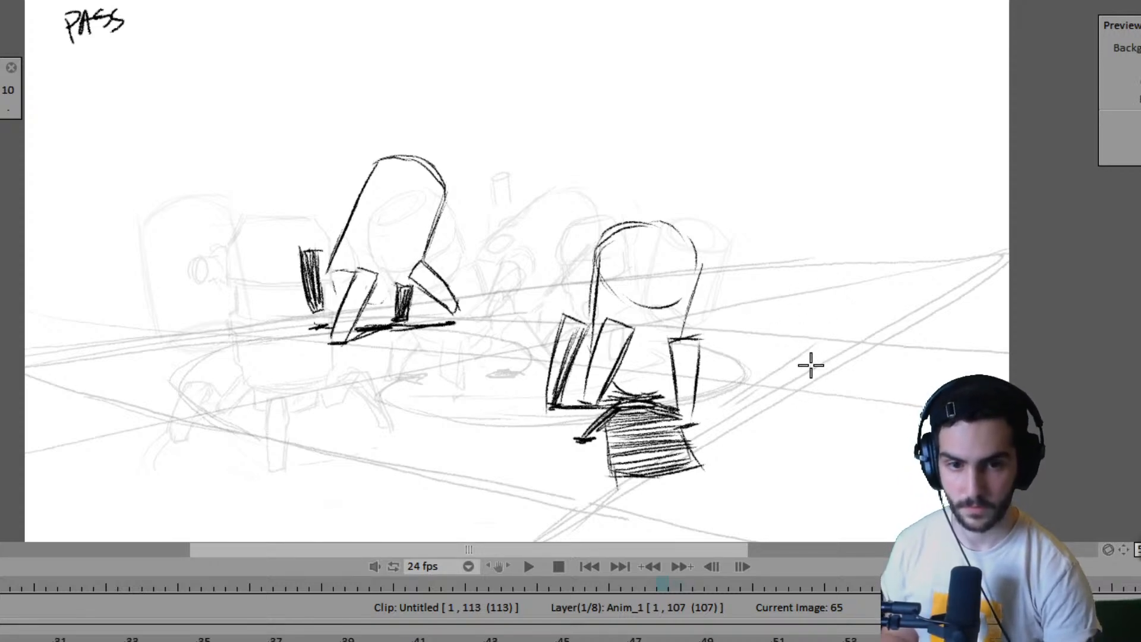
key("Left")
key("Right")
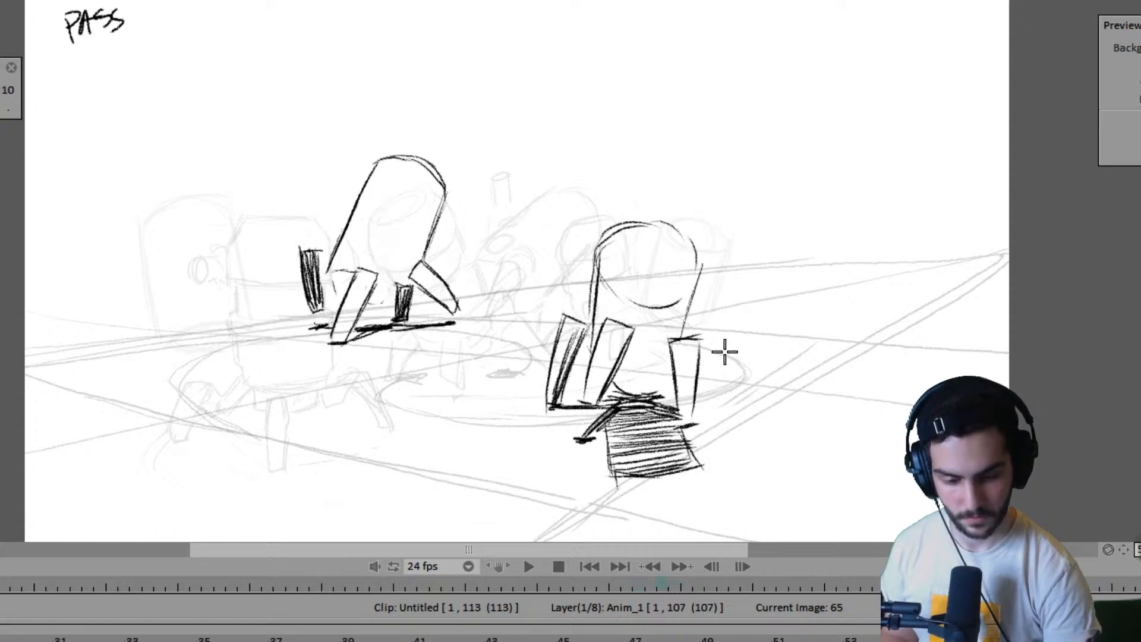
key("Left")
key("Right")
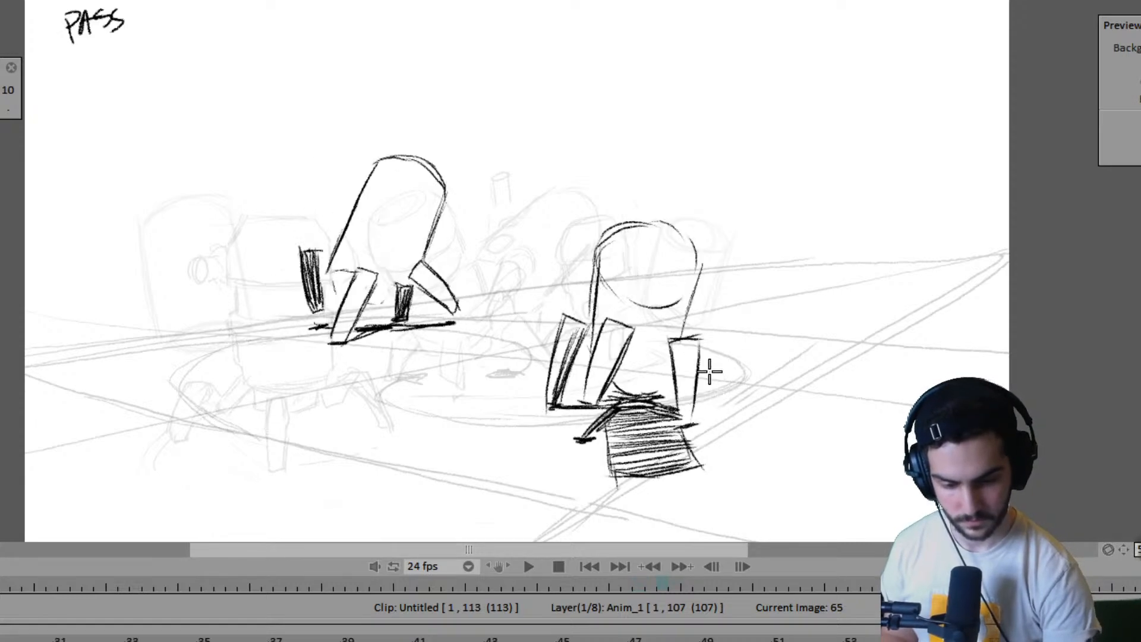
- Try a curved outline beside the near robot's right leg at frame 65, then undo it
left_click_drag(689, 320, 718, 356)
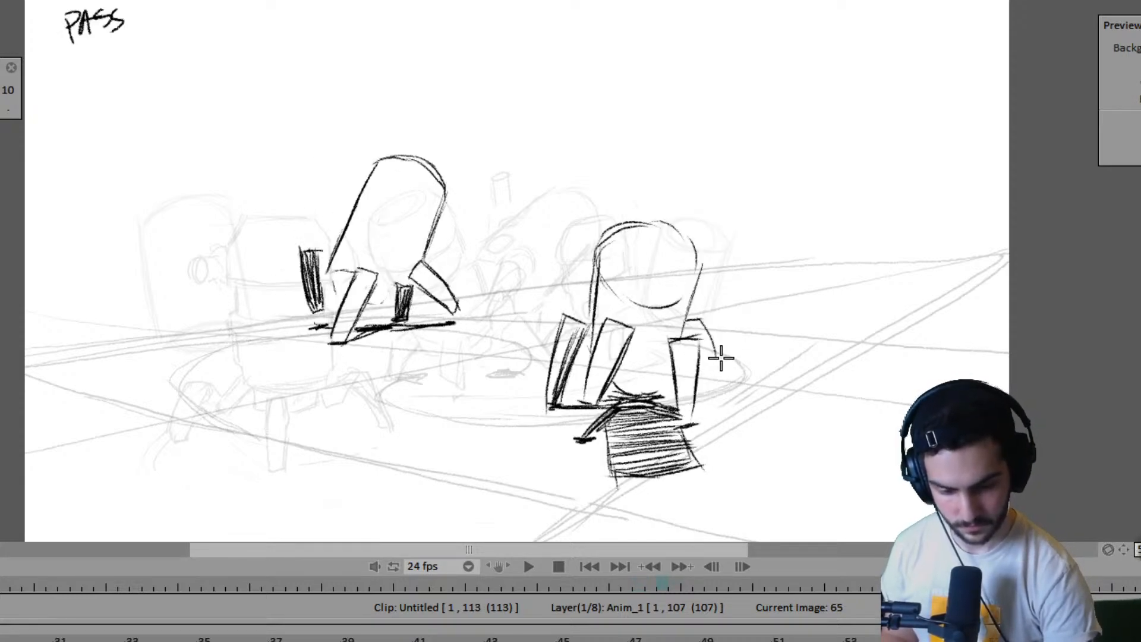
key("Left")
key("Right")
key("ctrl+z")
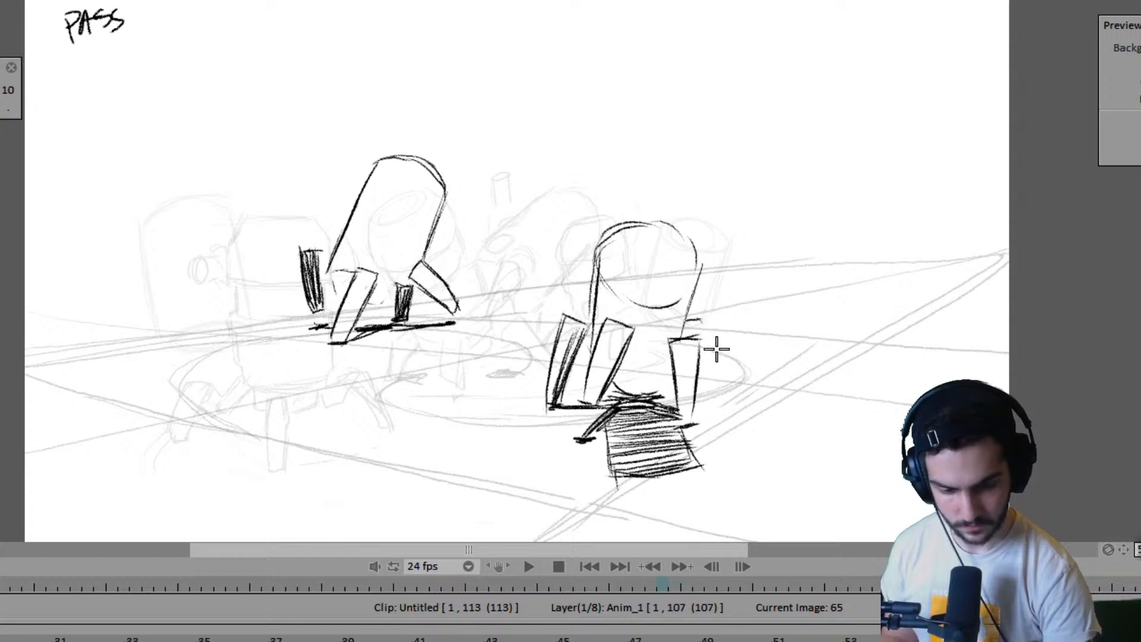
- Compare the near robot's leg and body positions across the drawings at frames 63, 65, 67 and 71
key("Left")
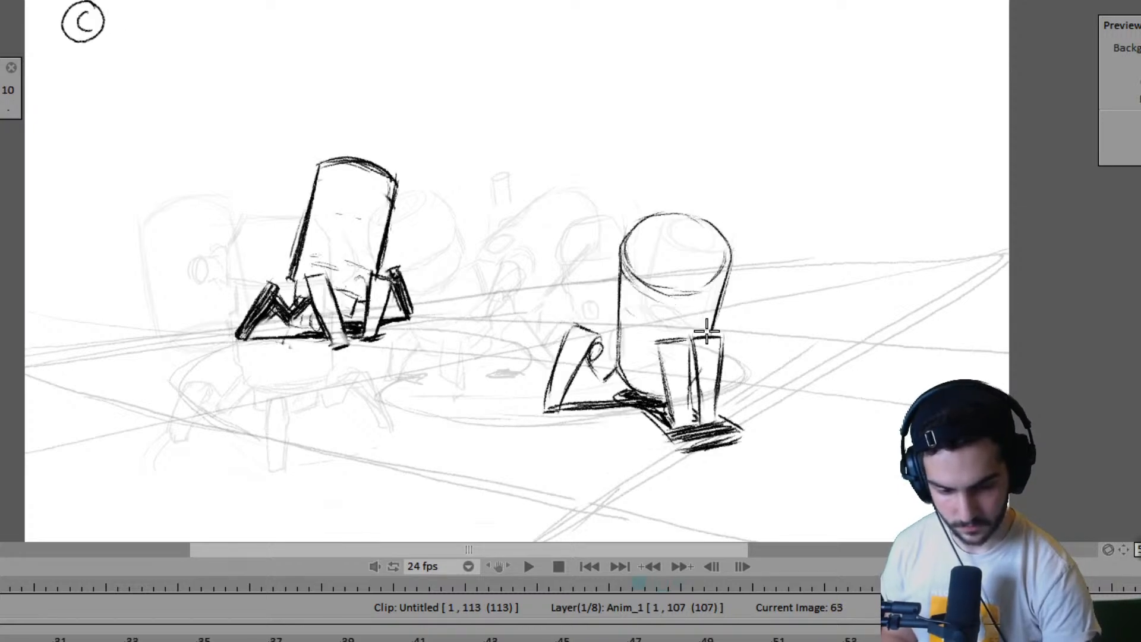
key("Right")
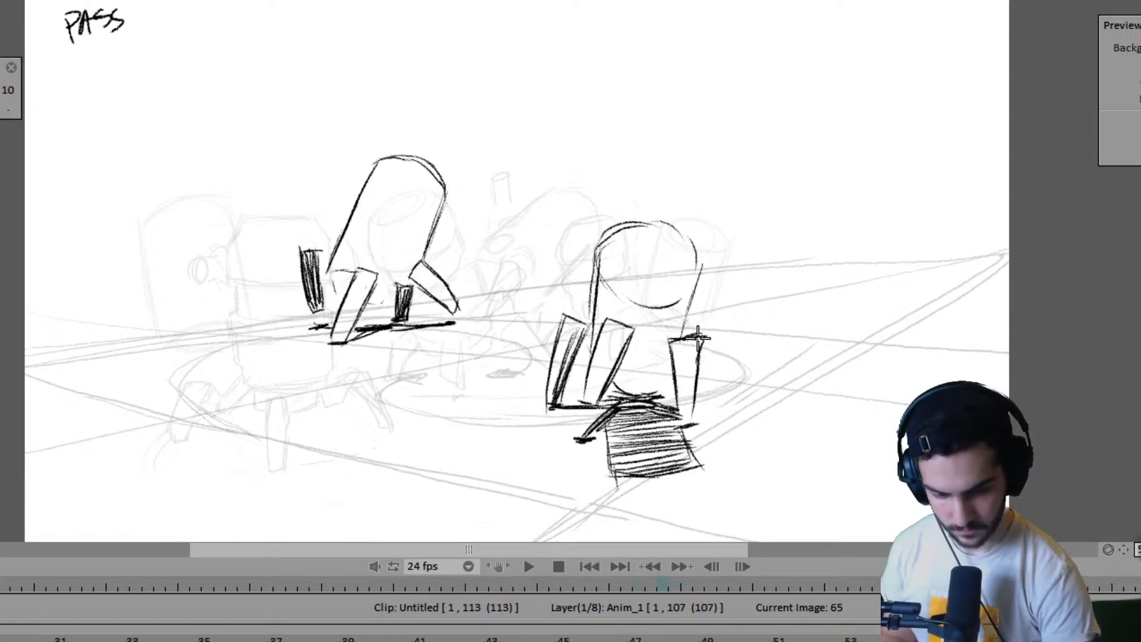
key("Left")
key("Right")
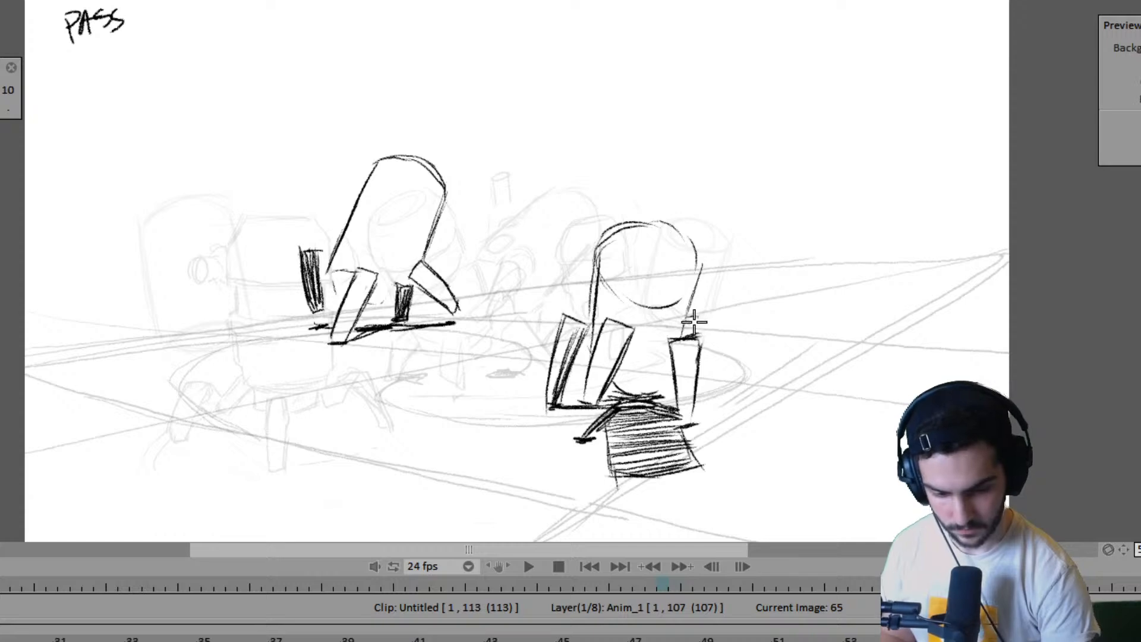
key("Left")
key("Right")
key("Right")
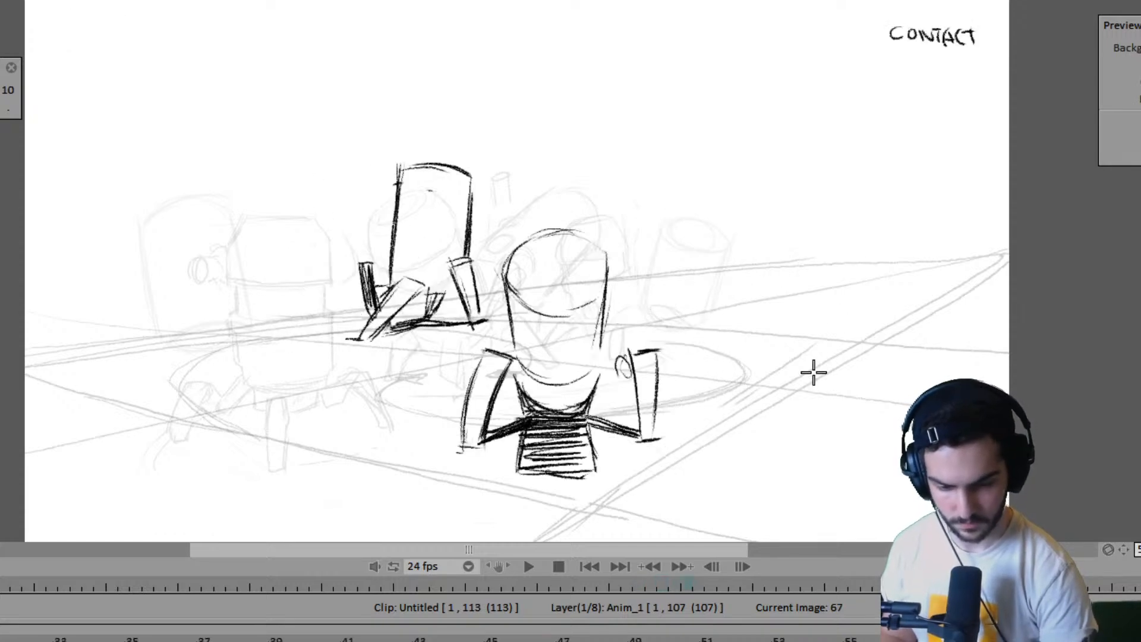
key("Left")
key("Right")
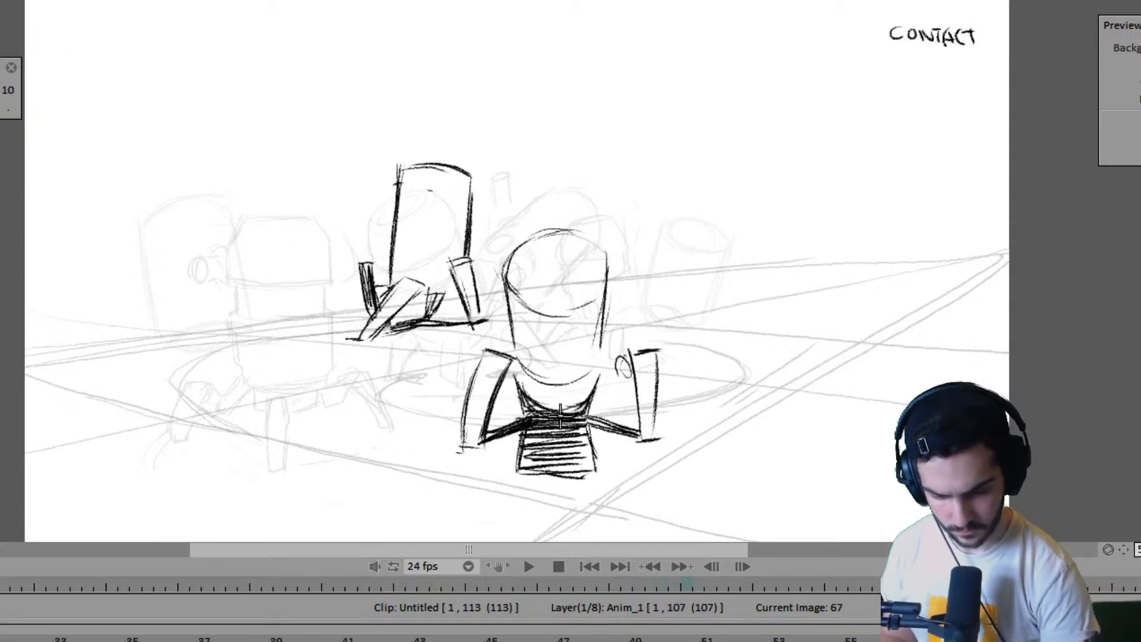
key("Left")
key("Right")
key("Right")
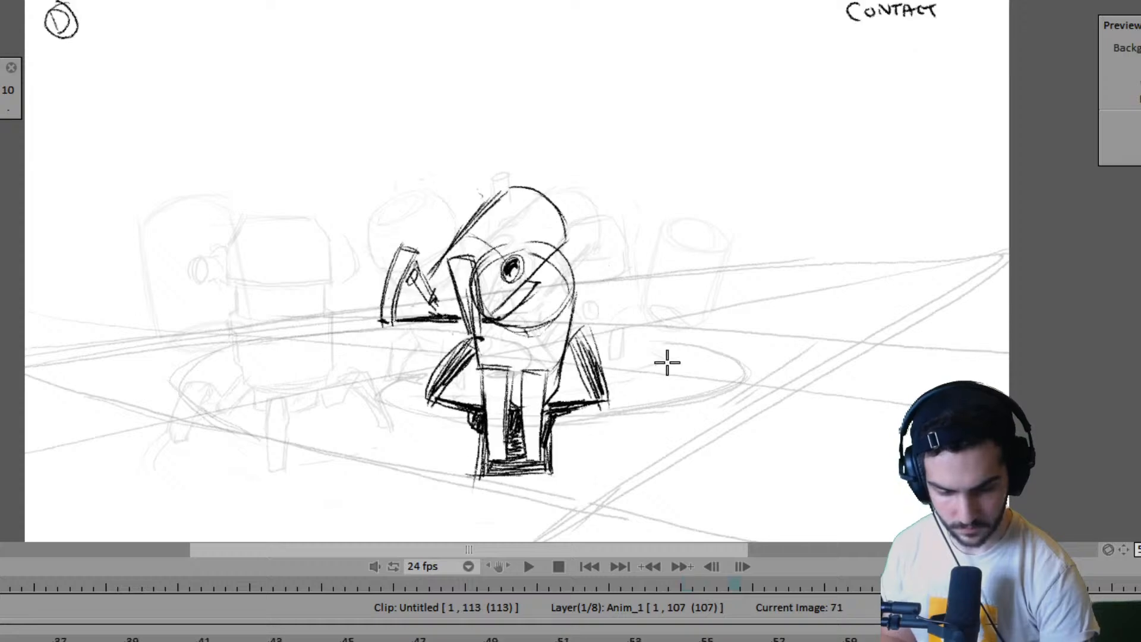
key("Left")
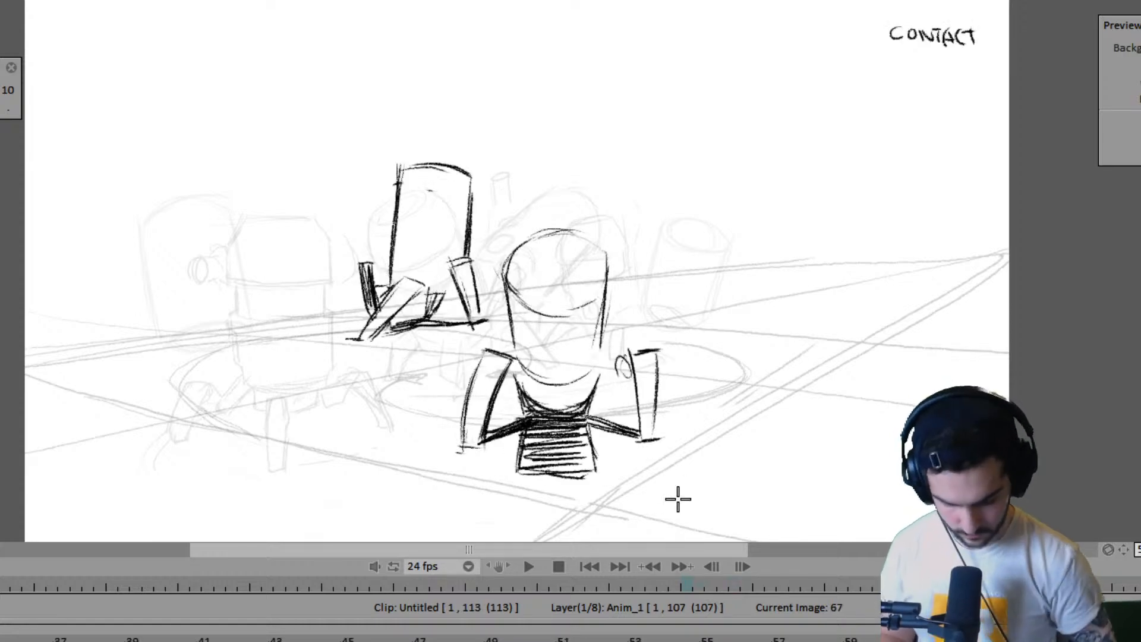
- Insert a blank drawing for the near robot at frame 69, between its contact poses at frames 67 and 71
key("Right")
key("Right")
key("Right")
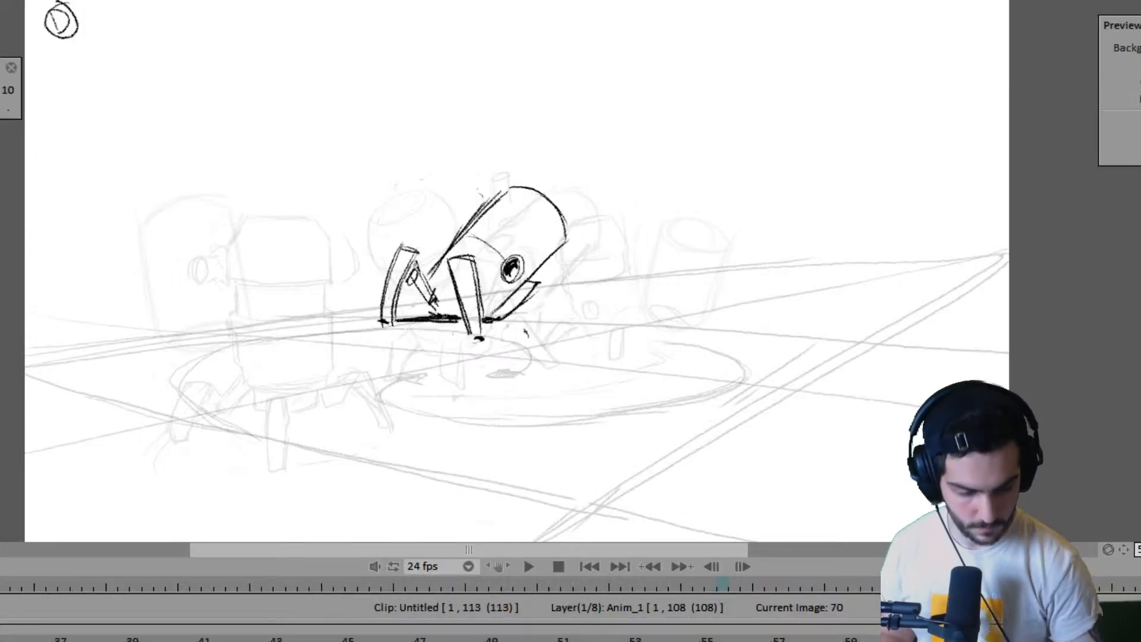
left_click(1135, 640)
key("Left")
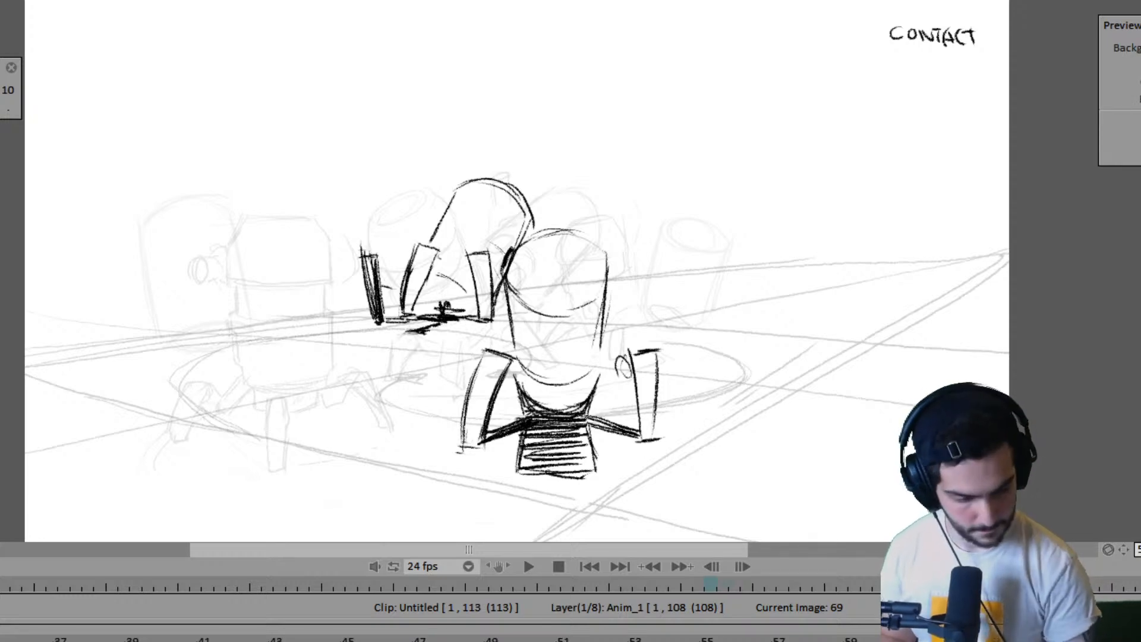
key("Left")
key("Left")
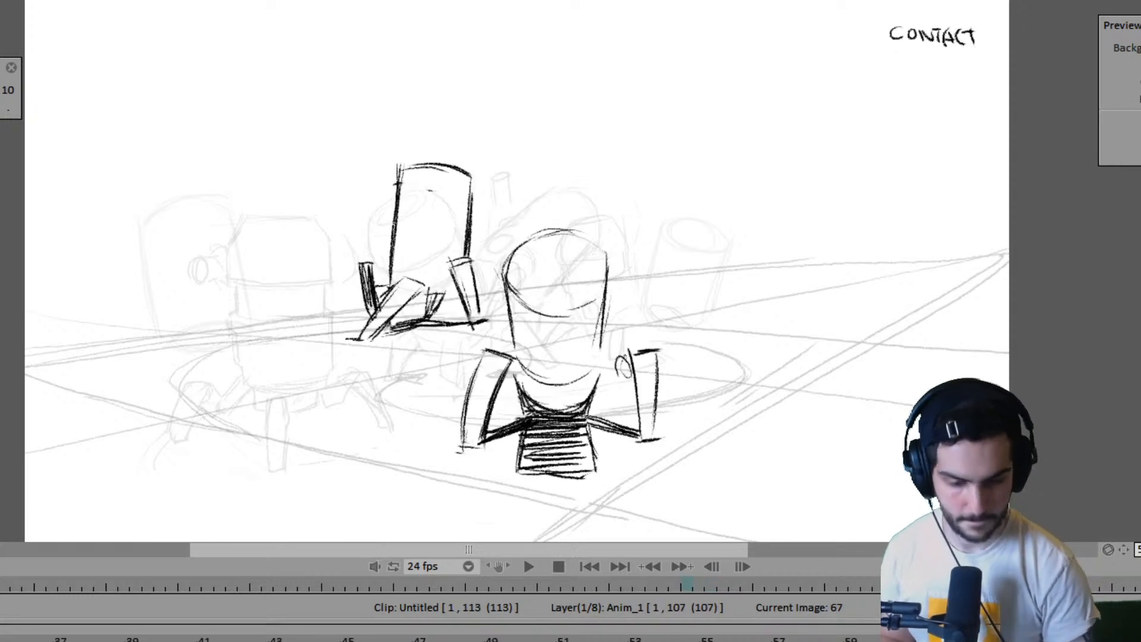
- Flip between frames 67, 69 and 71 to examine the spacing between the near robot's two contact poses
key("Right")
key("Left")
key("Right")
key("Right")
key("Left")
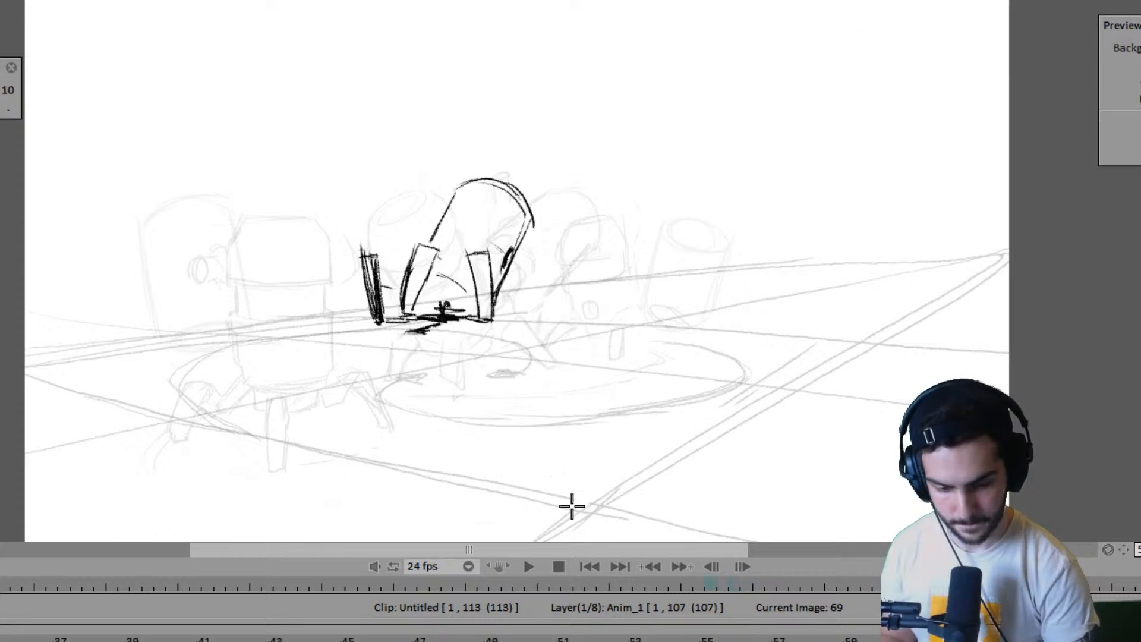
key("Left")
key("Right")
key("Right")
key("Left")
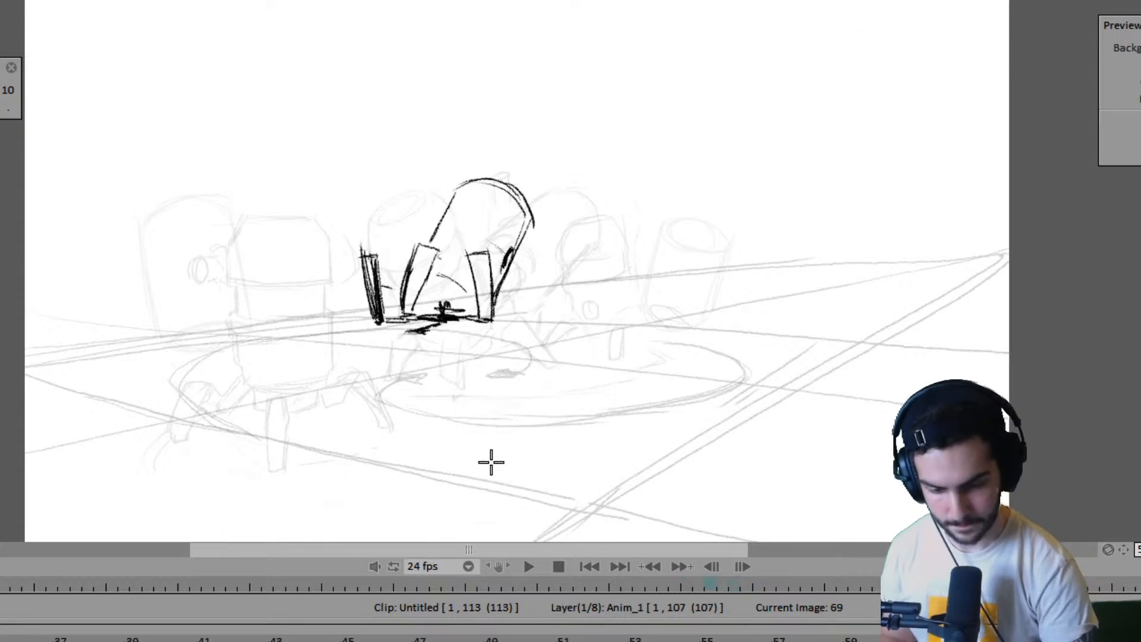
key("Left")
key("Right")
key("Right")
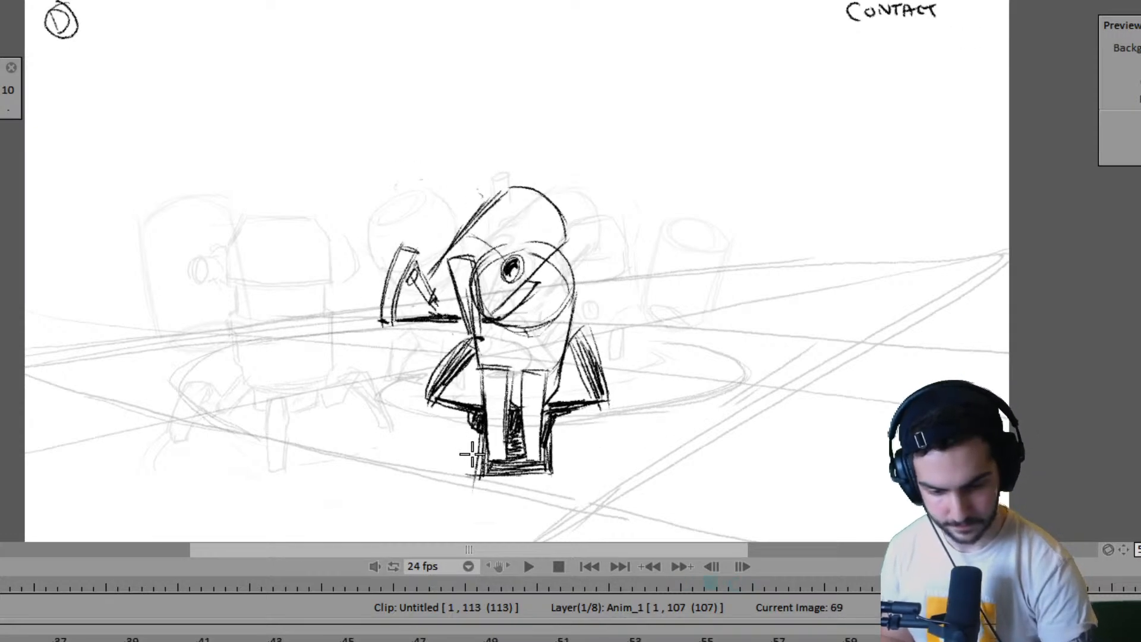
key("Left")
key("Right")
key("Right")
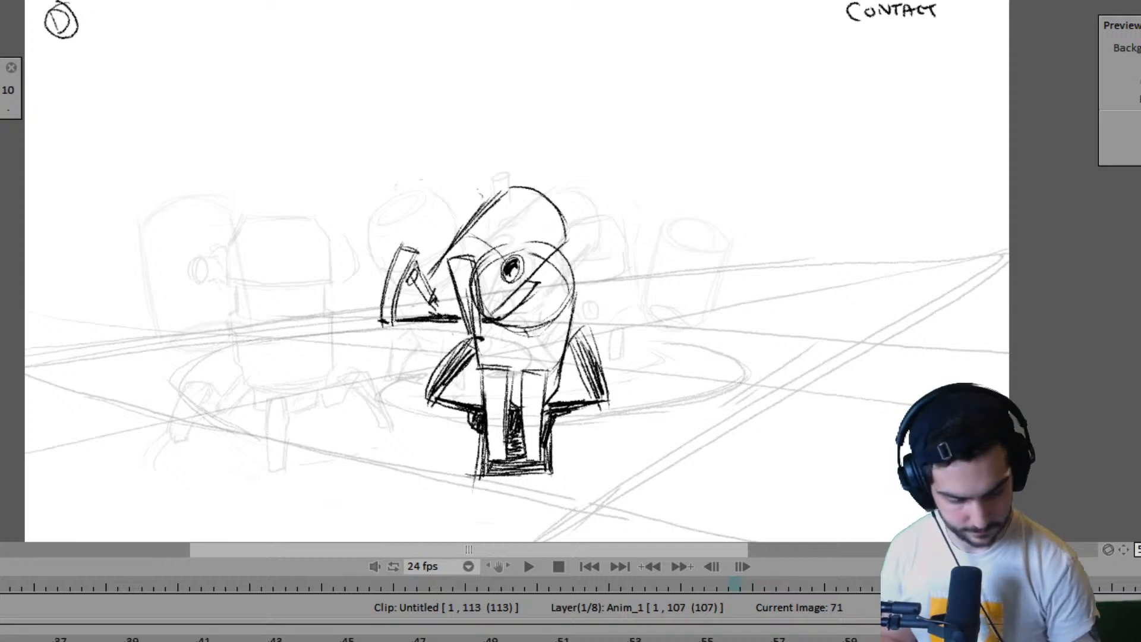
- Shift the near robot's contact drawing at frame 71 slightly to the left and check it against the preceding drawings
key("ctrl+t")
left_click_drag(538, 441, 516, 439)
key("Return")
key("Left")
key("Left")
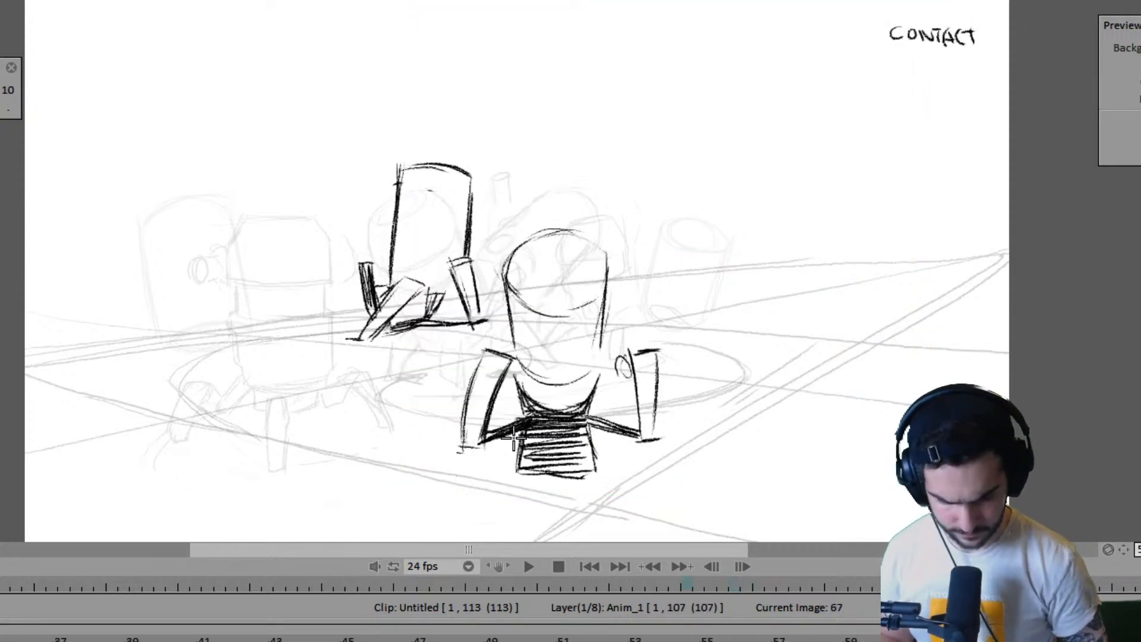
key("Right")
key("Left")
key("Right")
key("Right")
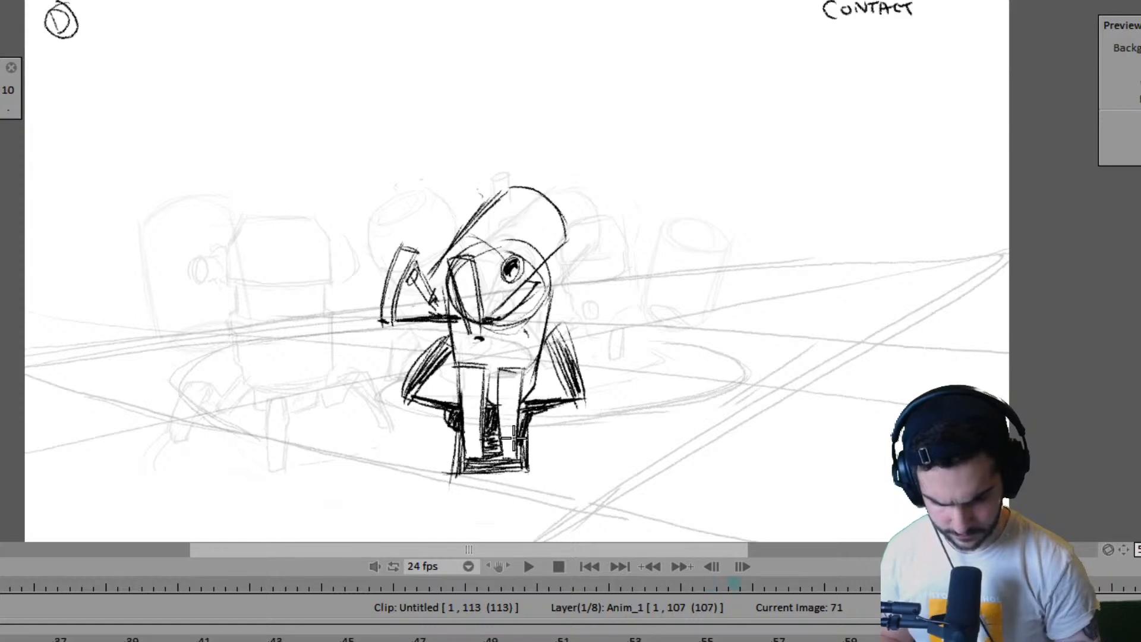
key("Left")
key("Right")
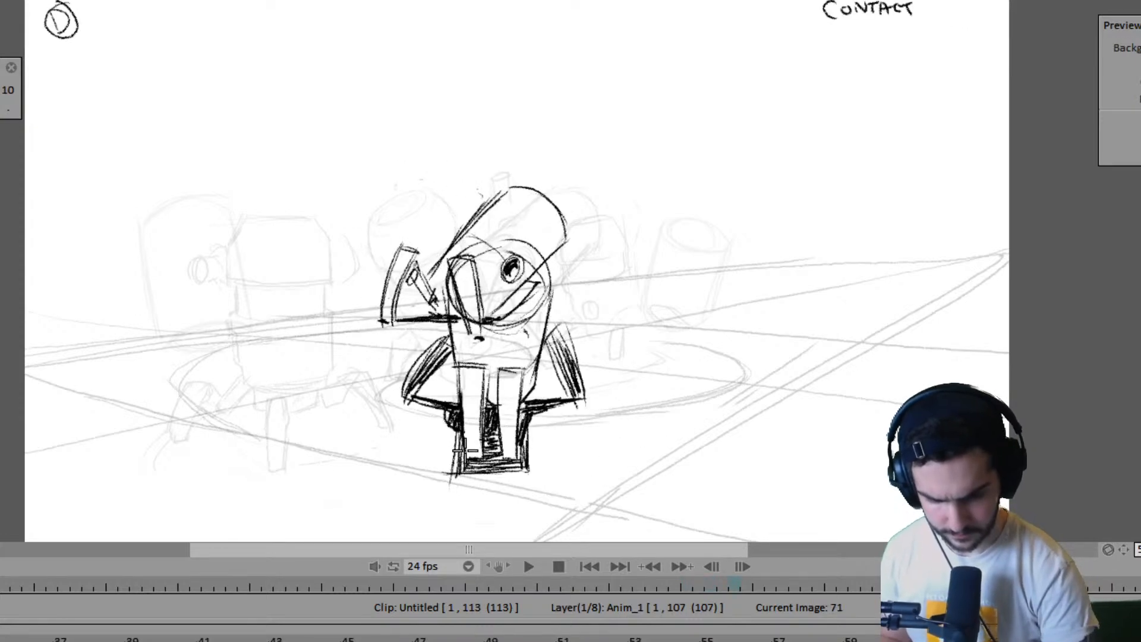
- Mark the near robot's left foot contact and draw its body's top curve at frame 69, using frame 67 as reference
key("Left")
key("Left")
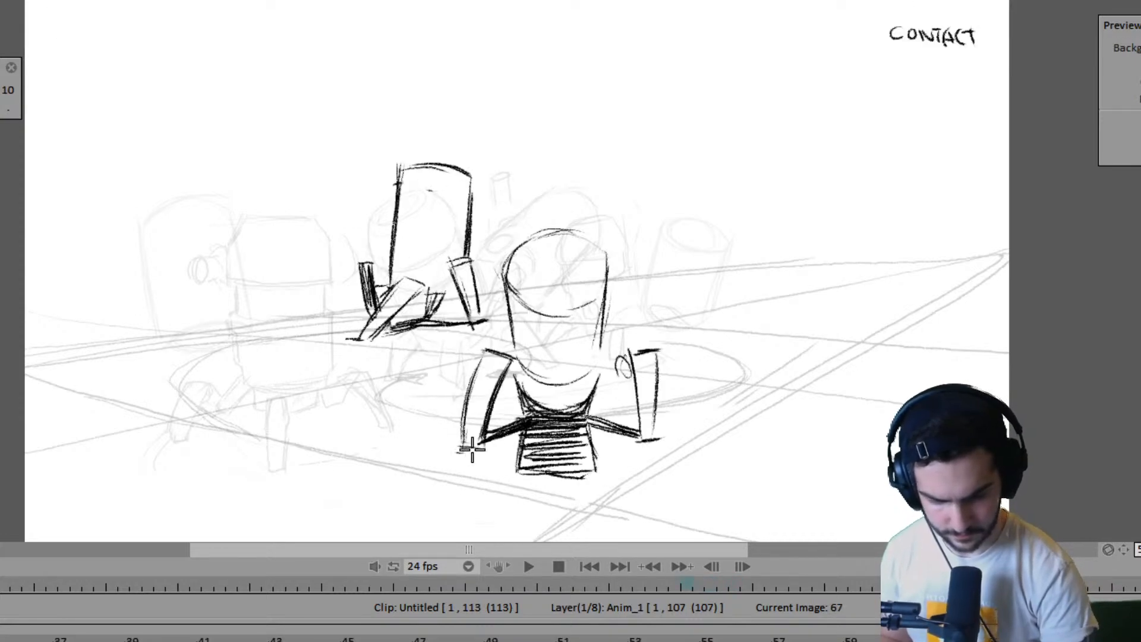
key("Right")
key("Left")
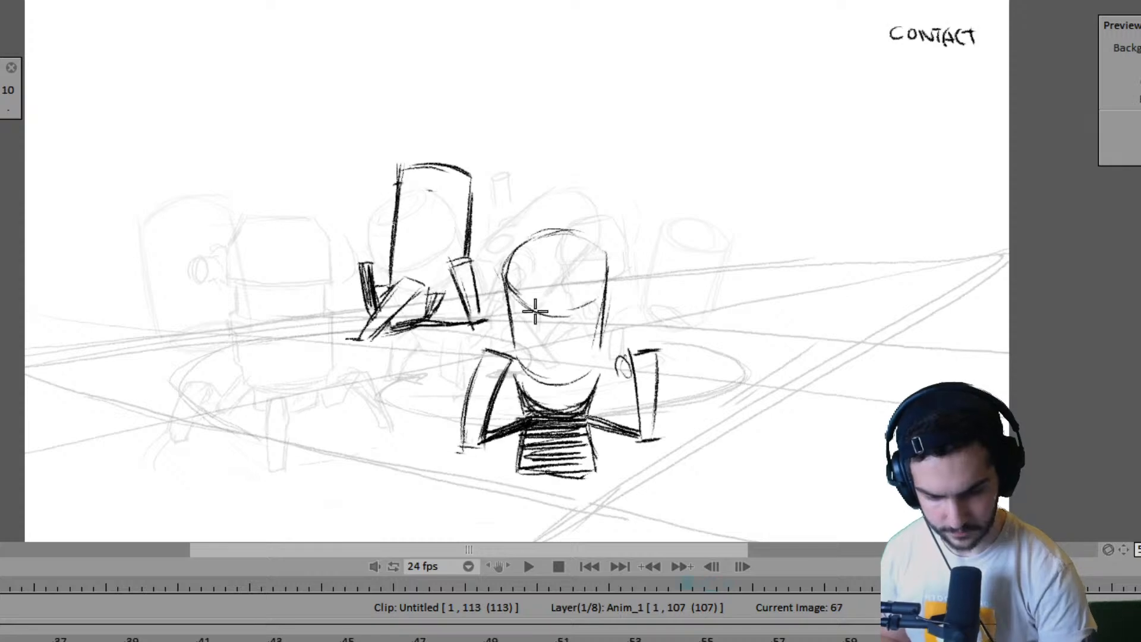
key("Right")
key("Left")
key("Right")
key("Left")
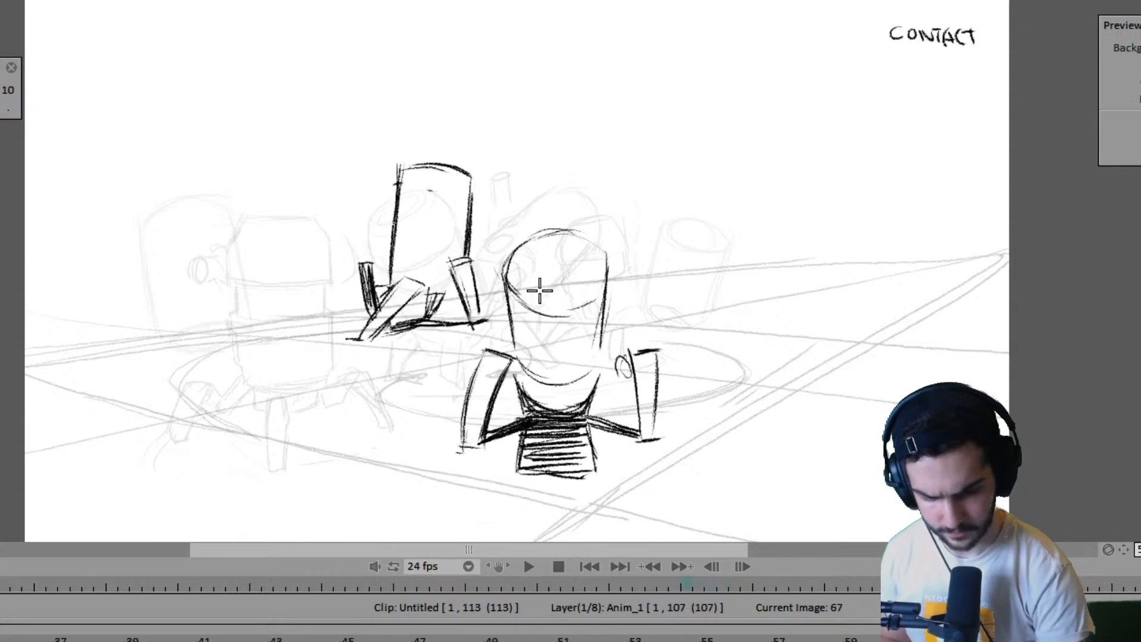
key("Right")
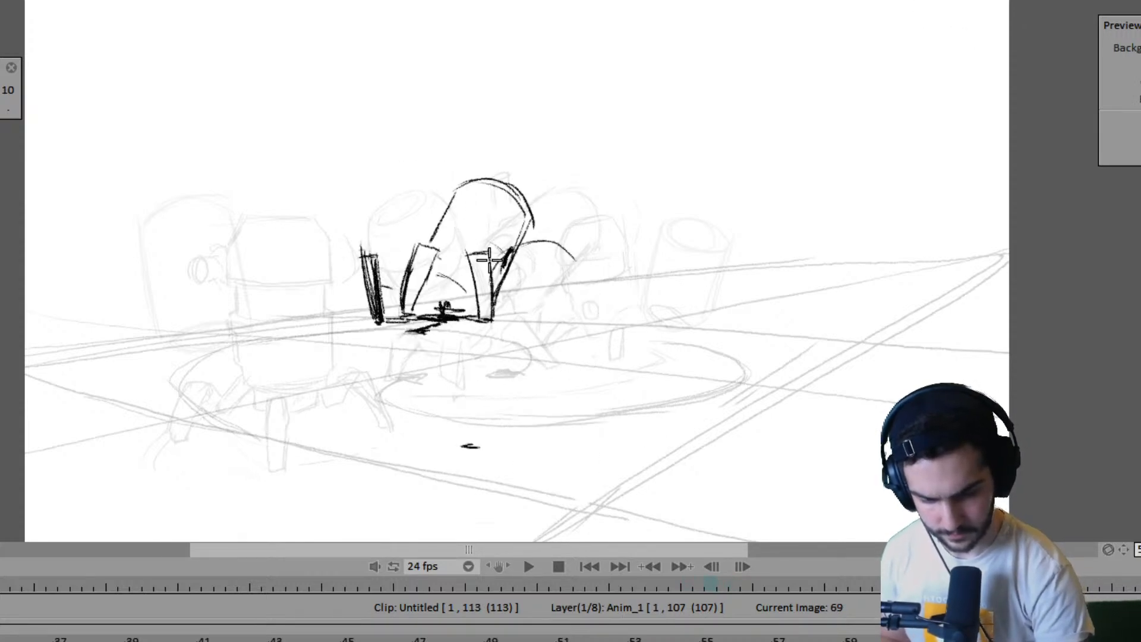
key("Left")
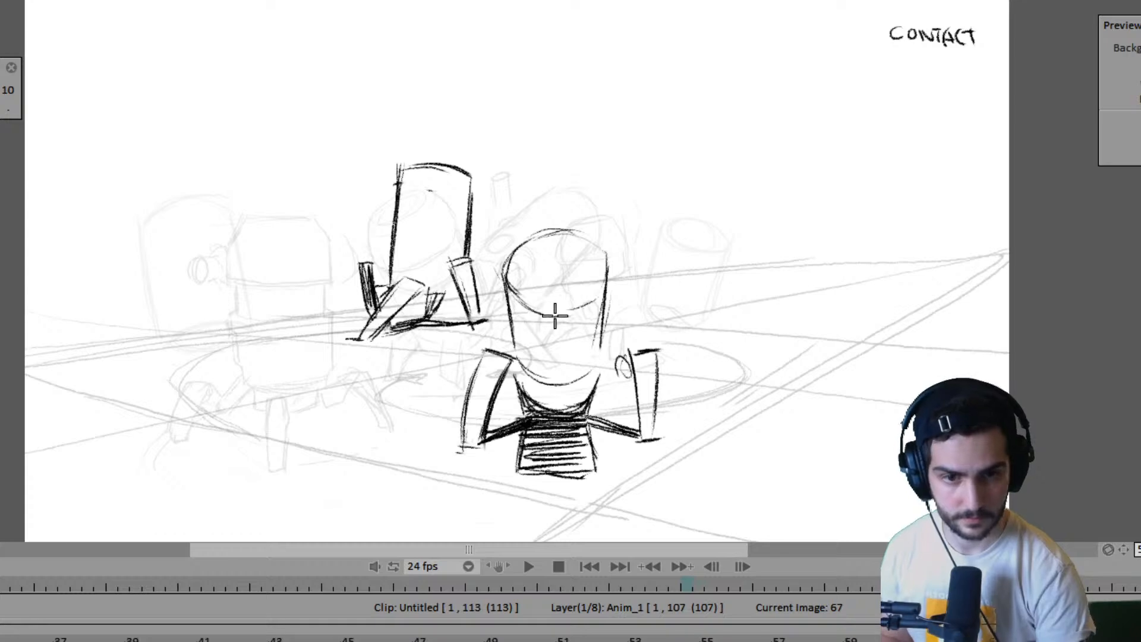
- Extend the near robot's top curve at frame 69 into a rounded ellipse for the end of its body
key("Right")
left_click_drag(484, 278, 533, 311)
mouse_move(490, 253)
left_mouse_down()
mouse_move(542, 239)
mouse_move(575, 254)
mouse_move(560, 300)
left_mouse_up()
key("Left")
key("Right")
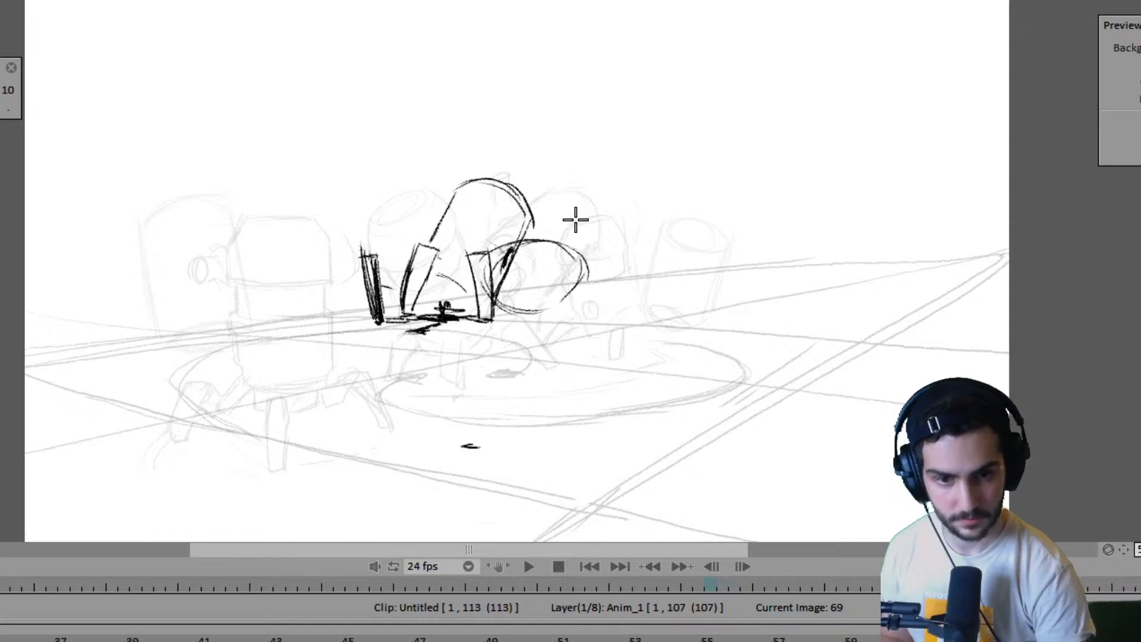
- Flip between frames 67 and 69 to check how the near robot's rounded top moves between the two drawings
key("Left")
key("Right")
key("Left")
key("Right")
key("Left")
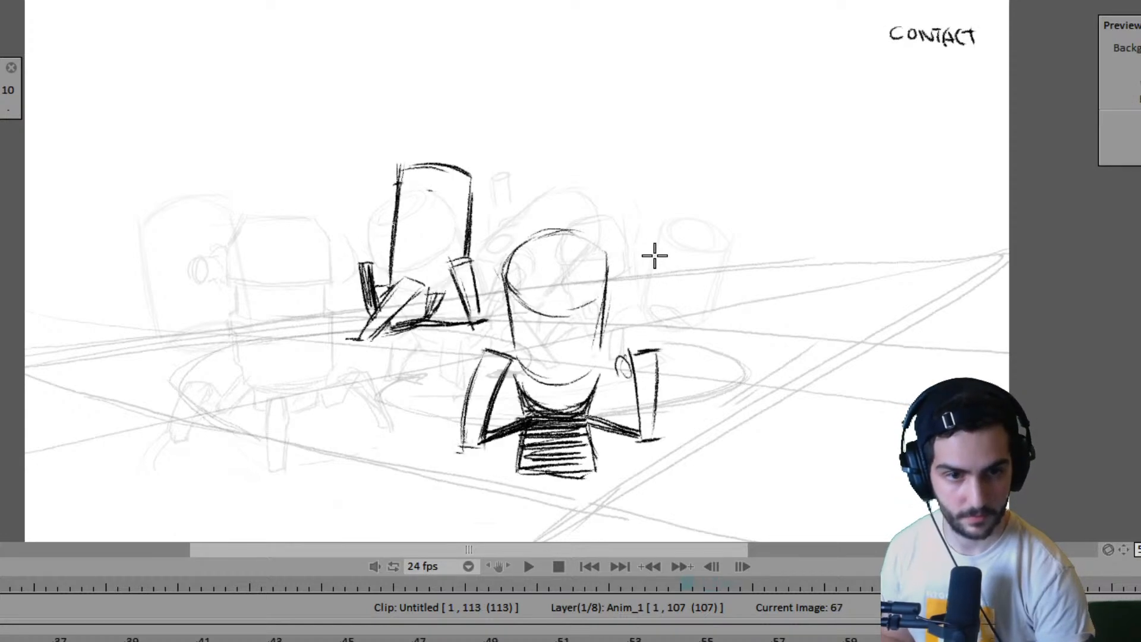
key("Right")
key("Left")
key("Right")
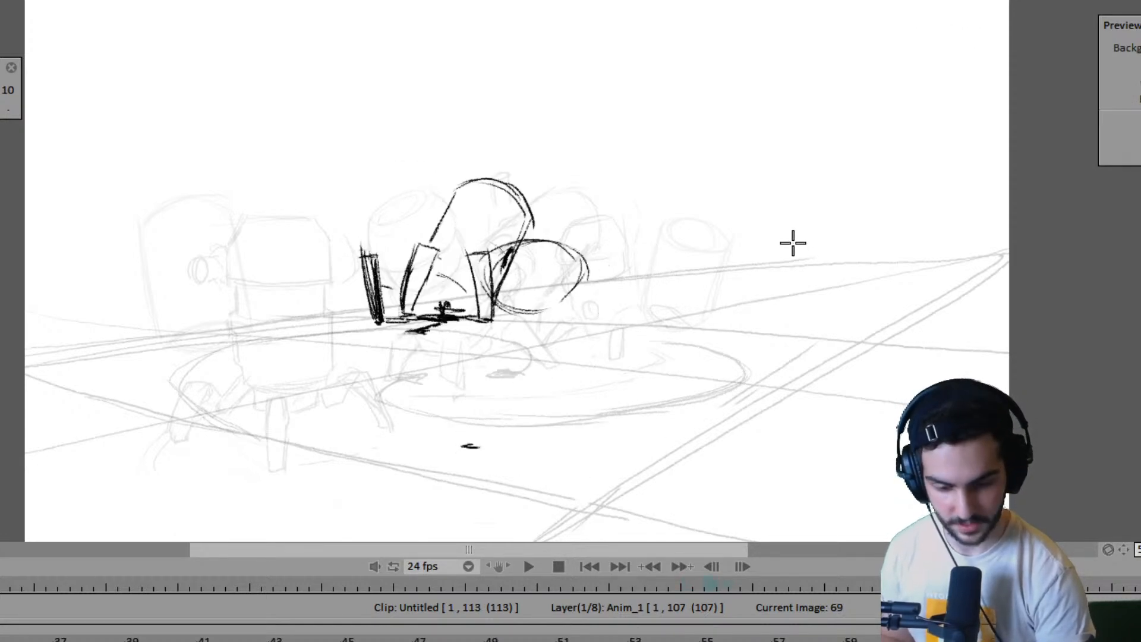
key("Left")
key("Right")
key("Left")
key("Right")
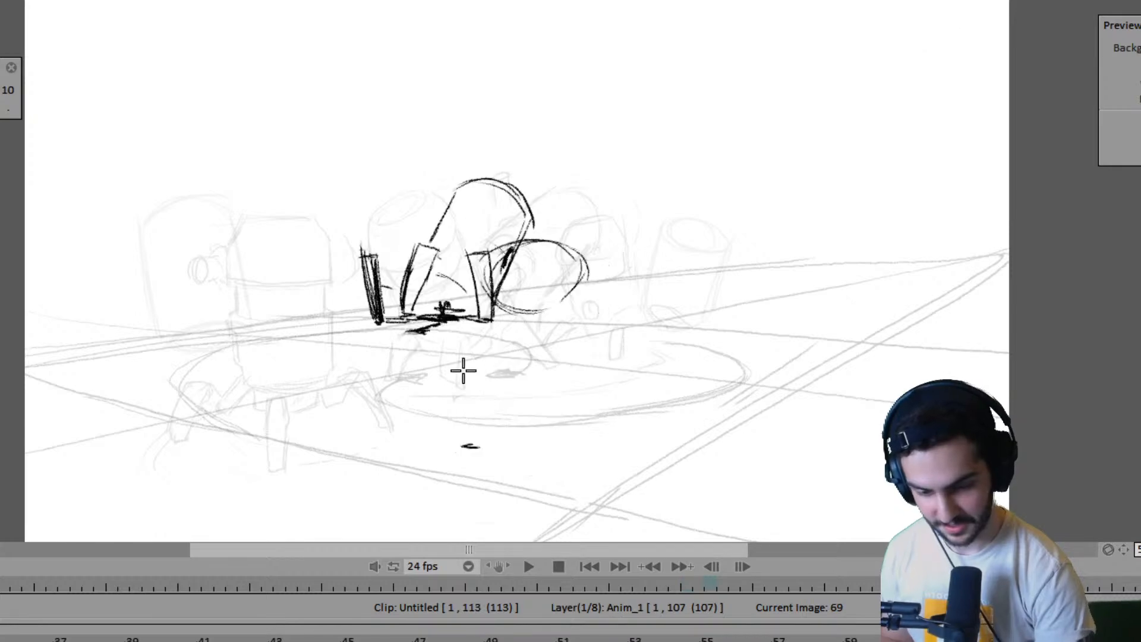
- Draw the near robot's left leg as a narrow upright box above its foot mark at frame 69, checking adjacent drawings
left_click_drag(464, 441, 473, 354)
key("Right")
key("Right")
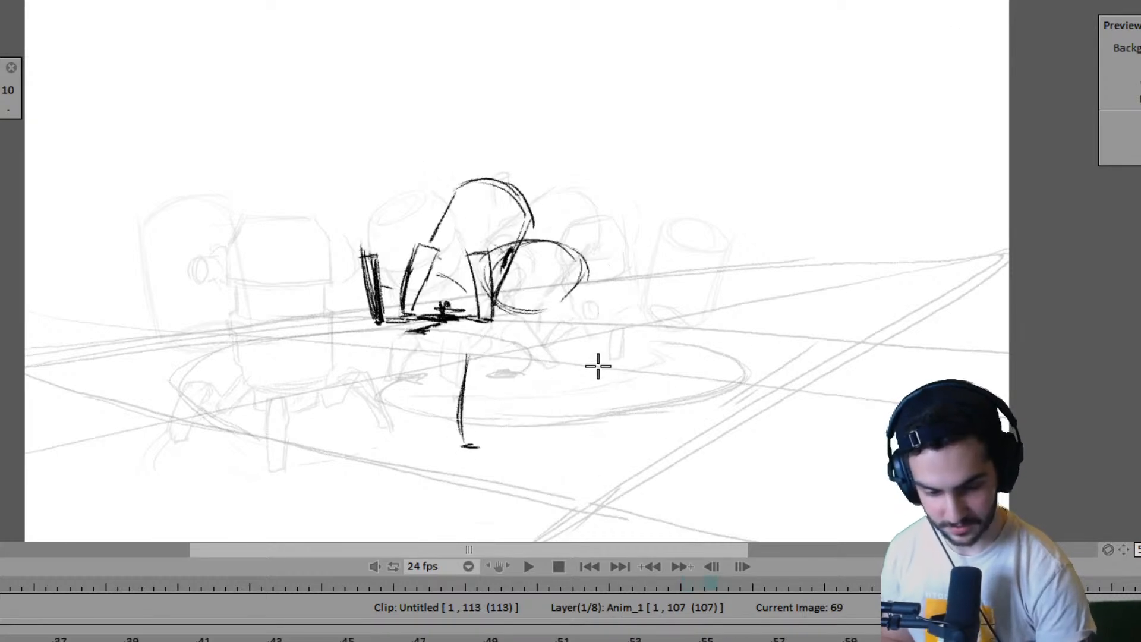
key("Left")
key("Left")
key("Right")
key("Right")
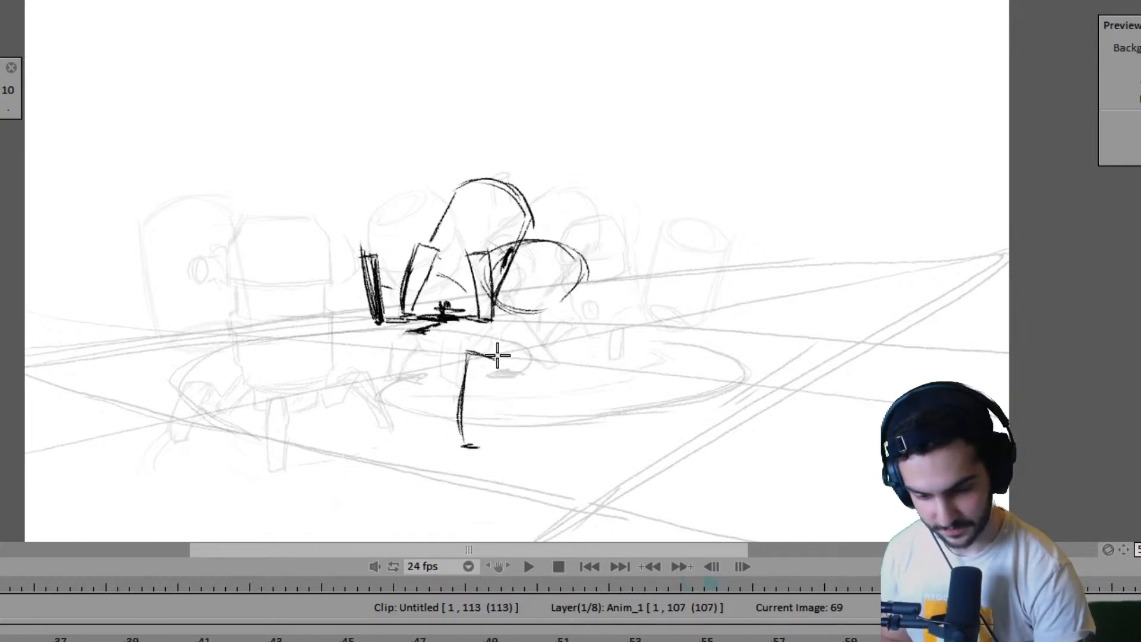
left_click_drag(497, 355, 475, 444)
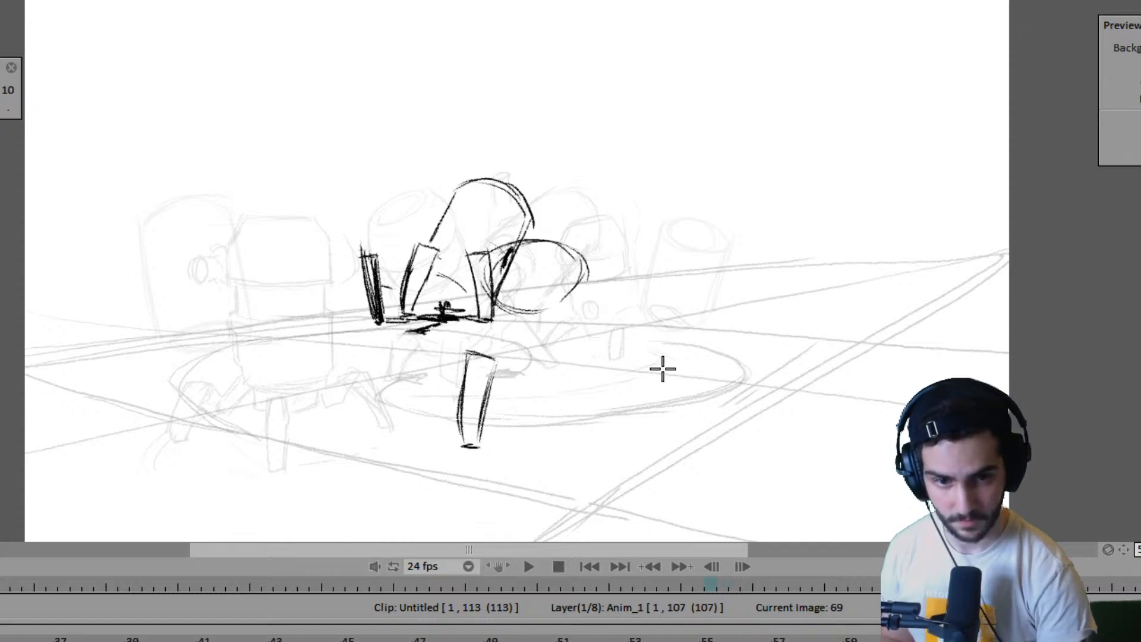
- Draw the near robot's right leg and foot at frame 69, using the preceding and following drawings as reference
key("Right")
key("Right")
key("Left")
key("Left")
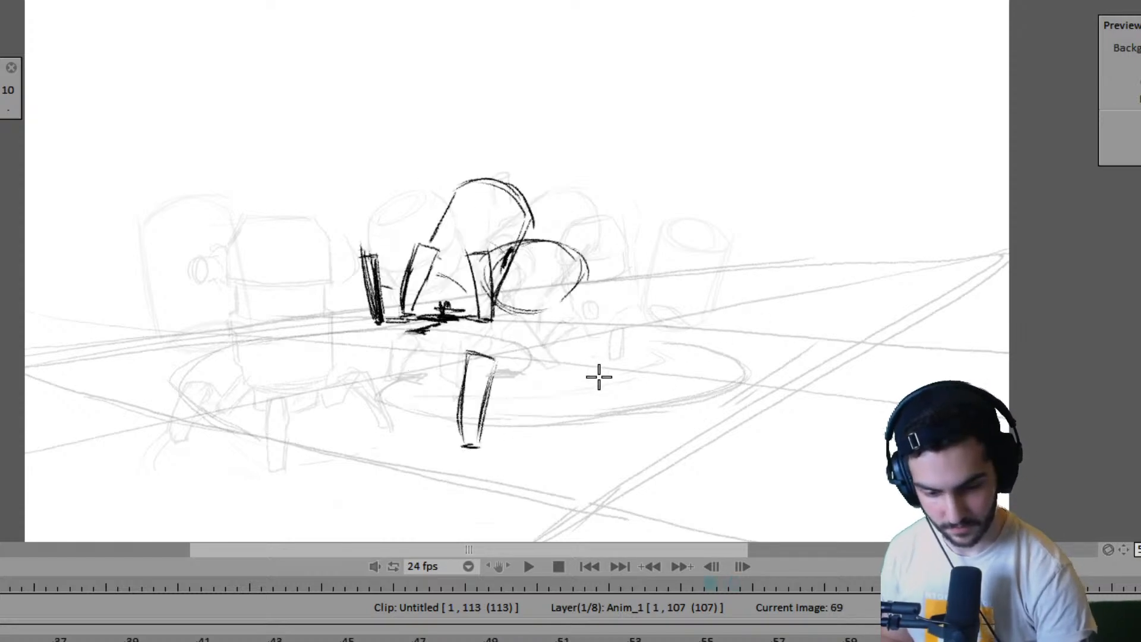
key("Left")
key("Left")
key("Right")
key("Right")
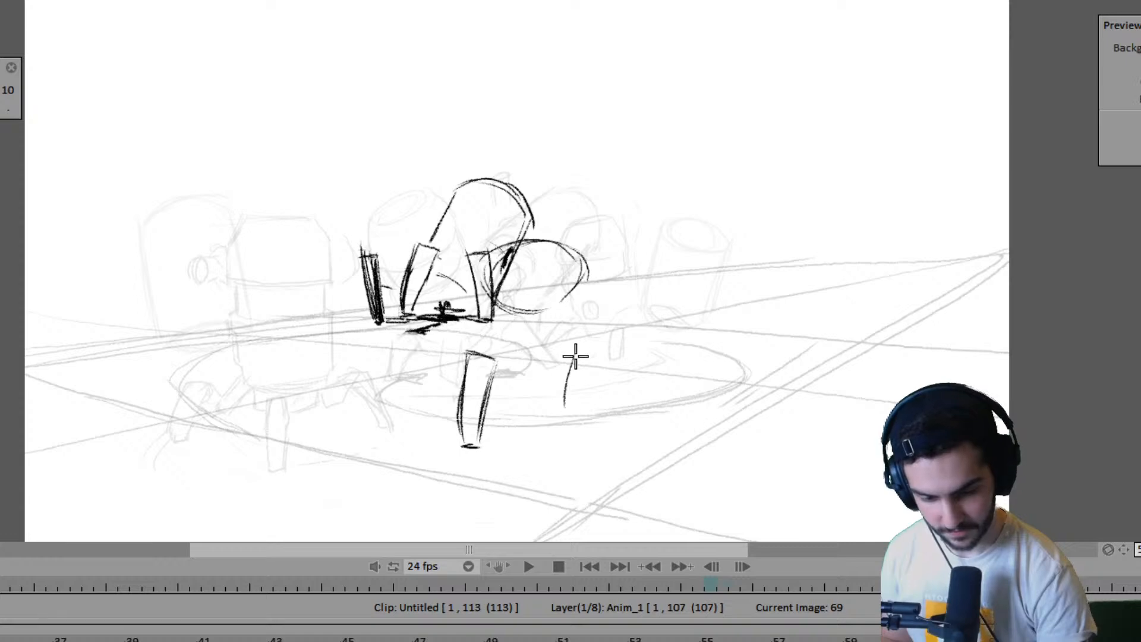
mouse_move(564, 407)
left_mouse_down()
mouse_move(609, 345)
mouse_move(580, 444)
mouse_move(570, 445)
mouse_move(594, 446)
mouse_move(565, 451)
mouse_move(556, 432)
mouse_move(575, 444)
left_mouse_up()
- Flip between frames 67 and 69 to check the placement of the near robot's right leg and foot
key("Left")
key("Left")
key("Right")
key("Right")
key("Left")
key("Left")
key("Right")
key("Right")
key("Left")
key("Left")
key("Right")
key("Right")
- Outline the four-sided ground shape between the near robot's legs at frame 69 and compare it with frame 67
left_click_drag(504, 426, 480, 486)
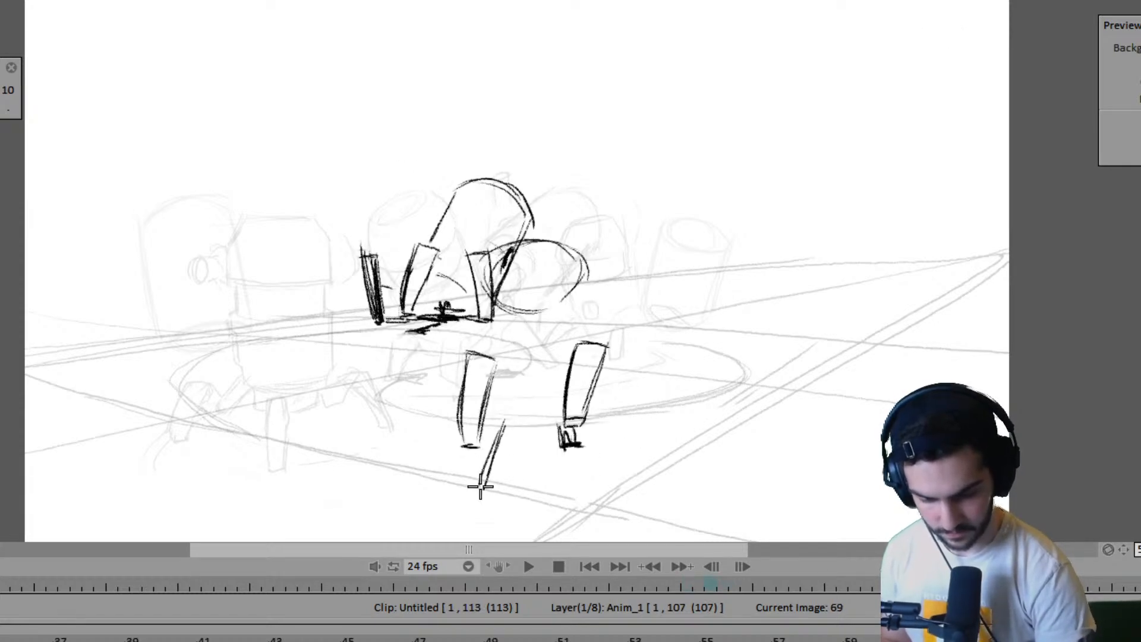
key("ctrl+z")
mouse_move(500, 424)
left_mouse_down()
mouse_move(479, 489)
mouse_move(539, 489)
left_mouse_up()
left_click_drag(487, 483, 557, 487)
key("Left")
key("Left")
key("Right")
key("Right")
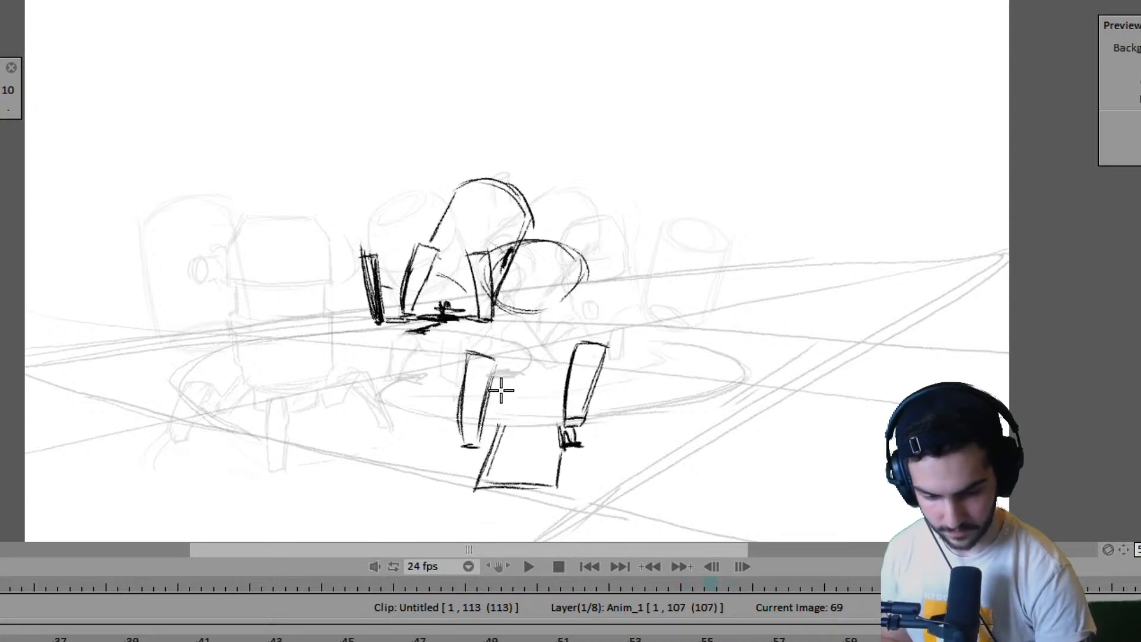
- Draw the near robot's body sides and curved bottom edge at frame 69, joining the top ellipse to the legs
left_click_drag(497, 385, 561, 400)
left_click_drag(481, 276, 488, 354)
left_click_drag(582, 262, 582, 309)
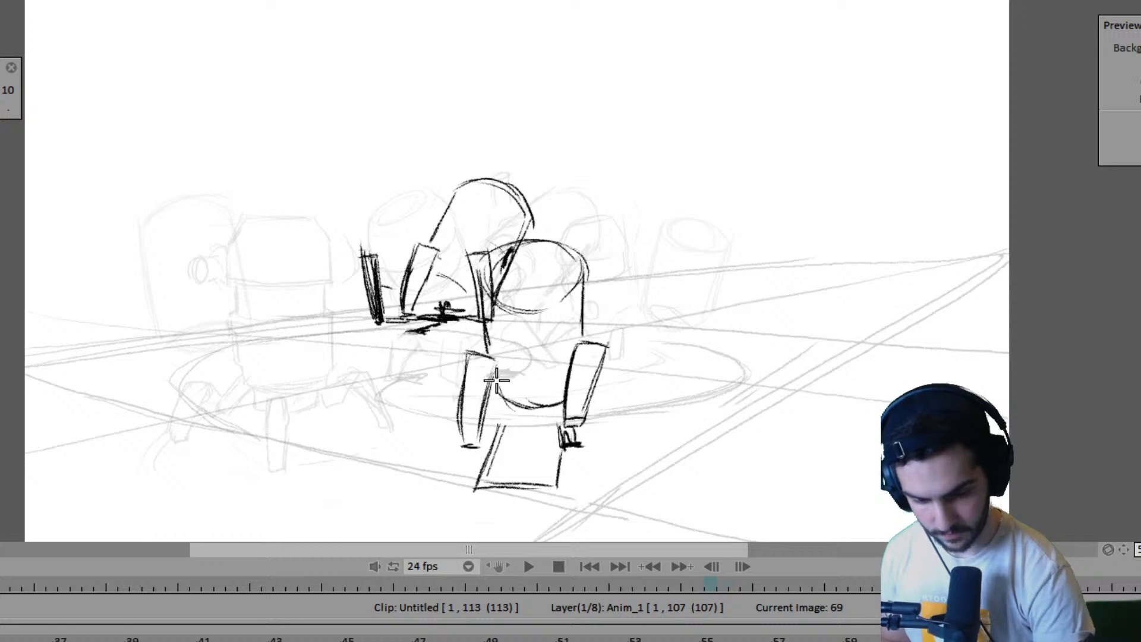
left_click_drag(497, 381, 527, 410)
- Hatch the ground shape beneath the near robot at frame 69, using frame 71 as reference
key("Return")
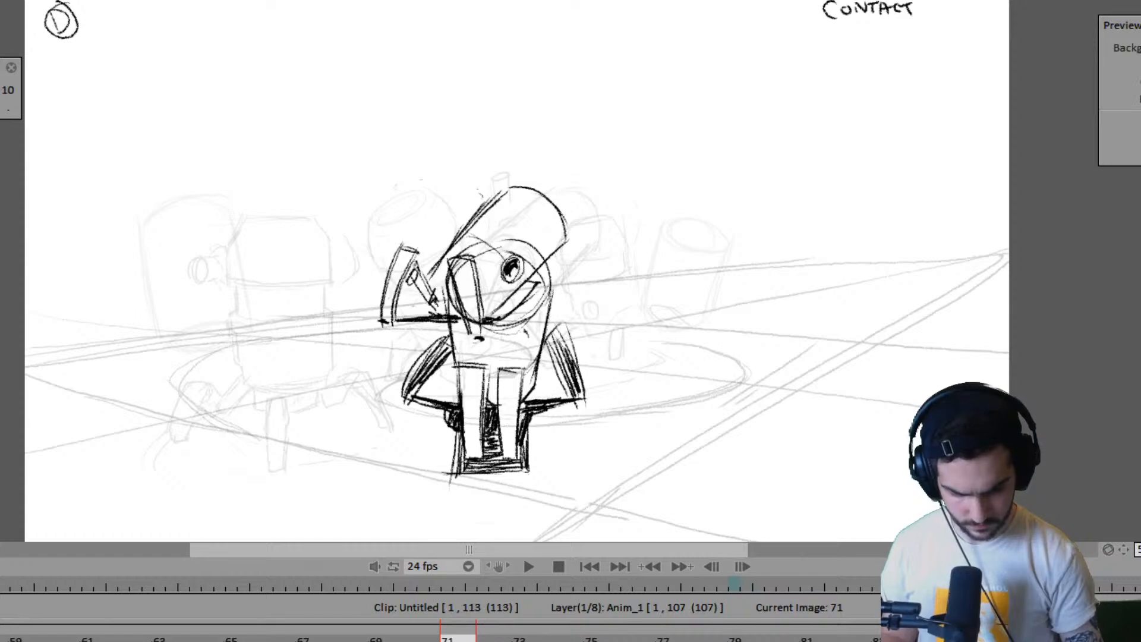
key("Left")
key("Left")
mouse_move(514, 433)
left_mouse_down()
mouse_move(549, 417)
mouse_move(502, 433)
mouse_move(547, 445)
mouse_move(494, 467)
mouse_move(540, 471)
mouse_move(510, 485)
mouse_move(567, 466)
left_mouse_up()
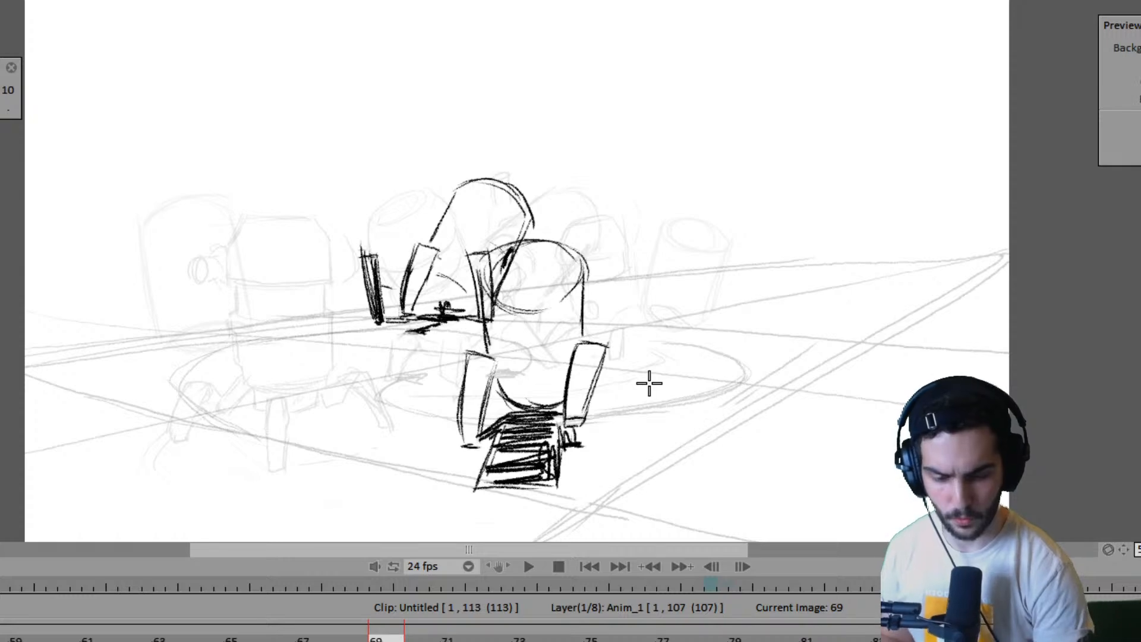
- Flip through frames 69 to 75 to check how the near robot moves into its contact drawings
key("Right")
key("Left")
key("Right")
key("Right")
key("Right")
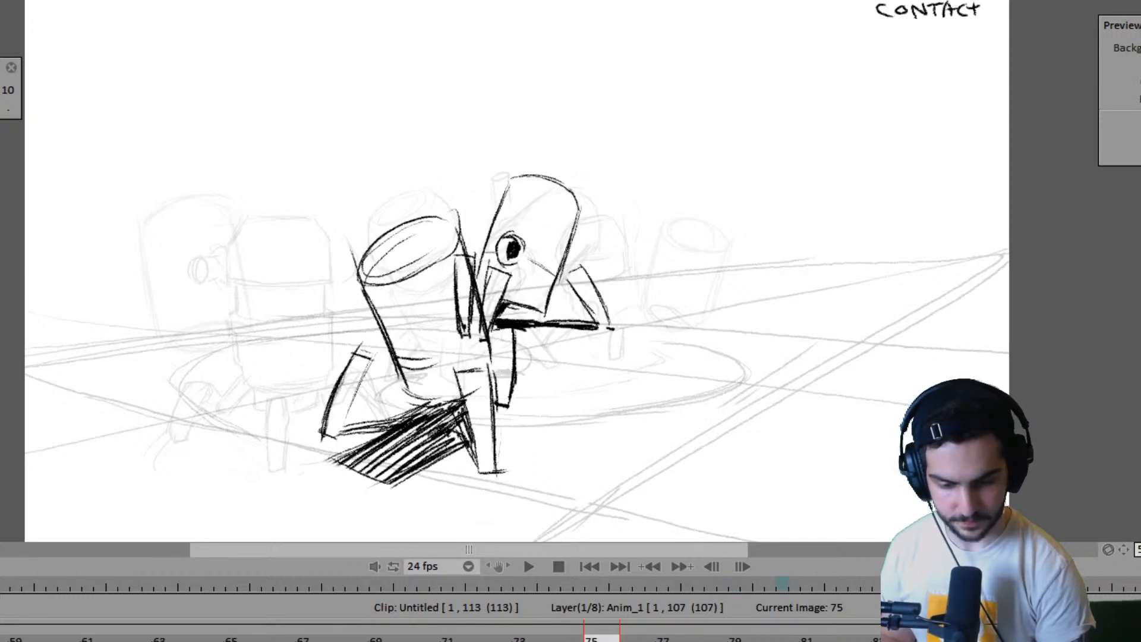
key("Left")
key("Left")
- Compare the near robot's contact drawings at frames 71 and 75 to judge the spacing between them
key("Right")
key("Right")
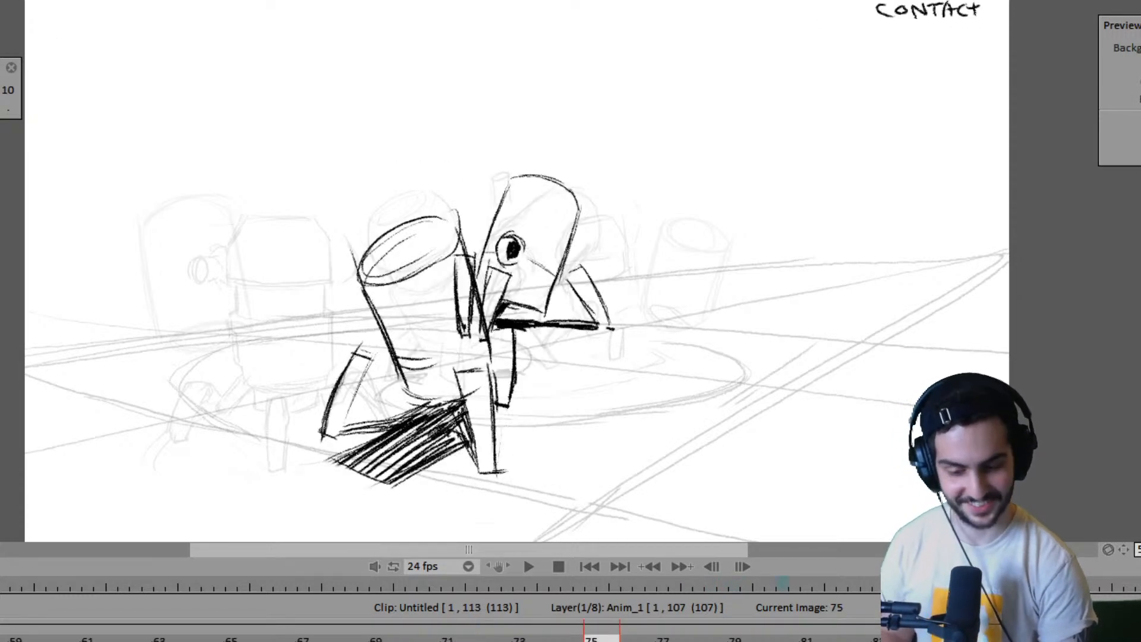
key("Right")
key("Left")
key("Left")
key("Right")
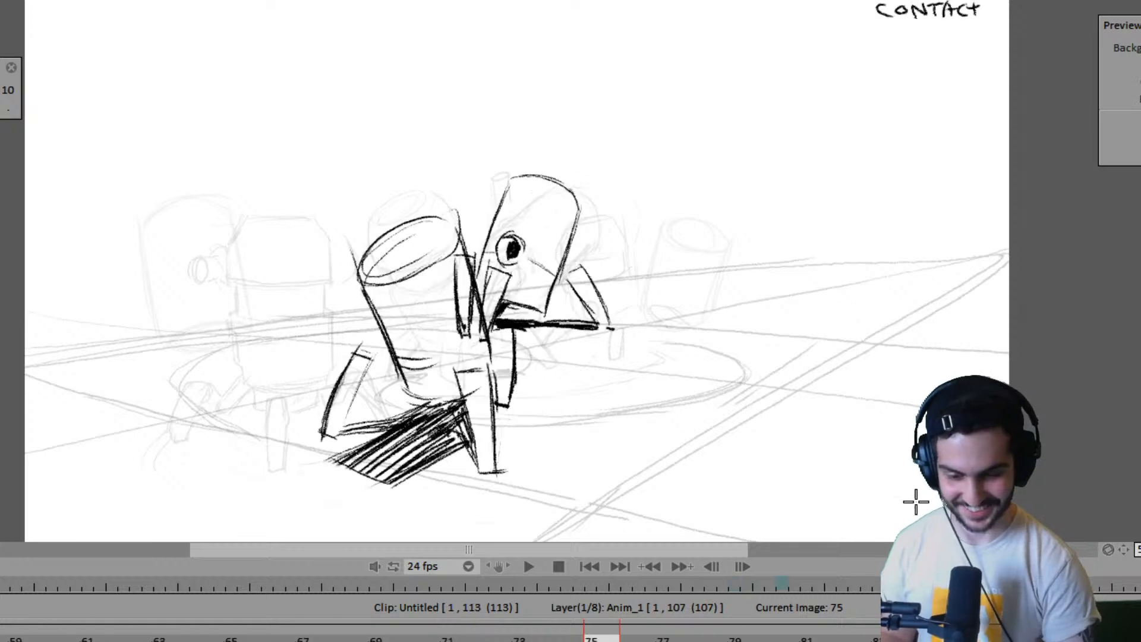
key("Left")
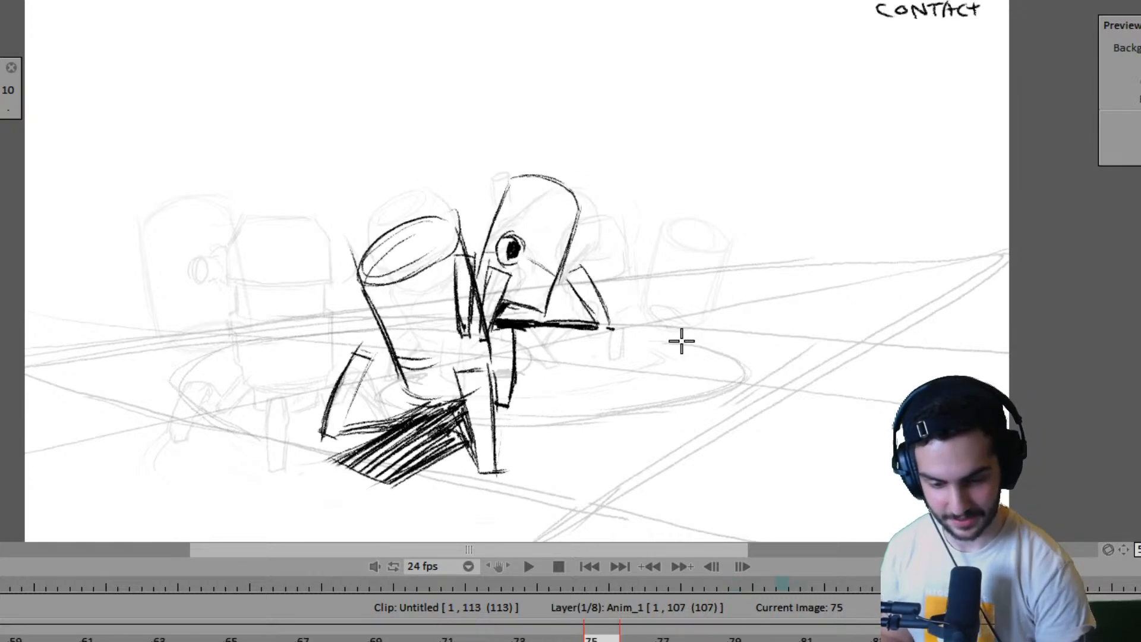
key("Right")
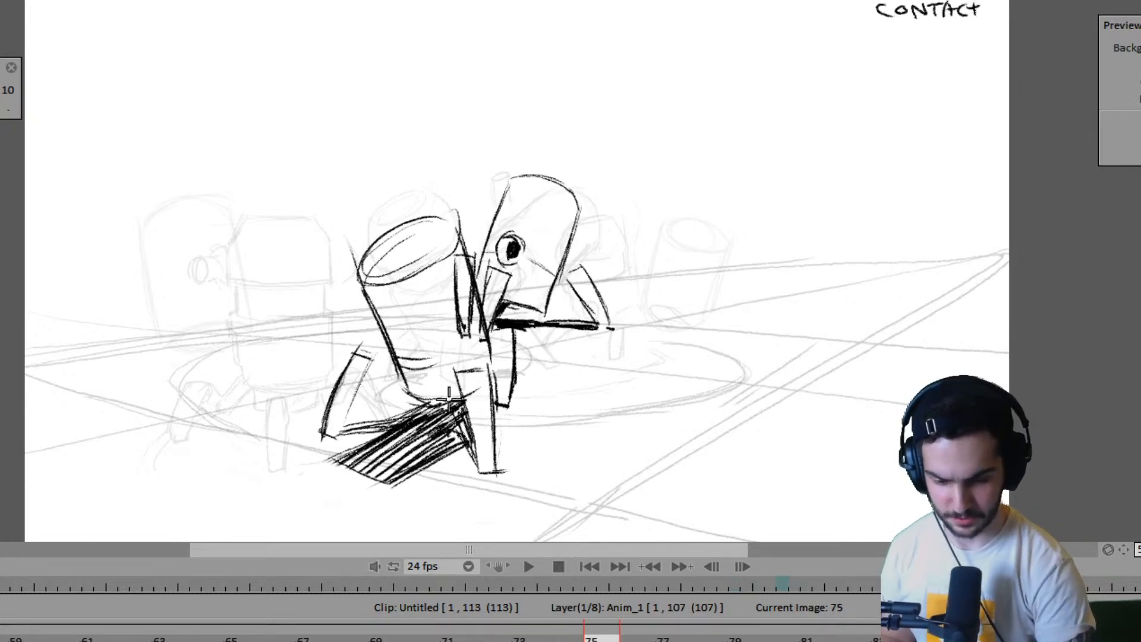
key("Right")
key("Left")
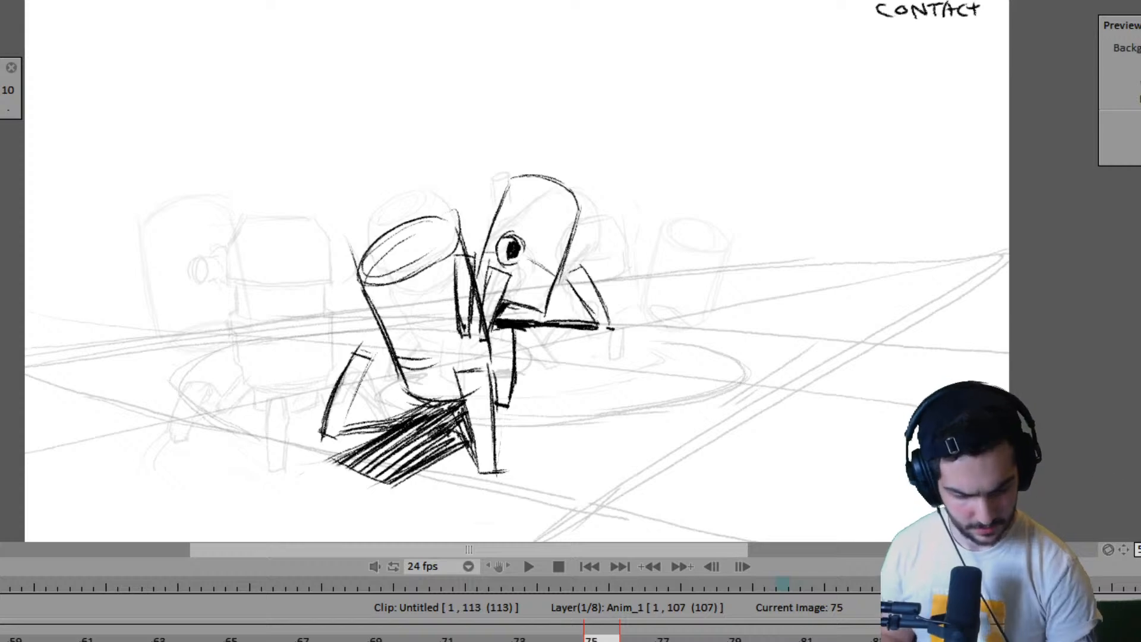
key("Left")
key("Right")
key("Left")
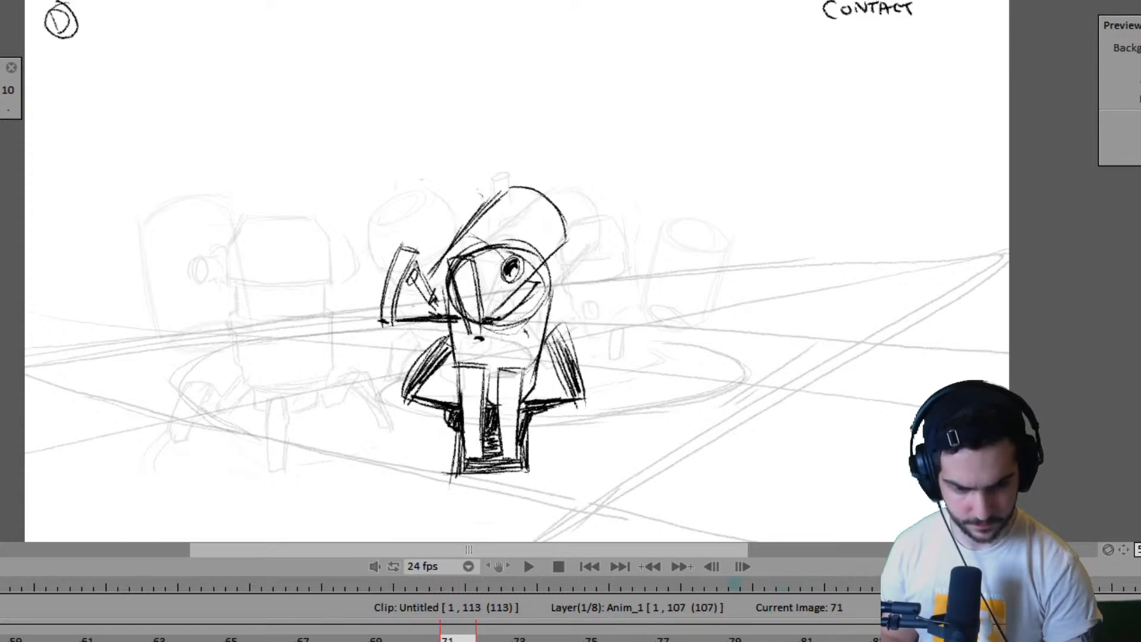
key("Right")
key("Left")
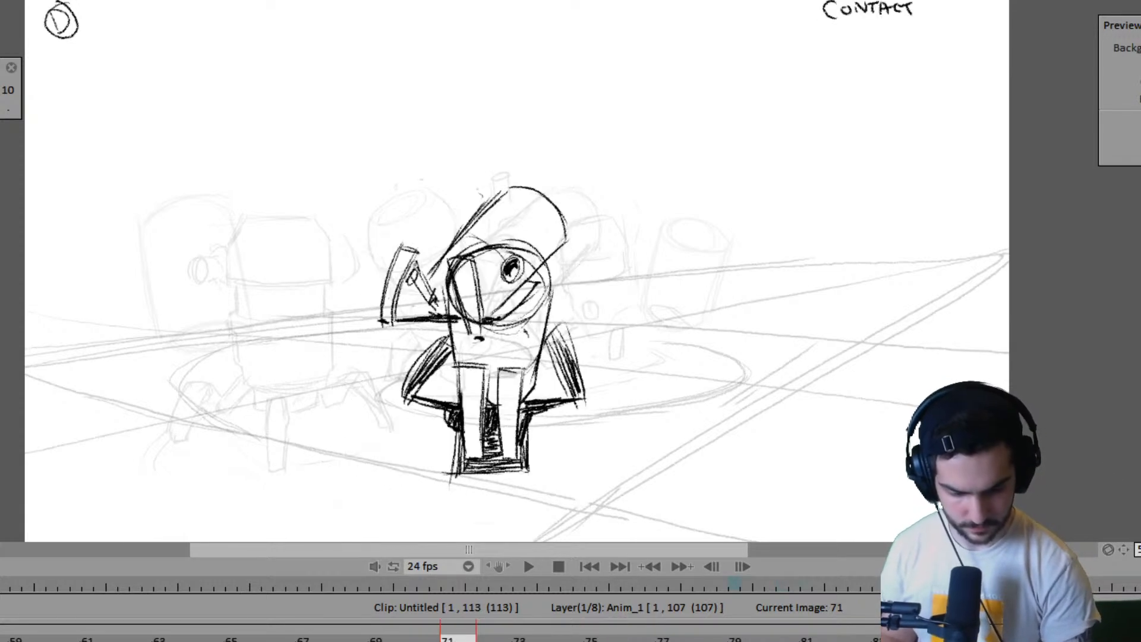
- Lengthen the hold of the near robot's frame 71 drawing by four frames, moving its next contact drawing to frame 79
key("Right")
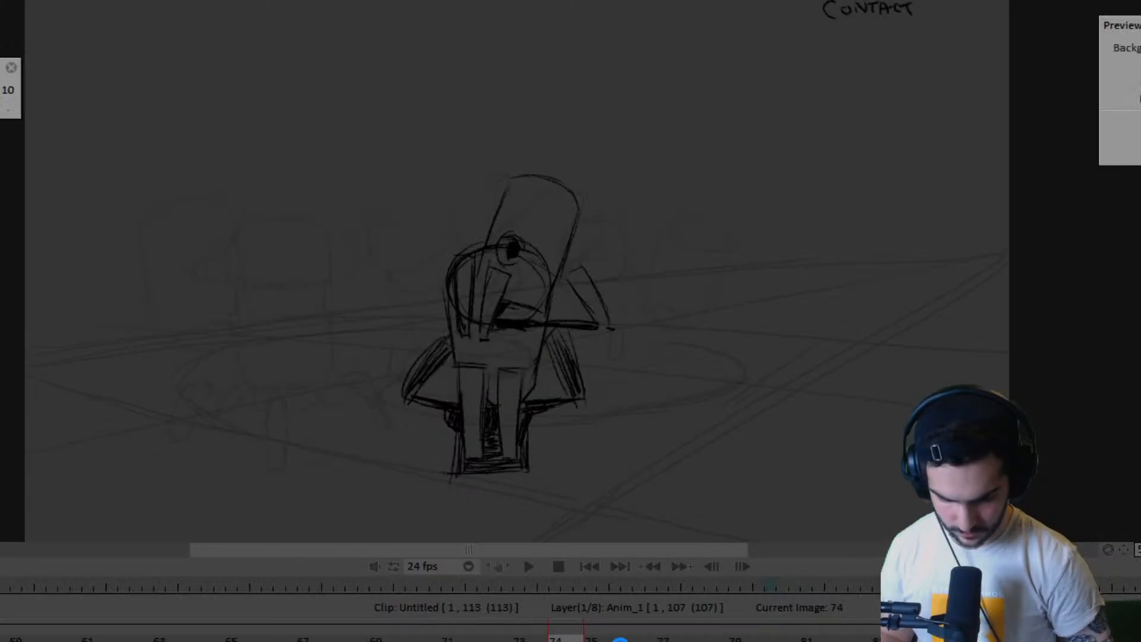
key("Right")
key("Left")
key("Left")
key("Left")
key("Left")
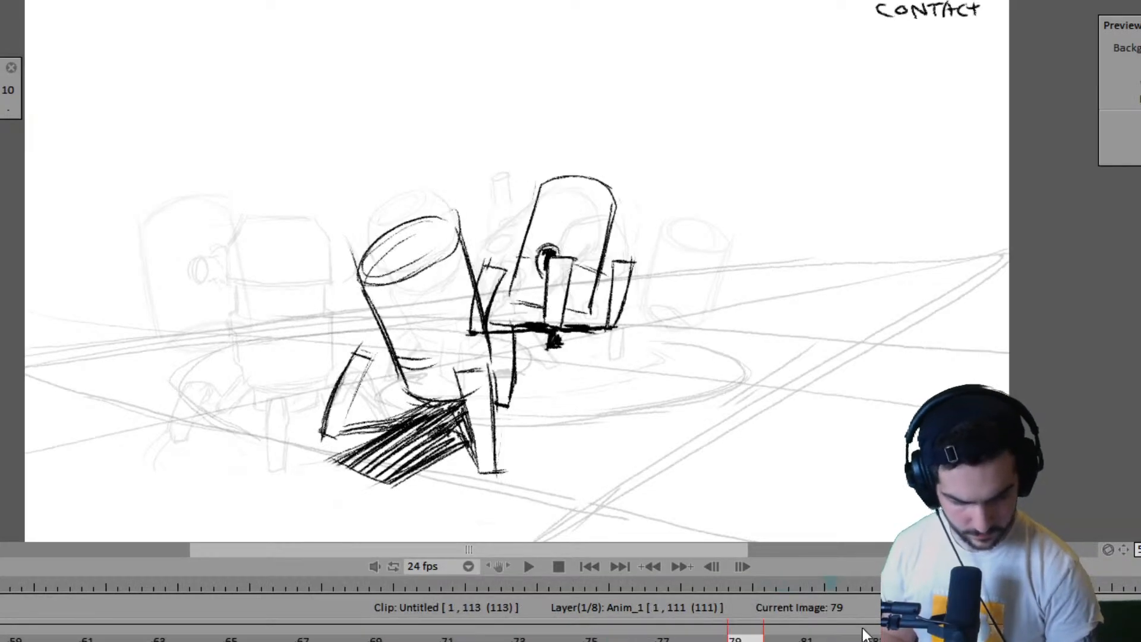
- Extend the hold of the near robot's contact drawing at frame 79 by four frames
key("Right")
key("Right")
key("Right")
key("Right")
key("Right")
key("Right")
key("Right")
key("Right")
key("Right")
key("Right")
key("Right")
key("Right")
key("Right")
key("Right")
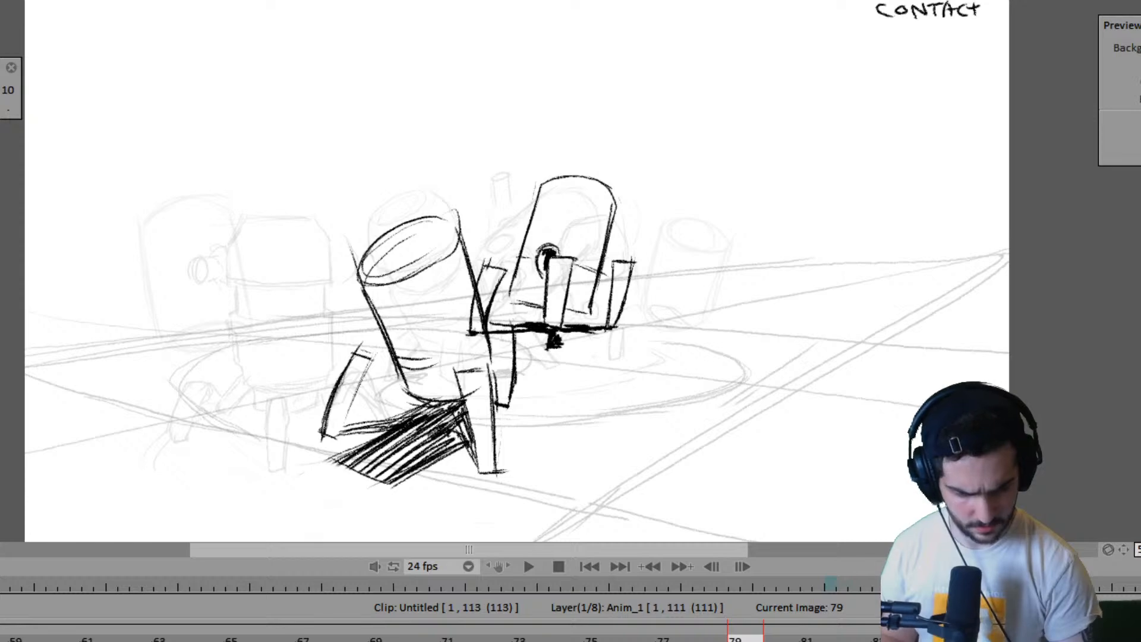
key("Right")
key("Right")
key("Right")
key("Right")
key("Left")
left_click(871, 638)
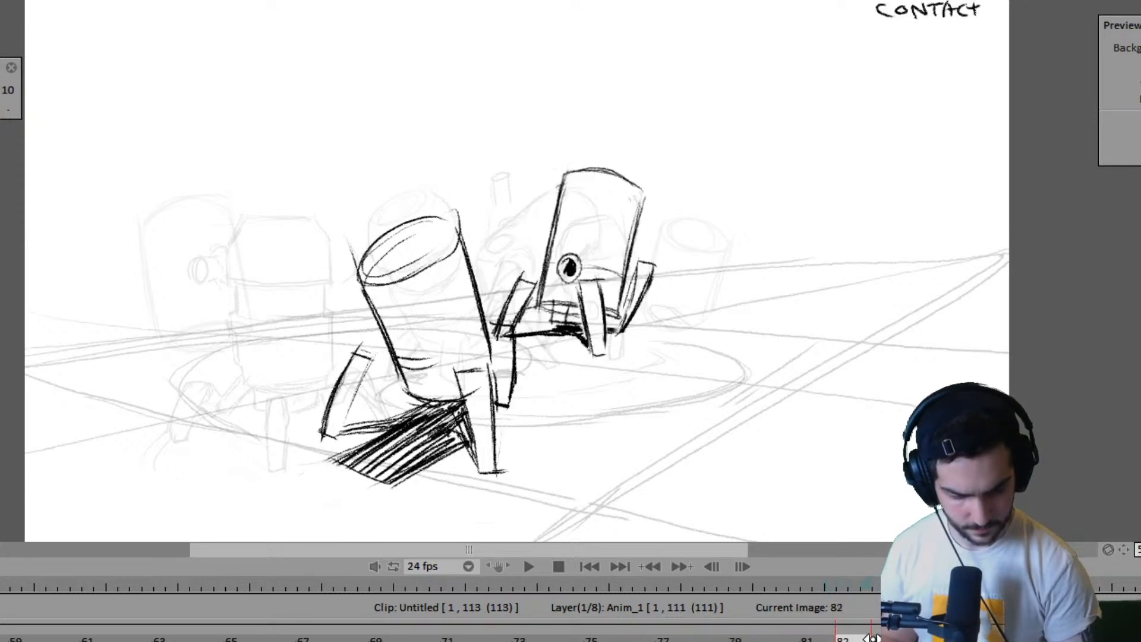
key("Right")
left_click_drag(906, 641, 1013, 640)
- Step from the end of the clip back to the contact drawings at frames 61 and 63 to review the new timing
key("Right")
key("Right")
key("Right")
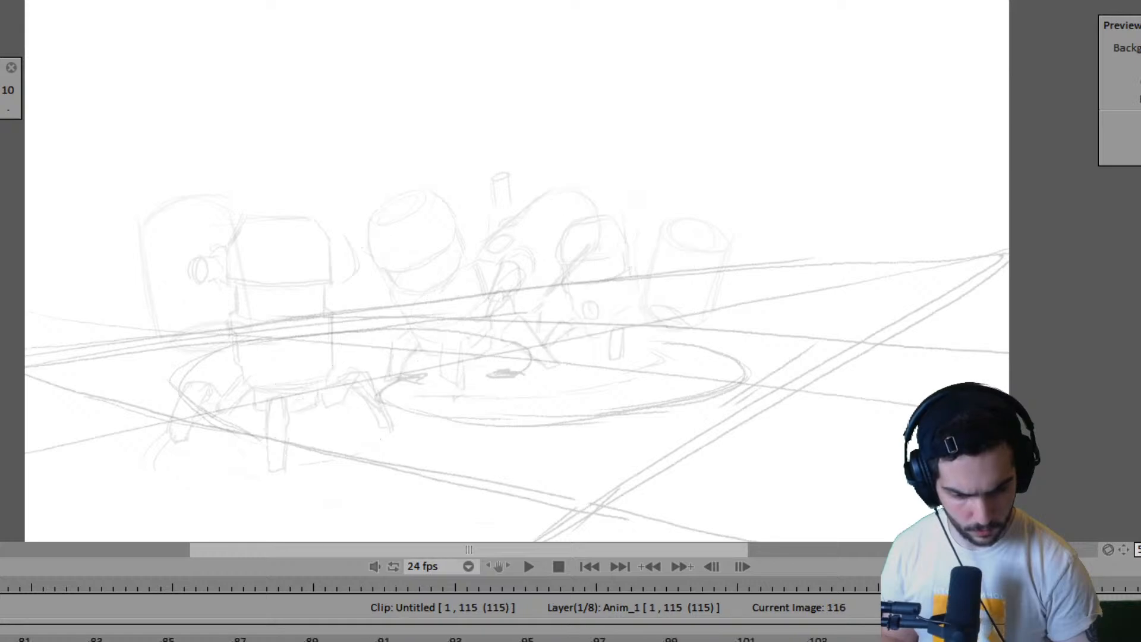
key("Left")
key("Left")
key("Left")
key("Left")
key("Left")
key("Left")
key("Left")
key("Left")
key("Left")
key("Left")
key("Left")
key("Left")
key("Left")
key("Left")
key("Left")
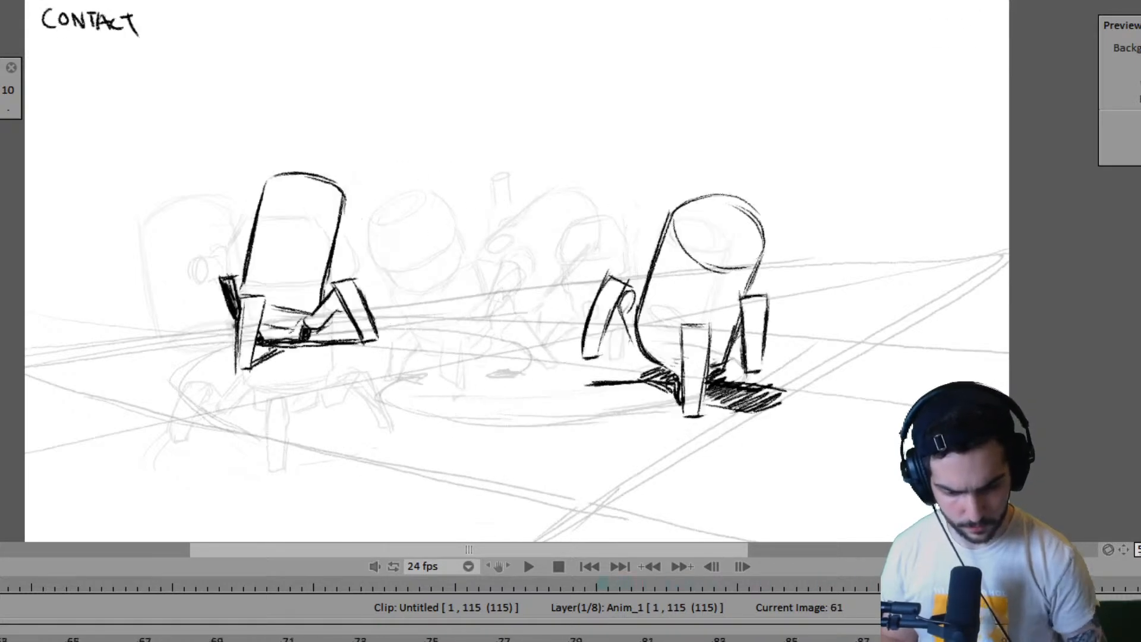
key("Left")
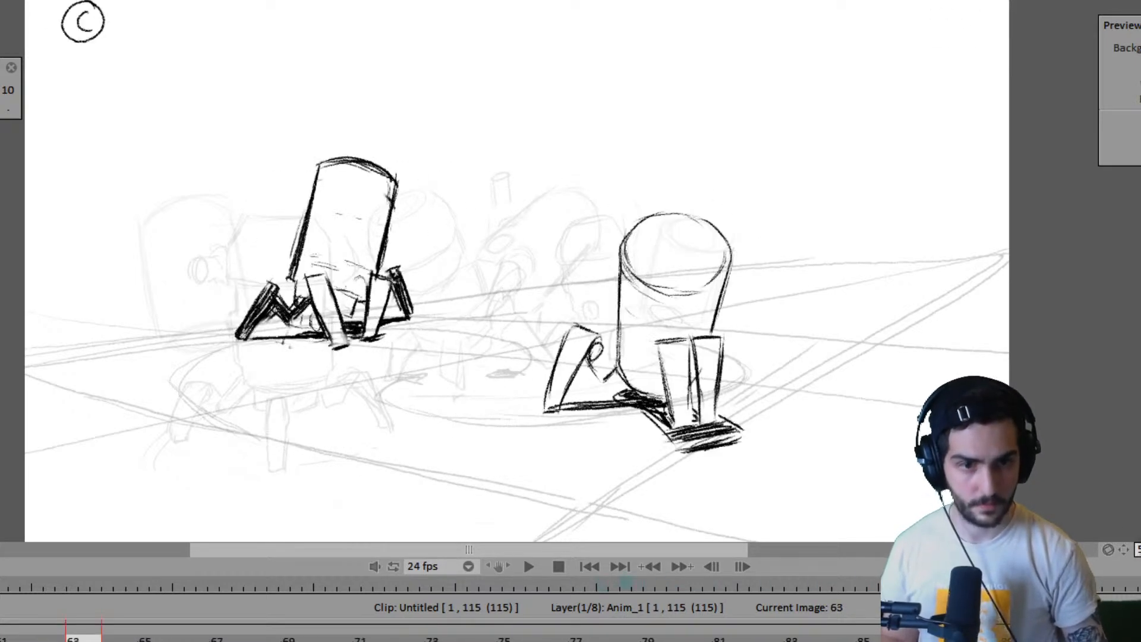
key("Right")
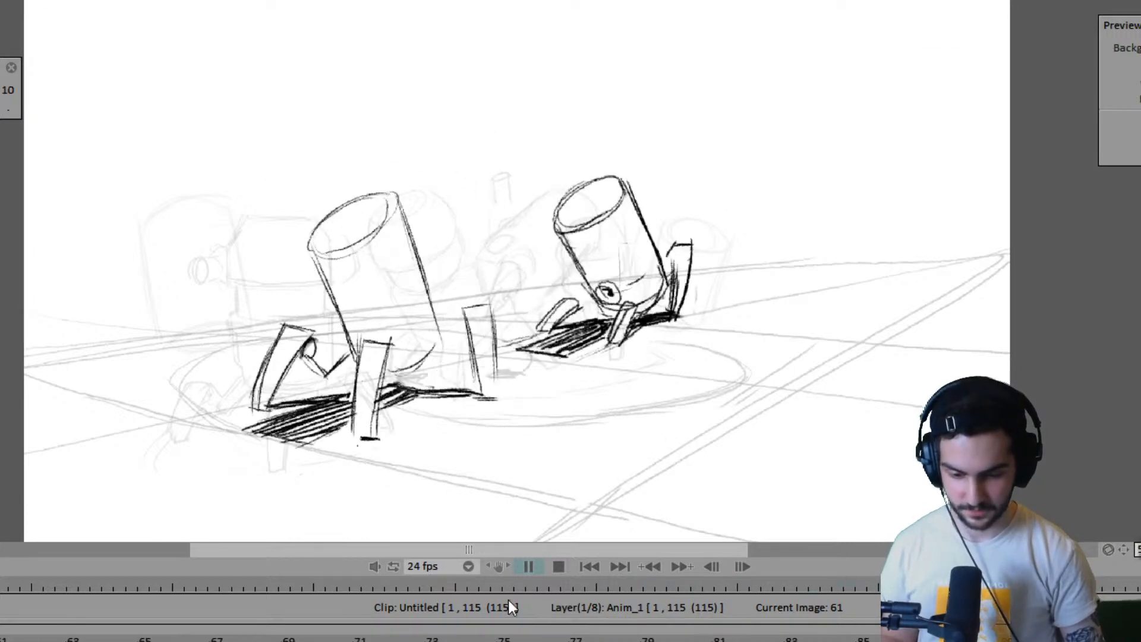
- Play back the retimed two-robot walk, stop it, and return to the contact drawing at frame 71
key("space")
key("space")
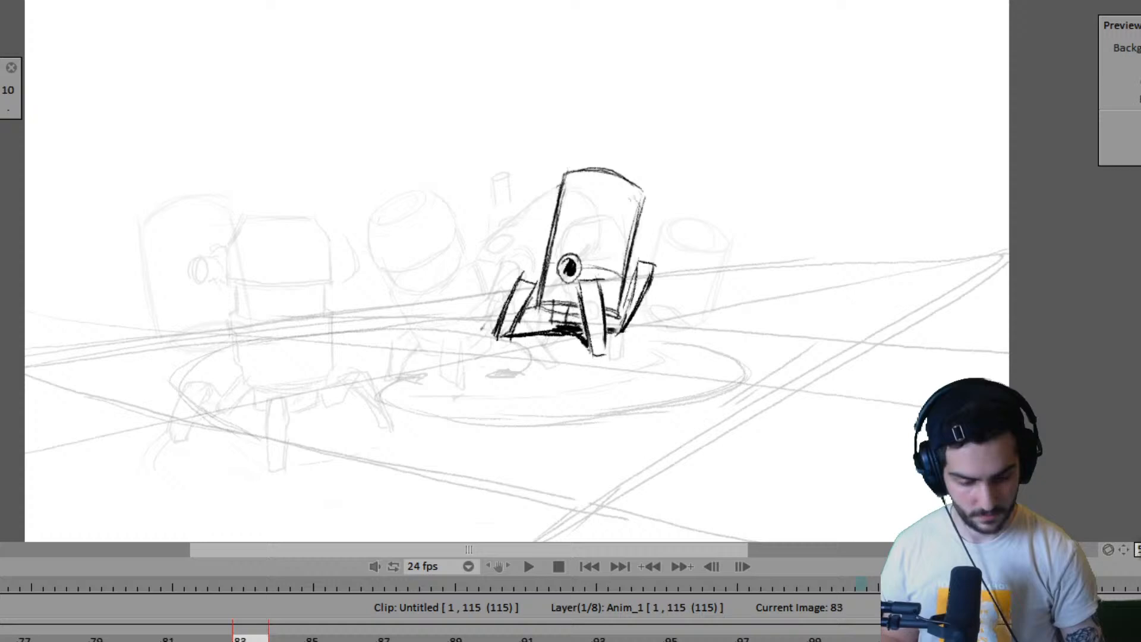
key("Left")
key("Left")
key("Left")
key("Left")
key("Left")
key("Left")
key("Left")
key("Left")
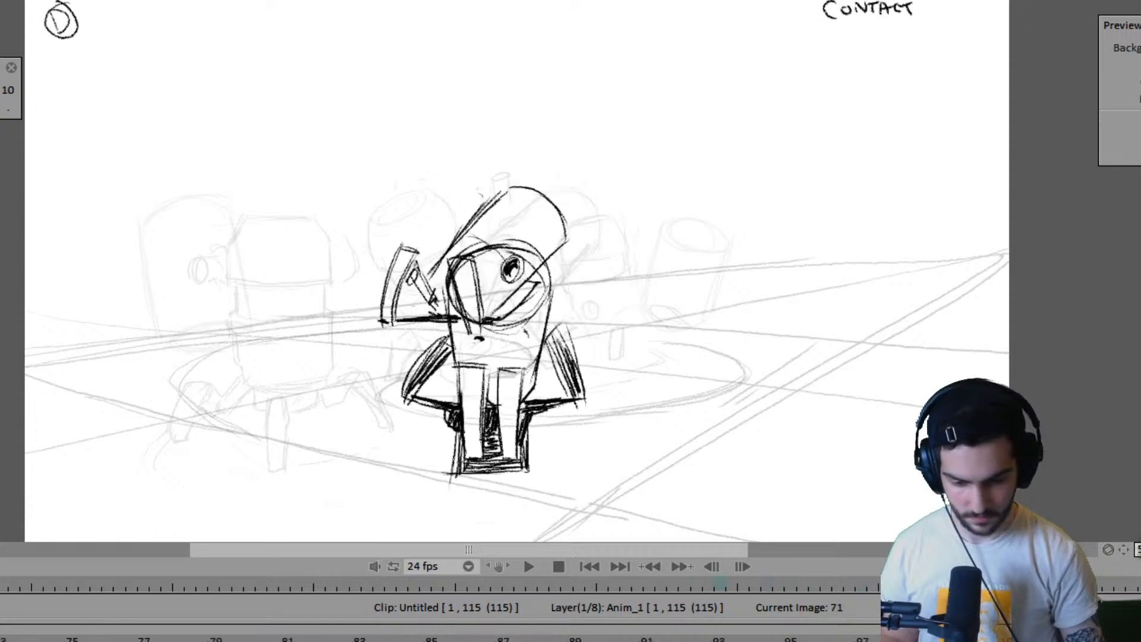
- Flip between the drawings around frame 71 to review the near robot's retimed contact pose
key("Right")
key("Right")
key("Right")
key("Right")
key("Right")
key("Right")
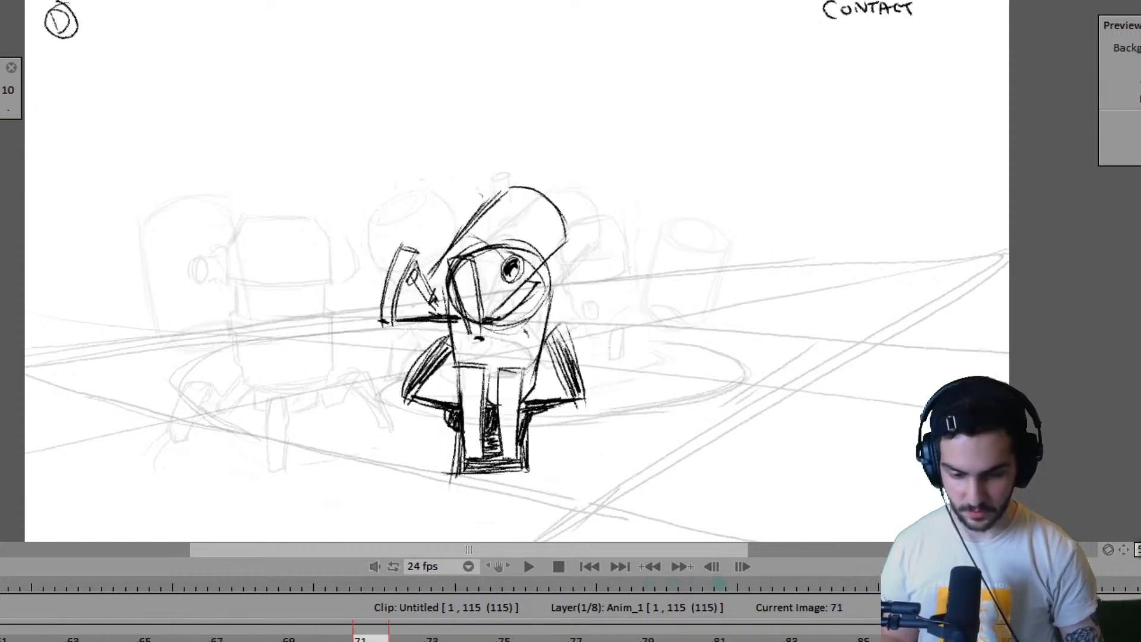
key("Left")
- Step between frames 75, 79 and 83 to check where the near robot still needs in-between drawings
key("Right")
key("Right")
key("Left")
key("Left")
key("Left")
key("Left")
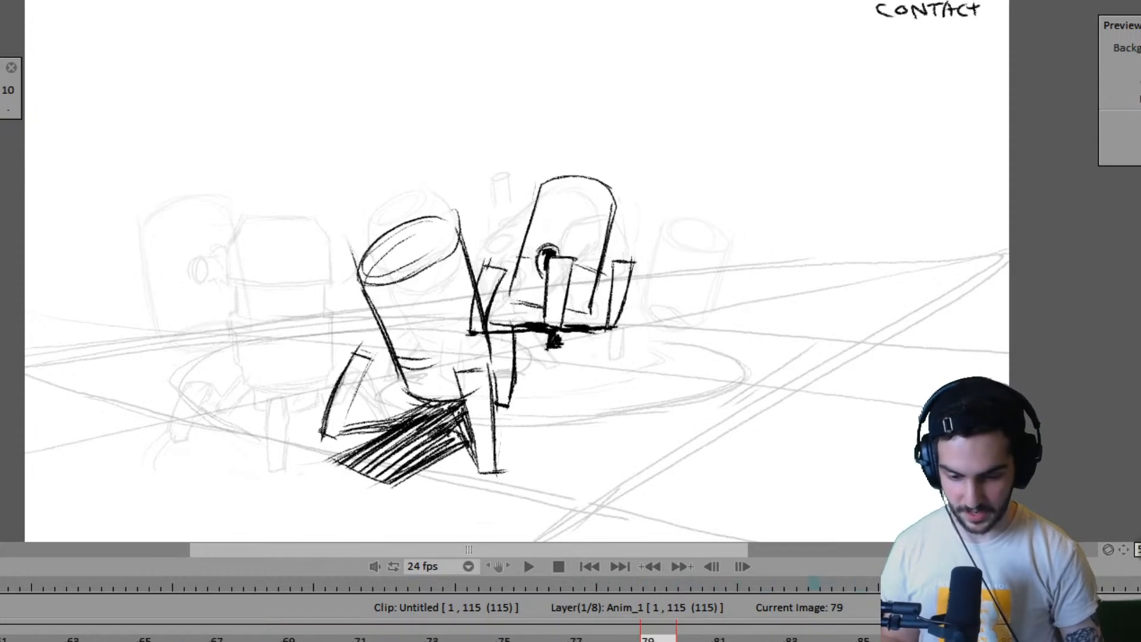
key("Right")
key("Right")
key("Right")
key("Left")
key("Left")
key("Left")
key("Left")
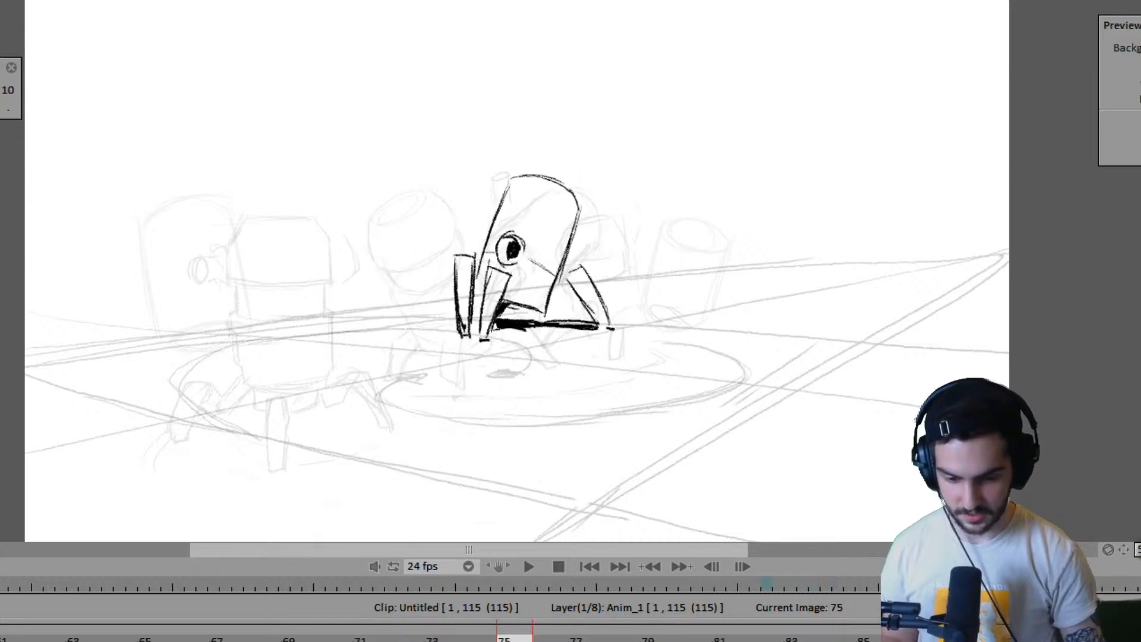
key("Right")
key("Right")
key("Right")
key("Right")
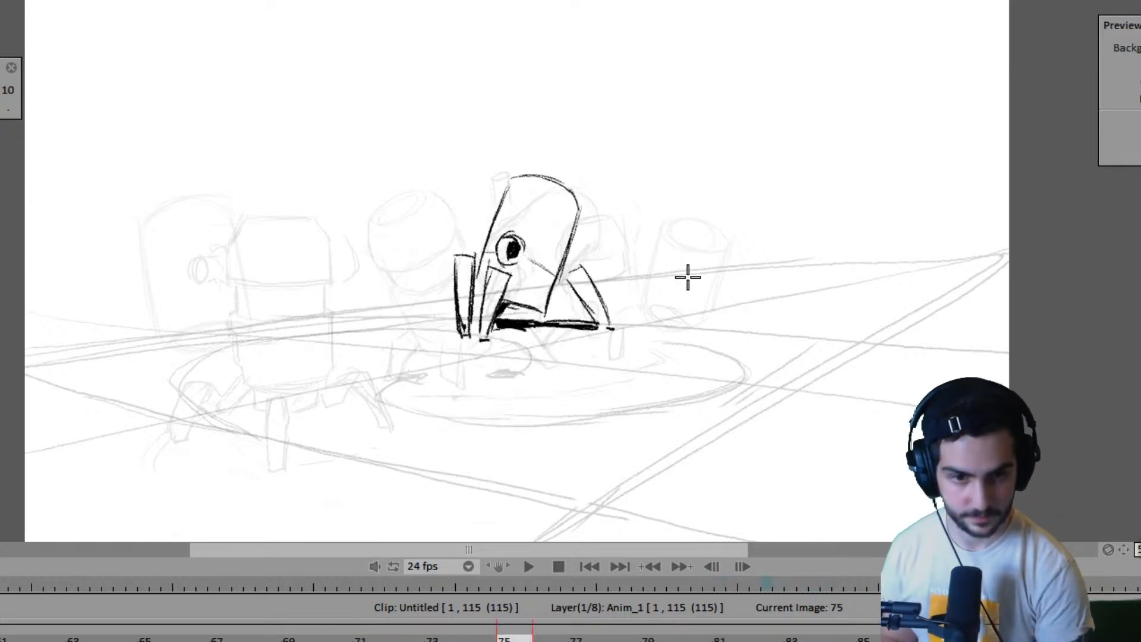
- Flip between frame 83 and the neighbouring drawings to compare the near robot's contact pose with the unfinished in-between
key("Left")
key("Left")
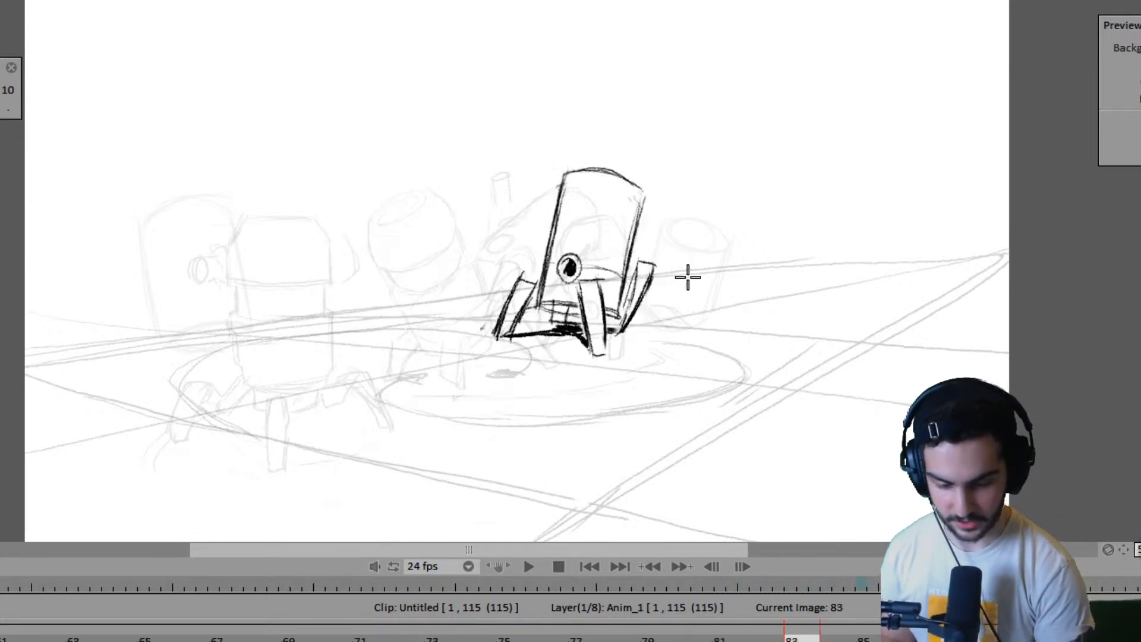
key("Right")
key("Right")
key("Left")
key("Left")
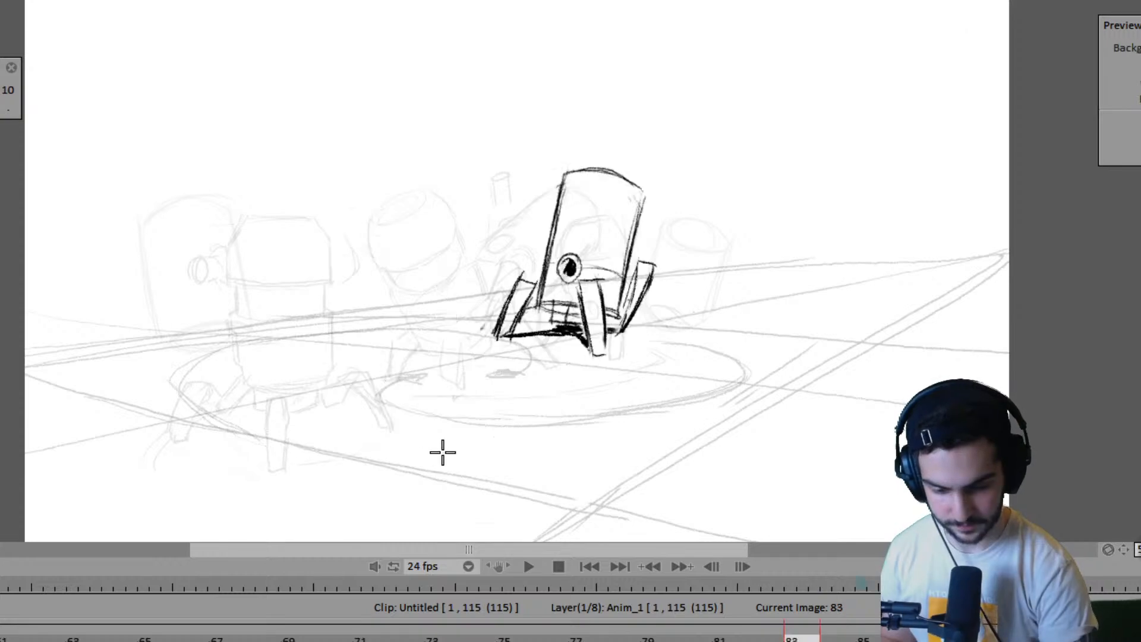
key("Right")
key("Left")
key("Right")
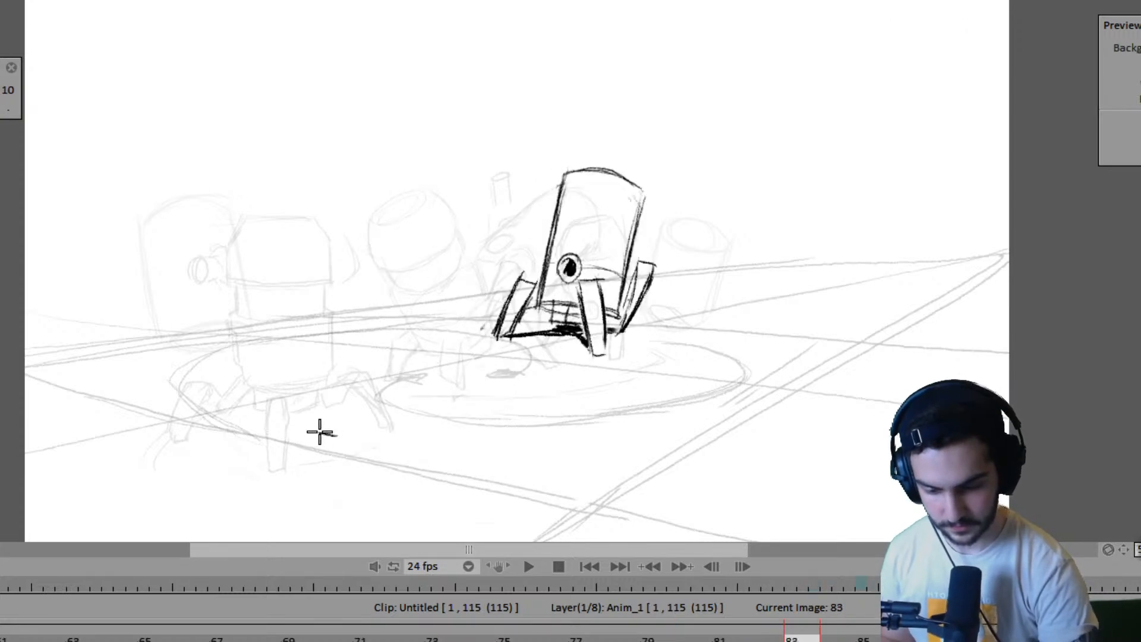
key("Left")
key("Right")
- Sketch the outer edge and foot of the near robot's trailing leg on frame 83, using the frame 79 contact drawing as reference
key("Left")
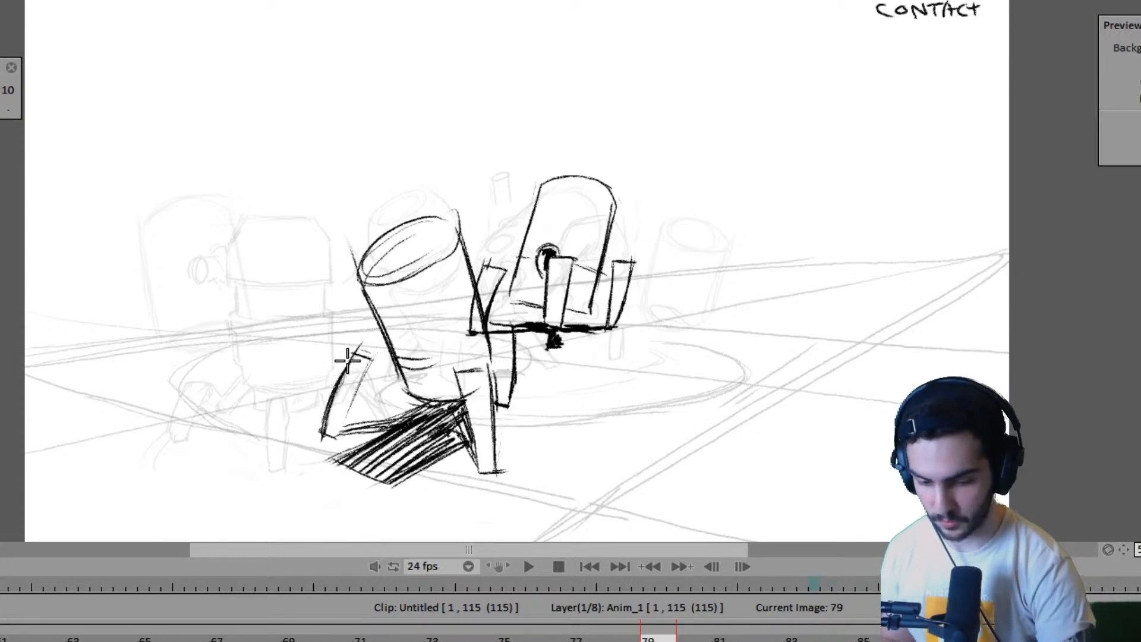
key("Right")
mouse_move(346, 358)
left_mouse_down()
mouse_move(323, 428)
mouse_move(348, 340)
mouse_move(321, 432)
left_mouse_up()
left_click_drag(350, 331, 324, 431)
- Sketch the two long sides of the near robot's raised leg on frame 83, comparing its placement with frame 79
key("Left")
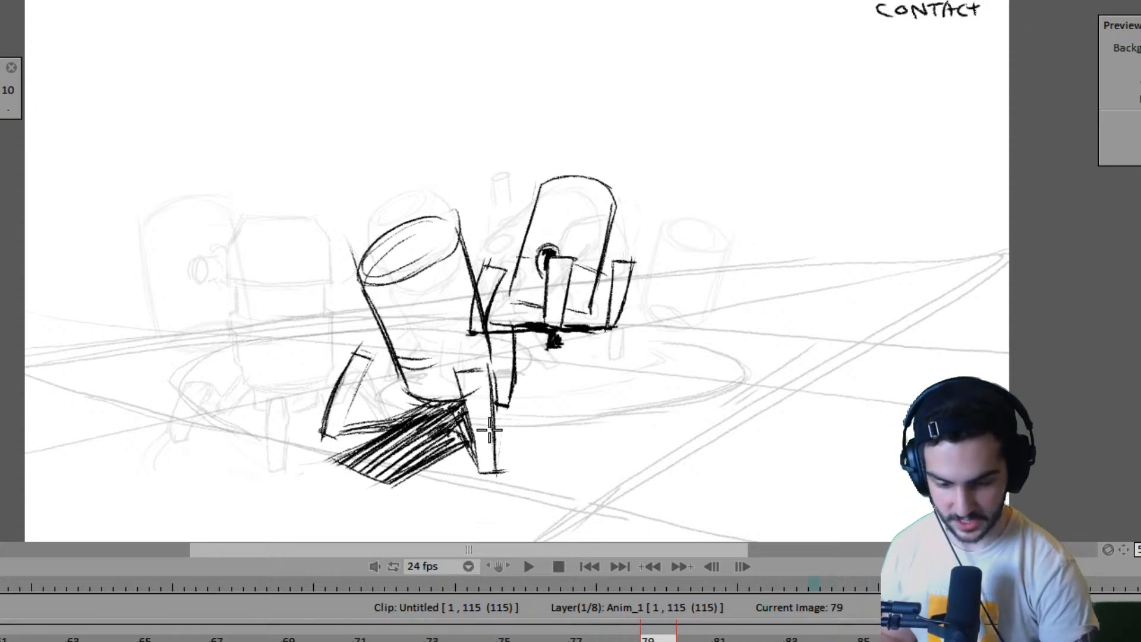
key("Right")
key("Left")
key("Right")
left_click_drag(418, 338, 428, 419)
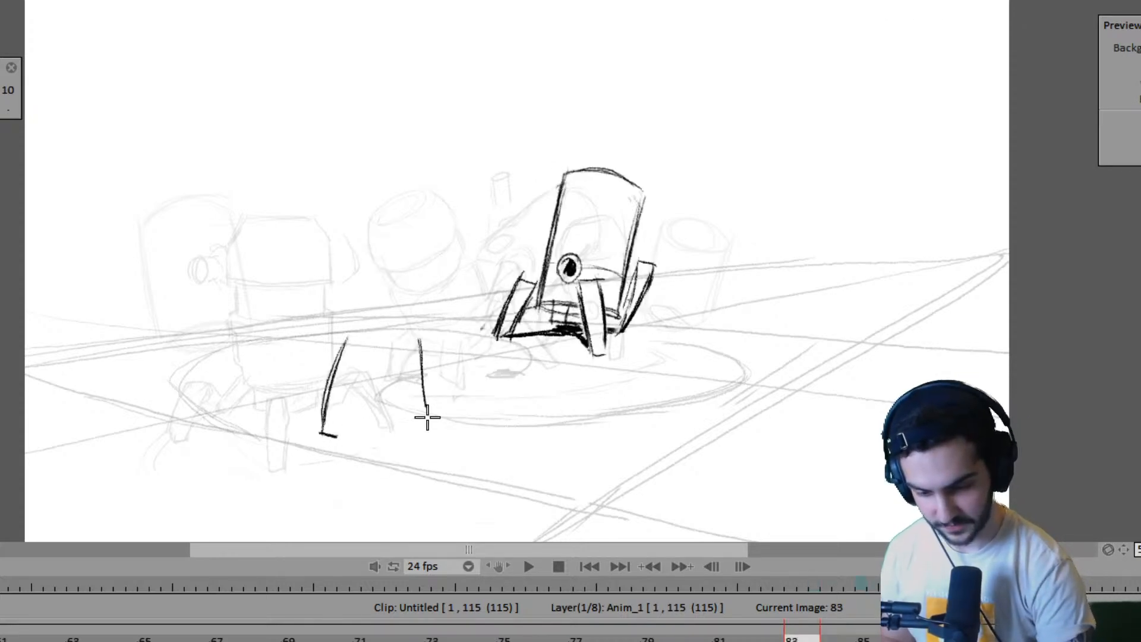
left_click_drag(452, 355, 447, 406)
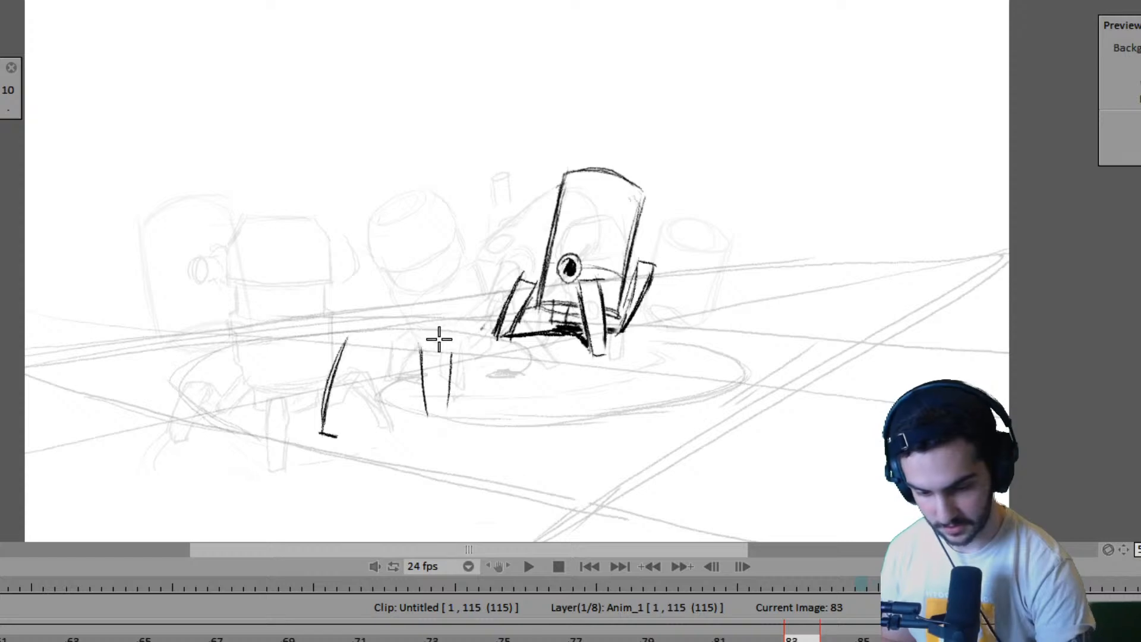
- Close the top and foot of the raised leg on frame 83 and check it against the frame 79 contact drawing
key("Left")
key("Right")
mouse_move(414, 329)
left_mouse_down()
mouse_move(441, 340)
mouse_move(447, 404)
left_mouse_up()
key("Left")
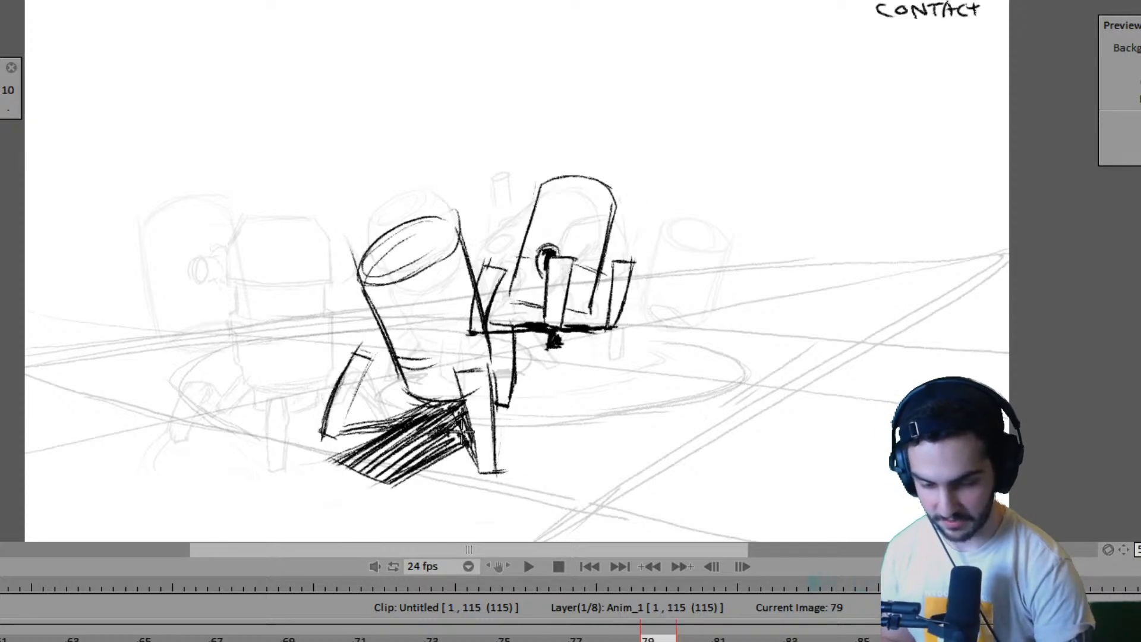
key("Right")
key("Left")
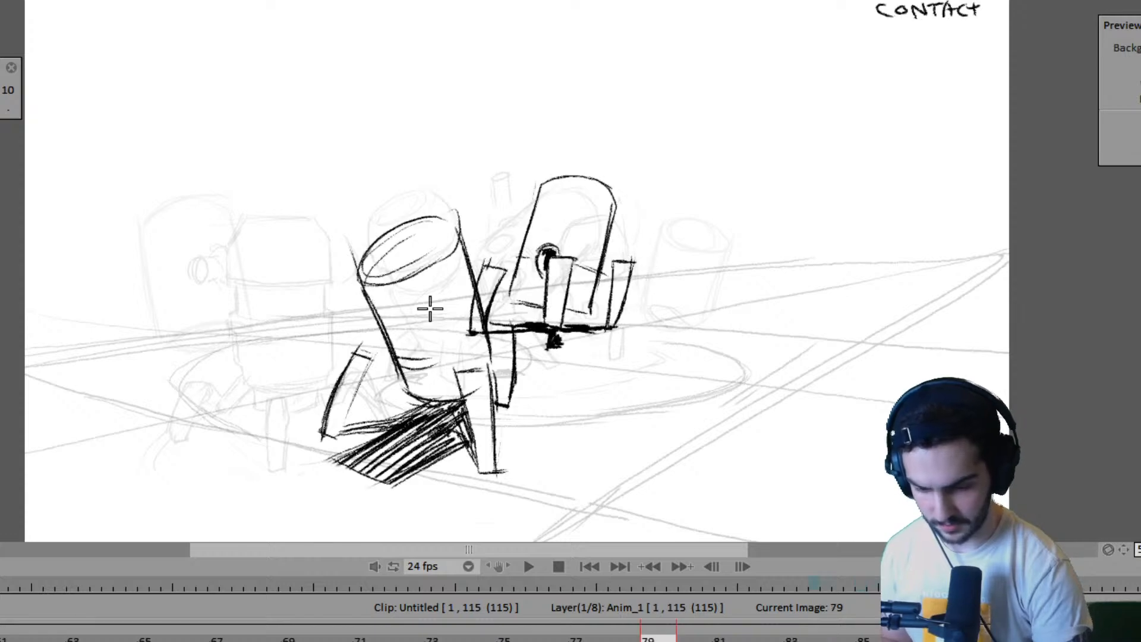
key("Right")
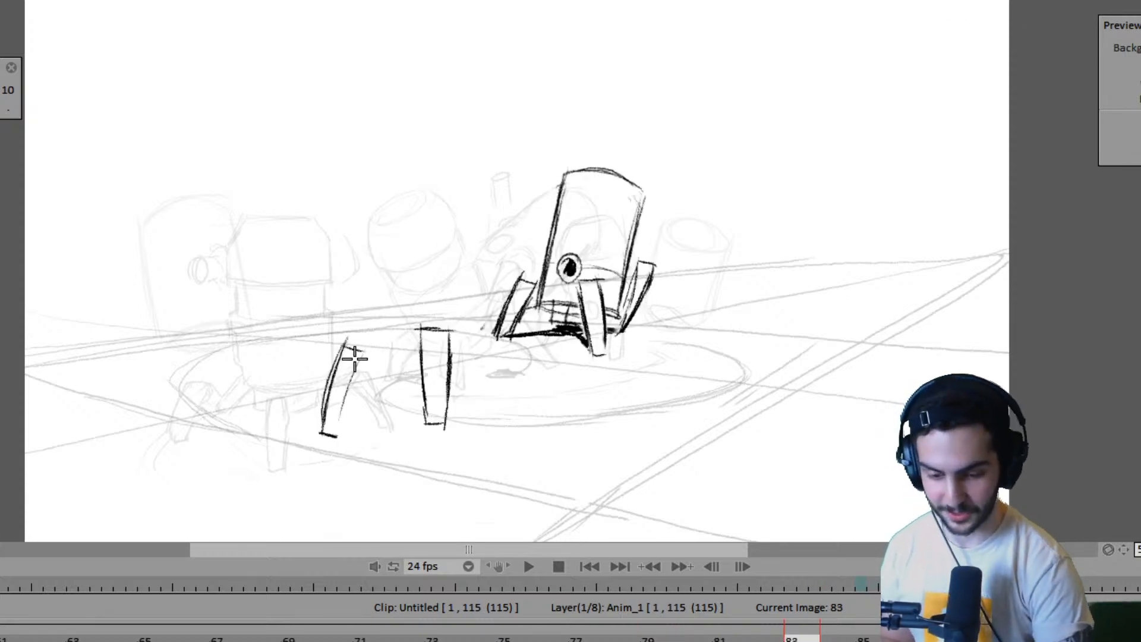
- Draw the trailing leg's inner edge and rough the first ground-shadow lines from its foot on frame 83
mouse_move(361, 350)
left_mouse_down()
mouse_move(336, 424)
mouse_move(401, 420)
mouse_move(334, 460)
left_mouse_up()
key("Left")
key("Right")
key("Left")
key("Right")
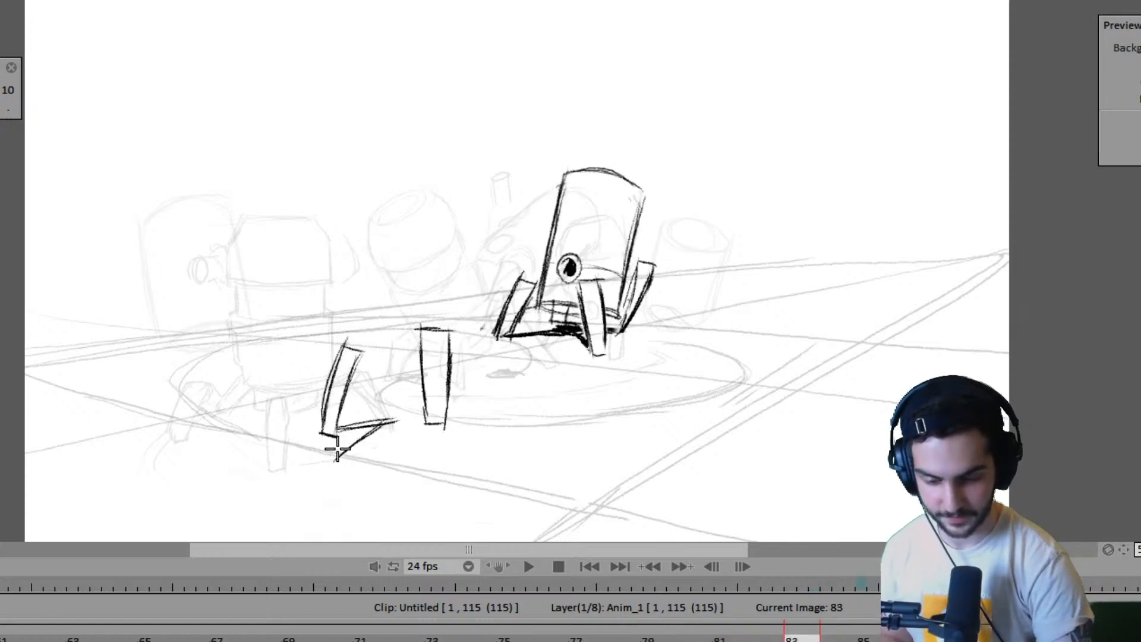
- Undo the last shadow line and redraw it at a flatter angle below the trailing leg
key("ctrl+z")
mouse_move(385, 427)
left_mouse_down()
mouse_move(317, 451)
mouse_move(353, 433)
left_mouse_up()
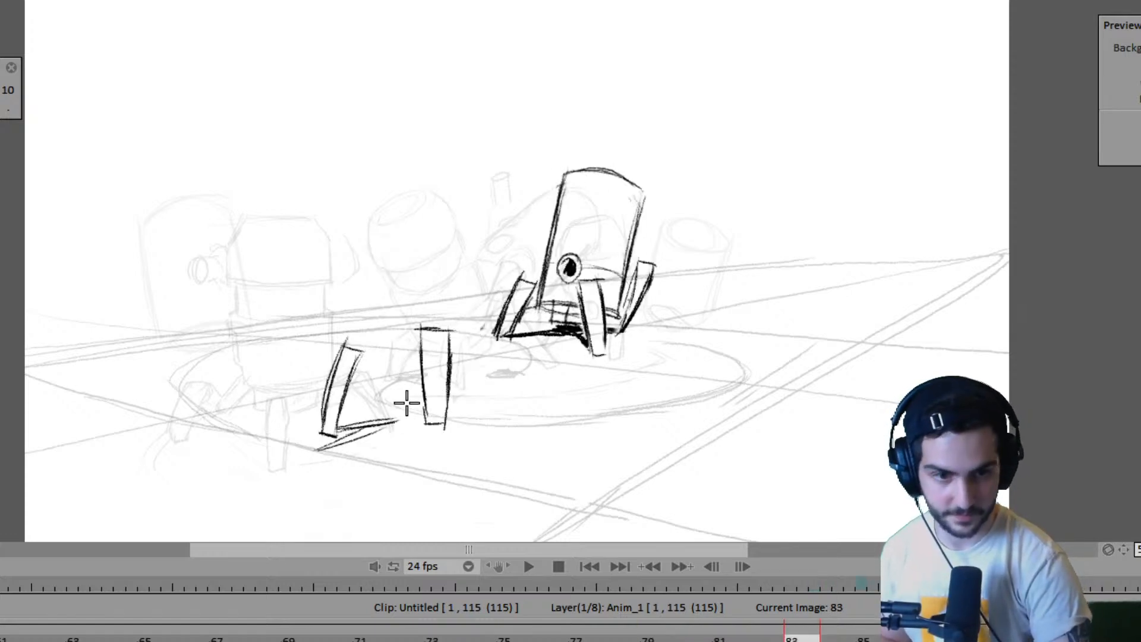
key("Left")
key("Right")
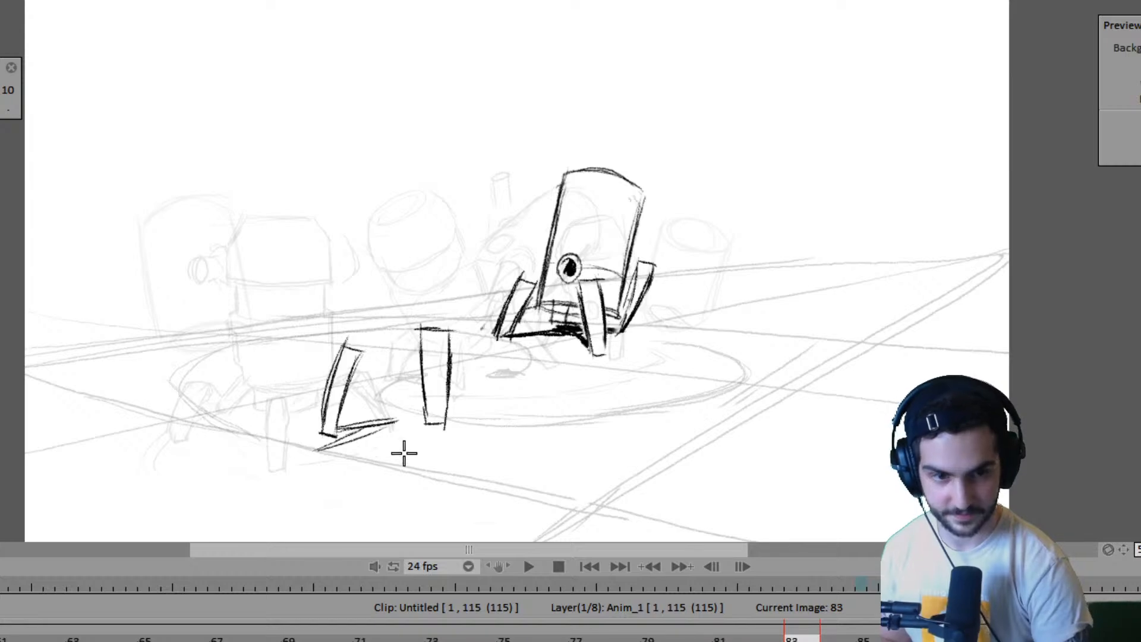
- Sketch the near edge of the ground shadow below the trailing foot and compare it with frame 79
left_click_drag(310, 449, 360, 468)
key("Left")
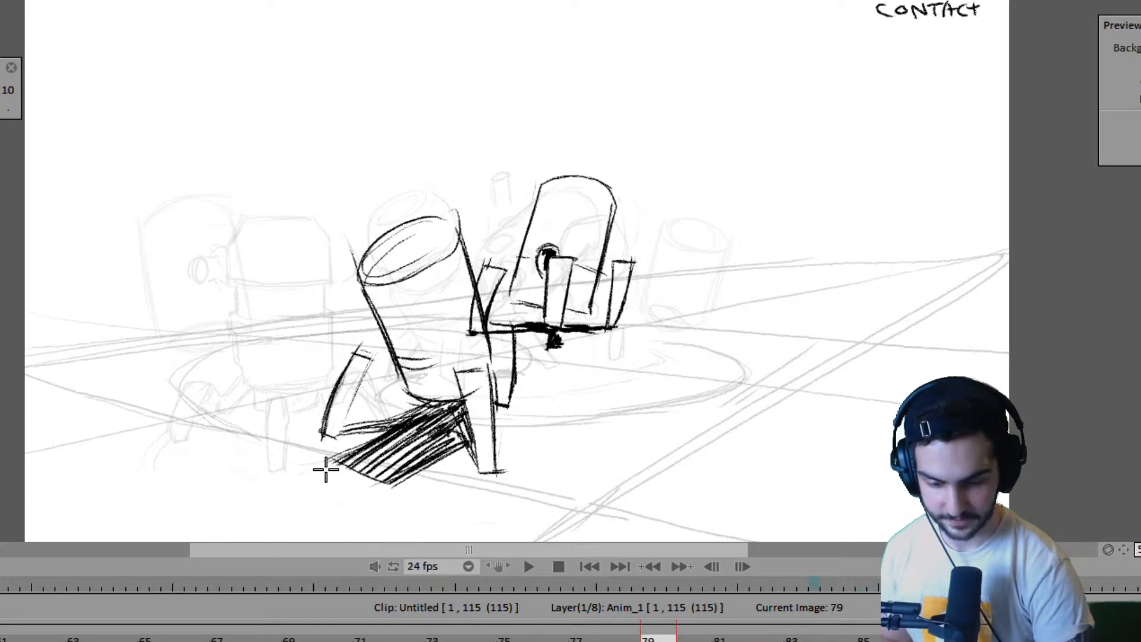
key("Right")
key("Left")
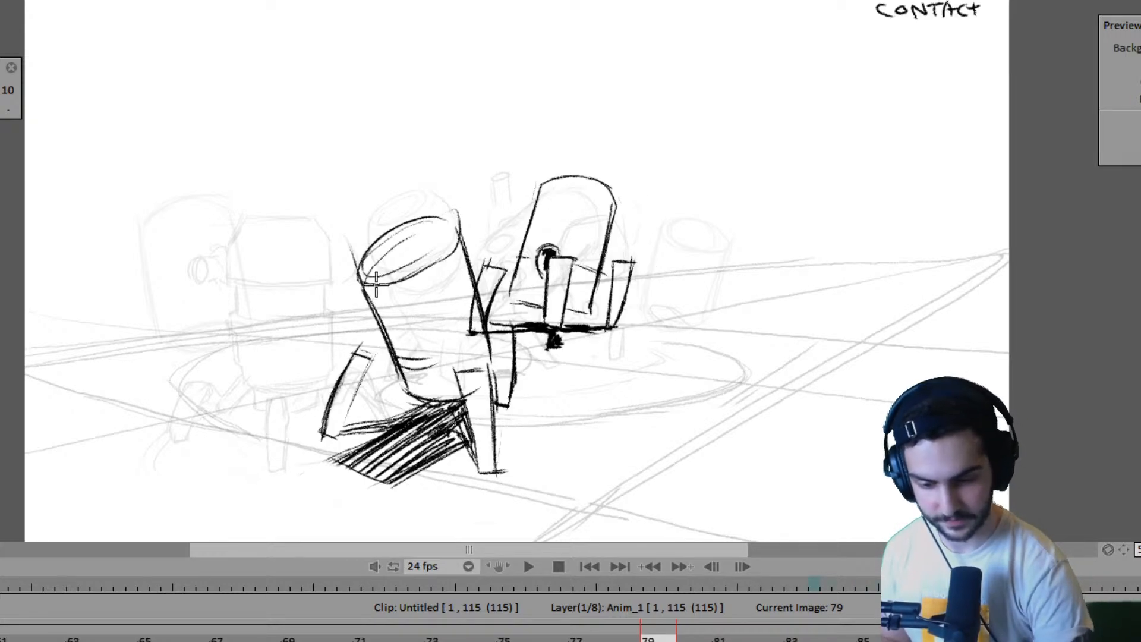
- Try a slanted side line for the near robot's body above the trailing leg on frame 83
key("Right")
key("Right")
key("Left")
key("Left")
key("Right")
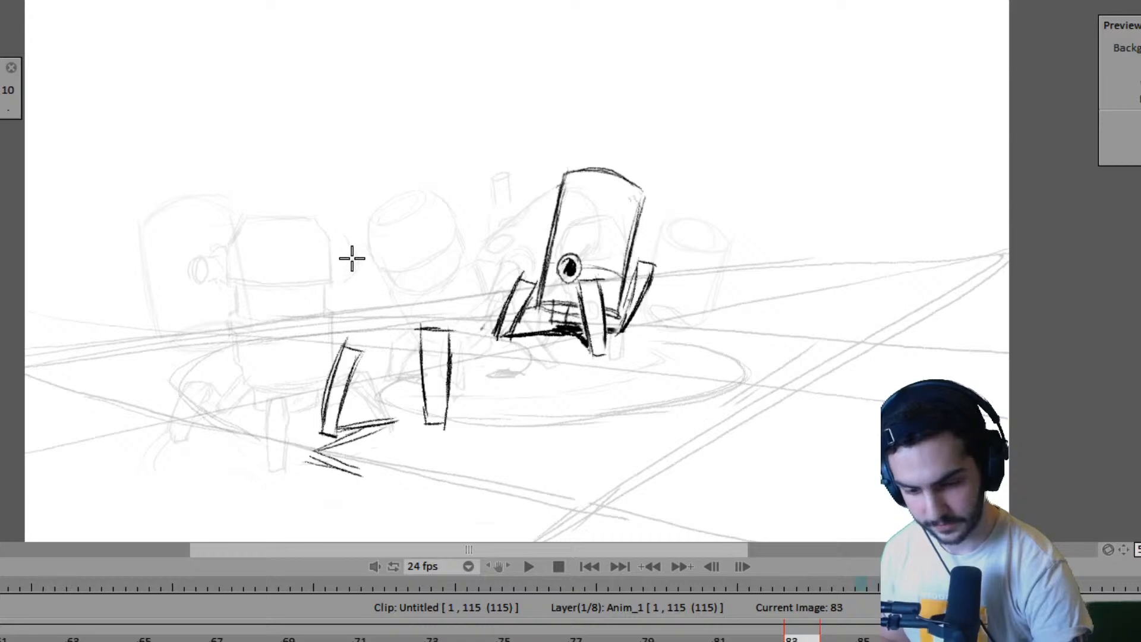
left_click_drag(353, 254, 385, 359)
key("Left")
key("Right")
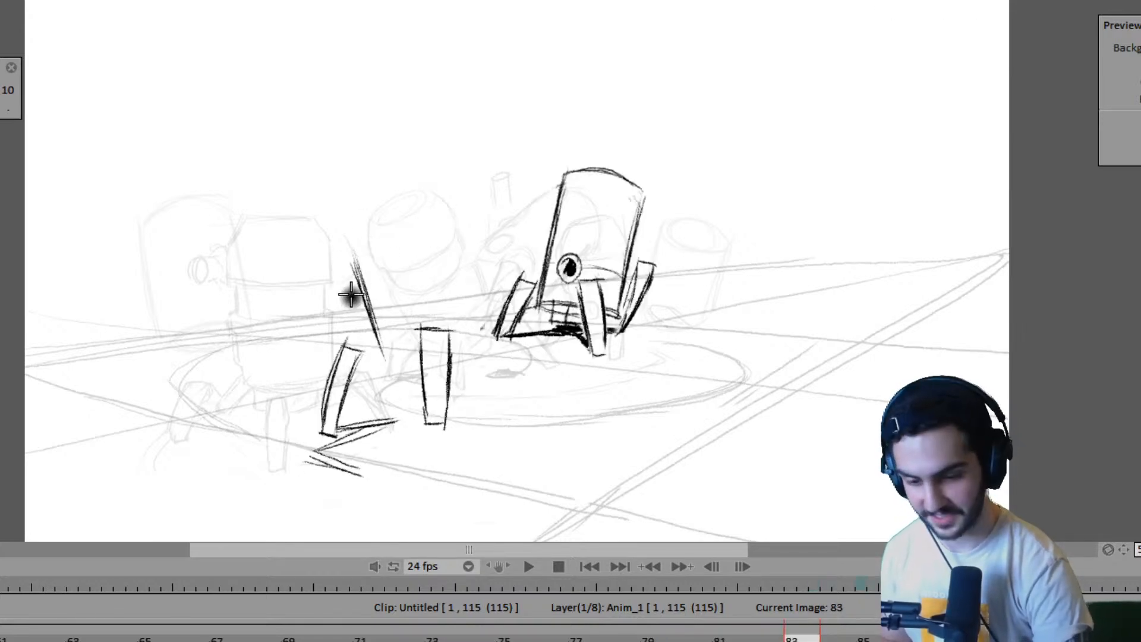
key("ctrl+z")
- Redraw the body's slanted side line and curve its lower end toward the raised leg, checking against frame 79
left_click_drag(352, 254, 385, 360)
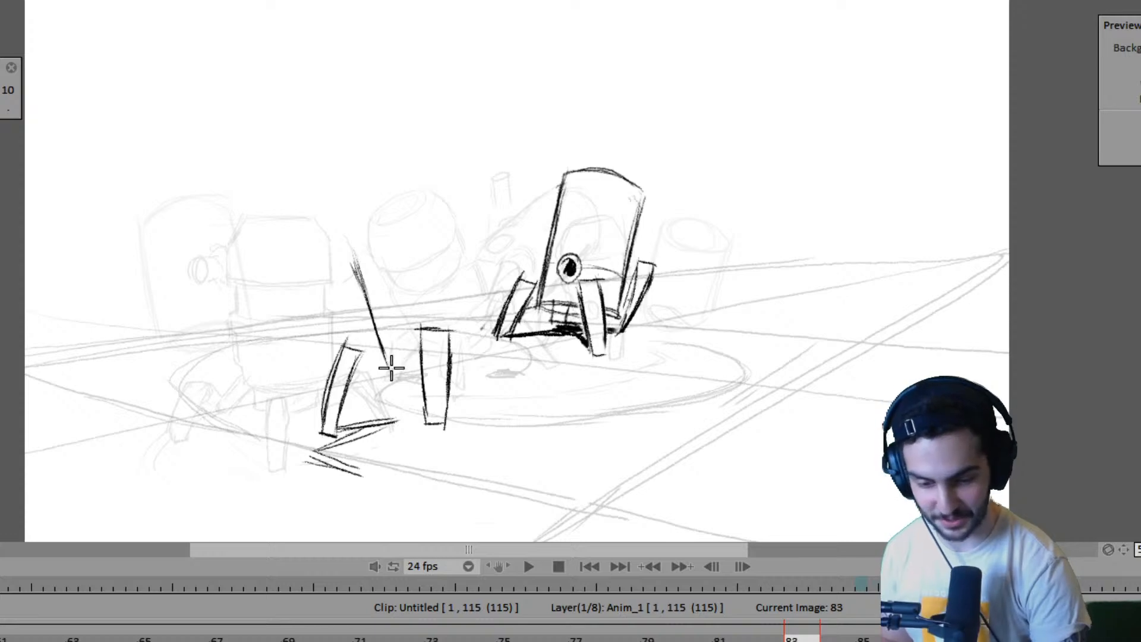
key("Left")
key("Right")
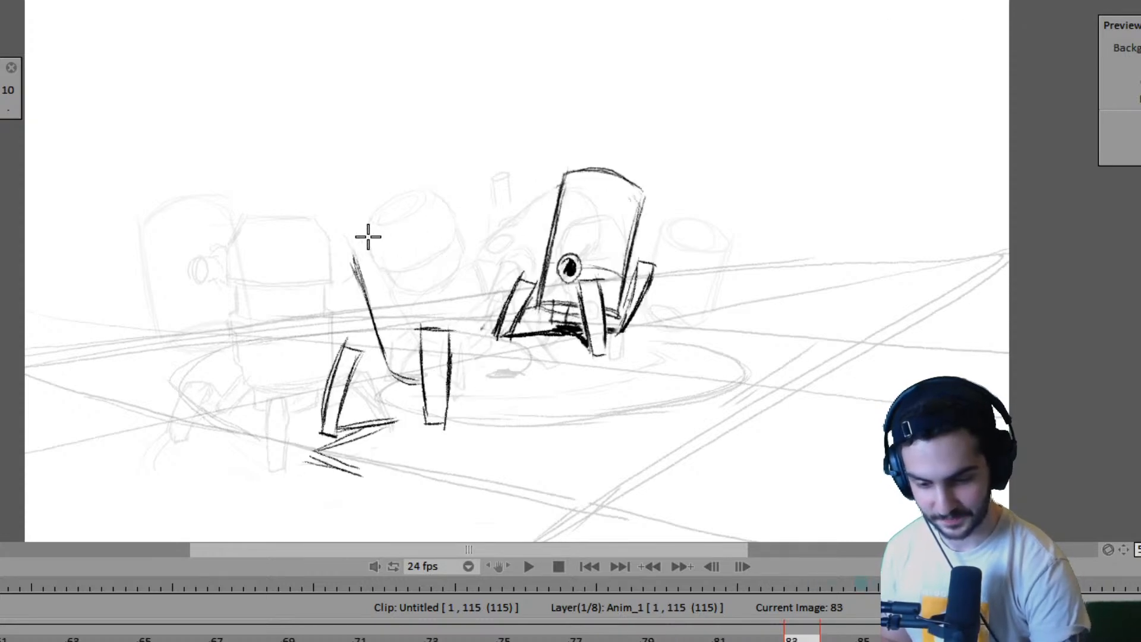
key("Left")
key("Right")
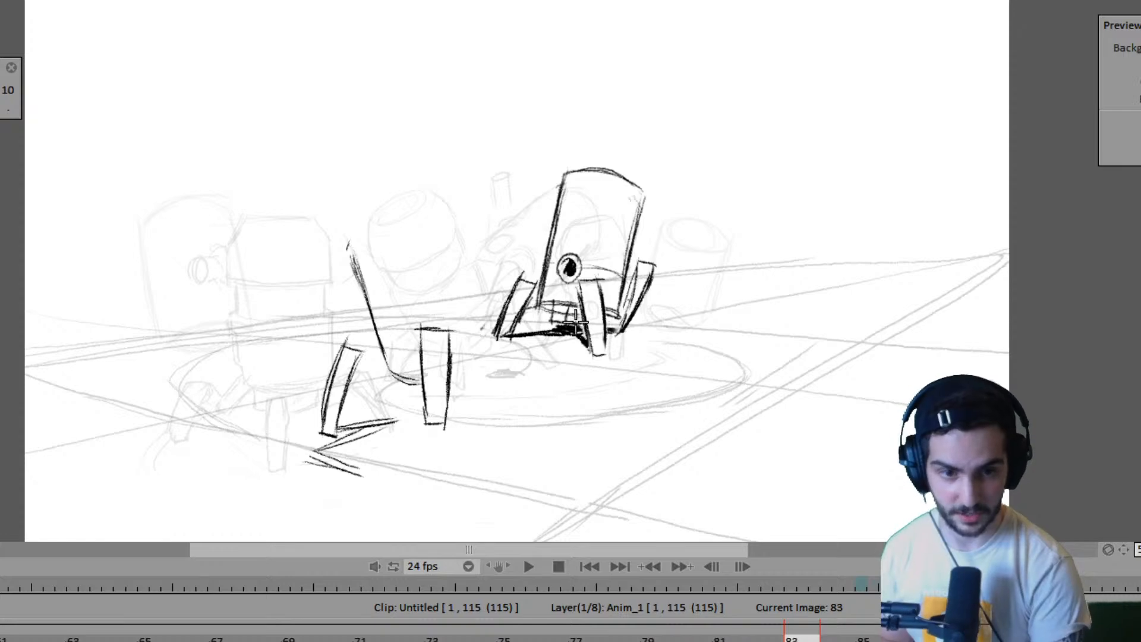
- Try a curved top edge for the near robot's body on frame 83 after flipping to the following drawing
key("Right")
key("Left")
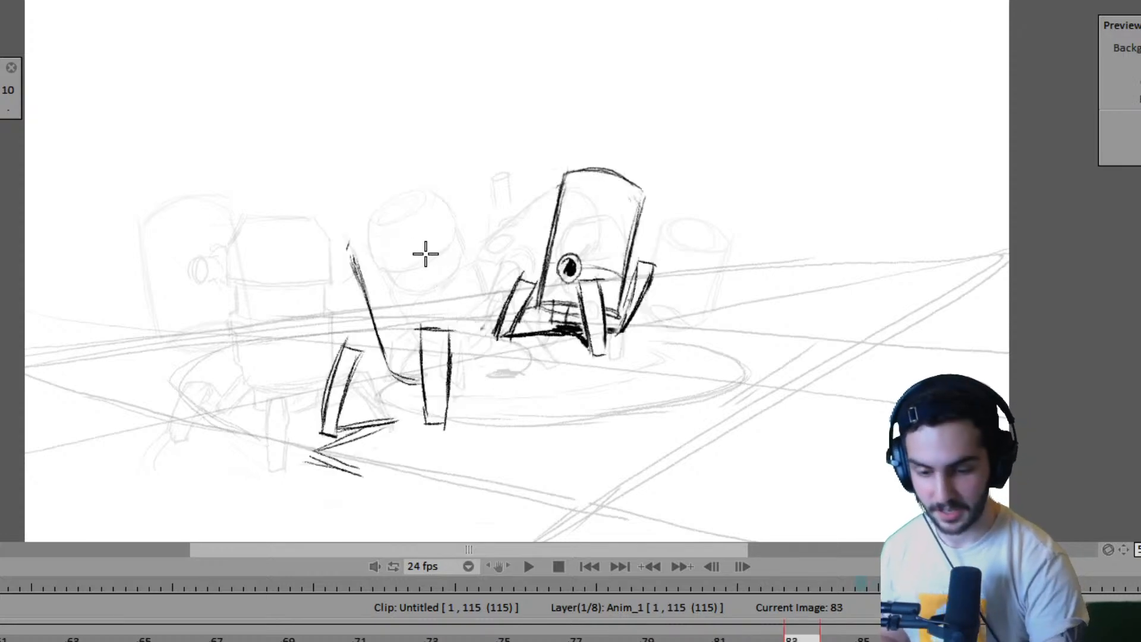
key("Right")
key("Left")
key("Right")
key("Left")
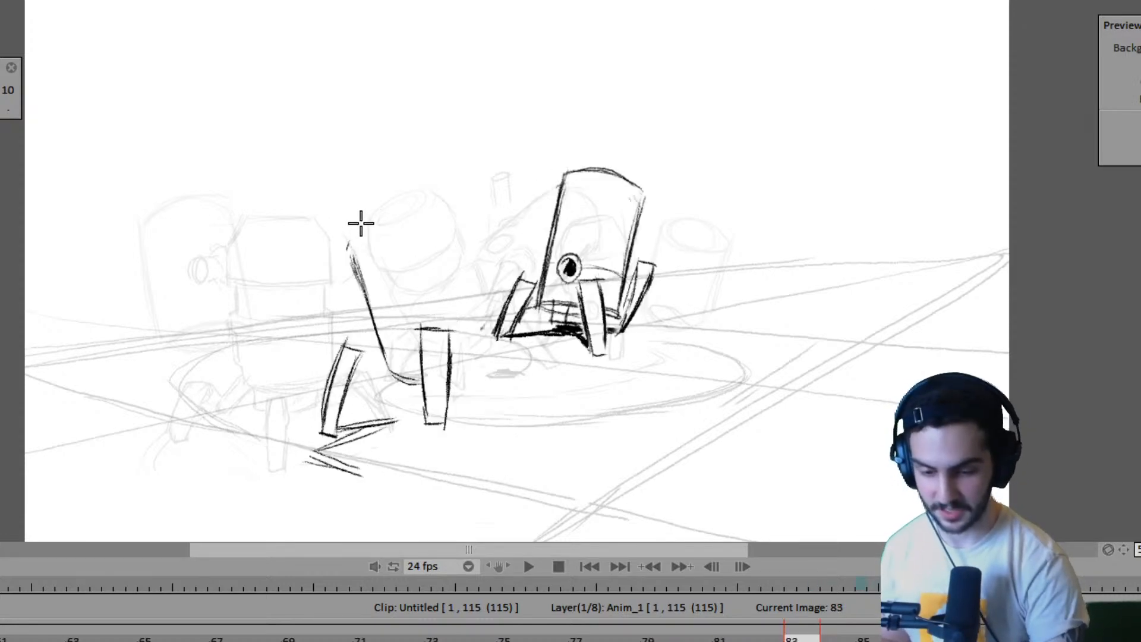
left_click_drag(347, 243, 428, 195)
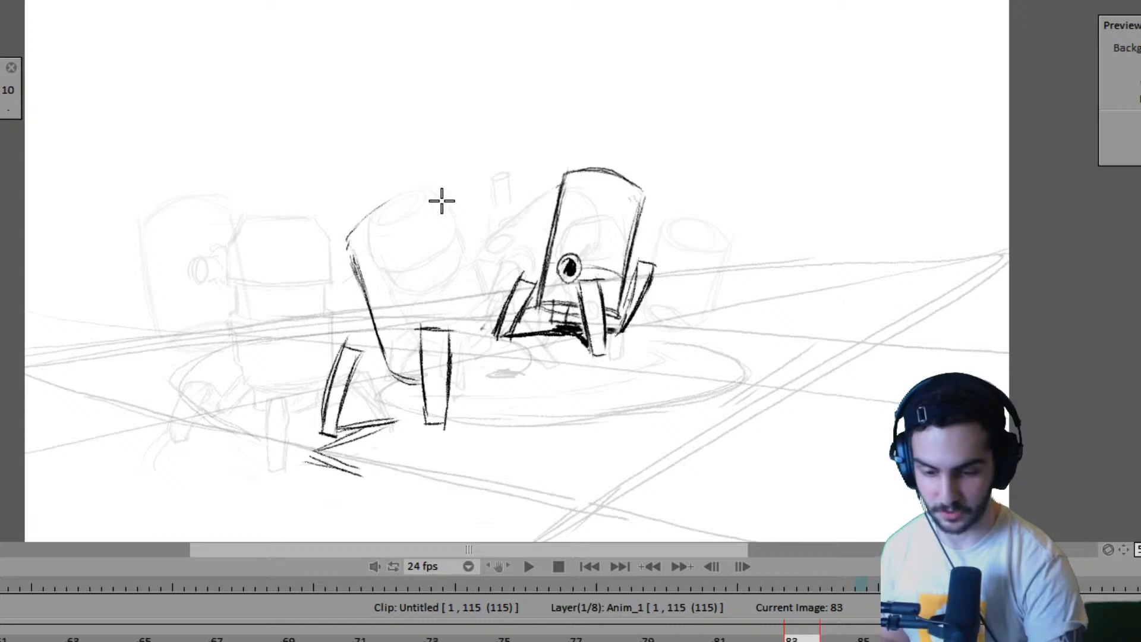
key("Left")
key("Right")
key("ctrl+z")
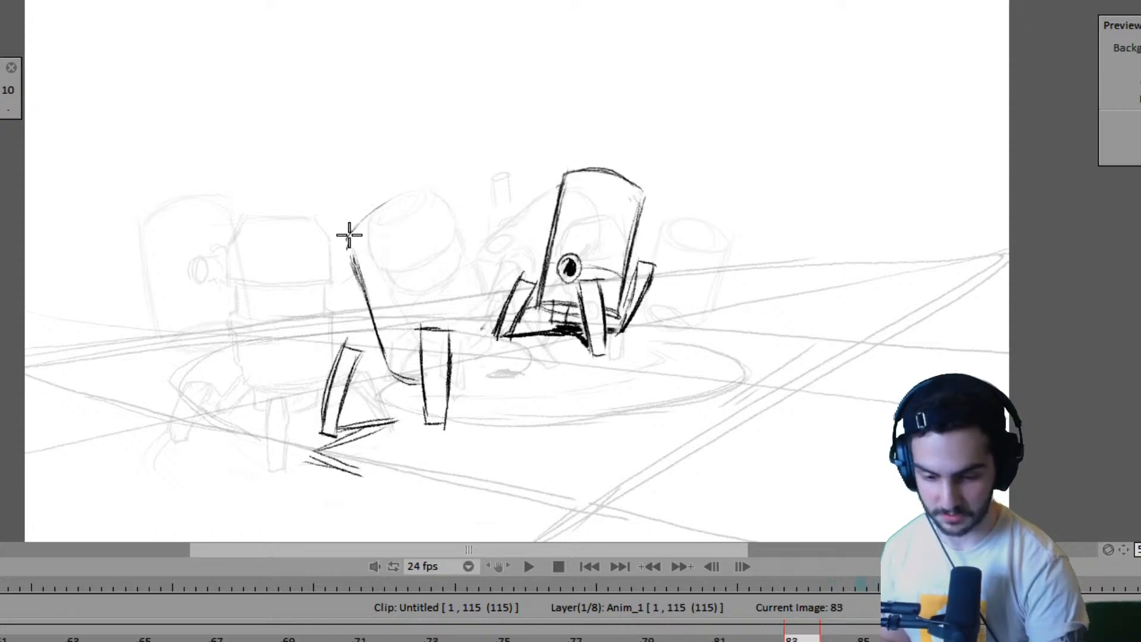
- Sketch an elliptical top rim for the near robot's body on frame 83 and strengthen the side line below it
key("Left")
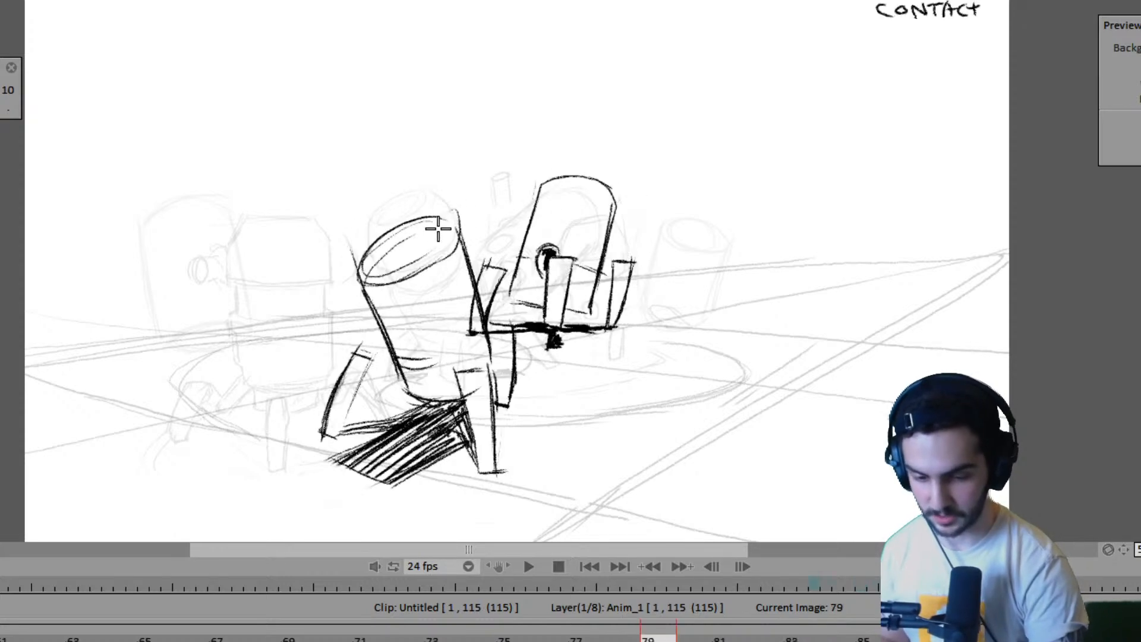
key("Right")
mouse_move(351, 262)
left_mouse_down()
mouse_move(407, 201)
mouse_move(437, 199)
left_mouse_up()
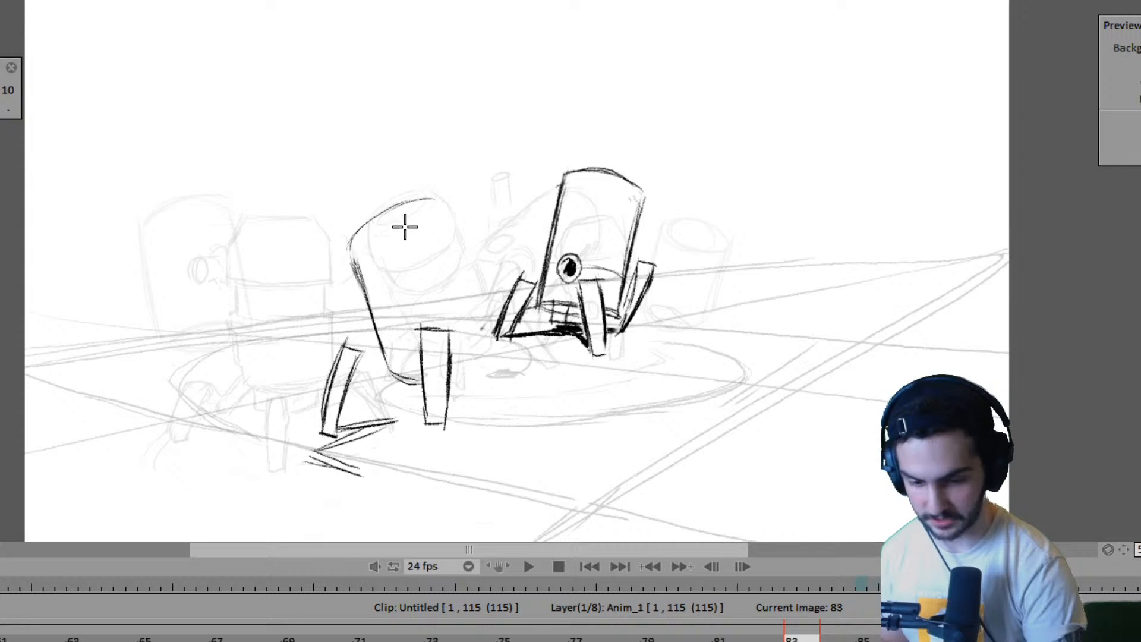
mouse_move(360, 253)
left_mouse_down()
mouse_move(443, 194)
mouse_move(443, 214)
mouse_move(392, 250)
mouse_move(443, 222)
left_mouse_up()
key("Left")
key("Right")
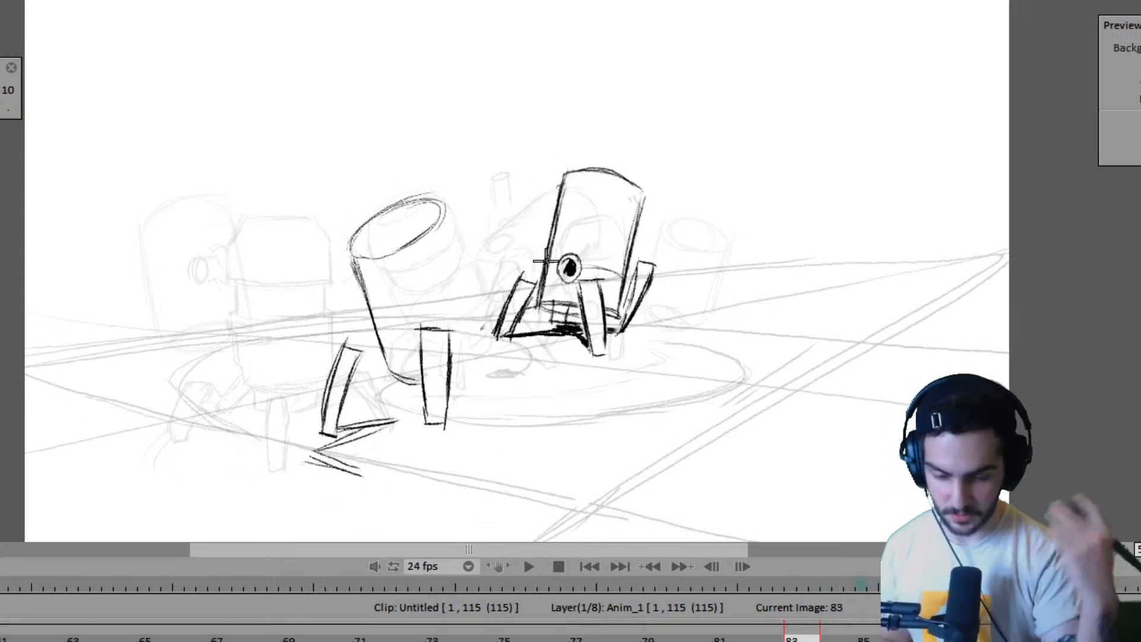
mouse_move(364, 272)
left_mouse_down()
mouse_move(374, 320)
mouse_move(350, 263)
mouse_move(390, 371)
left_mouse_up()
- Review the body against the earlier drawings and remove its top rim and side line from frame 83, keeping the base curve
key("Left")
key("Left")
key("Left")
key("Left")
key("Right")
key("Right")
key("Right")
key("Right")
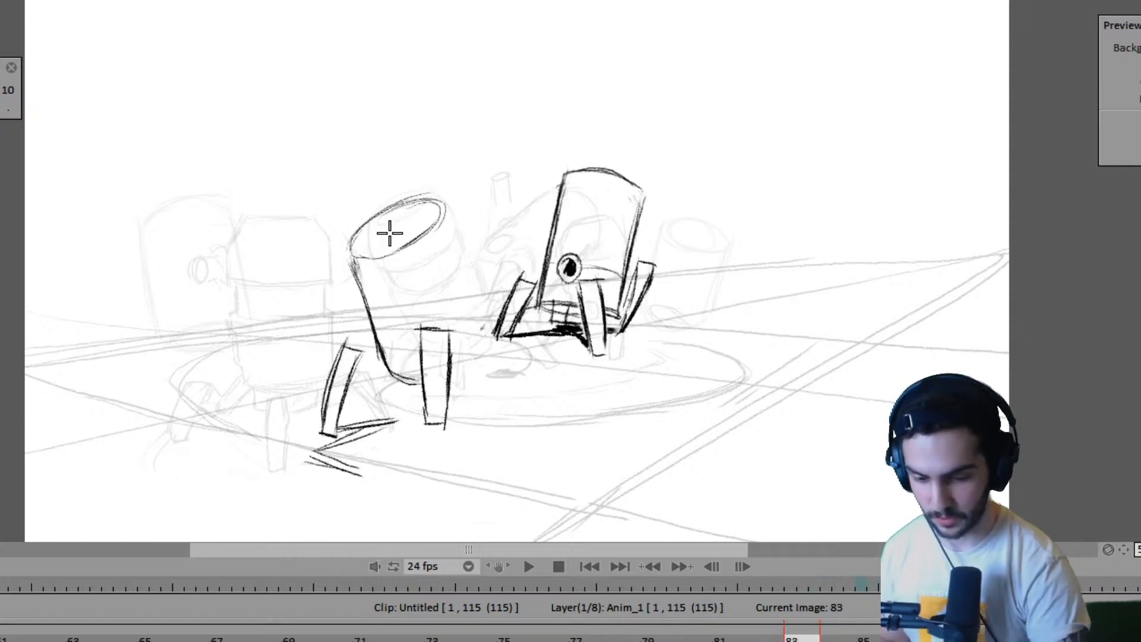
mouse_move(390, 243)
left_mouse_down()
mouse_move(367, 246)
mouse_move(427, 200)
mouse_move(392, 241)
mouse_move(350, 255)
mouse_move(389, 339)
left_mouse_up()
key("Left")
key("Left")
key("Left")
key("Left")
key("Right")
key("Right")
key("Right")
key("Right")
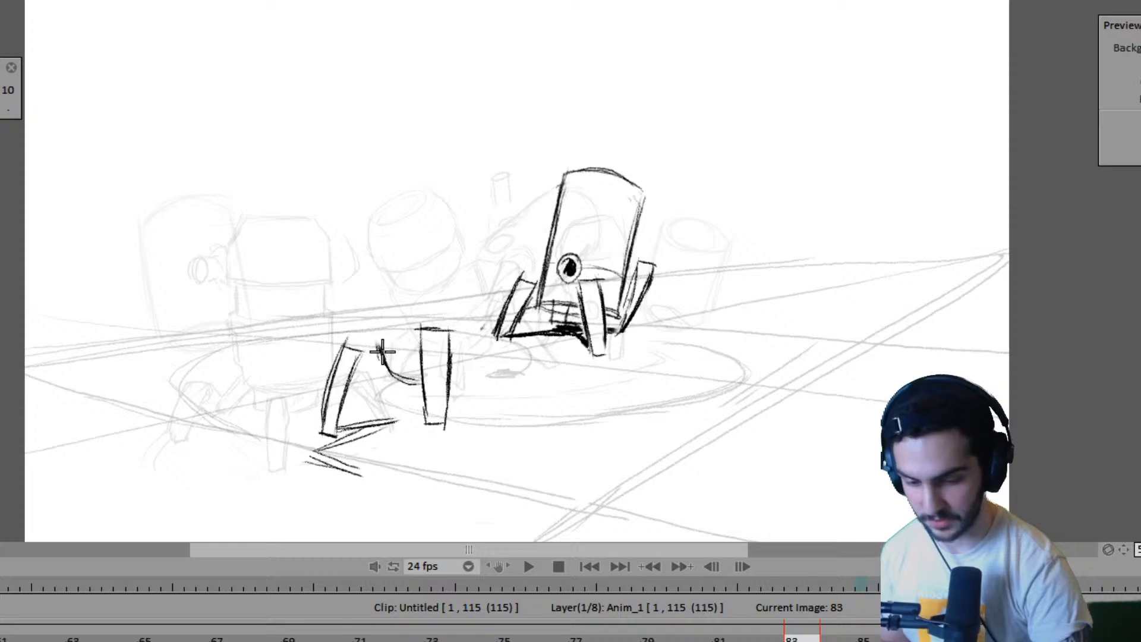
- Redraw the body's slanted side line above the trailing leg on frame 83, joining it to the base curve
key("Left")
key("Left")
key("Left")
key("Left")
key("Right")
key("Right")
key("Right")
key("Right")
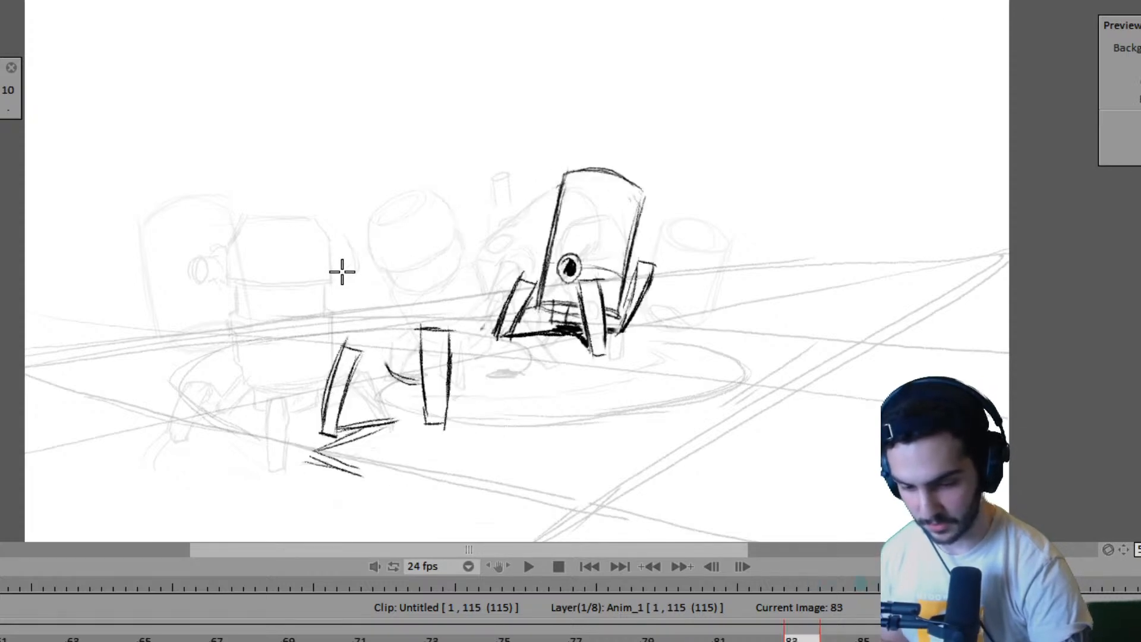
left_click_drag(344, 261, 366, 325)
left_click_drag(356, 283, 388, 367)
left_click_drag(362, 311, 389, 369)
- Sketch the body's opposite side line and its lower curve behind the raised leg, flipping through adjacent drawings to place it
key("Left")
key("Left")
key("Left")
key("Left")
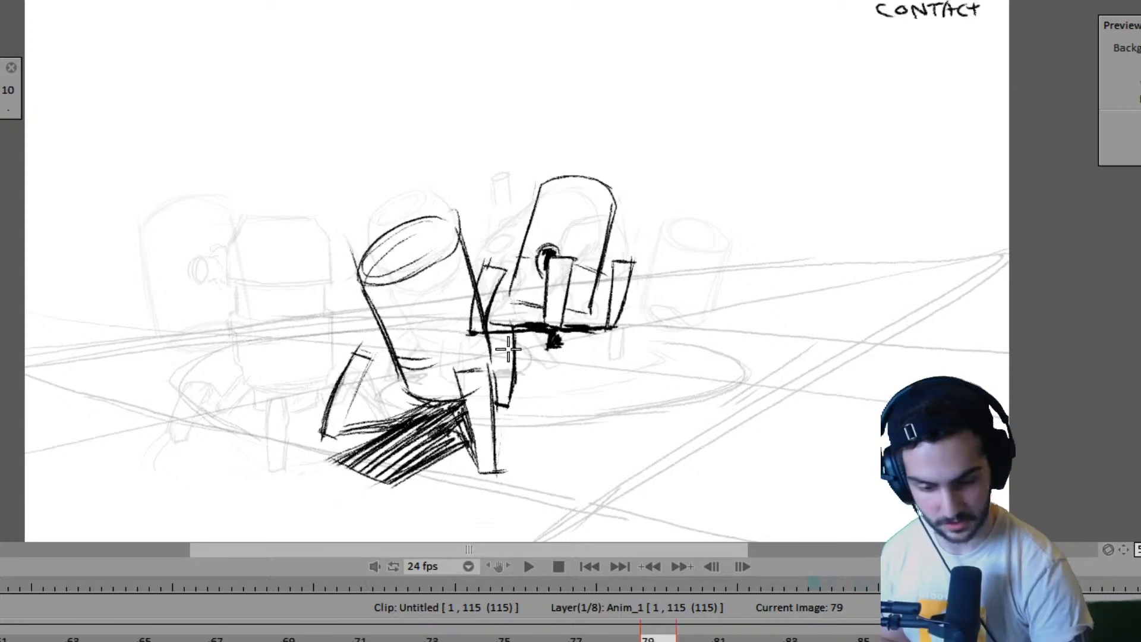
key("Right")
key("Right")
key("Right")
key("Right")
key("Left")
key("Left")
key("Left")
key("Left")
key("Right")
key("Right")
key("Right")
key("Right")
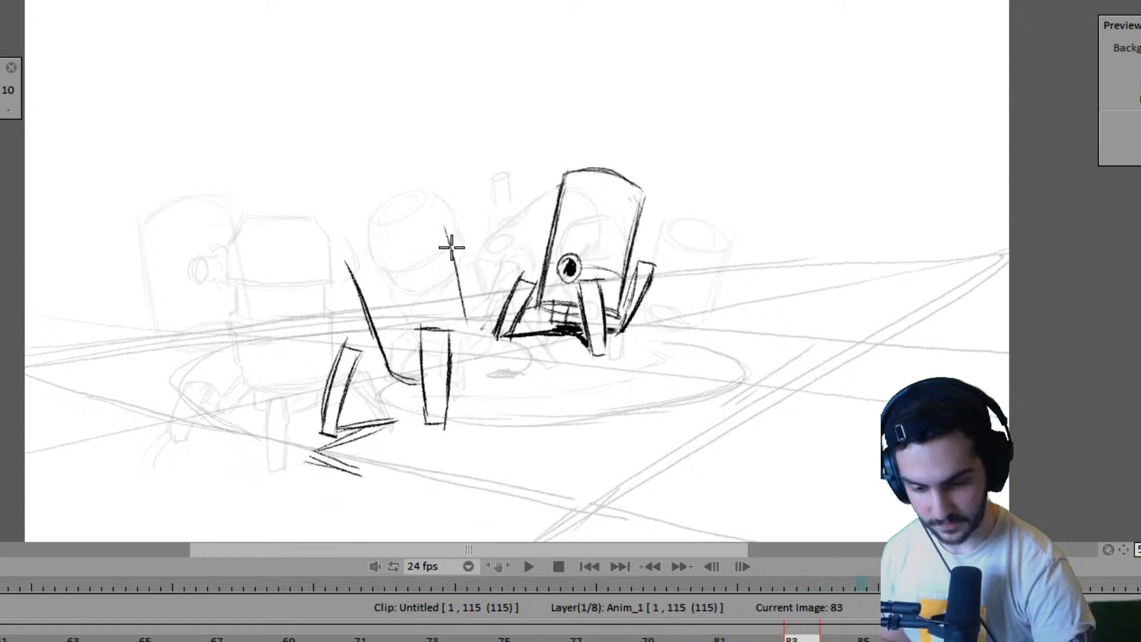
mouse_move(445, 228)
left_mouse_down()
mouse_move(476, 354)
mouse_move(468, 374)
mouse_move(469, 361)
mouse_move(485, 361)
mouse_move(459, 372)
left_mouse_up()
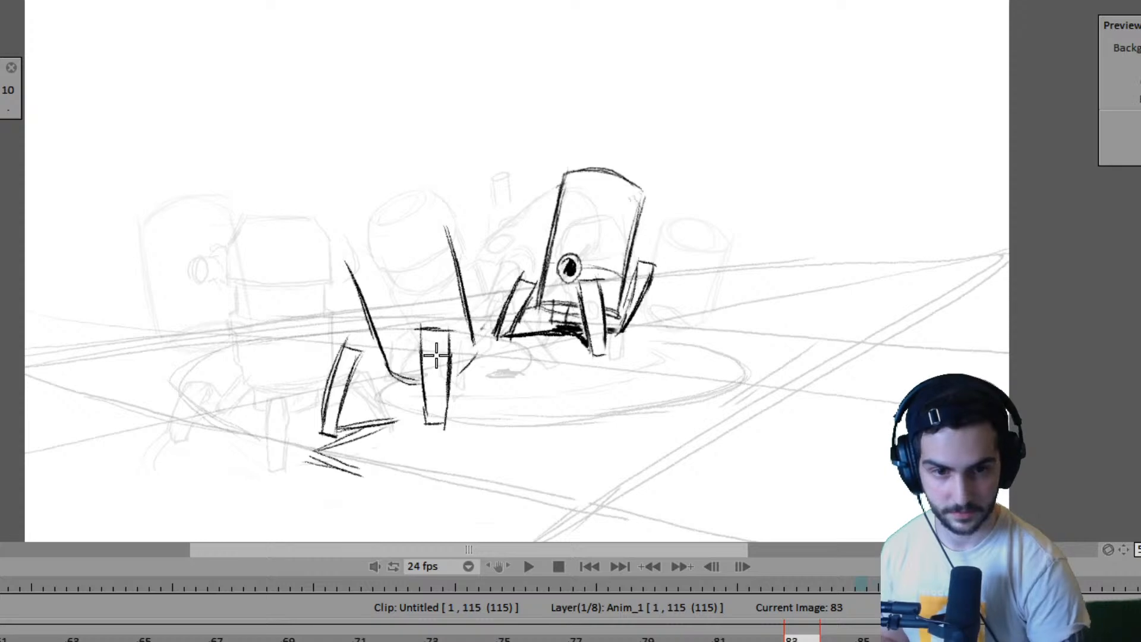
- Hatch the ground shadow between the near robot's trailing leg and raised leg on frame 83, comparing with the frame 79 contact pose
key("Left")
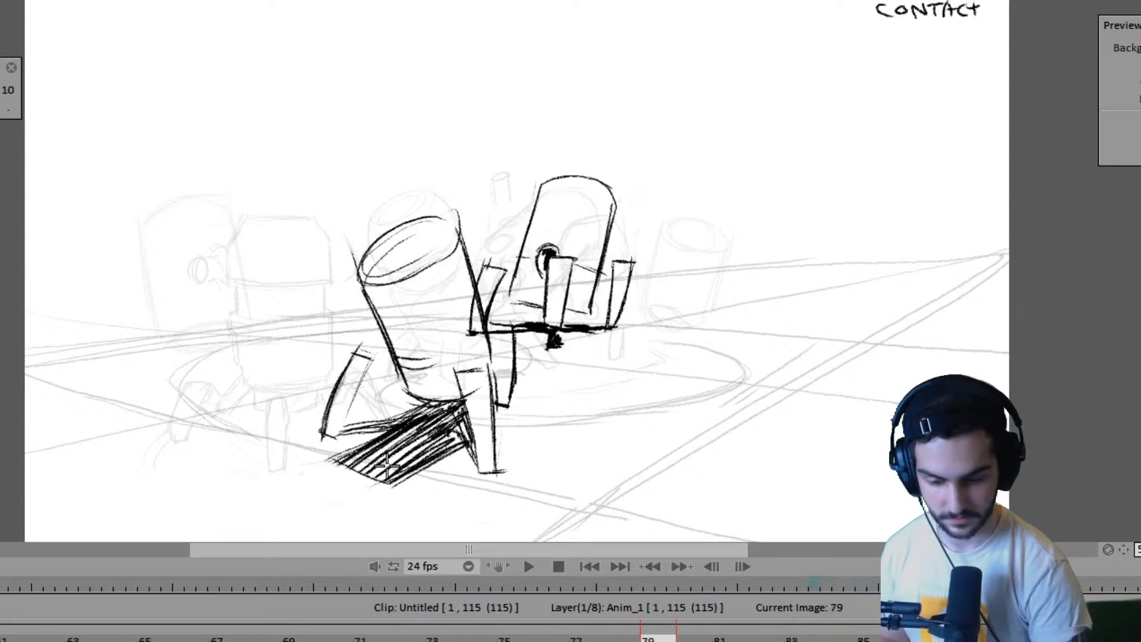
key("Right")
mouse_move(311, 450)
left_mouse_down()
mouse_move(392, 416)
mouse_move(335, 450)
mouse_move(400, 433)
left_mouse_up()
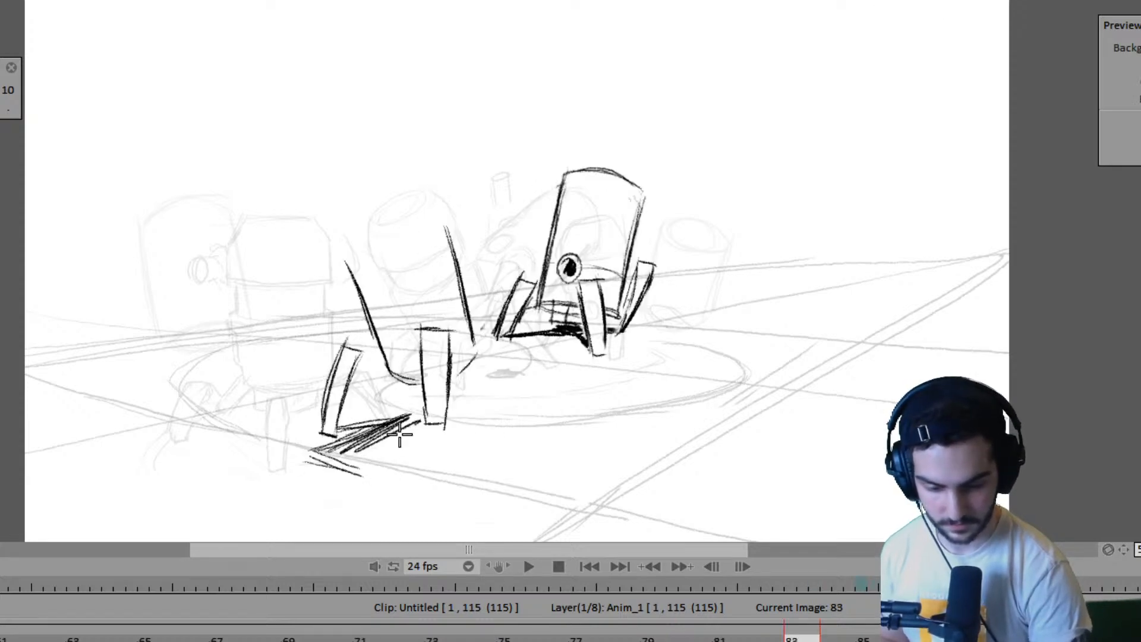
mouse_move(347, 472)
left_mouse_down()
mouse_move(410, 436)
mouse_move(333, 466)
mouse_move(393, 443)
left_mouse_up()
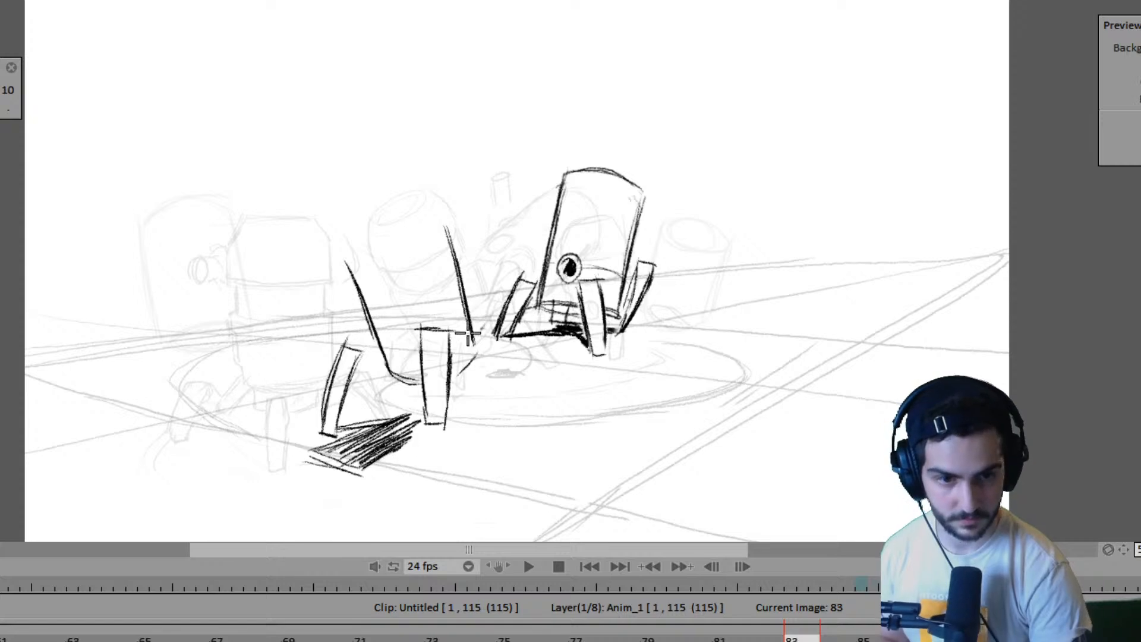
key("Left")
key("Right")
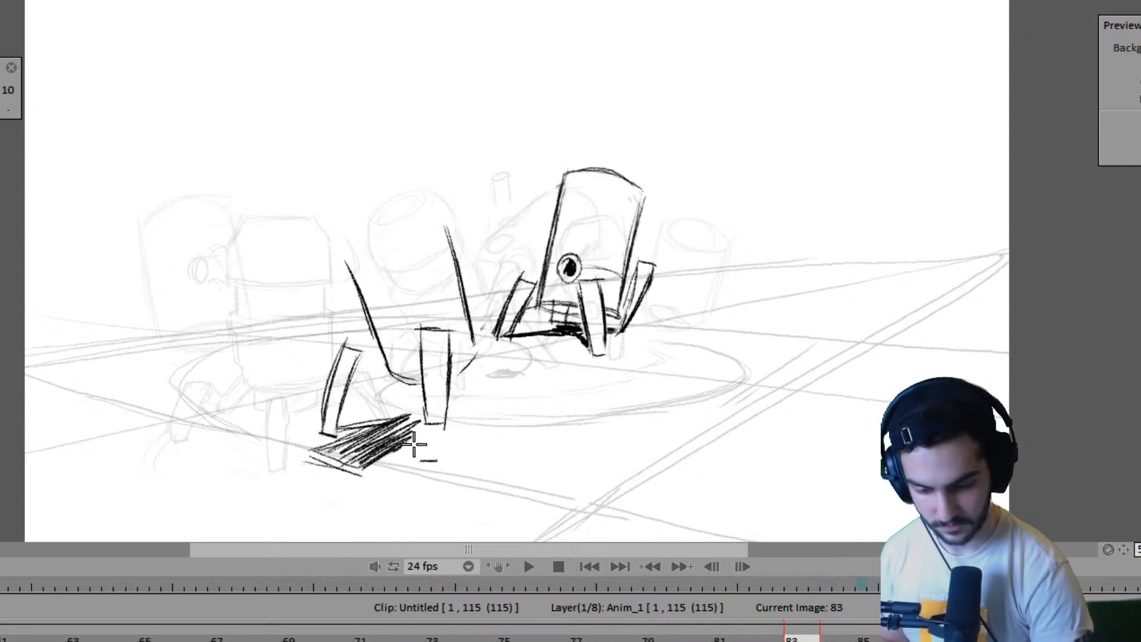
- Shade a small shadow patch beneath the near robot's raised leg on frame 83 and darken the main shadow's upper edge
left_click_drag(418, 455, 430, 426)
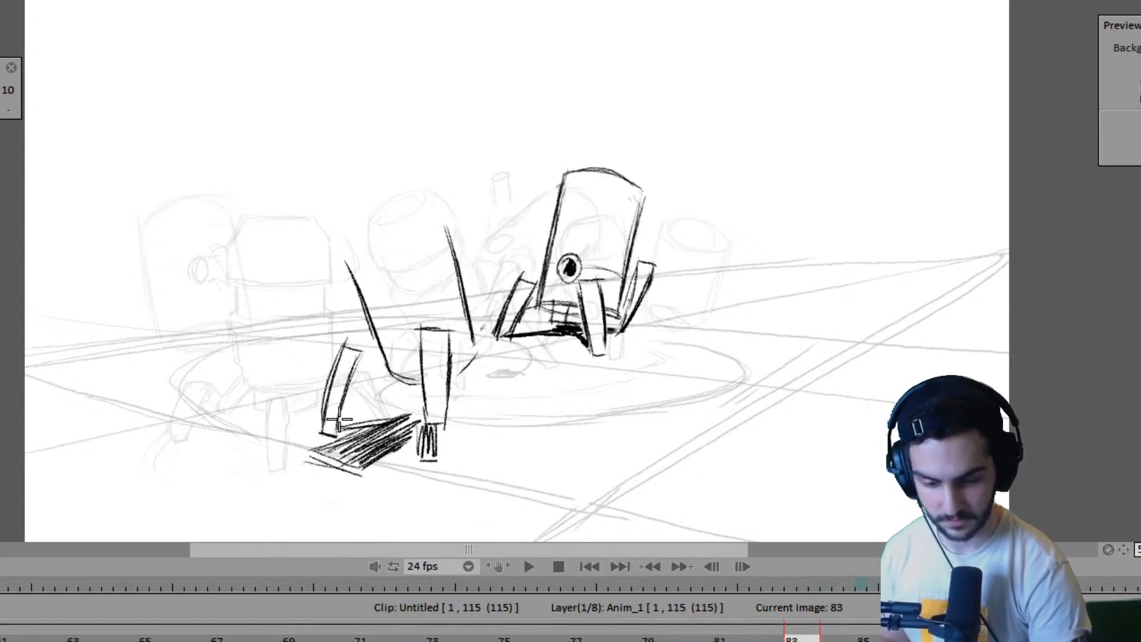
left_click_drag(339, 420, 413, 407)
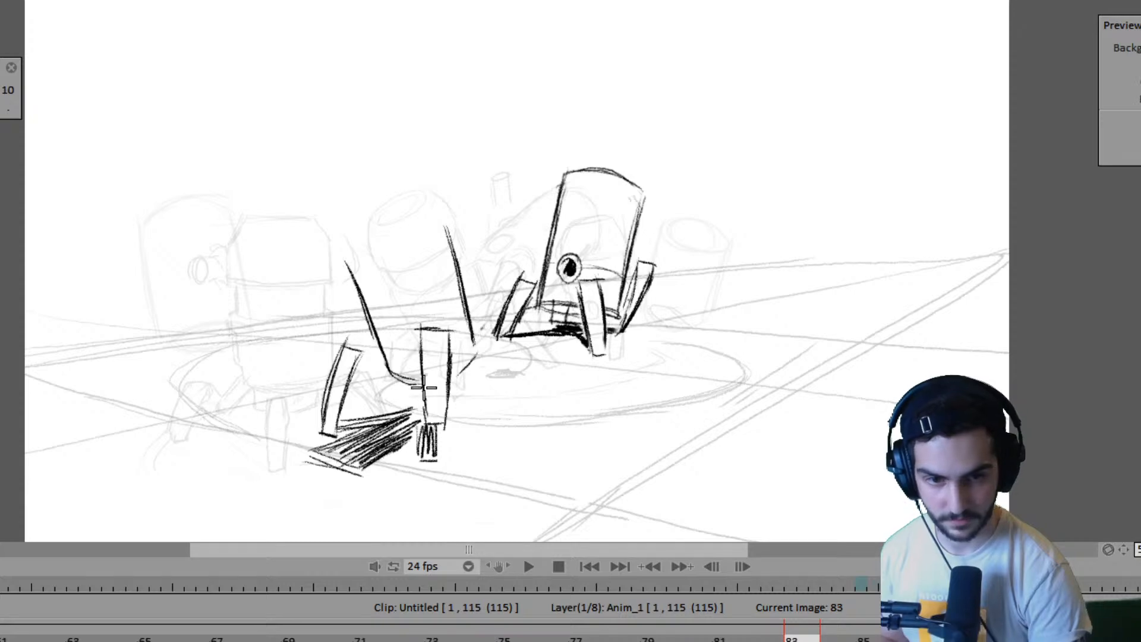
key("Left")
key("Right")
mouse_move(348, 429)
left_mouse_down()
mouse_move(411, 406)
mouse_move(414, 419)
left_mouse_up()
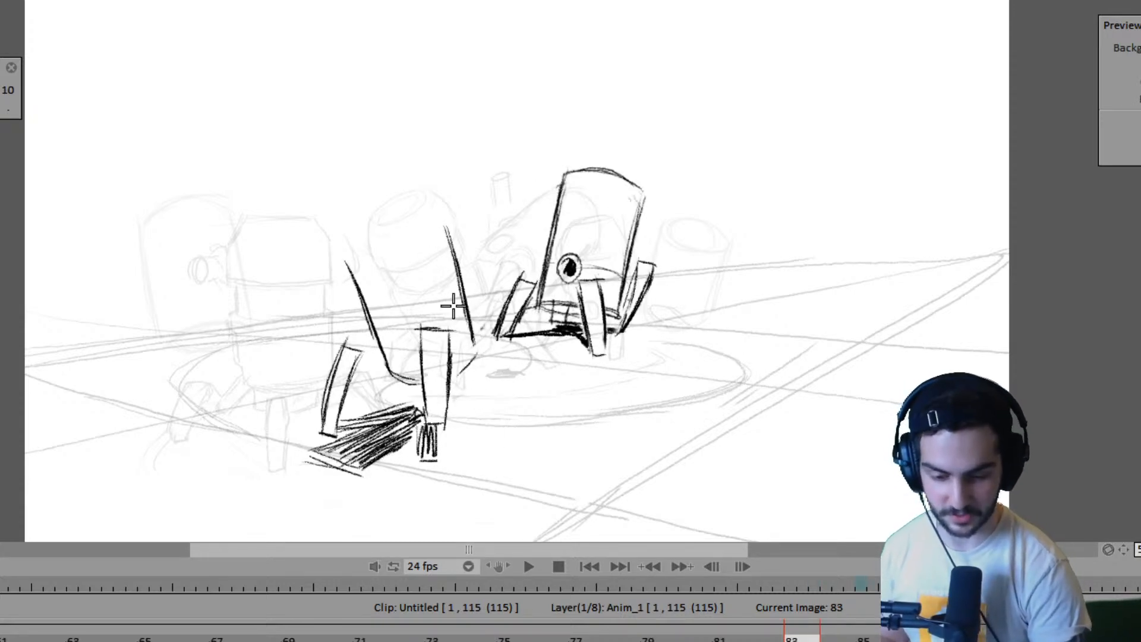
- Draw the elliptical top rim joining the near robot's two side lines on frame 83 and check it against the neighbouring drawings
left_click_drag(344, 246, 416, 209)
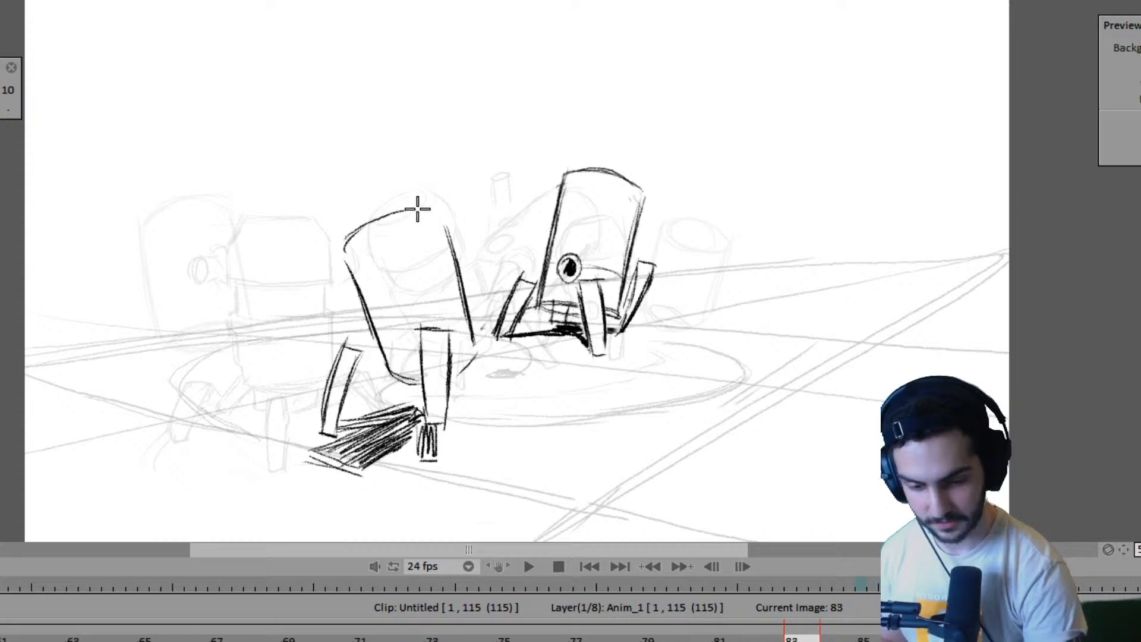
mouse_move(346, 252)
left_mouse_down()
mouse_move(435, 228)
mouse_move(394, 219)
mouse_move(362, 229)
mouse_move(428, 203)
mouse_move(377, 218)
mouse_move(419, 227)
mouse_move(430, 205)
mouse_move(438, 228)
left_mouse_up()
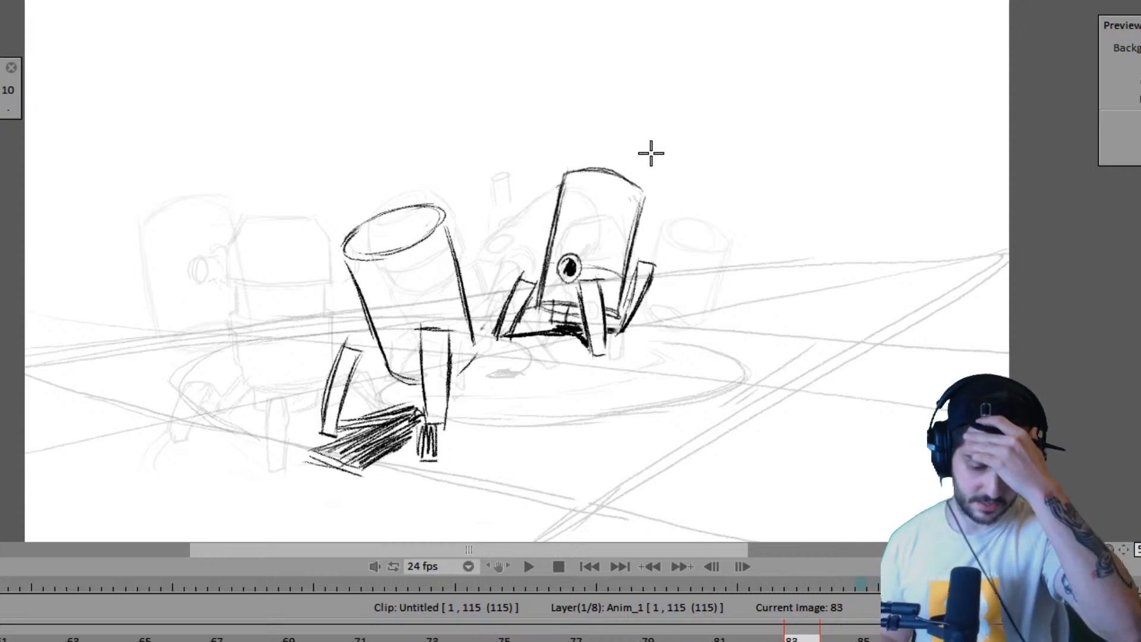
key("Right")
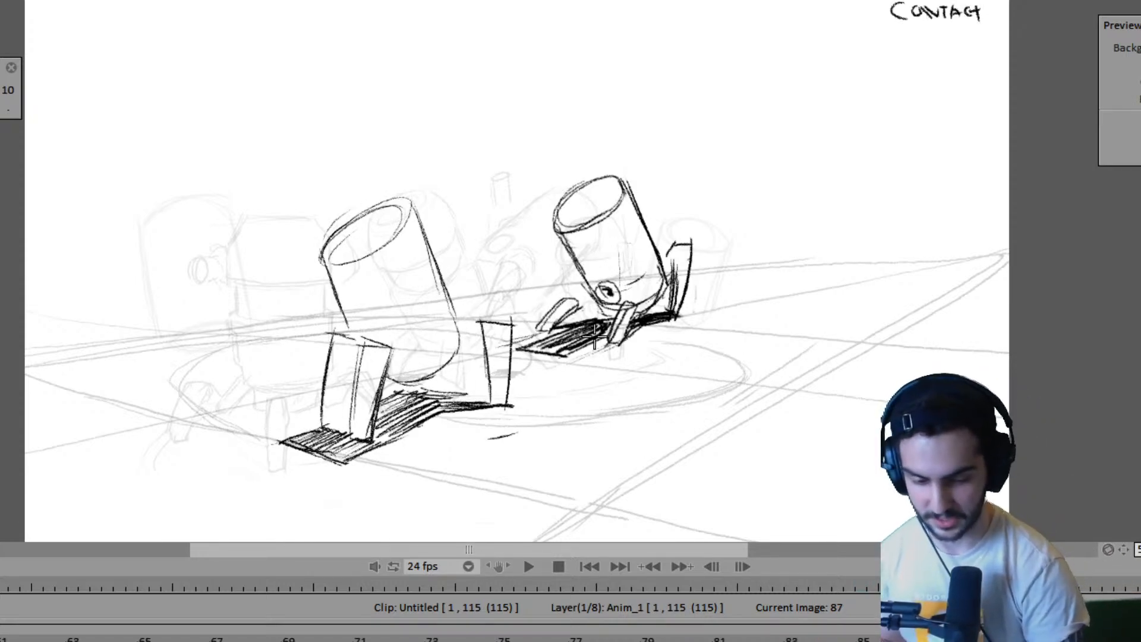
key("Right")
key("Left")
key("Left")
key("Left")
key("Right")
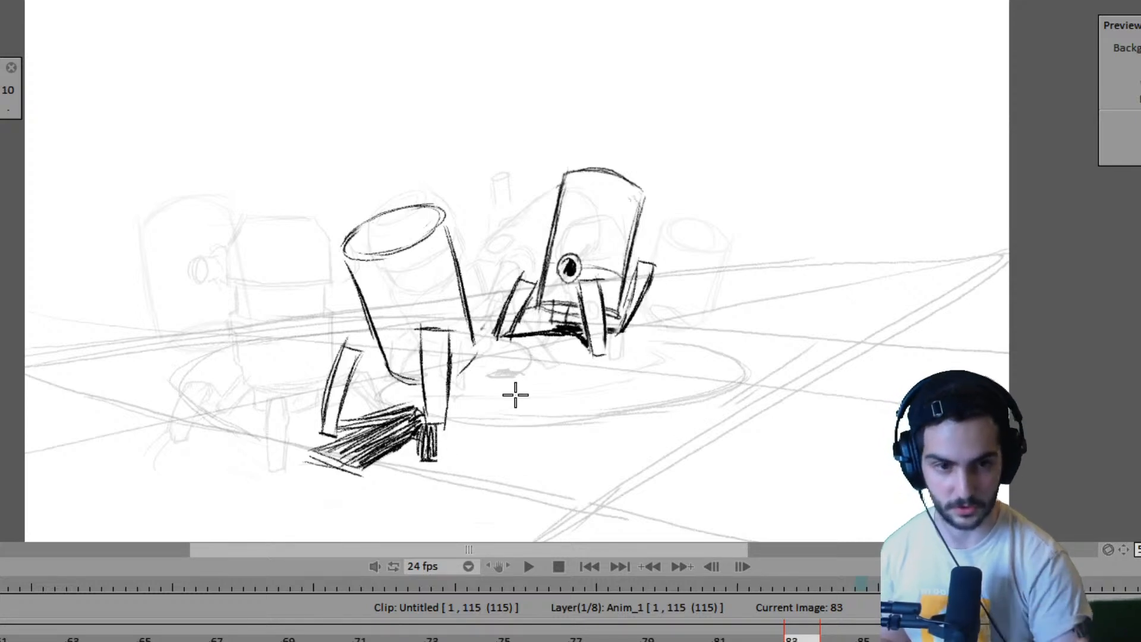
- Flip through the drawings between frames 61 and 83 to examine how both robots' walk poses progress
key("Left")
key("Left")
key("Left")
key("Left")
key("Left")
key("Left")
key("Left")
key("Left")
key("Left")
key("Left")
key("Left")
key("Left")
key("Left")
key("Left")
key("Left")
key("Left")
key("Left")
key("Left")
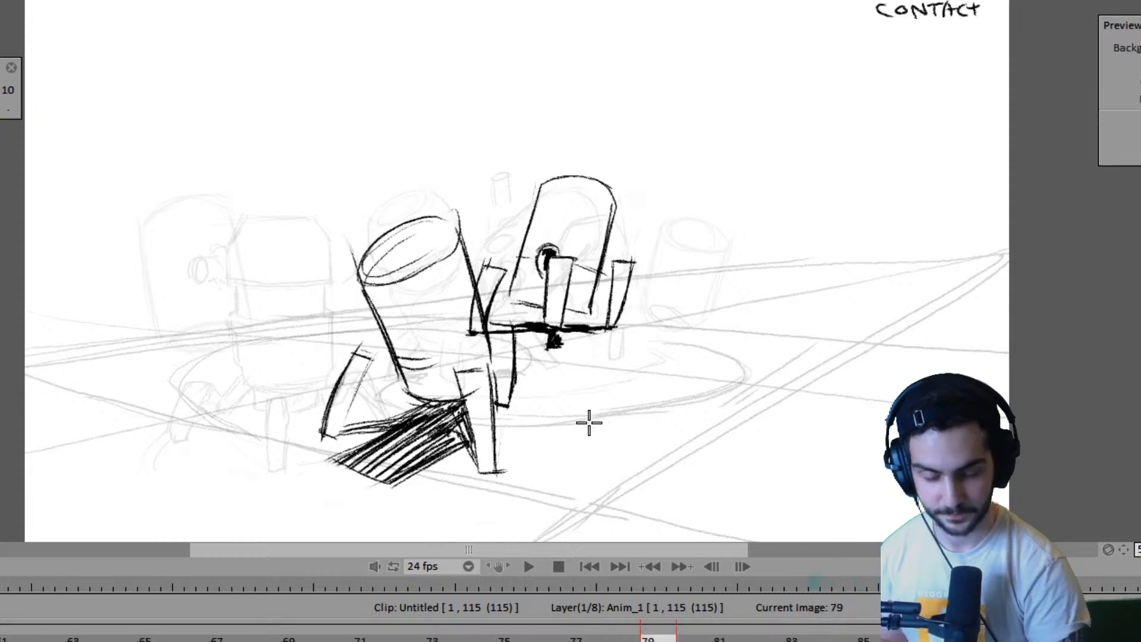
key("Right")
key("Right")
key("Right")
key("Right")
key("Right")
key("Right")
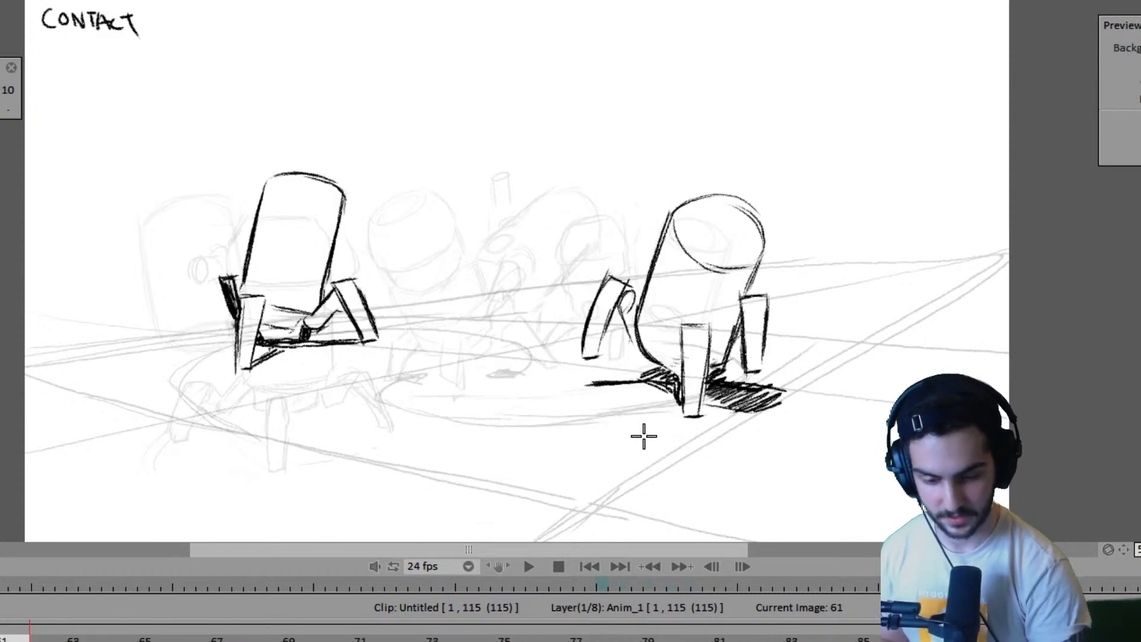
key("Right")
key("Right")
key("Right")
key("Right")
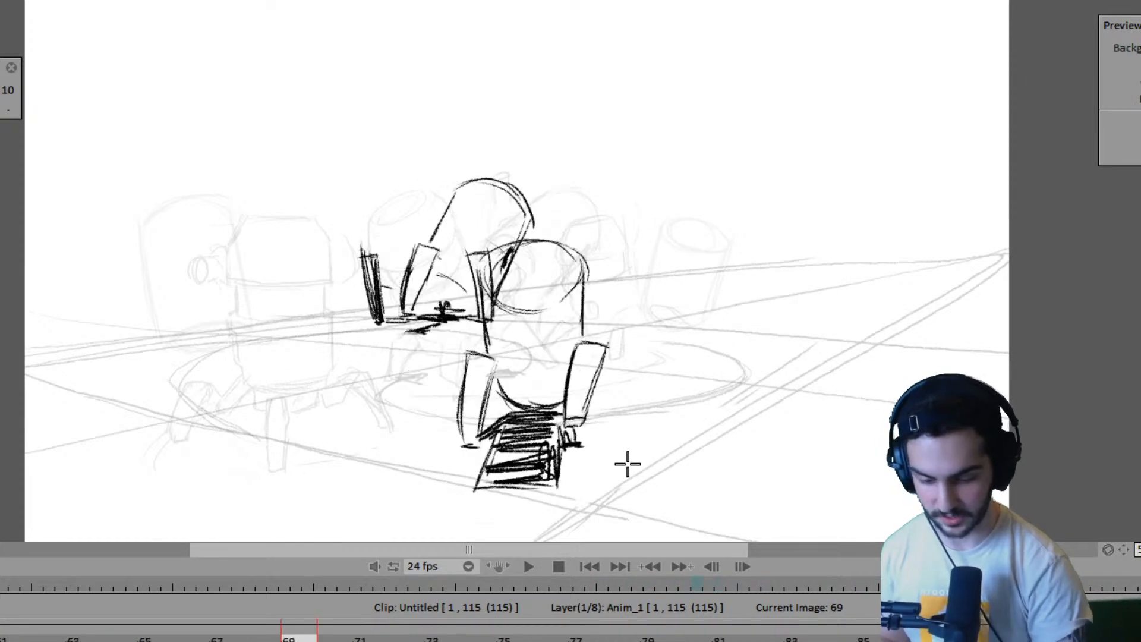
key("Left")
key("Left")
key("Left")
key("Left")
key("Left")
key("Left")
key("Left")
key("Left")
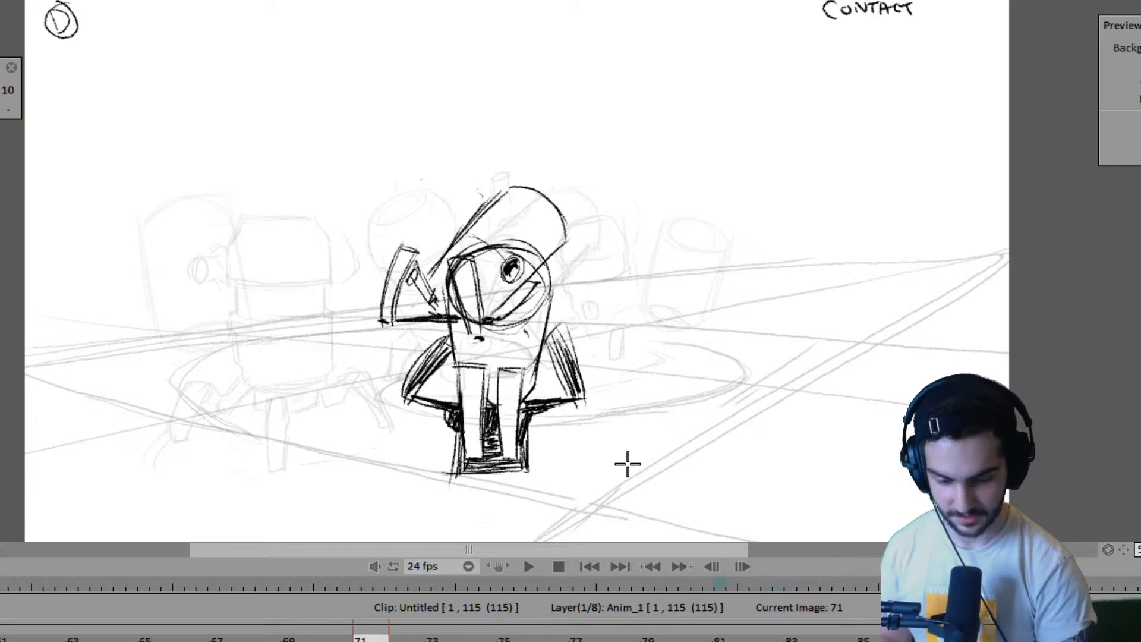
- Fill in the hatching of the near robot's ground shadow on frame 69
key("Right")
key("Right")
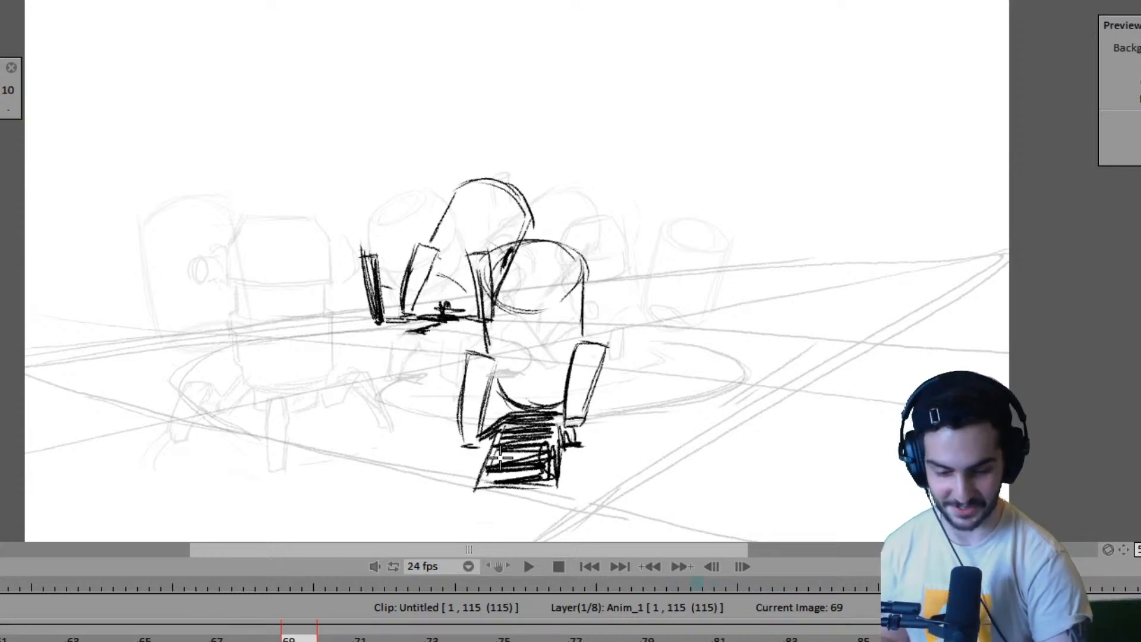
mouse_move(545, 456)
left_mouse_down()
mouse_move(495, 447)
mouse_move(562, 441)
mouse_move(496, 450)
mouse_move(554, 454)
mouse_move(521, 464)
mouse_move(517, 488)
left_mouse_up()
left_click_drag(582, 416, 649, 428)
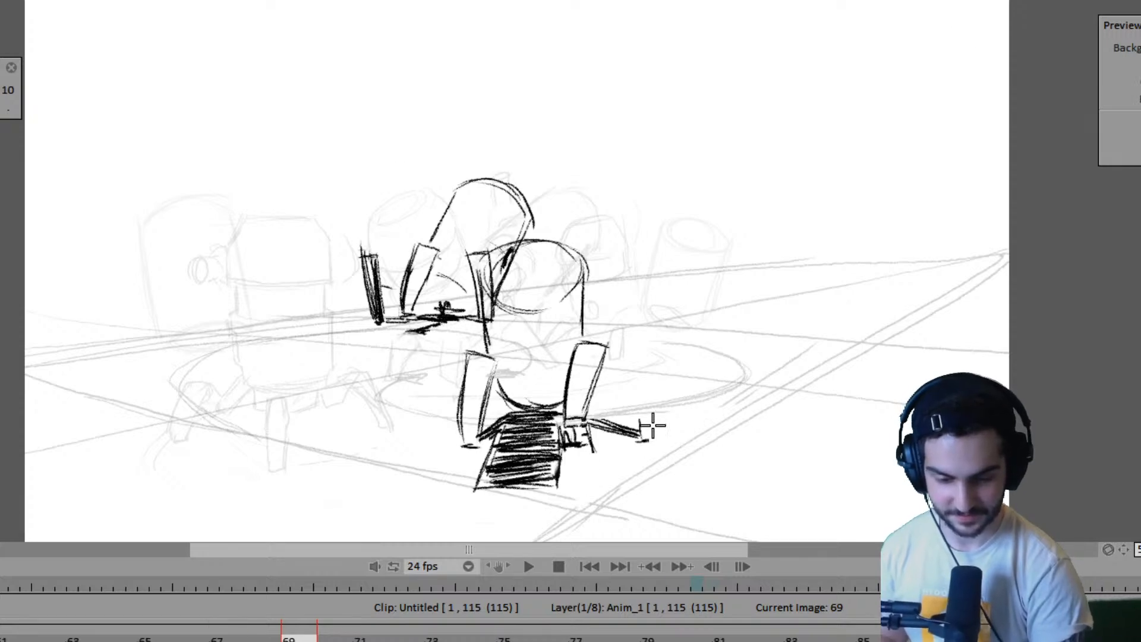
- Flip back and forth around frames 67 to 71 to compare the near robot's body, legs and shadow
key("Right")
key("Right")
key("Right")
key("Right")
key("Left")
key("Left")
key("Left")
key("Left")
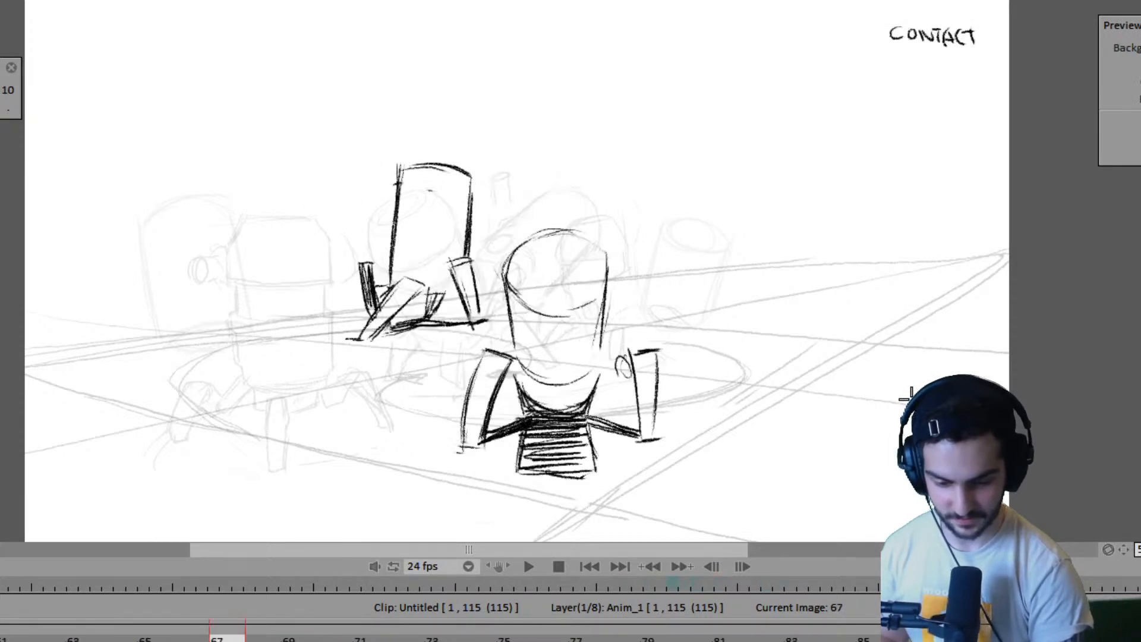
key("Right")
key("Right")
key("Right")
key("Right")
key("Left")
key("Left")
key("Right")
key("Right")
key("Left")
key("Left")
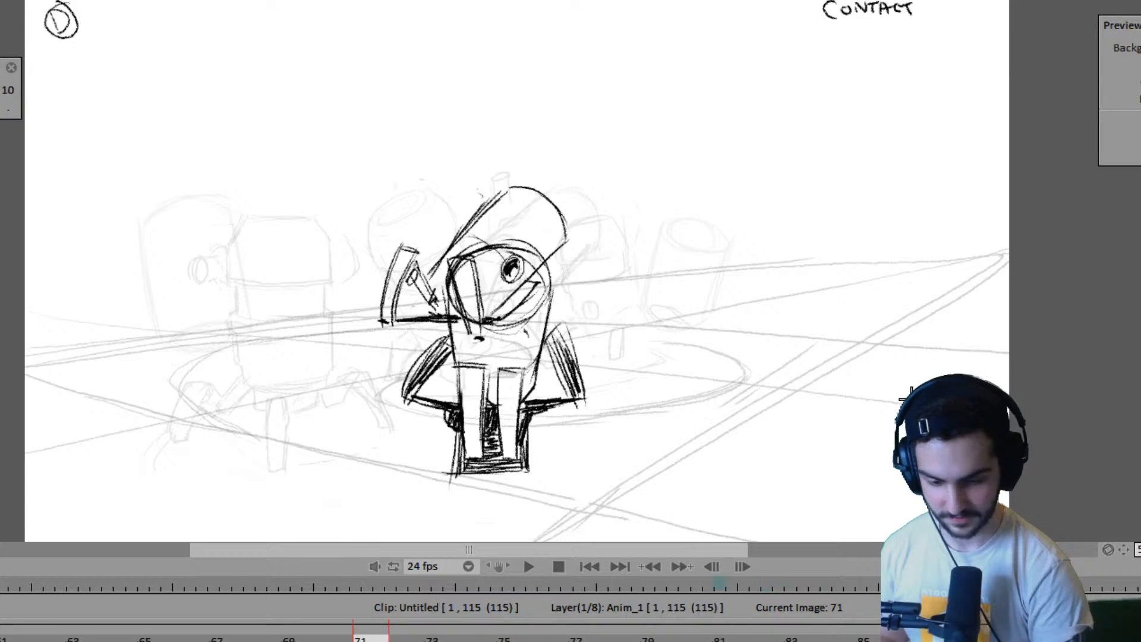
- Redraw the near robot's circular top rim on frame 71 as a flatter ellipse and compare it with the earlier drawings
mouse_move(476, 314)
left_mouse_down()
mouse_move(488, 252)
mouse_move(511, 321)
left_mouse_up()
mouse_move(498, 244)
left_mouse_down()
mouse_move(537, 257)
mouse_move(466, 252)
mouse_move(468, 307)
mouse_move(528, 253)
mouse_move(512, 237)
mouse_move(533, 268)
mouse_move(459, 291)
mouse_move(479, 298)
mouse_move(539, 262)
mouse_move(506, 306)
mouse_move(543, 295)
left_mouse_up()
key("Left")
key("Left")
key("Left")
key("Left")
key("Left")
key("Left")
key("Left")
key("Left")
key("Left")
key("Left")
key("Left")
key("Left")
key("Left")
key("Left")
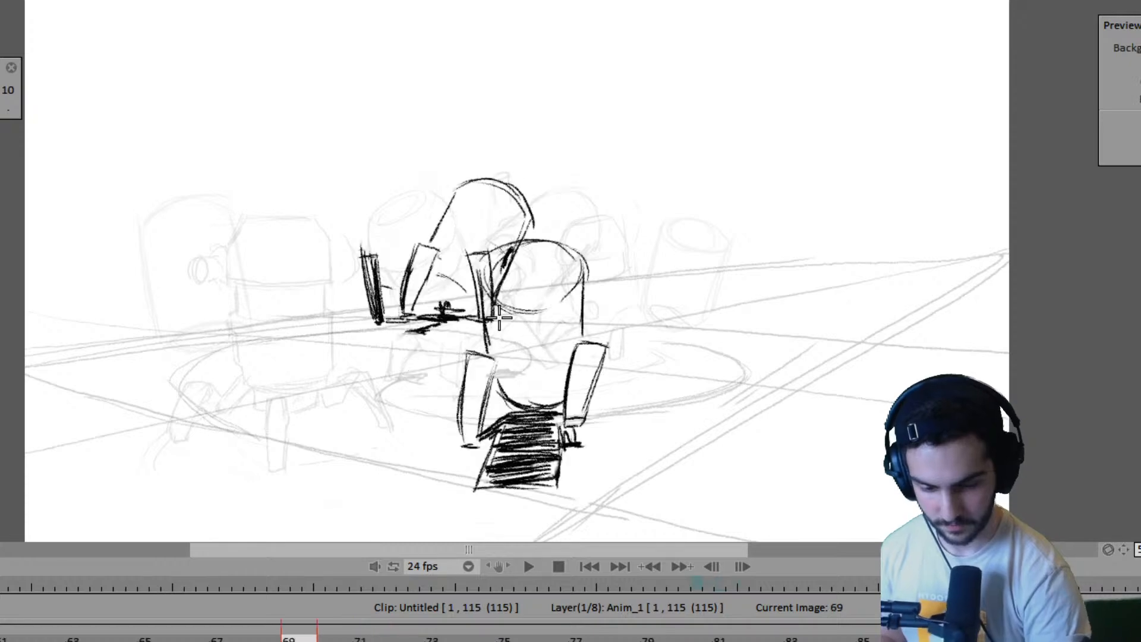
- Compare frame 75, where the near robot is missing, with its contact poses on frames 71 and 79
key("Right")
key("Right")
key("Right")
key("Right")
key("Right")
key("Right")
key("Right")
key("Right")
key("Right")
key("Right")
key("Right")
key("Right")
key("Right")
key("Right")
key("Right")
key("Right")
key("Right")
key("Right")
key("Right")
key("Right")
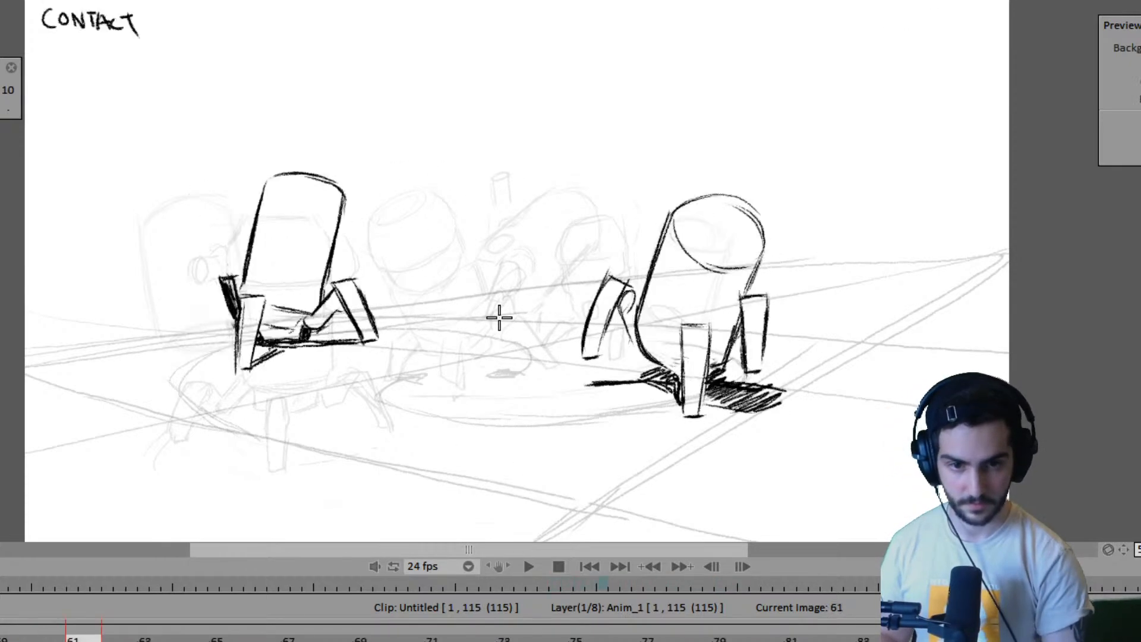
key("Left")
key("Left")
key("Left")
key("Left")
key("Left")
key("Left")
key("Left")
key("Left")
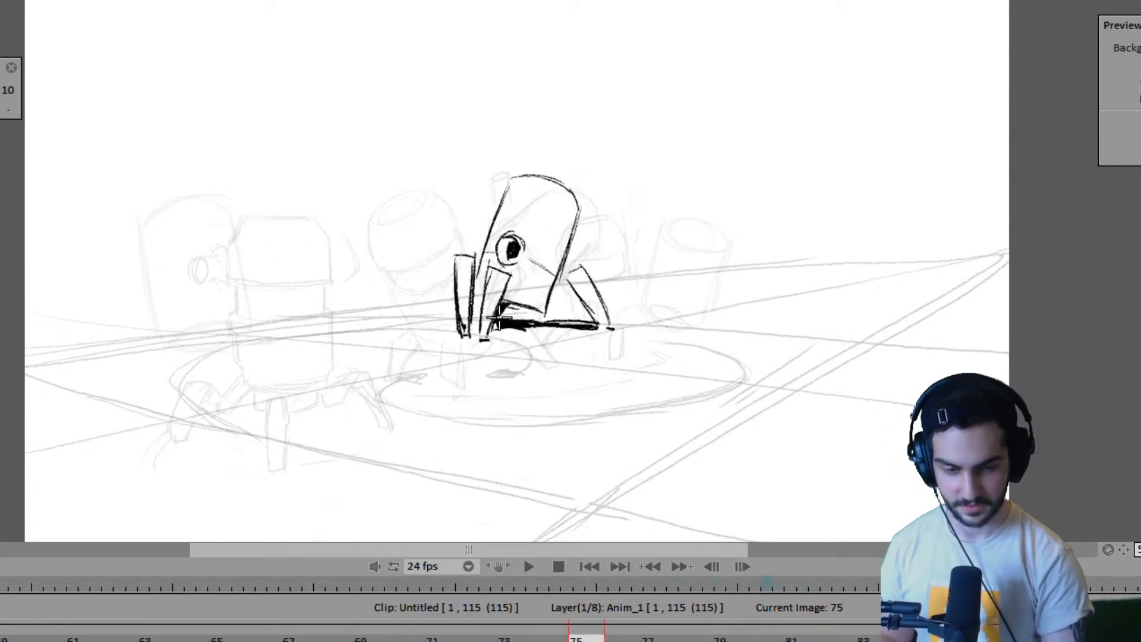
key("Right")
key("Right")
key("Right")
key("Right")
key("Right")
key("Right")
key("Right")
key("Right")
key("Left")
key("Left")
key("Left")
key("Left")
key("Left")
key("Left")
key("Left")
key("Left")
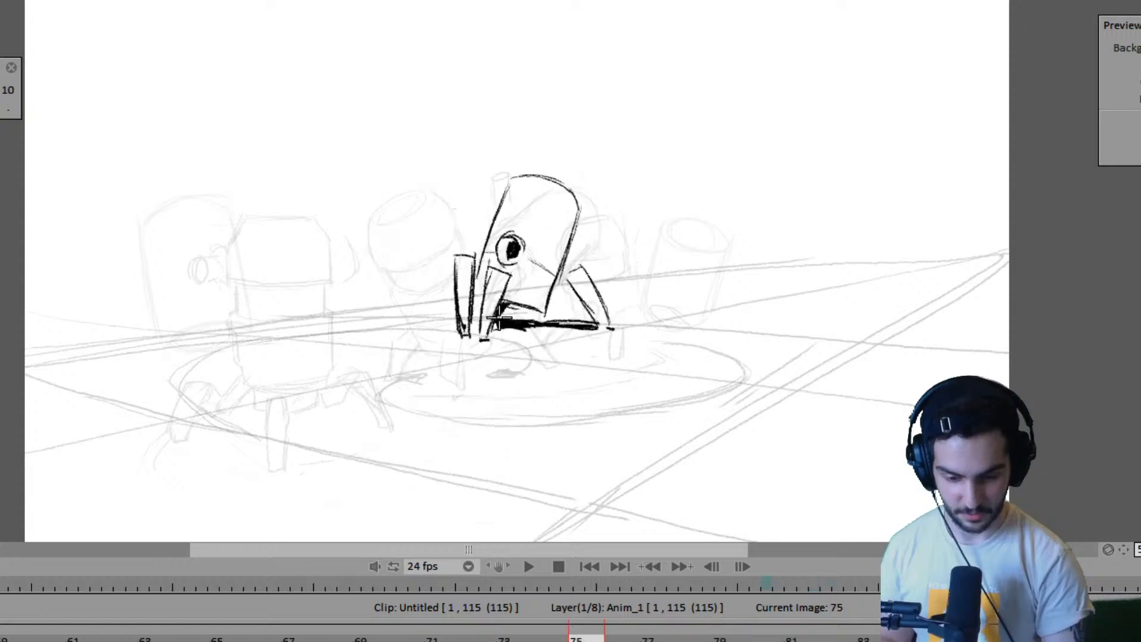
key("Right")
key("Right")
key("Left")
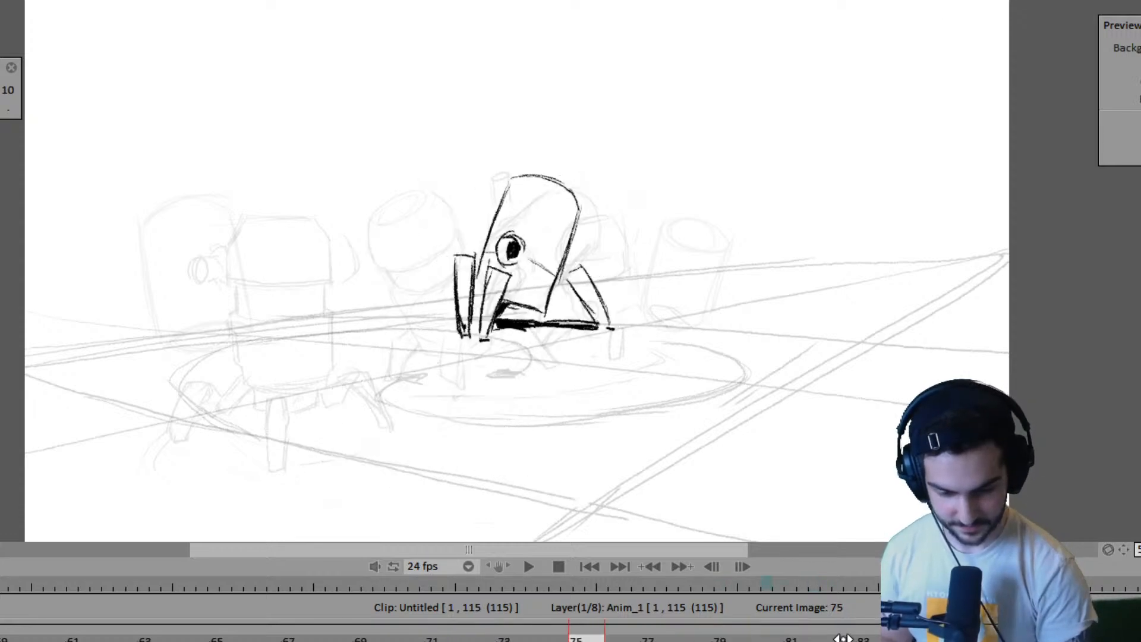
key("Left")
key("Right")
key("Left")
key("Right")
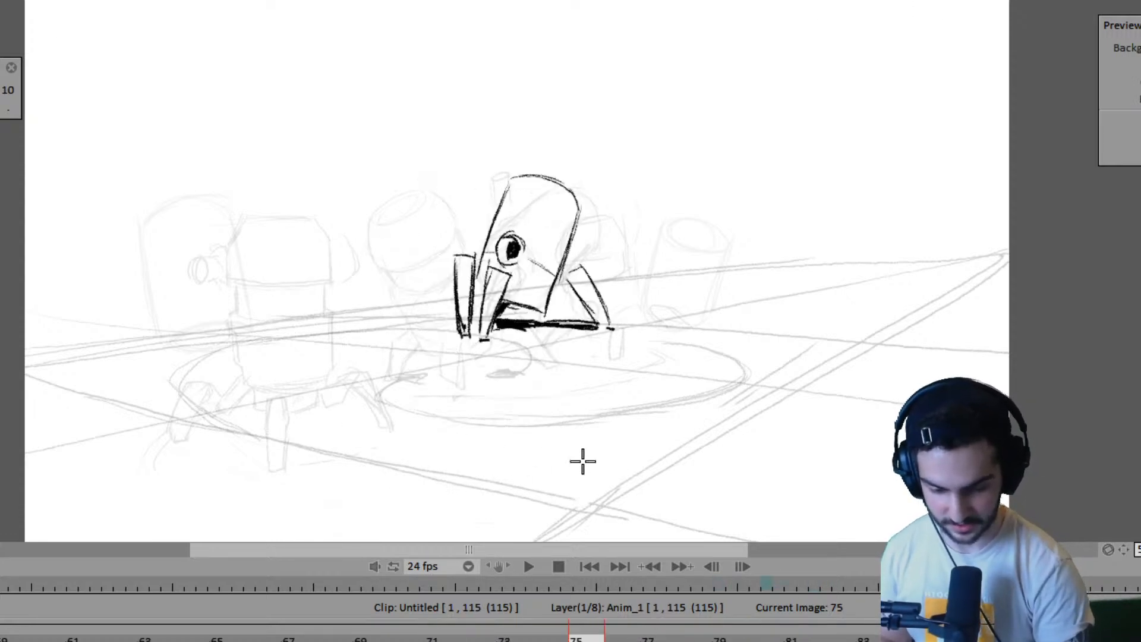
key("Right")
key("Left")
key("Left")
key("Right")
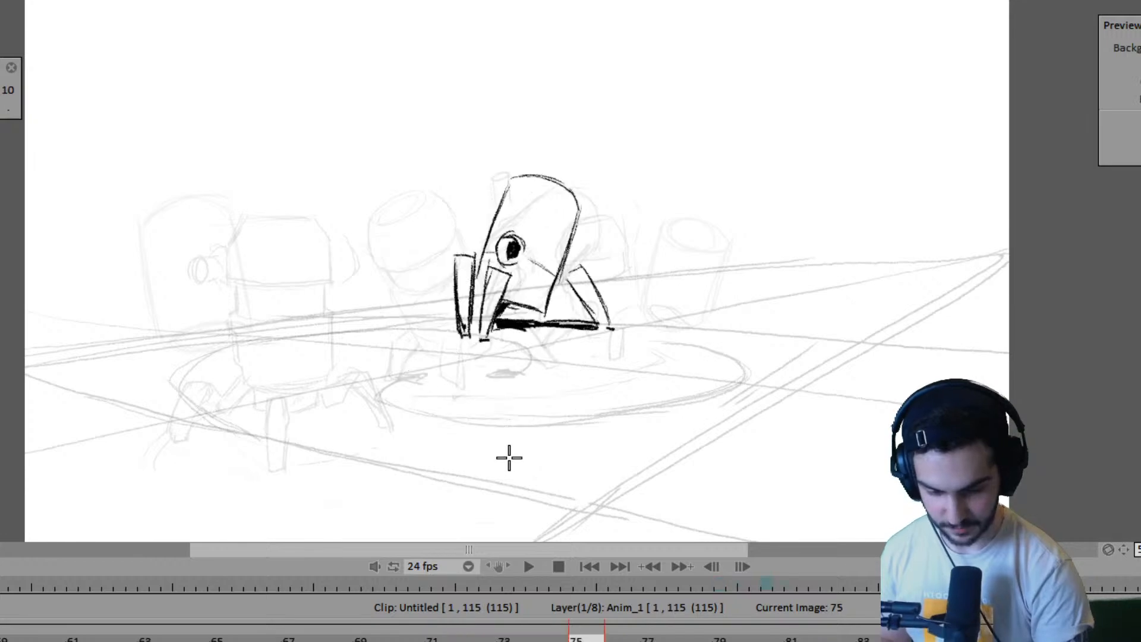
key("Left")
key("Right")
key("Left")
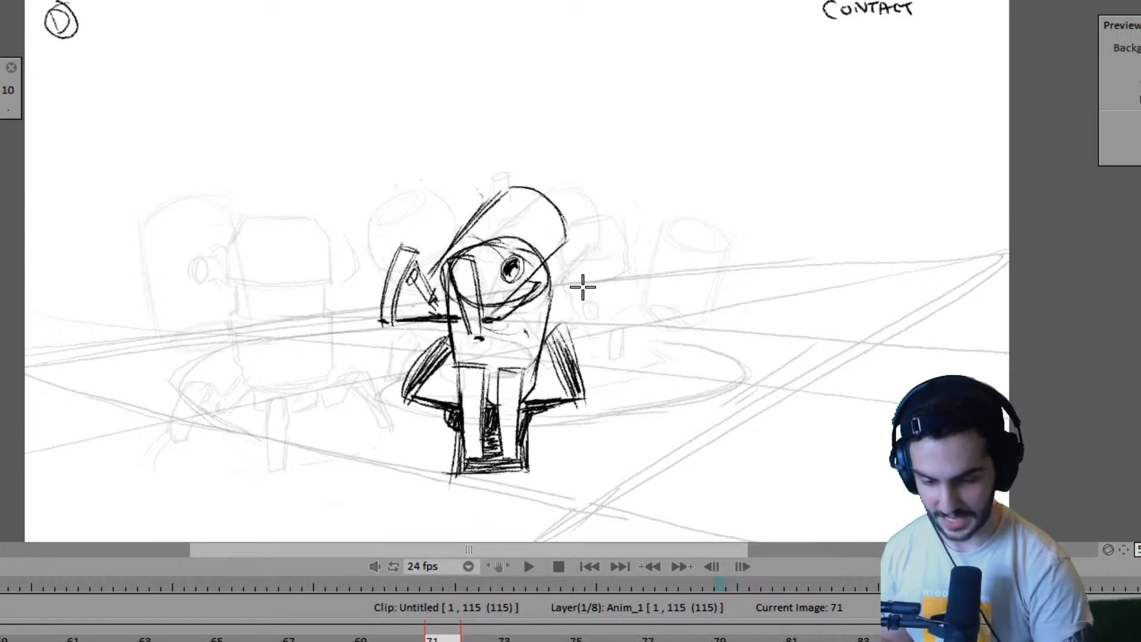
key("Right")
key("Right")
key("Left")
key("Left")
key("Right")
key("Right")
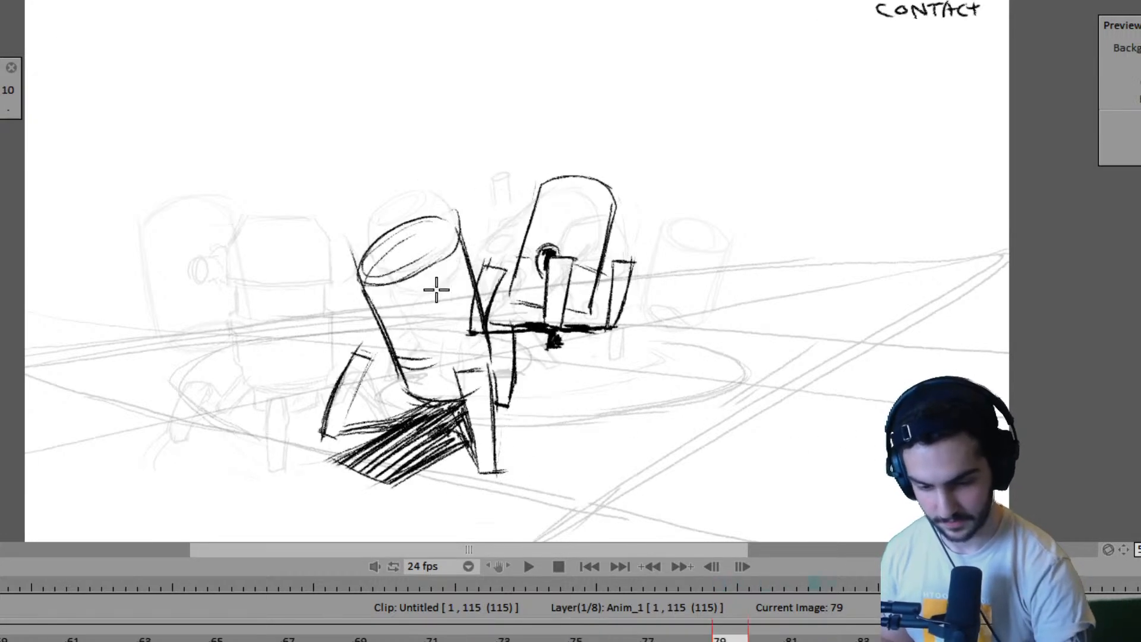
- Sketch the near robot's slanted body side line on frame 75, between its positions on frames 71 and 79
key("Left")
left_click_drag(416, 261, 440, 364)
left_click_drag(414, 256, 453, 385)
- Mark two short ground reference dashes below the near robot's body on frame 75, placing them from the frame 71 and 79 poses
key("Left")
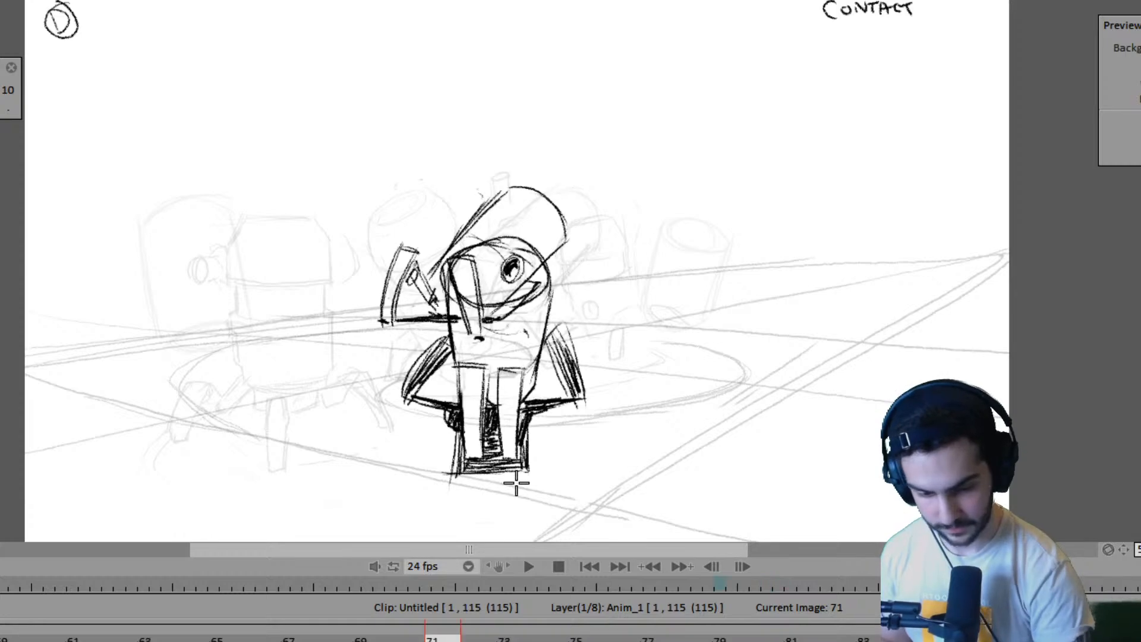
key("Right")
key("Right")
key("Left")
key("Left")
key("Right")
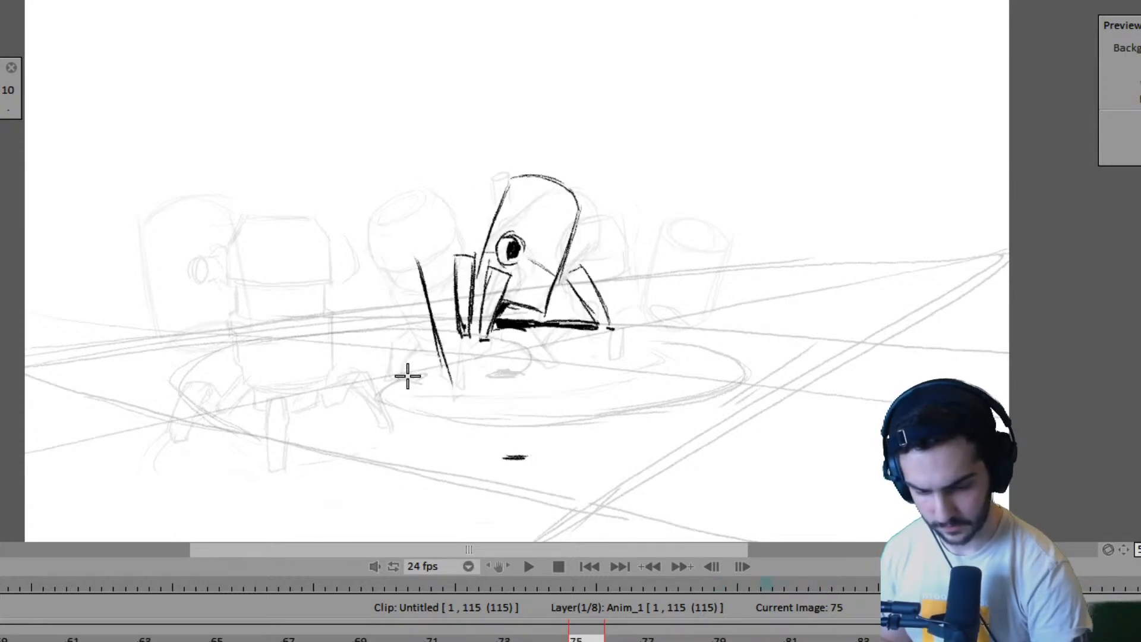
key("Left")
- Draw the near robot's slanted trailing leg beside the body's side line on frame 75, closing its top and foot
key("Right")
key("Right")
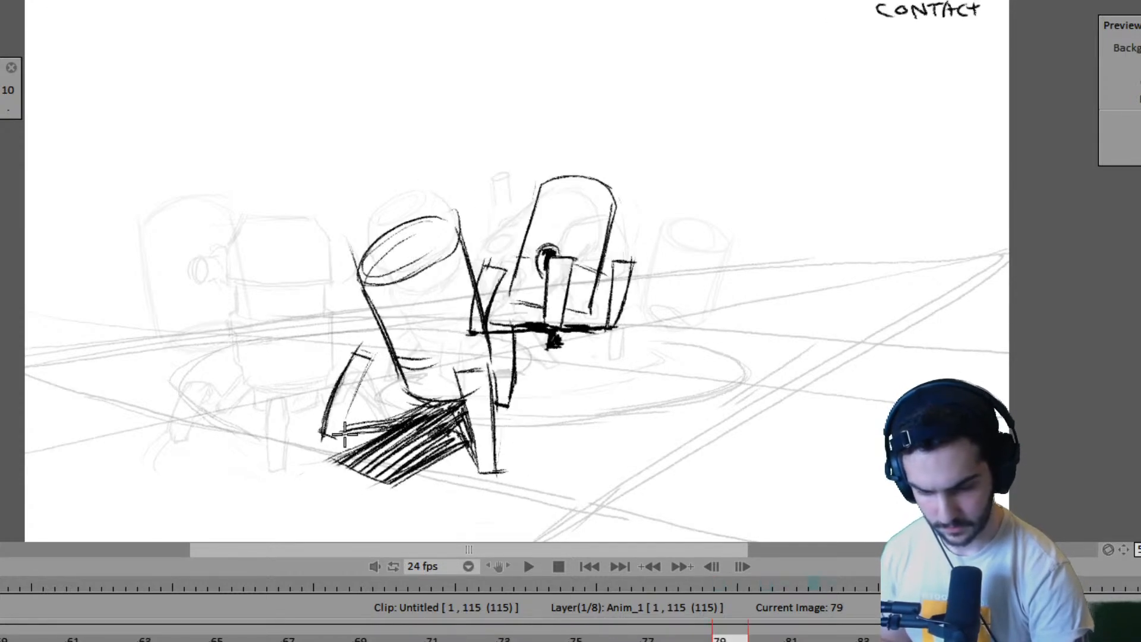
key("Left")
left_click_drag(376, 451, 394, 456)
key("Left")
key("Right")
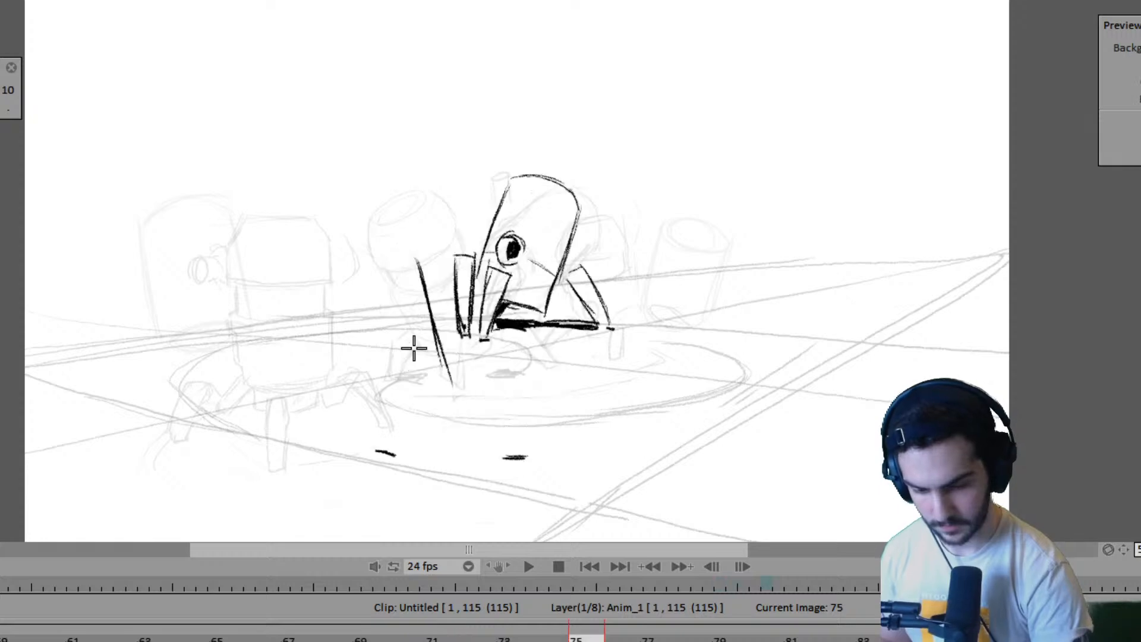
left_click_drag(407, 326, 376, 416)
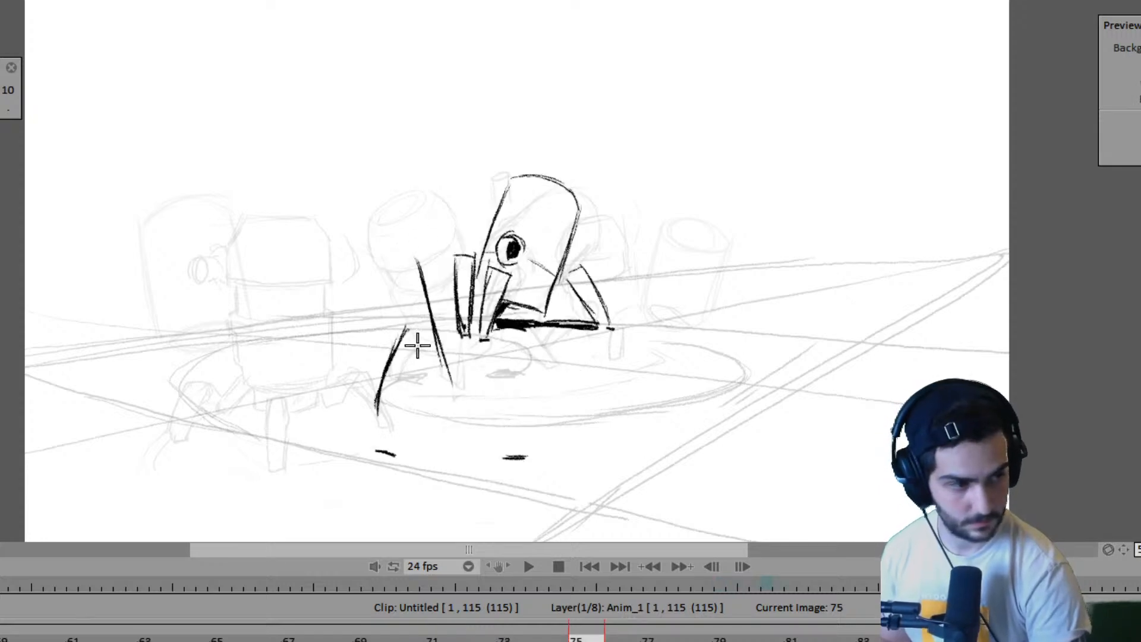
mouse_move(408, 326)
left_mouse_down()
mouse_move(426, 340)
mouse_move(398, 396)
mouse_move(400, 383)
left_mouse_up()
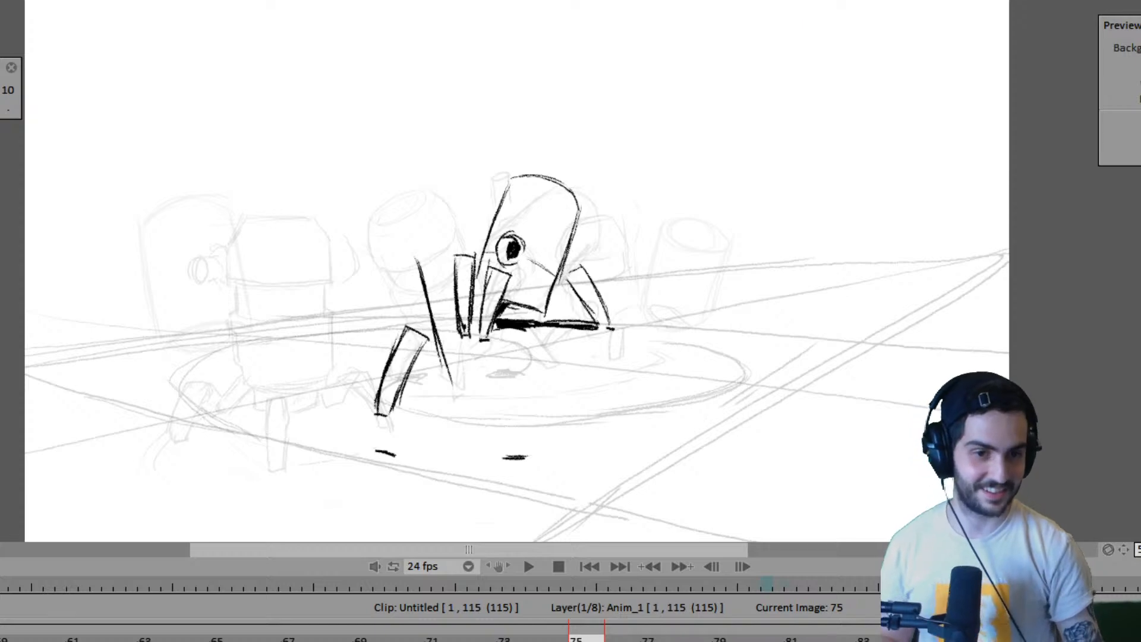
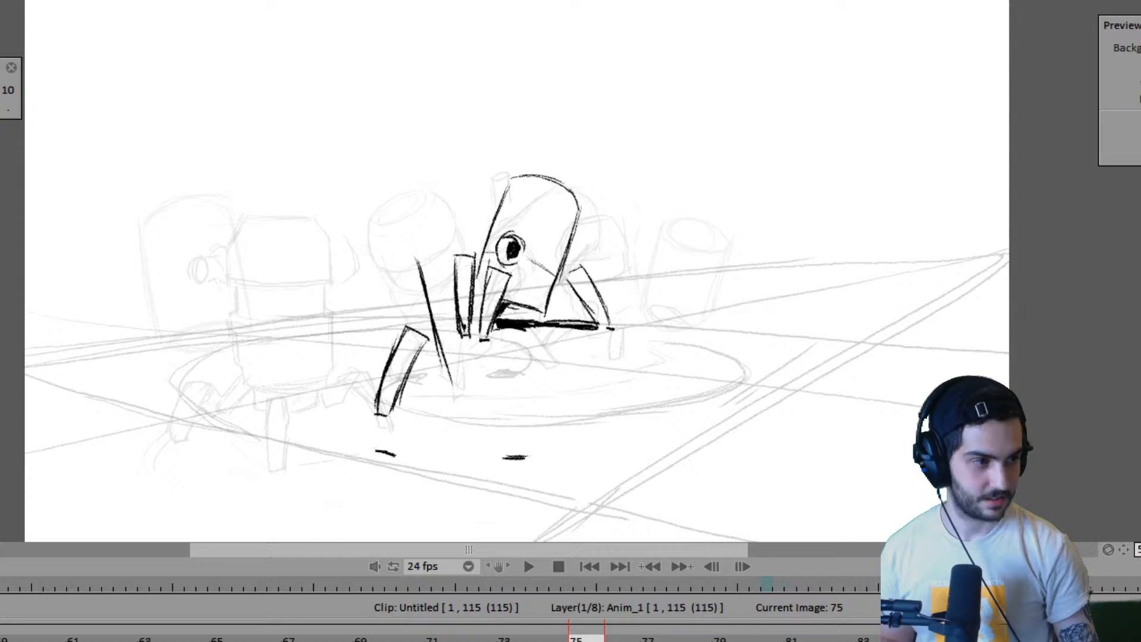
- Draw the tilted elliptical top rim of the near robot's body on frame 75, using frames 71 and 79 as placement reference
key("Left")
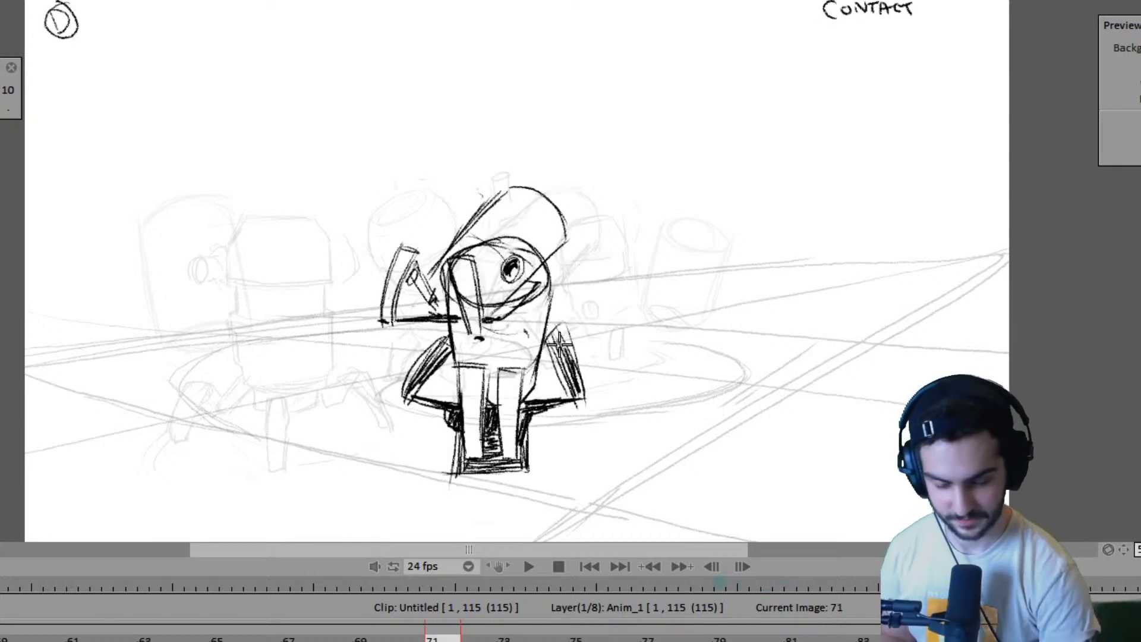
key("Right")
key("Left")
key("Right")
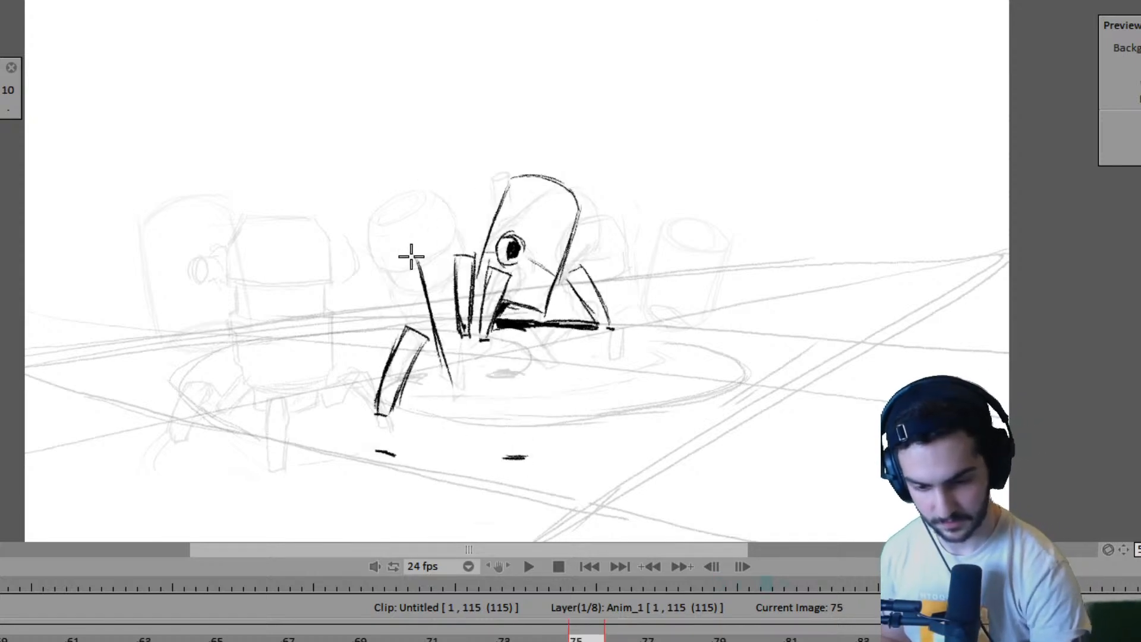
key("Right")
key("Left")
key("Left")
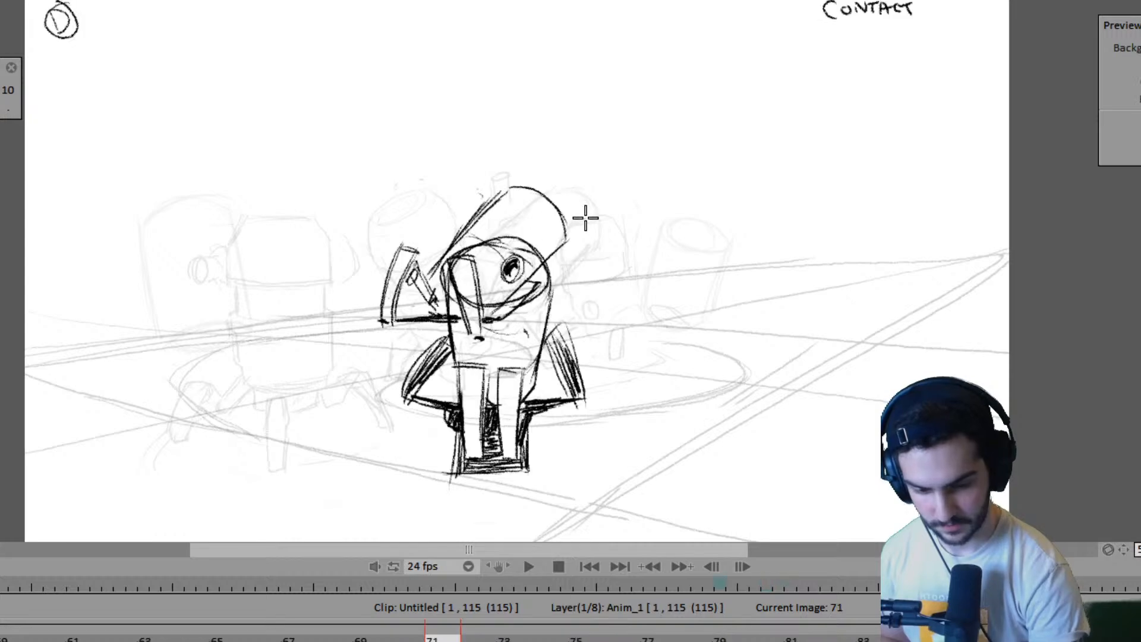
key("Right")
key("Left")
key("Right")
key("Right")
key("Left")
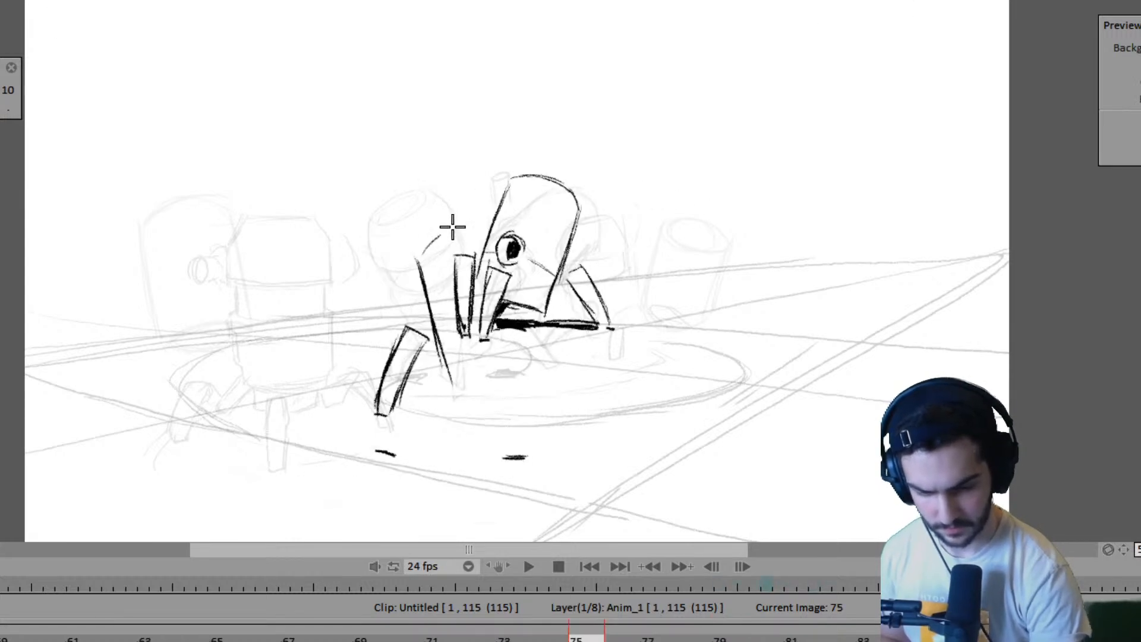
left_click_drag(414, 257, 471, 225)
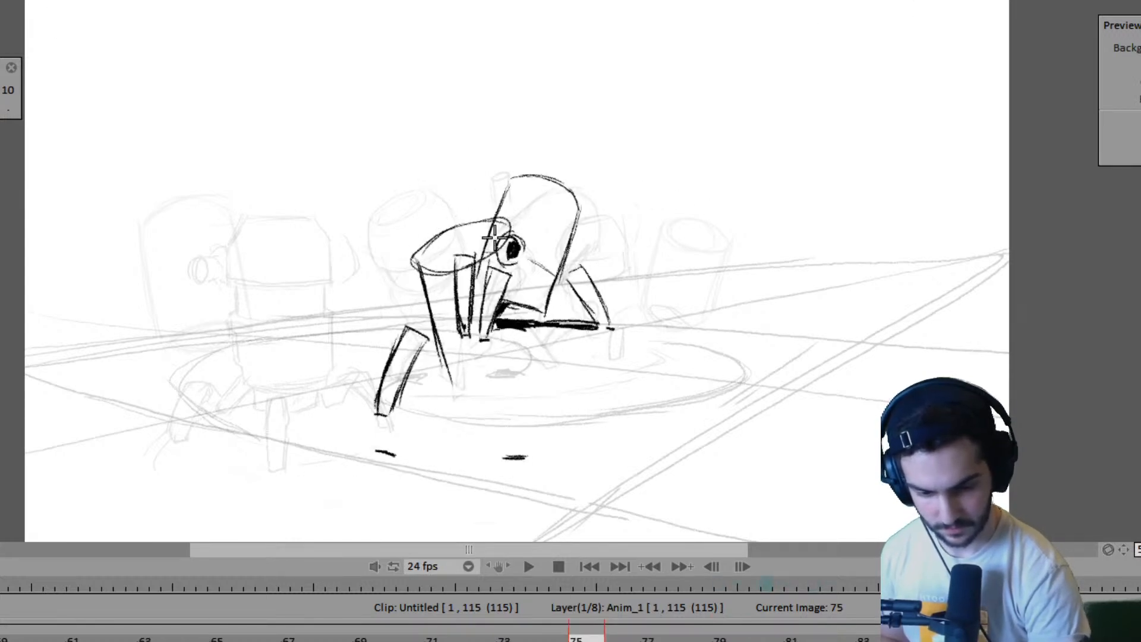
- Replace the ground dash for the near robot's front foot on frame 75 with marks slightly lower, checking against frame 71
key("Left")
key("Right")
key("Left")
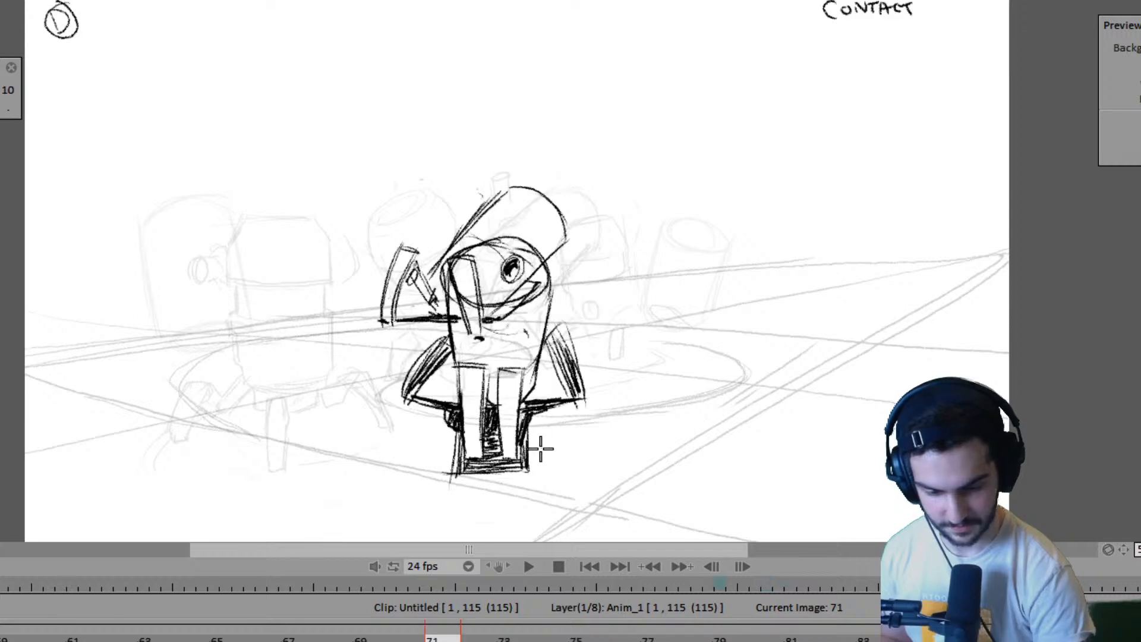
key("Right")
key("Left")
key("Right")
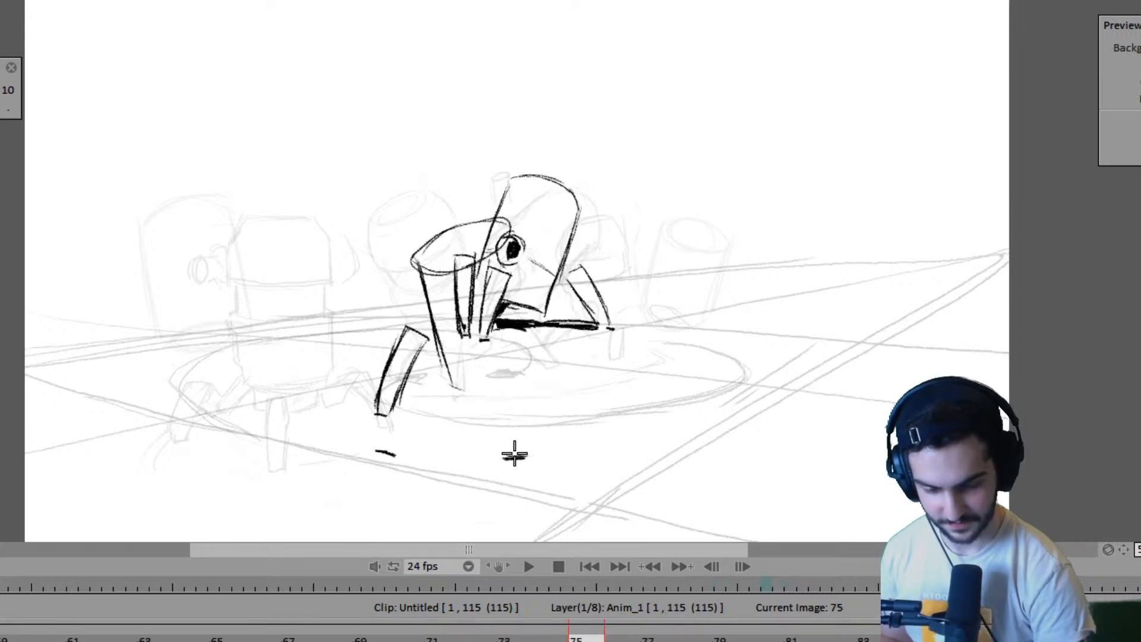
key("Left")
key("Right")
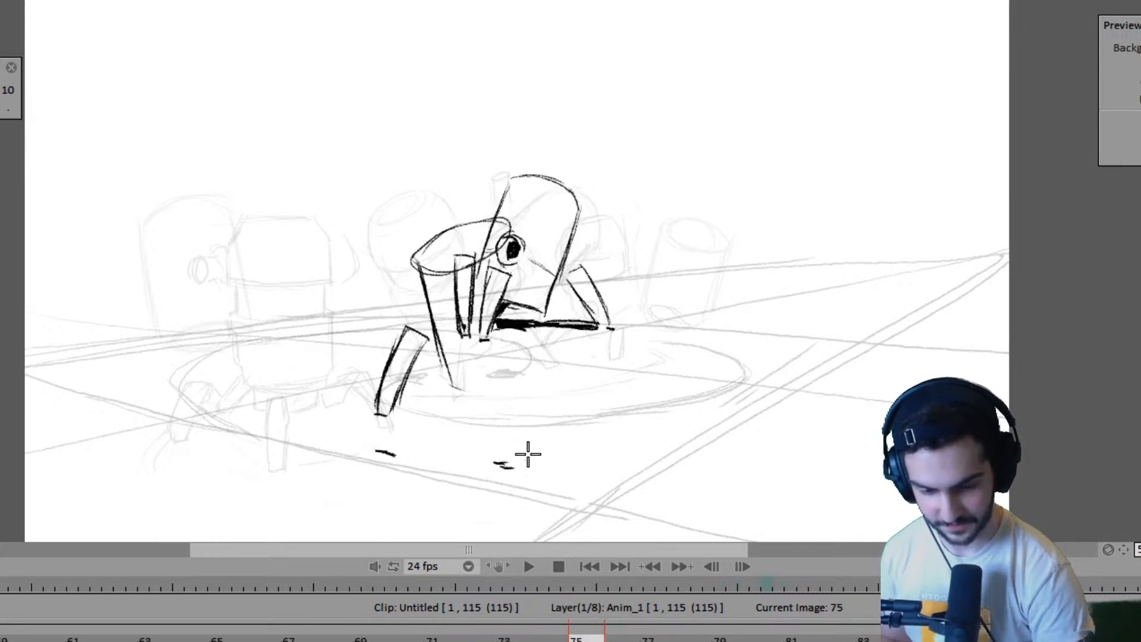
- Draw the near robot's upright front leg above its ground mark on frame 75 and curve the body's bottom edge into it
key("Left")
key("Right")
mouse_move(486, 365)
left_mouse_down()
mouse_move(490, 454)
mouse_move(481, 375)
mouse_move(517, 365)
mouse_move(510, 429)
left_mouse_up()
key("Left")
key("Right")
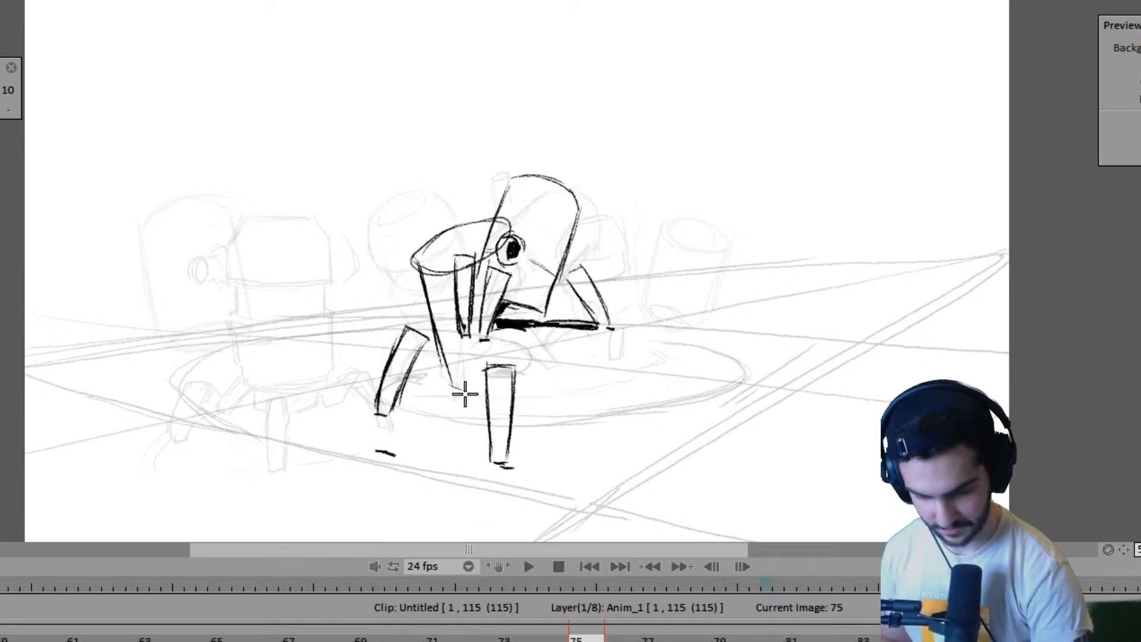
key("Left")
key("Right")
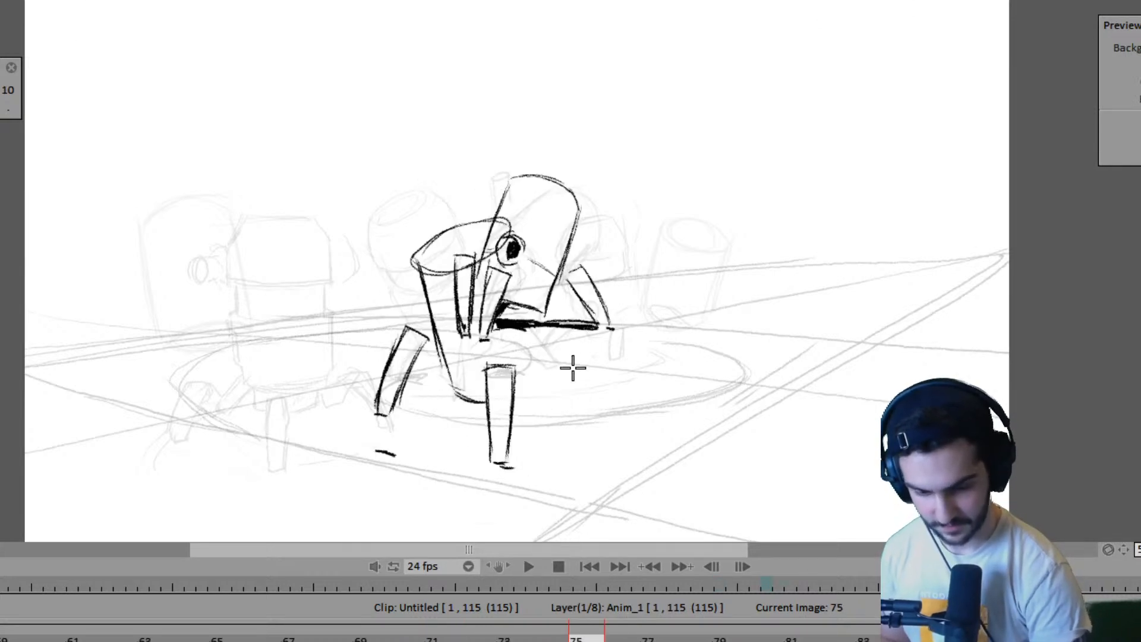
- Sketch a slanted shadow edge from the outer ground dash toward the near robot's body and widen the dash under the front foot
mouse_move(378, 447)
left_mouse_down()
mouse_move(488, 409)
mouse_move(478, 434)
mouse_move(445, 448)
mouse_move(433, 435)
mouse_move(456, 414)
mouse_move(451, 423)
mouse_move(465, 414)
mouse_move(409, 457)
left_mouse_up()
key("Left")
key("Right")
left_click_drag(410, 455, 453, 479)
key("ctrl+z")
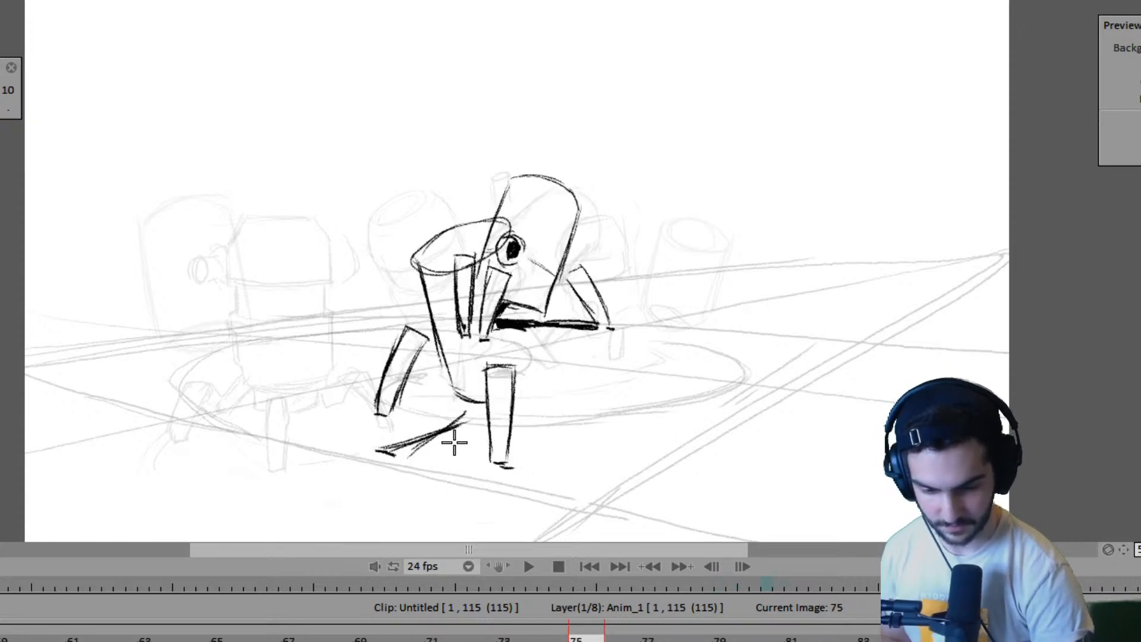
key("ctrl+z")
key("Left")
key("Right")
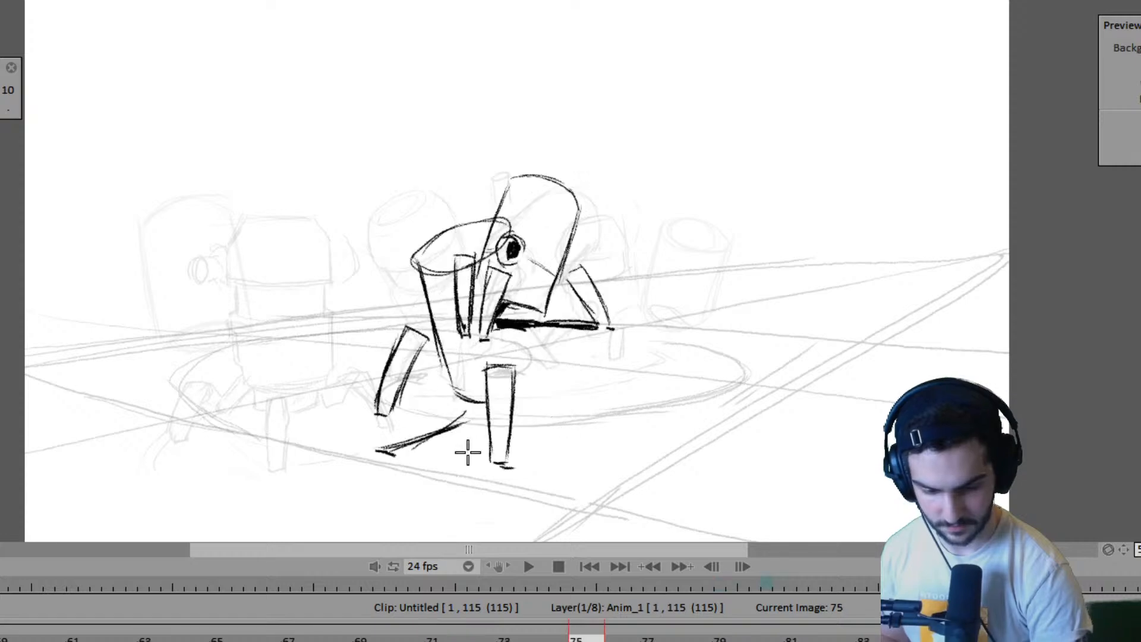
left_click_drag(489, 467, 514, 467)
key("Left")
key("Right")
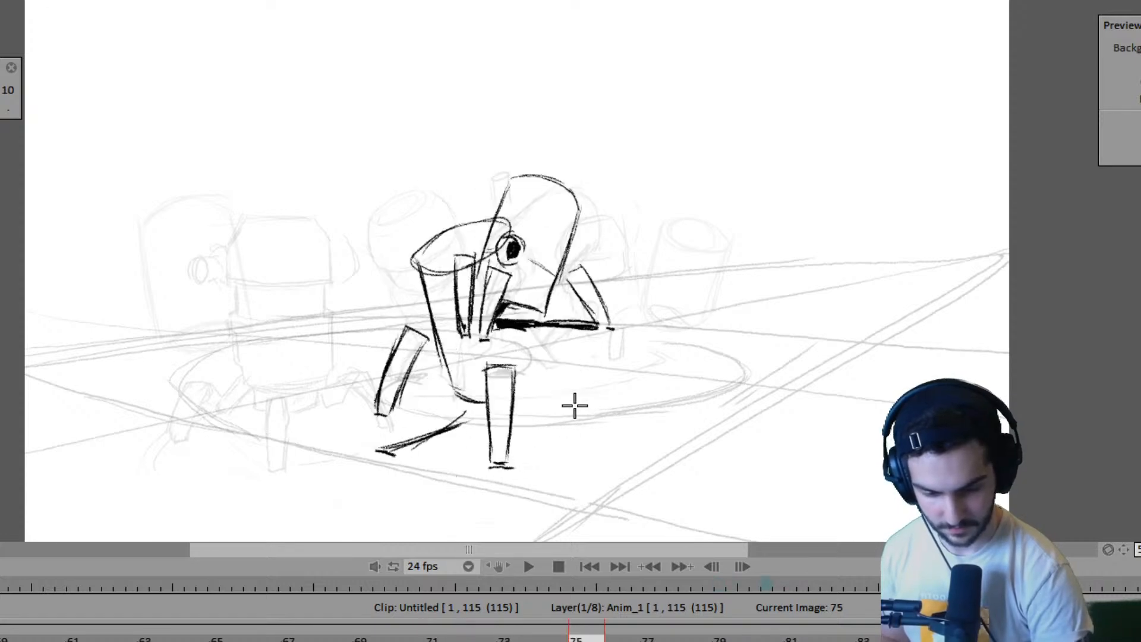
- Start the near robot's right leg on frame 75 with a thin side line and add a short shadow edge beside the front leg
key("Left")
key("Right")
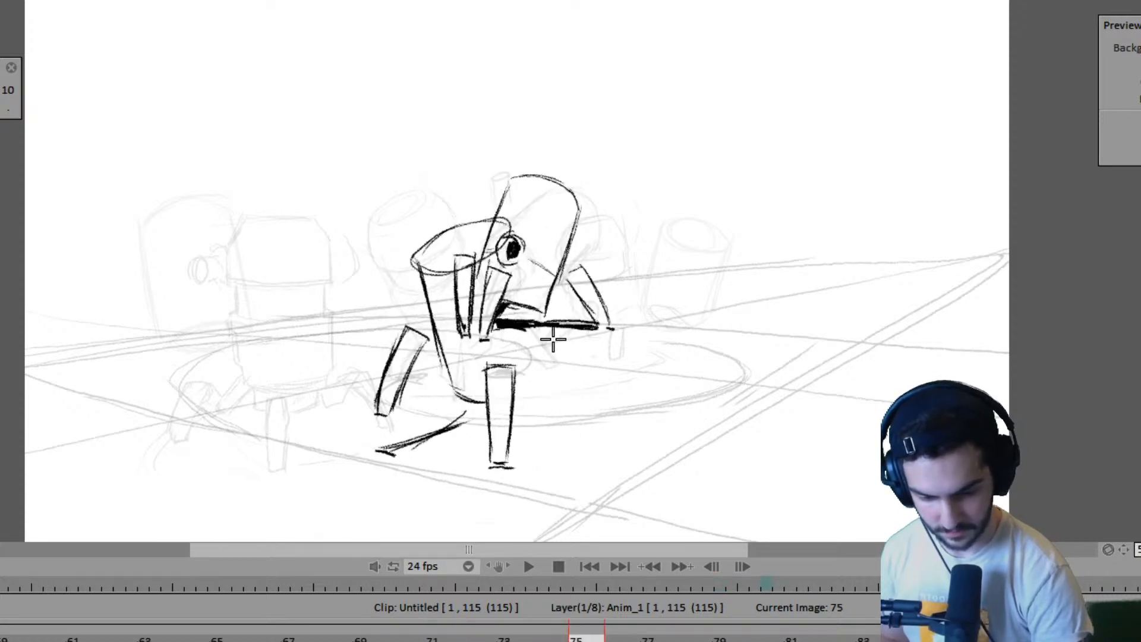
key("Left")
key("Right")
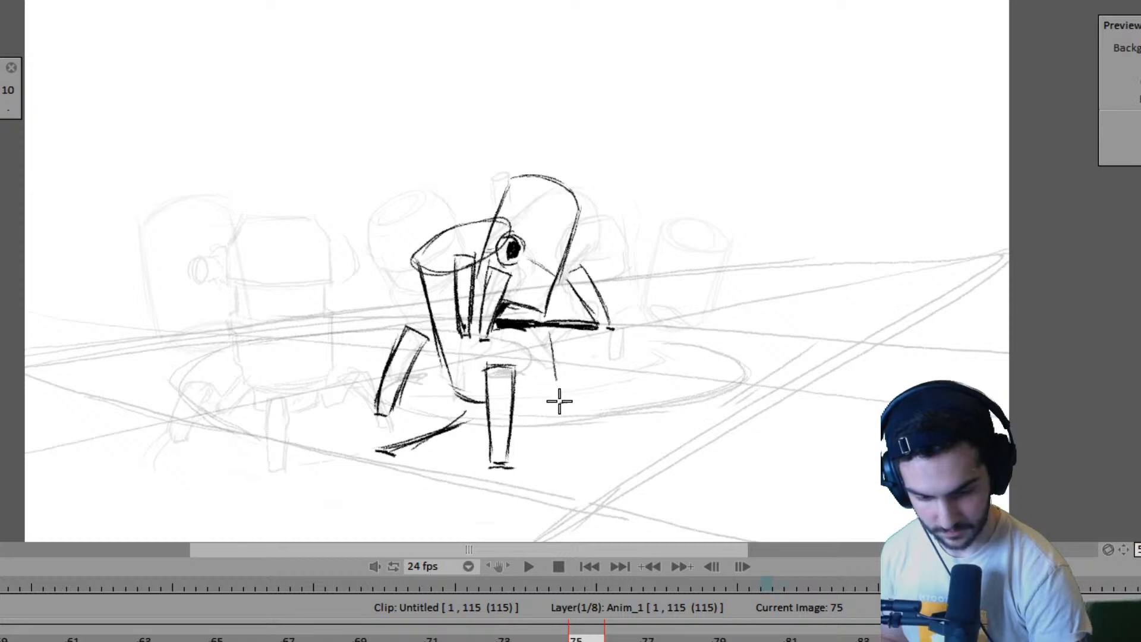
key("Left")
key("Right")
mouse_move(517, 410)
left_mouse_down()
mouse_move(575, 400)
mouse_move(562, 407)
left_mouse_up()
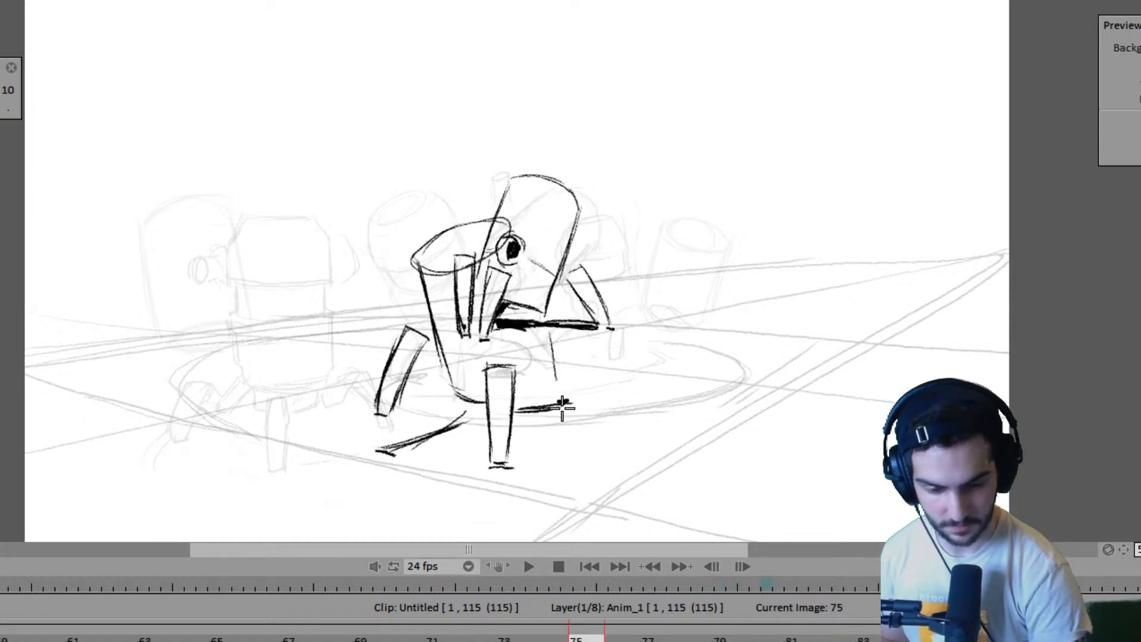
key("Left")
key("Right")
- Complete the near robot's right leg on frame 75 and shade it solid black
mouse_move(545, 313)
left_mouse_down()
mouse_move(554, 365)
mouse_move(567, 313)
left_mouse_up()
mouse_move(567, 306)
left_mouse_down()
mouse_move(564, 372)
mouse_move(563, 315)
left_mouse_up()
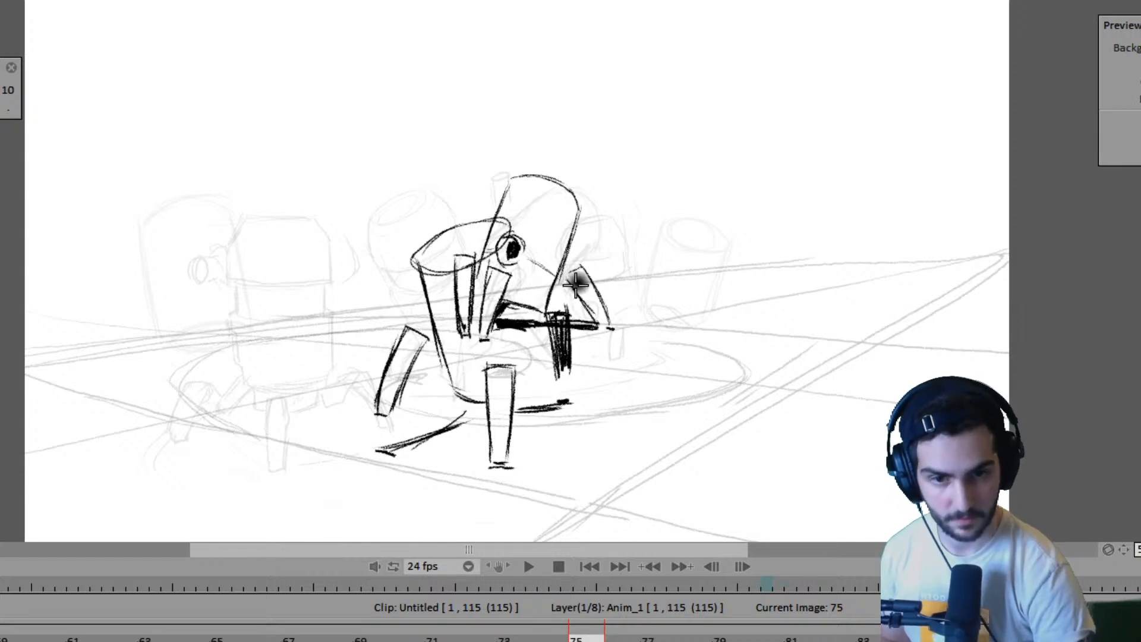
mouse_move(545, 318)
left_mouse_down()
mouse_move(563, 382)
mouse_move(556, 338)
mouse_move(560, 370)
left_mouse_up()
mouse_move(542, 293)
left_mouse_down()
mouse_move(555, 313)
mouse_move(555, 331)
mouse_move(561, 314)
mouse_move(569, 371)
left_mouse_up()
- Draw the right side line of the near robot's body on frame 75 and angle its lower corner inward
key("Left")
key("Right")
left_click_drag(518, 253, 540, 364)
mouse_move(531, 314)
left_mouse_down()
mouse_move(534, 377)
mouse_move(541, 369)
mouse_move(521, 395)
left_mouse_up()
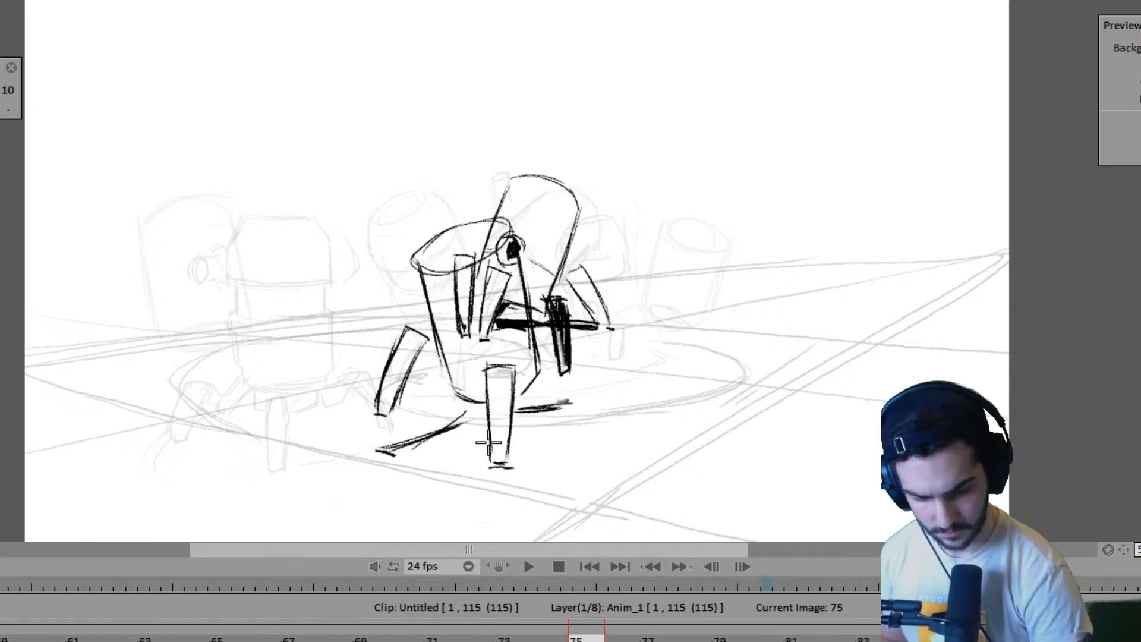
- Hatch the ground shadow beneath the near robot on frame 75, between the outer ground dash and the front leg
left_click_drag(480, 430, 490, 461)
left_click_drag(466, 420, 410, 443)
mouse_move(410, 443)
left_mouse_down()
mouse_move(464, 454)
mouse_move(416, 441)
mouse_move(463, 422)
mouse_move(446, 441)
mouse_move(476, 439)
mouse_move(455, 411)
mouse_move(418, 428)
mouse_move(485, 409)
mouse_move(419, 437)
mouse_move(465, 448)
mouse_move(490, 410)
left_mouse_up()
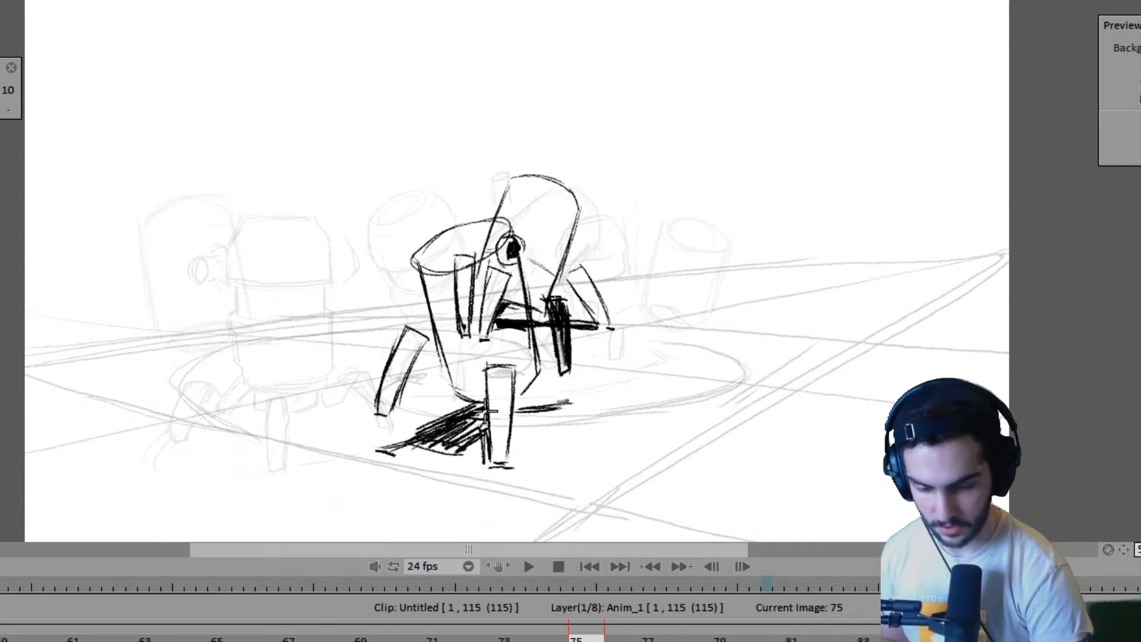
- Go back to the earlier walk poses around frame 53 and play the rough animation
key("Left")
key("Left")
key("Left")
key("Left")
key("Left")
key("Left")
key("Left")
key("Left")
key("Left")
key("Left")
key("Left")
key("Left")
key("Left")
key("Left")
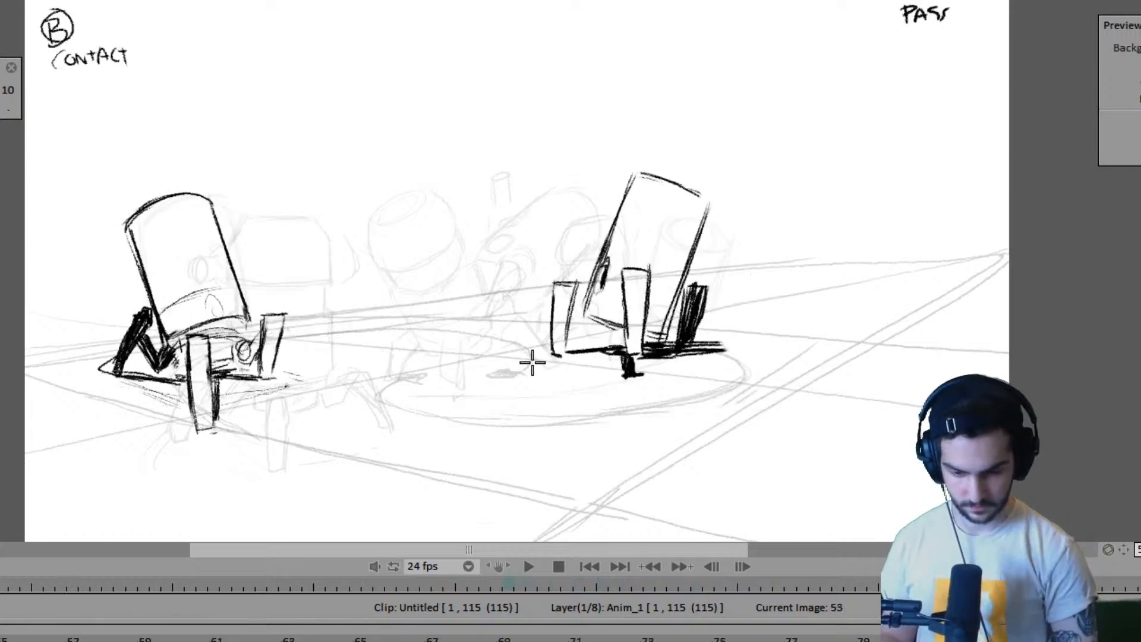
key("space")
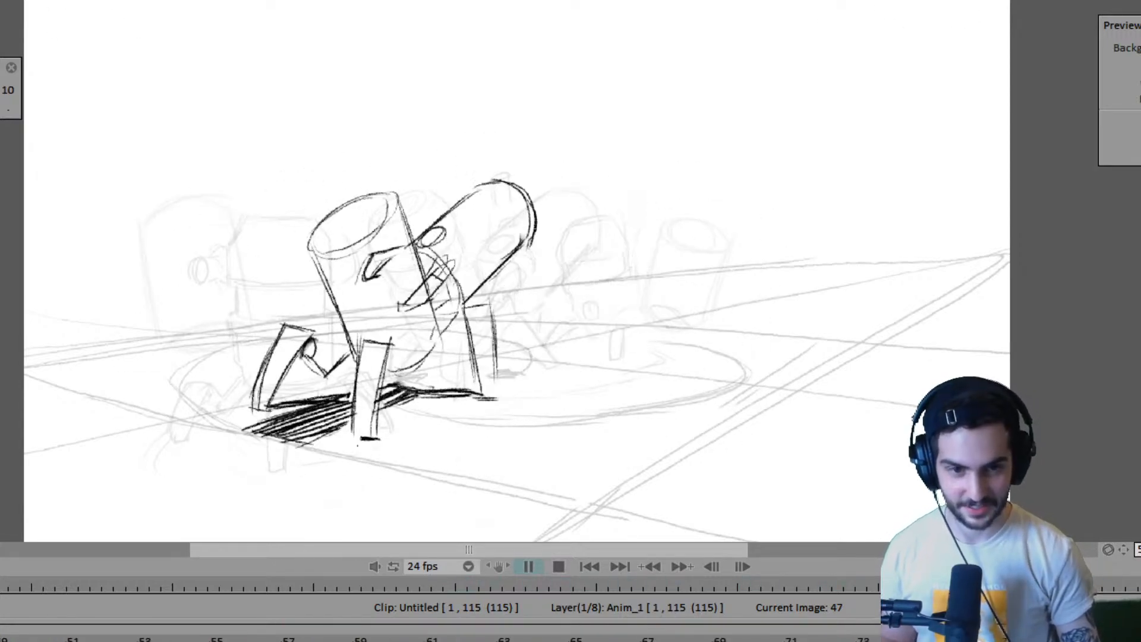
- Stop the playback, return to the start of the clip and play the walk again to review the poses
key("Return")
key("Left")
key("Left")
key("Left")
key("Left")
key("Left")
key("Left")
key("Left")
key("Left")
key("Left")
key("Left")
key("Left")
key("Left")
key("Left")
key("Left")
key("Left")
key("Left")
key("Left")
key("Left")
key("Left")
key("Left")
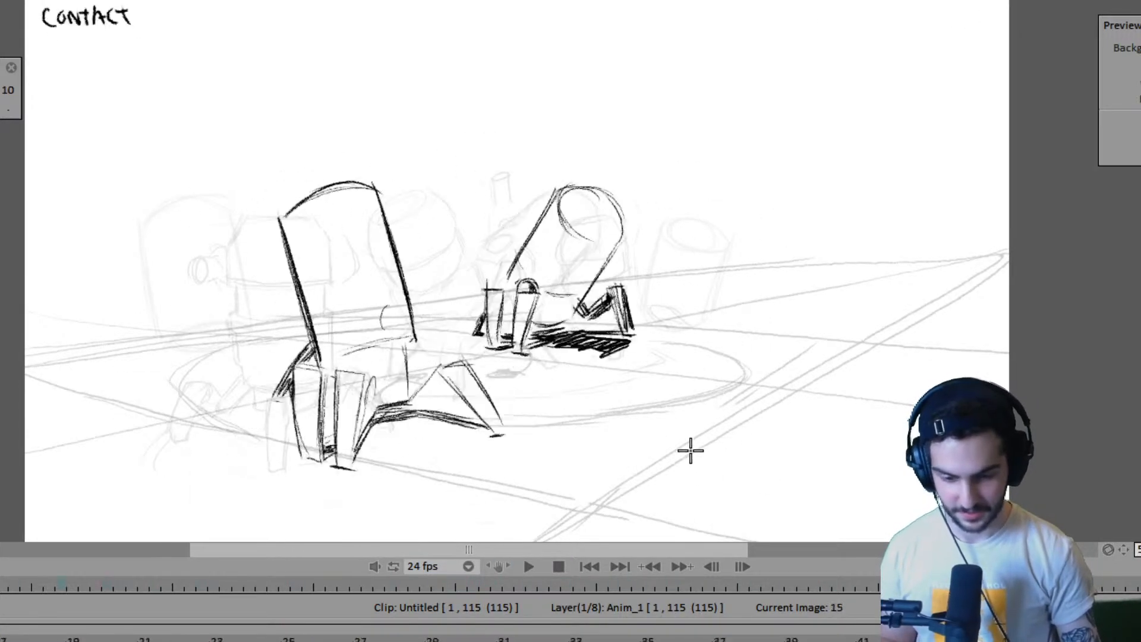
key("Right")
key("Left")
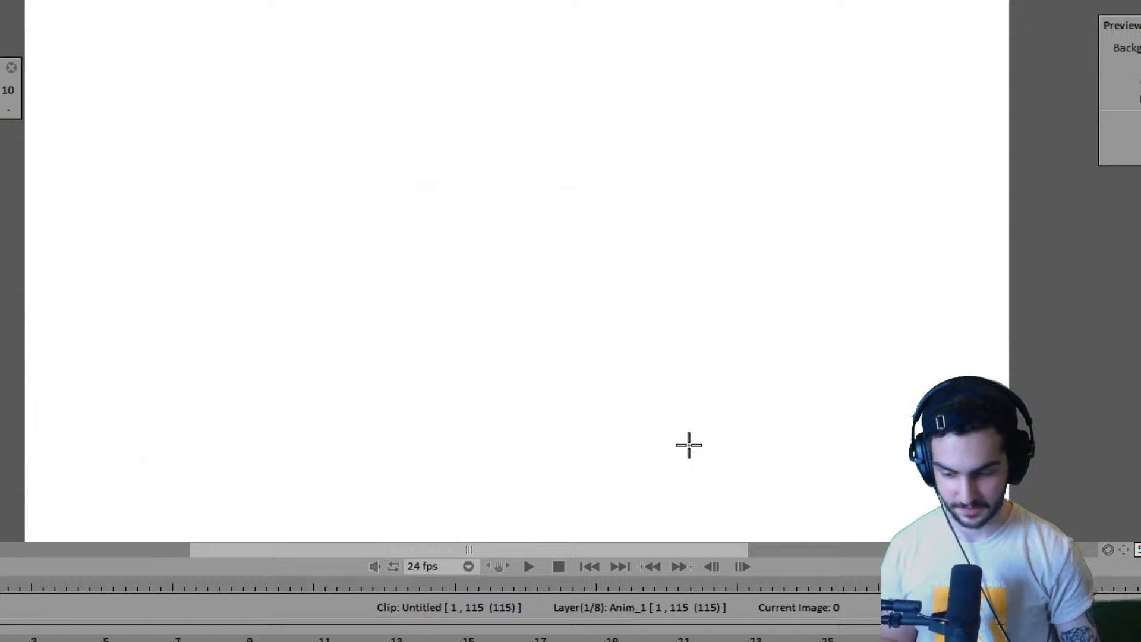
key("Right")
key("Return")
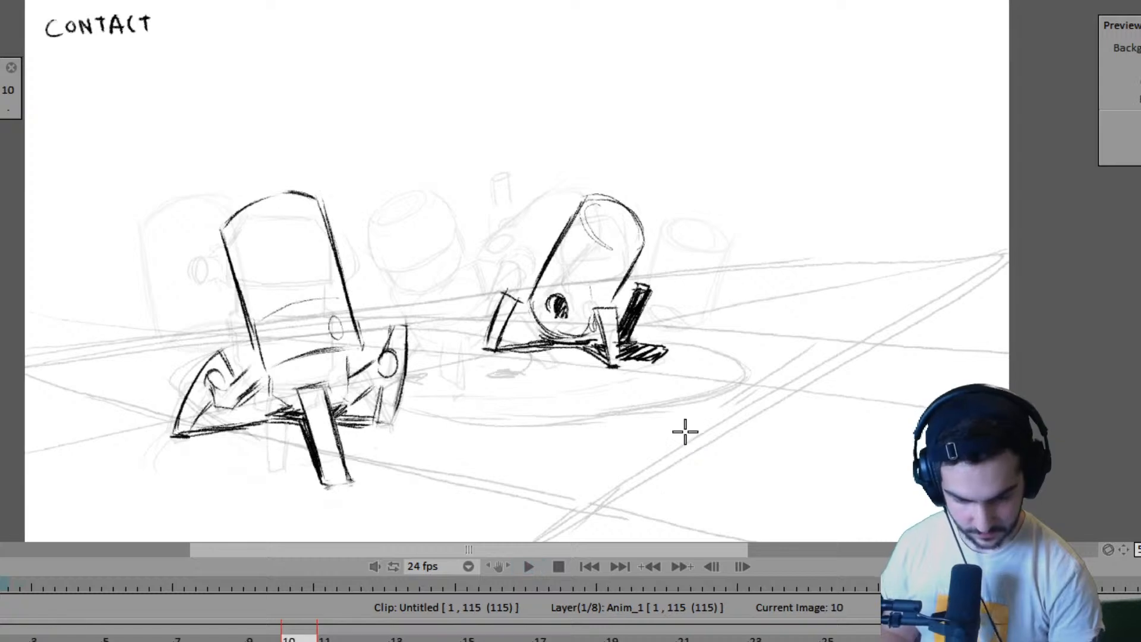
key("Return")
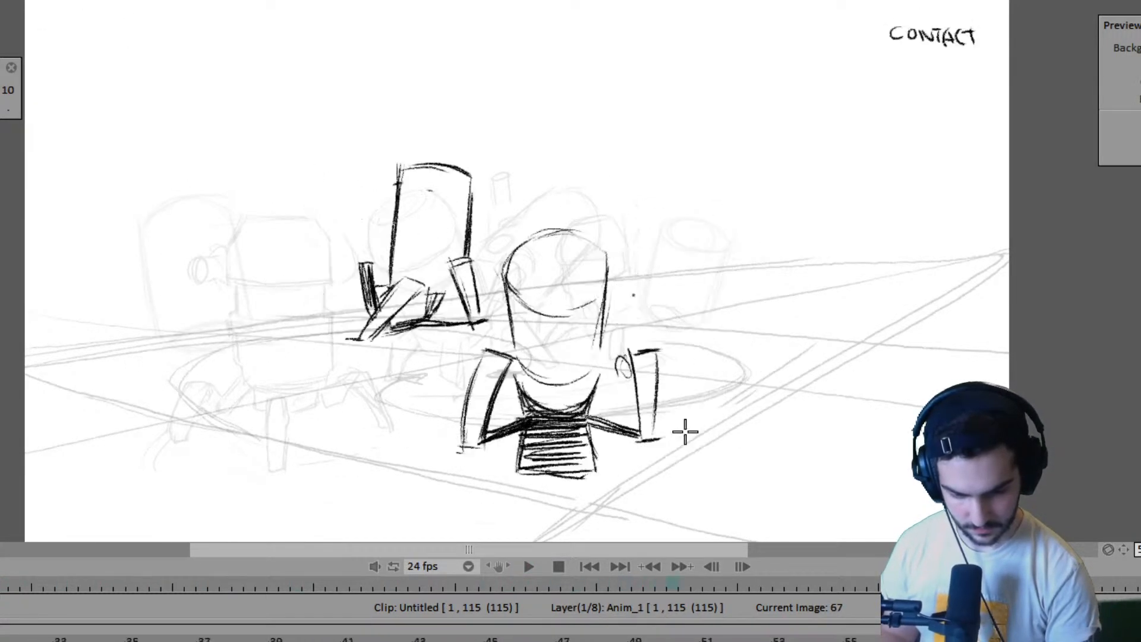
- Mark the top and foot of the near robot's missing right leg on frame 83, matching the leg on frame 87
key("Right")
key("Right")
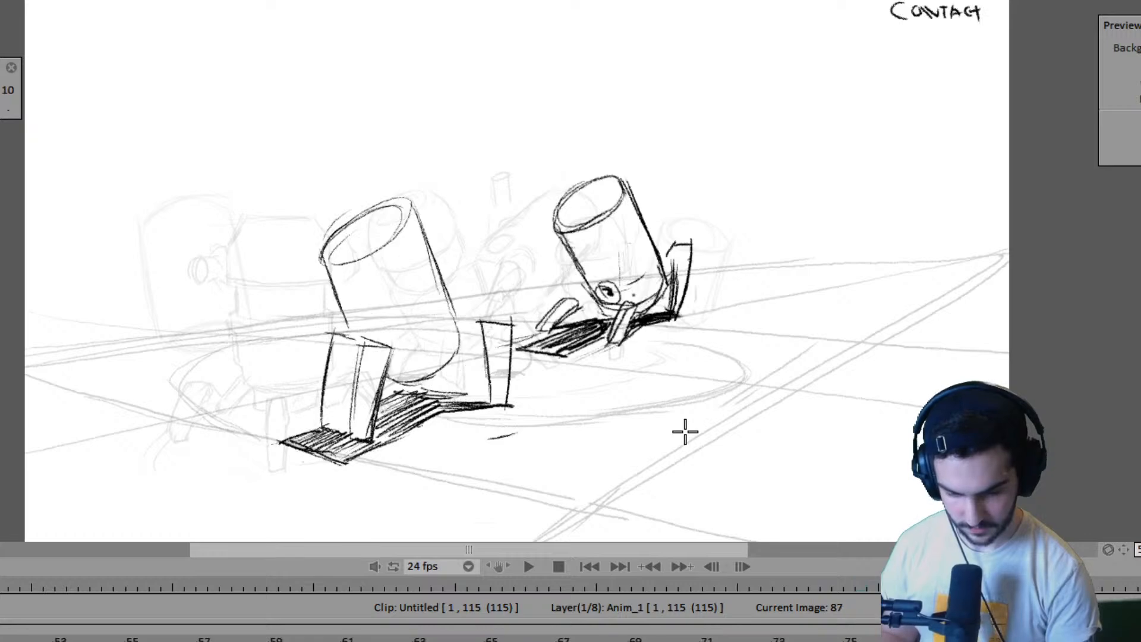
key("Left")
key("Right")
key("Left")
key("Right")
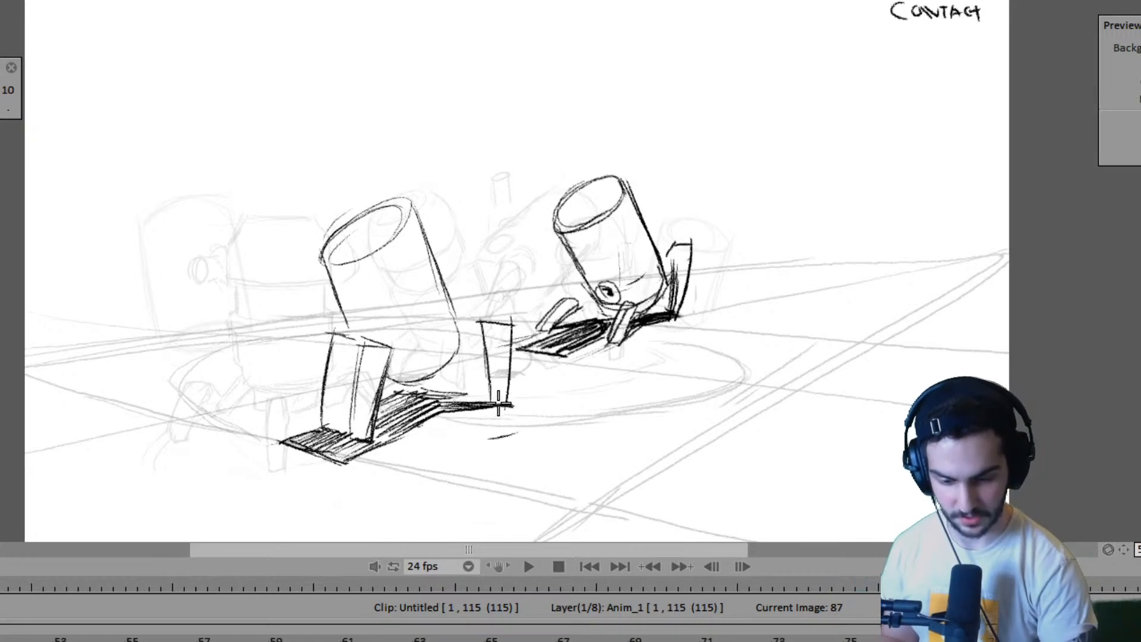
key("Left")
key("Right")
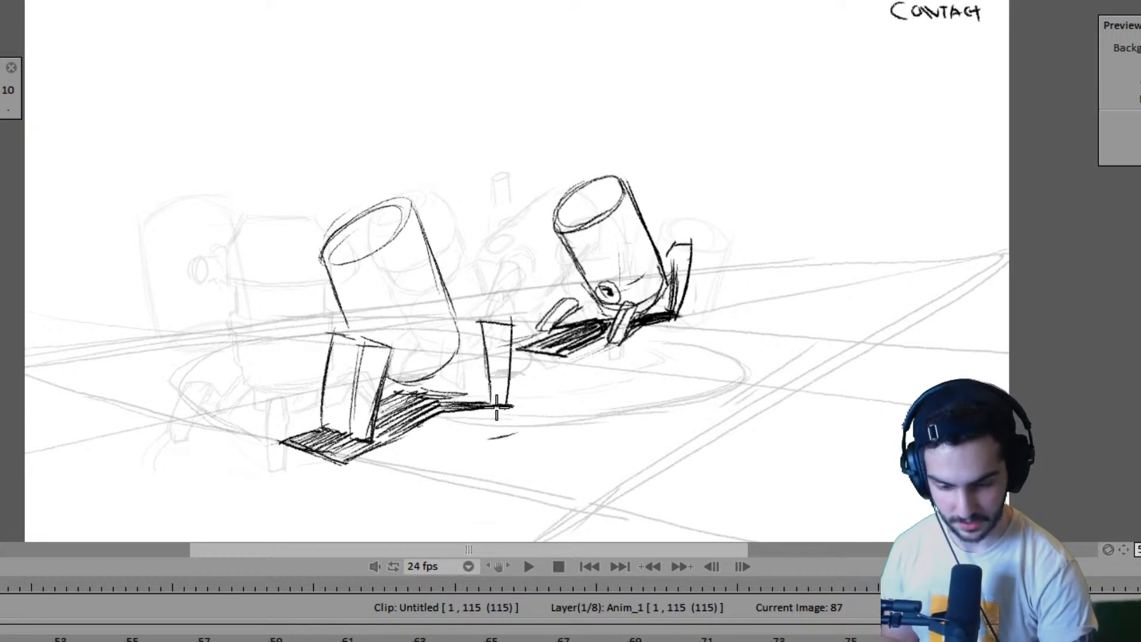
key("Left")
key("Right")
key("Left")
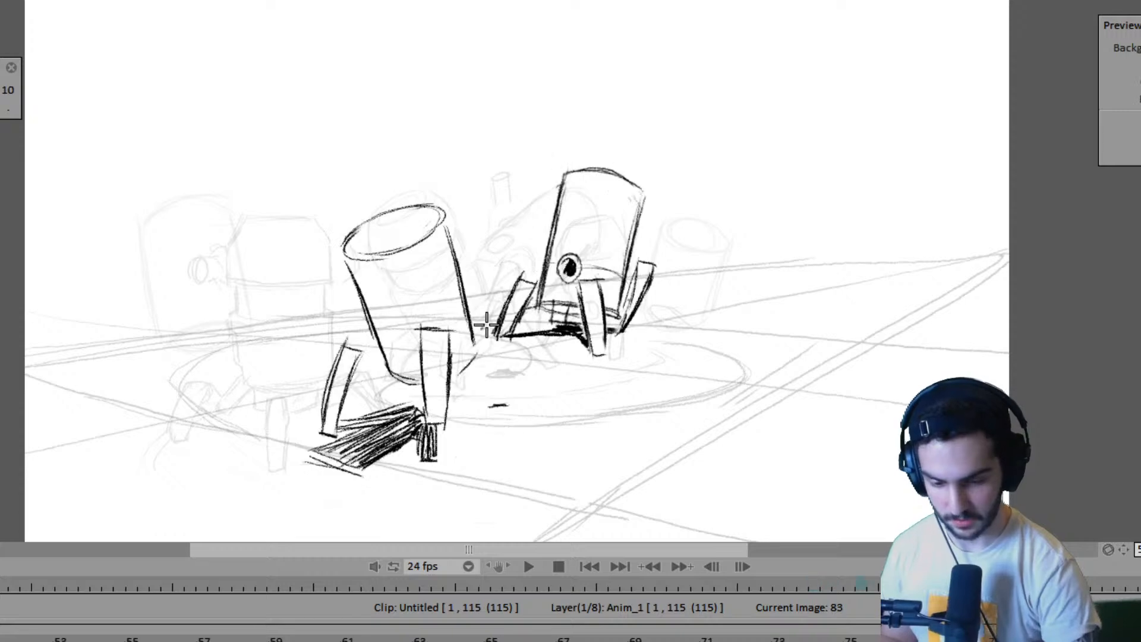
key("Right")
key("Left")
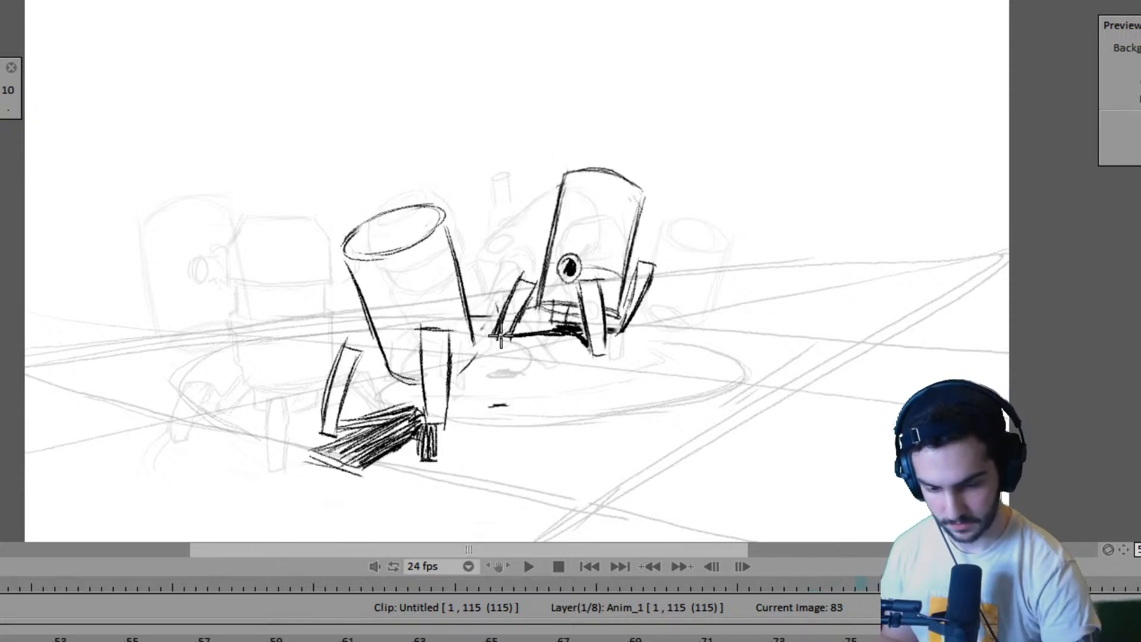
- Draw the near robot's right leg between its marks on frame 83 and extend the hatched ground shadow to its foot
left_click_drag(496, 307, 502, 399)
mouse_move(501, 359)
left_mouse_down()
mouse_move(474, 358)
mouse_move(490, 405)
left_mouse_up()
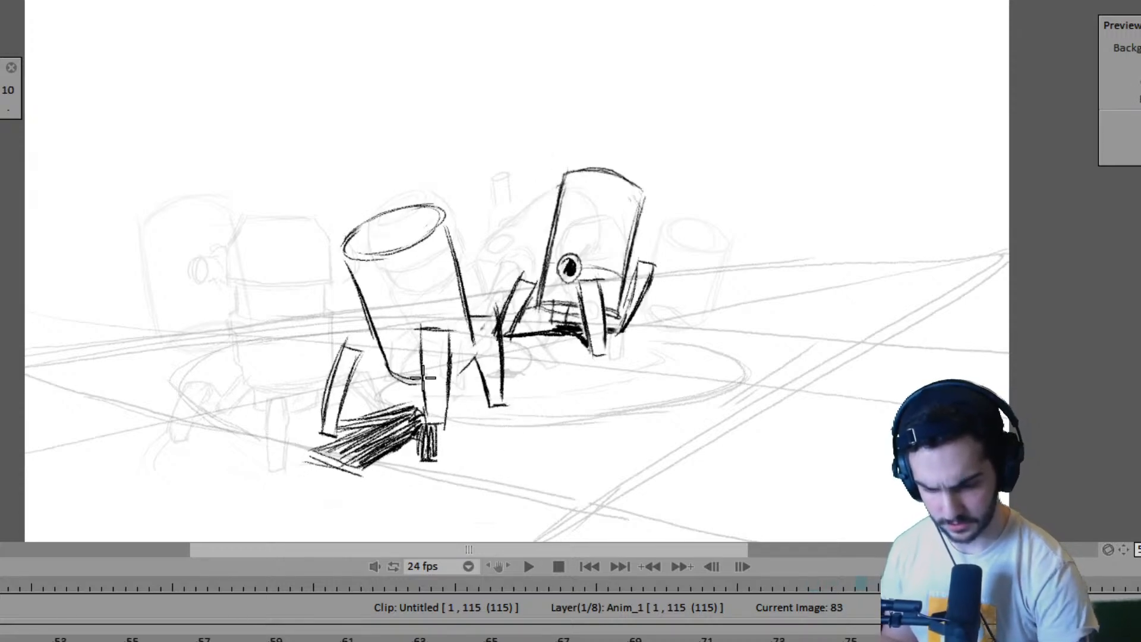
mouse_move(359, 414)
left_mouse_down()
mouse_move(418, 402)
mouse_move(484, 401)
mouse_move(446, 419)
mouse_move(489, 409)
left_mouse_up()
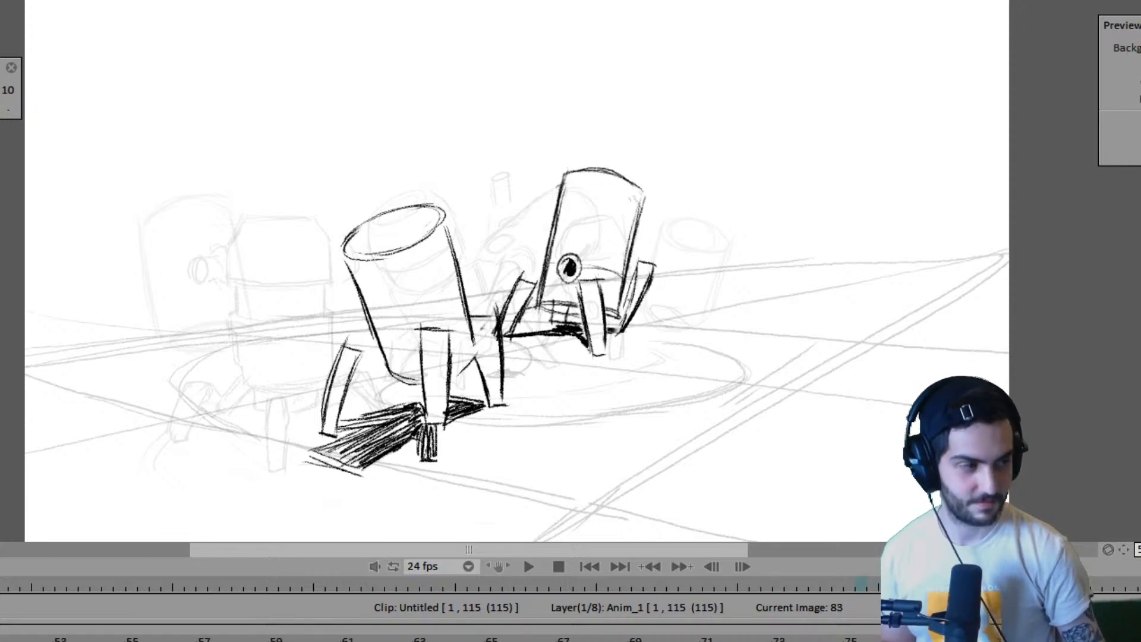
- Flip through the walk drawings between frames 71 and 91 to compare the near robot's poses and leg positions
key("Right")
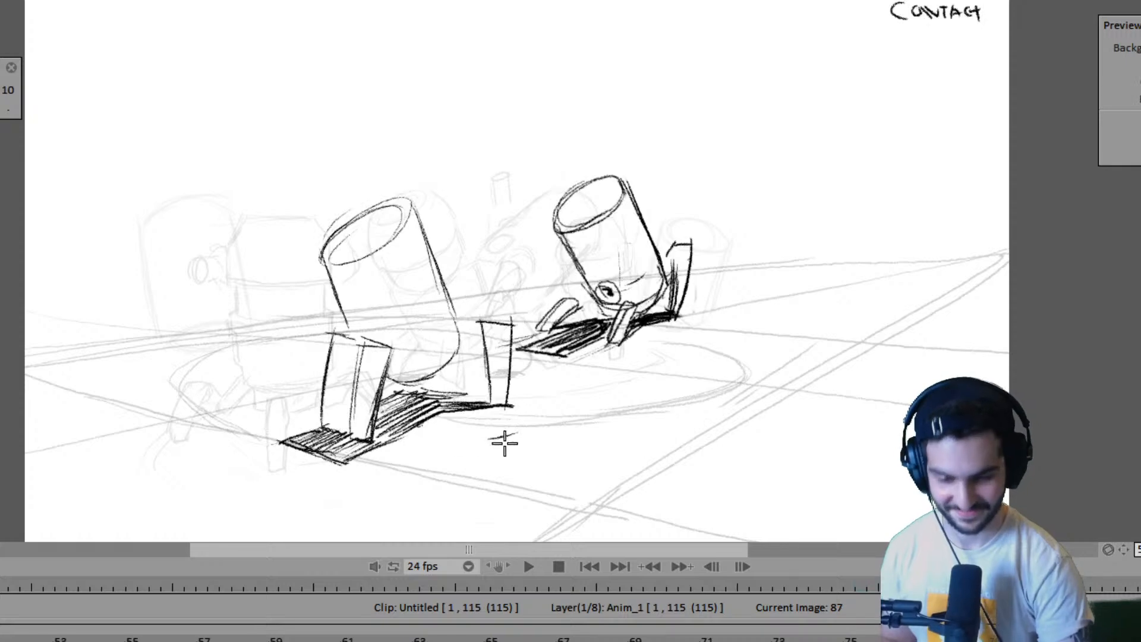
key("Right")
key("Left")
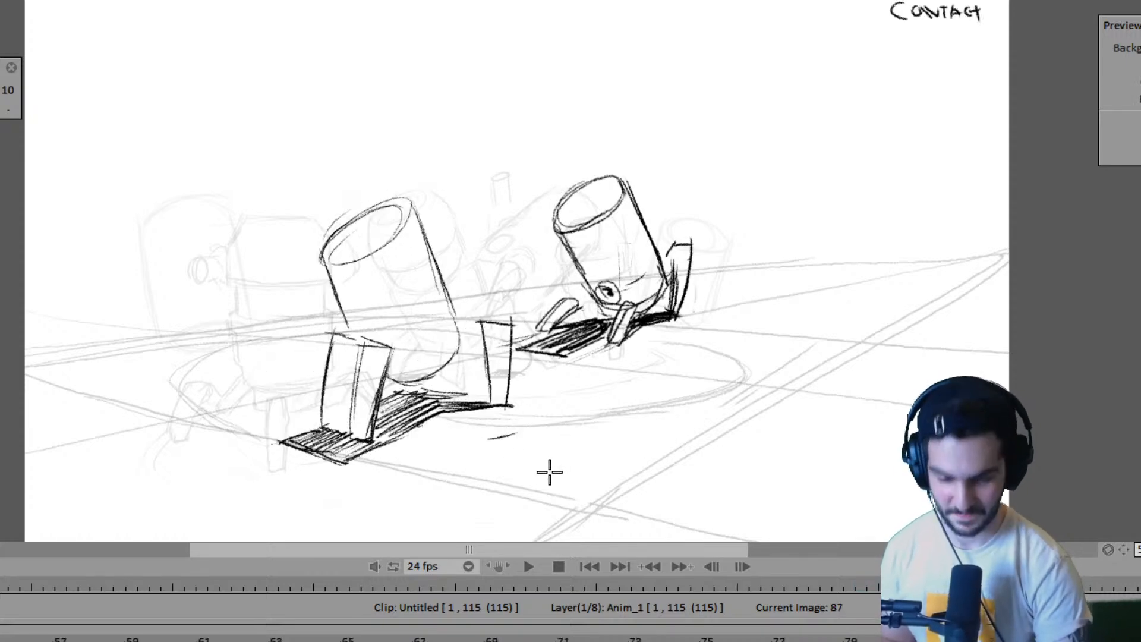
key("Right")
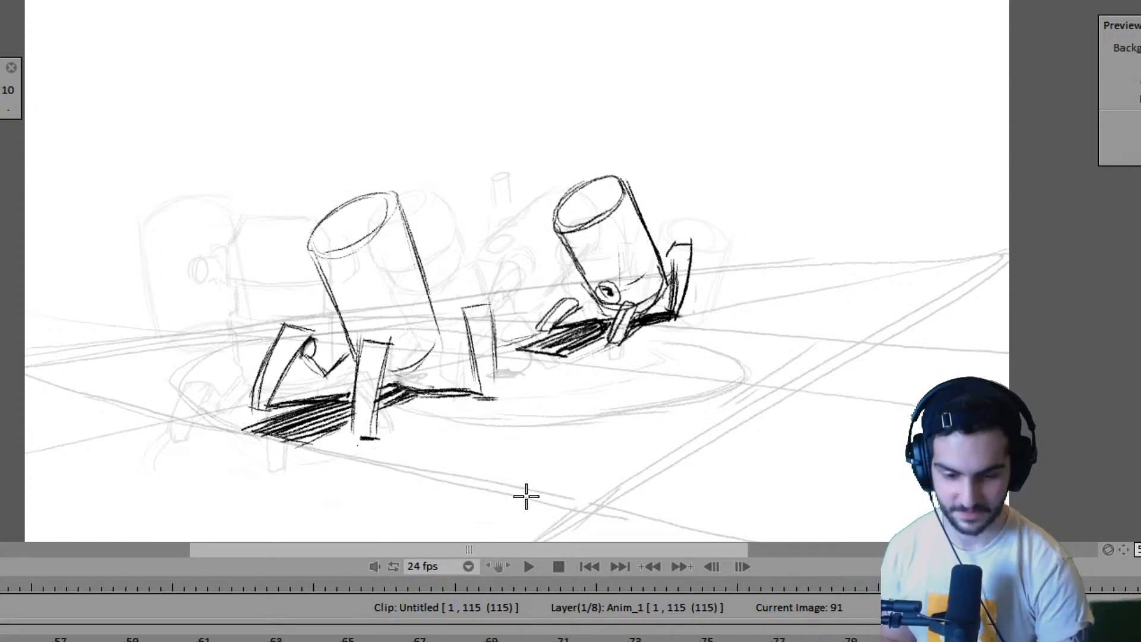
key("Left")
key("Left")
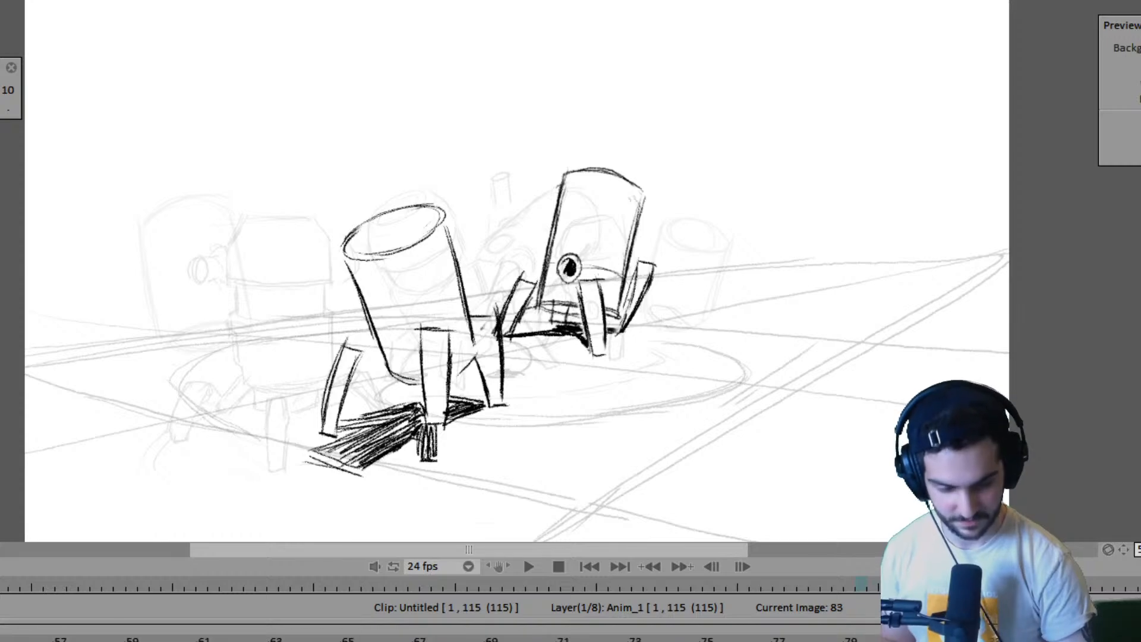
key("Left")
key("Left")
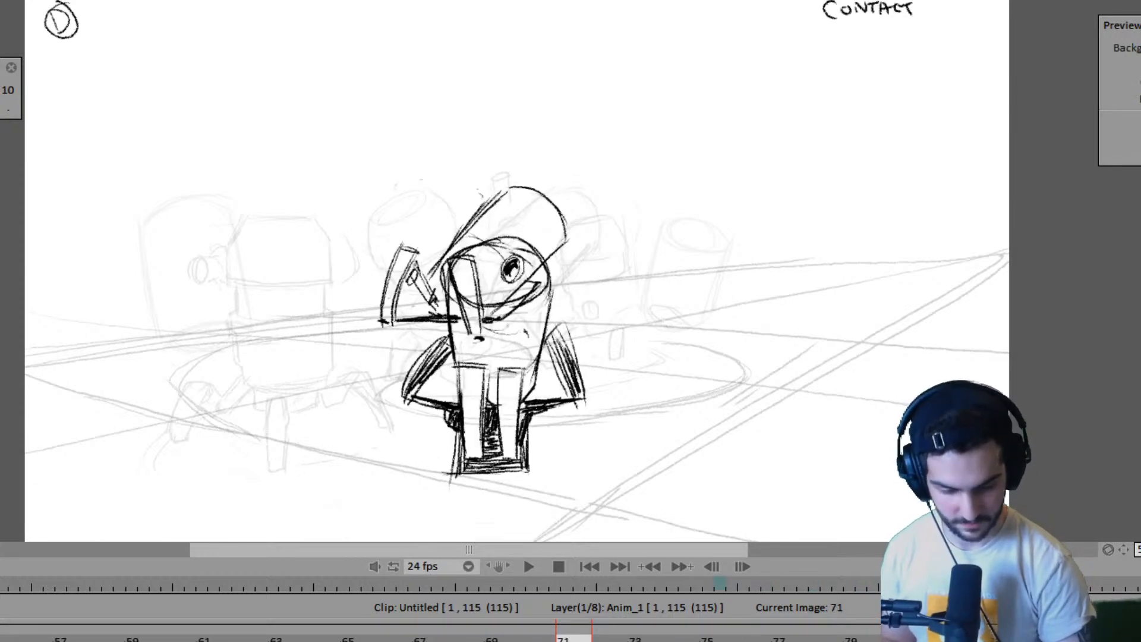
- Shorten the hold of the near robot's drawing at frame 71 by two frames, checking the timing of the poses that follow
key("Right")
key("Left")
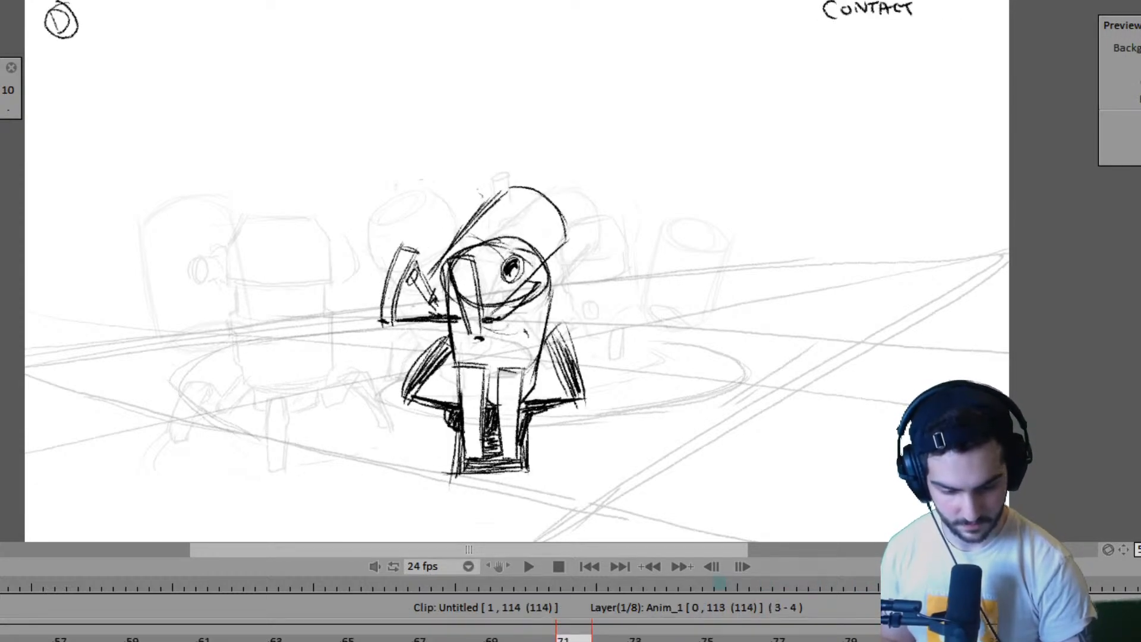
key("Right")
key("Right")
key("Right")
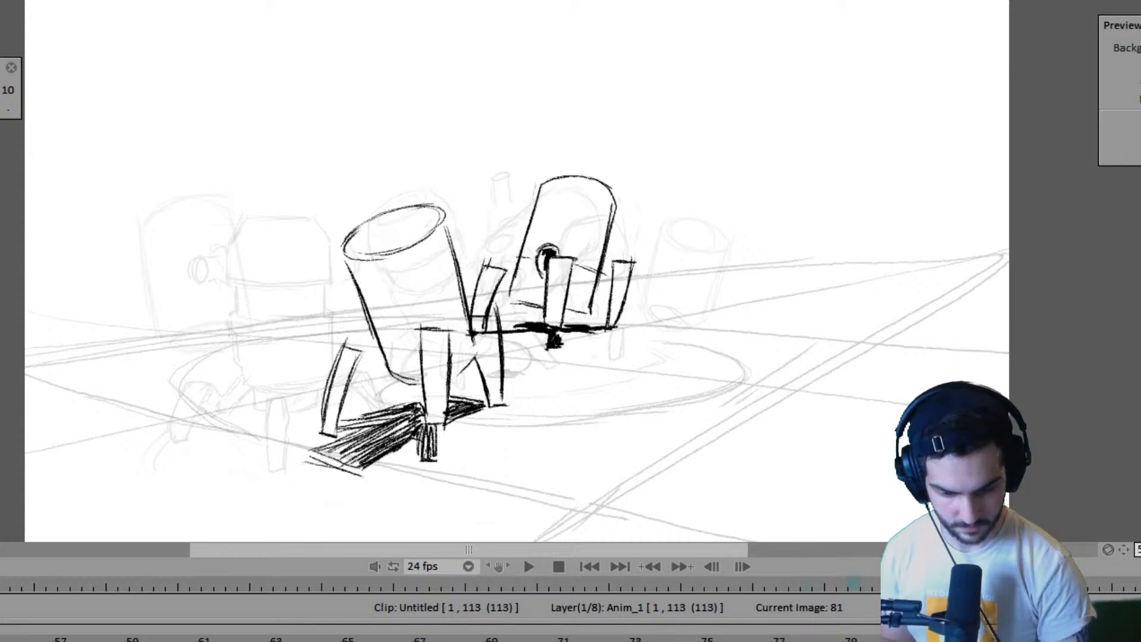
- Shorten the near robot's in-between by two frames so that its contact drawing lands on frame 75
key("Right")
key("Right")
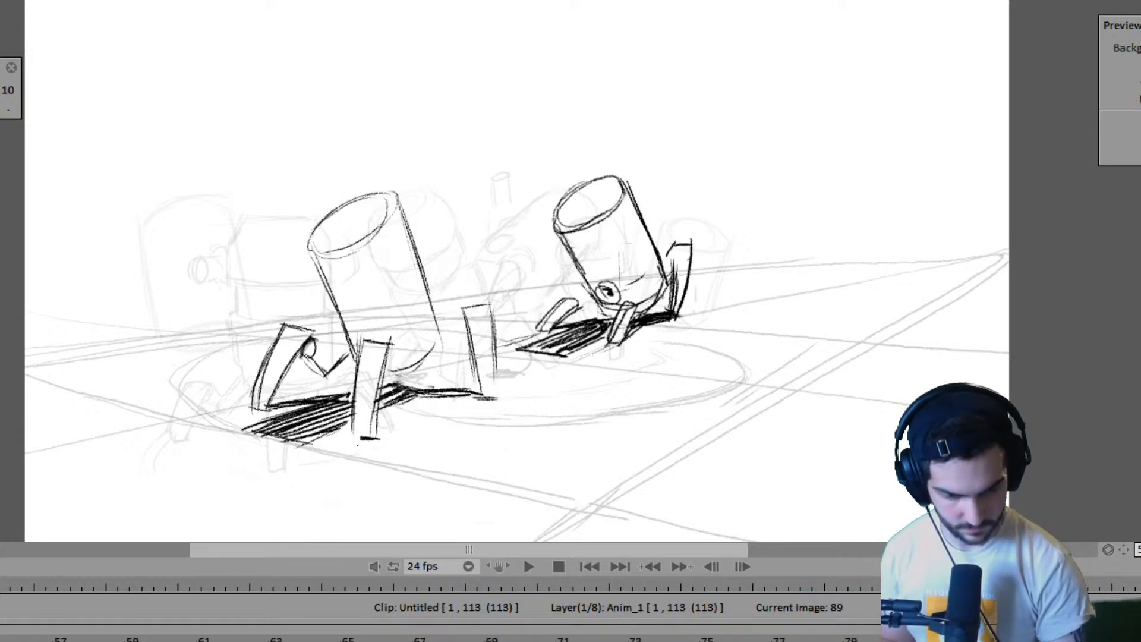
key("Left")
key("Right")
key("Left")
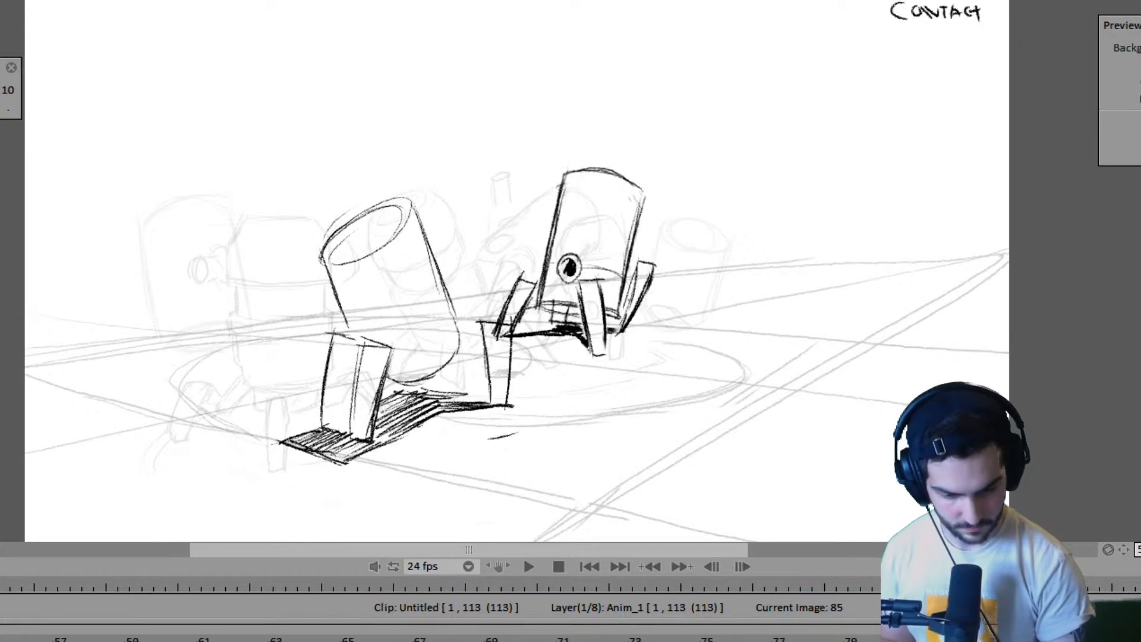
key("Right")
key("Left")
key("Left")
key("Left")
key("Left")
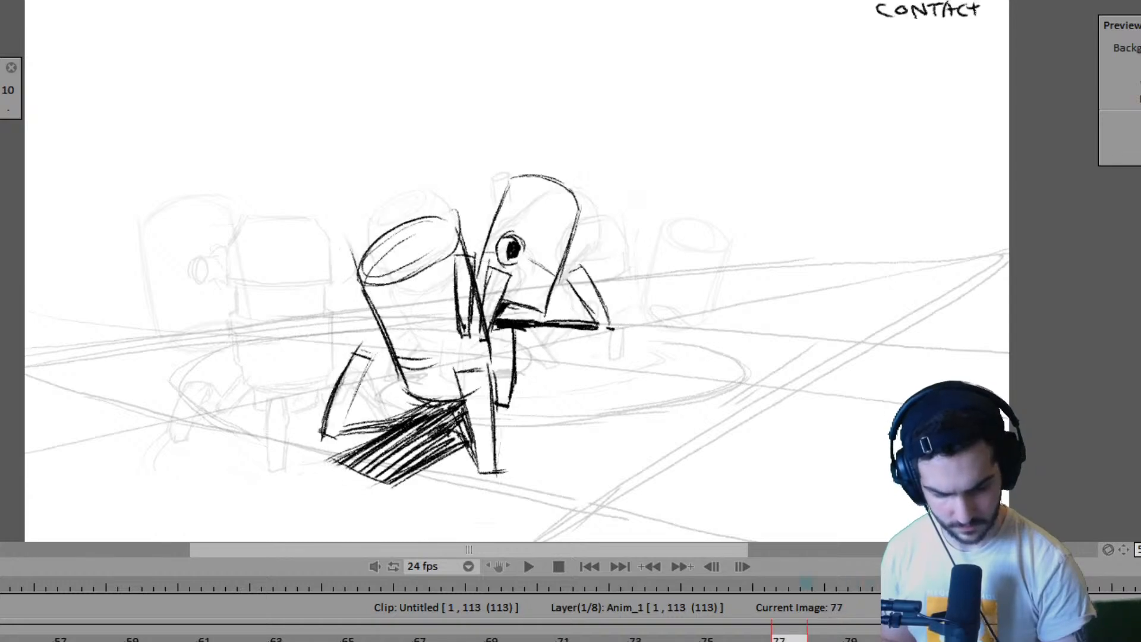
key("Right")
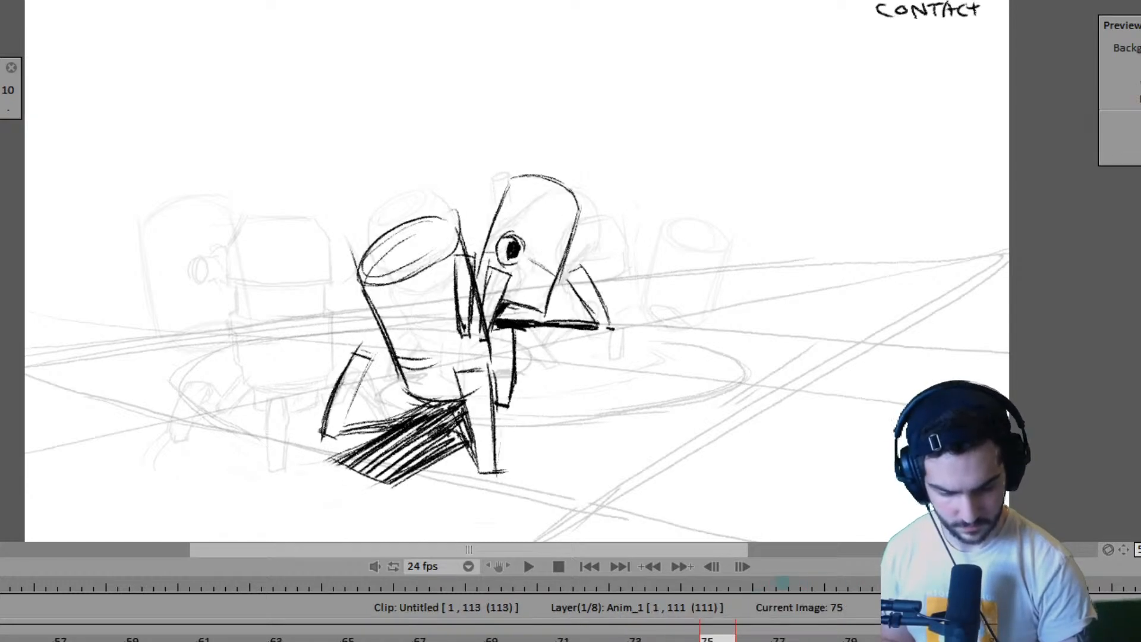
- Flip back and forth through the retimed near robot drawings from frame 75 to frame 87 to check the spacing
key("Right")
key("Right")
key("Right")
key("Right")
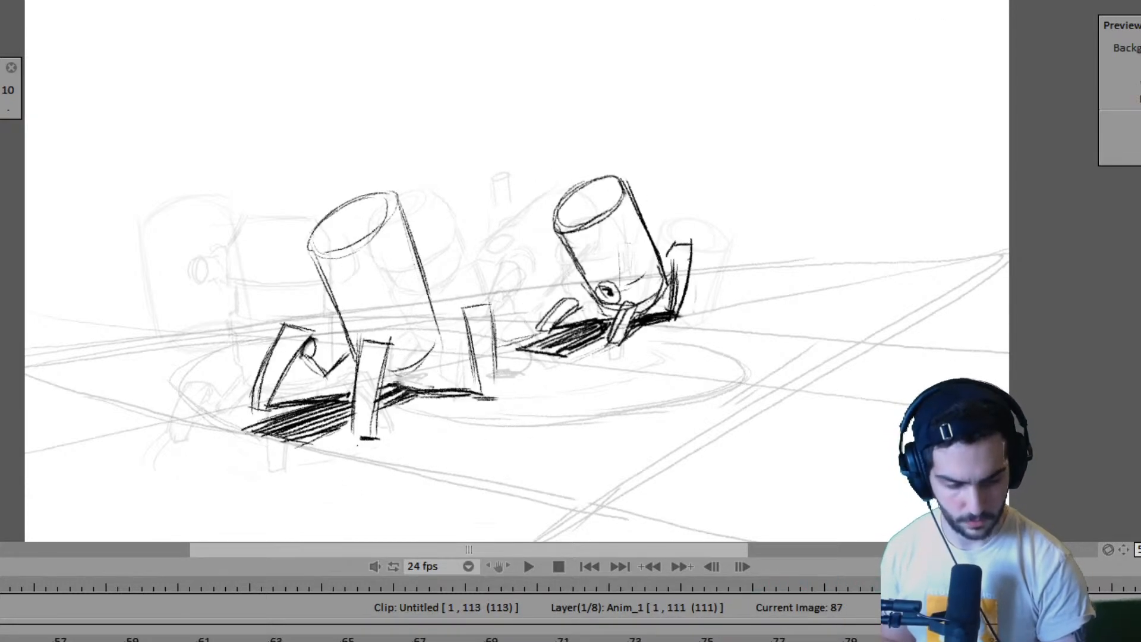
key("Left")
key("Left")
key("Left")
- Insert a blank four-frame drawing at frame 87 on the near robot's layer, between the contact pose and the next pose
key("Right")
key("Right")
key("Right")
key("Right")
key("Right")
key("Right")
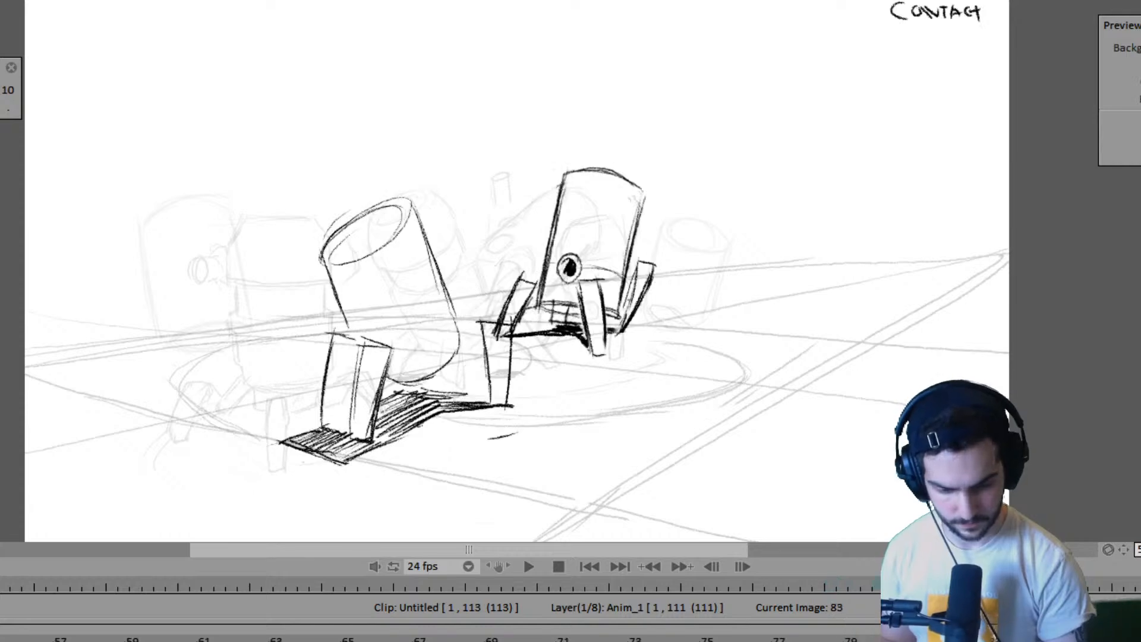
key("Left")
key("Right")
key("Right")
key("Right")
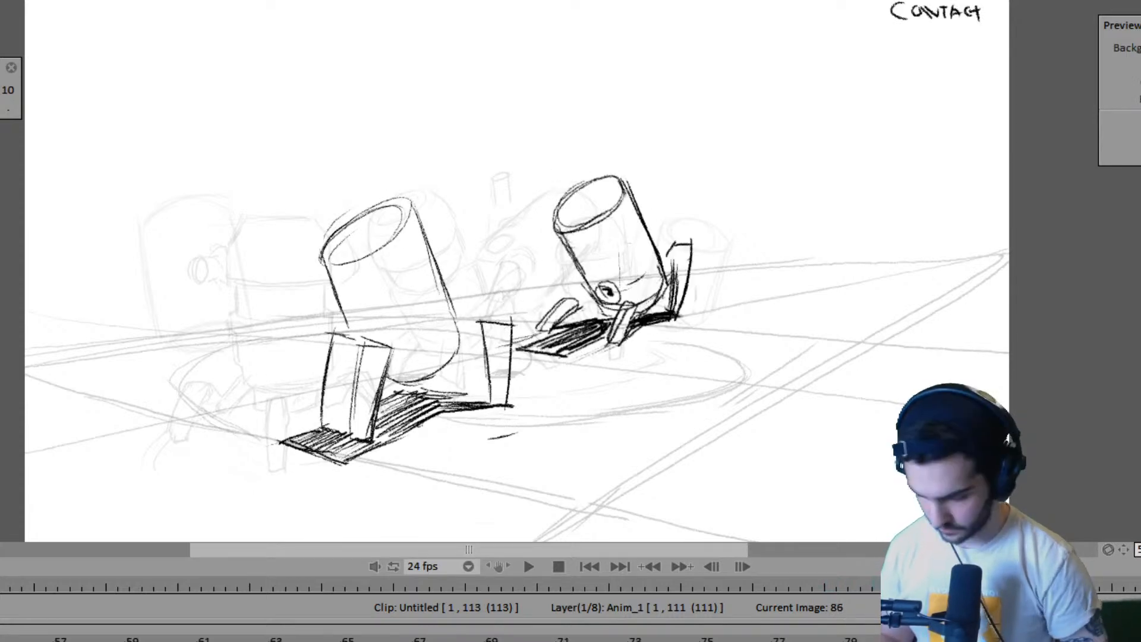
key("Insert")
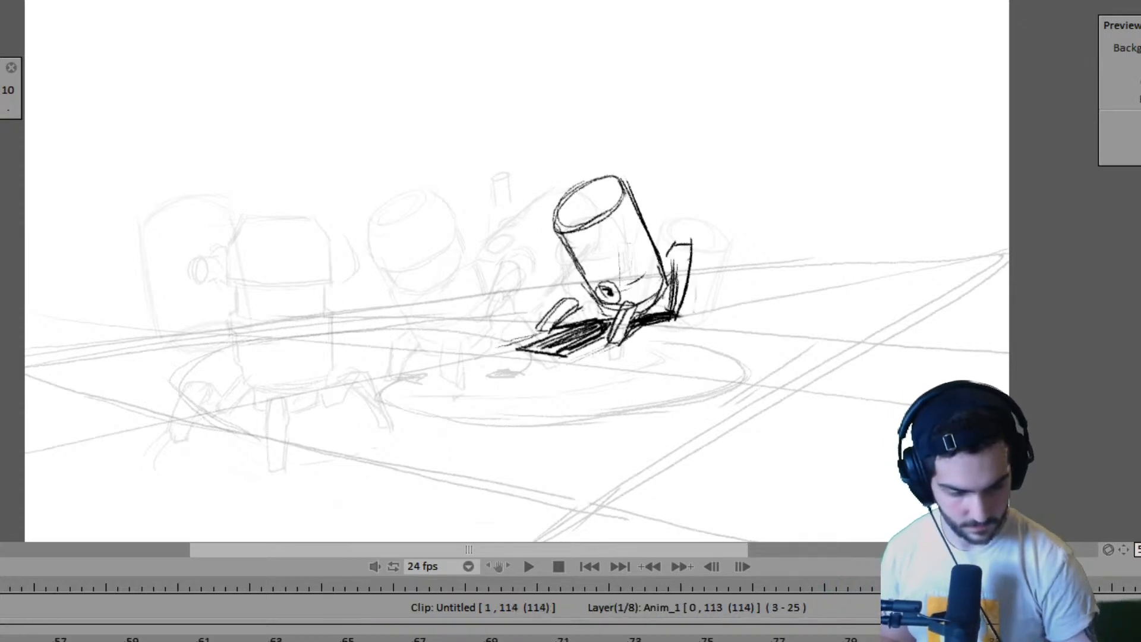
key("Left")
key("Right")
key("Right")
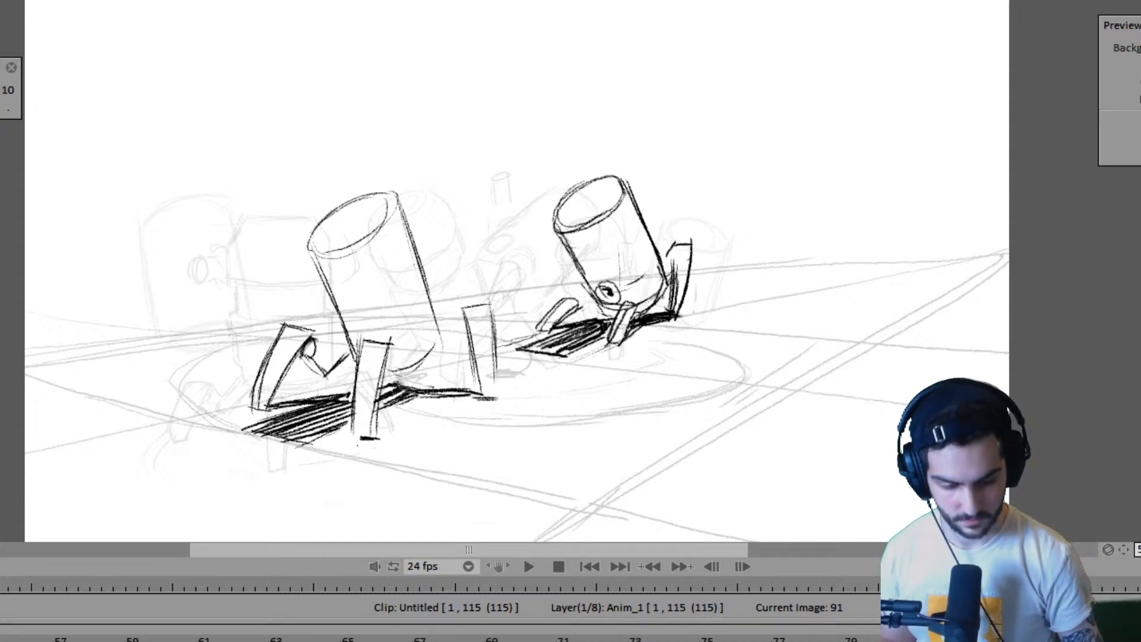
- Flip between frames 69 and 91 to study how the near robot's legs move around the blank drawing at frame 87
key("Left")
key("Left")
key("Left")
key("Left")
key("Left")
key("Left")
key("Left")
key("Left")
key("Left")
key("Left")
key("Left")
key("Left")
key("Left")
key("Left")
key("Left")
key("Left")
key("Left")
key("Left")
key("Left")
key("Left")
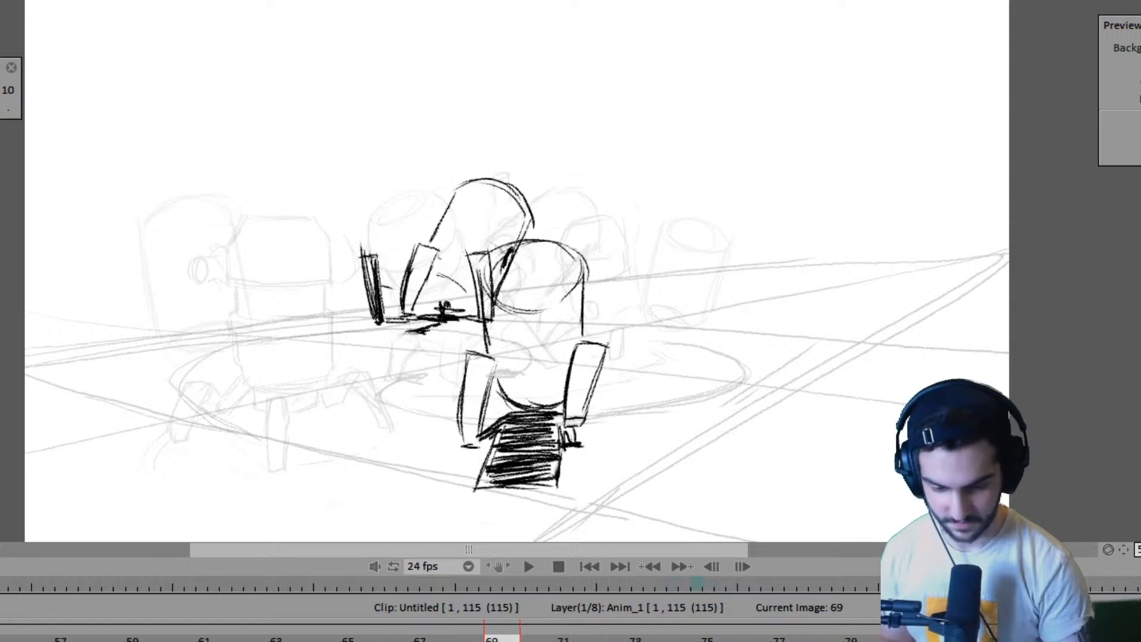
key("Right")
key("Right")
key("Right")
key("Right")
key("Right")
key("Right")
key("Right")
key("Right")
key("Right")
key("Right")
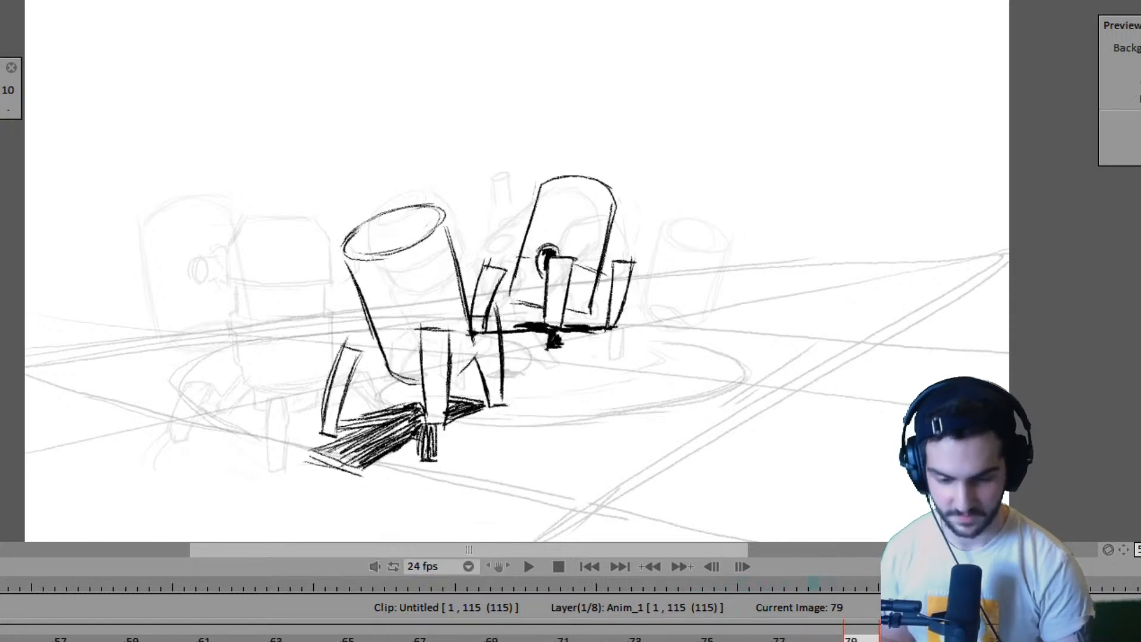
key("Right")
key("Right")
key("Right")
key("Right")
key("Right")
key("Right")
key("Right")
key("Right")
key("Left")
key("Left")
key("Left")
key("Left")
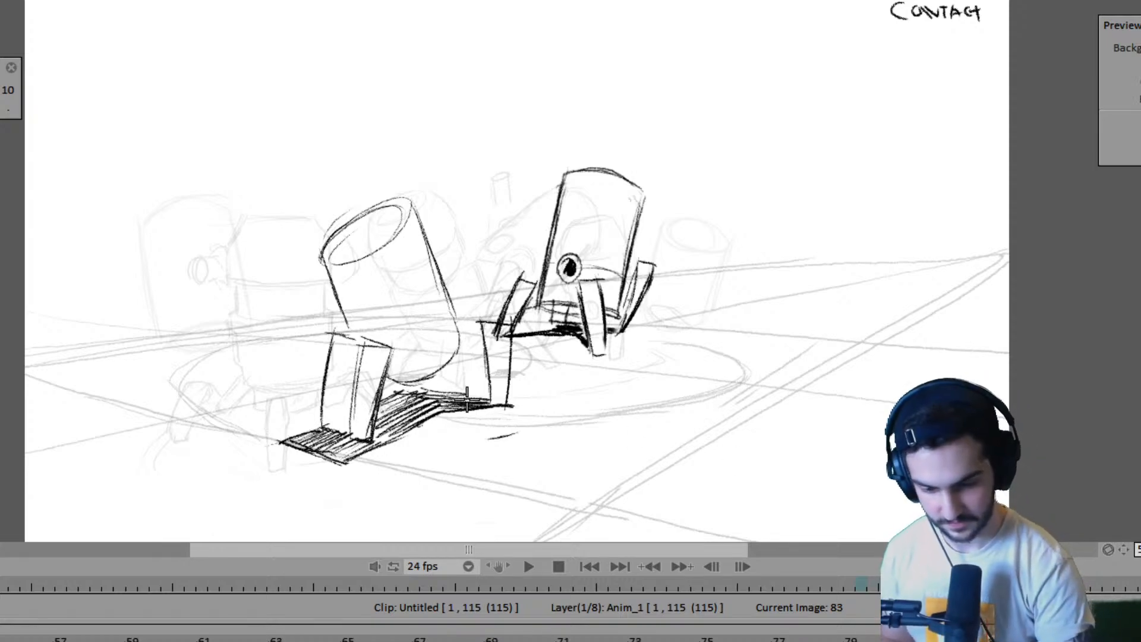
key("Left")
key("Left")
key("Left")
key("Left")
key("Left")
key("Left")
key("Left")
key("Left")
key("Right")
key("Right")
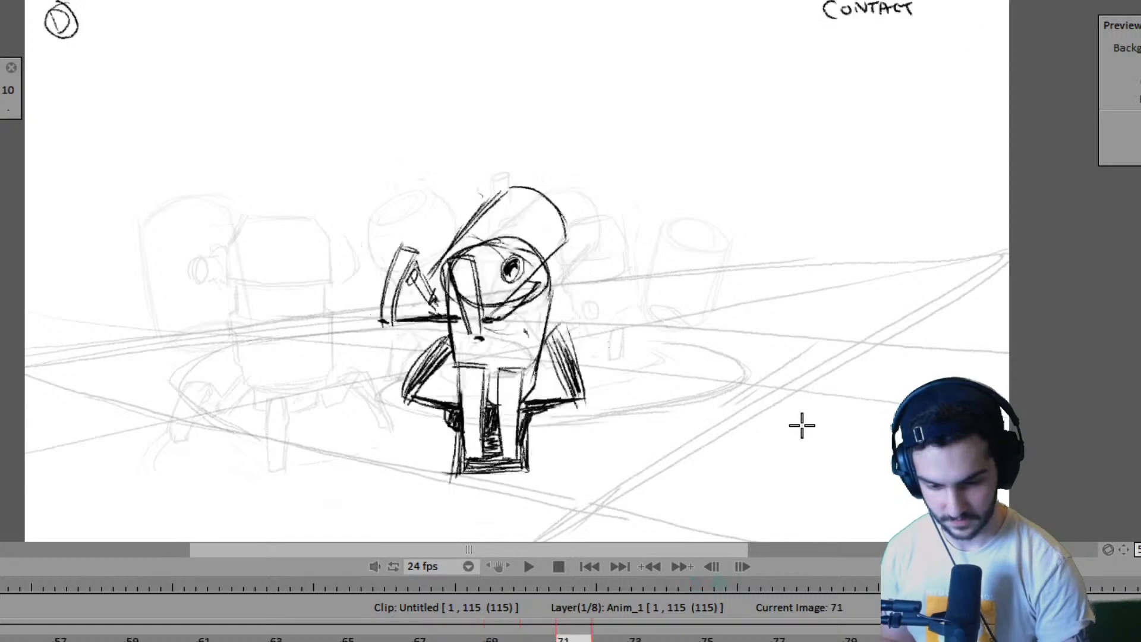
key("Right")
key("Right")
key("Right")
key("Right")
key("Right")
key("Right")
key("Right")
key("Right")
key("Right")
key("Right")
key("Right")
key("Right")
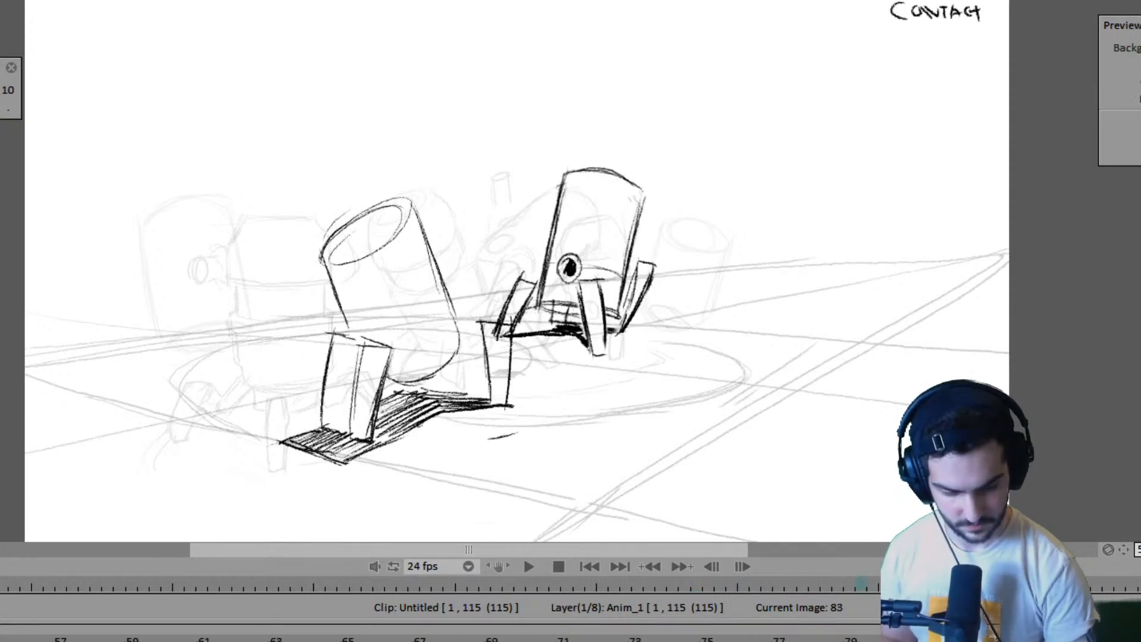
- Mark the ground position of the near robot's front foot on frame 87, using the neighbouring poses as reference
key("Right")
key("Left")
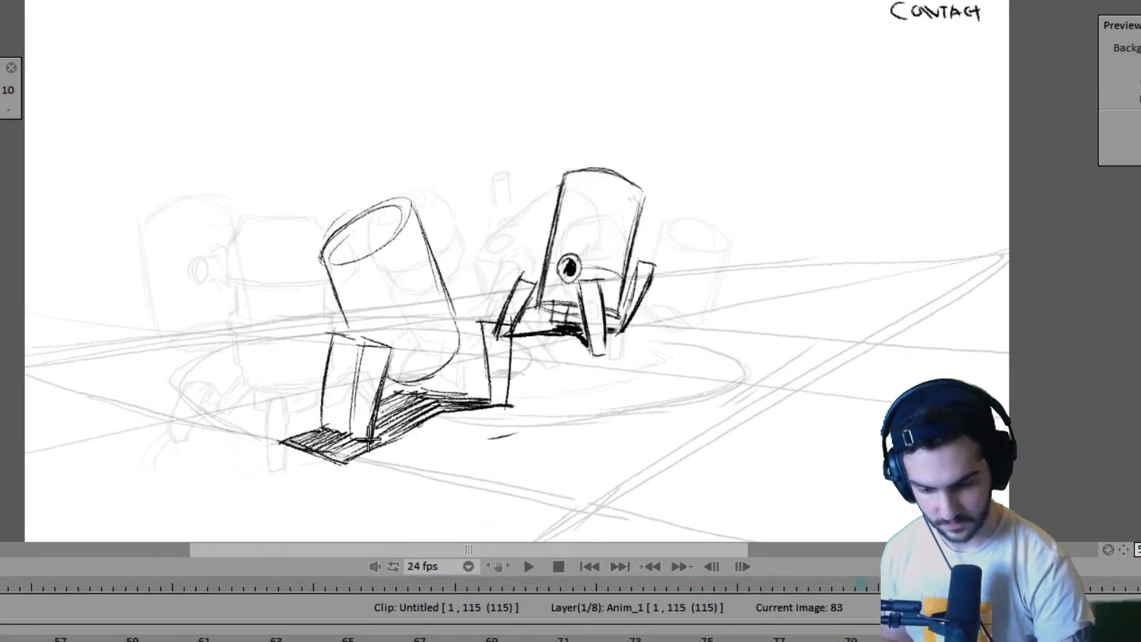
key("Right")
key("Left")
key("Right")
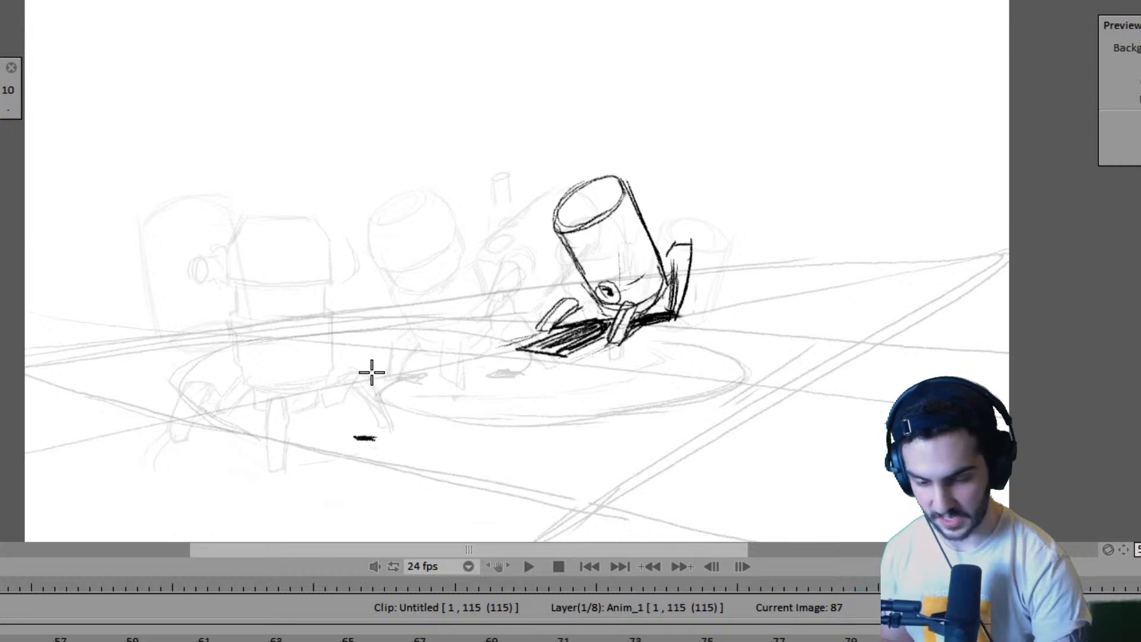
- Draw the near robot's front leg down to its foot mark on frame 87
key("Left")
key("Right")
mouse_move(364, 341)
left_mouse_down()
mouse_move(353, 436)
mouse_move(353, 375)
mouse_move(398, 346)
mouse_move(364, 438)
left_mouse_up()
key("Right")
key("Left")
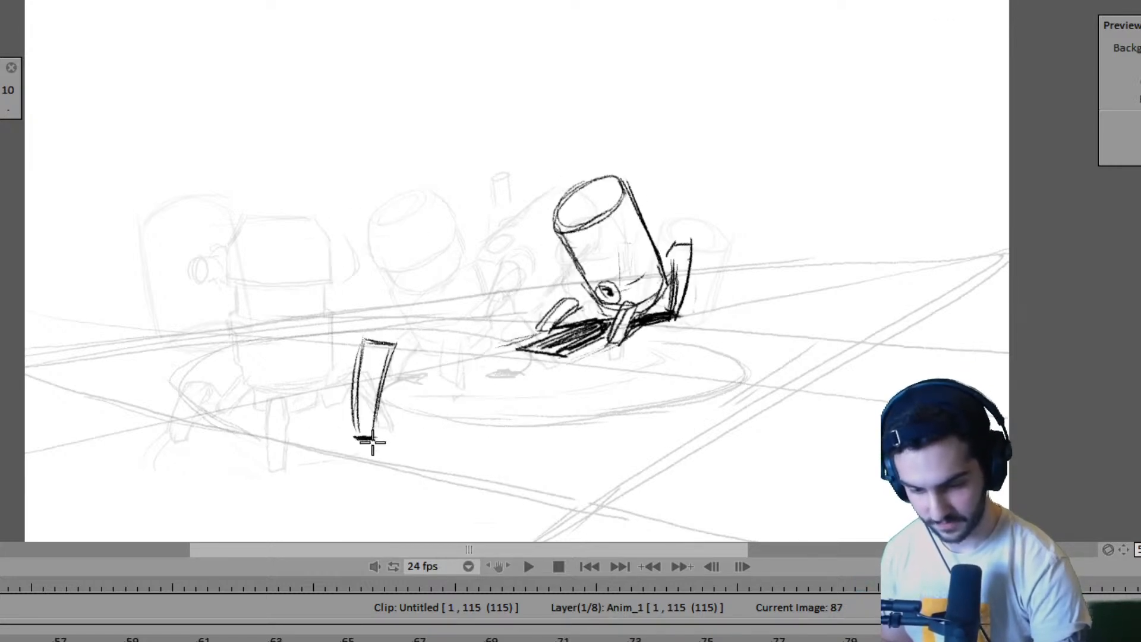
- Mark the ground point beneath the near robot's left leg on frame 87, comparing with frames 83 and 91
key("Left")
key("Right")
key("Left")
key("Right")
key("Right")
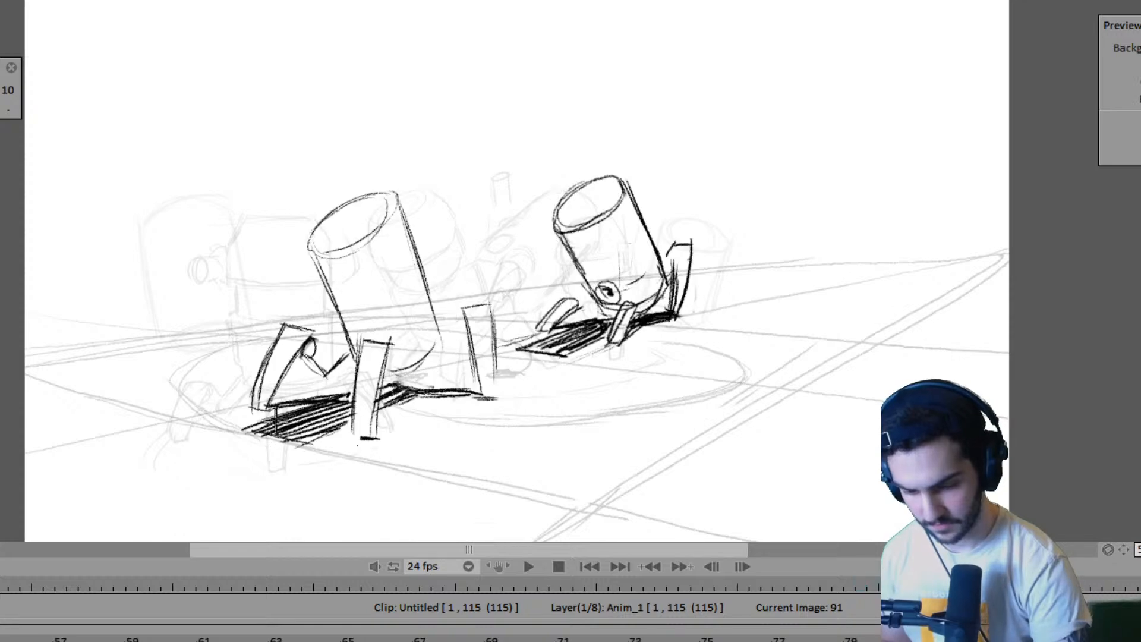
key("Left")
key("Left")
key("Right")
key("Left")
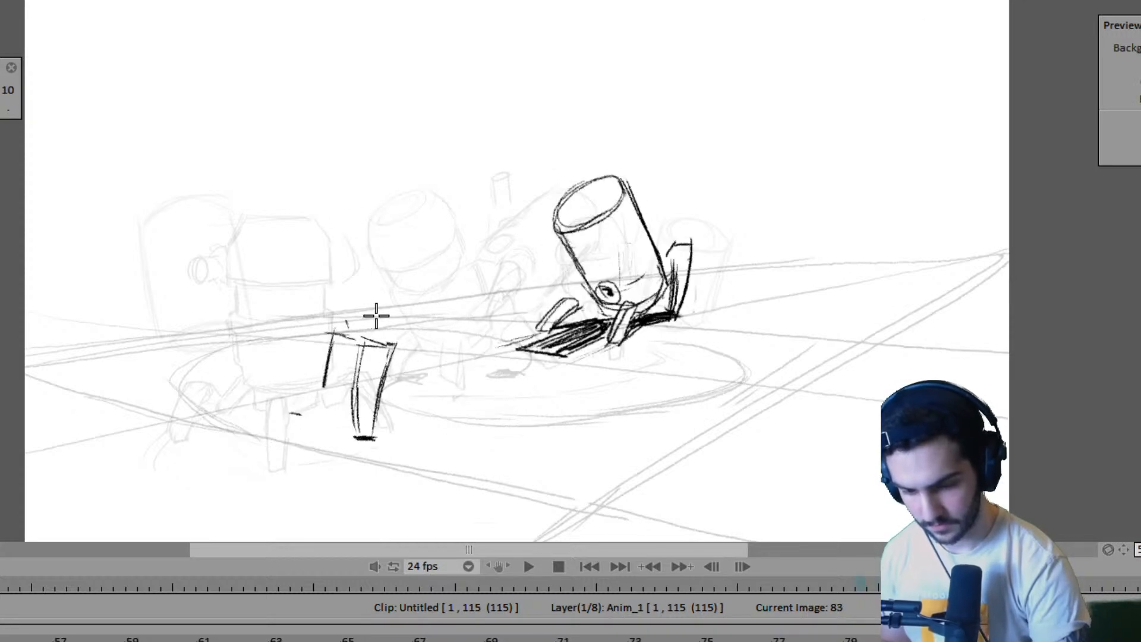
- Draw the near robot's raised left leg on frame 87 and a short ground shadow line beneath it
key("Right")
mouse_move(318, 308)
left_mouse_down()
mouse_move(291, 371)
mouse_move(328, 311)
mouse_move(343, 324)
left_mouse_up()
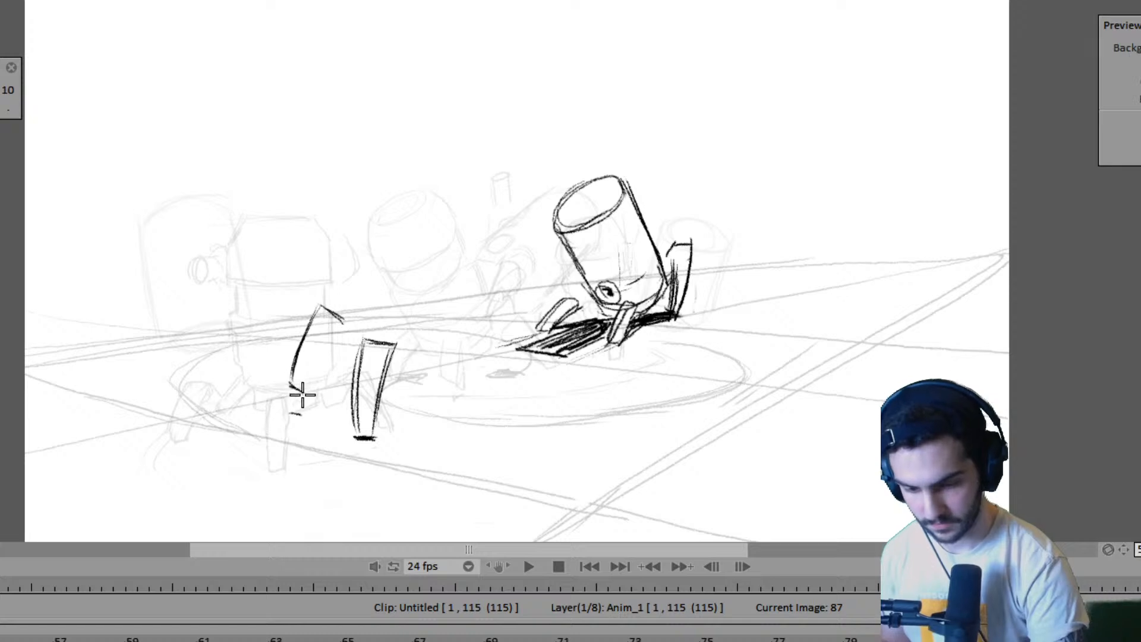
left_click_drag(302, 394, 343, 324)
mouse_move(345, 405)
left_mouse_down()
mouse_move(284, 411)
mouse_move(345, 405)
left_mouse_up()
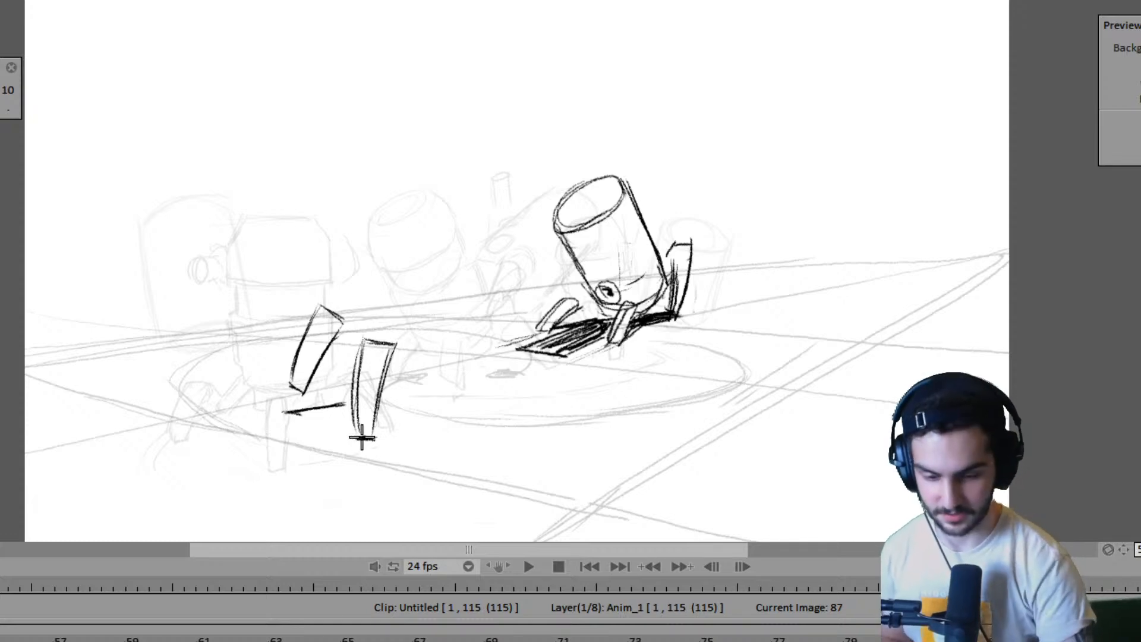
- Draw the left edge of the near robot's body on frame 87, running down toward the raised leg
key("Left")
key("Right")
key("Left")
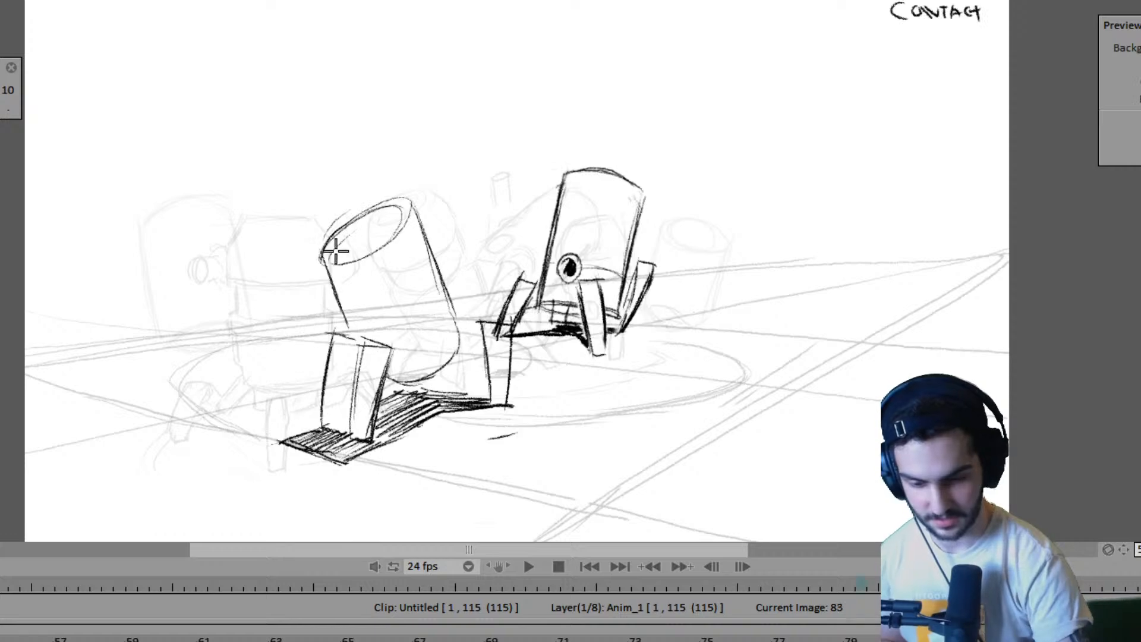
key("Right")
key("Left")
key("Right")
left_click_drag(325, 226, 354, 318)
key("Left")
key("Right")
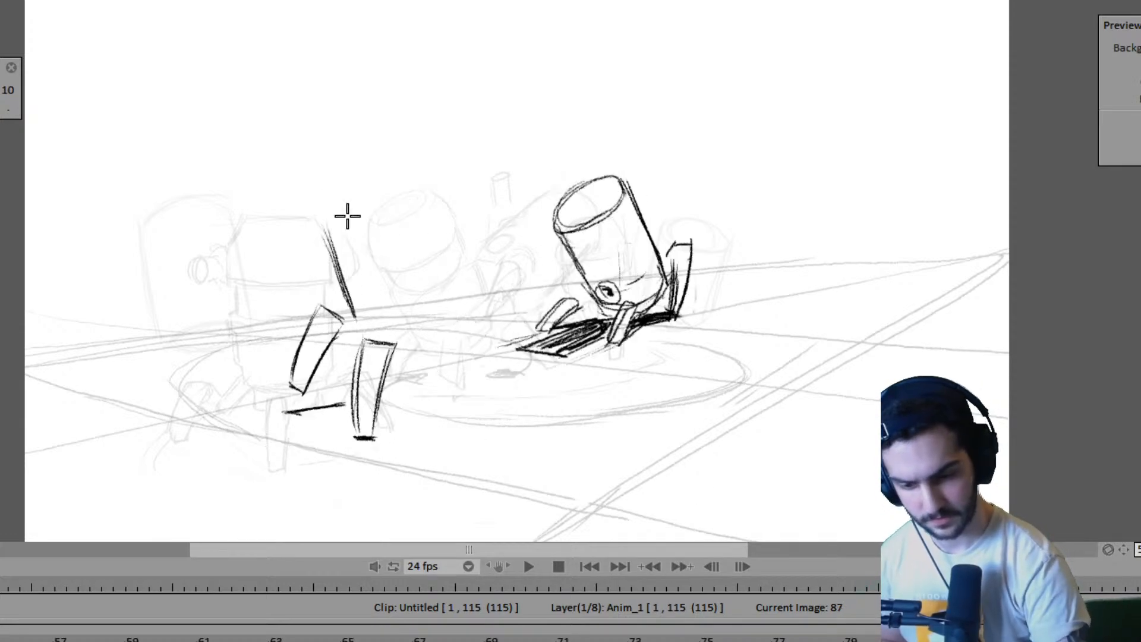
- Start the curve of the near robot's open top rim on frame 87, comparing it with the adjacent poses
key("Left")
key("Right")
key("Left")
key("Right")
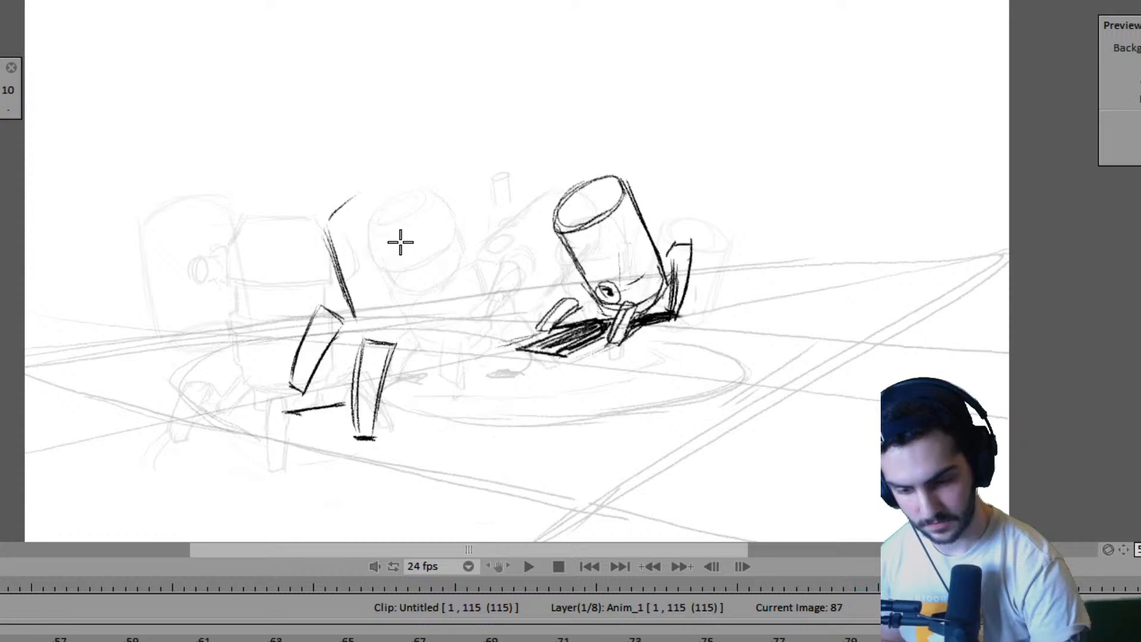
key("Right")
key("Left")
key("Left")
key("Right")
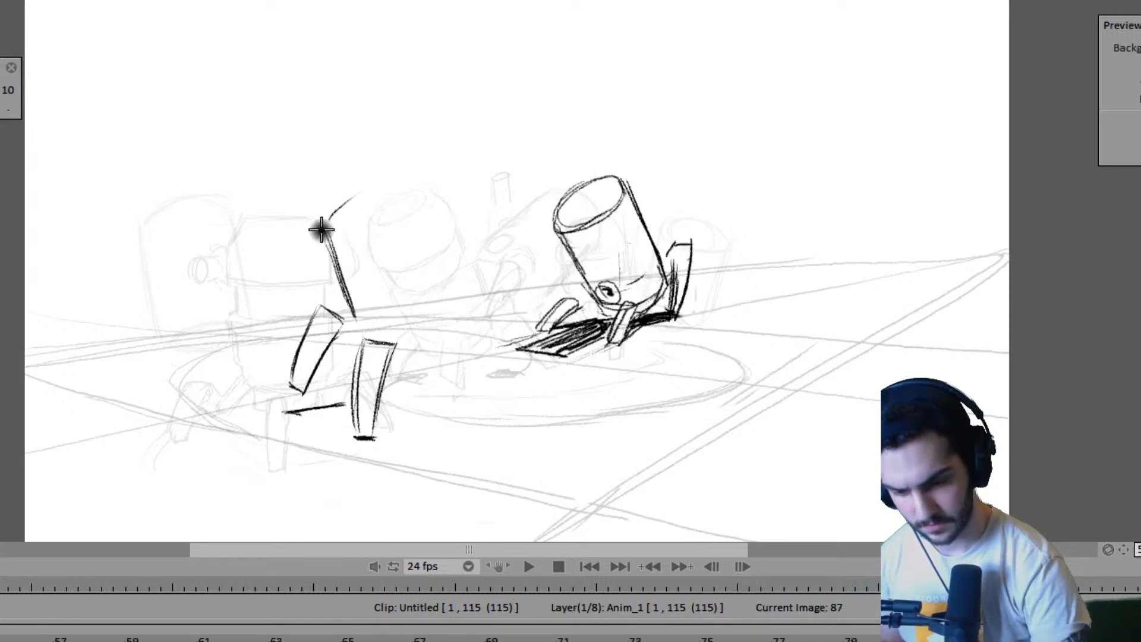
- Sketch the near robot's open top rim on frame 87 using frame 83 as reference, and undo the last stroke
key("Left")
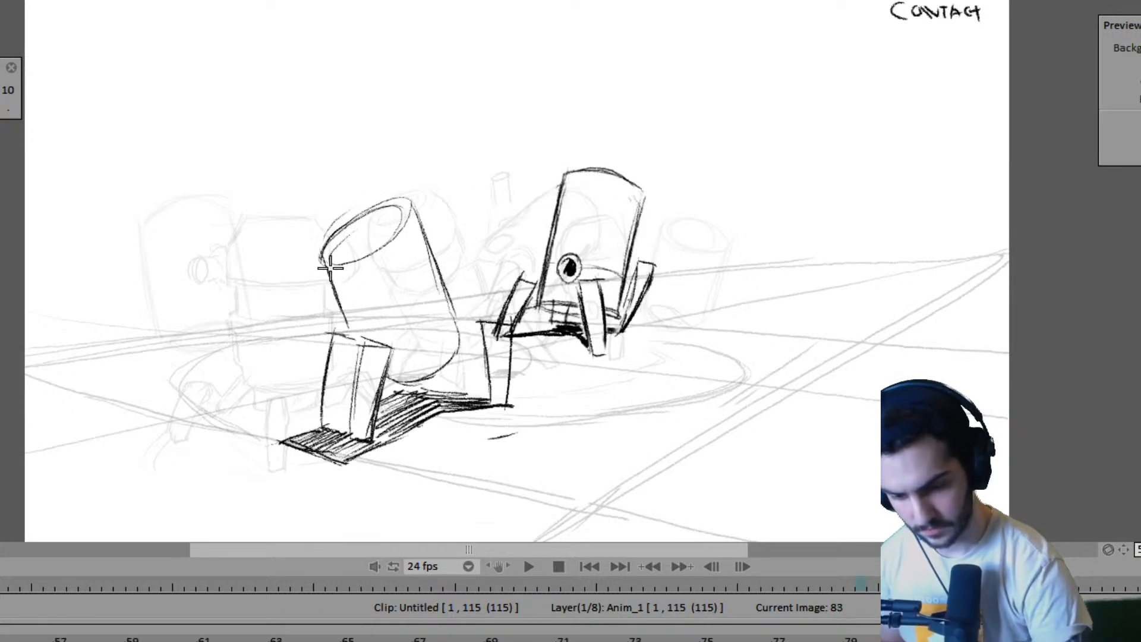
key("Right")
key("Left")
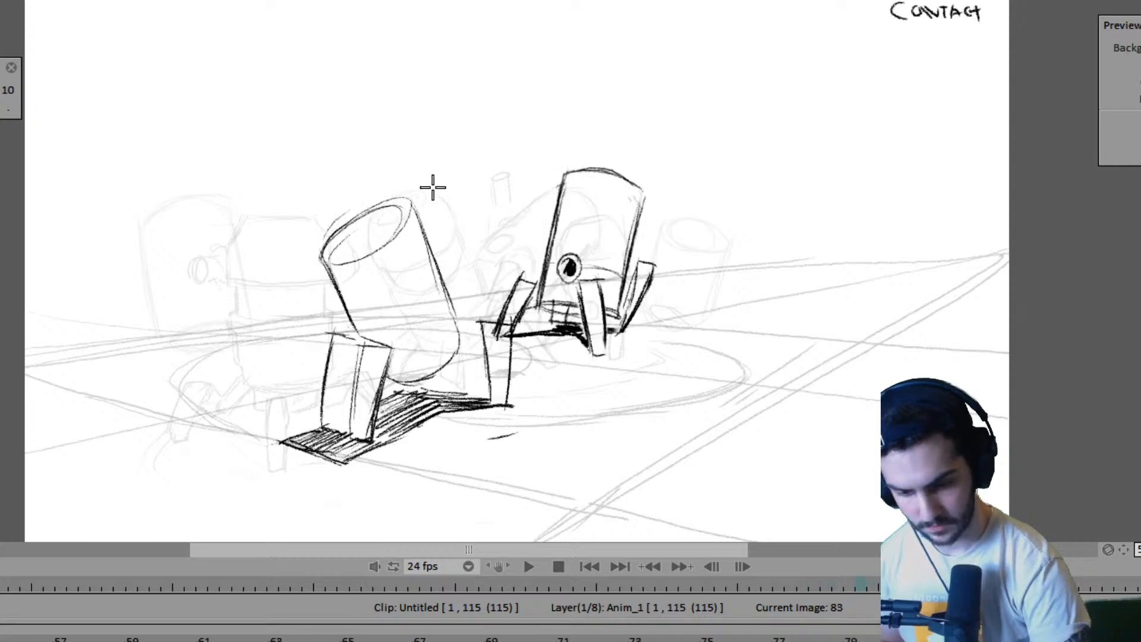
key("Right")
left_click_drag(334, 233, 375, 325)
key("Left")
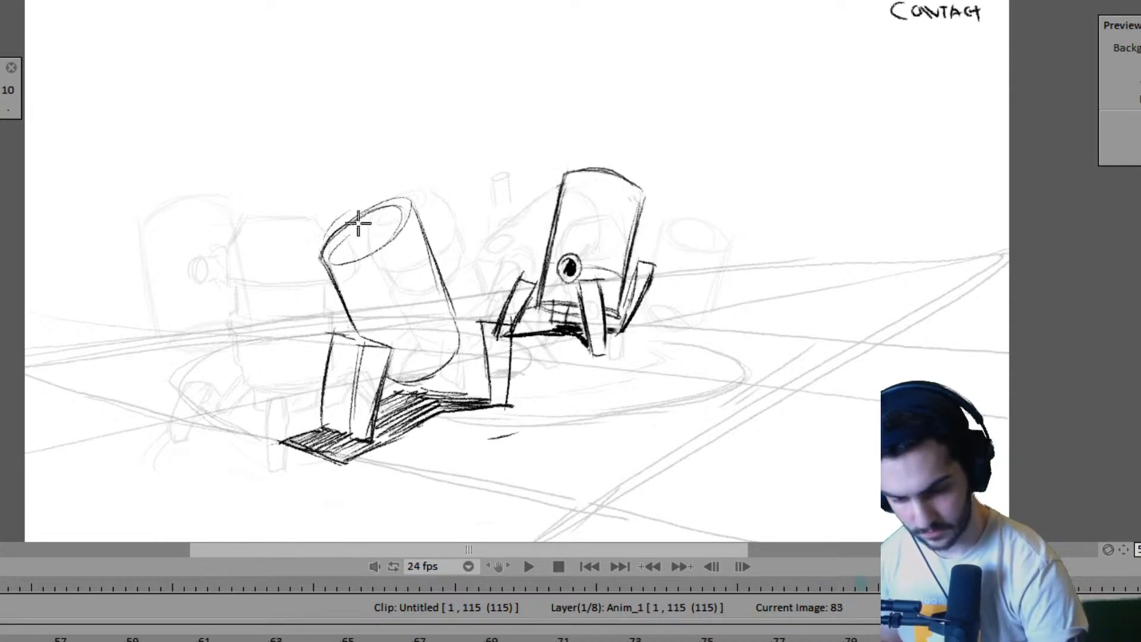
key("Right")
mouse_move(330, 220)
left_mouse_down()
mouse_move(376, 192)
mouse_move(343, 256)
mouse_move(402, 235)
left_mouse_up()
key("Left")
key("Right")
key("ctrl+z")
- Redraw the left edge of the near robot's body on frame 87 from the rim down to the front leg
key("Left")
key("Right")
mouse_move(339, 255)
left_mouse_down()
mouse_move(416, 217)
mouse_move(339, 263)
mouse_move(349, 258)
mouse_move(374, 316)
left_mouse_up()
key("Left")
key("Right")
left_click_drag(333, 271, 386, 350)
key("Left")
key("Right")
- Draw the right edge and rounded bottom of the near robot's body on frame 87, checking against frame 83
left_click_drag(424, 206, 461, 323)
key("Left")
key("Right")
mouse_move(392, 369)
left_mouse_down()
mouse_move(450, 344)
mouse_move(432, 371)
mouse_move(392, 363)
mouse_move(461, 310)
mouse_move(408, 371)
mouse_move(439, 356)
left_mouse_up()
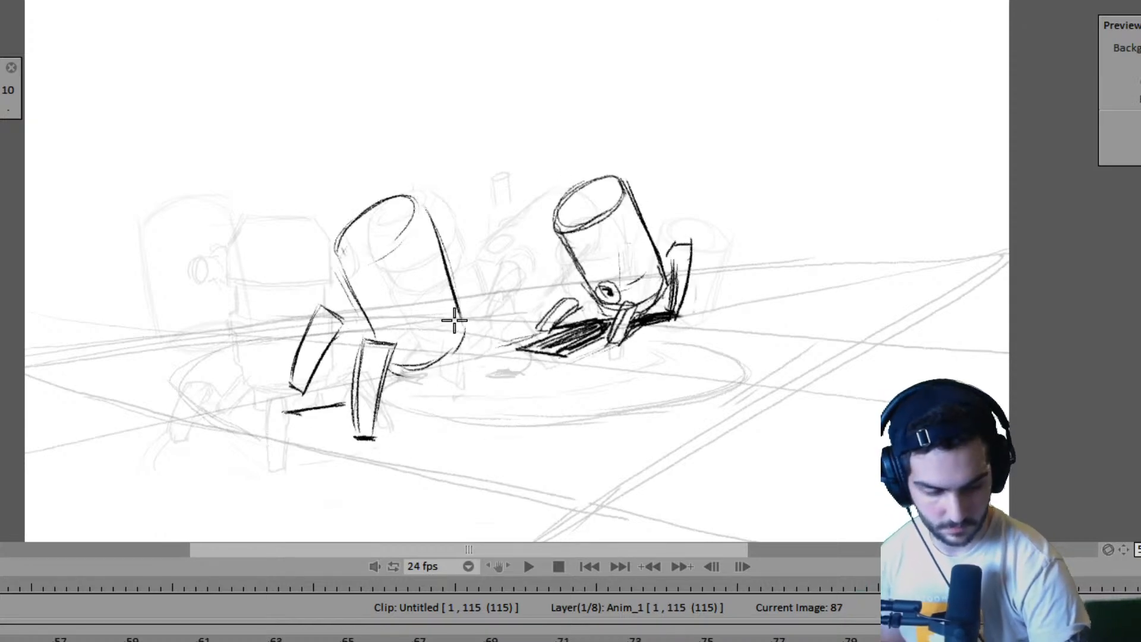
key("Left")
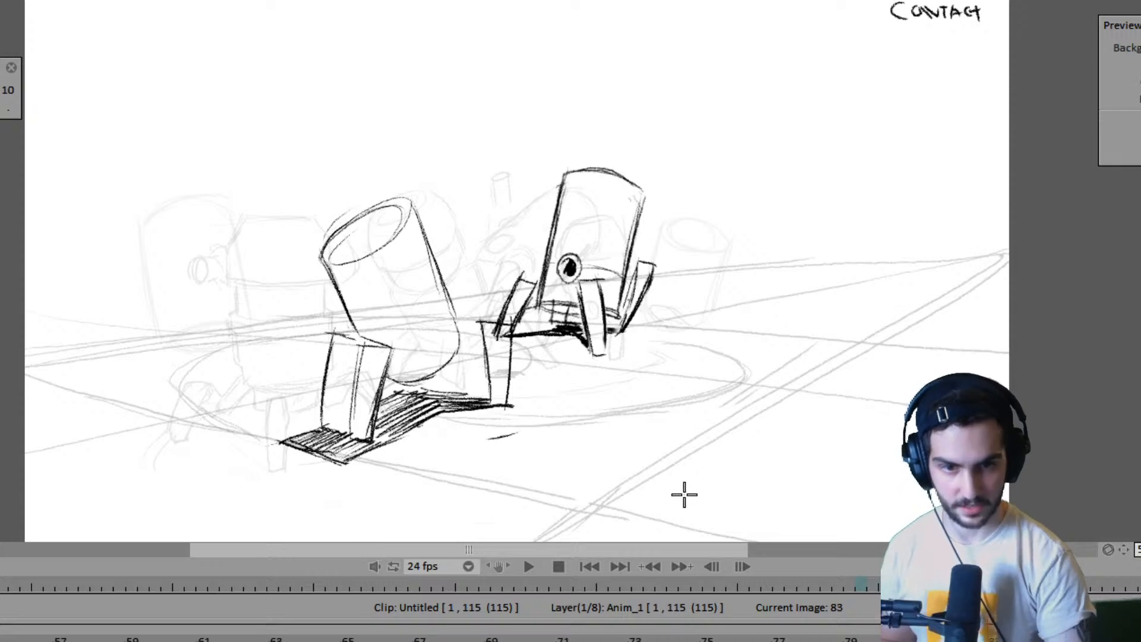
key("Right")
key("Left")
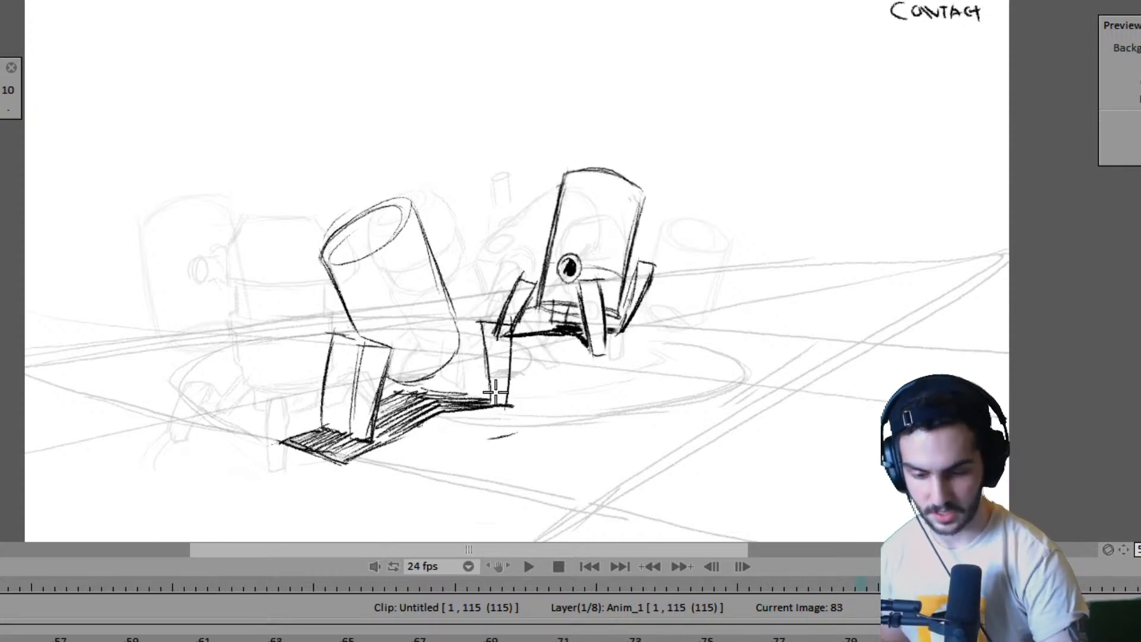
key("Right")
key("Left")
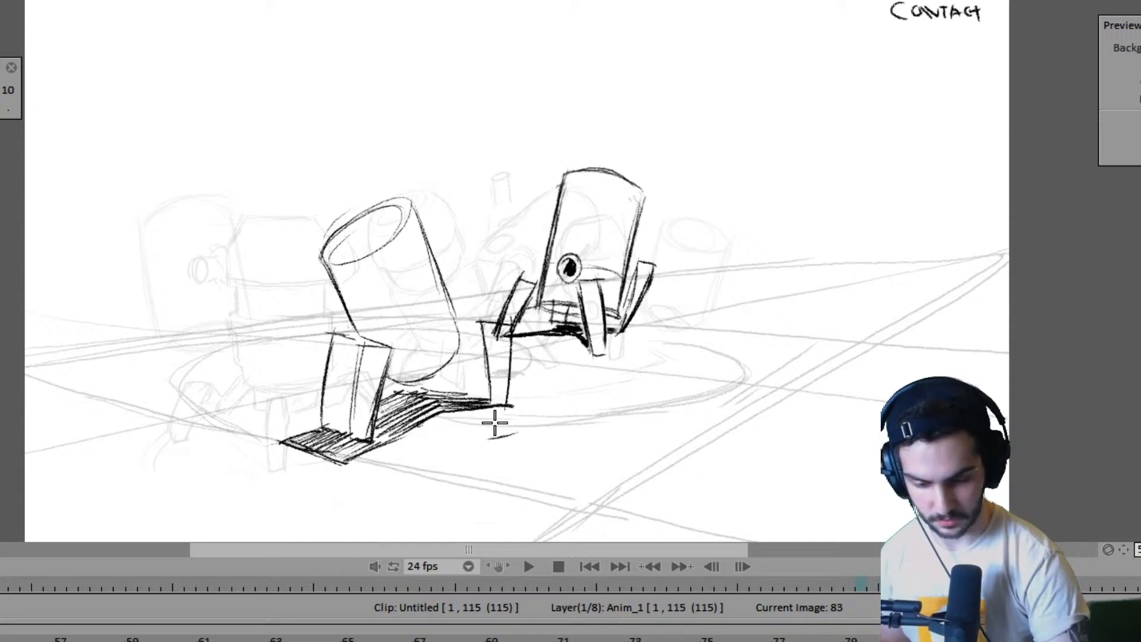
key("Right")
key("Left")
key("Right")
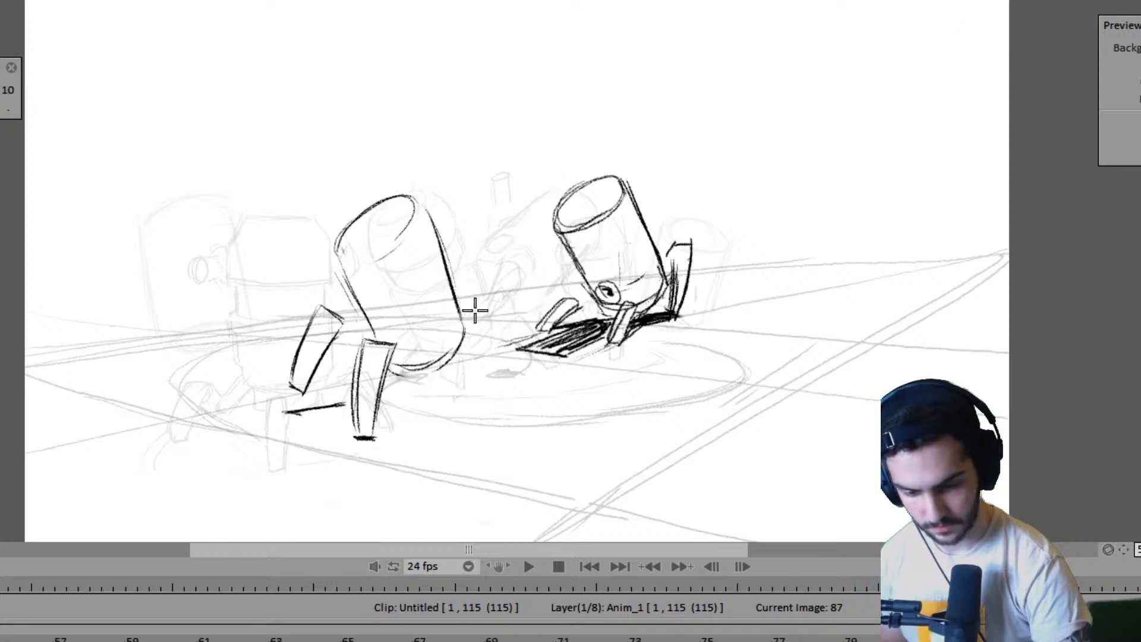
- Mark the ground point of the near robot's right leg on frame 87, comparing its placement with frame 83
left_click_drag(478, 302, 473, 355)
key("Left")
key("Right")
key("Left")
key("Left")
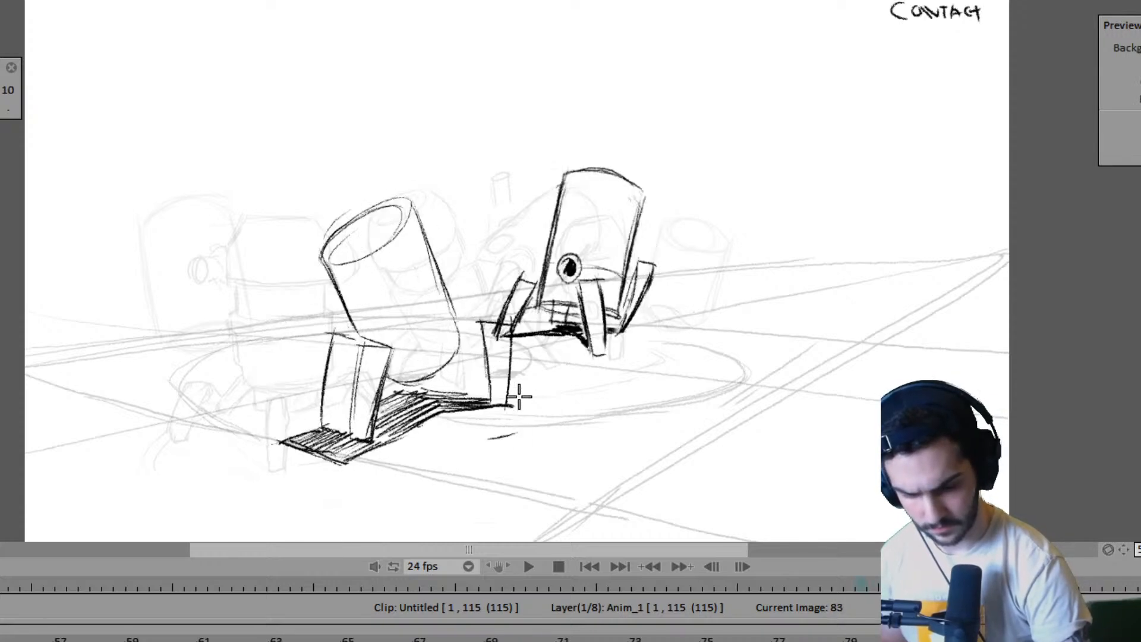
key("Right")
key("Left")
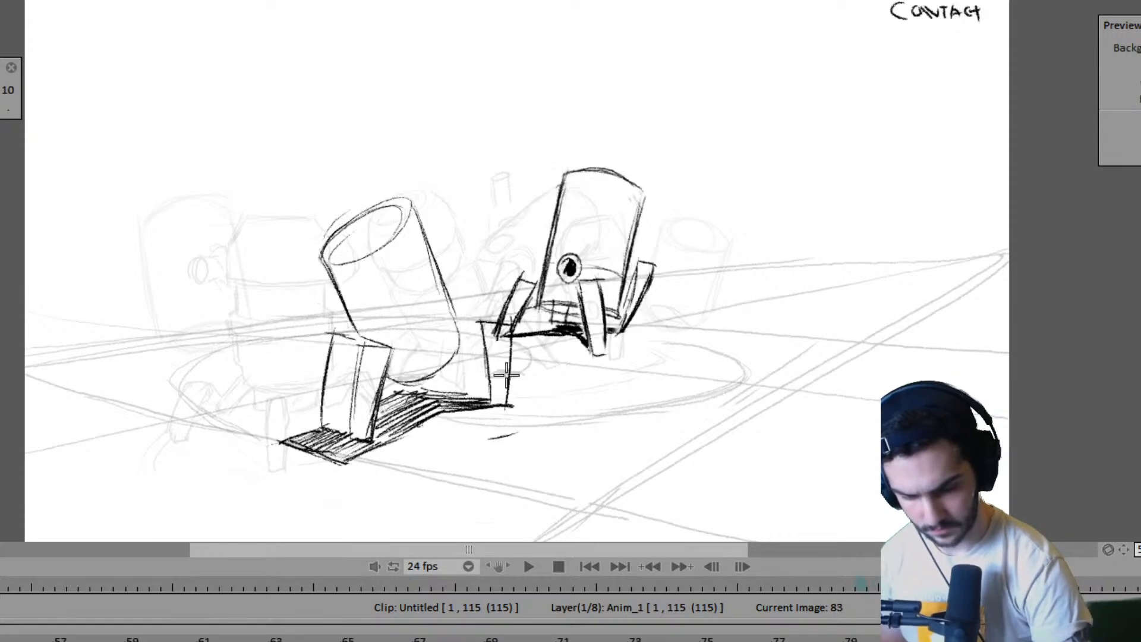
key("Right")
left_click_drag(494, 401, 512, 399)
key("Left")
key("Right")
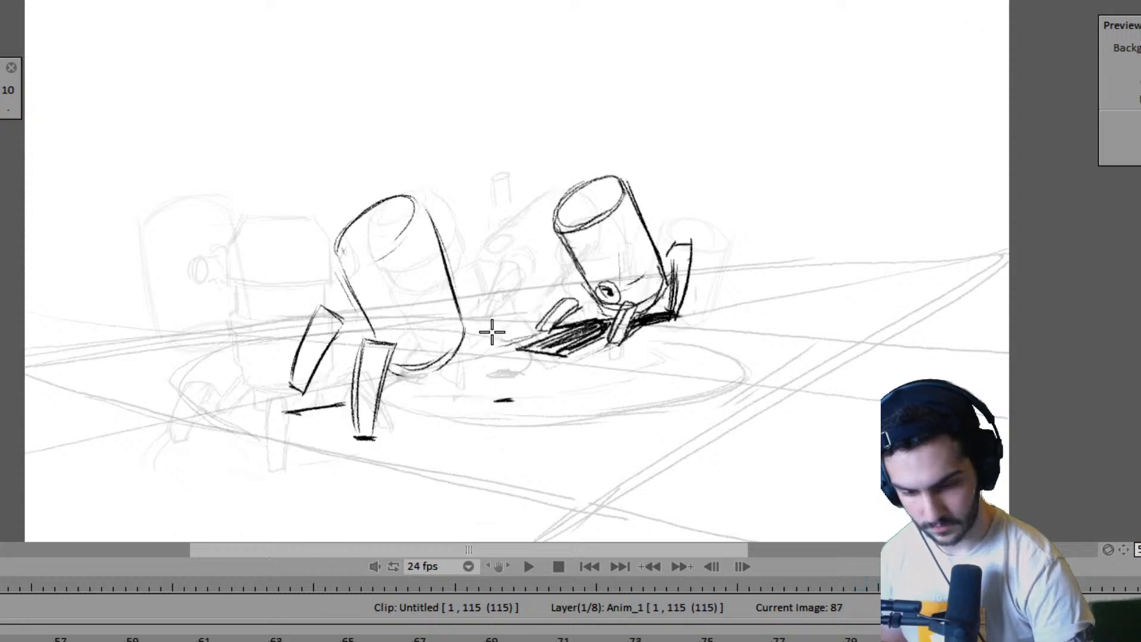
- Draw the outline of the near robot's right leg on frame 87, standing on its ground mark
left_click_drag(479, 309, 492, 391)
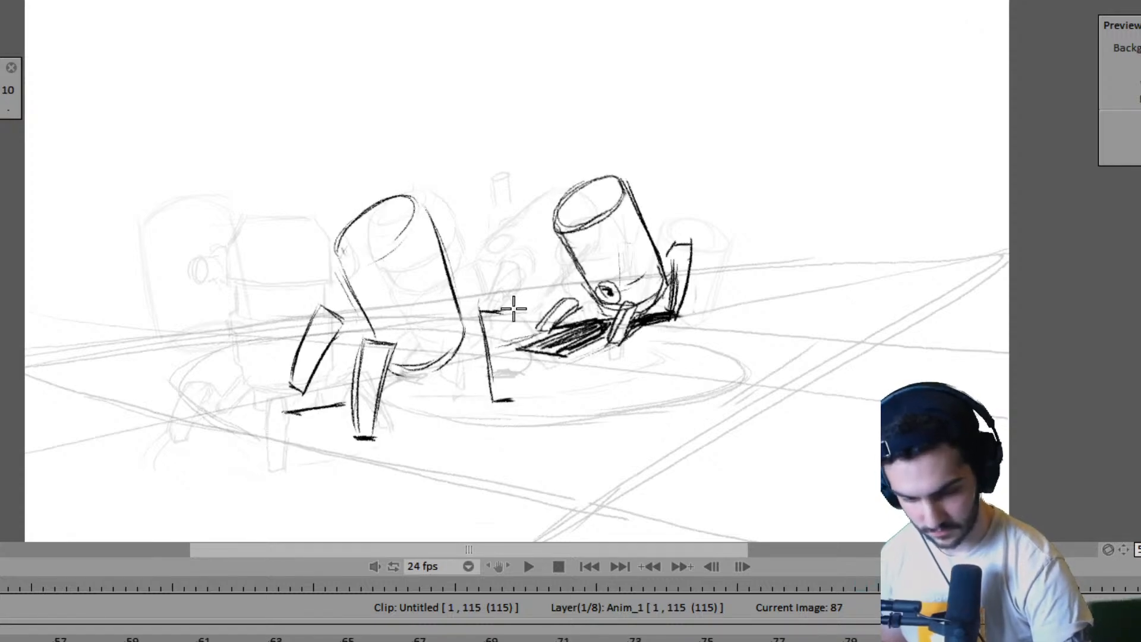
key("Left")
key("Right")
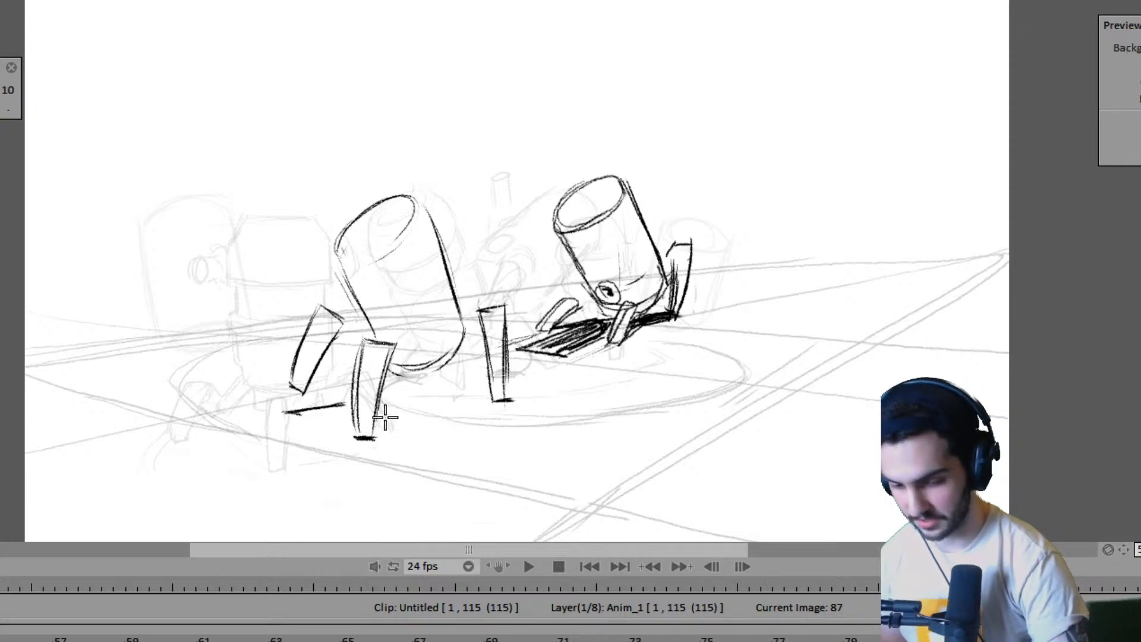
- Draw and shade the ground shadow between the near robot's front and right legs on frame 87
left_click_drag(373, 434, 398, 407)
key("Left")
mouse_move(376, 429)
left_mouse_down()
mouse_move(408, 407)
mouse_move(466, 397)
left_mouse_up()
key("Right")
mouse_move(409, 399)
left_mouse_down()
mouse_move(481, 398)
mouse_move(462, 397)
left_mouse_up()
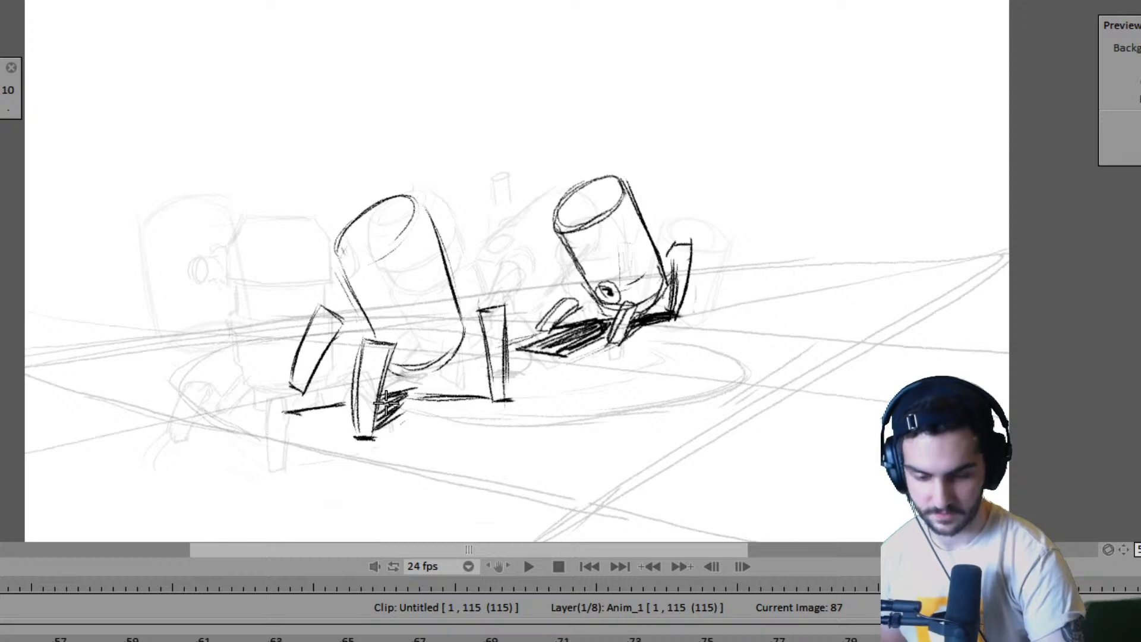
mouse_move(404, 386)
left_mouse_down()
mouse_move(453, 387)
mouse_move(379, 390)
mouse_move(437, 390)
left_mouse_up()
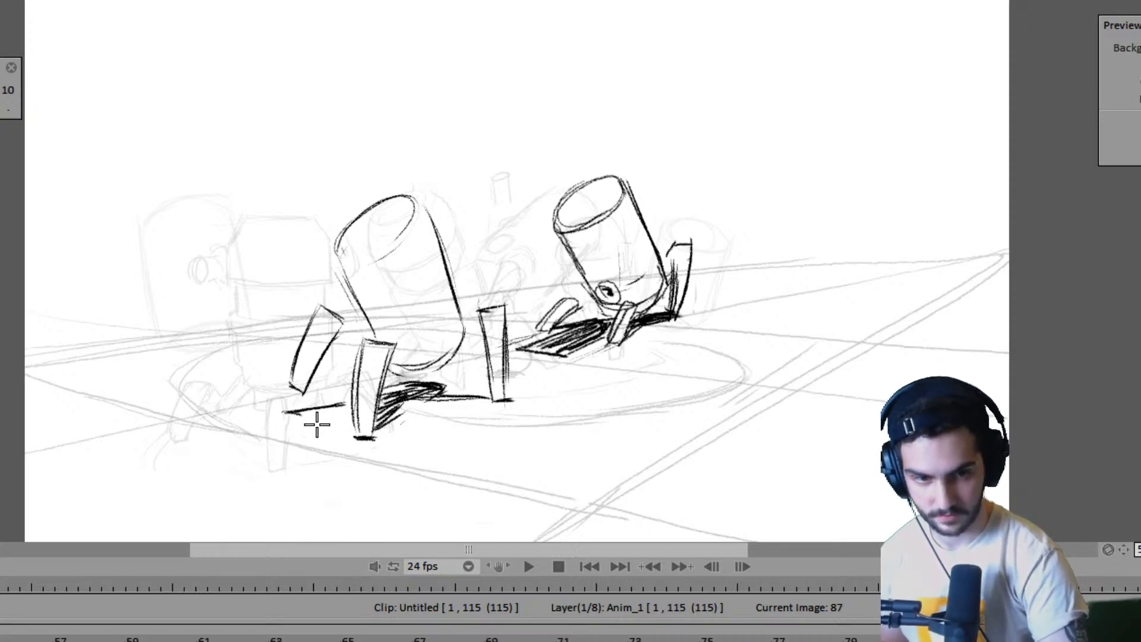
- Hatch the ground shadow between the near robot's left and front legs on frame 87, comparing with frame 83
key("Left")
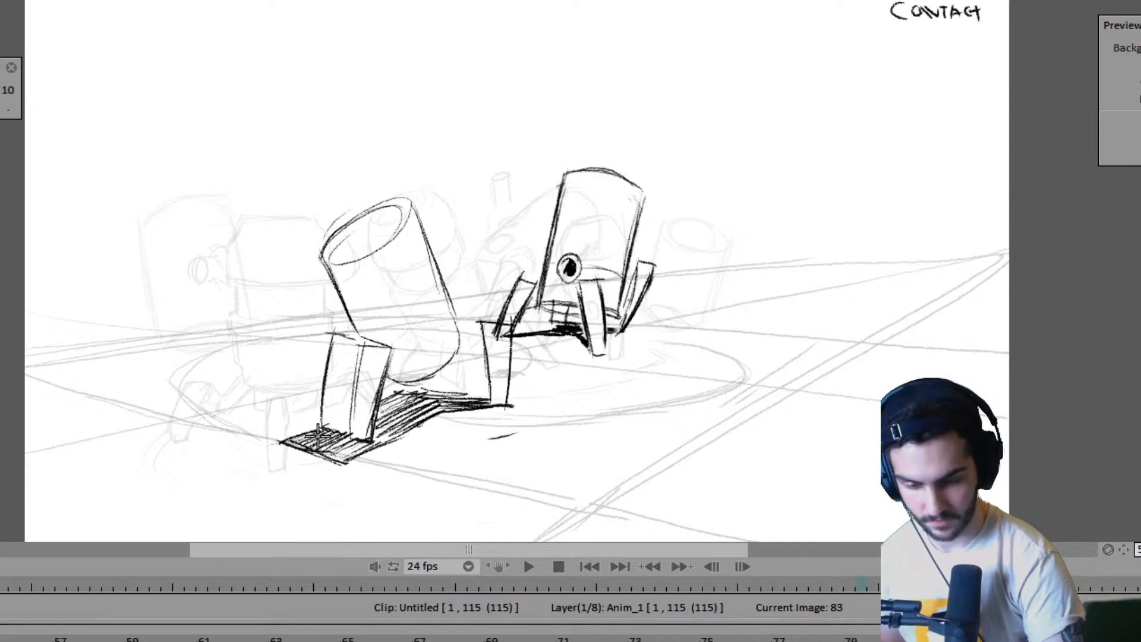
key("Right")
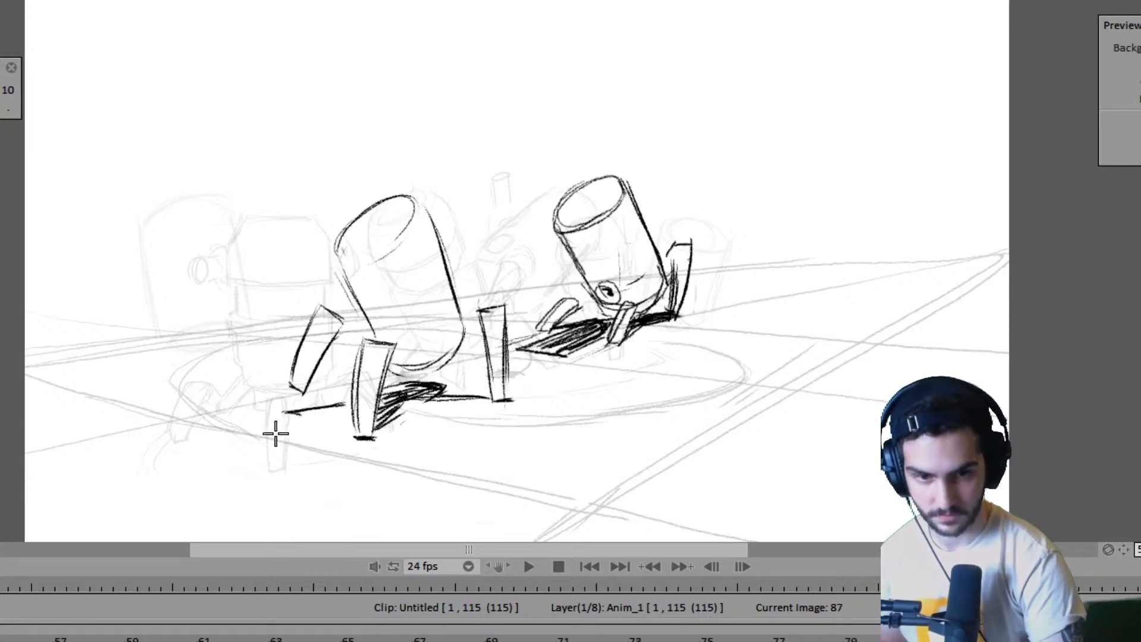
mouse_move(289, 435)
left_mouse_down()
mouse_move(339, 411)
mouse_move(278, 431)
mouse_move(331, 451)
mouse_move(356, 439)
mouse_move(289, 439)
mouse_move(359, 401)
left_mouse_up()
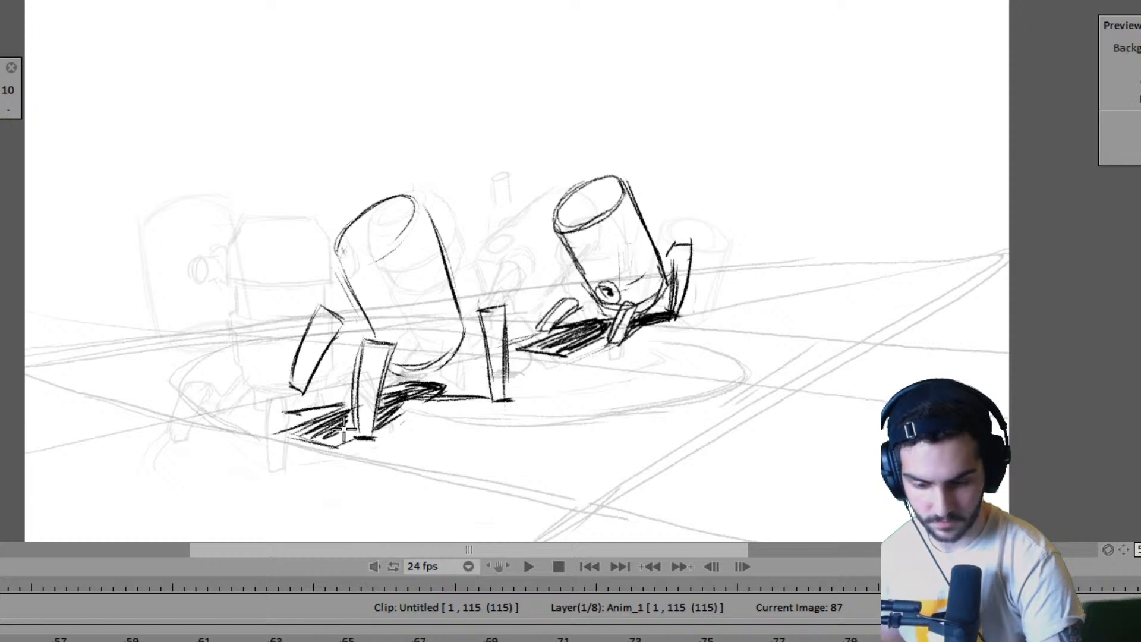
left_click_drag(323, 451, 356, 412)
key("Left")
key("Right")
- Hold the frame 91 drawing for two frames and add a new drawing for the near robot at frame 93
key("Right")
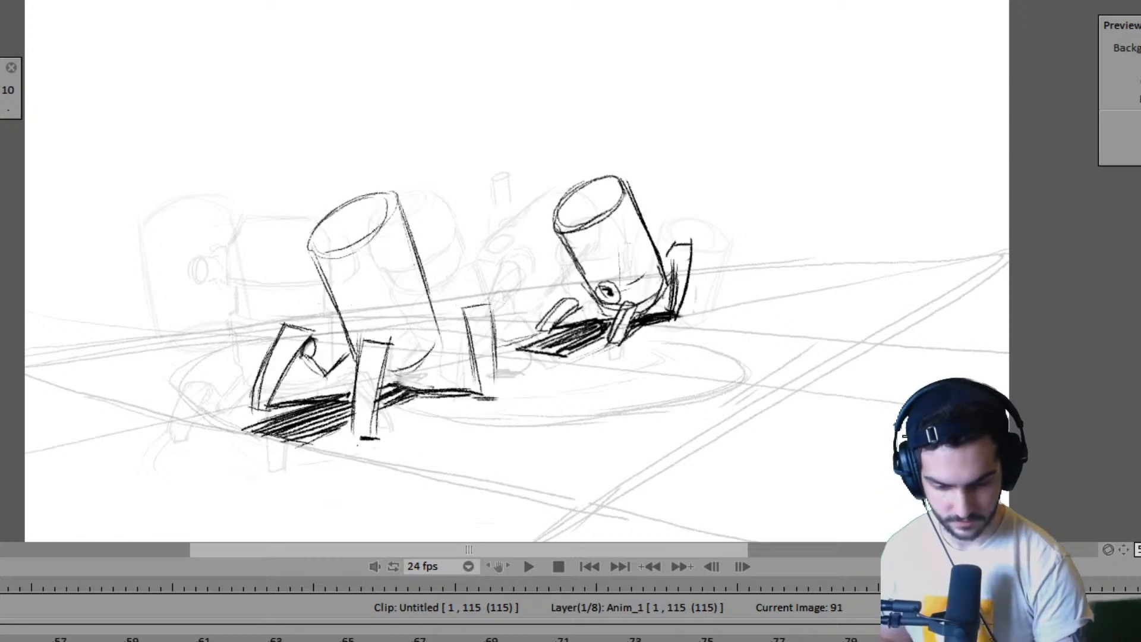
key("Right")
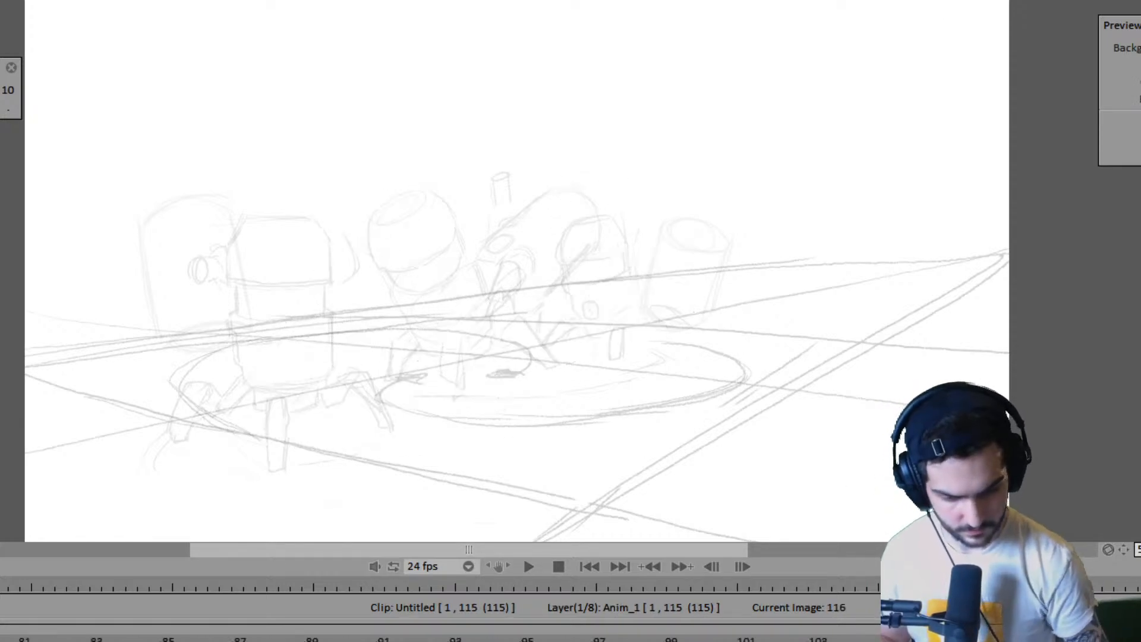
key("Left")
key("minus")
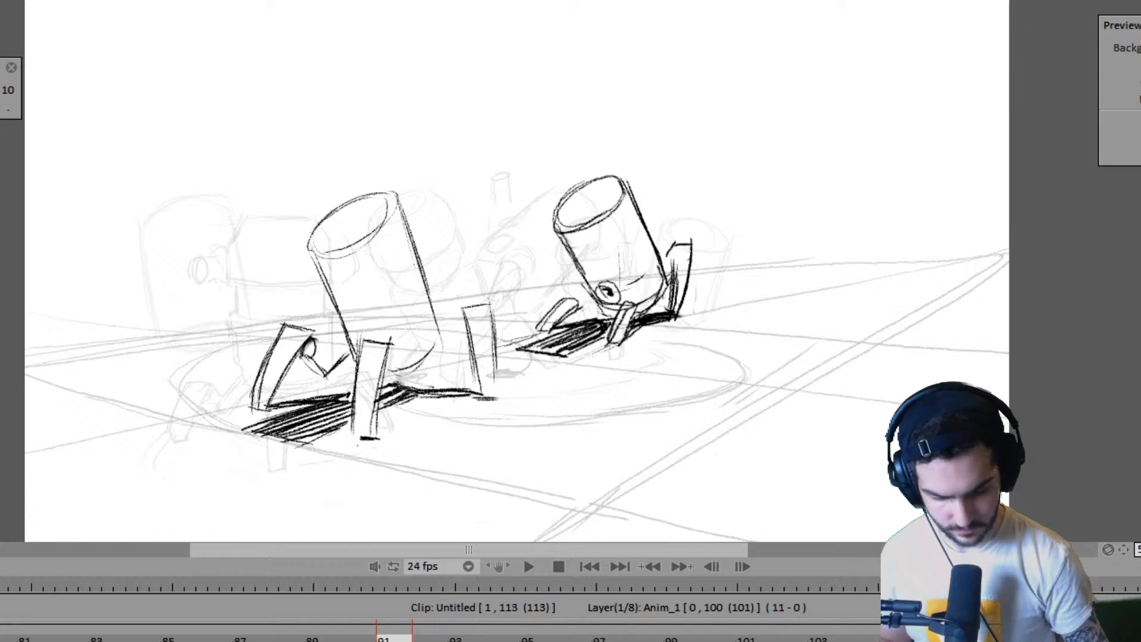
left_click_drag(771, 641, 448, 641)
left_click(438, 640)
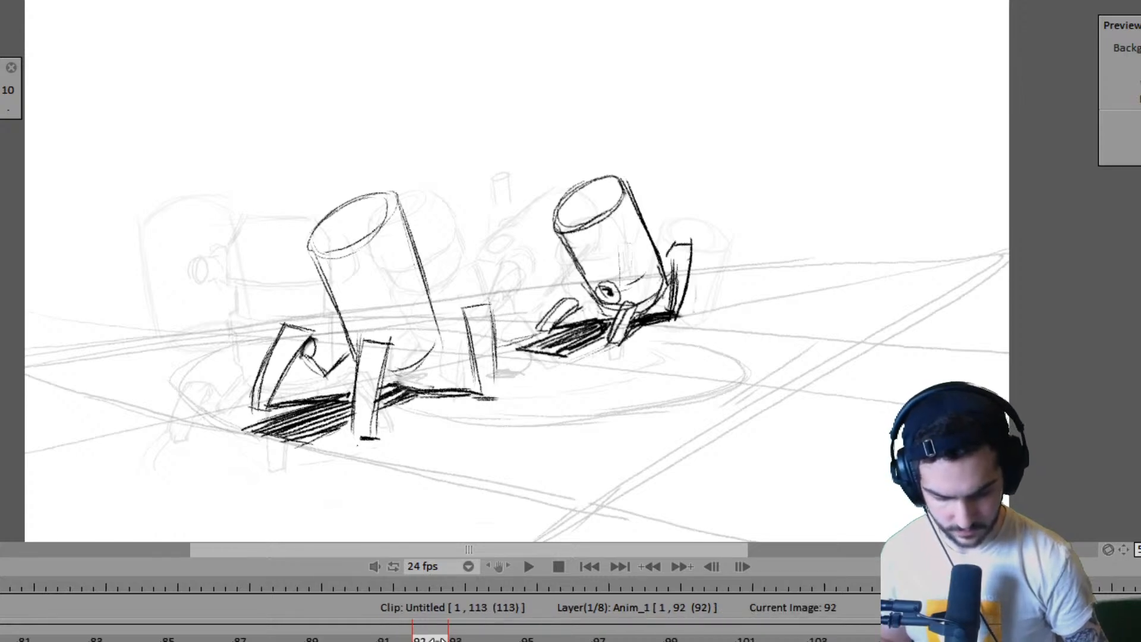
left_click(446, 640)
key("Return")
- Draw the nearly vertical left edge of the near robot's body on frame 93, comparing with frame 91
key("Left")
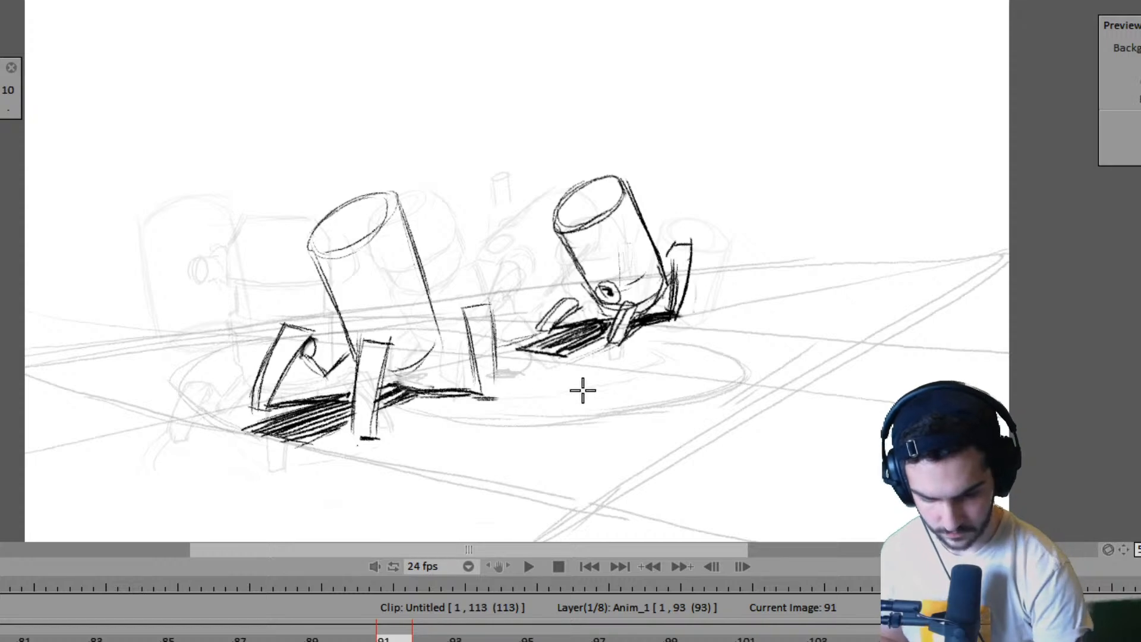
key("Right")
key("Right")
key("Left")
key("Left")
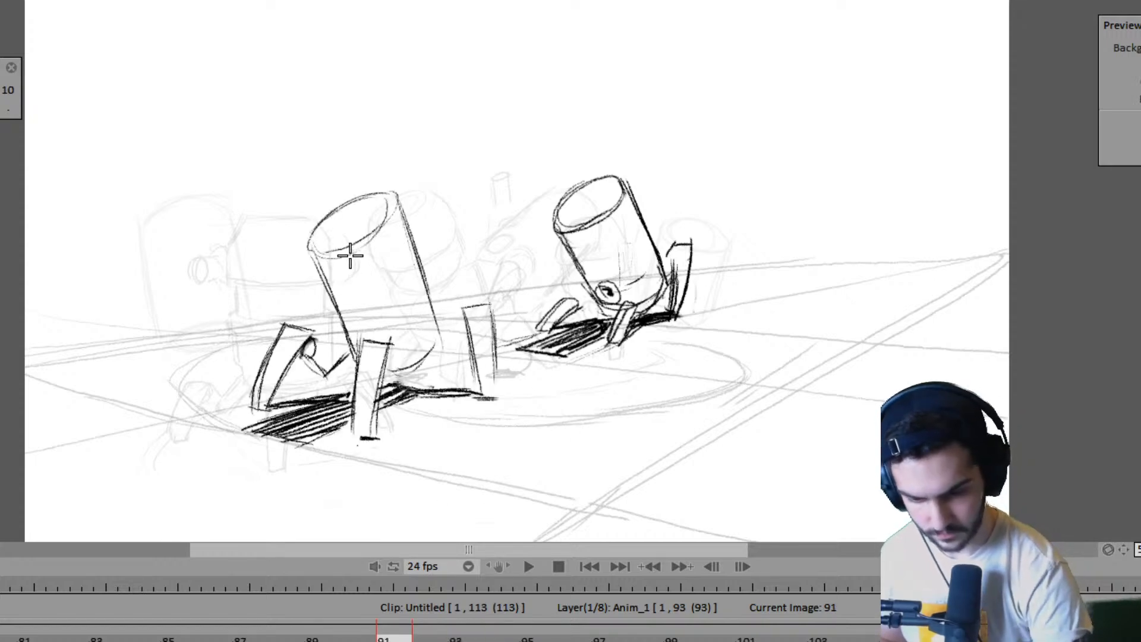
key("Right")
key("Right")
left_click_drag(354, 212, 364, 348)
key("Left")
key("Left")
key("Right")
key("Right")
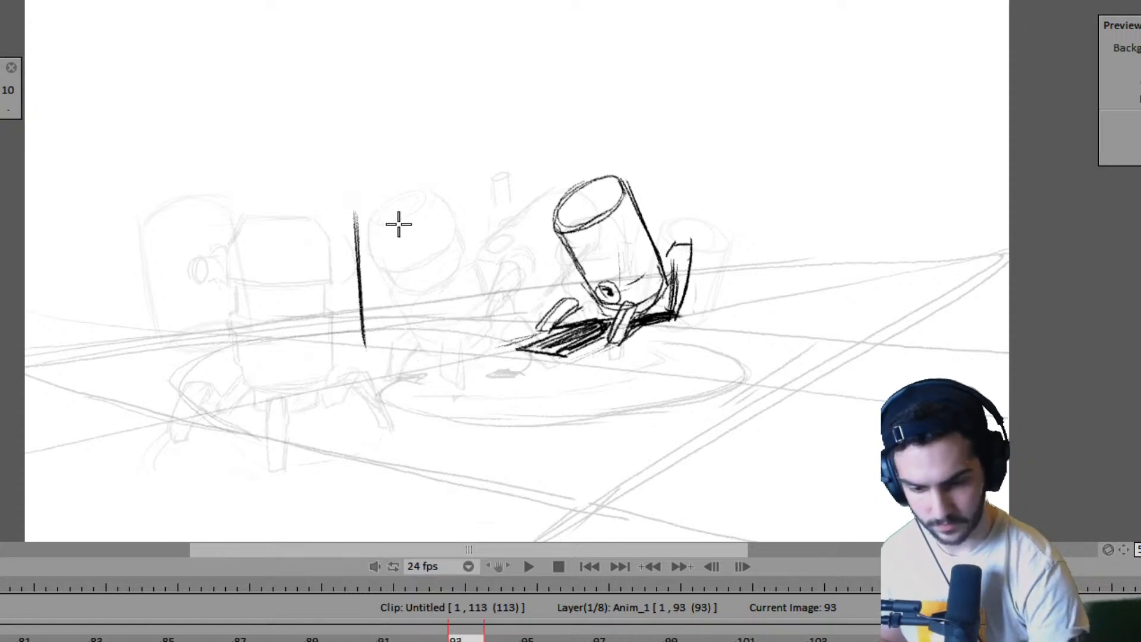
- Draw the flat top and right edge of the near robot's upright body on frame 93
key("Left")
key("Left")
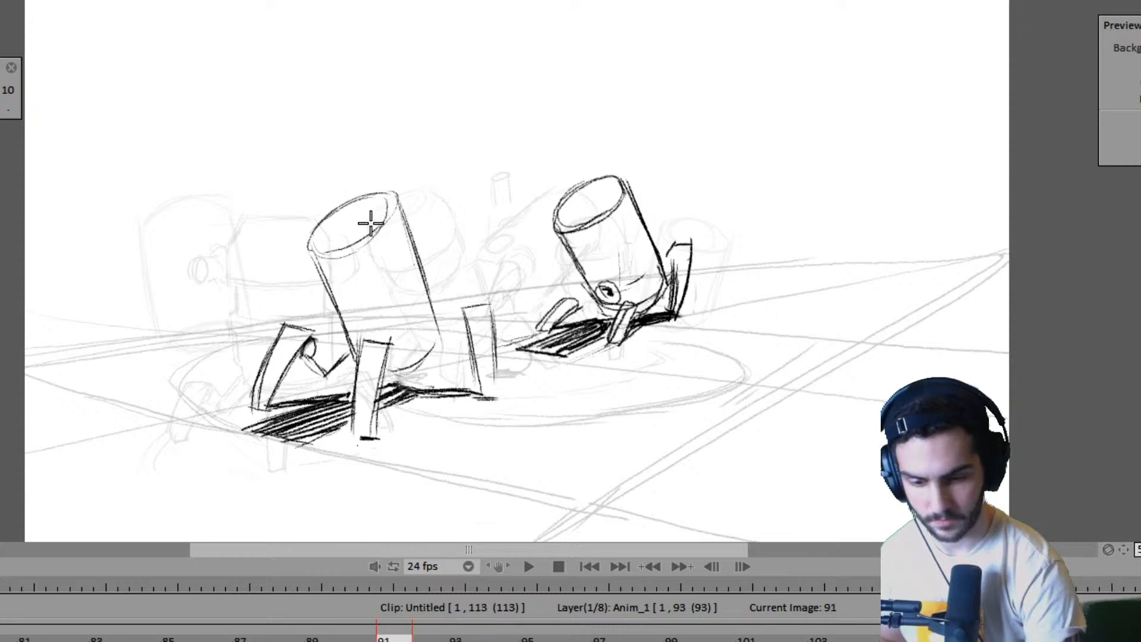
key("Right")
key("Right")
mouse_move(358, 203)
left_mouse_down()
mouse_move(443, 200)
mouse_move(417, 198)
mouse_move(446, 250)
mouse_move(437, 227)
mouse_move(446, 354)
left_mouse_up()
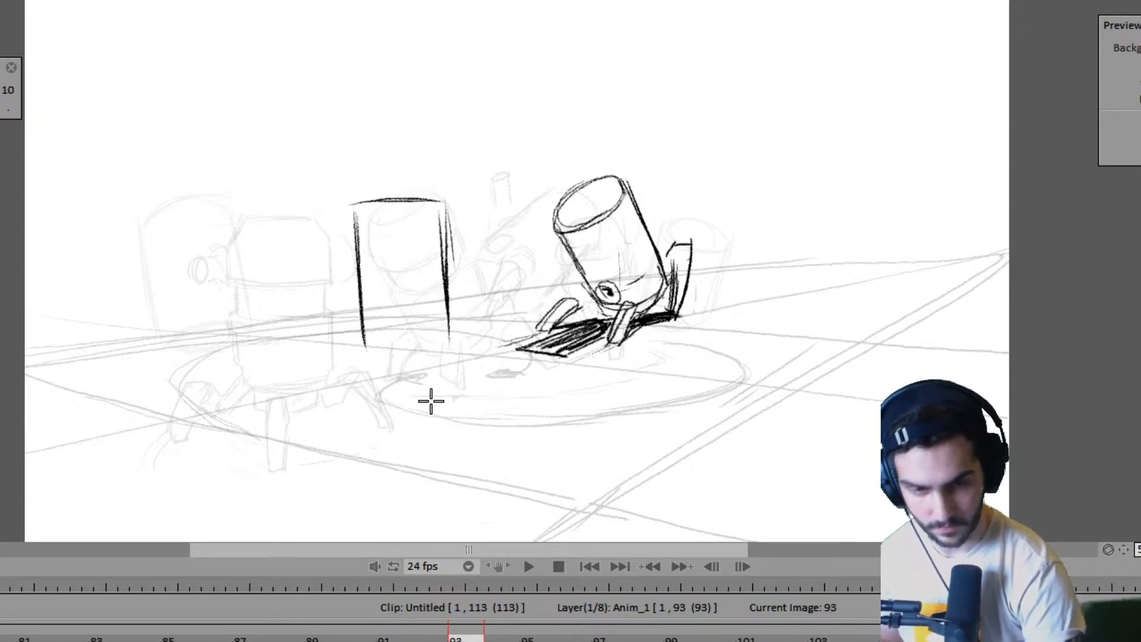
- Review the near robot's earlier walk poses and compare its leg placement on frame 91 with the frame 93 body
key("Left")
key("Left")
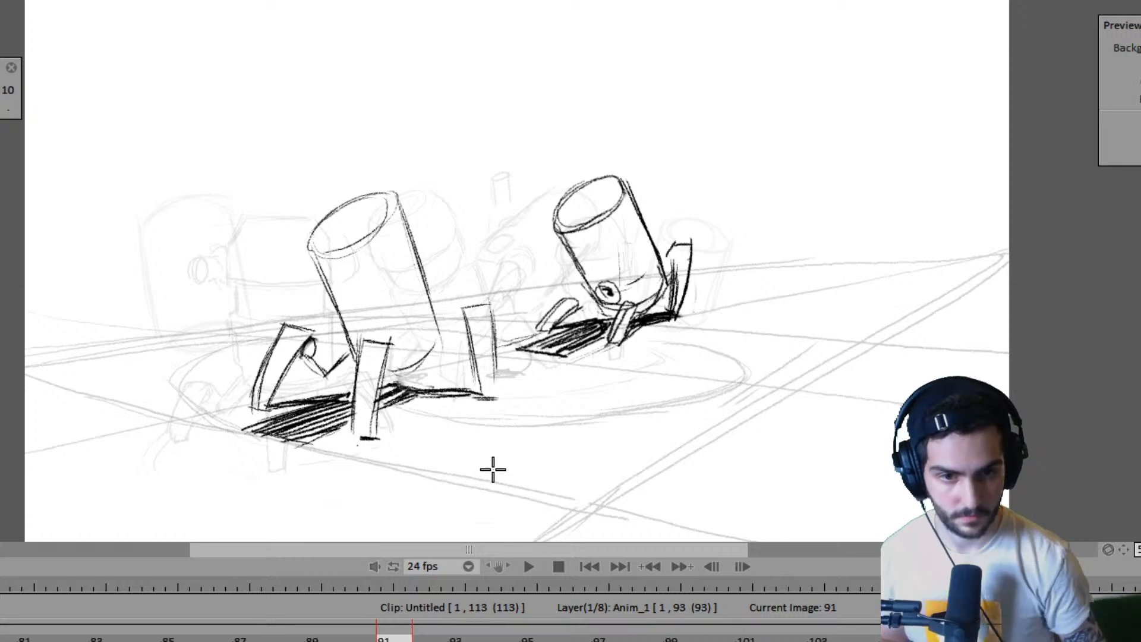
key("Left")
key("Left")
key("Left")
key("Left")
key("Right")
key("Right")
key("Right")
key("Right")
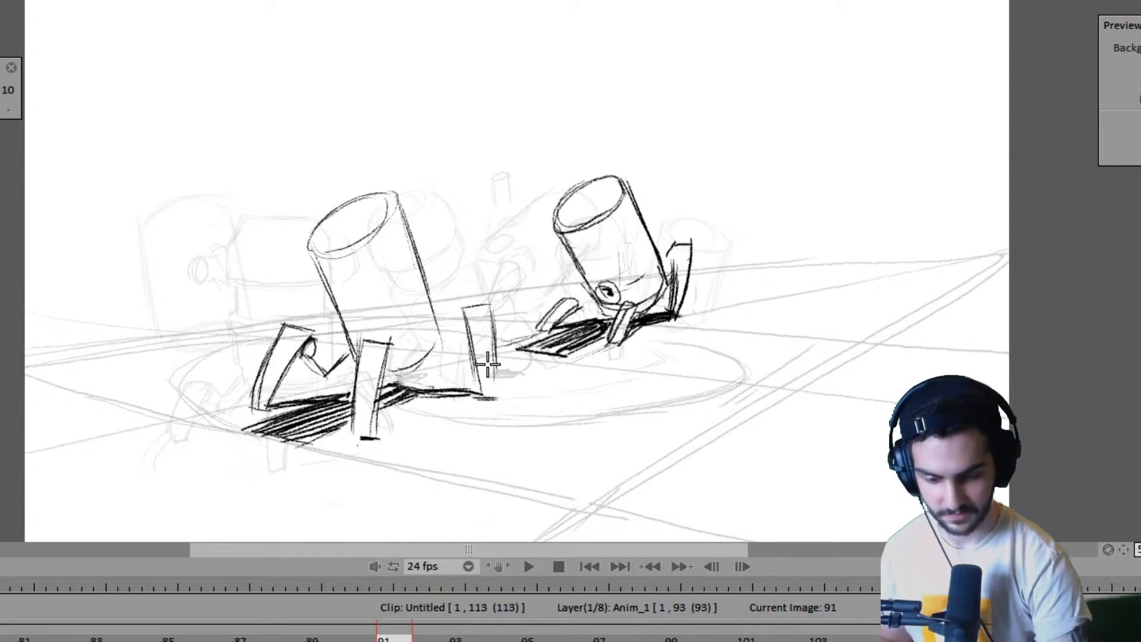
key("Right")
key("Right")
key("Left")
key("Left")
key("Right")
key("Right")
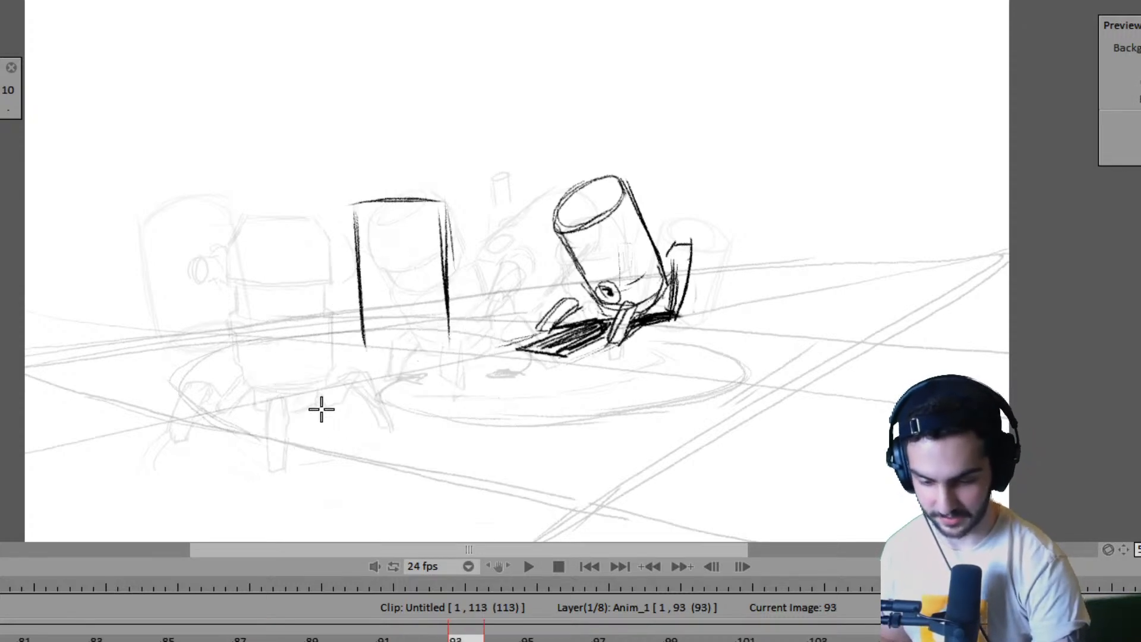
- Mark the ground point of the near robot's left leg on frame 93, using frame 91 as reference
key("Left")
key("Left")
key("Right")
key("Right")
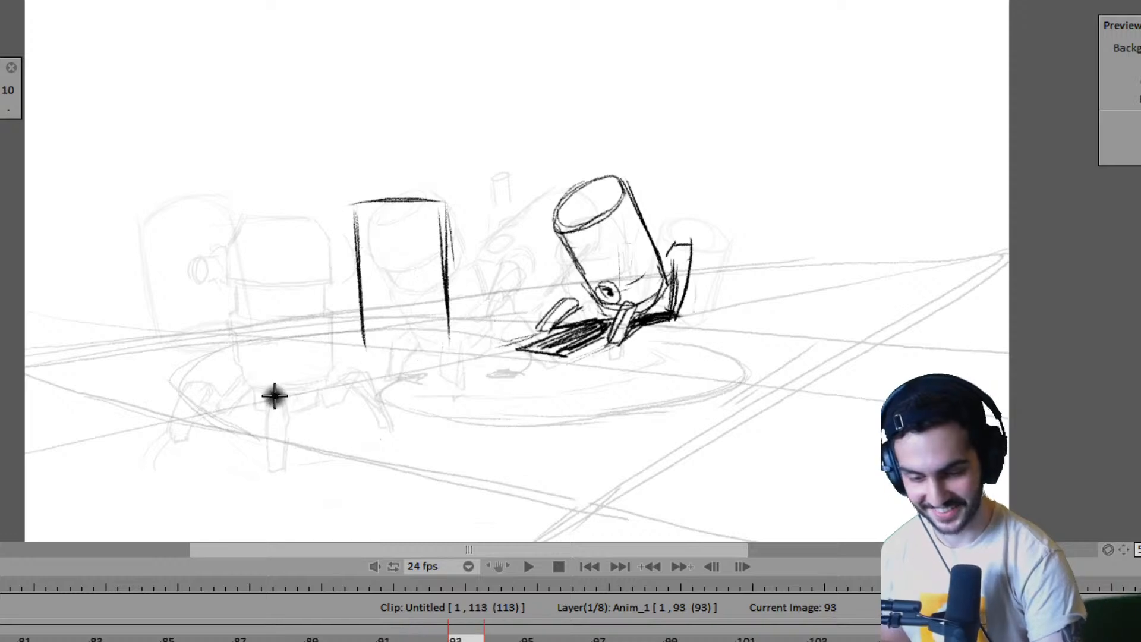
key("Left")
key("Left")
key("Right")
key("Right")
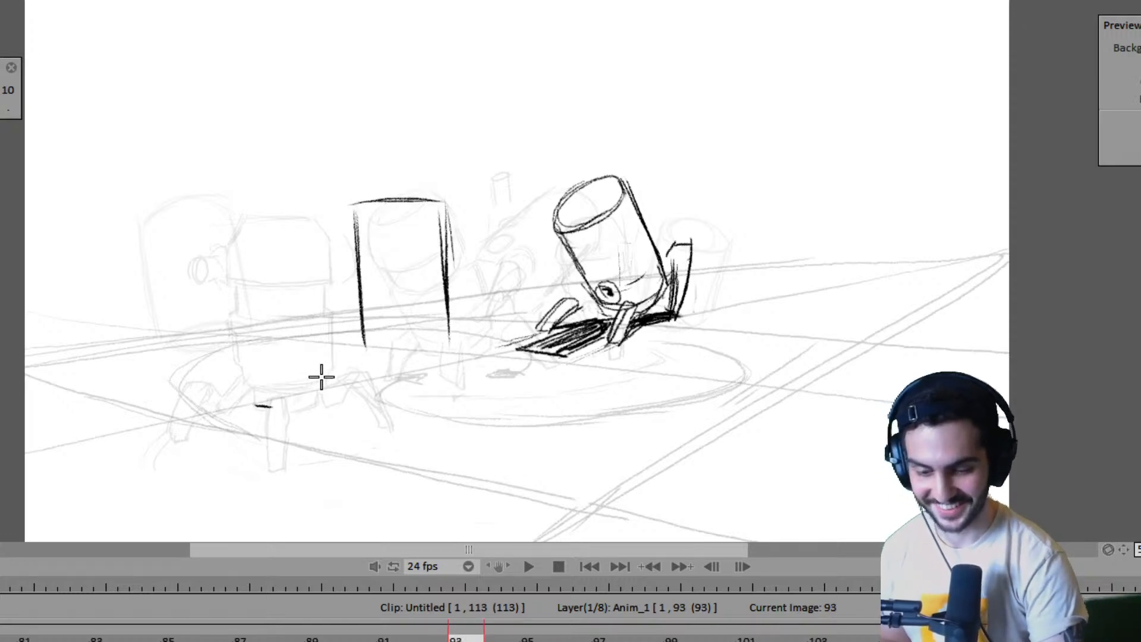
- Mark the ground point of the near robot's front leg on frame 93, checking it against frame 91
key("Left")
key("Left")
key("Right")
key("Right")
key("Left")
key("Left")
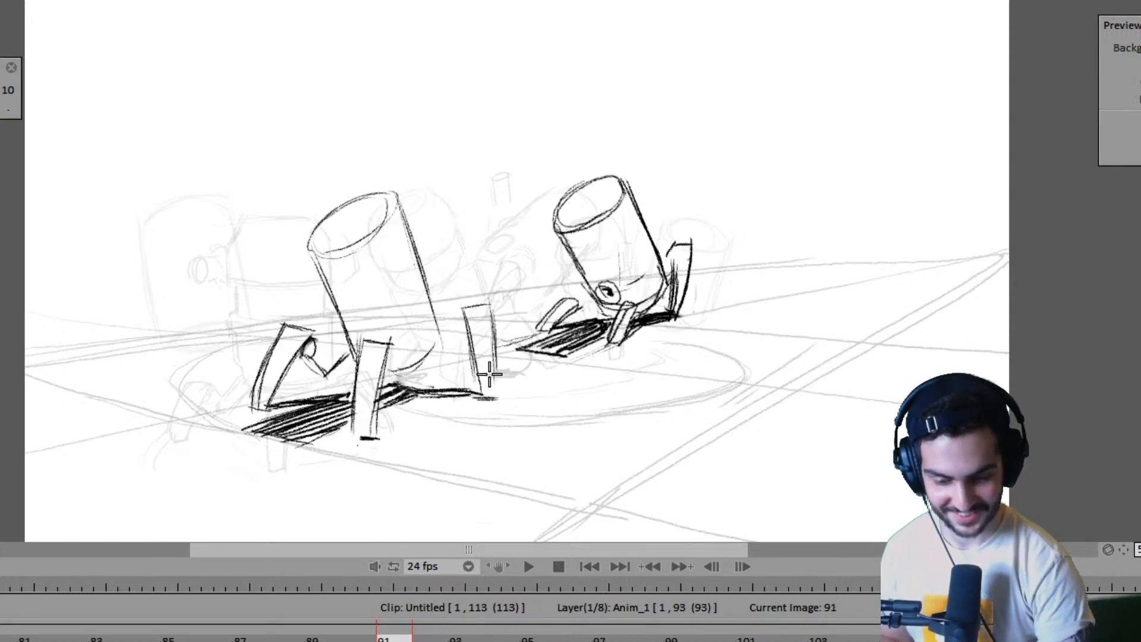
- Draw a vertical edge line for the near robot's right leg on frame 93
key("Right")
key("Right")
left_click_drag(492, 295, 494, 363)
left_click_drag(493, 321, 491, 375)
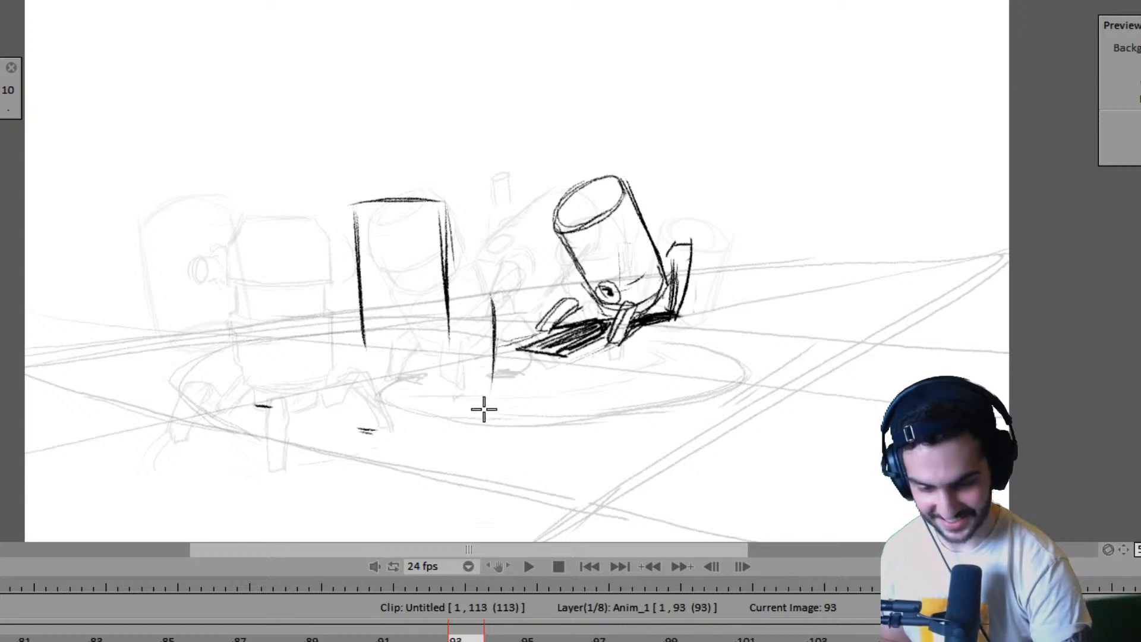
- Mark the ground point below the near robot's right leg line on frame 93, comparing with frame 91
key("Left")
key("Left")
key("Right")
key("Right")
key("Left")
key("Left")
key("Right")
key("Right")
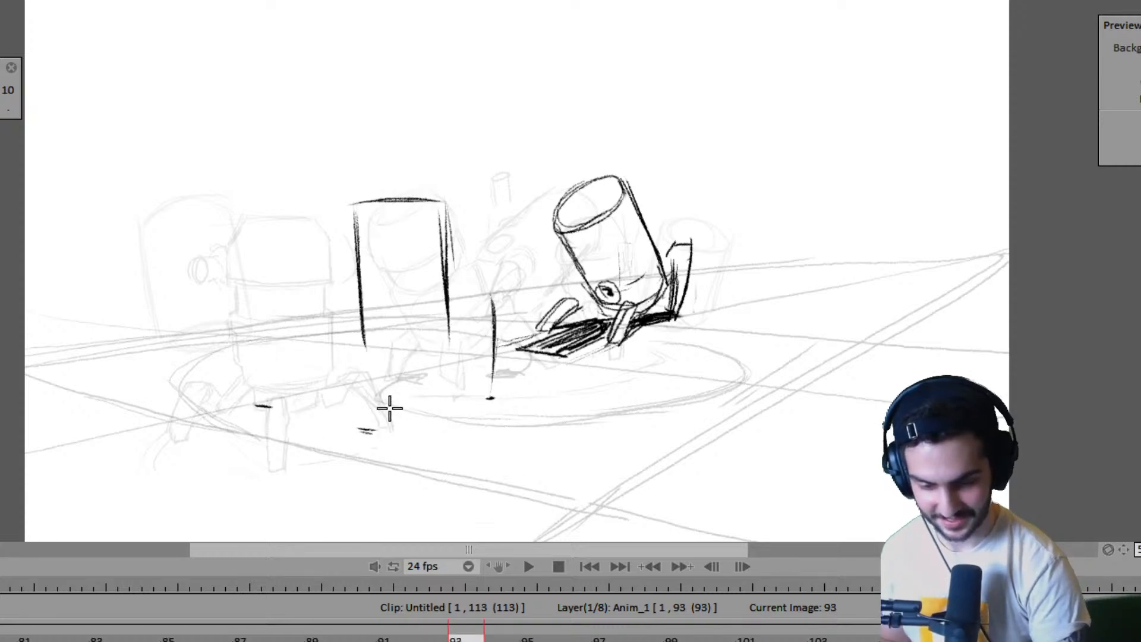
- Sketch the ground lines between the leg marks under the near robot on frame 93, checking against frame 91
left_click_drag(403, 397, 474, 394)
key("Left")
key("Left")
key("Right")
key("Right")
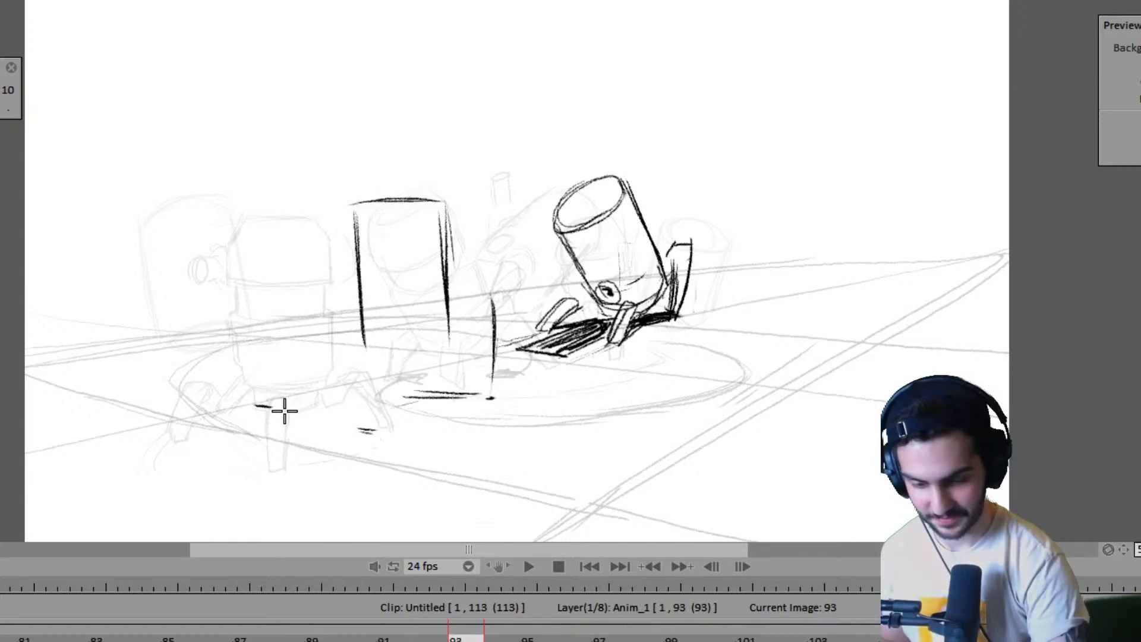
left_click_drag(246, 421, 352, 393)
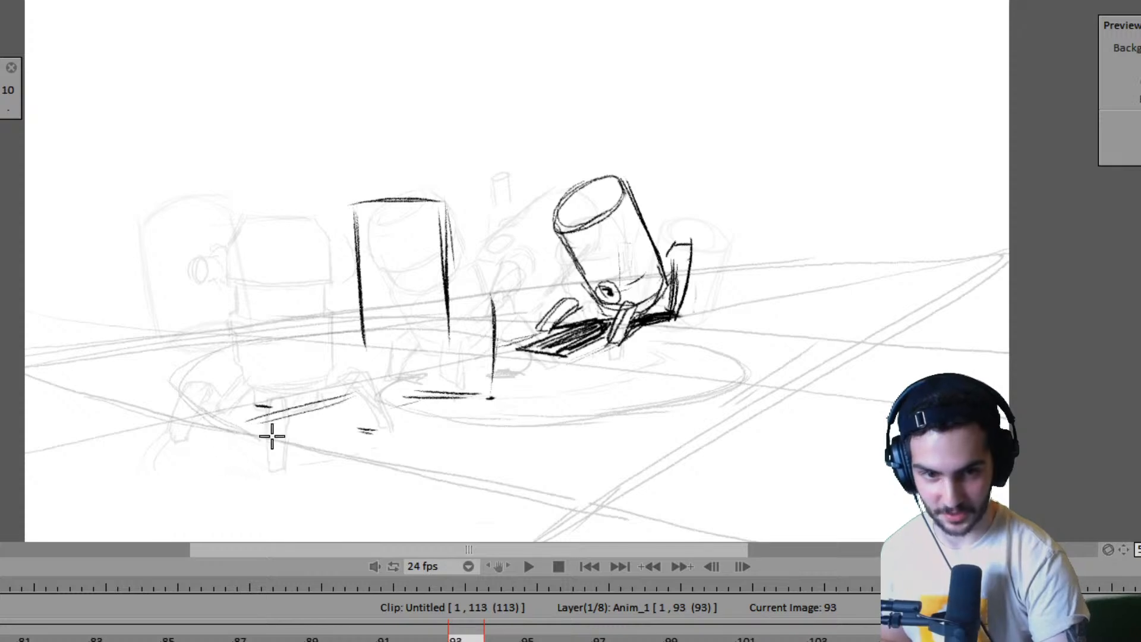
- Step back through the earlier poses and play the animation to review the walk's motion
key("Left")
key("Left")
key("Left")
key("Left")
key("Left")
key("Left")
key("Left")
key("Left")
key("Left")
key("Left")
key("Left")
key("Left")
key("Left")
key("Left")
key("Left")
key("Left")
key("Left")
key("Left")
key("Left")
key("Left")
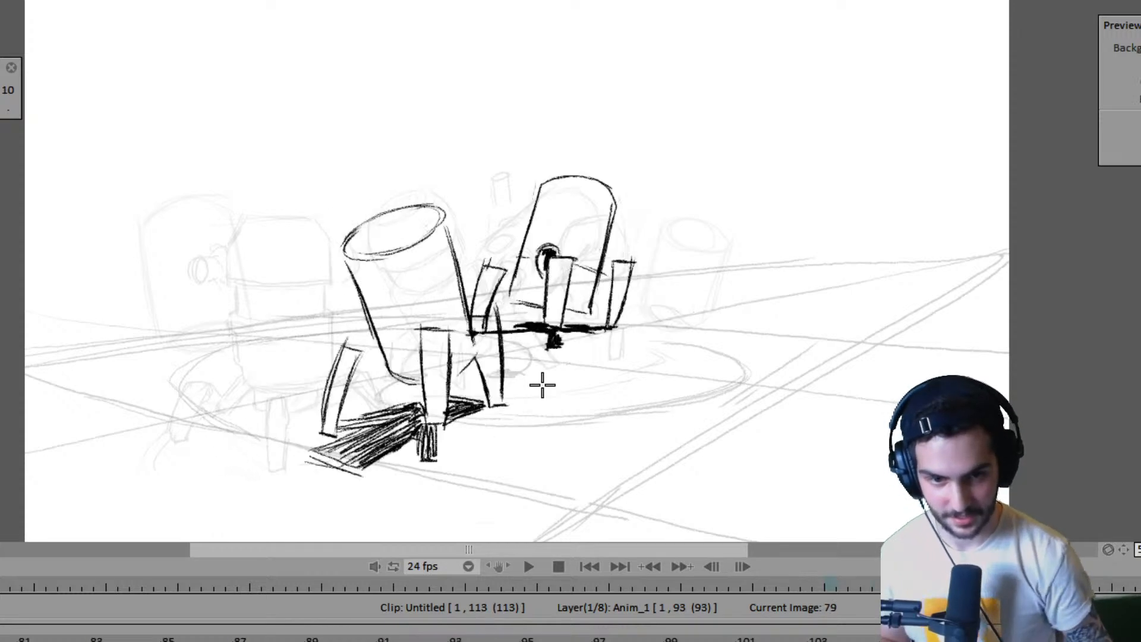
key("Left")
key("Left")
key("Left")
key("Left")
key("Left")
key("Left")
key("Left")
key("Left")
key("Left")
key("Left")
key("Left")
key("Left")
key("Left")
key("Left")
key("Left")
key("Left")
key("Left")
key("Left")
key("Left")
key("Left")
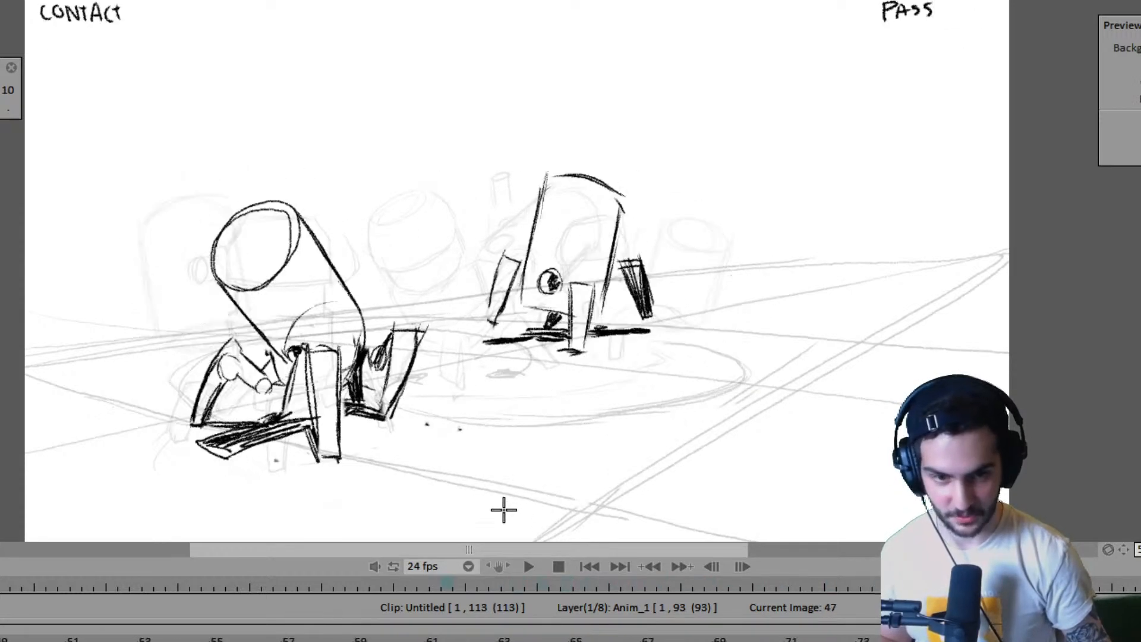
key("Return")
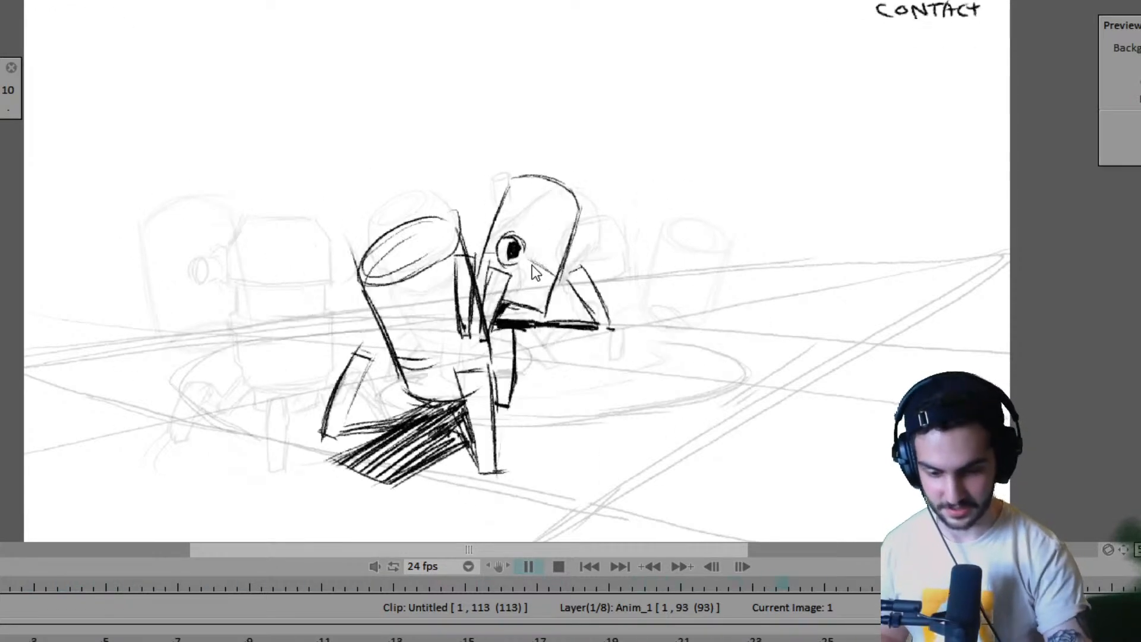
key("Return")
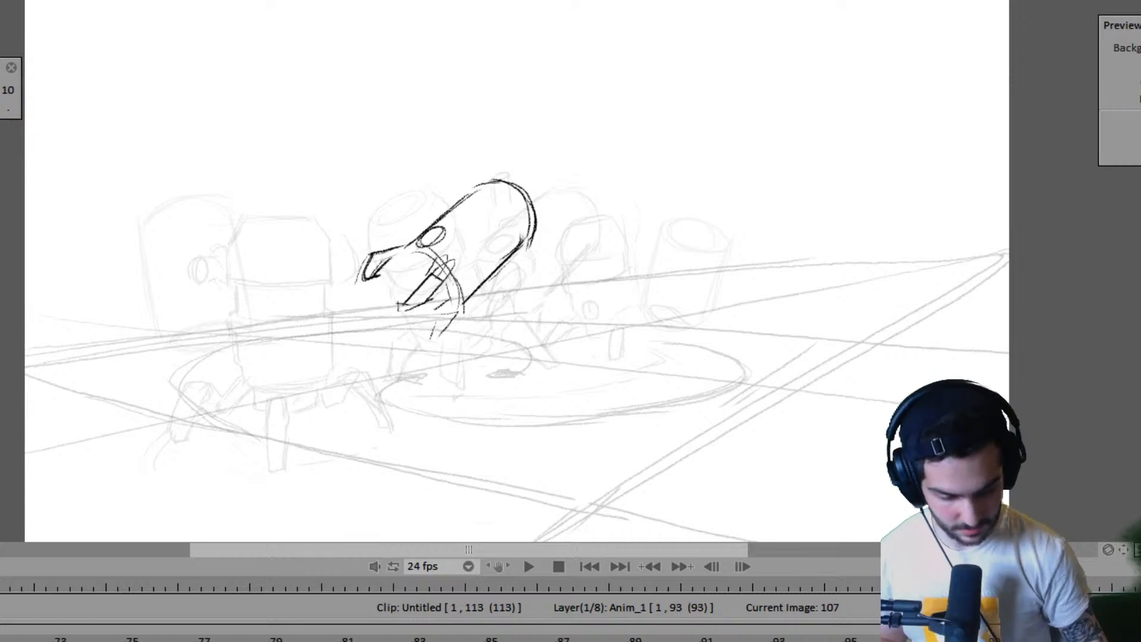
- Extend the hold of the last Anim_1 drawing so the layer ends at frame 106
left_click_drag(811, 641, 1140, 641)
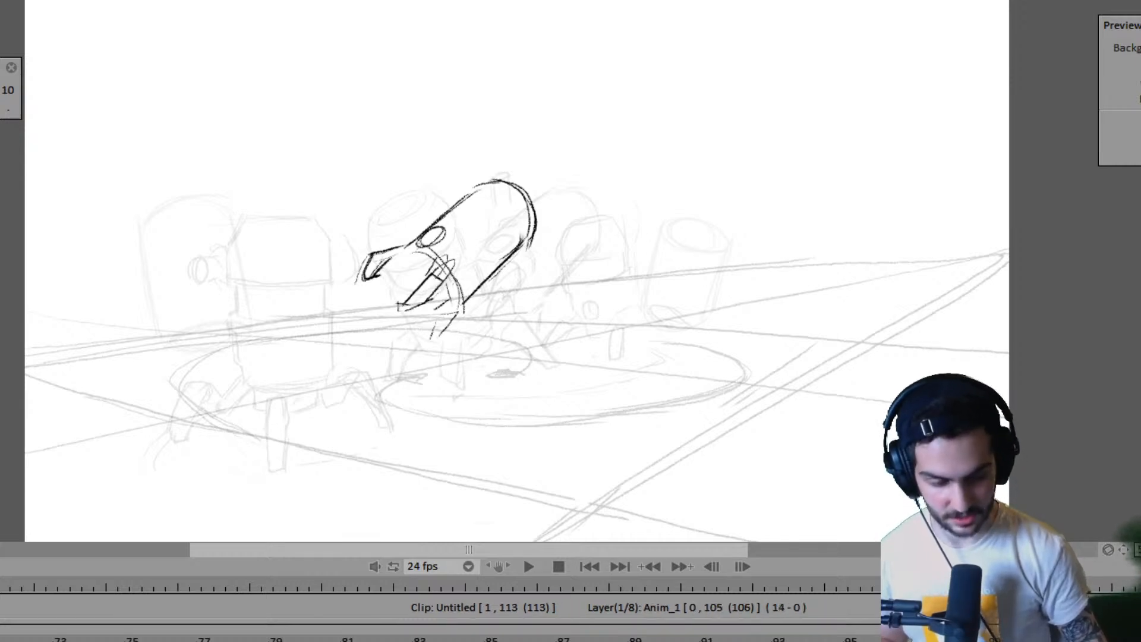
left_click(825, 640)
key("space")
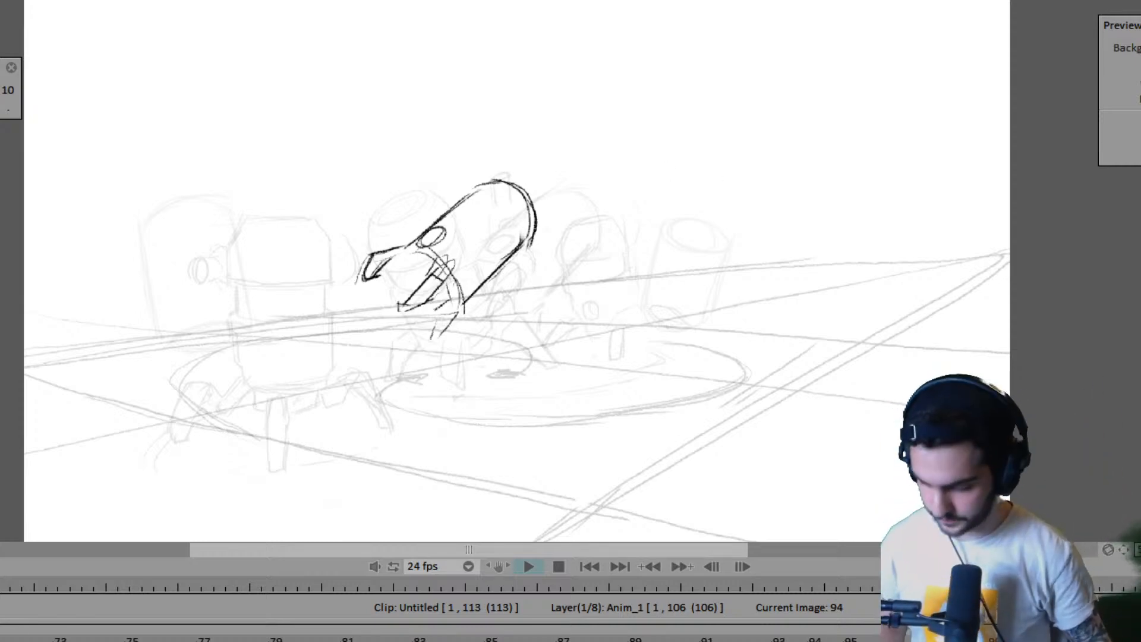
- Play the animation again from its start to examine the timing with the longer hold on Anim_1
key("space")
key("Left")
key("Left")
key("Left")
key("Left")
key("Left")
key("Left")
key("Left")
key("Left")
key("Left")
key("Left")
key("Left")
key("Left")
key("Left")
key("Left")
key("Left")
key("Left")
key("Left")
key("Left")
key("Left")
key("Left")
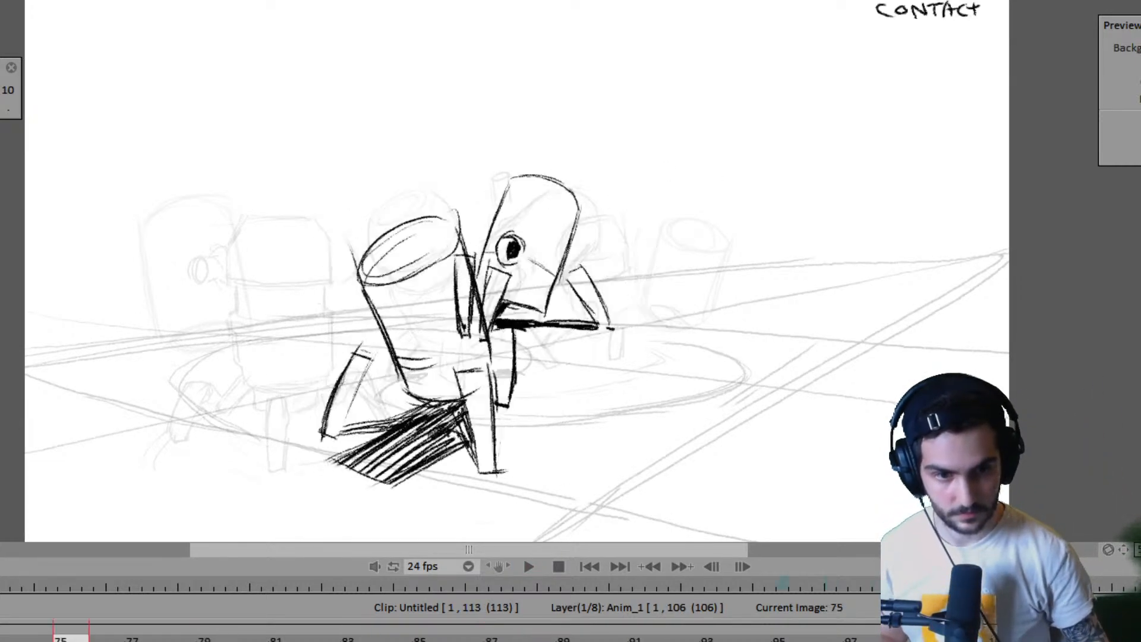
key("Left")
key("Left")
key("Left")
key("Left")
key("Left")
key("Left")
key("Left")
key("Left")
key("Left")
key("Left")
key("Left")
key("Left")
key("Left")
key("Left")
key("Left")
key("Left")
key("Left")
key("Left")
key("Left")
key("Left")
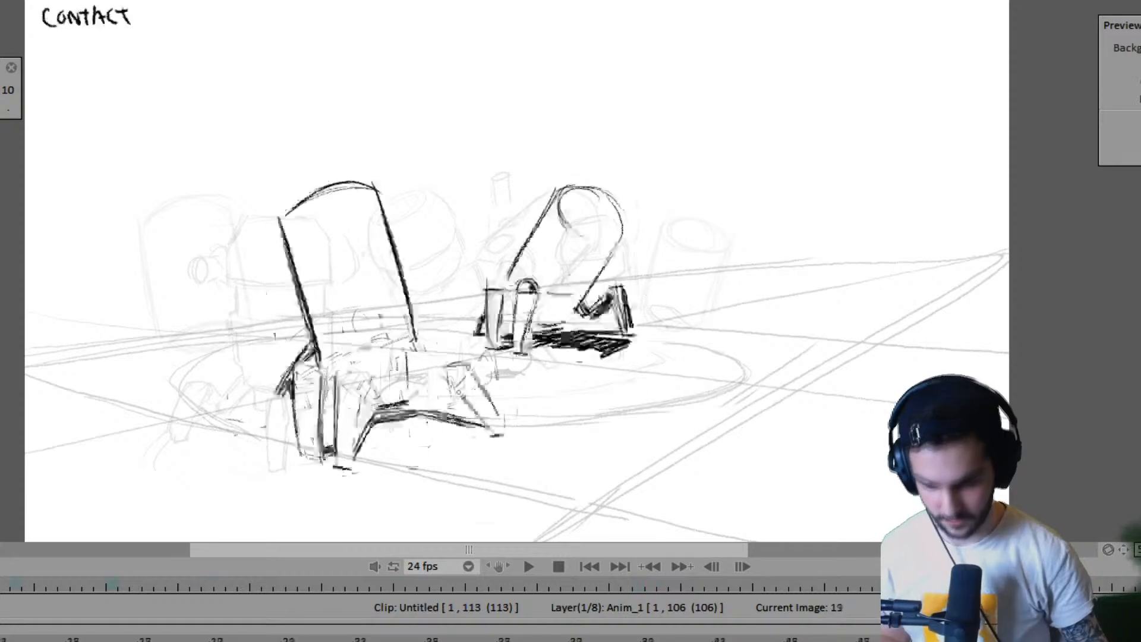
key("space")
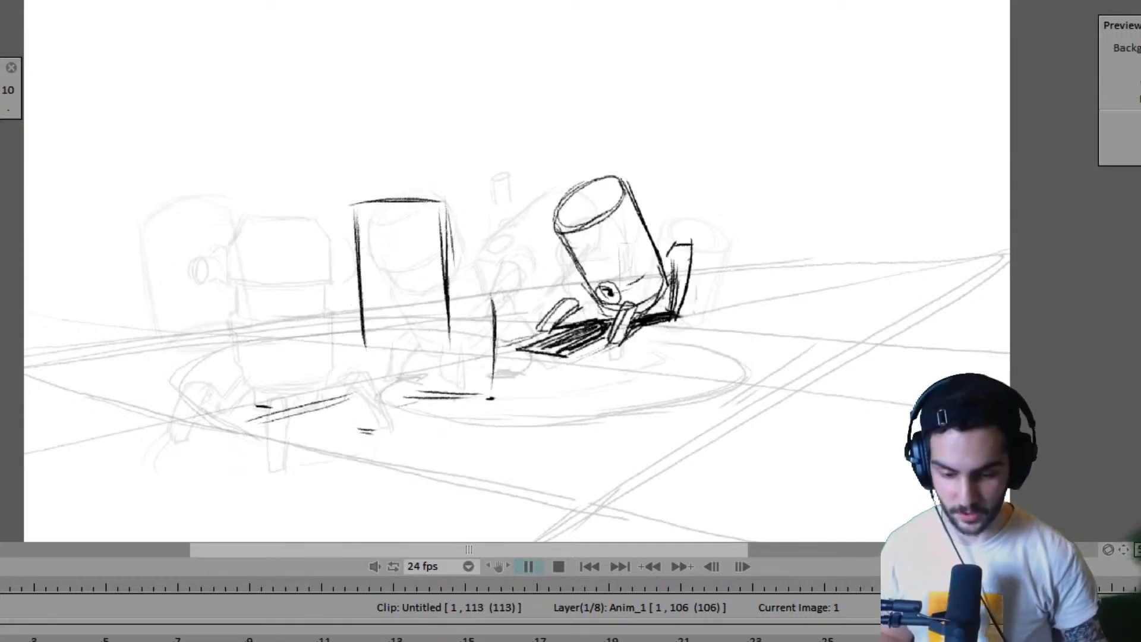
key("space")
key("space")
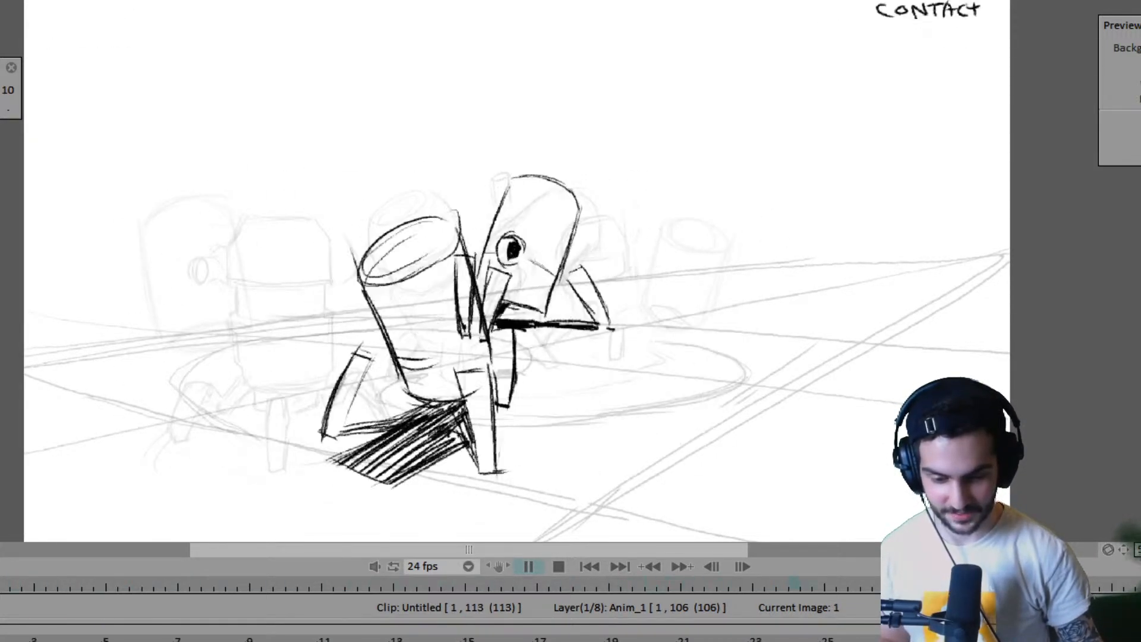
key("space")
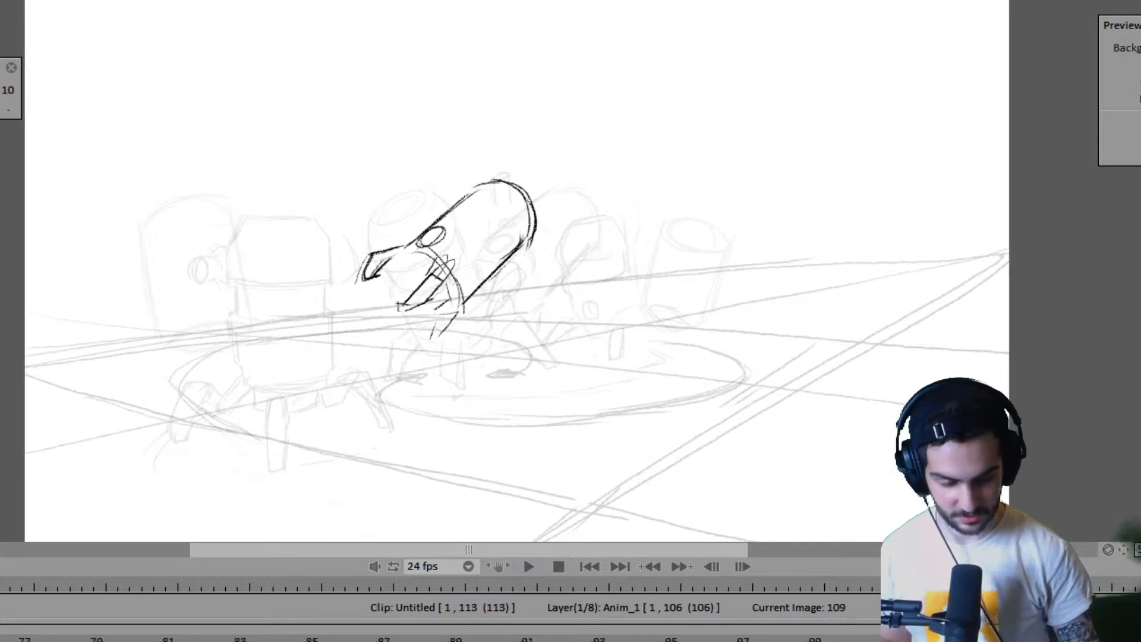
- Draw the first long edge of the near robot's front leg down to its ground mark on frame 93, comparing with frame 91
key("Left")
key("Left")
key("Left")
key("Left")
key("Left")
key("Left")
key("Left")
key("Left")
key("Left")
key("Left")
key("Left")
key("Left")
key("Left")
key("Left")
key("Left")
key("Left")
key("Left")
key("Left")
key("Right")
key("Right")
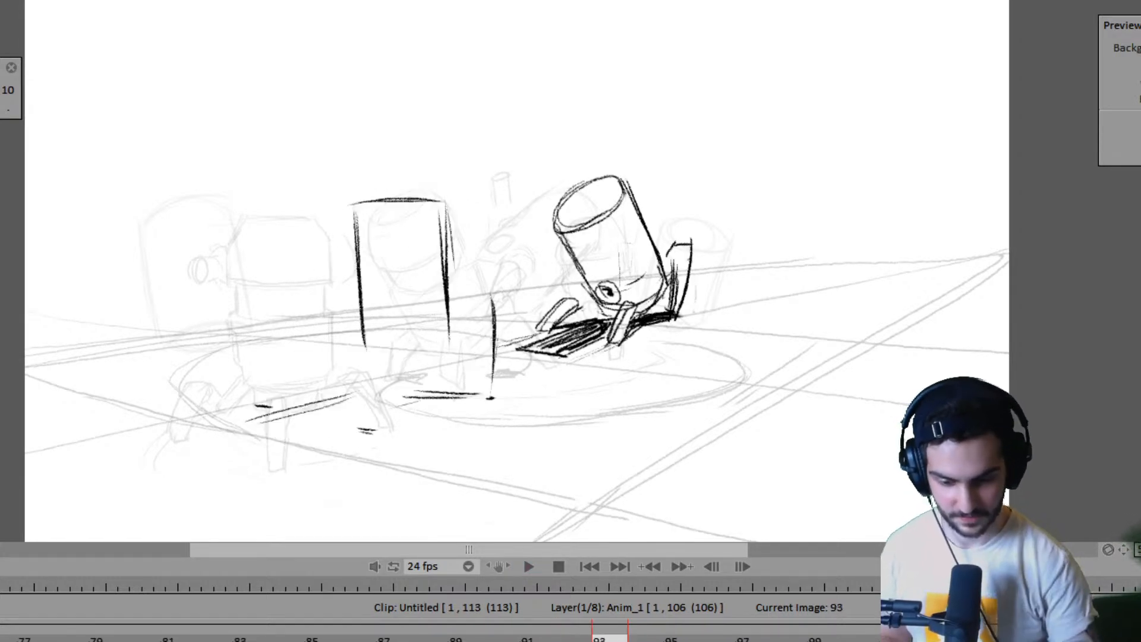
key("Left")
key("Left")
key("Right")
key("Right")
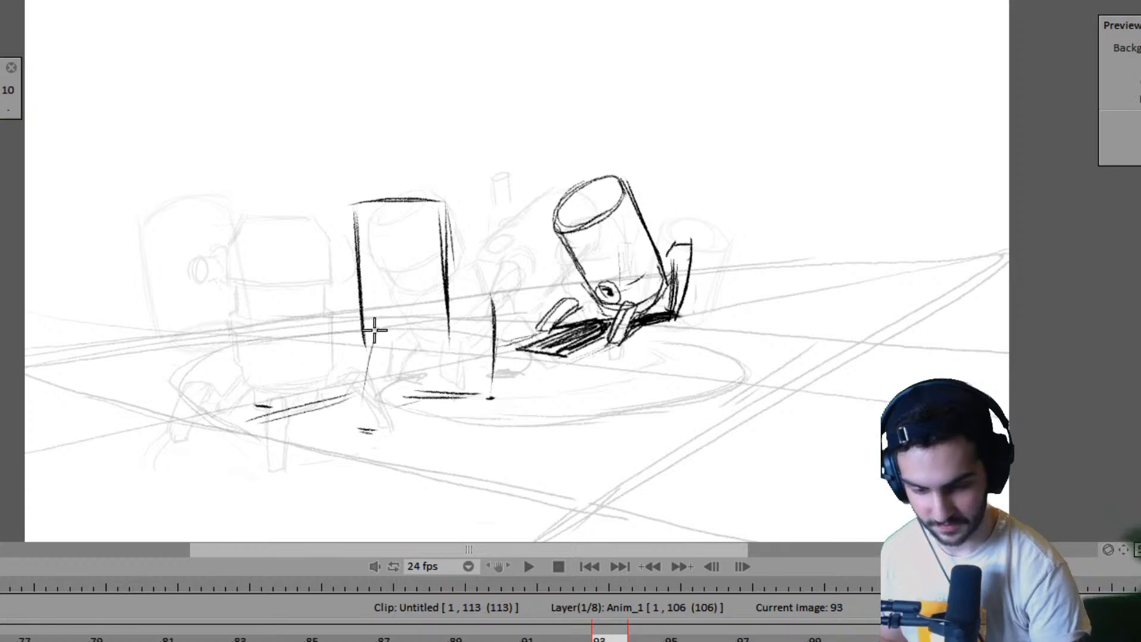
left_click_drag(376, 330, 360, 429)
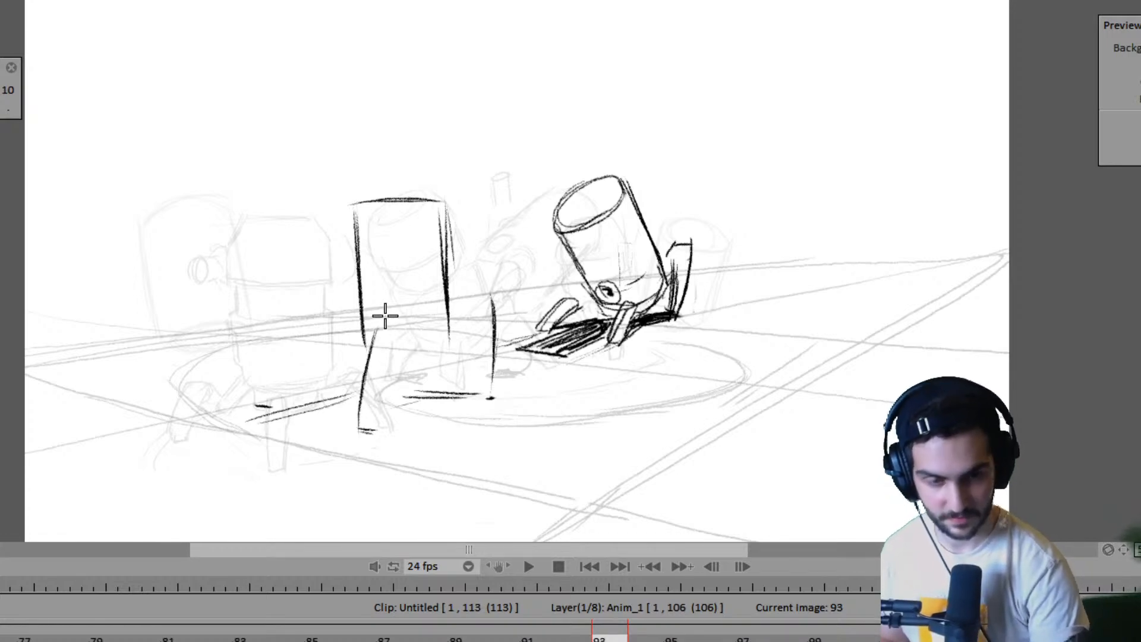
- Complete the near robot's front leg on frame 93 with its top and second long edge, using frame 91 as reference
key("Left")
key("Left")
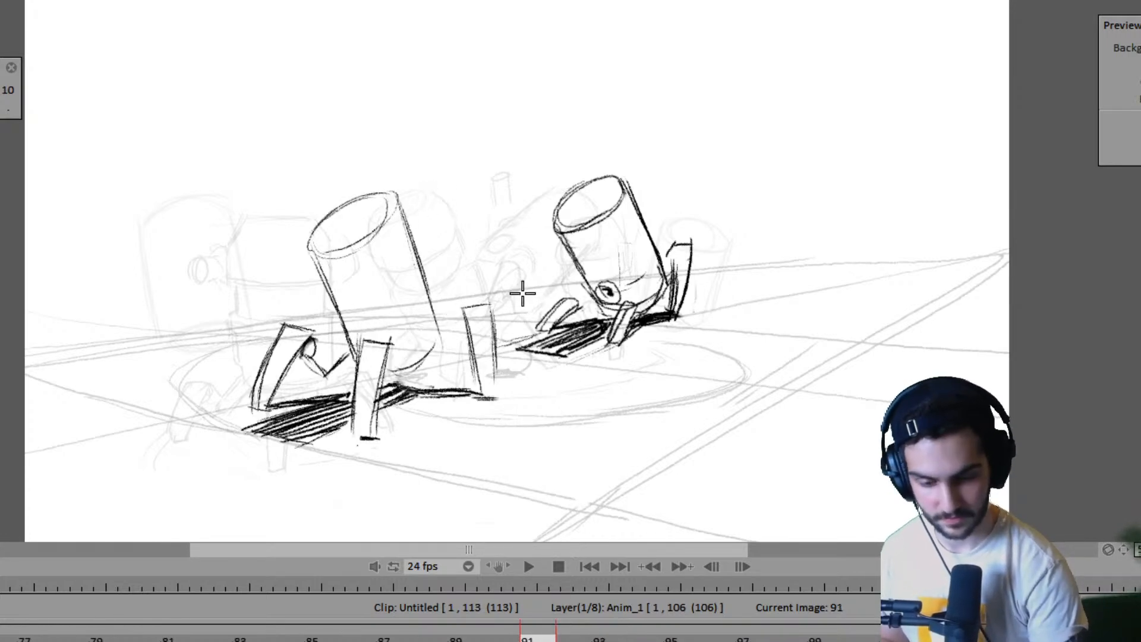
key("Right")
key("Right")
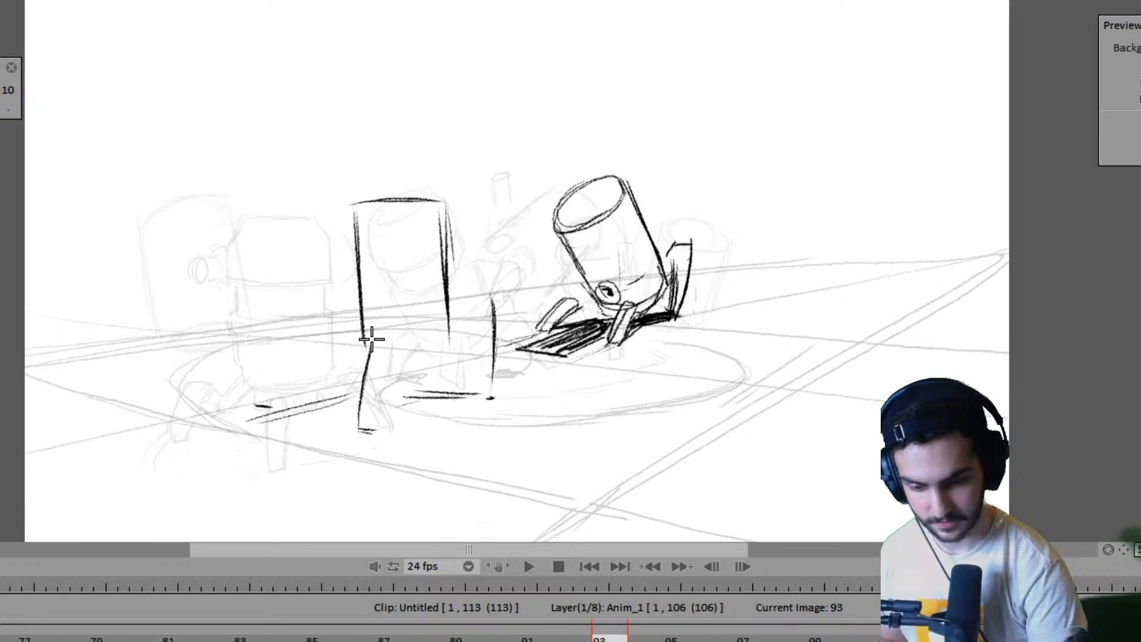
left_click_drag(401, 342, 376, 427)
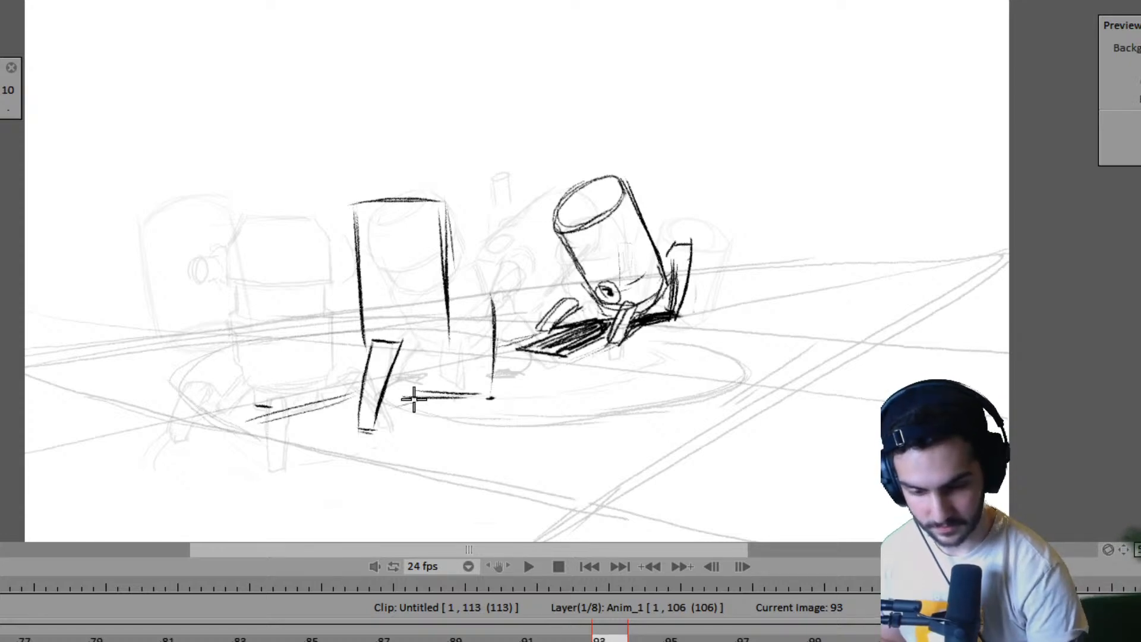
- Draw the slanted outer edge of the near robot's left leg up from its ground mark on frame 93, following frame 91
key("Left")
key("Left")
key("Right")
key("Right")
key("Left")
key("Left")
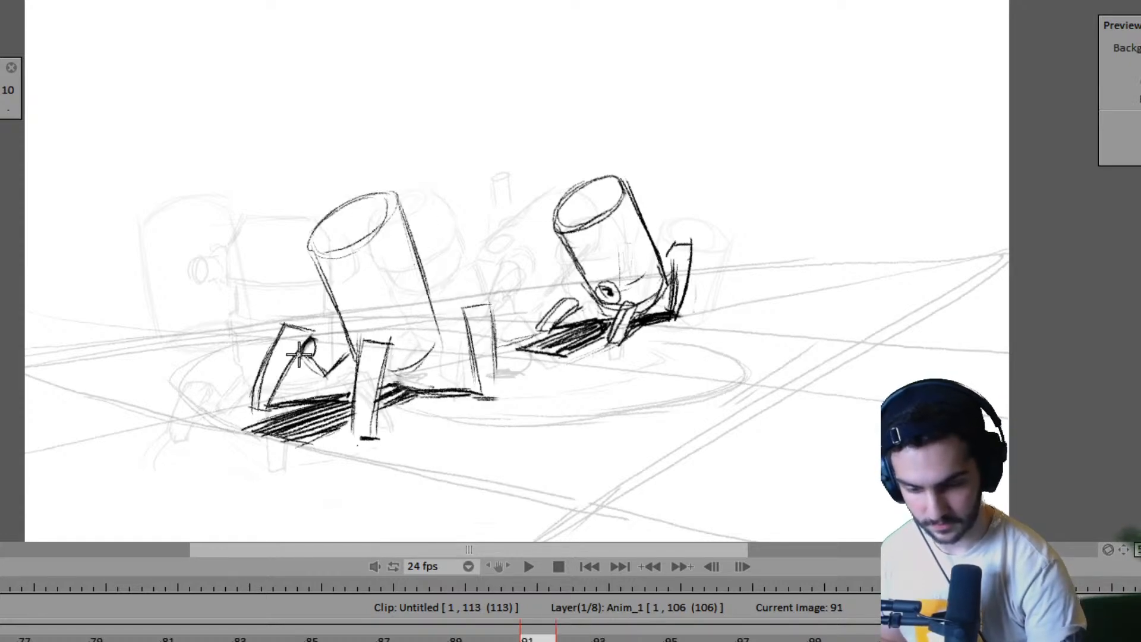
key("Right")
key("Right")
left_click_drag(251, 411, 300, 321)
- Close the near robot's left leg on frame 93 with its top and inner edge, checking against the neighbouring frames
key("Left")
key("Left")
key("Right")
key("Right")
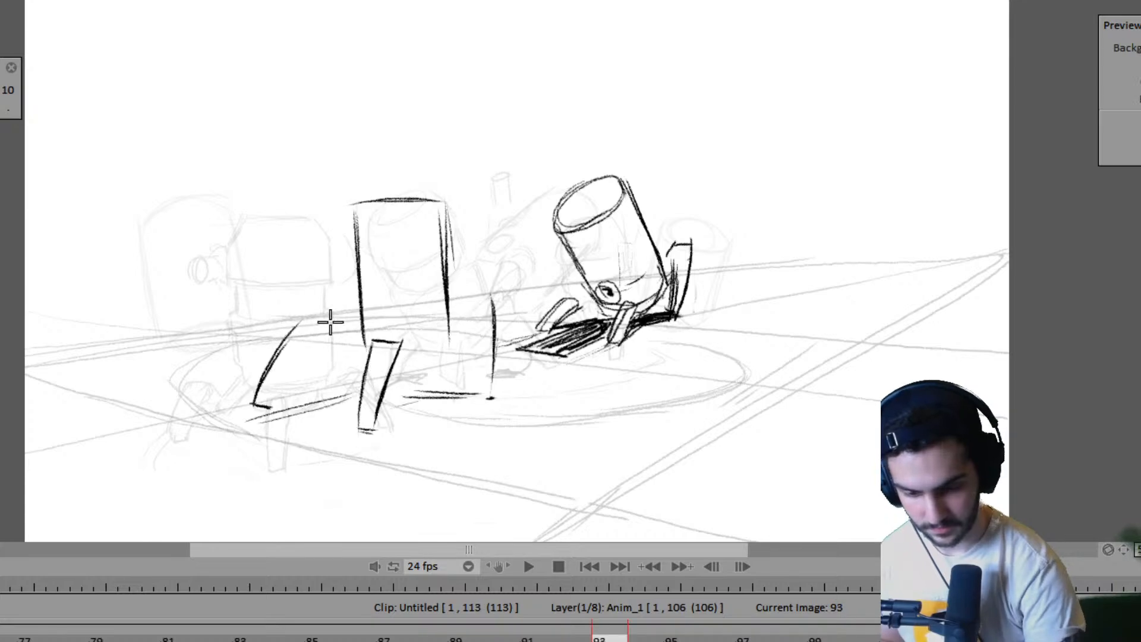
mouse_move(271, 406)
left_mouse_down()
mouse_move(317, 330)
mouse_move(273, 407)
left_mouse_up()
key("Right")
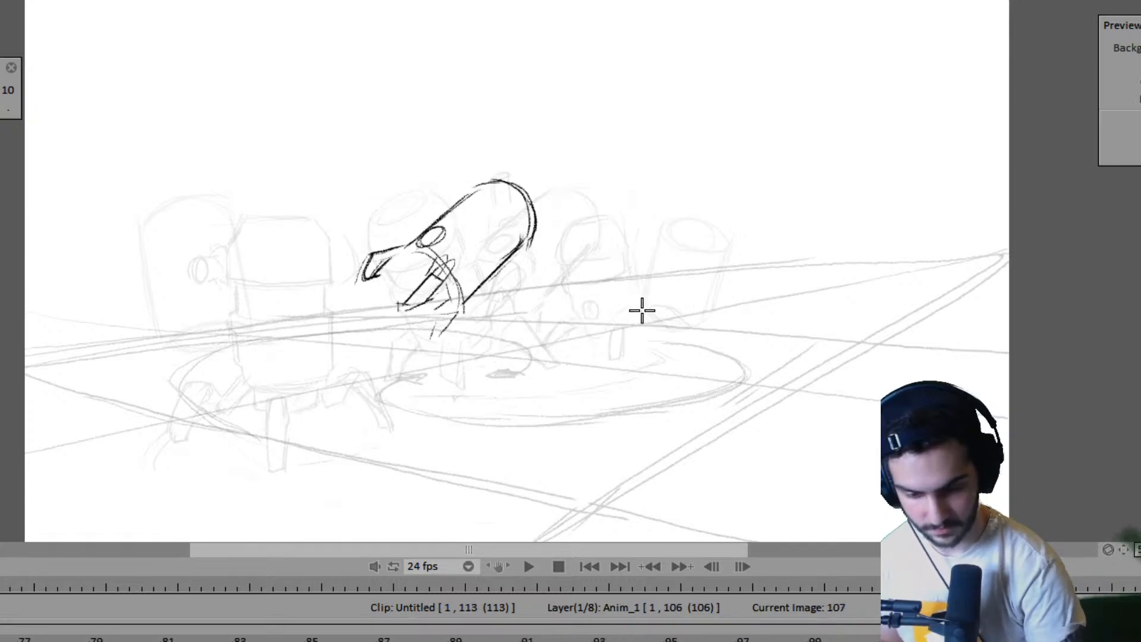
key("Left")
- Extend the hold of the frame 93 drawing so the Anim_1 layer ends at frame 121
key("Left")
key("Left")
key("Right")
key("Right")
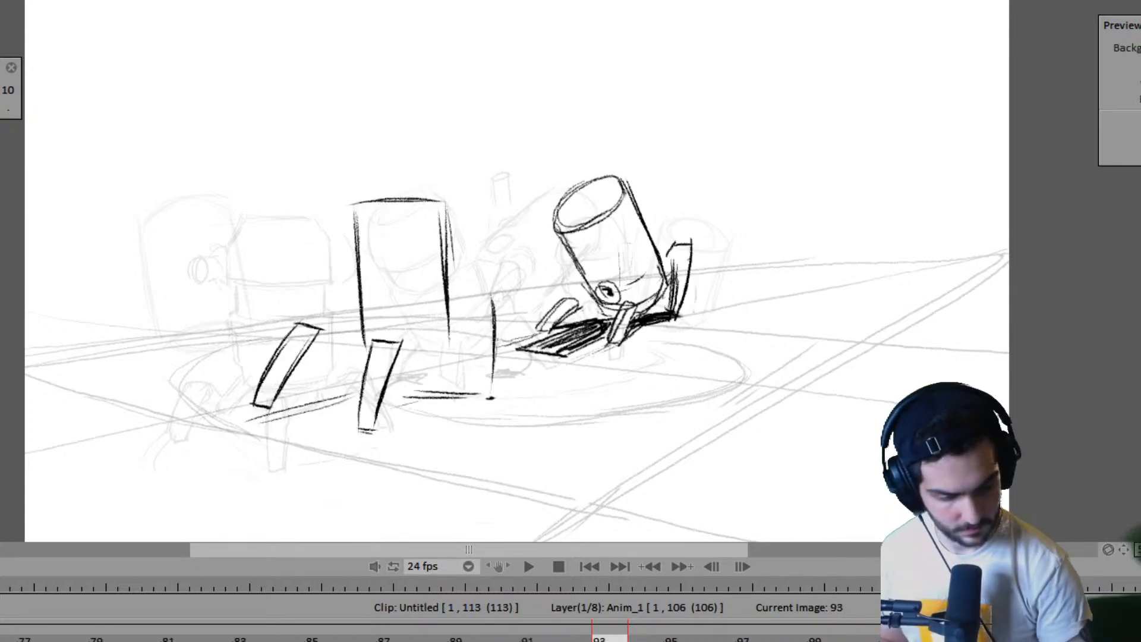
key("Right")
key("Right")
key("Left")
key("Left")
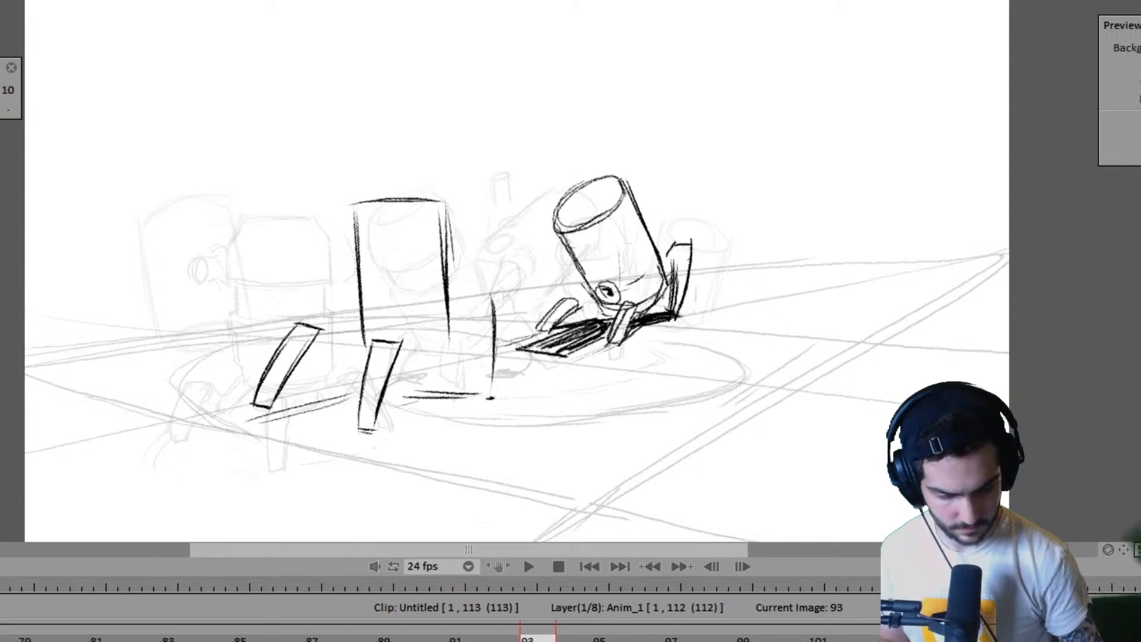
left_click_drag(1129, 641, 1140, 641)
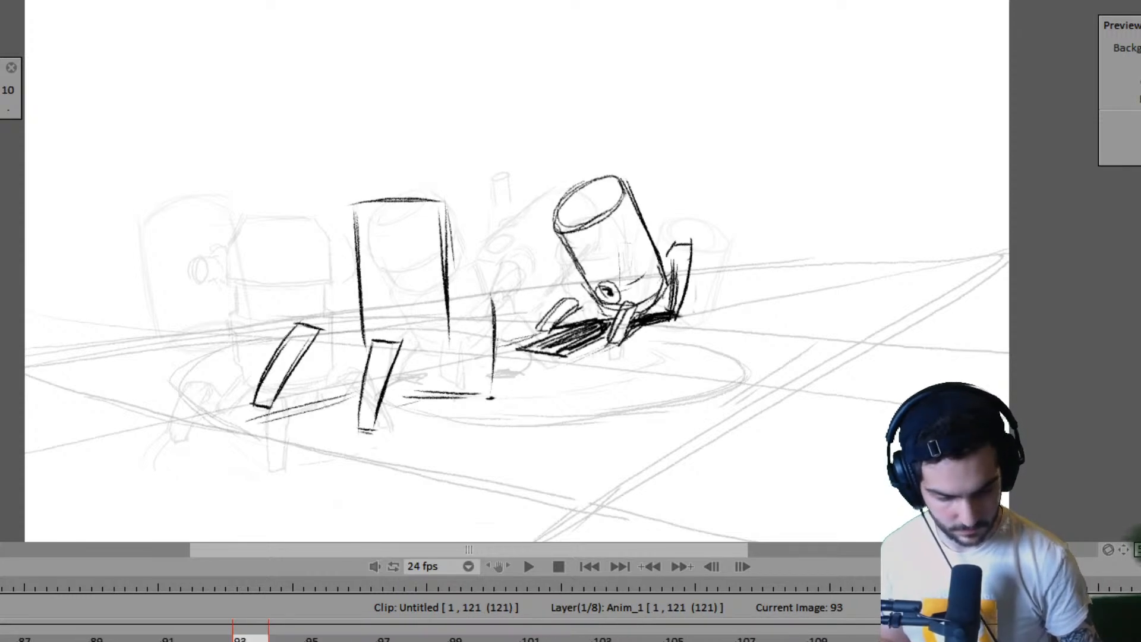
key("Right")
key("Left")
key("Left")
key("Left")
key("Left")
key("Left")
key("Left")
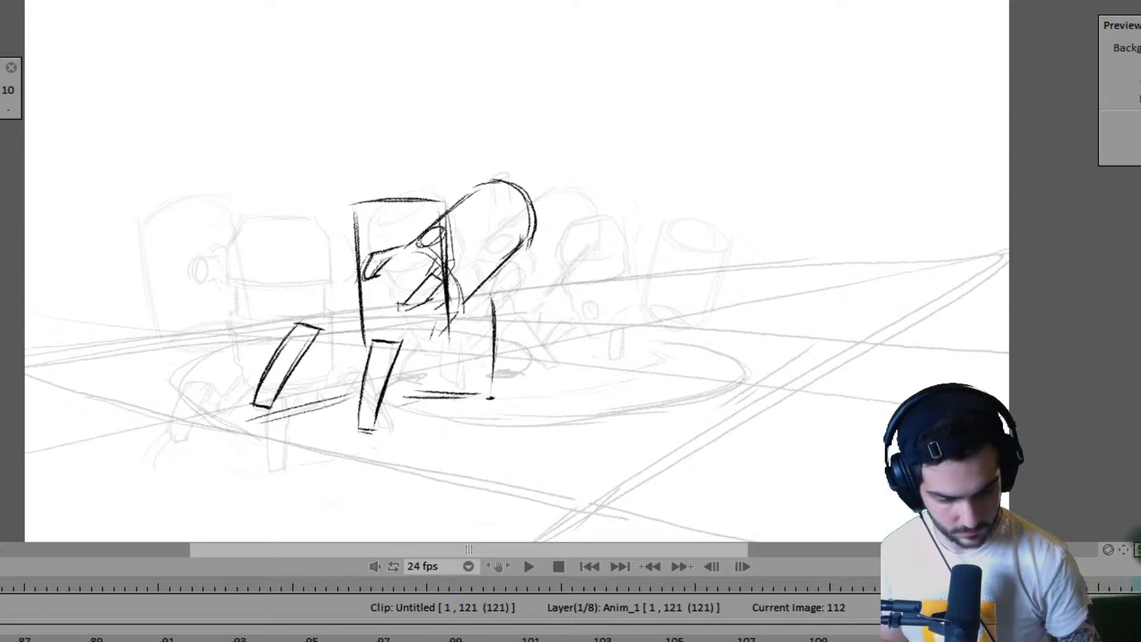
- Shorten the hold of the frame 93 drawing so the Anim_1 layer ends at frame 103
mouse_move(1140, 641)
left_mouse_down()
mouse_move(628, 640)
mouse_move(890, 640)
left_mouse_up()
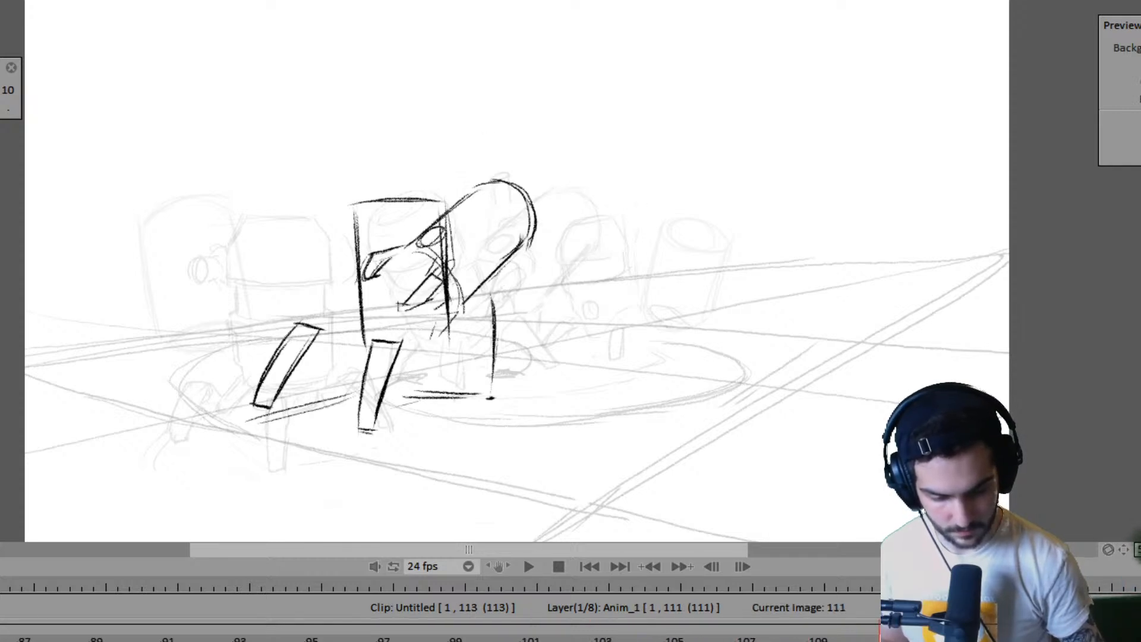
left_click(646, 639)
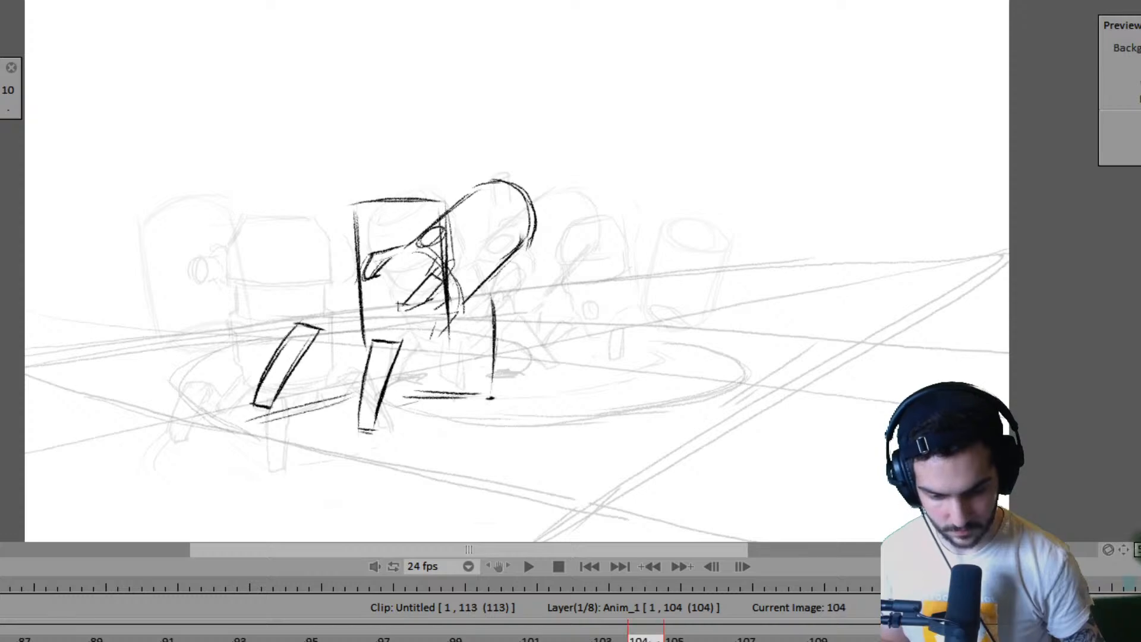
left_click(609, 637)
left_click_drag(663, 641, 628, 641)
- Step back through the poses and play the animation from the start to review the shortened hold
key("Left")
key("Left")
key("Left")
key("Left")
key("Left")
key("Left")
key("Left")
key("Left")
key("Left")
key("Left")
key("Left")
key("Left")
key("Left")
key("Left")
key("Left")
key("Left")
key("Left")
key("Left")
key("Left")
key("Left")
key("Left")
key("Left")
key("Left")
key("Left")
key("Left")
key("Left")
key("Left")
key("Left")
key("Left")
key("Left")
key("Left")
key("Left")
key("Left")
key("Left")
key("Left")
key("Left")
key("Left")
key("Left")
key("Left")
key("Left")
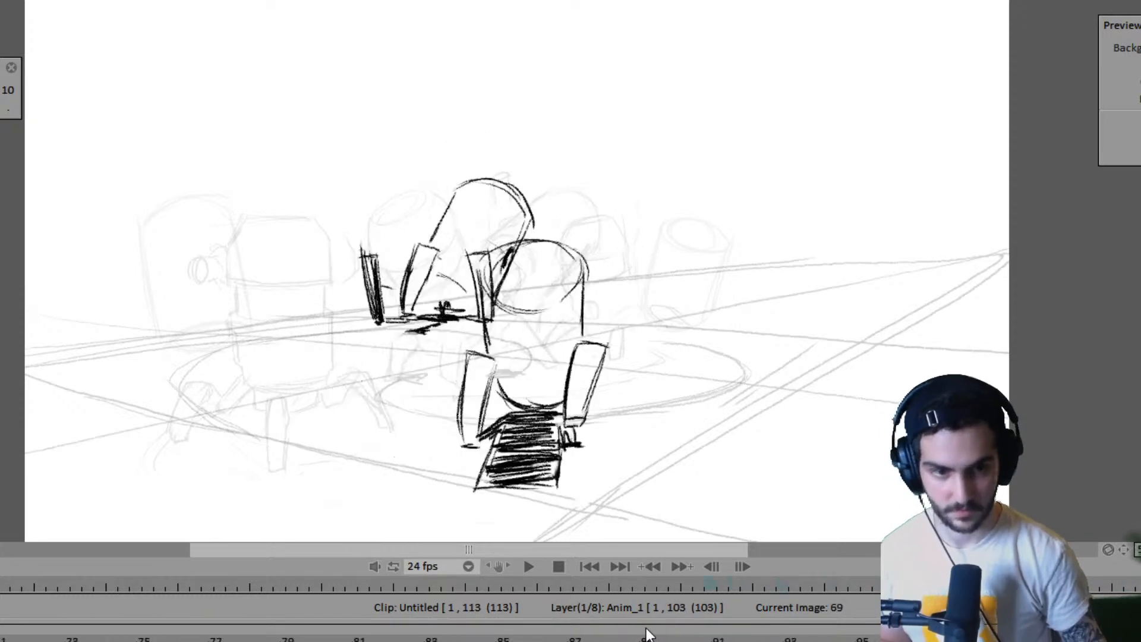
key("Left")
key("Left")
key("Left")
key("Left")
key("Left")
key("Left")
key("Left")
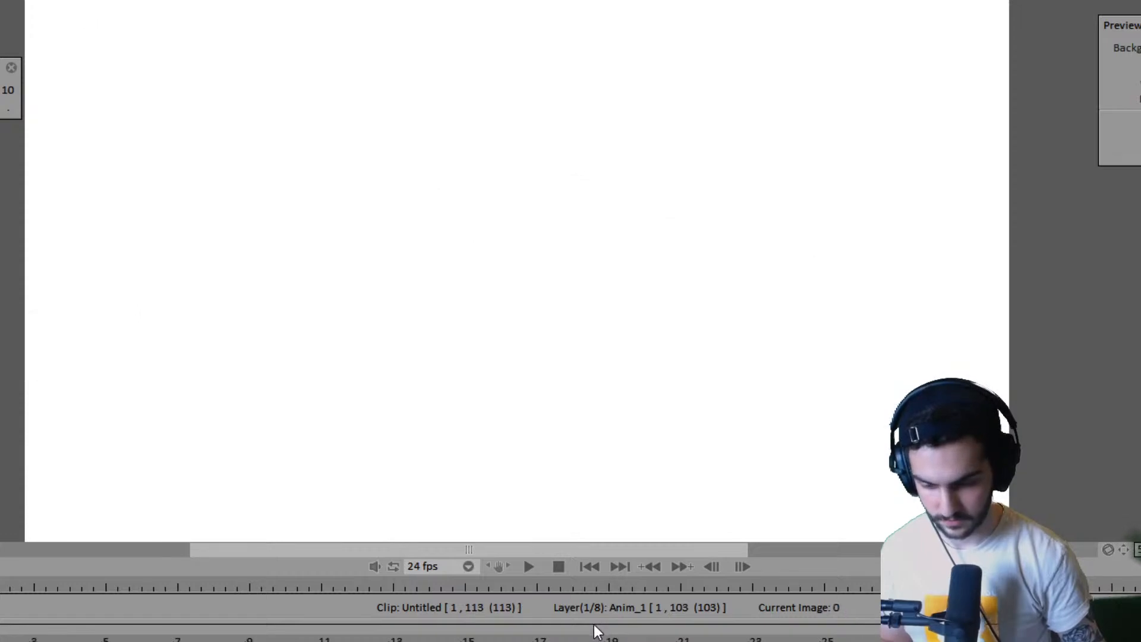
key("Return")
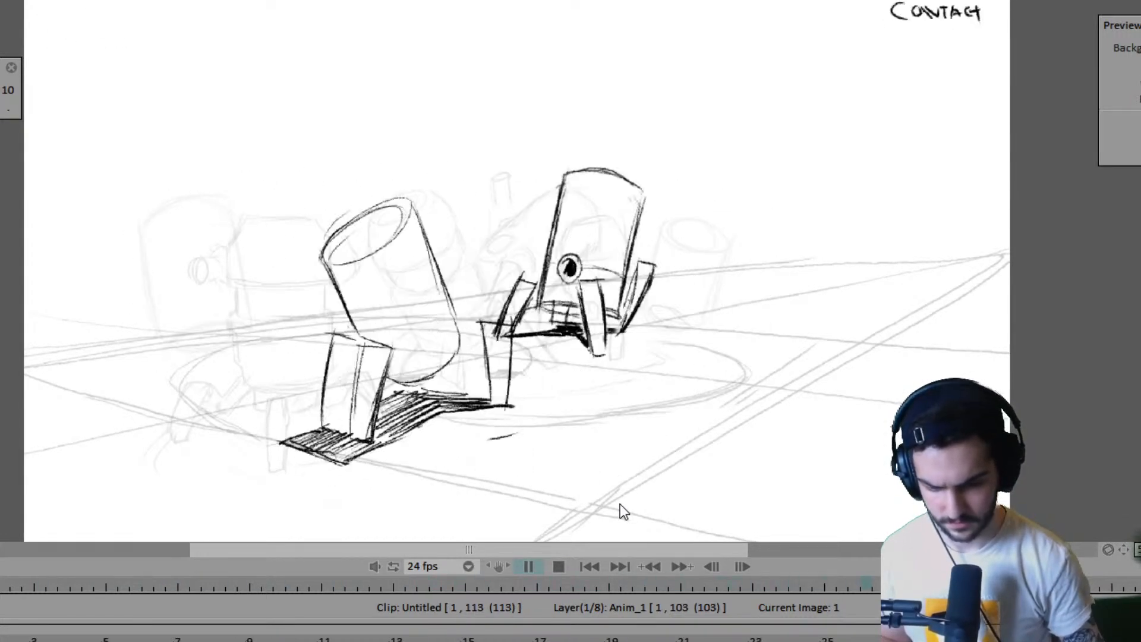
key("Return")
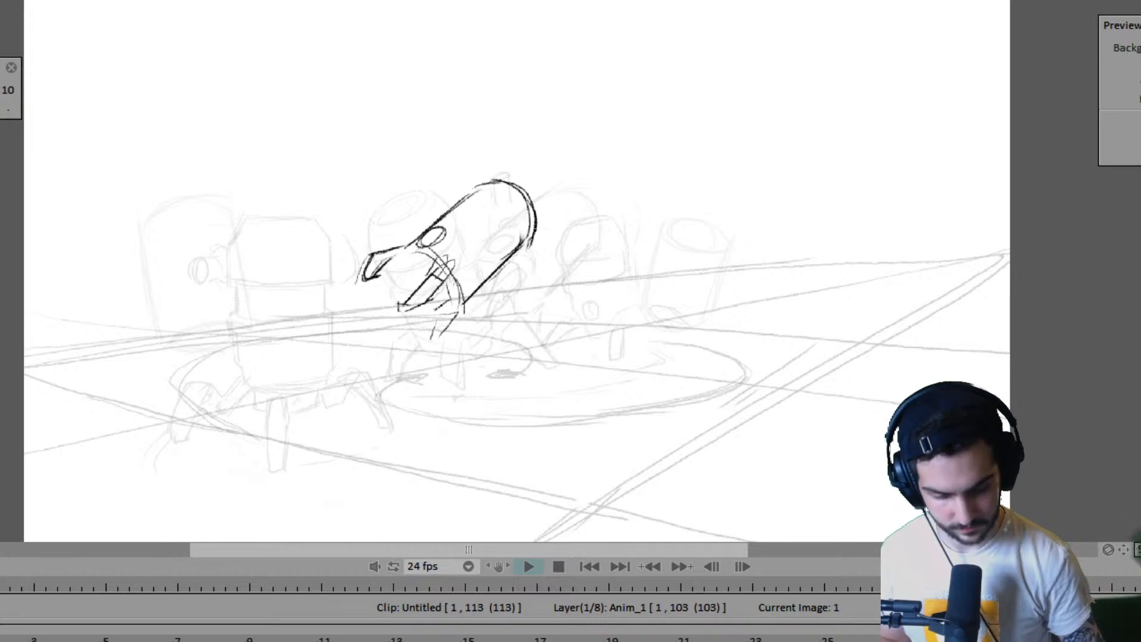
- Try extending the hold of the frame 93 drawing on the Anim_1 layer to frame 107 and undo the extension
left_click(673, 637)
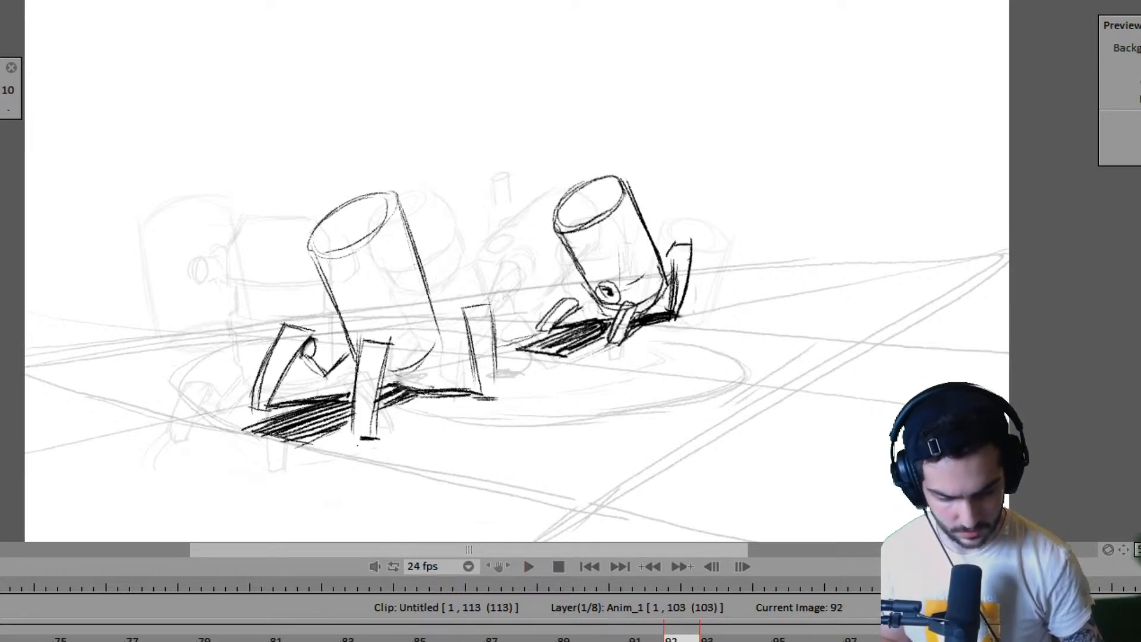
left_click(710, 637)
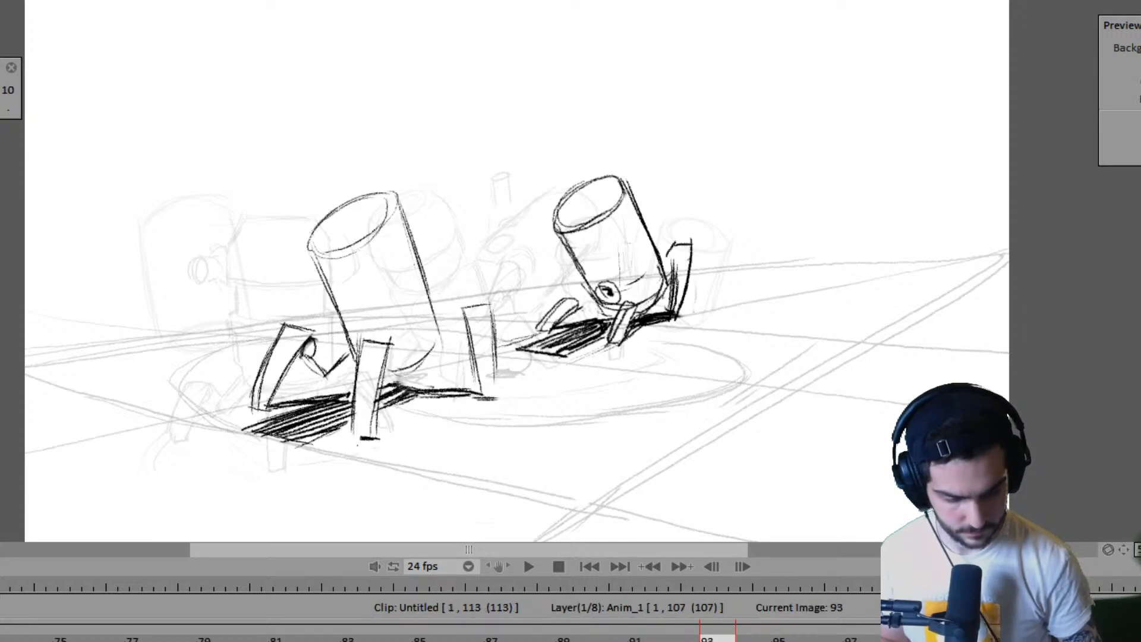
left_click(1067, 638)
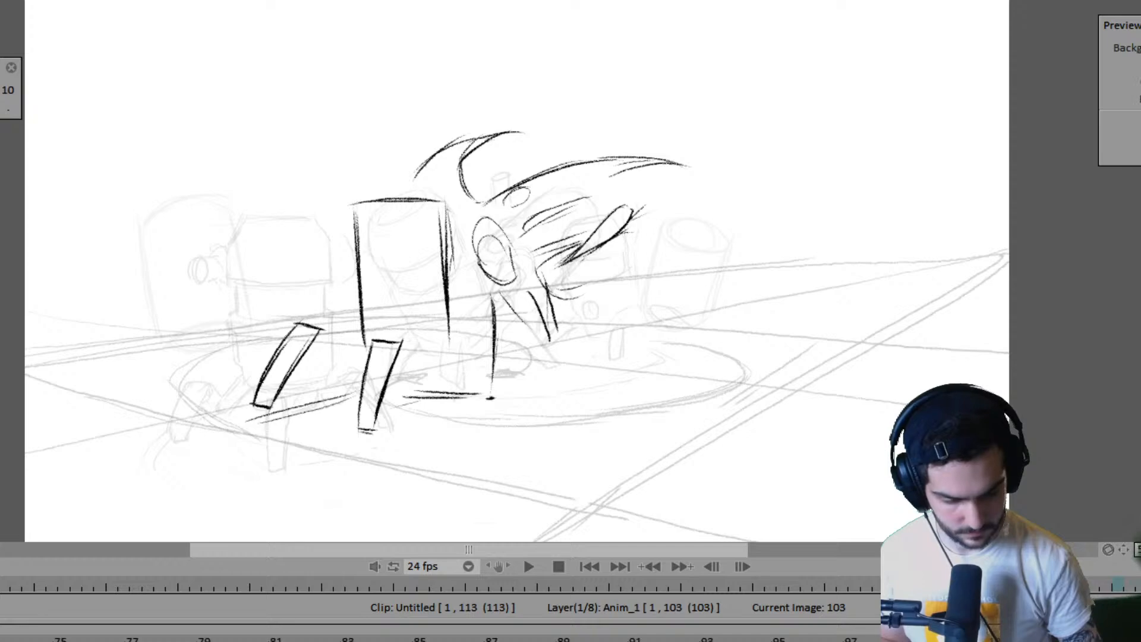
key("Right")
key("ctrl+z")
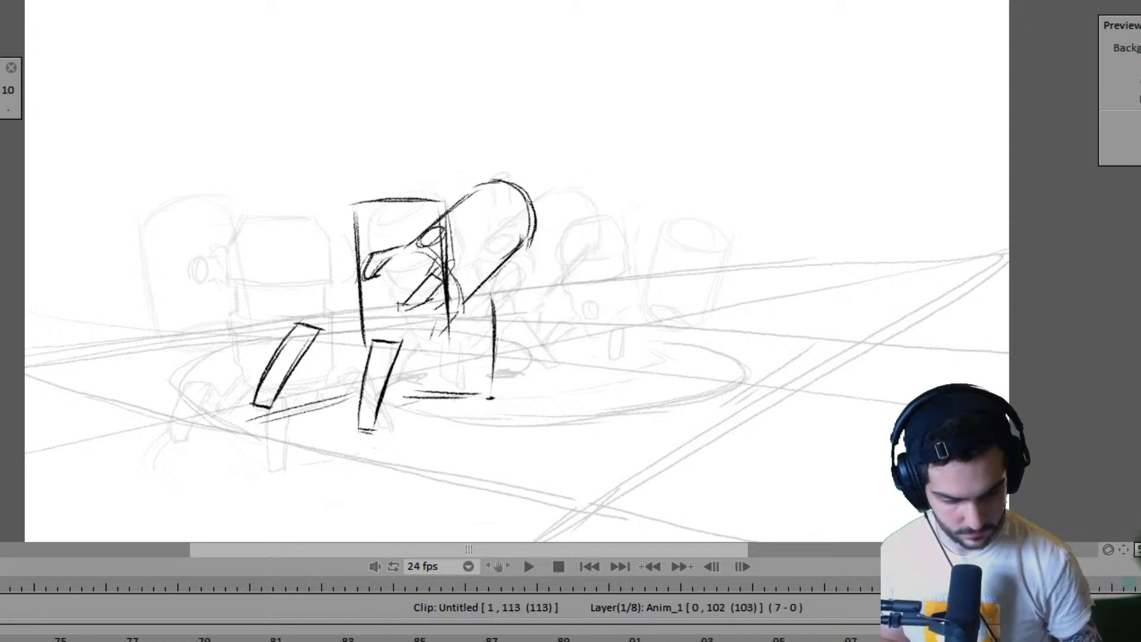
key("Left")
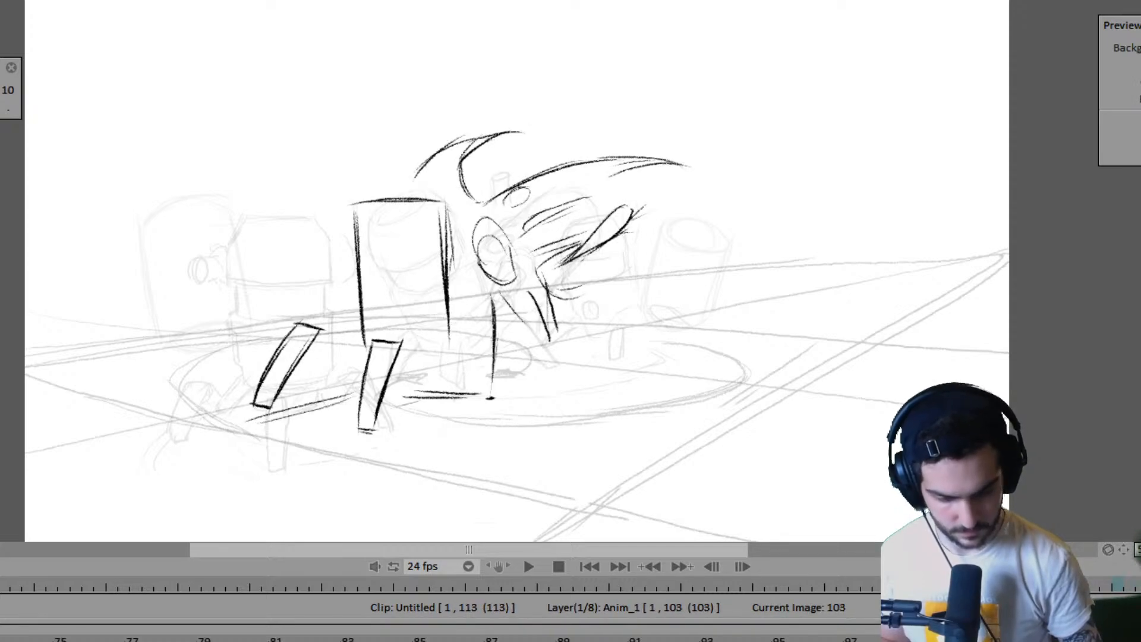
- Step back through the poses from frame 103 to frame 1 and play the animation from the start to review its ending
key("Left")
key("Left")
key("Left")
key("Left")
key("Left")
key("Left")
key("Left")
key("Left")
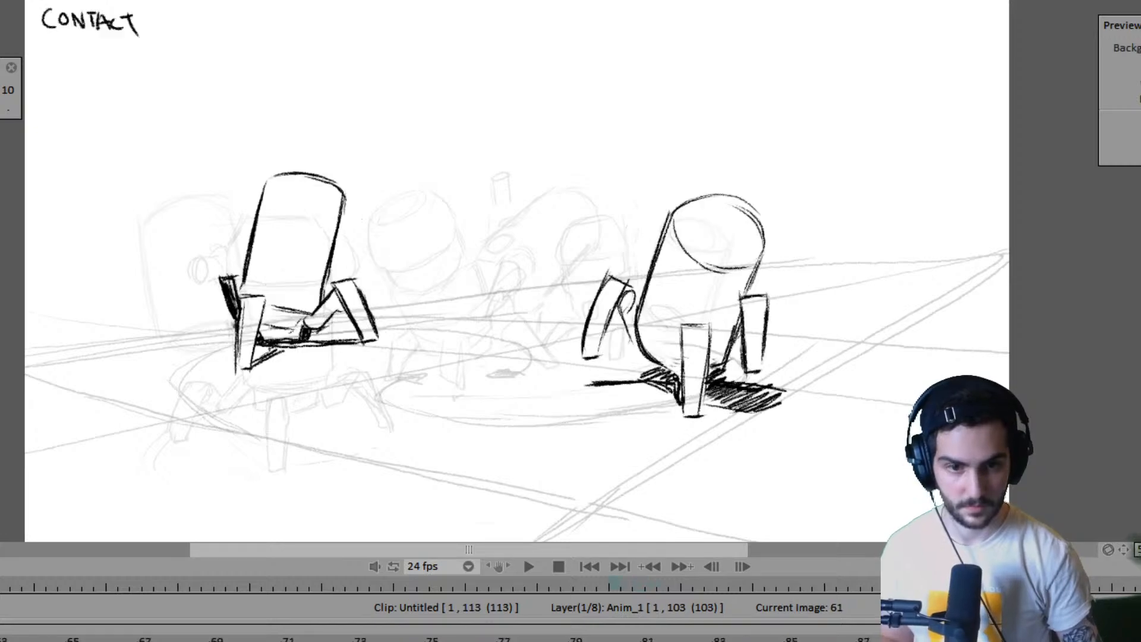
key("Left")
key("Left")
key("Left")
key("Left")
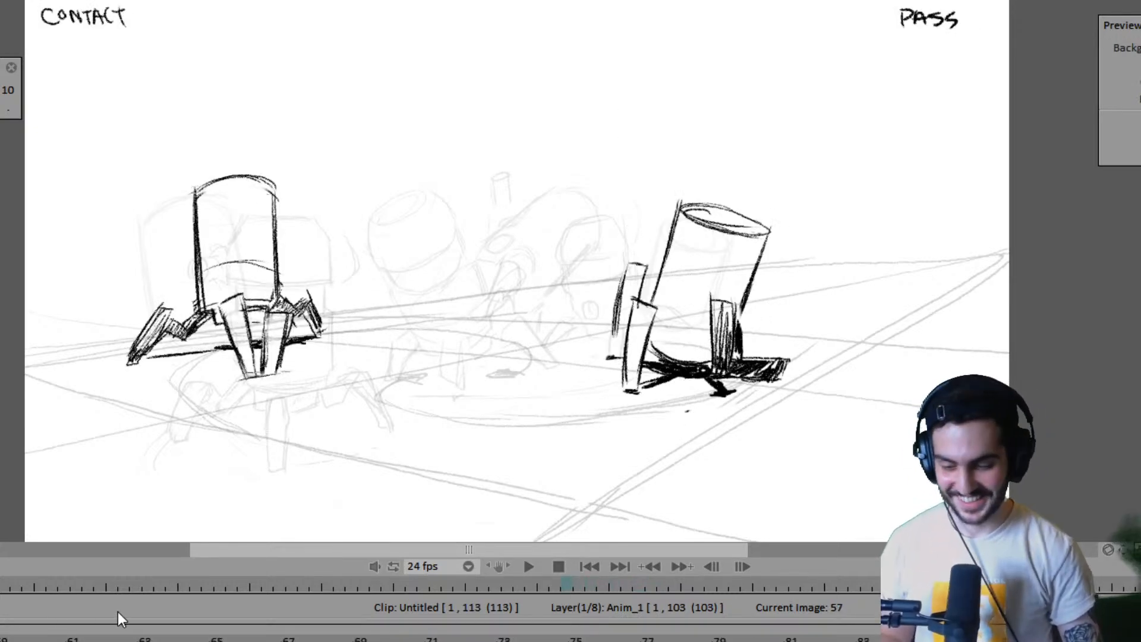
key("Left")
key("Left")
key("Left")
key("Left")
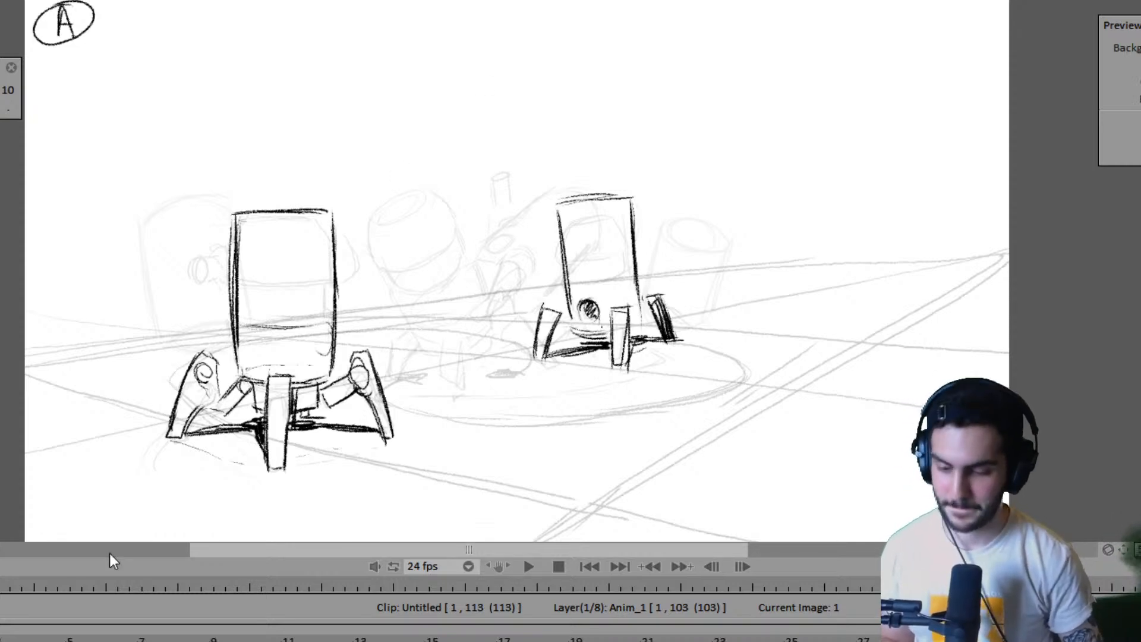
key("Return")
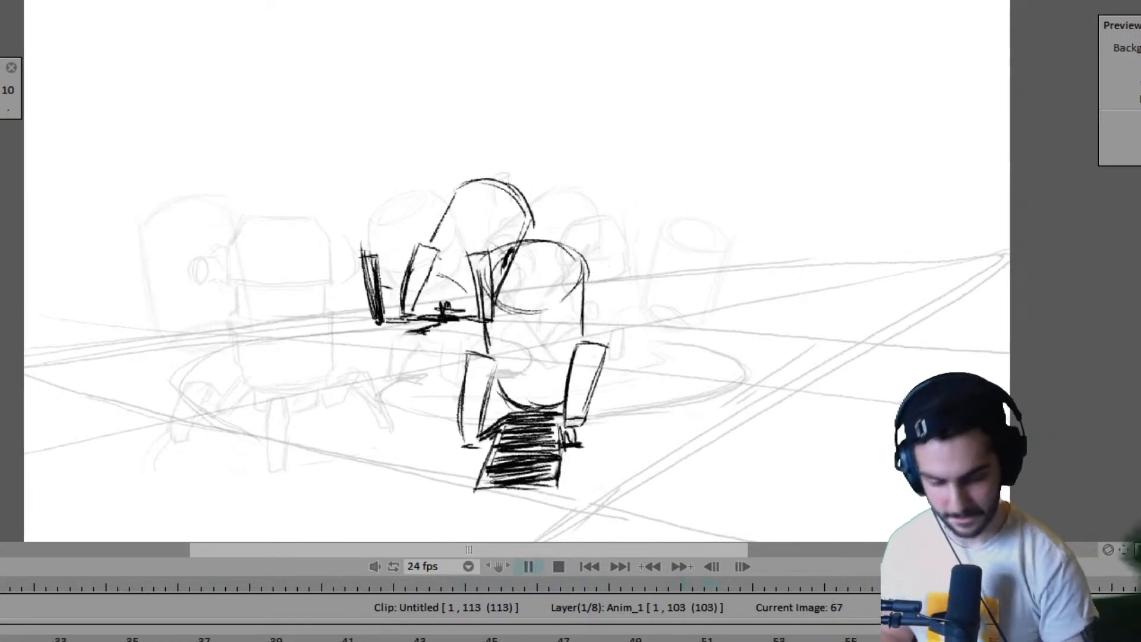
left_click(529, 566)
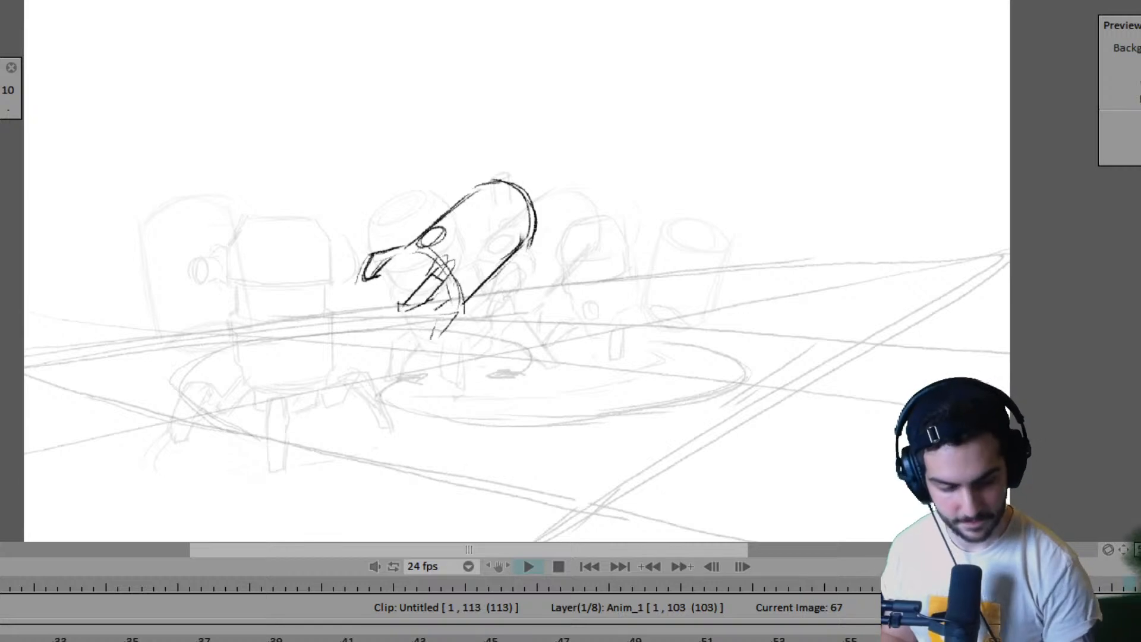
- Shorten the layer that runs past frame 103 with Cut Images so the clip ends at frame 103
key("Left")
key("Right")
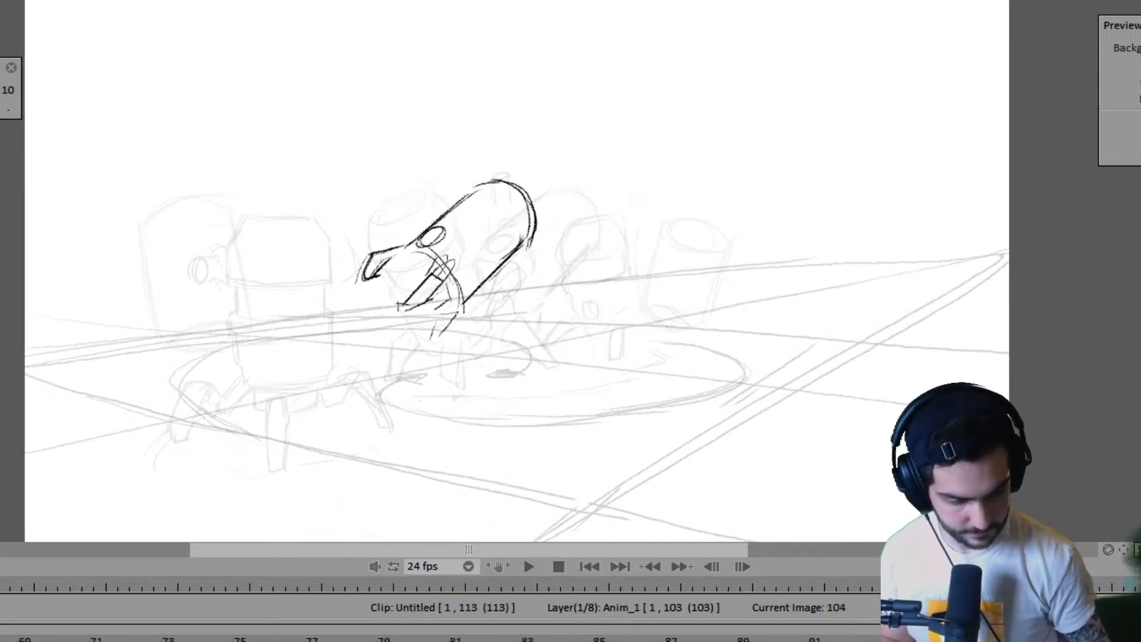
key("Left")
key("Right")
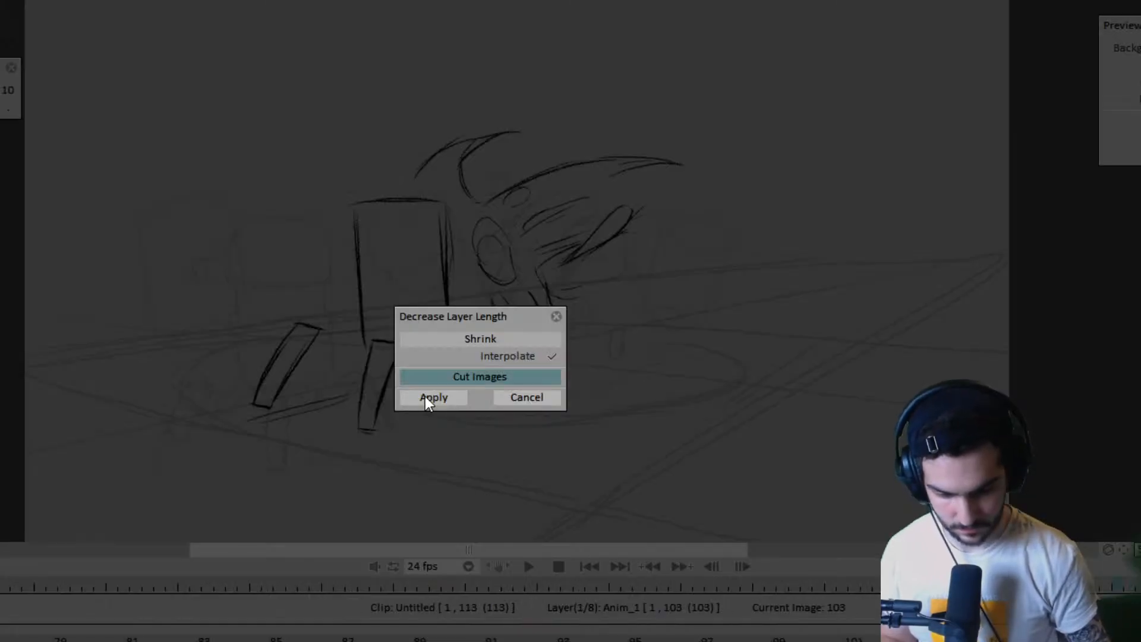
left_click(425, 396)
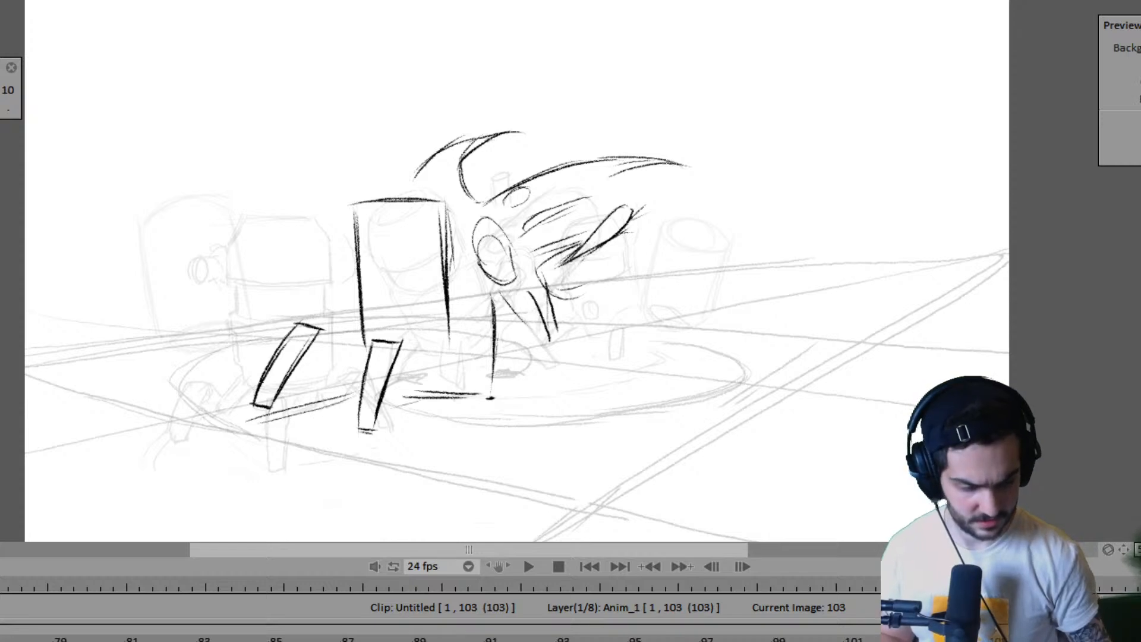
key("Right")
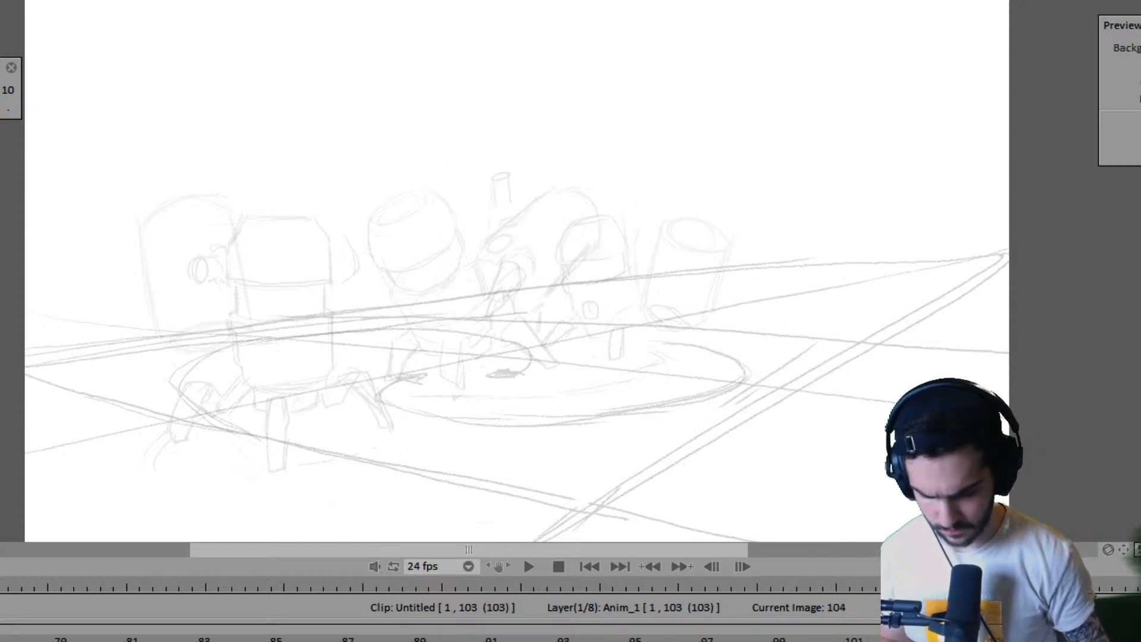
- Extend the Untitled1 layer along the timeline so it ends at frame 103, checking the poses up to that frame
scroll(440, 639, "left", 10)
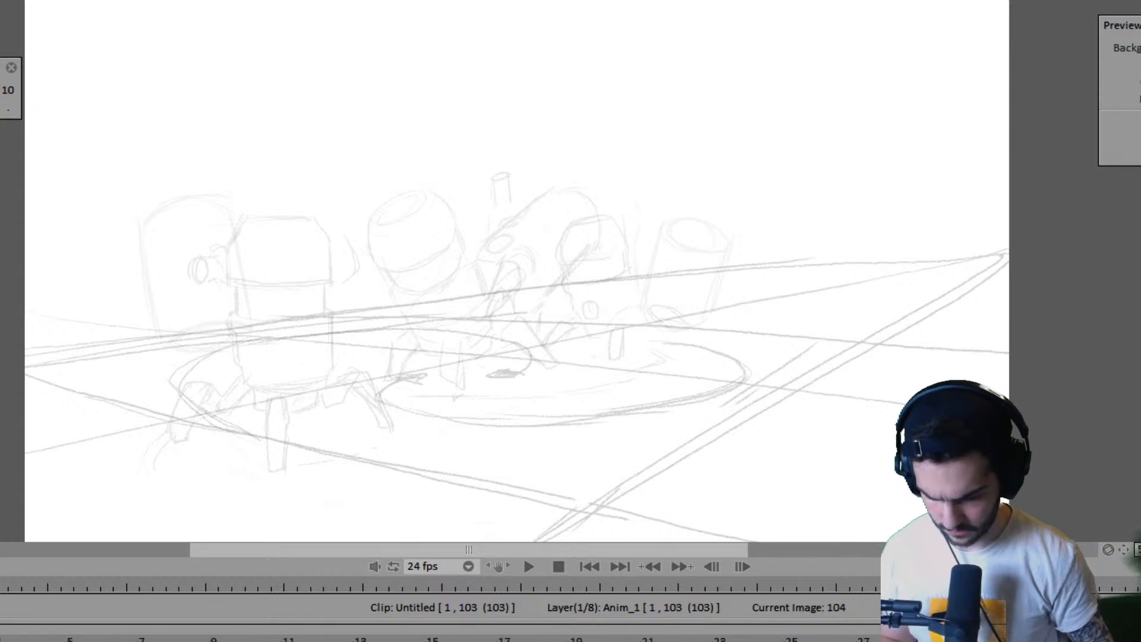
left_click_drag(6, 641, 1138, 641)
scroll(440, 639, "right", 3)
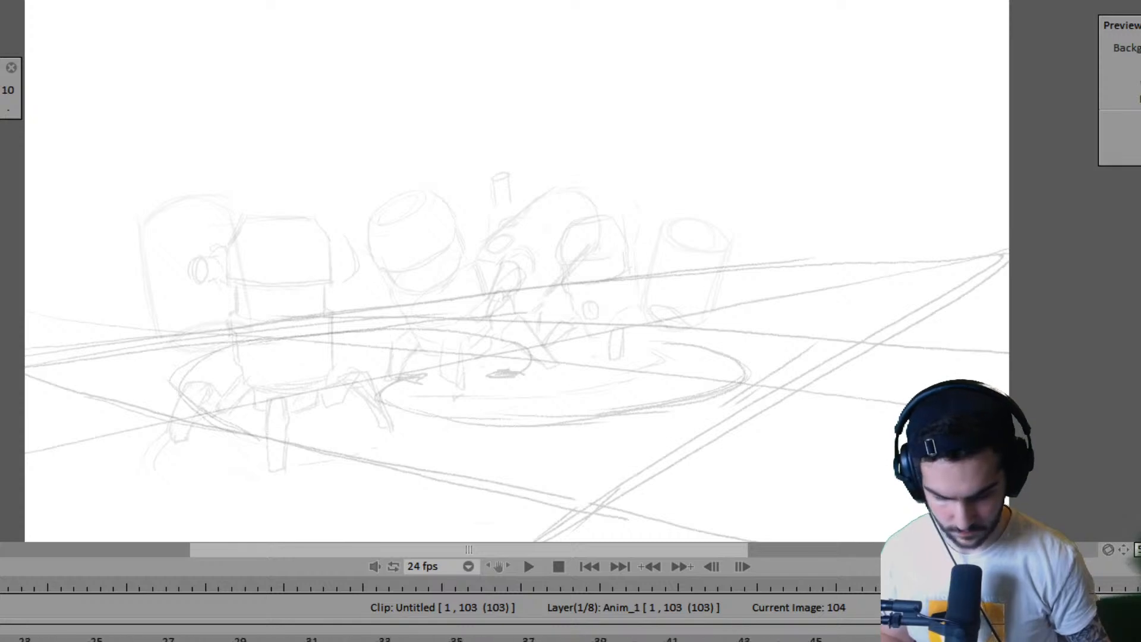
left_click_drag(449, 640, 1137, 641)
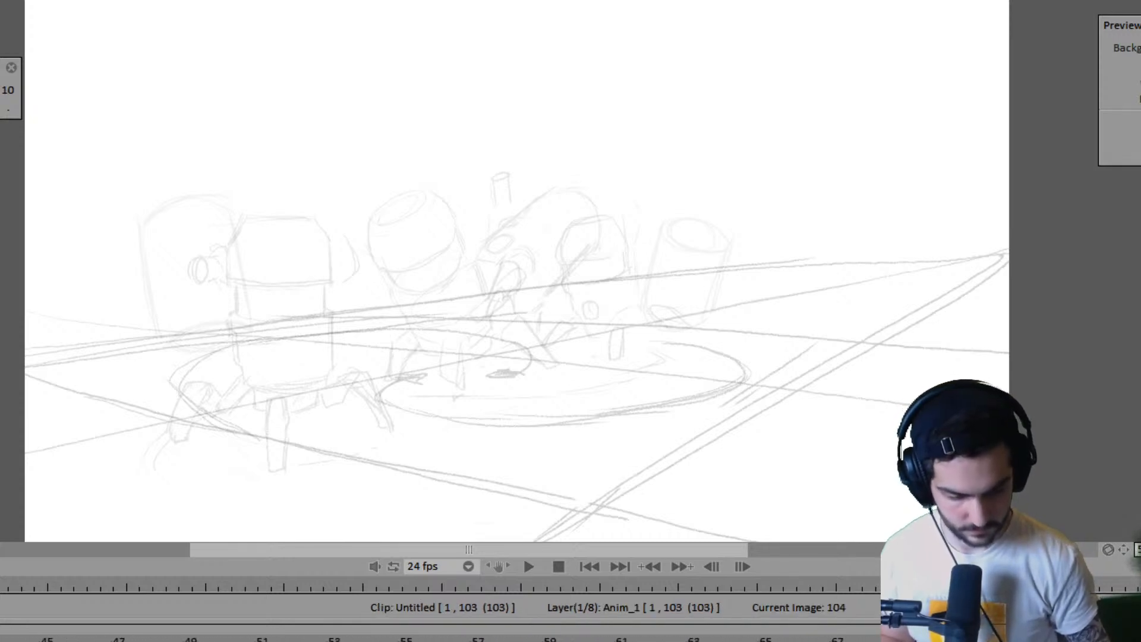
scroll(440, 639, "right", 2)
left_click(942, 639)
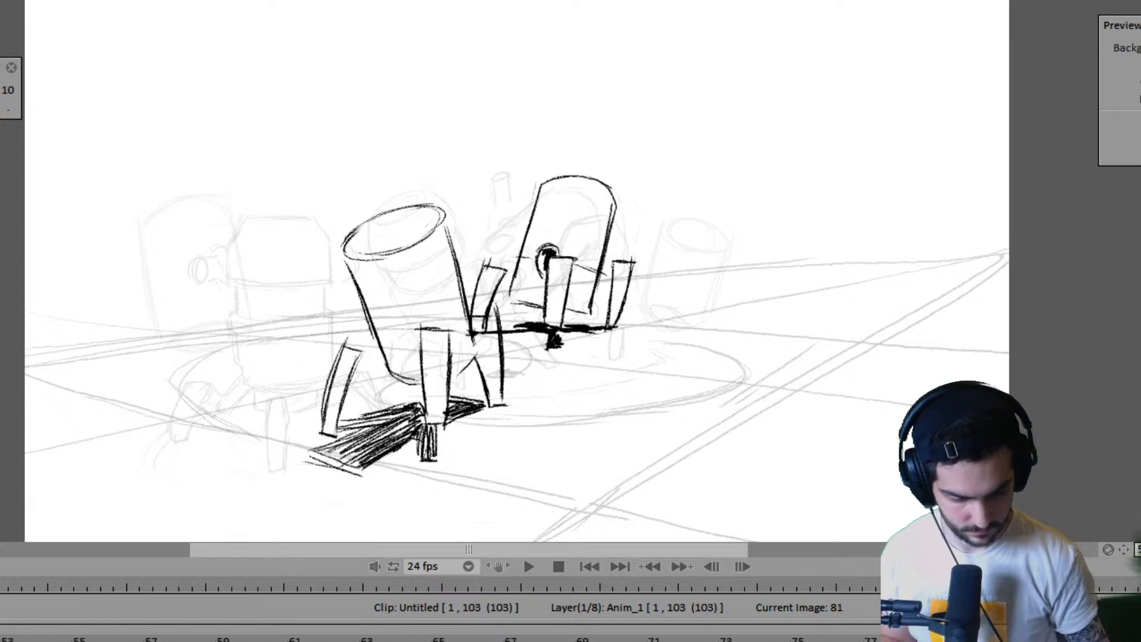
key("Right")
scroll(440, 639, "right", 4)
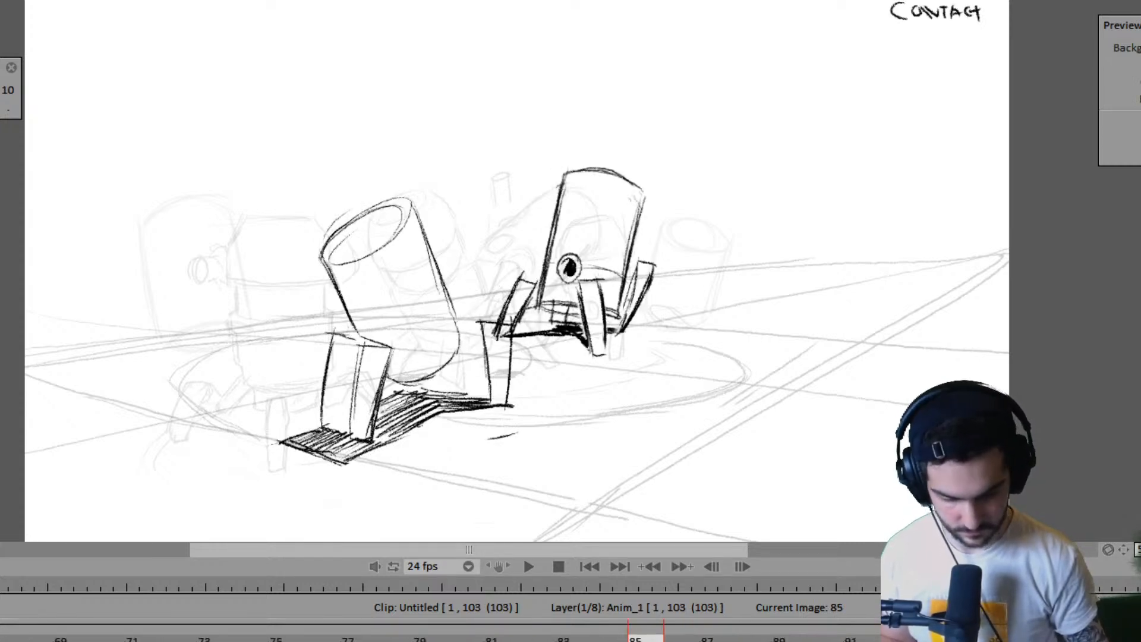
left_click(486, 640)
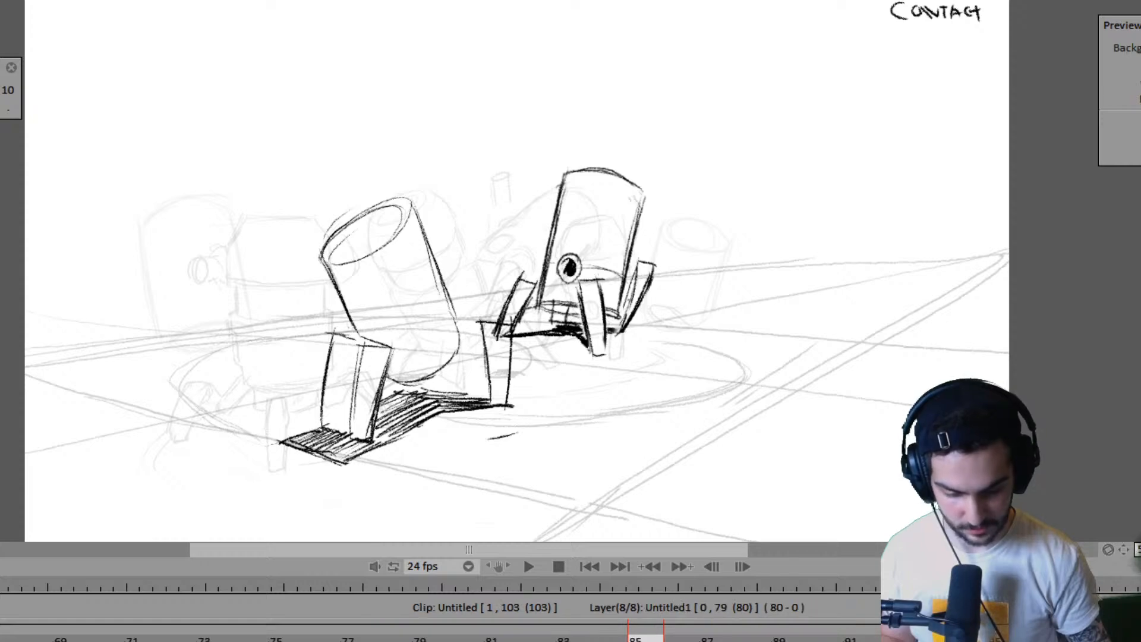
left_click_drag(974, 640, 1135, 640)
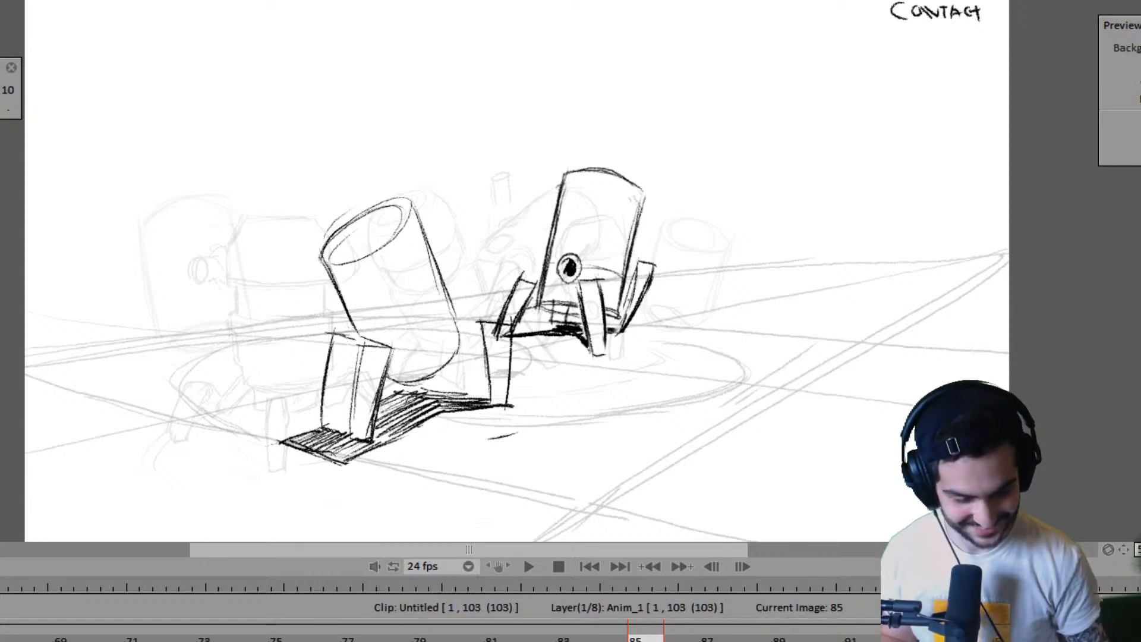
key("Right")
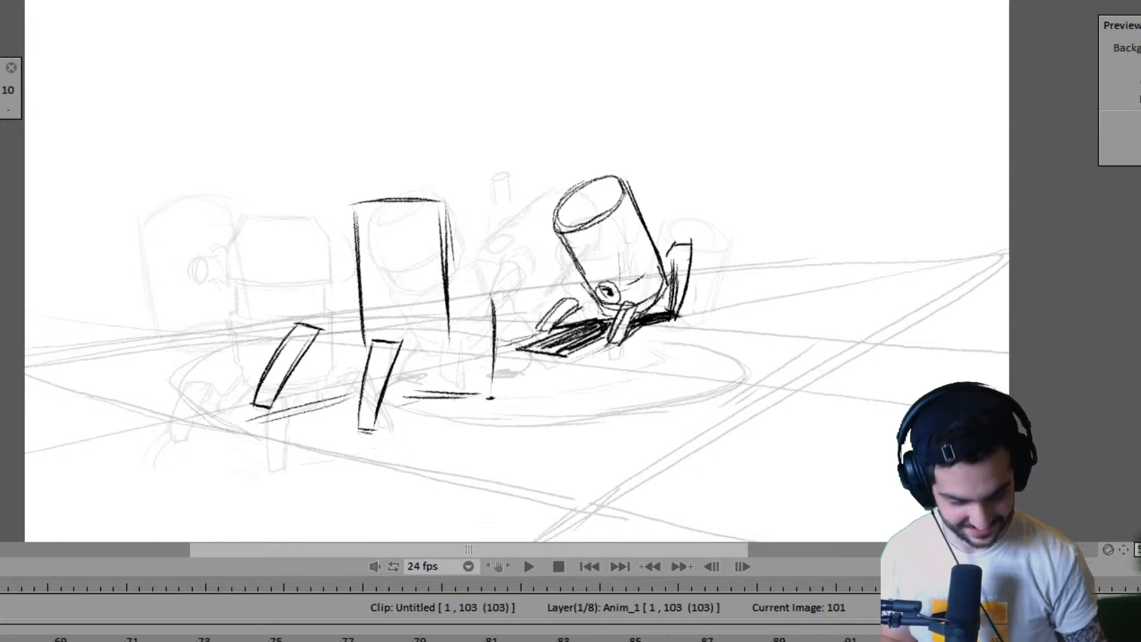
key("Right")
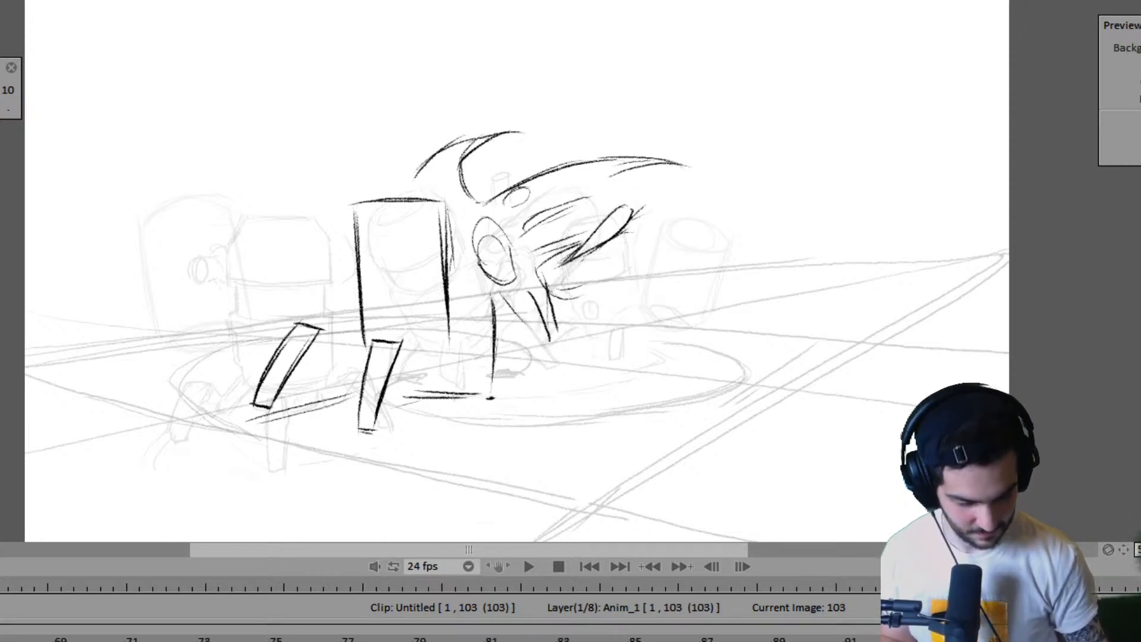
- Append one image to the end of the Untitled1 layer so it ends at frame 104
key("Down")
key("Down")
key("Down")
key("Down")
key("Down")
key("Down")
key("Down")
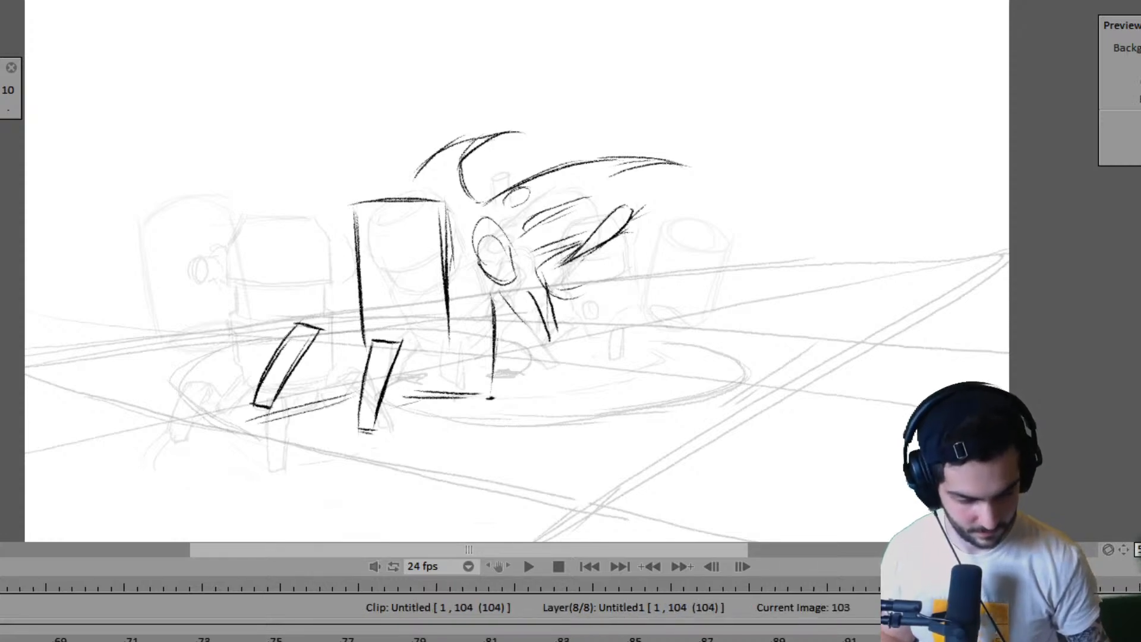
key("Right")
key("Right")
key("Right")
key("Right")
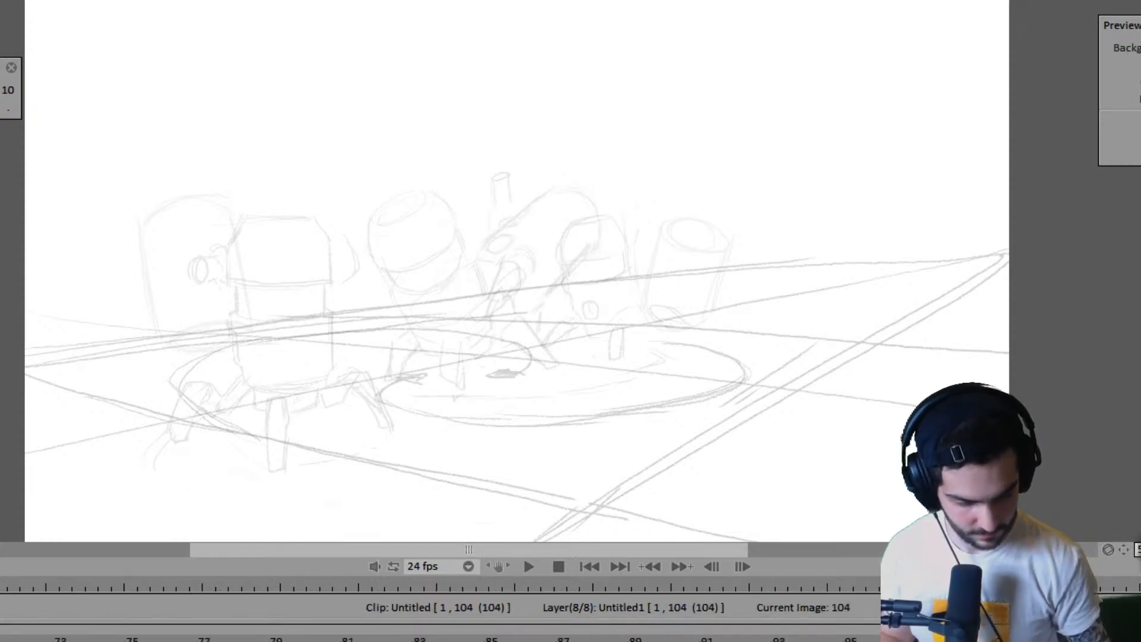
key("ctrl+z")
key("Insert")
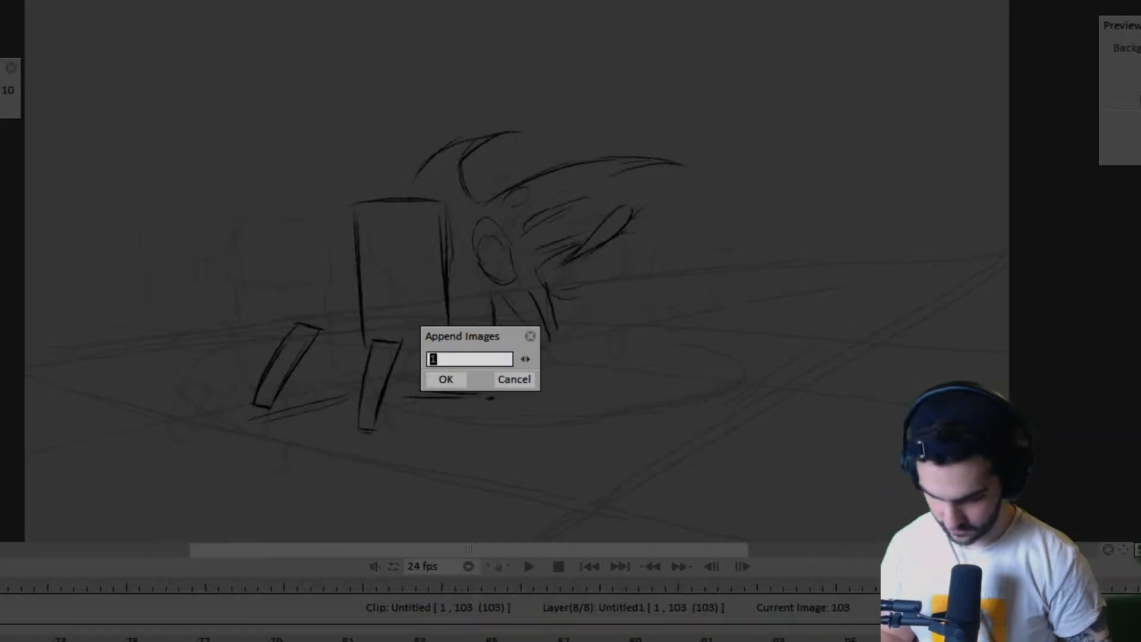
key("Return")
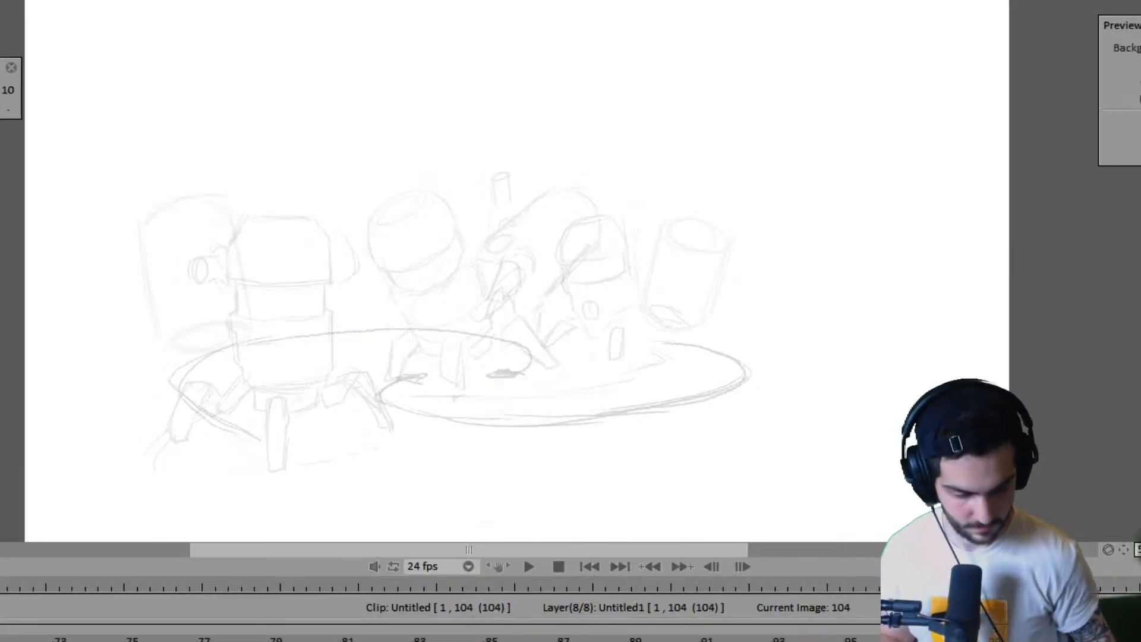
- Return to the first frame and play the animation to review the ending with the added image
key("shift+Left")
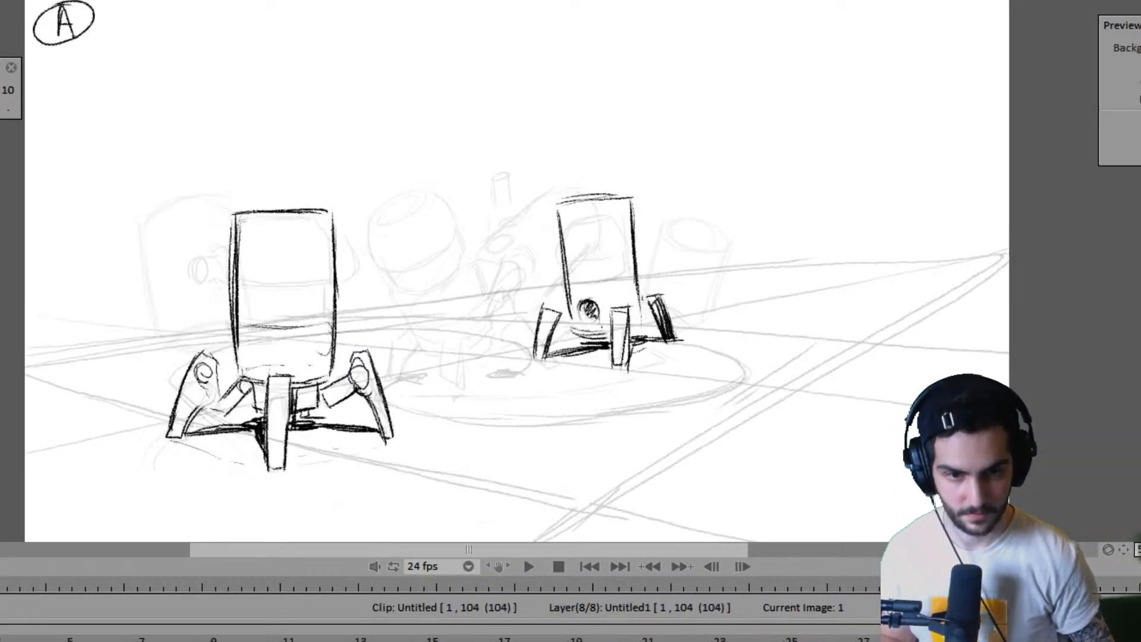
key("Left")
key("Left")
key("Left")
key("Left")
key("Left")
key("Left")
key("Left")
key("Left")
key("Left")
key("Left")
key("Left")
key("Left")
key("Left")
key("Left")
key("Left")
key("Left")
key("Left")
key("Left")
key("Left")
key("Left")
key("Left")
key("Left")
key("Left")
key("Left")
key("Left")
key("Left")
key("Left")
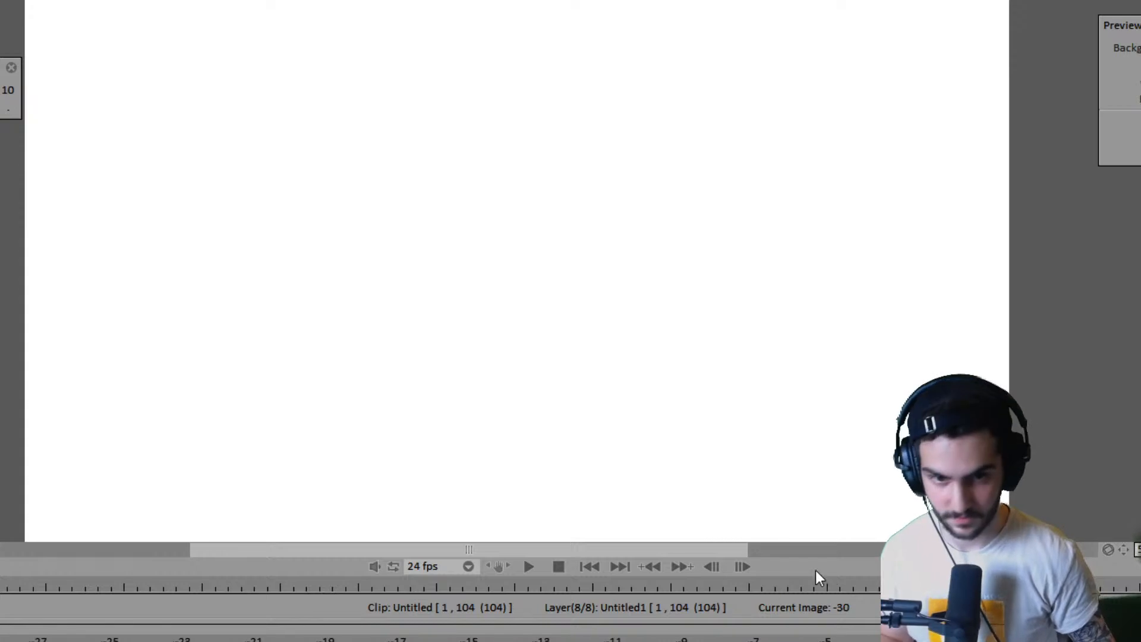
key("Right")
key("Right")
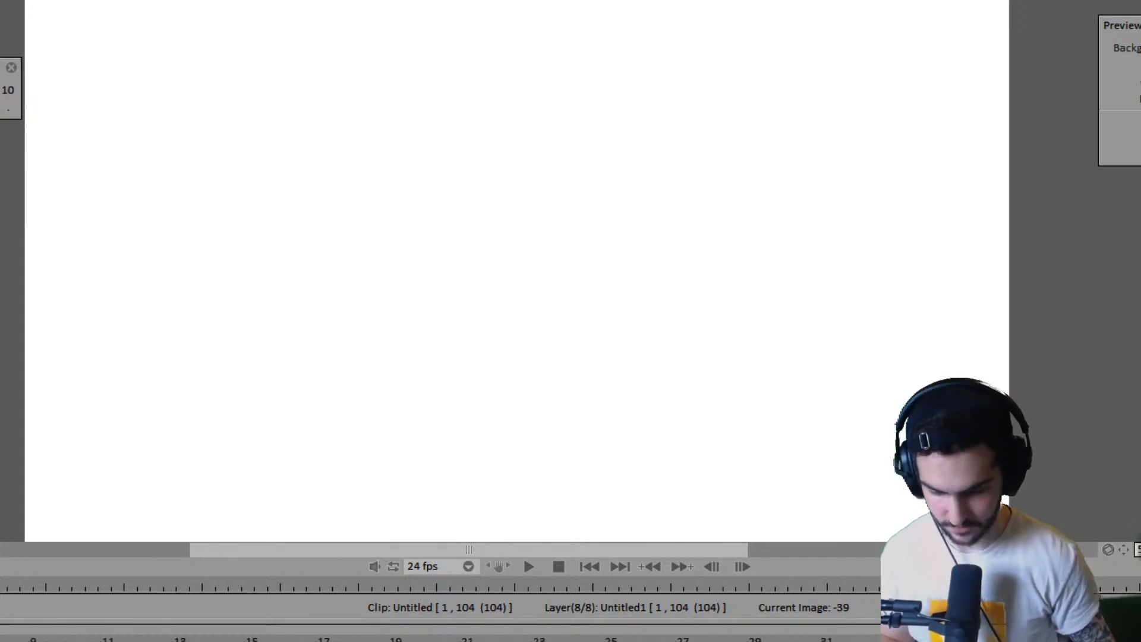
key("space")
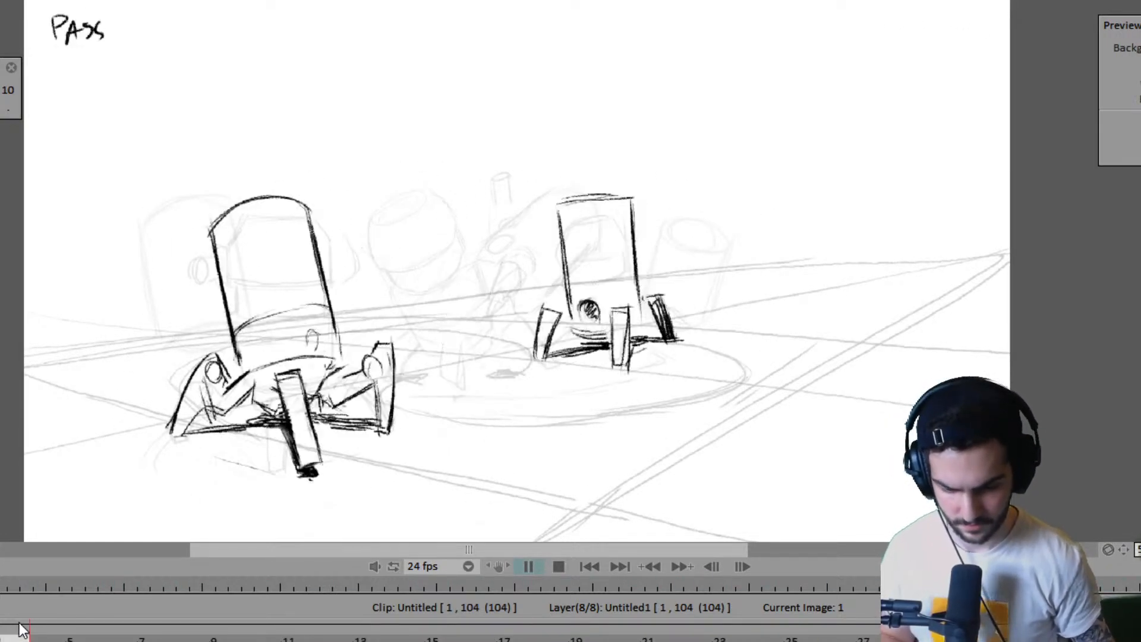
key("space")
key("space")
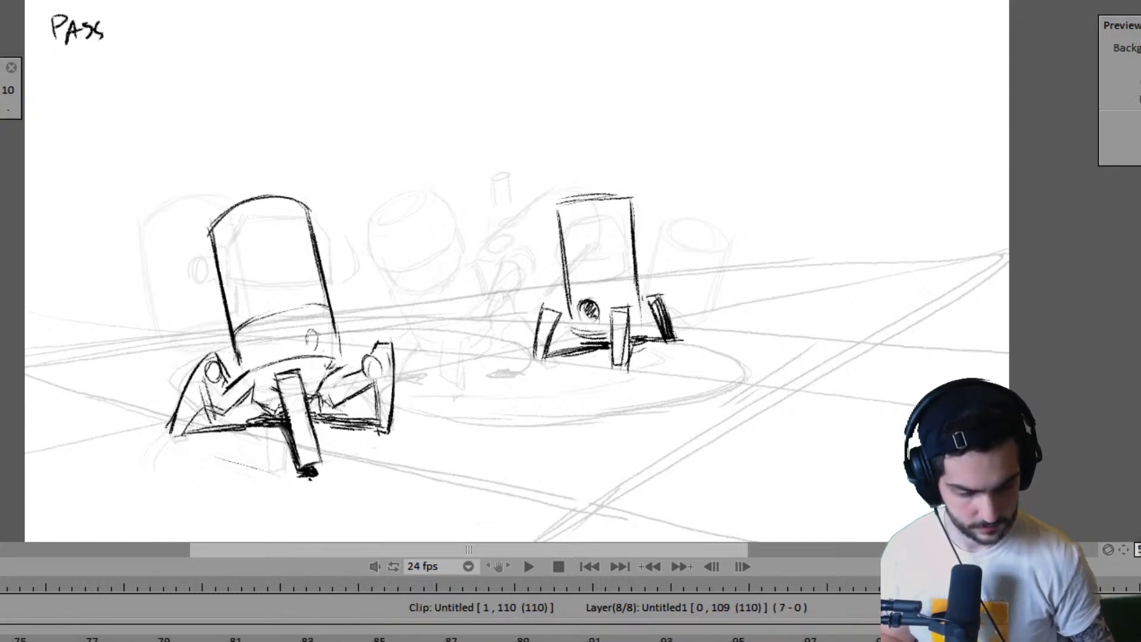
- Hold the last image of the Untitled1 layer to frame 116 and clear the leftover sketch at frame 104 to blank white
left_click(878, 638)
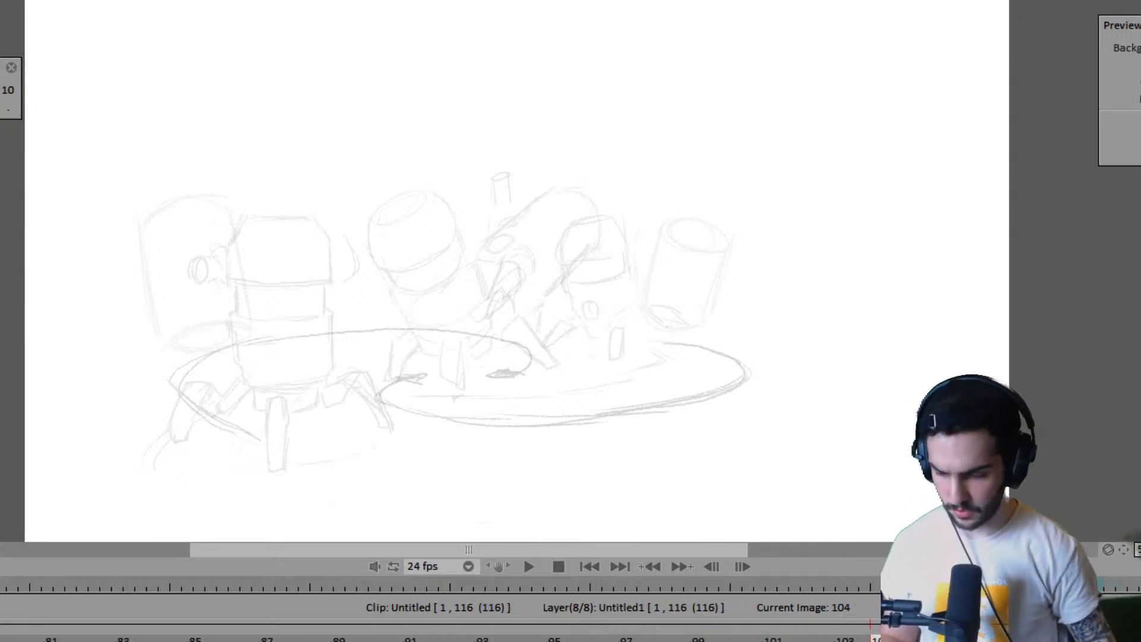
key("Delete")
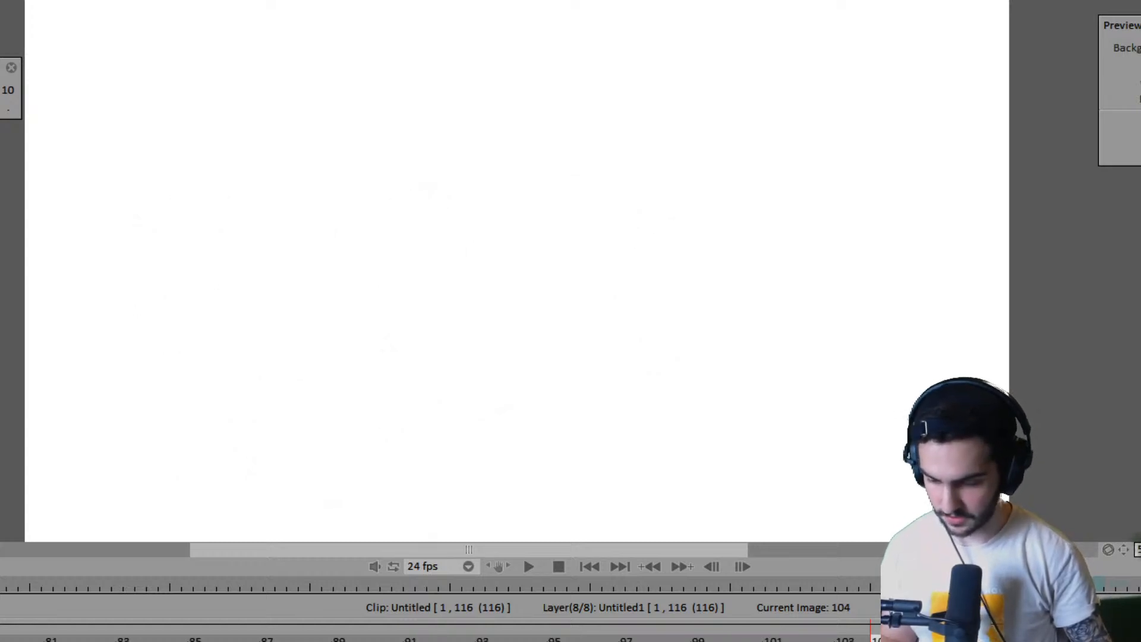
left_click(585, 570)
key("Return")
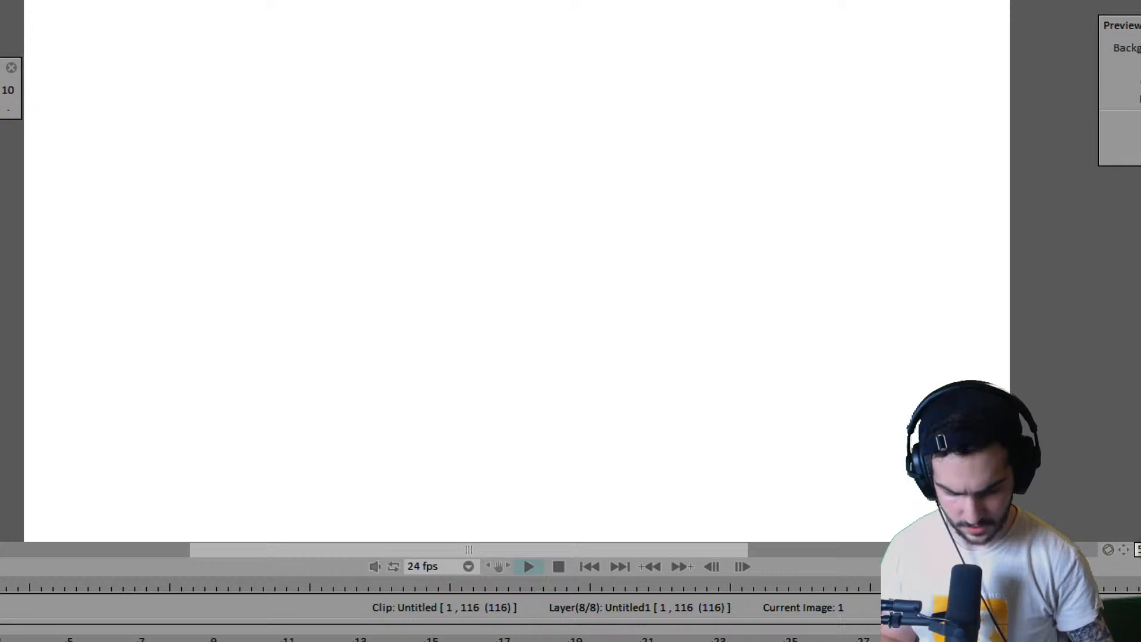
- On blank frame 104, sketch the slanted side edge and the long rising near edge of a ground perspective grid in light grey
key("Left")
key("Left")
key("Left")
key("Left")
key("Left")
key("Left")
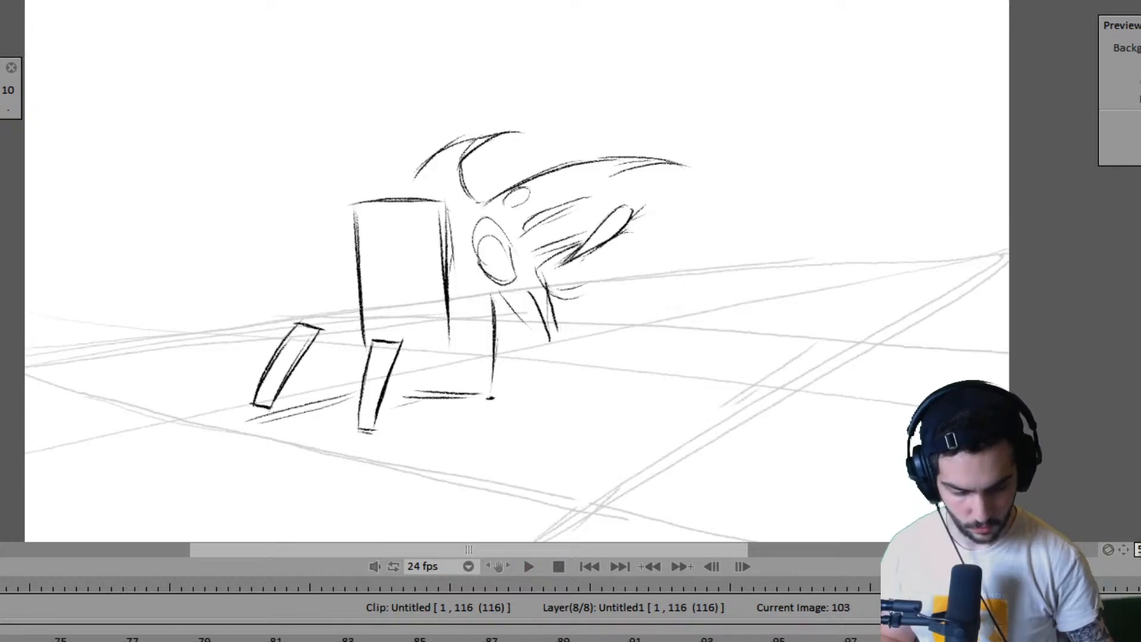
key("Right")
key("Home")
key("End")
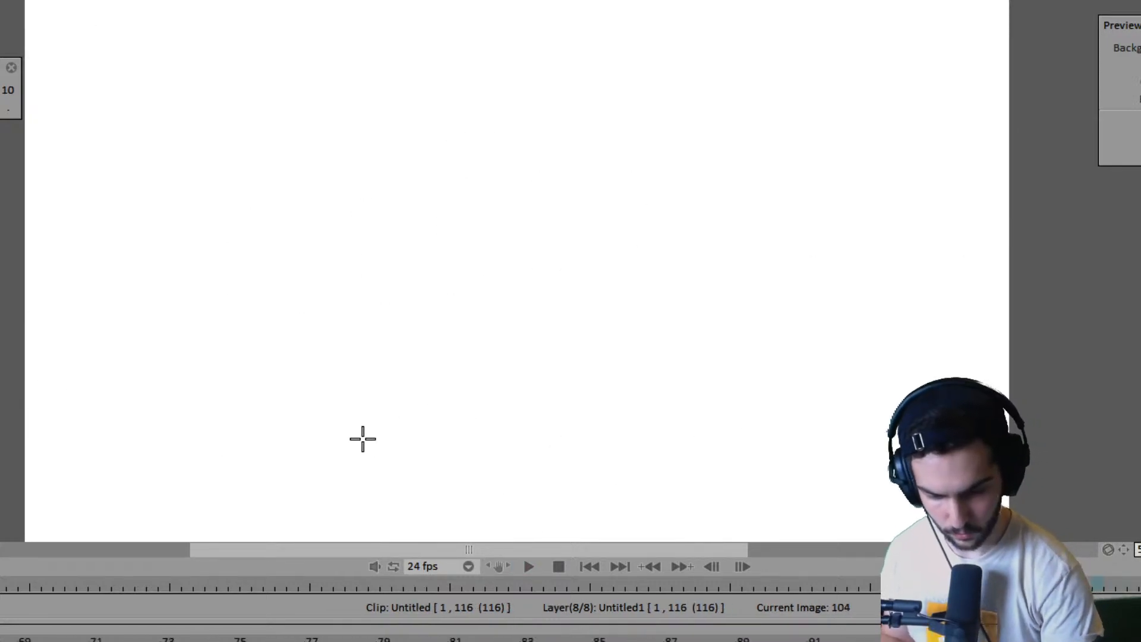
left_click_drag(204, 379, 148, 274)
mouse_move(238, 448)
left_mouse_down()
mouse_move(150, 269)
mouse_move(189, 354)
left_mouse_up()
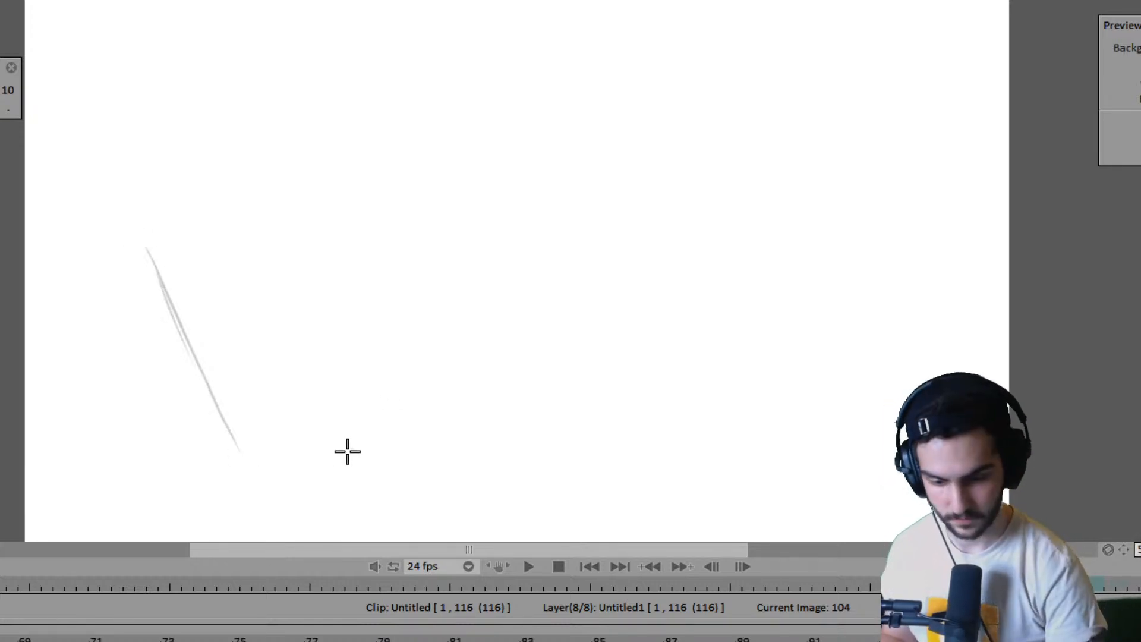
left_click_drag(127, 220, 148, 256)
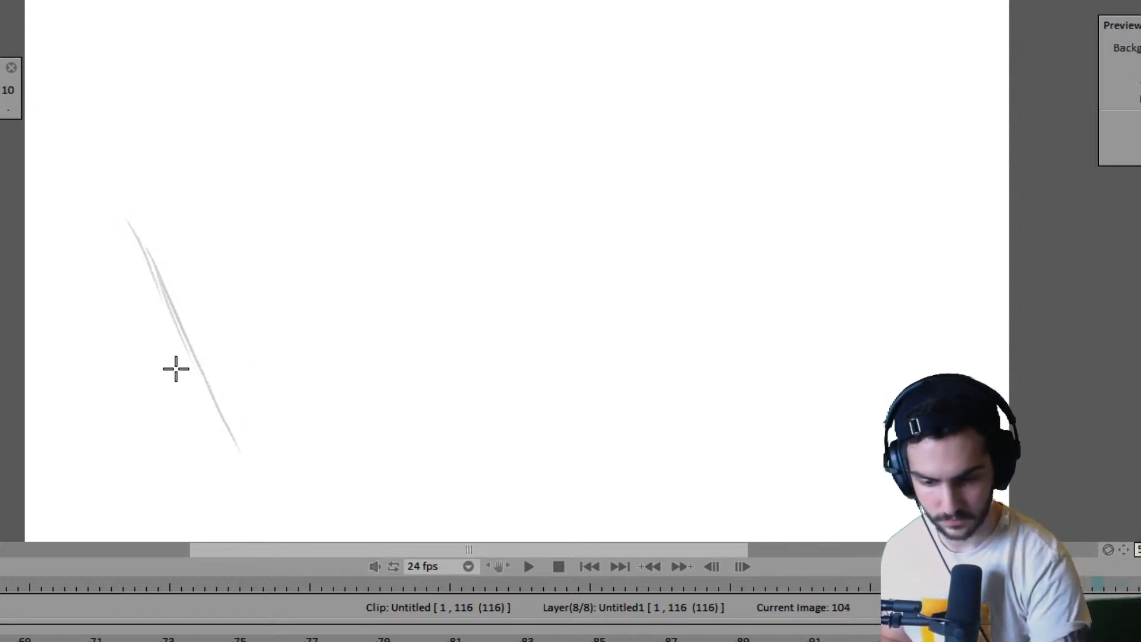
left_click_drag(216, 466, 547, 399)
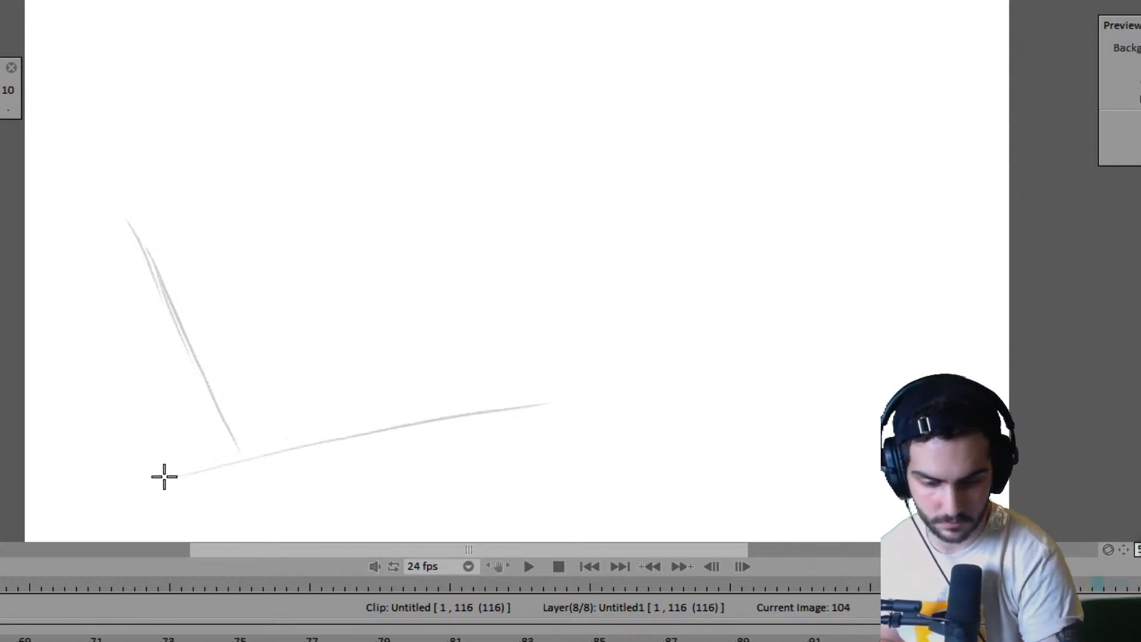
left_click_drag(160, 478, 913, 326)
left_click_drag(123, 174, 260, 483)
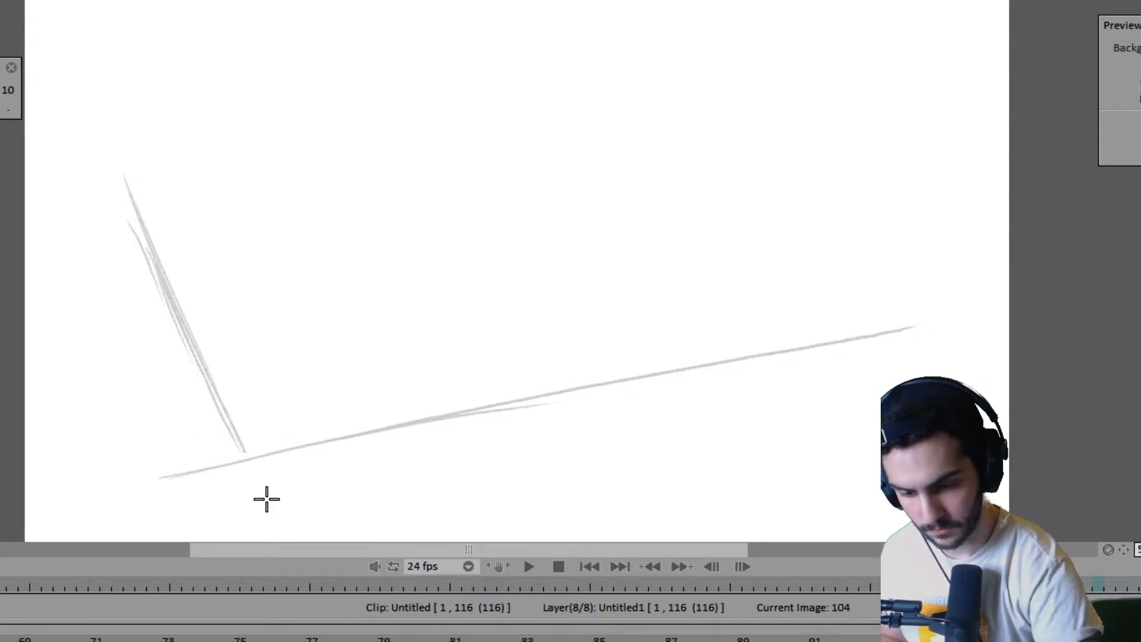
- Complete the frame 104 ground grid with two long diagonals, a reinforced side edge and a doubled far edge across the canvas
mouse_move(473, 83)
left_mouse_down()
mouse_move(754, 306)
mouse_move(897, 396)
left_mouse_up()
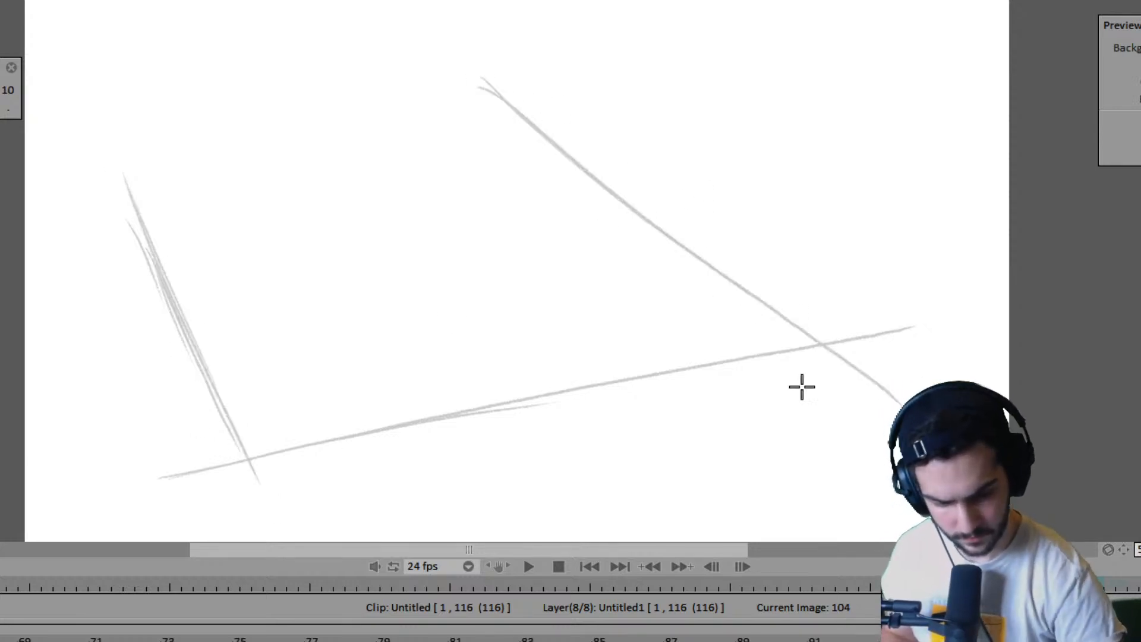
left_click_drag(114, 142, 312, 539)
left_click_drag(192, 273, 266, 453)
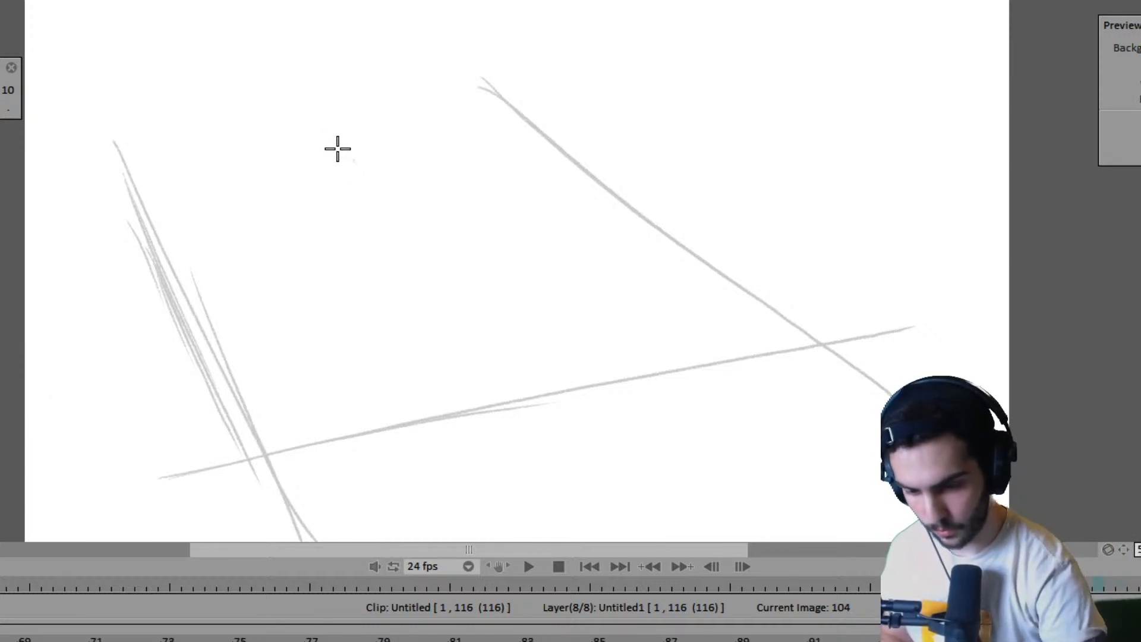
left_click_drag(313, 120, 412, 260)
key("ctrl+z")
left_click_drag(315, 112, 678, 534)
mouse_move(45, 206)
left_mouse_down()
mouse_move(703, 116)
mouse_move(636, 127)
mouse_move(827, 121)
left_mouse_up()
left_click_drag(30, 223, 705, 118)
- Flip between the new ground grid at the end and the first frame to compare the two camera views
key("Right")
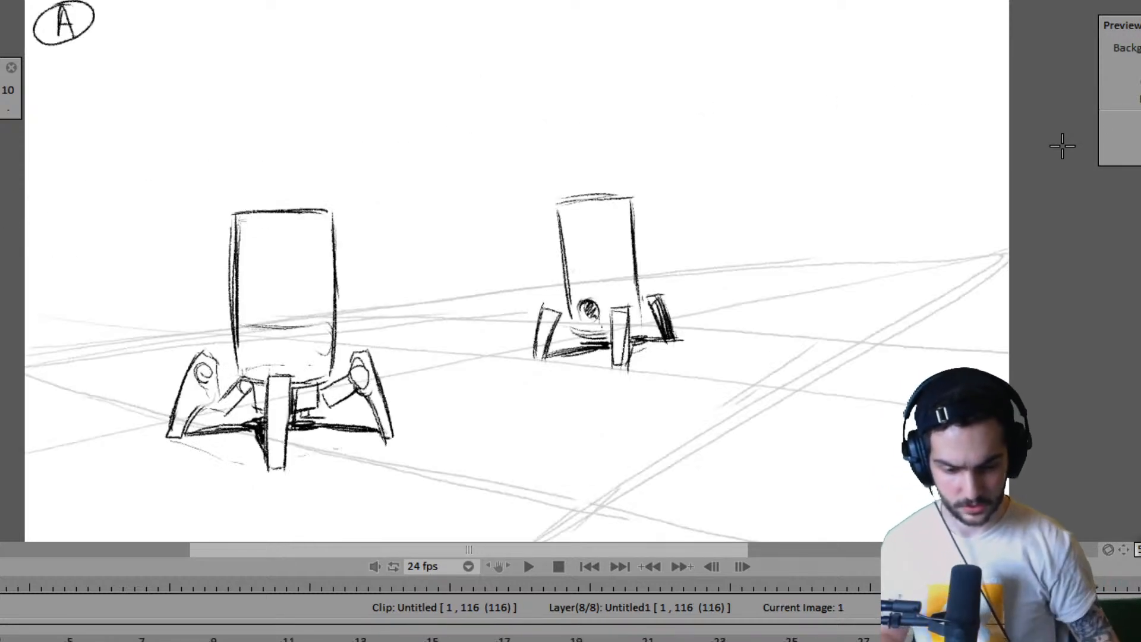
key("Left")
key("Right")
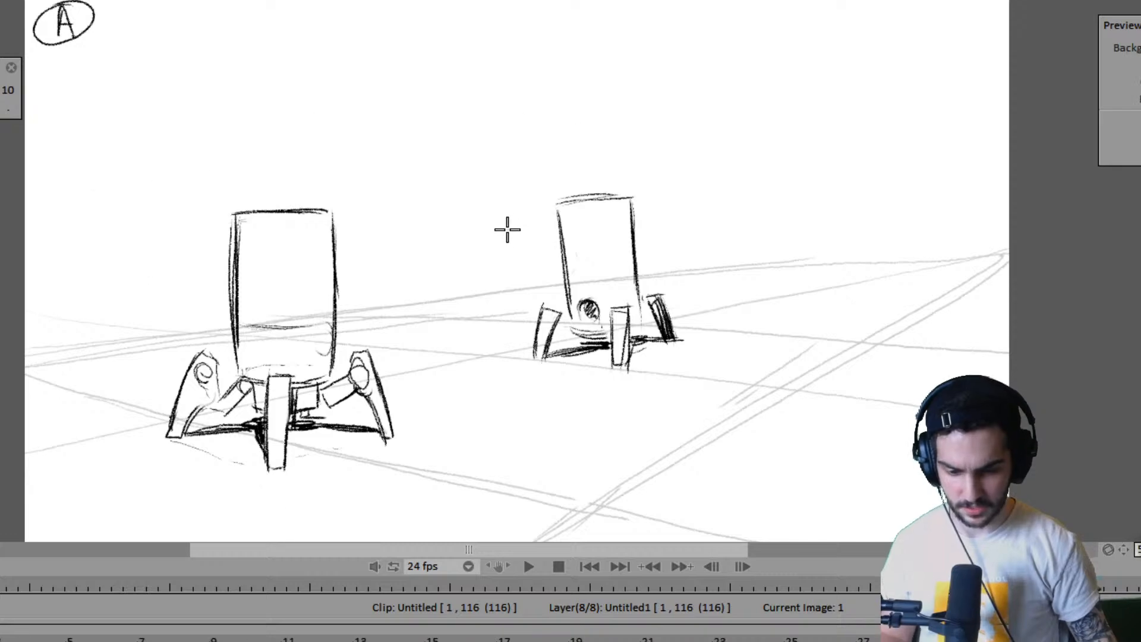
key("Left")
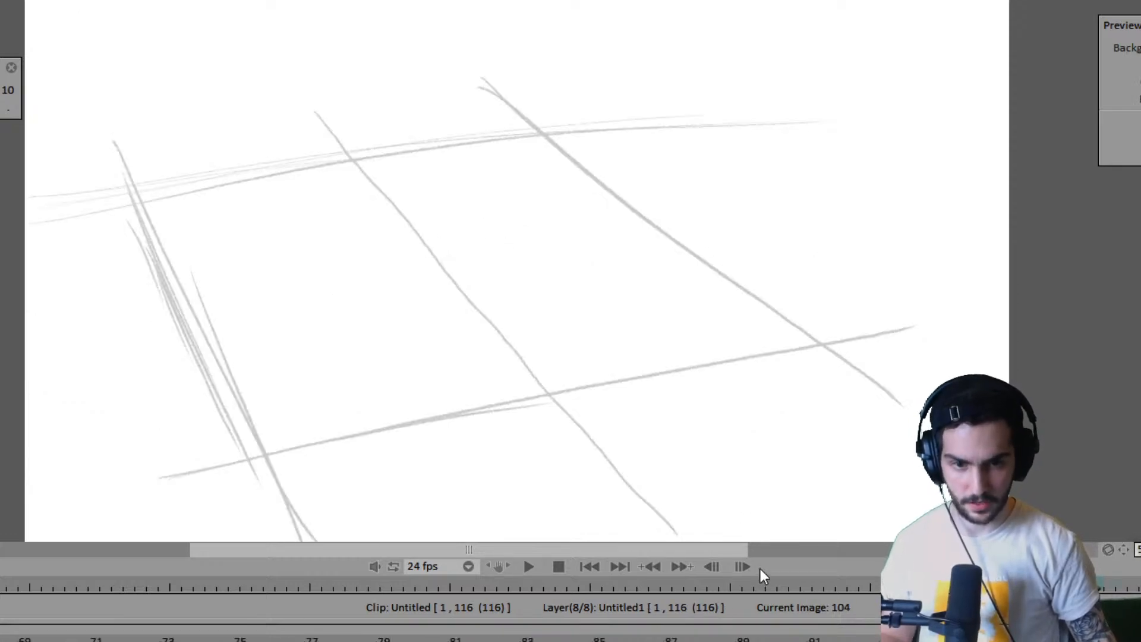
key("Right")
key("Right")
key("Left")
key("Left")
key("Right")
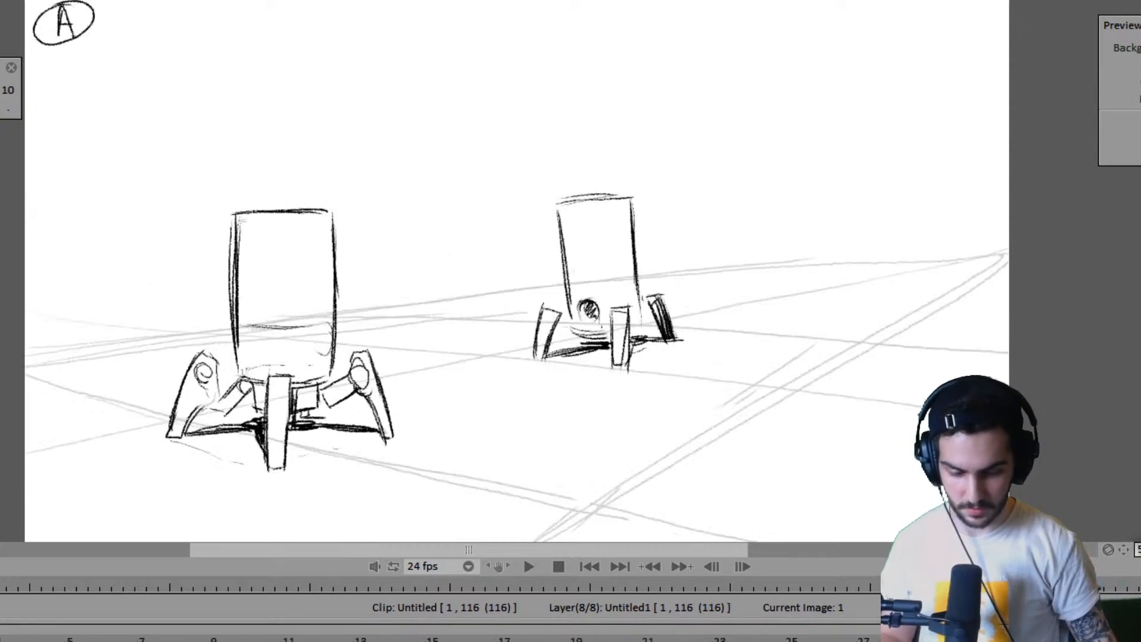
key("Left")
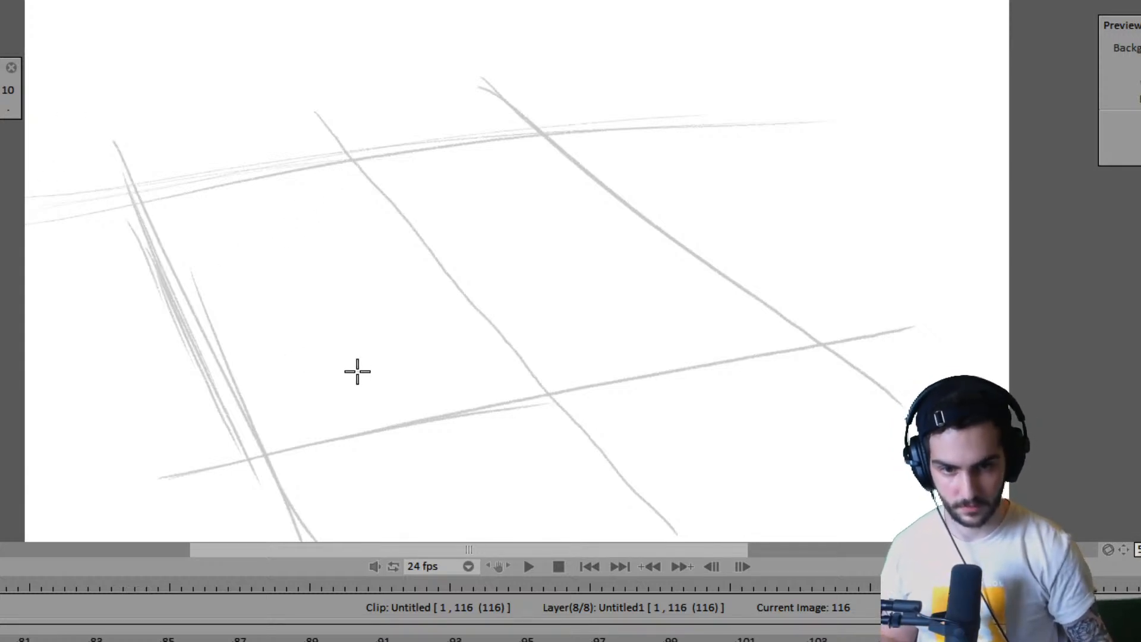
- Play the animation from its start through the cut to the new ground grid
key("Home")
key("Left")
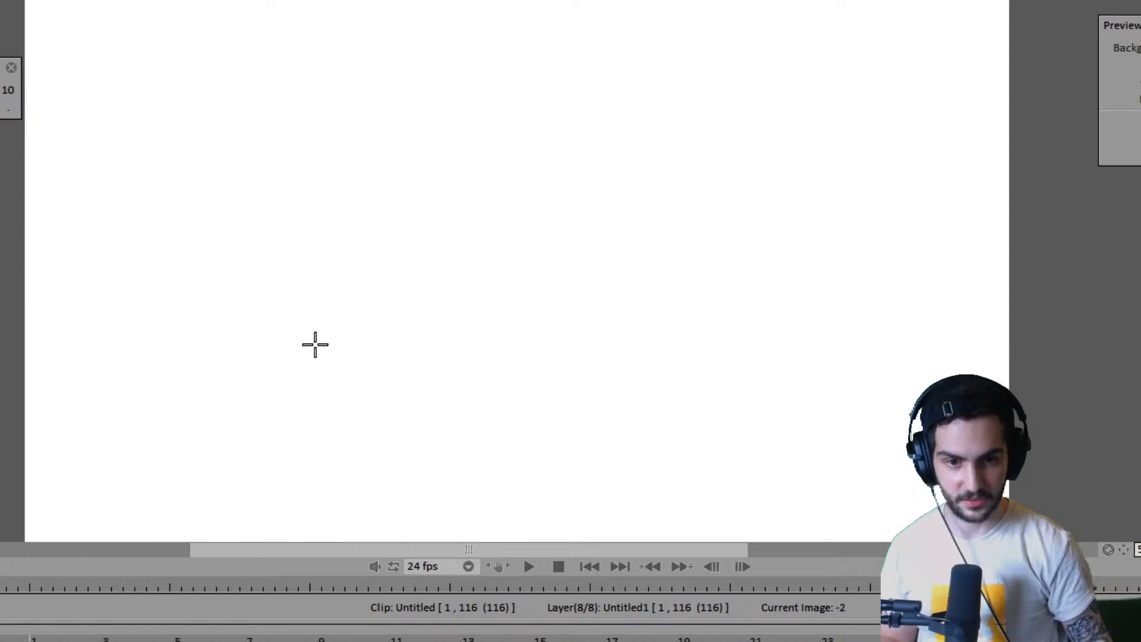
key("space")
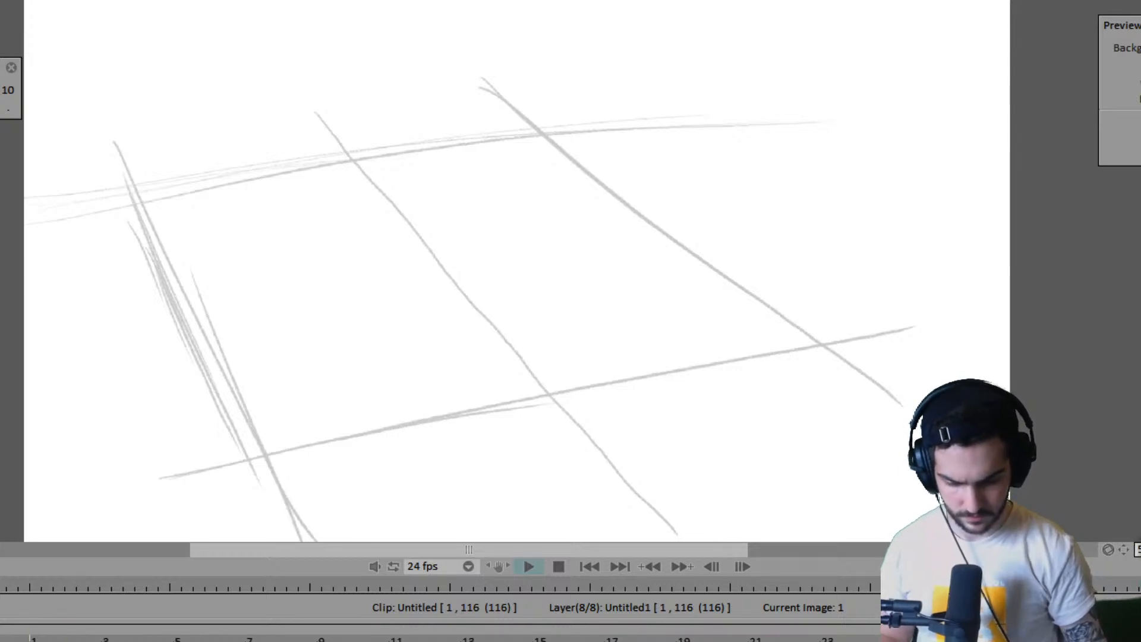
key("Return")
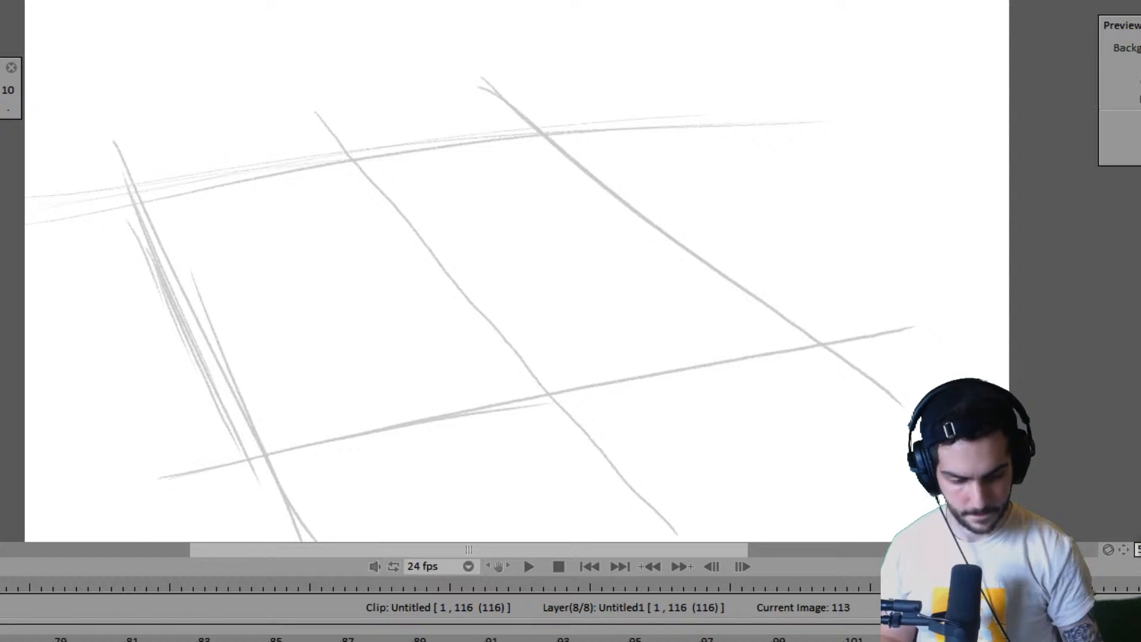
- Step back and forth through the robots' poses between frames 85 and 97 to examine their timing
key("Left")
key("Left")
key("Left")
key("Left")
key("Left")
key("Left")
key("Left")
key("Left")
key("Left")
key("Left")
key("Left")
key("Left")
key("Left")
key("Left")
key("Left")
key("Left")
key("Left")
key("Left")
key("Left")
key("Left")
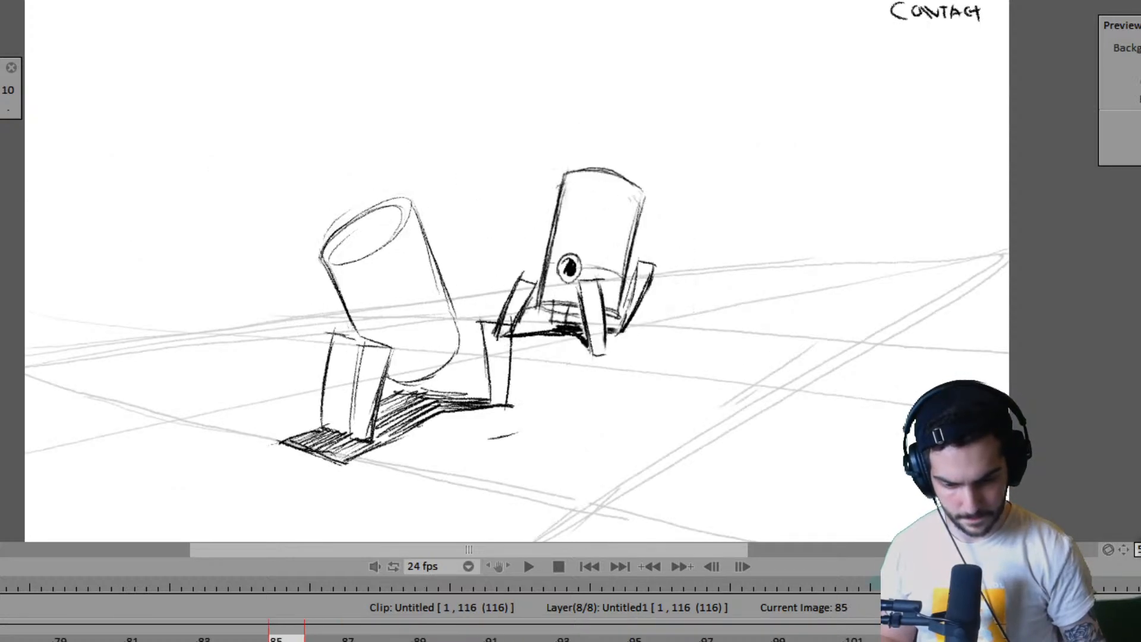
key("Right")
key("Right")
key("Right")
key("Right")
key("Right")
key("Right")
key("Right")
key("Right")
key("Right")
key("Right")
key("Right")
key("Right")
key("Right")
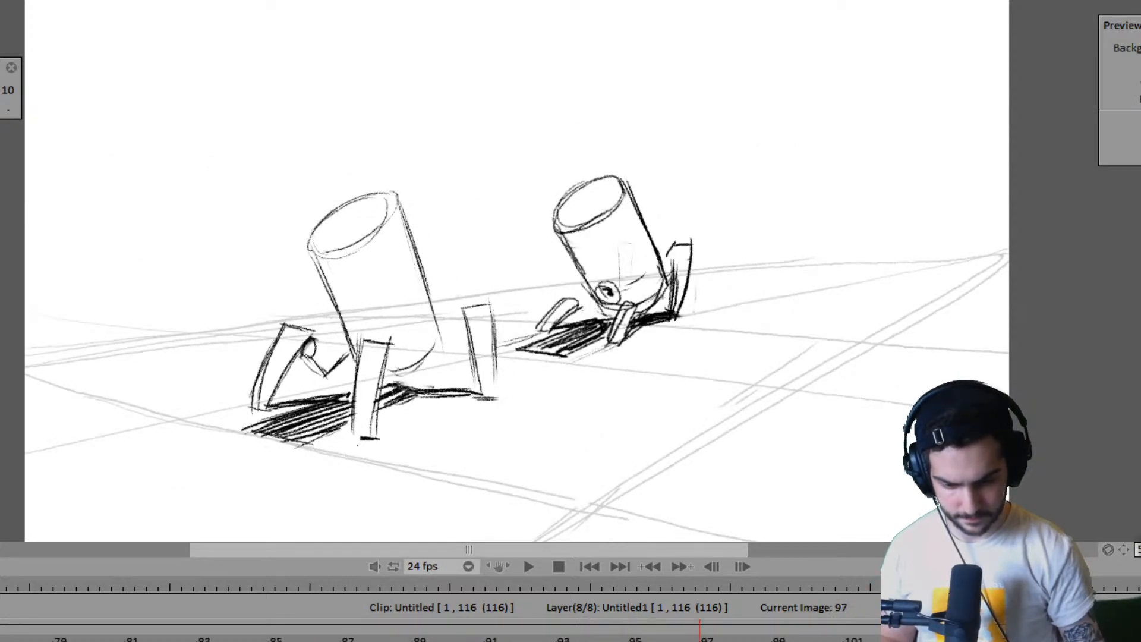
key("Left")
key("Left")
key("Left")
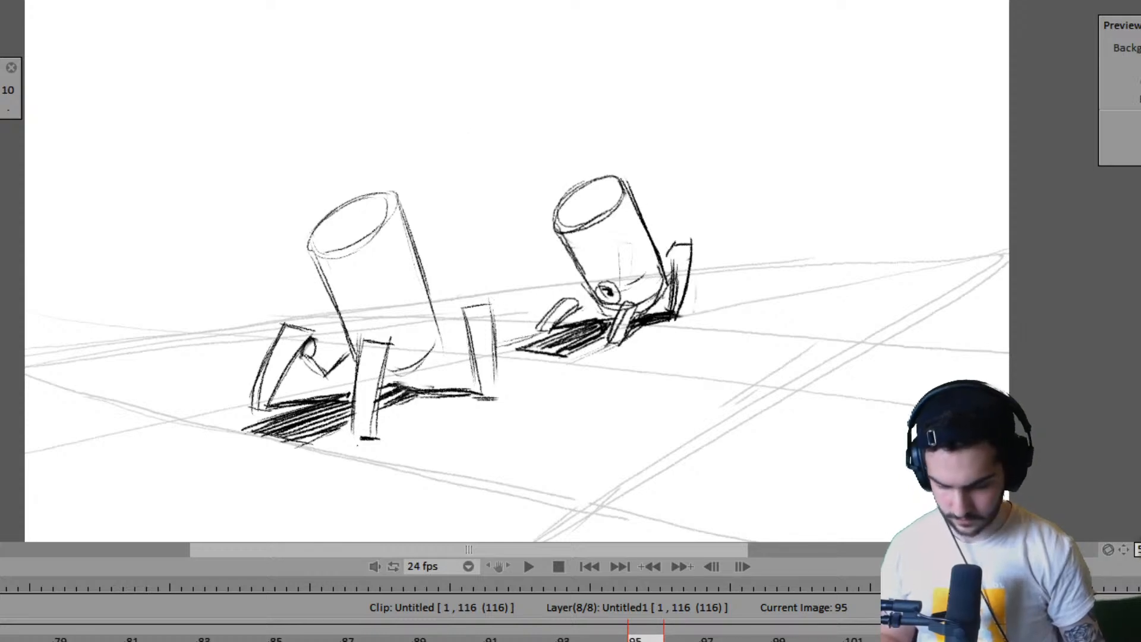
- Try shortening the exposure at frame 95 so the robot close layer ends at frame 96, then undo it
key("Up")
key("Up")
key("Up")
key("Up")
key("Up")
key("Up")
key("Down")
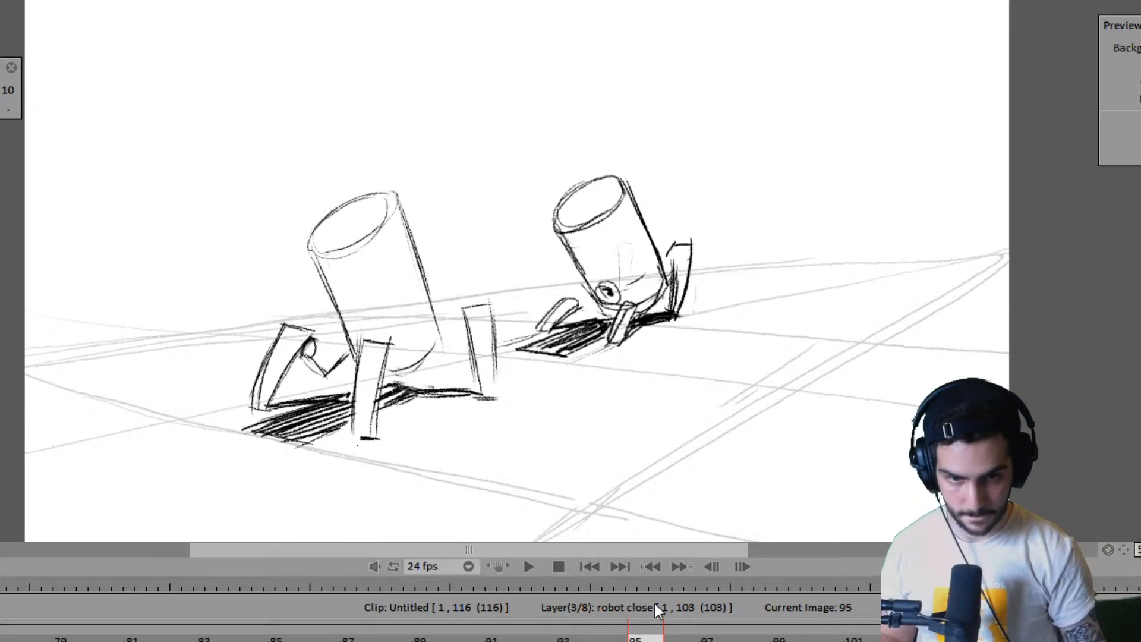
mouse_move(647, 634)
left_mouse_down()
mouse_move(432, 634)
mouse_move(681, 634)
mouse_move(634, 634)
left_mouse_up()
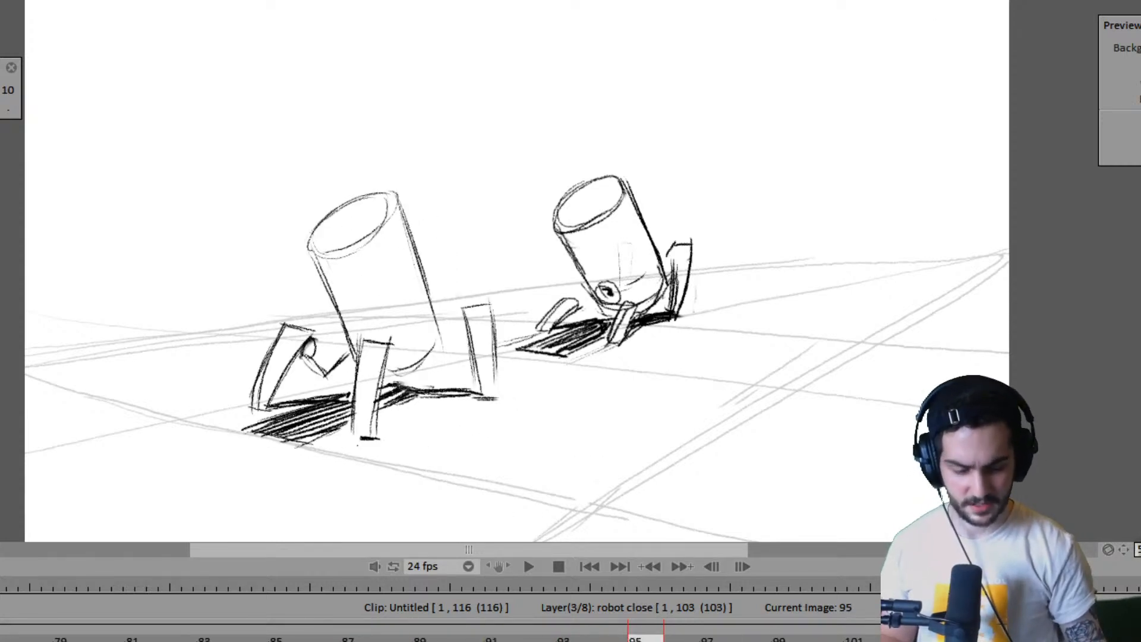
left_click_drag(879, 641, 628, 641)
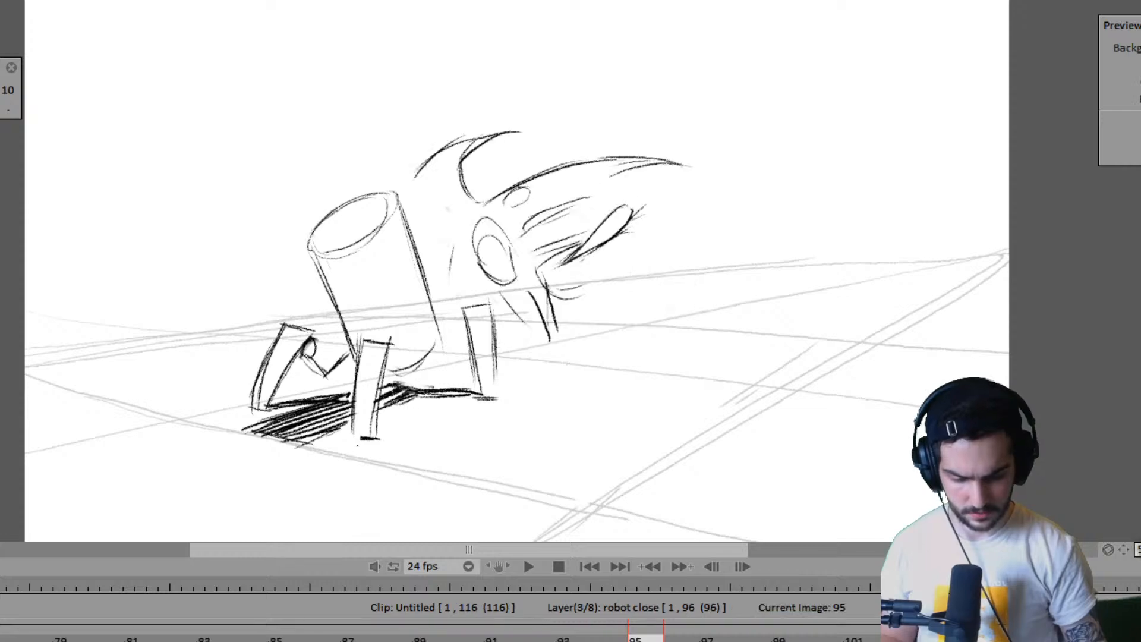
key("Left")
key("Right")
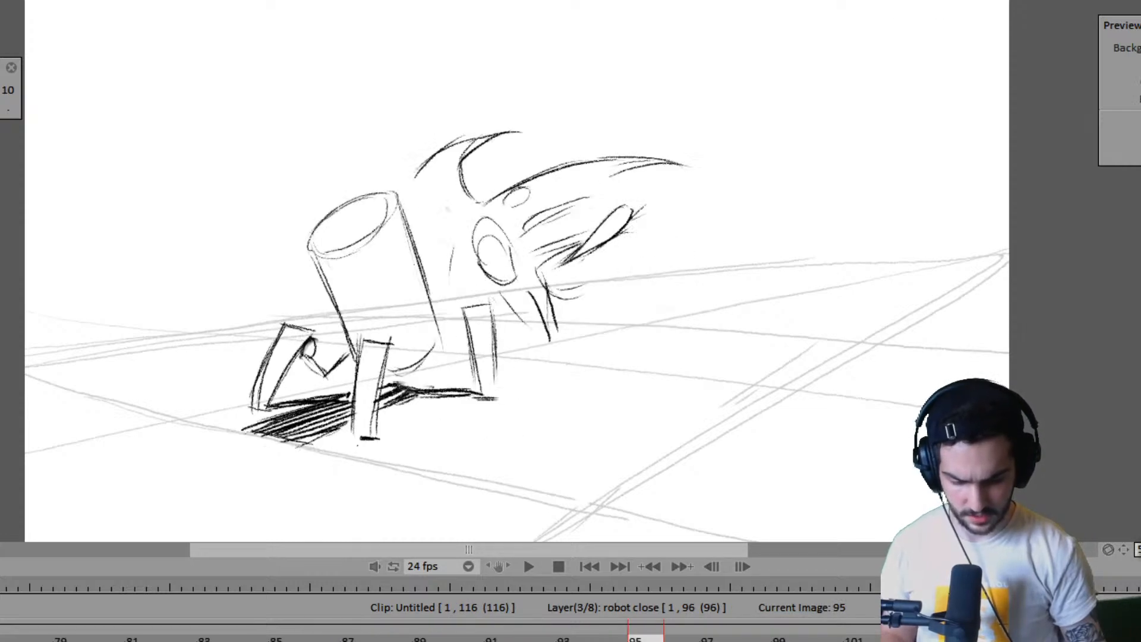
key("ctrl+z")
- Shorten the held far-robot pose so the Anim_1 layer ends at frame 101, and play back the new timing
key("Up")
key("Up")
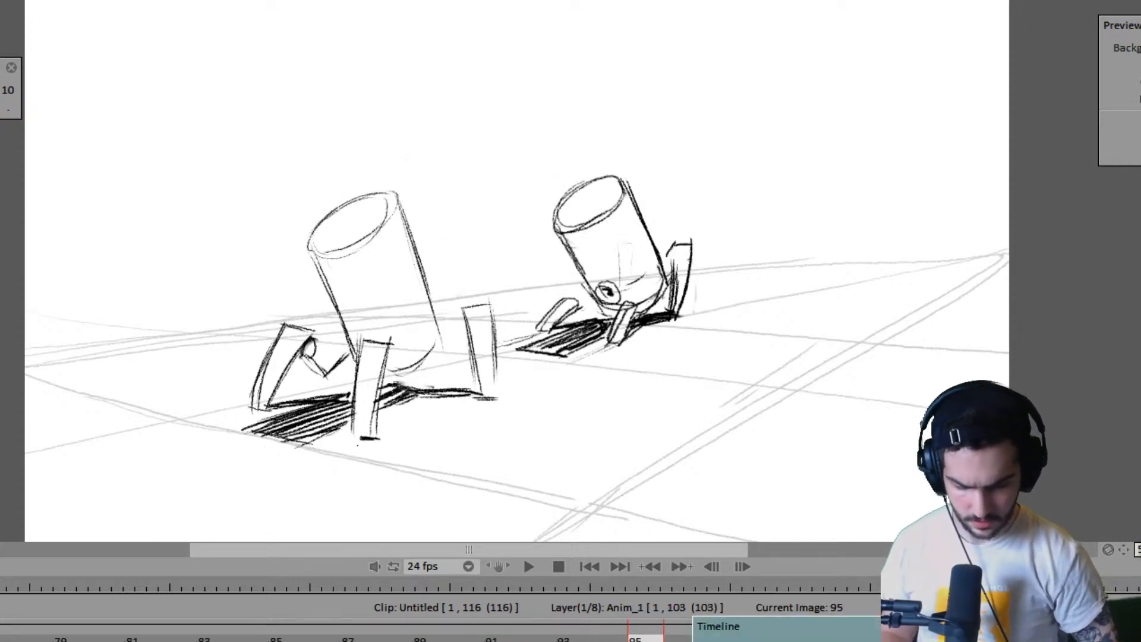
mouse_move(700, 641)
left_mouse_down()
mouse_move(459, 639)
mouse_move(495, 640)
left_mouse_up()
key("Return")
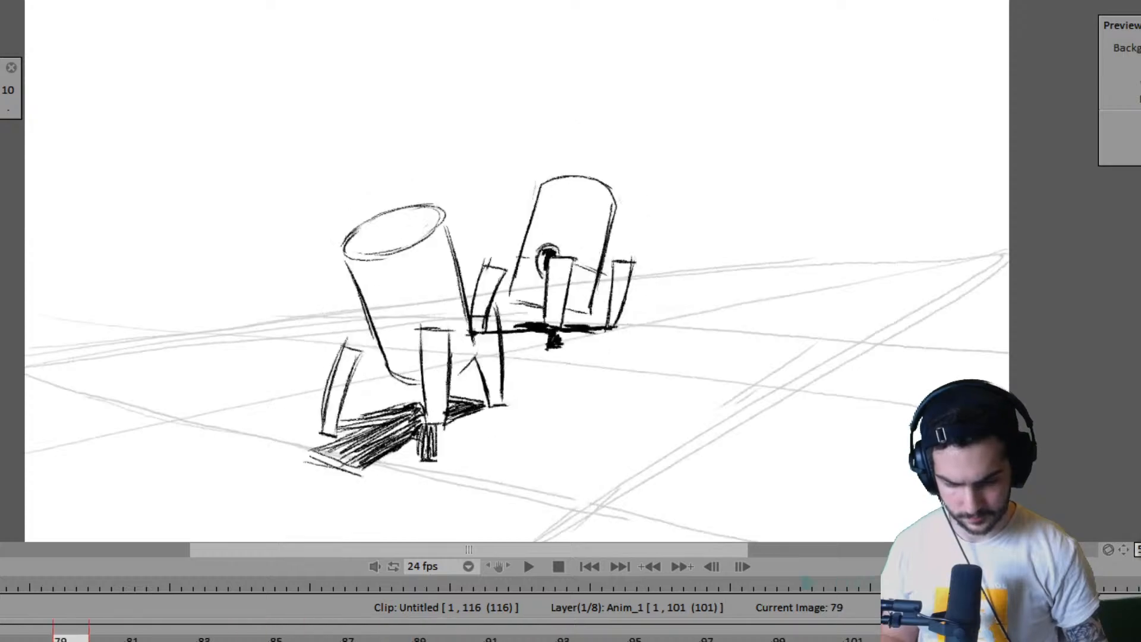
key("Return")
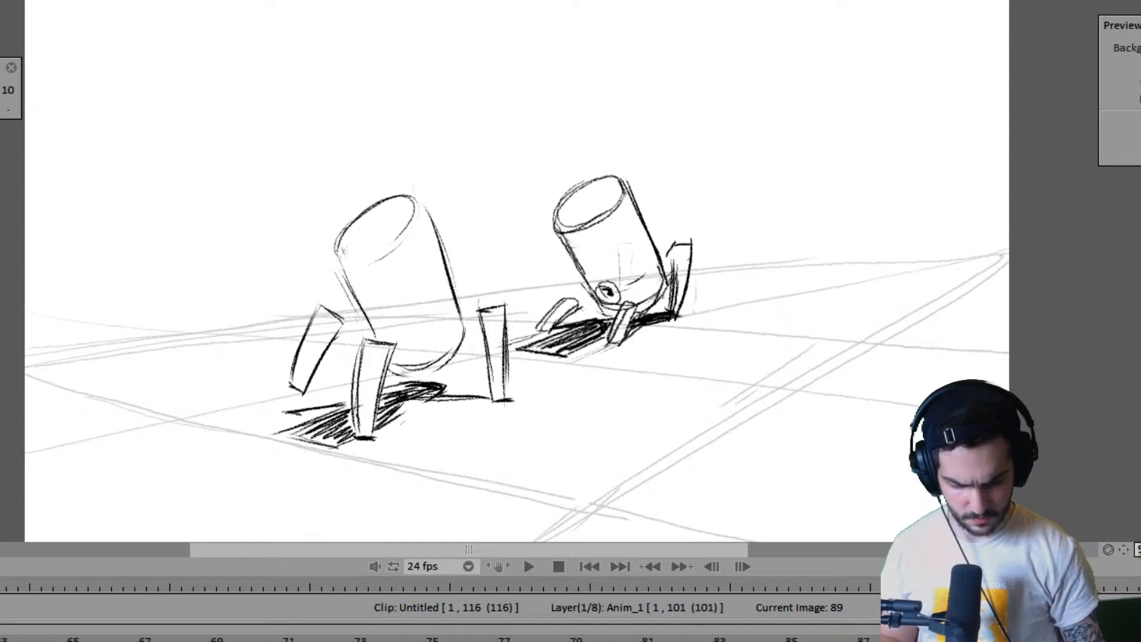
- Lengthen the far robot's contact pose around frame 82 so the Anim_1 layer ends at frame 105
left_click(810, 640)
key("Right")
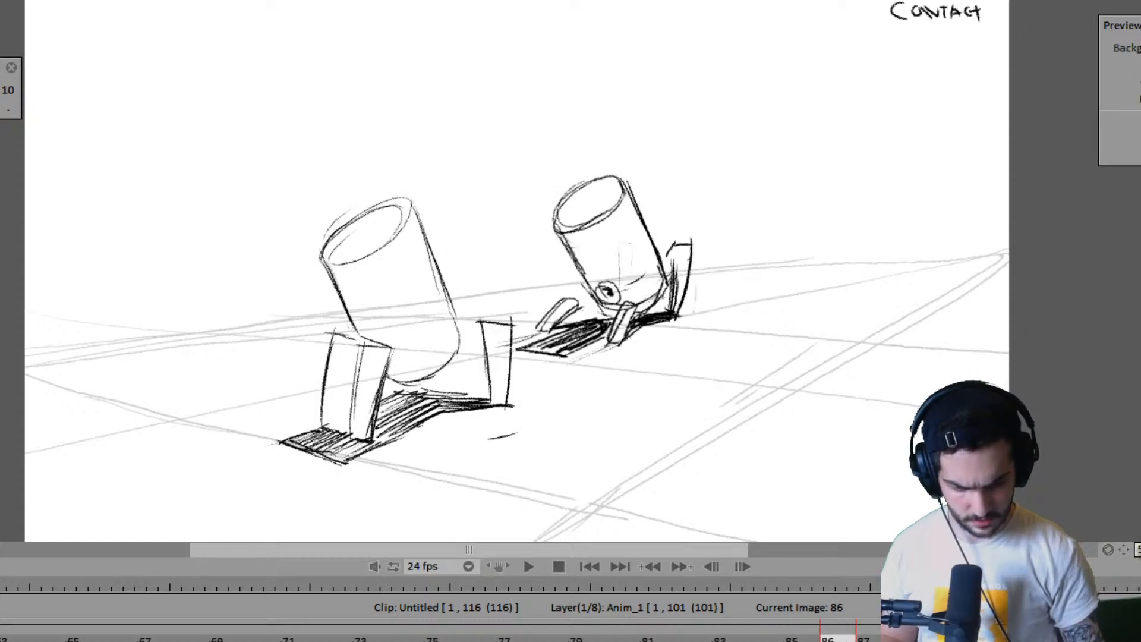
key("Left")
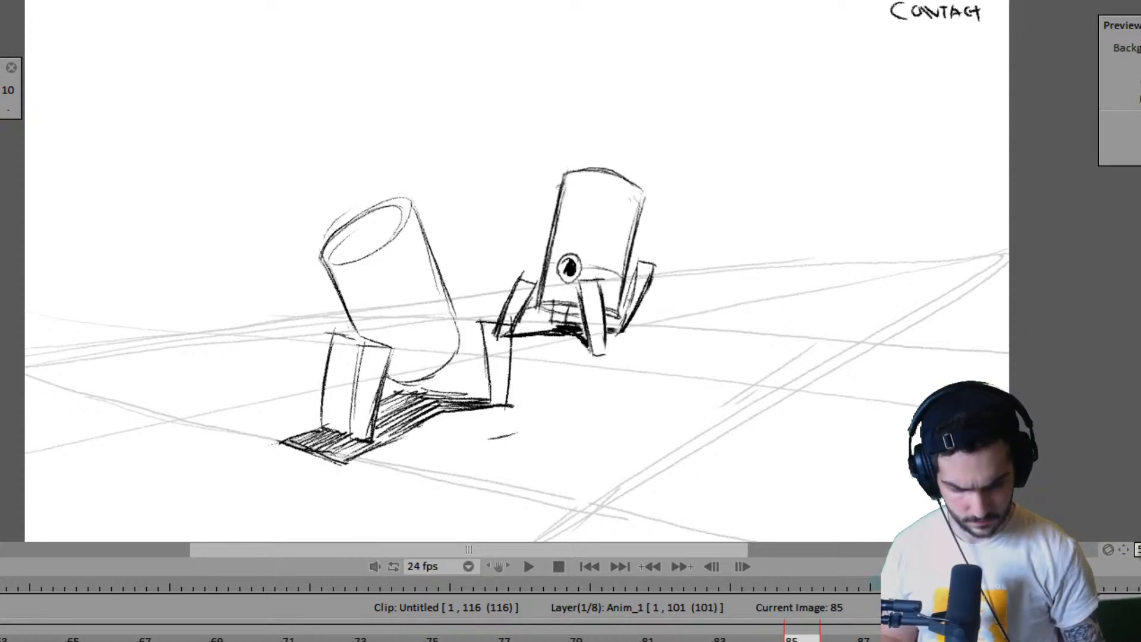
left_click(687, 639)
left_click_drag(710, 640, 891, 640)
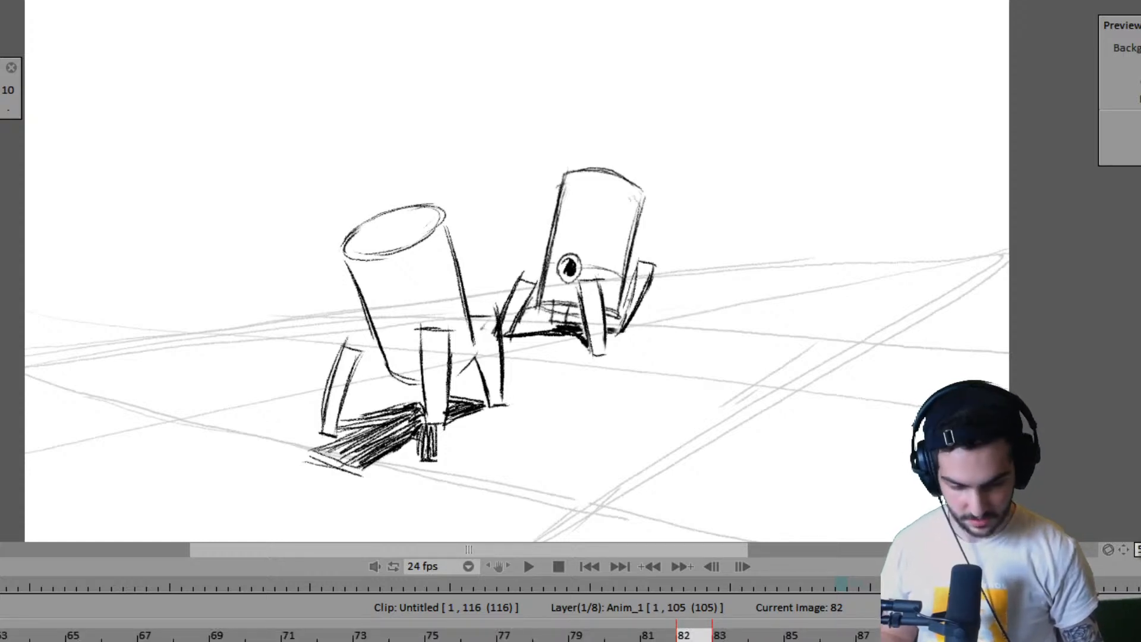
left_click_drag(673, 641, 530, 641)
- Lengthen the near robot's held poses around frames 82 and 84 so the robot close layer ends at frame 107, checking adjacent poses
key("Down")
key("Down")
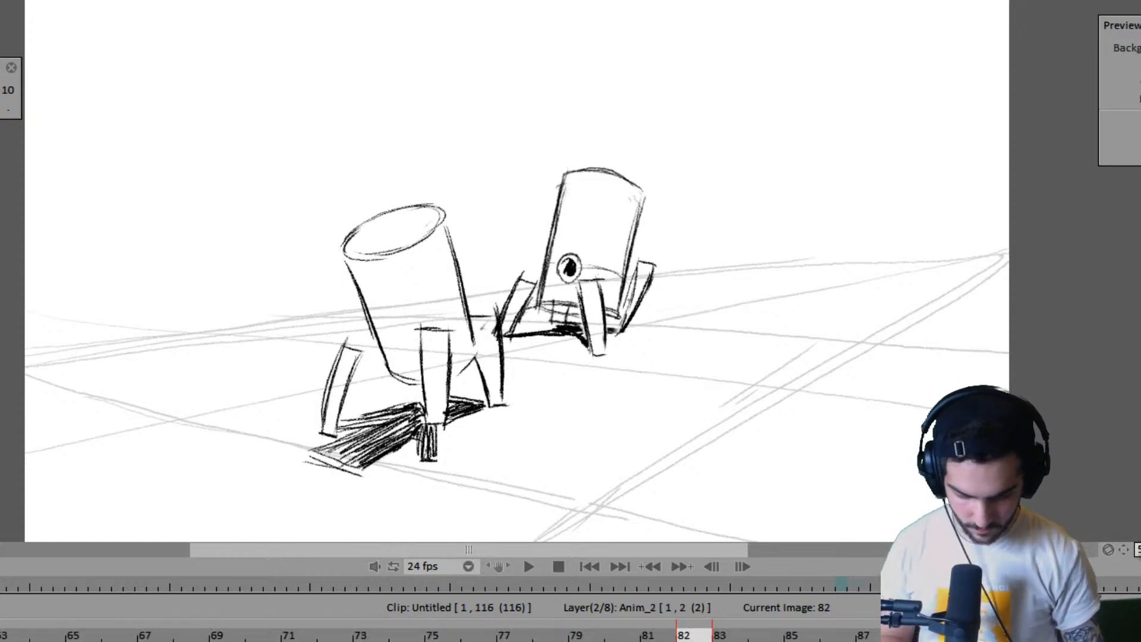
key("Left")
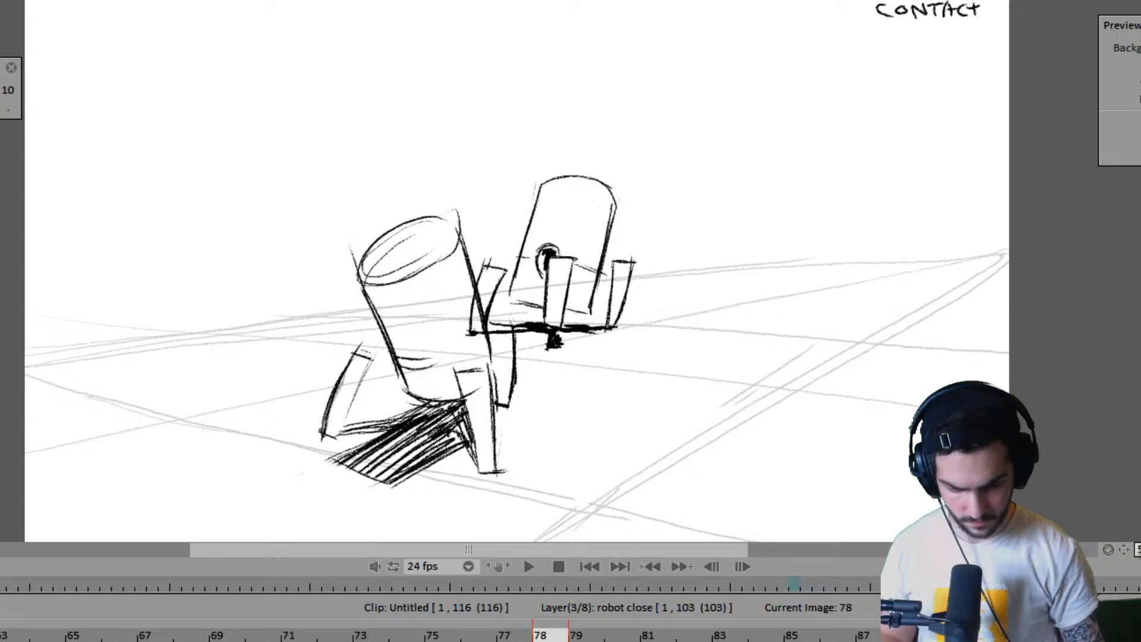
key("Right")
left_click_drag(675, 641, 707, 641)
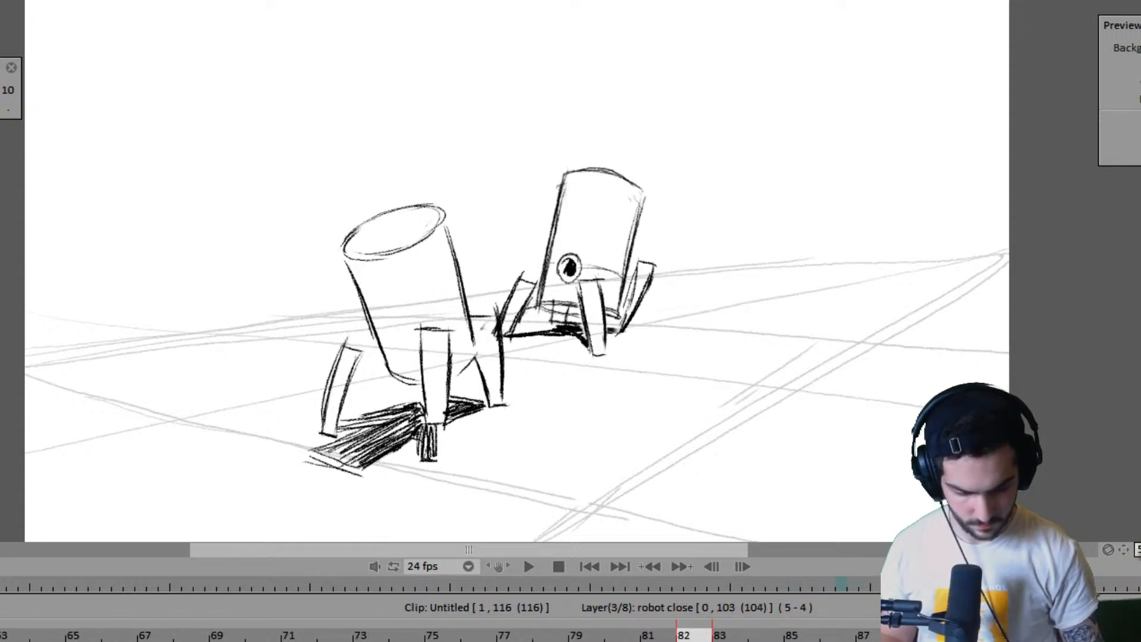
key("Right")
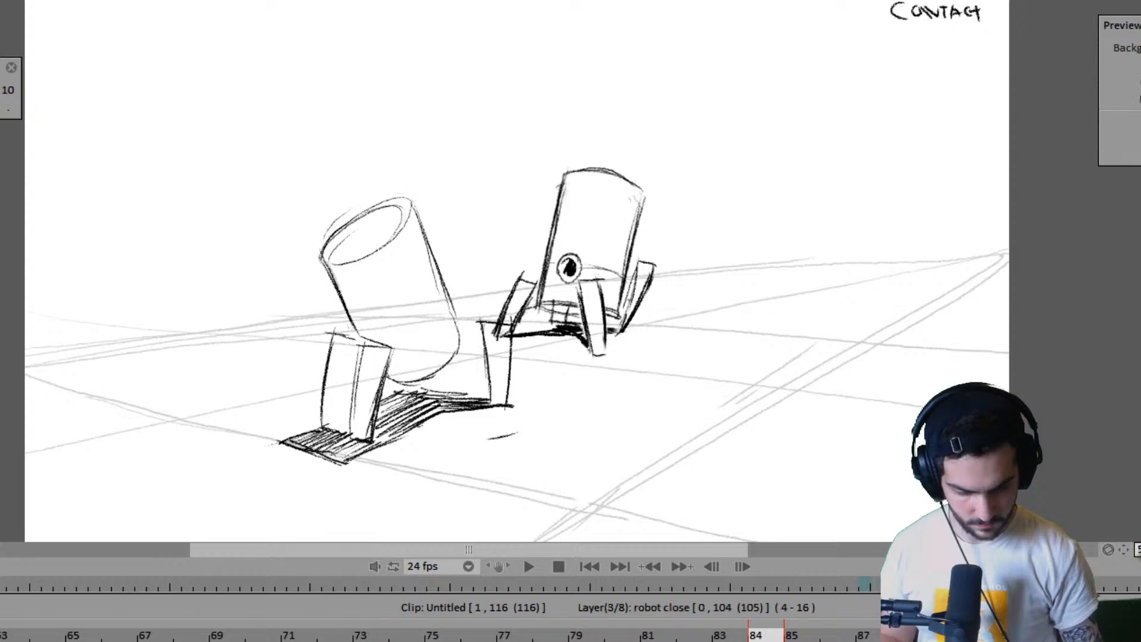
key("Right")
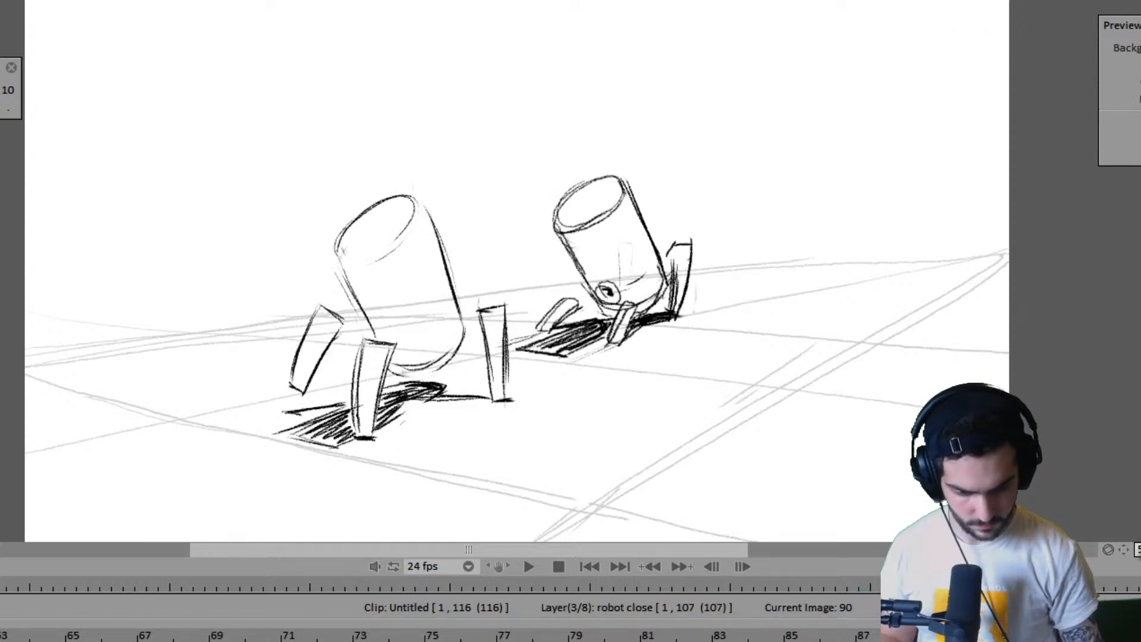
key("Left")
key("Left")
key("Left")
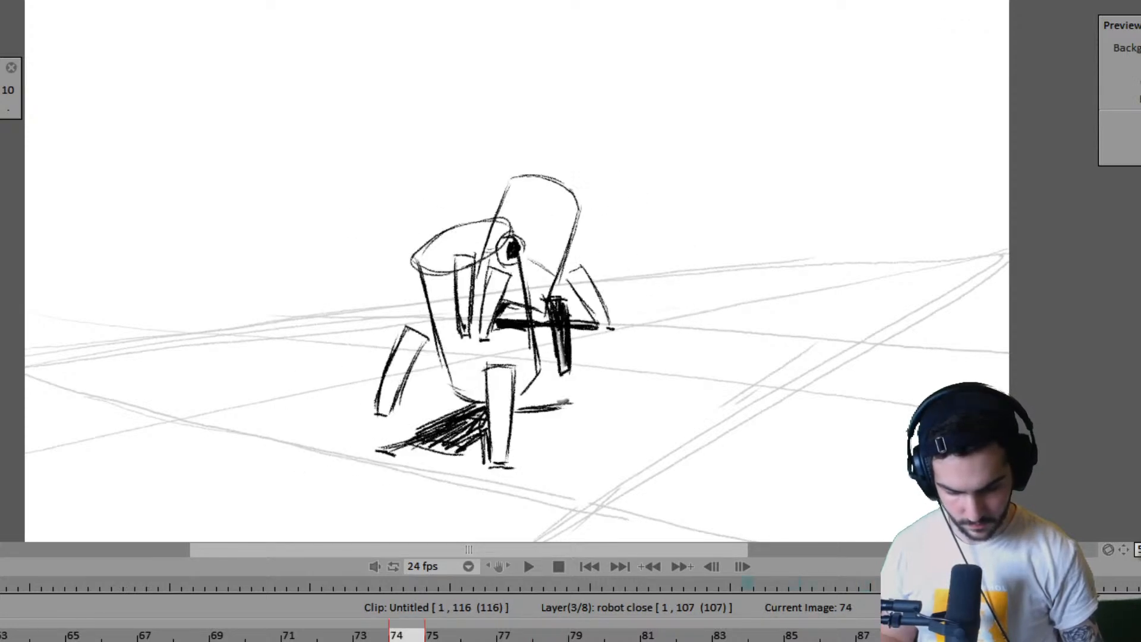
- Lengthen the near robot's held poses between frames 74 and 94 so the robot close layer ends at frame 111
key("Left")
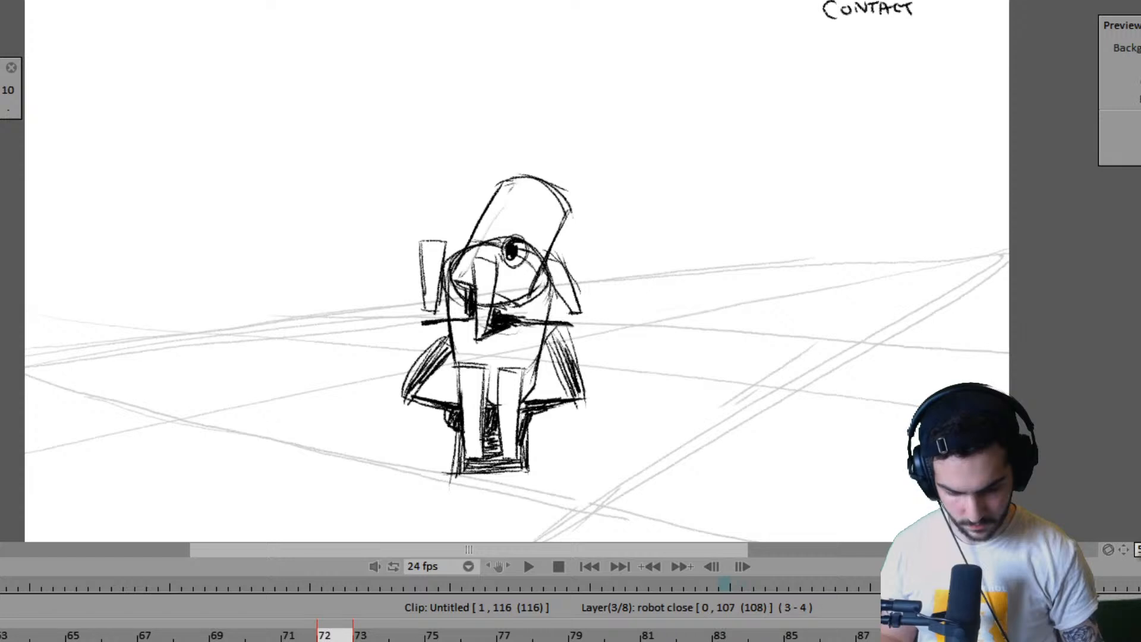
key("Right")
key("Right")
key("Right")
key("Right")
key("Right")
key("Right")
key("Right")
key("Right")
key("Right")
key("Right")
key("Right")
key("Right")
key("Right")
key("Right")
key("Right")
key("Right")
key("Right")
key("Right")
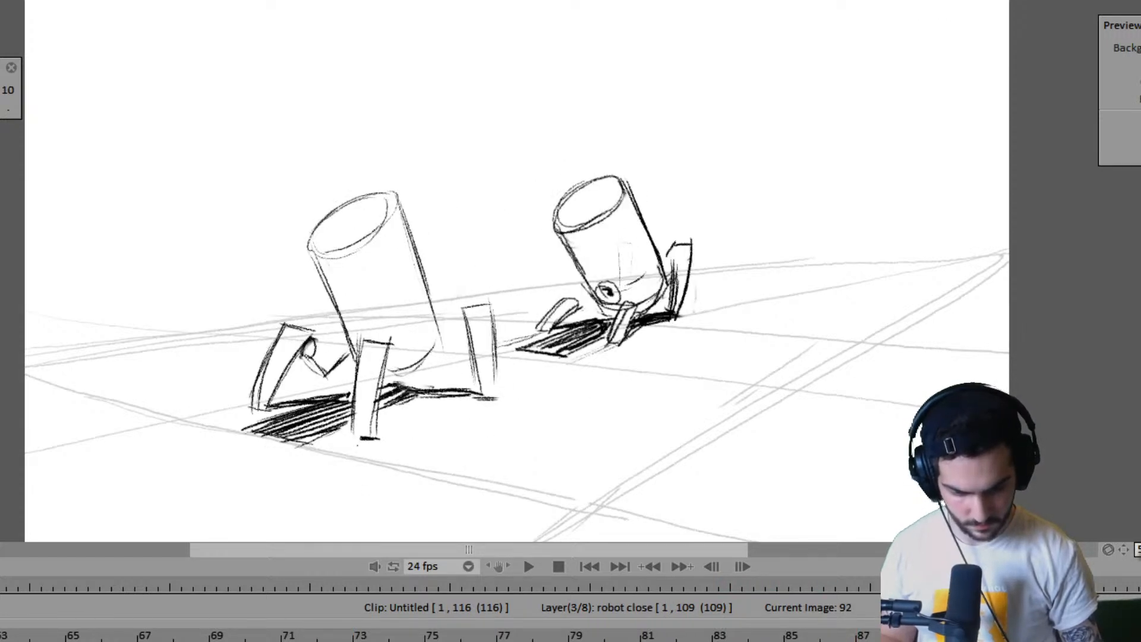
key("Left")
key("Left")
key("Left")
key("Left")
key("Left")
key("Left")
key("Right")
key("Right")
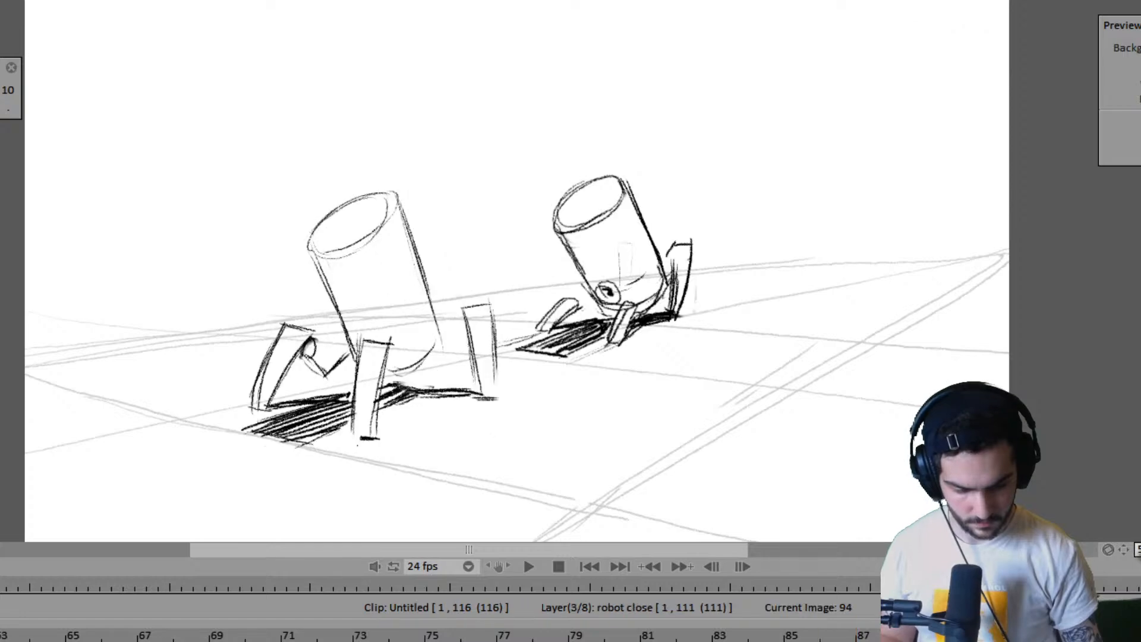
- Play back the clip to check the near robot's lengthened poses
key("Left")
key("Left")
key("Left")
key("space")
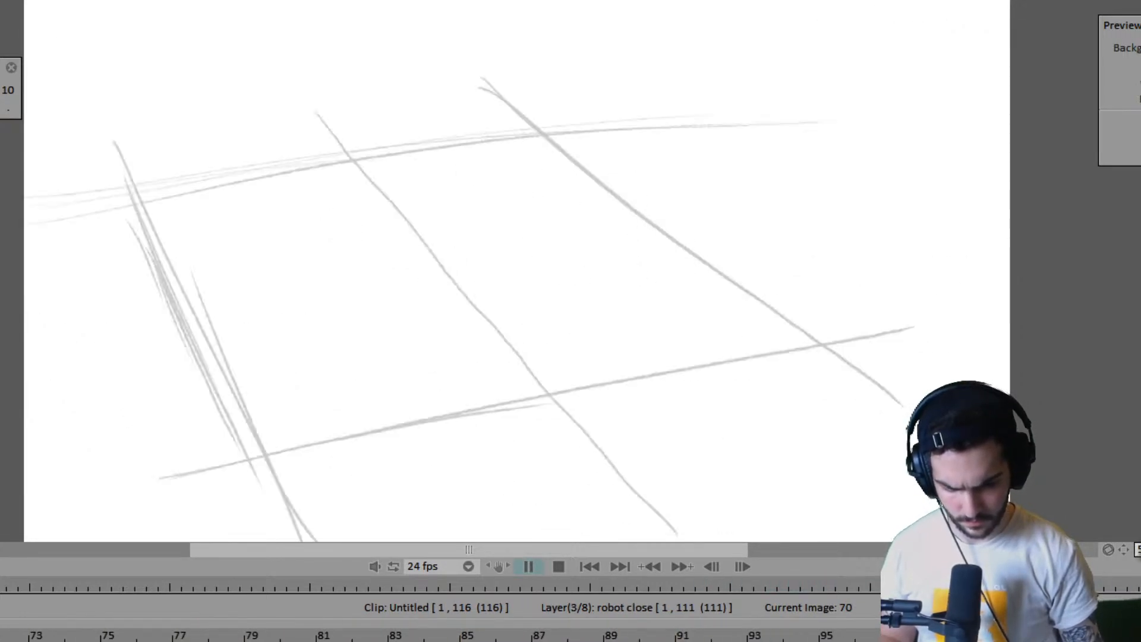
key("space")
key("space")
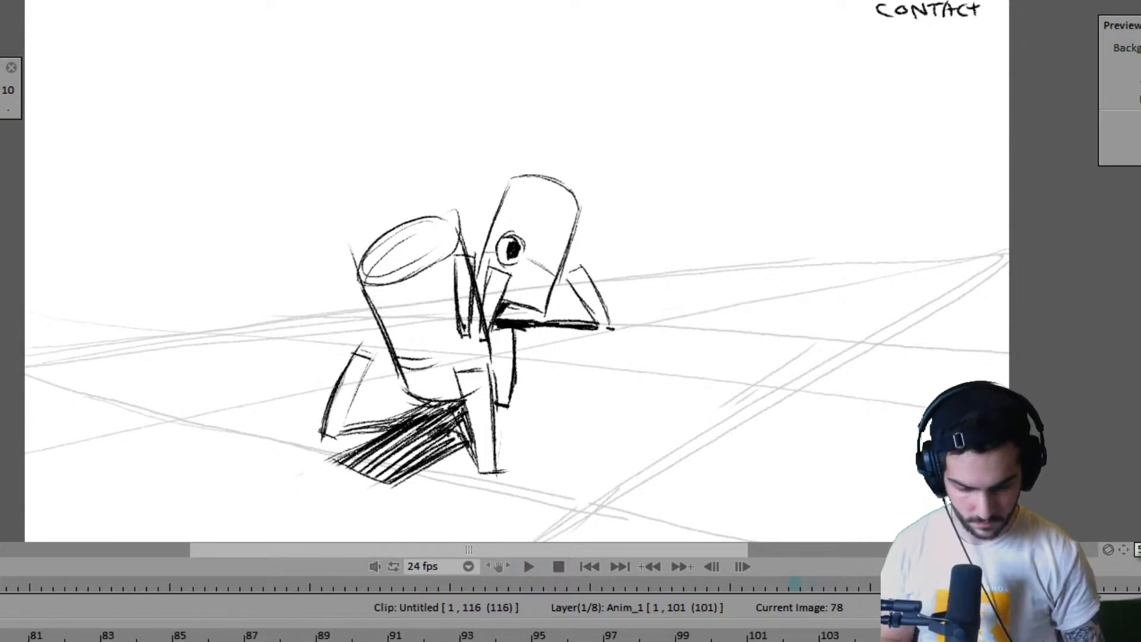
- Retime the Anim_1 layer's poses around frame 93 and extend its last pose from frame 94 so the layer ends at frame 111
left_click(440, 634)
mouse_move(440, 636)
left_mouse_down()
mouse_move(320, 634)
mouse_move(522, 633)
mouse_move(482, 633)
left_mouse_up()
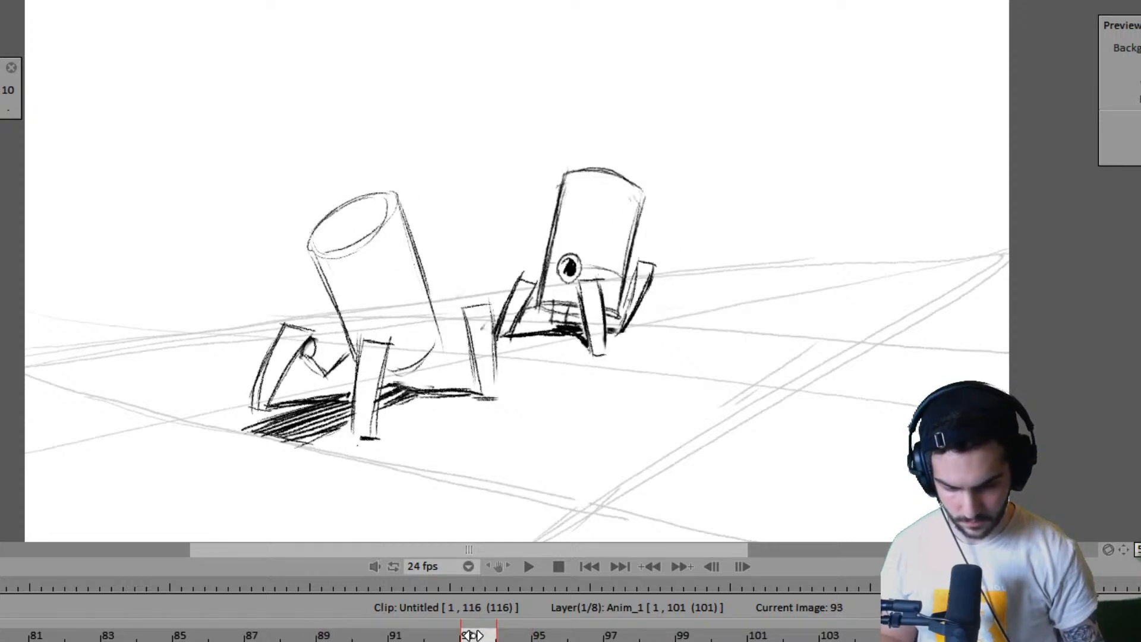
left_click_drag(602, 641, 567, 641)
left_click(515, 635)
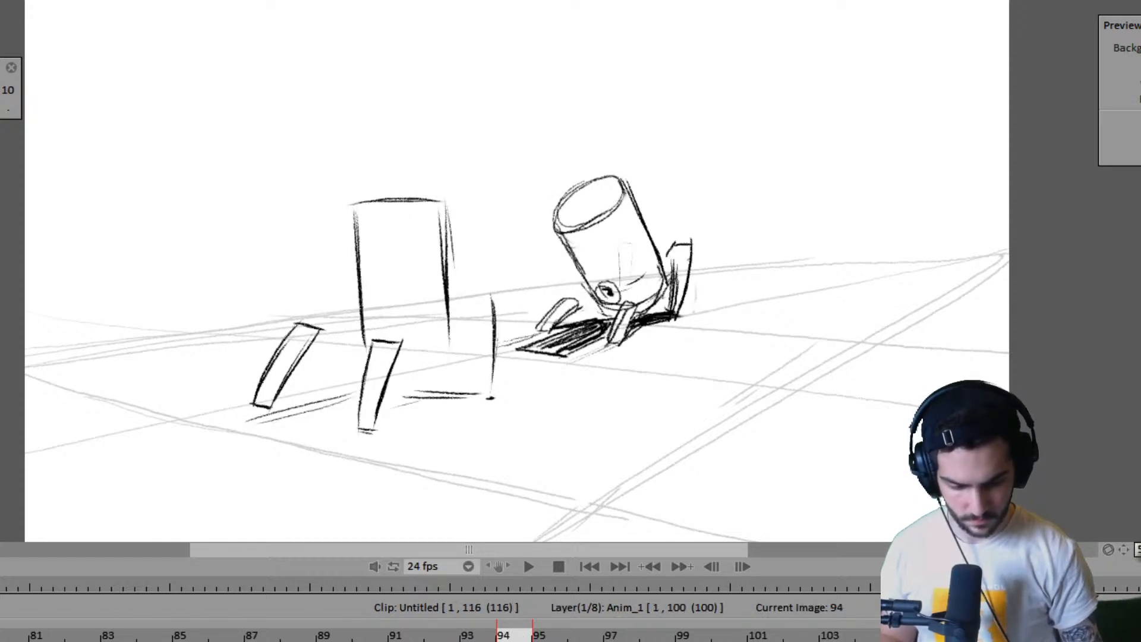
left_click_drag(753, 641, 1138, 641)
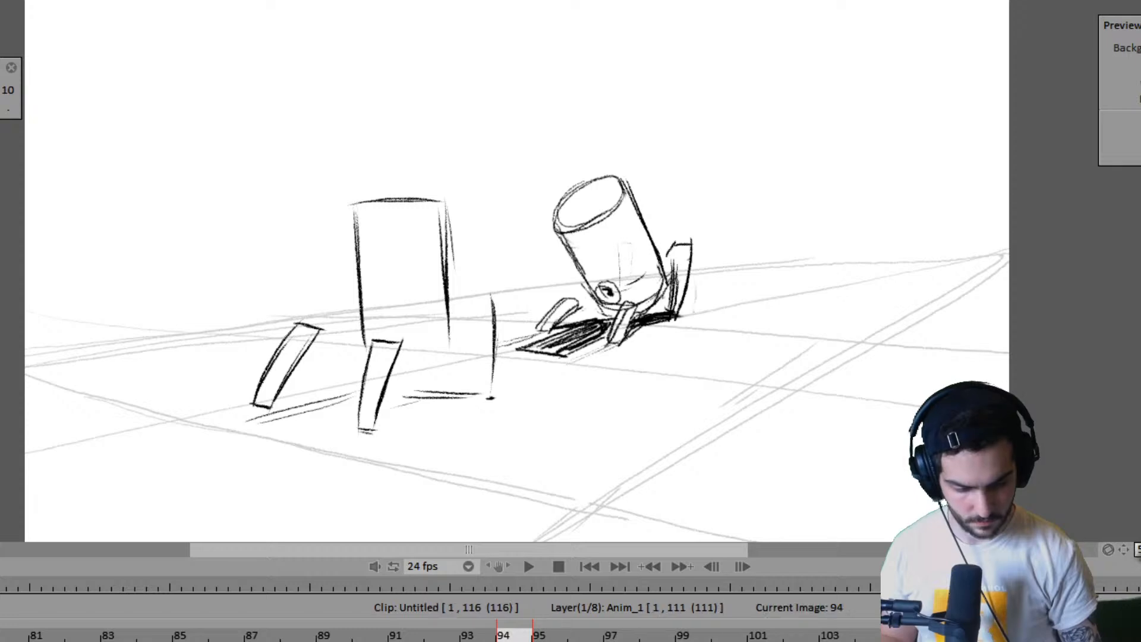
- Compare the poses at frames 109 and 110, and extend the second shot's ground grid so the clip ends at frame 124
left_click(1053, 636)
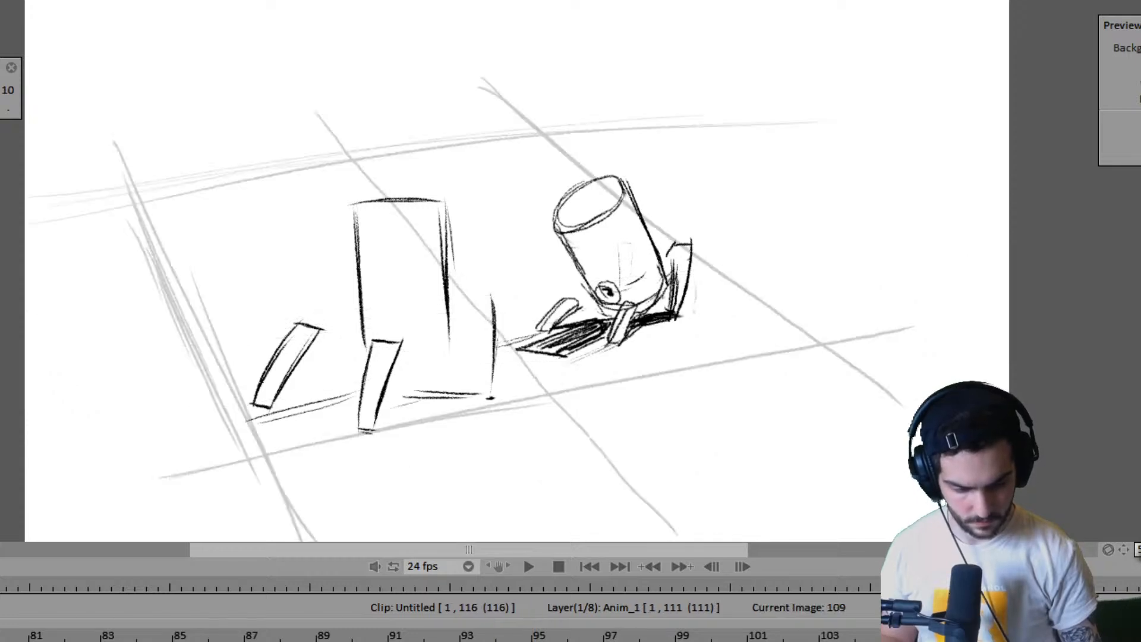
left_click(1089, 636)
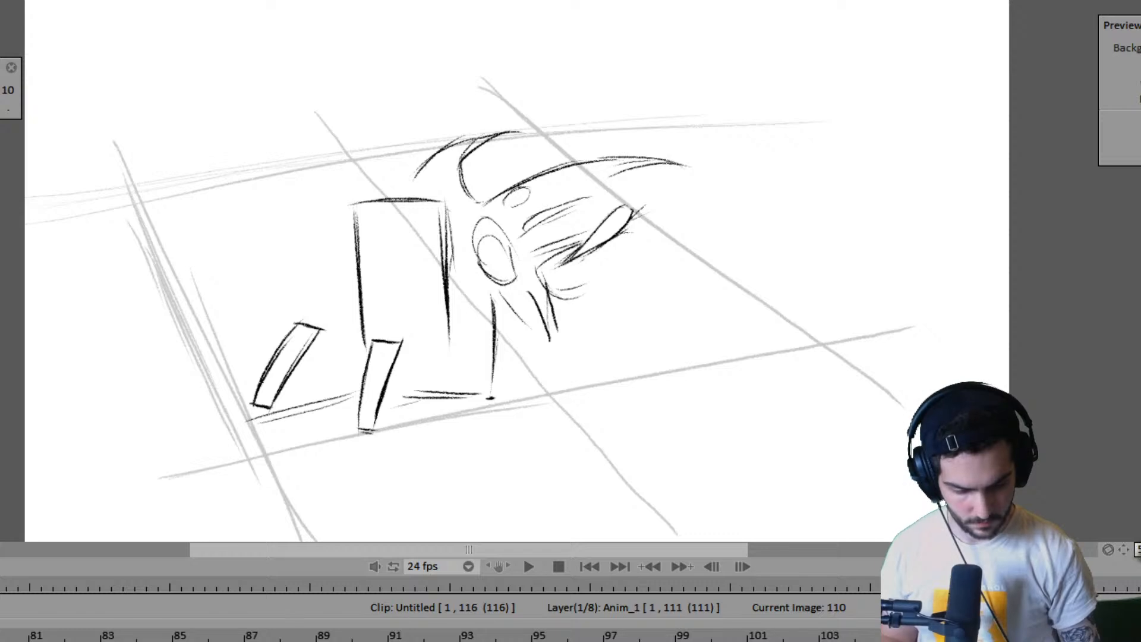
left_click_drag(1136, 641, 1105, 641)
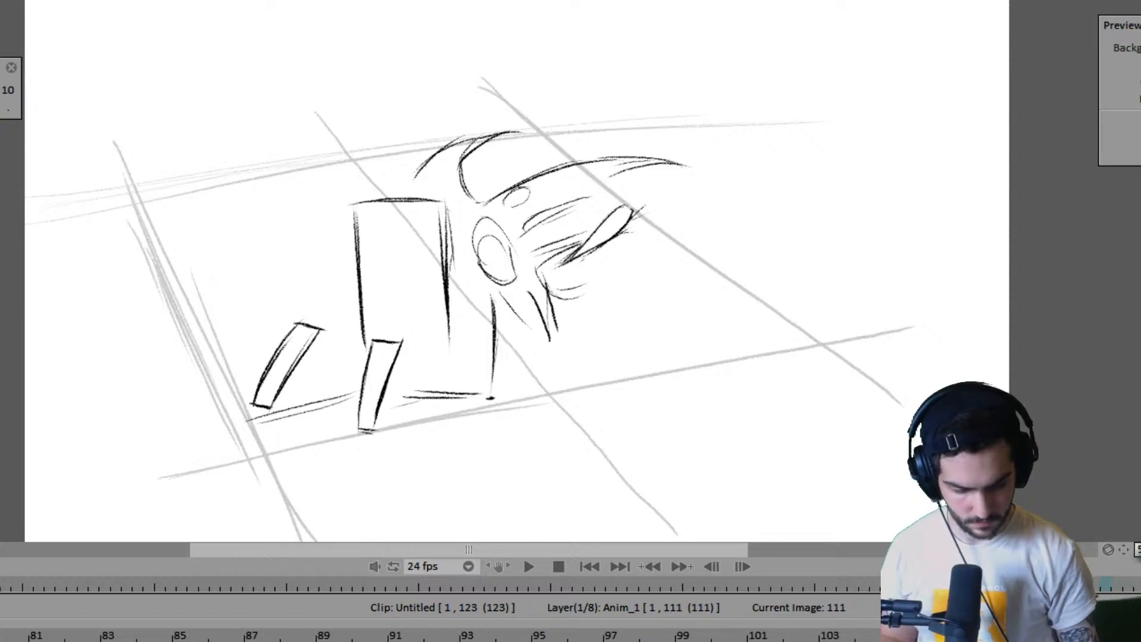
left_click_drag(1106, 641, 1140, 641)
- Return to the start of the clip and play back the retimed animation
mouse_move(1104, 586)
left_mouse_down()
mouse_move(598, 599)
mouse_move(569, 581)
left_mouse_up()
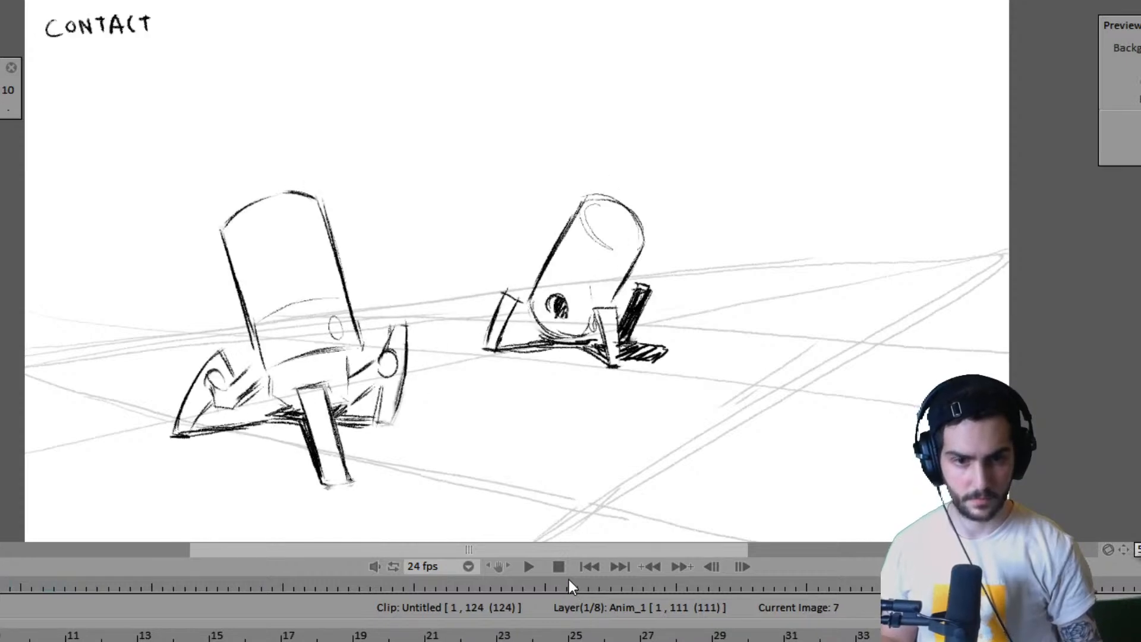
key("Left")
key("Left")
key("Left")
key("Left")
key("Left")
key("Left")
key("Left")
key("Return")
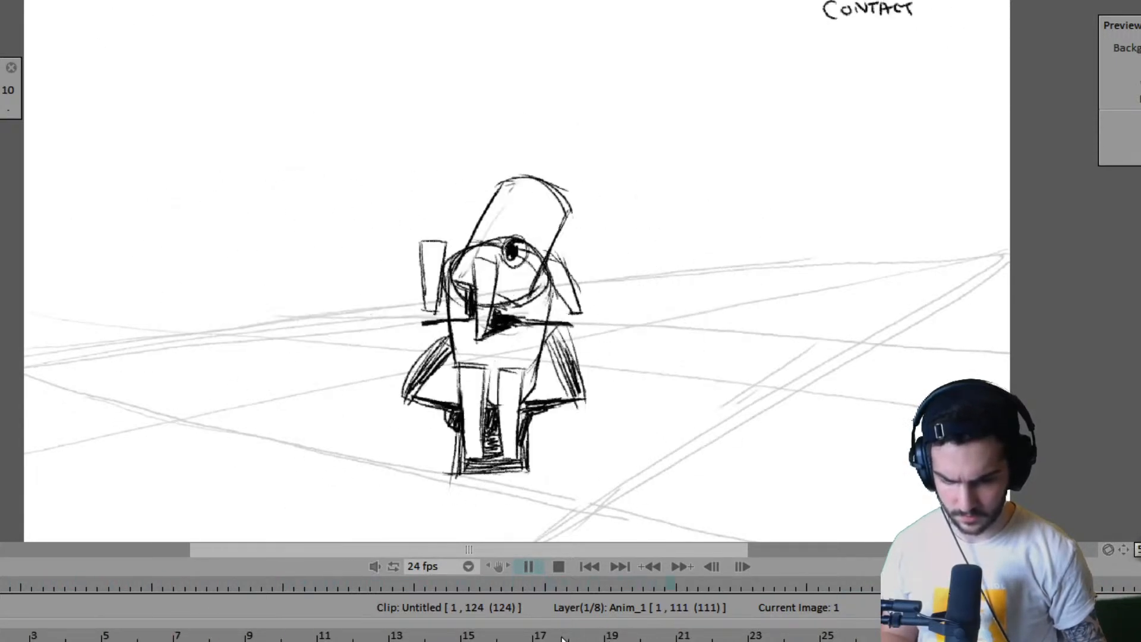
key("space")
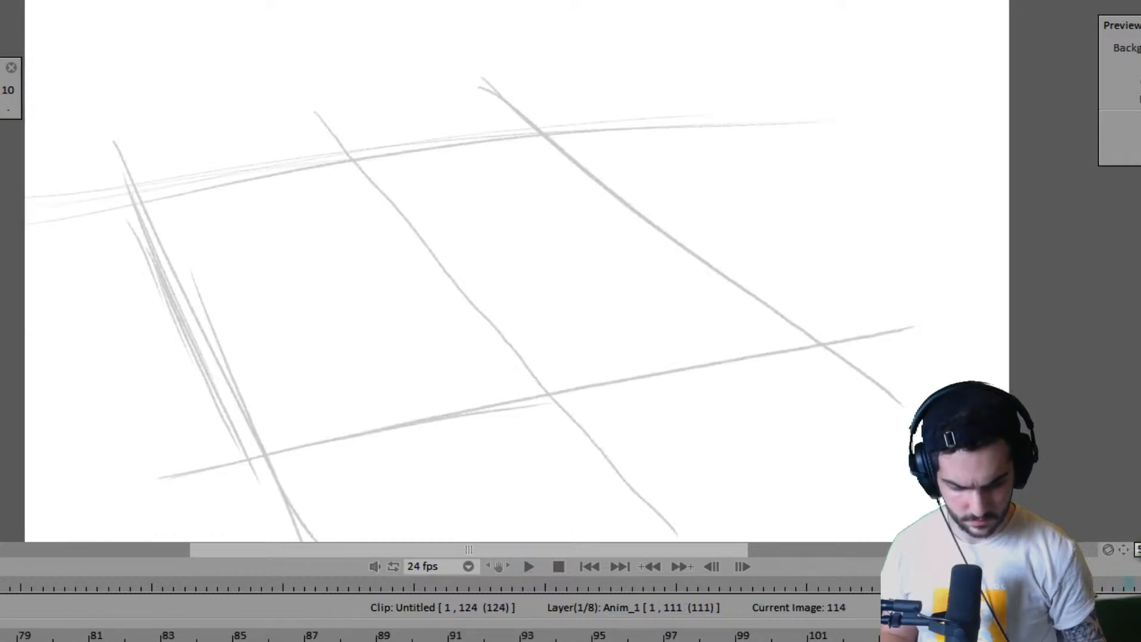
- Delete the Anim_1 drawing at frame 94 and extend the preceding pose so the layer ends at frame 111
mouse_move(622, 639)
left_mouse_down()
mouse_move(454, 639)
mouse_move(565, 638)
mouse_move(532, 638)
left_mouse_up()
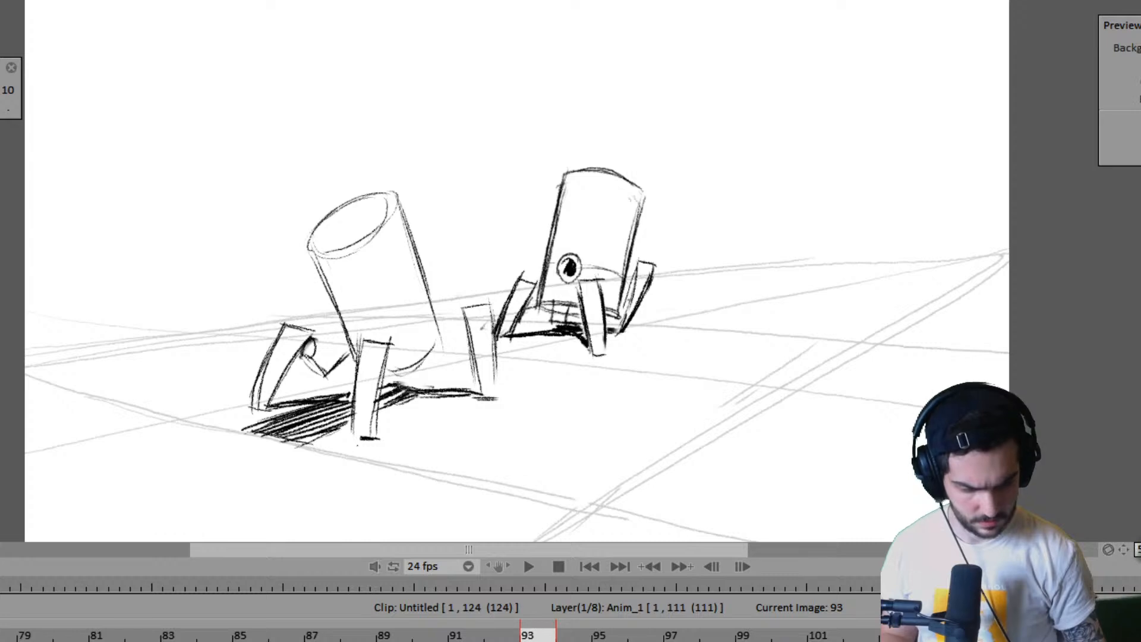
left_click(574, 637)
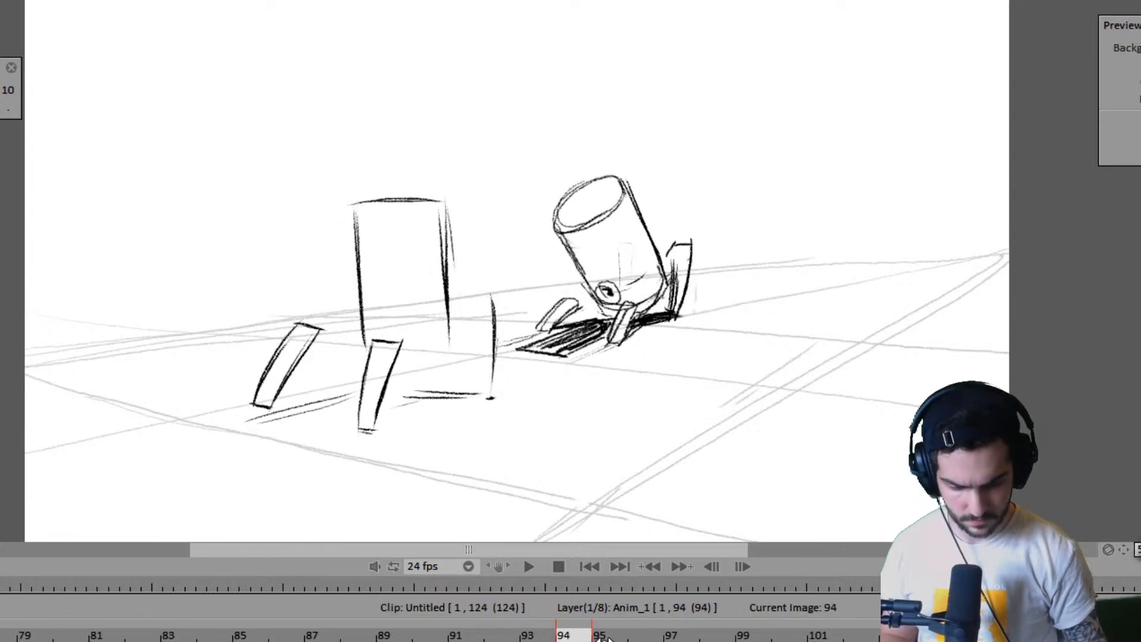
right_click(566, 636)
mouse_move(683, 499)
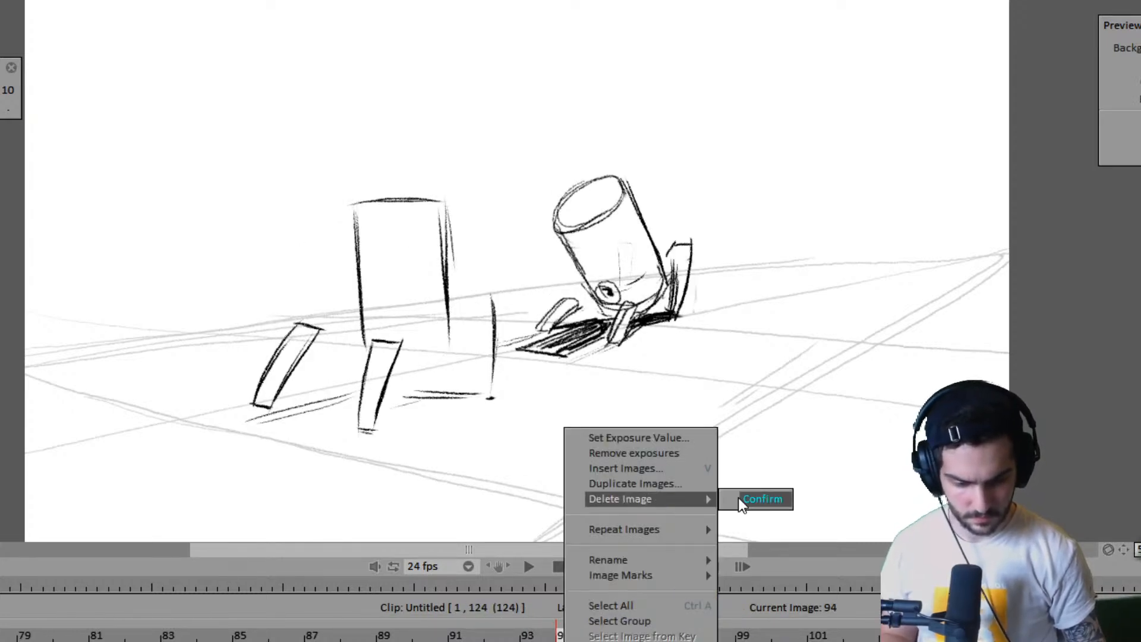
left_click(740, 499)
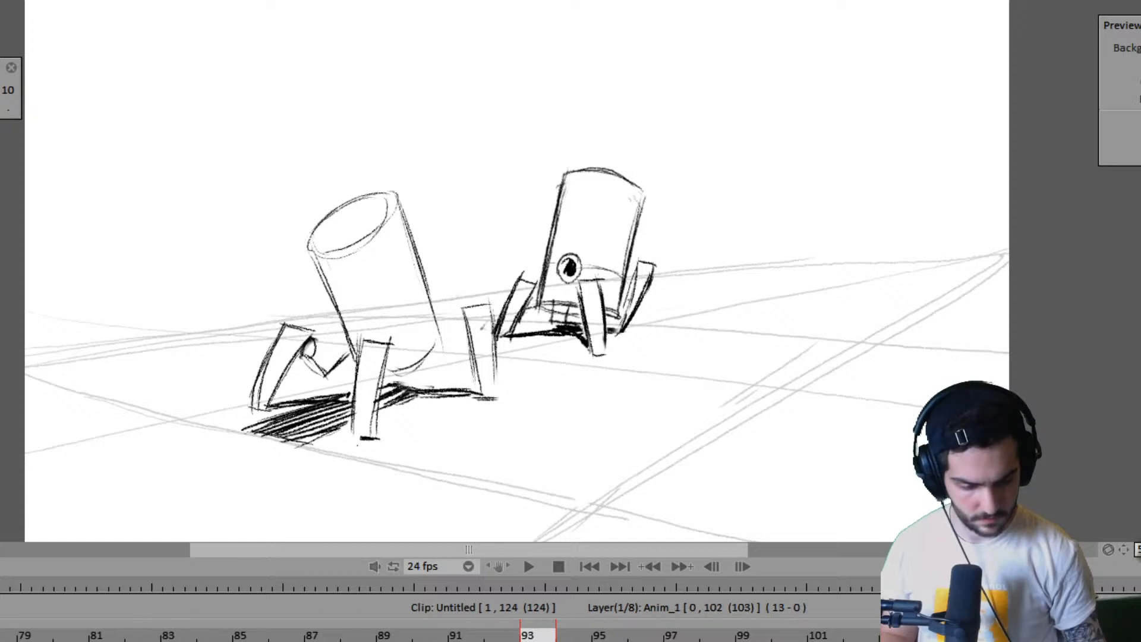
left_click(936, 636)
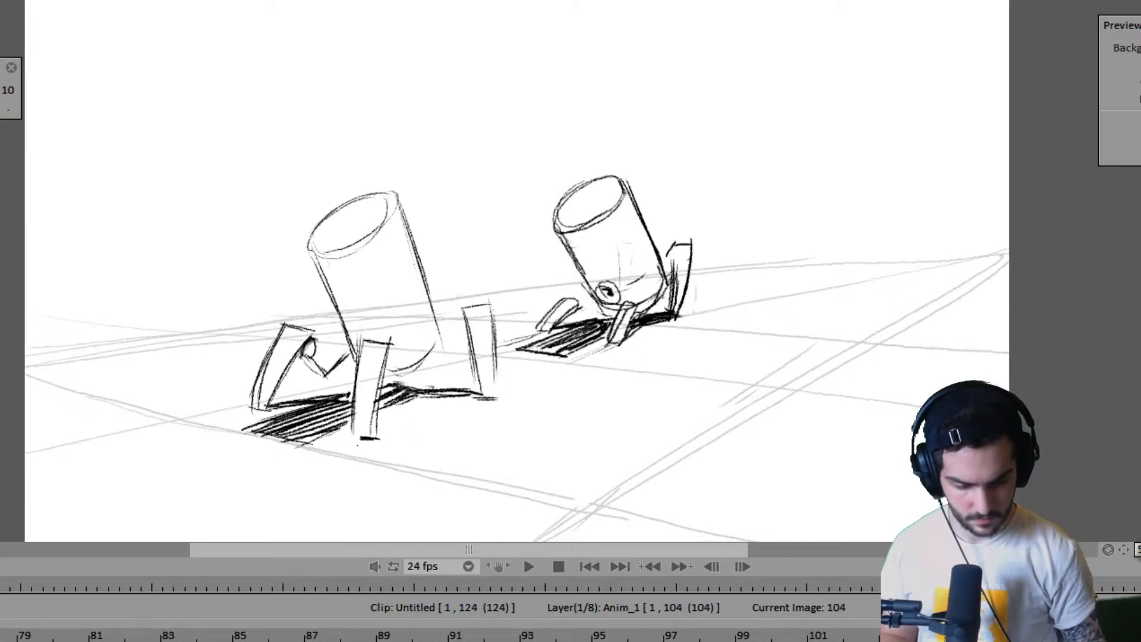
left_click_drag(956, 641, 1140, 641)
left_click(1140, 639)
- Play back the new timing, step through the frames around 112, and switch to the Untitled1 ground grid layer
key("Return")
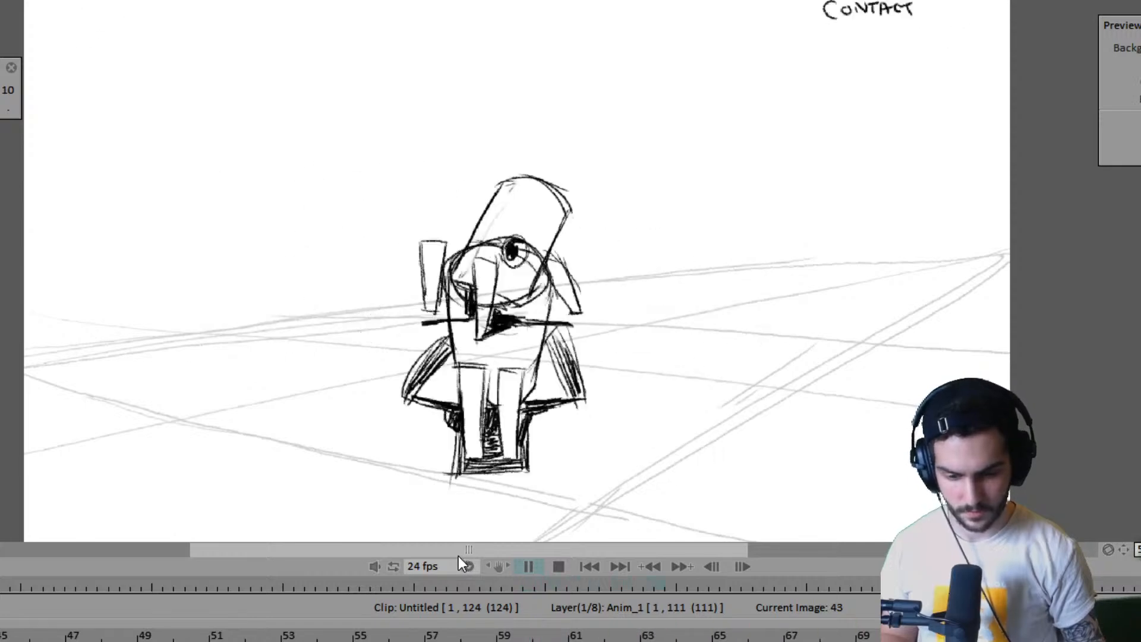
key("Return")
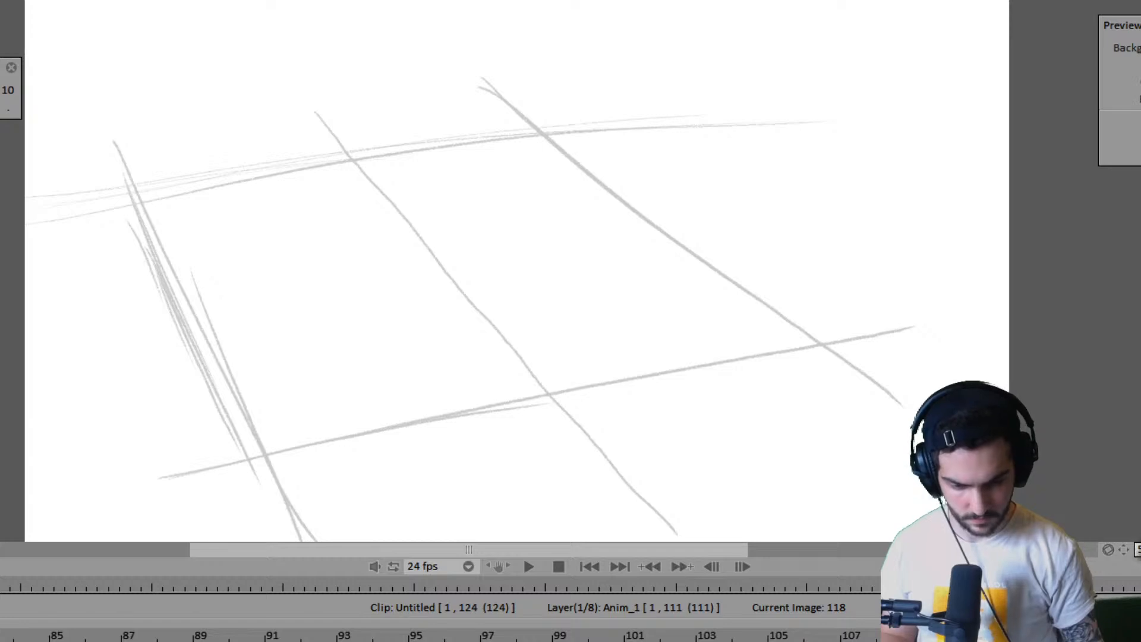
key("Left")
key("Left")
key("Left")
key("Left")
key("Left")
key("Left")
key("Left")
key("Left")
key("Left")
key("Left")
key("Left")
key("Left")
key("Right")
key("Right")
key("Right")
key("Right")
key("Right")
key("Right")
key("Right")
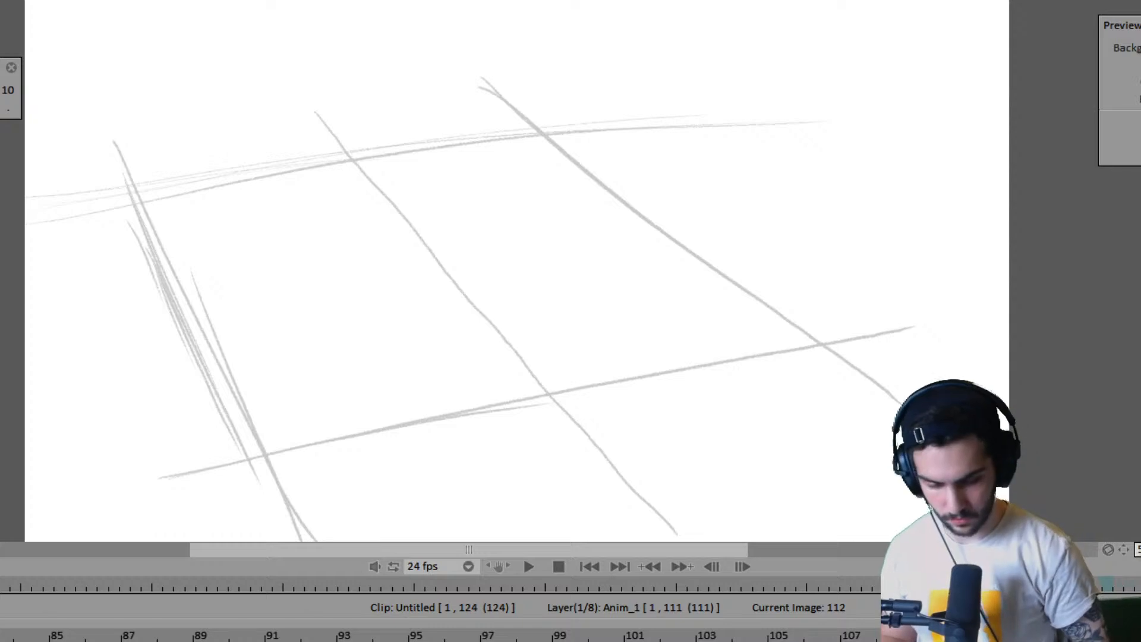
key("Up")
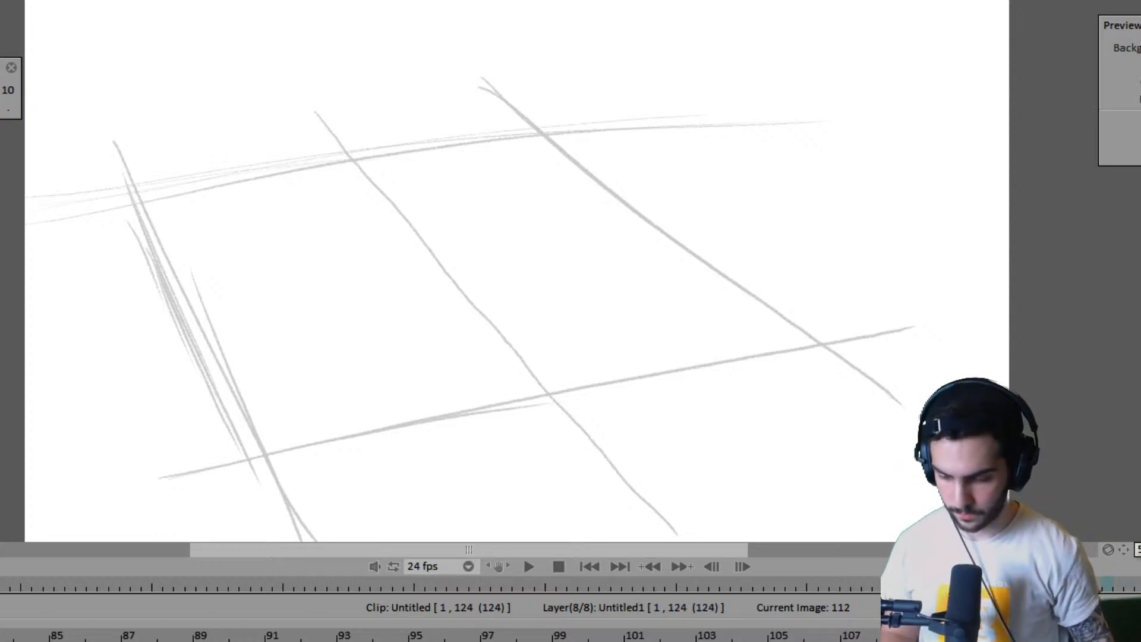
key("Insert")
key("Return")
key("Left")
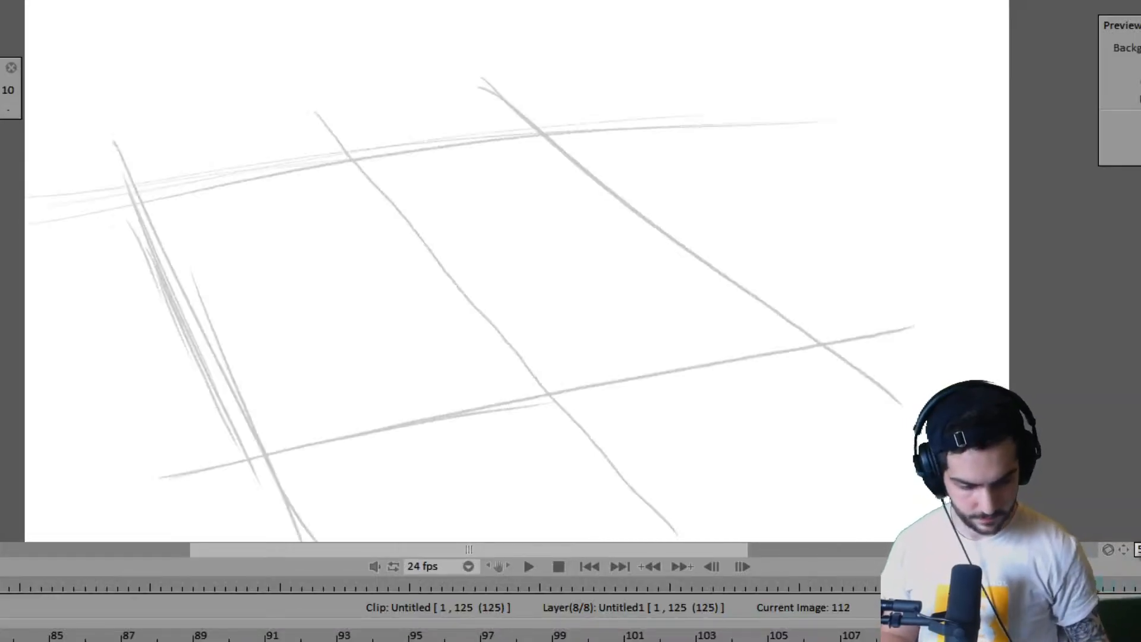
key("Left")
key("Right")
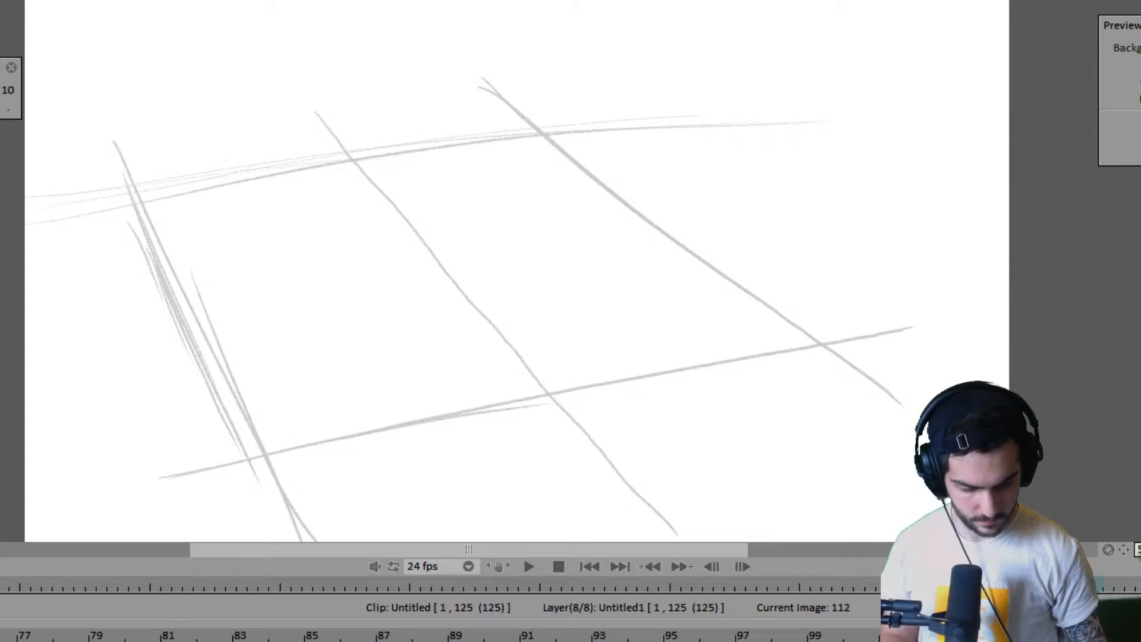
key("ctrl+z")
- Insert a blank drawing on the Untitled1 layer at frame 112 and extend it so the clip ends at frame 138
key("Left")
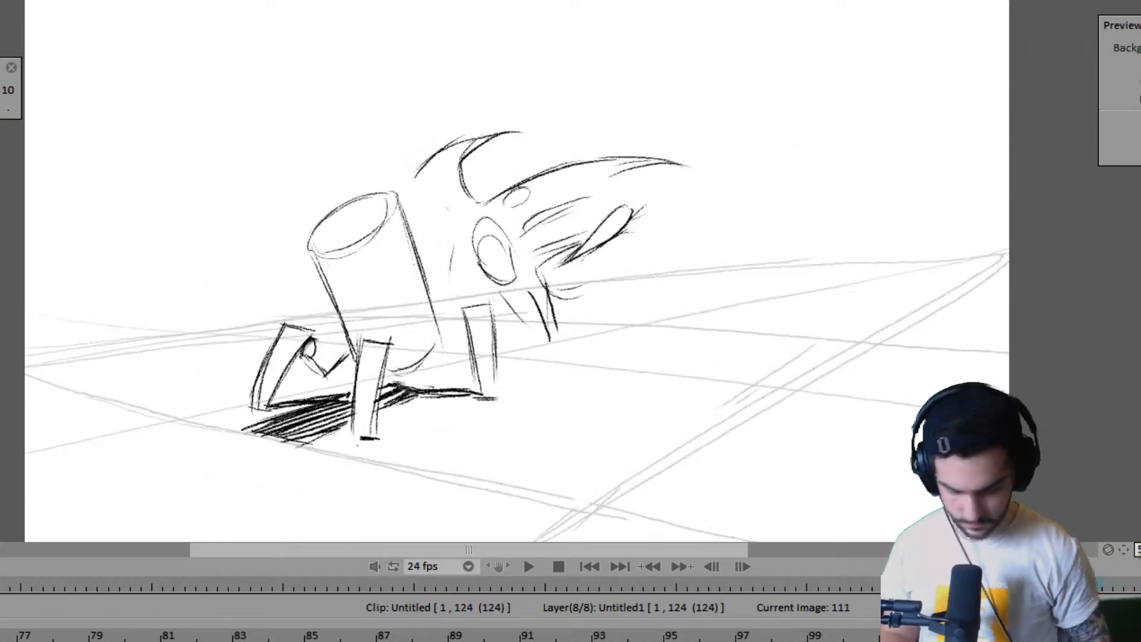
key("Insert")
key("Return")
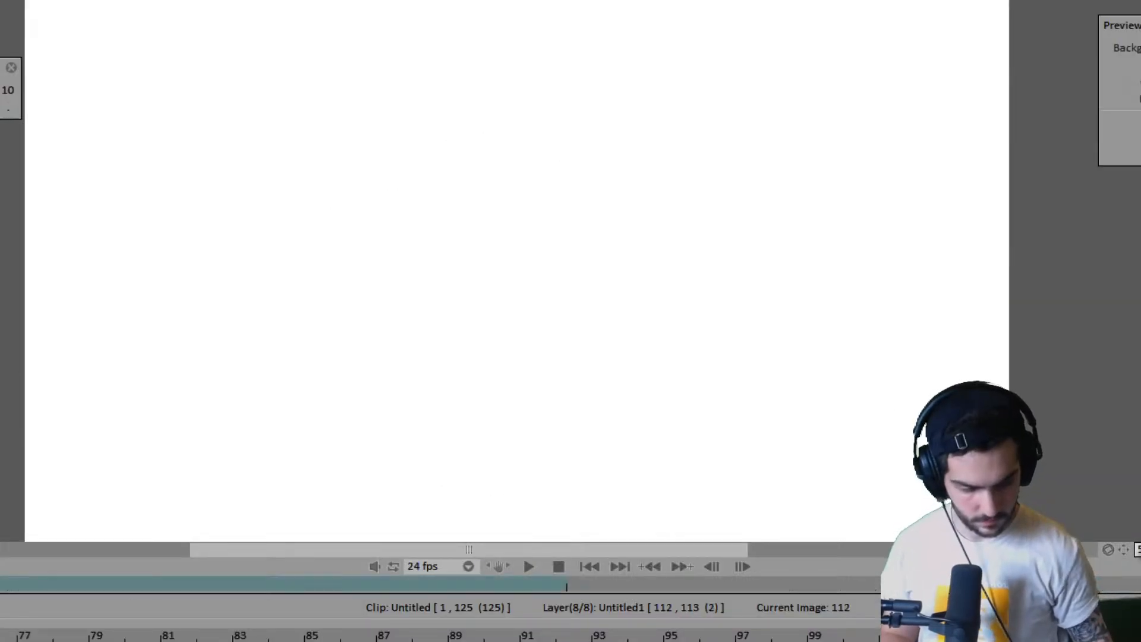
key("Right")
key("Left")
left_click_drag(1069, 640, 1135, 641)
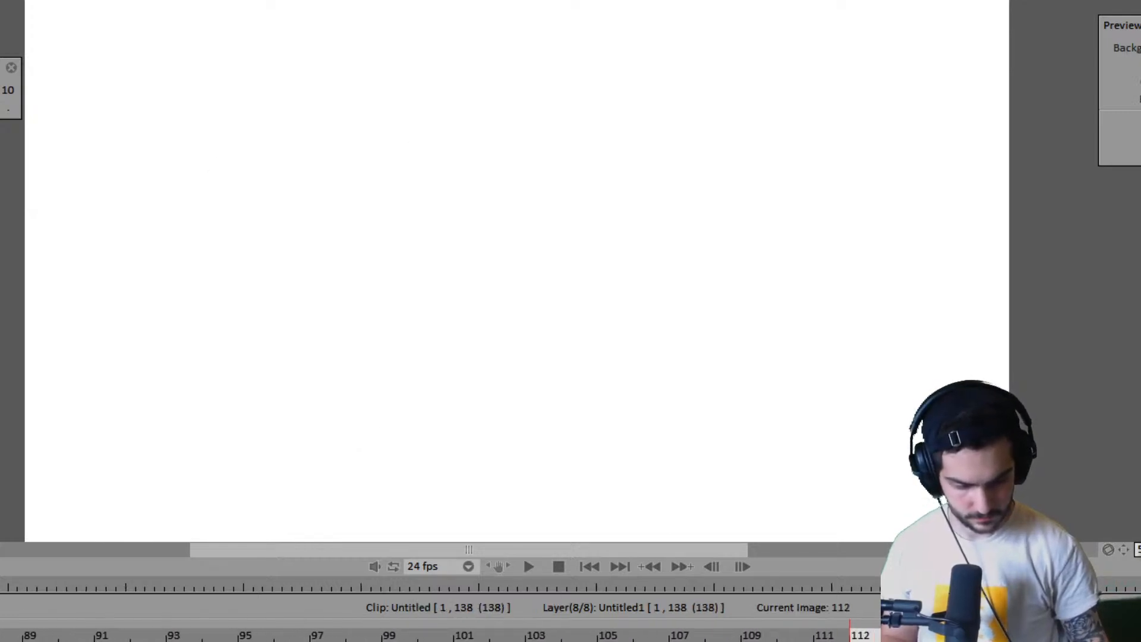
- Try sketching a horizontal ground line across the lower part of blank frame 112, comparing with the first shot's layout
left_click_drag(89, 410, 824, 438)
key("ctrl+z")
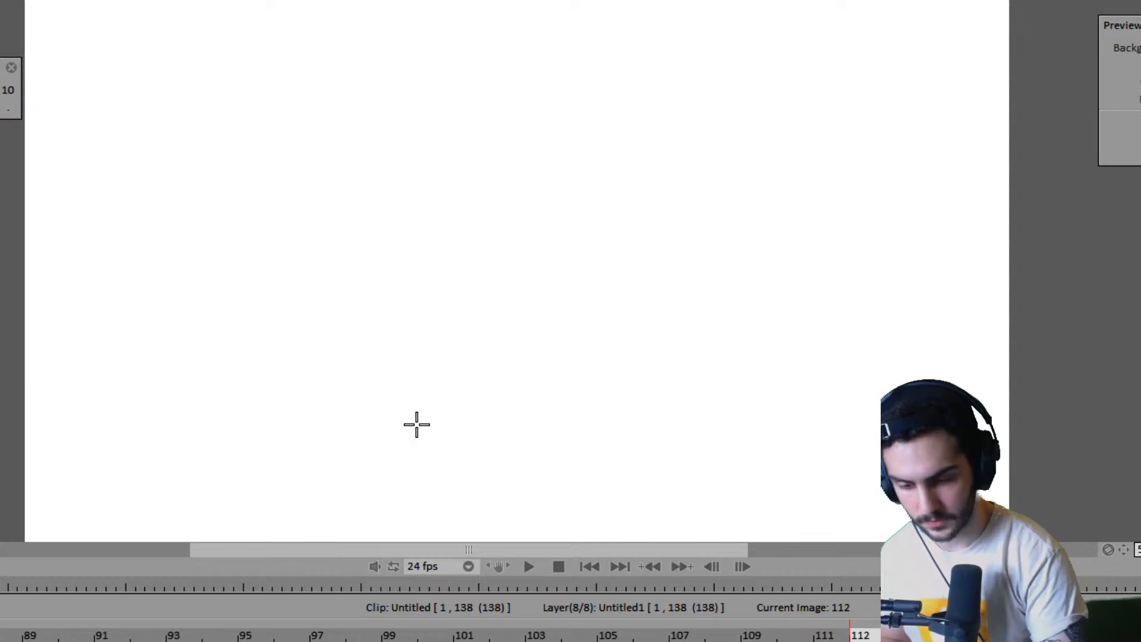
key("Left")
key("Right")
left_click_drag(177, 438, 773, 436)
key("ctrl+z")
key("Right")
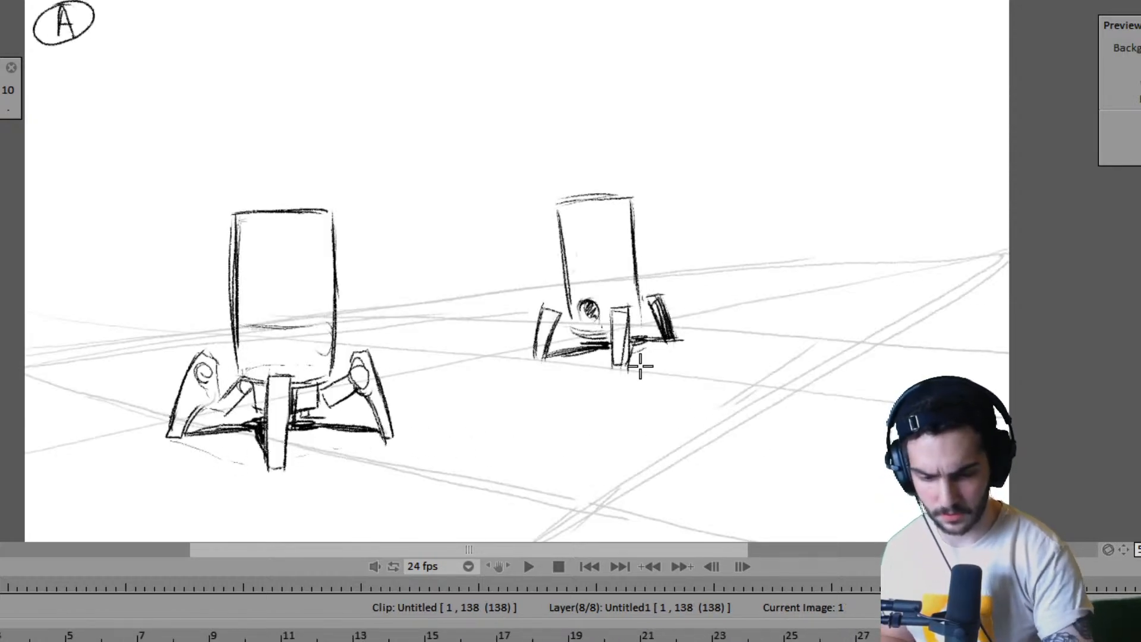
key("Right")
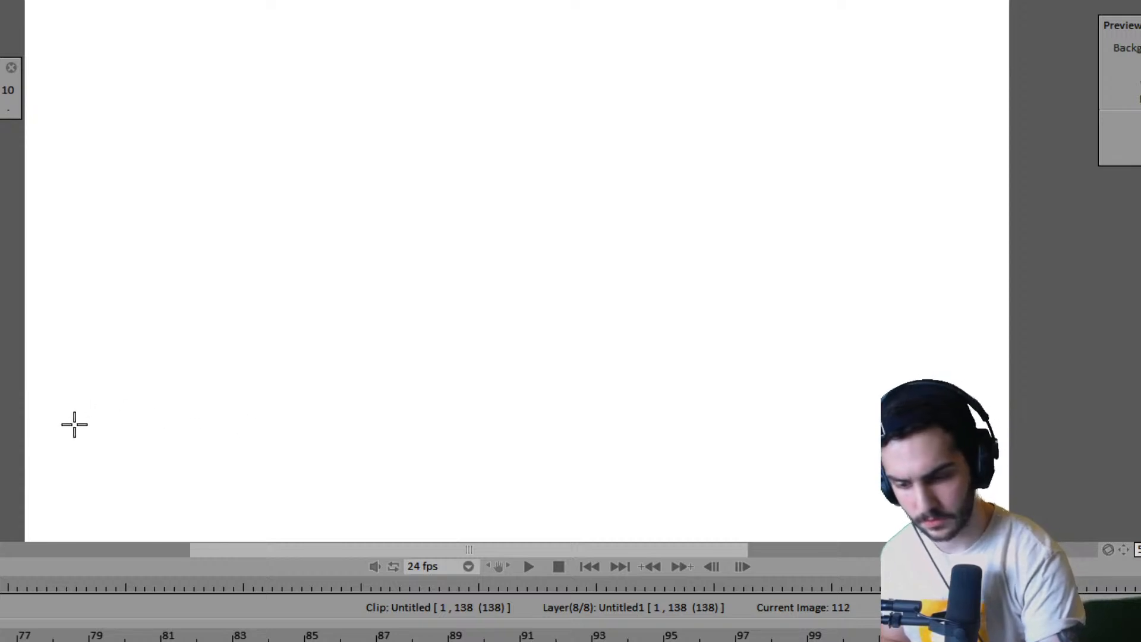
left_click_drag(74, 433, 736, 435)
key("ctrl+z")
- Sketch the near ground edges across the lower part of frame 112, with a rising back edge and a short connecting diagonal
mouse_move(67, 457)
left_mouse_down()
mouse_move(356, 458)
mouse_move(727, 475)
left_mouse_up()
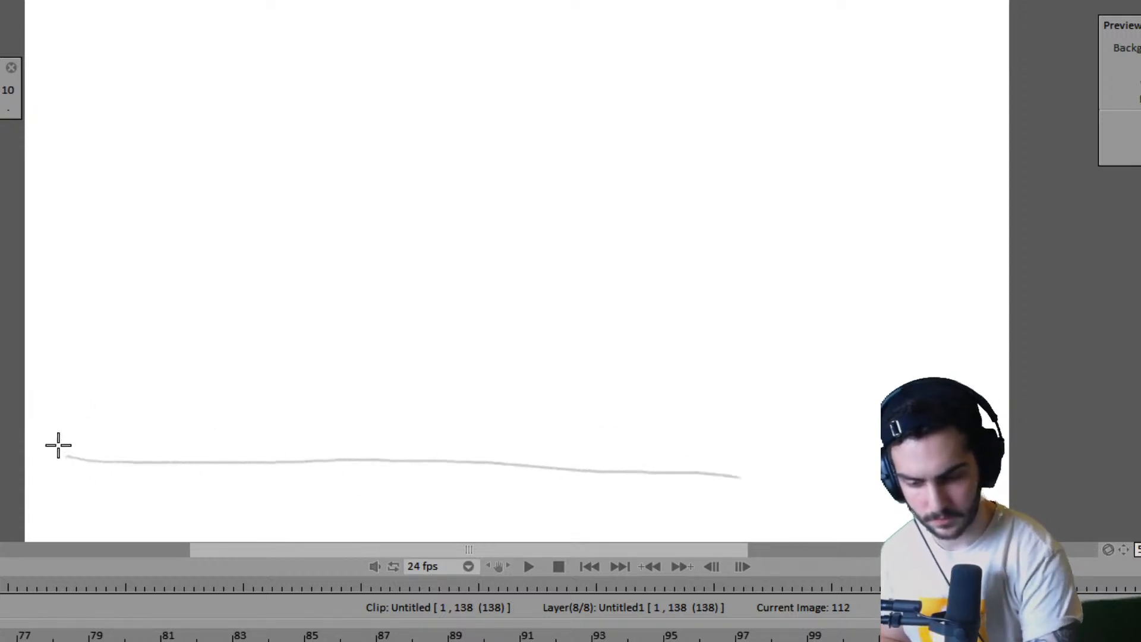
left_click_drag(58, 446, 701, 475)
left_click_drag(27, 450, 279, 425)
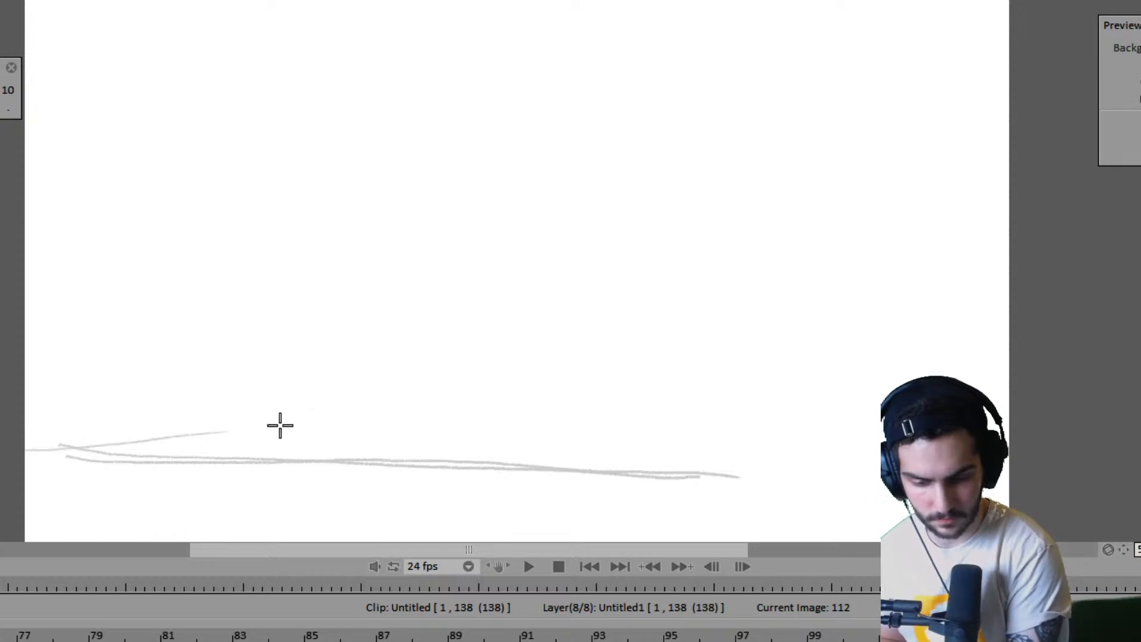
left_click_drag(115, 446, 739, 423)
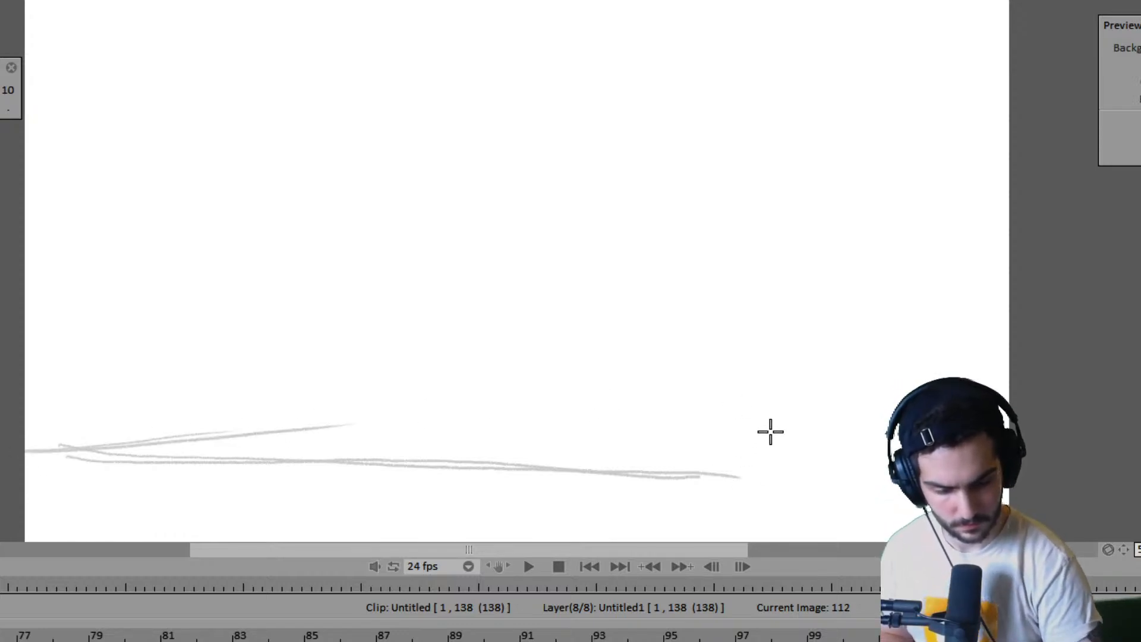
left_click_drag(457, 462, 493, 428)
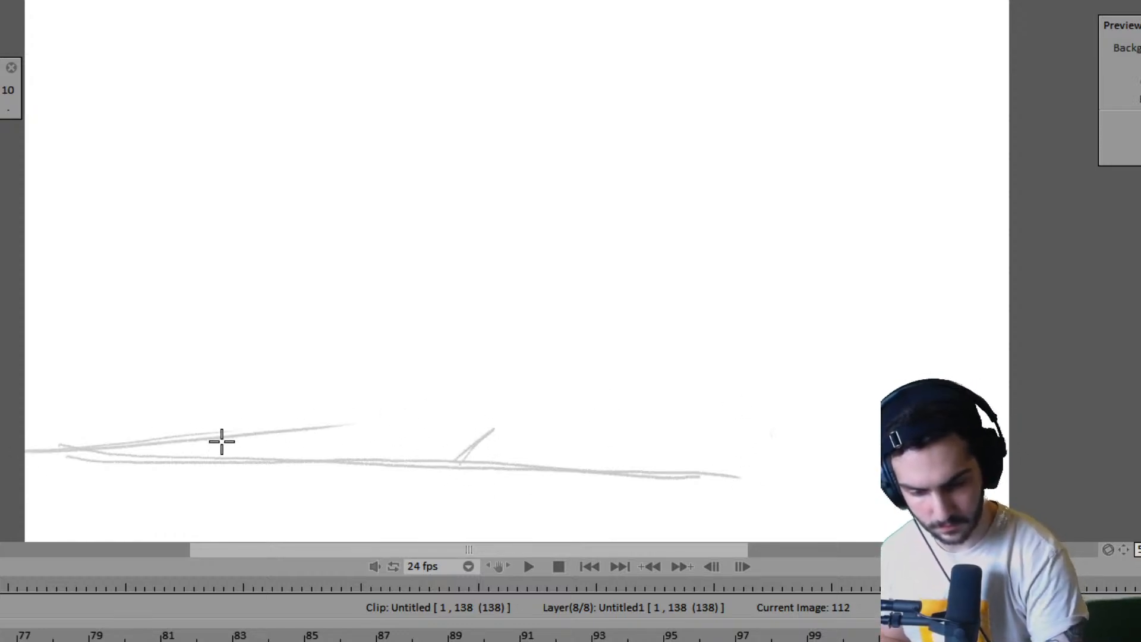
left_click_drag(37, 446, 505, 417)
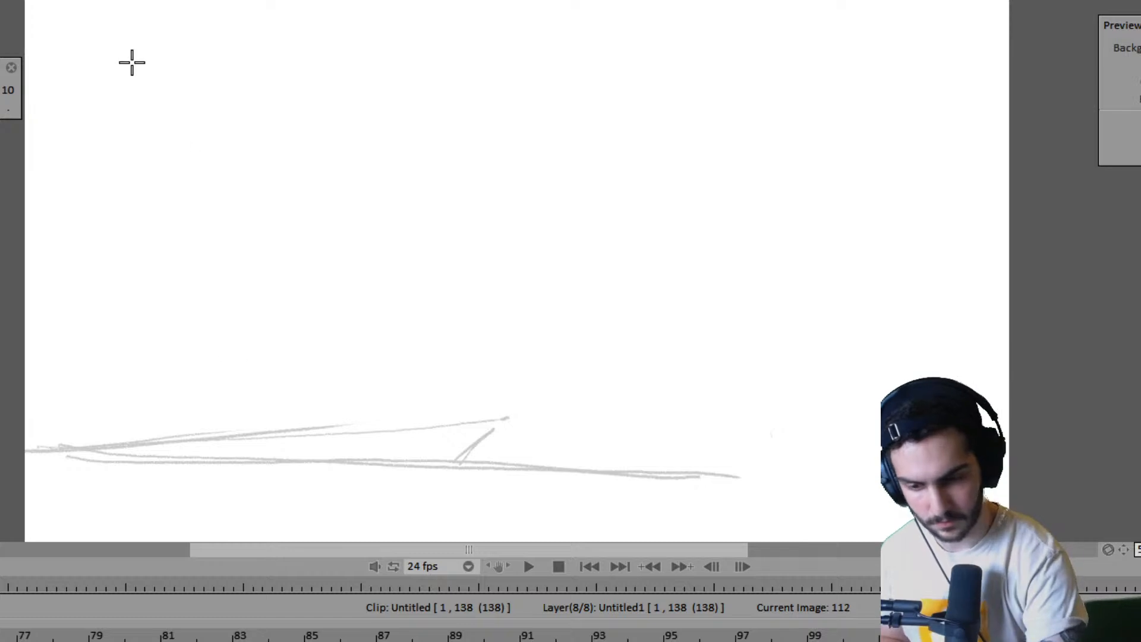
- Sketch a descending perspective diagonal in the upper-left of frame 112 and a tall slanted vertical meeting the ground's left corner
left_click_drag(87, 24, 419, 384)
key("ctrl+z")
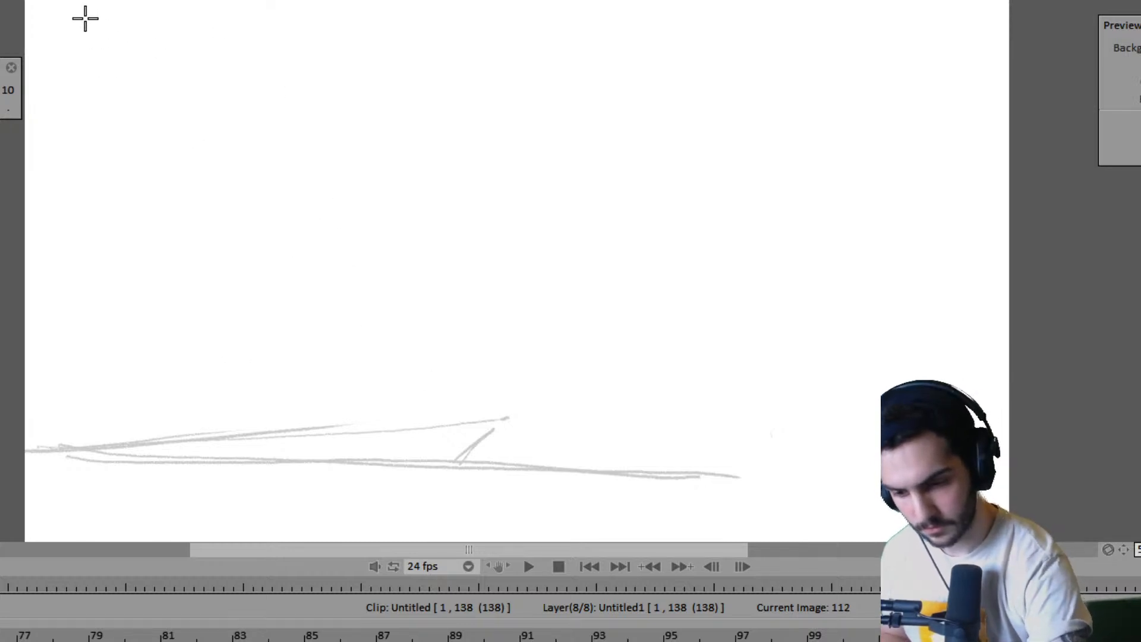
mouse_move(71, 7)
left_mouse_down()
mouse_move(335, 211)
mouse_move(361, 226)
left_mouse_up()
left_click_drag(136, 43, 105, 169)
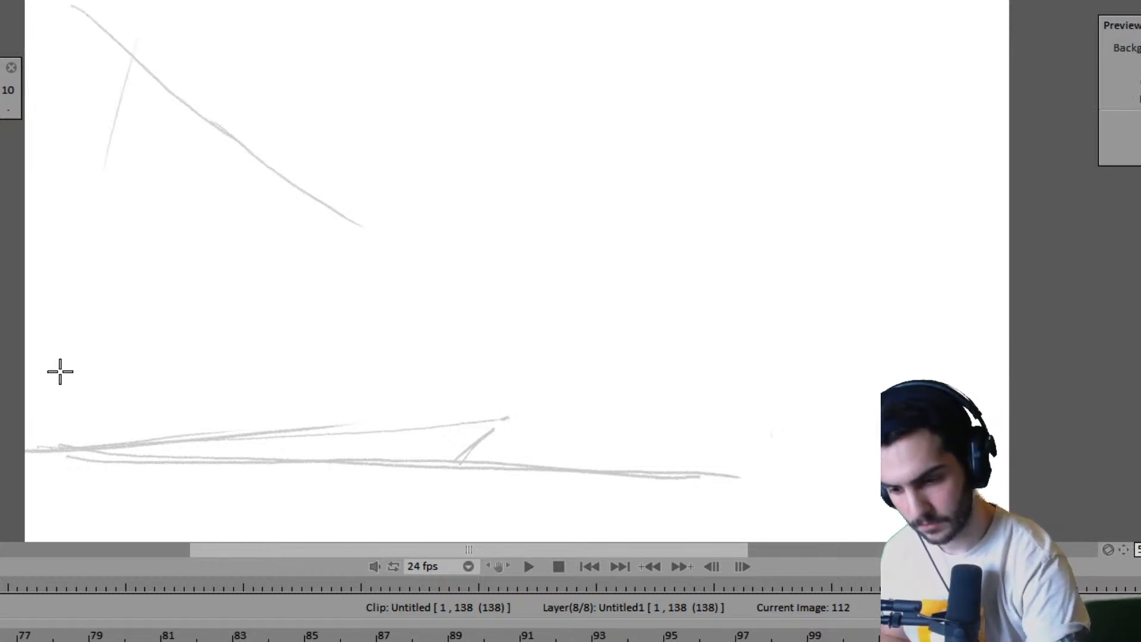
mouse_move(138, 18)
left_mouse_down()
mouse_move(27, 449)
mouse_move(51, 336)
left_mouse_up()
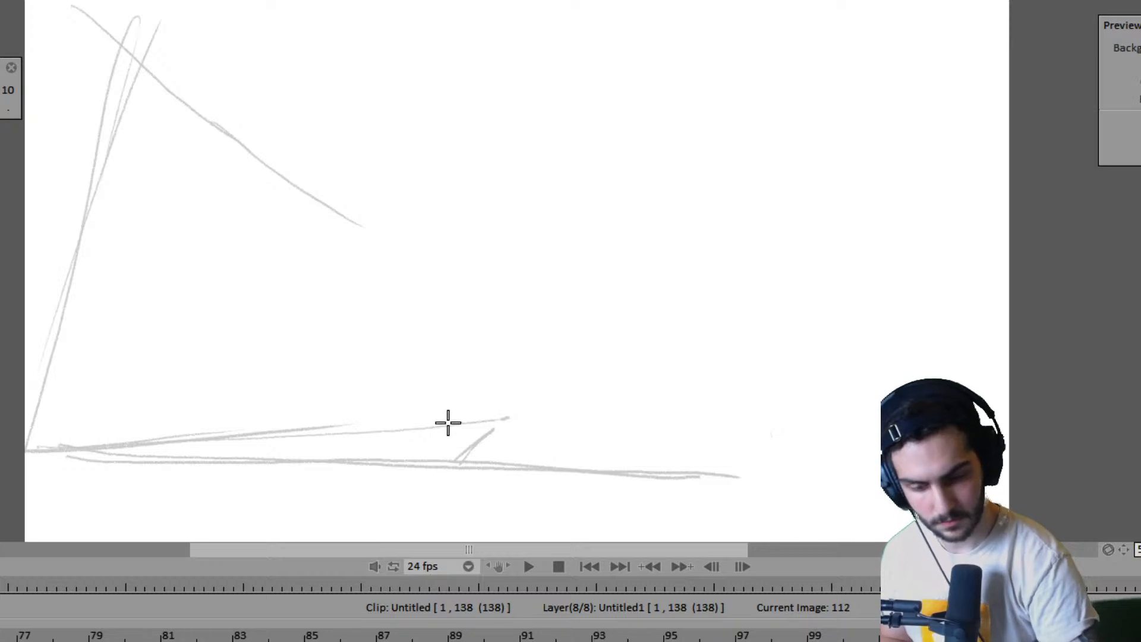
- Extend the horizon line toward the right edge and add a ground line receding from it near the middle
left_click_drag(353, 428, 701, 424)
left_click_drag(279, 416, 879, 418)
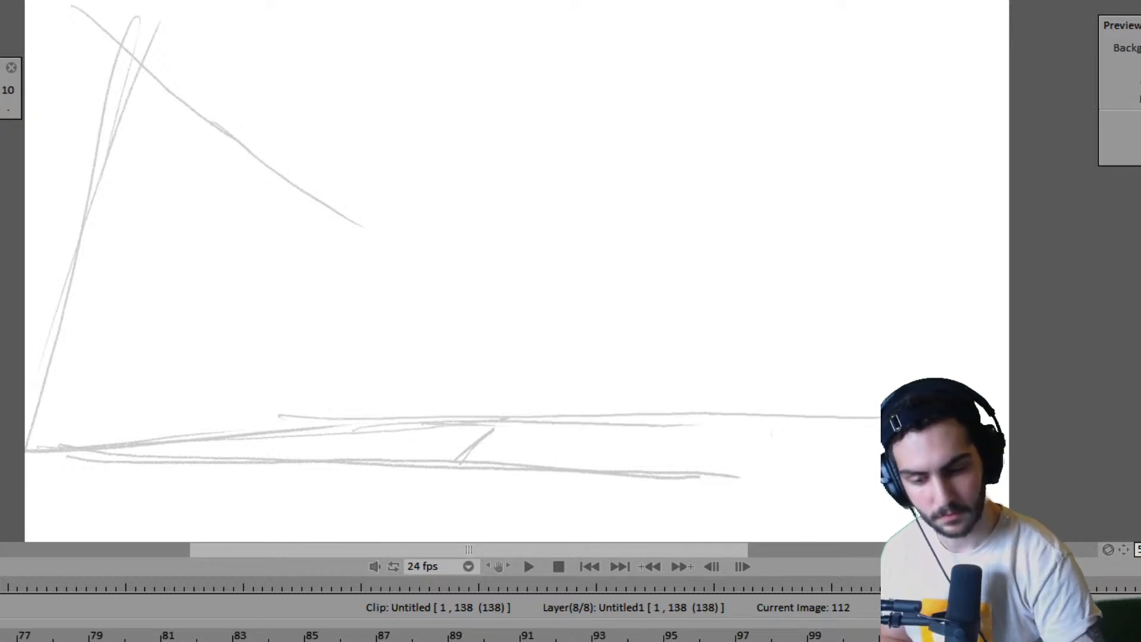
left_click_drag(582, 397, 713, 410)
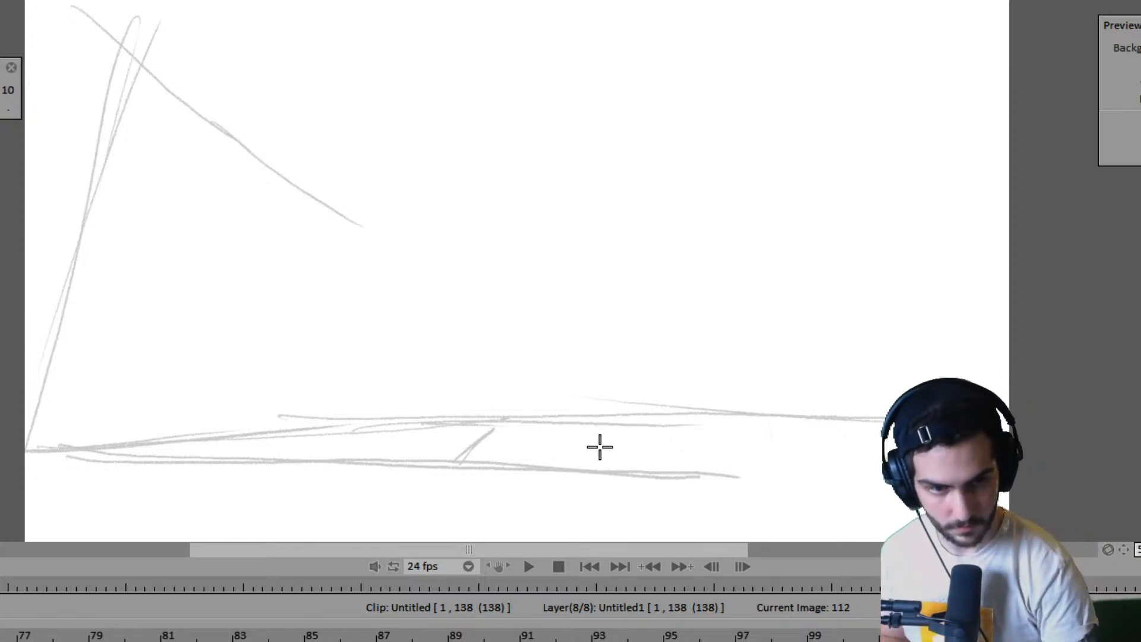
left_click_drag(515, 412, 879, 469)
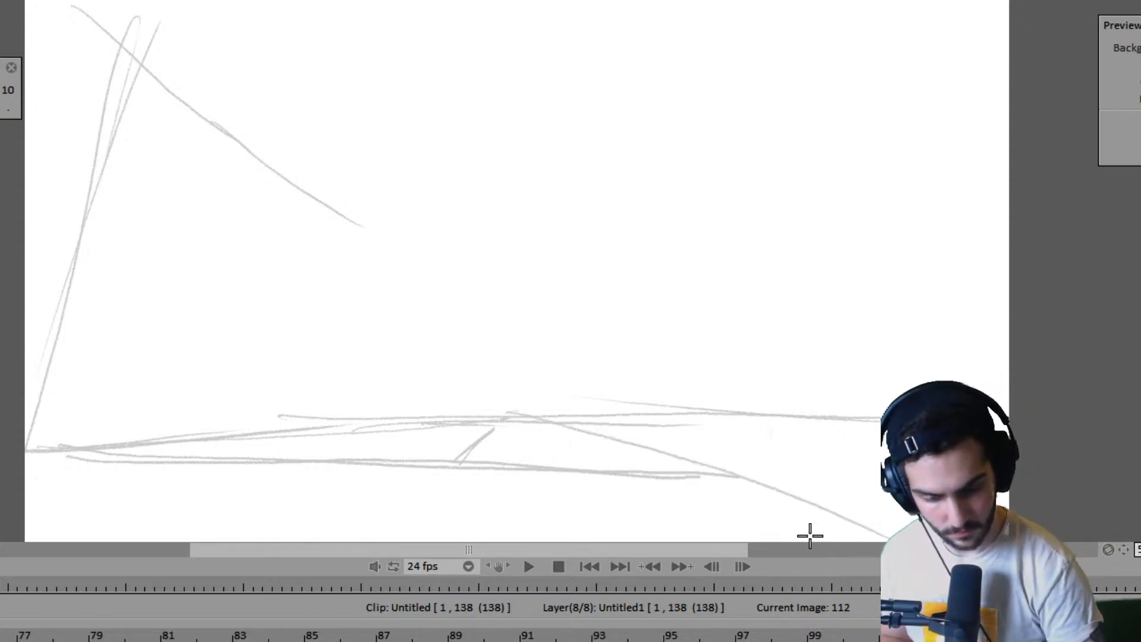
left_click_drag(511, 411, 879, 463)
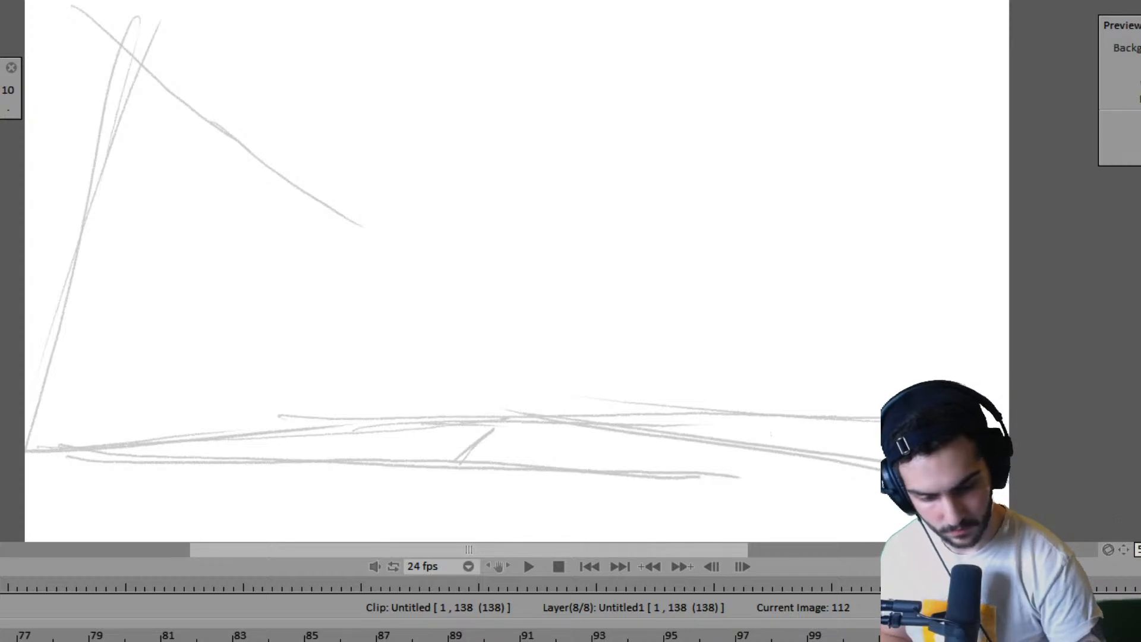
- Extend the near ground edge to the right, lengthen the central diagonal toward the lower-left, and restate the left back edge
left_click_drag(599, 473, 879, 476)
mouse_move(492, 429)
left_mouse_down()
mouse_move(340, 538)
mouse_move(378, 500)
left_mouse_up()
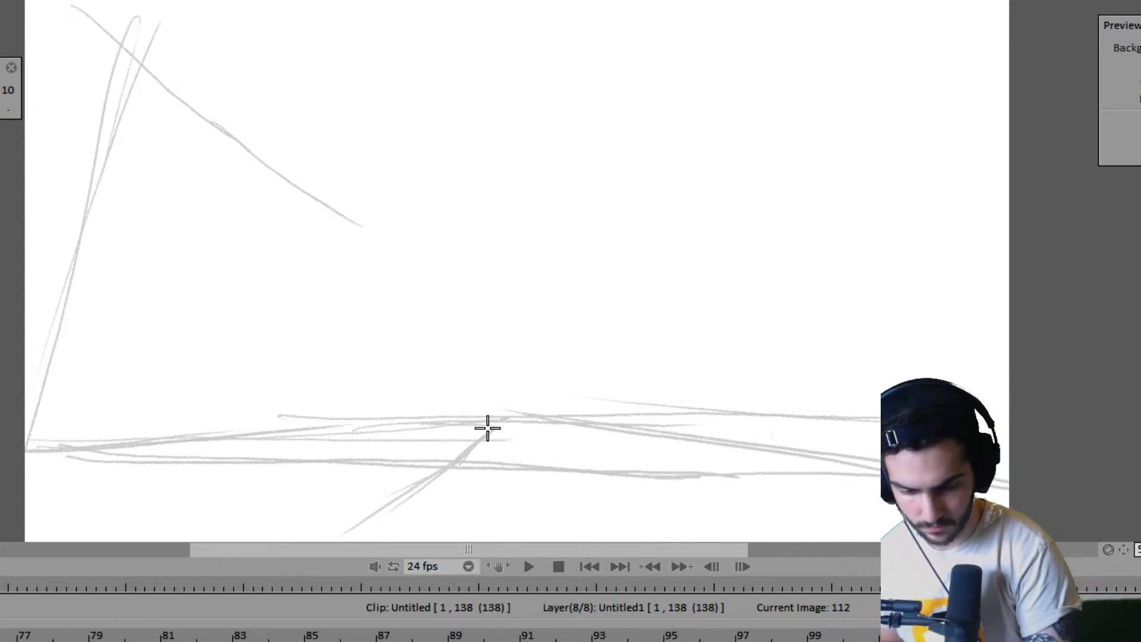
left_click_drag(28, 447, 472, 422)
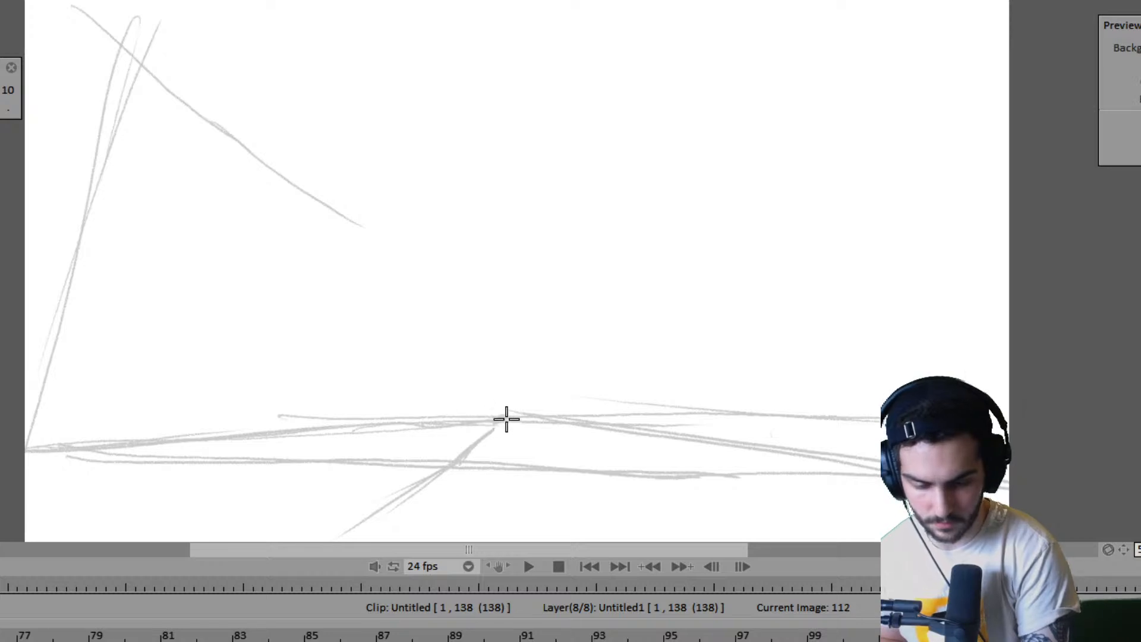
- Add converging vertical guides on both sides of frame 112 and another ground line across the middle
mouse_move(296, 157)
left_mouse_down()
mouse_move(249, 320)
mouse_move(256, 378)
left_mouse_up()
left_click_drag(153, 1, 100, 138)
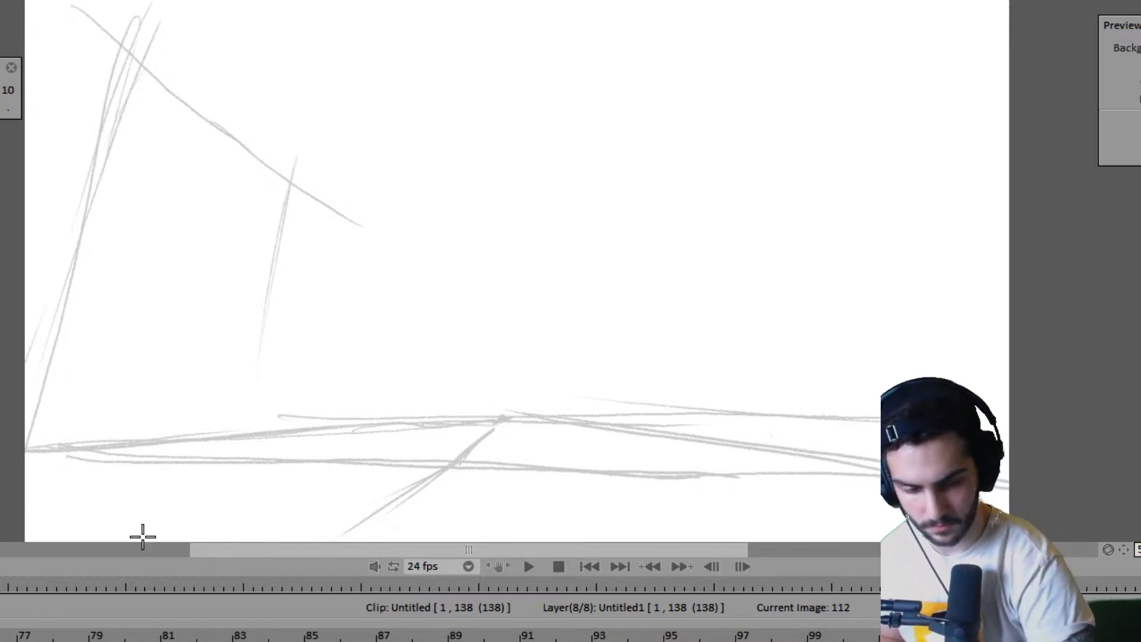
left_click_drag(677, 205, 682, 290)
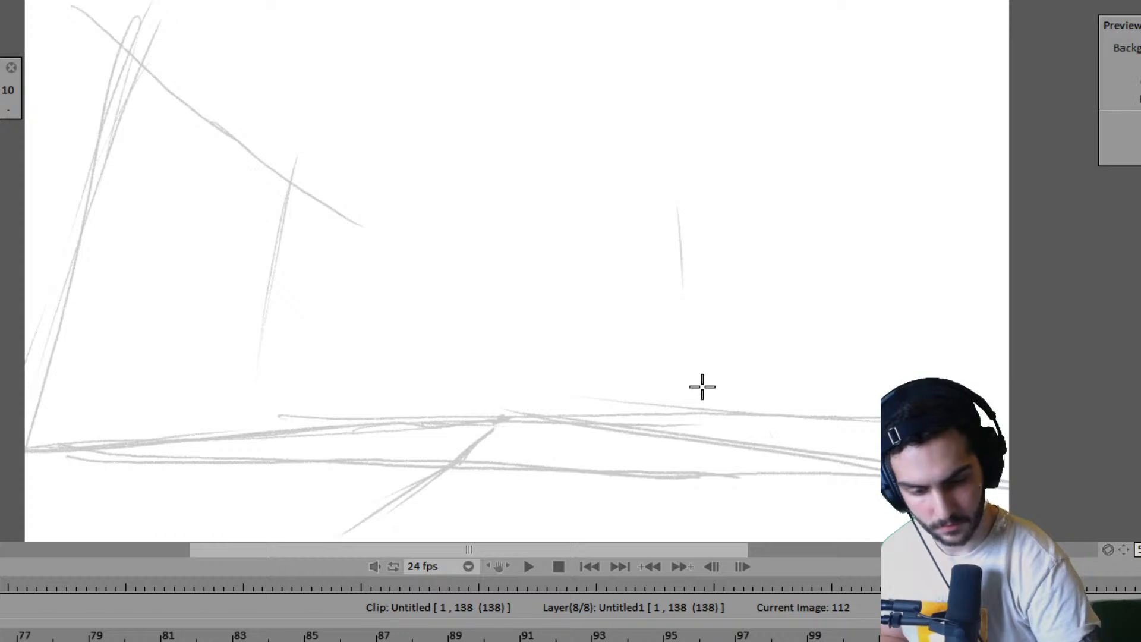
left_click_drag(842, 7, 971, 386)
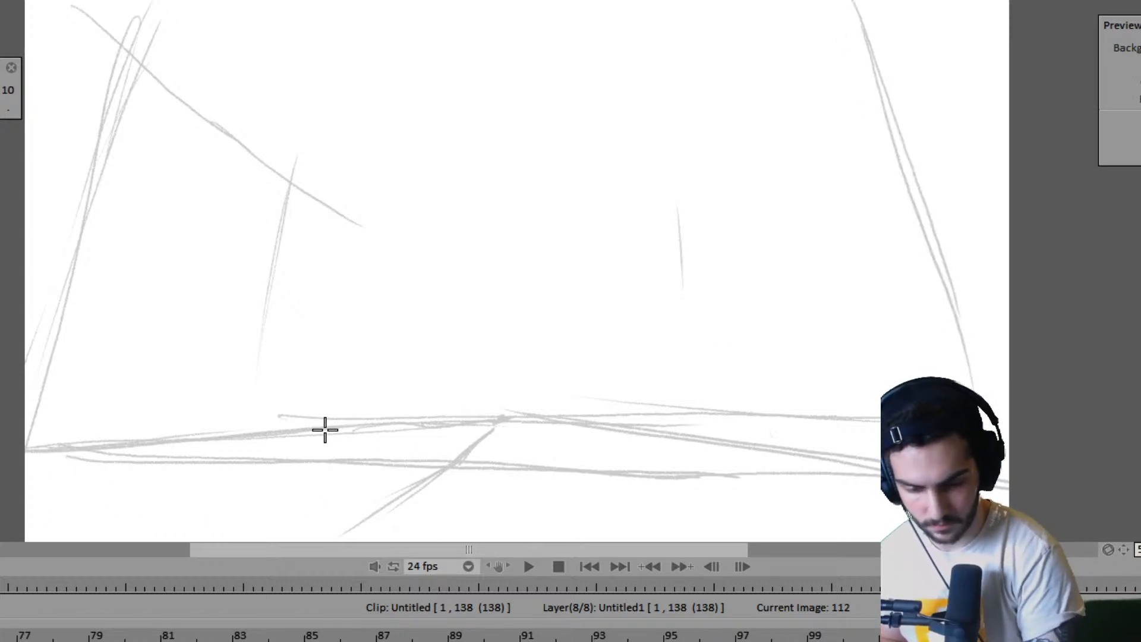
left_click_drag(323, 427, 819, 444)
- Return to the first frame and play the clip to judge the cut into the new ground layout
key("Home")
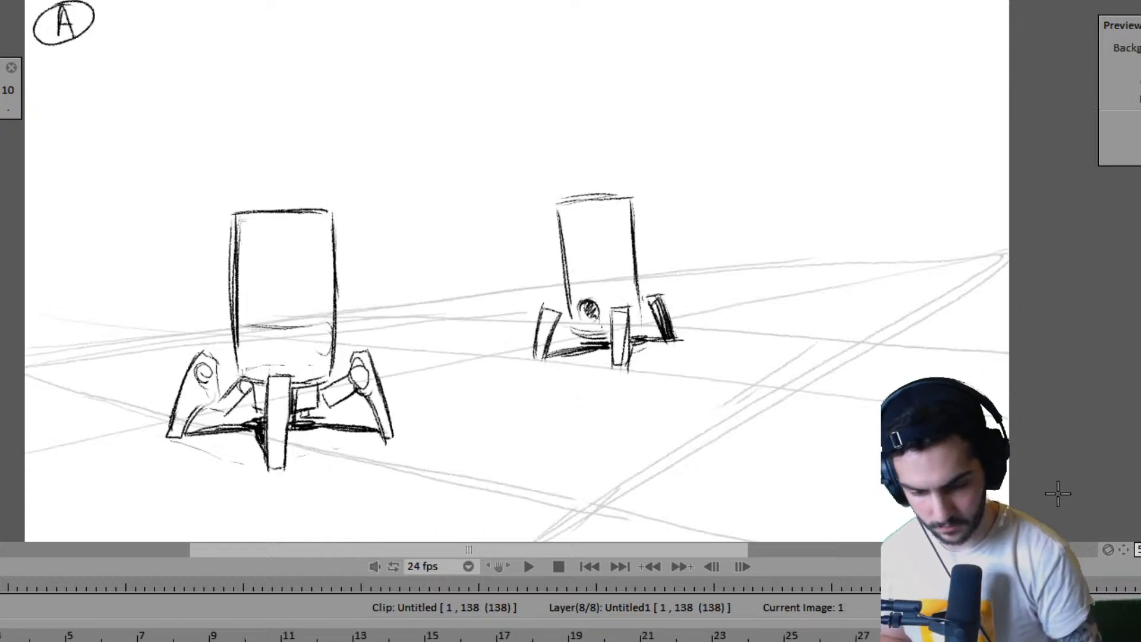
key("Left")
key("Left")
key("Left")
key("Left")
key("Left")
key("Left")
key("Home")
key("Return")
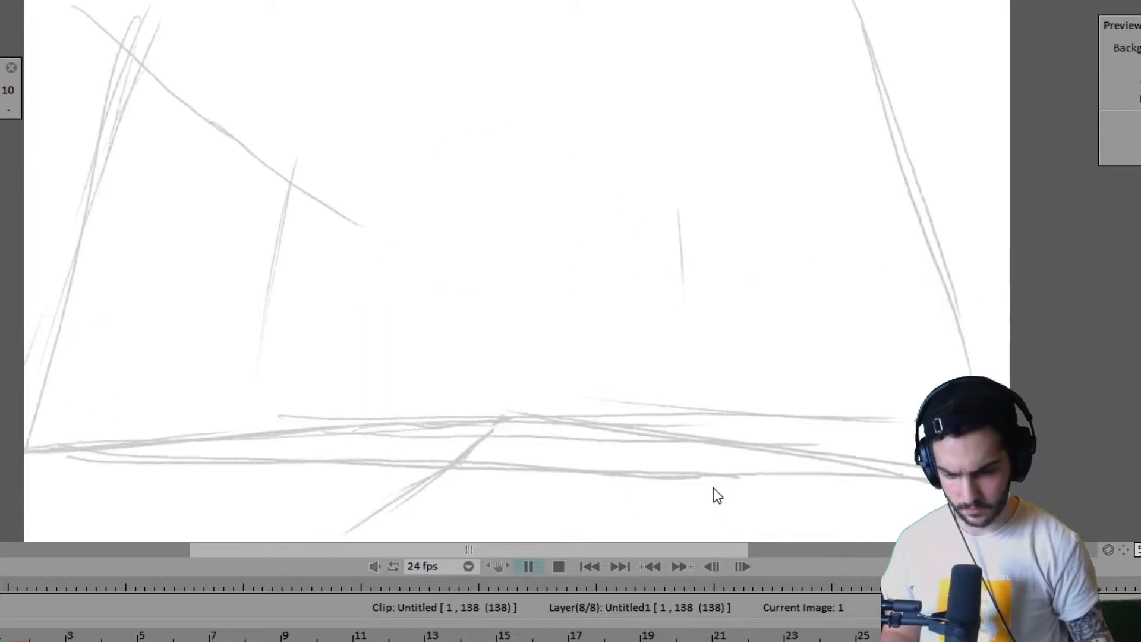
key("Return")
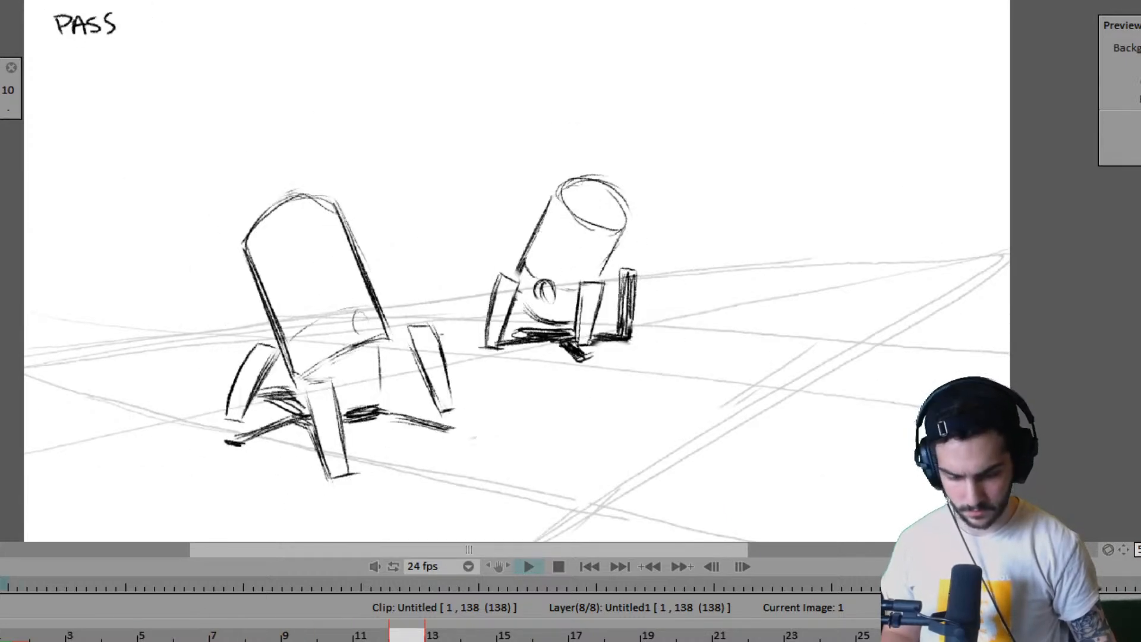
- Extend the Untitled1 layer's new ground drawing so the clip ends at frame 154
scroll(440, 635, "right", 10)
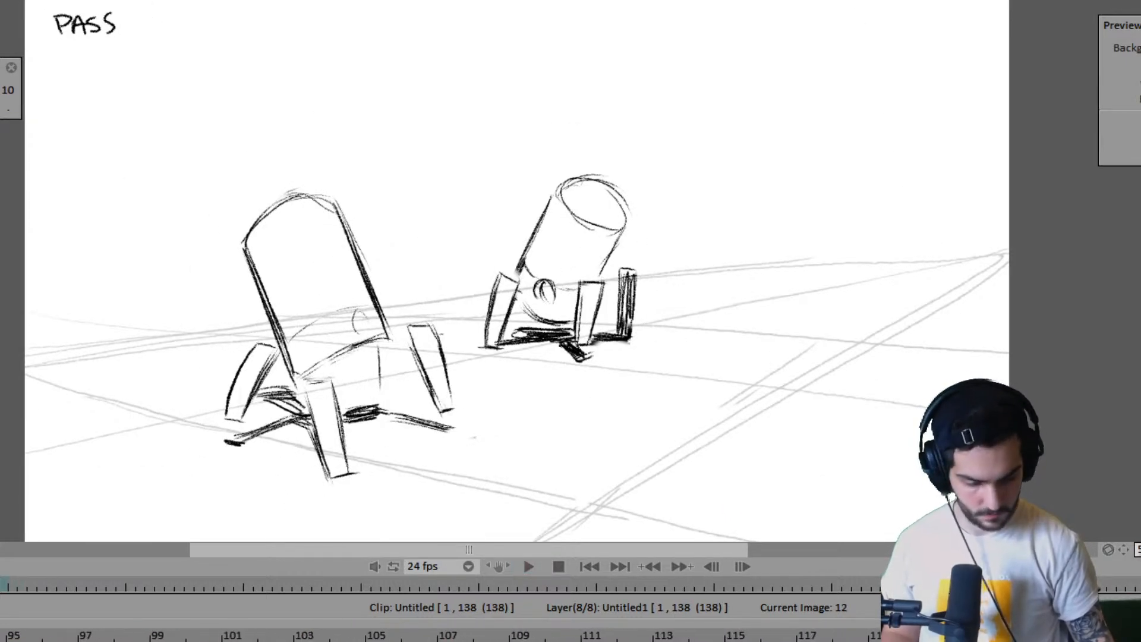
left_click_drag(1126, 641, 1140, 641)
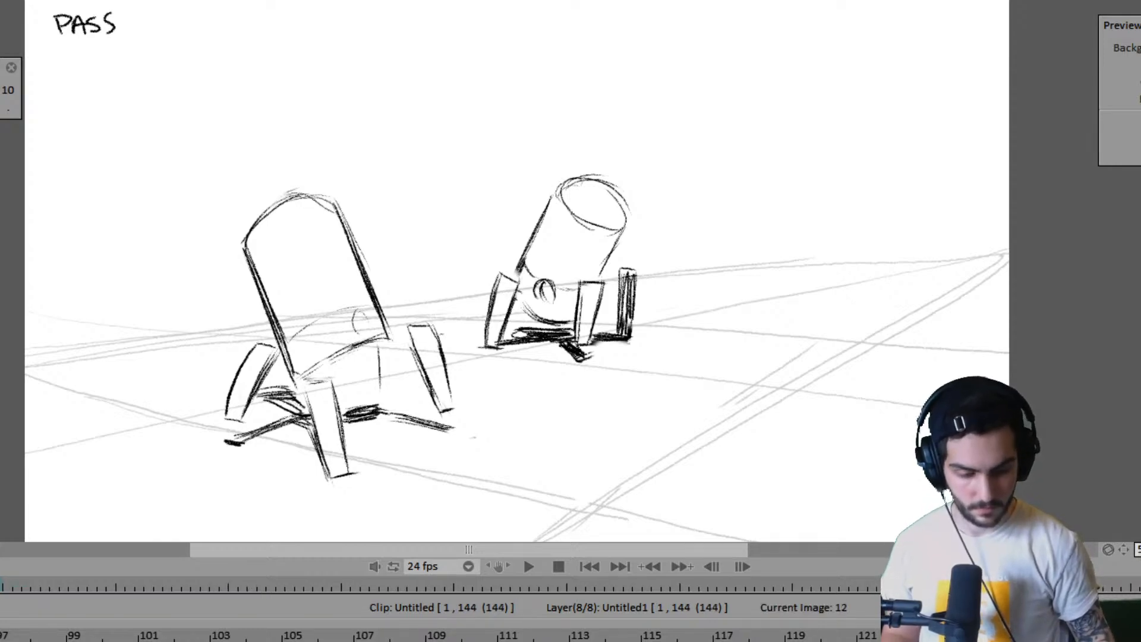
scroll(439, 635, "right", 2)
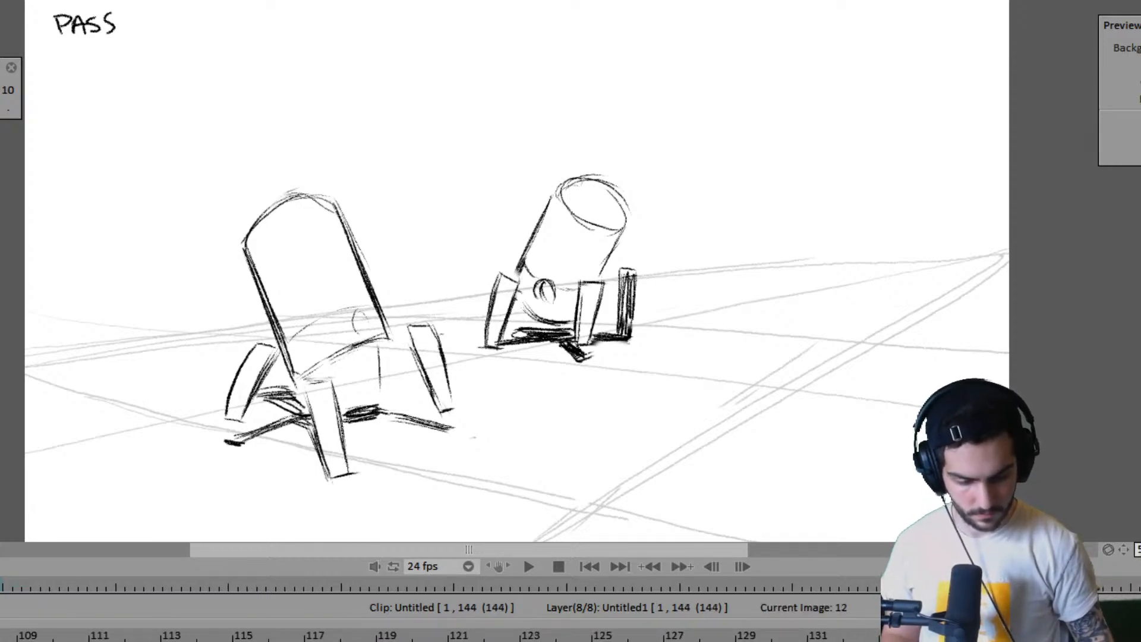
left_click_drag(1128, 641, 1140, 641)
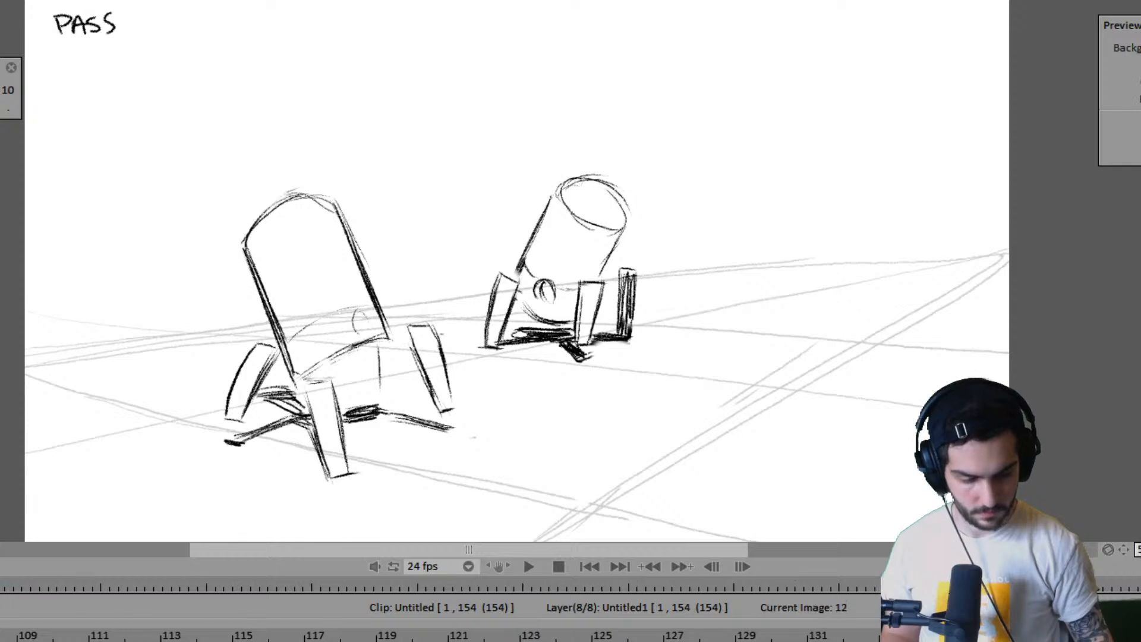
scroll(440, 635, "left", 9)
scroll(439, 635, "right", 7)
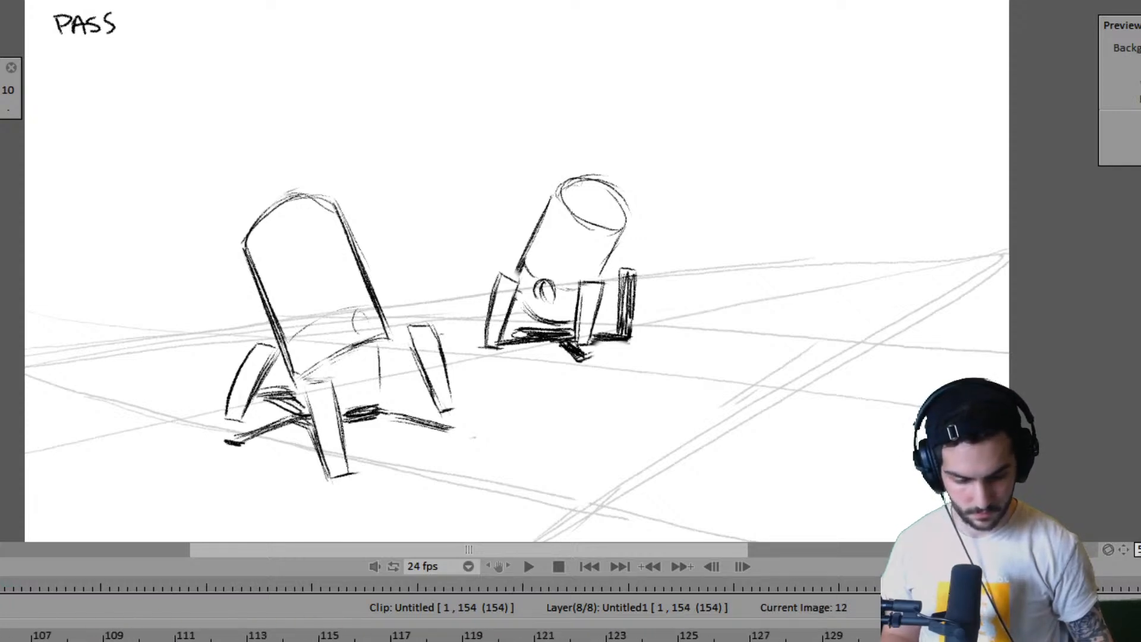
- Go to frame 112 and delete the unused Anim_4 layer
left_click(563, 637)
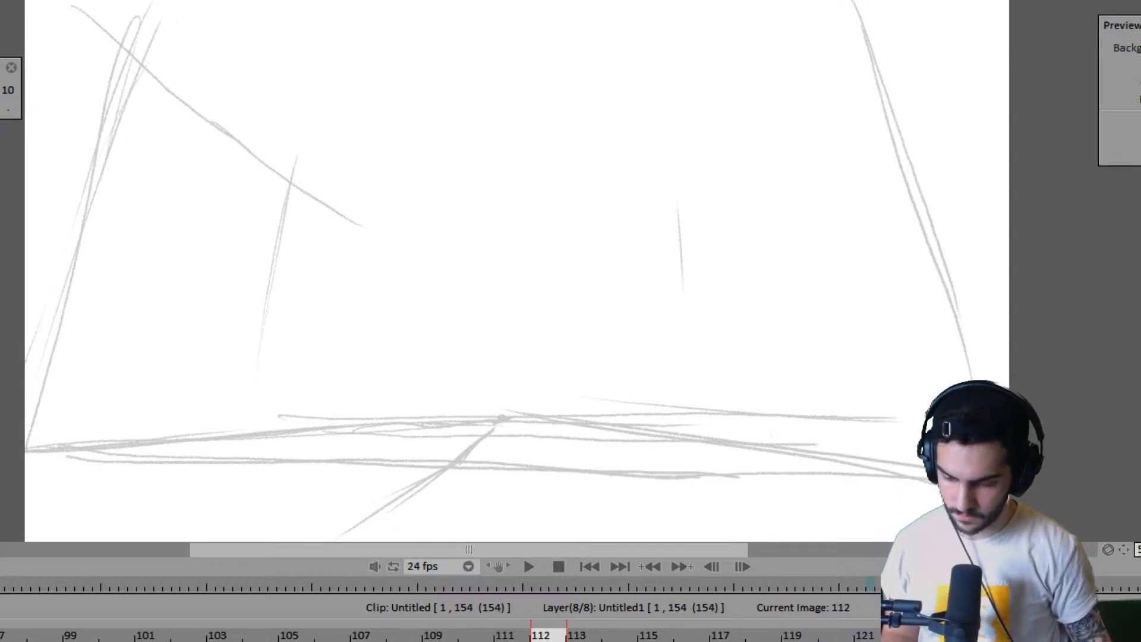
key("Up")
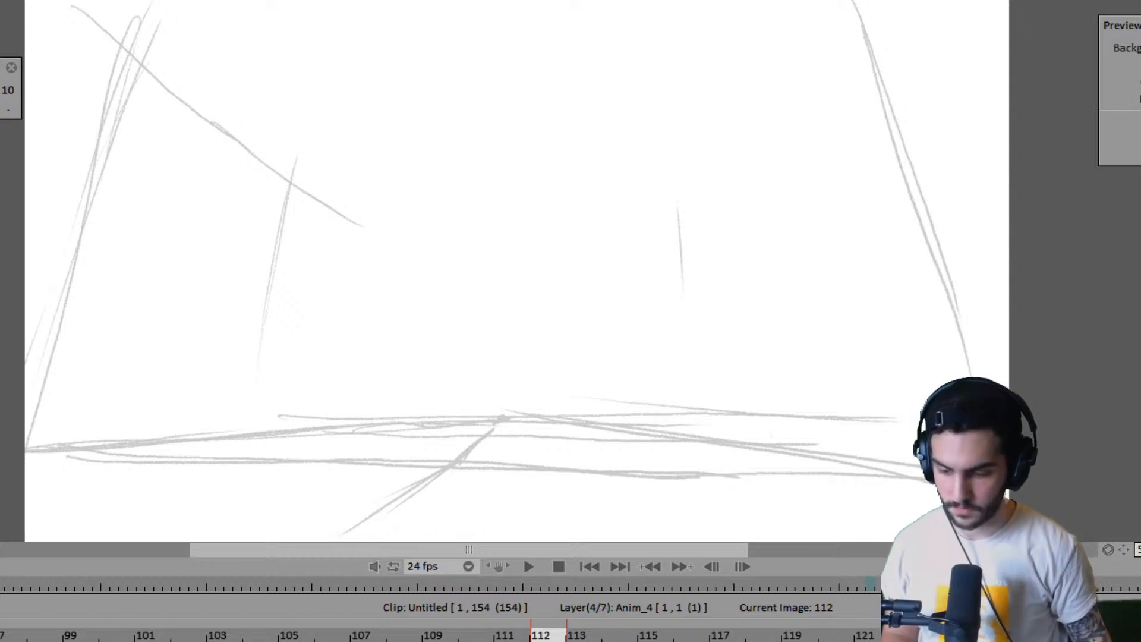
key("Delete")
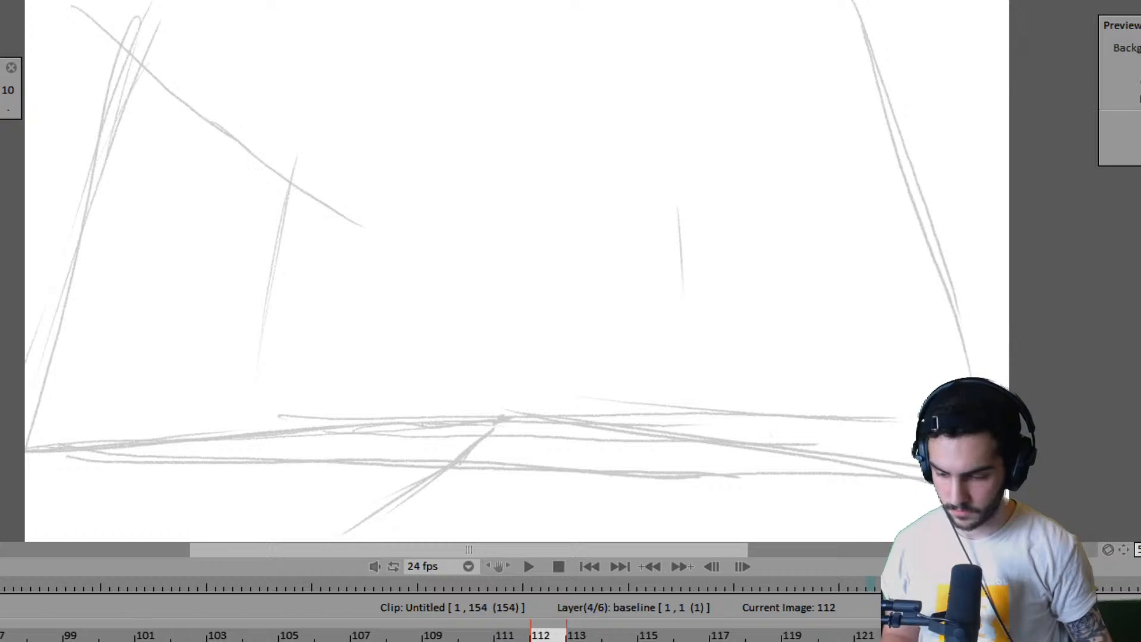
- Show the baseline layer, clear its faint robot sketch at frame 112, and compare that frame with the start of the clip
left_click(132, 640)
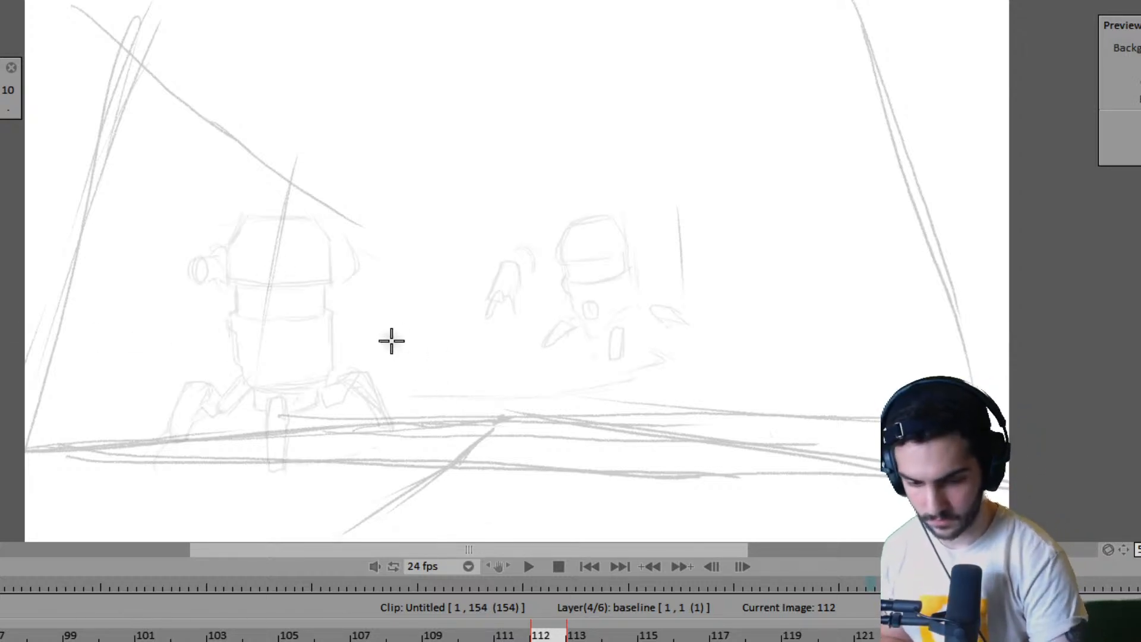
mouse_move(339, 277)
left_mouse_down()
mouse_move(180, 275)
mouse_move(200, 284)
mouse_move(366, 225)
mouse_move(391, 257)
mouse_move(203, 376)
mouse_move(167, 433)
mouse_move(428, 381)
mouse_move(319, 457)
mouse_move(523, 344)
mouse_move(678, 236)
mouse_move(590, 228)
mouse_move(557, 331)
mouse_move(717, 314)
mouse_move(594, 351)
mouse_move(577, 384)
mouse_move(705, 266)
mouse_move(532, 313)
left_mouse_up()
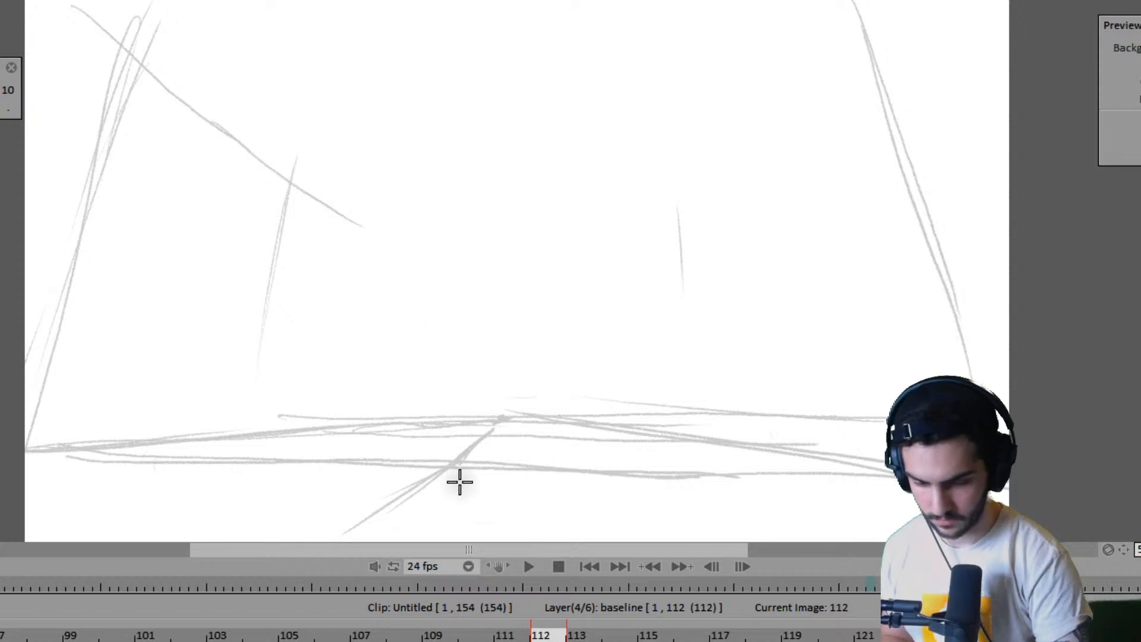
key("Home")
key("End")
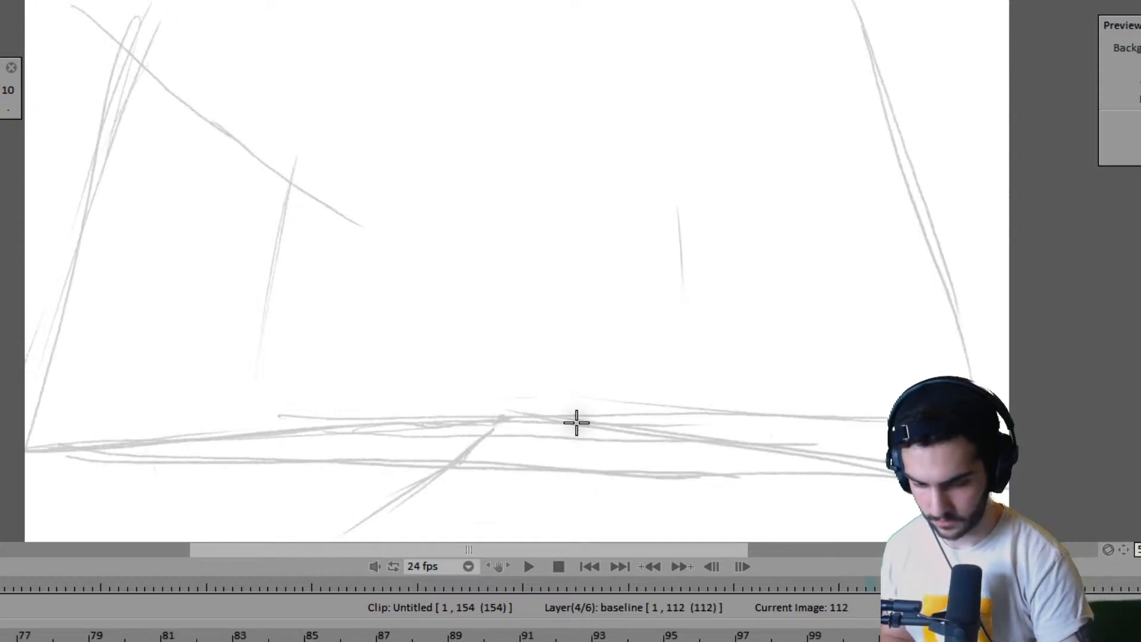
key("Home")
key("End")
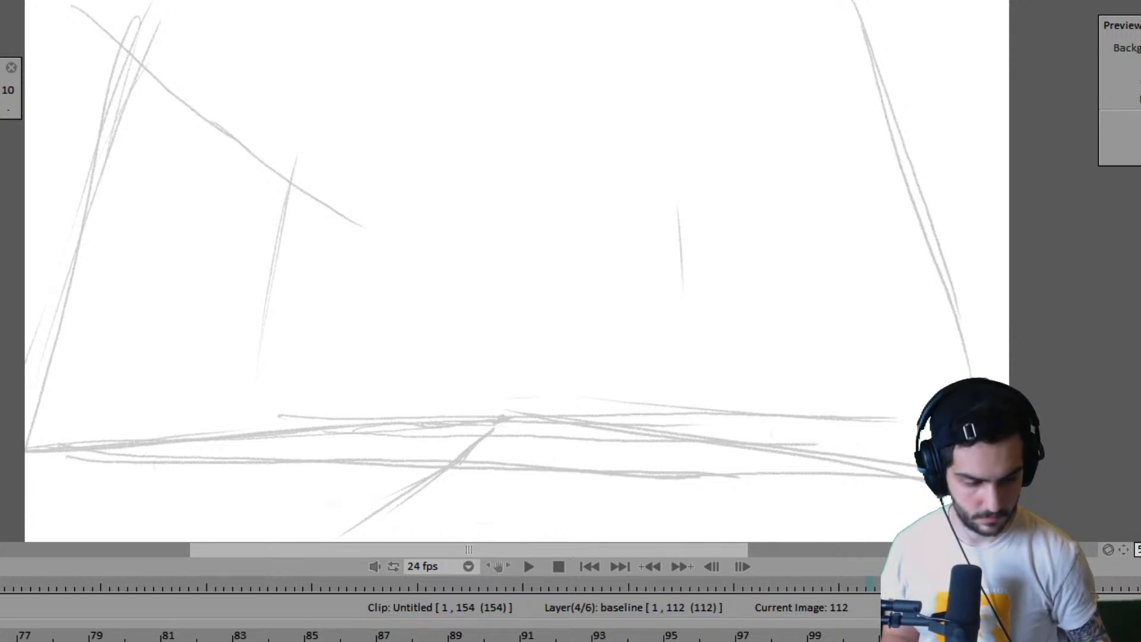
key("Home")
key("End")
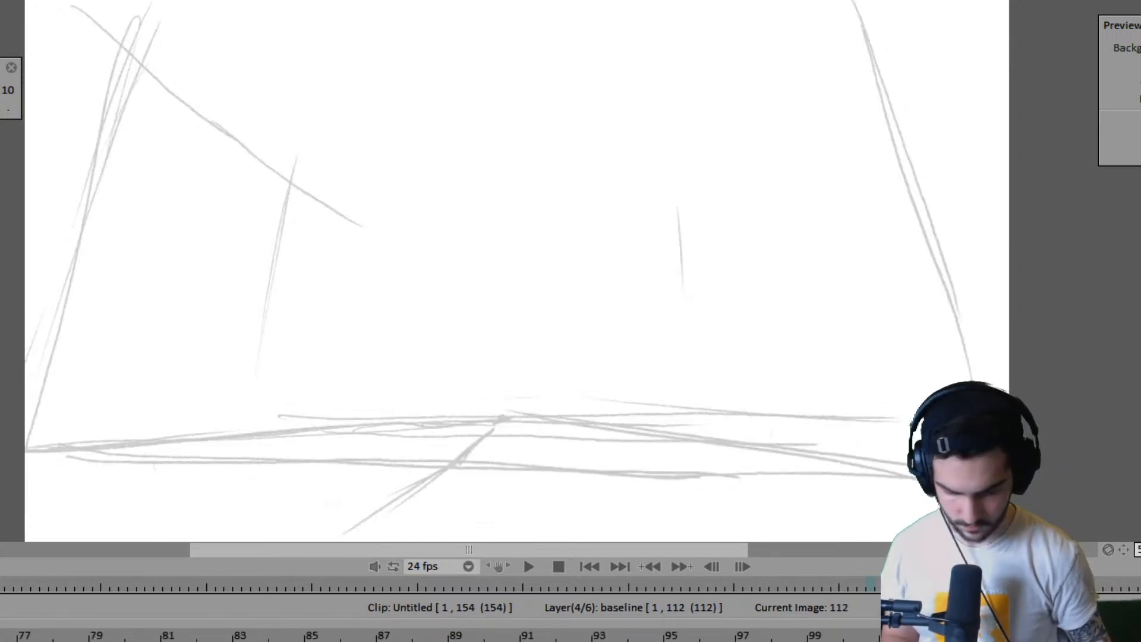
- Set the baseline layer to end at frame 111 and step through the frames around the cut
key("Left")
key("Left")
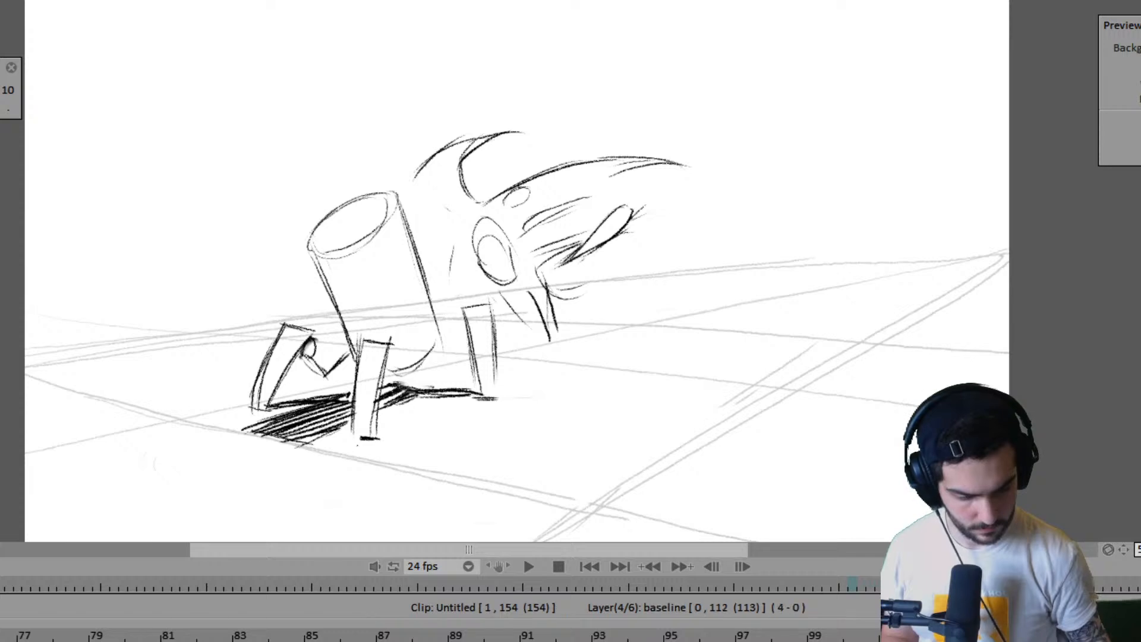
key("Right")
key("Left")
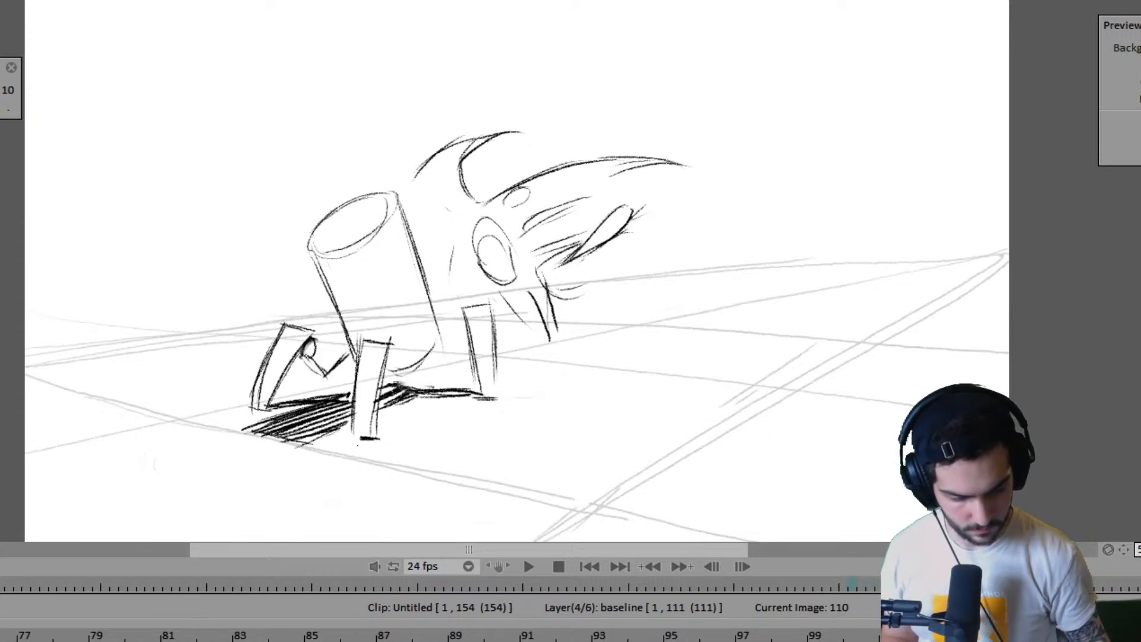
- Go to frame 112 and try a faint sketch of a tilted cylindrical robot body beside the short vertical ground line
key("Right")
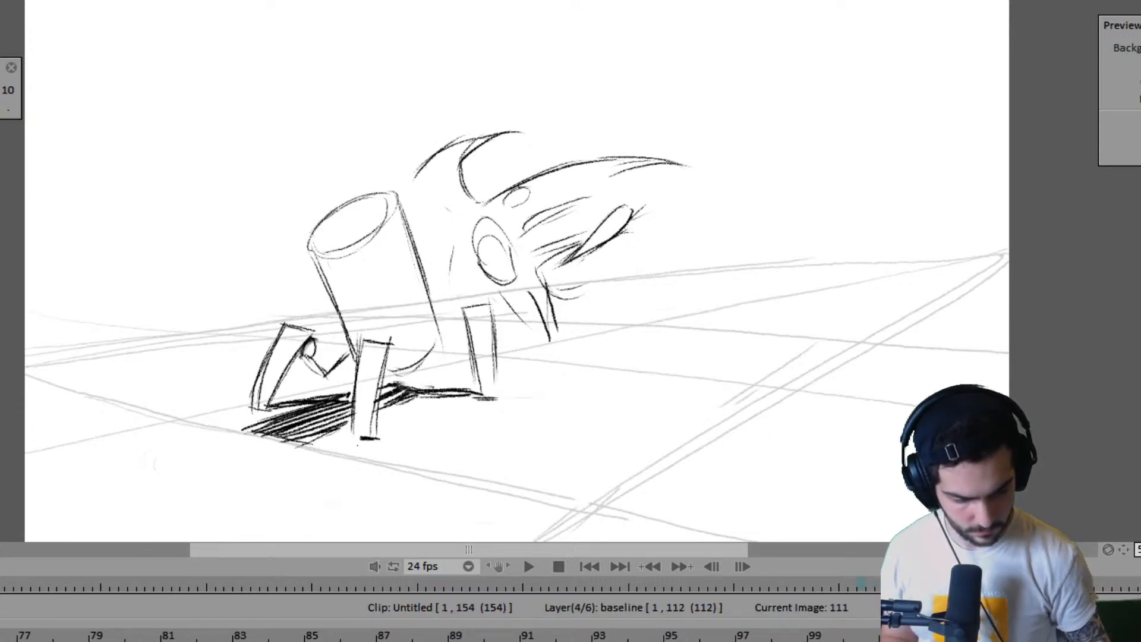
key("Right")
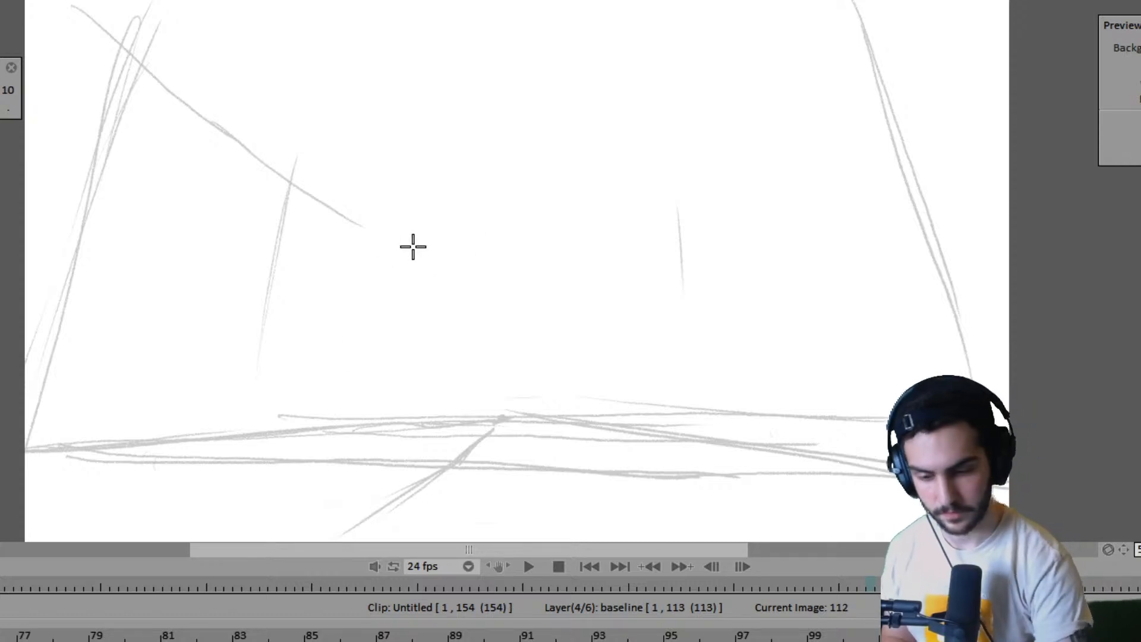
left_click_drag(301, 241, 344, 458)
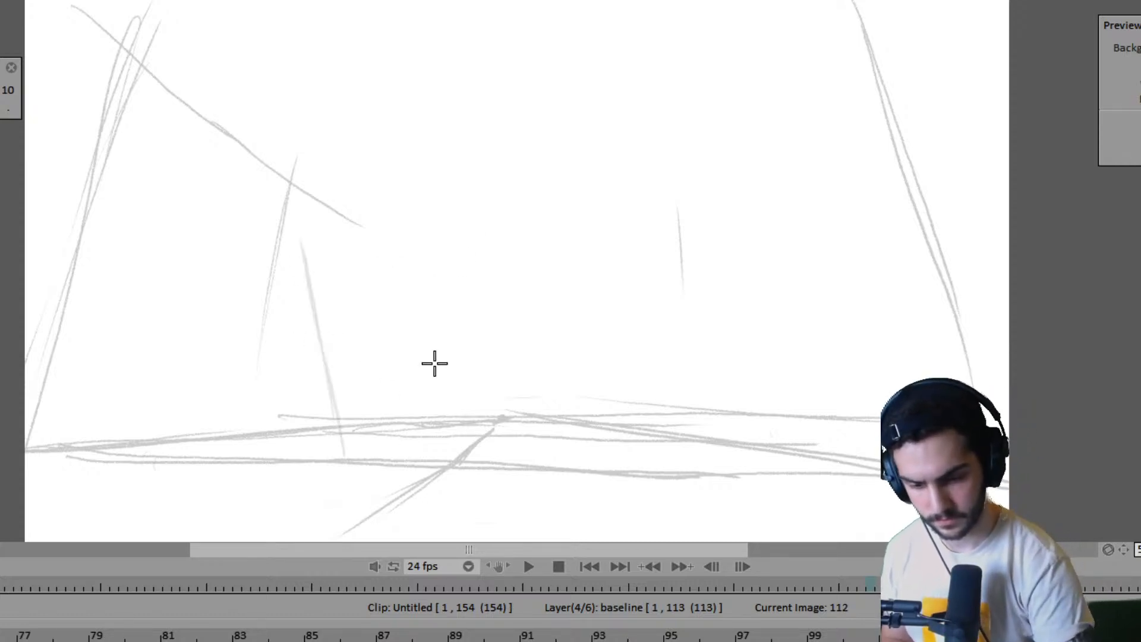
key("Left")
key("Right")
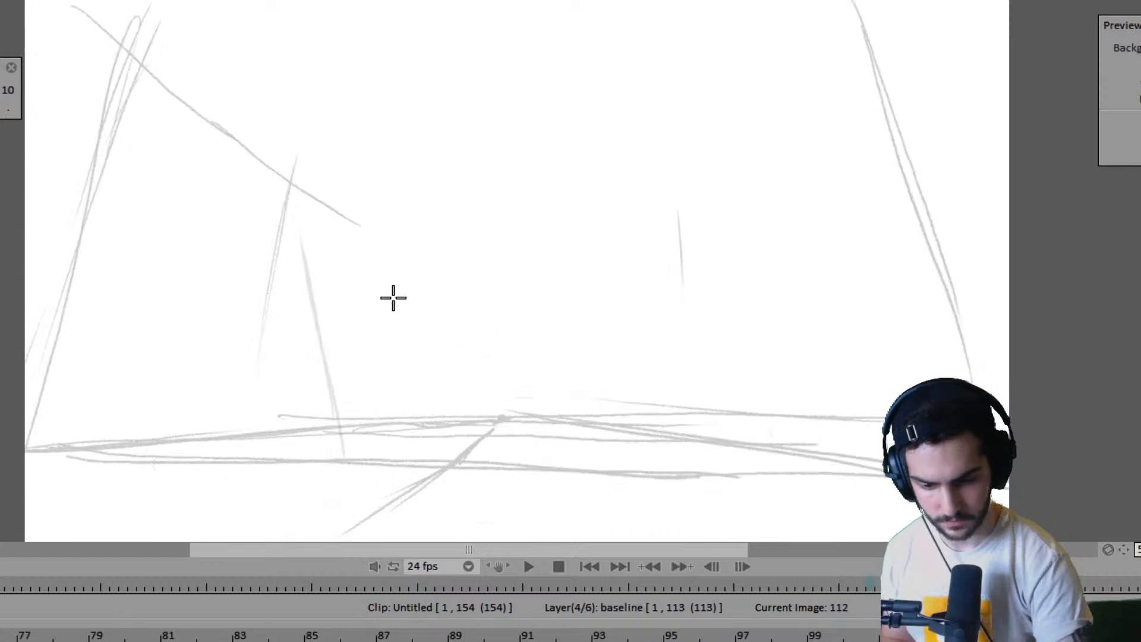
left_click_drag(371, 171, 422, 208)
mouse_move(300, 247)
left_mouse_down()
mouse_move(422, 160)
mouse_move(379, 245)
left_mouse_up()
left_click_drag(307, 279, 329, 418)
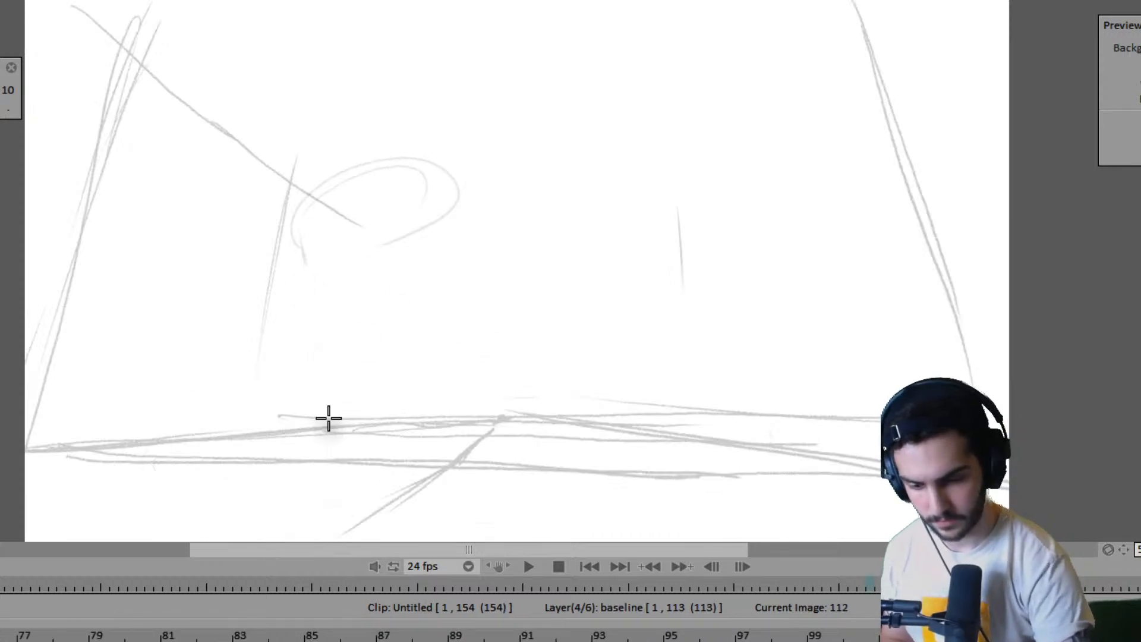
left_click_drag(289, 220, 317, 349)
left_click_drag(333, 392, 307, 308)
mouse_move(427, 185)
left_mouse_down()
mouse_move(399, 255)
mouse_move(351, 235)
mouse_move(445, 161)
mouse_move(499, 212)
mouse_move(326, 316)
mouse_move(352, 389)
left_mouse_up()
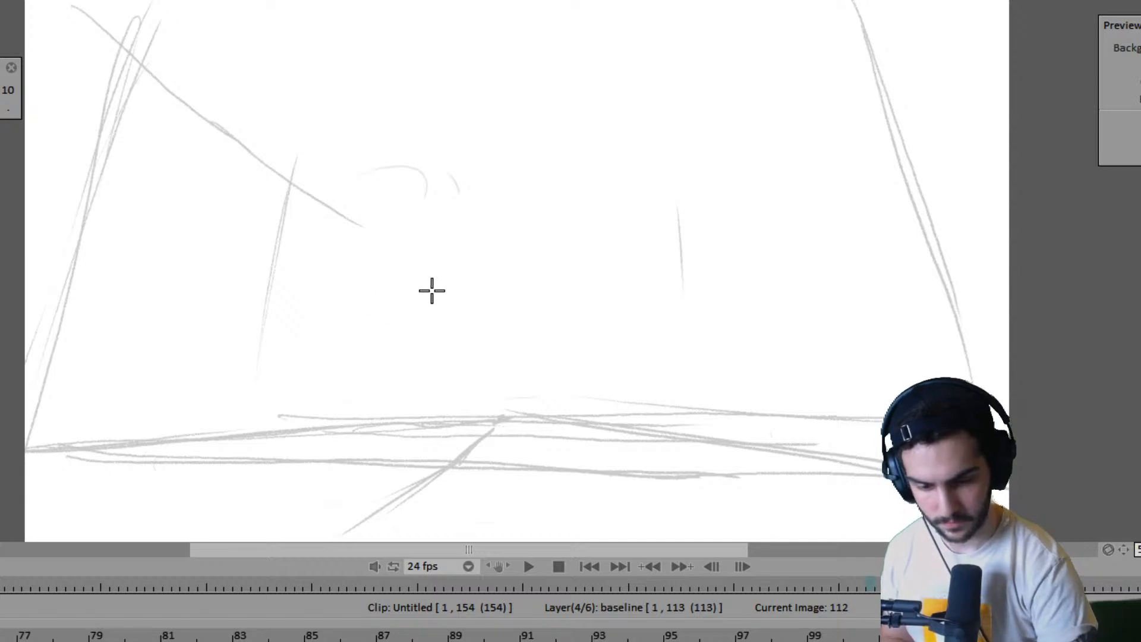
- Sketch a faint cylindrical robot body near the middle of frame 112 and add a curved leg on either side
mouse_move(398, 221)
left_mouse_down()
mouse_move(404, 309)
mouse_move(426, 378)
mouse_move(497, 186)
mouse_move(510, 199)
mouse_move(471, 233)
left_mouse_up()
left_click_drag(515, 177, 539, 342)
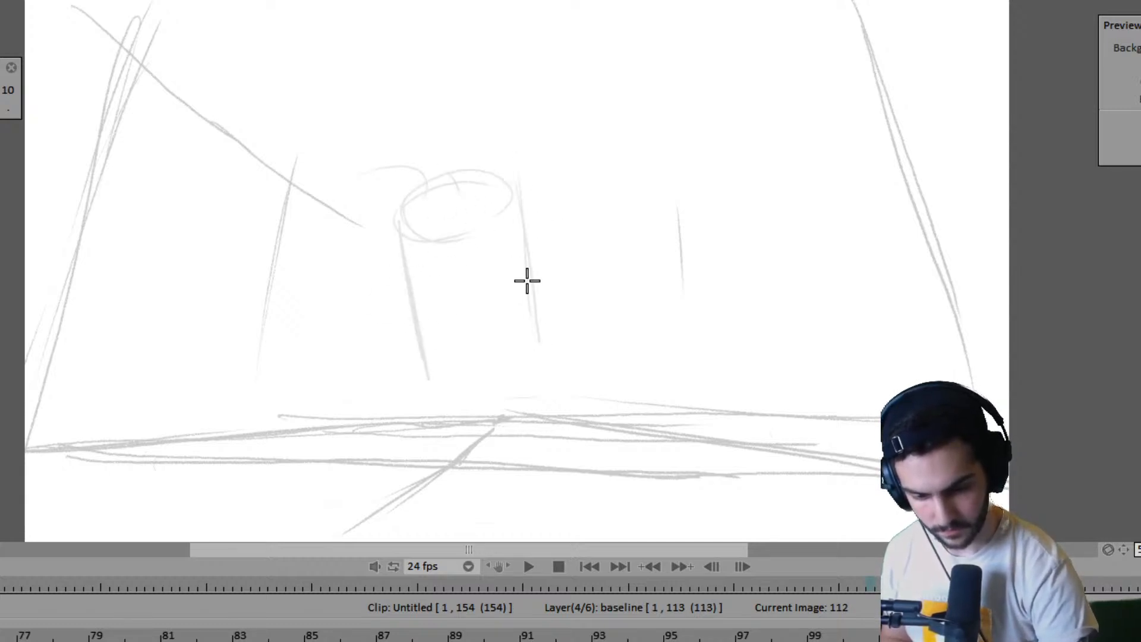
left_click_drag(417, 377, 496, 390)
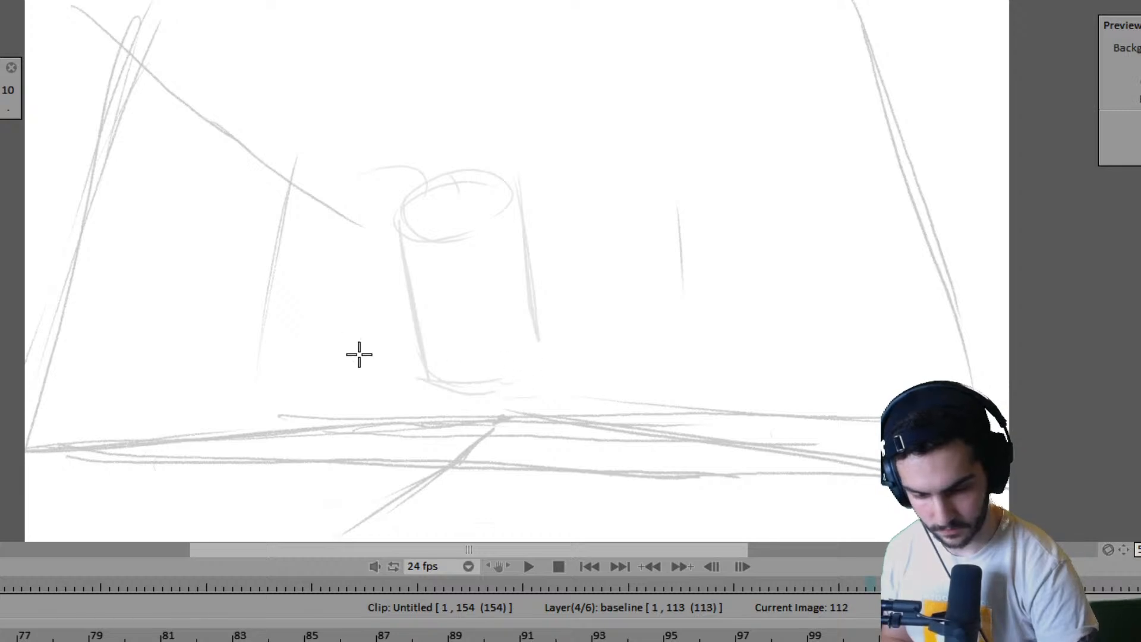
mouse_move(338, 443)
left_mouse_down()
mouse_move(364, 321)
mouse_move(362, 339)
mouse_move(395, 333)
mouse_move(376, 321)
mouse_move(393, 343)
mouse_move(354, 445)
left_mouse_up()
left_click_drag(501, 357, 517, 443)
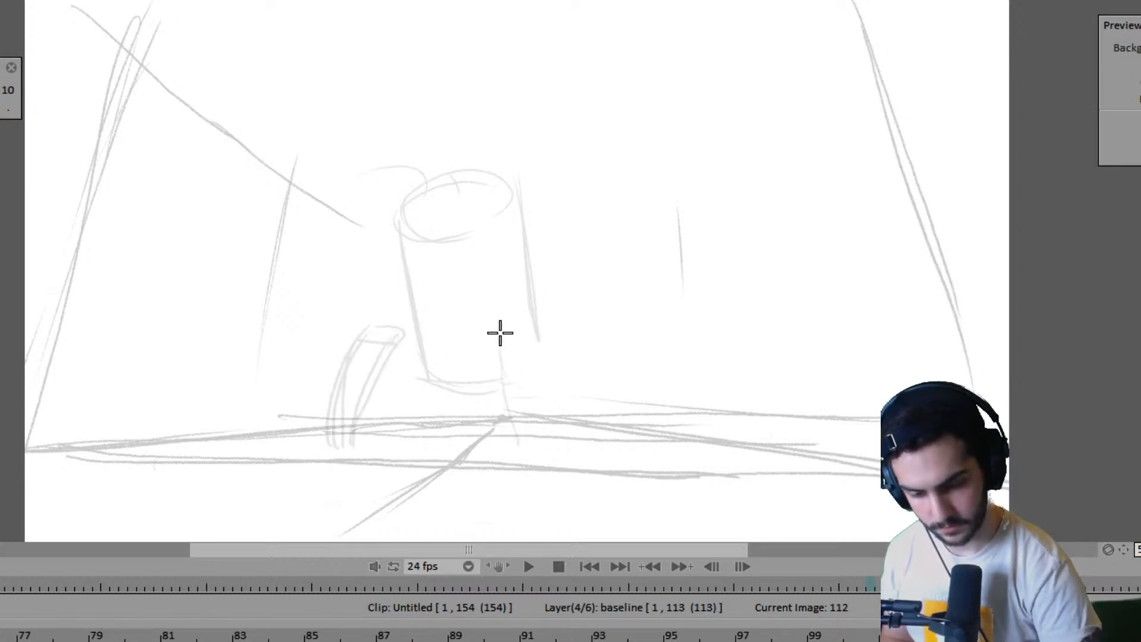
mouse_move(500, 333)
left_mouse_down()
mouse_move(529, 362)
mouse_move(526, 440)
mouse_move(501, 338)
mouse_move(538, 437)
left_mouse_up()
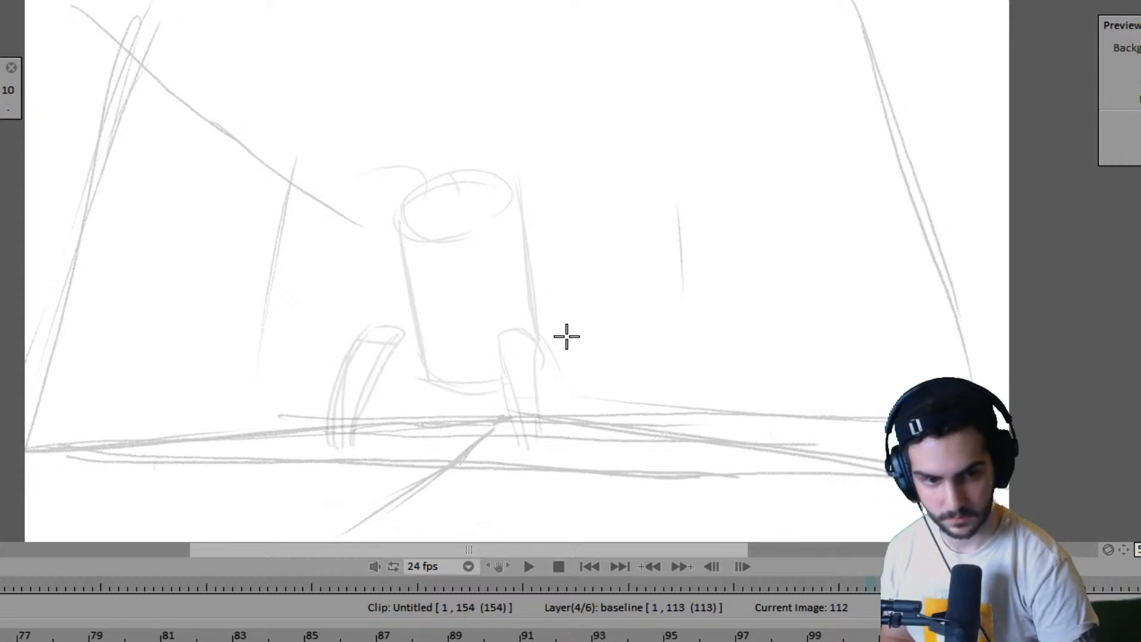
- Return to the start of the clip, play back the two-robot walk, and save the project
key("shift+Left")
key("Left")
key("Left")
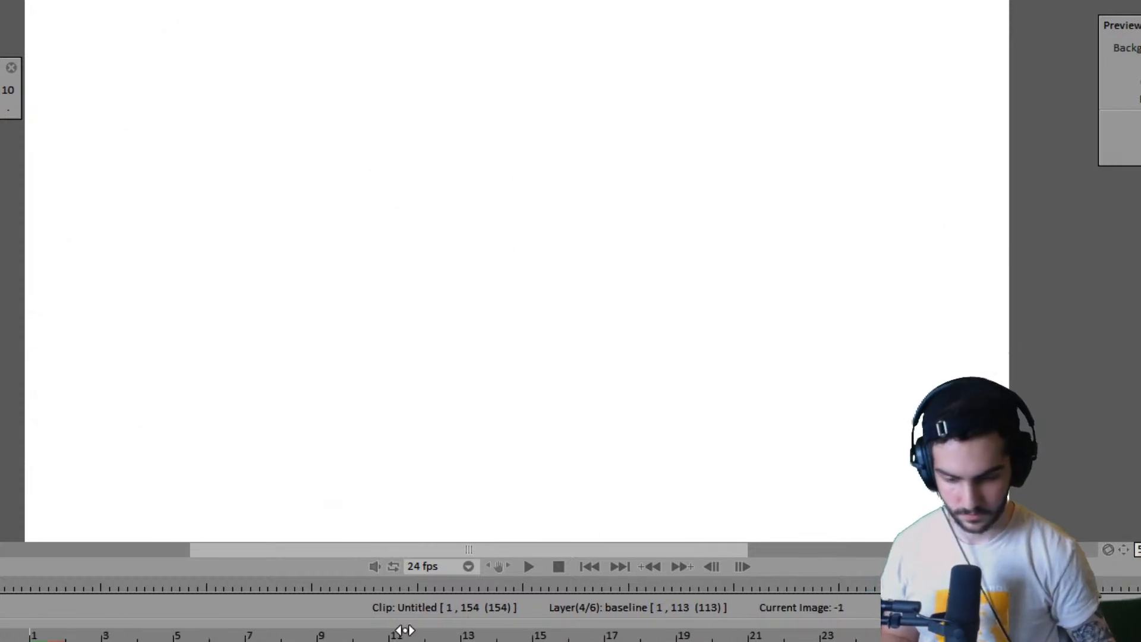
key("Return")
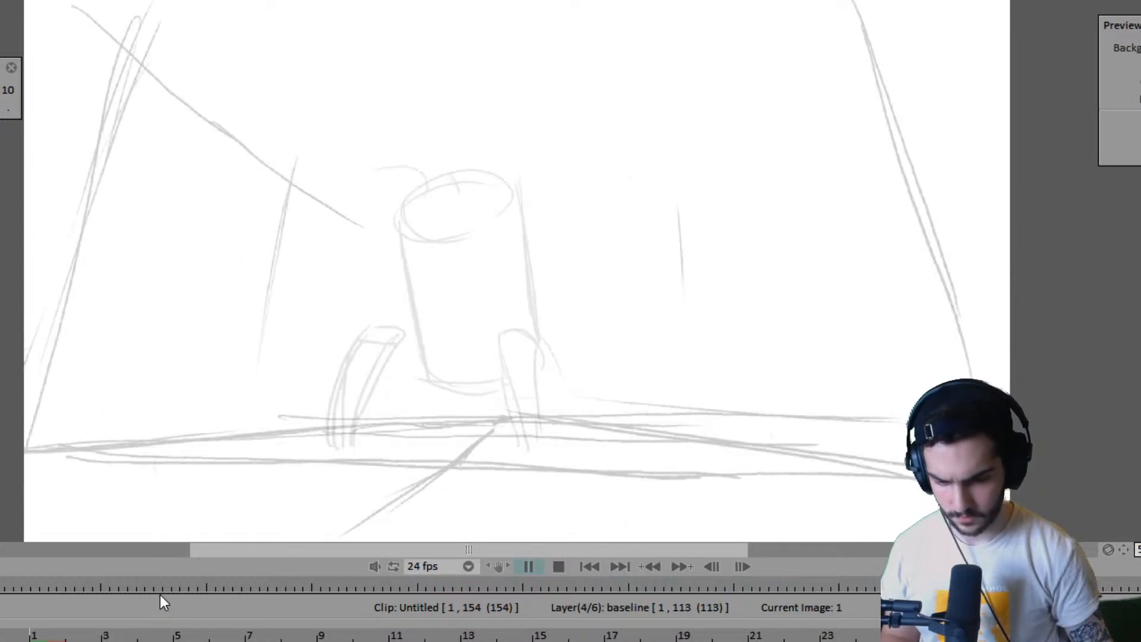
key("Return")
left_click_drag(363, 632, 48, 632)
key("Return")
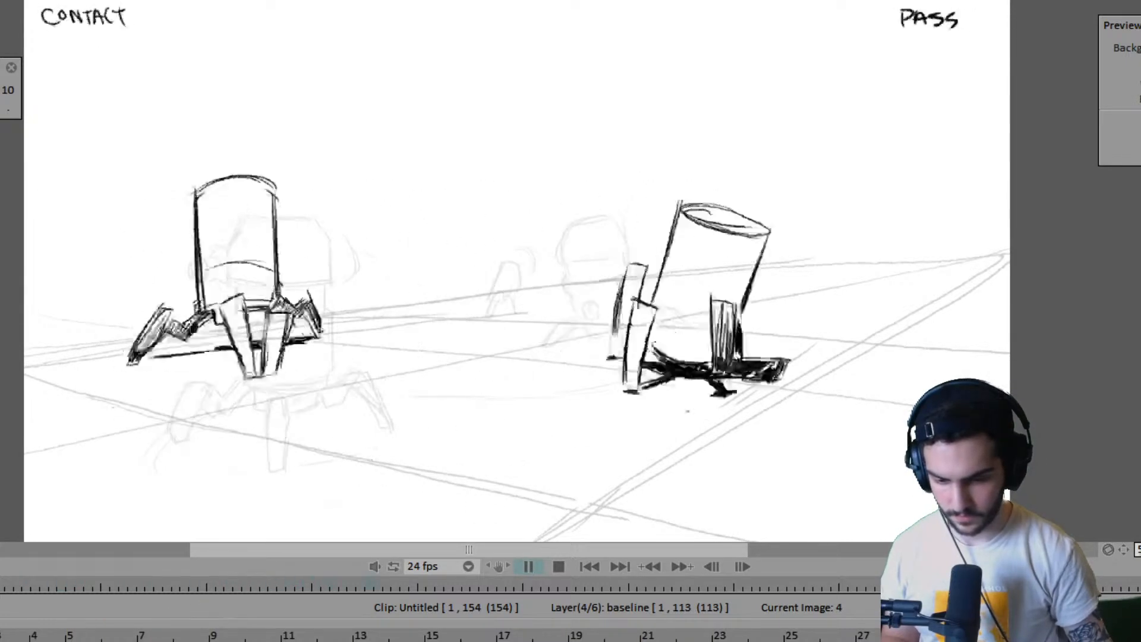
key("Return")
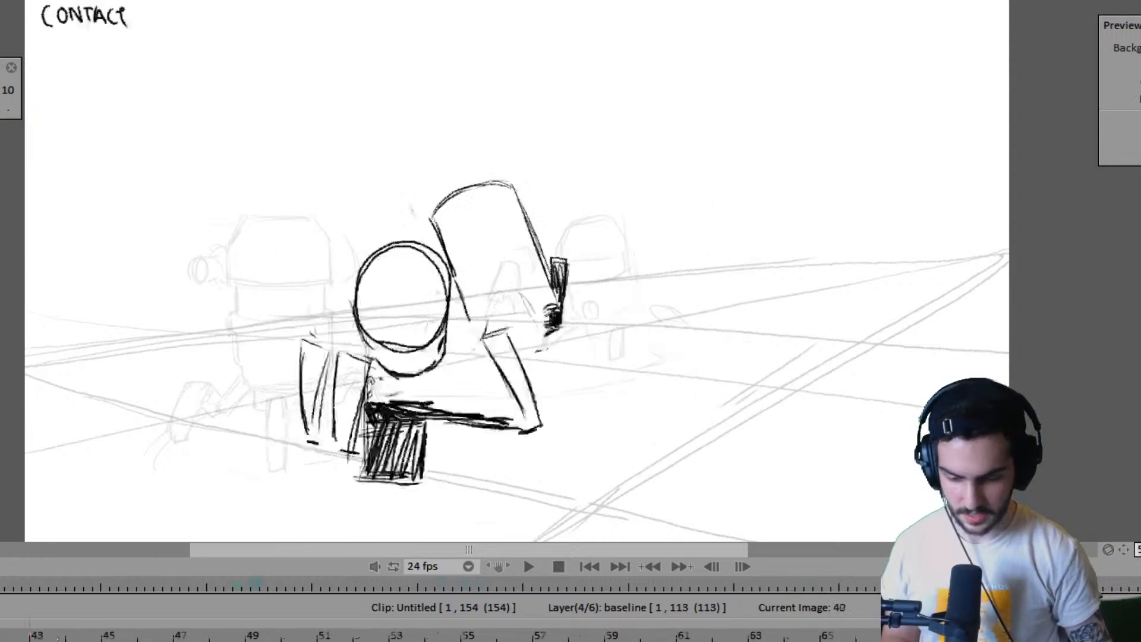
key("Return")
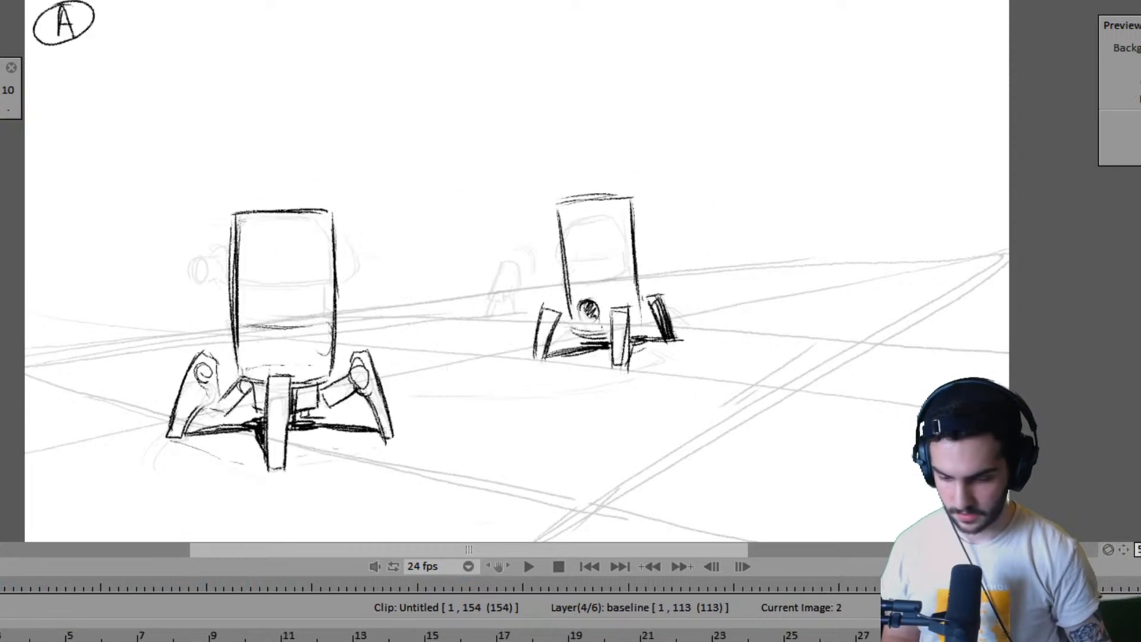
key("ctrl+s")
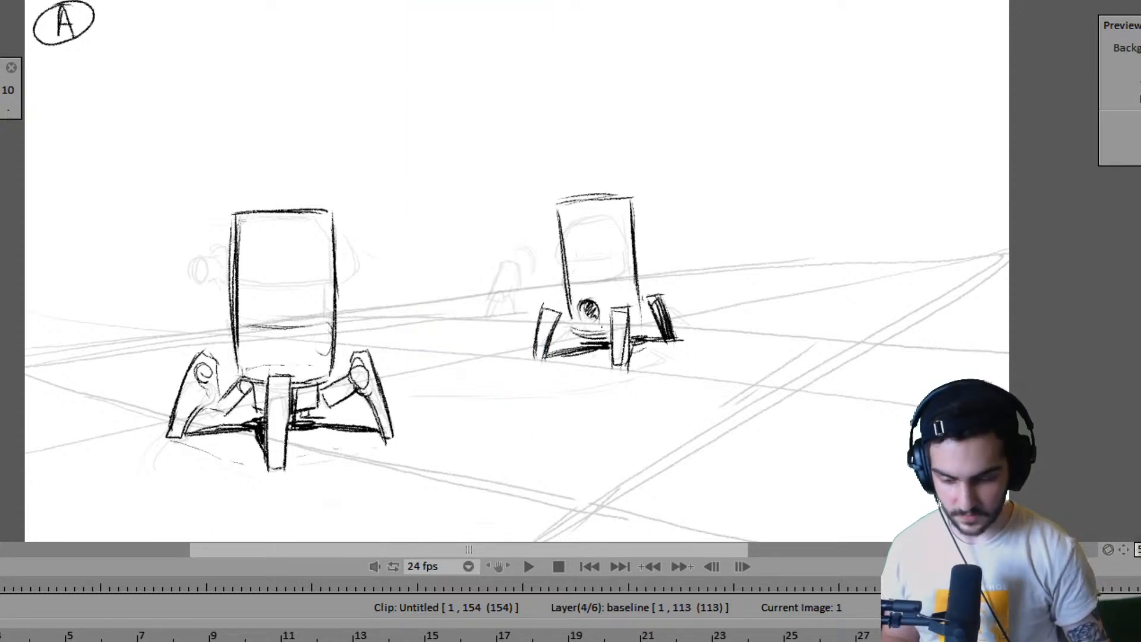
- Replay the robot walk past the cut into the new shot and stop at frame 117
key("Return")
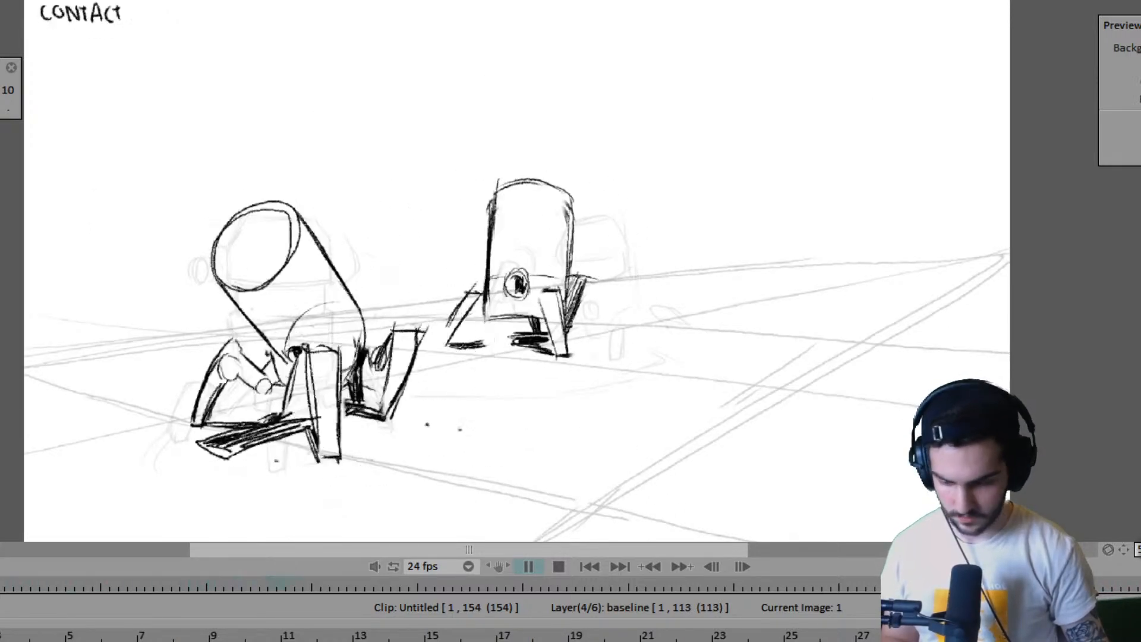
key("space")
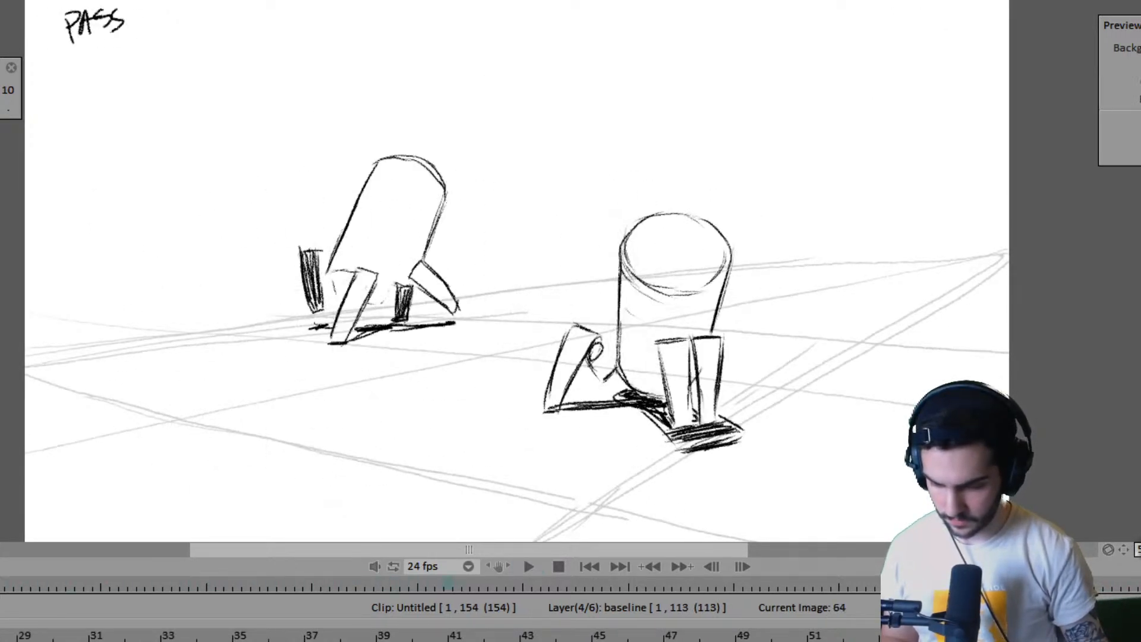
key("space")
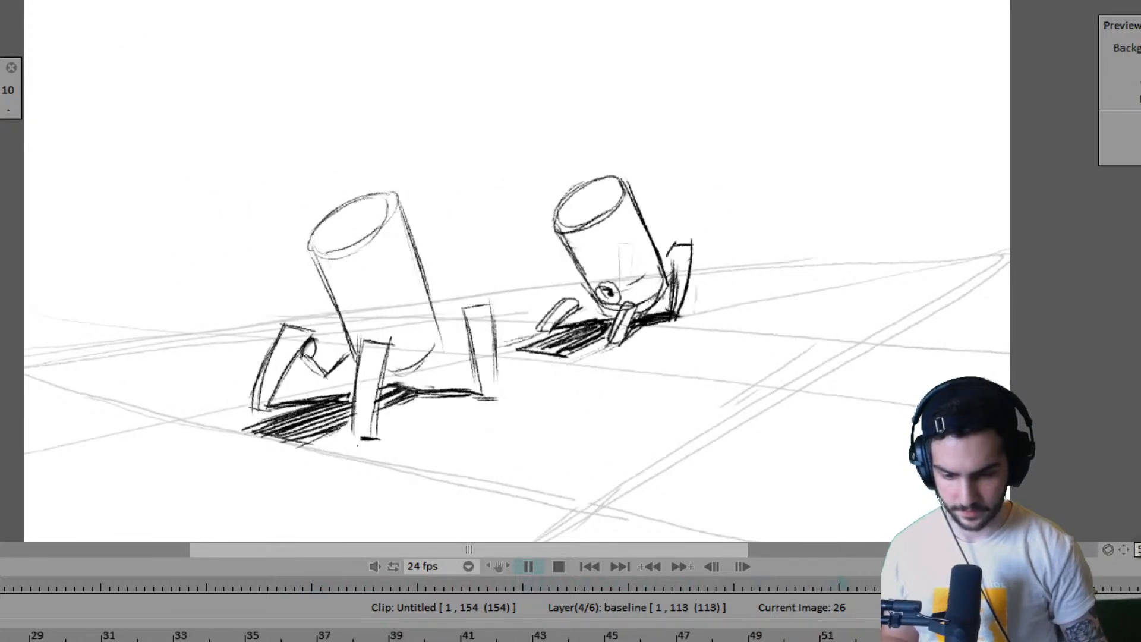
key("space")
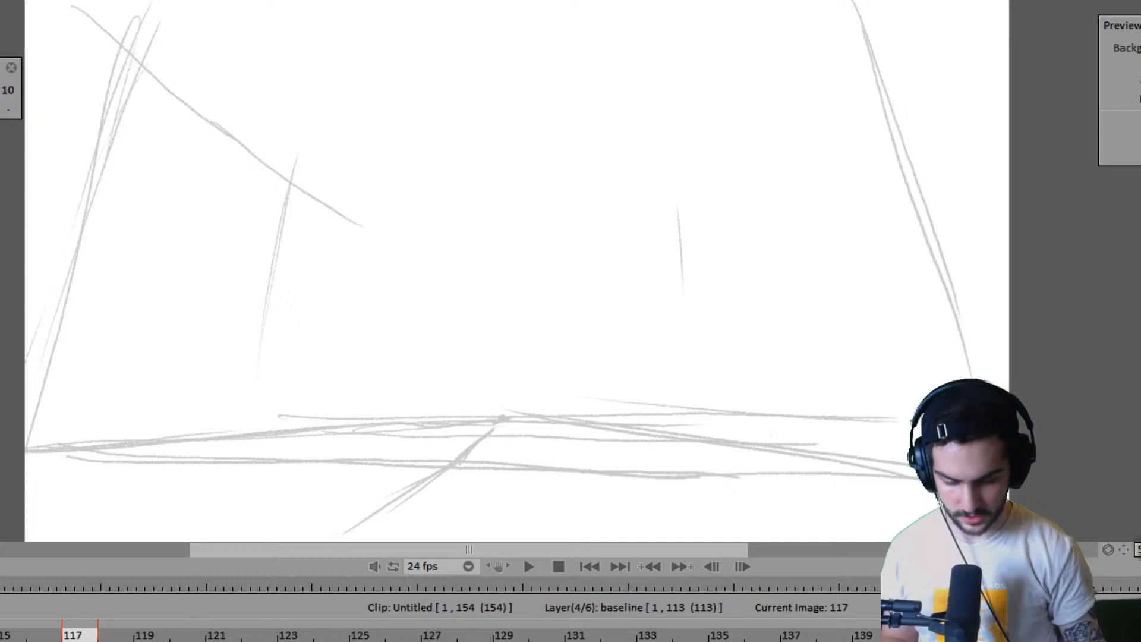
- Shorten the clip and delete the leftover ground drawing at frame 142 so the clip ends at frame 141
scroll(439, 635, "right", 1)
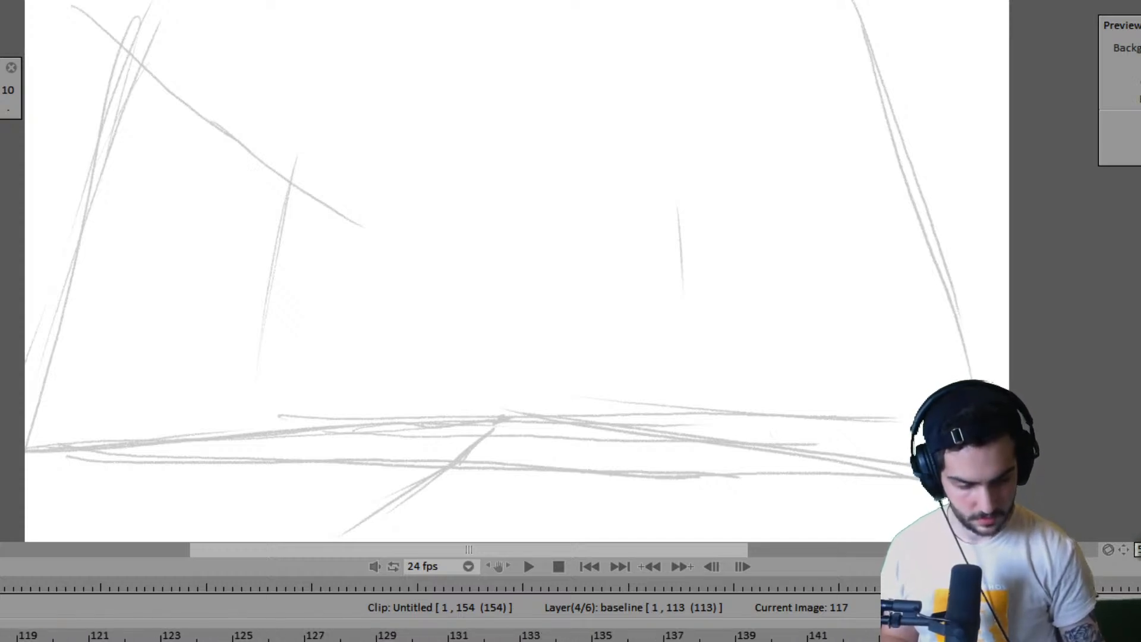
left_click_drag(1140, 640, 879, 640)
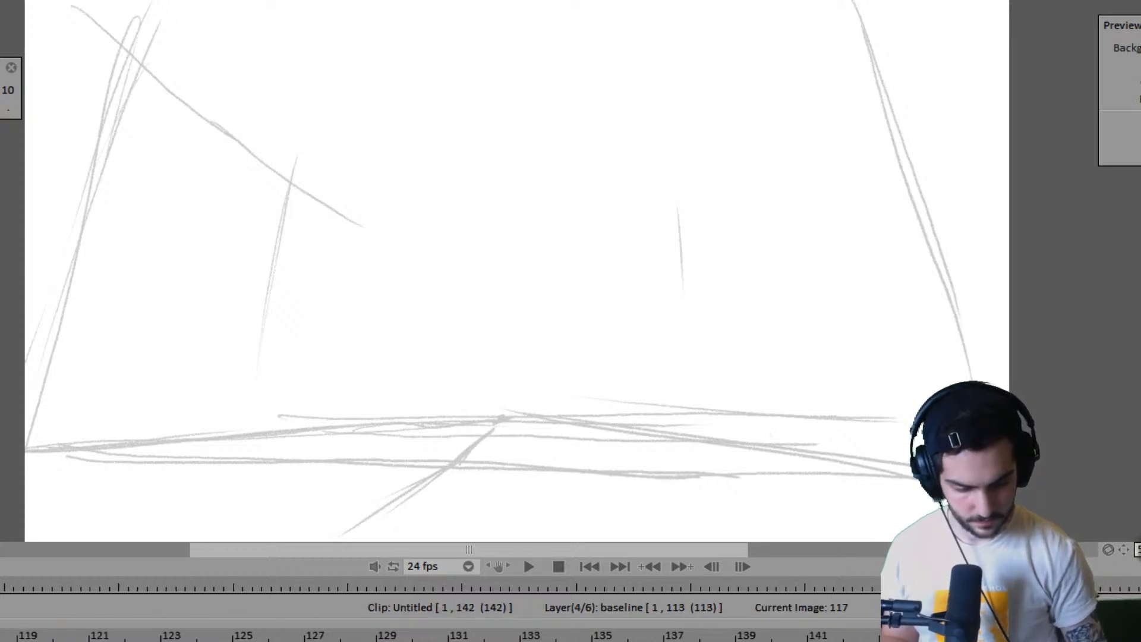
left_click(866, 634)
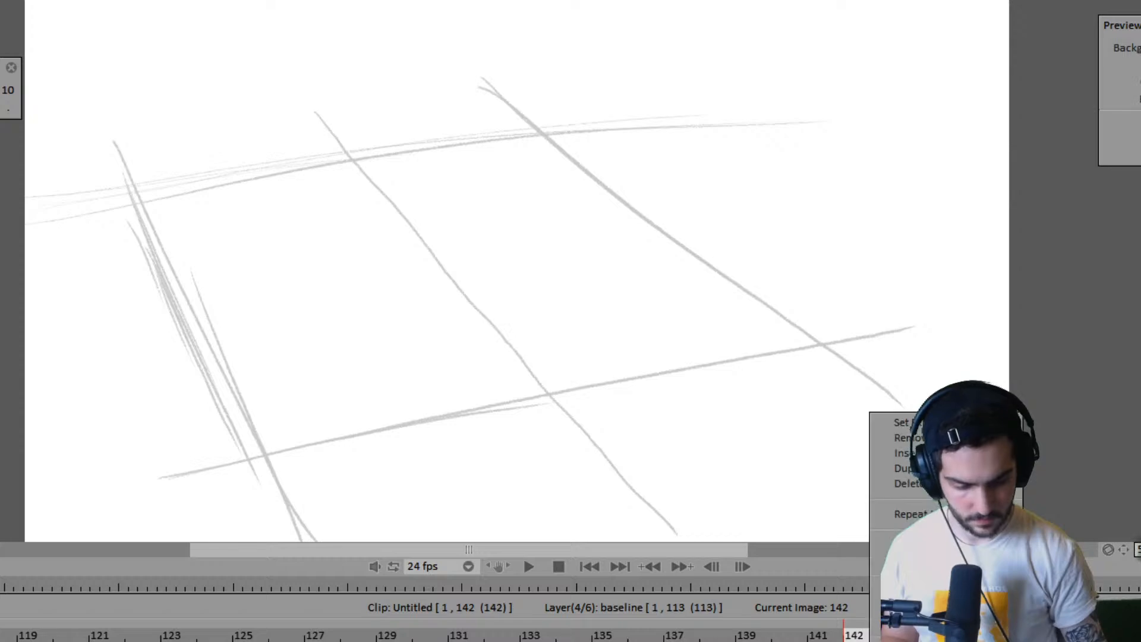
mouse_move(974, 484)
left_click(1048, 483)
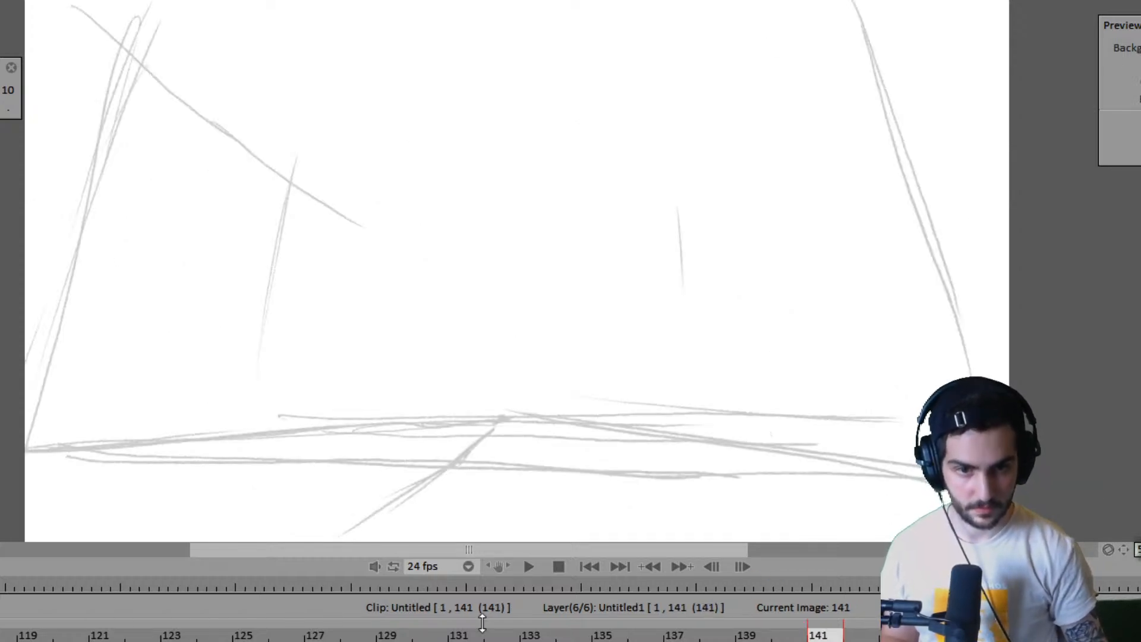
- Play the shortened clip across the cut and again from the first frame to check the timing
key("space")
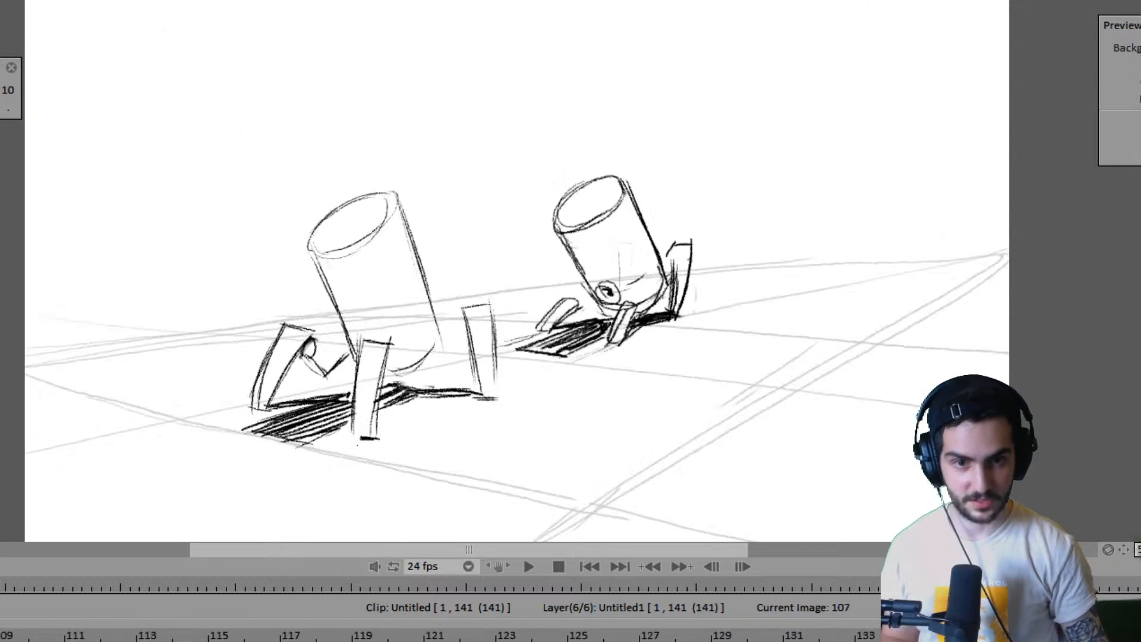
key("space")
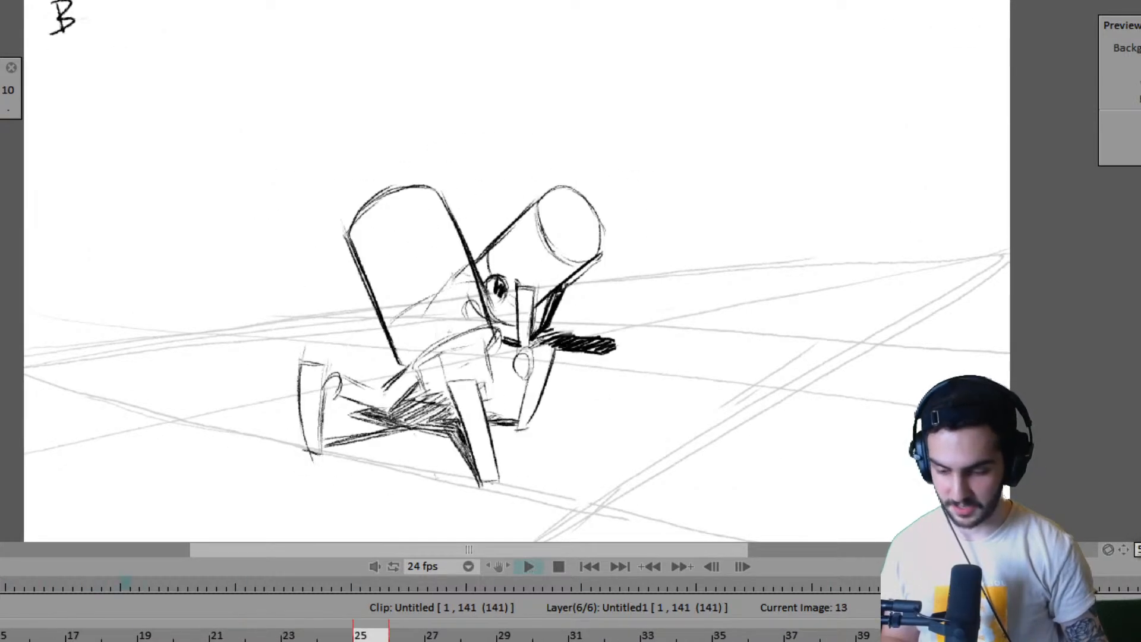
key("Home")
key("space")
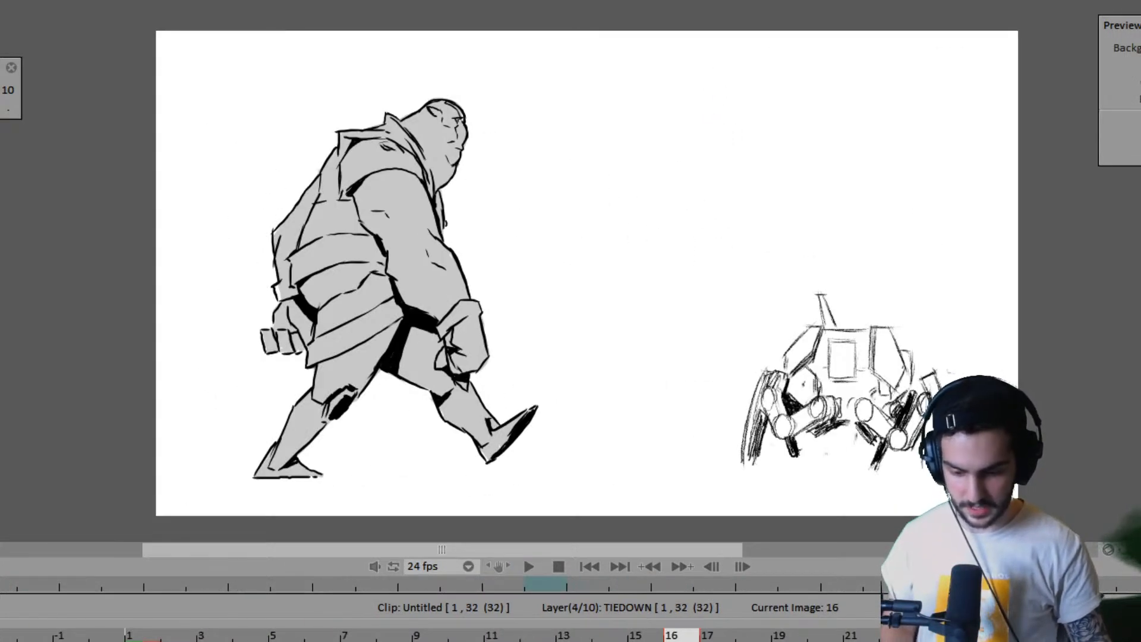
- Play the 32-frame character walk in the other project for comparison, and replay the robot animation from its start
left_click(141, 636)
key("Return")
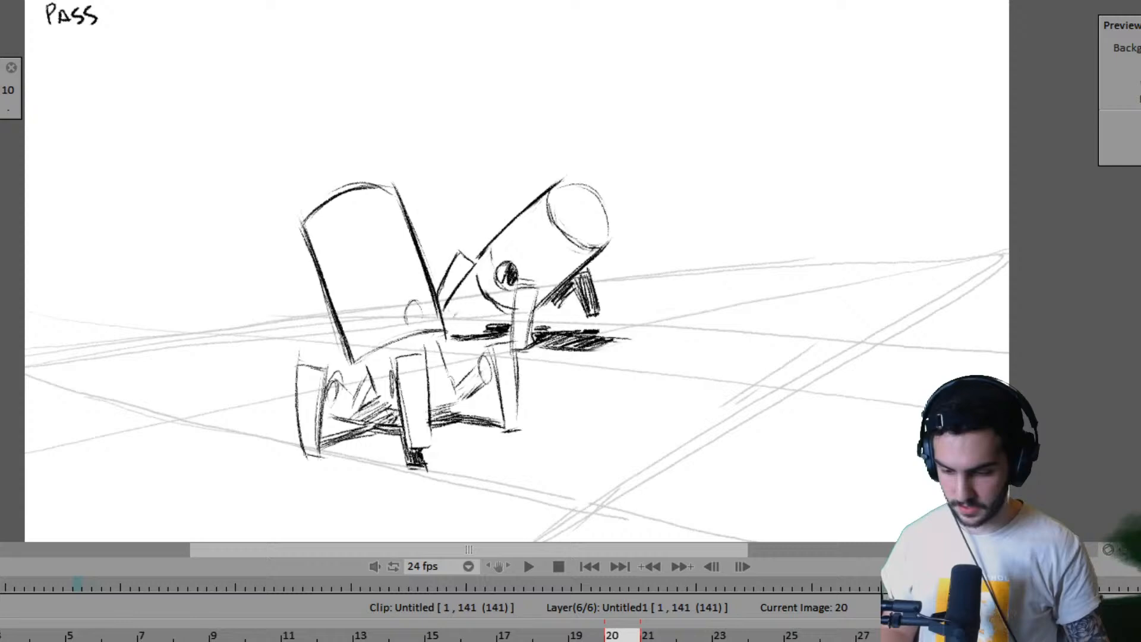
left_click(527, 565)
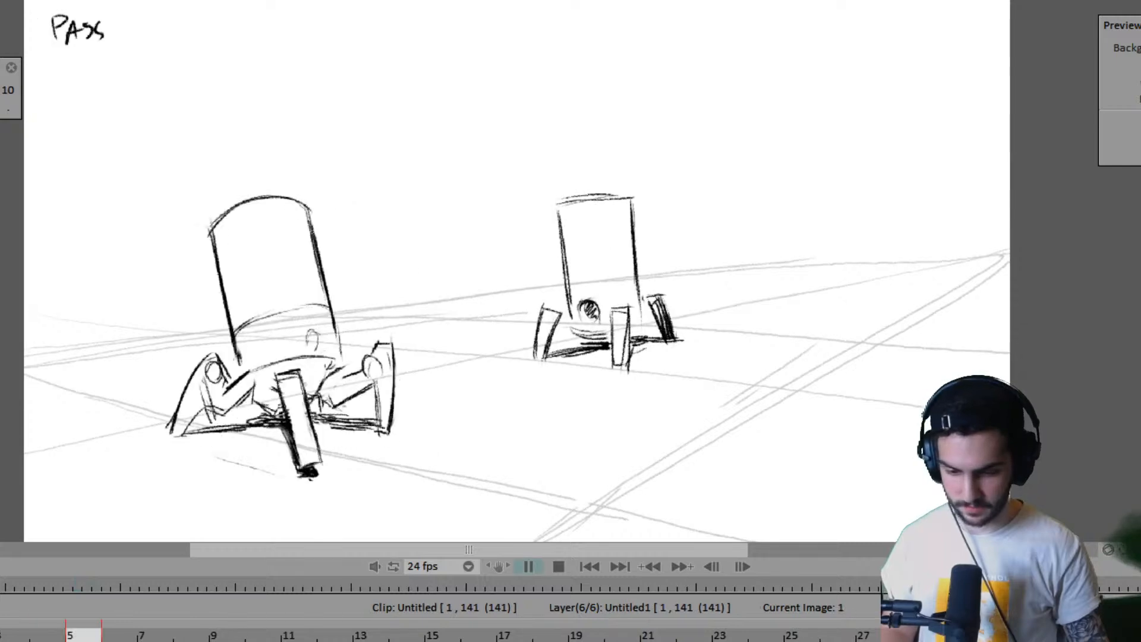